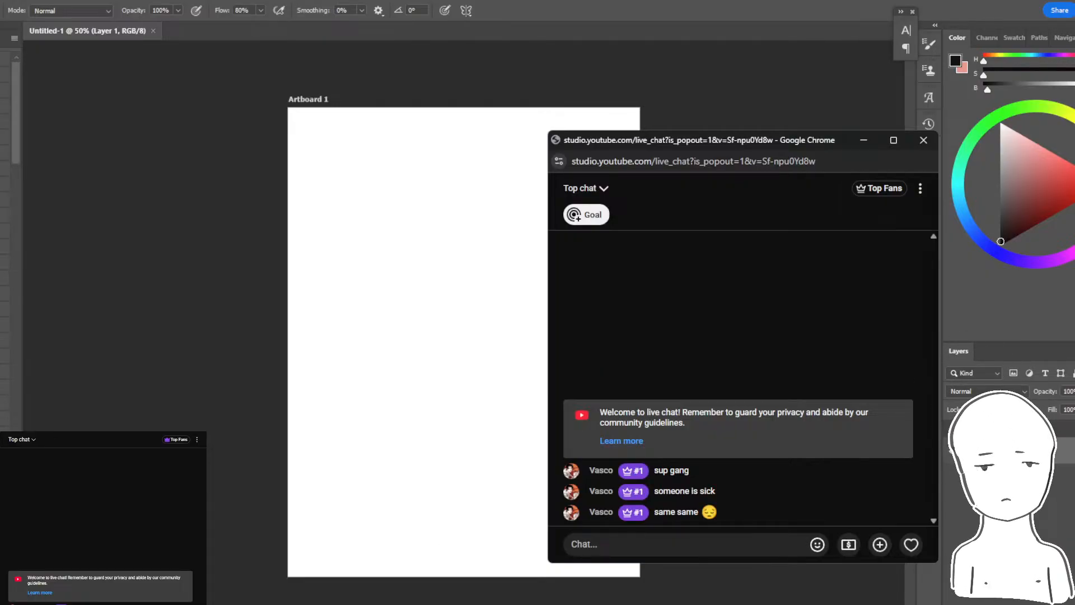
- Open galbren.psd from the recent files and bring up the live chat window while it loads
click(2, 10)
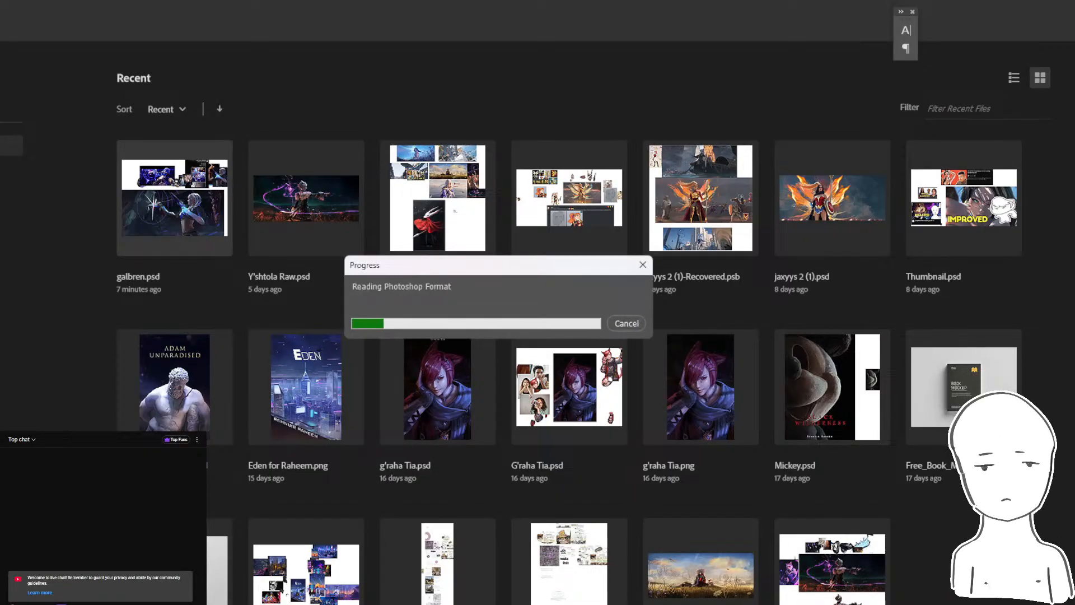
mouse_move(337, 604)
click(405, 579)
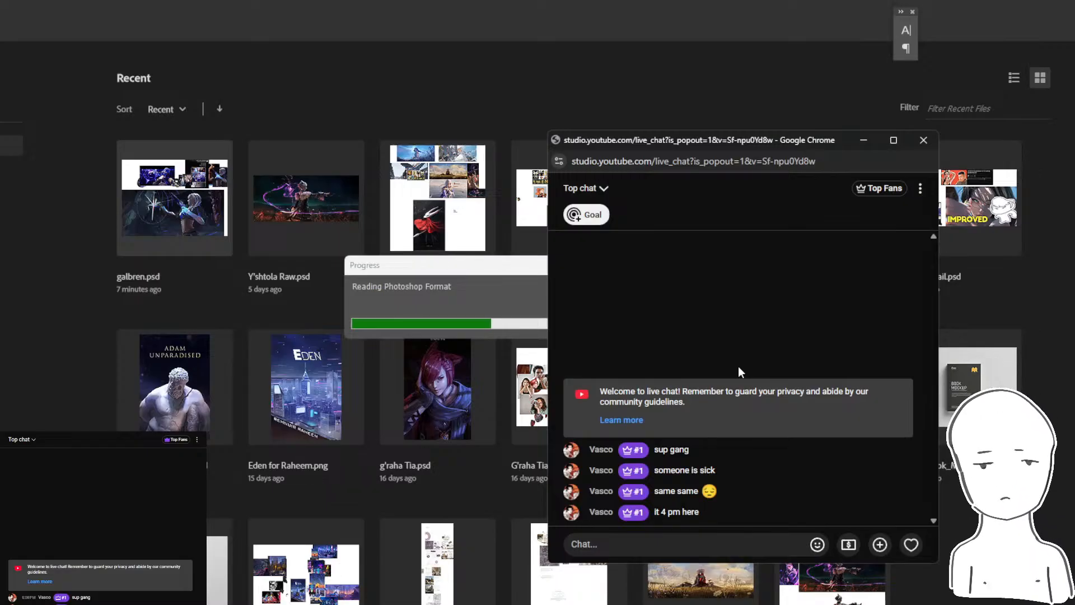
- Check the YouTube Studio live stream dashboard and its pop-out chat, and return to Photoshop
click(333, 604)
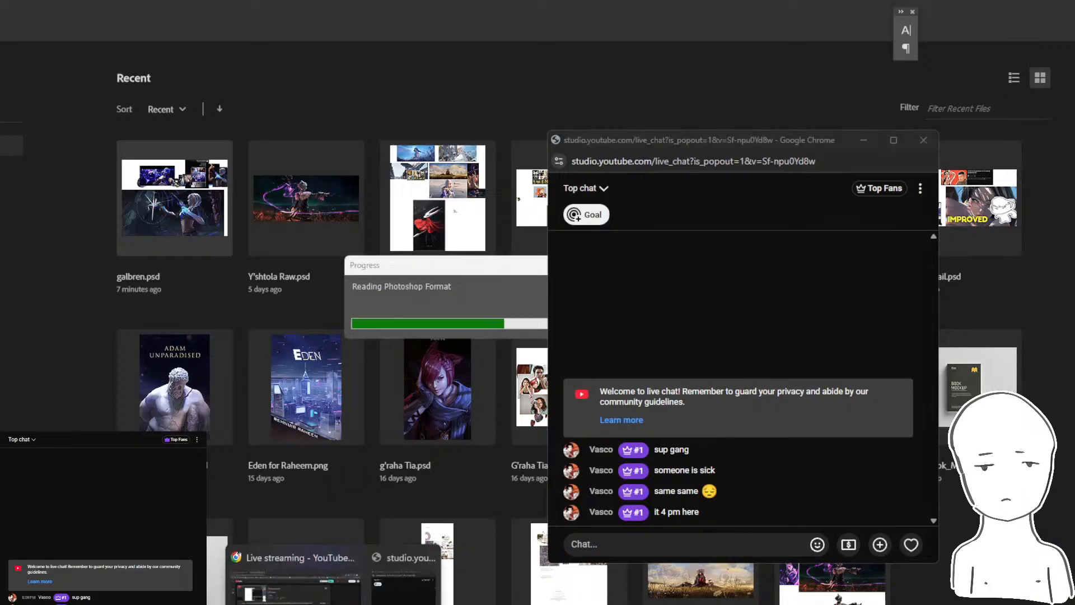
click(296, 585)
click(334, 604)
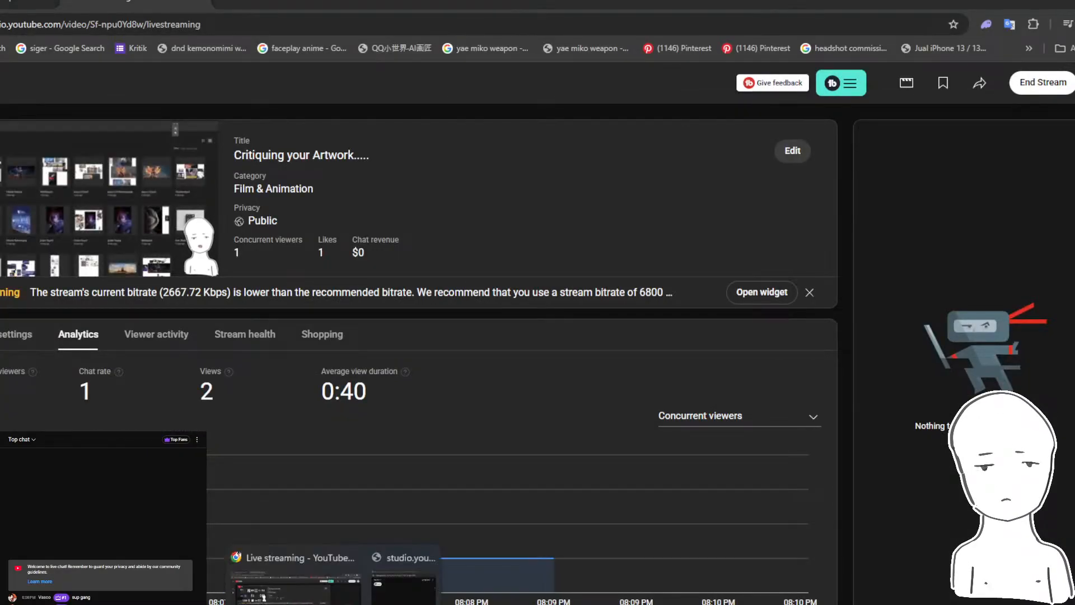
click(403, 582)
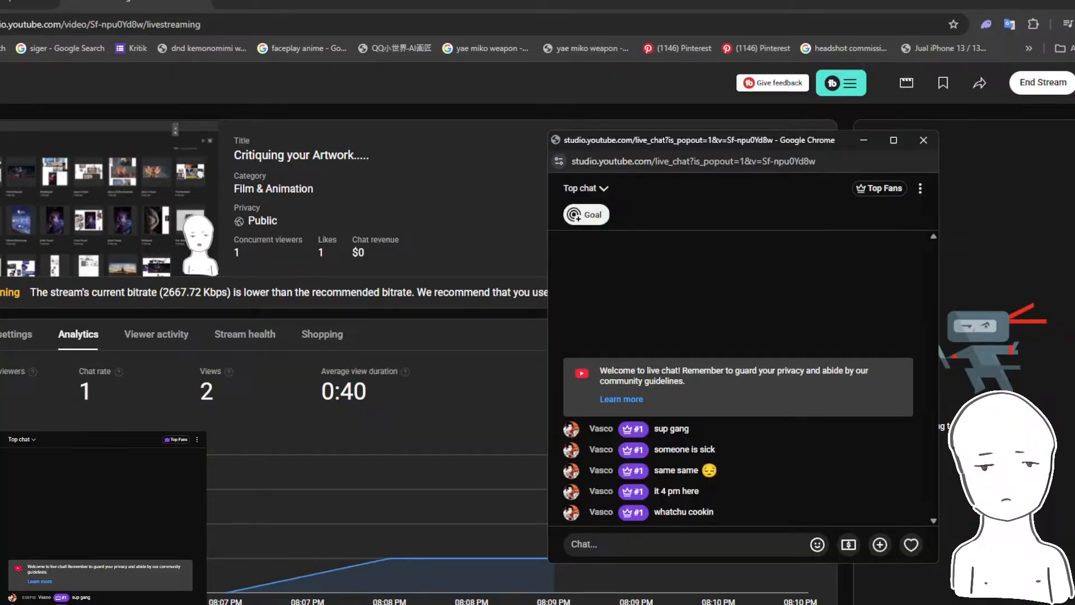
click(358, 604)
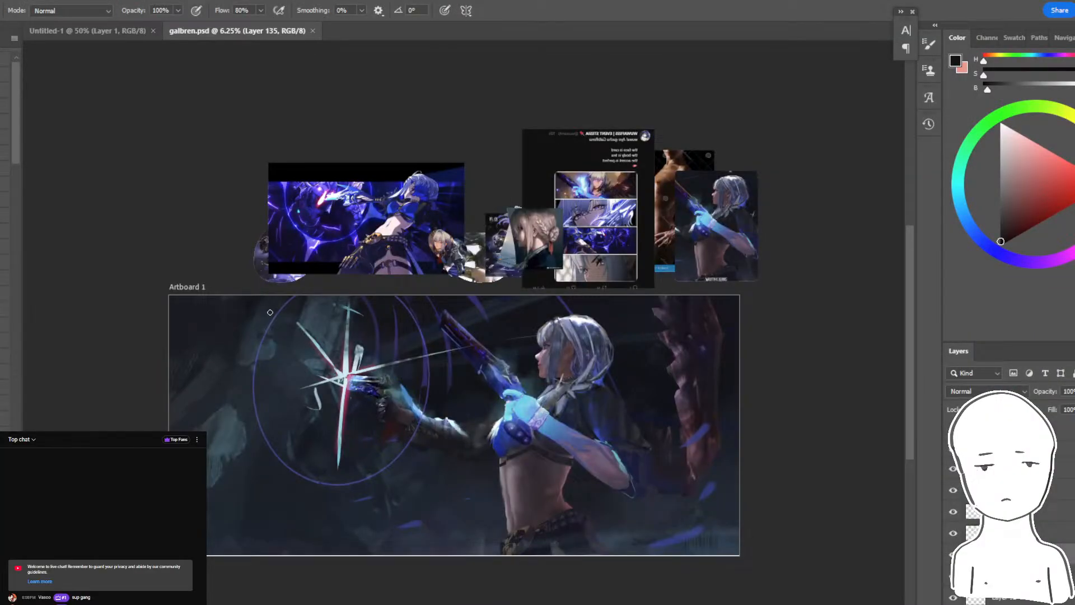
- Examine the whole archer painting and its reference images, comparing the figure, glowing star and bow up close and from afar
scroll(535, 457, down, 2)
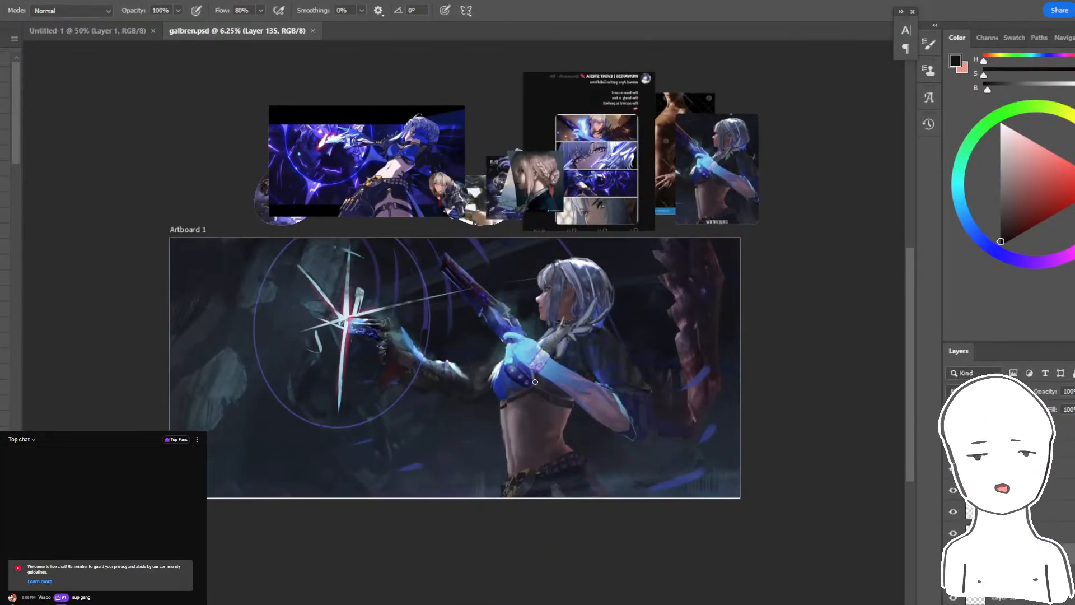
scroll(539, 377, up, 1)
scroll(539, 377, up, 5)
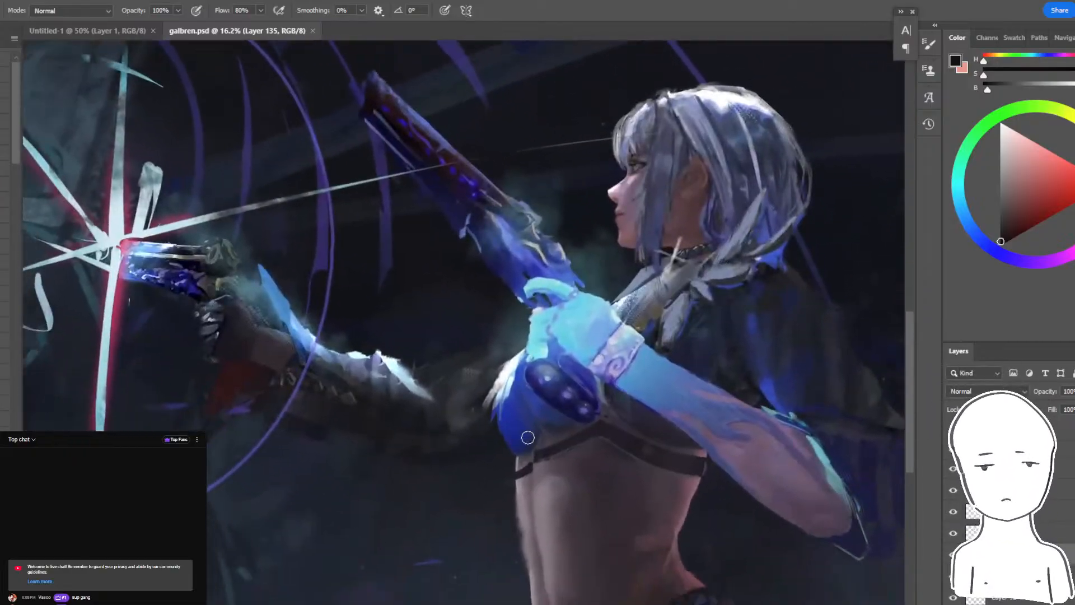
scroll(528, 438, down, 6)
scroll(528, 437, up, 4)
drag(514, 305, 565, 330)
scroll(566, 328, down, 4)
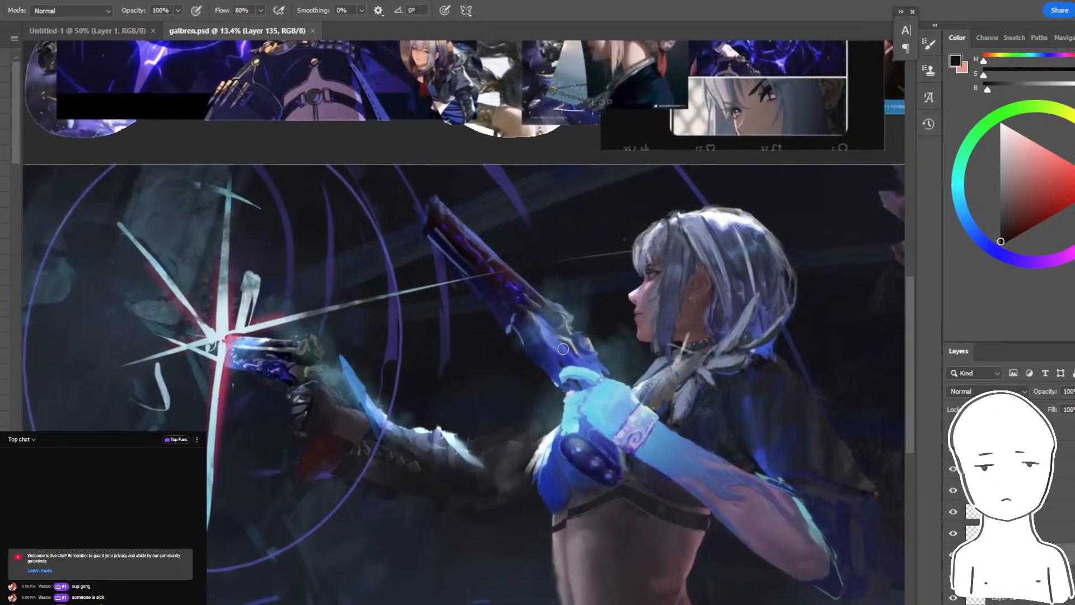
scroll(566, 328, up, 3)
drag(599, 343, 589, 305)
scroll(589, 305, down, 3)
scroll(588, 305, up, 3)
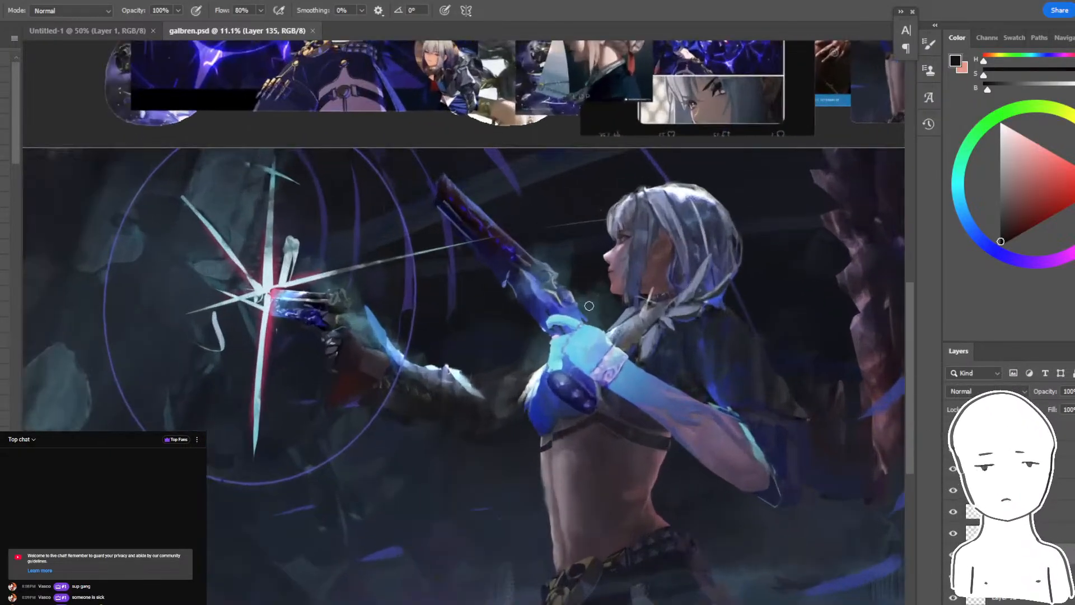
scroll(589, 306, down, 2)
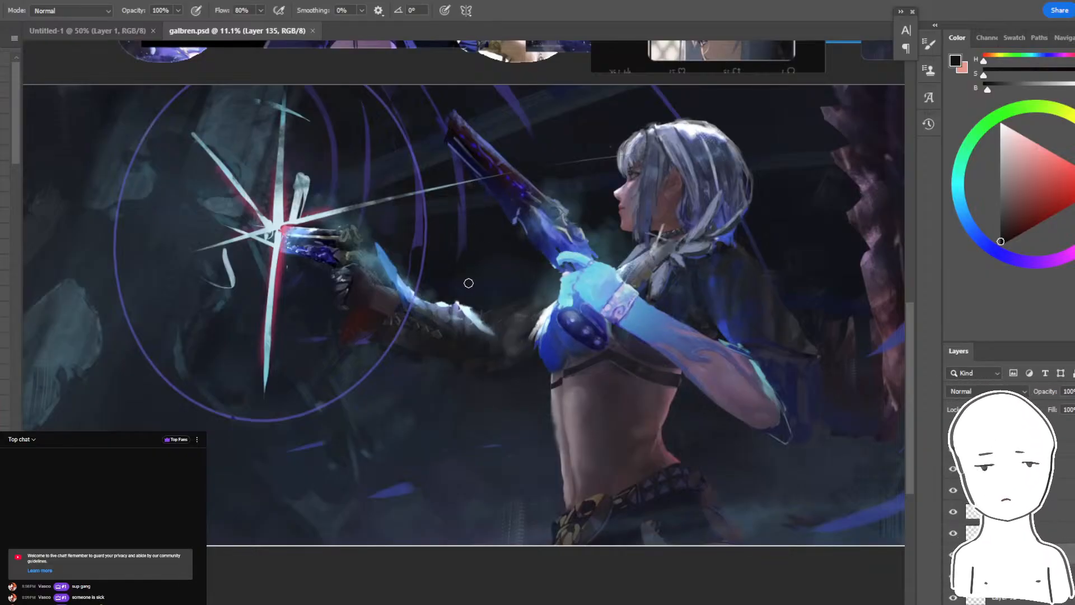
mouse_move(463, 250)
mouse_down()
mouse_move(632, 278)
mouse_move(501, 296)
mouse_move(470, 264)
mouse_up()
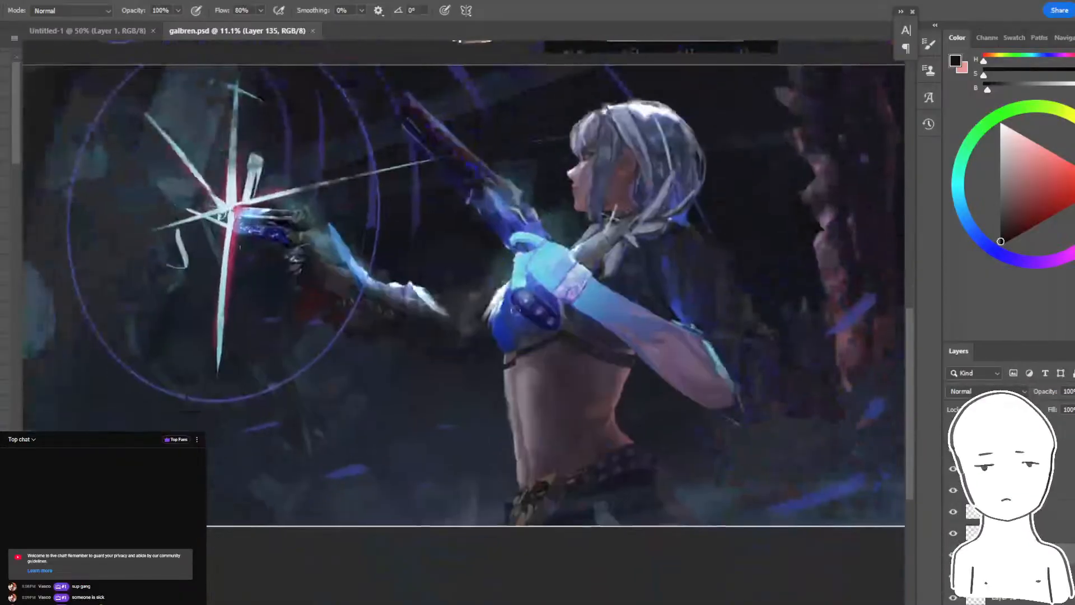
mouse_move(500, 309)
mouse_down()
mouse_move(532, 294)
mouse_move(636, 303)
mouse_move(539, 378)
mouse_up()
scroll(634, 313, down, 7)
scroll(565, 373, up, 4)
scroll(571, 371, down, 4)
scroll(576, 367, up, 6)
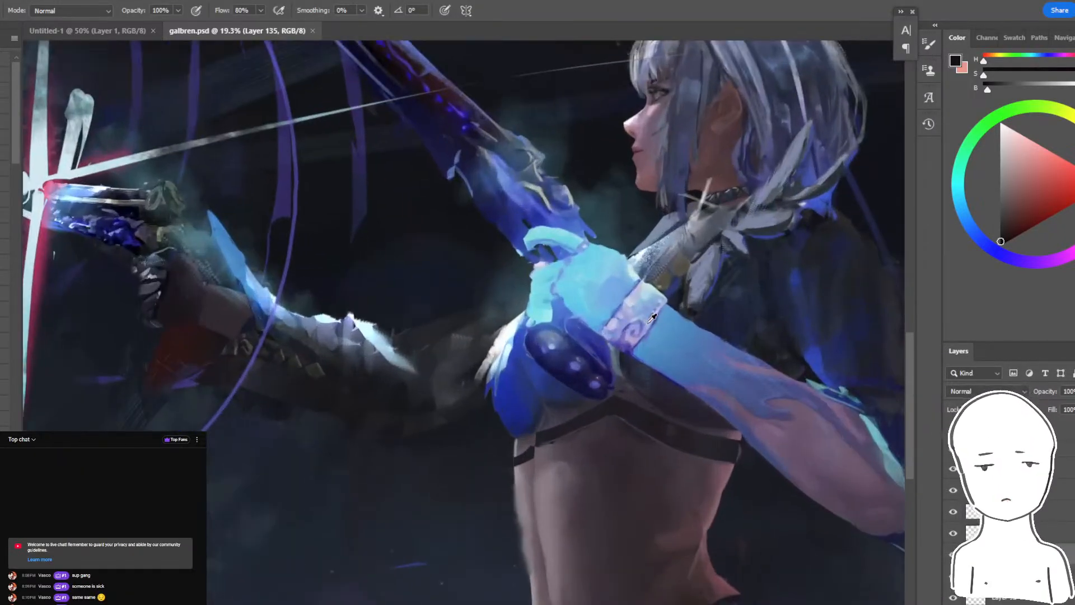
scroll(588, 369, down, 5)
scroll(599, 374, up, 2)
- Read the new messages in the pop-out live chat and go back to the painting in Photoshop
mouse_move(334, 603)
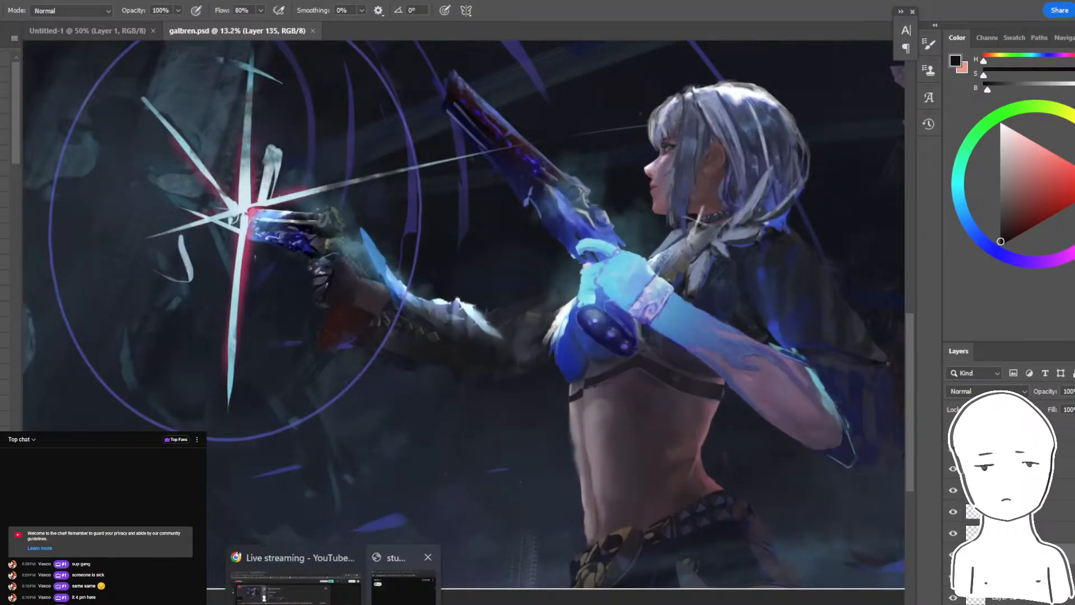
click(404, 579)
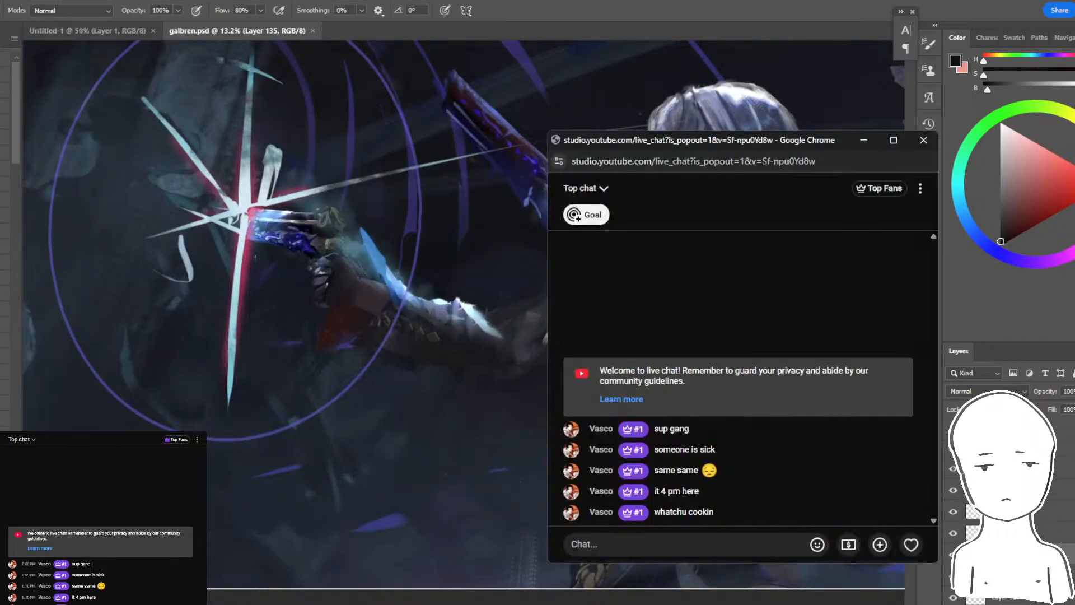
click(334, 603)
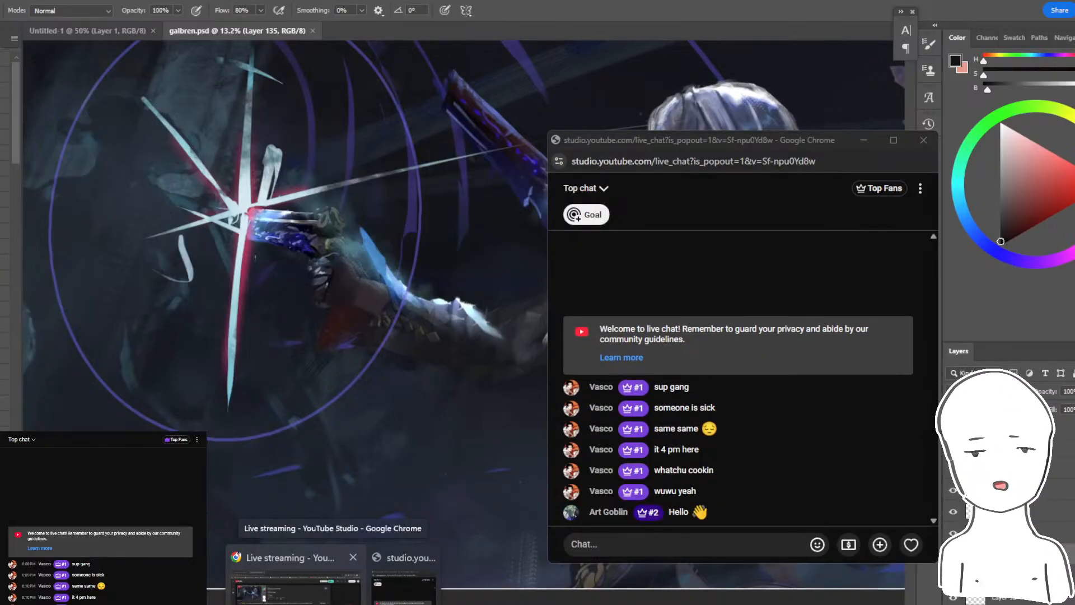
click(657, 3)
- Examine the archer's outstretched arm, glove, torso, head and hair, and the rocky column behind her
drag(601, 280, 649, 315)
scroll(610, 421, up, 4)
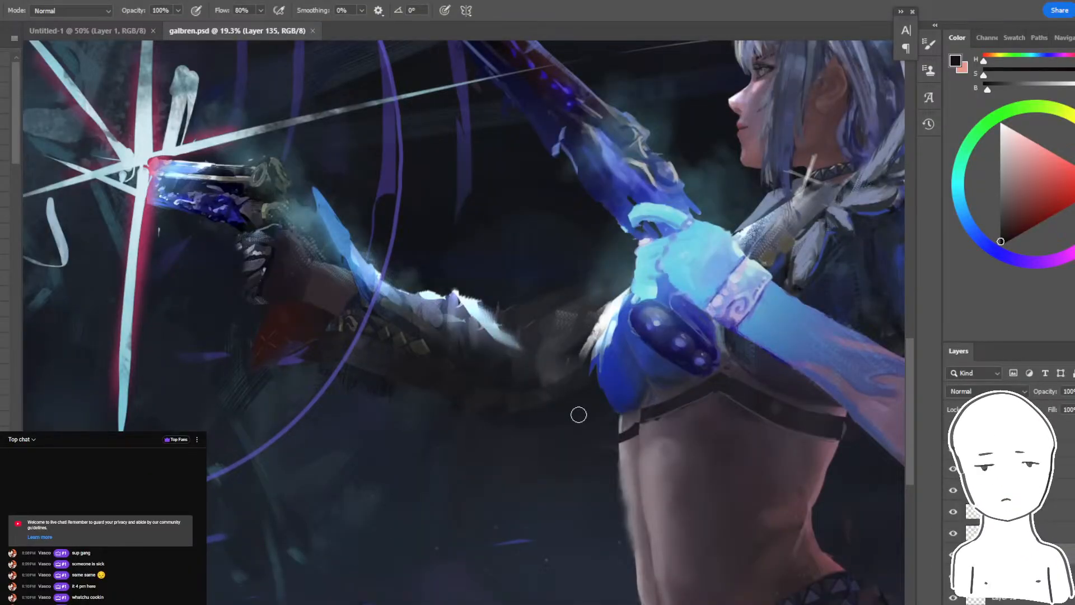
scroll(579, 414, down, 4)
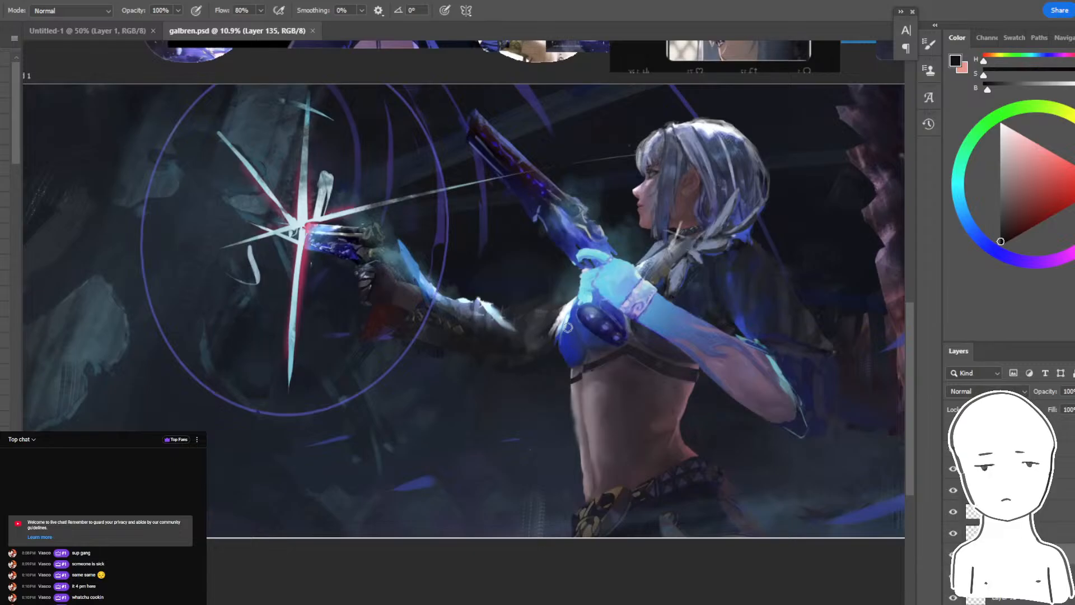
scroll(610, 366, up, 5)
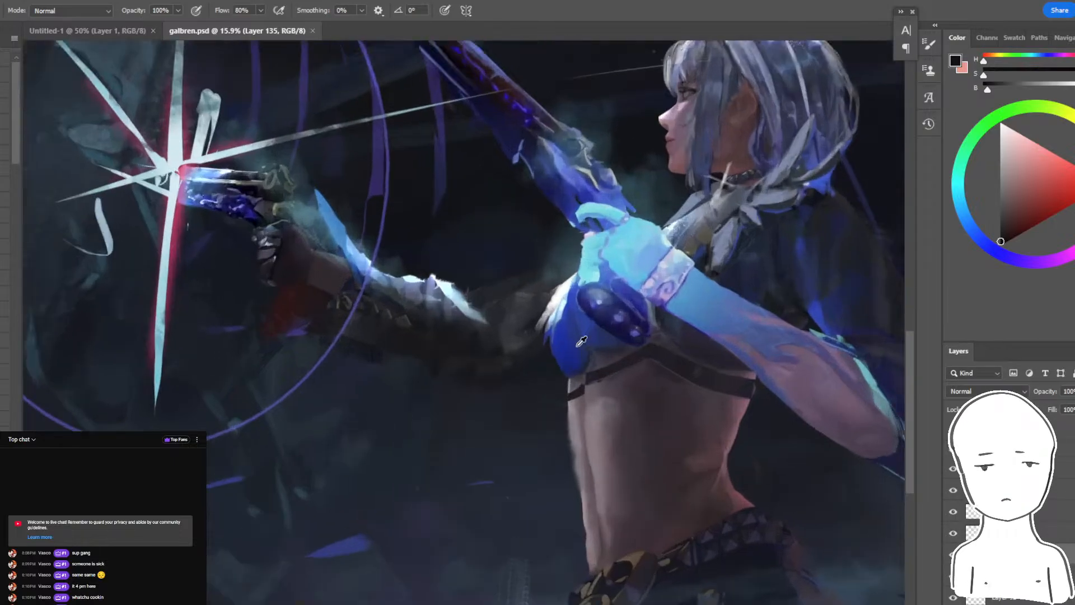
scroll(704, 337, down, 9)
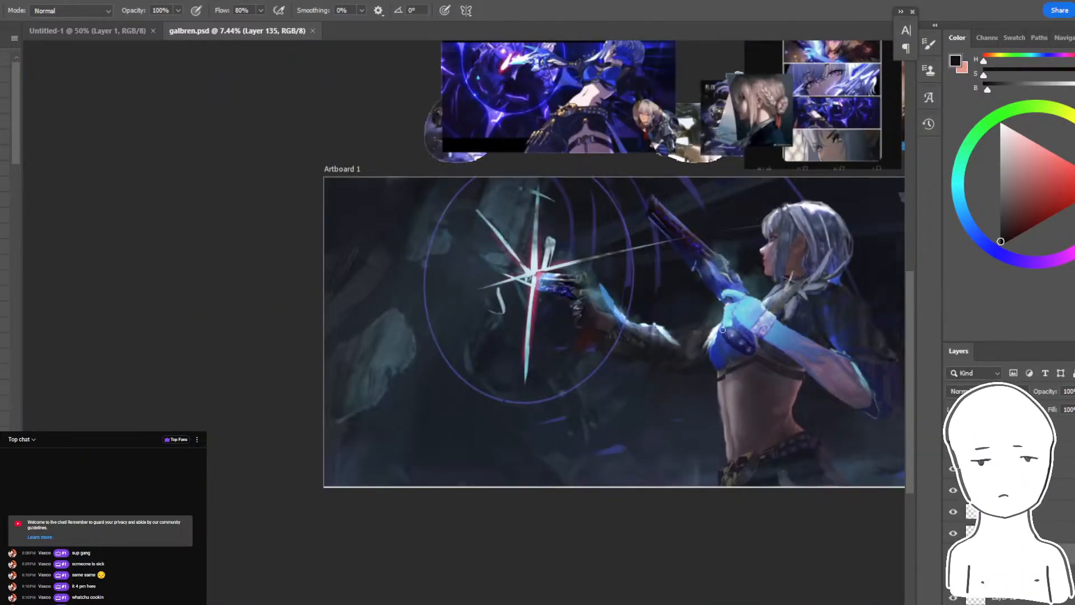
scroll(705, 337, up, 1)
scroll(564, 344, down, 6)
scroll(564, 343, up, 1)
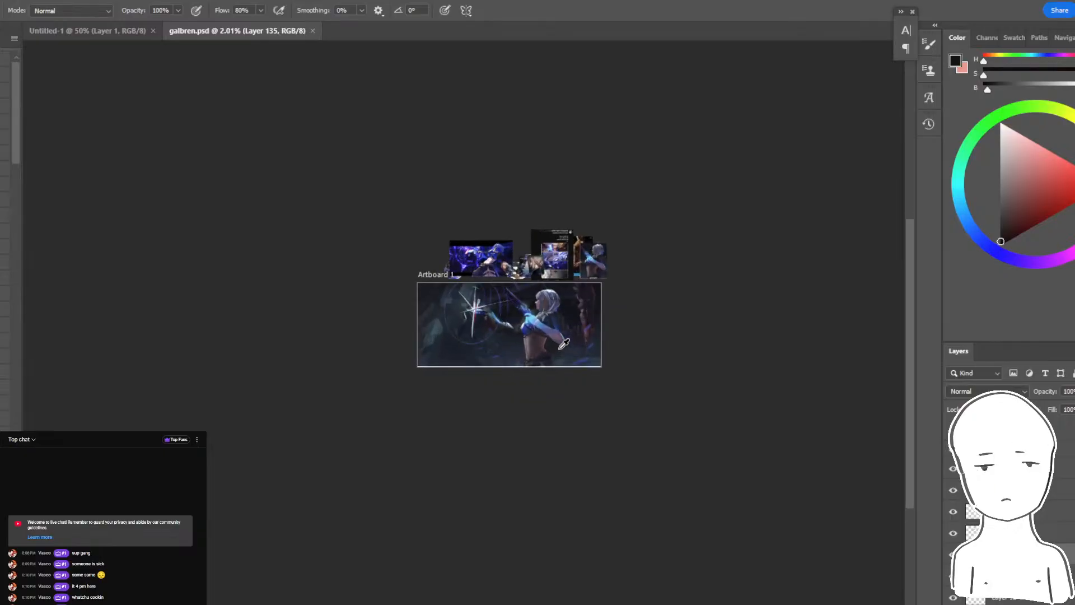
scroll(532, 336, up, 4)
scroll(522, 349, up, 4)
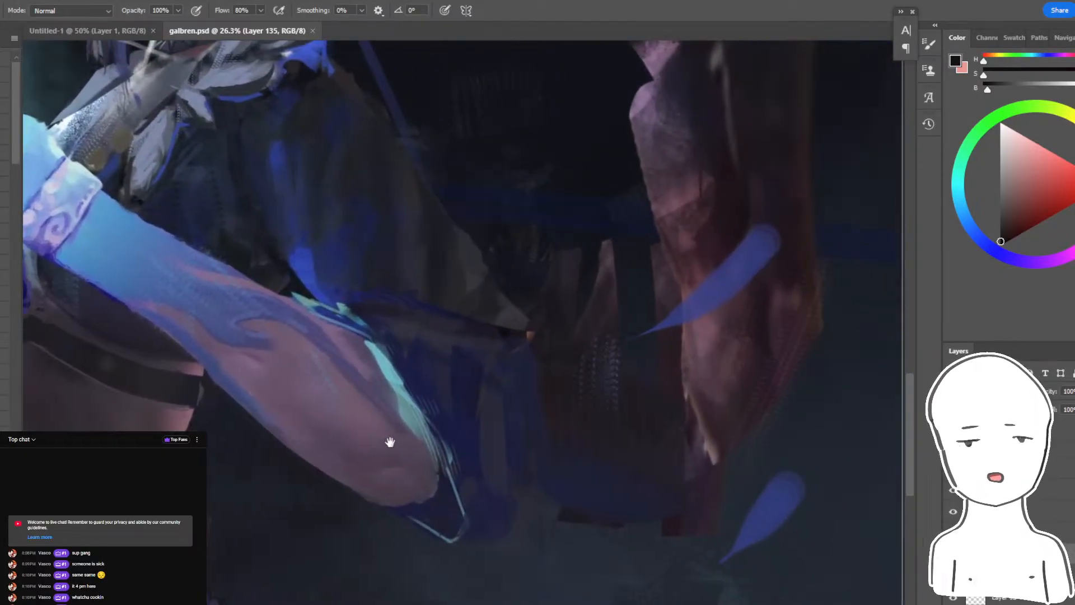
drag(391, 442, 532, 551)
drag(531, 460, 446, 547)
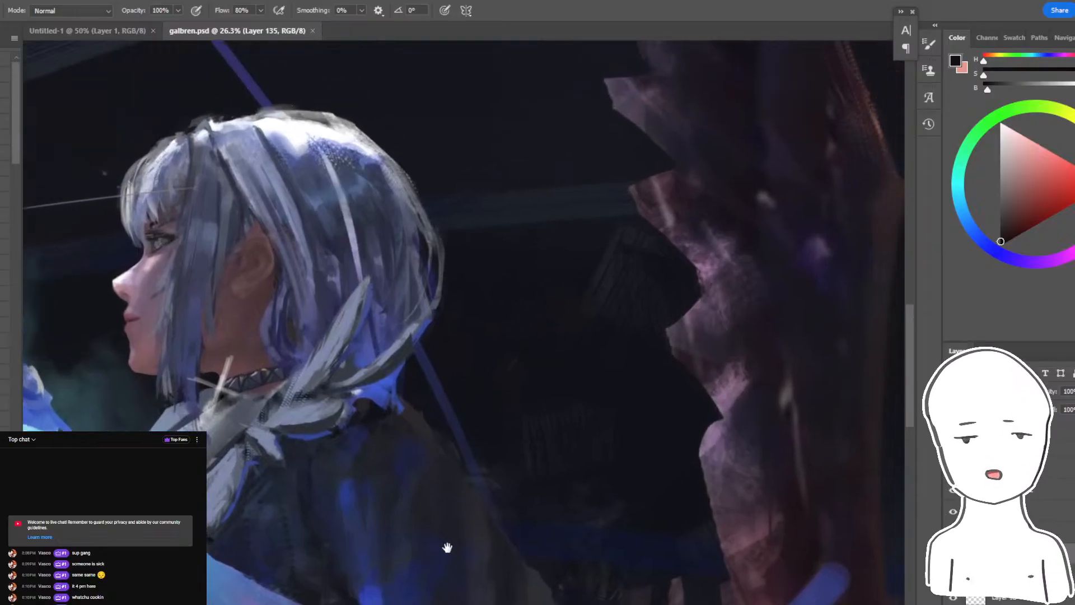
mouse_move(454, 435)
mouse_down()
mouse_move(378, 549)
mouse_move(391, 475)
mouse_move(415, 441)
mouse_up()
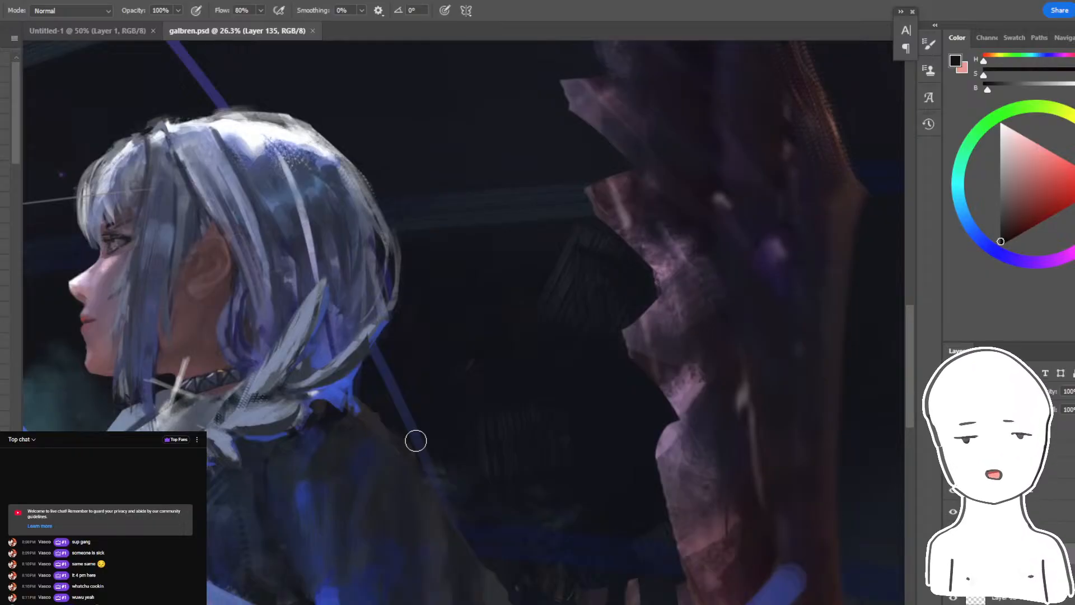
drag(390, 254, 713, 216)
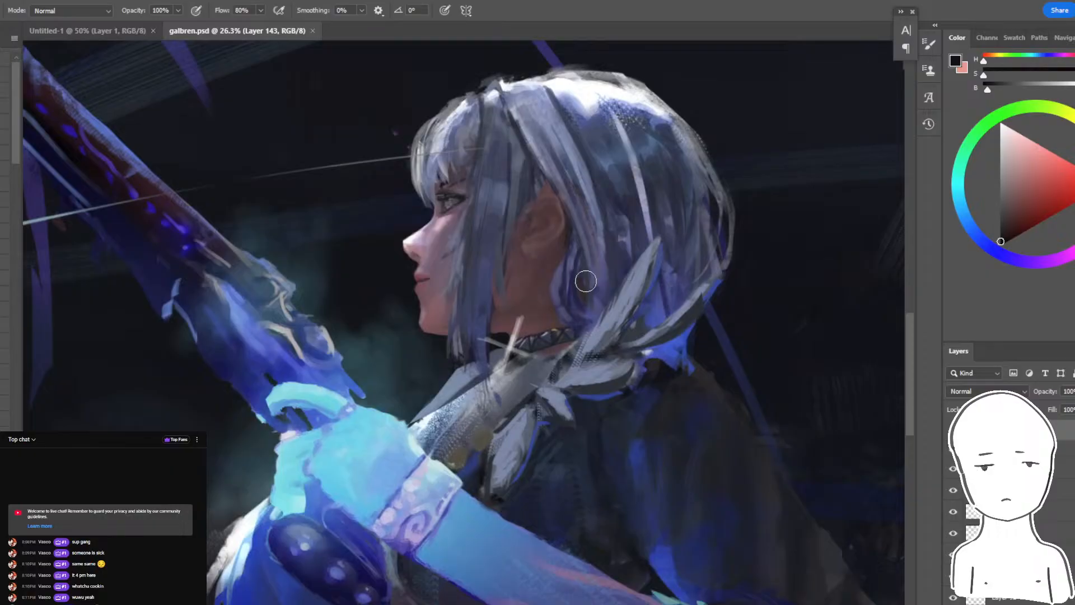
- Add a new empty layer to the painting's layer stack and set the brush colour to white
ctrl+click(631, 219)
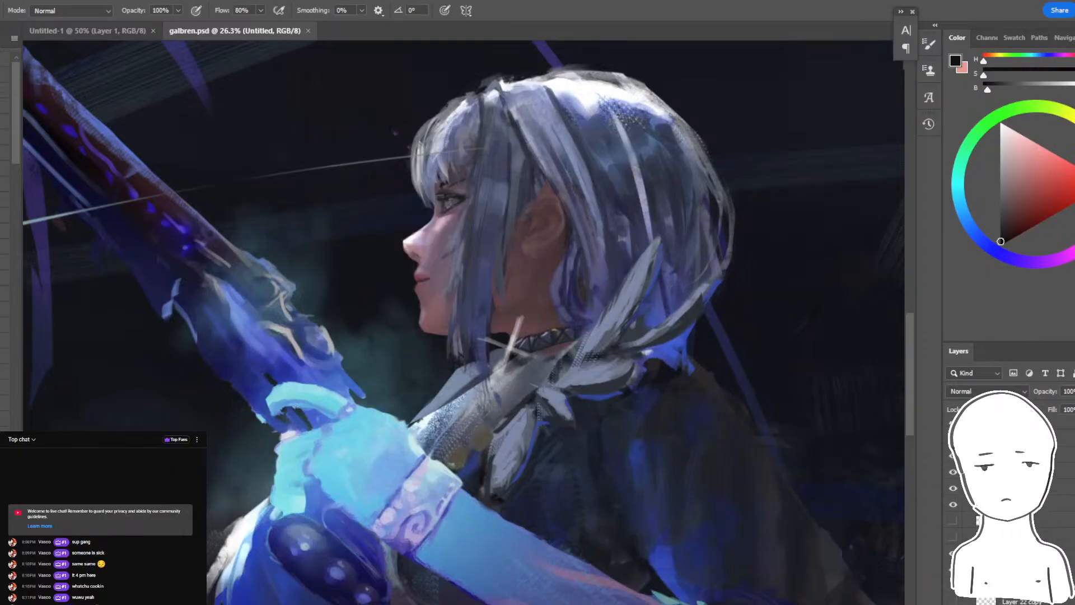
click(1053, 522)
key(ctrl+alt+shift+n)
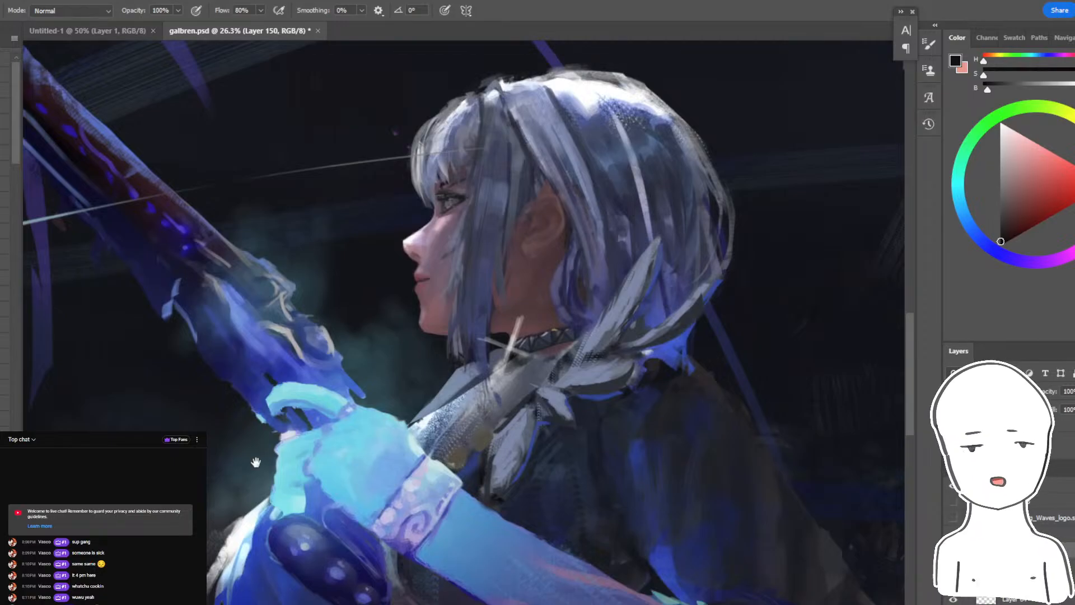
drag(257, 463, 381, 425)
drag(1001, 191, 999, 123)
- Try handwriting a white note across the bow and the archer's collar
drag(375, 229, 313, 262)
drag(428, 305, 456, 350)
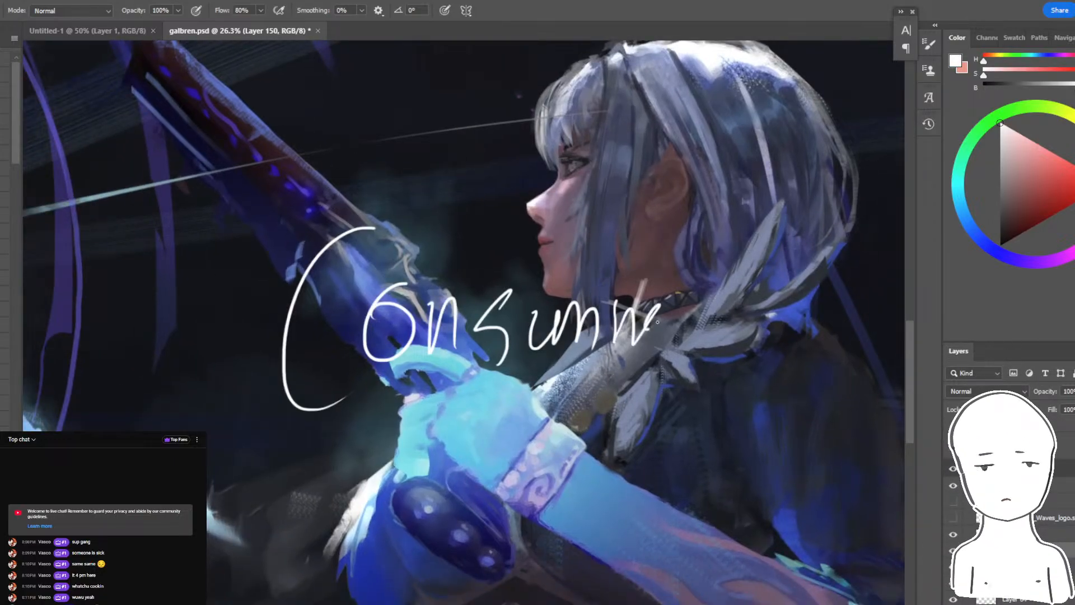
drag(657, 322, 665, 337)
drag(662, 347, 515, 364)
key(ctrl+z)
key(ctrl+z)
key(ctrl+z)
key(ctrl+z)
key(ctrl+z)
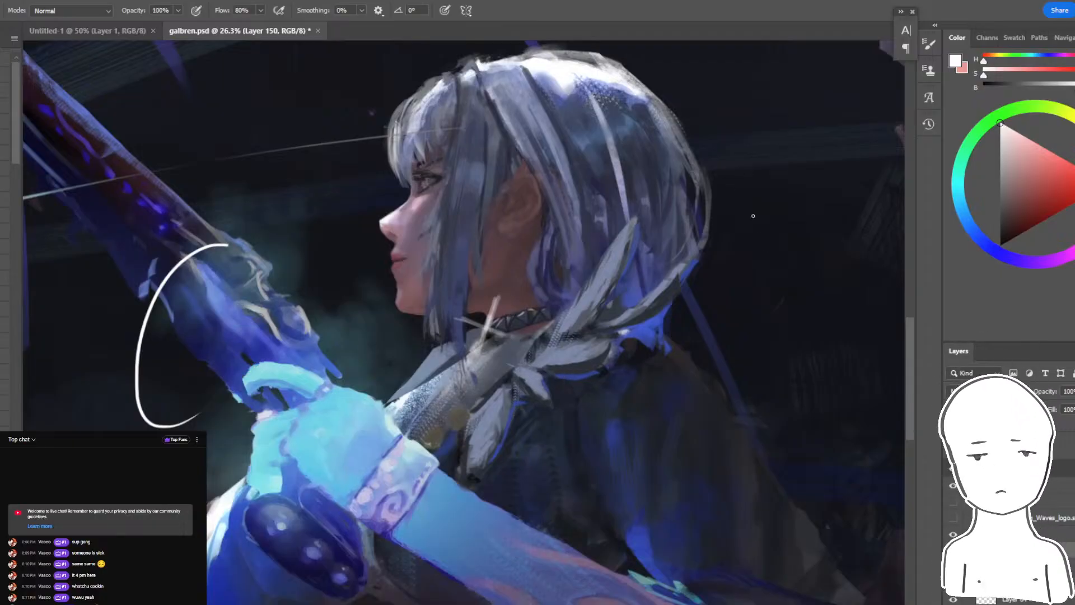
- Try handwriting "Respecting TIME" in white below the glowing star, across the lower part of the magic circle
drag(602, 386, 611, 328)
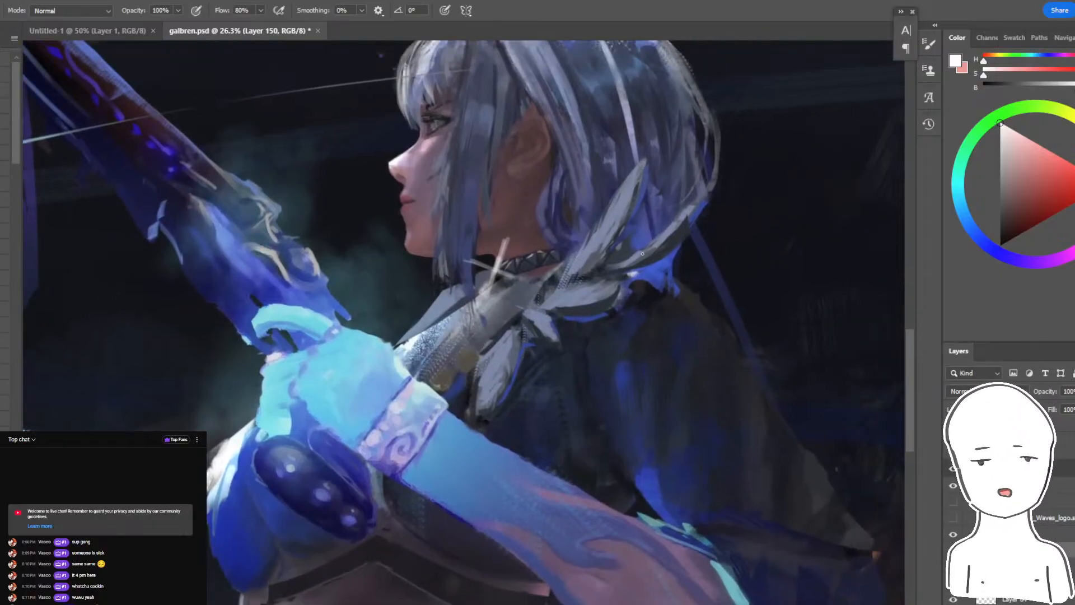
drag(325, 446, 605, 290)
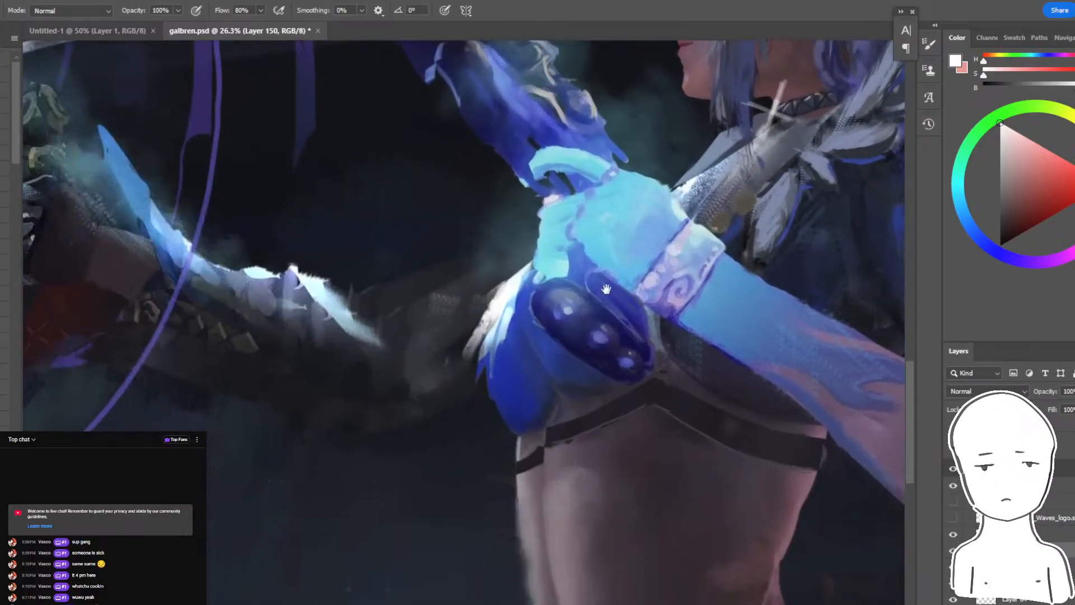
drag(452, 353, 649, 293)
mouse_move(519, 353)
mouse_down()
mouse_move(765, 307)
mouse_move(738, 282)
mouse_up()
mouse_move(255, 205)
mouse_down()
mouse_move(143, 458)
mouse_move(339, 311)
mouse_up()
drag(207, 281, 268, 368)
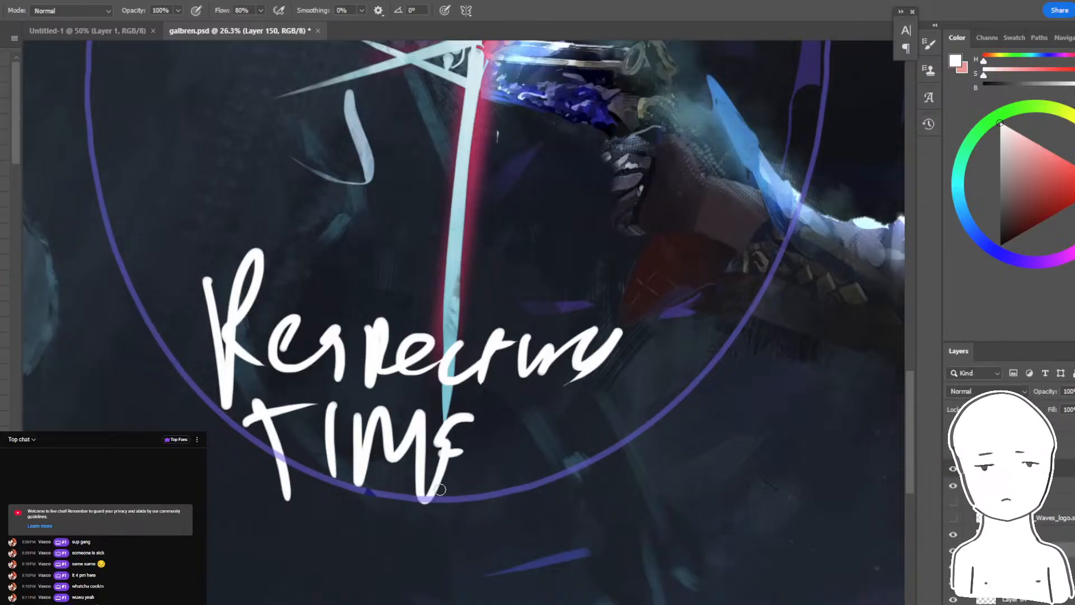
drag(441, 489, 452, 487)
drag(544, 390, 294, 366)
key(ctrl+z)
key(ctrl+z)
key(ctrl+z)
- Switch to Layer 61 copy 2 and sample a dark blue-grey from the archer's cape as the brush colour
key(ctrl+minus)
key(ctrl+minus)
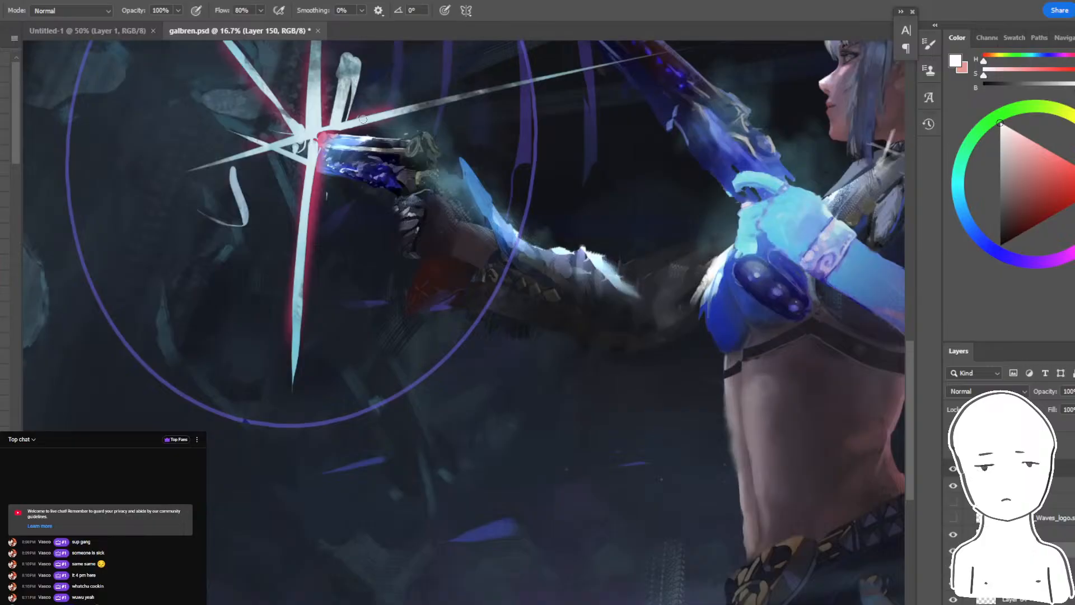
drag(362, 119, 361, 376)
key(ctrl+plus)
key(ctrl+plus)
drag(633, 302, 287, 390)
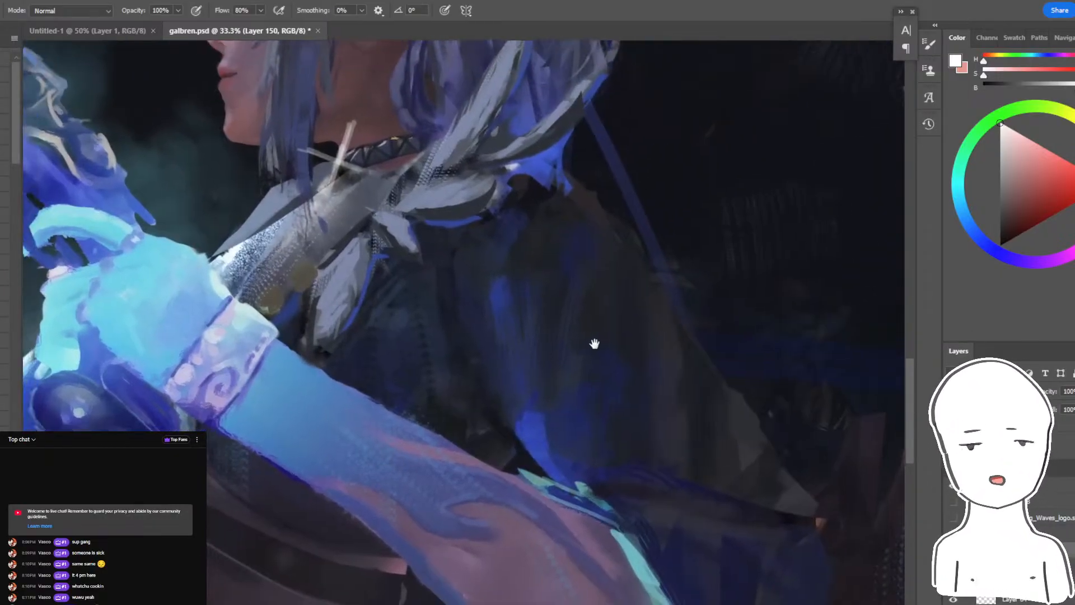
drag(594, 343, 573, 336)
ctrl+click(525, 238)
key(ctrl+plus)
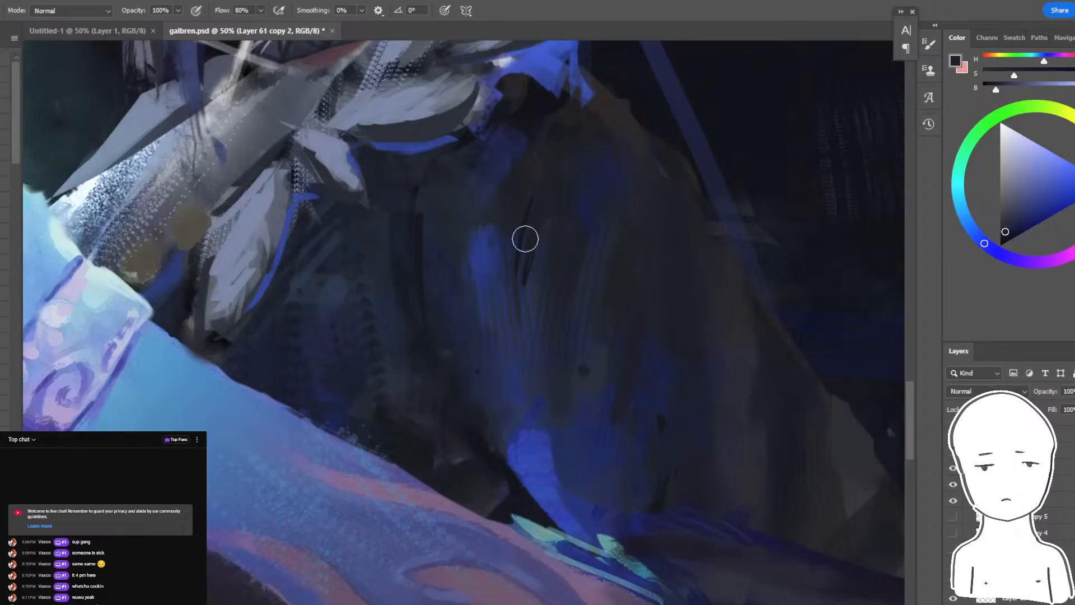
- Paint over the folds and pale lower edge of the archer's cape with dark tones sampled from it
mouse_move(525, 239)
mouse_down()
mouse_move(417, 225)
mouse_move(331, 244)
mouse_move(341, 278)
mouse_up()
alt+click(528, 363)
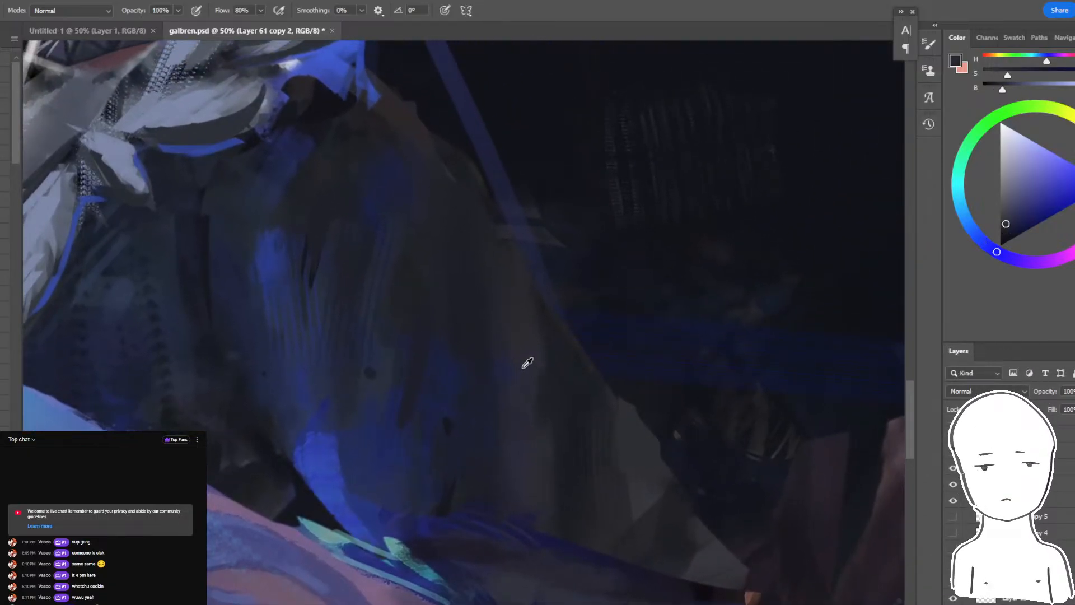
alt+click(550, 437)
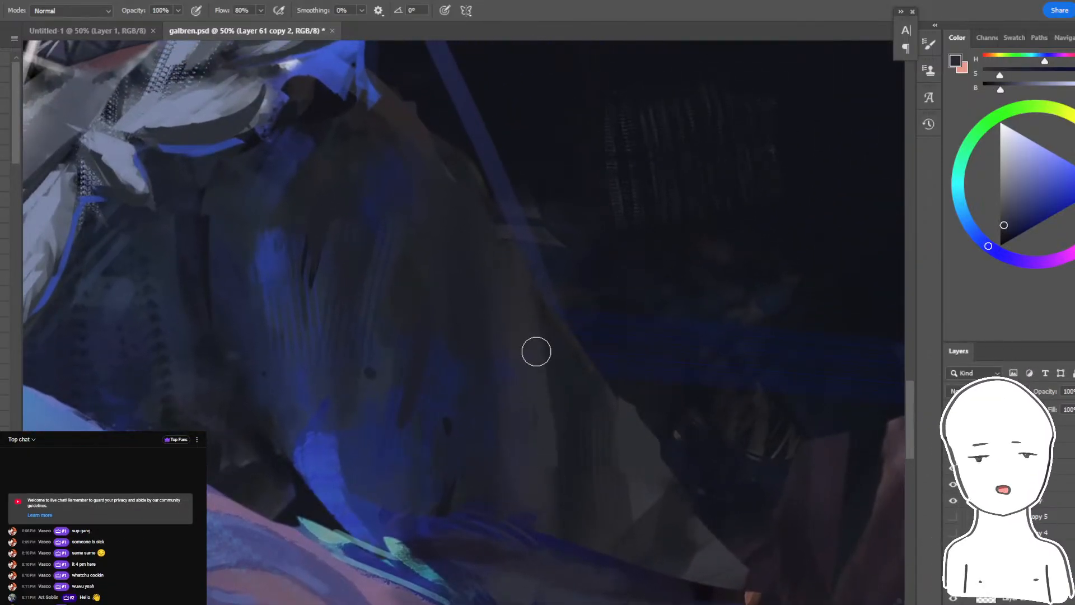
alt+click(530, 367)
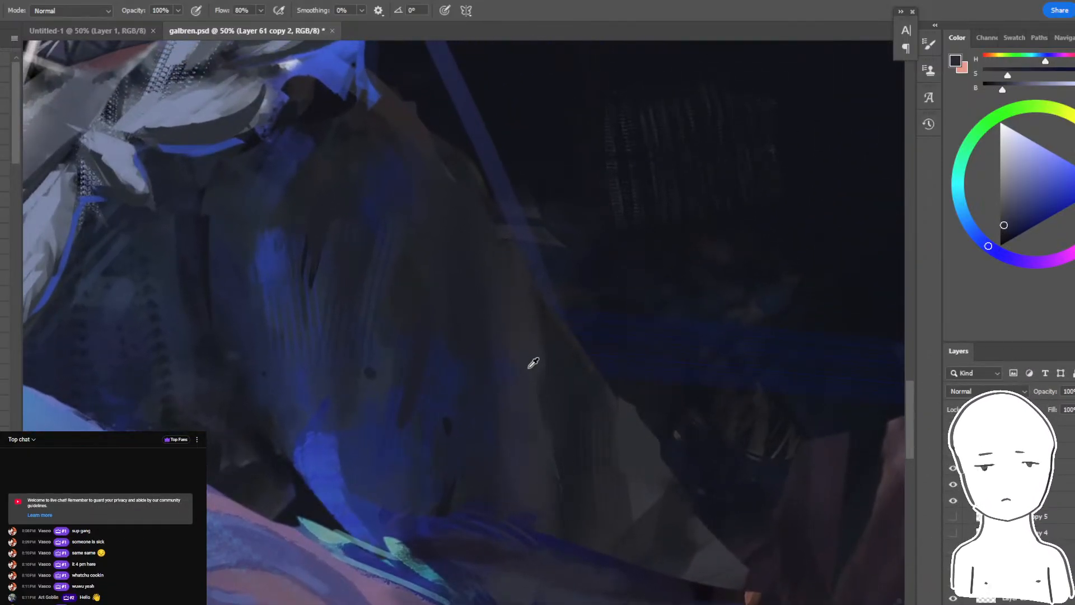
alt+click(620, 496)
drag(631, 462, 645, 484)
drag(655, 529, 551, 471)
- Lasso a narrow wedge near the cape's pointed lower end, brush dark colour around the cape tip, and clear the selection
key(r)
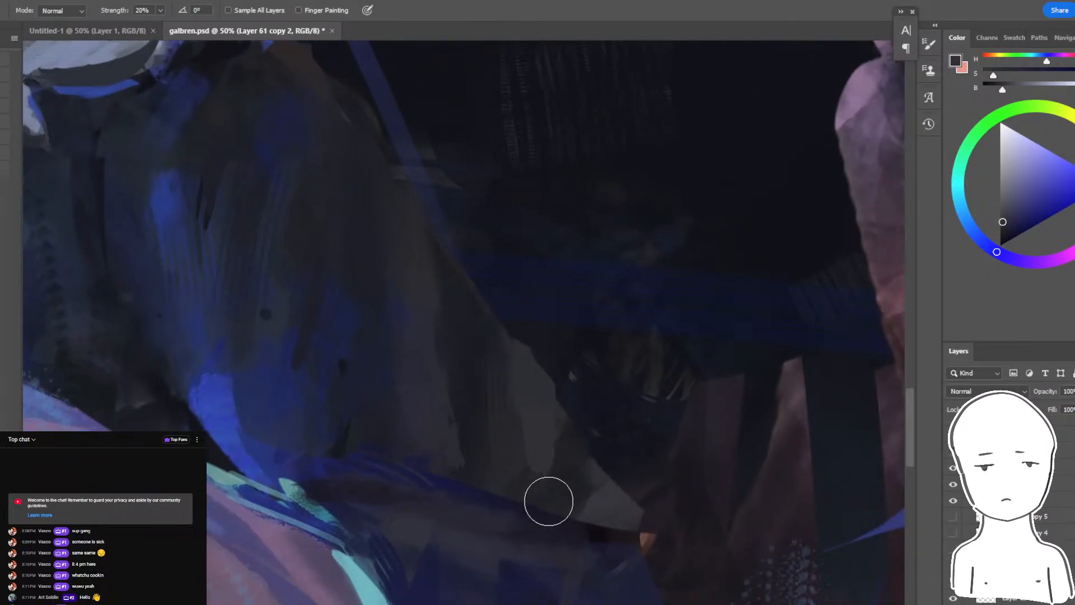
key(l)
drag(528, 414, 555, 431)
key(r)
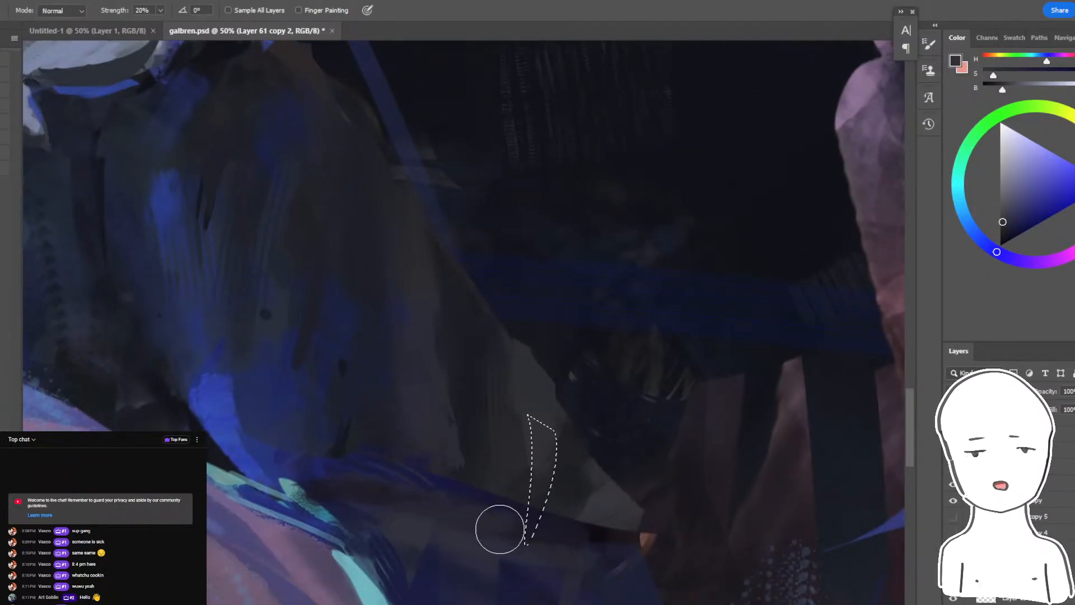
key(b)
drag(585, 546, 712, 375)
key(ctrl+d)
mouse_move(607, 475)
mouse_down()
mouse_move(653, 466)
mouse_move(623, 560)
mouse_move(612, 563)
mouse_up()
key(ctrl+minus)
key(ctrl+minus)
key(ctrl+minus)
key(ctrl+minus)
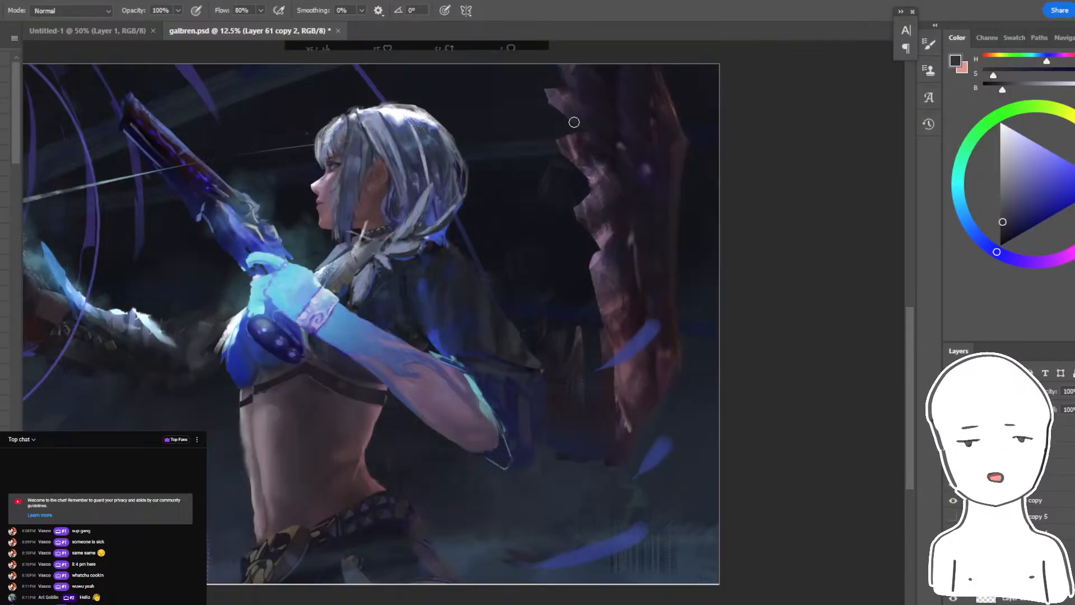
mouse_move(515, 305)
mouse_down()
mouse_move(771, 238)
mouse_move(715, 254)
mouse_up()
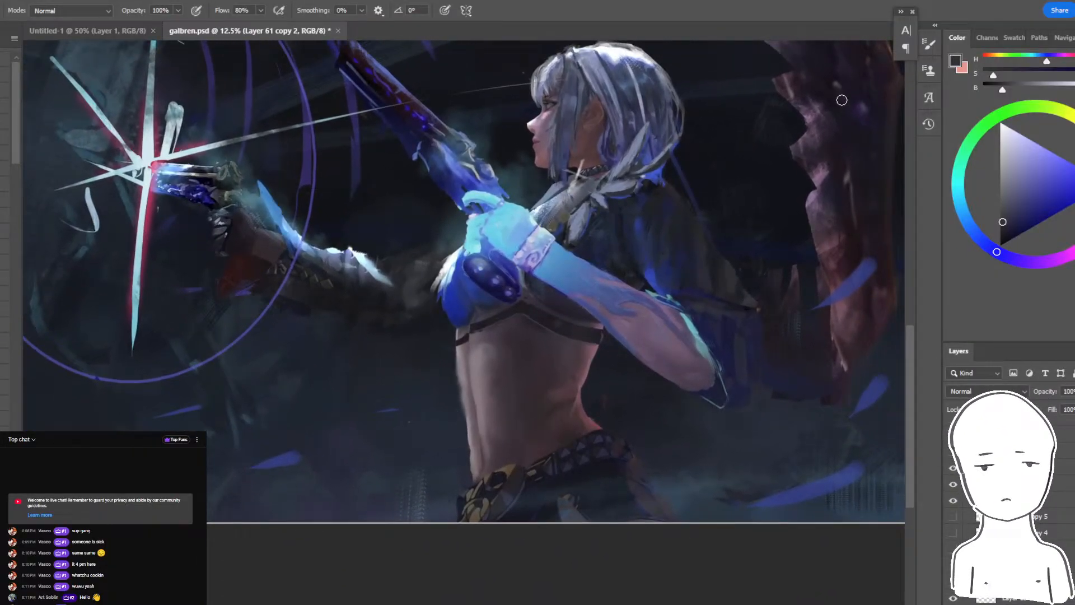
- Check the YouTube live chat window and return to Photoshop's blank Untitled-1 document
key(alt+Tab)
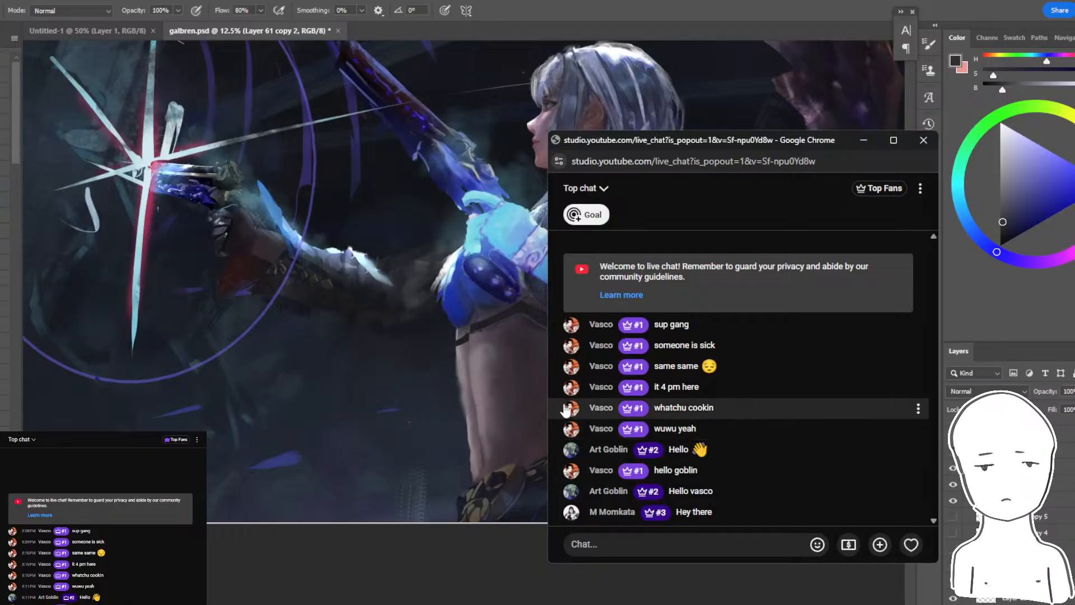
click(70, 34)
click(70, 35)
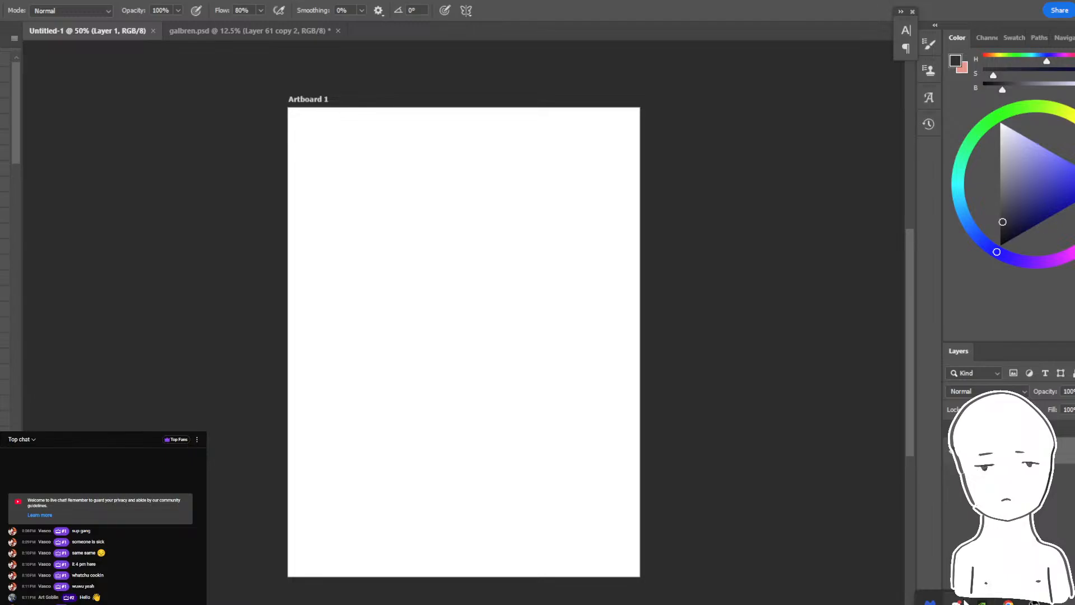
- Switch to Discord, reveal the spoilered artwork in the pictures channel, and open the critique channel
click(961, 602)
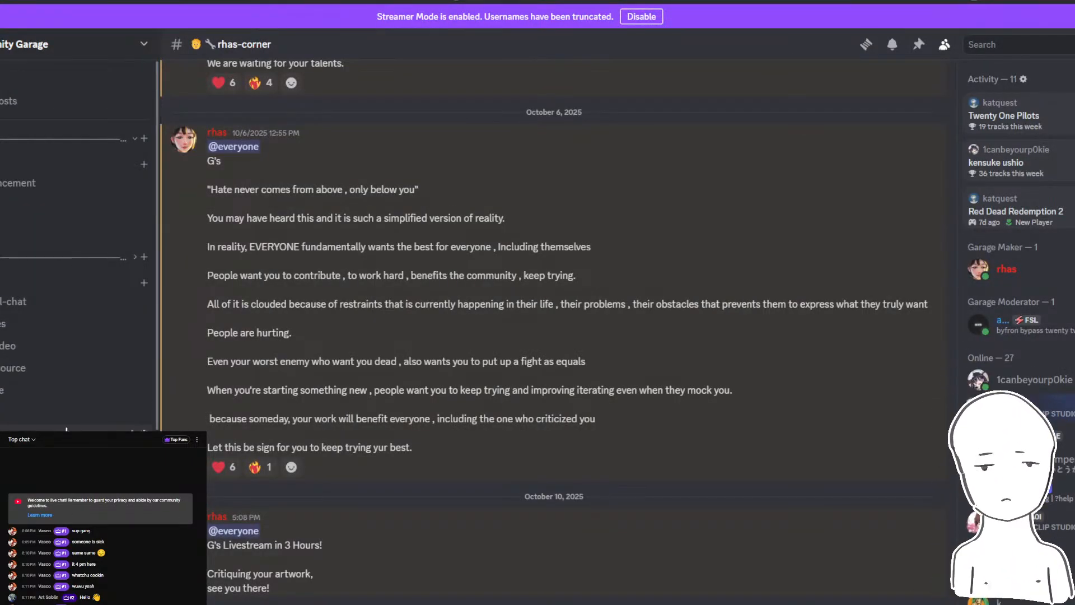
click(11, 324)
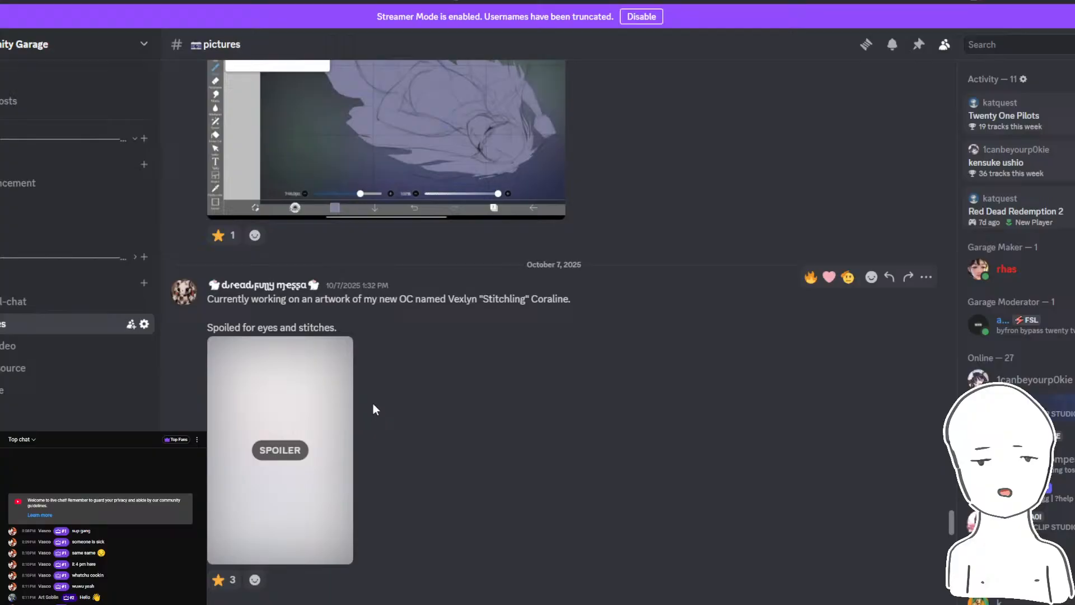
click(279, 452)
click(28, 392)
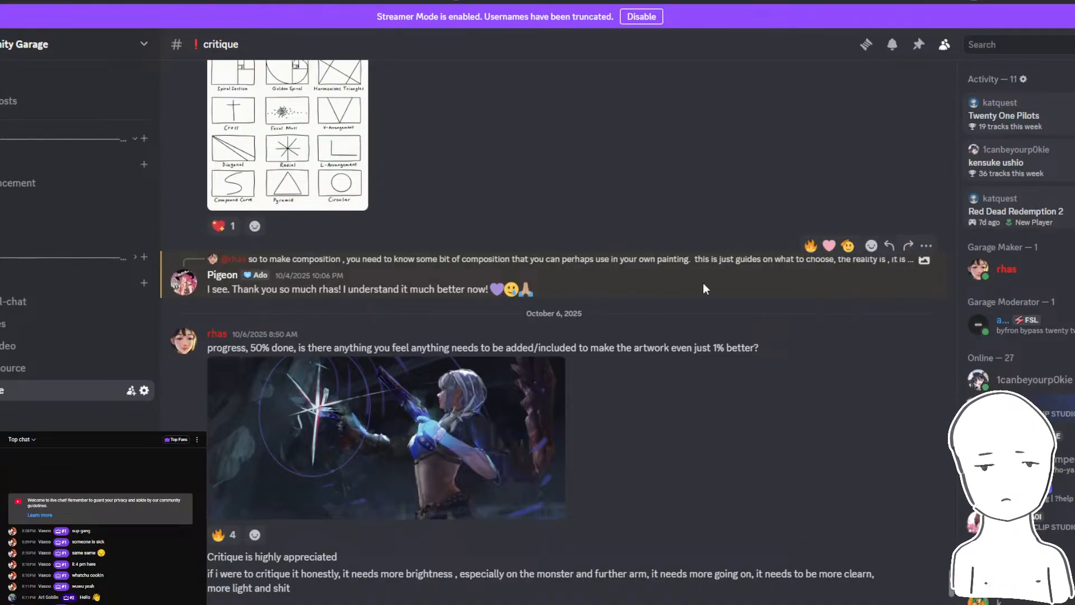
- Check the YouTube live chat window and the livestream dashboard, and return to Discord
mouse_move(331, 604)
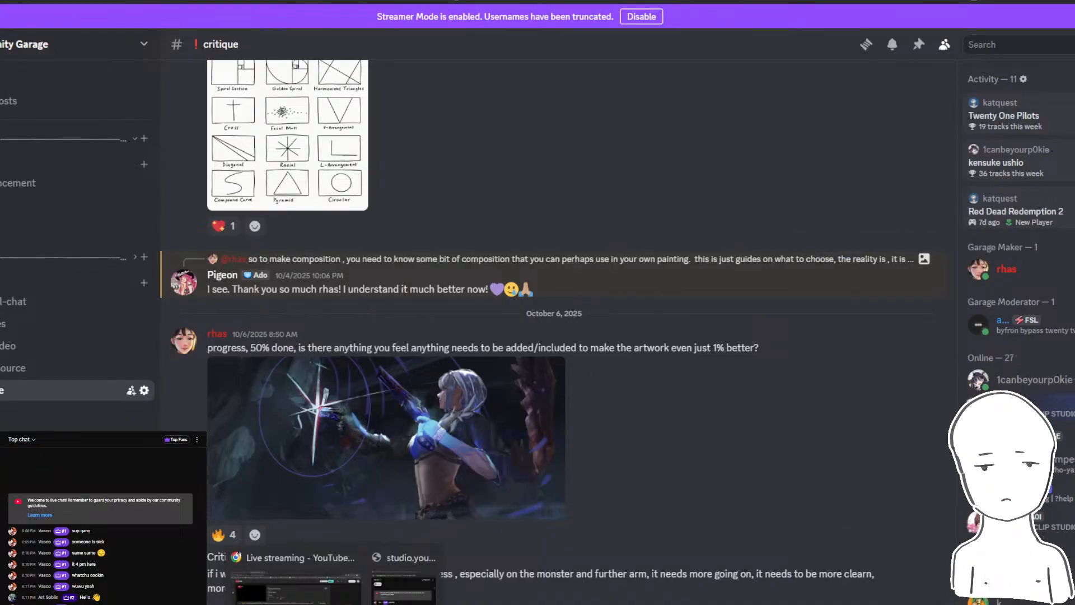
click(404, 585)
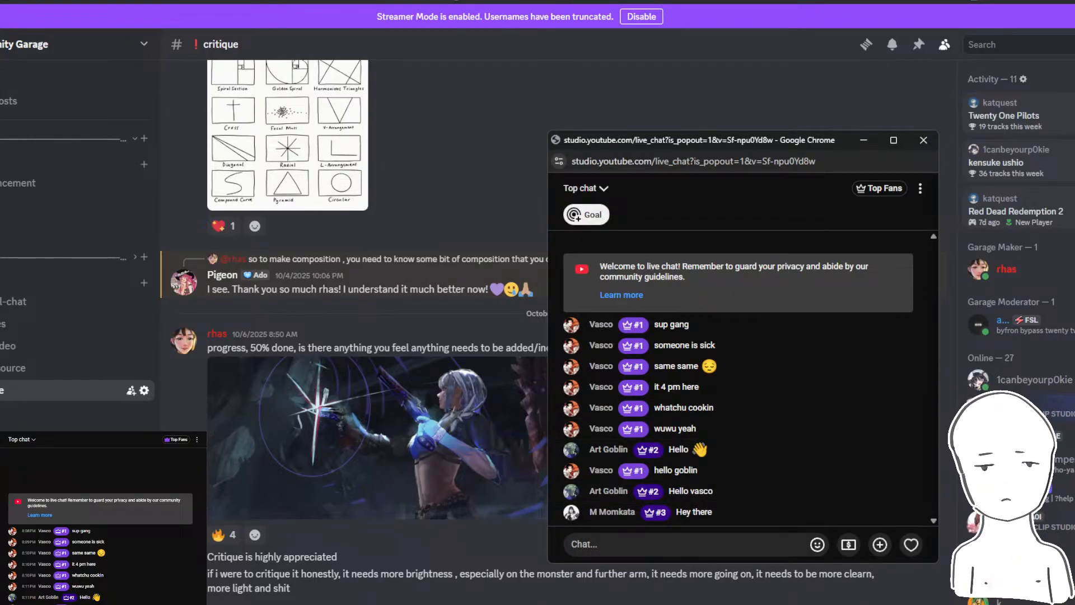
click(332, 604)
click(279, 585)
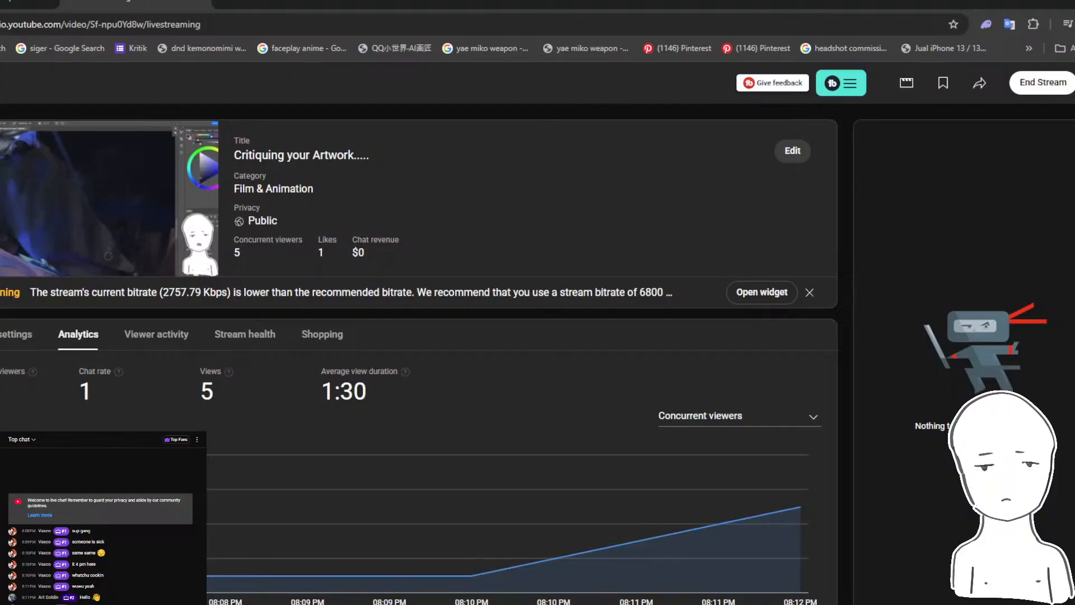
click(1054, 2)
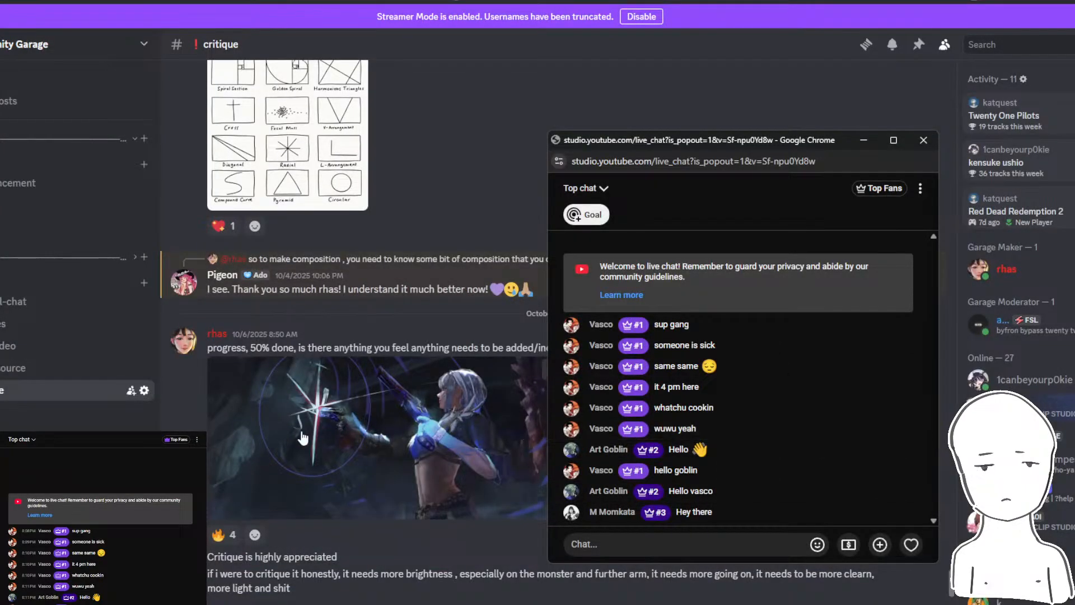
- View the archer painting posted in the critique channel at enlarged size and close the preview
click(336, 442)
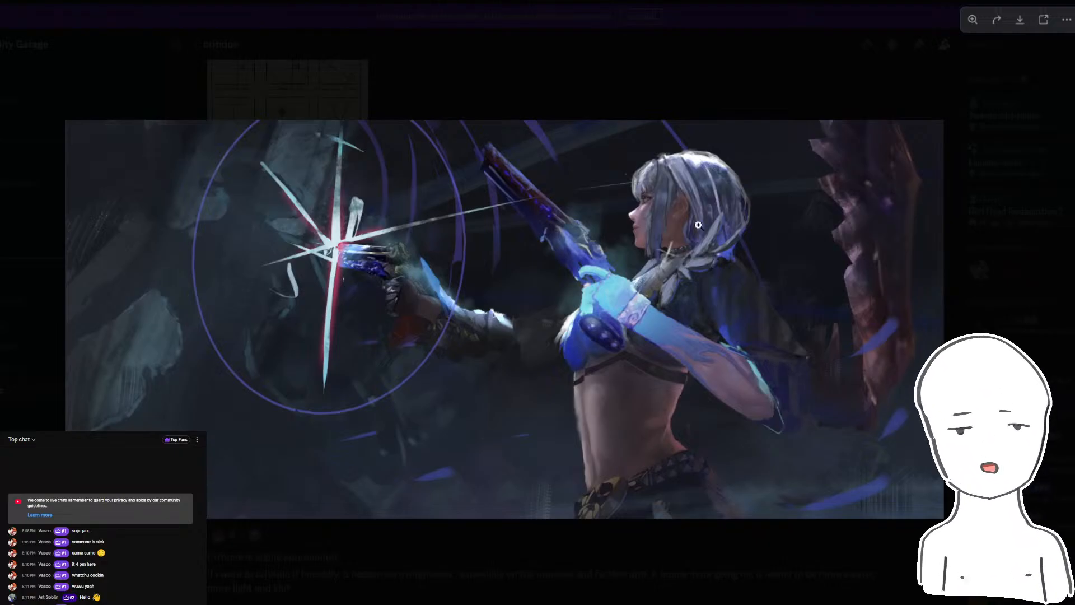
click(746, 60)
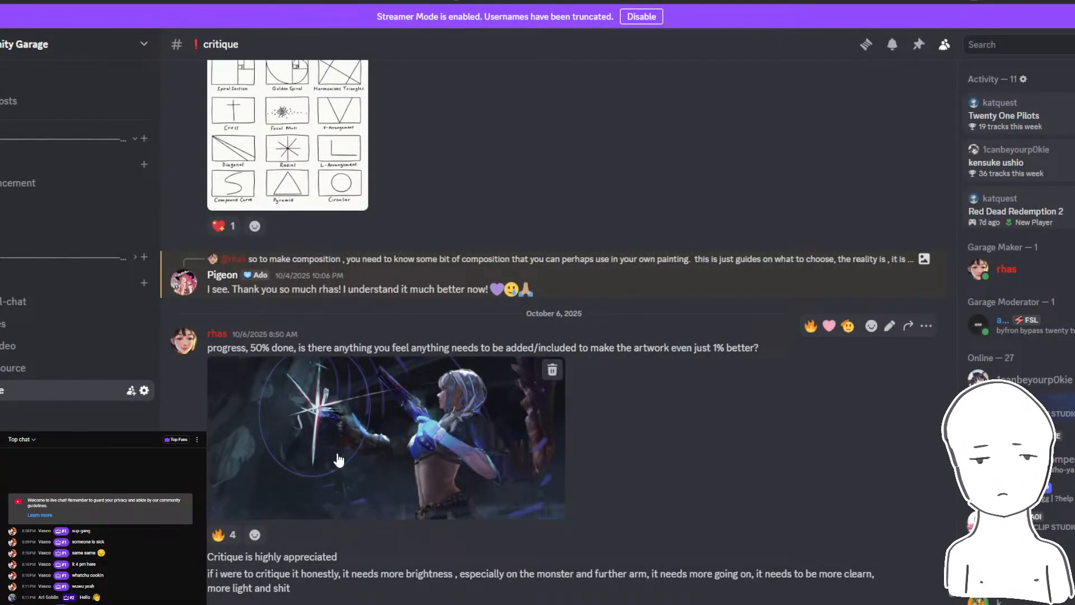
click(414, 451)
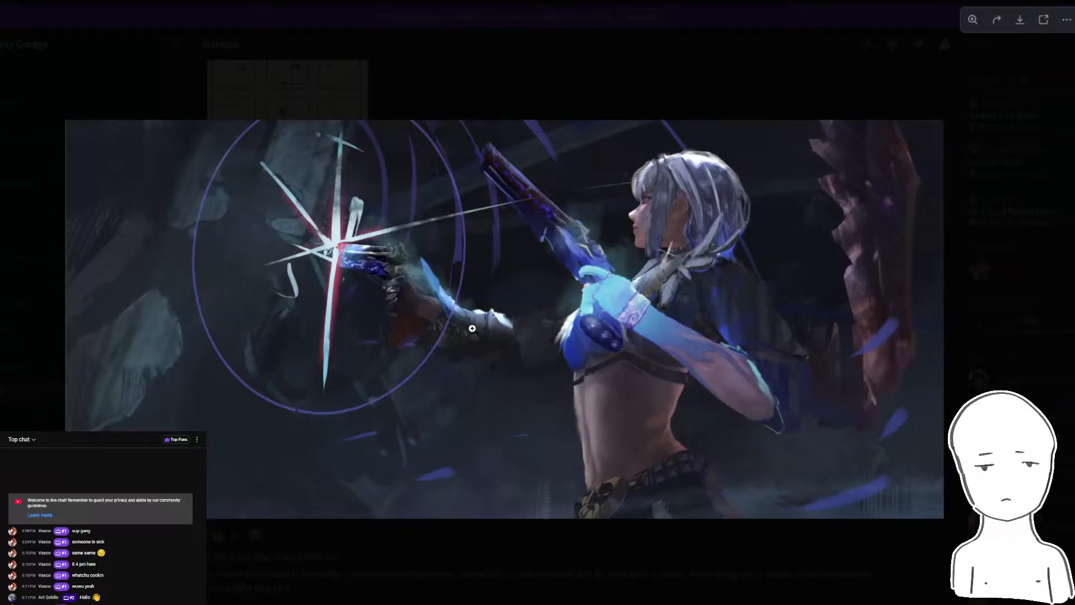
click(530, 41)
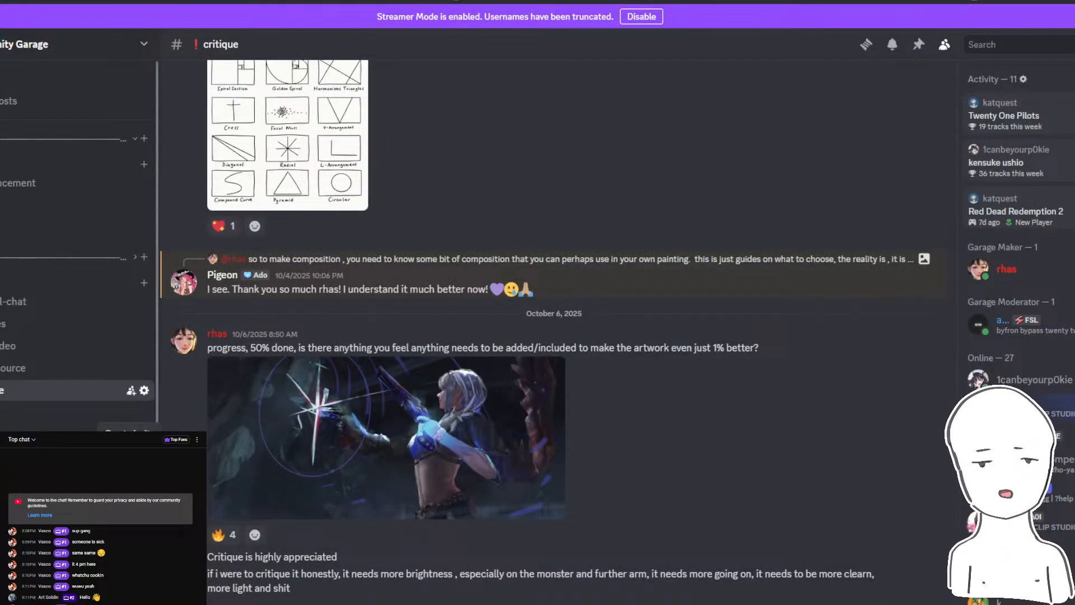
- Look through the food channel and send welcome wave stickers to the two newest members in general-chat
click(8, 413)
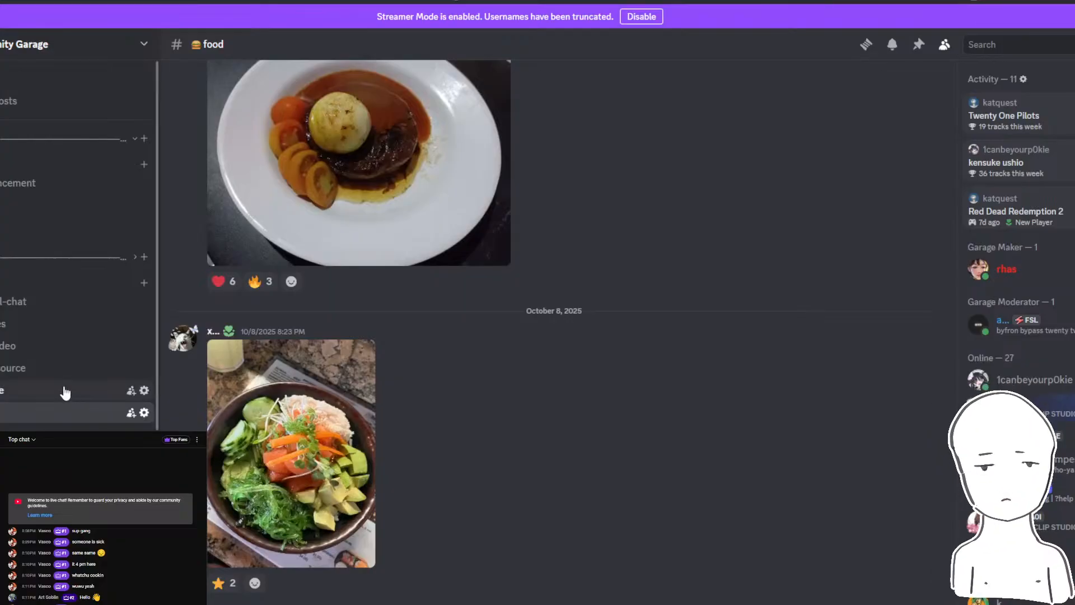
click(17, 302)
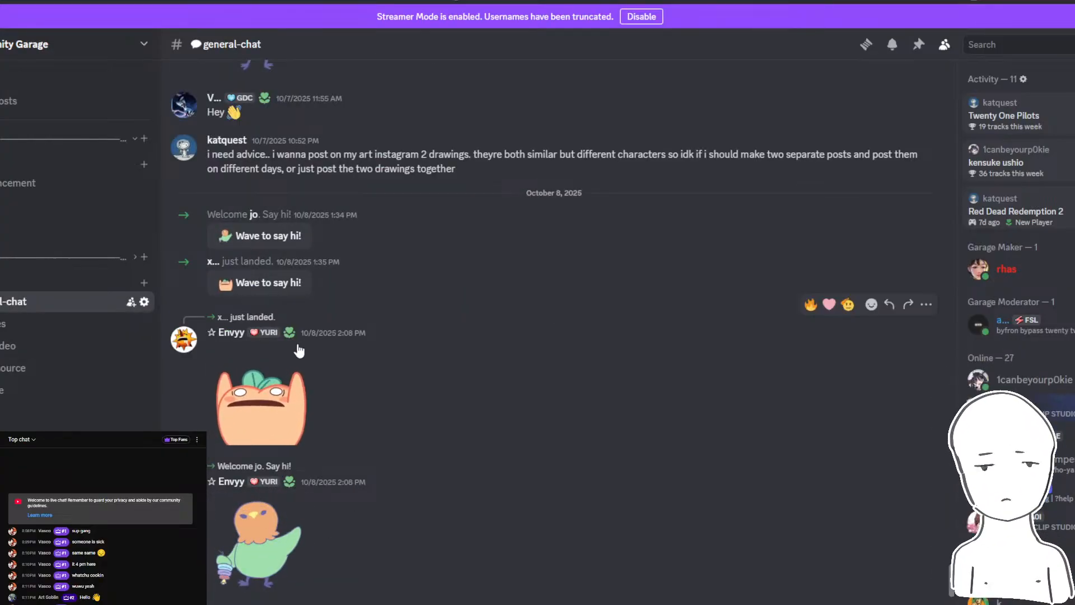
scroll(267, 150, up, 1)
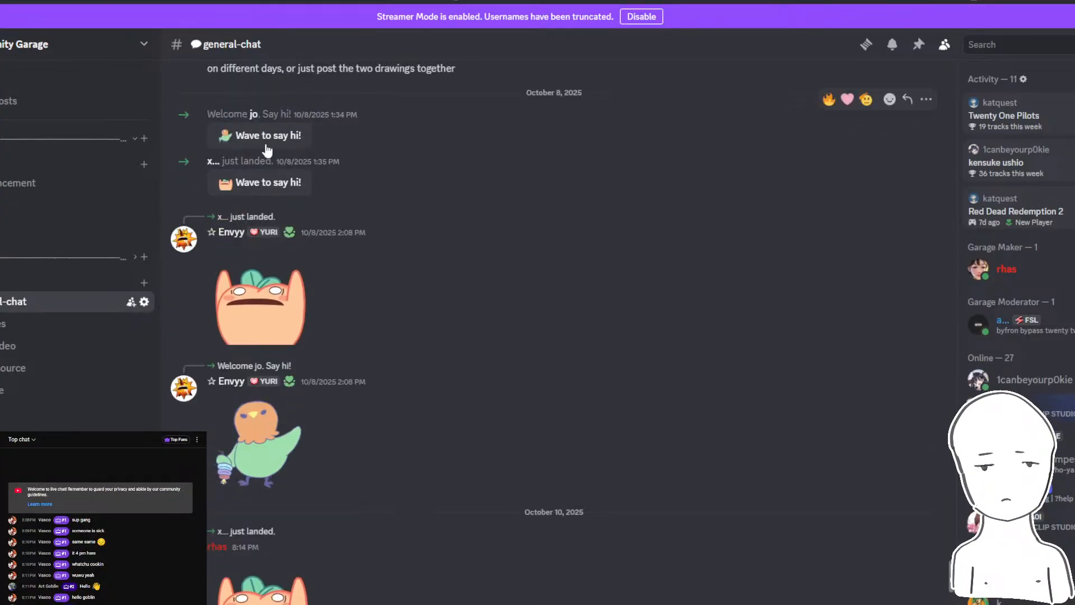
click(265, 144)
scroll(330, 479, down, 1)
- Bring up the popped-out YouTube live chat to read the viewers' newest messages
mouse_move(334, 602)
click(407, 582)
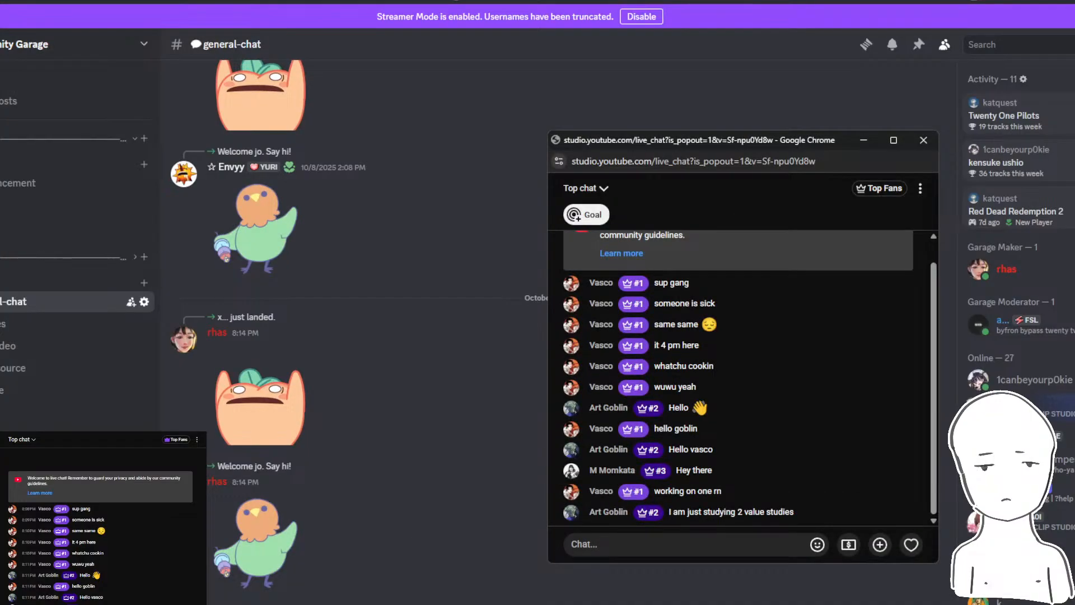
click(334, 603)
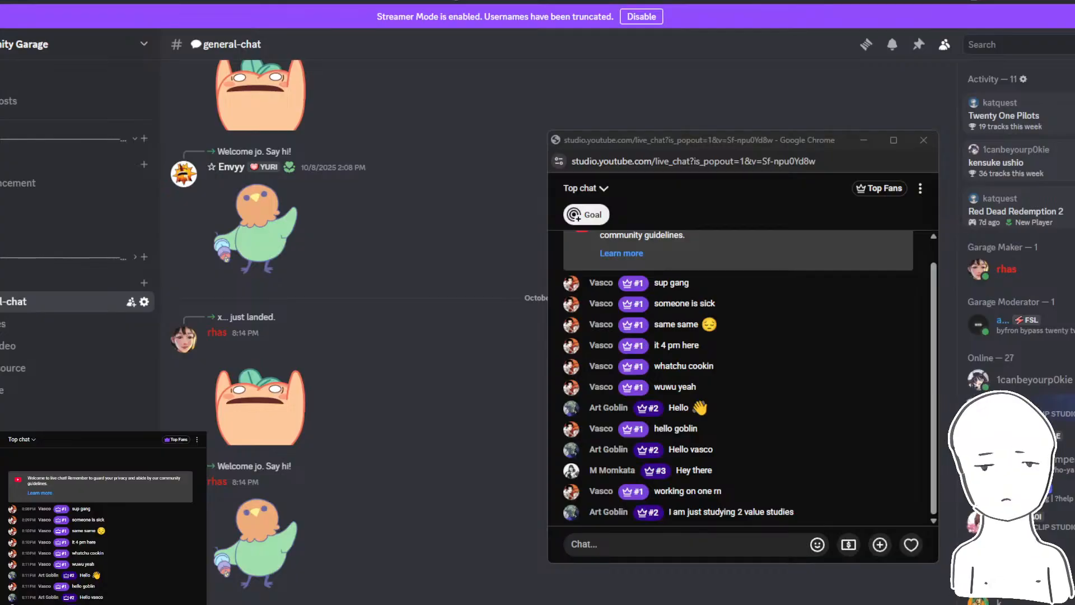
- Set the Desktop Audio level in OBS to about -30 dB and check the department store music video on YouTube
click(518, 603)
drag(422, 459, 426, 459)
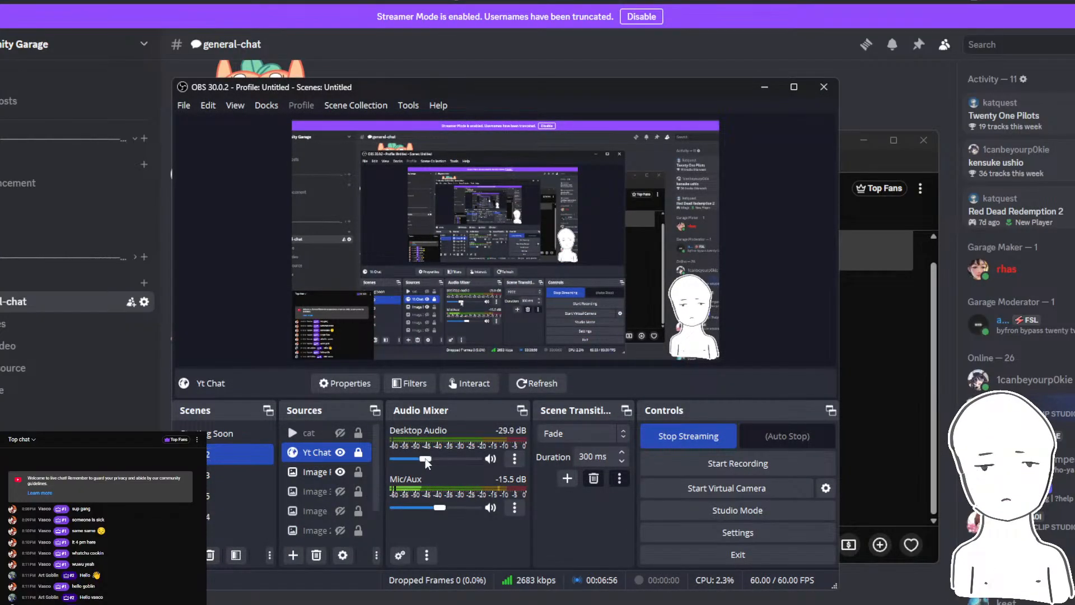
click(334, 603)
click(302, 583)
click(27, 2)
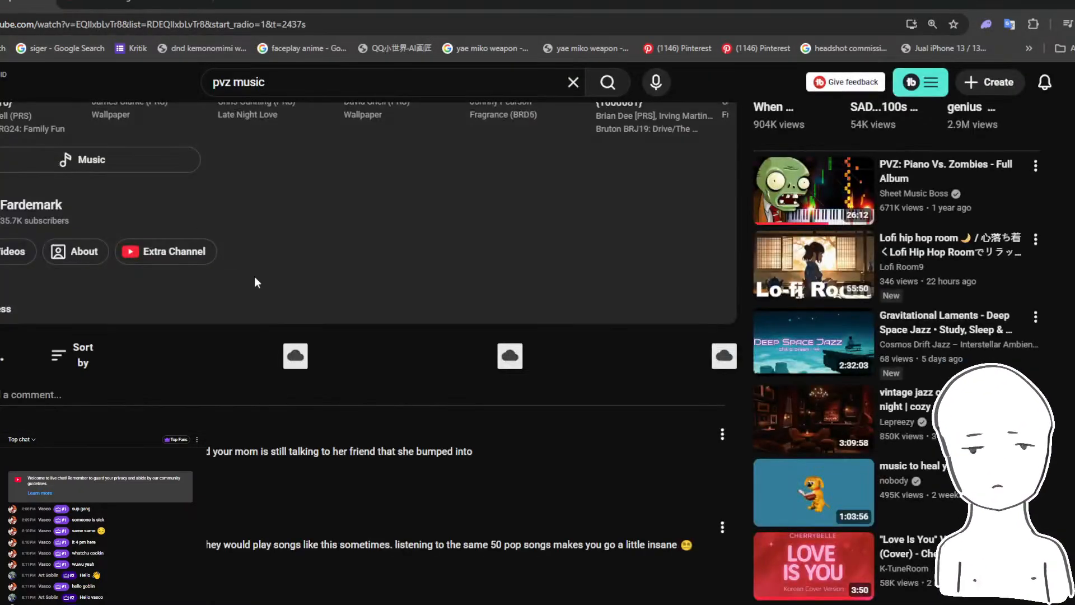
scroll(126, 315, up, 10)
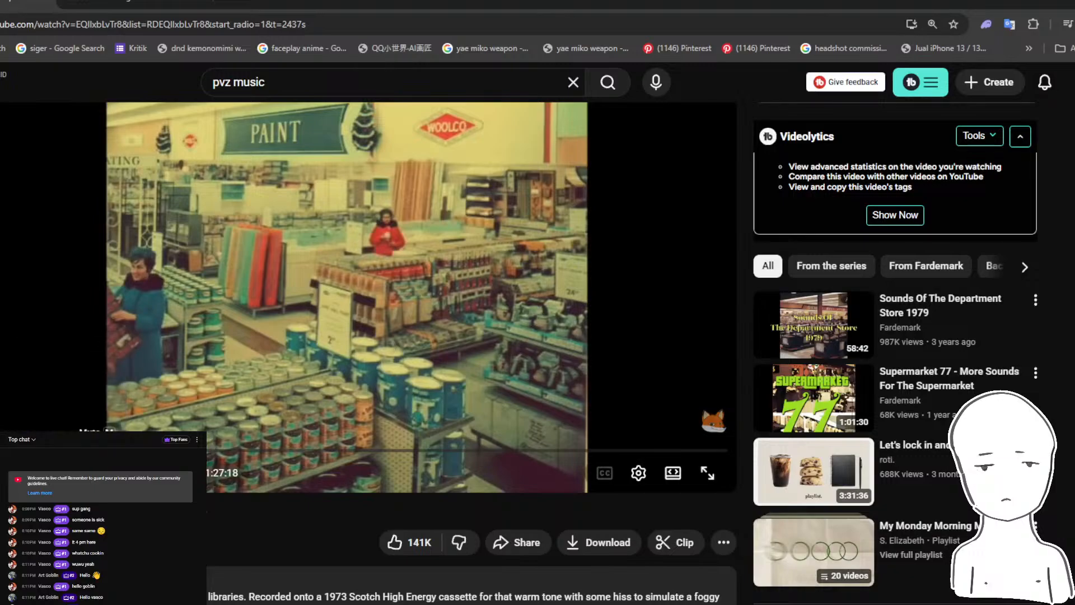
click(334, 603)
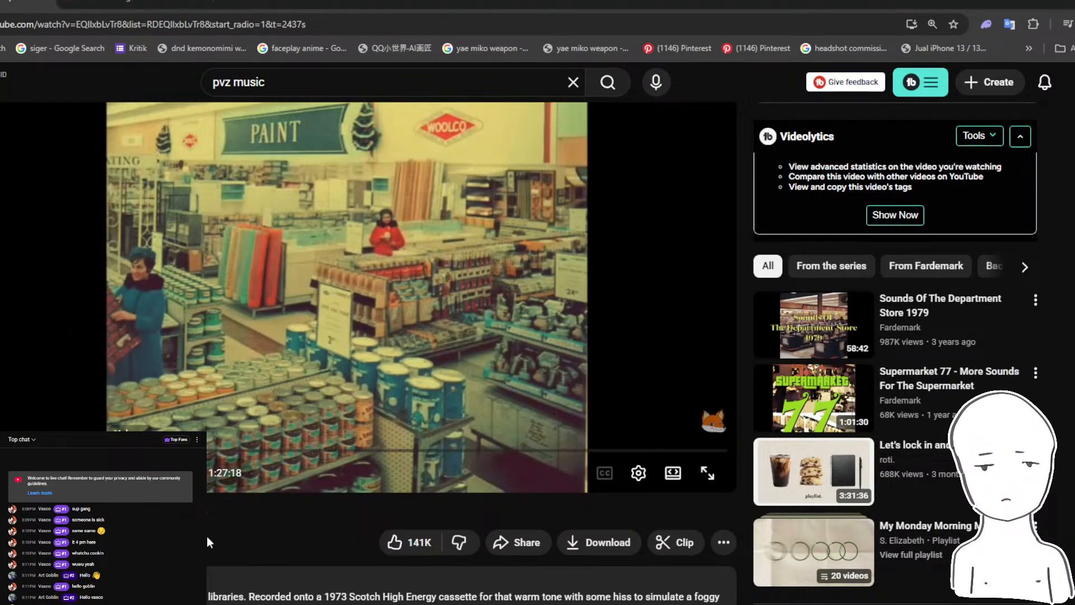
key(alt+Tab)
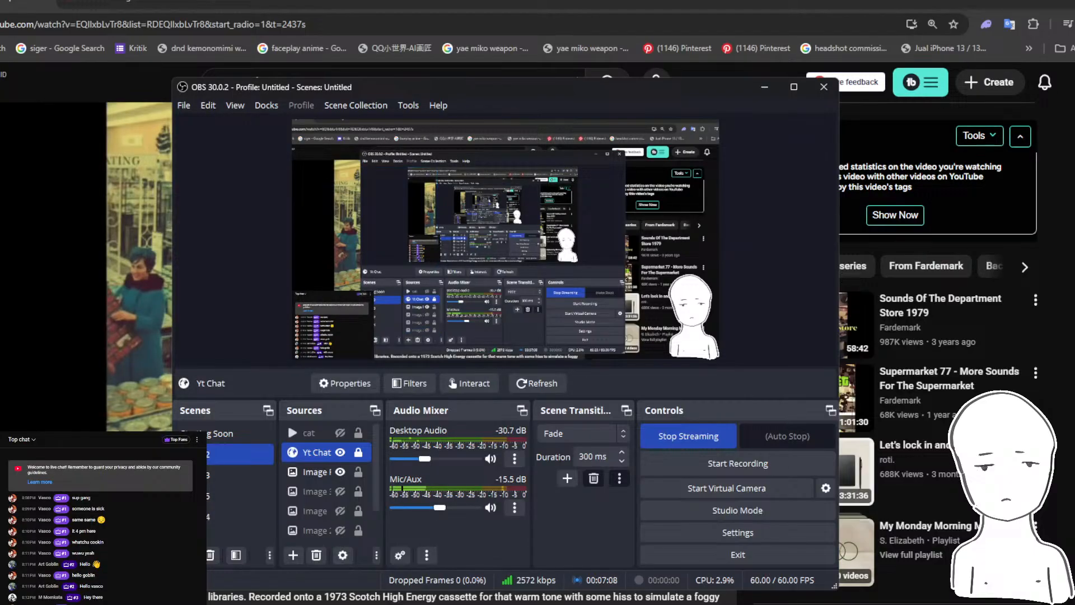
- Return to Photoshop's blank Untitled-1 document and show the live chat window over it
mouse_move(217, 604)
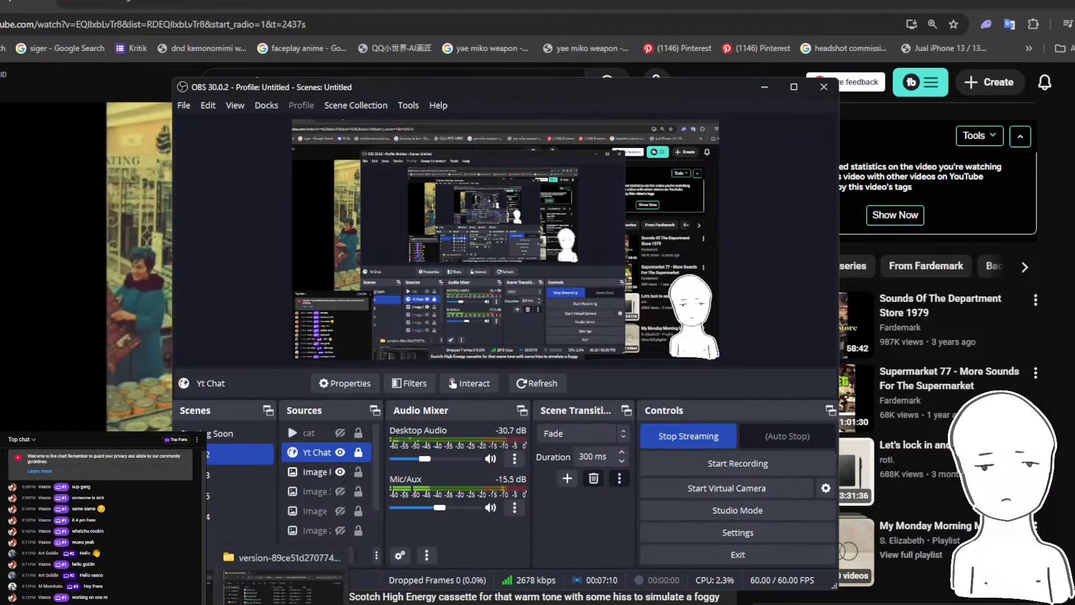
click(252, 604)
mouse_move(337, 604)
click(391, 574)
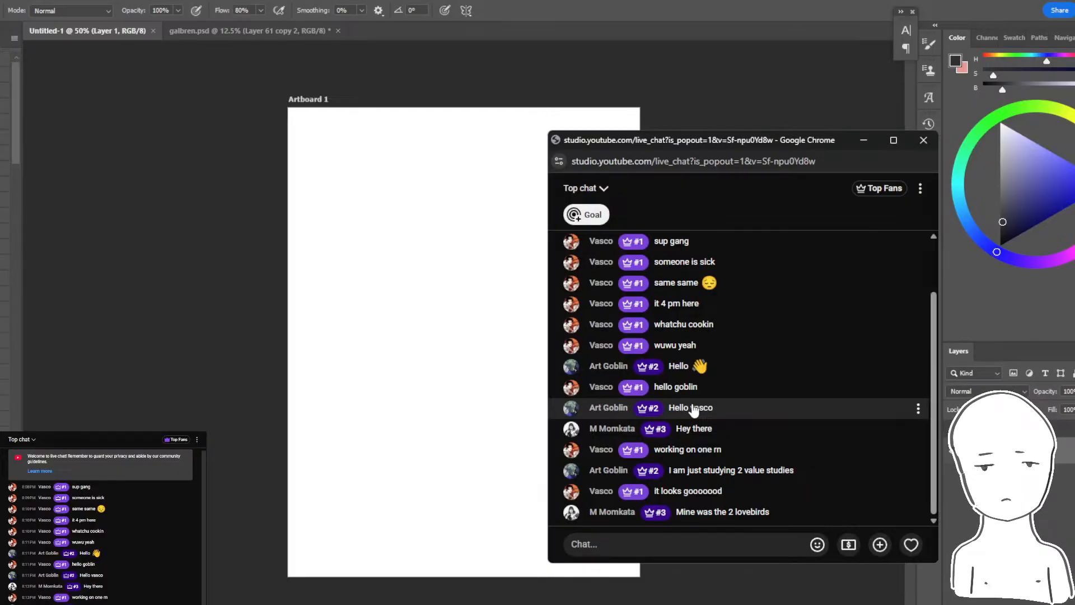
- Switch to Discord and look through the early October artwork submissions in the critique channel
mouse_move(361, 604)
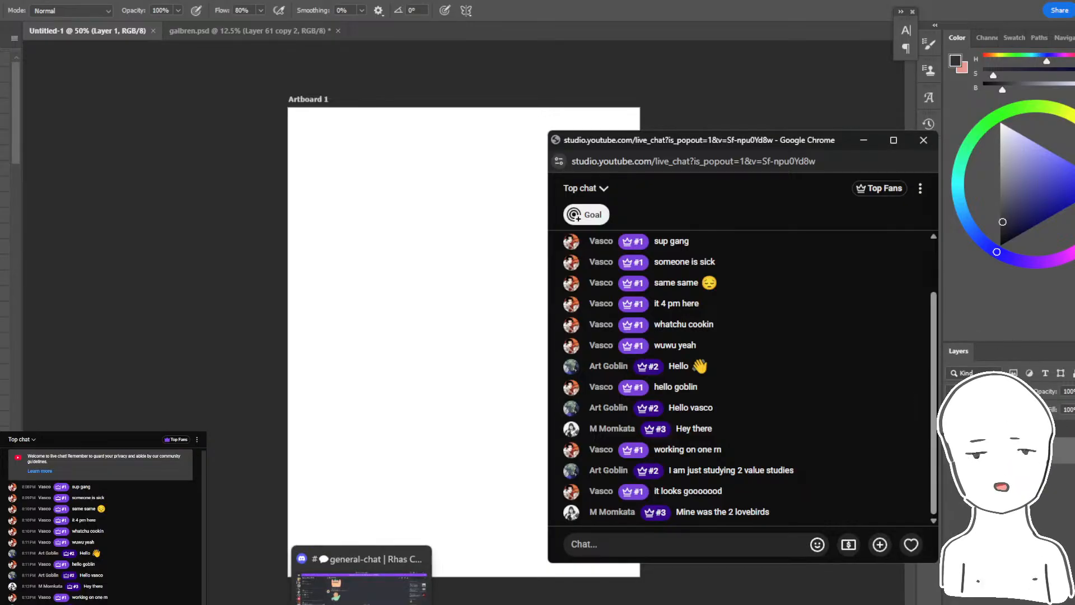
click(361, 582)
click(8, 390)
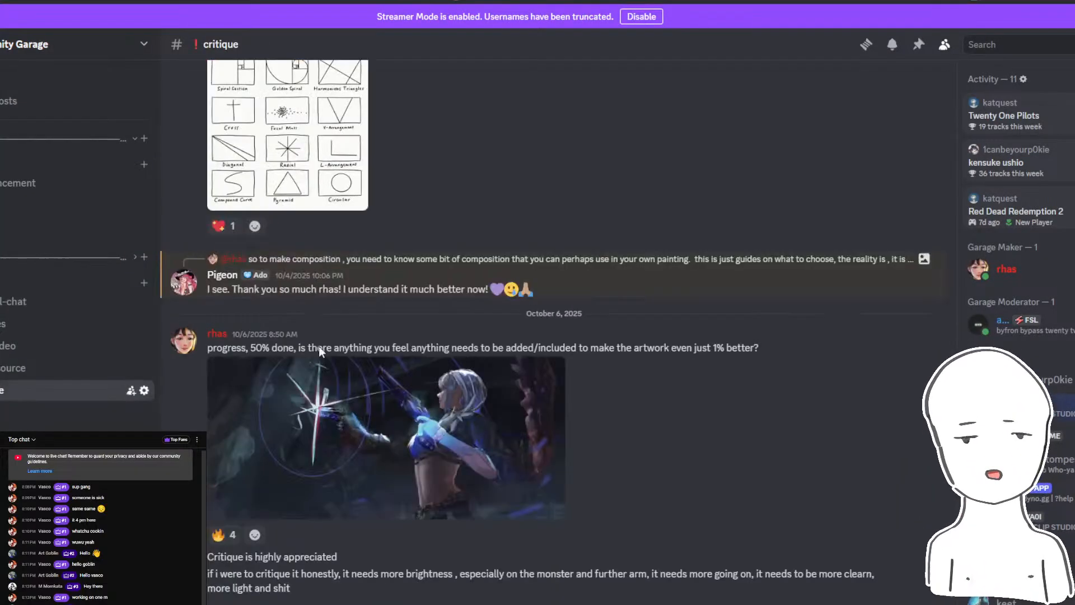
scroll(422, 337, up, 15)
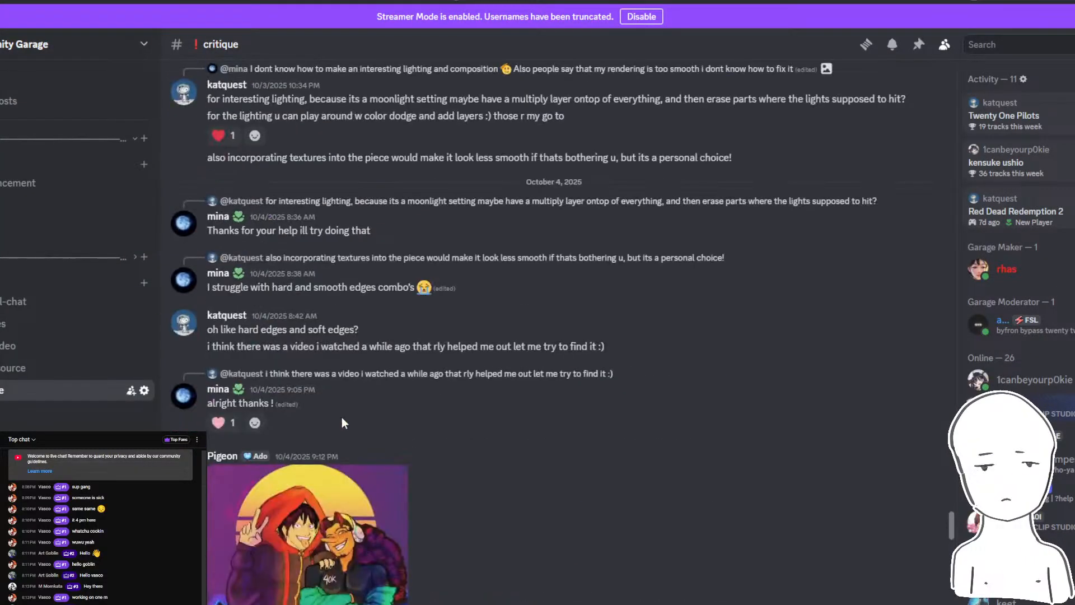
scroll(341, 417, up, 2)
scroll(392, 414, down, 5)
scroll(513, 404, up, 8)
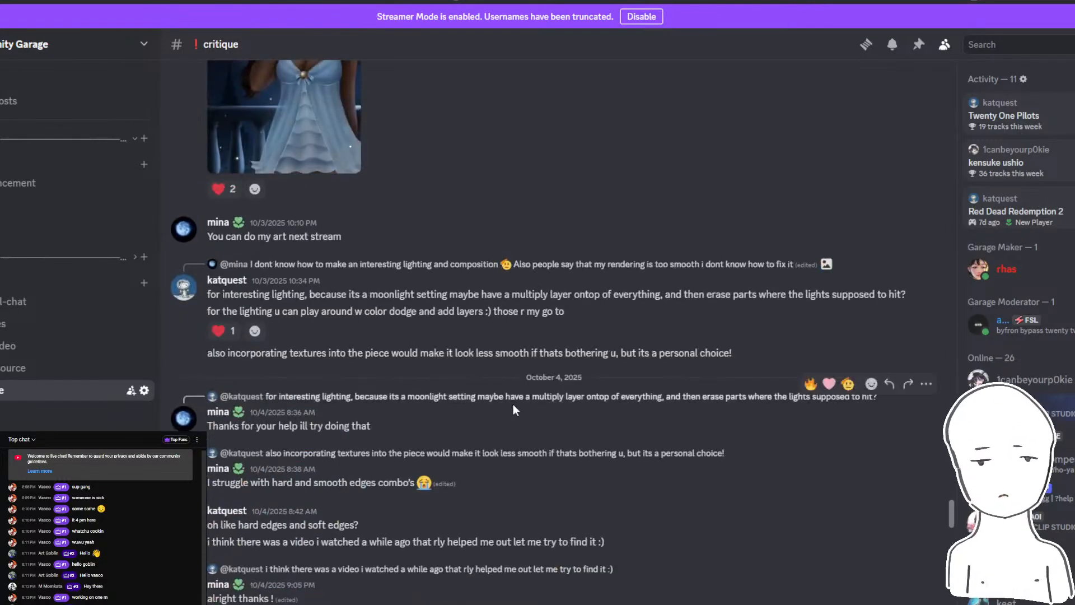
scroll(503, 407, up, 8)
scroll(473, 447, up, 6)
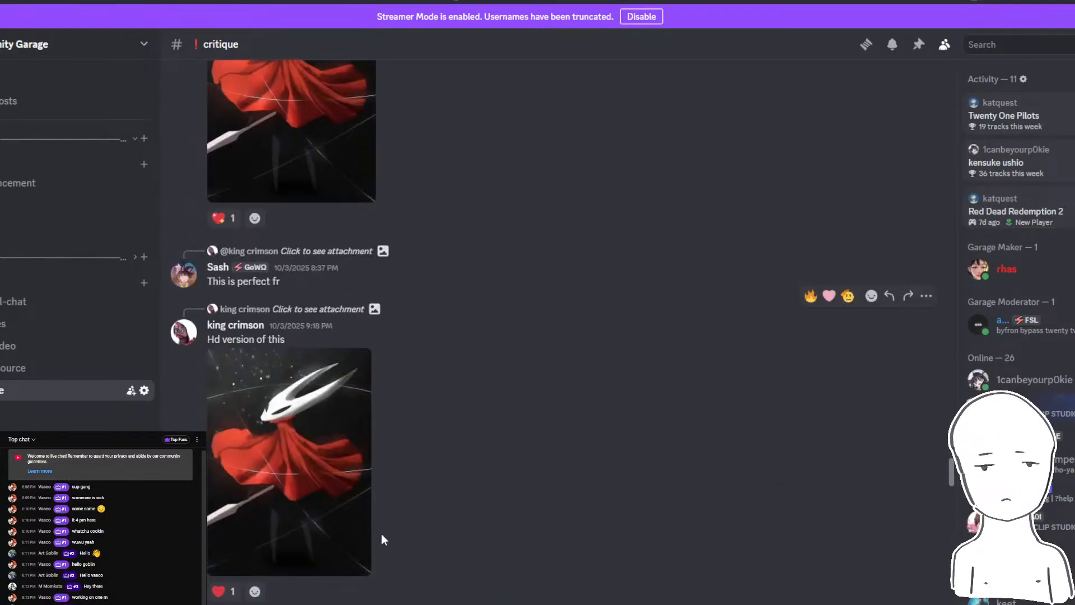
scroll(381, 536, up, 5)
scroll(307, 468, up, 3)
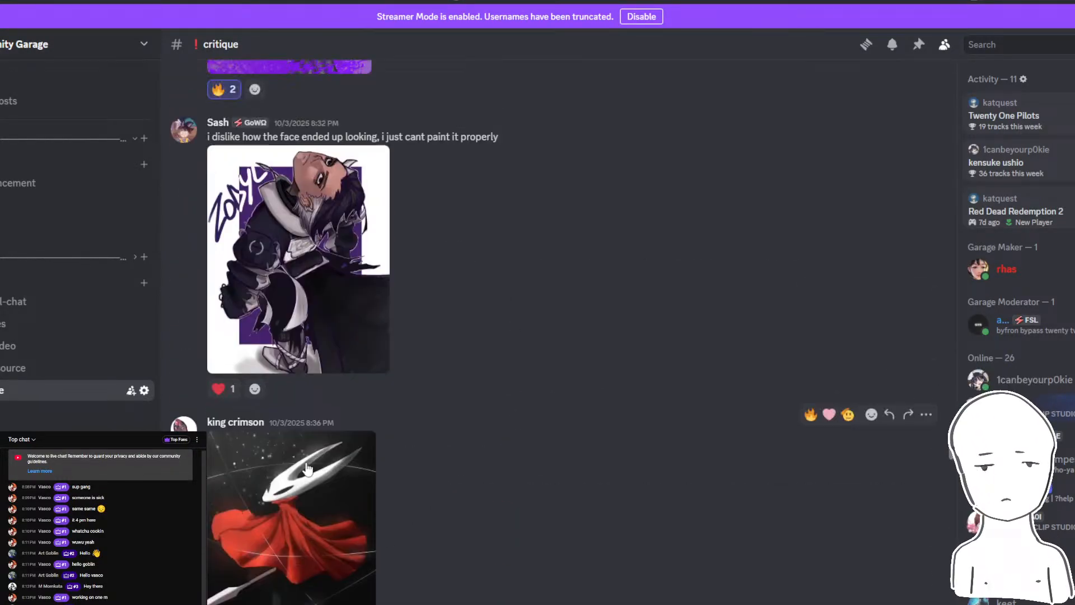
scroll(302, 482, down, 9)
scroll(388, 417, down, 5)
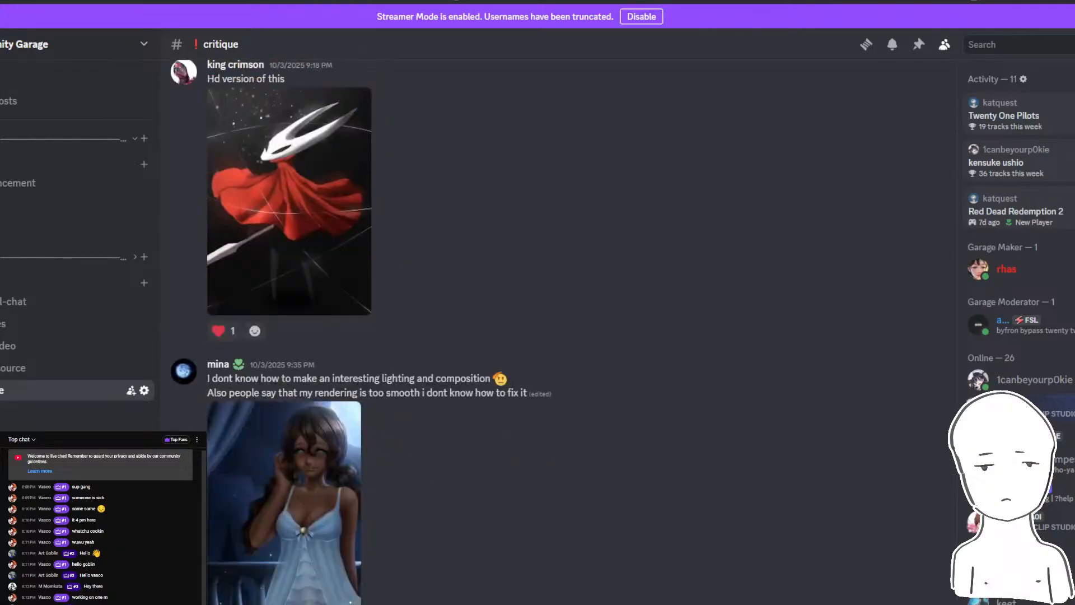
- Check the live chat window, and go back through the critique channel to the artworks posted on September 19, 2025
key(alt+Tab)
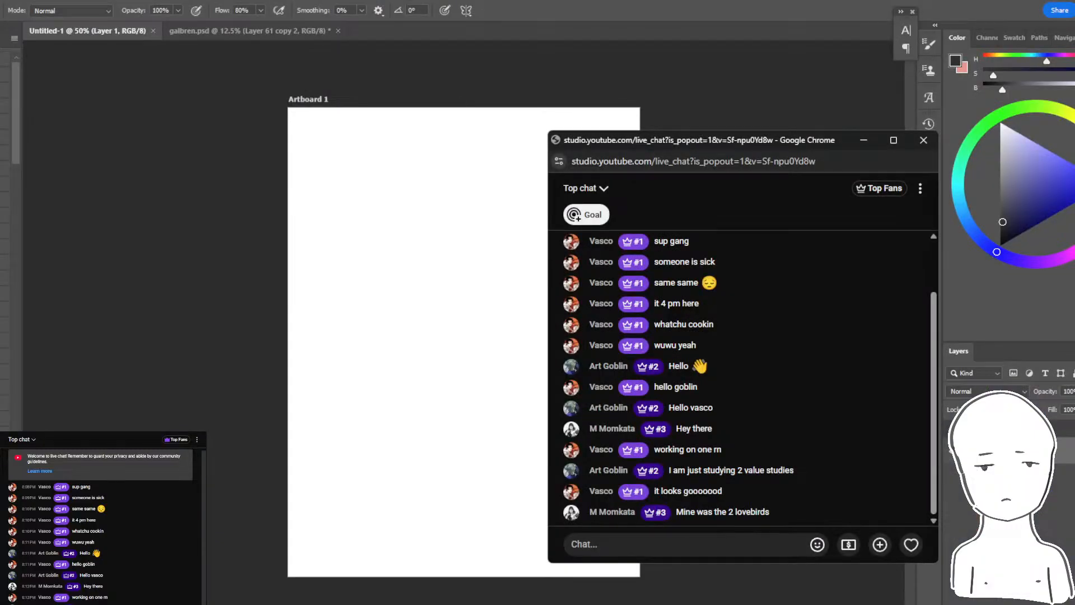
key(alt+Tab)
scroll(448, 401, down, 15)
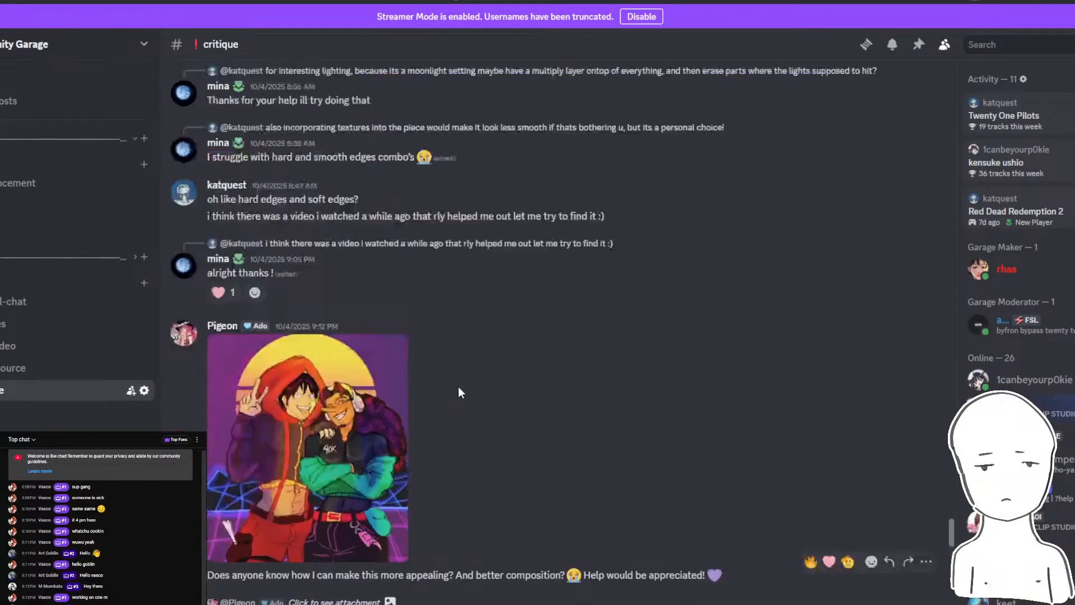
scroll(458, 392, up, 20)
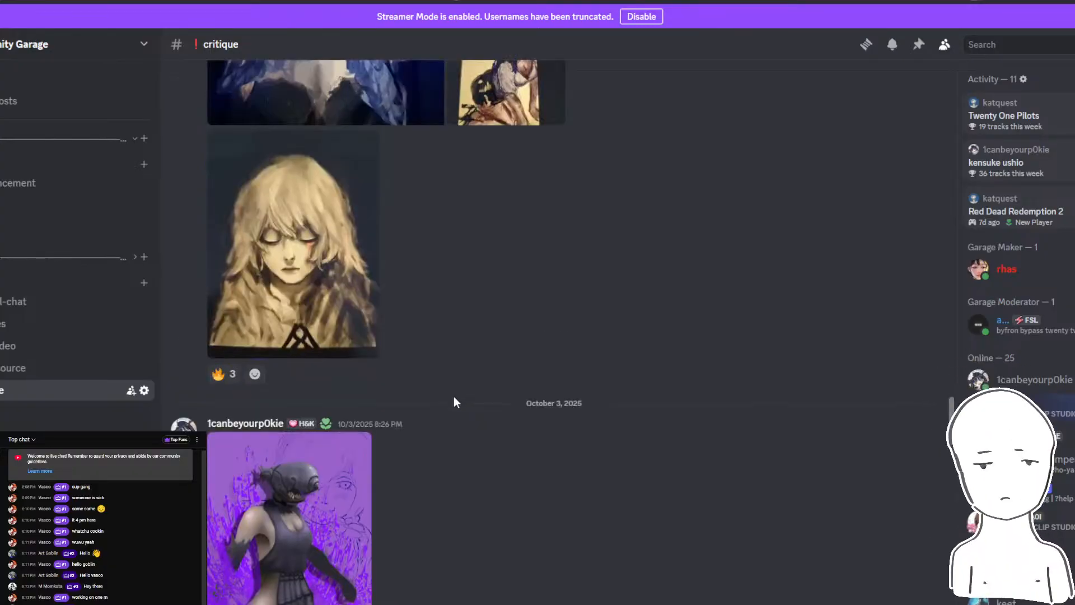
scroll(454, 402, up, 5)
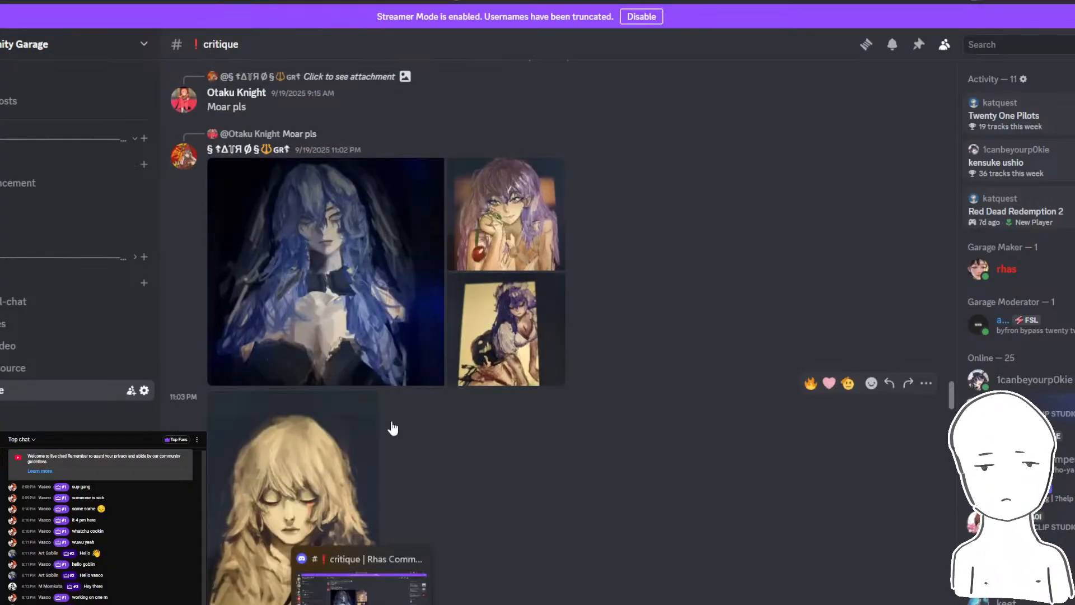
scroll(391, 427, up, 2)
click(371, 303)
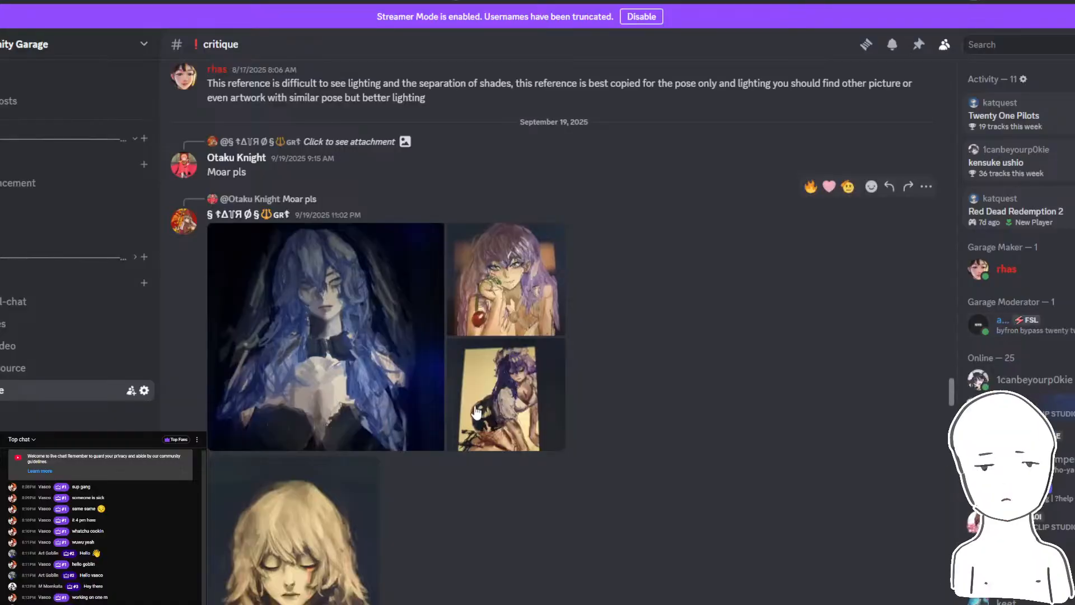
- Enlarge and examine the September 19 paintings of the kneeling woman, the girl with the cherry and the blond figure in turn
click(470, 405)
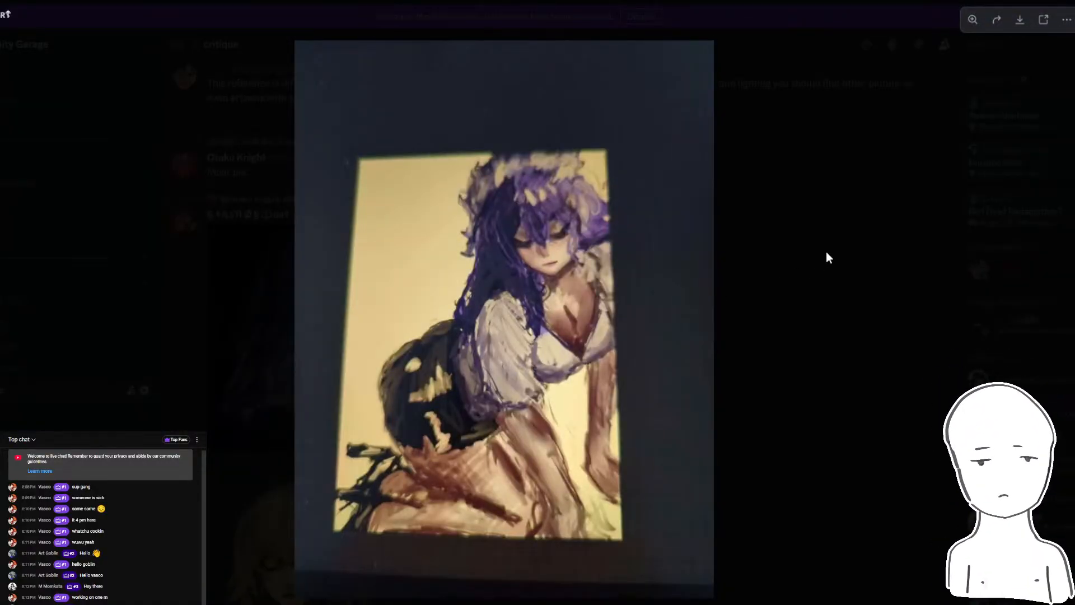
click(825, 251)
click(515, 275)
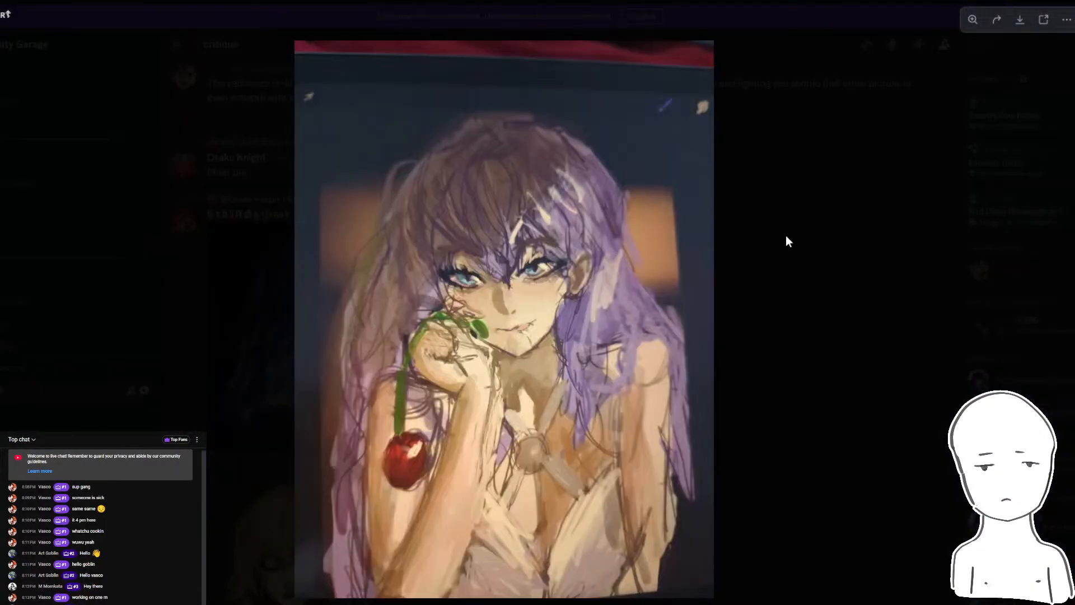
click(786, 241)
scroll(701, 288, down, 5)
click(372, 355)
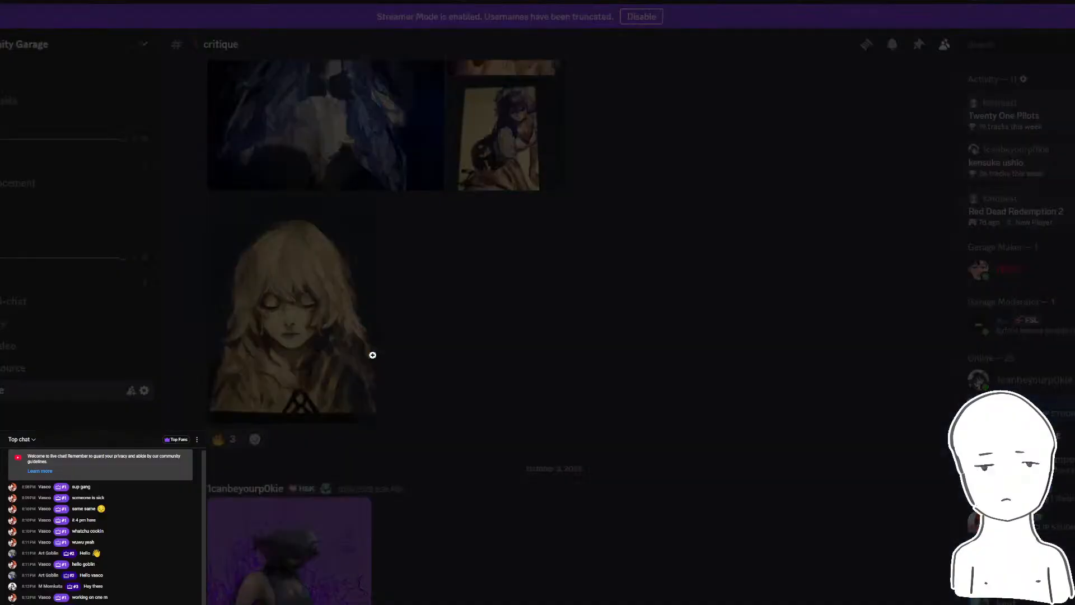
click(801, 244)
- Look through the critique channel's older posts from August back to June 22, 2025
scroll(650, 303, up, 10)
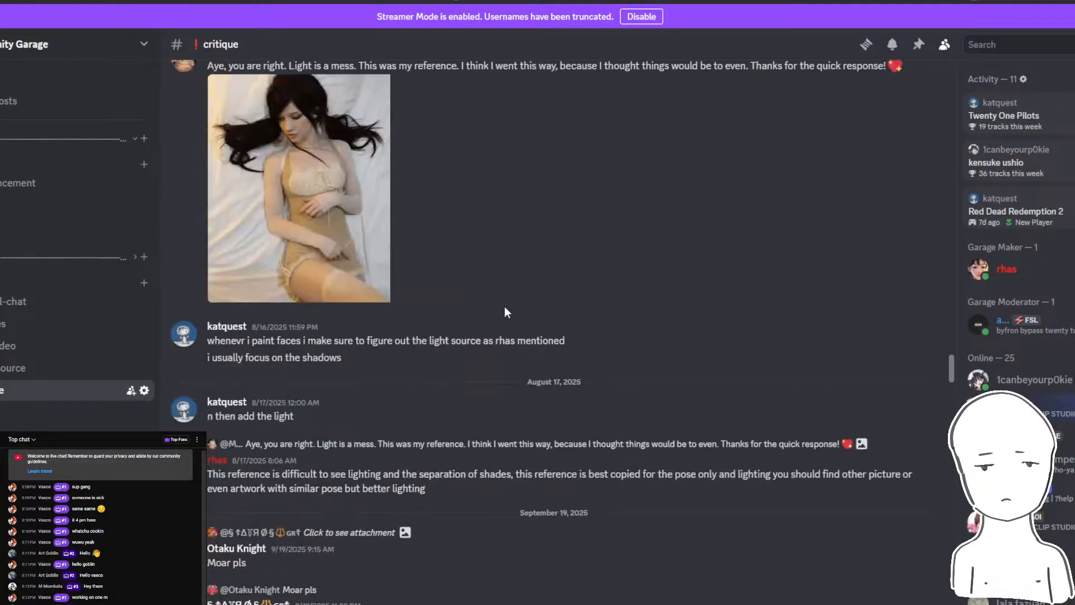
scroll(506, 314, up, 10)
scroll(510, 323, down, 4)
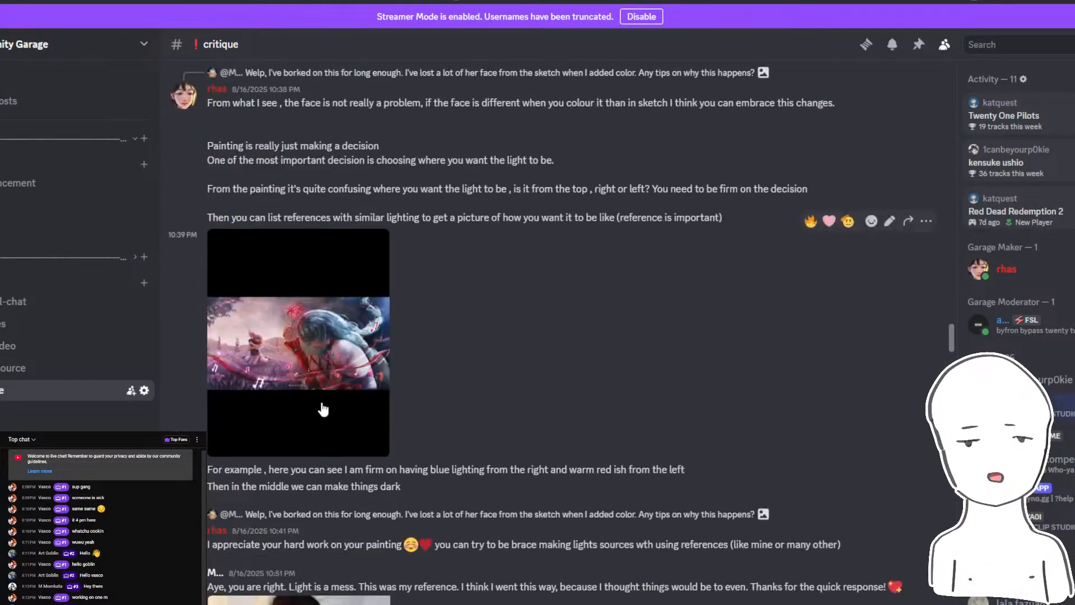
scroll(325, 381, up, 7)
scroll(416, 271, up, 10)
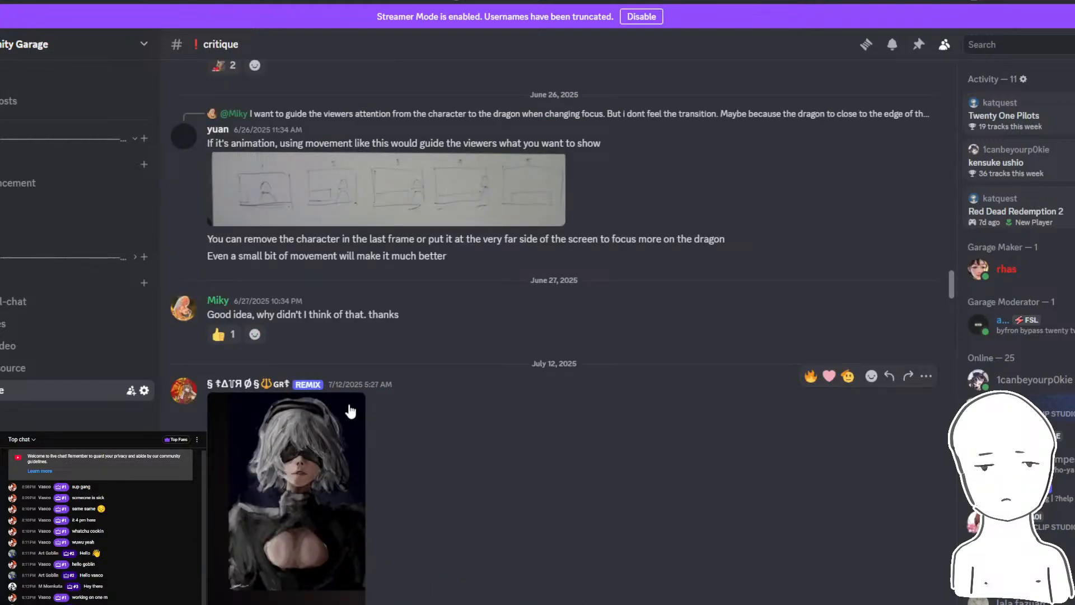
scroll(358, 409, up, 10)
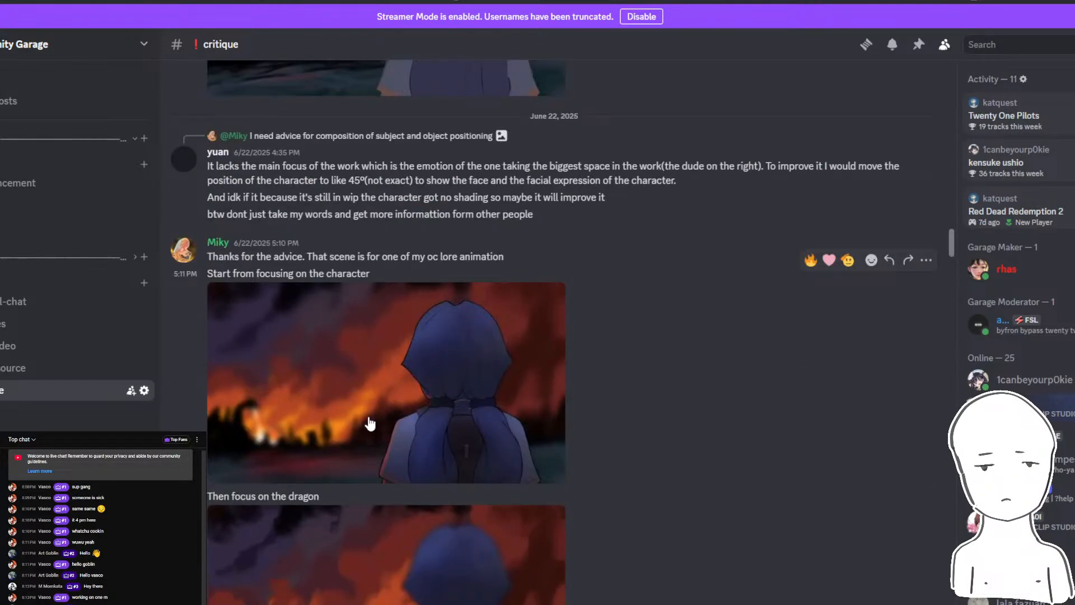
- Examine the June 22 character and dragon animation frames together with the poster's question about guiding the viewer's attention
scroll(340, 390, down, 3)
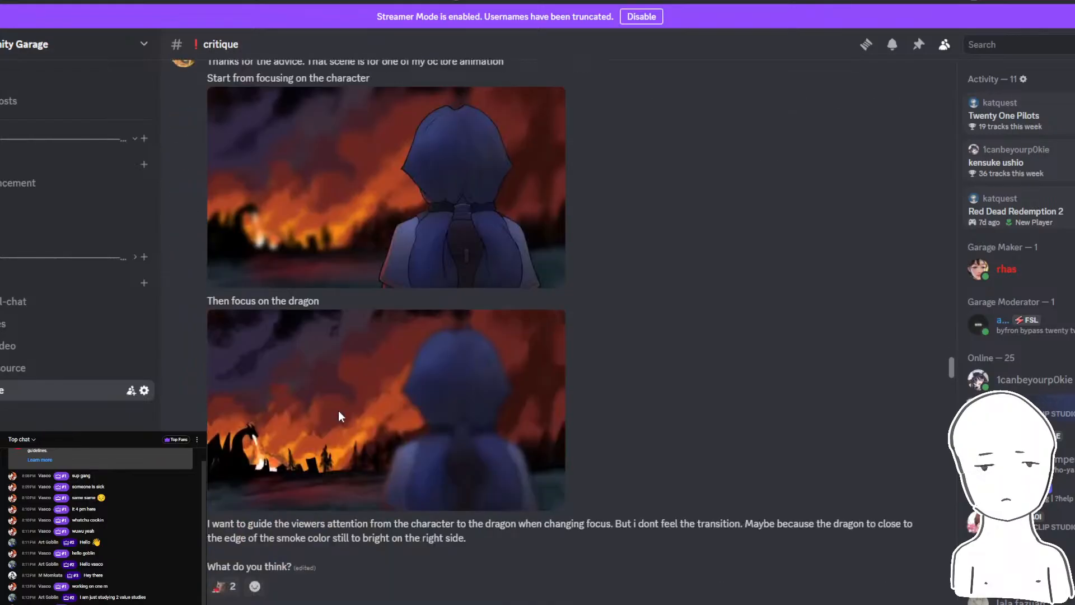
scroll(328, 527, down, 3)
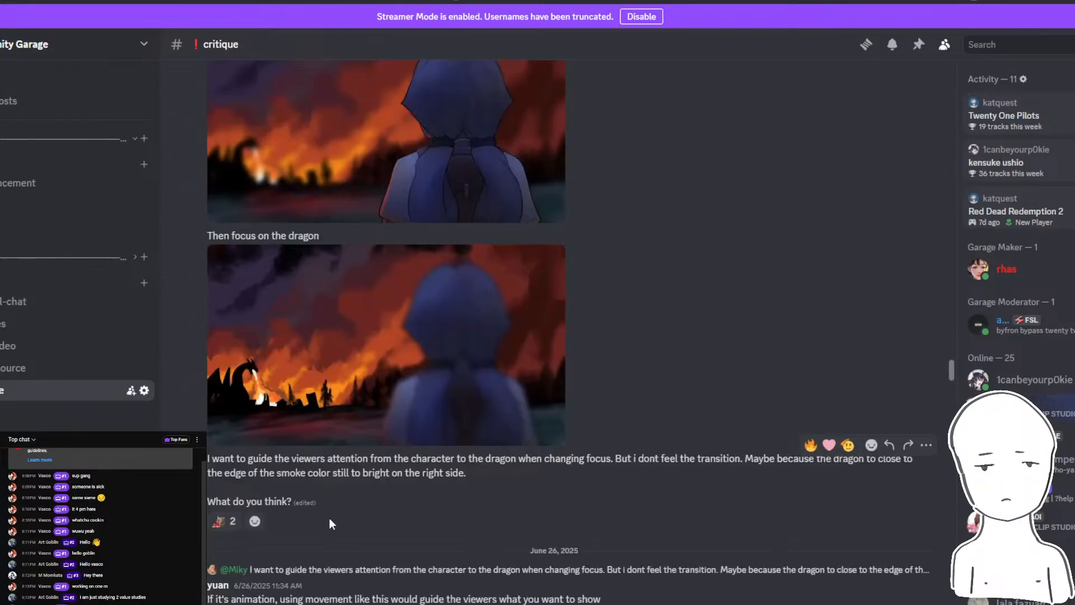
scroll(329, 519, up, 5)
scroll(322, 513, down, 2)
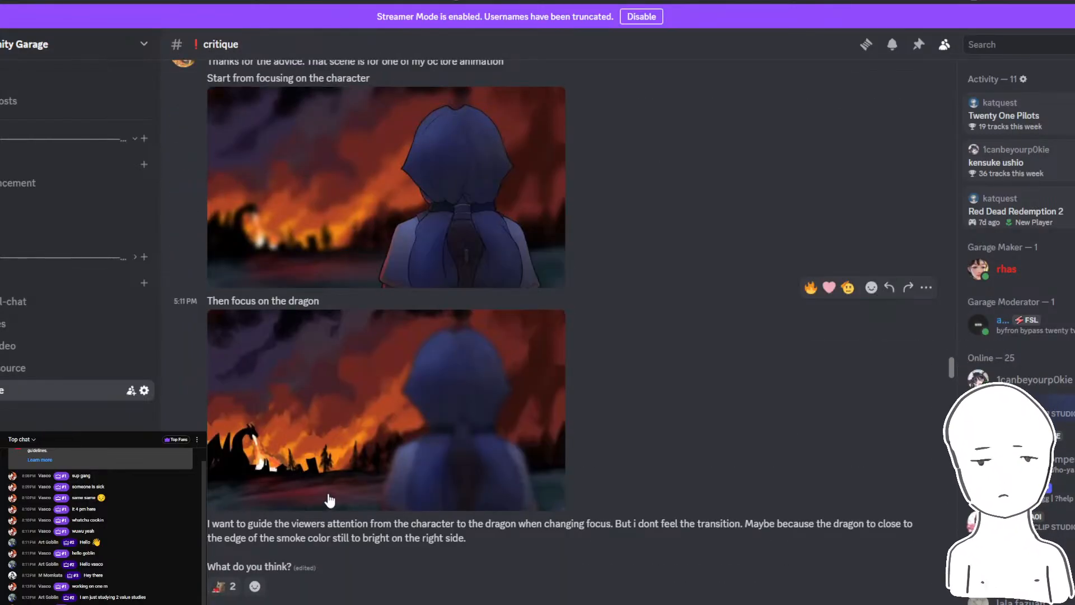
scroll(330, 500, up, 1)
scroll(329, 500, down, 1)
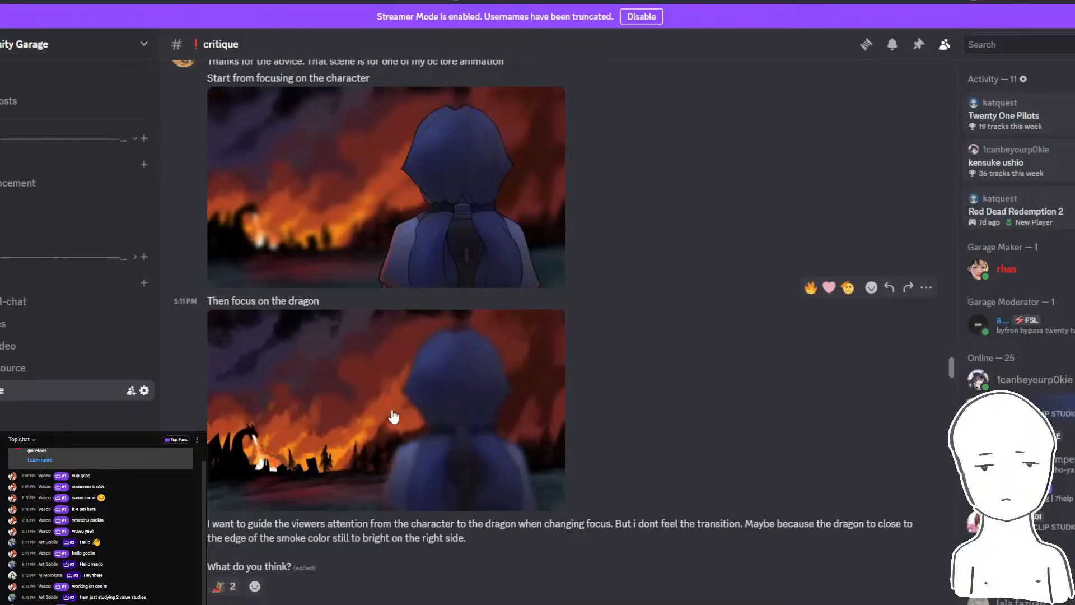
scroll(330, 500, up, 1)
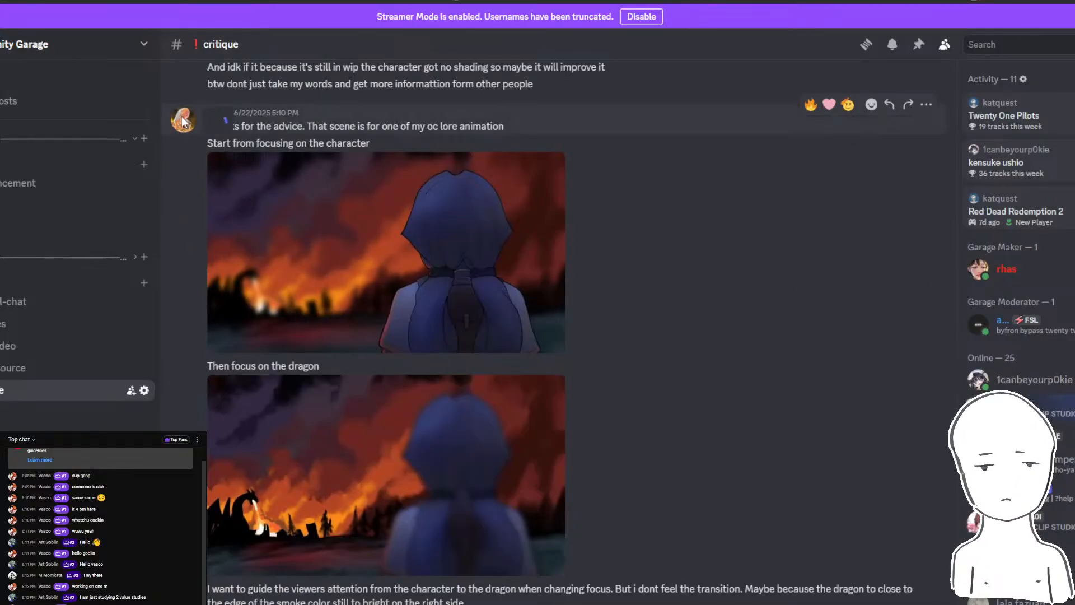
- View the profile of the dragon scene's author and reread the advice around the two frames
click(183, 119)
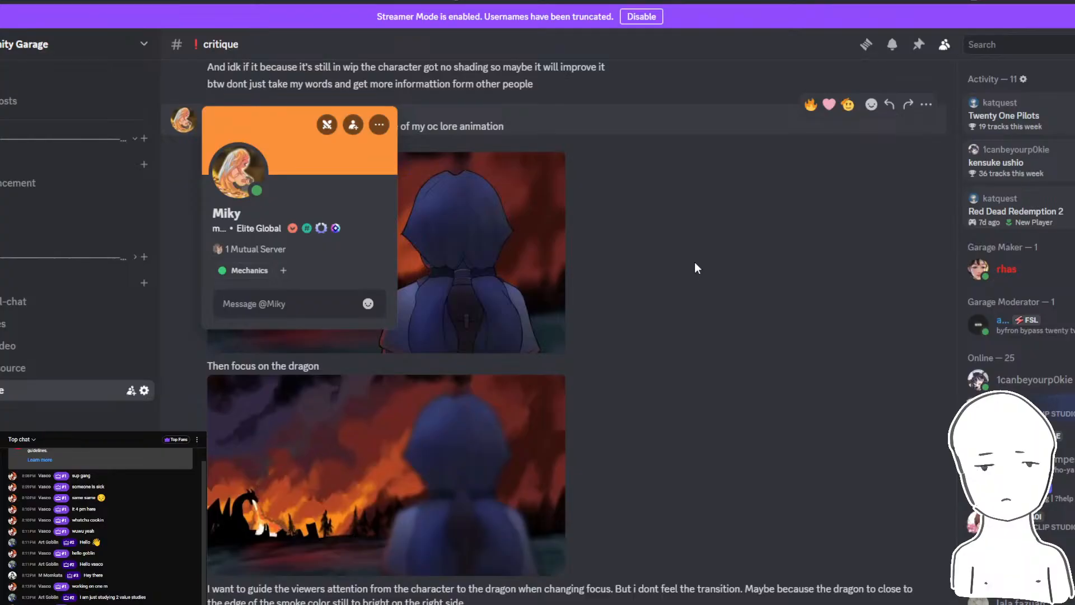
click(694, 268)
scroll(524, 304, down, 2)
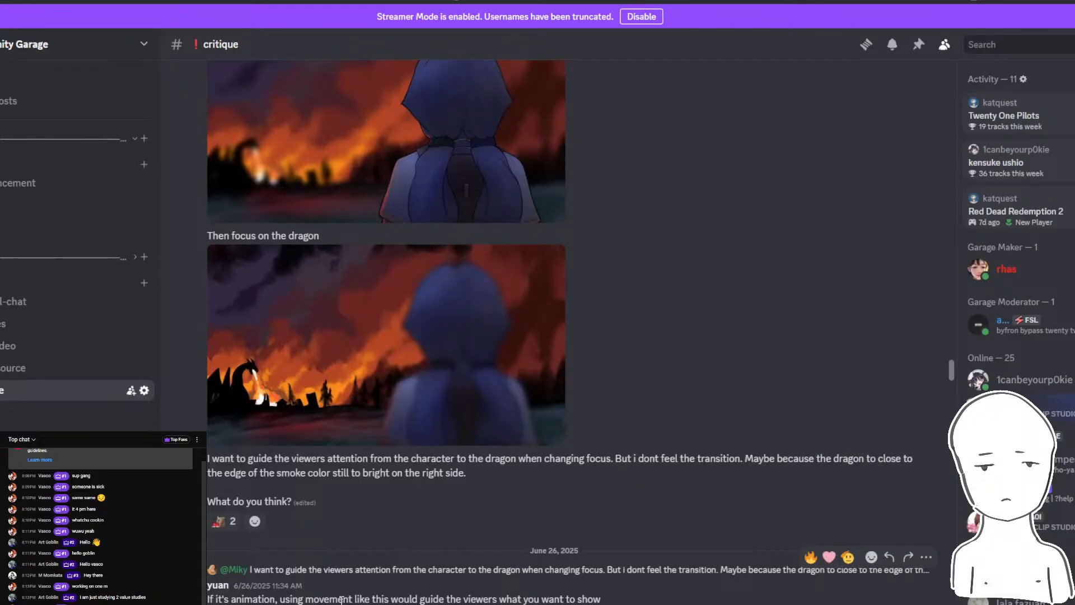
scroll(435, 448, up, 5)
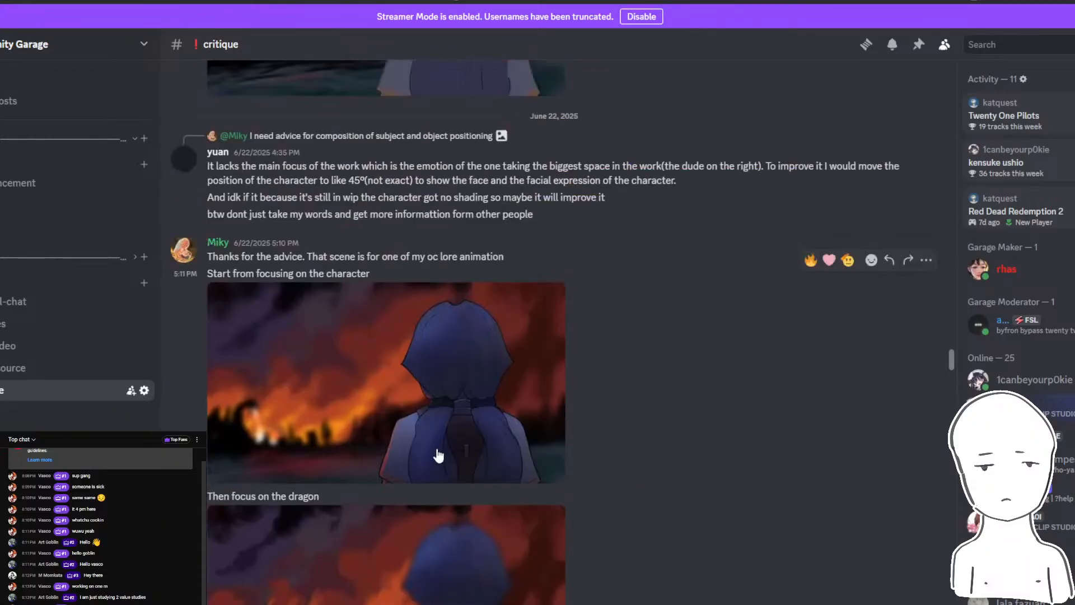
scroll(437, 447, down, 3)
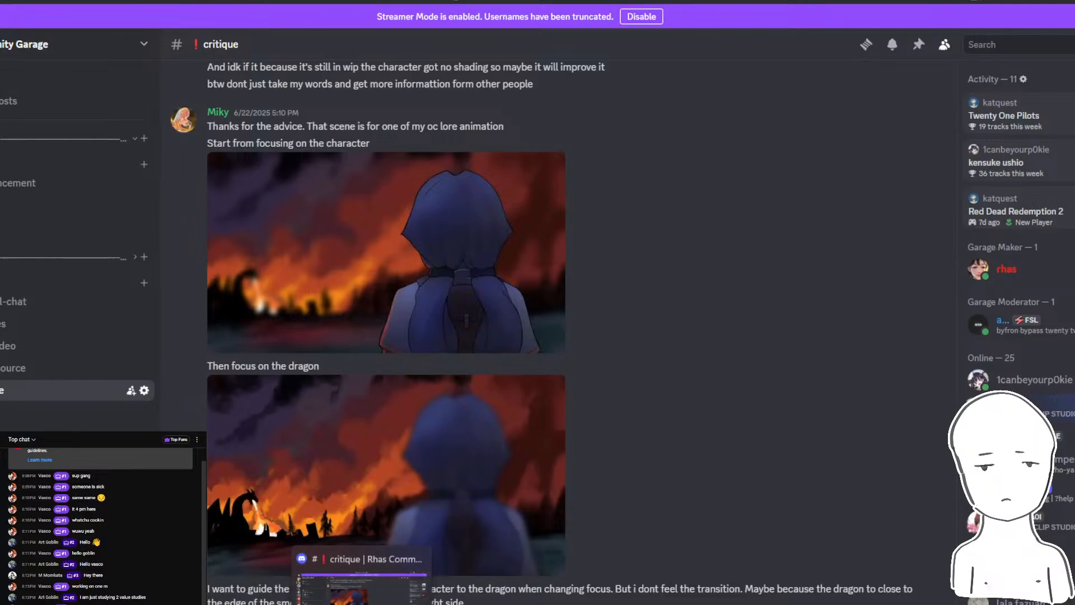
- Check the live chat for submission requests and enlarge the "Kaine and Nier" painting in Discord's pictures channel
click(361, 587)
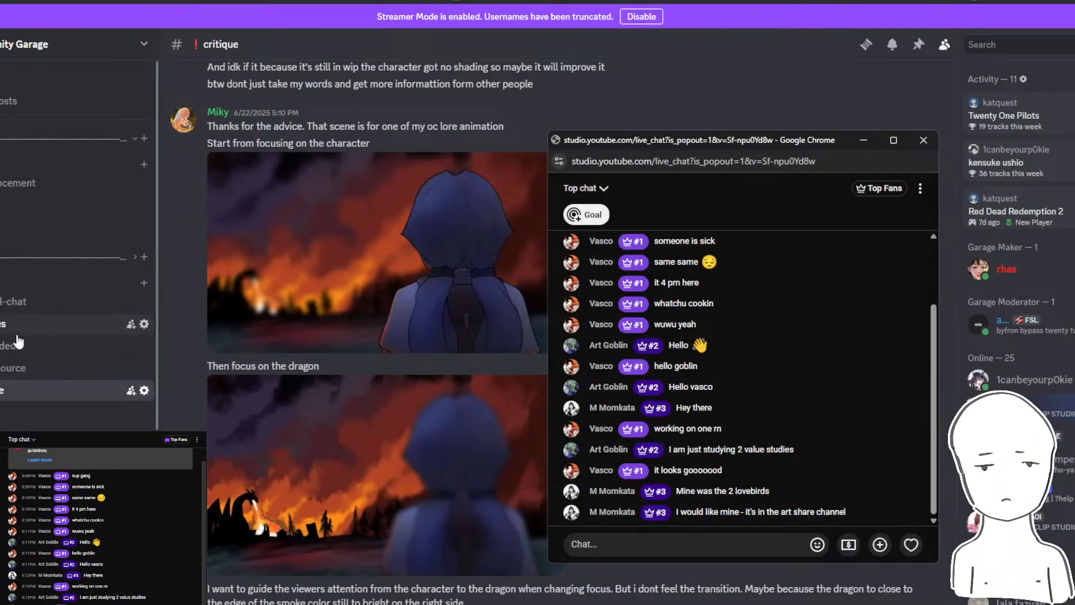
click(382, 378)
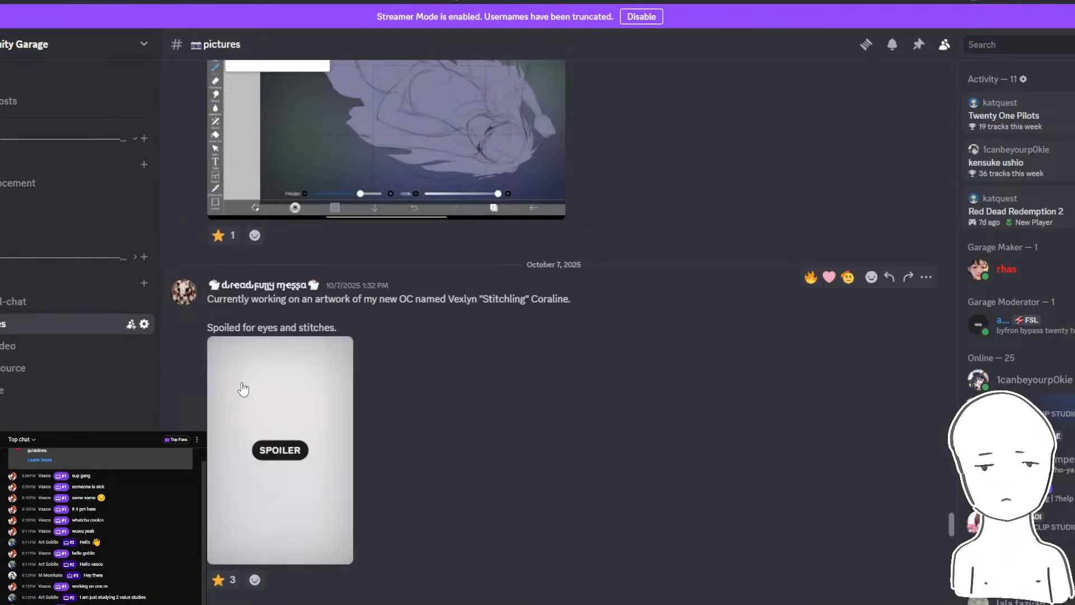
scroll(610, 447, down, 15)
scroll(627, 465, down, 3)
scroll(622, 466, up, 7)
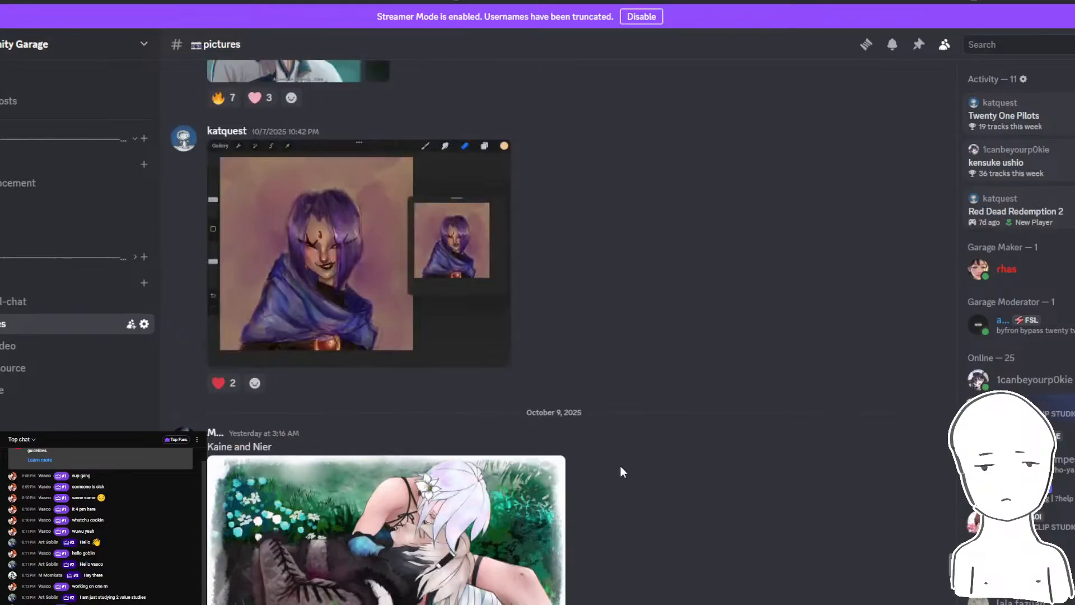
click(409, 462)
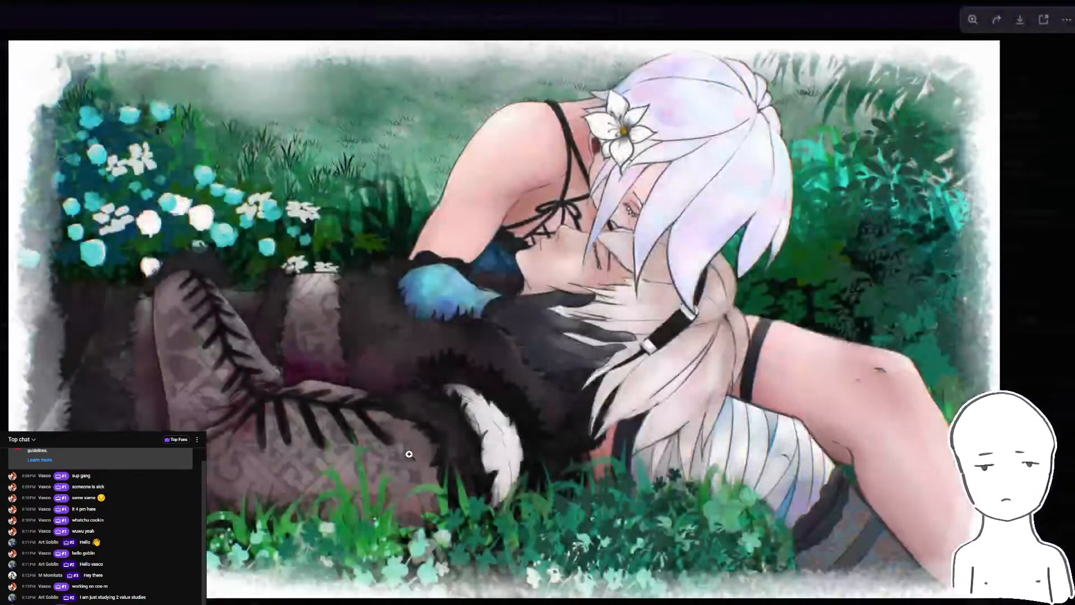
click(1064, 171)
- Enlarge the two-panel artwork of white-haired characters captioned "Made another one" and look at the earlier posts in the pictures channel
scroll(582, 305, up, 8)
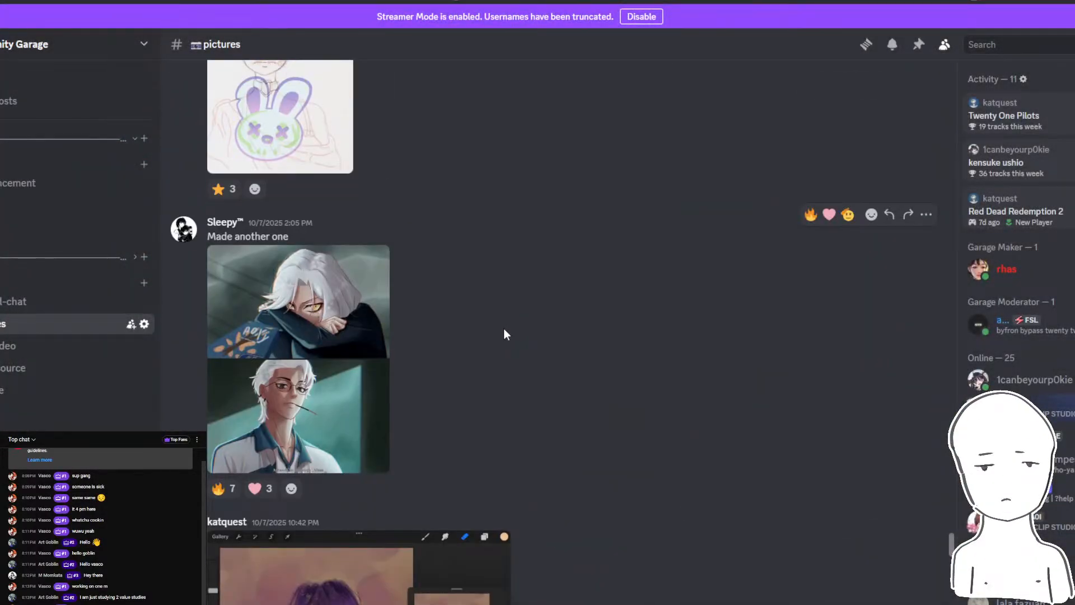
click(244, 344)
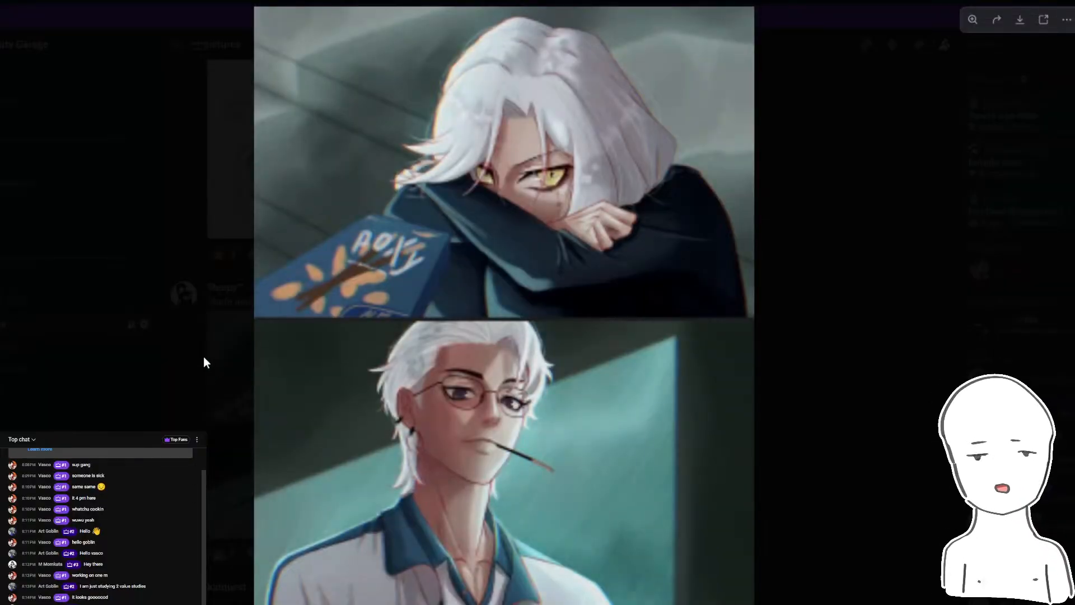
click(156, 356)
scroll(307, 335, up, 10)
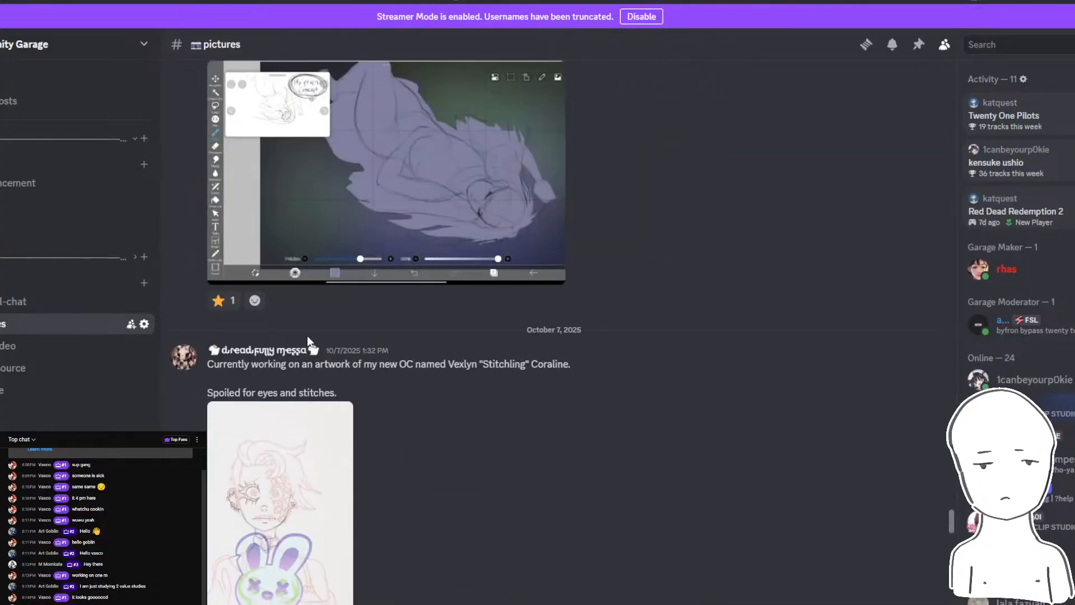
- Look through the posts in the pictures channel and check the live chat to identify the viewer's submission
scroll(377, 386, down, 10)
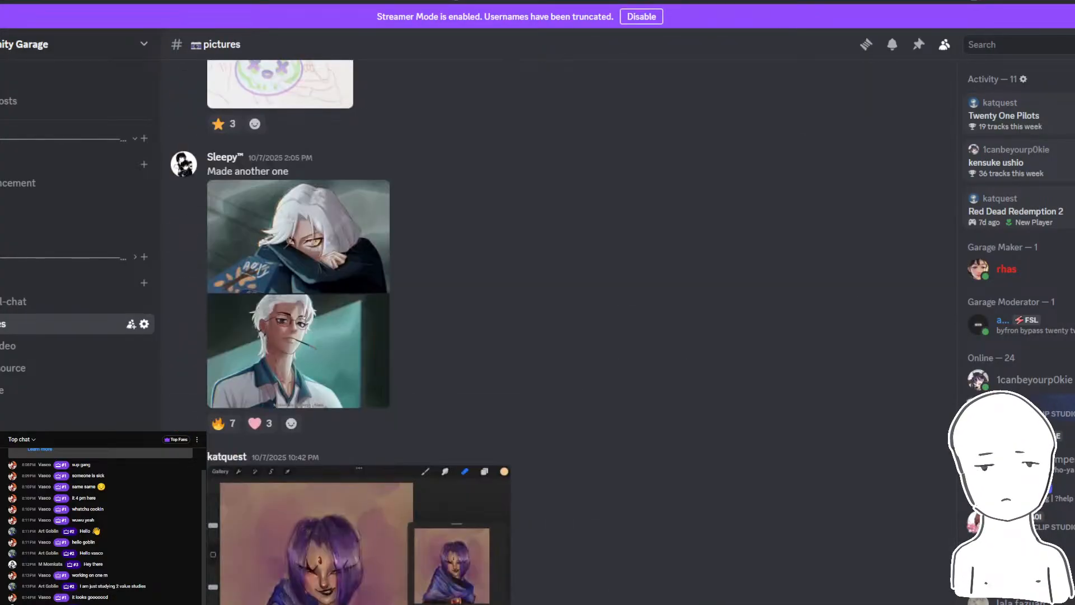
mouse_move(333, 604)
click(404, 579)
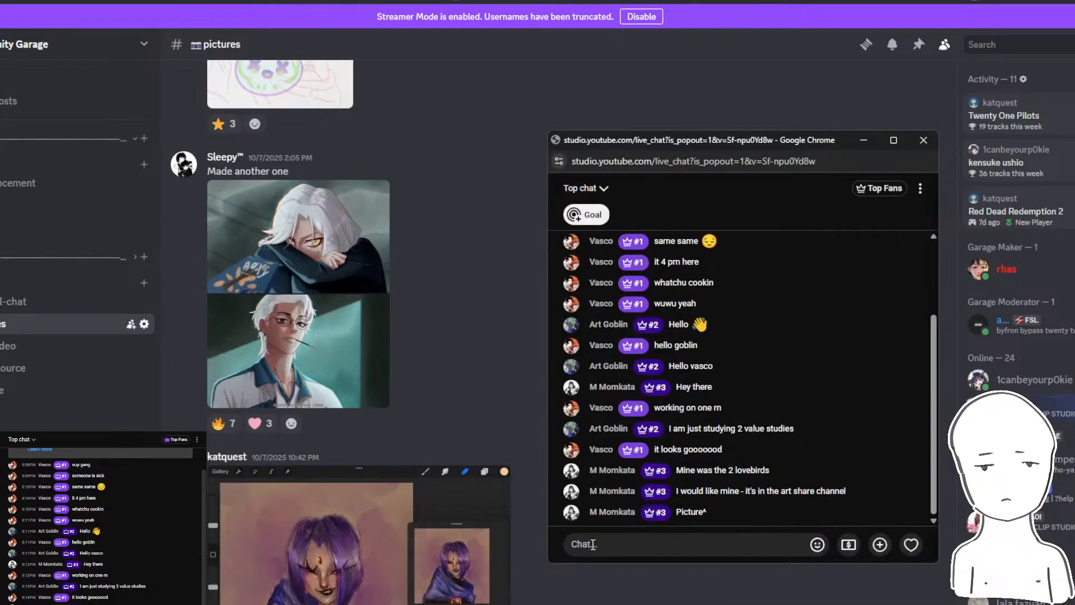
scroll(408, 446, down, 10)
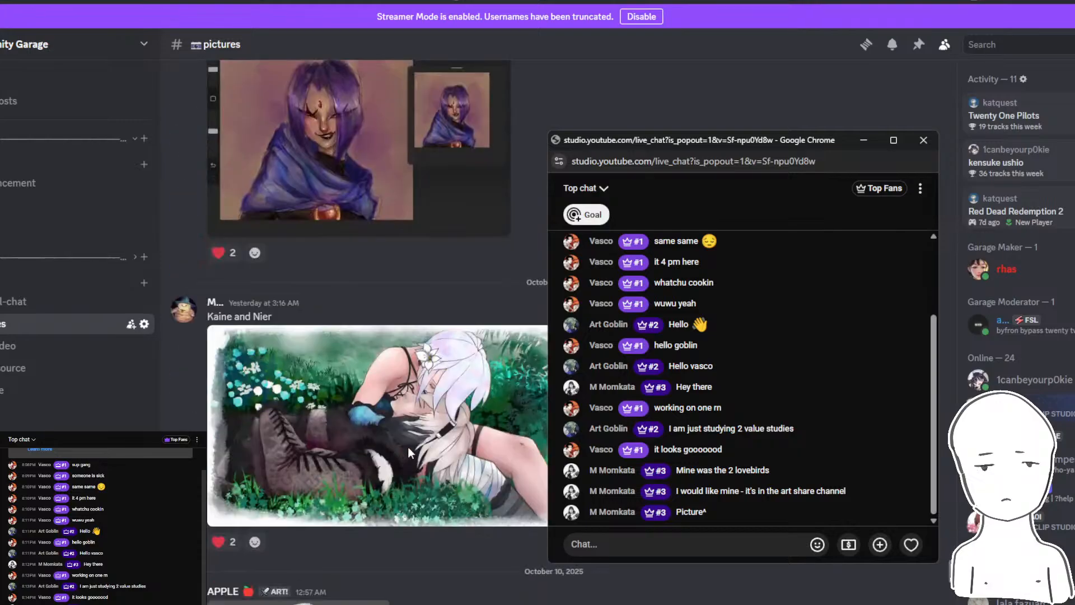
scroll(414, 468, up, 5)
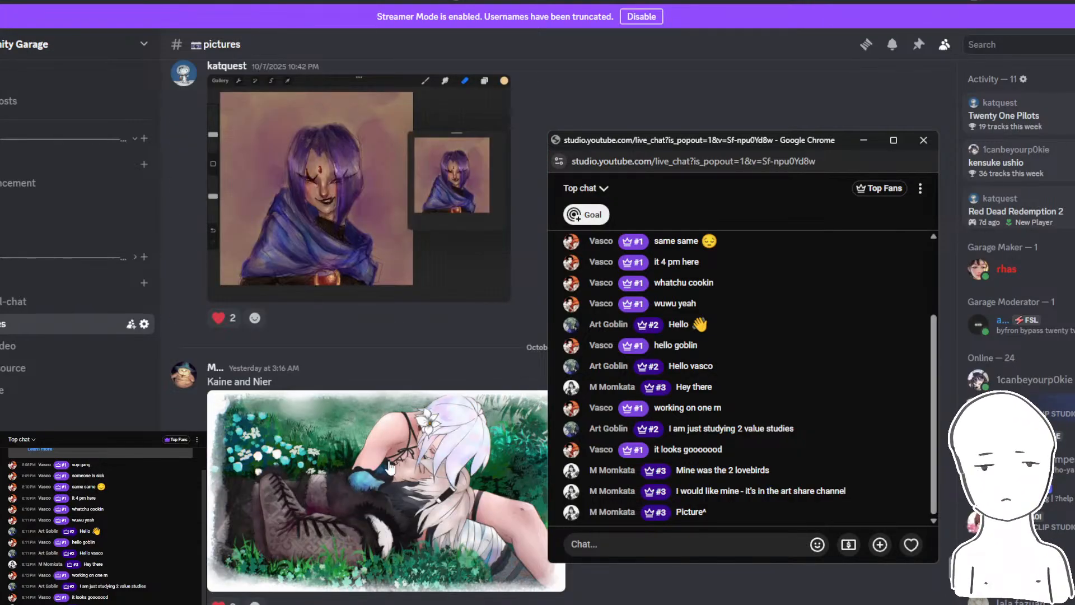
scroll(390, 466, down, 1)
click(329, 603)
click(267, 580)
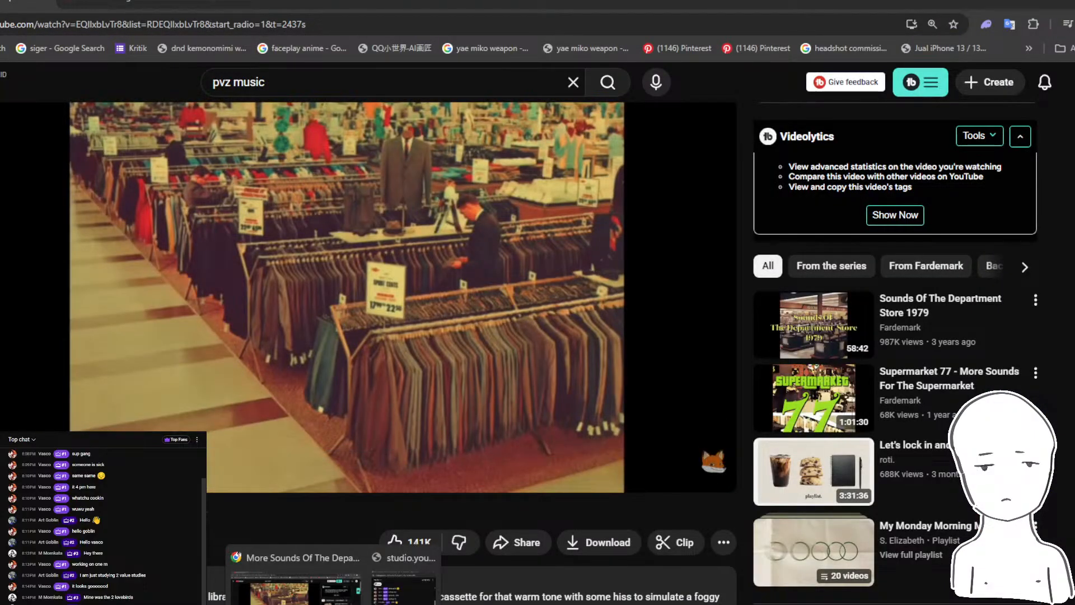
click(358, 604)
click(396, 581)
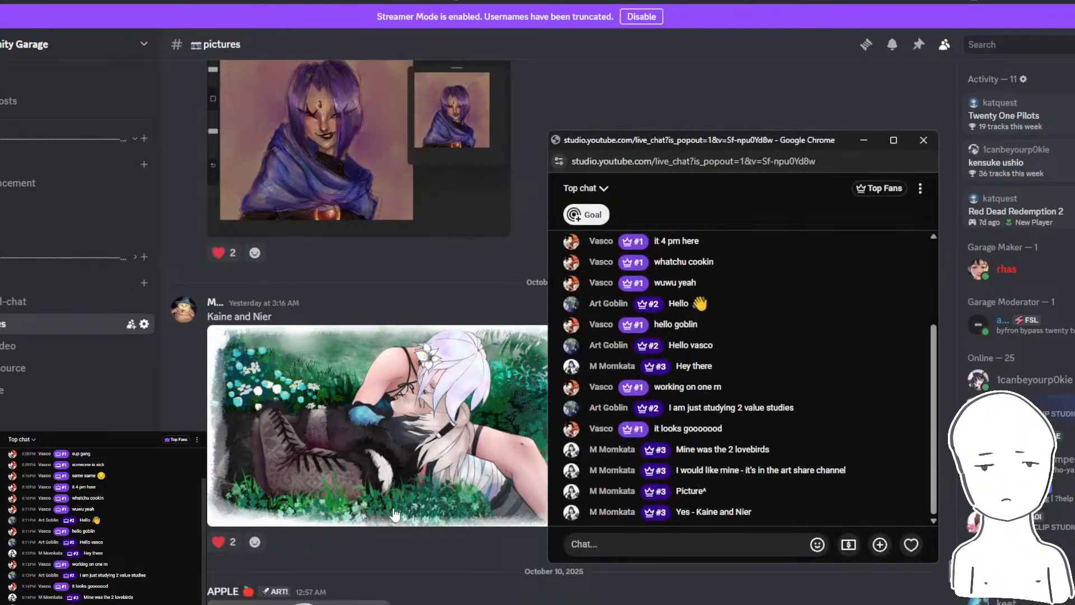
- Enlarge the "Kaine and Nier" painting in the pictures channel and copy the image
scroll(396, 514, down, 2)
click(405, 328)
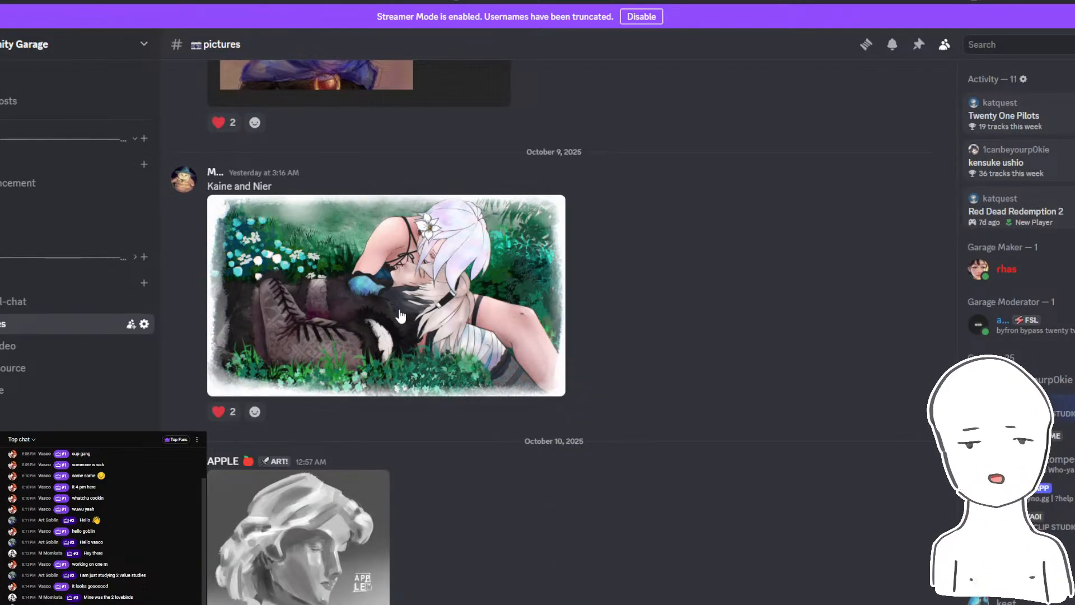
right_click(398, 309)
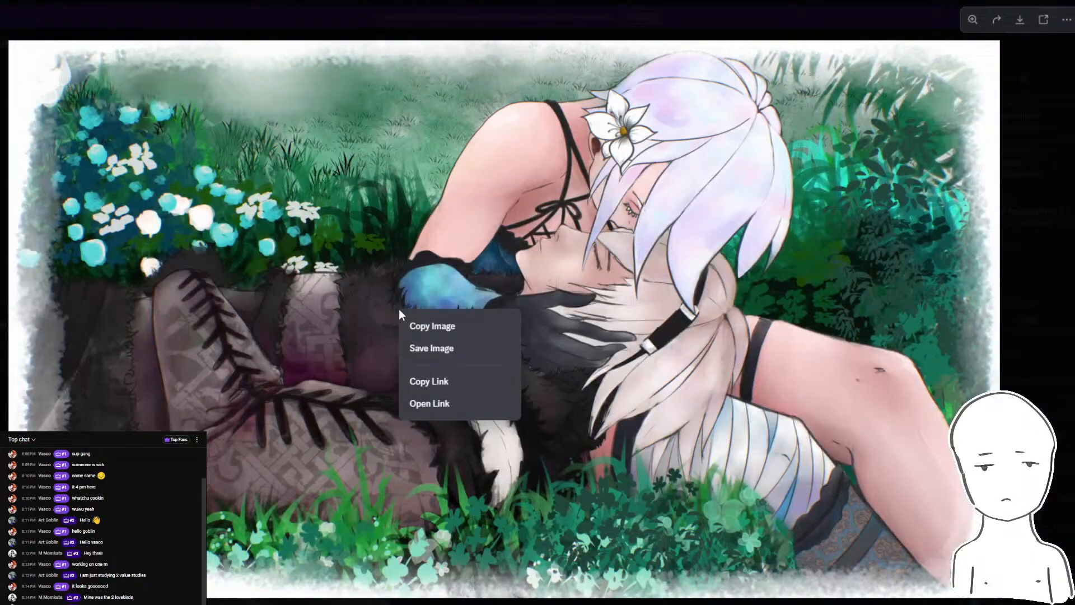
click(491, 328)
key(Escape)
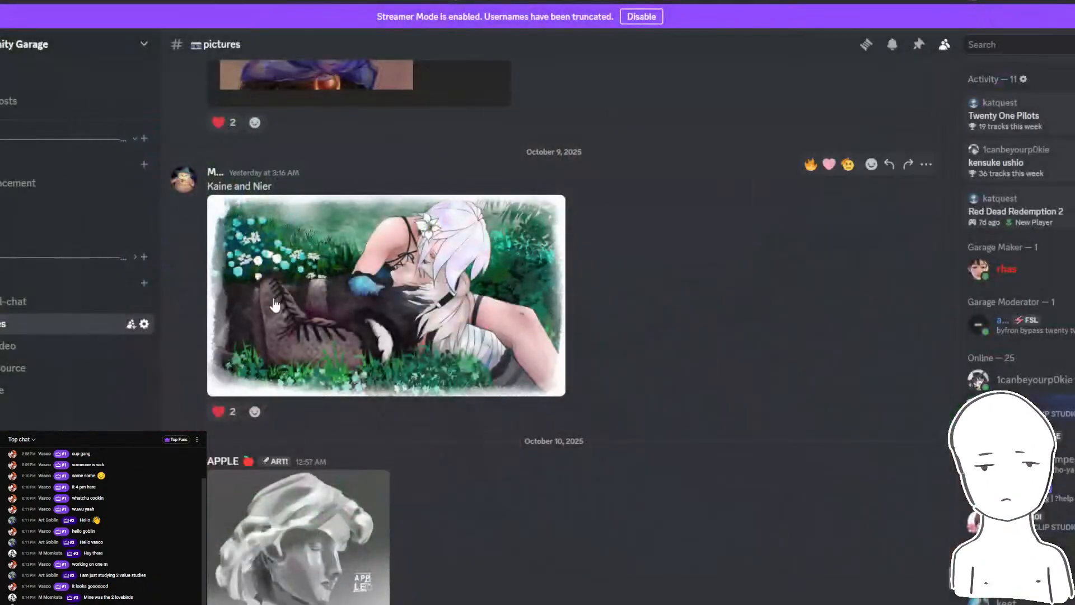
- View the full profile of the author of the "Kaine and Nier" post
click(186, 178)
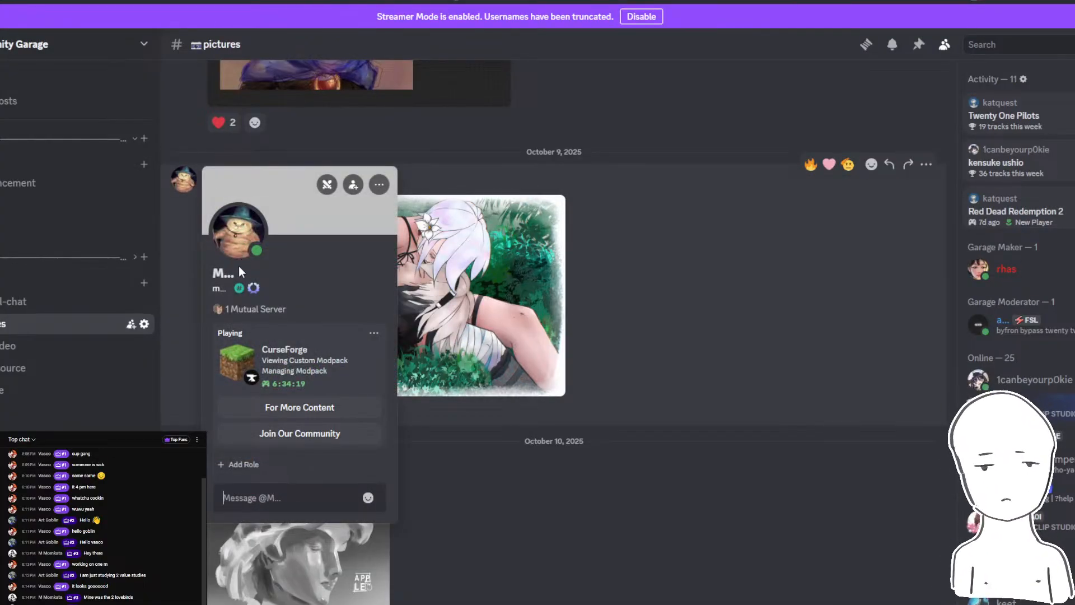
click(220, 273)
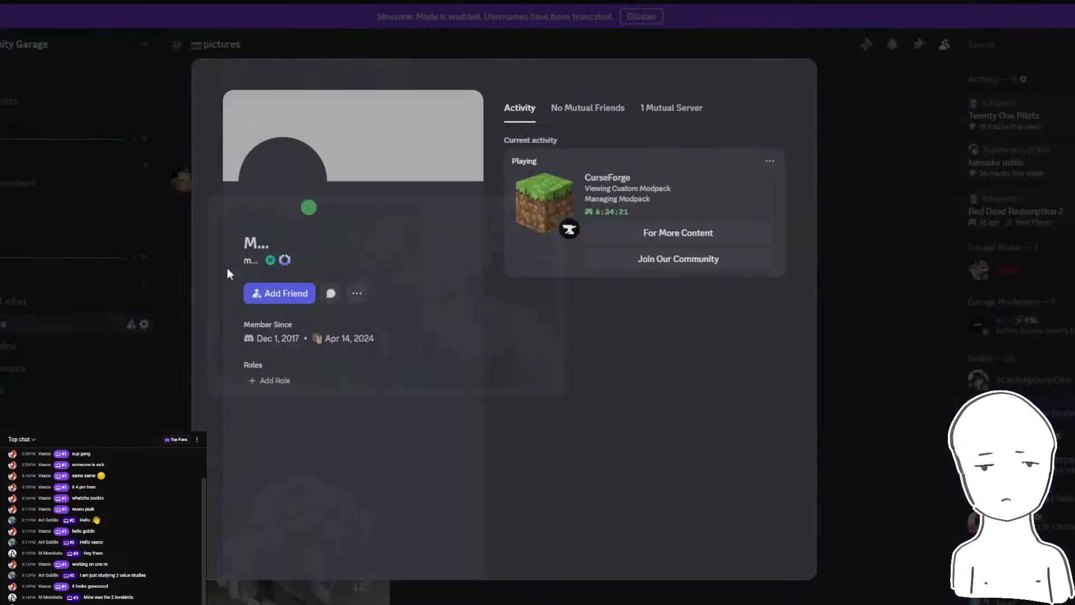
click(895, 202)
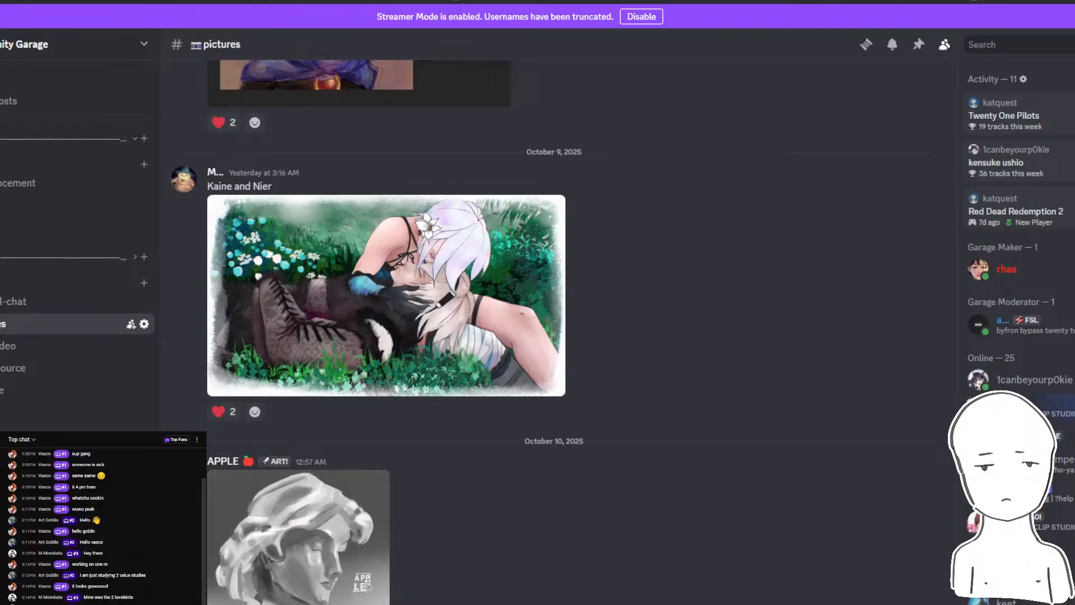
- Look over the blank Photoshop artboard, reread the live chat and check the livestream analytics in YouTube Studio
key(alt+Tab)
drag(465, 371, 561, 356)
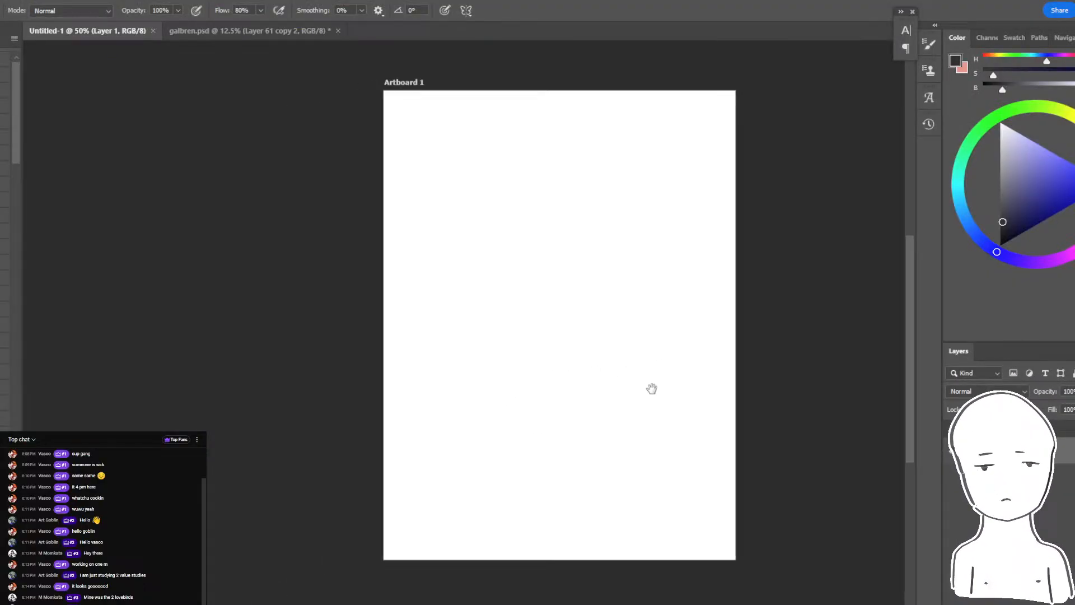
drag(651, 388, 589, 398)
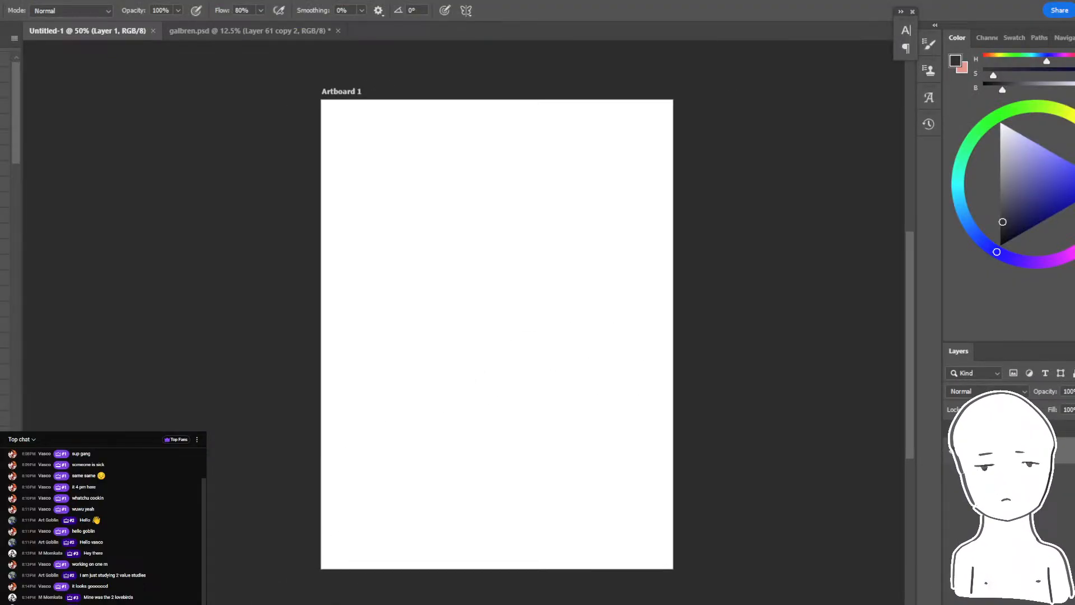
click(405, 577)
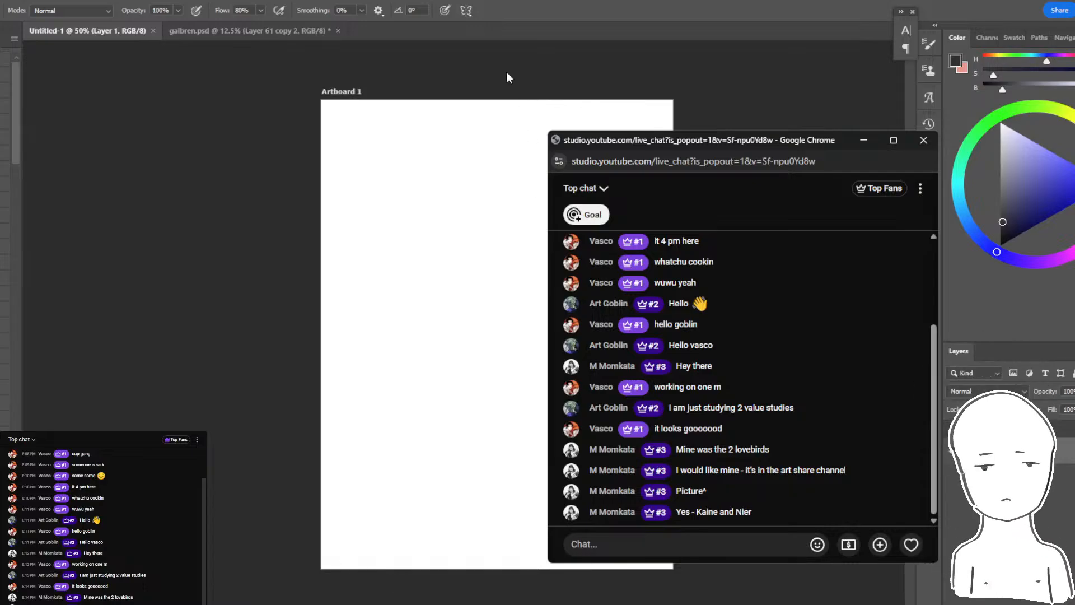
click(333, 603)
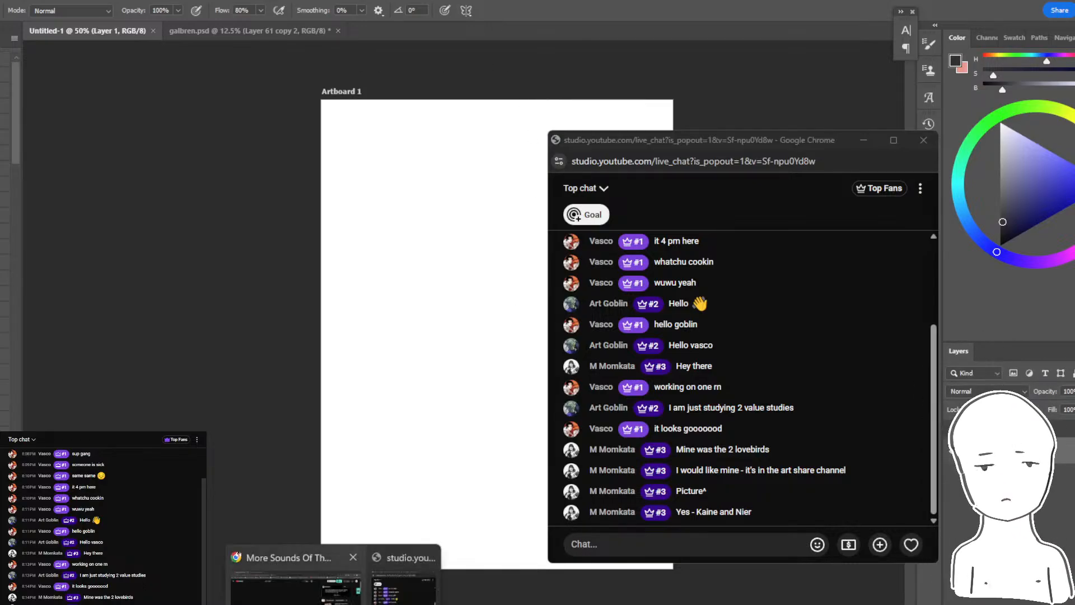
click(297, 588)
click(134, 3)
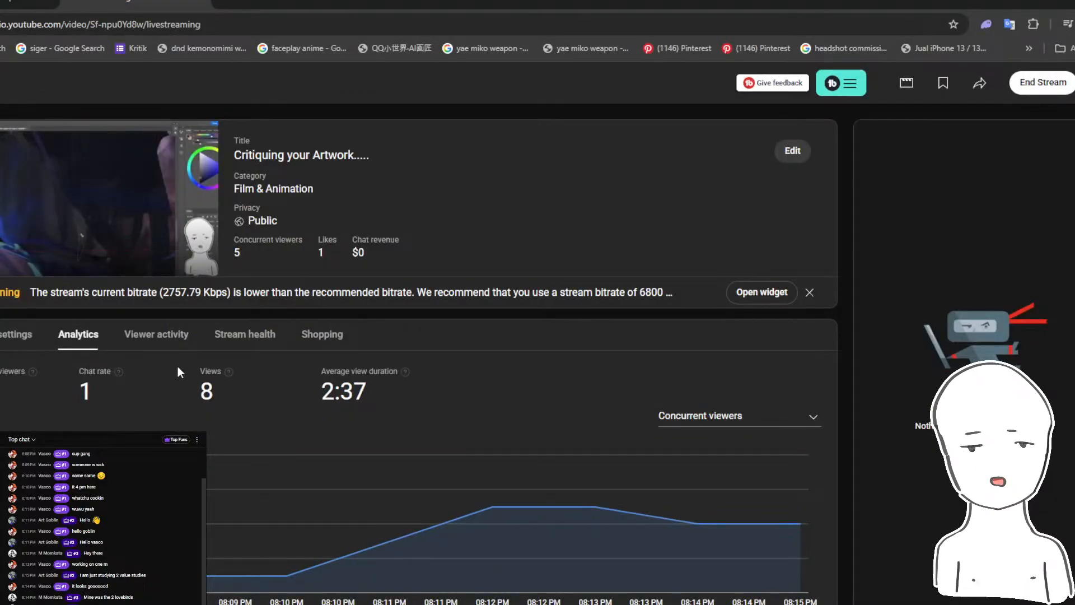
mouse_move(333, 603)
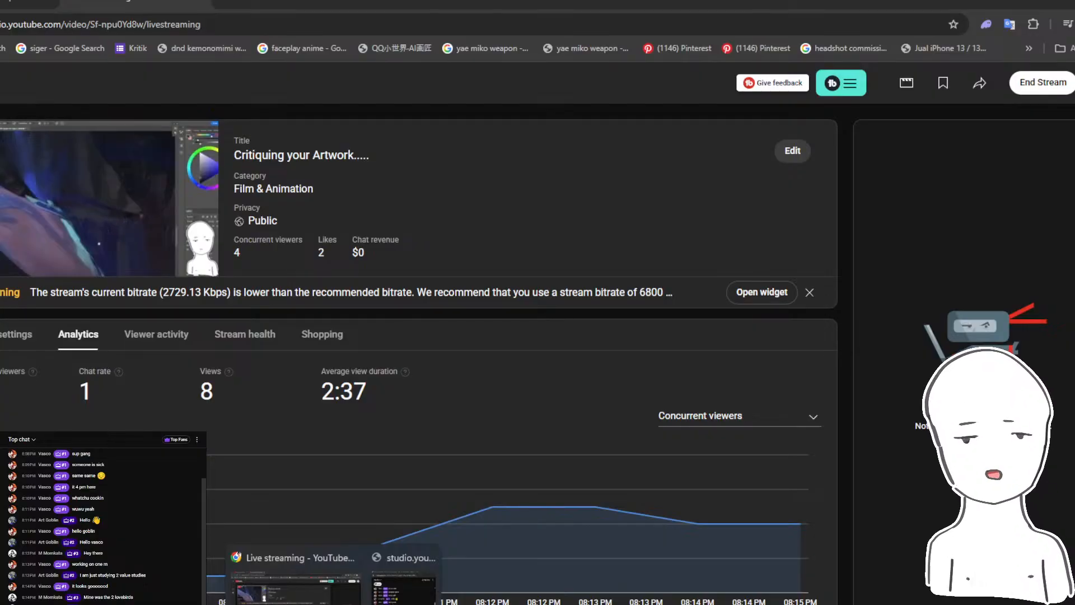
click(367, 603)
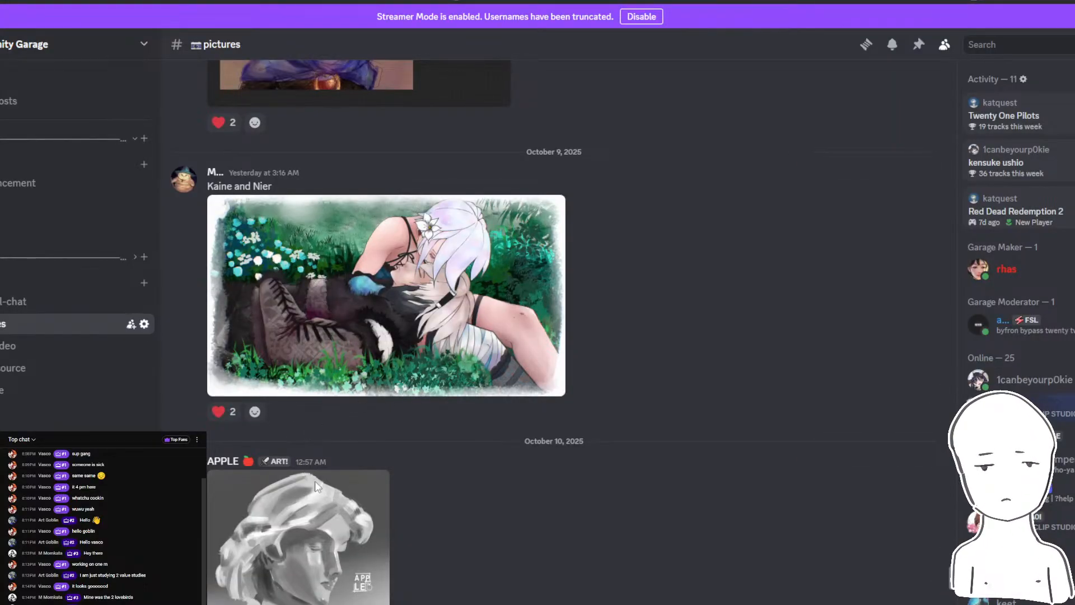
- Switch to Photoshop, paste the copied painting onto the Untitled-1 artboard and brush a short dark stroke beside the blue fur
key(alt+Tab)
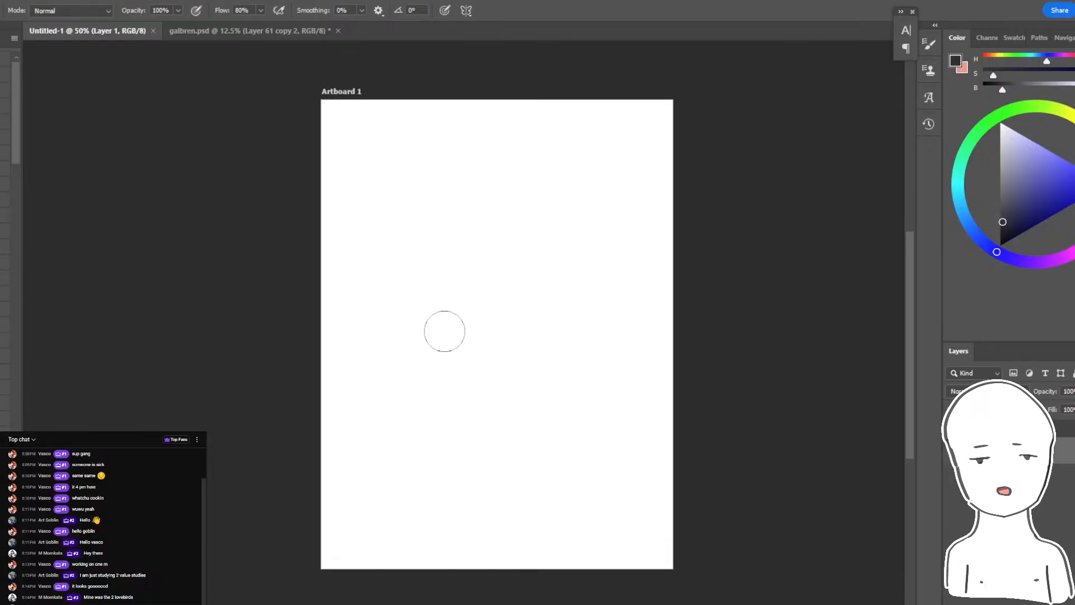
key(ctrl+v)
drag(525, 317, 426, 322)
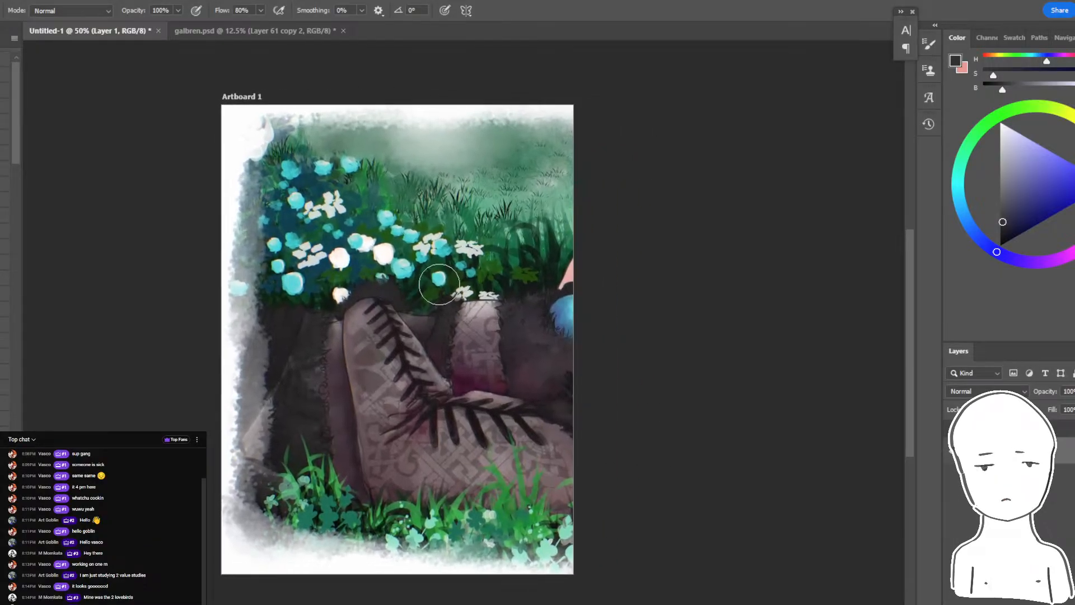
key(v)
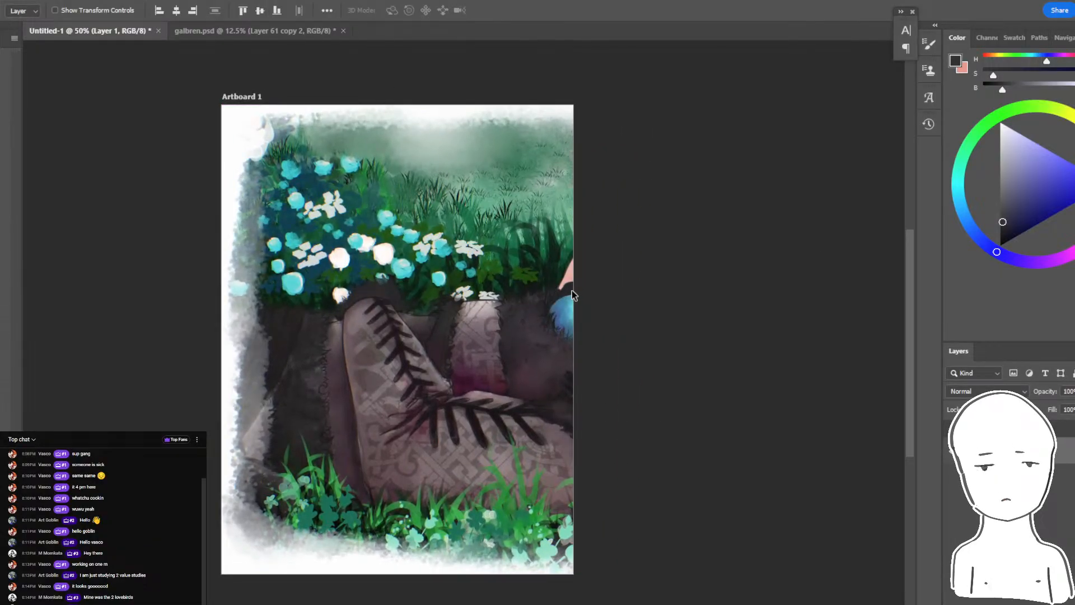
key(b)
drag(539, 305, 498, 311)
- Check the background music video in Chrome and view the full "Kaine and Nier" painting again in Discord
mouse_move(333, 604)
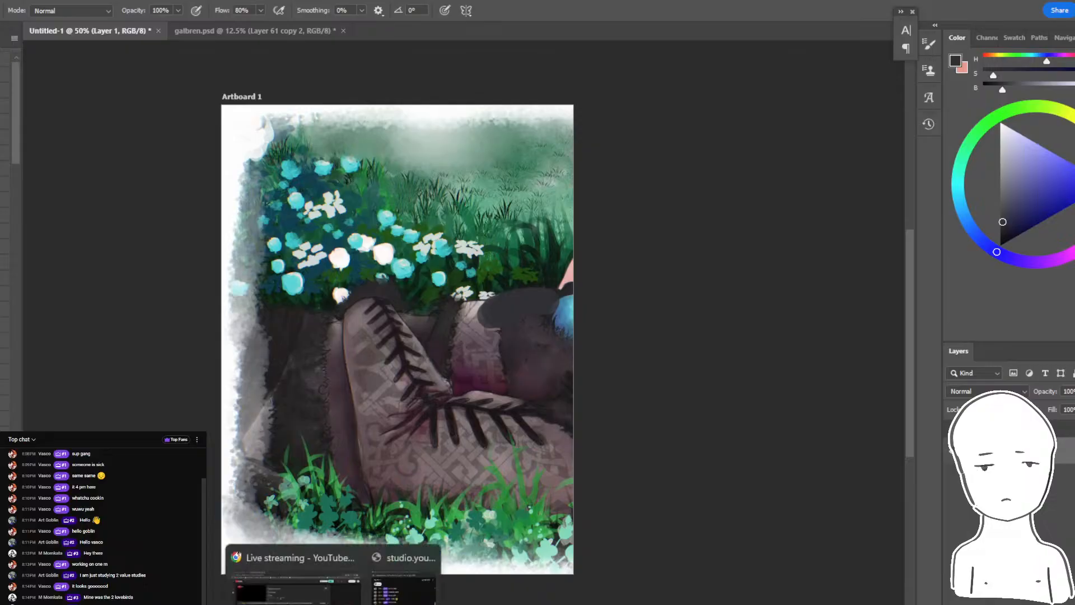
click(324, 565)
click(28, 1)
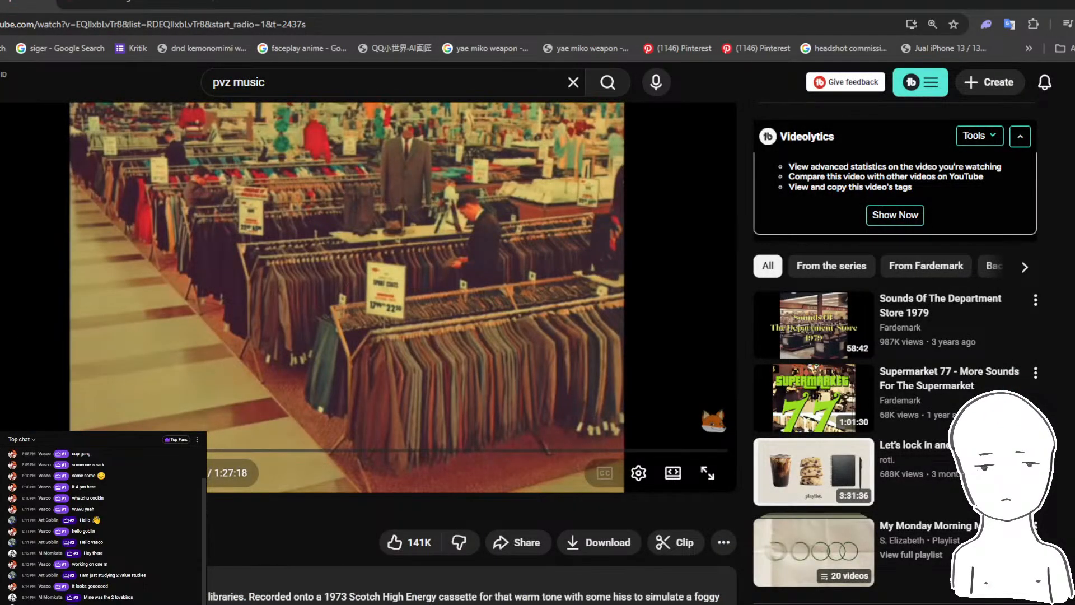
key(alt+Tab)
key(alt+Tab)
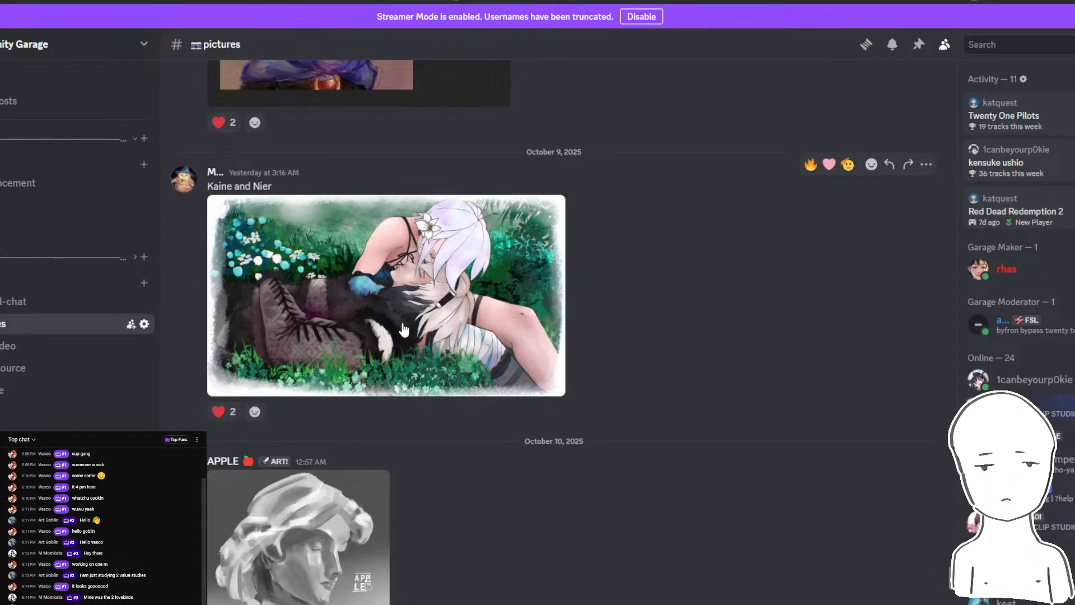
click(462, 286)
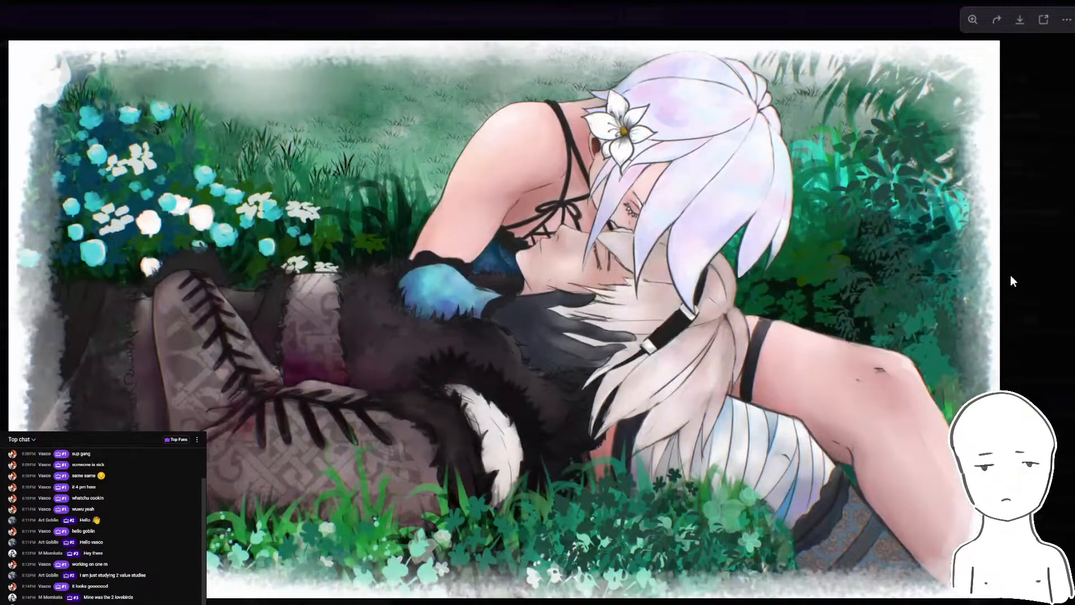
click(1012, 281)
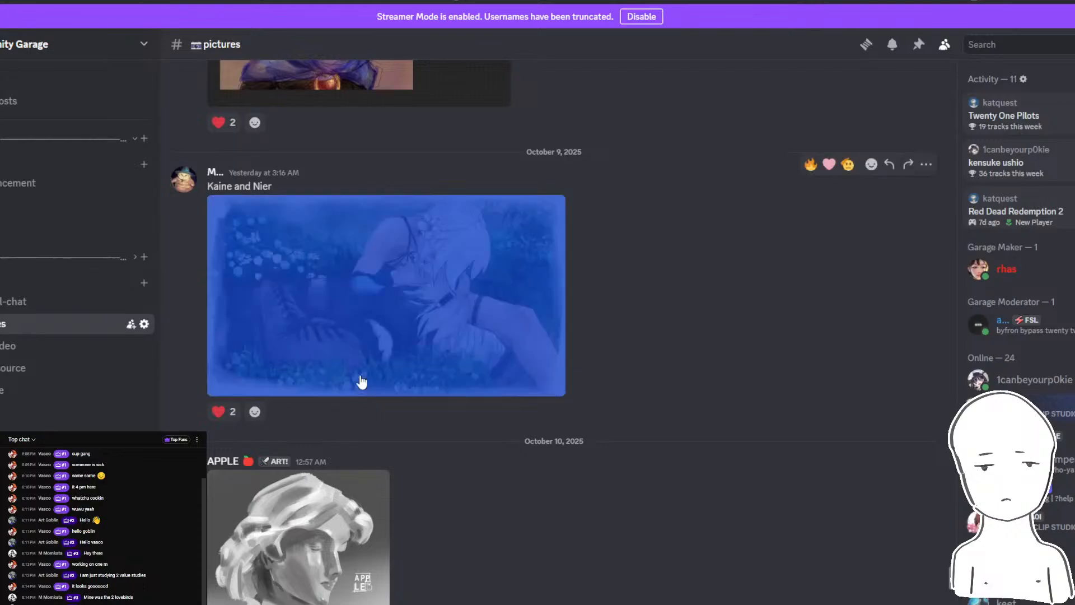
click(360, 379)
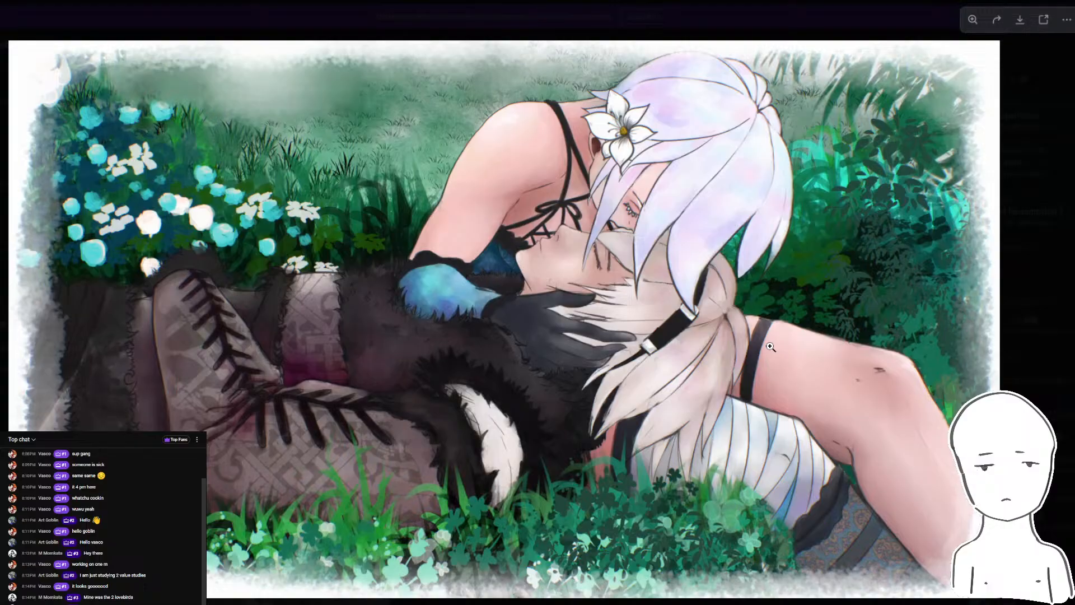
- Switch back to Photoshop and scale the pasted painting down to about half size, keeping it at the artboard's upper-left corner
key(alt+Tab)
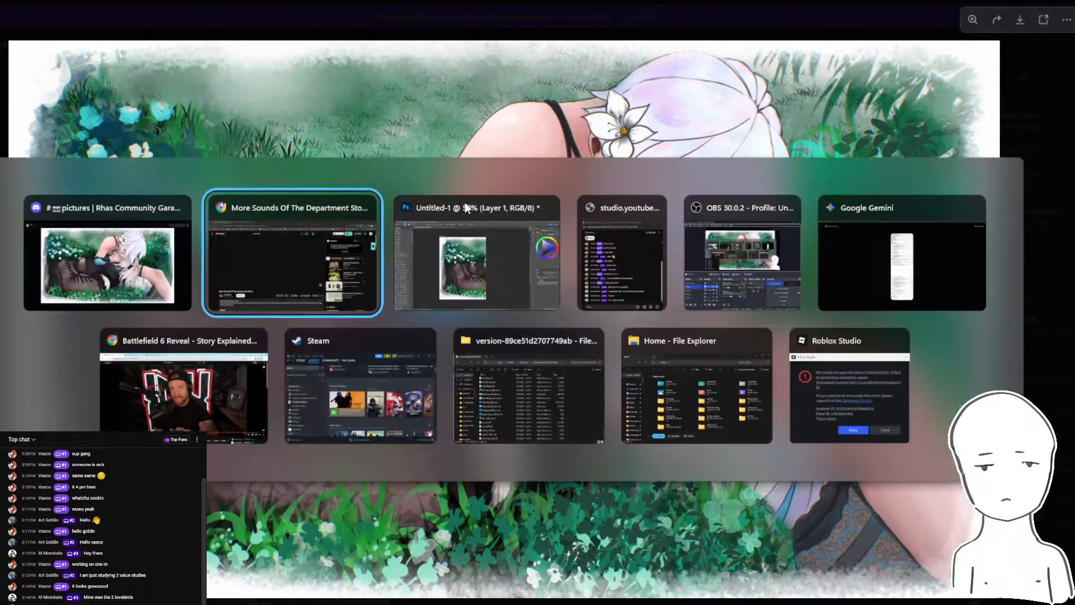
click(465, 203)
mouse_move(533, 276)
mouse_down()
mouse_move(515, 281)
mouse_move(533, 281)
mouse_up()
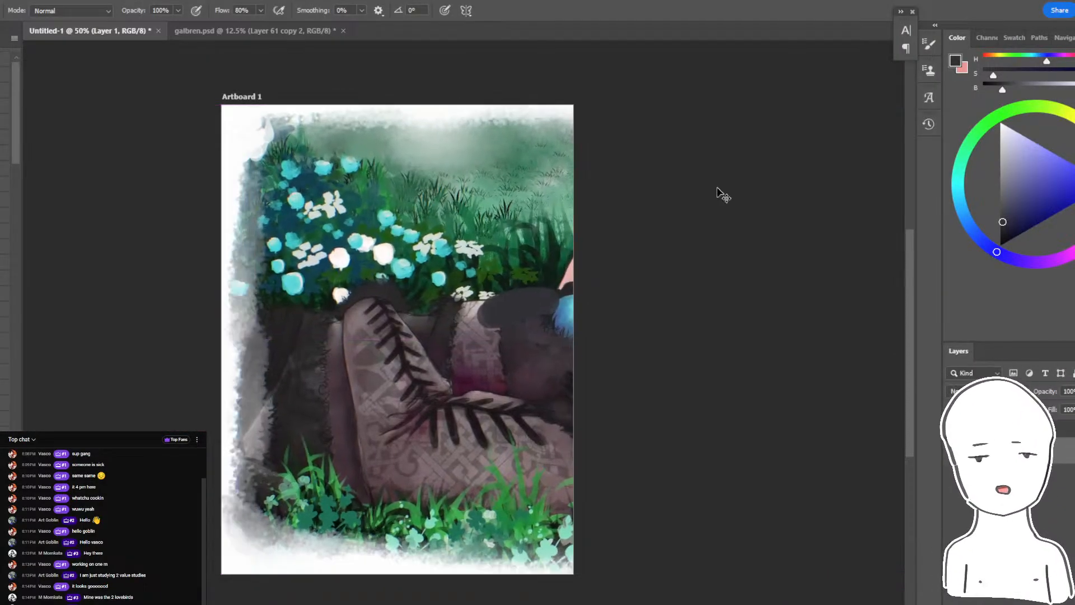
key(ctrl+t)
drag(789, 78, 573, 83)
key(ctrl+minus)
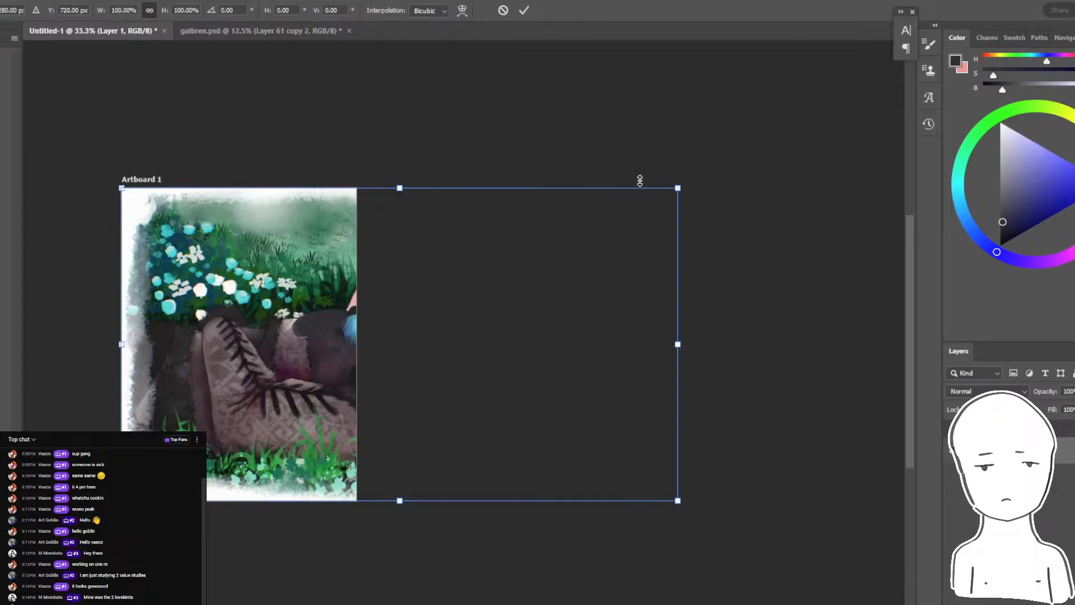
drag(678, 187, 329, 232)
key(Return)
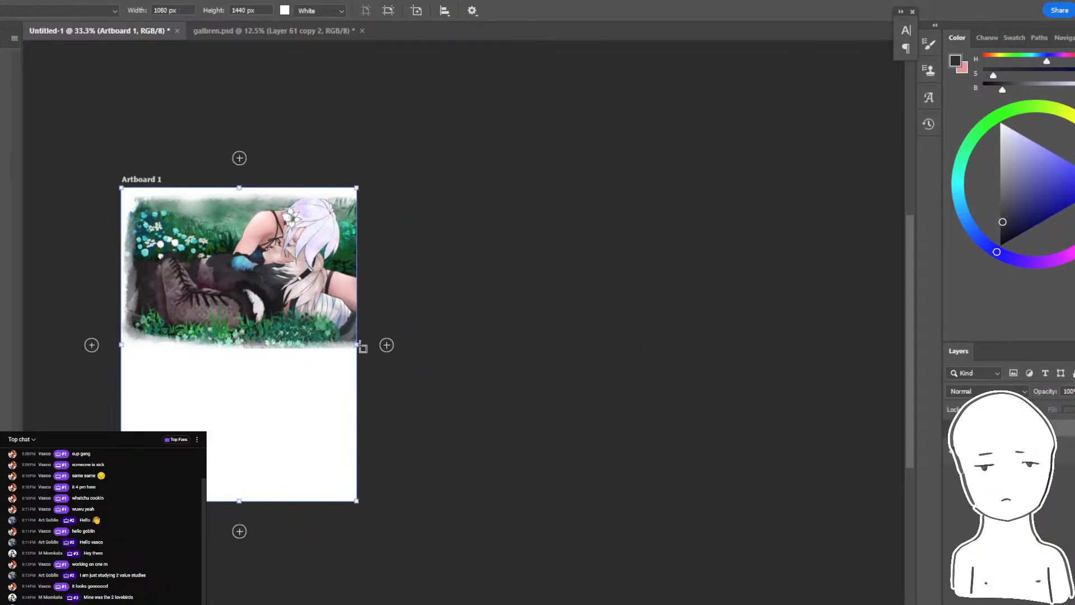
- Resize the artboard to 1268 × 738 px to fit the scaled painting
drag(359, 344, 450, 344)
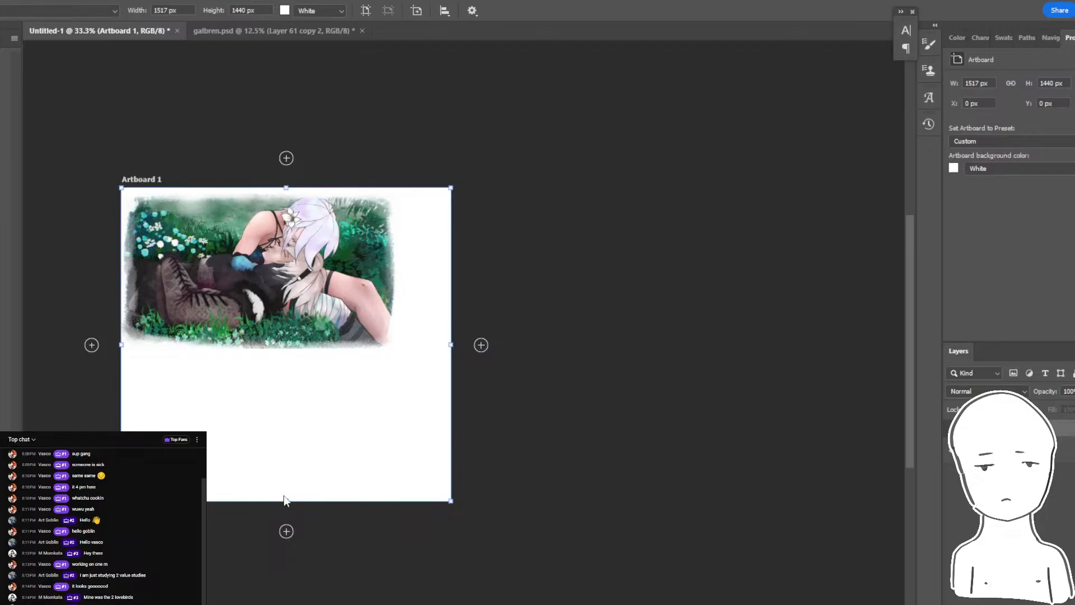
drag(303, 353, 303, 353)
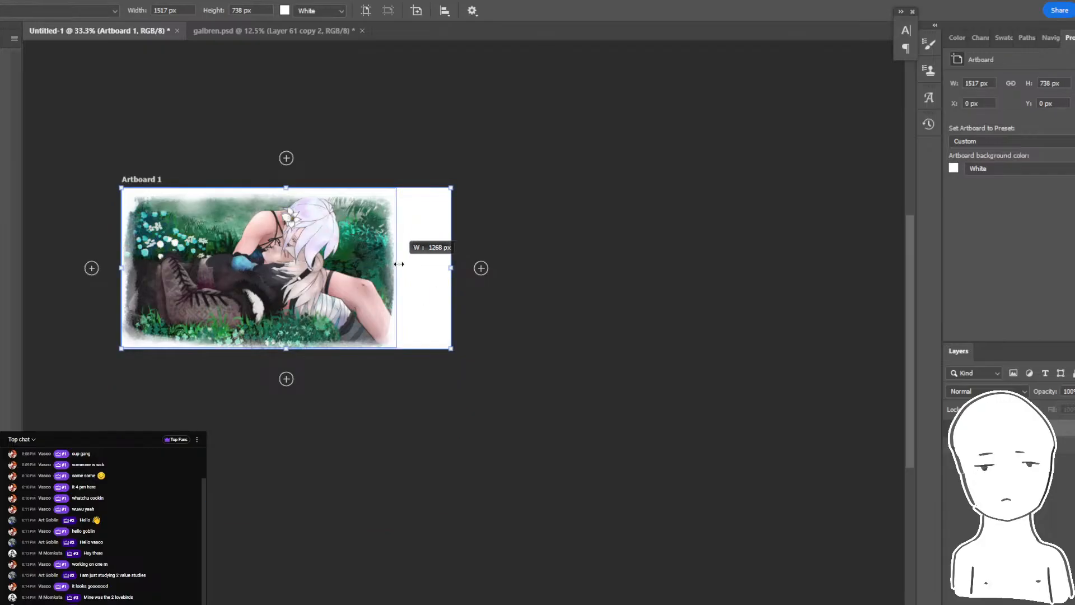
drag(398, 264, 398, 264)
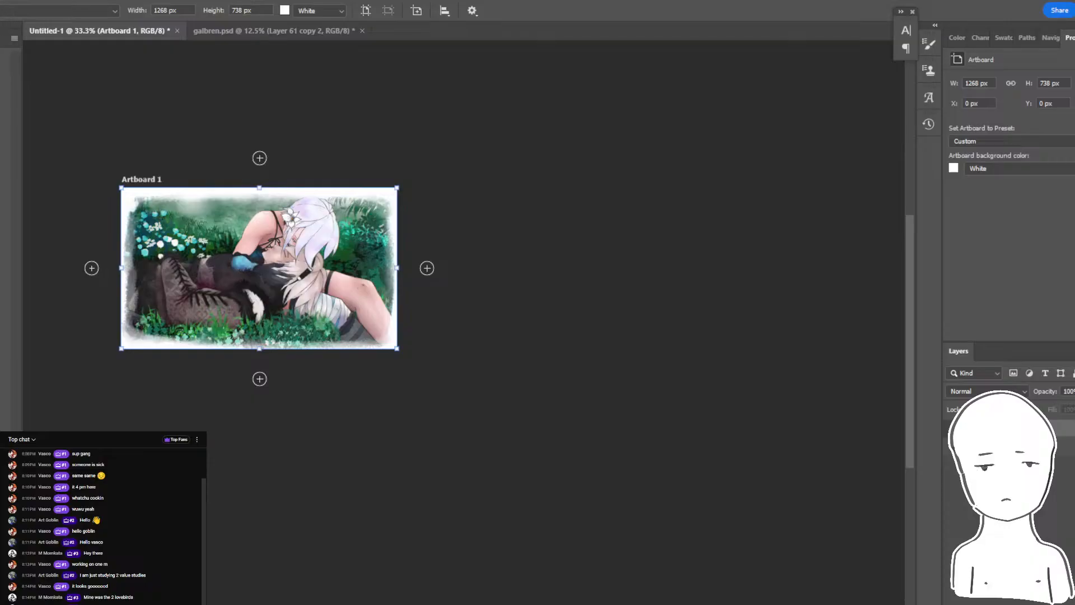
- Read the live stream chat and view the whole painting at 100% zoom with the Brush tool active
mouse_move(333, 603)
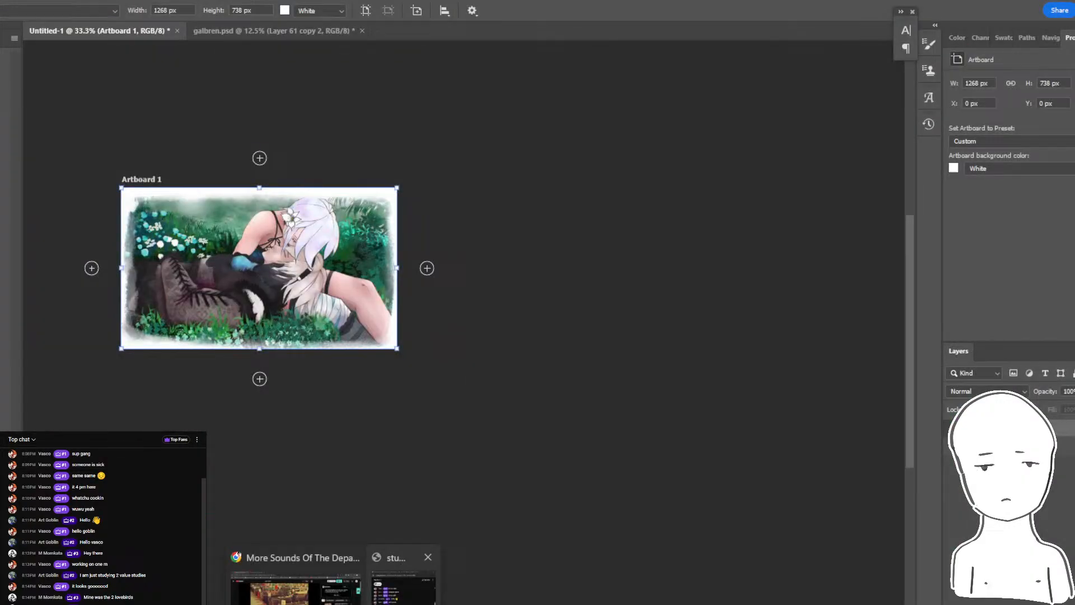
click(403, 587)
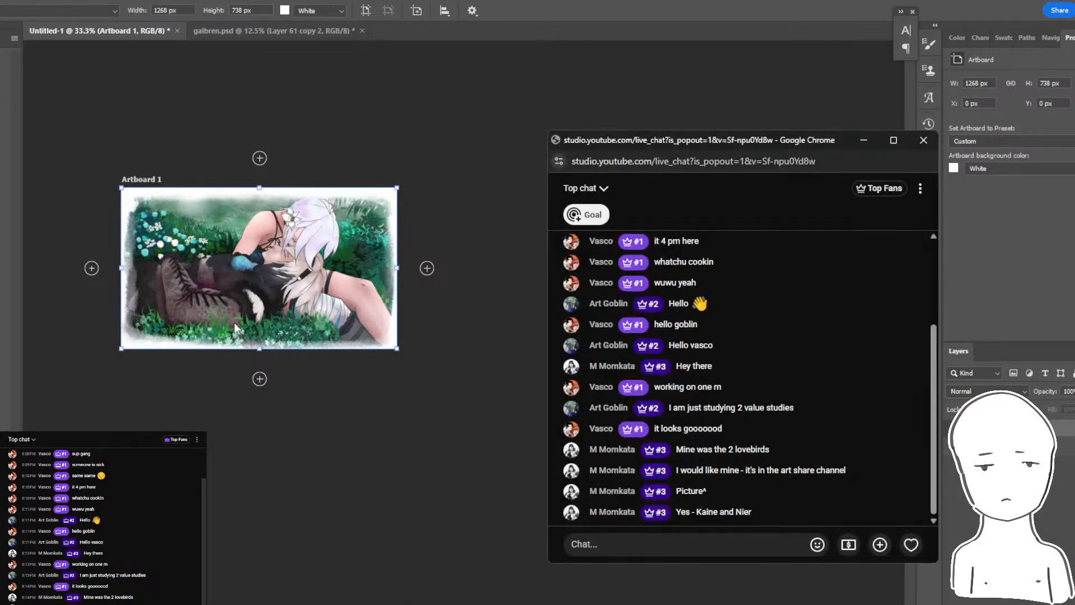
scroll(286, 311, up, 8)
click(290, 288)
drag(386, 254, 731, 371)
drag(476, 163, 407, 167)
key(ctrl+1)
key(b)
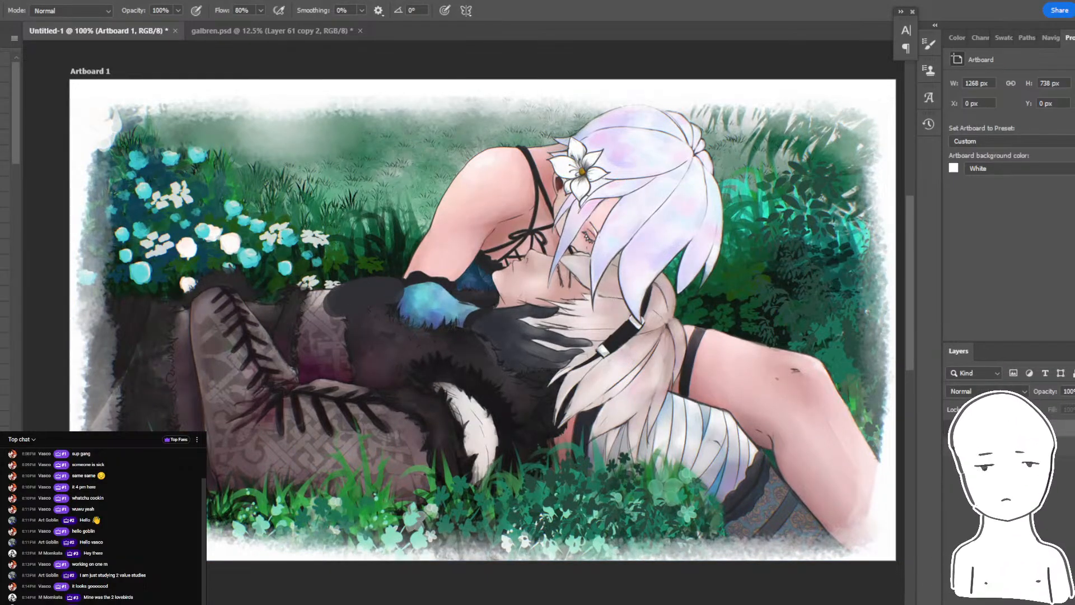
- Select the painting's pixel layer and duplicate it
click(1064, 446)
mouse_move(675, 347)
mouse_down()
mouse_move(703, 389)
mouse_move(540, 448)
mouse_up()
key(ctrl+z)
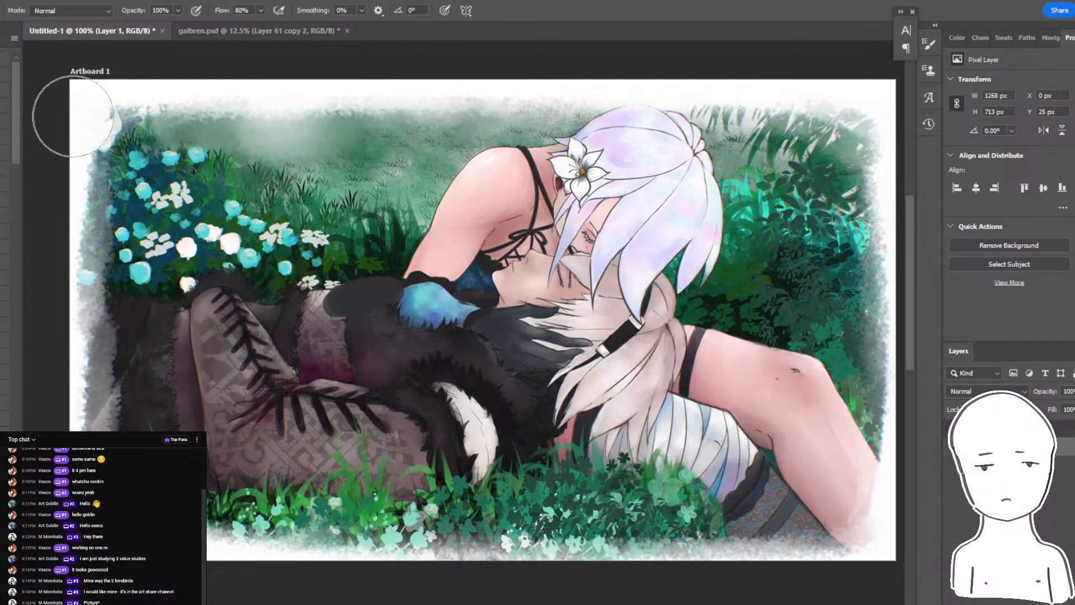
drag(19, 158, 24, 87)
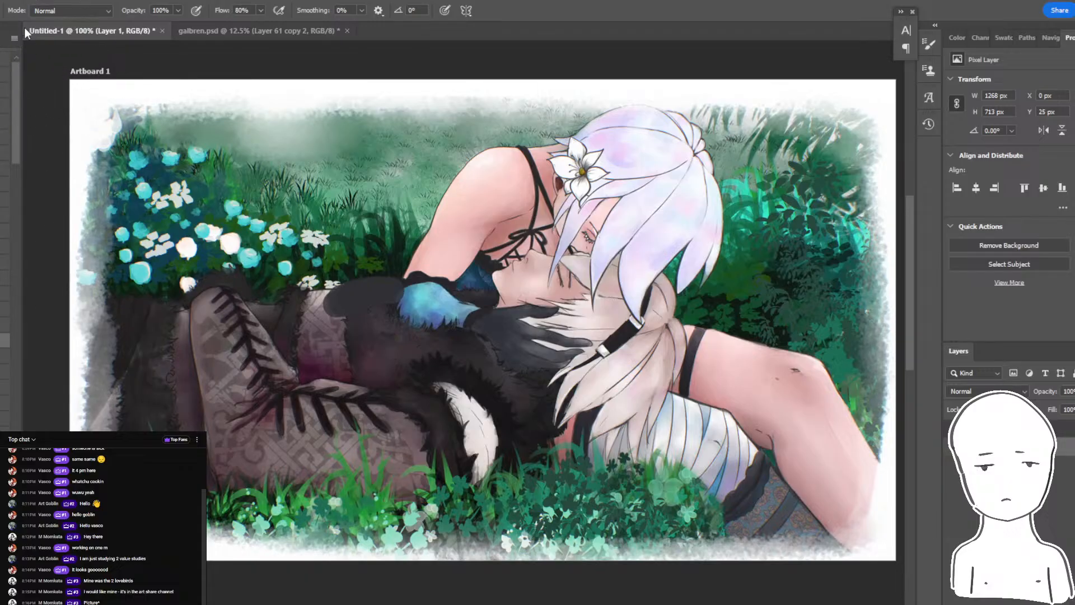
drag(292, 193, 261, 198)
key(ctrl+z)
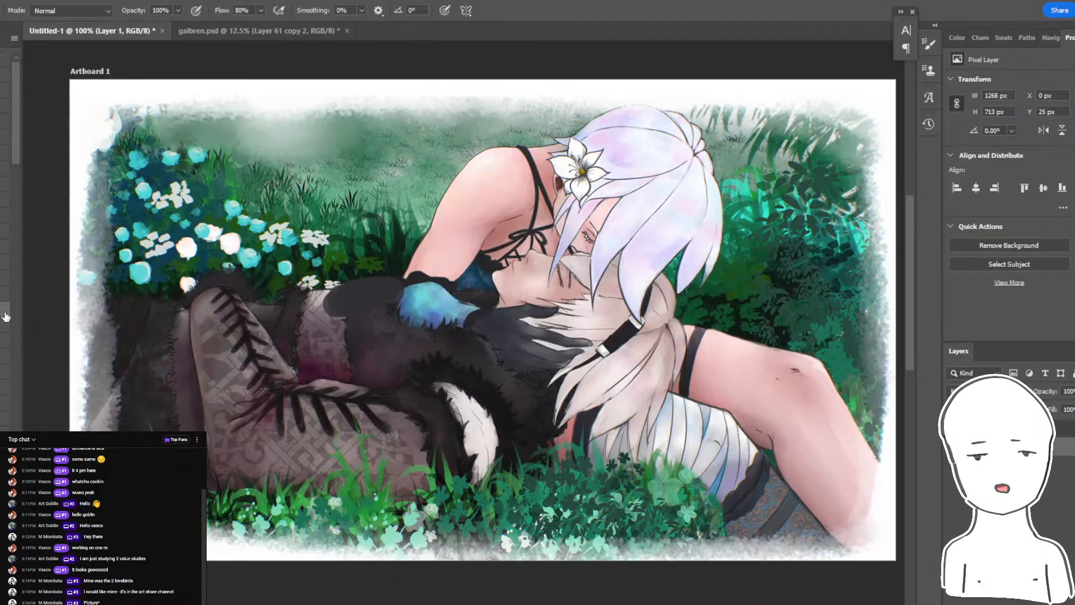
mouse_move(704, 347)
mouse_down()
mouse_move(641, 338)
mouse_move(737, 353)
mouse_up()
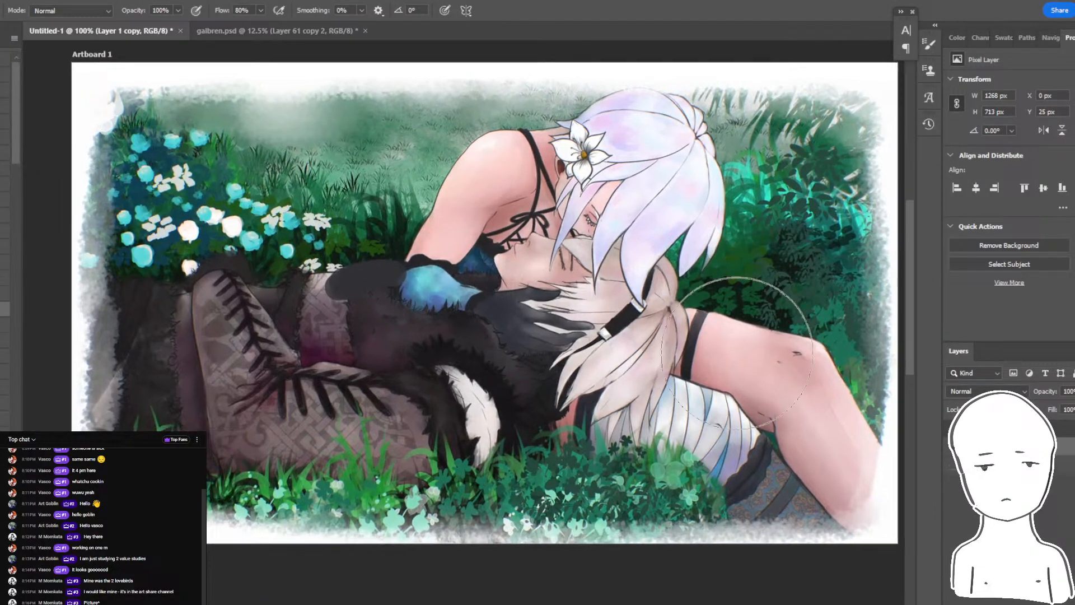
click(32, 4)
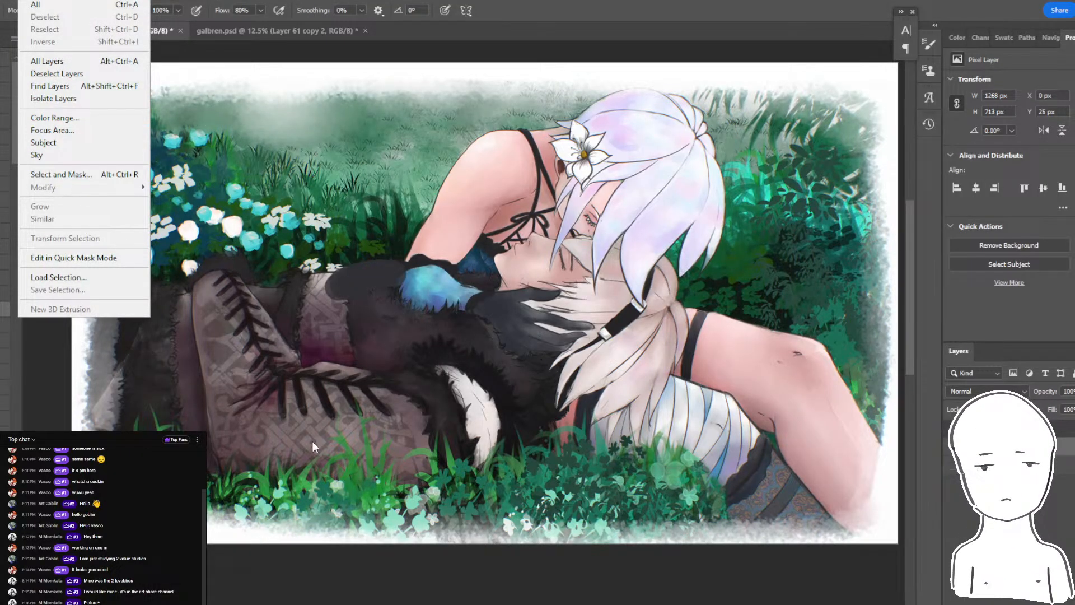
- Switch to Chrome, search YouTube for "pvz music" and play "pvz & chill: a plants vs. zombies lofi album"
click(333, 604)
click(297, 588)
click(284, 85)
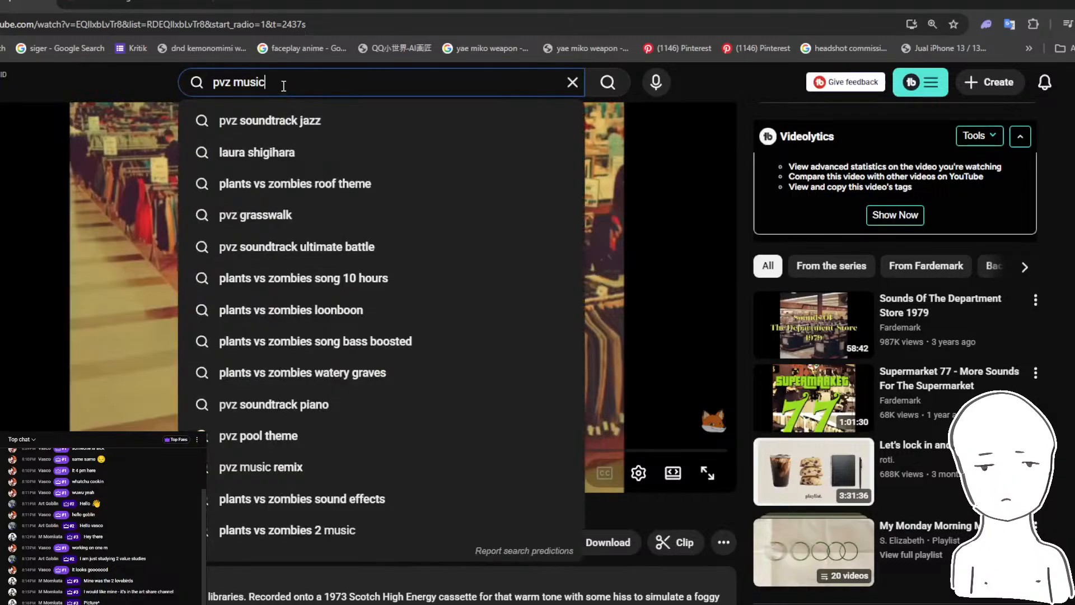
key(Return)
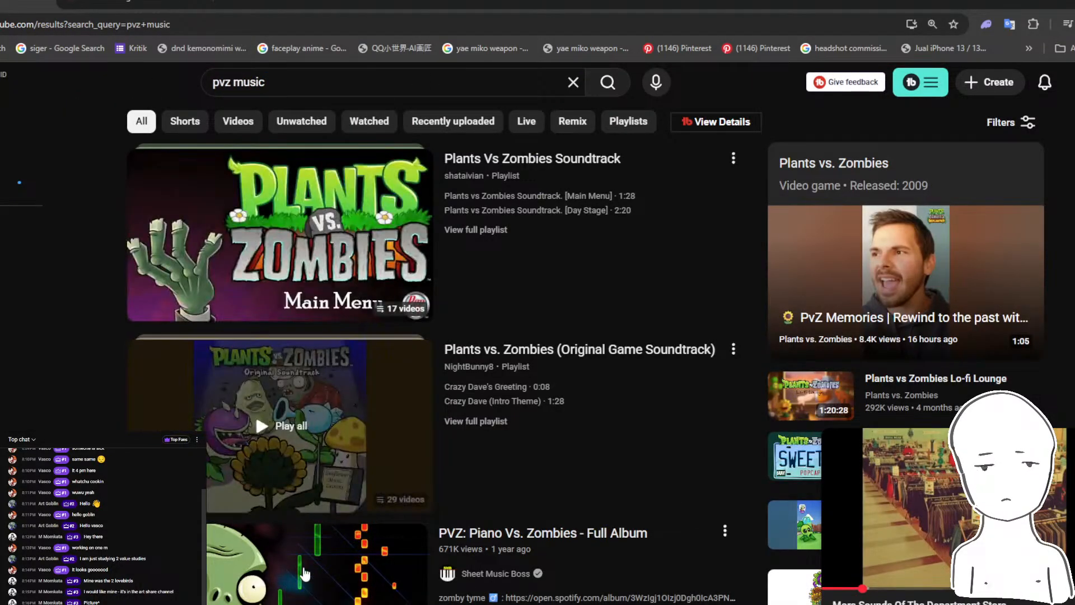
scroll(376, 215, down, 5)
click(265, 387)
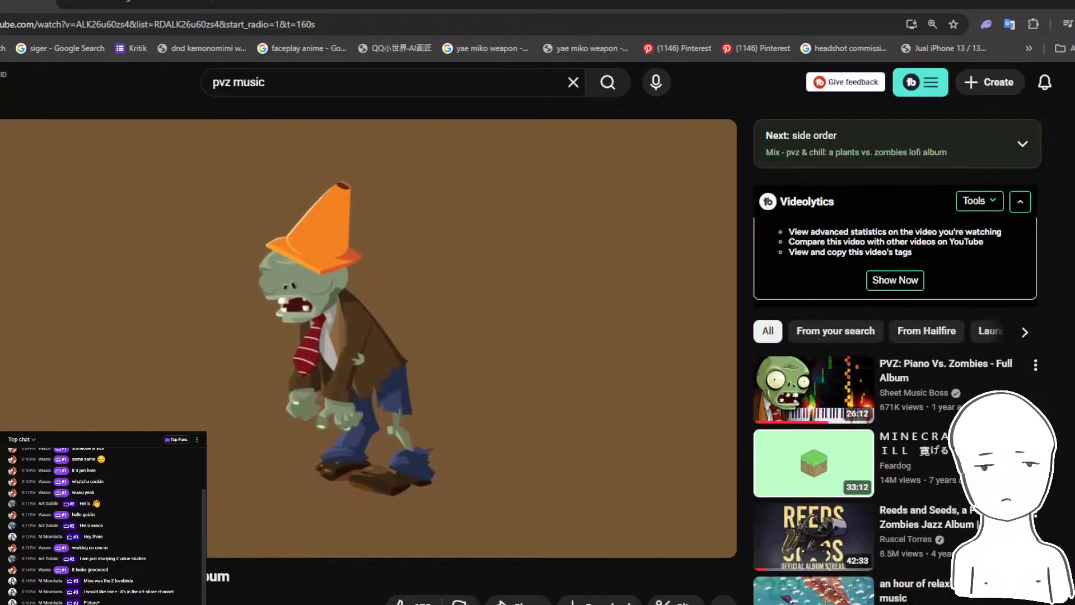
- Check the stream's dashboard in YouTube Studio and read the artist's newest live chat messages over the painting in Photoshop
click(124, 3)
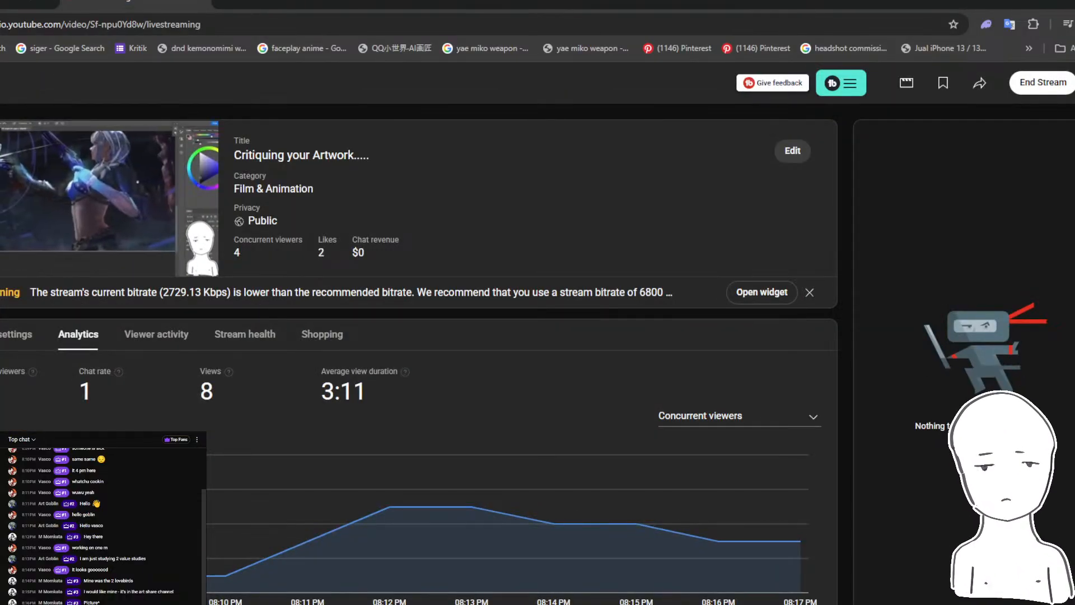
click(333, 603)
click(404, 580)
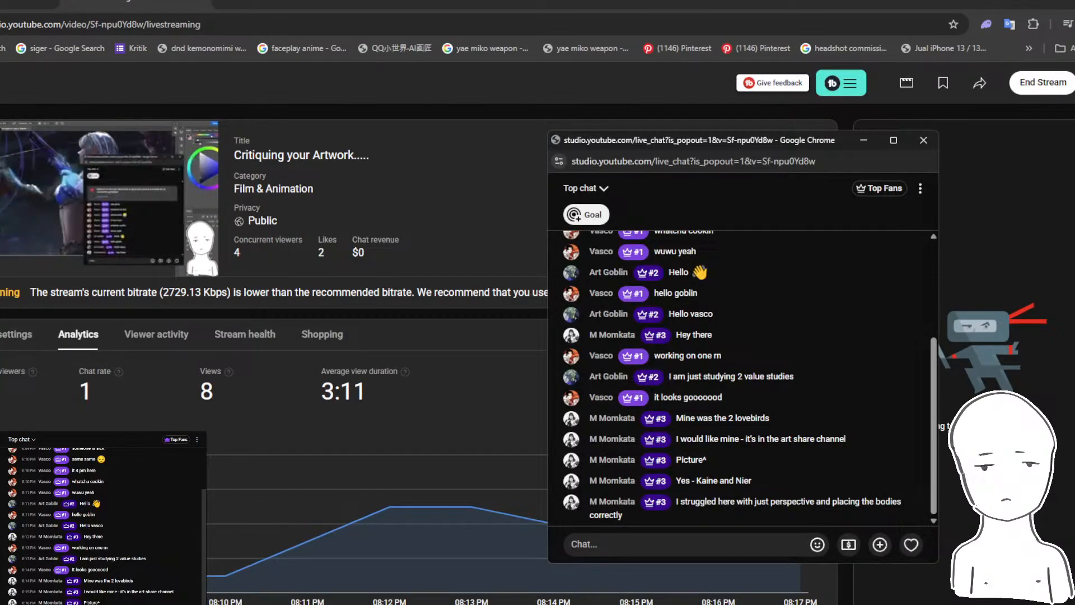
click(361, 603)
click(333, 604)
click(404, 579)
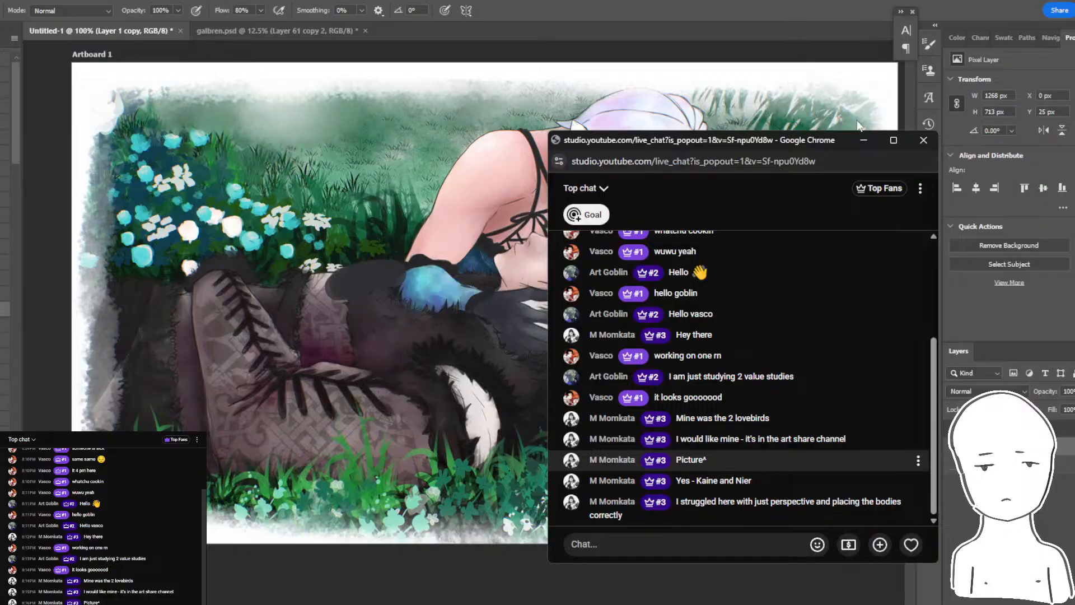
click(863, 140)
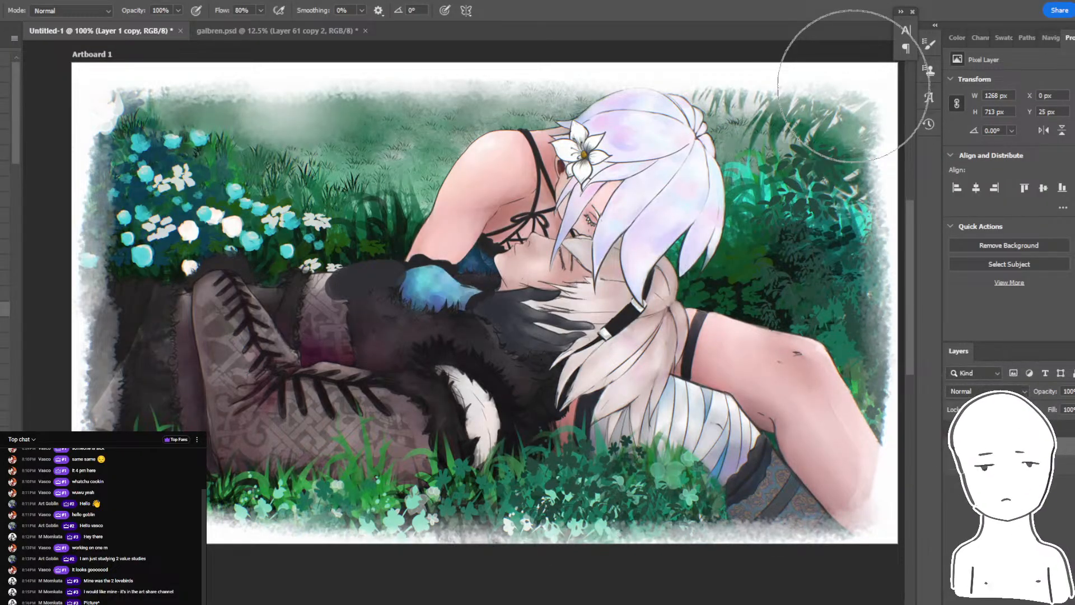
key(alt+Tab)
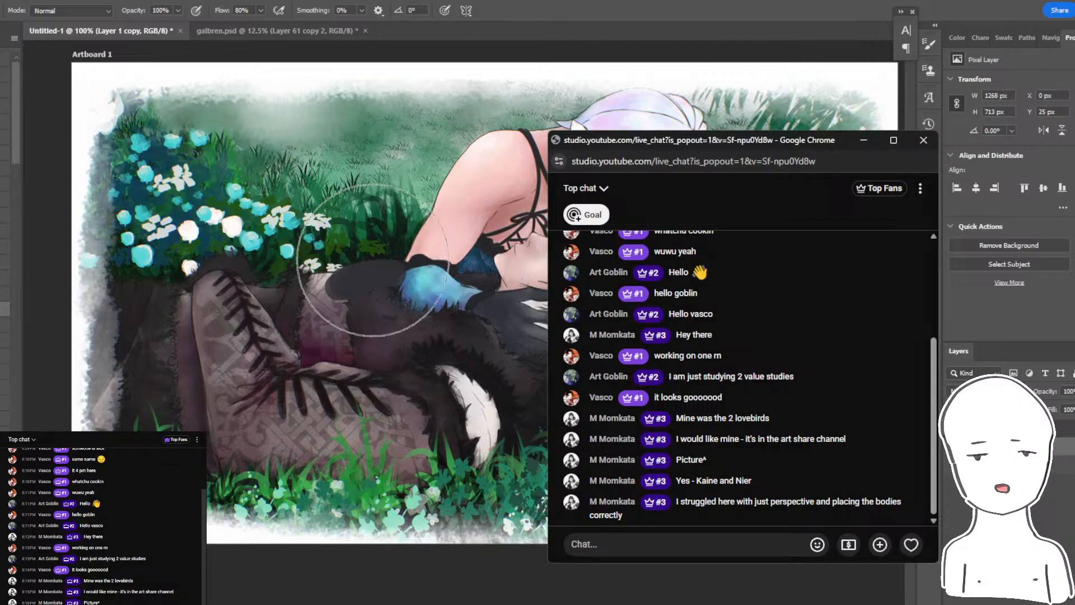
- Check the Plants vs. Zombies music video in Chrome and return to the painting in Photoshop
click(361, 604)
click(293, 590)
click(28, 2)
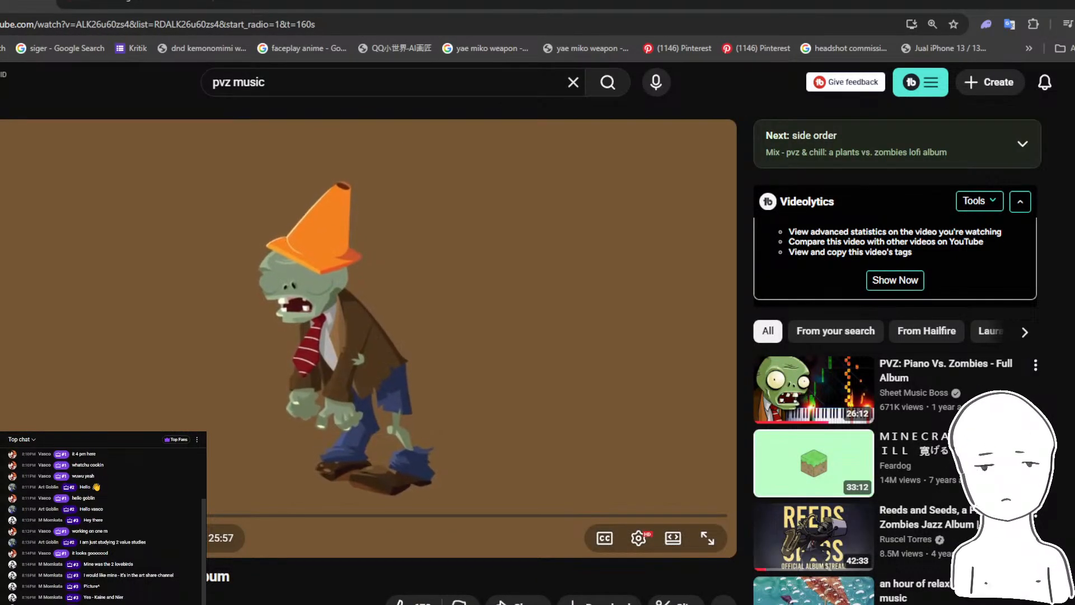
key(alt+Tab)
key(alt+Tab)
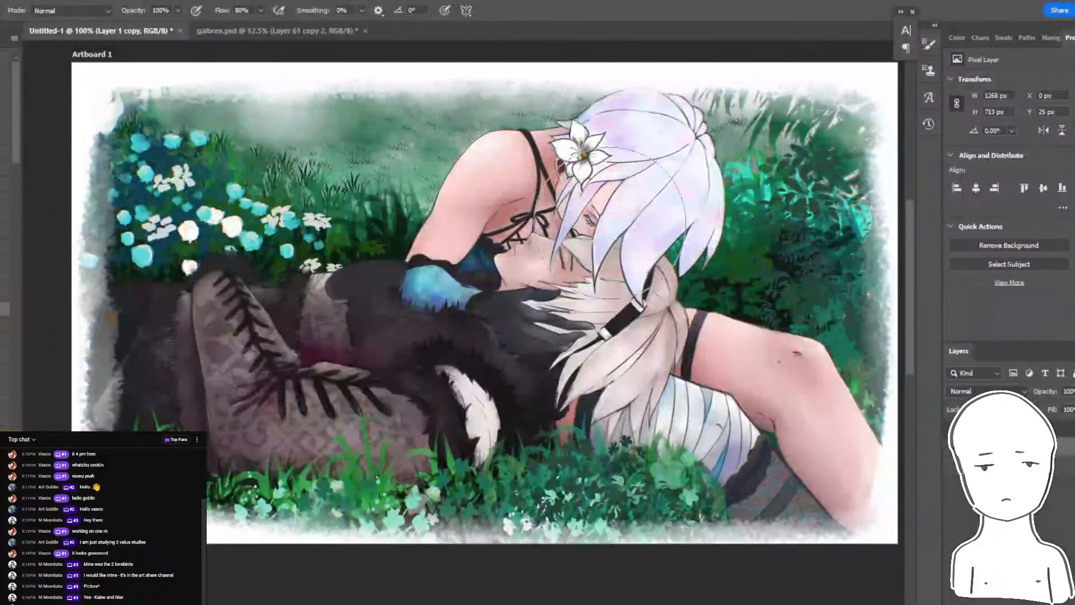
- Add a new empty layer above the painting for the critique marks
mouse_move(604, 175)
mouse_down()
mouse_move(583, 188)
mouse_move(581, 178)
mouse_move(494, 174)
mouse_up()
drag(606, 269, 627, 273)
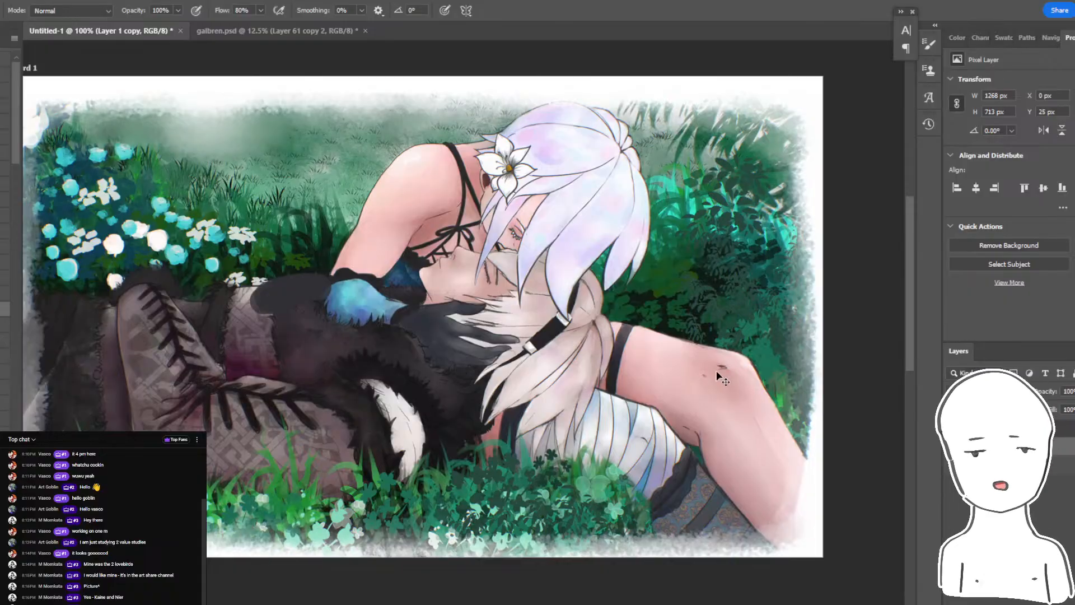
mouse_move(717, 372)
mouse_down()
mouse_move(695, 381)
mouse_move(703, 376)
mouse_move(693, 361)
mouse_move(706, 366)
mouse_up()
key(ctrl+z)
key(ctrl+z)
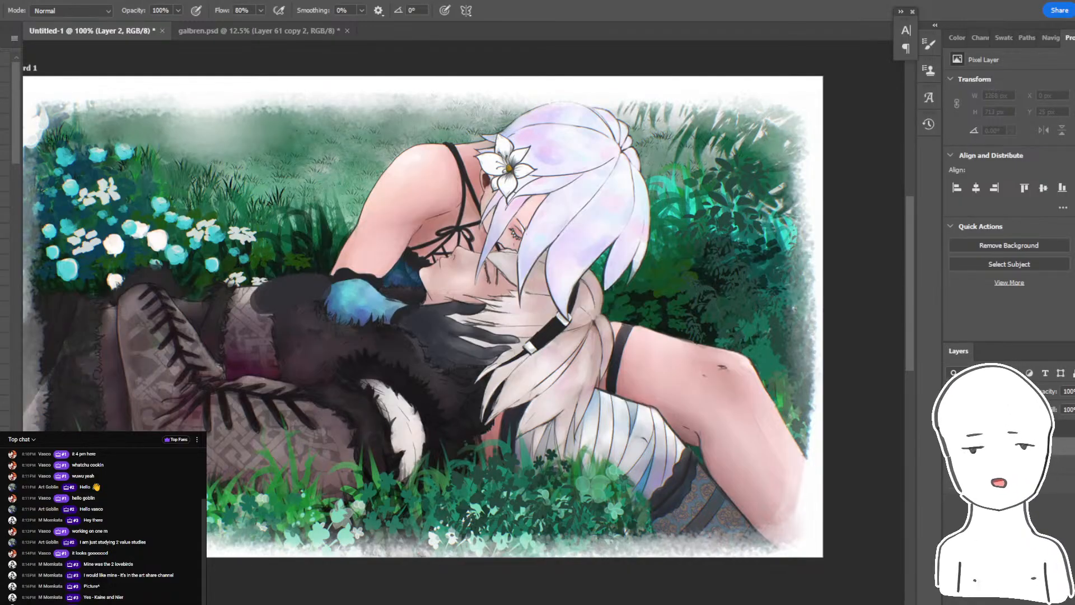
- Open the color wheel and choose a saturated red as the brush color, trying it with strokes around the knee
click(956, 37)
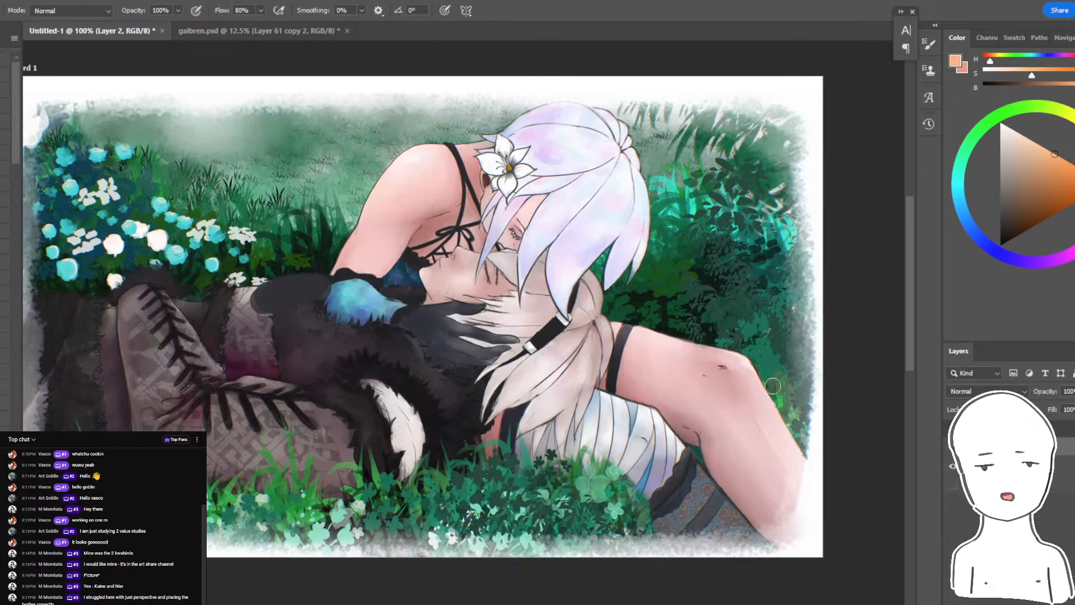
drag(748, 363, 830, 507)
click(1074, 203)
key(ctrl+z)
mouse_move(693, 340)
mouse_down()
mouse_move(806, 532)
mouse_move(510, 415)
mouse_up()
click(1074, 173)
click(1072, 181)
key(ctrl+z)
- Try outlining the bent leg, striped torso and light hair with one red contour, and undo it
drag(688, 343, 743, 371)
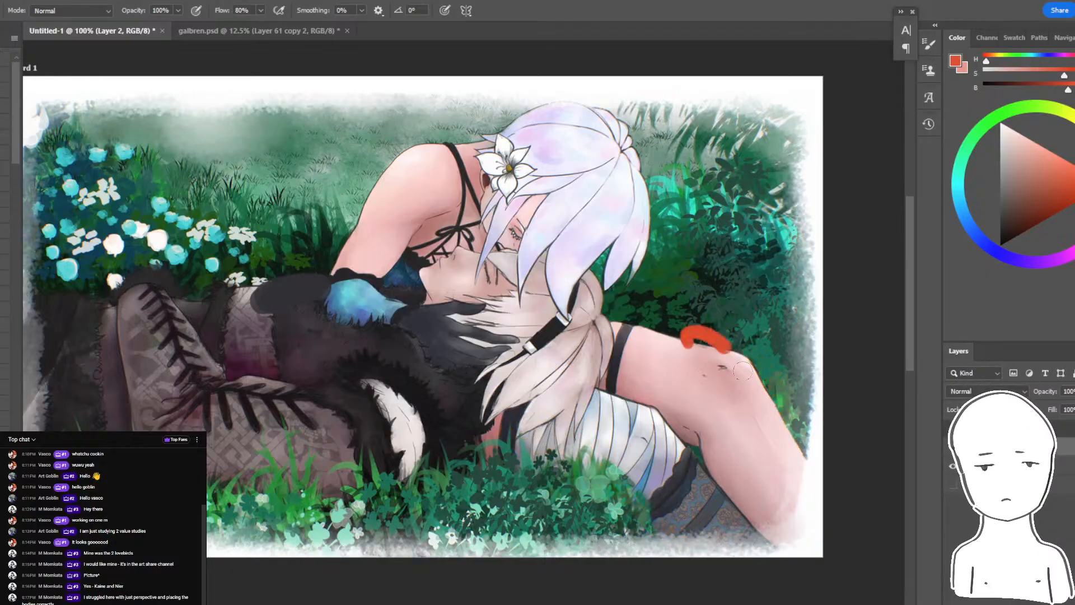
mouse_move(767, 557)
mouse_down()
mouse_move(619, 484)
mouse_move(516, 460)
mouse_up()
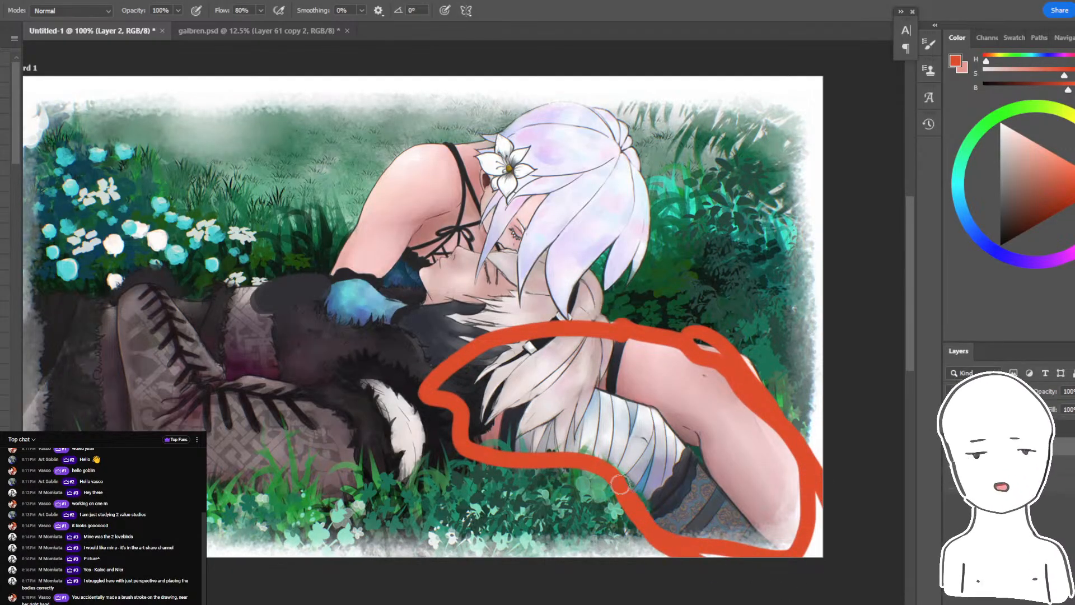
drag(620, 484, 521, 440)
key(ctrl+z)
- Try circling the striped torso and bent leg with loose red ellipses, and undo them
mouse_move(617, 416)
mouse_down()
mouse_move(874, 369)
mouse_move(623, 397)
mouse_move(648, 412)
mouse_up()
drag(514, 407, 538, 434)
drag(718, 440, 664, 412)
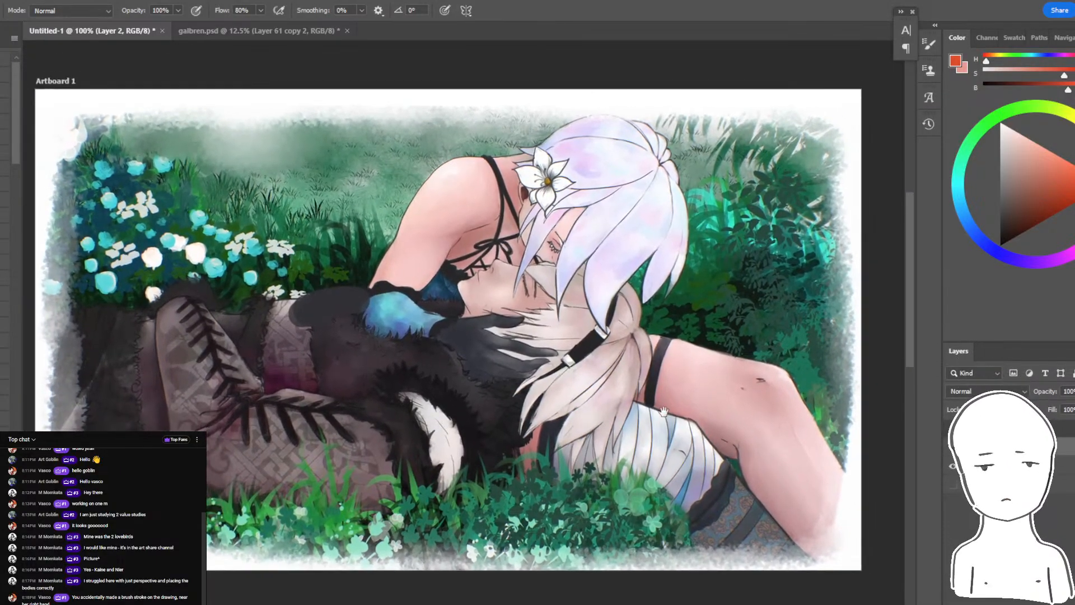
mouse_move(567, 370)
mouse_down()
mouse_move(538, 426)
mouse_move(588, 392)
mouse_move(616, 437)
mouse_up()
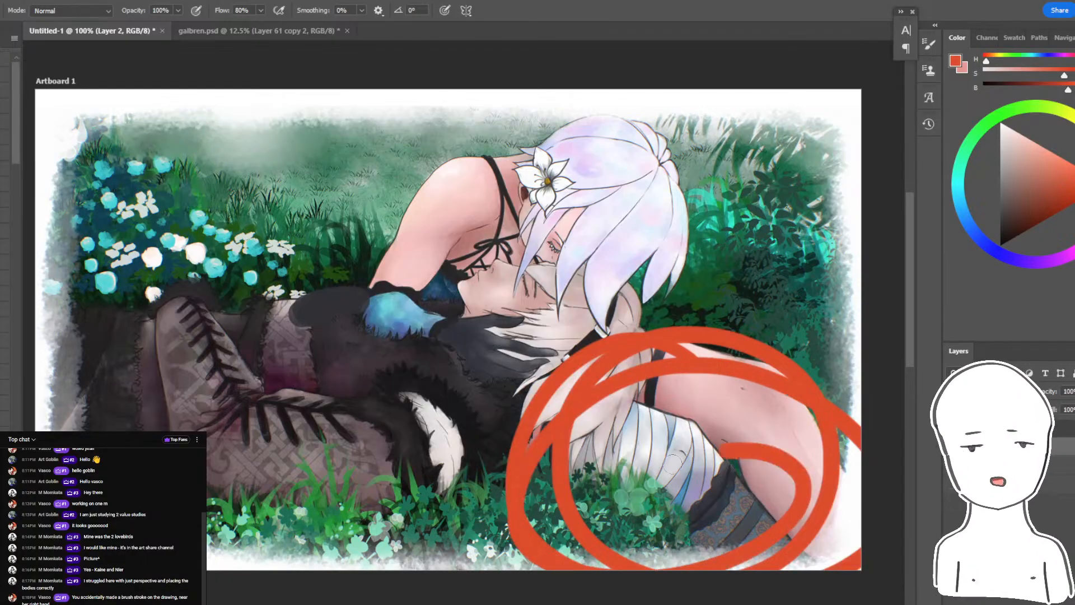
key(ctrl+z)
mouse_move(643, 398)
mouse_down()
mouse_move(699, 459)
mouse_move(537, 426)
mouse_up()
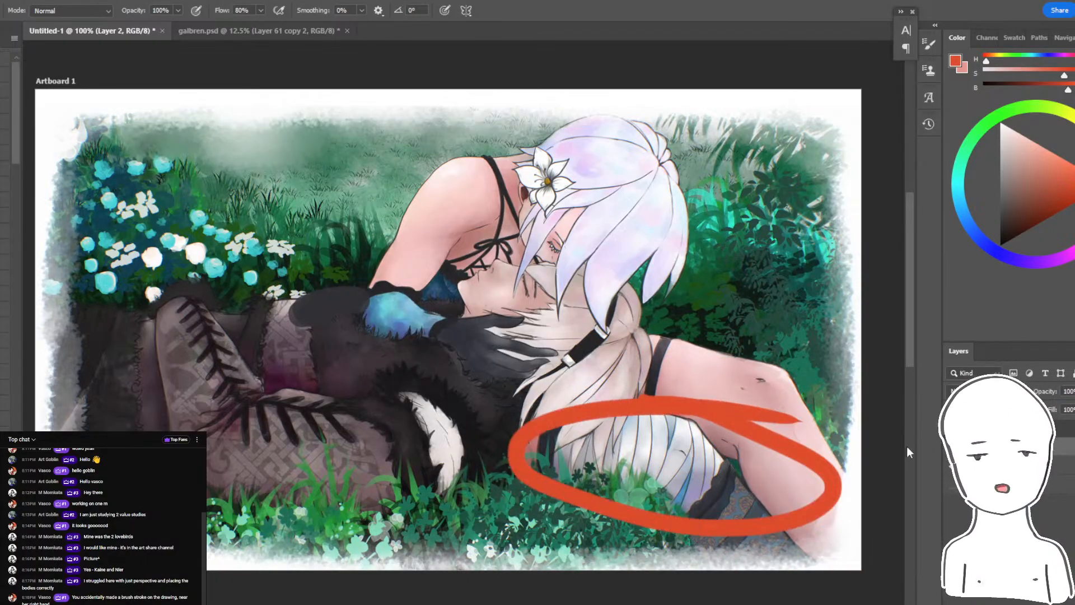
key(ctrl+z)
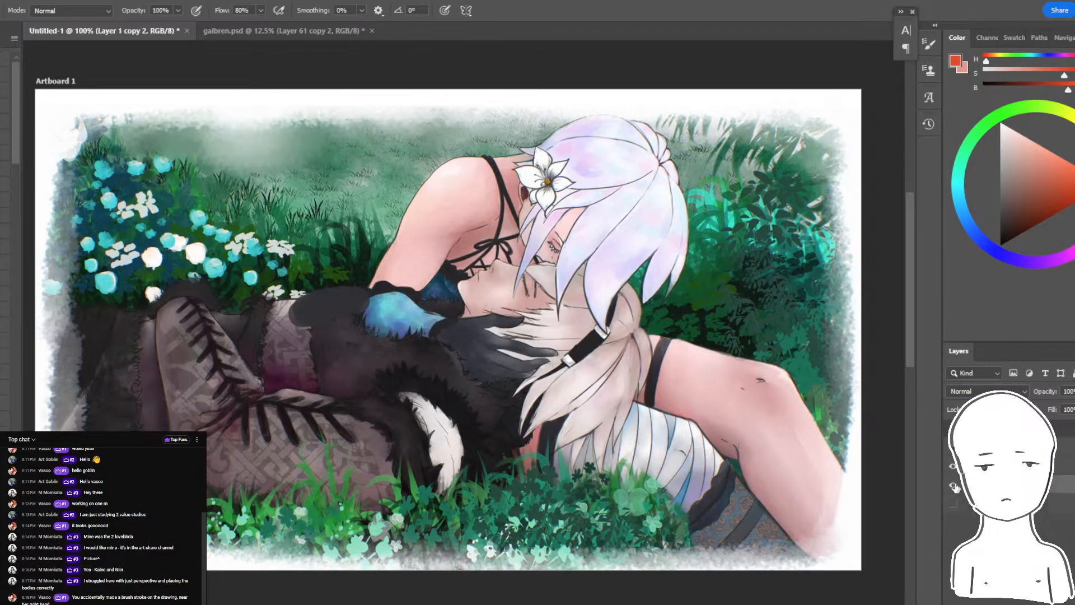
- Add a new layer and hide the painting to leave a blank white artboard for sketching
mouse_move(846, 426)
mouse_down()
mouse_move(882, 422)
mouse_move(831, 420)
mouse_up()
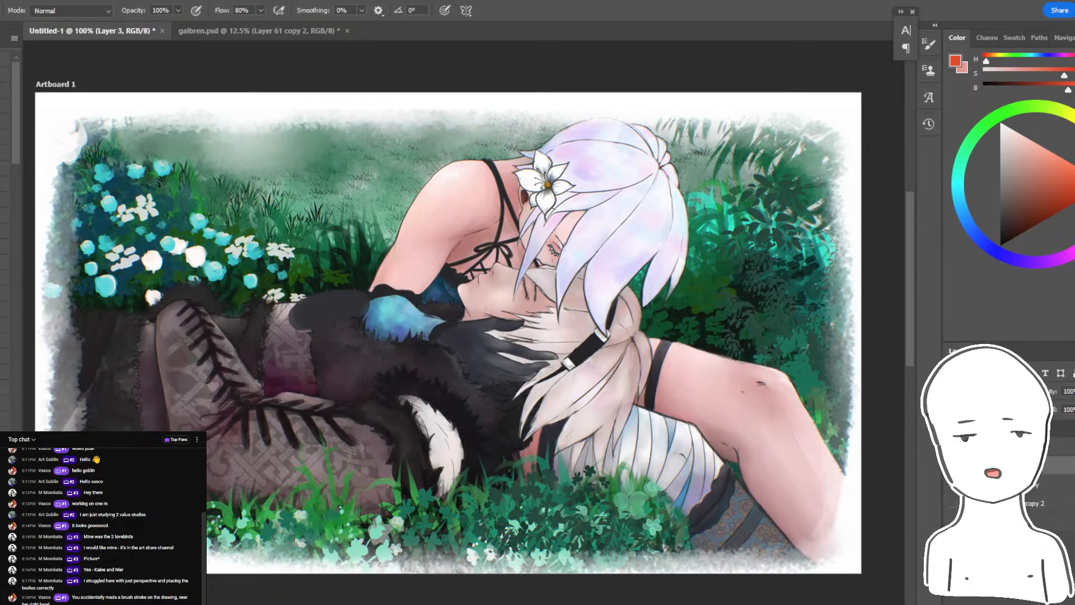
click(953, 485)
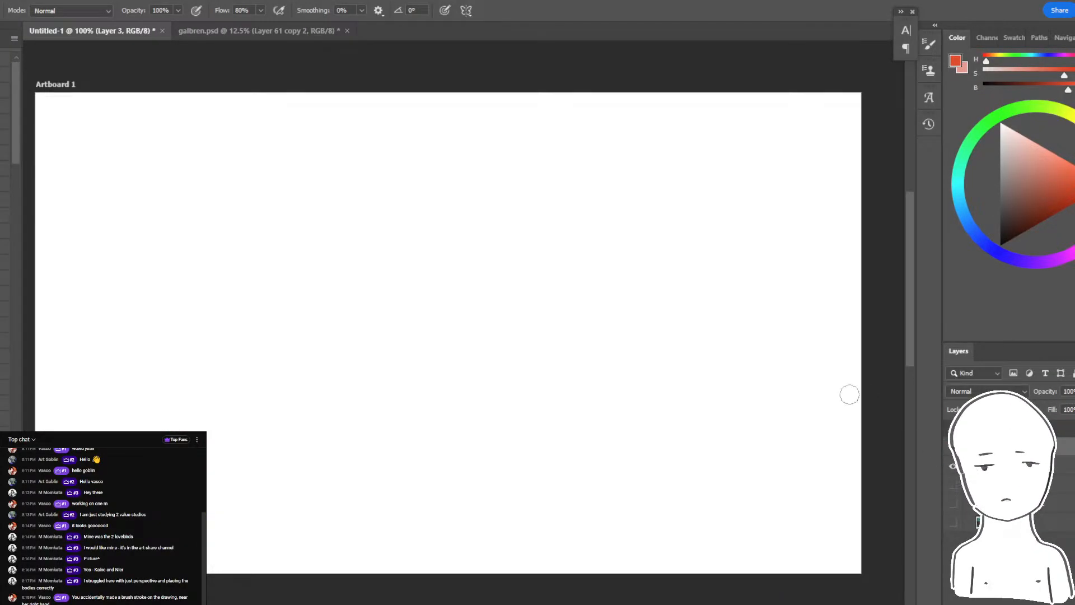
- Try sketching large looping ovals in light pink on the blank artboard, and undo them
click(1034, 142)
mouse_move(525, 217)
mouse_down()
mouse_move(506, 451)
mouse_move(563, 353)
mouse_up()
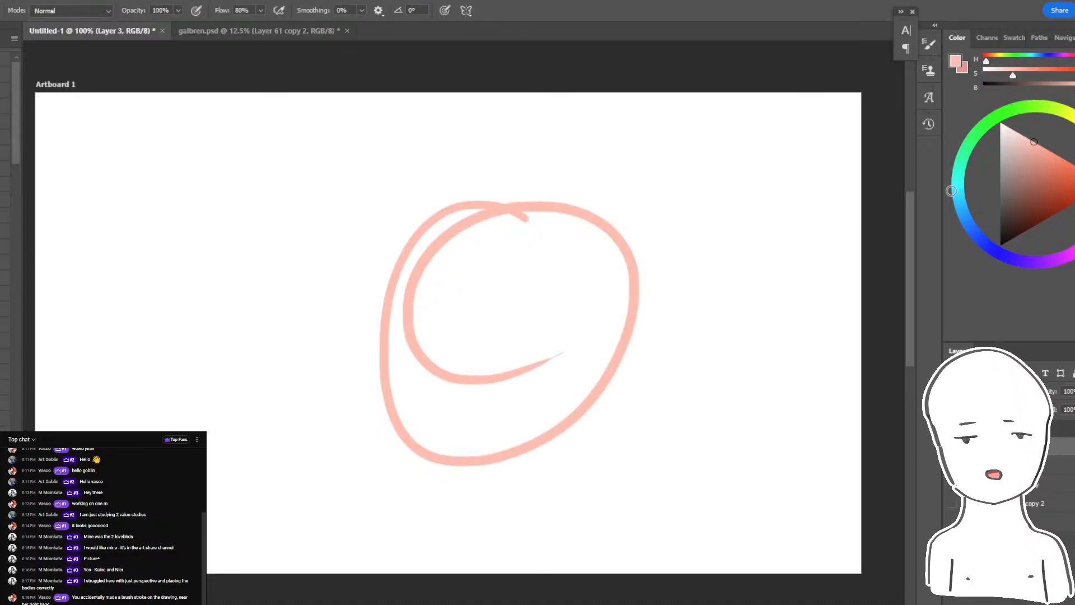
key(ctrl+z)
mouse_move(590, 216)
mouse_down()
mouse_move(660, 237)
mouse_move(487, 334)
mouse_move(439, 280)
mouse_move(389, 283)
mouse_up()
key(ctrl+z)
- Draw a chain of overlapping ovals in a dark brush color, shrinking from a large near oval to a tiny far one
drag(558, 208, 486, 251)
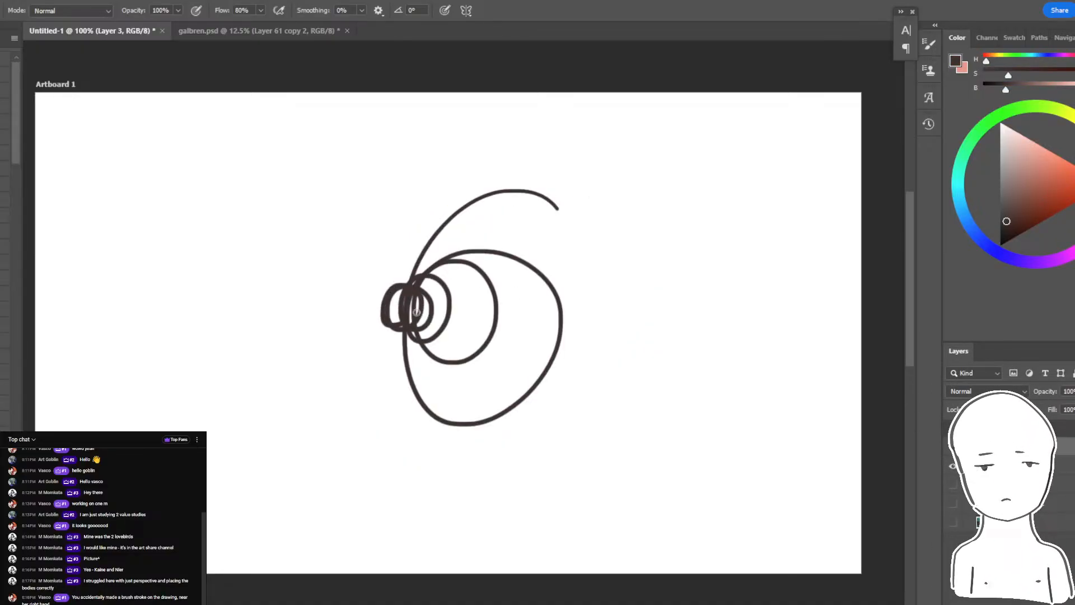
key(ctrl+z)
mouse_move(674, 208)
mouse_down()
mouse_move(655, 247)
mouse_move(507, 358)
mouse_move(465, 314)
mouse_move(475, 317)
mouse_move(428, 319)
mouse_up()
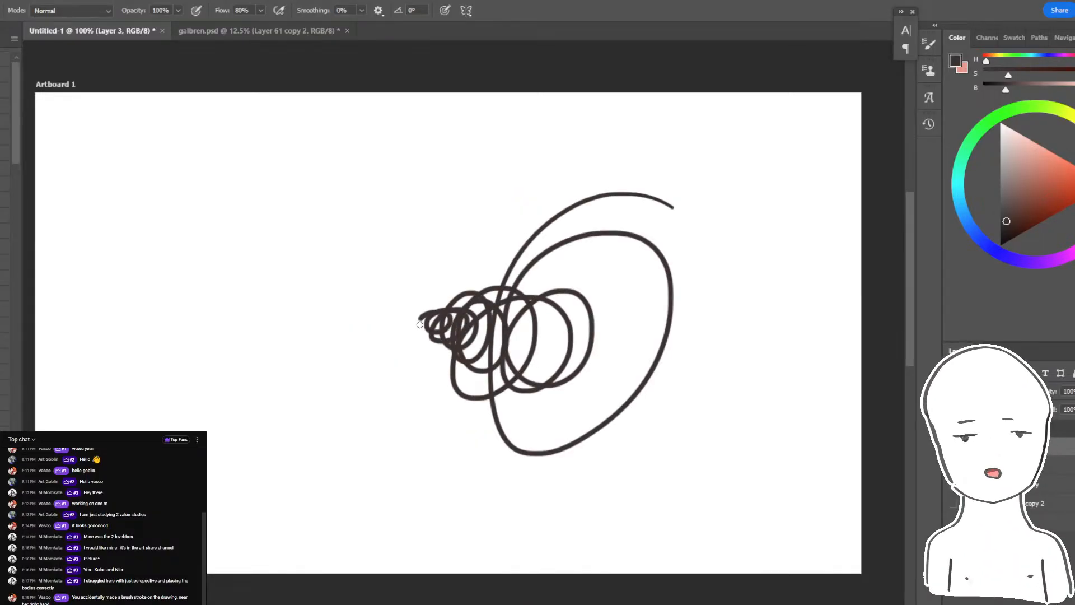
key(ctrl+z)
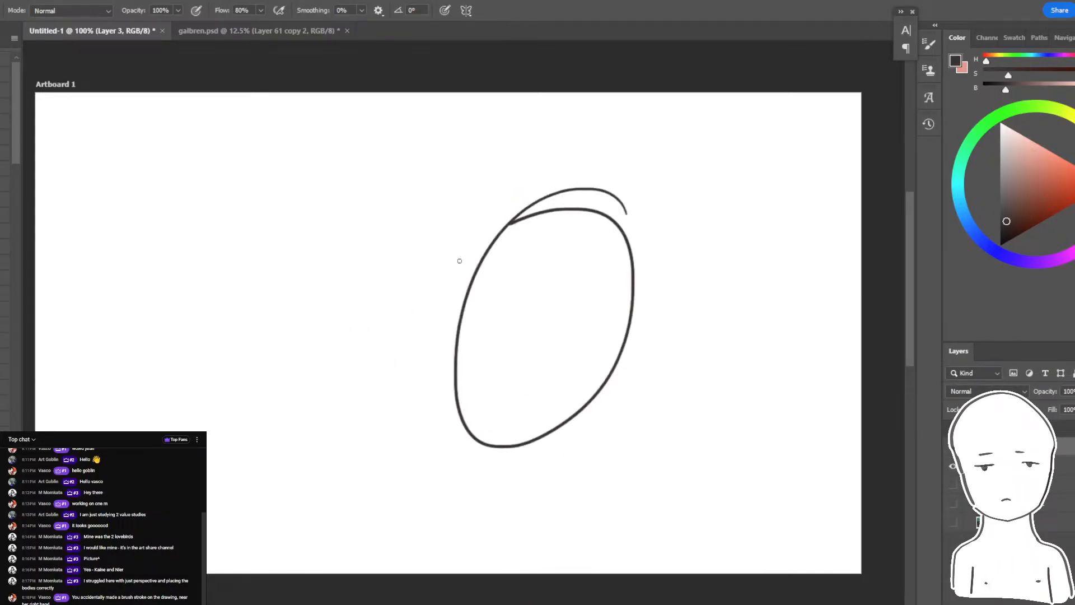
mouse_move(496, 298)
mouse_down()
mouse_move(473, 324)
mouse_move(386, 324)
mouse_up()
key(ctrl+plus)
key(e)
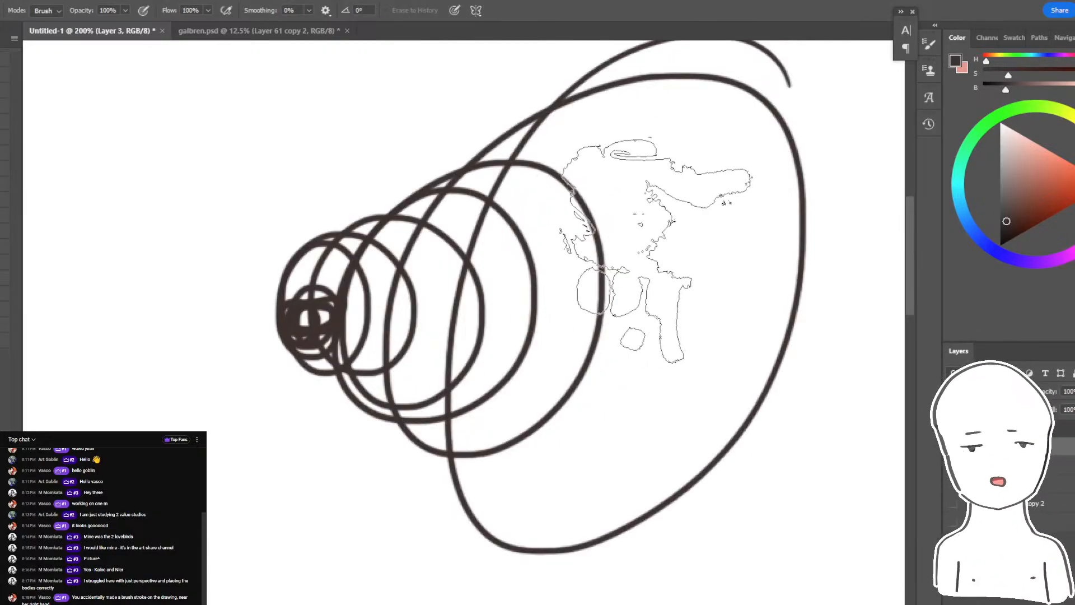
mouse_move(652, 223)
mouse_down()
mouse_move(577, 328)
mouse_move(576, 237)
mouse_move(509, 314)
mouse_move(558, 197)
mouse_move(492, 401)
mouse_up()
key(ctrl+z)
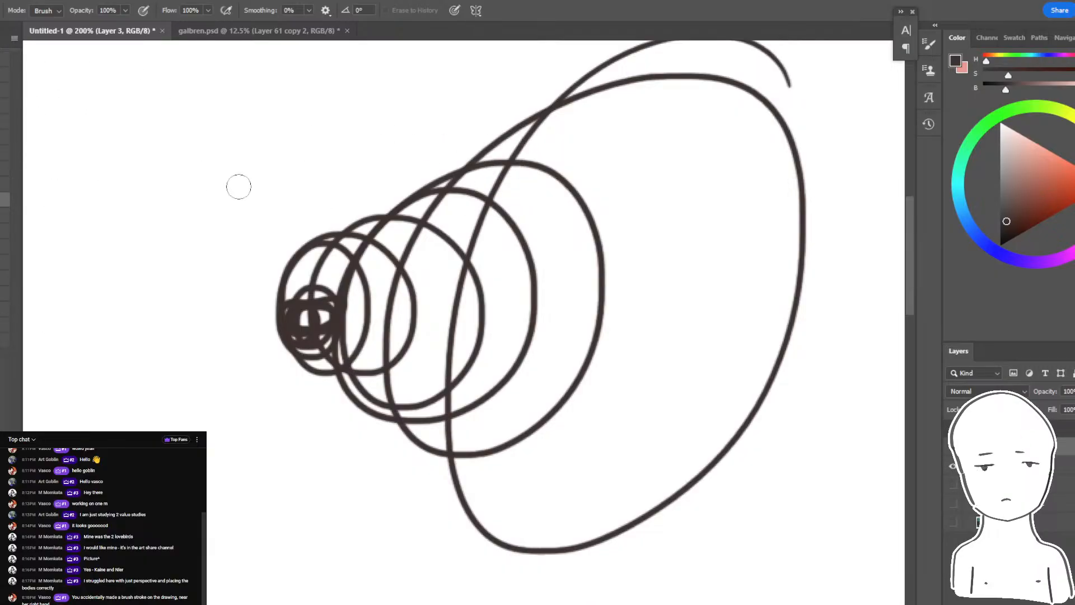
- Enlarge the eraser, lasso the interior of the large front oval, and clear the overlapping lines inside it
key(bracketright)
key(bracketright)
key(bracketright)
key(bracketright)
key(bracketright)
key(bracketright)
key(bracketright)
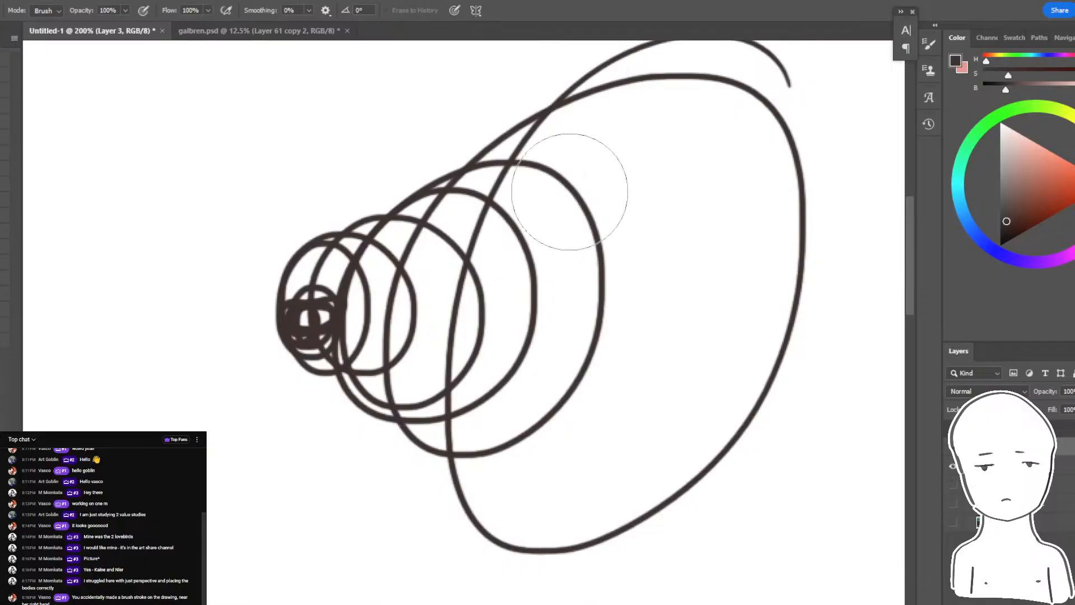
key(l)
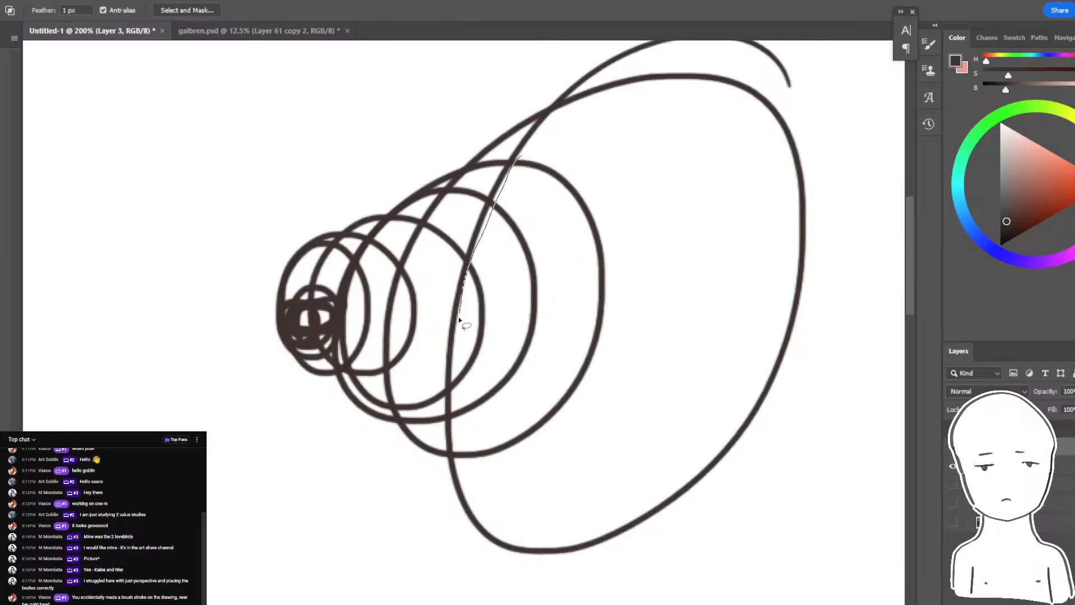
mouse_move(459, 319)
mouse_down()
mouse_move(451, 384)
mouse_move(480, 487)
mouse_move(629, 163)
mouse_up()
key(e)
key(Delete)
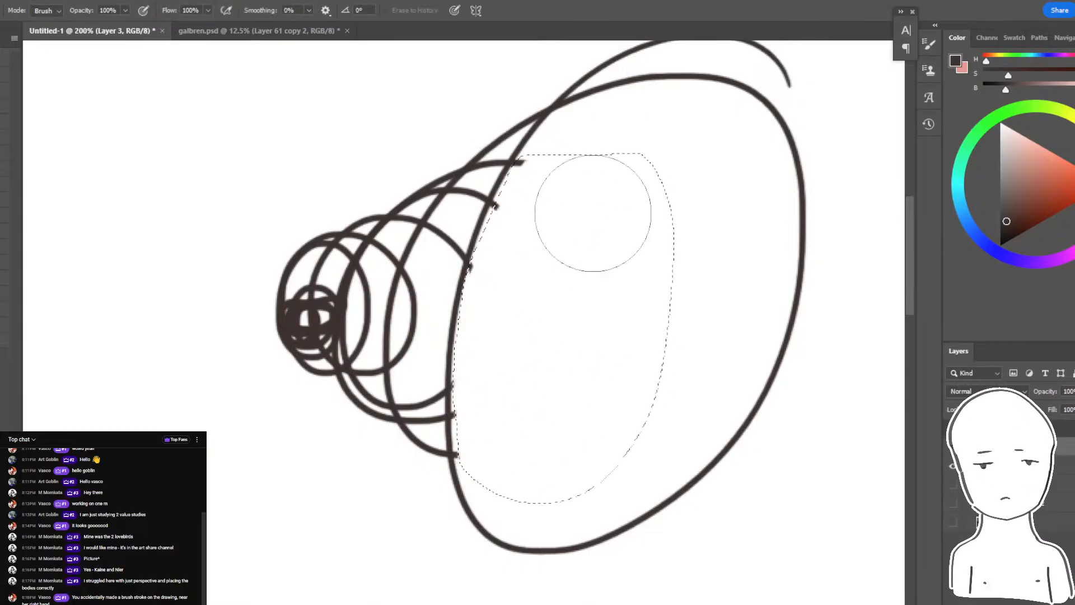
drag(593, 214, 564, 435)
key(ctrl+d)
key(ctrl+minus)
key(ctrl+plus)
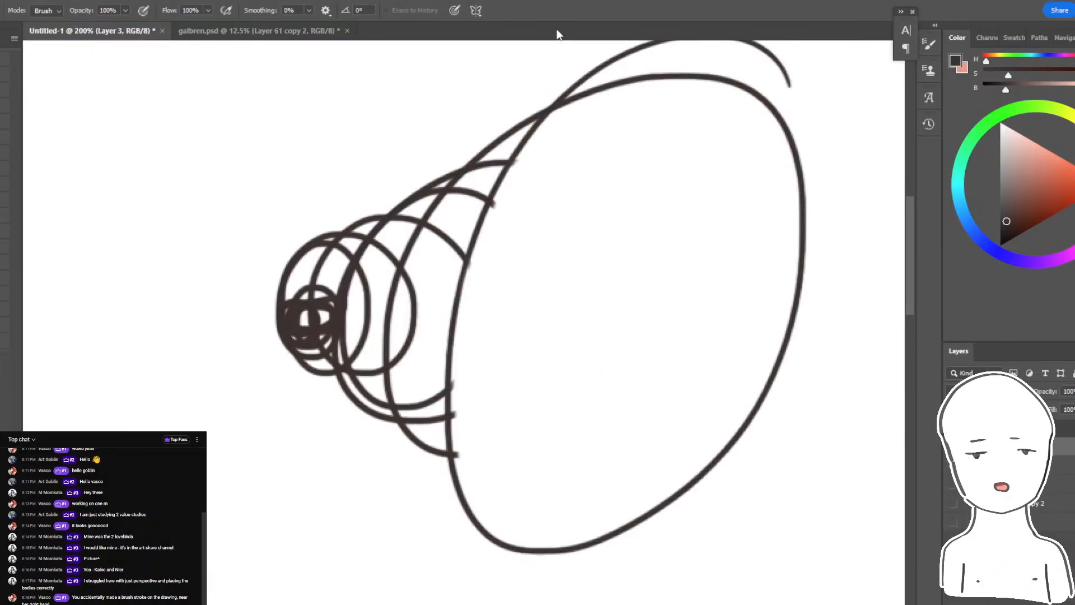
- Lasso the band between the front oval and the second oval and erase the overlapping lines there
key(l)
drag(488, 193, 468, 235)
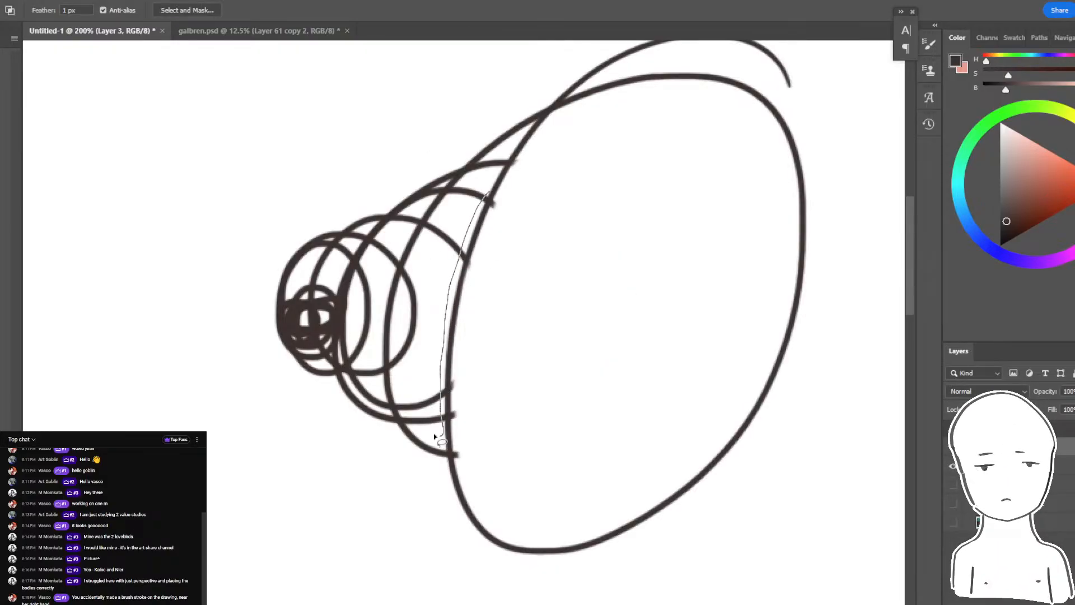
mouse_move(434, 436)
mouse_down()
mouse_move(398, 405)
mouse_move(391, 347)
mouse_move(407, 265)
mouse_move(426, 233)
mouse_up()
drag(471, 178, 486, 190)
key(e)
mouse_move(421, 400)
mouse_down()
mouse_move(444, 247)
mouse_move(400, 221)
mouse_up()
key(ctrl+d)
- Lasso the band behind the second oval and erase the overlapping lines inside the third oval
key(l)
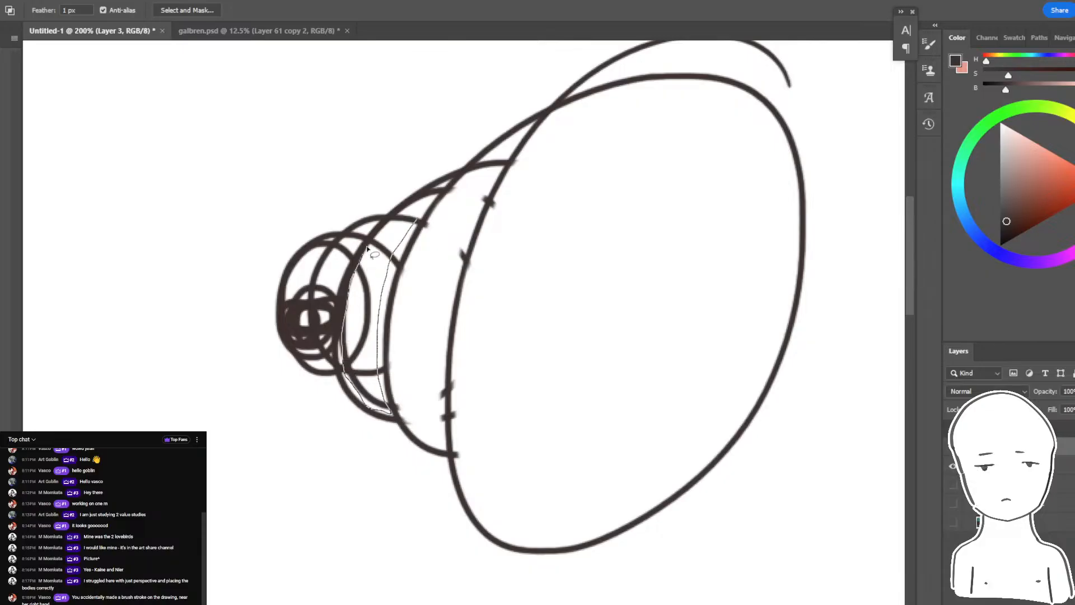
drag(409, 211, 416, 220)
key(e)
mouse_move(386, 246)
mouse_down()
mouse_move(384, 396)
mouse_move(336, 379)
mouse_up()
key(ctrl+d)
key(ctrl+minus)
key(ctrl+minus)
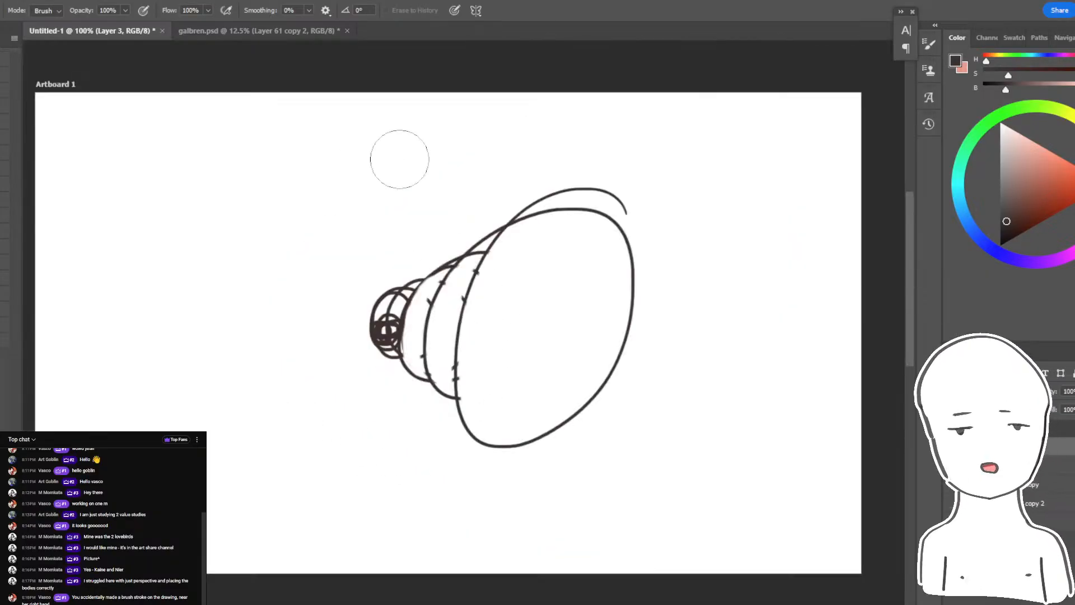
- Lasso the narrow band in front of the smallest ovals and erase the lines crossing it
key(ctrl+plus)
key(ctrl+plus)
key(l)
mouse_move(351, 265)
mouse_down()
mouse_move(338, 291)
mouse_move(335, 360)
mouse_move(313, 298)
mouse_up()
key(e)
mouse_move(328, 336)
mouse_down()
mouse_move(300, 288)
mouse_move(311, 259)
mouse_up()
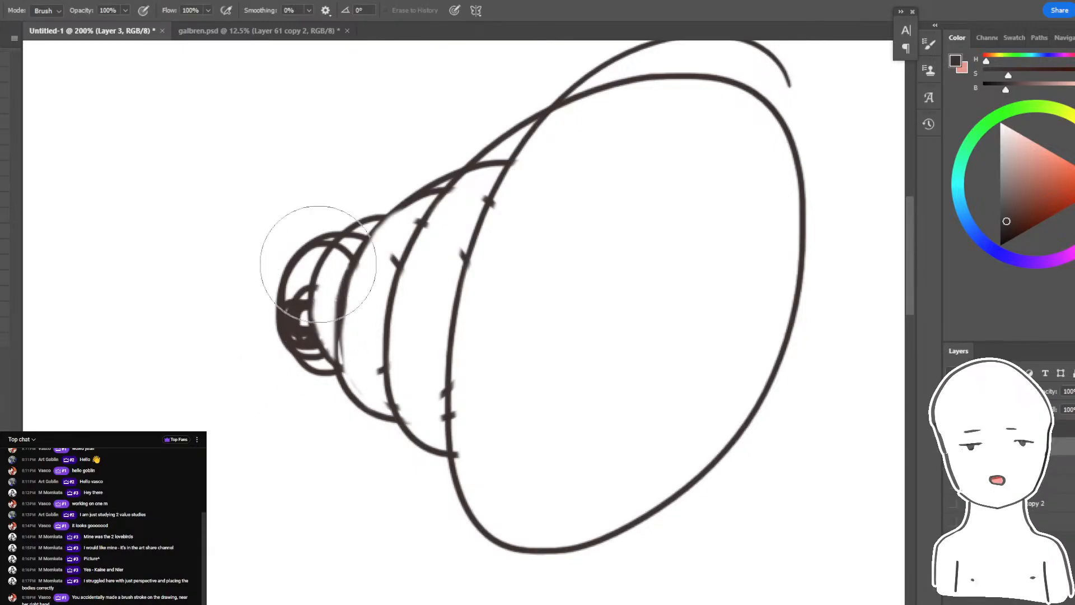
key(ctrl+d)
- Lasso the tangle inside the farthest small oval and erase the scribbled lines within it
key(l)
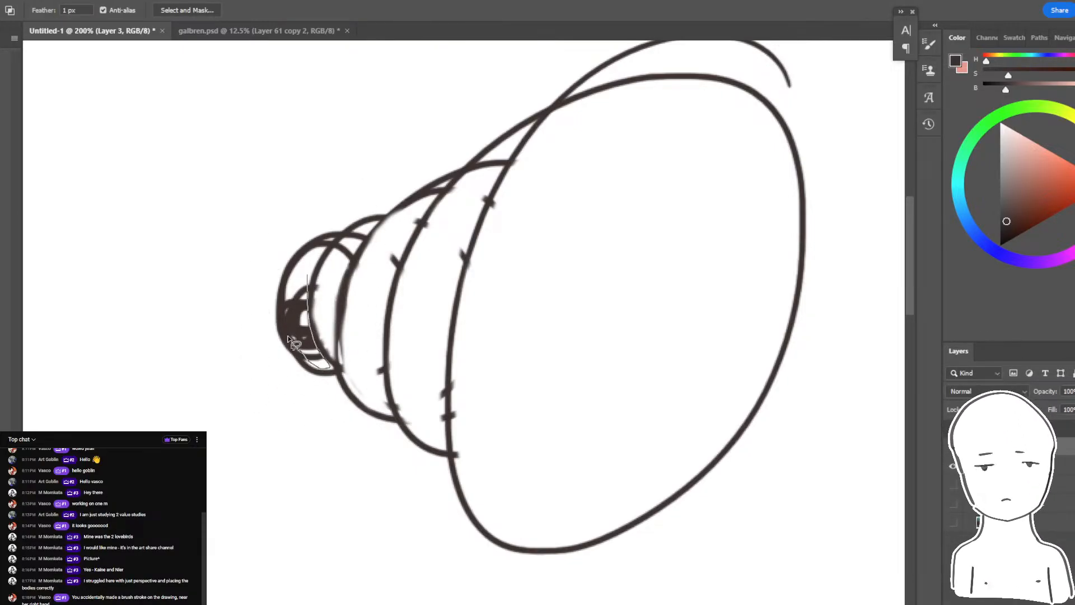
key(e)
drag(302, 313, 327, 400)
key(ctrl+d)
key(ctrl+minus)
key(ctrl+minus)
key(ctrl+minus)
key(ctrl+plus)
key(ctrl+plus)
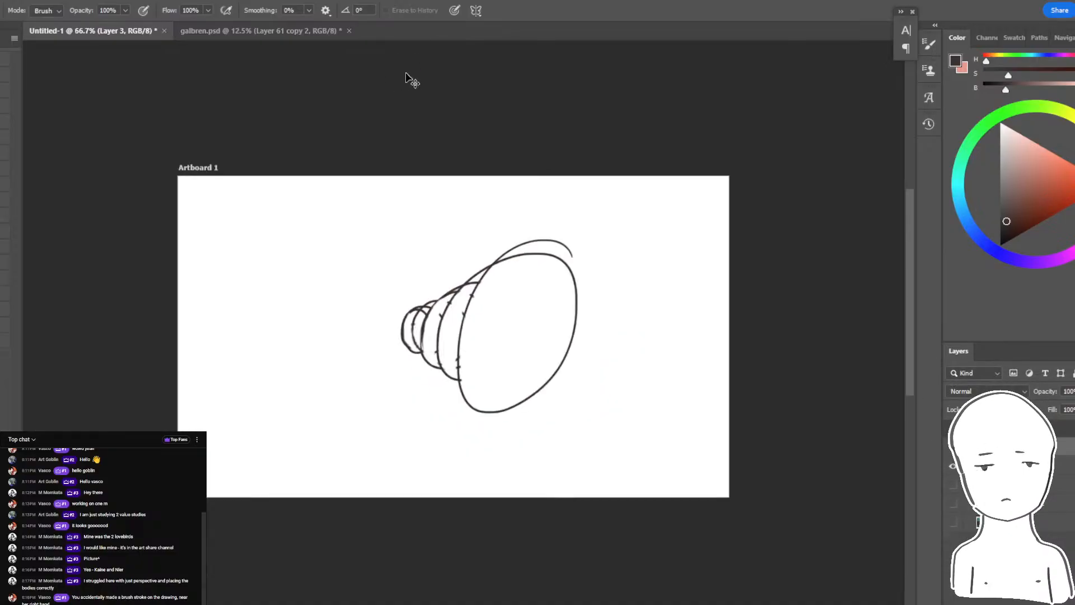
- Draw converging ground lines and a thin horizon line around the oval form with the dark brush
key(b)
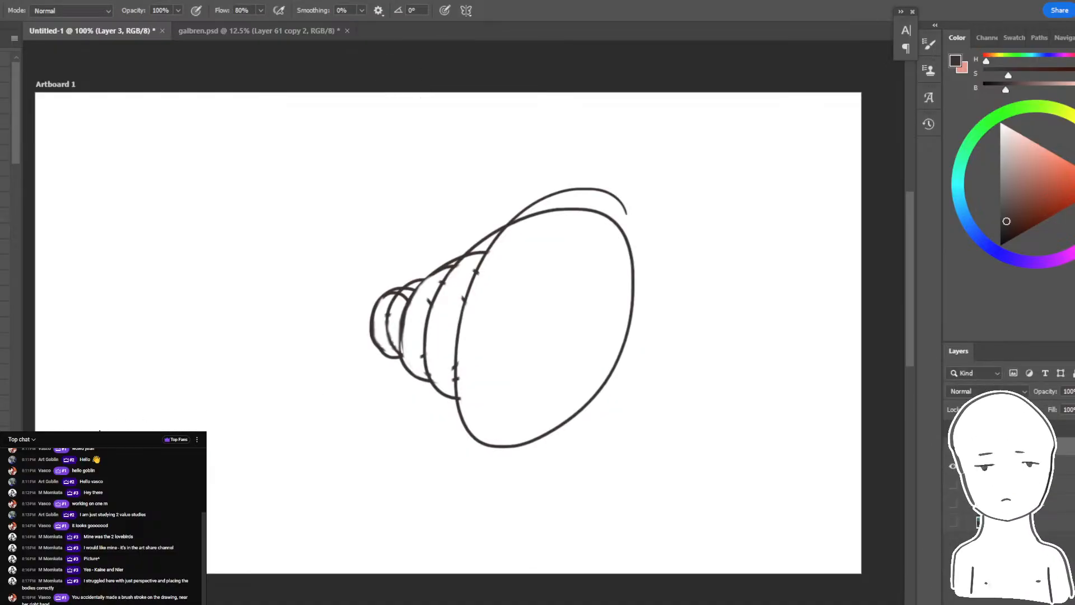
drag(585, 410, 711, 407)
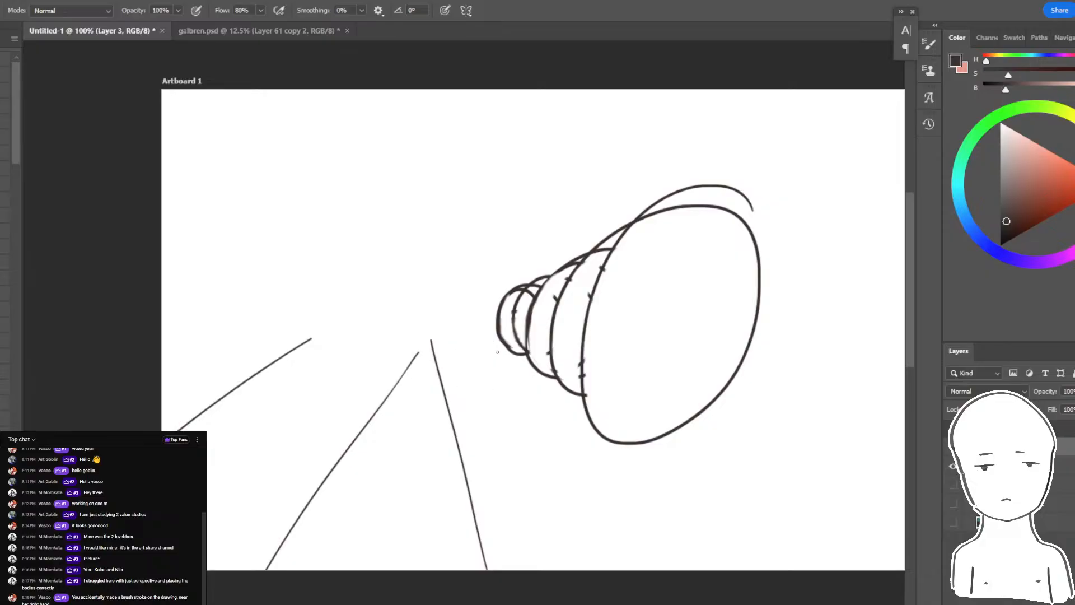
drag(484, 348, 597, 400)
drag(636, 423, 509, 383)
drag(628, 306, 719, 323)
drag(644, 335, 627, 374)
key(ctrl+z)
drag(604, 363, 844, 400)
drag(608, 333, 843, 333)
mouse_move(706, 345)
mouse_down()
mouse_move(583, 345)
mouse_move(935, 334)
mouse_up()
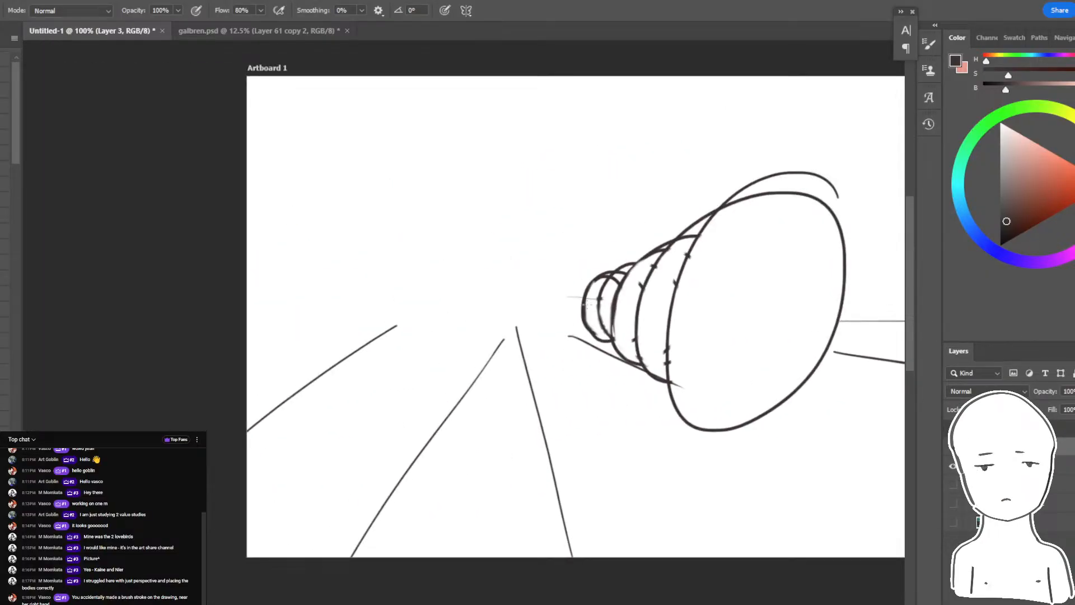
key(ctrl+minus)
key(ctrl+plus)
- Draw two eyes and a smiling mouth on the large front oval
drag(753, 213, 619, 236)
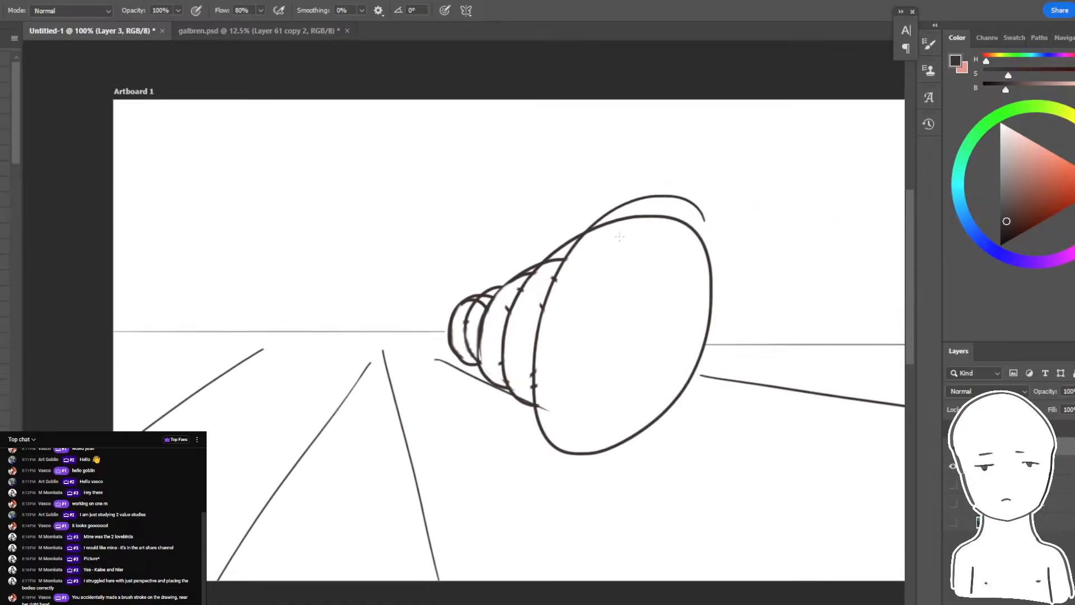
drag(597, 273, 652, 281)
drag(584, 358, 643, 359)
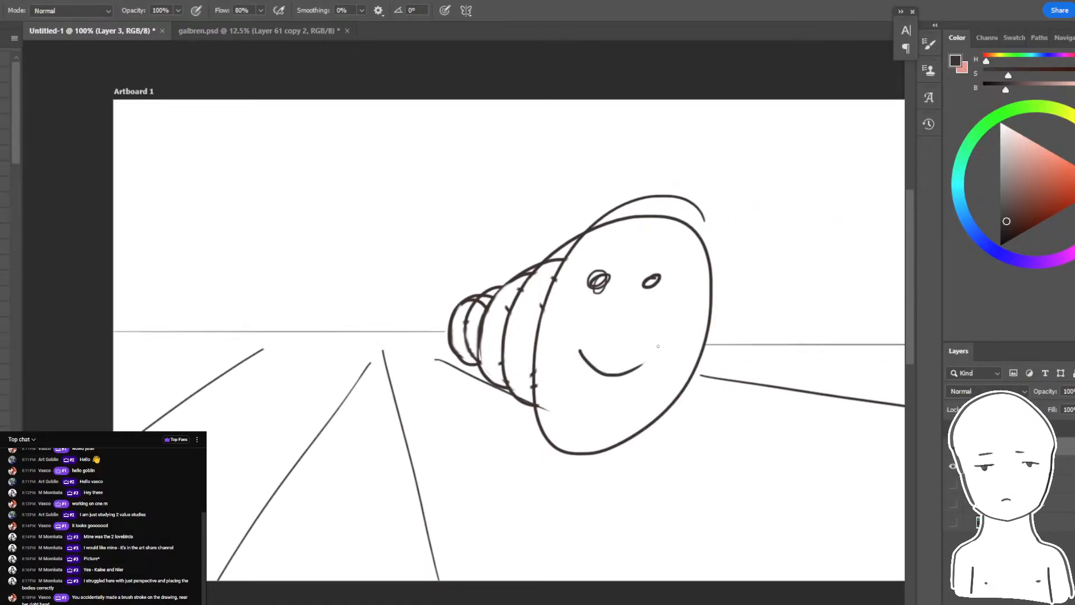
key(ctrl+minus)
key(ctrl+plus)
key(ctrl+plus)
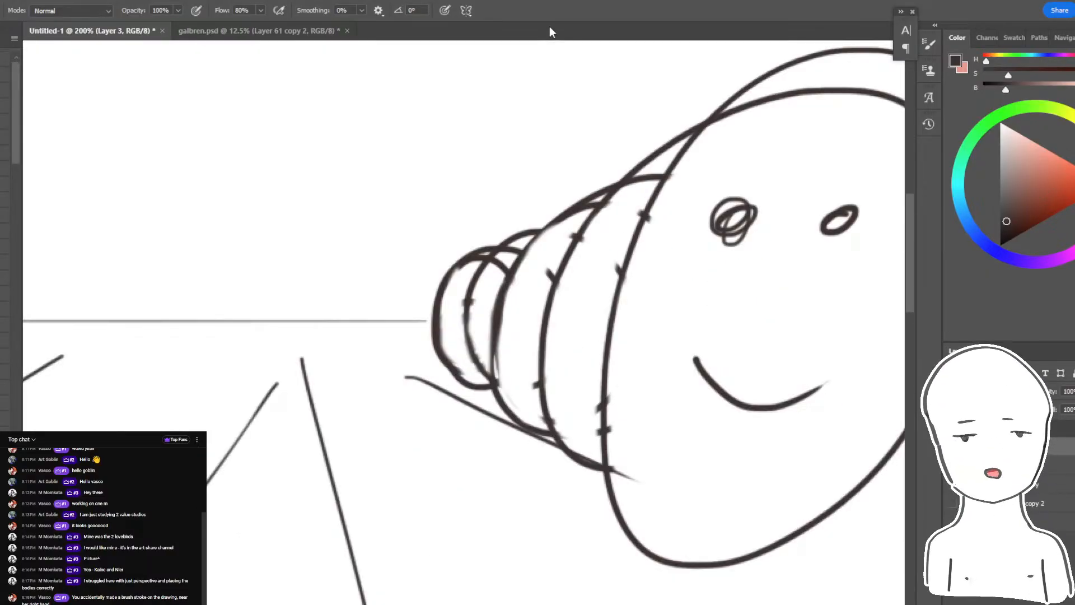
- Hide the perspective sketch and show the painting of the two figures again
key(e)
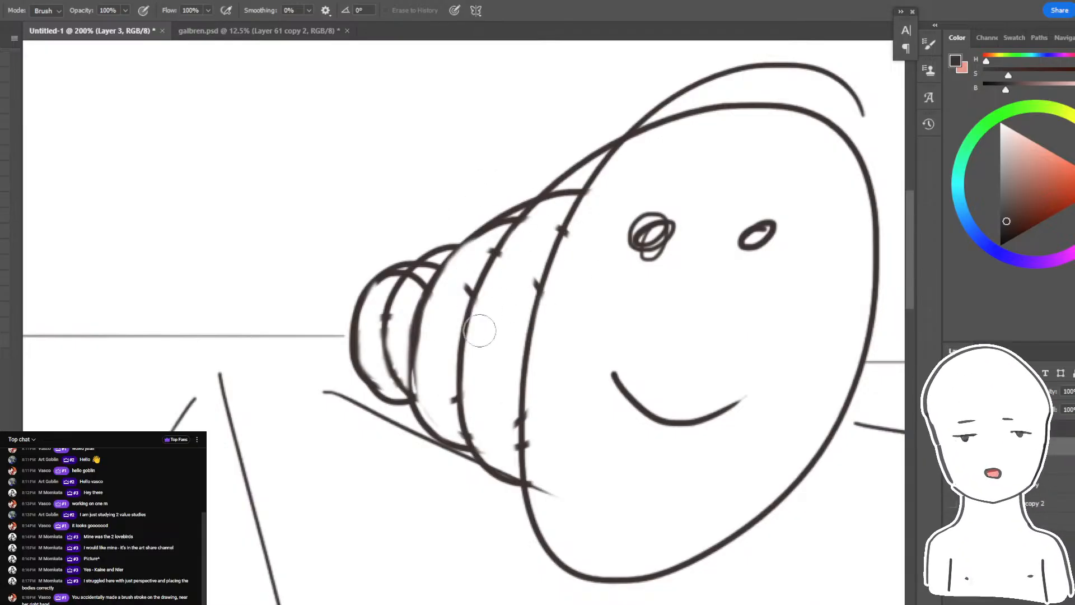
click(953, 446)
click(953, 466)
drag(721, 382, 370, 242)
key(b)
key(ctrl+minus)
key(ctrl+minus)
key(ctrl+plus)
mouse_move(618, 330)
mouse_down()
mouse_move(608, 307)
mouse_move(605, 376)
mouse_move(575, 371)
mouse_move(593, 390)
mouse_up()
key(ctrl+z)
key(ctrl+plus)
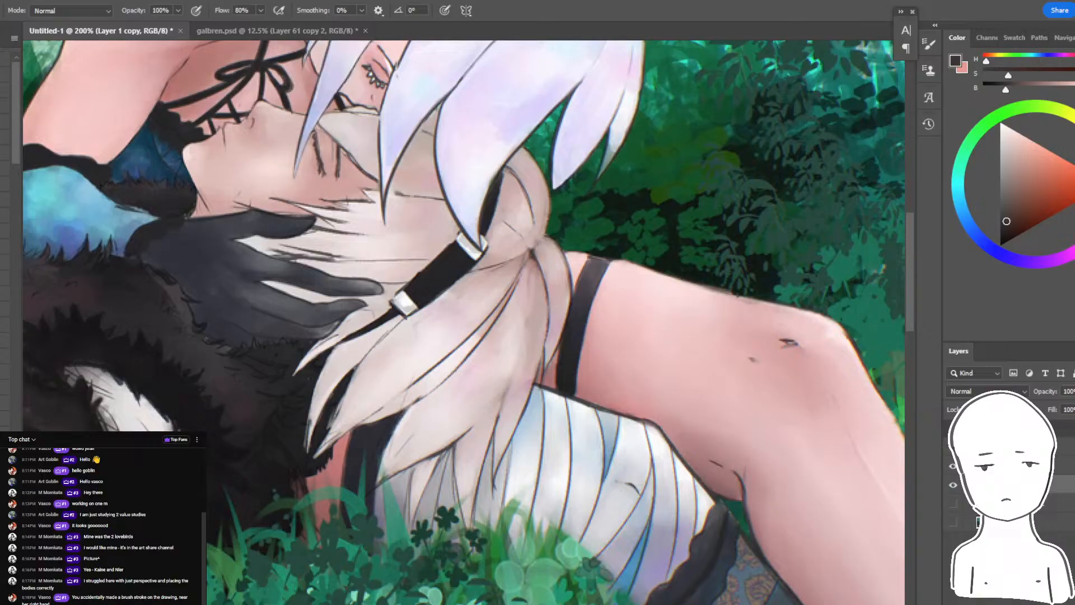
key(ctrl+minus)
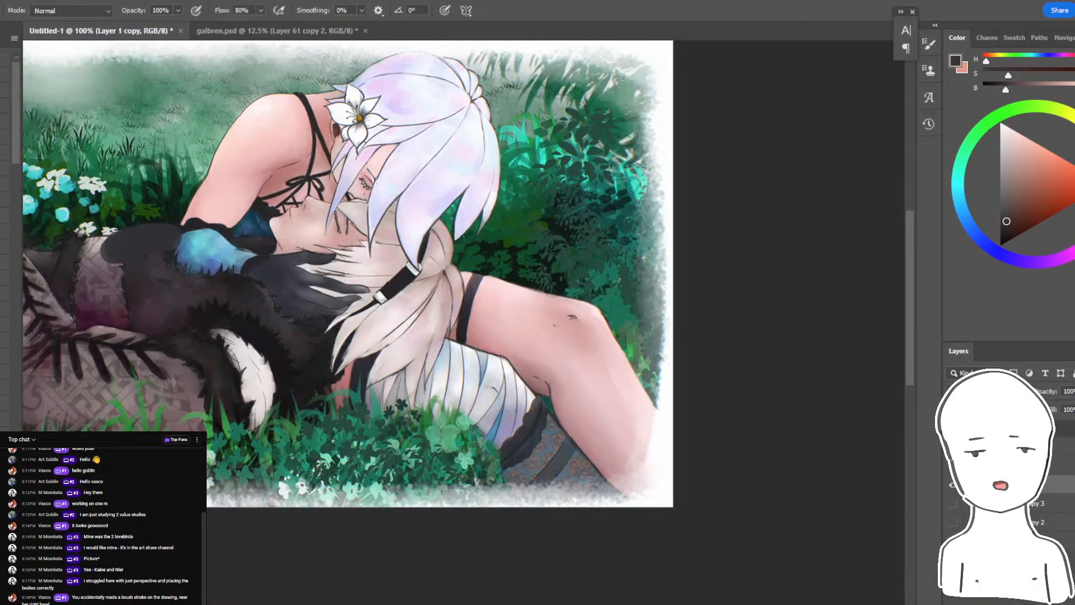
- Try lassoing the bent lower leg and the patterned cloth beneath it, and undo the attempt
key(l)
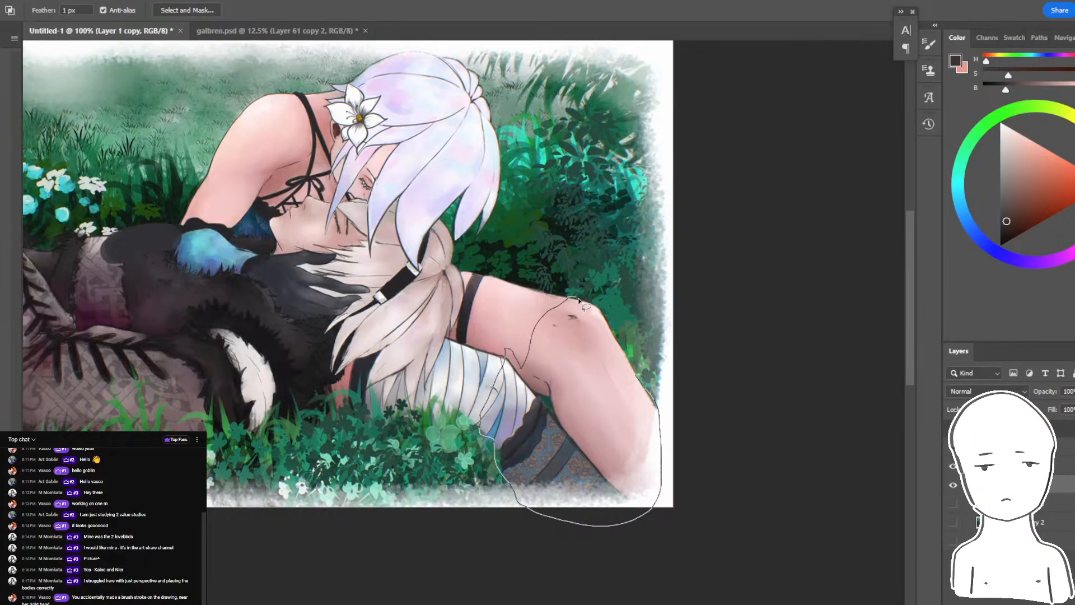
mouse_move(638, 418)
mouse_down()
mouse_move(545, 415)
mouse_move(537, 428)
mouse_up()
drag(579, 370, 576, 435)
key(ctrl+z)
key(ctrl+z)
key(ctrl+z)
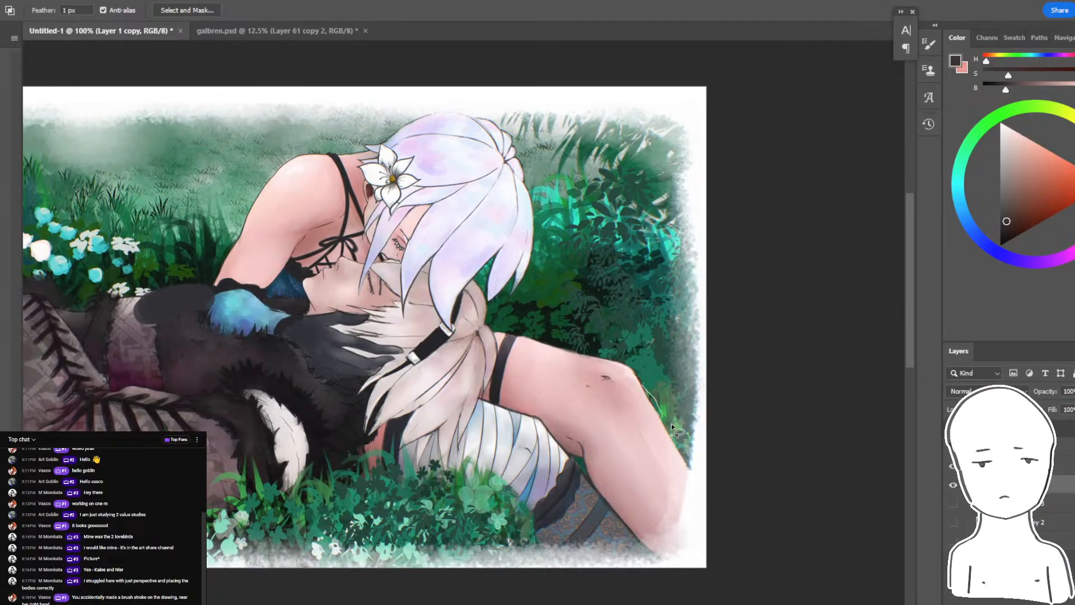
- Automatically select the two figures as the subject of the painting
click(31, 1)
click(59, 139)
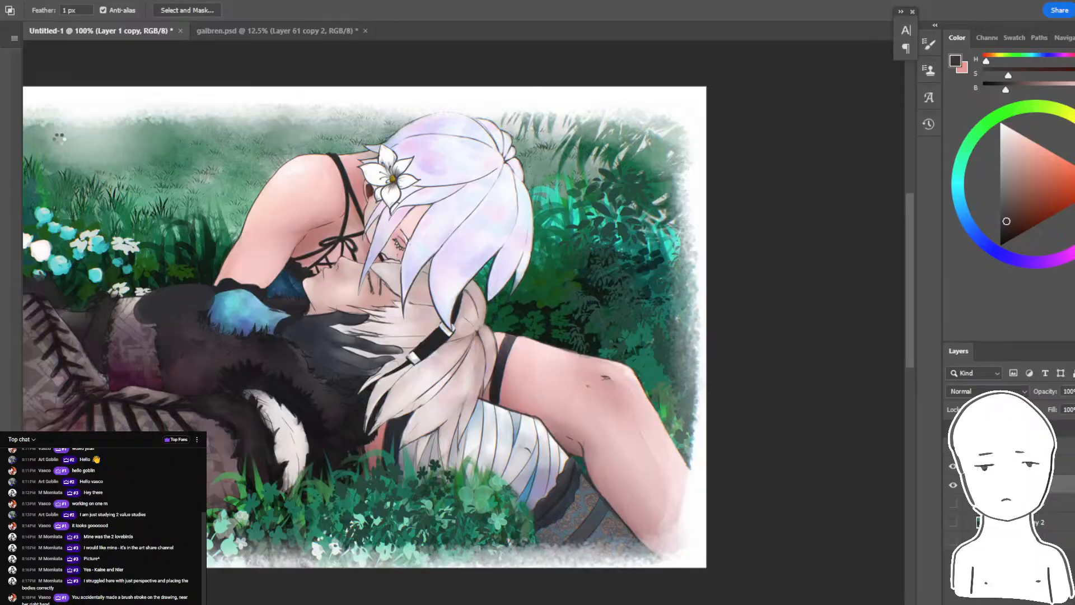
- Bring up the live chat pop-up to read the latest viewer comments, and return to the painting
mouse_move(335, 604)
click(403, 583)
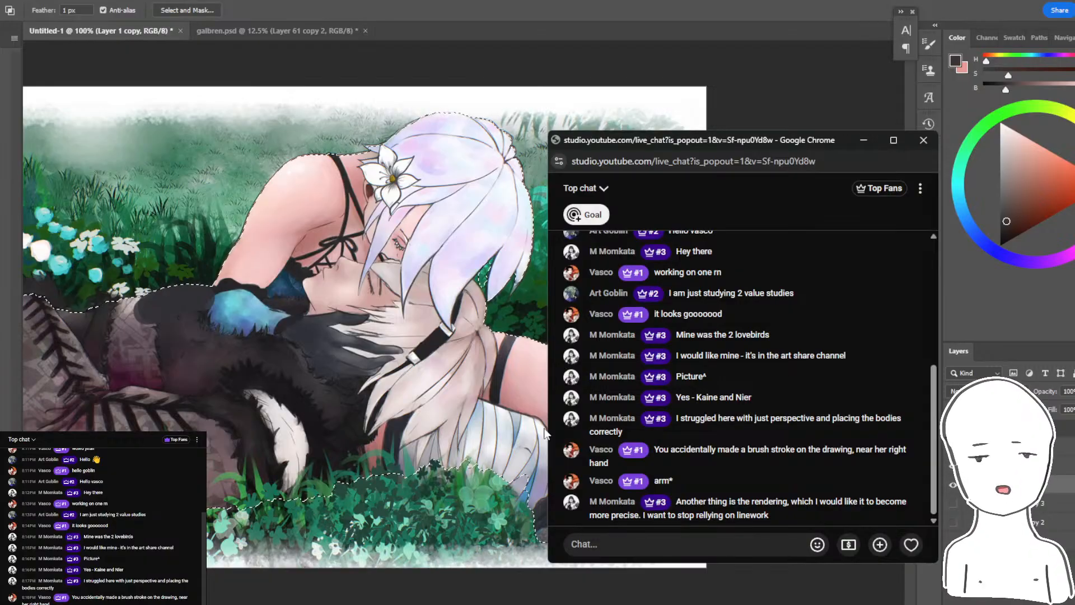
click(714, 1)
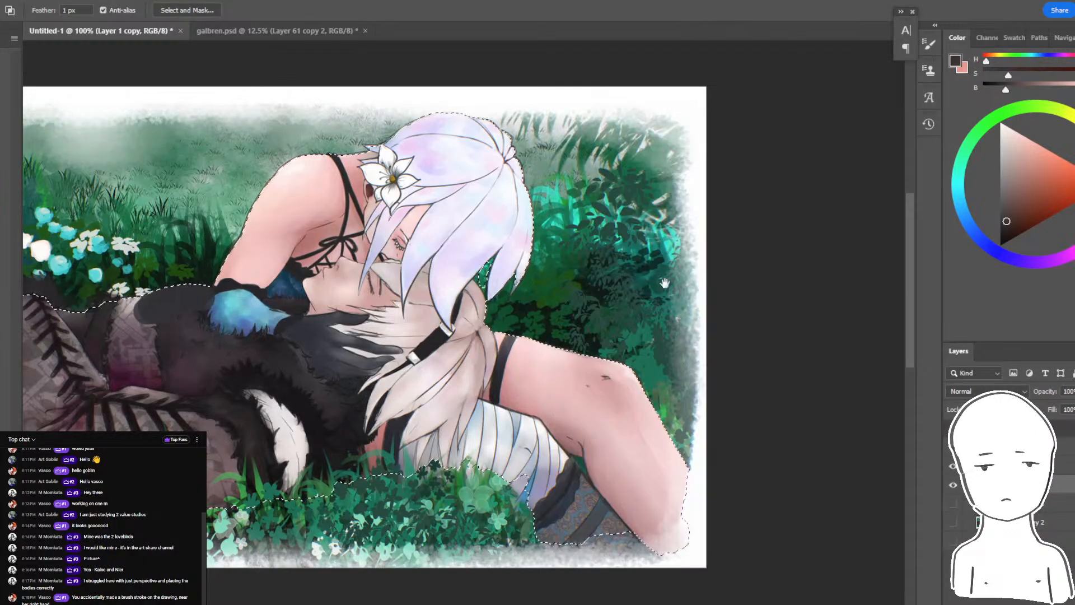
- Extend the figure selection with the lasso to include the foot and patterned cloth at the painting's lower corner
drag(664, 283, 787, 253)
mouse_move(725, 342)
mouse_down()
mouse_move(754, 345)
mouse_move(714, 342)
mouse_up()
drag(766, 477, 838, 555)
drag(660, 526, 663, 529)
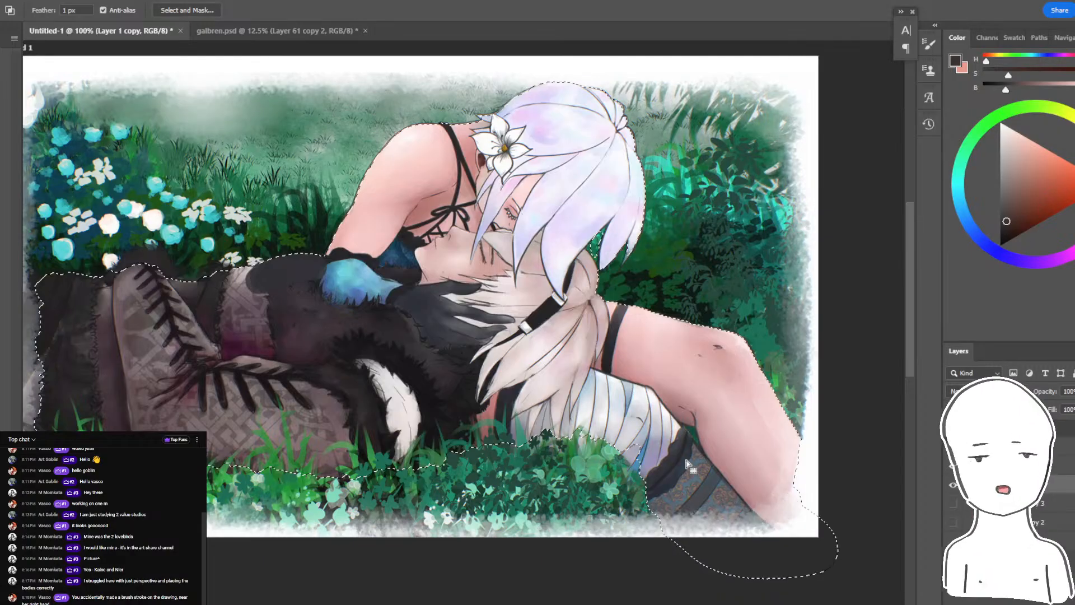
- Duplicate the painting layer and remove the background from one copy, leaving only the two figures, and deselect
click(1061, 504)
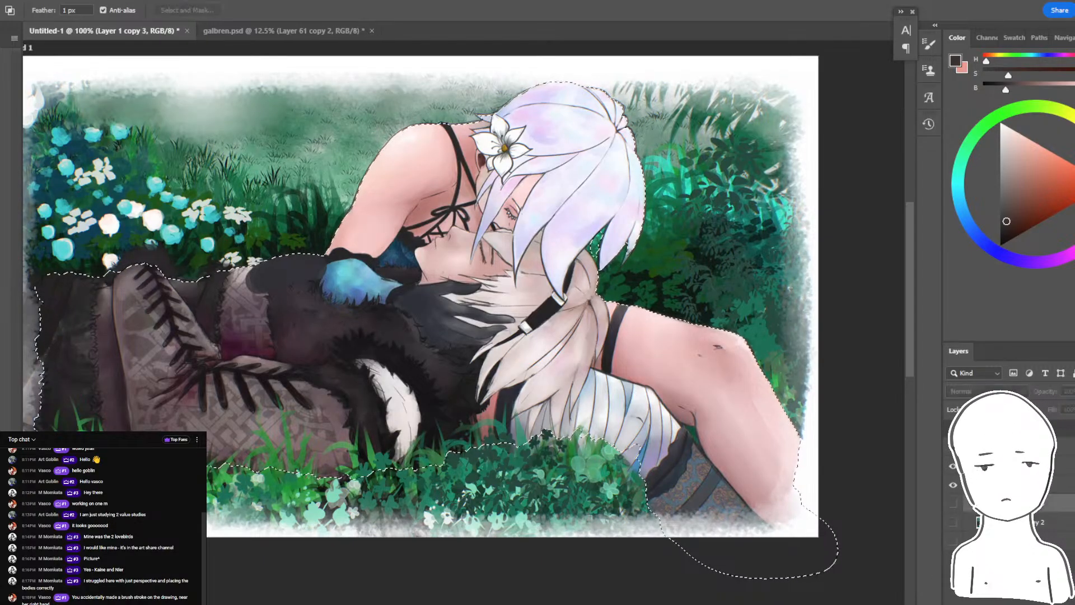
click(1060, 485)
key(Delete)
click(1061, 504)
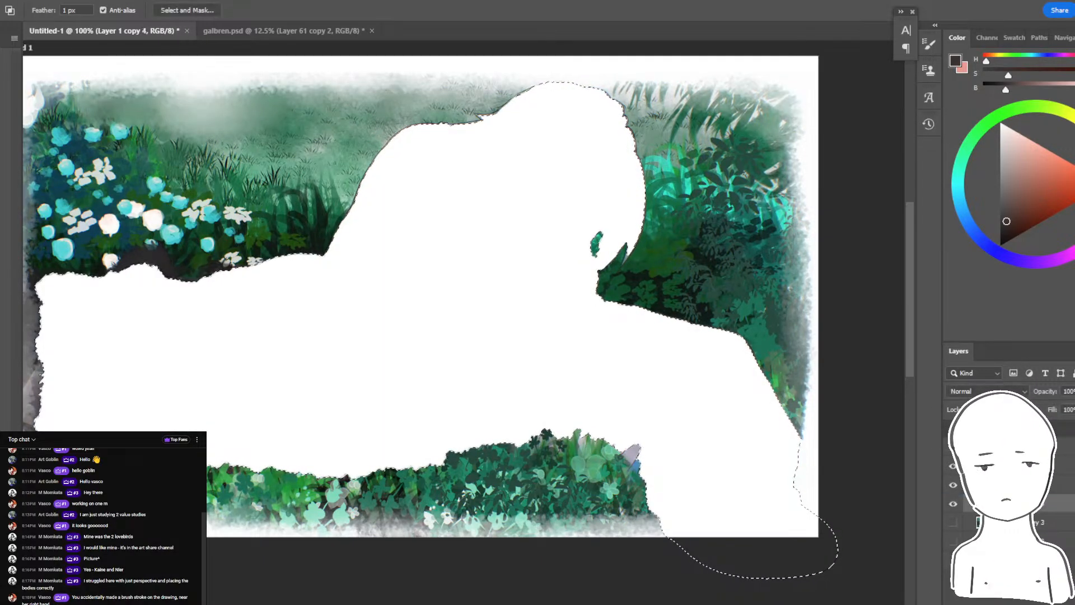
key(ctrl+z)
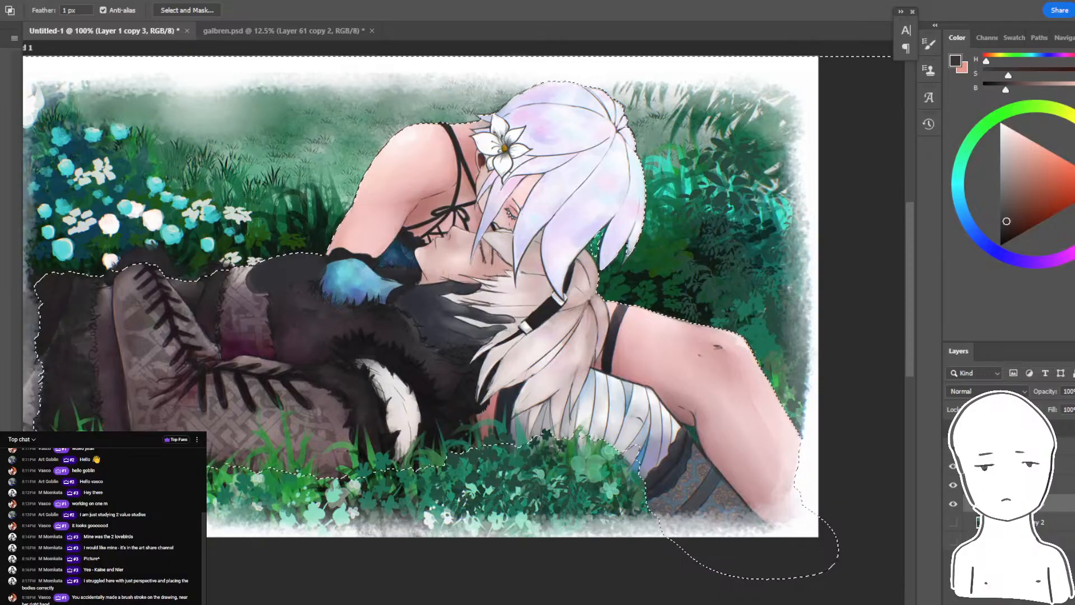
key(ctrl+d)
- Toggle the visibility of the cut-out figure layer and the full painting to check the separation
click(953, 504)
click(953, 504)
click(953, 486)
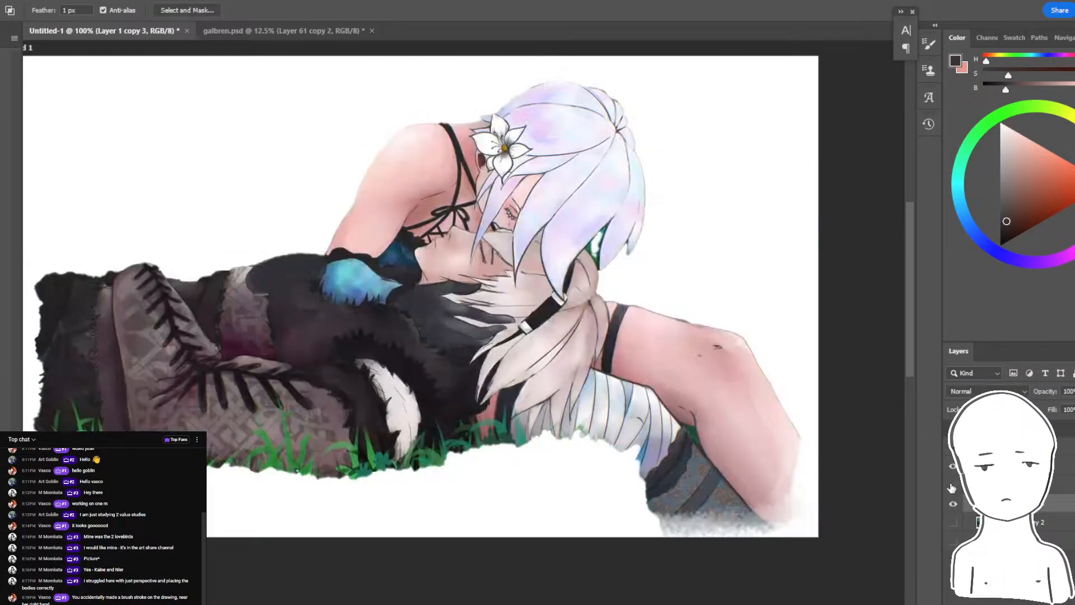
click(952, 486)
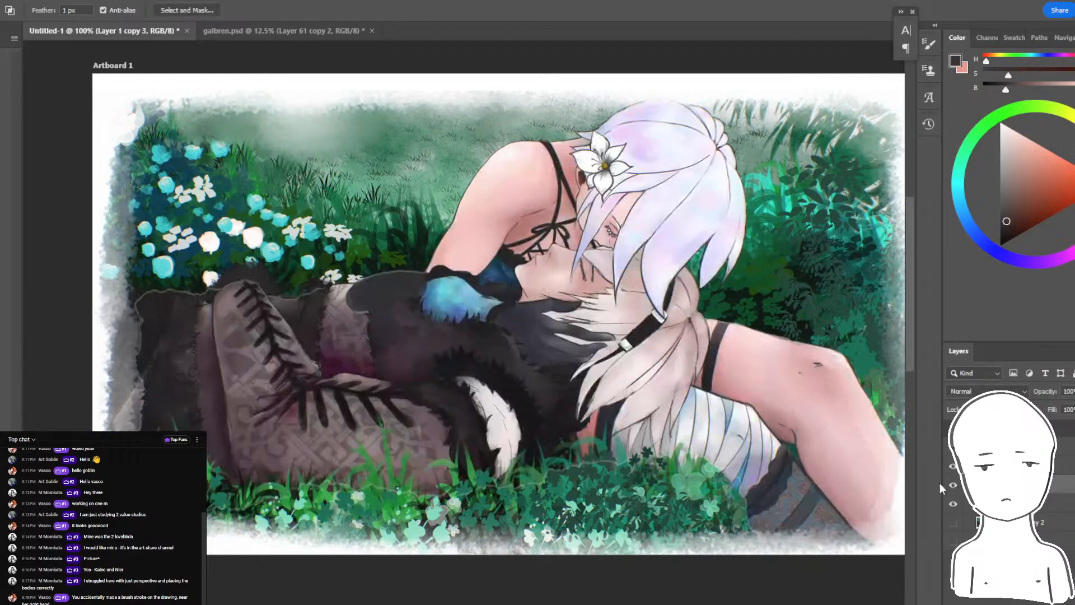
drag(816, 499, 759, 507)
drag(765, 443, 670, 462)
key(ctrl+z)
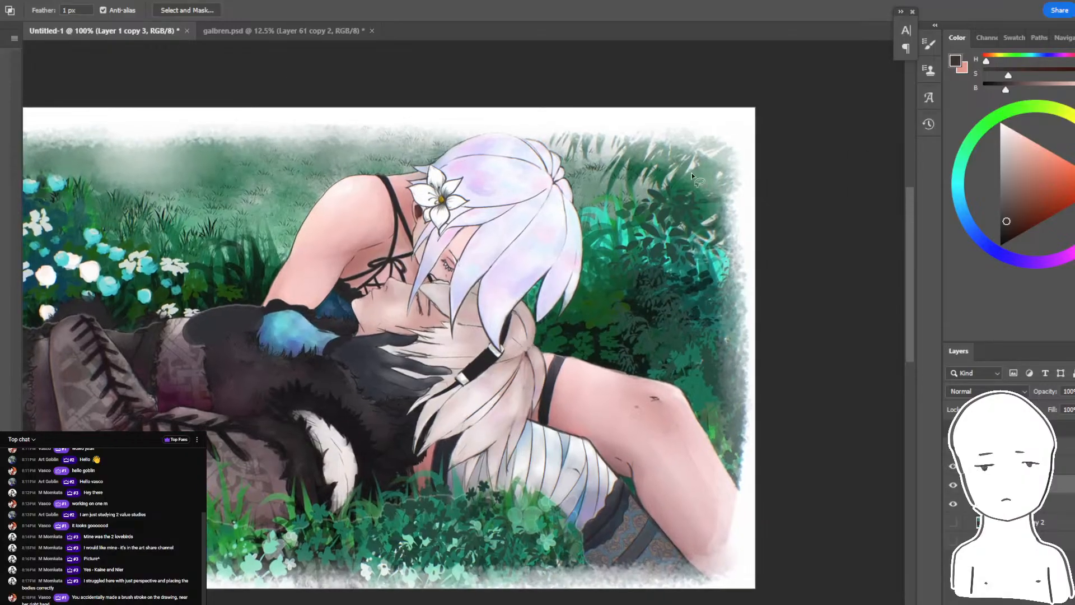
key(ctrl+plus)
drag(537, 286, 617, 247)
key(b)
key(ctrl+minus)
key(ctrl+minus)
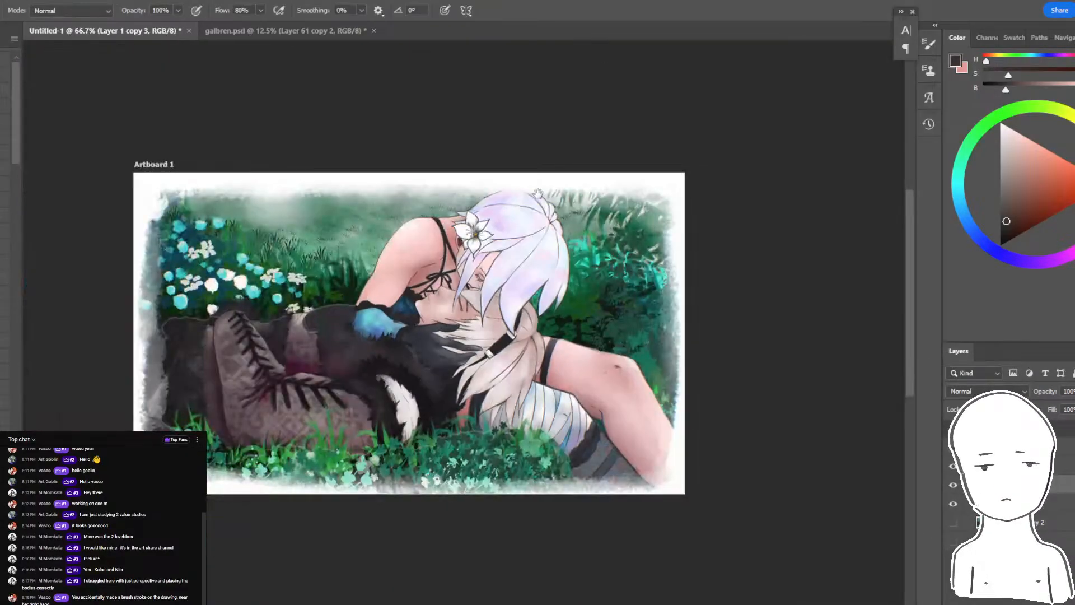
drag(538, 193, 642, 187)
key(ctrl+plus)
drag(673, 345, 664, 355)
key(ctrl+z)
drag(725, 374, 679, 393)
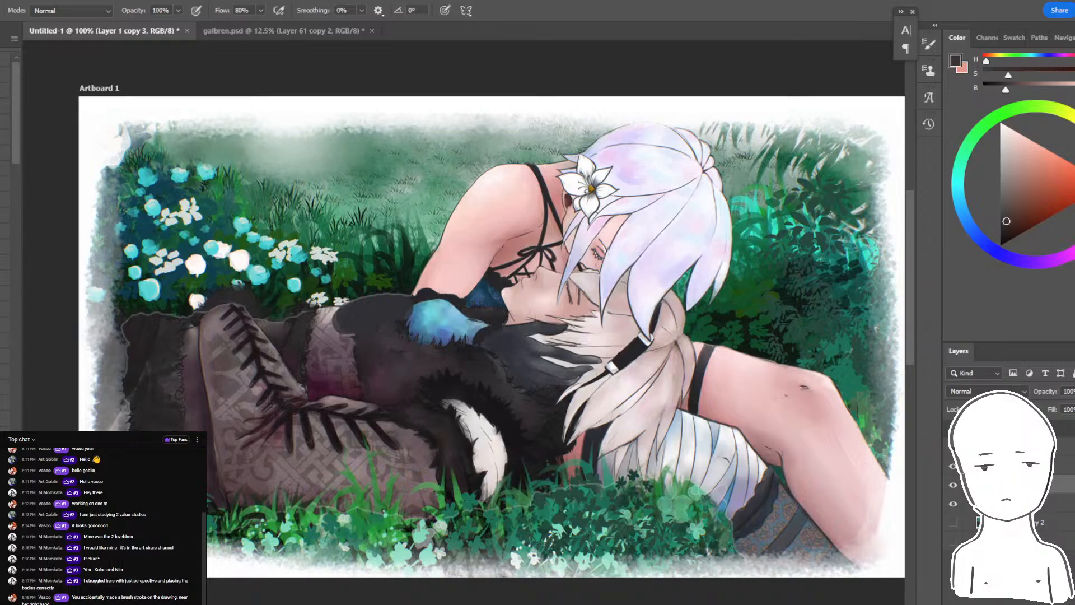
- Delete the old painting layer and its cut-out figure copies from the artboard
drag(650, 345, 740, 356)
key(ctrl+plus)
key(ctrl+plus)
key(ctrl+minus)
key(ctrl+minus)
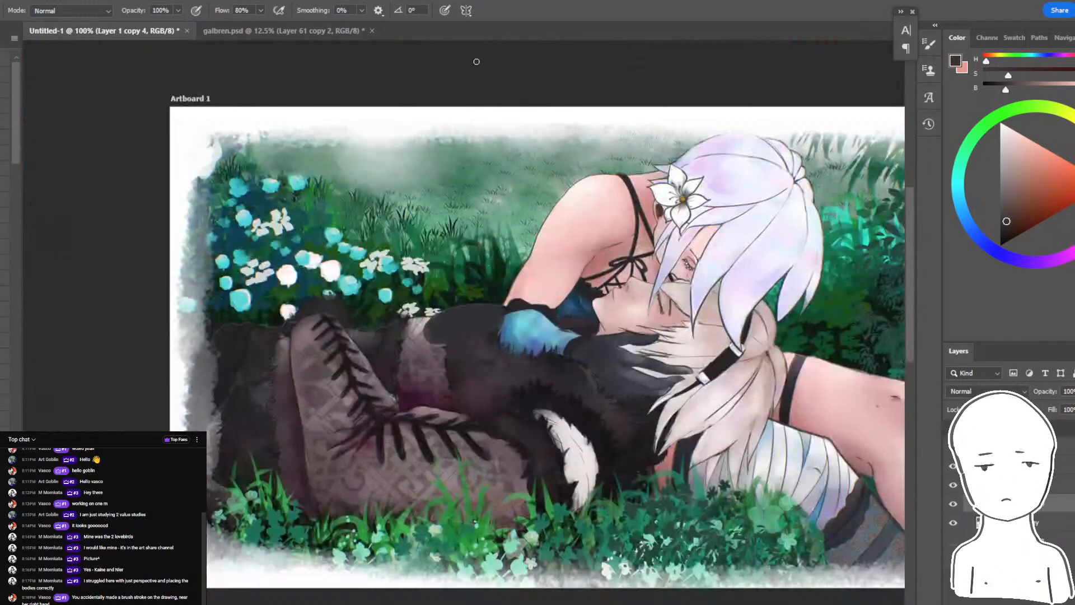
click(953, 503)
click(953, 503)
key(Delete)
key(ctrl+z)
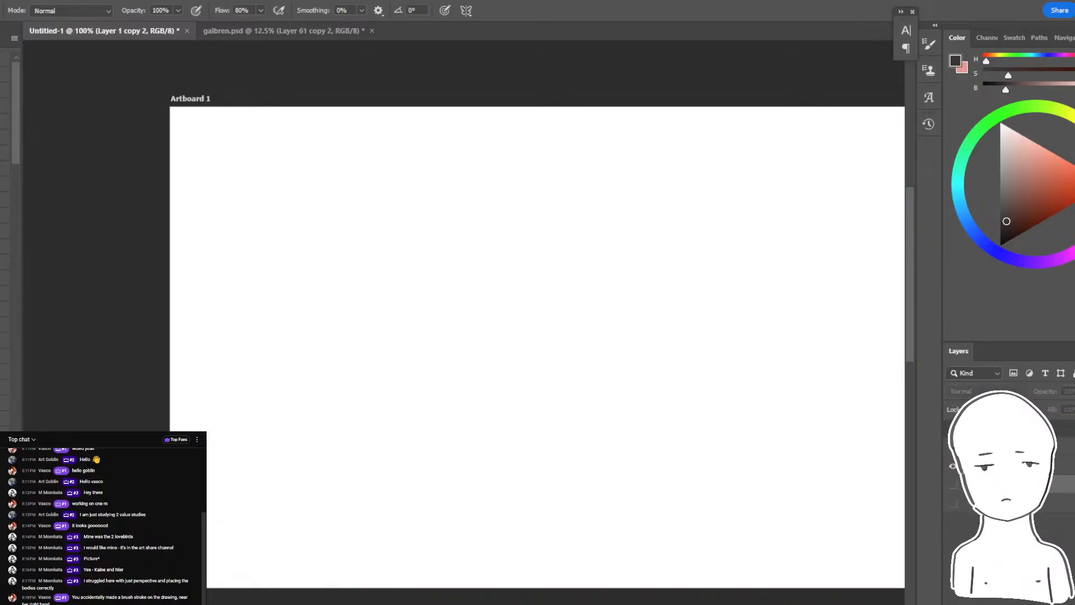
click(953, 505)
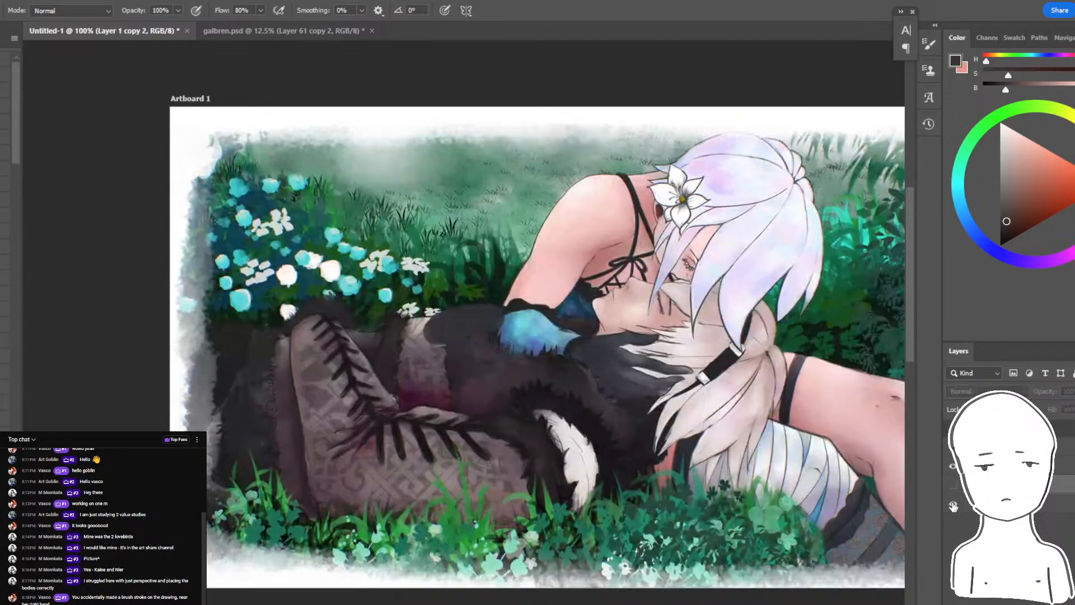
drag(874, 504, 819, 497)
click(999, 503)
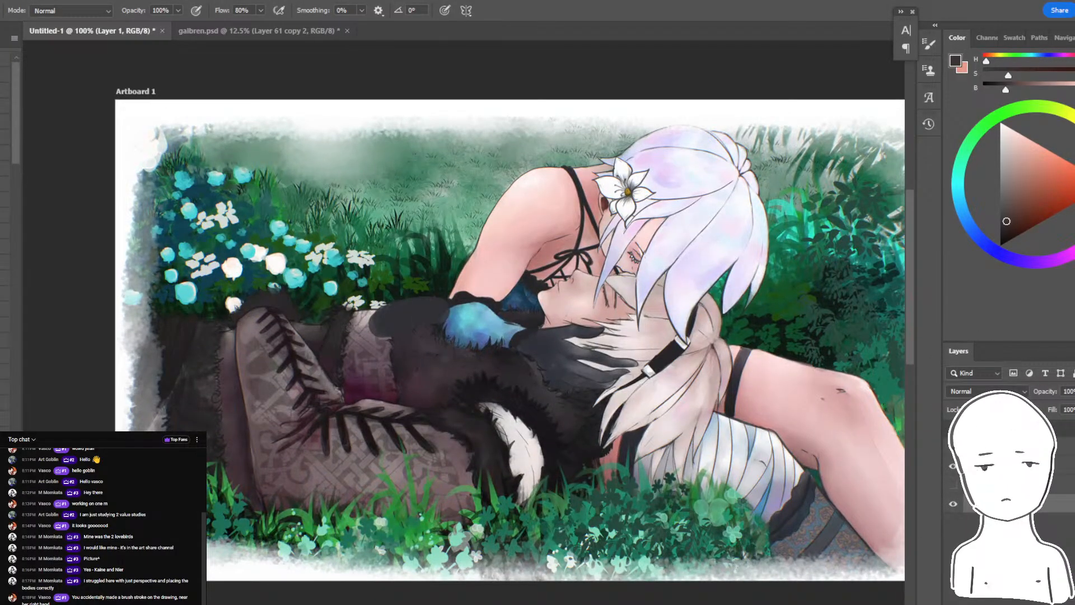
key(Delete)
- Paste a larger copy of the painting and scale it down to fill the artboard
key(ctrl+v)
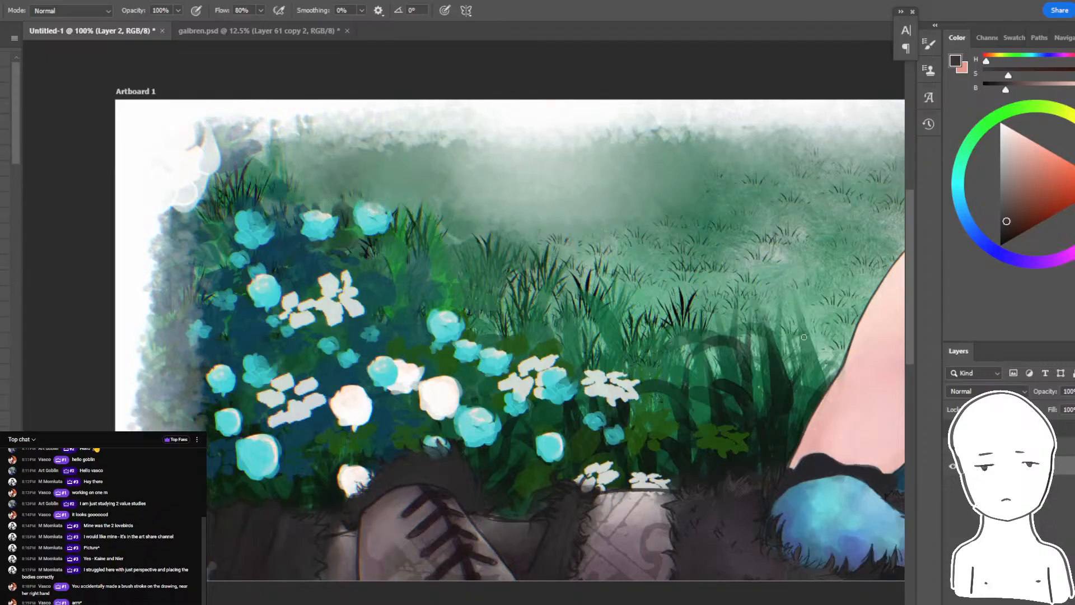
drag(777, 238, 593, 227)
key(ctrl+t)
key(ctrl+minus)
key(ctrl+minus)
key(ctrl+minus)
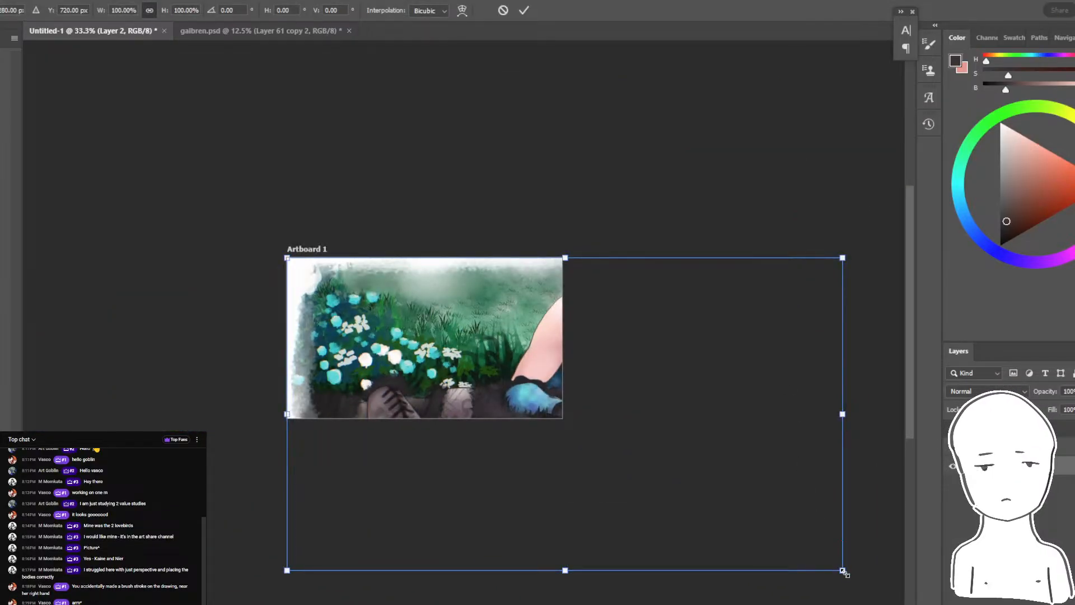
drag(842, 570, 561, 418)
key(Return)
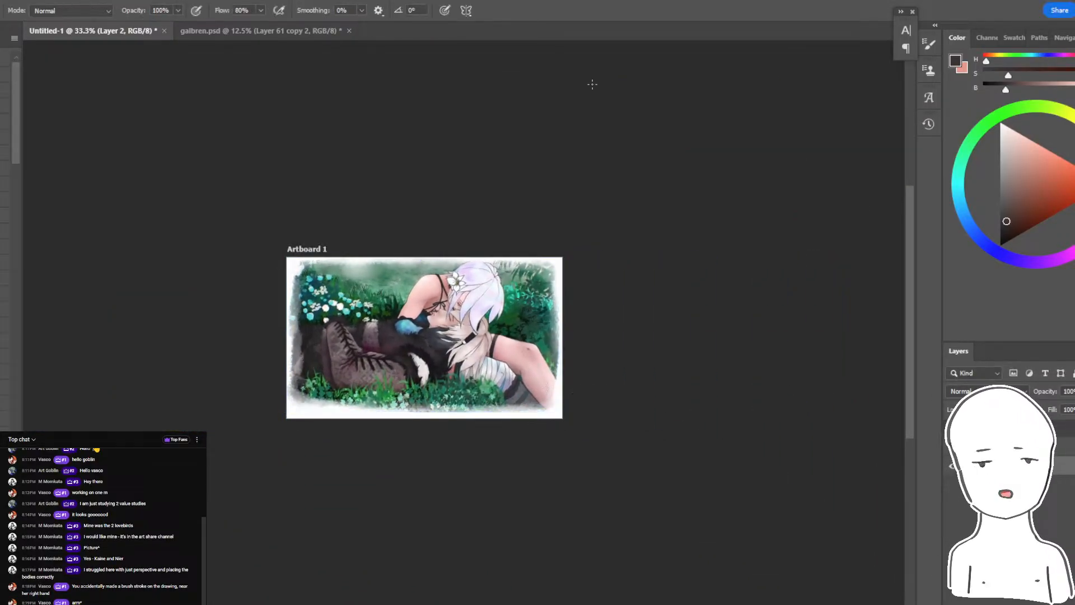
- Reselect the two figures' outline on a duplicate of the painting and use it, normal and inverted, to separate figures and background into layers
key(ctrl+plus)
key(ctrl+plus)
key(ctrl+plus)
drag(459, 321, 604, 296)
drag(604, 295, 604, 304)
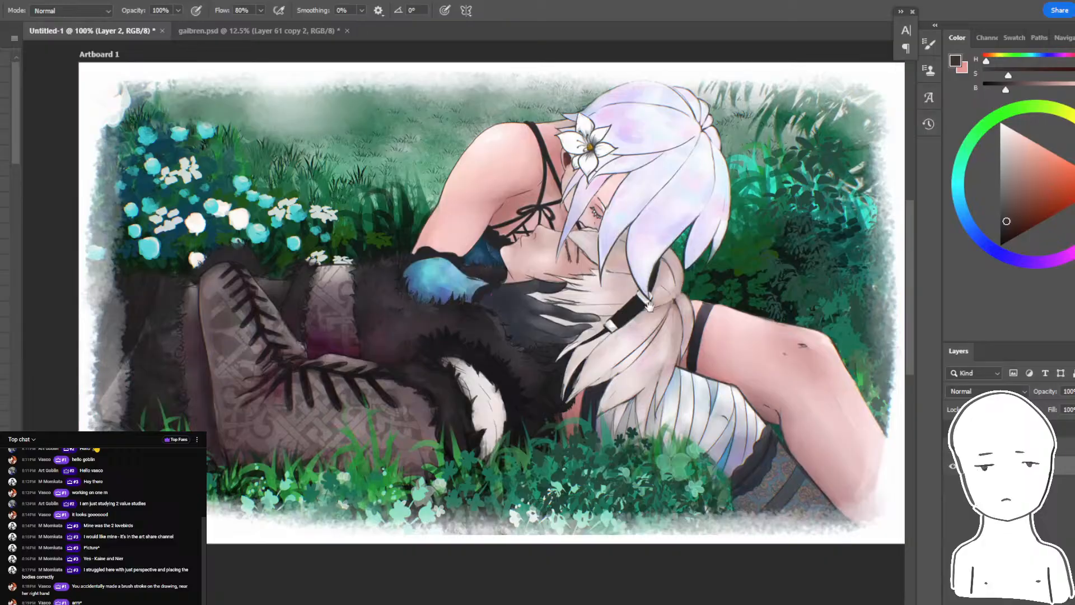
key(ctrl+plus)
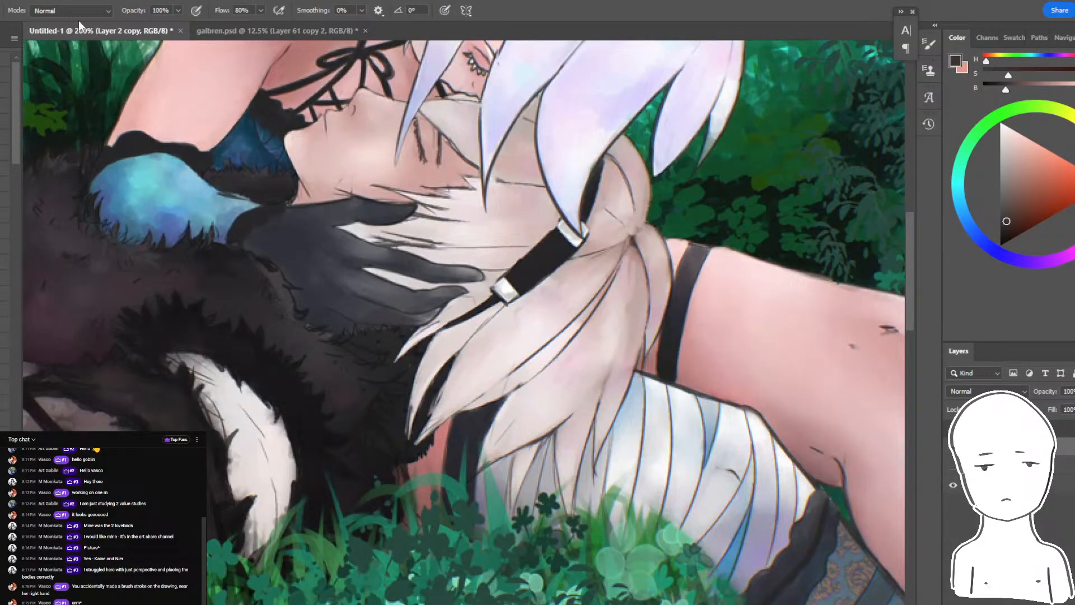
key(alt+s)
click(57, 140)
key(ctrl+minus)
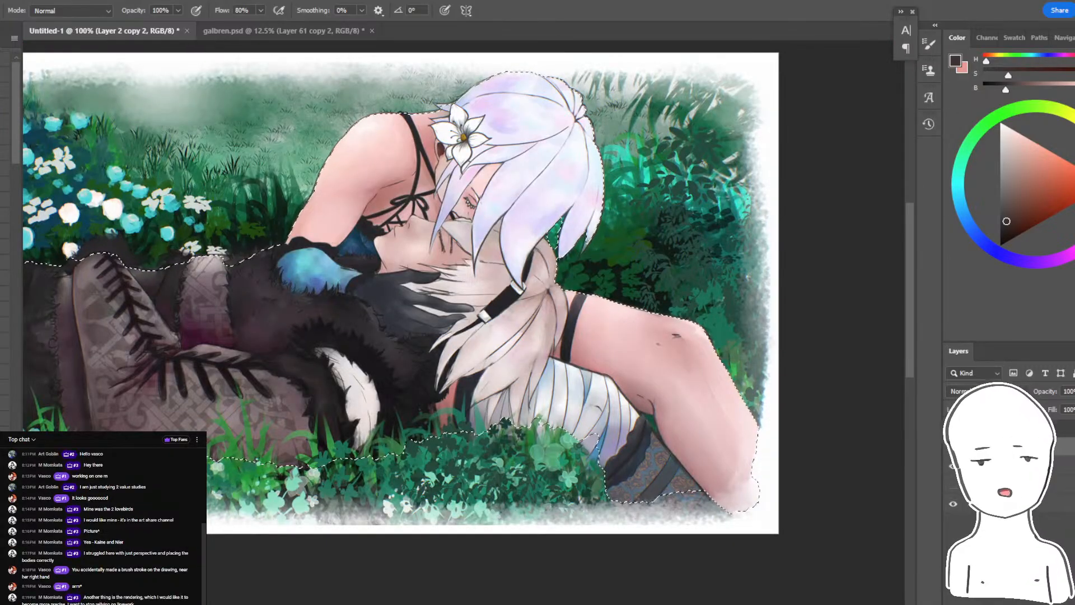
key(ctrl+shift+i)
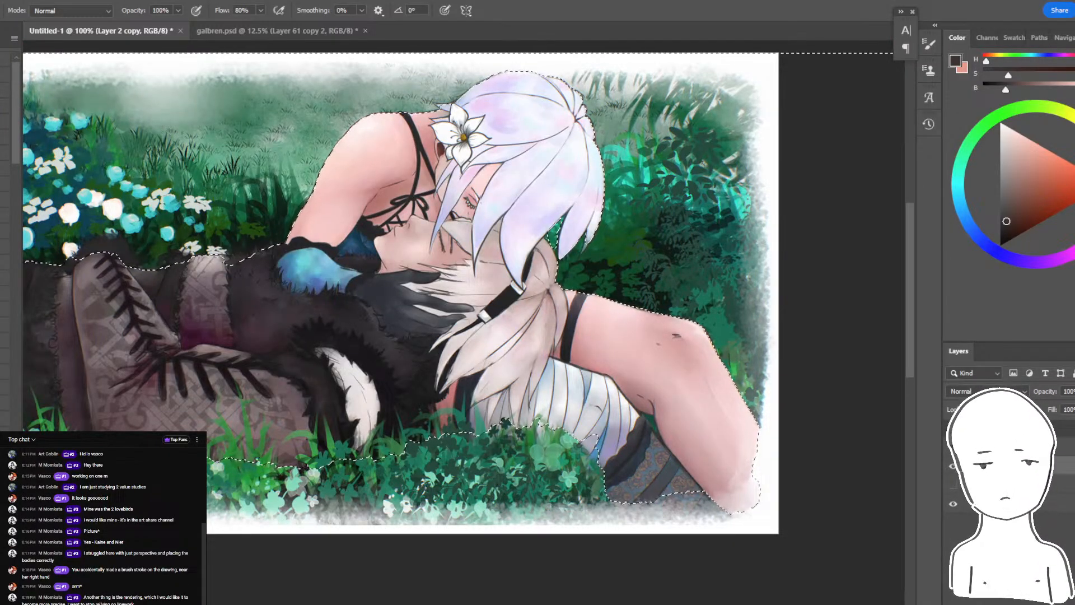
drag(666, 411, 782, 437)
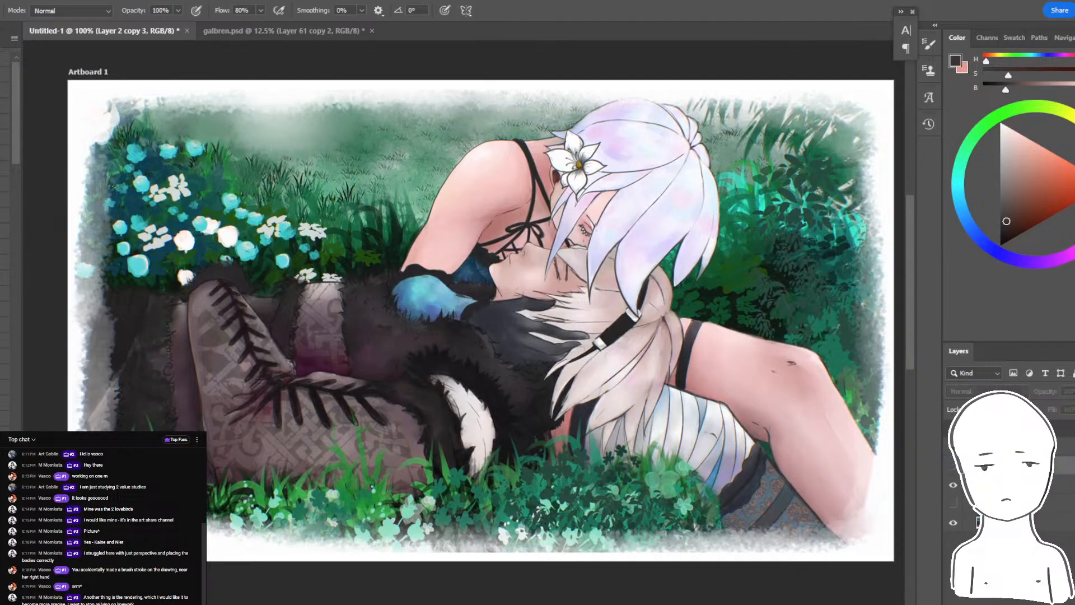
drag(816, 373, 787, 388)
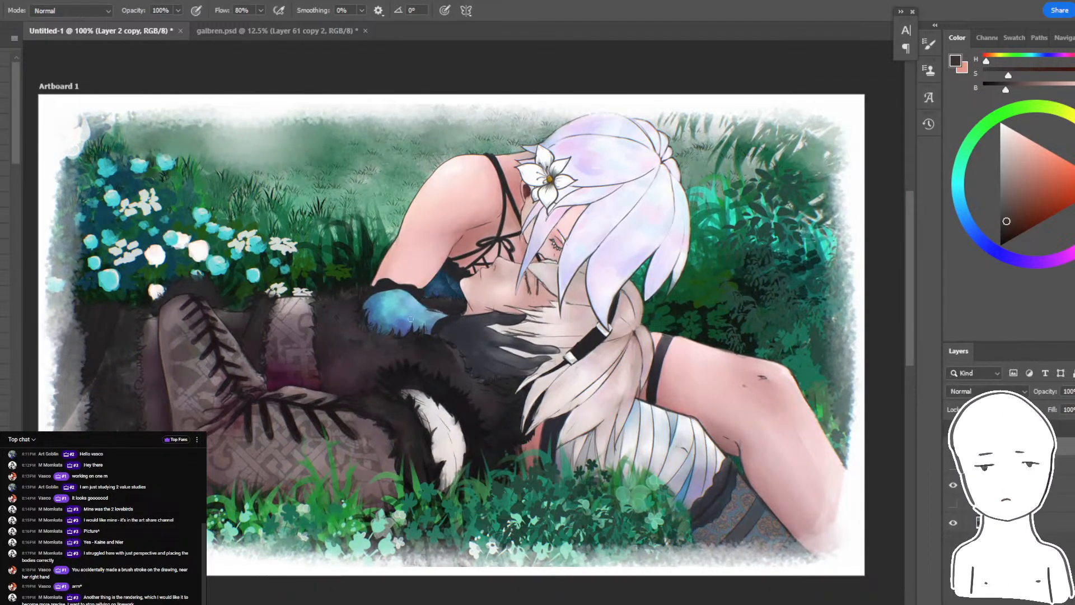
- Lasso the reclining figure around the gloved hand, hair tips and boots, and delete it from the painting copy
key(l)
mouse_move(470, 482)
mouse_down()
mouse_move(510, 489)
mouse_move(661, 433)
mouse_up()
mouse_move(678, 322)
mouse_down()
mouse_move(677, 295)
mouse_move(658, 296)
mouse_move(634, 331)
mouse_move(629, 274)
mouse_move(594, 316)
mouse_move(597, 275)
mouse_move(560, 283)
mouse_up()
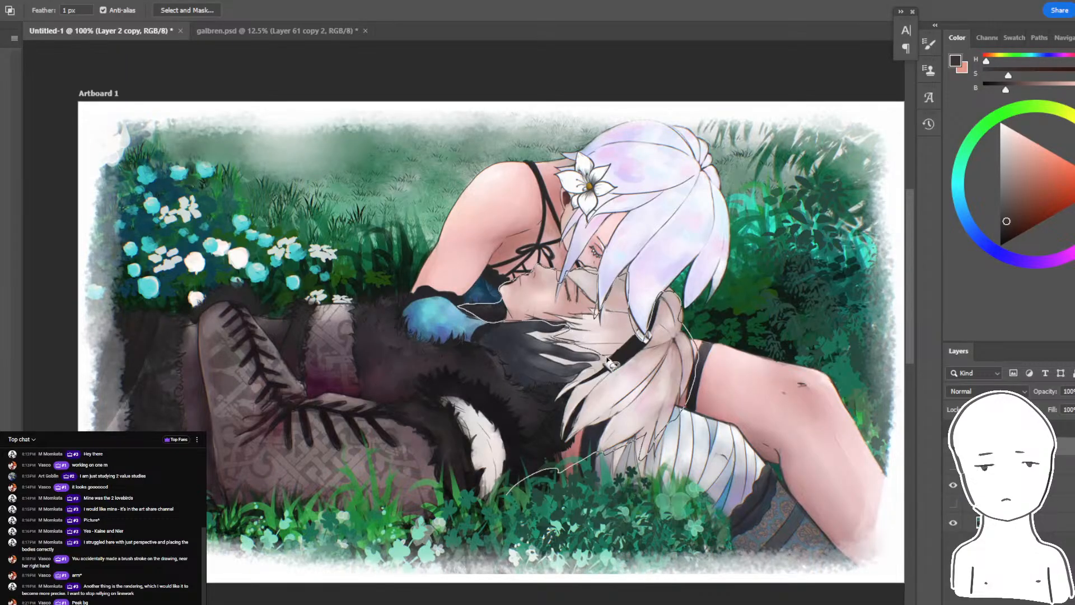
mouse_move(405, 339)
mouse_down()
mouse_move(402, 309)
mouse_move(292, 309)
mouse_up()
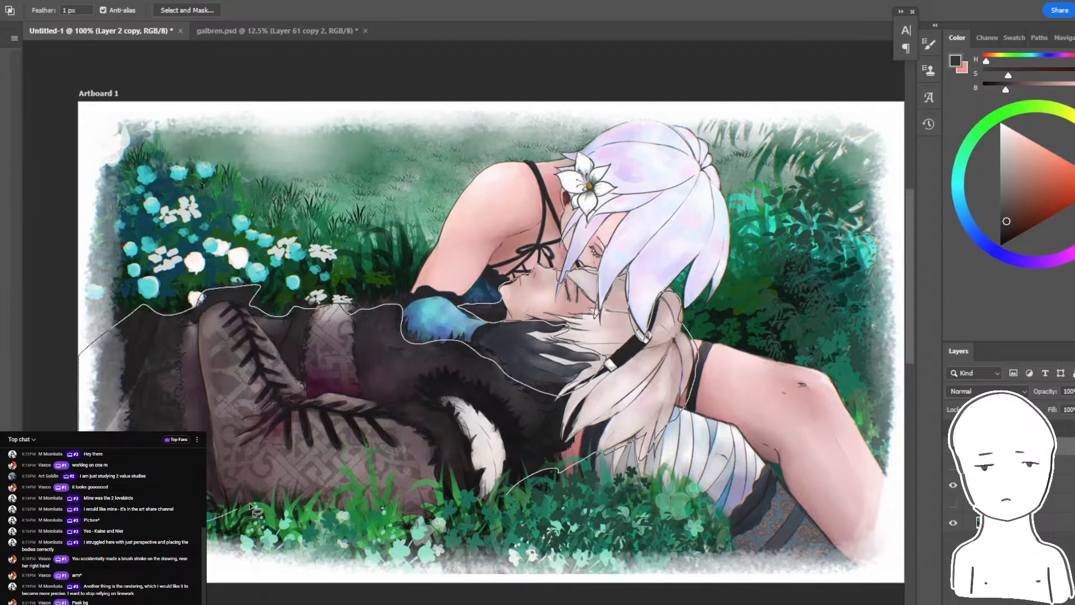
drag(458, 505, 459, 507)
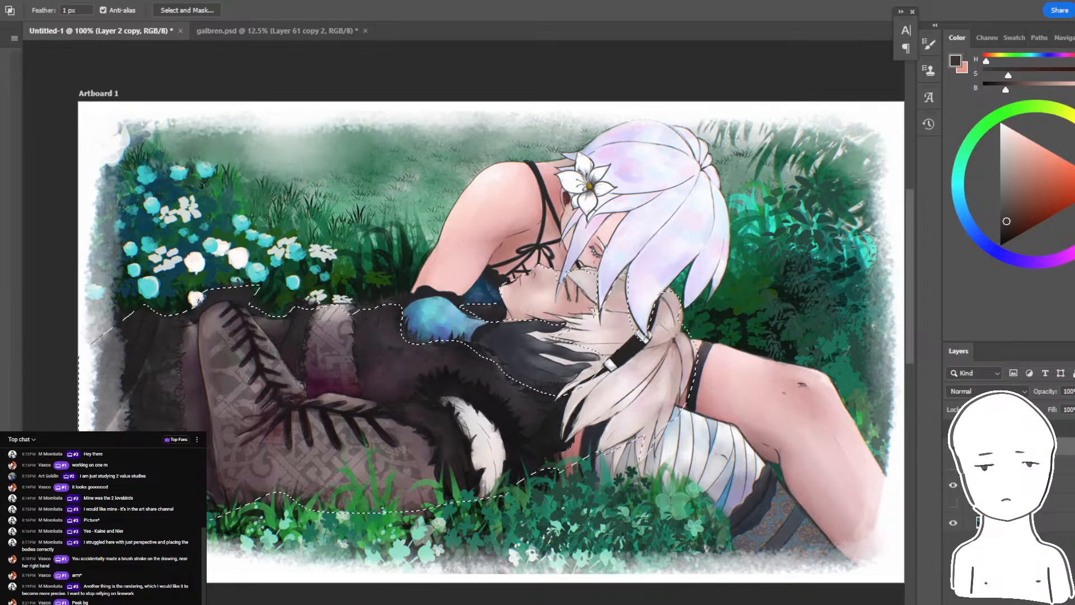
key(Delete)
- Sketch thin dark brush lines extending the upper and lower edges of the thigh towards the hidden hip
scroll(694, 436, right, 2)
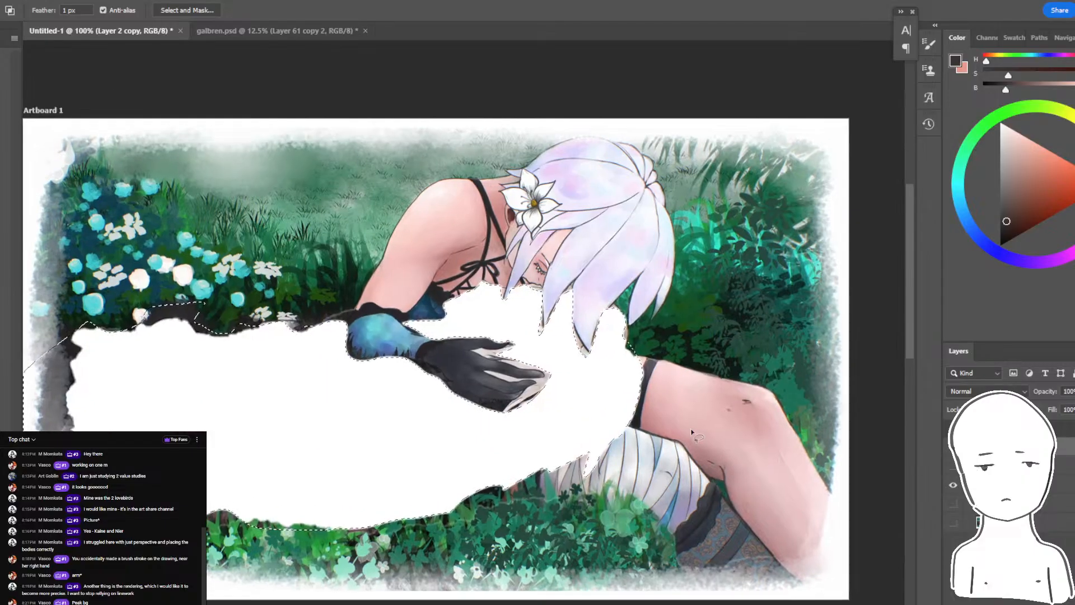
key(ctrl+minus)
key(ctrl+plus)
key(ctrl+plus)
drag(764, 357, 626, 310)
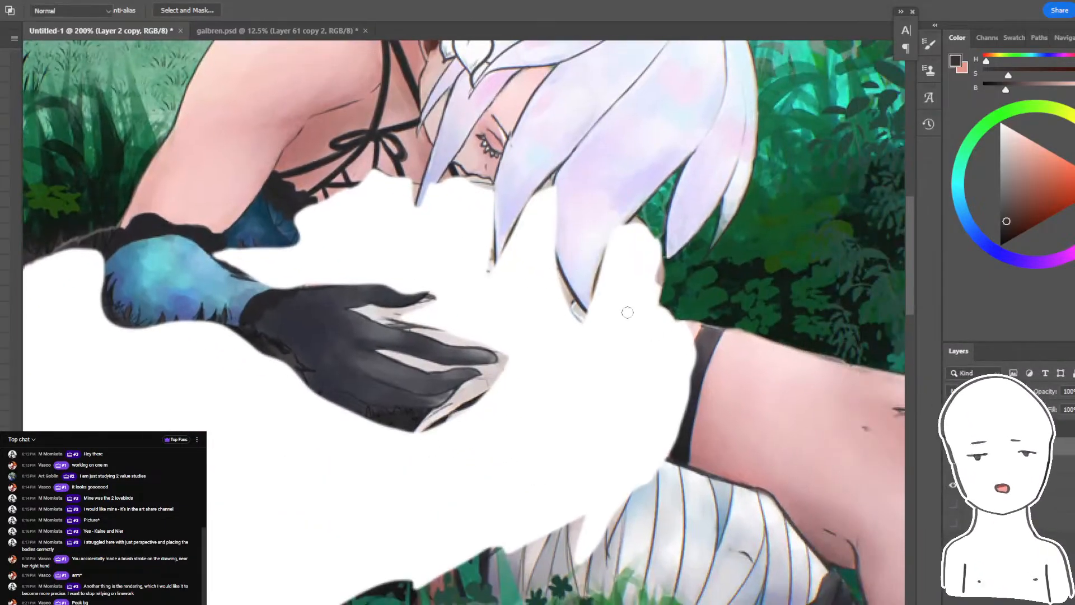
key(b)
drag(738, 381, 712, 383)
key(ctrl+z)
alt+click(716, 328)
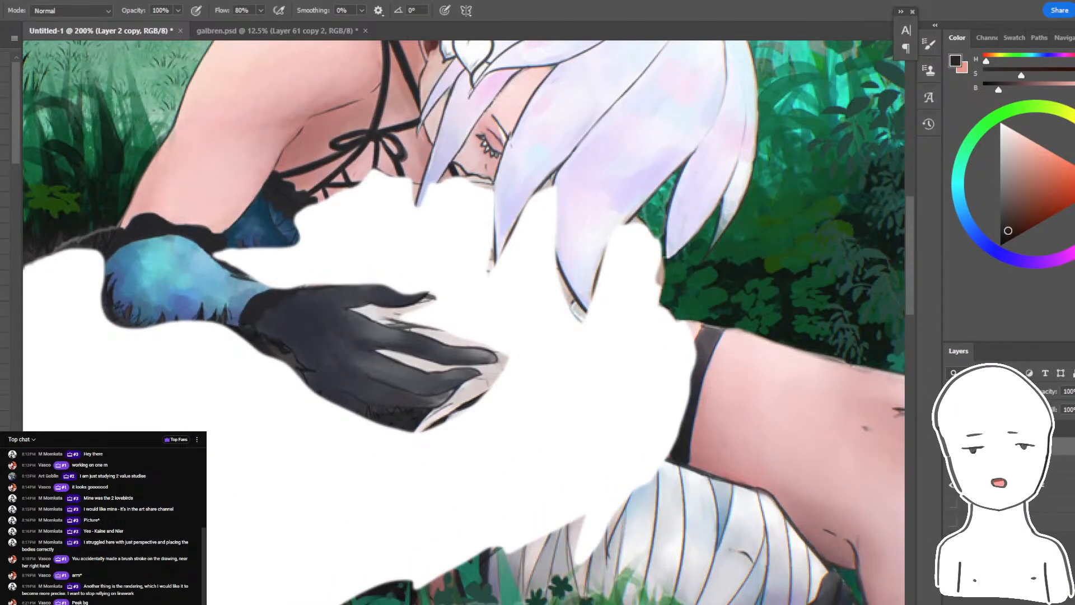
drag(619, 314, 653, 319)
key(ctrl+z)
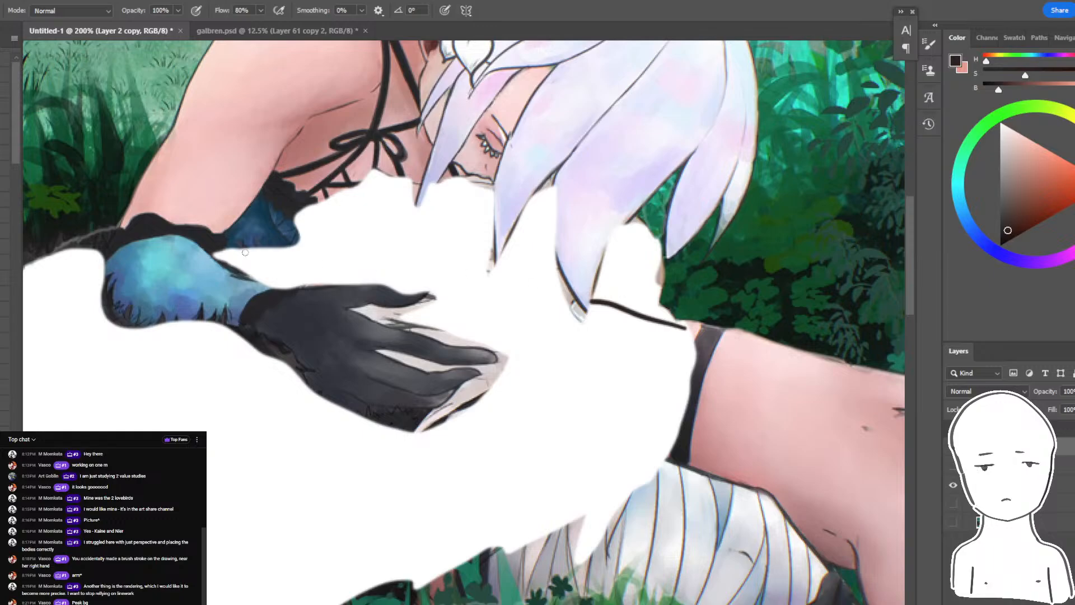
drag(224, 234, 224, 262)
drag(542, 428, 750, 484)
key(ctrl+z)
drag(644, 455, 501, 419)
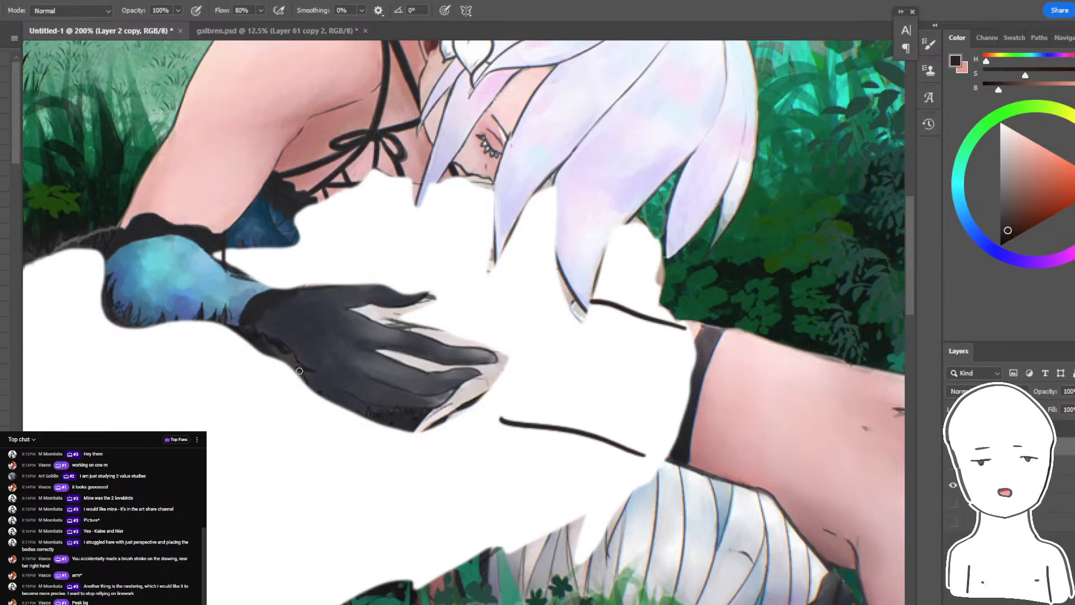
- Try to sketch the curve of the seated figure's hidden back and hip below the gloved hand
mouse_move(242, 354)
mouse_down()
mouse_move(294, 536)
mouse_move(461, 569)
mouse_move(438, 591)
mouse_move(253, 528)
mouse_move(224, 358)
mouse_move(304, 552)
mouse_move(489, 594)
mouse_up()
key(ctrl+z)
key(ctrl+z)
key(ctrl+z)
key(ctrl+minus)
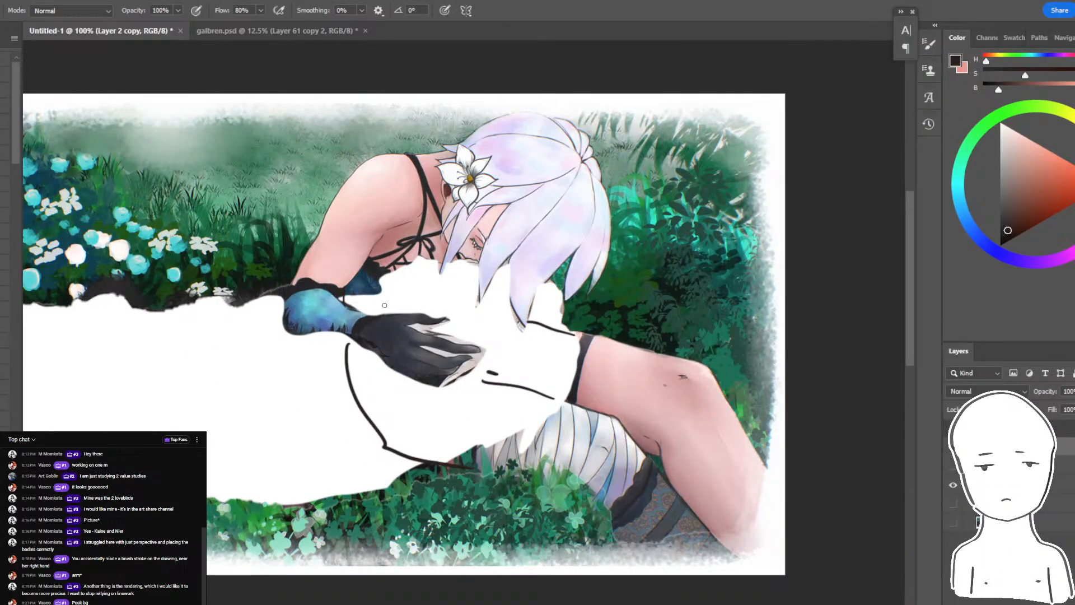
drag(384, 305, 428, 310)
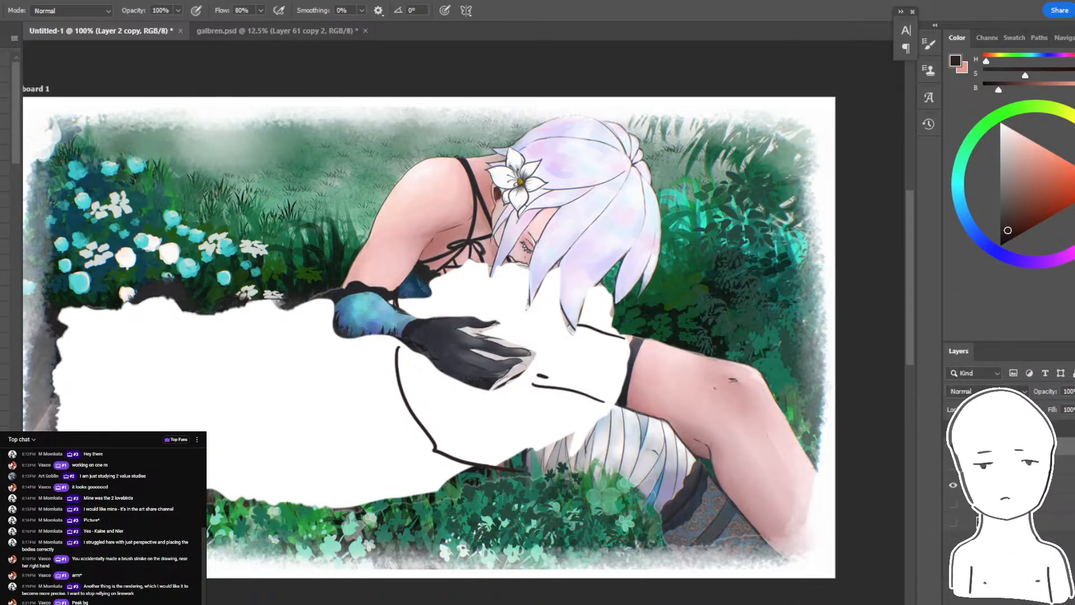
- Toggle the edited painting copy's visibility to compare the body sketch with the original painting
click(953, 447)
click(953, 447)
click(953, 446)
click(953, 447)
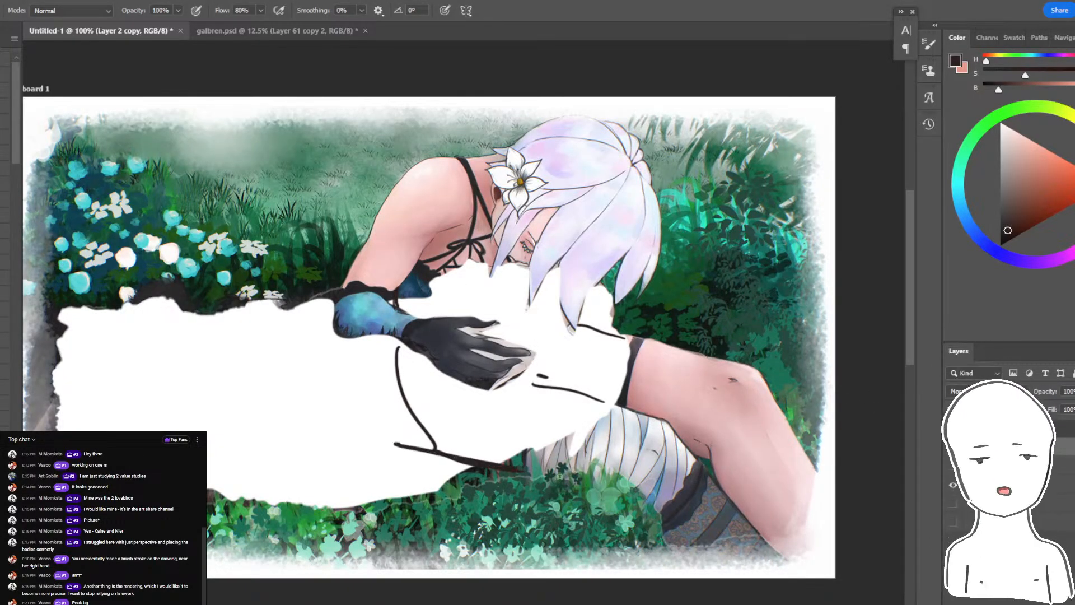
- Try to outline the seated figure as a block around the torso continuing along the outstretched leg, and undo the outline and hip lines
drag(374, 418, 834, 554)
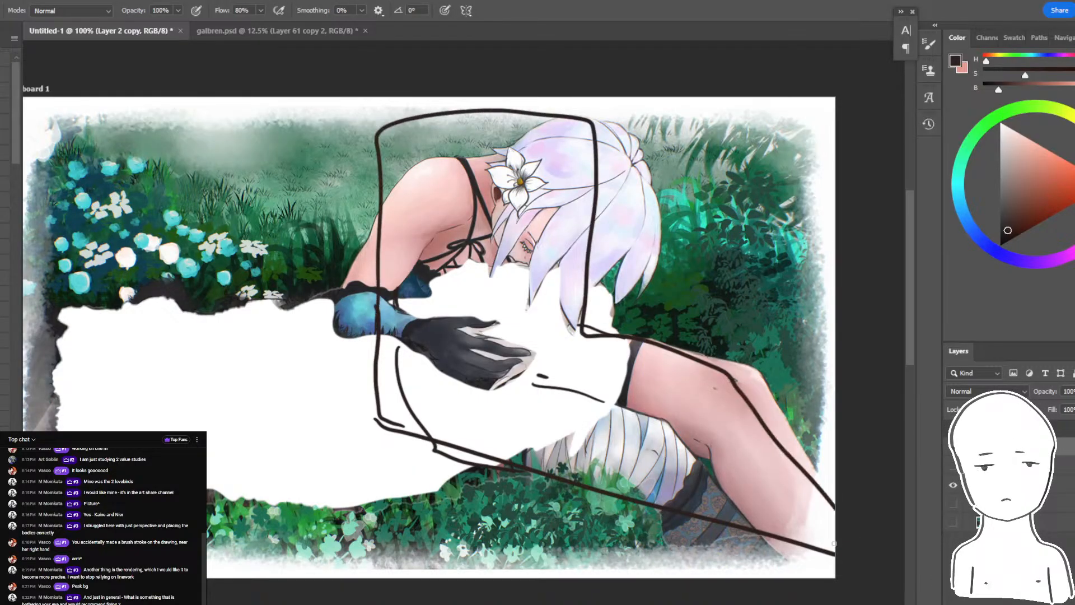
key(ctrl+z)
key(ctrl+z)
key(ctrl+z)
key(ctrl+z)
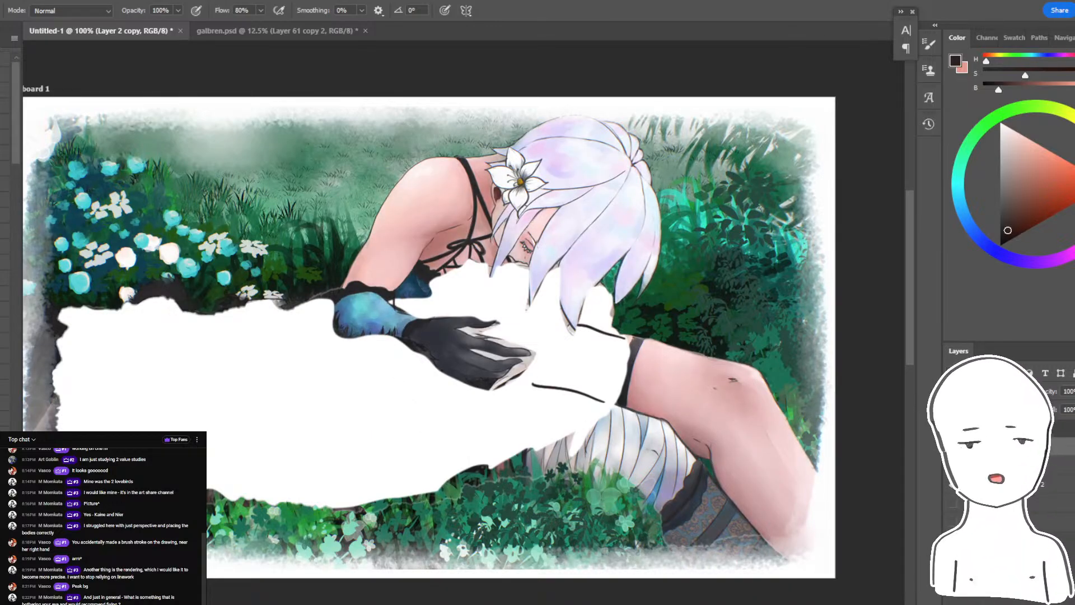
- Add a new layer, hide the painting layers to leave a blank white canvas, and pick a salmon brush colour
click(953, 465)
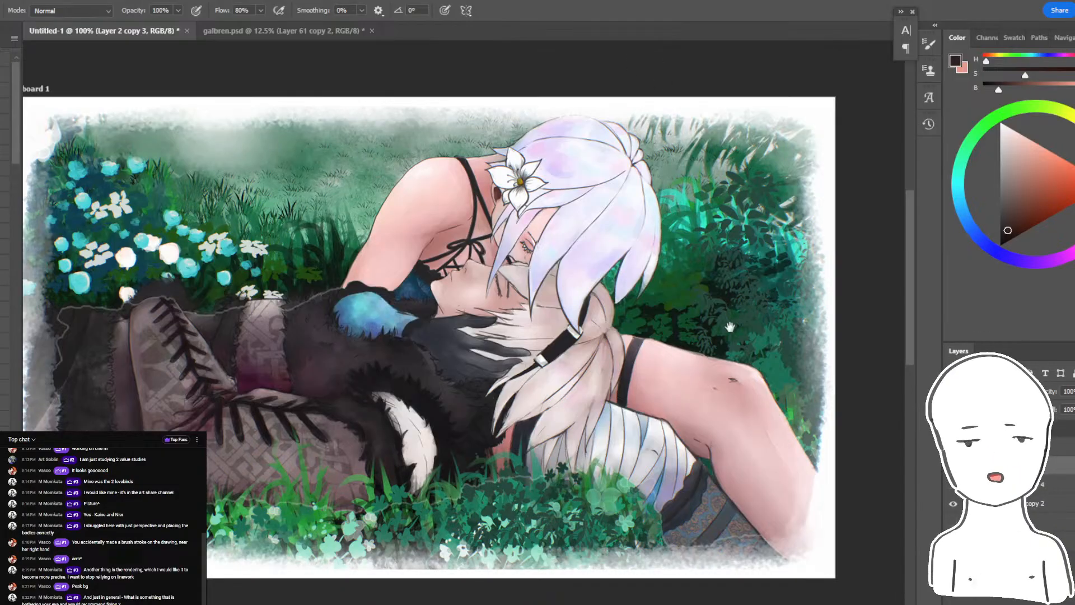
drag(729, 326, 626, 302)
key(ctrl+plus)
drag(690, 202, 569, 91)
key(ctrl+minus)
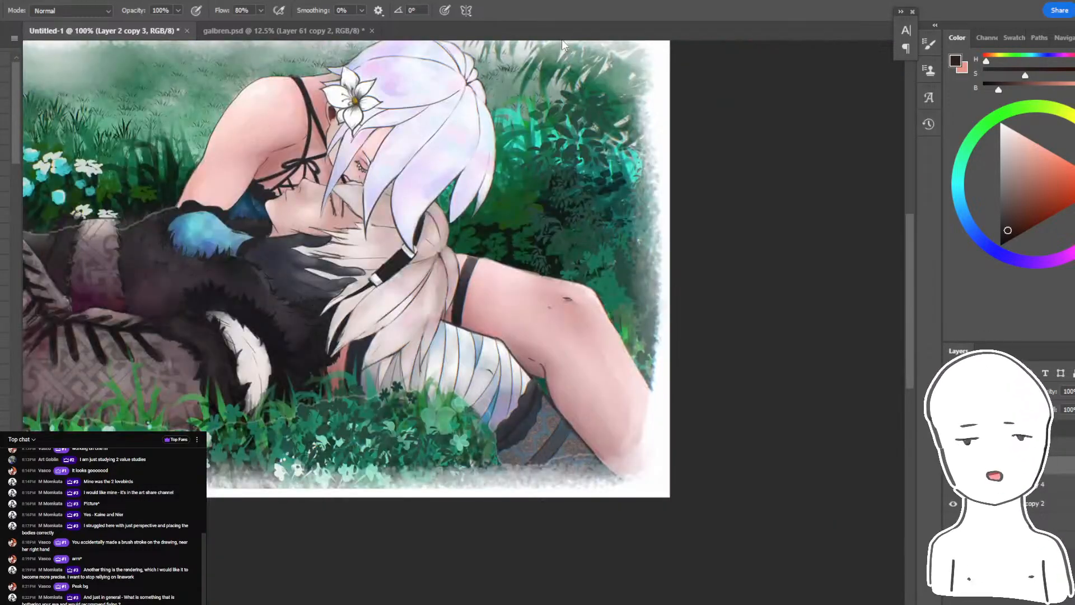
drag(619, 222, 741, 283)
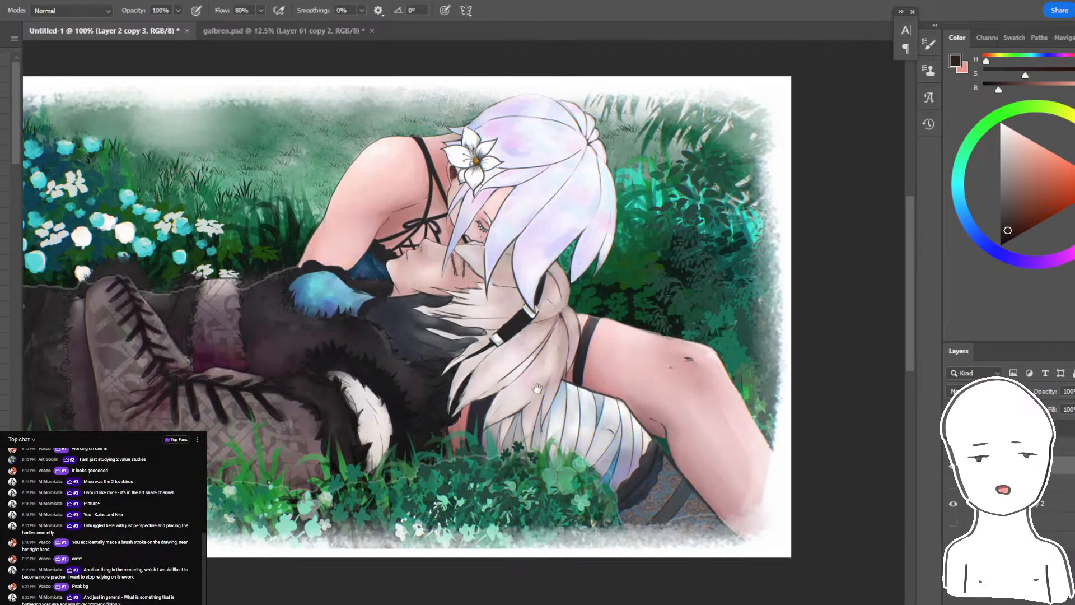
key(ctrl+0)
key(ctrl+alt+shift+n)
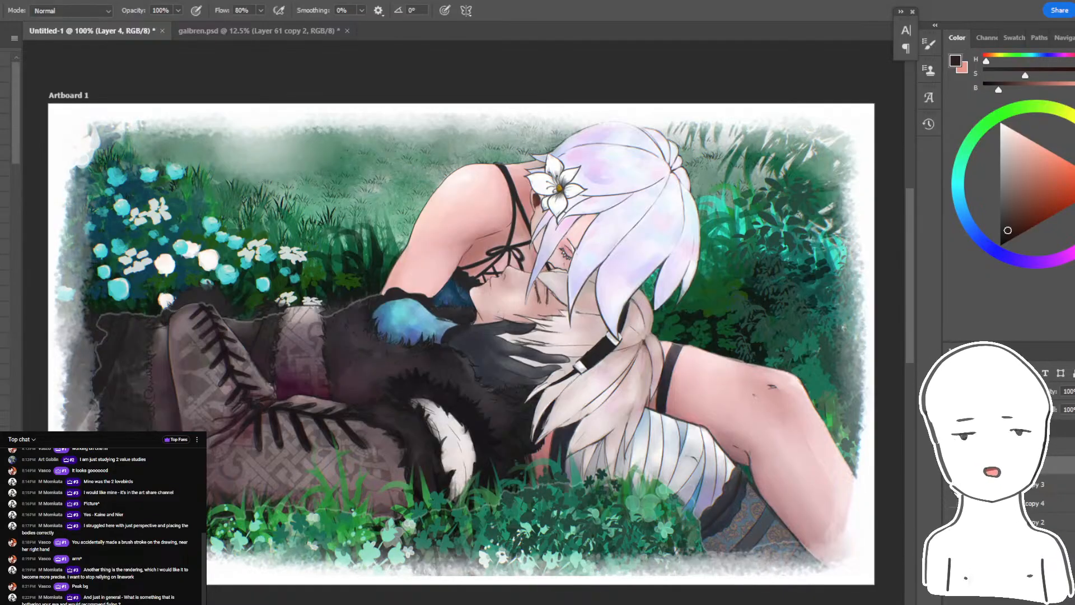
drag(953, 485, 953, 541)
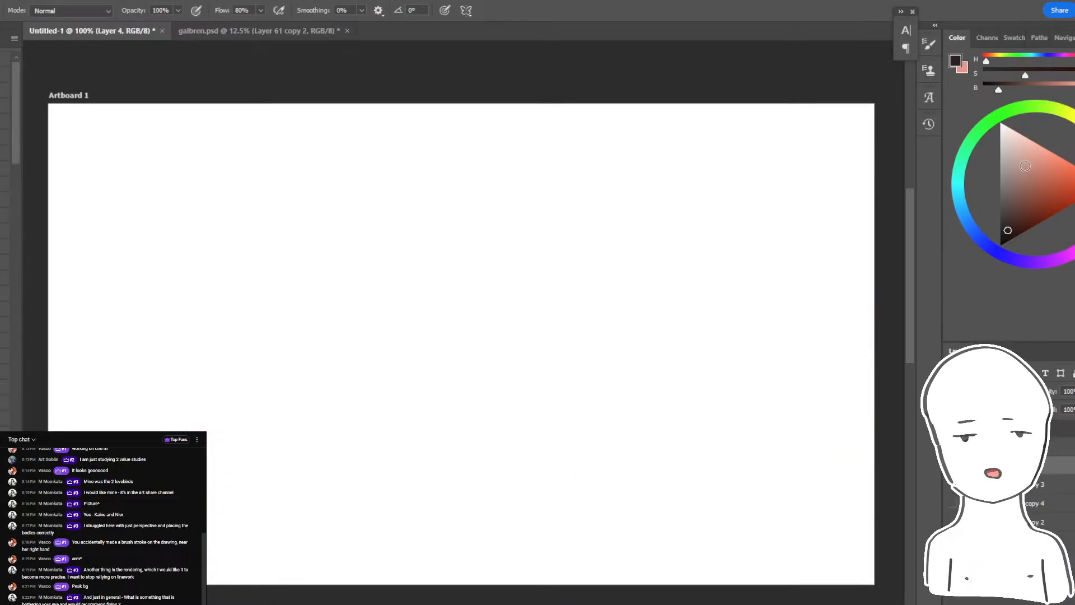
drag(697, 213, 671, 221)
- Try a side-view stick sketch of the sitting pose with an upright torso line, a sloping thigh and a short lower leg
mouse_move(507, 160)
mouse_down()
mouse_move(494, 375)
mouse_move(549, 413)
mouse_move(735, 476)
mouse_up()
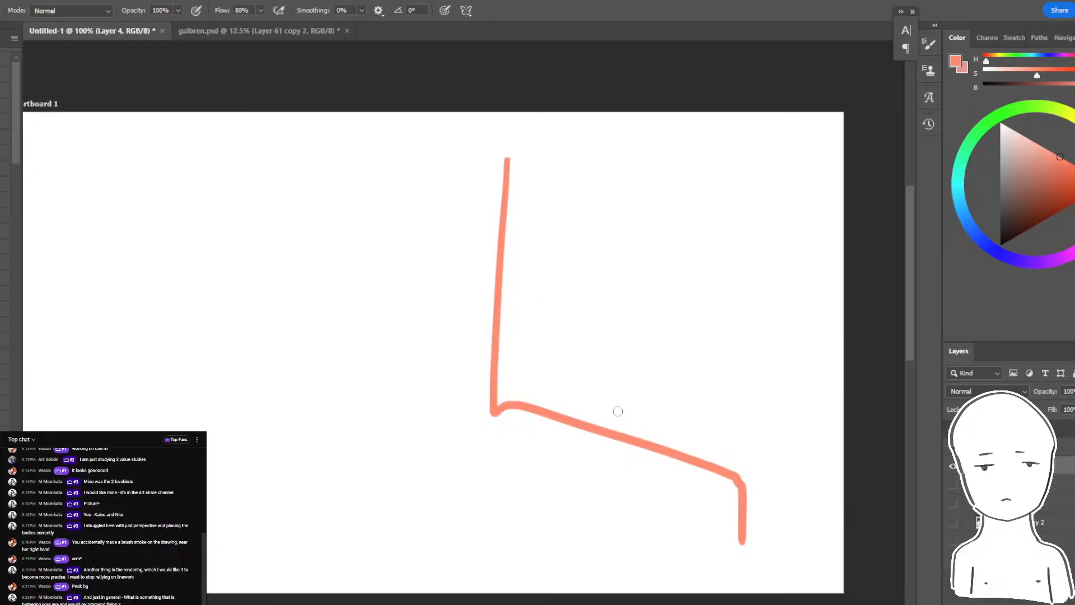
mouse_move(581, 355)
mouse_down()
mouse_move(628, 450)
mouse_move(640, 449)
mouse_up()
key(ctrl+z)
mouse_move(596, 347)
mouse_down()
mouse_move(546, 401)
mouse_move(643, 427)
mouse_move(607, 417)
mouse_up()
key(ctrl+z)
key(ctrl+z)
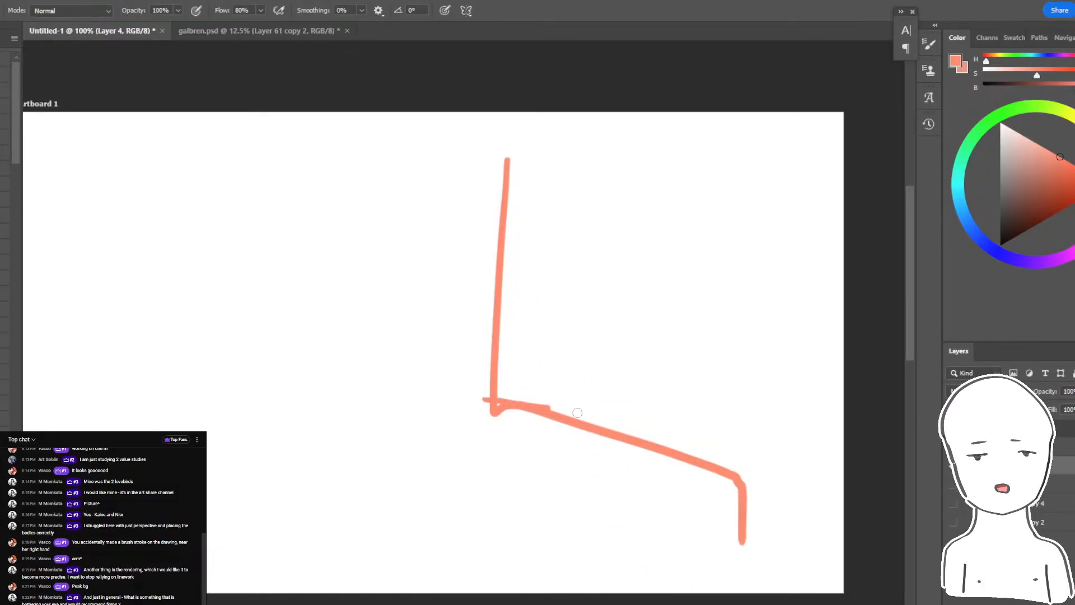
- Try to add rounded thigh and lower-leg volumes to the sitting-pose sketch, and undo the whole sketch
drag(503, 401, 721, 540)
mouse_move(605, 365)
mouse_down()
mouse_move(629, 362)
mouse_move(833, 412)
mouse_up()
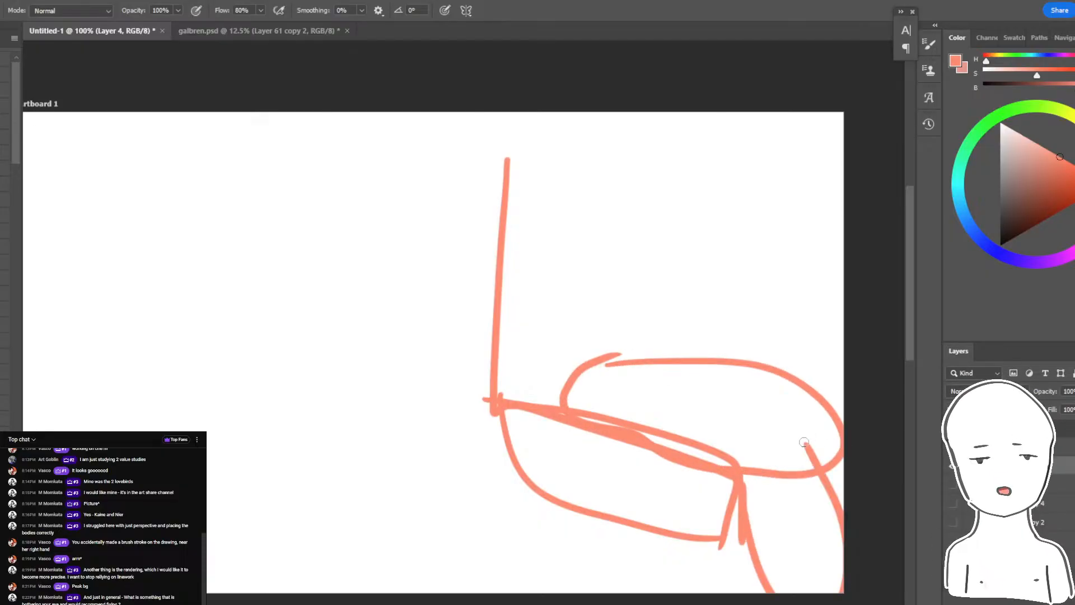
key(ctrl+z)
key(ctrl+z)
key(ctrl+z)
key(ctrl+z)
key(ctrl+z)
- Sketch a front-view hip line with short, foreshortened thighs and lower legs hanging down to show the sitting pose
mouse_move(460, 407)
mouse_down()
mouse_move(605, 408)
mouse_move(665, 516)
mouse_up()
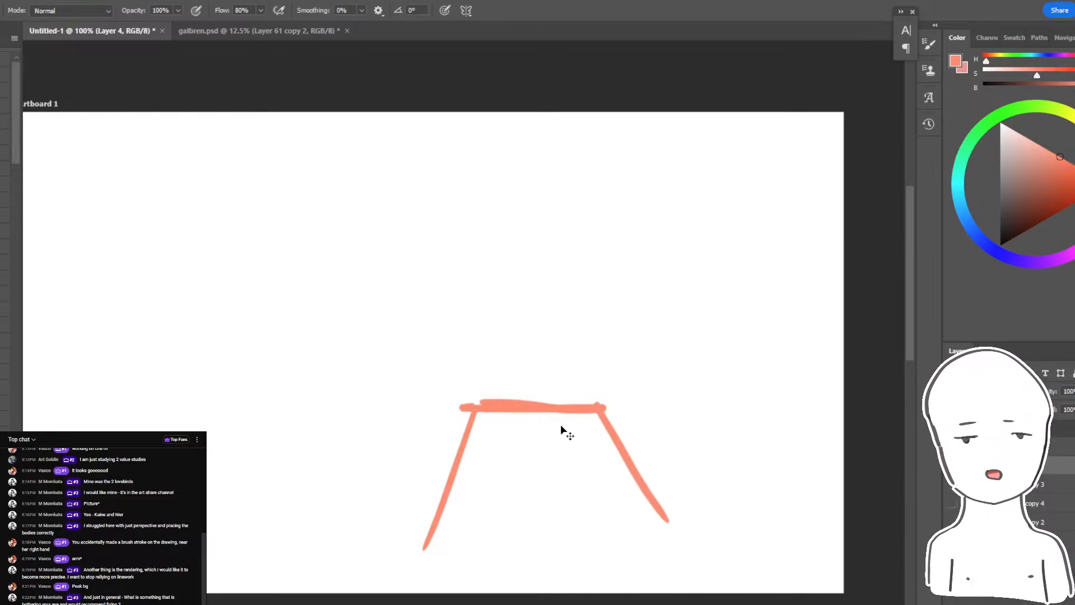
key(ctrl+z)
key(ctrl+z)
drag(470, 412, 430, 507)
drag(593, 408, 644, 501)
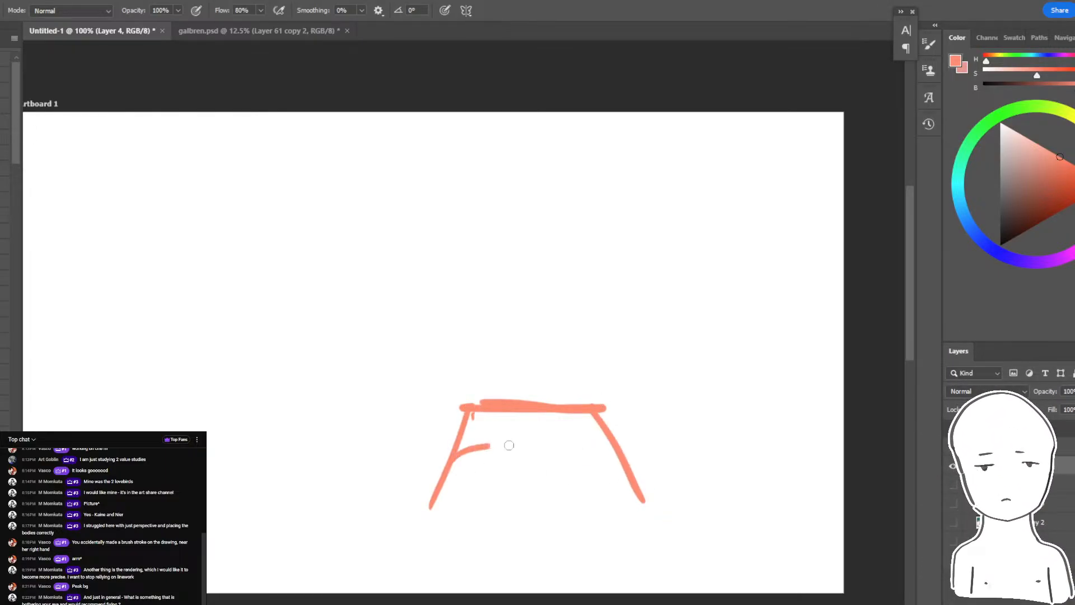
mouse_move(449, 499)
mouse_down()
mouse_move(512, 495)
mouse_move(440, 590)
mouse_up()
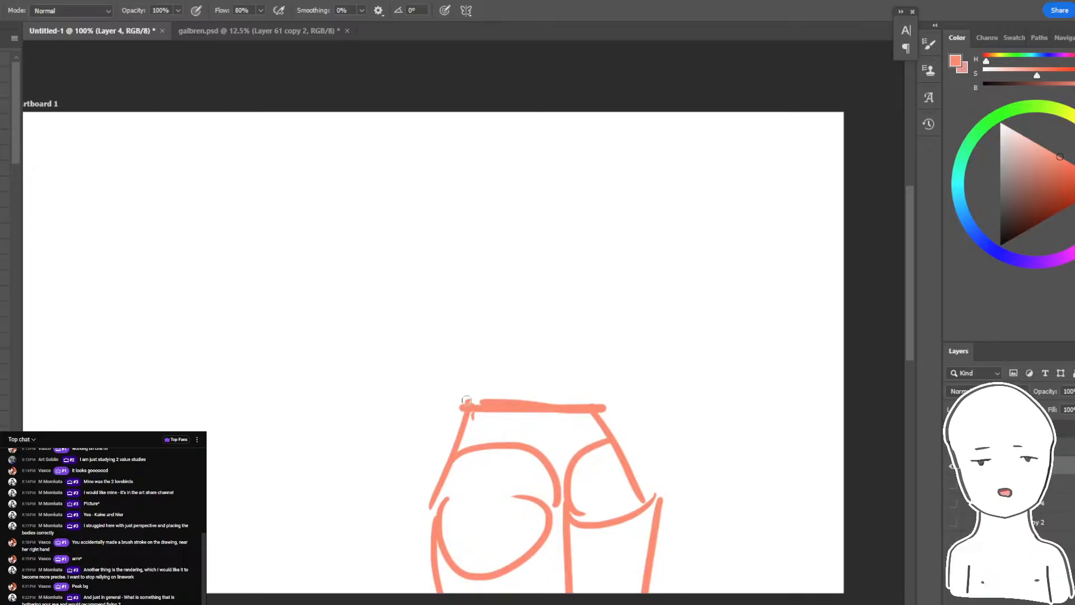
- Add a round smiling head and two bent arms resting at the hips to the front-view sitting figure
mouse_move(450, 403)
mouse_down()
mouse_move(460, 283)
mouse_move(433, 417)
mouse_up()
key(ctrl+z)
drag(521, 176, 588, 270)
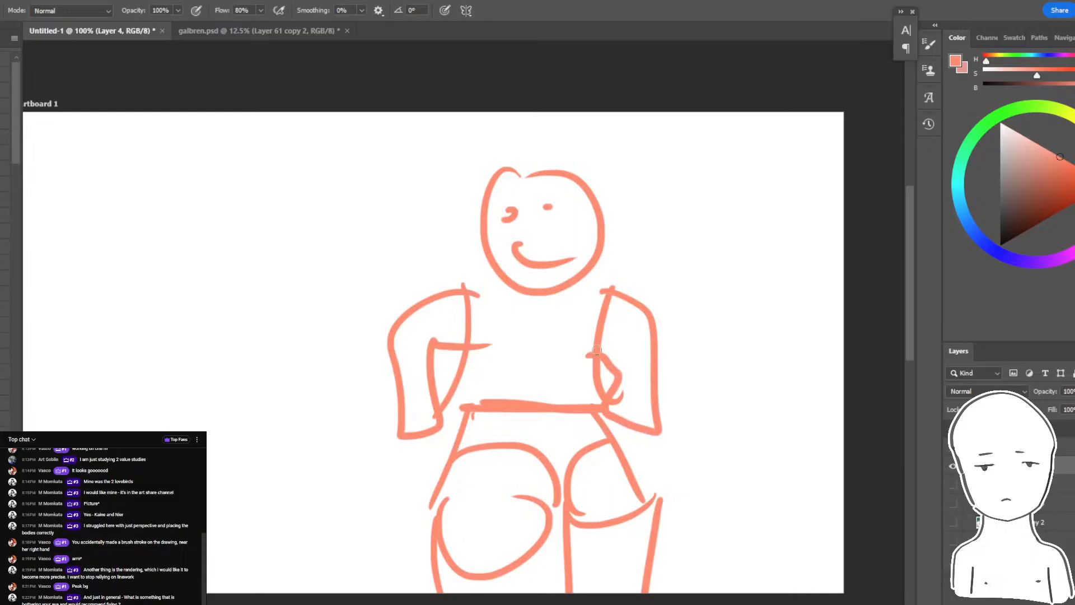
- Hide the sitting-pose sketch and show the painting's figure, foreground grass and background layers again
click(952, 483)
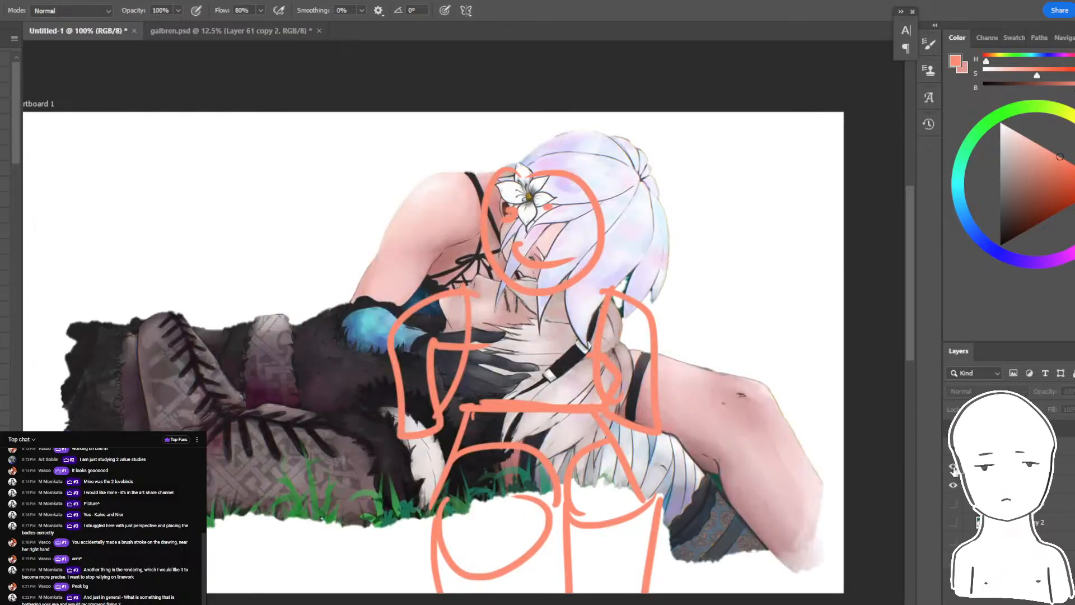
click(953, 467)
click(977, 446)
click(954, 504)
click(954, 503)
click(954, 522)
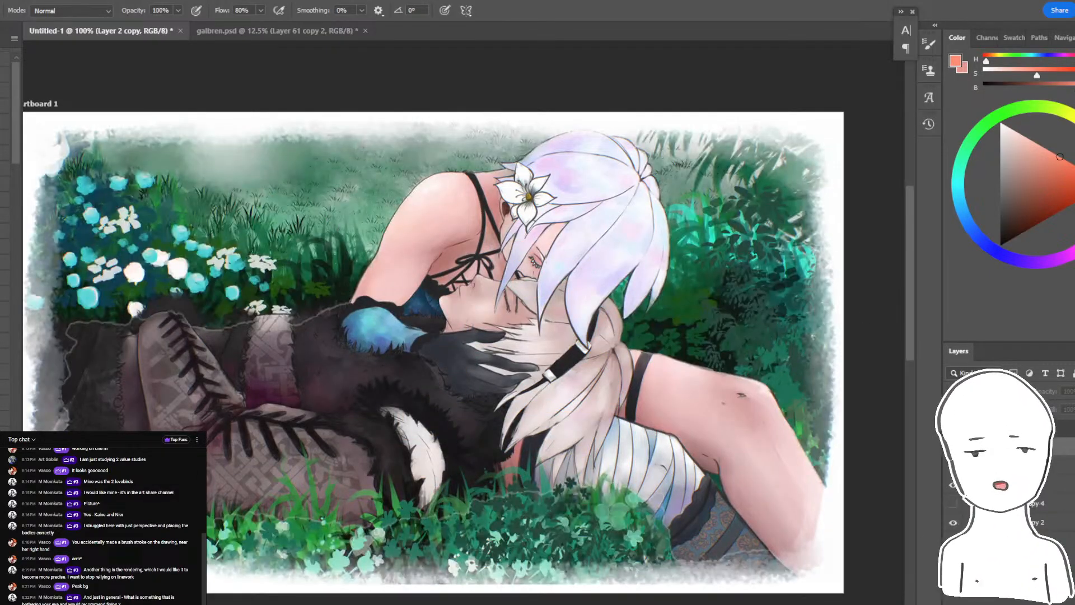
- Lasso the outstretched bare leg on the figure layer and try skewing its lower end inward by about 15 degrees
key(ctrl+j)
scroll(791, 507, up, 1)
key(l)
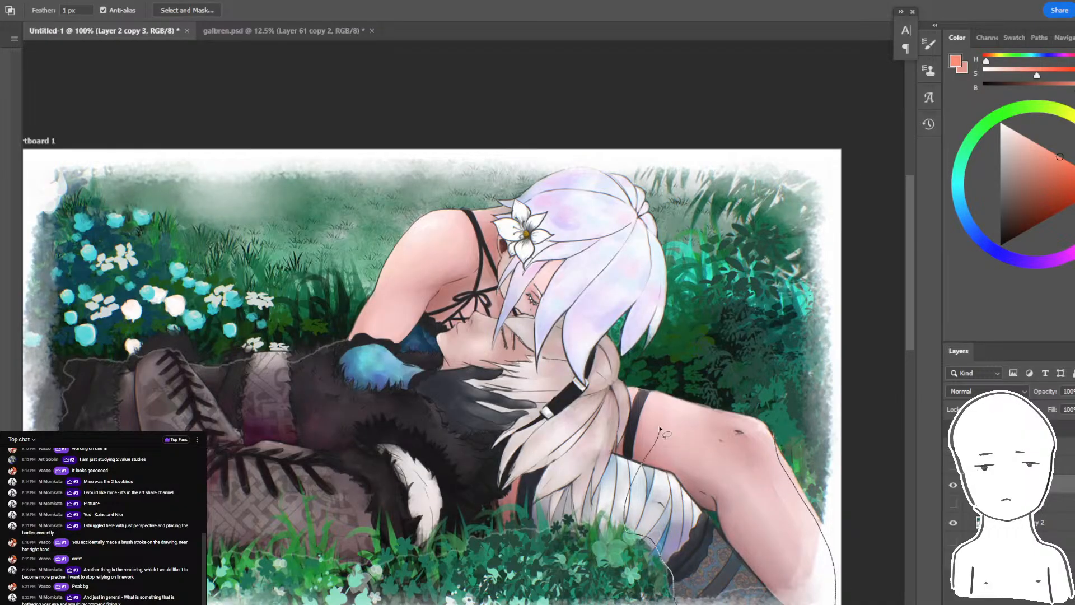
key(ctrl+t)
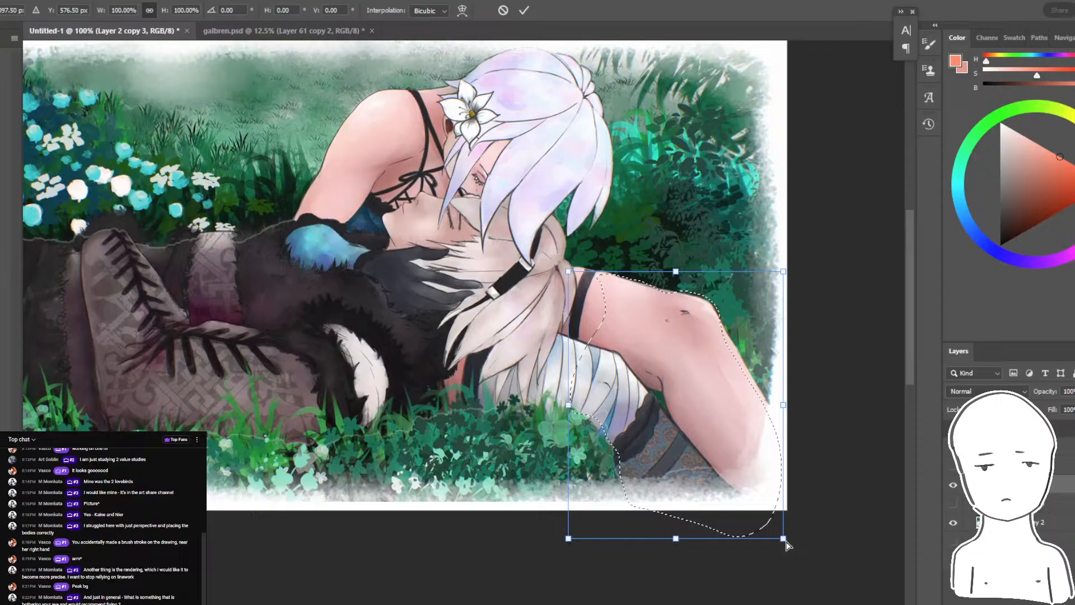
drag(786, 541, 712, 541)
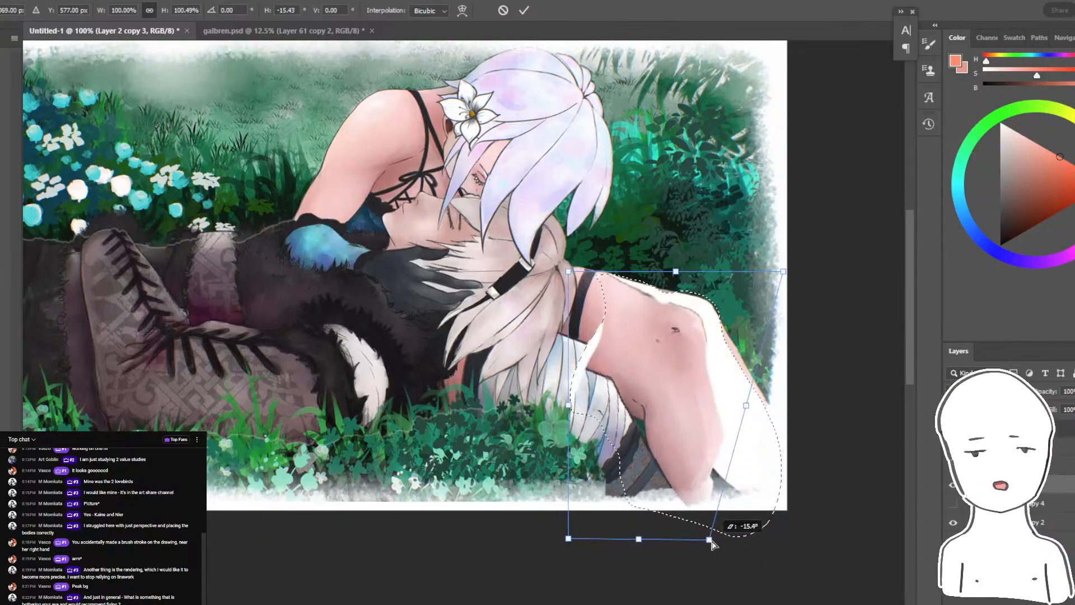
key(ctrl+z)
- Distort the selected leg so the knee sits lower and the shin is slimmer and steeper, and deselect it
drag(783, 275, 746, 317)
drag(692, 389, 735, 434)
drag(720, 450, 687, 470)
drag(785, 381, 804, 419)
drag(733, 454, 717, 489)
drag(696, 504, 694, 507)
key(Return)
key(ctrl+d)
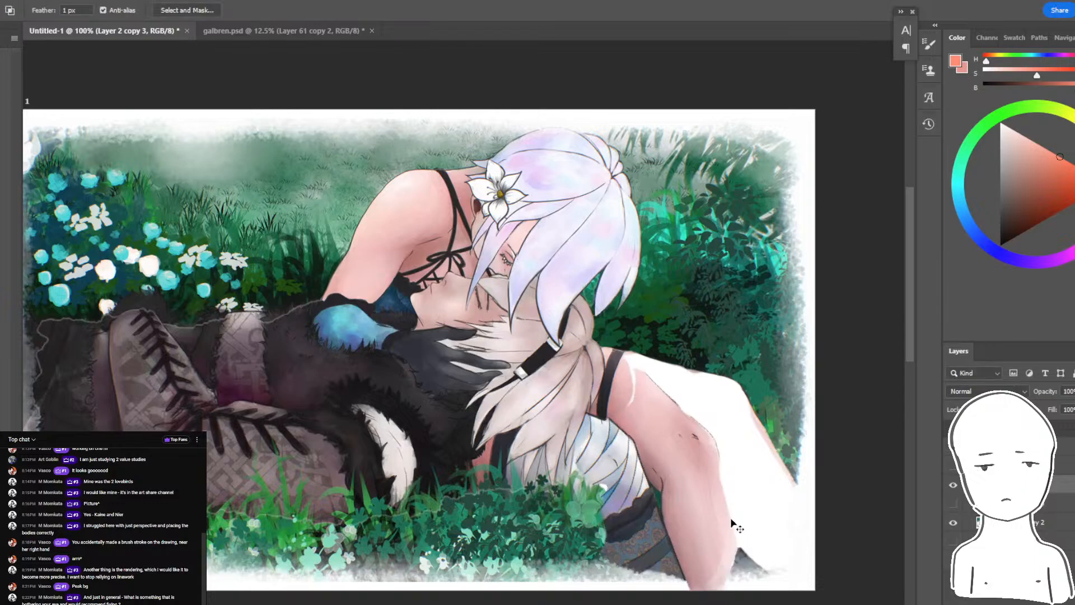
- Make the background layer active and choose a textured foliage brush for repainting
drag(745, 539, 702, 555)
ctrl+click(697, 431)
key(b)
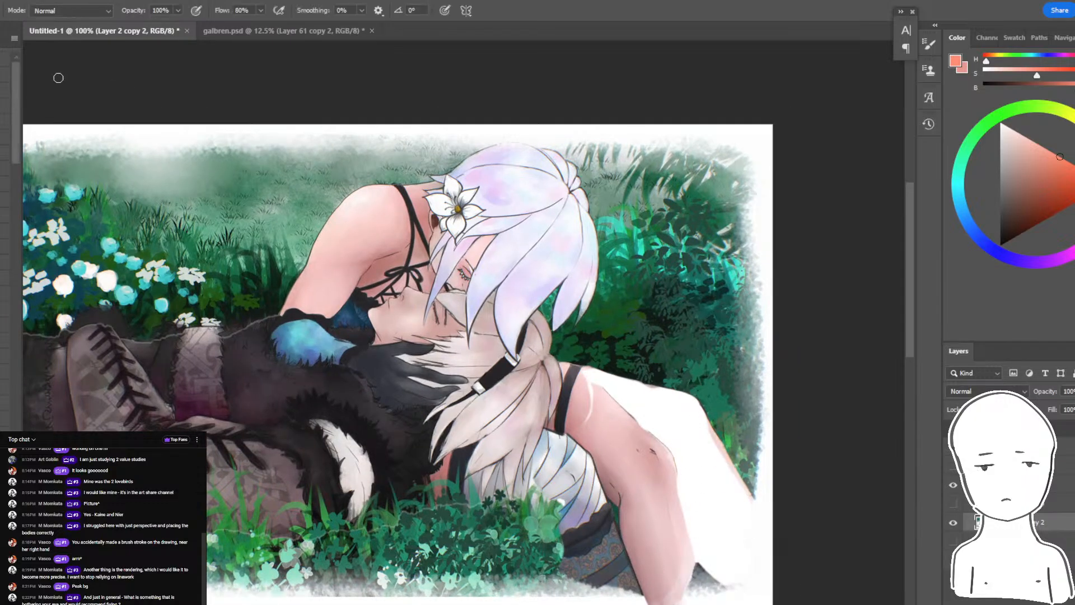
click(1, 10)
key(e)
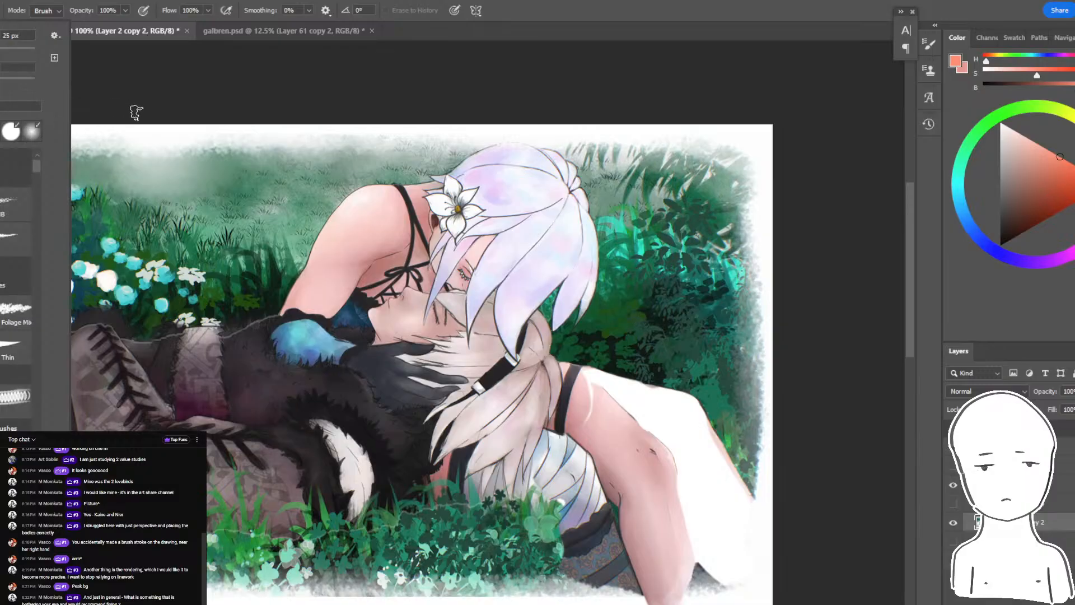
key(b)
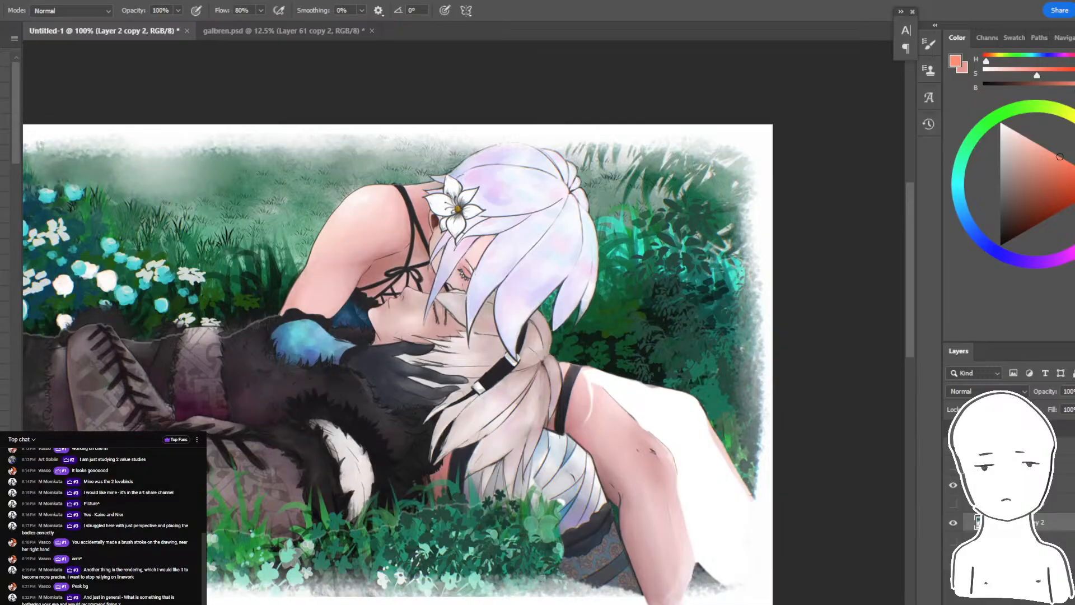
- Paint dark greens sampled from the surrounding foliage over the white gap left beside the reshaped leg
alt+click(713, 369)
drag(742, 412, 734, 543)
drag(664, 420, 675, 452)
alt+click(645, 362)
mouse_move(610, 381)
mouse_down()
mouse_move(594, 401)
mouse_move(689, 475)
mouse_move(702, 566)
mouse_up()
alt+click(675, 375)
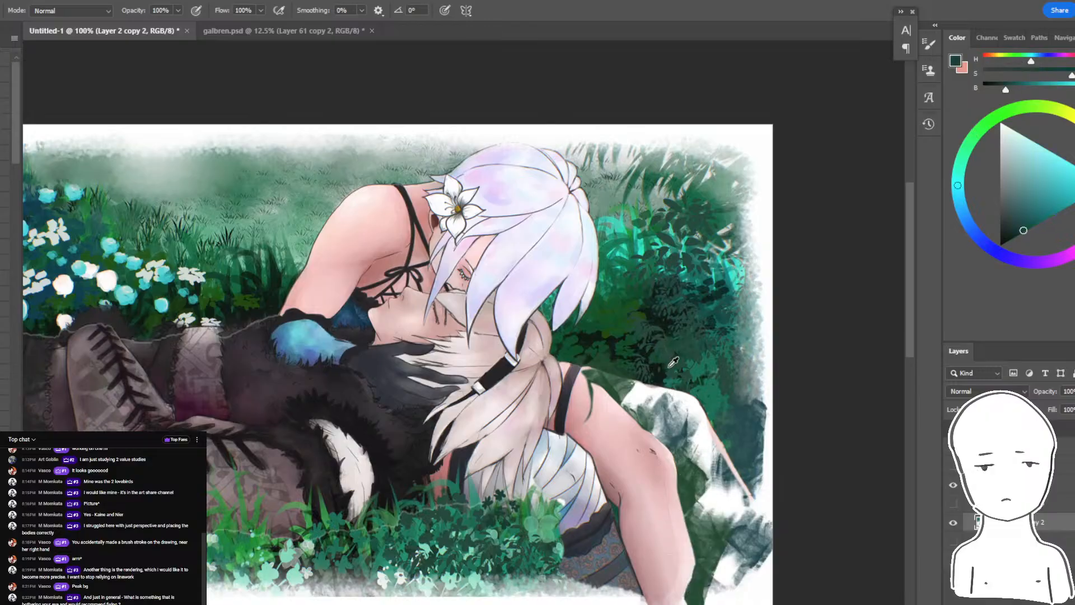
alt+click(655, 387)
mouse_move(643, 408)
mouse_down()
mouse_move(739, 538)
mouse_move(722, 576)
mouse_up()
alt+click(660, 356)
alt+click(644, 358)
drag(629, 386, 688, 476)
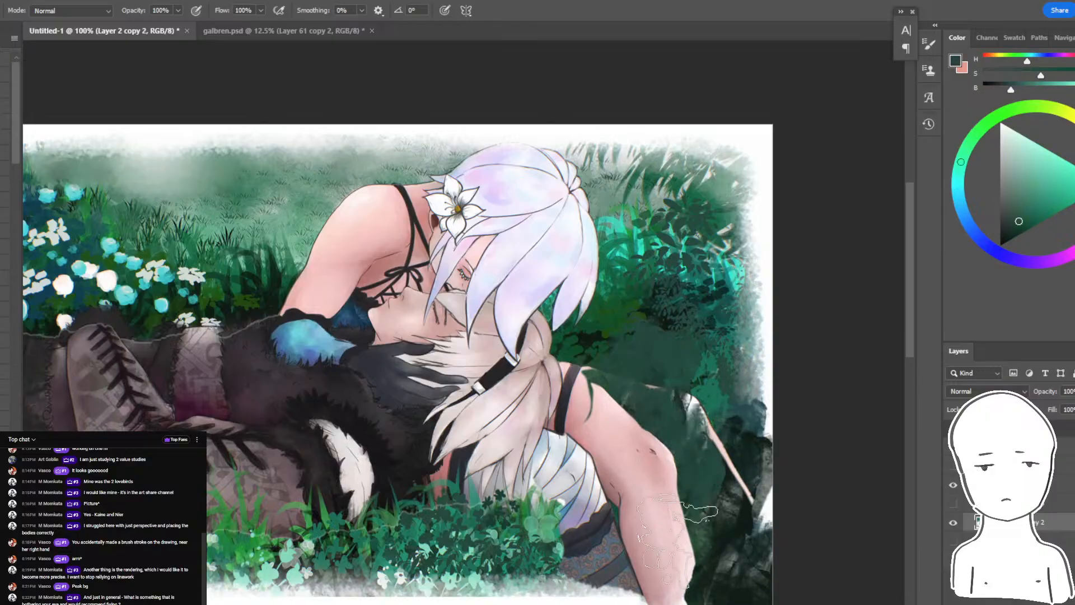
- Cover the remaining white patches and the faded canvas edge beside the leg with dark green foliage strokes
drag(705, 543, 720, 566)
drag(728, 420, 744, 537)
drag(793, 568, 782, 514)
drag(720, 377, 751, 519)
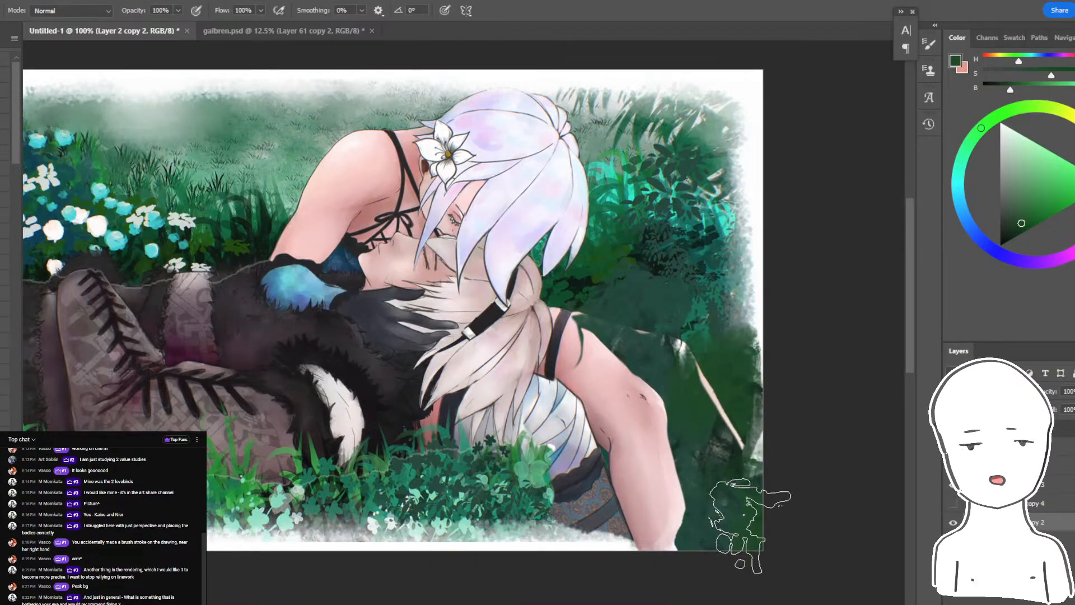
drag(768, 379, 792, 451)
drag(700, 392, 776, 574)
drag(745, 504, 742, 517)
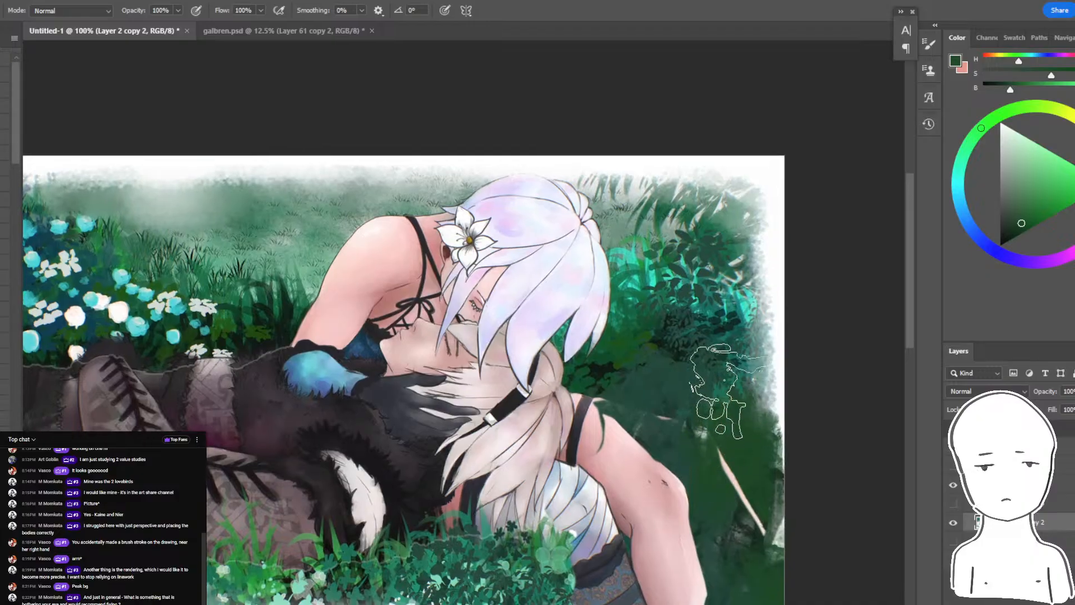
alt+click(719, 389)
mouse_move(734, 397)
mouse_down()
mouse_move(775, 476)
mouse_move(767, 566)
mouse_up()
drag(734, 510, 722, 514)
- Paint bright green foliage sampled from the bushes onto the background edge above the leg
alt+click(705, 330)
alt+click(707, 314)
mouse_move(728, 319)
mouse_down()
mouse_move(768, 266)
mouse_move(755, 375)
mouse_up()
drag(697, 325, 728, 342)
drag(735, 339, 759, 284)
- Try rotating the knee and lower leg by about 21 degrees on the figure layer, and undo the rotation
key(l)
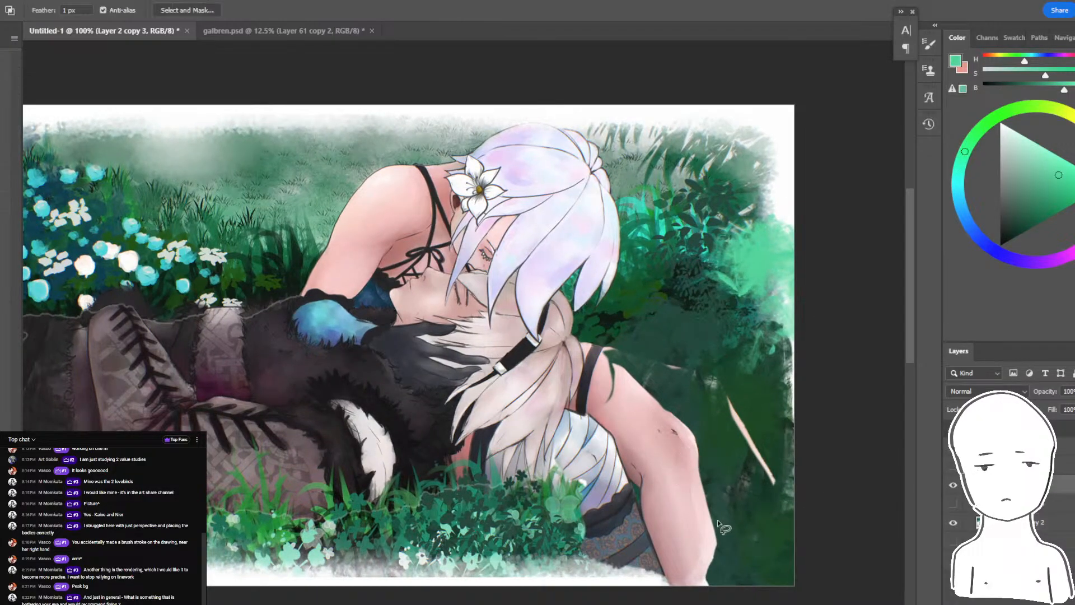
key(ctrl+j)
mouse_move(727, 464)
mouse_down()
mouse_move(550, 577)
mouse_move(560, 443)
mouse_move(722, 448)
mouse_move(729, 470)
mouse_up()
drag(661, 496, 619, 510)
key(ctrl+t)
drag(706, 452, 719, 495)
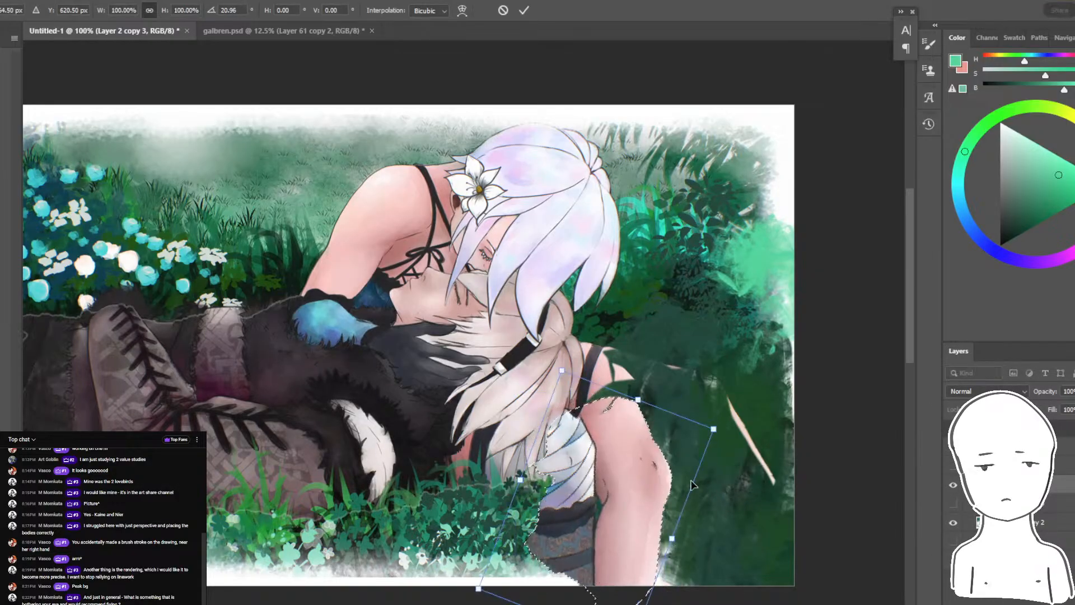
drag(655, 485, 710, 457)
key(ctrl+z)
key(ctrl+z)
key(Return)
key(ctrl+z)
key(ctrl+z)
key(ctrl+z)
- Lasso the knee and lower leg, scale them down to about 93.5%, and fit them against the thigh
drag(697, 419, 746, 452)
mouse_move(601, 604)
mouse_down()
mouse_move(637, 463)
mouse_move(708, 604)
mouse_up()
key(ctrl+t)
mouse_move(706, 462)
mouse_down()
mouse_move(739, 417)
mouse_move(688, 448)
mouse_move(690, 487)
mouse_move(744, 506)
mouse_move(768, 604)
mouse_move(692, 546)
mouse_move(707, 462)
mouse_move(744, 476)
mouse_move(768, 465)
mouse_move(741, 505)
mouse_move(747, 491)
mouse_up()
key(Return)
key(ctrl+t)
key(ctrl+z)
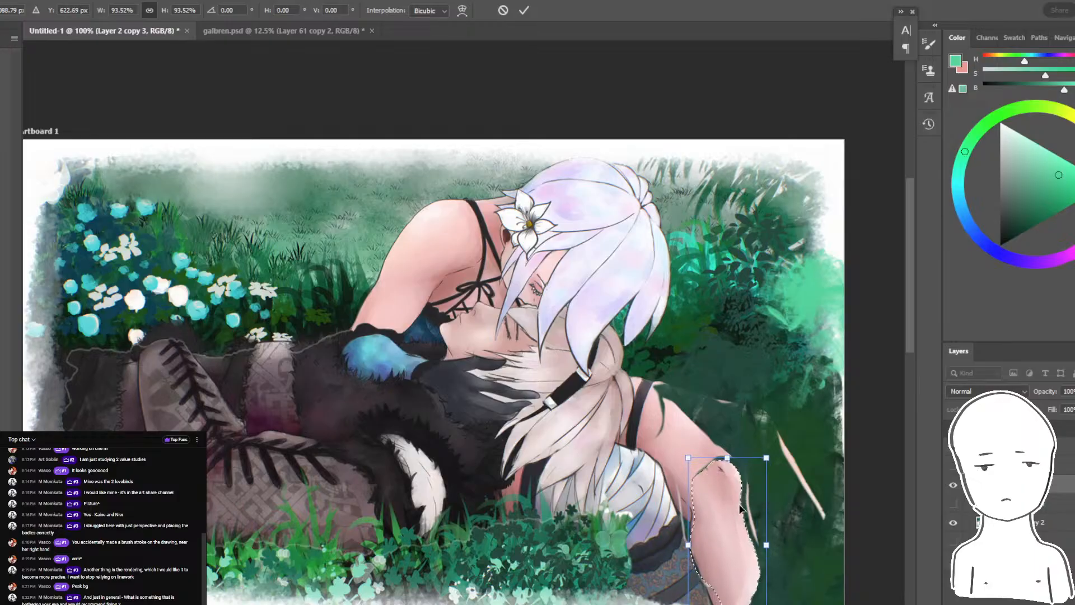
key(Return)
- Try enlarging the white skirt and stocking area beneath the thigh to about 110% and shifting it downward
mouse_move(680, 521)
mouse_down()
mouse_move(708, 603)
mouse_move(628, 531)
mouse_move(614, 456)
mouse_move(676, 495)
mouse_move(680, 520)
mouse_up()
key(ctrl+t)
mouse_move(710, 446)
mouse_down()
mouse_move(720, 430)
mouse_move(700, 472)
mouse_up()
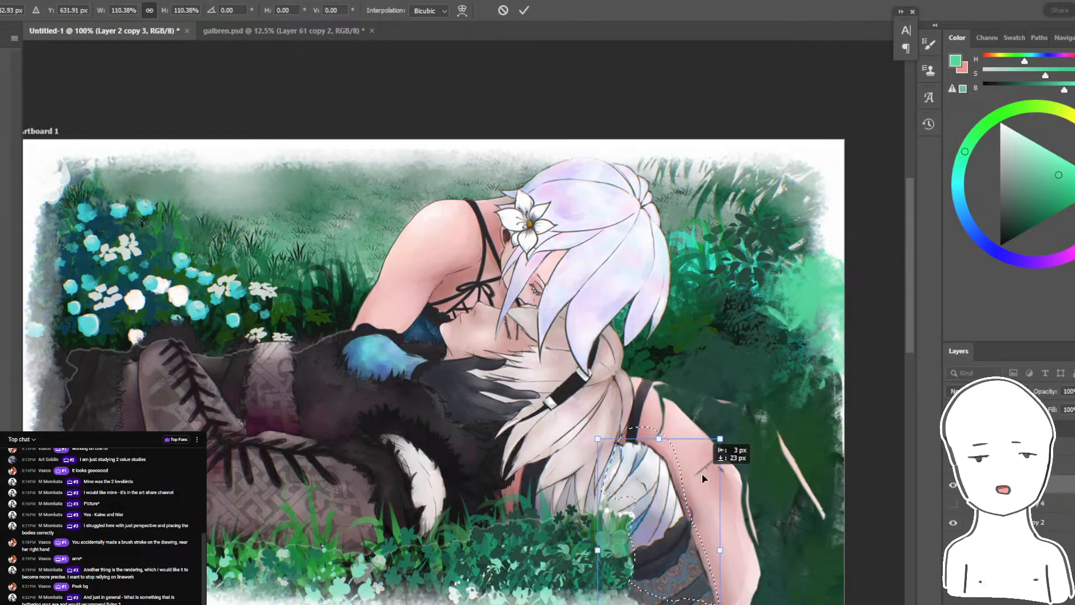
key(Return)
drag(724, 412, 673, 429)
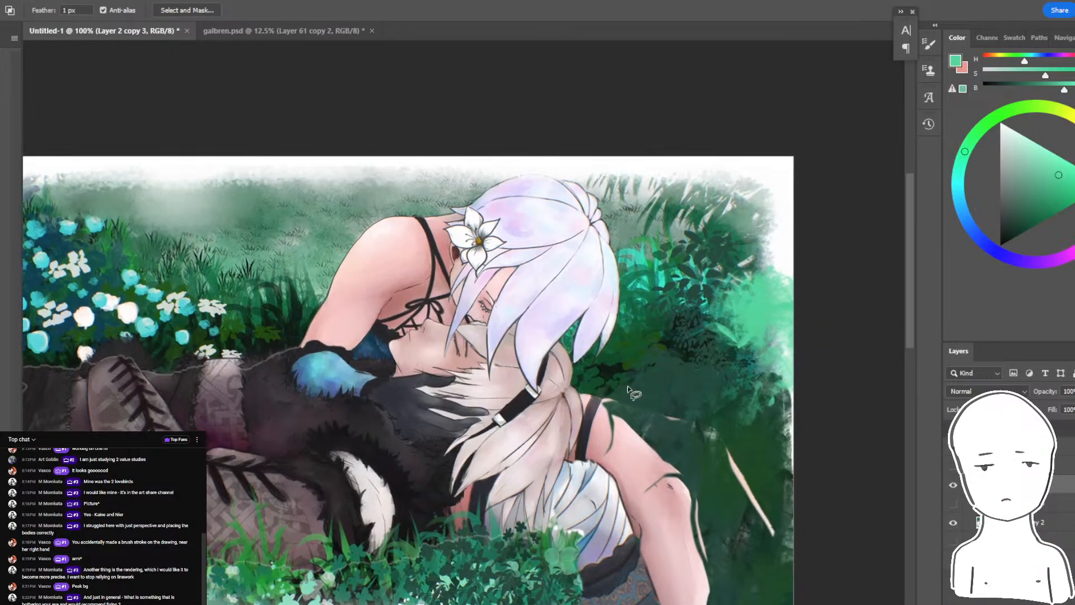
- Try slimming the thigh by lassoing a curved area over its upper edge and erasing the excess on the figure layer
key(b)
ctrl+click(611, 388)
key(l)
mouse_move(577, 380)
mouse_down()
mouse_move(588, 421)
mouse_move(579, 381)
mouse_up()
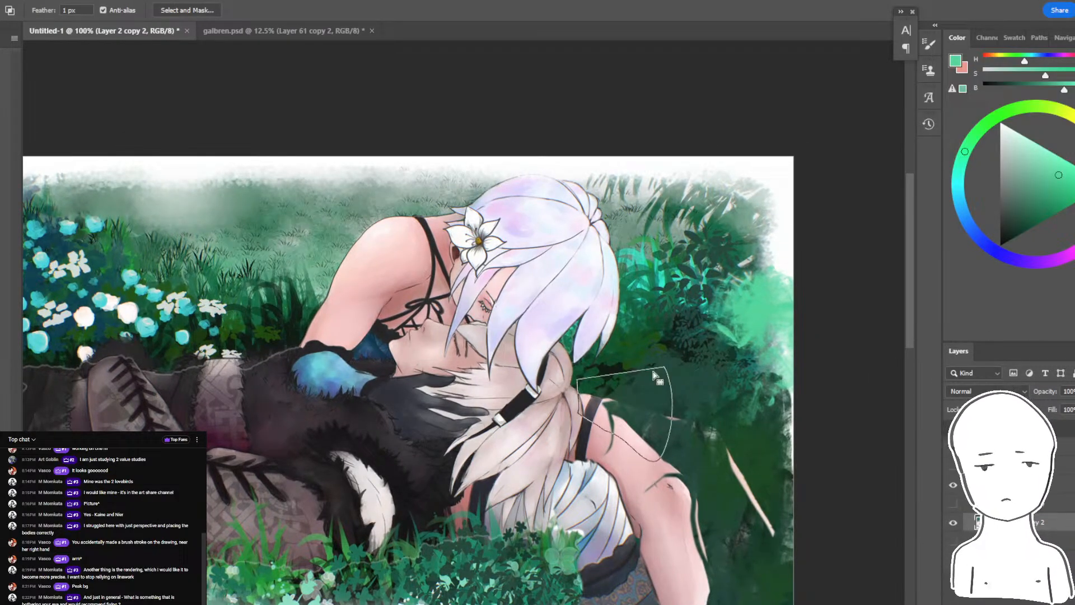
key(e)
key(ctrl+j)
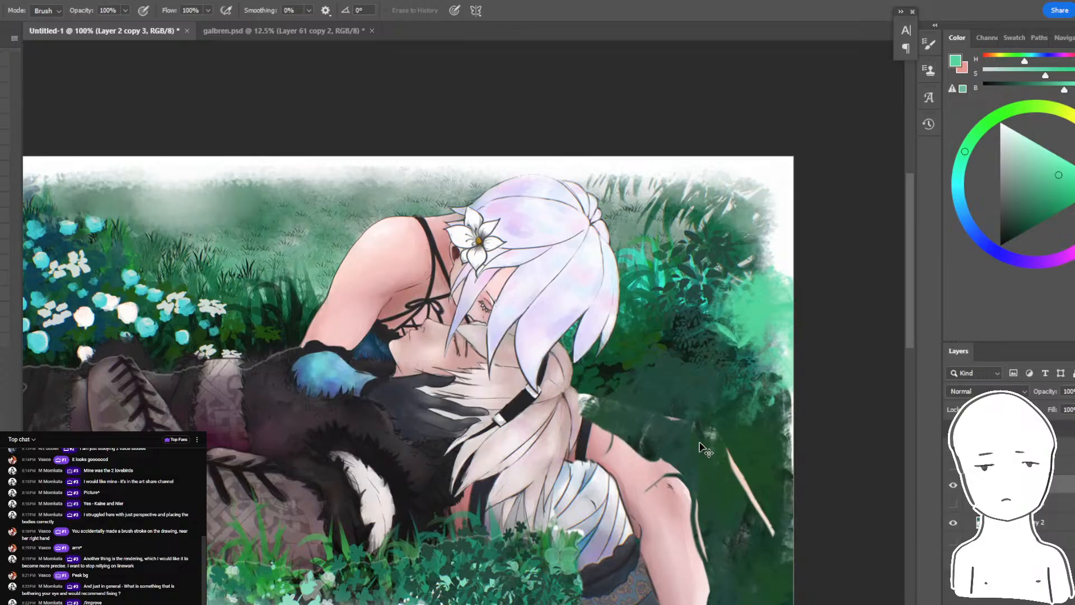
mouse_move(692, 443)
mouse_down()
mouse_move(739, 418)
mouse_move(813, 415)
mouse_move(719, 436)
mouse_up()
key(b)
ctrl+click(706, 418)
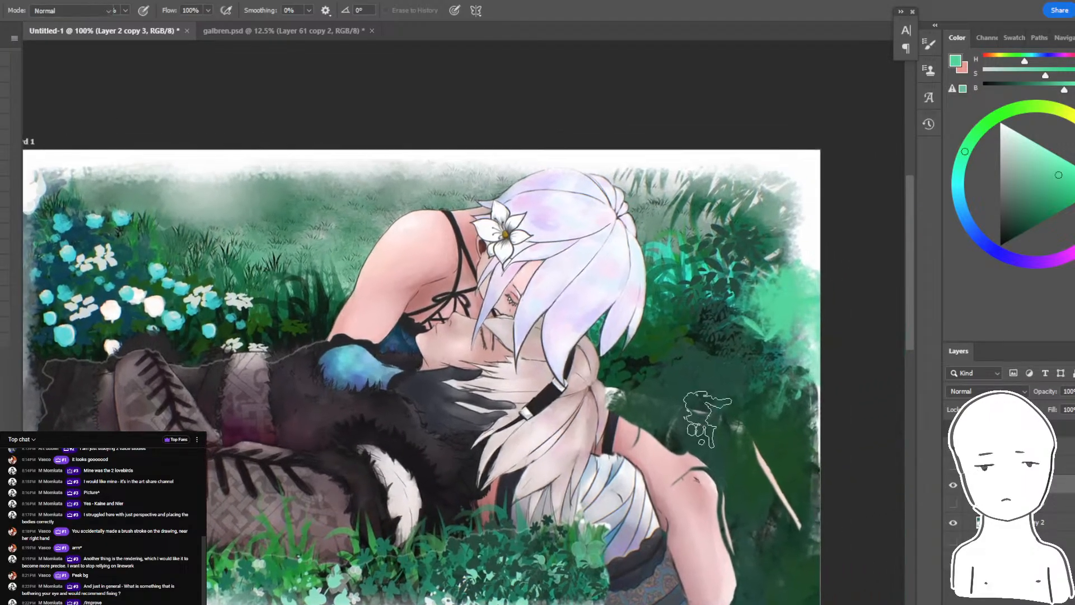
- Undo the latest edits to the thigh and the area beneath it
key(ctrl+z)
key(ctrl+minus)
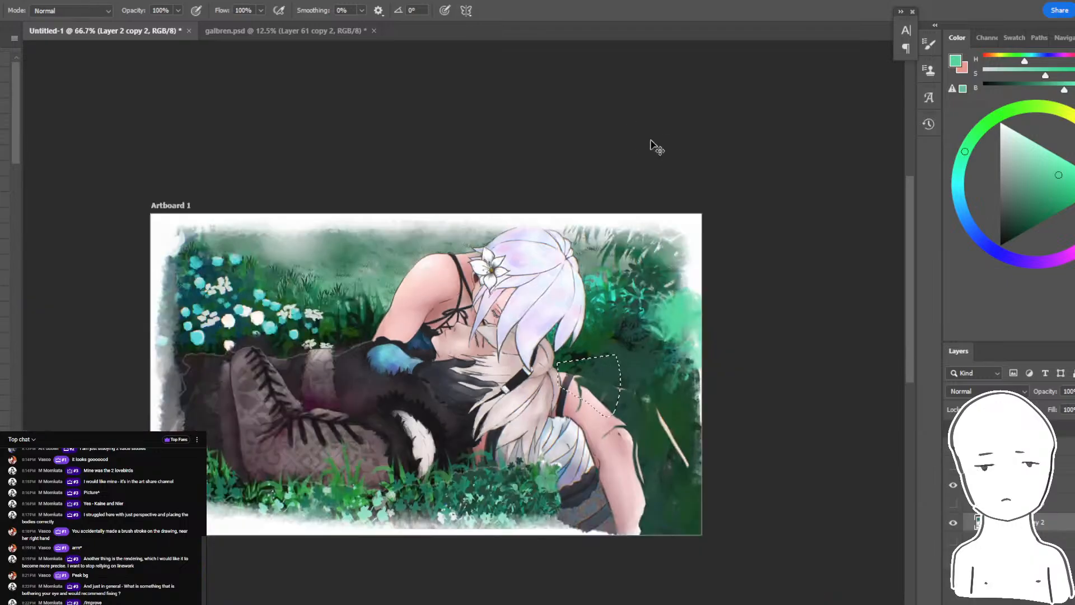
key(ctrl+minus)
key(e)
key(ctrl+z)
key(ctrl+z)
key(ctrl+plus)
key(ctrl+z)
key(ctrl+z)
key(ctrl+z)
key(ctrl+plus)
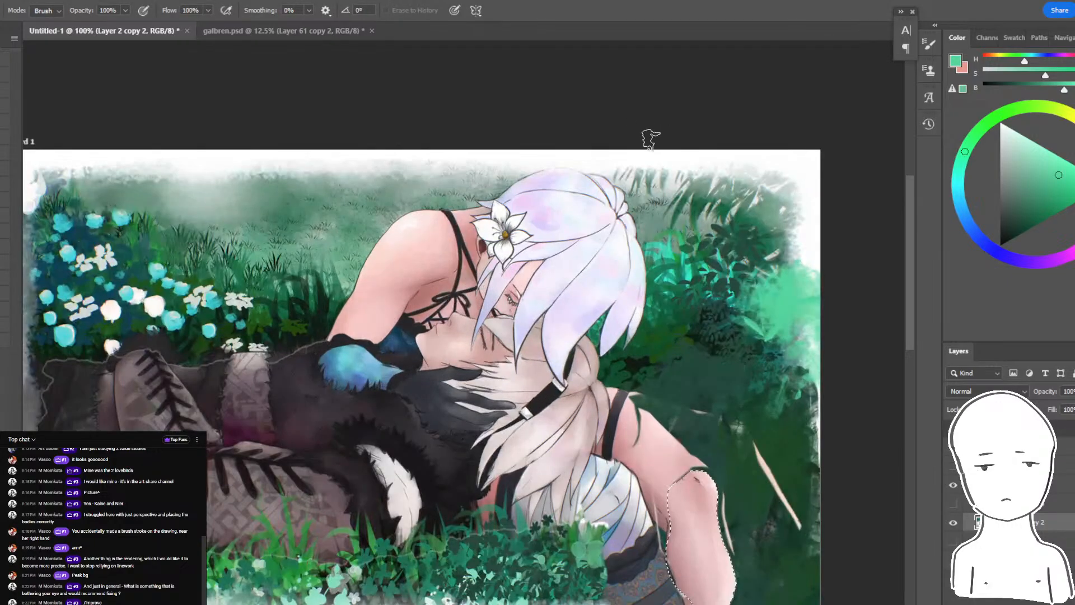
- Deselect the lower leg and paint dark green over the pale leftover marks in the background above the thigh
key(ctrl+b)
key(Escape)
key(b)
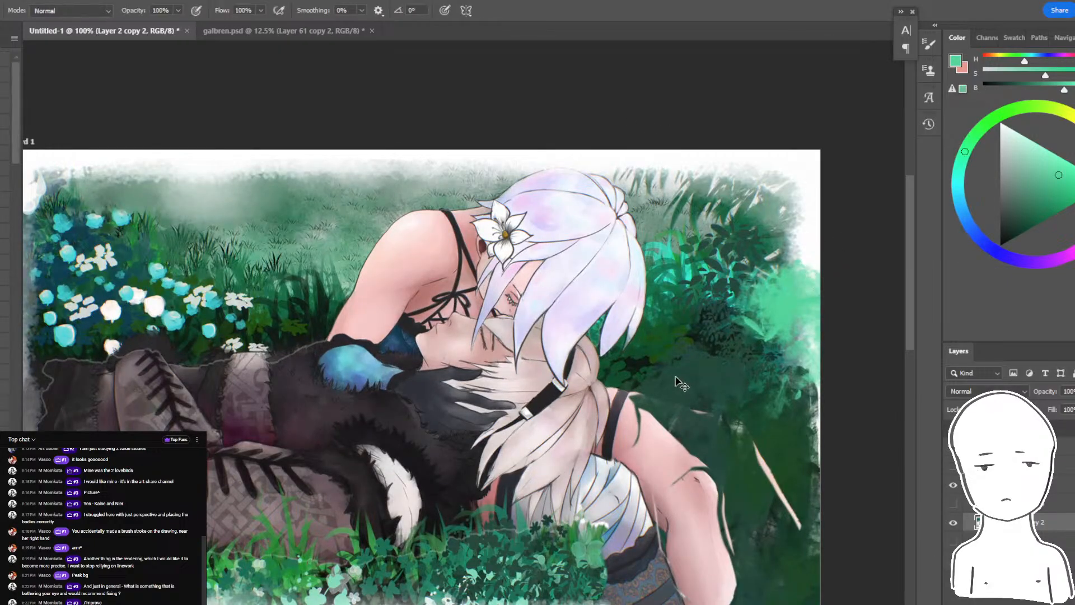
alt+click(632, 367)
mouse_move(633, 370)
mouse_down()
mouse_move(742, 491)
mouse_move(733, 441)
mouse_up()
alt+click(767, 456)
key(ctrl+z)
ctrl+click(768, 469)
key(ctrl+z)
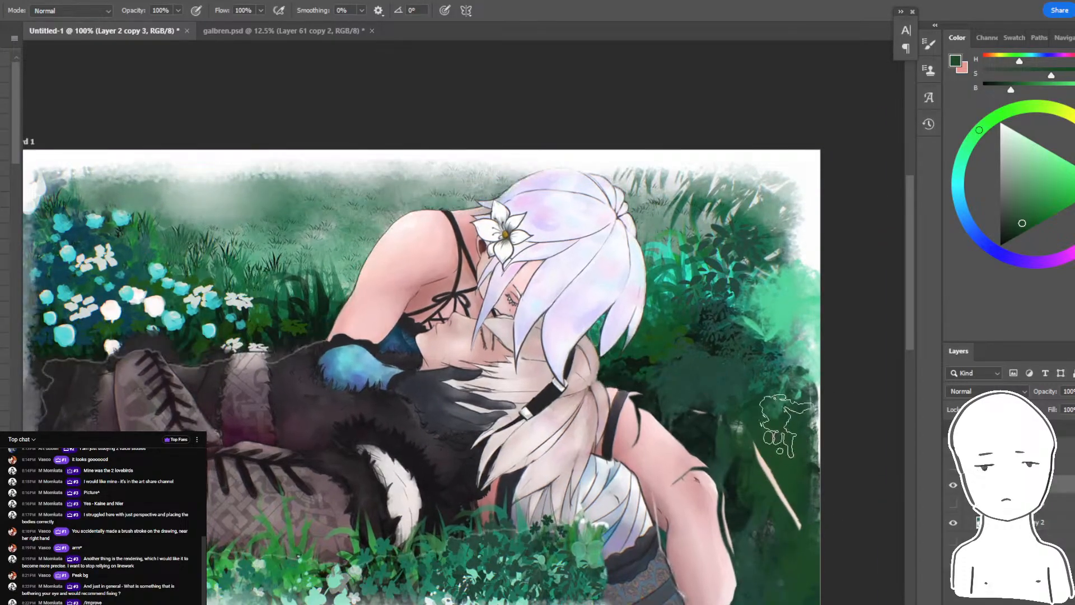
- Lasso and delete the leftover skin-coloured outline of the old leg from the figure layer
key(l)
mouse_move(804, 421)
mouse_down()
mouse_move(723, 451)
mouse_move(797, 367)
mouse_up()
key(Delete)
key(ctrl+d)
drag(707, 408, 732, 364)
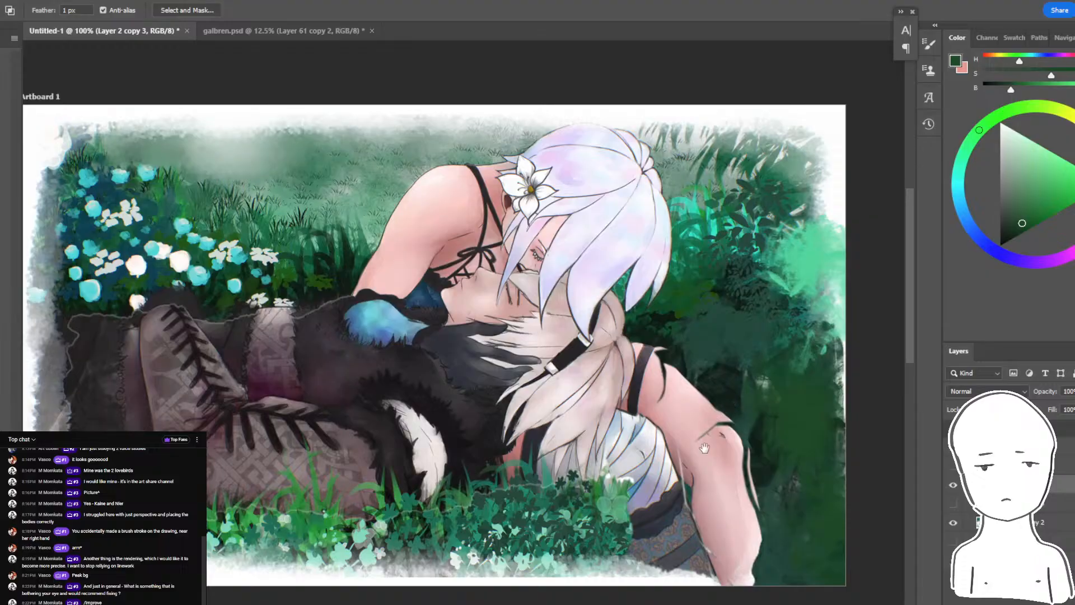
mouse_move(704, 447)
mouse_down()
mouse_move(682, 444)
mouse_move(717, 435)
mouse_move(689, 448)
mouse_up()
drag(694, 486, 693, 461)
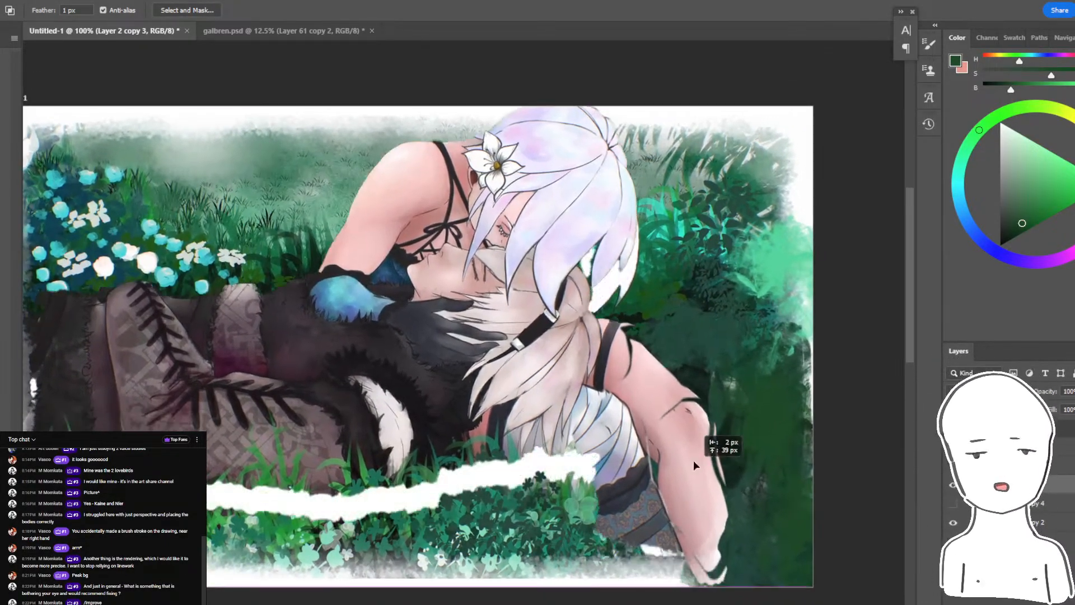
key(ctrl+z)
- Switch to the pop-out live chat to read the viewers' comments, and return to the painting to review the leg
key(alt+Tab)
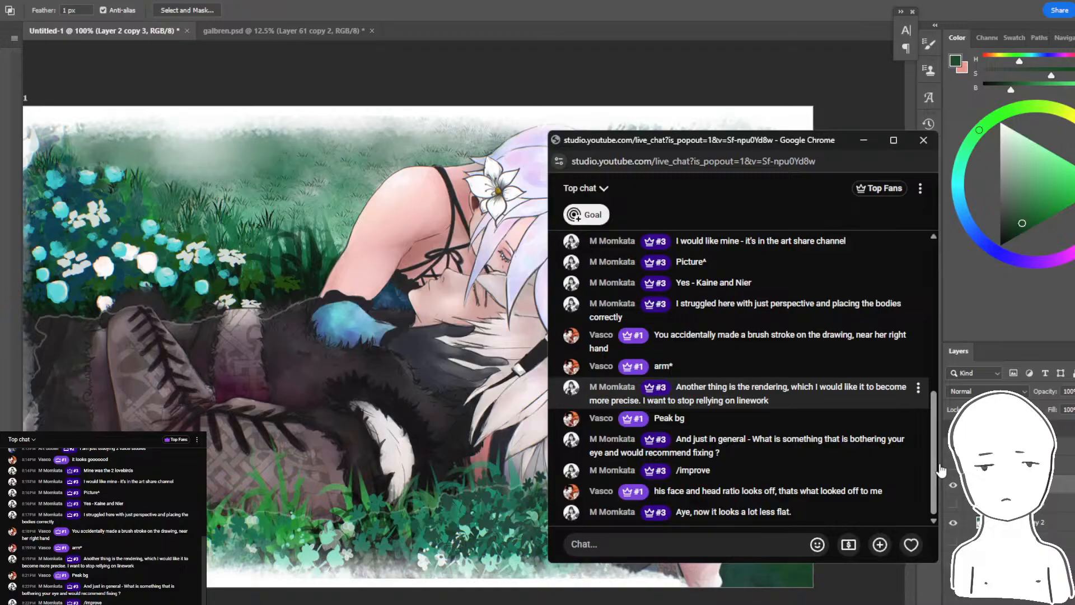
click(767, 68)
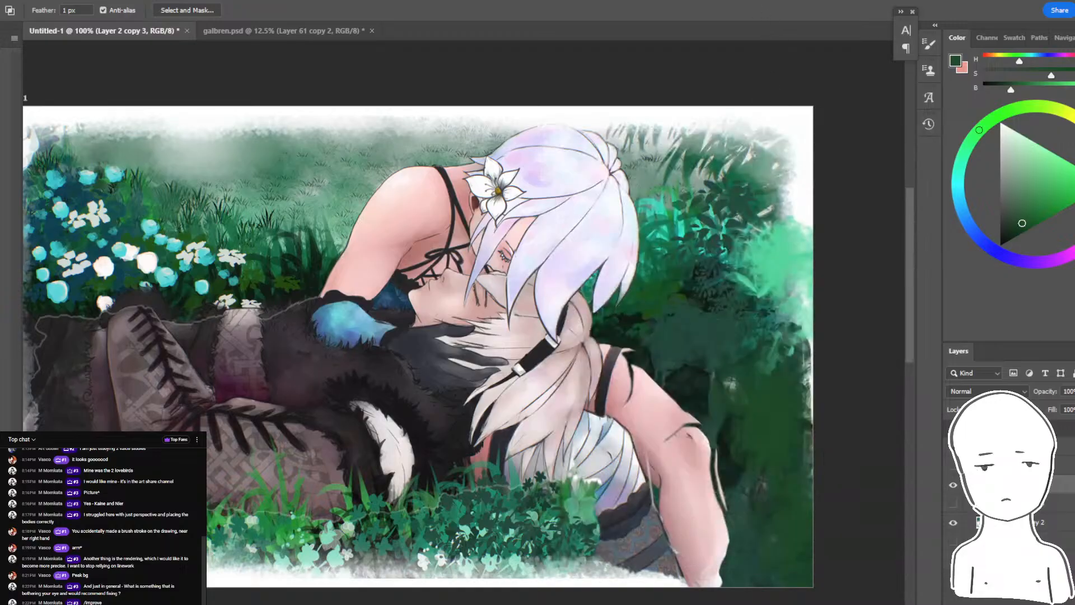
key(ctrl+minus)
key(ctrl+plus)
- Try to cover the lower shin and the ground beside the skirt with dark green on a new layer, and hide that layer
key(b)
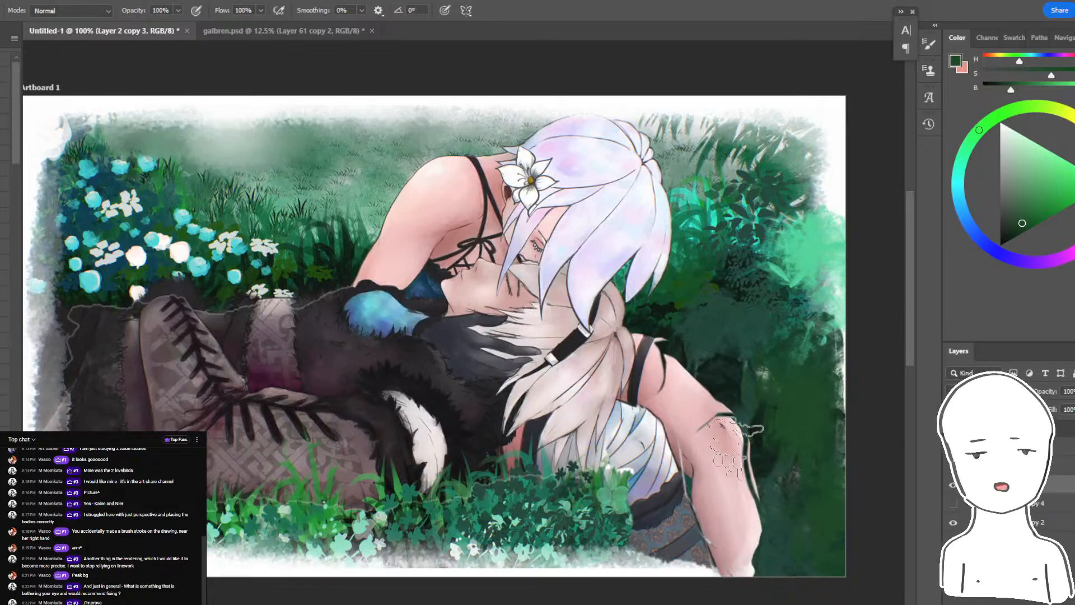
alt+click(614, 515)
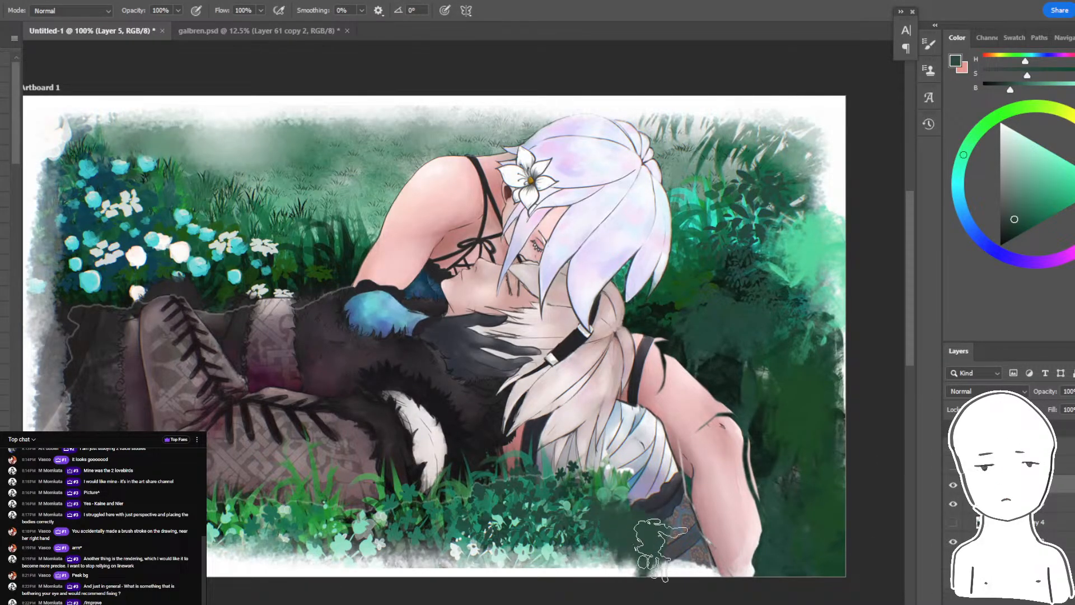
mouse_move(661, 549)
mouse_down()
mouse_move(737, 491)
mouse_move(806, 560)
mouse_move(632, 542)
mouse_move(890, 566)
mouse_up()
drag(799, 513, 782, 517)
key(e)
drag(635, 543, 688, 528)
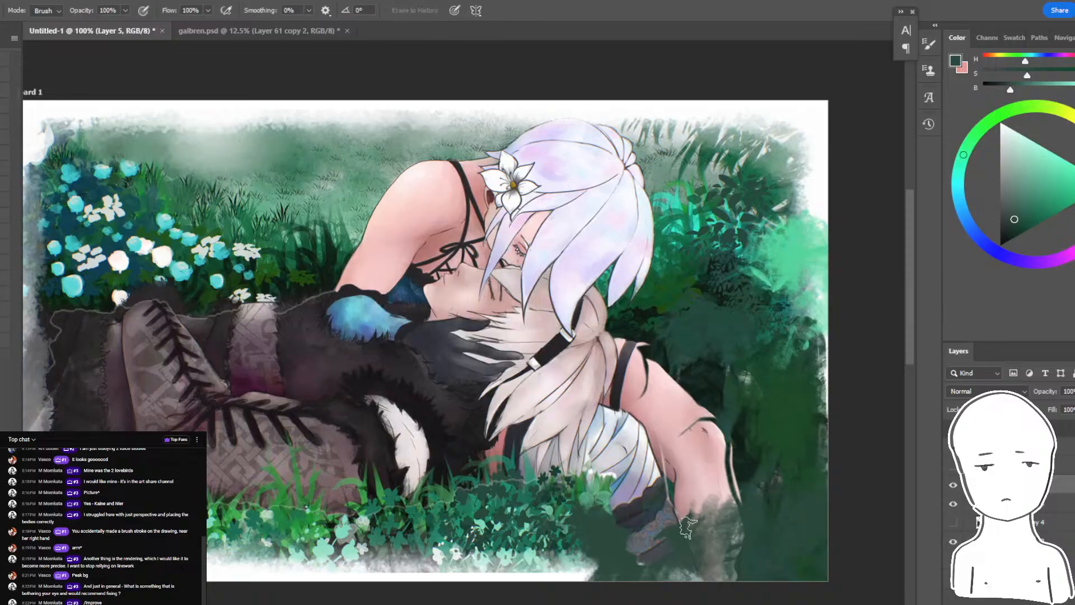
click(952, 485)
drag(777, 527, 877, 532)
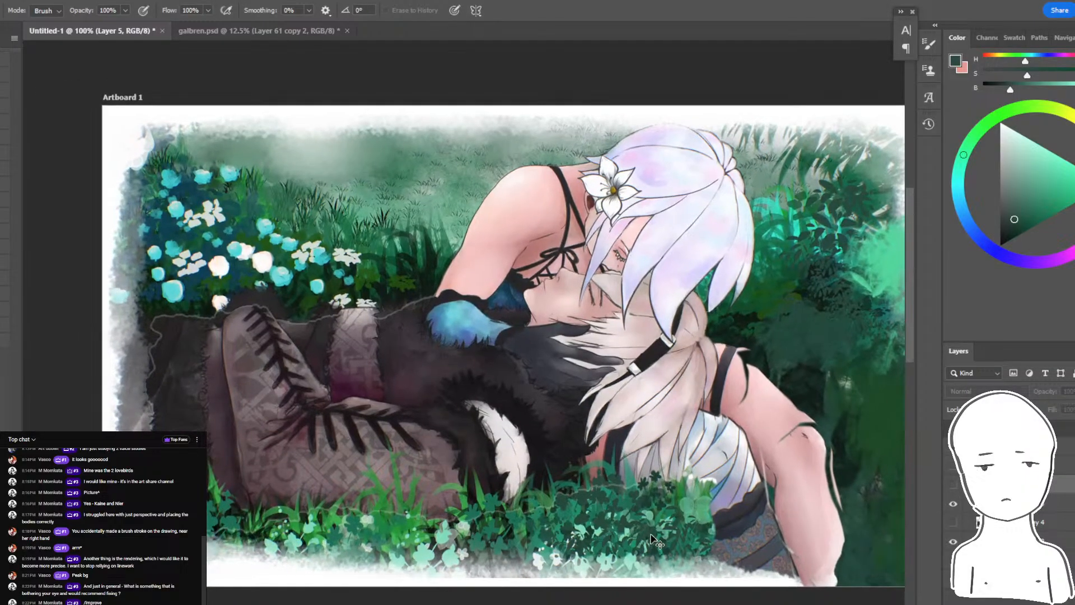
drag(649, 534, 639, 547)
key(ctrl+z)
- Try a light mint stroke with a smaller brush on a new layer, over the grass beneath the reclining figure's hair
drag(831, 461, 706, 456)
key(b)
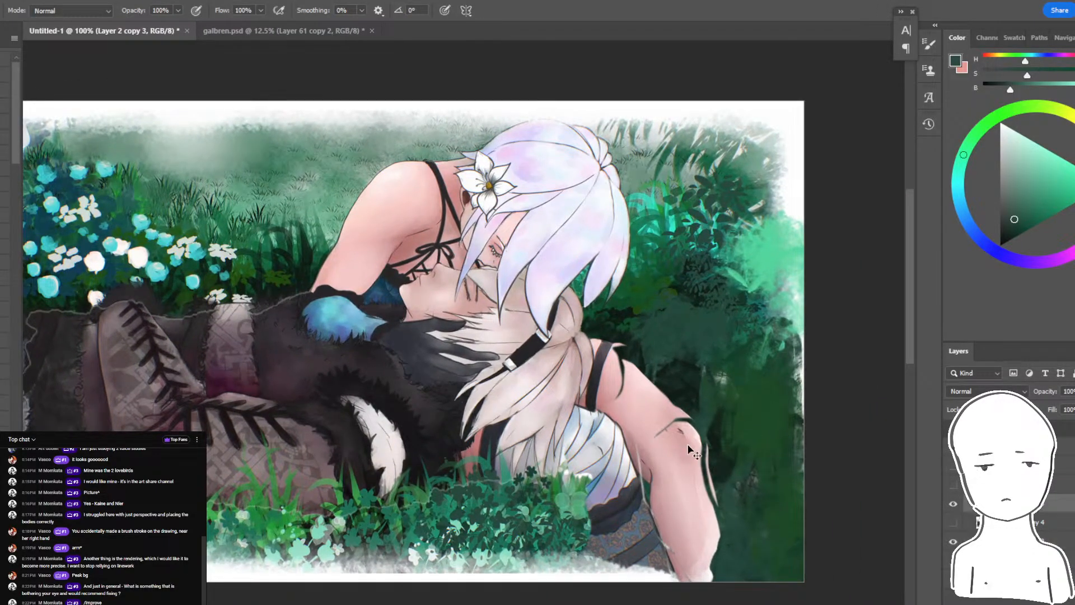
key(e)
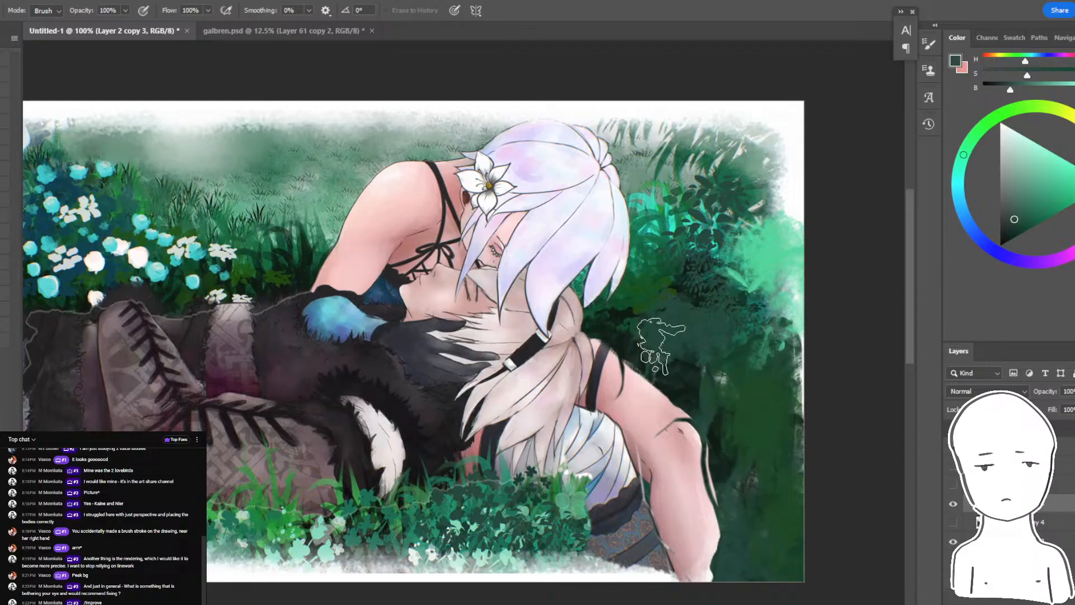
mouse_move(764, 484)
mouse_down()
mouse_move(797, 499)
mouse_move(836, 471)
mouse_move(798, 484)
mouse_up()
key(ctrl+plus)
key(b)
drag(490, 241, 485, 142)
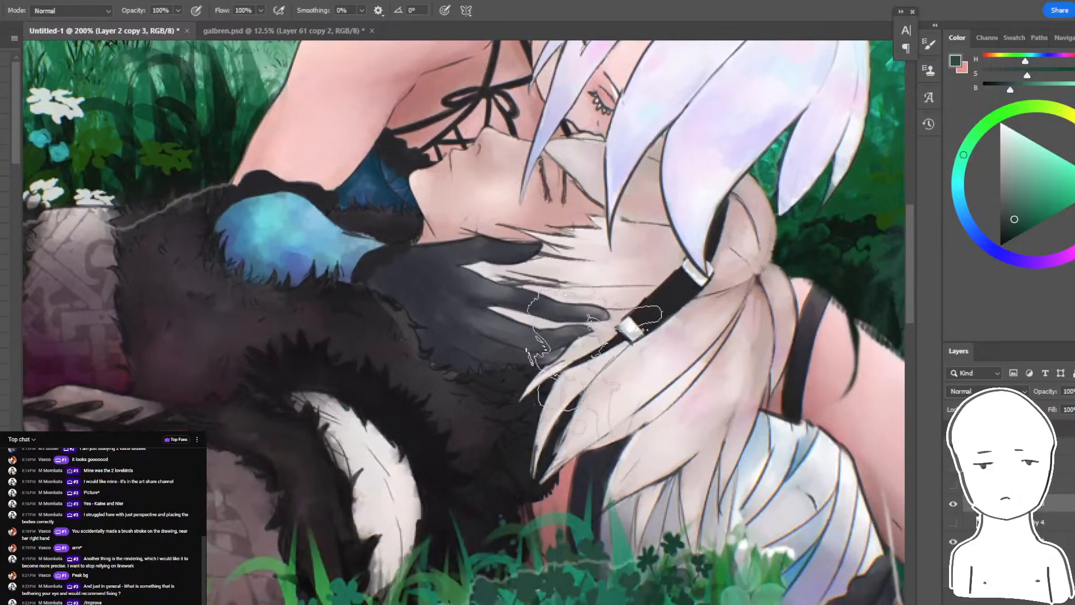
key(ctrl+shift+alt+n)
click(1033, 141)
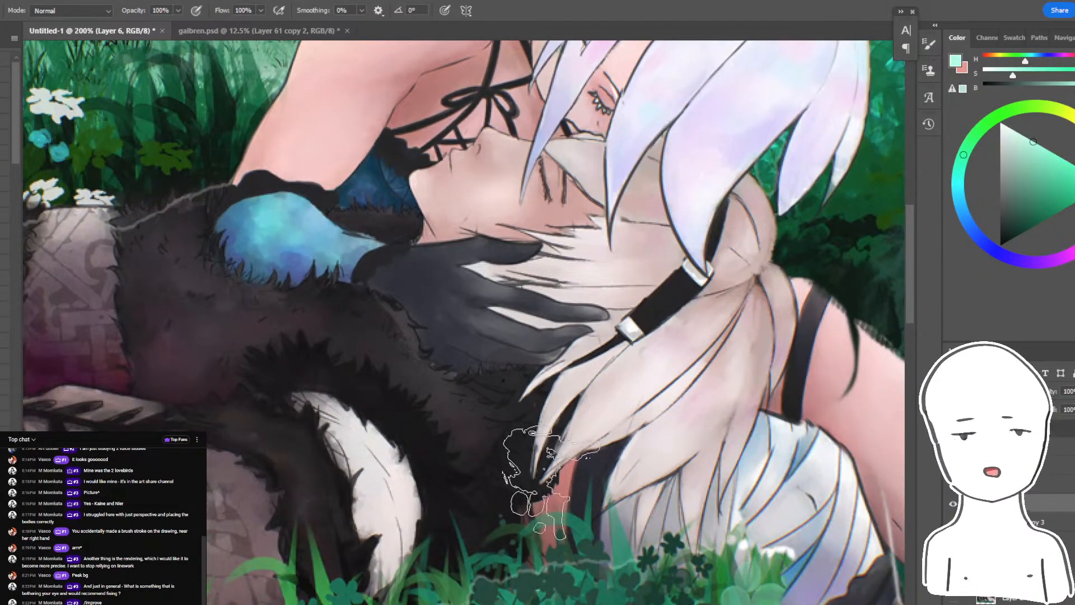
key(bracketleft)
key(bracketleft)
key(bracketleft)
key(bracketleft)
key(bracketleft)
mouse_move(525, 544)
mouse_down()
mouse_move(361, 464)
mouse_move(347, 207)
mouse_move(353, 235)
mouse_move(534, 540)
mouse_up()
key(ctrl+z)
key(ctrl+minus)
key(ctrl+minus)
key(ctrl+z)
key(ctrl+plus)
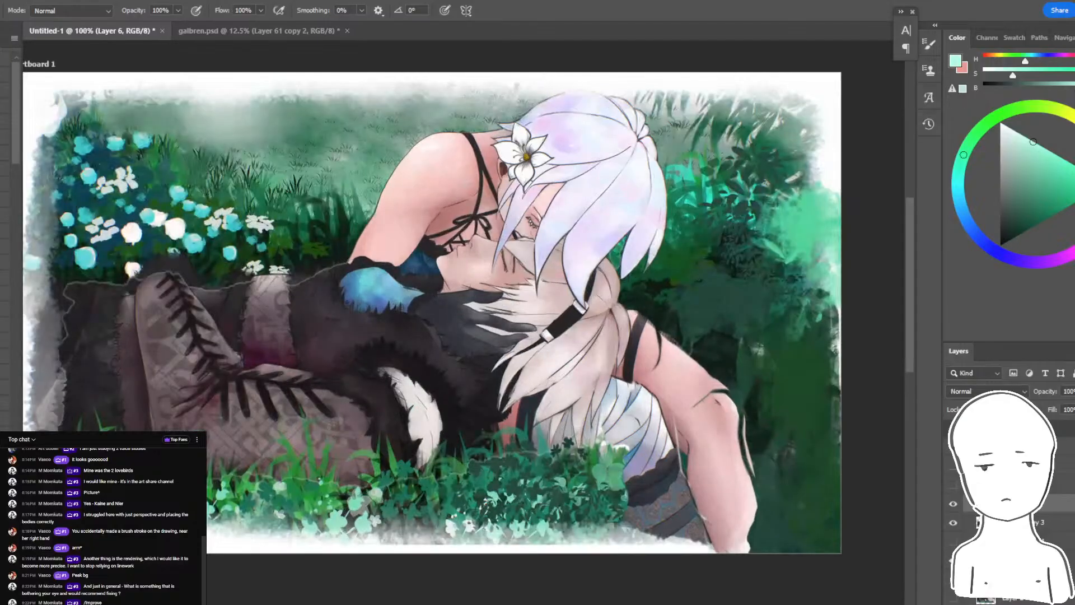
key(ctrl+plus)
drag(624, 232, 569, 293)
key(ctrl+minus)
key(ctrl+minus)
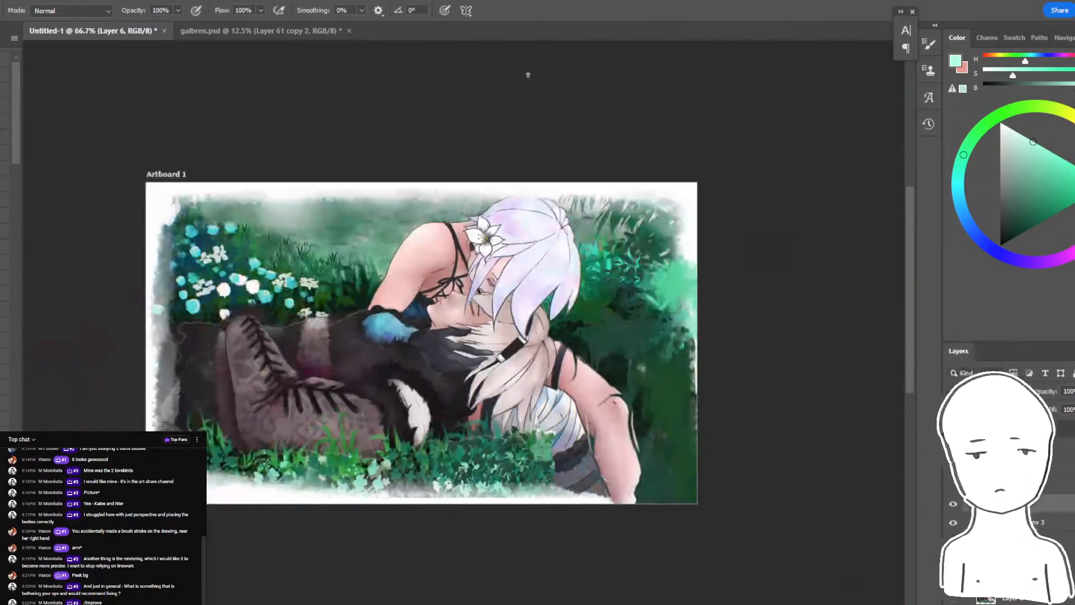
key(ctrl+plus)
drag(616, 339, 626, 378)
key(ctrl+z)
key(l)
mouse_move(609, 320)
mouse_down()
mouse_move(597, 339)
mouse_move(613, 325)
mouse_up()
key(e)
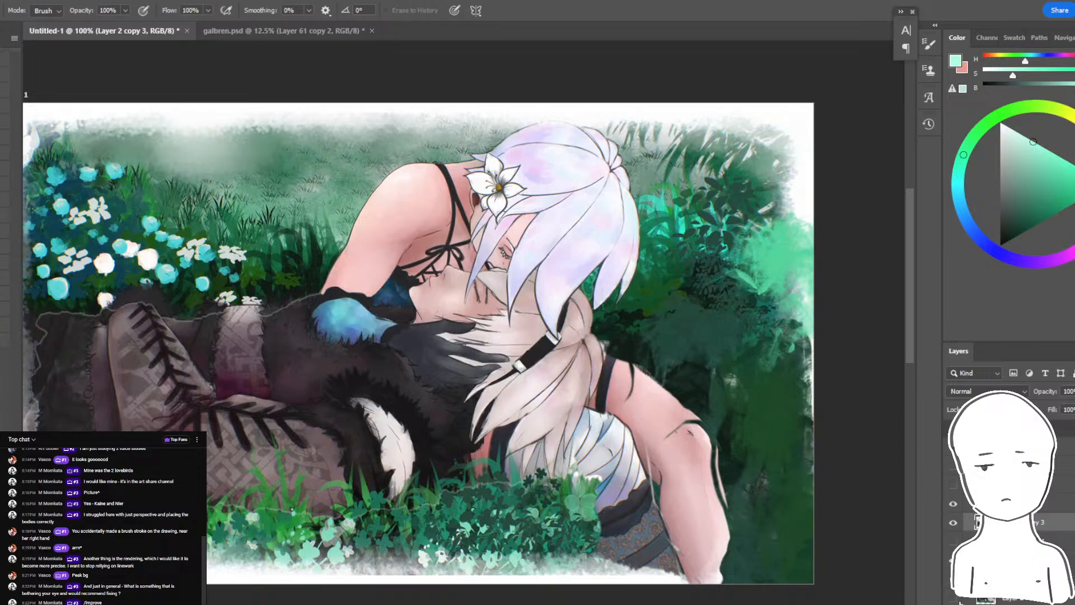
- Compare the original painting with the corrected leg by hiding the edit layers and bringing them back
click(959, 600)
click(959, 561)
click(961, 522)
key(ctrl+minus)
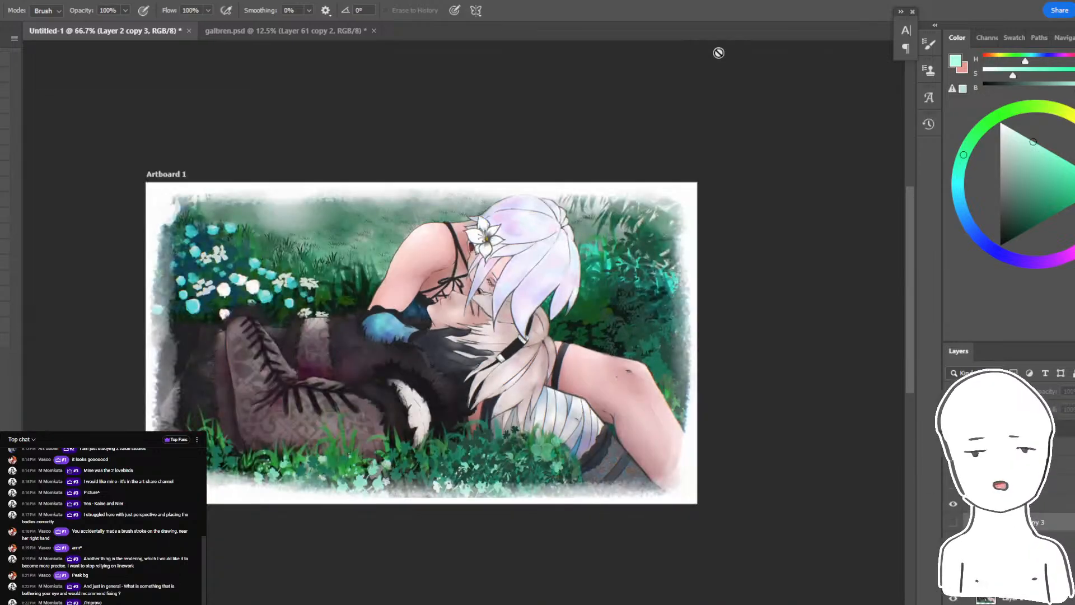
key(ctrl+z)
key(ctrl+z)
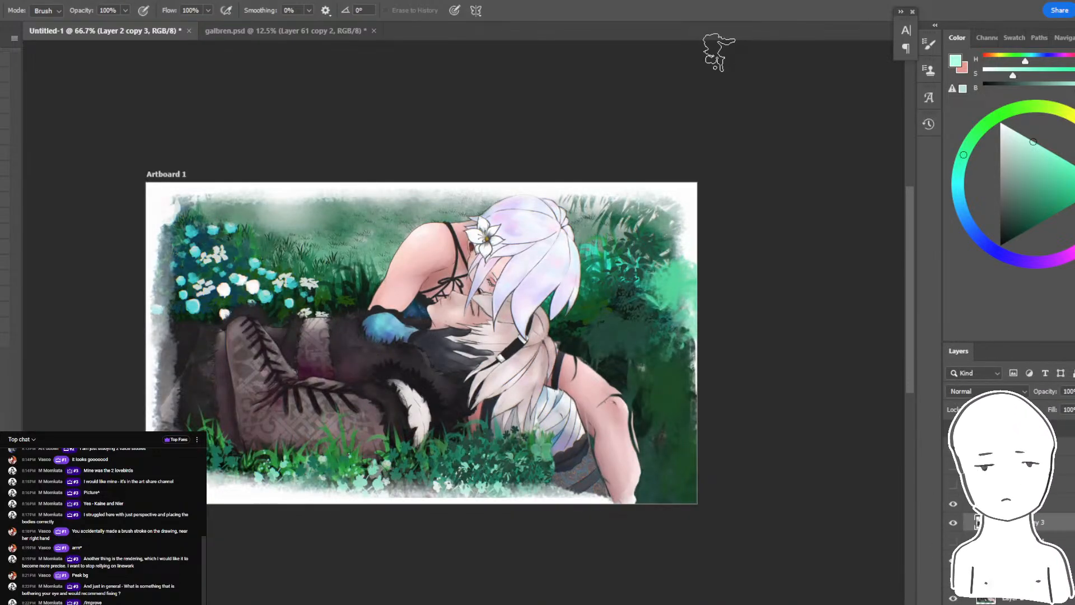
key(ctrl+plus)
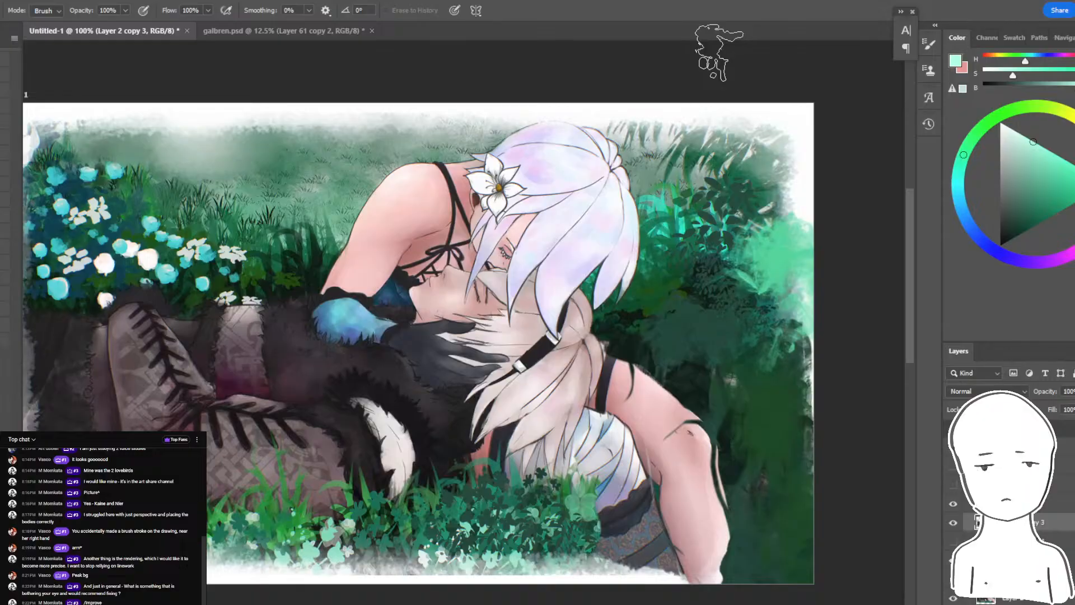
key(ctrl+z)
key(ctrl+z)
key(ctrl+z)
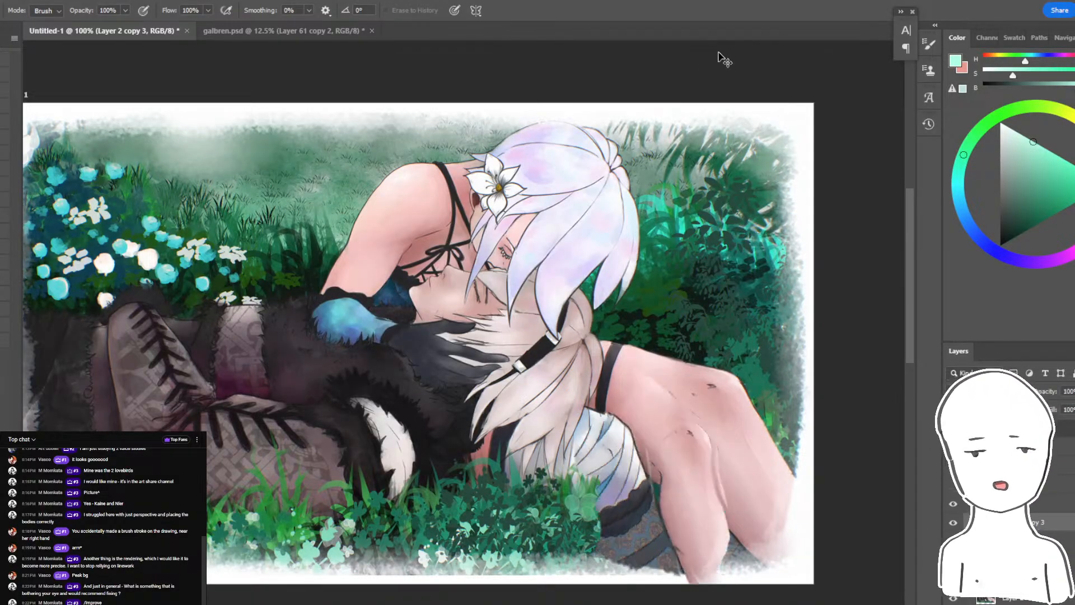
- Enlarge the view of the two figures and switch to the pop-out live chat to read the viewers' comments
key(ctrl+plus)
key(alt+Tab)
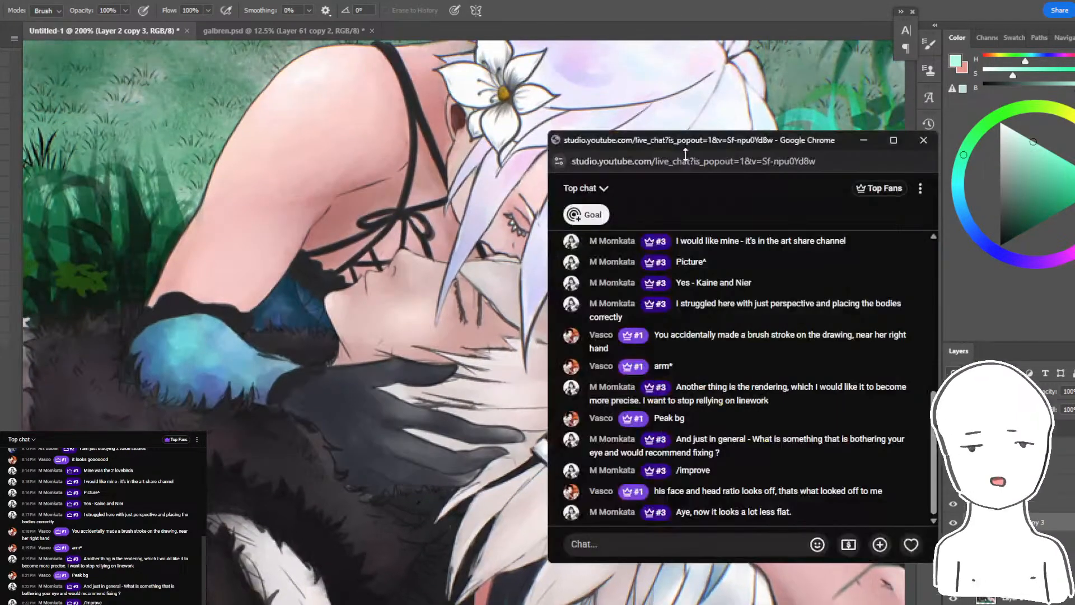
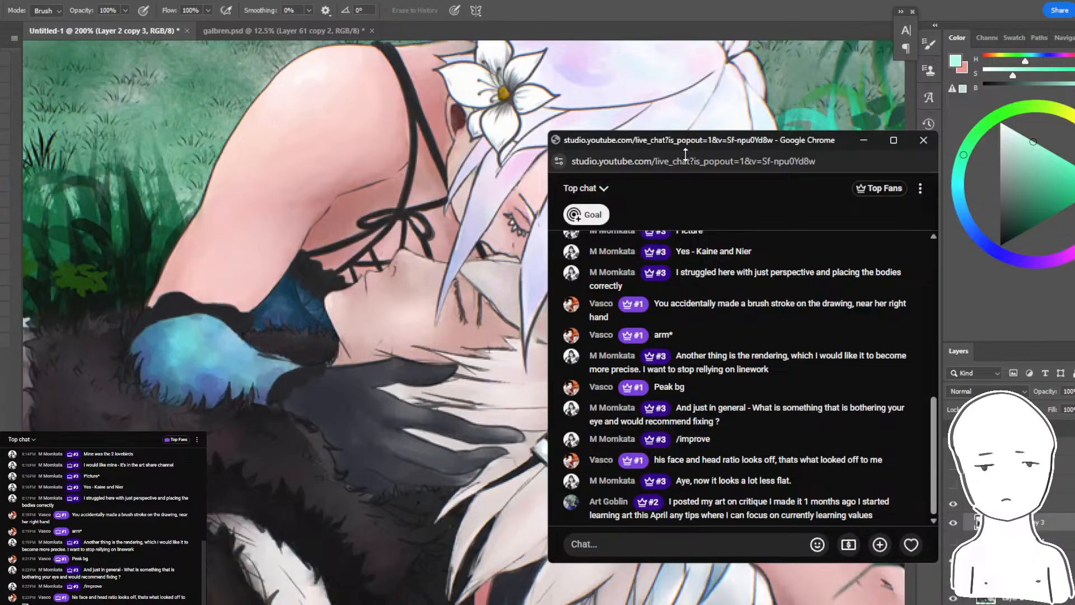
- Put away the pop-out live chat and bring the whole painting into view
click(863, 140)
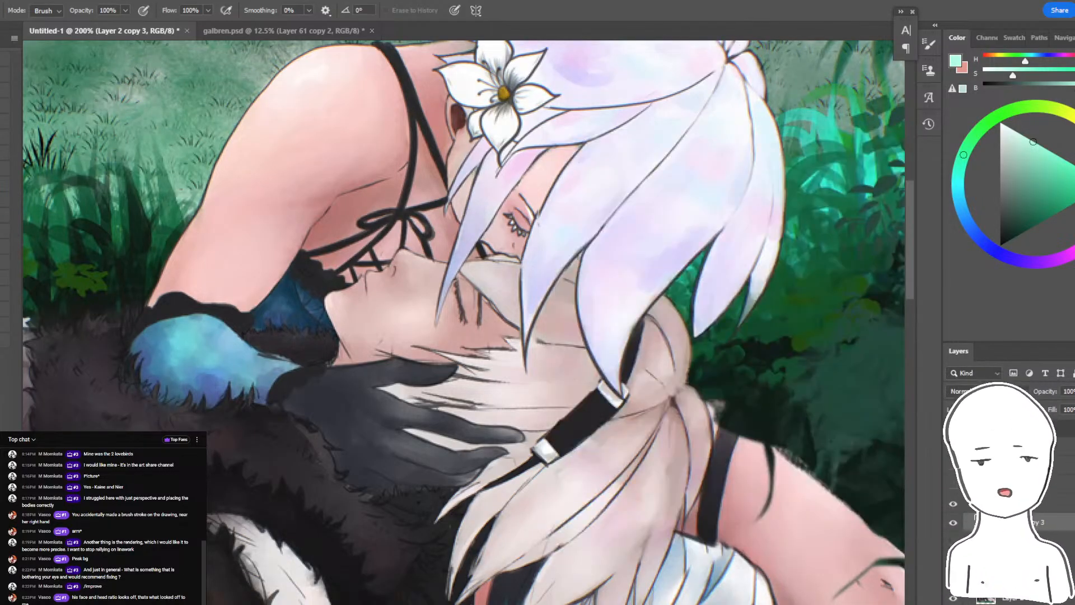
key(ctrl+minus)
key(ctrl+minus)
drag(486, 377, 569, 381)
drag(577, 375, 596, 362)
key(ctrl+z)
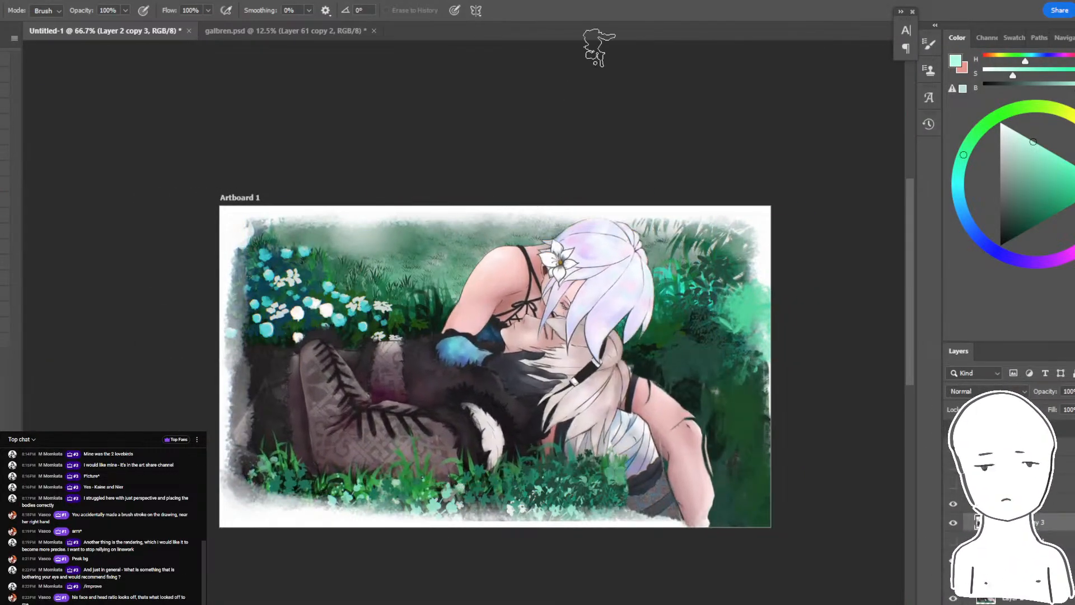
- Lasso the reclining figure's face, hair and ponytail, leaving out the bangs of the figure leaning above
key(ctrl+plus)
key(ctrl+plus)
key(l)
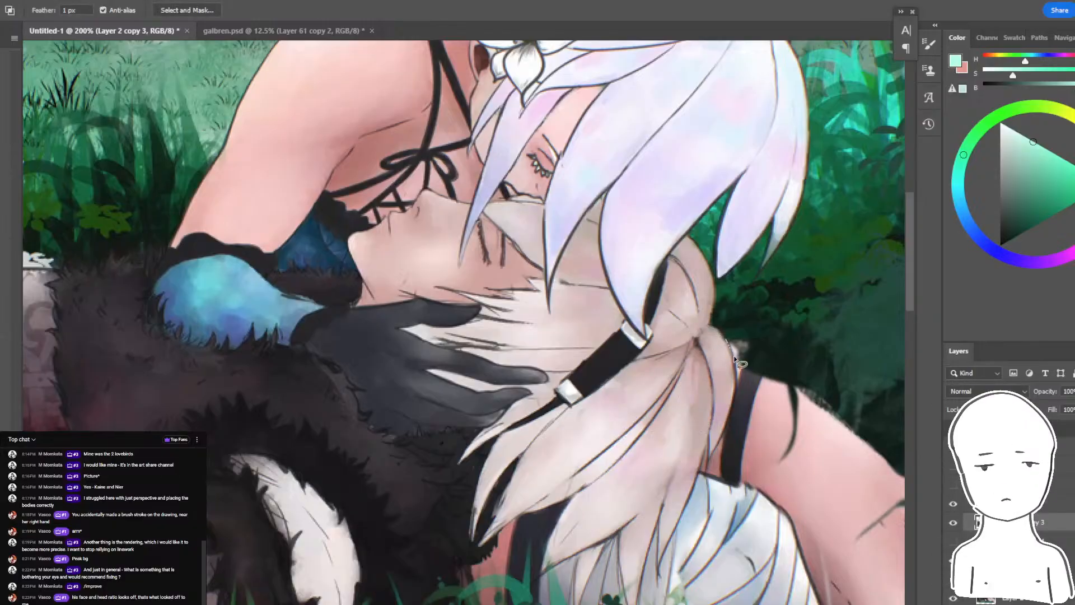
mouse_move(728, 342)
mouse_down()
mouse_move(731, 415)
mouse_move(662, 566)
mouse_move(630, 565)
mouse_up()
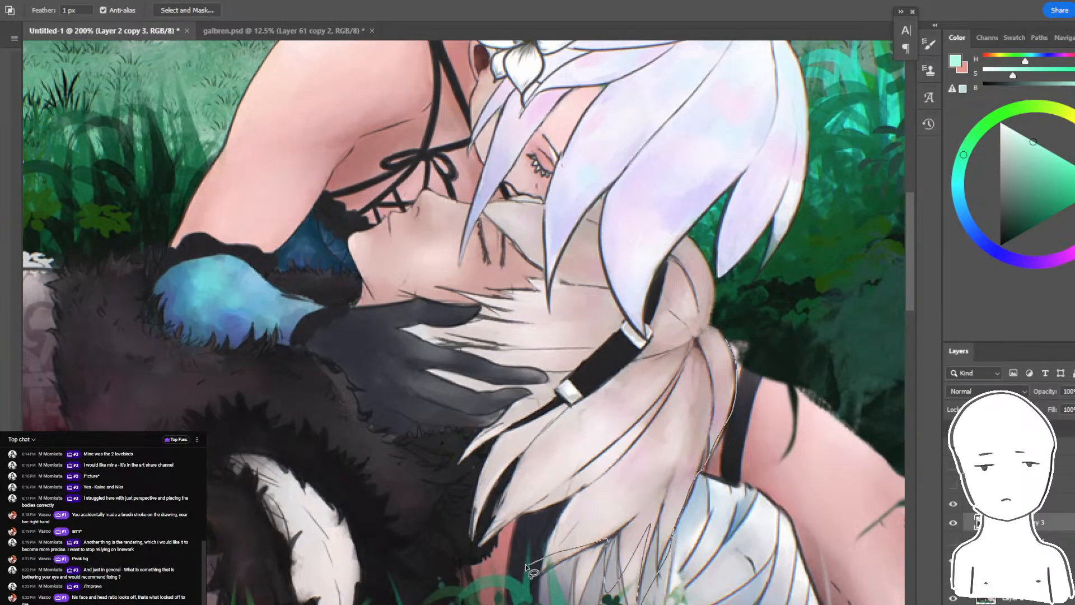
mouse_move(515, 527)
mouse_down()
mouse_move(475, 547)
mouse_move(509, 468)
mouse_move(482, 502)
mouse_move(480, 463)
mouse_up()
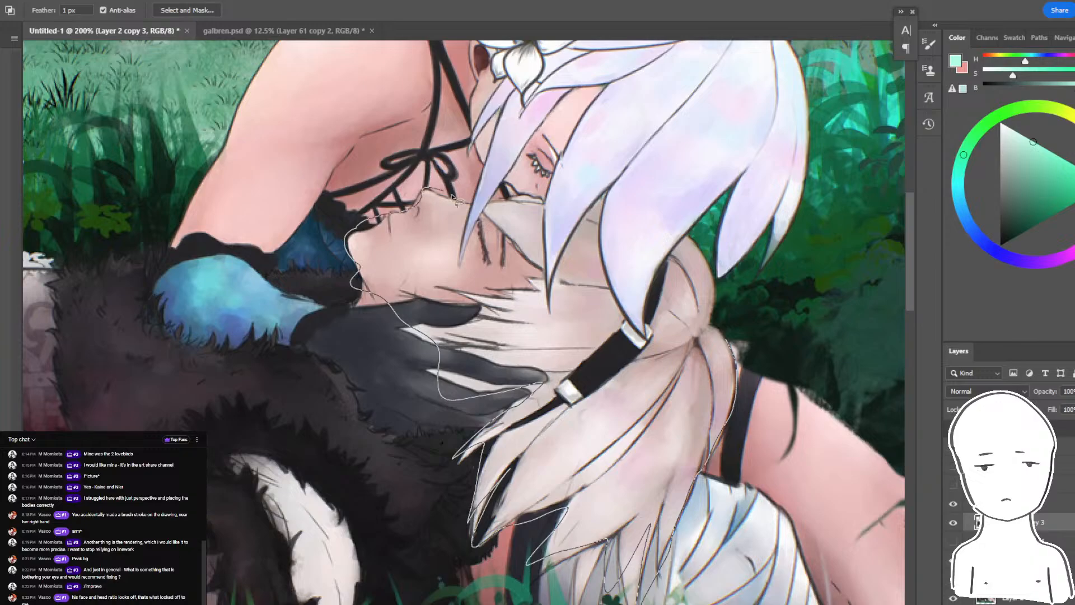
drag(717, 289, 725, 341)
drag(544, 235, 498, 186)
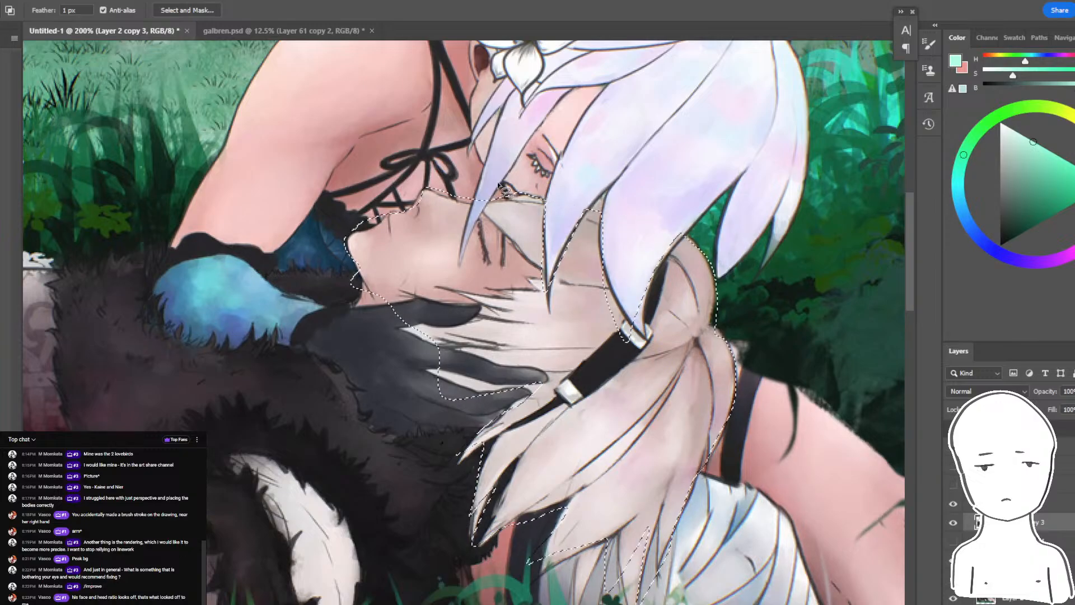
- Refine the head selection by excluding the gloved fingers and tidying its edge along the hair between them
drag(365, 290, 371, 305)
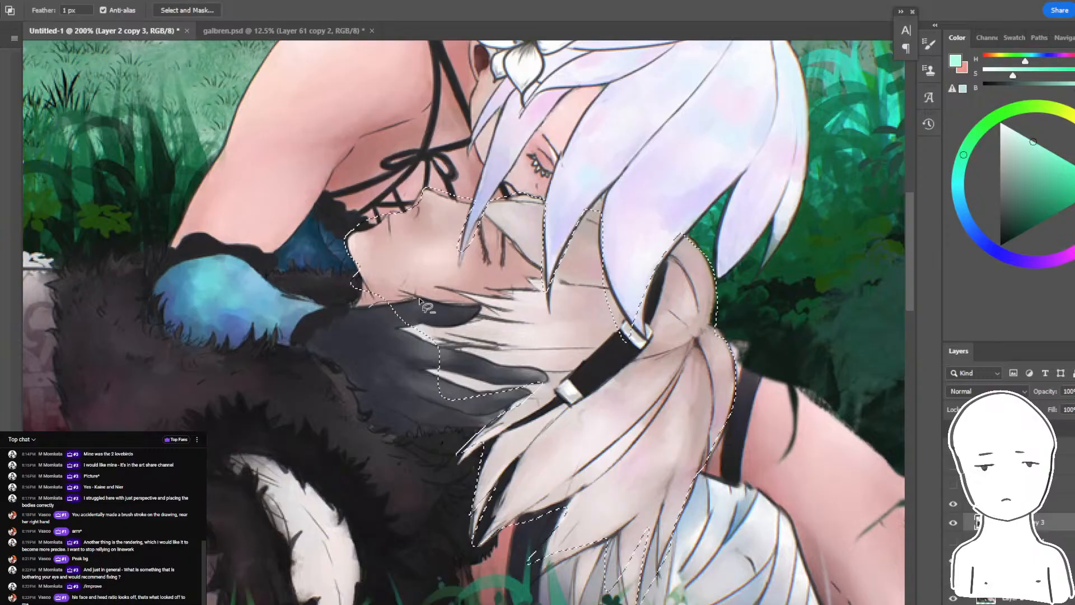
key(w)
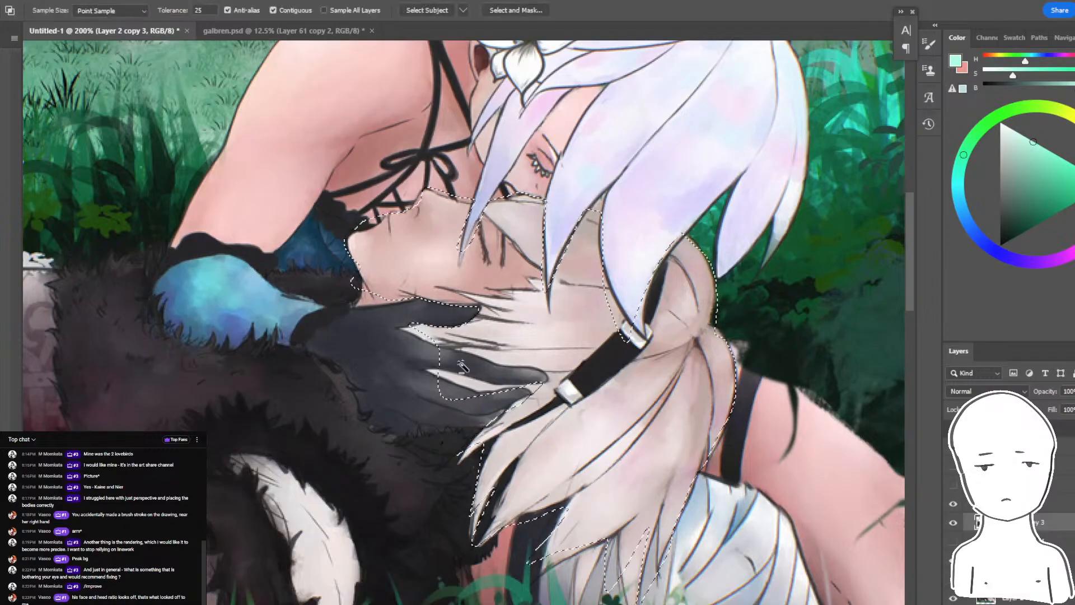
alt+click(468, 368)
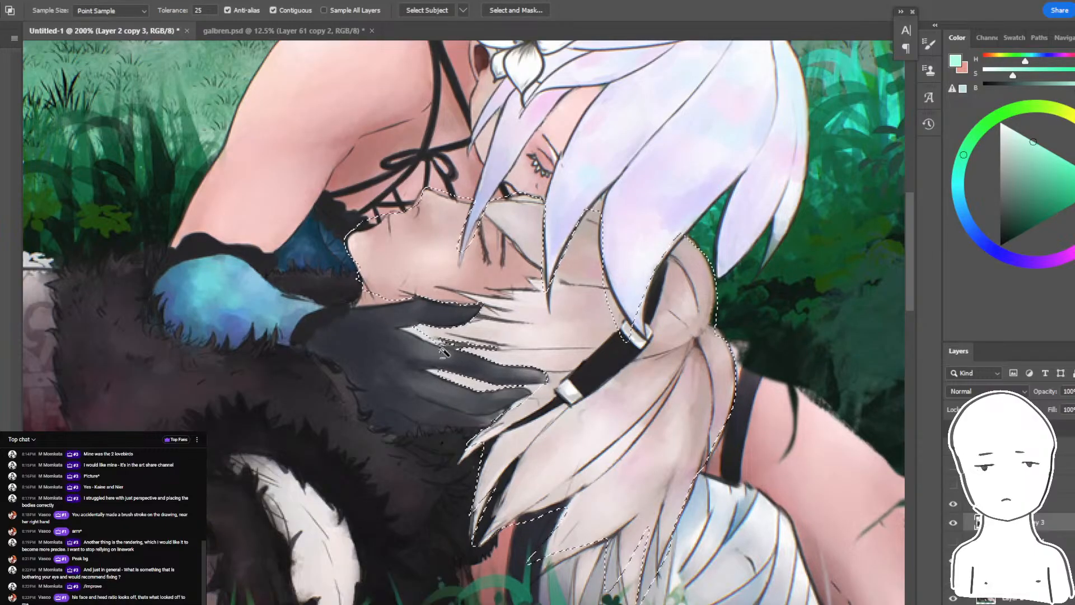
key(l)
key(ctrl+minus)
key(ctrl+minus)
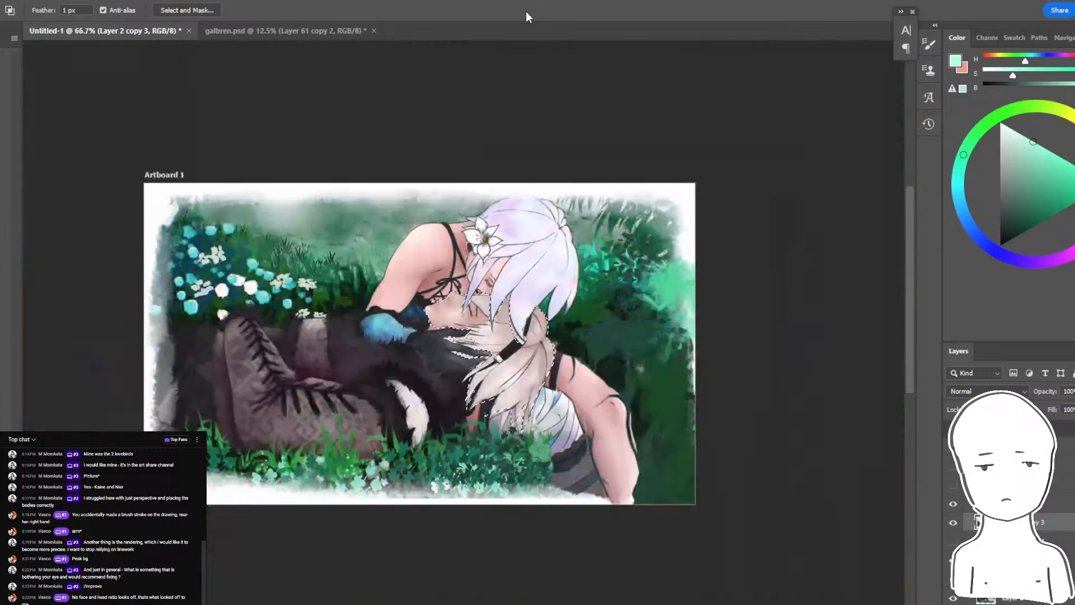
key(ctrl+plus)
key(ctrl+plus)
key(ctrl+plus)
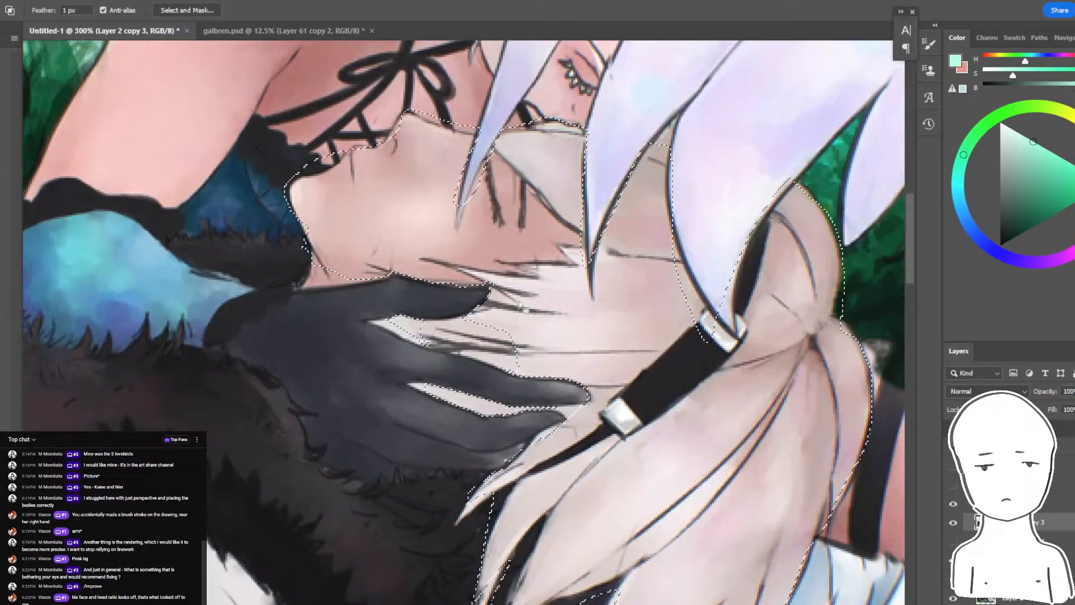
drag(479, 327, 426, 343)
key(ctrl+minus)
key(ctrl+minus)
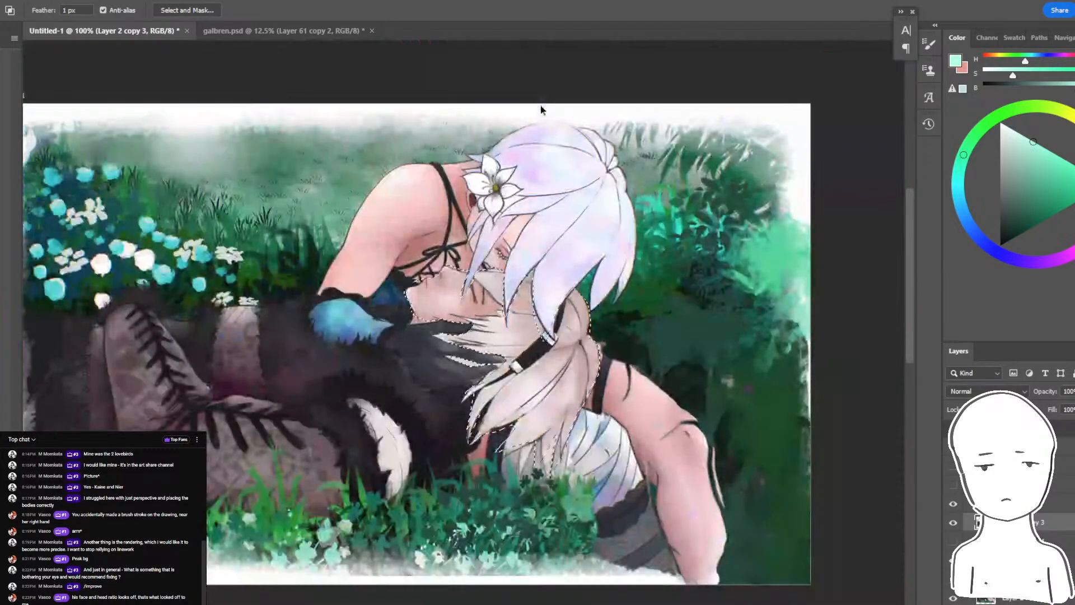
- Try to shrink the selected head and hair to about 90% and reposition them beneath the leaning figure's face
key(ctrl+t)
drag(604, 262, 661, 290)
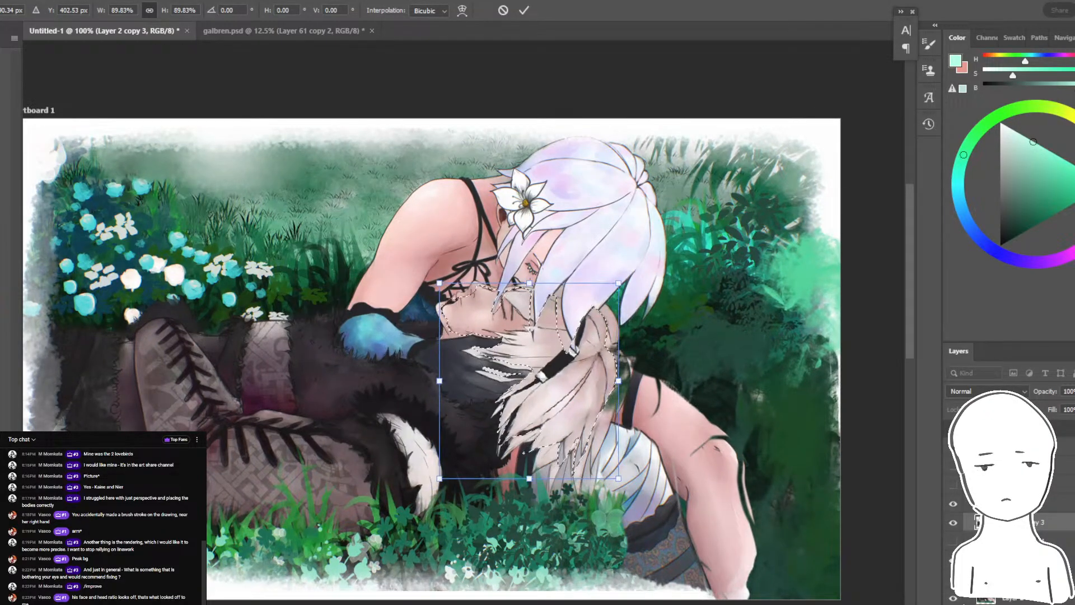
key(Return)
key(ctrl+t)
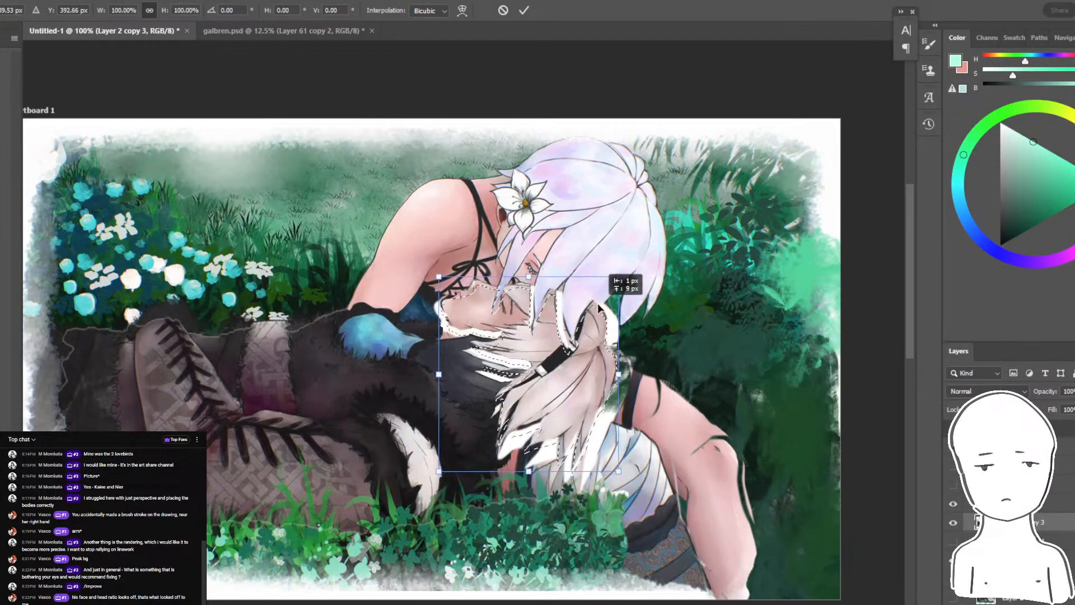
key(Return)
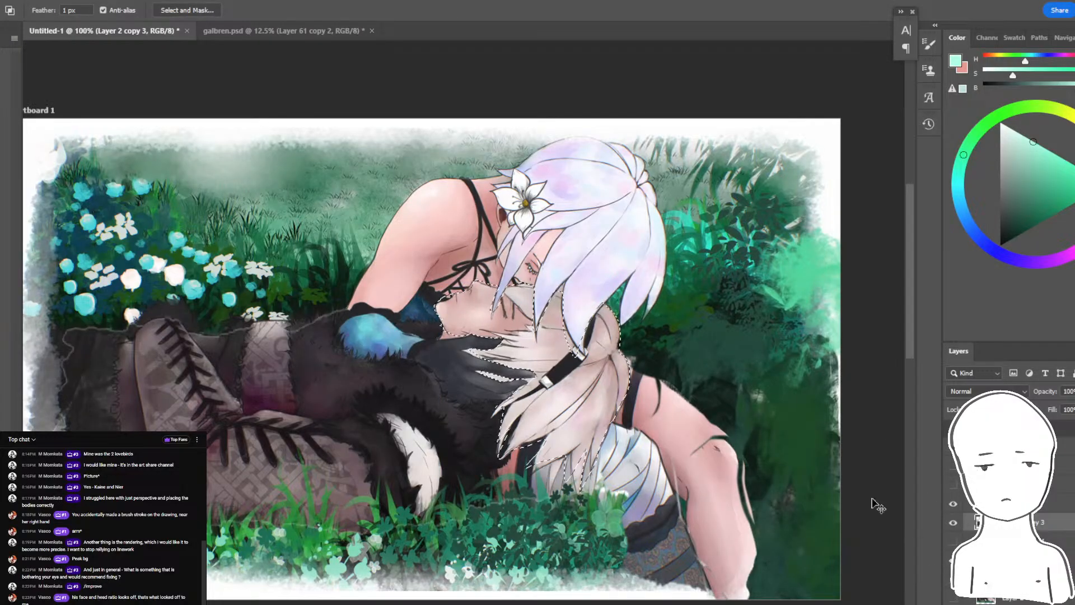
key(ctrl+t)
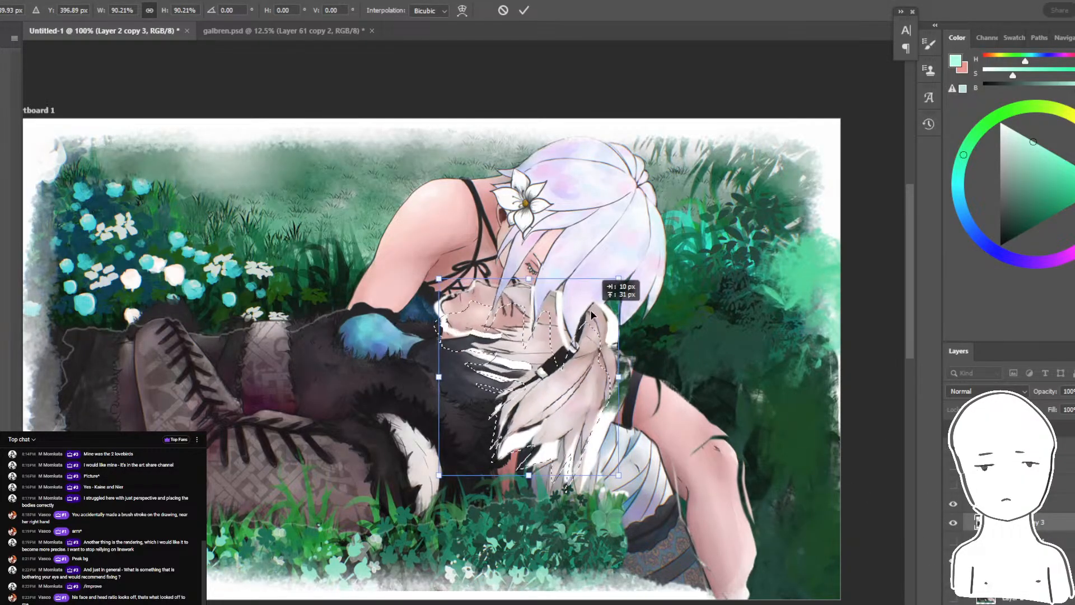
drag(665, 283, 676, 327)
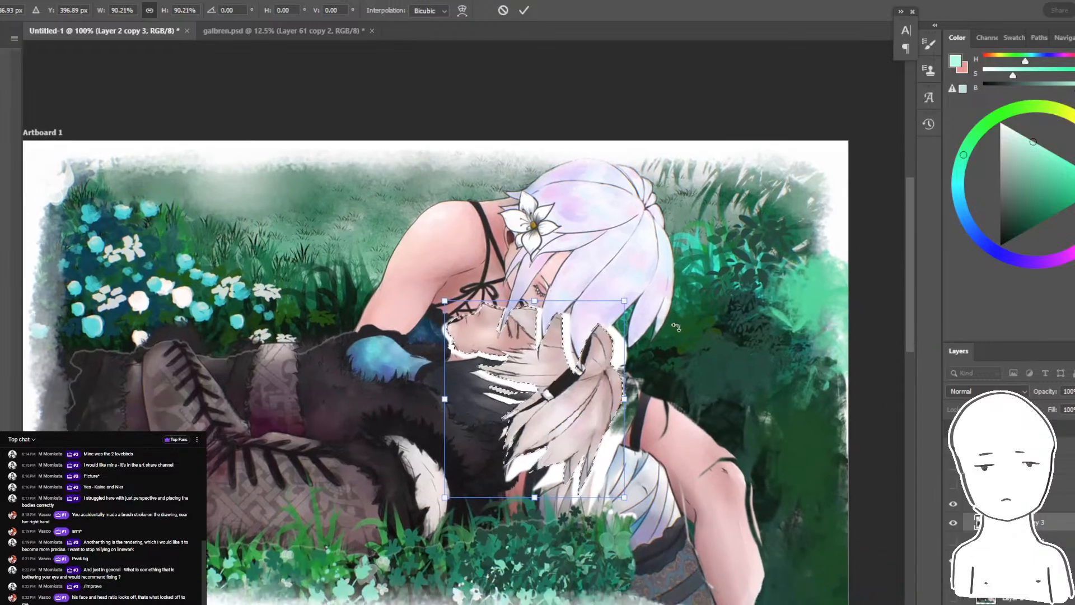
- Scale the selected head and hair to about 95%, shift them slightly up under the leaning figure's face, and deselect
key(ctrl+plus)
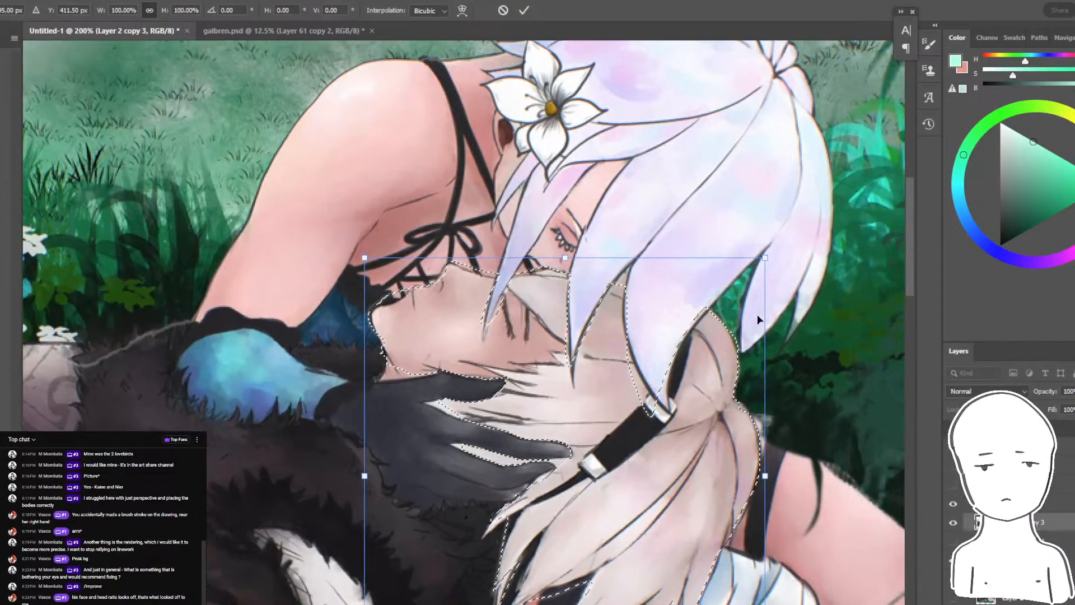
drag(763, 258, 738, 274)
drag(706, 321, 709, 303)
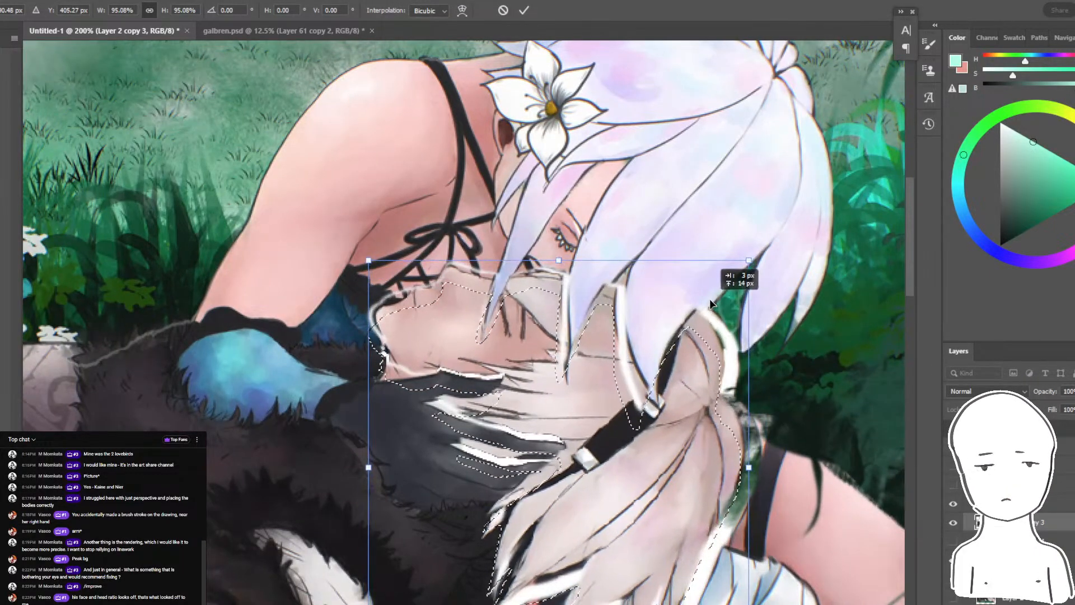
key(Return)
key(ctrl+minus)
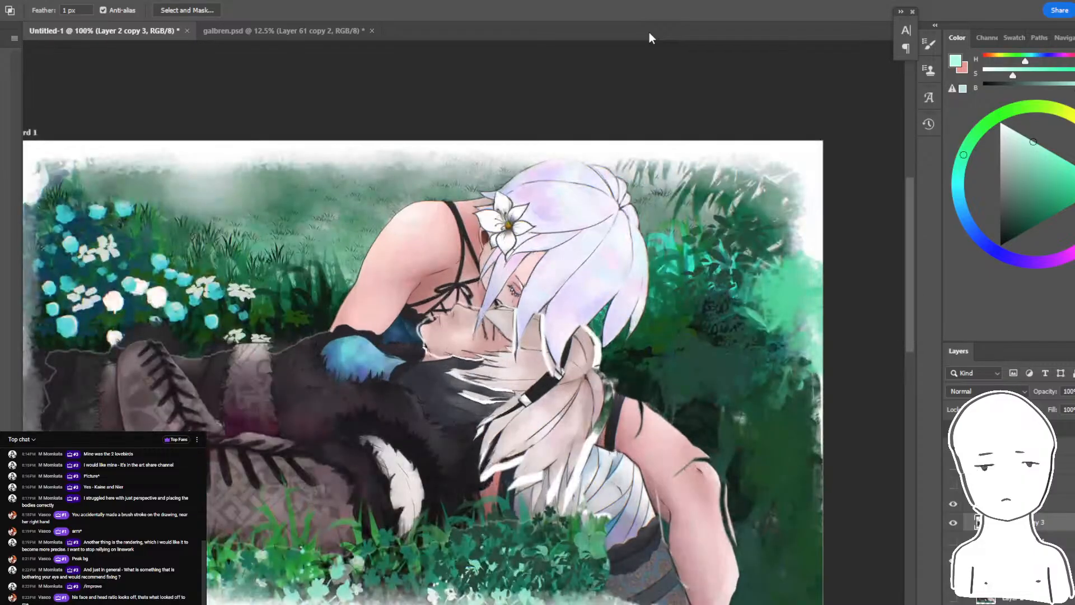
- Try to paint over the white gap above the reclining face's nose with a smaller brush in sampled skin pink
key(b)
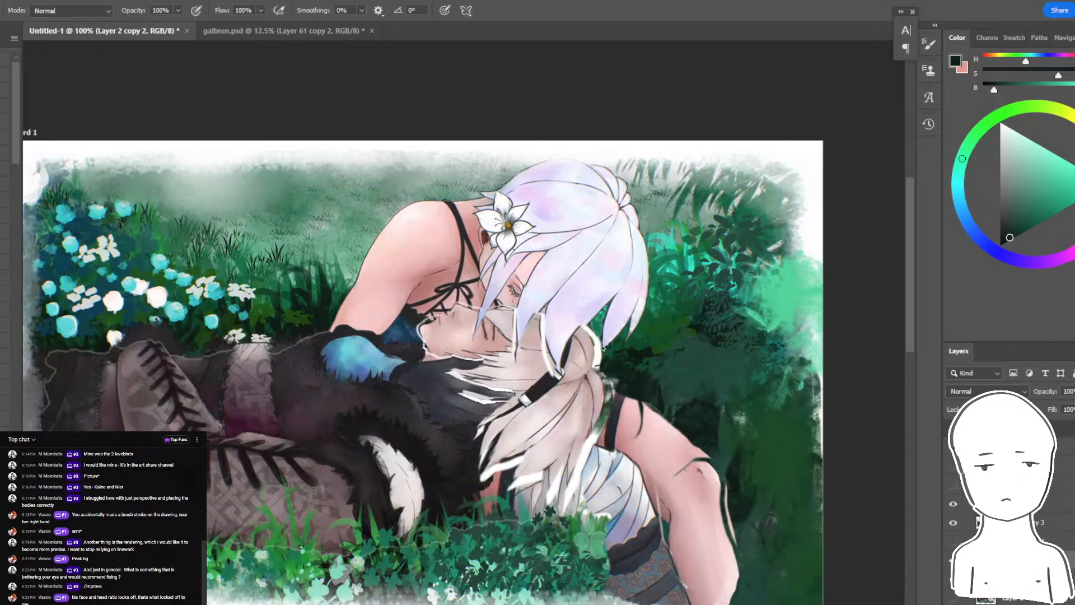
key(ctrl+plus)
key(ctrl+plus)
ctrl+click(437, 252)
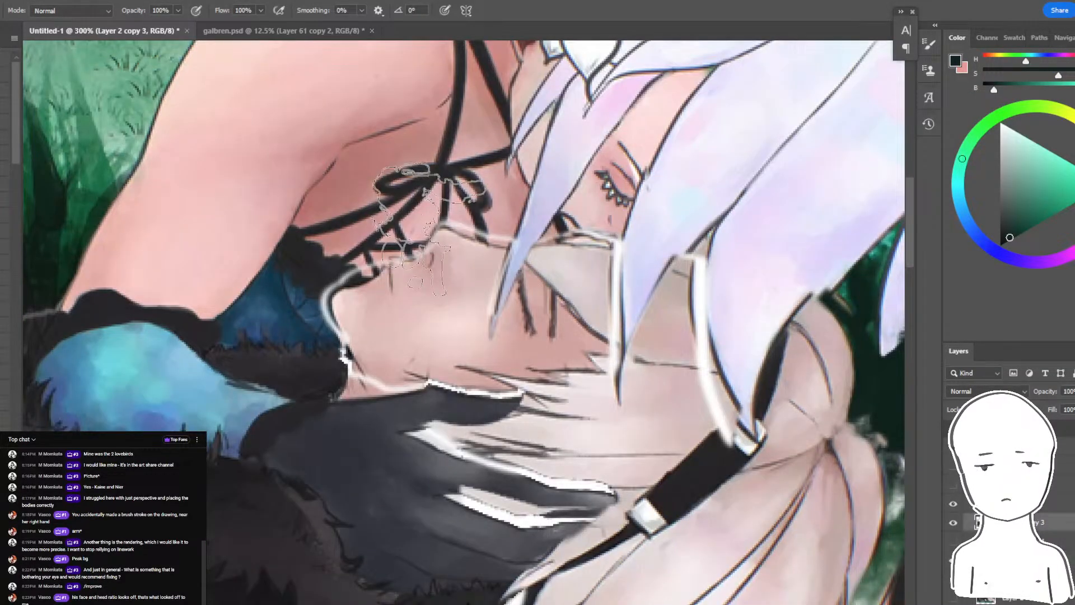
alt+click(452, 258)
key(bracketleft)
key(bracketleft)
key(bracketleft)
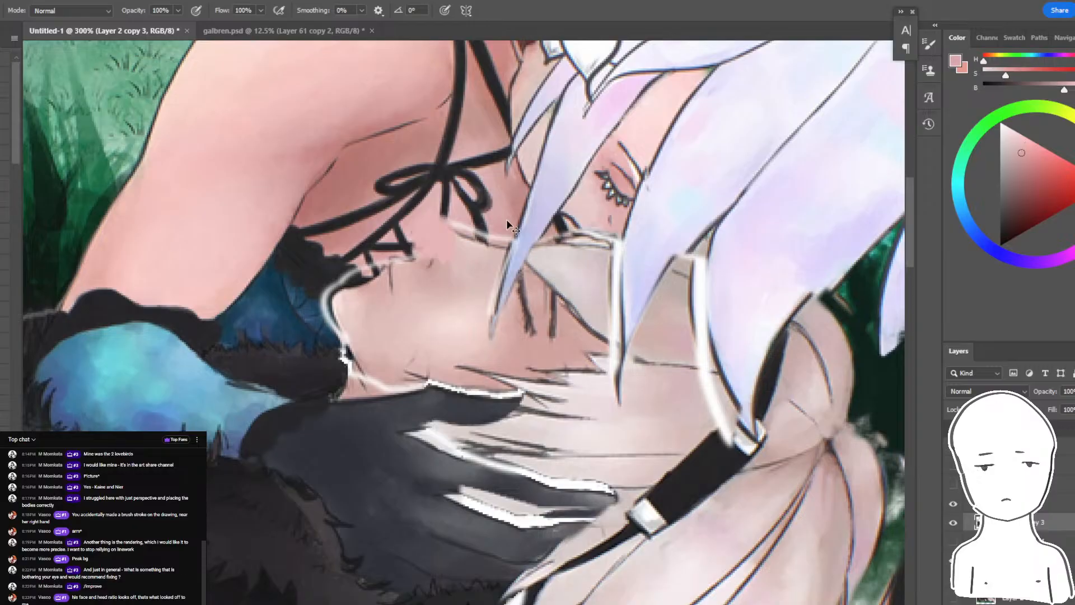
- Cover the white gaps around the reclining face and bangs with skin pink on a new layer beneath the figures
key(l)
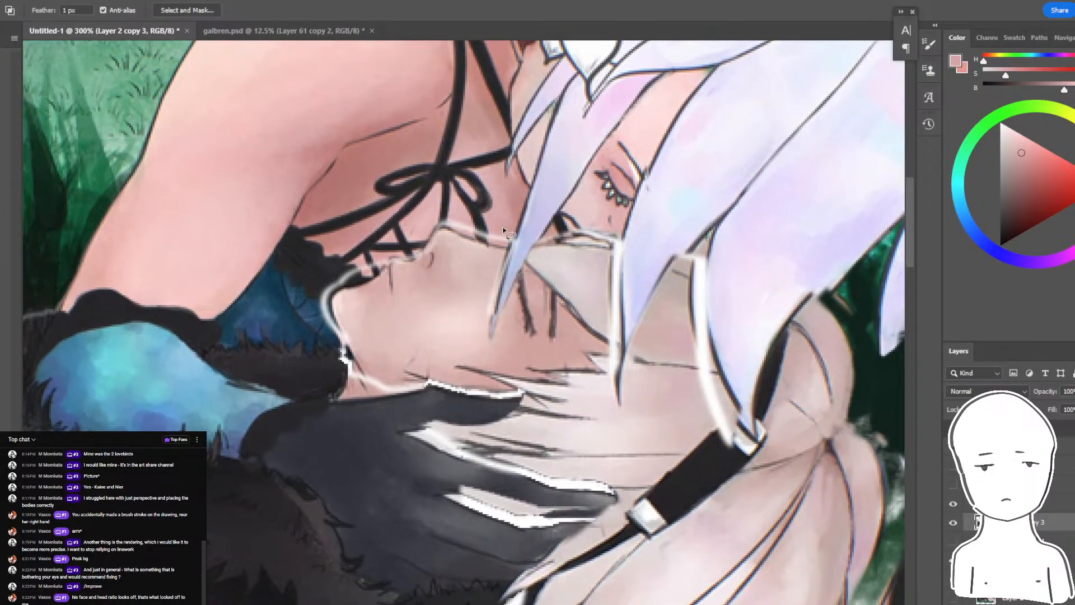
key(ctrl+shift+alt+n)
key(b)
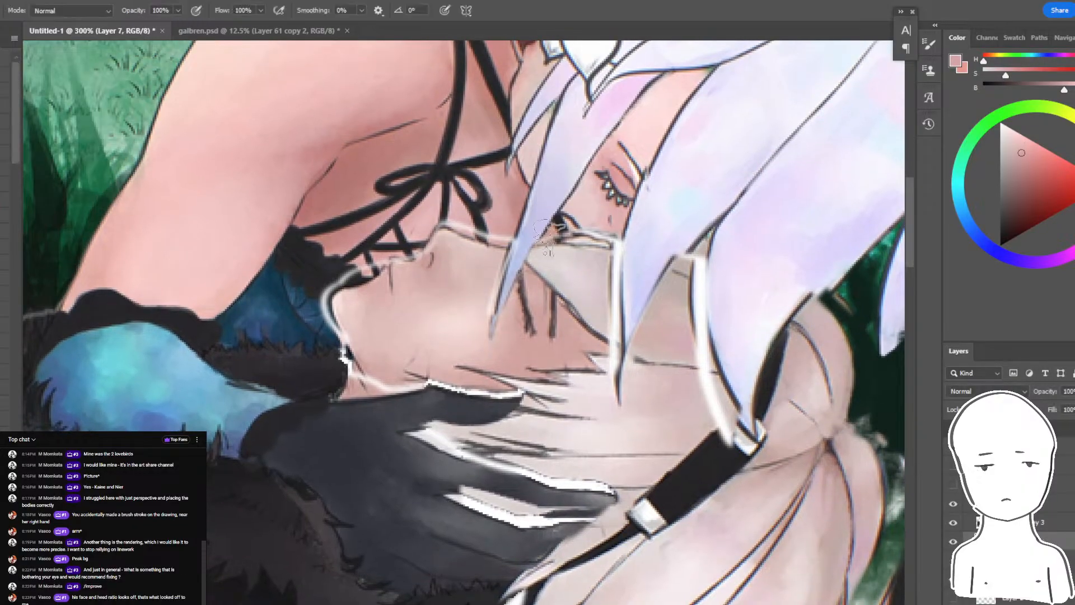
key(ctrl+minus)
key(ctrl+minus)
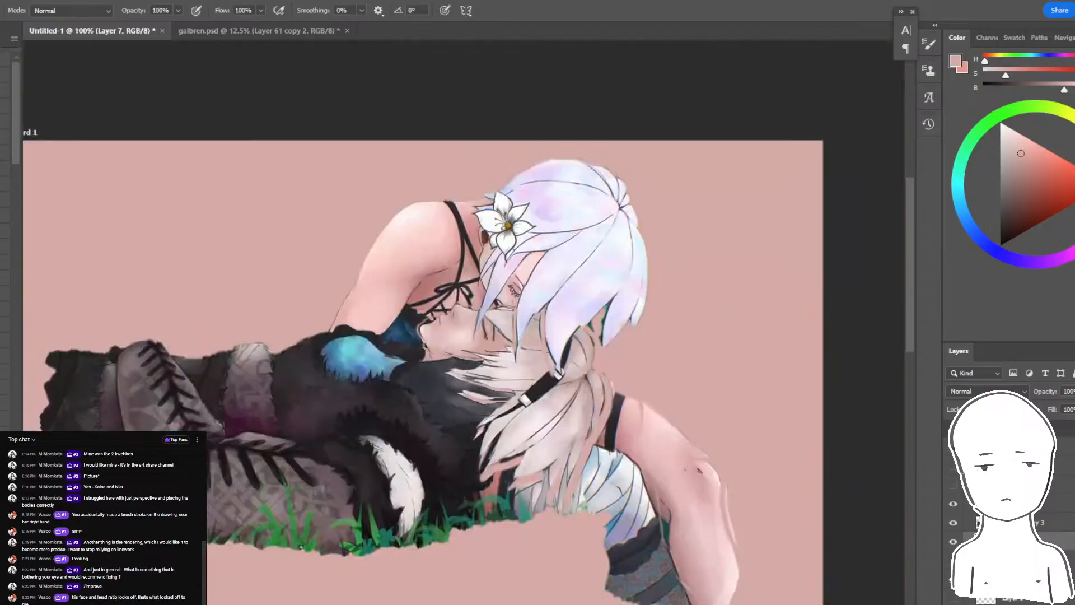
key(ctrl+z)
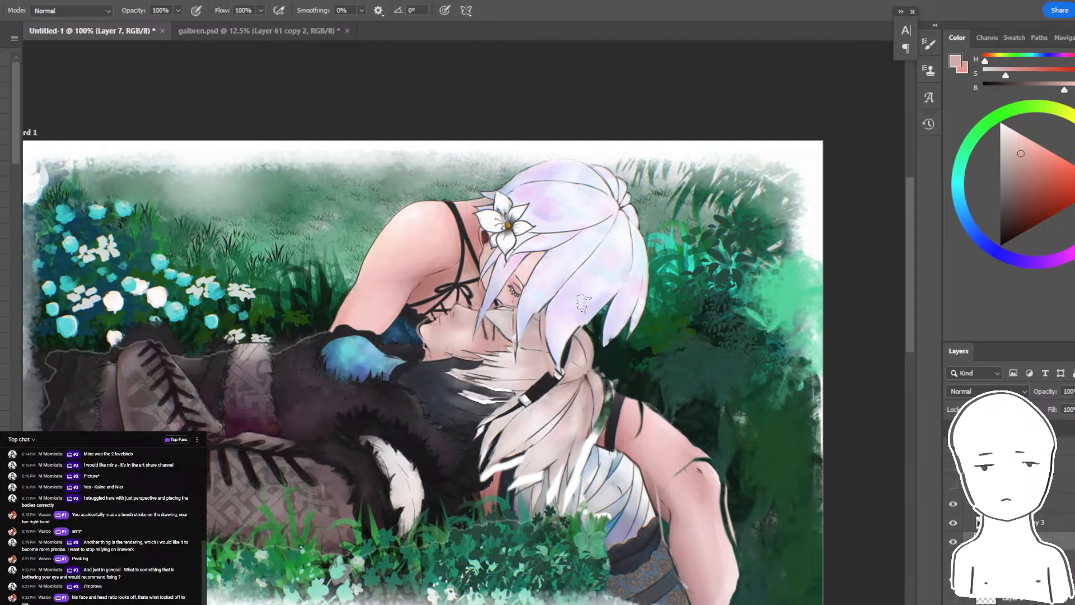
- Paint over the dark crease lines on the bent knee with sampled skin tones, using a lasso selection and the Mixer Brush
drag(532, 359, 382, 257)
key(ctrl+plus)
ctrl+click(648, 444)
alt+click(628, 429)
mouse_move(609, 399)
mouse_down()
mouse_move(603, 436)
mouse_move(597, 413)
mouse_move(648, 395)
mouse_move(661, 428)
mouse_up()
key(r)
key(l)
key(b)
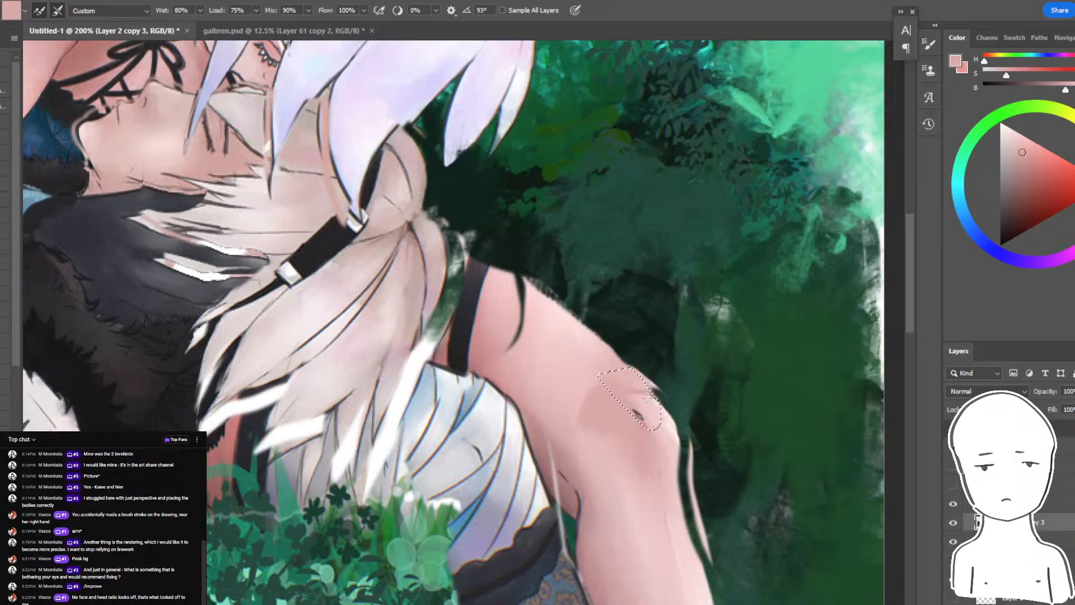
drag(646, 401, 613, 367)
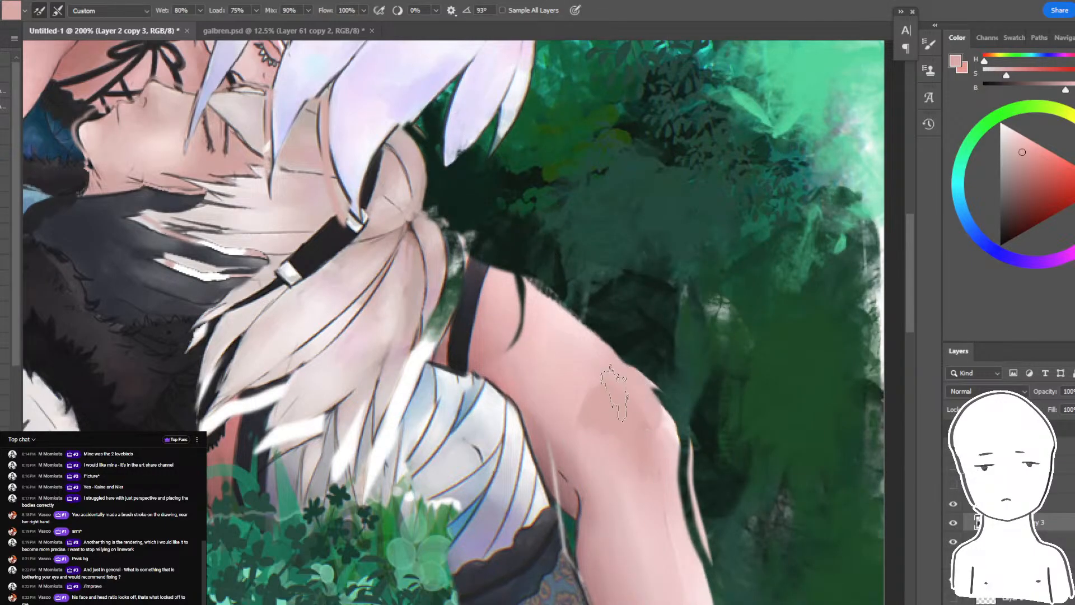
- Extend the lower shin's skin down to the painting's lower edge with the Mixer Brush, and undo the last extra stroke
drag(630, 481, 644, 357)
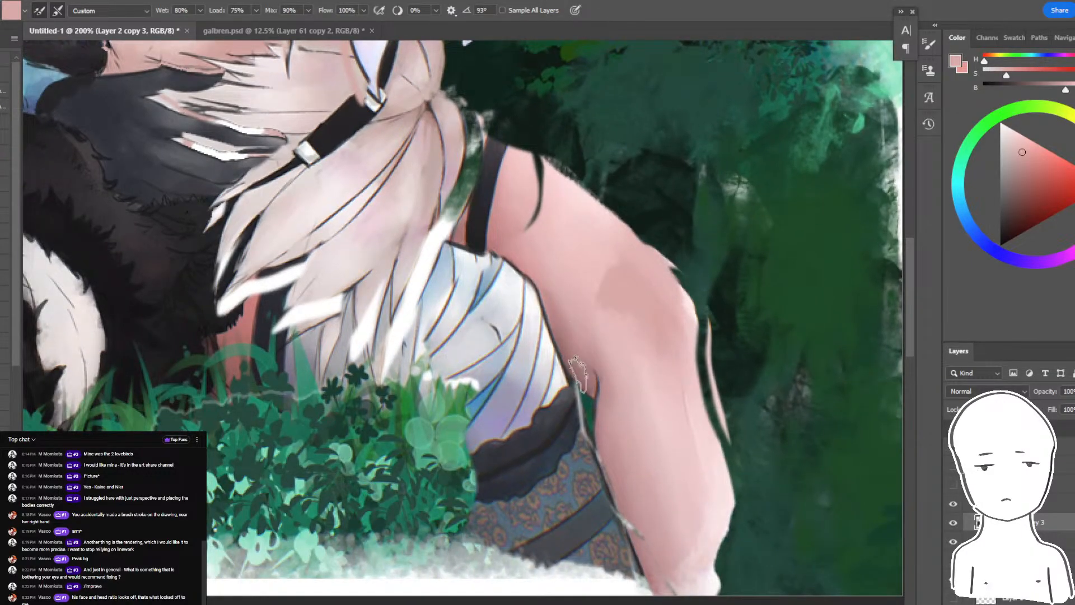
key(ctrl+minus)
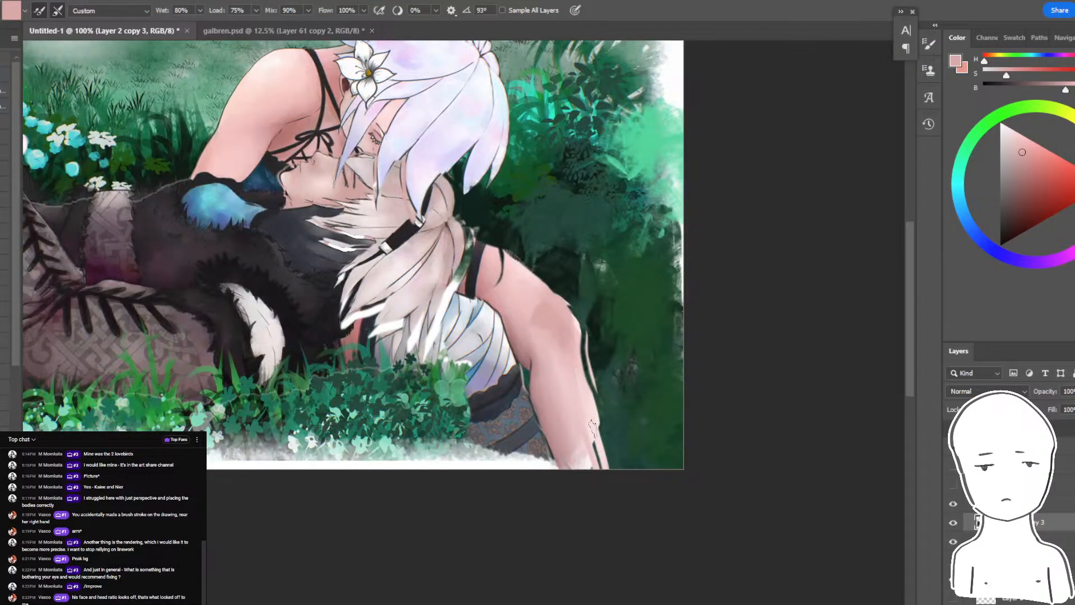
drag(599, 514, 733, 551)
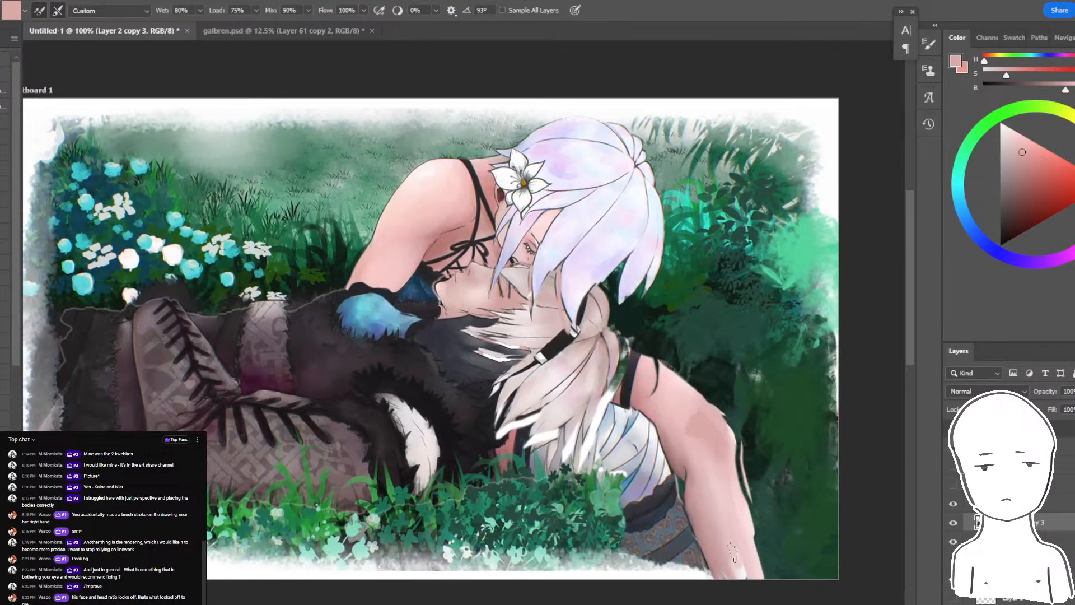
mouse_move(608, 504)
mouse_down()
mouse_move(560, 537)
mouse_move(674, 582)
mouse_up()
key(ctrl+z)
- Paint green over the ragged white border along the lower ground with an enlarged brush
key(b)
key(bracketright)
key(bracketright)
key(bracketright)
key(bracketright)
key(bracketright)
key(bracketright)
alt+click(609, 493)
mouse_move(339, 538)
mouse_down()
mouse_move(381, 573)
mouse_move(241, 582)
mouse_up()
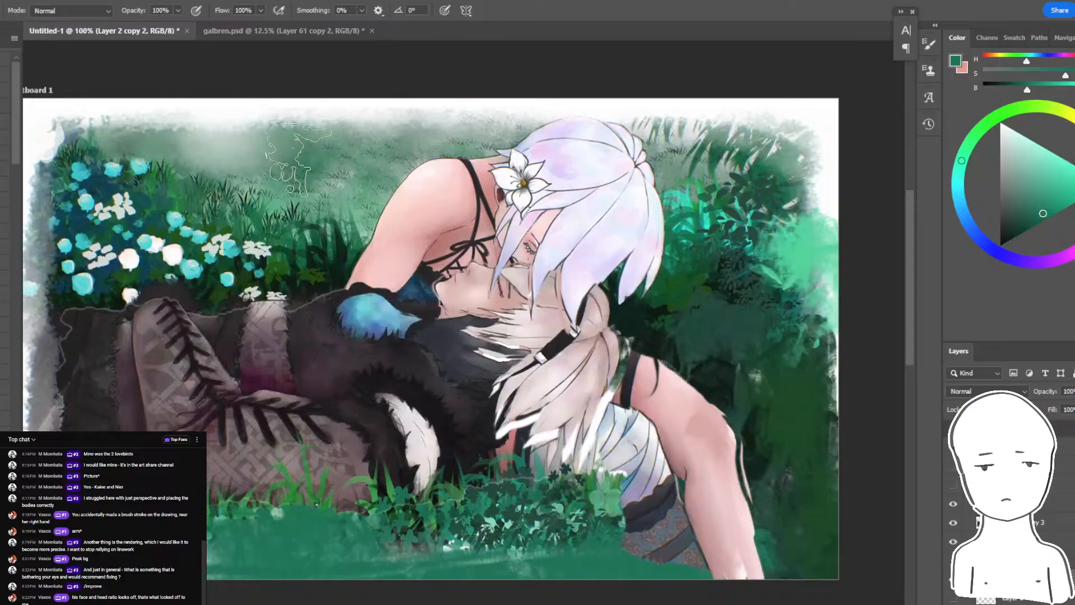
- Undo the last green strokes and paint the painting's lower border in pale mint
key(ctrl+z)
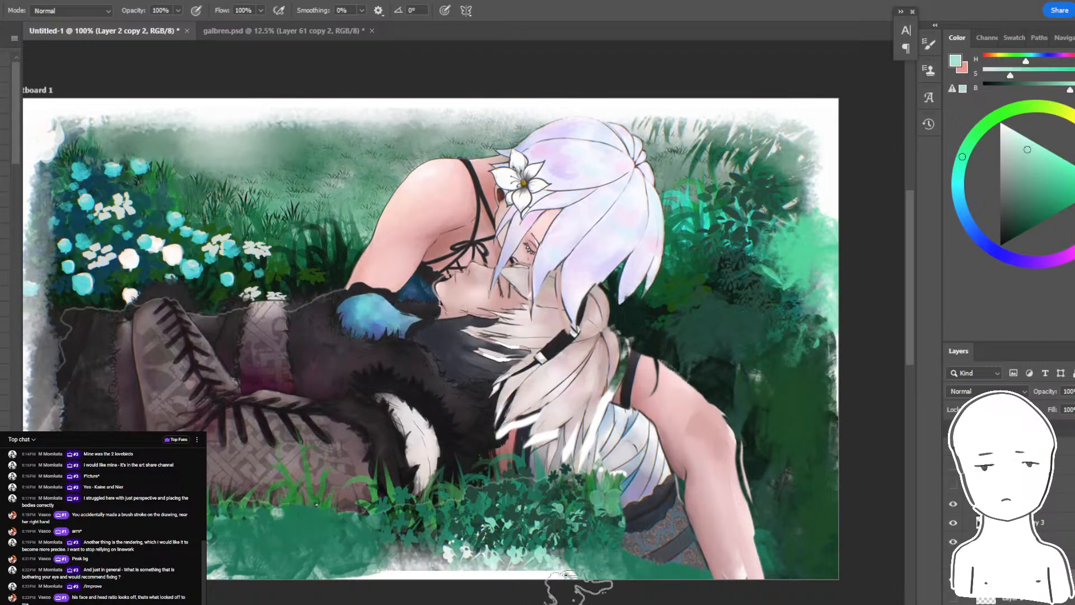
drag(423, 585, 224, 577)
drag(22, 560, 16, 560)
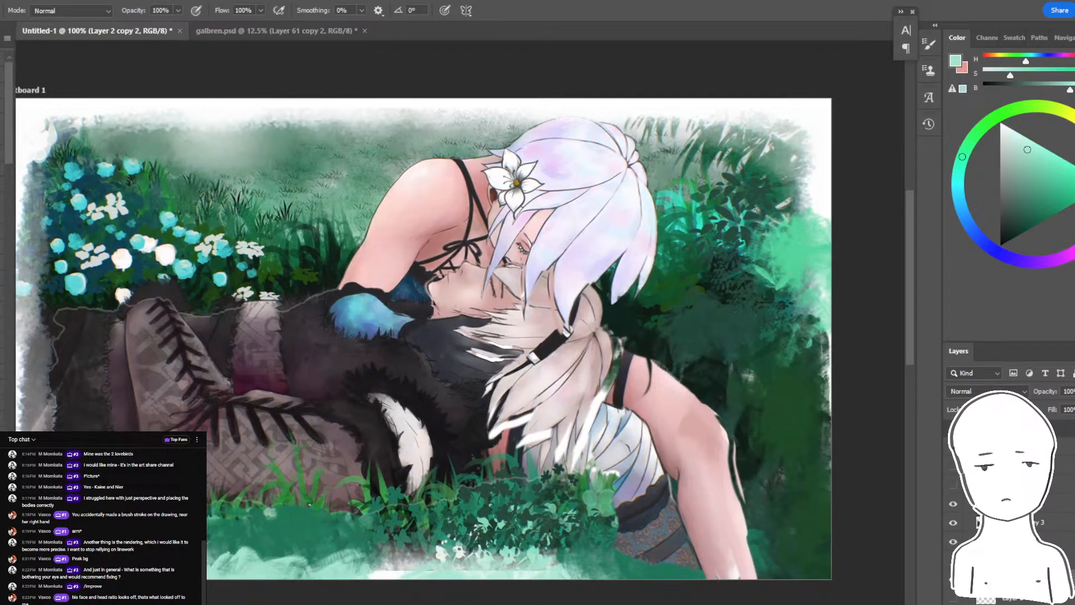
- Soften the painting's right border and upper-right corner with pale sampled brush strokes and the Eraser
mouse_move(750, 157)
mouse_down()
mouse_move(812, 157)
mouse_move(800, 240)
mouse_move(801, 159)
mouse_move(828, 254)
mouse_up()
key(e)
mouse_move(828, 347)
mouse_down()
mouse_move(812, 543)
mouse_move(851, 554)
mouse_move(767, 554)
mouse_up()
key(ctrl+minus)
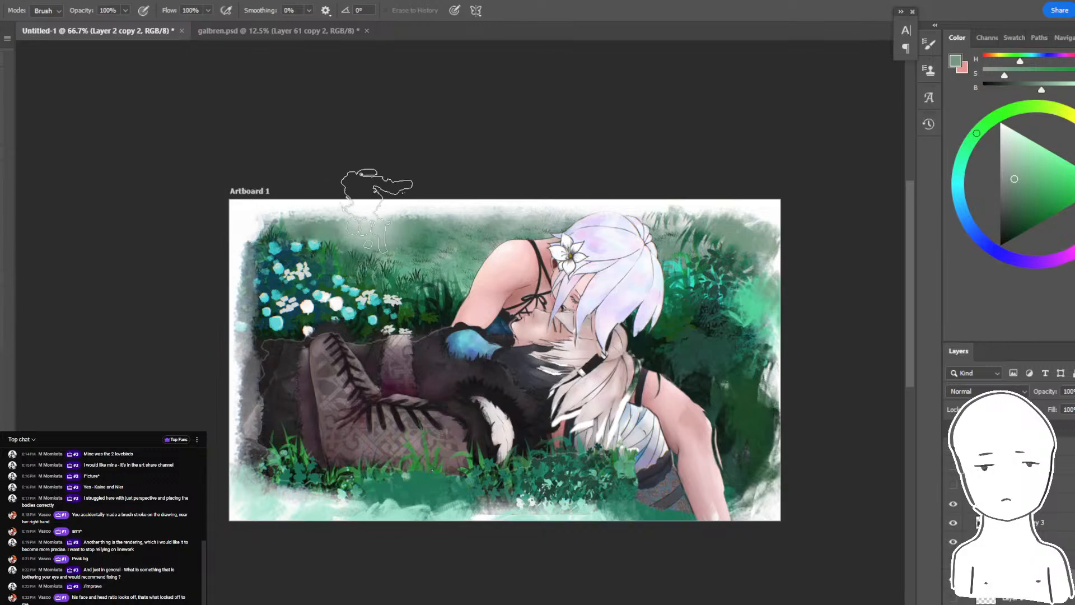
key(b)
alt+click(347, 212)
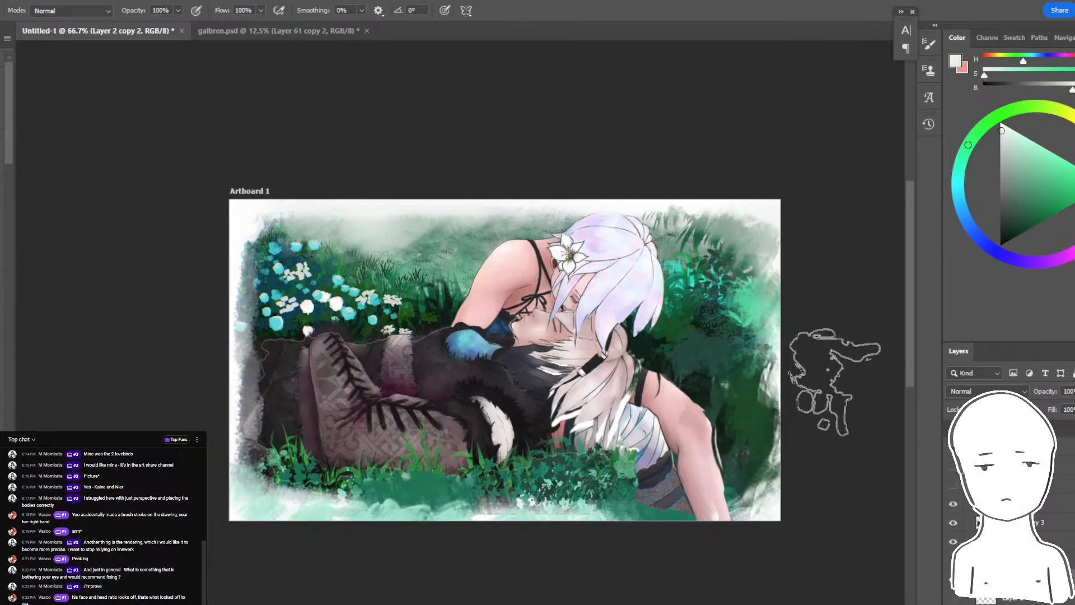
key(ctrl+plus)
mouse_move(738, 285)
mouse_down()
mouse_move(662, 272)
mouse_move(670, 254)
mouse_up()
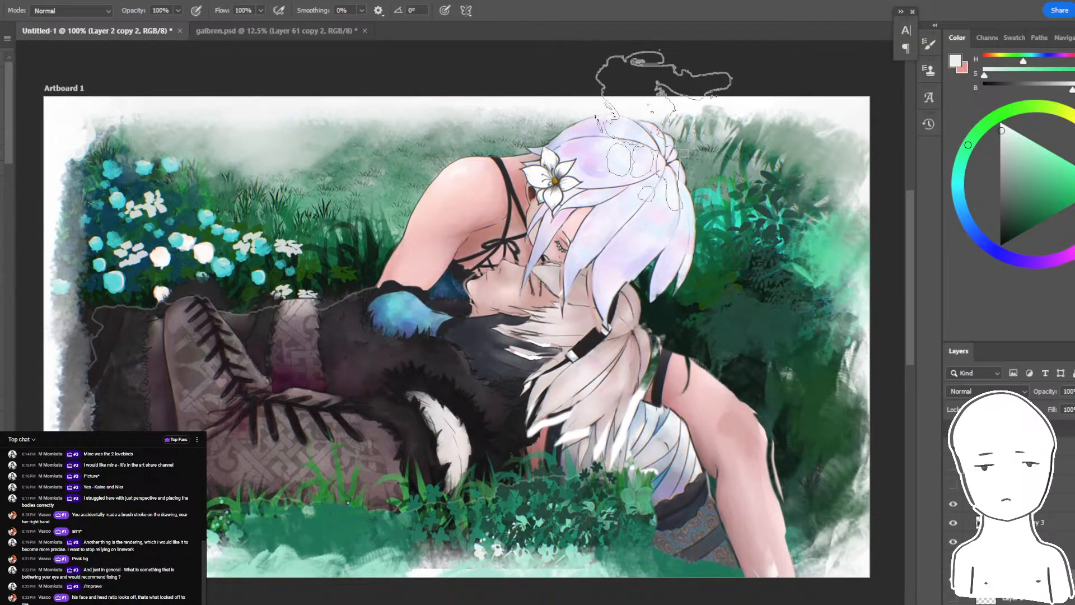
drag(727, 435, 738, 395)
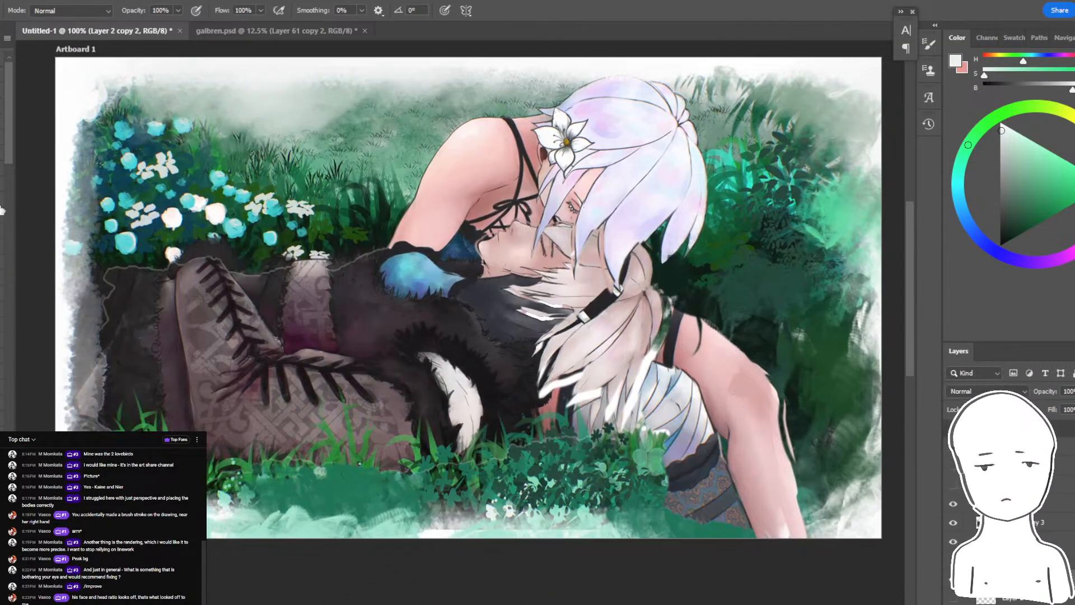
- Set up an enlarged soft round brush in Overlay mode with a neutral grey colour
click(2, 309)
click(76, 11)
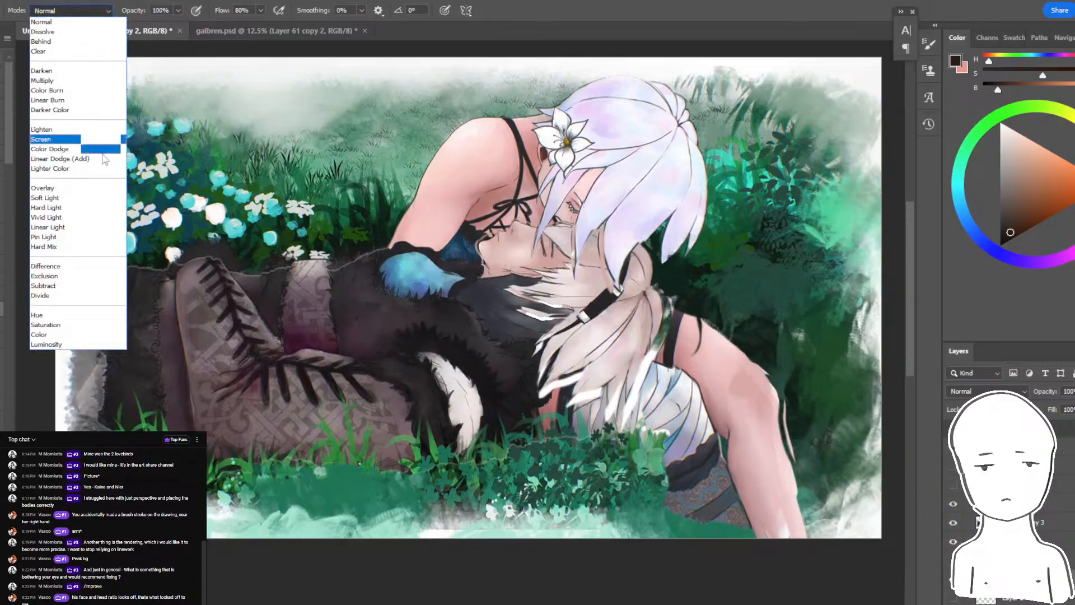
click(42, 188)
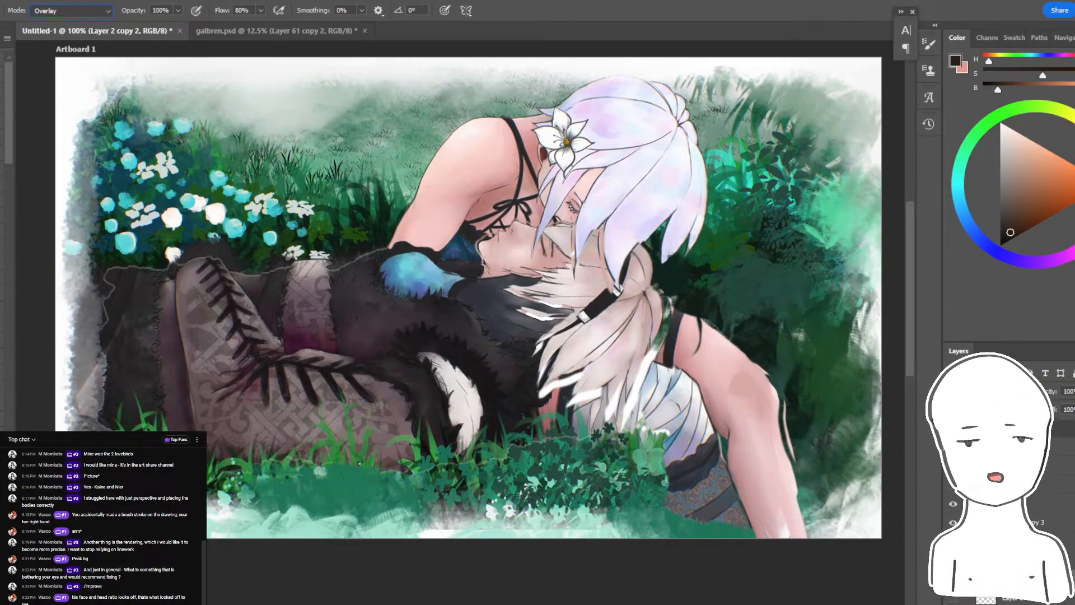
click(999, 178)
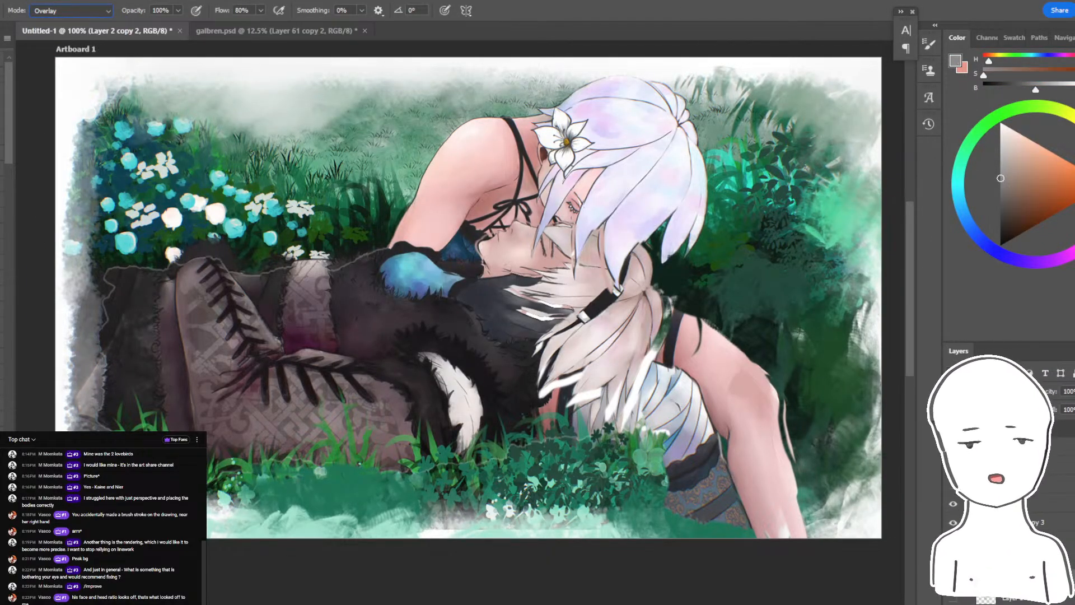
key(ctrl+minus)
key(ctrl+plus)
key(ctrl+minus)
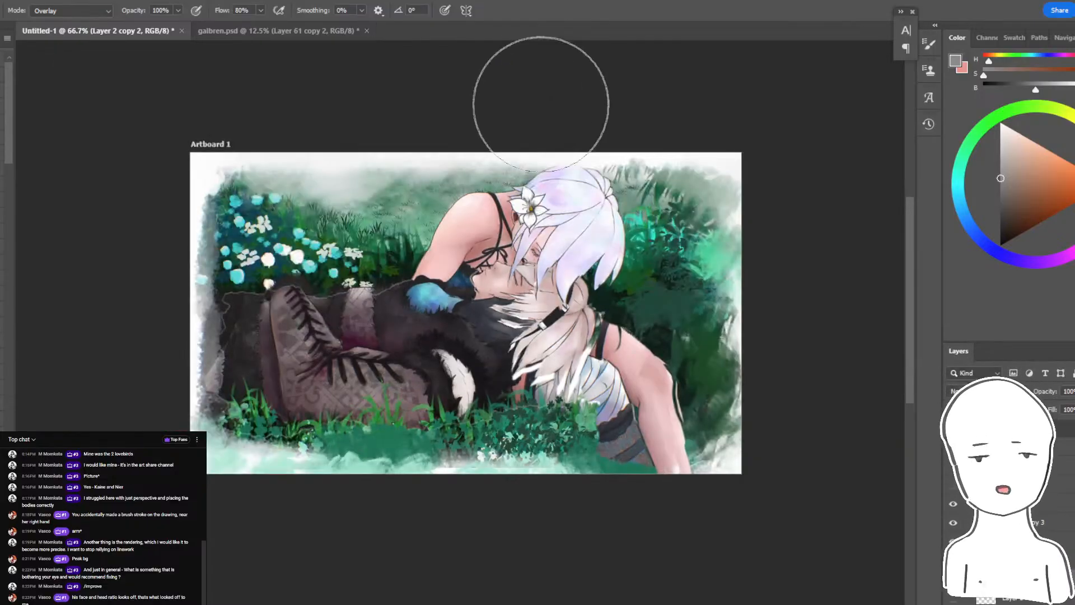
key(bracketright)
key(bracketright)
key(bracketright)
key(bracketright)
key(bracketright)
key(bracketright)
key(bracketright)
drag(554, 362, 556, 408)
drag(556, 408, 530, 411)
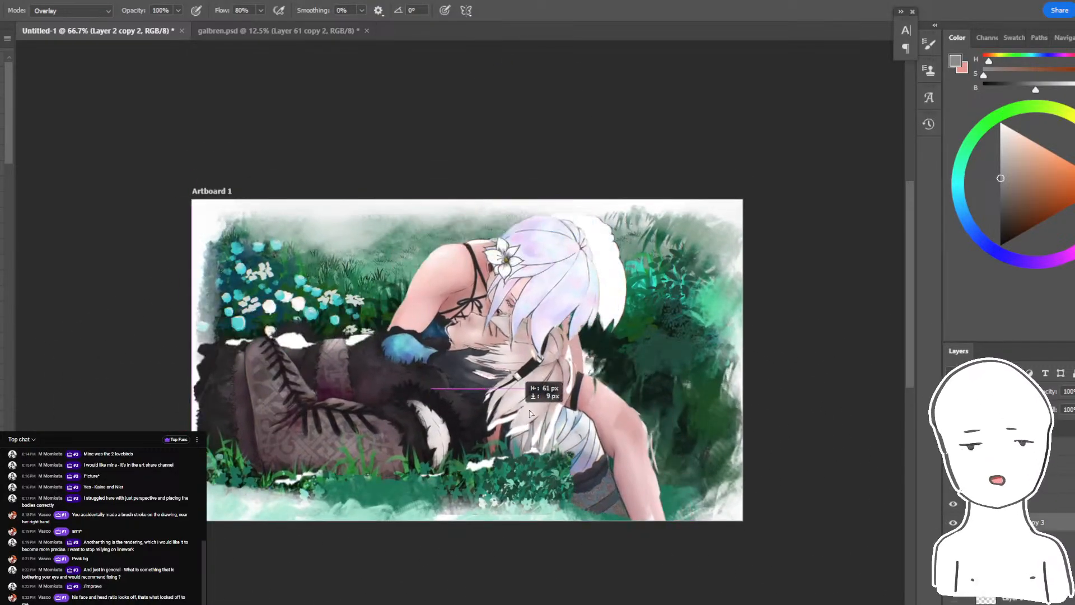
key(ctrl+z)
- Add a new layer in Overlay blend mode, try a light grey stroke over the lower ground, and undo it
click(1044, 601)
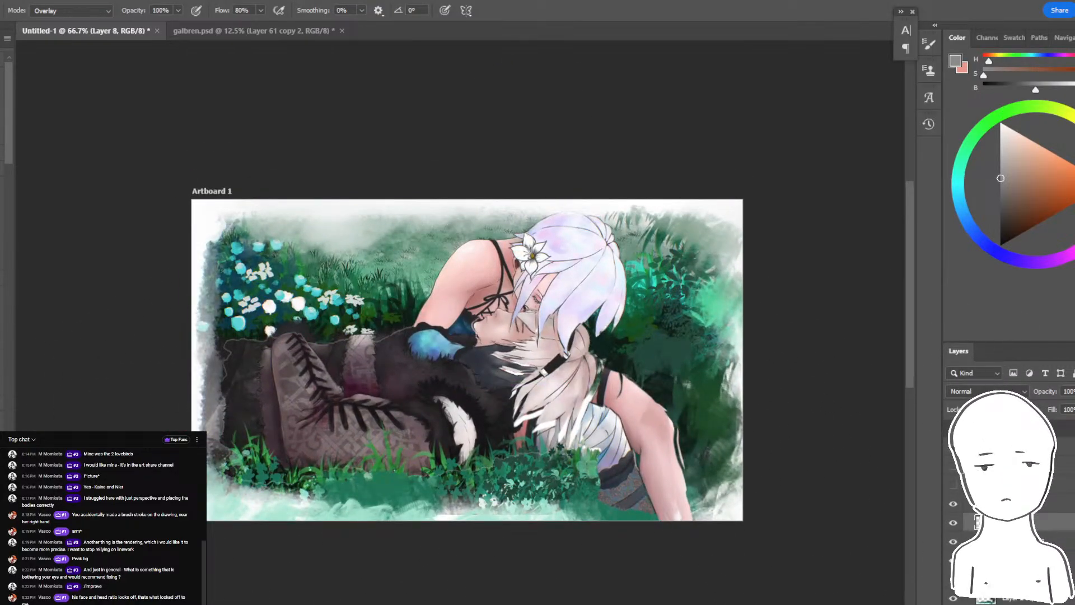
click(988, 391)
click(958, 487)
drag(1002, 168, 978, 147)
drag(594, 428, 750, 493)
key(ctrl+z)
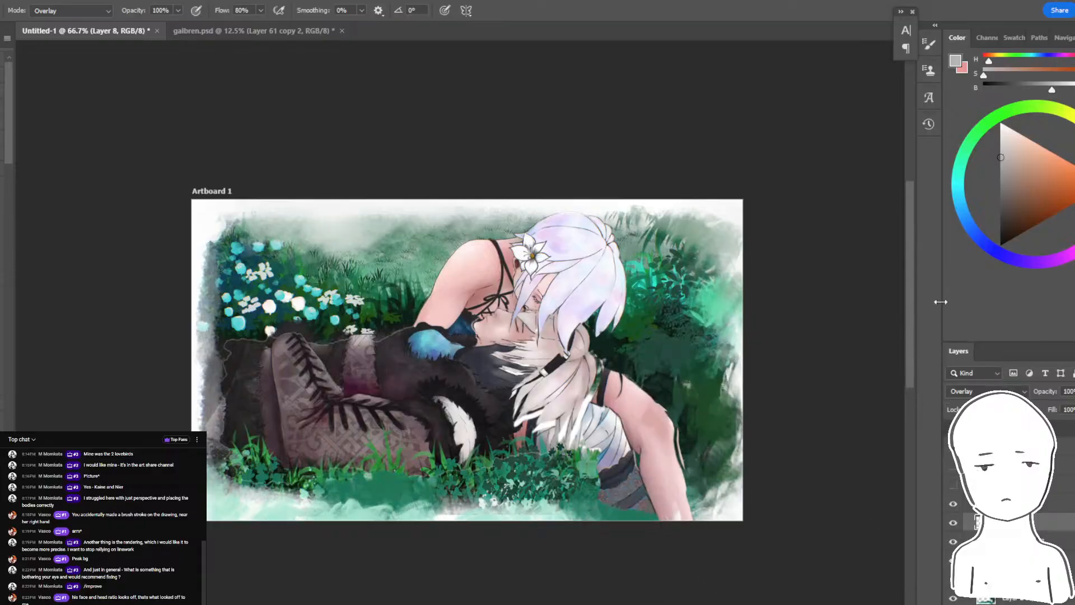
- Return the new layer's blend mode to Normal and try light grey haze strokes around the figures, undoing the unwanted ones
click(987, 392)
click(960, 343)
mouse_move(783, 539)
mouse_down()
mouse_move(582, 595)
mouse_move(70, 461)
mouse_up()
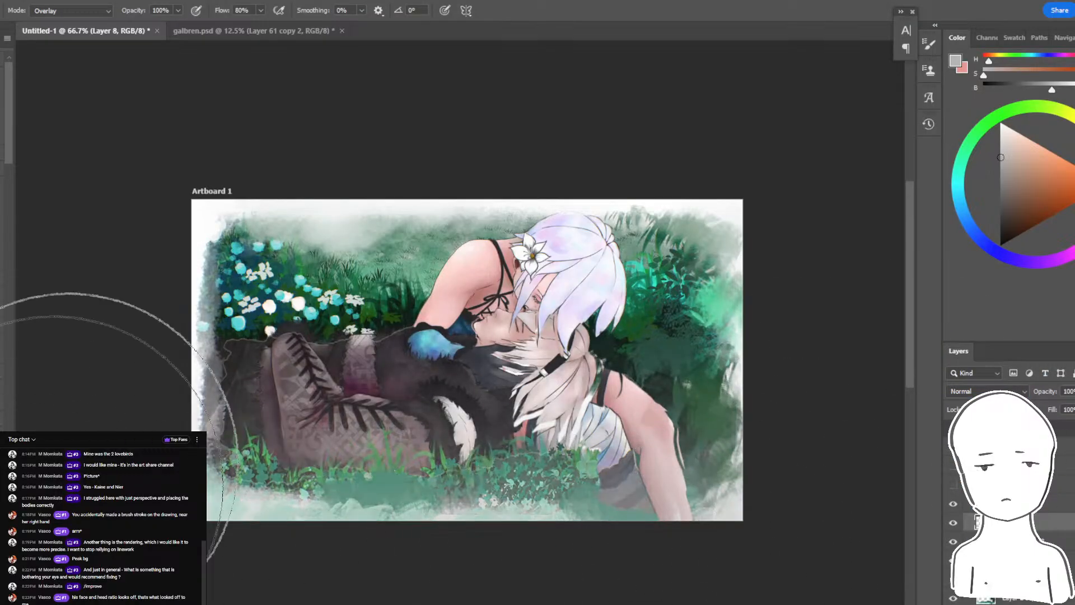
key(ctrl+z)
key(bracketleft)
key(bracketleft)
key(bracketleft)
key(bracketleft)
key(bracketleft)
key(bracketleft)
mouse_move(147, 535)
mouse_down()
mouse_move(775, 512)
mouse_move(652, 563)
mouse_move(102, 343)
mouse_move(544, 122)
mouse_move(772, 173)
mouse_move(791, 228)
mouse_up()
key(ctrl+z)
- Recolour the haze on the new layer white around the painting's edges
drag(1000, 126, 980, 67)
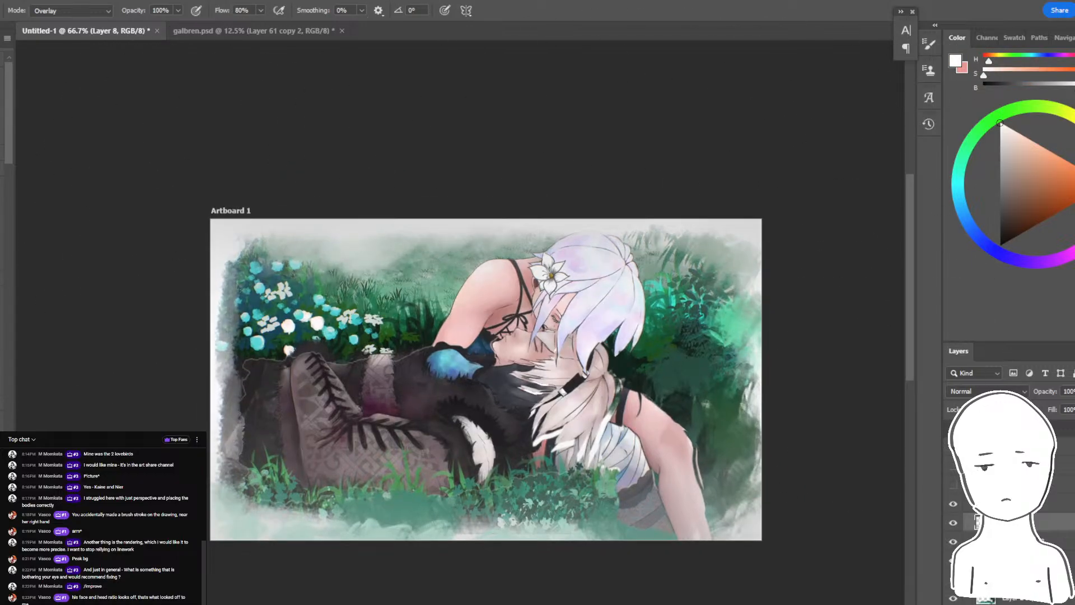
key(alt+BackSpace)
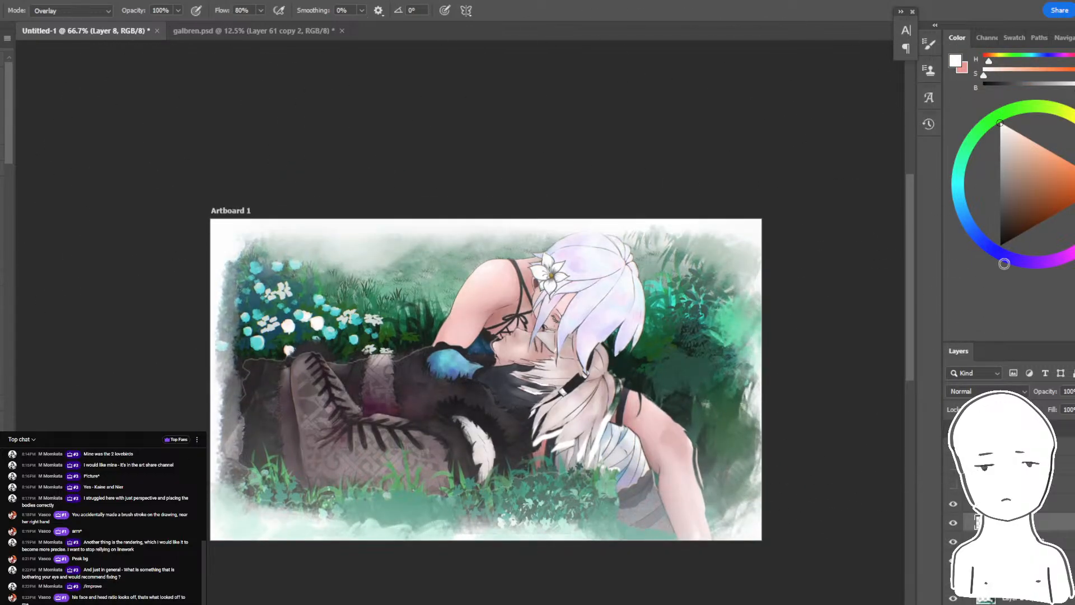
mouse_move(784, 477)
mouse_down()
mouse_move(798, 404)
mouse_move(734, 472)
mouse_up()
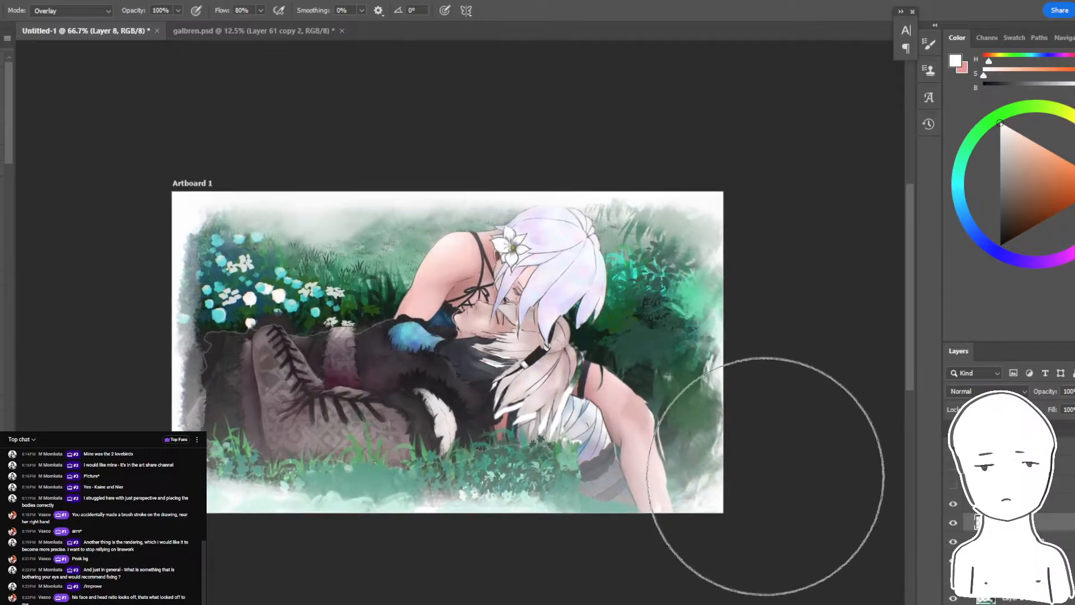
- Try to stretch the background layer horizontally to 113.32% width and reposition it
drag(573, 284, 667, 280)
key(ctrl+t)
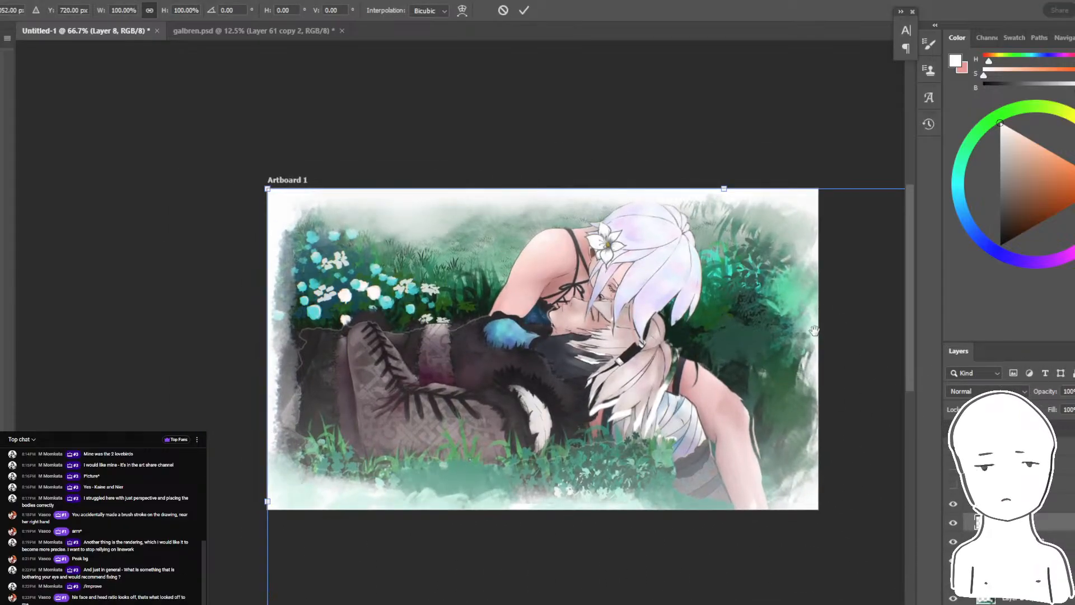
drag(814, 331, 696, 330)
key(Escape)
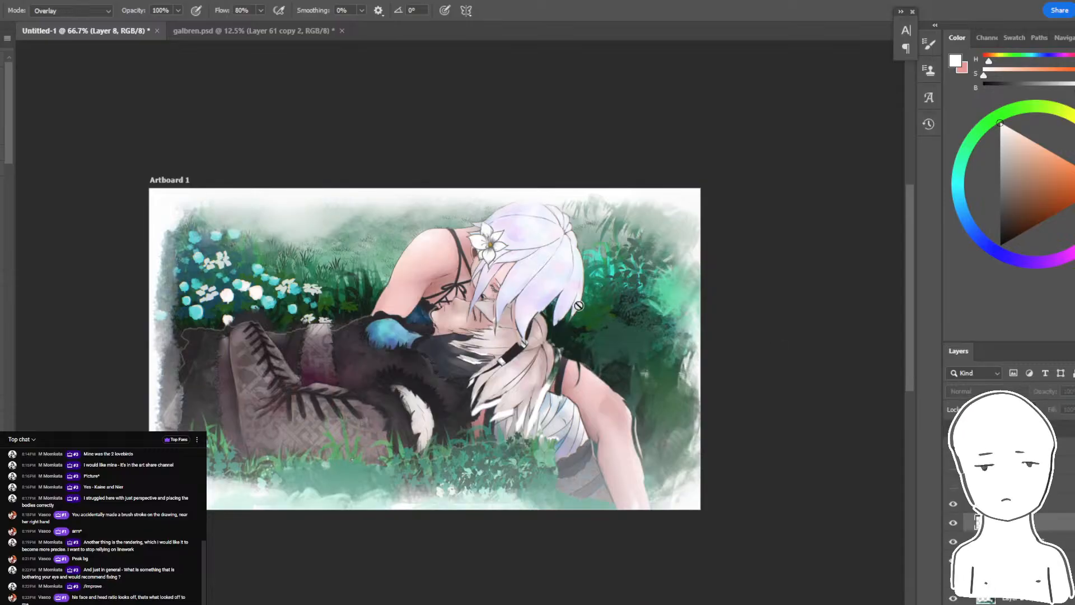
drag(363, 269, 344, 255)
key(ctrl+z)
key(ctrl+t)
mouse_move(823, 379)
mouse_down()
mouse_move(836, 370)
mouse_move(910, 373)
mouse_up()
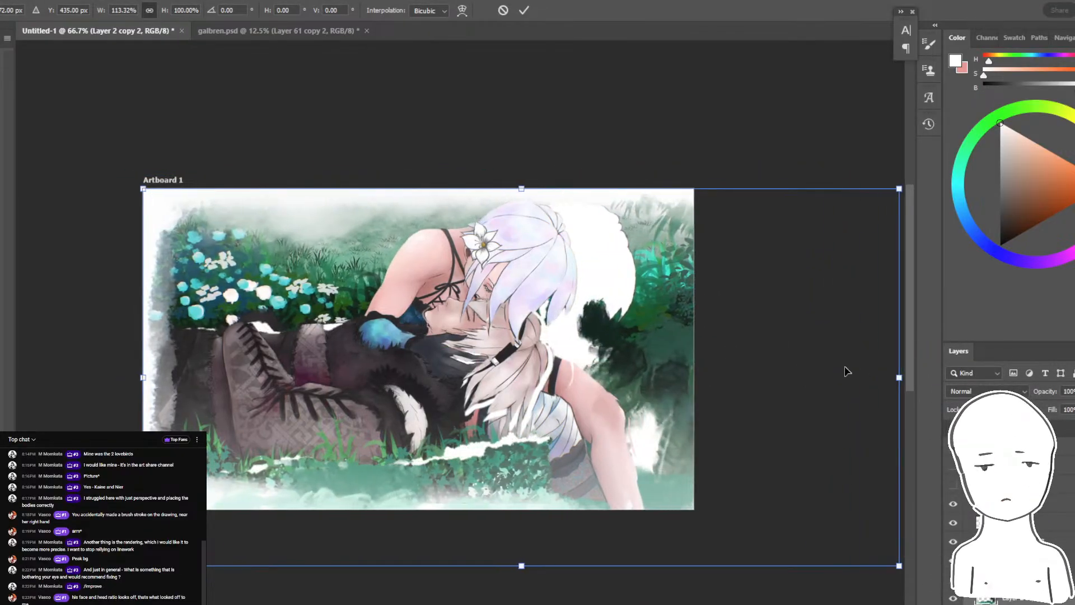
drag(736, 378, 706, 375)
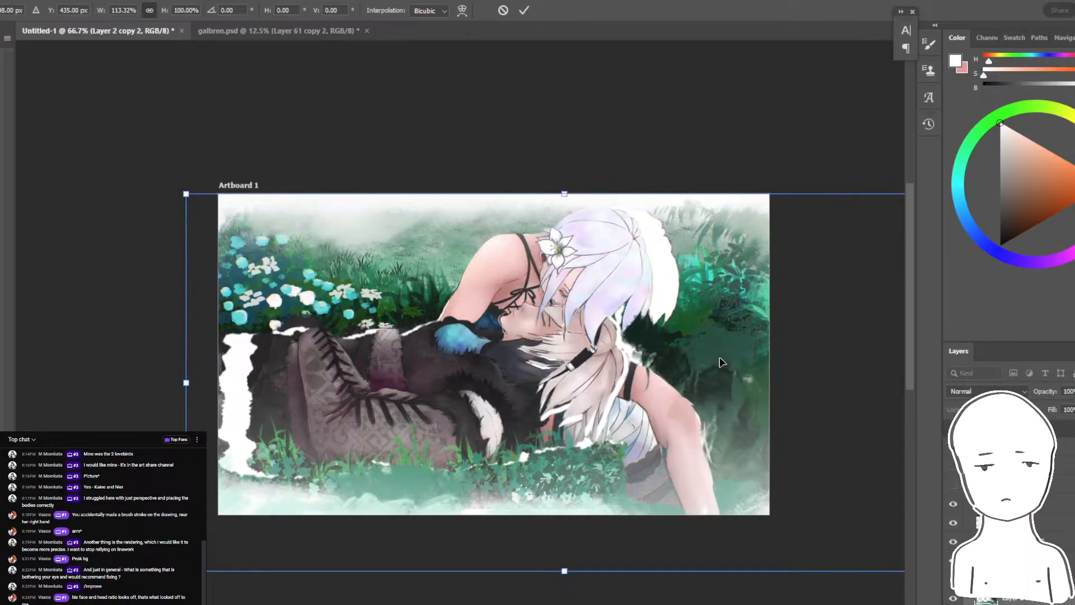
key(Return)
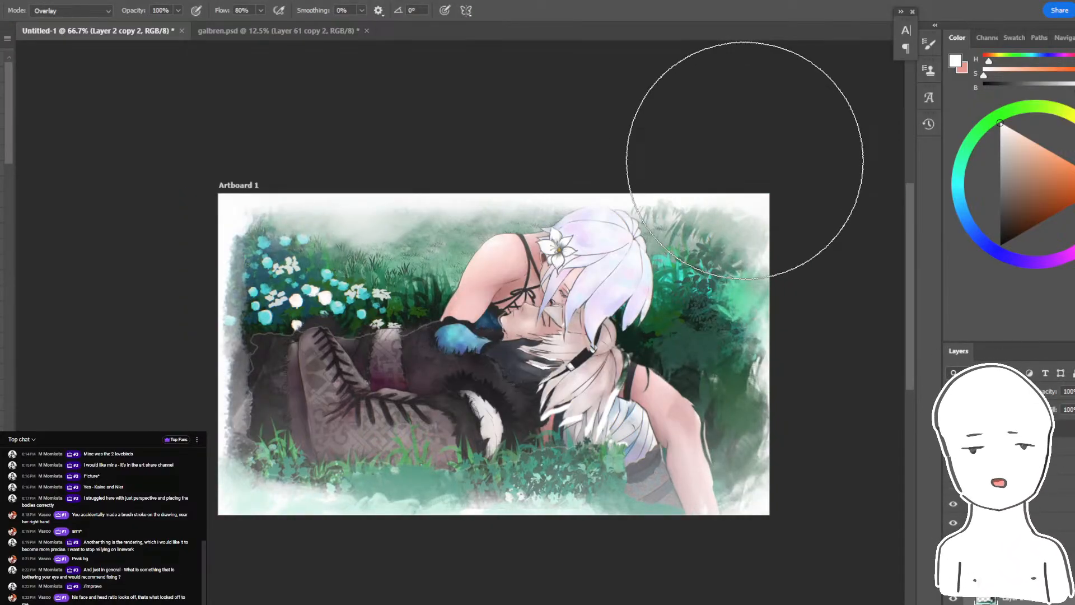
- Switch to a Normal-mode brush, try sampled grey-green strokes down the painting's left border, and undo them
key(ctrl+plus)
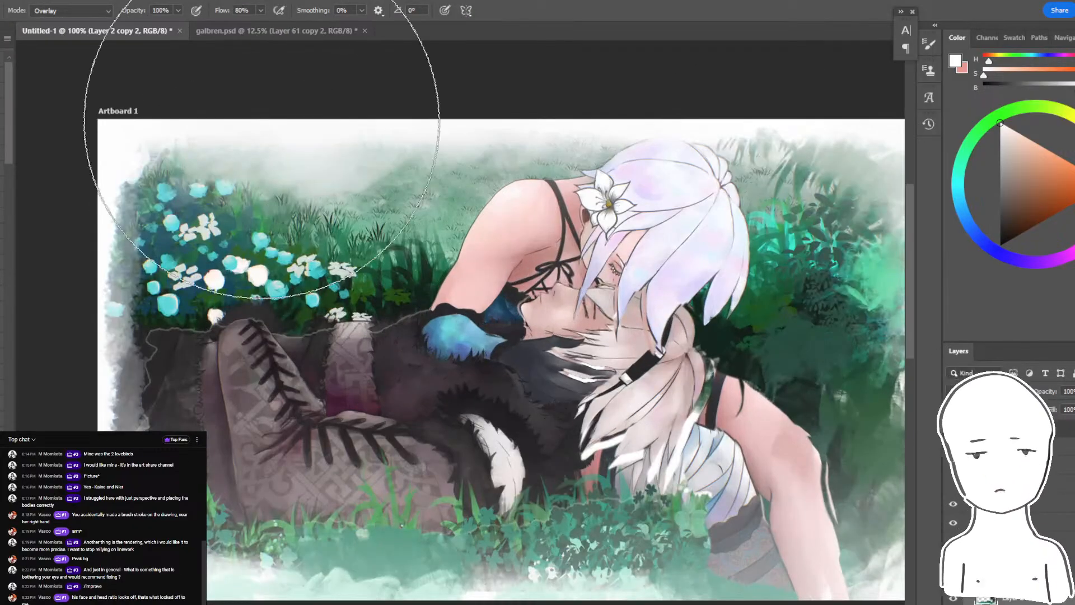
drag(436, 169, 394, 173)
key(bracketleft)
key(bracketleft)
key(bracketleft)
key(bracketleft)
key(bracketleft)
key(bracketleft)
key(bracketleft)
key(bracketleft)
key(bracketleft)
key(bracketleft)
key(bracketleft)
key(bracketleft)
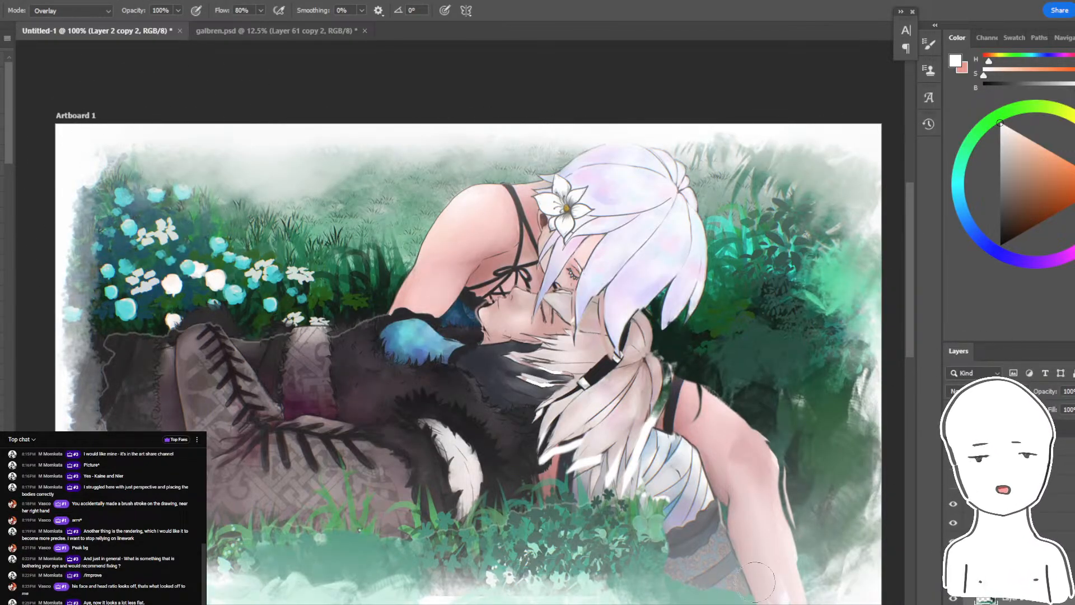
drag(295, 457, 475, 453)
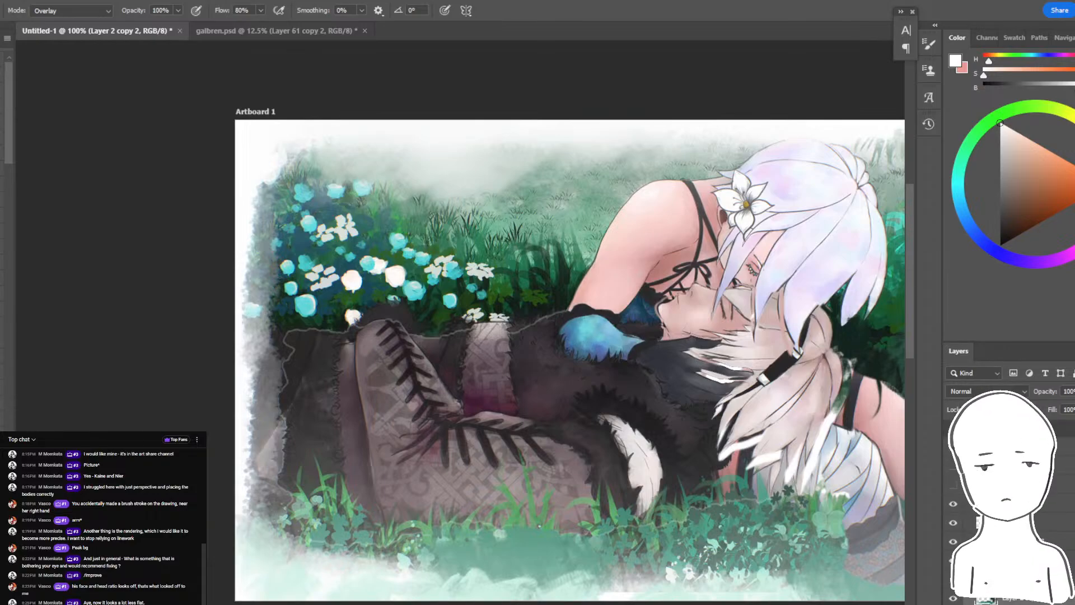
click(2, 106)
alt+click(272, 320)
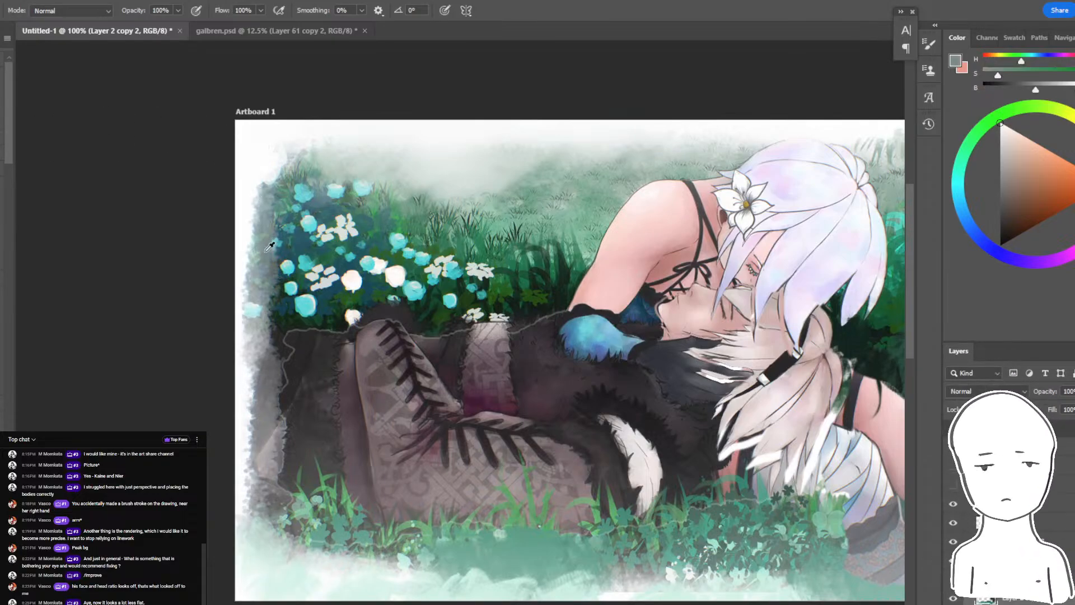
mouse_move(265, 309)
mouse_down()
mouse_move(252, 387)
mouse_move(260, 481)
mouse_up()
key(ctrl+z)
key(ctrl+z)
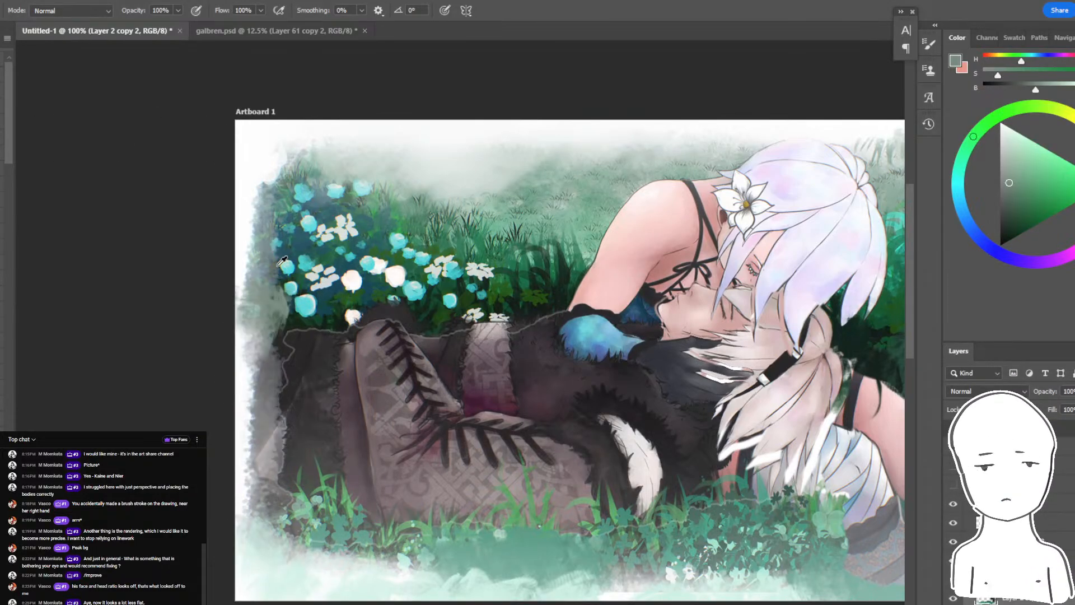
- Paint over the ragged left border beside the blue flowers with colours sampled from the surrounding foliage
alt+click(293, 250)
mouse_move(275, 246)
mouse_down()
mouse_move(221, 300)
mouse_move(226, 532)
mouse_move(218, 466)
mouse_move(288, 392)
mouse_move(188, 272)
mouse_up()
alt+click(303, 326)
alt+click(268, 207)
mouse_move(248, 240)
mouse_down()
mouse_move(211, 343)
mouse_move(233, 202)
mouse_move(262, 193)
mouse_up()
- Fill the painting's upper-right corner with muted olive green and erase along its upper edge
drag(497, 228, 182, 250)
alt+click(609, 241)
mouse_move(657, 222)
mouse_down()
mouse_move(733, 240)
mouse_move(607, 229)
mouse_move(681, 141)
mouse_up()
alt+click(577, 189)
key(e)
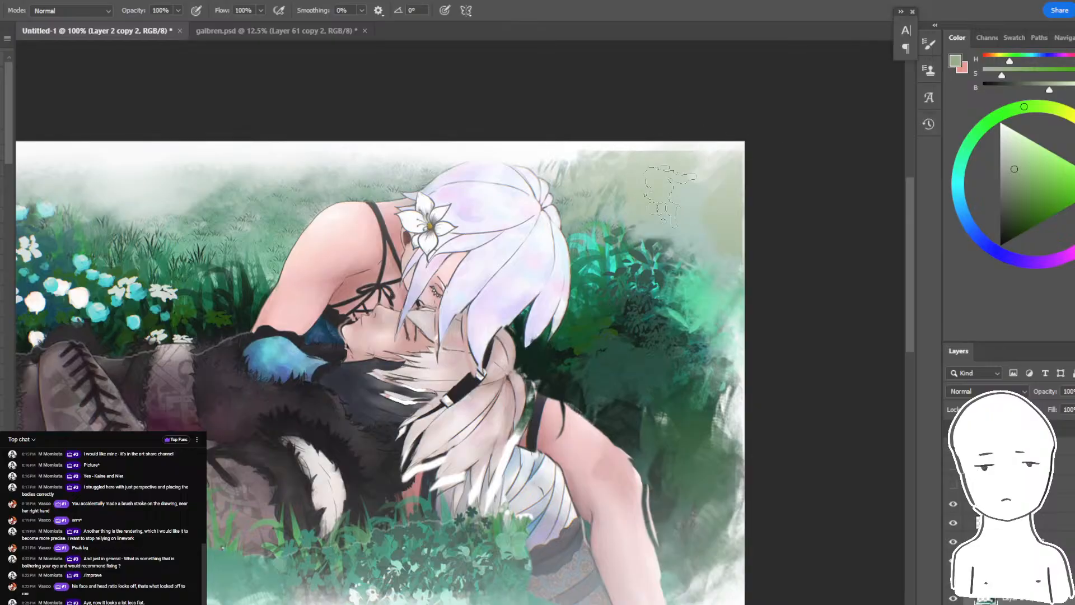
drag(607, 137, 626, 116)
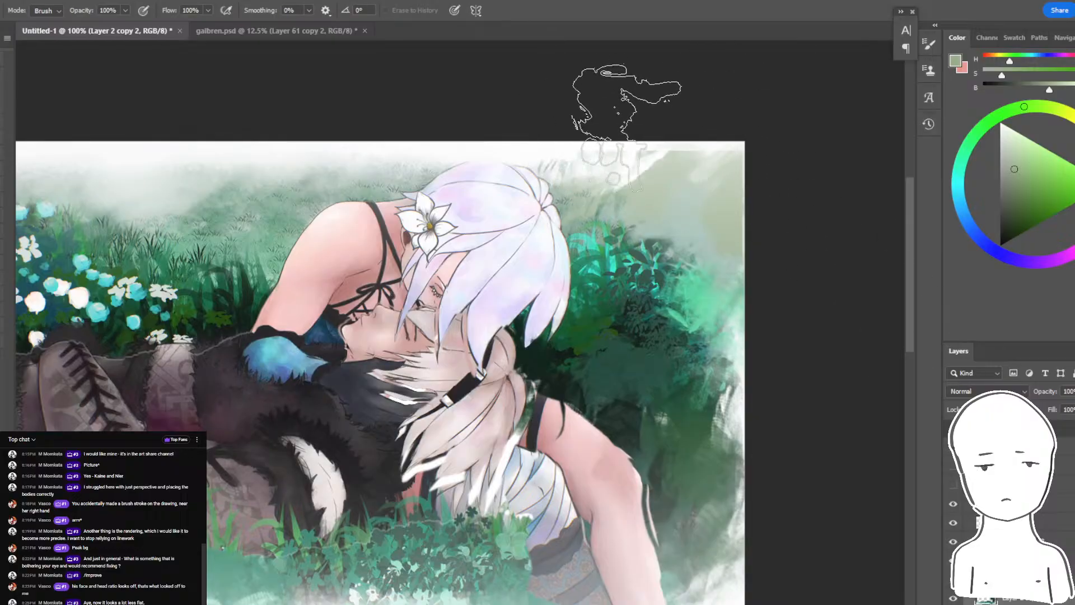
- Paint a sampled dark green along the right border beside the bent leg
key(b)
alt+click(638, 358)
alt+click(642, 417)
drag(642, 420, 778, 465)
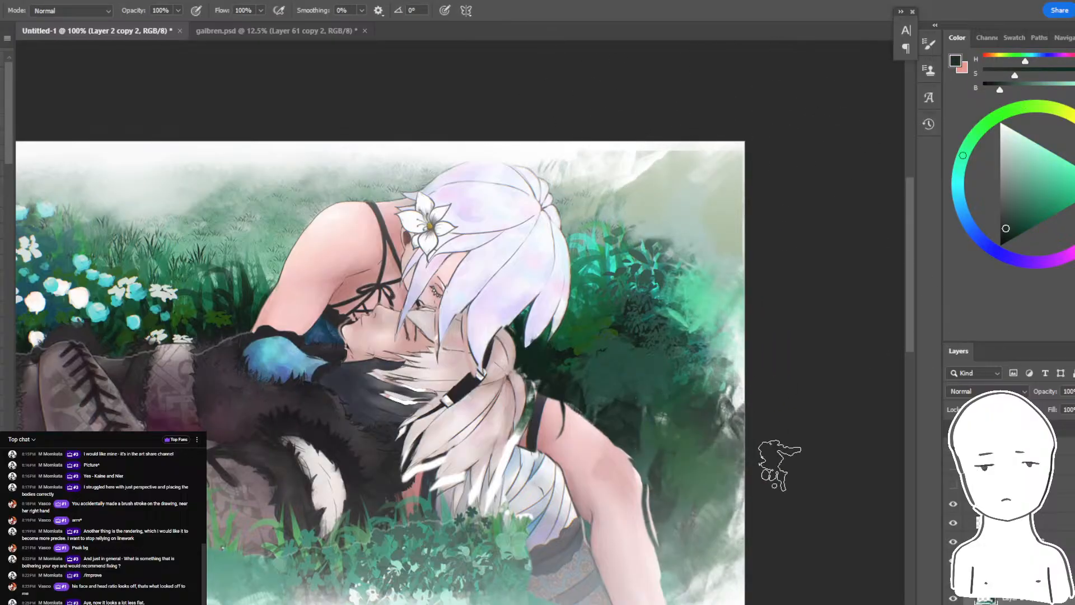
- Choose a grass brush preset and paint enlarged dark grass blades along the painting's right border
click(1, 10)
scroll(3, 252, up, 5)
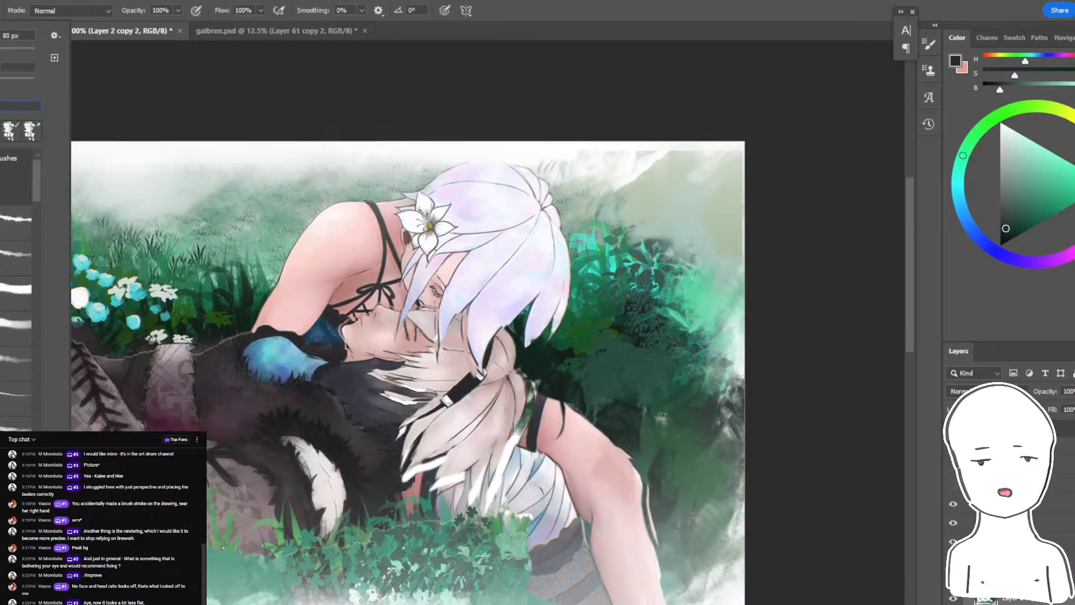
drag(36, 174, 40, 196)
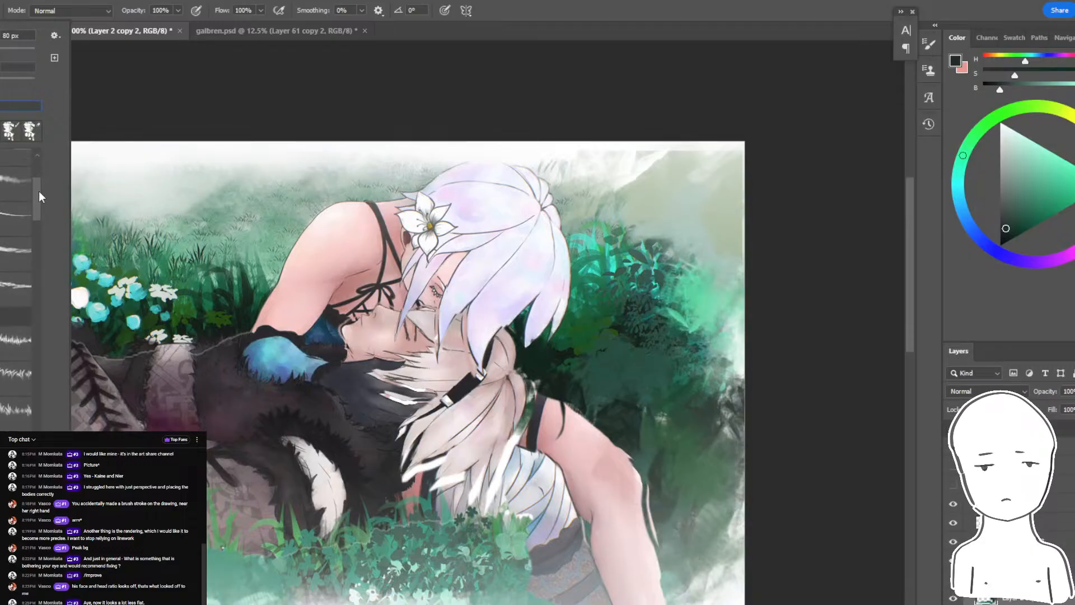
click(21, 401)
drag(726, 367, 722, 355)
key(bracketright)
key(bracketright)
key(bracketright)
key(bracketright)
key(bracketright)
key(bracketright)
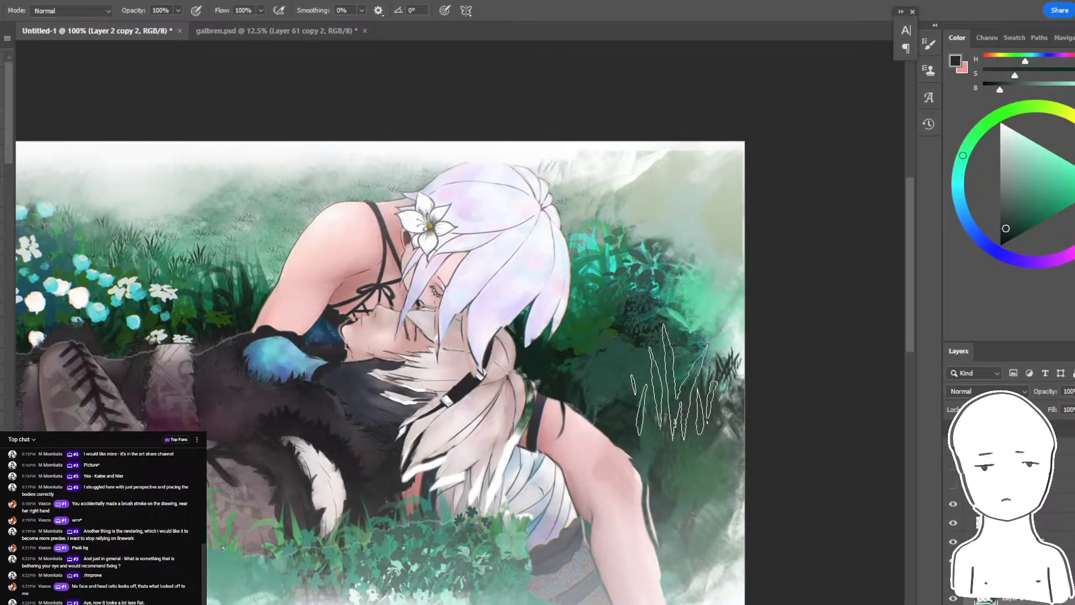
alt+click(684, 378)
key(bracketright)
key(bracketright)
key(bracketright)
mouse_move(795, 448)
mouse_down()
mouse_move(773, 342)
mouse_move(679, 336)
mouse_move(741, 356)
mouse_up()
- Add smaller bright teal grass blades over the light foliage near the right border, using sampled greens
key(bracketleft)
key(bracketleft)
key(bracketleft)
key(bracketleft)
key(bracketleft)
key(bracketleft)
alt+click(657, 316)
alt+click(652, 313)
alt+click(683, 296)
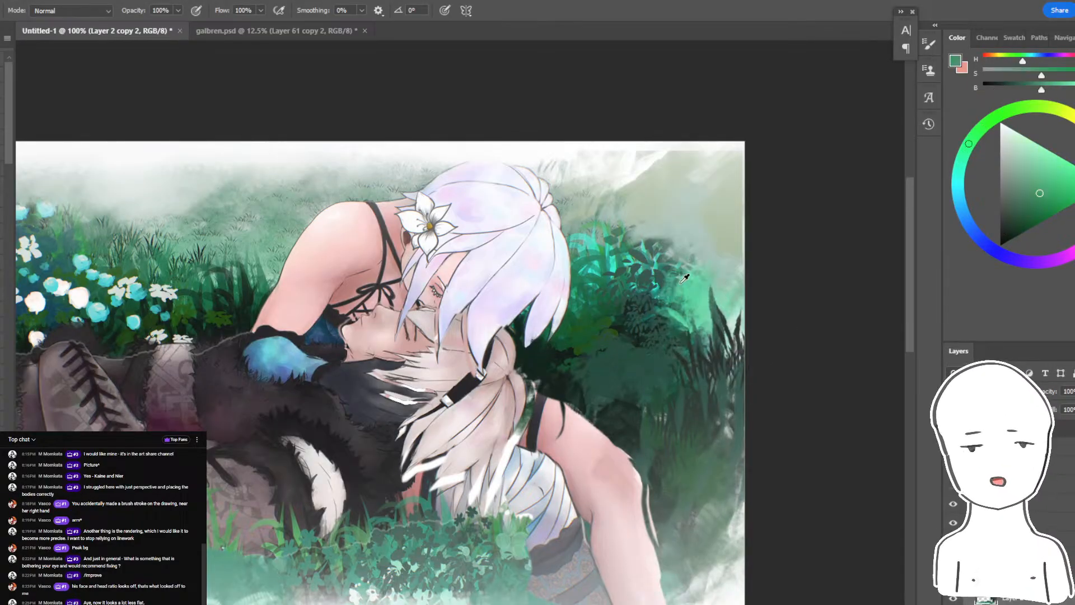
key(bracketleft)
key(bracketleft)
alt+click(590, 265)
mouse_move(672, 336)
mouse_down()
mouse_move(722, 314)
mouse_move(719, 347)
mouse_up()
- Paint enlarged dark grass blades rising over the pale foliage near the right border and sample a pale grey-green
alt+click(660, 365)
key(bracketright)
key(bracketright)
key(bracketright)
alt+click(661, 224)
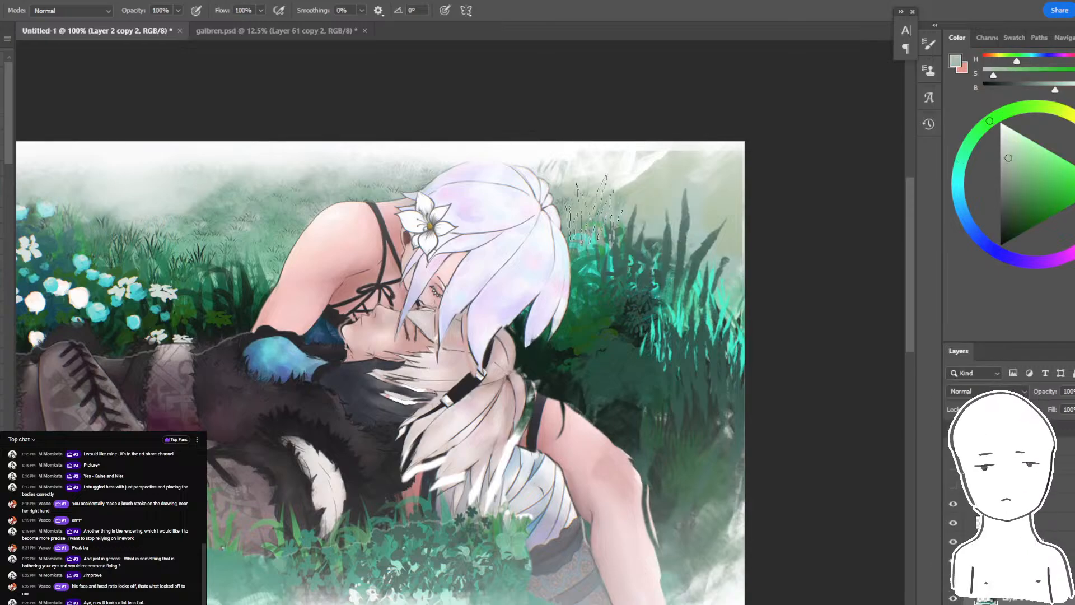
- Paint light grass blades in sampled greens along the painting's left border
drag(594, 232, 929, 211)
alt+click(421, 178)
alt+click(314, 196)
mouse_move(364, 202)
mouse_down()
mouse_move(269, 215)
mouse_move(395, 226)
mouse_up()
alt+click(588, 215)
key(ctrl+z)
drag(294, 254, 228, 300)
drag(277, 336, 213, 423)
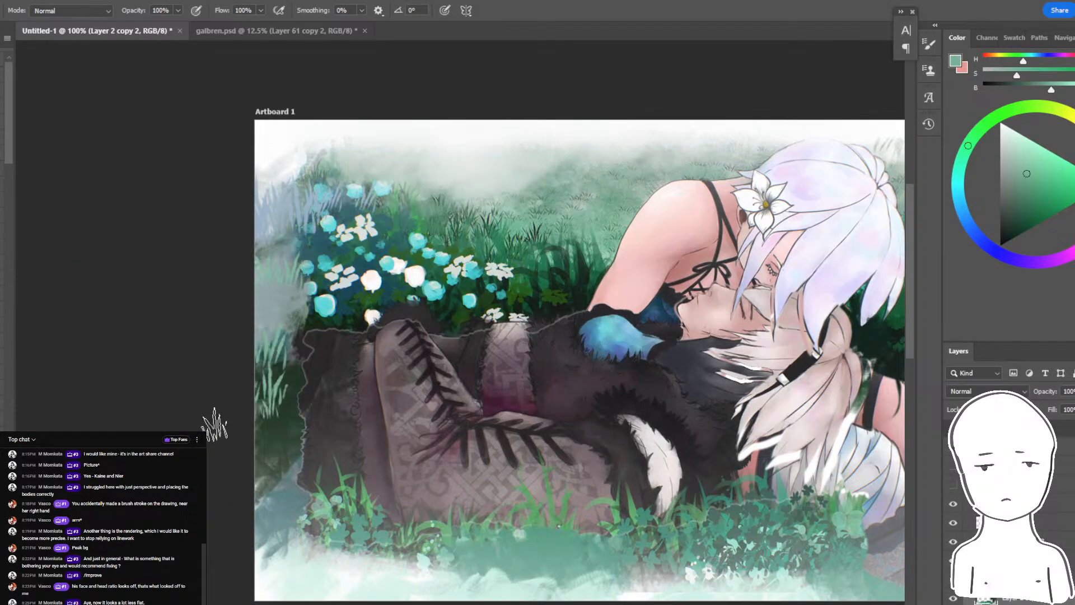
- Add muted pinkish strokes sampled from the boot at the lower left border and activate Layer 2 copy 3
alt+click(380, 447)
drag(241, 509, 288, 518)
ctrl+click(333, 442)
drag(334, 428, 528, 408)
- Try to pull the dark trouser leg out to the left border with the Mixer Brush
key(shift+b)
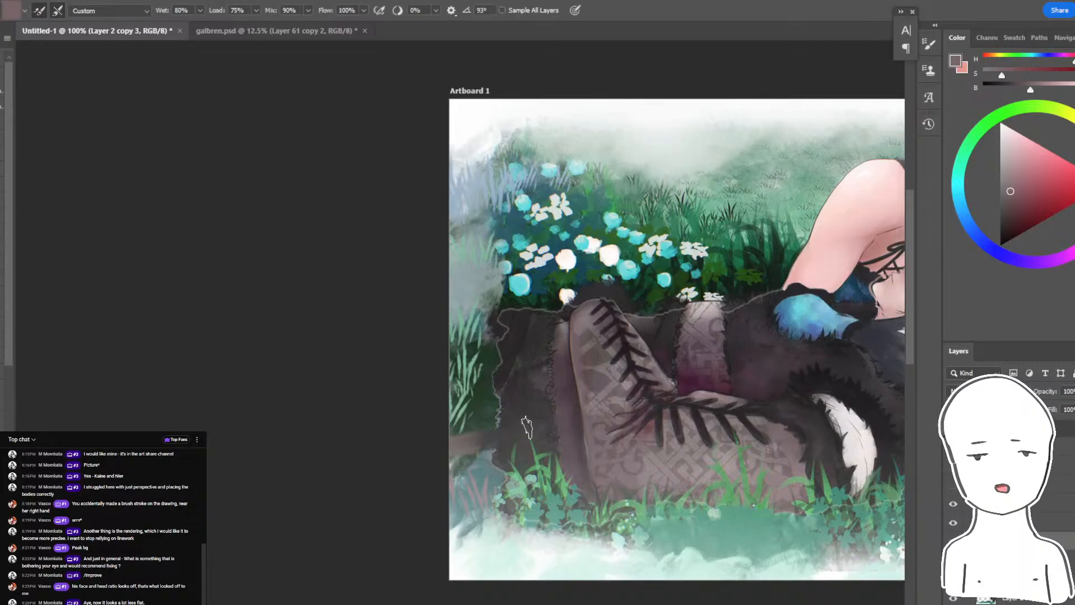
drag(462, 389, 430, 352)
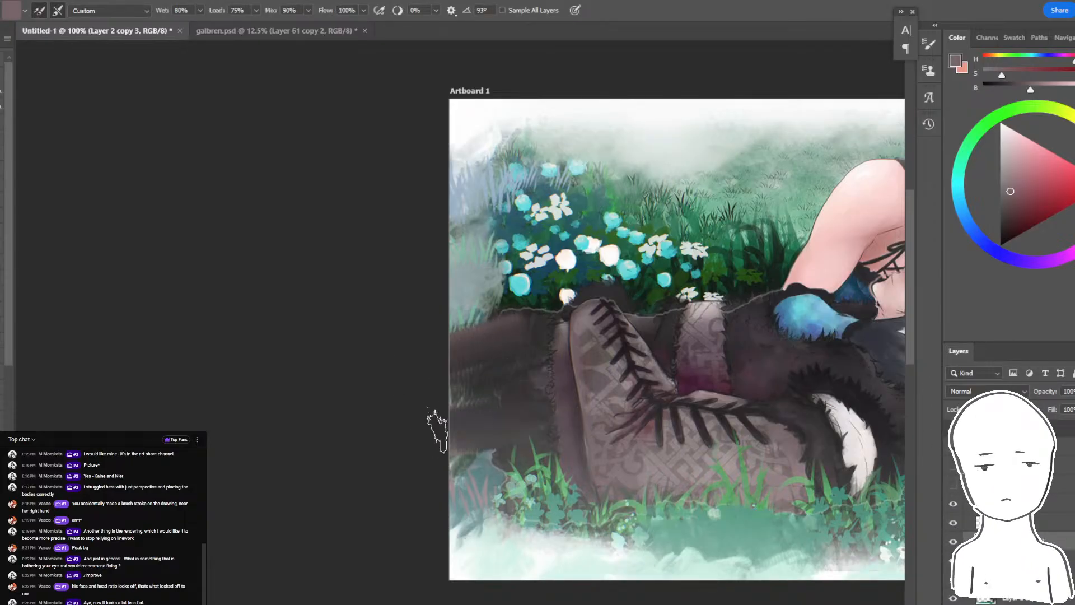
drag(490, 464, 395, 462)
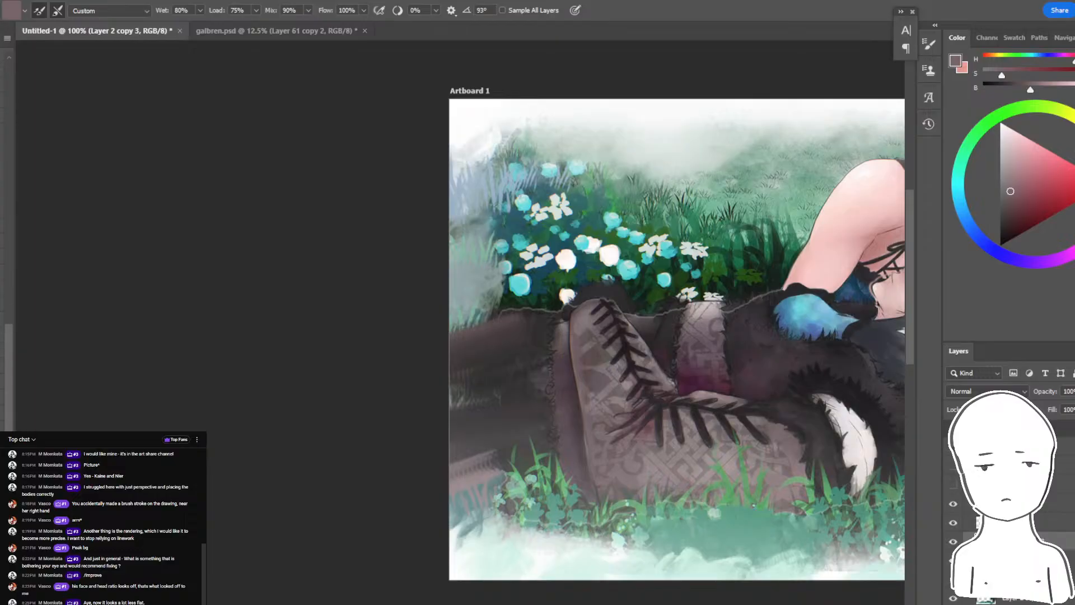
drag(501, 375, 437, 394)
key(ctrl+z)
key(ctrl+z)
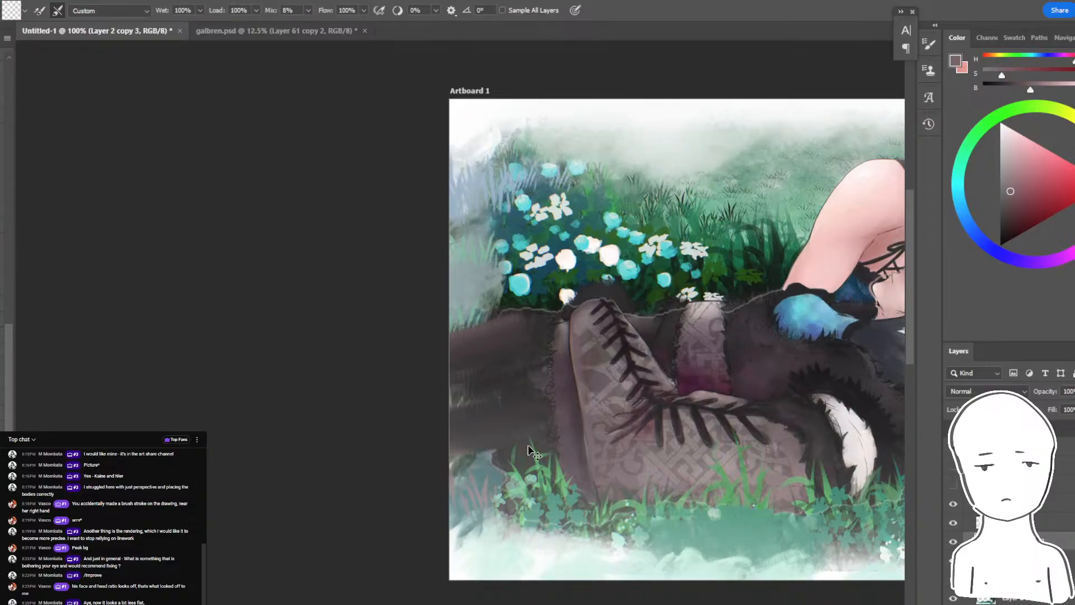
key(ctrl+z)
key(ctrl+z)
key(ctrl+z)
- Smear the dark trouser leg out to the painting's left border with a textured Mixer Brush
drag(527, 428, 477, 456)
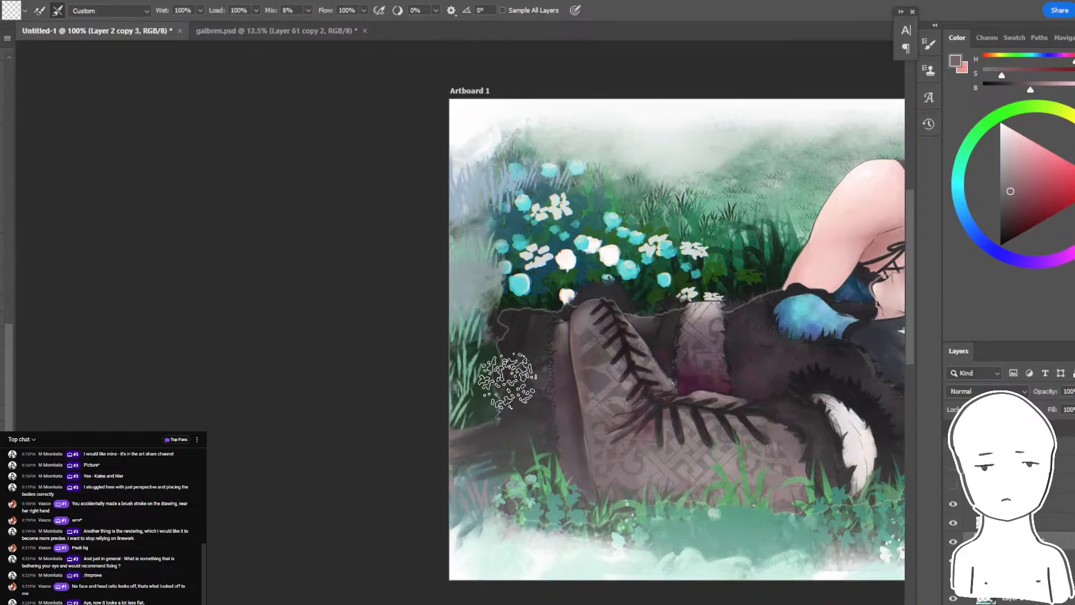
mouse_move(507, 379)
mouse_down()
mouse_move(424, 367)
mouse_move(374, 376)
mouse_move(394, 421)
mouse_move(478, 448)
mouse_move(523, 480)
mouse_up()
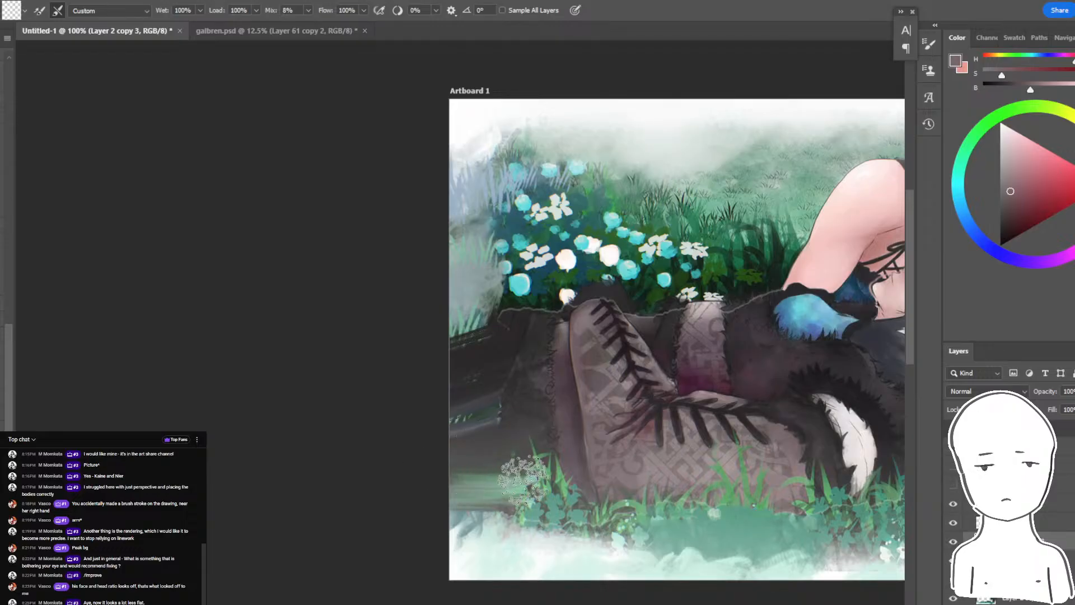
drag(396, 348, 207, 404)
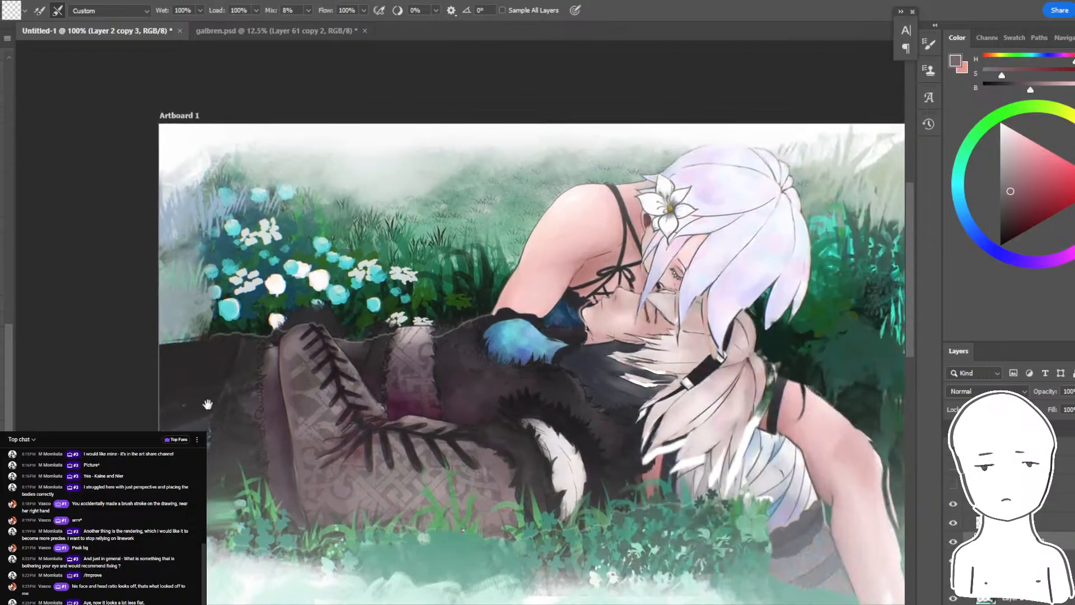
- Flip the view horizontally and erase stray paint around the lassoed thigh strap
key(ctrl+minus)
key(ctrl+shift+h)
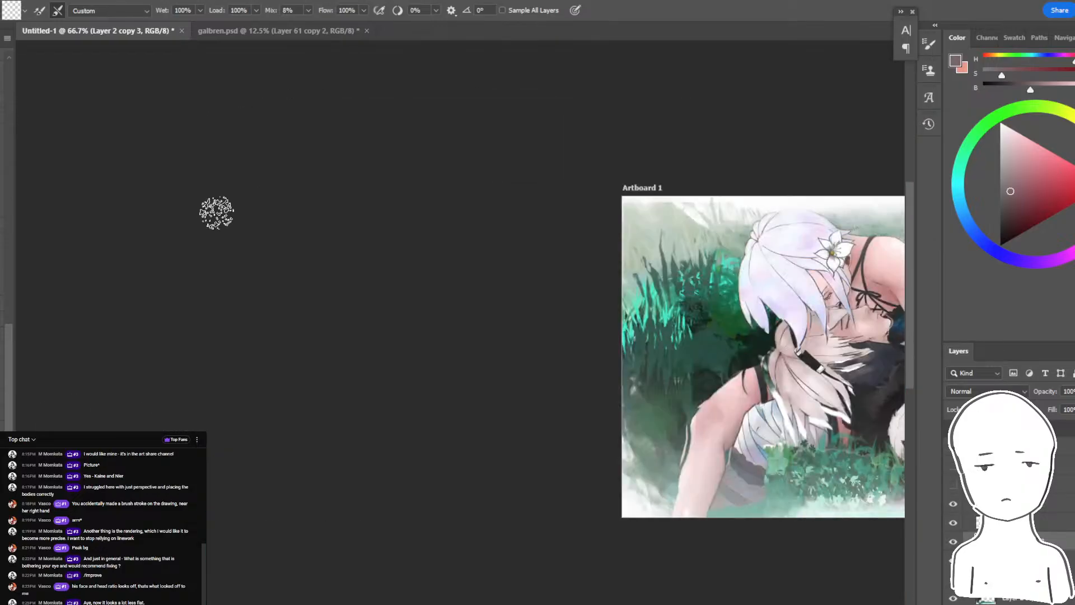
drag(695, 227, 420, 294)
drag(484, 331, 453, 342)
key(ctrl+plus)
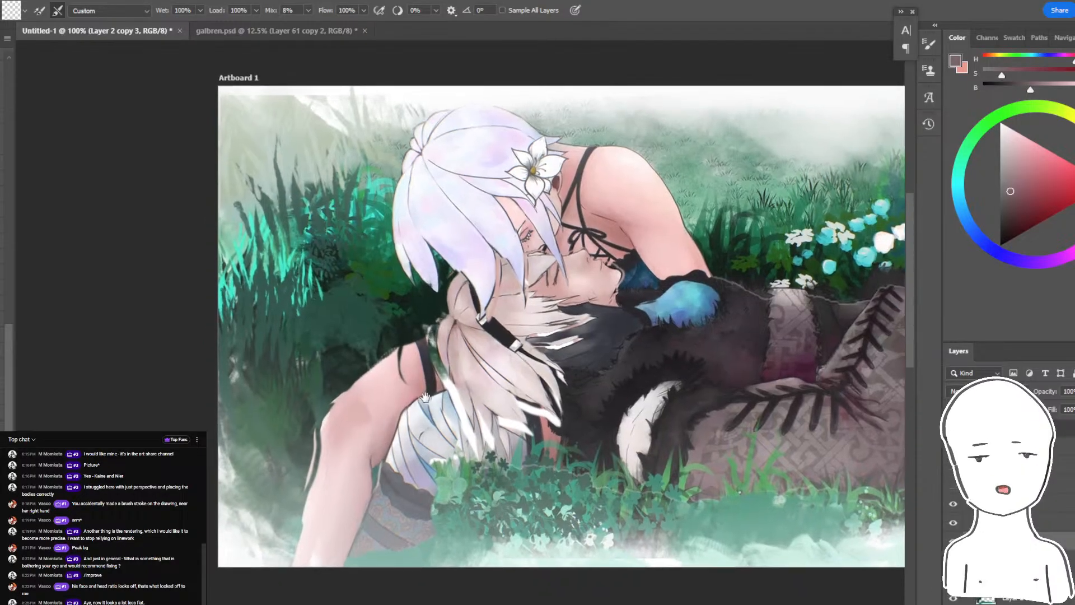
key(l)
click(335, 395)
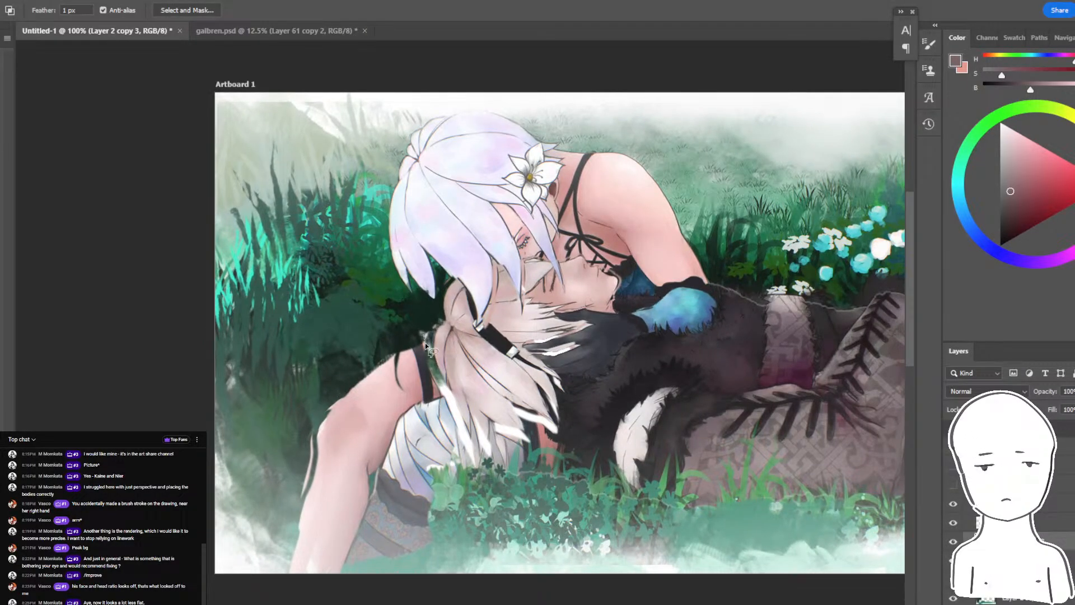
mouse_move(426, 346)
mouse_down()
mouse_move(297, 382)
mouse_move(380, 402)
mouse_move(369, 403)
mouse_move(397, 392)
mouse_up()
key(e)
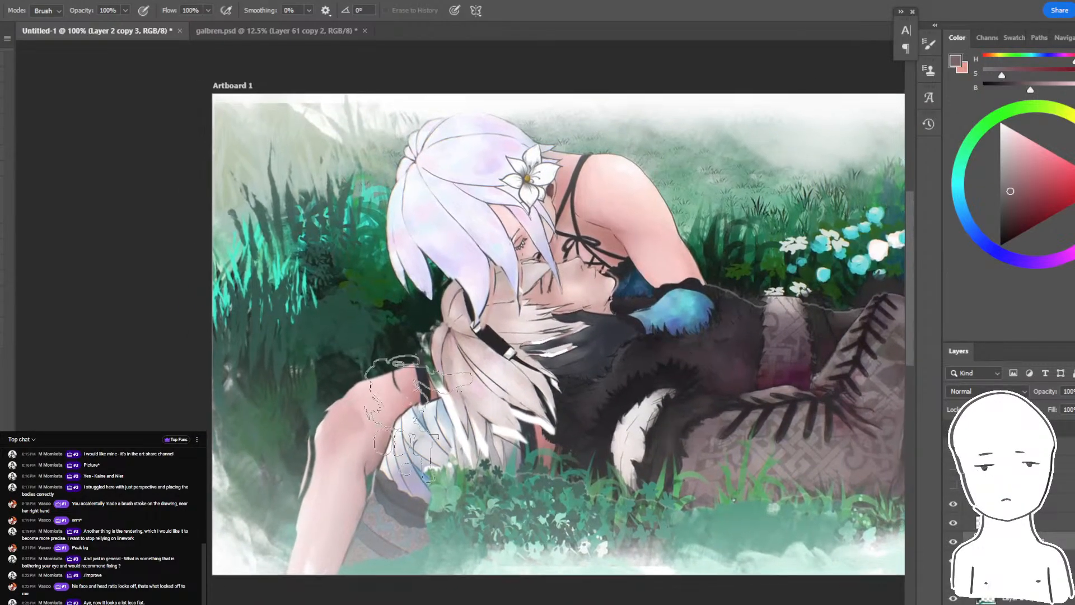
mouse_move(399, 435)
mouse_down()
mouse_move(370, 453)
mouse_move(419, 430)
mouse_up()
key(l)
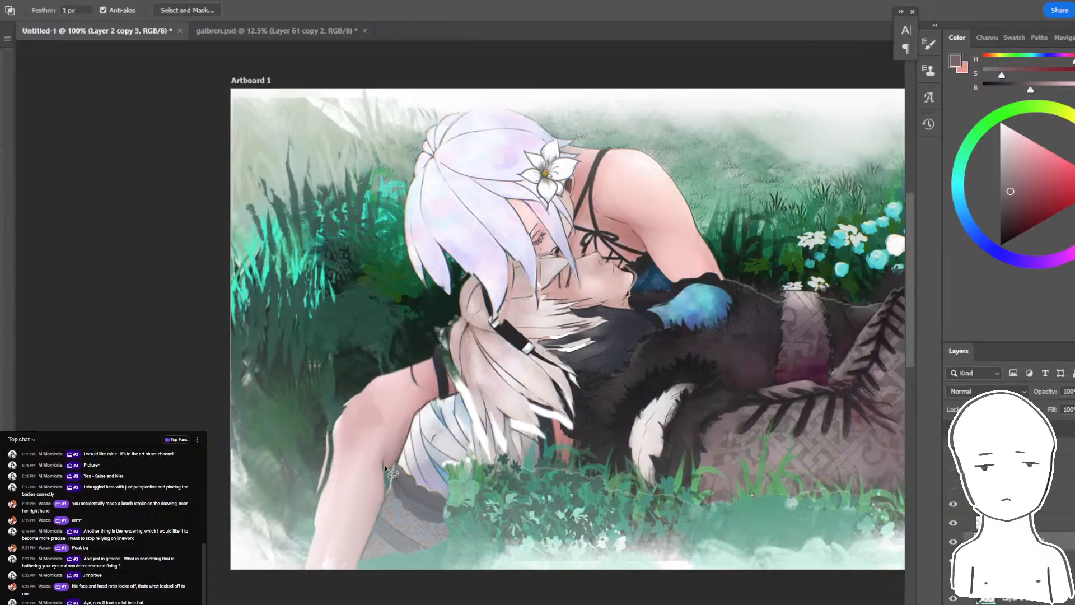
key(b)
alt+click(392, 442)
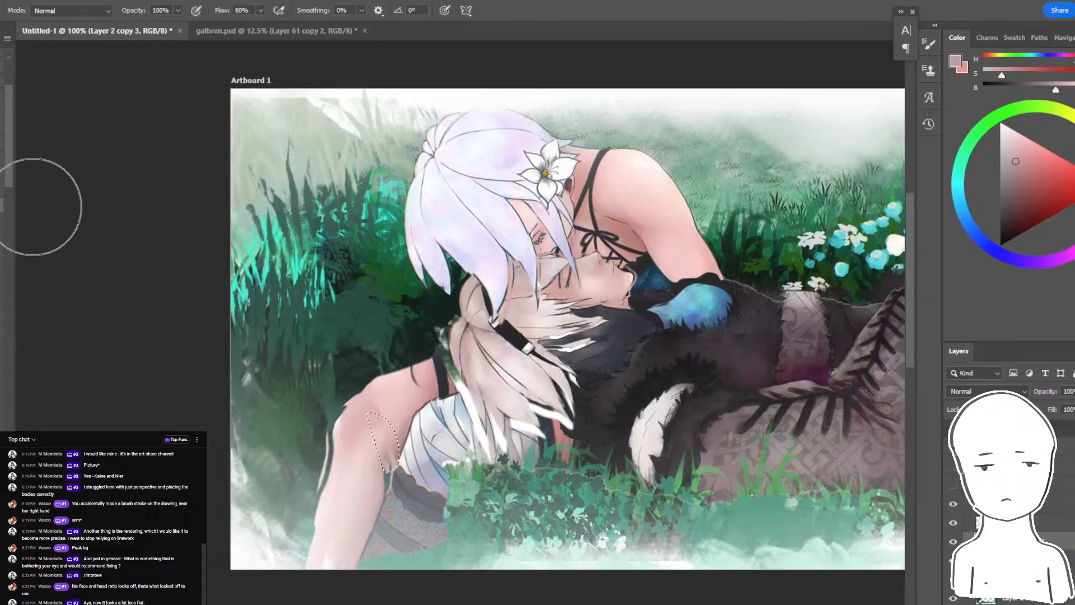
key(ctrl+z)
key(ctrl+z)
- Fill a small lassoed patch behind the bent knee with skin colour and blend the grey fabric below it
key(l)
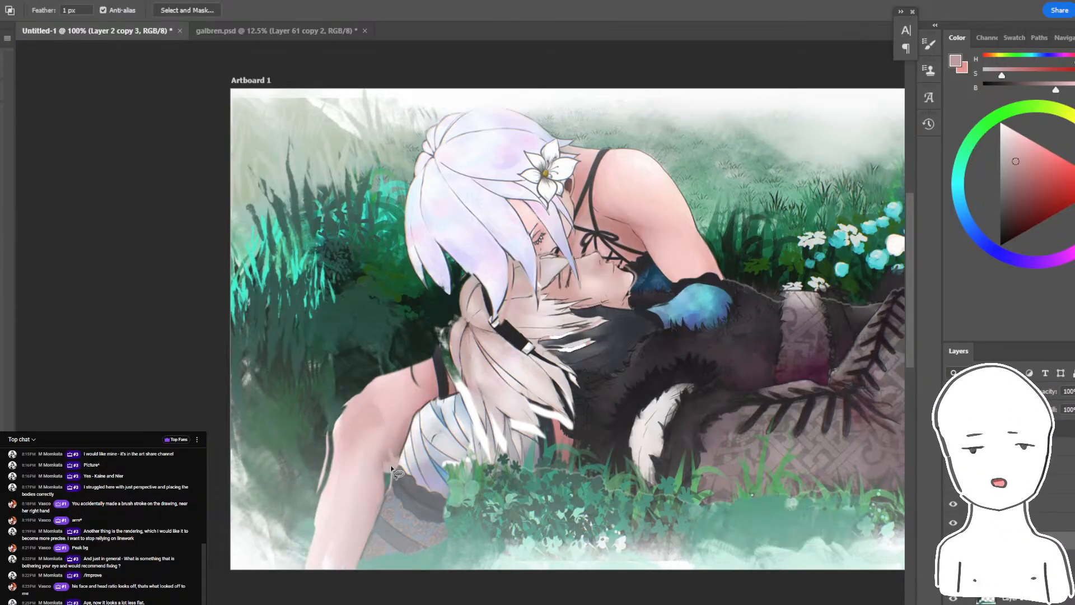
drag(364, 476, 385, 465)
key(b)
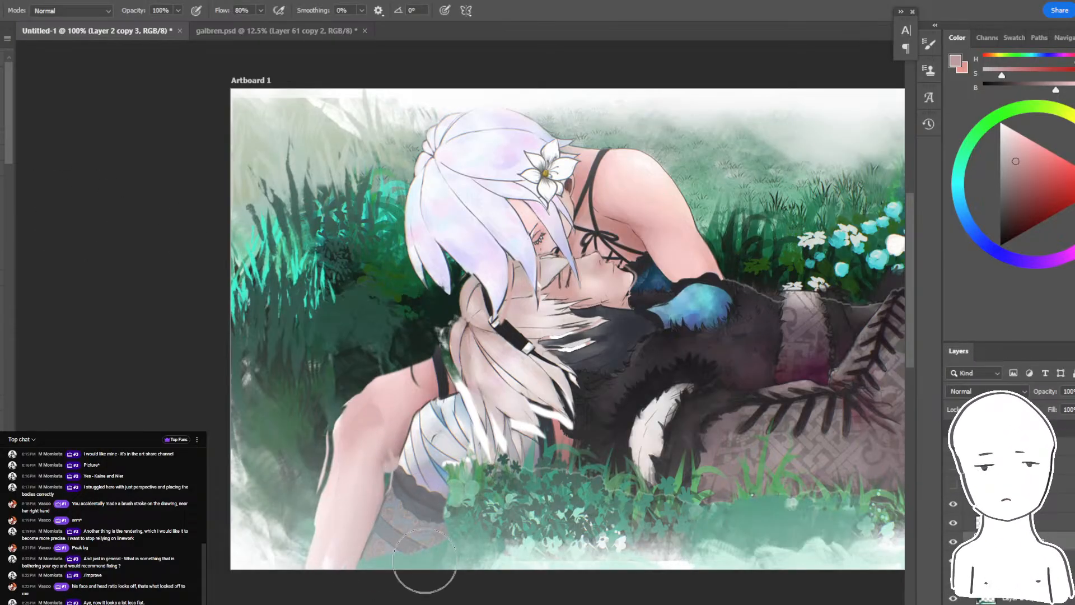
key(shift+b)
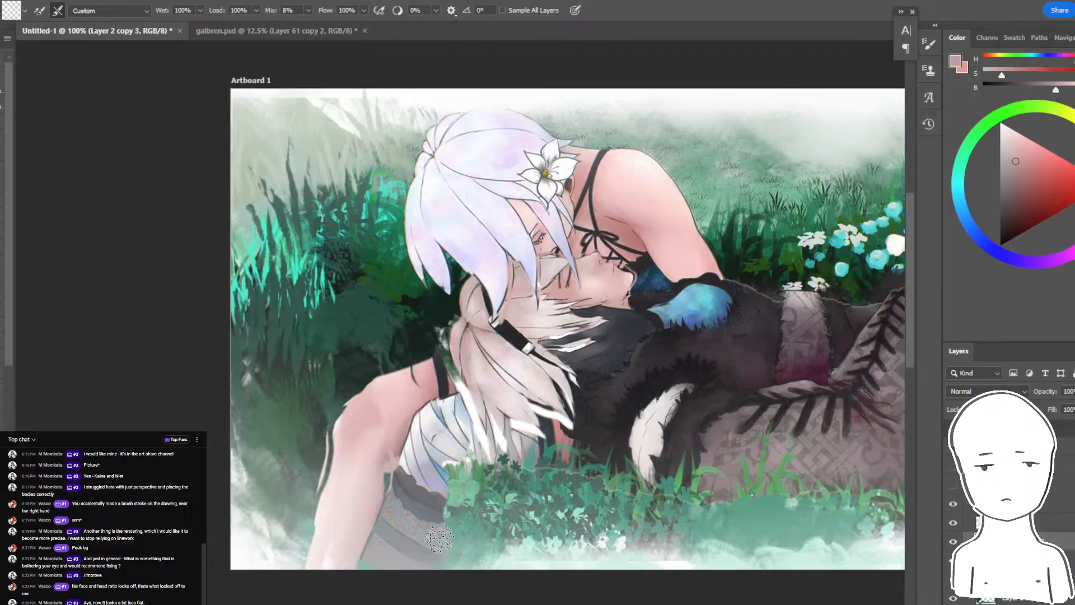
drag(487, 472, 459, 516)
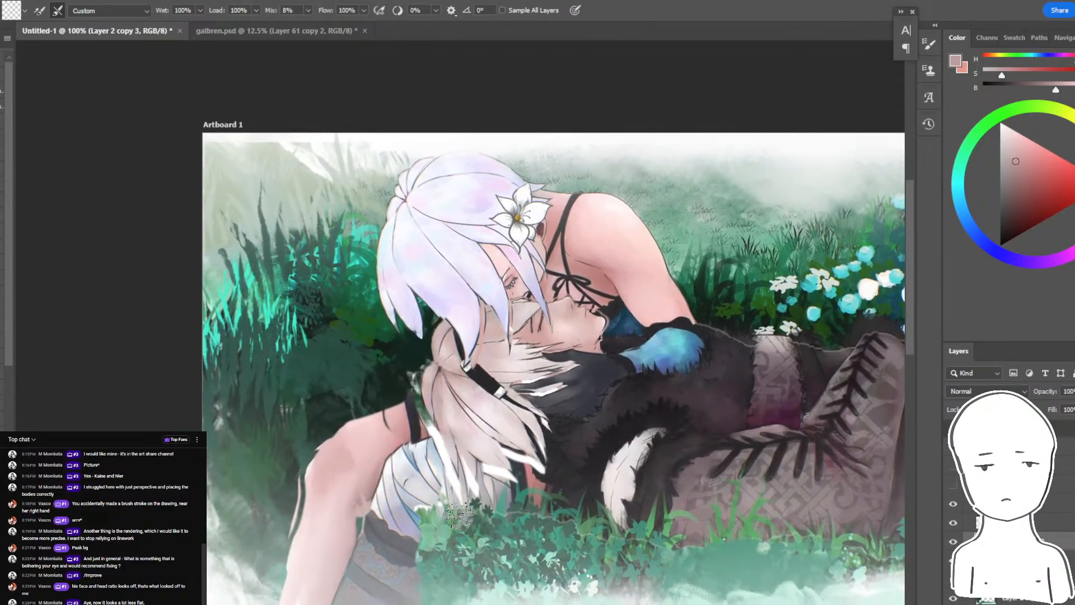
- Lasso the gap between the thigh strap and the hair and fill it with a sampled muted skin tone
mouse_move(404, 423)
mouse_down()
mouse_move(394, 438)
mouse_move(374, 414)
mouse_move(581, 239)
mouse_up()
key(ctrl+z)
key(ctrl+plus)
key(ctrl+plus)
key(l)
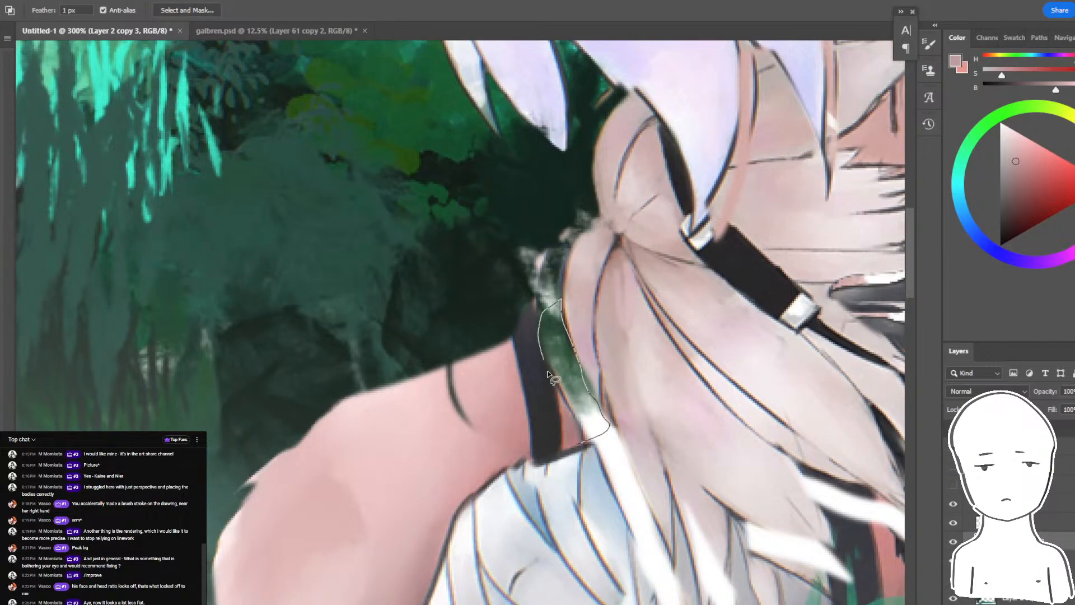
key(b)
mouse_move(548, 371)
mouse_down()
mouse_move(577, 441)
mouse_move(619, 408)
mouse_move(525, 466)
mouse_move(629, 396)
mouse_up()
alt+click(648, 431)
key(ctrl+d)
- Lasso the white gap between the pale blue cloth and the hair and paint it with sampled pale blue
key(l)
drag(604, 466, 478, 290)
drag(480, 294, 504, 357)
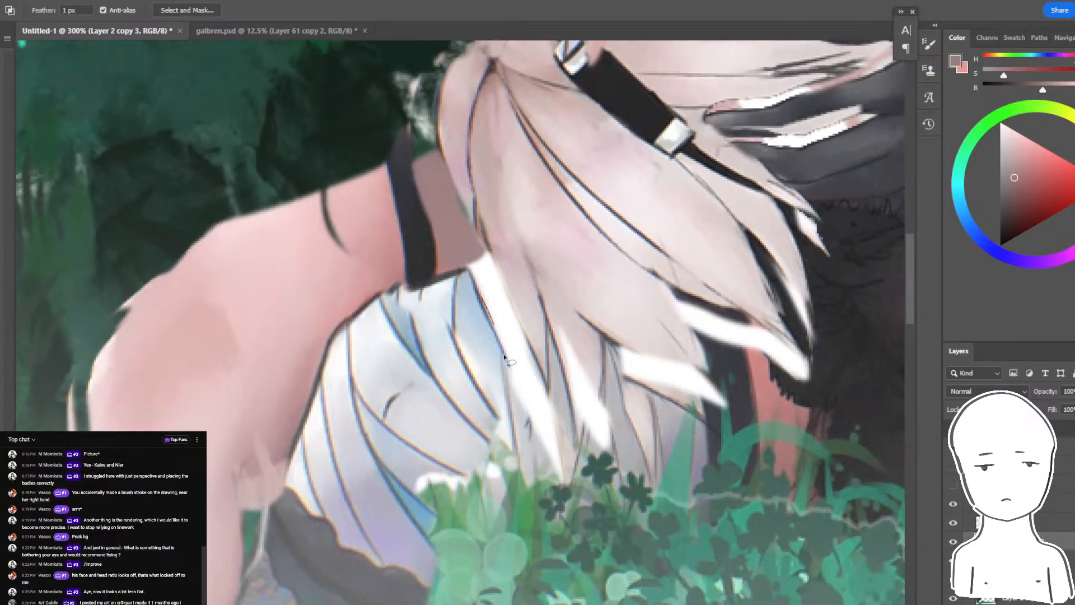
key(b)
alt+click(480, 333)
mouse_move(505, 251)
mouse_down()
mouse_move(482, 272)
mouse_move(571, 428)
mouse_move(607, 442)
mouse_up()
key(ctrl+d)
- Extend the artboard beyond its top and bottom edges to a height of 819 px
key(ctrl+minus)
key(ctrl+minus)
key(ctrl+minus)
key(ctrl+minus)
key(F2)
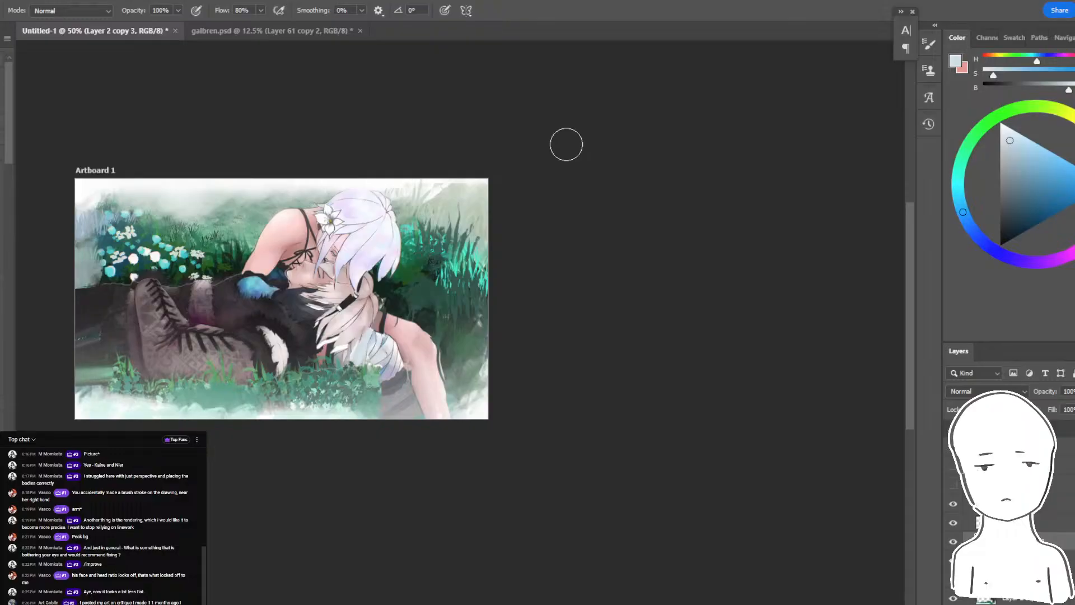
drag(573, 267, 769, 300)
key(ctrl+plus)
key(v)
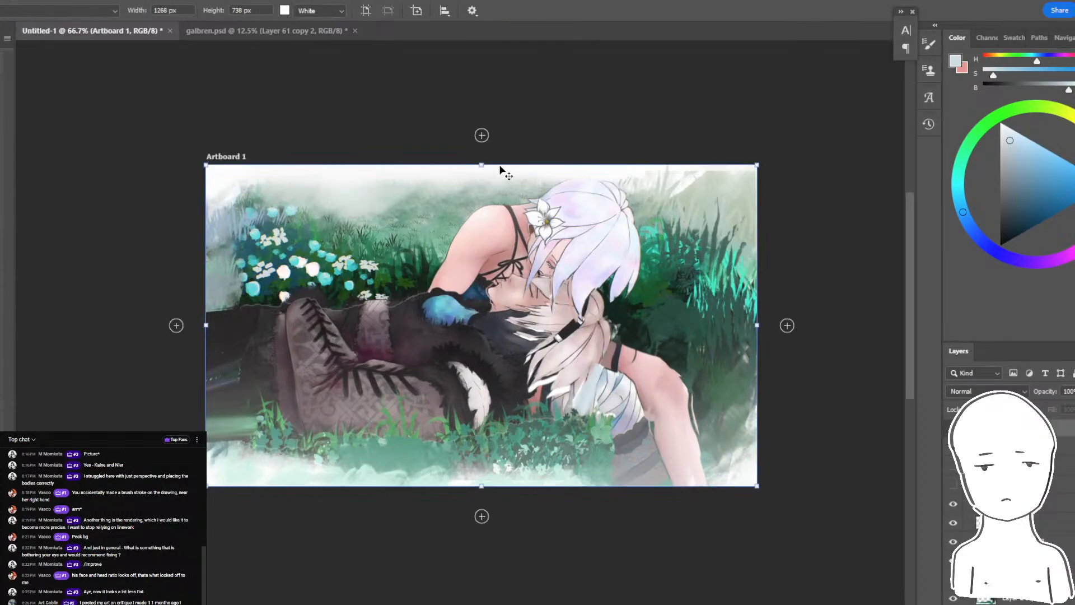
drag(484, 164, 482, 144)
key(ctrl+z)
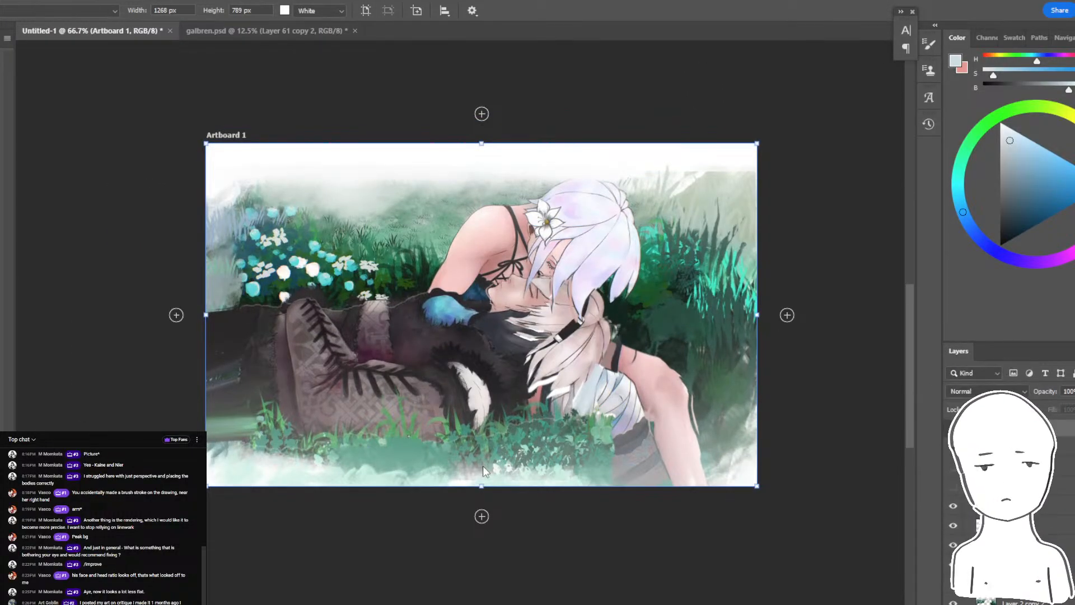
drag(483, 488, 483, 498)
- Try widening the artboard on both sides to 1361 px
drag(756, 321, 783, 321)
drag(206, 320, 191, 321)
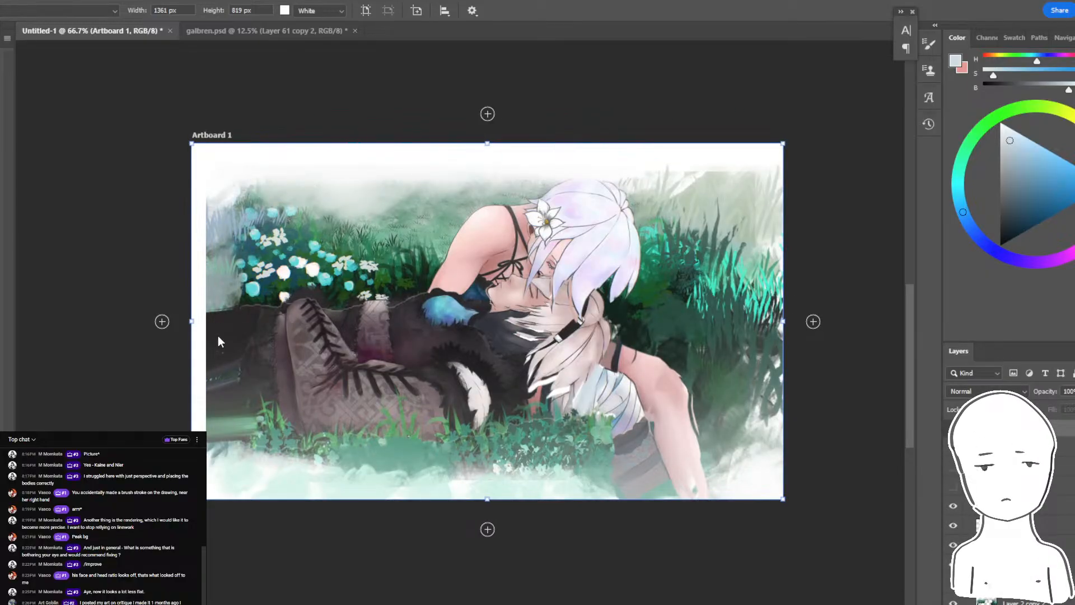
key(ctrl+z)
key(ctrl+z)
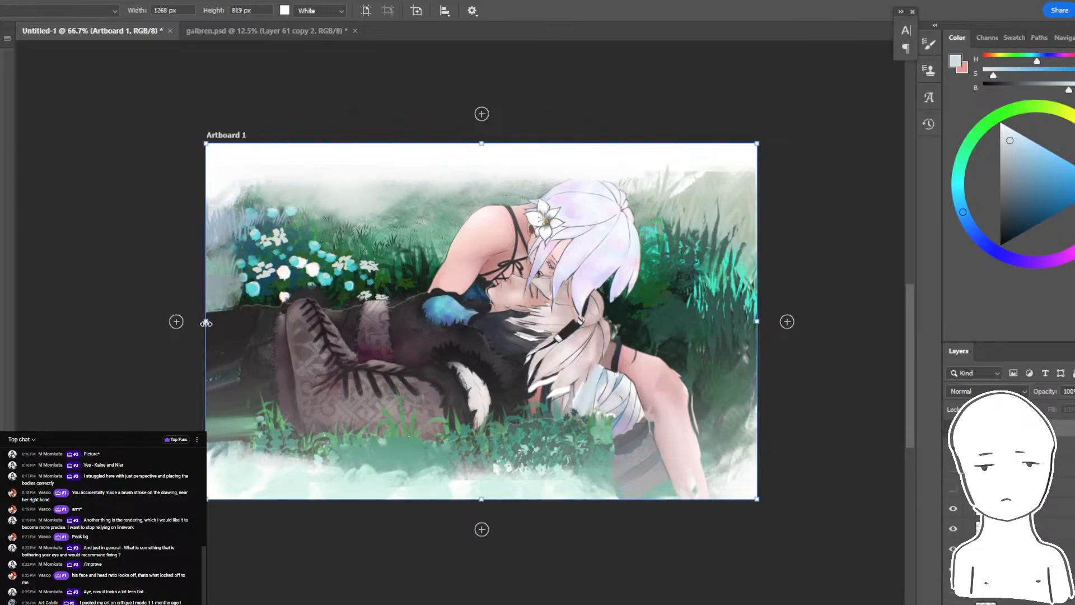
- Lasso a fold on the trouser leg beside the boot on Layer 2 copy 3 and paint it with sampled dark grey
key(b)
drag(273, 350, 352, 370)
ctrl+click(358, 358)
key(ctrl+plus)
key(l)
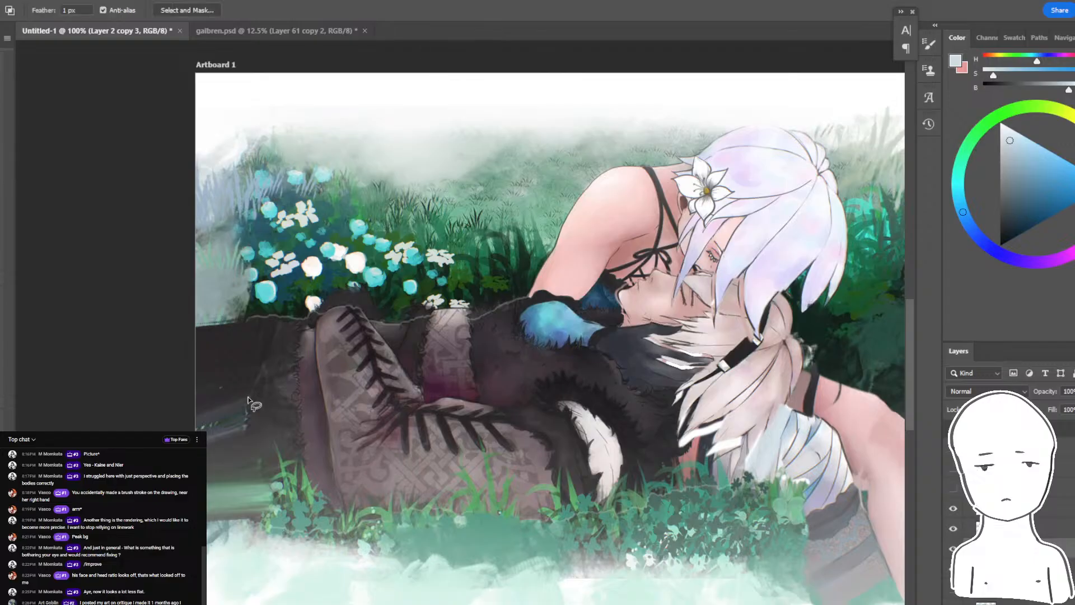
key(b)
mouse_move(254, 394)
mouse_down()
mouse_move(264, 366)
mouse_move(299, 425)
mouse_up()
alt+click(292, 377)
key(l)
key(ctrl+d)
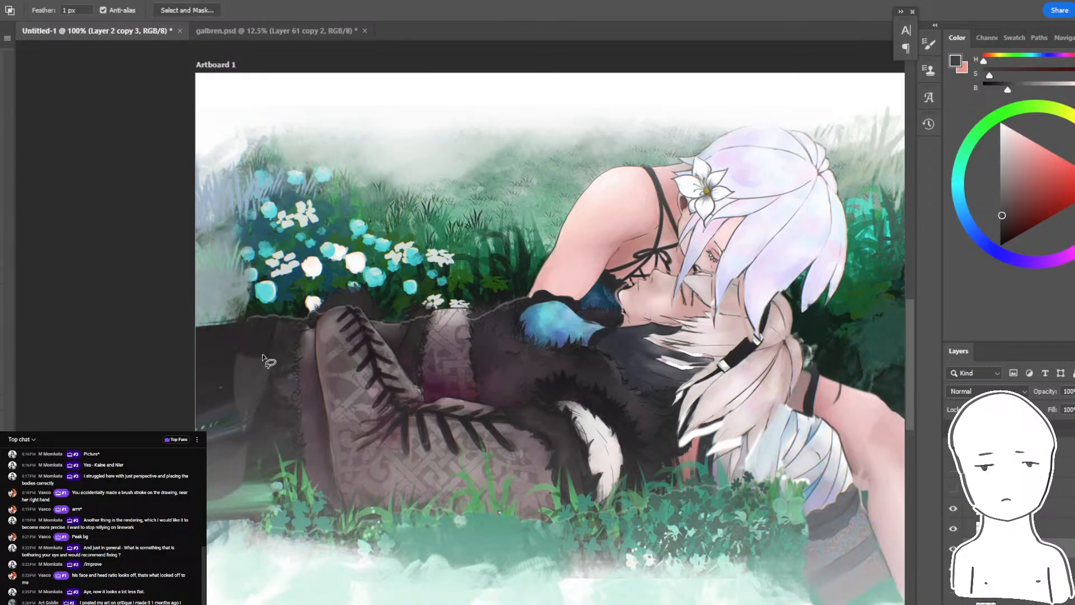
- Paint more dark grey folds in lassoed shapes on the trouser leg at the left border and erase along its lower edge
drag(197, 394, 214, 515)
key(b)
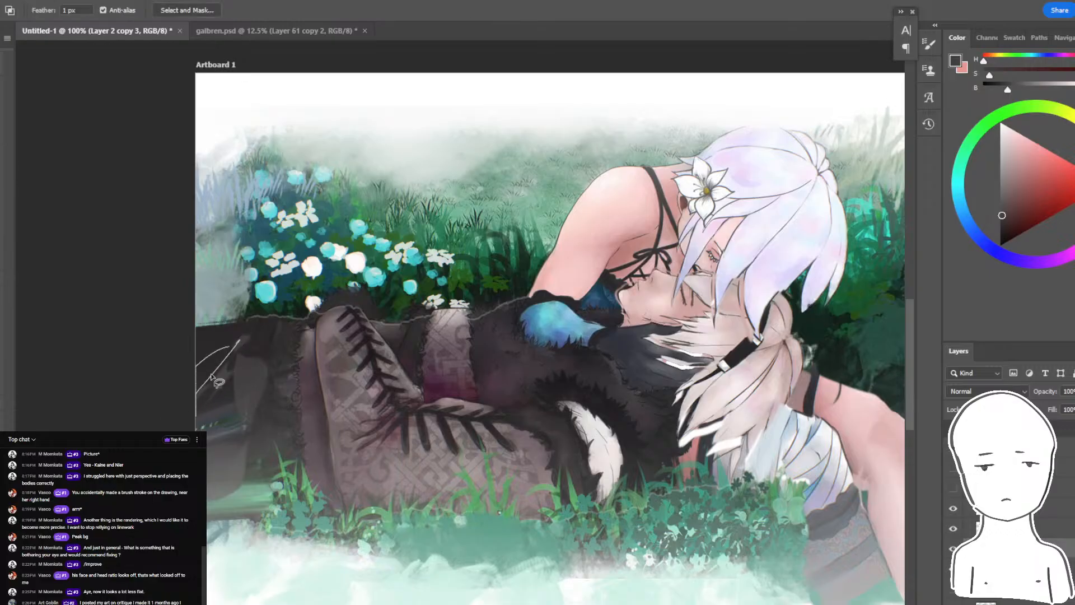
key(l)
mouse_move(262, 470)
mouse_down()
mouse_move(245, 508)
mouse_move(193, 476)
mouse_up()
key(b)
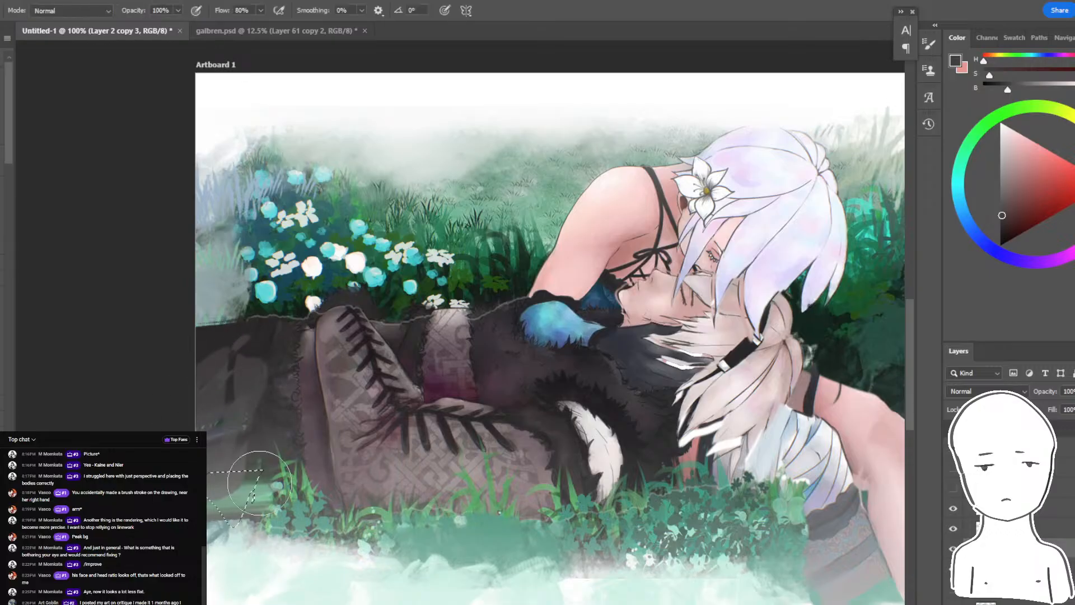
key(e)
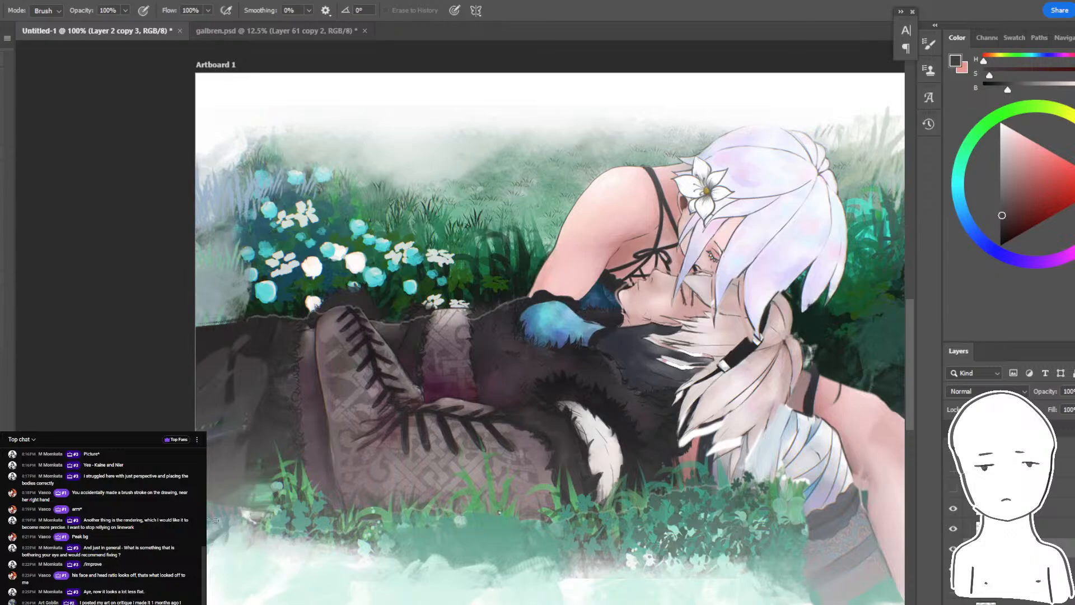
- Select Layer 8 through the white-haired figure and apply a free transform to it
key(ctrl+minus)
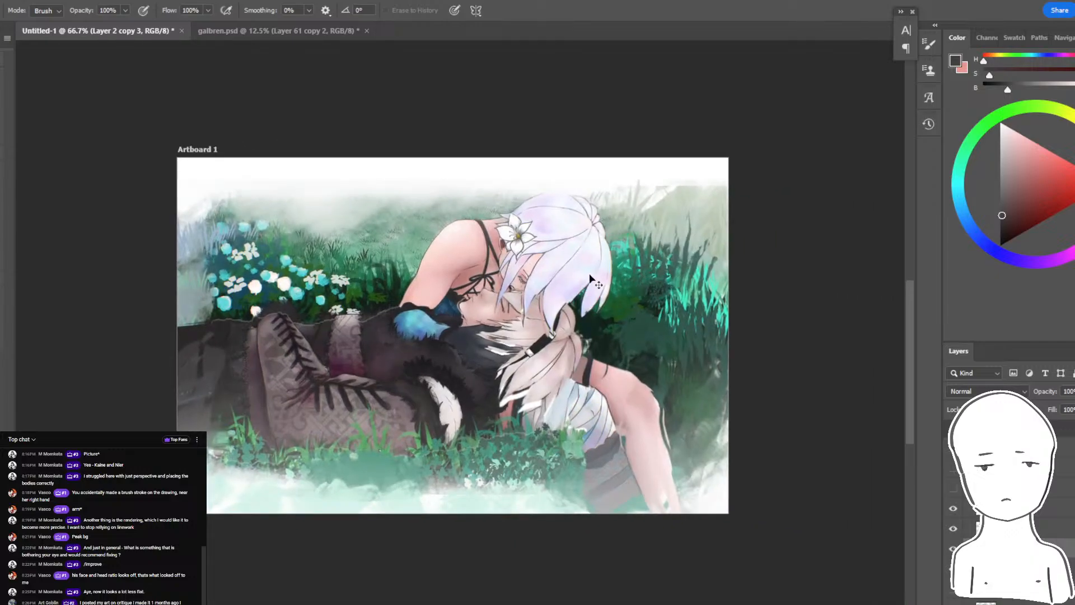
ctrl+click(591, 279)
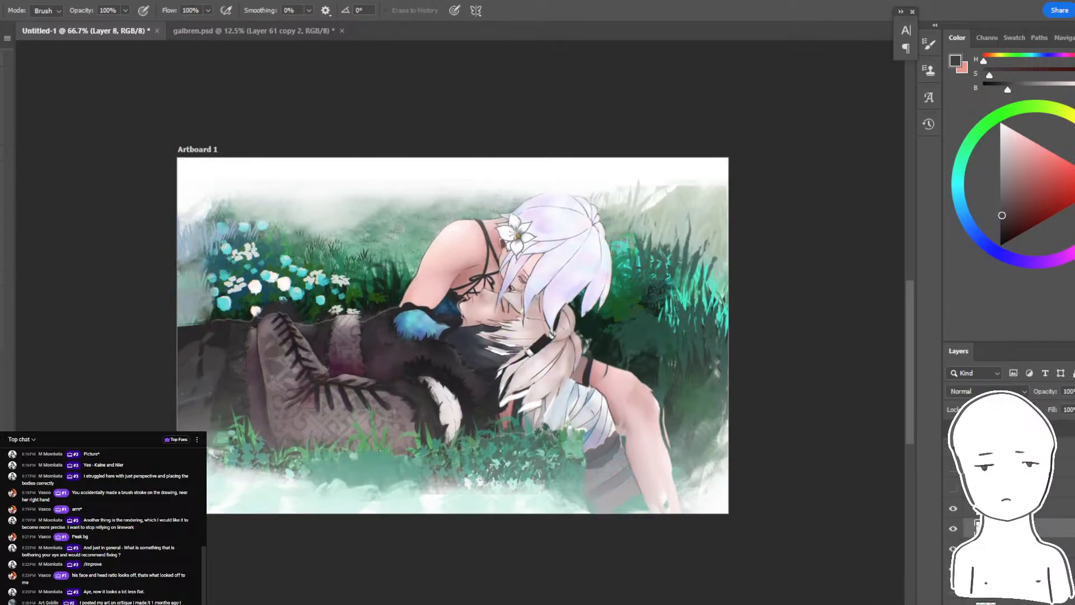
key(ctrl+t)
drag(625, 179, 623, 212)
key(Return)
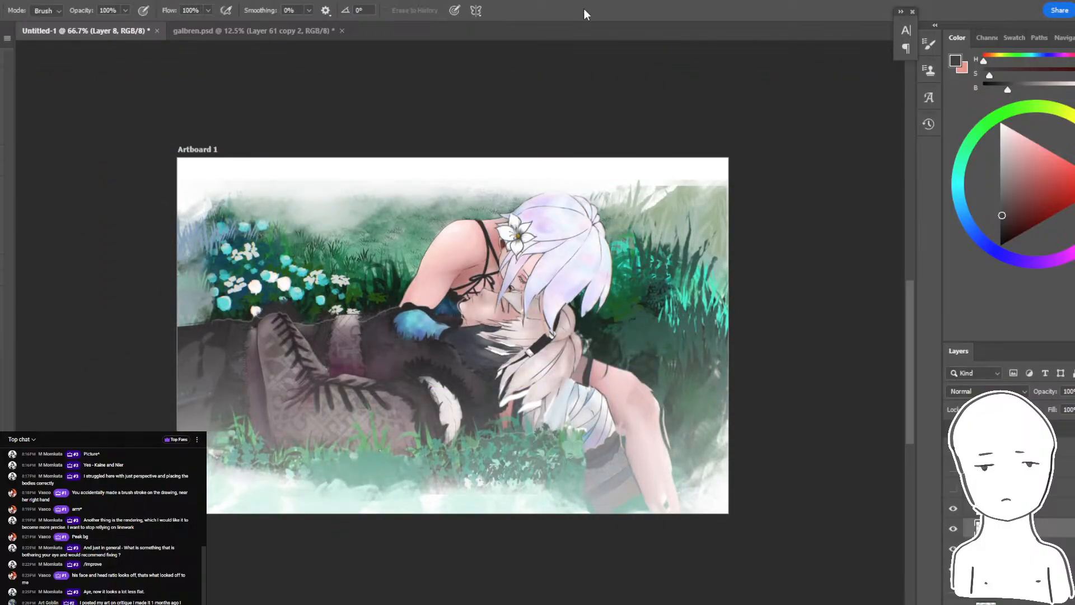
- Paint sampled green tufts with a grass brush into the hazy background along the upper edge of Layer 2 copy 2
key(ctrl+plus)
drag(322, 163, 503, 204)
ctrl+click(502, 204)
key(b)
click(1, 10)
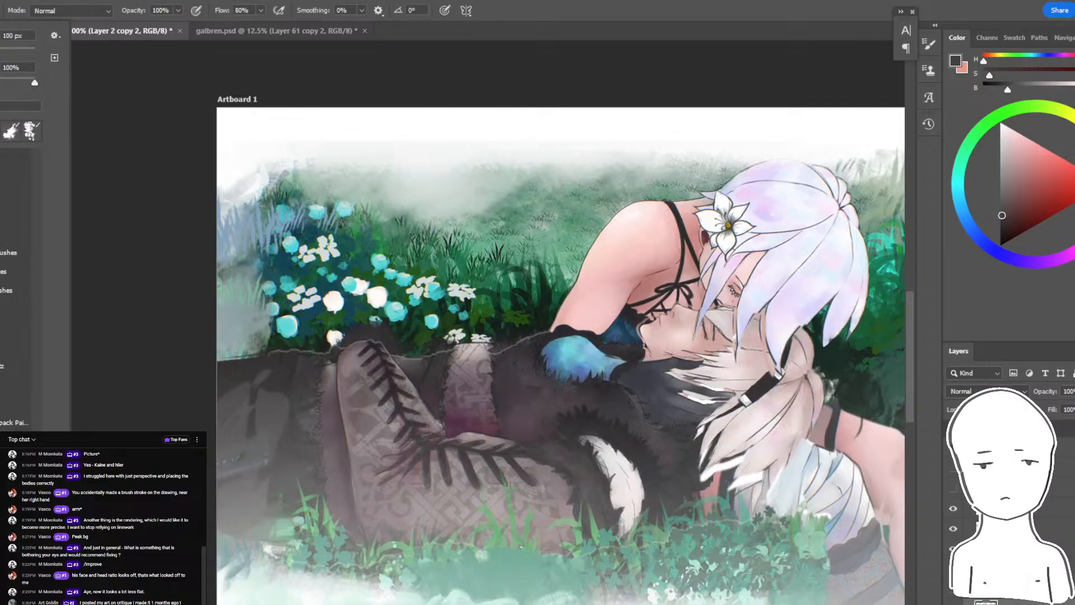
scroll(17, 291, up, 5)
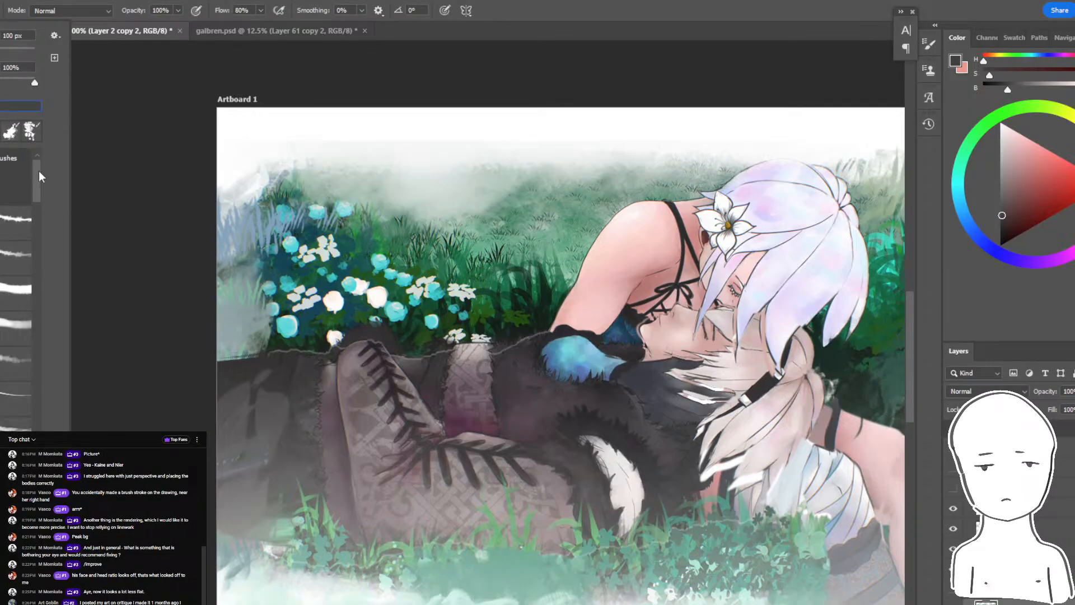
drag(39, 177, 33, 381)
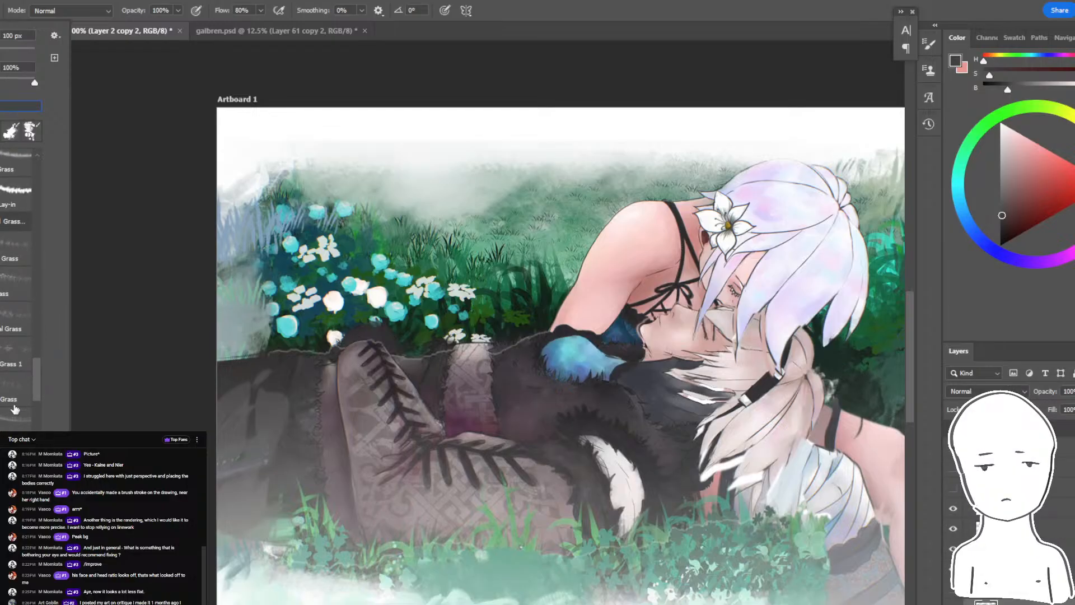
click(189, 289)
alt+click(499, 234)
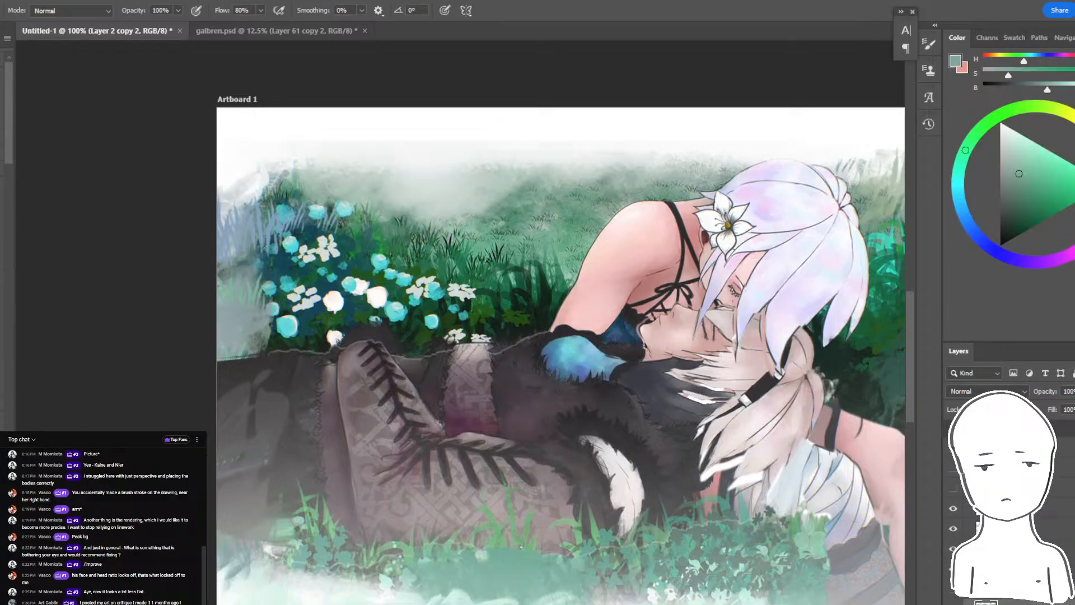
key(ctrl+z)
alt+click(449, 185)
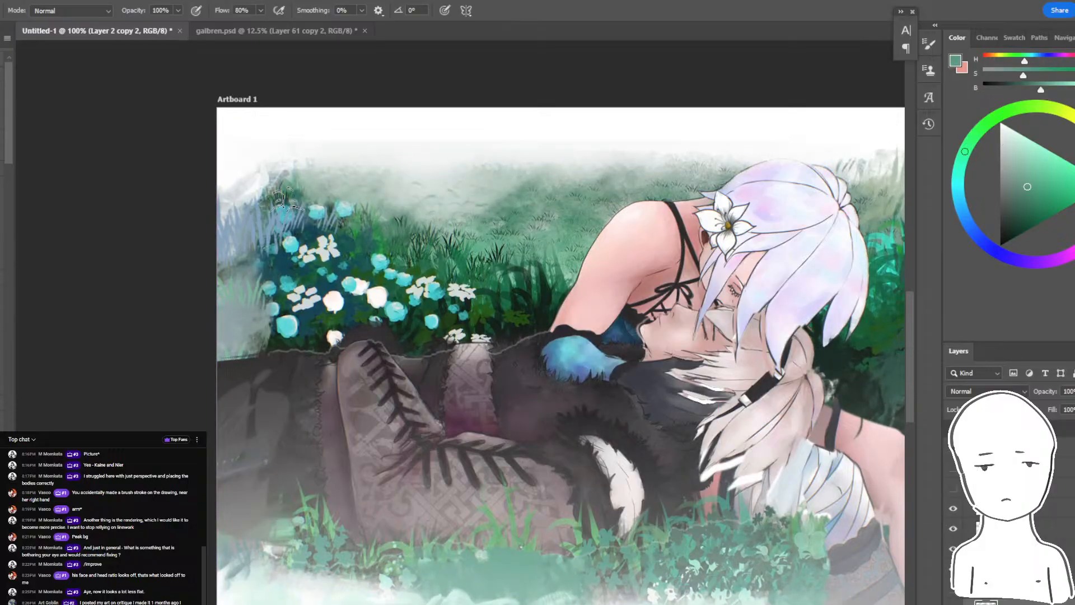
- Undo the last grass strokes beside the white-haired head and blend the lassoed background area there into a smooth tone
scroll(283, 198, right, 5)
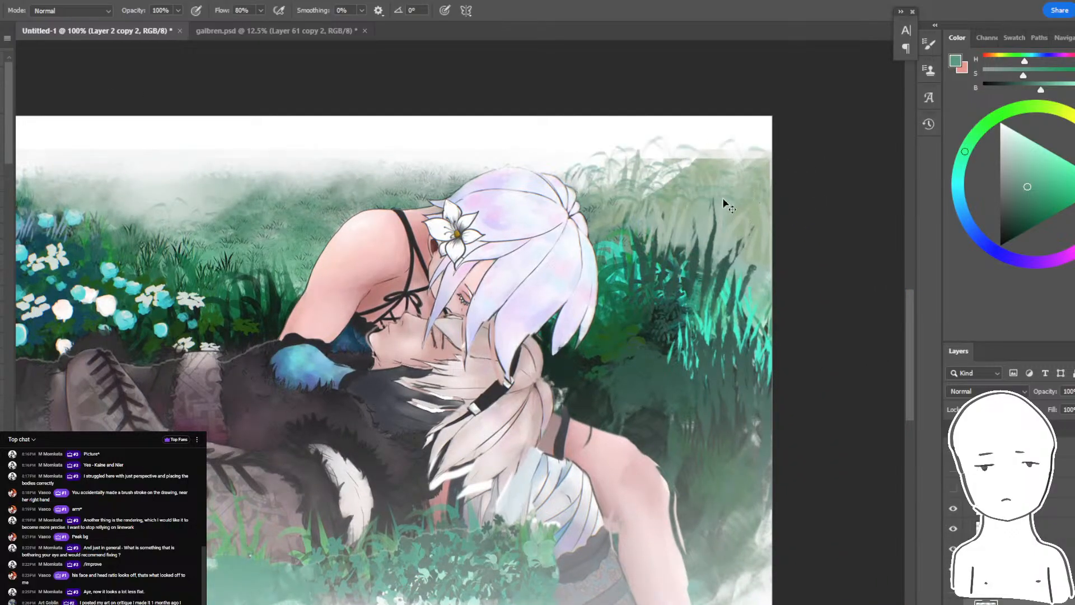
key(ctrl+z)
key(ctrl+z)
key(ctrl+z)
key(ctrl+z)
key(l)
mouse_move(591, 226)
mouse_down()
mouse_move(728, 235)
mouse_move(508, 172)
mouse_up()
key(shift+b)
mouse_move(713, 208)
mouse_down()
mouse_move(697, 196)
mouse_move(594, 218)
mouse_move(697, 209)
mouse_up()
key(ctrl+d)
key(b)
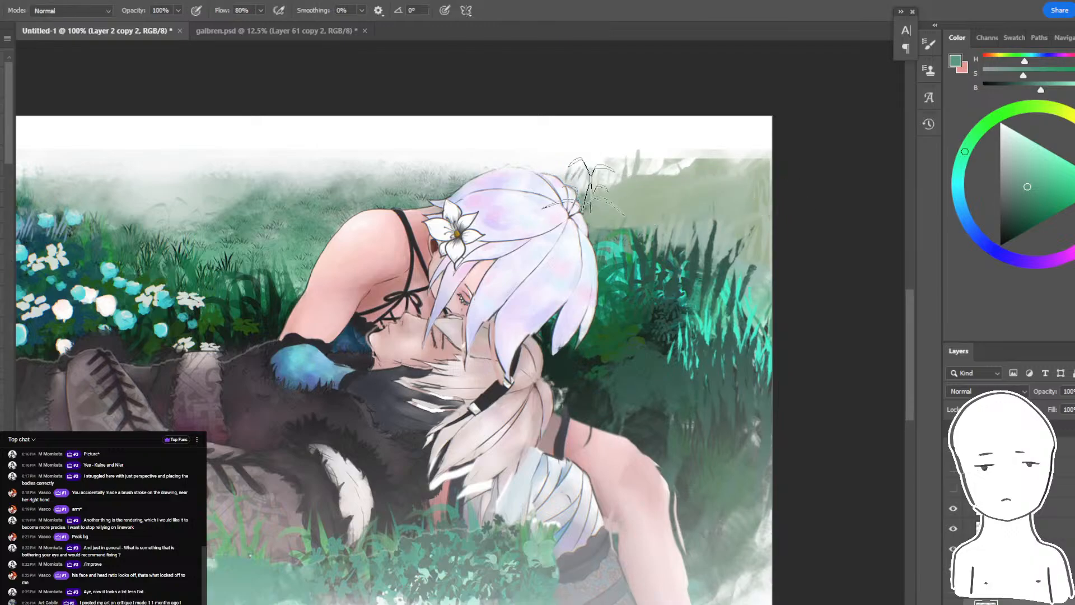
- Paint fine grass texture in sampled pale and dark green tones behind the white-haired head and in the opposite upper corner
alt+click(577, 191)
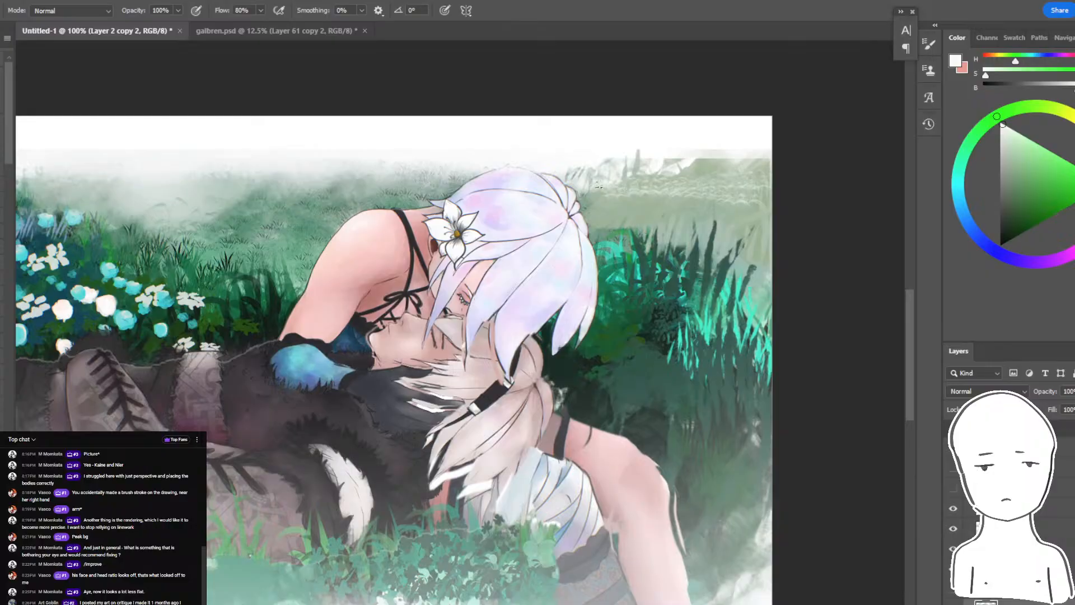
alt+click(638, 190)
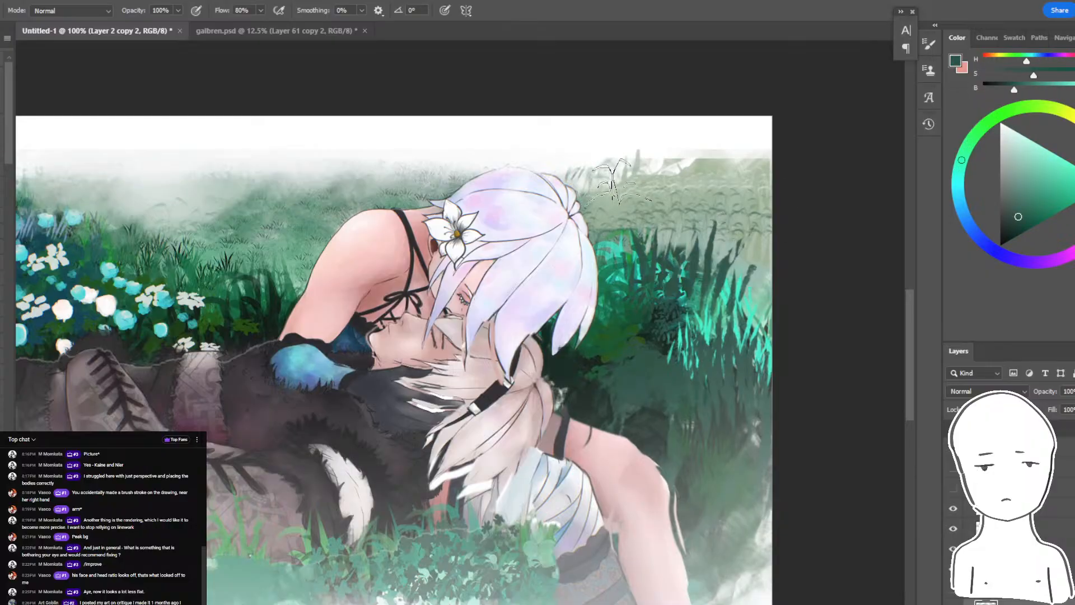
scroll(616, 182, left, 5)
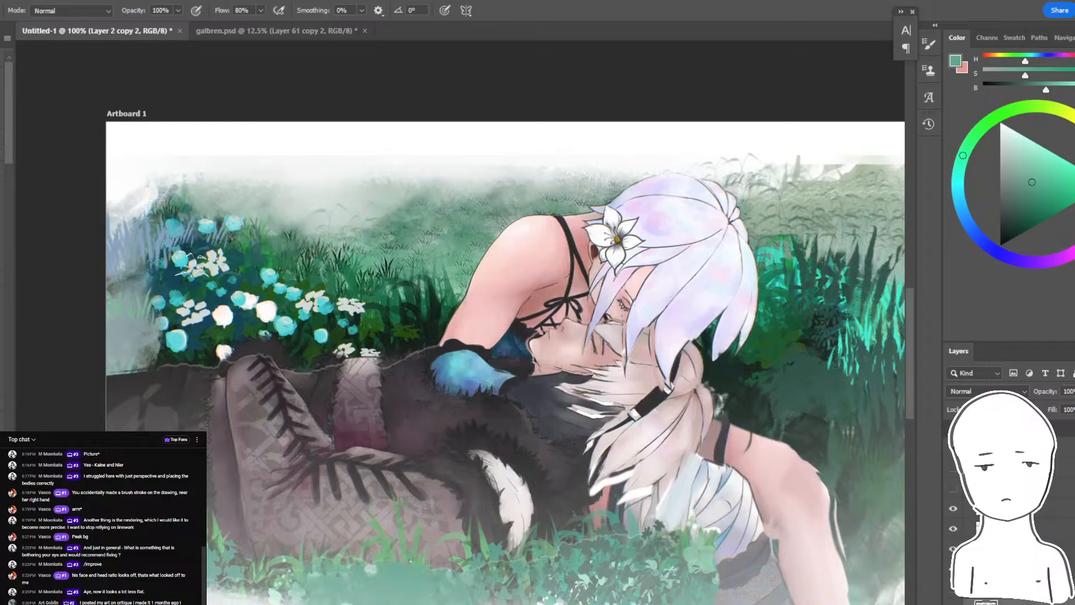
key(ctrl+minus)
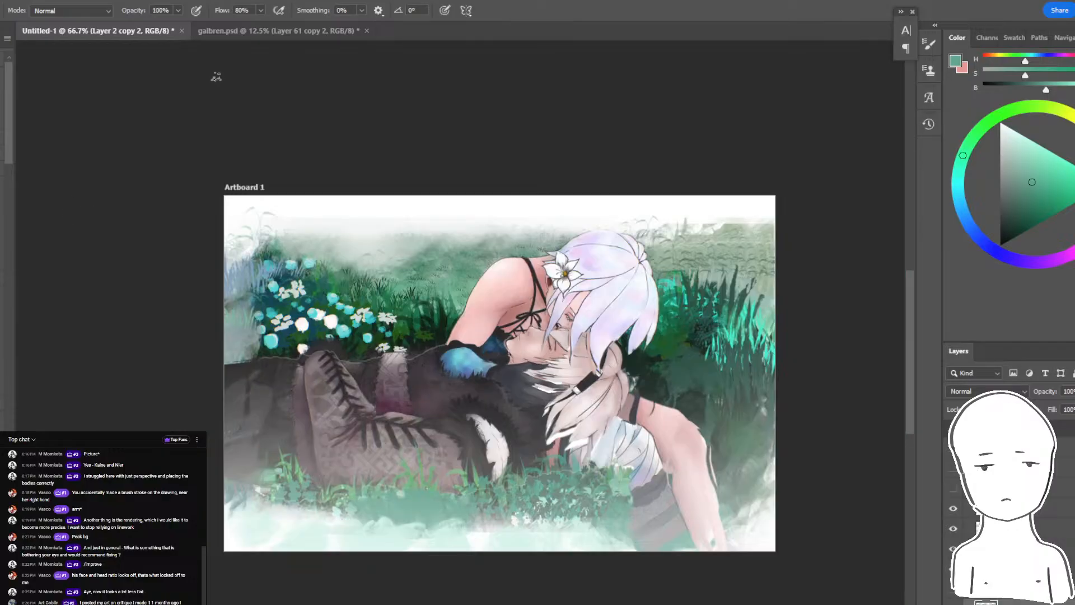
- Select Layer 8 and lower its opacity to 54%
key(ctrl+plus)
drag(689, 358, 591, 219)
click(1008, 529)
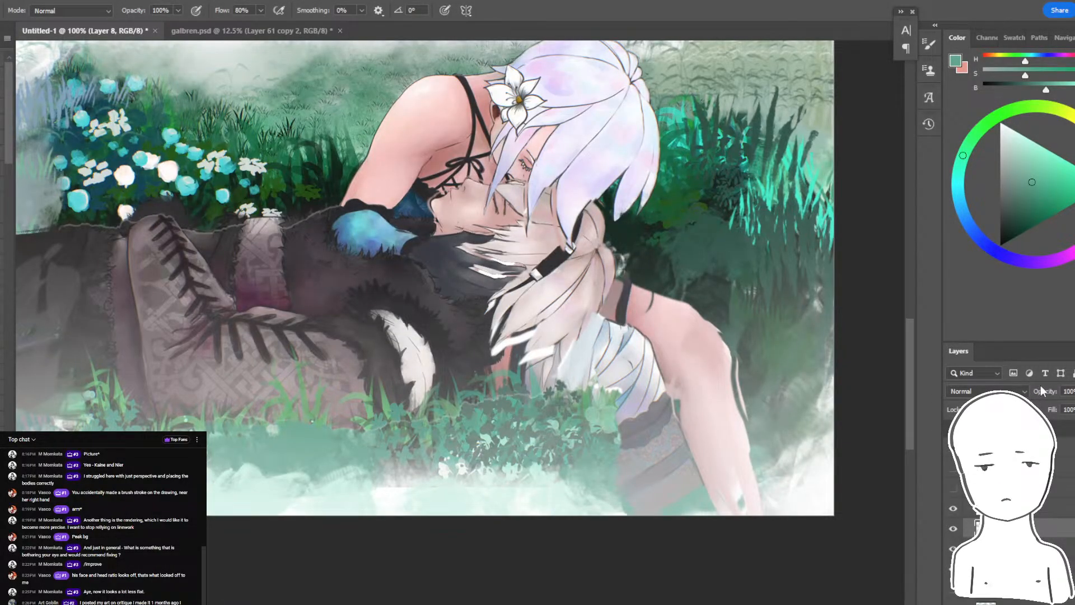
mouse_move(1042, 390)
mouse_down()
mouse_move(1007, 390)
mouse_move(1074, 391)
mouse_move(1002, 393)
mouse_move(1062, 396)
mouse_up()
key(ctrl+minus)
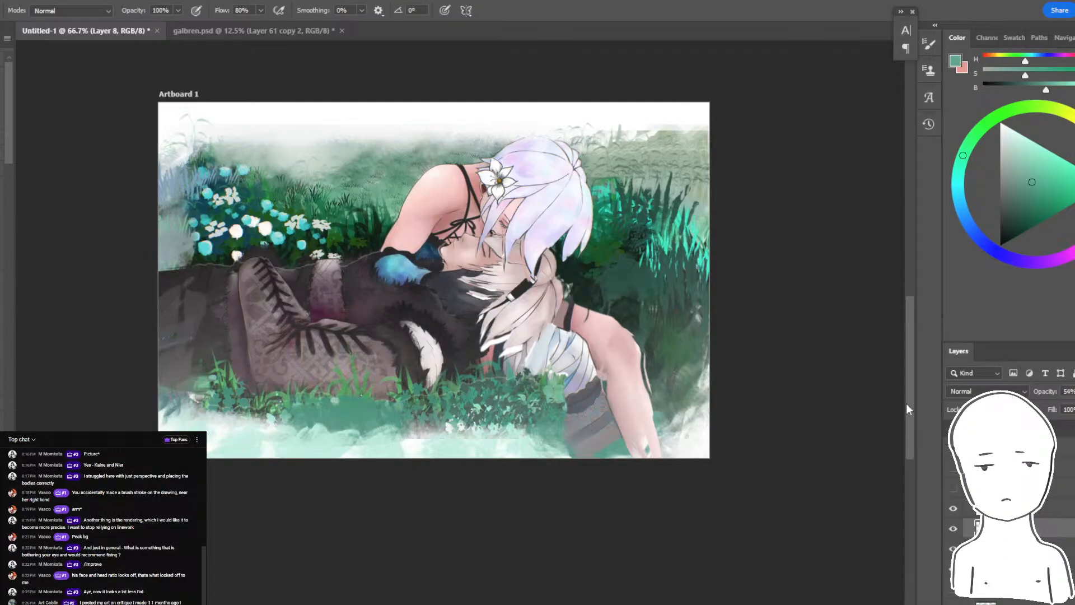
- Paint white haze over the upper border of Layer 2 copy 2 and undo the last strokes
key(l)
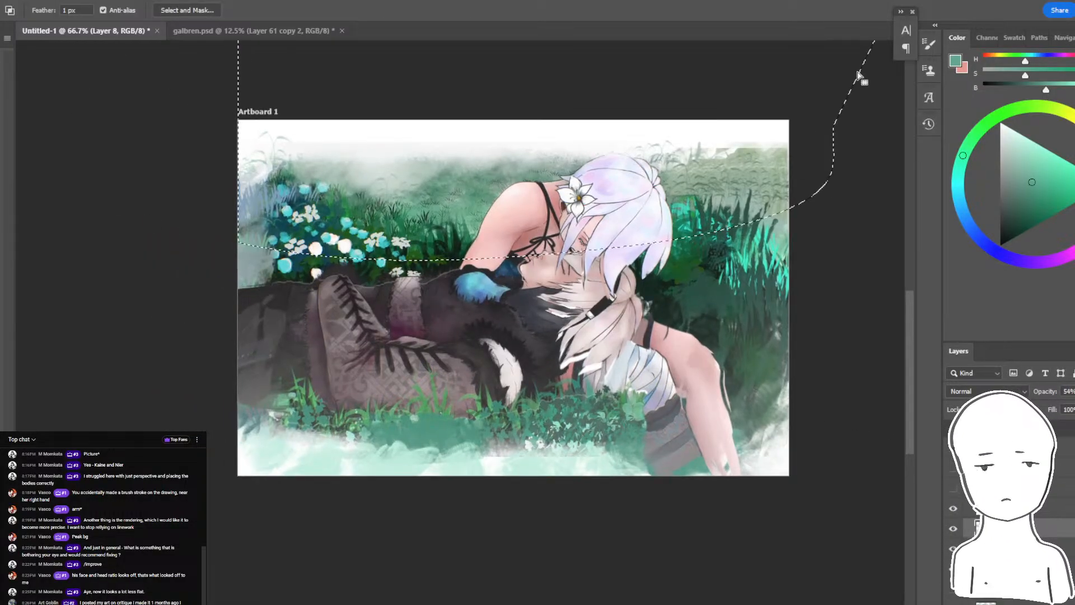
key(ctrl+d)
drag(631, 218, 638, 281)
key(b)
ctrl+click(458, 239)
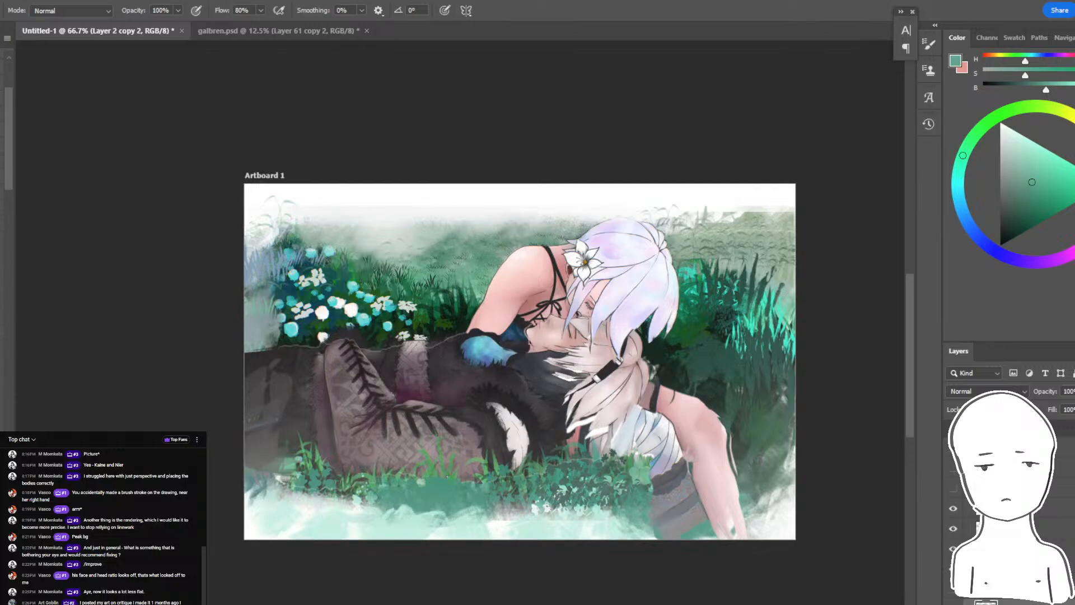
alt+click(654, 189)
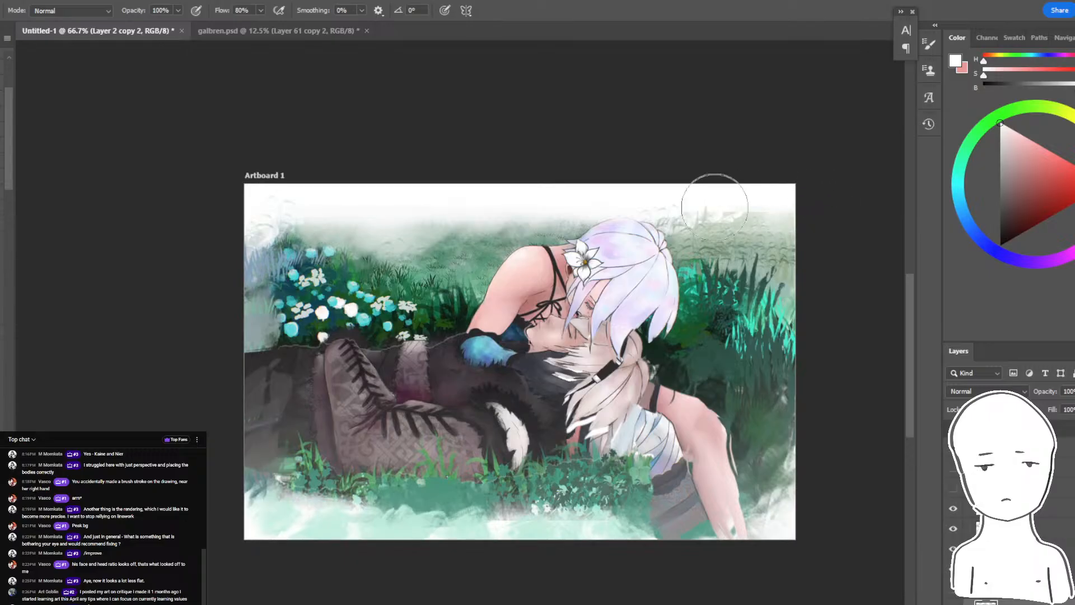
mouse_move(789, 240)
mouse_down()
mouse_move(827, 255)
mouse_move(845, 281)
mouse_move(593, 236)
mouse_move(253, 264)
mouse_move(894, 262)
mouse_up()
key(ctrl+z)
key(ctrl+z)
key(ctrl+z)
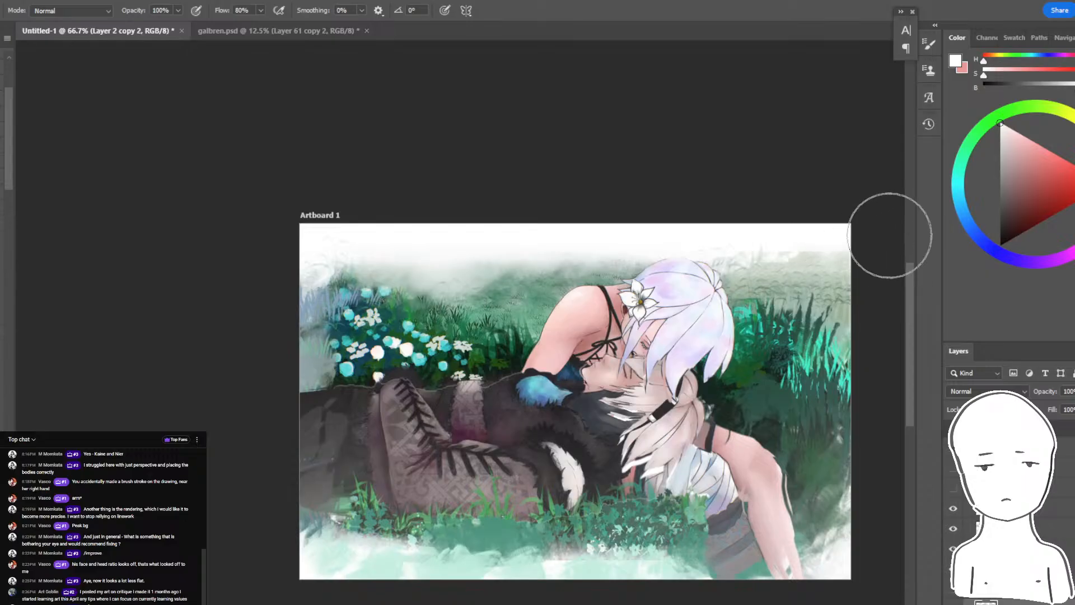
- Lasso the foreground grass and pale haze along the lower border of the painting
drag(436, 467, 394, 363)
ctrl+click(429, 435)
key(l)
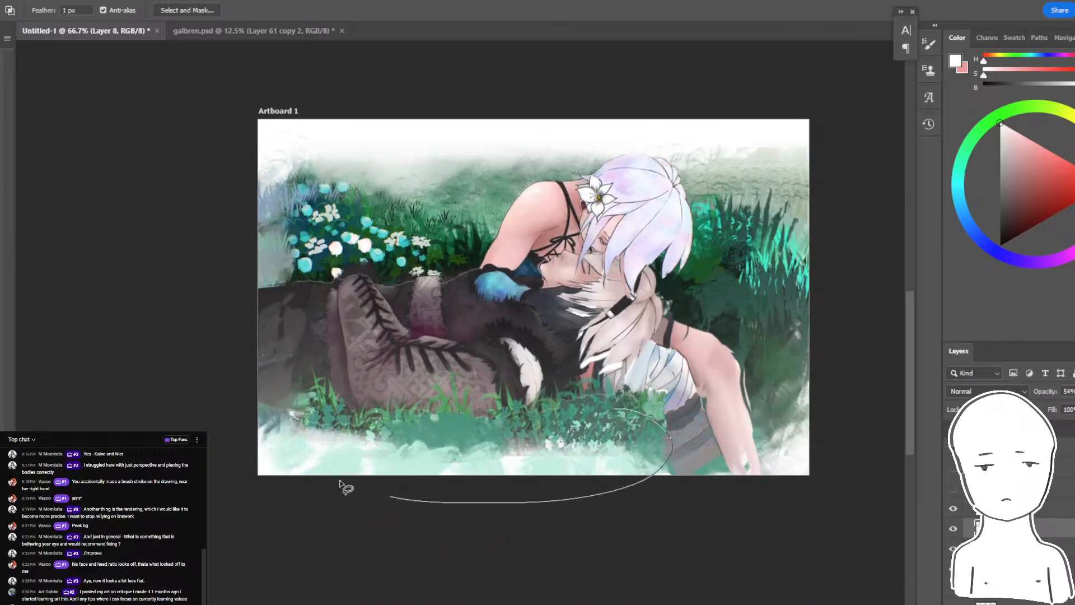
drag(552, 413, 559, 415)
key(ctrl+j)
key(ctrl+t)
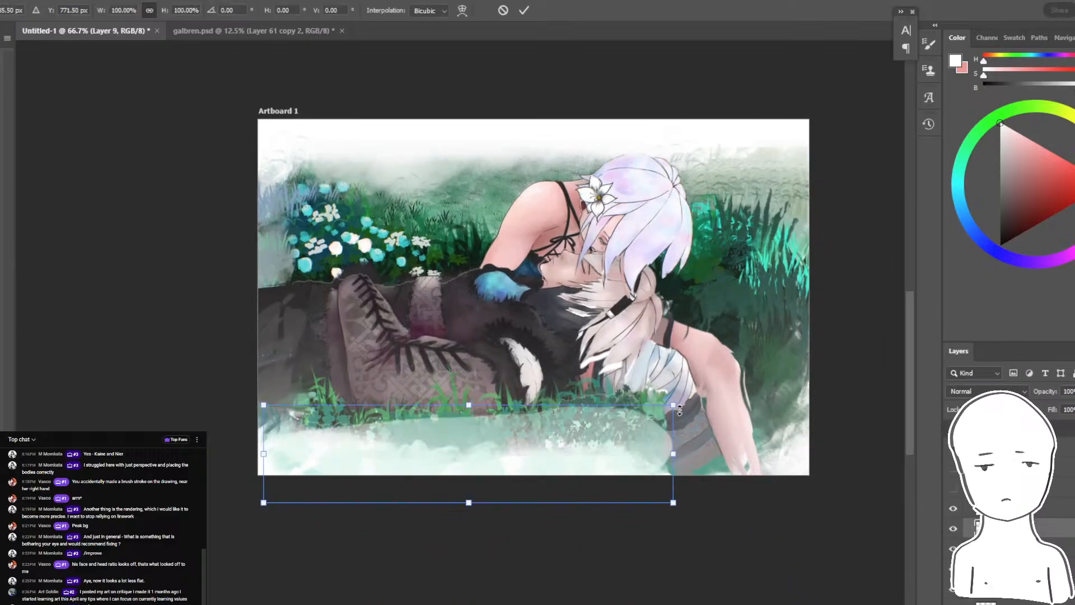
key(Escape)
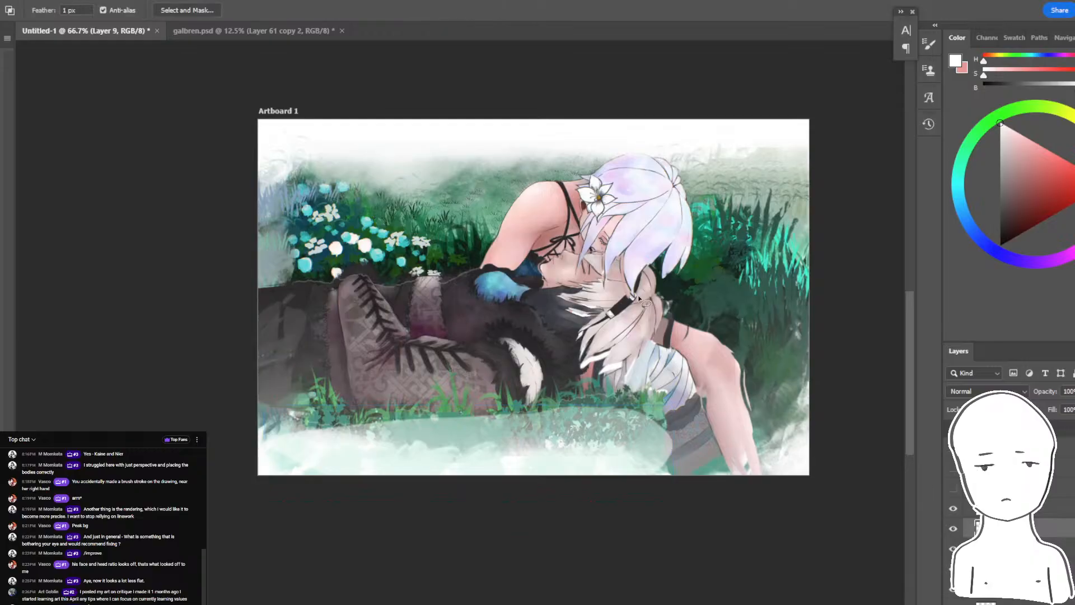
key(ctrl+z)
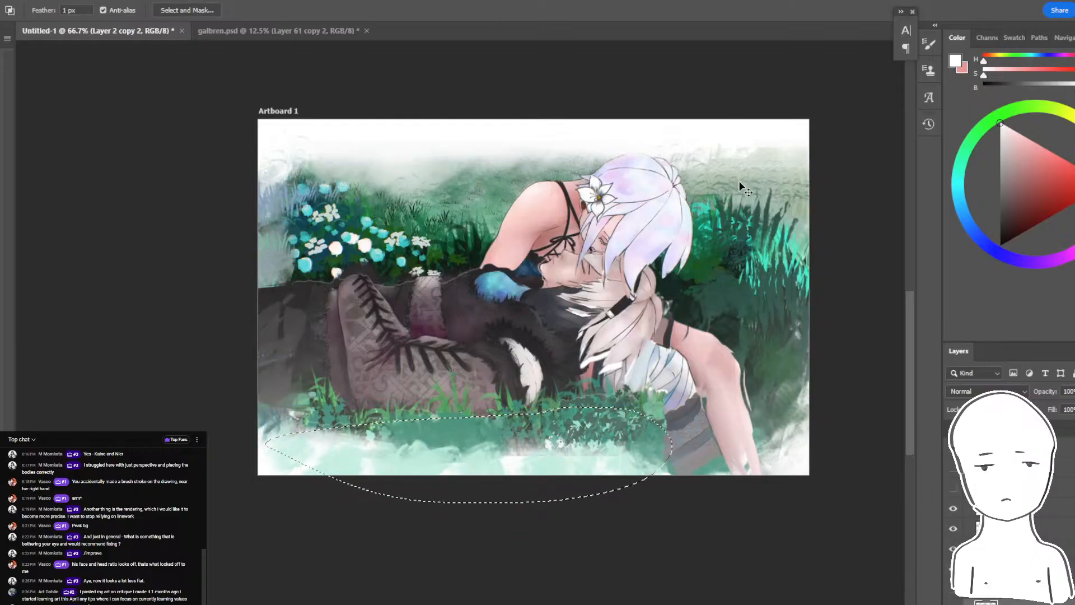
- Copy the lassoed grass from Layer 2 copy 2 to a new layer and enlarge it to cover the pale lower border
key(ctrl+j)
key(ctrl+t)
drag(673, 406, 846, 365)
drag(729, 410, 645, 444)
key(Return)
mouse_move(778, 363)
mouse_down()
mouse_move(745, 405)
mouse_move(749, 439)
mouse_move(728, 434)
mouse_up()
key(alt+bracketleft)
drag(772, 341, 757, 422)
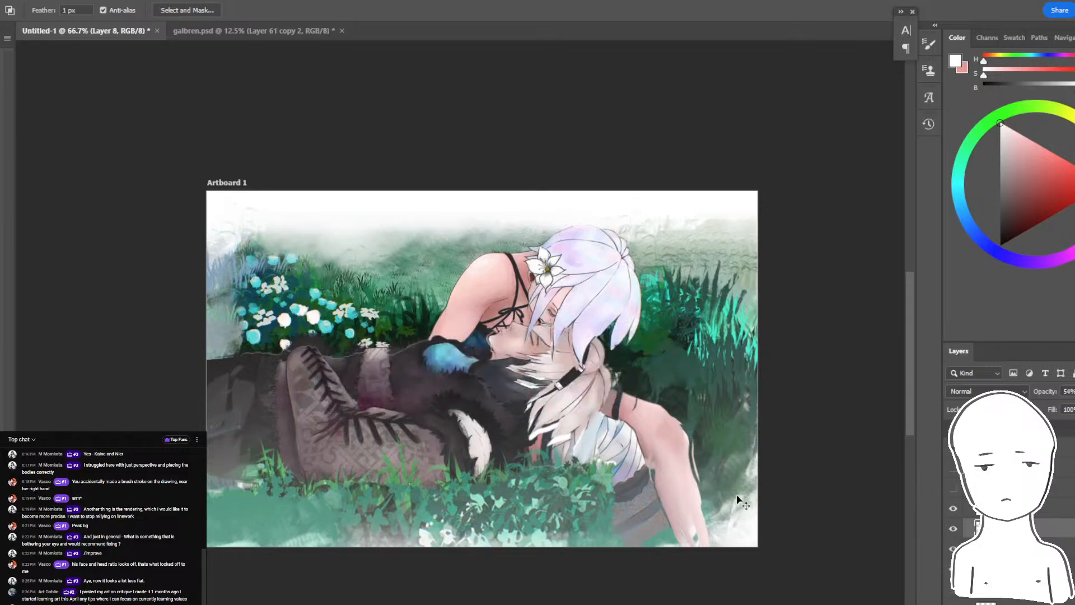
- Try covering the lower-right corner with another pasted grass patch, transformed and placed around the forearm
key(ctrl+v)
key(ctrl+t)
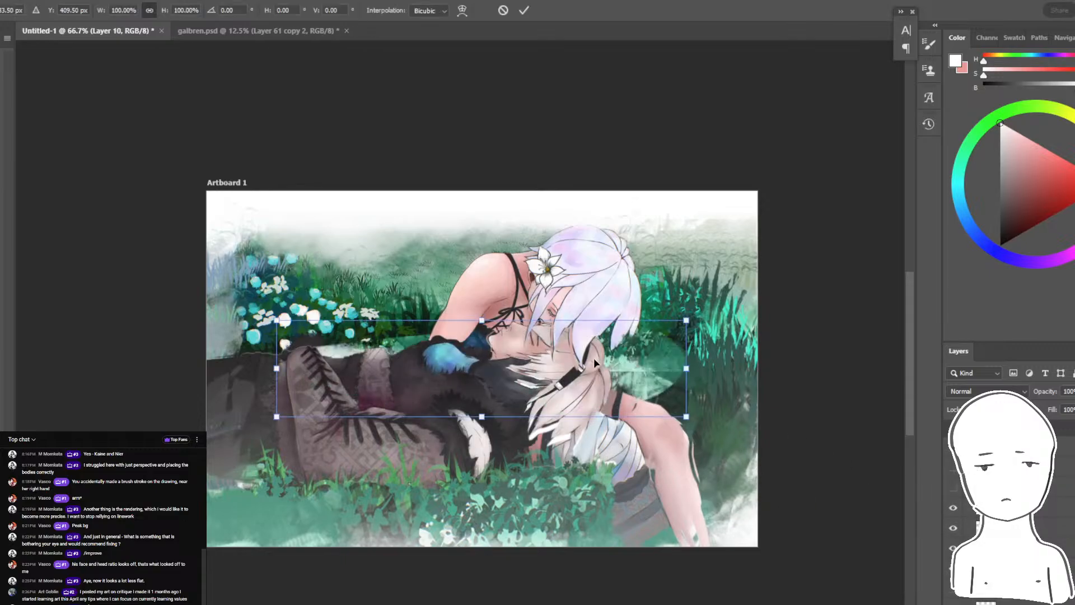
drag(593, 358, 856, 482)
mouse_move(763, 464)
mouse_down()
mouse_move(788, 429)
mouse_move(806, 343)
mouse_up()
mouse_move(801, 475)
mouse_down()
mouse_move(585, 515)
mouse_move(551, 563)
mouse_up()
key(Return)
- Erase parts of the pasted grass patch beside the forearm with a textured eraser
mouse_move(669, 417)
mouse_down()
mouse_move(724, 423)
mouse_move(643, 409)
mouse_up()
key(e)
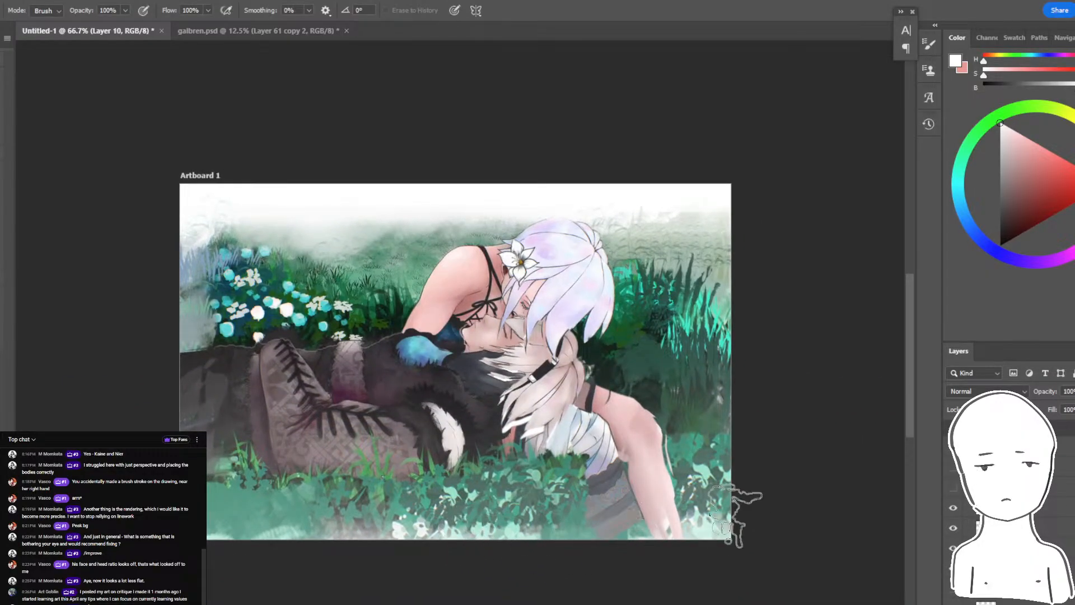
mouse_move(734, 516)
mouse_down()
mouse_move(690, 513)
mouse_move(745, 462)
mouse_move(748, 473)
mouse_move(703, 449)
mouse_up()
drag(778, 545, 903, 545)
drag(465, 256, 480, 230)
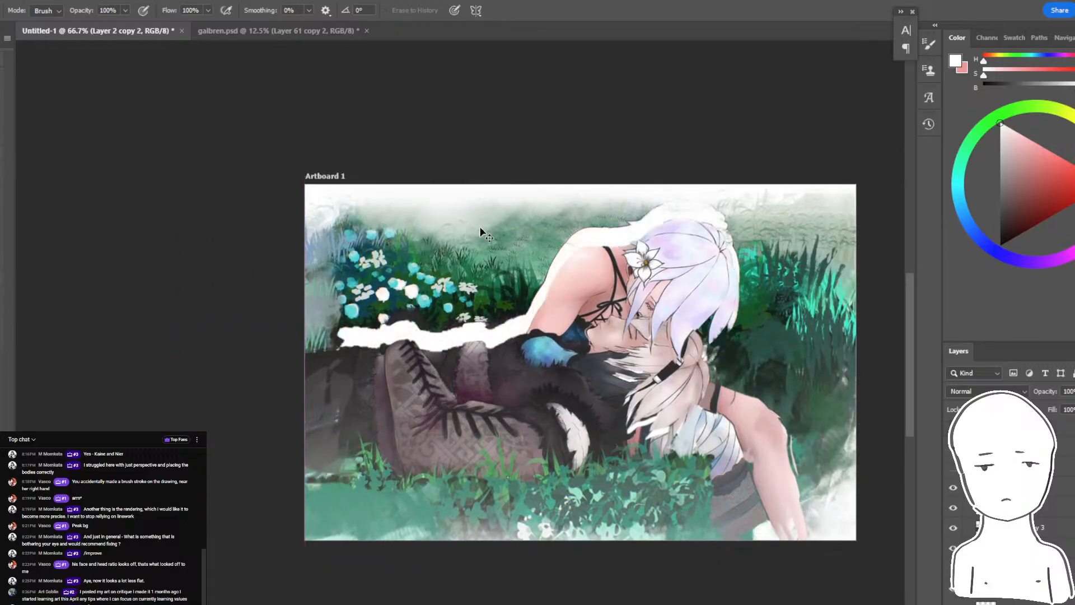
key(ctrl+z)
key(b)
alt+click(515, 269)
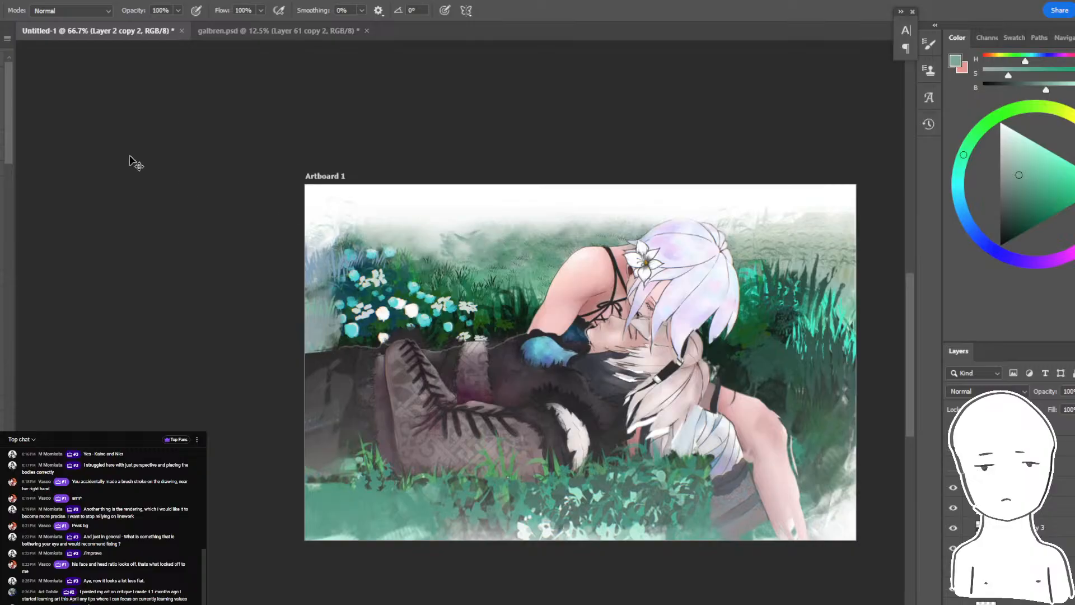
key(ctrl+z)
- Paint long grass blades along both side borders with another grass brush, using sampled dark teal and pale green
click(0, 10)
click(1, 423)
click(548, 236)
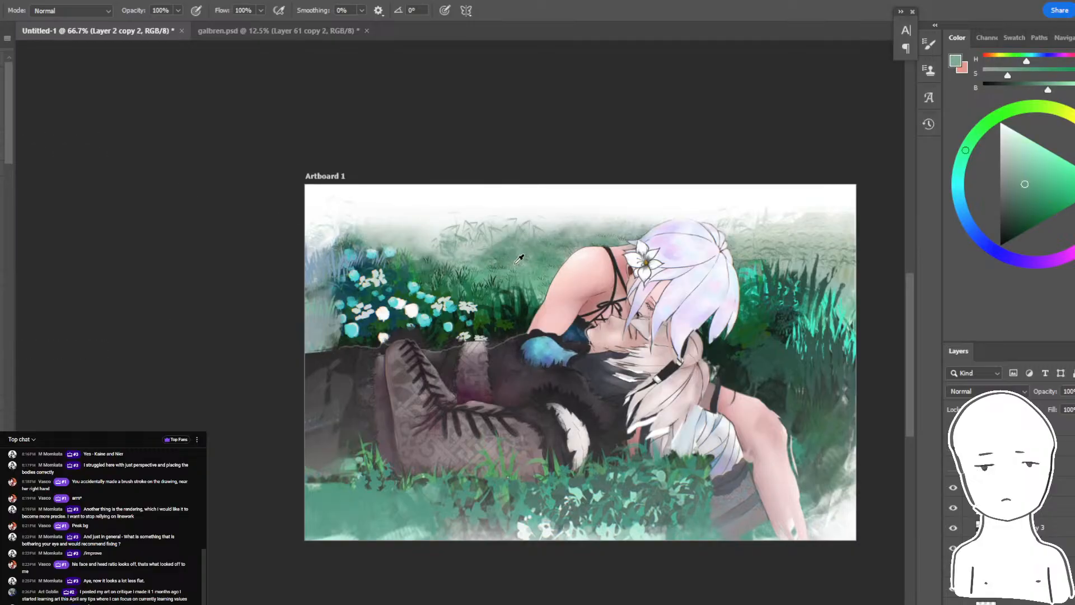
alt+click(349, 293)
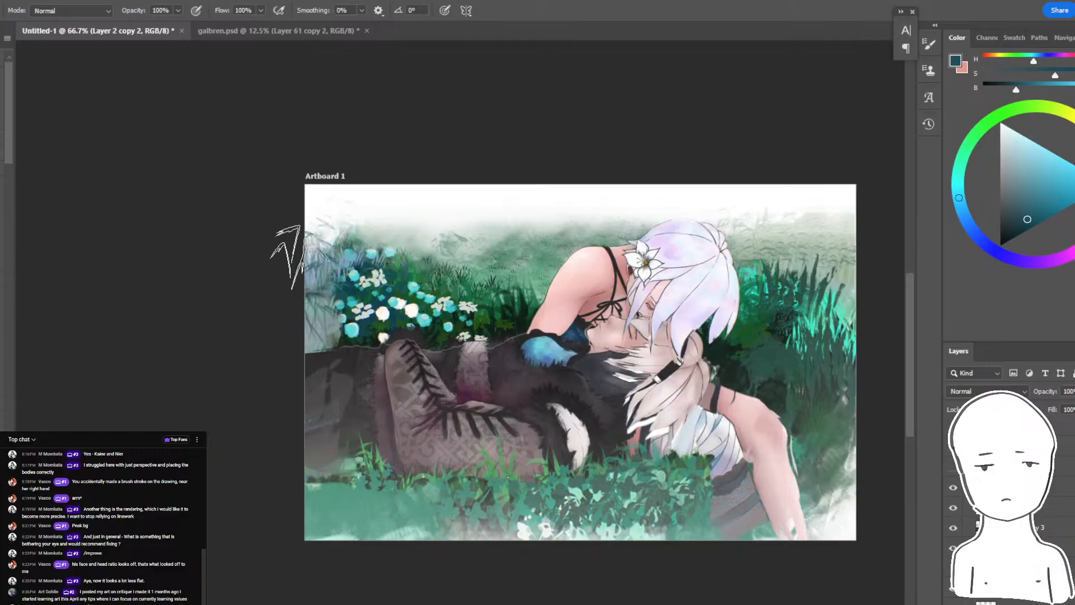
drag(376, 332, 280, 330)
alt+click(743, 250)
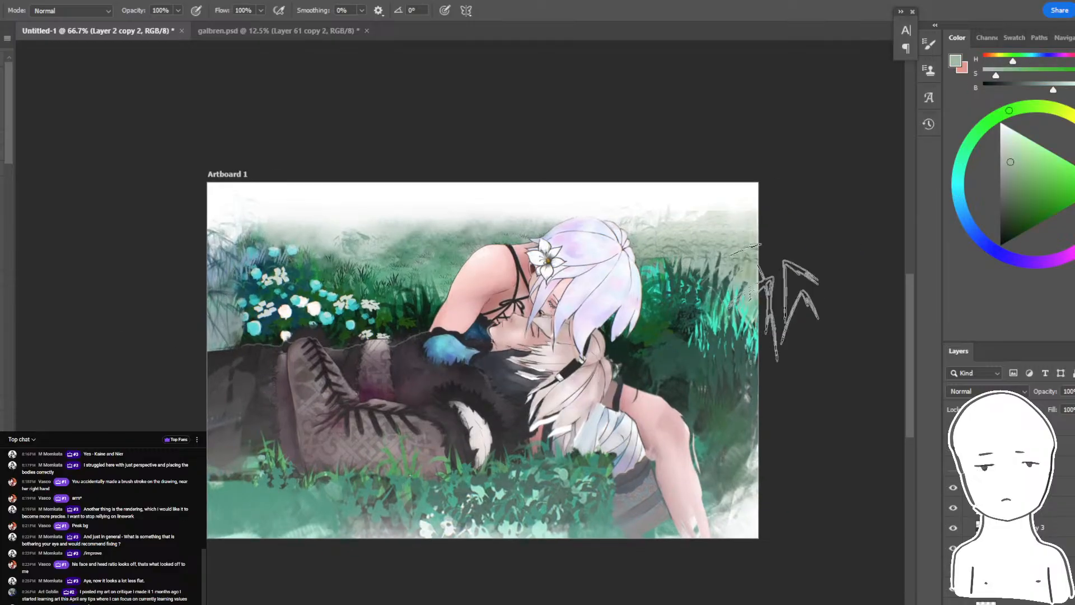
- Build up leafy grass texture beside the white-haired head with a different foliage brush in sampled greens, turquoise and white
click(0, 10)
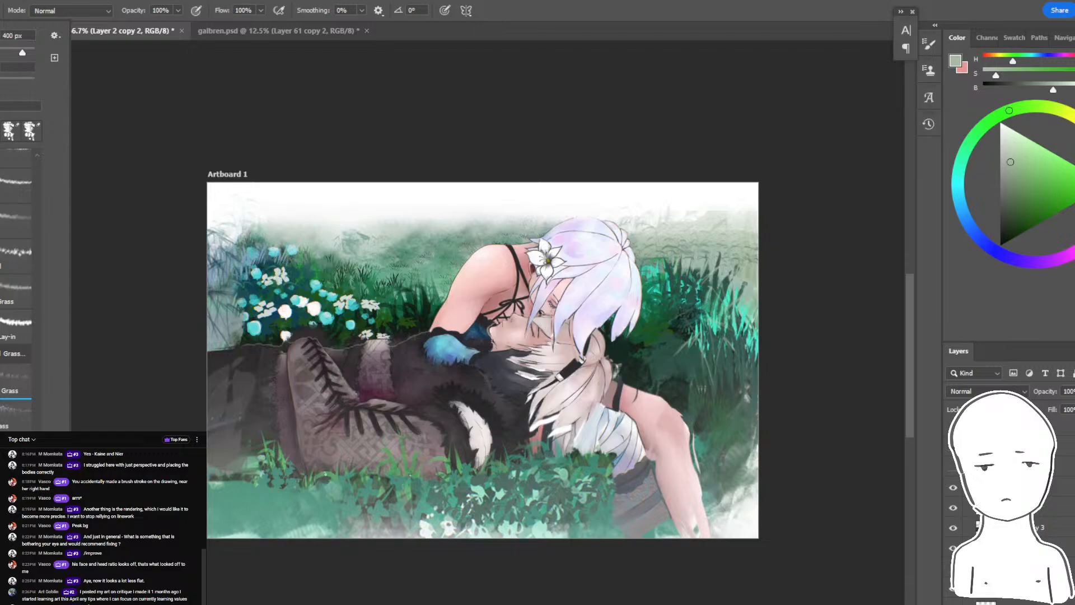
scroll(17, 280, down, 3)
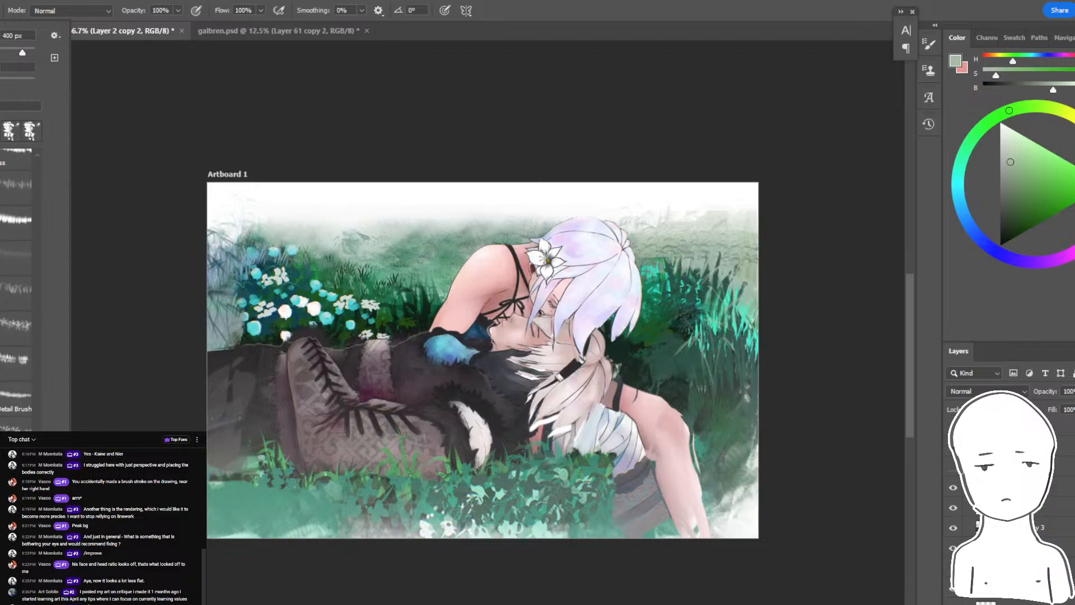
alt+click(408, 266)
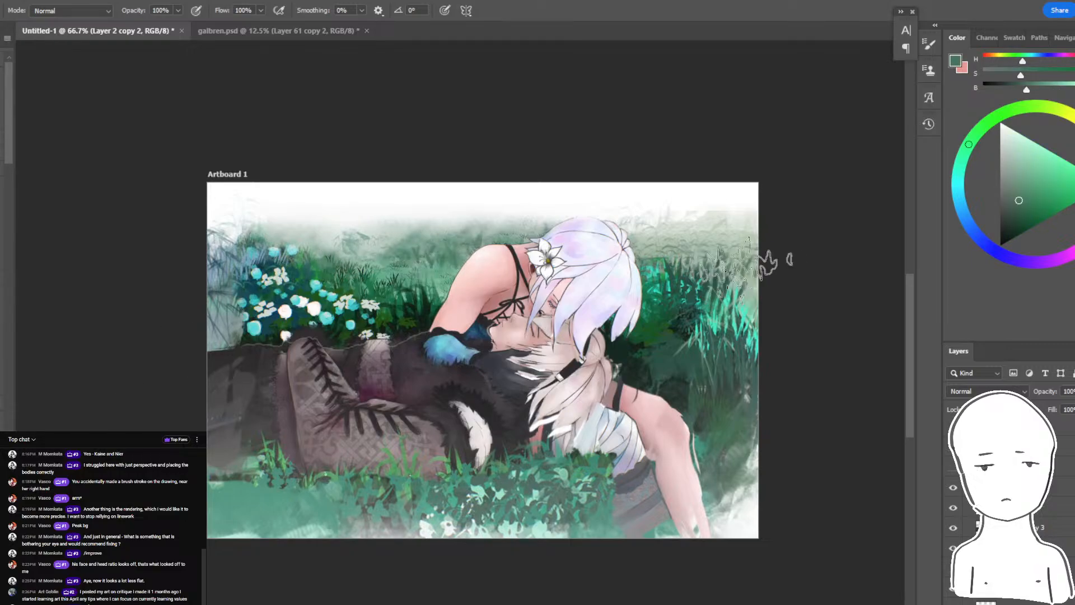
alt+click(660, 271)
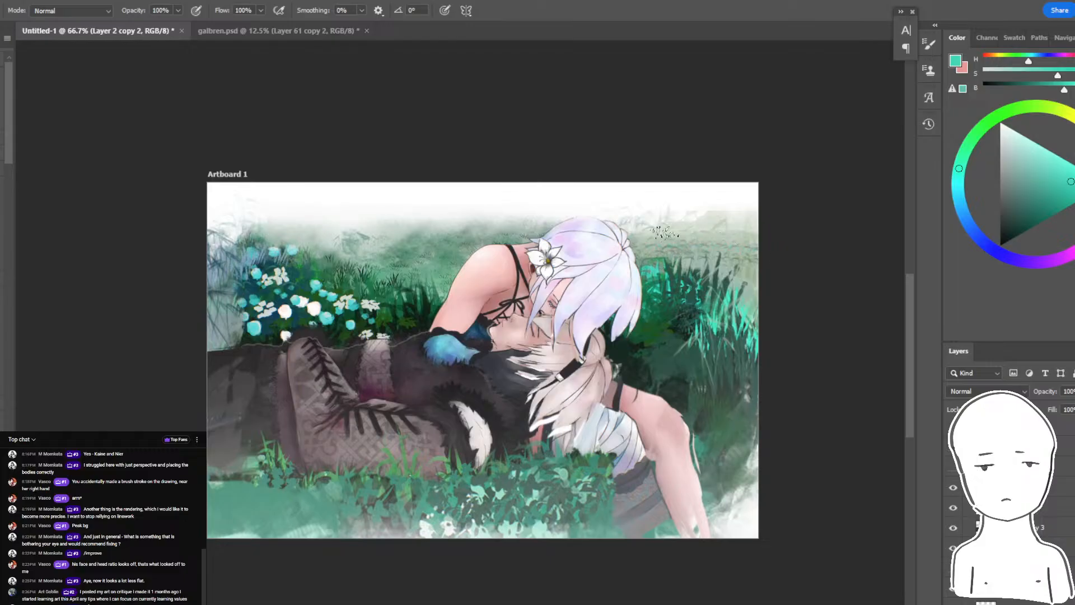
alt+click(640, 212)
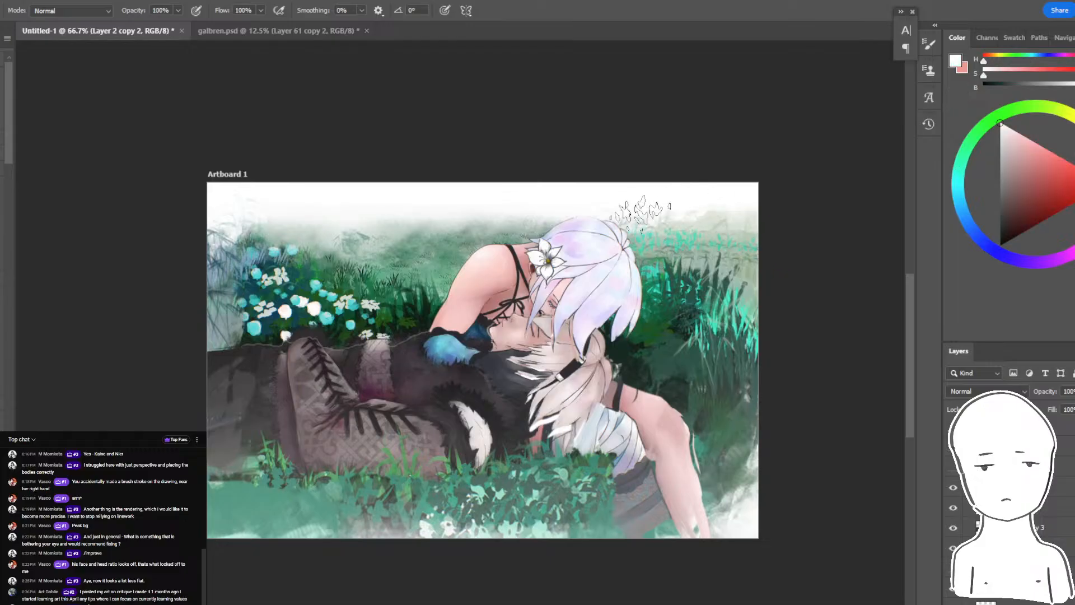
alt+click(553, 219)
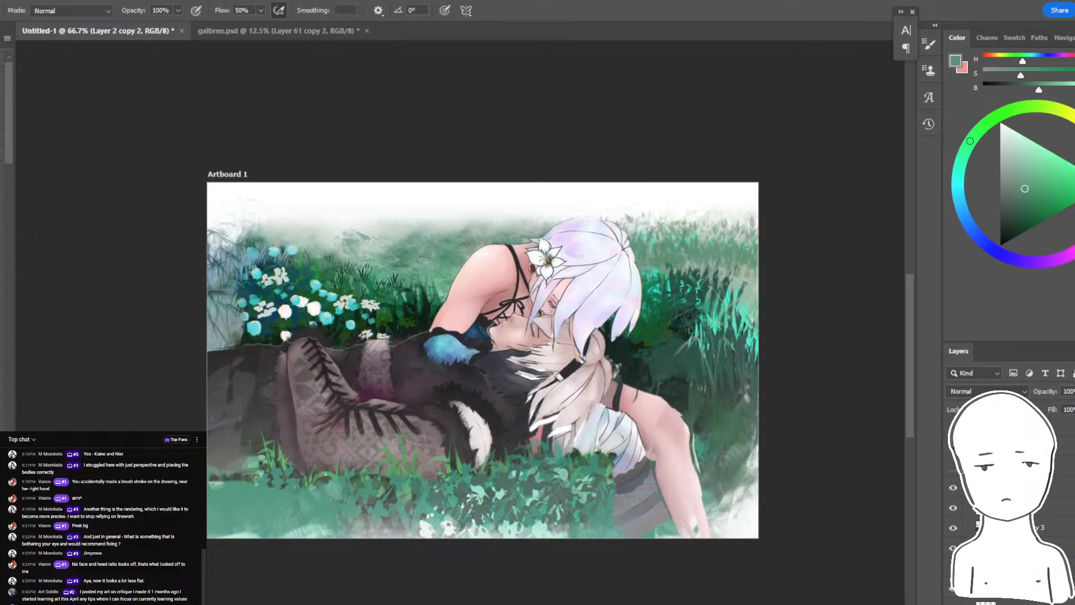
- Paint smooth sampled green over the leafy background beside the white-haired head, softening the grass texture toward the border
alt+click(444, 261)
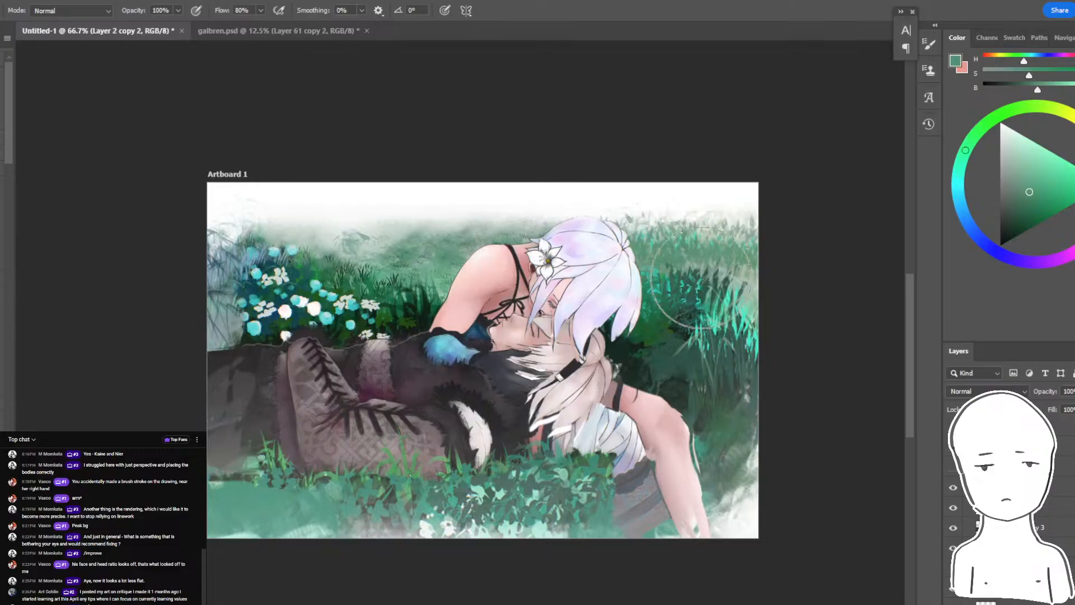
mouse_move(678, 280)
mouse_down()
mouse_move(630, 266)
mouse_move(787, 240)
mouse_move(597, 229)
mouse_move(865, 257)
mouse_up()
key(ctrl+z)
key(ctrl+z)
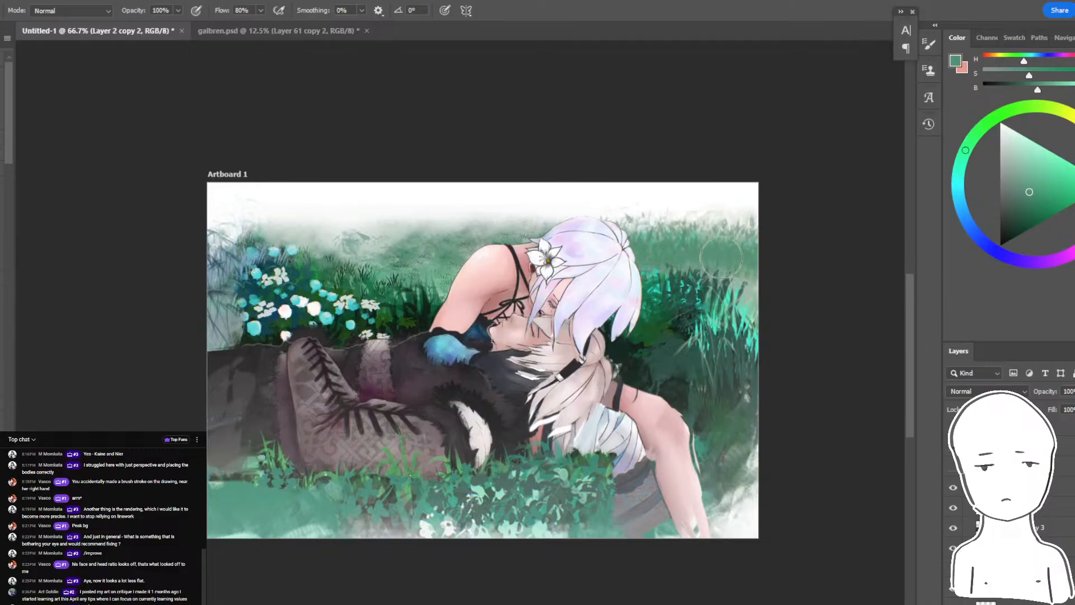
drag(603, 275, 885, 328)
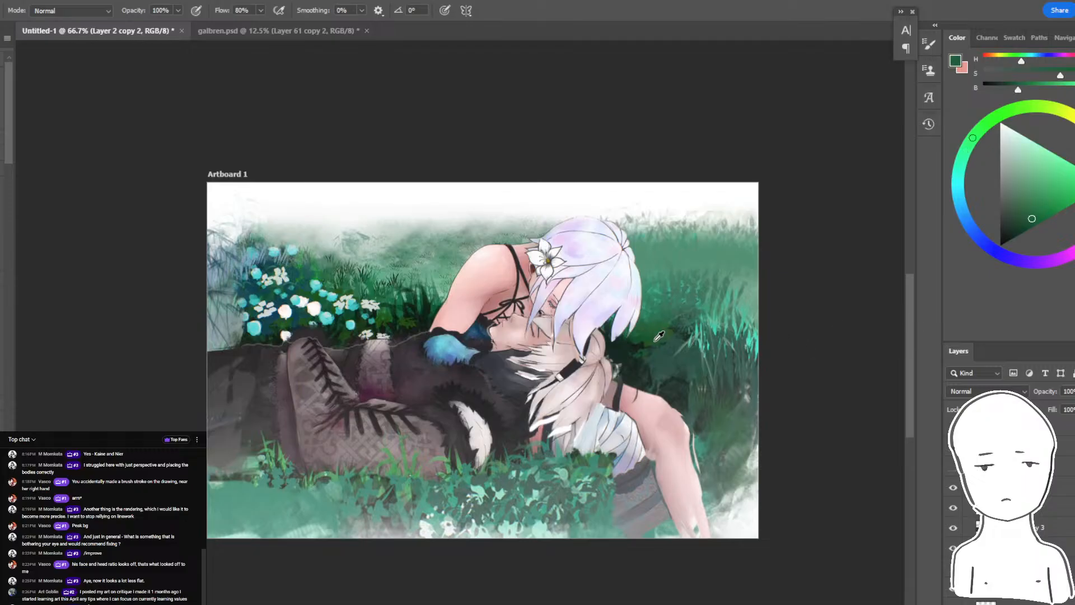
alt+click(401, 324)
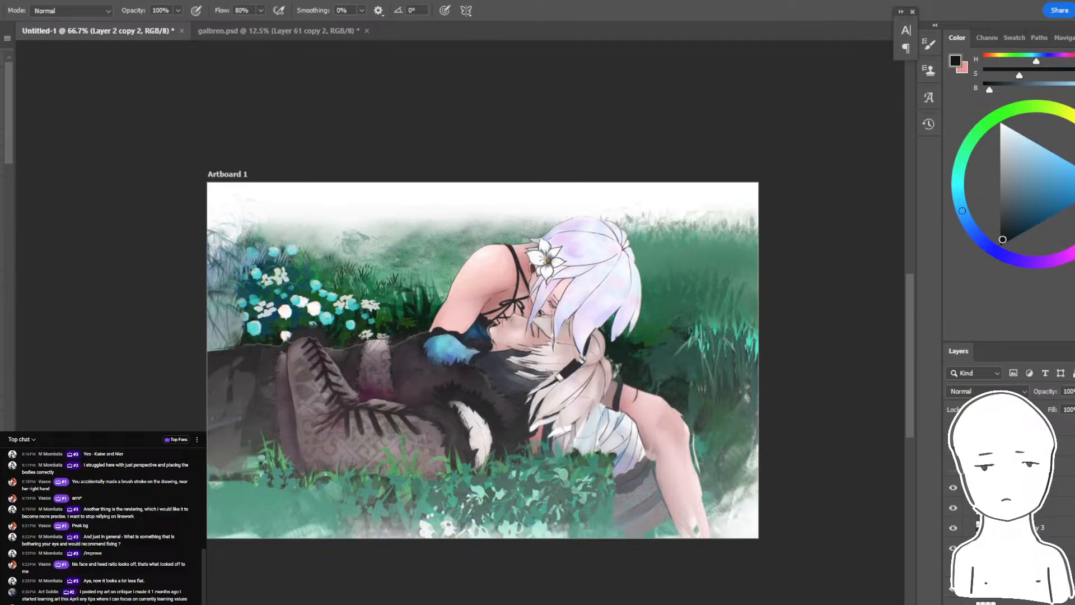
ctrl+click(592, 484)
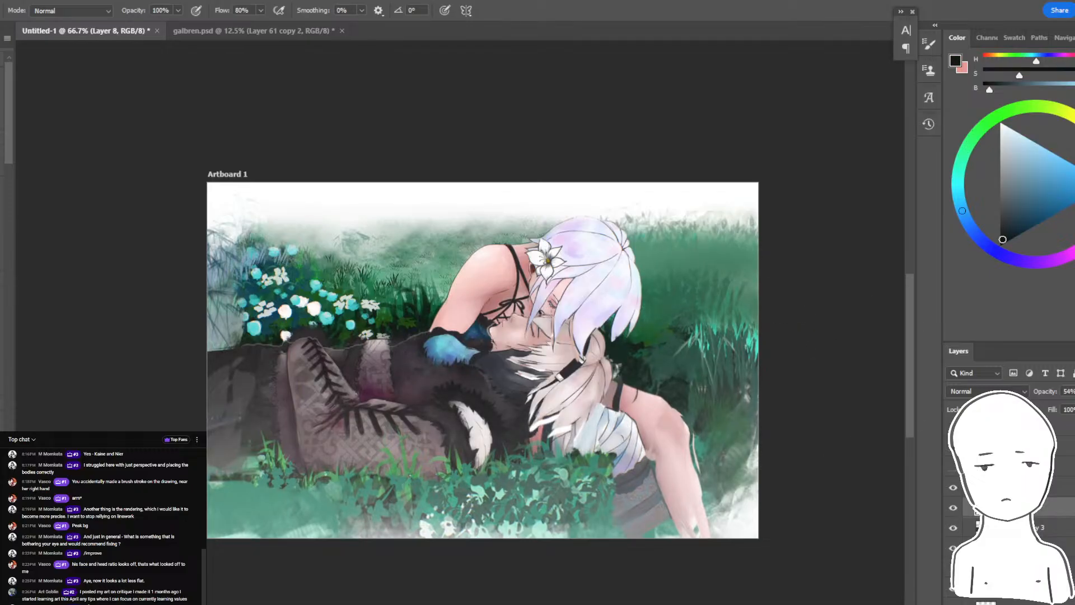
drag(458, 466, 462, 476)
key(ctrl+z)
drag(551, 462, 608, 476)
key(ctrl+z)
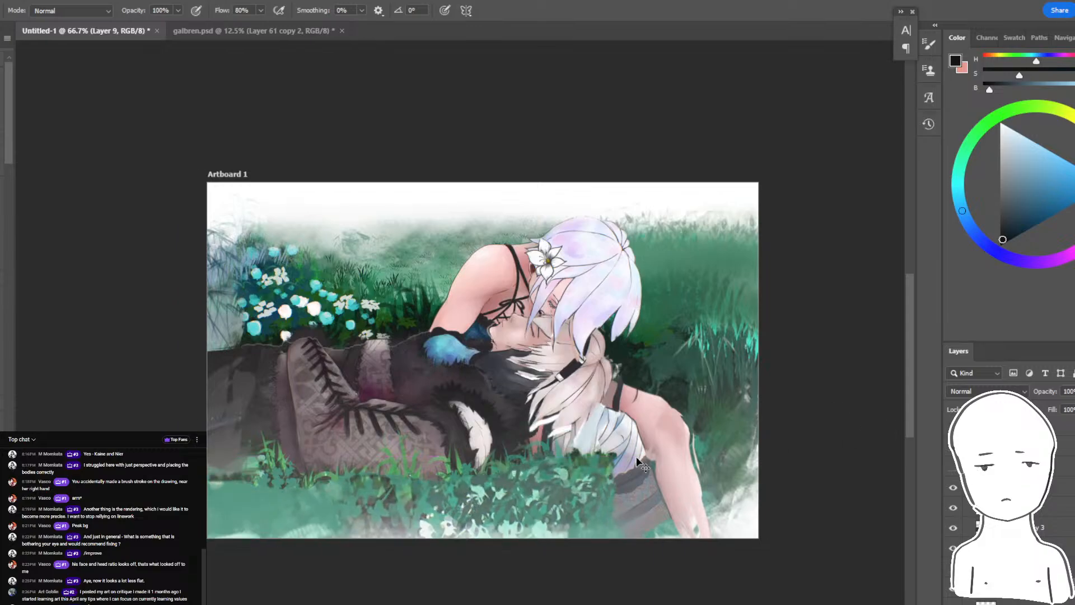
drag(547, 453, 548, 467)
key(ctrl+z)
key(ctrl+z)
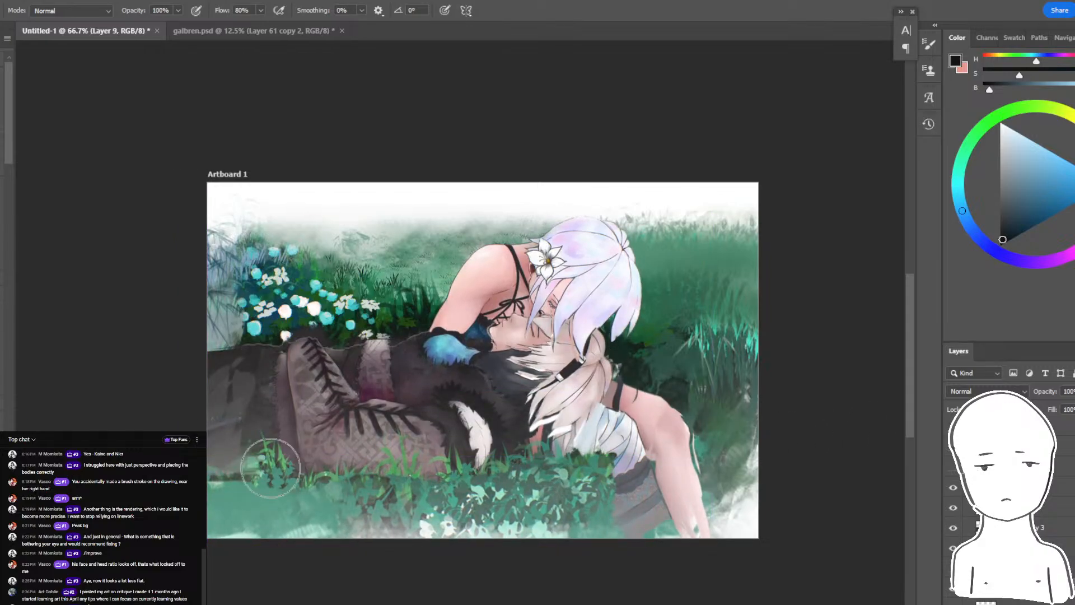
drag(434, 452, 494, 482)
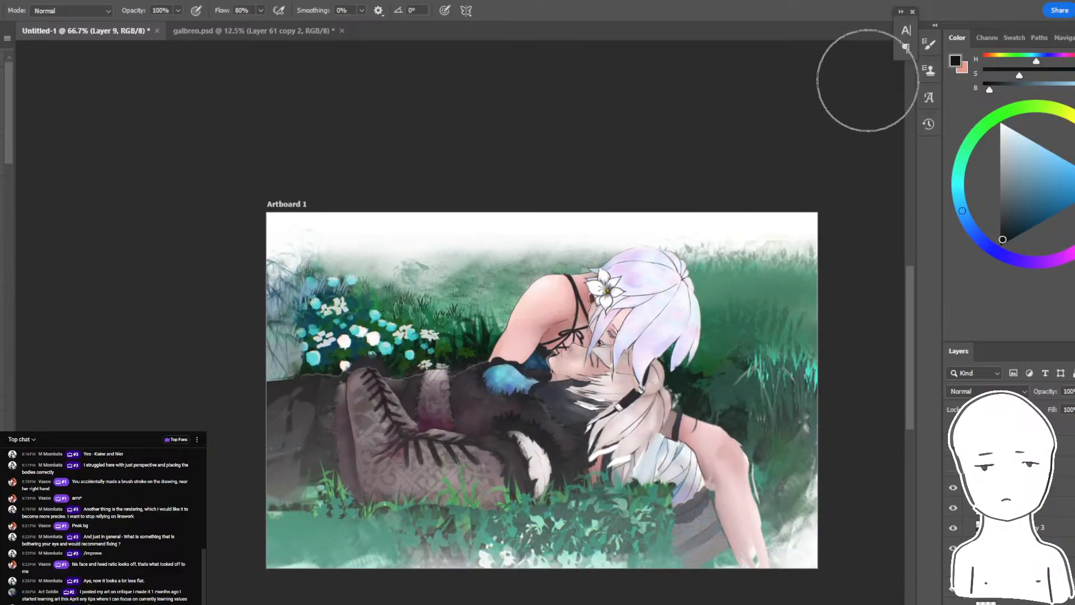
- Read the viewers' latest messages in the pop-out live chat window and return to the painting
key(alt+Tab)
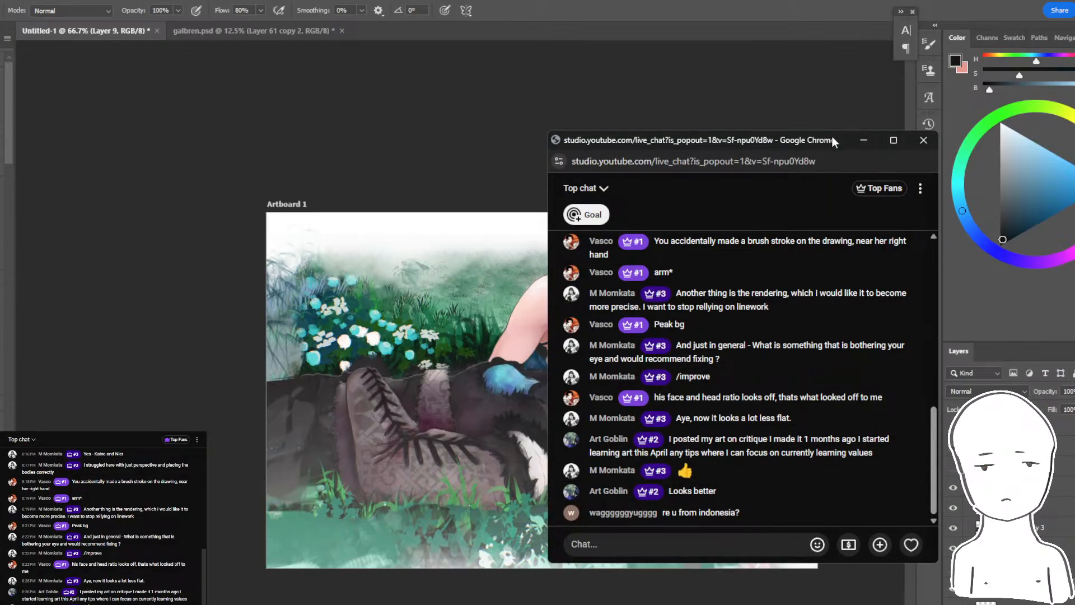
click(842, 13)
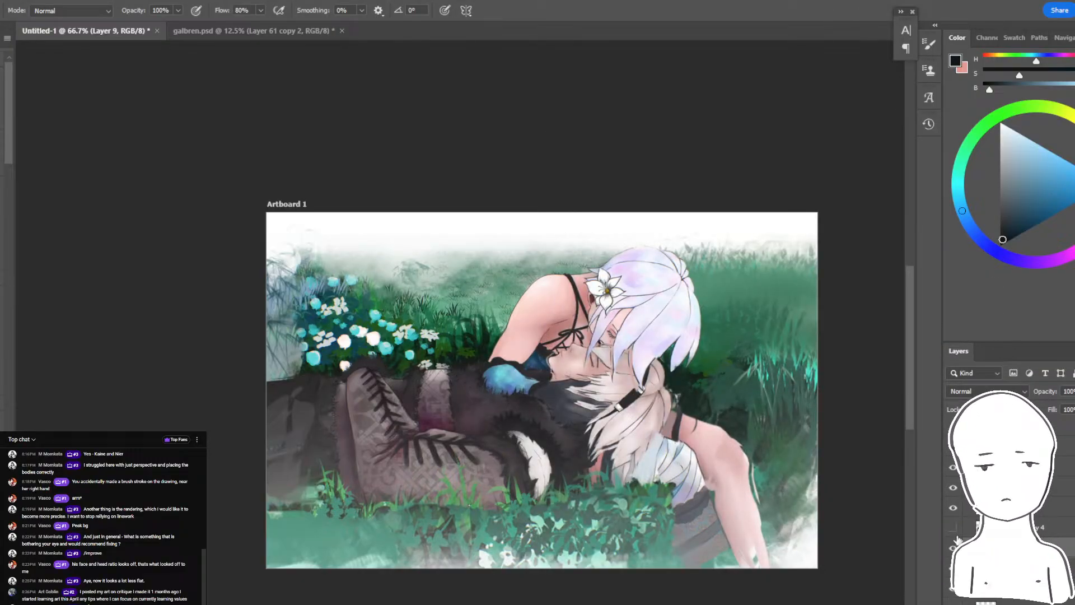
- Select all the paintover layers above the original painting and put them in one group
click(1065, 487)
click(1065, 446)
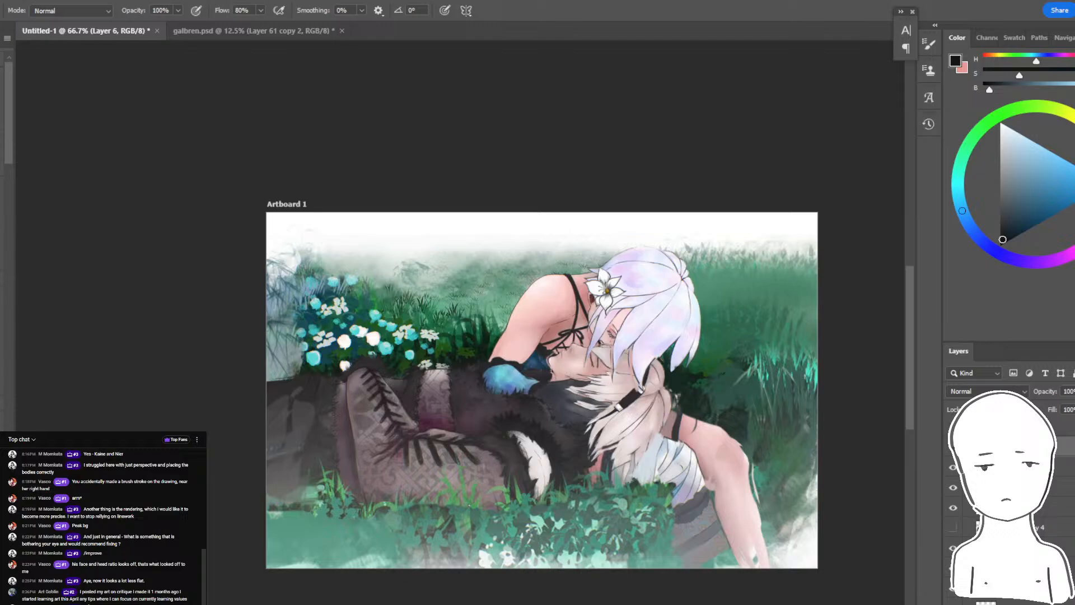
shift+click(1020, 602)
key(ctrl+g)
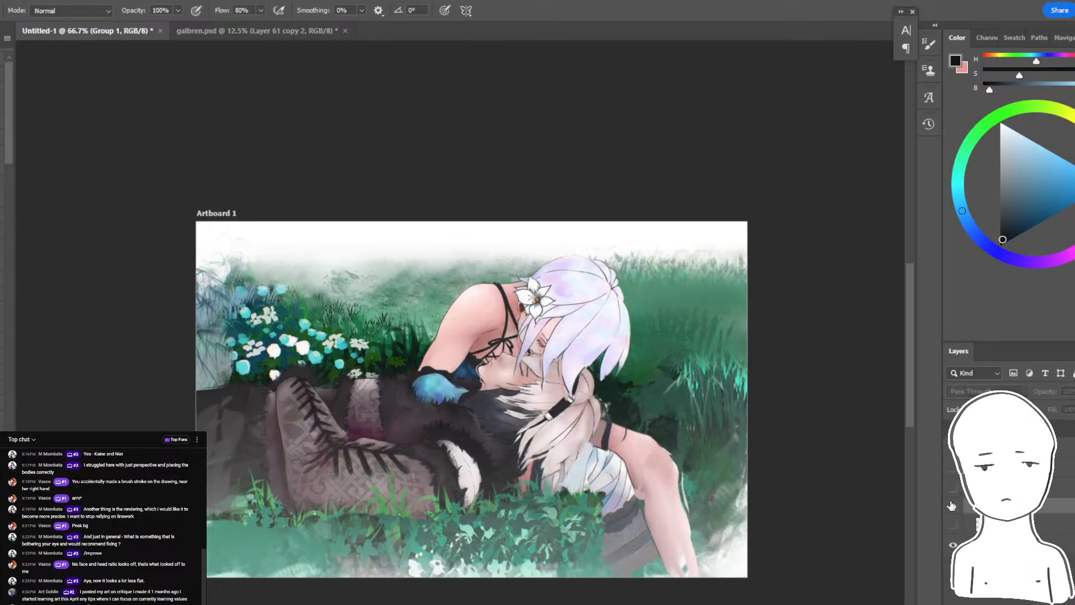
- Compare the painting before and after the edits by switching the paintover group's visibility off and on
click(953, 506)
click(957, 505)
click(961, 504)
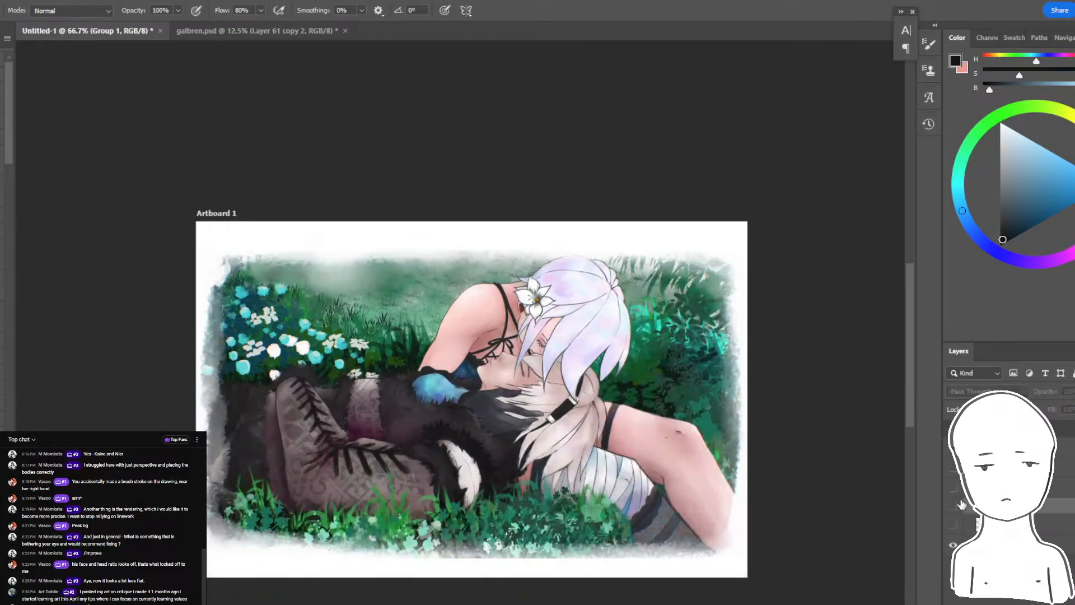
click(962, 505)
click(961, 506)
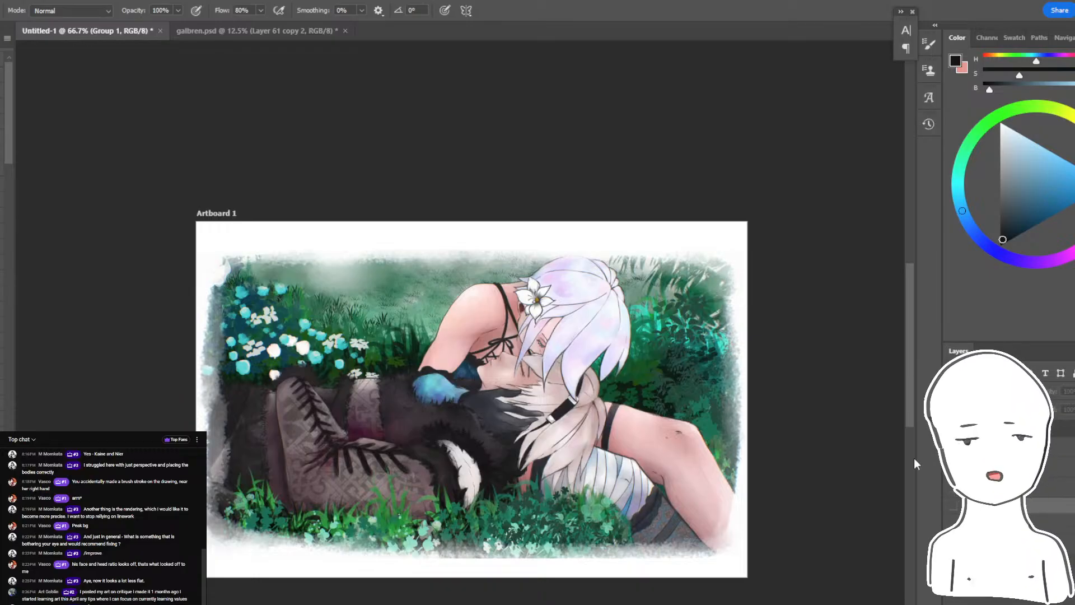
click(954, 507)
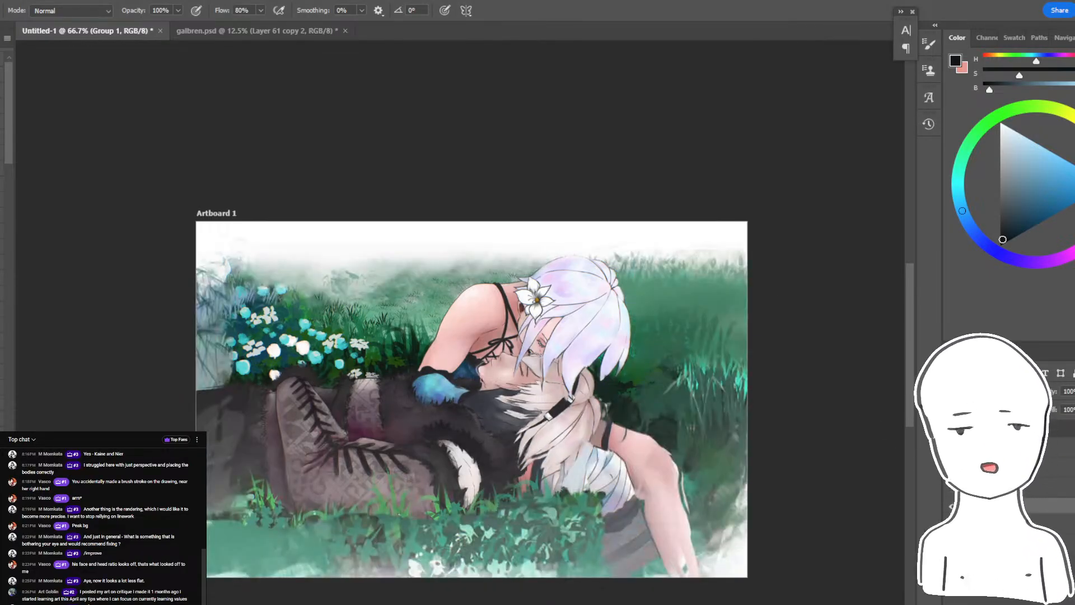
click(953, 508)
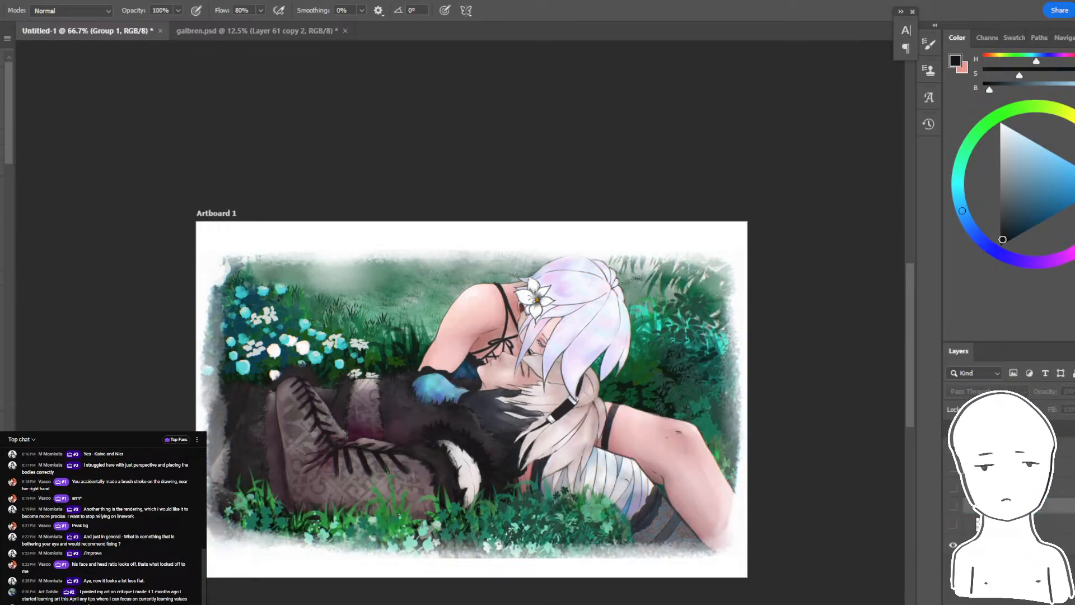
click(954, 507)
click(953, 507)
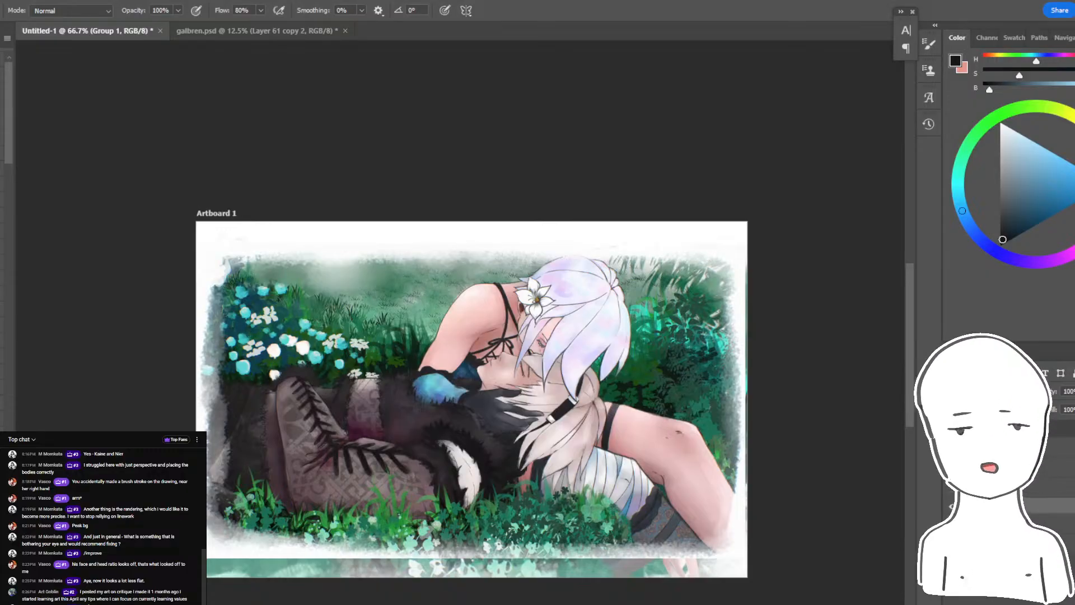
- Move the original painting's copy, Layer 2 copy 5, down the layer stack beneath the foreground grass and reworked arm layers
scroll(1002, 504, down, 1)
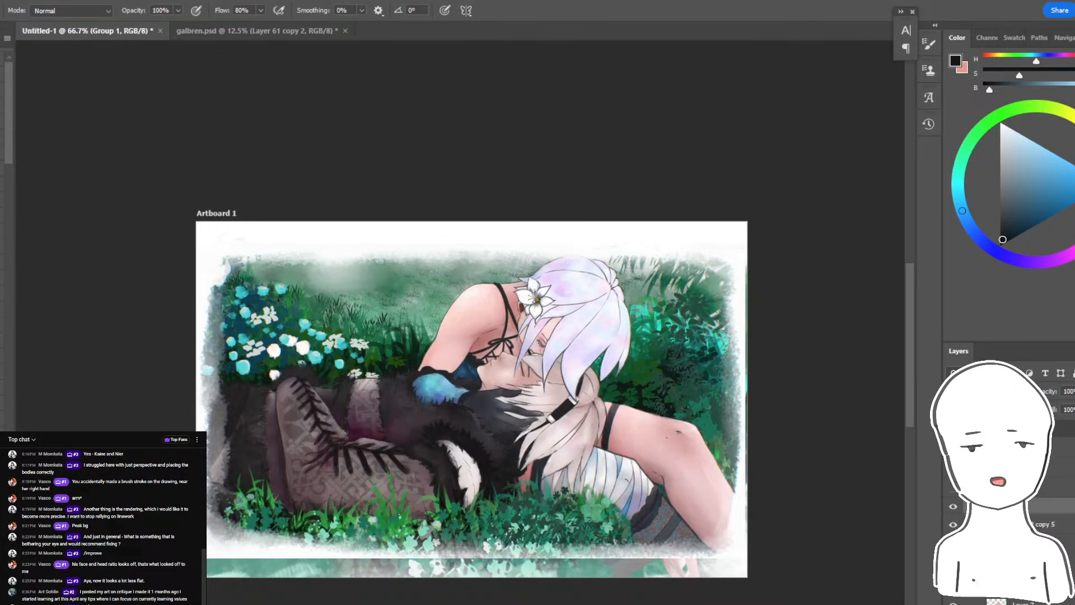
click(1033, 476)
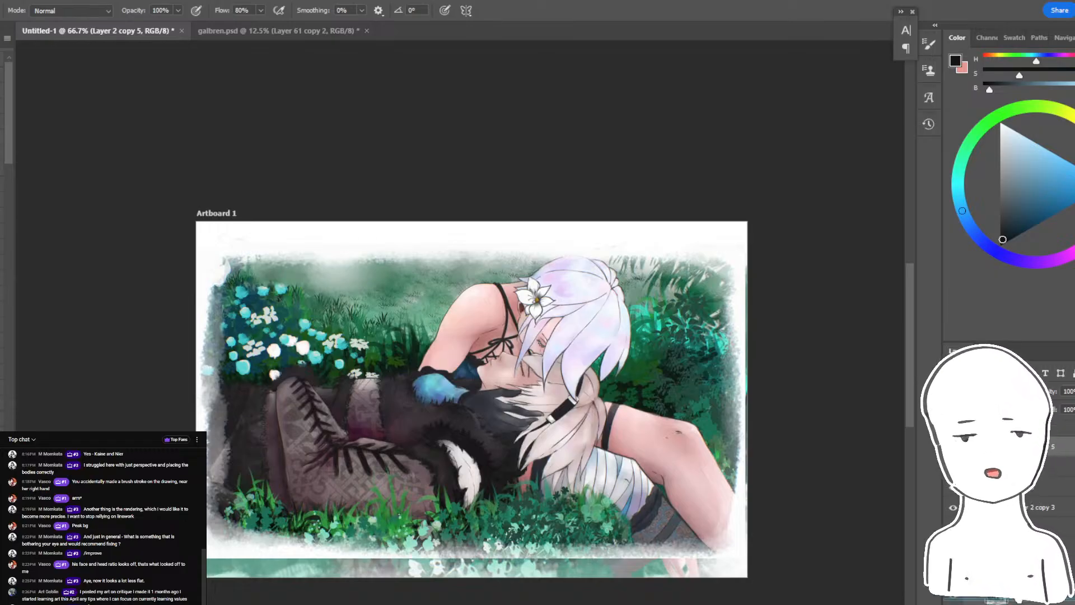
drag(1030, 446, 1024, 602)
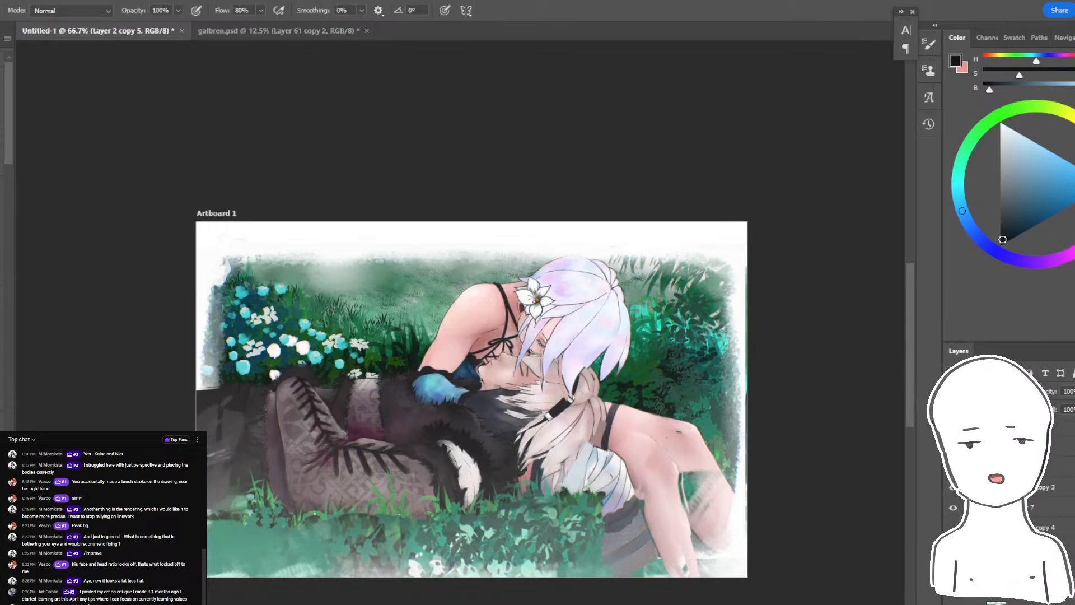
- Hide the haze layers that lighten the foreground grass and the reclining figure
click(953, 472)
click(954, 466)
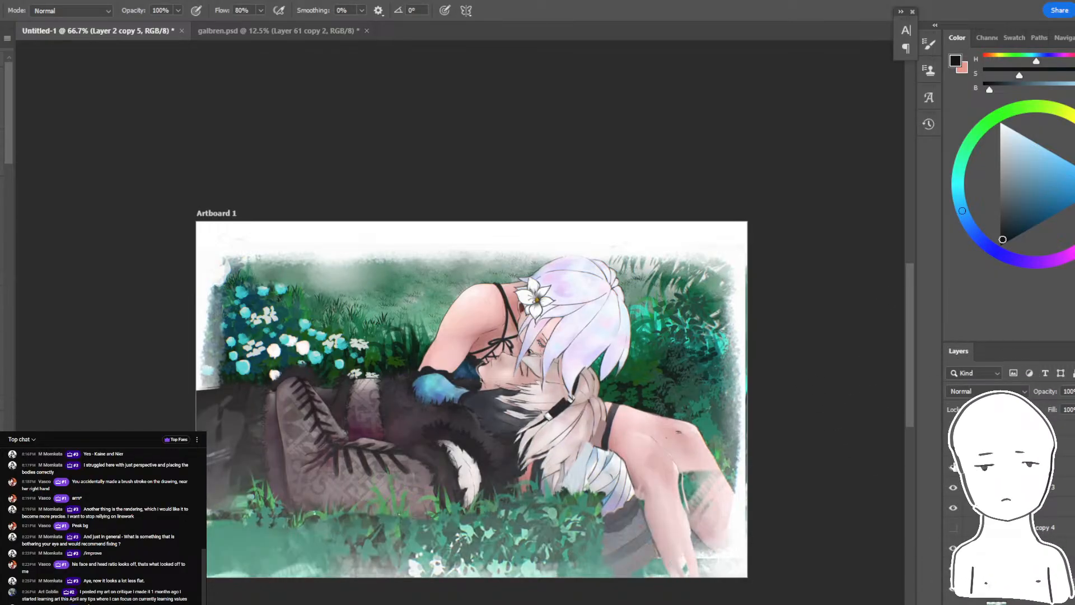
click(954, 468)
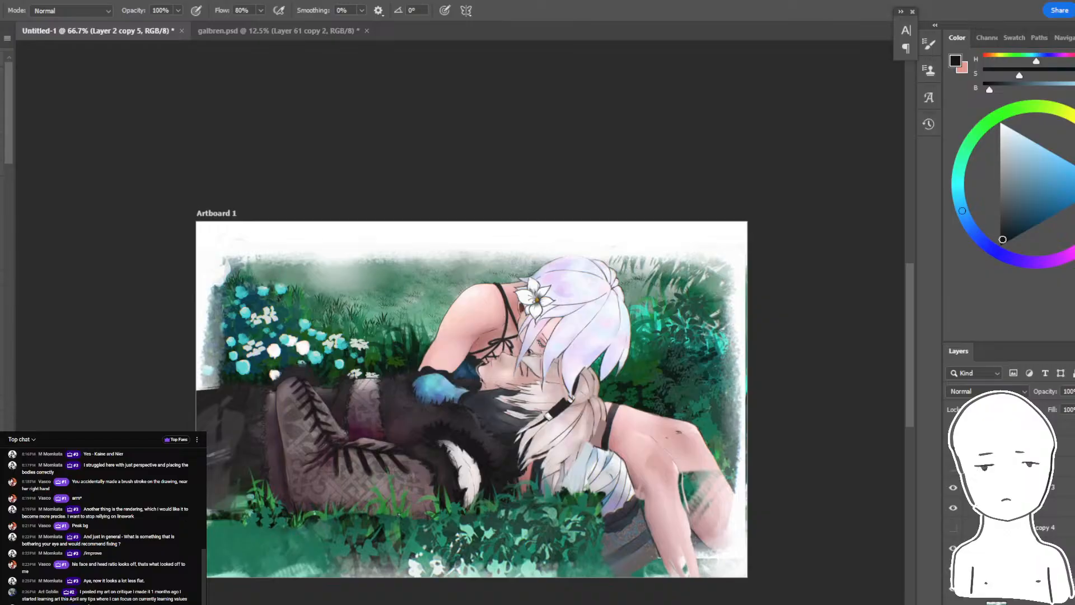
click(954, 468)
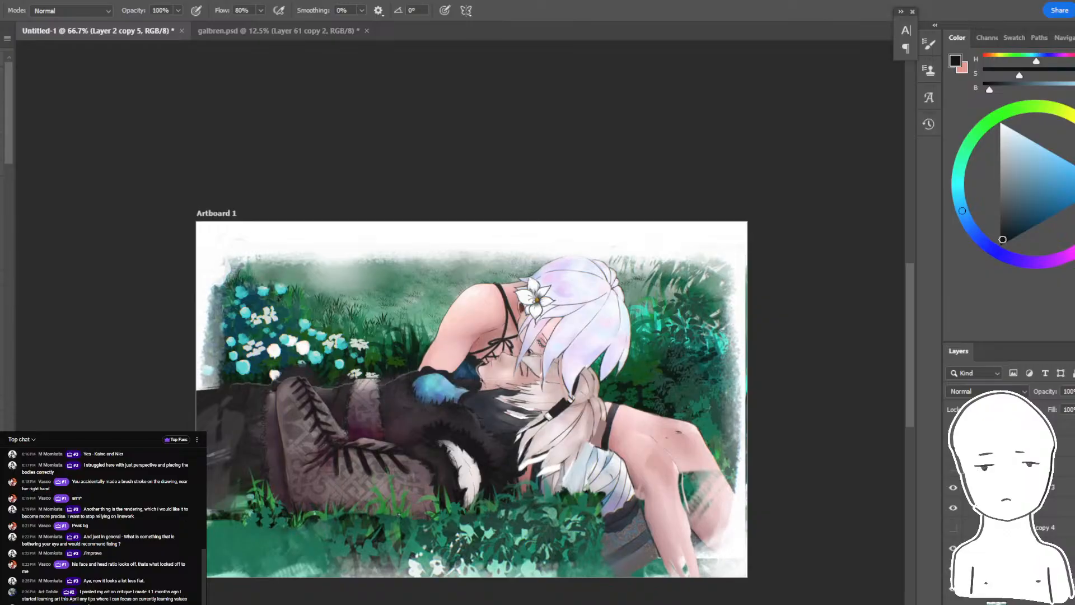
click(995, 507)
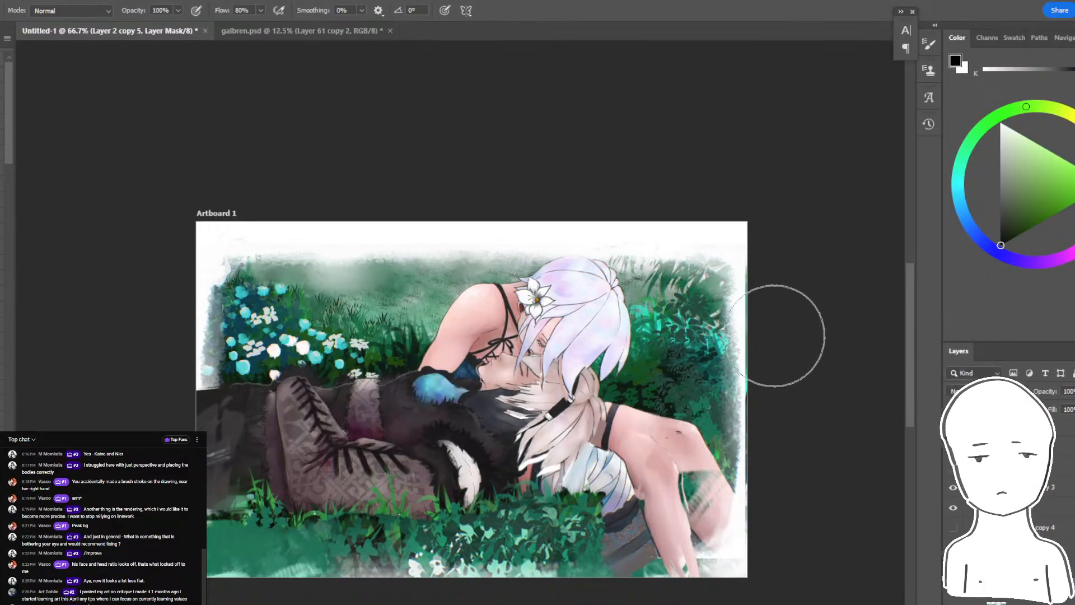
key(ctrl+i)
drag(766, 330, 717, 339)
key(ctrl+i)
alt+click(644, 368)
key(bracketright)
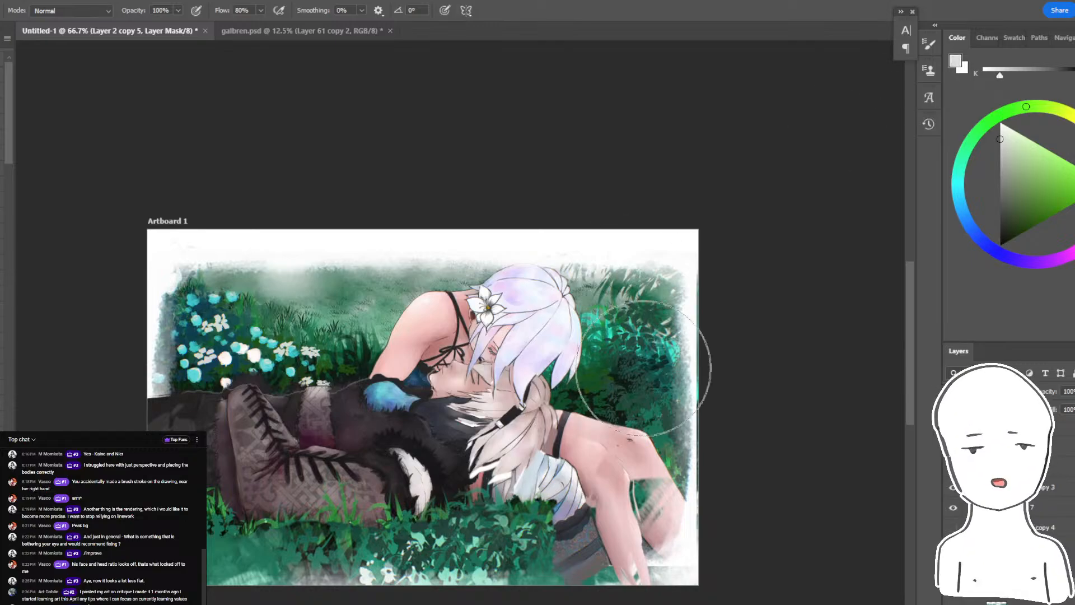
key(ctrl+z)
key(ctrl+z)
key(ctrl+z)
click(1000, 245)
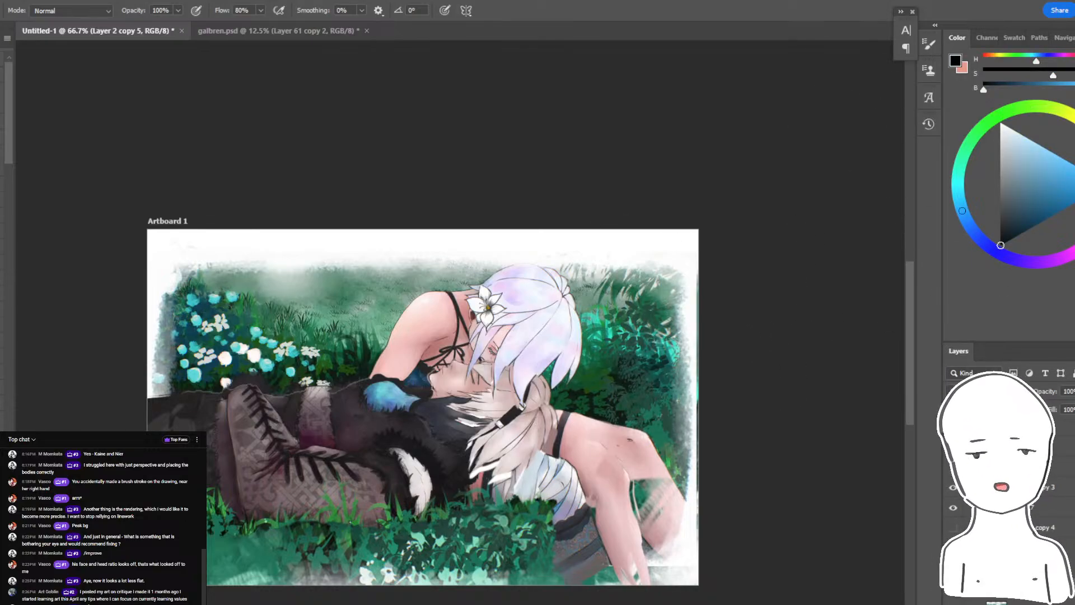
- Add a layer mask to Layer 2 copy 5, invert it to hide the copy, and set the paint colour to white
click(996, 507)
key(ctrl+i)
click(1000, 245)
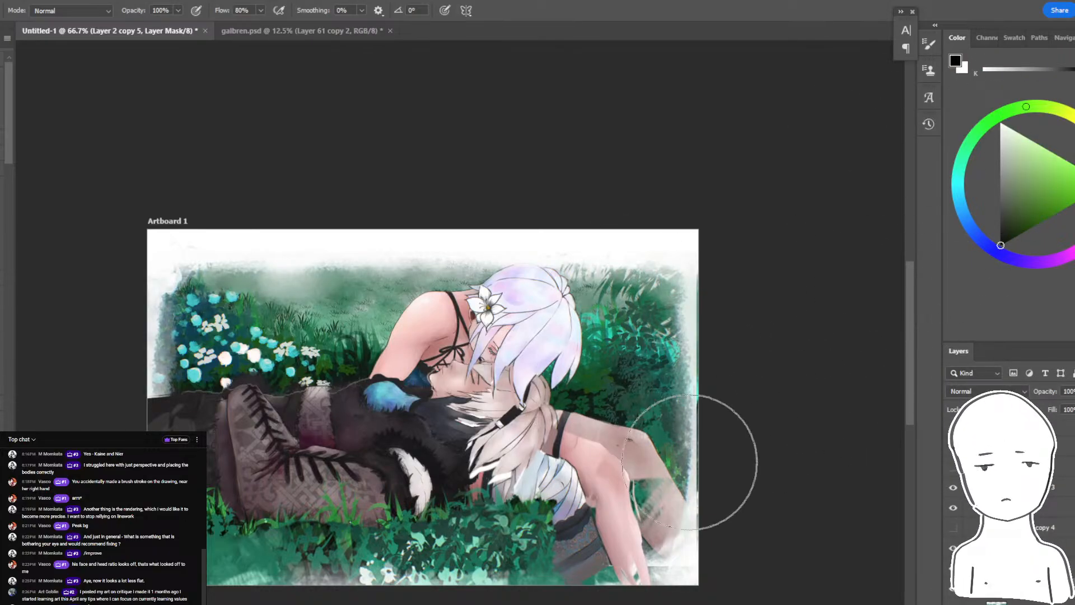
key(ctrl+i)
key(x)
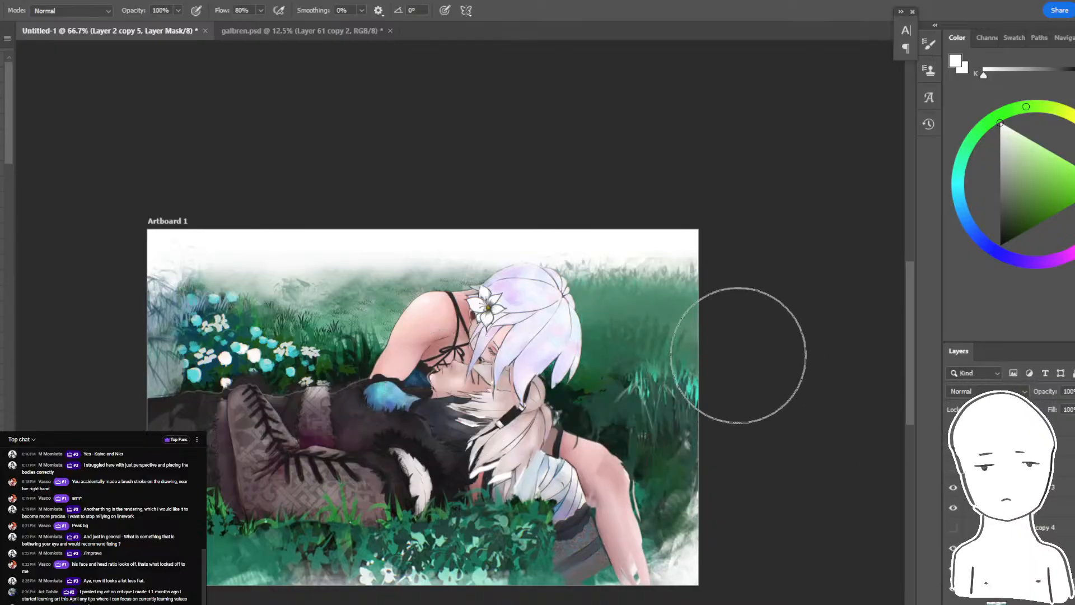
- Paint white on the mask to bring back the original leafy foliage behind the heads and the edges of the flower bed
key(ctrl+plus)
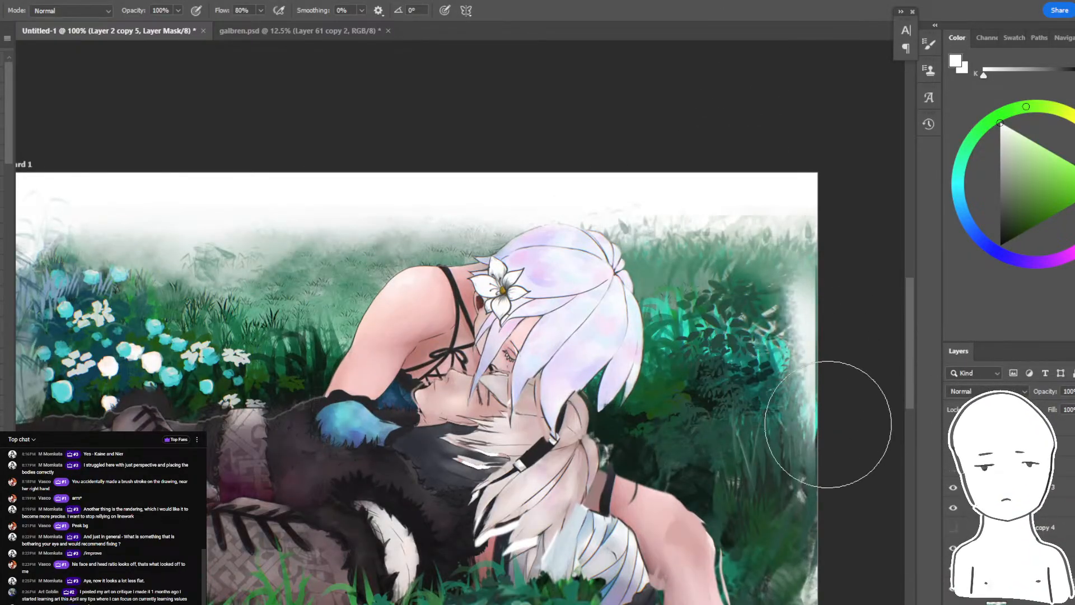
drag(802, 388, 800, 450)
mouse_move(850, 380)
mouse_down()
mouse_move(834, 302)
mouse_move(886, 320)
mouse_up()
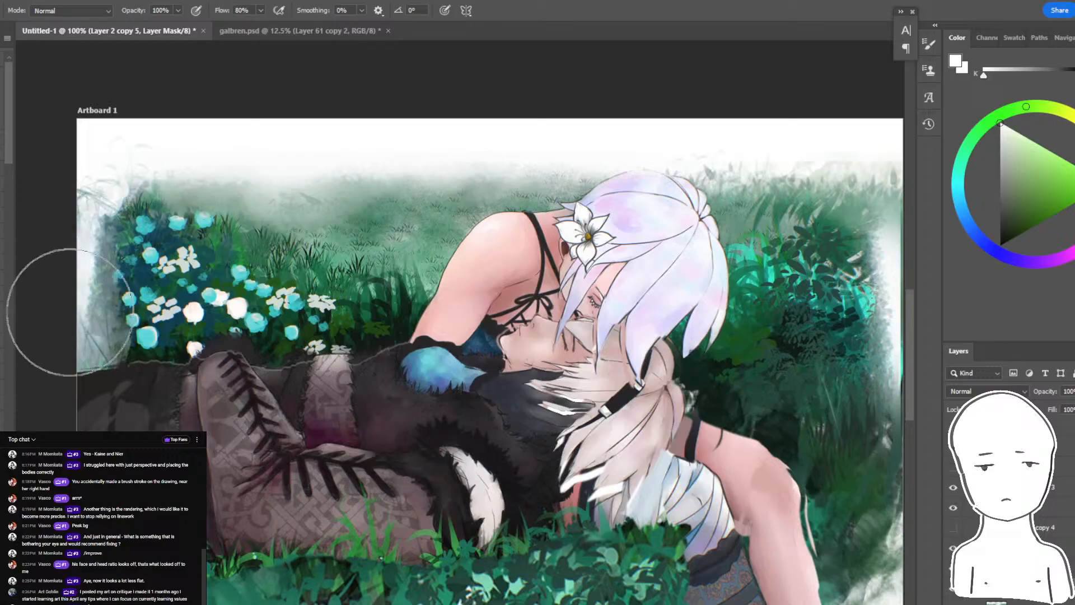
key(ctrl+minus)
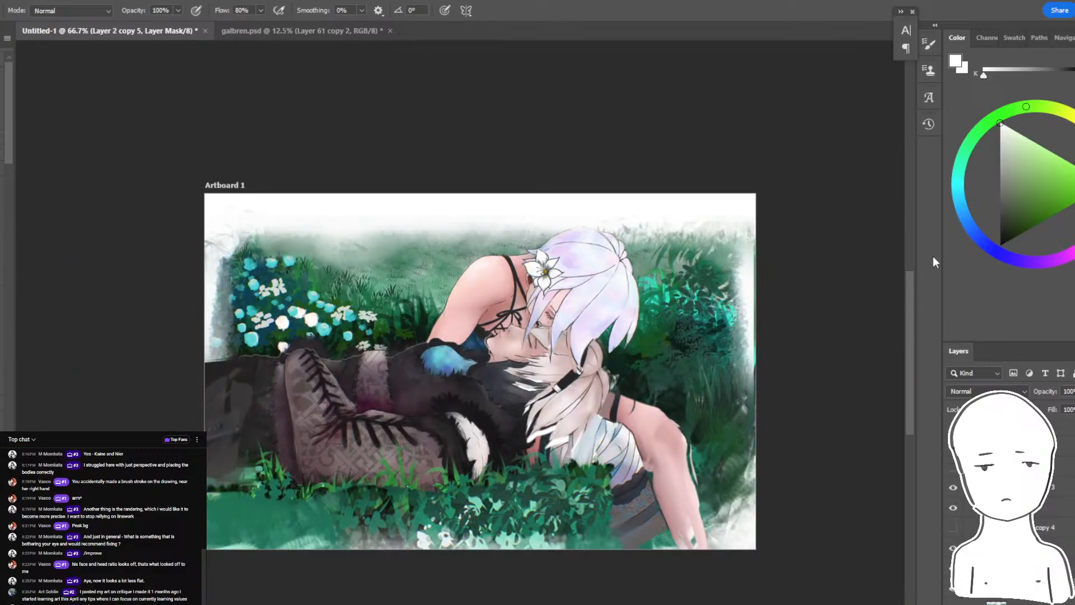
key(ctrl+plus)
drag(790, 263, 700, 244)
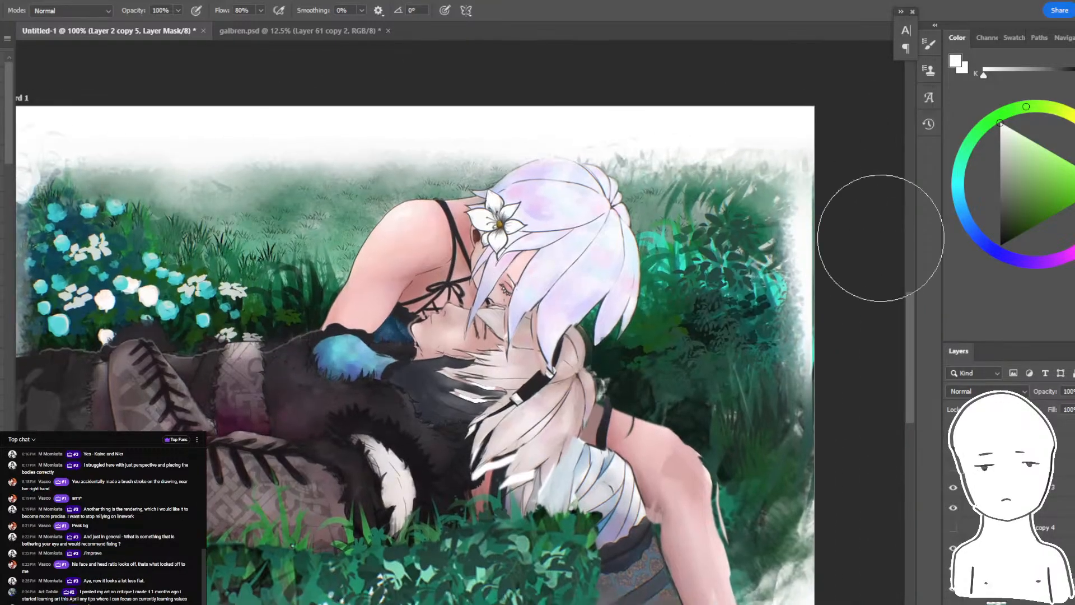
drag(762, 321, 900, 238)
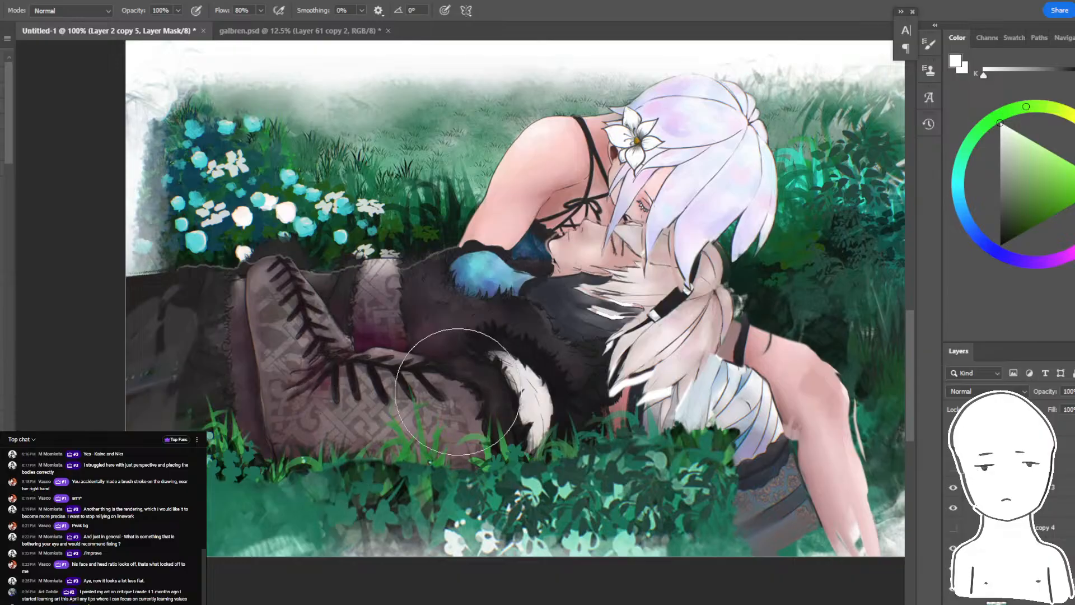
key(ctrl+minus)
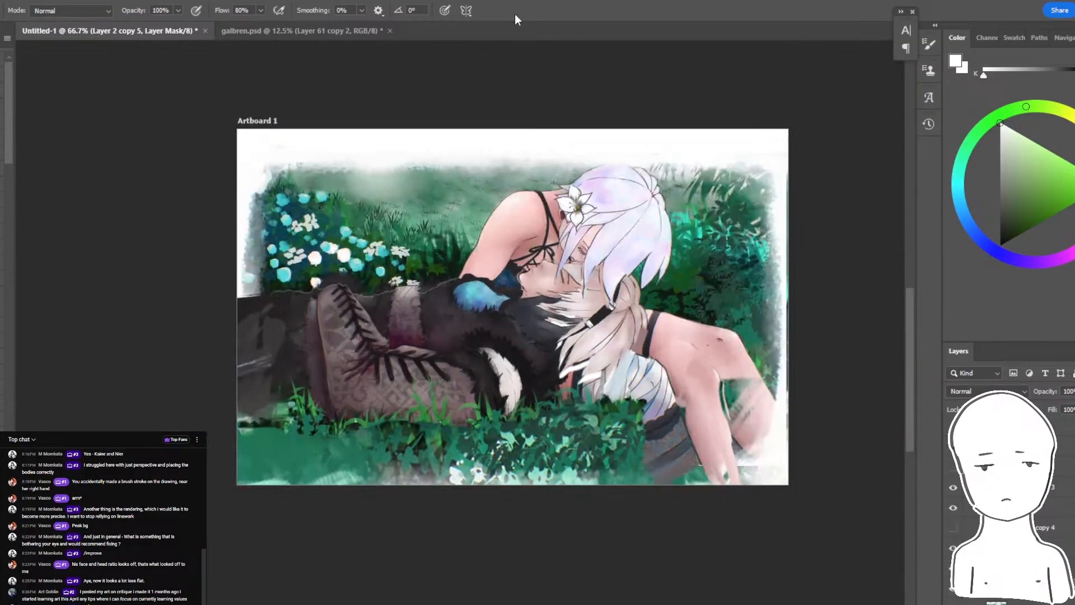
drag(741, 448, 697, 475)
drag(781, 329, 812, 356)
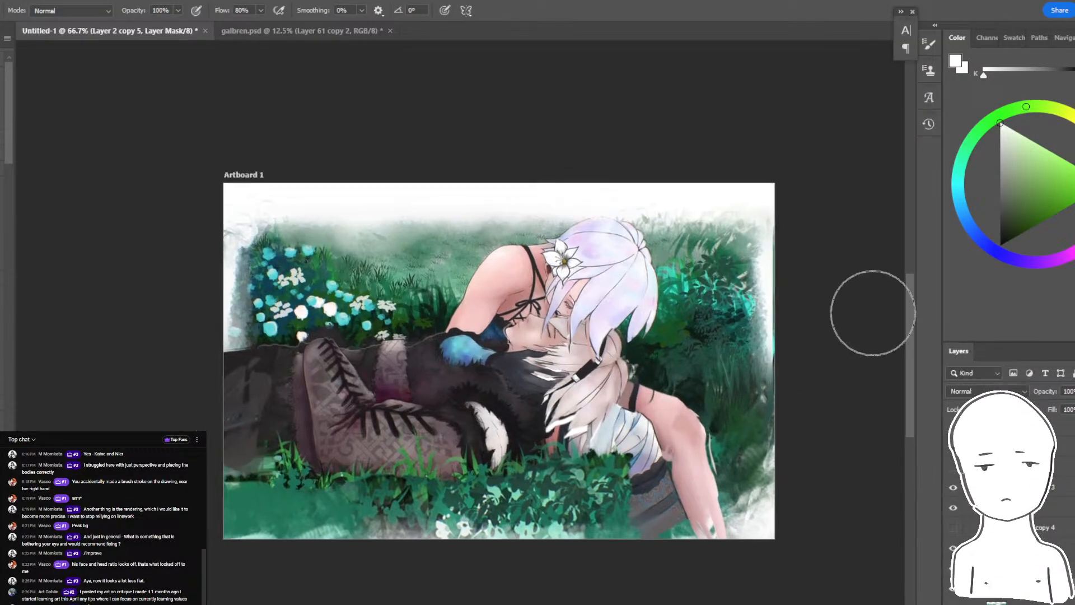
- Widen Layer 2 copy 2 to about 1770 px and shift it slightly towards the artboard's right edge
click(1008, 568)
mouse_move(745, 307)
mouse_down()
mouse_move(746, 287)
mouse_move(736, 316)
mouse_up()
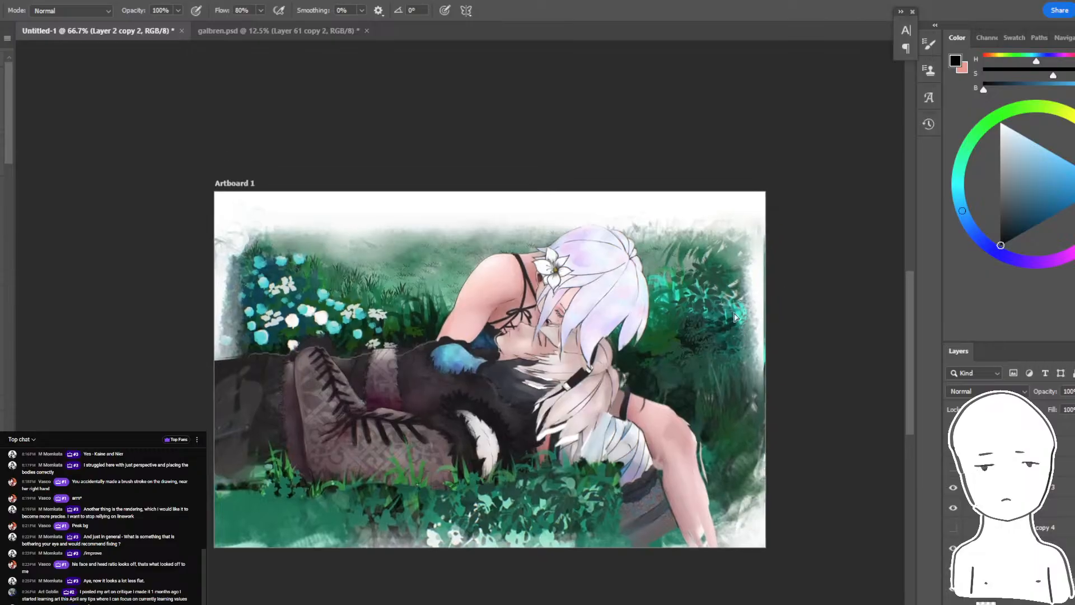
key(ctrl+t)
key(ctrl+minus)
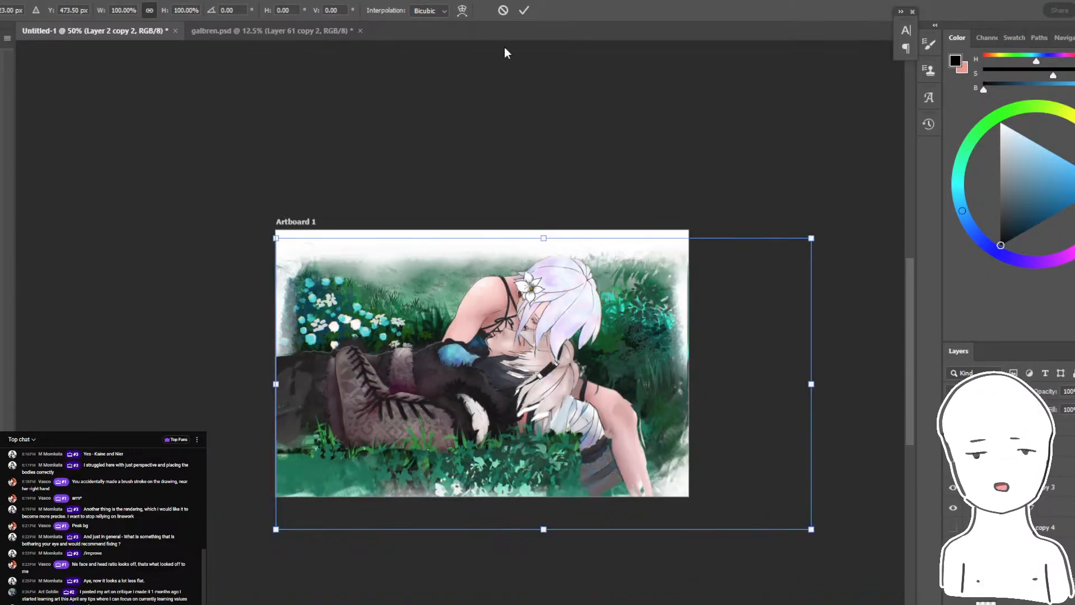
drag(276, 384, 235, 384)
drag(598, 392, 625, 392)
key(Return)
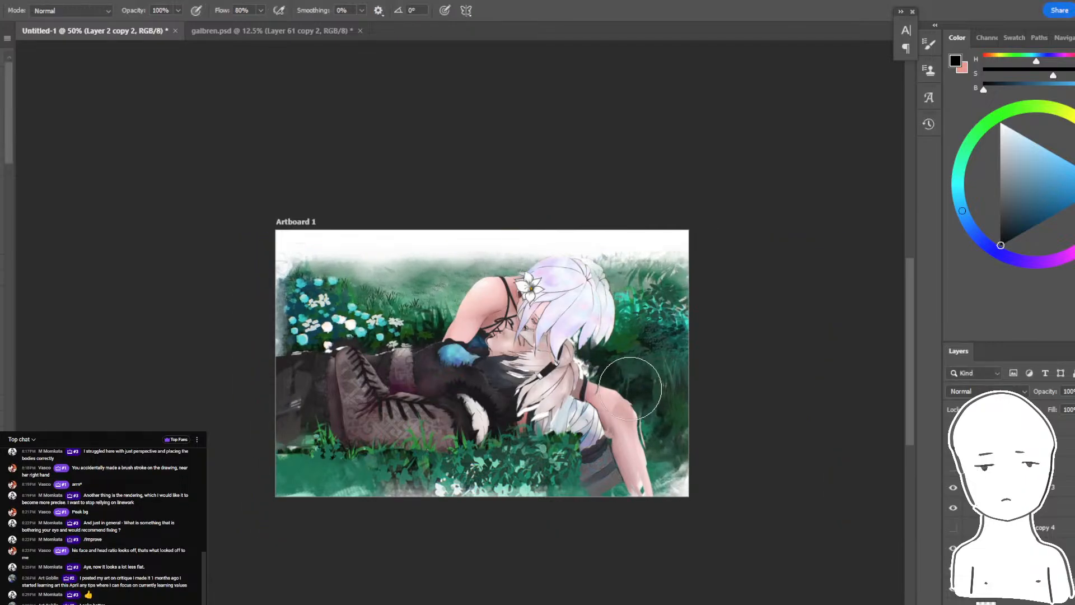
- Group the reworked painting's layers and show the haze on Layer 8
key(ctrl+plus)
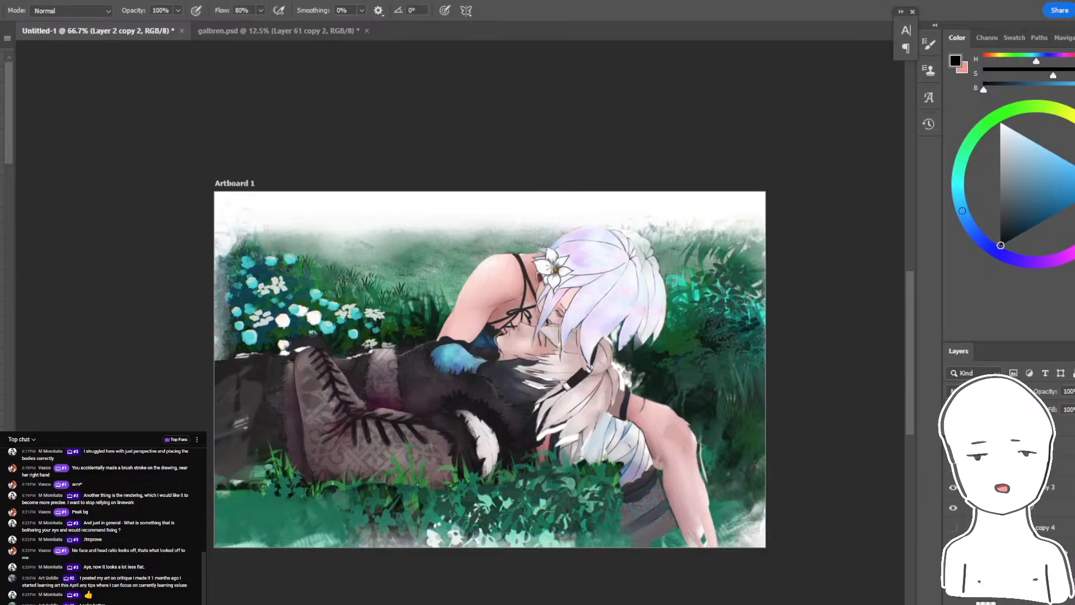
key(ctrl+g)
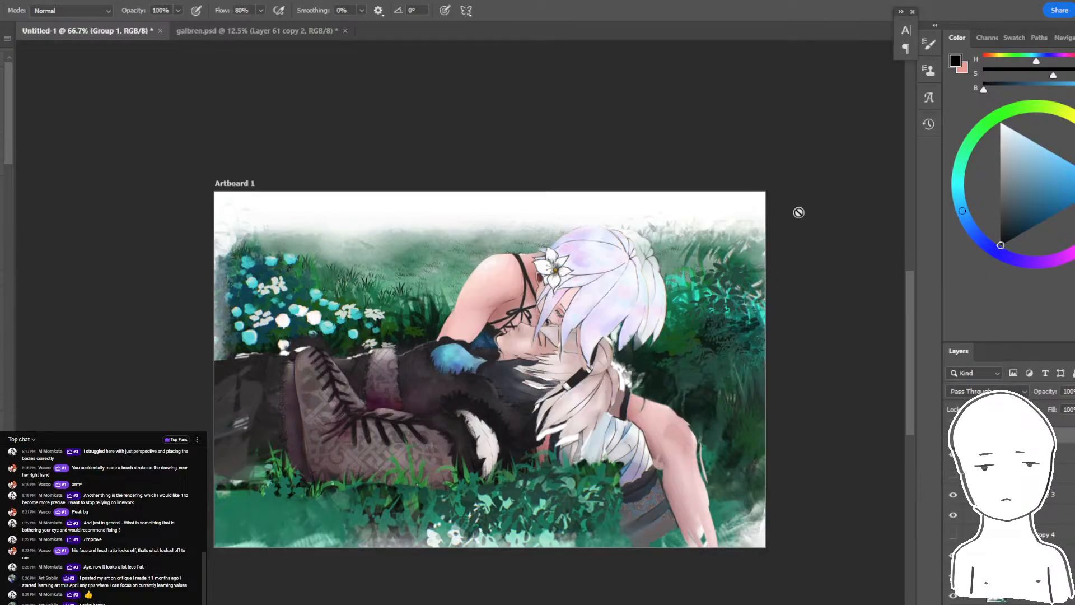
click(1064, 453)
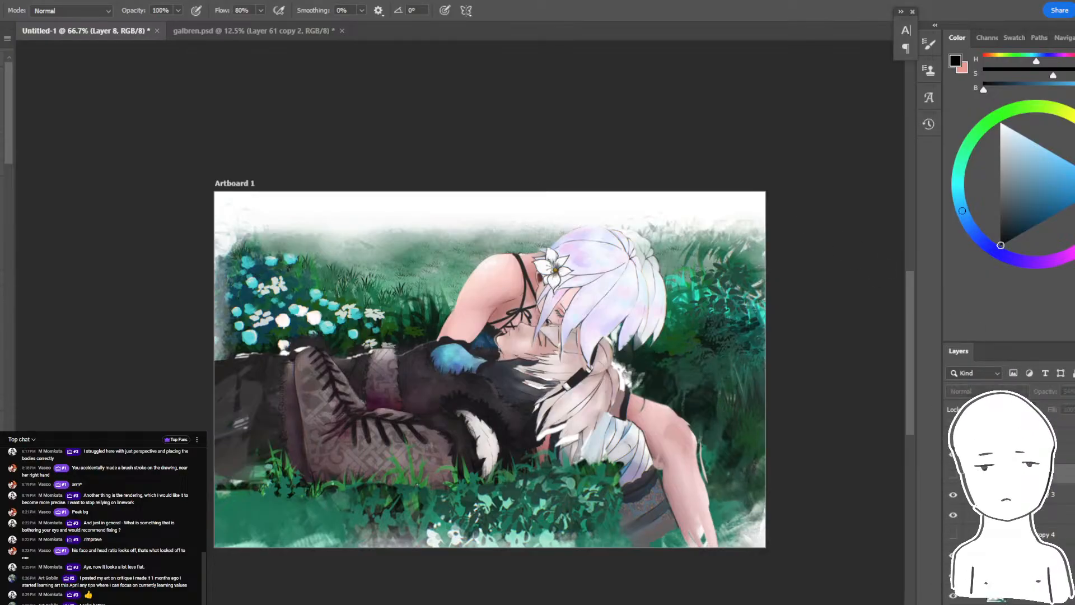
click(953, 474)
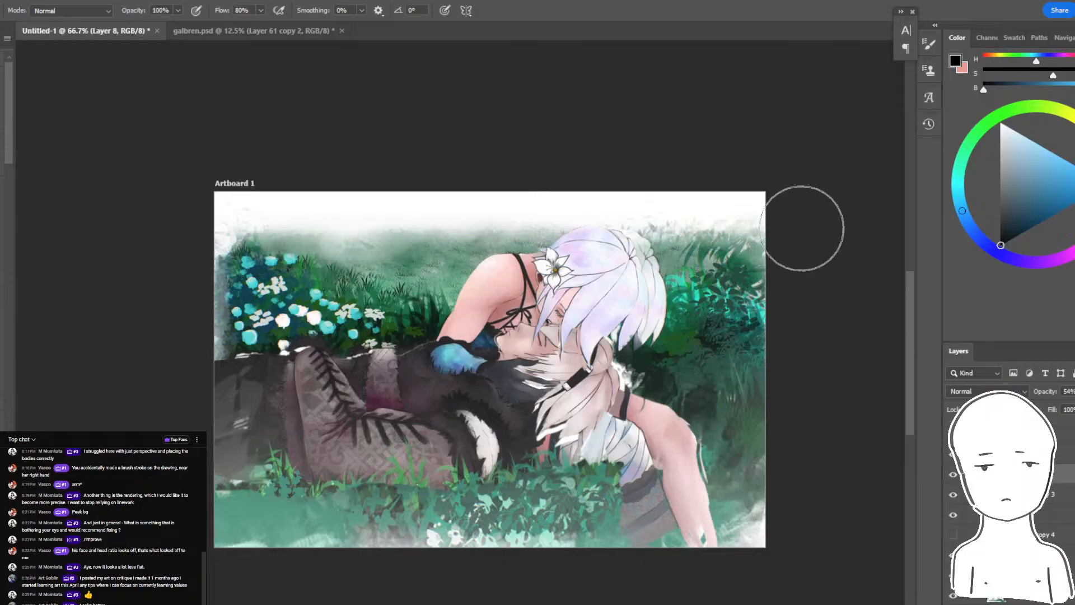
- Move Layer 8's haze upward, clear of the foreground grass and the lower part of the reclining figure
key(ctrl+minus)
key(ctrl+minus)
key(ctrl+t)
drag(554, 351, 549, 126)
key(ctrl+plus)
key(ctrl+plus)
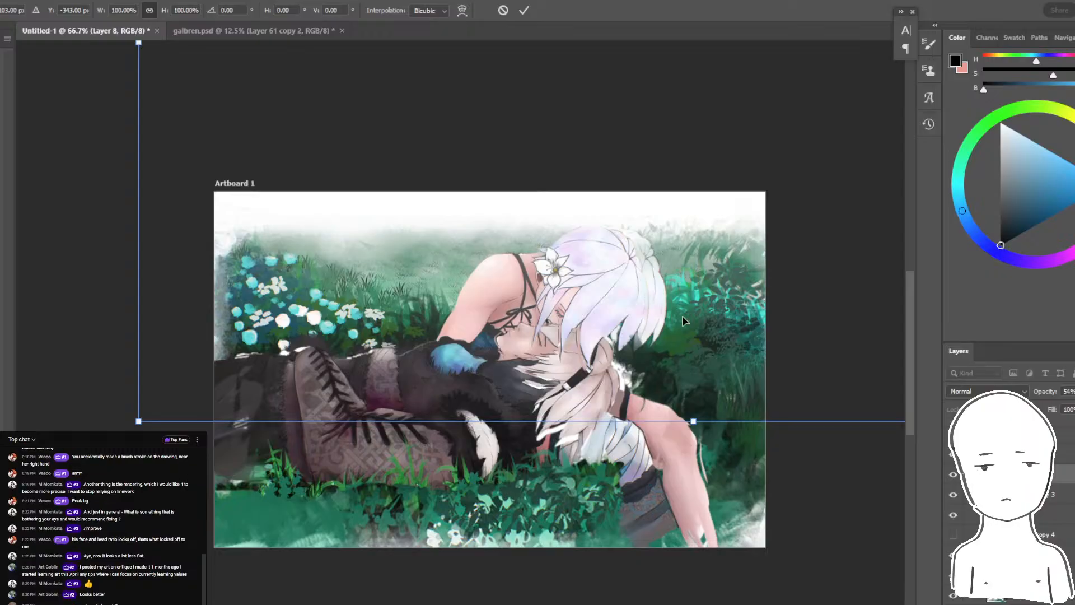
key(Return)
- Add a Curves adjustment above Layer 6 and bend the curve slightly downward to deepen the shadows and midtones
click(1058, 455)
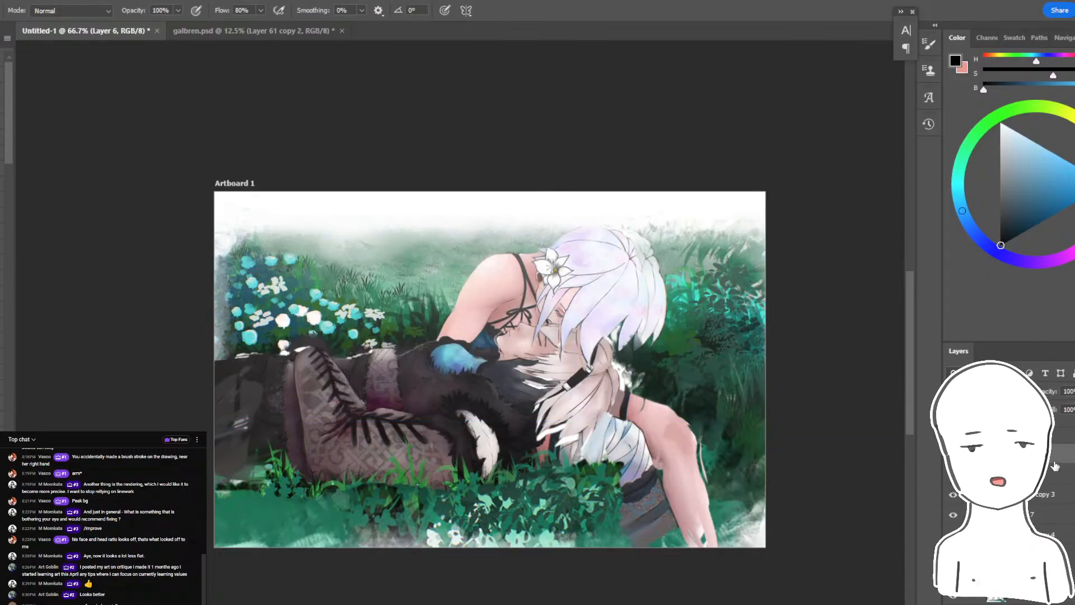
click(1037, 603)
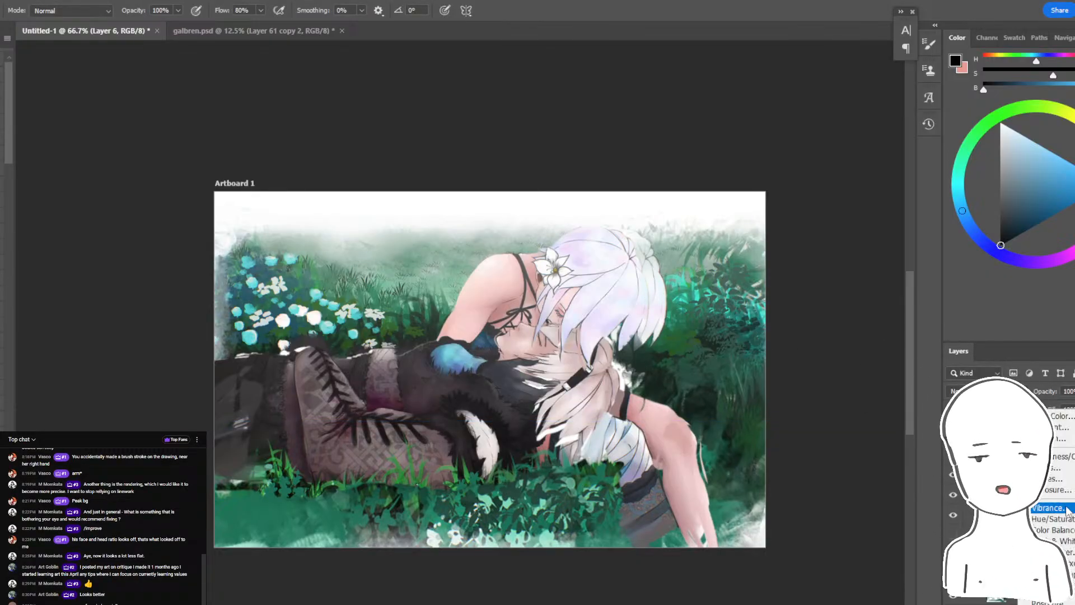
click(1055, 509)
drag(1003, 213, 1014, 213)
drag(1060, 175, 1064, 161)
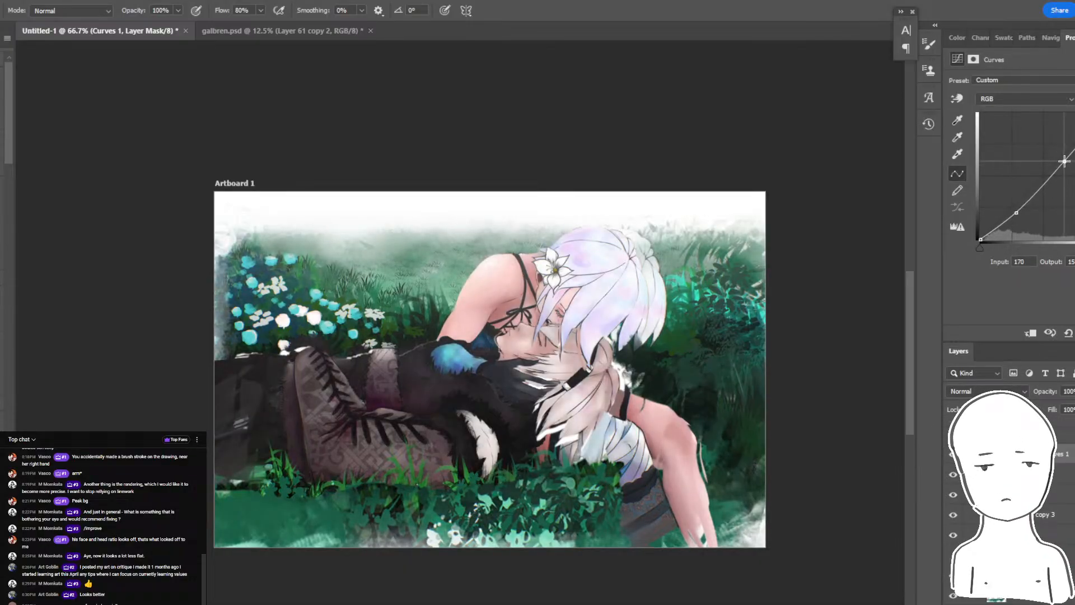
drag(1019, 212, 1025, 208)
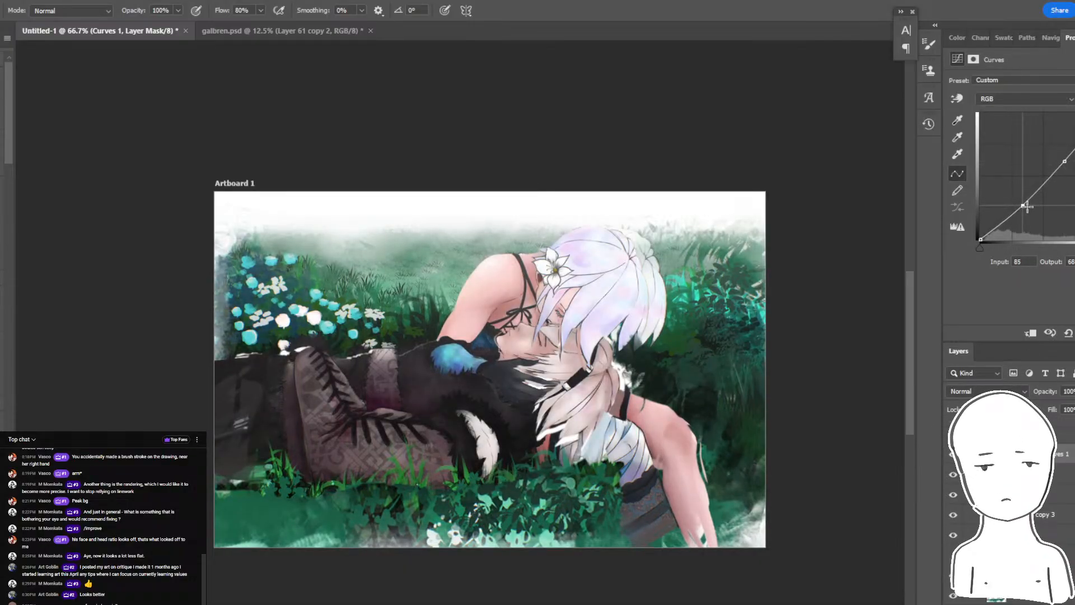
drag(1023, 206, 1025, 203)
drag(1064, 159, 1067, 155)
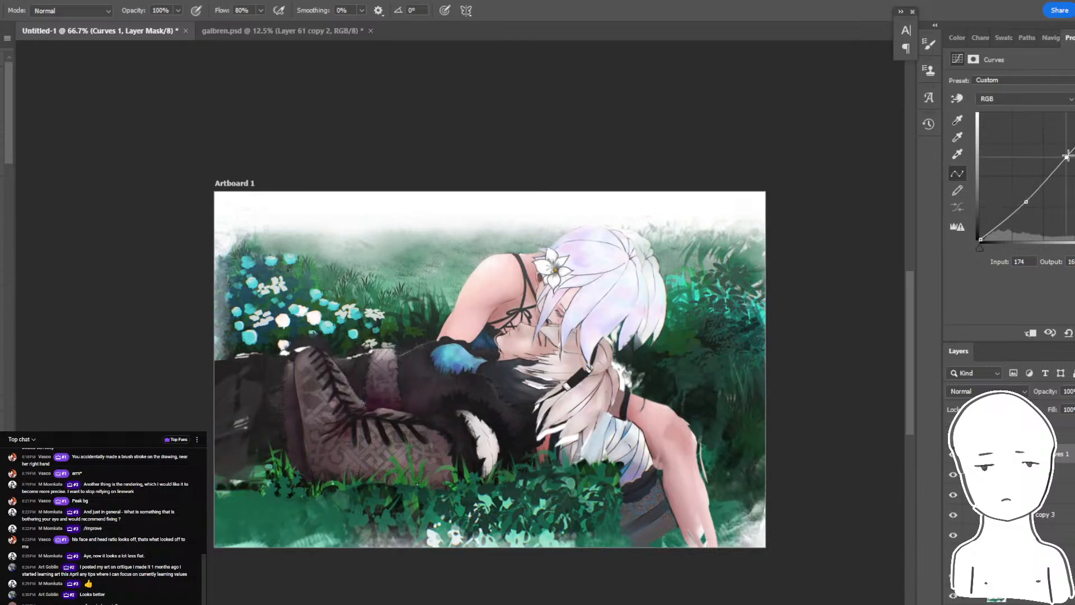
- Toggle the visibility of the reworked group to compare the repaint with the original painting
click(953, 434)
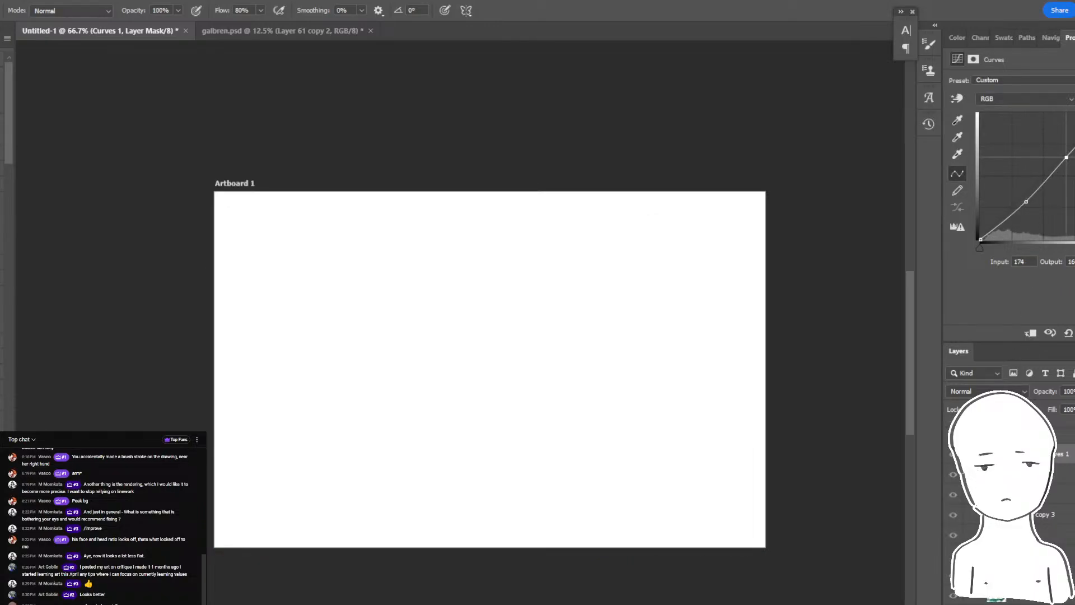
click(966, 433)
click(953, 545)
click(954, 507)
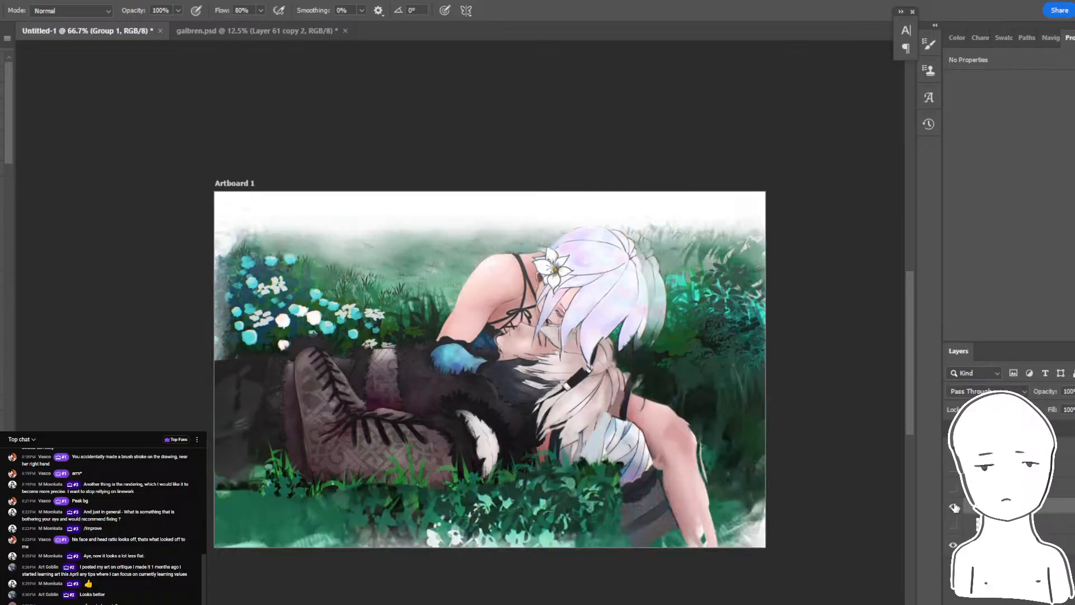
click(955, 507)
click(954, 506)
click(956, 505)
click(955, 506)
- Toggle the Curves 1 adjustment and the whole group to judge the tonal change against the original
click(954, 526)
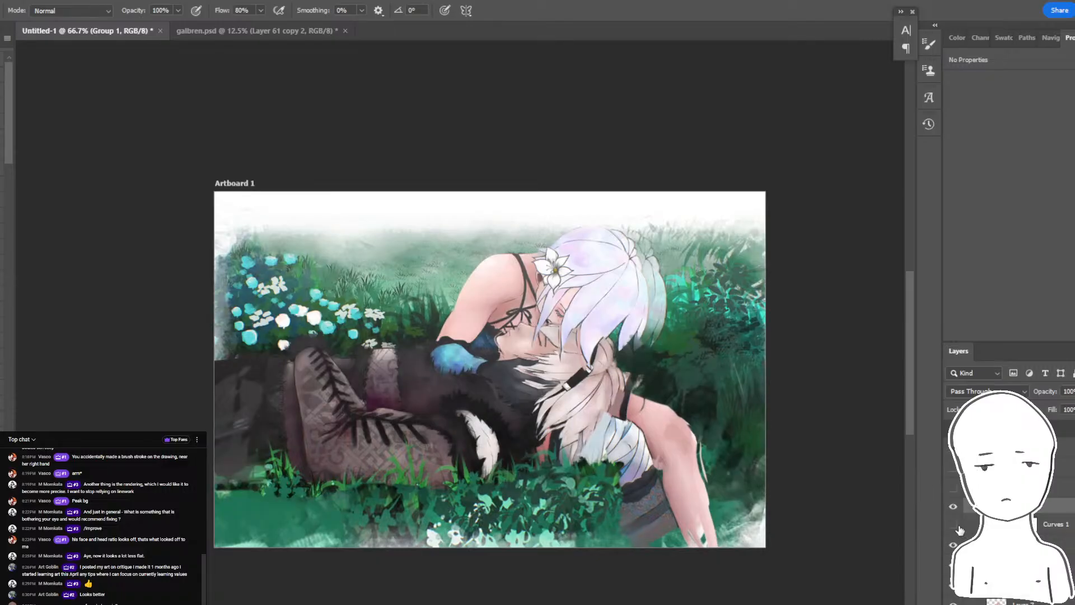
click(954, 545)
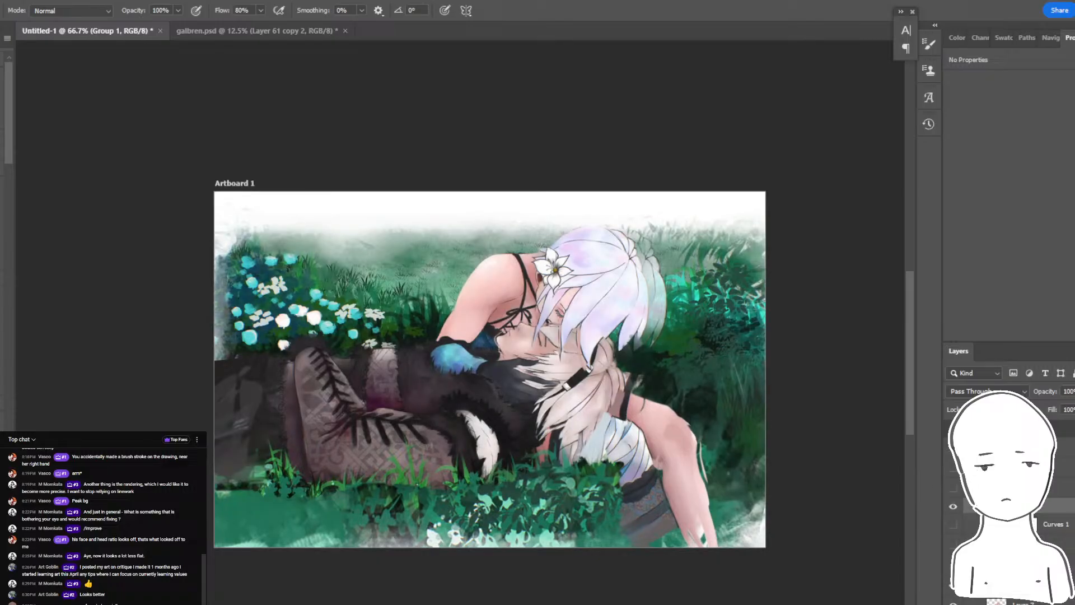
click(954, 507)
click(954, 508)
click(954, 508)
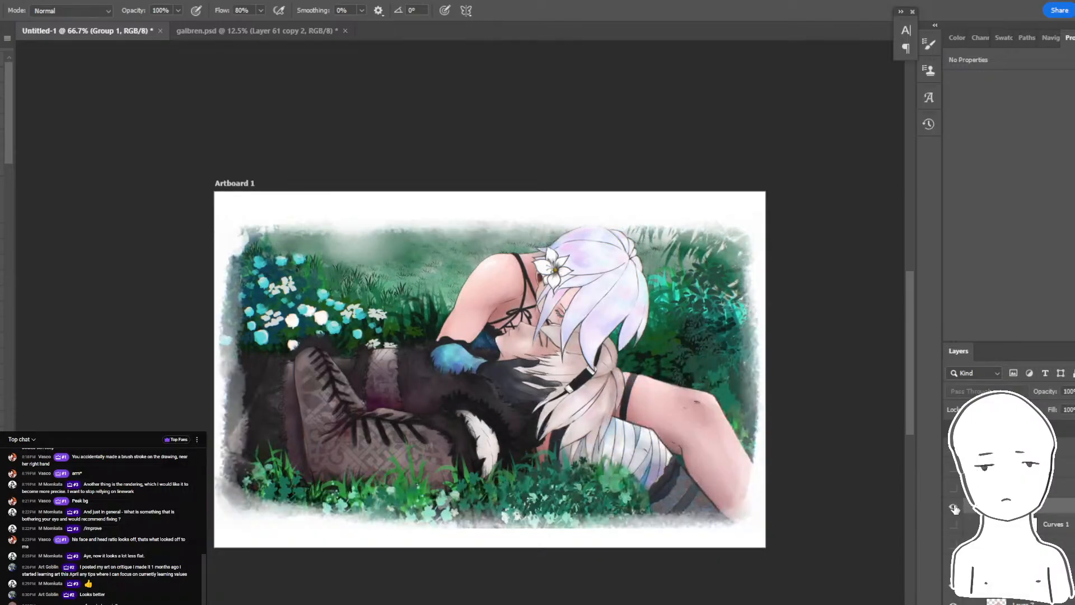
click(955, 509)
click(954, 508)
click(954, 508)
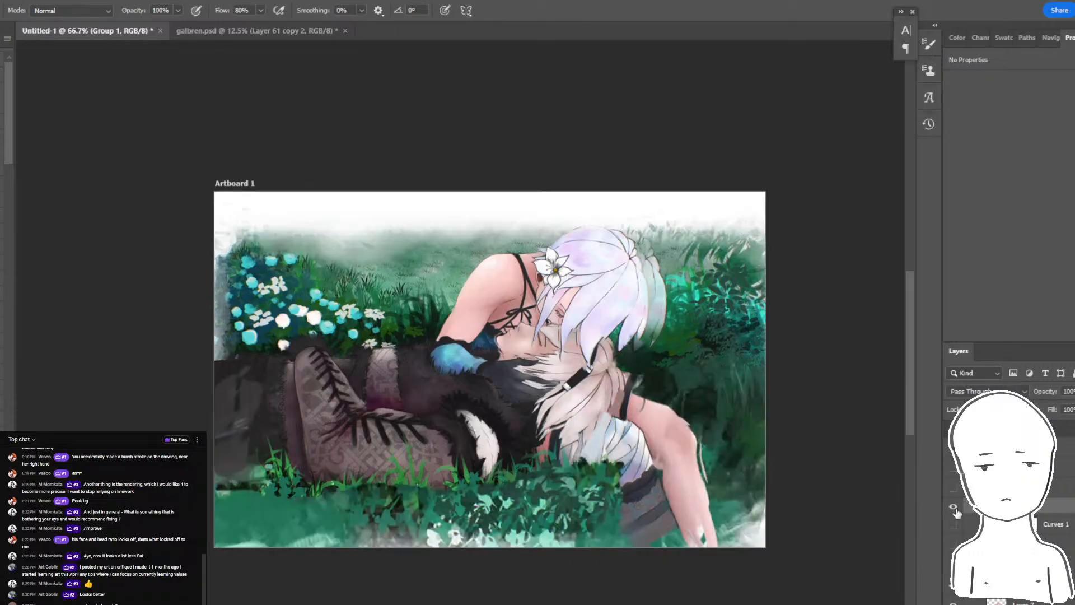
click(957, 512)
click(956, 512)
- Toggle Layer 2 copy 2 and its neighbouring layers to examine the background, checking the YouTube live chat in between
mouse_move(671, 303)
mouse_down()
mouse_move(713, 306)
mouse_move(678, 291)
mouse_move(669, 304)
mouse_up()
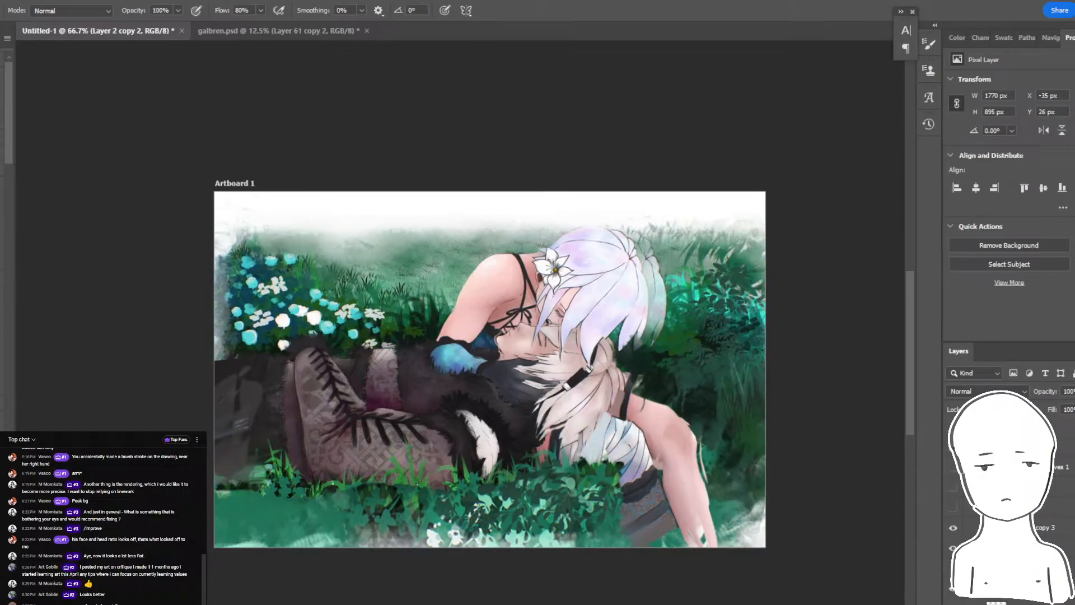
click(955, 510)
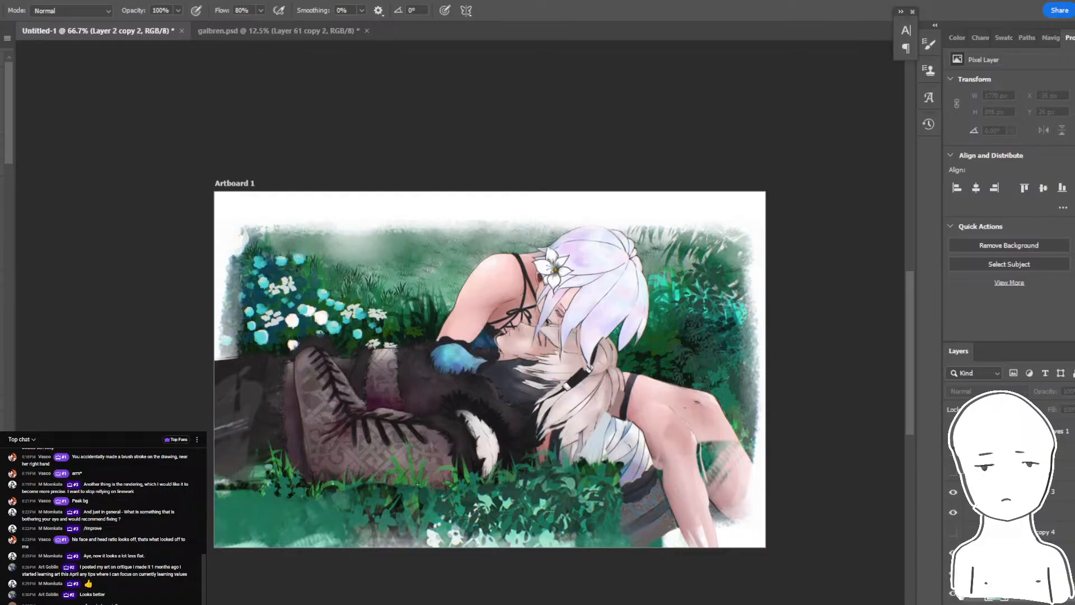
click(955, 510)
click(953, 593)
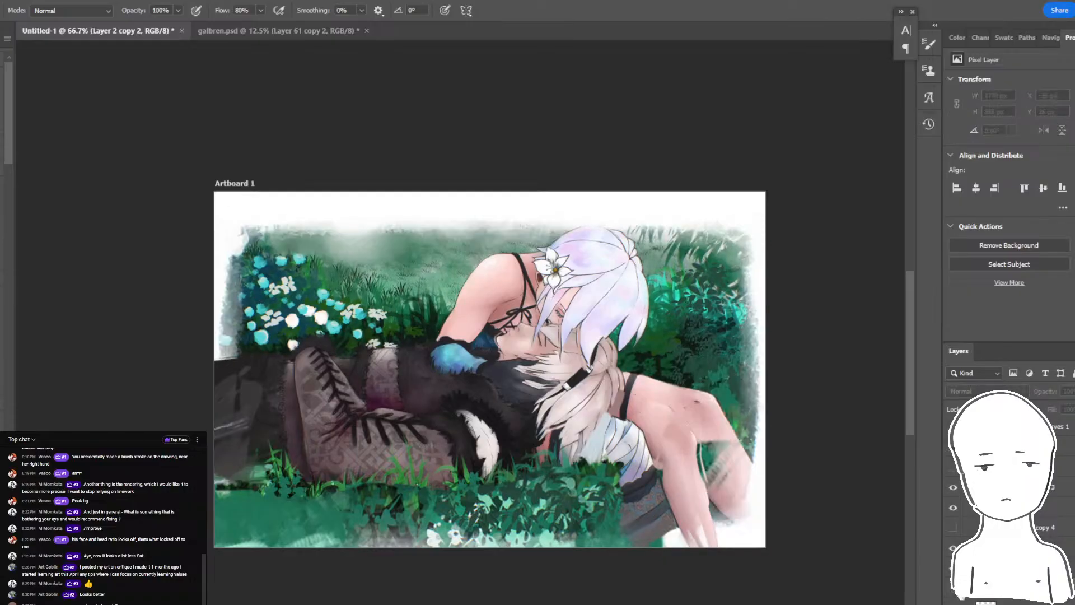
key(alt+Tab)
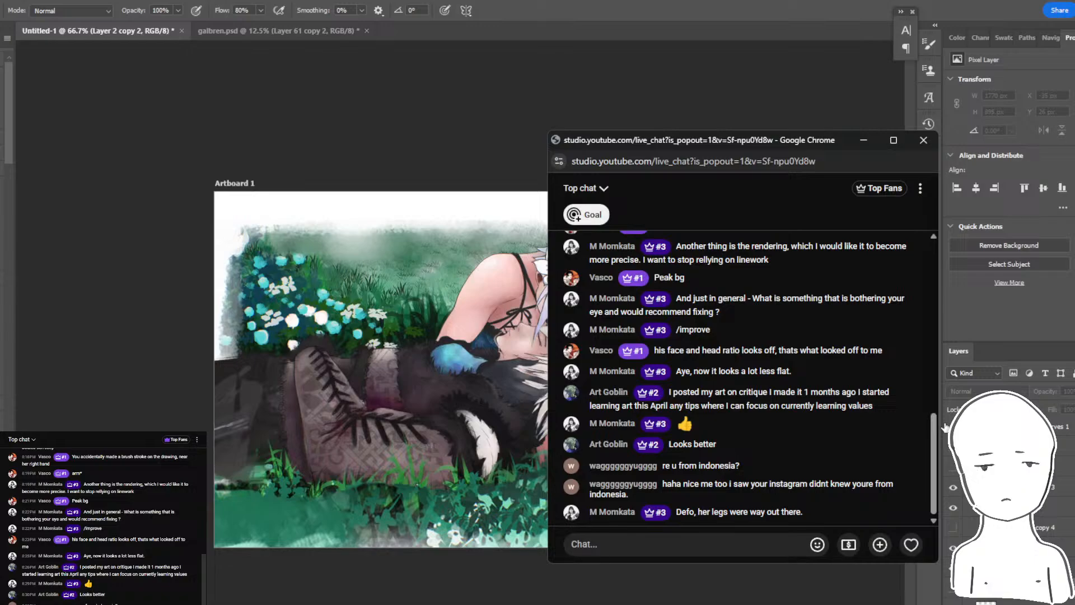
key(alt+Tab)
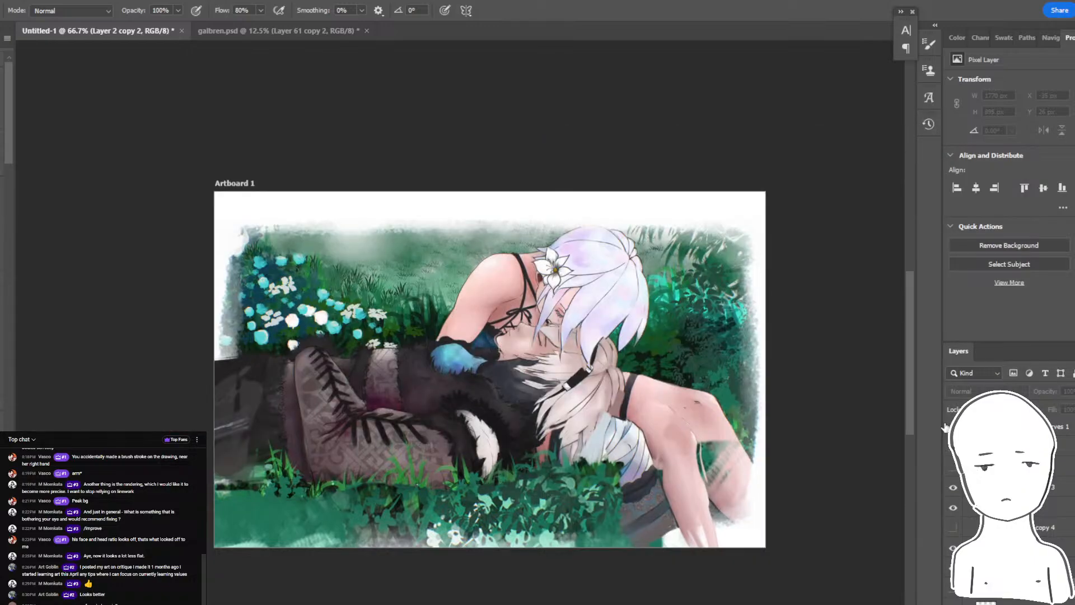
click(953, 593)
click(953, 594)
click(953, 594)
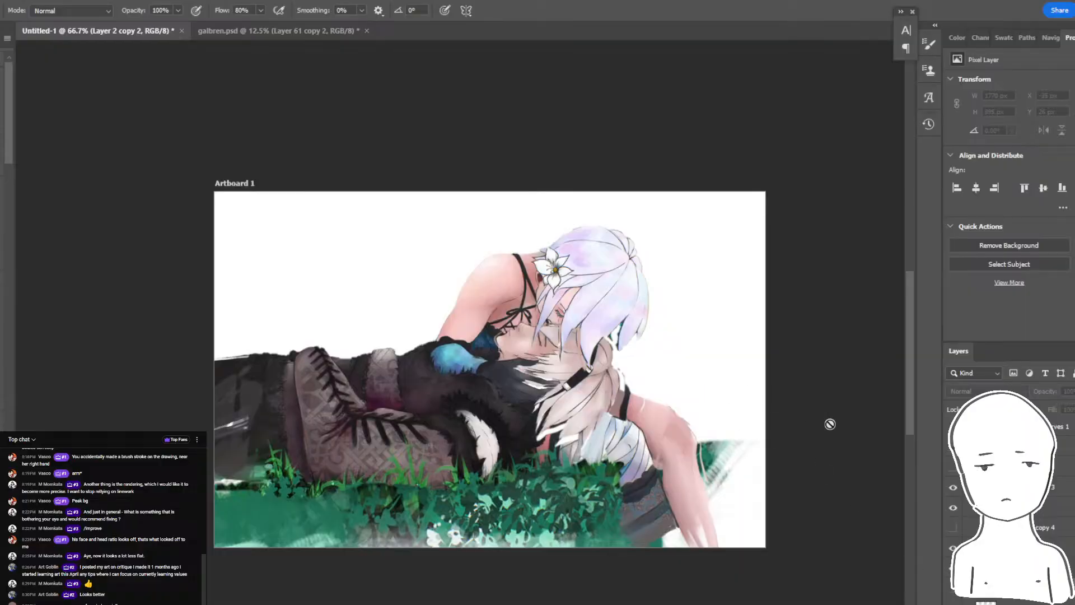
click(953, 593)
- Inspect the doubled hair edge up close and delete the layer mask from Layer 2 copy 5
key(ctrl+1)
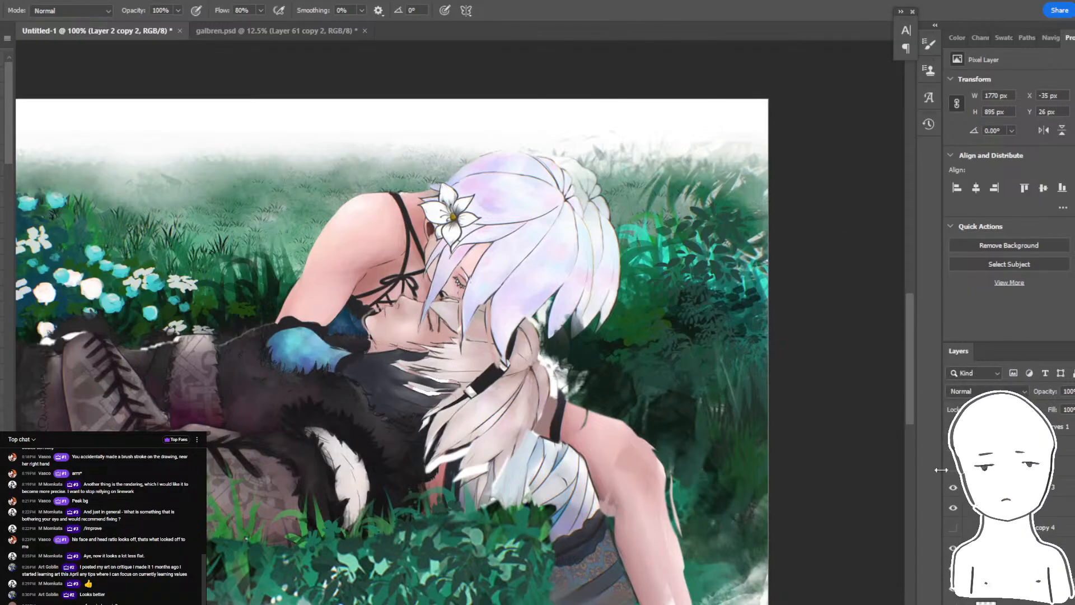
click(953, 593)
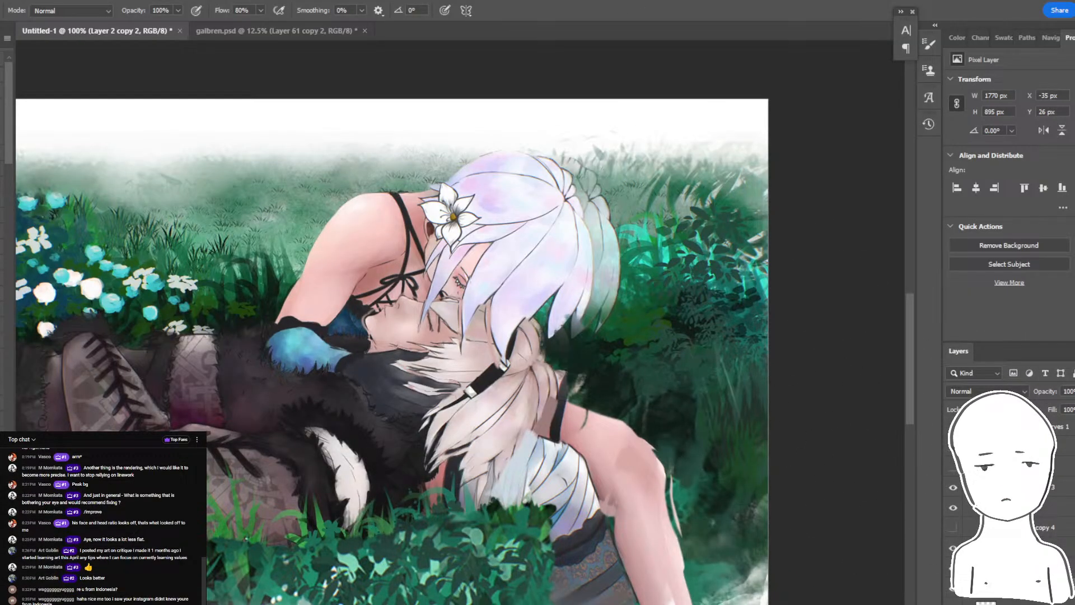
click(954, 594)
click(955, 597)
drag(743, 385, 790, 363)
key(ctrl+z)
key(Delete)
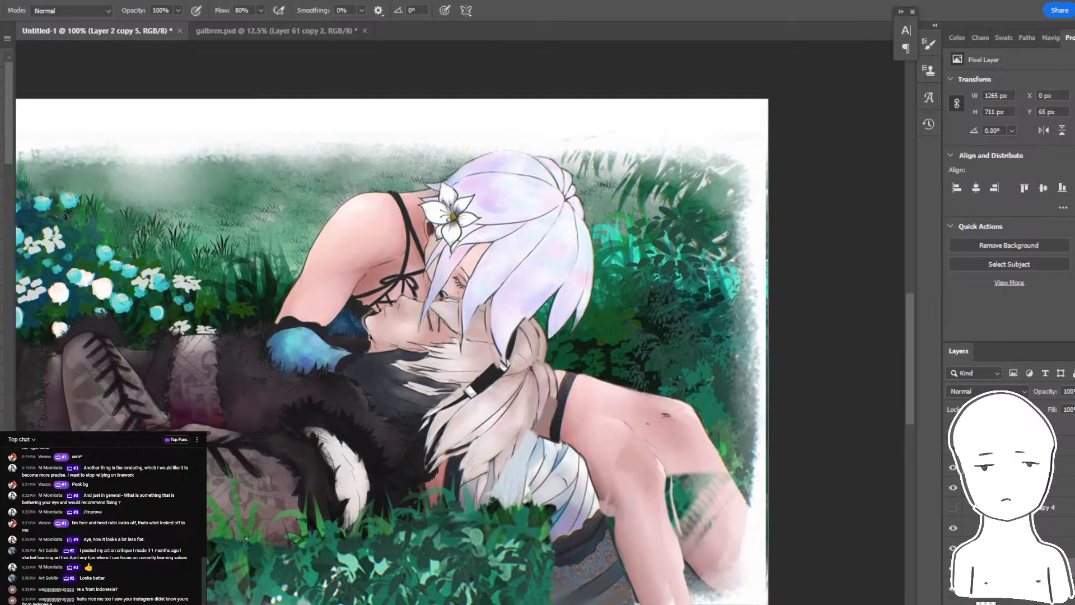
- Add a new layer mask to Layer 2 copy 5 and fill it with black to hide the original copy
click(953, 589)
click(1016, 603)
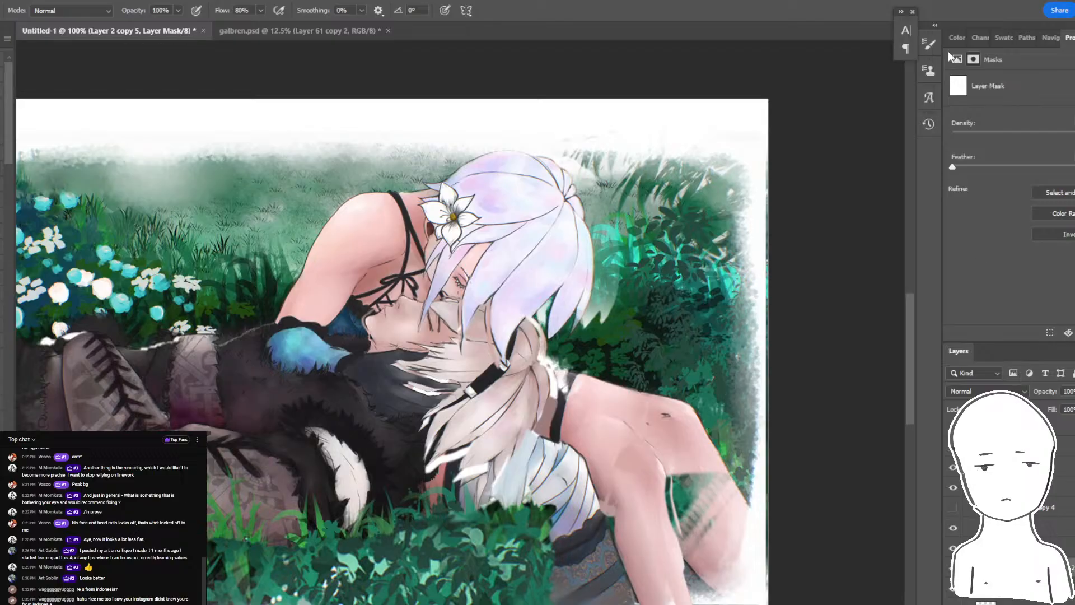
click(955, 38)
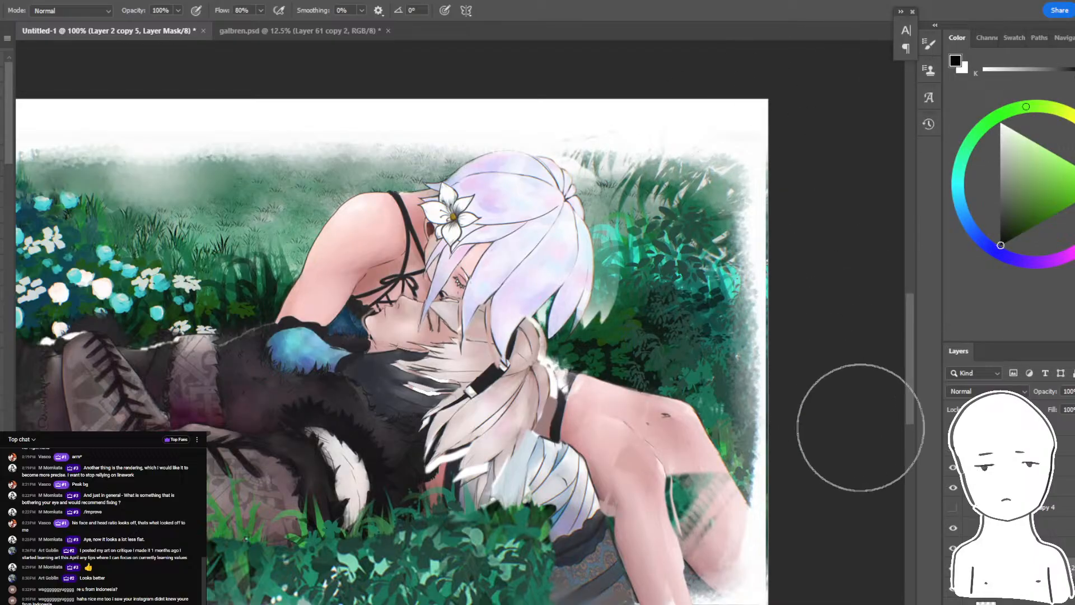
click(1052, 568)
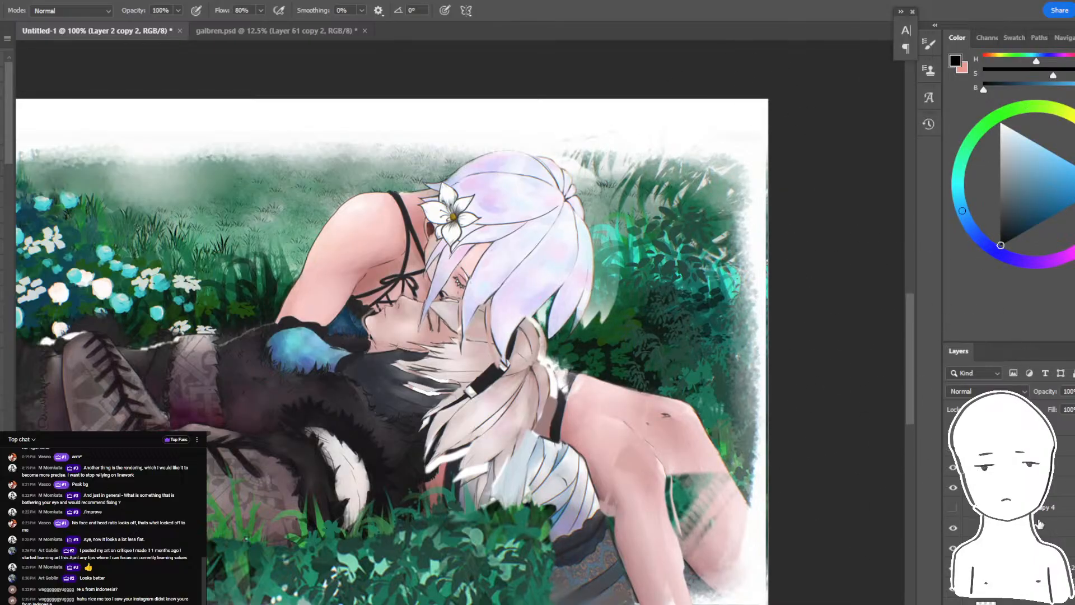
click(1018, 528)
click(1000, 143)
mouse_move(653, 194)
mouse_down()
mouse_move(658, 263)
mouse_move(658, 237)
mouse_up()
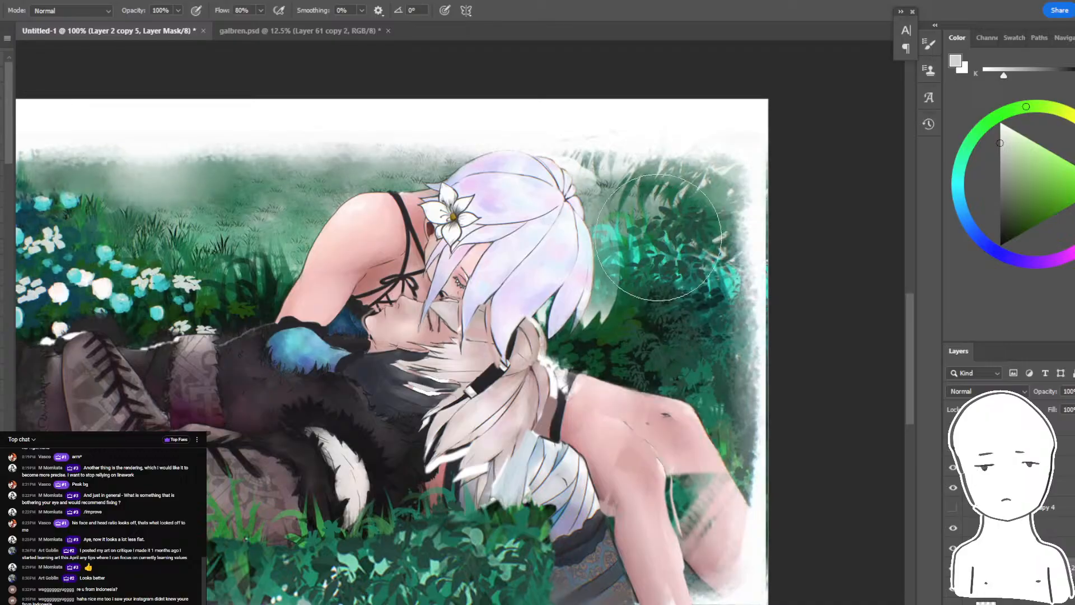
click(1000, 244)
key(alt+BackSpace)
- Paint white on the mask with a smaller brush to bring back original foliage around the hair and the flower bed
click(1000, 124)
key([)
key([)
mouse_move(624, 120)
mouse_down()
mouse_move(619, 202)
mouse_move(580, 289)
mouse_move(647, 303)
mouse_move(792, 272)
mouse_move(702, 272)
mouse_move(638, 224)
mouse_up()
drag(510, 181, 830, 185)
drag(394, 203, 194, 326)
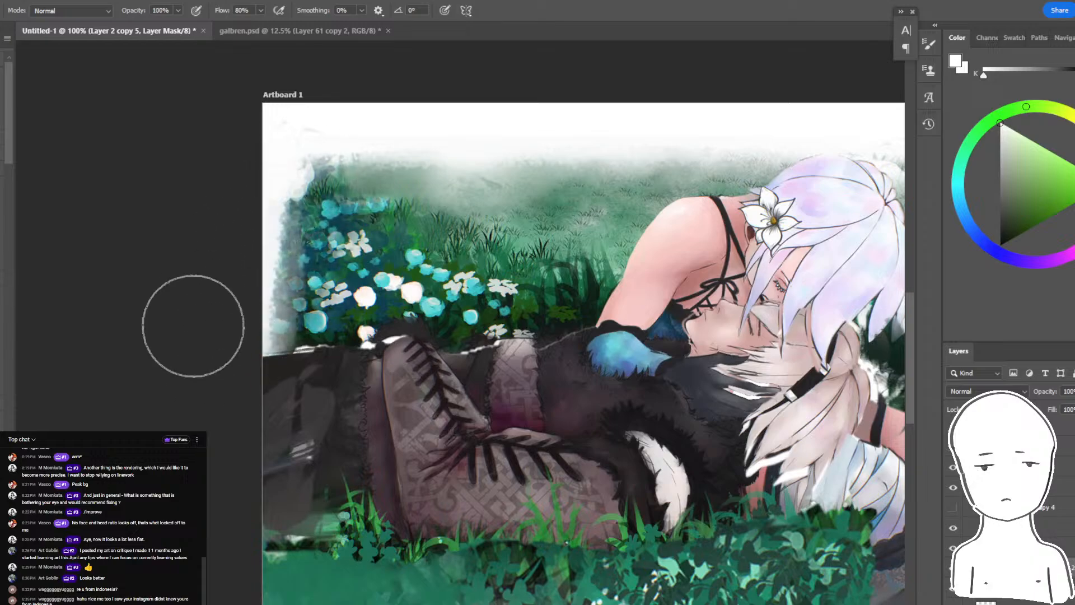
key(ctrl+minus)
drag(523, 521, 467, 526)
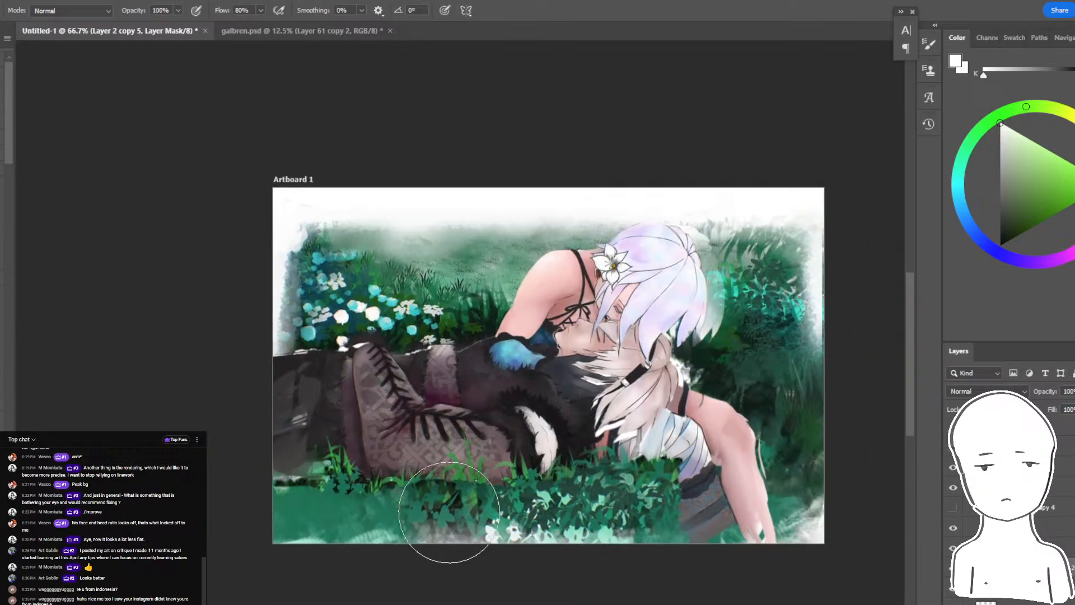
ctrl+click(358, 510)
drag(358, 510, 387, 506)
ctrl+click(537, 492)
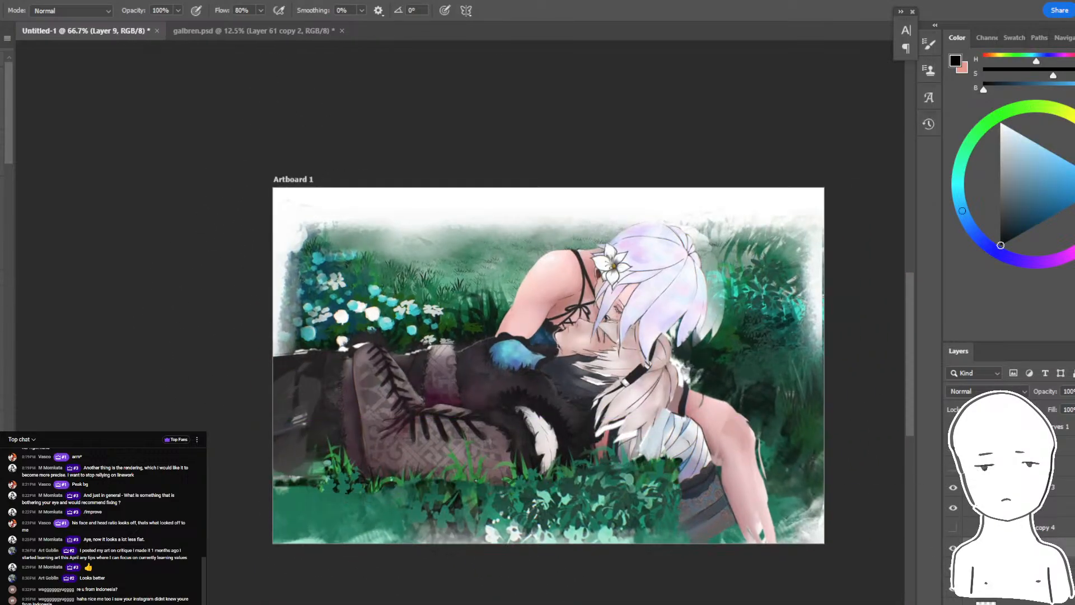
- Hide the green paint overlay covering the lower edge of the artboard
drag(561, 457, 529, 458)
drag(529, 458, 531, 482)
drag(531, 481, 534, 491)
click(953, 568)
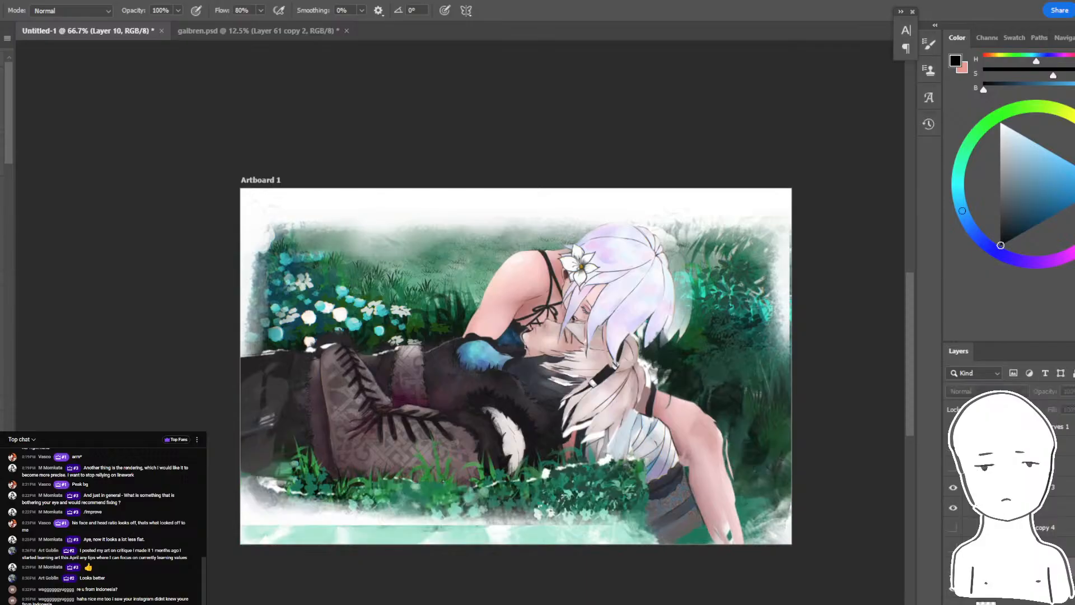
mouse_move(756, 413)
mouse_down()
mouse_move(754, 364)
mouse_move(756, 398)
mouse_up()
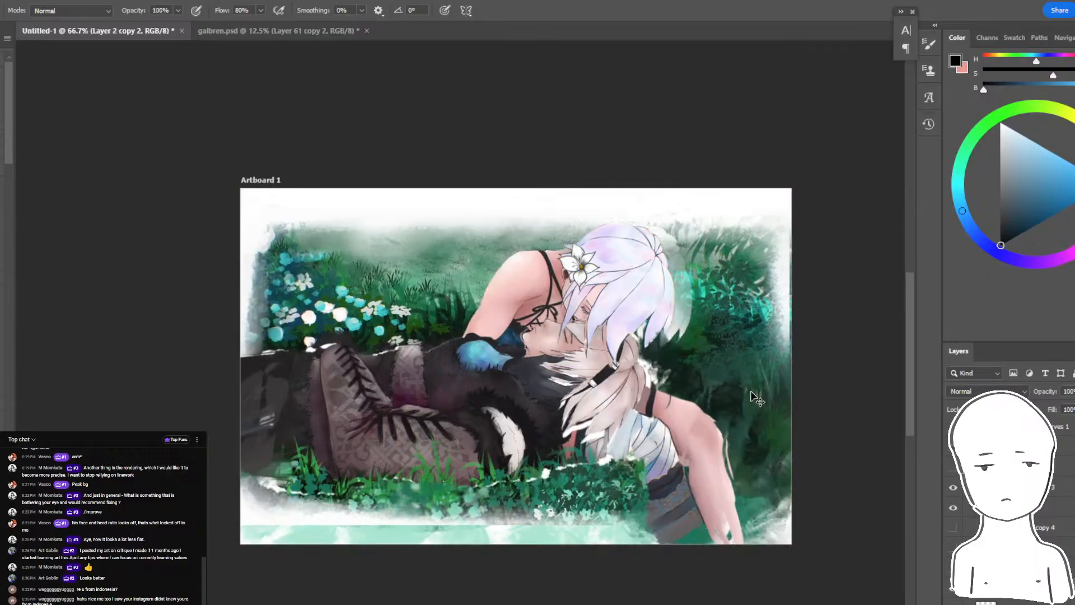
- Find Layer 2 copy 5 among the background layers and make it visible
drag(1019, 604, 1019, 601)
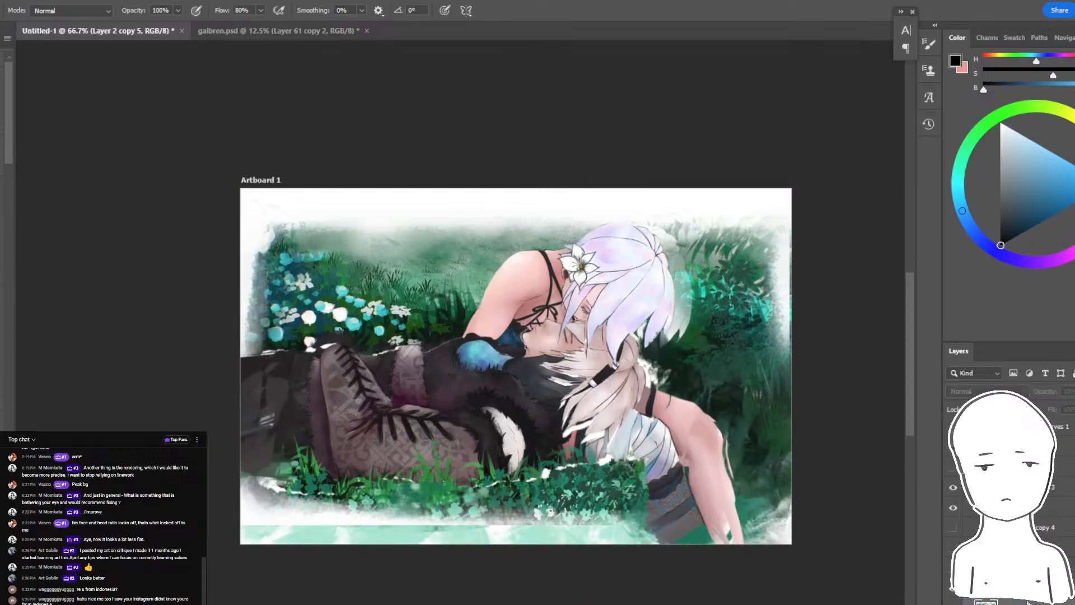
key(Delete)
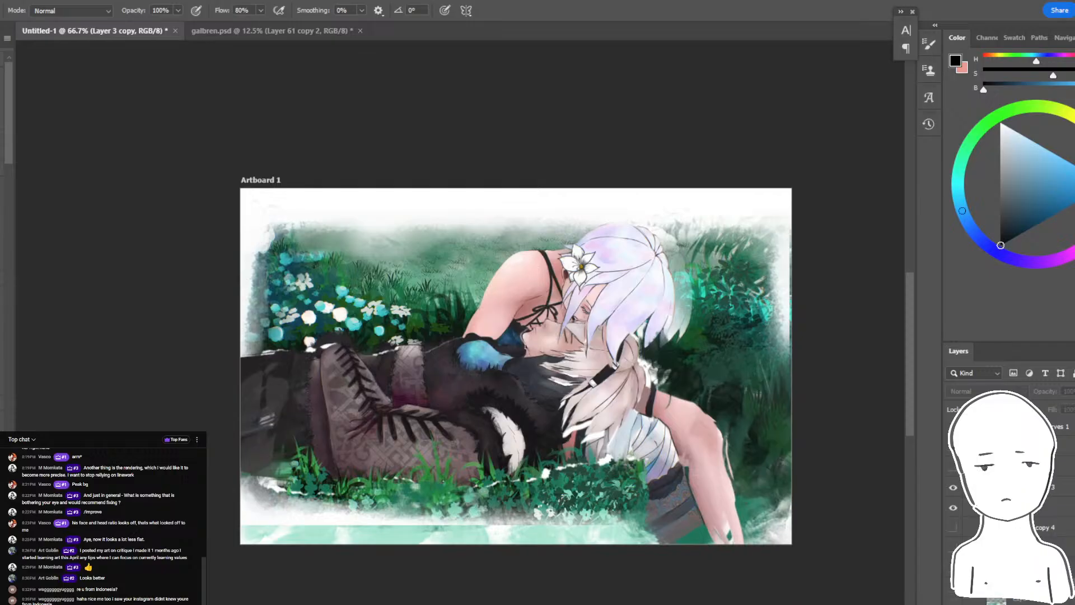
click(1020, 603)
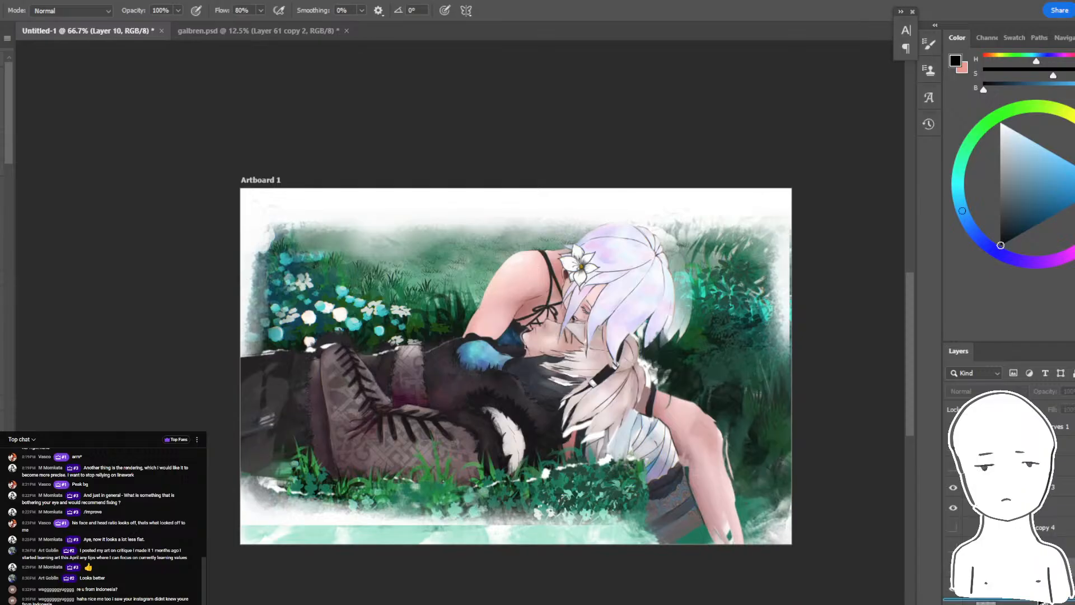
drag(1041, 602, 1042, 601)
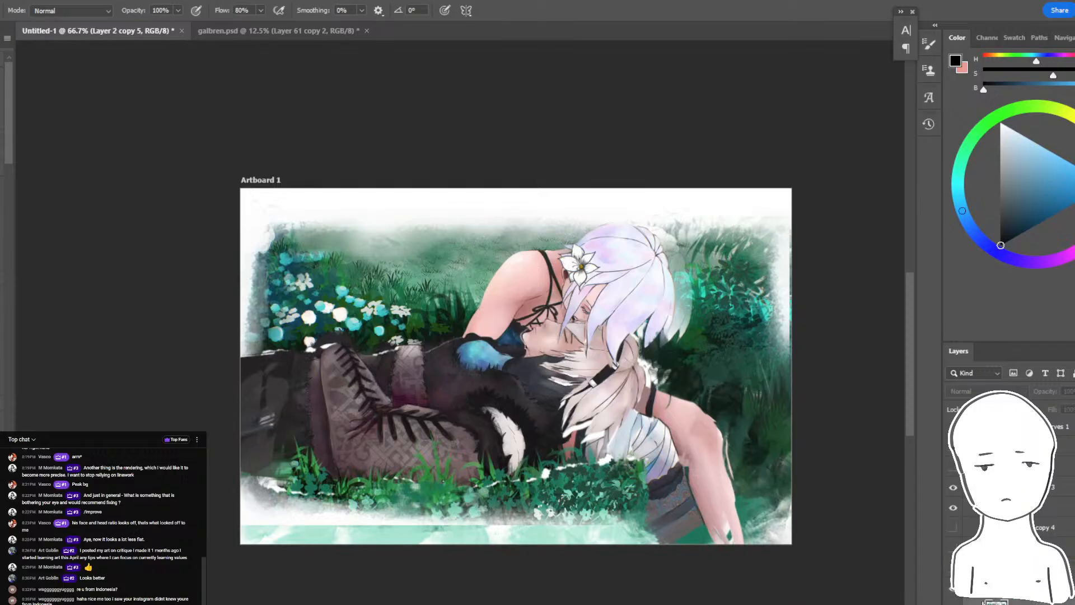
click(953, 603)
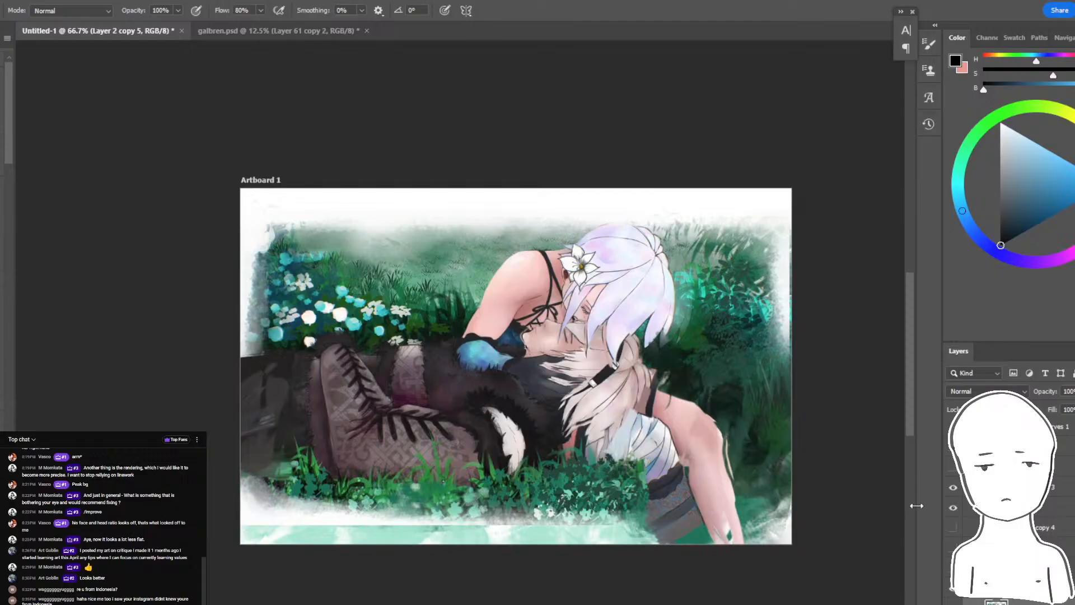
- Lasso the two figures on Layer 2 copy 5, delete that area, deselect, and check the layer below by toggling its visibility
key(l)
mouse_move(707, 400)
mouse_down()
mouse_move(588, 485)
mouse_move(223, 505)
mouse_up()
drag(369, 287, 706, 400)
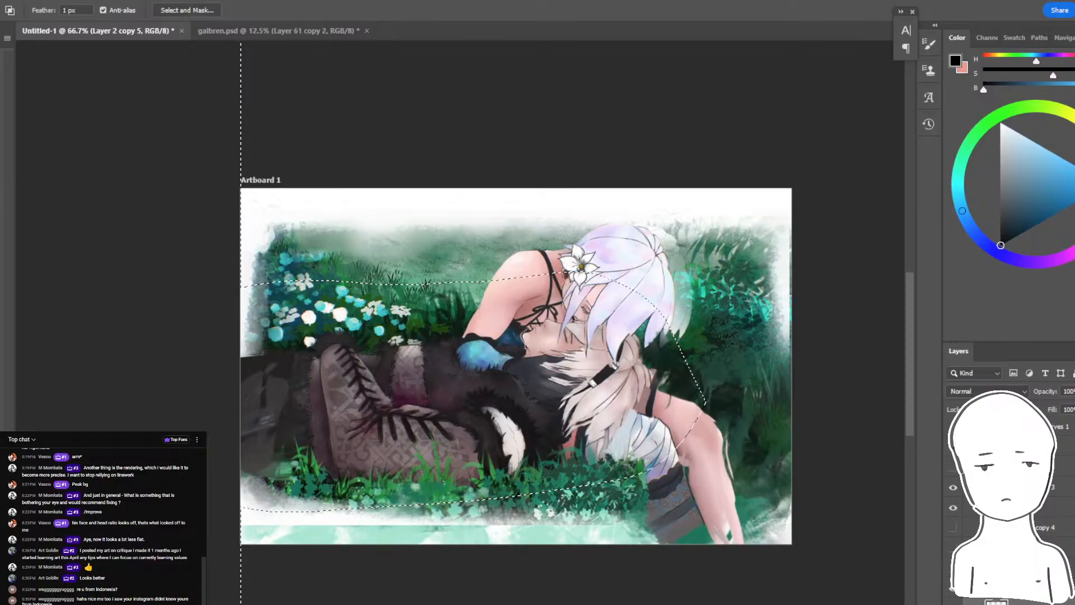
key(Delete)
key(ctrl+d)
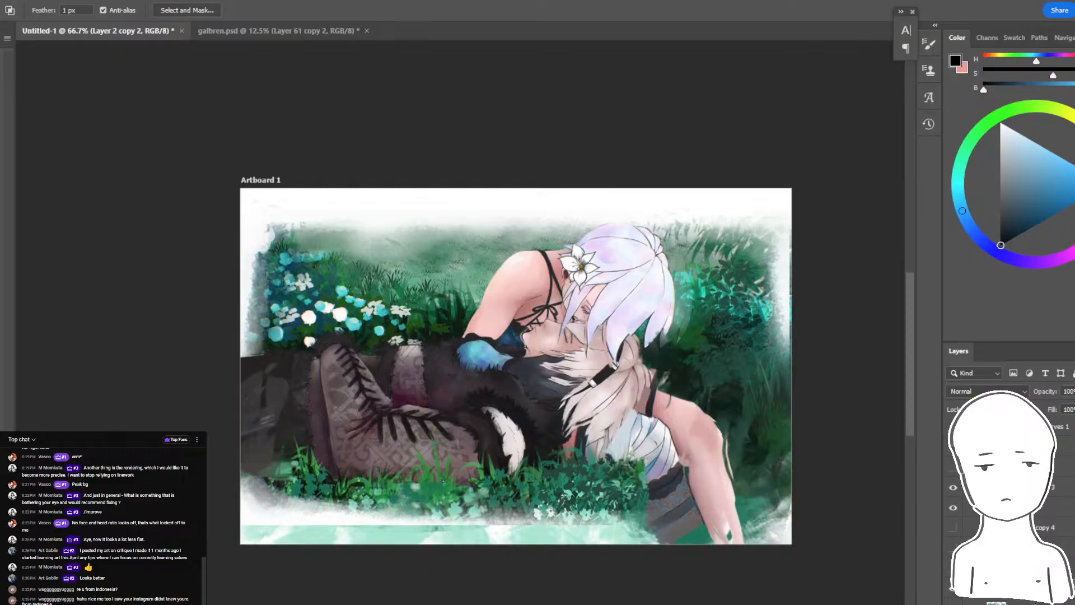
click(953, 589)
click(953, 589)
- Erase the pale teal strip along the painting's lower edge on Layer 2 copy 5 and roughen the lower right-hand edge
key(b)
key(ctrl+plus)
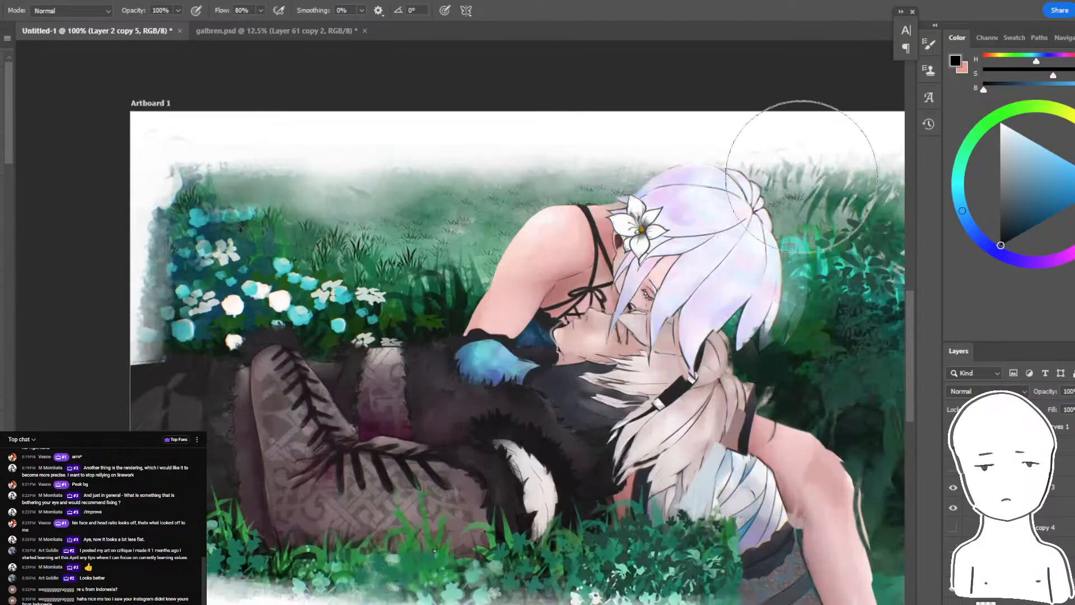
drag(790, 333, 752, 250)
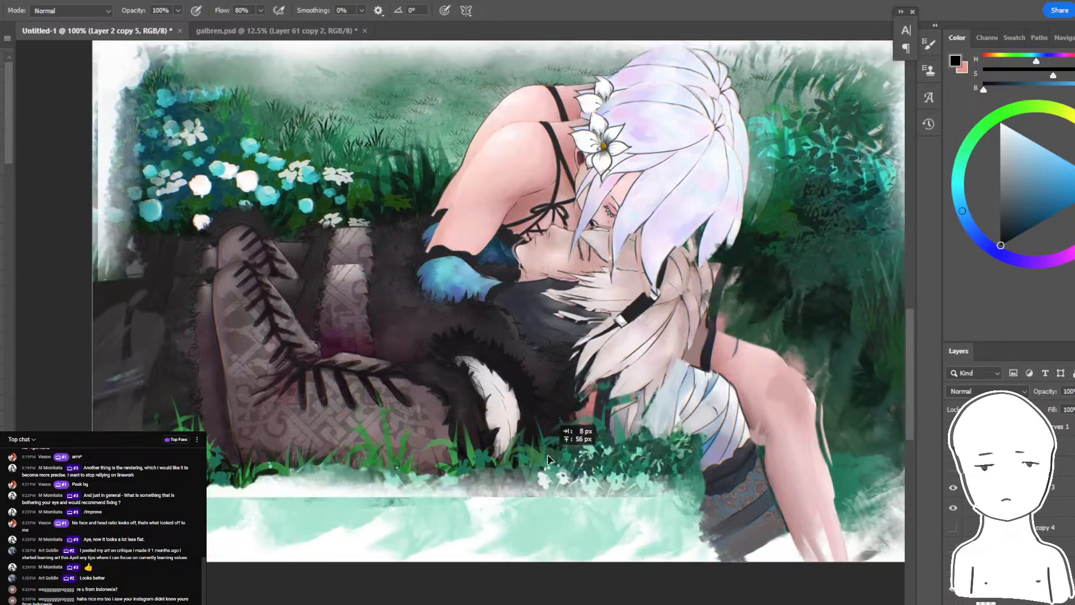
key(e)
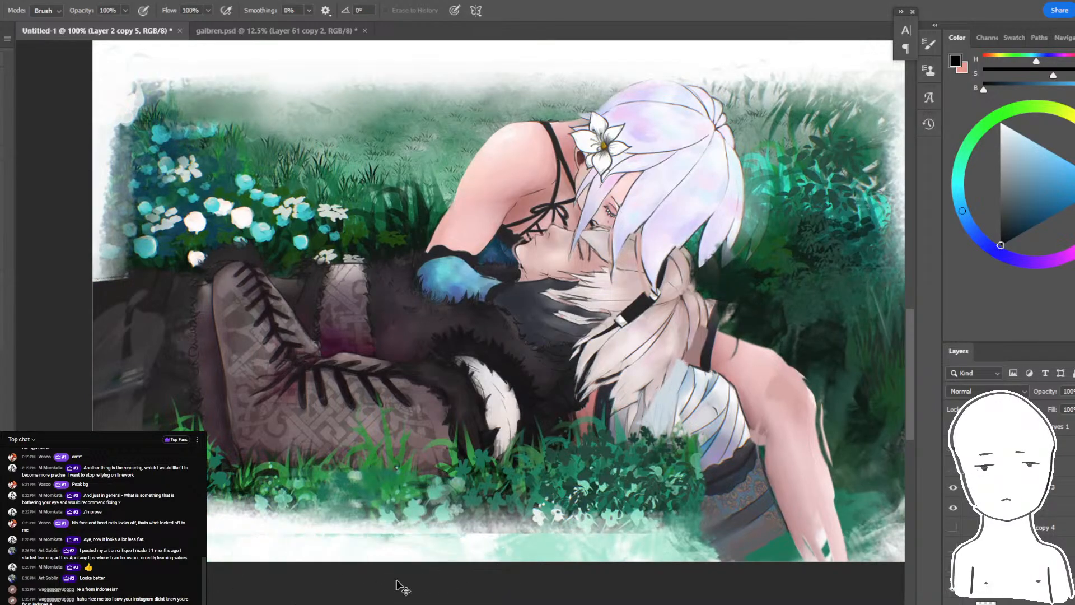
mouse_move(224, 565)
mouse_down()
mouse_move(355, 564)
mouse_move(376, 574)
mouse_move(509, 568)
mouse_move(362, 565)
mouse_move(674, 562)
mouse_up()
drag(673, 562, 497, 569)
drag(497, 569, 695, 579)
key(ctrl+z)
mouse_move(758, 556)
mouse_down()
mouse_move(606, 559)
mouse_move(875, 563)
mouse_up()
mouse_move(657, 558)
mouse_down()
mouse_move(842, 581)
mouse_move(738, 562)
mouse_up()
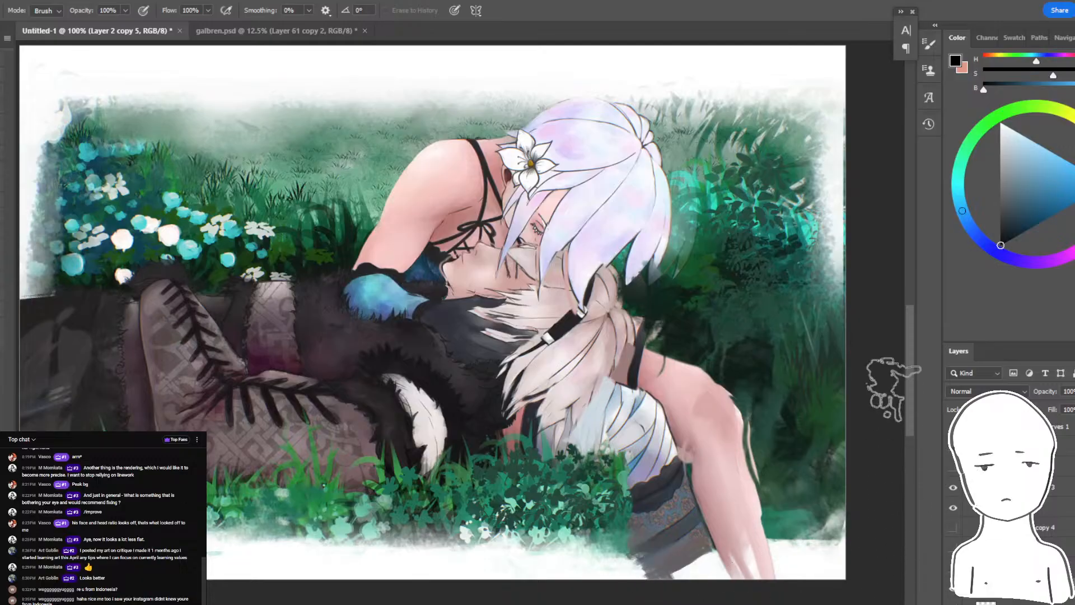
mouse_move(857, 336)
mouse_down()
mouse_move(873, 447)
mouse_move(857, 482)
mouse_up()
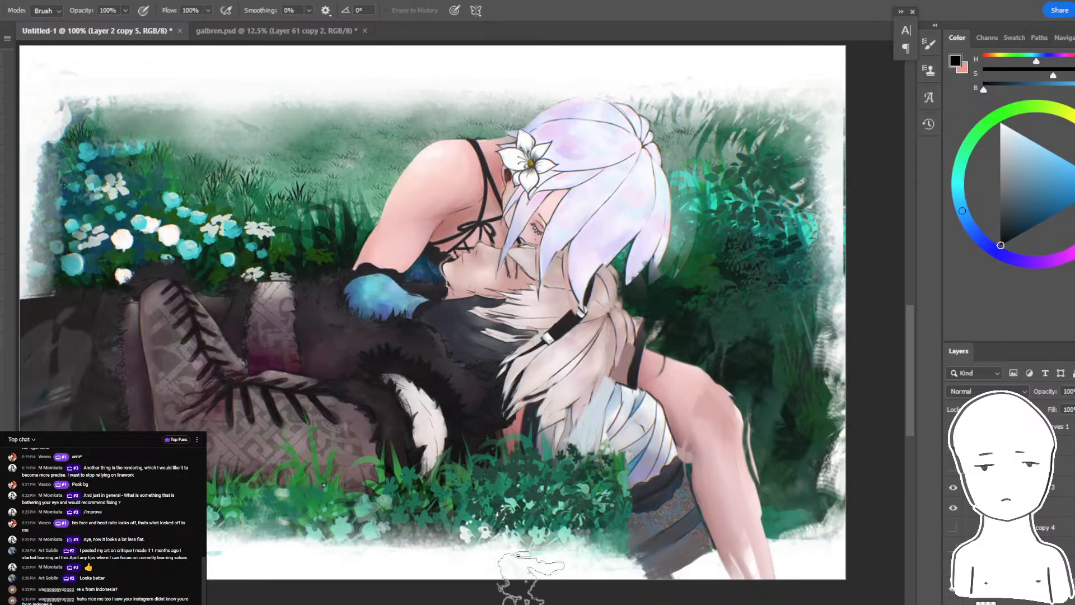
key(ctrl+minus)
drag(186, 338, 229, 505)
key(ctrl+z)
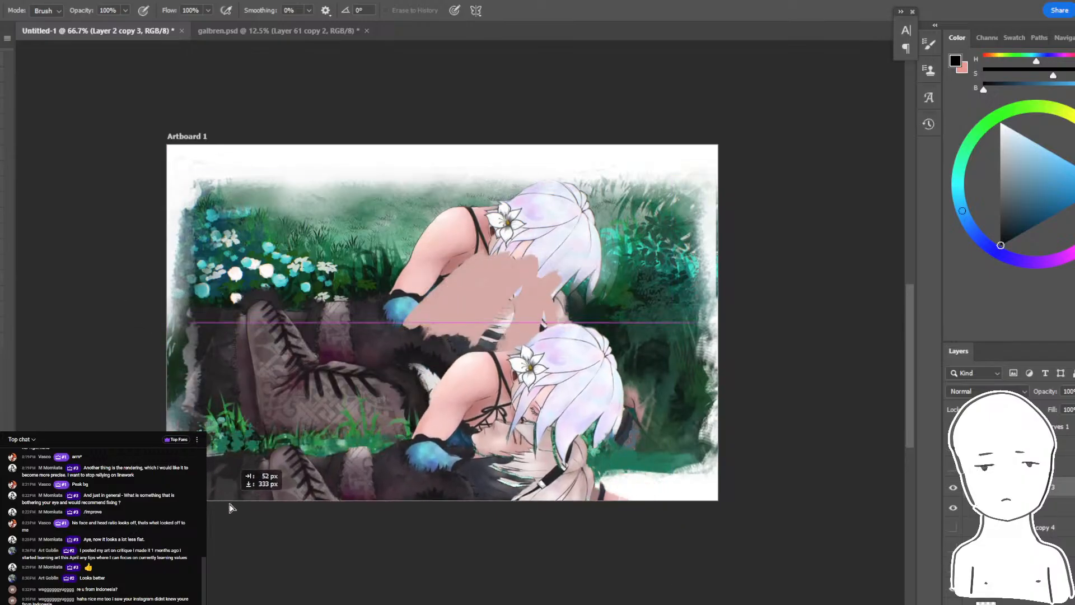
key(ctrl+z)
- Erase the painting's left edge on Layer 2 copy 5 into a rough white border, and tidy the lower edge
drag(743, 469, 793, 482)
click(953, 489)
click(952, 489)
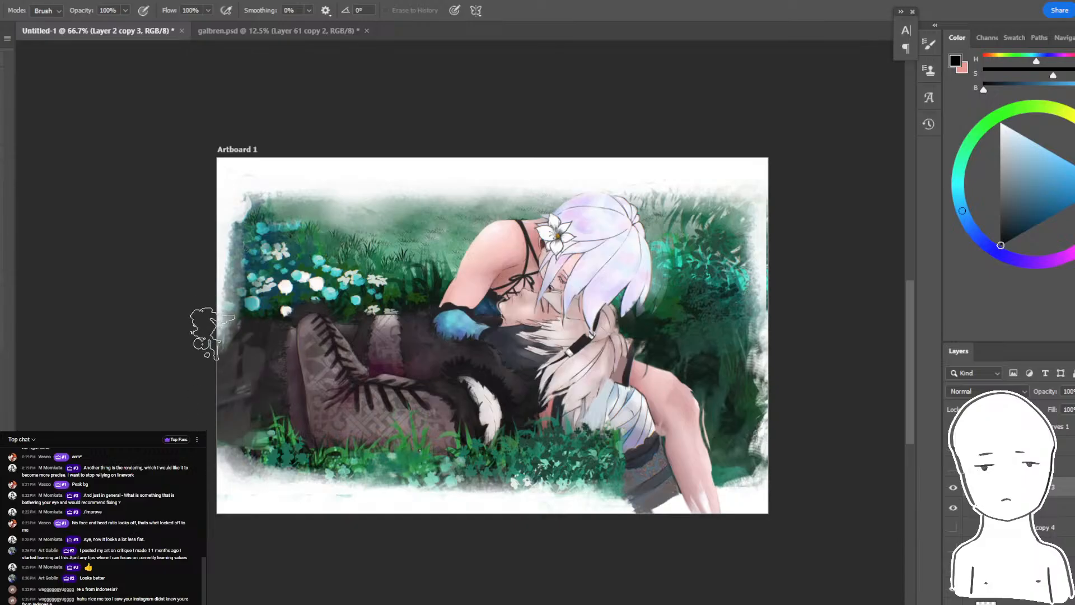
key(ctrl+j)
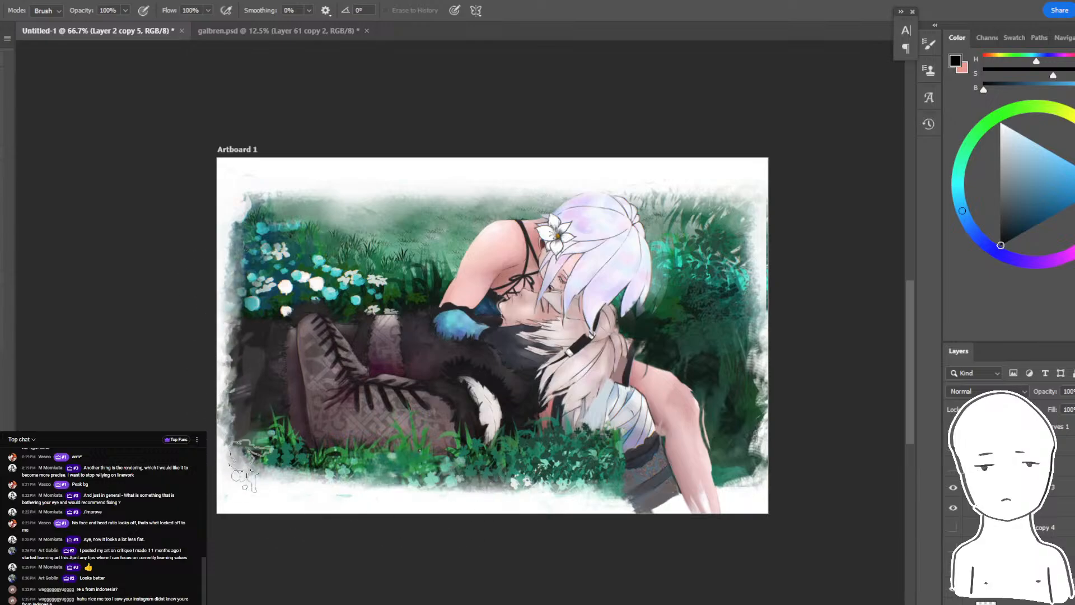
mouse_move(248, 465)
mouse_down()
mouse_move(311, 500)
mouse_move(666, 524)
mouse_move(666, 486)
mouse_up()
key(ctrl+z)
mouse_move(601, 532)
mouse_down()
mouse_move(677, 523)
mouse_move(680, 514)
mouse_move(591, 526)
mouse_up()
drag(696, 541, 742, 577)
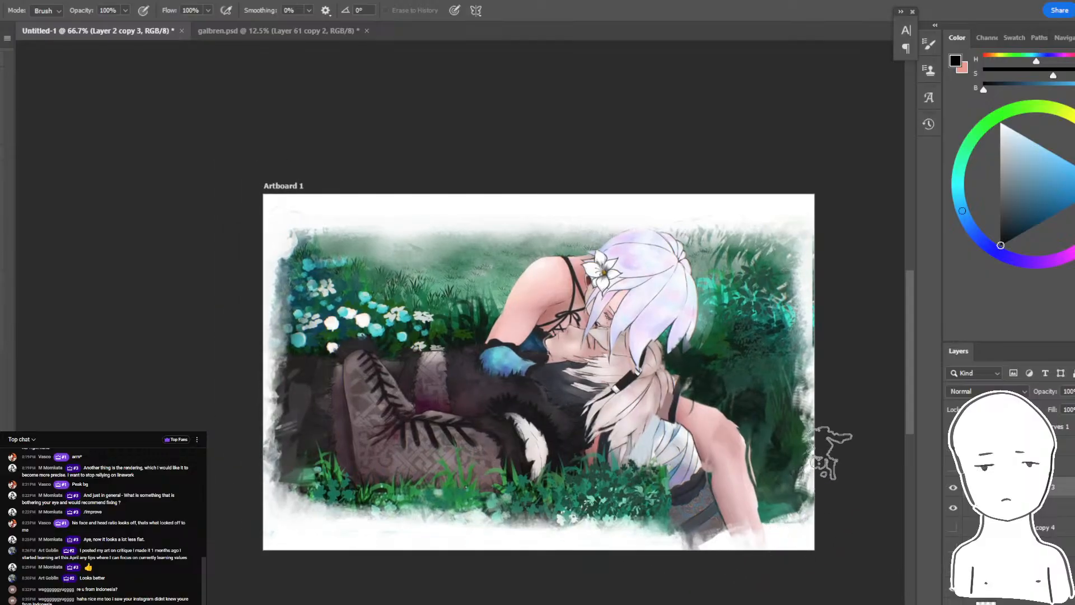
- Fade the right edge, the skirt's hem and the forearm's lower end into the white border on Layer 2 copies 5 and 3
ctrl+click(811, 316)
drag(806, 269, 809, 327)
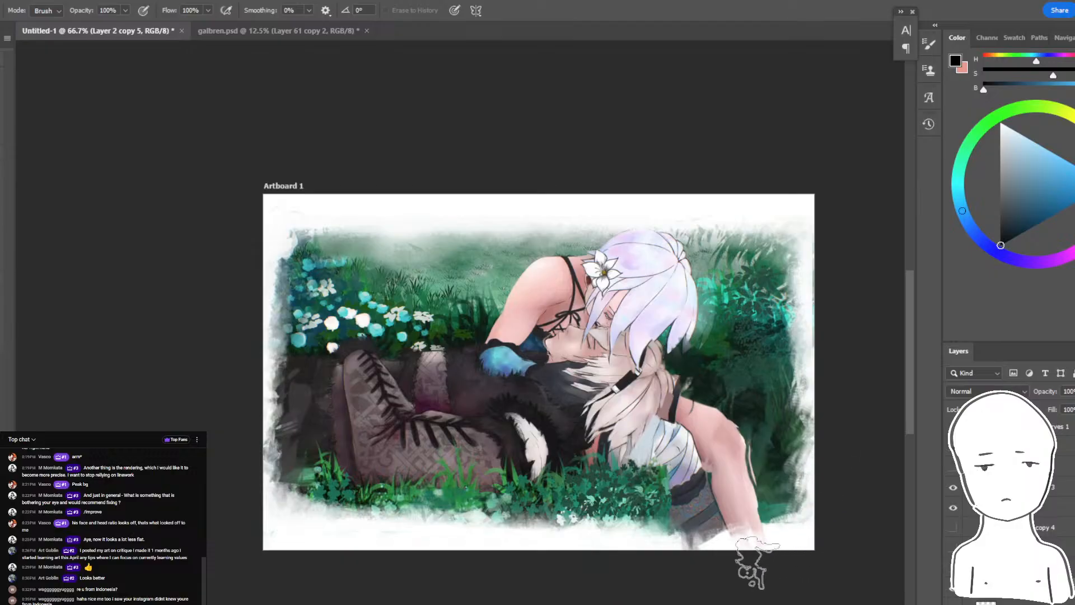
ctrl+click(661, 535)
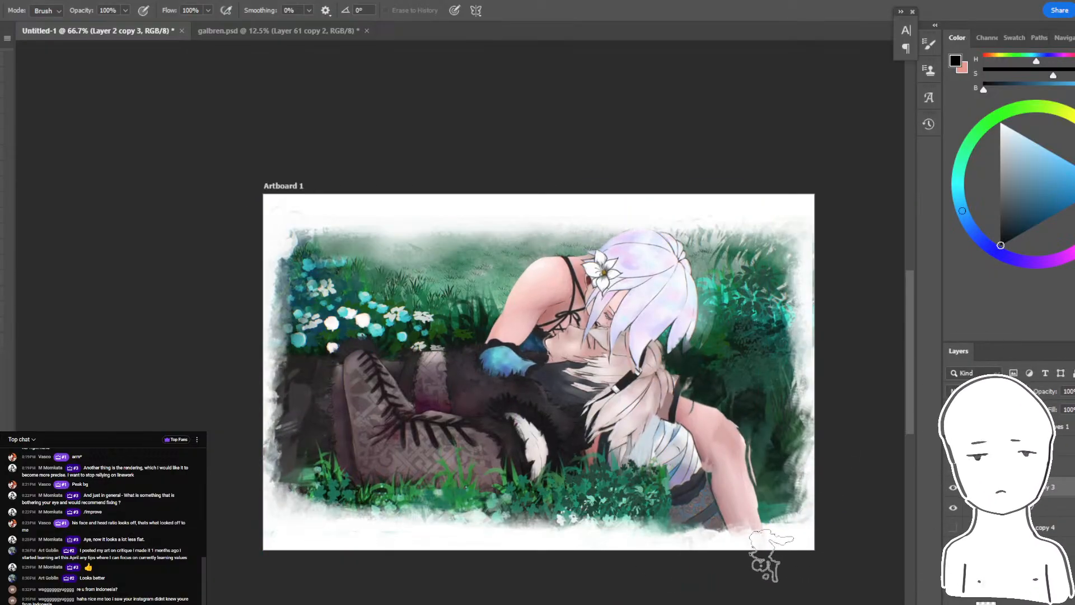
drag(829, 529, 796, 518)
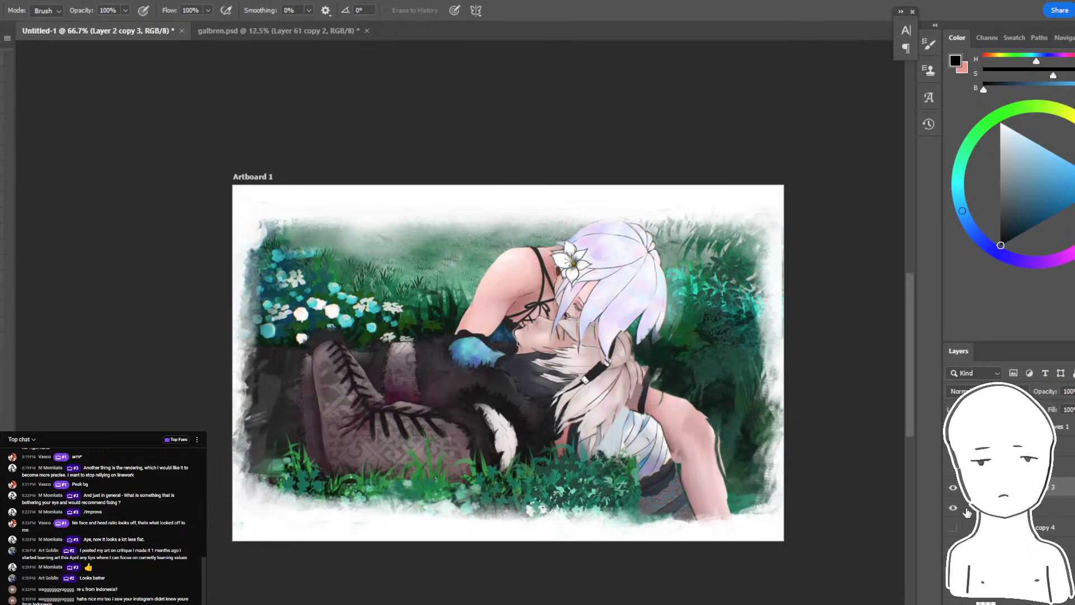
- Select Layer 3 and toggle layer visibility to compare the painting with and without the edits
click(1008, 602)
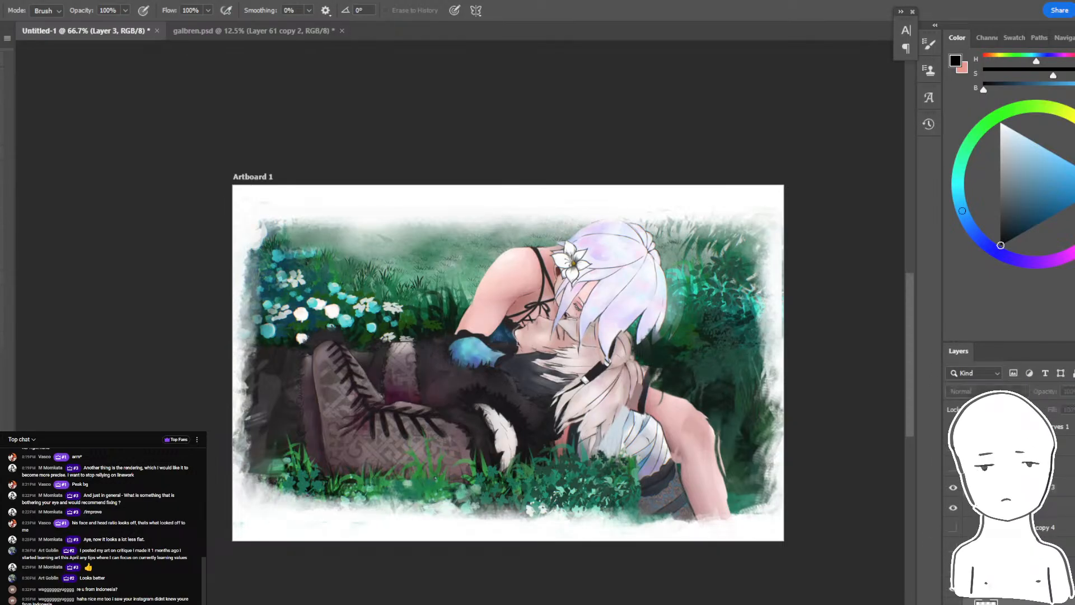
click(953, 603)
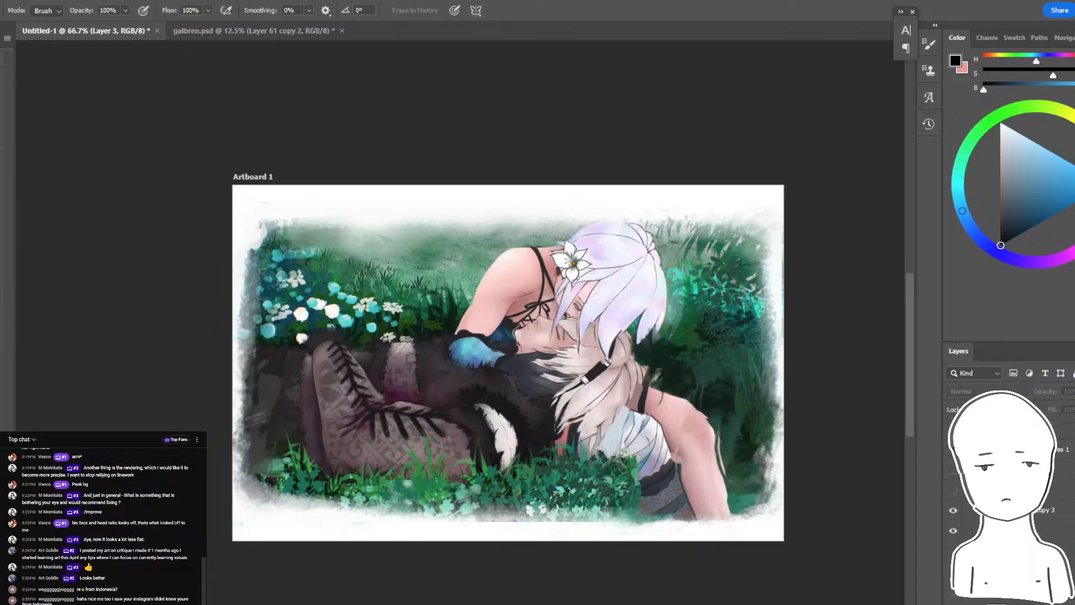
click(952, 438)
click(951, 437)
click(952, 437)
click(952, 437)
- Select Layer 2 copy 3 and set up a smaller Mixer Brush for close-up blending around the two faces
key(ctrl+plus)
key(ctrl+plus)
key(ctrl+plus)
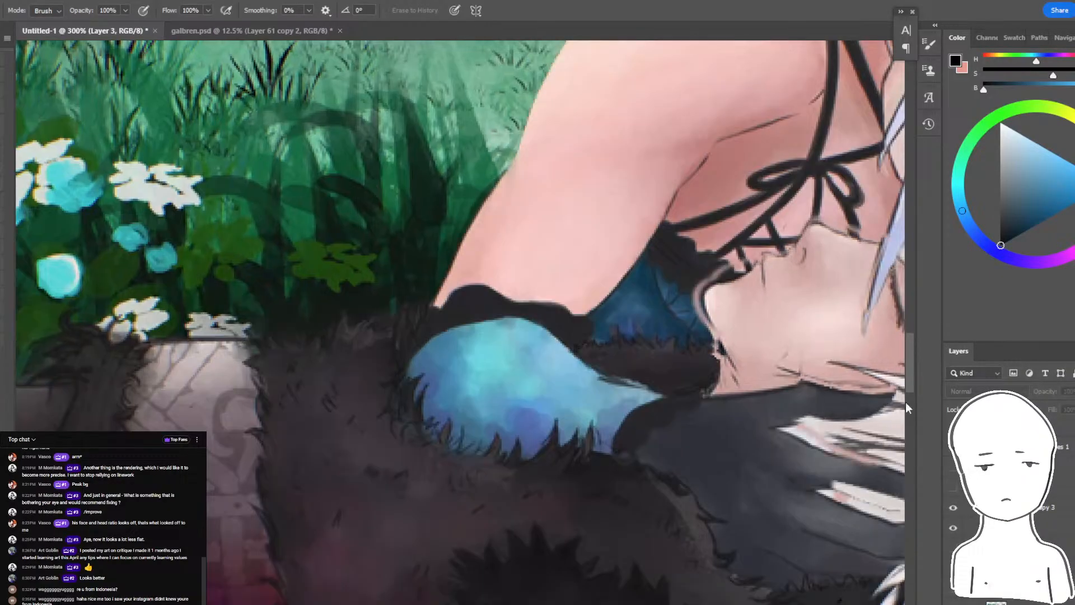
drag(680, 296, 565, 344)
ctrl+click(566, 346)
key(shift+b)
key(bracketleft)
key(bracketleft)
key(bracketleft)
key(bracketleft)
key(bracketleft)
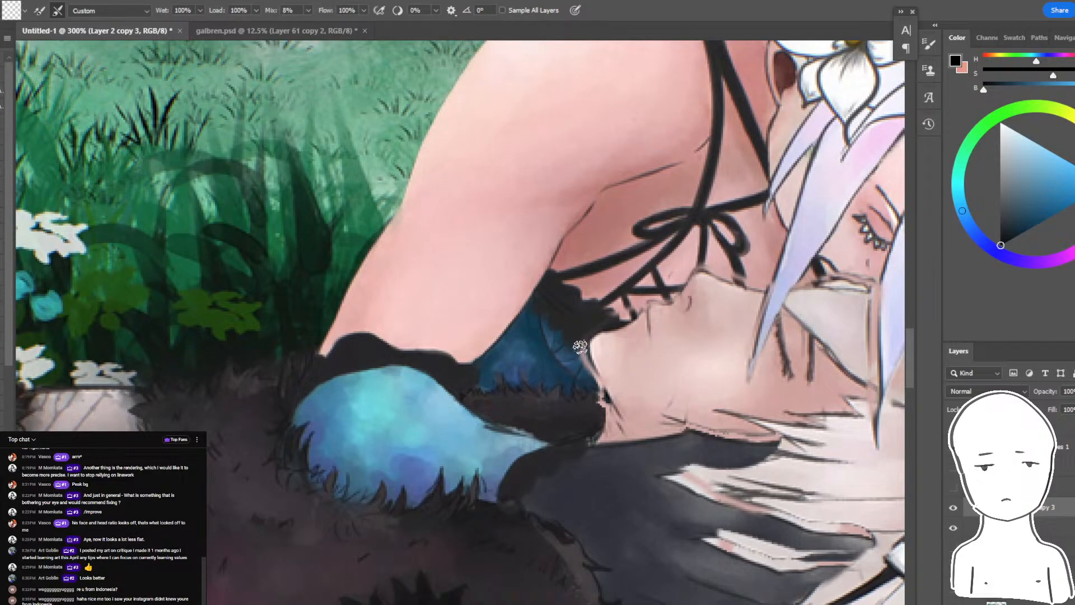
drag(579, 339, 389, 398)
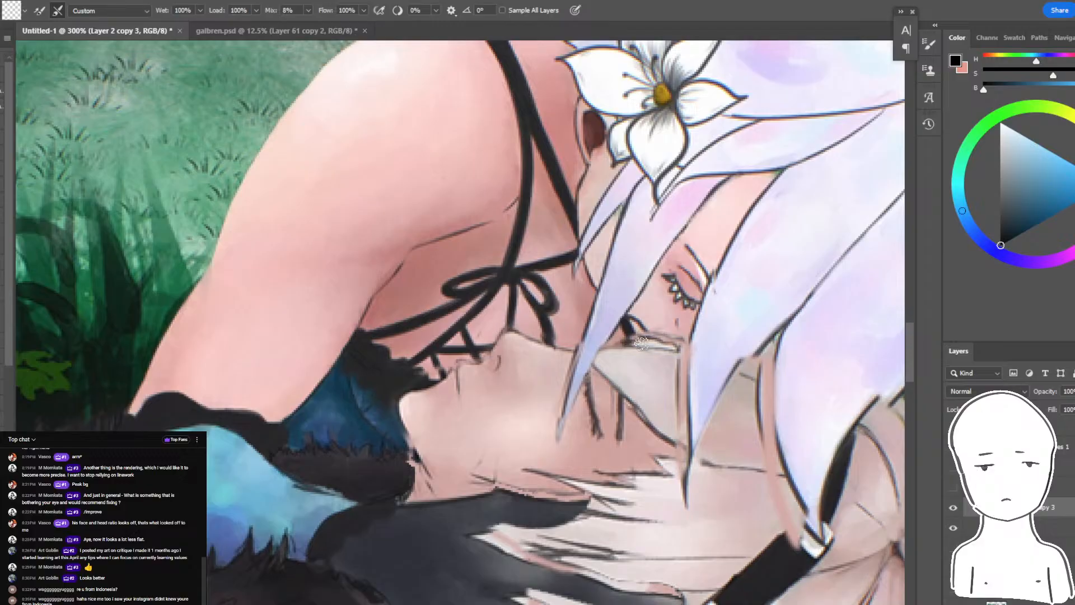
drag(780, 427, 667, 359)
drag(647, 416, 632, 402)
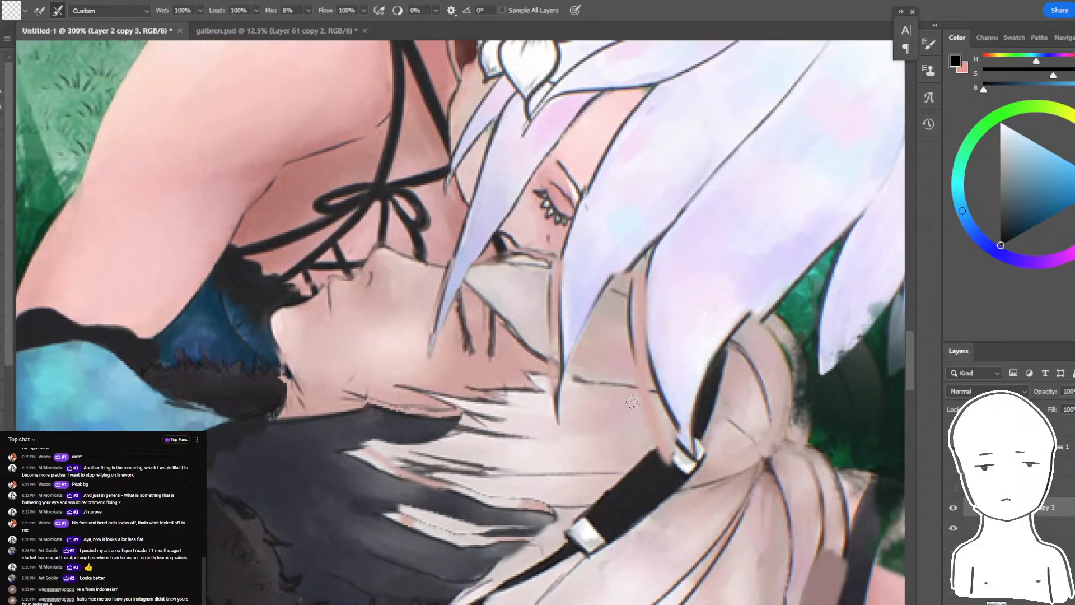
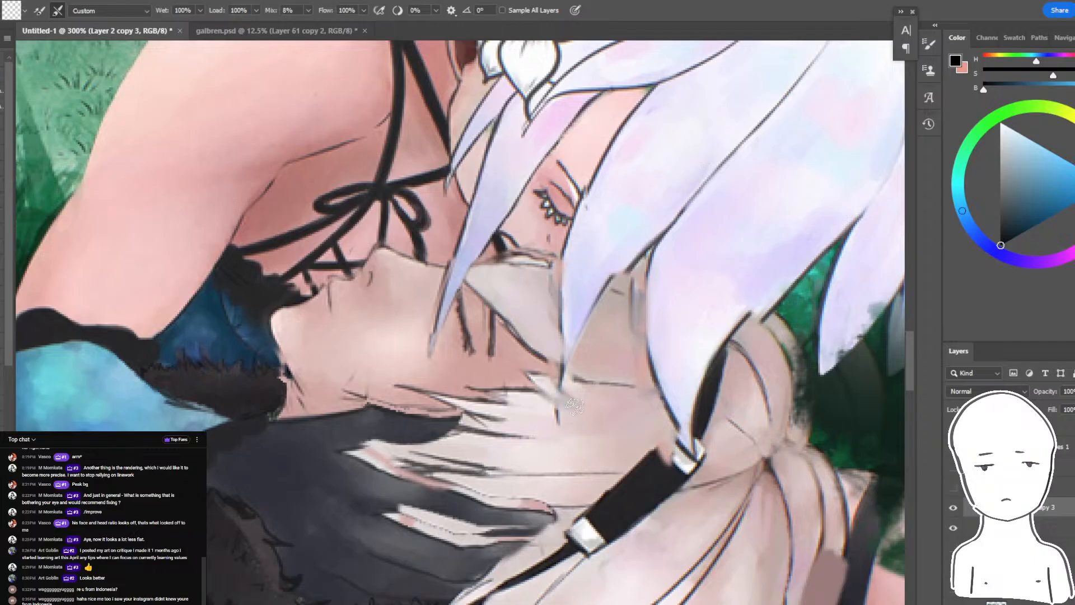
- Mirror the canvas view horizontally and check the whole painting's composition after the close-up of the faces
drag(574, 403, 498, 369)
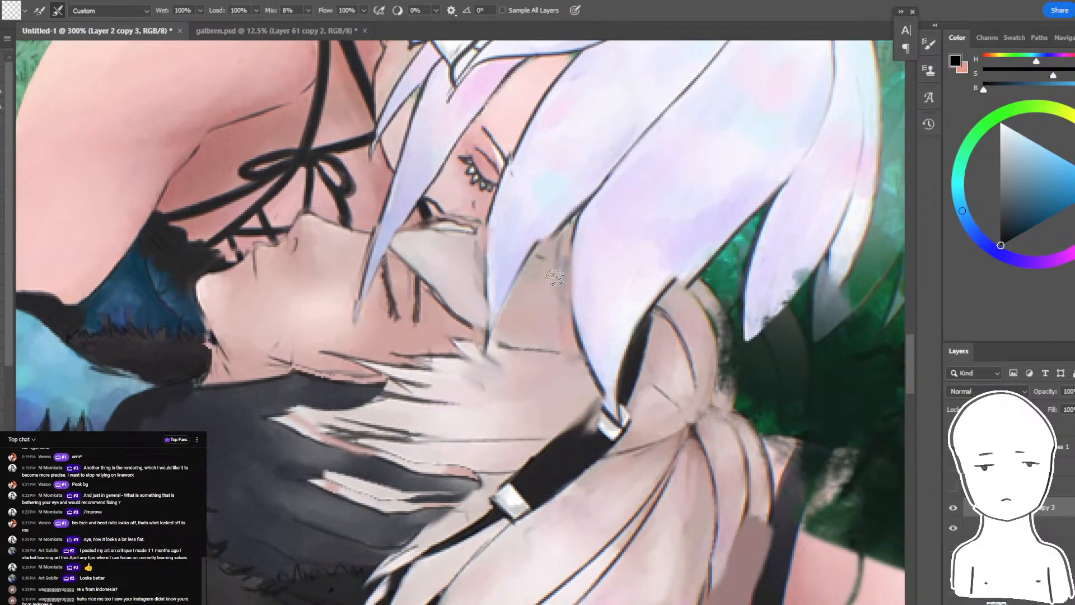
key(ctrl+minus)
key(ctrl+minus)
key(ctrl+minus)
key(ctrl+minus)
key(ctrl+plus)
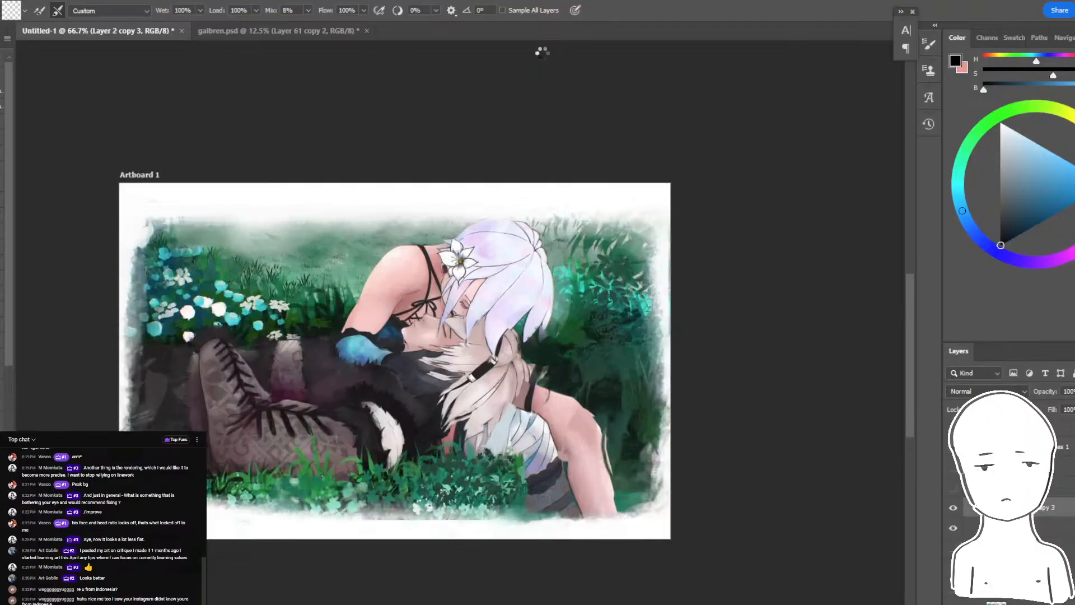
key(ctrl+shift+h)
- Switch to the YouTube live chat window, read the viewers' newest comments, and return to the painting in Photoshop
key(alt+Tab)
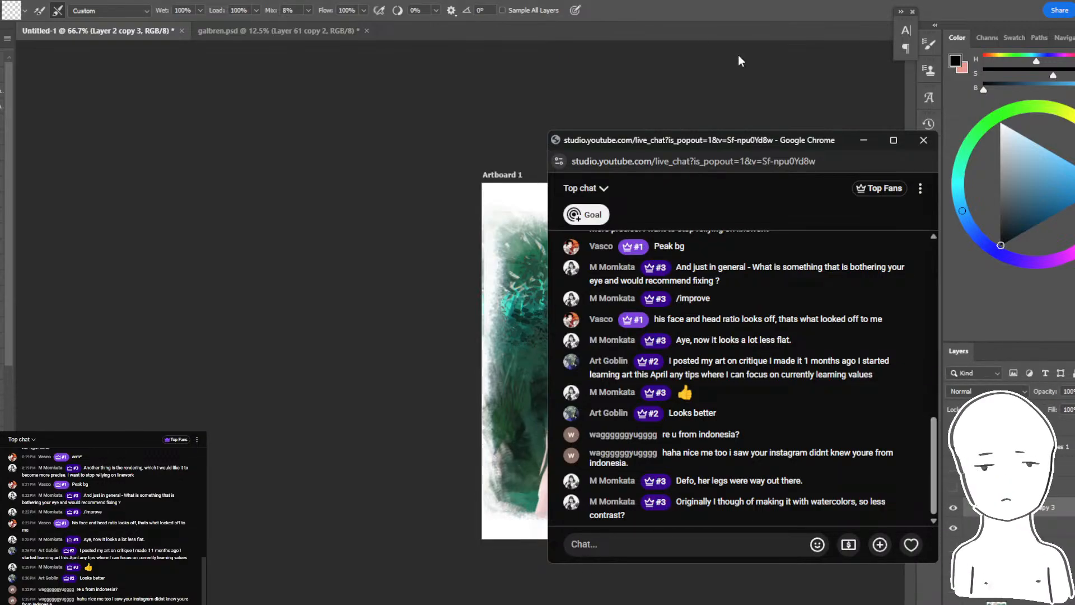
click(790, 16)
key(alt+Tab)
key(alt+Tab)
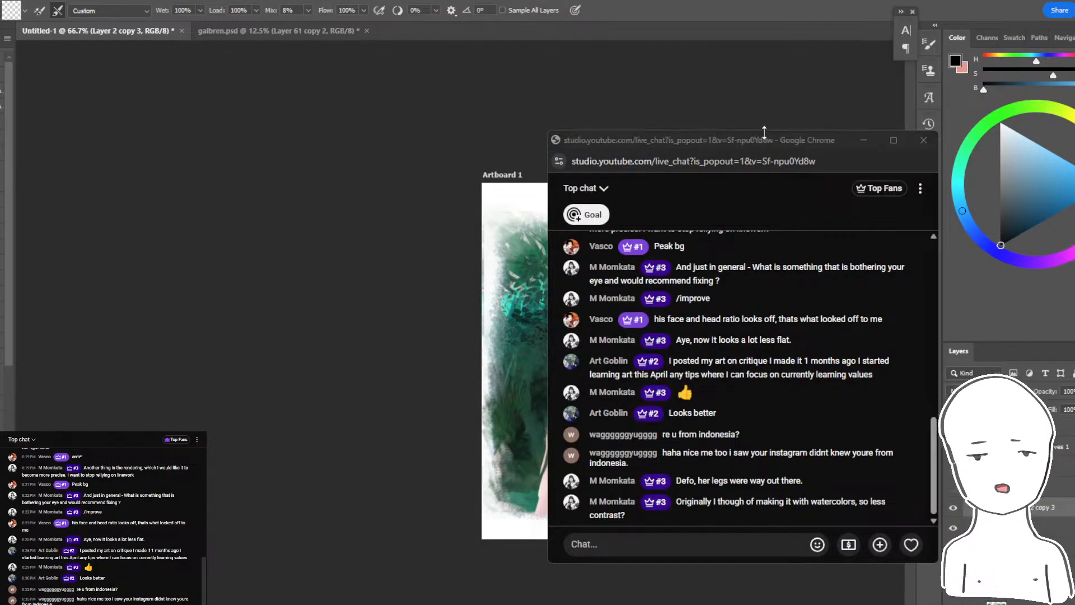
drag(682, 135, 524, 89)
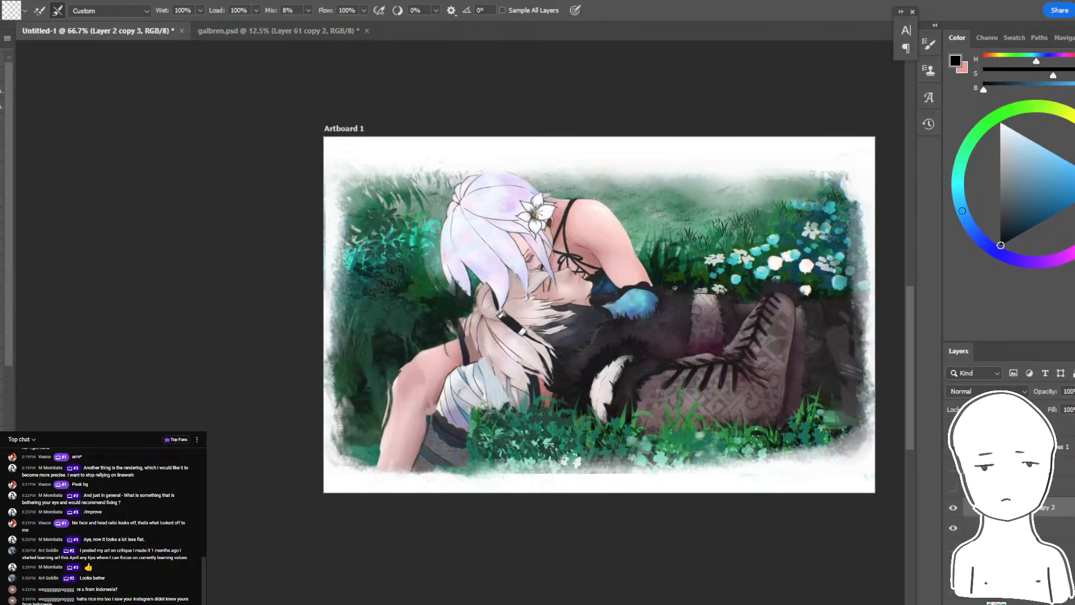
drag(606, 195, 539, 199)
key(b)
key(ctrl+plus)
drag(890, 300, 790, 312)
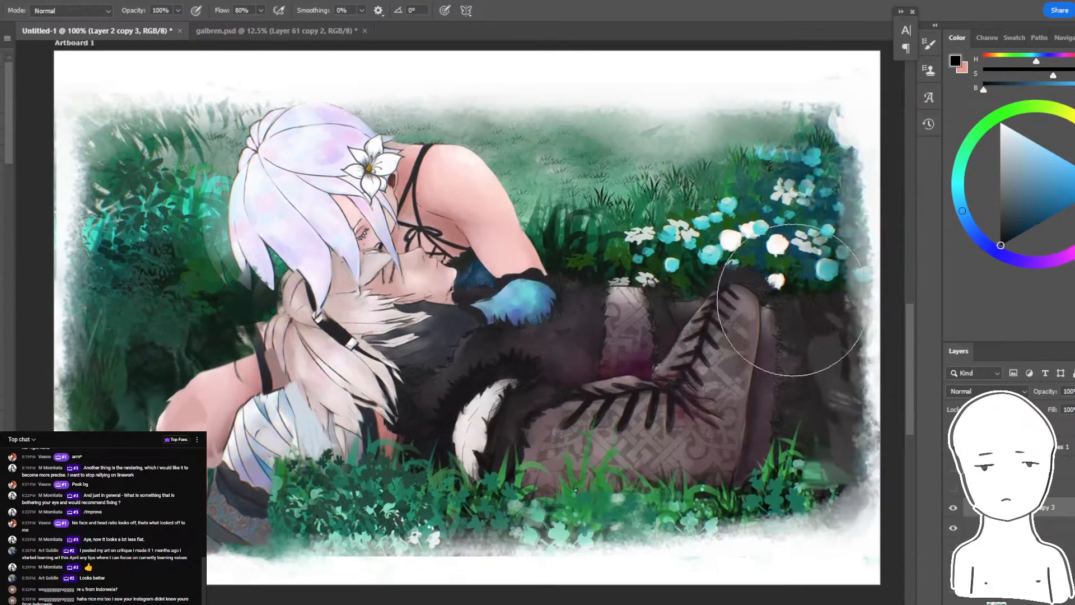
click(1063, 487)
key(ctrl+minus)
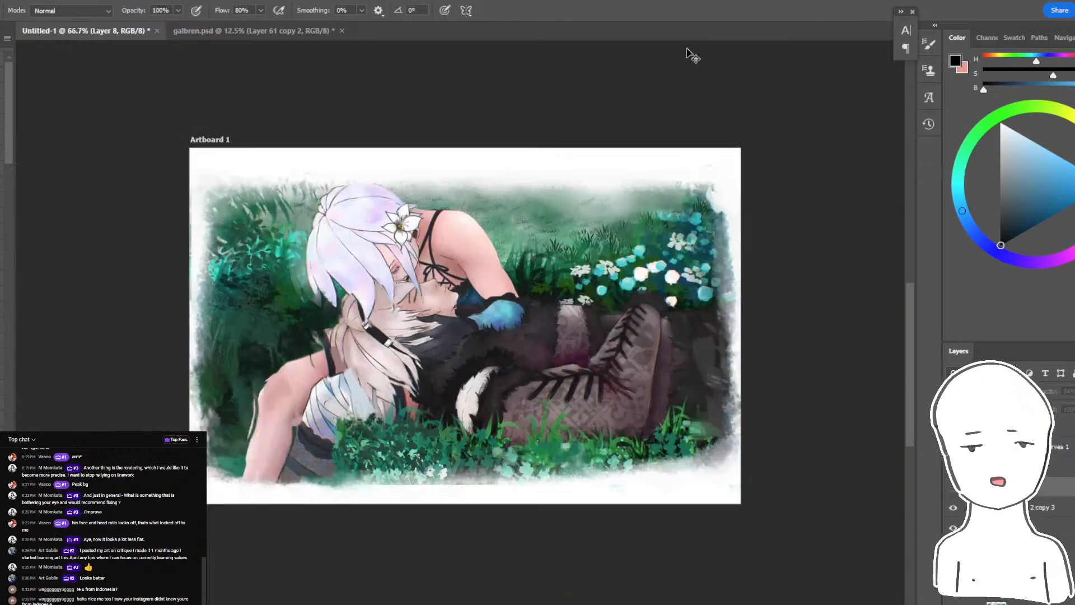
- Enlarge Artboard 1 to 1371 × 883 px to widen the white margin around the painting
key(ctrl+minus)
key(v)
drag(233, 327, 235, 327)
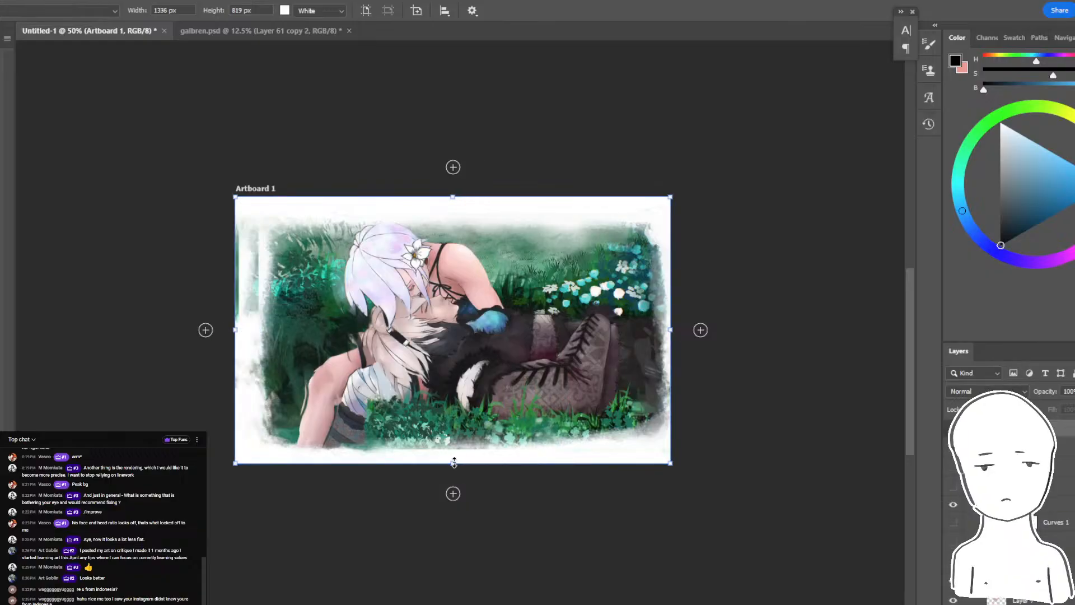
drag(456, 463, 455, 481)
drag(673, 334, 682, 334)
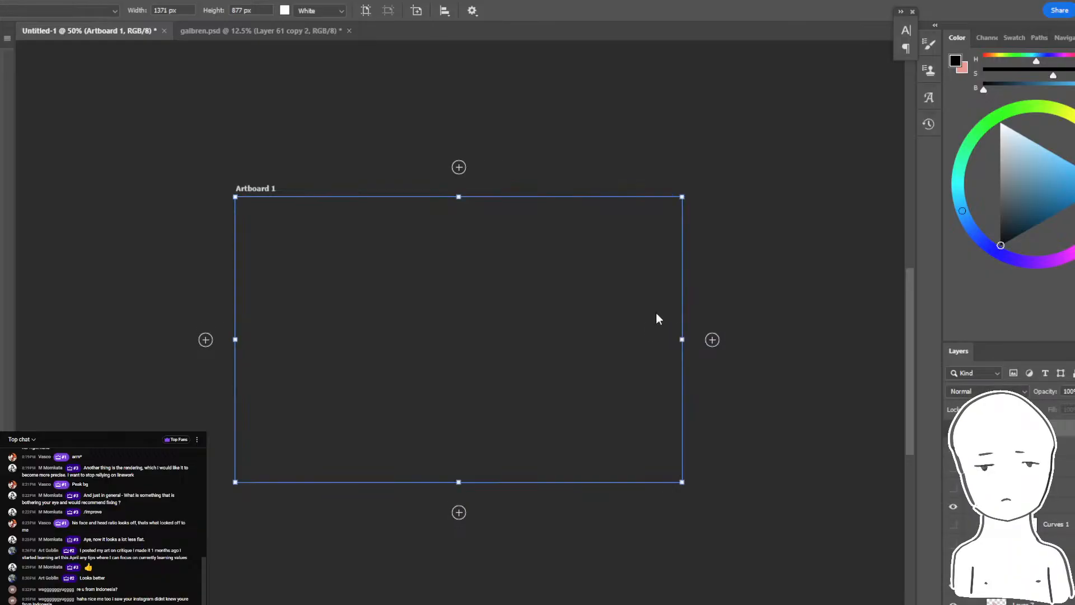
drag(458, 197, 458, 187)
drag(459, 488, 459, 475)
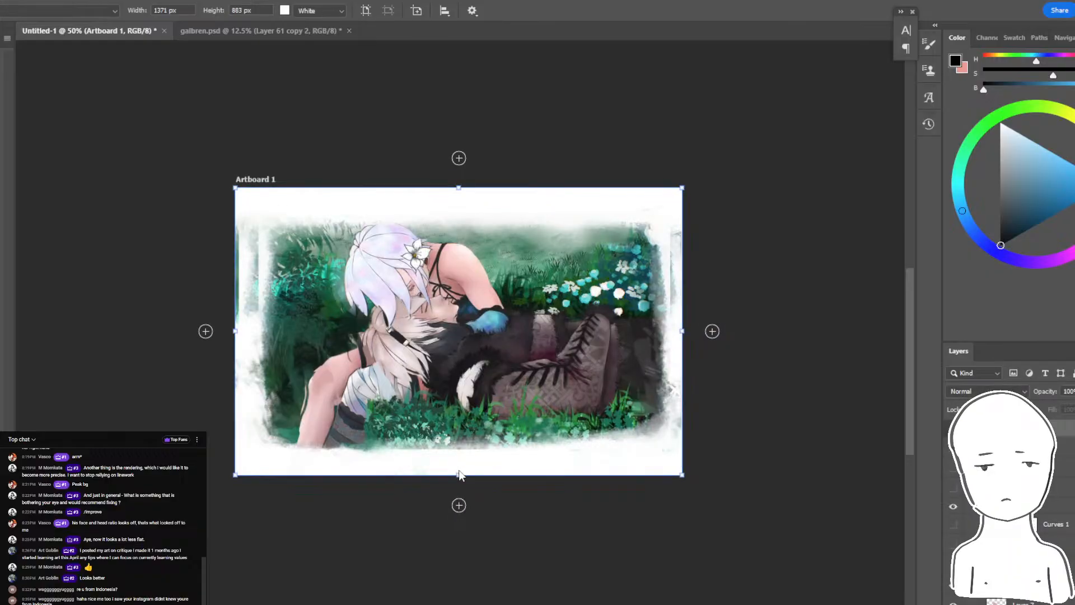
- Erase the leftover foliage strip in the white margin along the painting's left edge on Layer 2 copy 5
key(e)
click(242, 225)
click(502, 243)
drag(269, 292, 306, 242)
key(ctrl+z)
drag(237, 279, 228, 362)
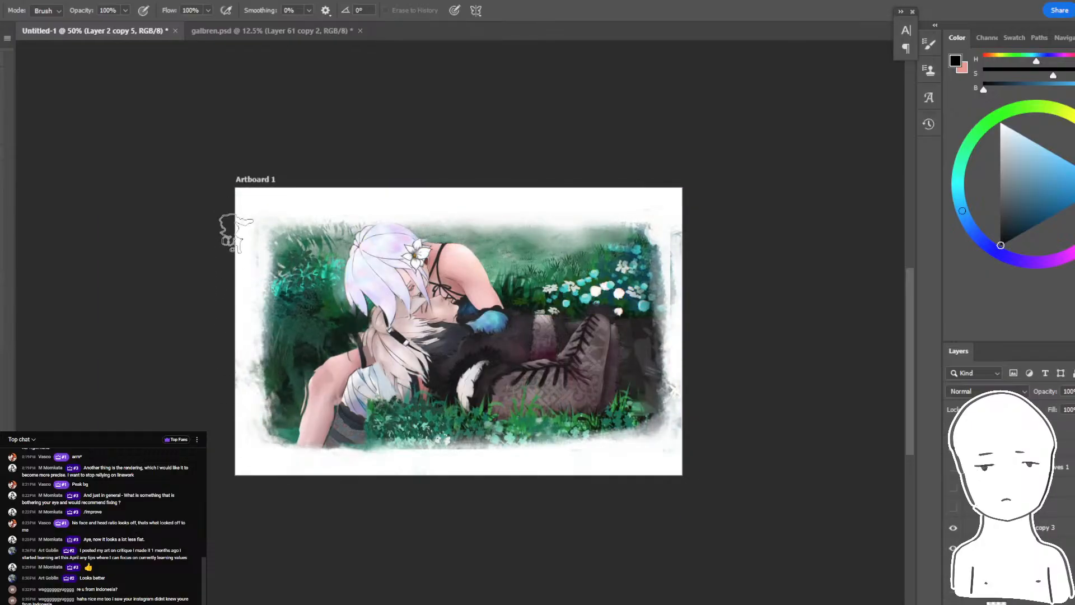
drag(298, 300, 319, 393)
key(ctrl+z)
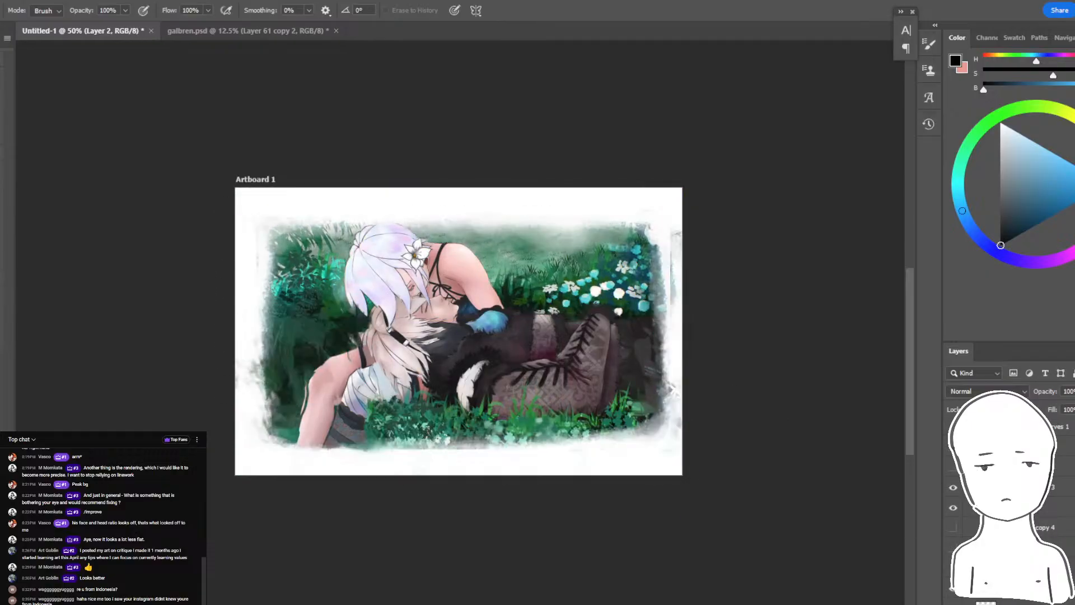
- Add Layer 11 above Layer 2 copy 3 and set its blend mode to Overlay
key(ctrl+plus)
key(ctrl+plus)
key(b)
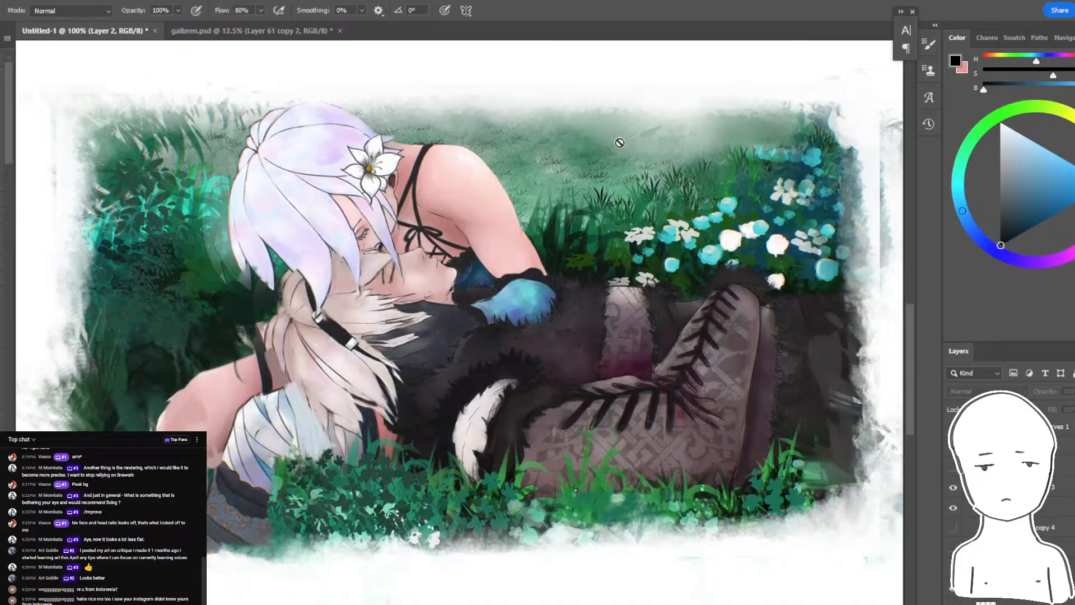
drag(849, 289, 819, 315)
click(1072, 494)
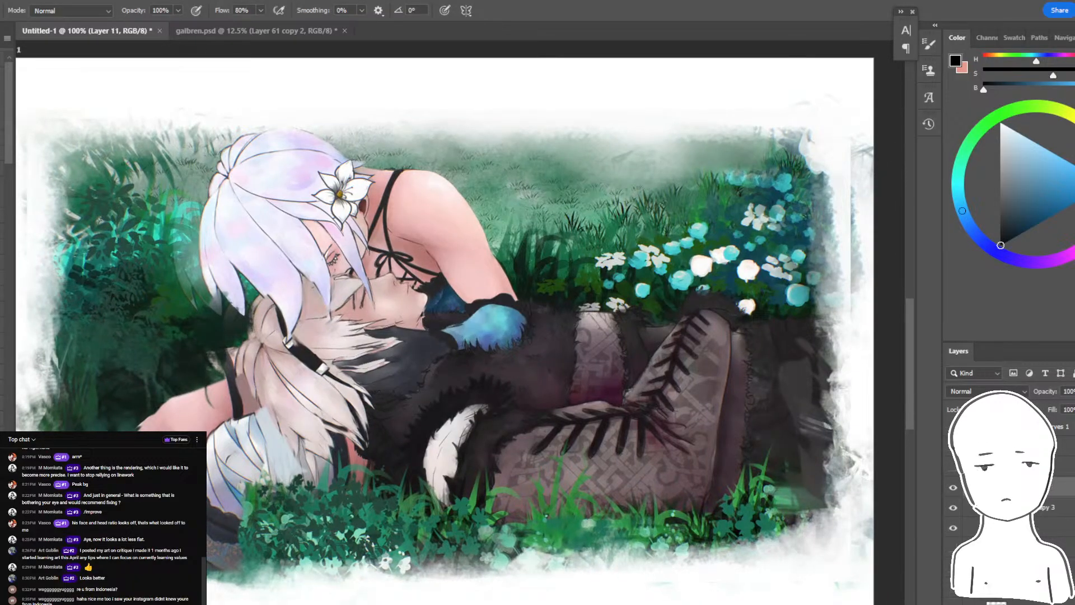
click(985, 391)
click(954, 487)
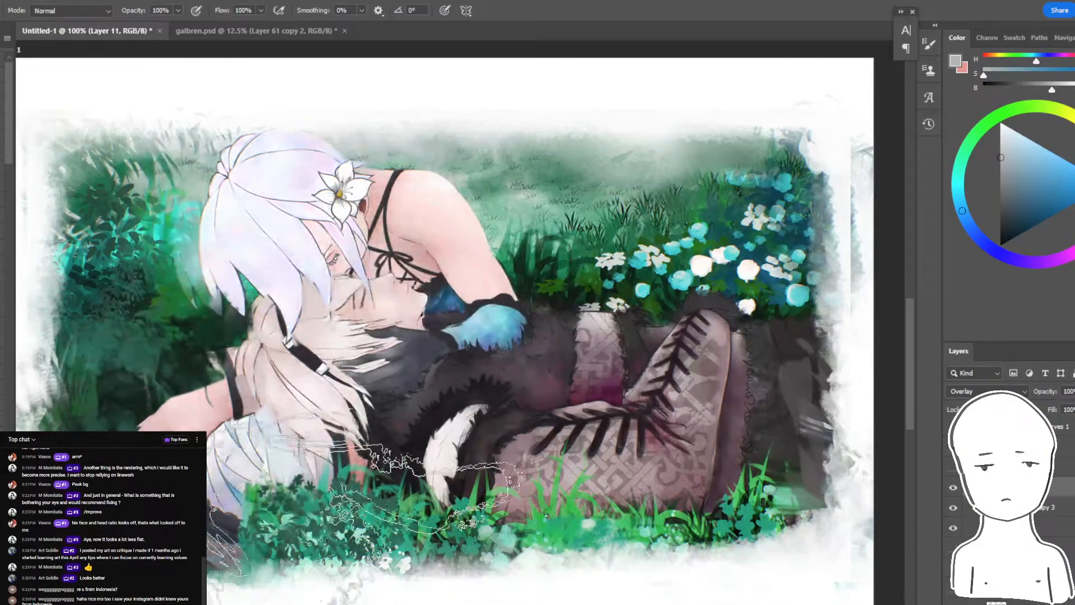
- Pick a light neutral grey, shrink the textured brush and try an overlay stroke near the boots
key(ctrl+minus)
drag(558, 143, 597, 168)
click(1000, 170)
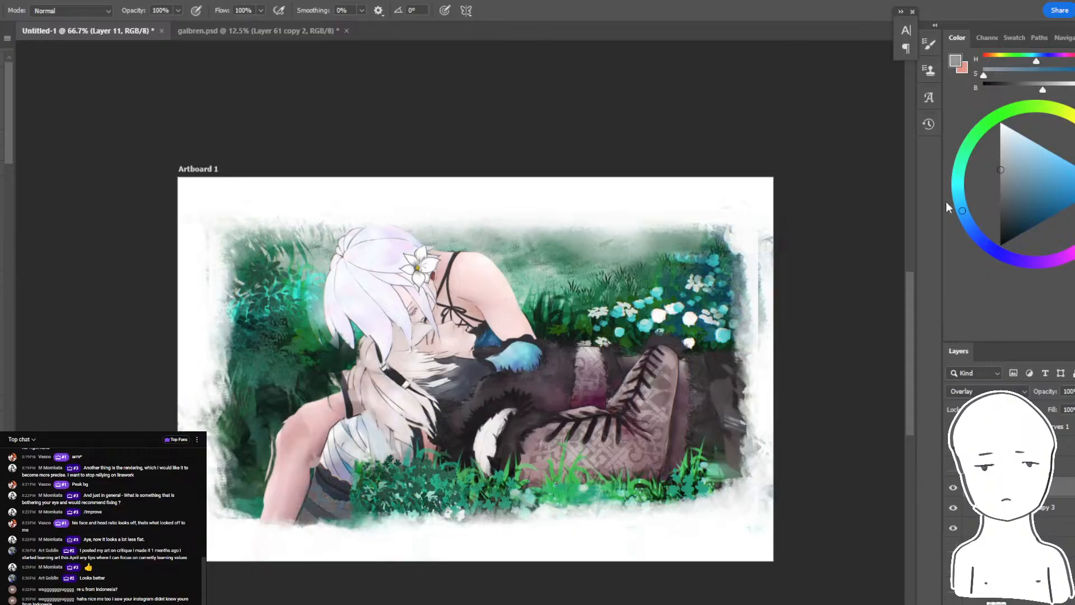
drag(1005, 190, 1000, 159)
key(bracketleft)
key(bracketleft)
drag(728, 414, 691, 375)
key(ctrl+z)
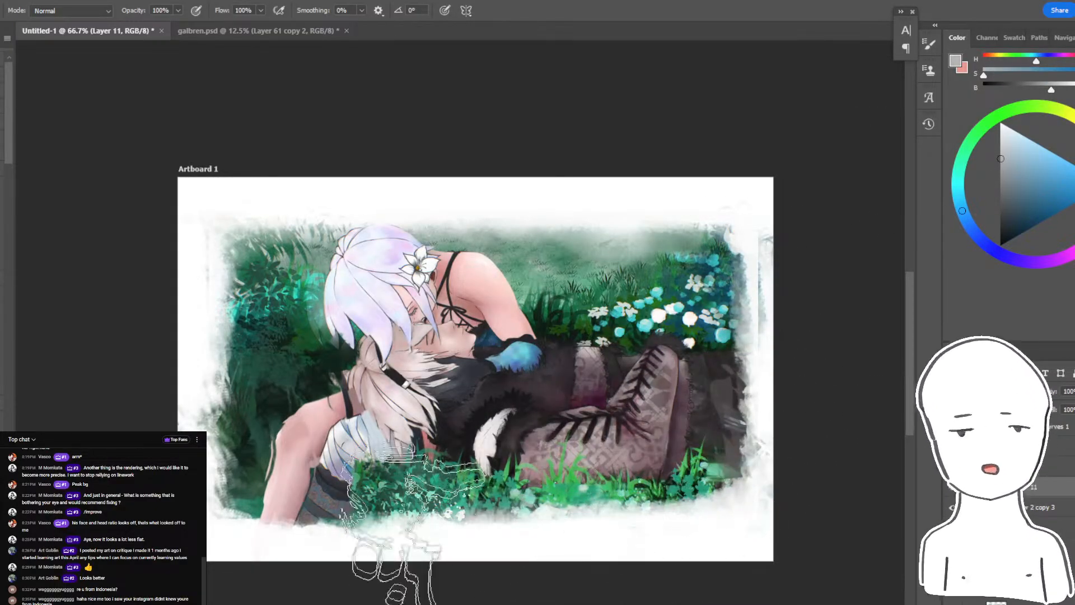
- Brighten the foliage and grass around the figures with smaller light-grey textured strokes on Layer 11
key(bracketleft)
key(bracketleft)
mouse_move(241, 250)
mouse_down()
mouse_move(194, 379)
mouse_move(255, 428)
mouse_up()
mouse_move(671, 274)
mouse_down()
mouse_move(756, 285)
mouse_move(459, 200)
mouse_move(368, 194)
mouse_up()
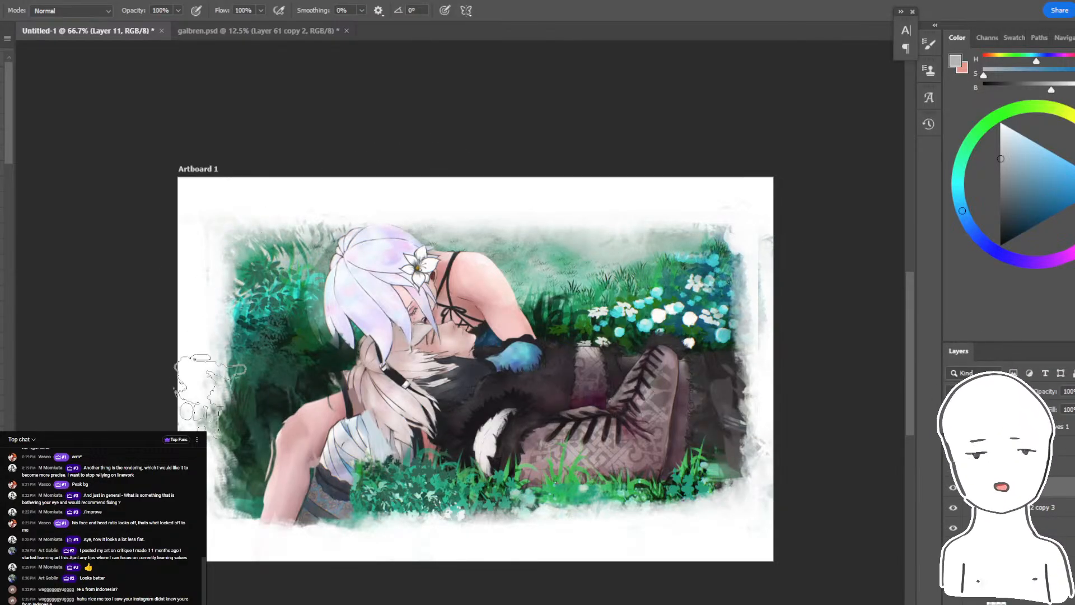
drag(692, 500, 784, 500)
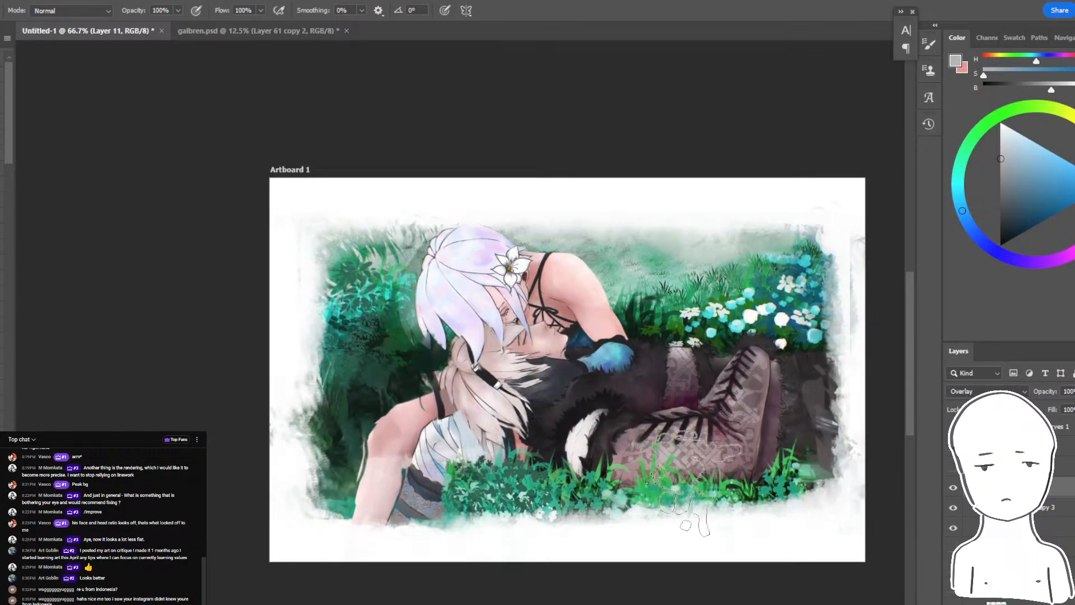
- Compare the painting with and without Layer 11's overlay highlights, and leave that layer hidden
click(952, 487)
click(952, 487)
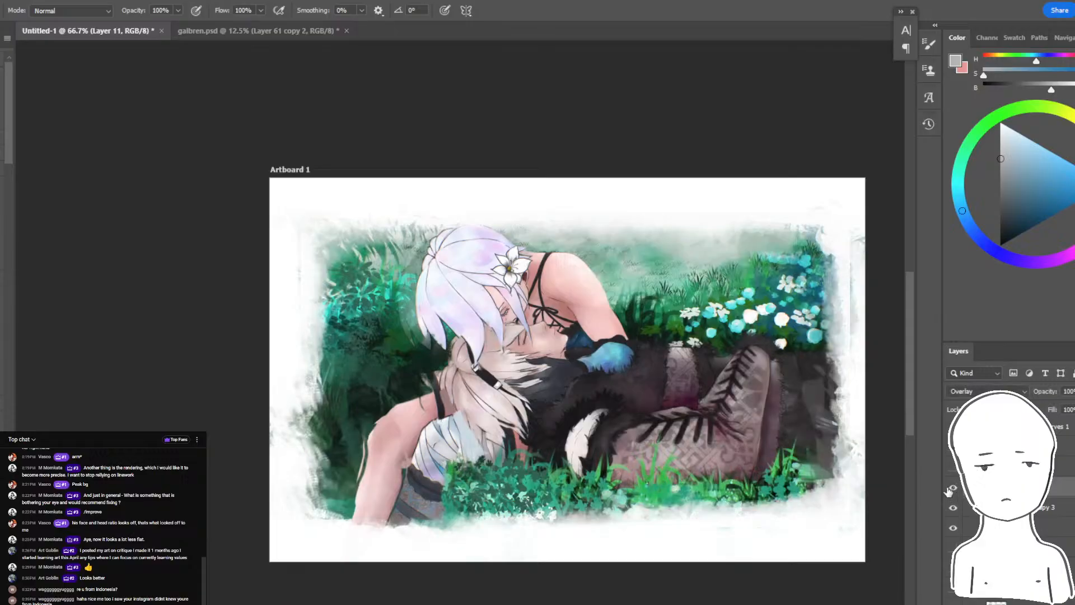
key(ctrl+plus)
key(ctrl+plus)
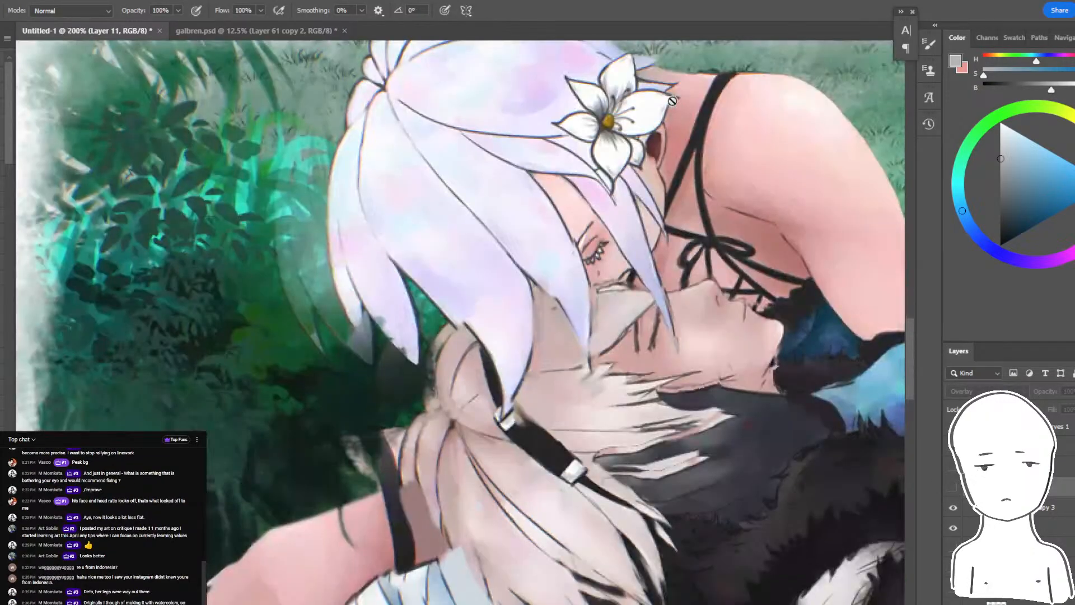
drag(680, 319, 442, 419)
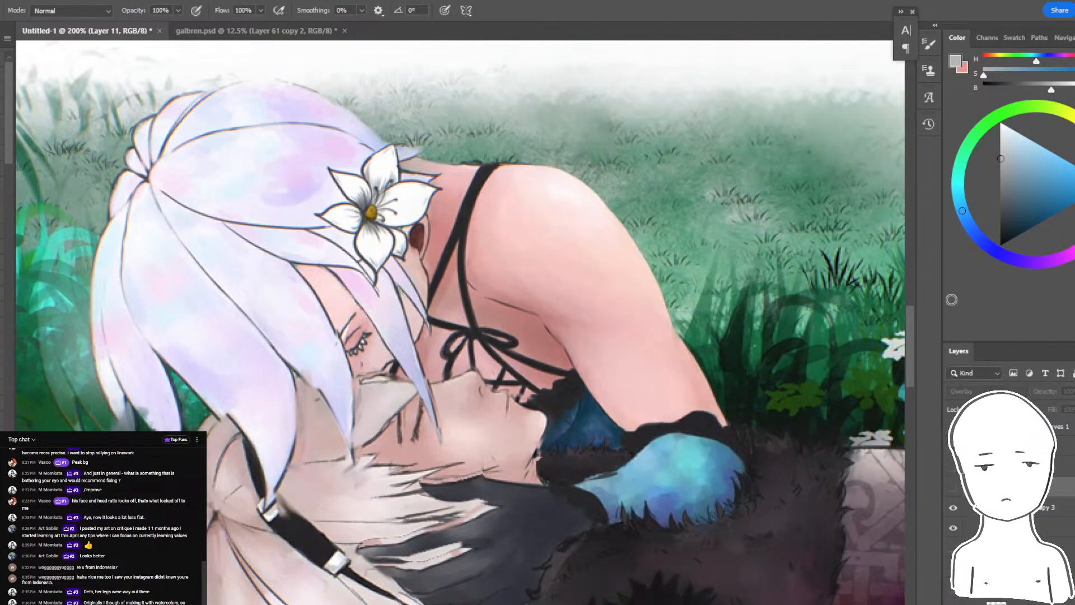
key(ctrl+minus)
key(ctrl+minus)
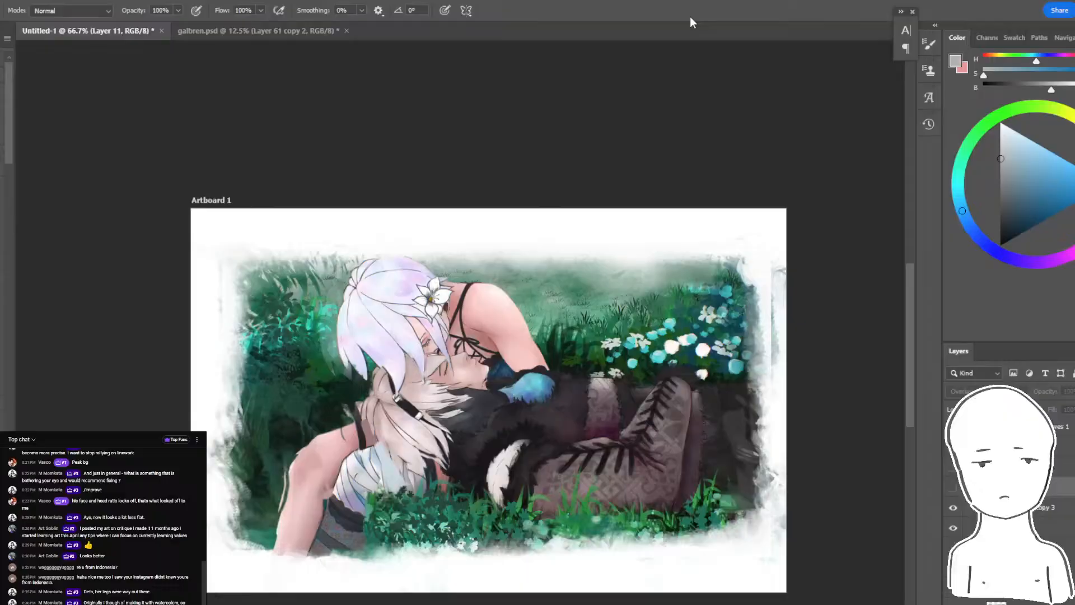
click(954, 488)
key(ctrl+plus)
key(ctrl+plus)
key(ctrl+plus)
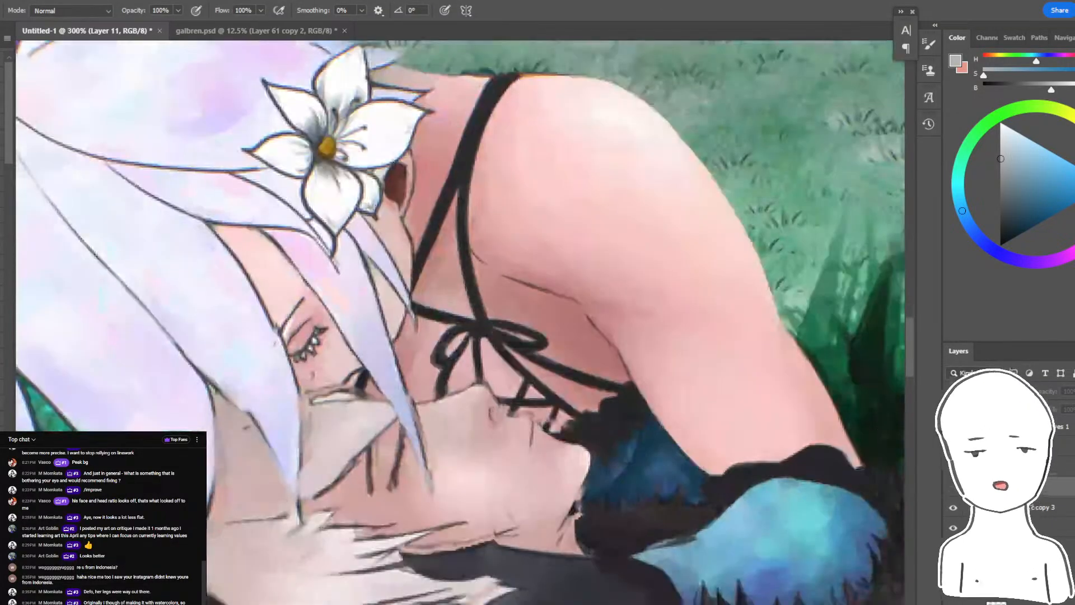
drag(628, 311, 641, 237)
drag(718, 268, 725, 352)
key(ctrl+z)
key(ctrl+z)
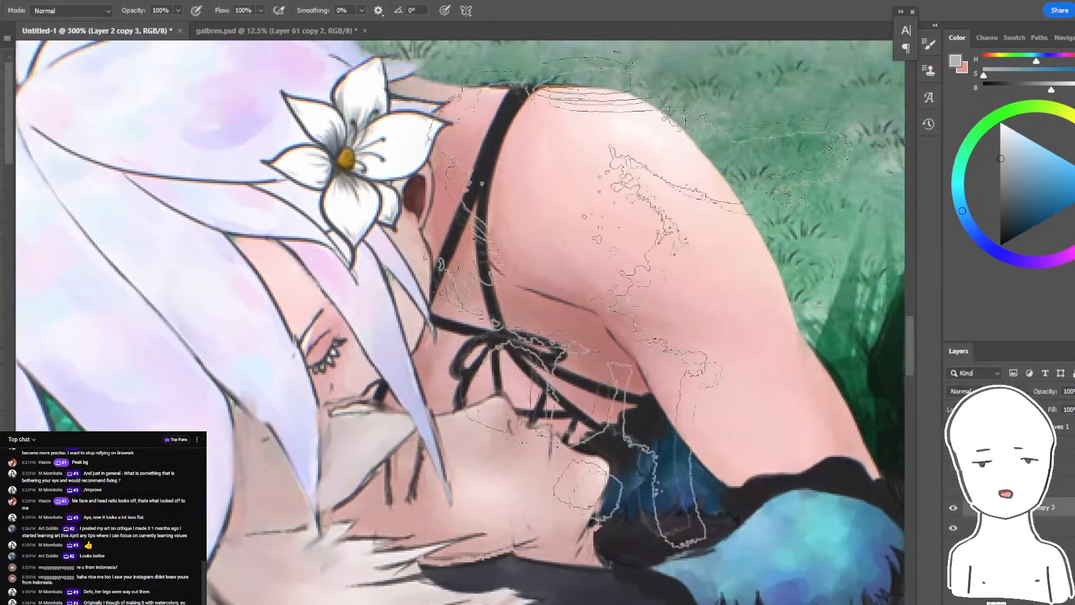
- Set the brush to Multiply mode with 80% flow for shading on Layer 2 copy 3
key(ctrl+d)
key(shift+8)
click(70, 10)
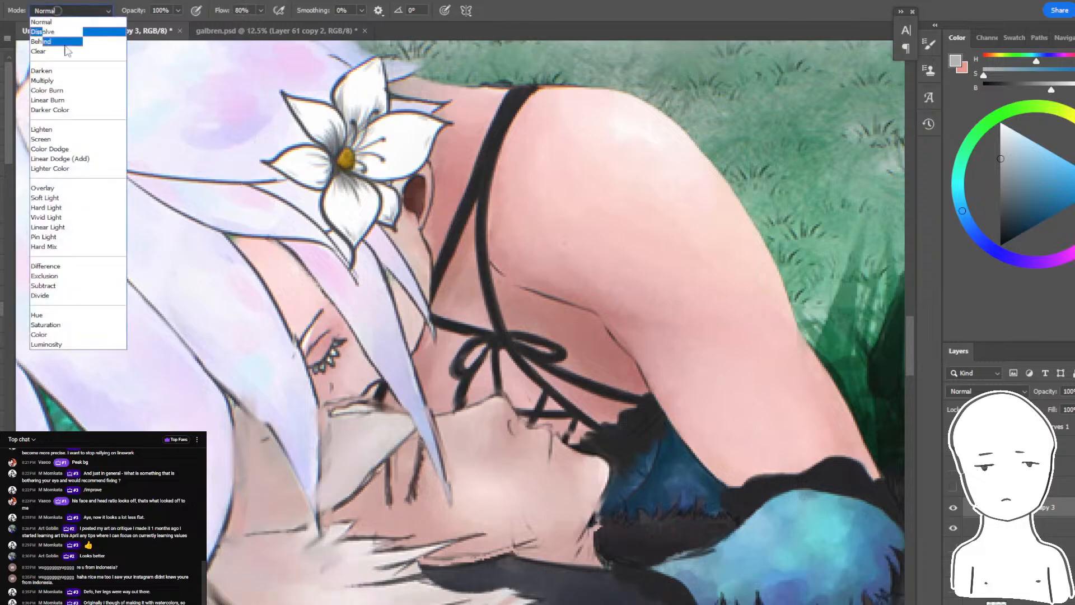
click(73, 81)
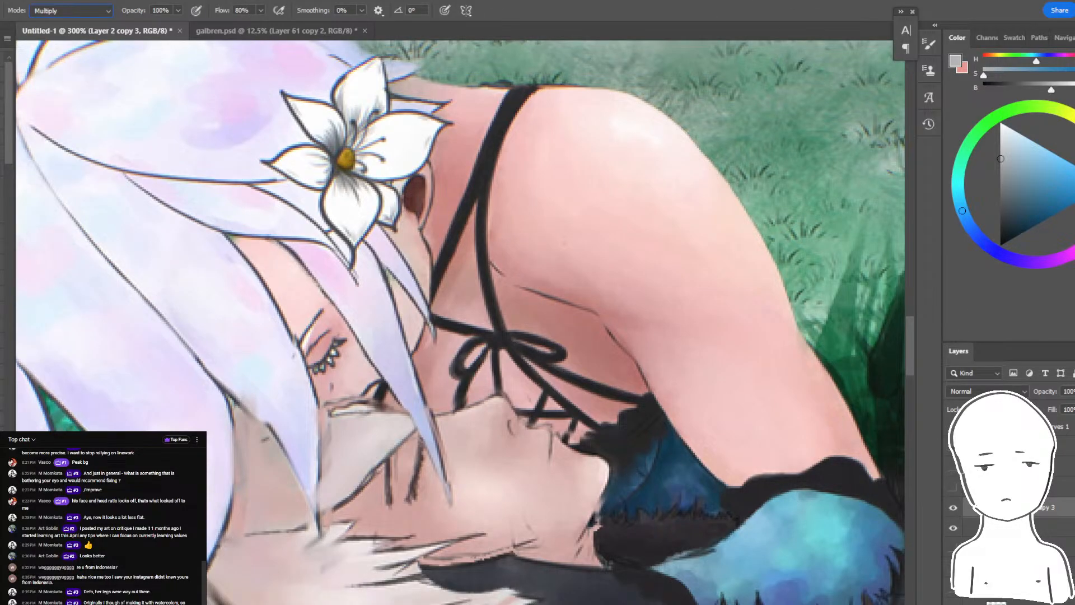
- Duplicate Layer 2 copy 3, keep the duplicate hidden beneath it as a backup, and reselect Layer 2 copy 3
key(ctrl+j)
key(ctrl+bracketleft)
click(952, 528)
click(1045, 507)
click(1046, 87)
drag(652, 268, 828, 336)
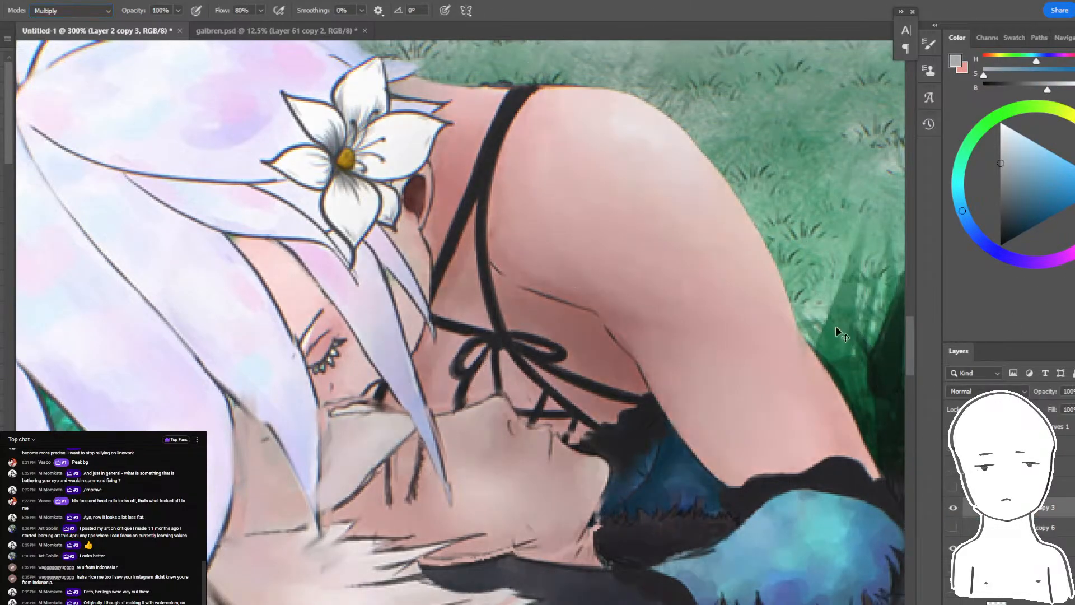
key(ctrl+z)
- Lasso the chest and blue sleeve area between the arm and the lower face, and shade it with a warm grey
key(l)
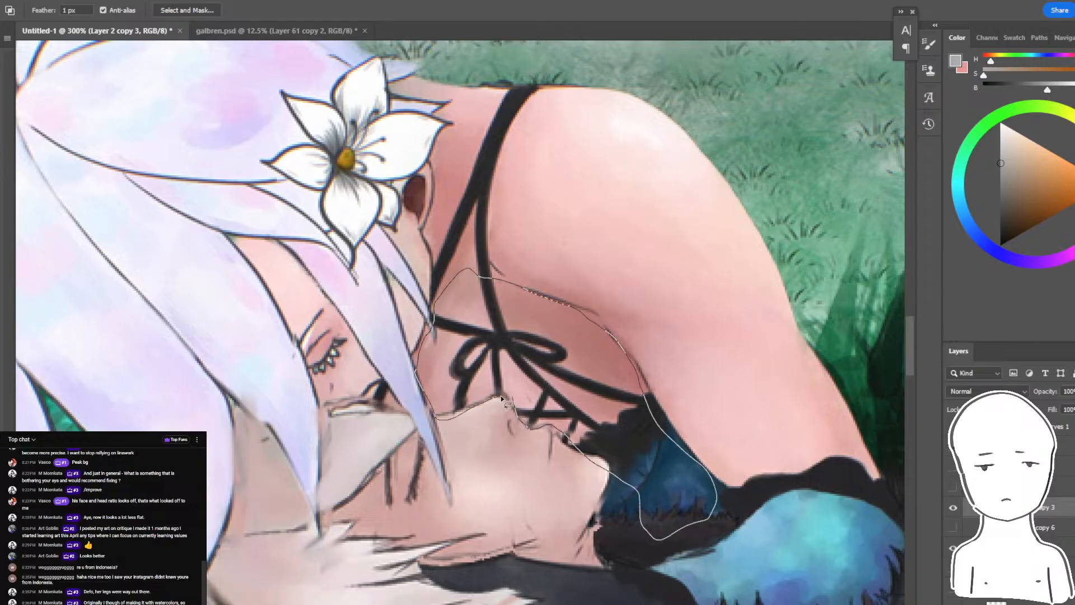
drag(502, 398, 508, 403)
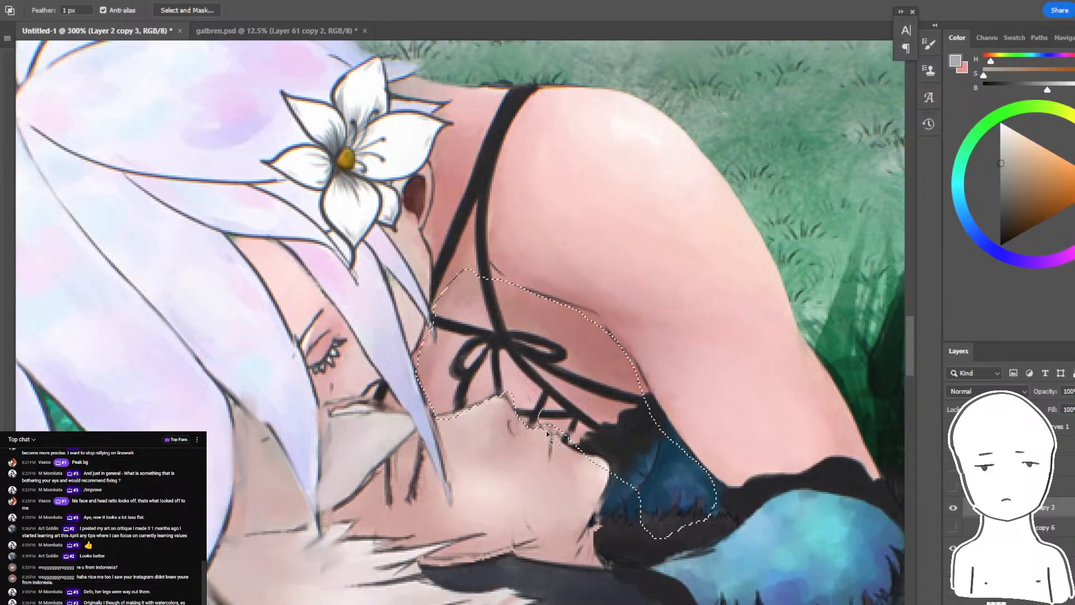
key(b)
drag(544, 350, 642, 475)
key(ctrl+z)
click(1011, 174)
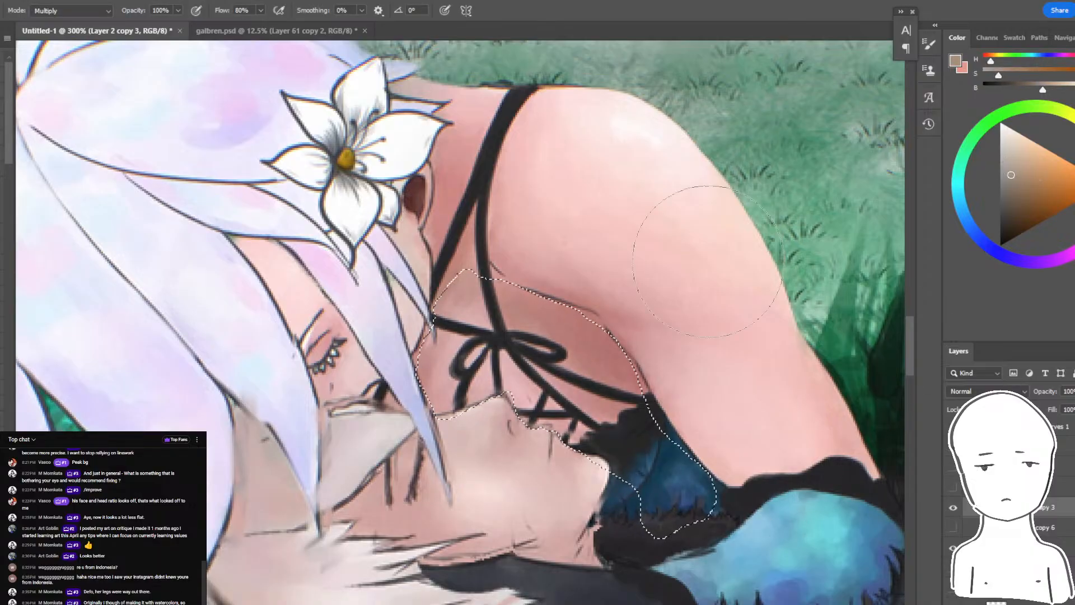
drag(588, 313, 658, 392)
key(ctrl+minus)
key(ctrl+minus)
key(ctrl+minus)
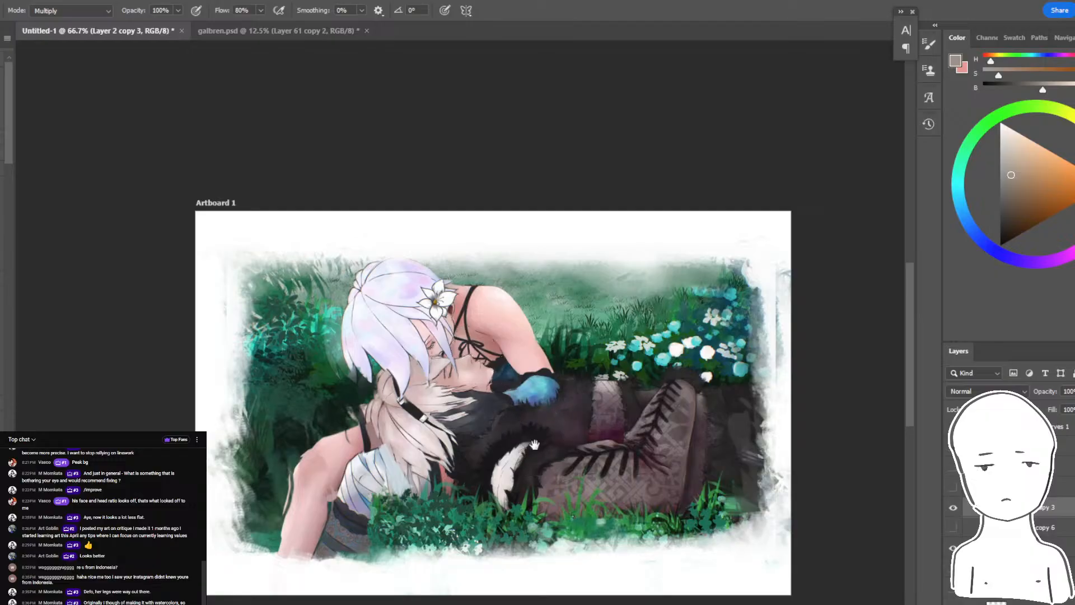
- Try a lighter warm multiply tone inside the chest selection, and clear the selection
key(ctrl+plus)
click(1020, 157)
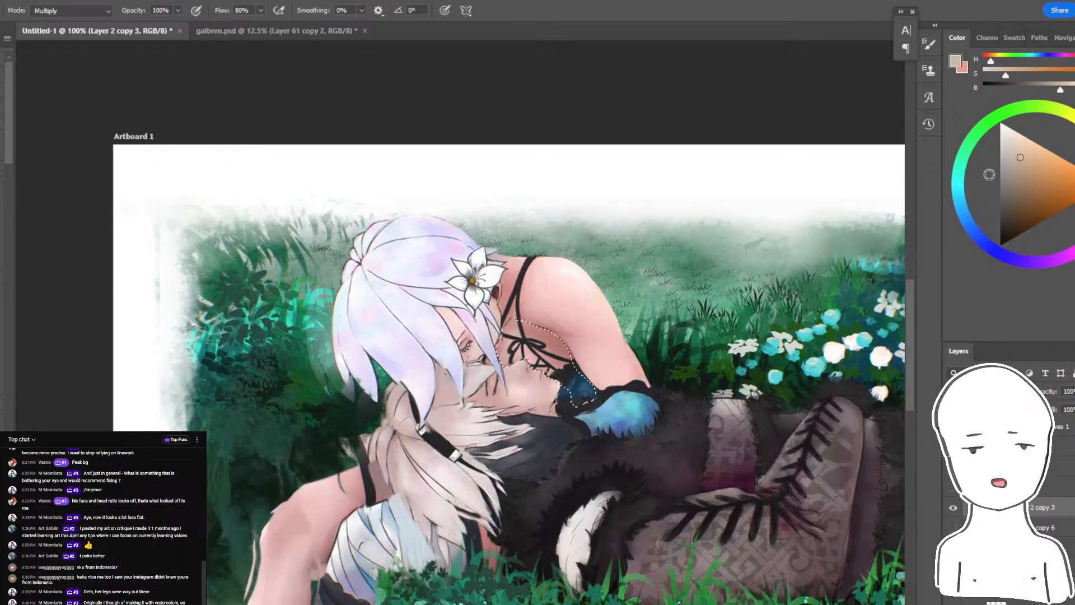
drag(559, 448, 582, 392)
key(ctrl+z)
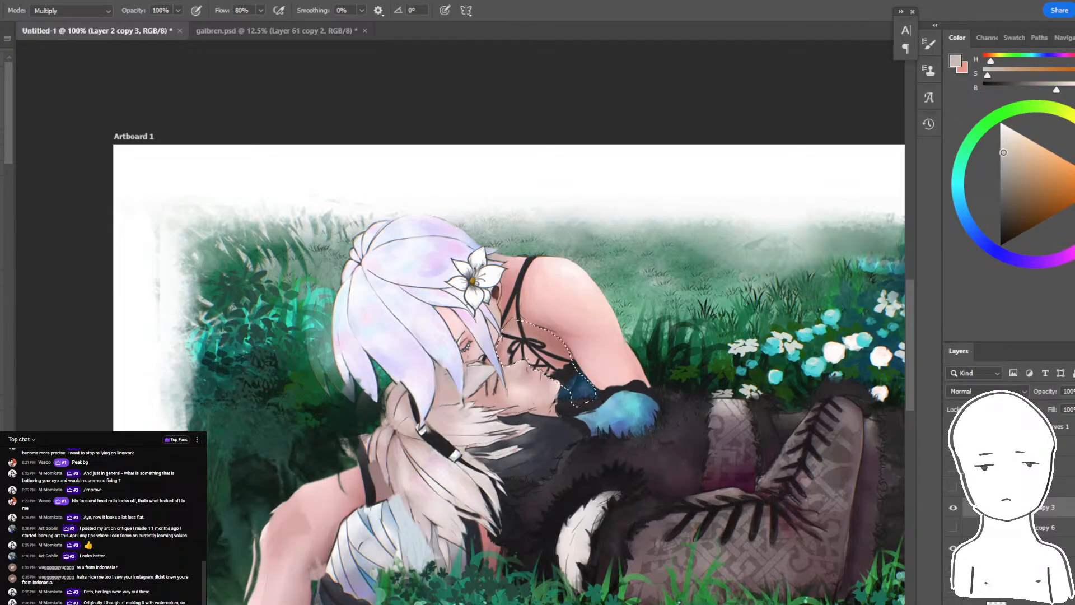
key(ctrl+d)
key(ctrl+minus)
key(ctrl+plus)
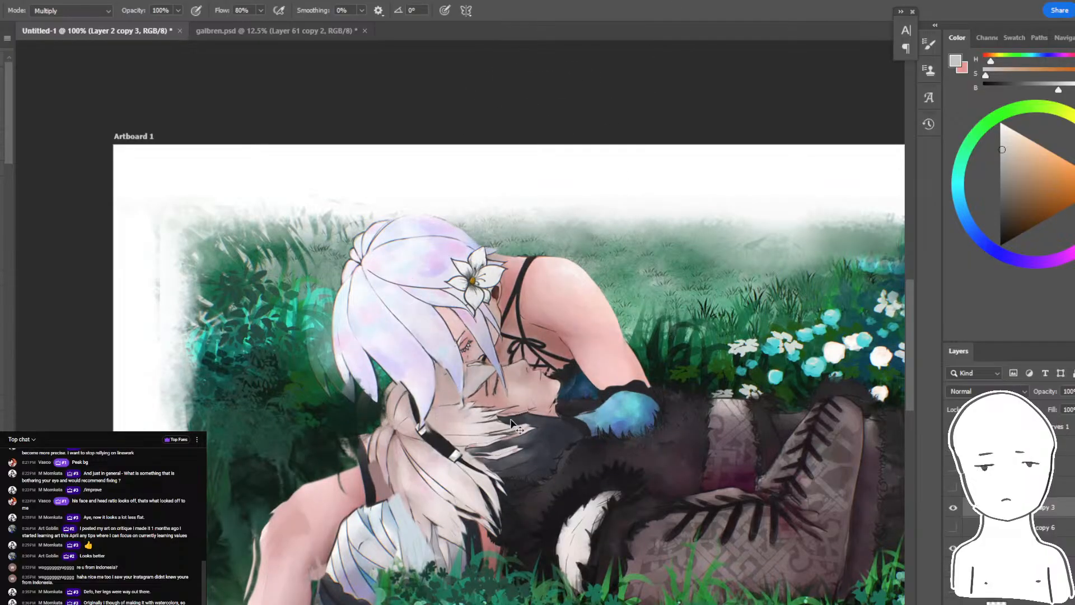
- Select the seated woman's face beneath her bangs, shade it with light grey in Multiply mode, and clear the selection
key(w)
click(451, 324)
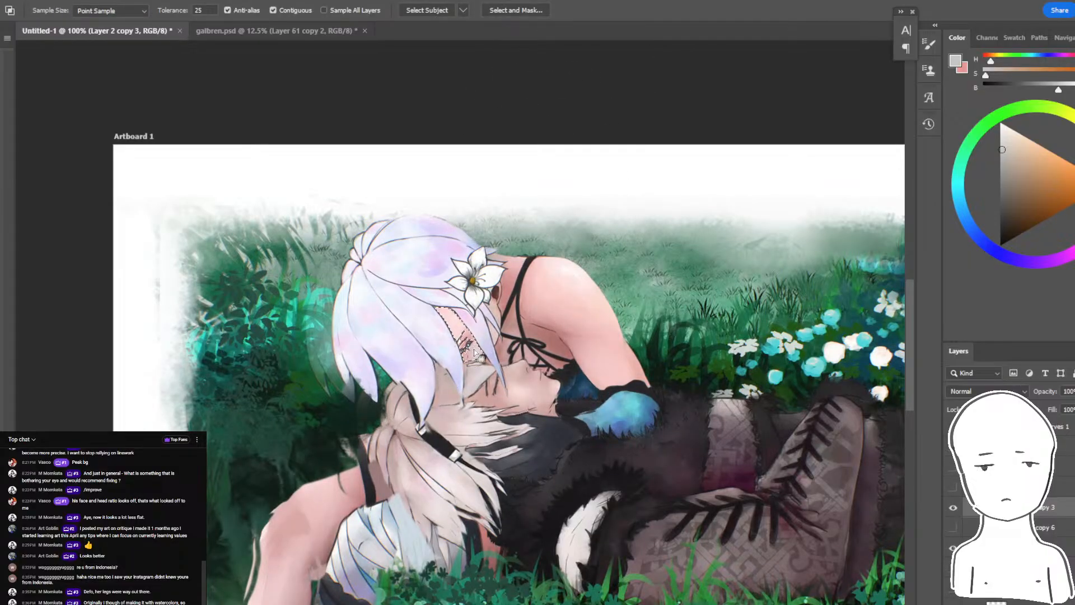
key(b)
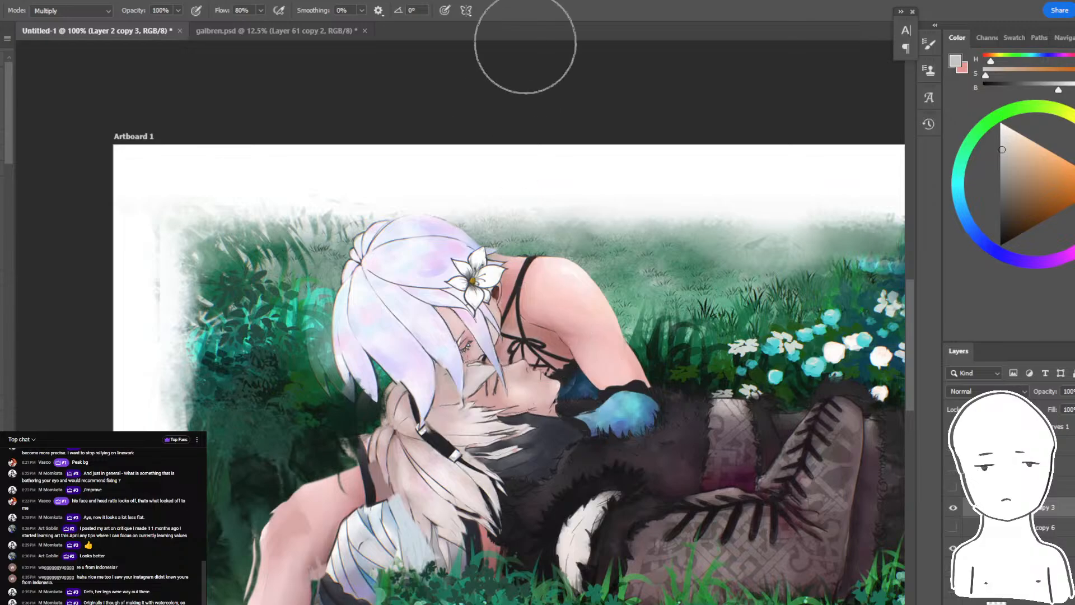
key(ctrl+minus)
key(ctrl+d)
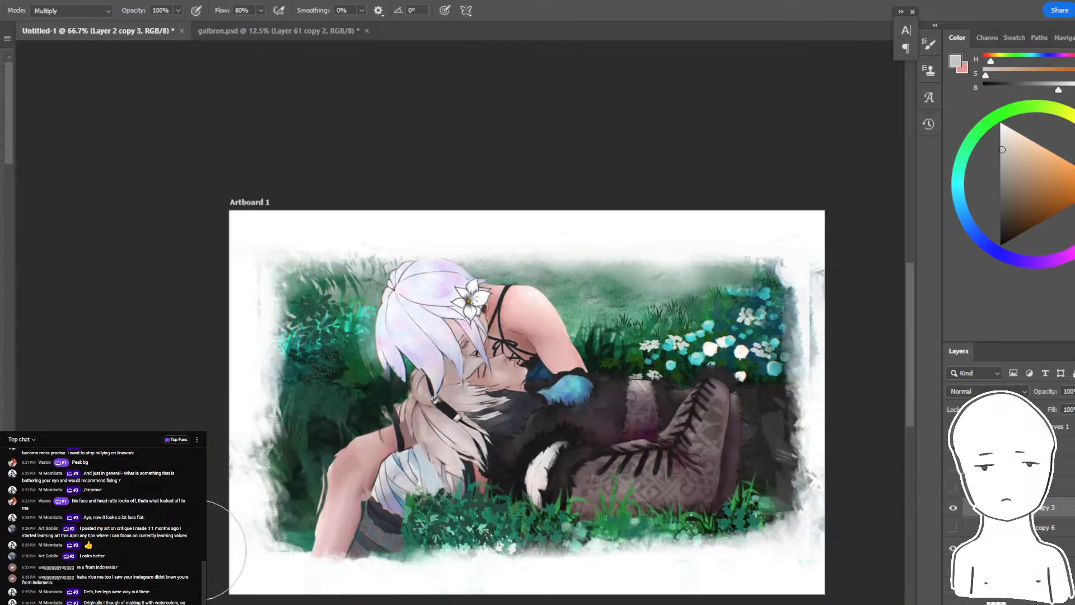
- Darken the back edge of the lilac hair with soft grey multiply strokes, undoing the stroke over the bent limb
key(ctrl+plus)
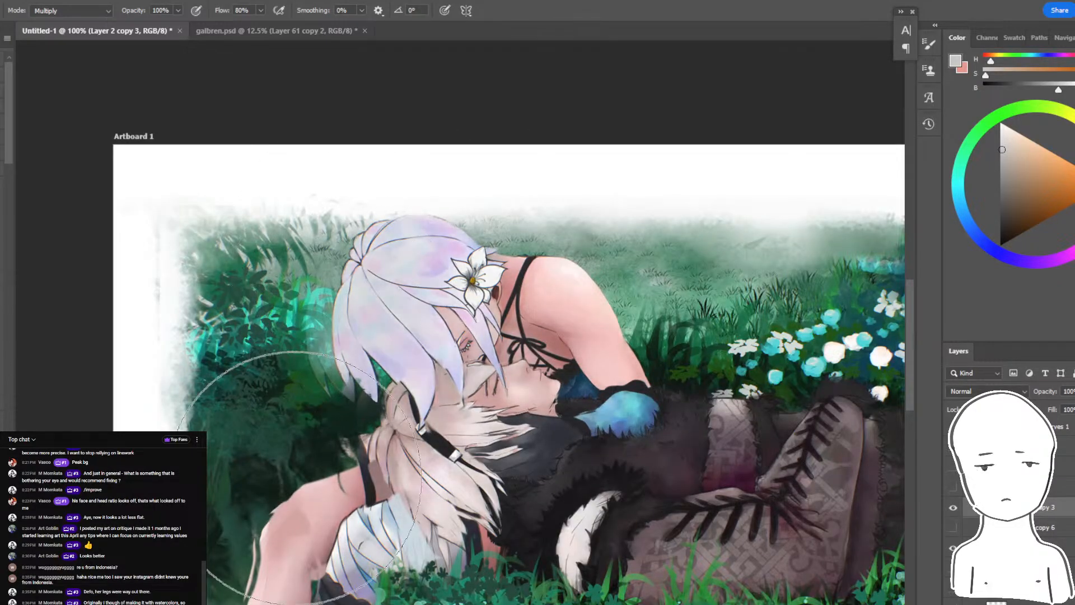
drag(333, 371, 344, 330)
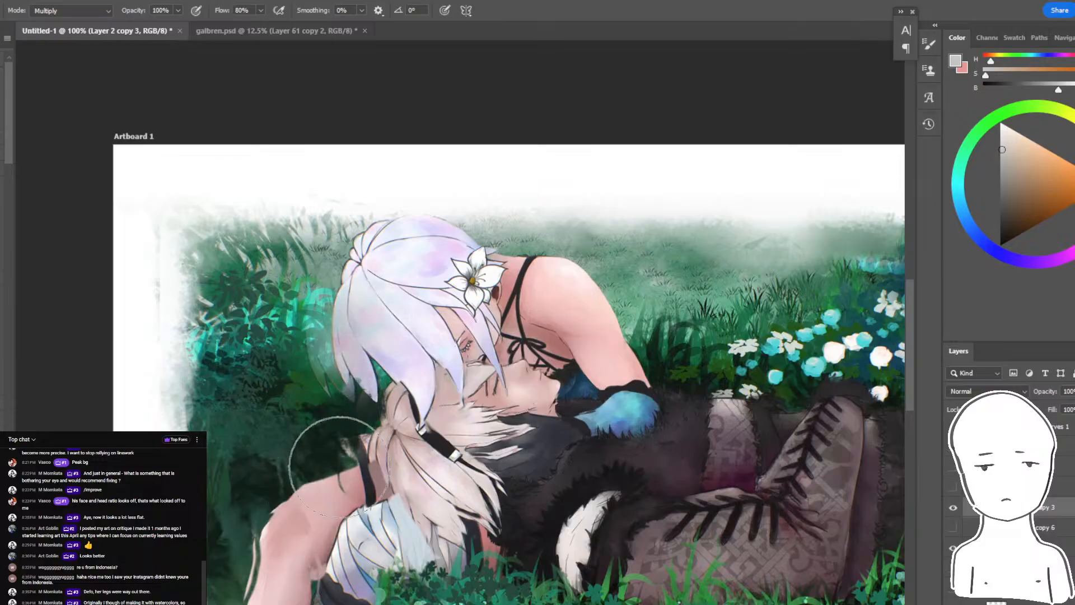
mouse_move(331, 468)
mouse_down()
mouse_move(361, 346)
mouse_move(329, 585)
mouse_up()
key(ctrl+z)
key(bracketleft)
key(bracketleft)
drag(379, 390, 394, 352)
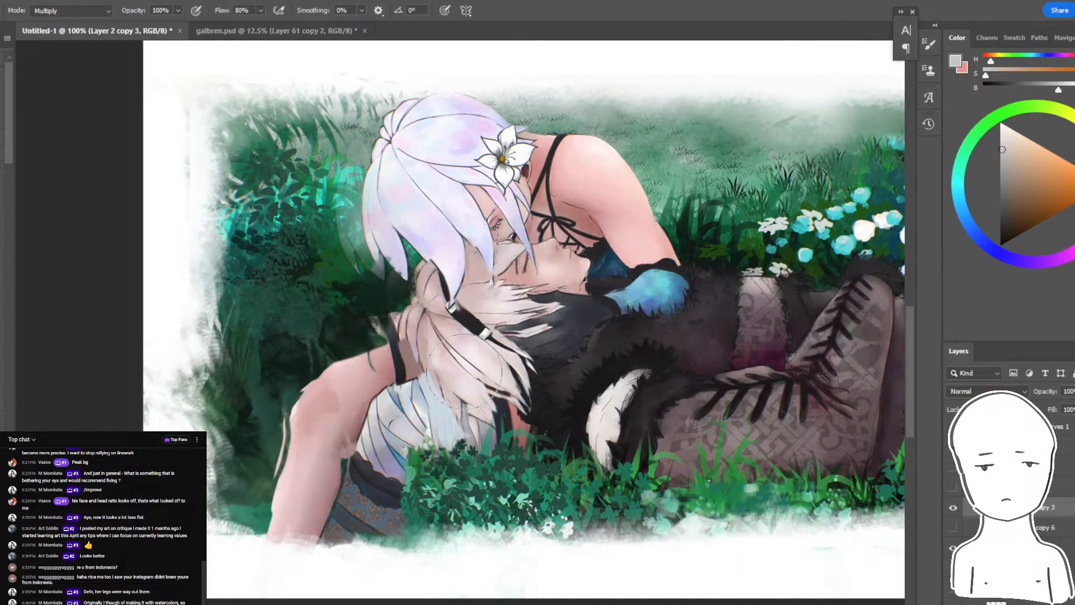
- Shade the lying figure's pale hair, striped cloth and dark torso with smaller grey multiply strokes
mouse_move(461, 370)
mouse_down()
mouse_move(410, 396)
mouse_move(424, 419)
mouse_up()
key(bracketleft)
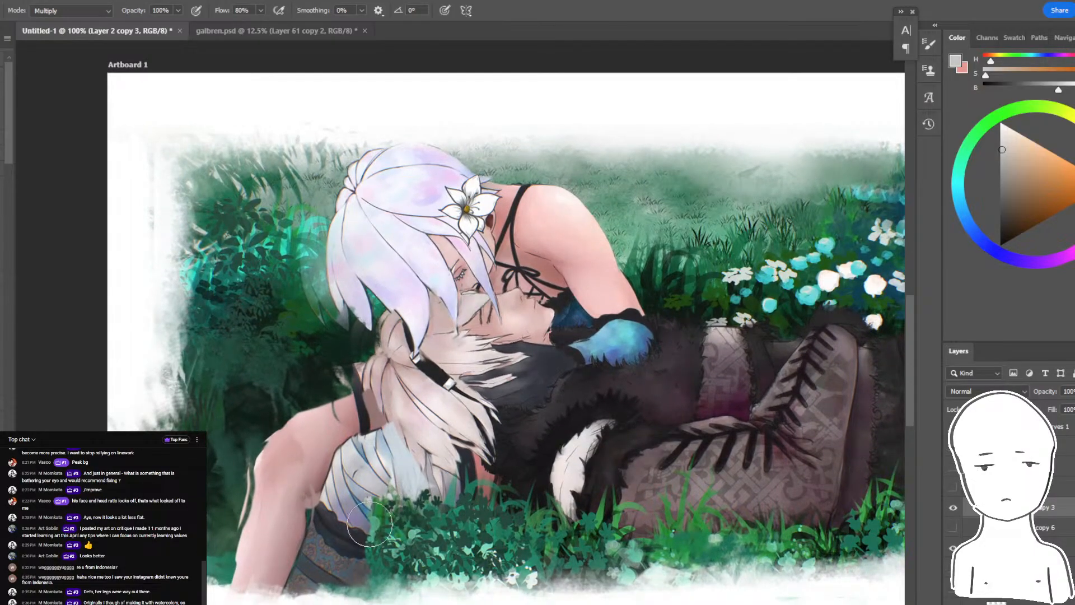
drag(430, 495, 485, 471)
drag(540, 443, 508, 448)
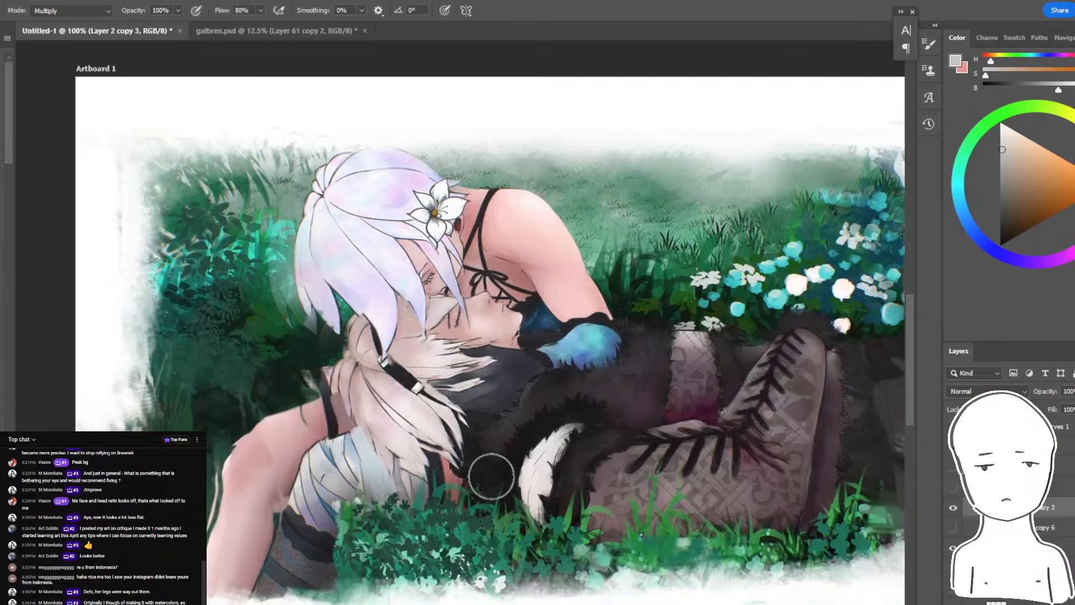
key(bracketright)
key(bracketright)
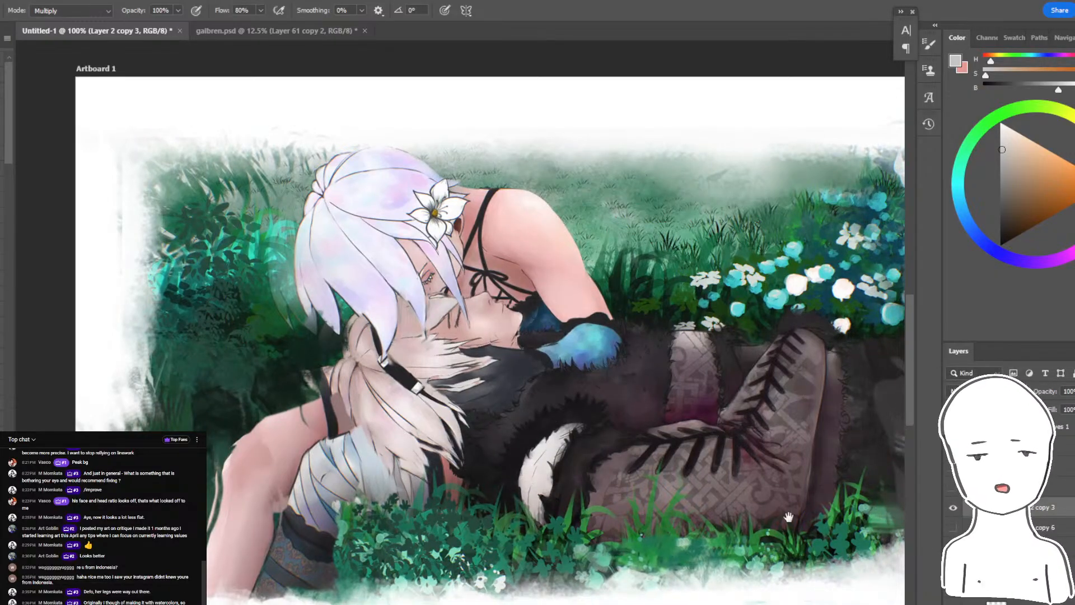
- Darken the boots and the neighbouring foliage edge with soft grey multiply strokes, and reduce the brush for the blue sleeve
drag(786, 516, 558, 504)
drag(686, 482, 765, 505)
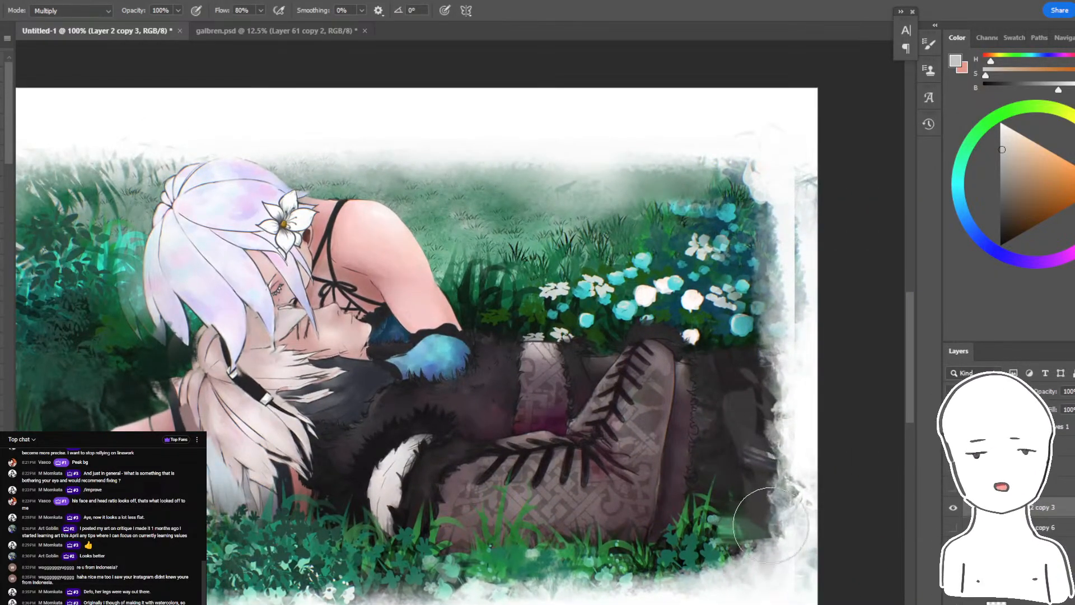
mouse_move(408, 372)
mouse_down()
mouse_move(430, 349)
mouse_move(534, 421)
mouse_up()
key(bracketleft)
key(bracketleft)
key(bracketleft)
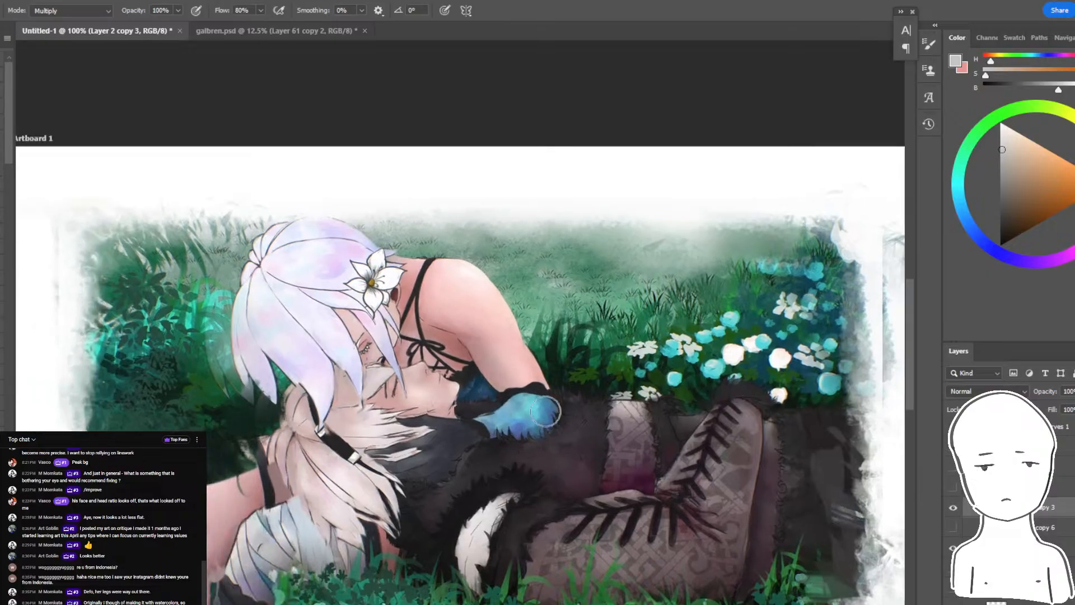
- Mirror the canvas view horizontally and check the whole composition
key(ctrl+minus)
key(ctrl+minus)
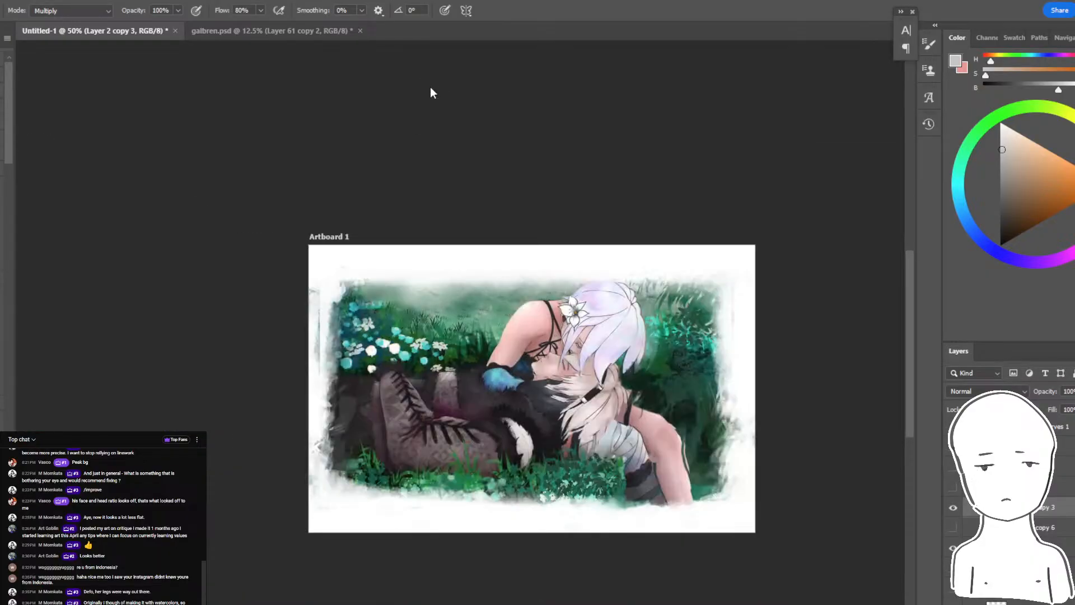
key(ctrl+plus)
key(ctrl+plus)
- Try Overlay brush strokes over the arm and the surrounding figures, and undo them
click(72, 11)
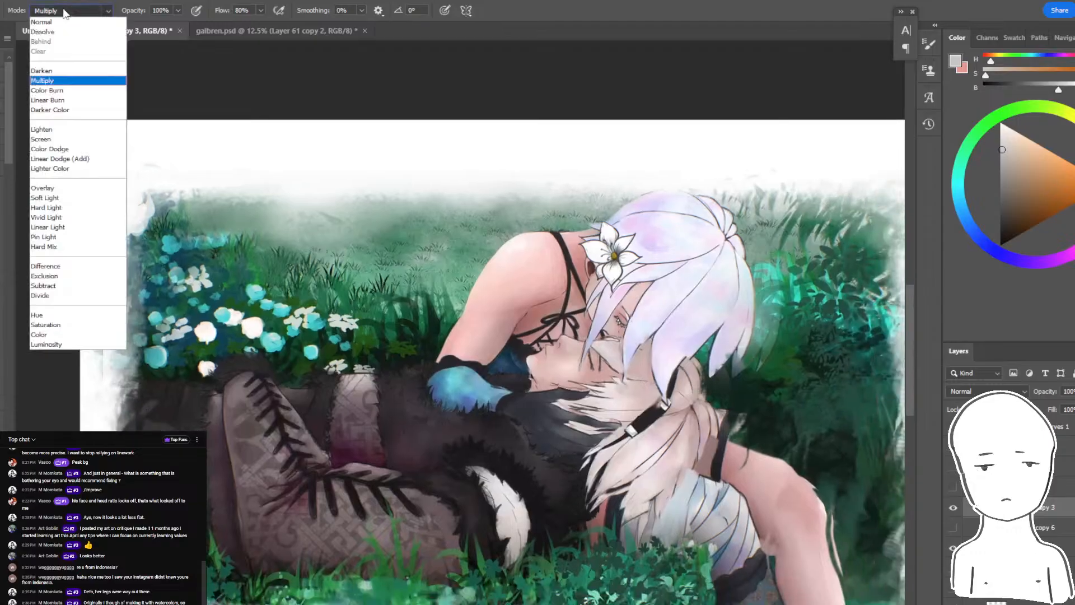
click(64, 191)
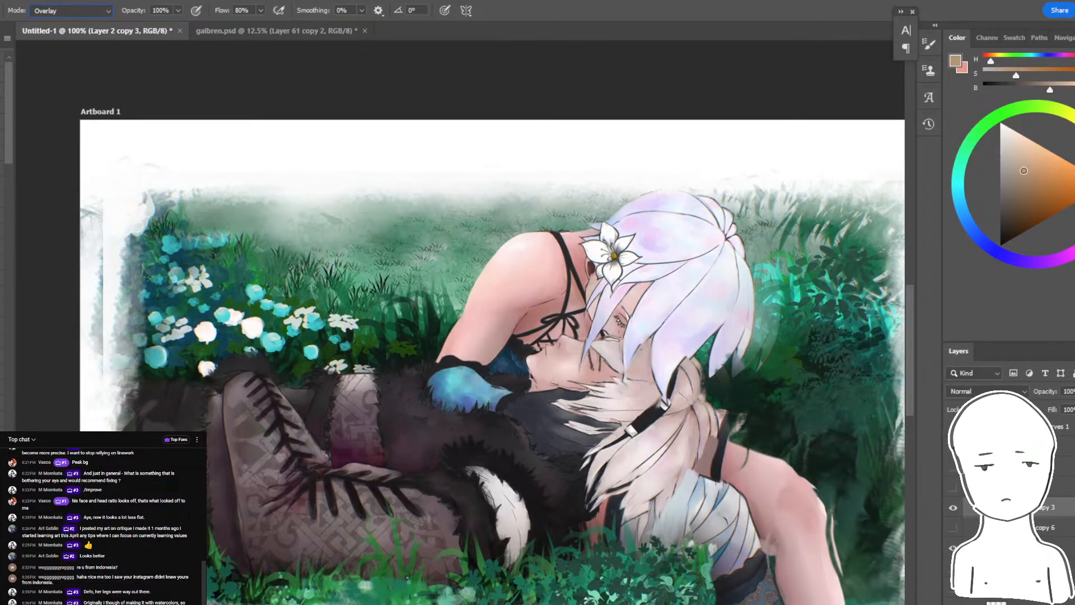
mouse_move(507, 279)
mouse_down()
mouse_move(431, 409)
mouse_move(389, 442)
mouse_up()
key(ctrl+z)
mouse_move(365, 385)
mouse_down()
mouse_move(465, 419)
mouse_move(291, 412)
mouse_move(749, 393)
mouse_up()
key(ctrl+z)
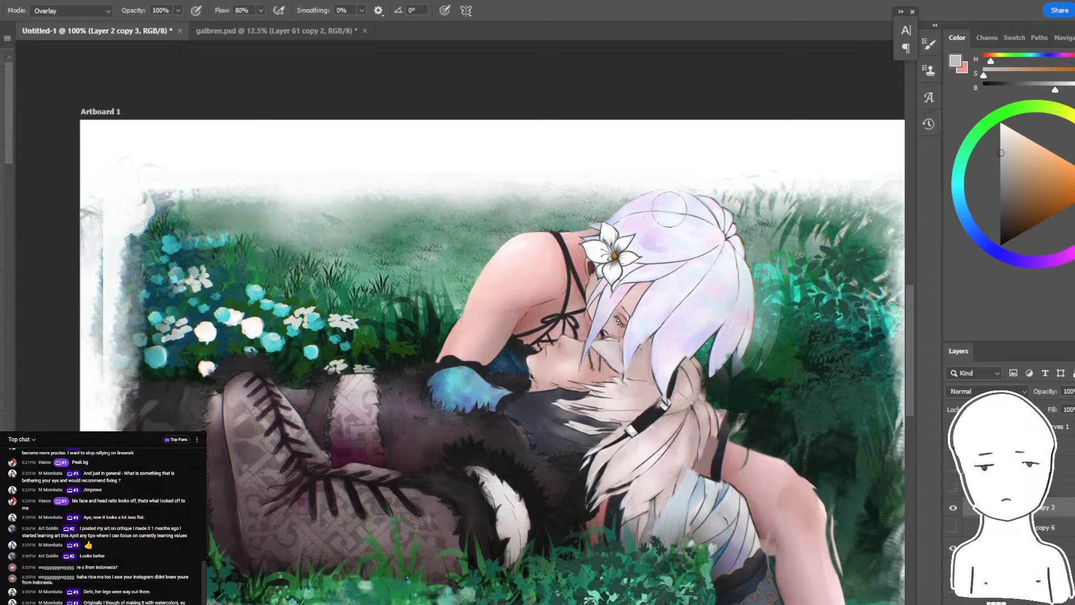
- Sample the pale lilac of the hair and shade the hair with it in Darken mode
drag(741, 180, 682, 217)
key(ctrl+plus)
key(ctrl+plus)
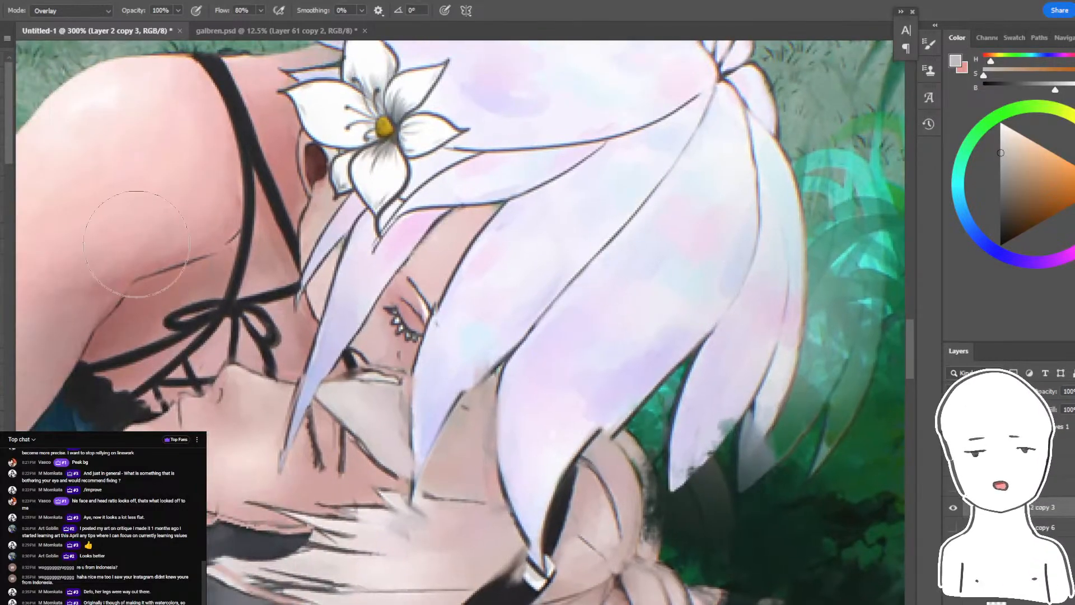
alt+click(626, 332)
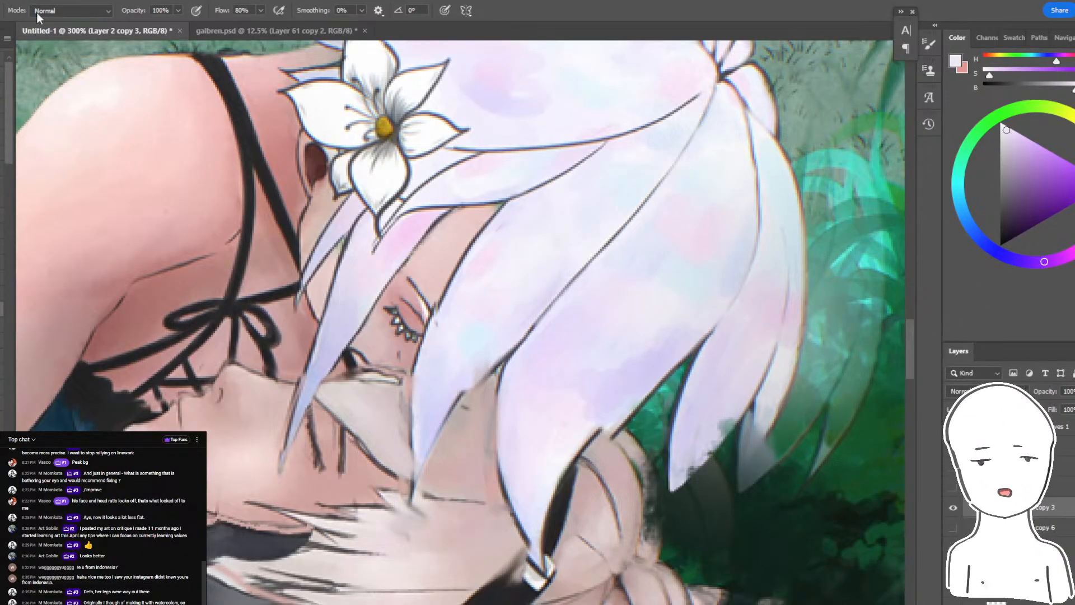
click(70, 11)
click(50, 72)
key(ctrl+minus)
key(ctrl+minus)
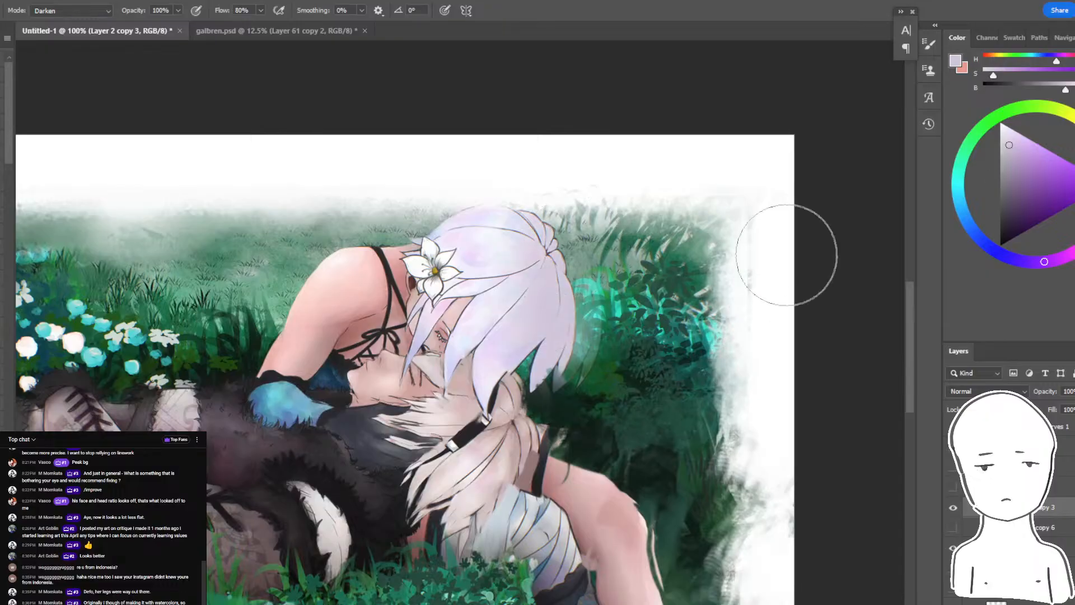
- Set the brush to Multiply, choose a pale blue-violet, and shade the back of the lilac hair
click(70, 11)
click(84, 79)
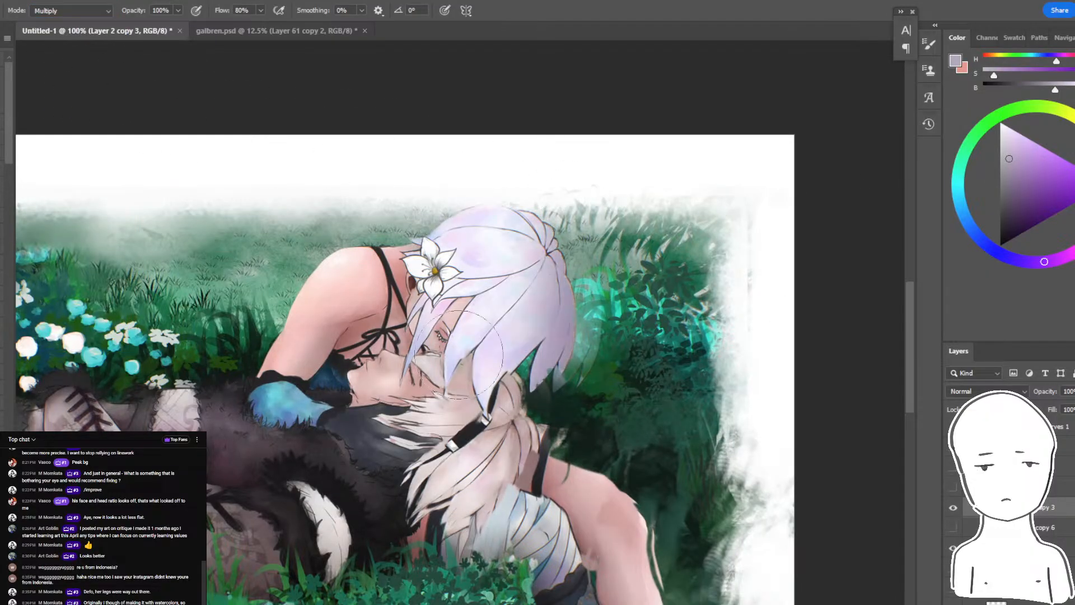
key(ctrl+minus)
key(ctrl+plus)
click(999, 254)
click(1016, 146)
mouse_move(585, 263)
mouse_down()
mouse_move(540, 386)
mouse_move(593, 252)
mouse_move(539, 415)
mouse_move(514, 425)
mouse_move(629, 170)
mouse_up()
key(ctrl+z)
key(])
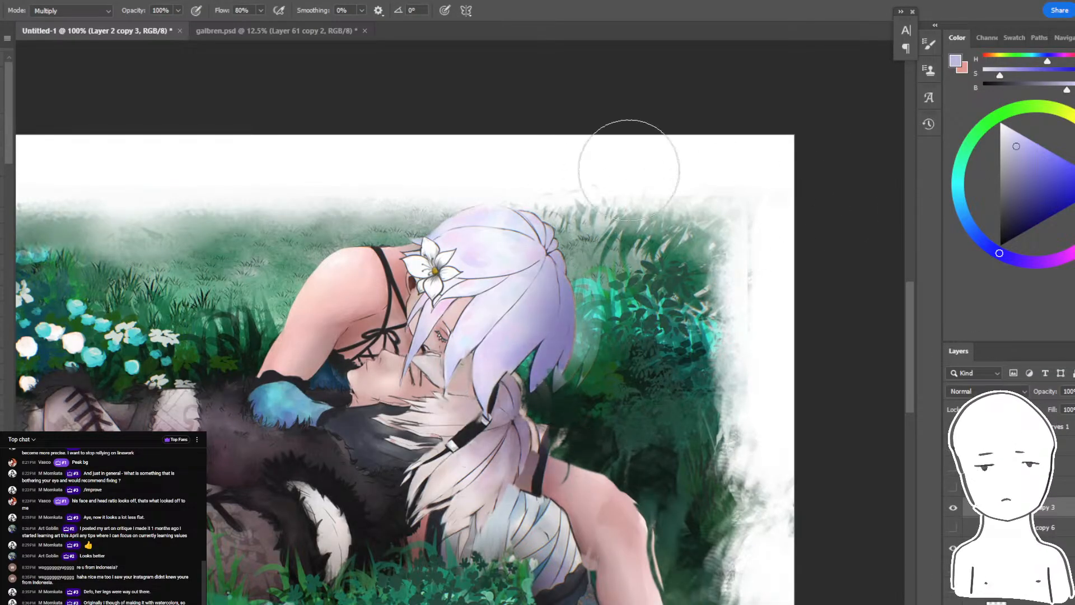
- Rework the blue-violet multiply shading around the ponytail, and undo the stroke along the bent limb
key(ctrl+minus)
key(ctrl+plus)
key(ctrl+z)
drag(615, 391, 618, 311)
drag(599, 386, 645, 600)
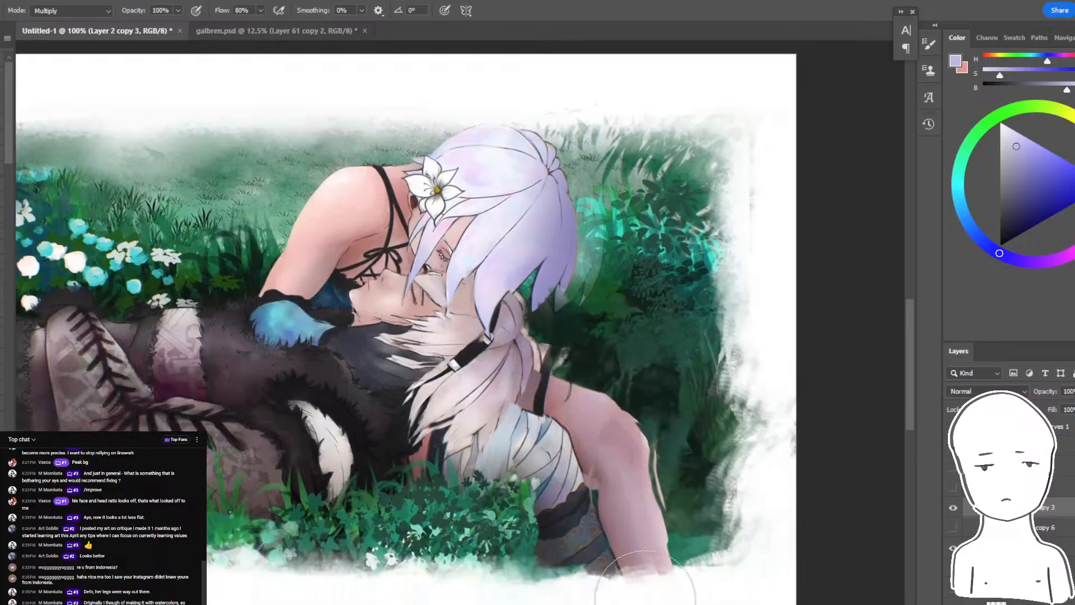
key(ctrl+z)
- Switch to a warm light grey and shade the skin of the figures with a larger Multiply brush
click(988, 56)
click(1005, 156)
key(])
key(ctrl+z)
mouse_move(600, 403)
mouse_down()
mouse_move(637, 604)
mouse_move(554, 386)
mouse_move(665, 417)
mouse_up()
drag(686, 252, 663, 406)
key(ctrl+minus)
key(ctrl+plus)
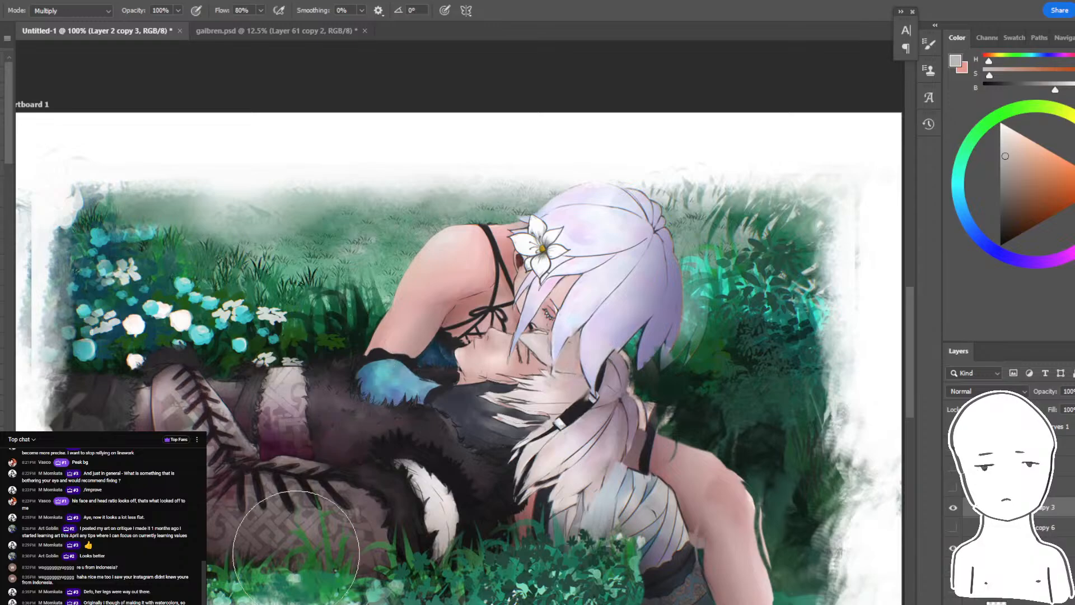
- Try a warm grey multiply stroke across the boots and foreground grass, and undo it
mouse_move(295, 554)
mouse_down()
mouse_move(564, 571)
mouse_move(554, 567)
mouse_up()
key(ctrl+z)
key(ctrl+minus)
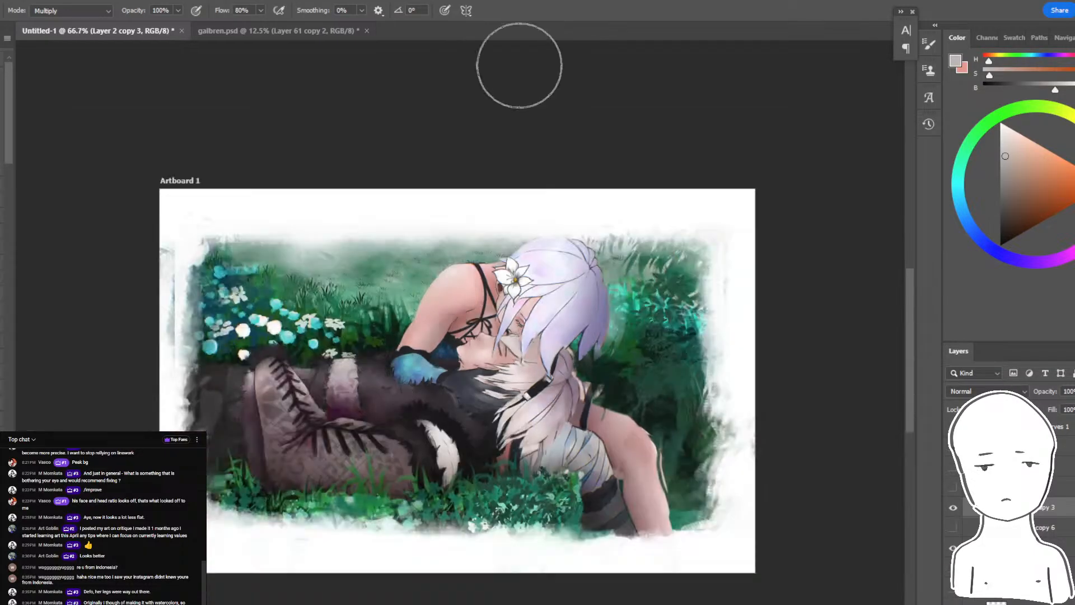
- Set the brush to Color Dodge with a dark grey, and brighten the arm, blue sleeve and hair highlights
key(ctrl+plus)
key(ctrl+plus)
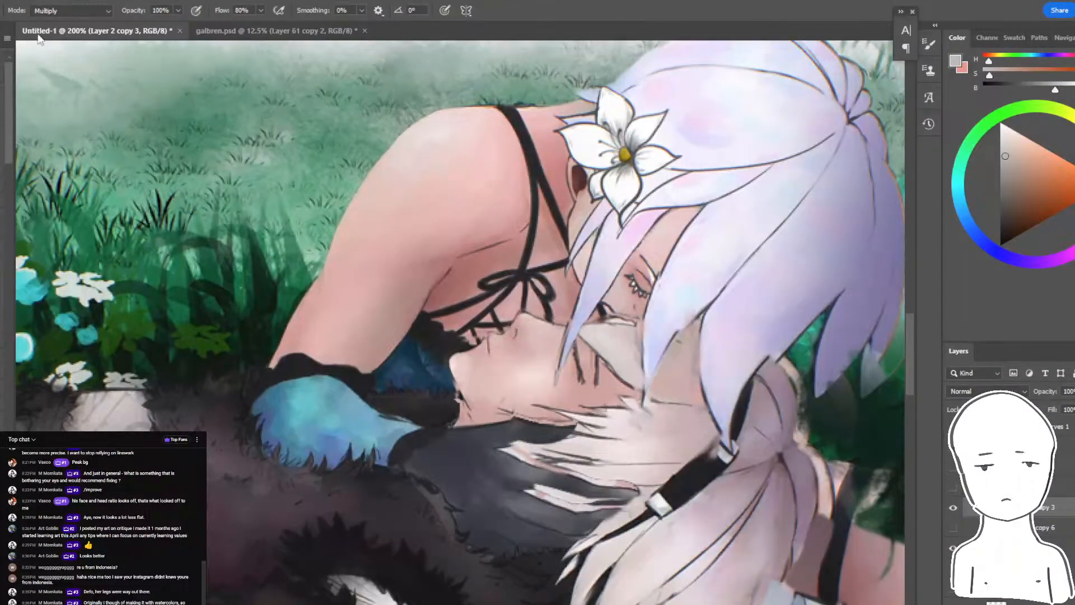
click(55, 11)
click(62, 149)
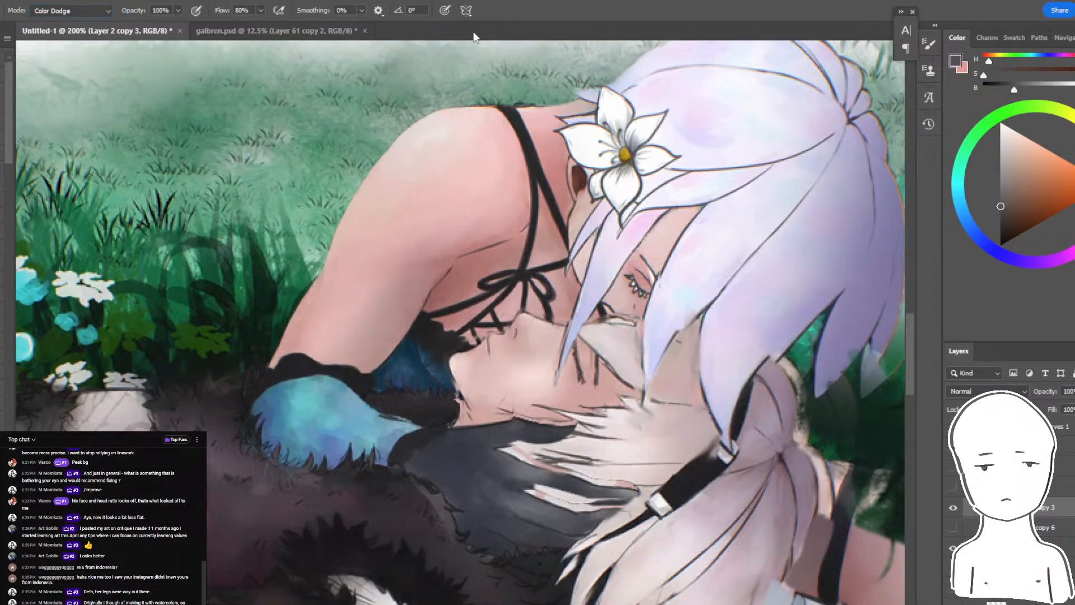
key(ctrl+minus)
key(ctrl+minus)
key(ctrl+plus)
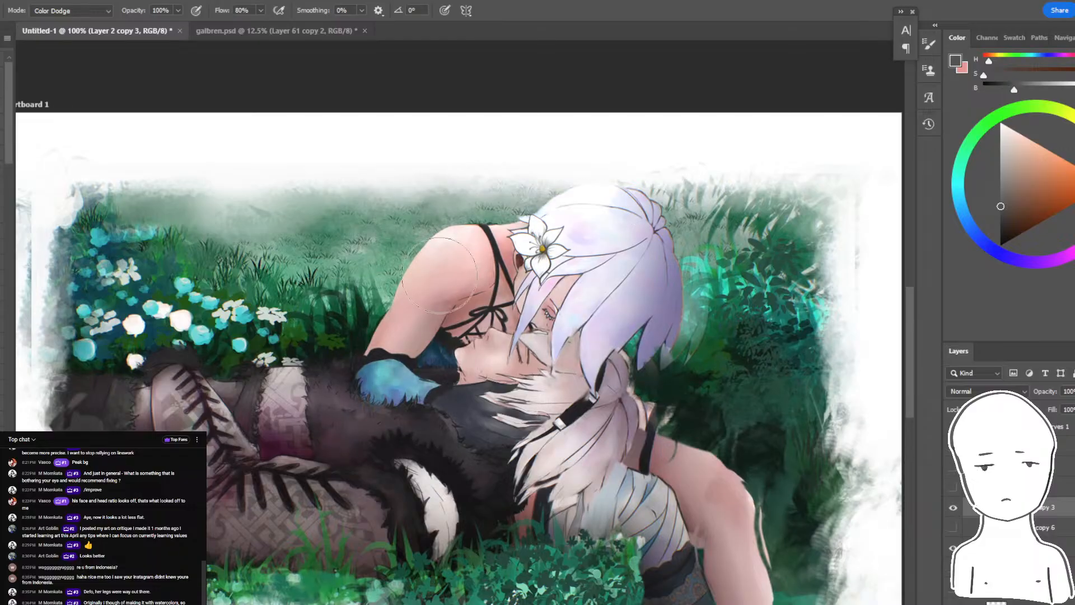
- Brighten the patterned leg band with Color Dodge, undo the broad stroke over the face, and relight the face with a smaller brush
key(])
drag(176, 373, 390, 400)
key(])
drag(139, 407, 406, 420)
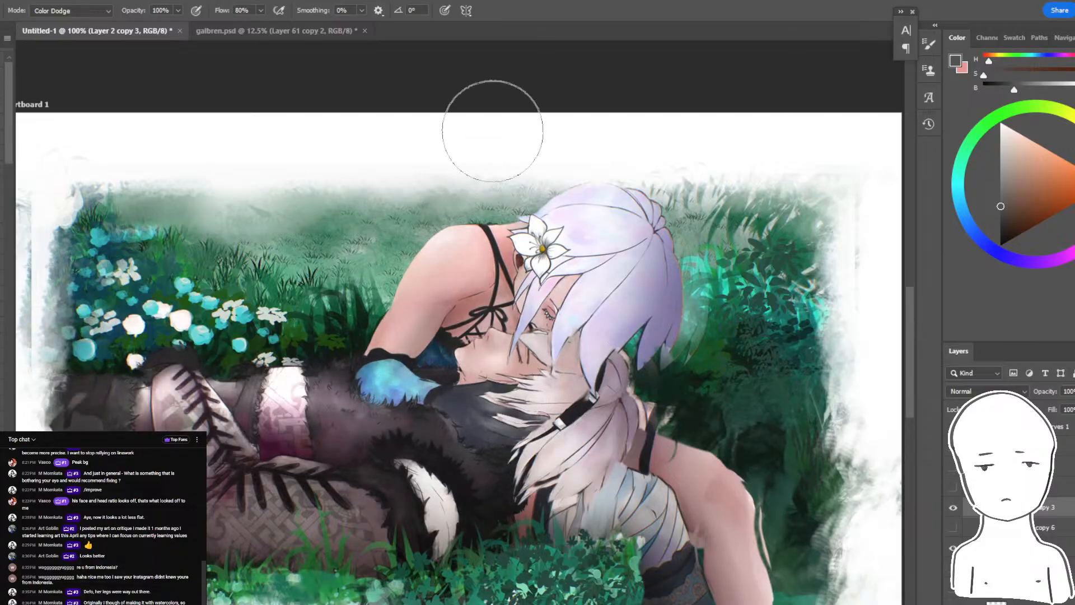
drag(352, 380, 529, 391)
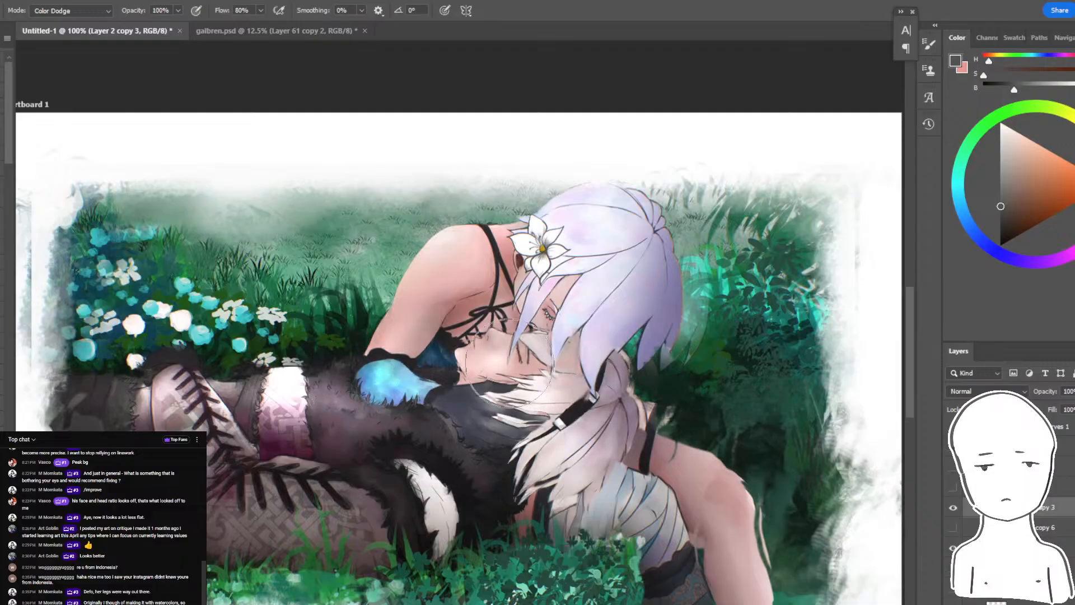
key(ctrl+z)
key([)
mouse_move(480, 368)
mouse_down()
mouse_move(585, 375)
mouse_move(536, 361)
mouse_up()
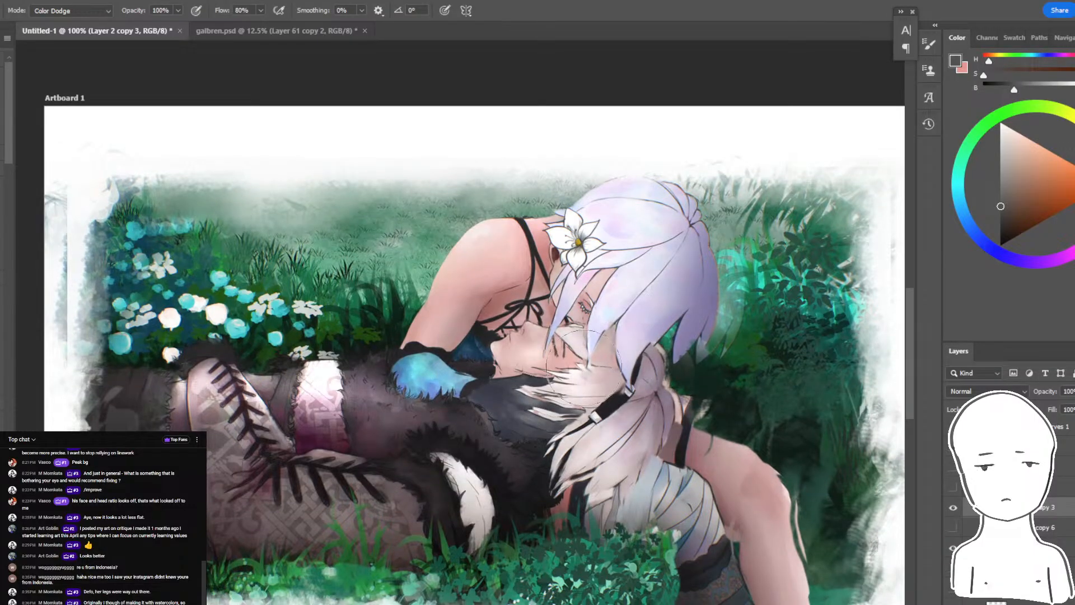
- Sample the arm's skin tone and paint a darker pink rim along the shoulder contour in Normal mode
key(ctrl+plus)
key(ctrl+plus)
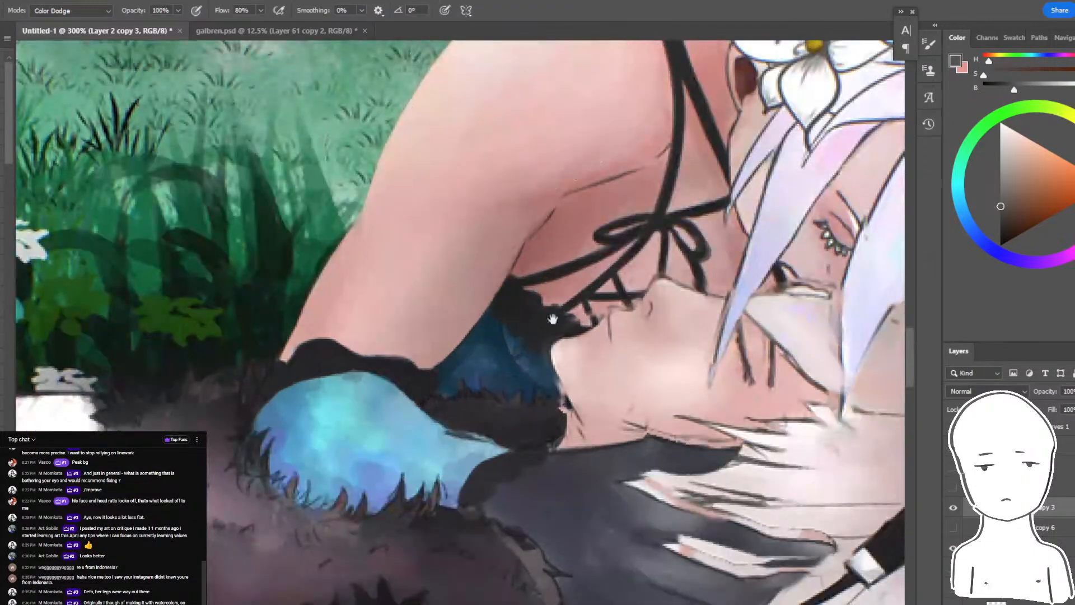
drag(553, 318, 660, 443)
drag(880, 384, 715, 466)
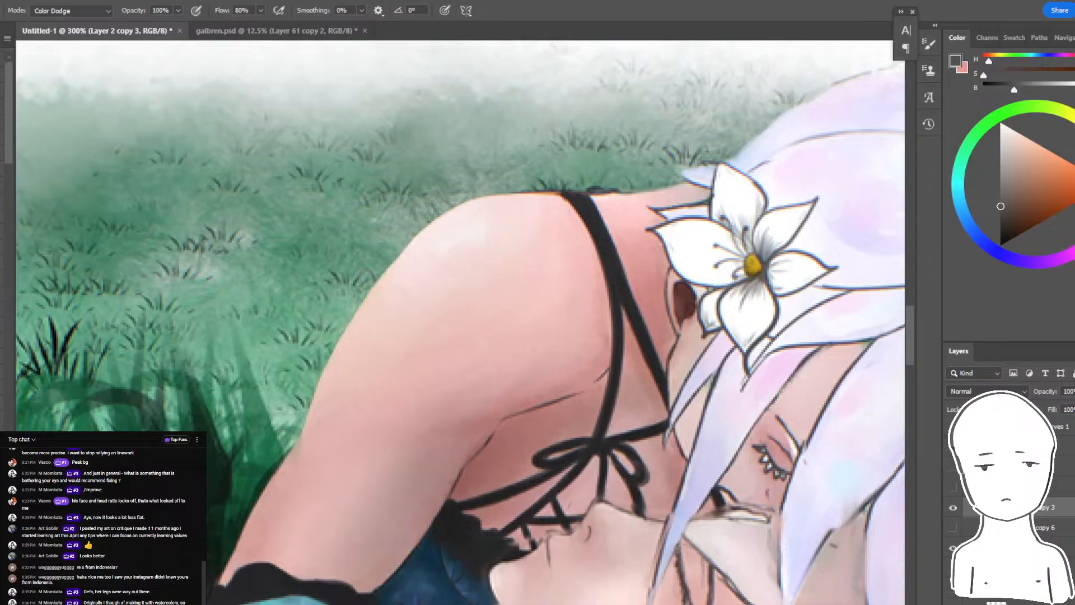
drag(215, 361, 323, 358)
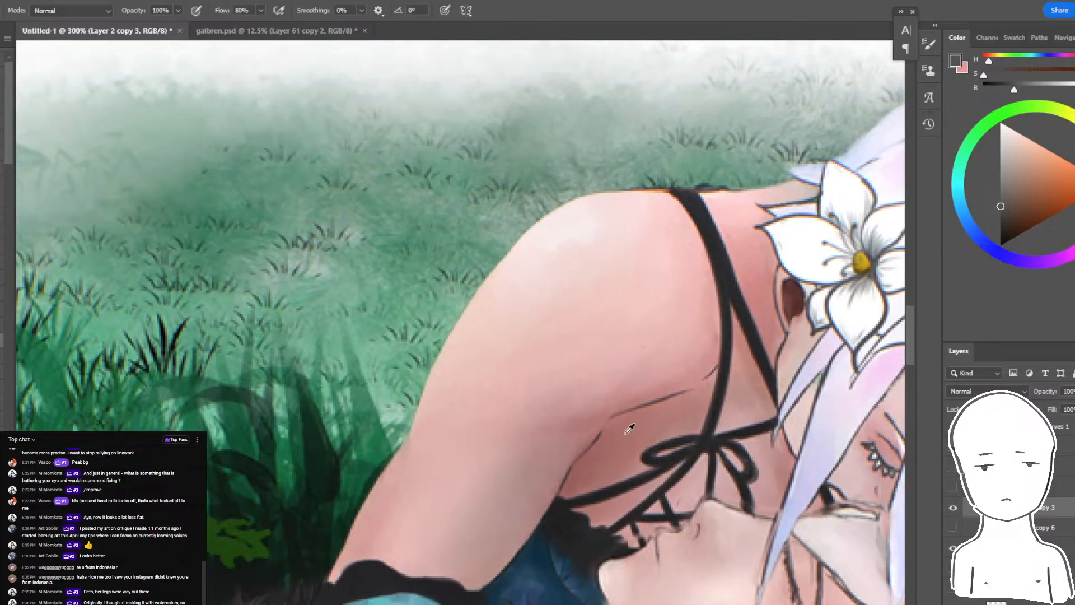
alt+click(629, 428)
alt+click(468, 317)
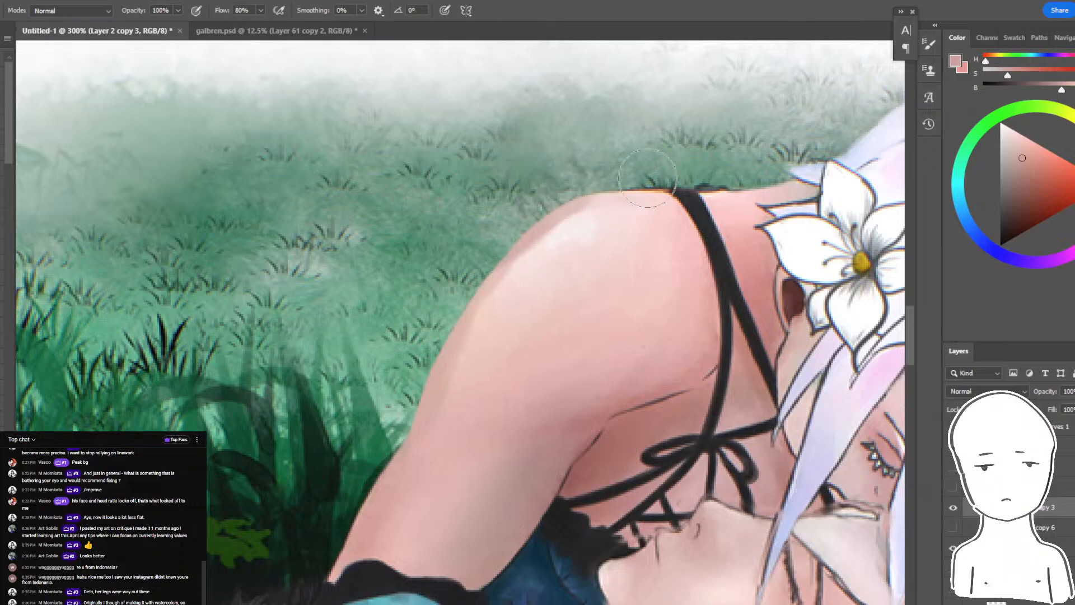
- Check the shoulder rim at several zoom levels, and dab a near-white highlight onto the shoulder
key(ctrl+minus)
key(ctrl+minus)
key(ctrl+minus)
key(ctrl+minus)
key(ctrl+plus)
key(ctrl+plus)
key(ctrl+plus)
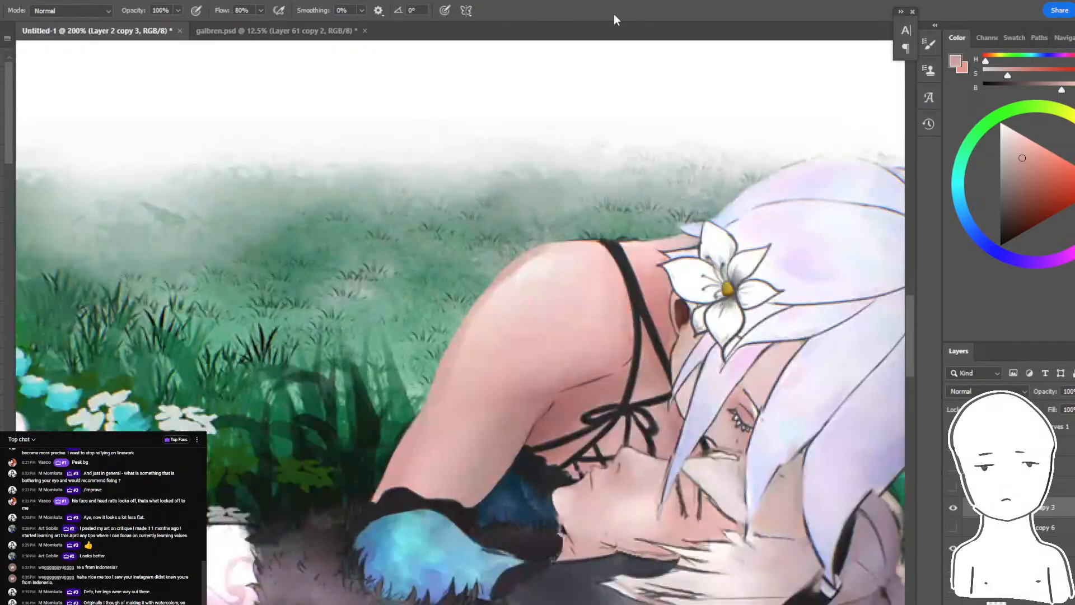
alt+click(529, 286)
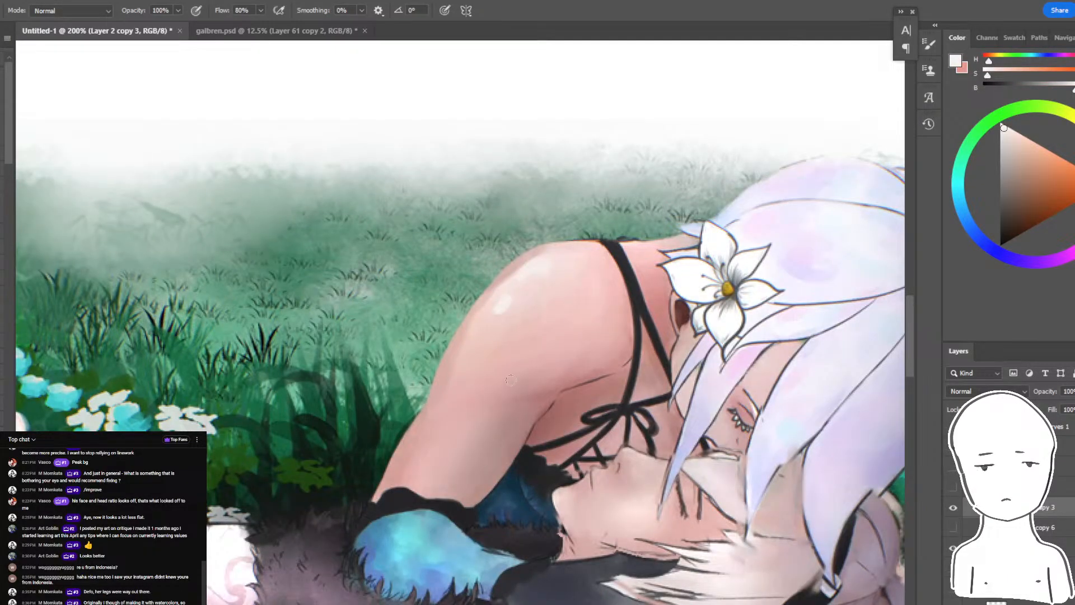
- Sample darker skin tones and shade the upper arm's outer edge and underside, undoing the excess broad stroke
alt+click(542, 398)
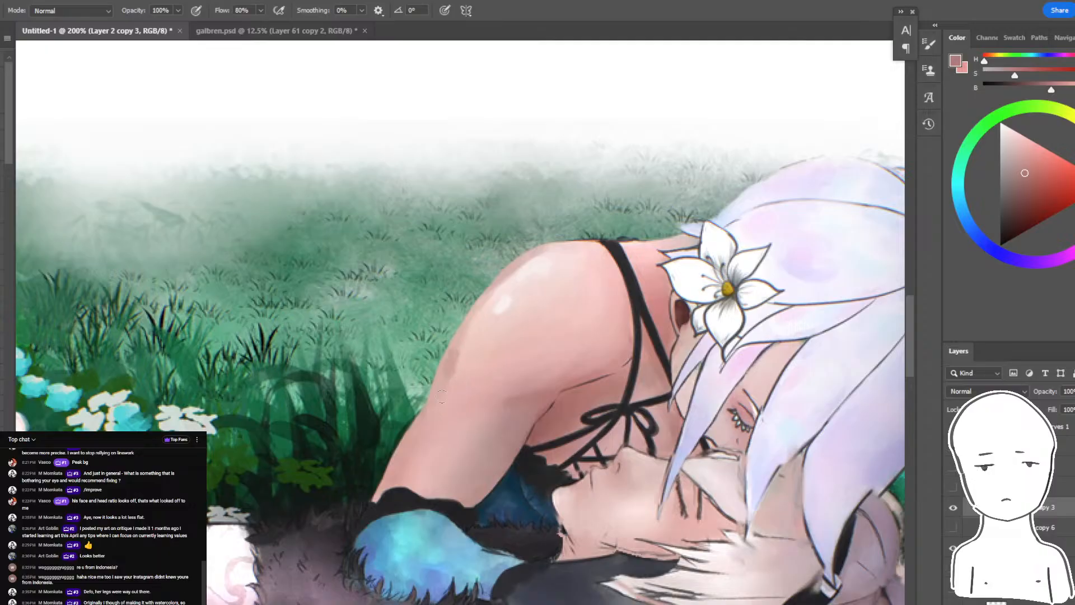
drag(481, 395, 416, 370)
alt+click(460, 370)
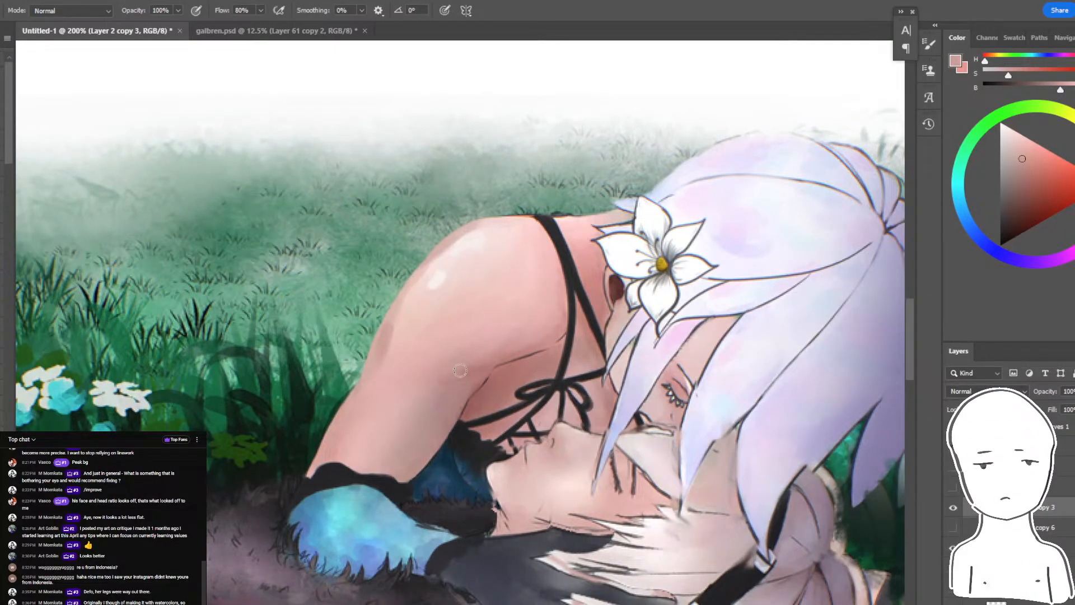
key(r)
key(b)
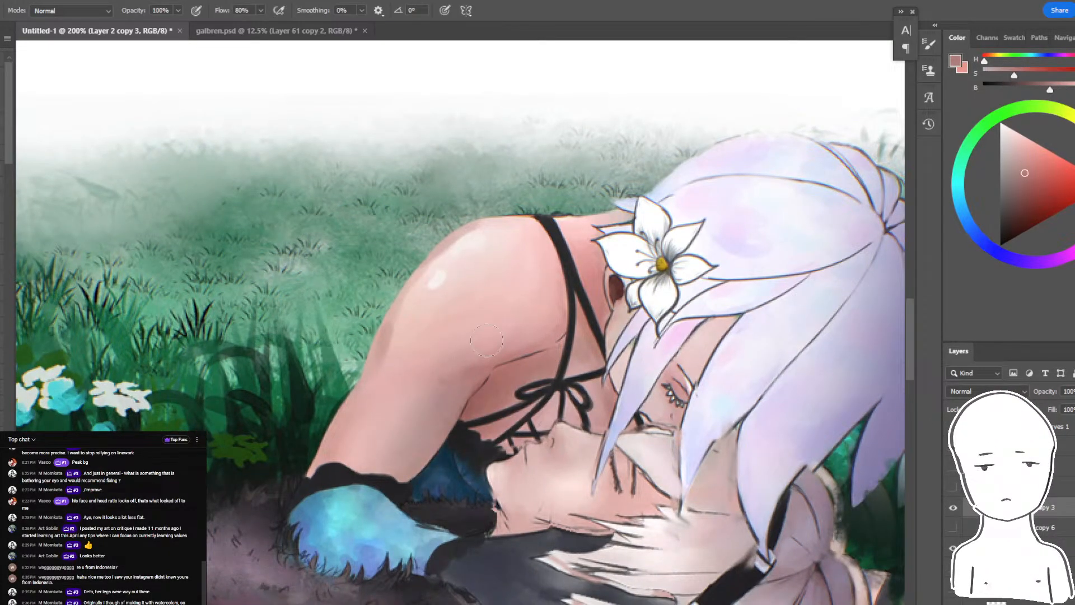
key(bracketright)
key(bracketright)
key(bracketright)
drag(531, 295, 439, 354)
key(ctrl+z)
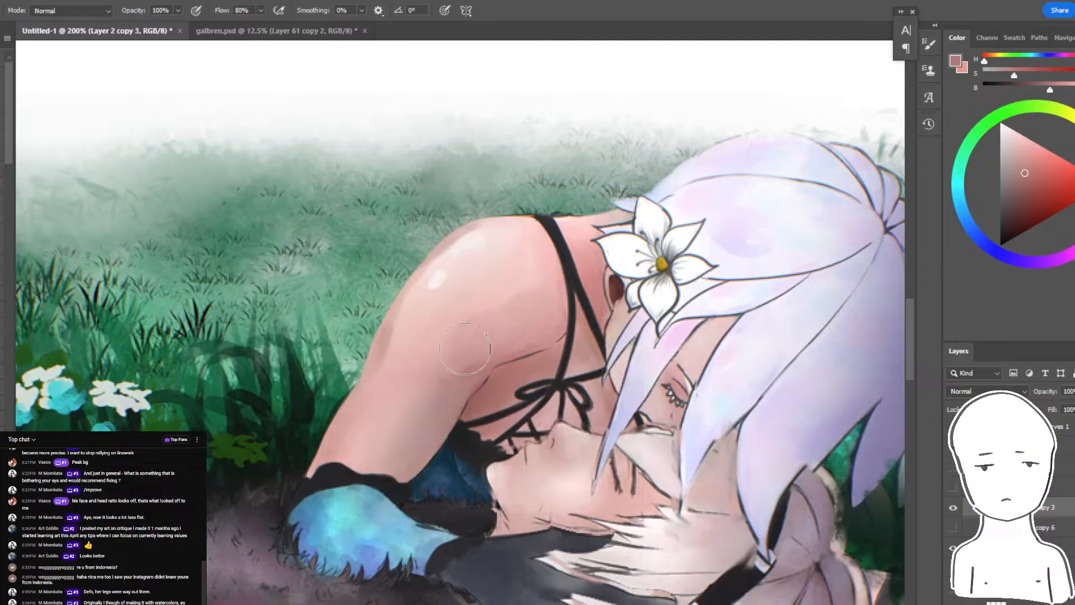
key(r)
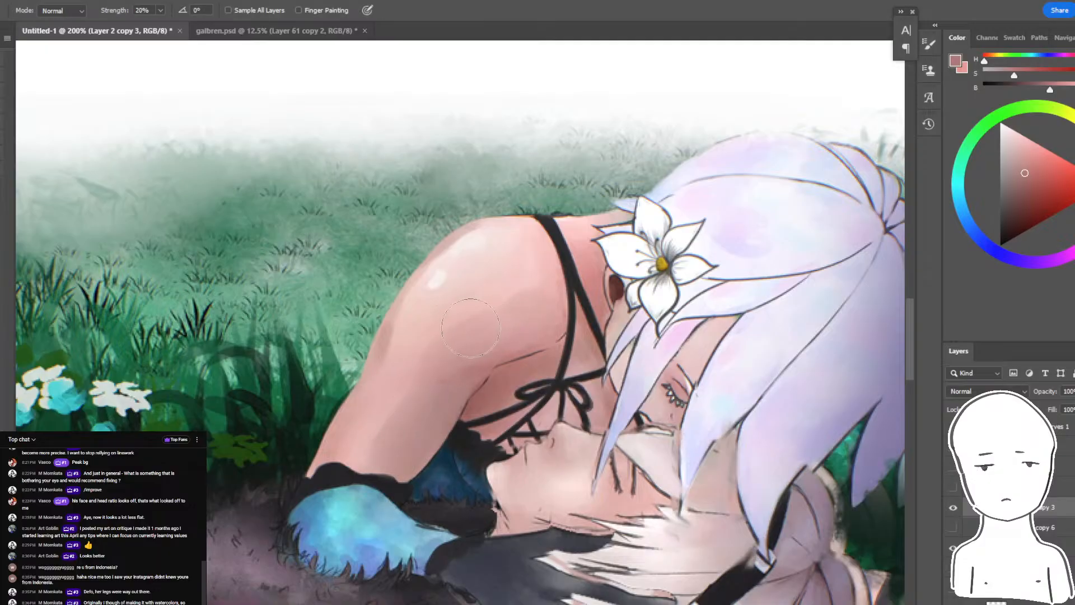
- Flip the painting horizontally to check the arm and composition with fresh eyes
key(ctrl+minus)
key(ctrl+minus)
key(ctrl+minus)
key(ctrl+shift+h)
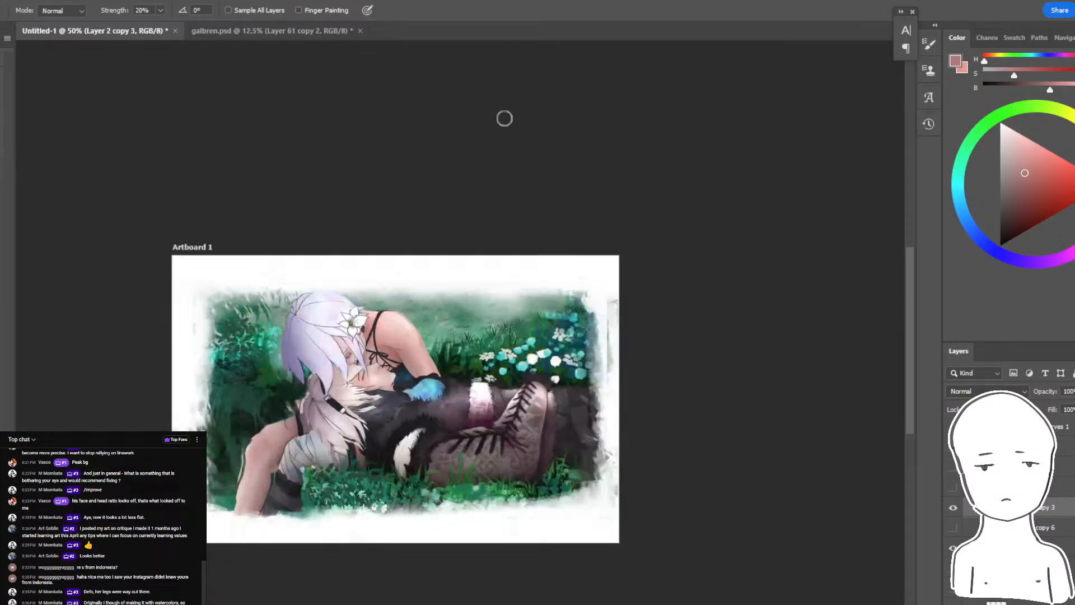
- Paint a pale pink highlight on the arm just above the blue sleeve and blend it into the surrounding skin tones
key(ctrl+plus)
key(ctrl+plus)
key(ctrl+plus)
key(ctrl+plus)
drag(386, 308, 772, 273)
key(b)
alt+click(454, 178)
click(629, 432)
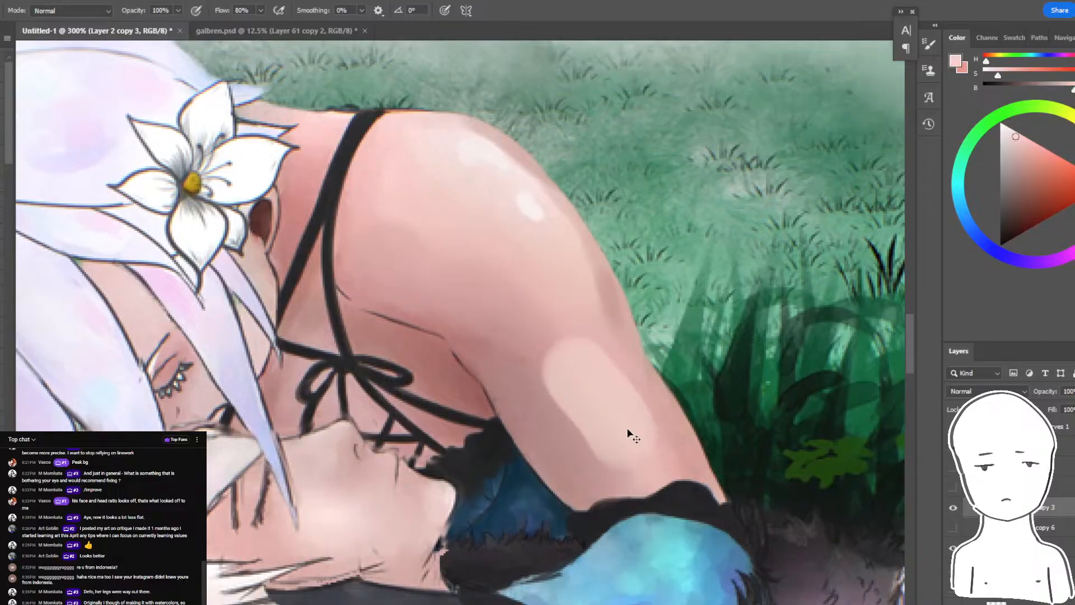
drag(652, 466, 655, 452)
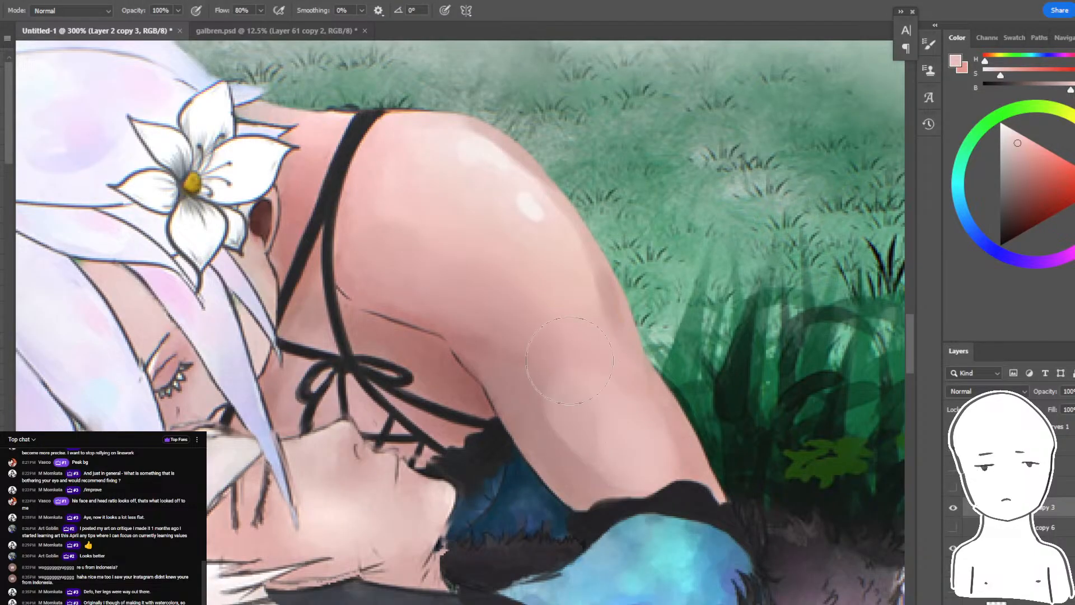
drag(489, 300, 588, 307)
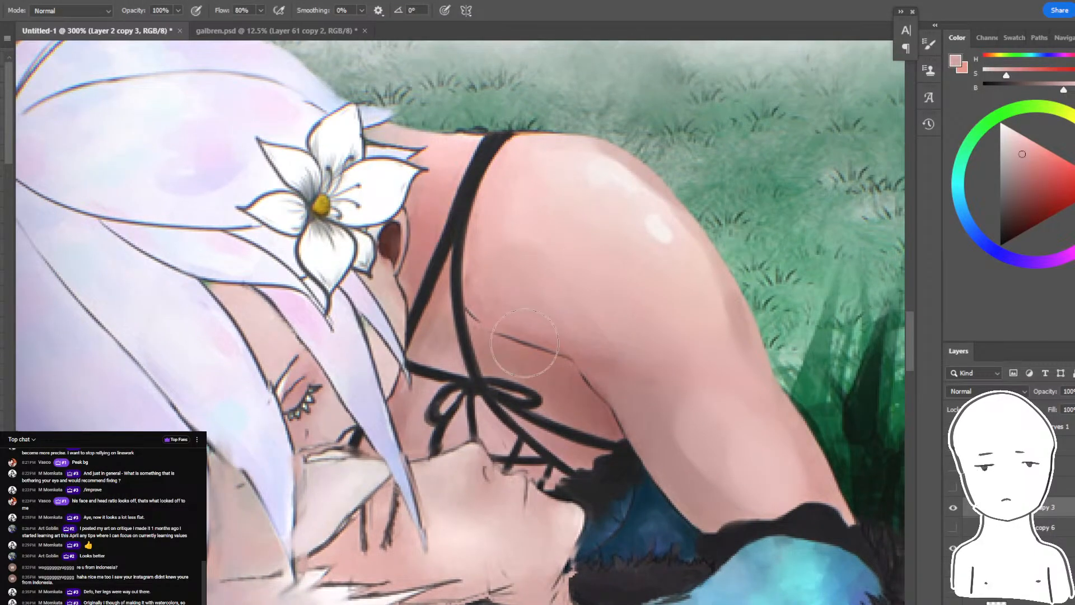
drag(547, 337, 541, 292)
key(ctrl+plus)
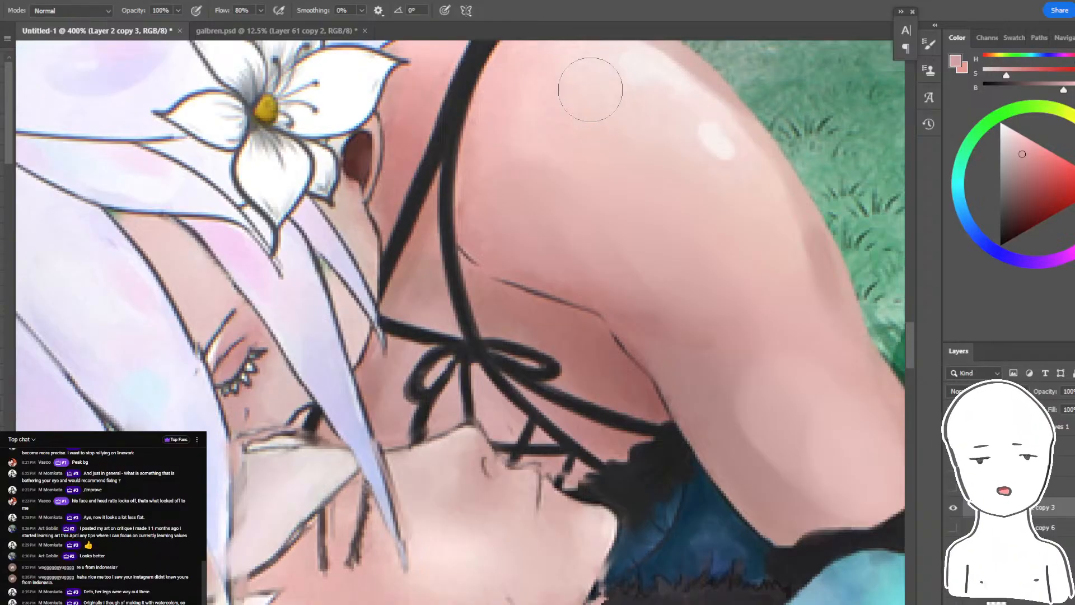
- Read the viewers' latest messages in the live chat window, and review the whole painting at 100% zoom
key(alt+Tab)
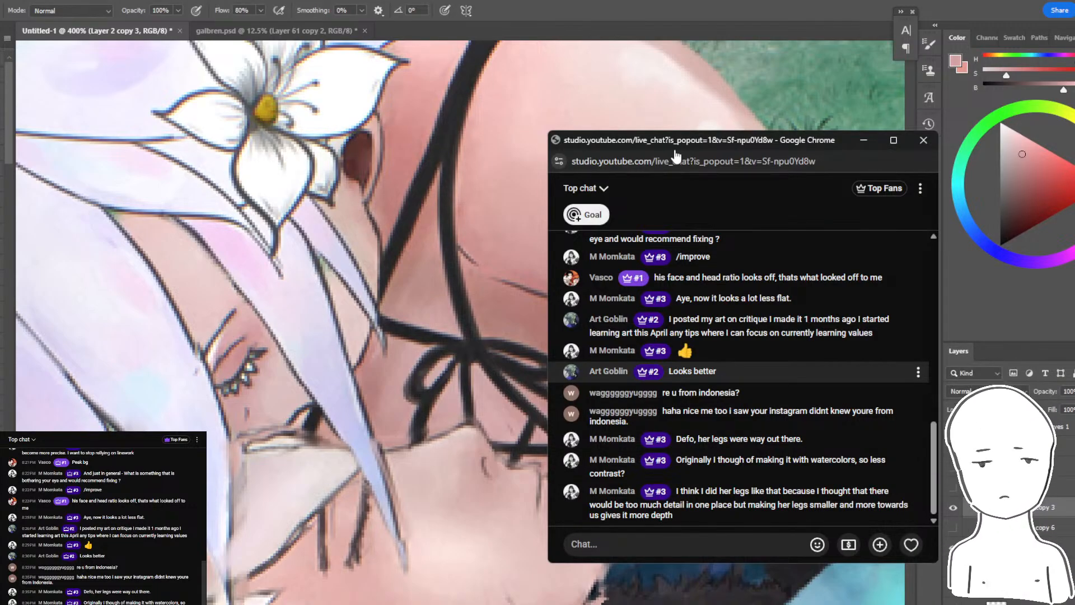
click(785, 26)
key(ctrl+minus)
key(ctrl+minus)
key(ctrl+minus)
key(ctrl+minus)
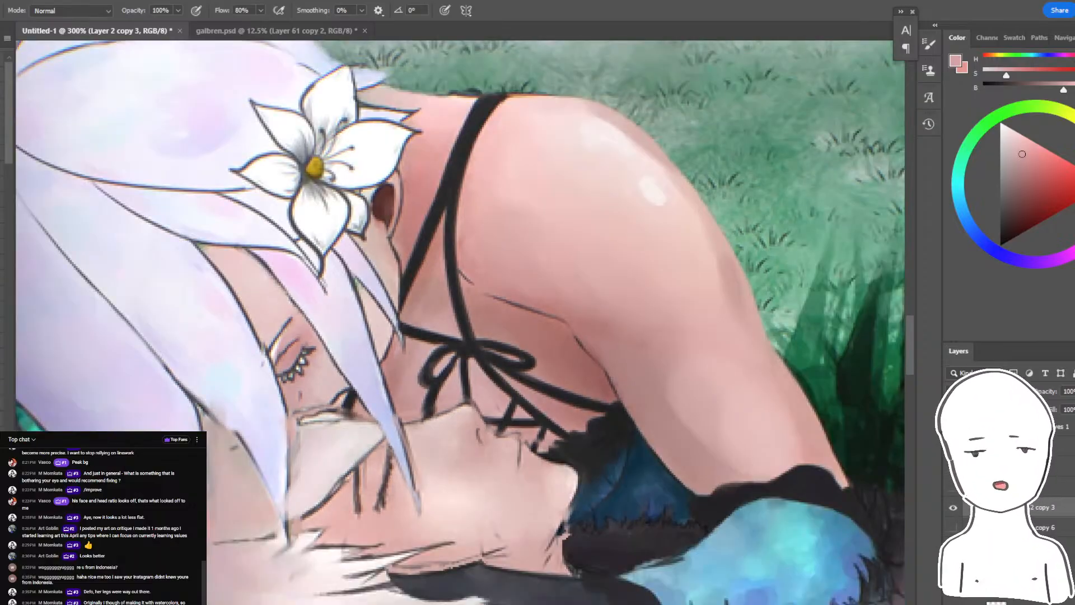
key(ctrl+plus)
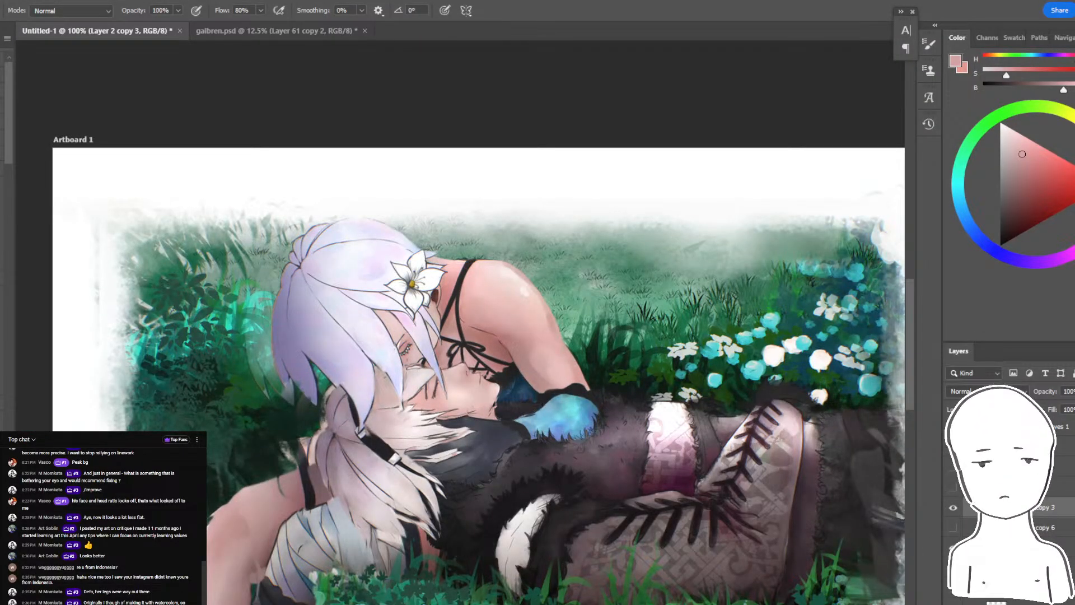
drag(595, 241, 592, 153)
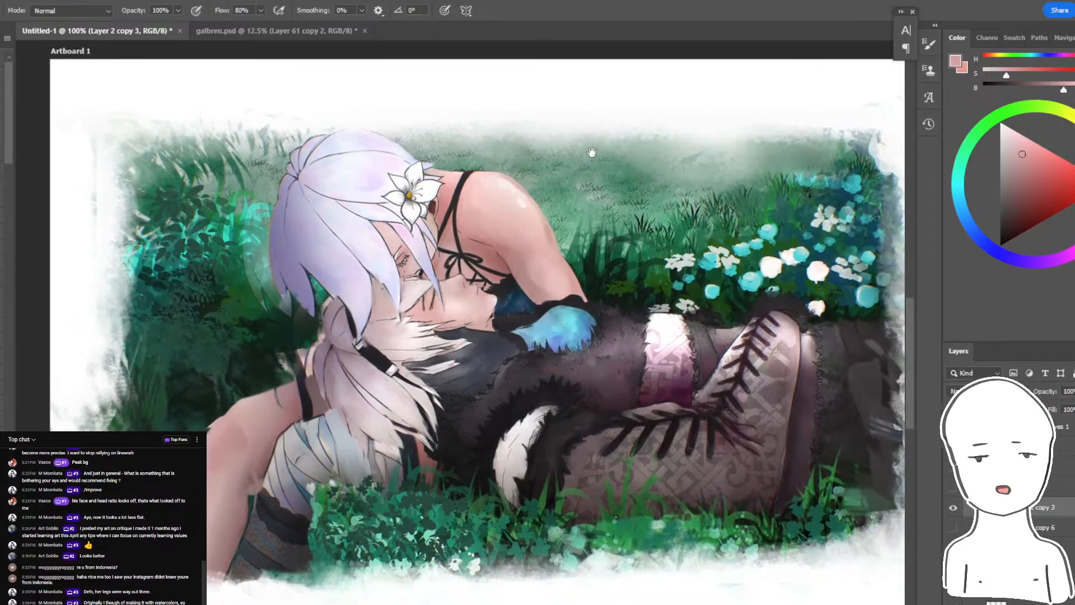
- On Layer 2 copy 5, undo the stray stroke and erase the leftover marks along the painting's right white border
drag(897, 160, 778, 216)
key(ctrl+z)
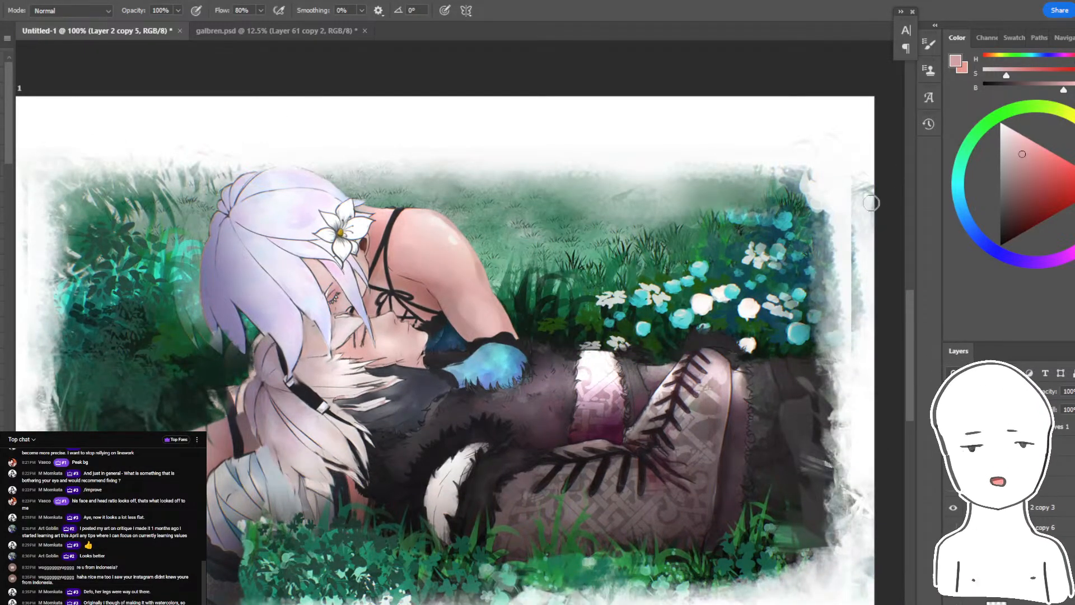
key(e)
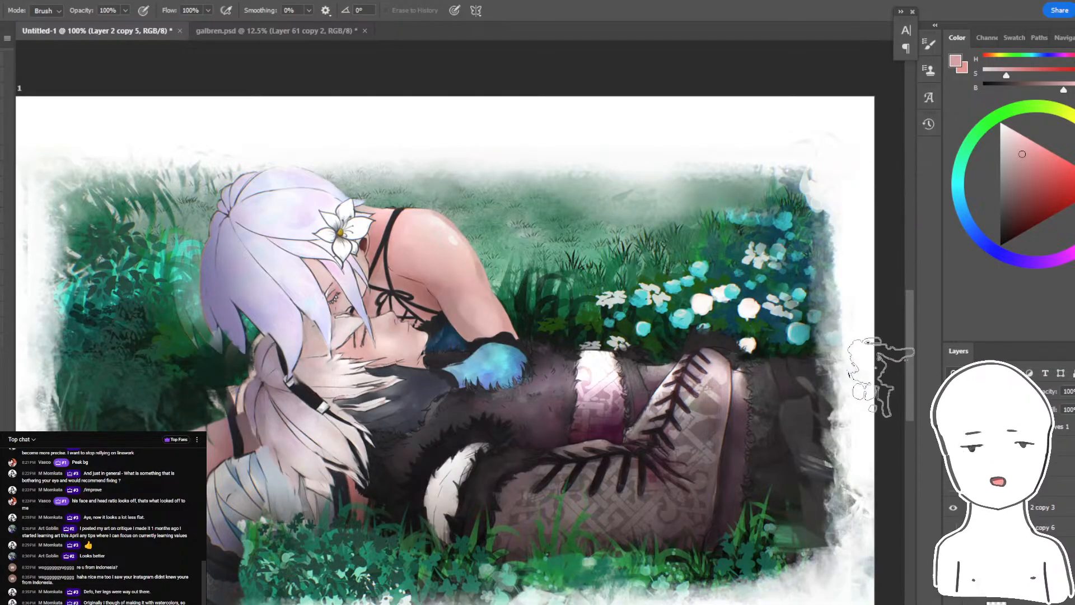
drag(844, 461, 898, 436)
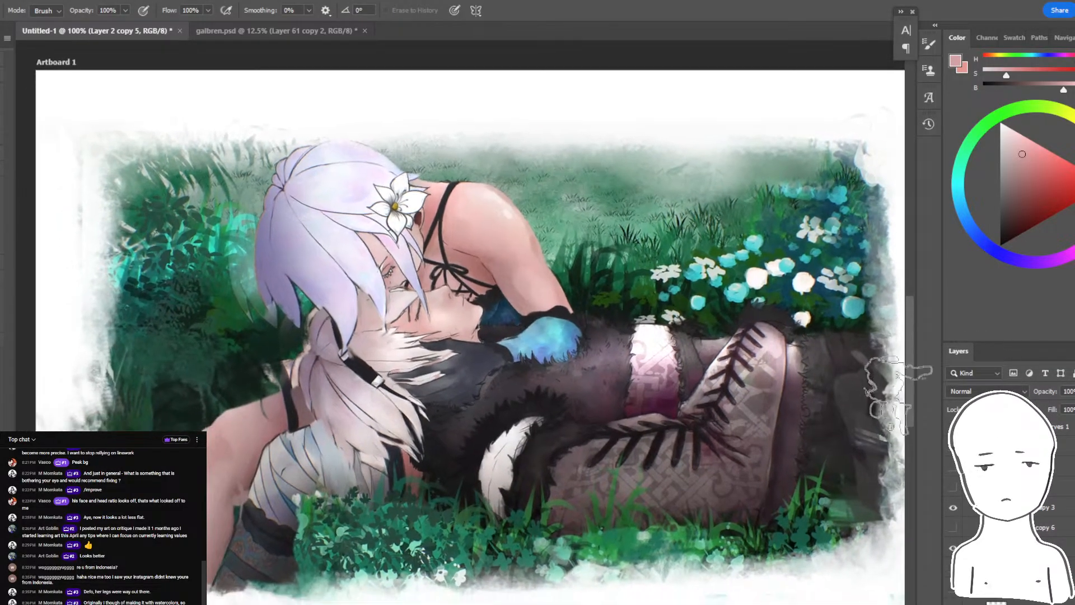
key(b)
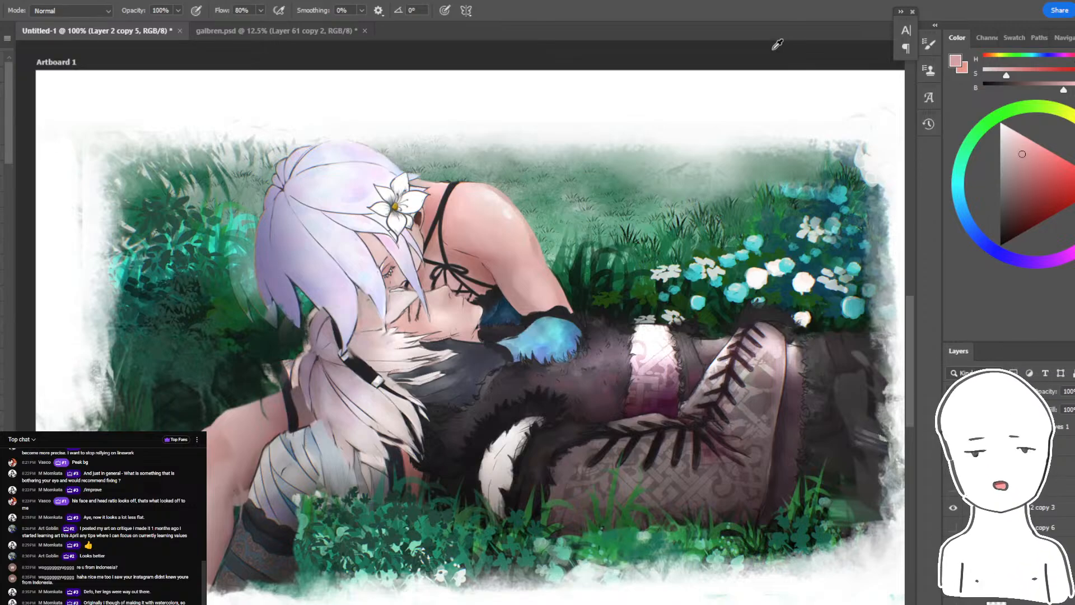
- Check the live chat window again for new viewer comments, and return to the painting
key(alt+Tab)
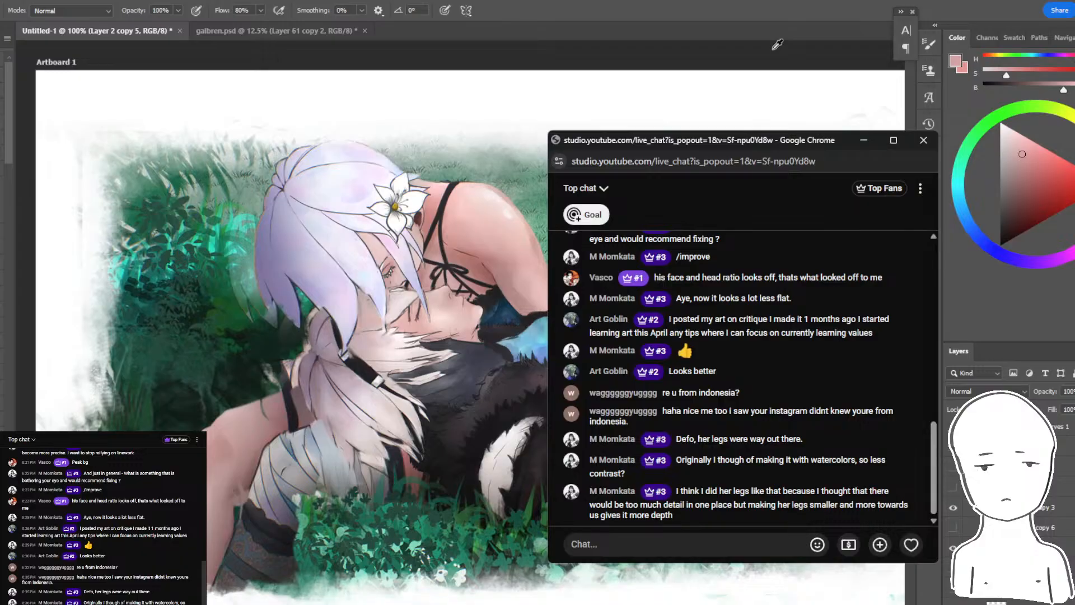
key(alt+Tab)
key(ctrl+minus)
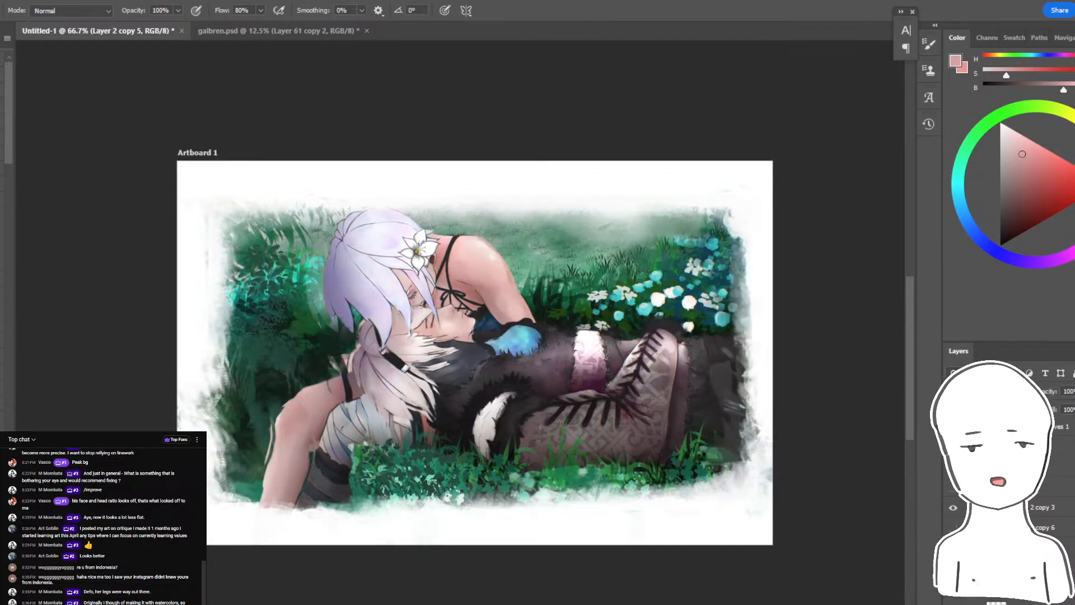
- Select Group 1 and toggle its visibility repeatedly to compare the original painting with the edited version
click(952, 447)
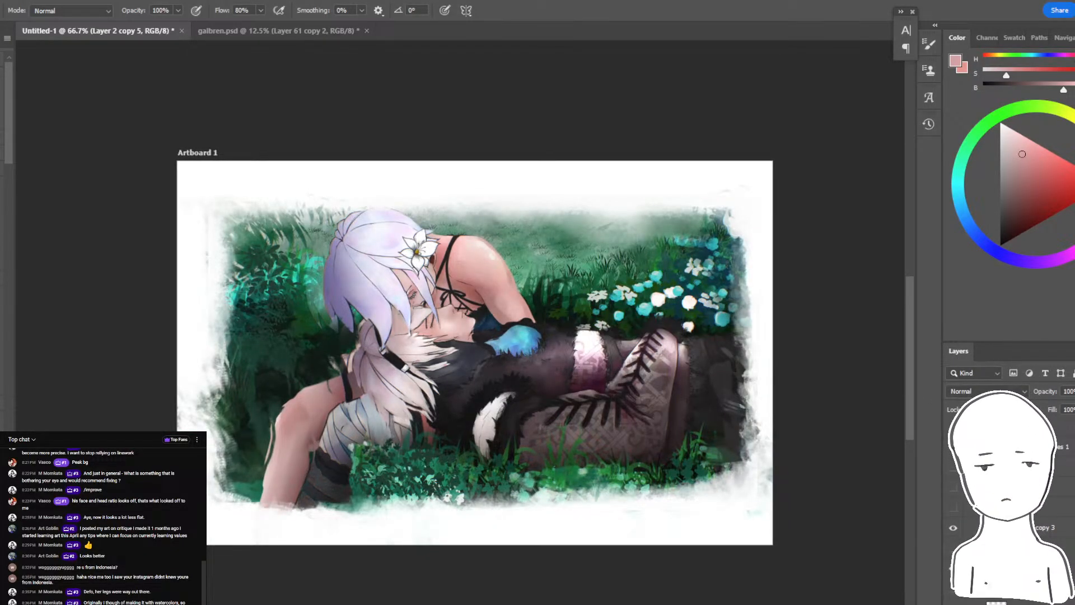
click(954, 507)
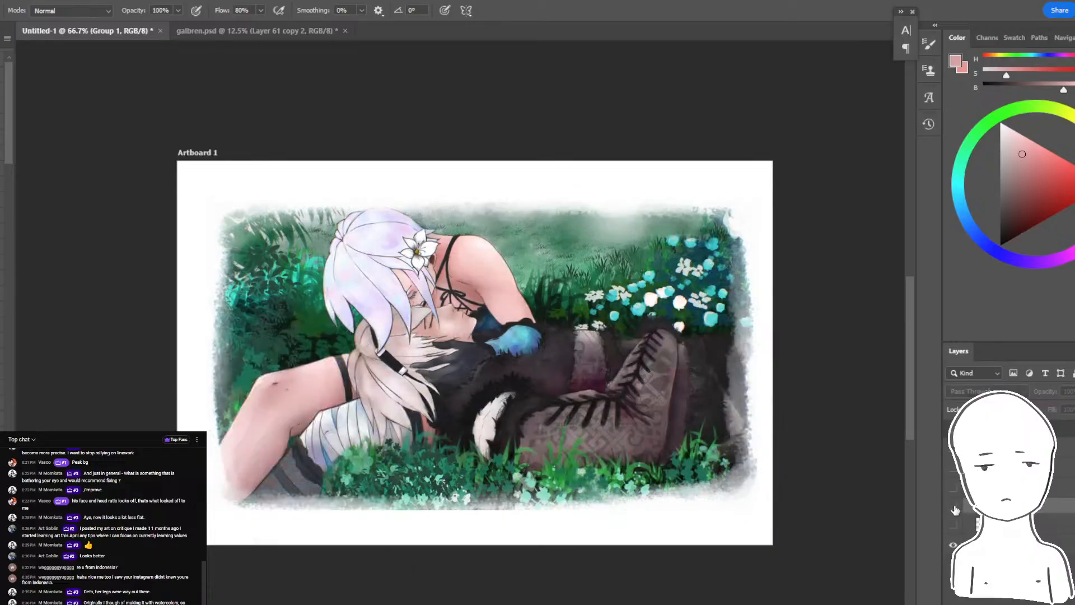
click(953, 507)
click(952, 507)
click(951, 506)
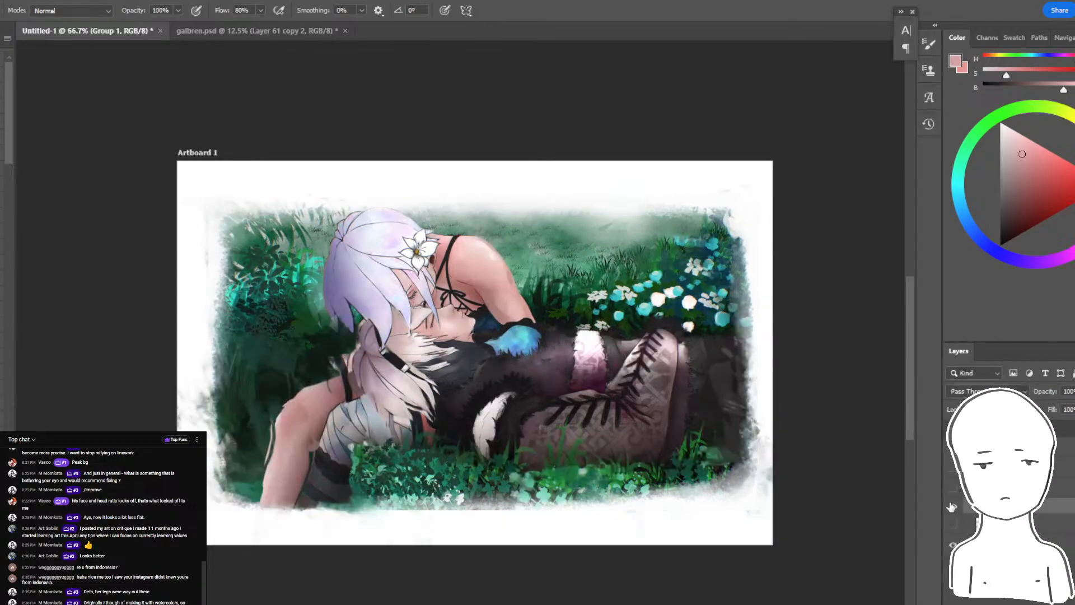
click(950, 506)
click(950, 506)
key(ctrl+plus)
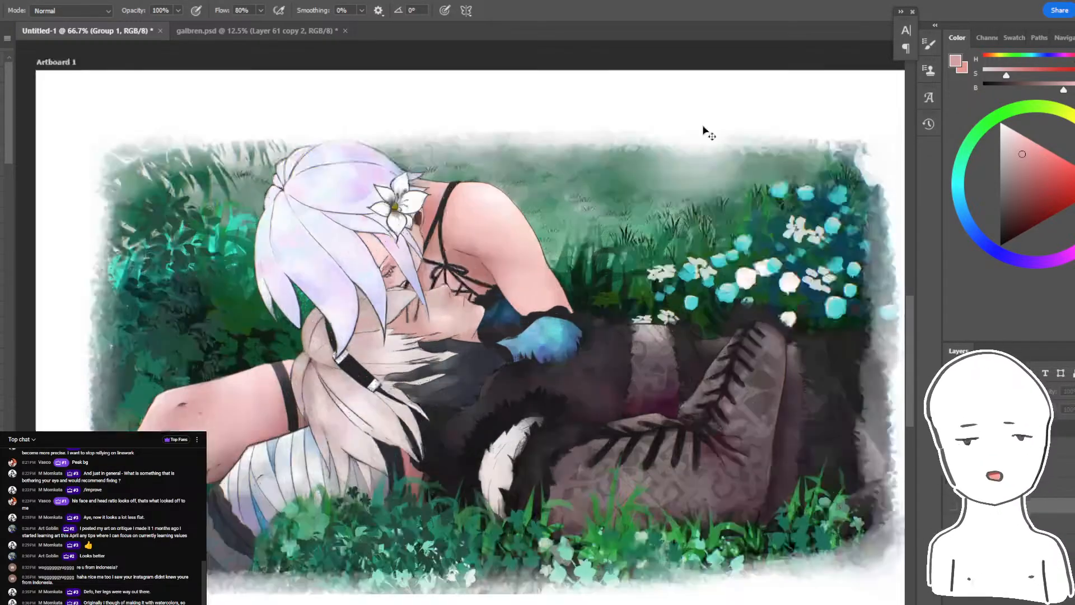
drag(702, 125, 754, 105)
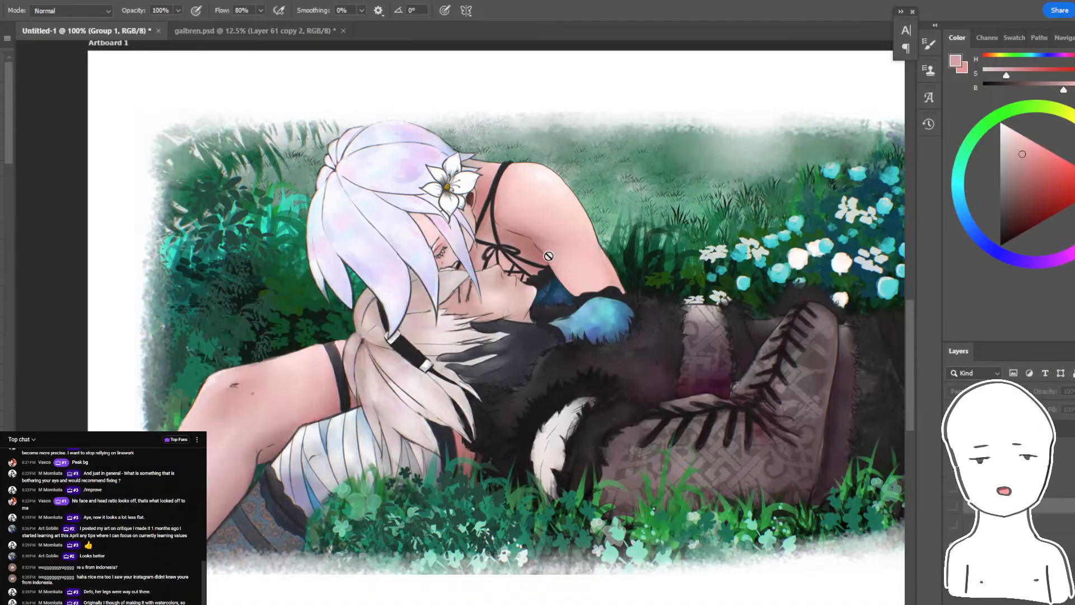
key(ctrl+minus)
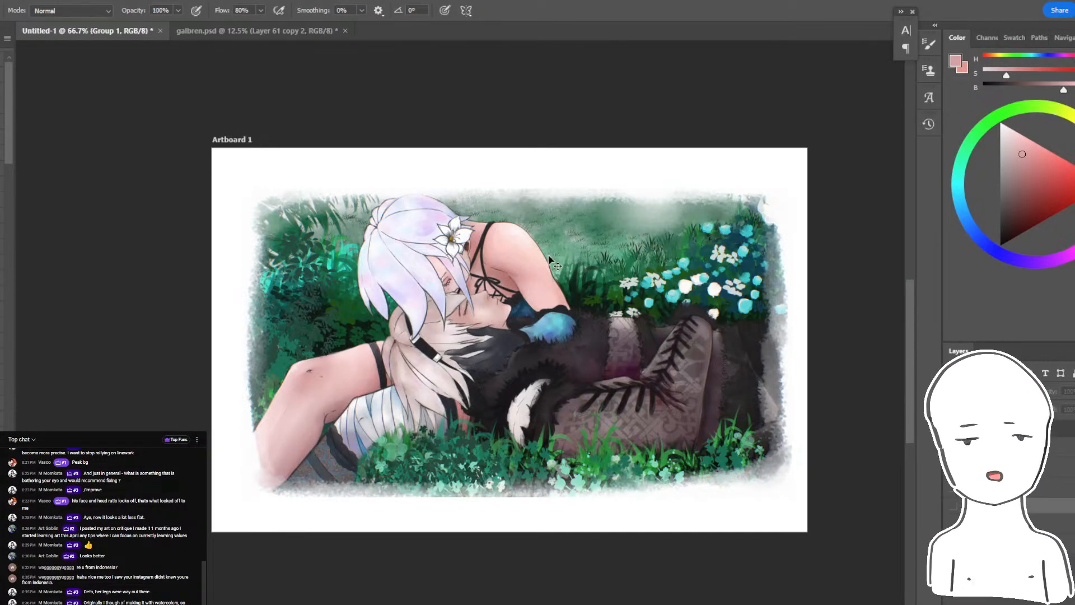
key(ctrl+comma)
key(ctrl+comma)
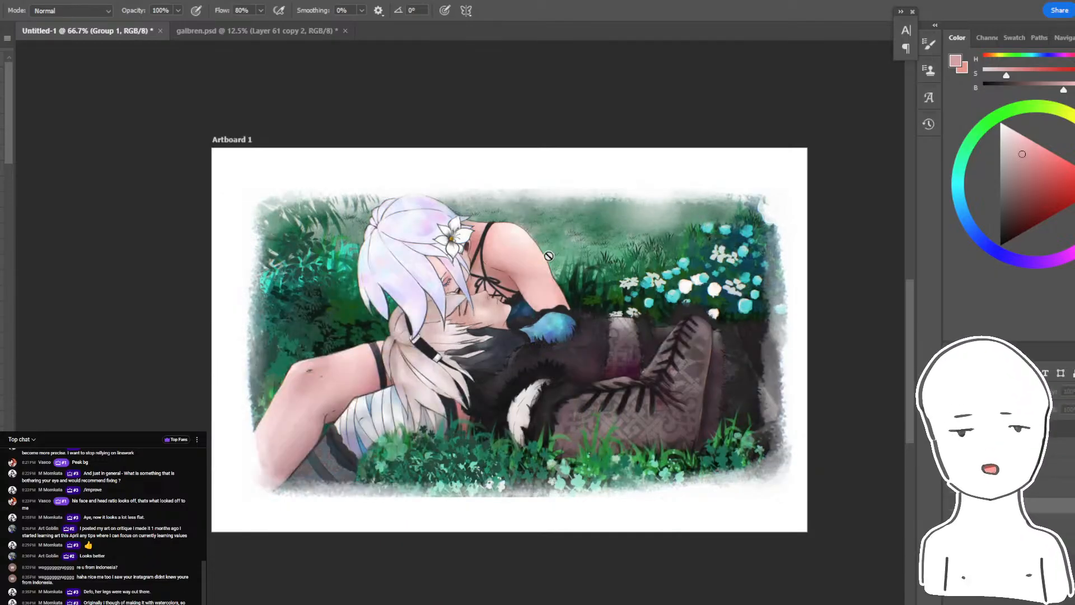
key(ctrl+comma)
key(ctrl+comma)
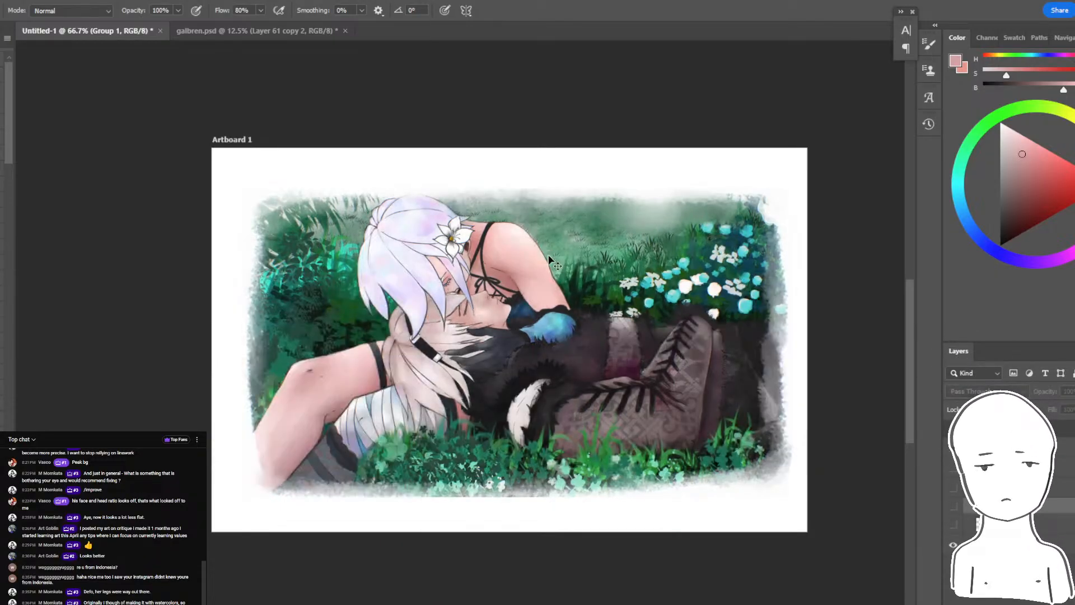
key(ctrl+comma)
key(ctrl+comma)
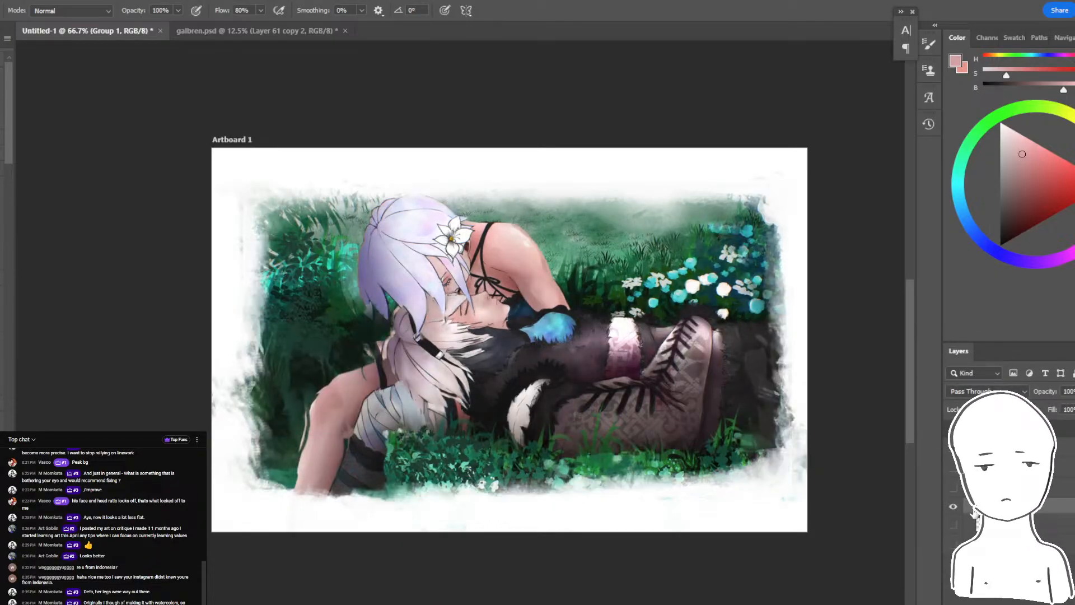
- Check Layer 6, add a new layer above it, and set the brush color to white, undoing the trial stroke
click(1053, 544)
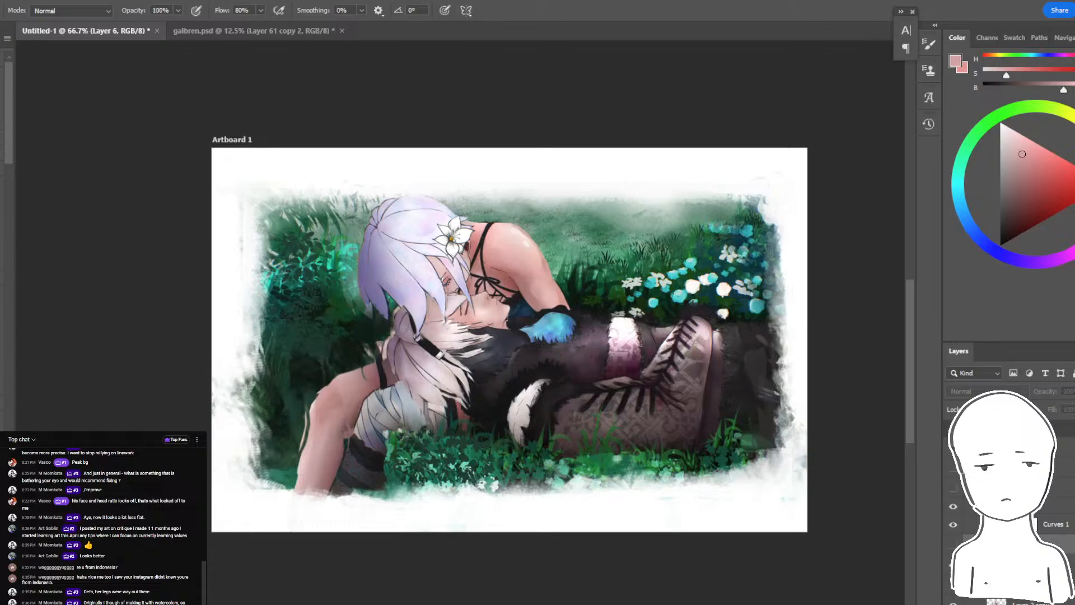
key(ctrl+comma)
key(ctrl+comma)
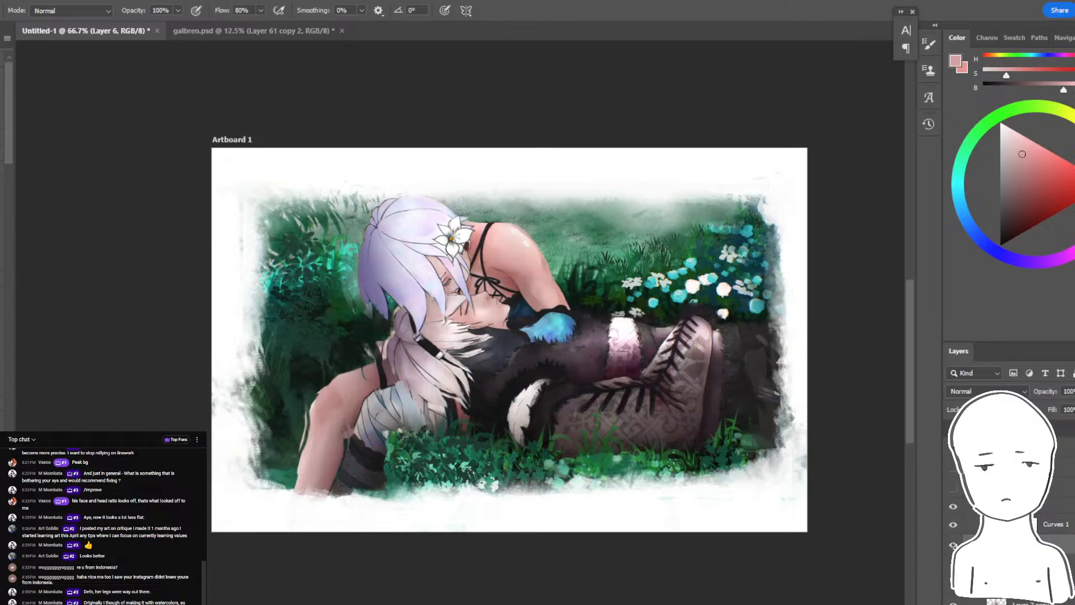
key(ctrl+shift+alt+n)
click(1000, 136)
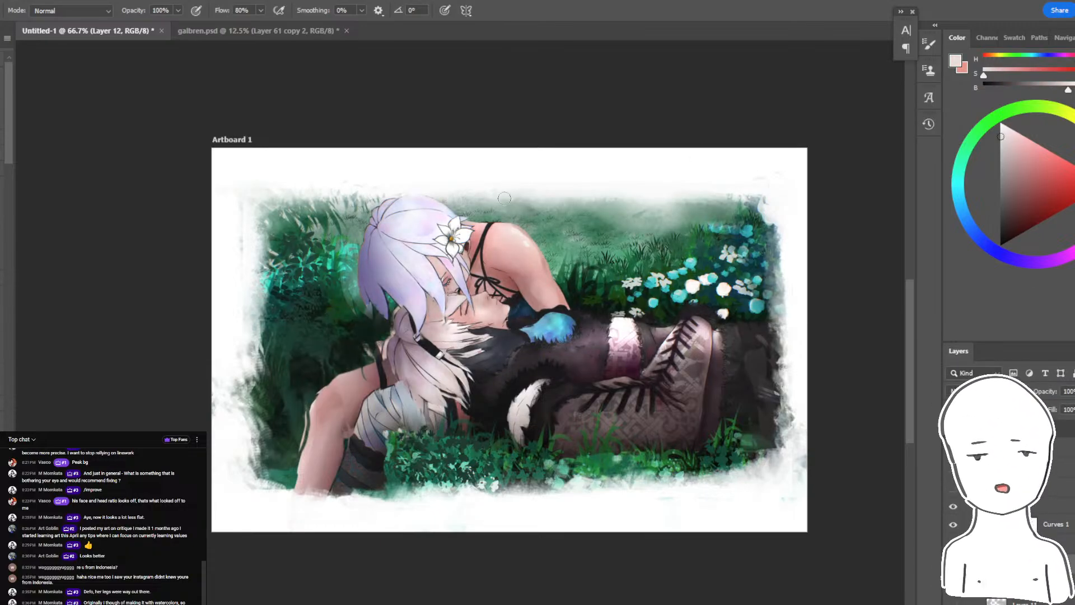
alt+click(758, 496)
drag(845, 464, 283, 581)
key(ctrl+z)
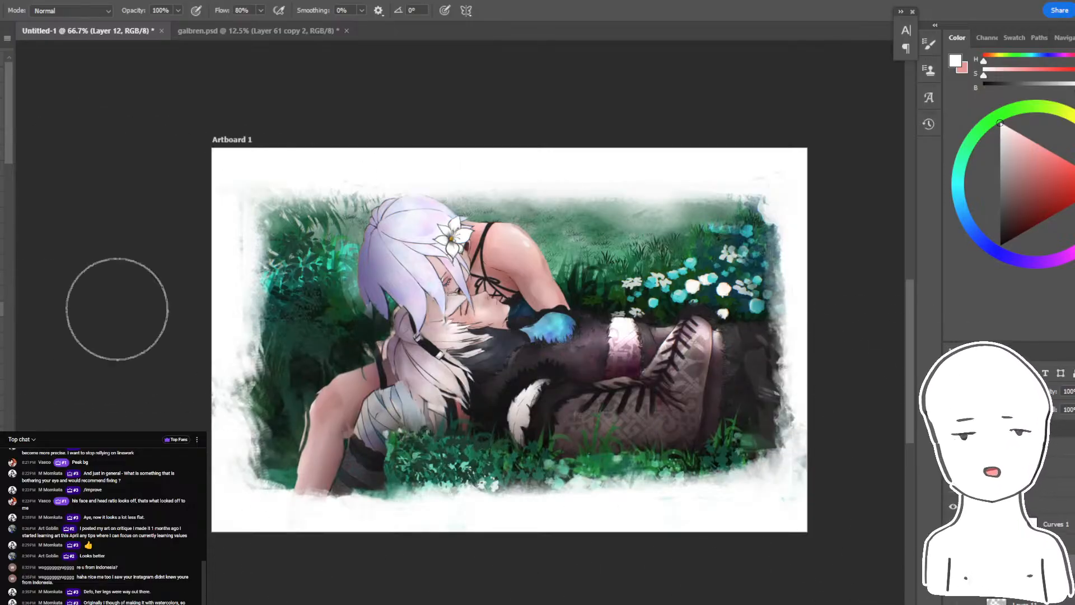
- Enlarge the brush and paint a soft white haze over the lower grass and boots, undoing the excess
key(bracketright)
key(bracketright)
key(bracketright)
key(bracketright)
key(bracketright)
key(bracketright)
key(bracketright)
key(bracketright)
key(bracketright)
key(bracketright)
key(bracketright)
key(bracketright)
drag(251, 604, 644, 551)
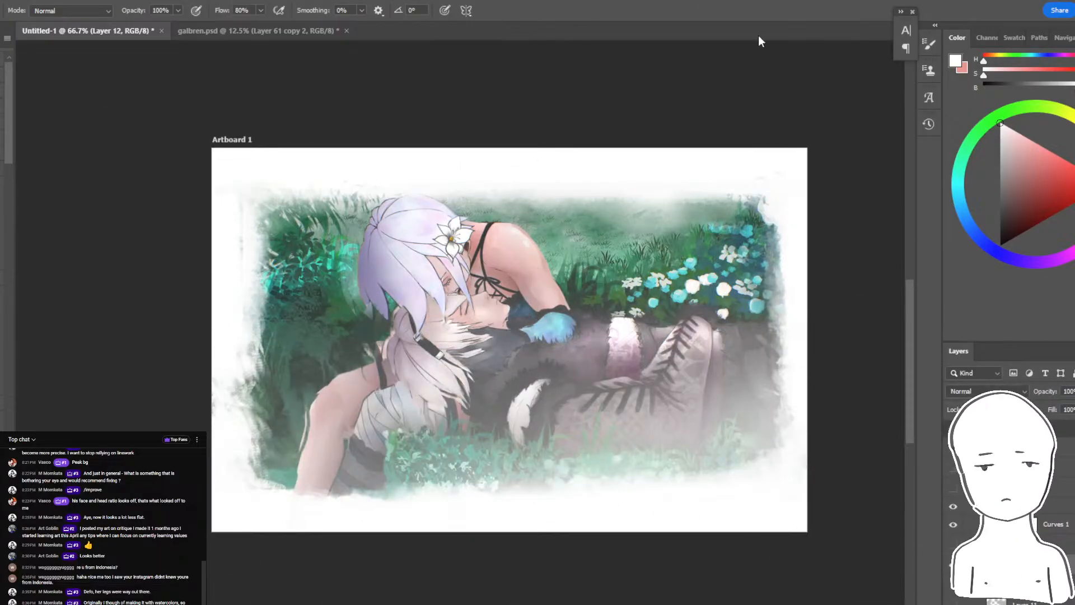
key(ctrl+minus)
key(ctrl+z)
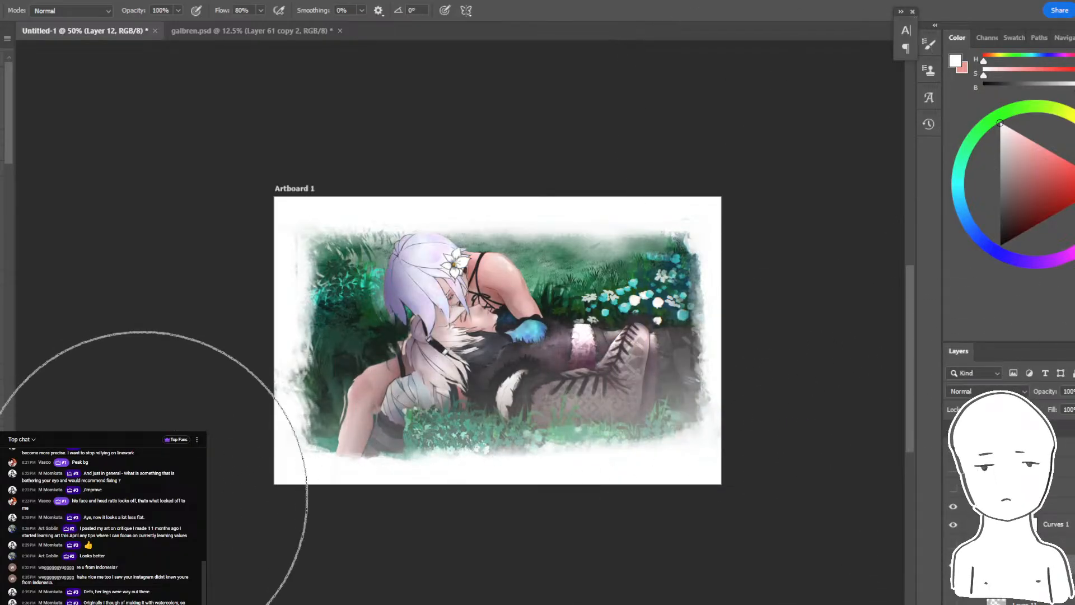
- Try broad white haze strokes over the lower grass and boots, undoing the passes
mouse_move(156, 516)
mouse_down()
mouse_move(308, 524)
mouse_move(603, 554)
mouse_up()
key(ctrl+z)
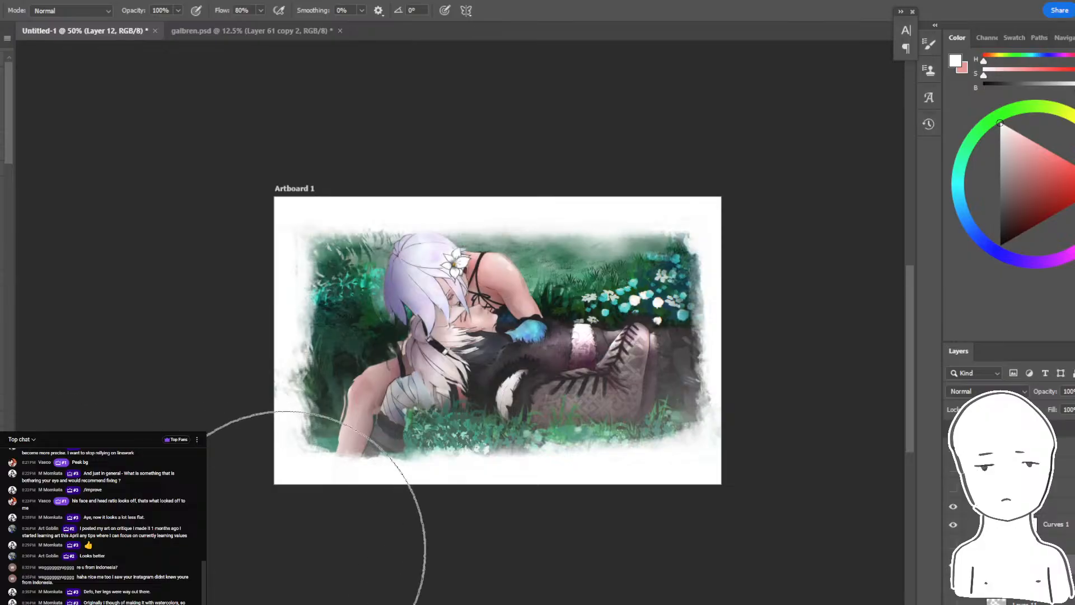
mouse_move(283, 555)
mouse_down()
mouse_move(557, 563)
mouse_move(929, 470)
mouse_up()
key(ctrl+z)
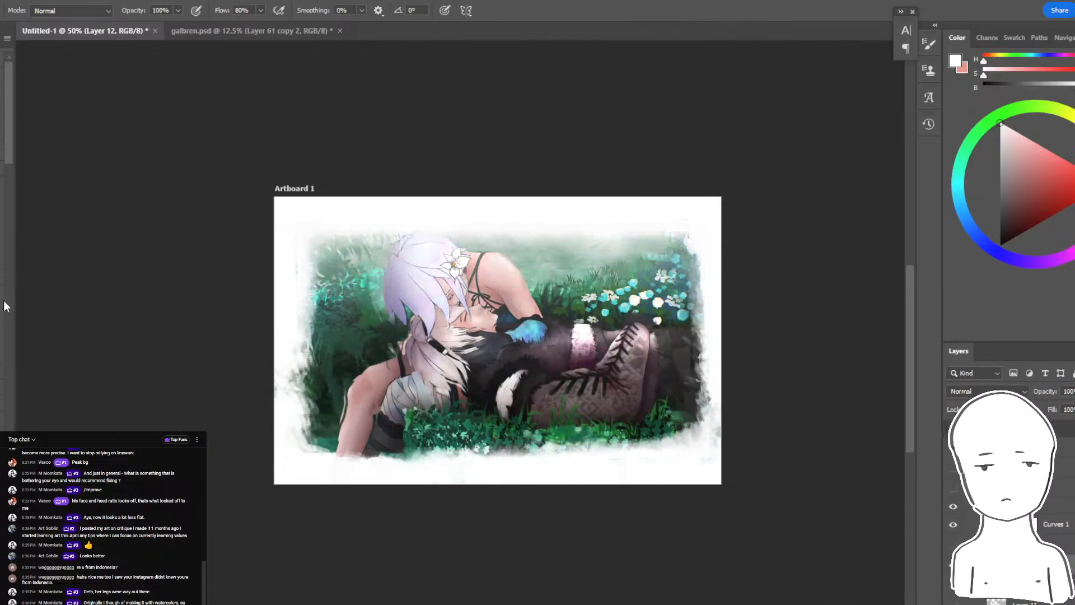
key(ctrl+z)
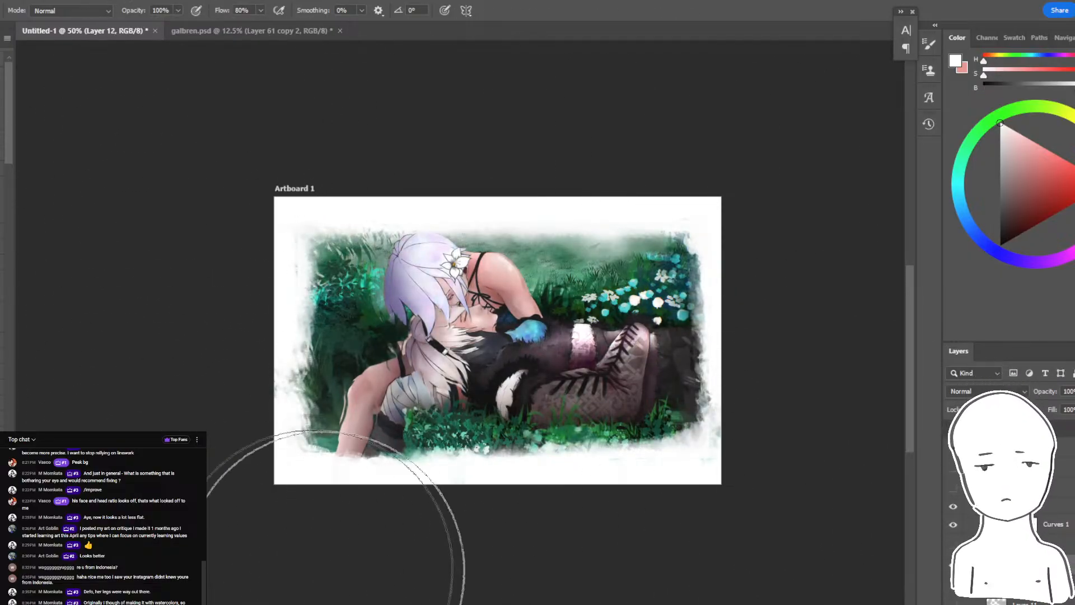
- Paint a soft white haze along the lower grass and boots, undoing the trial haze over the upper grass
mouse_move(325, 565)
mouse_down()
mouse_move(683, 536)
mouse_move(963, 437)
mouse_up()
drag(788, 417, 824, 444)
key(ctrl+z)
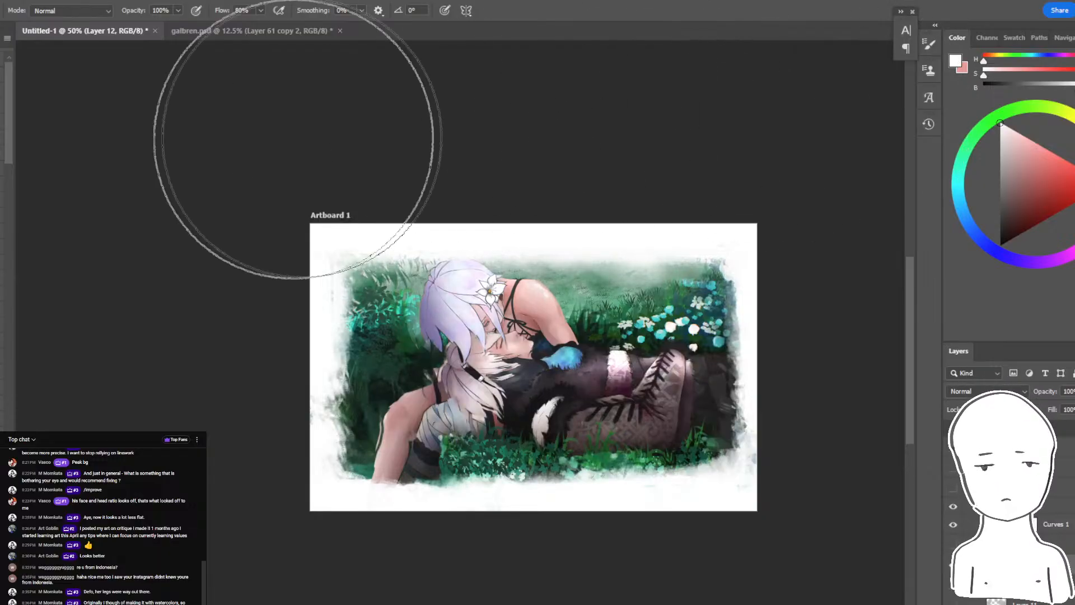
drag(216, 156, 935, 120)
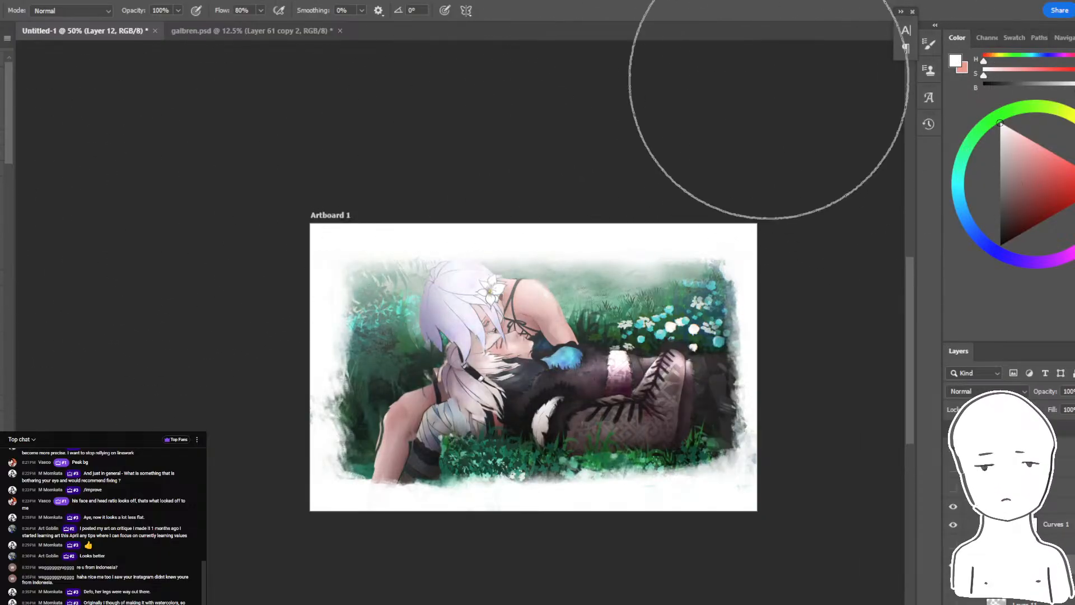
key(ctrl+z)
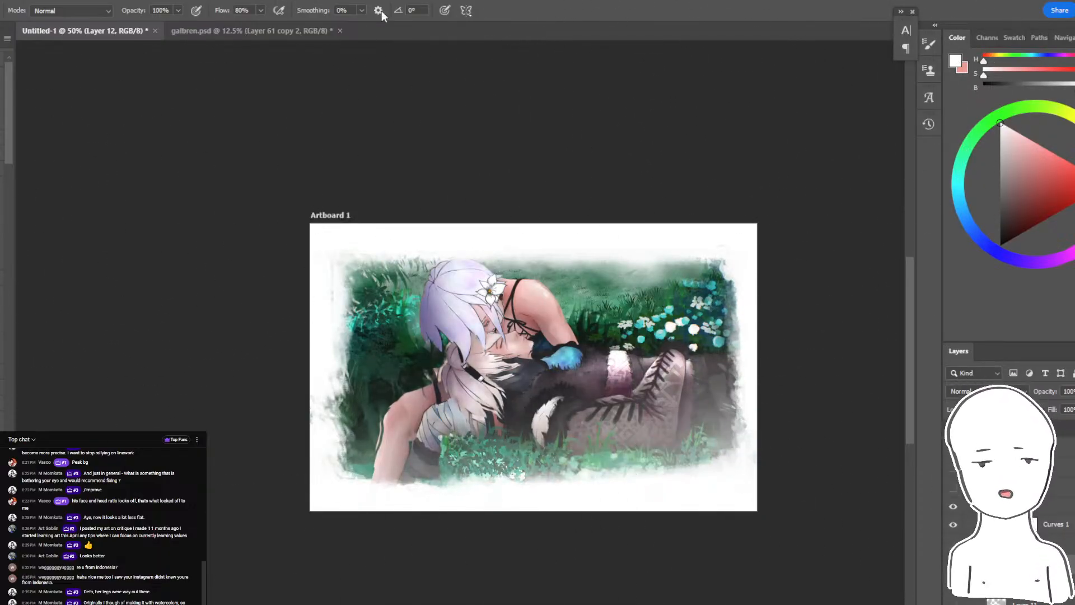
key(ctrl+1)
key(ctrl+minus)
key(ctrl+minus)
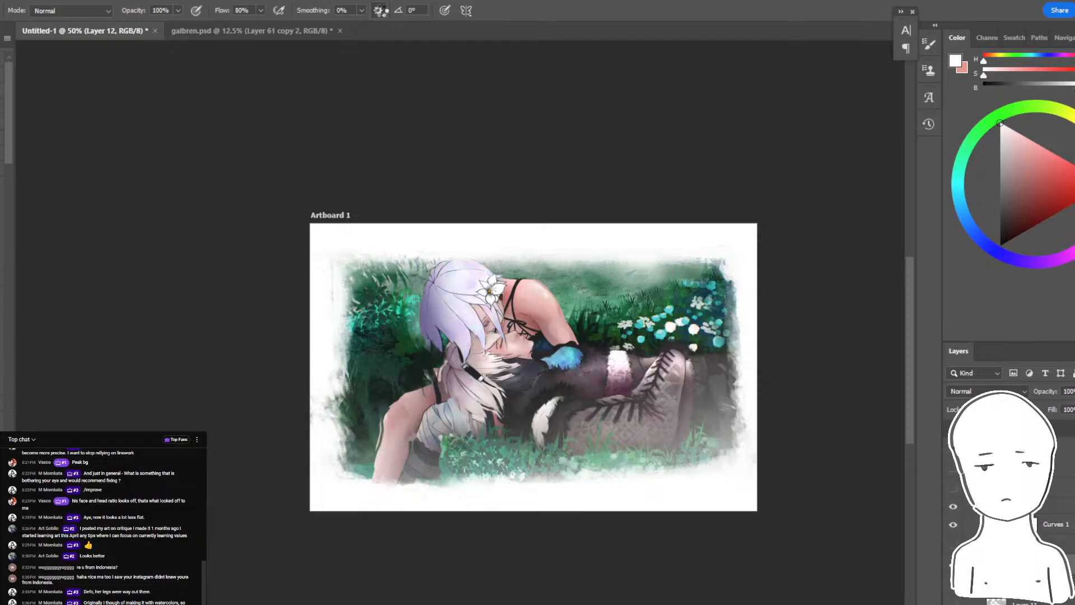
- Flip the canvas horizontally and try a dense white haze over both figures, undoing the excess
key(ctrl+shift+h)
drag(647, 366, 527, 352)
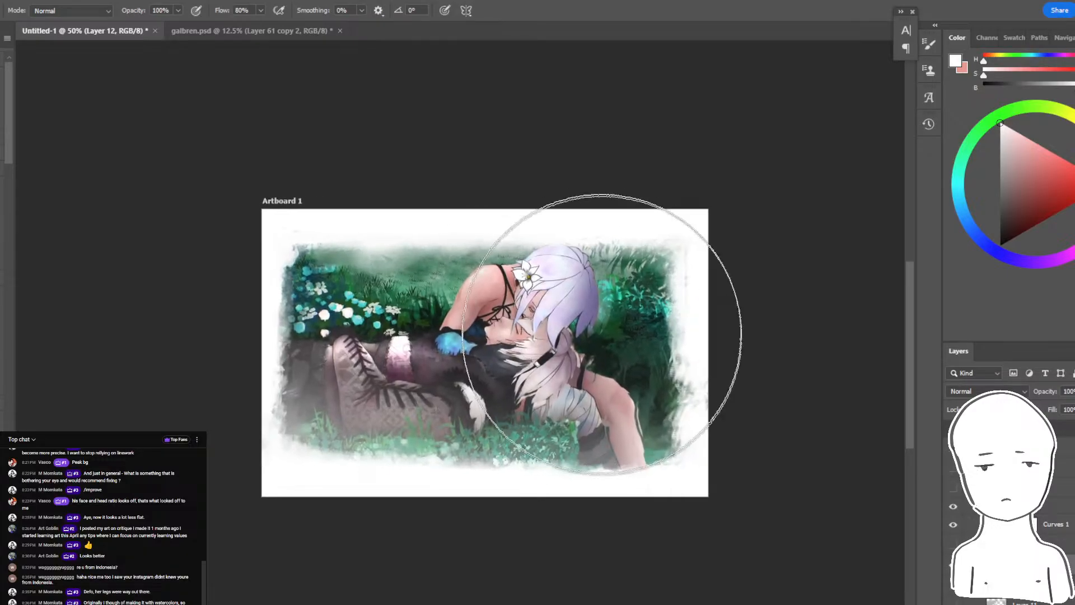
drag(453, 459, 591, 308)
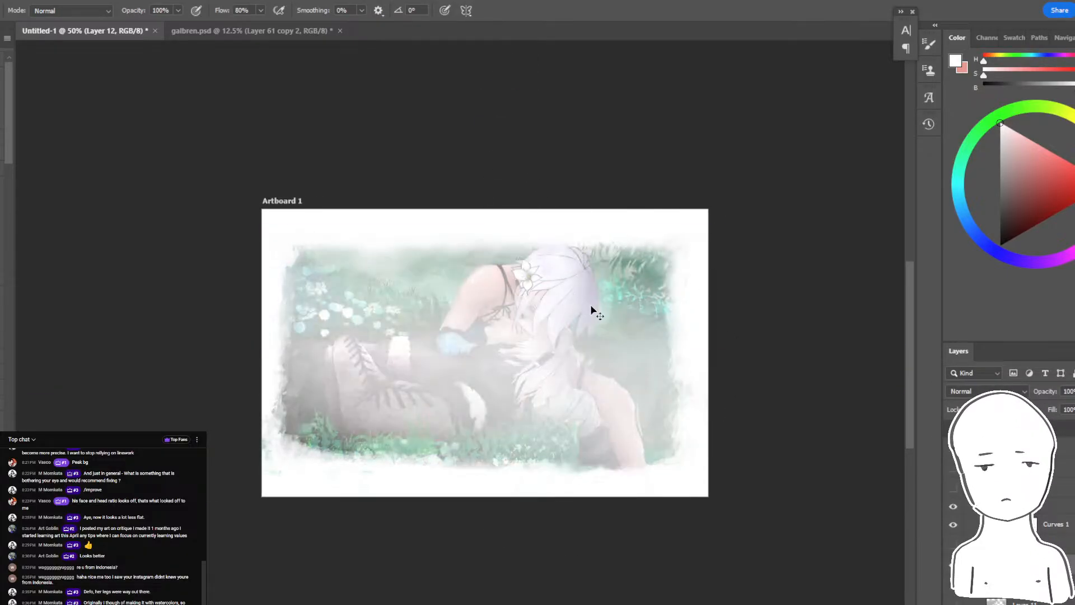
key(ctrl+z)
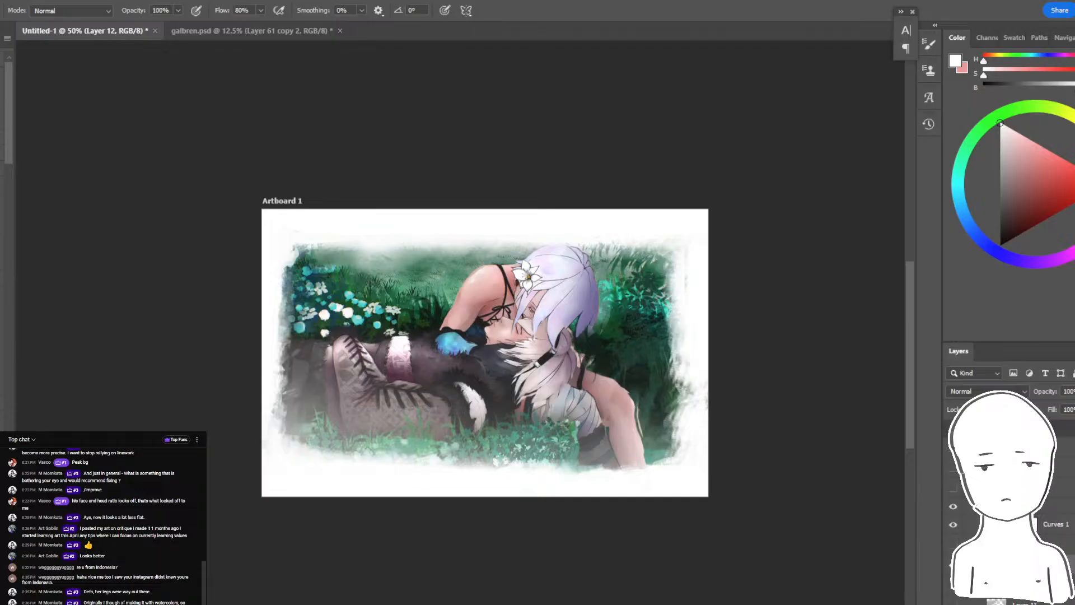
key(ctrl+z)
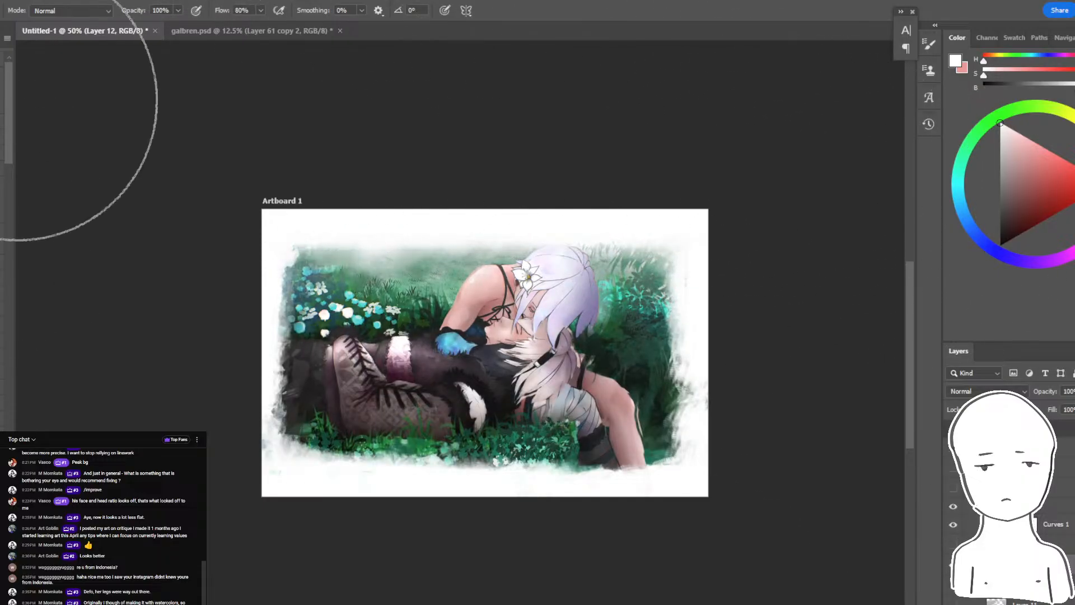
key(ctrl+plus)
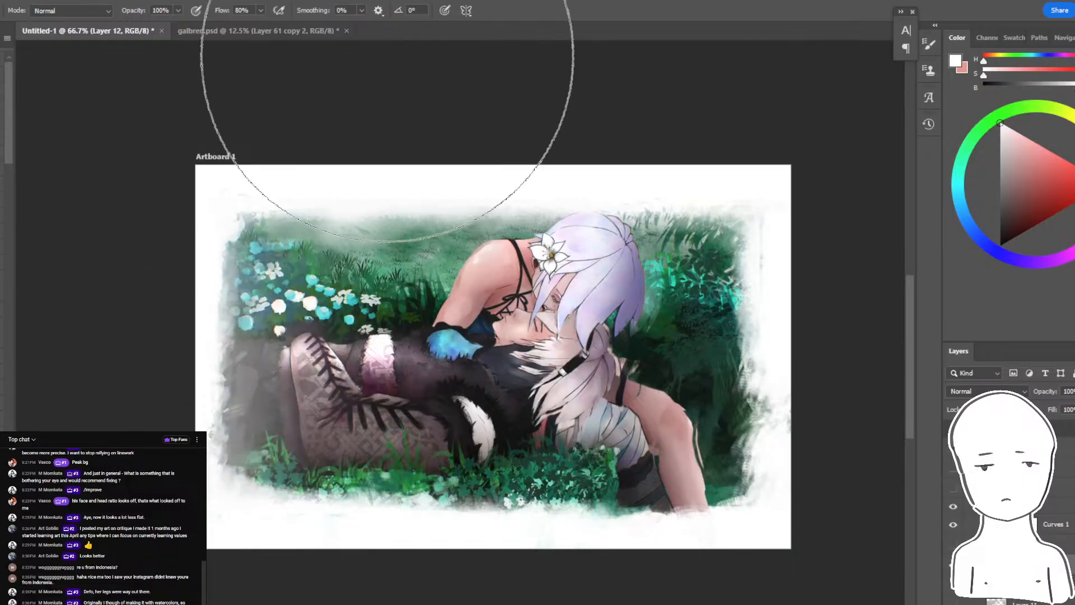
key(ctrl+minus)
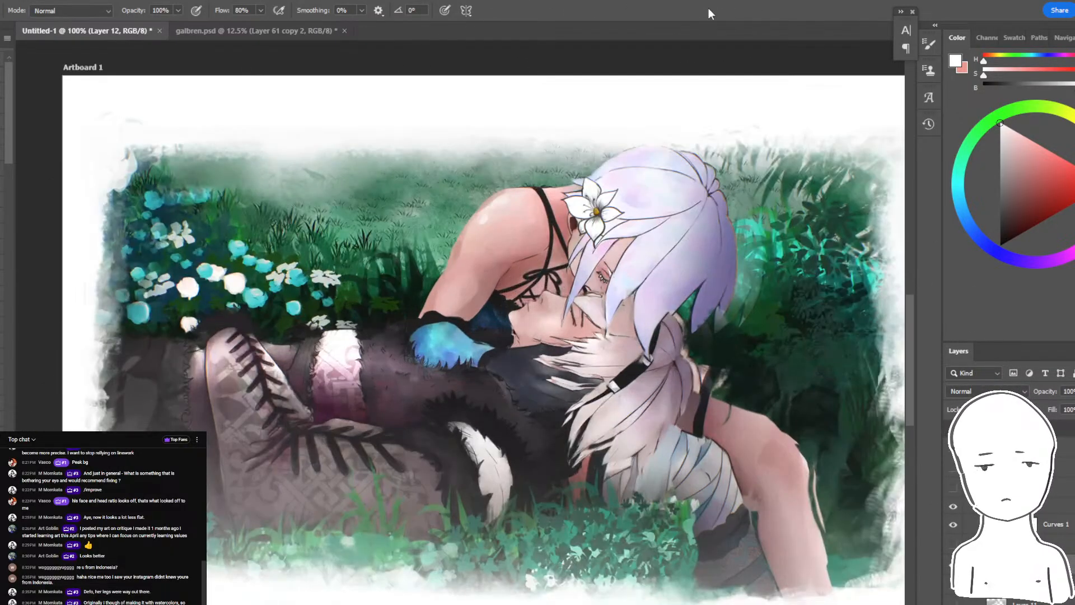
- Switch to Layer 2 copy 3 and sample the grey-green grass above the bent shoulder, undoing the trial stroke
key(ctrl+plus)
key(ctrl+plus)
drag(519, 379, 564, 158)
drag(508, 410, 508, 458)
drag(563, 392, 469, 579)
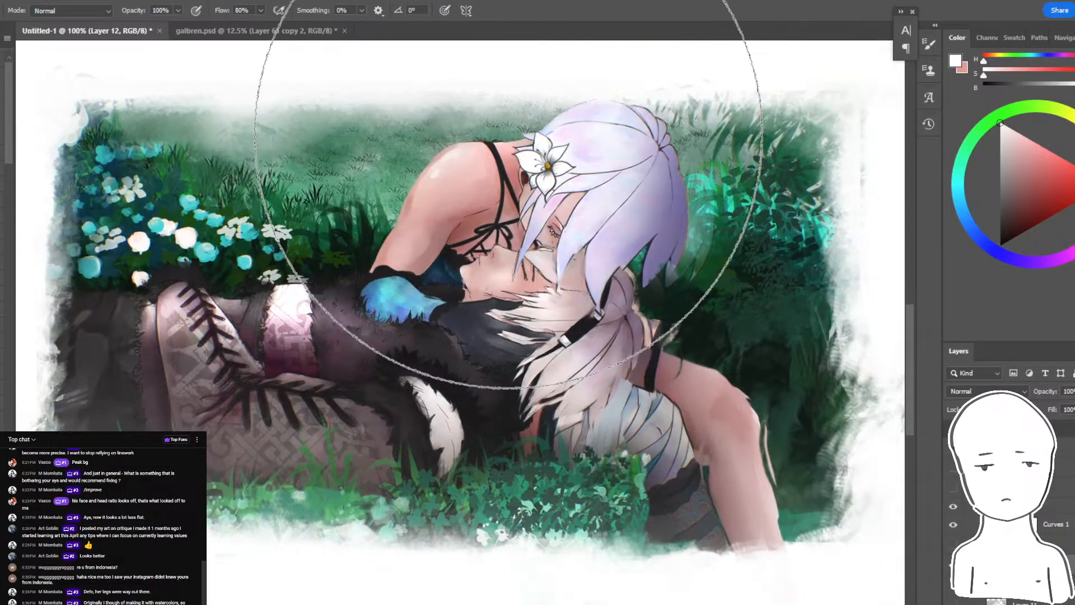
key(ctrl+plus)
drag(553, 260, 565, 424)
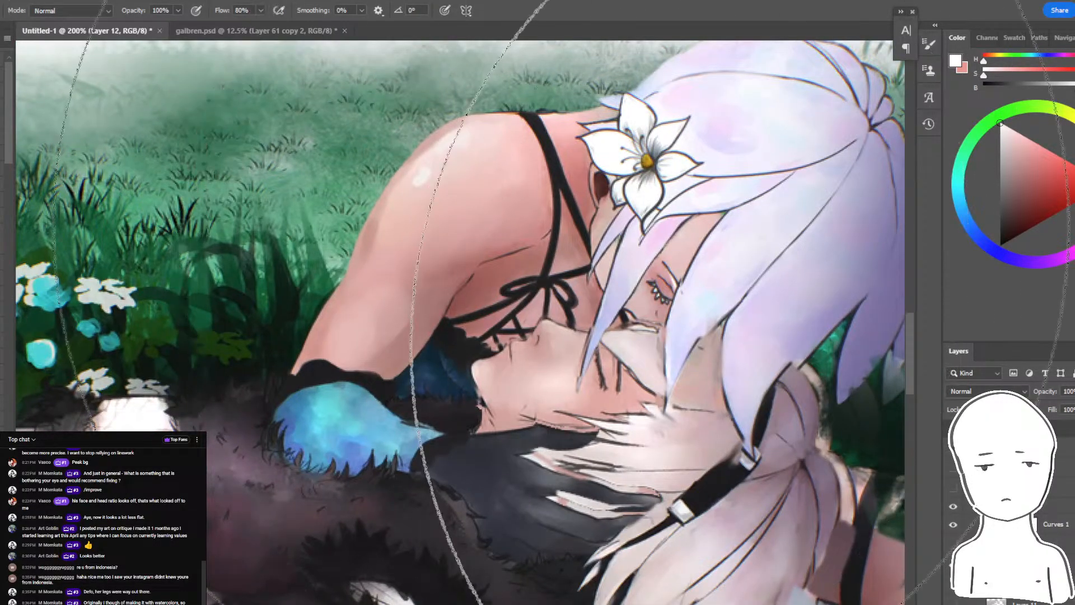
ctrl+click(199, 81)
drag(367, 67, 433, 145)
alt+click(433, 145)
drag(528, 148, 311, 470)
key(ctrl+z)
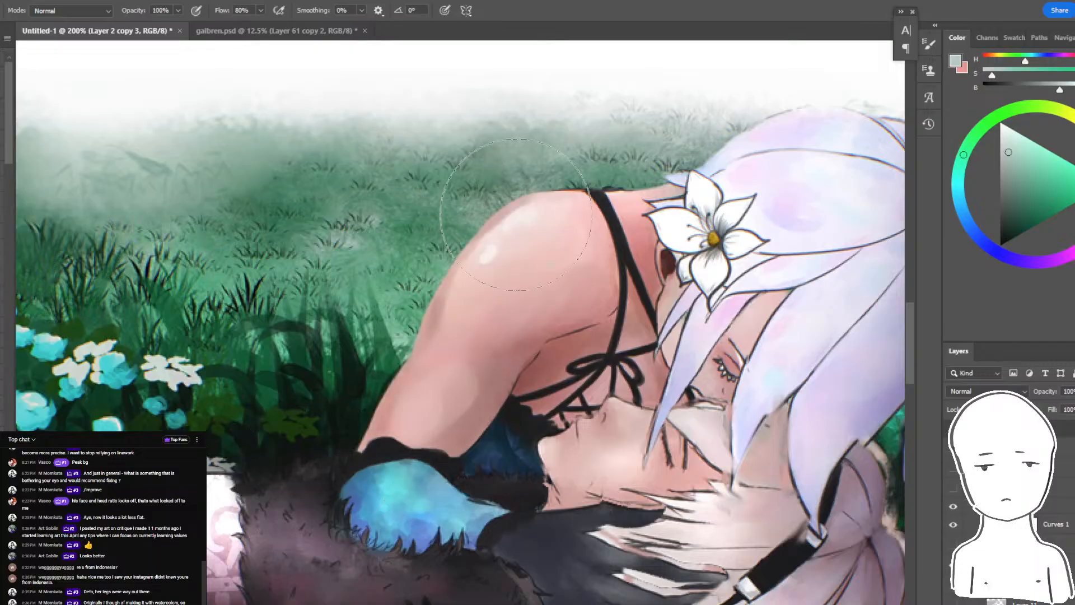
- Sample the pale highlight on the shoulder and try a light stroke on the lavender hair, undoing it
alt+click(493, 241)
drag(554, 329, 362, 226)
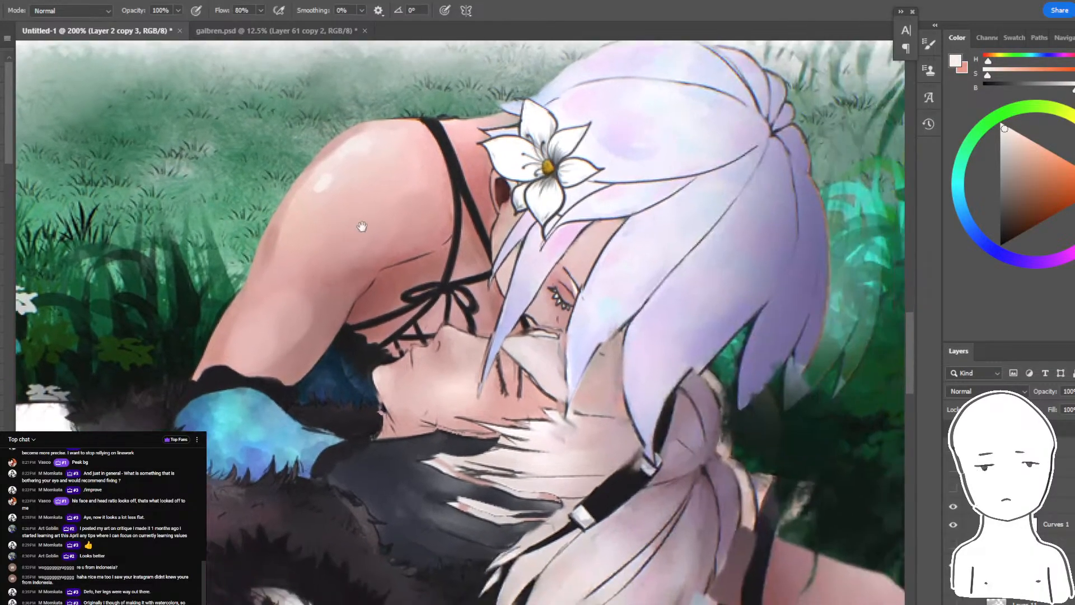
drag(449, 242, 381, 274)
drag(654, 322, 636, 313)
key(ctrl+z)
- Sample teal from the foliage and glaze it at 20% opacity over the lying figure's hair and nearby shadowed areas
drag(814, 378, 680, 392)
alt+click(681, 247)
key(2)
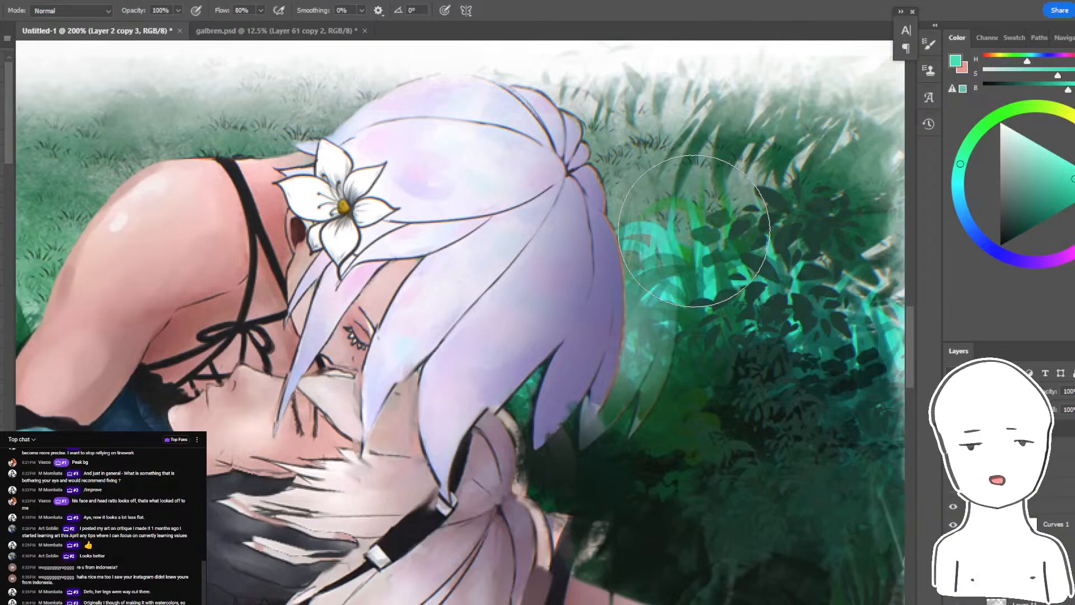
key(ctrl+minus)
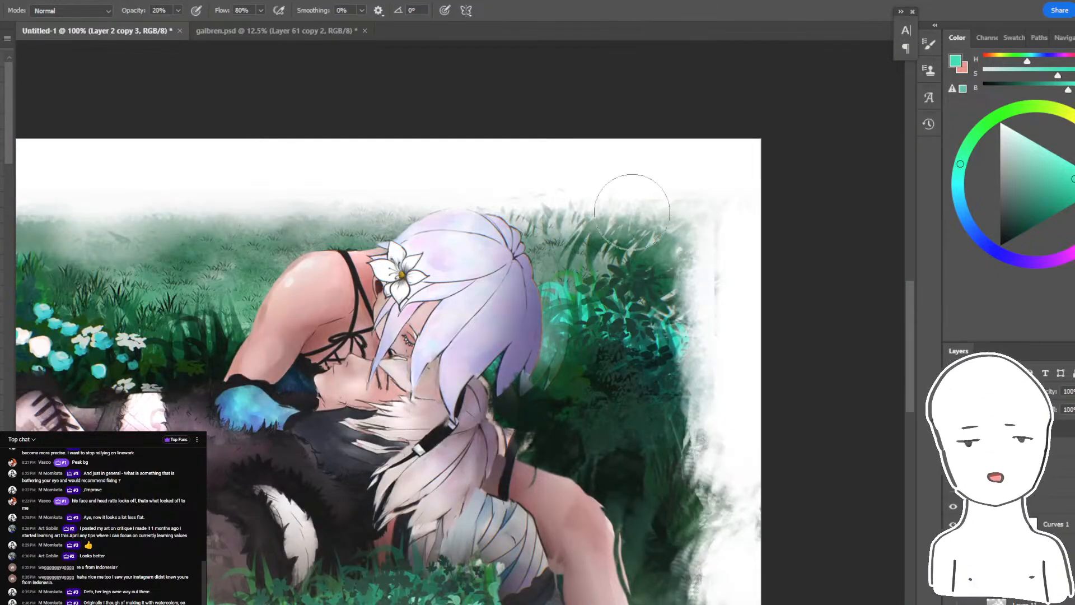
drag(644, 284, 696, 237)
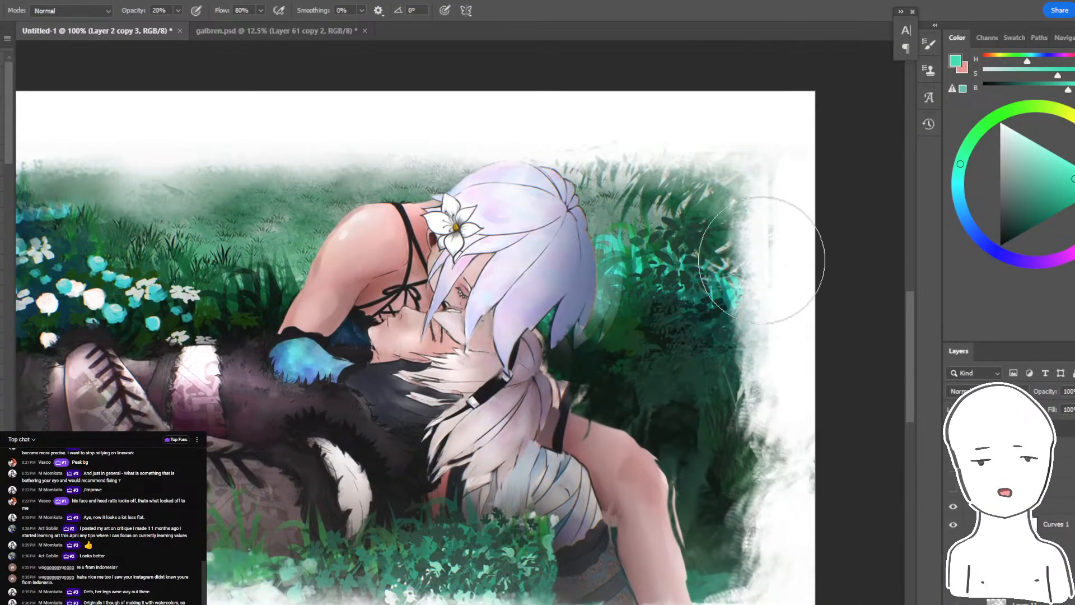
alt+click(644, 260)
alt+click(644, 256)
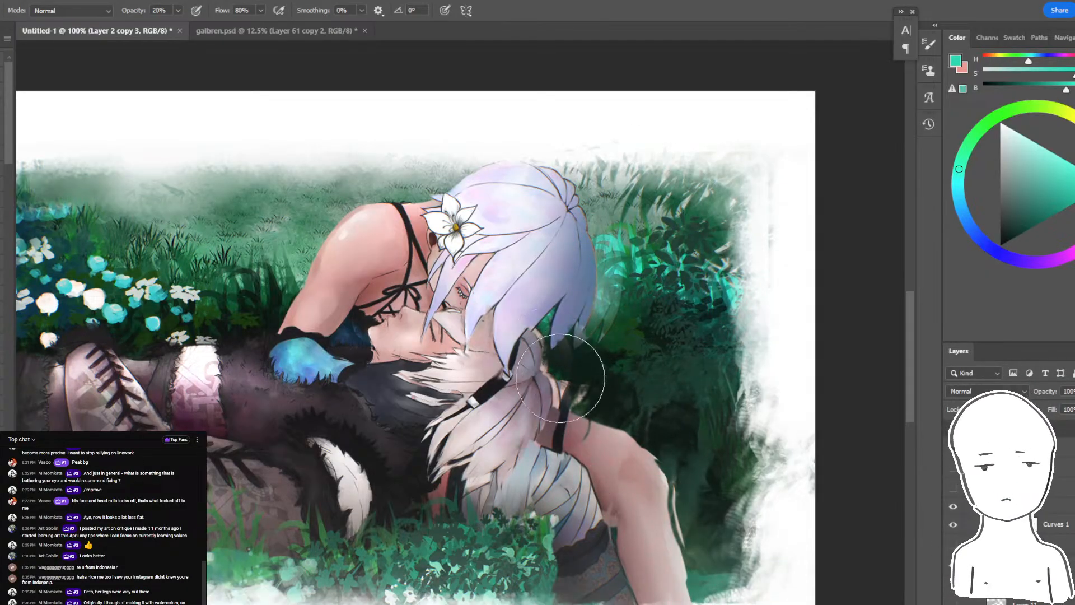
drag(567, 495, 793, 509)
key(ctrl+minus)
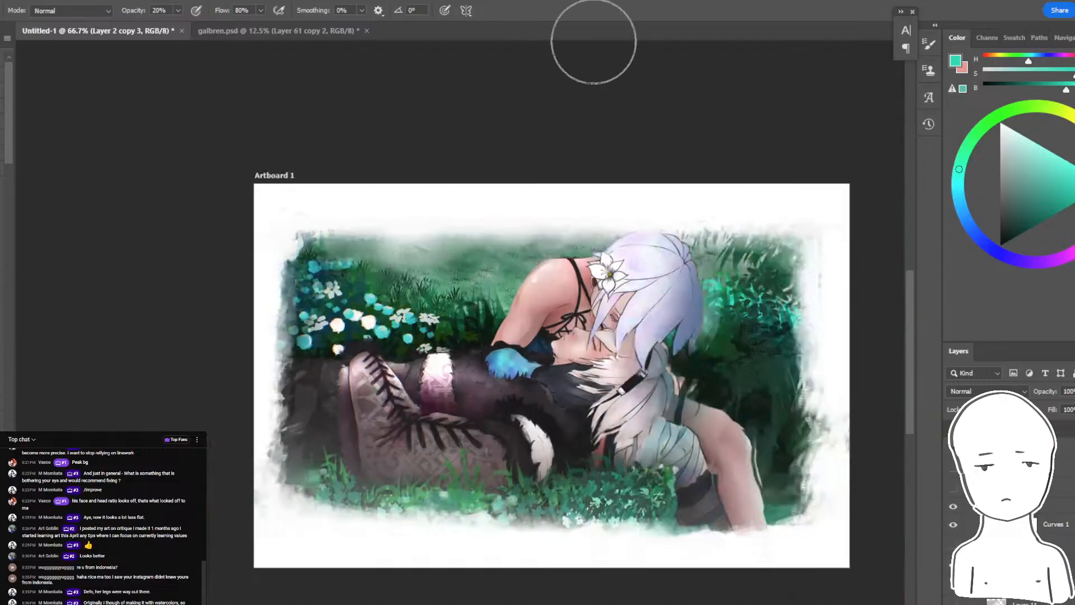
- Select the lavender hair sections with the Magic Wand at tolerance 25, adding the front locks and the crown
key(ctrl+plus)
drag(757, 200, 603, 224)
key(ctrl+plus)
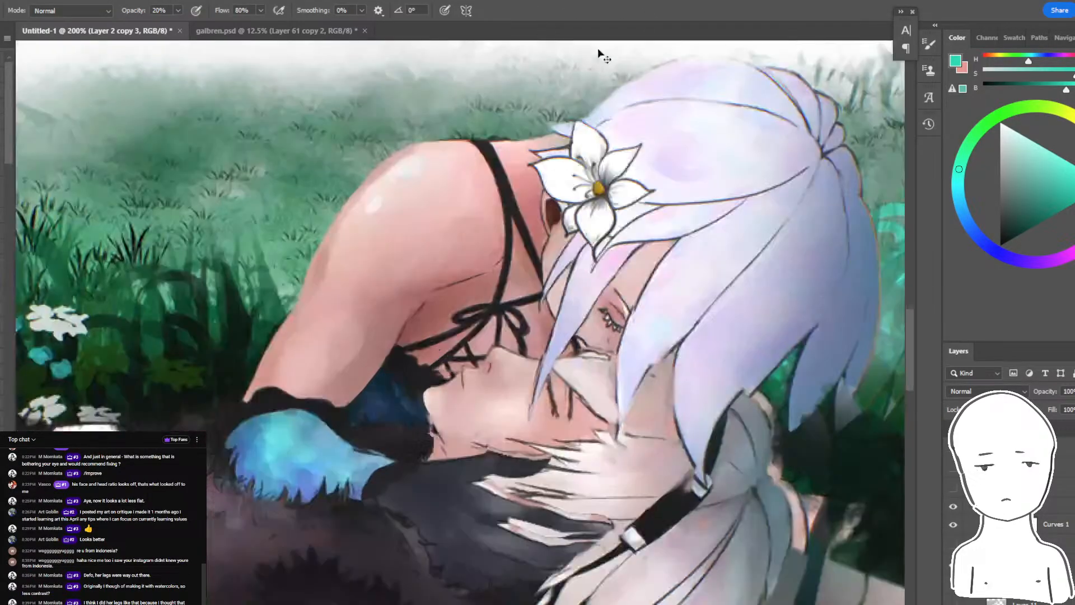
key(w)
click(815, 305)
drag(803, 315, 603, 362)
shift+click(558, 332)
shift+click(518, 285)
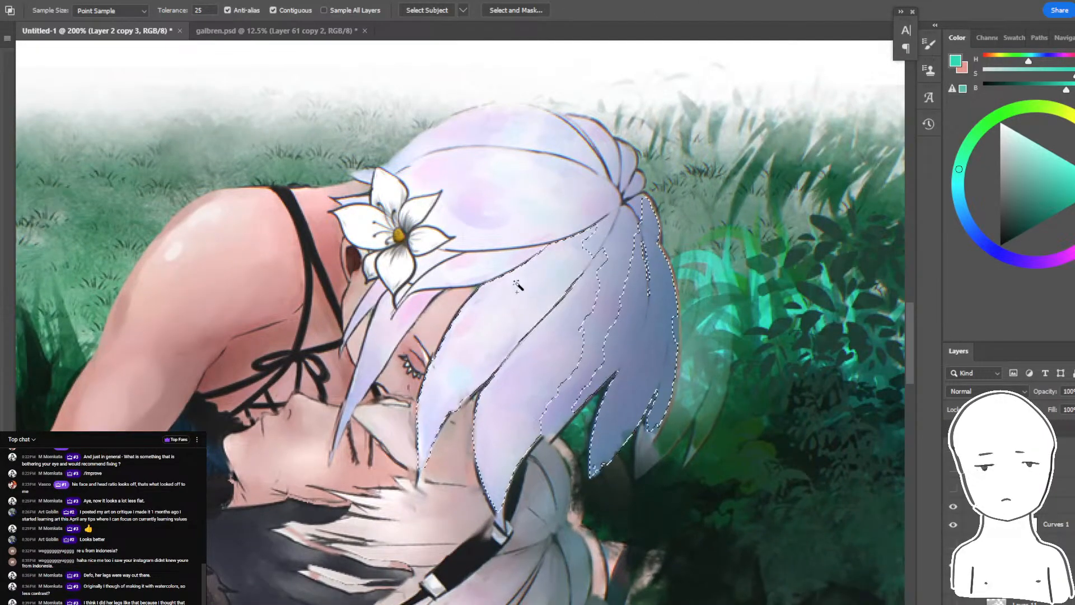
shift+click(500, 180)
- Sample a blue-grey hair tone and shade the outer side of the hair with a larger brush, undoing the extra stroke
key(b)
alt+click(662, 331)
click(1008, 153)
key(bracketright)
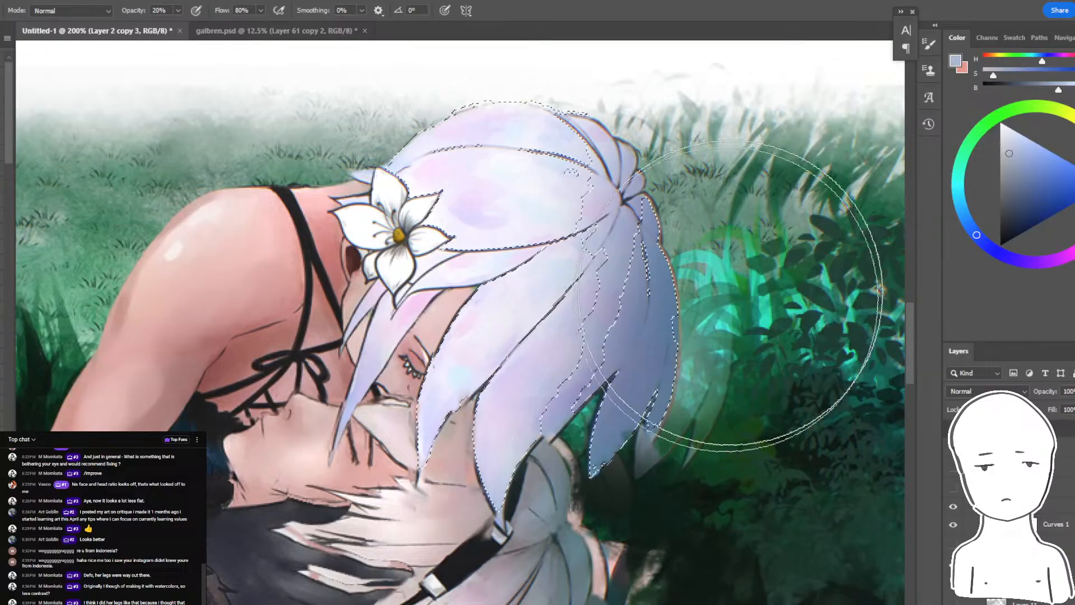
drag(719, 376, 630, 299)
key(ctrl+d)
mouse_move(582, 226)
mouse_down()
mouse_move(574, 241)
mouse_move(597, 256)
mouse_up()
key(ctrl+z)
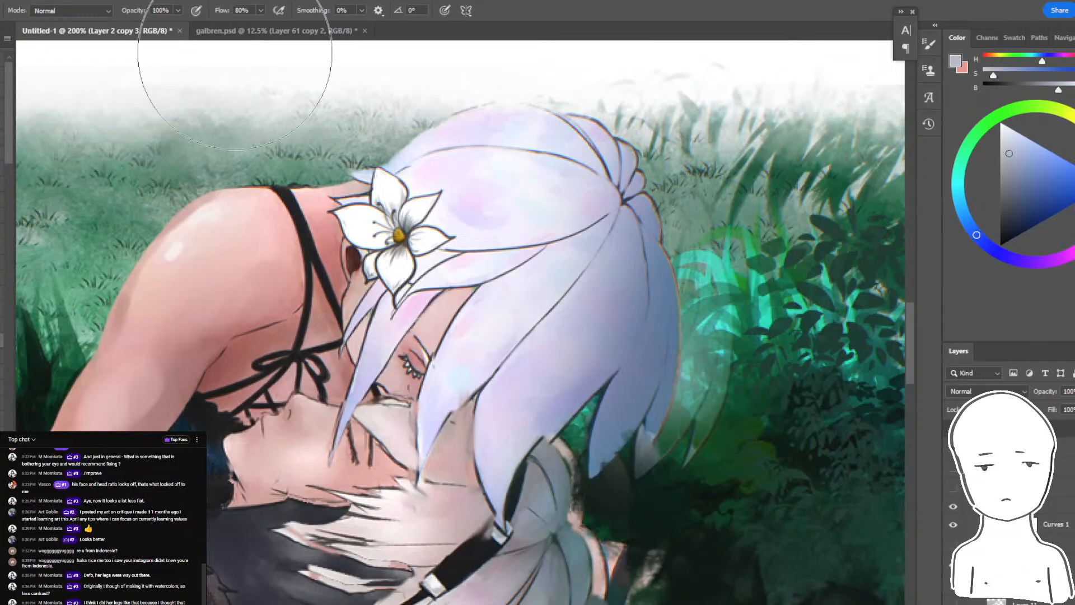
- Reduce the brush size and blend sampled lavender tones into the middle hair locks
key(ctrl+plus)
key(bracketleft)
key(bracketleft)
key(bracketleft)
alt+click(574, 262)
drag(593, 283, 579, 340)
key(bracketleft)
key(bracketleft)
key(bracketleft)
key(bracketleft)
key(bracketleft)
key(bracketleft)
key(bracketleft)
key(bracketleft)
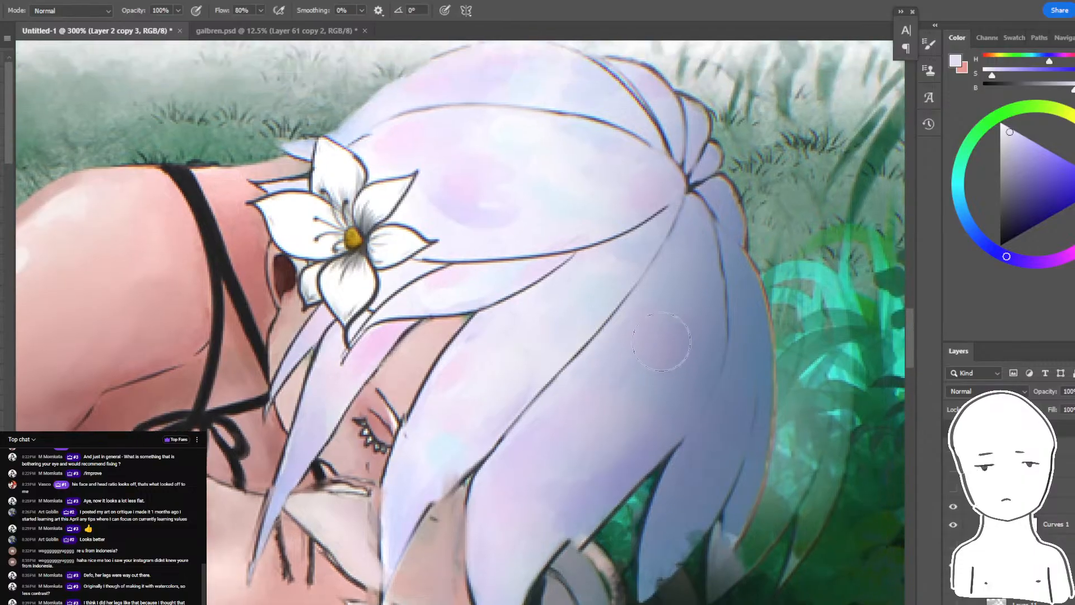
alt+click(647, 370)
- Reselect the hair with the Magic Wand at tolerance 25, extending the selection into the shaded locks, and sample a blue-grey shadow tone
key(w)
click(517, 513)
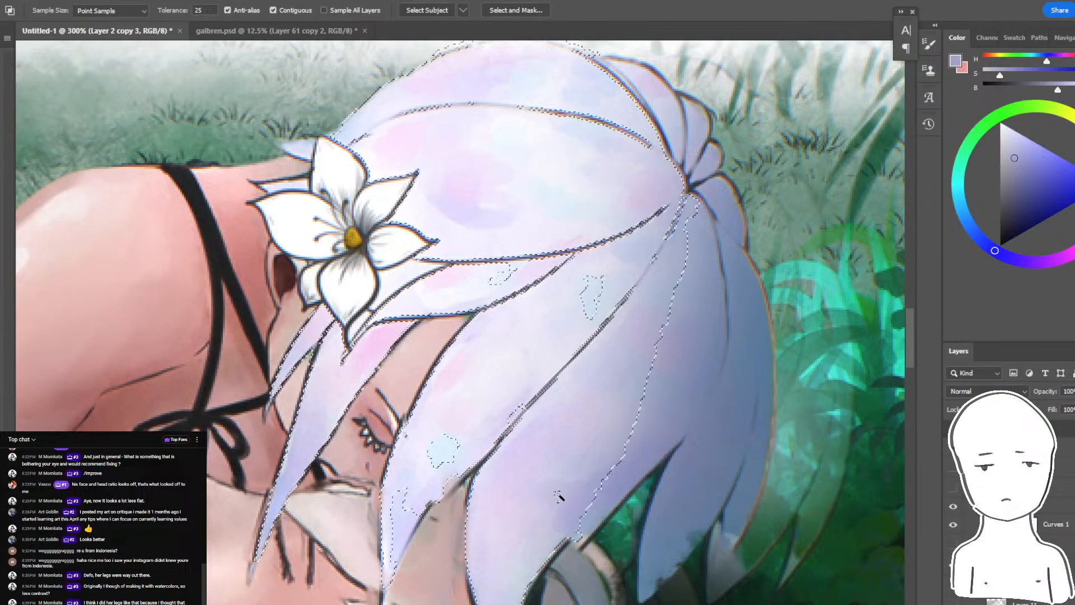
click(438, 454)
key(b)
alt+click(722, 377)
key(w)
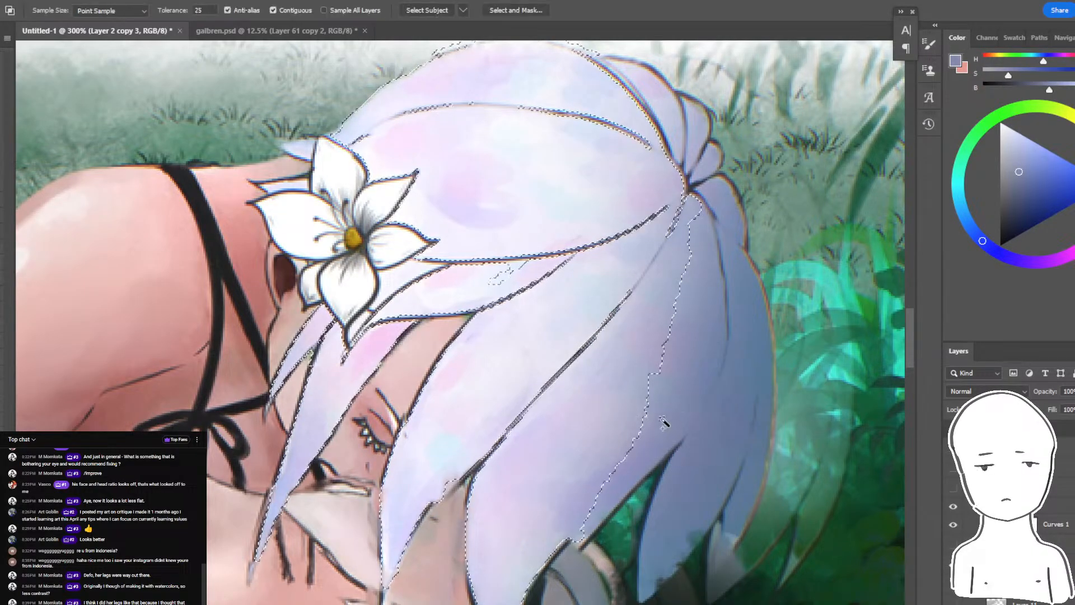
click(665, 425)
- Shade the lower hair locks blue-grey, add a pale lavender glow in the middle, and check the hair without the selection outline
key(b)
alt+click(696, 444)
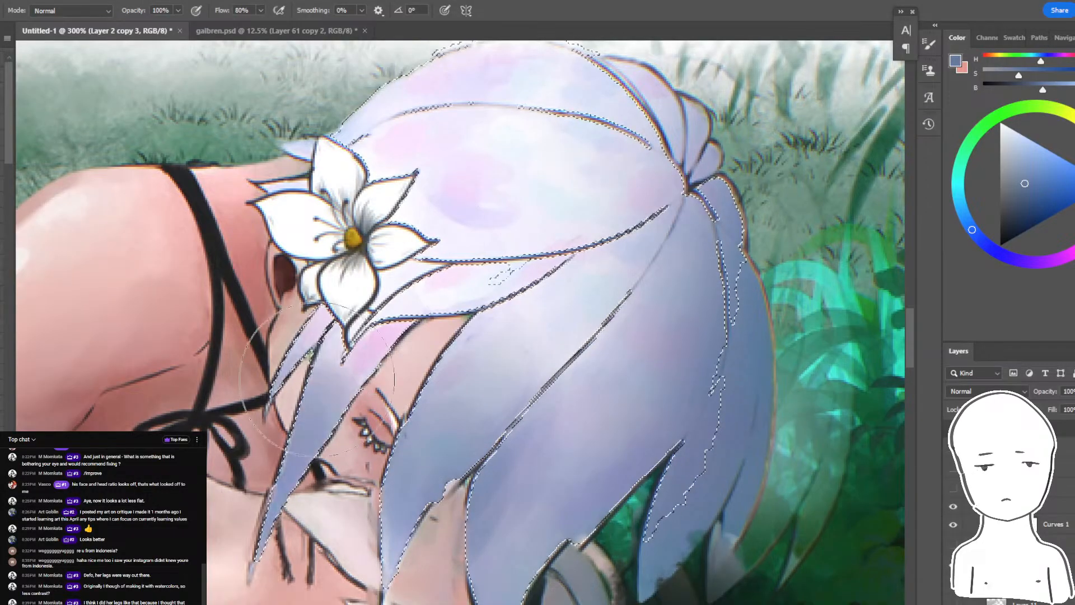
alt+click(515, 144)
key(ctrl+d)
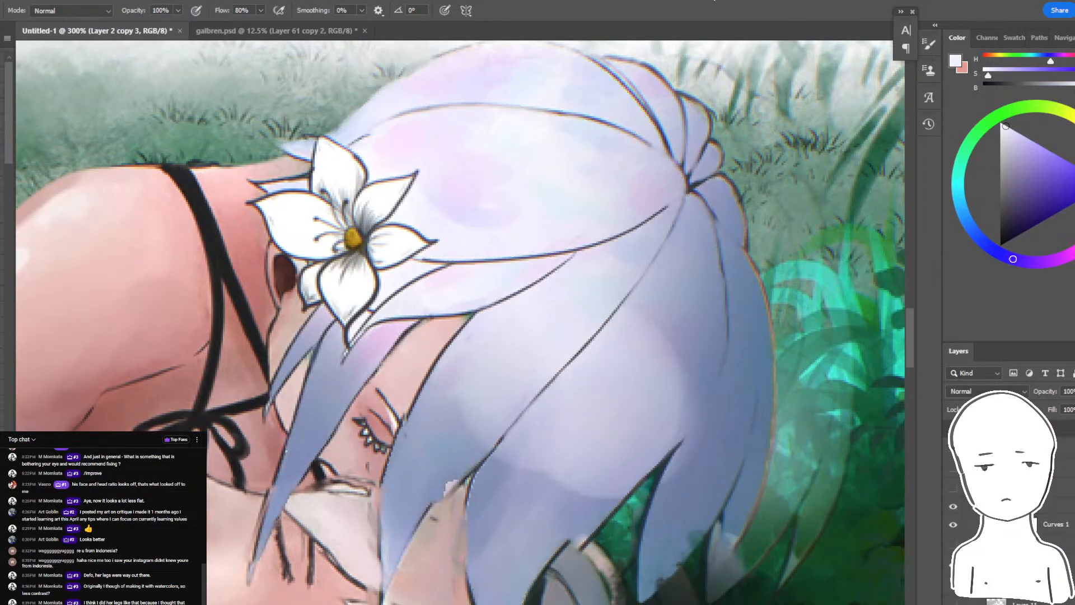
key(ctrl+minus)
key(ctrl+minus)
key(ctrl+minus)
key(ctrl+plus)
key(ctrl+plus)
key(ctrl+plus)
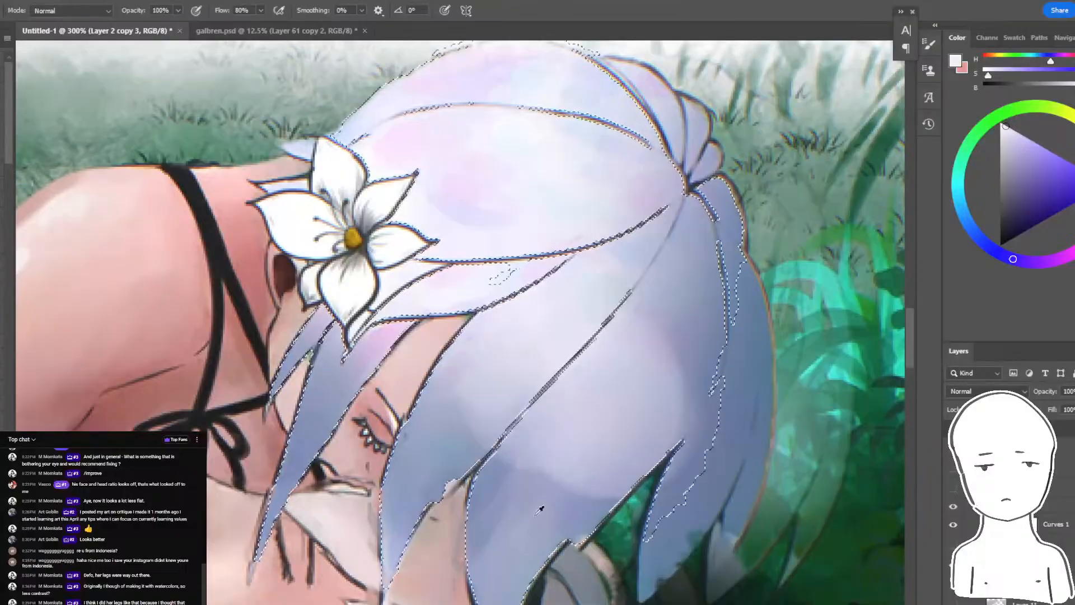
- Sample neighboring hair colors and dab muted lavender and blue-grey over the bright patches on the middle locks
drag(560, 466, 649, 403)
alt+click(645, 378)
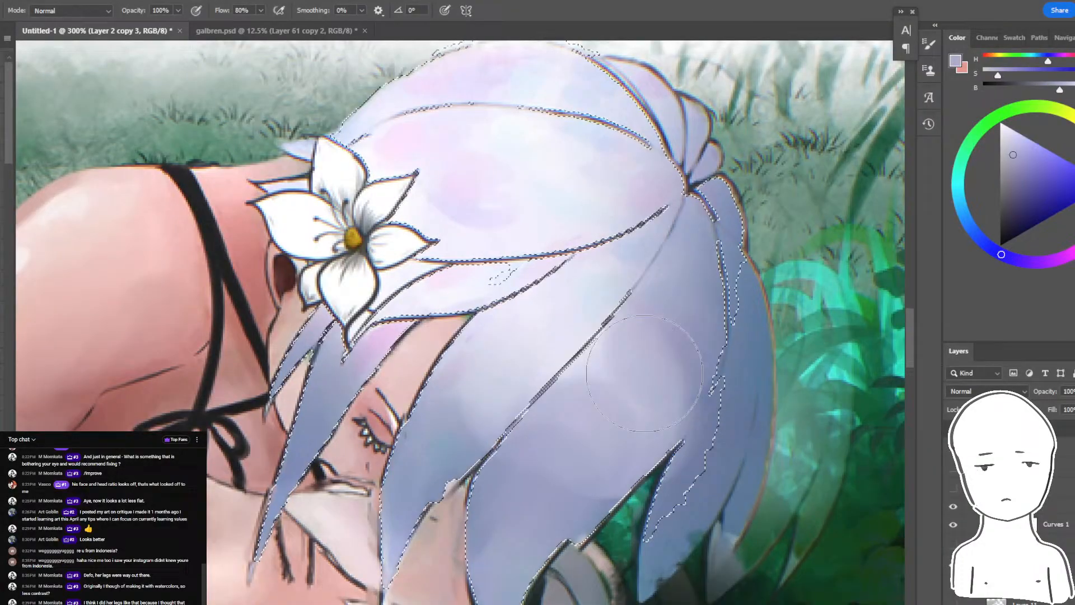
alt+click(503, 414)
alt+click(564, 318)
mouse_move(633, 330)
mouse_down()
mouse_move(582, 386)
mouse_move(607, 375)
mouse_up()
alt+click(571, 438)
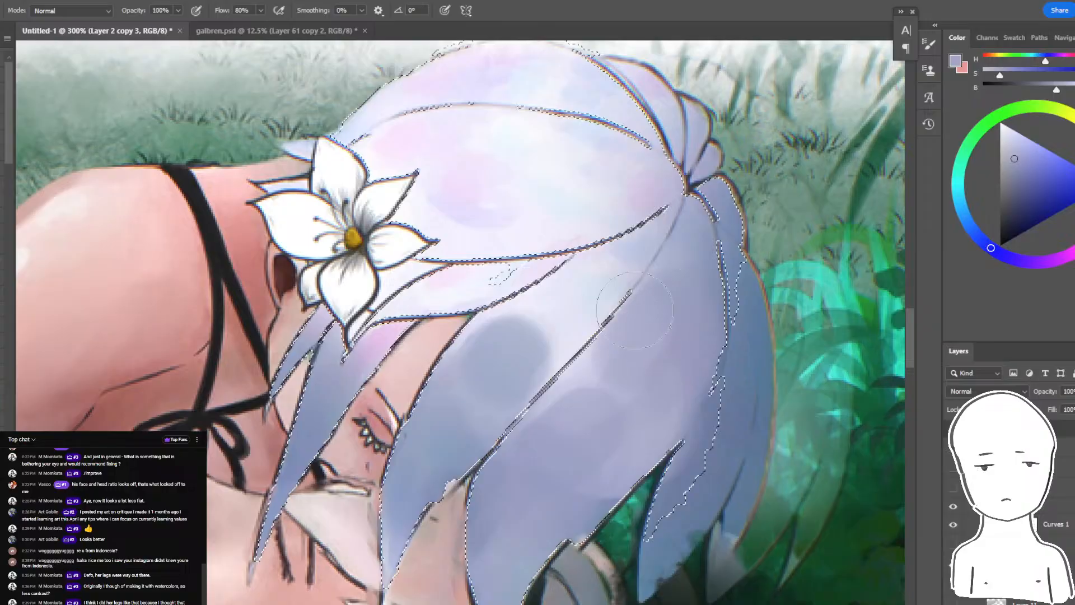
- Hide the selection outline and compare the hair shading from a distance and up close
key(ctrl+d)
key(ctrl+minus)
key(ctrl+minus)
key(ctrl+minus)
key(ctrl+minus)
key(ctrl+plus)
key(ctrl+plus)
key(ctrl+plus)
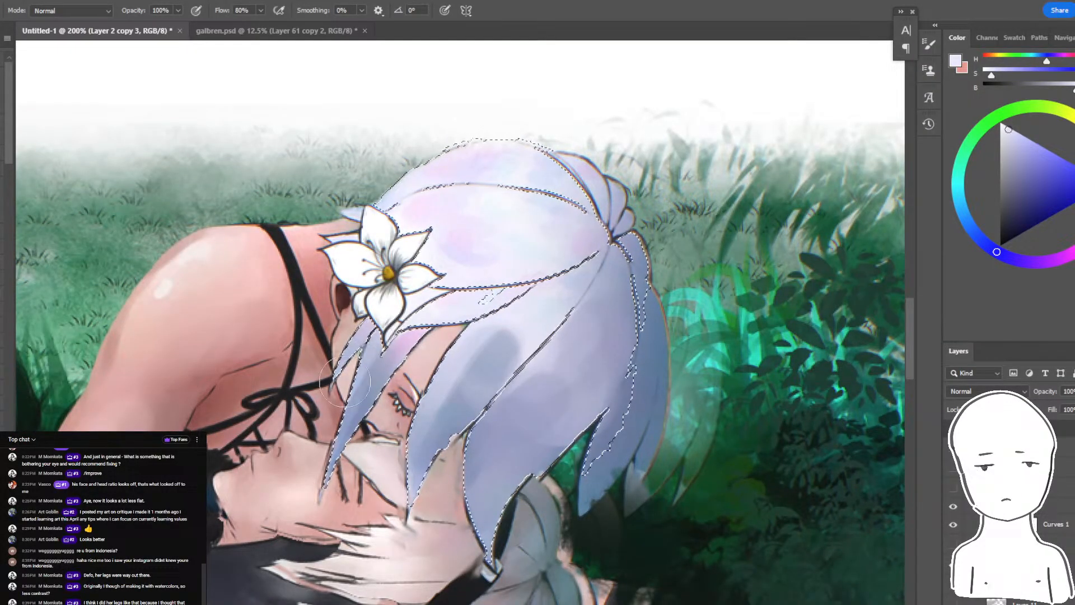
- Examine the pale highlights and shaded locks of the hair at several zoom levels, with and without the selection outline
key(ctrl+minus)
key(ctrl+minus)
key(ctrl+minus)
key(ctrl+minus)
key(ctrl+plus)
key(ctrl+plus)
key(ctrl+plus)
key(ctrl+plus)
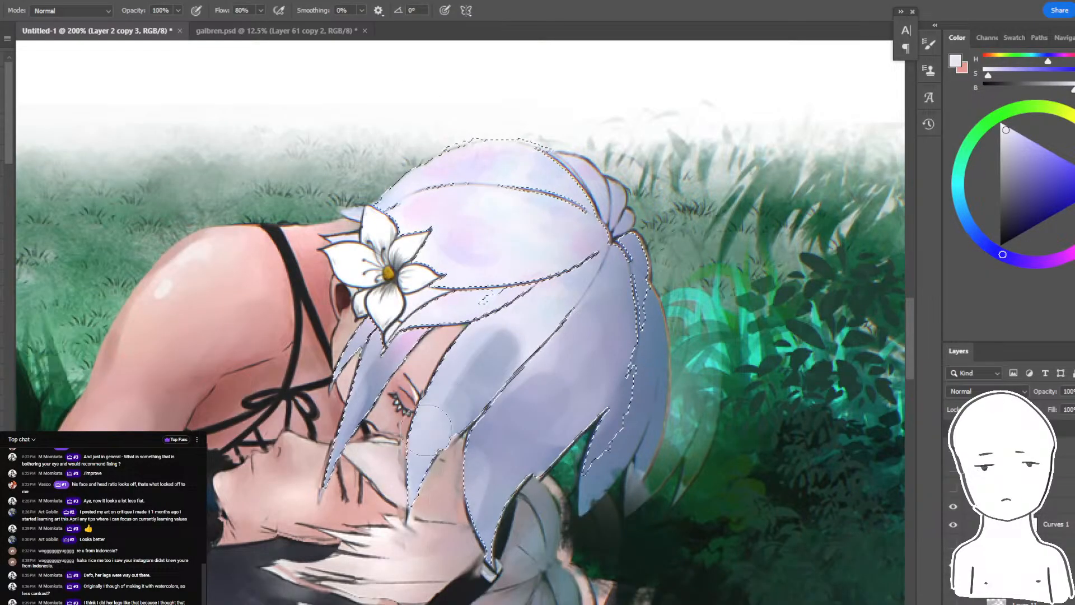
key(ctrl+minus)
key(ctrl+minus)
key(ctrl+minus)
key(ctrl+minus)
key(ctrl+plus)
key(ctrl+plus)
key(ctrl+plus)
key(ctrl+plus)
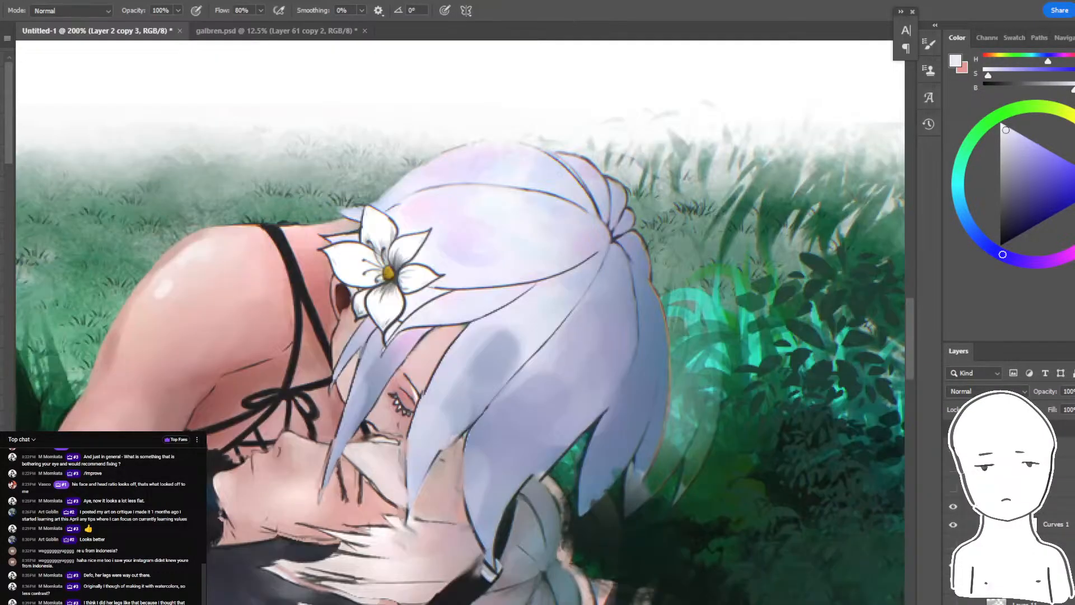
key(ctrl+minus)
key(ctrl+minus)
key(ctrl+minus)
key(ctrl+minus)
key(ctrl+plus)
key(ctrl+plus)
key(ctrl+plus)
key(ctrl+plus)
- Raise the brush flow to 100% and select the middle and front hair locks with the Magic Wand at tolerance 25
key(shift+0)
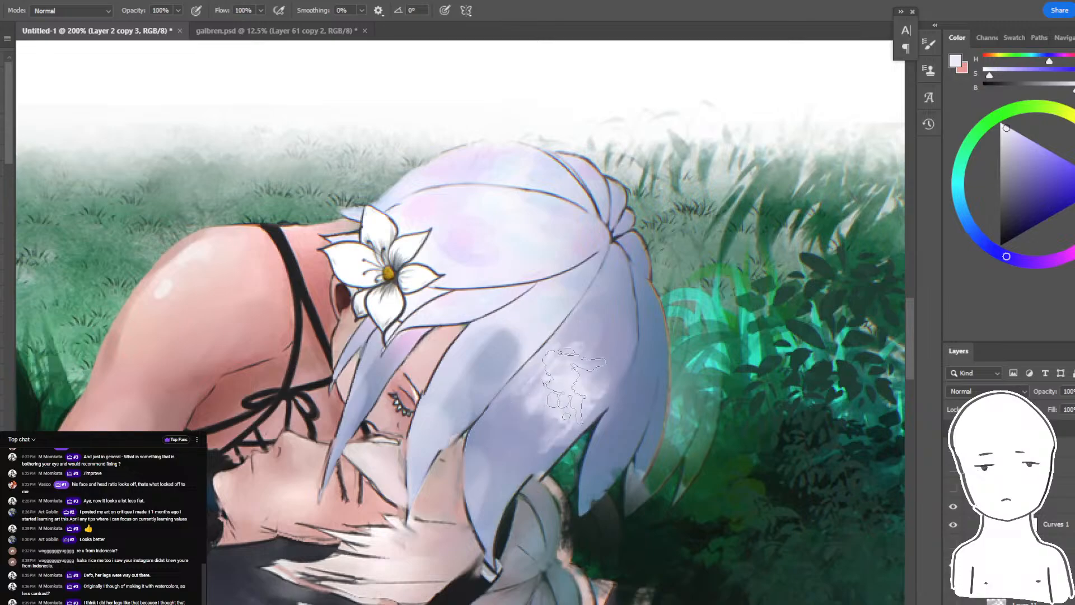
alt+click(450, 388)
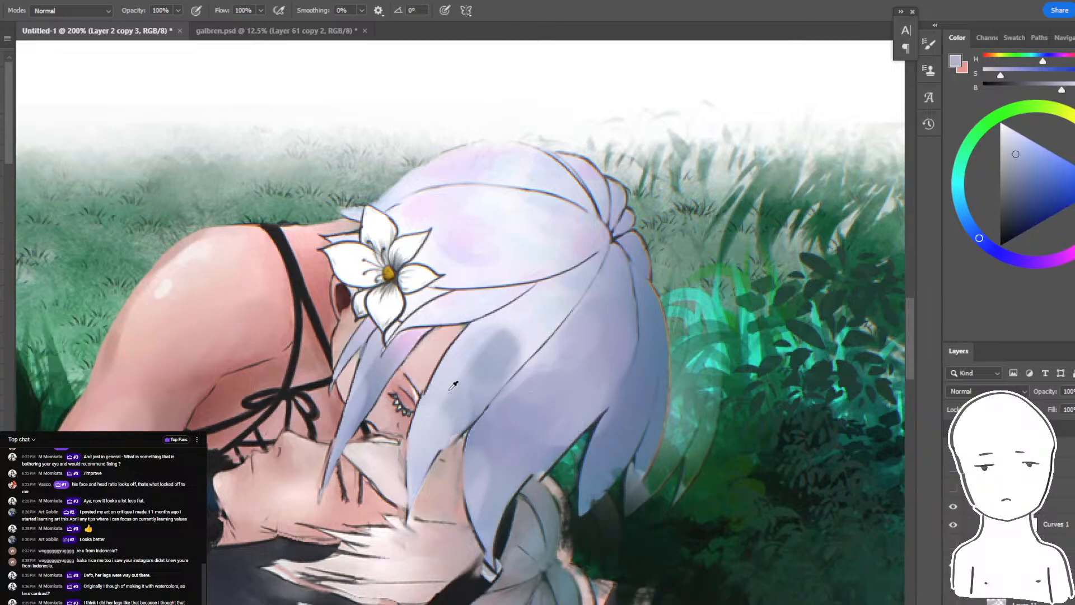
key(w)
click(505, 429)
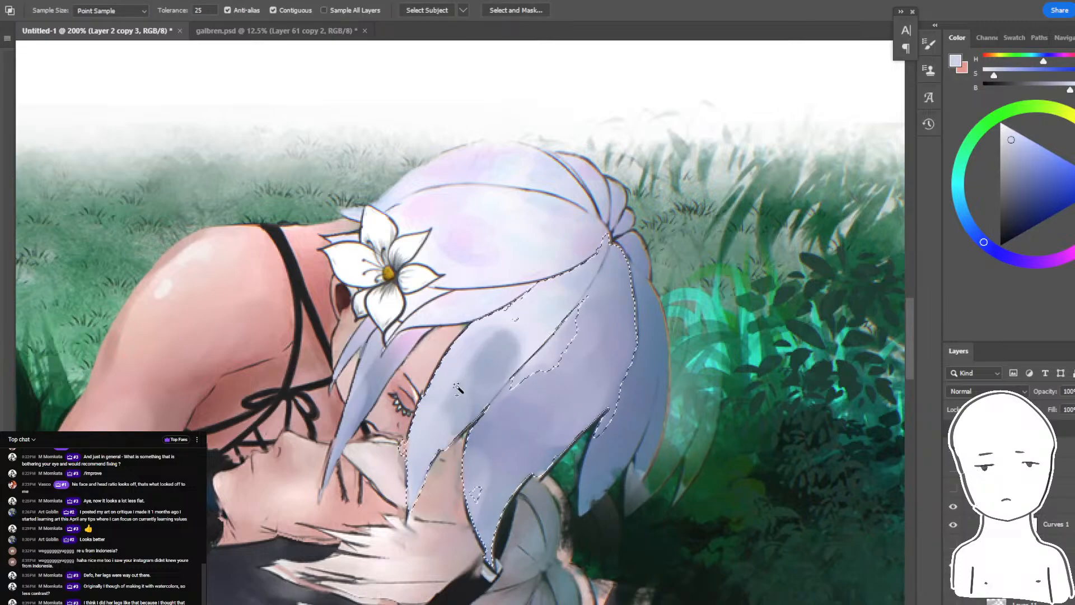
key(b)
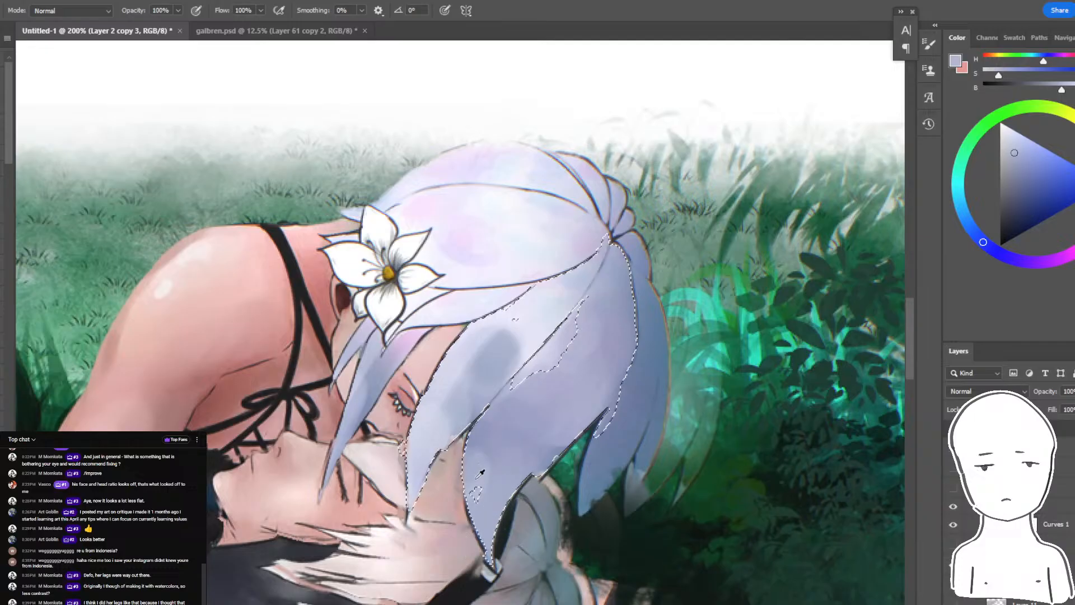
- Paint textured pale lavender strokes across the selected middle and front locks, sampling nearby hair tones, and check them from a distance
alt+click(480, 473)
alt+click(526, 322)
drag(506, 347, 481, 403)
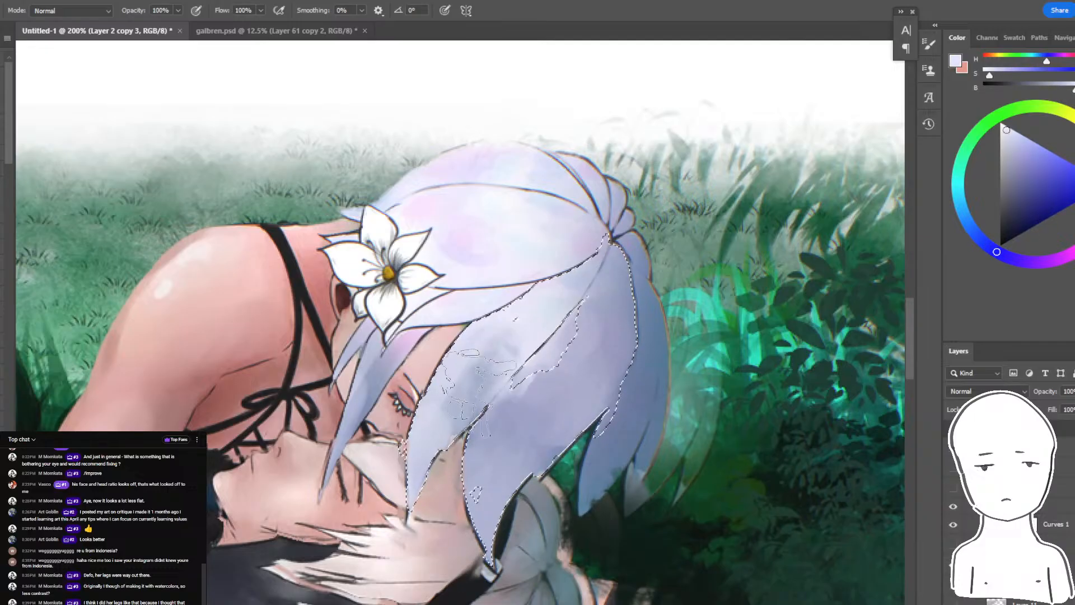
drag(554, 358, 532, 403)
drag(599, 297, 540, 392)
alt+click(540, 411)
key(ctrl+d)
key(ctrl+minus)
key(ctrl+minus)
key(ctrl+minus)
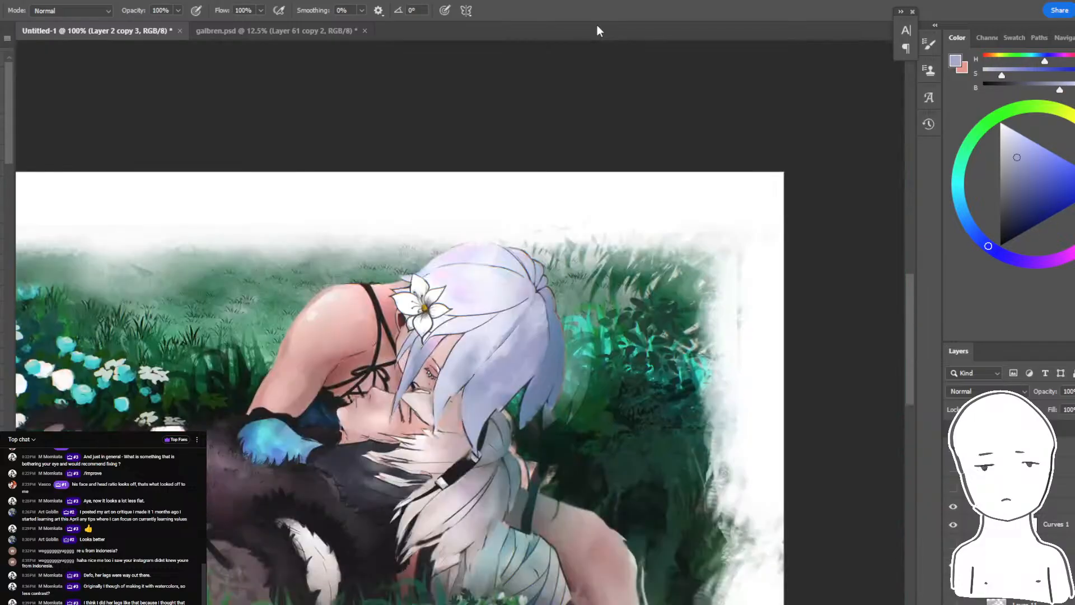
key(ctrl+plus)
key(ctrl+plus)
key(ctrl+z)
alt+click(500, 337)
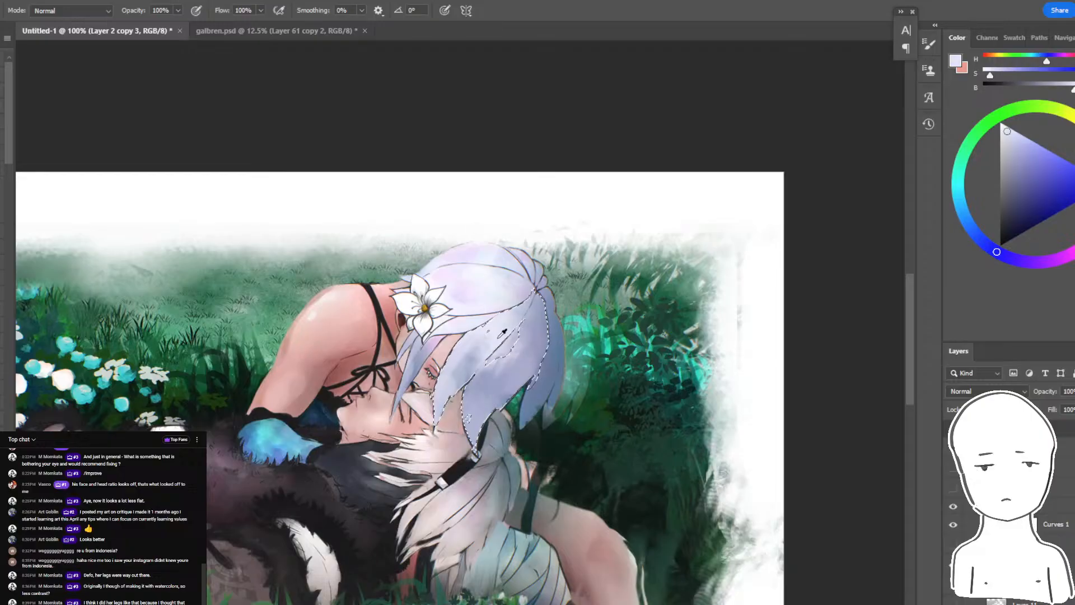
- Read the viewers' latest live chat messages and look over the whole mirrored painting
key(alt+Tab)
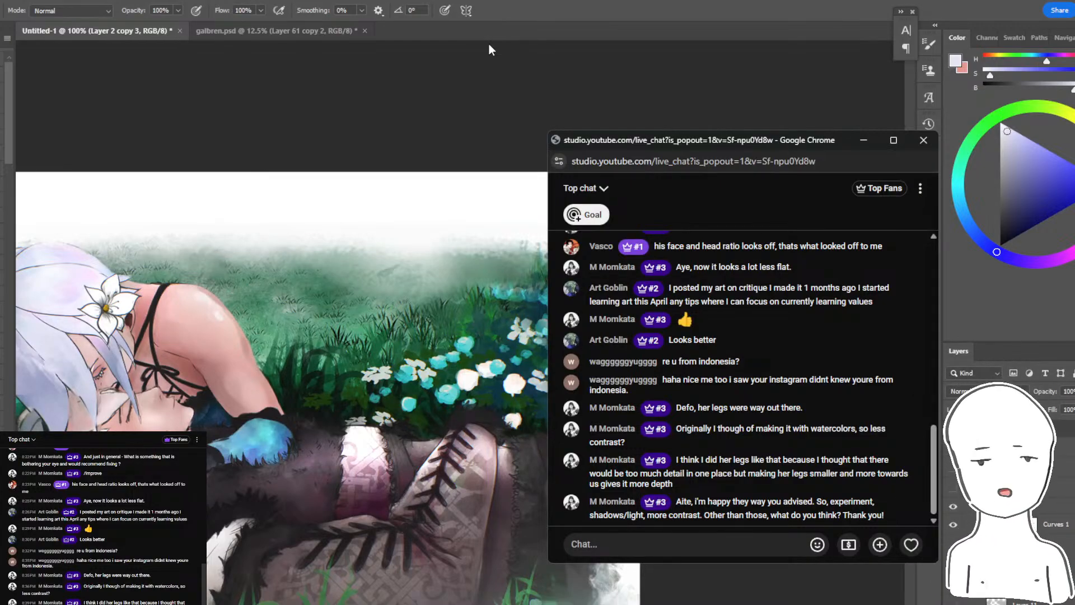
click(762, 17)
drag(598, 272, 824, 171)
drag(627, 371, 685, 361)
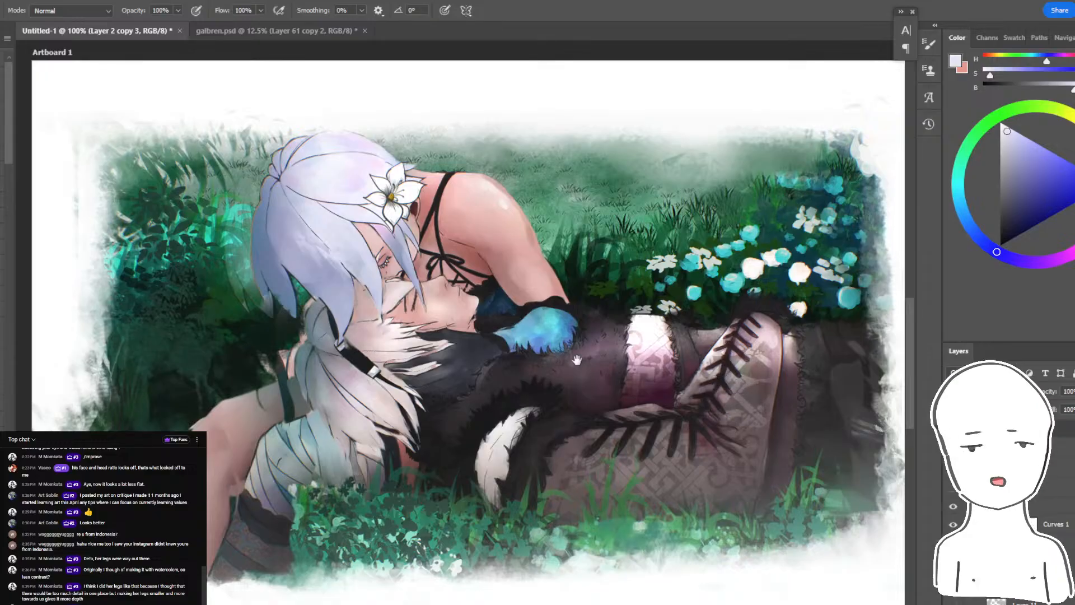
mouse_move(577, 360)
mouse_down()
mouse_move(705, 448)
mouse_move(644, 381)
mouse_up()
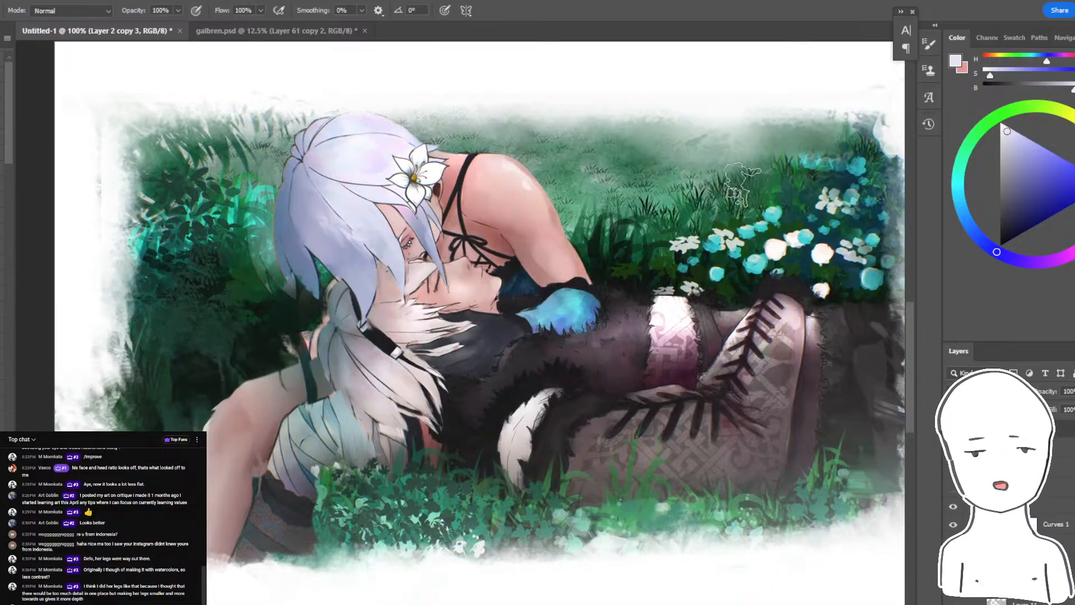
mouse_move(776, 126)
mouse_down()
mouse_move(760, 120)
mouse_move(703, 150)
mouse_move(797, 119)
mouse_move(768, 138)
mouse_up()
key(ctrl+minus)
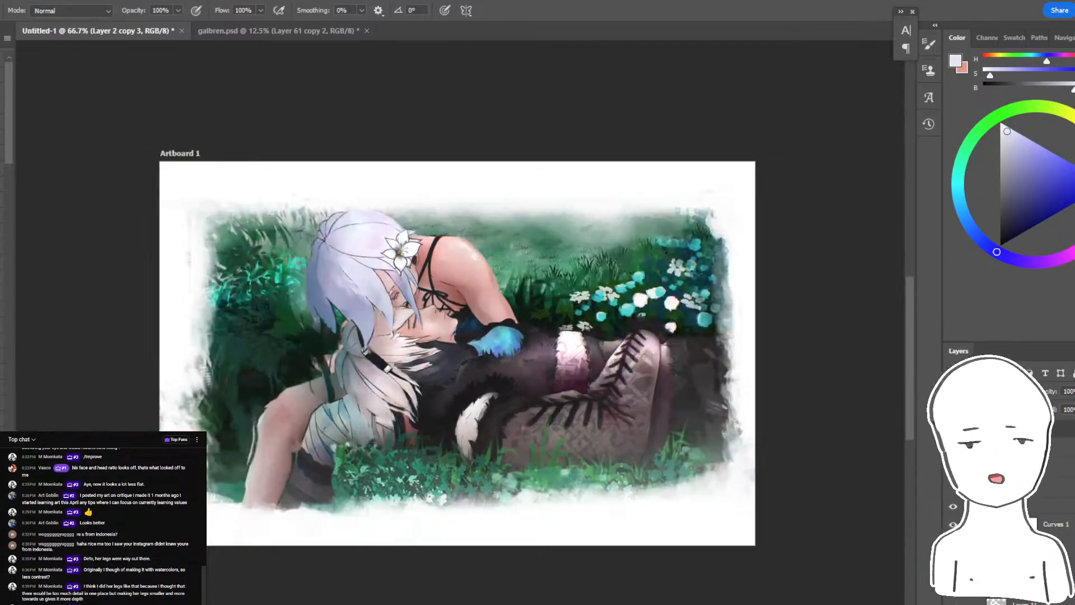
key(ctrl+plus)
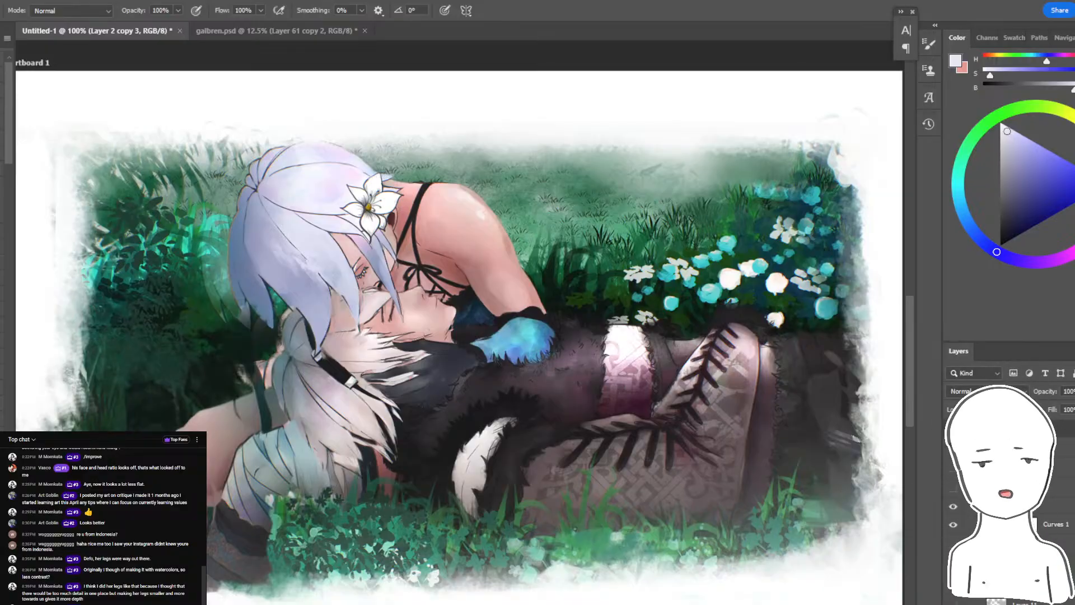
key(alt+Tab)
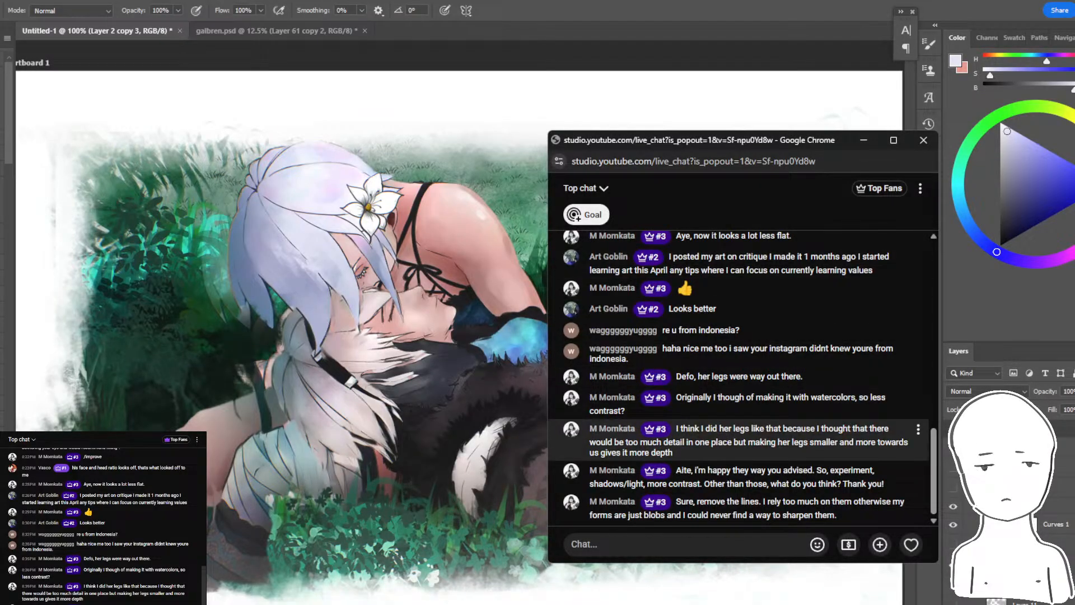
click(659, 19)
- Zoom in on the mirrored hair and switch from the textured brush to a large soft round brush at 80% flow
key(ctrl+plus)
key(ctrl+plus)
drag(522, 234, 1020, 427)
key(ctrl+minus)
key(ctrl+plus)
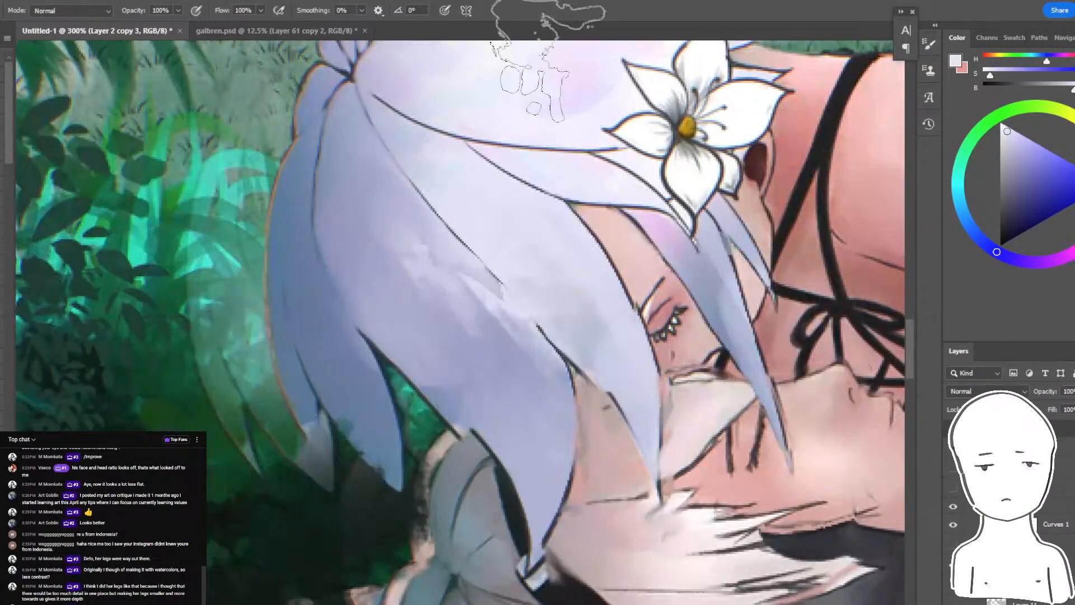
click(1, 308)
drag(433, 261, 344, 318)
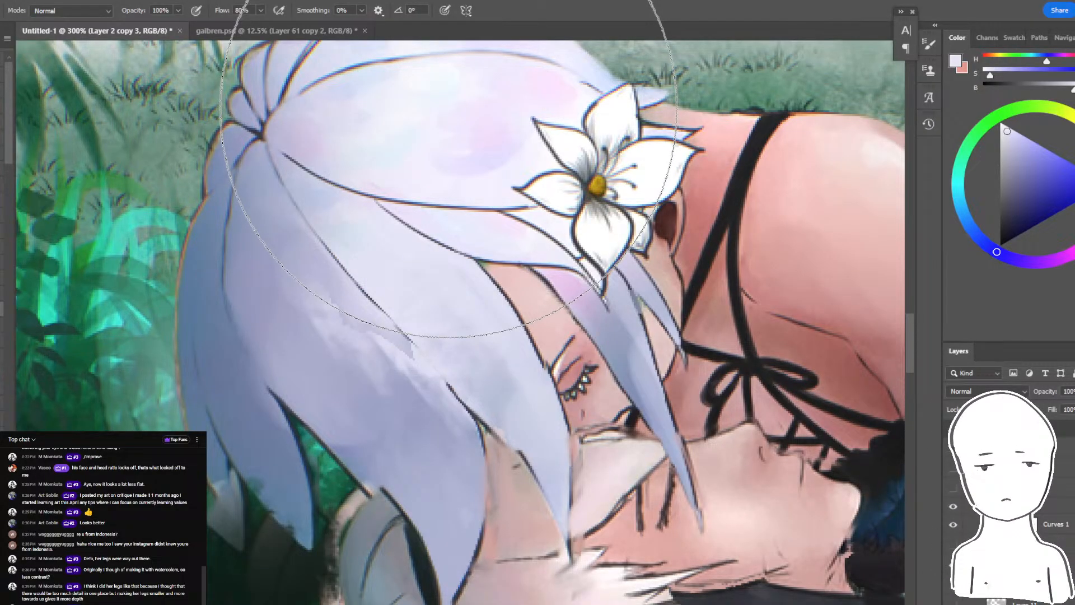
mouse_move(515, 269)
mouse_down()
mouse_move(558, 293)
mouse_move(546, 326)
mouse_up()
- Lasso the hair beneath the central parting line, shade it with a soft blue-grey shadow along the line, and deselect
key(l)
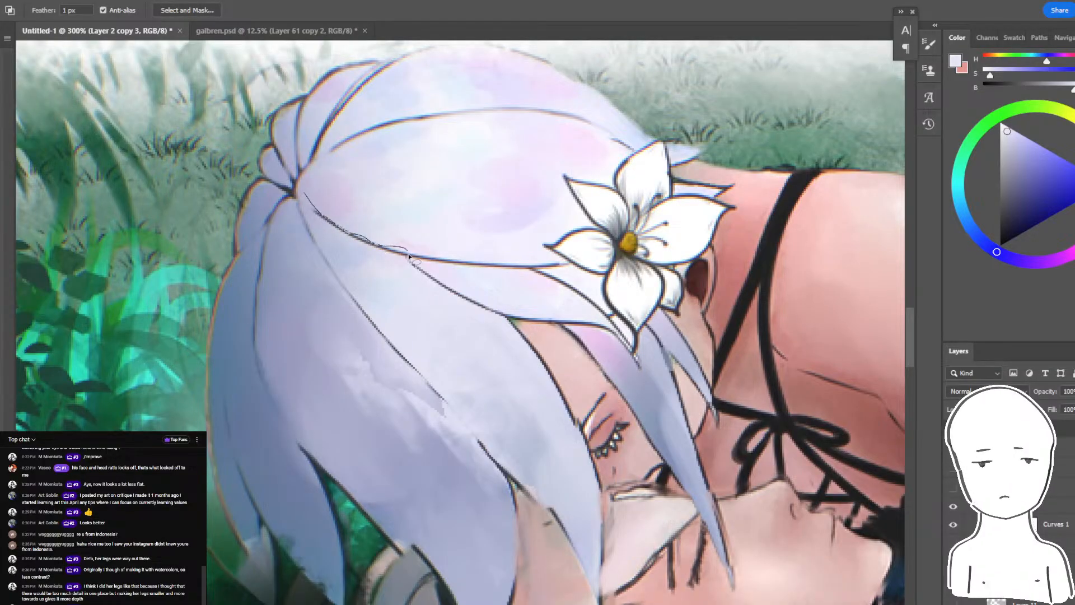
mouse_move(409, 256)
mouse_down()
mouse_move(384, 302)
mouse_move(299, 188)
mouse_move(355, 120)
mouse_up()
key(b)
alt+click(250, 263)
key([)
key(ctrl+z)
drag(359, 215, 462, 245)
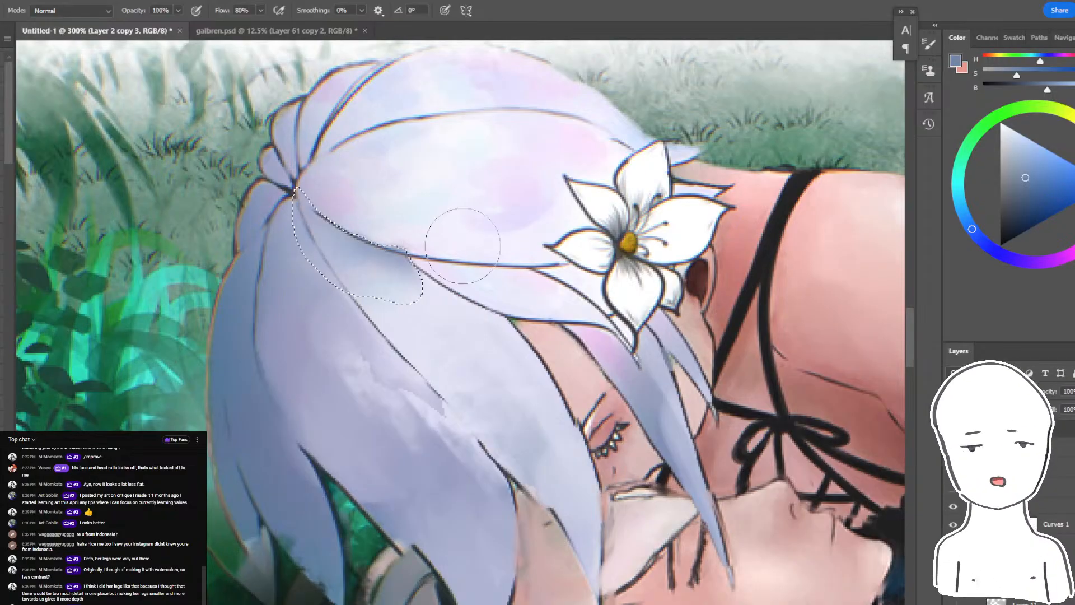
key(ctrl+d)
- Lasso the upper crown section, shade its base blue-grey, deselect, and blend the shadow's edge with pale lavender
key(l)
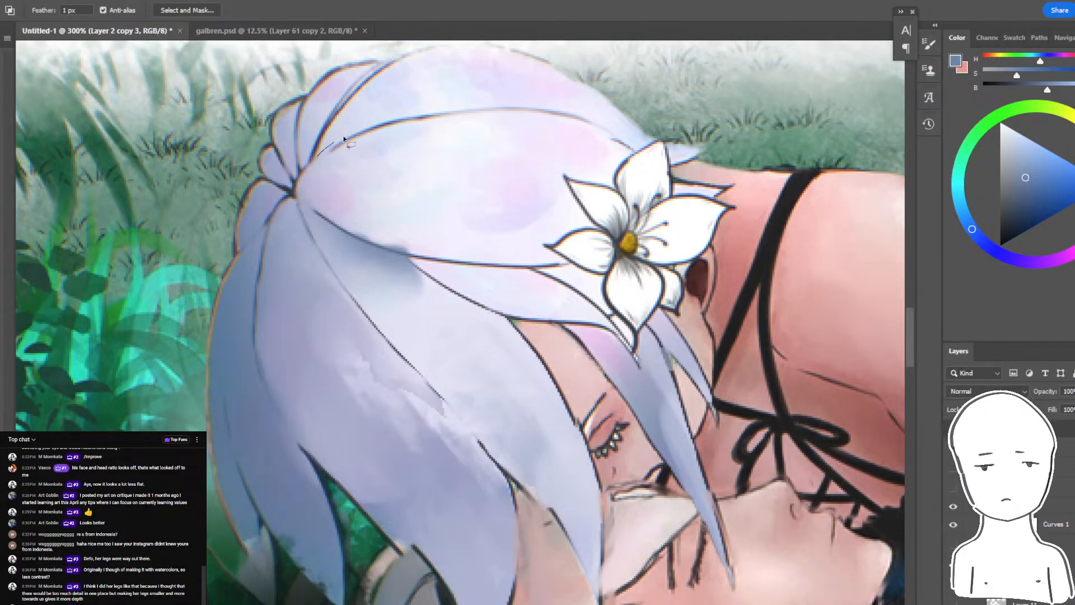
key(b)
mouse_move(449, 100)
mouse_down()
mouse_move(318, 157)
mouse_move(393, 143)
mouse_move(422, 101)
mouse_up()
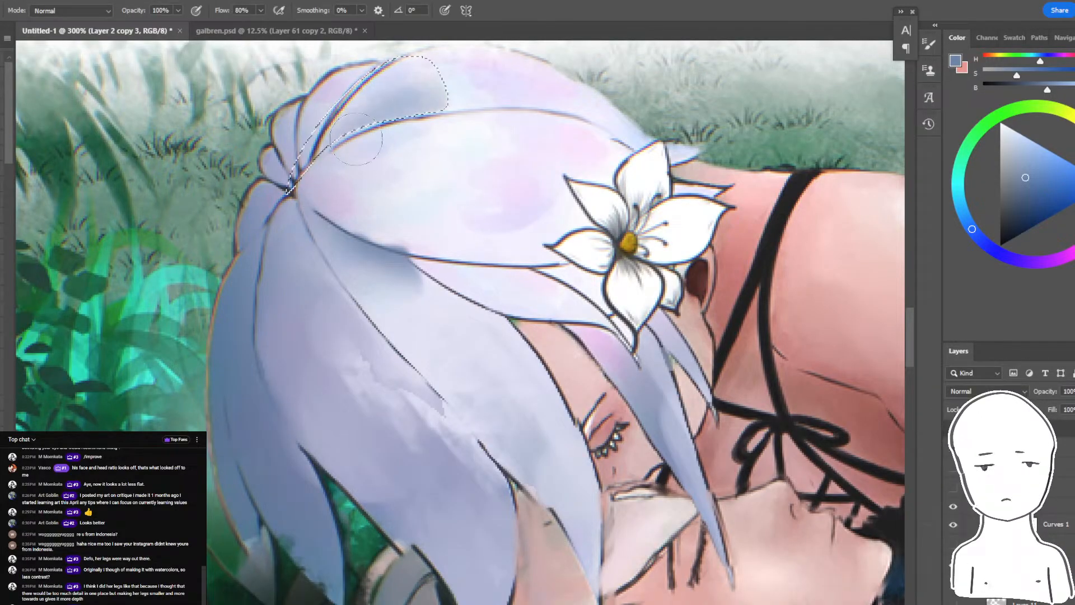
key(ctrl+d)
drag(571, 147, 705, 251)
alt+click(552, 186)
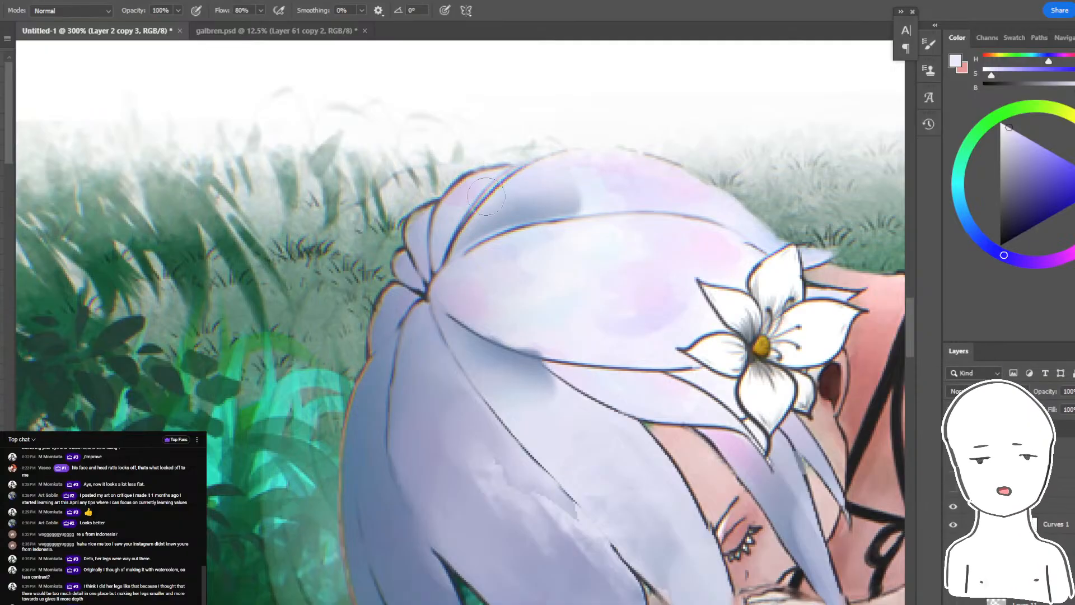
alt+click(535, 187)
drag(568, 194, 603, 192)
drag(444, 240, 344, 226)
- Lasso the large top hair section beside the gathered knot, shade its base with soft blue-grey, and check the whole head
key(l)
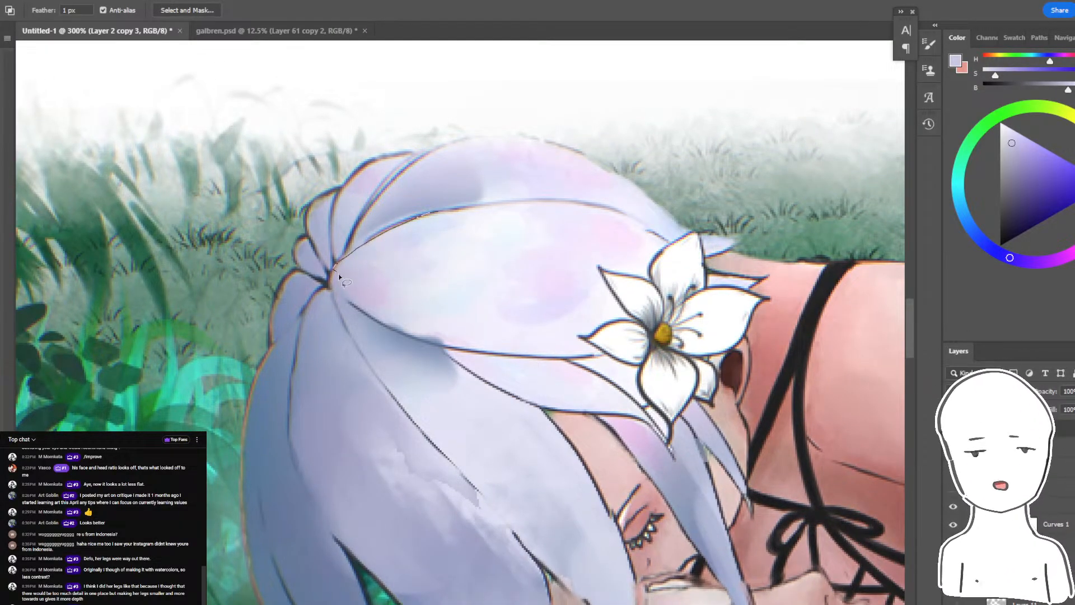
key(b)
mouse_move(562, 334)
mouse_down()
mouse_move(336, 269)
mouse_move(388, 268)
mouse_move(426, 314)
mouse_move(452, 246)
mouse_up()
alt+click(412, 288)
alt+click(496, 190)
alt+click(412, 302)
alt+click(493, 269)
key(ctrl+d)
key(ctrl+minus)
key(ctrl+minus)
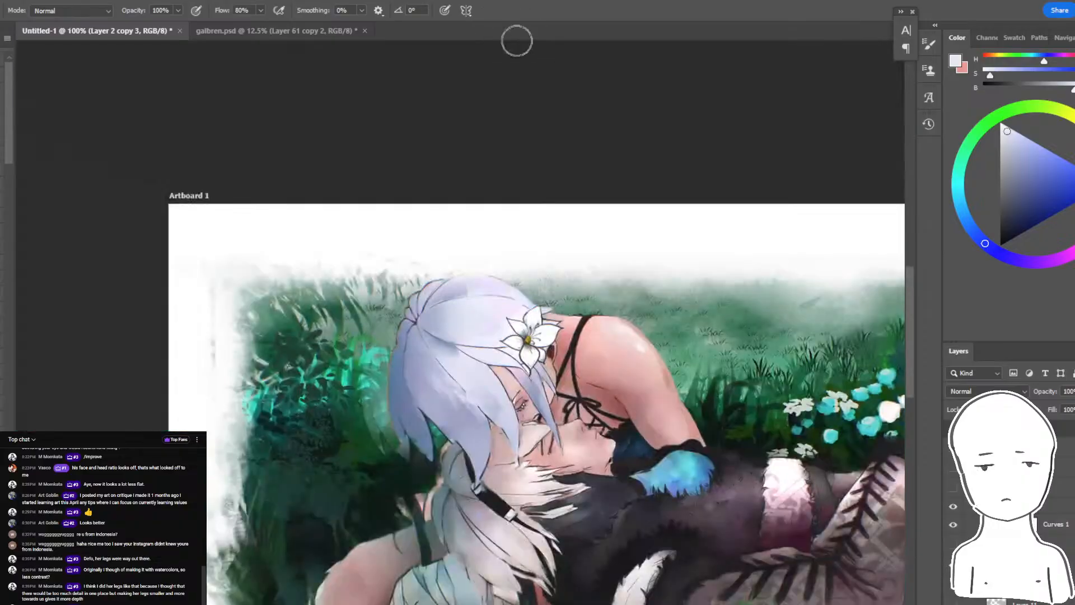
- Select the shaded middle locks with the Magic Wand, soften them with sampled pale lavender, and deselect
key(ctrl+plus)
key(ctrl+plus)
drag(428, 334, 471, 164)
key(w)
click(417, 348)
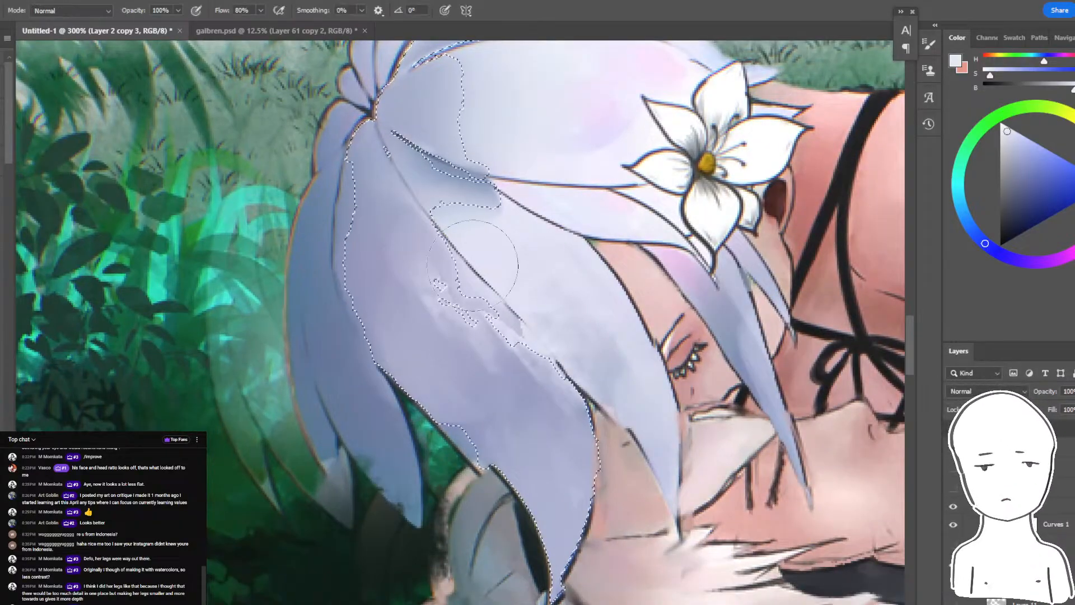
key(b)
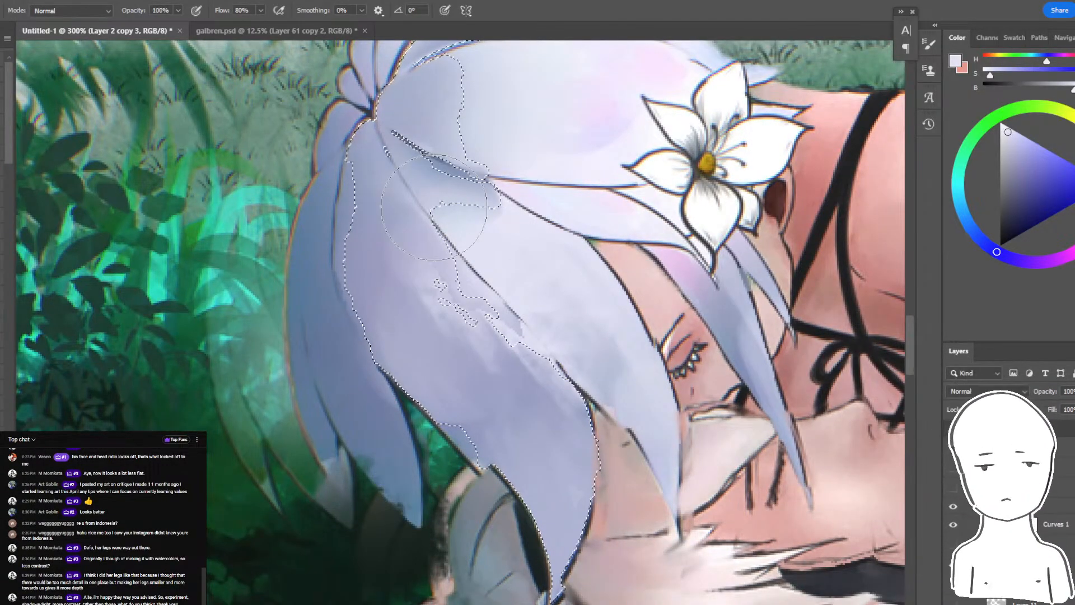
key(ctrl+d)
- Brush soft blue-grey shading over the back and lower hair locks, covering the rough textured highlights
drag(549, 115, 476, 167)
drag(471, 119, 484, 124)
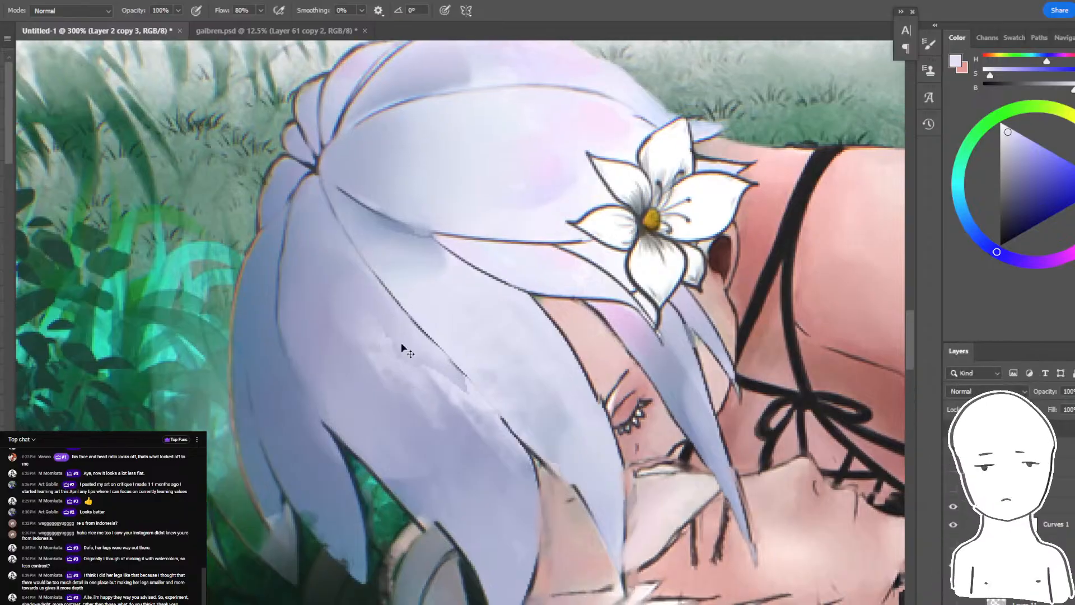
mouse_move(206, 441)
mouse_down()
mouse_move(262, 387)
mouse_move(440, 305)
mouse_move(493, 241)
mouse_up()
alt+click(252, 293)
mouse_move(255, 287)
mouse_down()
mouse_move(276, 512)
mouse_move(277, 422)
mouse_move(329, 390)
mouse_move(432, 410)
mouse_move(499, 299)
mouse_up()
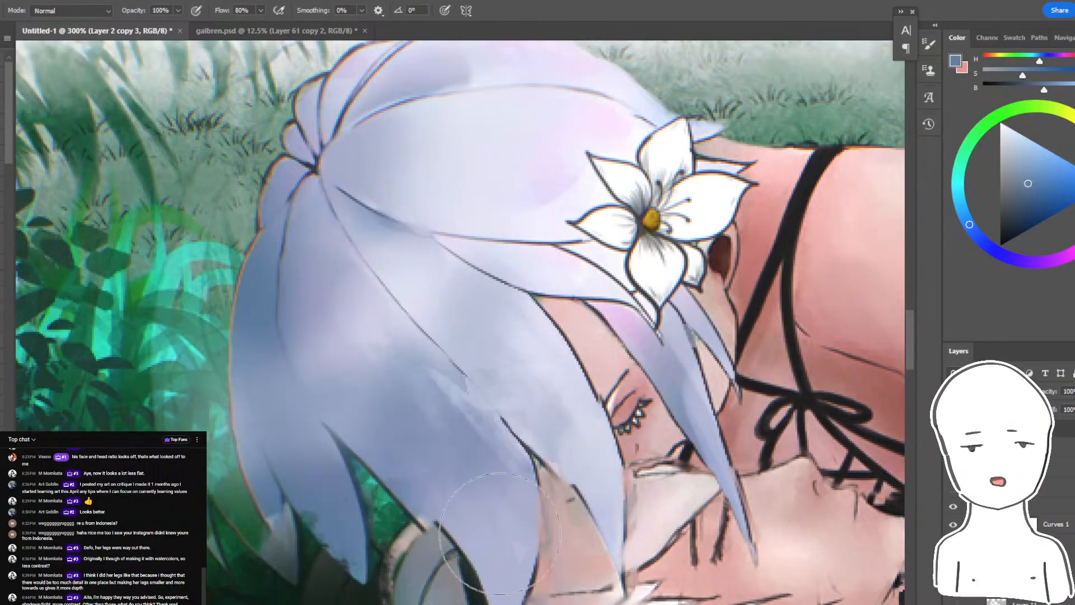
- Try a broad lavender glaze over the lower hair and face with an enlarged soft brush
alt+click(476, 459)
key(bracketright)
key(bracketright)
key(bracketright)
key(bracketright)
mouse_move(392, 476)
mouse_down()
mouse_move(300, 507)
mouse_move(356, 582)
mouse_move(514, 439)
mouse_move(641, 274)
mouse_up()
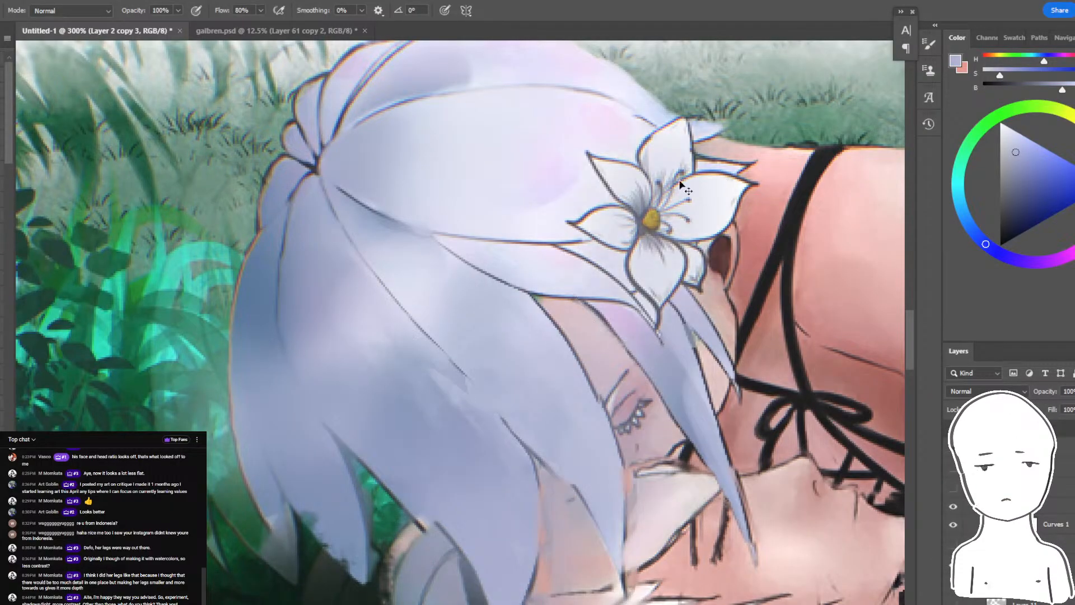
key(ctrl+z)
- Sample a darker blue-grey and glaze it broadly down the back side of the hair, checking the result from a distance
key(ctrl+minus)
key(ctrl+minus)
key(ctrl+minus)
key(ctrl+minus)
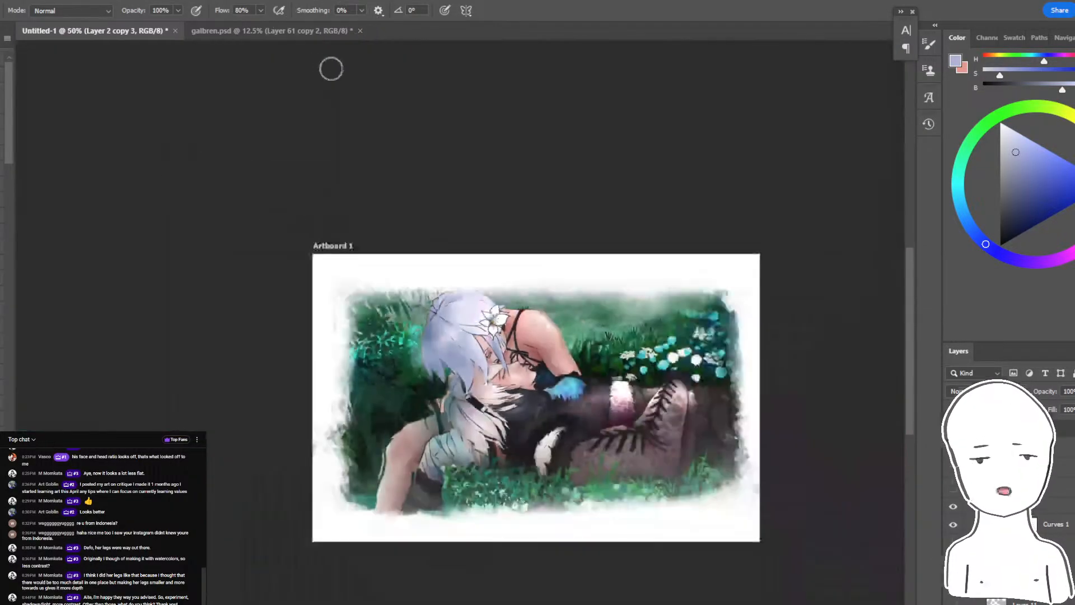
key(ctrl+plus)
key(ctrl+plus)
alt+click(397, 320)
alt+click(397, 320)
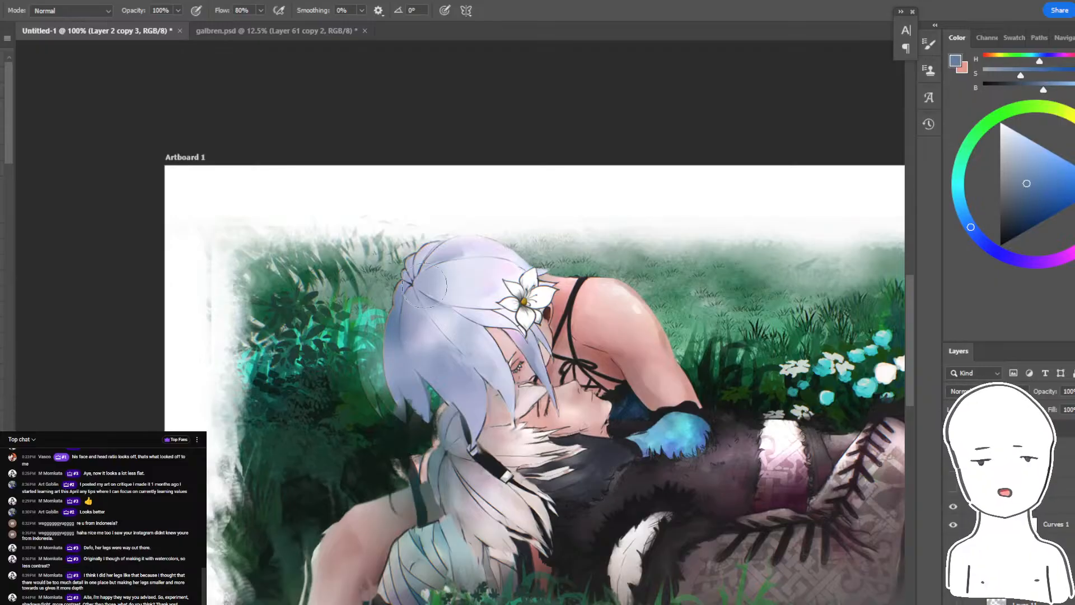
drag(409, 246, 375, 431)
key(ctrl+z)
drag(422, 210, 376, 484)
drag(432, 249, 402, 417)
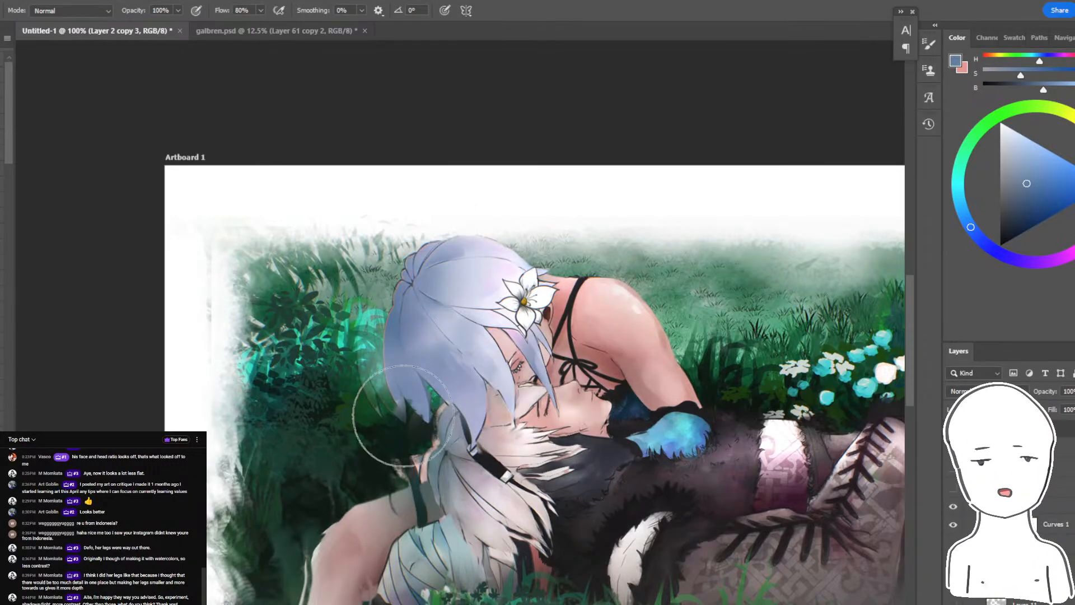
key(ctrl+minus)
key(ctrl+plus)
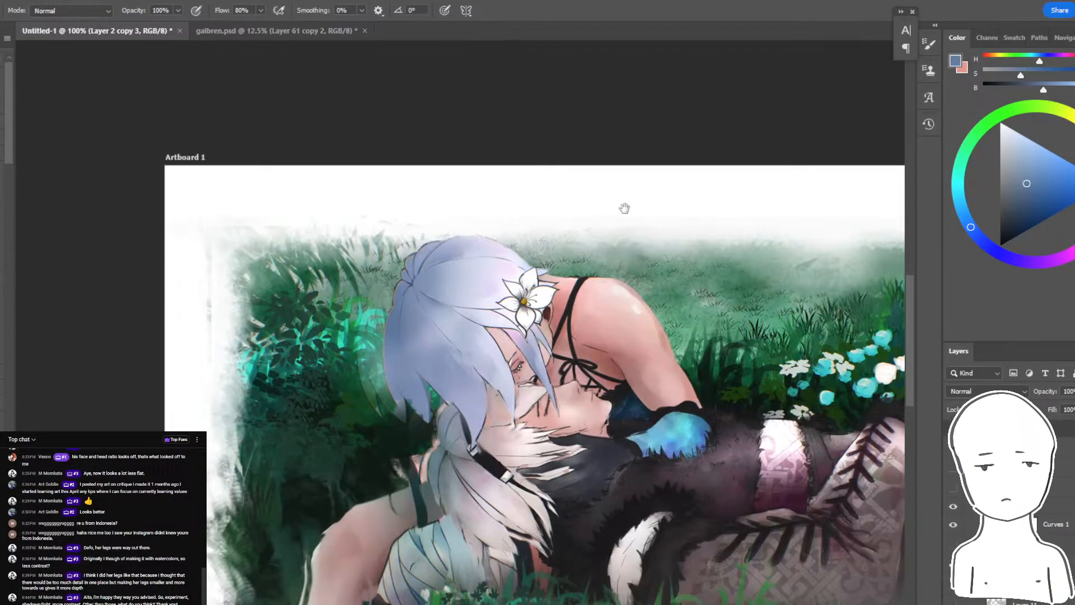
- Sample the near-white shoulder highlight and brush a soft patch of highlight beside it with a smaller brush
key(ctrl+plus)
drag(619, 180, 604, 267)
key(bracketleft)
key(bracketleft)
key(bracketleft)
key(bracketleft)
key(bracketleft)
key(bracketleft)
key(bracketleft)
key(bracketleft)
key(bracketleft)
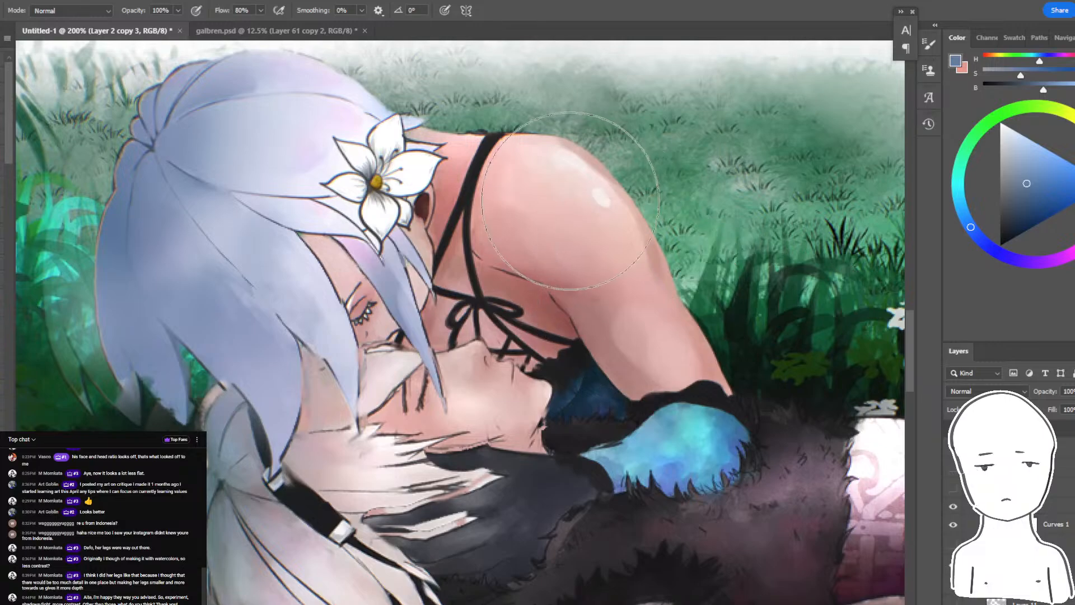
alt+click(599, 200)
- Select the upper figure's shoulder, neck and chest skin with the Magic Wand and shade the neck area with a sampled reddish brown
key(w)
key(shift+w)
key(shift+w)
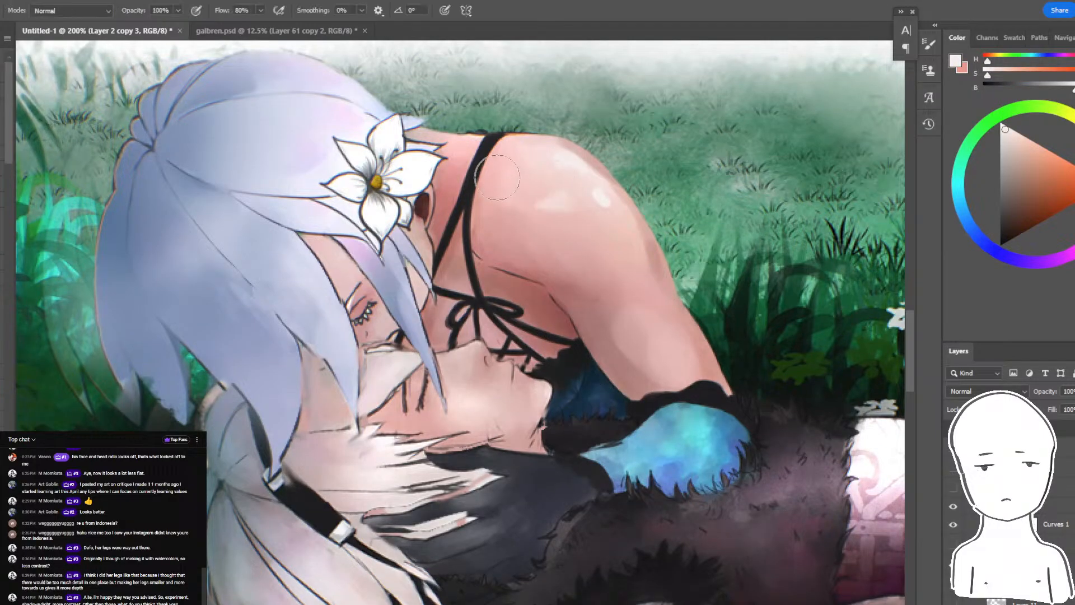
click(478, 244)
shift+click(485, 275)
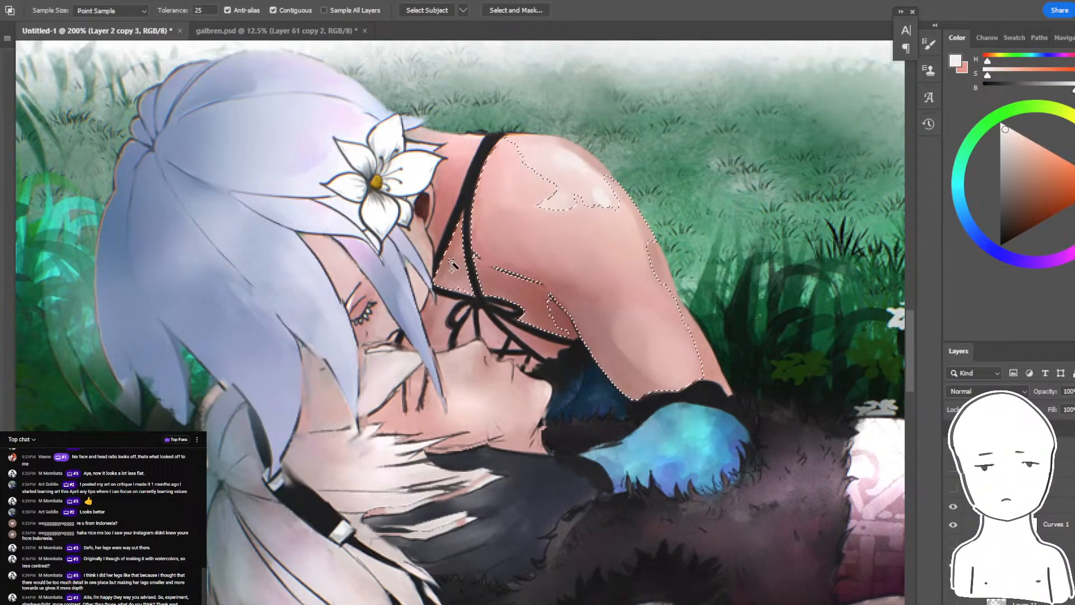
shift+click(448, 207)
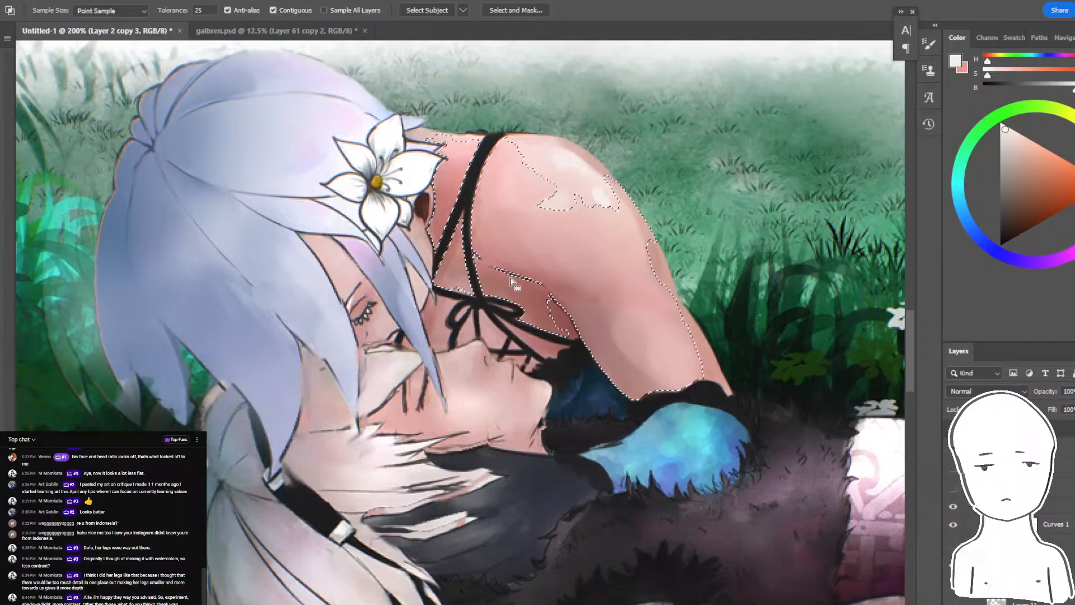
key(b)
alt+click(532, 305)
drag(465, 178, 418, 278)
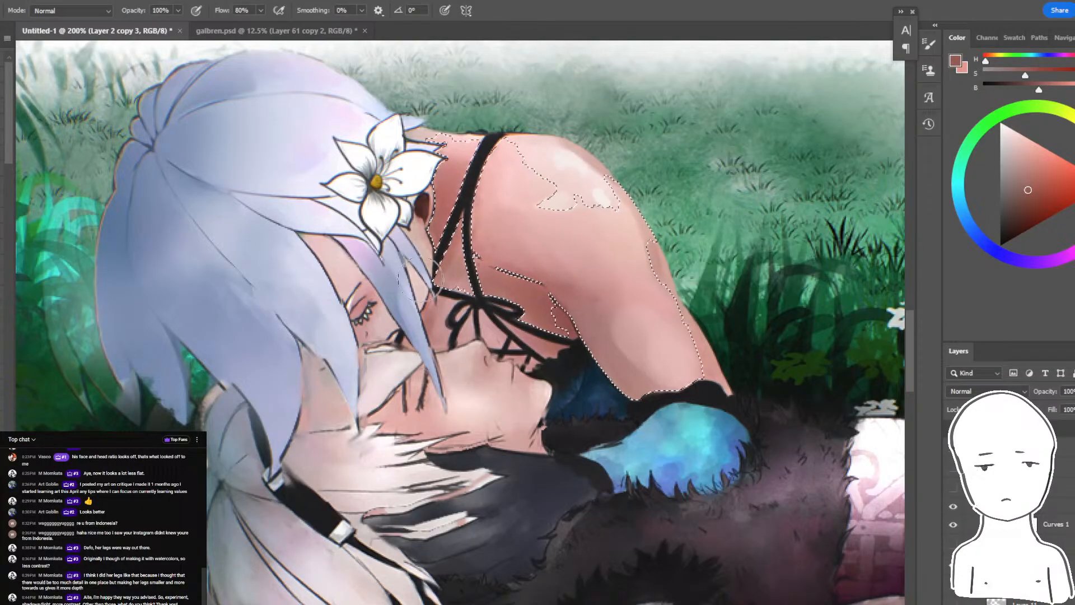
- Select the chest skin around the bodice lacing with the Magic Wand and darken it with the same reddish brown
key(w)
click(424, 345)
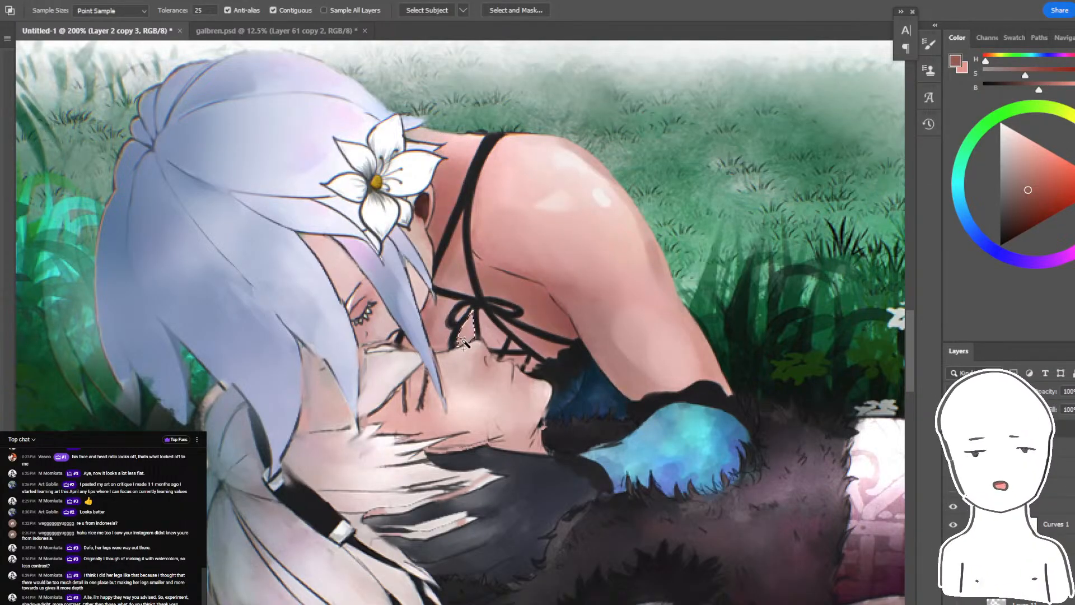
shift+click(499, 336)
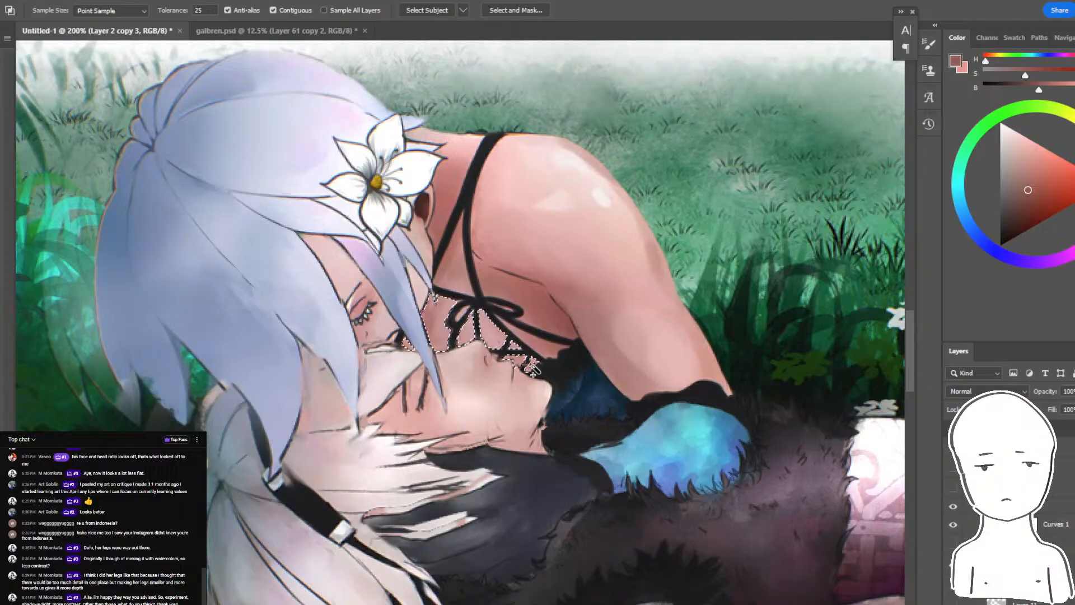
key(b)
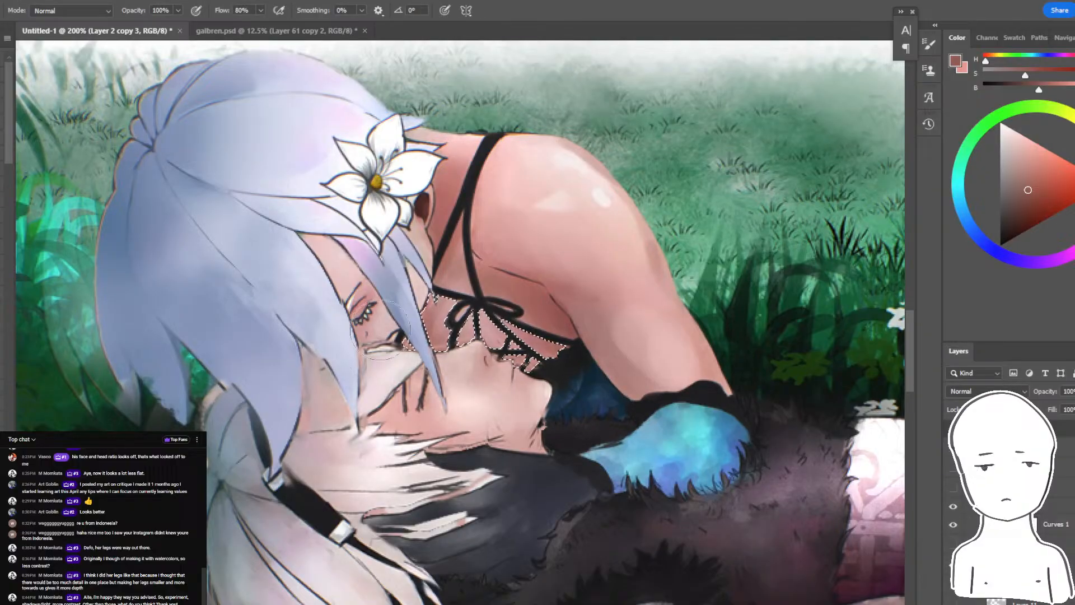
key(ctrl+minus)
key(ctrl+minus)
key(ctrl+plus)
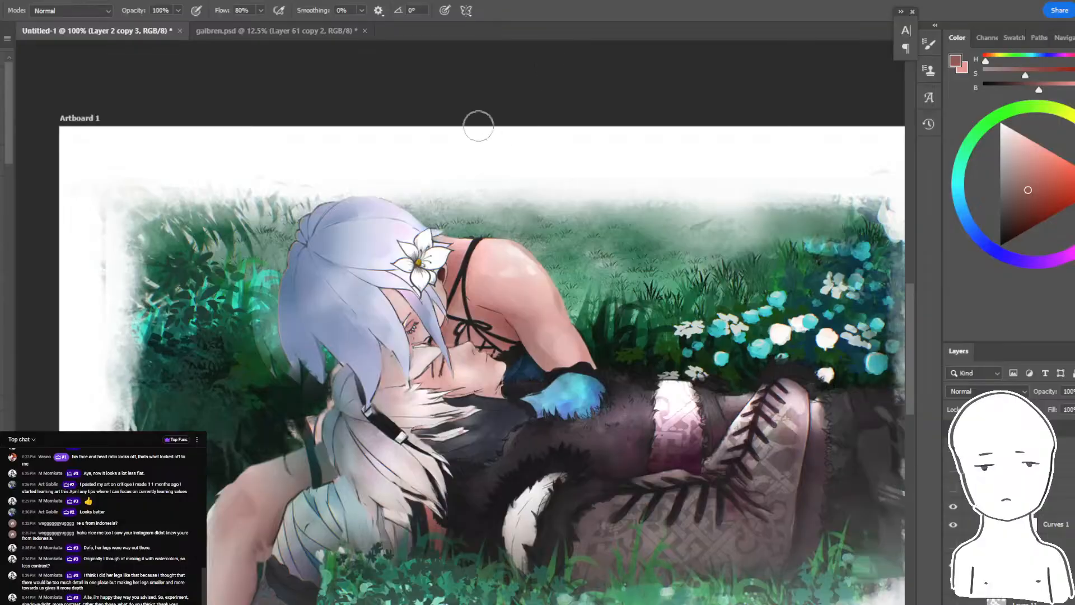
- Select the reclining figure's face skin with the Magic Wand, brush reddish shading along the lower cheek and jaw, and deselect
key(ctrl+plus)
key(ctrl+plus)
key(ctrl+plus)
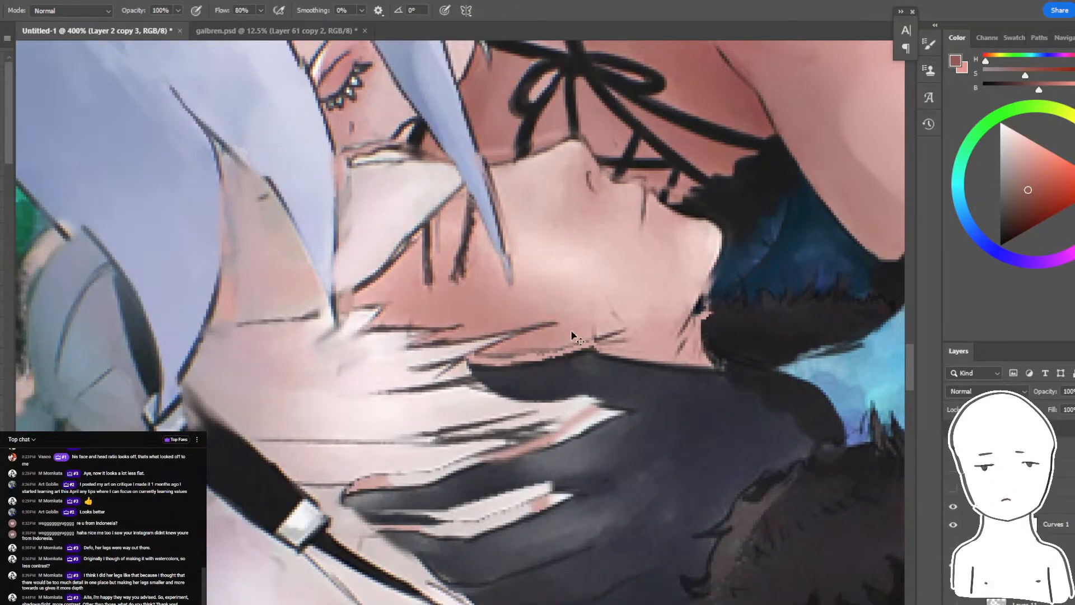
key(w)
click(571, 335)
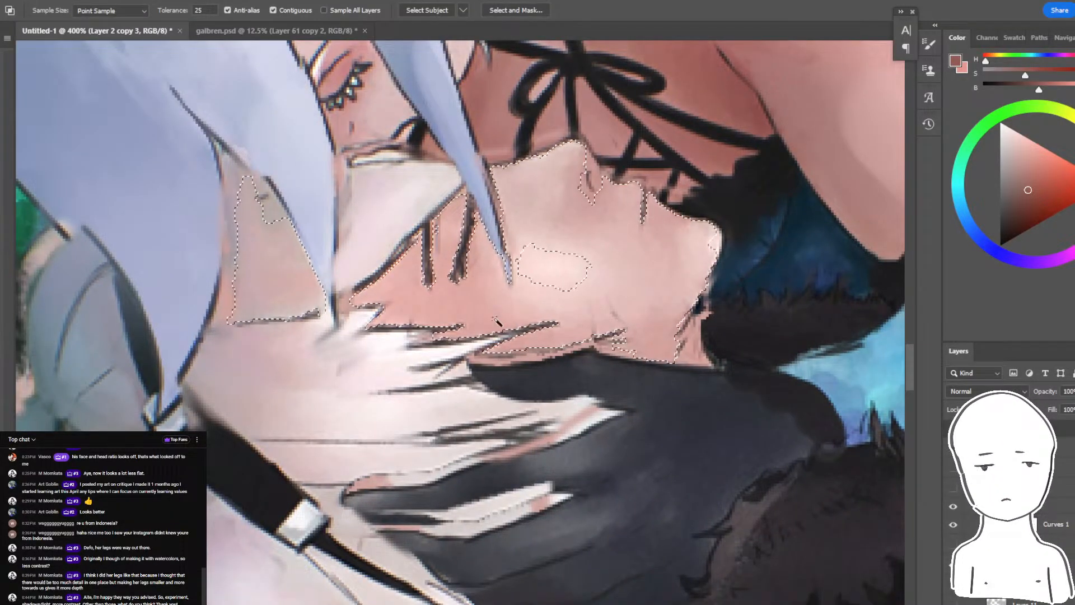
key(b)
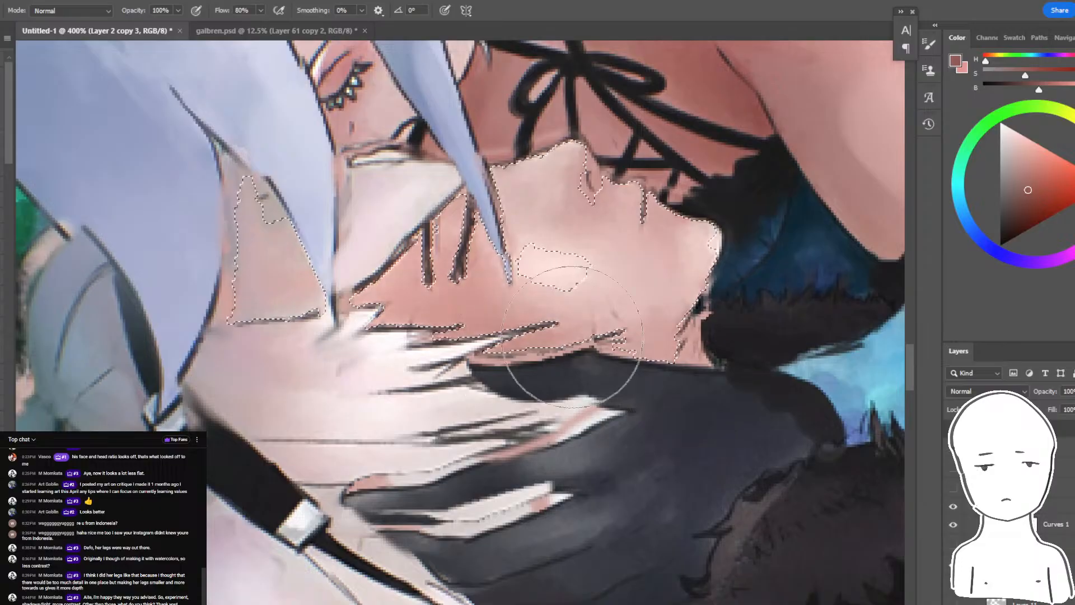
drag(572, 336, 723, 450)
key(ctrl+z)
drag(458, 440, 672, 407)
key(ctrl+d)
key(ctrl+minus)
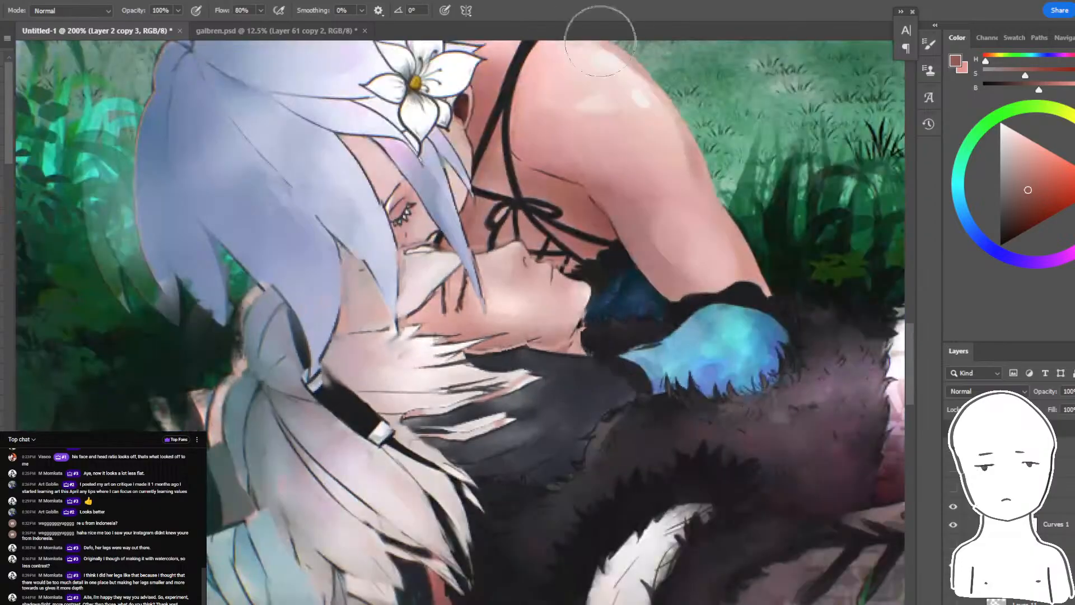
key(ctrl+minus)
key(ctrl+minus)
key(ctrl+plus)
key(ctrl+plus)
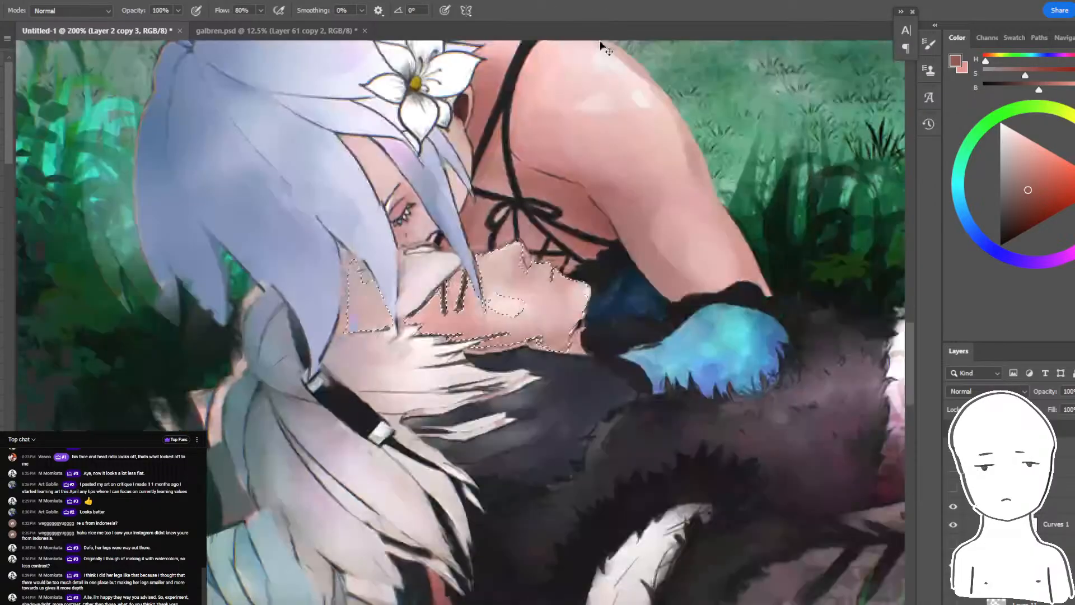
- Select the reclining figure's pale ponytail locks and hair bun with the Magic Wand and sample a grey from the hair
drag(381, 487, 518, 400)
key(w)
click(502, 410)
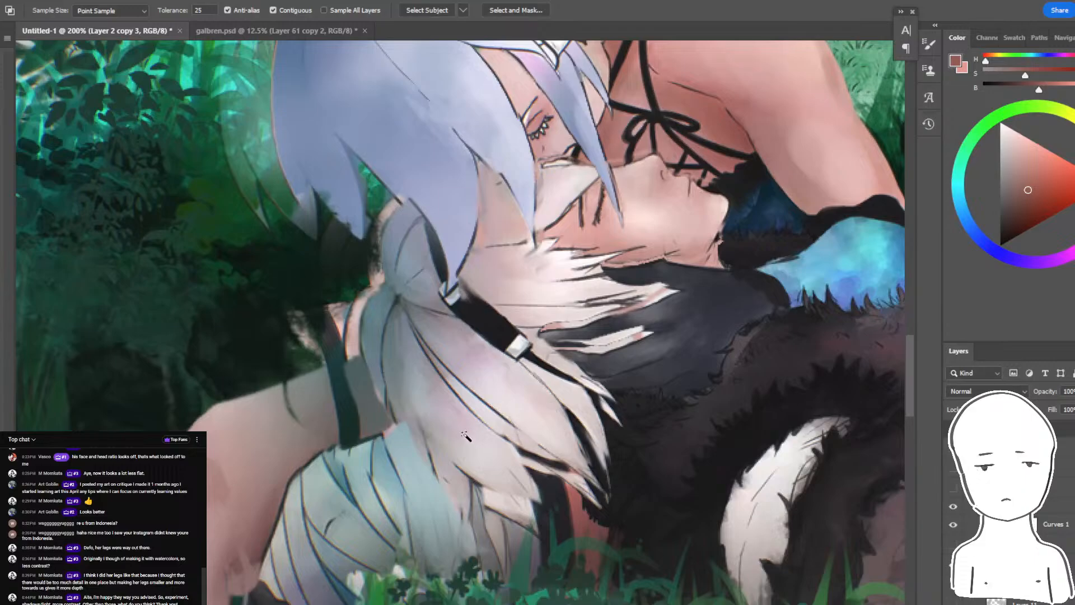
click(442, 446)
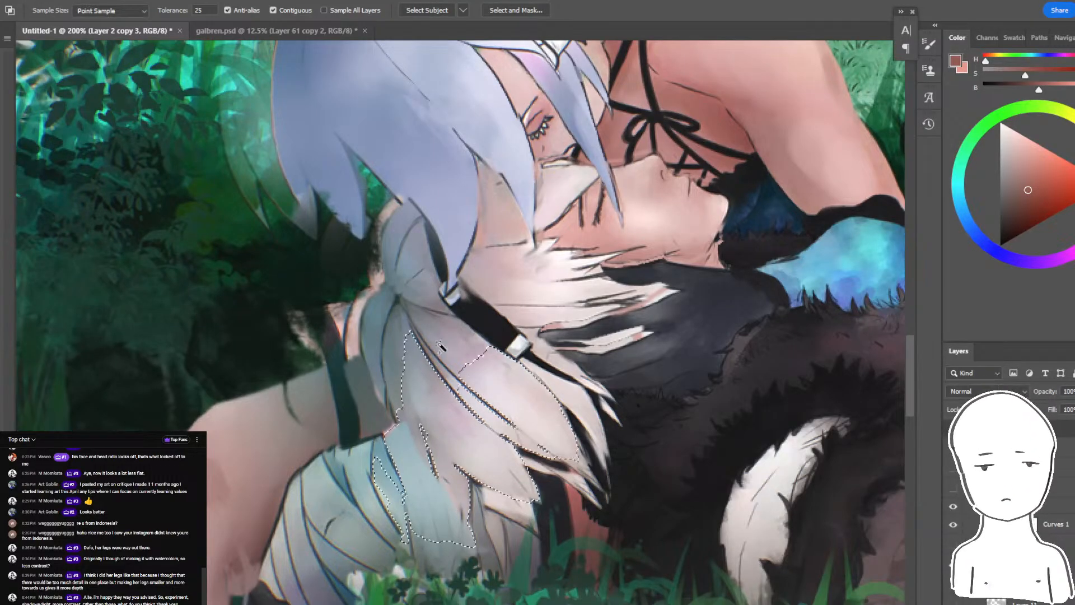
shift+click(468, 388)
key(b)
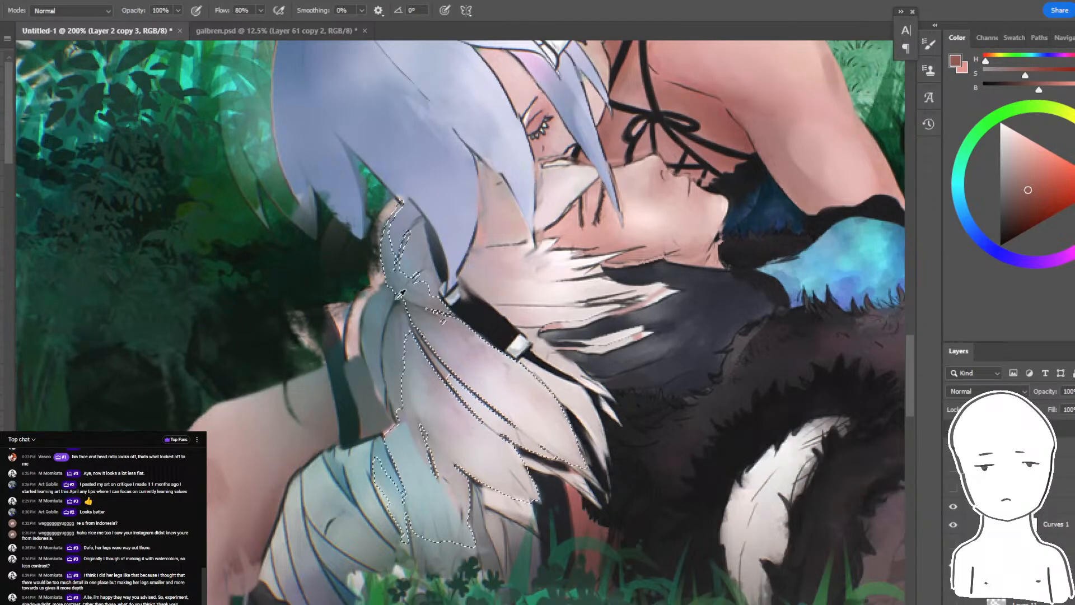
alt+click(407, 284)
- Glaze muted grey over the selected ponytail locks with an enlarged soft brush, then deselect
drag(407, 305, 519, 514)
key(ctrl+z)
key(bracketright)
key(bracketright)
drag(400, 400, 480, 458)
alt+click(446, 381)
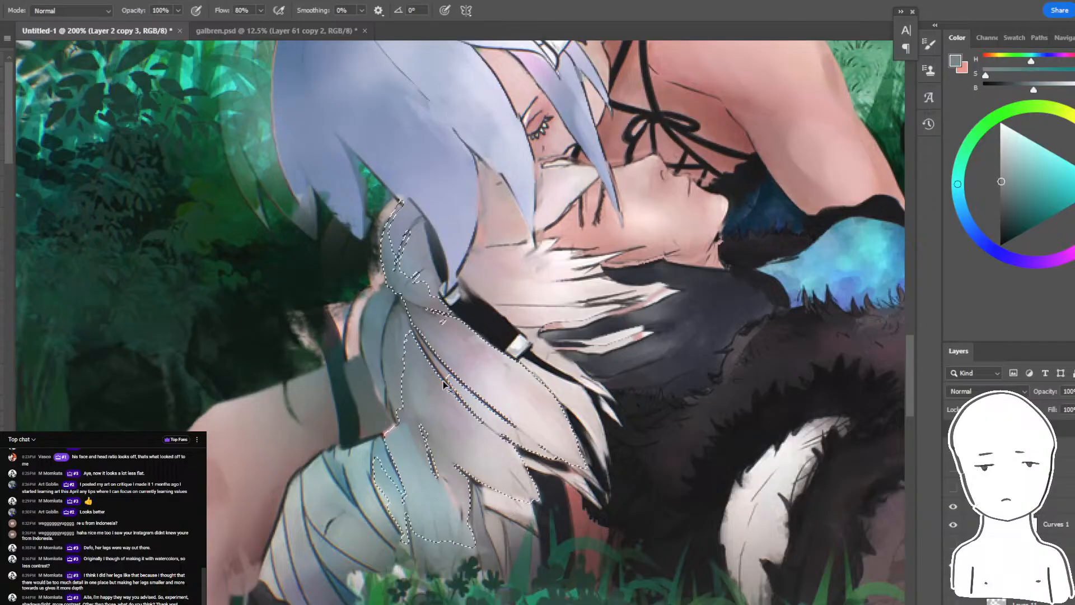
mouse_move(446, 383)
mouse_down()
mouse_move(530, 393)
mouse_move(539, 500)
mouse_up()
key(ctrl+d)
- Blend the ponytail's inner lines into its grey shading with the Mixer Brush
key(shift+b)
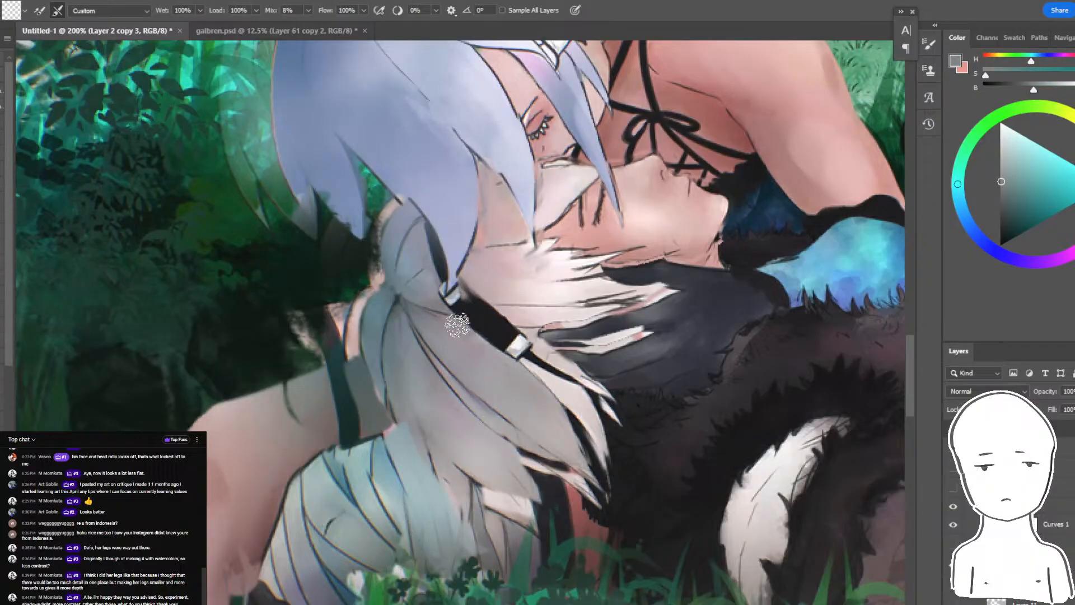
drag(430, 348, 506, 431)
key(r)
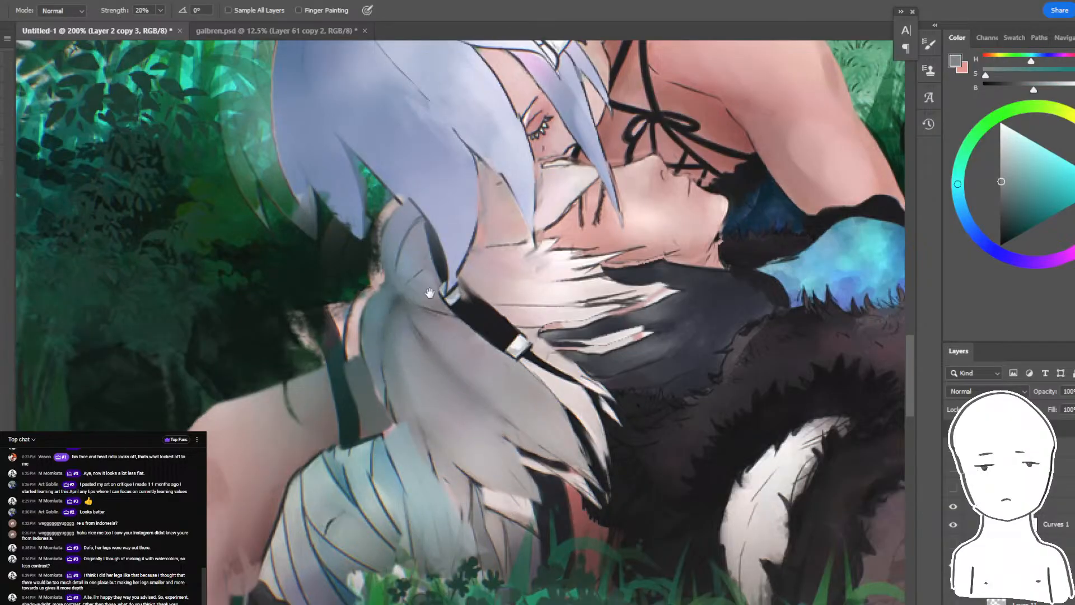
- Soften the dark strand lines on the lavender hair with the Smudge tool at 20% strength
drag(429, 292, 424, 449)
key(ctrl+z)
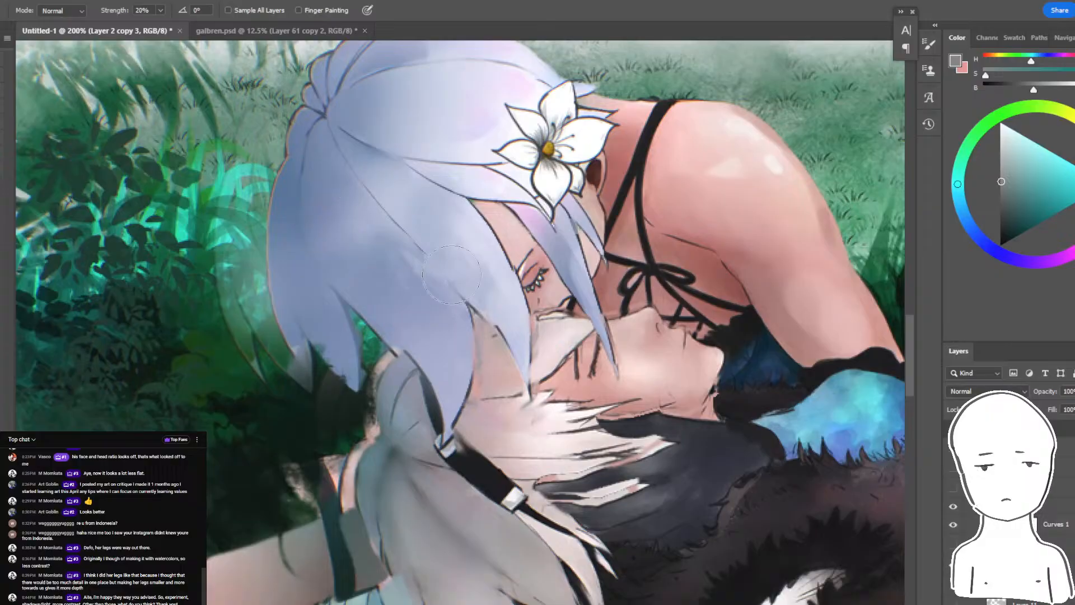
key(ctrl+minus)
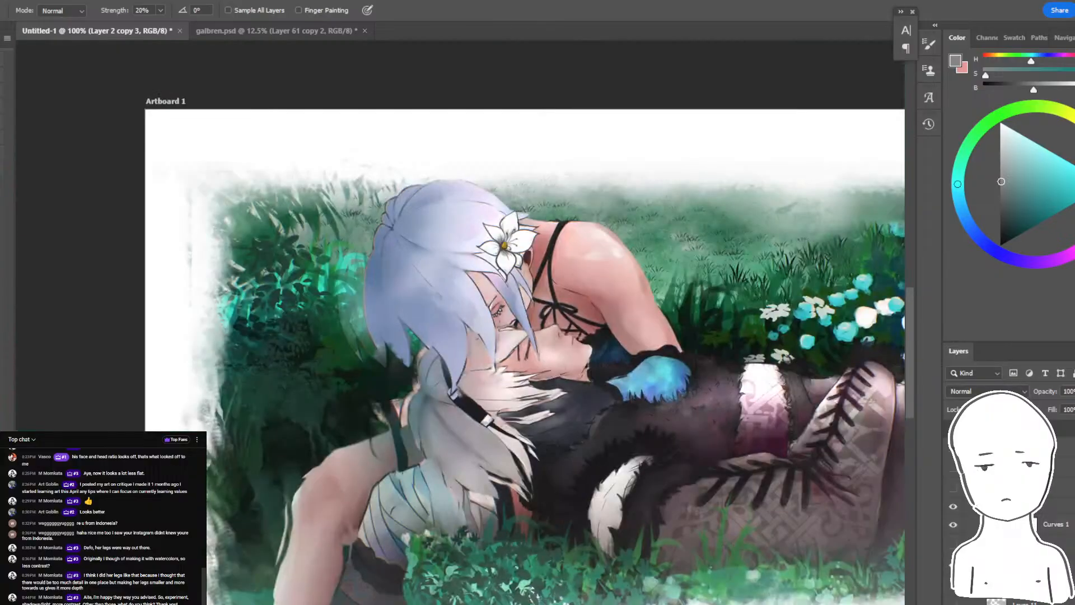
key(ctrl+plus)
key(ctrl+plus)
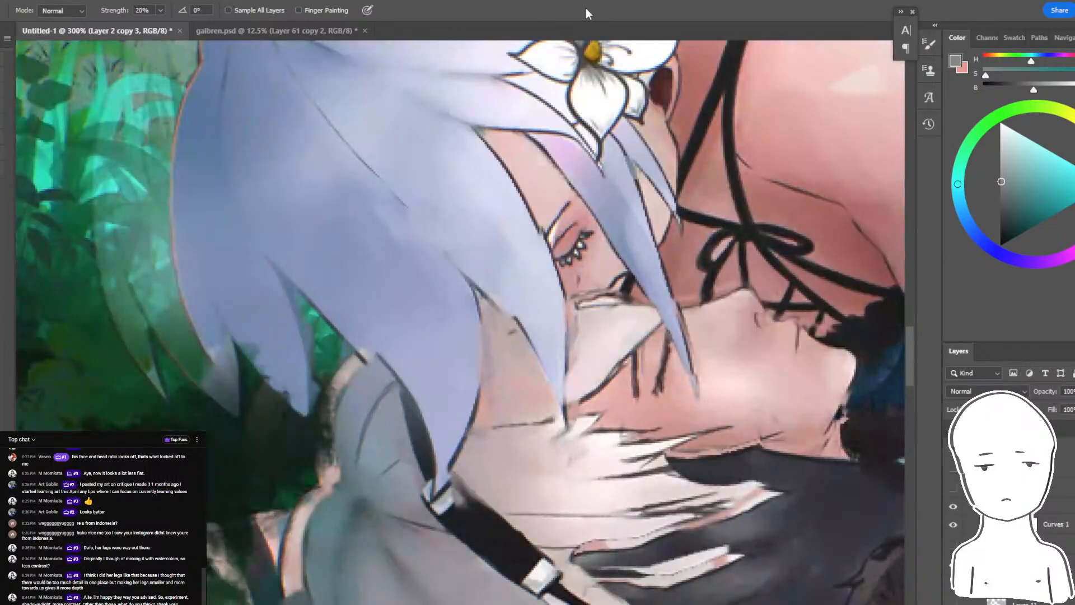
- Smudge the hard crease line between the upper figure's chest and arm into the surrounding skin
drag(683, 233, 370, 254)
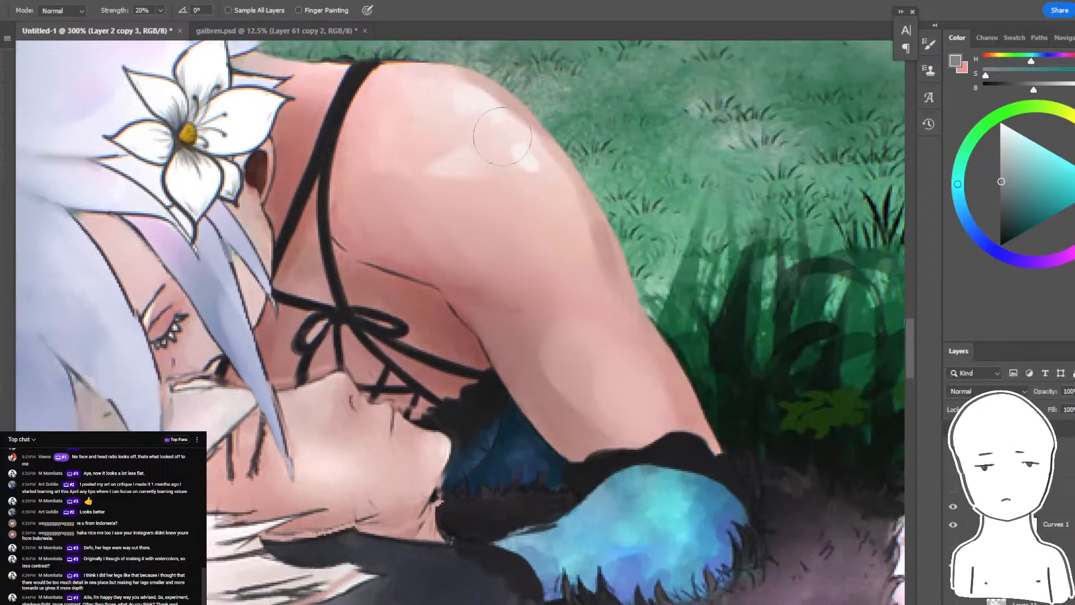
mouse_move(537, 264)
mouse_down()
mouse_move(612, 247)
mouse_move(621, 302)
mouse_up()
key(ctrl+plus)
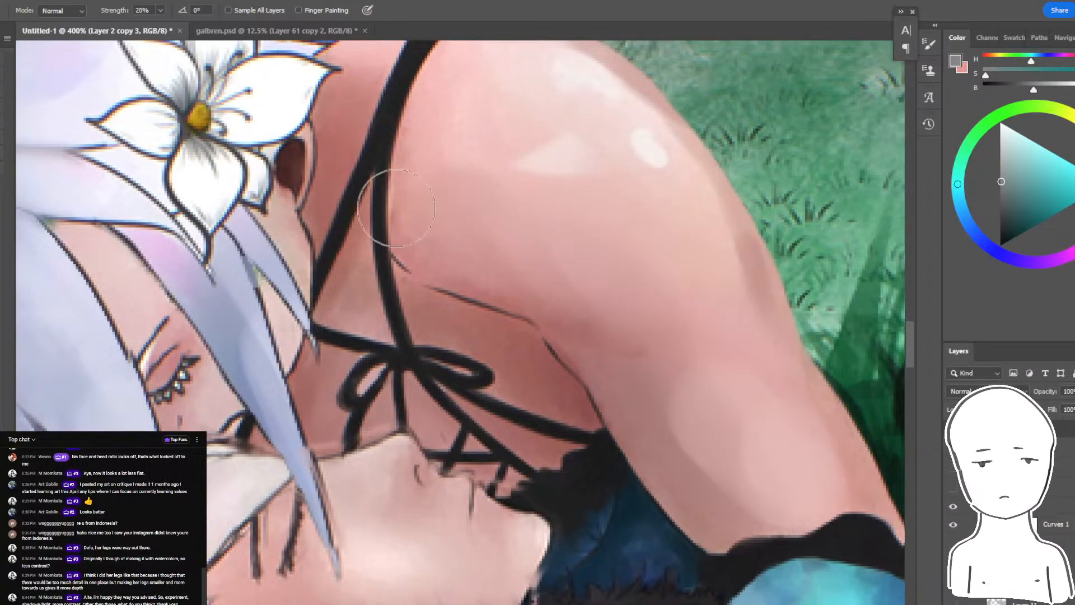
mouse_move(439, 291)
mouse_down()
mouse_move(521, 315)
mouse_move(493, 307)
mouse_move(511, 302)
mouse_move(423, 249)
mouse_move(468, 271)
mouse_up()
key(ctrl+minus)
key(ctrl+minus)
key(ctrl+minus)
key(ctrl+minus)
key(ctrl+minus)
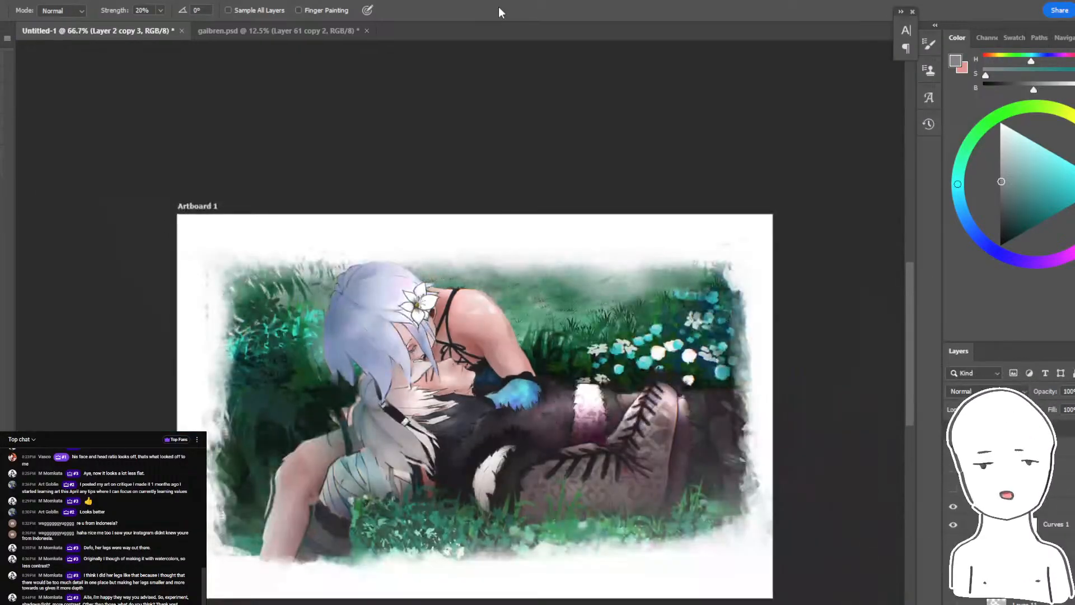
- Sample skin pinks and brush over the remaining crease beside the dress strap with a smaller brush
key(ctrl+plus)
key(ctrl+plus)
key(ctrl+plus)
key(w)
key(b)
alt+click(457, 286)
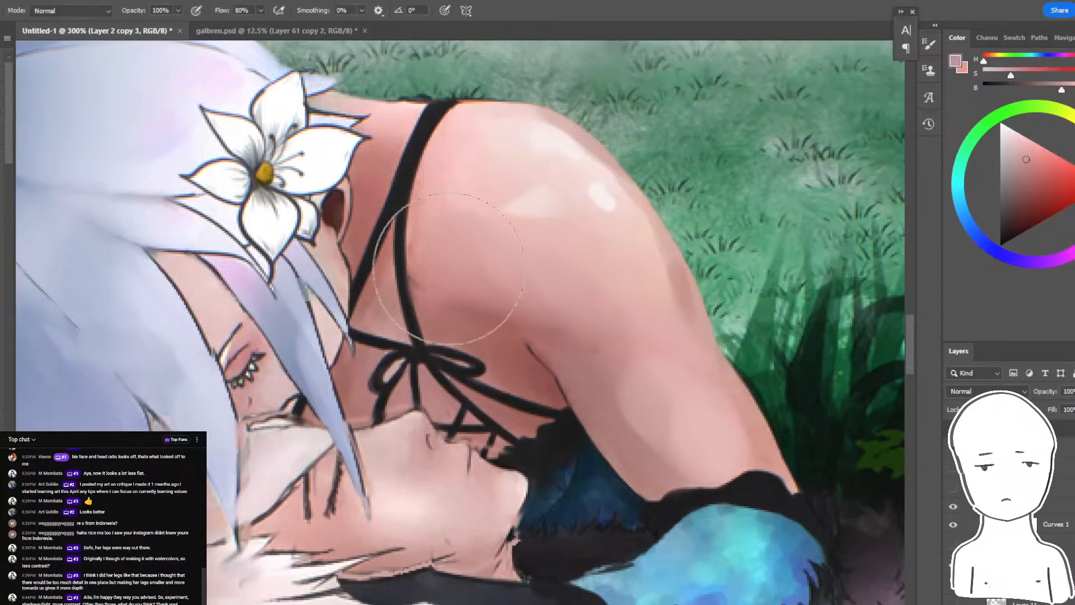
key(bracketleft)
key(bracketleft)
mouse_move(457, 283)
mouse_down()
mouse_move(451, 310)
mouse_move(477, 305)
mouse_move(457, 274)
mouse_move(507, 339)
mouse_move(454, 268)
mouse_move(494, 302)
mouse_up()
alt+click(469, 262)
key(ctrl+z)
key(ctrl+minus)
key(ctrl+minus)
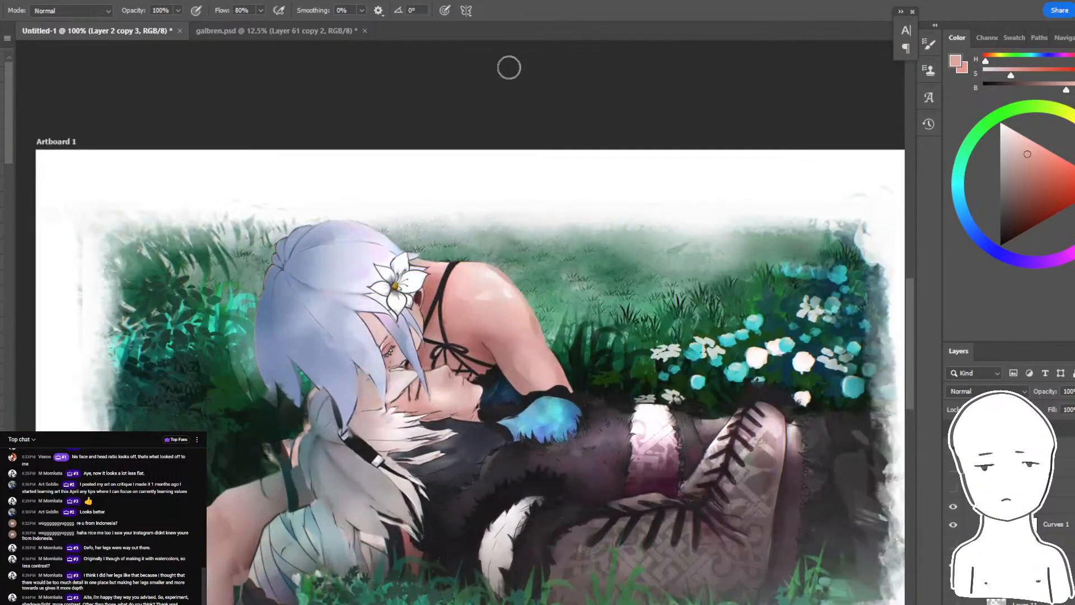
- Sample a darker red from the armpit, brush a soft shadow there, and check the result from a distance
key(ctrl+plus)
alt+click(509, 340)
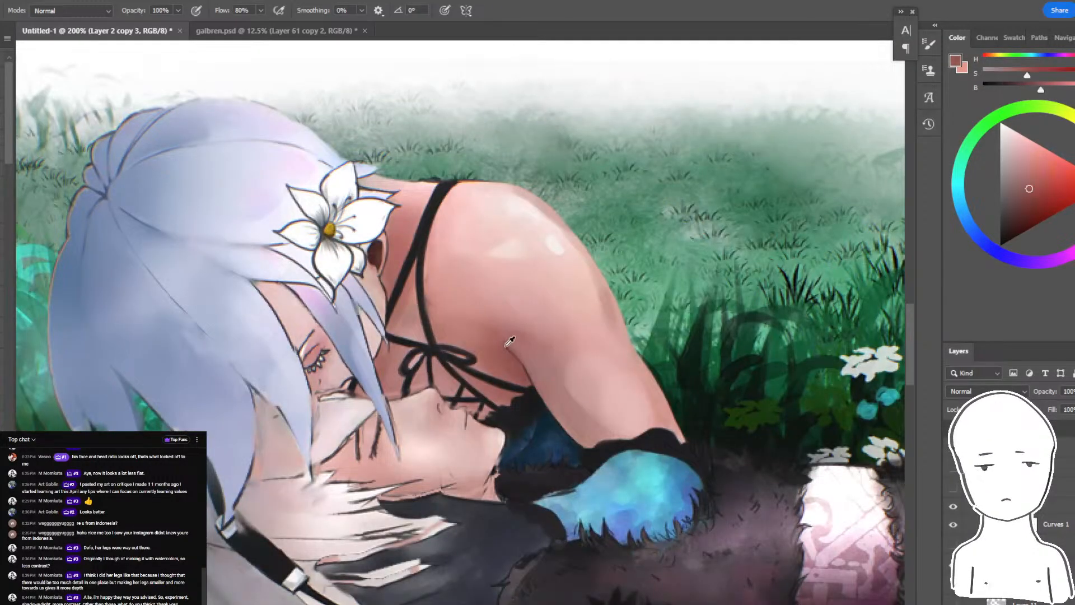
mouse_move(506, 348)
mouse_down()
mouse_move(518, 380)
mouse_move(517, 358)
mouse_move(489, 342)
mouse_up()
key(r)
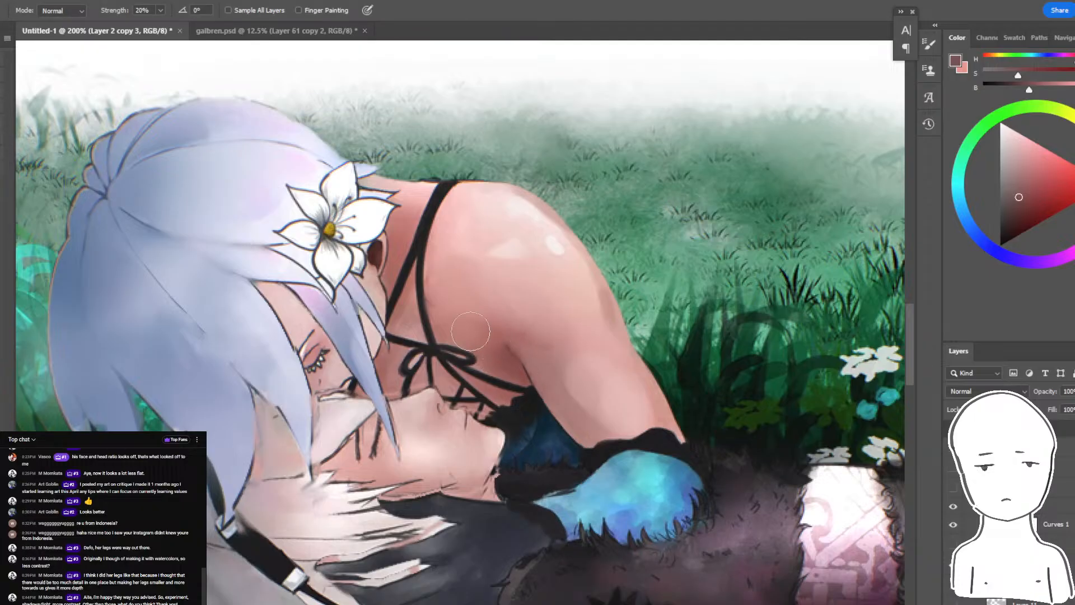
key(ctrl+minus)
key(ctrl+minus)
key(ctrl+plus)
key(ctrl+plus)
- Lasso the underside of the reclining figure's jaw, brush sampled pink shading inside it, and deselect
drag(477, 413, 583, 356)
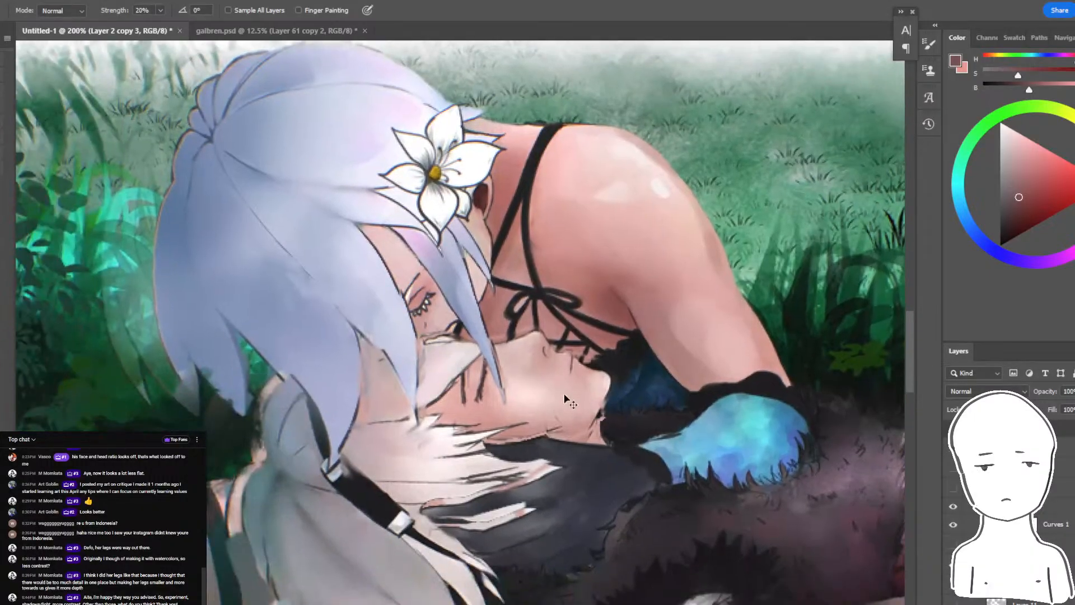
key(ctrl+plus)
key(l)
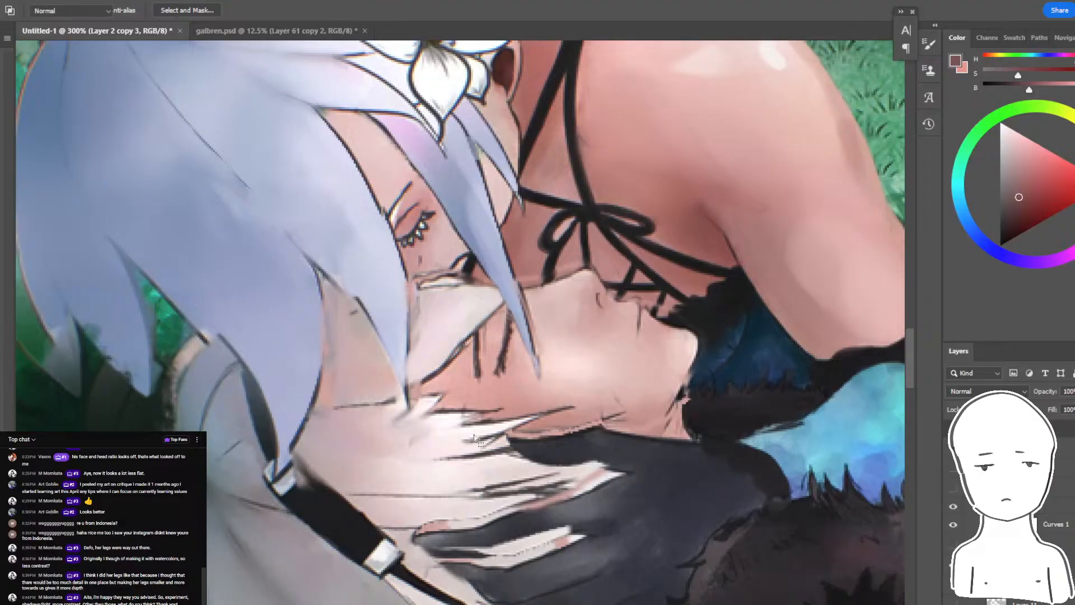
key(b)
alt+click(667, 435)
drag(668, 435, 639, 430)
key(ctrl+d)
key(r)
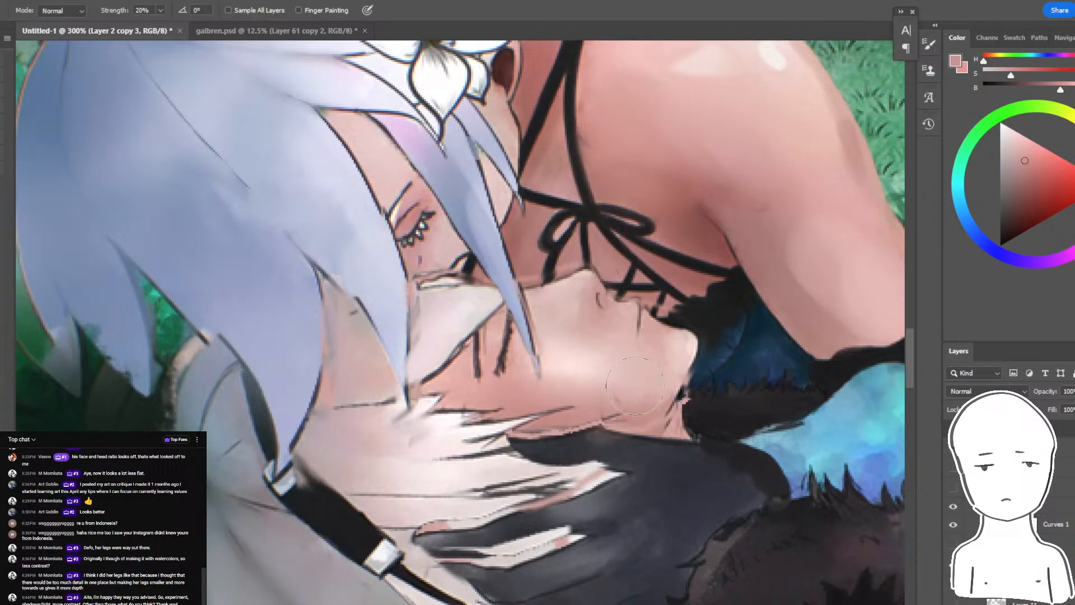
- Try a brush stroke along the reclining figure's nose after selecting the face skin with the Magic Wand
key(w)
click(621, 344)
key(b)
mouse_move(535, 296)
mouse_down()
mouse_move(601, 267)
mouse_move(546, 283)
mouse_move(555, 303)
mouse_up()
key(ctrl+z)
- Lasso the cheek area beside the reclining figure's nose, shade it with sampled pink, and check the whole painting
alt+click(582, 367)
key(l)
drag(633, 322, 620, 328)
key(b)
alt+click(596, 319)
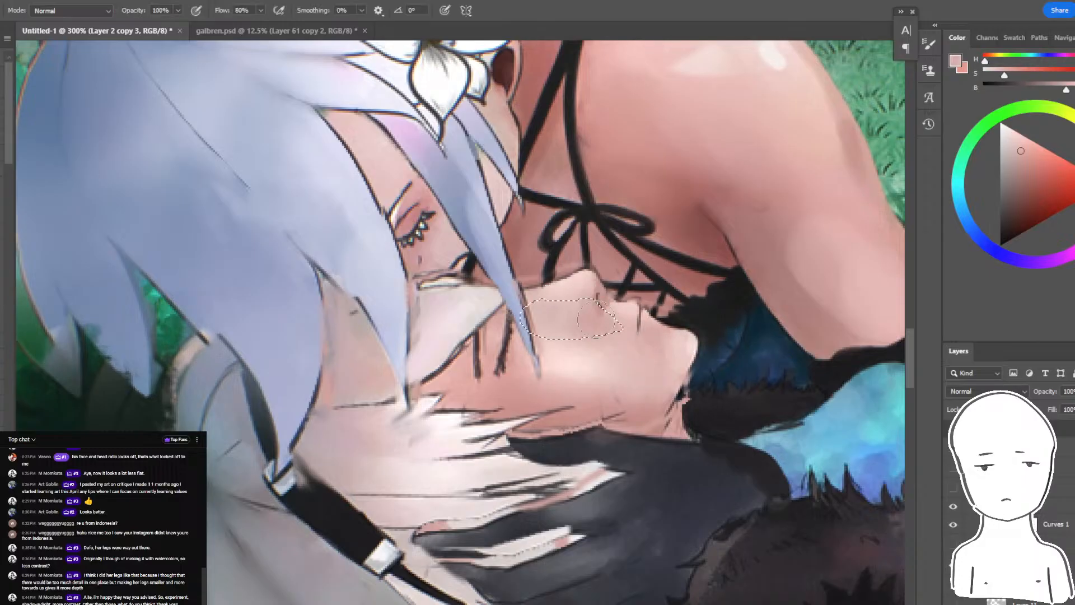
key(ctrl+minus)
key(ctrl+minus)
key(ctrl+minus)
key(ctrl+minus)
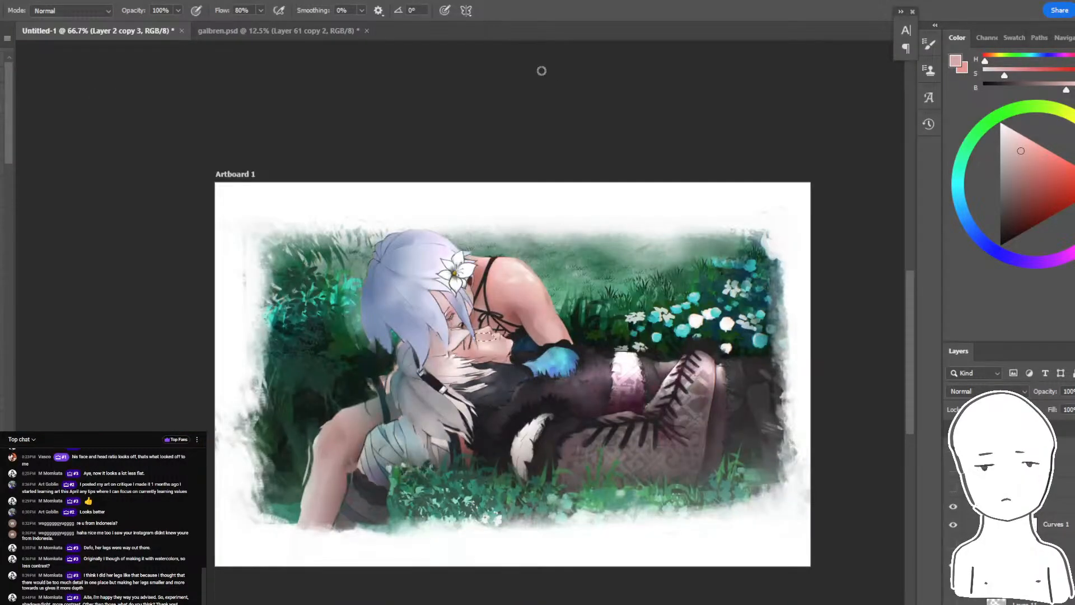
- Sample a skin pink, select the reclining figure's face with the Magic Wand, shade it softly, and check the whole painting
key(ctrl+minus)
key(ctrl+plus)
key(ctrl+plus)
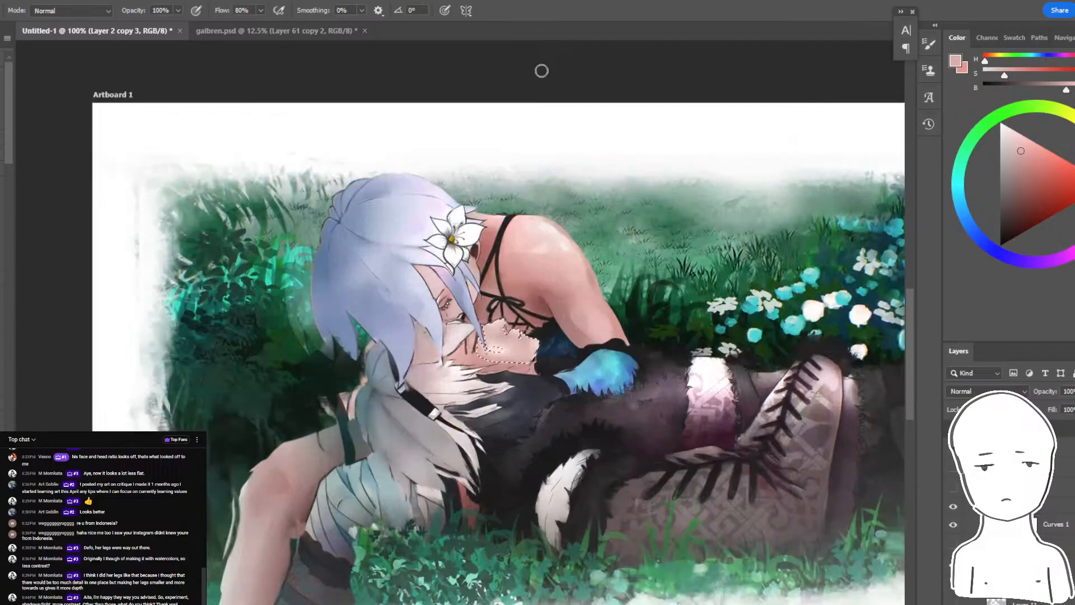
key(ctrl+plus)
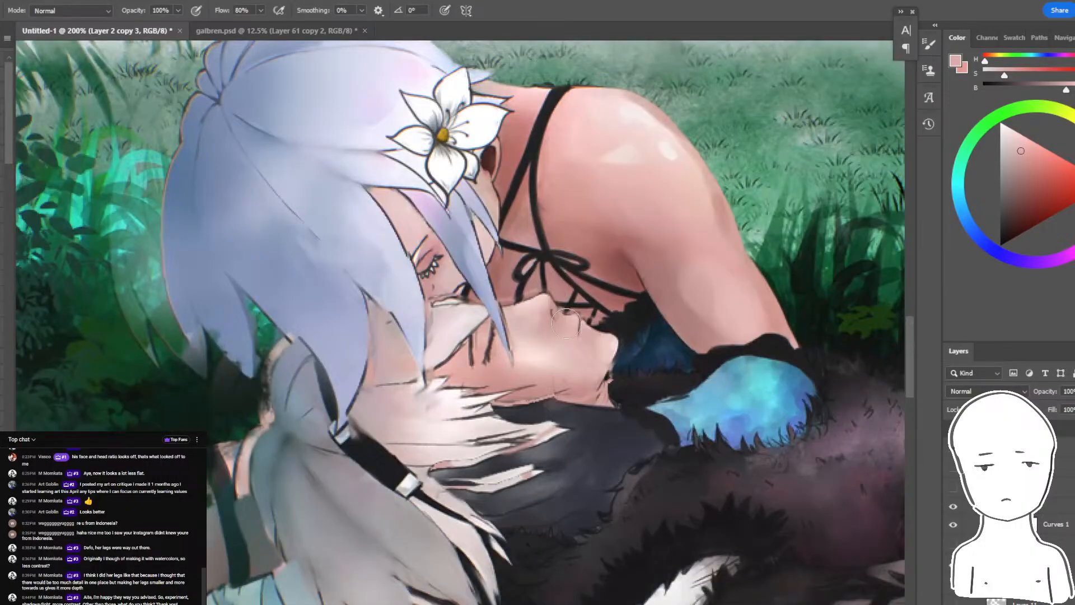
alt+click(577, 262)
drag(449, 393, 637, 319)
key(ctrl+z)
key(w)
click(558, 371)
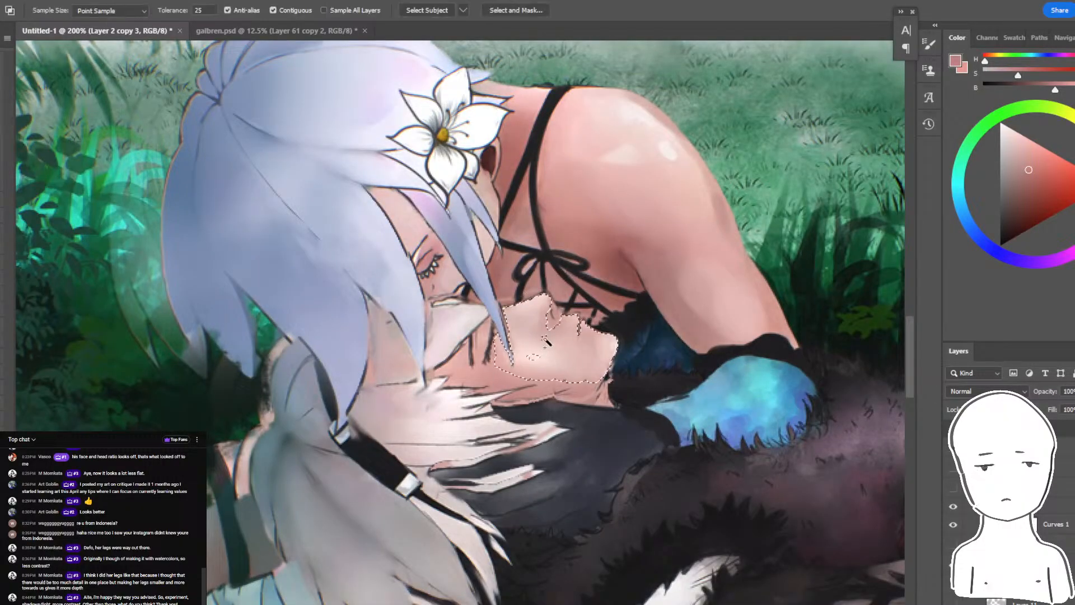
shift+click(531, 392)
key(b)
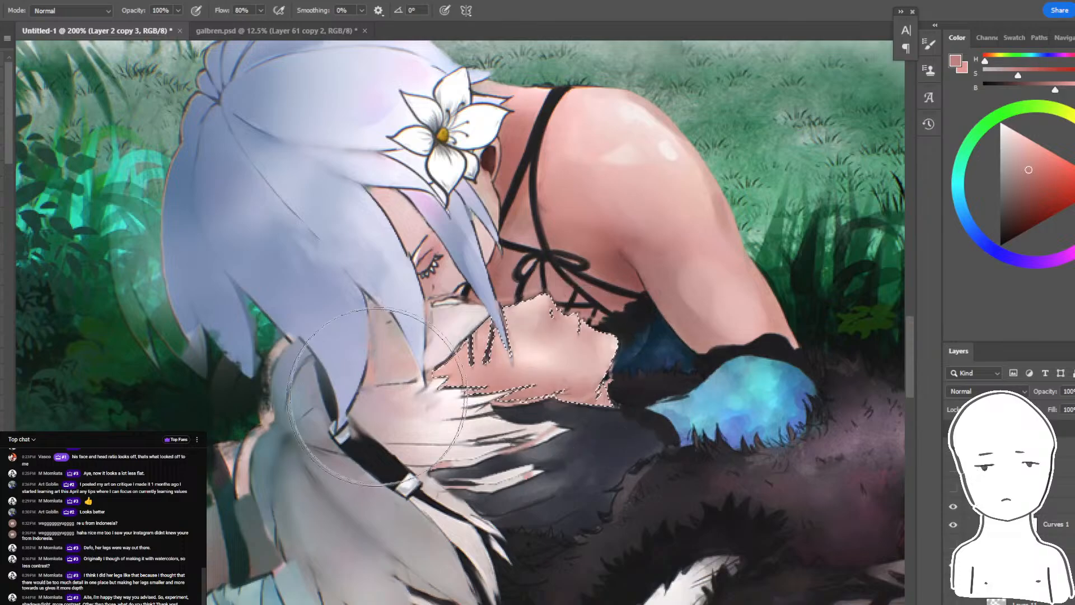
key(ctrl+minus)
key(ctrl+minus)
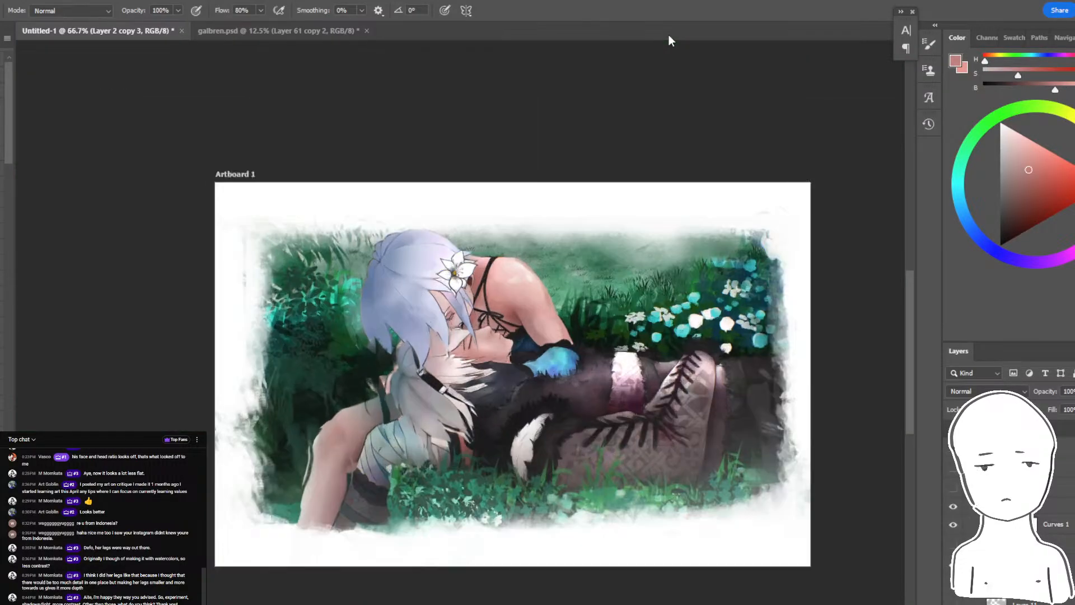
- Switch to the browser, check the live chat and the stream's analytics page, and return to the mirrored painting in Photoshop
key(alt+Tab)
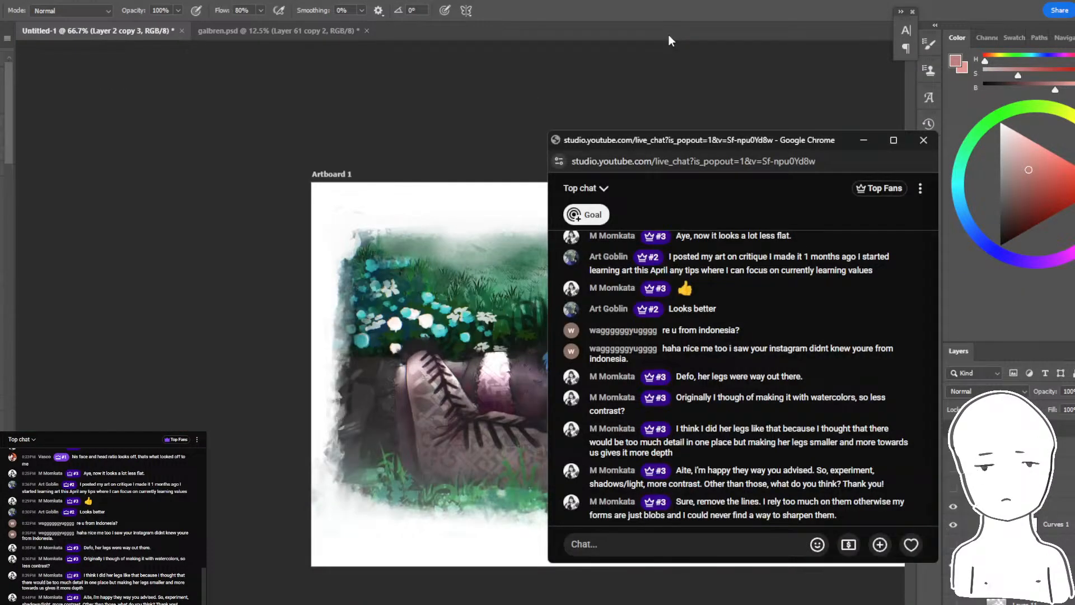
click(334, 604)
click(299, 595)
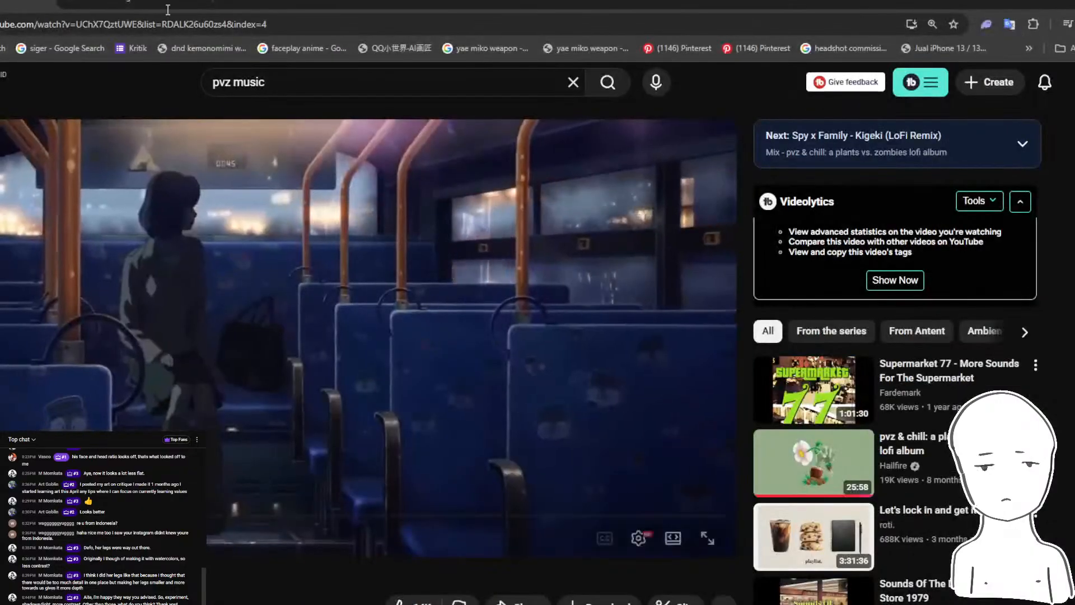
click(166, 5)
click(335, 604)
click(402, 585)
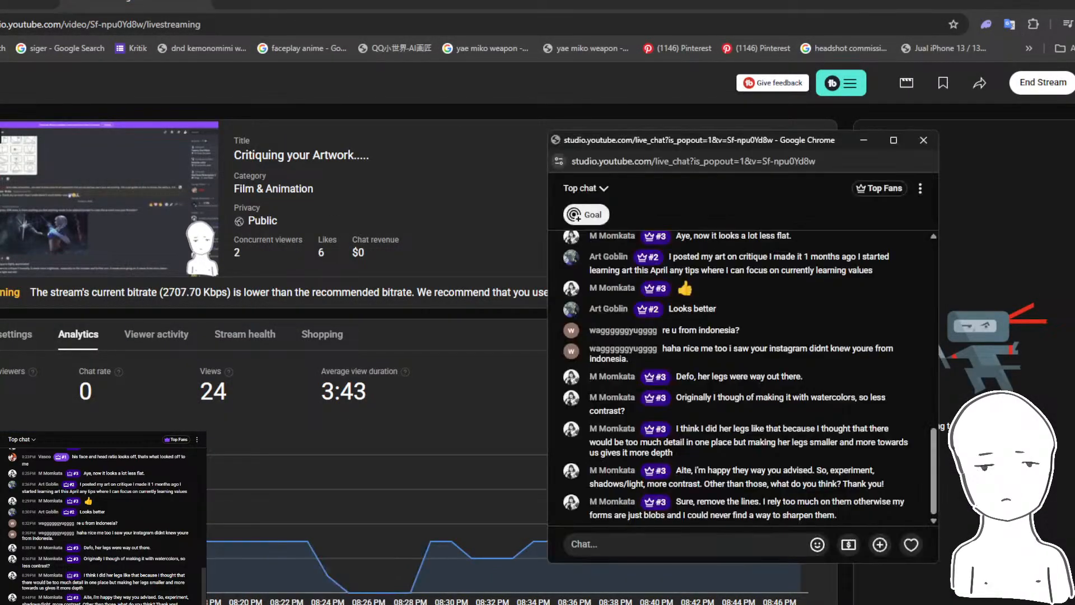
key(alt+Tab)
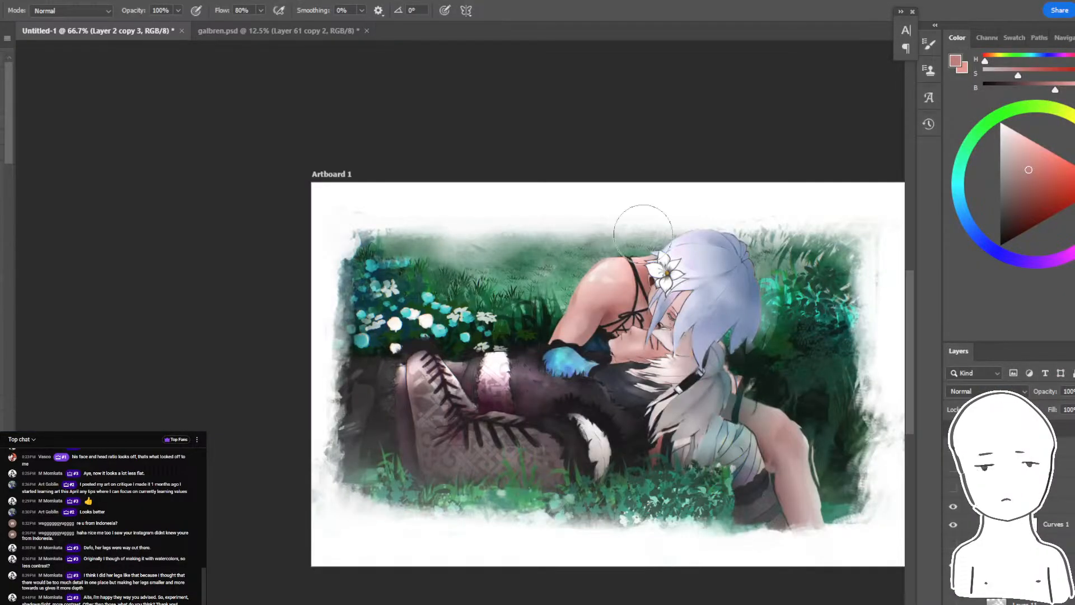
- Compare the repainted artwork with the original in the mirrored view by toggling the visibility of the paintover layers
drag(694, 392, 587, 361)
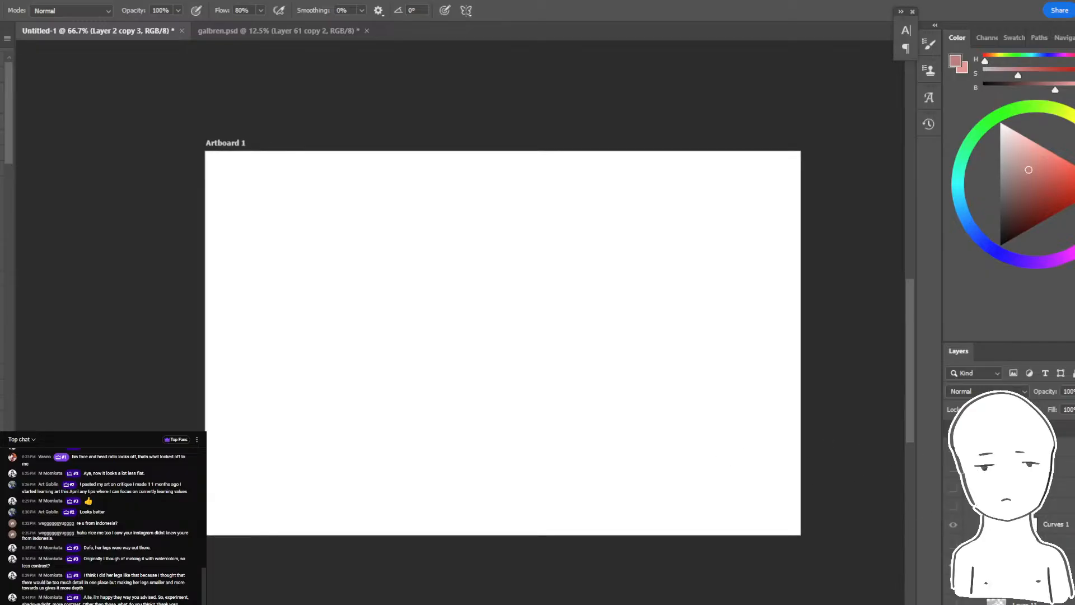
scroll(985, 493, up, 1)
click(953, 486)
scroll(985, 493, up, 1)
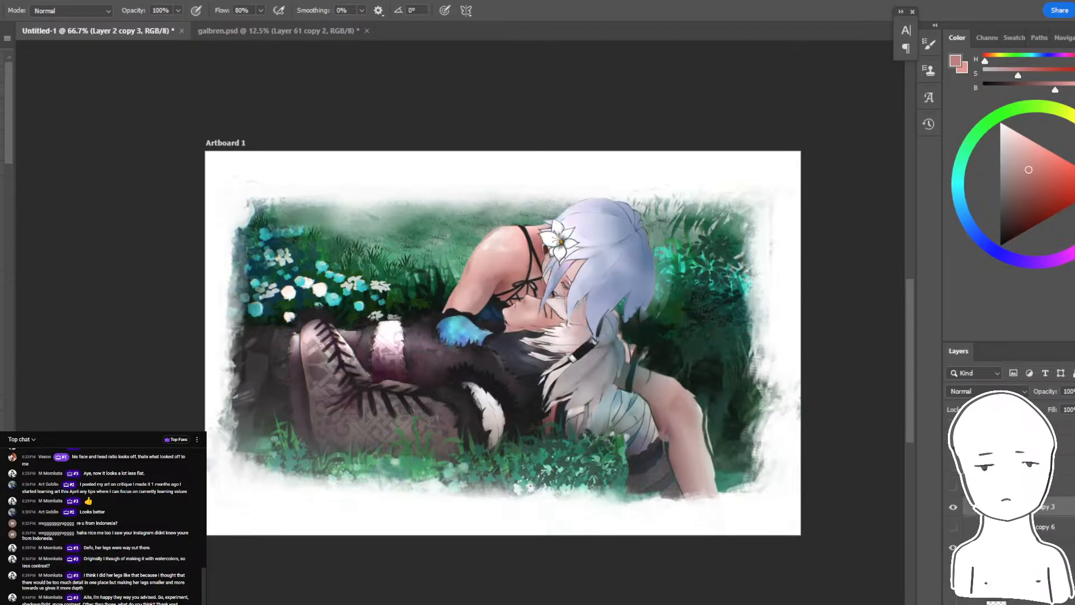
scroll(1039, 521, down, 1)
click(953, 487)
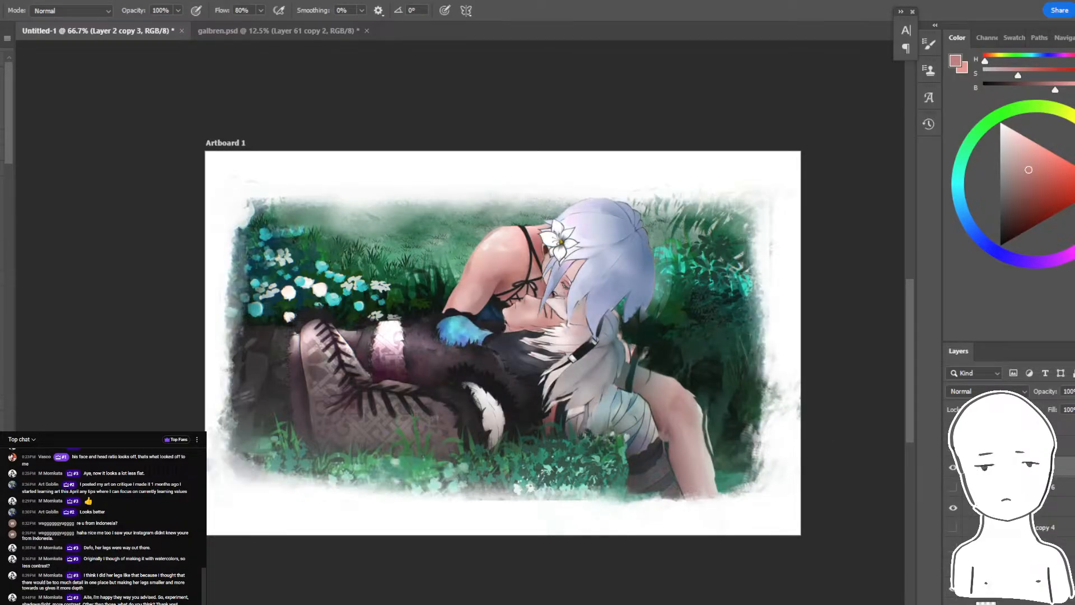
scroll(985, 493, up, 3)
click(953, 447)
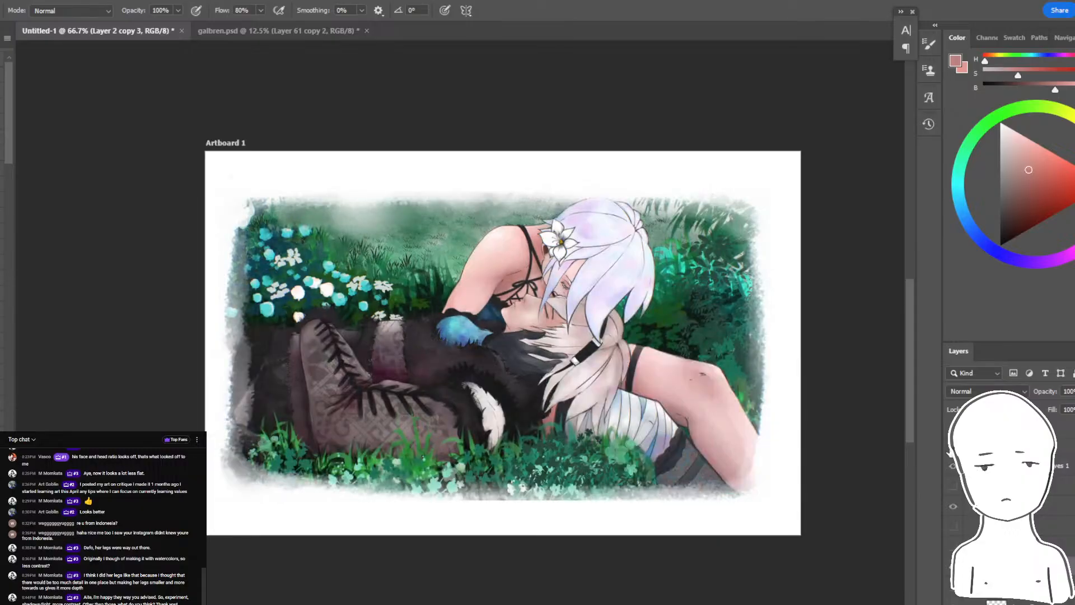
click(953, 446)
click(952, 446)
click(952, 448)
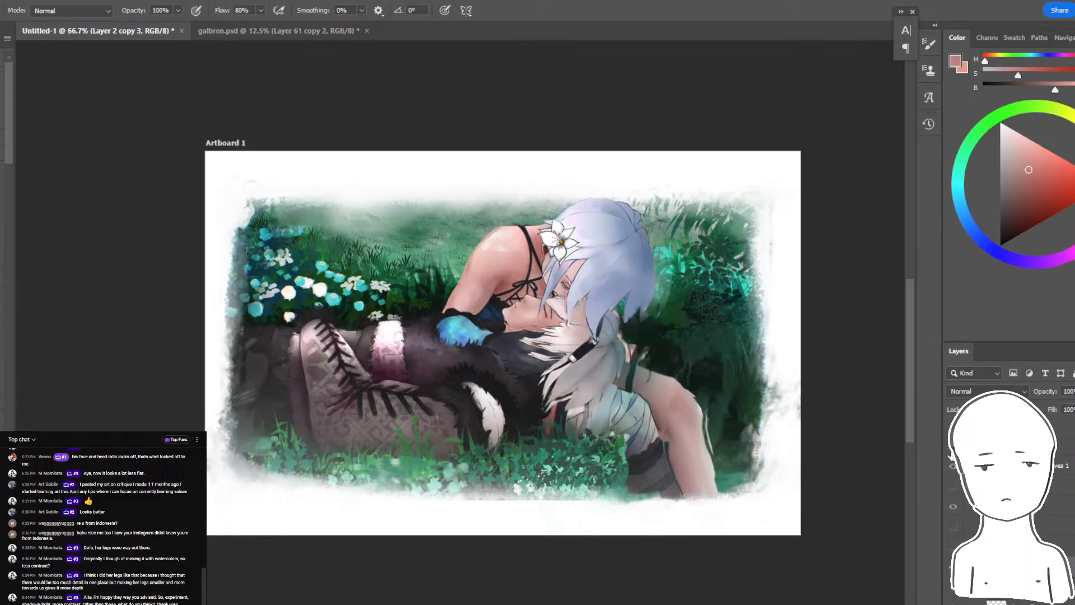
click(953, 447)
click(952, 447)
click(952, 448)
click(953, 448)
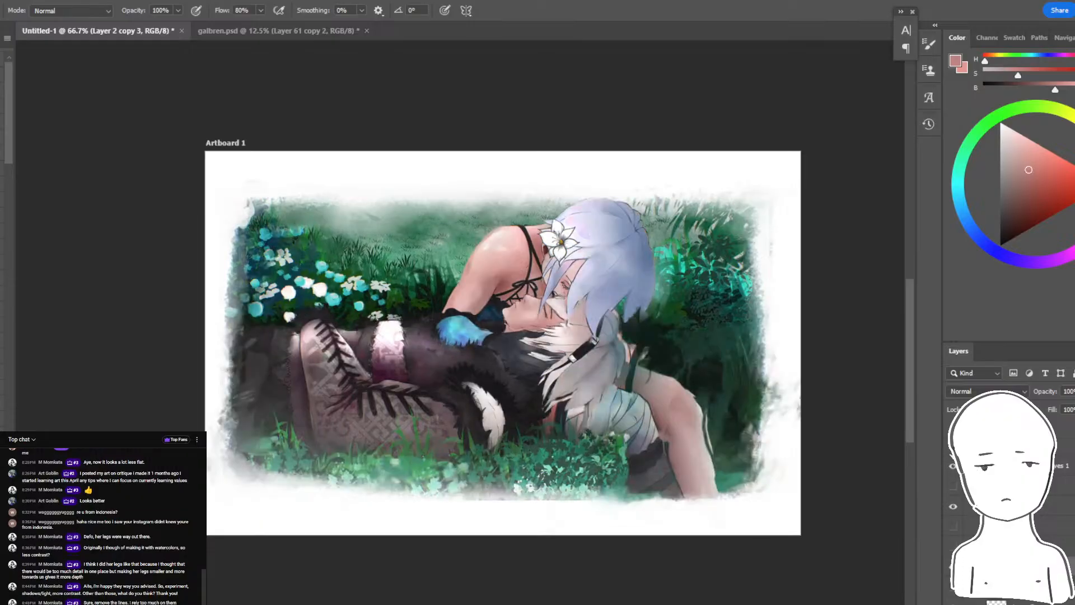
click(952, 451)
click(952, 451)
click(952, 449)
click(951, 453)
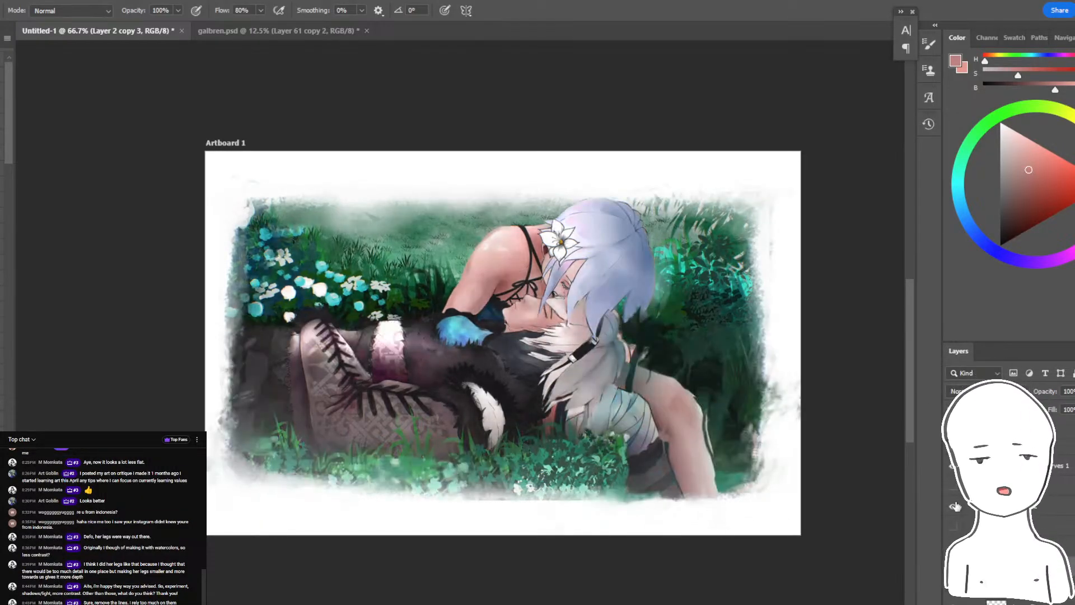
- Identify Layer 12 as the haze layer and enlarge it with Free Transform to spread the haze over the foreground
click(953, 507)
click(953, 507)
click(985, 506)
key(ctrl+t)
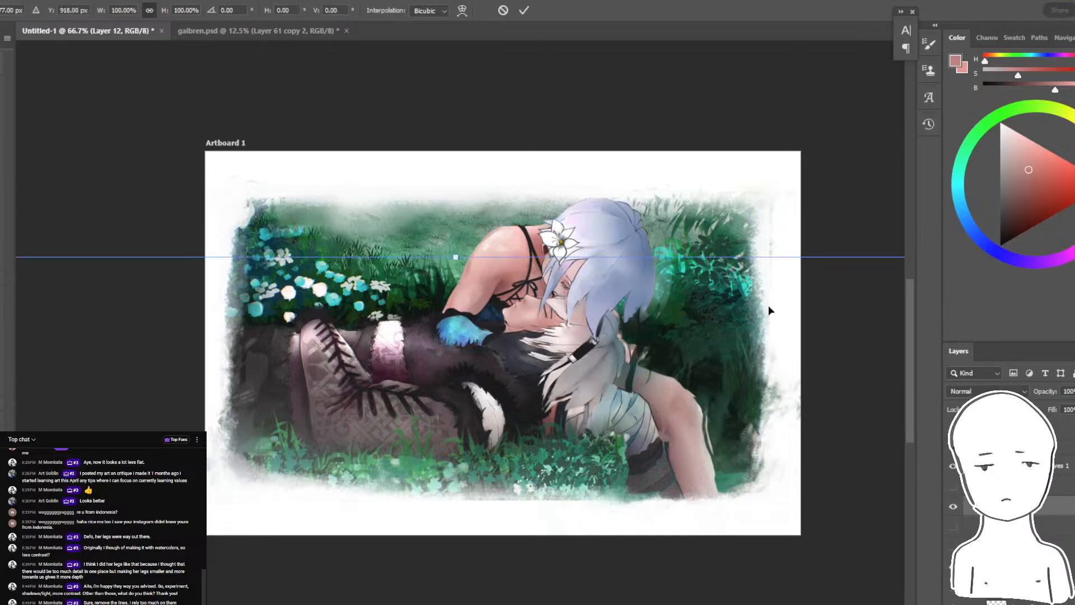
drag(455, 130, 478, 108)
drag(536, 256, 573, 294)
key(Return)
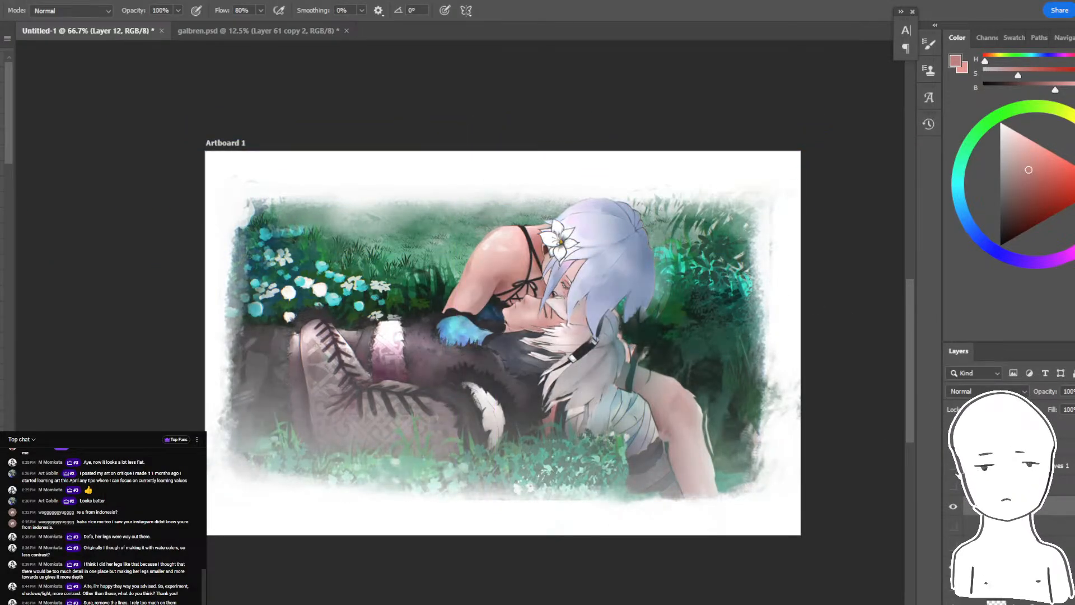
- Compare the hazier paintover with the original again, first as a whole and close up on the leaning figure's hair
click(954, 468)
click(953, 506)
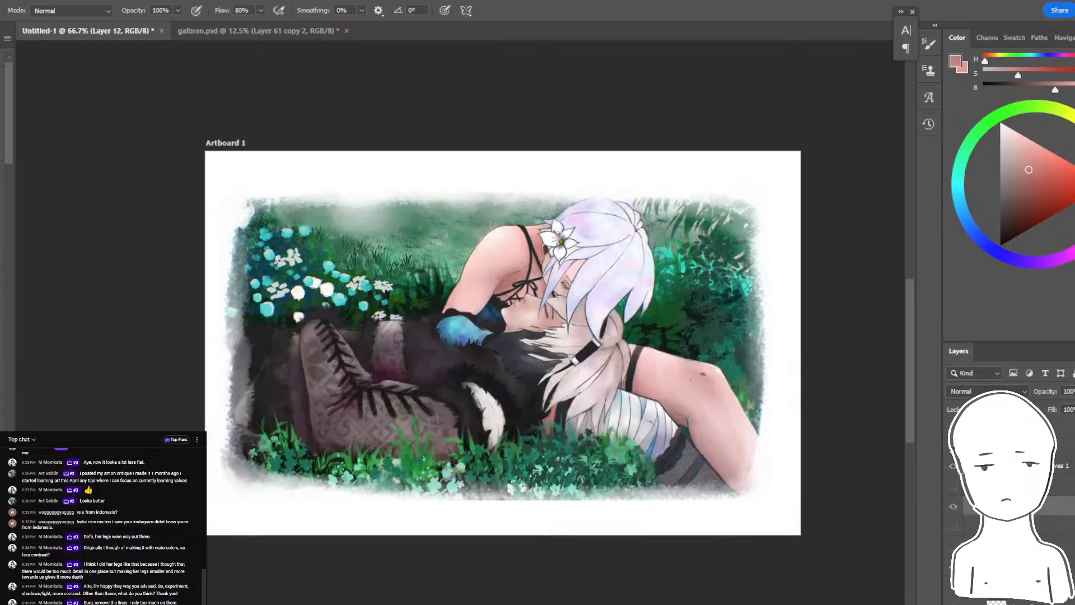
click(952, 506)
click(953, 506)
click(952, 506)
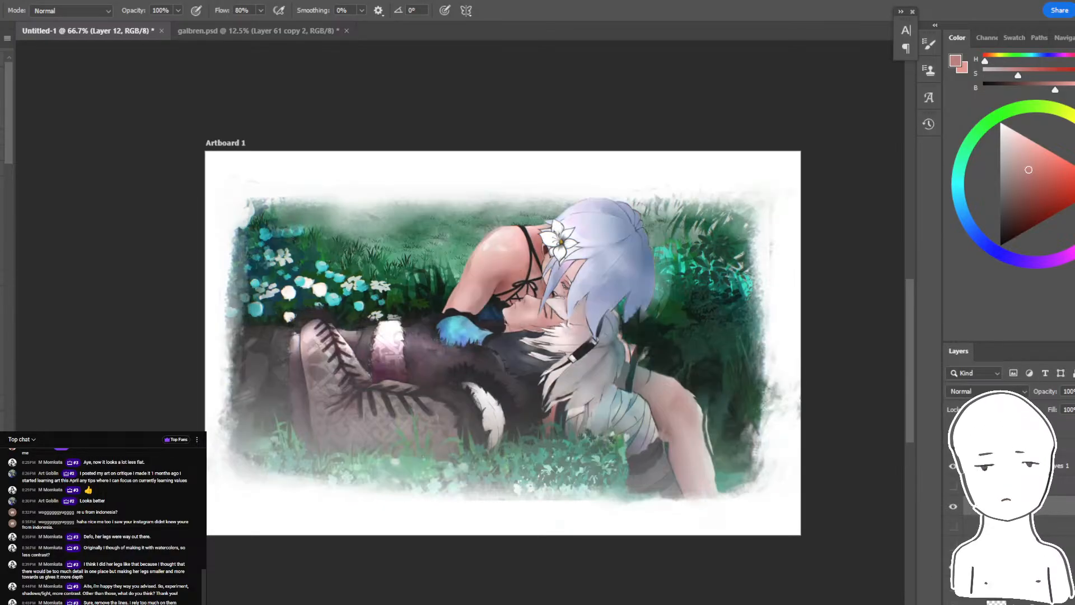
click(953, 506)
click(953, 506)
mouse_move(525, 462)
mouse_down()
mouse_move(581, 134)
mouse_move(574, 160)
mouse_move(266, 320)
mouse_move(237, 405)
mouse_up()
click(953, 507)
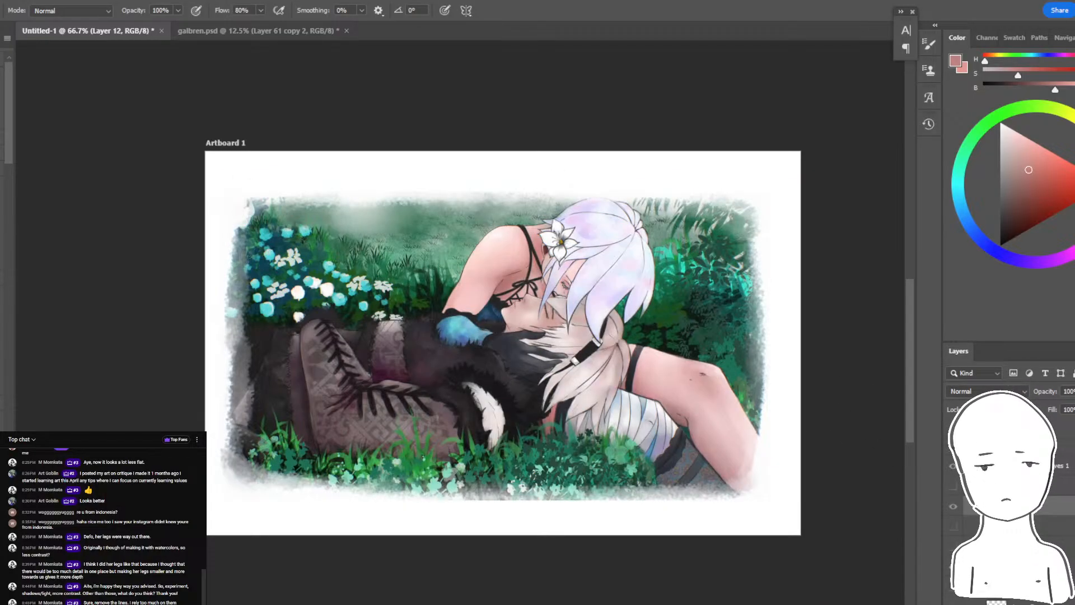
click(952, 506)
drag(836, 207, 756, 252)
key(ctrl+plus)
key(ctrl+plus)
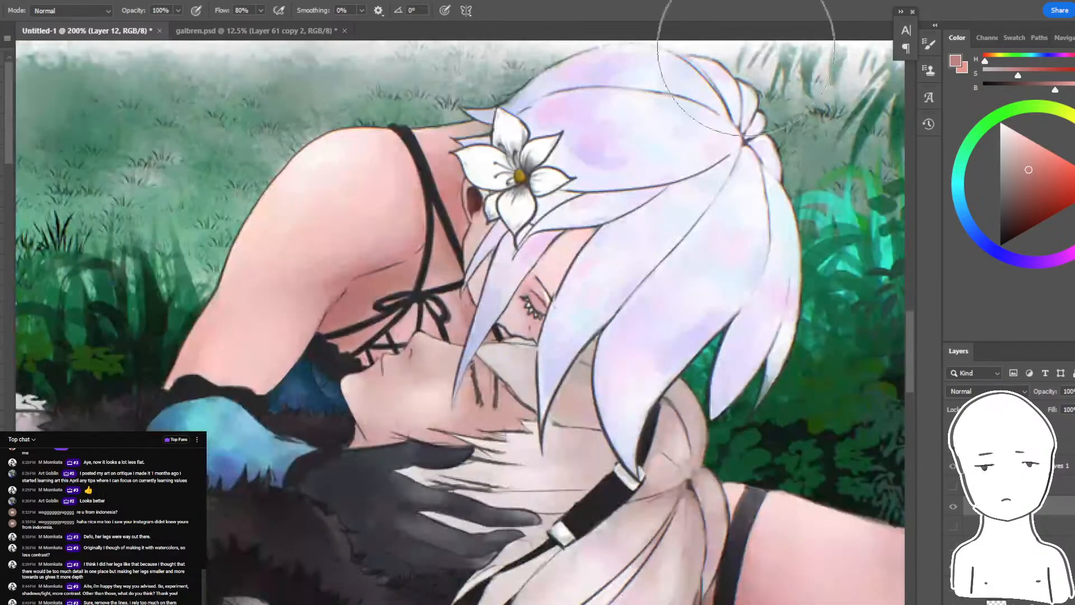
key(ctrl+comma)
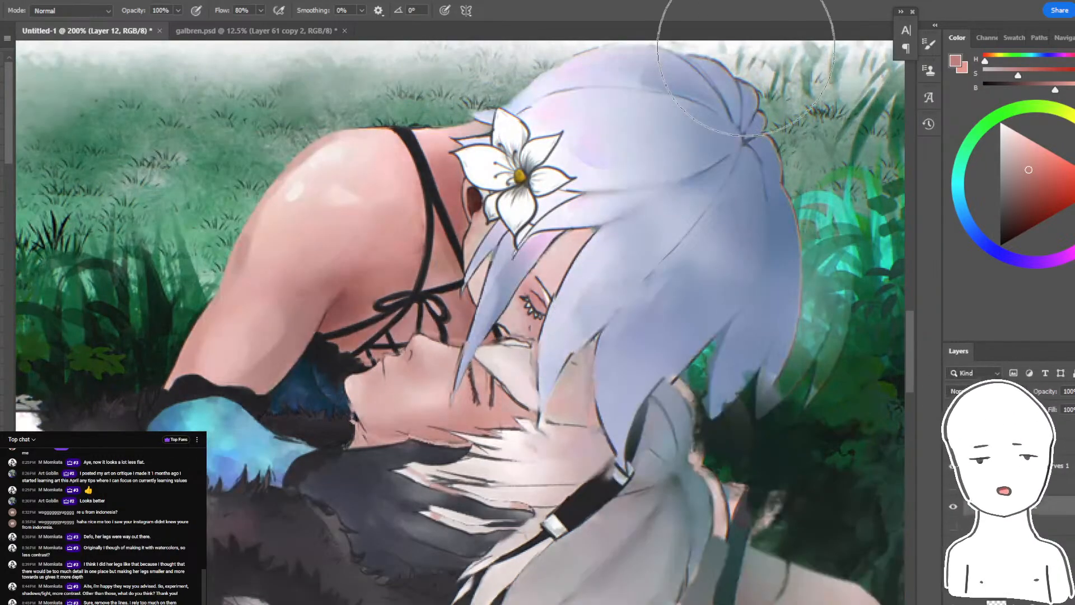
- Sample lavender from the fringe, select the shaded hair on Layer 2 copy 3 with the Magic Wand, and tint the lower lock
drag(745, 47, 711, 105)
ctrl+click(640, 358)
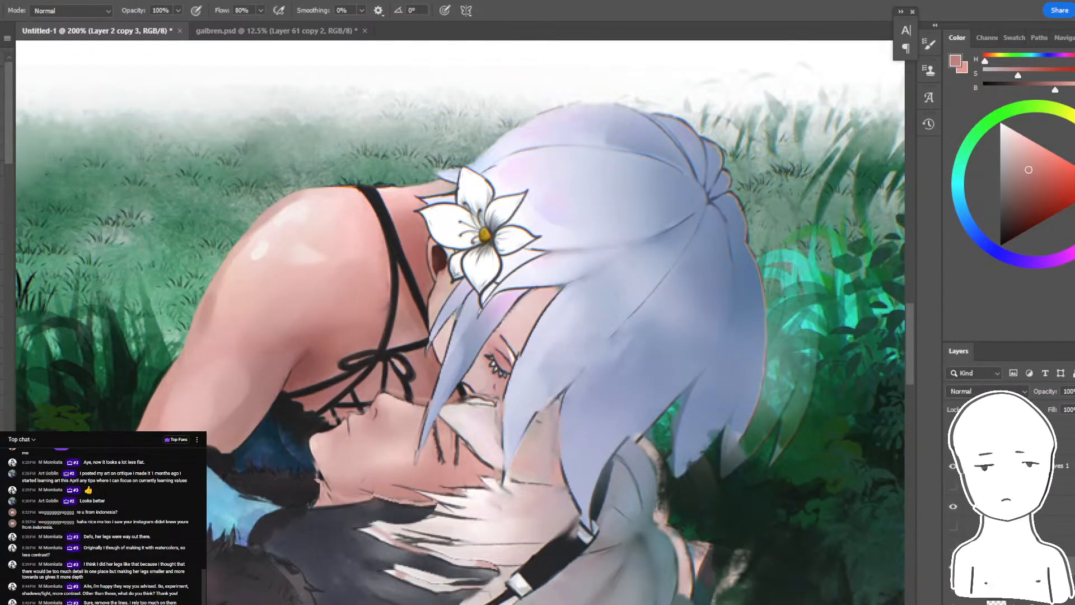
alt+click(502, 307)
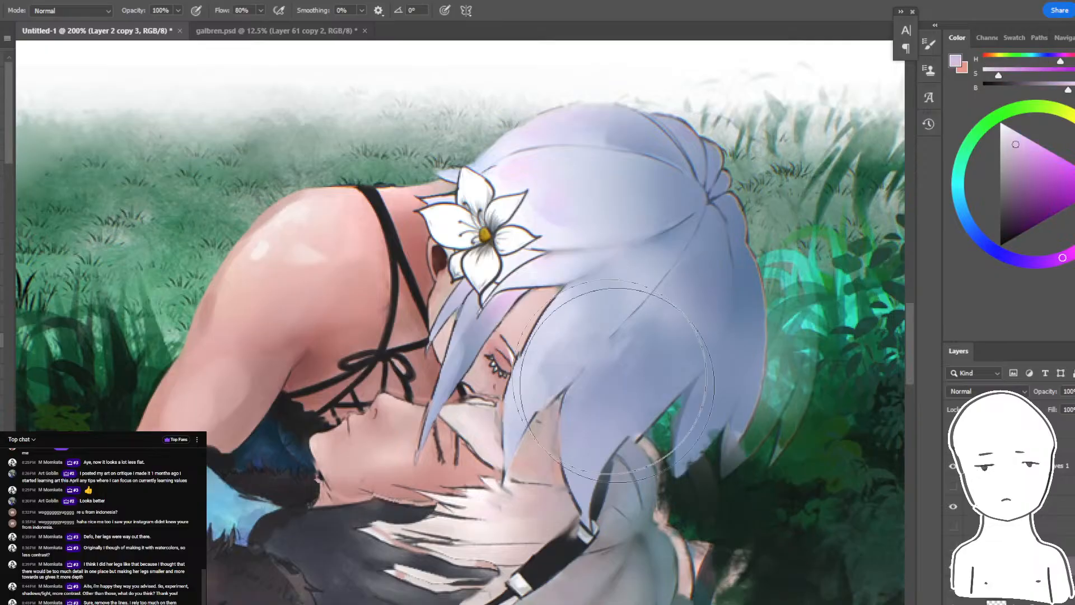
key(w)
click(617, 421)
key(b)
mouse_move(605, 407)
mouse_down()
mouse_move(600, 437)
mouse_move(589, 436)
mouse_move(632, 375)
mouse_move(592, 439)
mouse_up()
- Shift the brush colour toward a light pinkish purple and dab it onto the hair's lower lock within the selection
click(1040, 166)
alt+click(613, 403)
key(ctrl+z)
click(1039, 262)
click(1045, 159)
alt+click(616, 392)
alt+click(510, 294)
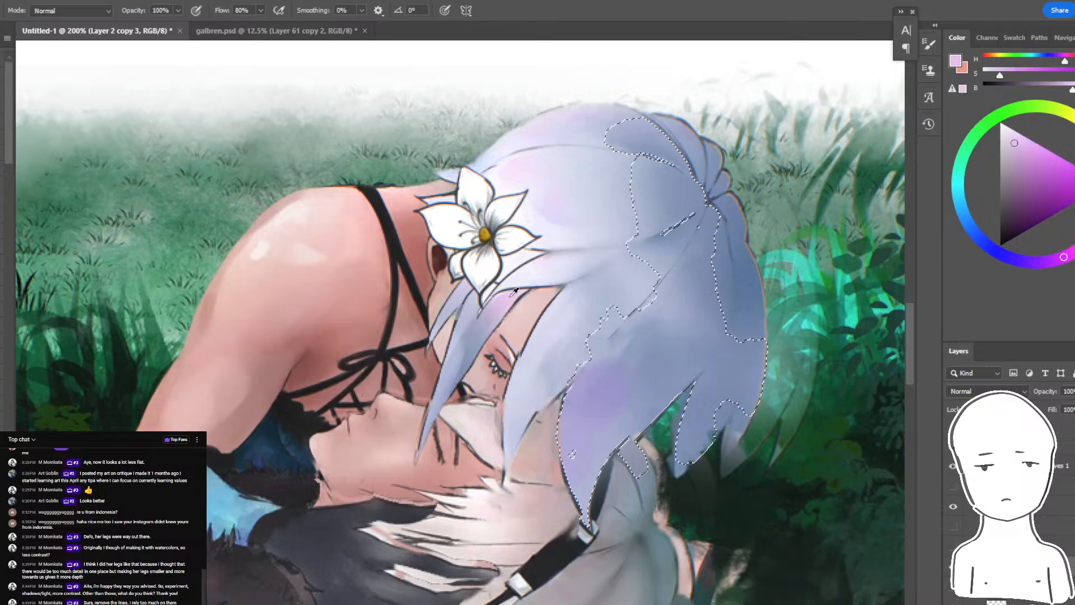
- Brush muted violet onto the selected hair near the crown, and tint its middle with a purple sampled from the lower lock
click(1018, 260)
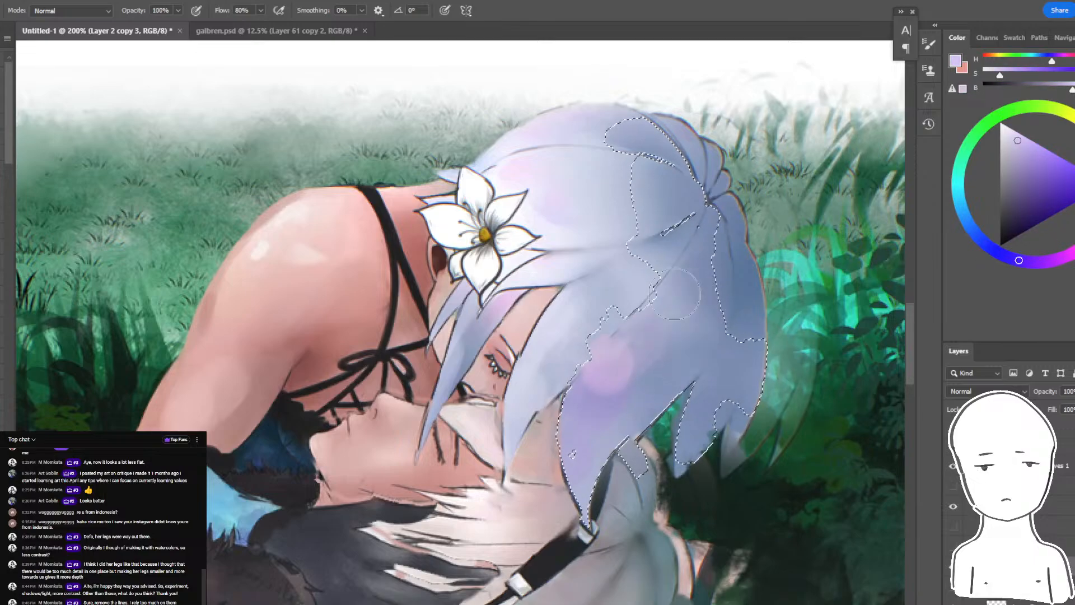
click(1035, 175)
drag(655, 331, 674, 319)
key(ctrl+z)
mouse_move(662, 230)
mouse_down()
mouse_move(655, 267)
mouse_move(644, 262)
mouse_move(665, 252)
mouse_up()
alt+click(636, 216)
alt+click(653, 186)
drag(658, 193, 669, 209)
alt+click(599, 418)
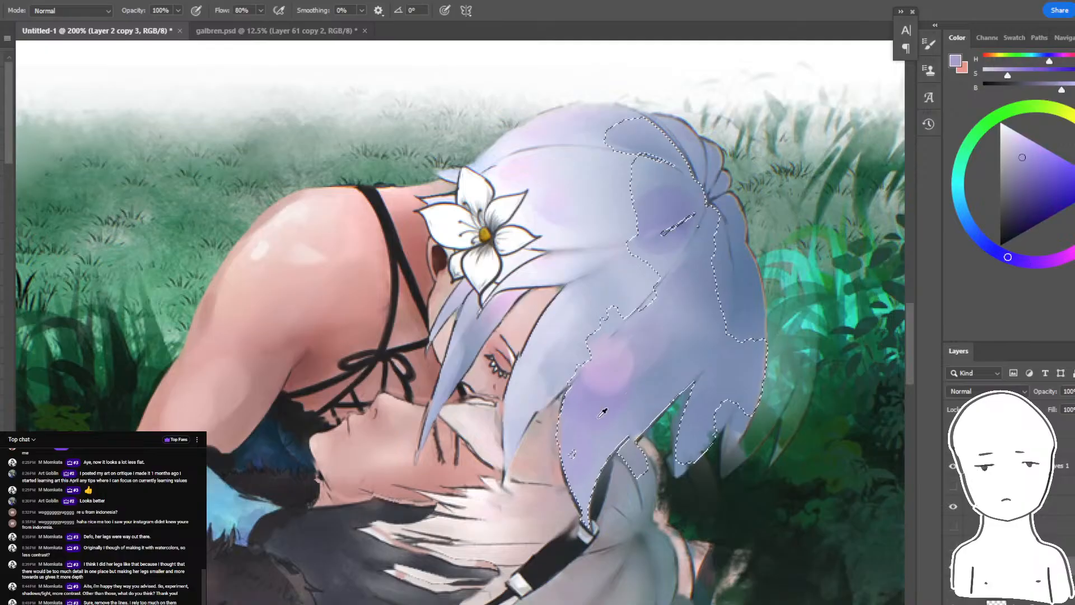
drag(672, 334, 679, 319)
- Choose a darker muted purple, brush it onto the outer hair tips and around the crown's parting, and deselect
alt+click(738, 308)
click(1030, 212)
click(1074, 249)
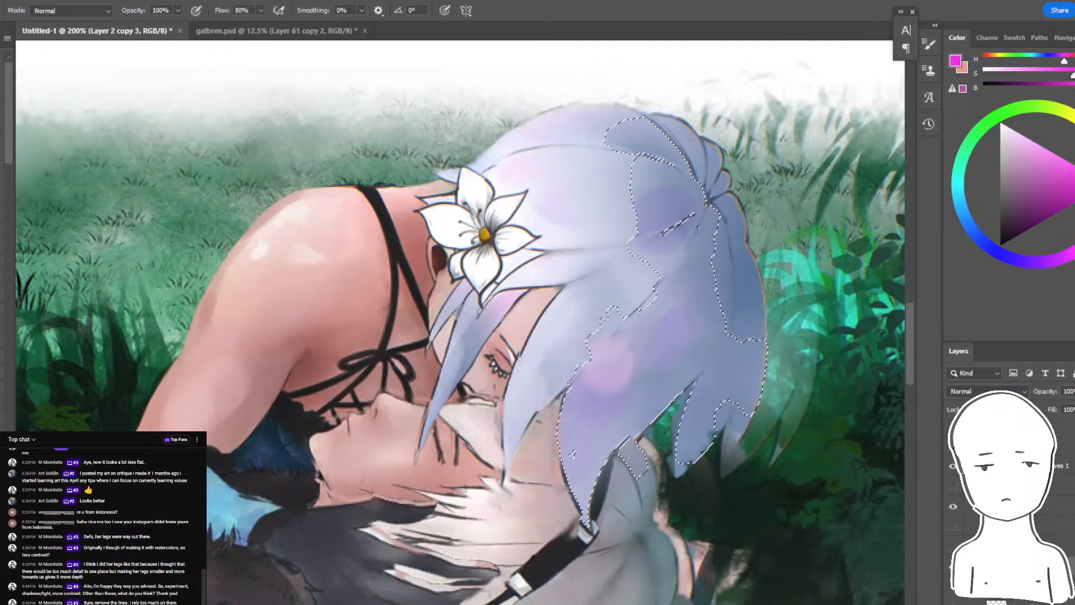
click(1036, 174)
alt+click(651, 343)
key(ctrl+z)
drag(731, 345, 746, 336)
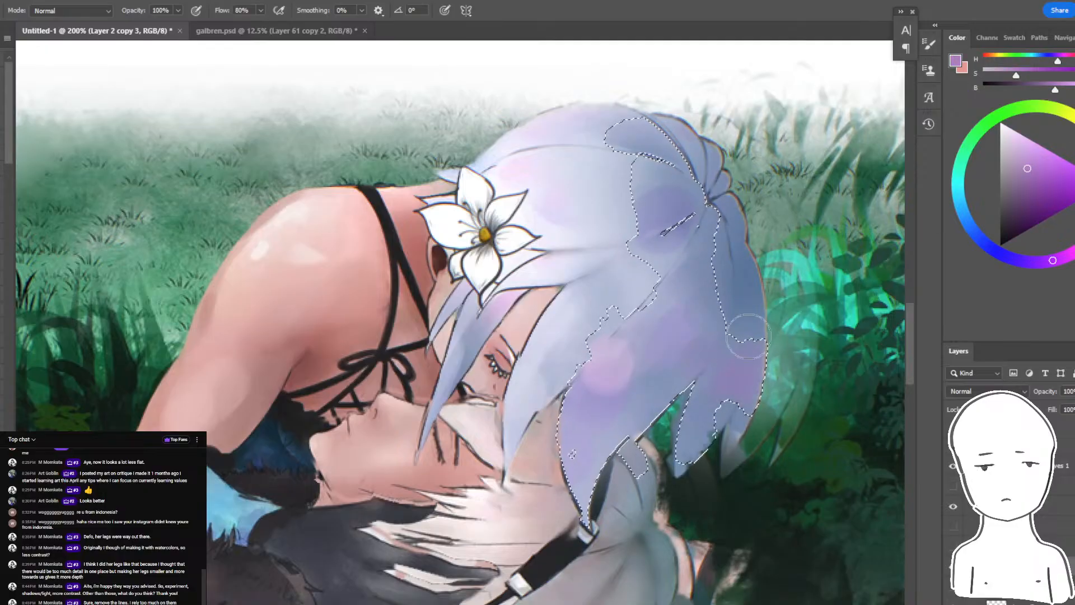
drag(717, 210, 701, 205)
drag(666, 148, 633, 140)
key(ctrl+d)
- Select the pale hair beside the flower with the Magic Wand, brush blue-violet and pale lavender around the petals, deselect, and check the whole painting
alt+click(529, 212)
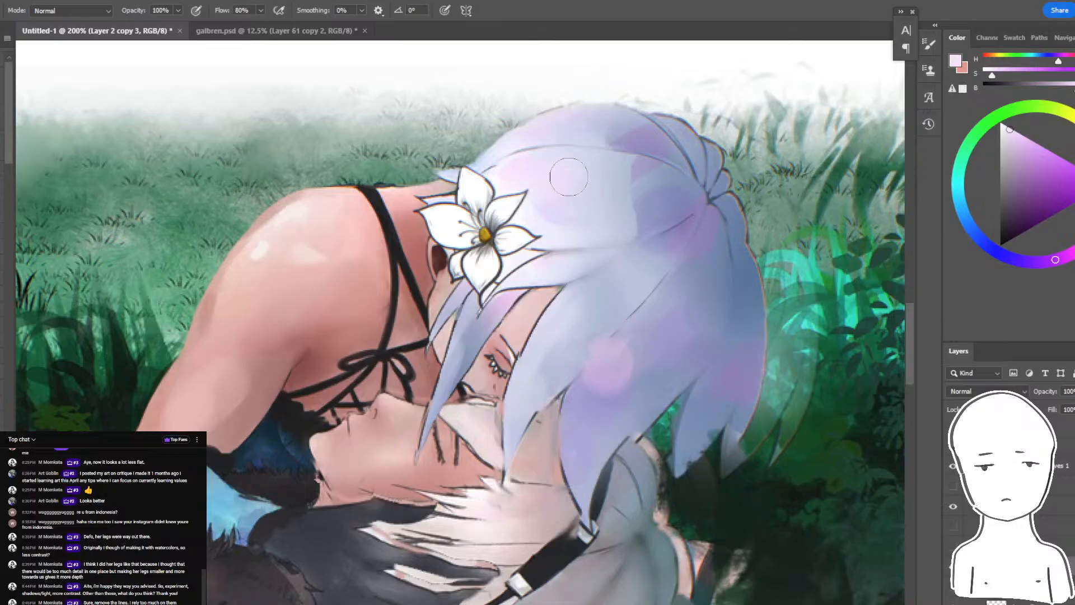
click(528, 213)
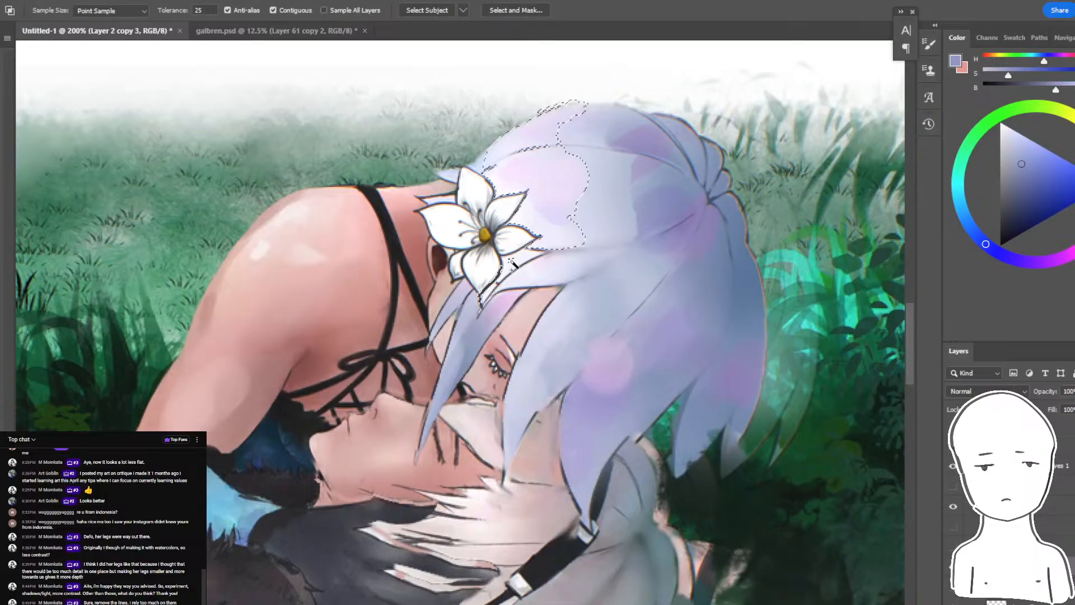
key(b)
drag(517, 206, 496, 263)
drag(495, 173, 507, 182)
drag(534, 213, 517, 254)
alt+click(539, 173)
mouse_move(522, 181)
mouse_down()
mouse_move(548, 224)
mouse_move(557, 212)
mouse_move(533, 268)
mouse_up()
drag(527, 147, 500, 167)
key(ctrl+d)
key(ctrl+minus)
key(ctrl+minus)
key(ctrl+minus)
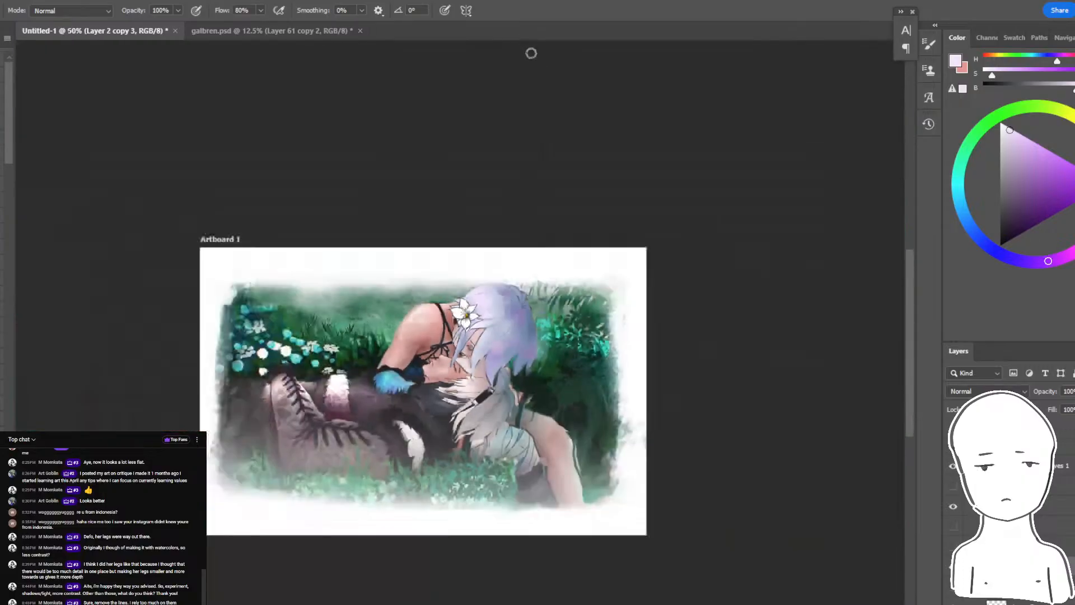
key(ctrl+plus)
key(ctrl+plus)
key(ctrl+plus)
key(ctrl+plus)
key(ctrl+plus)
drag(560, 45, 526, 238)
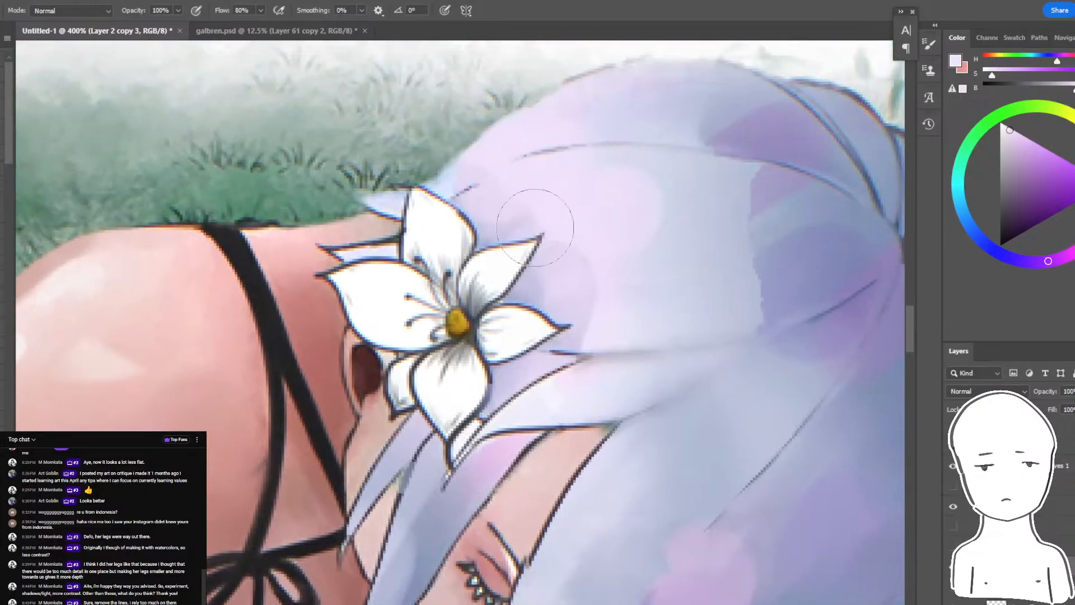
key(w)
click(536, 247)
key(ctrl+b)
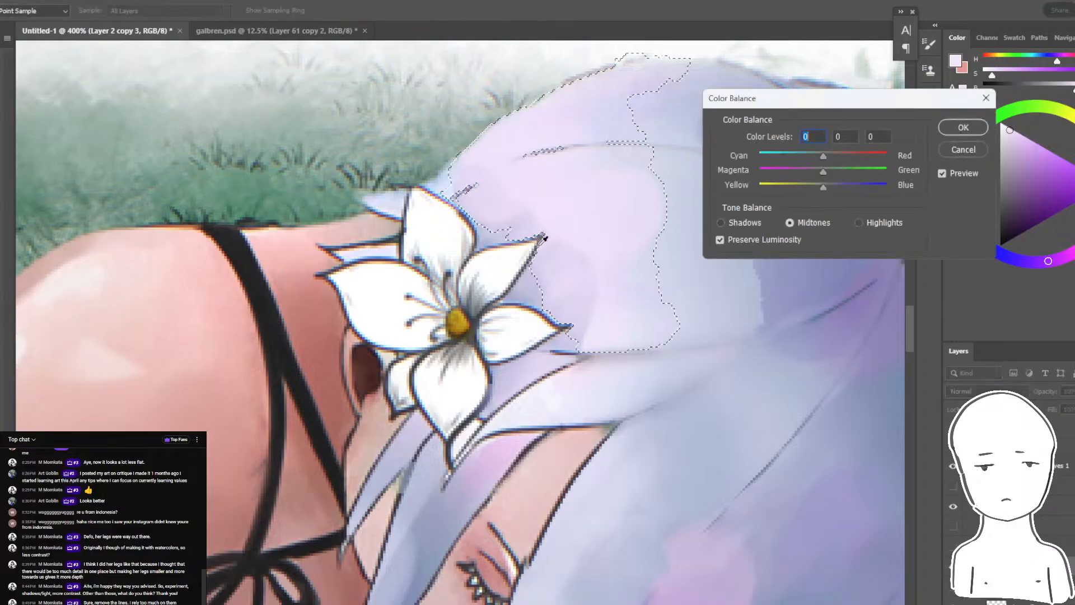
key(Escape)
key(ctrl+d)
- Soften the inner lines and shading of the hair flower's petals with a smaller Smudge brush at 20% strength
key(r)
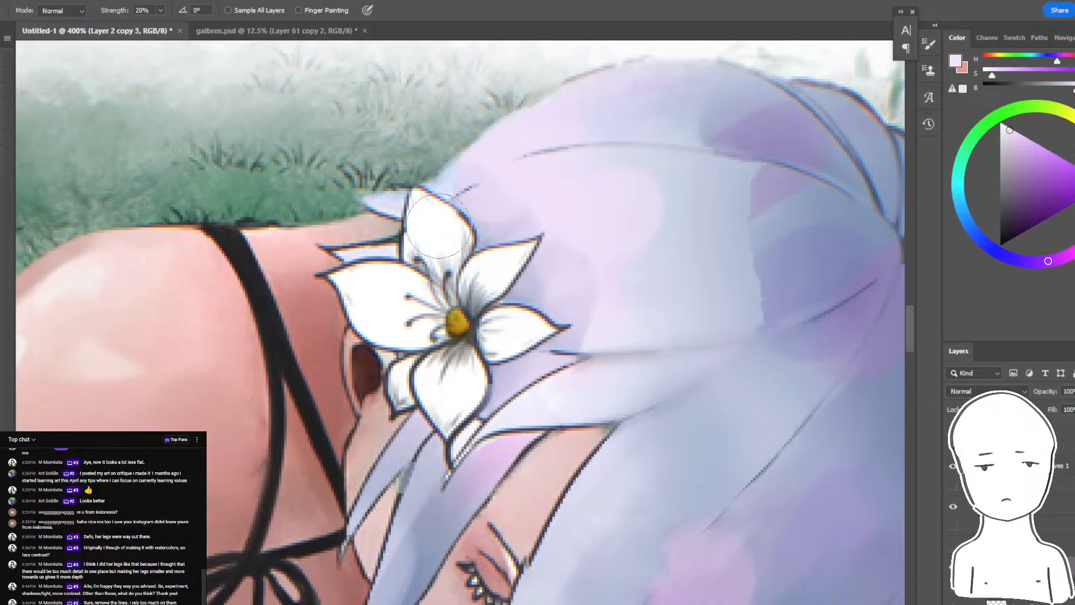
key(bracketleft)
key(bracketleft)
drag(476, 268, 457, 250)
drag(421, 305, 395, 322)
drag(441, 388, 466, 370)
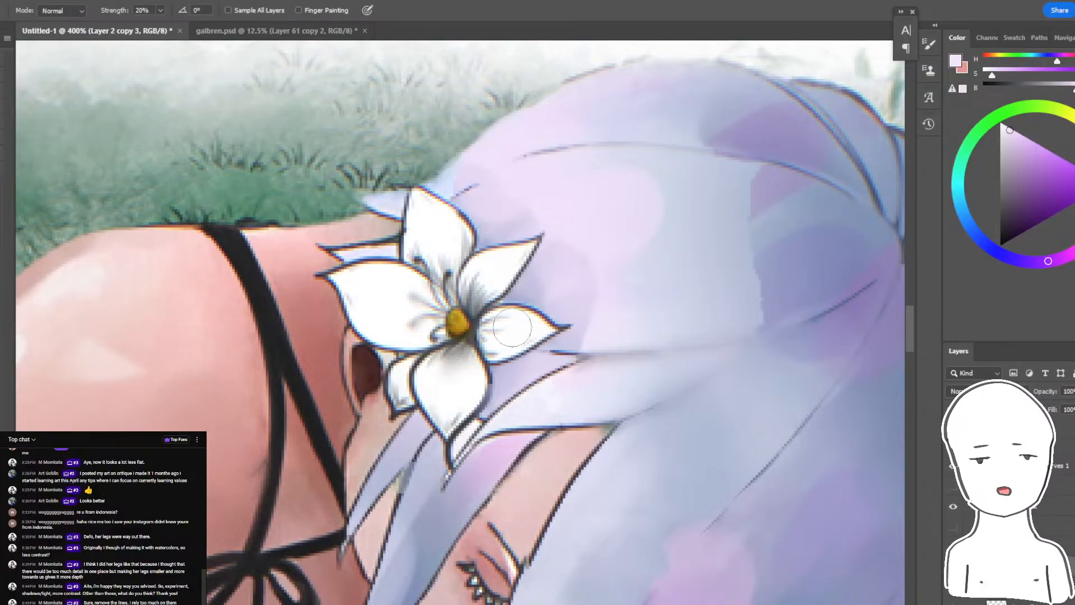
drag(449, 243, 587, 243)
key(ctrl+minus)
key(ctrl+minus)
key(ctrl+minus)
key(ctrl+minus)
key(ctrl+minus)
- Return close to the flower and sample the pale lavender of the hair beside its petals for the Brush
key(ctrl+plus)
key(ctrl+plus)
key(ctrl+plus)
key(ctrl+plus)
key(ctrl+plus)
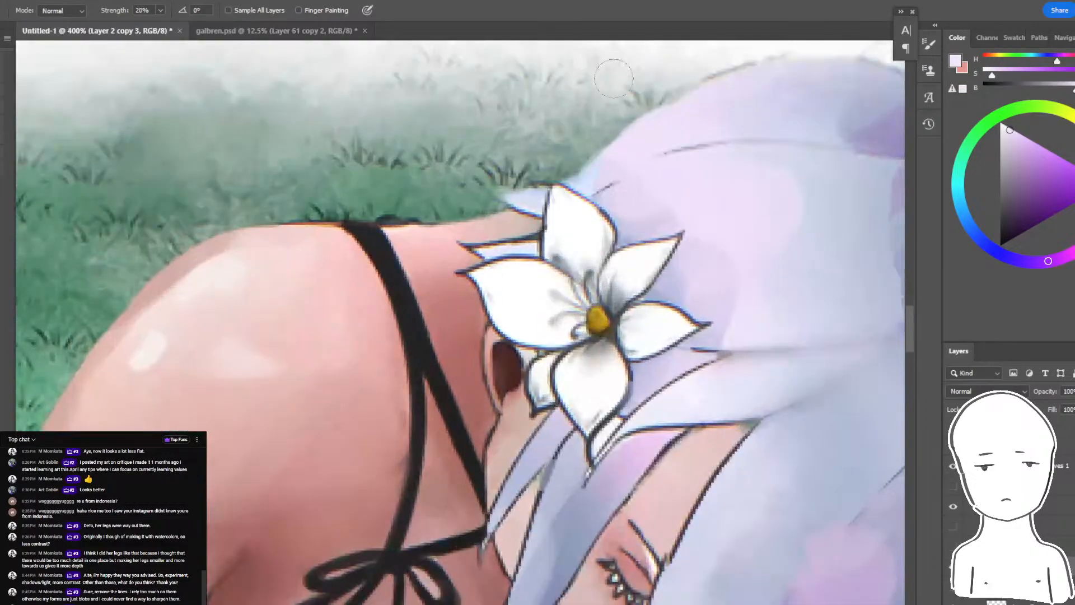
key(b)
alt+click(699, 258)
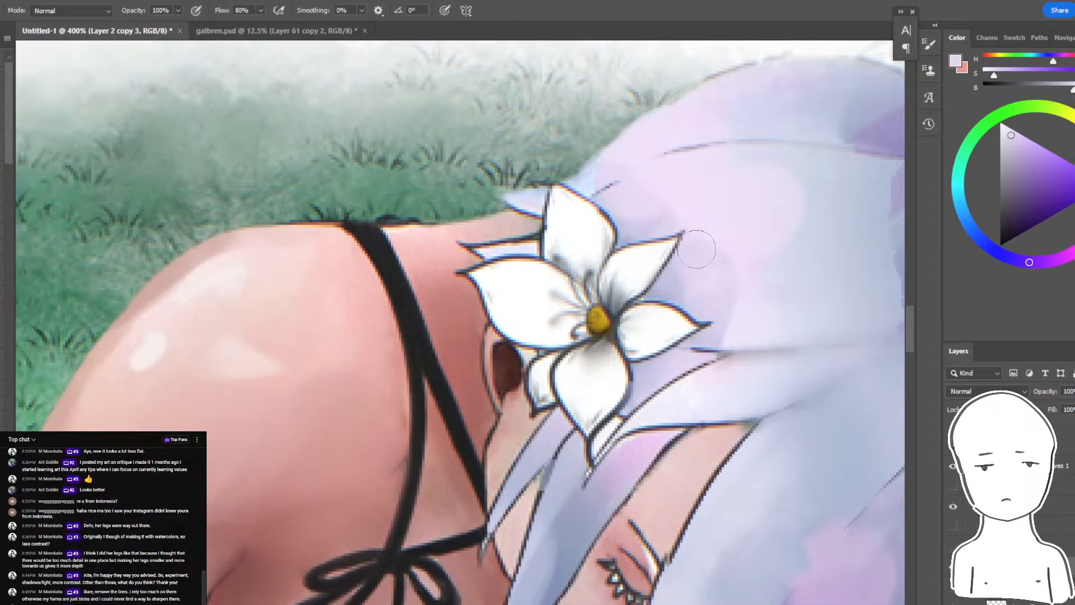
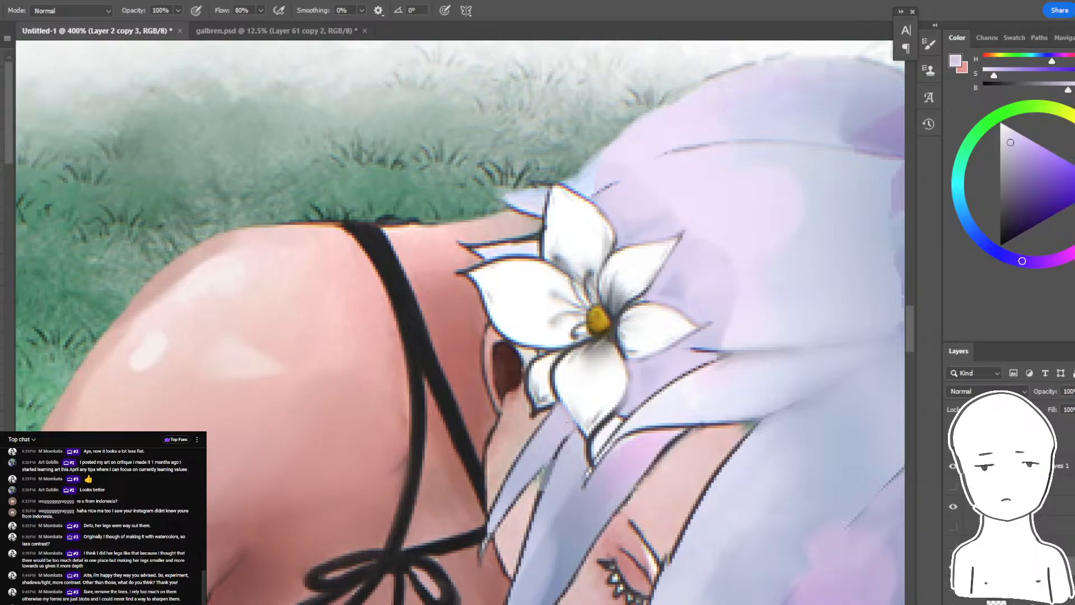
- Sample nearby skin and blue-grey hair tones and paint over the dark outlines at the flower's lower and neck-side tips
alt+click(517, 420)
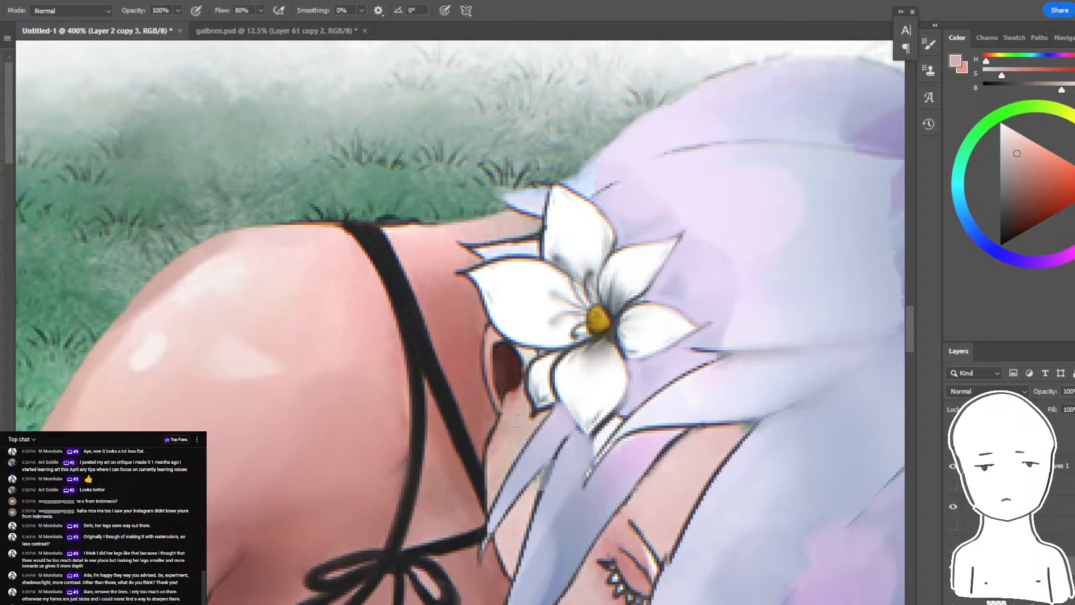
alt+click(468, 287)
alt+click(455, 265)
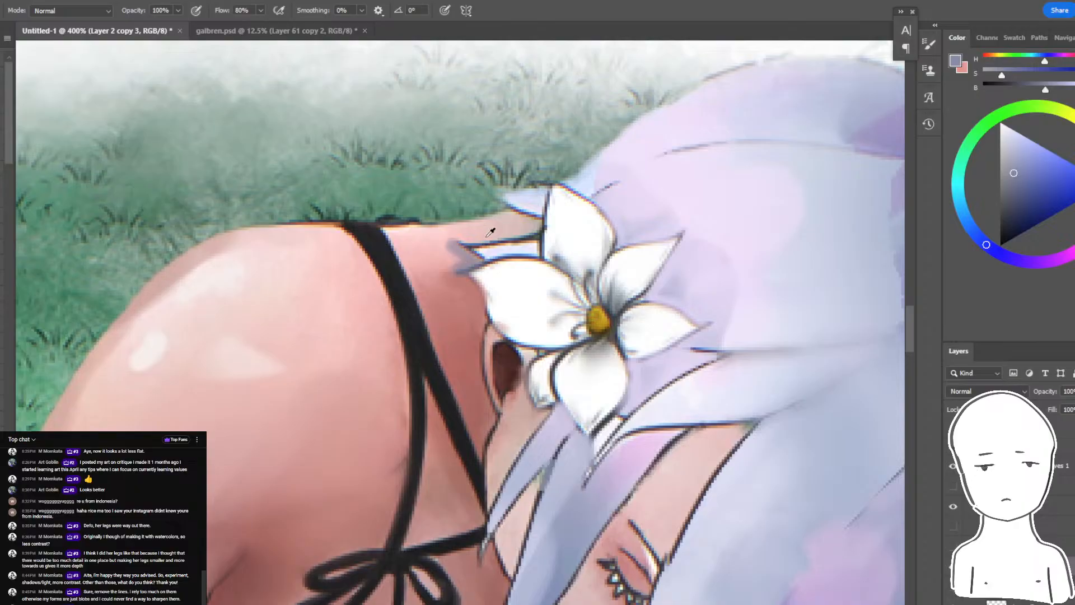
alt+click(487, 235)
- Sample a light grey and brush soft shading onto the petals around the flower's yellow centre
alt+click(577, 302)
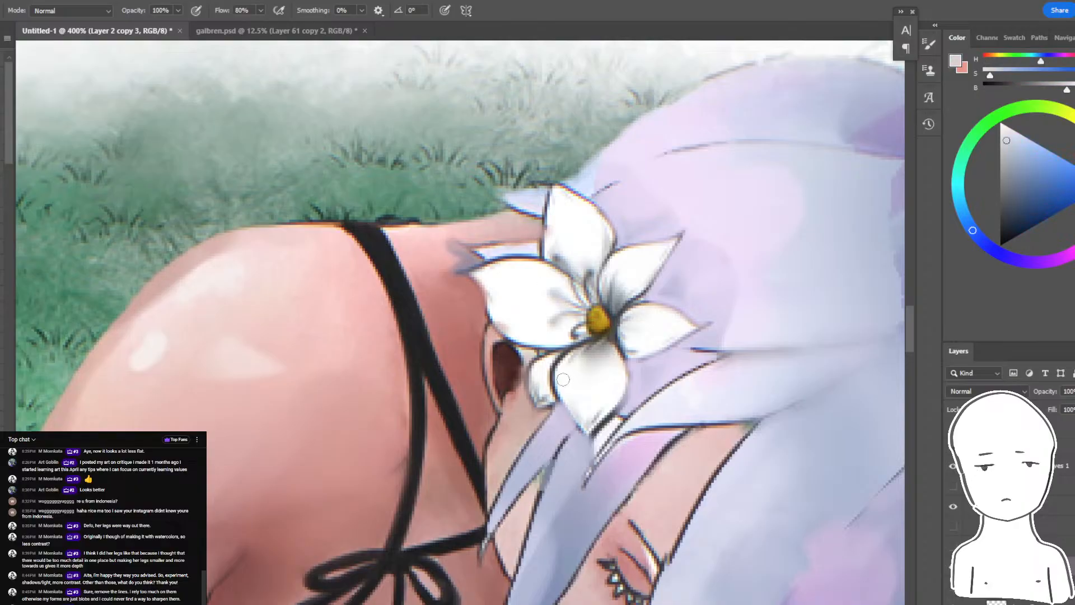
alt+click(560, 380)
mouse_move(585, 343)
mouse_down()
mouse_move(534, 347)
mouse_move(606, 320)
mouse_move(631, 348)
mouse_up()
alt+click(649, 329)
alt+click(636, 269)
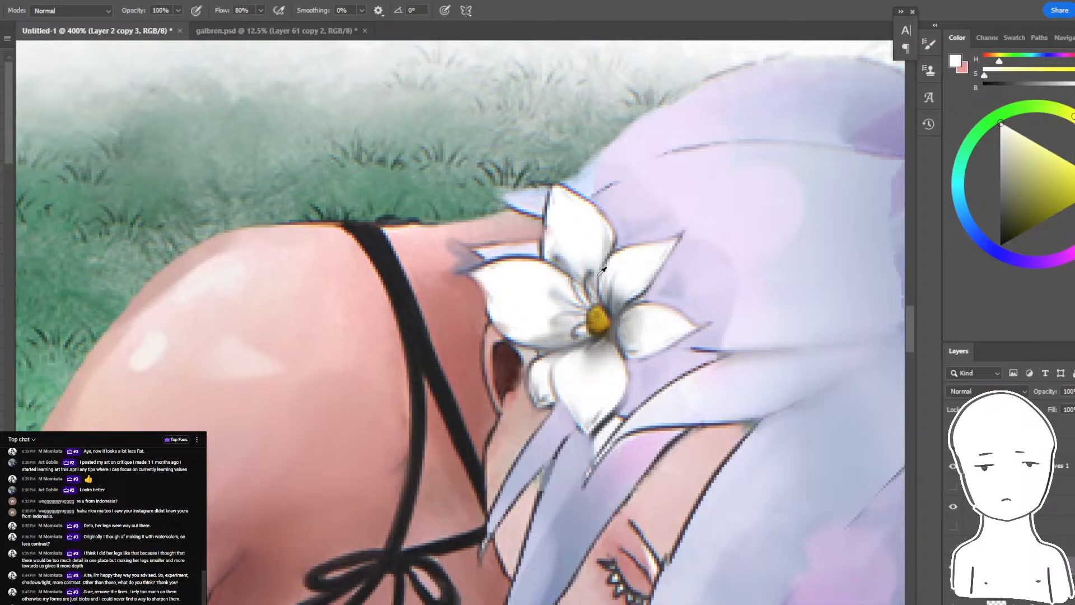
- Deepen the grey shading on the flower's two right-hand petals and brush white highlights over it
alt+click(608, 291)
drag(636, 262, 621, 297)
drag(655, 328, 637, 338)
alt+click(648, 253)
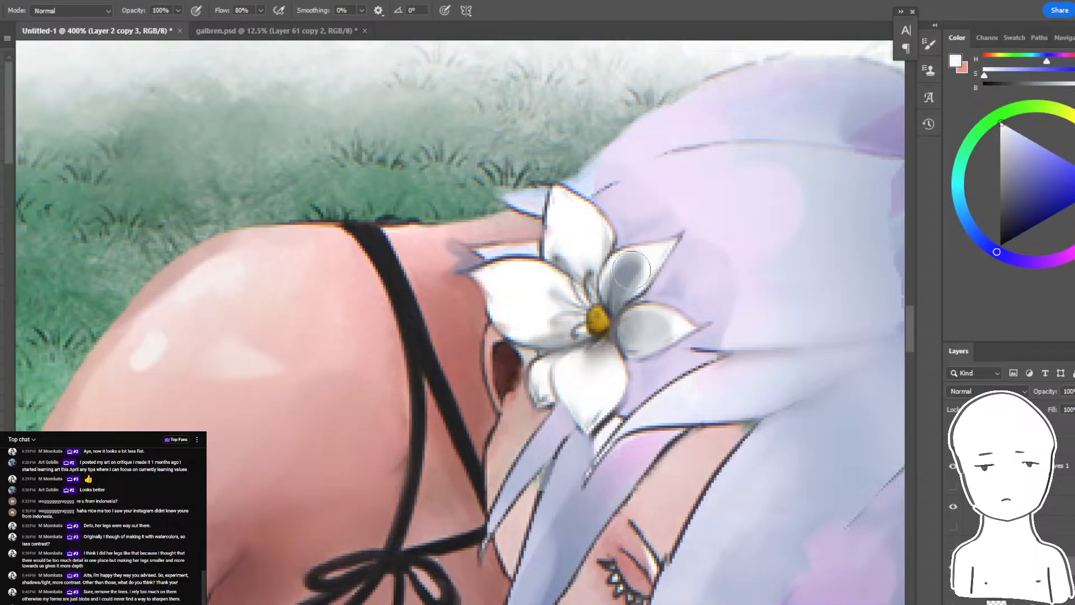
mouse_move(620, 269)
mouse_down()
mouse_move(631, 280)
mouse_move(616, 299)
mouse_move(641, 331)
mouse_up()
alt+click(624, 284)
alt+click(613, 251)
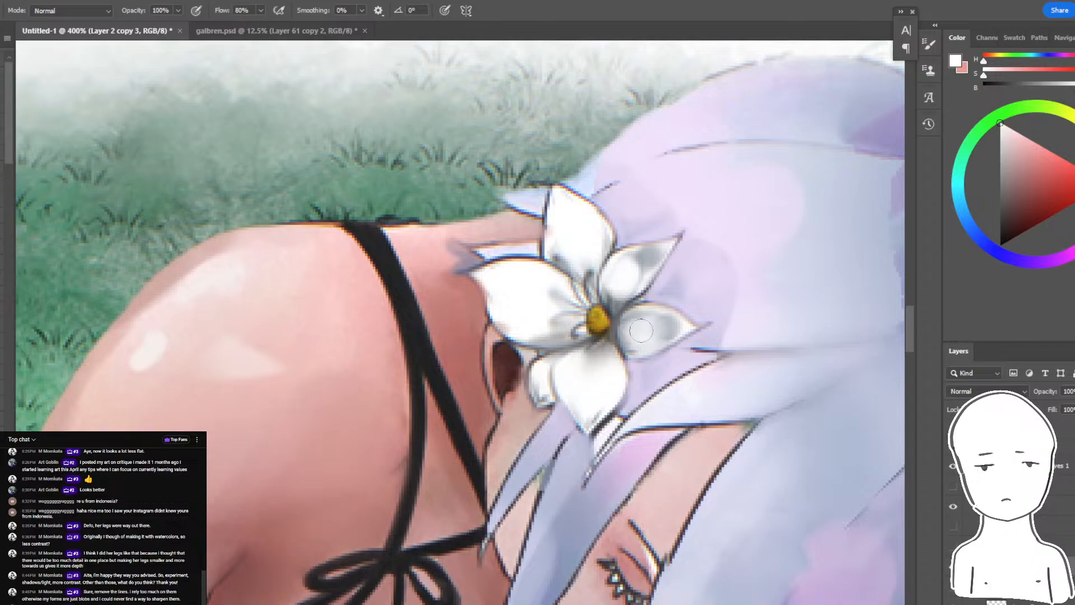
- Brush soft grey patches onto the flower's bottom petal and large left petal, redoing the first stroke on the left one
alt+click(593, 358)
mouse_move(570, 390)
mouse_down()
mouse_move(576, 401)
mouse_move(607, 392)
mouse_up()
mouse_move(509, 298)
mouse_down()
mouse_move(524, 329)
mouse_move(509, 282)
mouse_move(528, 282)
mouse_up()
key(ctrl+z)
alt+click(537, 320)
drag(516, 319, 512, 314)
drag(511, 280, 521, 303)
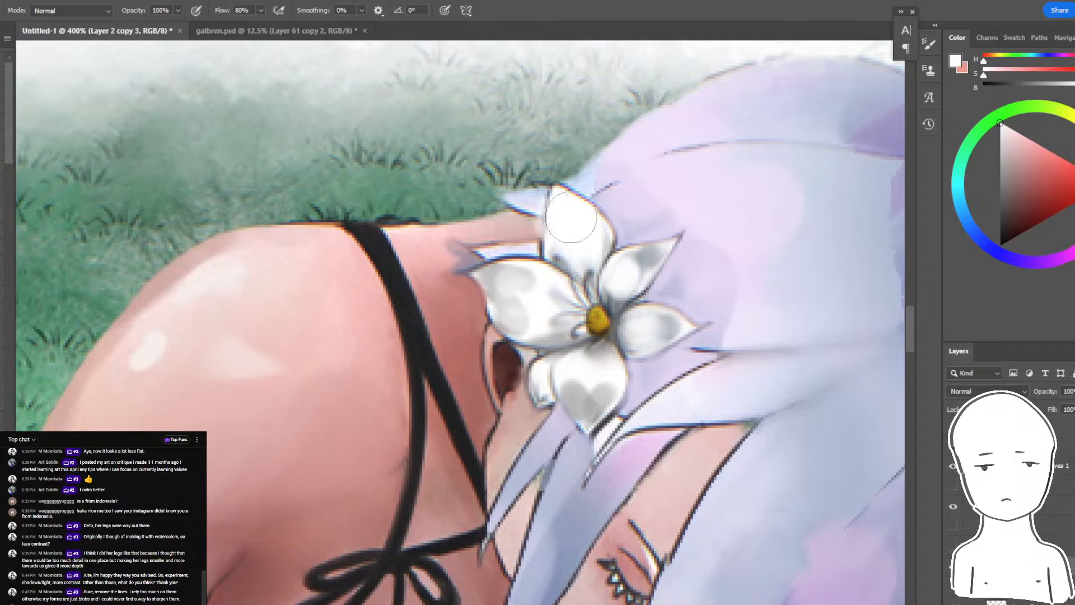
- Check the flower against the whole painting and lighten the grey patch on its bottom petal with soft white strokes
key(ctrl+minus)
key(ctrl+minus)
key(ctrl+minus)
key(ctrl+minus)
key(ctrl+minus)
key(ctrl+plus)
key(ctrl+plus)
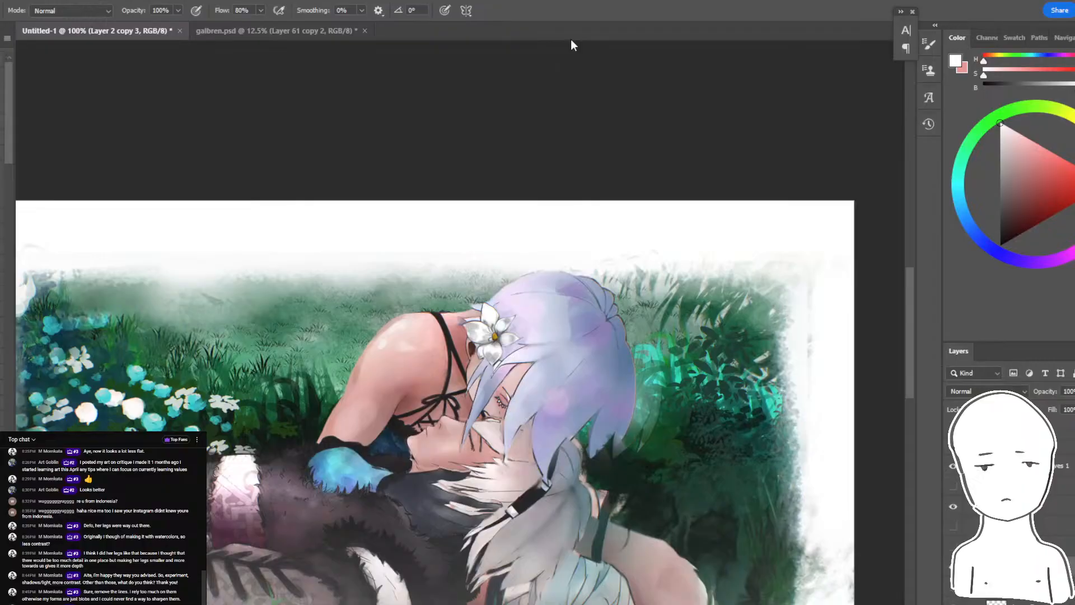
key(ctrl+plus)
key(ctrl+plus)
key(ctrl+plus)
alt+click(586, 374)
drag(581, 371, 596, 402)
- Select the pale hair beside the flower with the Magic Wand and brush a muted blue-violet shadow along the right-hand petals
key(w)
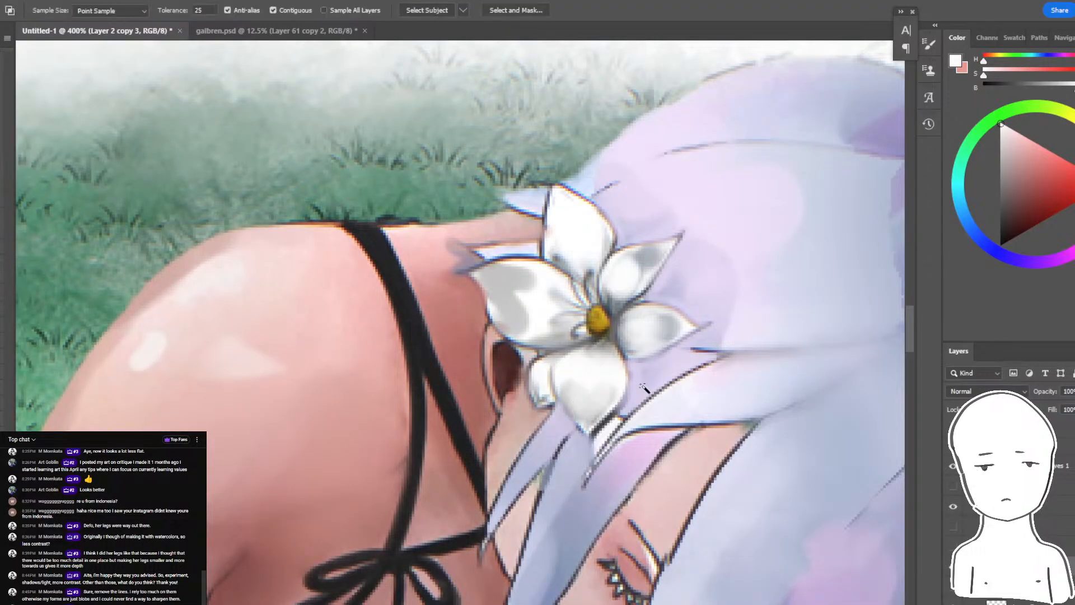
click(646, 387)
key(b)
alt+click(682, 384)
alt+click(687, 365)
key(ctrl+z)
drag(682, 337, 632, 392)
mouse_move(647, 291)
mouse_down()
mouse_move(683, 253)
mouse_move(648, 299)
mouse_move(683, 255)
mouse_up()
key(ctrl+z)
- Compare the repainted version of the whole artwork with the original by toggling the visibility of the edits
key(ctrl+minus)
key(ctrl+minus)
key(ctrl+minus)
key(ctrl+minus)
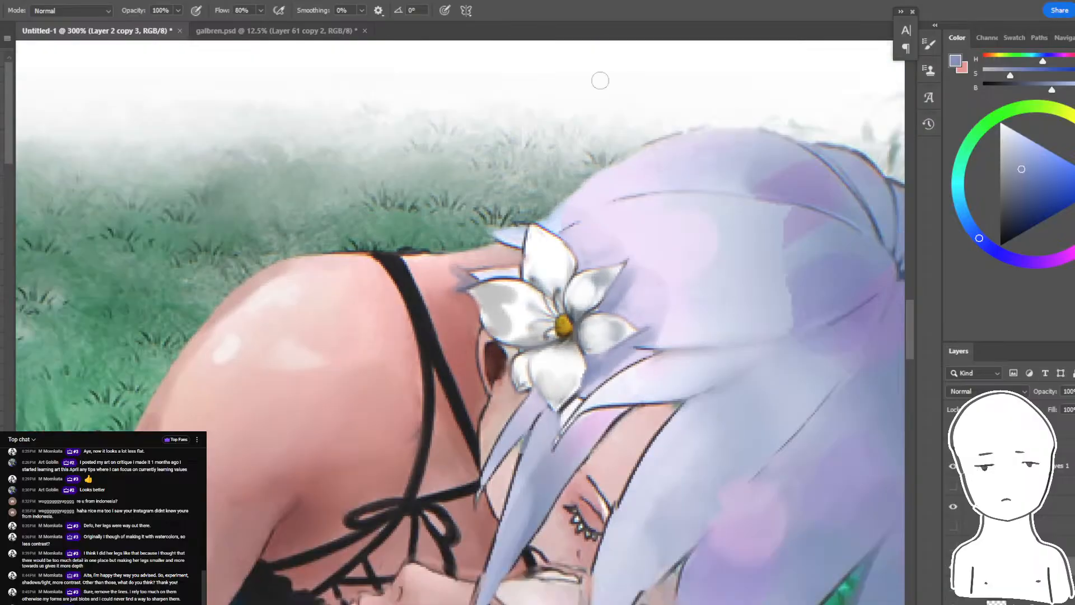
key(ctrl+minus)
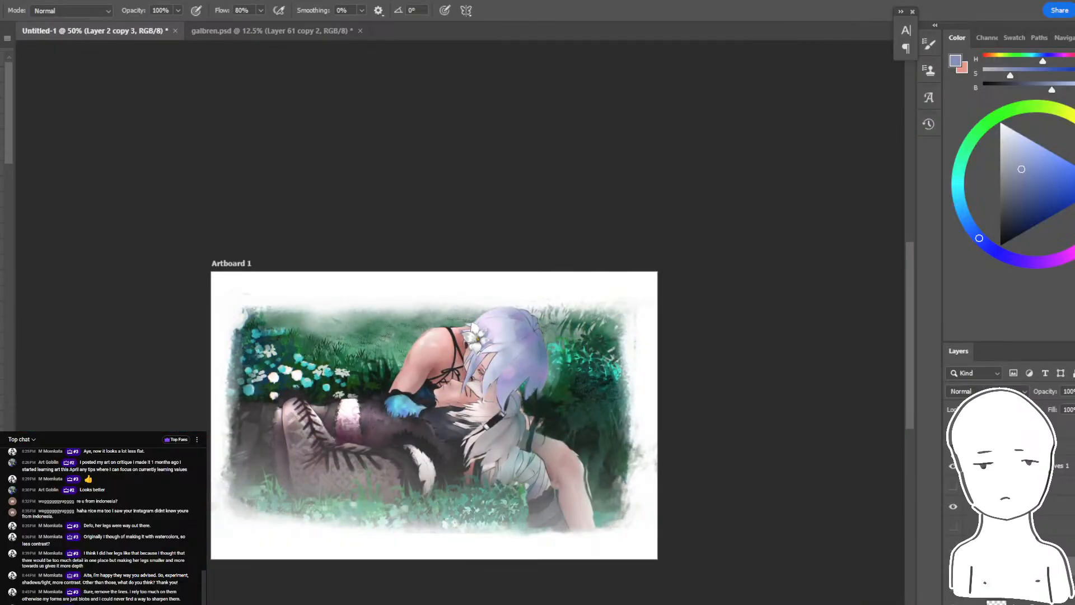
click(952, 445)
click(952, 445)
click(952, 445)
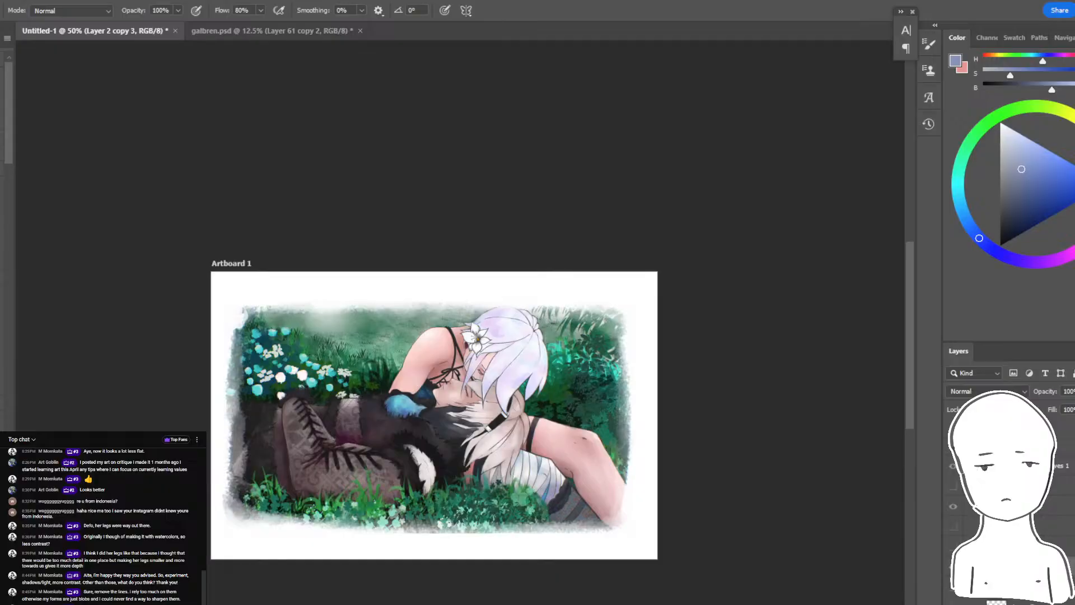
click(953, 445)
drag(423, 488, 423, 503)
key(ctrl+plus)
key(ctrl+plus)
mouse_move(429, 196)
mouse_down()
mouse_move(575, 49)
mouse_move(492, 51)
mouse_up()
click(953, 445)
click(953, 446)
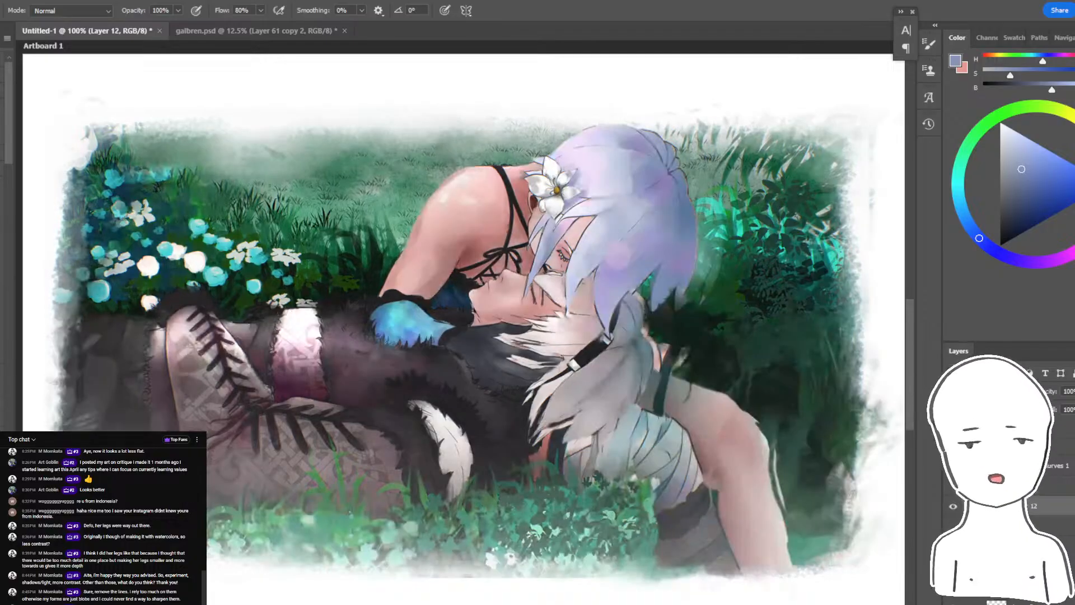
click(953, 446)
click(952, 446)
drag(496, 460, 464, 507)
click(953, 446)
click(953, 446)
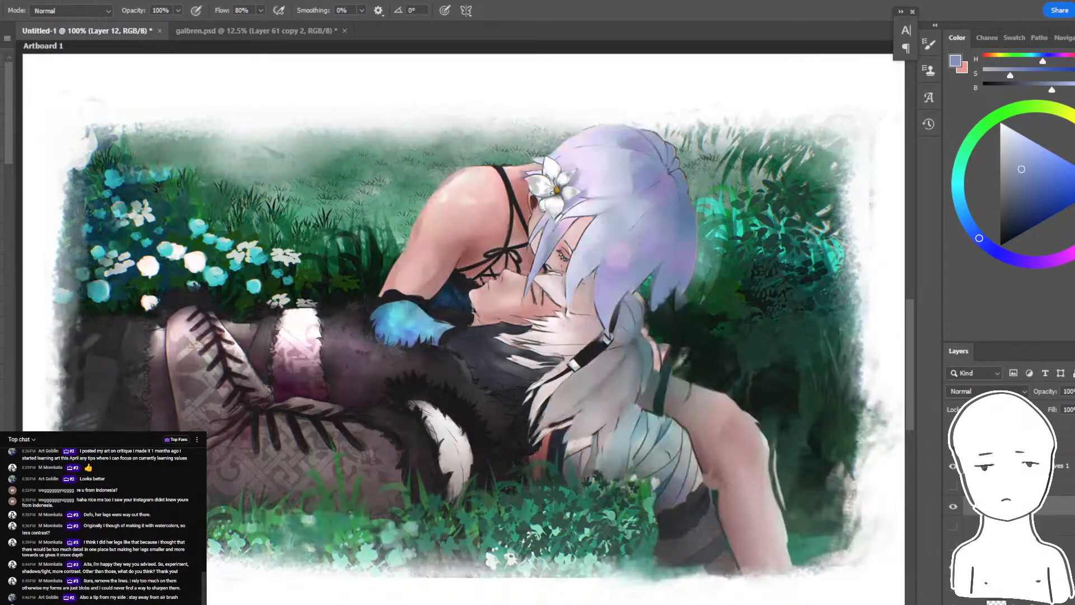
click(953, 445)
click(952, 445)
click(952, 465)
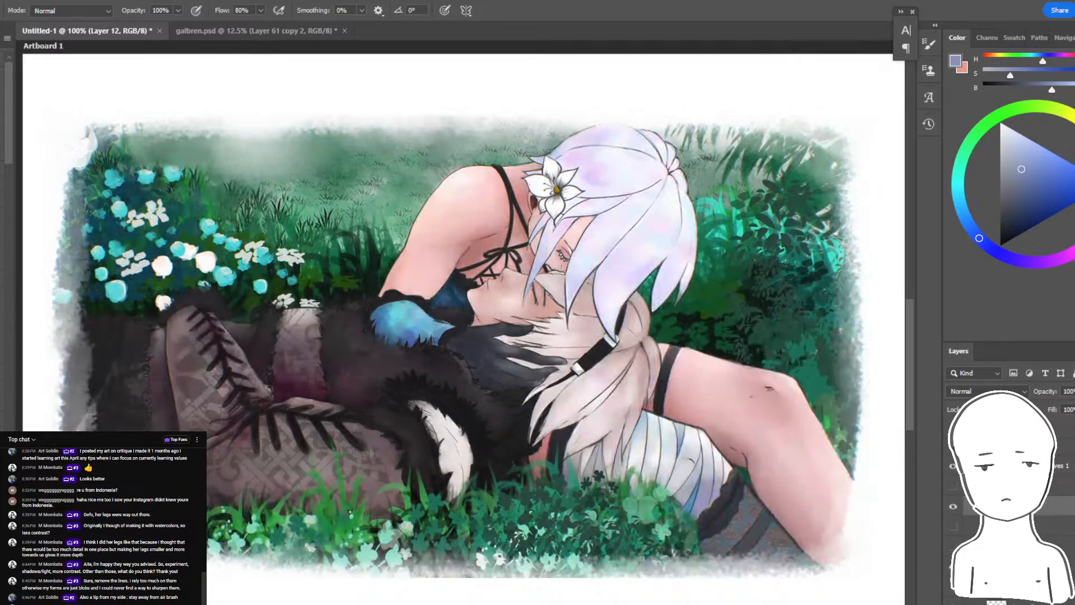
click(953, 465)
click(952, 446)
click(953, 445)
- Make Layer 2 copy 3, which holds the repainted bent leg, the active layer
drag(784, 280, 487, 215)
key(ctrl+plus)
key(ctrl+plus)
drag(387, 543, 554, 364)
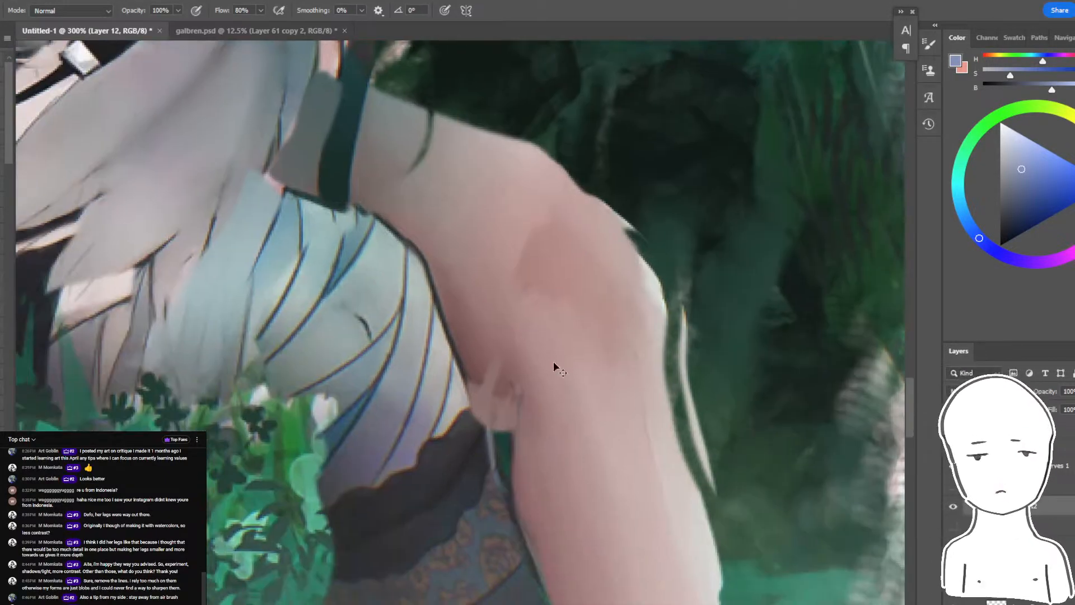
ctrl+click(553, 367)
key(l)
mouse_move(501, 451)
mouse_down()
mouse_move(478, 384)
mouse_move(498, 452)
mouse_up()
key(e)
drag(498, 415, 503, 351)
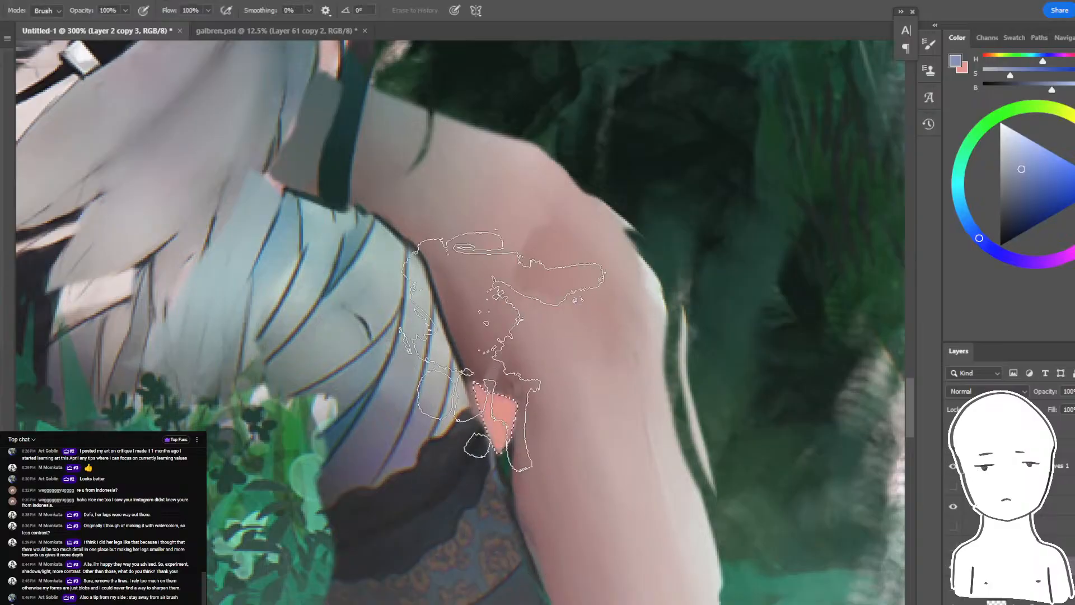
key(ctrl+z)
drag(511, 457, 418, 464)
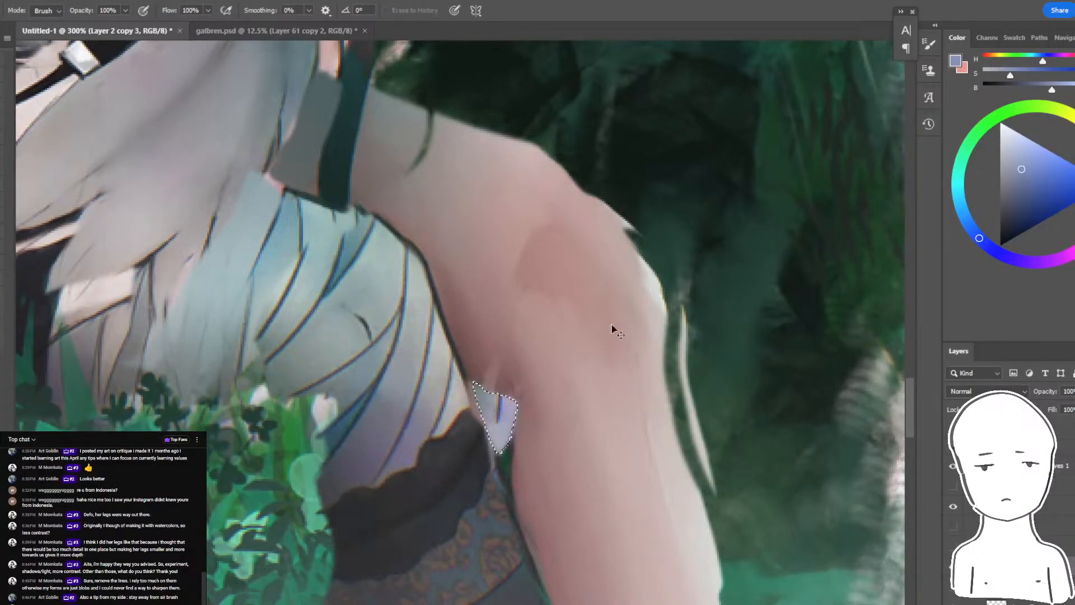
key(ctrl+z)
key(ctrl+d)
- Sample the dark background green and brush it over the gap between the skirt and the back of the knee
key(b)
alt+click(501, 450)
drag(507, 423, 486, 411)
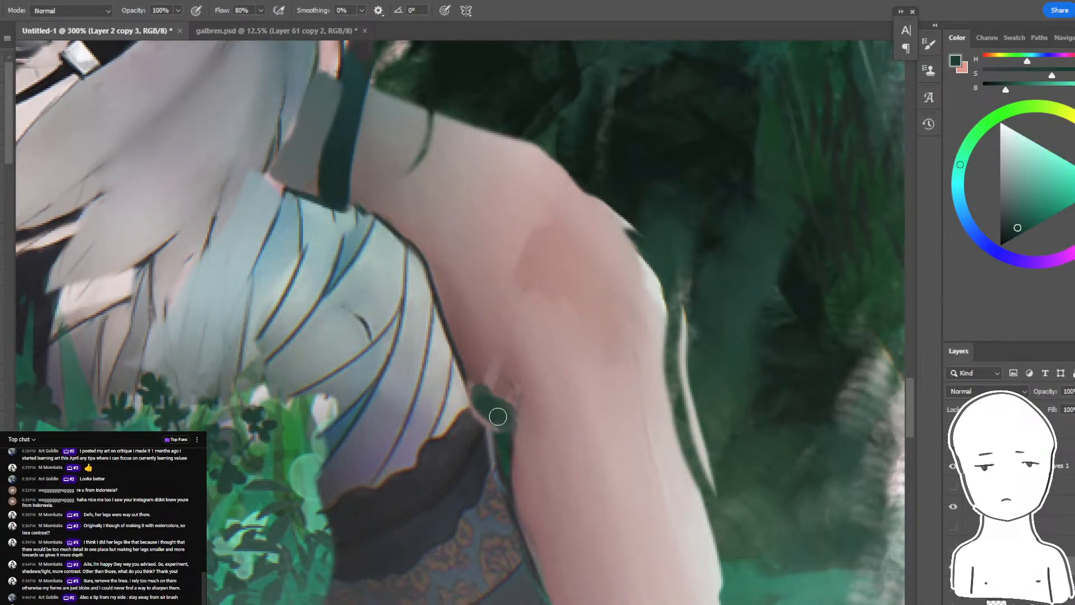
- Sample muted brownish-pink skin tones and deepen the shadow at the back of the bent knee
alt+click(487, 370)
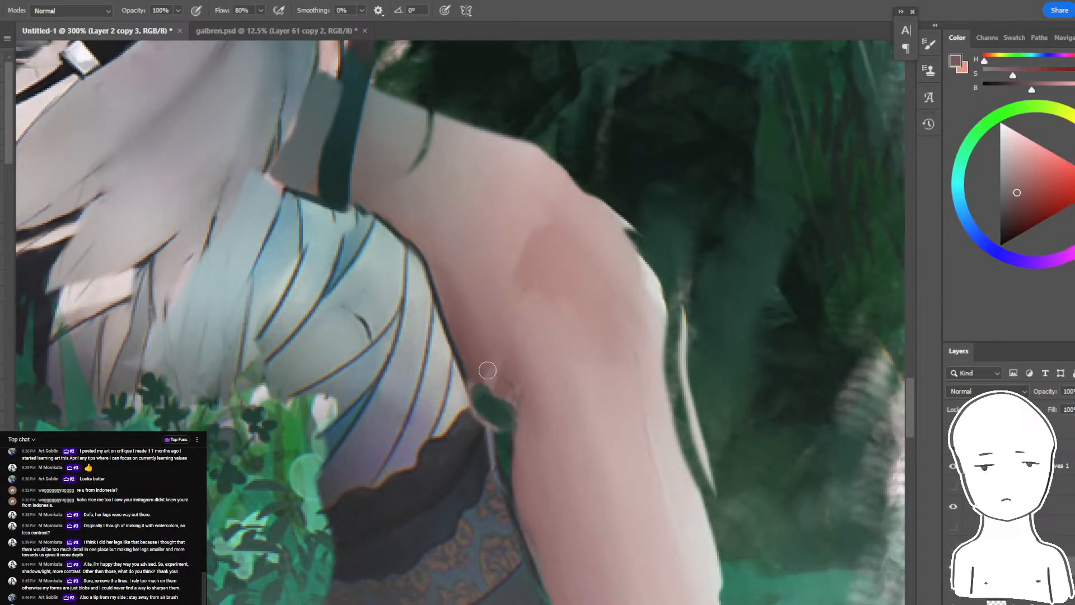
alt+click(512, 355)
alt+click(533, 470)
alt+click(513, 380)
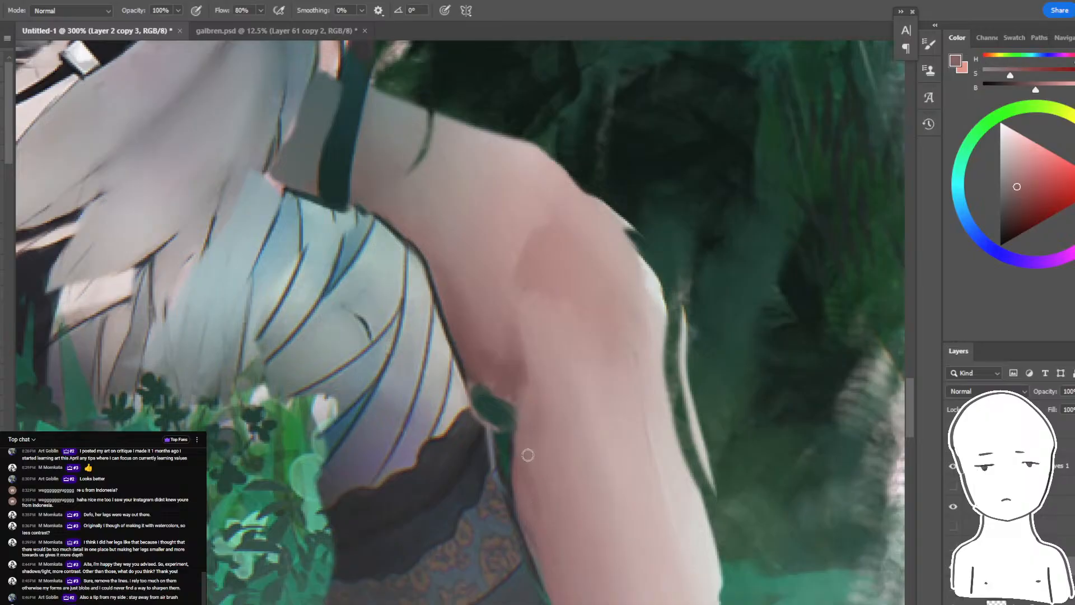
- Extend the muted pink shadow down the lower leg and blend a sampled lighter skin tone through its middle
scroll(554, 493, down, 3)
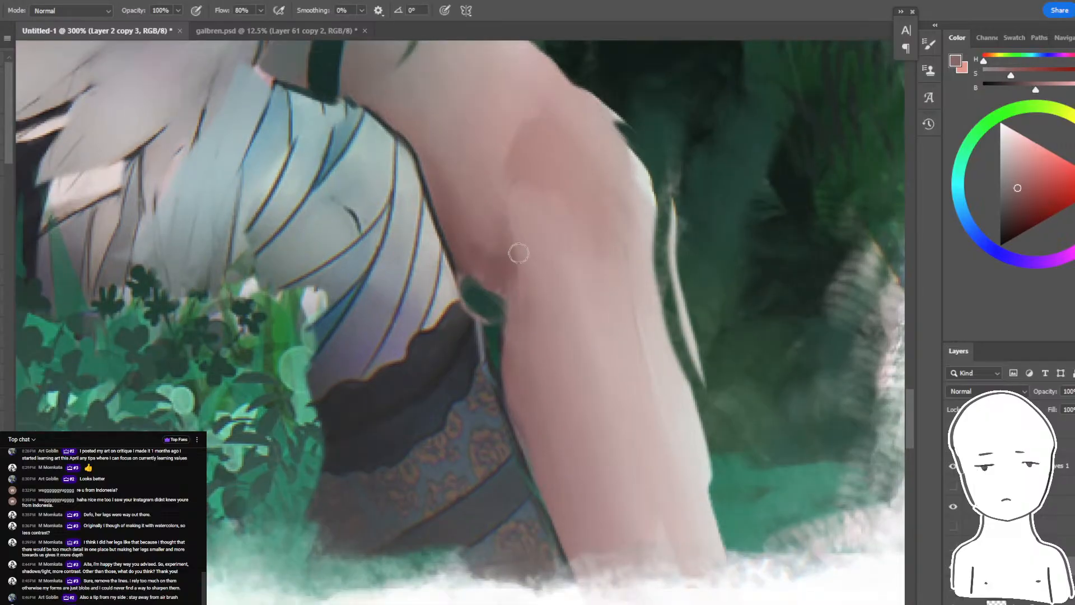
alt+click(508, 223)
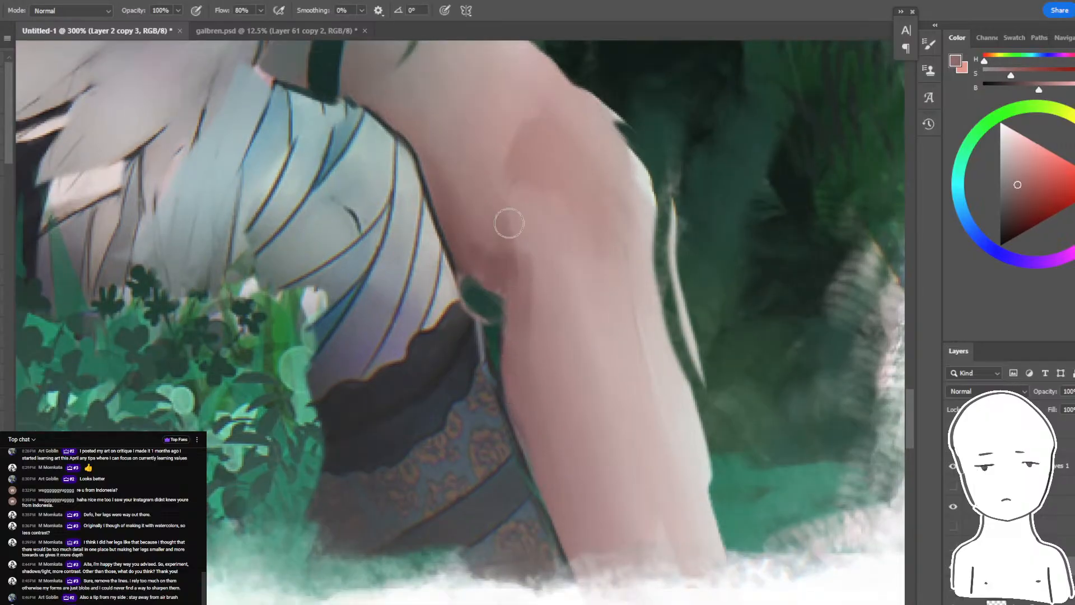
alt+click(595, 385)
click(591, 348)
key(ctrl+z)
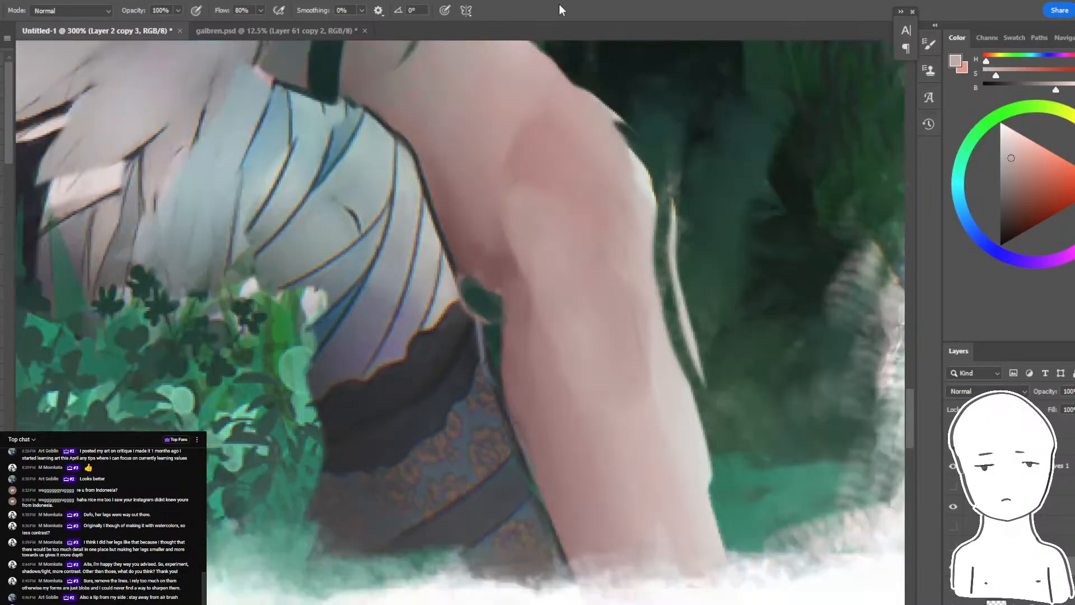
- Check the leg against the whole painting and read the latest messages in the live chat window
key(ctrl+minus)
key(ctrl+minus)
key(ctrl+minus)
drag(509, 47, 645, 193)
key(ctrl+plus)
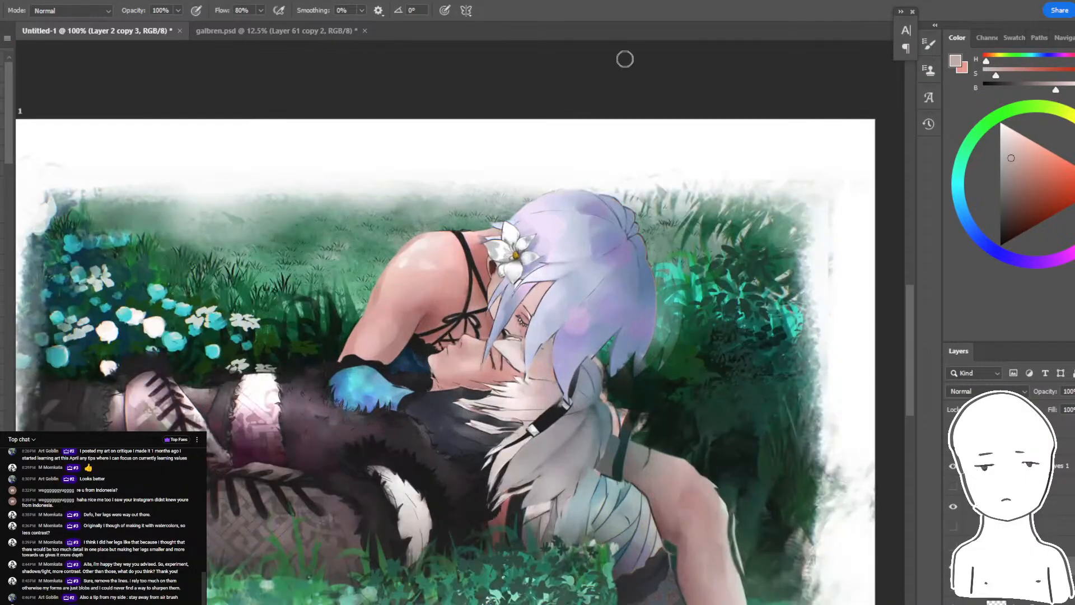
key(alt+Tab)
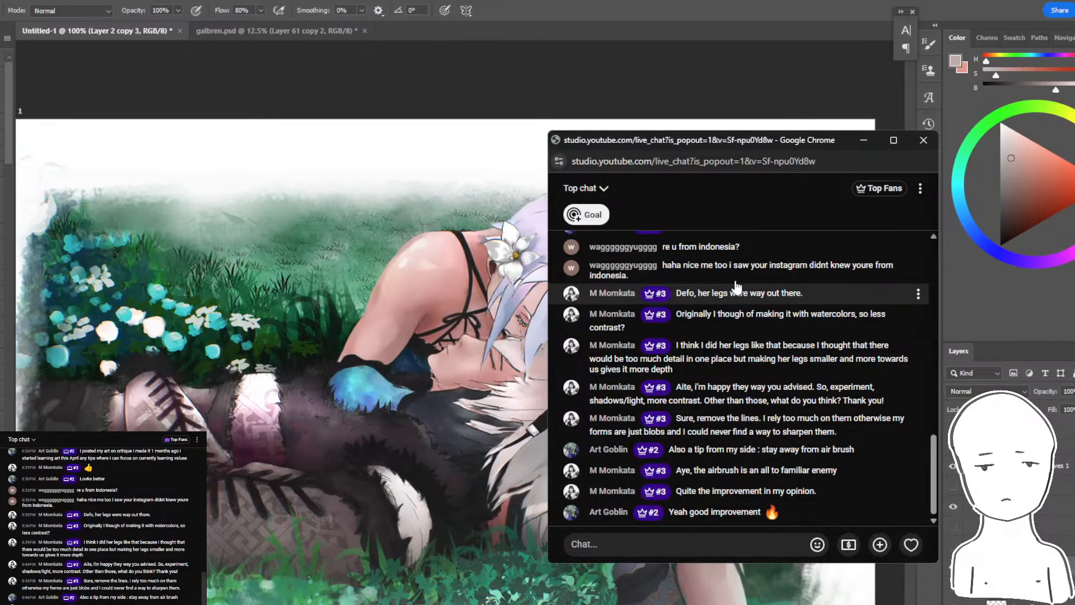
key(alt+Tab)
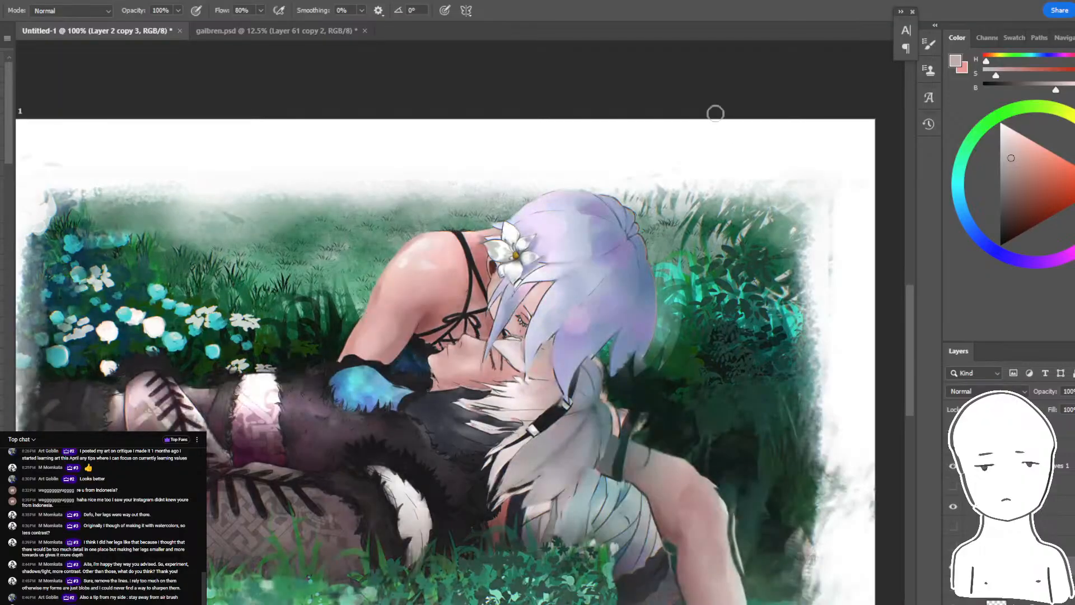
- View the painting at a reduced size and compare the edits with the original again by switching layer visibility
key(ctrl+minus)
key(ctrl+minus)
key(ctrl+minus)
click(953, 567)
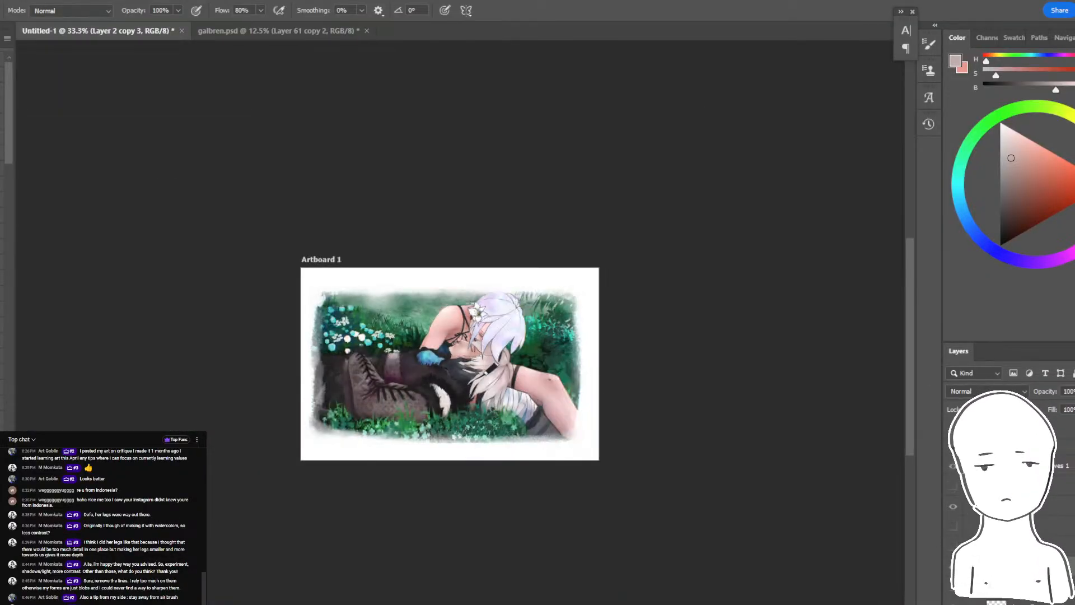
click(952, 567)
click(952, 506)
click(953, 506)
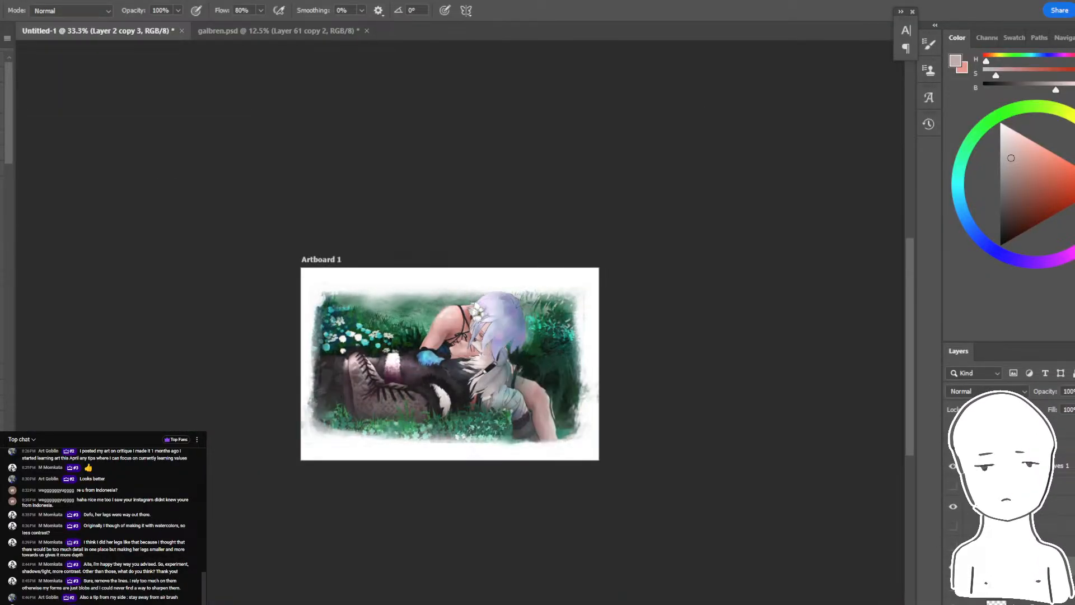
click(953, 567)
click(953, 566)
click(953, 567)
click(952, 566)
- Make Layer 2 copy 5 active and browse the brush presets for a textured detail brush
key(ctrl+plus)
key(ctrl+plus)
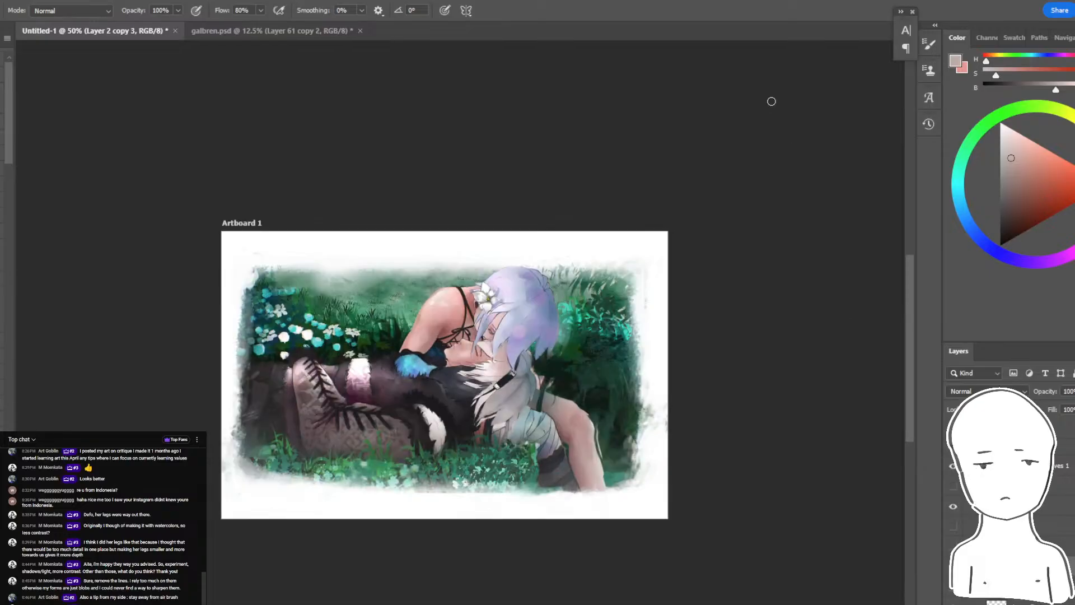
drag(601, 302, 659, 372)
key(ctrl+z)
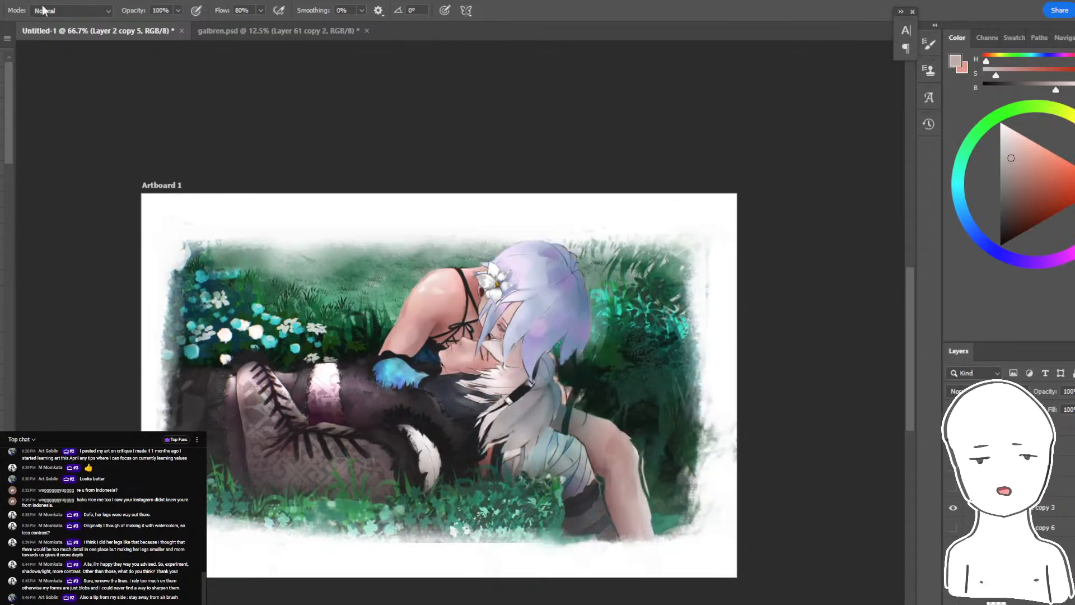
click(1, 10)
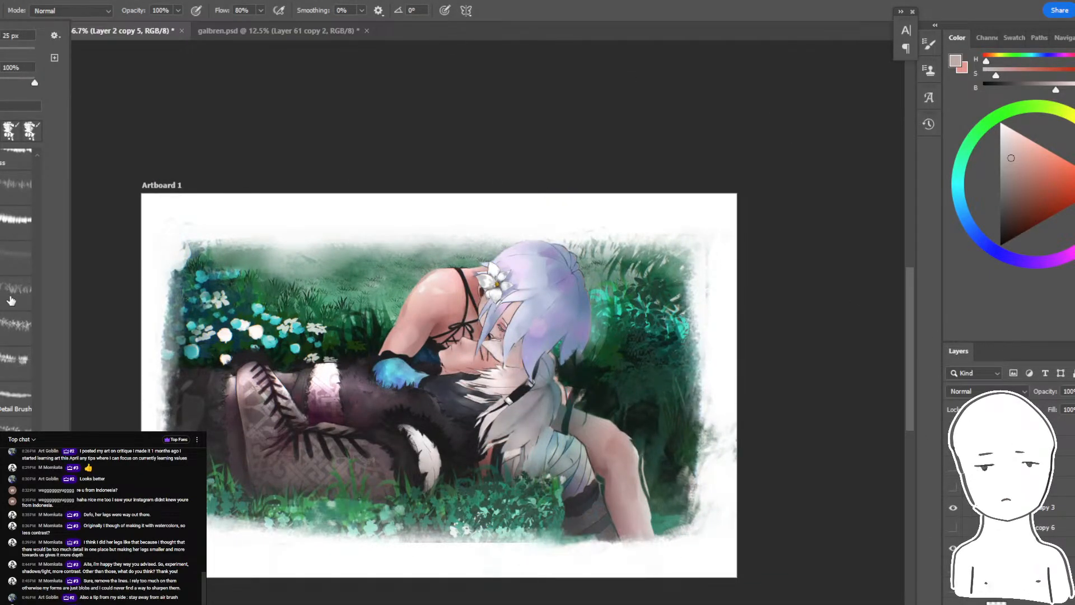
scroll(17, 280, down, 5)
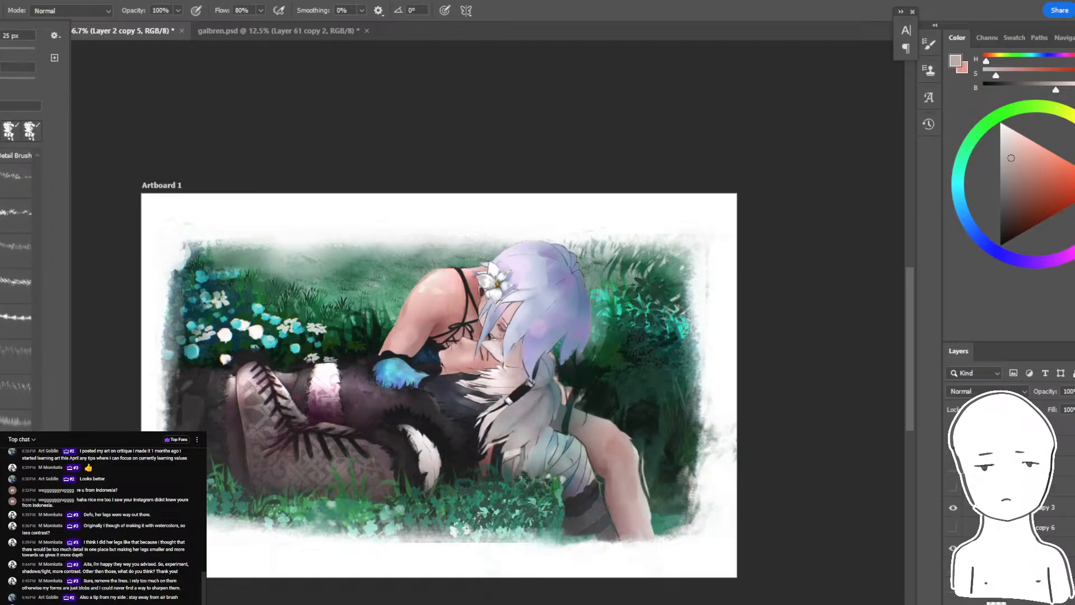
- Try vertical textured brush strokes in dark green and bright teal over the foliage behind the leg
drag(663, 469, 679, 399)
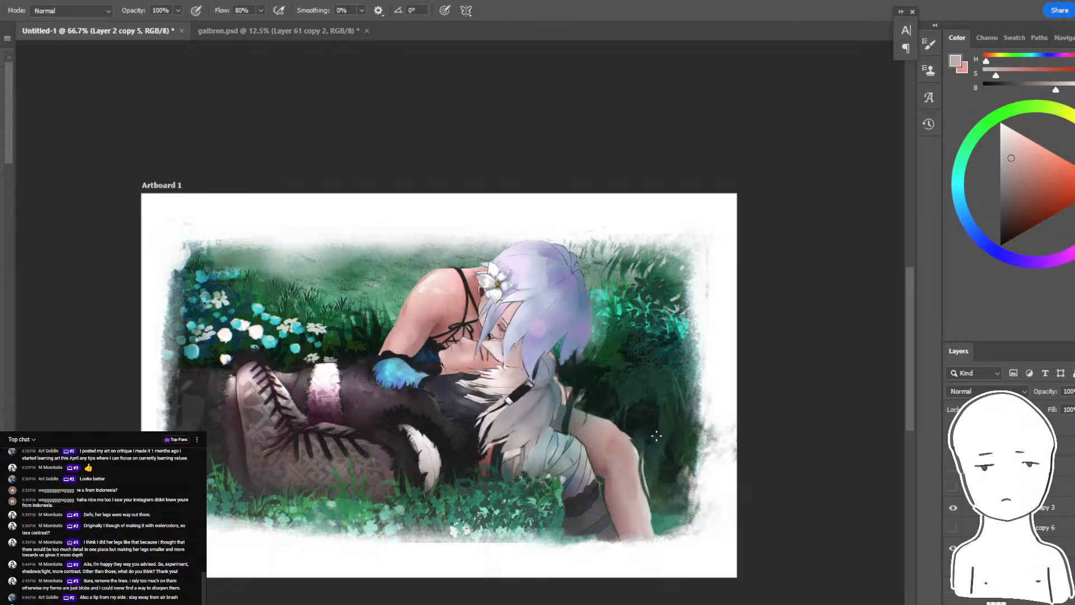
alt+click(655, 435)
drag(661, 470, 694, 425)
key(ctrl+z)
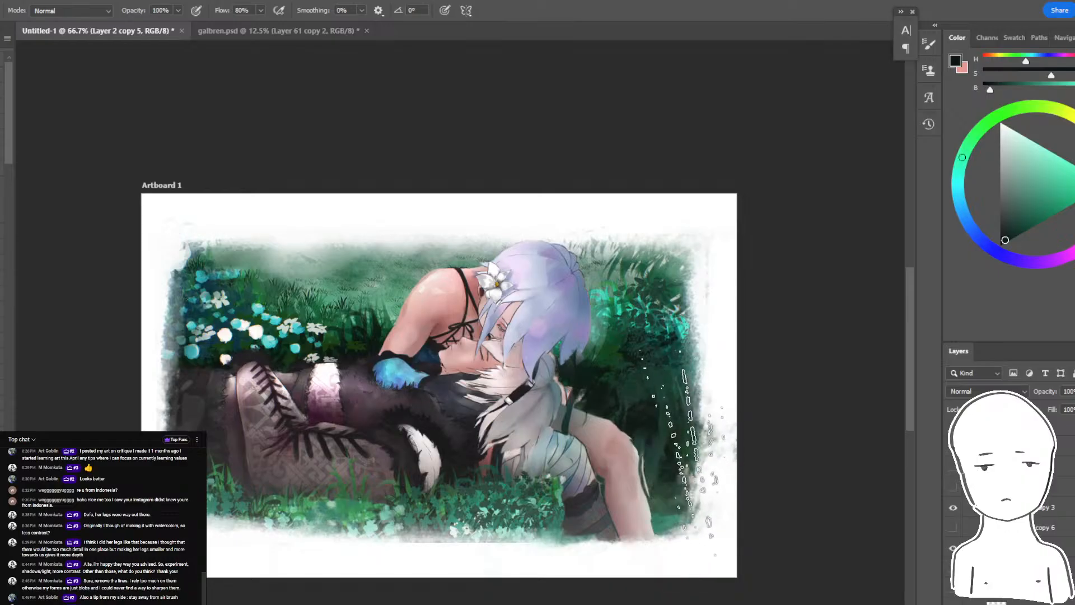
alt+click(664, 420)
alt+click(668, 302)
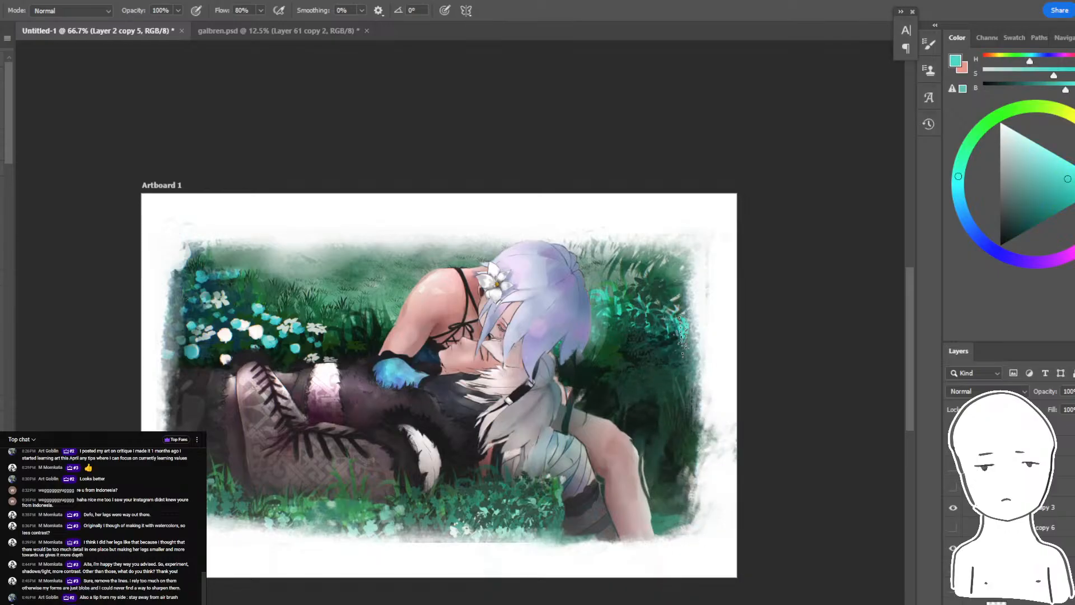
mouse_move(674, 336)
mouse_down()
mouse_move(689, 498)
mouse_move(694, 345)
mouse_up()
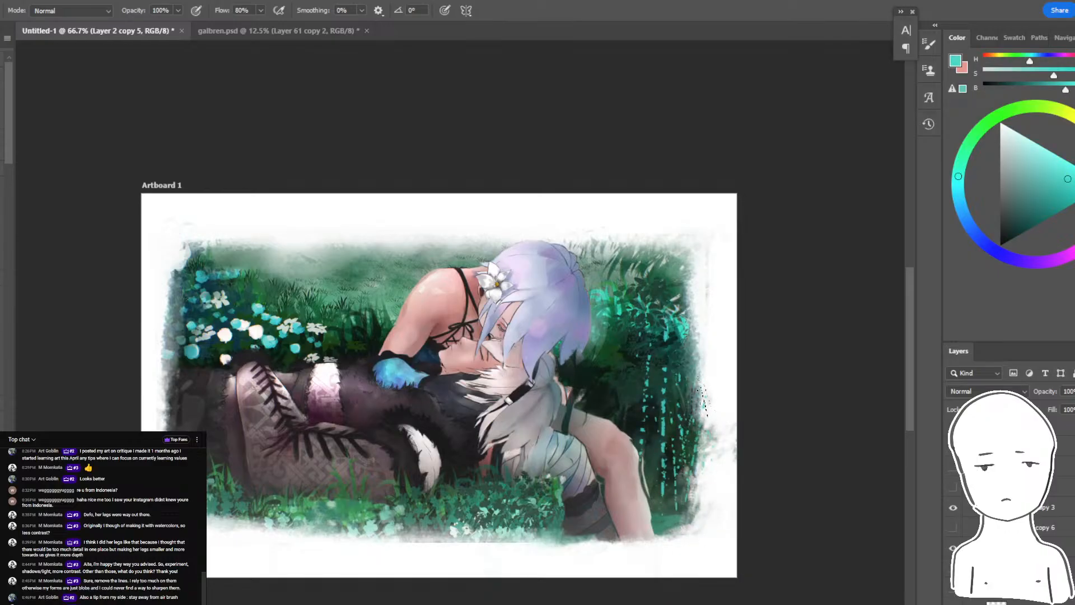
- Sample a muted green from the grass and paint fine vertical textured strokes through the dark foliage beside the leg
alt+click(522, 515)
alt+click(521, 516)
drag(669, 473, 661, 456)
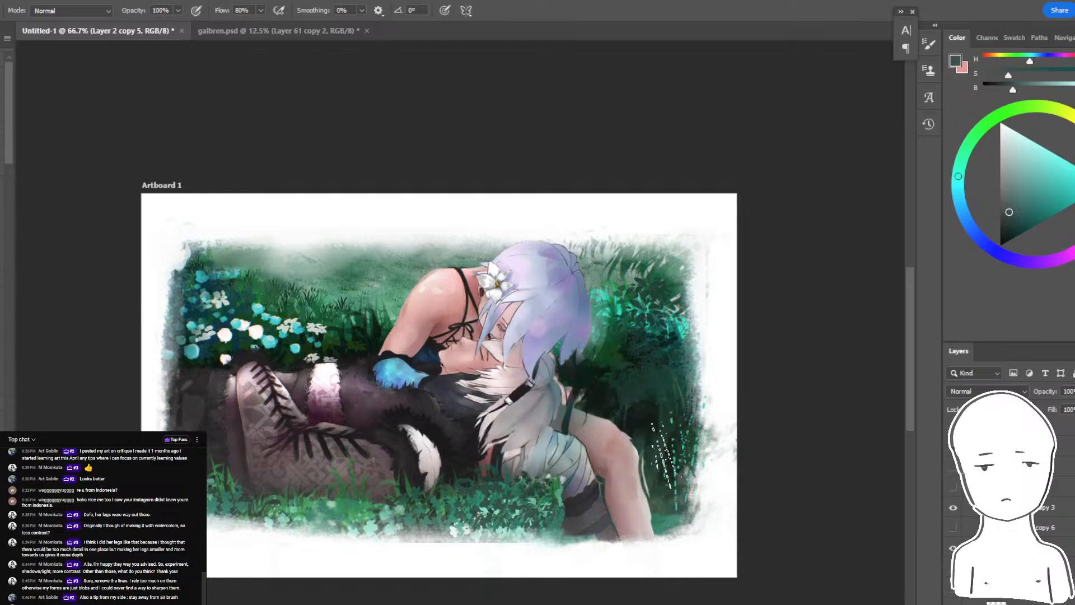
drag(702, 339, 696, 404)
drag(670, 82, 606, 16)
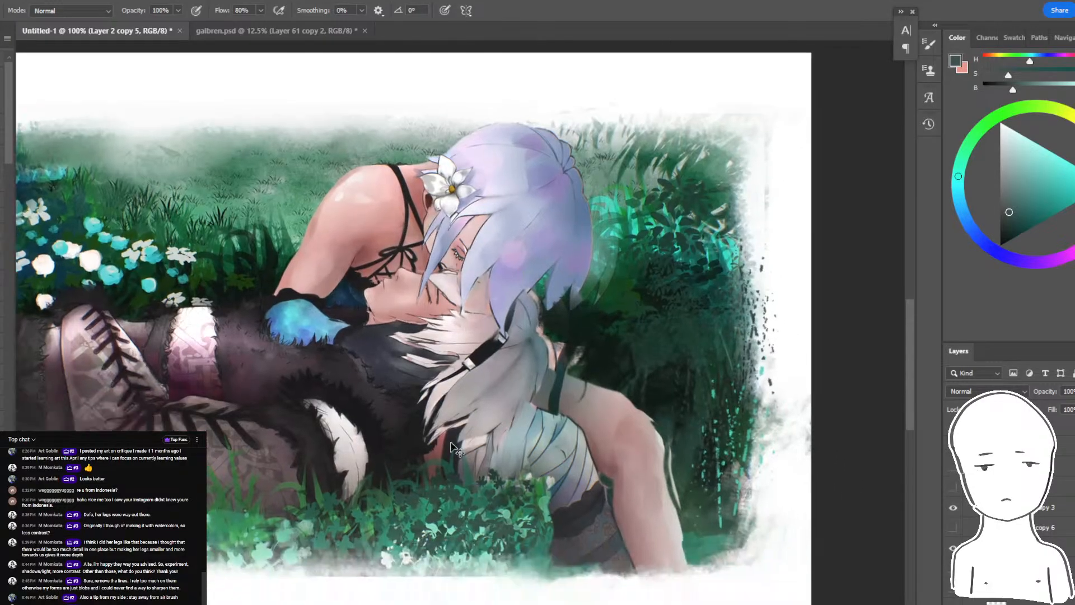
- Undo the edge stroke, try brighter and darker green textured strokes around the leg, and undo them
key(ctrl+z)
alt+click(453, 525)
mouse_move(697, 440)
mouse_down()
mouse_move(698, 512)
mouse_move(722, 476)
mouse_up()
key(ctrl+z)
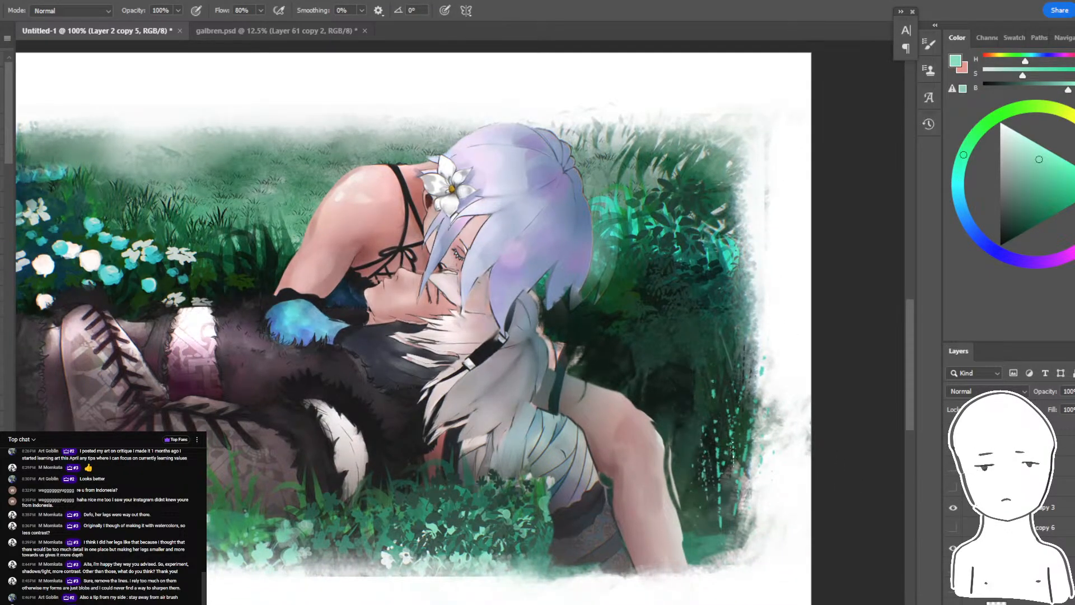
drag(699, 387, 706, 411)
alt+click(699, 442)
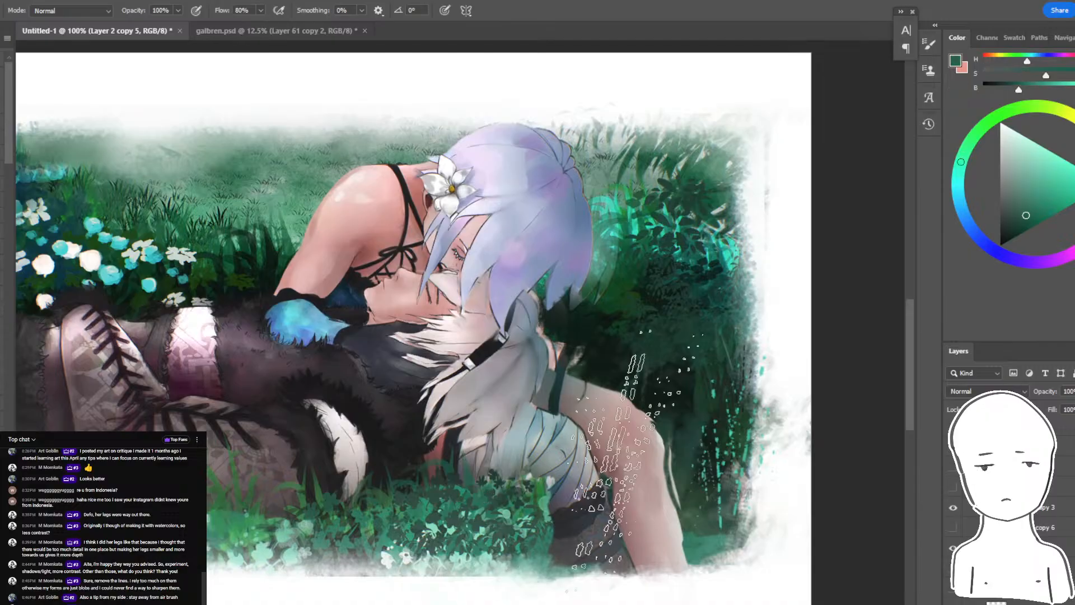
key(ctrl+z)
key(ctrl+z)
key(ctrl+z)
- Paint mid-green vertical textured strokes along the painting's right edge and upper-right corner with a smaller brush and a colour sampled from the grass
key(bracketleft)
key(bracketleft)
key(bracketleft)
key(bracketleft)
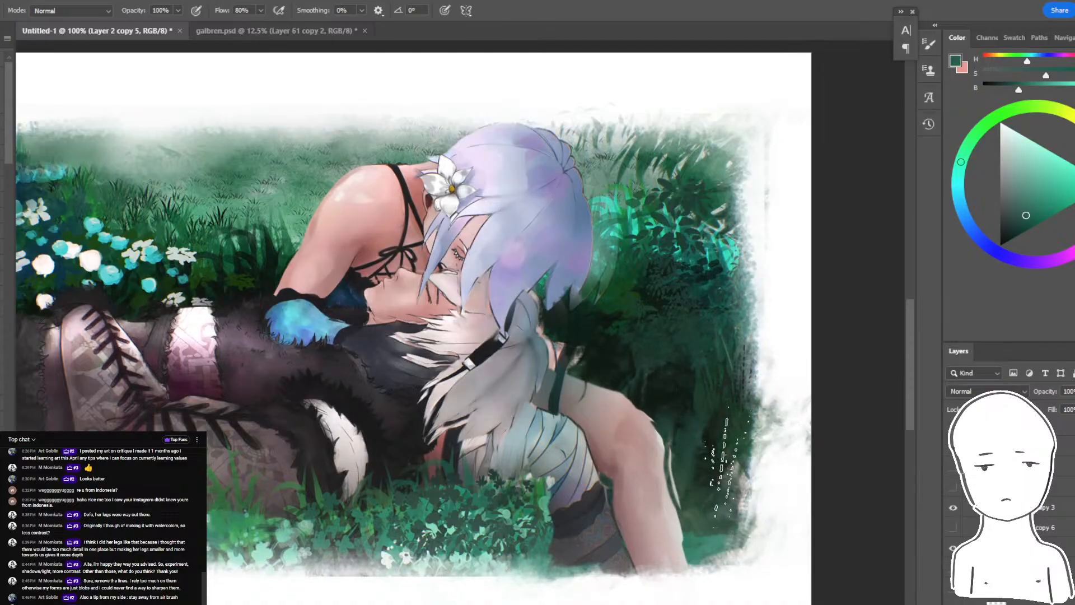
alt+click(432, 500)
mouse_move(727, 504)
mouse_down()
mouse_move(733, 429)
mouse_move(781, 347)
mouse_up()
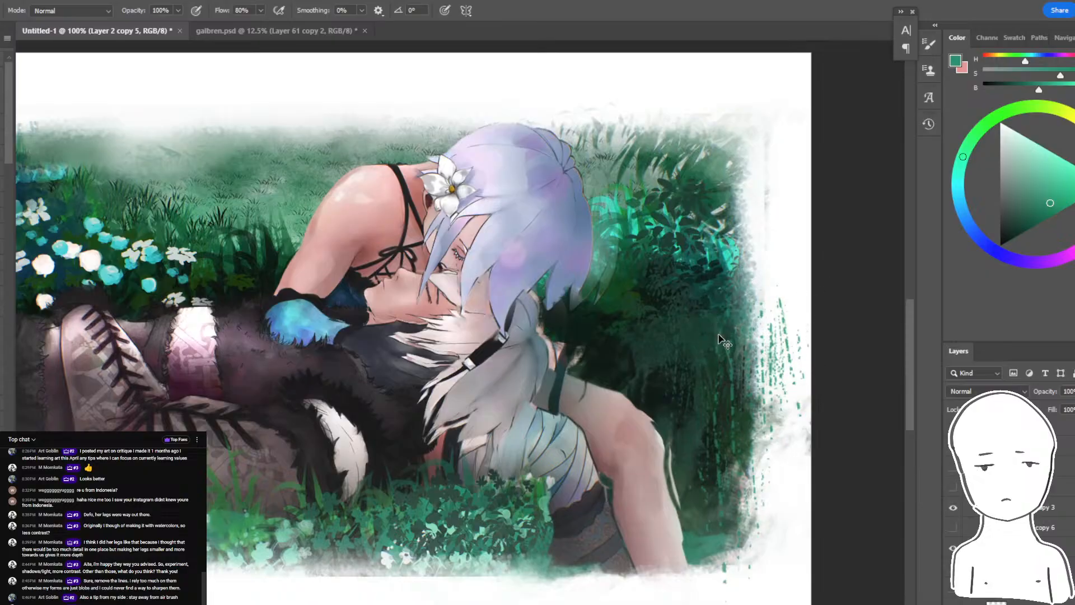
key(ctrl+z)
mouse_move(729, 411)
mouse_down()
mouse_move(750, 257)
mouse_move(734, 235)
mouse_move(756, 78)
mouse_up()
key(ctrl+minus)
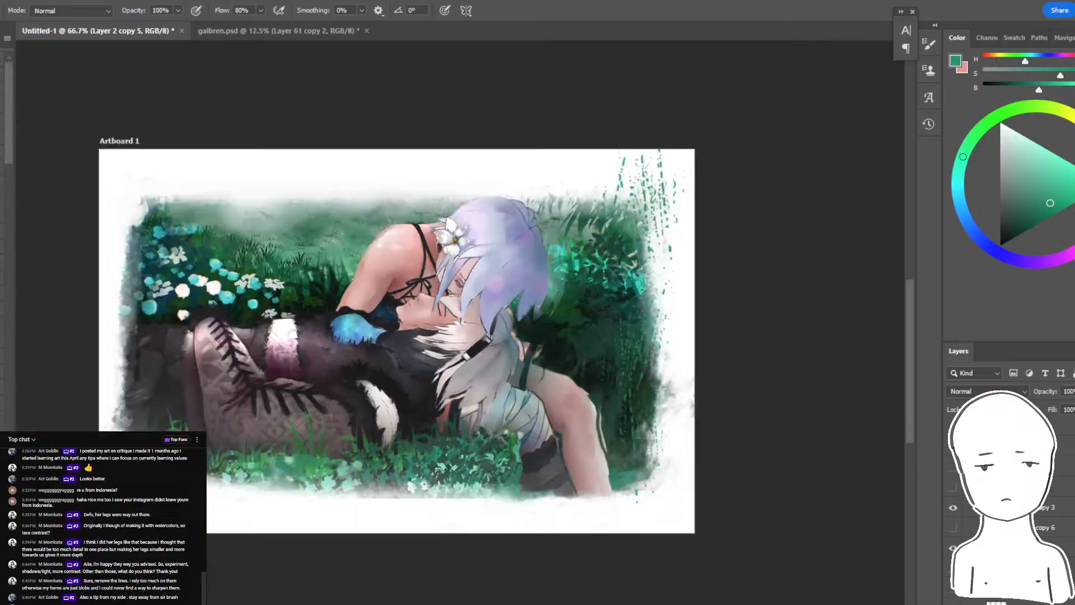
- Try muted blue textured strokes over the green ones in the artwork's upper-right corner and undo them
key(ctrl+plus)
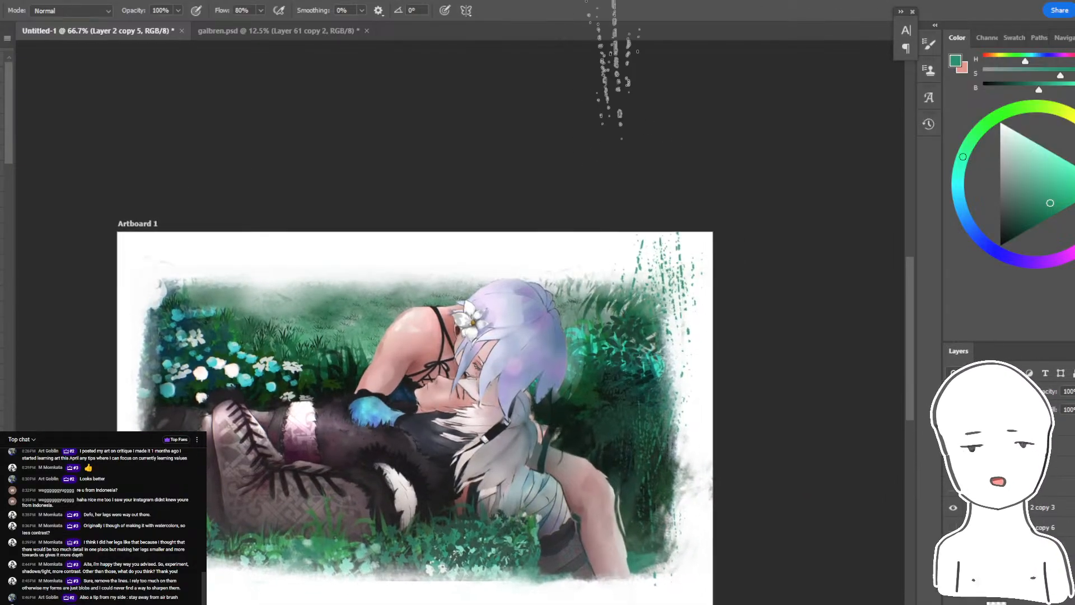
alt+click(676, 291)
alt+click(686, 314)
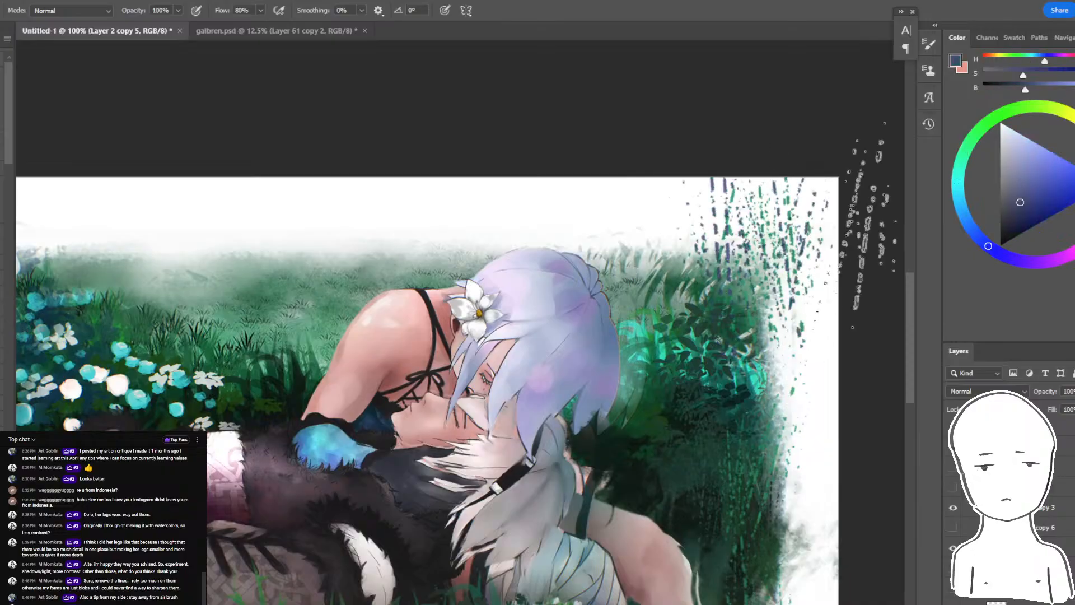
key(ctrl+z)
key(ctrl+z)
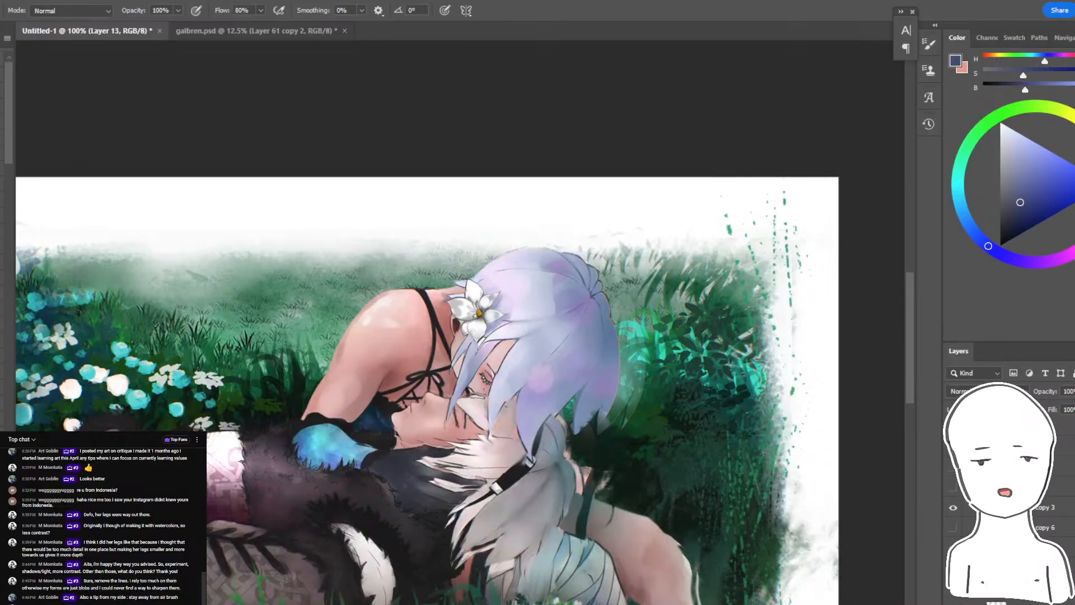
- Add pale grey-green textured strokes down the white margin on the artwork's right side on Layer 13, undoing the stroke over the foliage
alt+click(761, 272)
alt+click(760, 272)
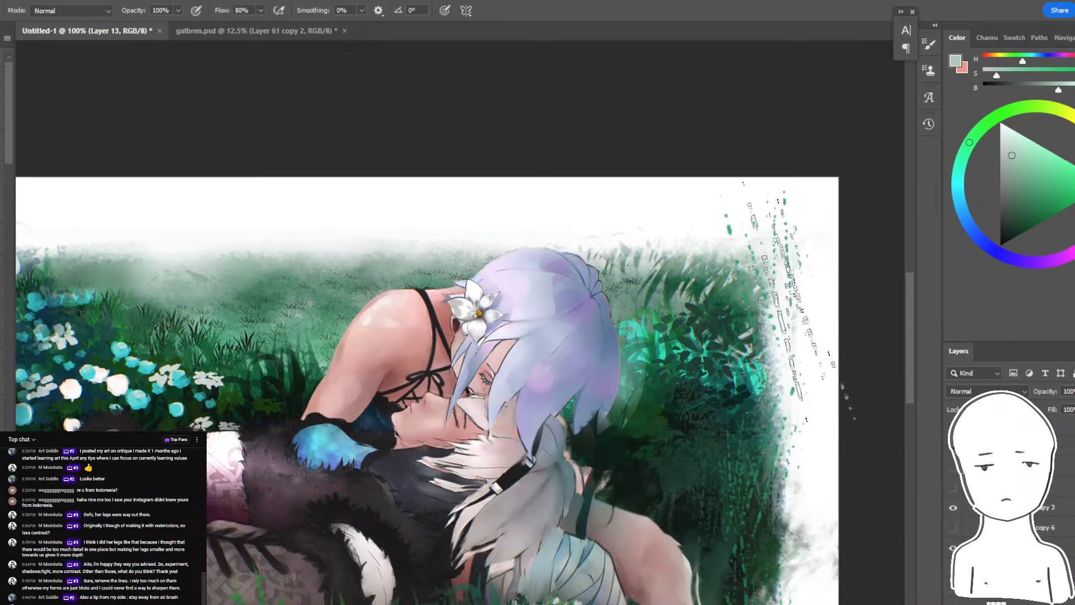
drag(806, 213, 834, 403)
key(ctrl+minus)
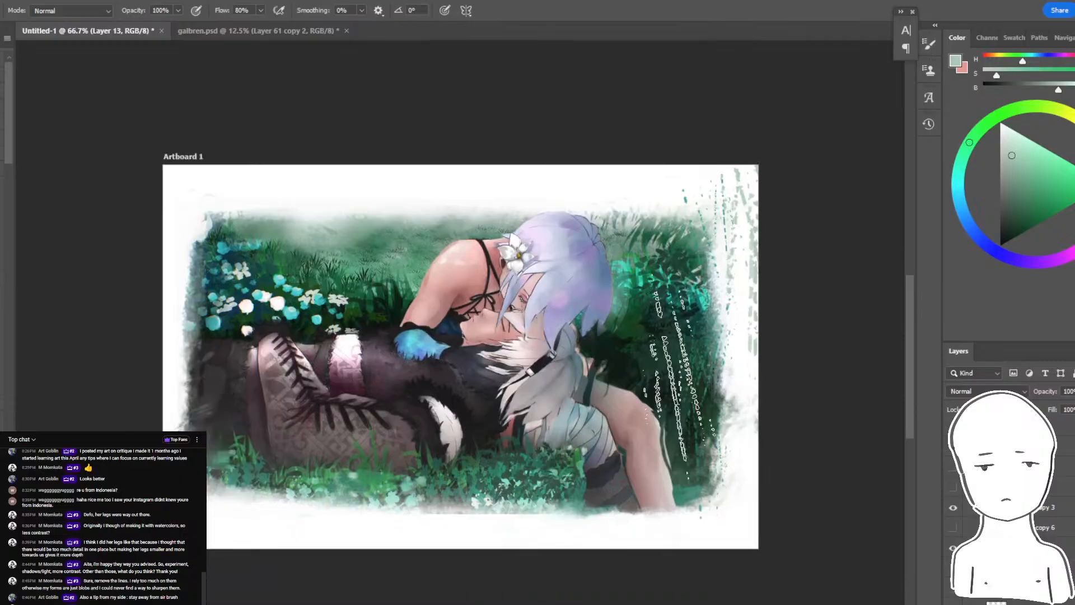
key(ctrl+z)
- Sample a pale mint from the grass flowers and paint textured strokes in the lower-right margin below the leg
alt+click(648, 459)
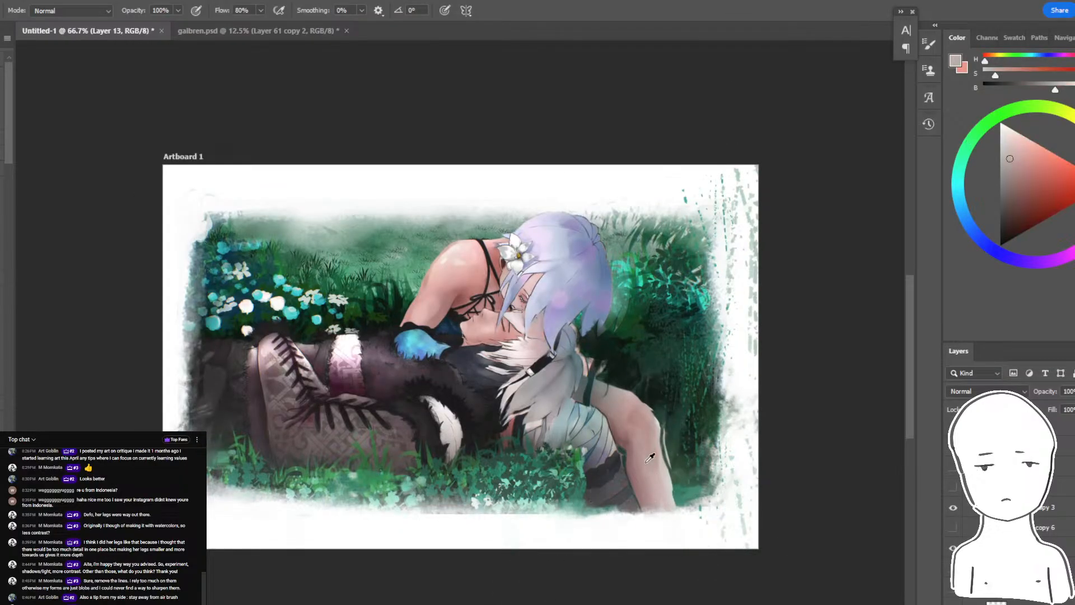
alt+click(532, 502)
alt+click(532, 503)
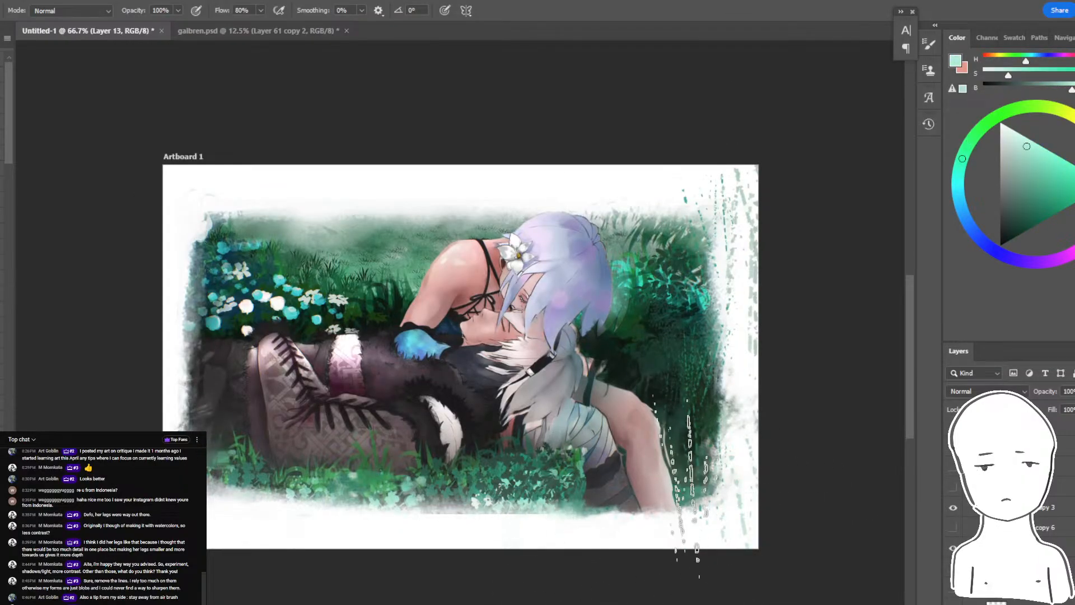
click(706, 518)
alt+click(688, 465)
drag(728, 518, 686, 531)
- Try green textured strokes in the lower-left margin, and undo the stray stroke made on Layer 12
click(229, 526)
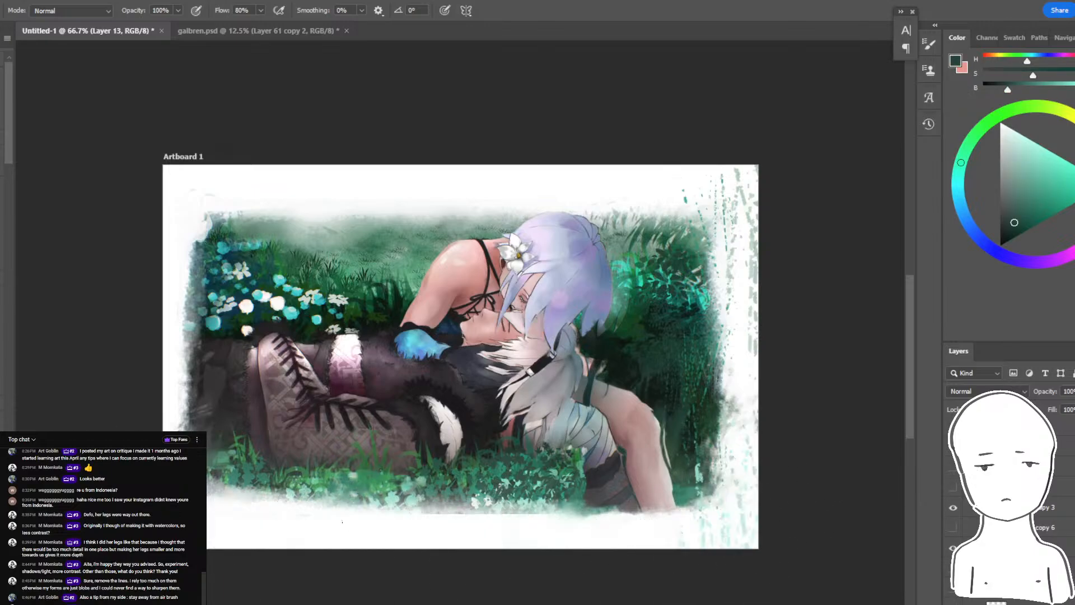
drag(359, 532, 419, 532)
alt+click(277, 493)
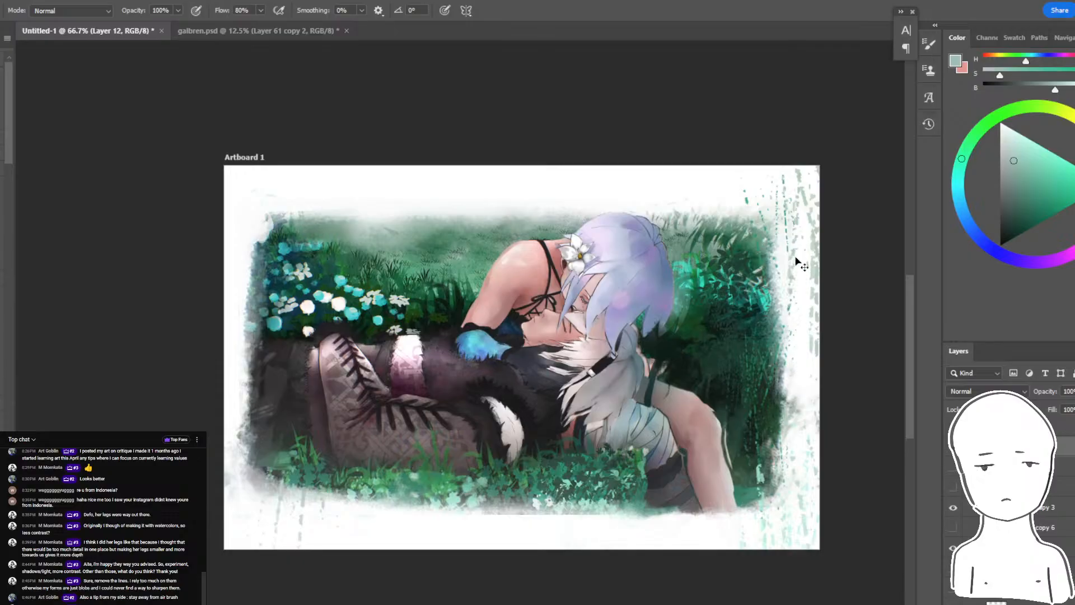
drag(800, 217, 797, 204)
key(ctrl+z)
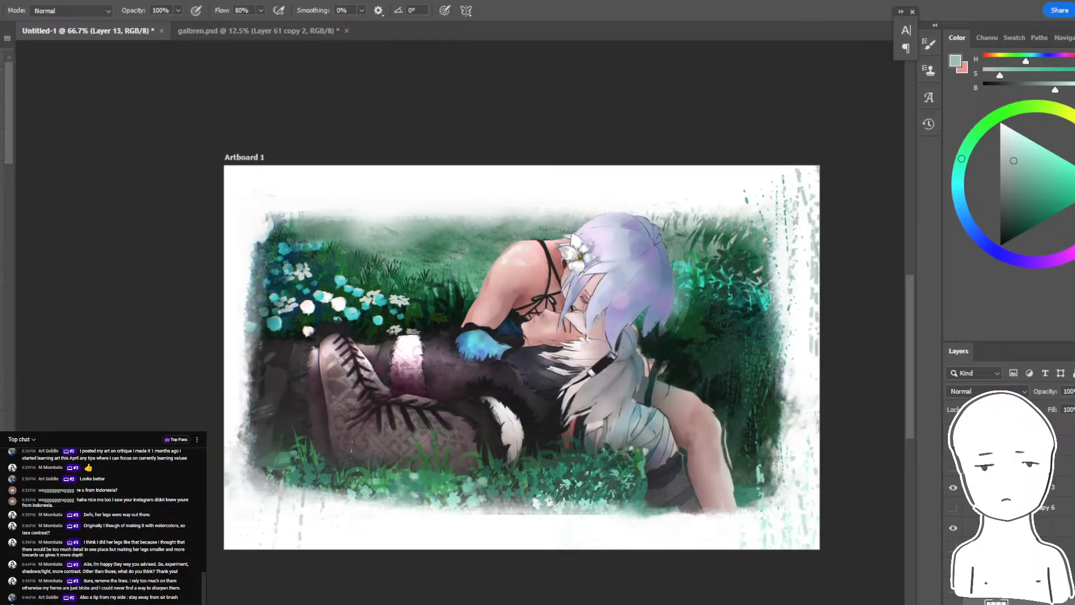
- Try dark green textured strokes along the artwork's left and bottom borders and upper-left corner, and undo them
alt+click(296, 507)
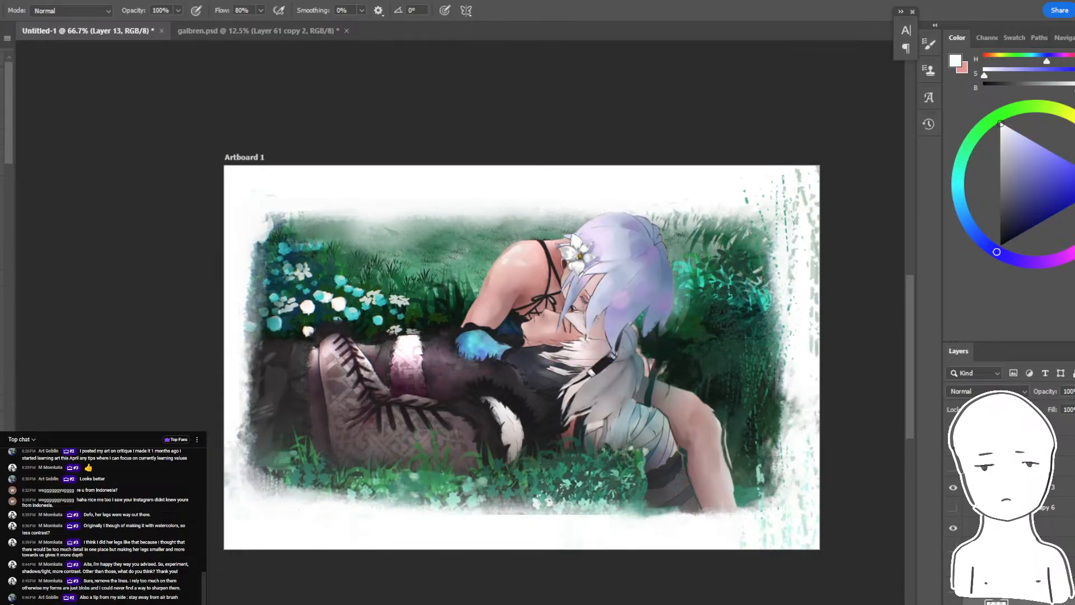
alt+click(315, 469)
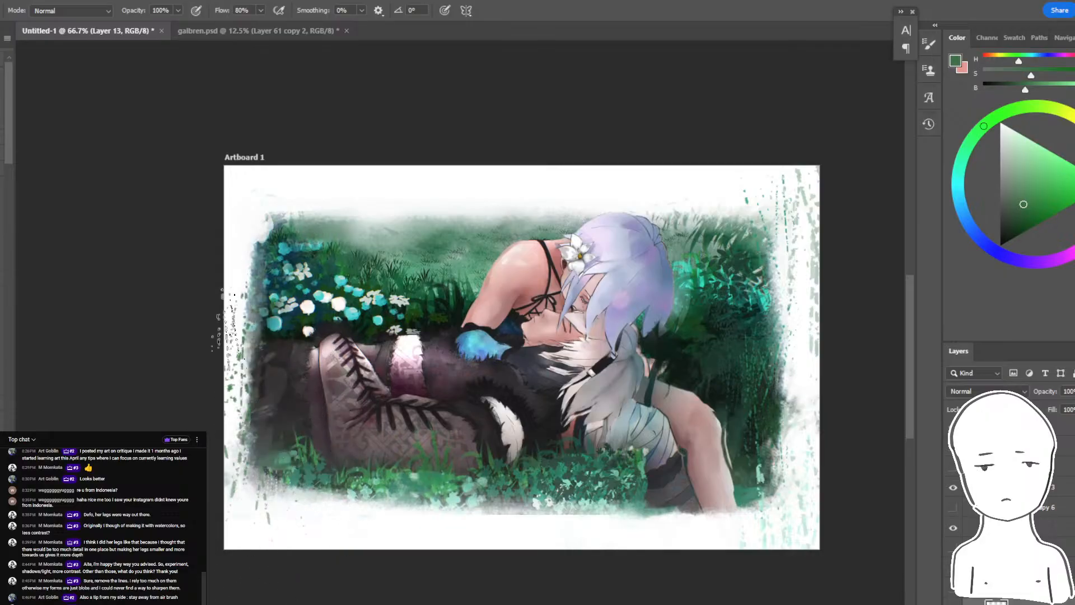
key(ctrl+minus)
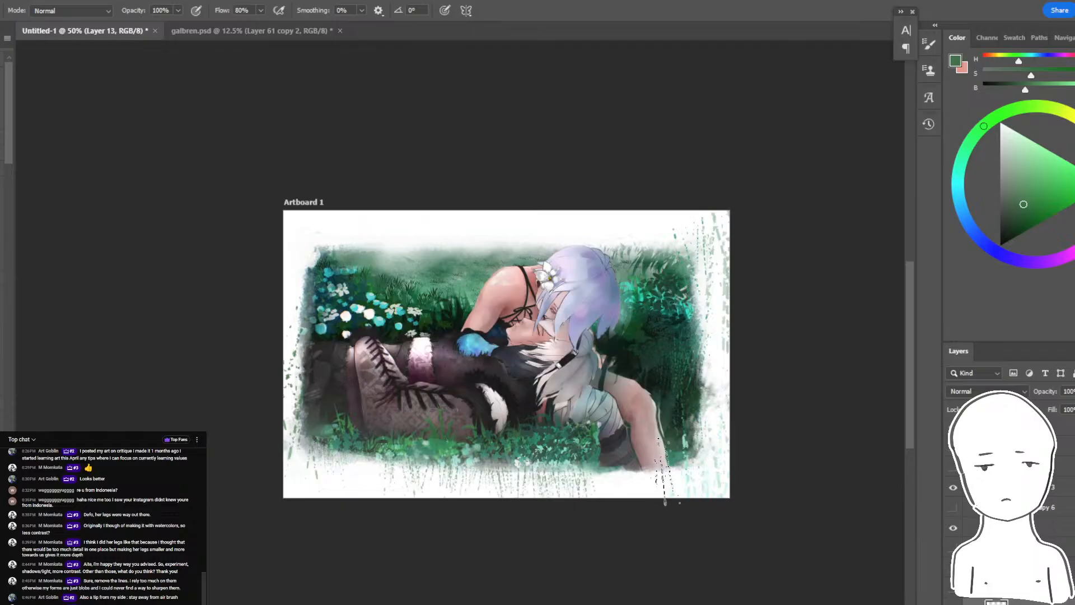
key(ctrl+plus)
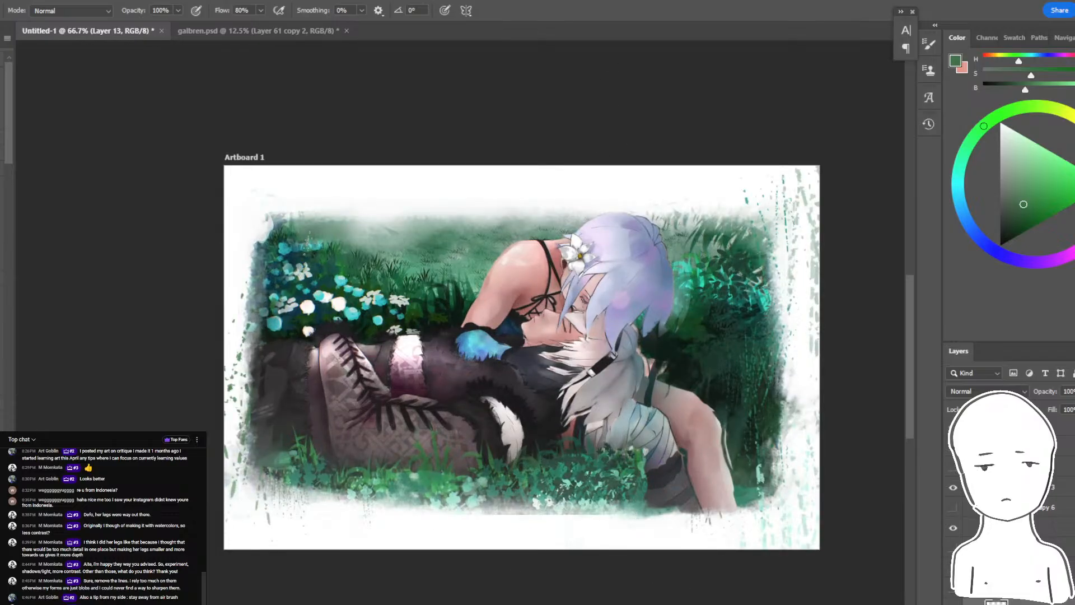
drag(255, 227, 242, 271)
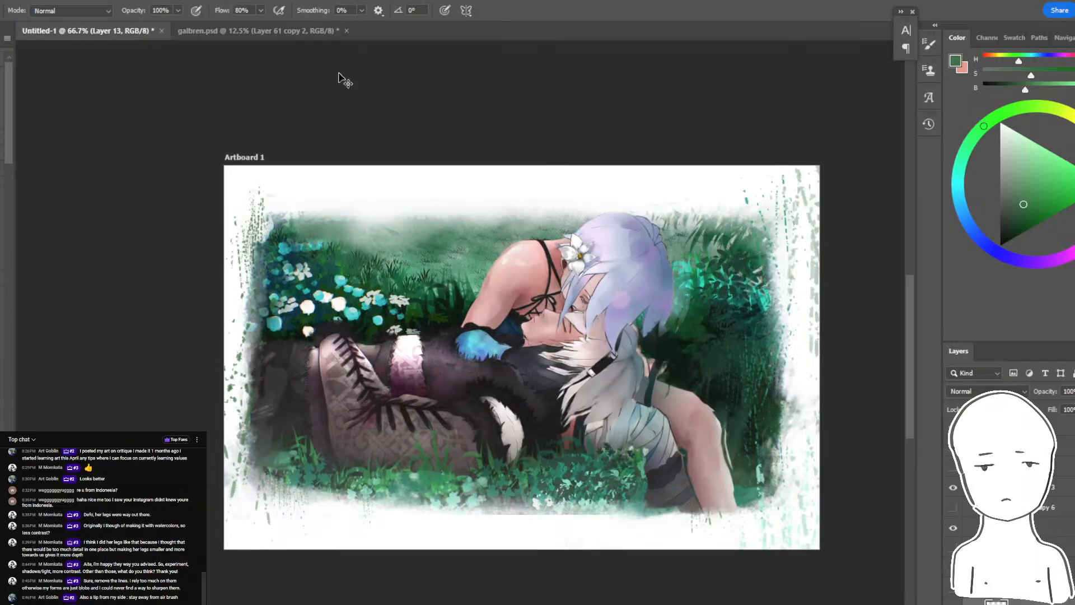
key(ctrl+z)
key(ctrl+z)
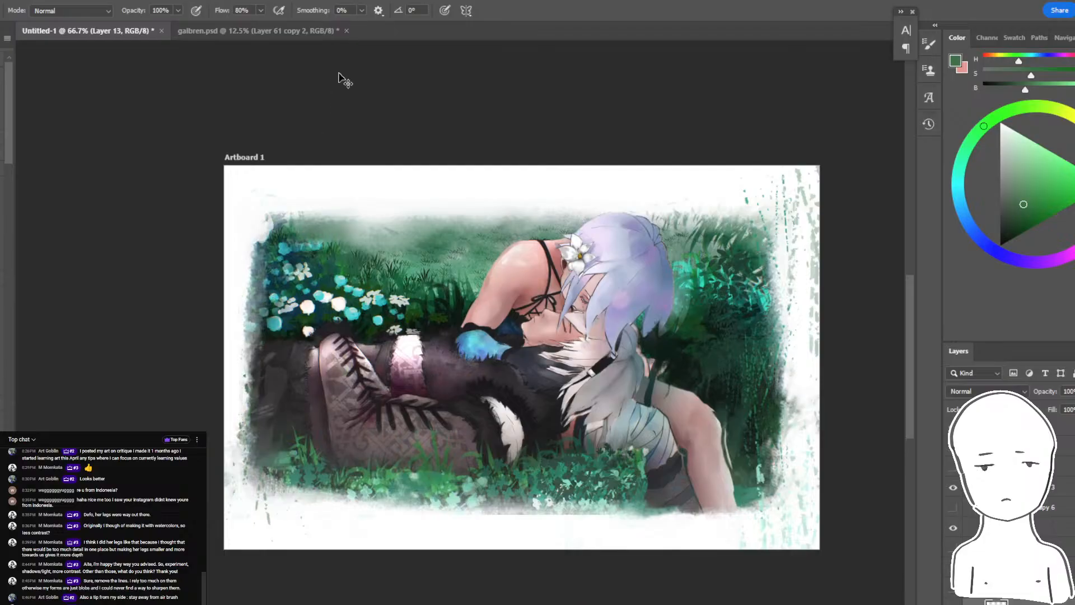
- Erase the textured strokes from the lower margins on Layer 13, keeping those in the upper-right corner
key(e)
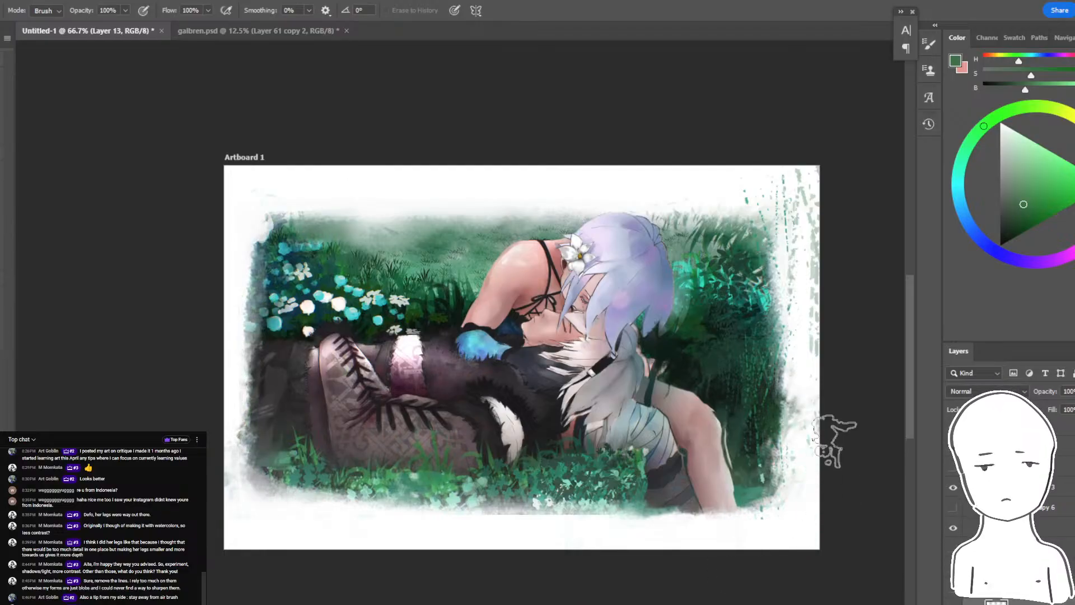
drag(794, 440, 723, 407)
key(ctrl+plus)
key(ctrl+minus)
key(b)
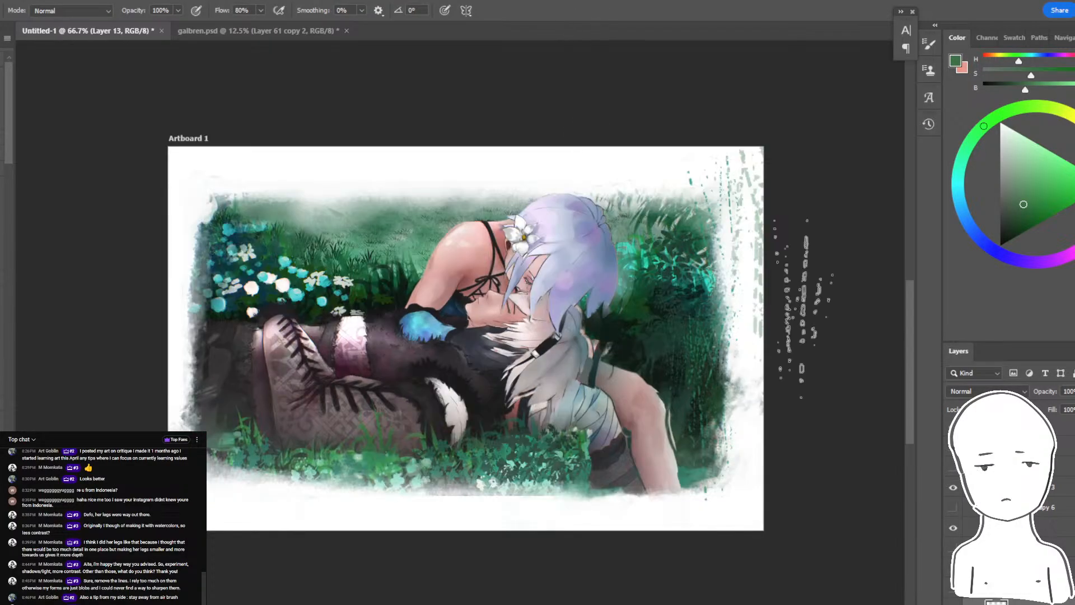
- Try cropping the white margins by shrinking Artboard 1 from its upper and lower edges, and undo the resizing
key(v)
click(474, 163)
drag(466, 148, 466, 204)
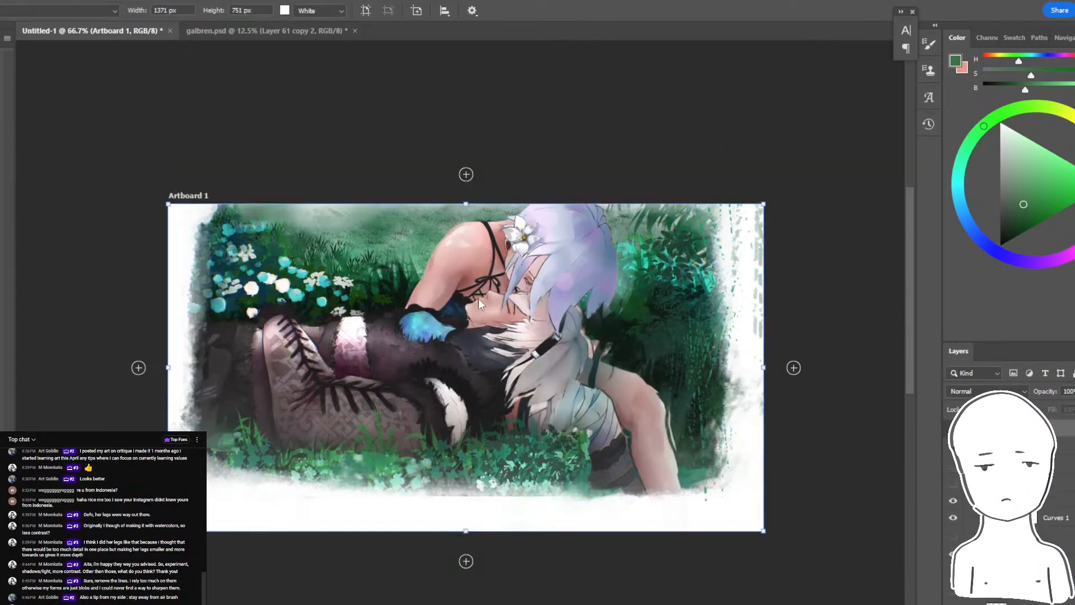
drag(475, 530, 559, 480)
key(ctrl+z)
key(ctrl+z)
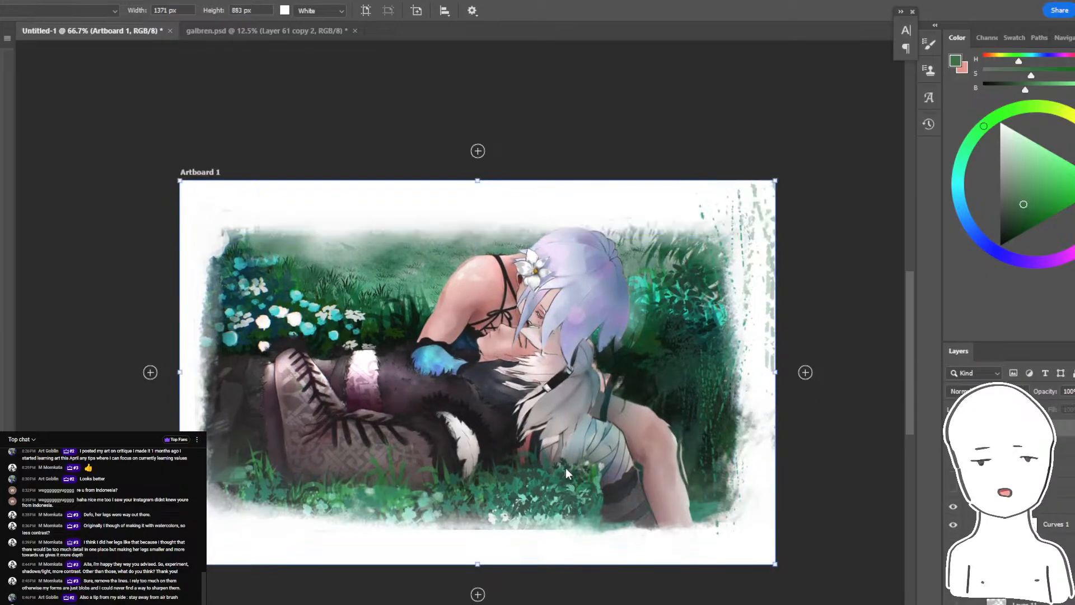
- Compare the edited painting with its earlier version by switching the edit group's visibility off and on
key(b)
click(953, 507)
click(953, 507)
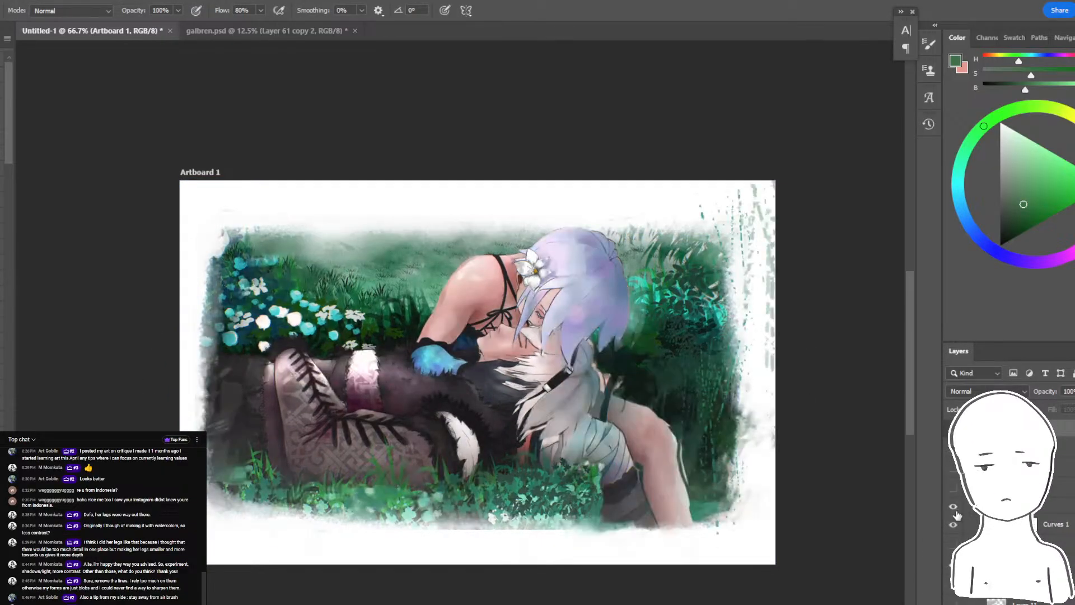
click(953, 509)
click(954, 508)
- Check the visibility of the Curves 1 adjustment and the edit group, and make Group 1 active
click(1052, 544)
click(1051, 563)
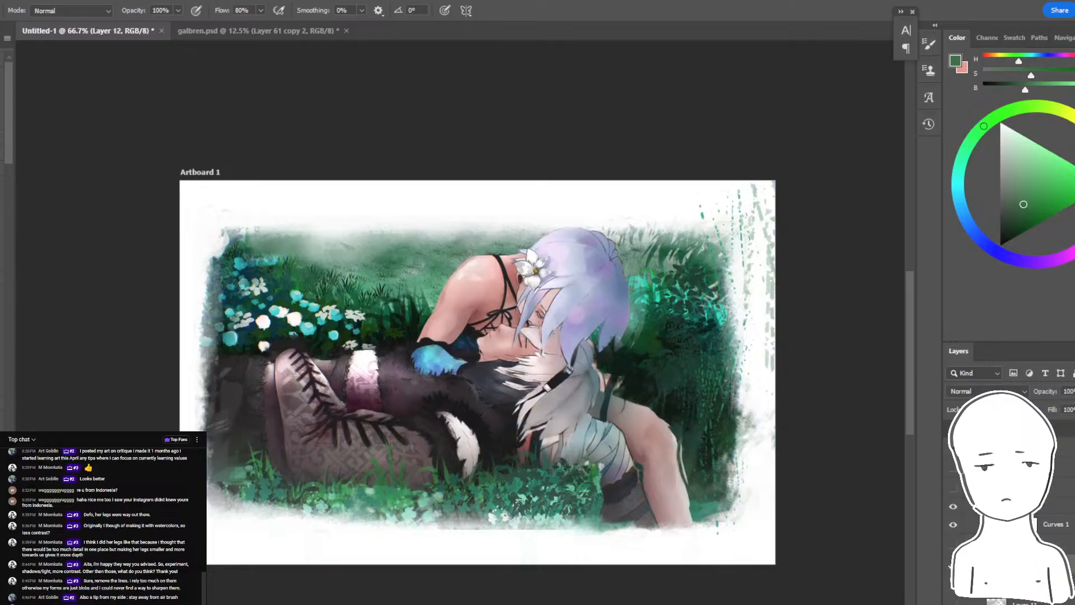
click(954, 525)
click(957, 506)
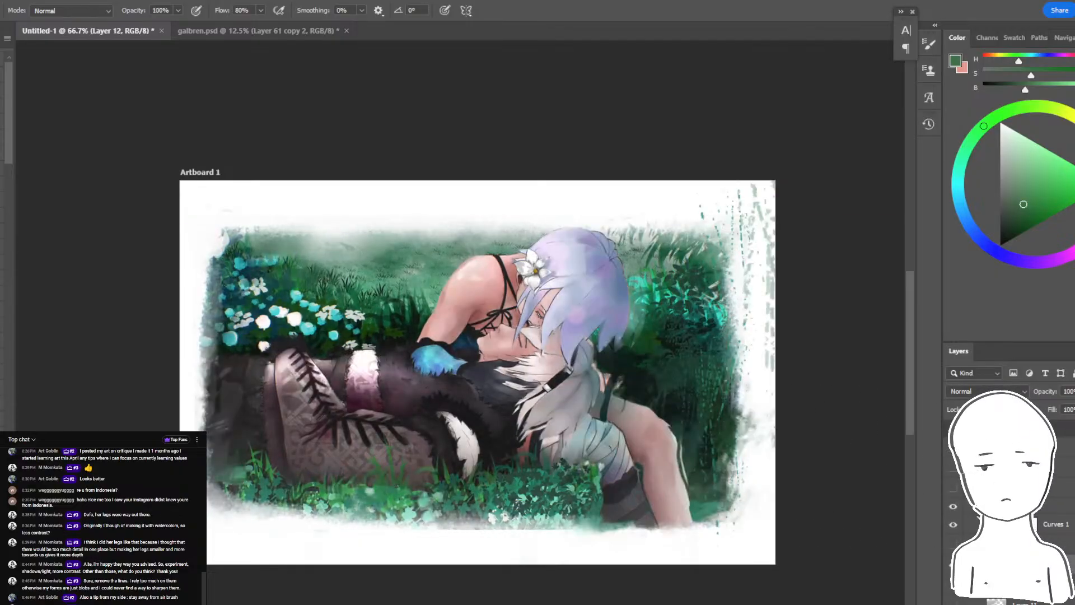
click(1040, 511)
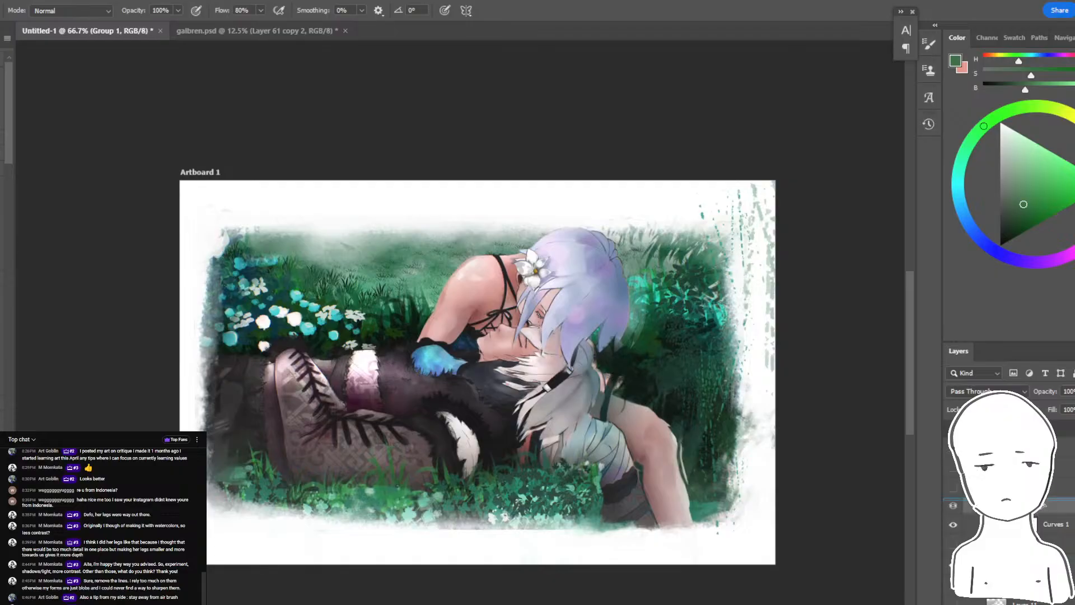
- Duplicate Group 1 and merge the copy into a single layer
key(ctrl+j)
key(ctrl+z)
key(ctrl+shift+z)
key(ctrl+z)
key(ctrl+shift+z)
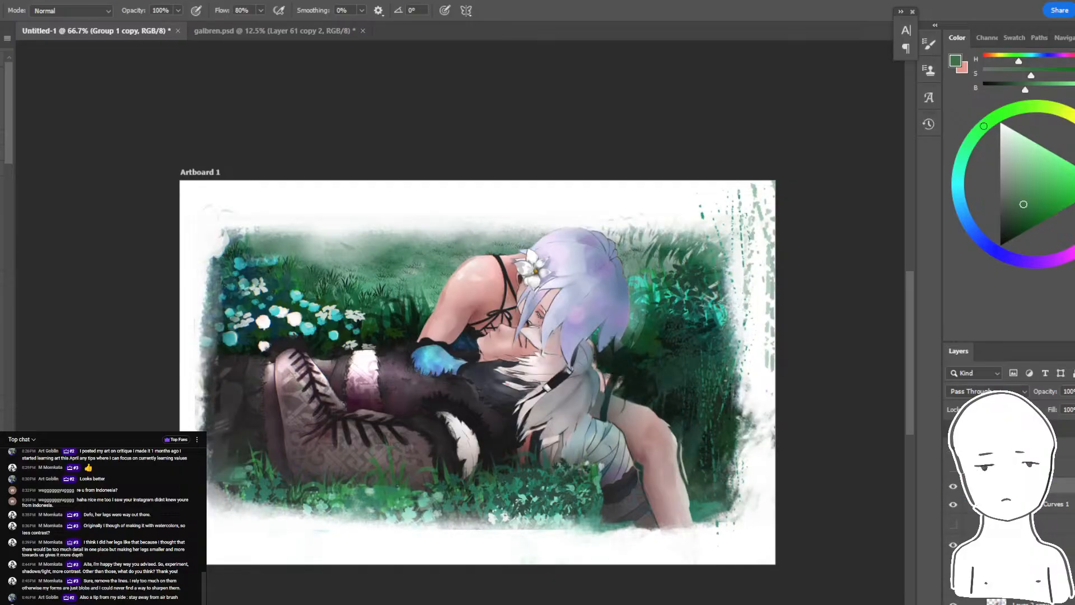
key(ctrl+e)
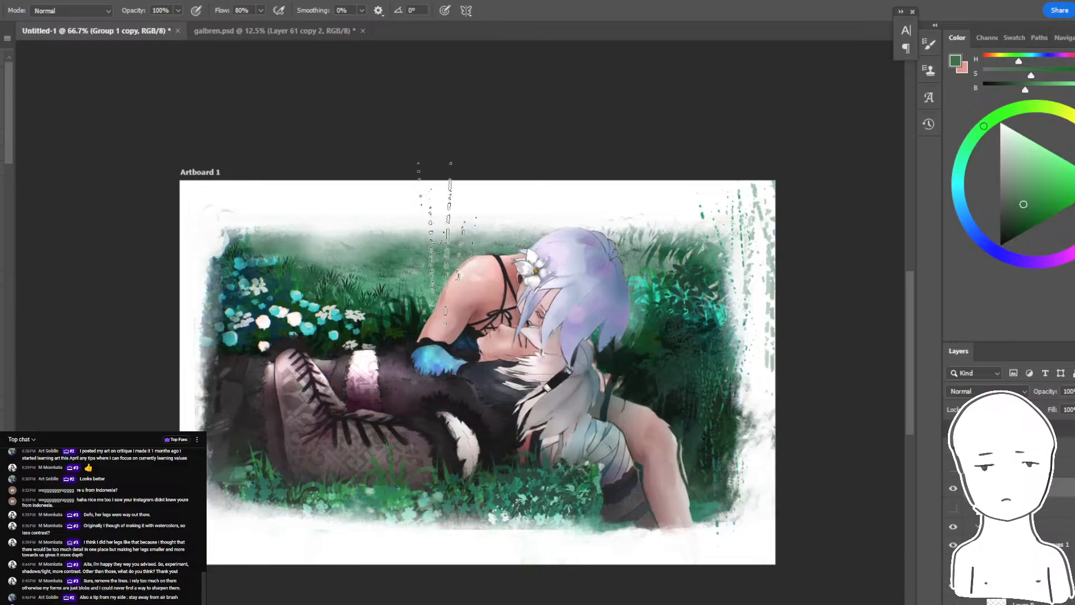
- Open the Camera Raw Filter on the merged copy and set Exposure to -0.20, Contrast to -6 and Highlights to +7
click(52, 2)
click(80, 86)
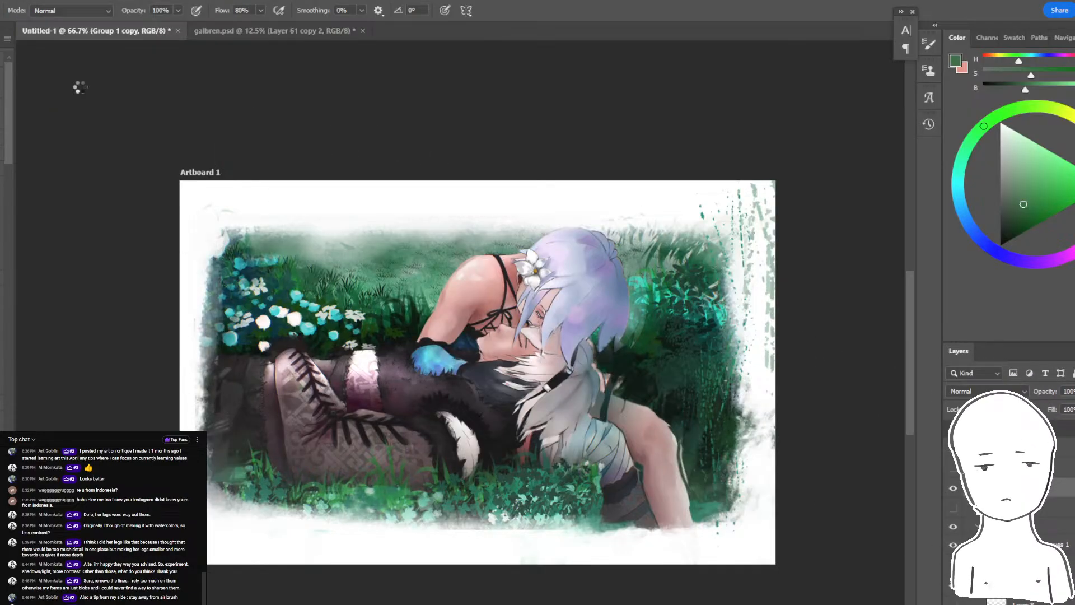
key(ctrl+equal)
key(ctrl+equal)
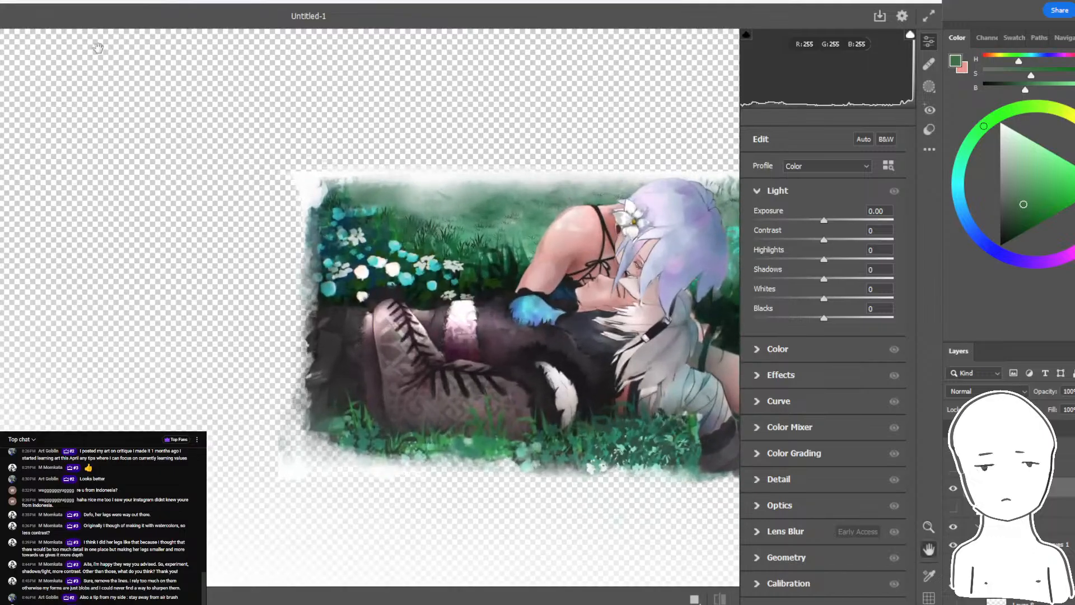
drag(622, 98, 425, 83)
key(ctrl+equal)
key(ctrl+equal)
mouse_move(823, 220)
mouse_down()
mouse_move(836, 218)
mouse_move(834, 239)
mouse_move(808, 240)
mouse_move(834, 219)
mouse_move(820, 241)
mouse_up()
double_click(835, 219)
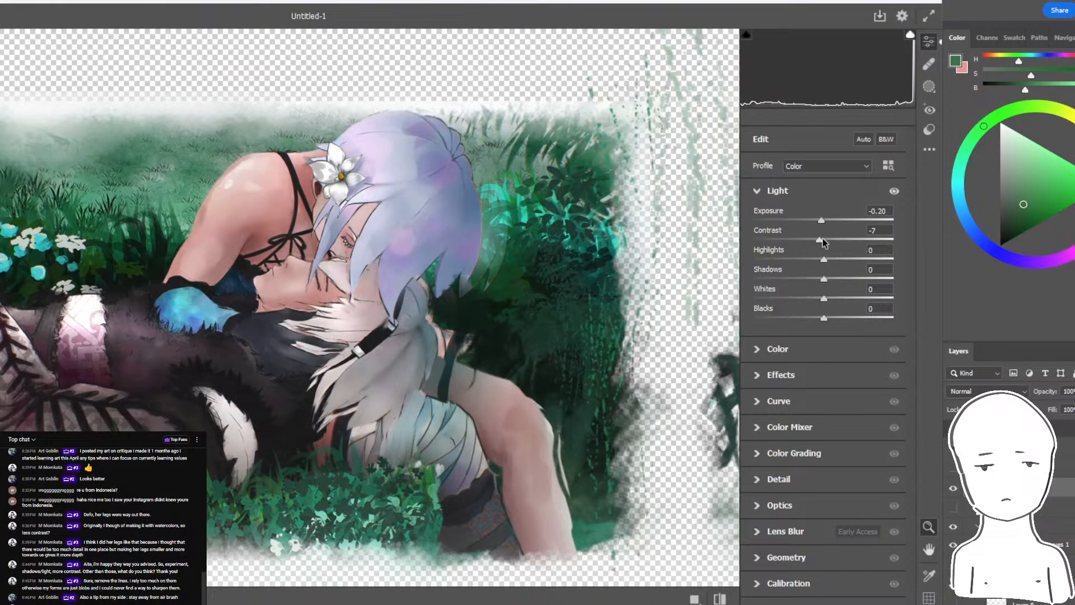
click(720, 599)
click(719, 599)
drag(655, 499, 710, 485)
mouse_move(823, 259)
mouse_down()
mouse_move(759, 262)
mouse_move(833, 260)
mouse_move(833, 241)
mouse_move(806, 247)
mouse_move(820, 241)
mouse_up()
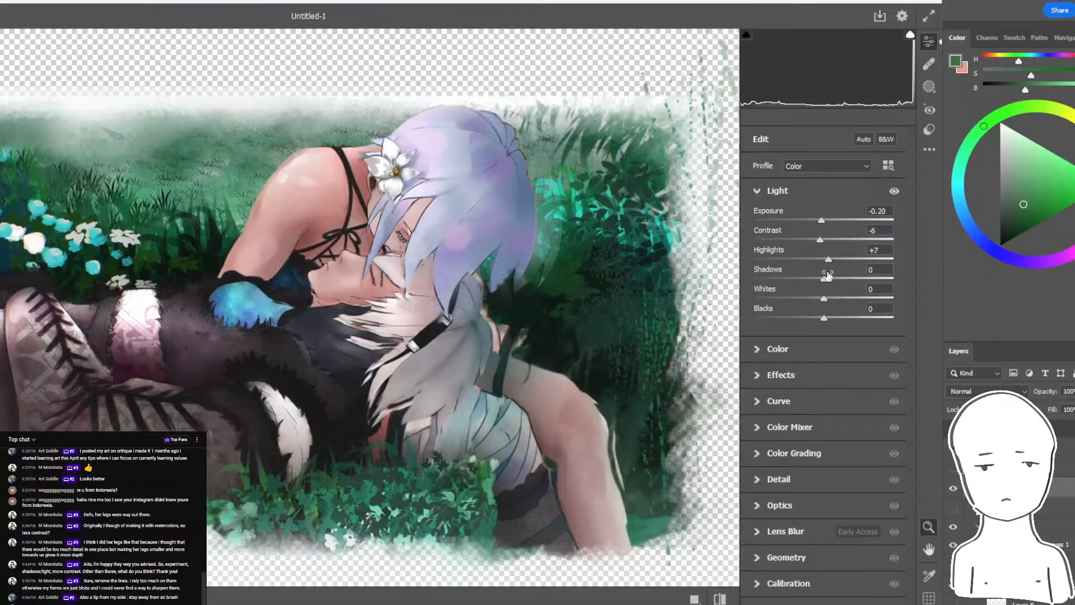
- Try different Shadows, Whites (+33) and Blacks values in the Light settings, and reset them
drag(824, 278, 849, 306)
double_click(787, 279)
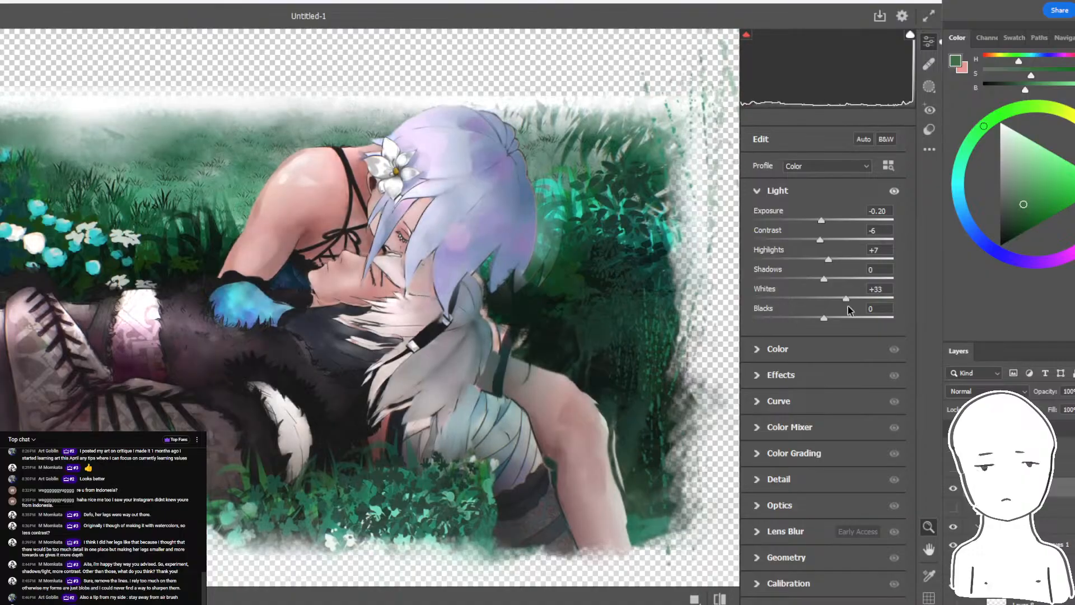
double_click(845, 301)
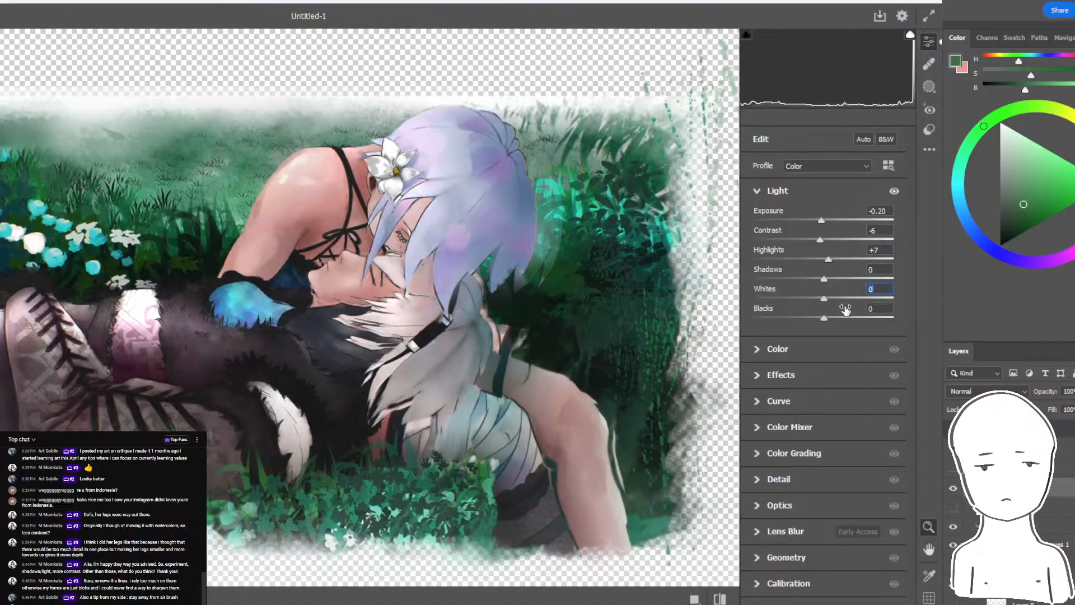
mouse_move(825, 320)
mouse_down()
mouse_move(852, 319)
mouse_move(790, 319)
mouse_move(830, 319)
mouse_move(810, 328)
mouse_up()
double_click(818, 320)
- Set the colour Temperature to +9 and the Tint to +16, keeping Vibrance at 0
click(770, 353)
mouse_move(823, 262)
mouse_down()
mouse_move(844, 271)
mouse_move(812, 261)
mouse_move(811, 273)
mouse_move(837, 271)
mouse_move(830, 278)
mouse_up()
click(821, 297)
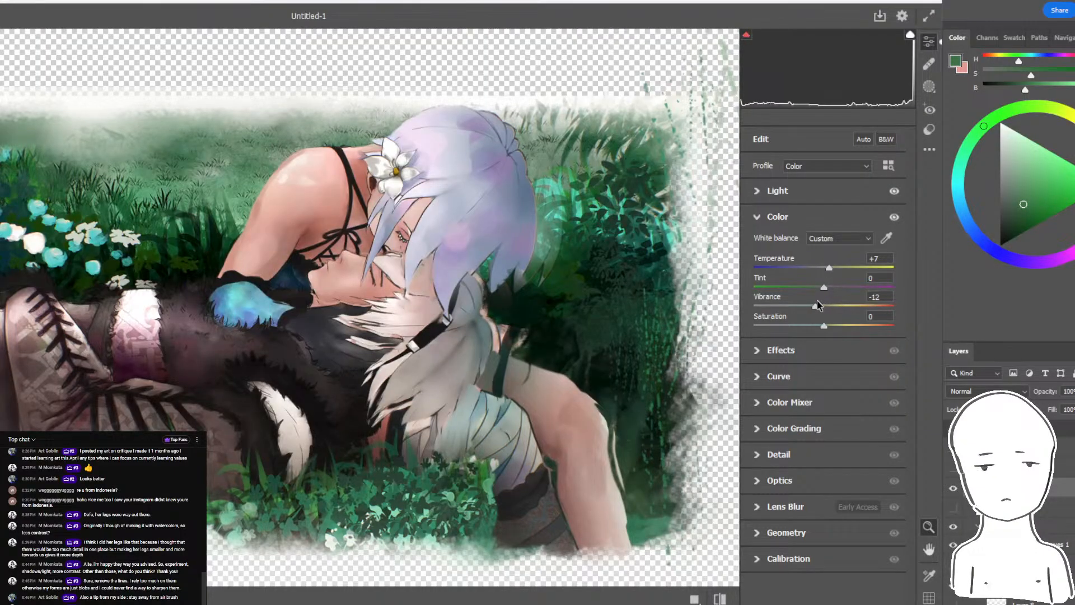
mouse_move(823, 287)
mouse_down()
mouse_move(834, 281)
mouse_move(822, 263)
mouse_move(832, 271)
mouse_up()
key(alt+Tab)
key(alt+Tab)
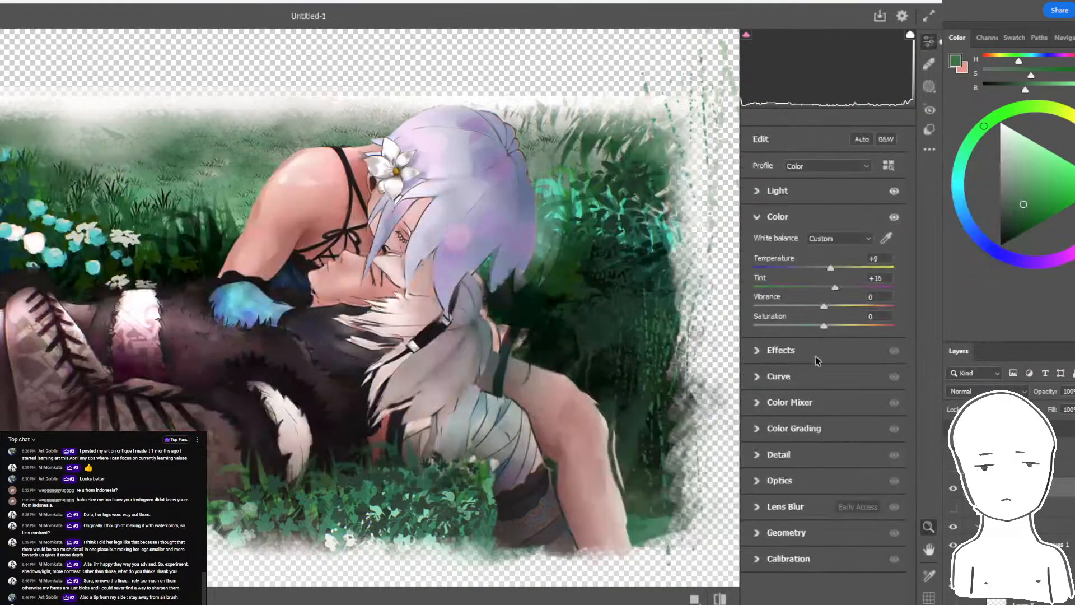
- Raise the tone curve's Darks to about +27 and shift the white balance Temperature towards blue
click(778, 377)
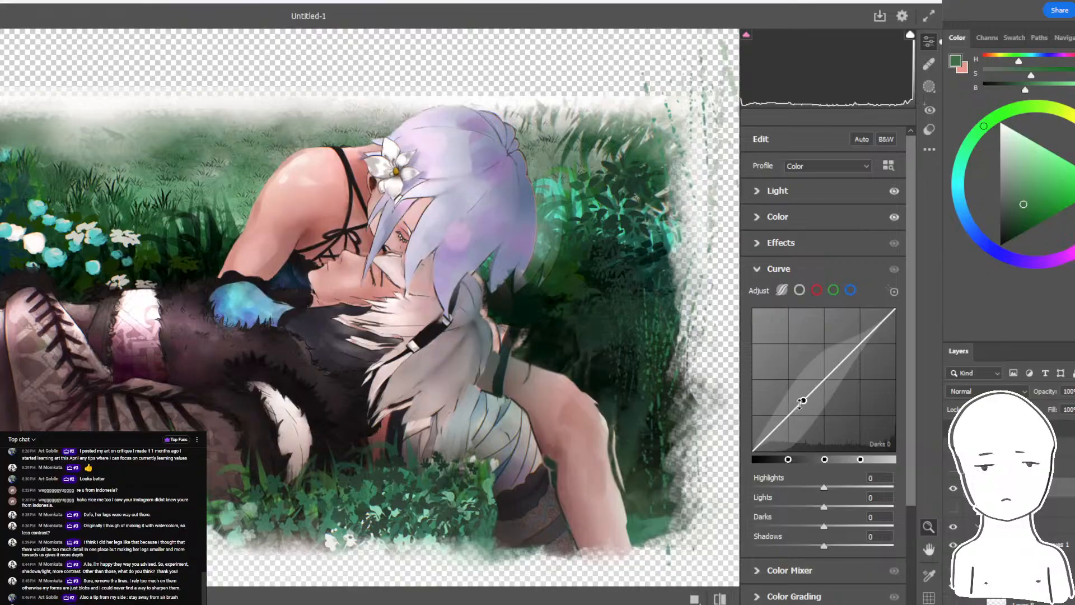
drag(800, 402, 811, 384)
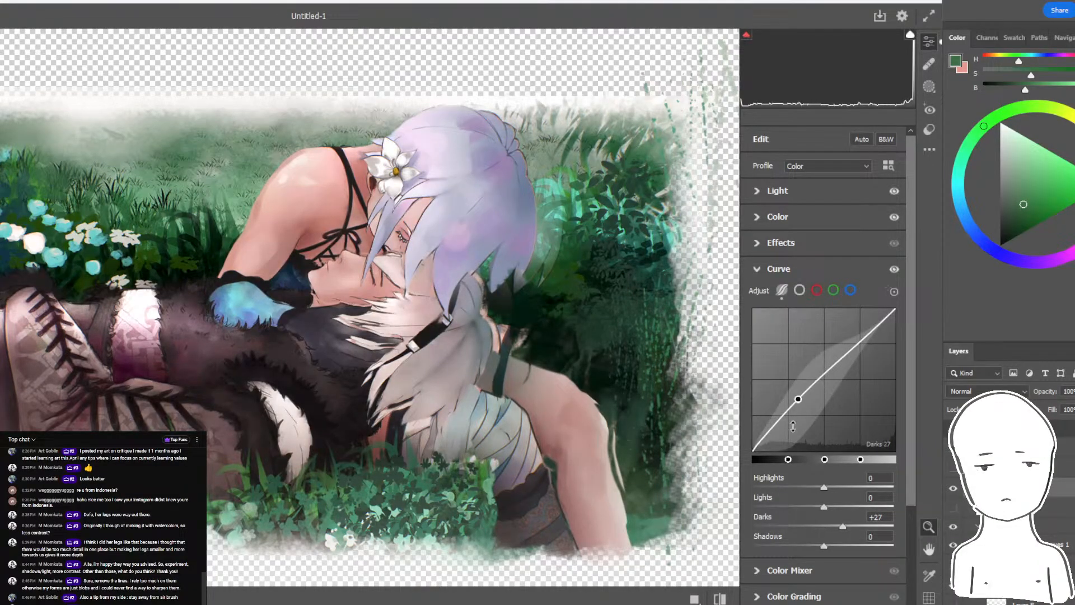
click(769, 222)
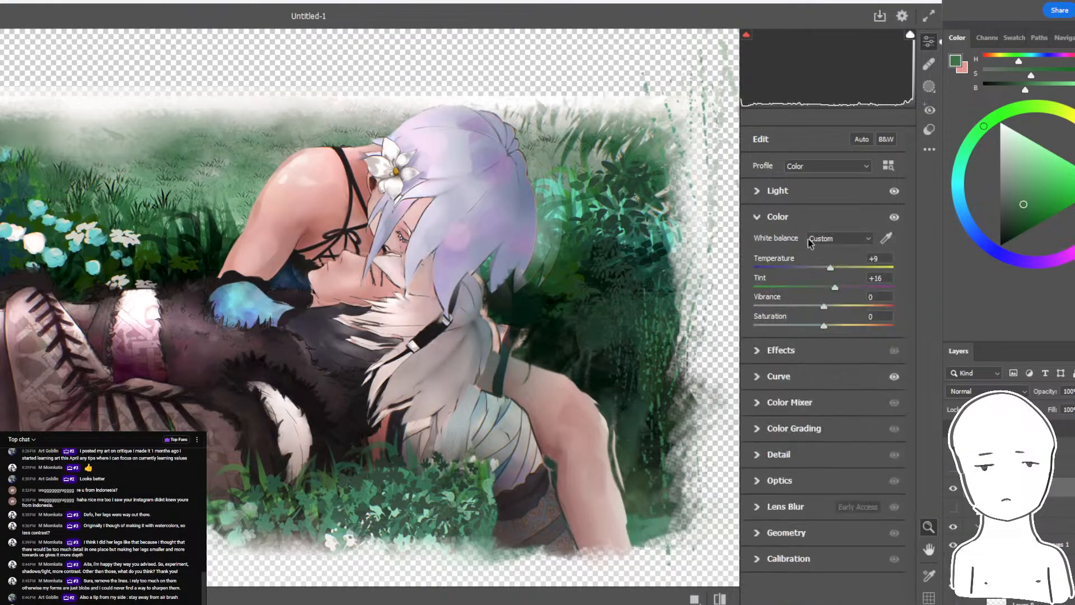
drag(824, 270, 821, 270)
- Set Sharpening to 18 and use Color Grading to tint the shadows blue, the midtones yellow-green and the highlights pink
click(759, 507)
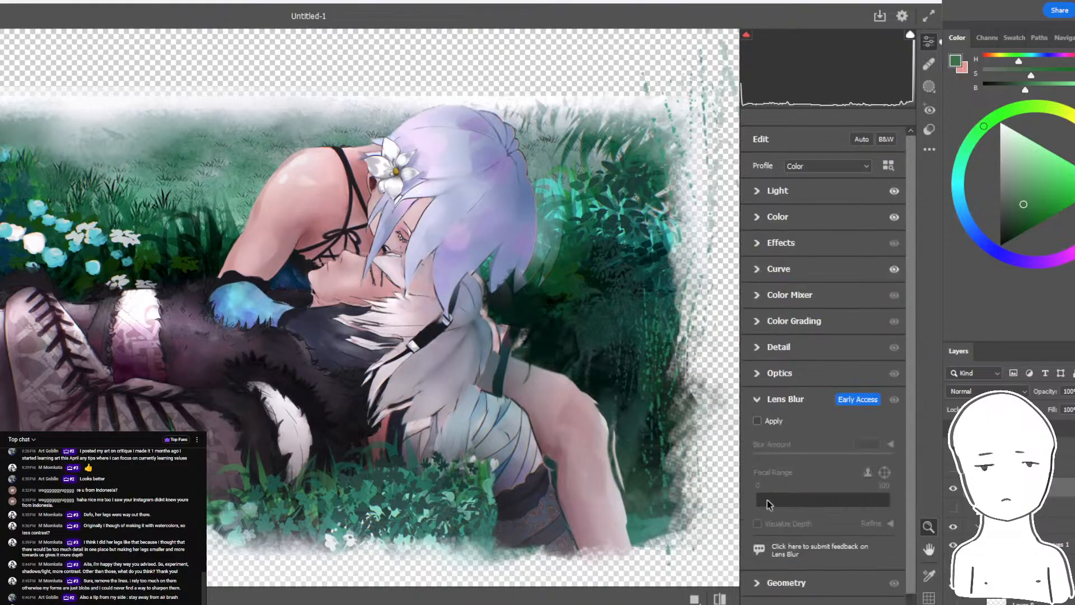
click(761, 349)
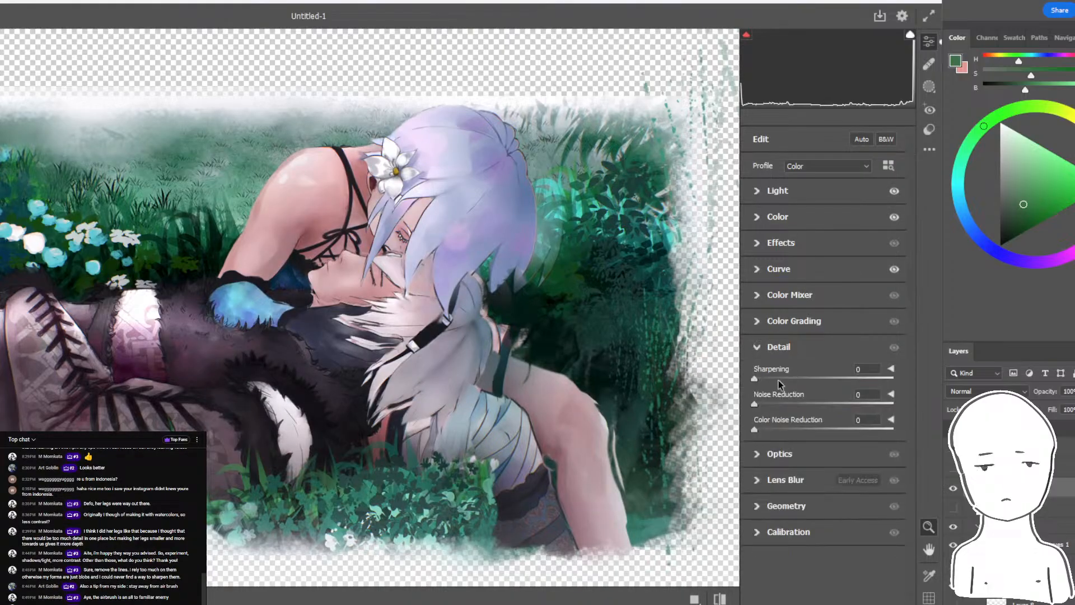
click(770, 324)
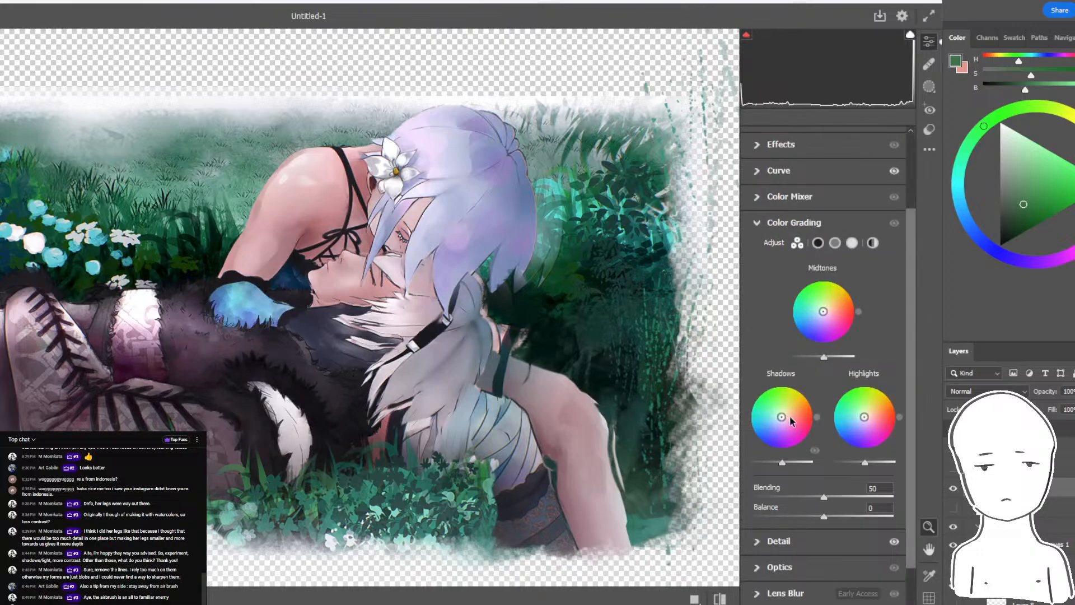
drag(784, 414, 776, 420)
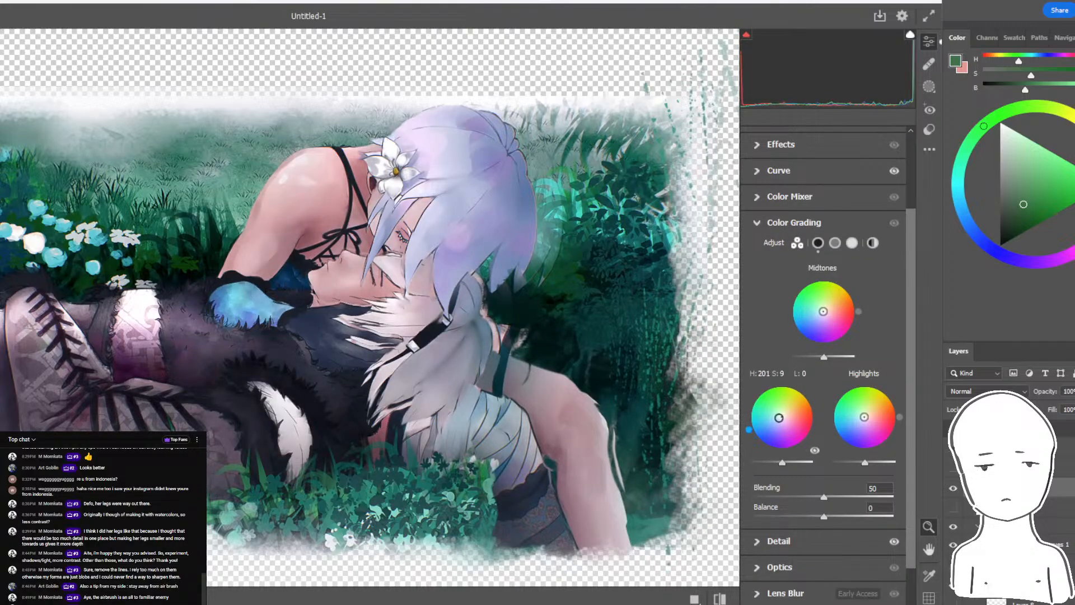
drag(823, 313, 825, 317)
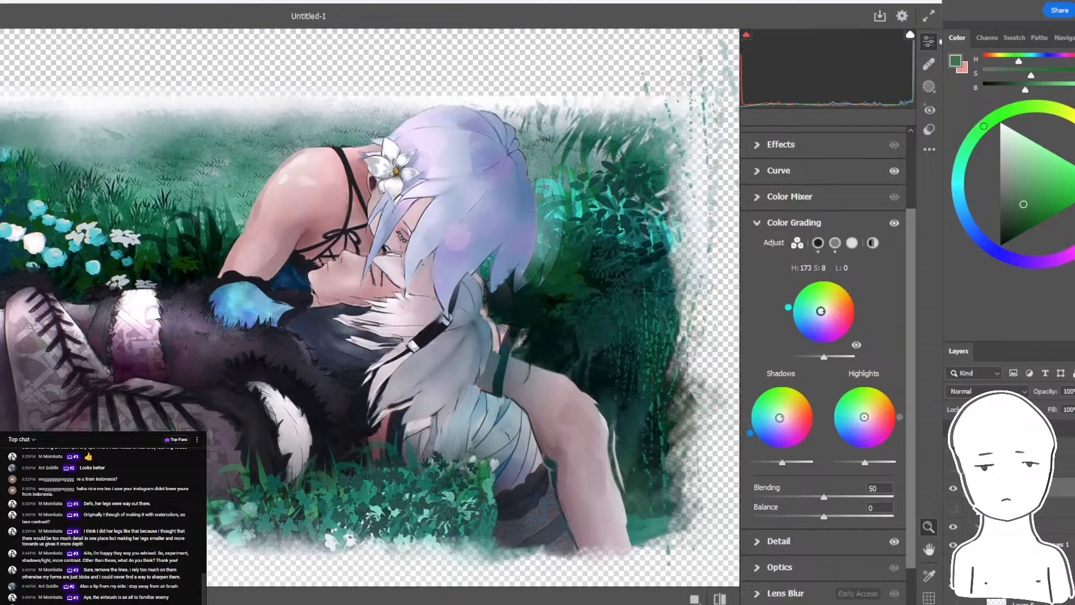
drag(856, 418, 852, 414)
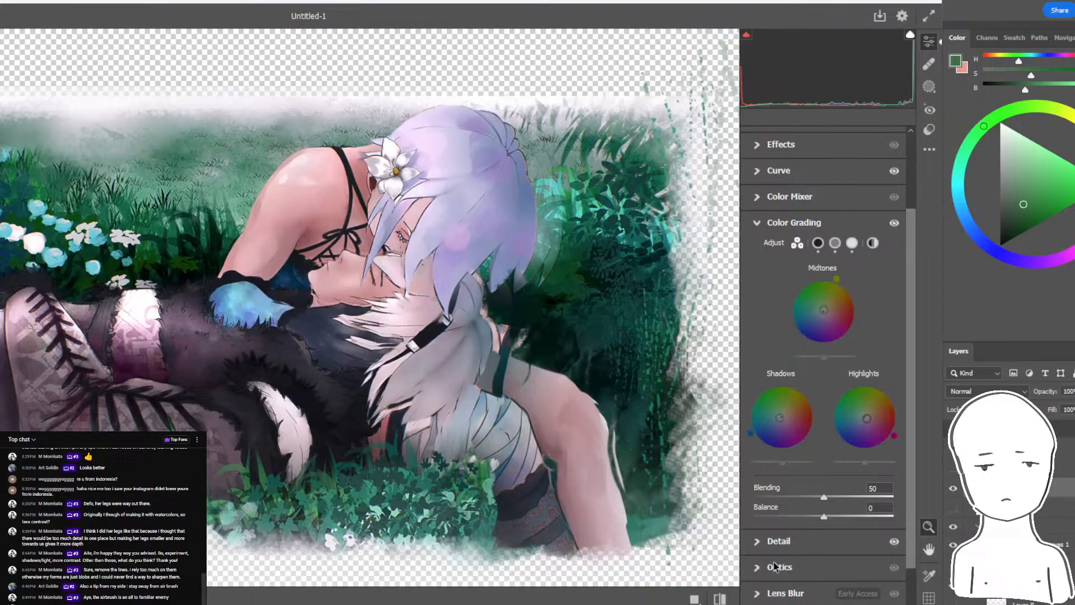
- Apply the Camera Raw adjustments and lower the merged copy's opacity to 60%
scroll(895, 475, down, 1)
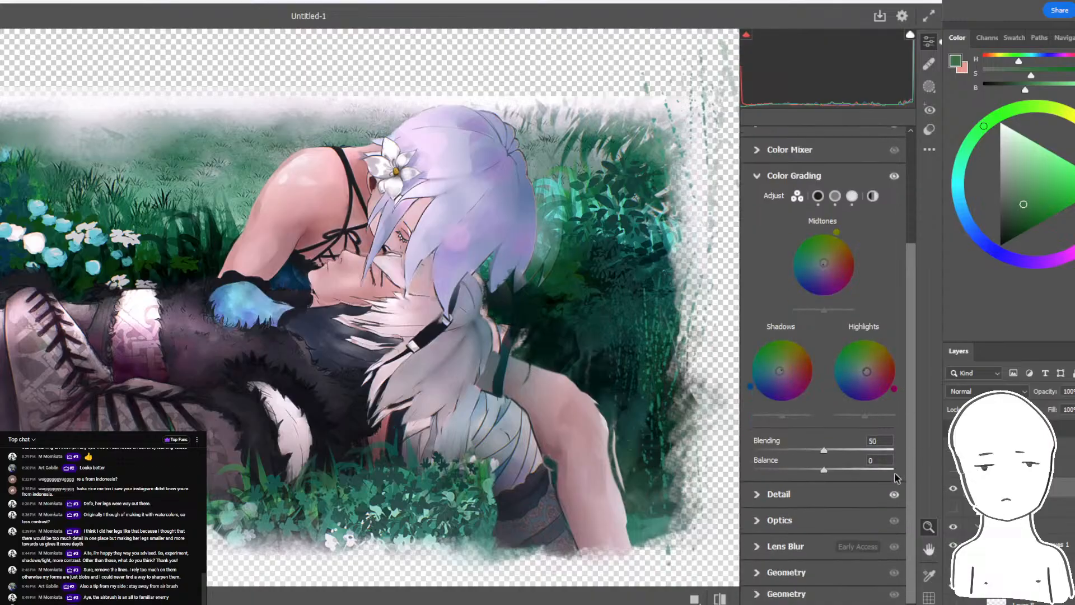
click(754, 572)
key(Return)
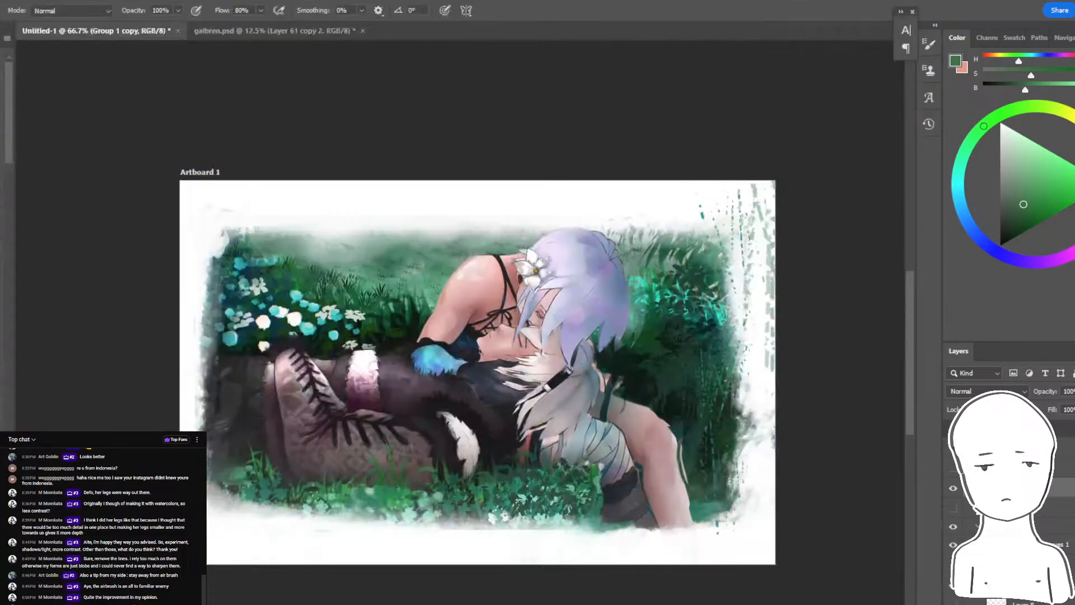
key(ctrl+plus)
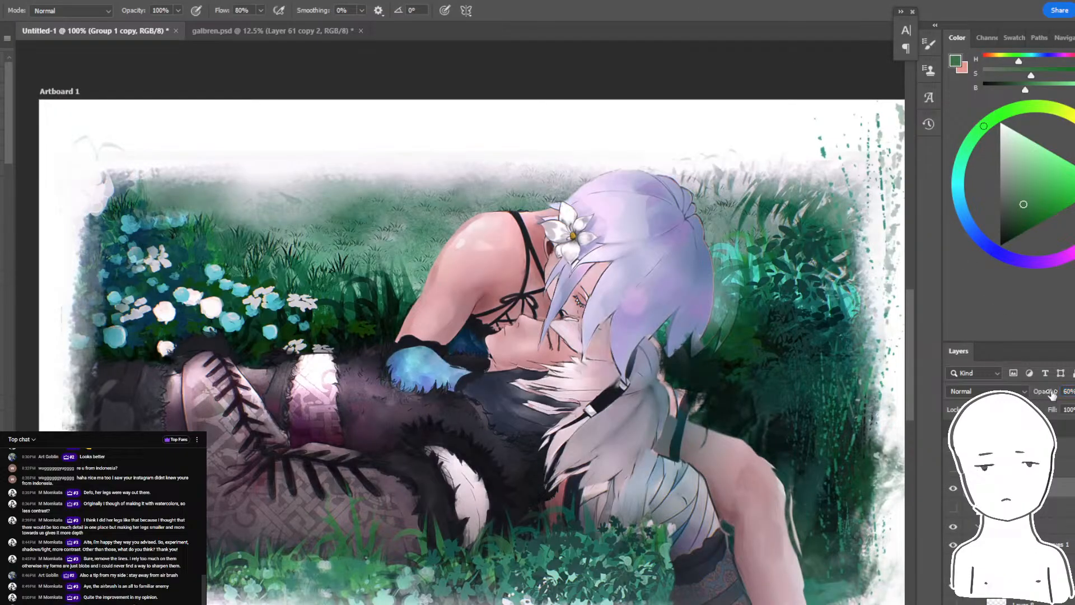
key(ctrl+minus)
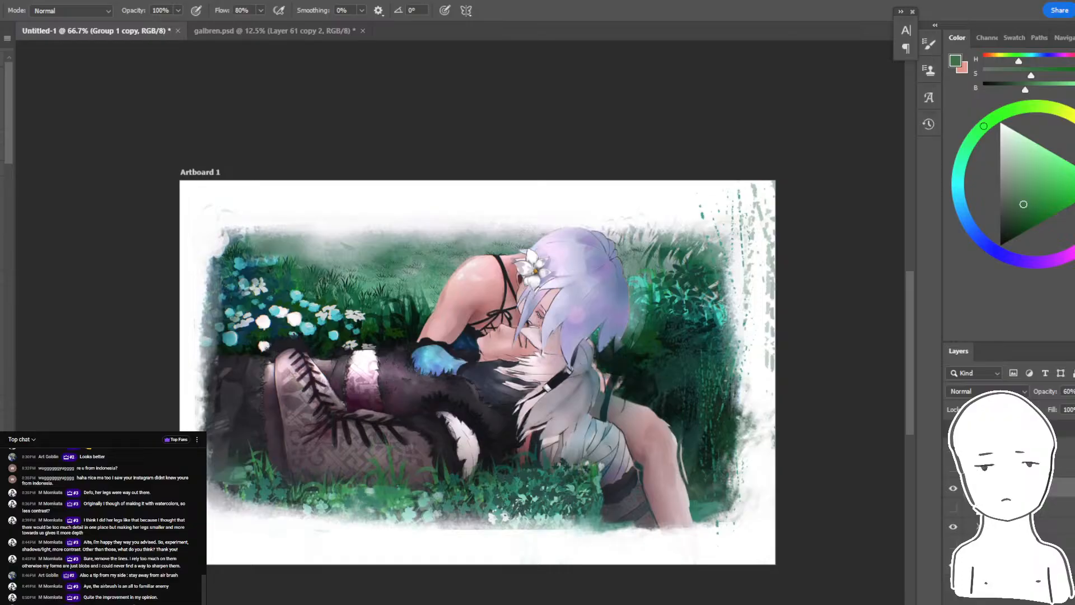
- Compare the painting with and without the filtered copy by switching layer visibility
mouse_move(1007, 526)
mouse_down()
mouse_move(1008, 500)
mouse_move(957, 506)
mouse_move(954, 488)
mouse_up()
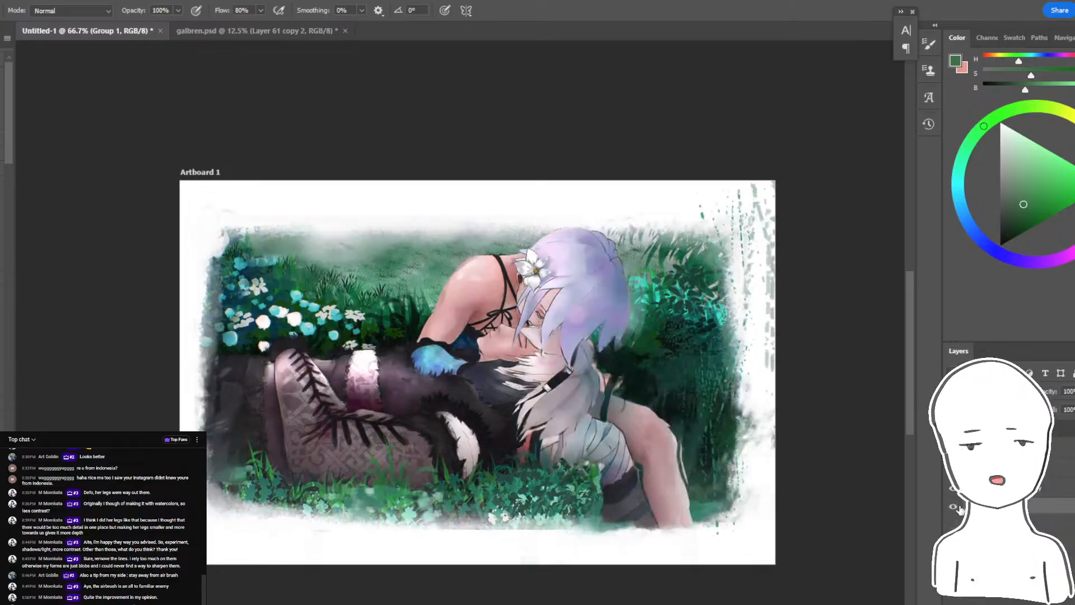
drag(787, 441, 729, 415)
key(ctrl+plus)
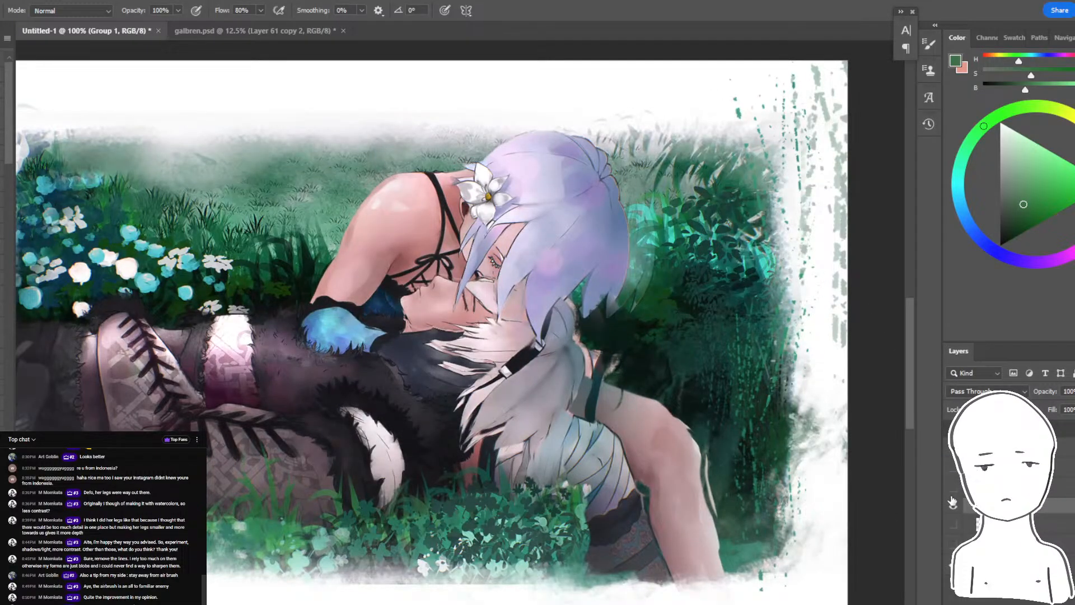
drag(952, 501, 954, 488)
- Add a new layer above the filtered copy and set its blend mode to Overlay
click(1008, 488)
key(ctrl+alt+shift+n)
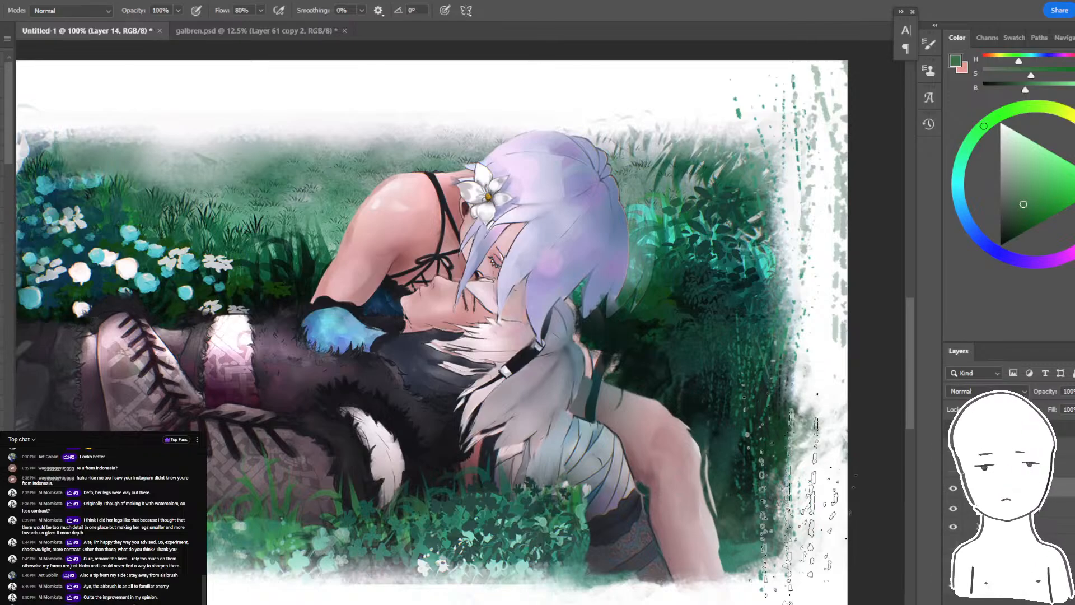
drag(22, 311, 196, 322)
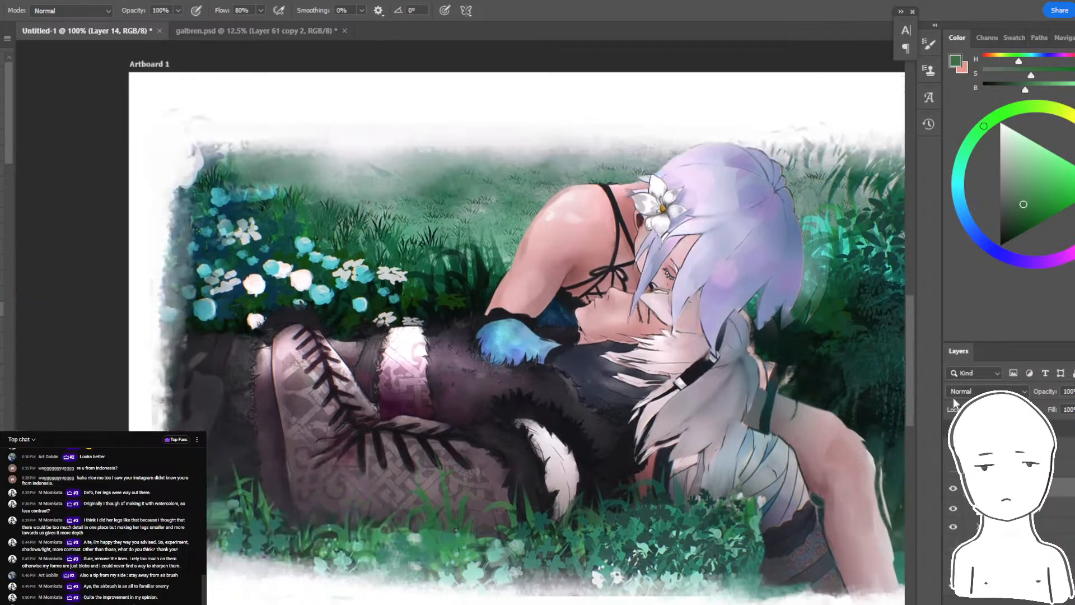
click(977, 391)
click(979, 382)
click(978, 390)
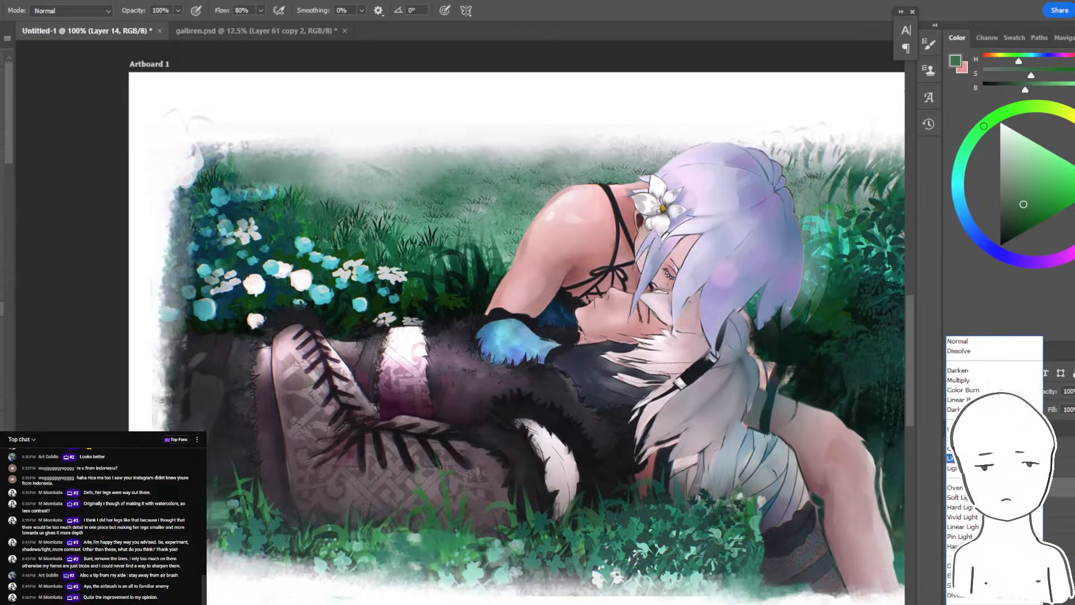
click(956, 487)
- Try darkening the lower part of the painting with a large dark gray stroke on Layer 14, and undo it
click(1006, 178)
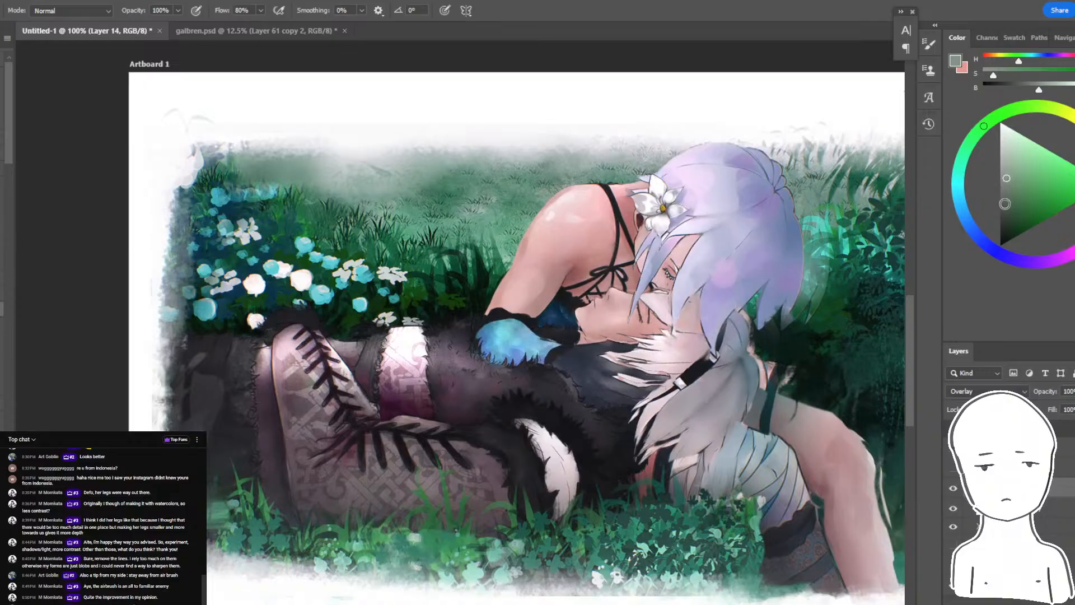
click(1000, 208)
drag(382, 457, 883, 493)
key(ctrl+minus)
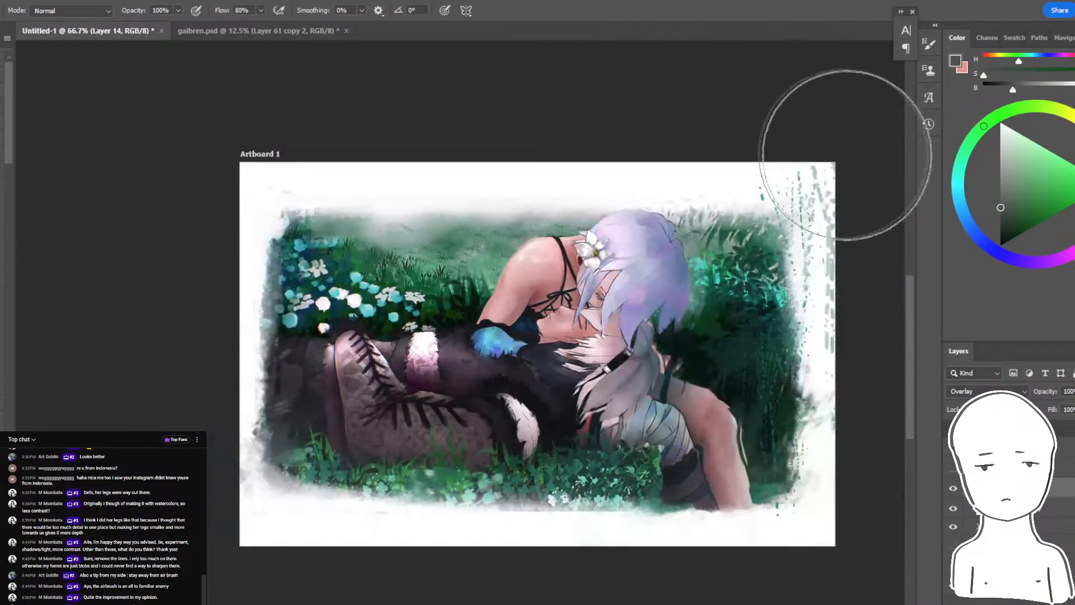
key(ctrl+z)
- Try blue, warm and light cyan overlay tints across the figures and grass on Layer 14, and undo the strokes
click(982, 241)
click(1020, 181)
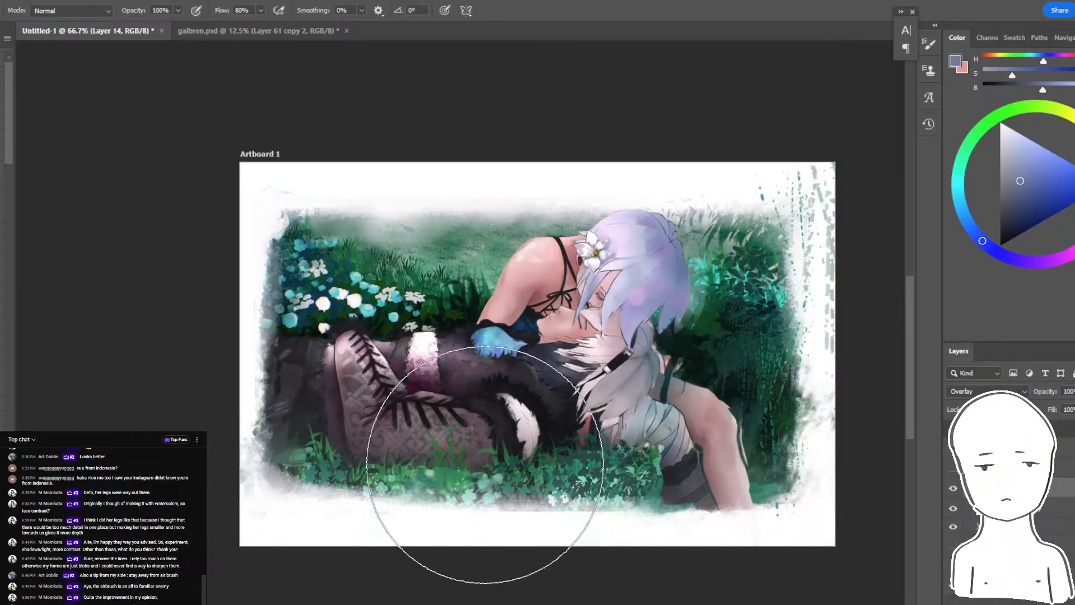
click(1072, 182)
click(1074, 152)
click(1039, 173)
click(1004, 128)
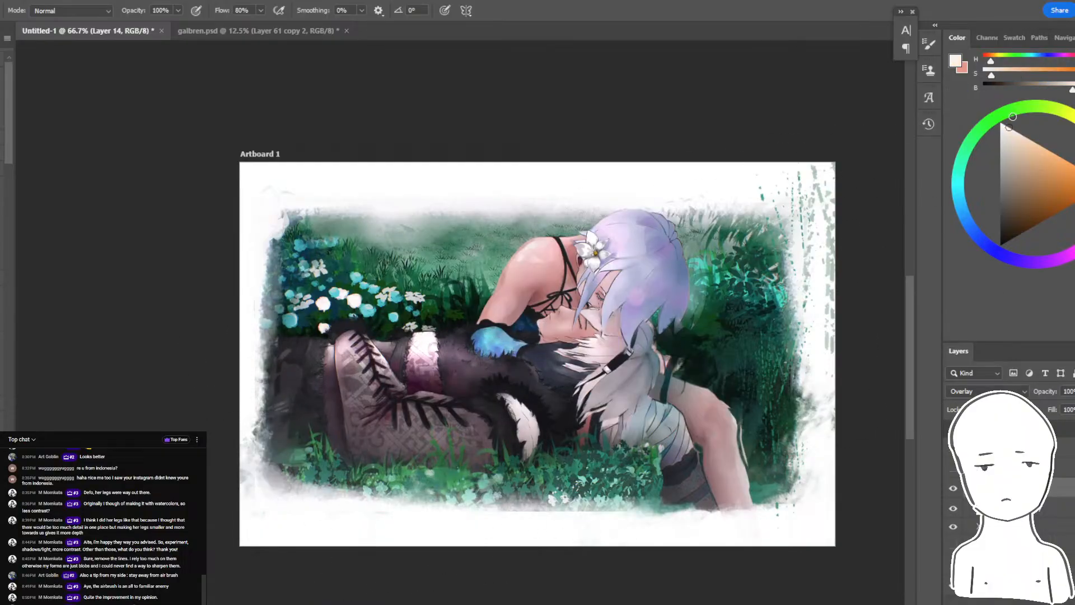
click(1022, 135)
drag(593, 226, 420, 257)
key(ctrl+z)
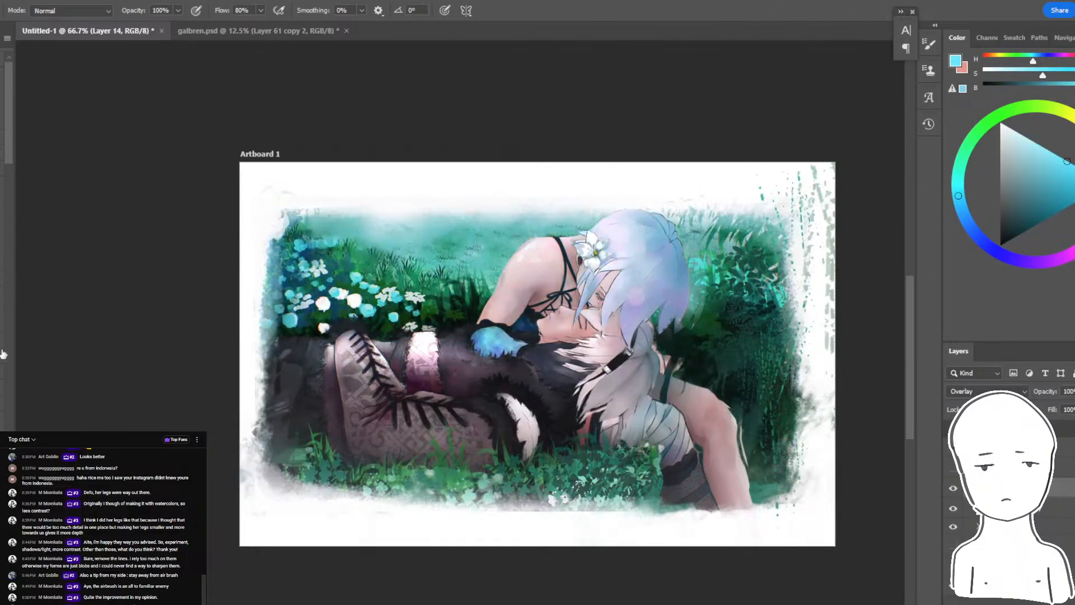
key(ctrl+z)
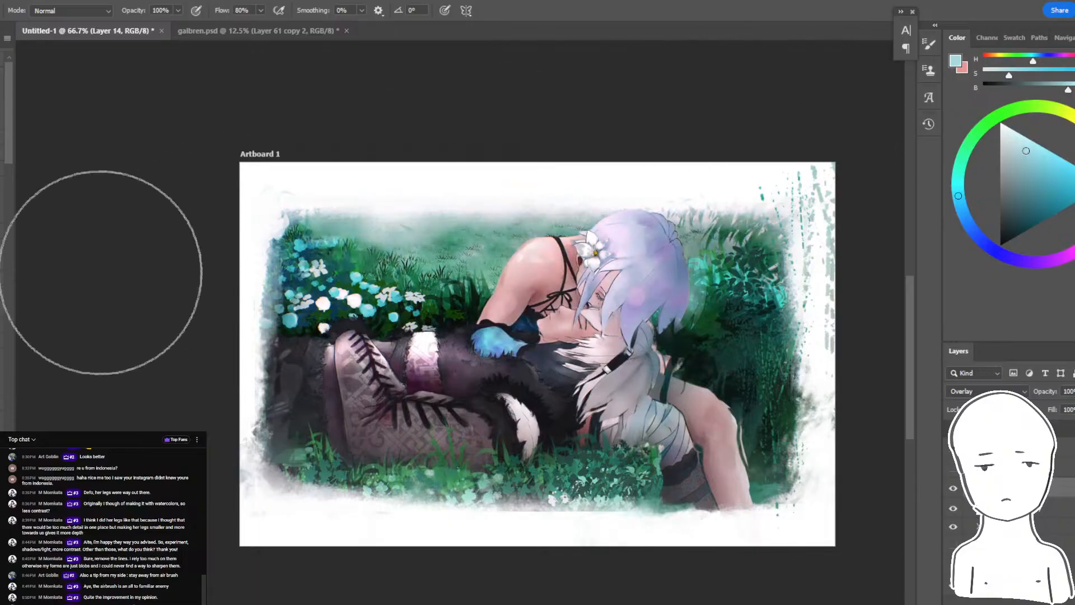
- Try a dark teal overlay tint around the hair and dark foliage on Layer 14, and undo it
key(ctrl+plus)
drag(784, 200, 662, 219)
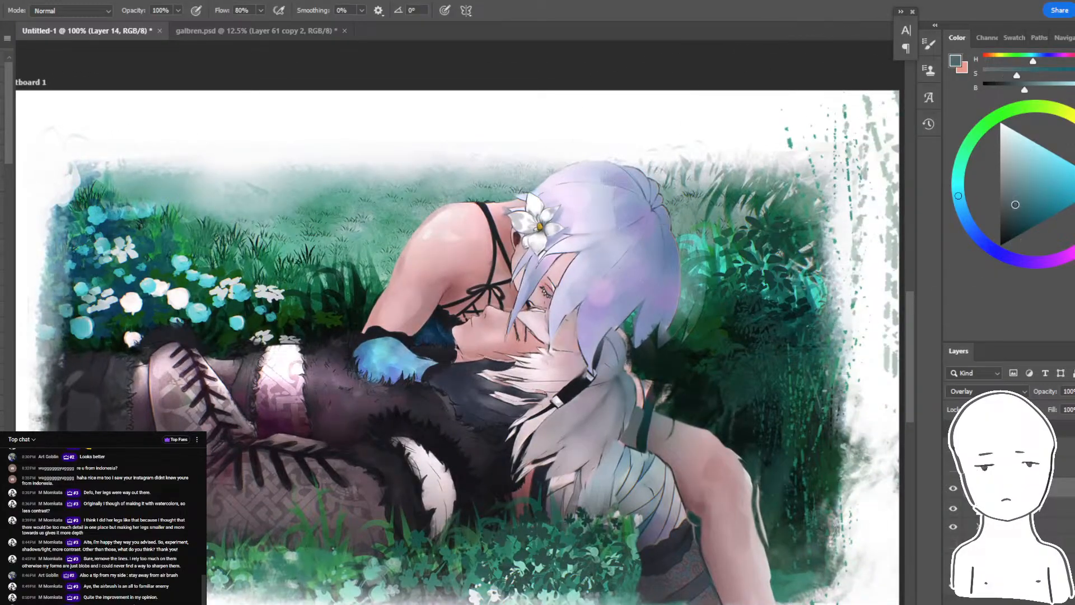
drag(1015, 204, 1013, 207)
mouse_move(579, 342)
mouse_down()
mouse_move(717, 314)
mouse_move(649, 316)
mouse_up()
key(ctrl+z)
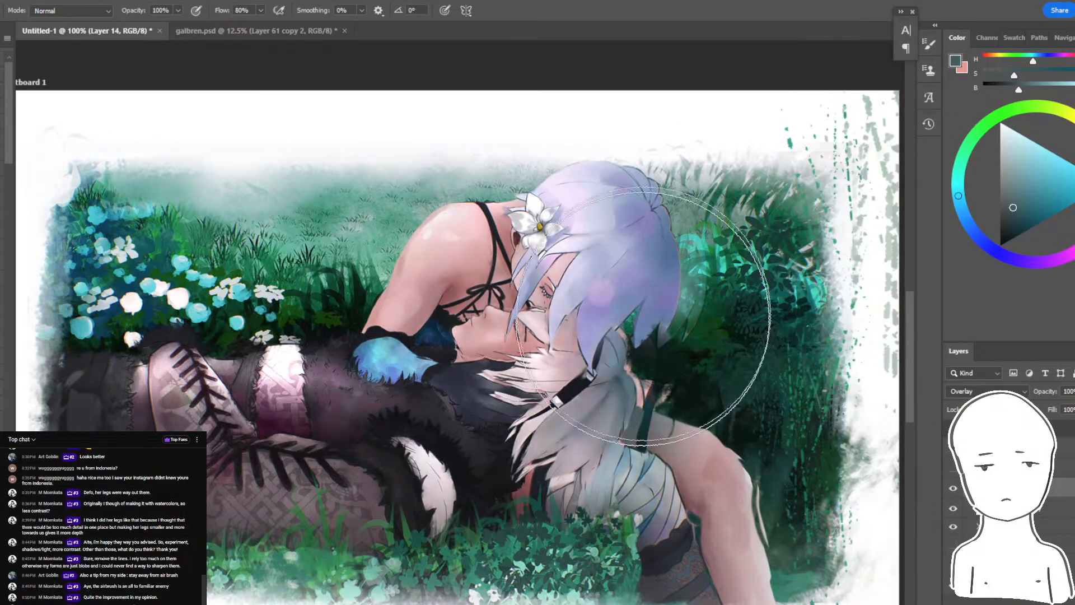
key(ctrl+minus)
key(ctrl+plus)
- Tint the upper grass, shoulder and hair with a large warm light-orange stroke on Layer 14
click(1074, 158)
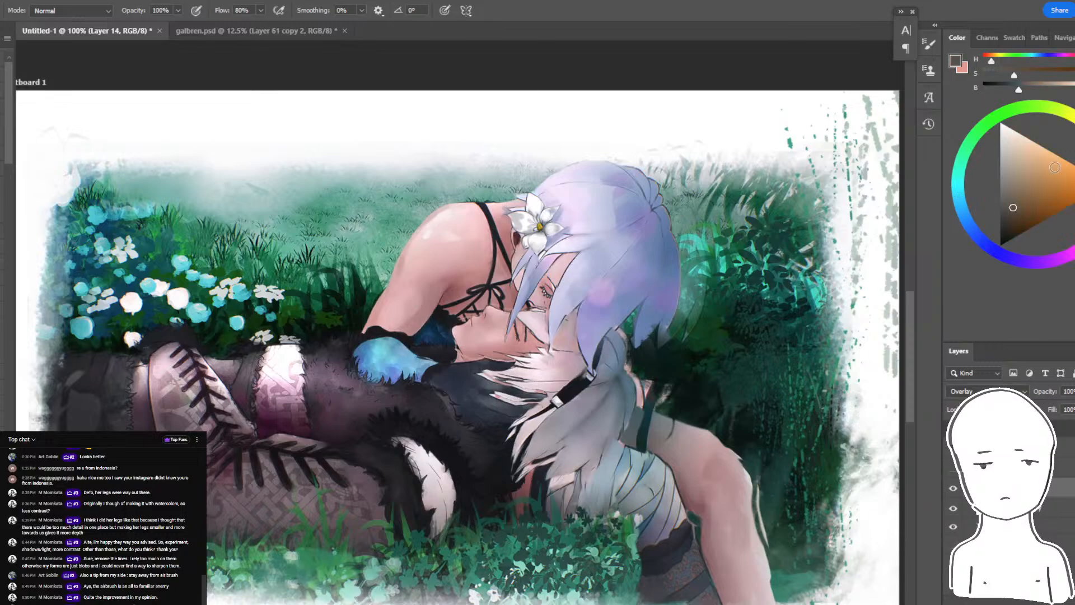
click(1060, 157)
mouse_move(618, 190)
mouse_down()
mouse_move(329, 196)
mouse_move(188, 179)
mouse_up()
key(ctrl+minus)
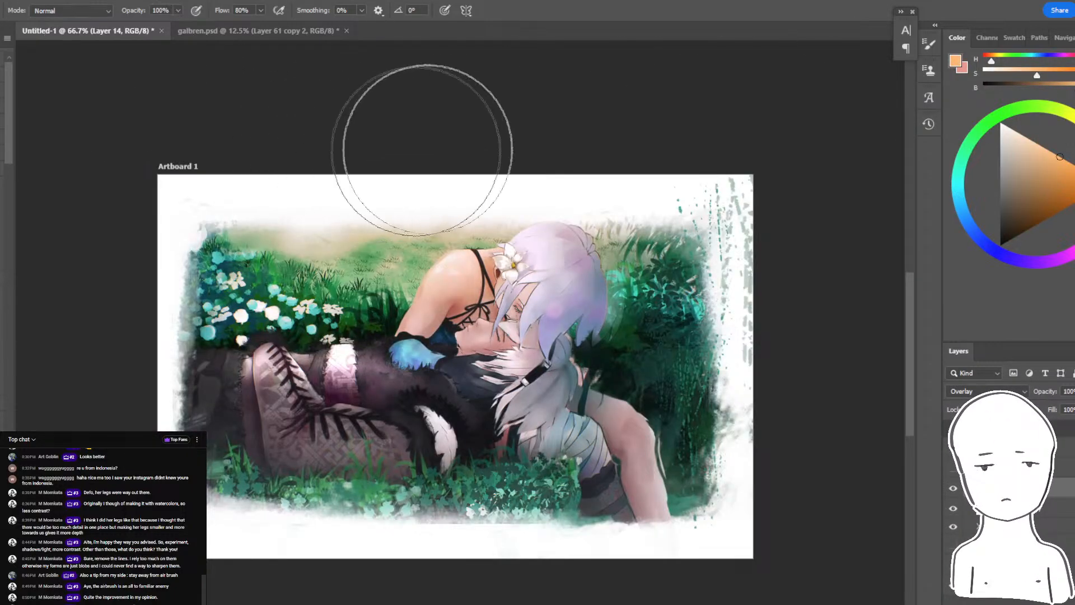
- Try extending the warm orange tint over the lower leg and bottom grass on Layer 14, and undo it
drag(720, 444, 273, 602)
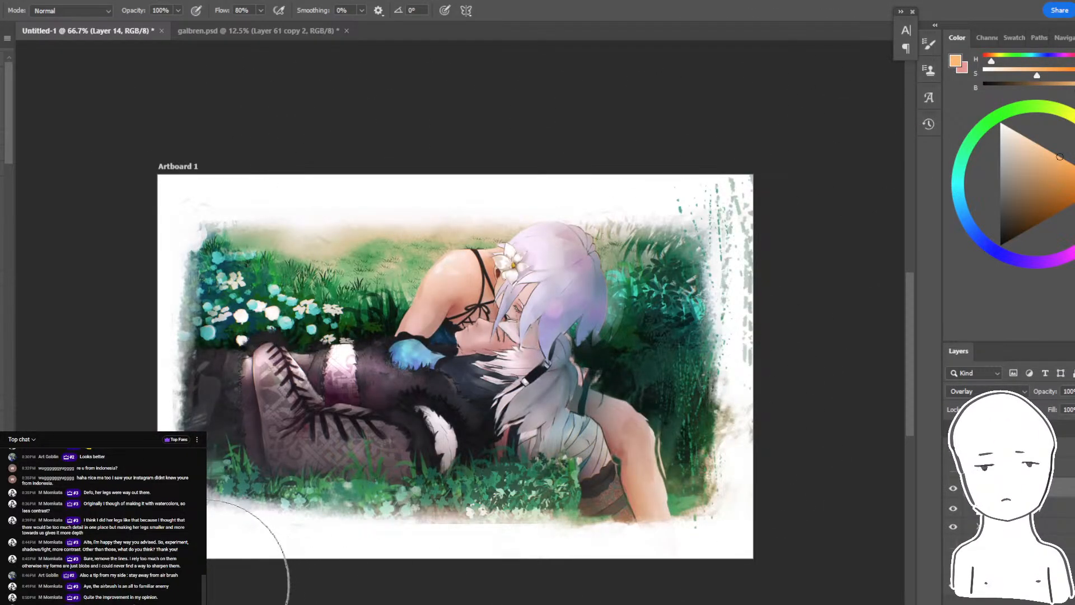
drag(267, 529, 296, 505)
key(ctrl+plus)
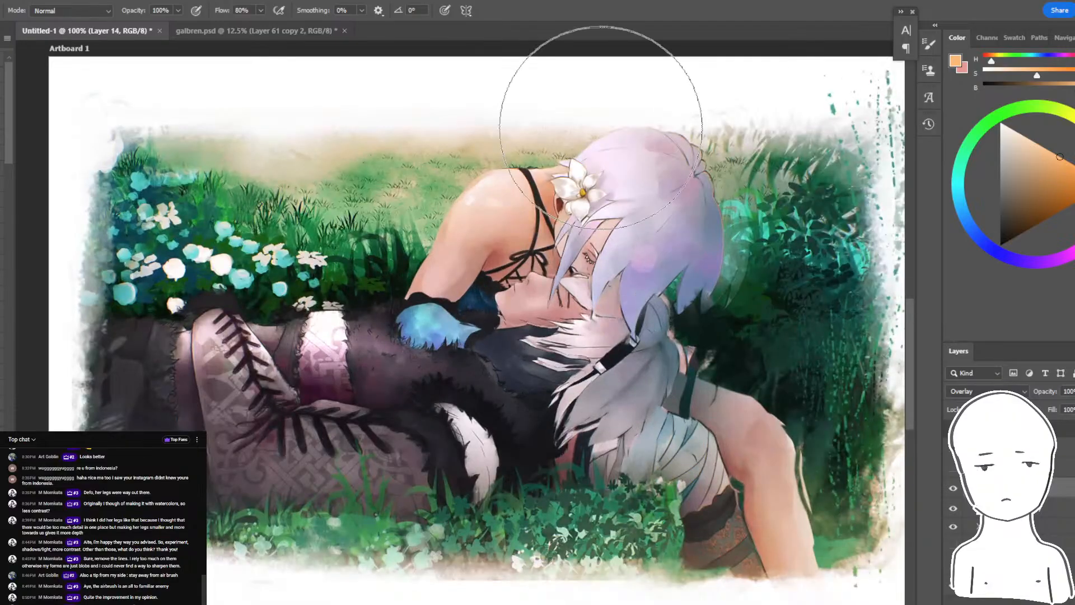
drag(756, 346, 703, 365)
key(ctrl+z)
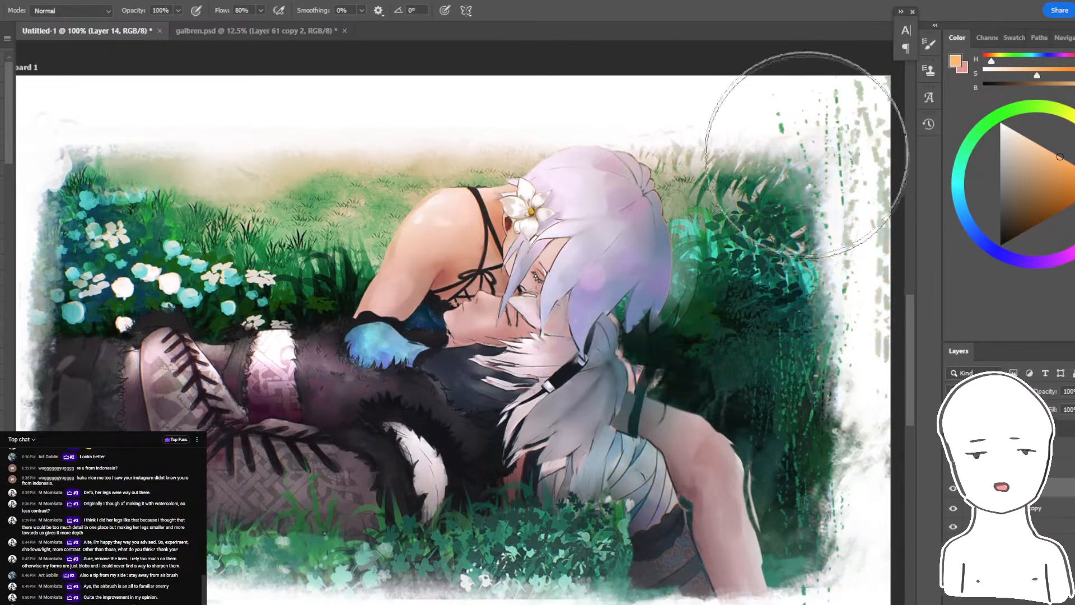
- Tint the lower leg and the foliage along the painting's right side with a soft muted blue on Layer 14
key(ctrl+minus)
click(978, 232)
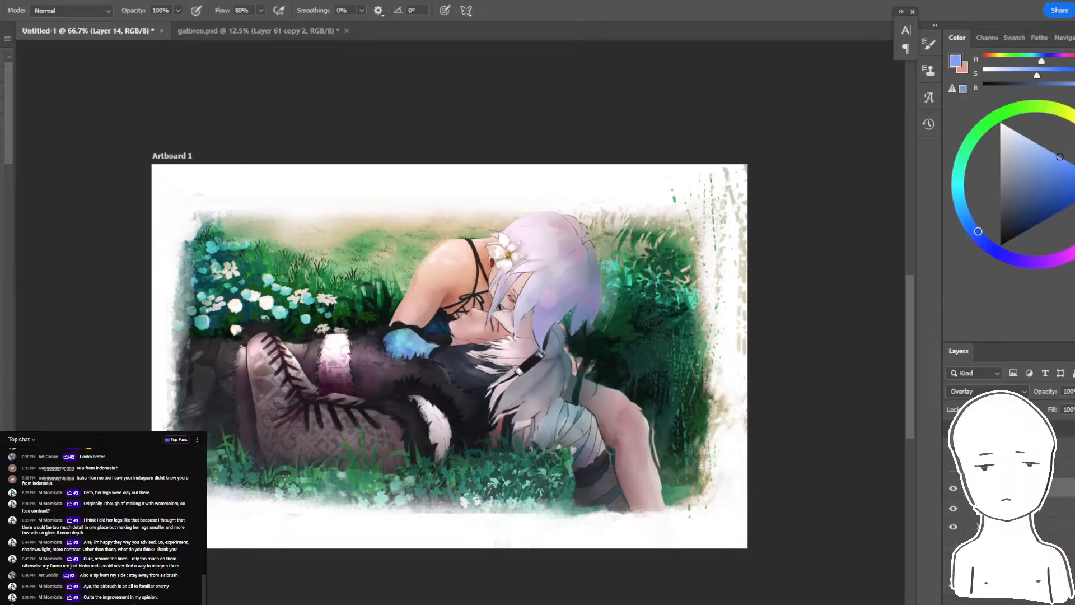
mouse_move(722, 476)
mouse_down()
mouse_move(734, 235)
mouse_move(752, 482)
mouse_up()
drag(754, 333, 800, 343)
key(ctrl+z)
click(1028, 162)
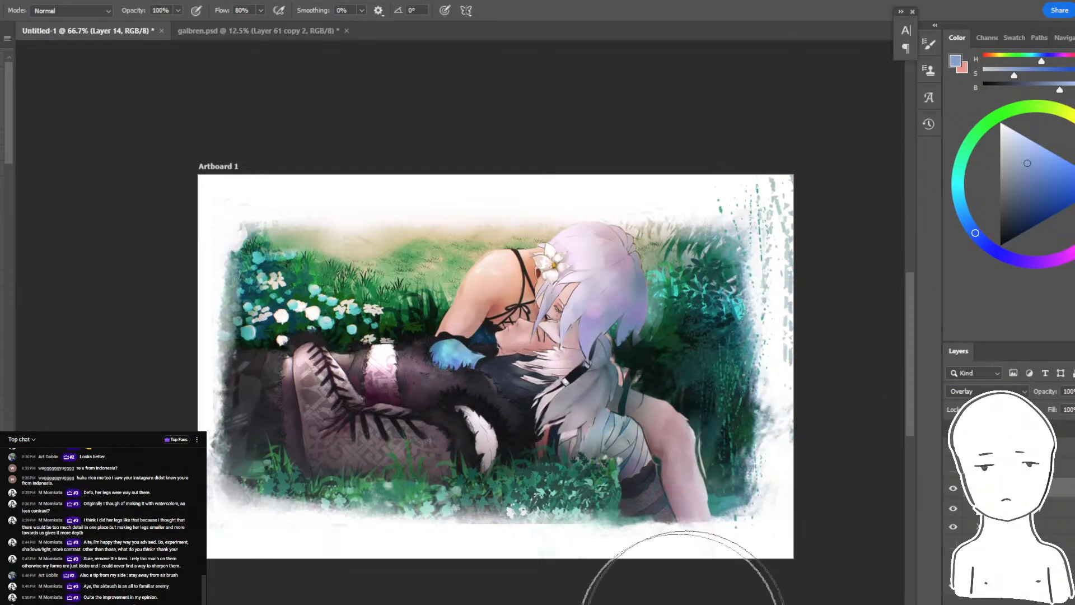
key(ctrl+plus)
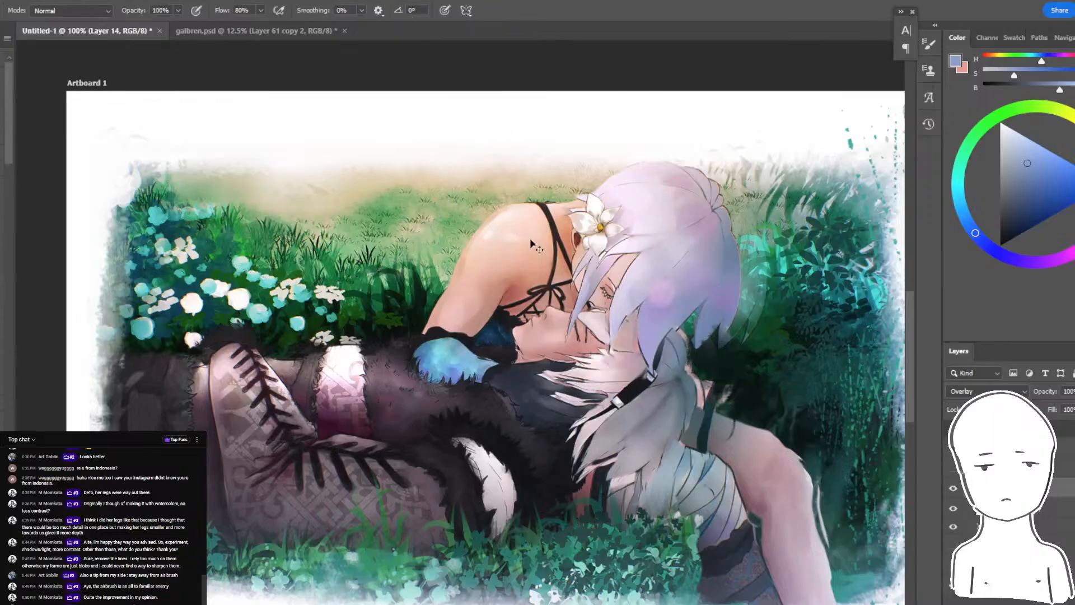
scroll(336, 520, down, 5)
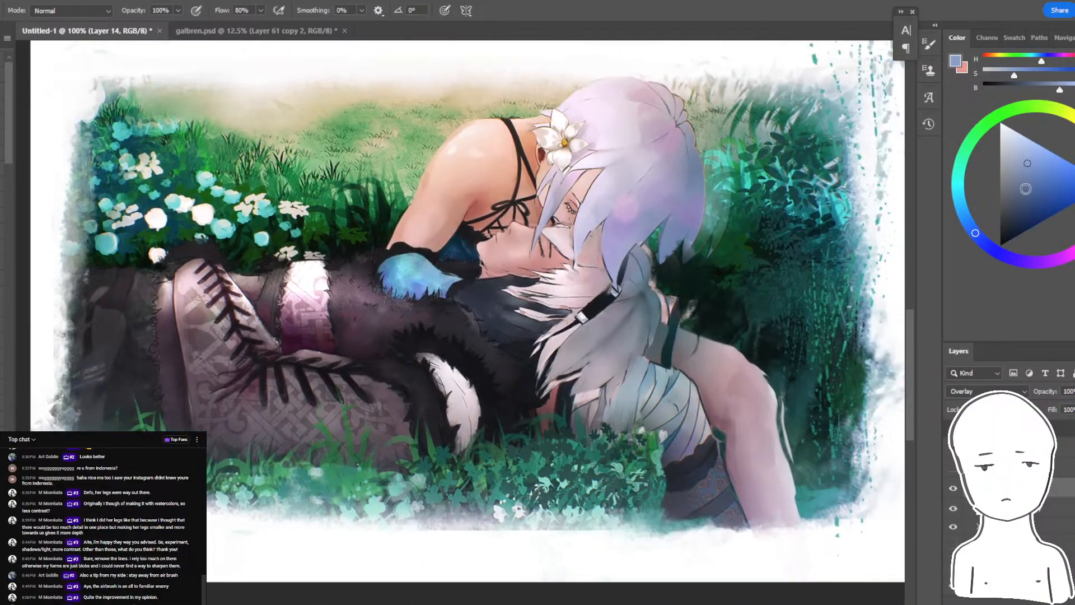
drag(801, 281, 781, 390)
key(ctrl+minus)
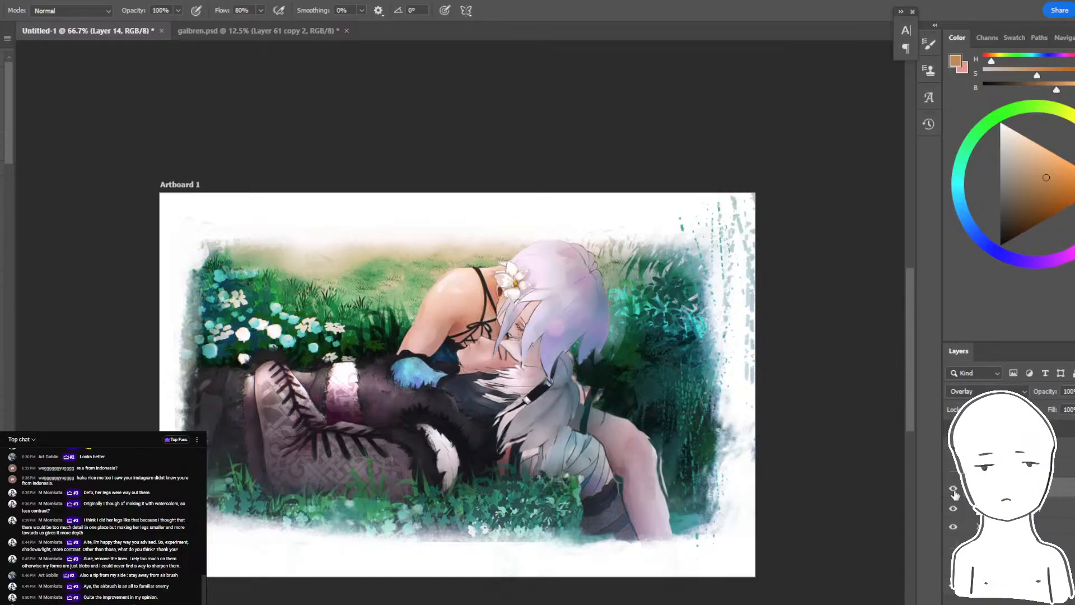
- Compare the tinted repaint with the original artwork by toggling the layers' visibility, and leave the filtered copy hidden
click(953, 507)
click(954, 530)
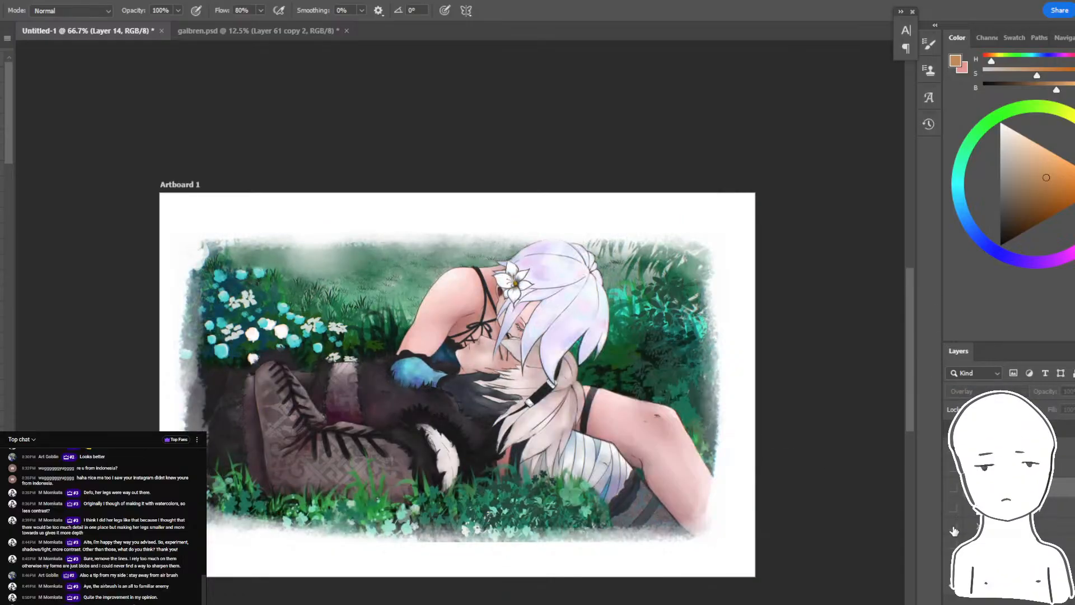
click(954, 530)
click(954, 531)
click(953, 497)
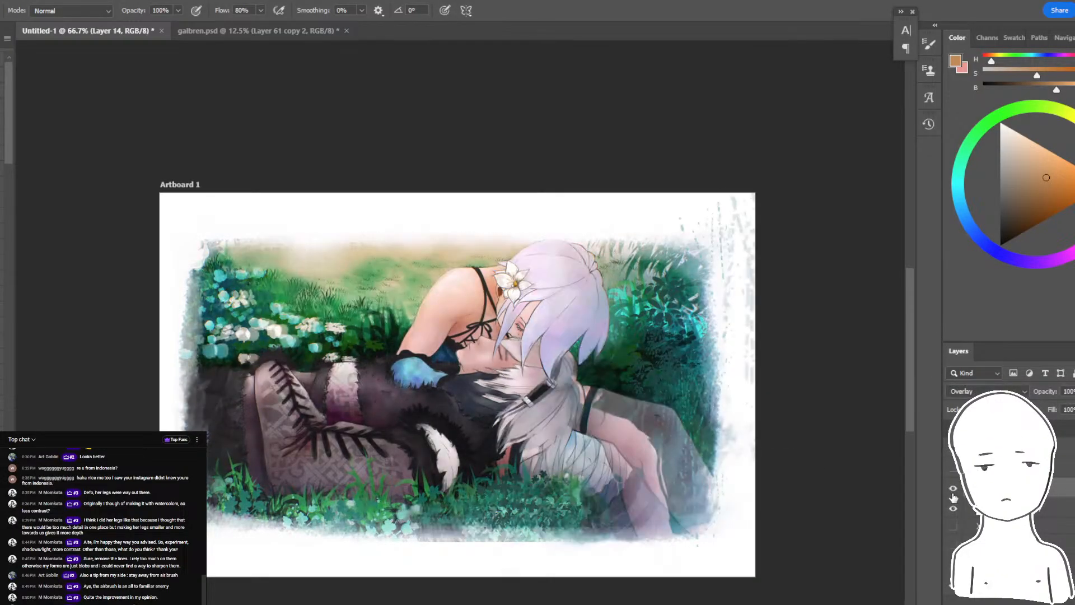
click(952, 512)
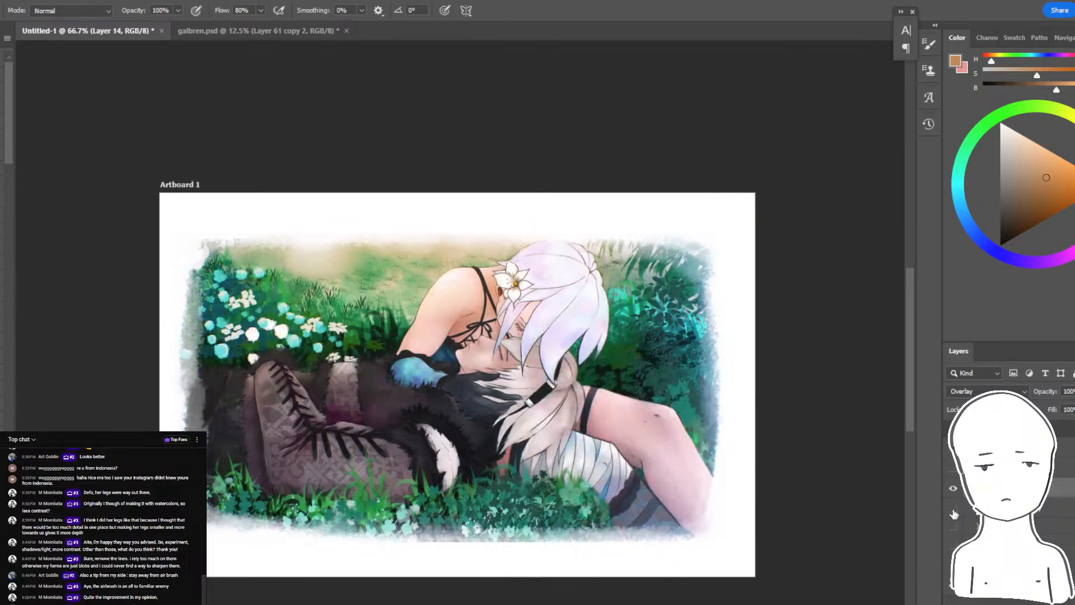
click(952, 512)
click(952, 513)
click(953, 528)
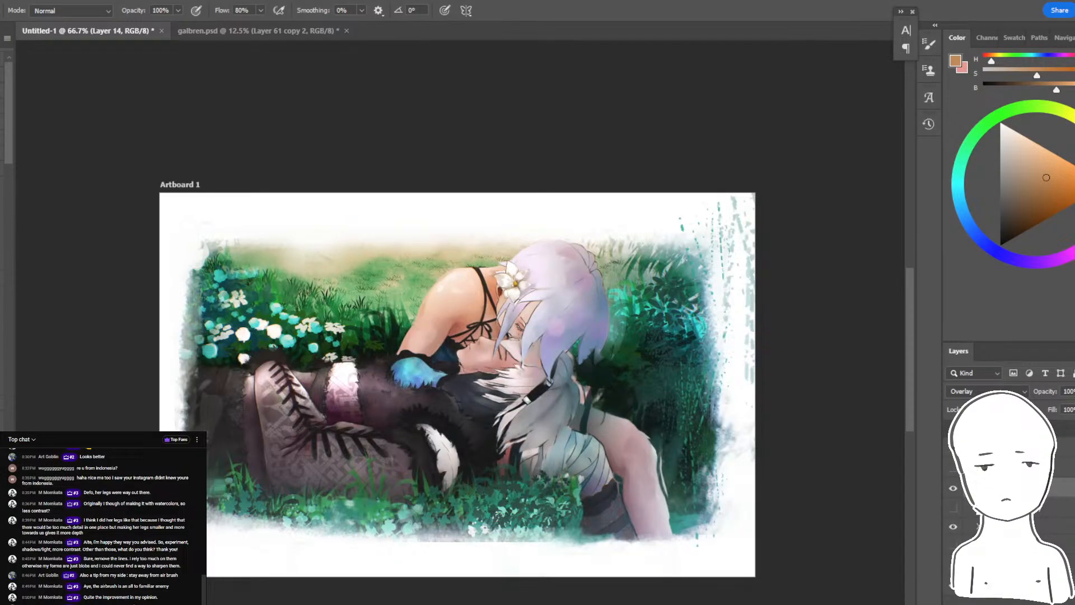
- Compare the original artwork with the repaint, with the filtered copy hidden, by switching the repaint and Layer 14 off and on
click(953, 527)
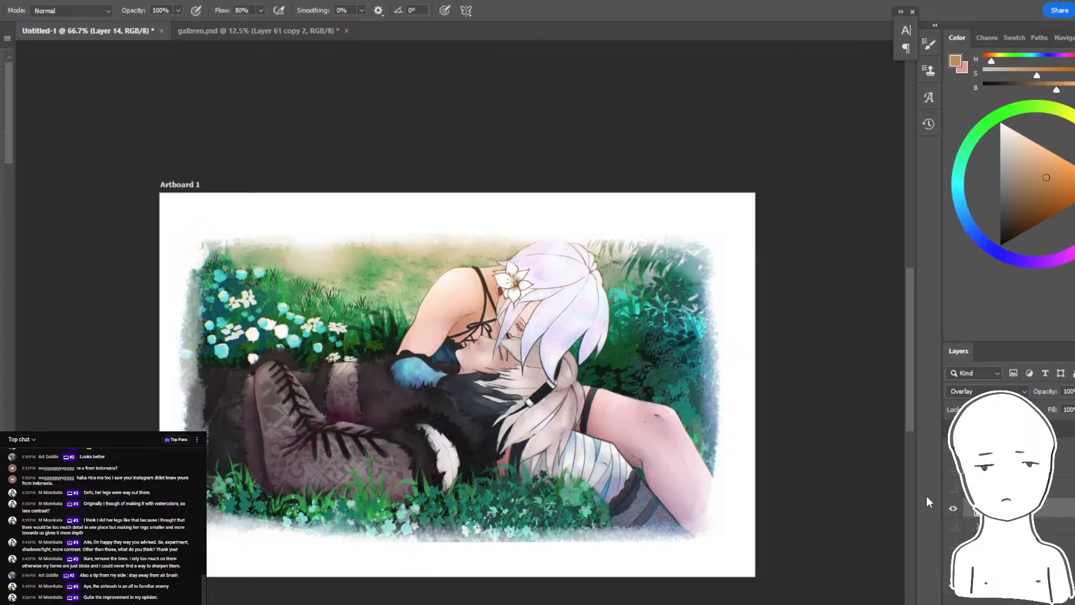
click(952, 524)
click(953, 525)
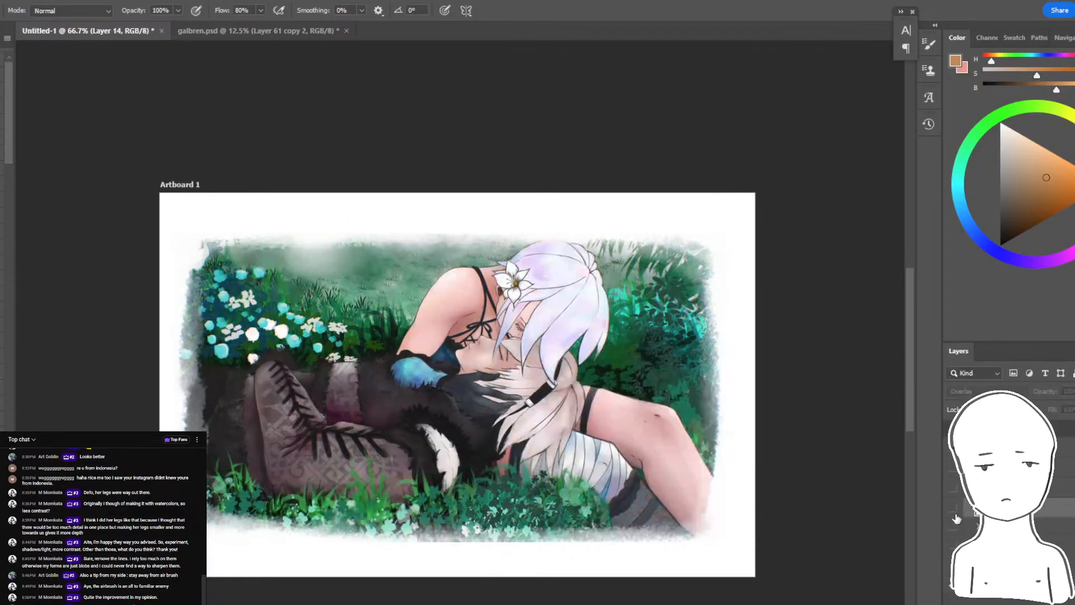
click(953, 525)
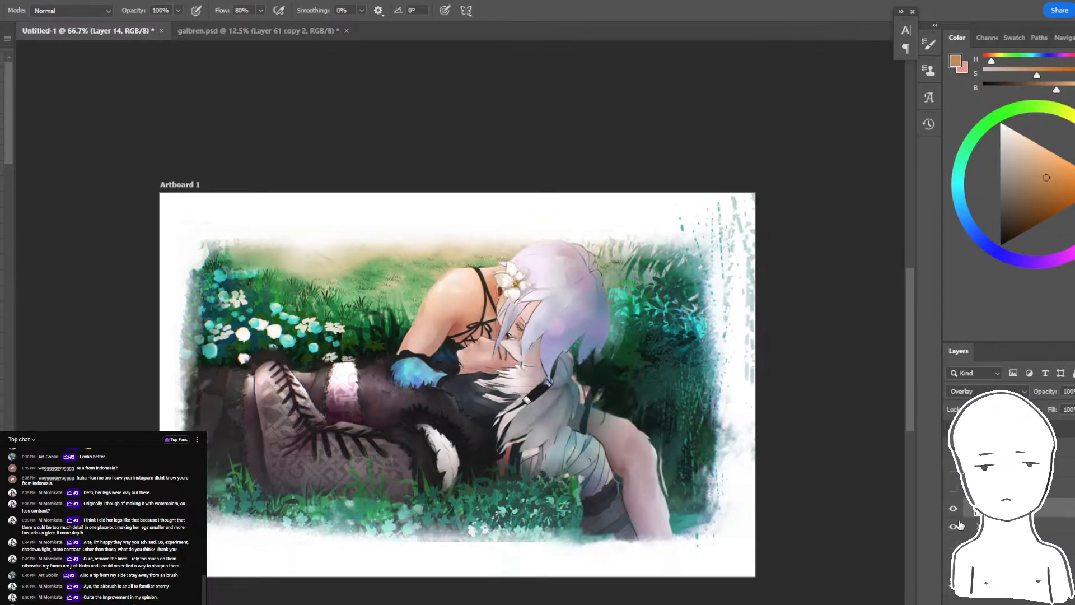
- Check the latest viewer comments in the YouTube live chat window, and return to the painting at 100% zoom
key(e)
key(alt+Tab)
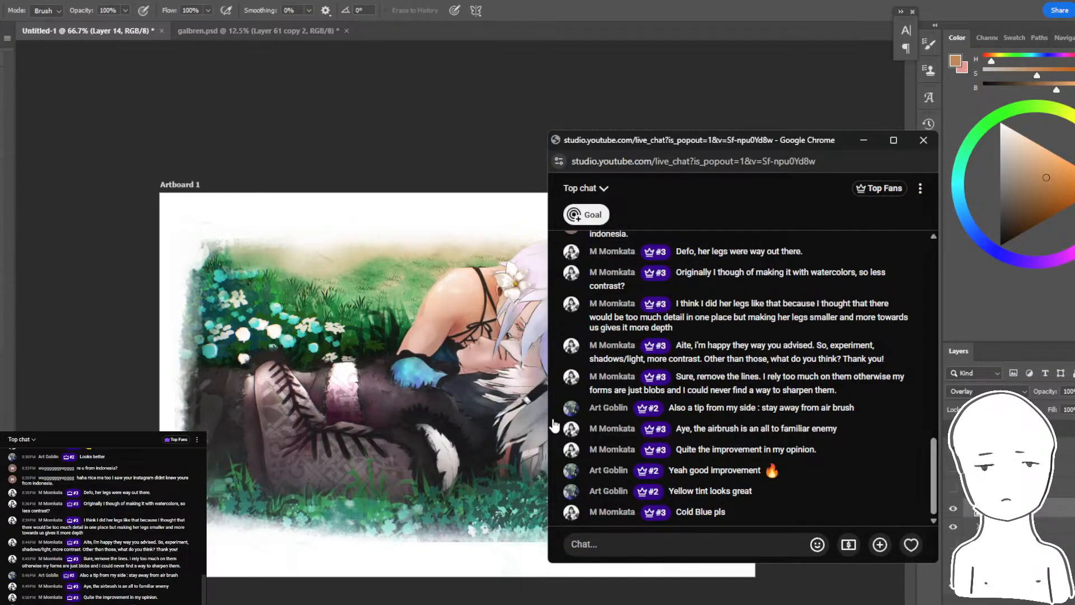
key(alt+Tab)
key(ctrl+1)
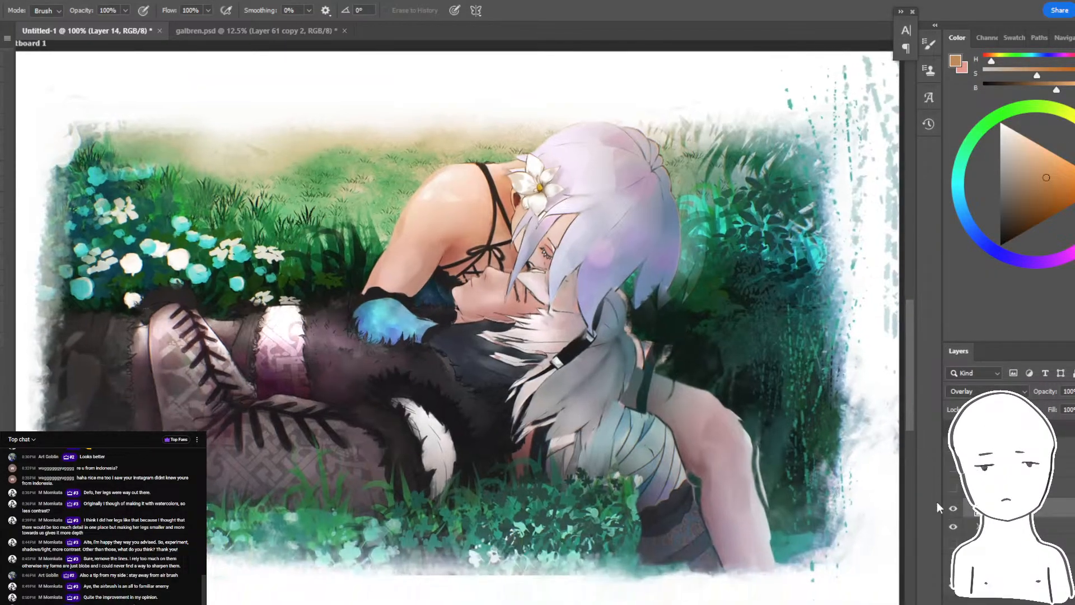
- Compare the repaint with the original artwork at 100% zoom by toggling layer visibility
click(954, 532)
click(954, 529)
click(954, 527)
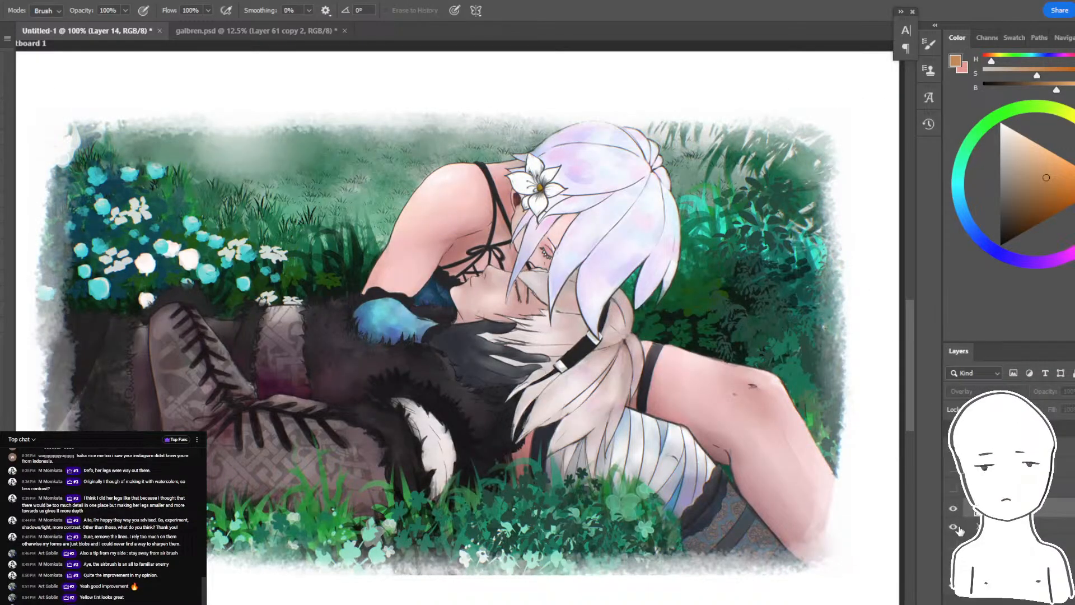
click(954, 528)
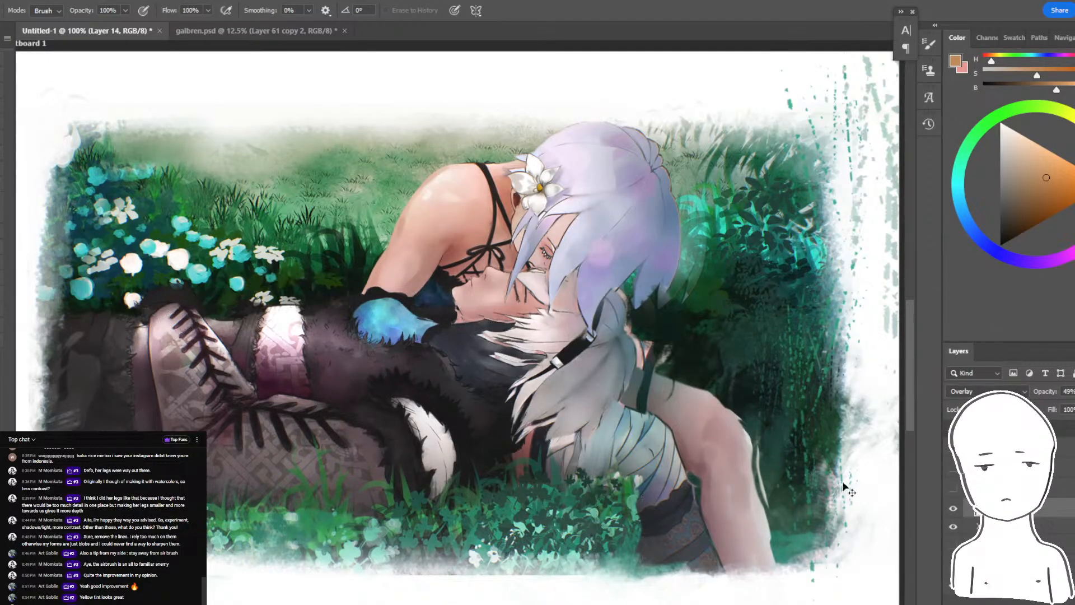
- Restore Layer 14's opacity to 100%, and recheck the whole painting against the original by toggling layers
key(ctrl+minus)
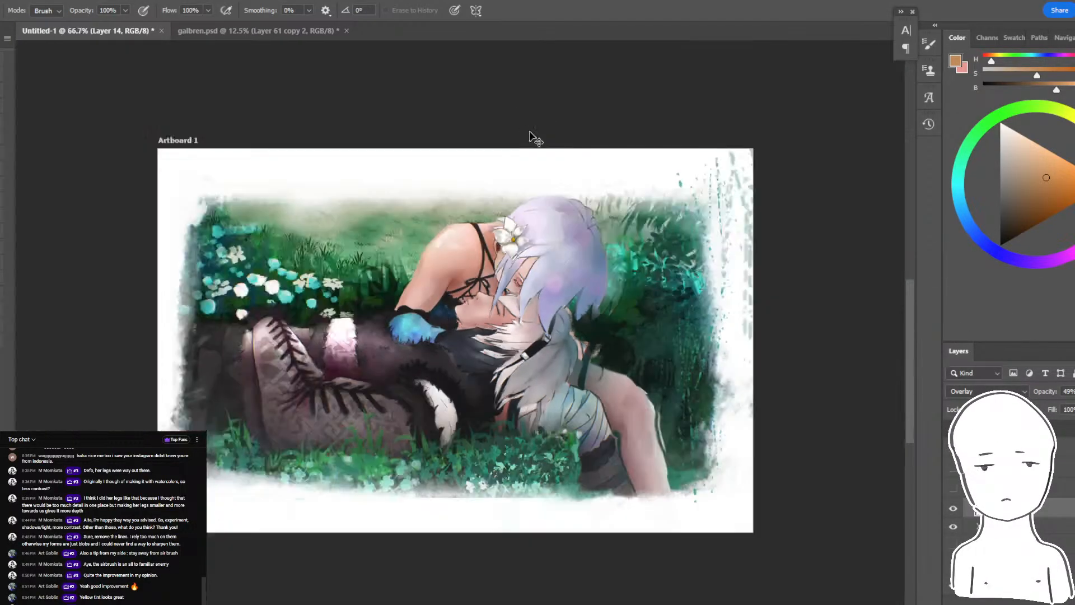
drag(1044, 396, 1072, 395)
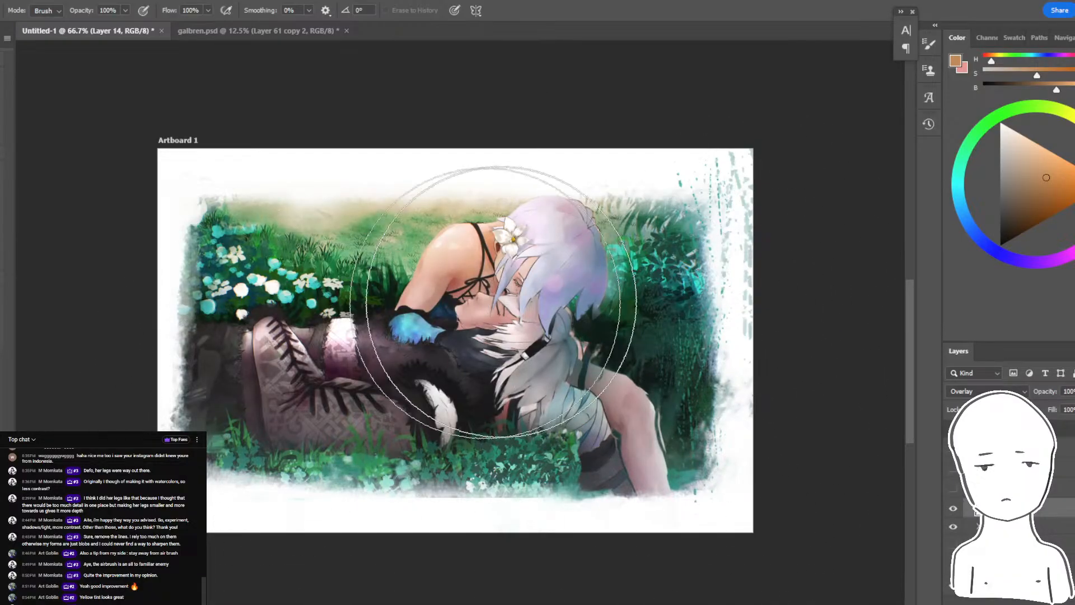
click(952, 508)
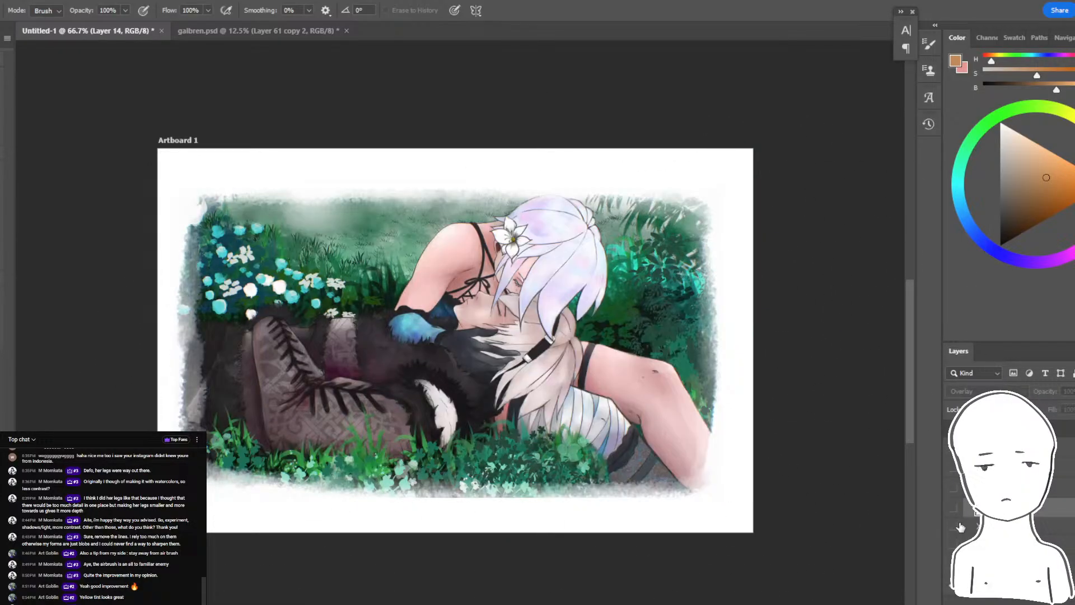
click(954, 526)
drag(817, 502, 842, 526)
click(953, 507)
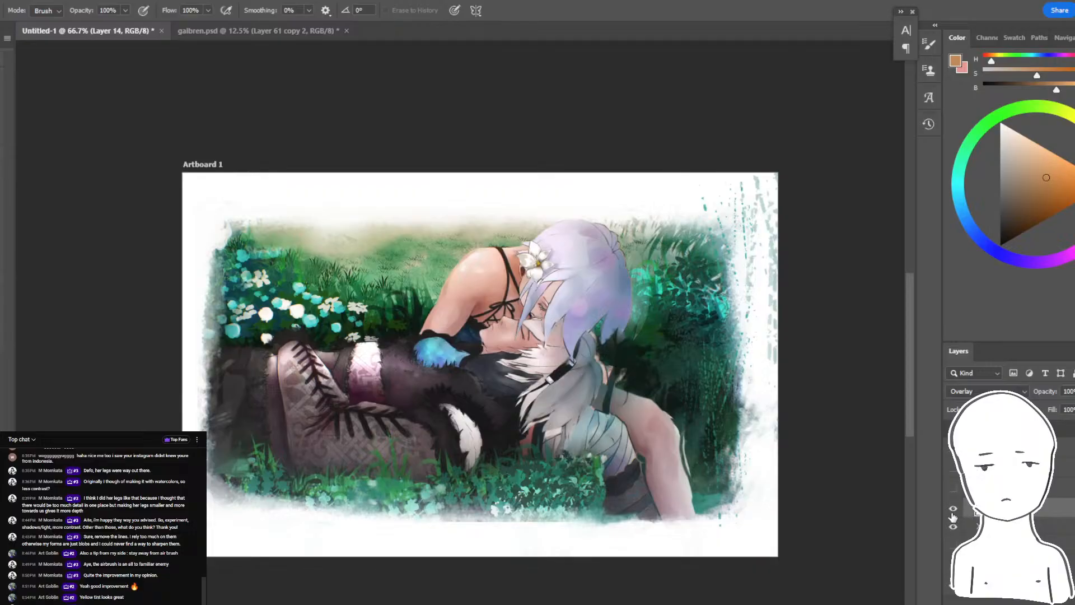
- Flip the canvas horizontally and lasso the strip of sparse foliage marks along the flipped painting's left edge
key(ctrl+minus)
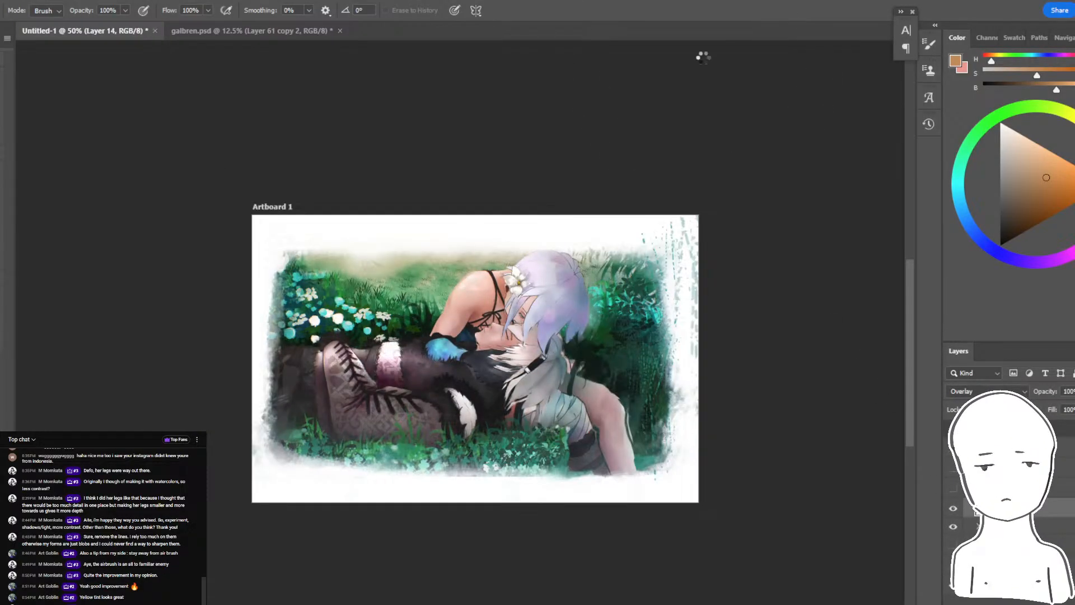
key(ctrl+plus)
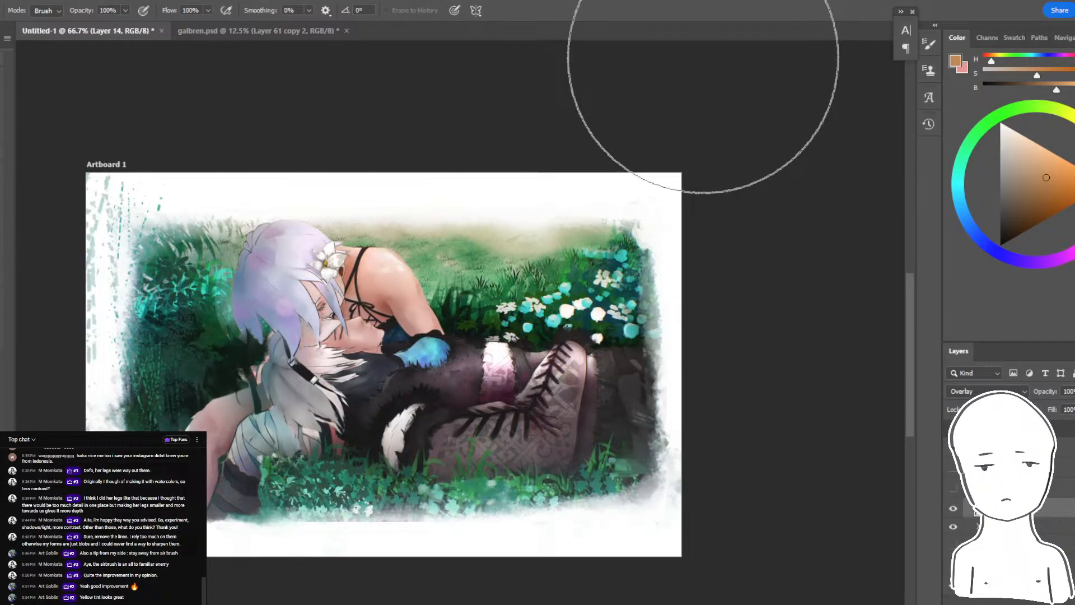
drag(220, 301, 363, 275)
key(l)
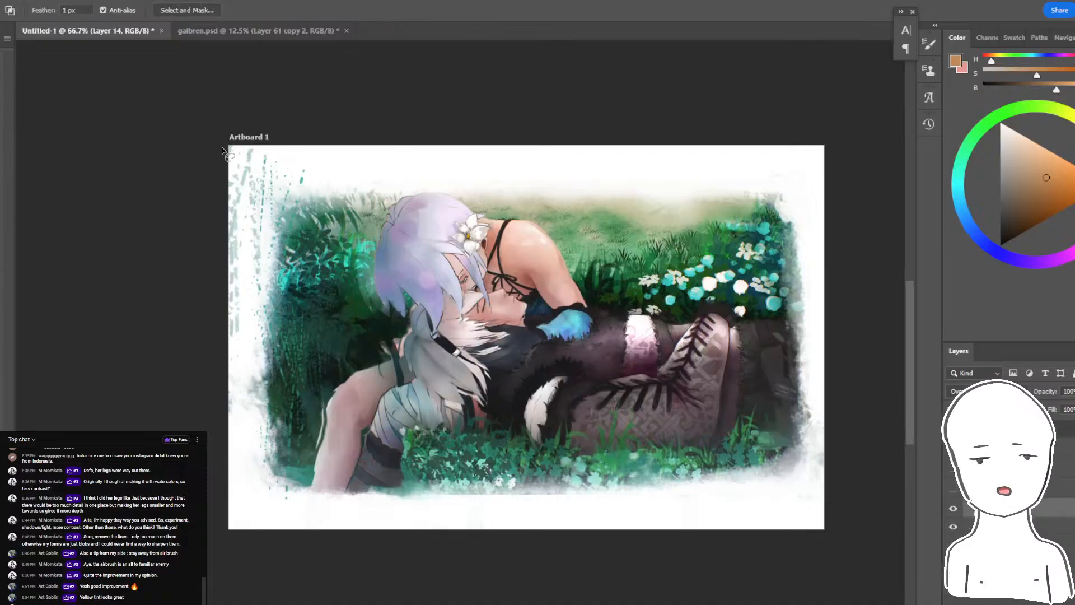
drag(214, 79, 266, 551)
drag(308, 326, 273, 82)
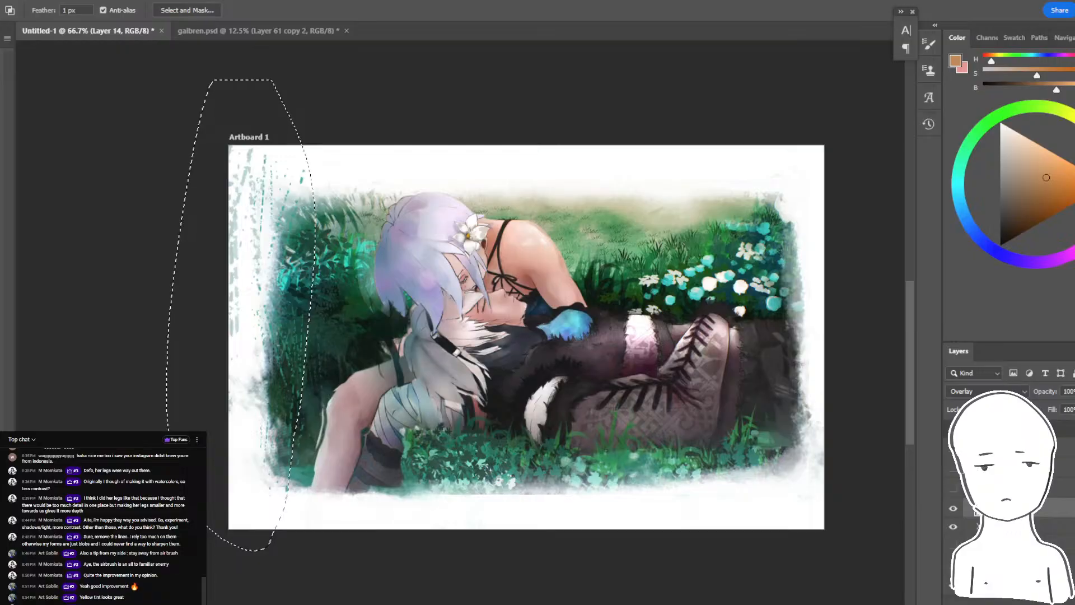
- Show the Group 1 copy layer, move it below Layer 14, and hide Layer 14 to check the painting without its tint
click(1030, 488)
click(954, 527)
click(954, 527)
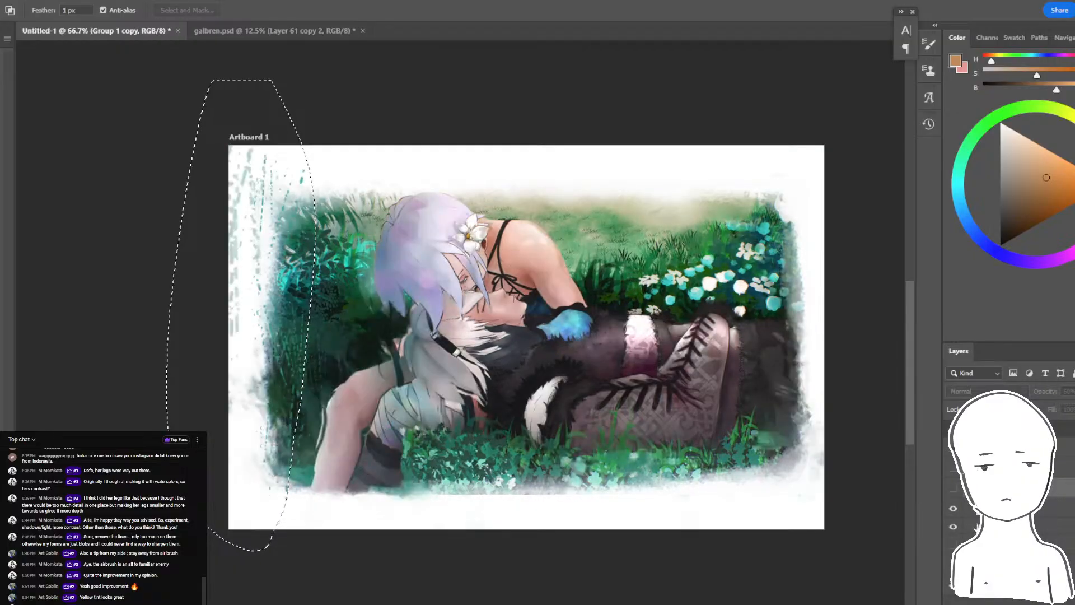
click(953, 488)
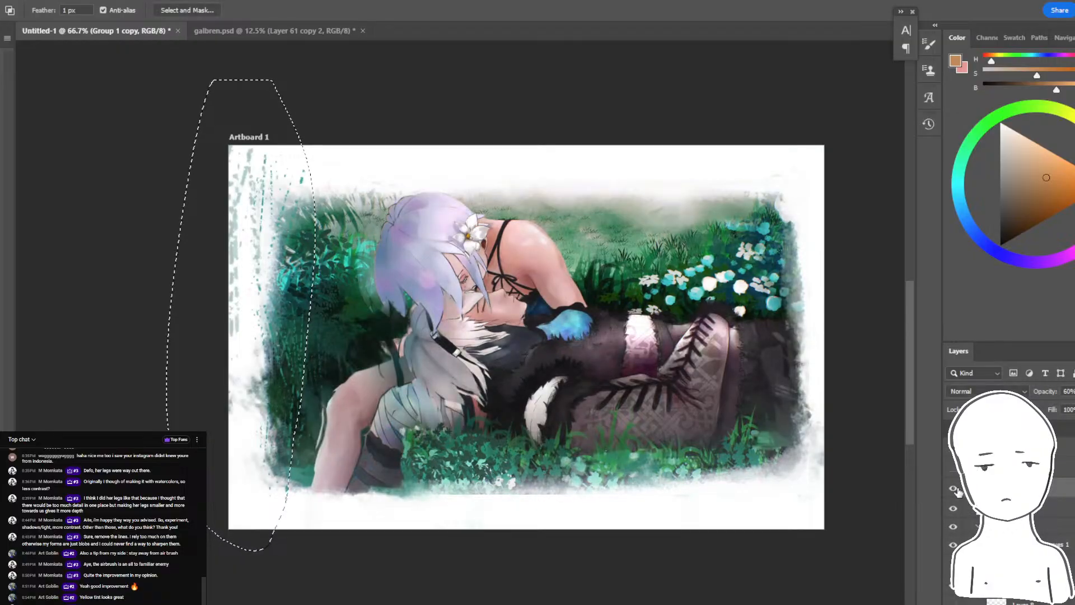
key(ctrl+[)
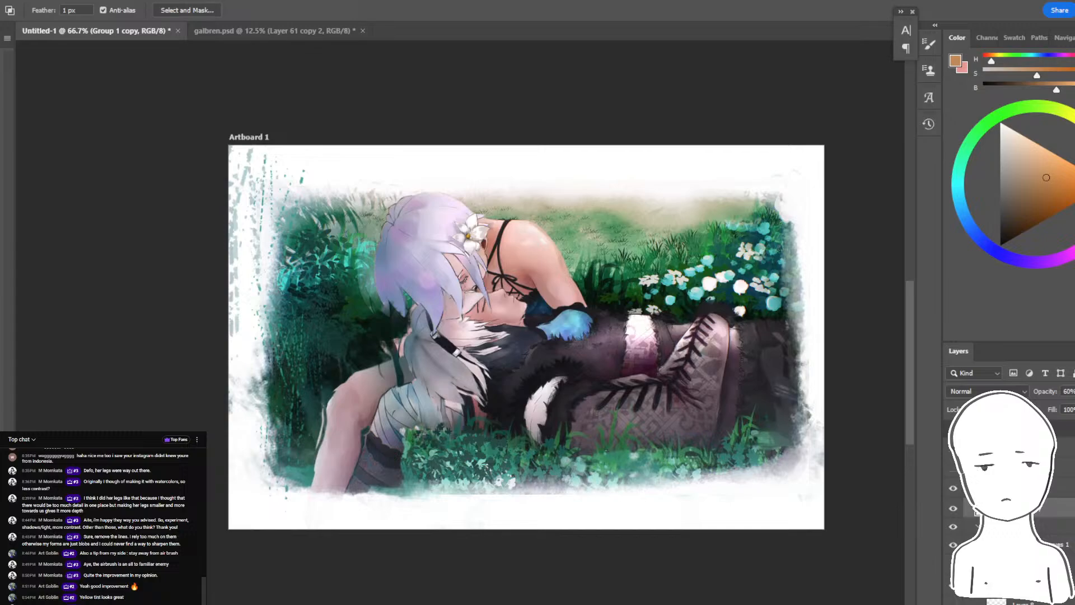
click(953, 490)
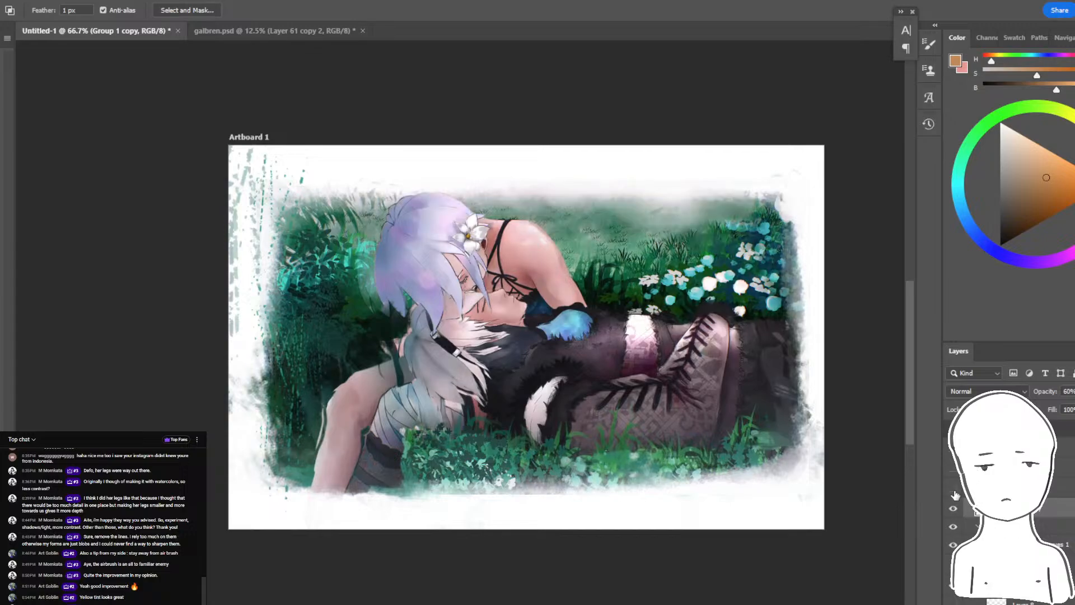
- Show Layer 14 to restore the warm tint, select that layer, and switch to the Brush tool
click(953, 489)
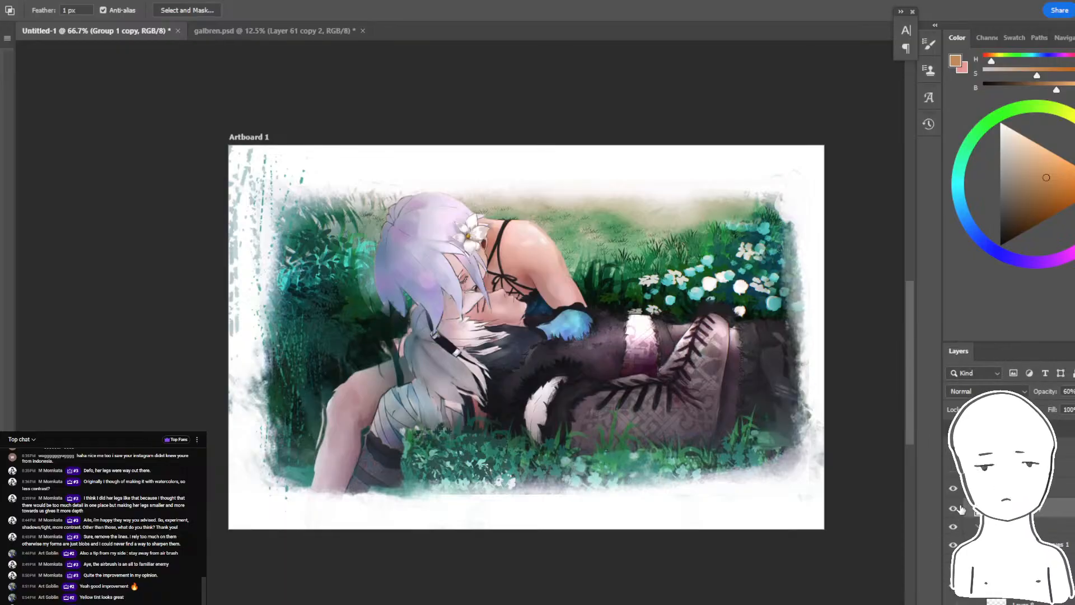
click(968, 489)
drag(268, 164, 280, 177)
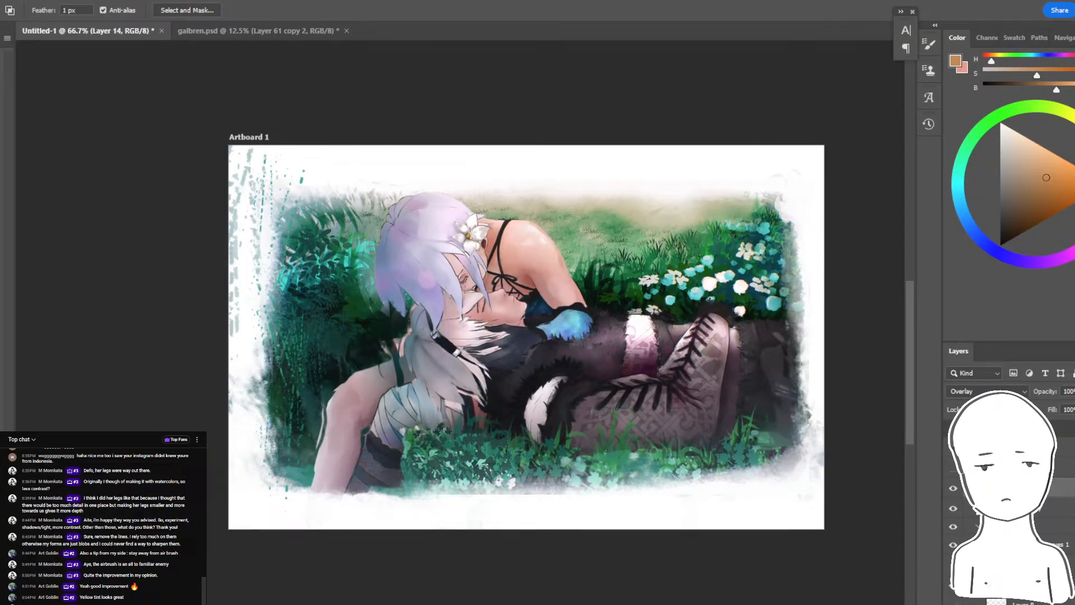
key(b)
- Compare the tinted repaint with the original artwork by toggling the visibility of Group 1 copy and Group 1
click(956, 508)
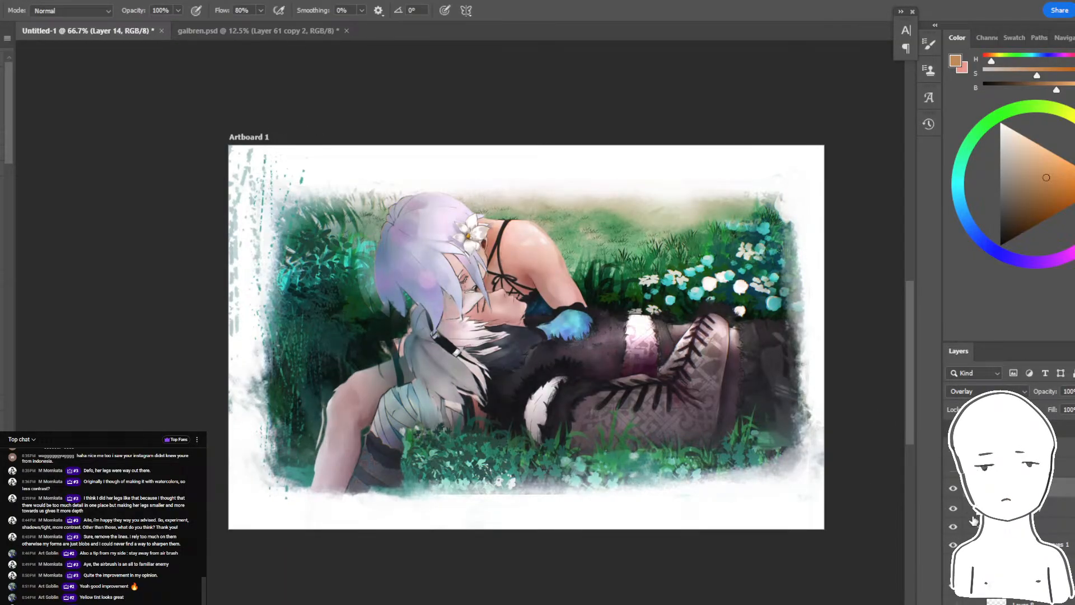
click(954, 527)
click(952, 509)
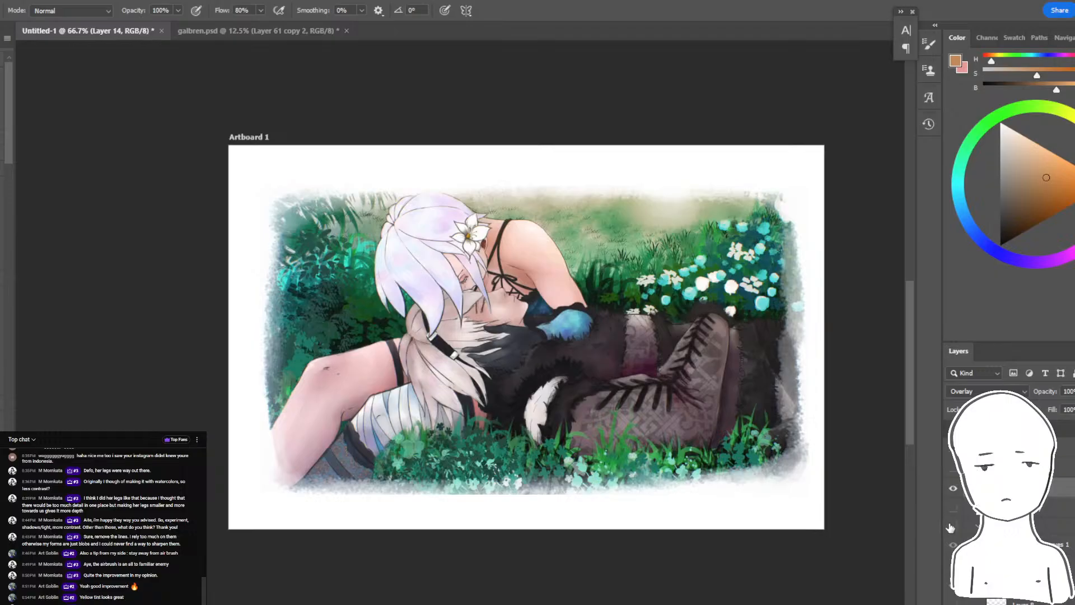
click(951, 528)
click(953, 509)
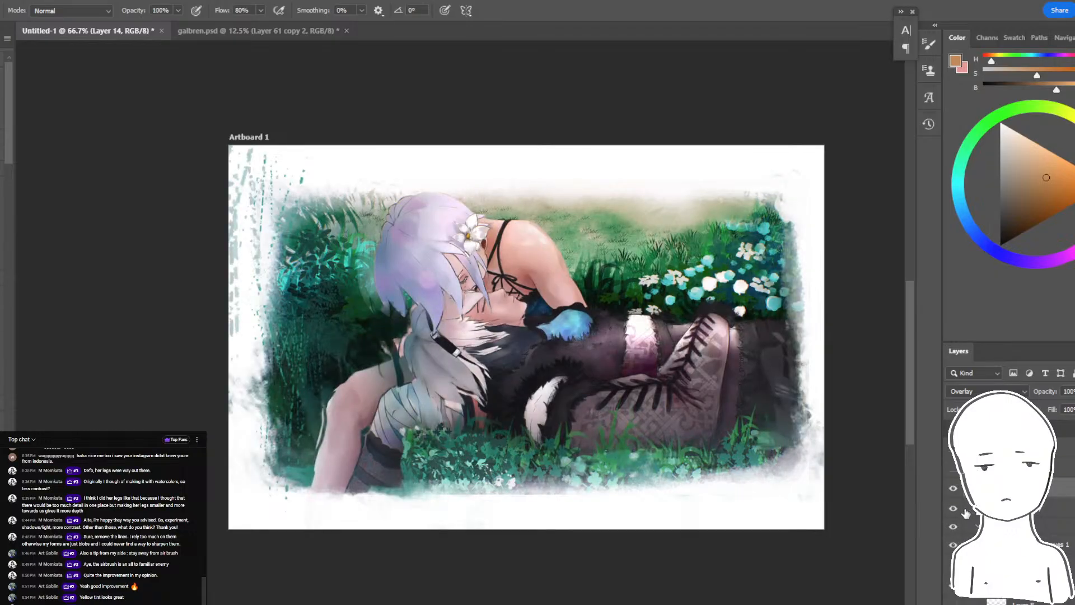
click(955, 529)
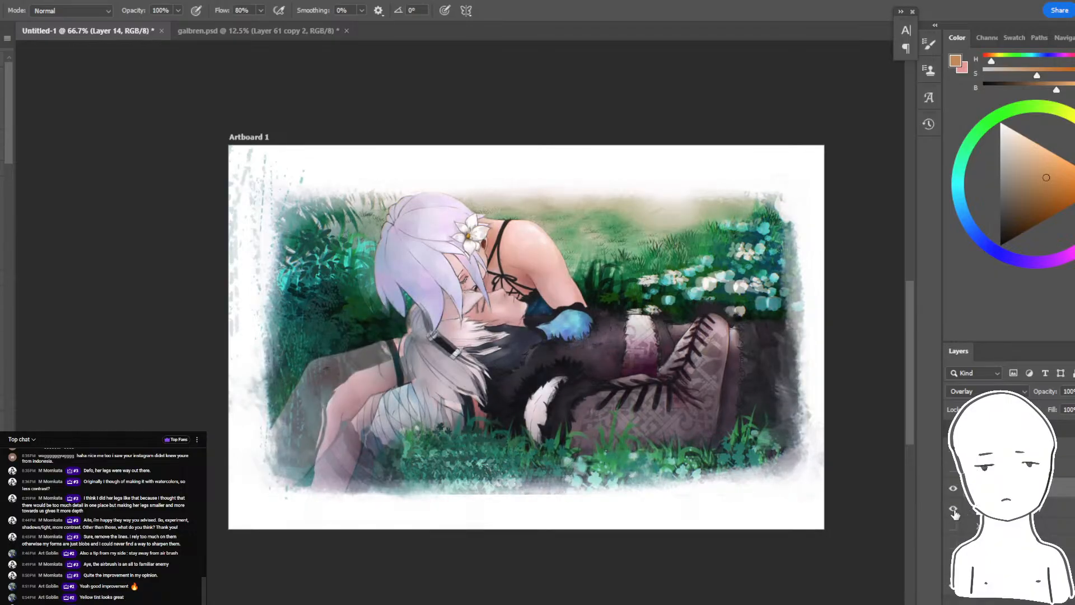
click(953, 509)
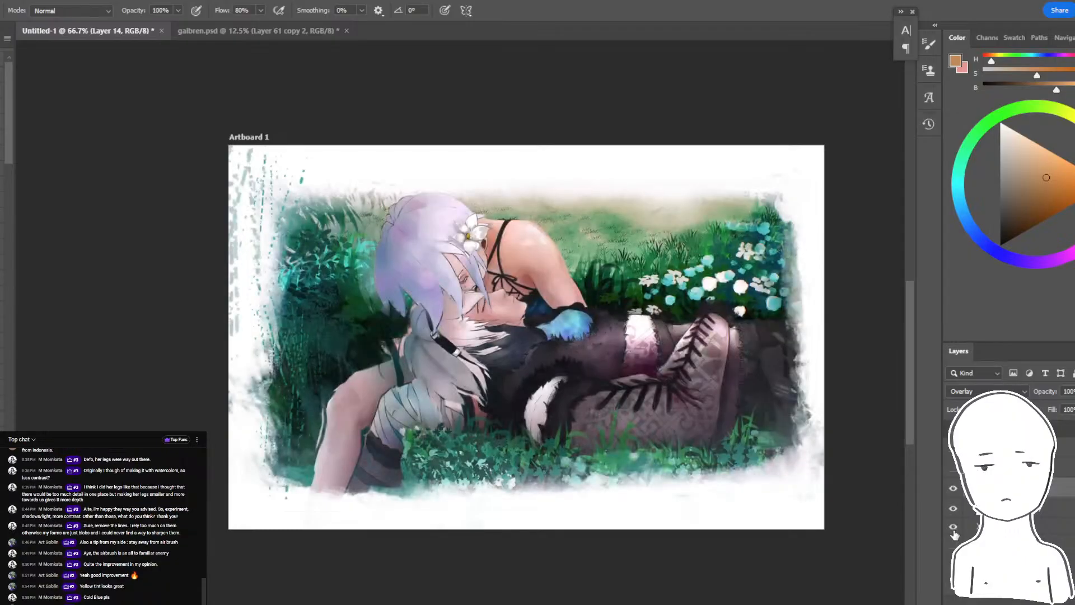
click(954, 529)
click(954, 529)
click(1008, 527)
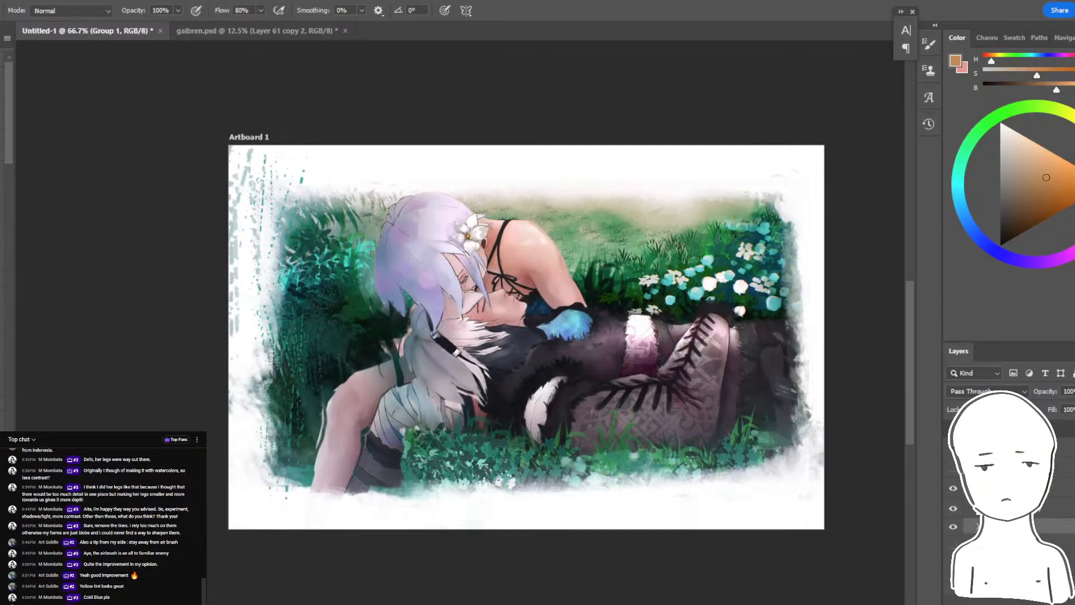
click(954, 528)
click(954, 528)
- Try duplicating the Group 1 copy layer while viewing the painting at 100% zoom, and undo the duplication
click(1008, 508)
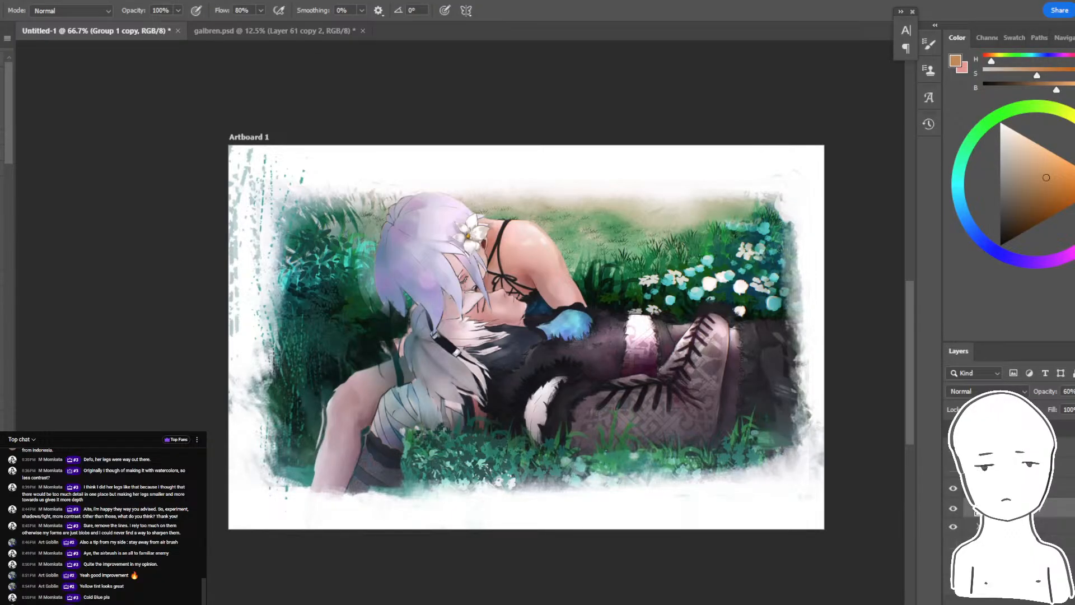
click(1008, 487)
click(1007, 508)
key(ctrl+plus)
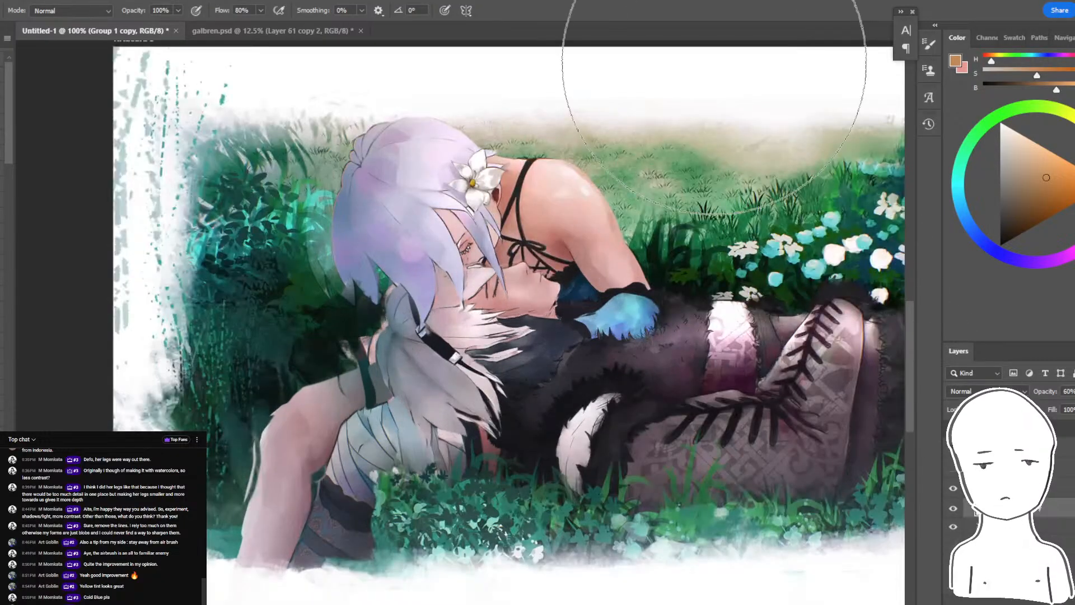
drag(715, 65, 817, 65)
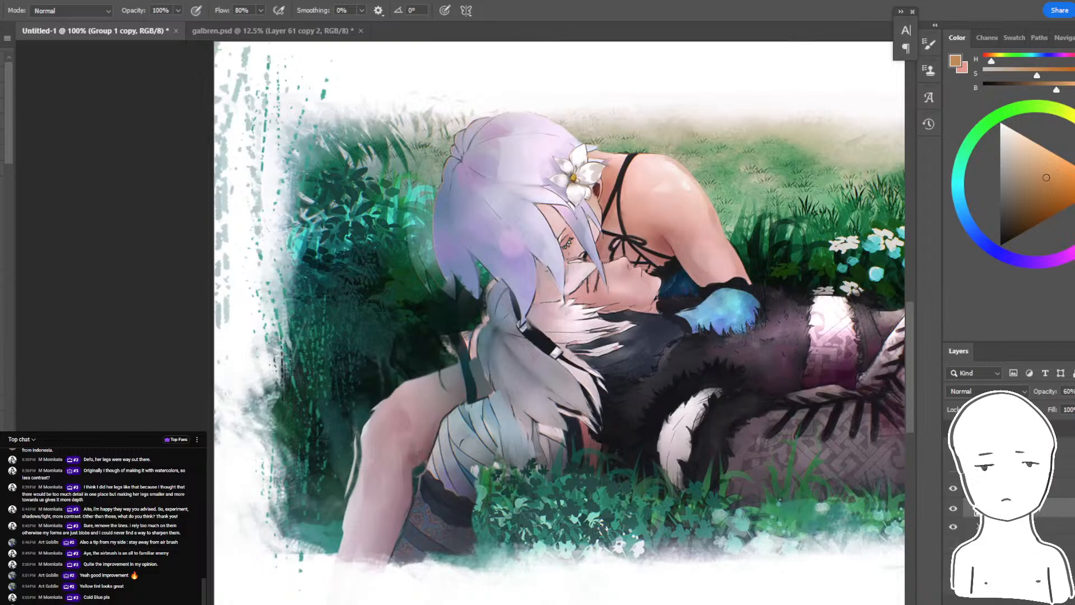
key(ctrl+j)
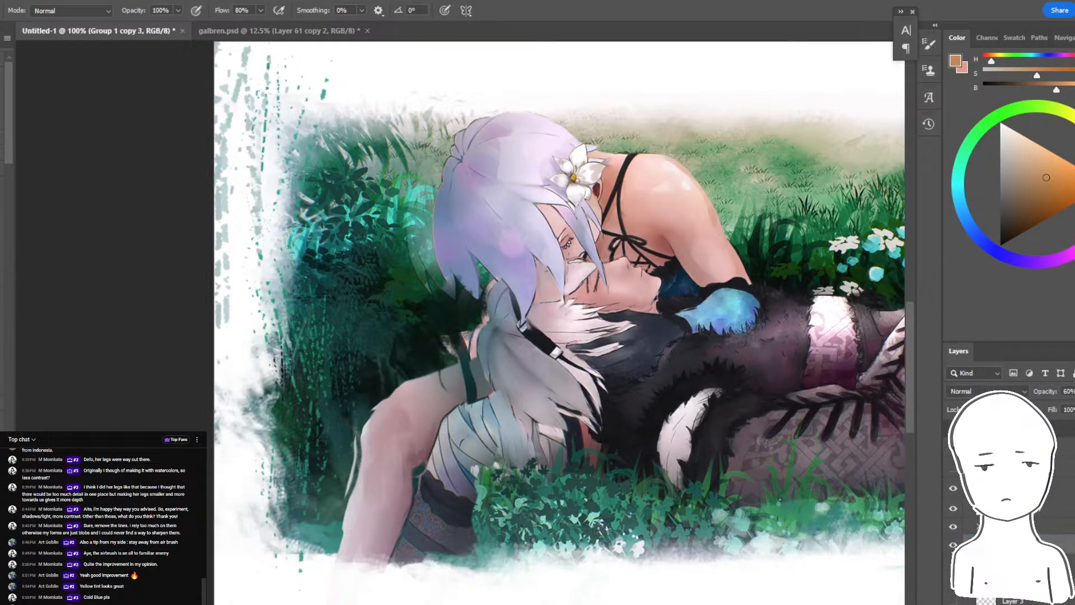
key(ctrl+z)
key(ctrl+minus)
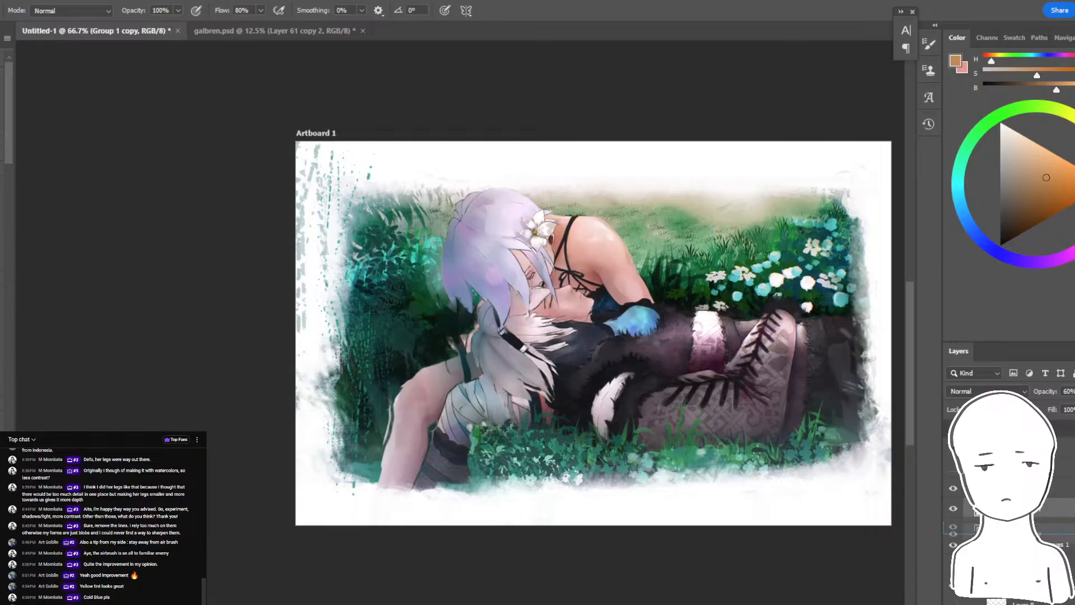
- Hide Layer 14, stamp the untinted repaint into a new layer beneath it, and show the tint again
drag(1036, 527, 1036, 532)
scroll(1008, 504, down, 3)
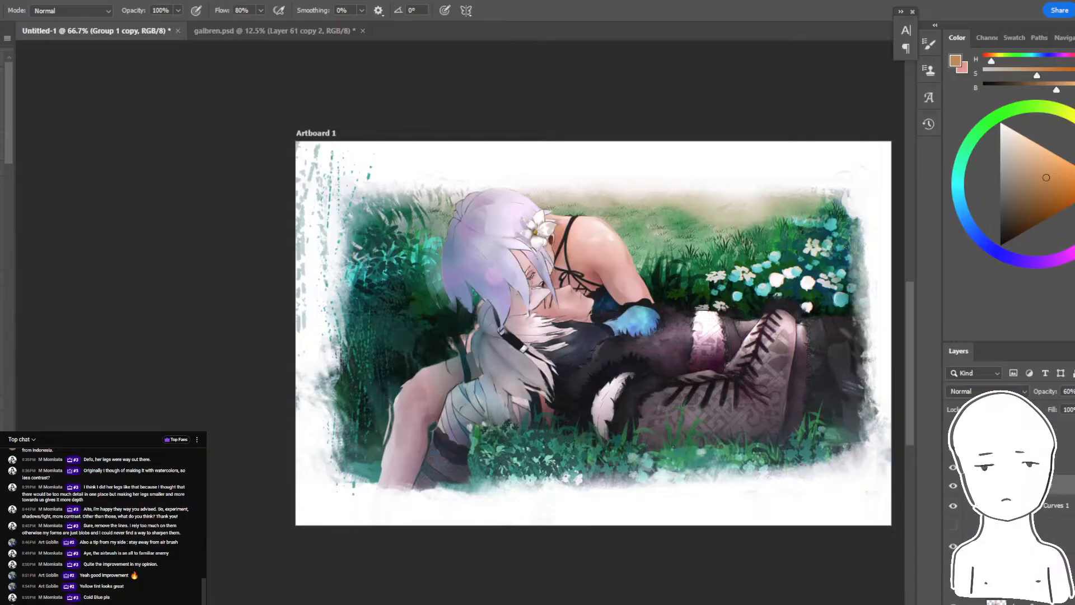
scroll(1008, 503, up, 1)
scroll(1007, 504, up, 2)
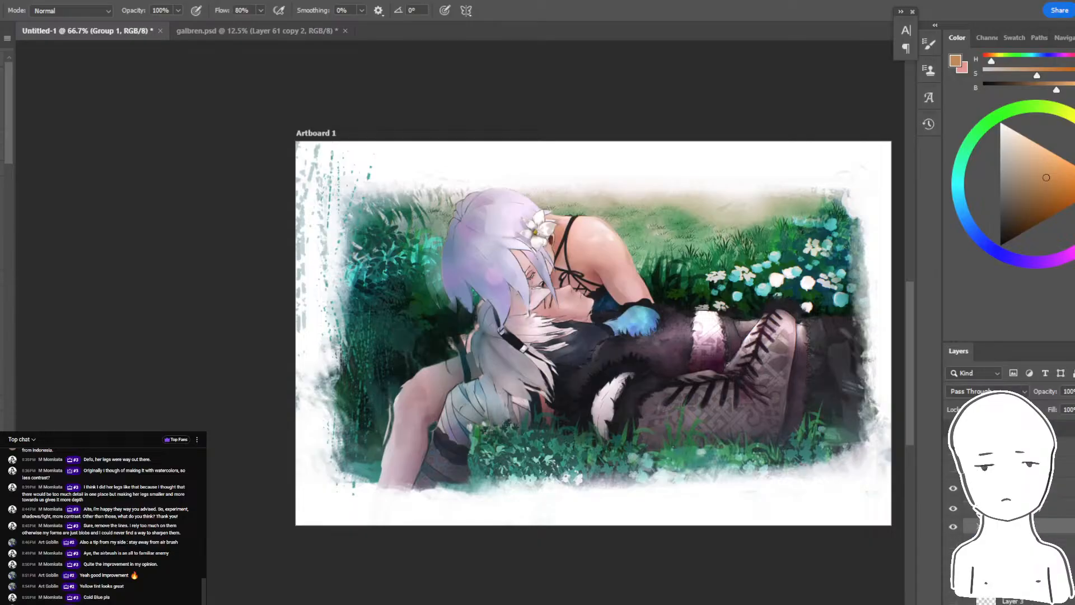
scroll(1008, 504, down, 1)
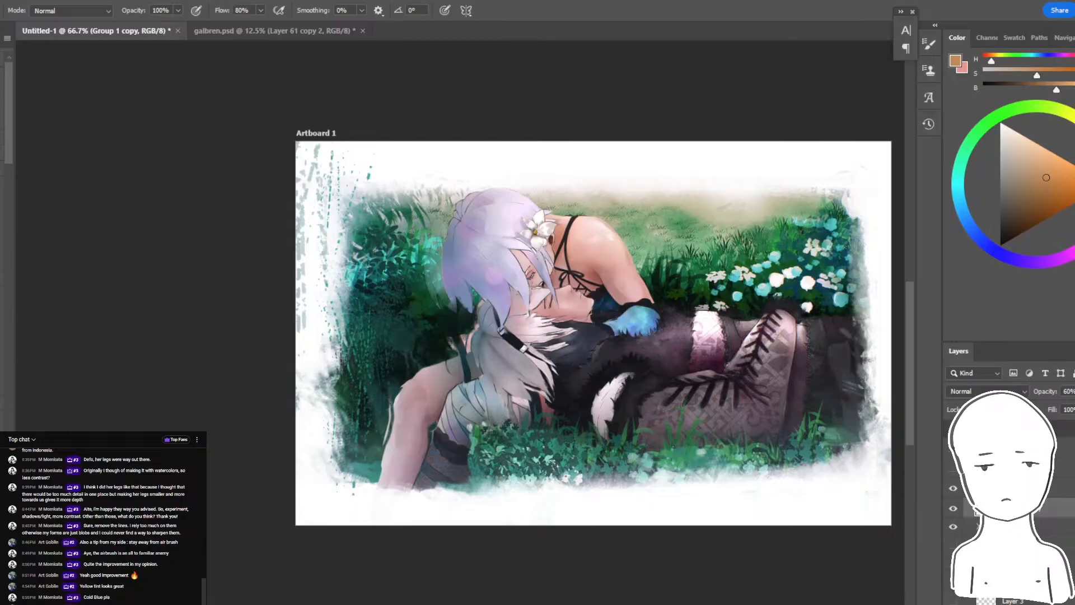
click(1013, 487)
click(954, 489)
click(1008, 508)
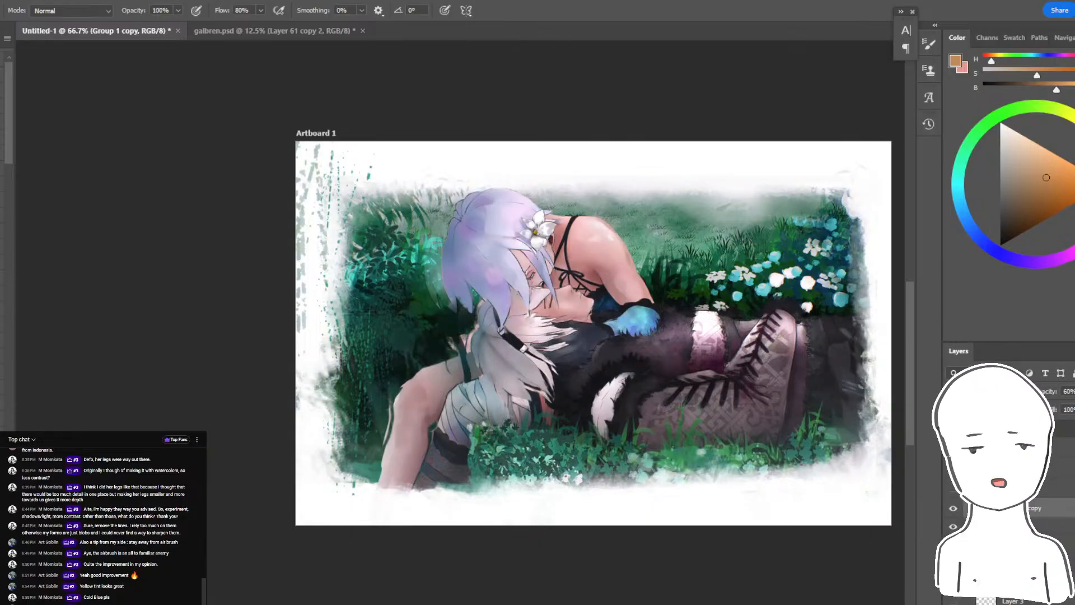
key(ctrl+shift+alt+n)
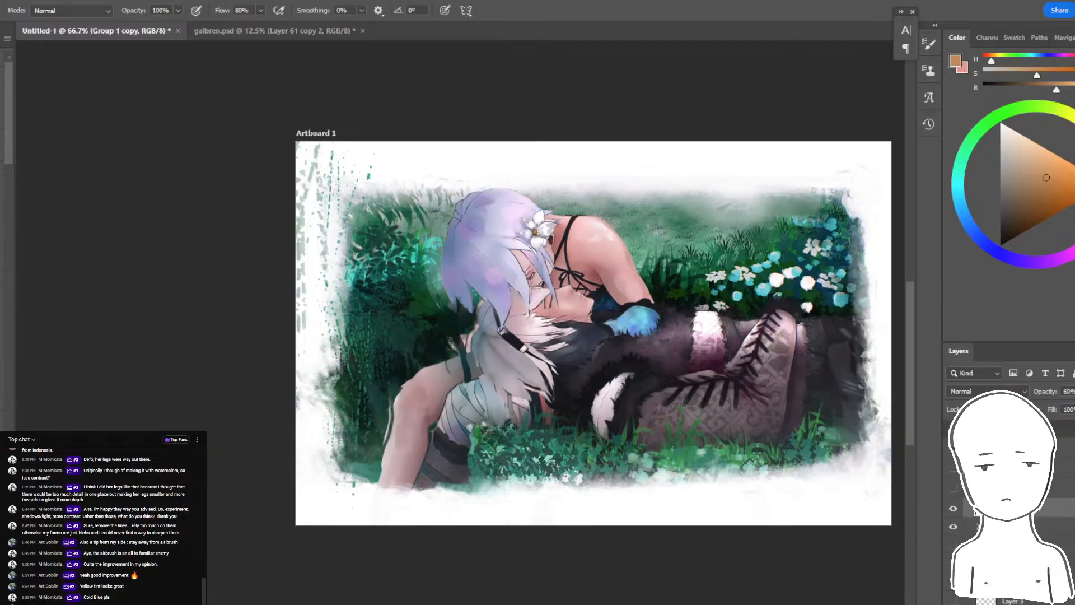
key(ctrl+shift+e)
key(ctrl+z)
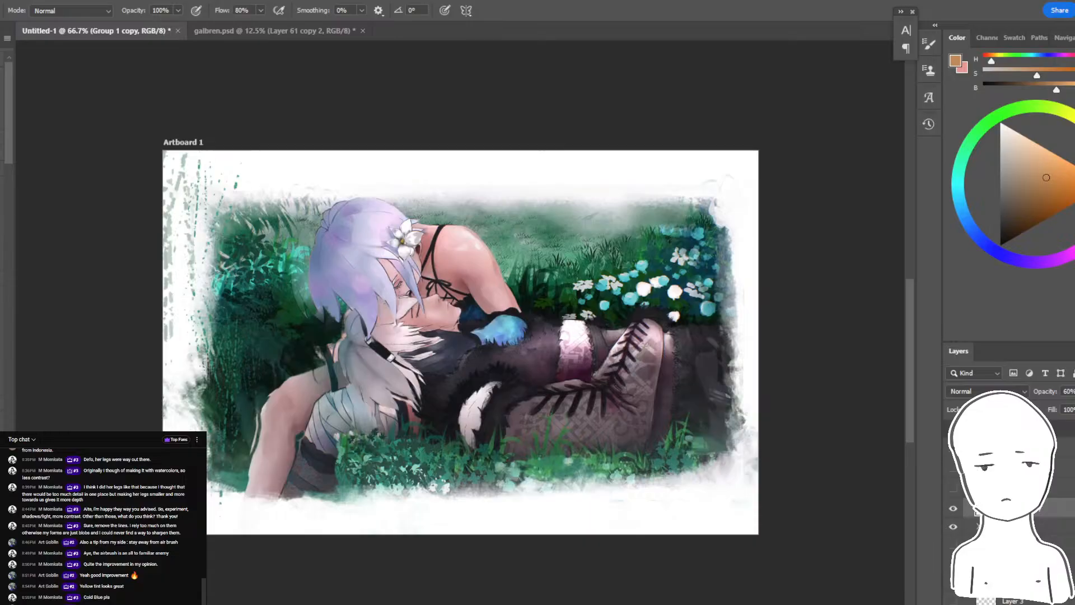
key(ctrl+shift+z)
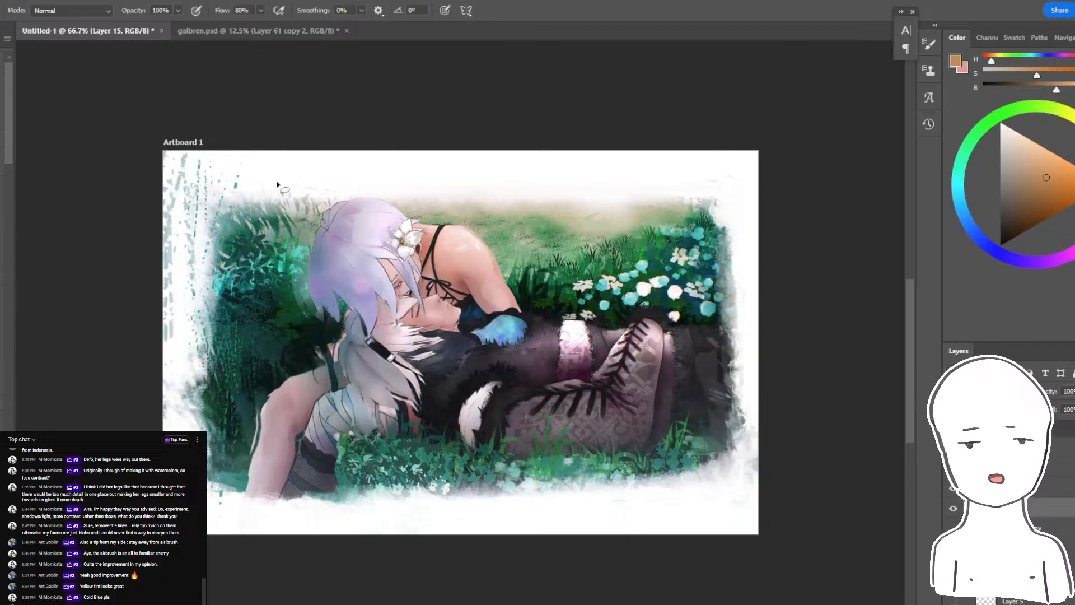
- Lasso and clear the stray foliage marks along the outermost left edge of the flipped painting
key(l)
drag(206, 139, 218, 161)
ctrl+drag(185, 203, 198, 202)
drag(341, 373, 506, 391)
key(ctrl+plus)
ctrl+drag(335, 182, 306, 129)
key(ctrl+d)
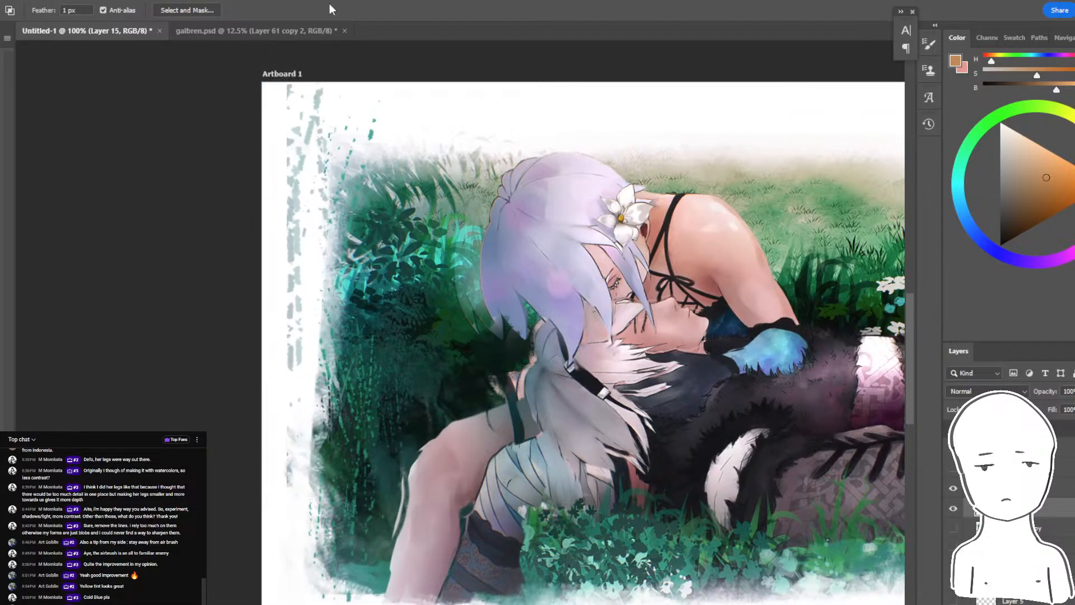
key(ctrl+minus)
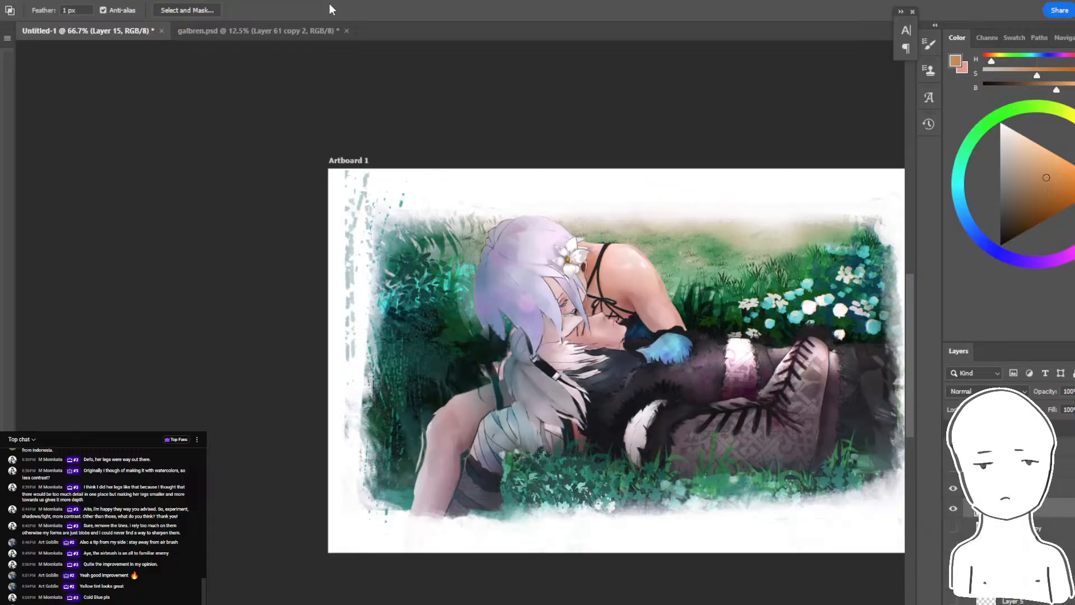
drag(565, 319, 463, 302)
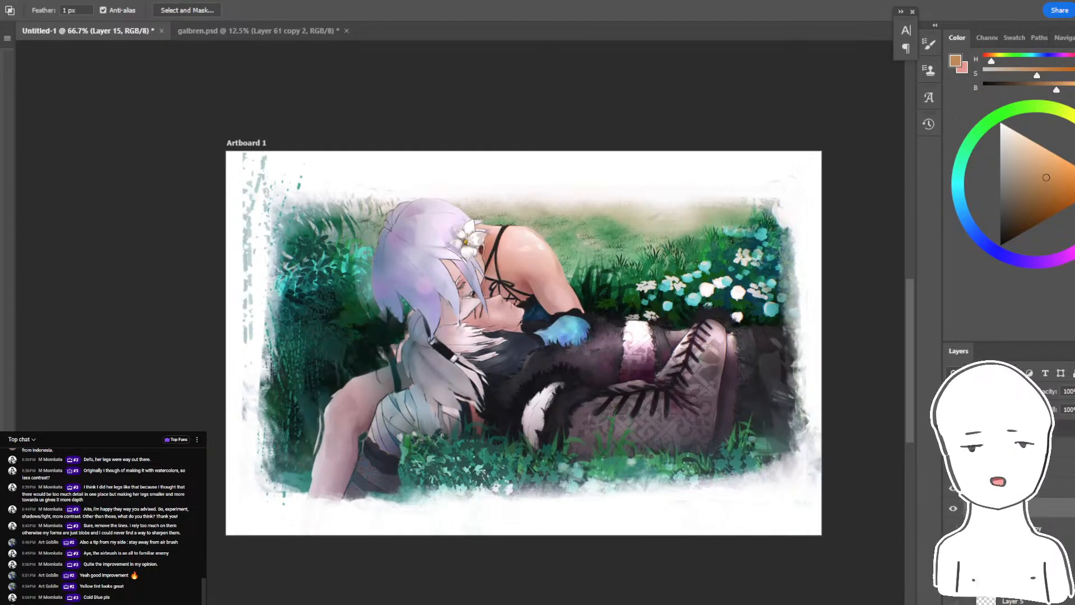
- Show only the original artwork on Layer 2 and delete the redundant Layer 3
drag(952, 488, 952, 508)
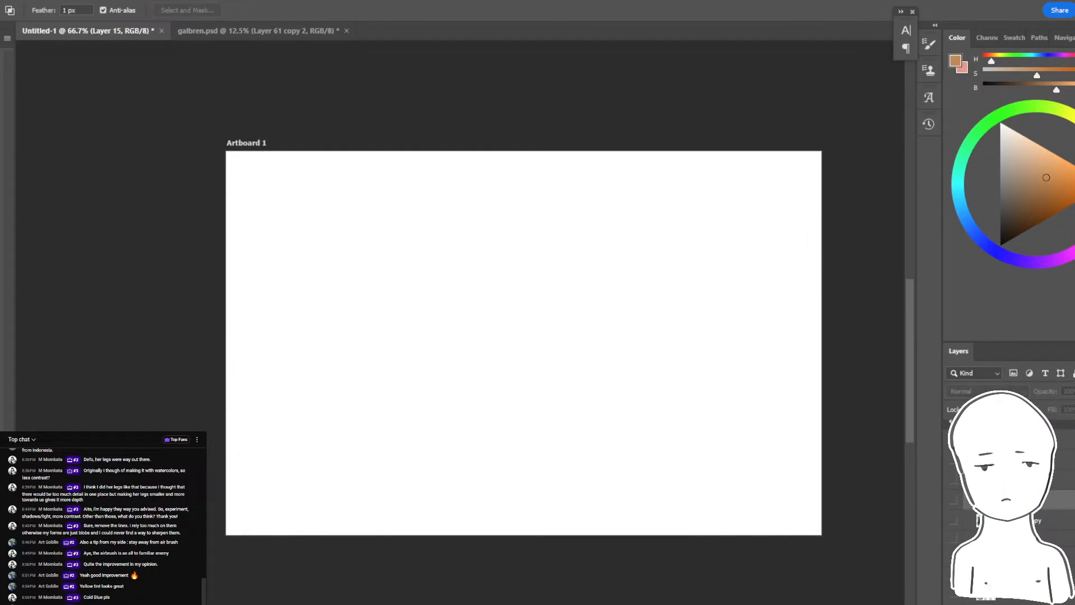
click(953, 558)
click(975, 534)
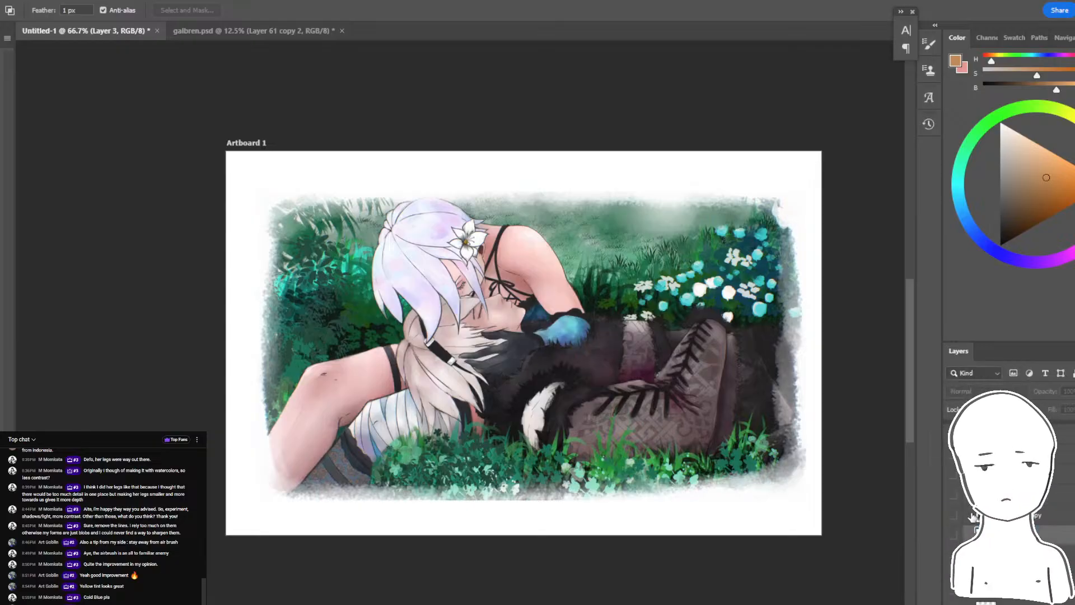
drag(953, 477, 953, 495)
key(Delete)
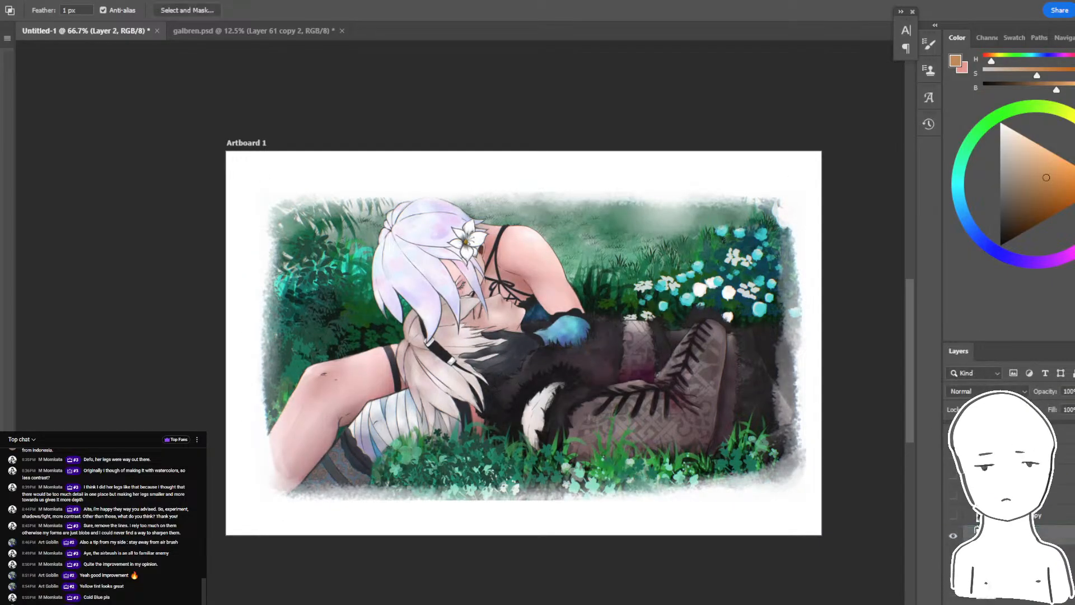
- Compare the untinted repaint with the original artwork on Layer 2 by toggling layer visibility
click(953, 535)
drag(953, 515, 954, 495)
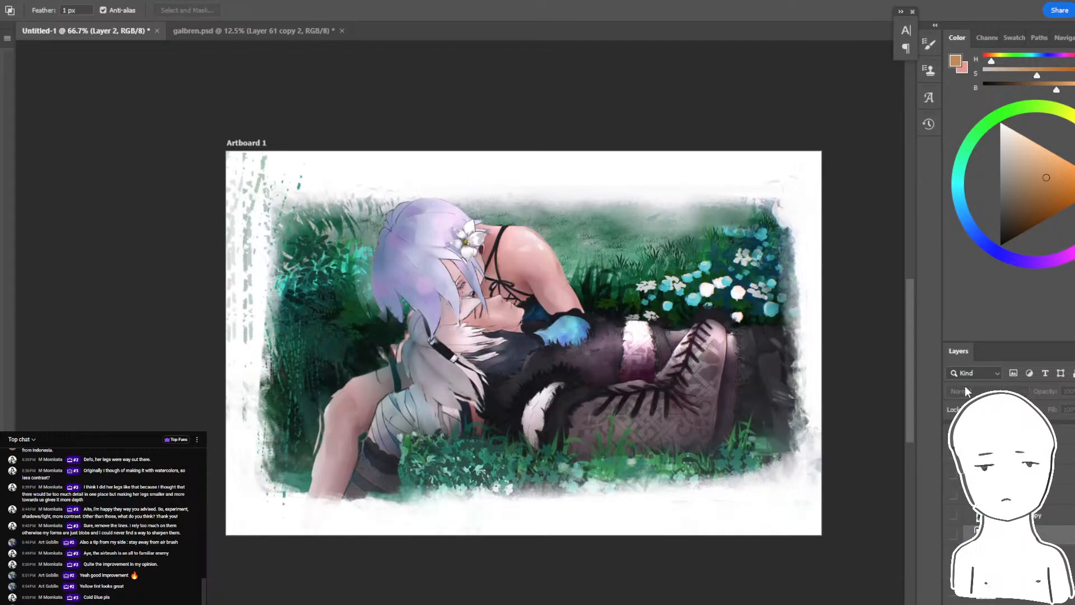
key(ctrl+z)
key(ctrl+shift+z)
key(ctrl+shift+z)
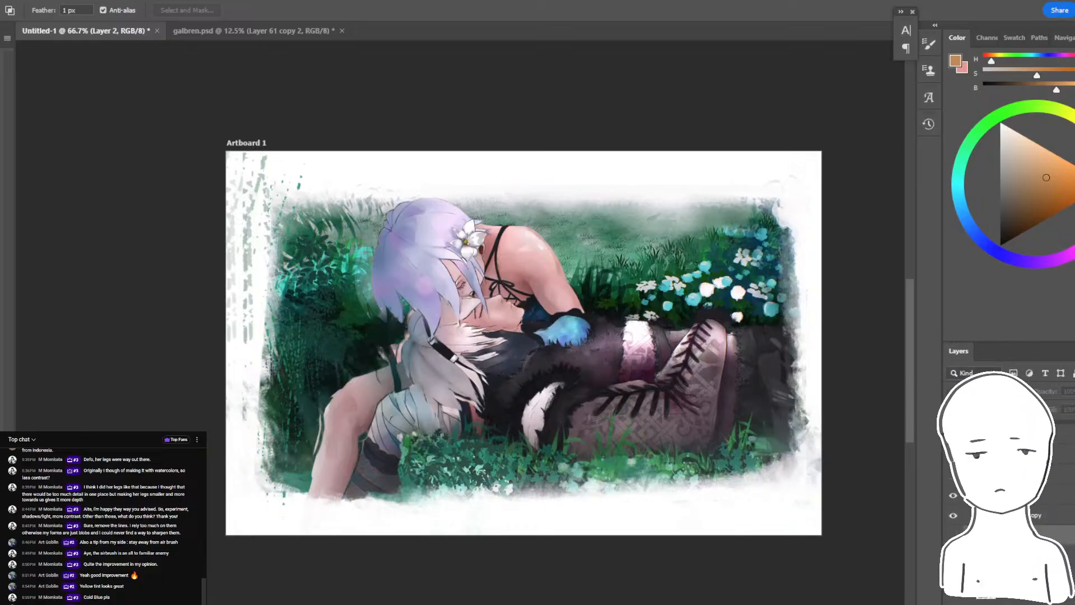
key(ctrl+z)
key(ctrl+z)
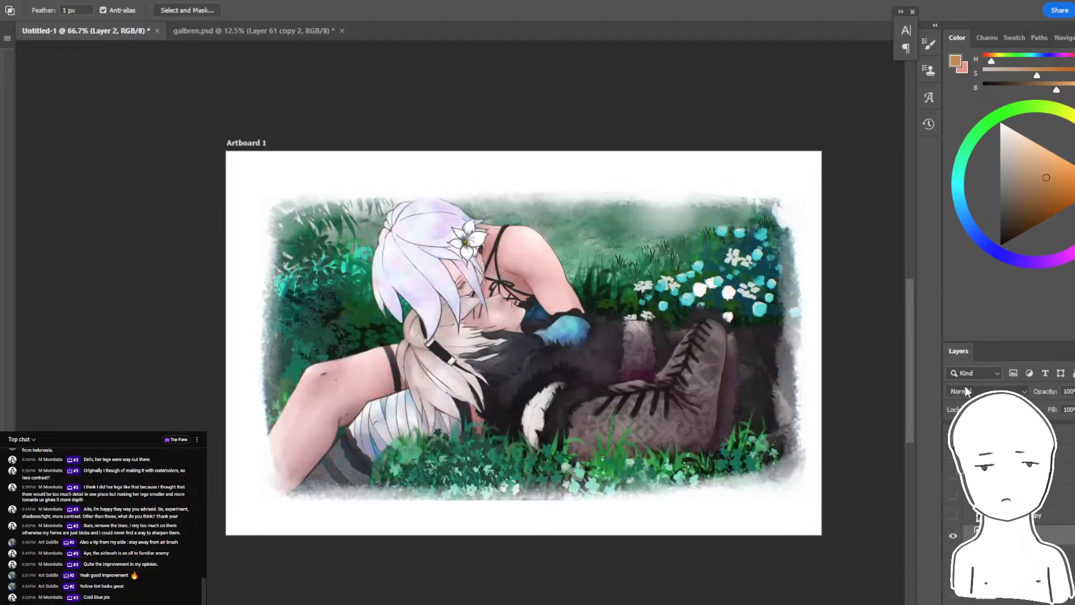
- Compare the tinted repaint on Layer 15 with the original, close up and as a whole, including the original under the tint
scroll(953, 495, down, 1)
mouse_move(953, 496)
mouse_down()
mouse_move(952, 480)
mouse_move(953, 496)
mouse_up()
key(ctrl+plus)
drag(840, 492, 767, 487)
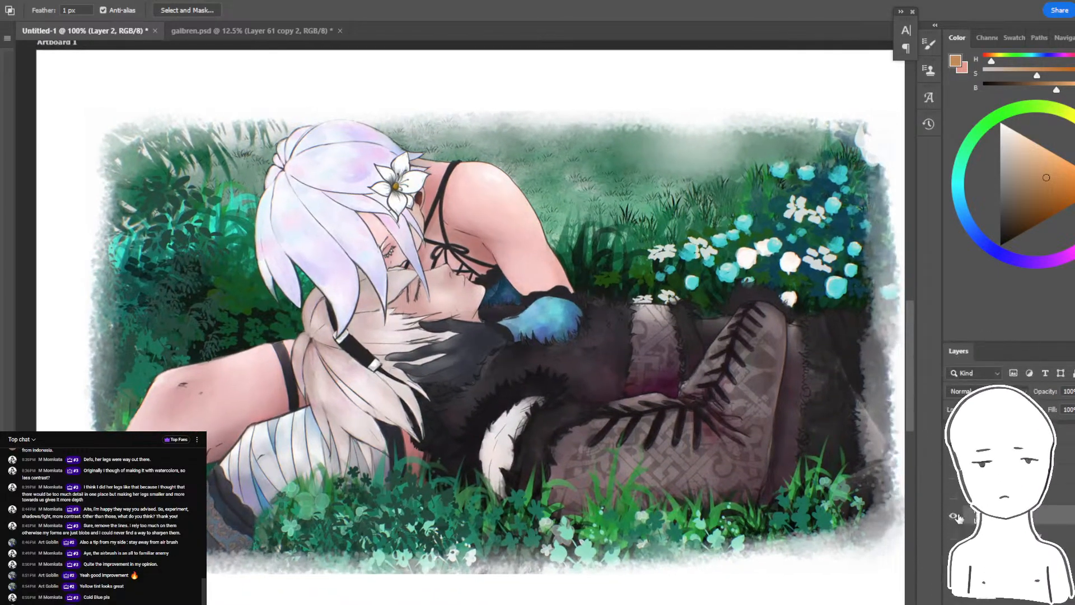
click(955, 515)
drag(954, 477, 954, 496)
key(ctrl+minus)
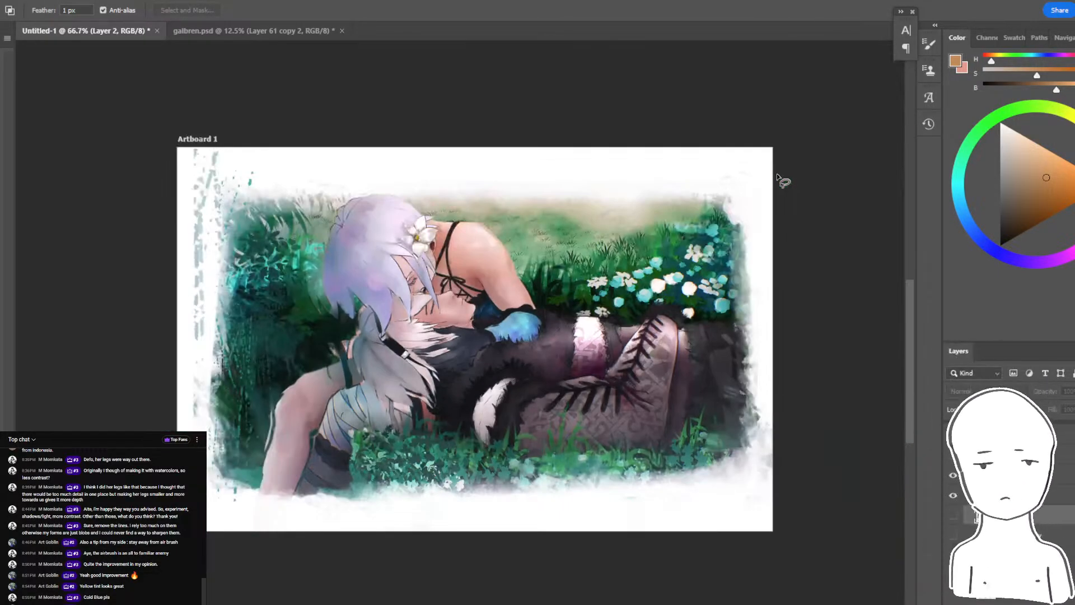
click(955, 515)
drag(953, 477, 954, 496)
click(952, 495)
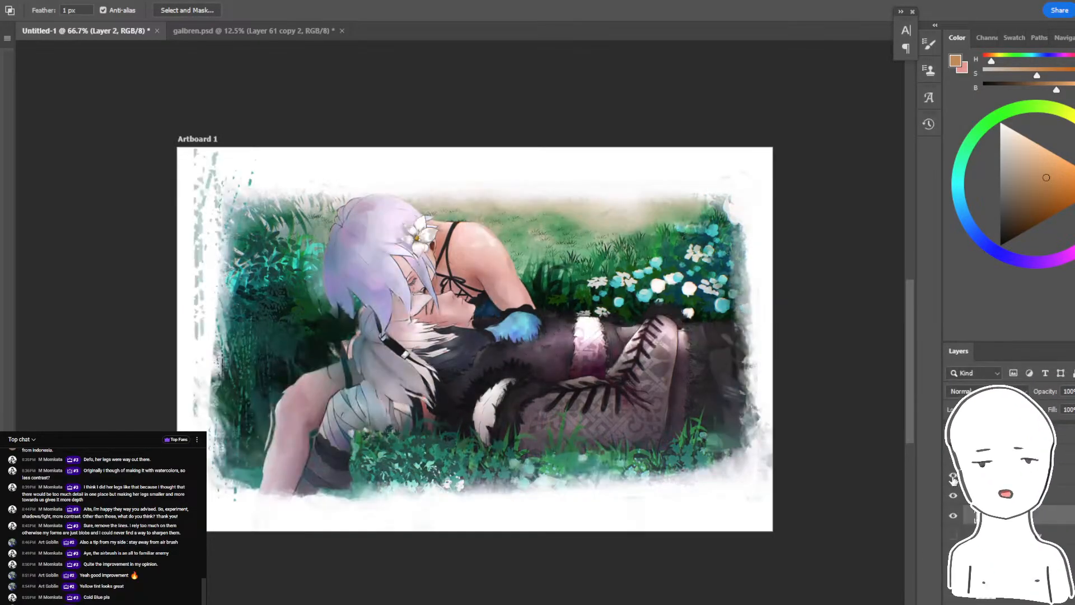
click(952, 490)
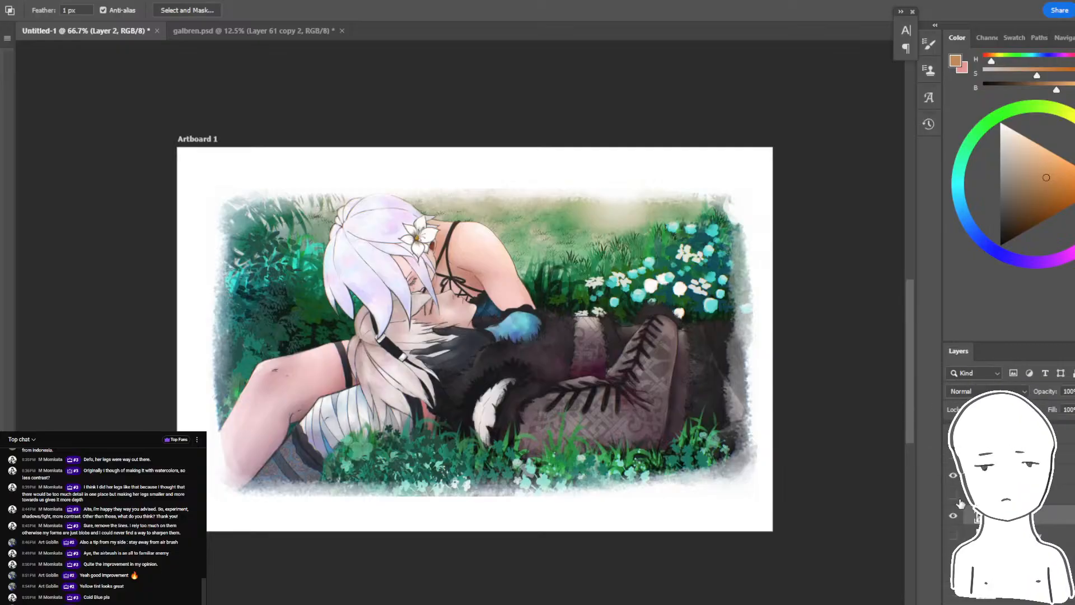
key(ctrl+v)
- View the whole painting at 50%, flip the canvas back horizontally, and switch to the YouTube live chat window
key(ctrl+minus)
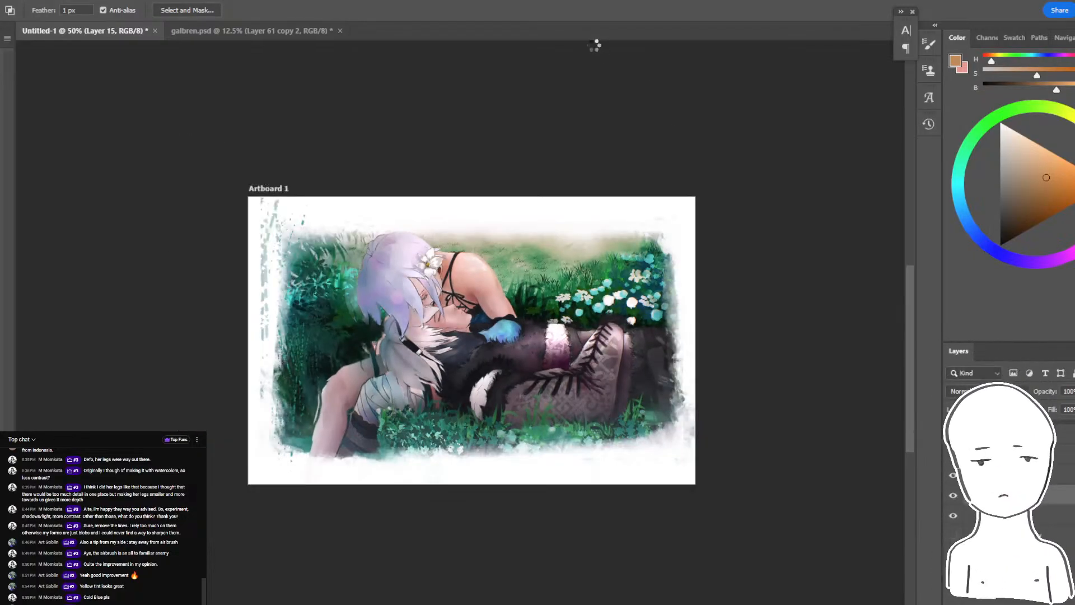
key(ctrl+shift+h)
key(alt+Tab)
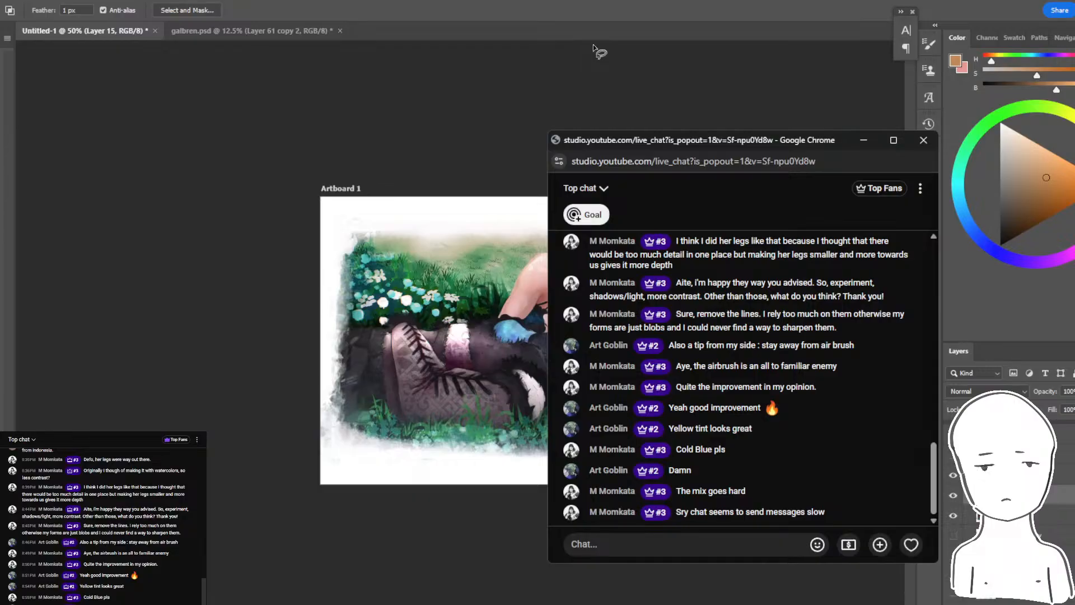
- Return to the Photoshop document and compare the repaint with the original artwork at 100% by toggling layer visibility
key(alt+Tab)
key(ctrl+plus)
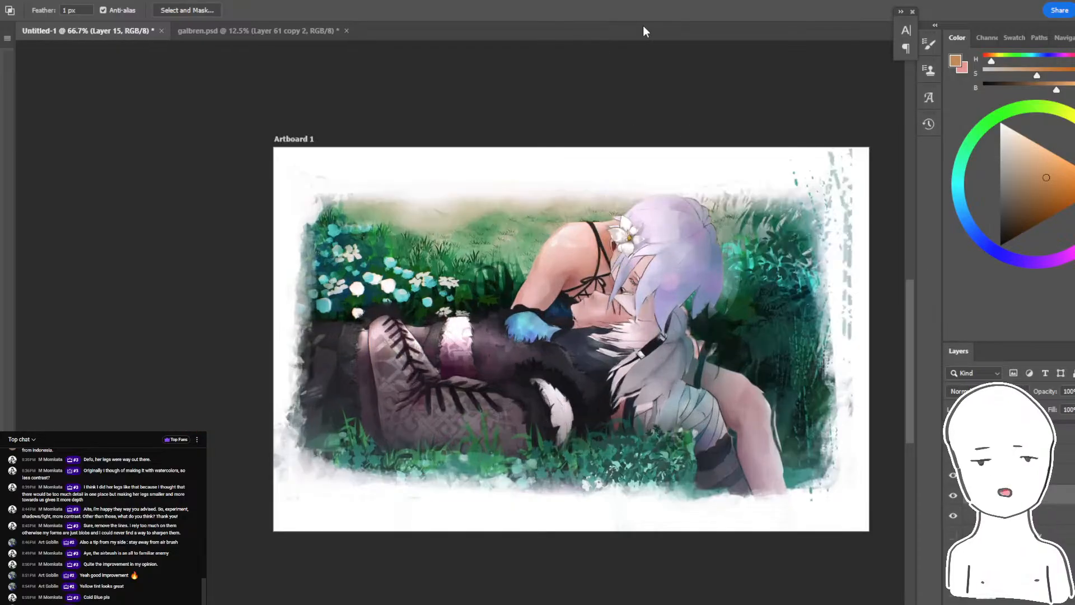
drag(873, 415, 799, 399)
key(b)
key(ctrl+plus)
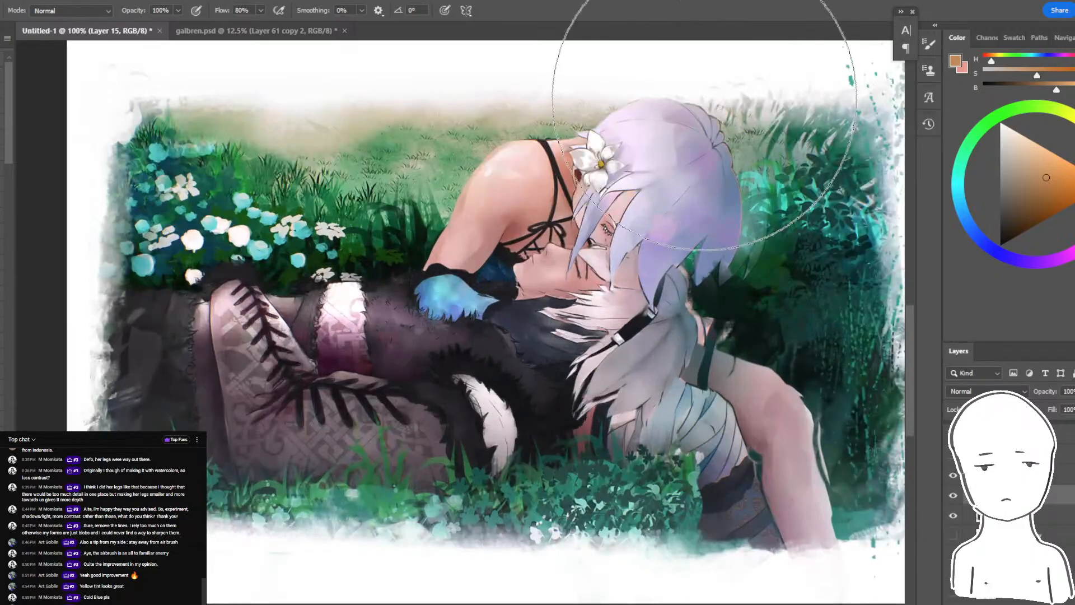
drag(550, 269, 504, 301)
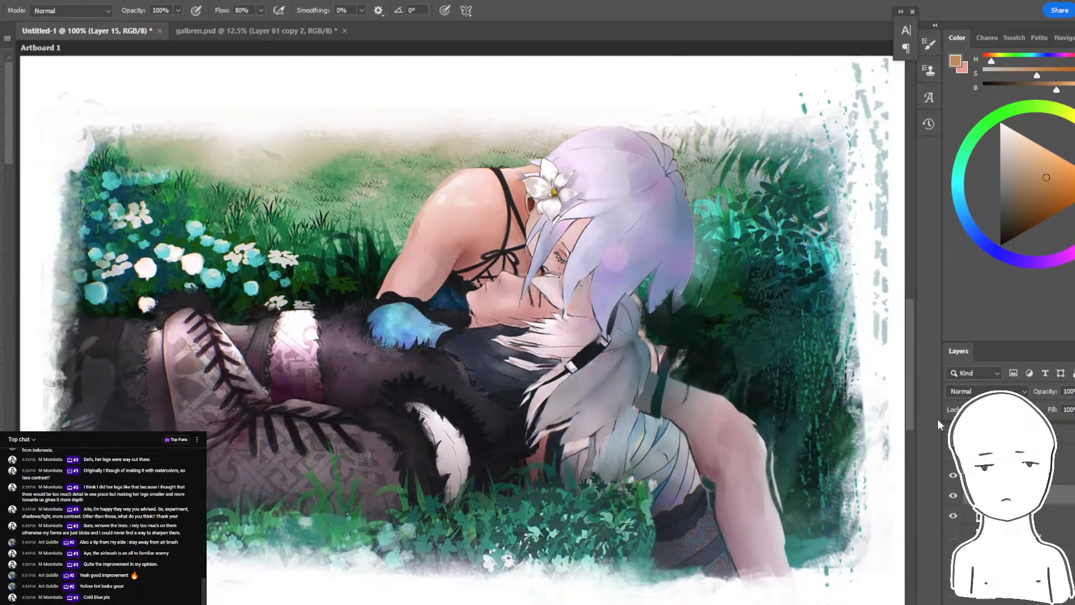
click(953, 495)
click(954, 475)
click(954, 475)
click(954, 475)
drag(953, 475, 955, 489)
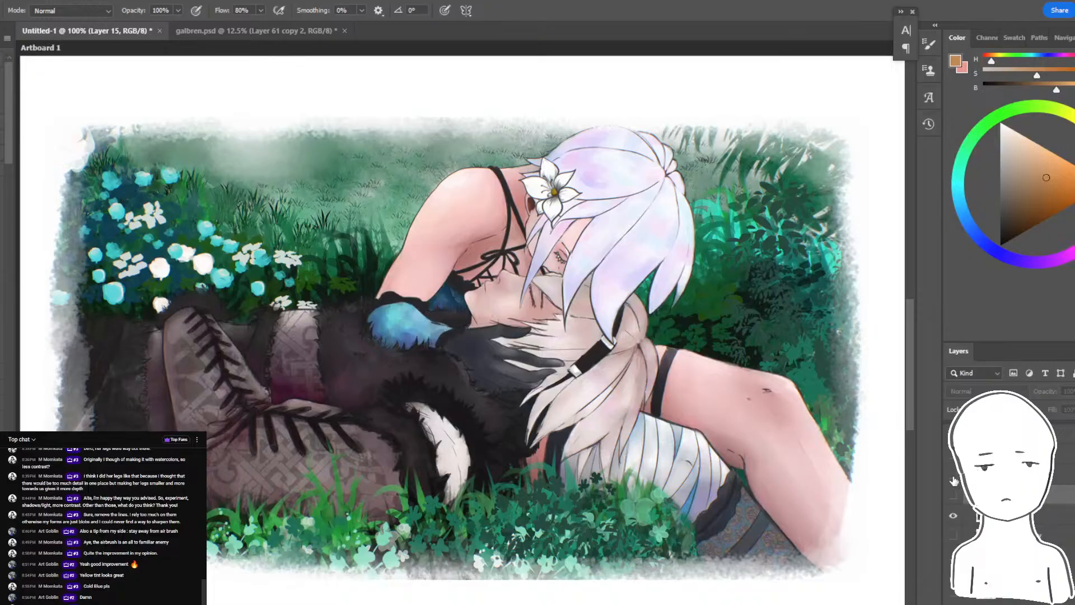
click(954, 475)
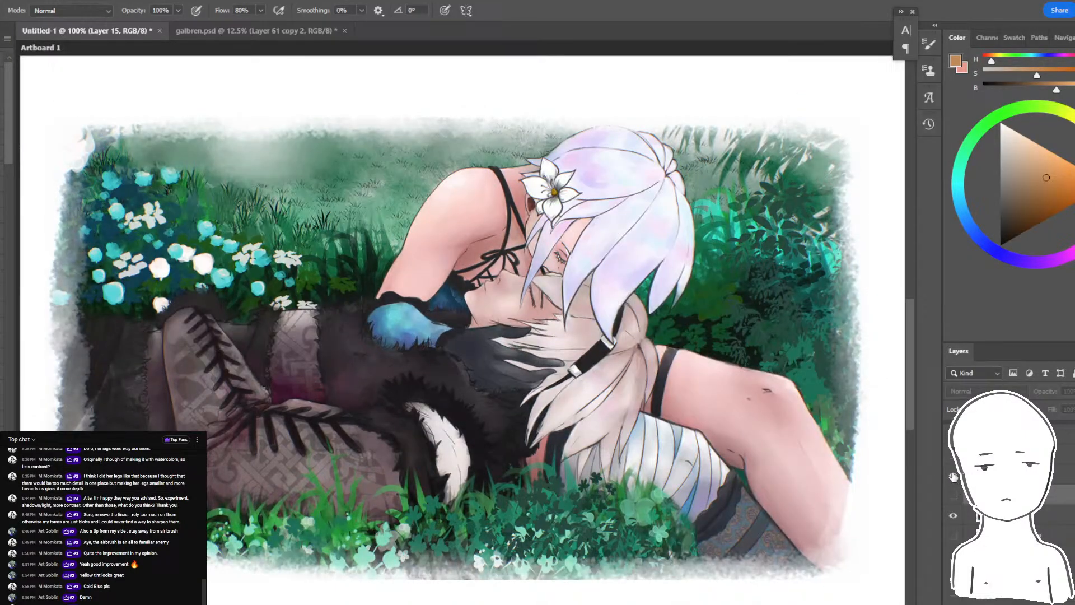
drag(954, 475, 954, 493)
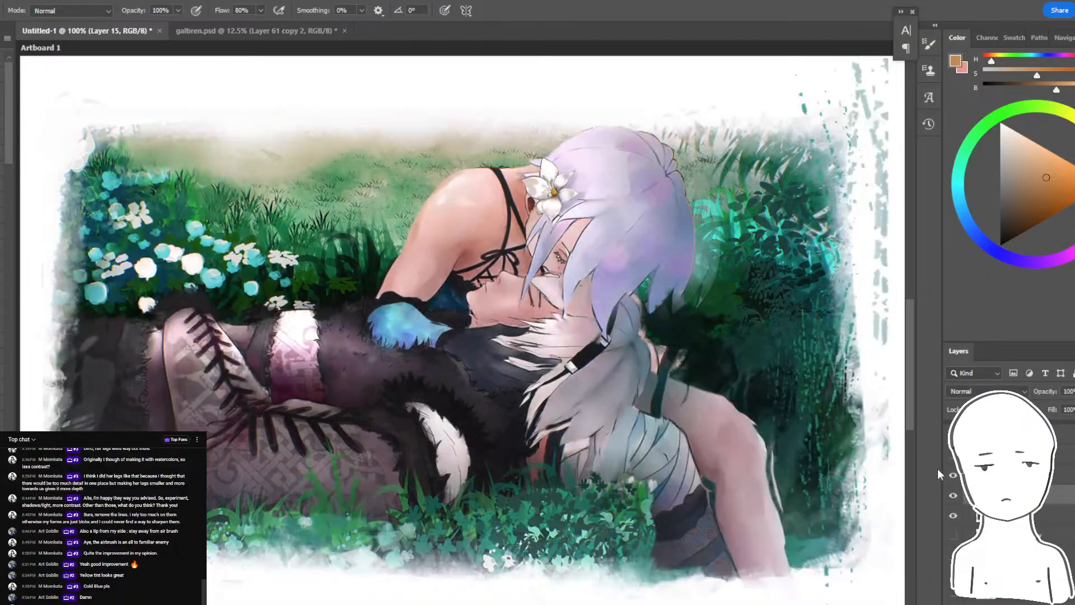
- Compare the repaint with the original again, viewing the whole painting at 50%
key(ctrl+minus)
key(ctrl+minus)
key(alt+Tab)
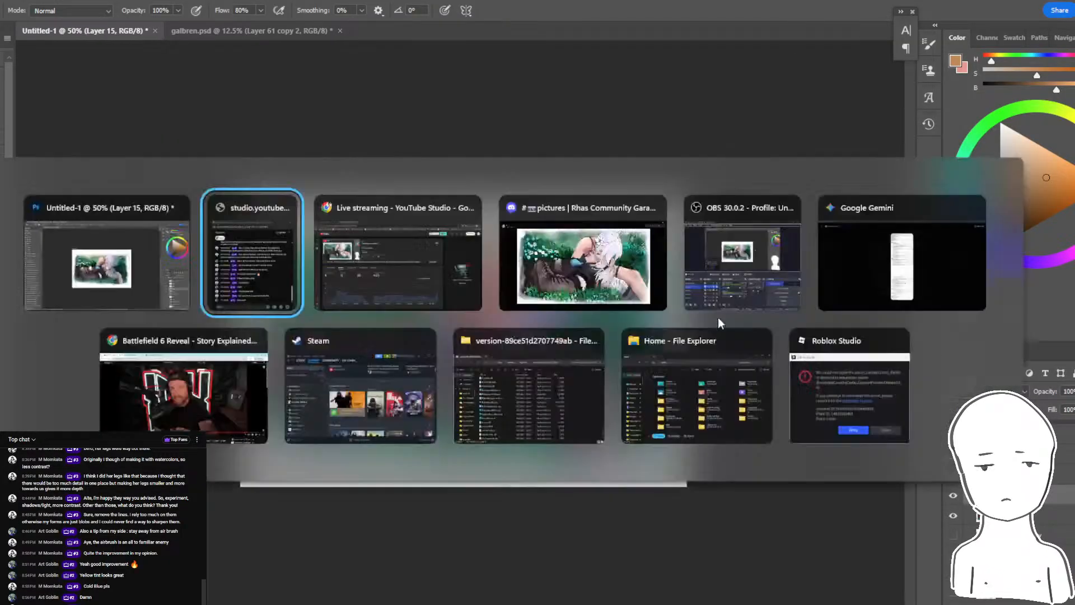
key(alt+Tab)
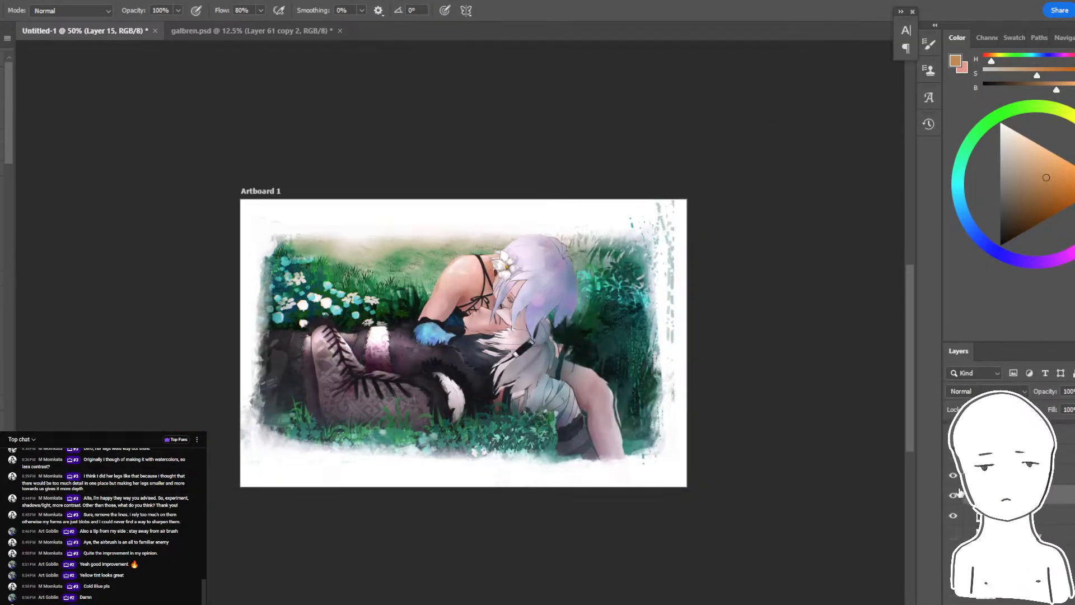
drag(953, 476, 954, 493)
- Add a new empty layer directly above Layer 15
key(ctrl+plus)
key(ctrl+plus)
drag(724, 461, 976, 355)
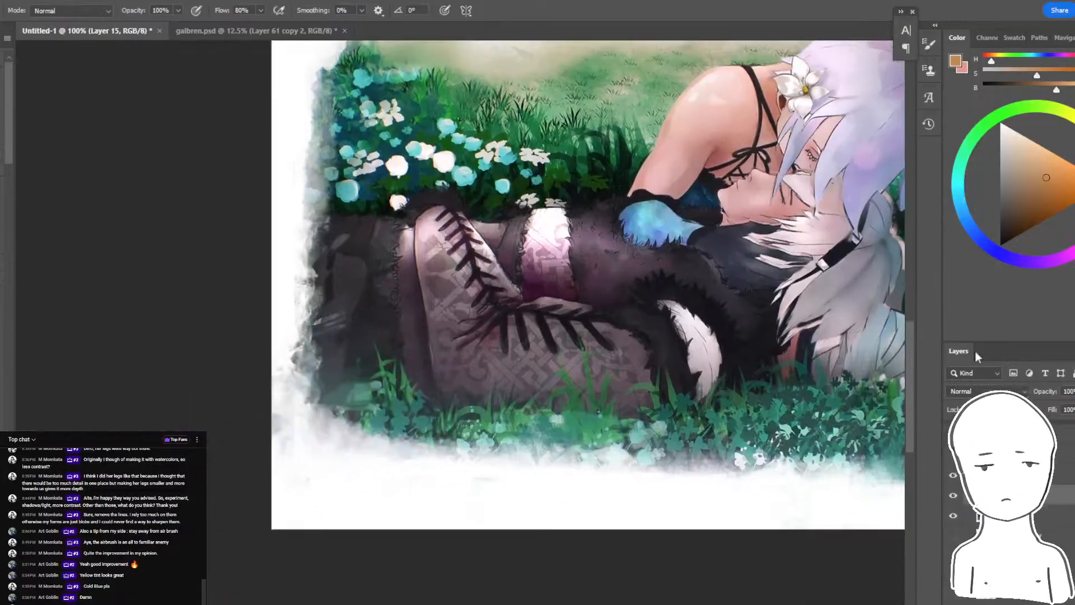
key(ctrl+alt+shift+n)
key(ctrl+plus)
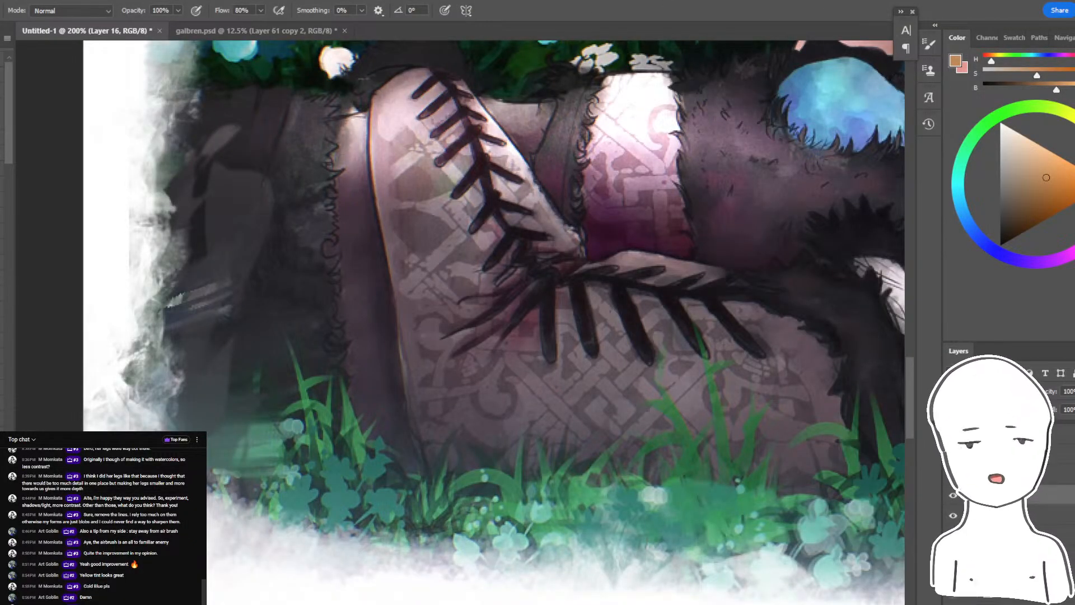
drag(364, 373, 588, 295)
- Switch to Discord, close the enlarged artwork, and look through the latest posts in the critique channel
key(alt+Tab)
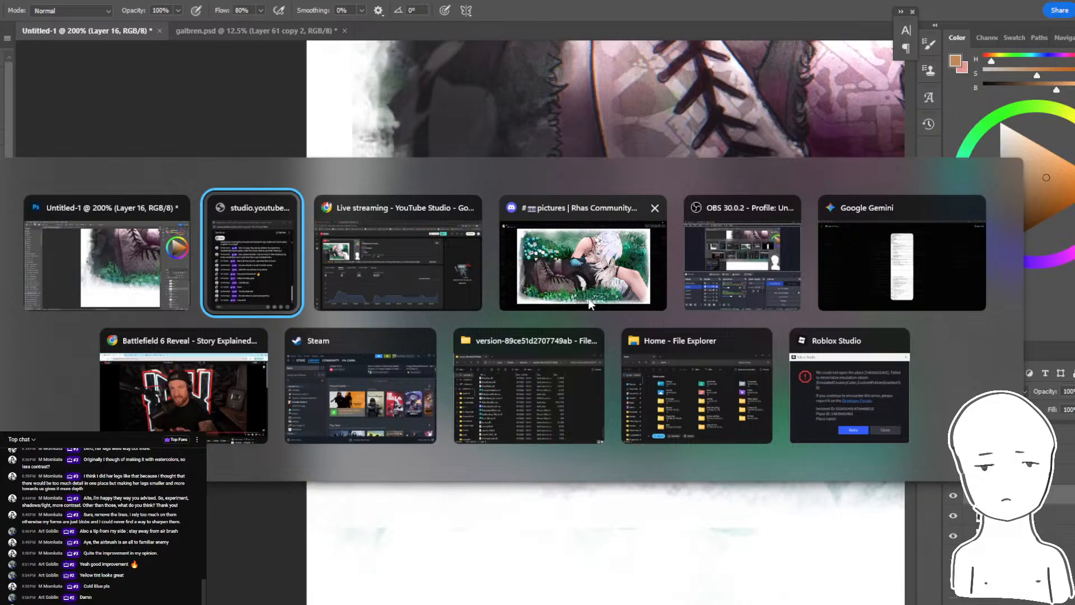
click(589, 304)
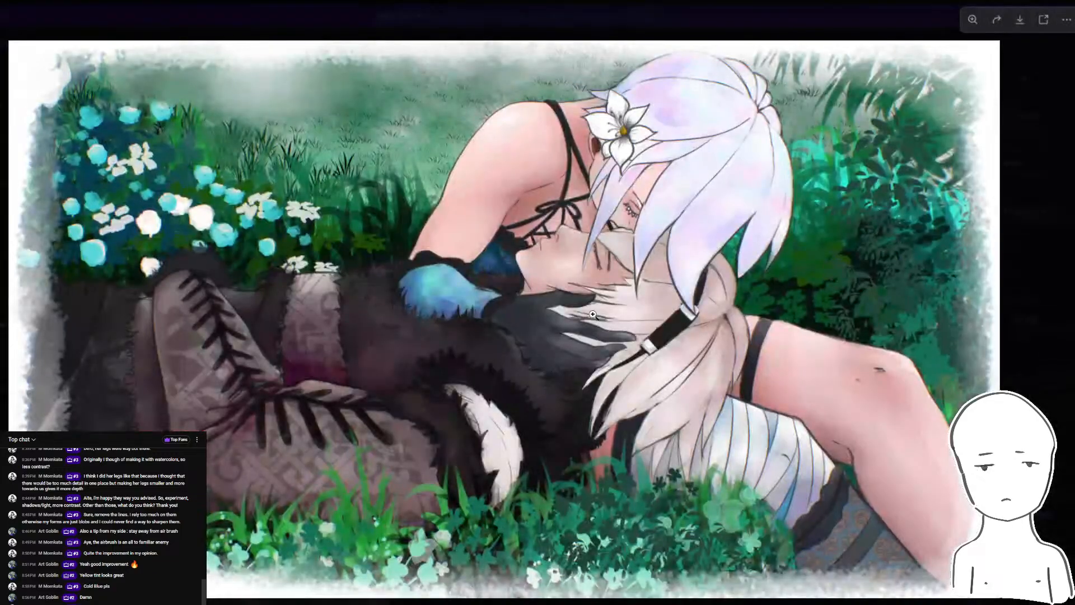
key(Escape)
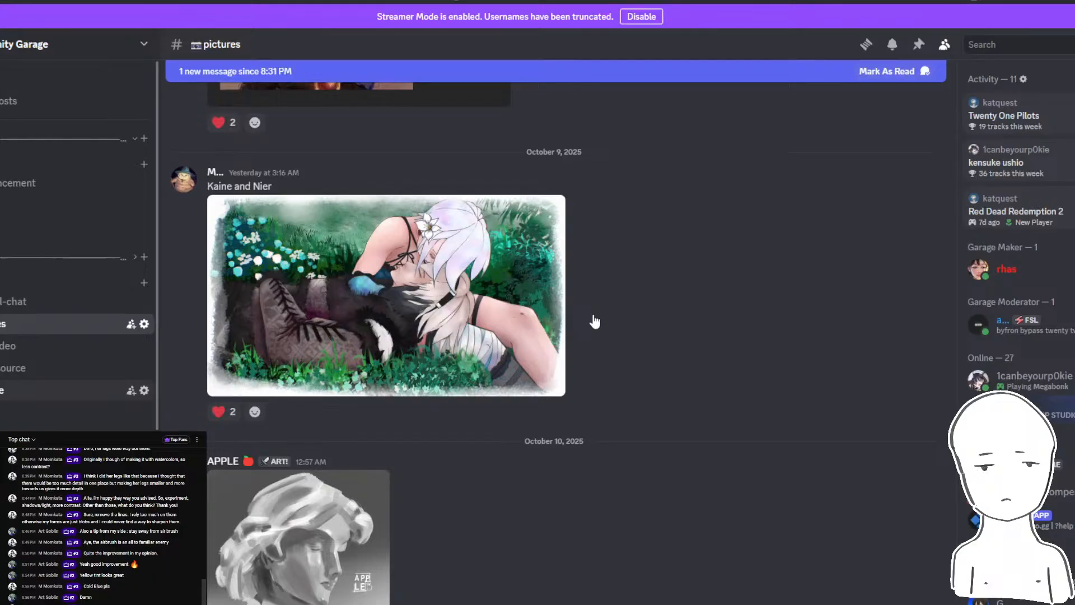
click(67, 390)
scroll(593, 314, down, 1)
scroll(593, 314, up, 1)
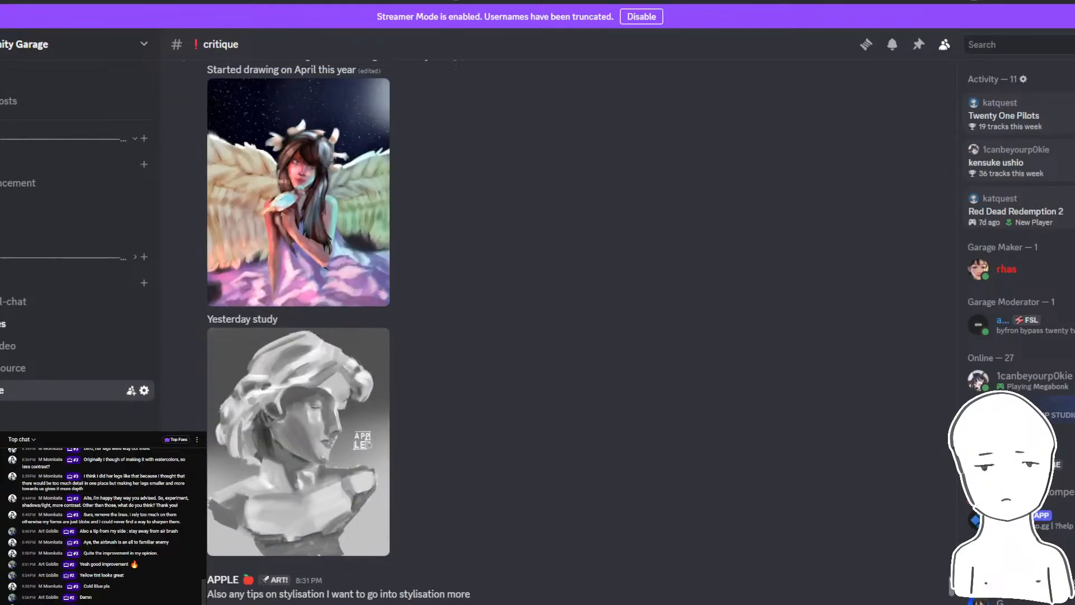
scroll(595, 319, up, 3)
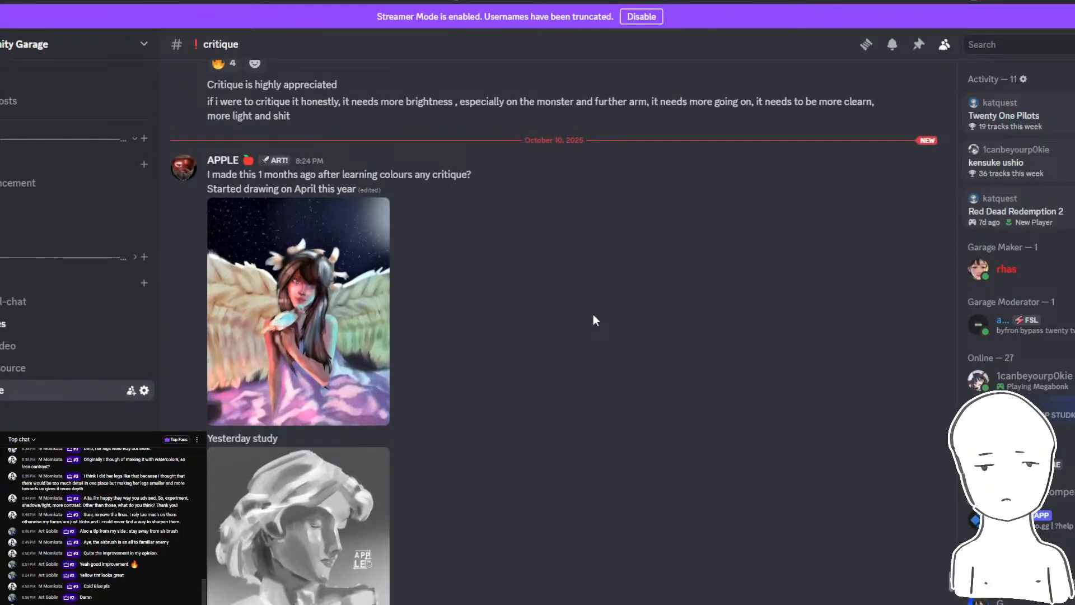
key(alt+Tab)
drag(753, 298, 788, 237)
click(1047, 150)
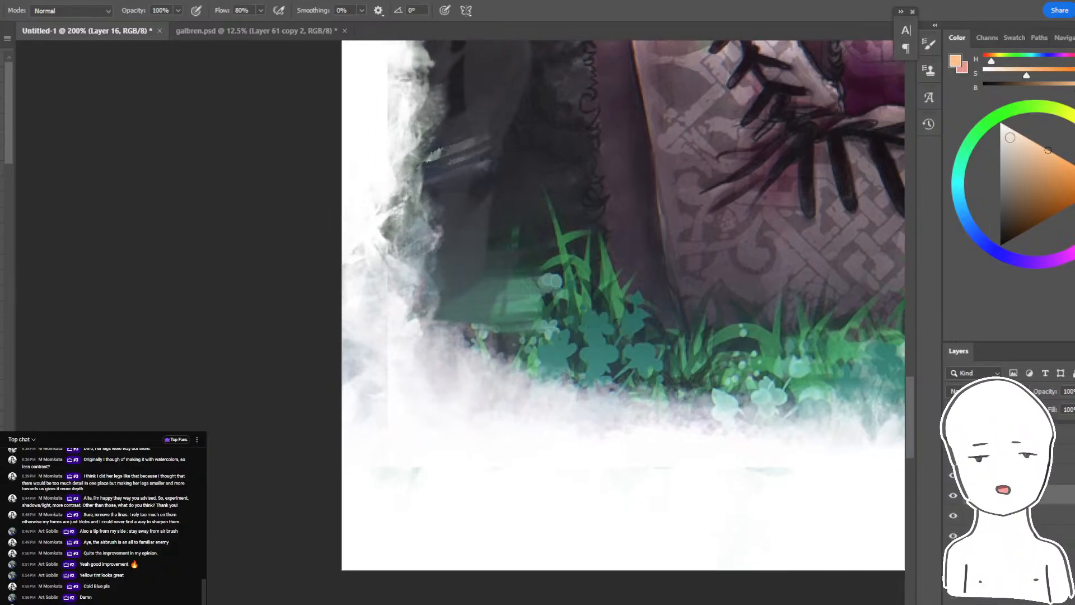
drag(434, 396, 417, 402)
key(ctrl+z)
click(1034, 187)
- Check the YouTube live chat for new messages and return to the Photoshop document
key(alt+Tab)
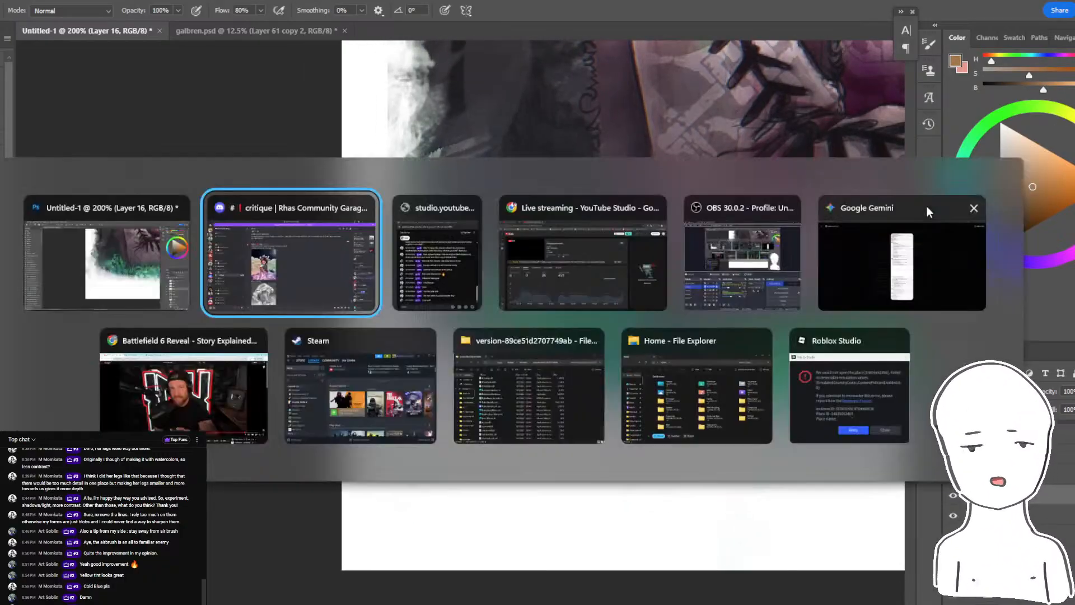
click(928, 211)
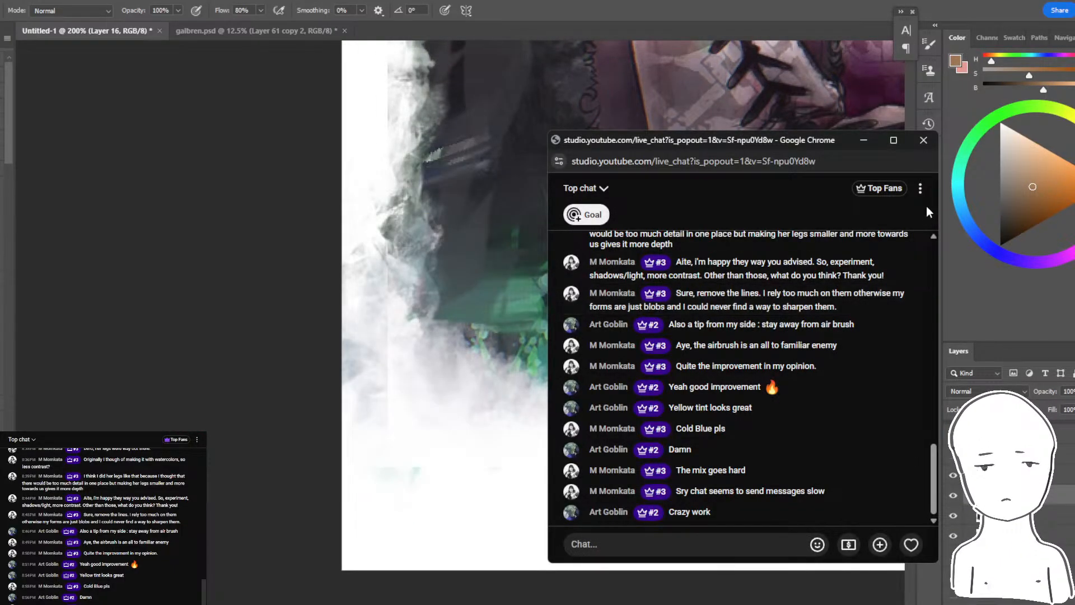
key(alt+Tab)
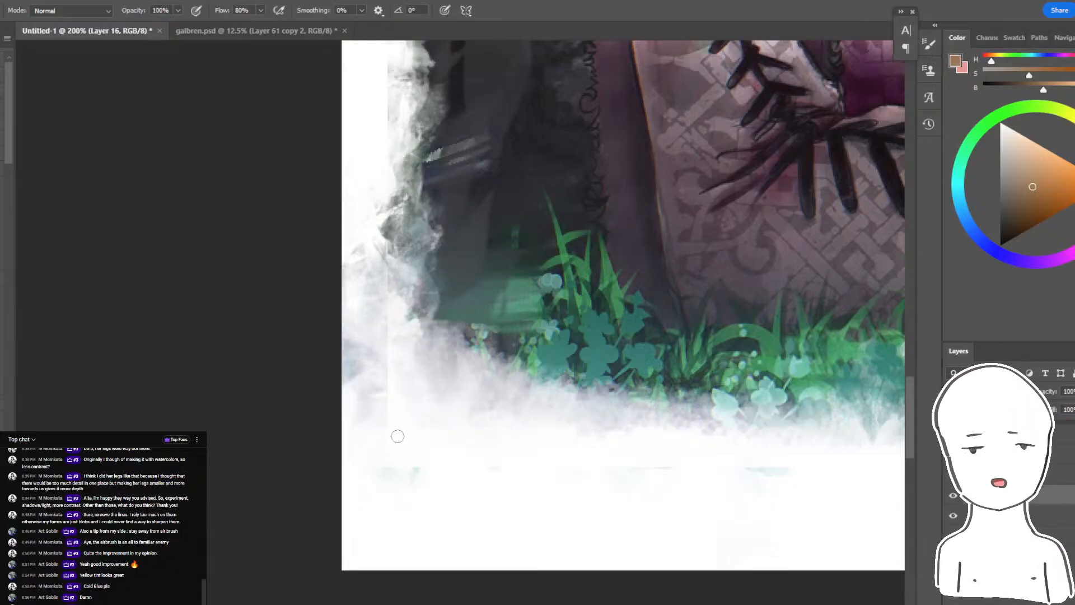
- Try to sign the painting with a black handwritten "Mom" in the white margin below the boots, and review it
mouse_move(398, 403)
mouse_down()
mouse_move(397, 474)
mouse_move(428, 425)
mouse_up()
click(1049, 161)
key(ctrl+z)
click(1006, 159)
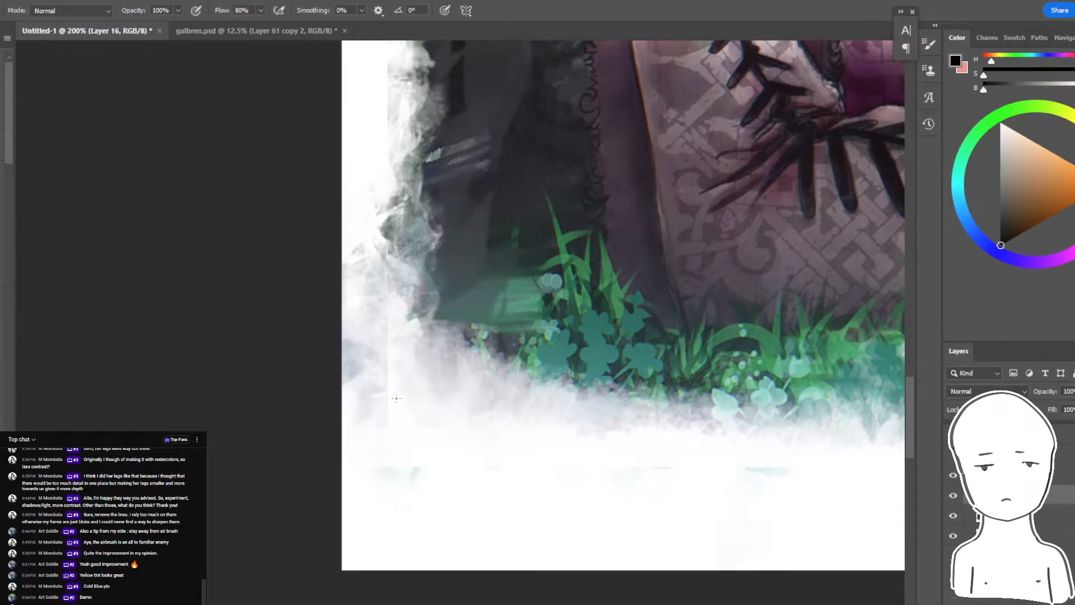
key(ctrl+z)
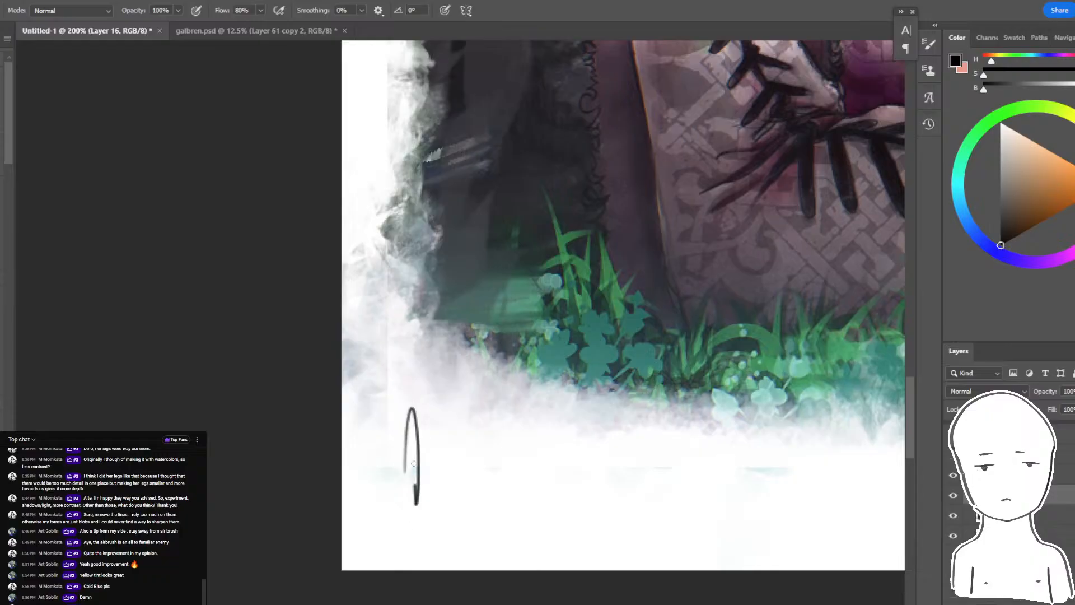
key(ctrl+z)
drag(414, 464, 415, 408)
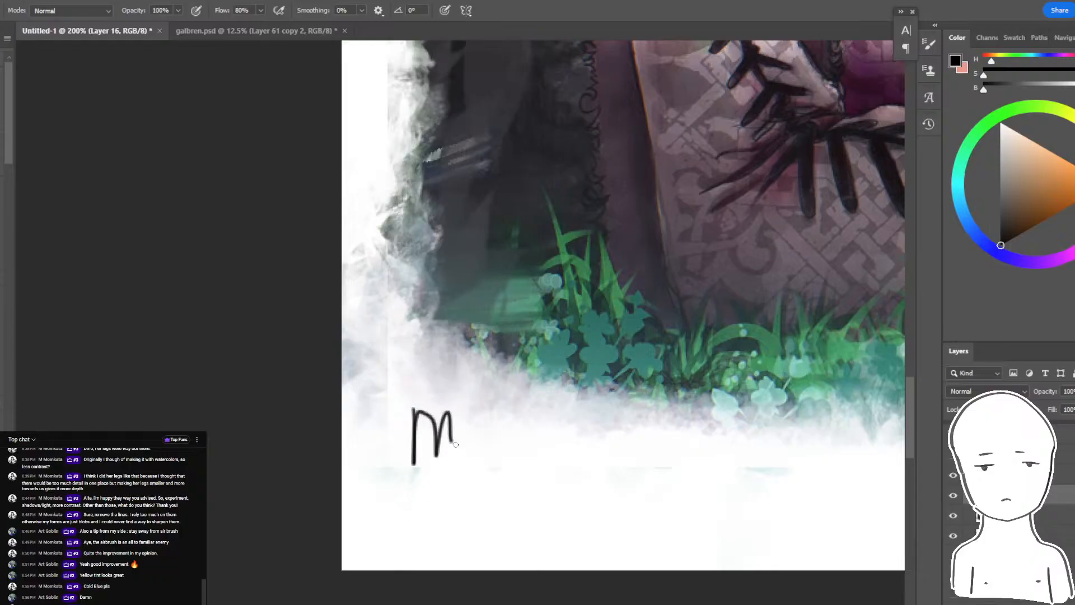
key(ctrl+minus)
key(ctrl+minus)
key(ctrl+minus)
key(ctrl+minus)
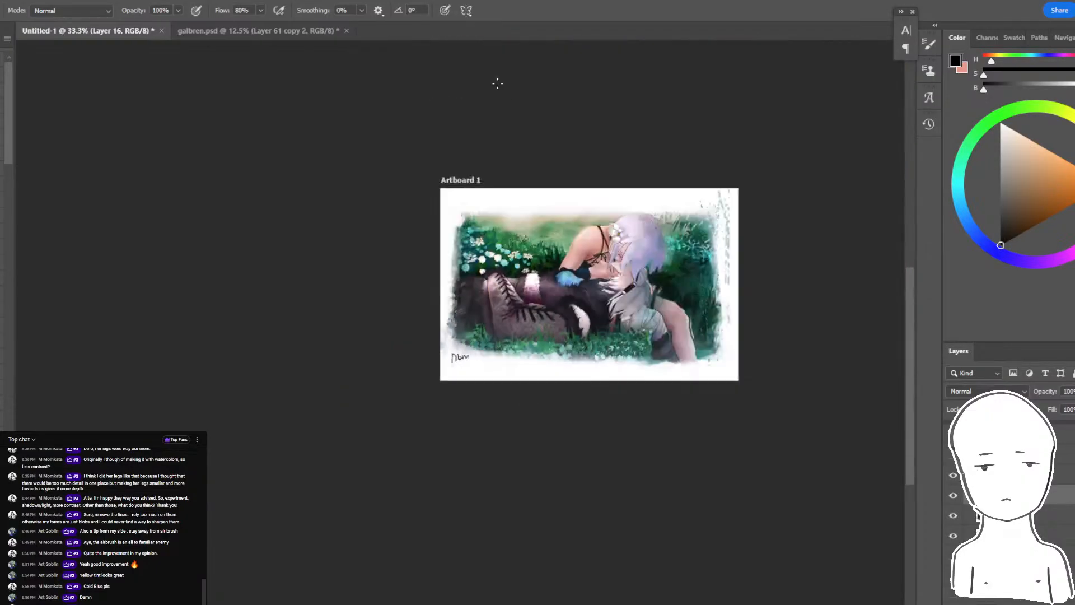
drag(498, 83, 438, 97)
key(ctrl+plus)
key(ctrl+plus)
- Undo the handwritten "Mom" signature in the white margin below the boots
key(ctrl+plus)
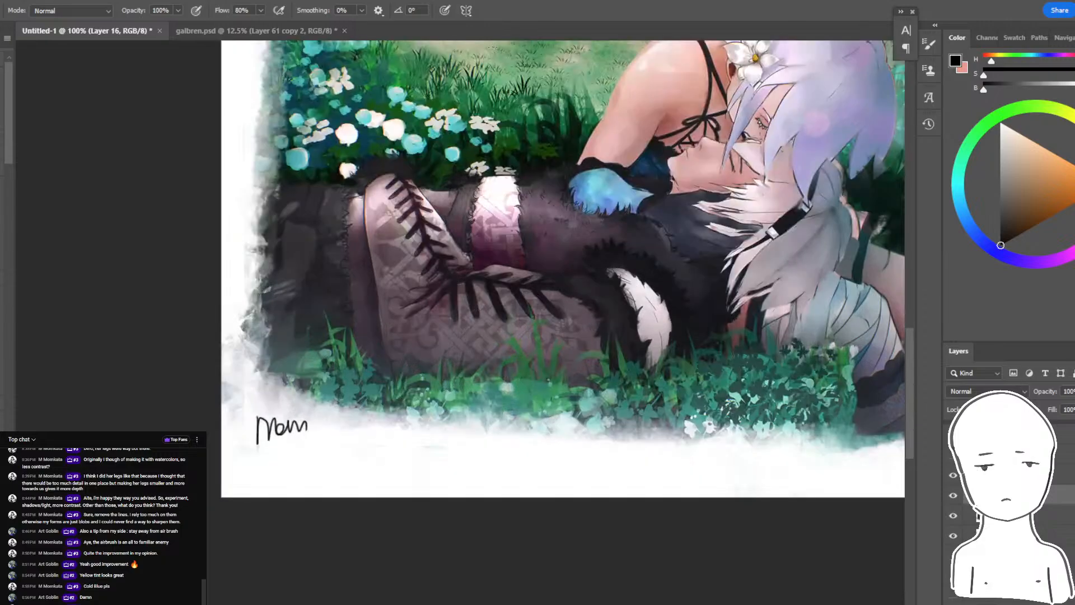
key(ctrl+z)
drag(507, 130, 588, 102)
key(ctrl+plus)
drag(531, 346, 694, 308)
key(ctrl+z)
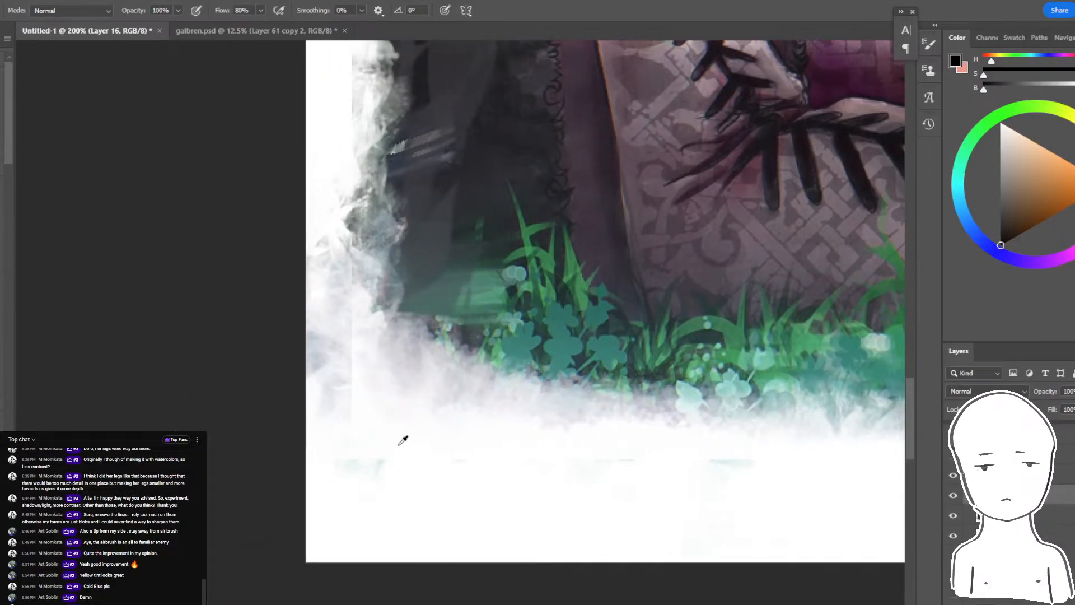
- Draw a black cursive signature with a long trailing stroke on Layer 16, in the white margin below the boots
key(alt+Tab)
key(alt+Tab)
drag(397, 403, 415, 429)
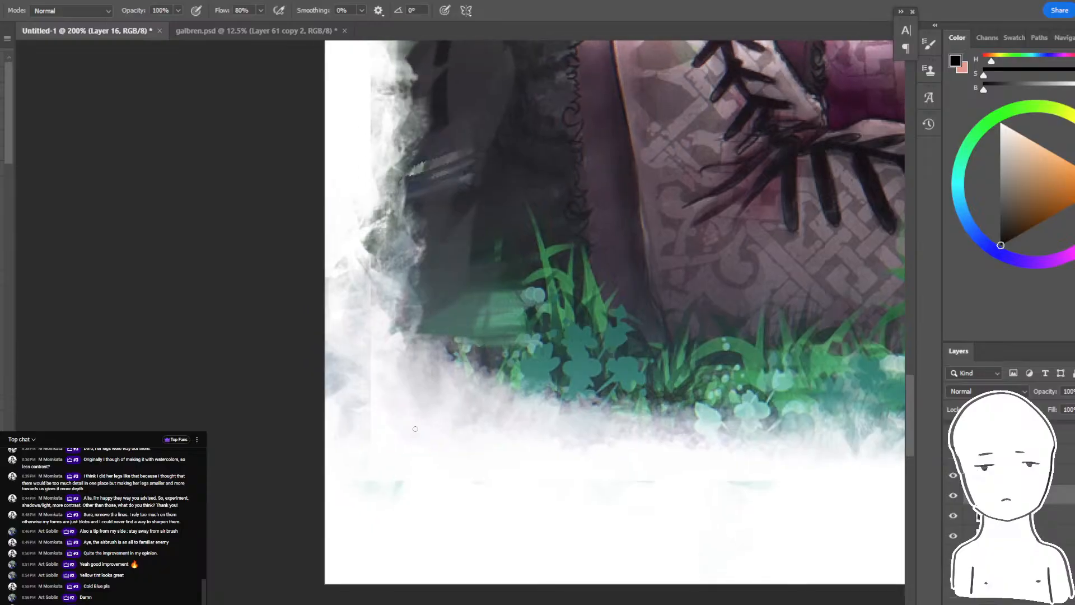
drag(1026, 178, 1064, 159)
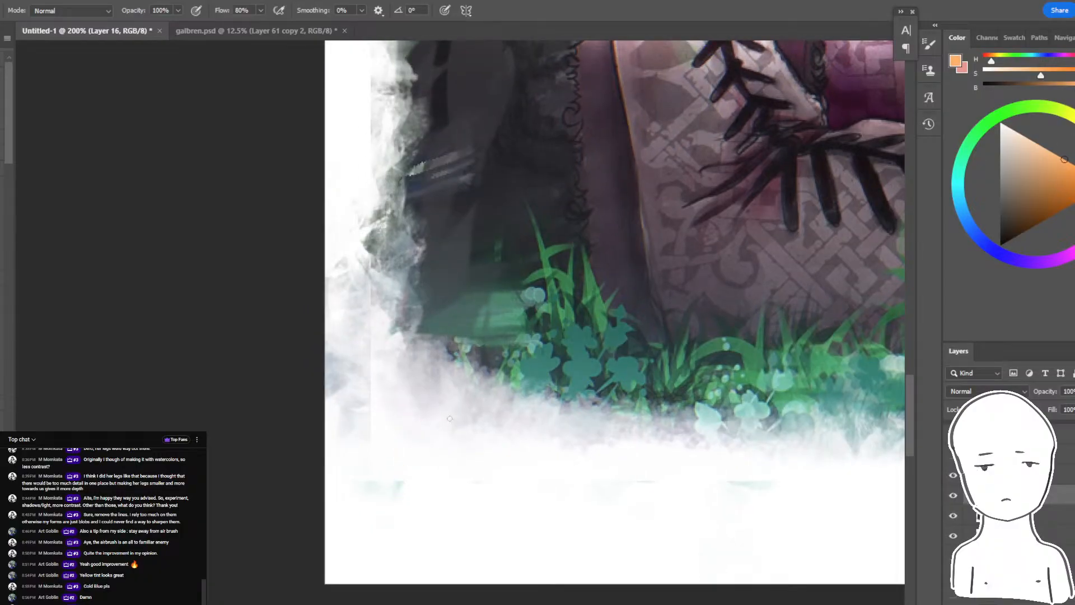
drag(672, 282, 595, 367)
drag(1018, 200, 999, 245)
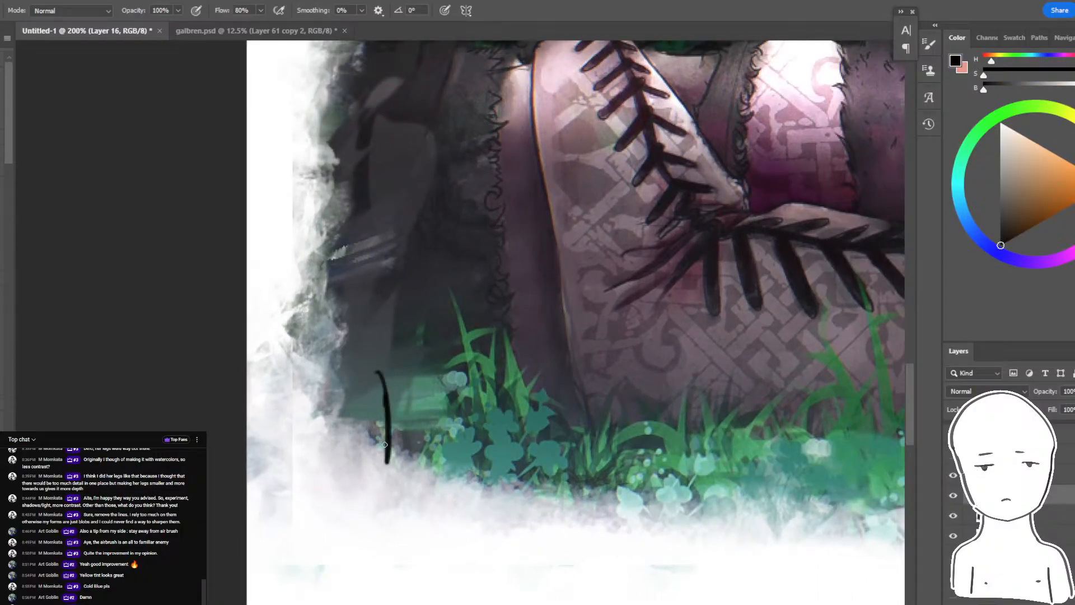
key(ctrl+z)
drag(385, 445, 403, 308)
mouse_move(343, 367)
mouse_down()
mouse_move(355, 448)
mouse_move(337, 396)
mouse_move(377, 409)
mouse_move(431, 399)
mouse_up()
key(ctrl+z)
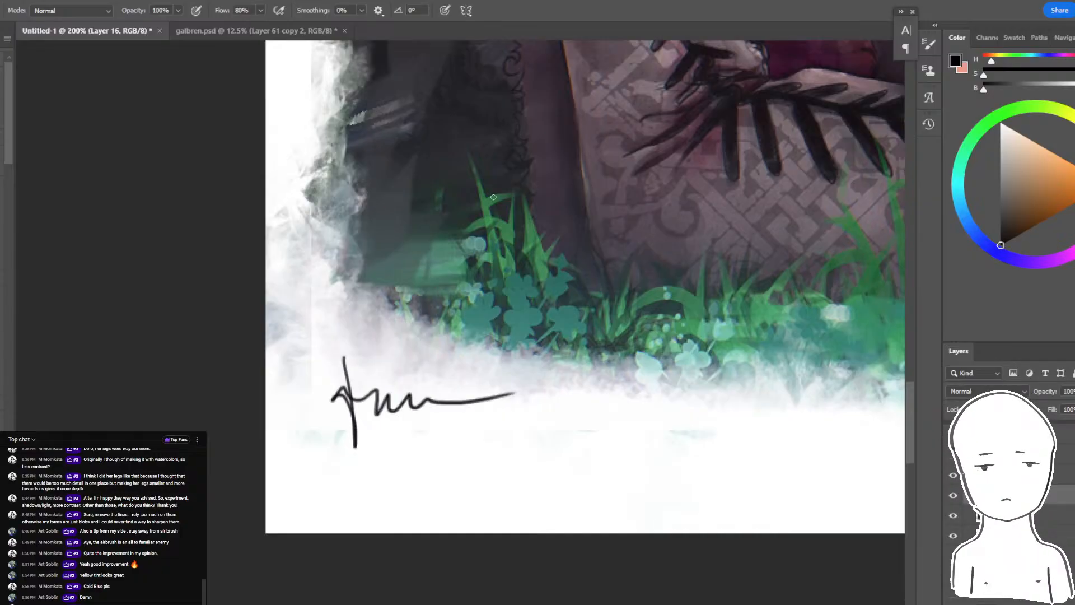
- View the whole signed painting at 66.7%
key(ctrl+minus)
key(ctrl+minus)
key(ctrl+minus)
drag(530, 200, 444, 274)
key(ctrl+plus)
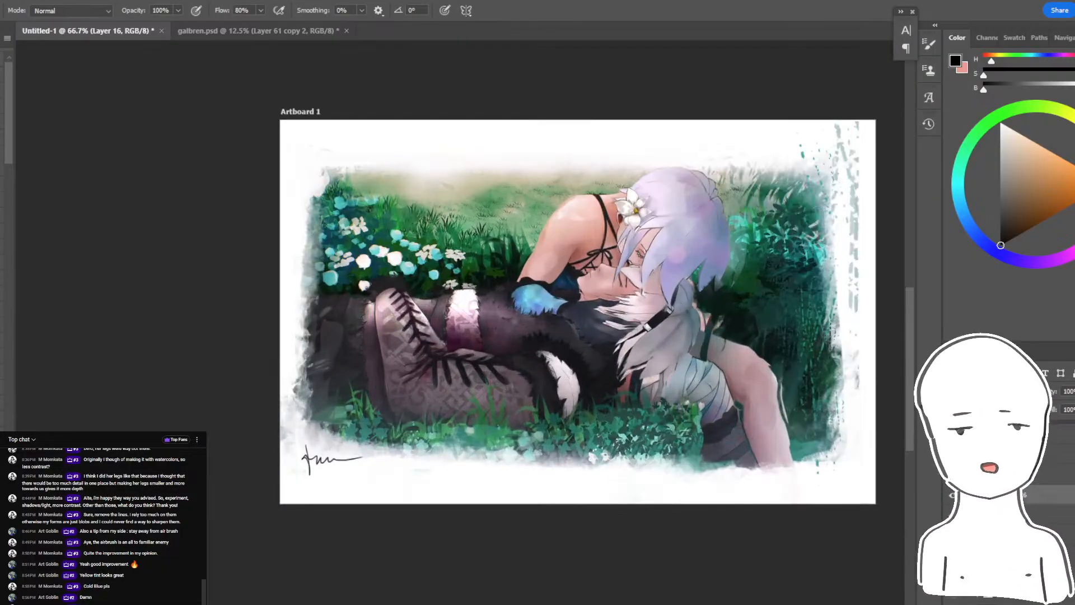
drag(664, 149, 580, 139)
- Check the YouTube live chat and the live stream's dashboard, and minimise the chat window to return to the painting
key(alt+Tab)
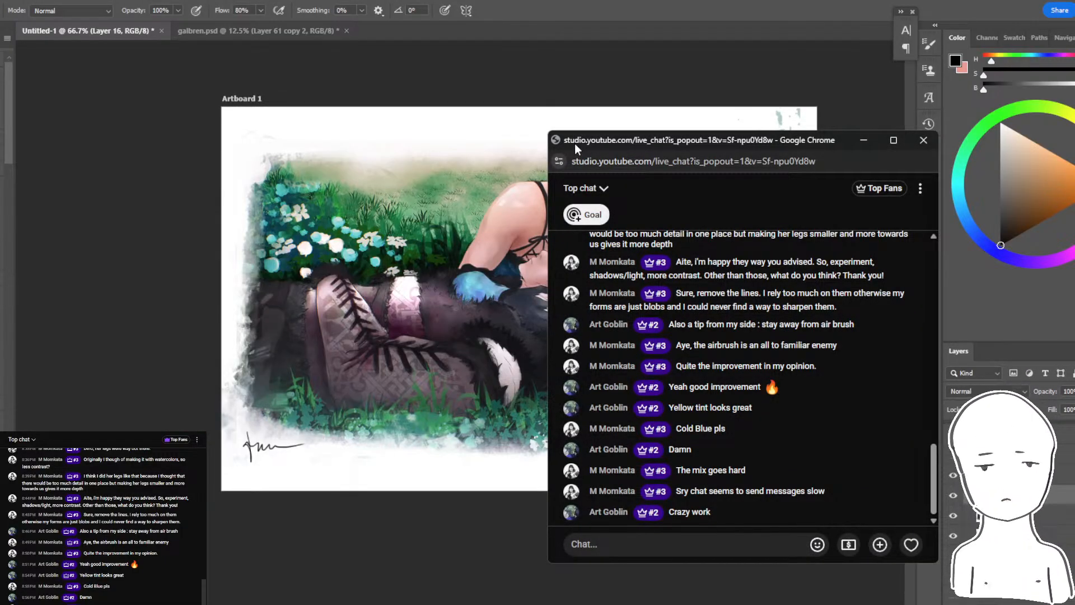
mouse_move(367, 604)
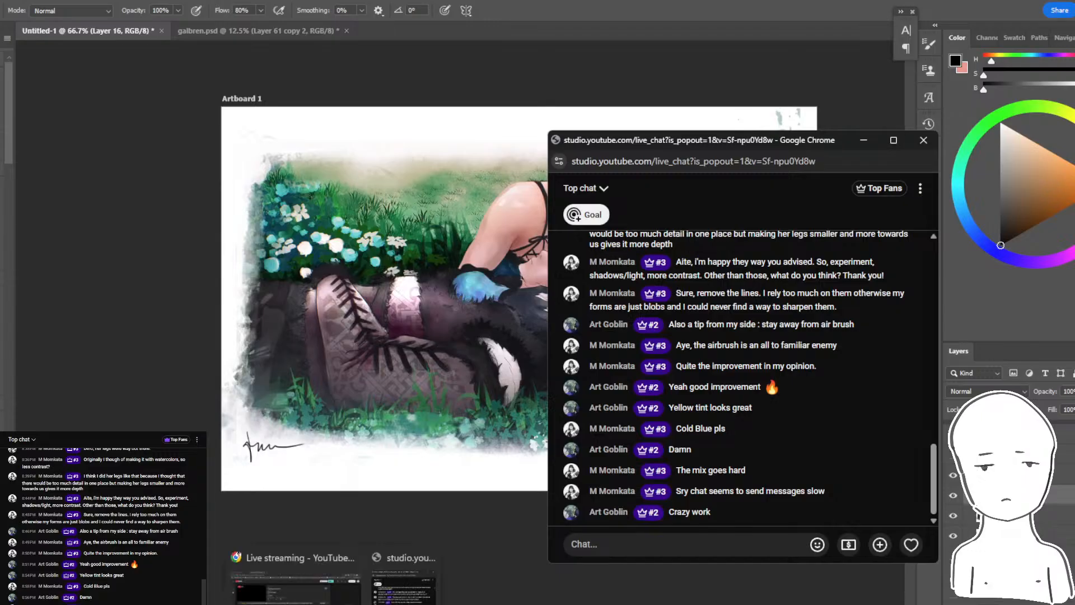
click(302, 579)
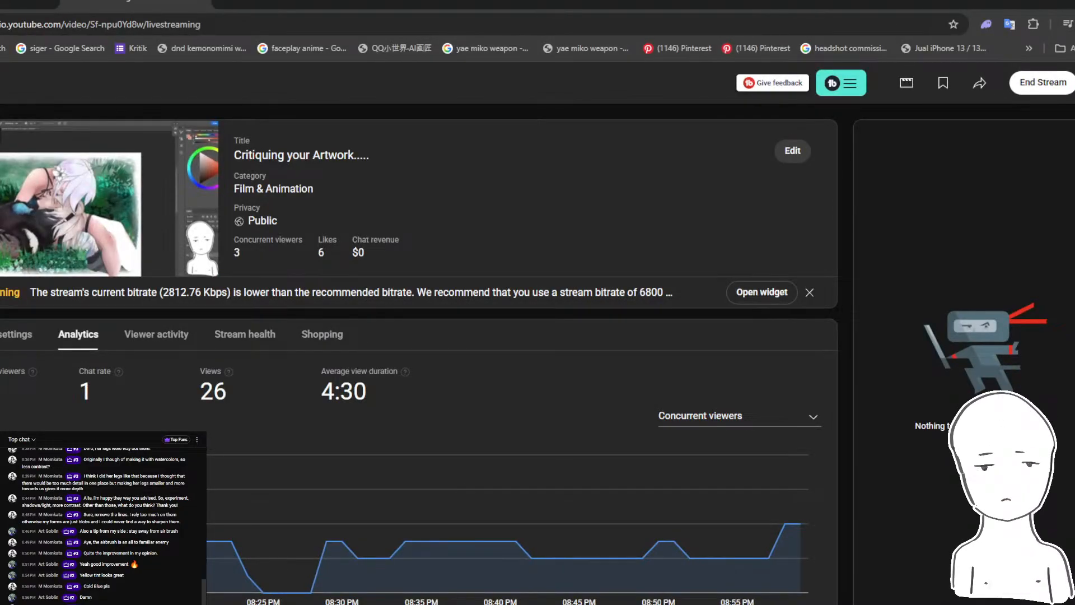
key(alt+Tab)
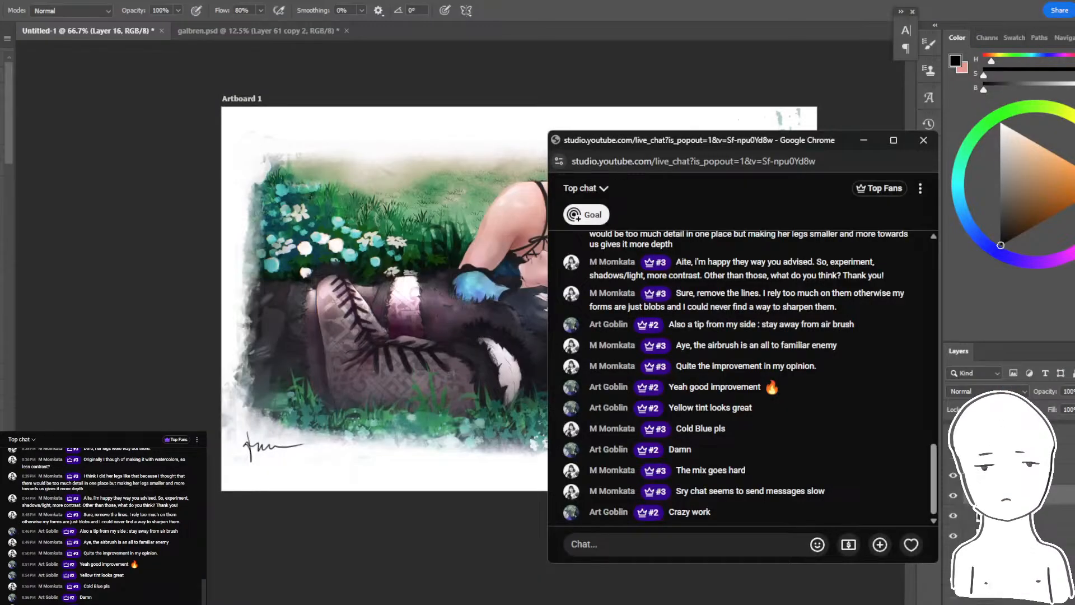
click(862, 141)
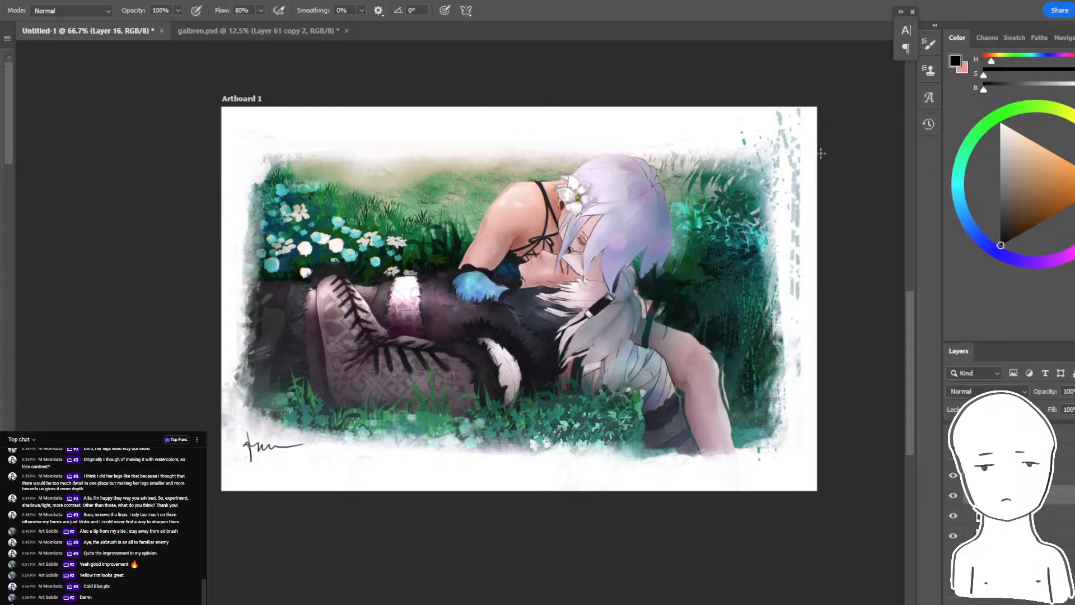
scroll(956, 480, down, 1)
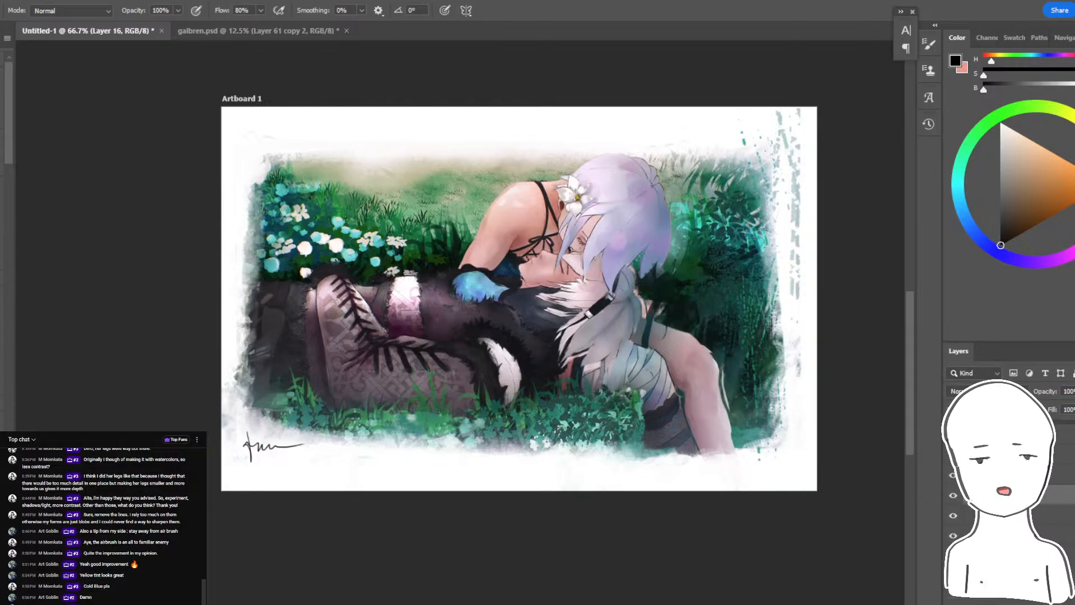
- Compare the repaint with the original painting by hiding the repaint layers and showing them again
scroll(956, 480, down, 1)
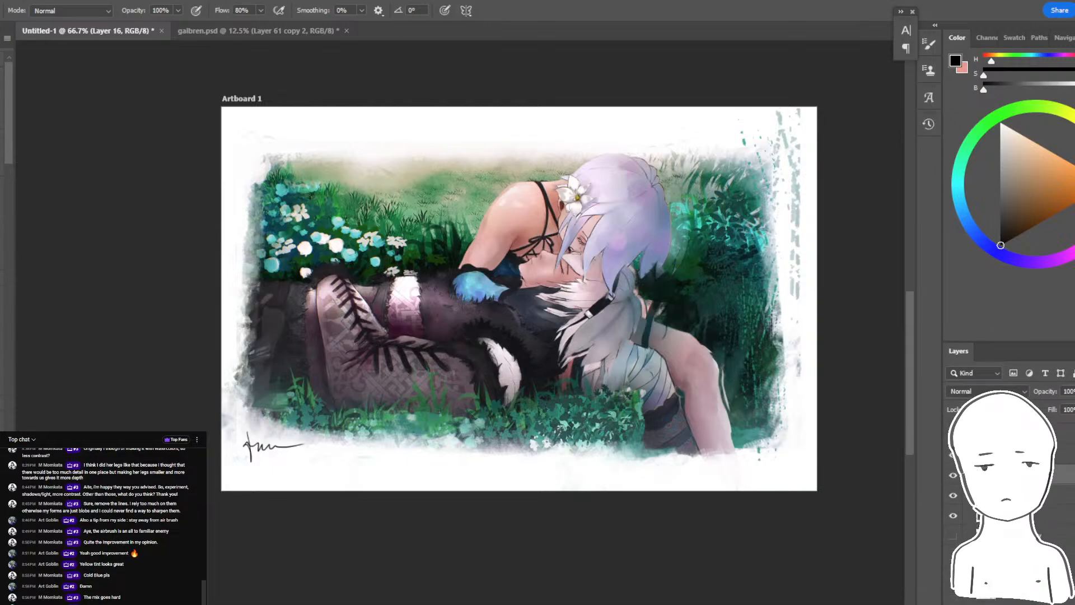
click(953, 491)
click(953, 492)
click(954, 496)
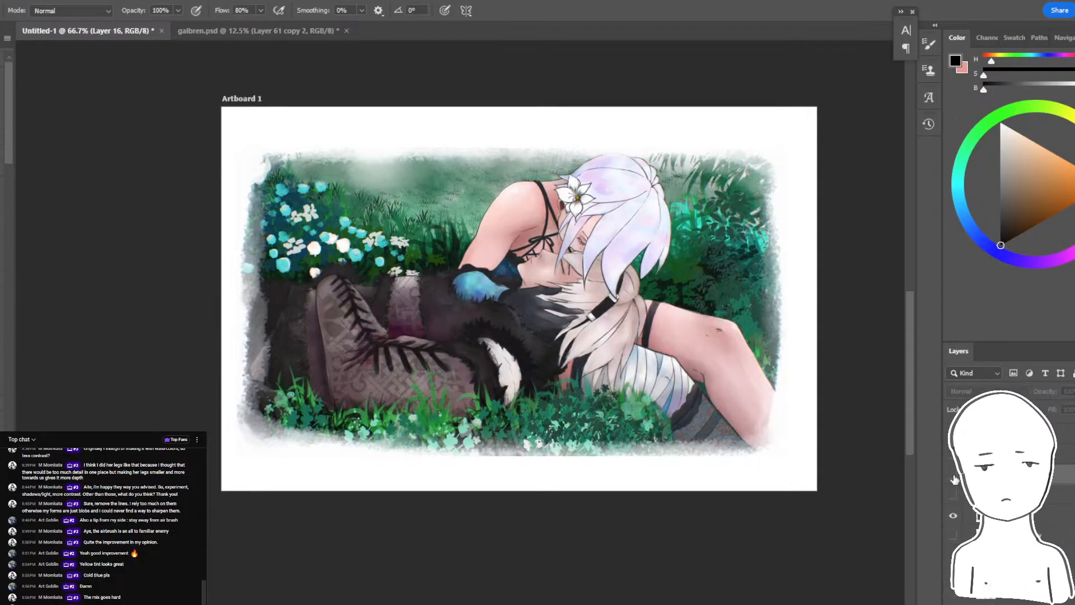
drag(954, 474, 954, 495)
- Select all layers of the signed painting, from the signature down to the original artwork, and group them
click(1019, 515)
shift+click(1036, 454)
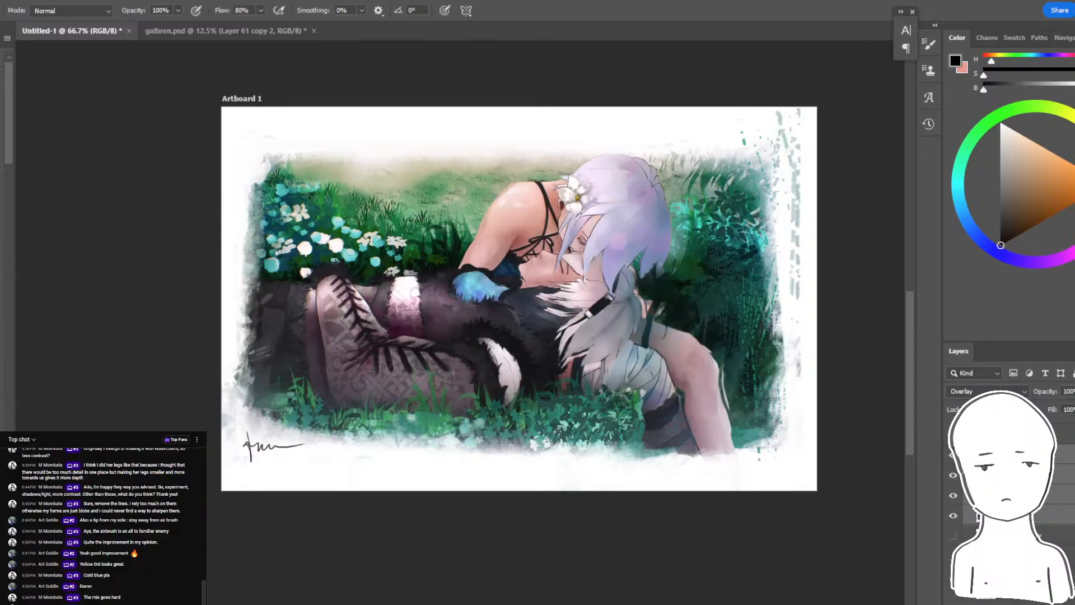
scroll(1035, 481, up, 2)
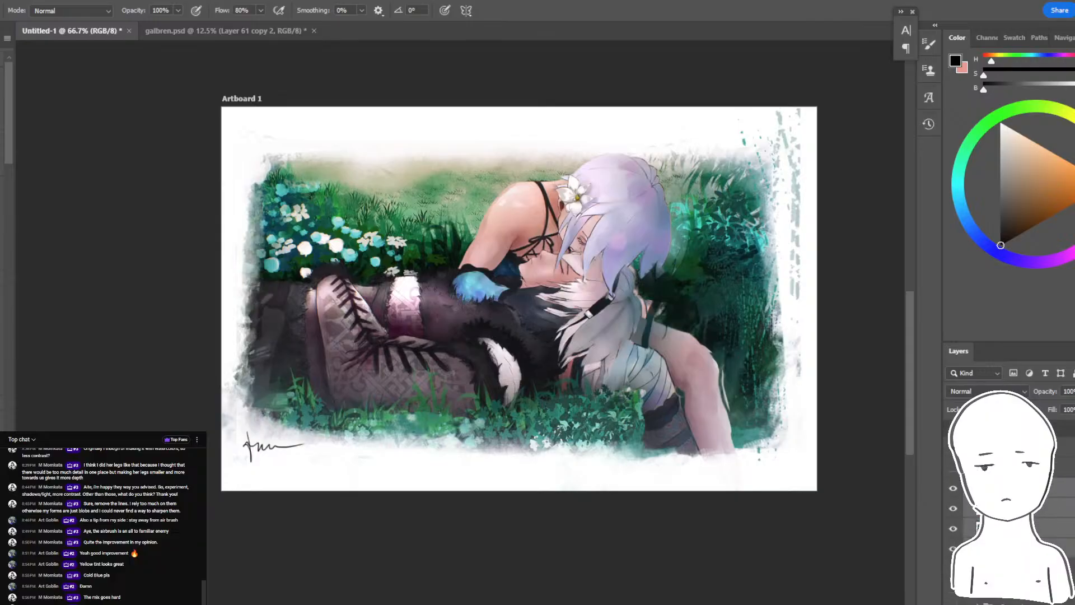
click(1036, 448)
shift+click(1036, 587)
key(ctrl+g)
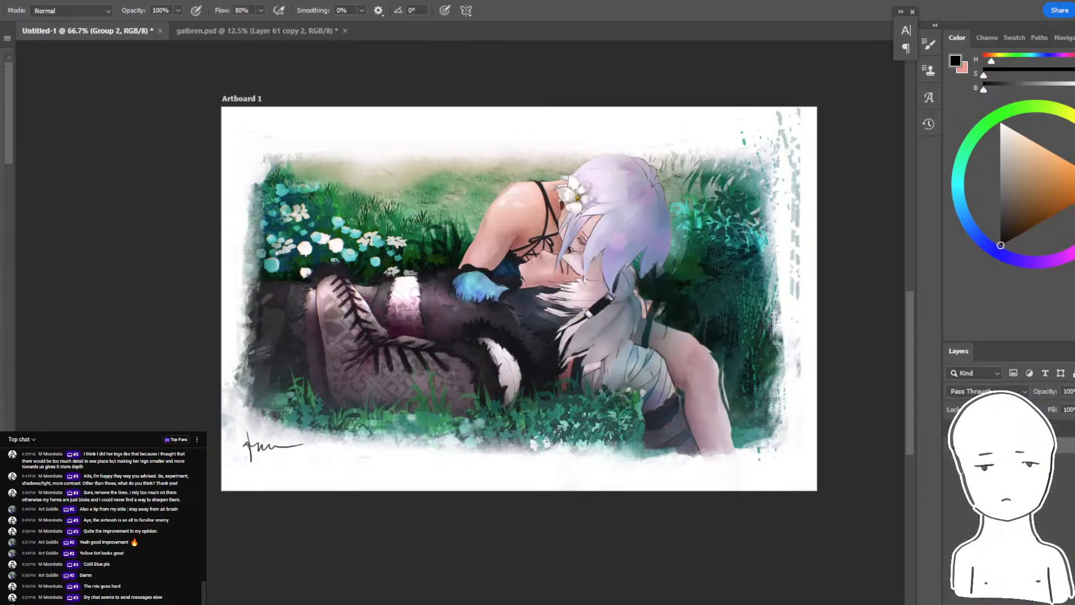
- Hide the painting's group so the artboard is blank white, and bring up the overview of open windows
click(954, 445)
key(alt+Tab)
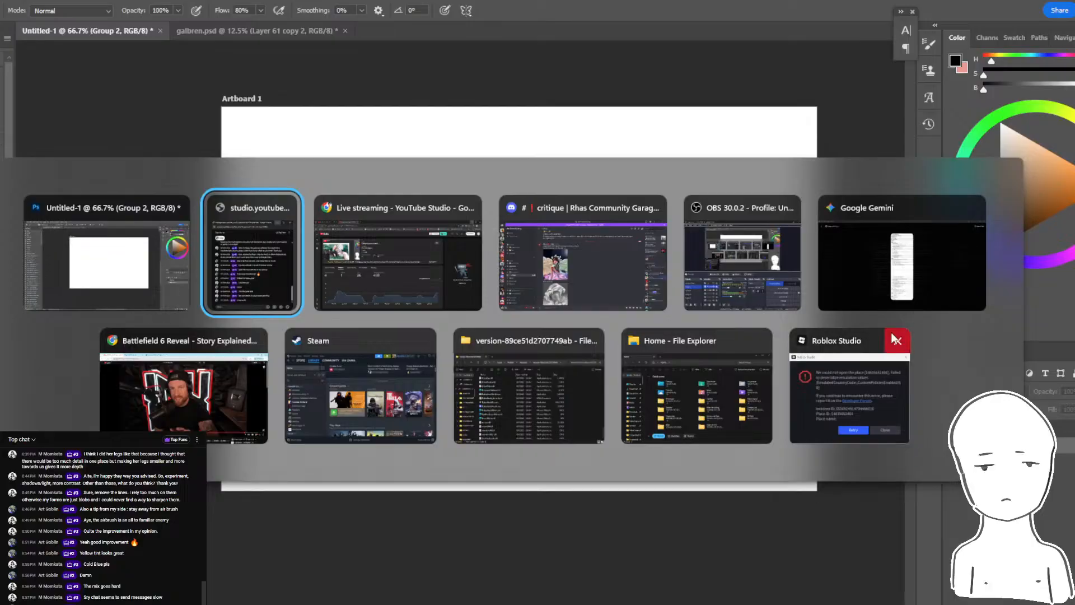
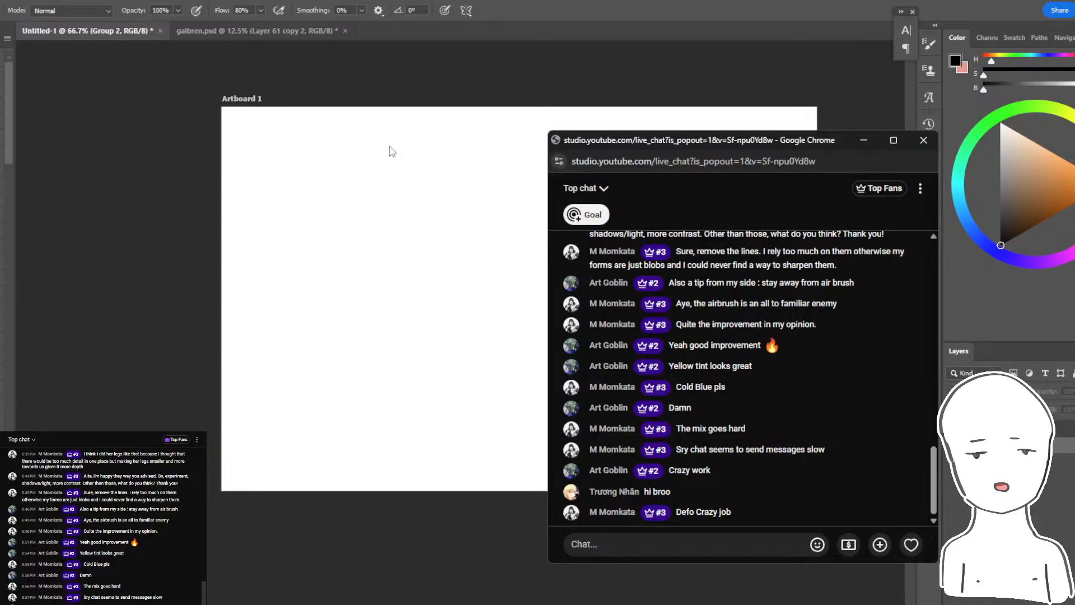
- Return to the painting and toggle its layer visibility to compare the original artwork with the repainted version
key(alt+Tab)
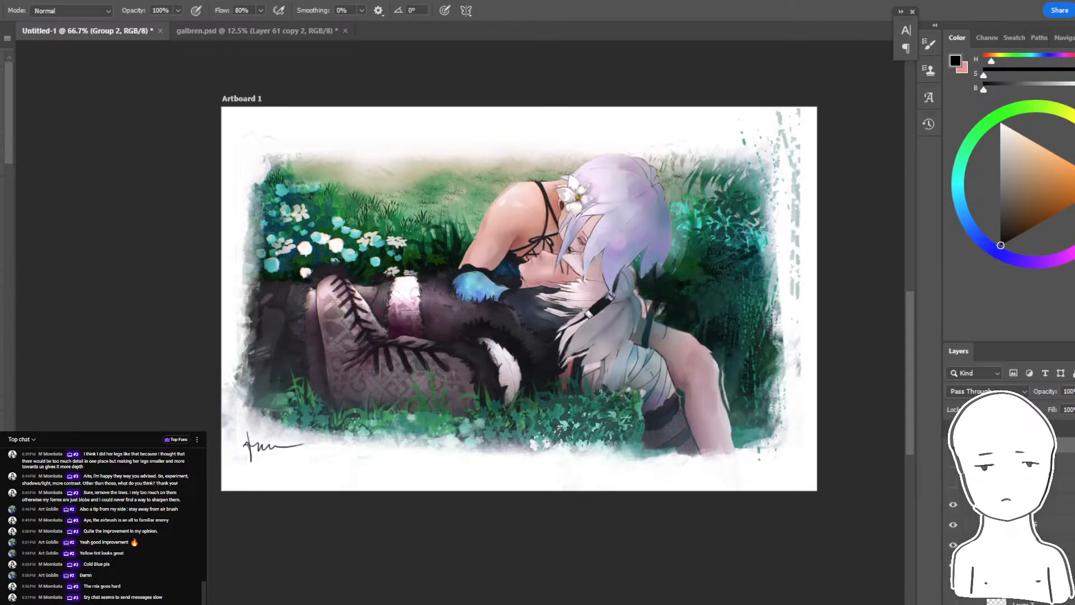
click(959, 513)
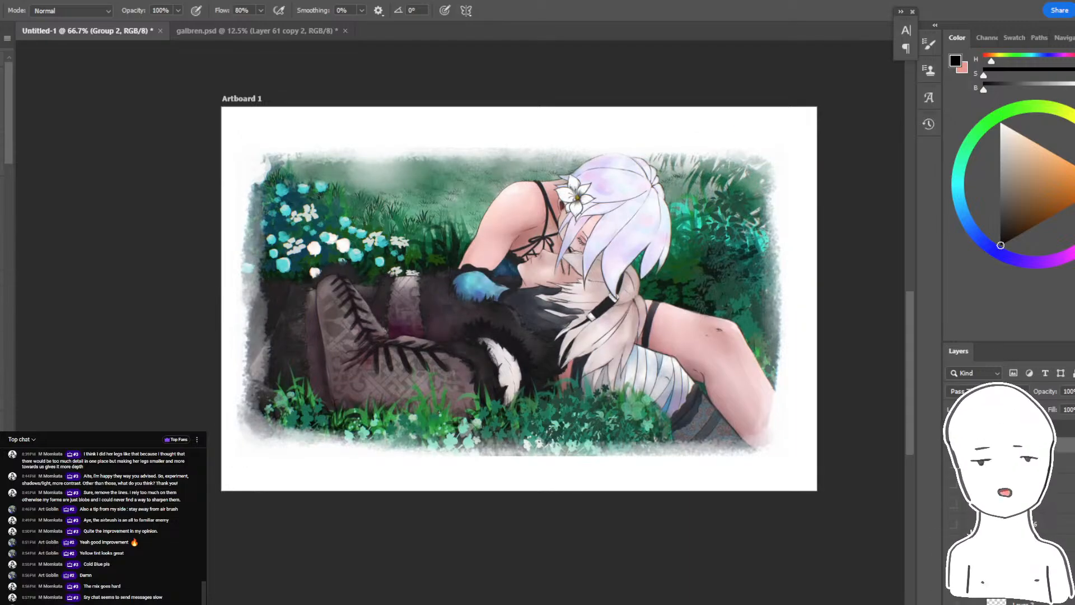
key(ctrl+z)
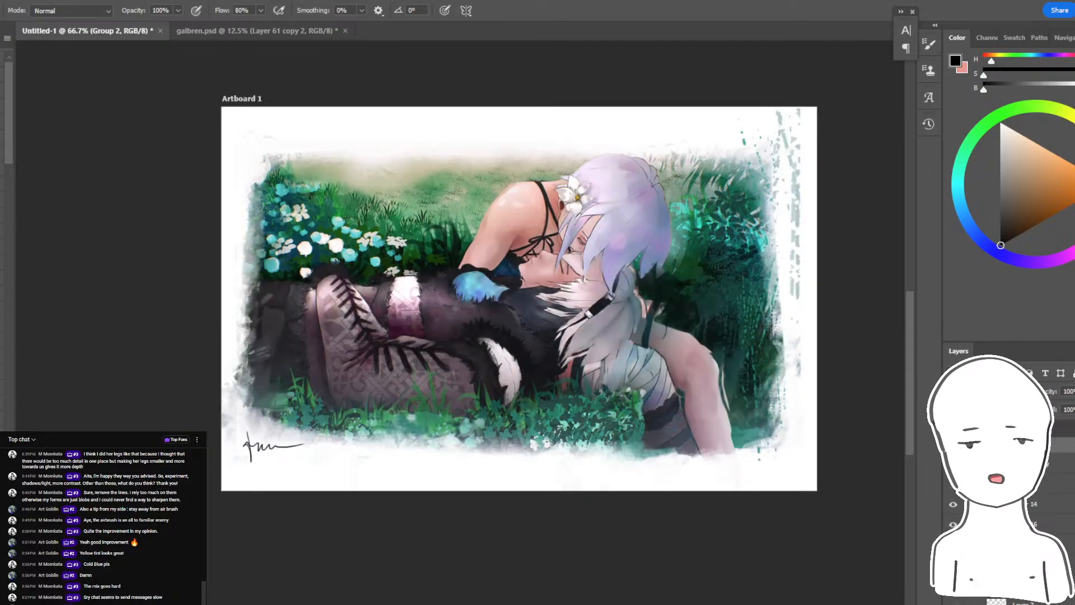
drag(952, 504, 953, 565)
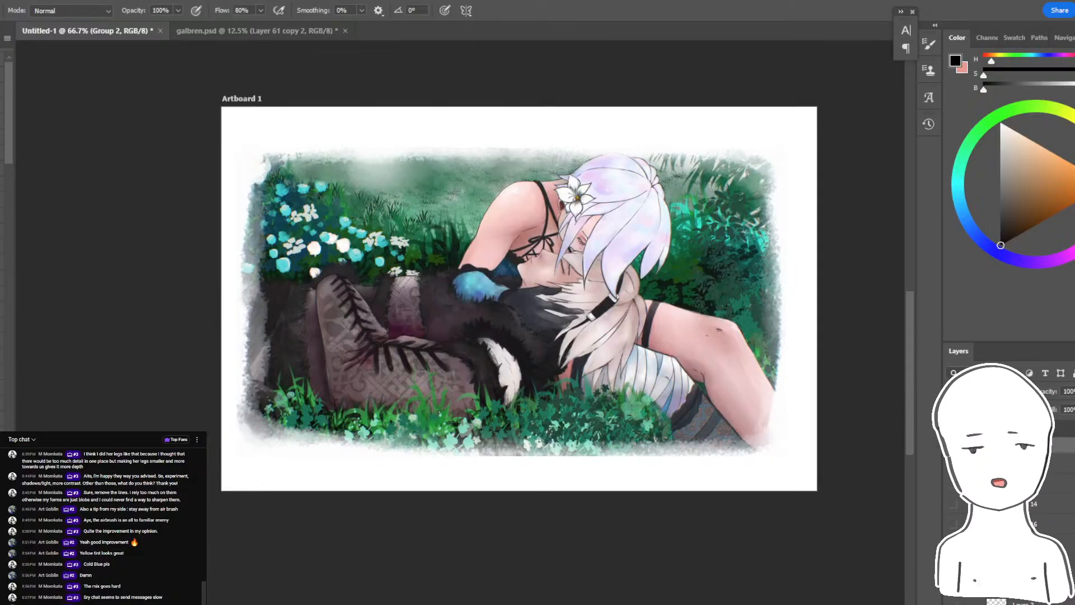
- Compare the original and repainted artwork repeatedly at 100% zoom by undoing and redoing the layer visibility change
key(ctrl+plus)
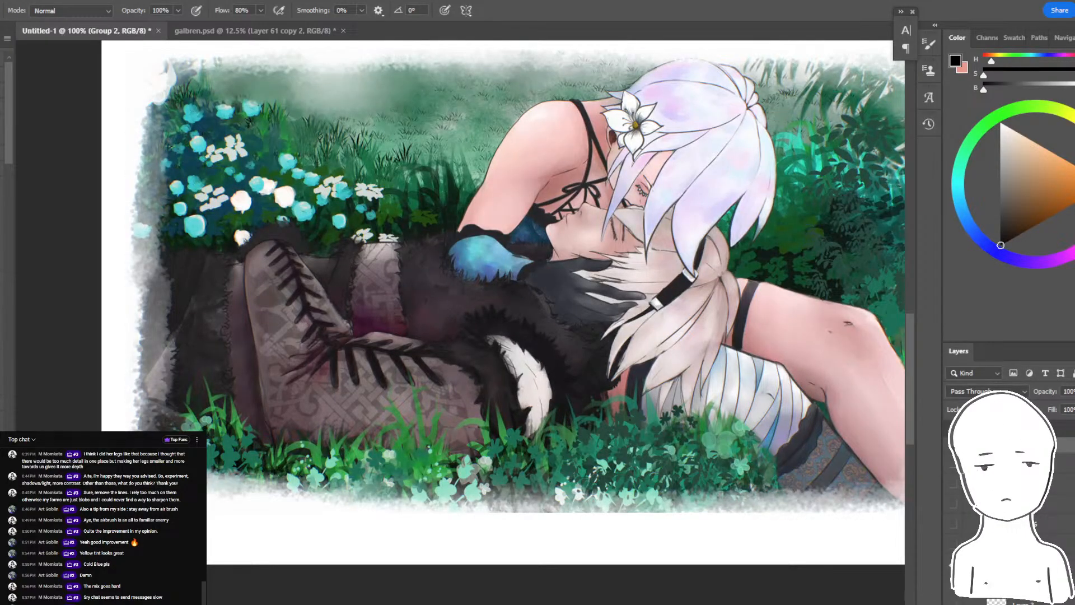
drag(678, 184, 630, 211)
key(ctrl+z)
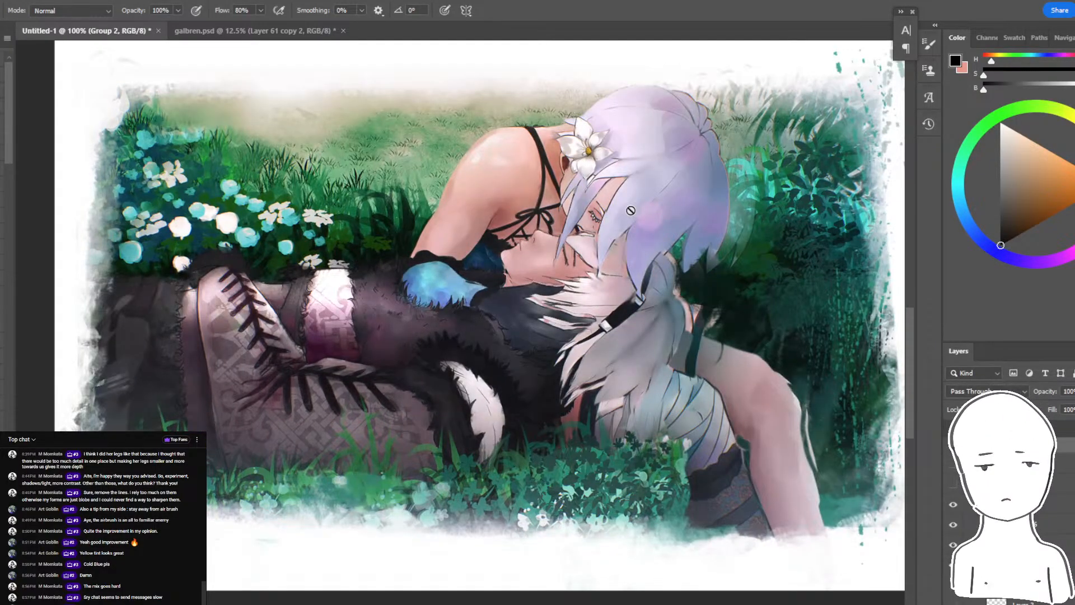
key(ctrl+shift+z)
key(ctrl+z)
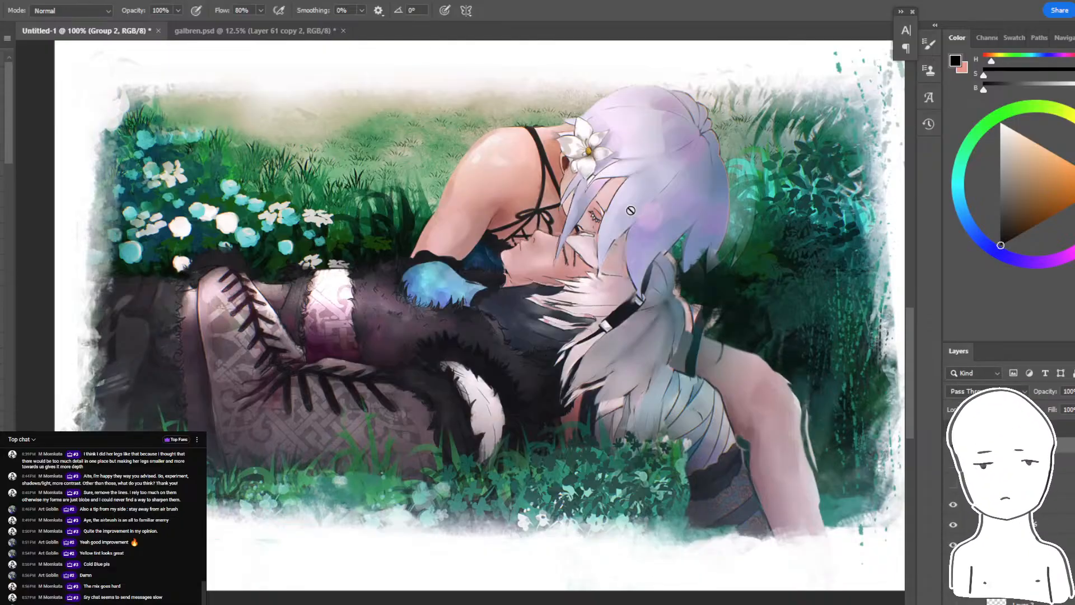
key(ctrl+shift+z)
key(ctrl+z)
key(ctrl+shift+z)
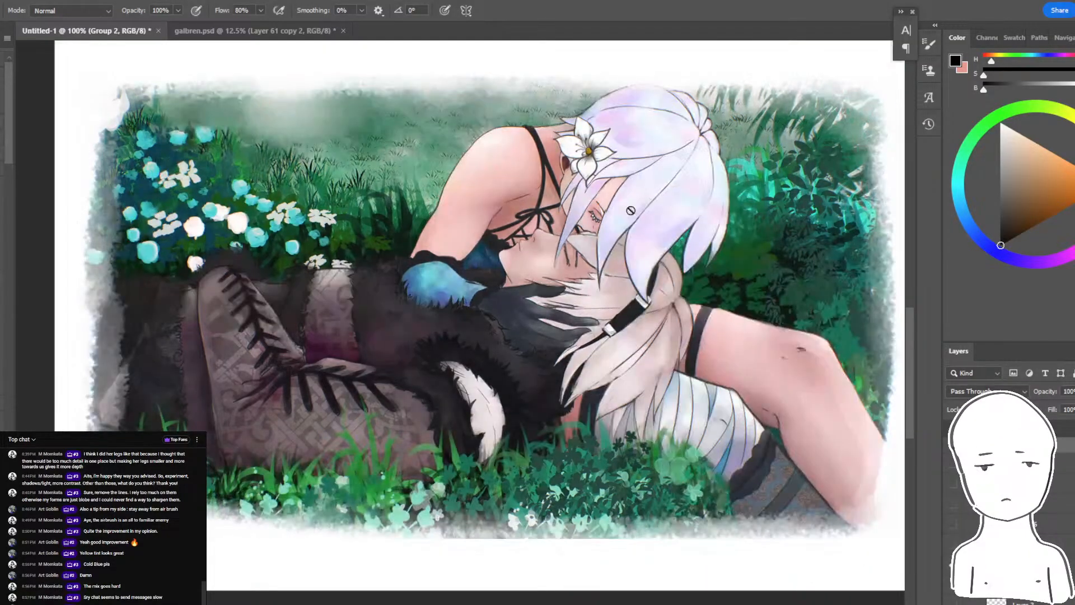
key(ctrl+z)
key(ctrl+shift+z)
key(ctrl+z)
key(ctrl+shift+z)
key(ctrl+z)
key(ctrl+shift+z)
key(ctrl+z)
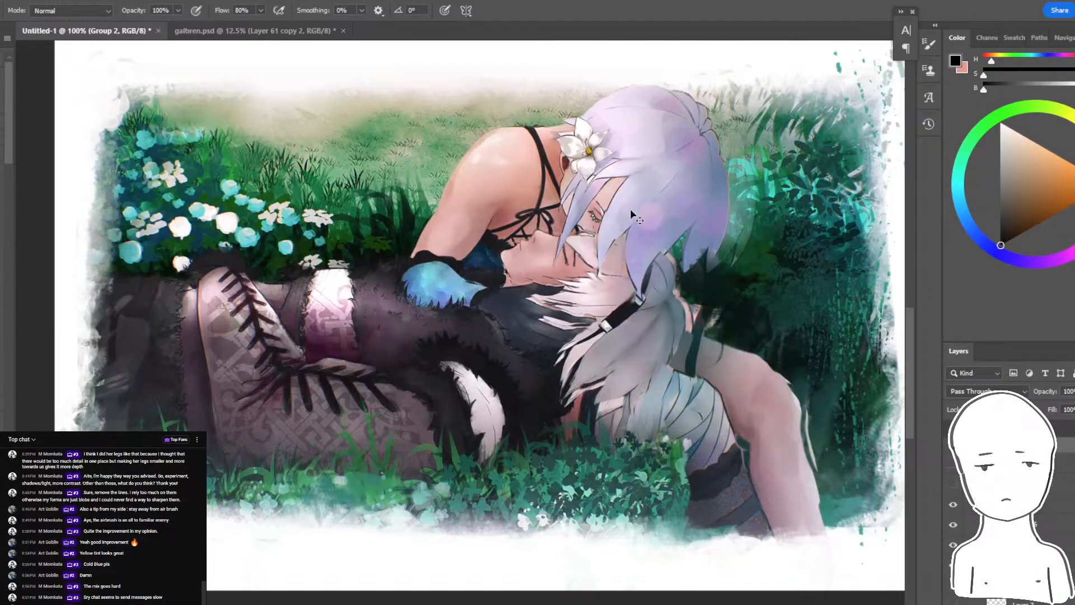
key(ctrl+shift+z)
key(ctrl+z)
key(ctrl+shift+z)
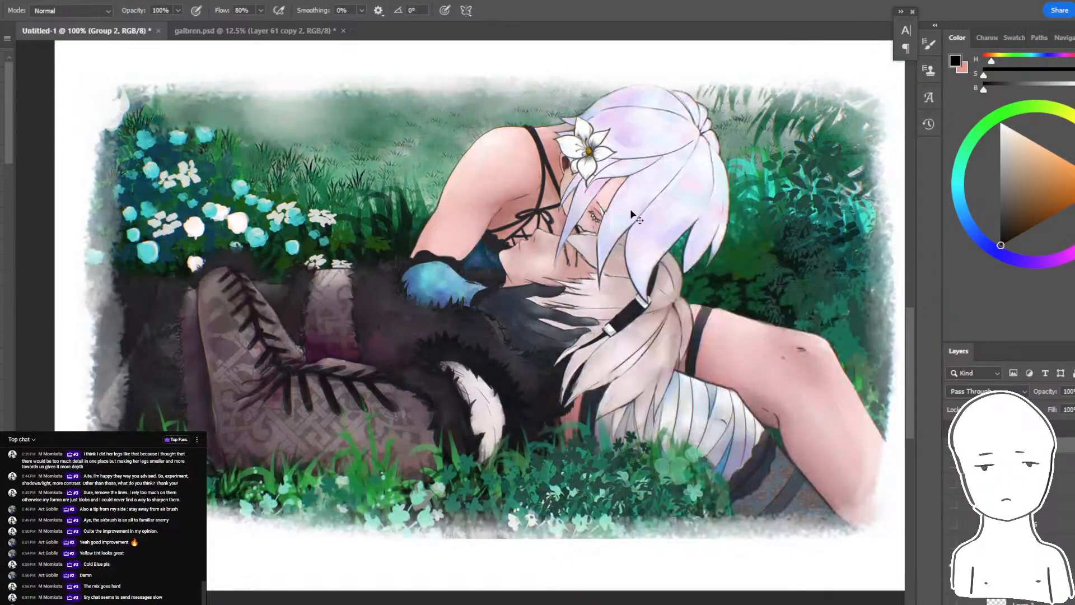
key(ctrl+z)
key(ctrl+shift+z)
key(ctrl+z)
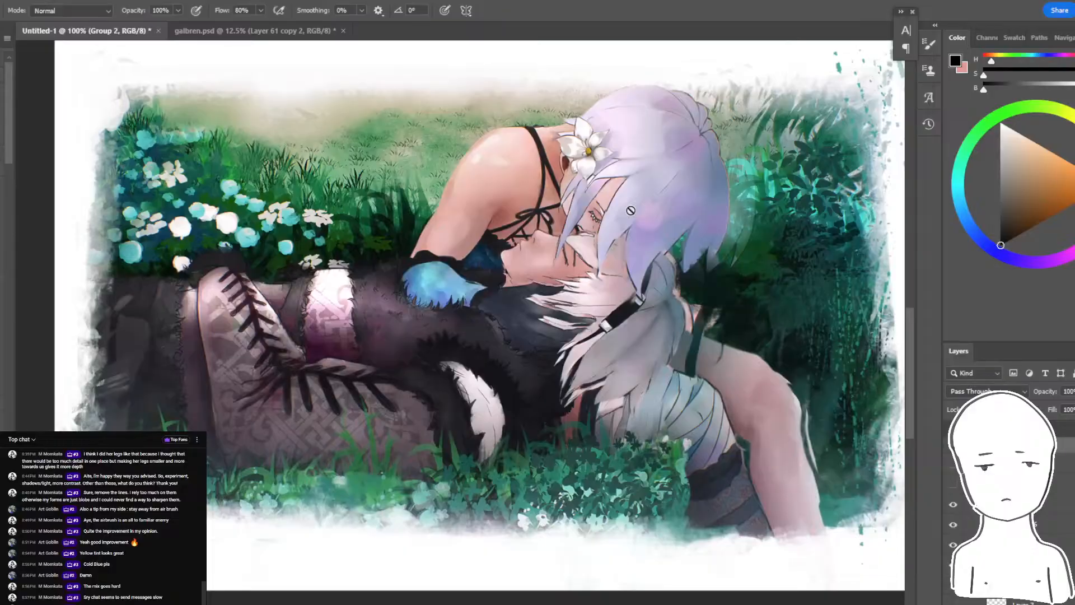
key(ctrl+shift+z)
key(ctrl+z)
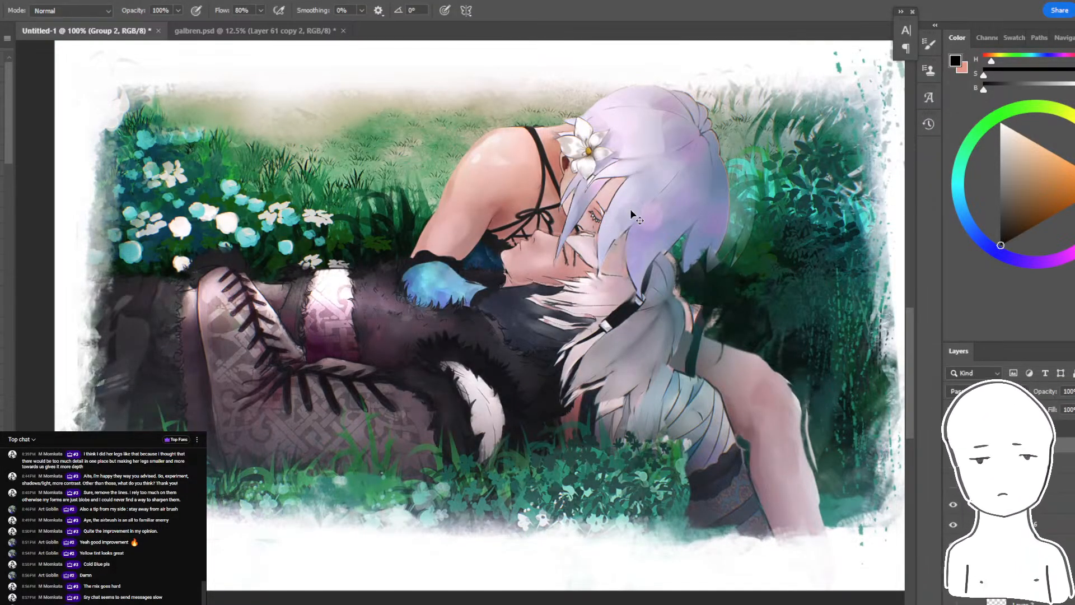
key(ctrl+shift+z)
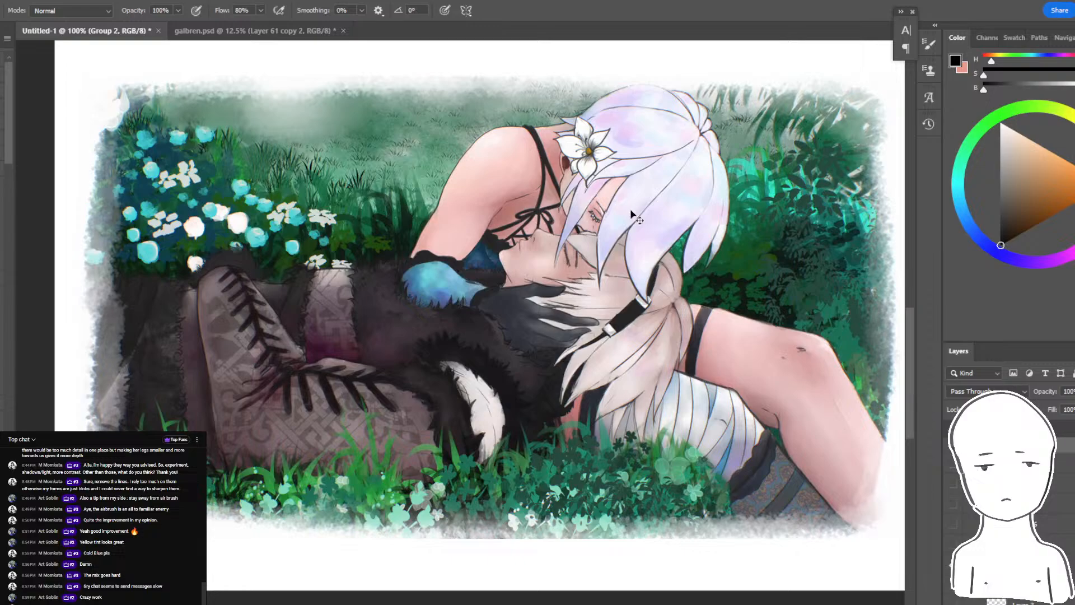
key(ctrl+z)
key(ctrl+shift+z)
key(ctrl+z)
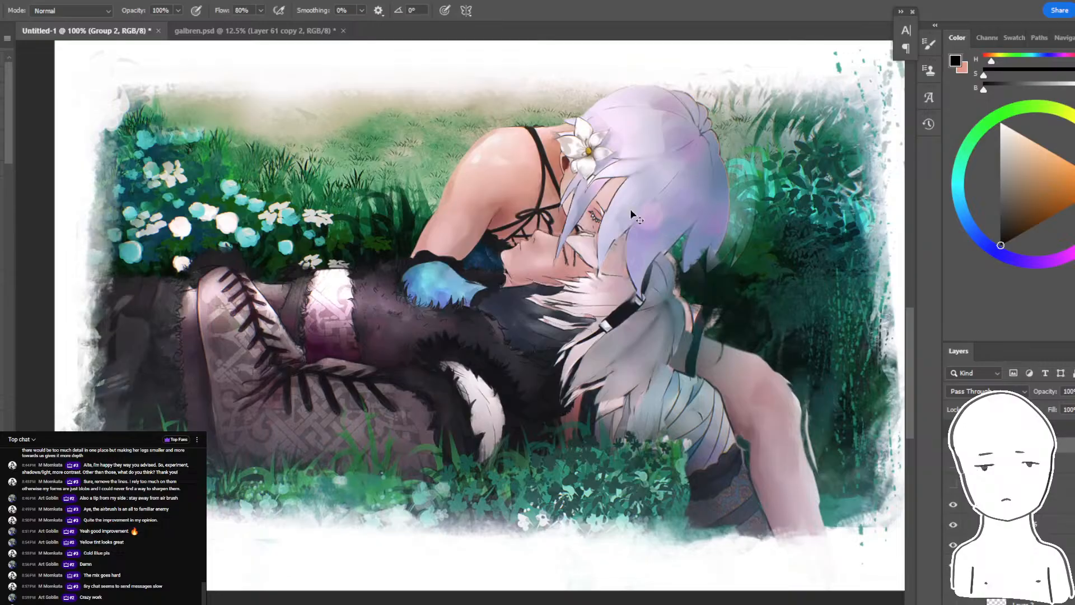
key(ctrl+shift+z)
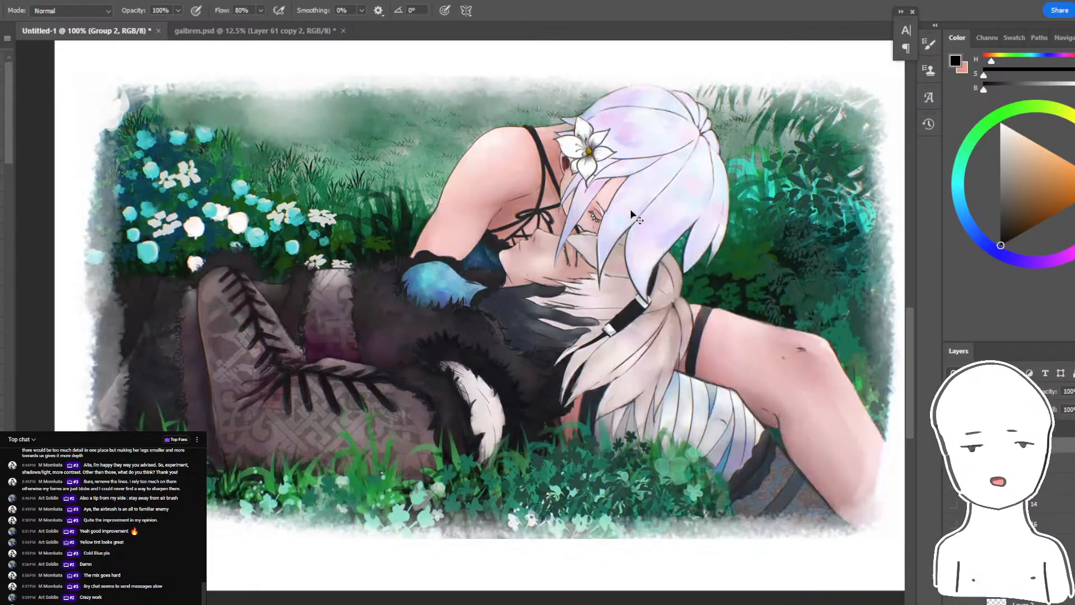
key(ctrl+z)
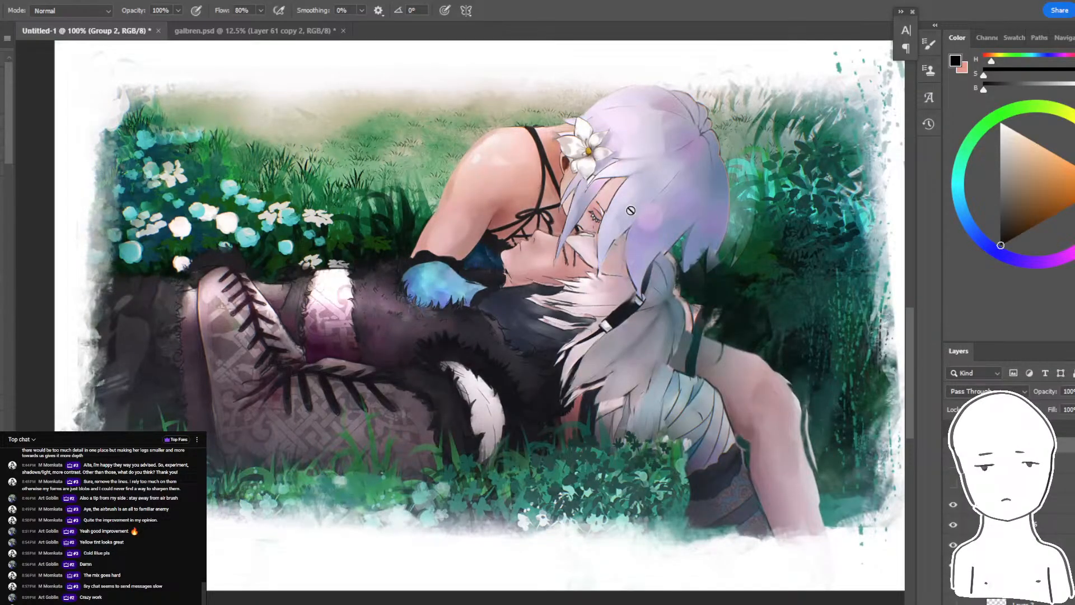
- Switch to Discord, view the Genshin fanart line drawing in the pictures channel, and bring up the live chat window
key(alt+Tab)
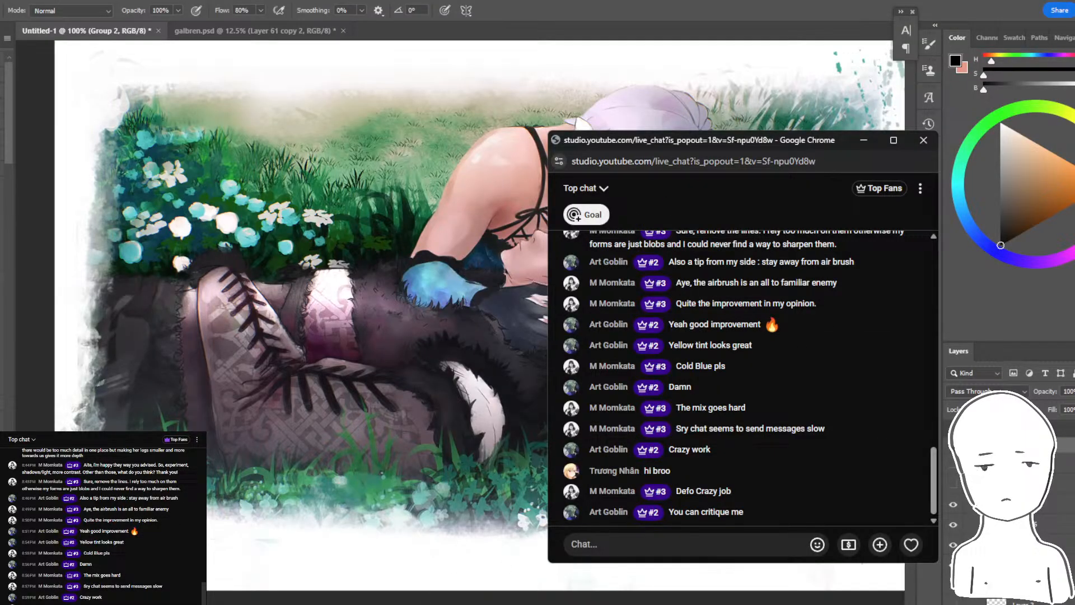
mouse_move(362, 602)
click(362, 582)
scroll(286, 347, down, 2)
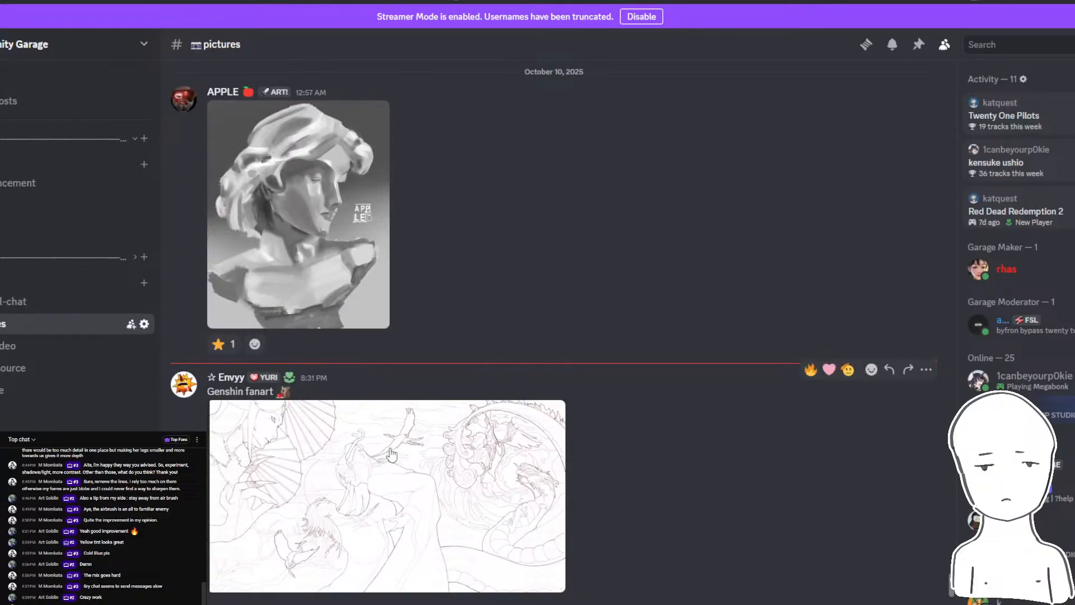
click(342, 523)
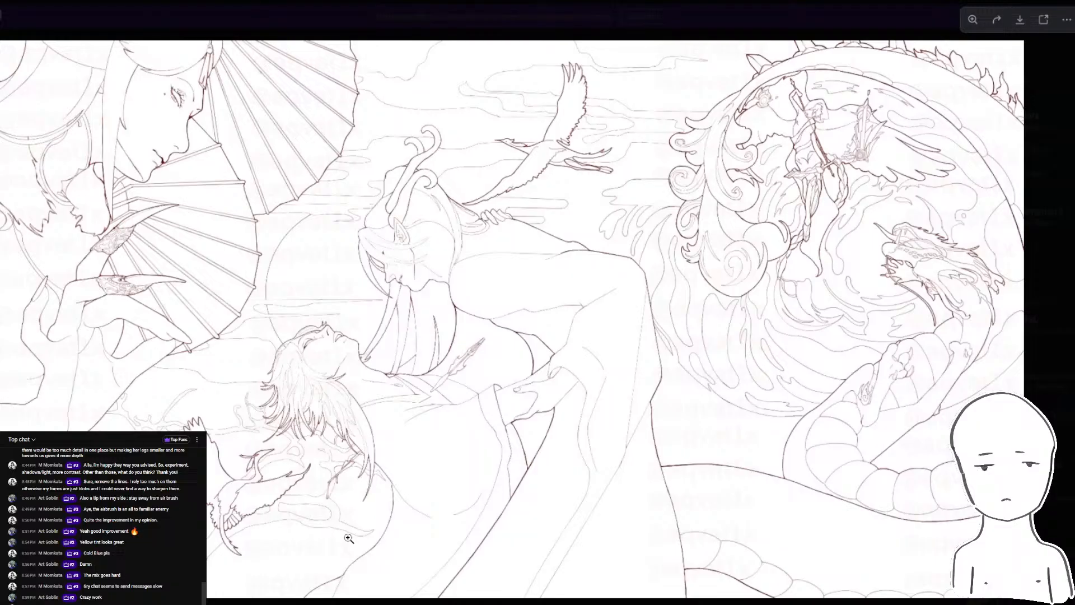
key(Escape)
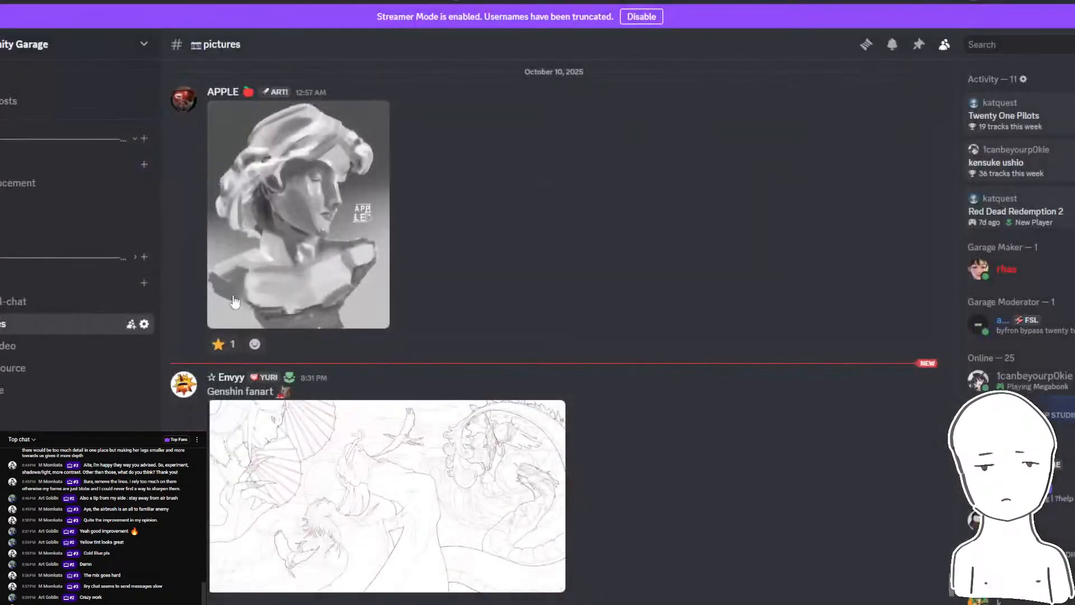
click(346, 463)
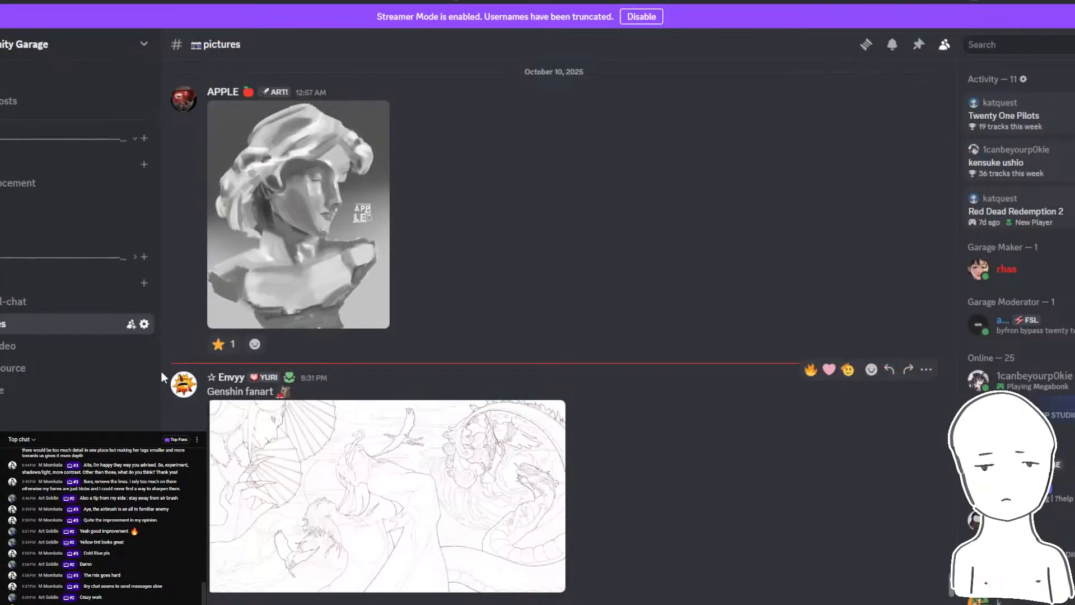
mouse_move(333, 604)
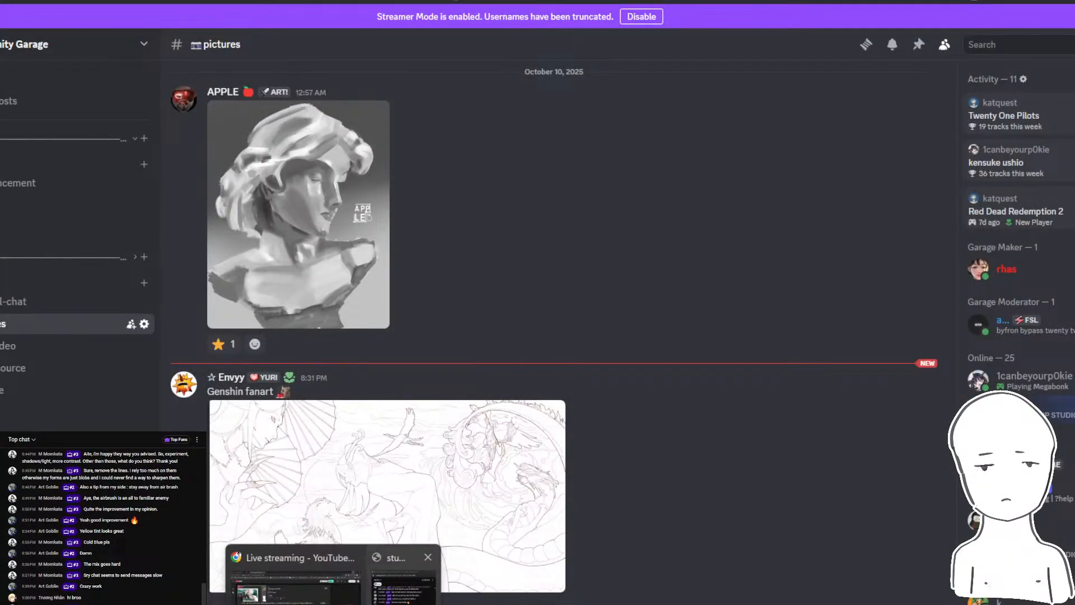
click(403, 580)
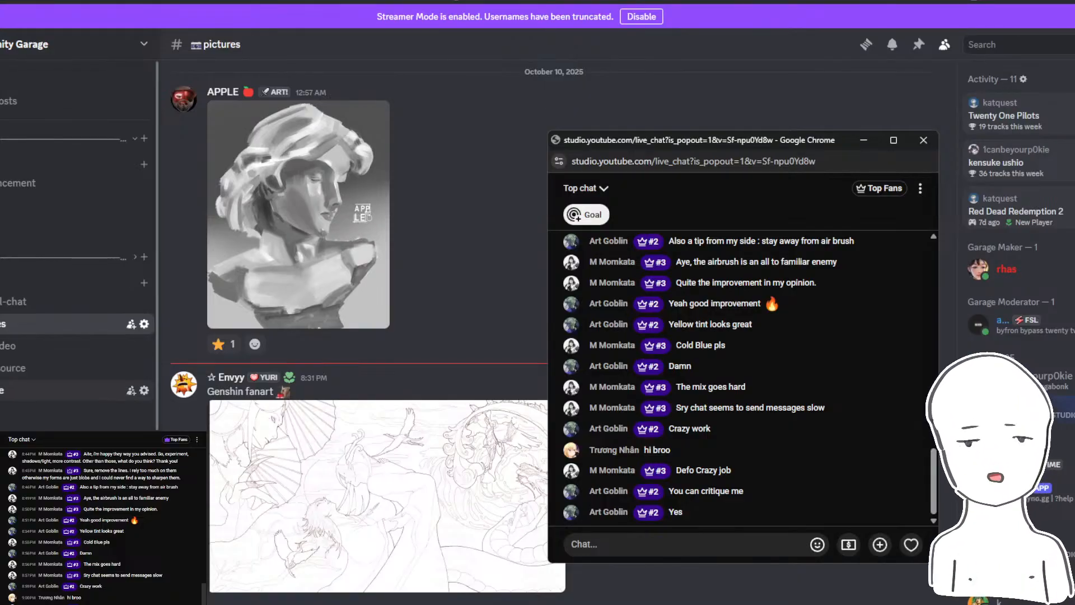
- Open the critique channel and view the posted angel painting and the grayscale bust study
click(67, 390)
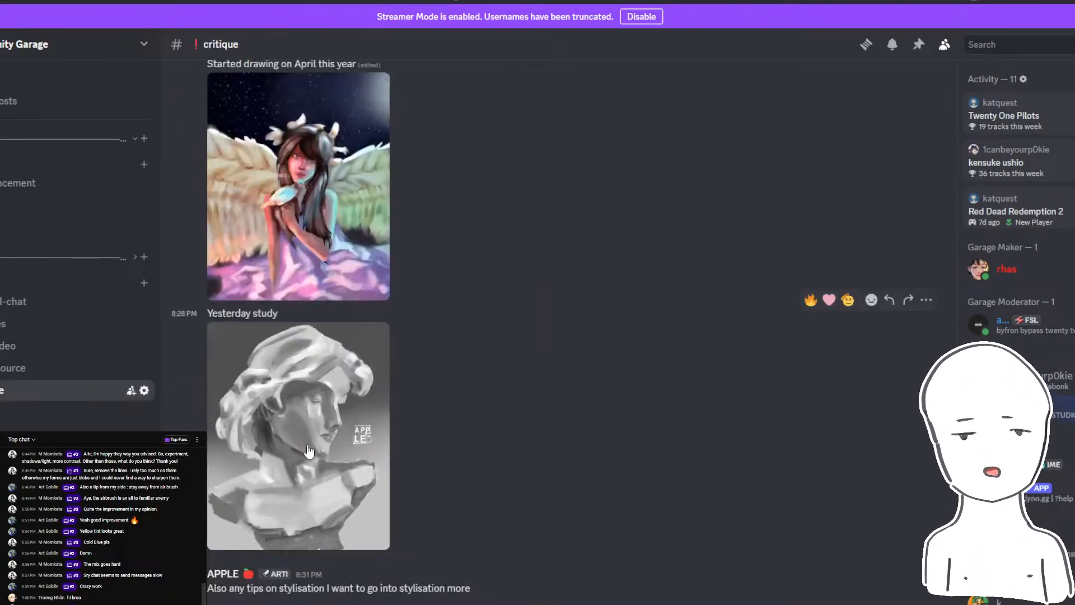
scroll(325, 491, up, 3)
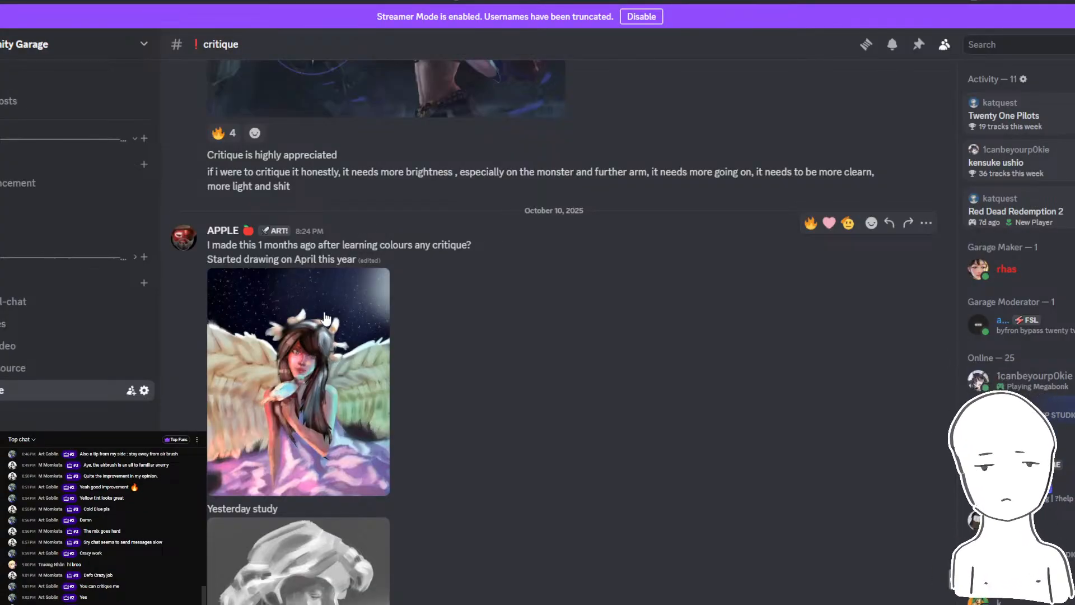
click(298, 310)
click(174, 274)
scroll(244, 370, down, 3)
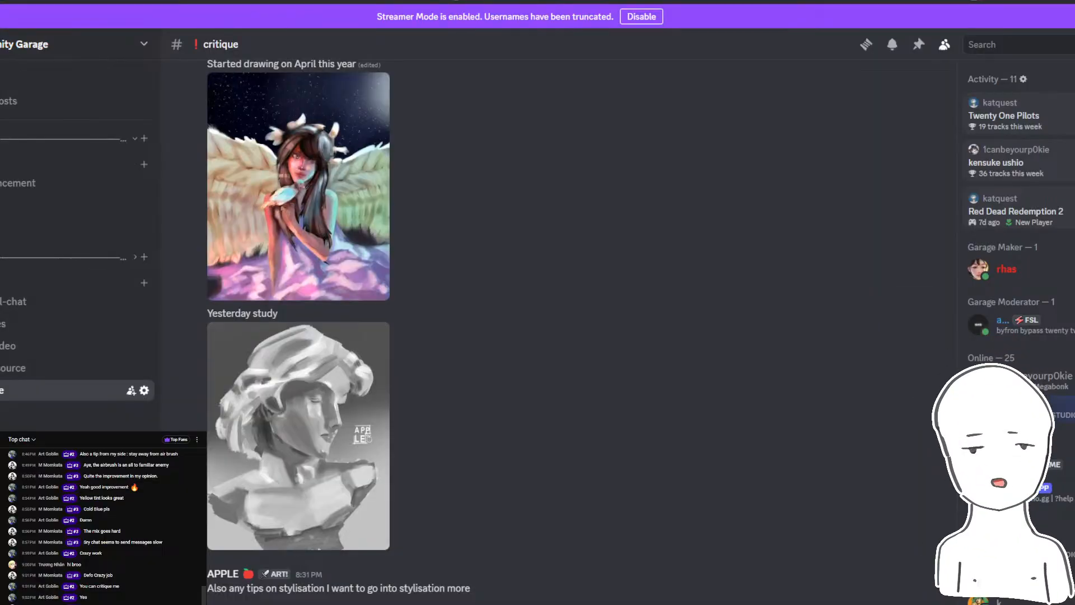
key(super+n)
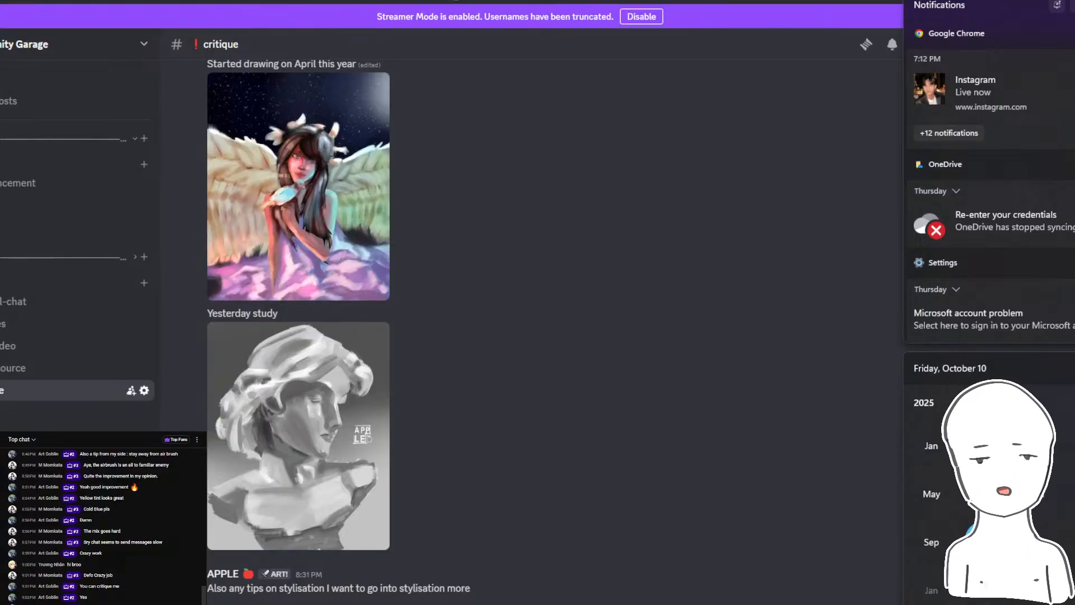
click(630, 399)
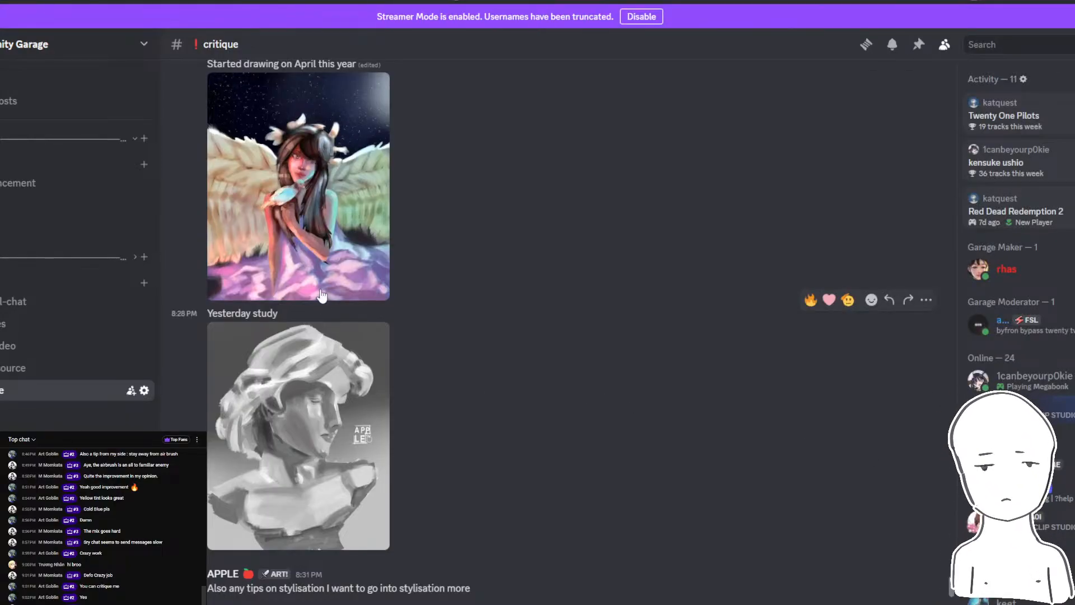
- Open the winged girl painting at full size and copy the image
click(322, 295)
right_click(391, 210)
click(444, 223)
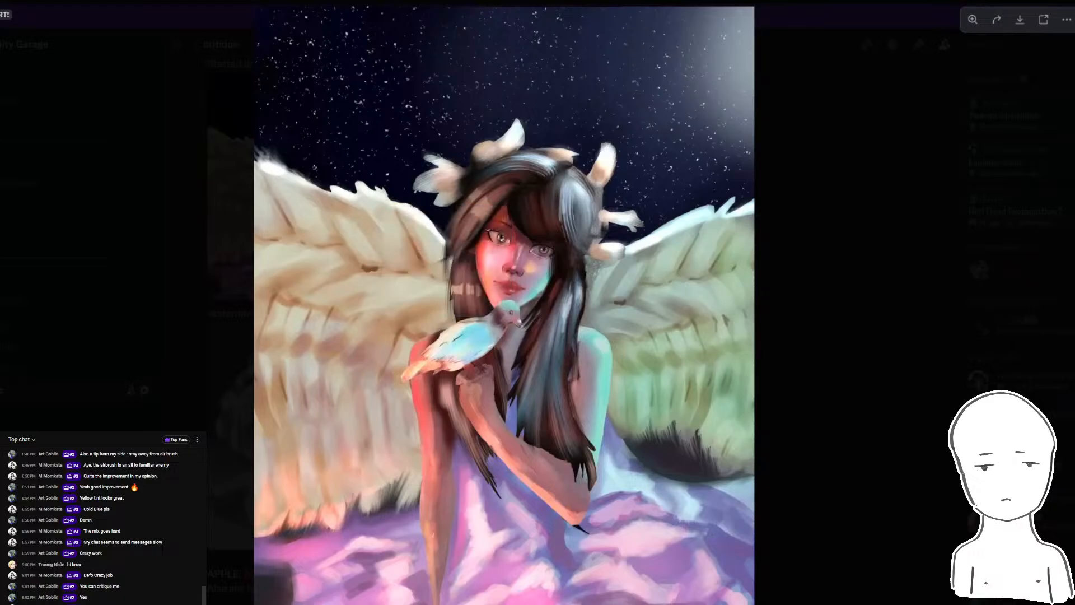
- Switch to Photoshop, hide the finished painting's layer group, and try to paste the copied image onto the artboard
click(216, 599)
click(953, 444)
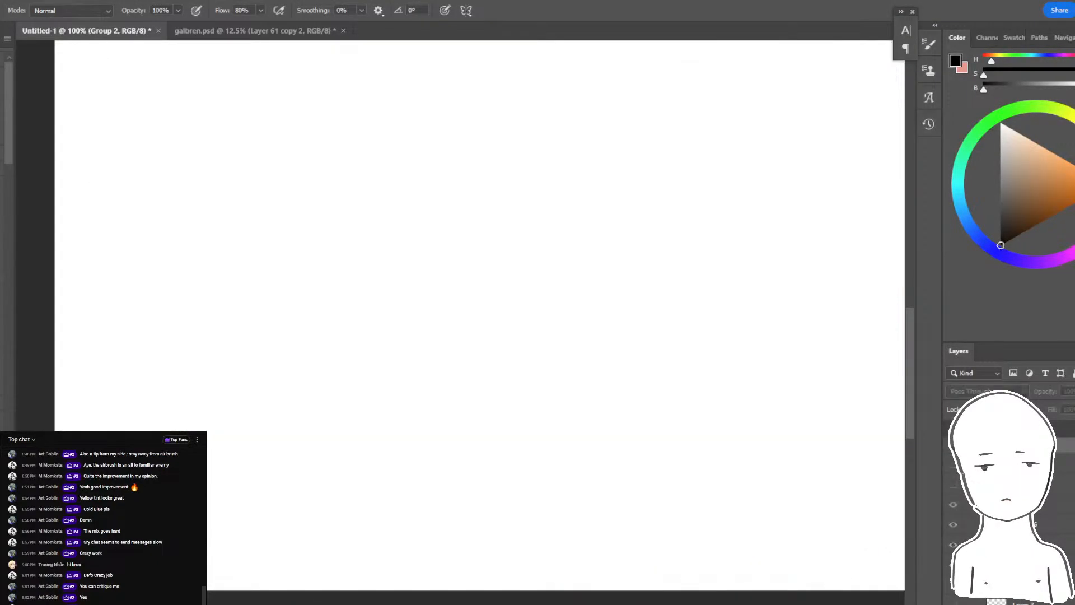
key(ctrl+v)
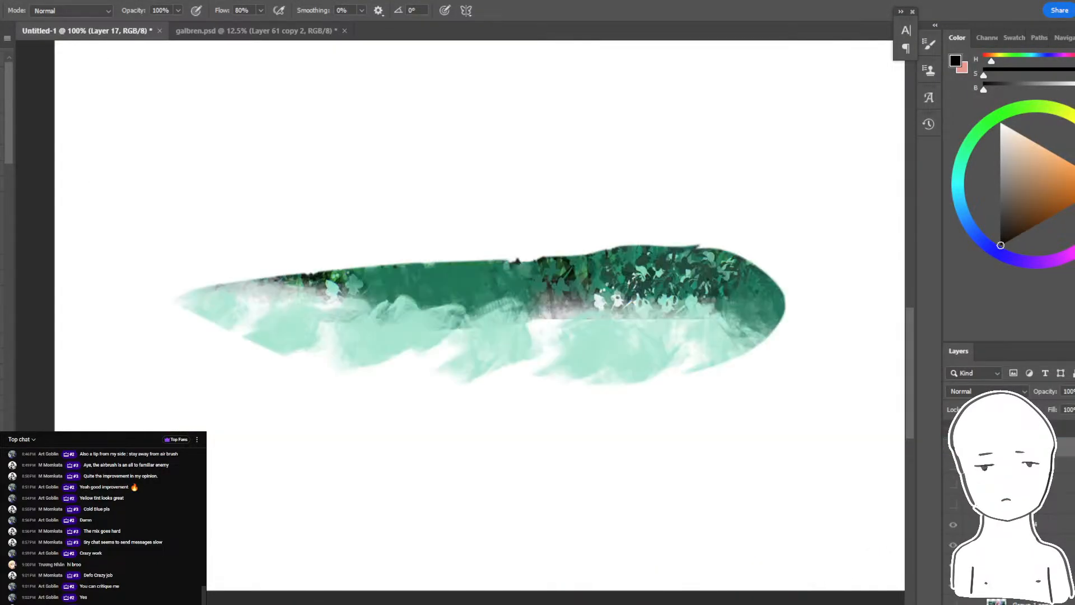
key(ctrl+z)
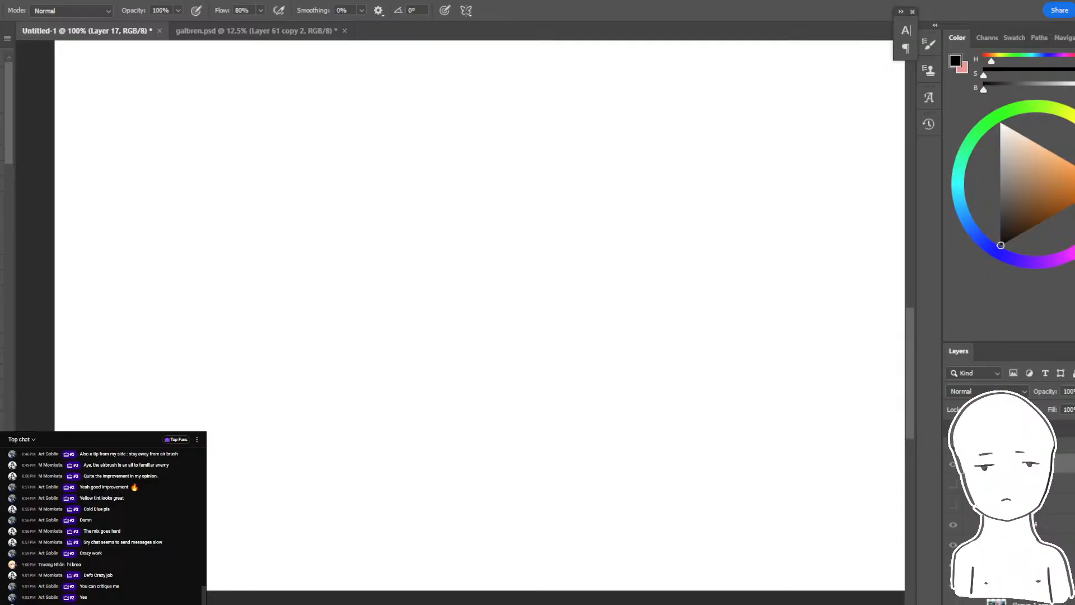
- Add a new empty layer and try pasting the copied image again
key(ctrl+alt+shift+n)
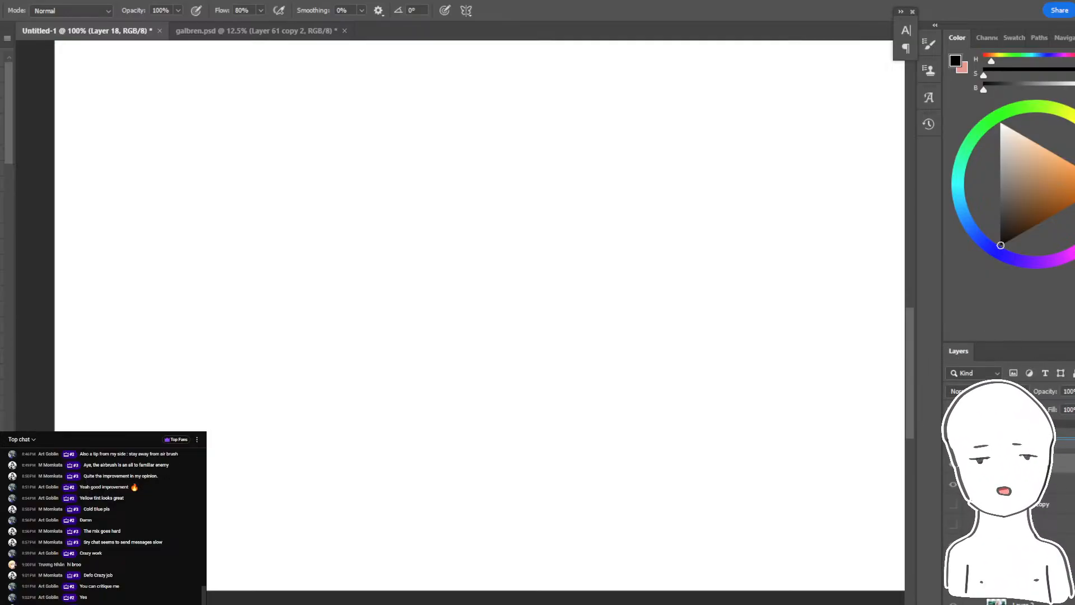
key(ctrl+v)
key(ctrl+z)
- Copy the full-size winged girl painting from Discord once more and return to the Photoshop document
key(alt+Tab)
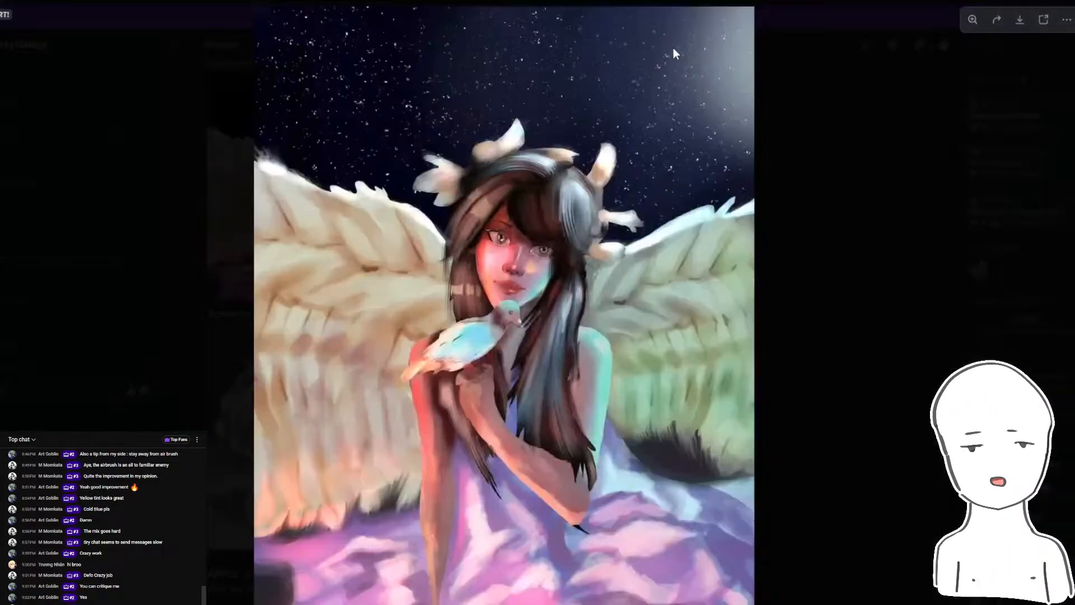
right_click(576, 305)
click(619, 319)
key(alt+Tab)
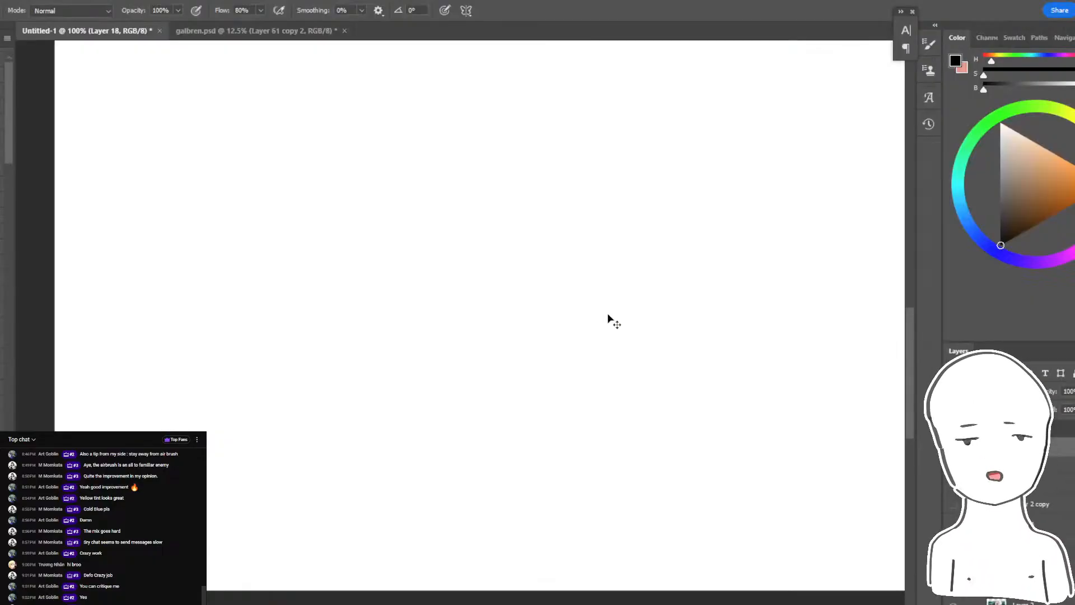
- Paste the copied winged girl painting onto the artboard and try to reposition it
key(ctrl+v)
key(ctrl+minus)
key(ctrl+minus)
key(ctrl+minus)
key(v)
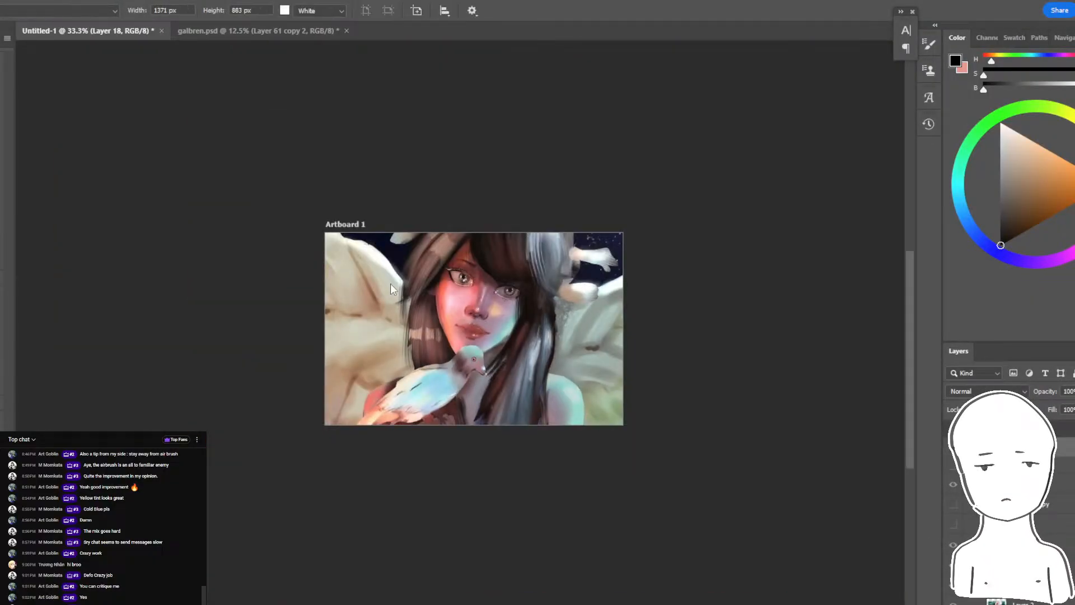
key(v)
drag(430, 230, 481, 293)
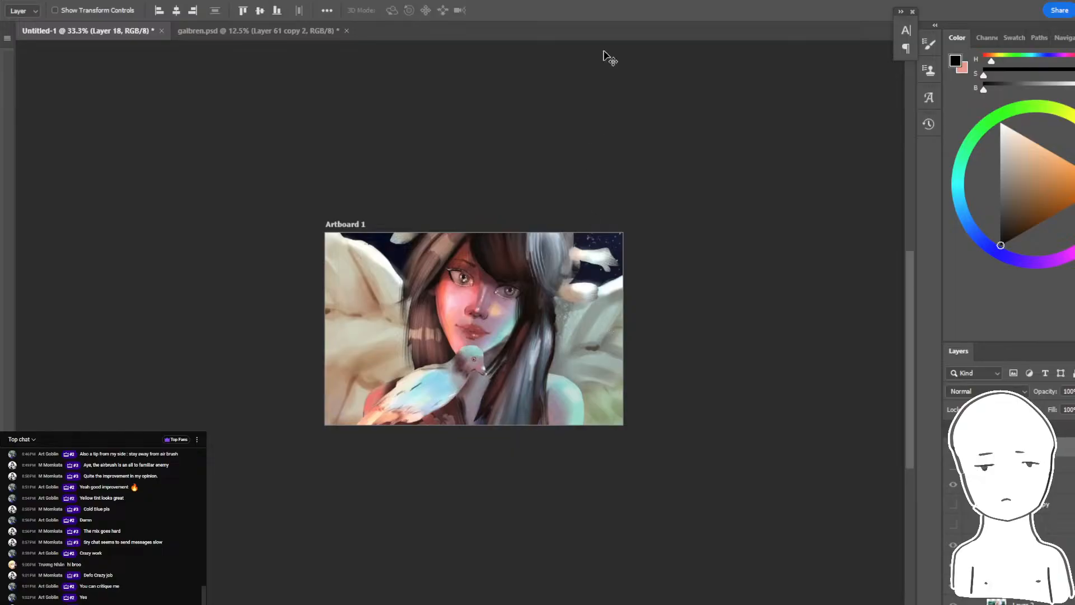
- Scale the pasted winged girl painting down to the artboard's height and align it with the artboard's left edge
key(ctrl+minus)
key(b)
key(ctrl+t)
drag(648, 115, 411, 406)
mouse_move(384, 448)
mouse_down()
mouse_move(468, 335)
mouse_move(468, 315)
mouse_up()
drag(515, 444, 473, 393)
click(523, 10)
key(ctrl+plus)
key(ctrl+plus)
key(ctrl+plus)
key(ctrl+plus)
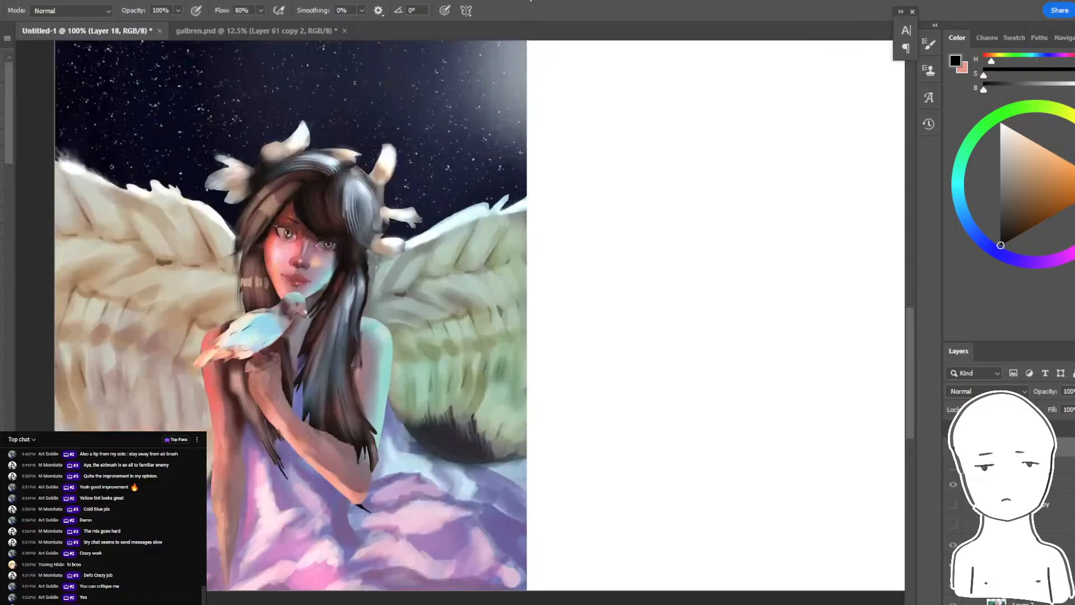
- Narrow the artboard to 725 px wide so that it ends at the painting's right edge
drag(427, 302, 489, 306)
key(ctrl+minus)
key(ctrl+minus)
key(v)
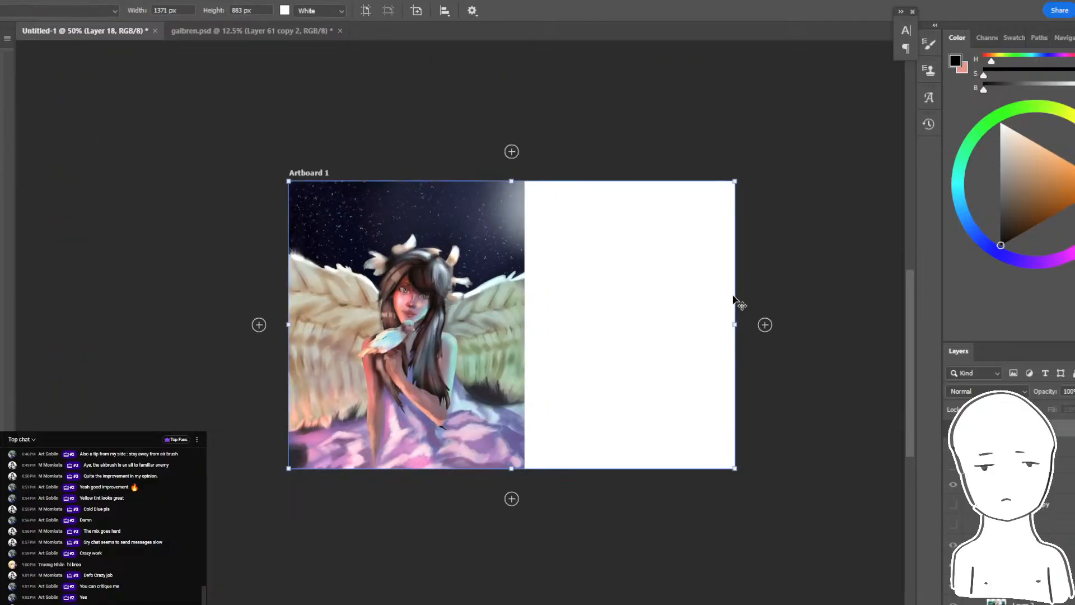
drag(736, 305, 525, 305)
key(ctrl+plus)
key(ctrl+plus)
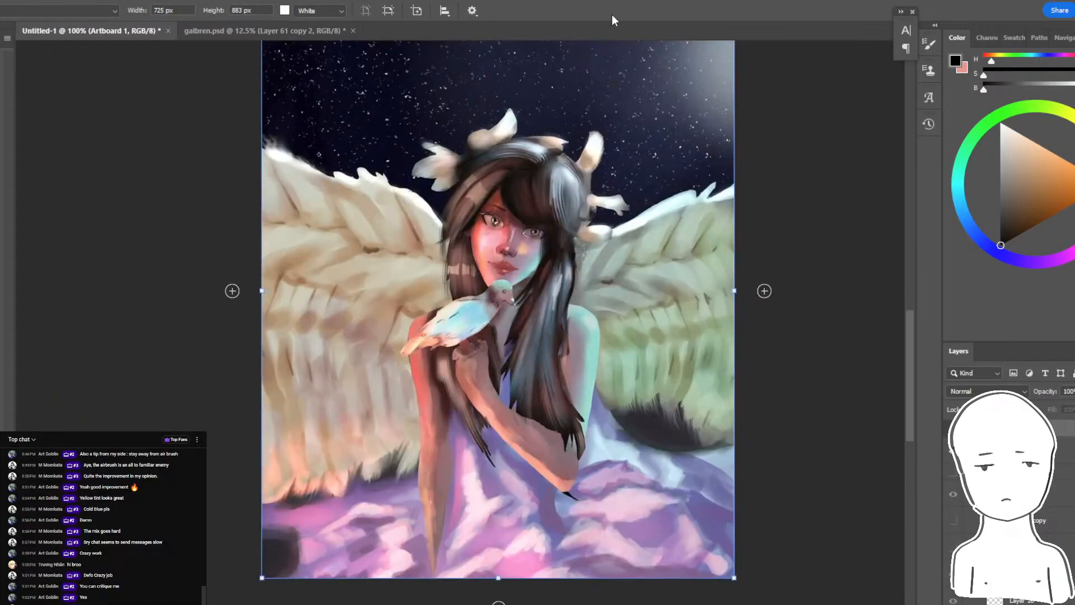
key(b)
- Switch to Discord, reread the text of the critique post and view the grey bust study at full size
key(alt+Tab)
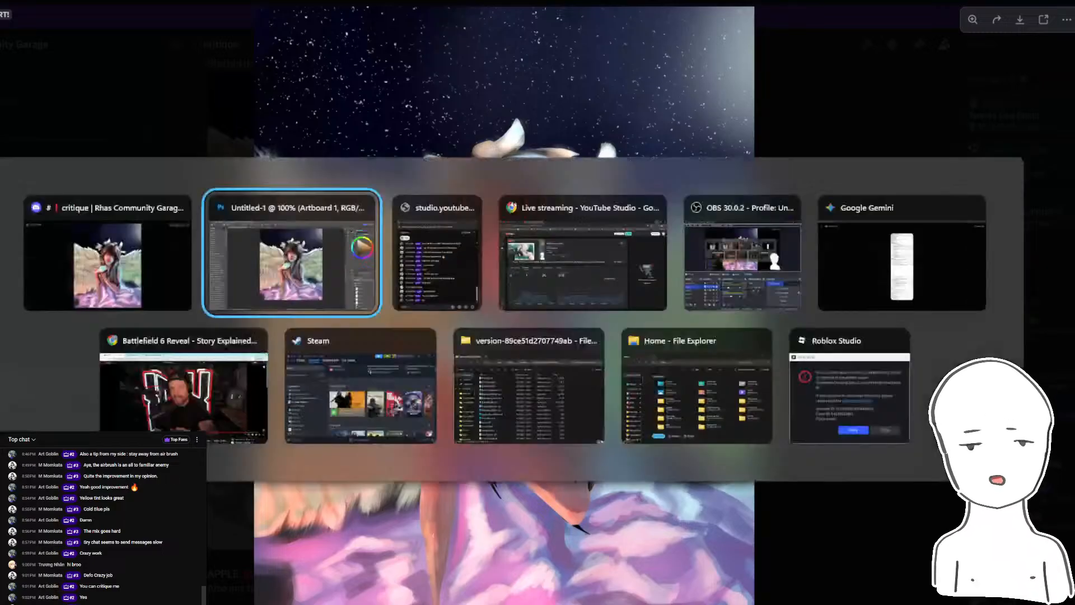
key(alt+Tab)
key(Escape)
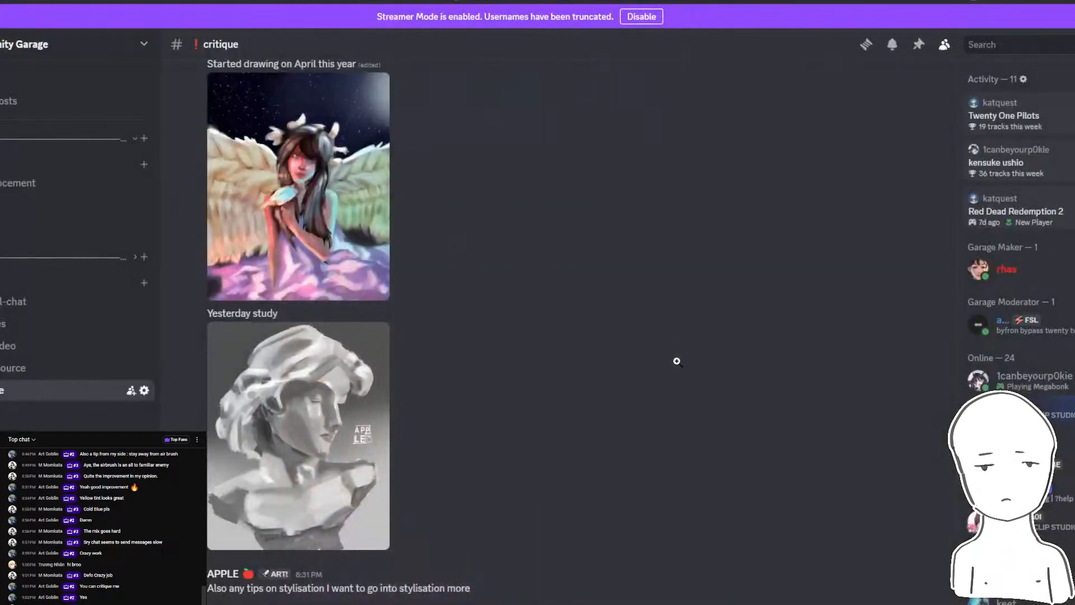
scroll(346, 377, up, 5)
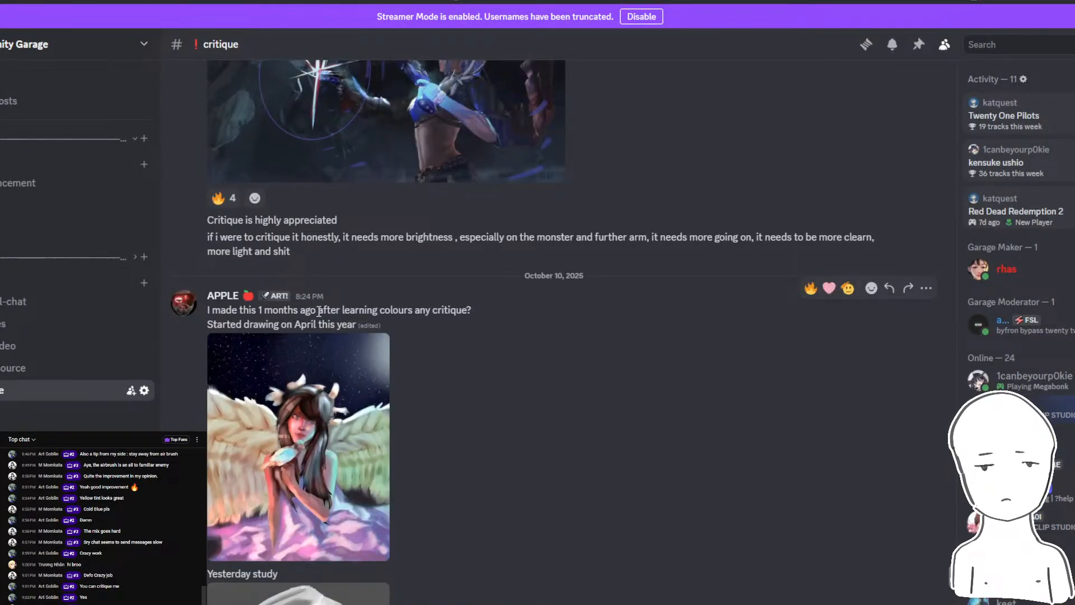
scroll(409, 292, down, 5)
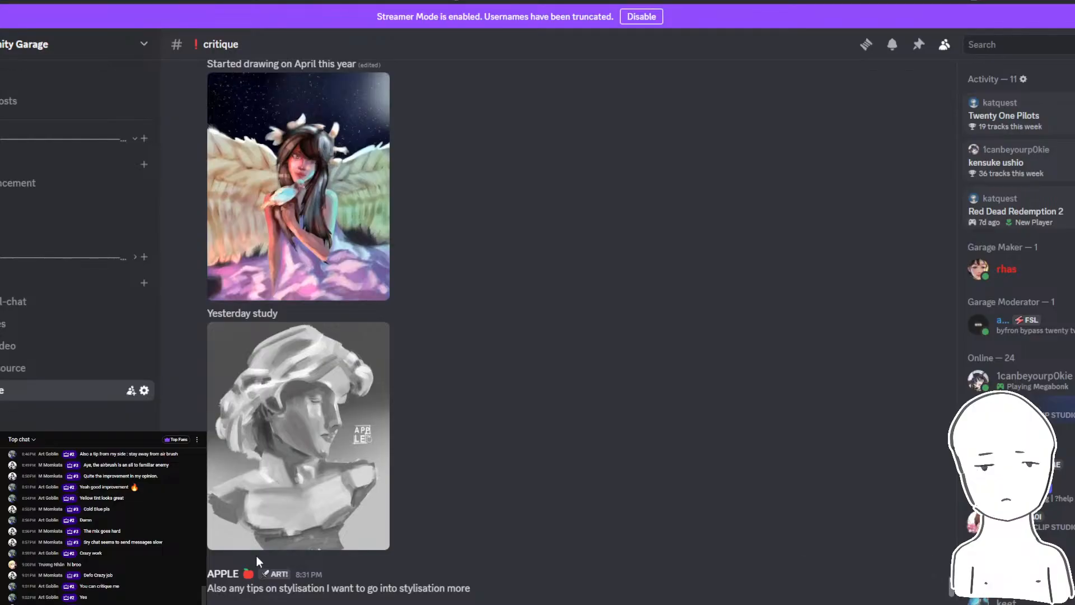
click(346, 453)
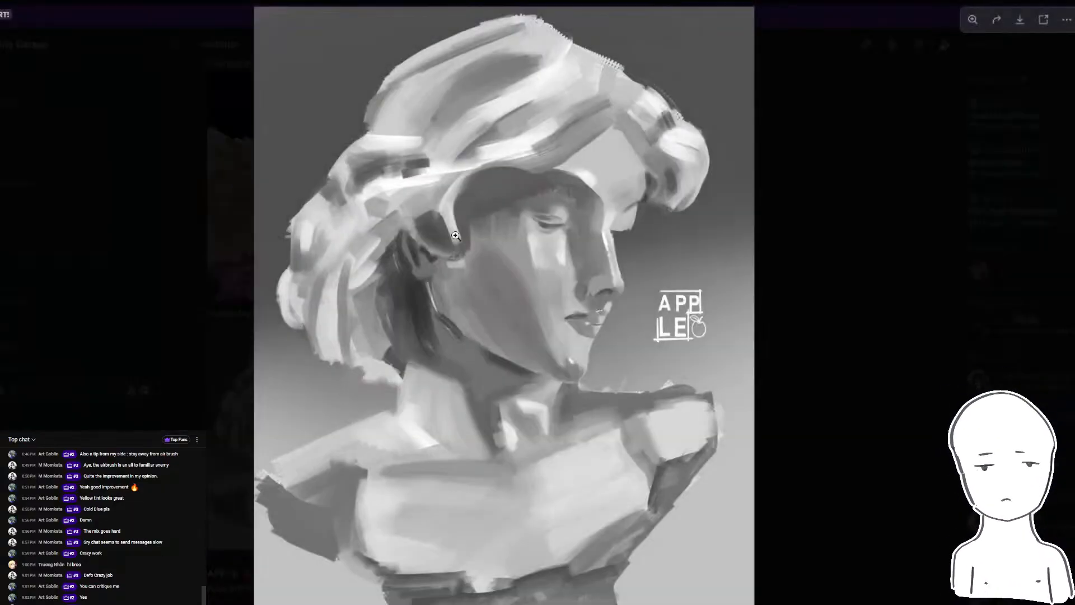
click(834, 157)
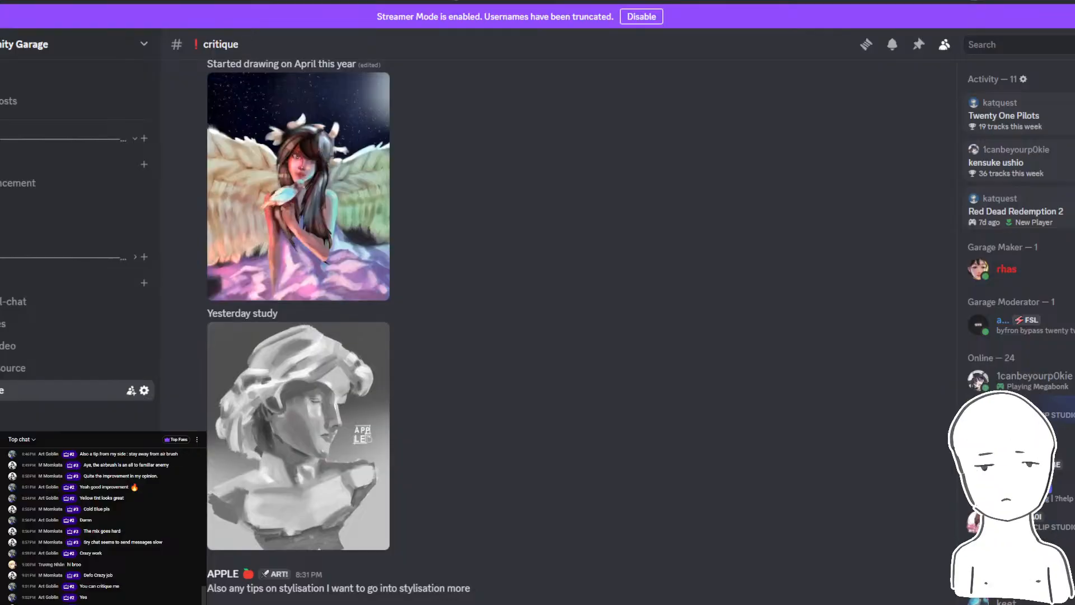
- Read the live chat messages and return to Photoshop to examine the winged girl painting up close and as a whole
click(403, 582)
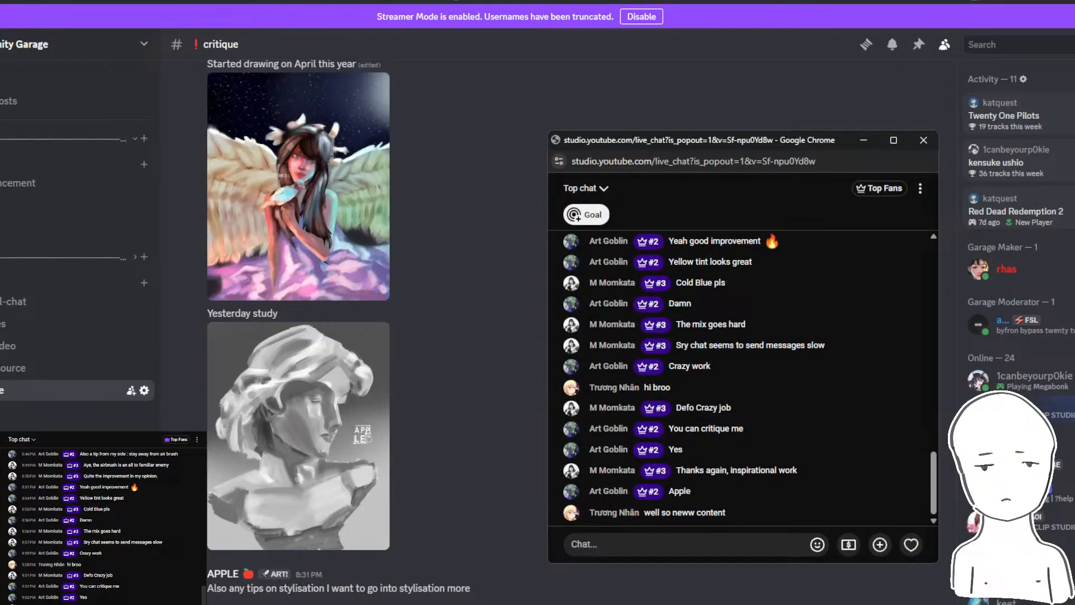
key(alt+Tab)
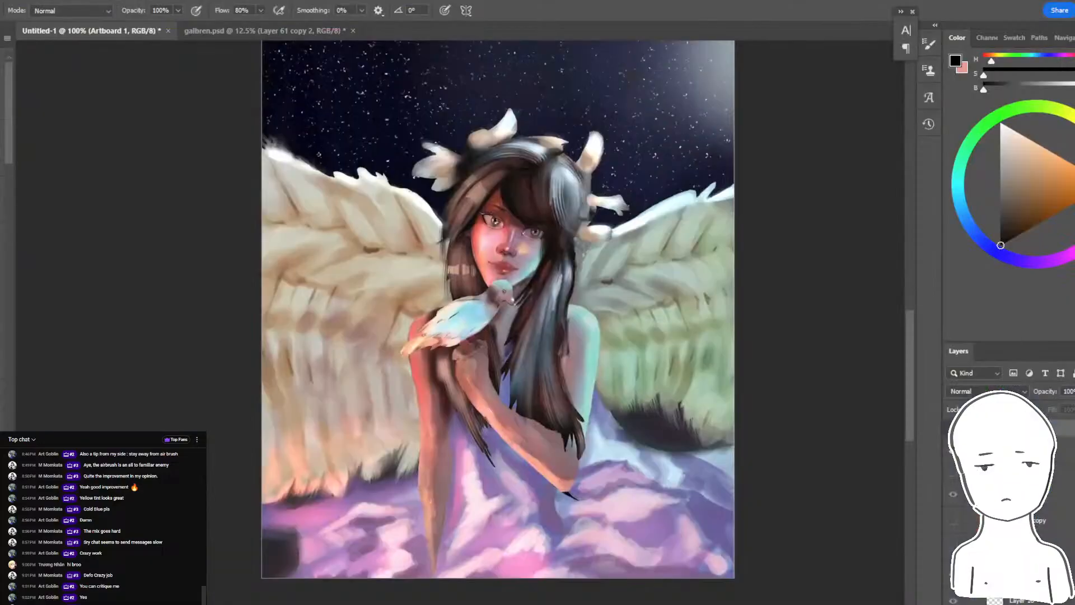
drag(848, 447, 826, 469)
mouse_move(335, 602)
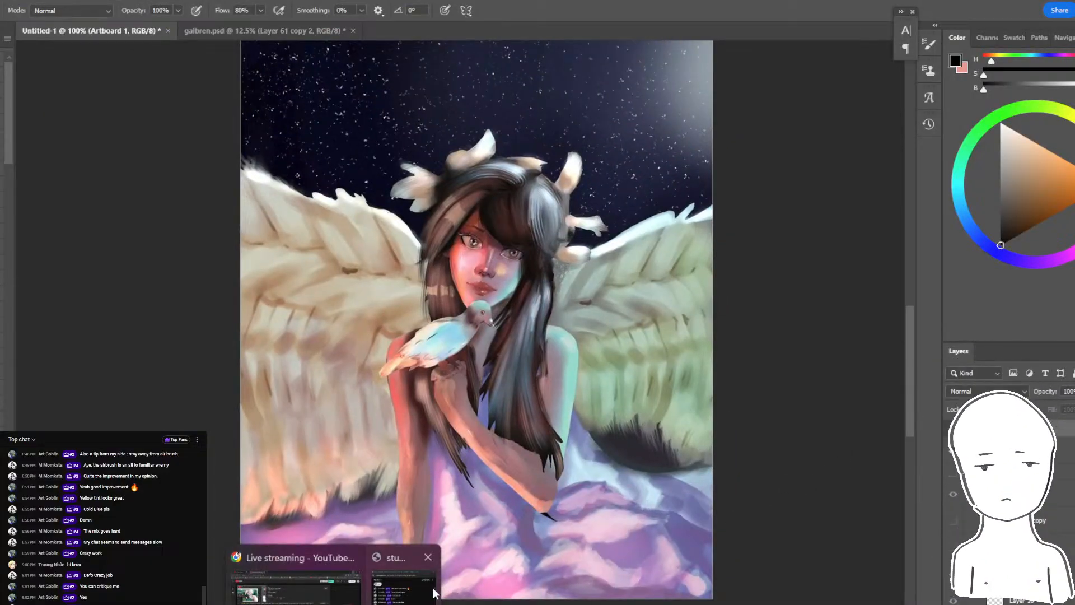
click(404, 582)
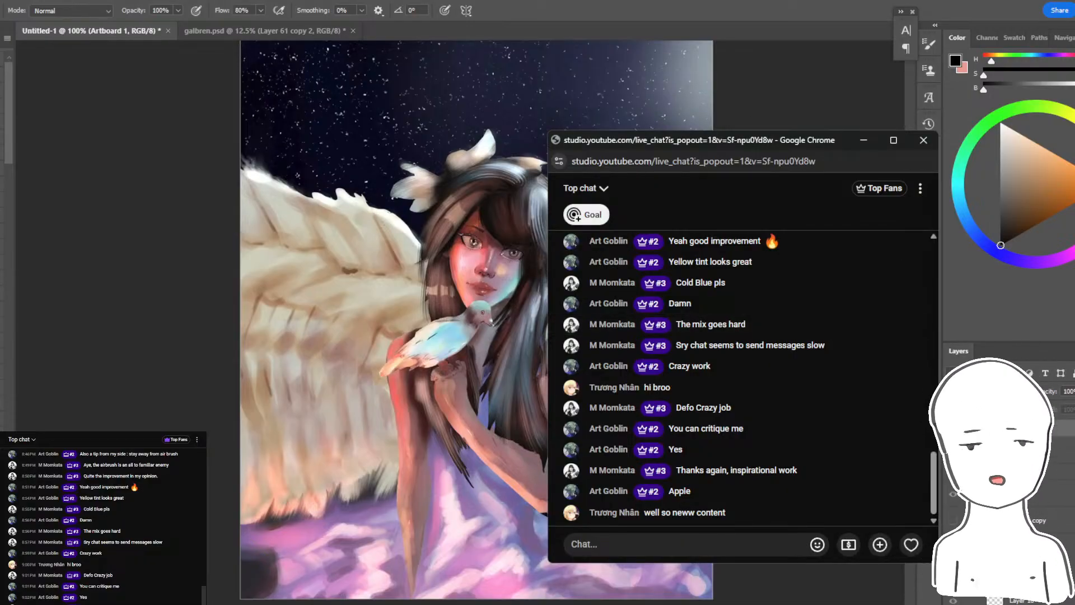
click(504, 299)
scroll(500, 294, up, 6)
scroll(504, 289, down, 4)
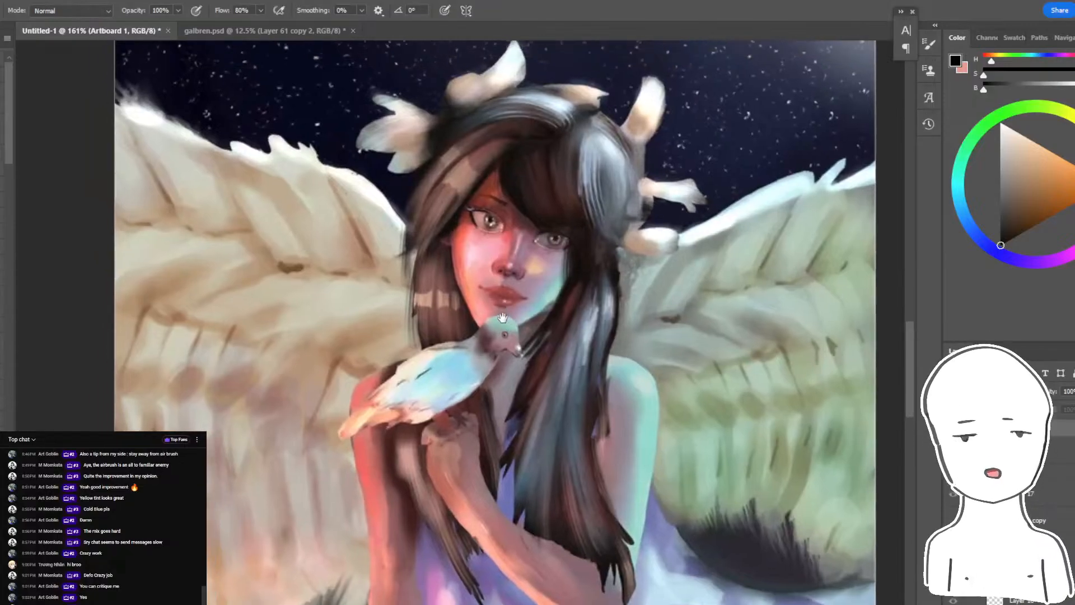
scroll(510, 309, down, 2)
scroll(538, 325, up, 1)
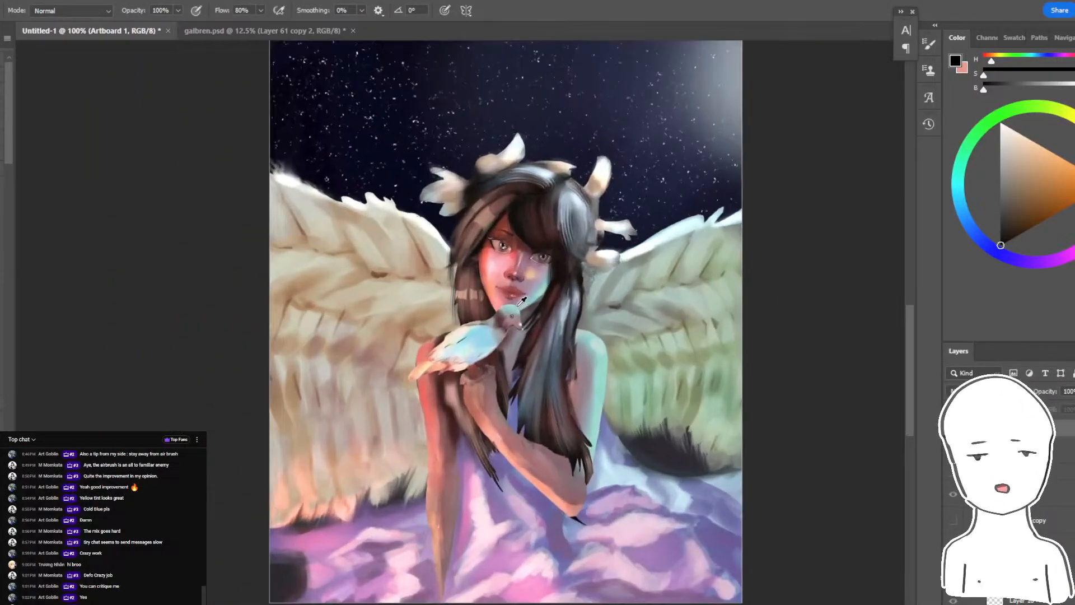
drag(546, 332, 566, 342)
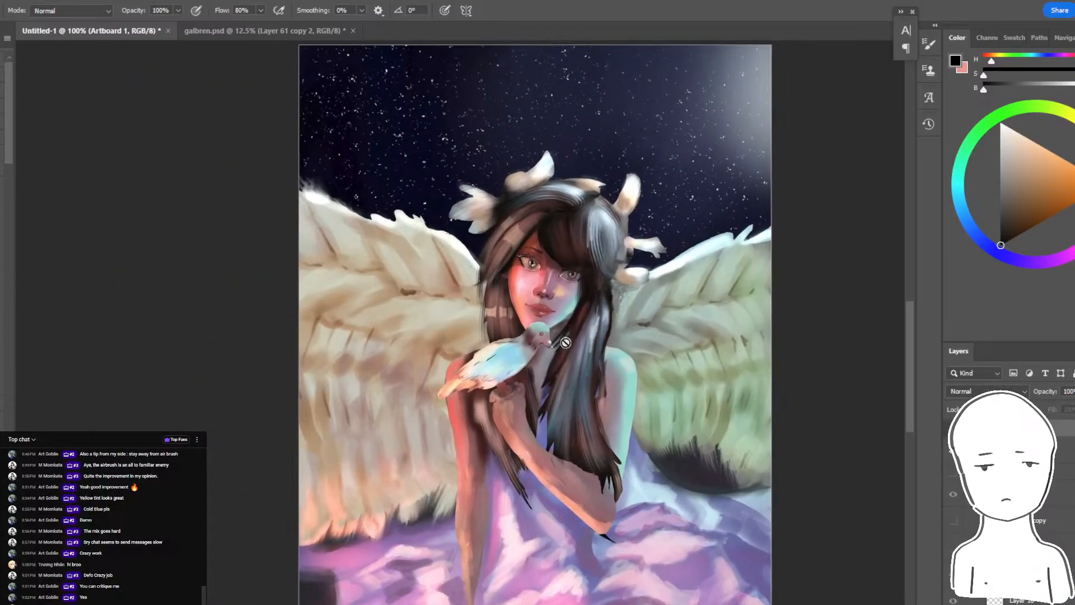
key(alt+Tab)
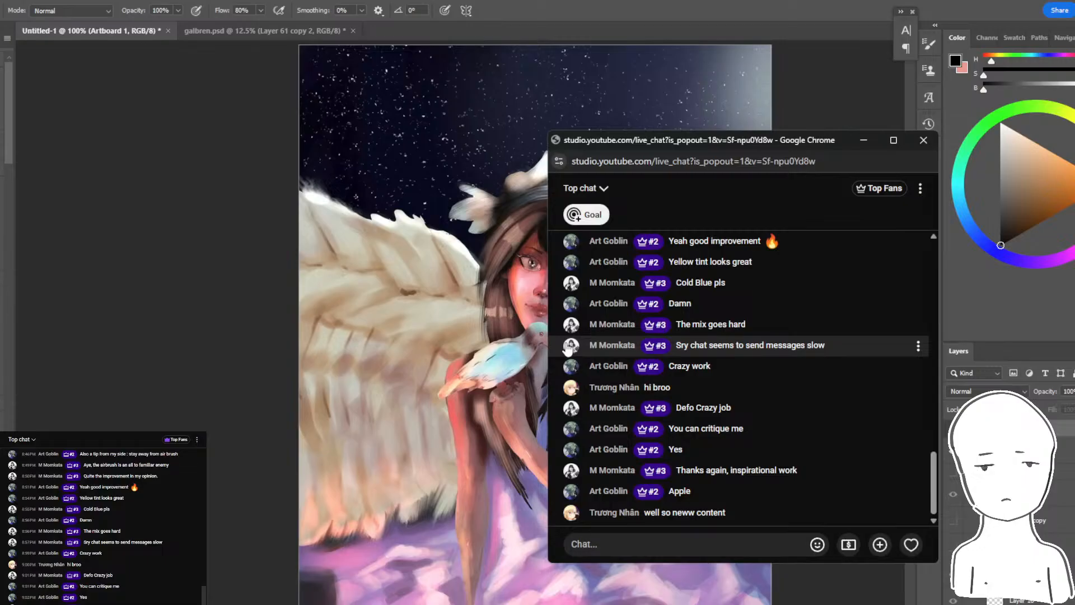
- Undo the artboard resize and the placement and pasting of the winged girl painting, back to the visible finished painting
click(952, 450)
click(953, 474)
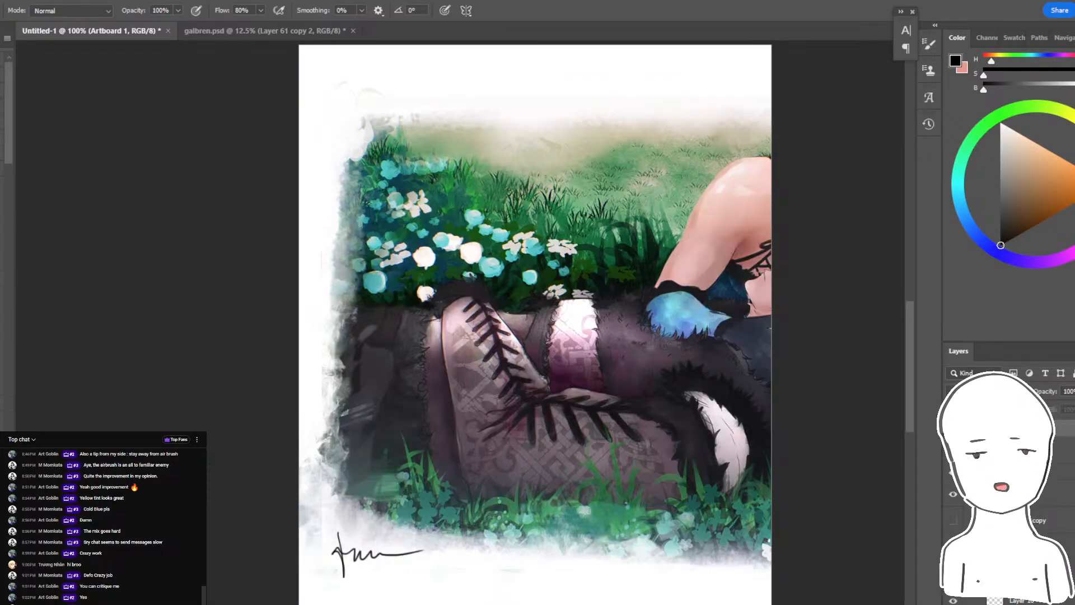
drag(777, 411, 593, 307)
key(ctrl+z)
key(ctrl+z)
key(ctrl+z)
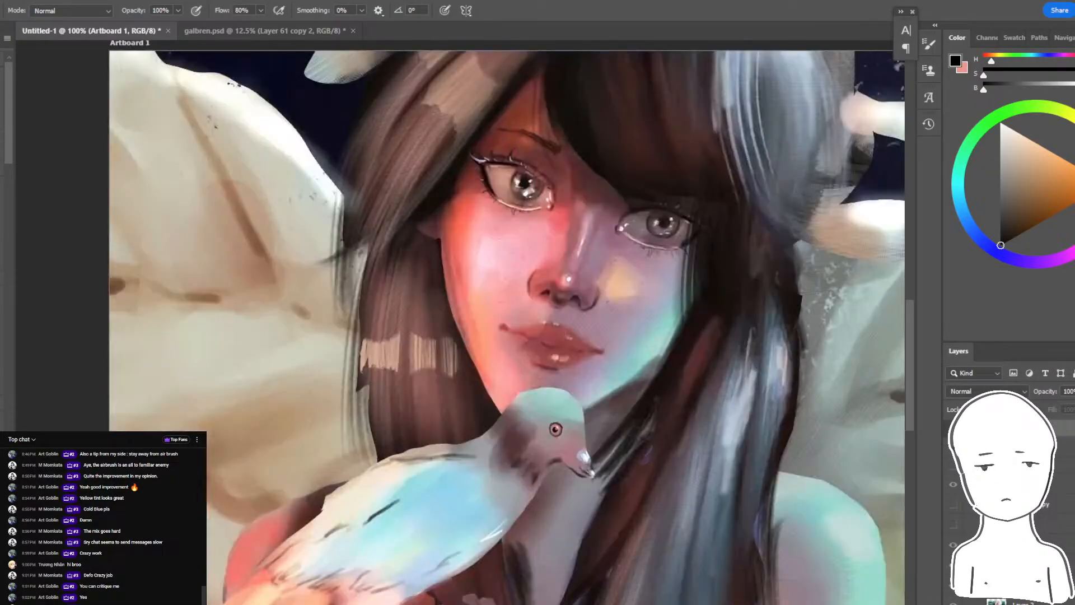
key(ctrl+z)
key(ctrl+z)
key(ctrl+z)
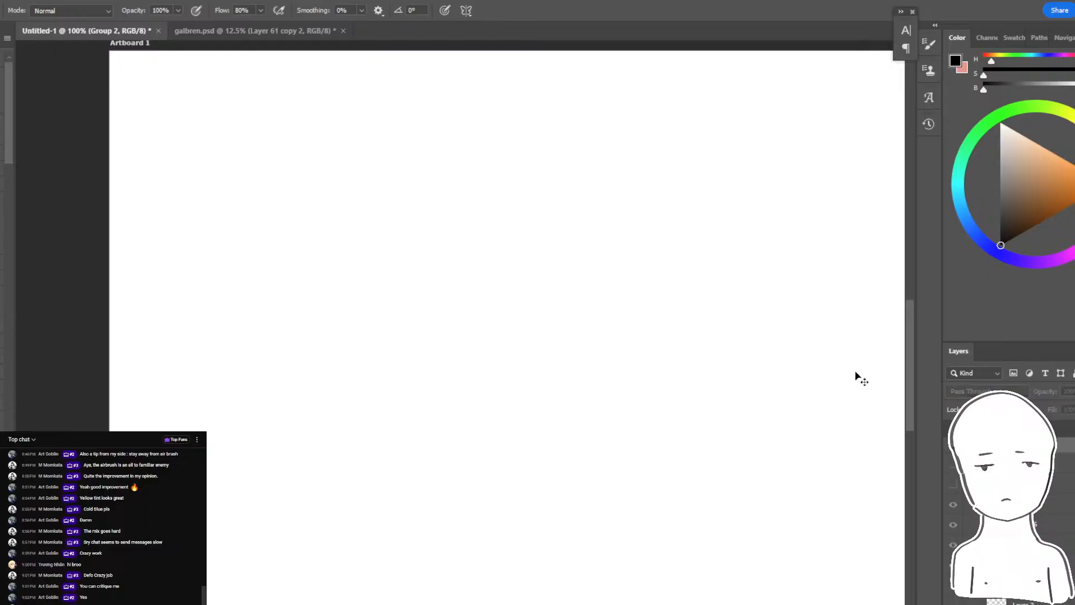
key(ctrl+z)
drag(834, 379, 758, 367)
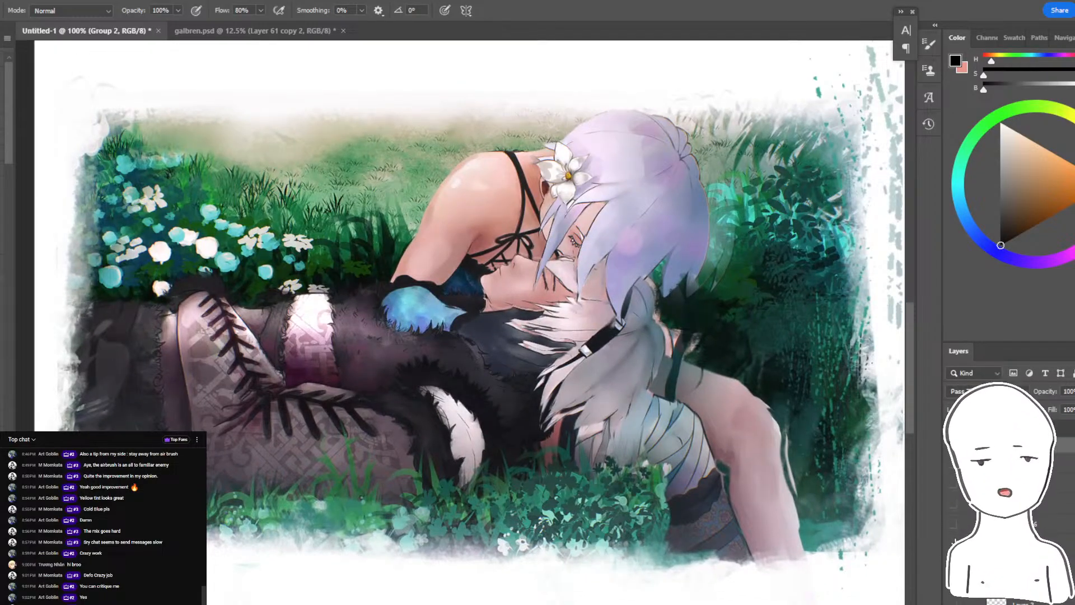
- Hide the finished painting's layer group and paste the copied winged girl painting onto a new layer
drag(953, 545, 953, 504)
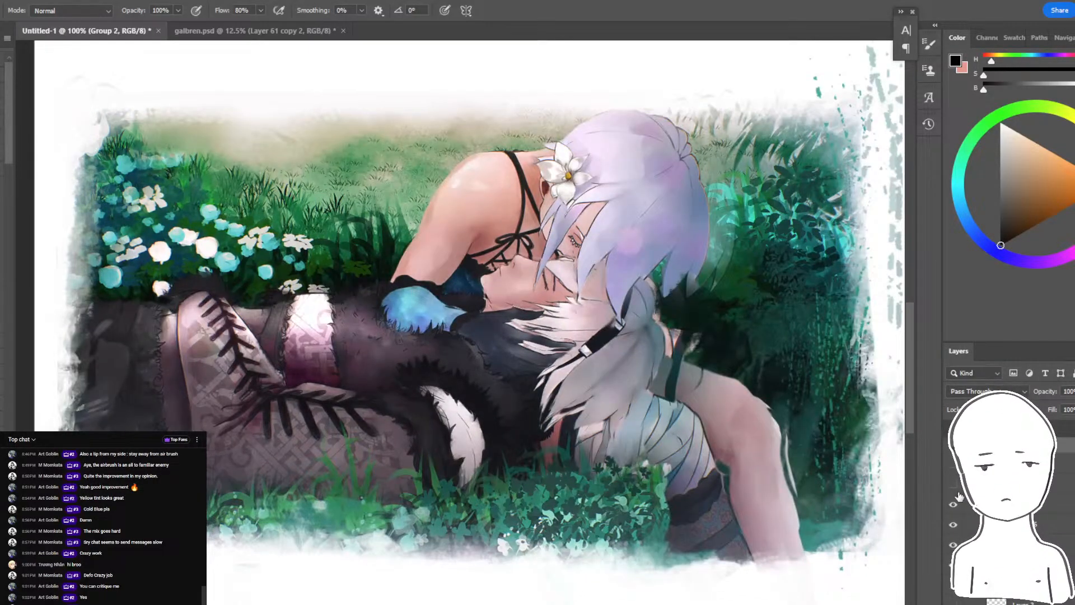
click(953, 445)
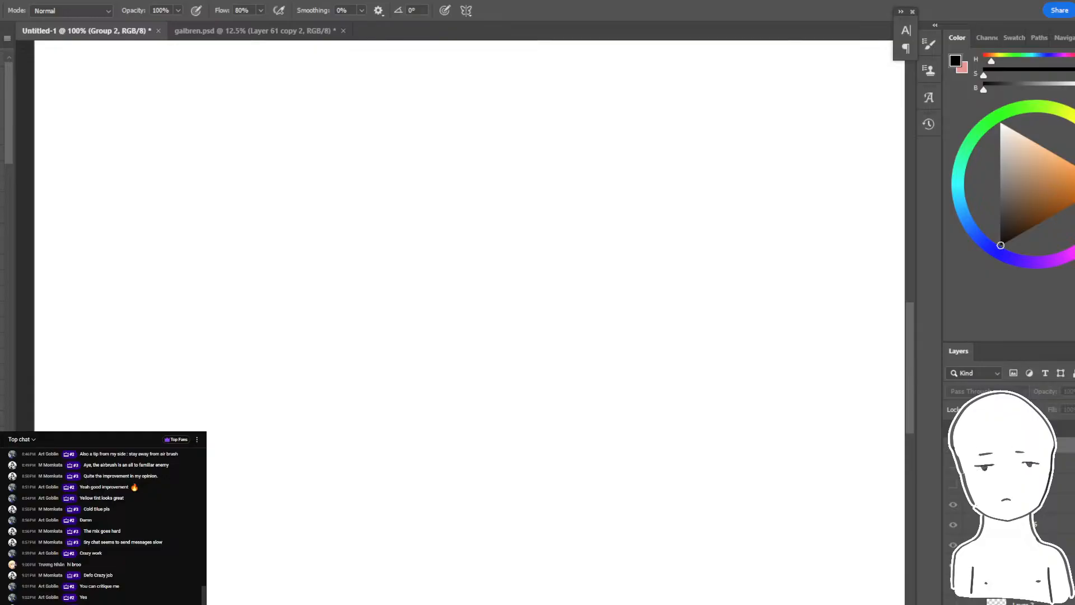
key(ctrl+alt+shift+n)
key(ctrl+v)
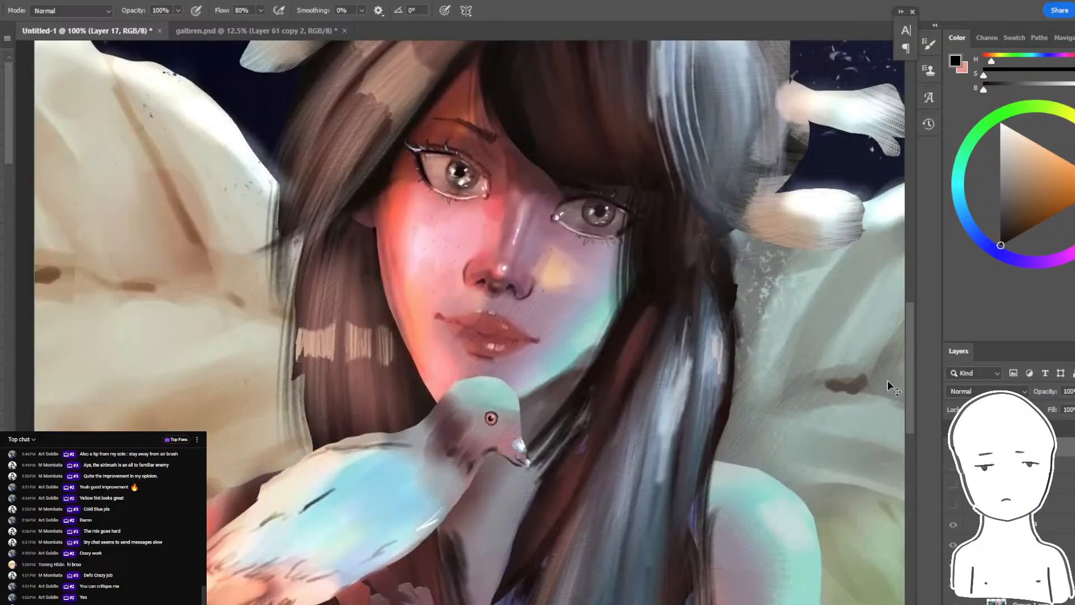
- Scale the pasted painting down until it fits within the artboard's height and centre it on the white canvas
key(ctrl+minus)
key(ctrl+minus)
key(ctrl+t)
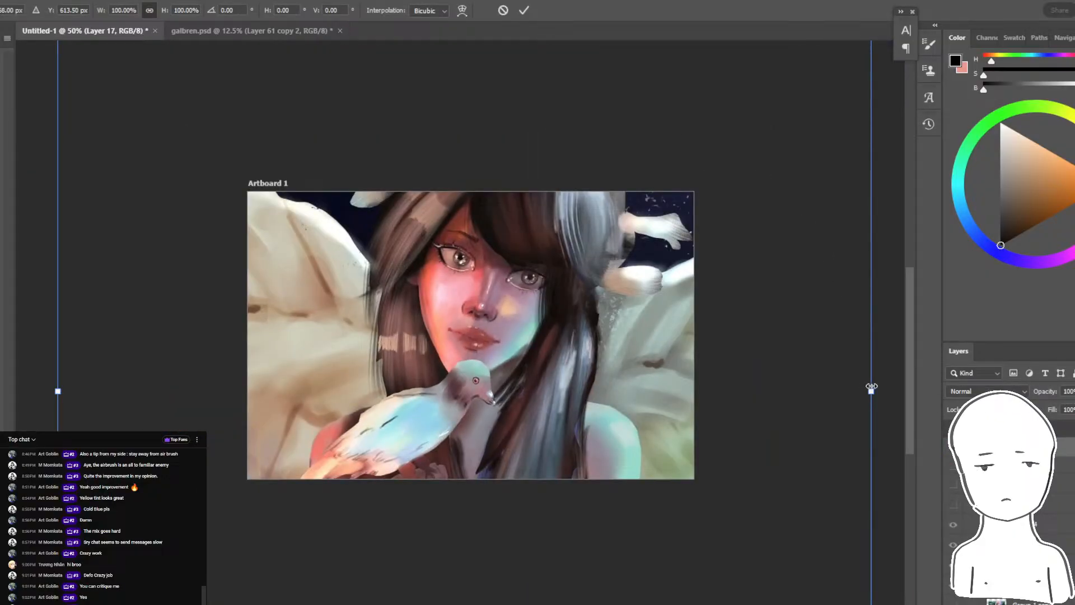
mouse_move(871, 386)
mouse_down()
mouse_move(271, 389)
mouse_move(582, 390)
mouse_move(566, 388)
mouse_up()
drag(519, 390, 516, 339)
click(524, 10)
key(ctrl+plus)
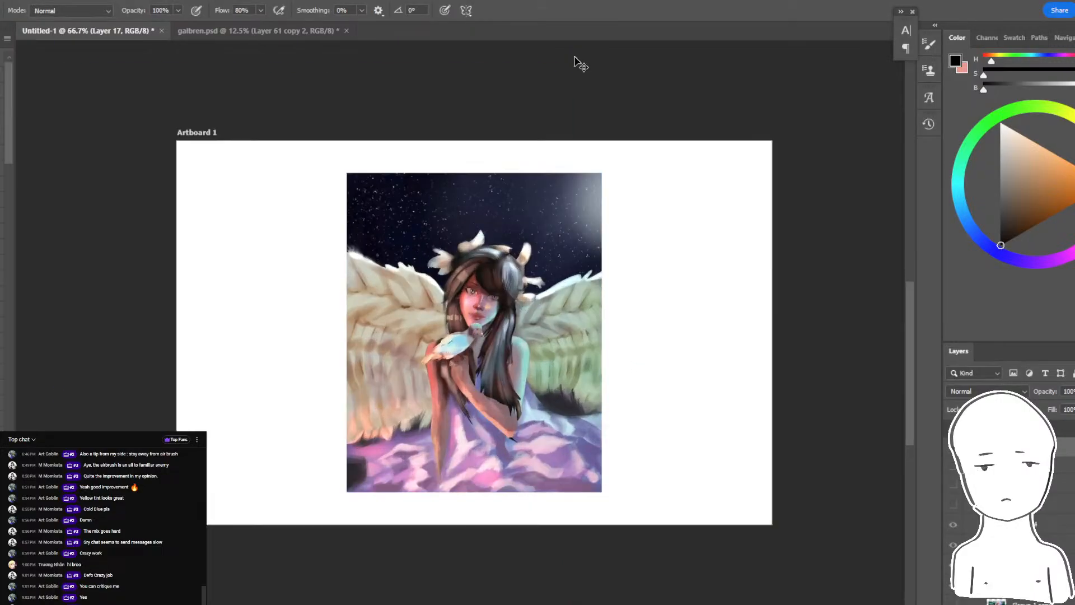
key(ctrl+plus)
- Check the live chat and the YouTube Studio stream dashboard for viewer requests, and return to the Photoshop document
key(alt+Tab)
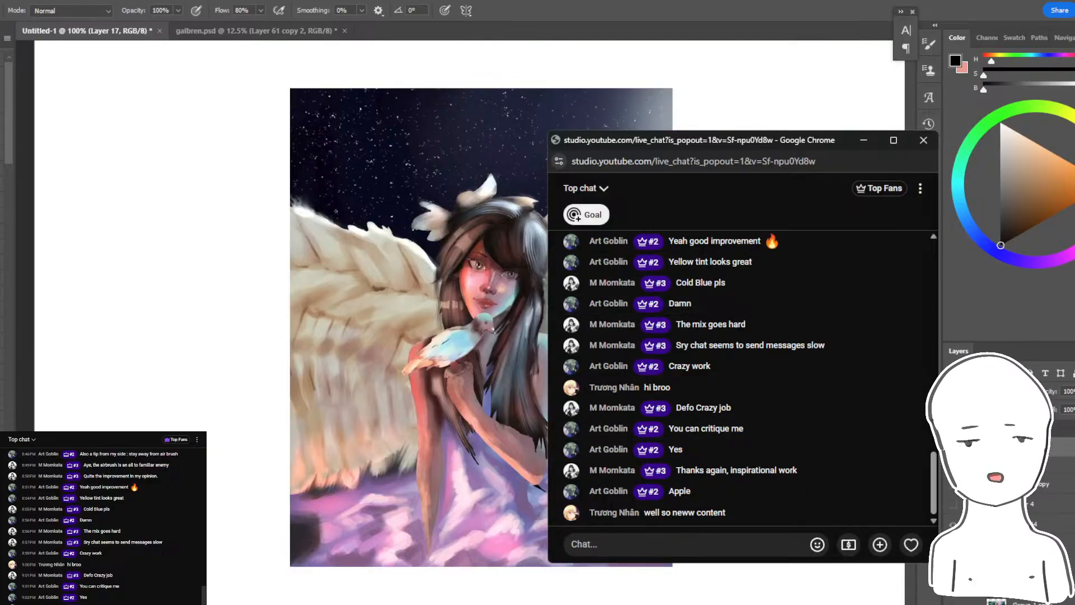
click(285, 599)
mouse_move(333, 603)
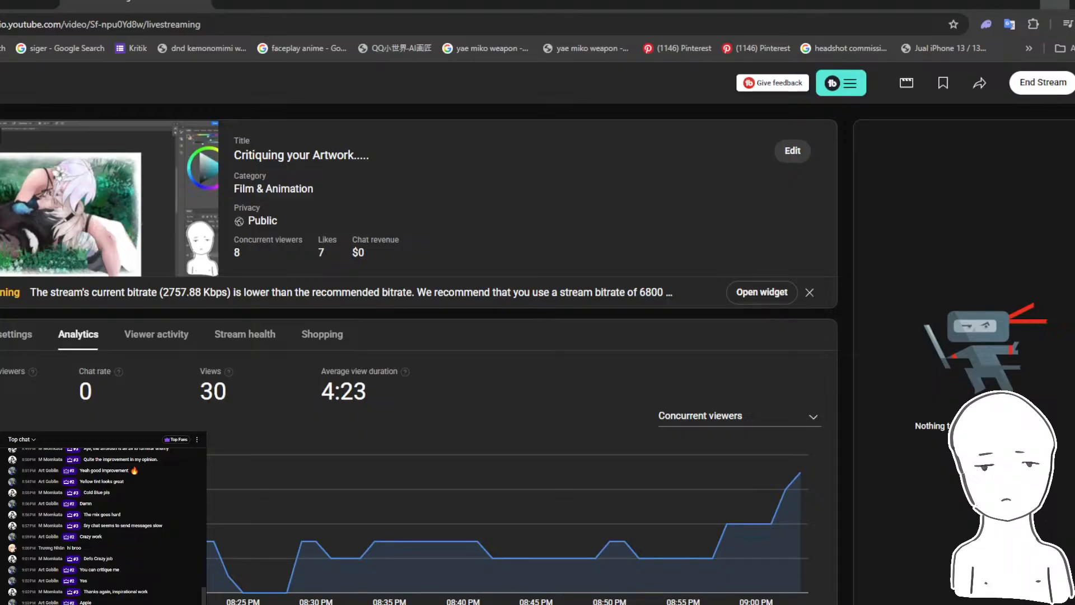
click(1055, 4)
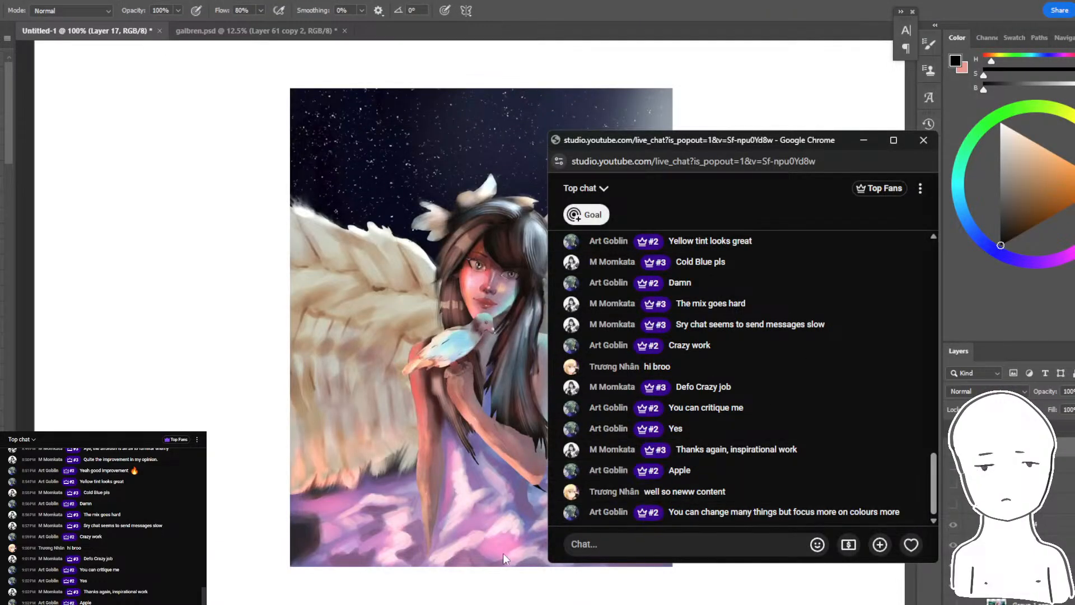
click(615, 68)
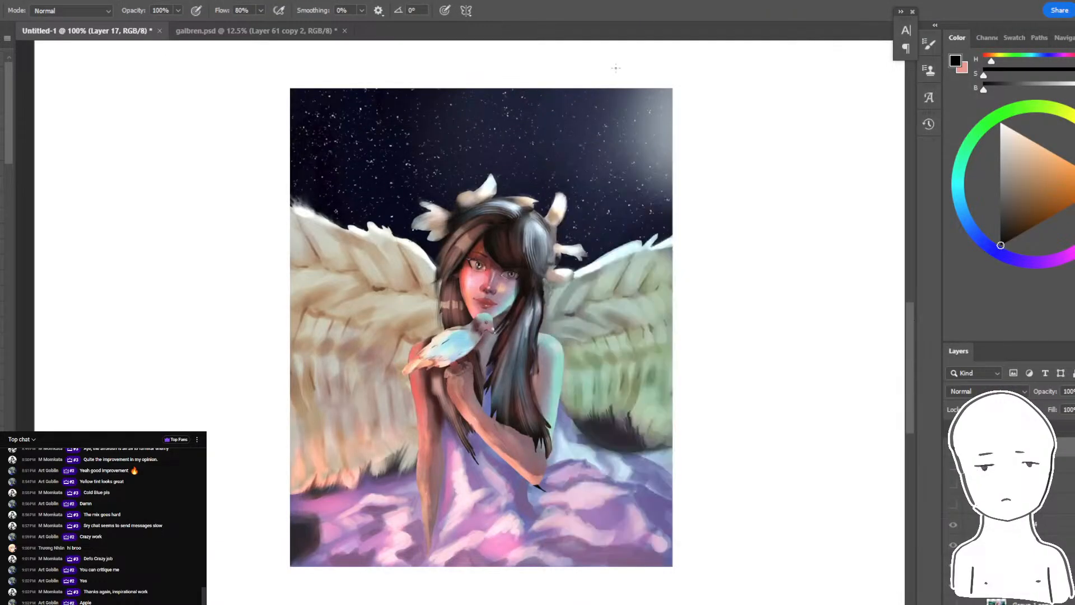
- Enlarge the winged girl painting slightly on the artboard and duplicate its layer
key(ctrl+t)
drag(674, 89, 702, 55)
key(Return)
mouse_move(660, 167)
mouse_down()
mouse_move(653, 218)
mouse_move(669, 174)
mouse_up()
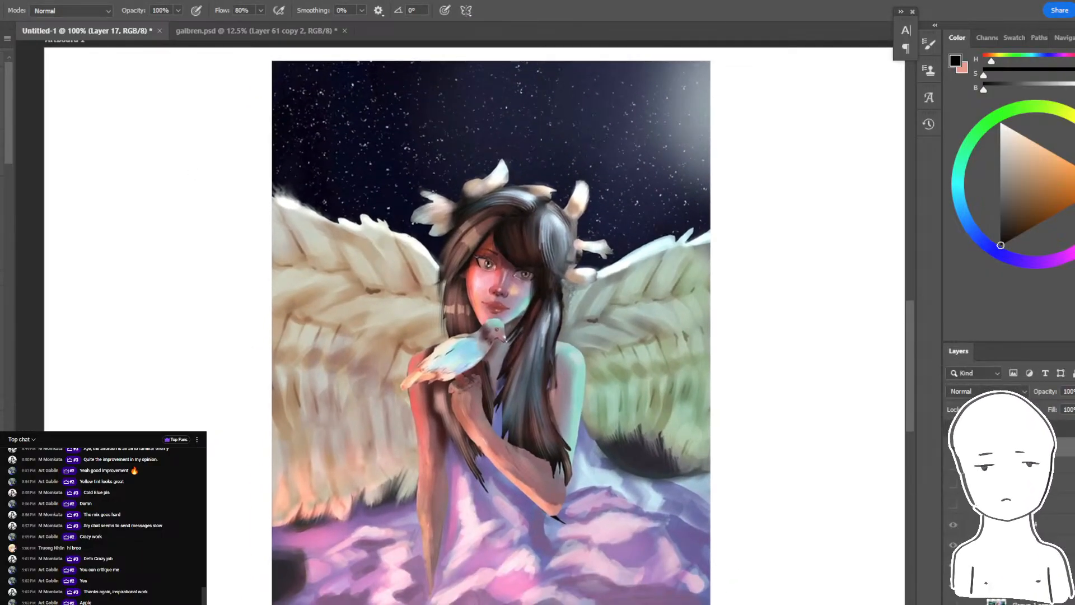
drag(604, 277, 620, 276)
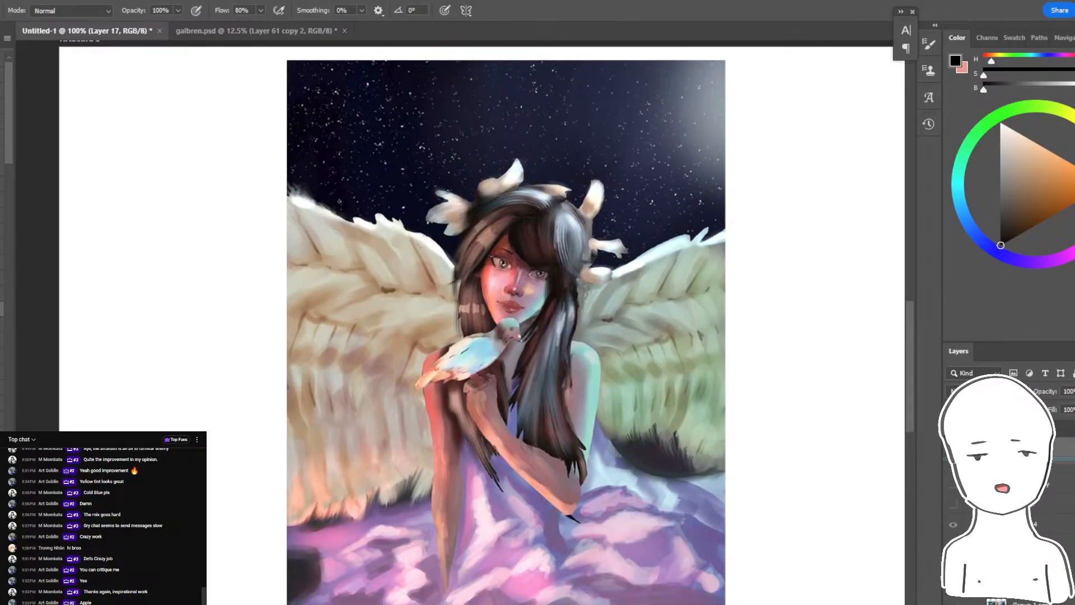
key(ctrl+j)
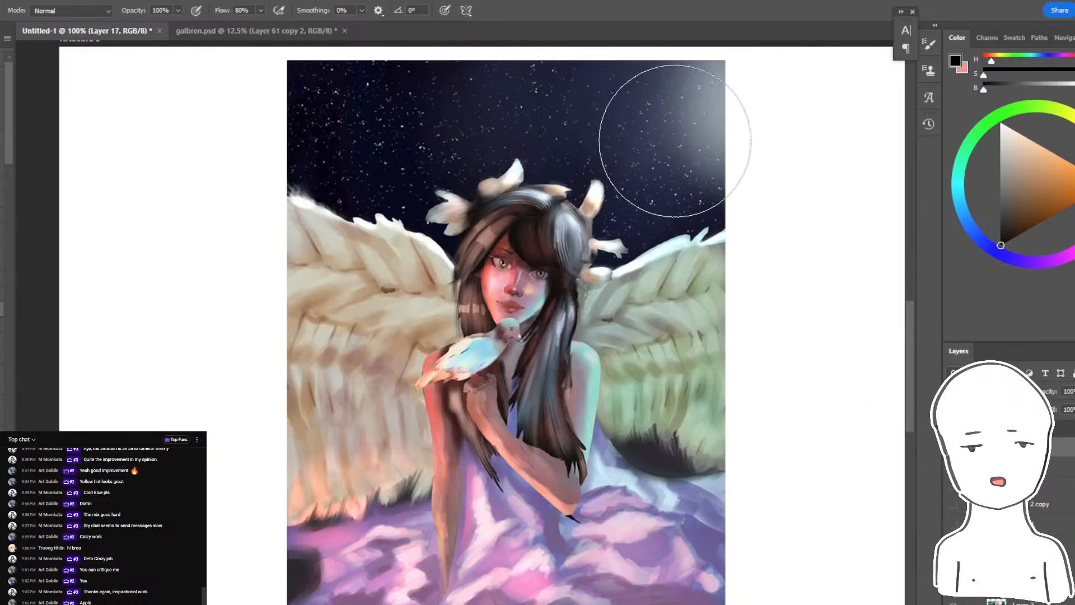
- Check the OBS streaming window and return to the winged girl painting in Photoshop
drag(1007, 165, 1010, 153)
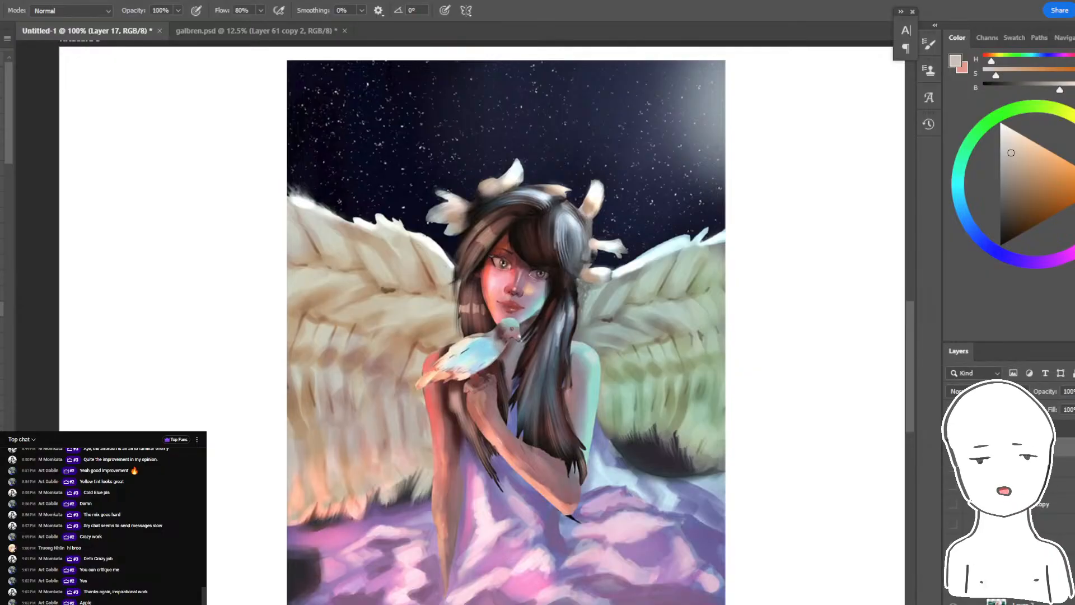
key(alt+Tab)
key(alt+Tab)
key(alt+Tab)
key(alt+Tab)
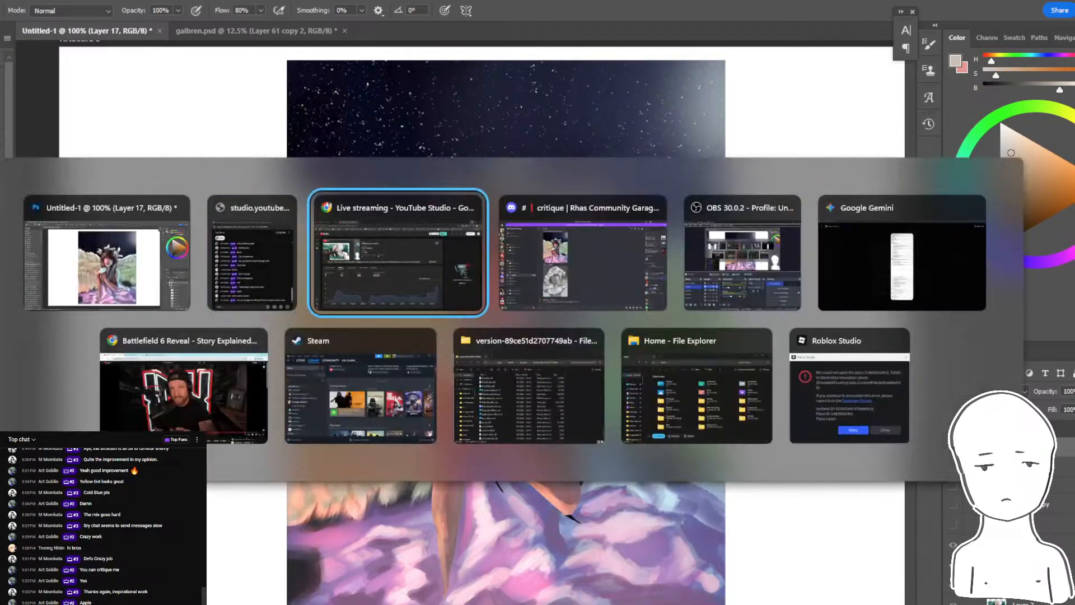
key(alt+Tab)
key(alt+Tab)
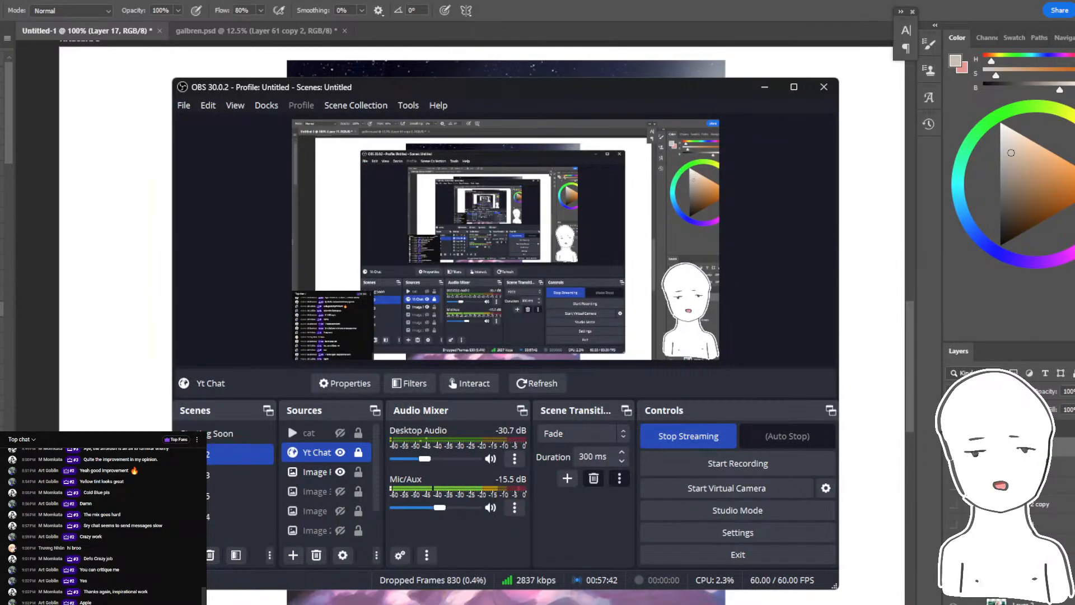
click(823, 83)
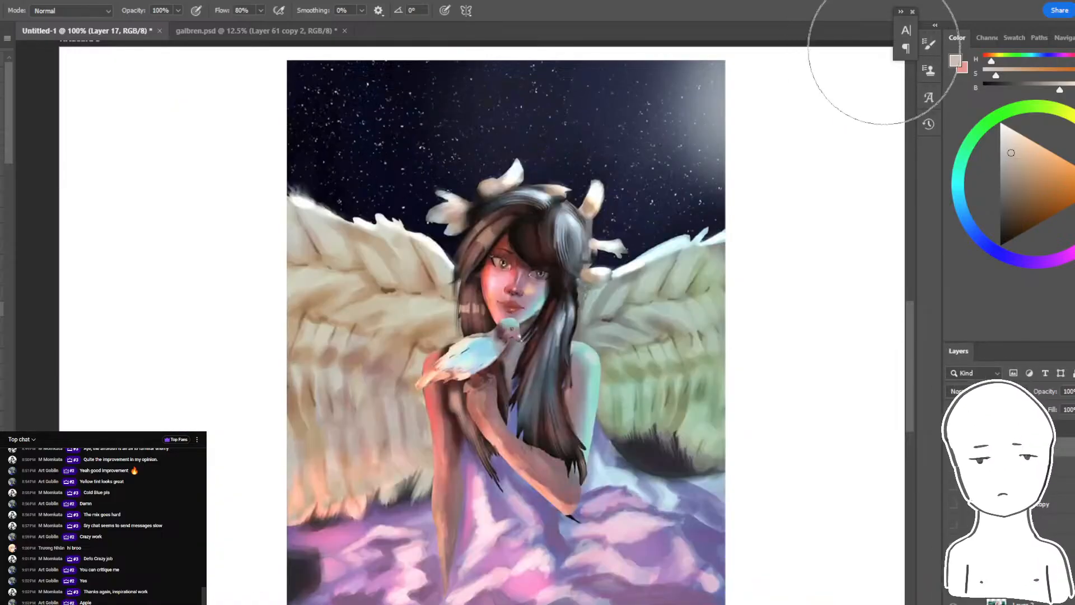
- Sample dark navy from the night sky and set up a much larger soft brush at 30% opacity
click(930, 44)
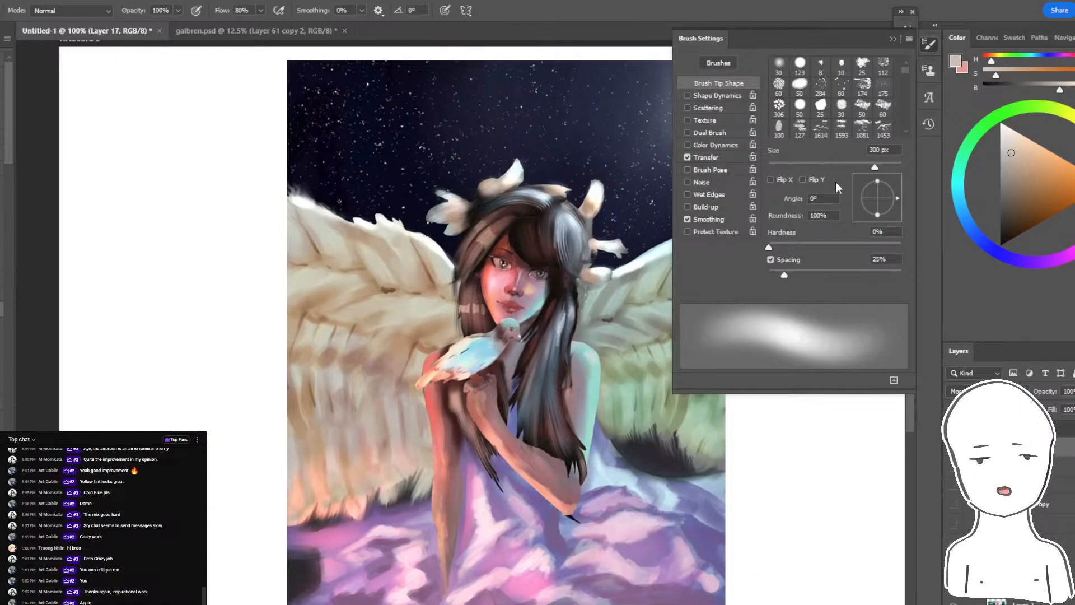
click(892, 39)
alt+click(678, 221)
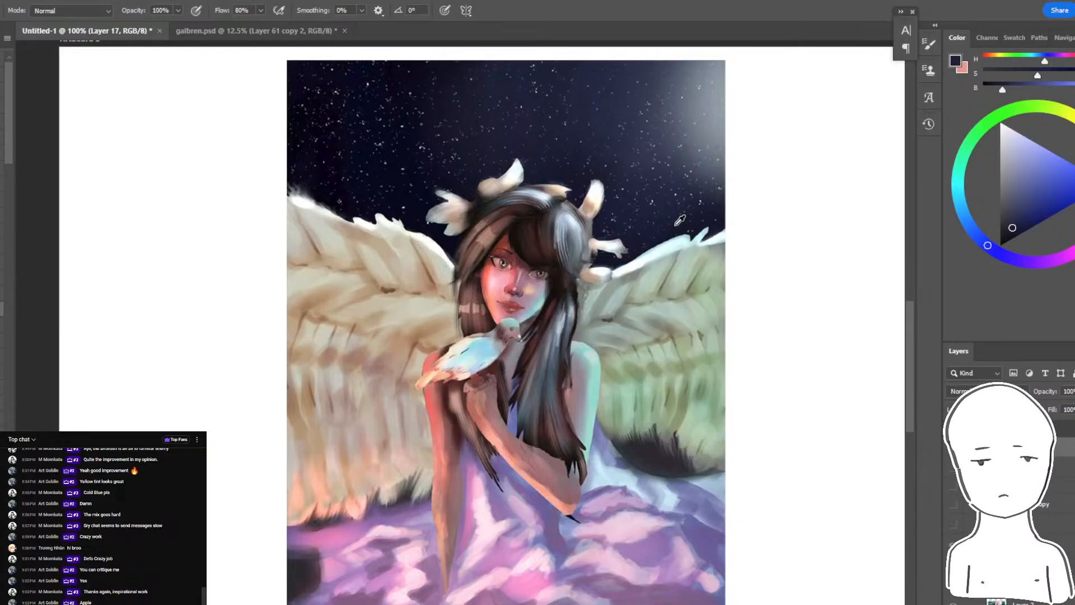
key(3)
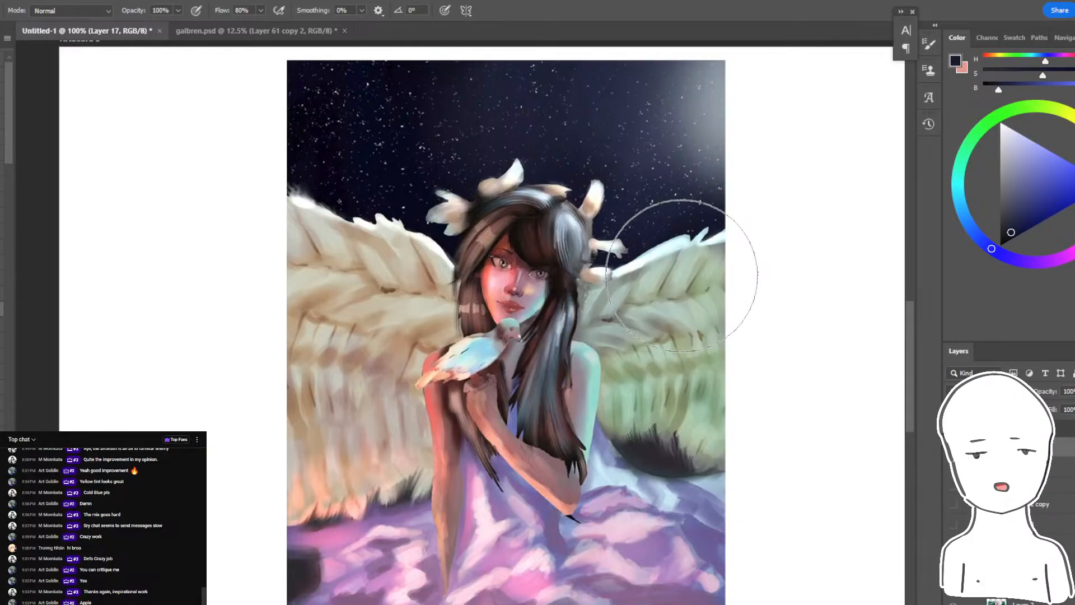
mouse_move(644, 531)
mouse_down()
mouse_move(491, 310)
mouse_move(406, 333)
mouse_move(271, 507)
mouse_up()
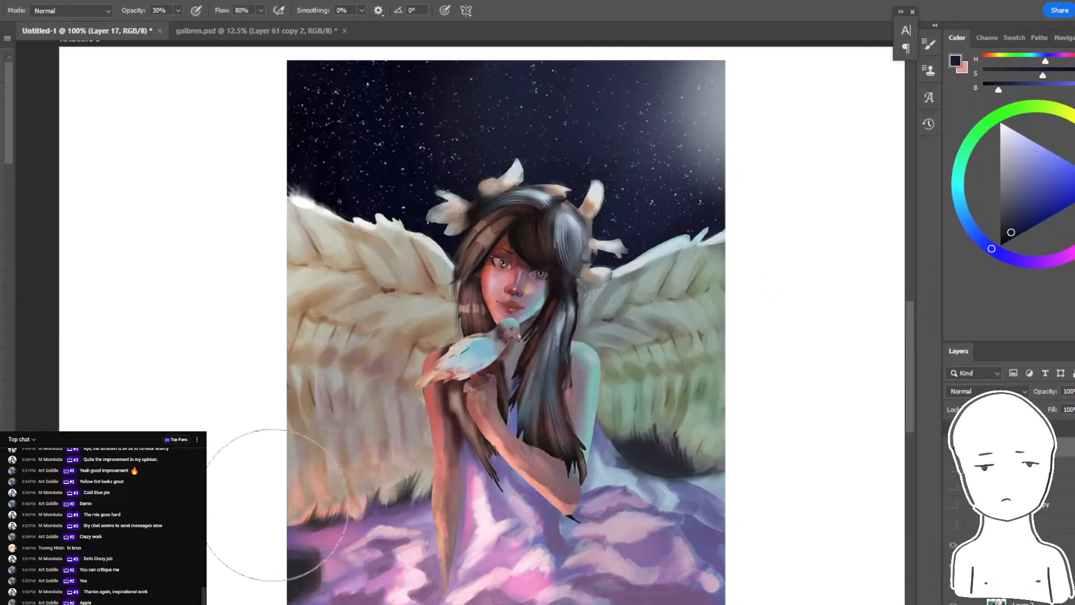
key(ctrl+z)
key(bracketright)
key(bracketright)
key(bracketright)
key(bracketright)
key(bracketright)
key(bracketright)
key(bracketright)
- Try broad translucent navy strokes over the figure, wings and lower clouds, undoing each attempt
mouse_move(520, 253)
mouse_down()
mouse_move(504, 392)
mouse_move(755, 286)
mouse_up()
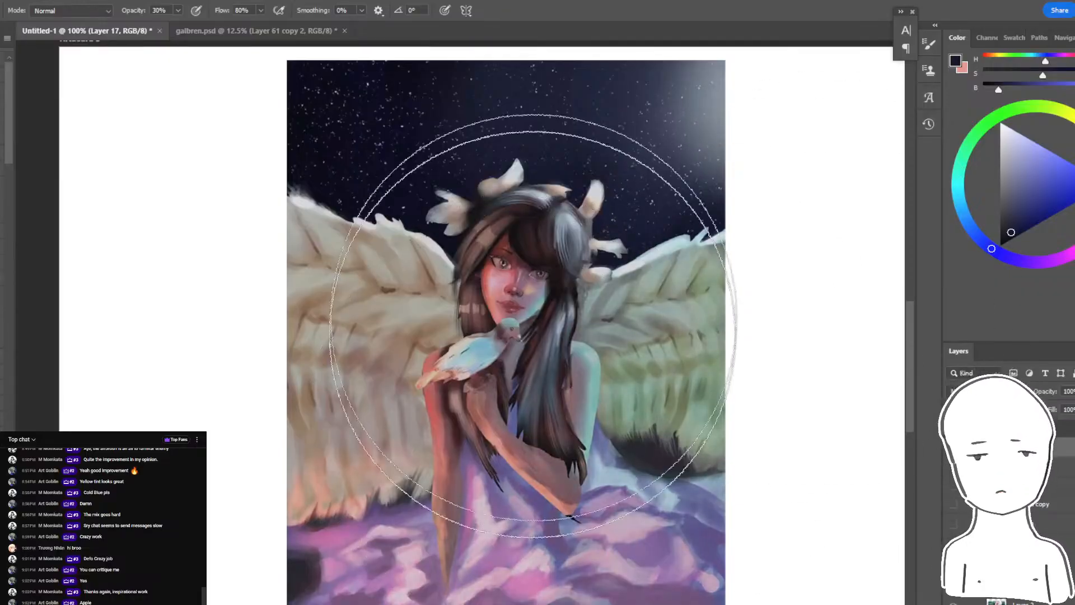
drag(531, 319, 695, 587)
mouse_move(646, 201)
mouse_down()
mouse_move(552, 388)
mouse_move(1021, 417)
mouse_up()
key(ctrl+z)
key(ctrl+z)
drag(392, 591, 681, 545)
key(ctrl+z)
key(ctrl+z)
mouse_move(241, 536)
mouse_down()
mouse_move(428, 601)
mouse_move(745, 571)
mouse_up()
key(ctrl+z)
drag(405, 69, 300, 425)
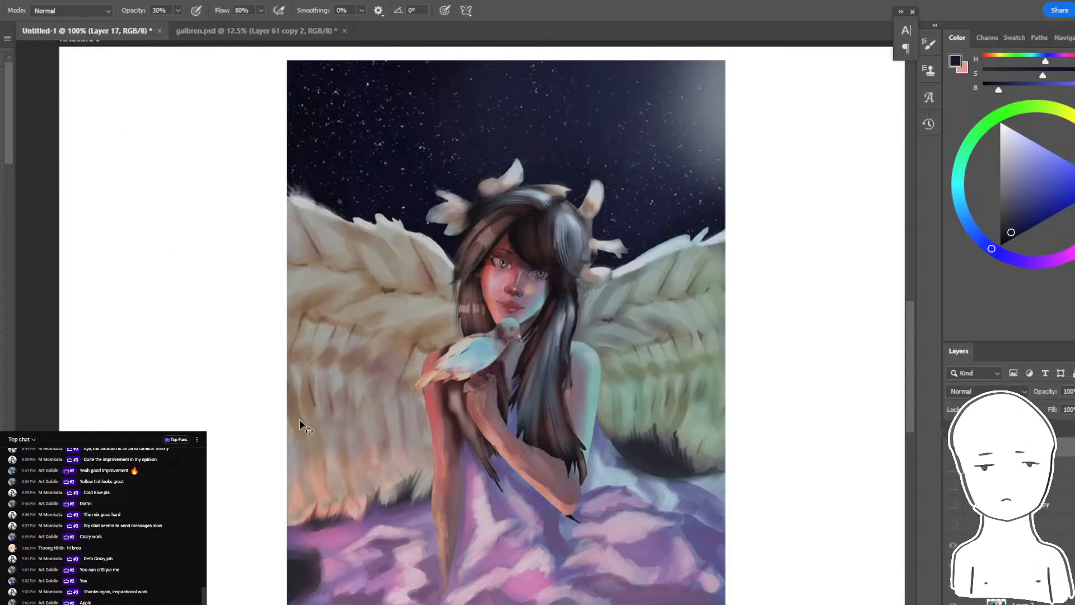
key(ctrl+z)
- Darken the whole painting with broad translucent navy strokes across the sky, wings, figure and purple clouds
mouse_move(424, 130)
mouse_down()
mouse_move(297, 319)
mouse_move(595, 581)
mouse_up()
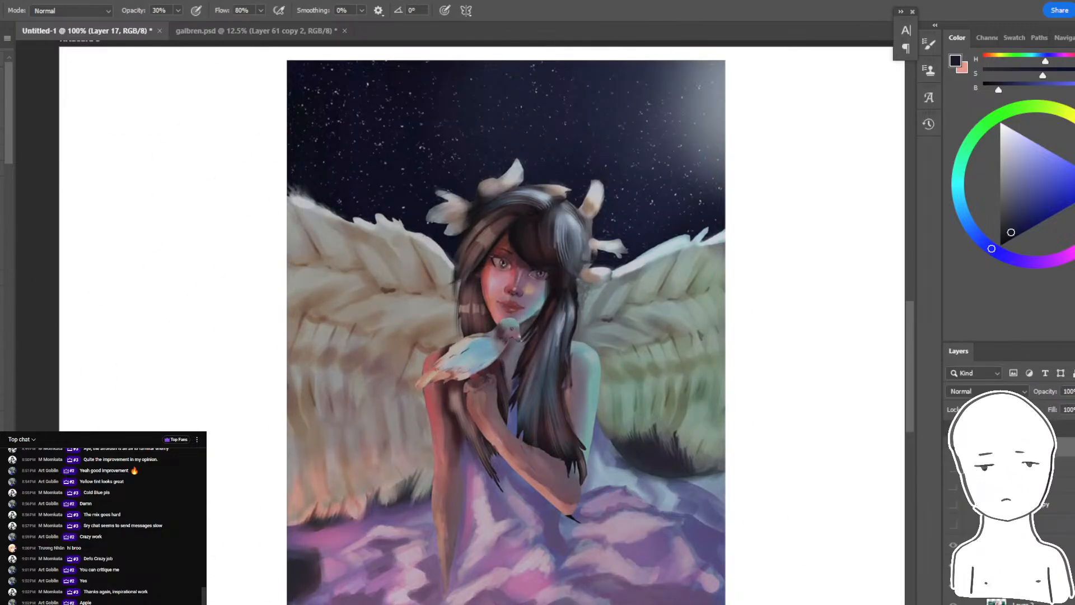
drag(693, 169, 358, 451)
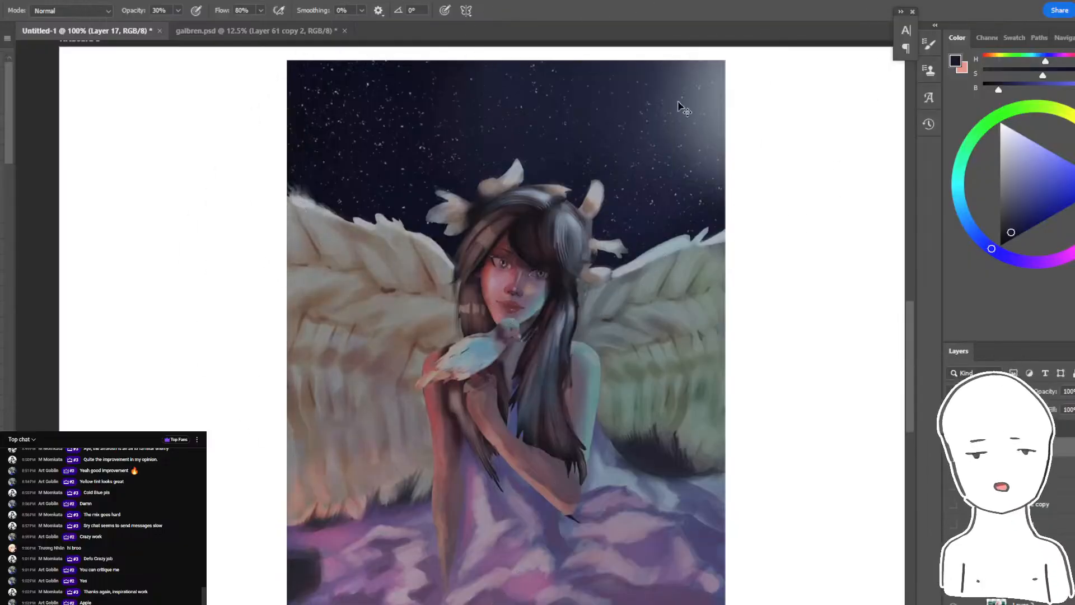
key(ctrl+z)
mouse_move(683, 127)
mouse_down()
mouse_move(398, 375)
mouse_move(674, 445)
mouse_up()
key(ctrl+z)
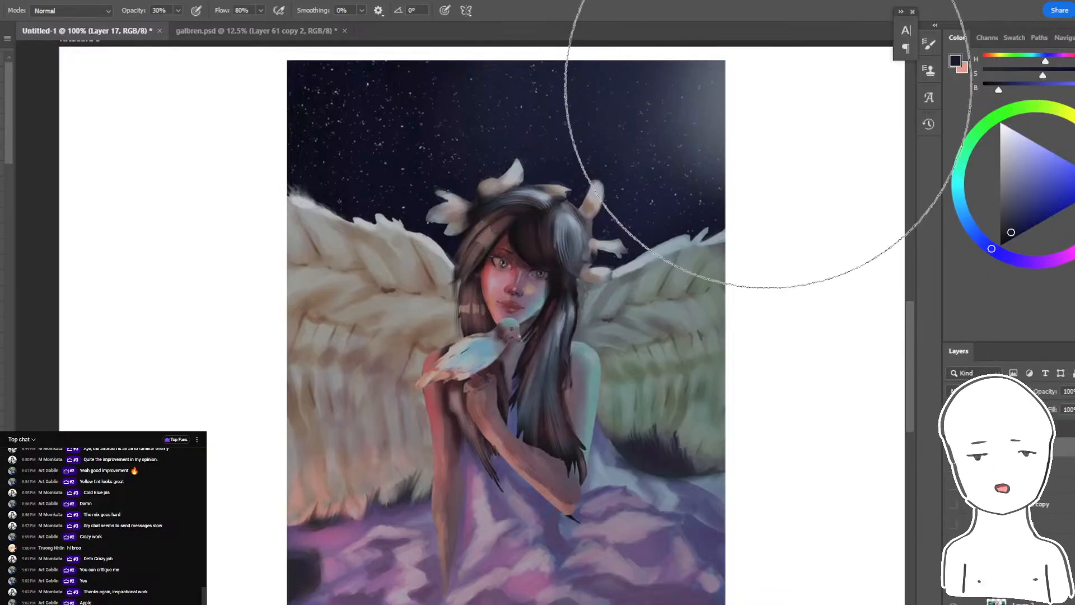
- Add a new layer above the darkened painting and prepare a small brush at 100% opacity
key(bracketleft)
key(bracketleft)
key(bracketleft)
key(bracketleft)
key(bracketleft)
key(bracketleft)
key(bracketleft)
key(bracketleft)
key(bracketleft)
key(bracketleft)
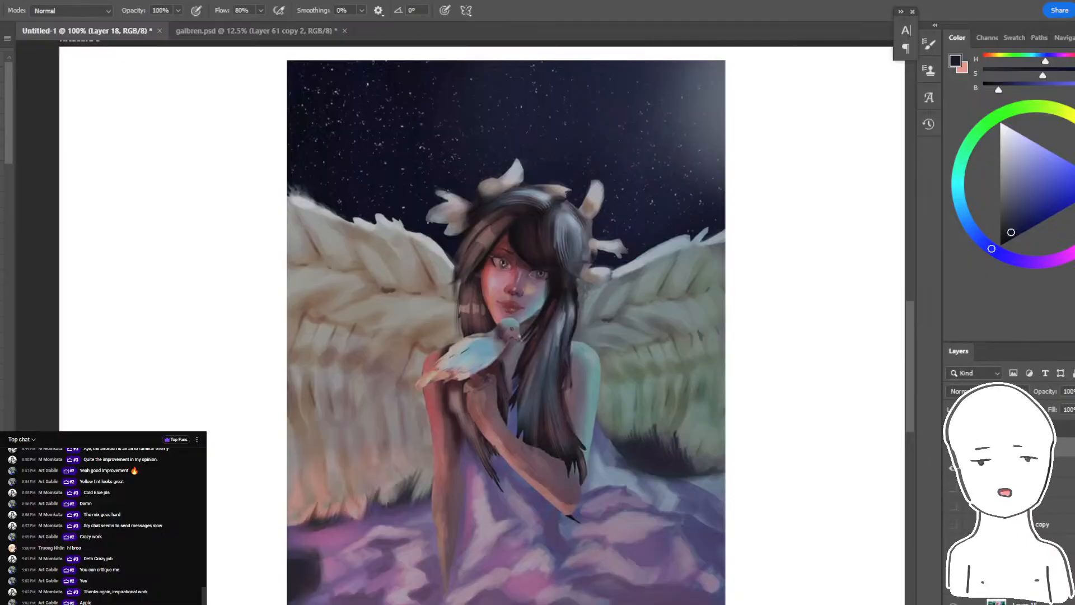
- Draw a pale lavender arrow from the sky glow toward the girl and try marking the top-lit edges of her hair and wings
alt+click(676, 61)
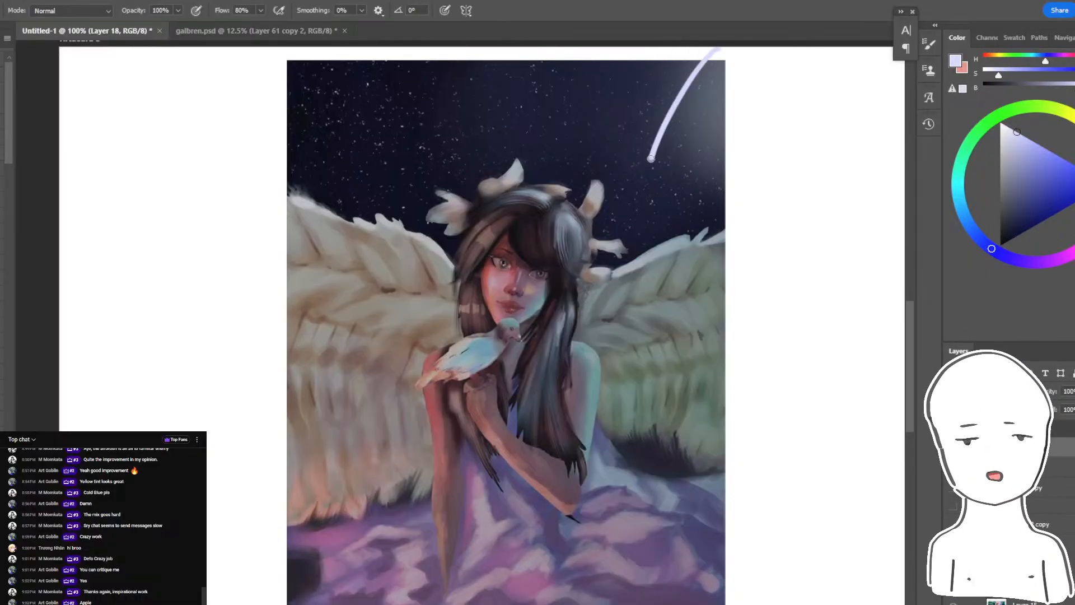
key(ctrl+z)
drag(734, 231, 708, 243)
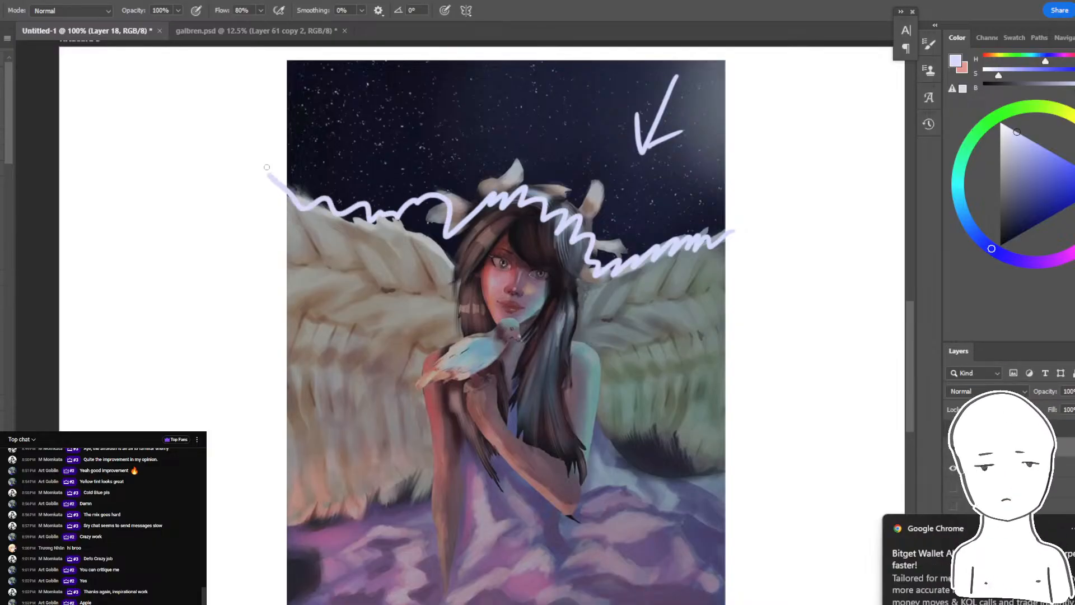
key(ctrl+z)
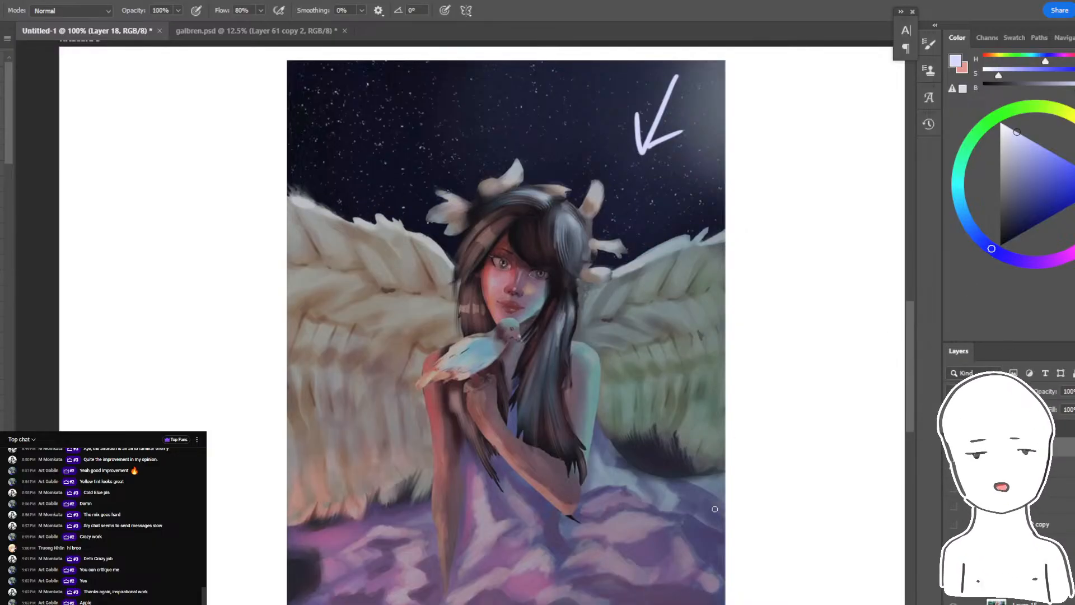
- Draw an arrow over the green-tinted wing toward the girl and try marking the lit edges of her shoulder and cheek
key(ctrl+z)
drag(714, 479, 693, 415)
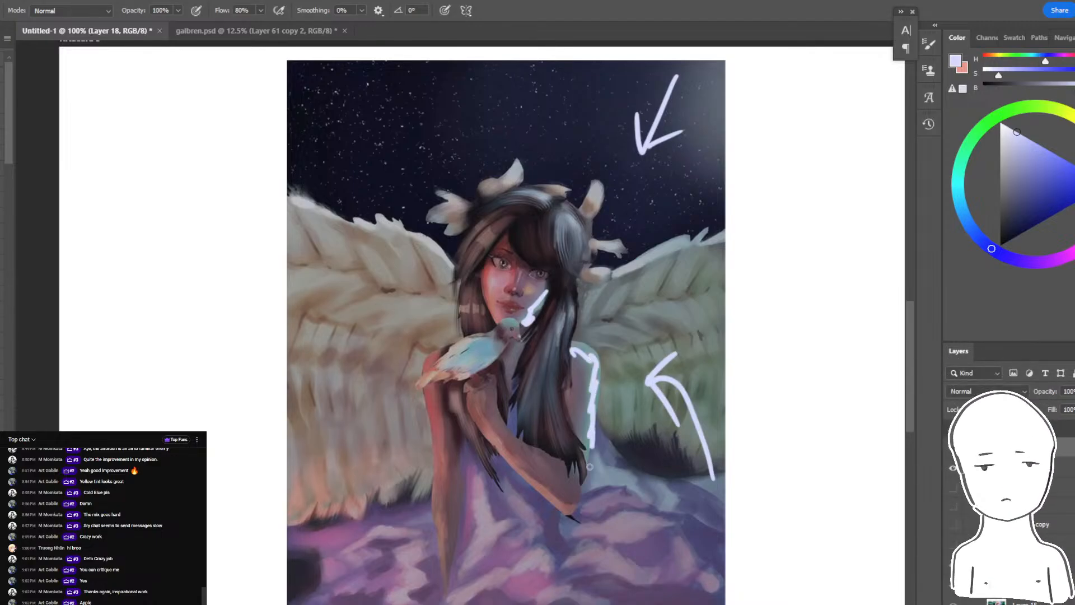
key(ctrl+z)
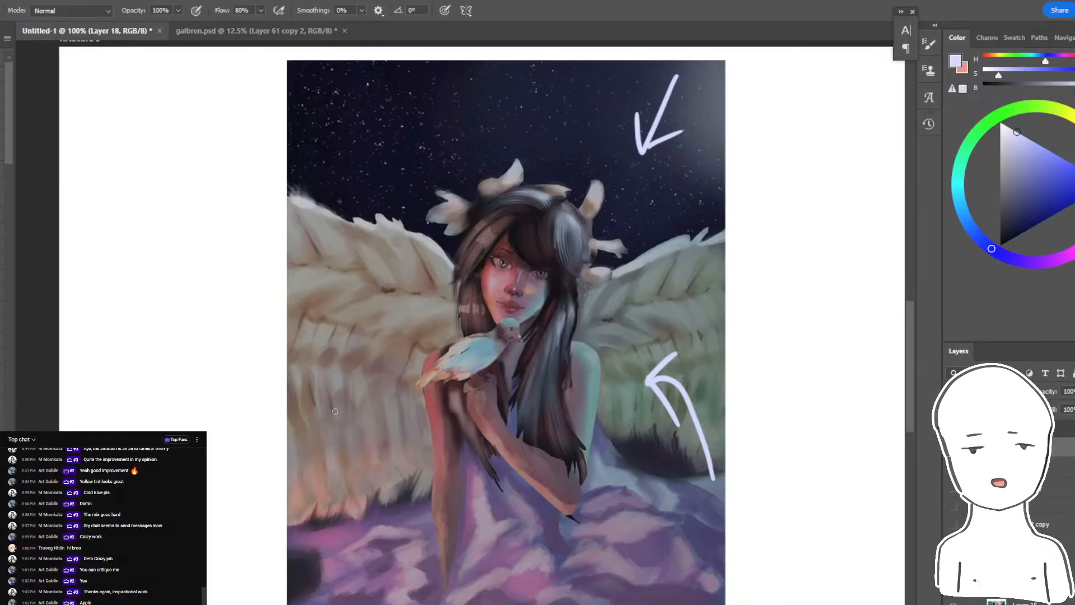
key(ctrl+z)
- Draw a curved arrow over the warm-toned wing toward the girl and try marking the red-lit edges of her face and shoulder
drag(425, 305, 396, 337)
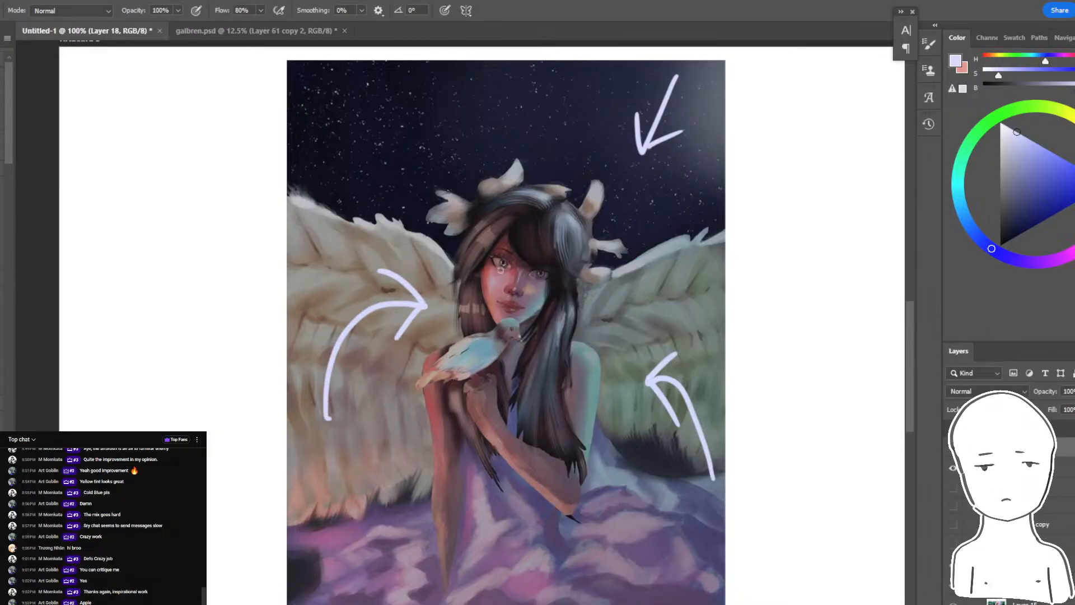
drag(492, 299, 493, 324)
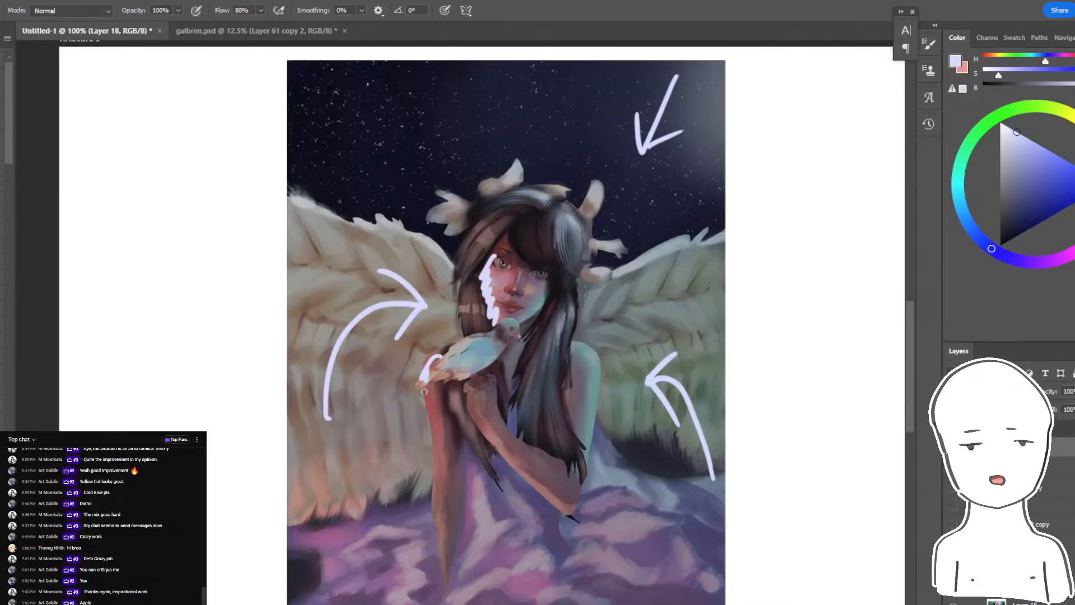
key(ctrl+z)
key(ctrl+z)
key(ctrl+z)
key(ctrl+z)
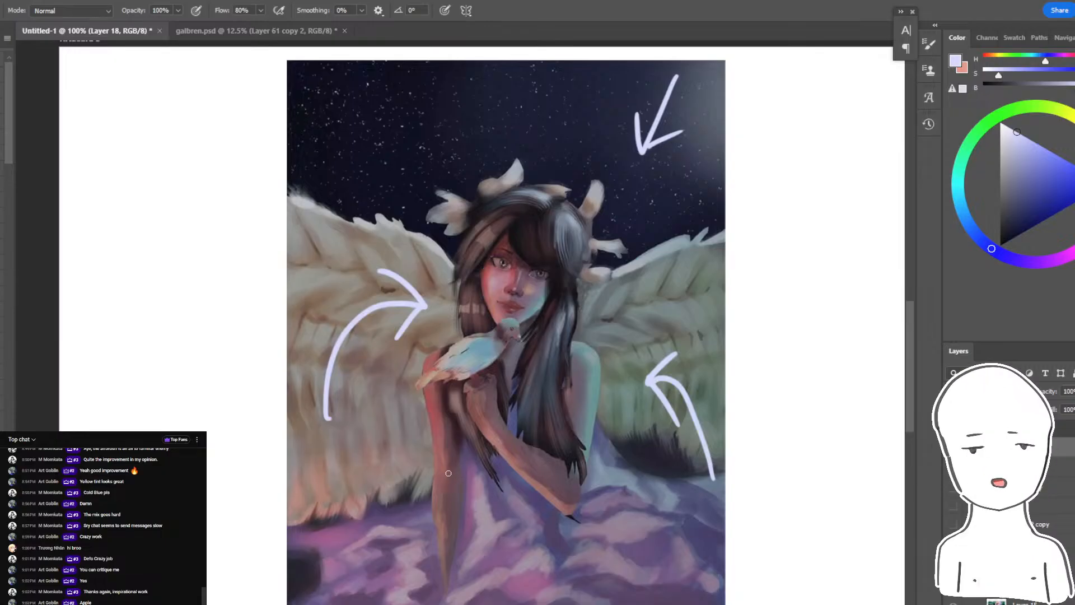
- Undo the three light-direction arrows
key(ctrl+z)
key(ctrl+z)
key(ctrl+z)
key(ctrl+z)
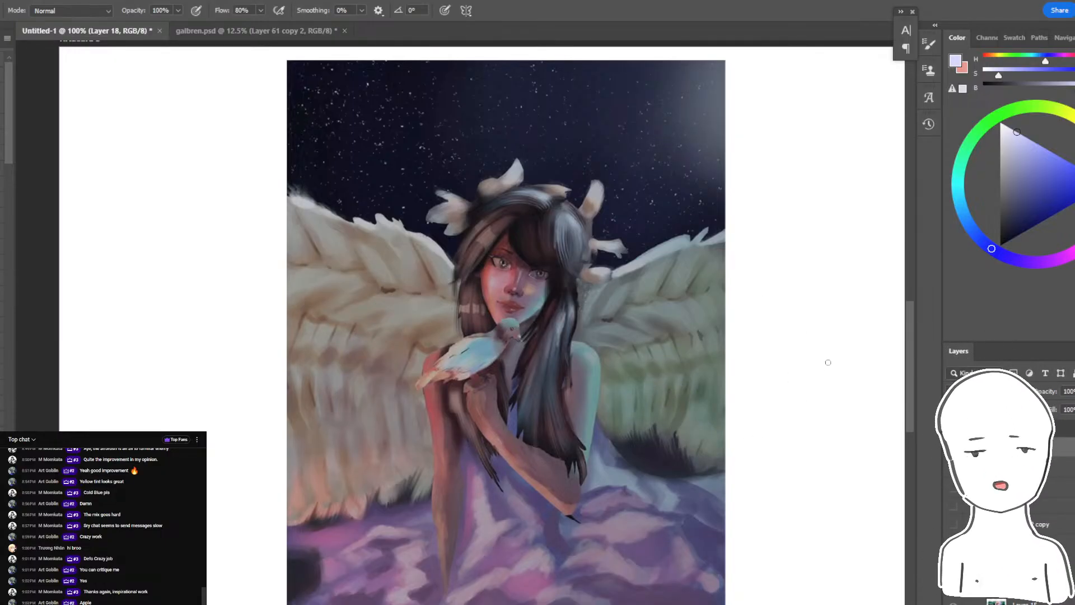
- Try saturated blue colour dabs on the blank canvas beside the painting
mouse_move(835, 348)
mouse_down()
mouse_move(756, 350)
mouse_move(787, 353)
mouse_up()
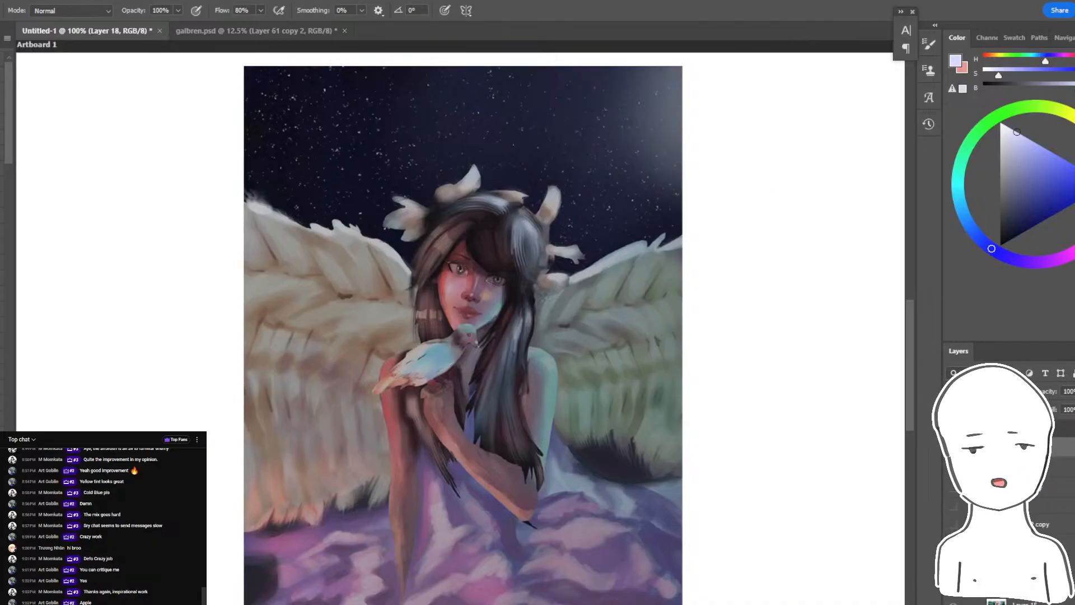
drag(793, 169, 796, 181)
key(ctrl+z)
drag(1040, 188, 1069, 195)
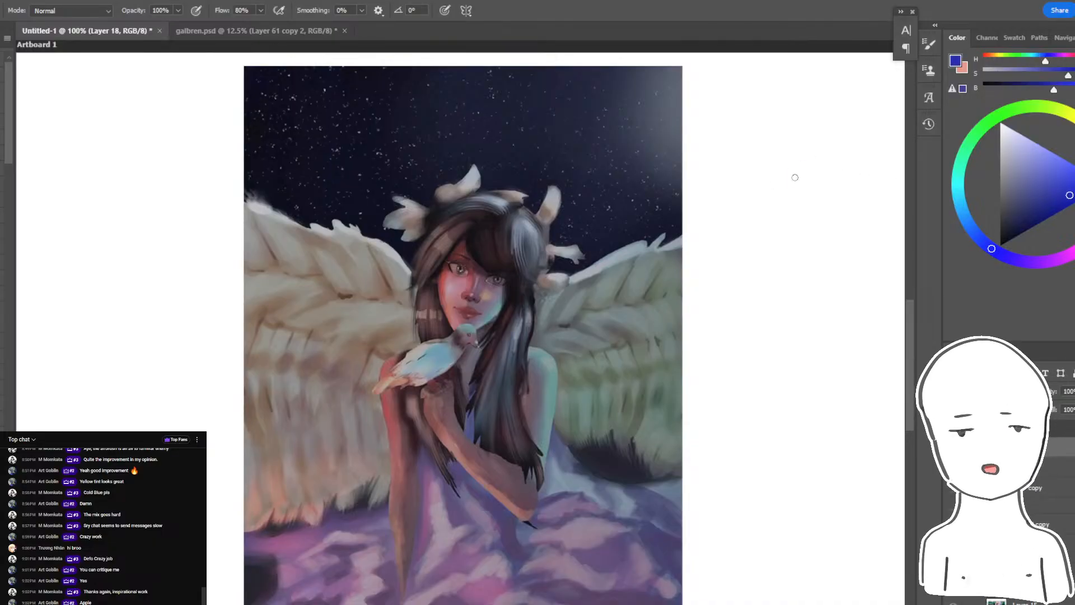
drag(795, 175, 805, 183)
key(ctrl+z)
drag(794, 174, 800, 176)
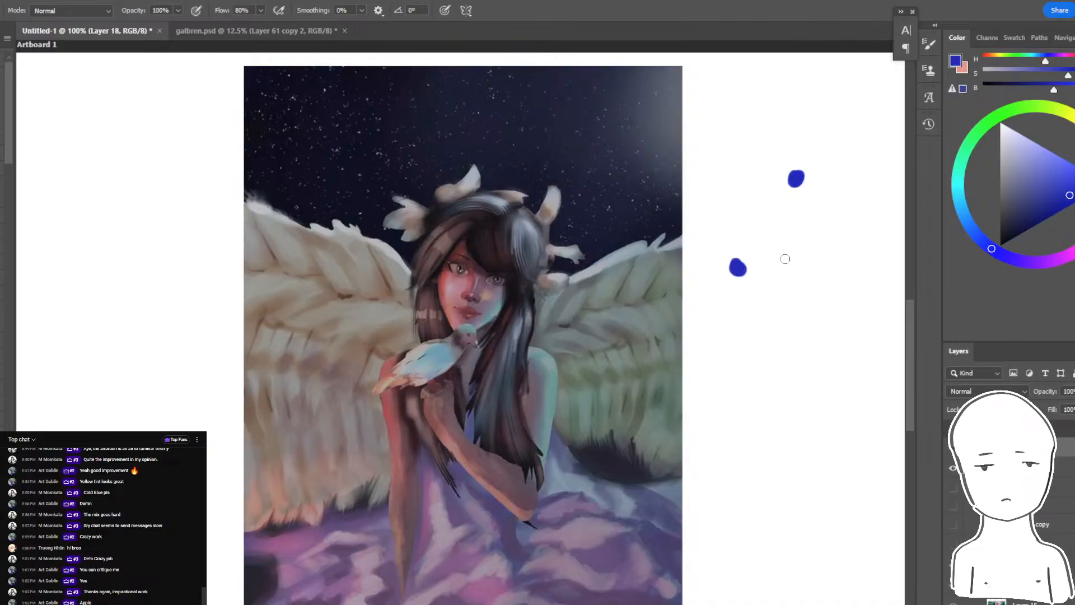
key(ctrl+z)
- Paint a triangle of three colour dabs beside the painting: blue on top, orange lower left and dark blue lower right
click(1037, 191)
click(1049, 175)
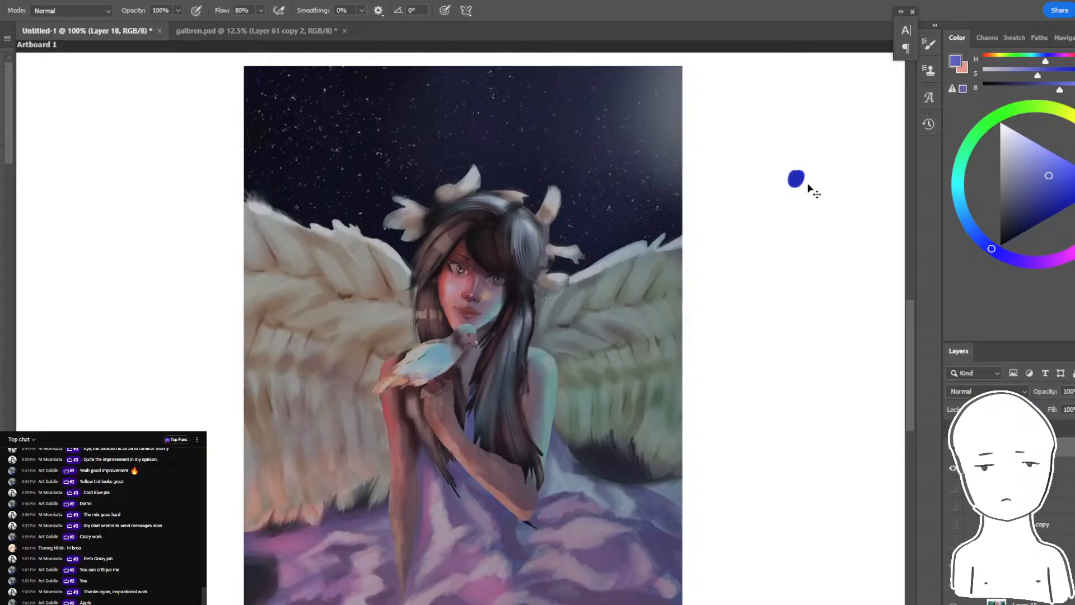
click(1074, 157)
mouse_move(749, 243)
mouse_down()
mouse_move(732, 261)
mouse_move(736, 253)
mouse_up()
key(ctrl+z)
click(985, 244)
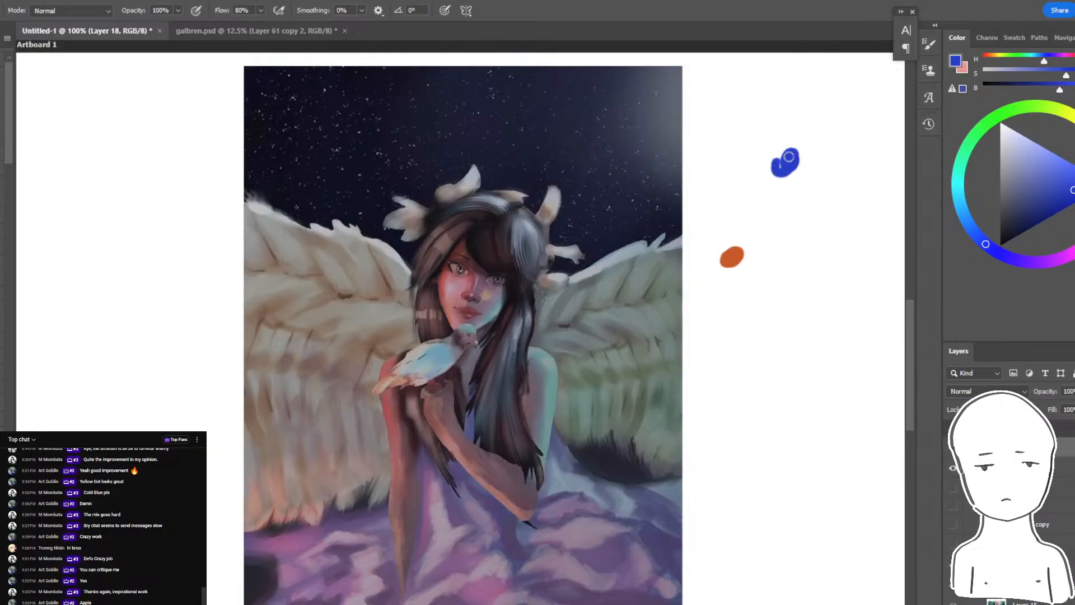
click(1060, 206)
drag(829, 236, 846, 242)
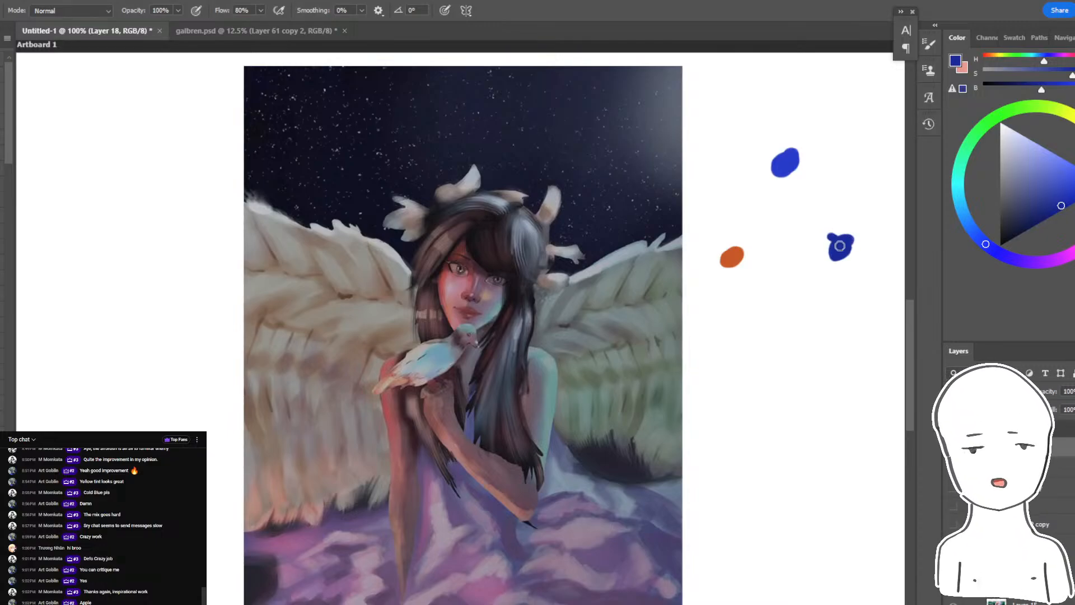
- Cover the upper blue dab with grey-blue and connect the three dabs with a light periwinkle Y-shaped line
click(1025, 183)
drag(782, 167, 791, 163)
drag(1035, 164, 1043, 147)
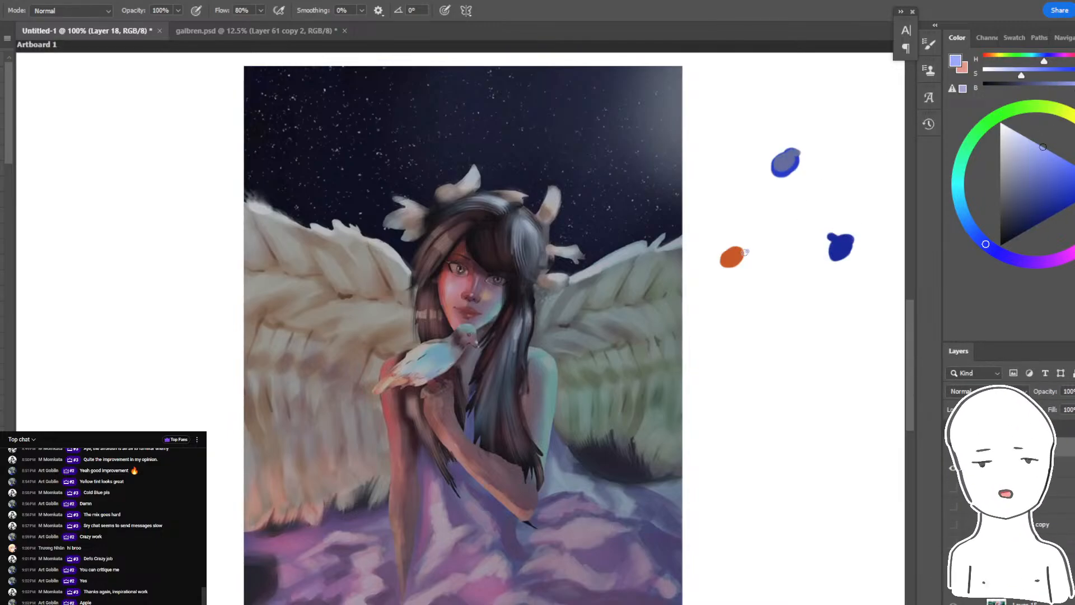
mouse_move(782, 193)
mouse_down()
mouse_move(780, 224)
mouse_move(752, 245)
mouse_move(776, 227)
mouse_move(814, 237)
mouse_up()
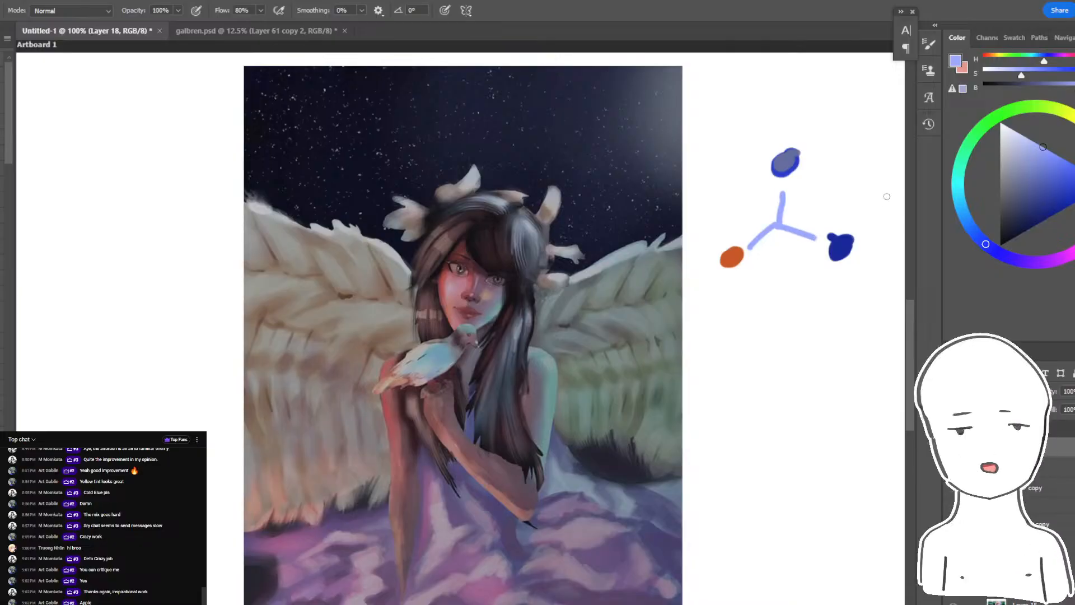
- Paint dark blue over the centre of the Y-shaped connector between the three colour dabs
click(1052, 197)
click(1071, 179)
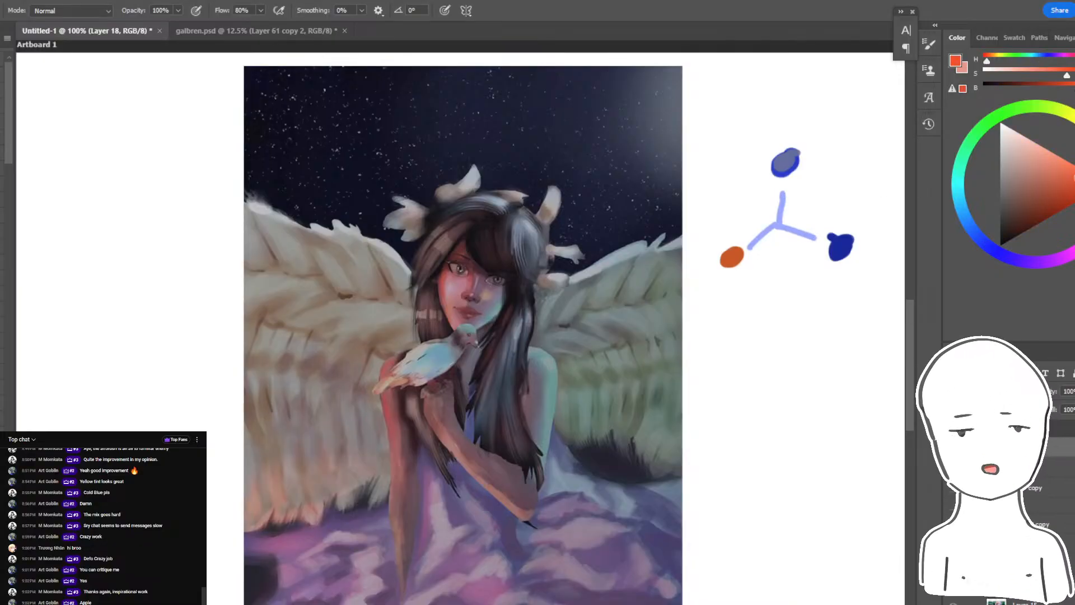
click(1070, 193)
alt+click(780, 226)
click(1043, 199)
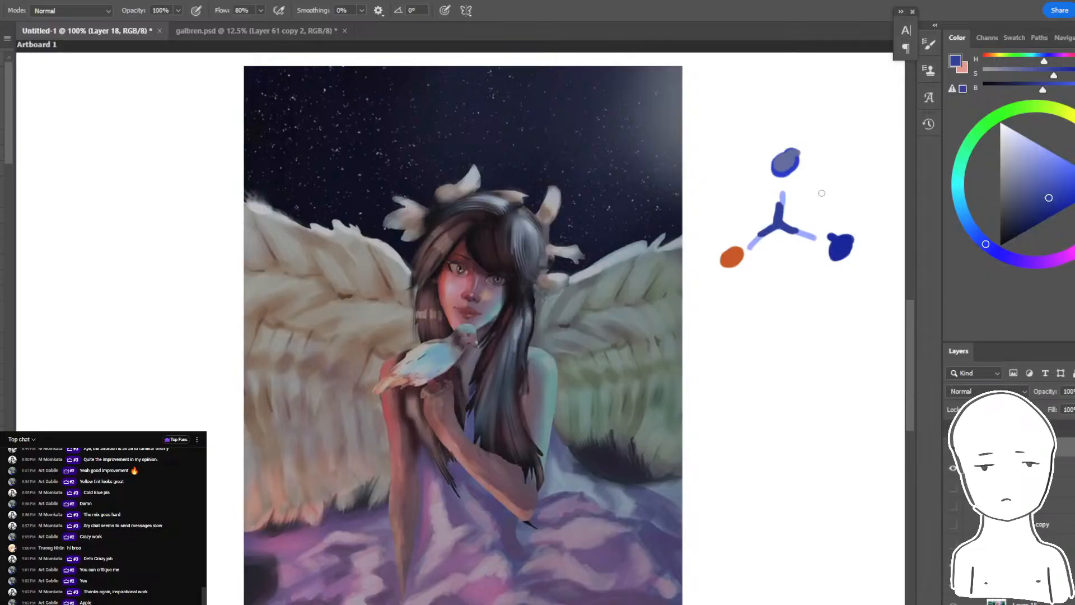
- Try drawing dark blue marks around the three-colour diagram and undo them
mouse_move(809, 127)
mouse_down()
mouse_move(830, 163)
mouse_move(734, 217)
mouse_up()
mouse_move(708, 220)
mouse_down()
mouse_move(696, 223)
mouse_move(701, 277)
mouse_up()
key(ctrl+z)
drag(847, 214, 862, 202)
key(ctrl+z)
key(ctrl+z)
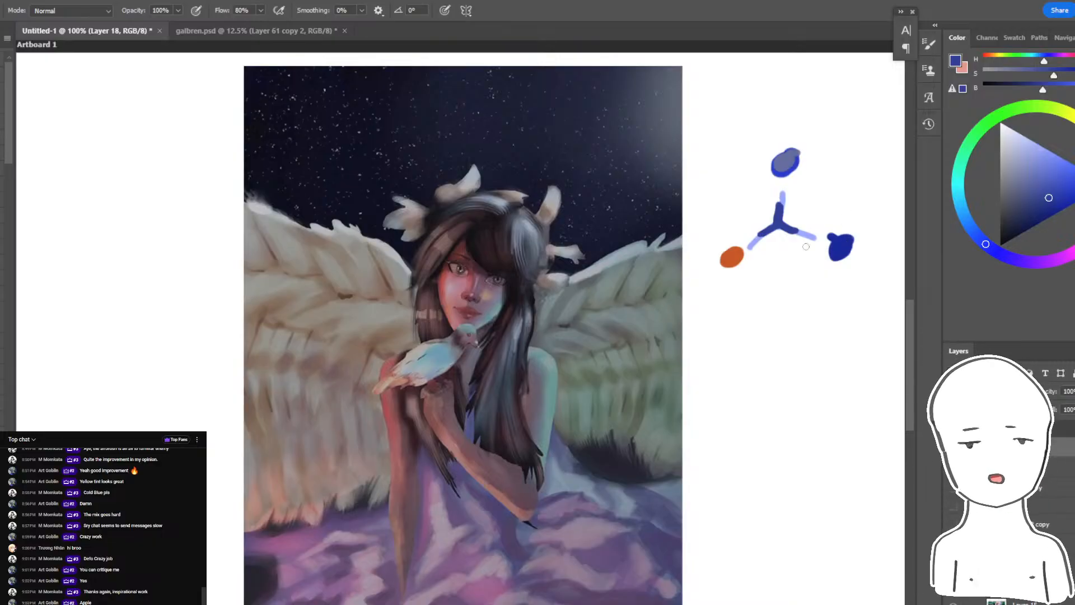
- Try muted grey-blue marks over the blue dabs and a circle around the orange dab, and undo them
click(1010, 188)
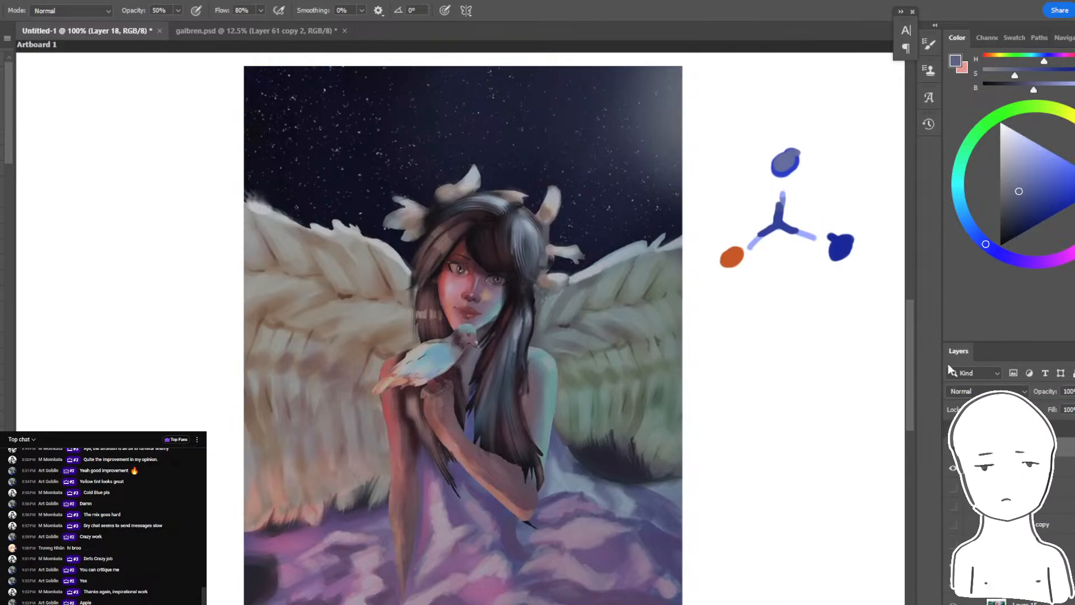
mouse_move(780, 121)
mouse_down()
mouse_move(821, 132)
mouse_move(744, 174)
mouse_move(788, 178)
mouse_up()
key(ctrl+z)
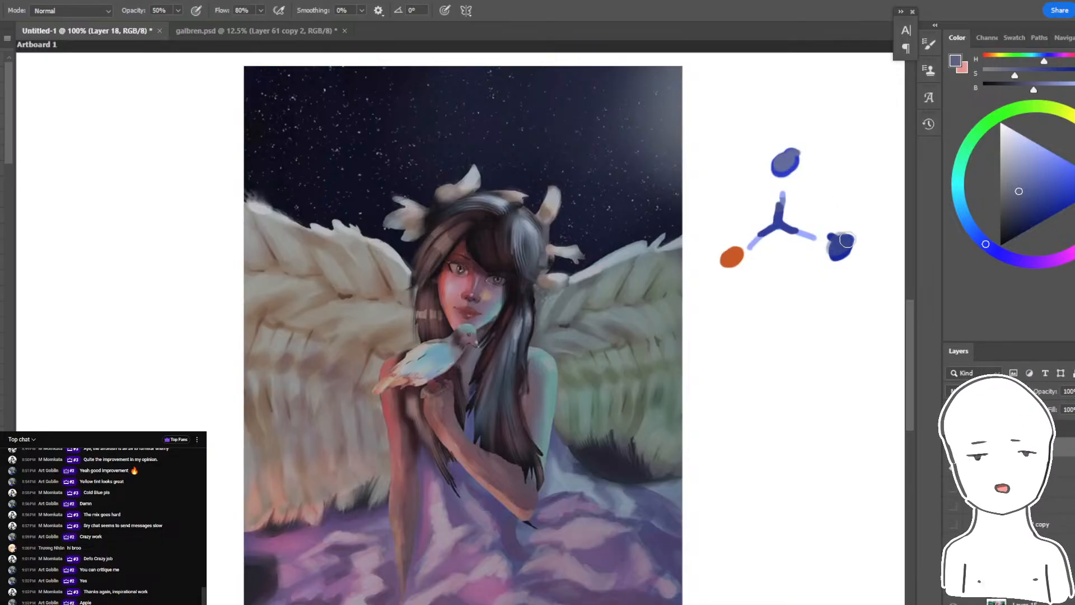
drag(734, 254, 683, 235)
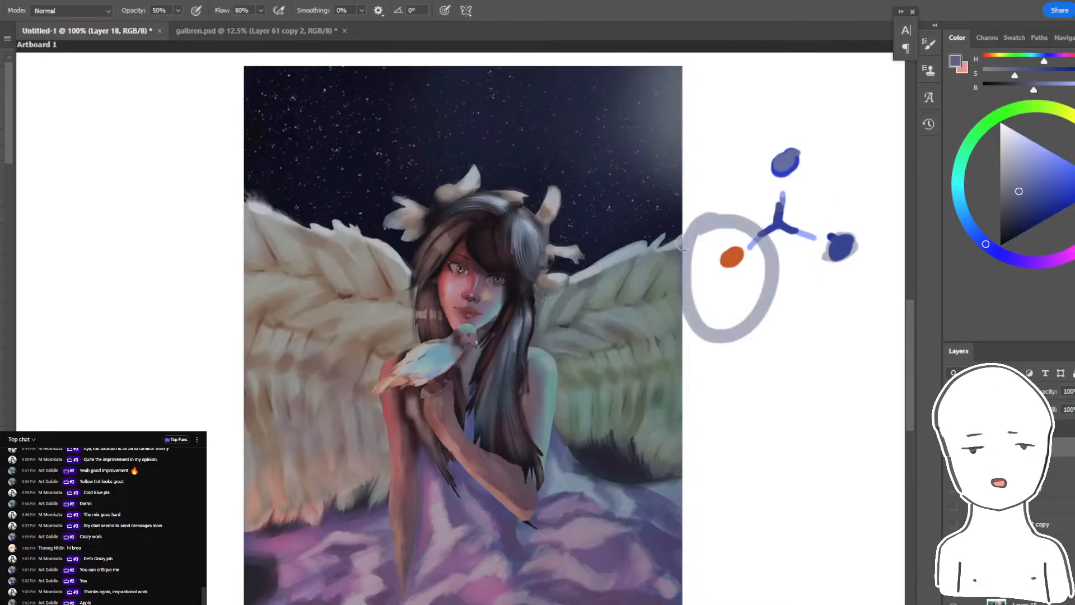
key(ctrl+z)
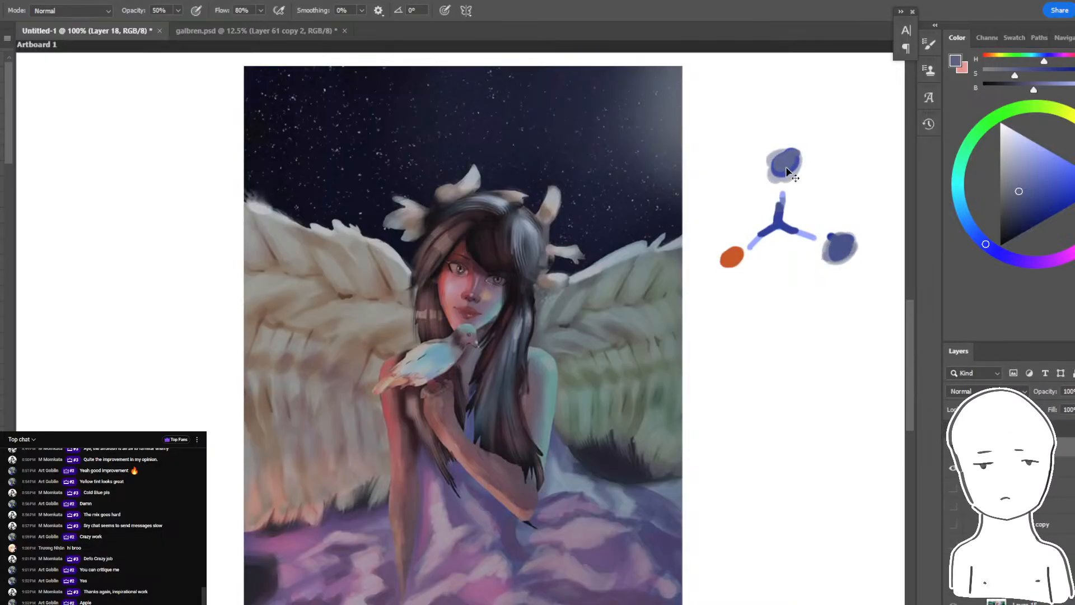
key(ctrl+z)
key(ctrl+z)
key(ctrl+z)
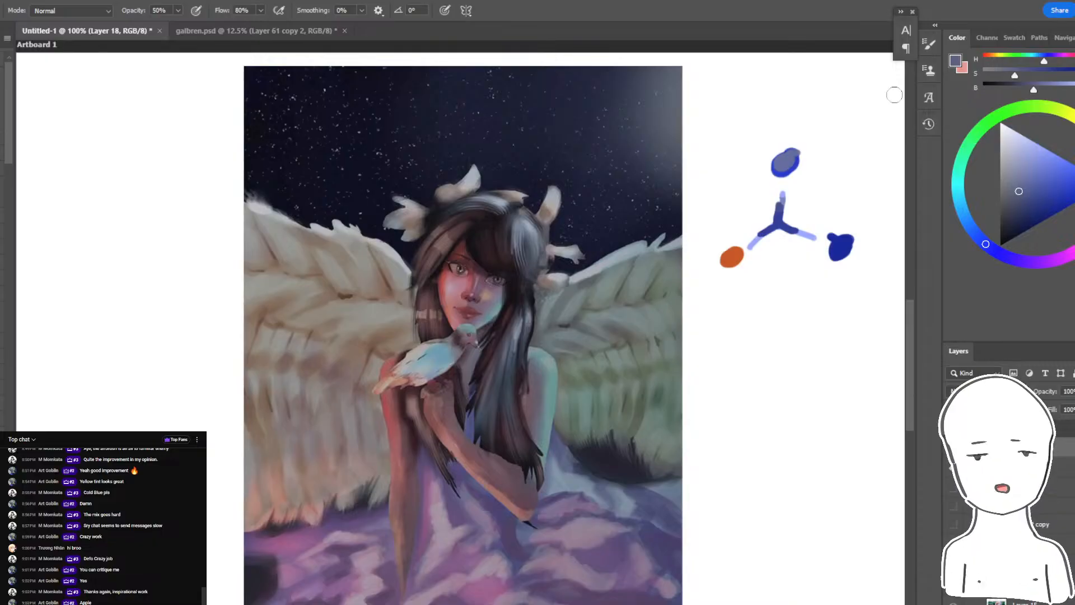
- Try large grey-blue loops around the whole three-colour diagram and a stroke across the night sky, and undo them
mouse_move(894, 95)
mouse_down()
mouse_move(665, 182)
mouse_move(892, 334)
mouse_move(639, 213)
mouse_move(885, 136)
mouse_move(827, 316)
mouse_move(676, 257)
mouse_move(831, 109)
mouse_move(859, 165)
mouse_move(818, 222)
mouse_move(831, 214)
mouse_move(833, 226)
mouse_move(750, 135)
mouse_move(777, 134)
mouse_move(776, 174)
mouse_up()
key(ctrl+z)
key(ctrl+z)
mouse_move(807, 107)
mouse_down()
mouse_move(750, 112)
mouse_move(725, 295)
mouse_move(818, 184)
mouse_move(778, 200)
mouse_move(790, 194)
mouse_up()
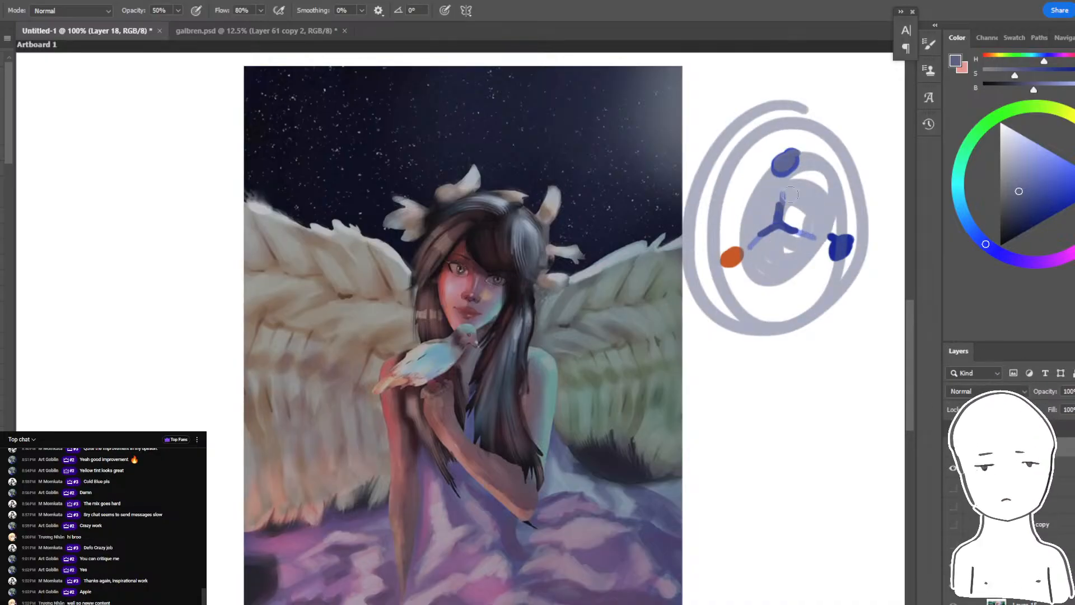
key(ctrl+z)
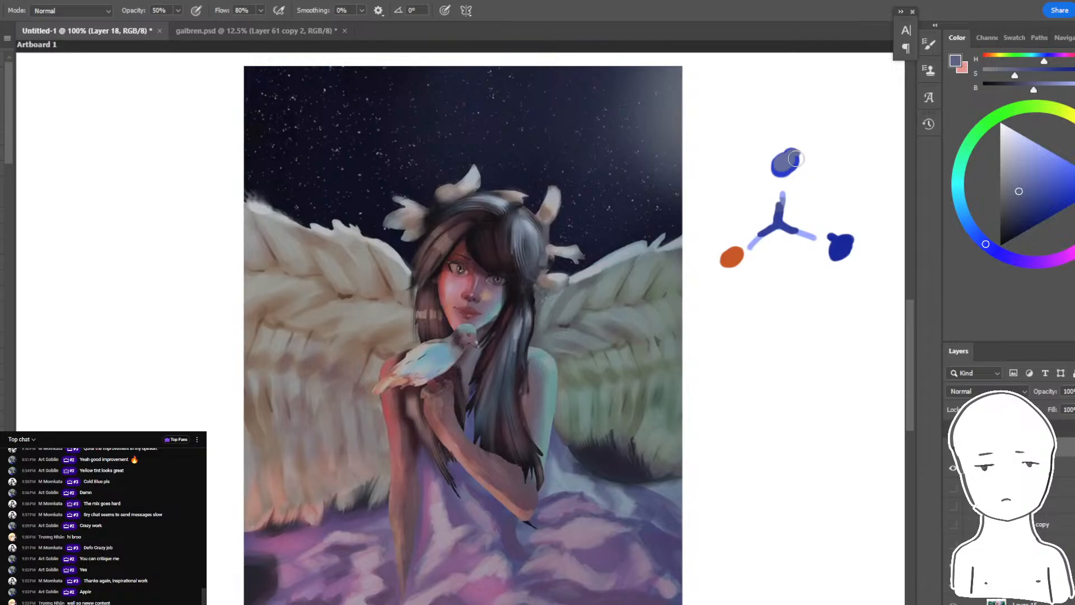
mouse_move(608, 137)
mouse_down()
mouse_move(596, 120)
mouse_move(628, 110)
mouse_move(566, 148)
mouse_up()
key(ctrl+z)
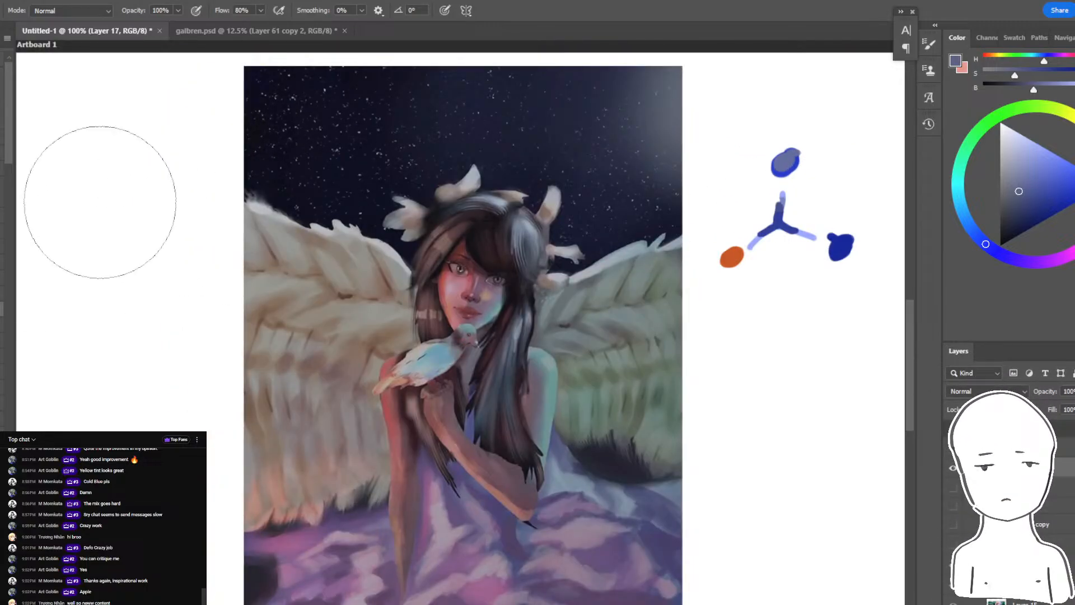
- Try washing the painting with dark blue sampled from the sky, using a much larger brush in Normal mode
click(59, 10)
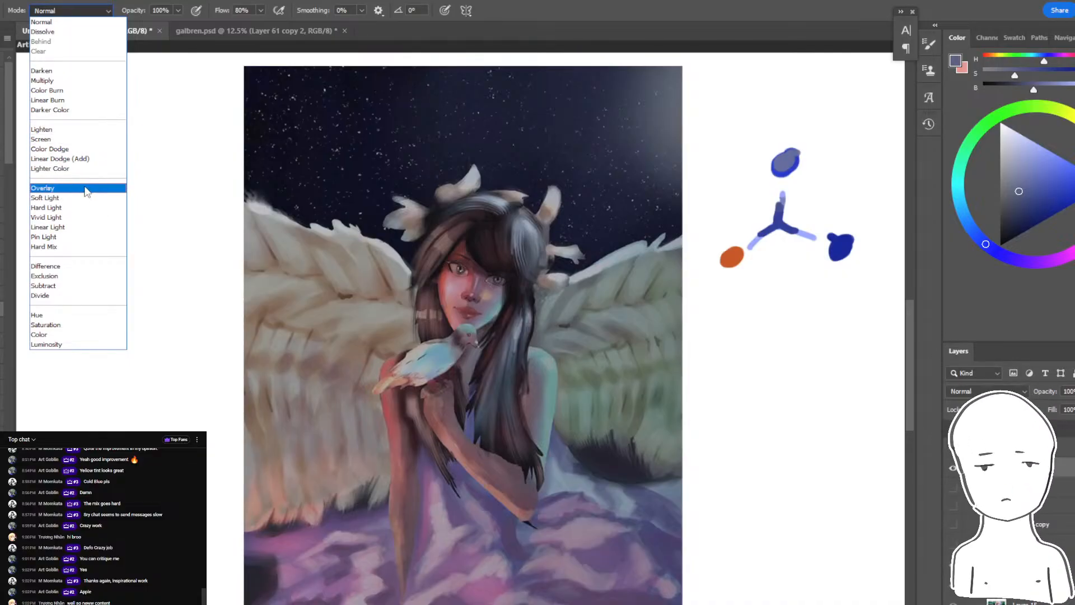
click(88, 21)
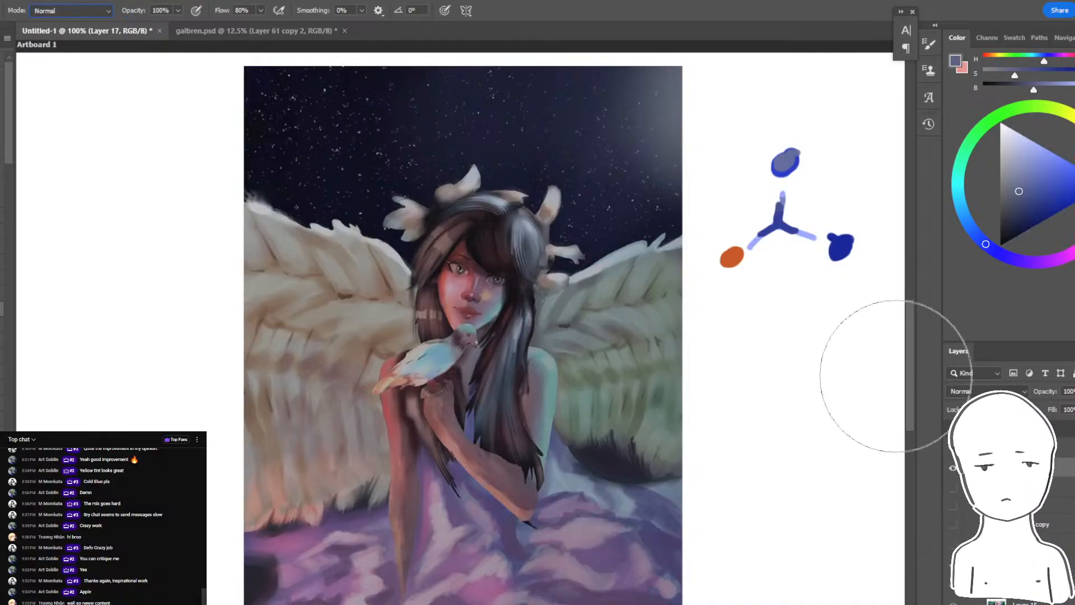
alt+click(644, 209)
key(])
key(])
key(])
key(3)
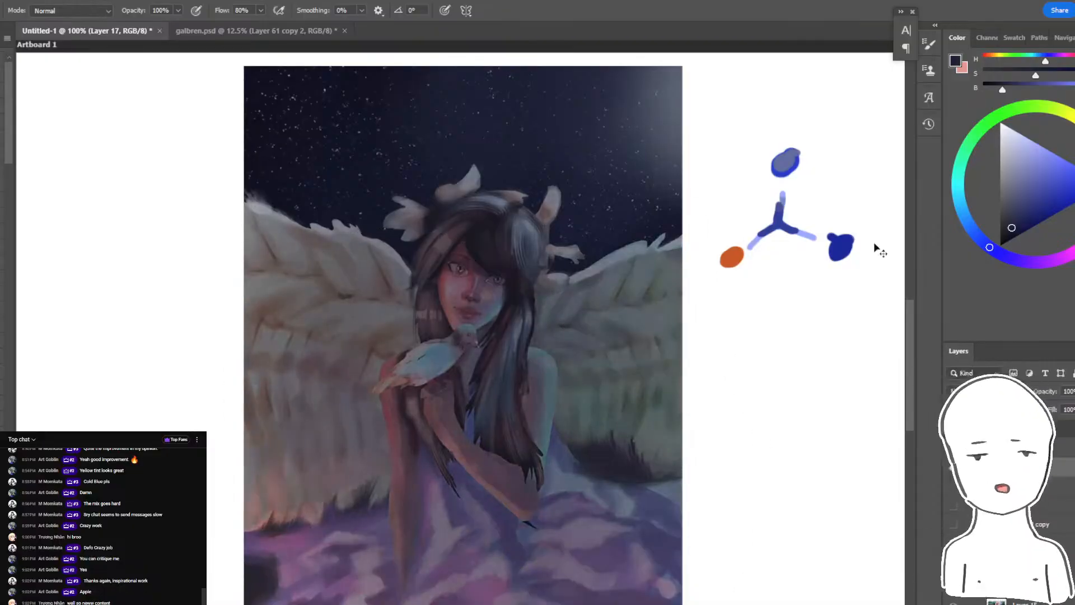
key(])
key(])
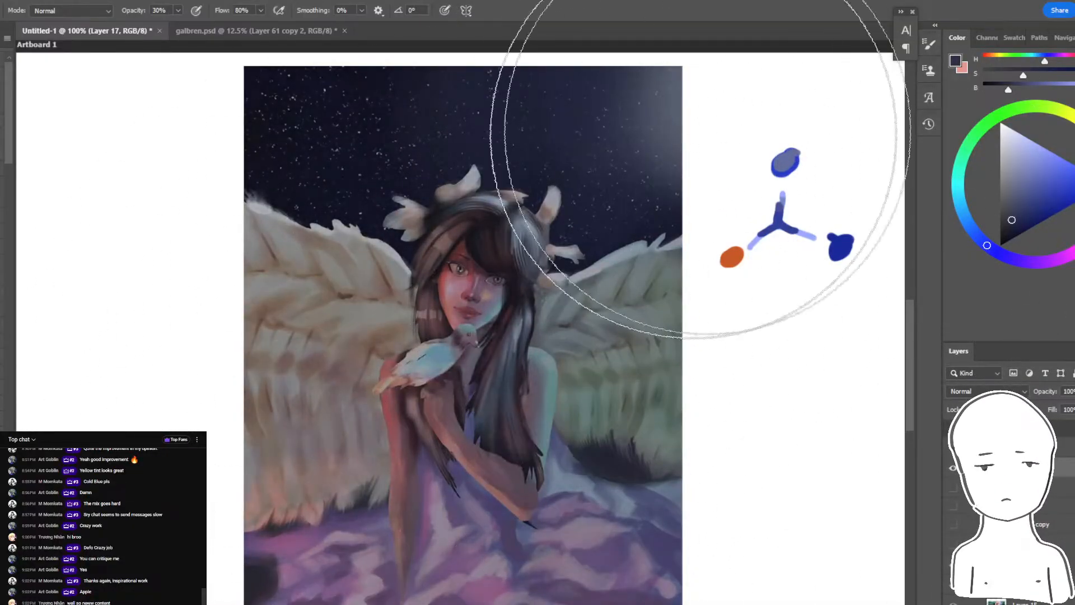
- Try brightening the right wing with a light grey Overlay brush at 30% opacity and undo it
click(70, 11)
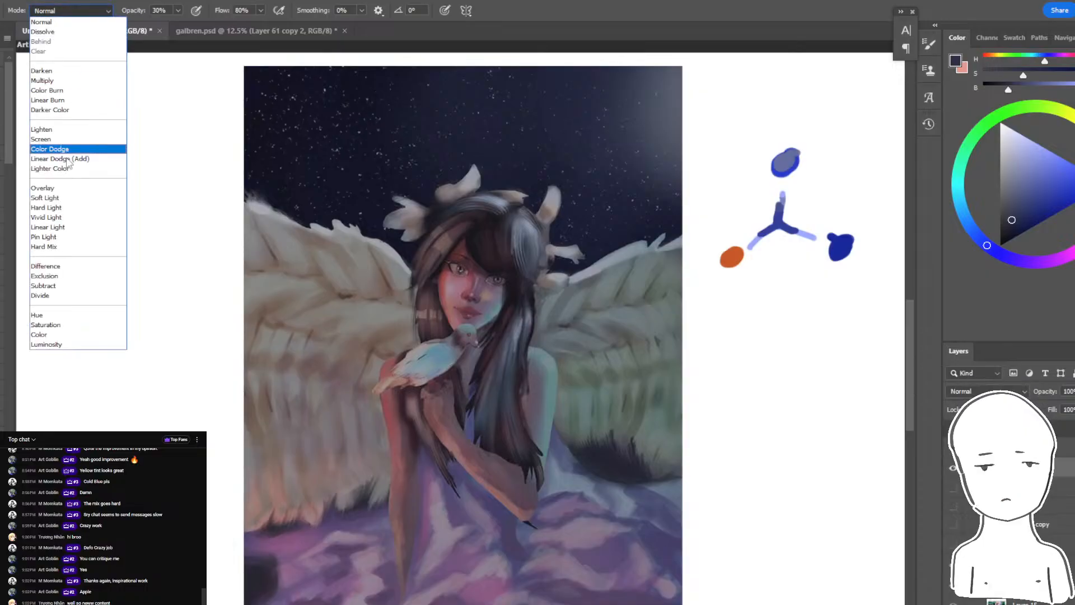
click(56, 186)
drag(1000, 209, 1003, 166)
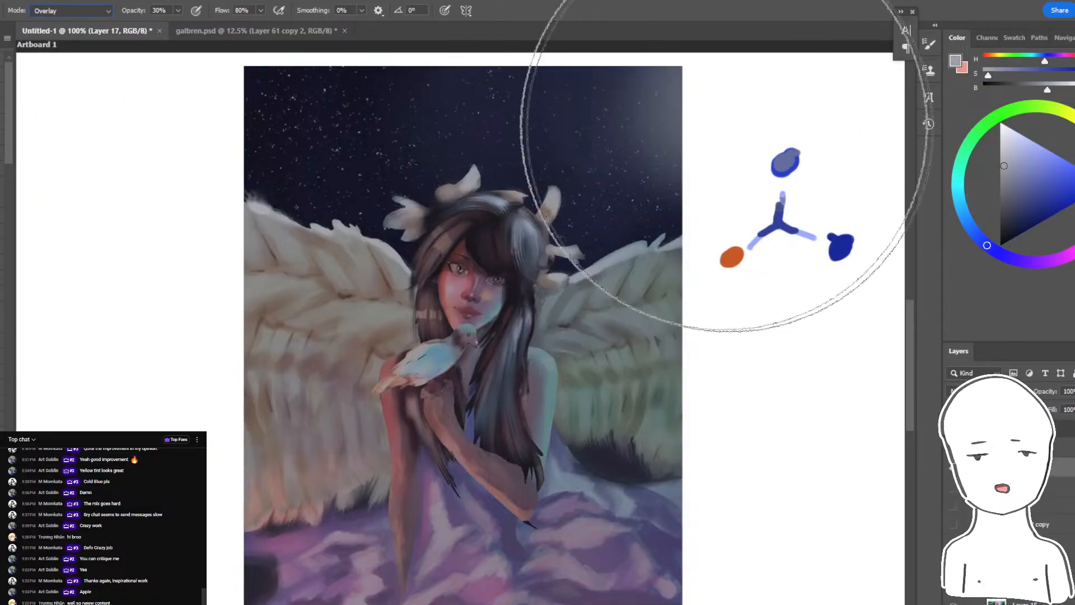
drag(621, 271, 613, 301)
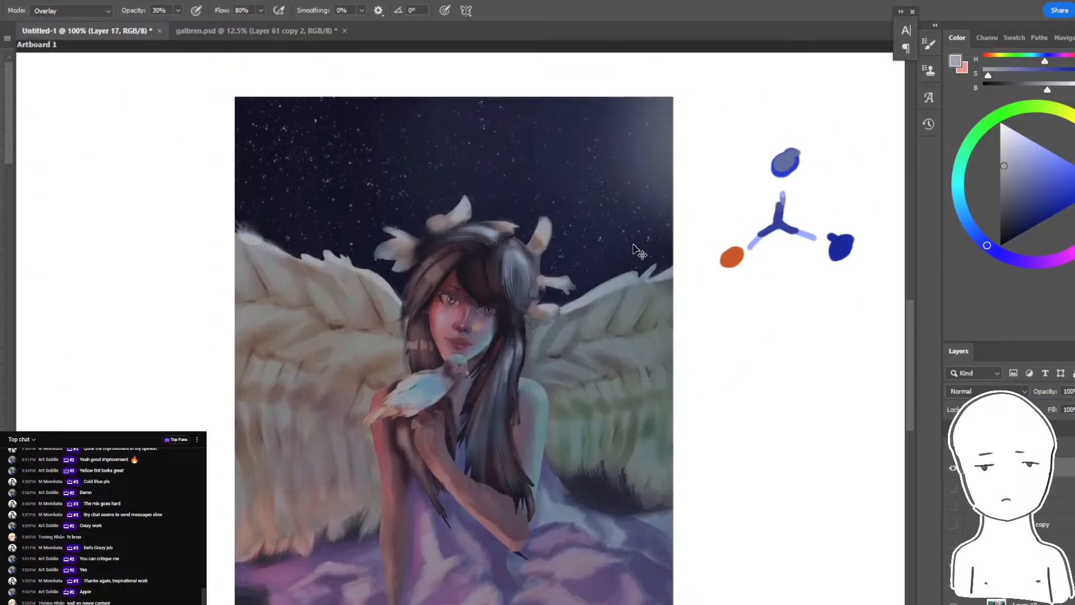
key(ctrl+z)
- Try brightening the wing tops and hair with near-white Overlay brush strokes at 77% opacity
click(1025, 155)
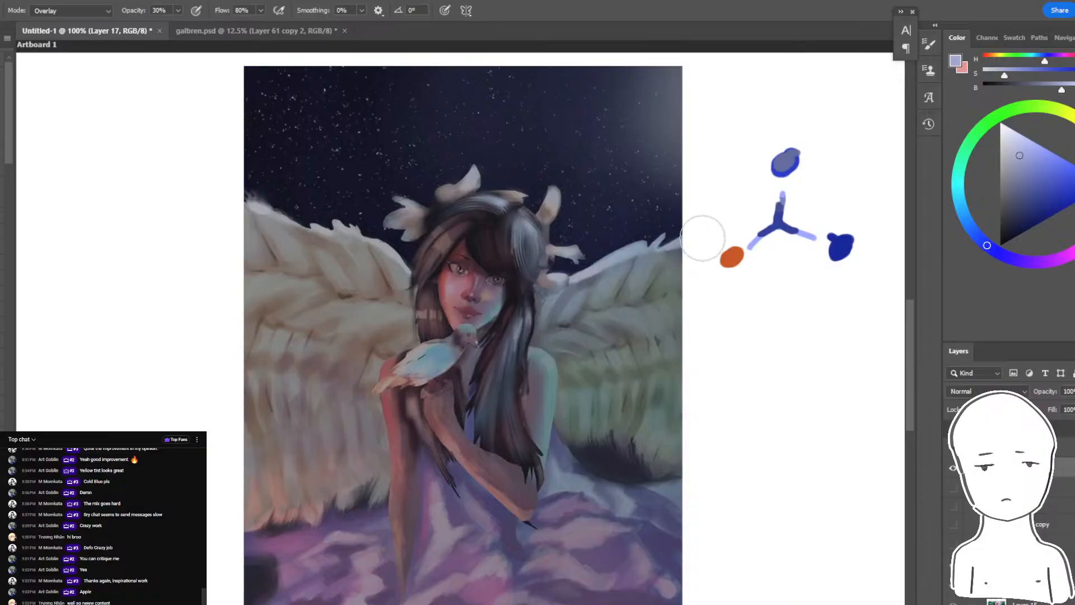
click(1008, 141)
key(7)
key(7)
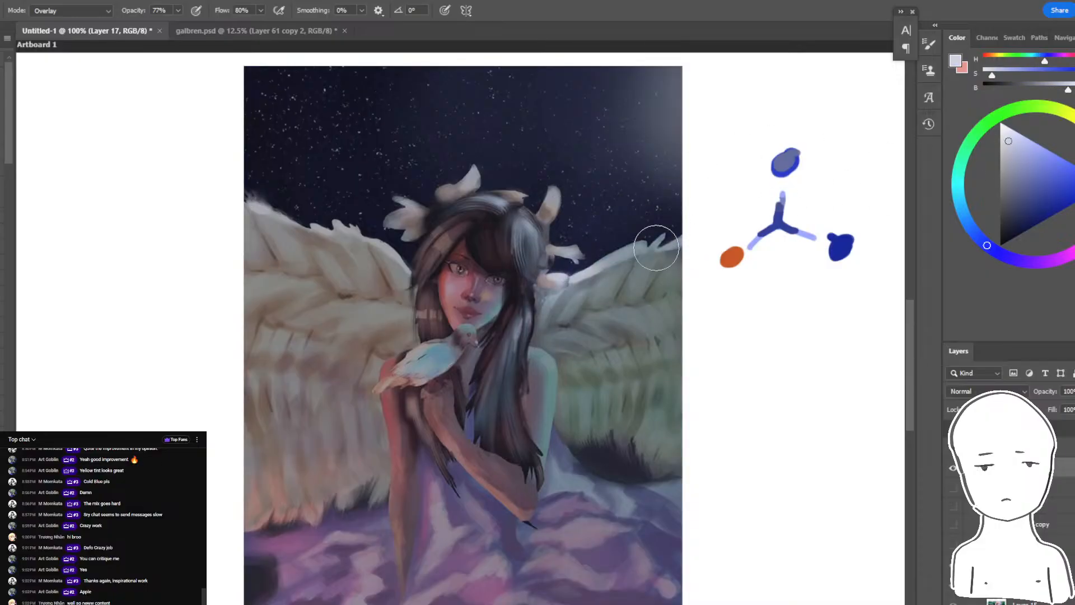
click(1049, 170)
click(1005, 127)
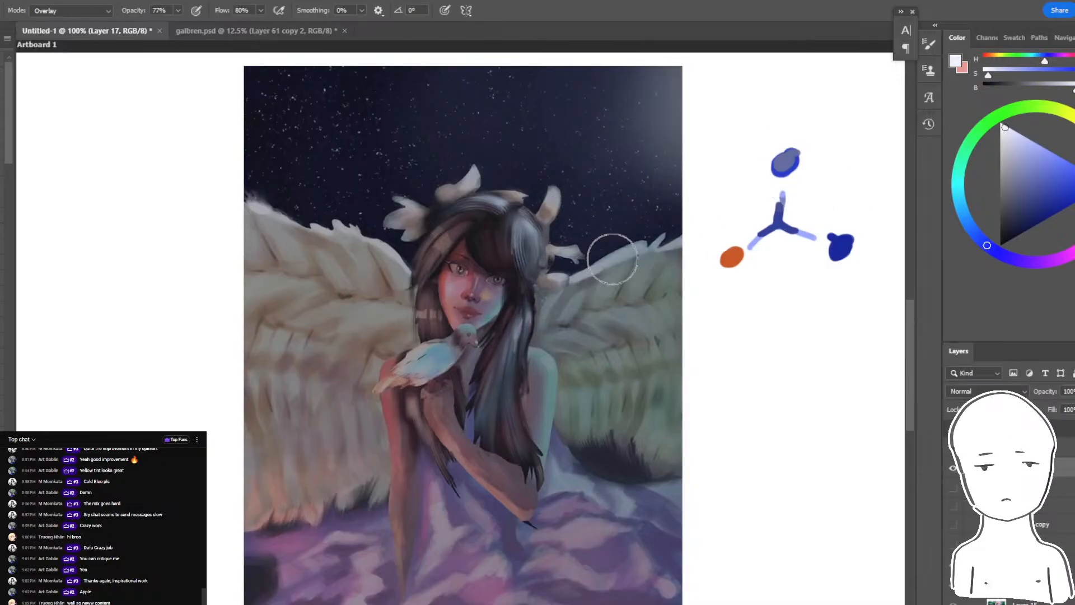
drag(377, 258, 294, 230)
key(bracketleft)
key(bracketleft)
key(bracketleft)
key(bracketleft)
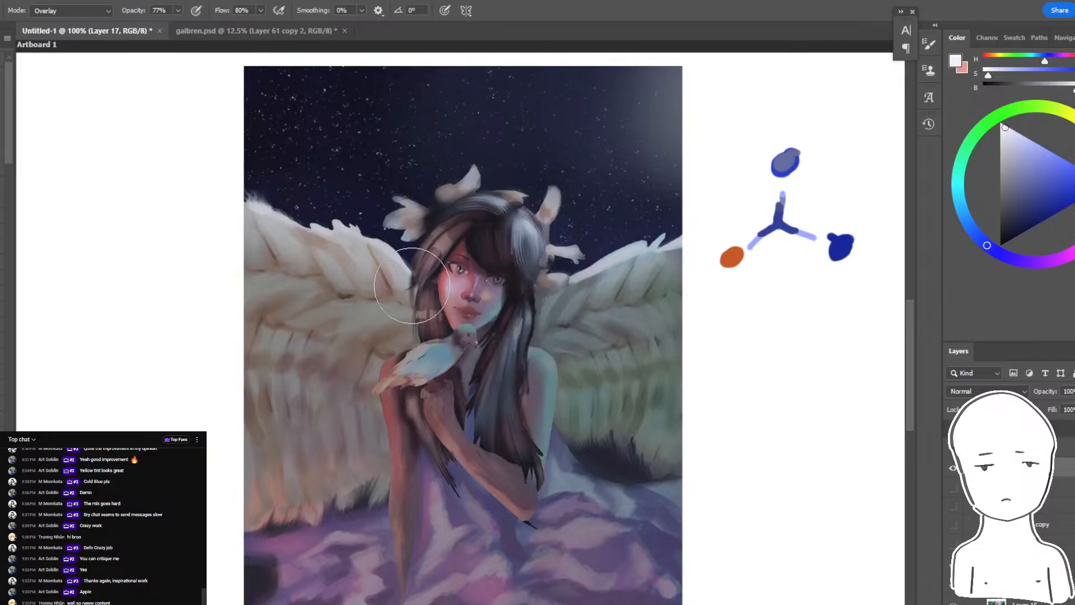
drag(415, 267, 305, 228)
drag(526, 222, 515, 279)
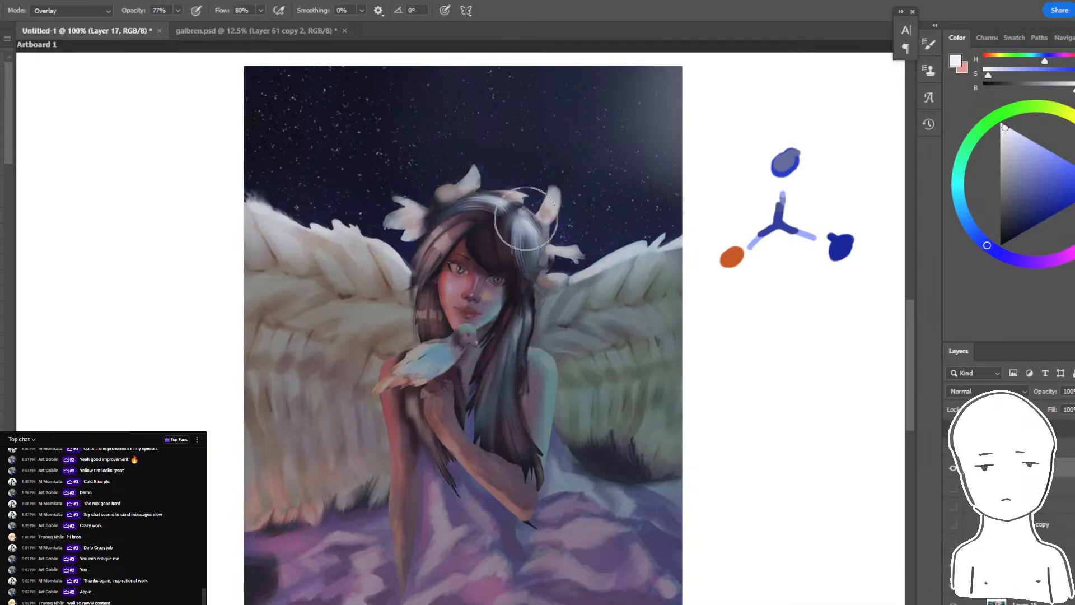
drag(1021, 200, 1000, 123)
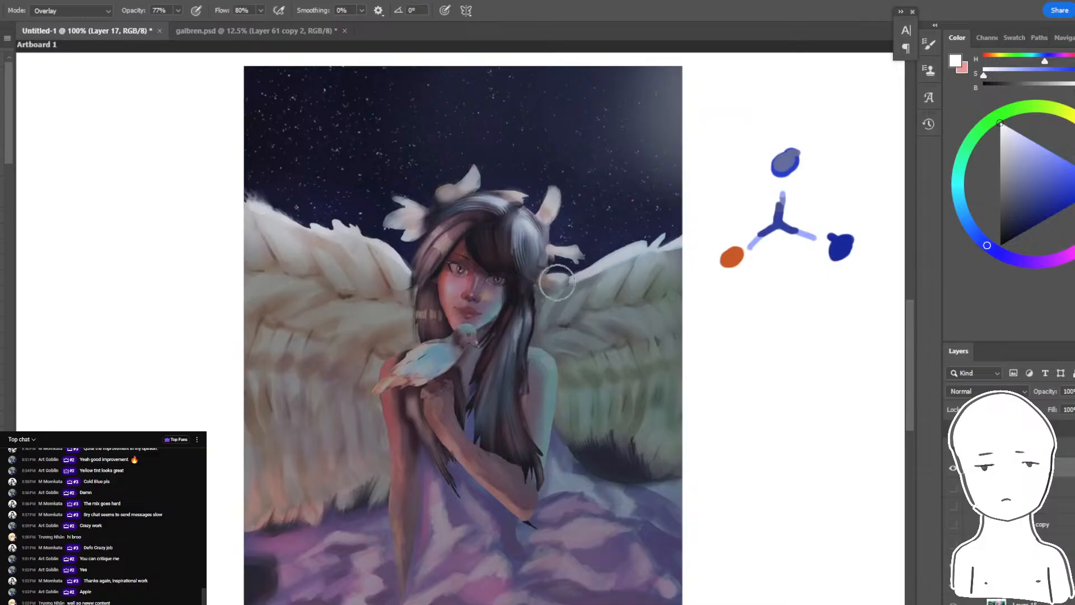
- Switch the brush to Color Dodge and try white highlights on the wing tops and hair, undoing the strokes
click(70, 11)
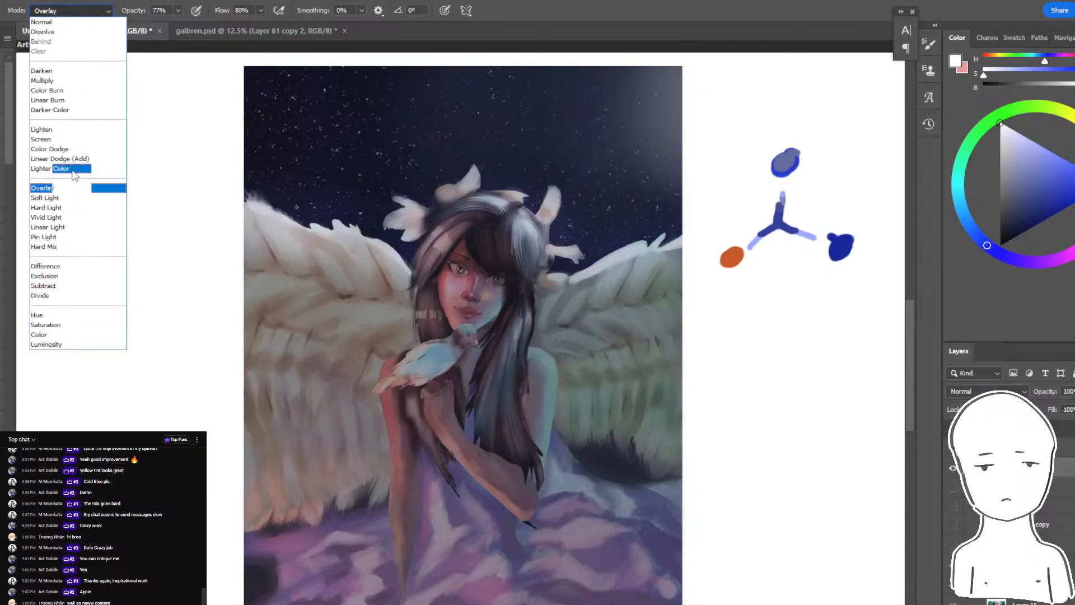
click(49, 149)
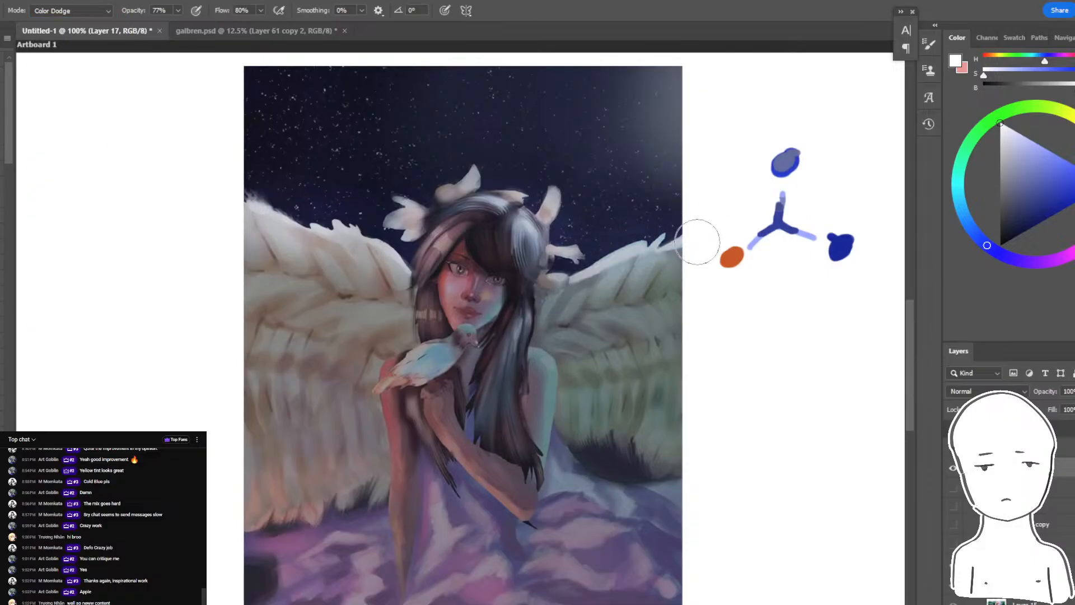
drag(697, 242, 566, 281)
drag(500, 217, 527, 247)
key(bracketright)
key(bracketright)
drag(241, 195, 413, 278)
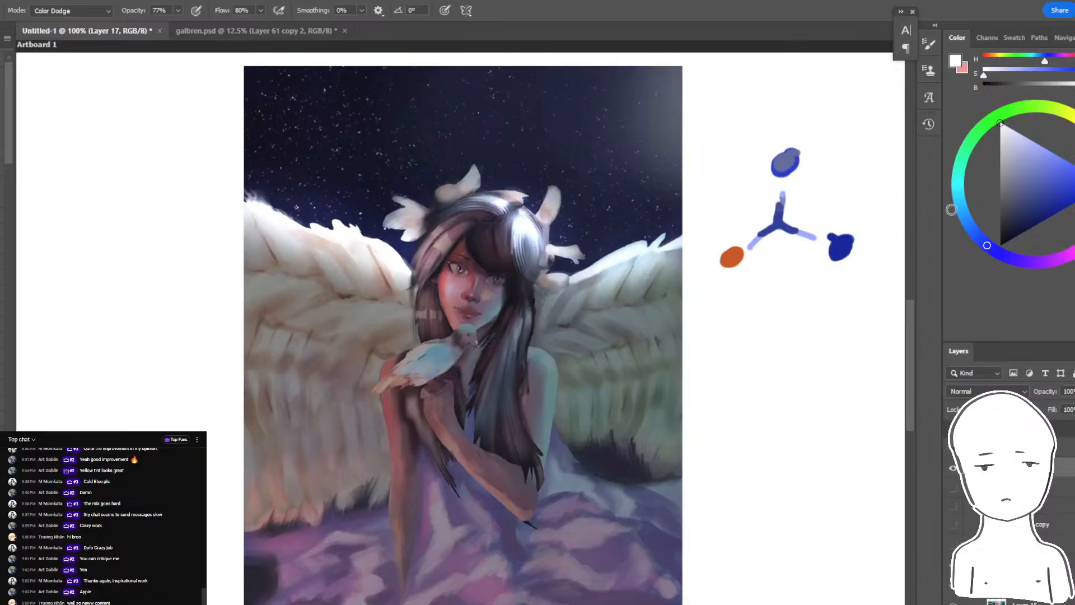
click(1008, 200)
key(ctrl+z)
key(ctrl+z)
- Try a muted blue-grey Color Dodge highlight along the right wing's top edge and undo the recent highlight strokes
drag(577, 276, 678, 253)
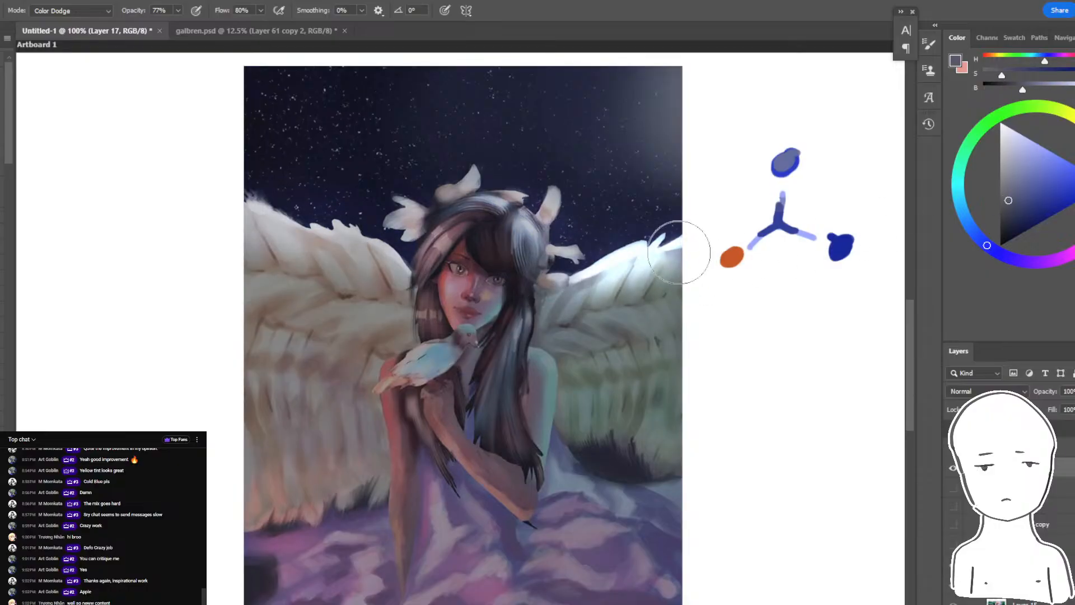
key(ctrl+z)
key(ctrl+z)
key(ctrl+z)
key(ctrl+z)
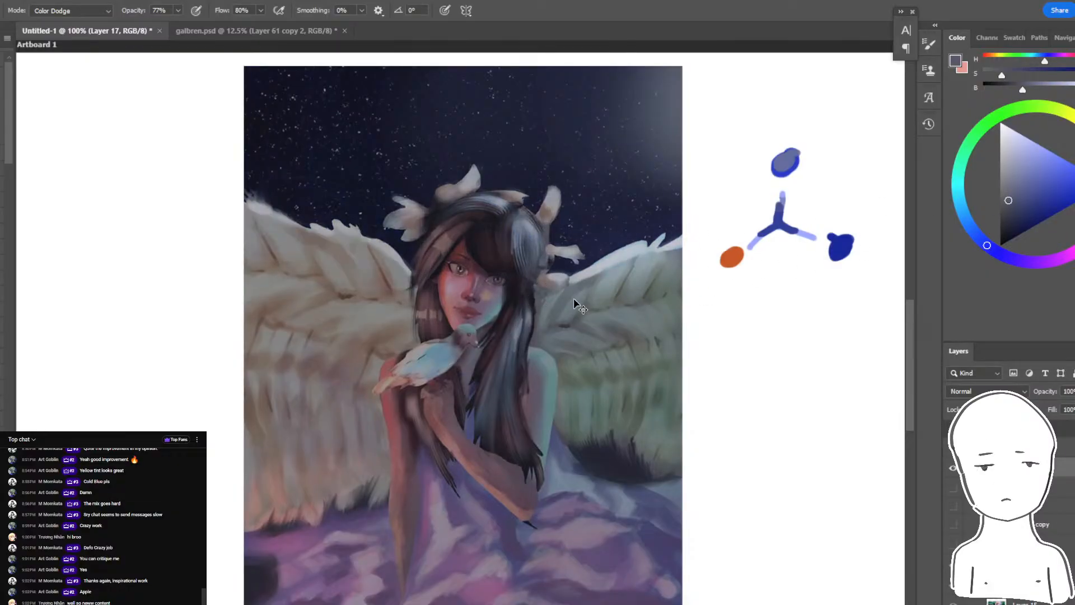
key(ctrl+z)
mouse_move(567, 288)
mouse_down()
mouse_move(697, 241)
mouse_move(563, 282)
mouse_up()
key(ctrl+z)
- Paint subtle muted blue-grey Color Dodge highlights at 77% opacity along the wing tops and the crown of the hair
drag(671, 252, 594, 266)
drag(502, 211, 529, 232)
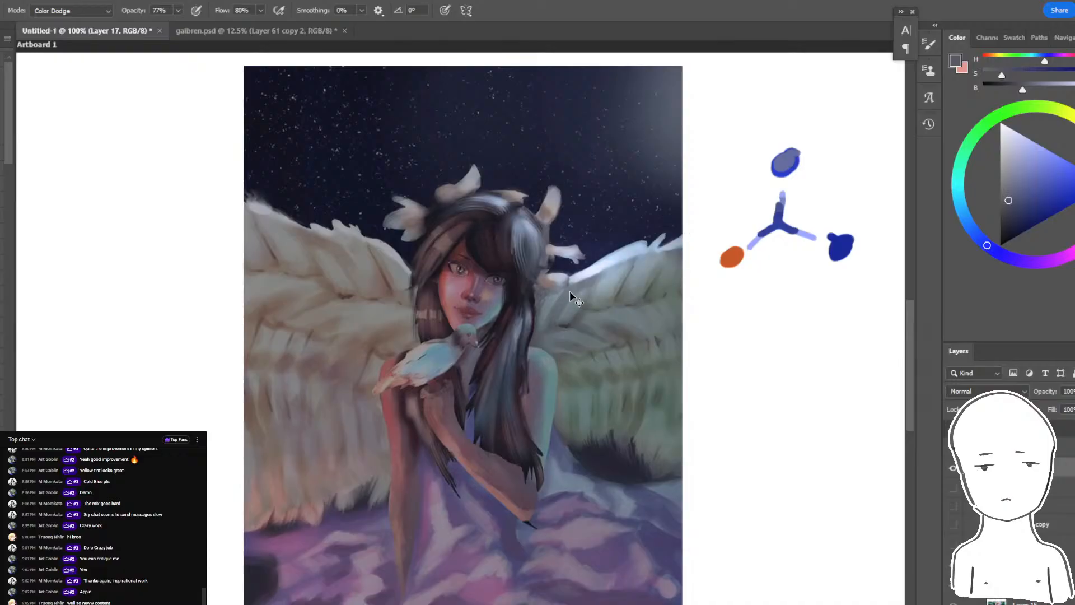
key(ctrl+z)
drag(593, 269, 555, 280)
mouse_move(1013, 187)
mouse_down()
mouse_move(995, 187)
mouse_move(1006, 201)
mouse_up()
mouse_move(565, 297)
mouse_down()
mouse_move(586, 312)
mouse_move(667, 255)
mouse_up()
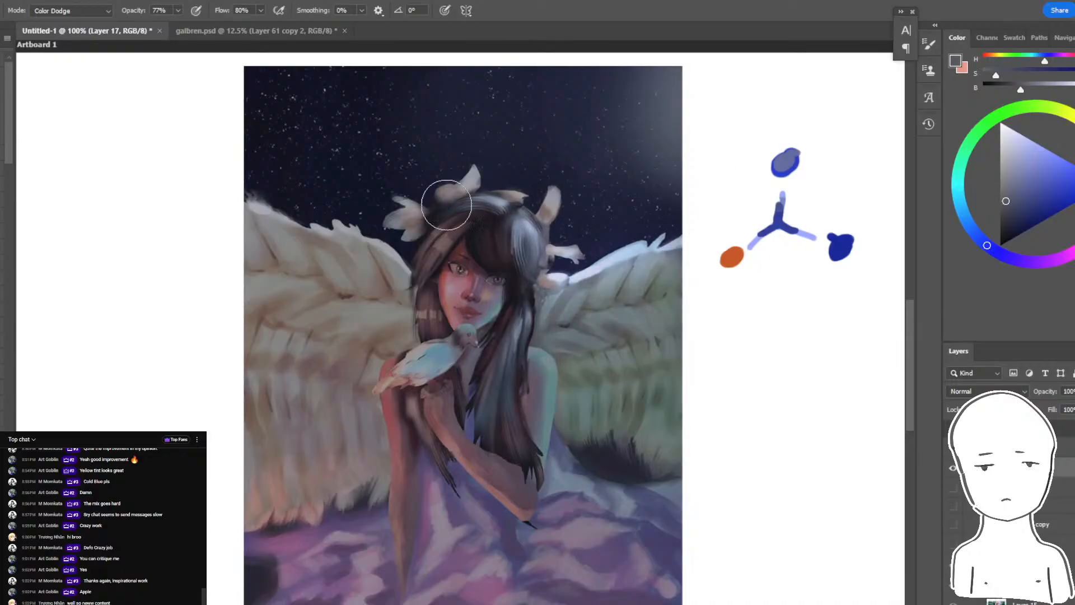
drag(448, 204, 557, 246)
mouse_move(416, 272)
mouse_down()
mouse_move(263, 208)
mouse_move(426, 274)
mouse_up()
drag(442, 280, 492, 315)
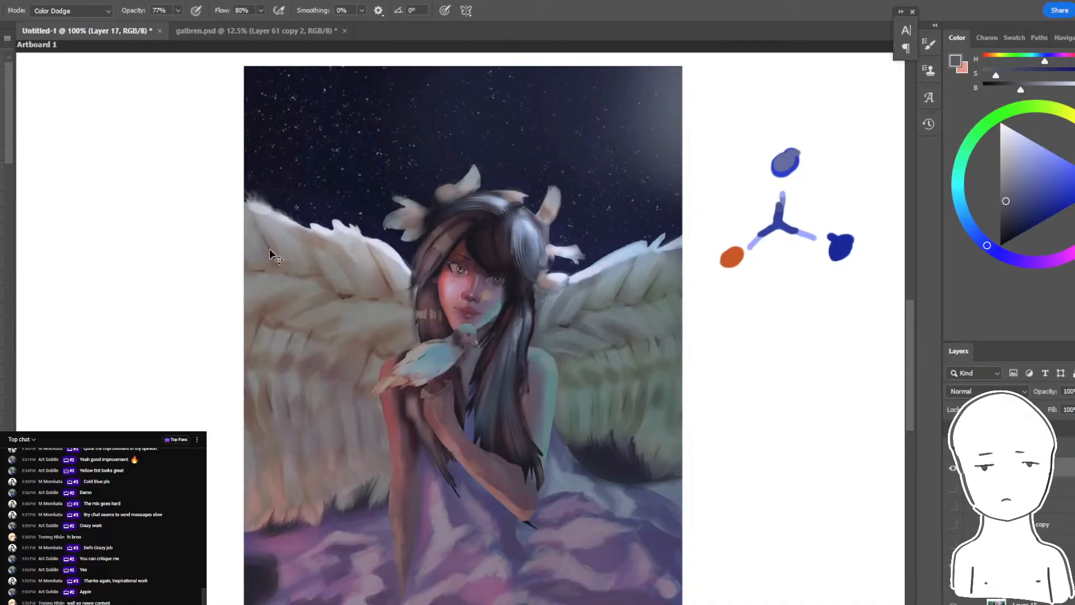
key(ctrl+z)
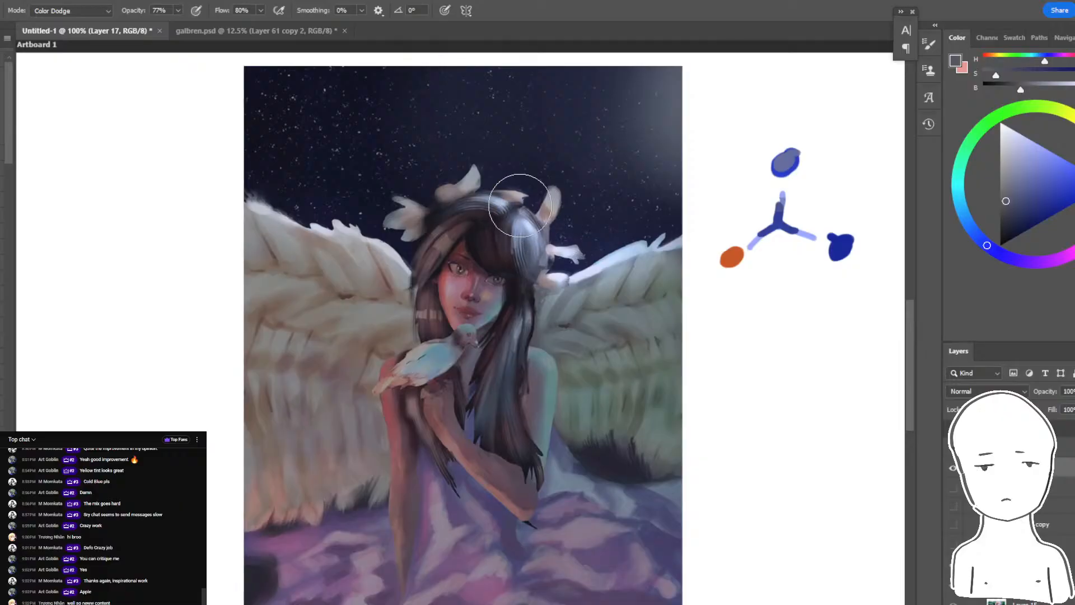
- Try desaturating the face and arm with a light grey Saturation-mode brush at 77% opacity, undo the stroke and enlarge the brush
click(72, 11)
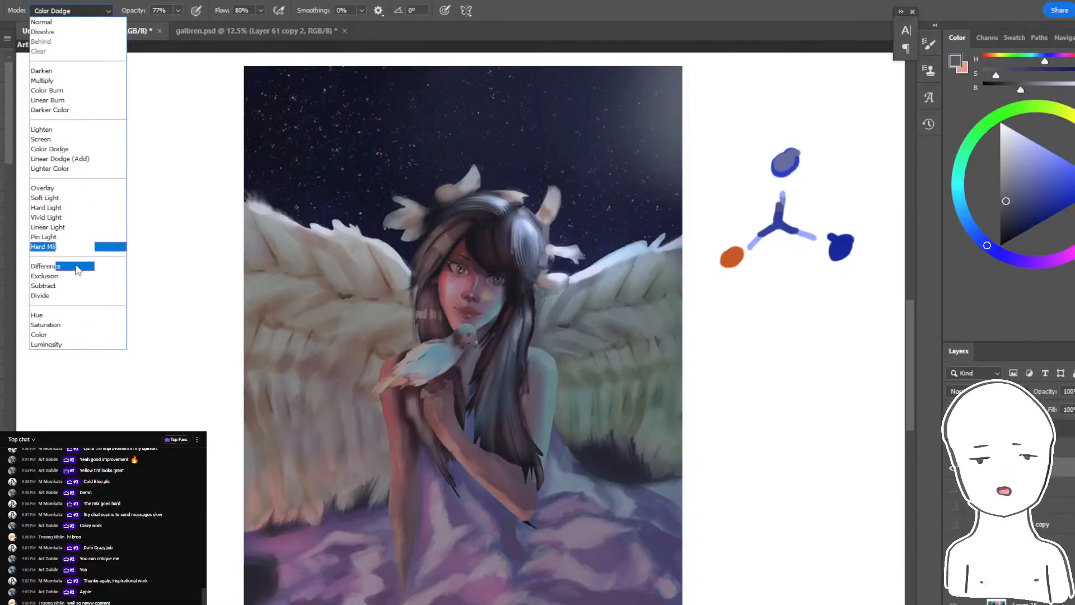
click(73, 325)
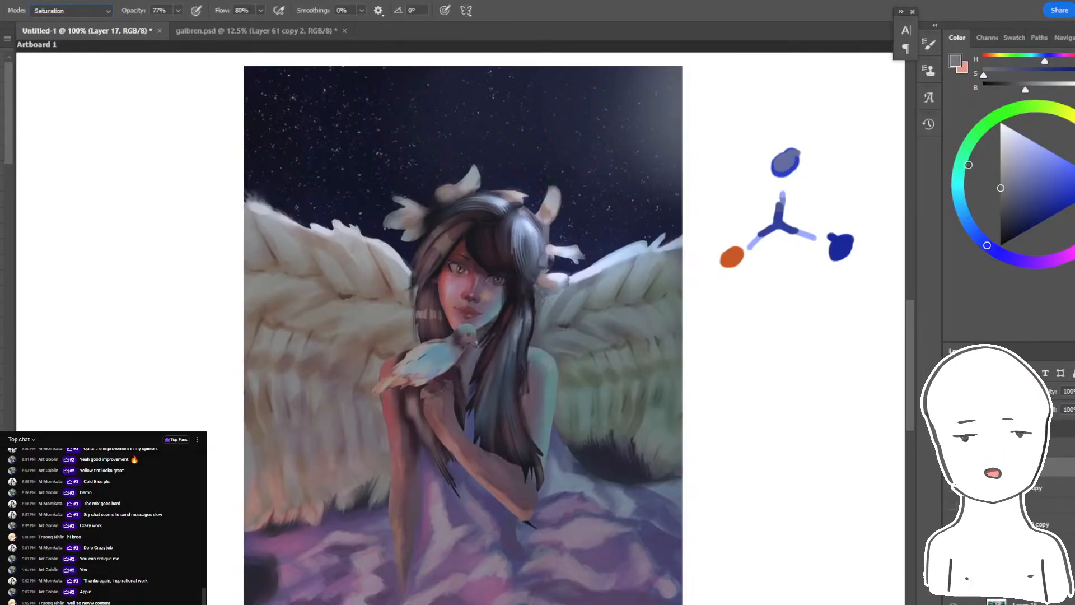
mouse_move(969, 165)
mouse_down()
mouse_move(999, 152)
mouse_move(977, 141)
mouse_up()
mouse_move(468, 298)
mouse_down()
mouse_move(505, 333)
mouse_move(466, 346)
mouse_move(438, 394)
mouse_up()
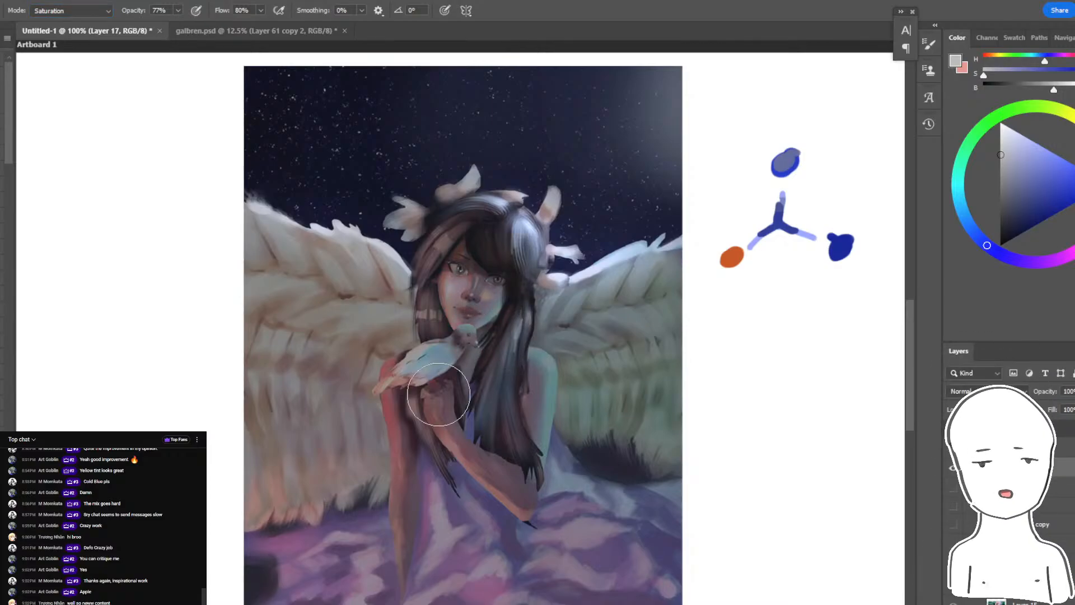
key(ctrl+z)
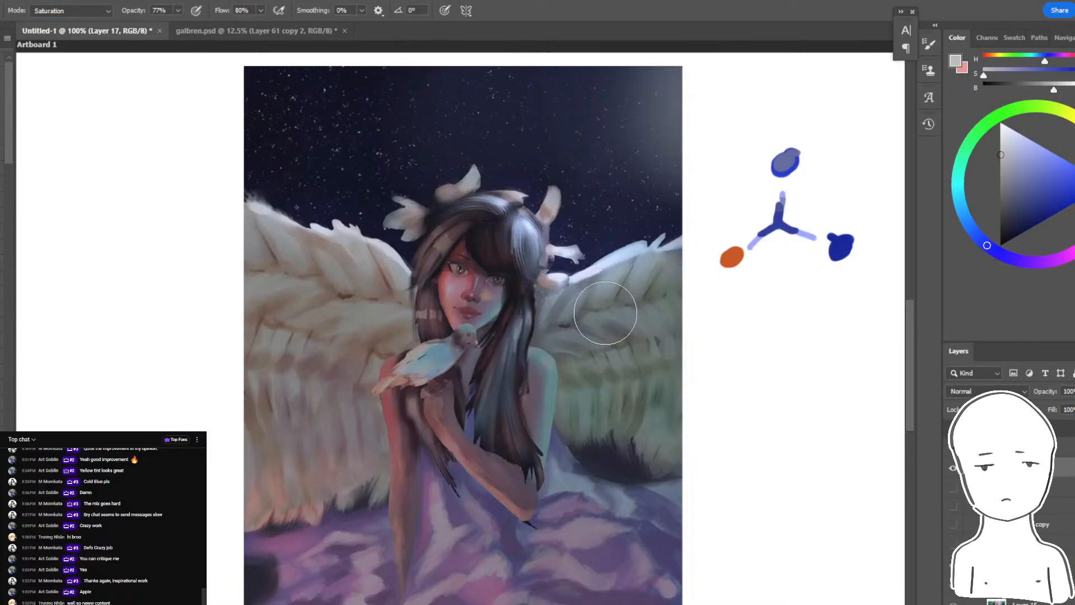
key(bracketright)
key(bracketright)
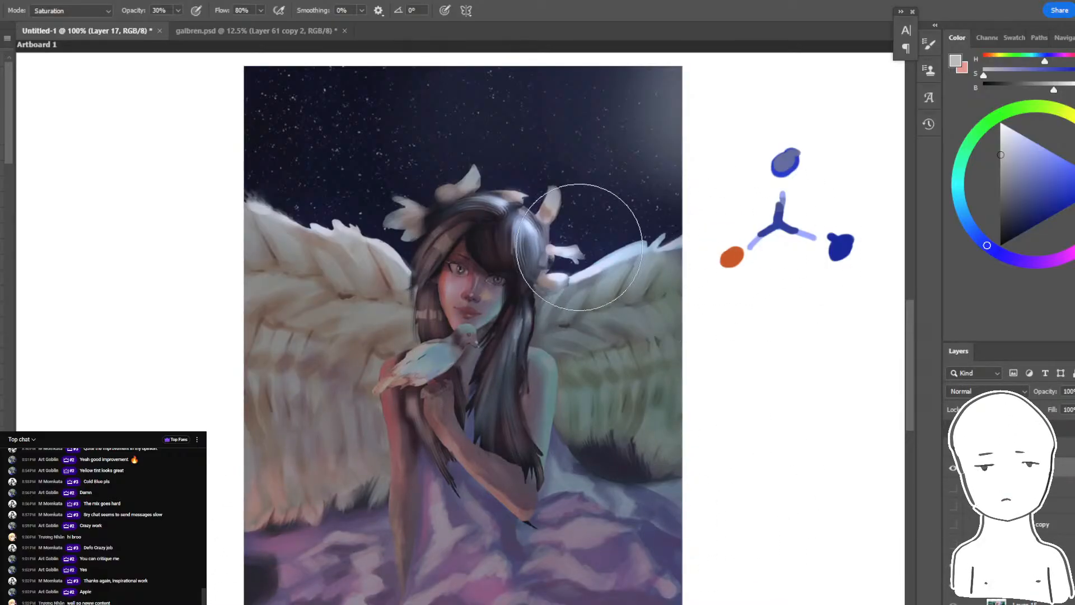
- Examine the face, hair and wing highlights up close and at full view
key(ctrl+plus)
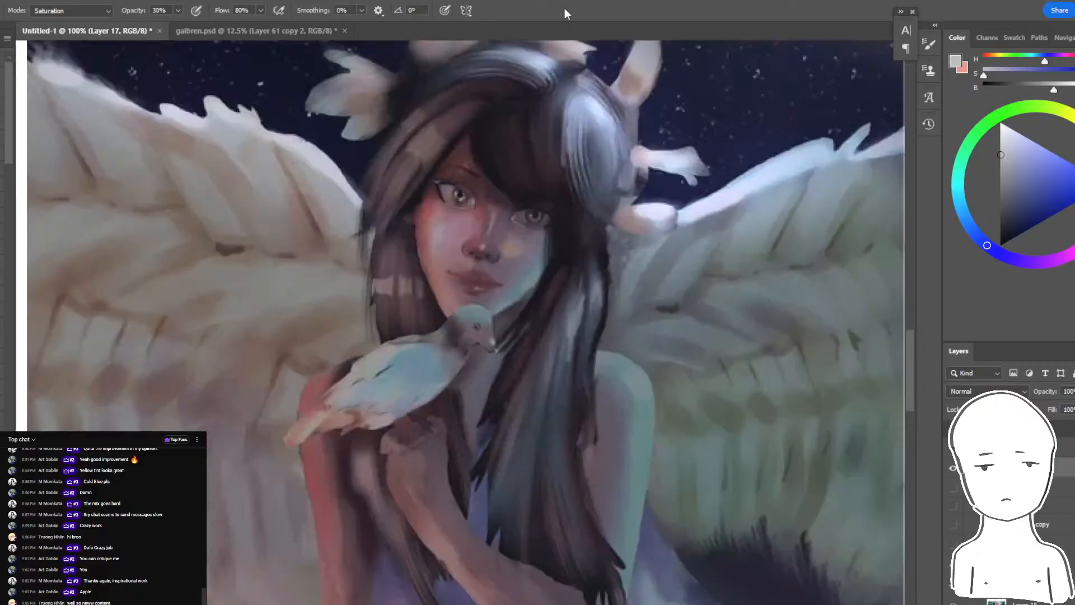
key(ctrl+plus)
key(ctrl+minus)
key(ctrl+minus)
key(ctrl+minus)
key(ctrl+plus)
key(ctrl+plus)
key(ctrl+minus)
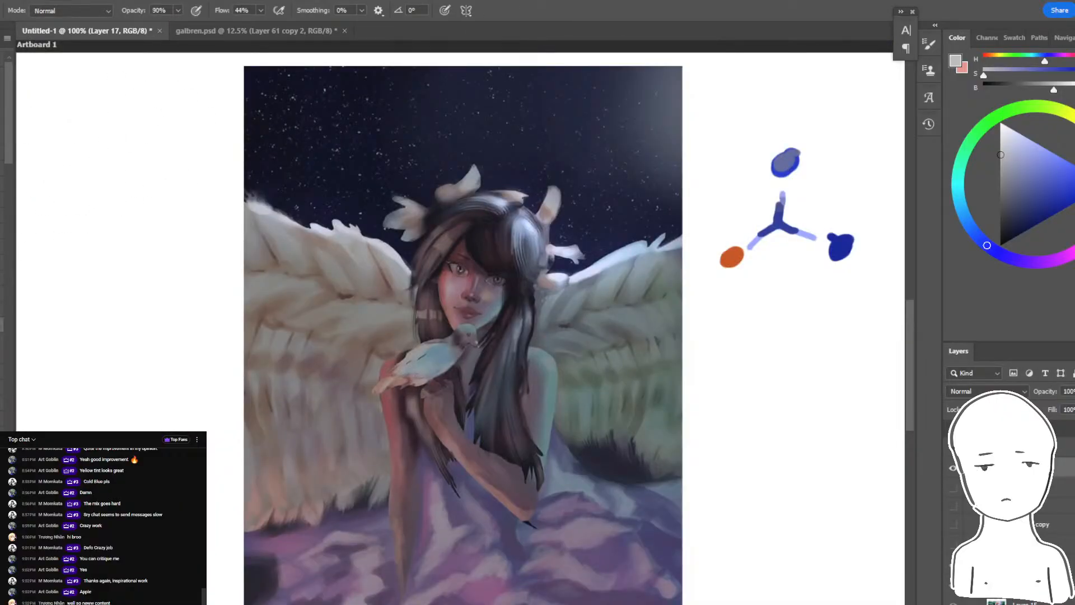
- Try a dark orange Color Dodge stroke at 100% opacity on the lower left wing and undo it
click(2, 340)
click(2, 309)
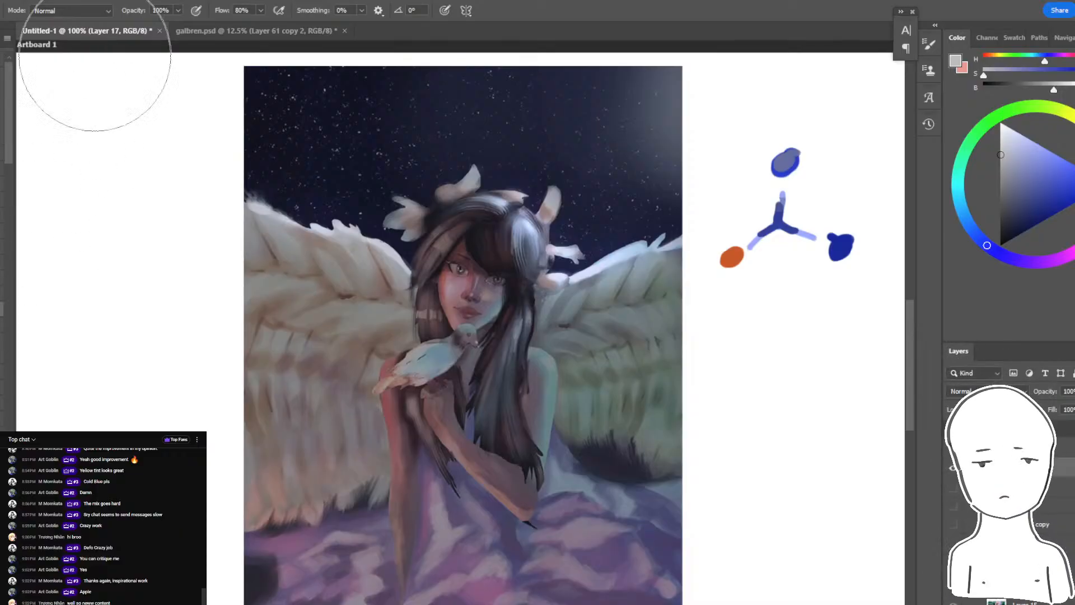
click(73, 11)
click(70, 147)
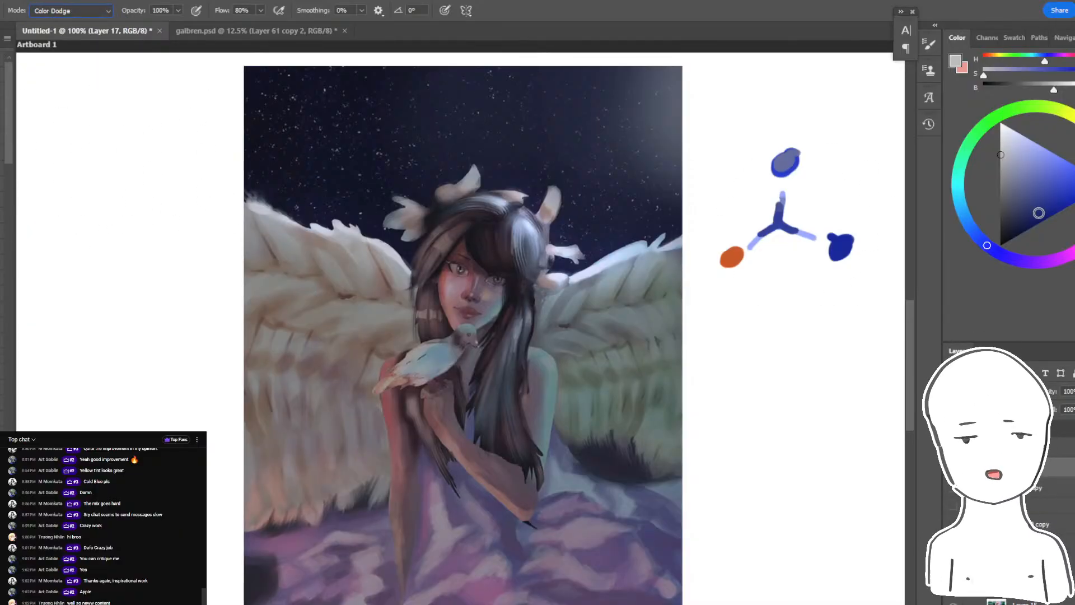
click(1074, 169)
click(1038, 223)
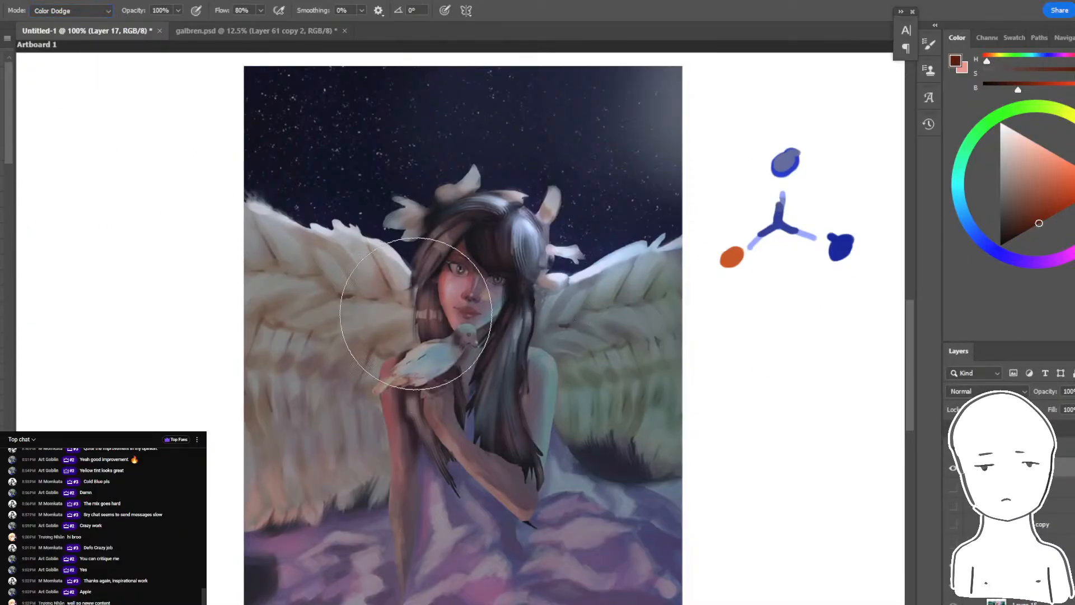
drag(403, 347, 358, 442)
key(ctrl+z)
- Mute the brush colour to a reddish brown, enlarge the brush and paint a soft Color Dodge glow over the lower left wing
drag(1041, 211, 1021, 212)
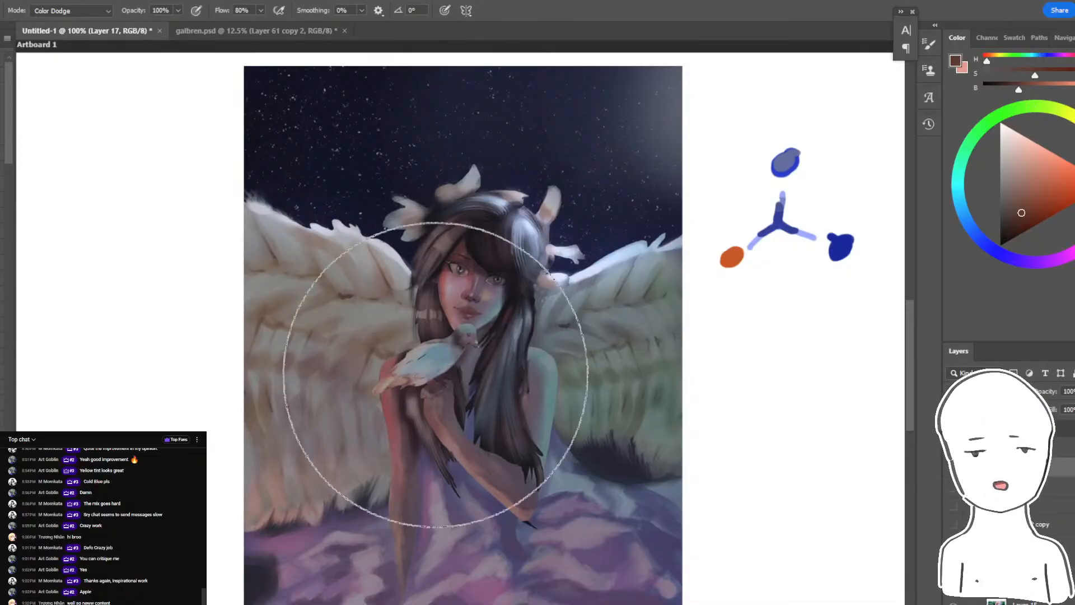
key(bracketright)
drag(382, 446, 377, 468)
key(ctrl+z)
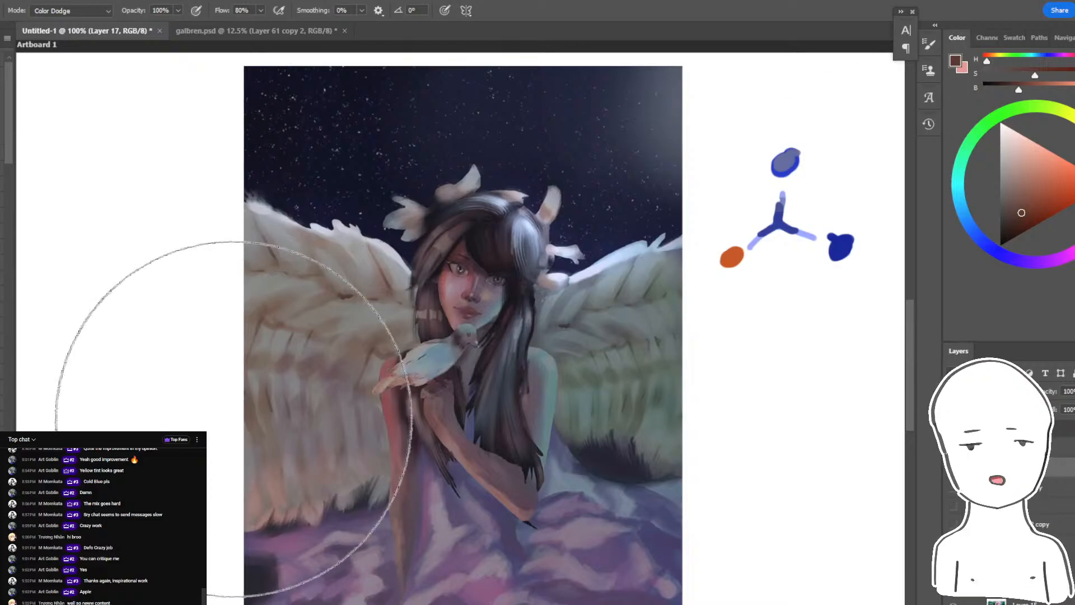
drag(221, 423, 192, 441)
key(ctrl+z)
key(bracketright)
drag(235, 397, 280, 456)
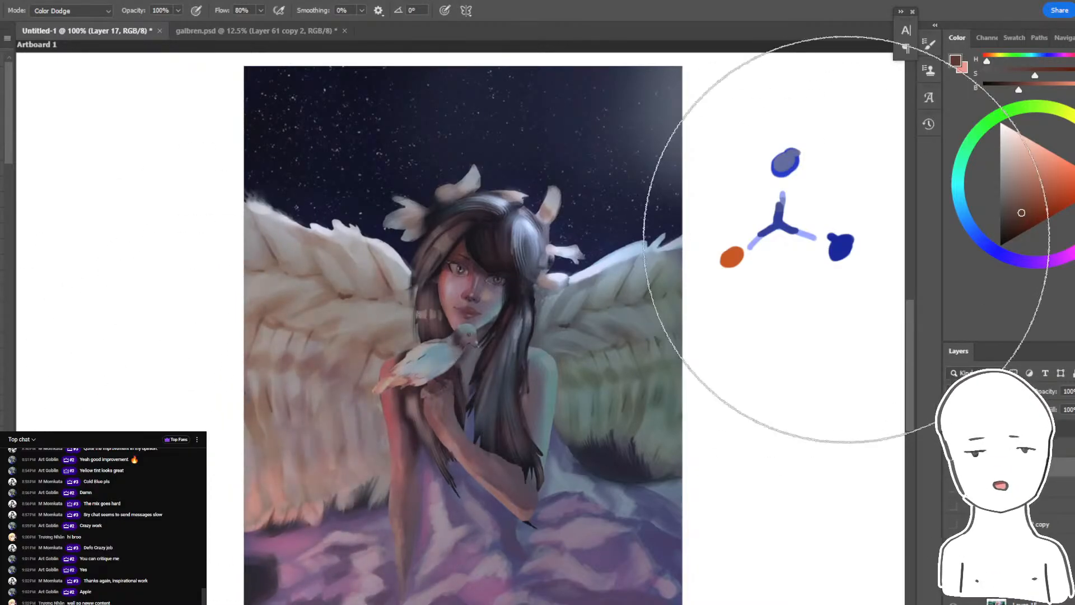
- Try a muted dark blue Color Dodge glow beside the lower right of the painting and undo the strokes
click(982, 242)
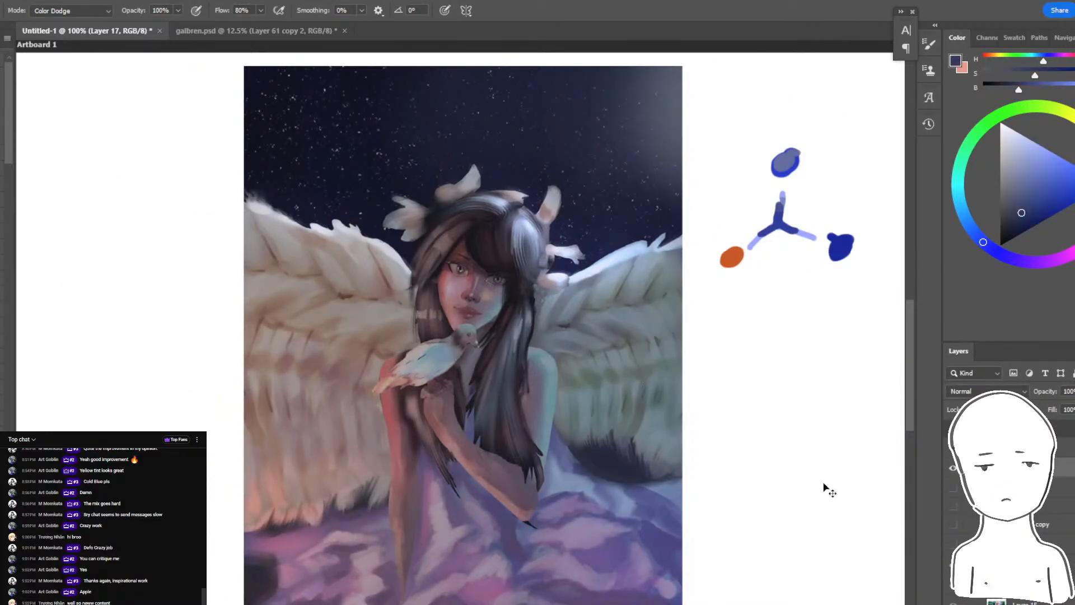
key(ctrl+z)
drag(811, 514, 790, 466)
key(ctrl+z)
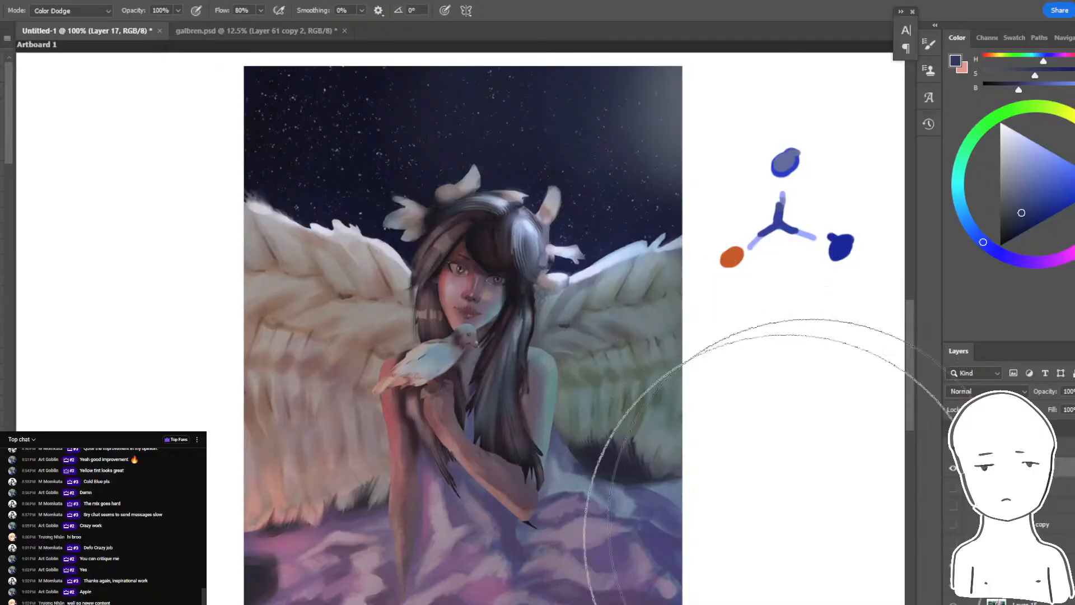
- Show the layer below the active one and dab a soft orange-brown Color Dodge glow at the painting's lower-left edge with a smaller brush
click(951, 490)
click(953, 468)
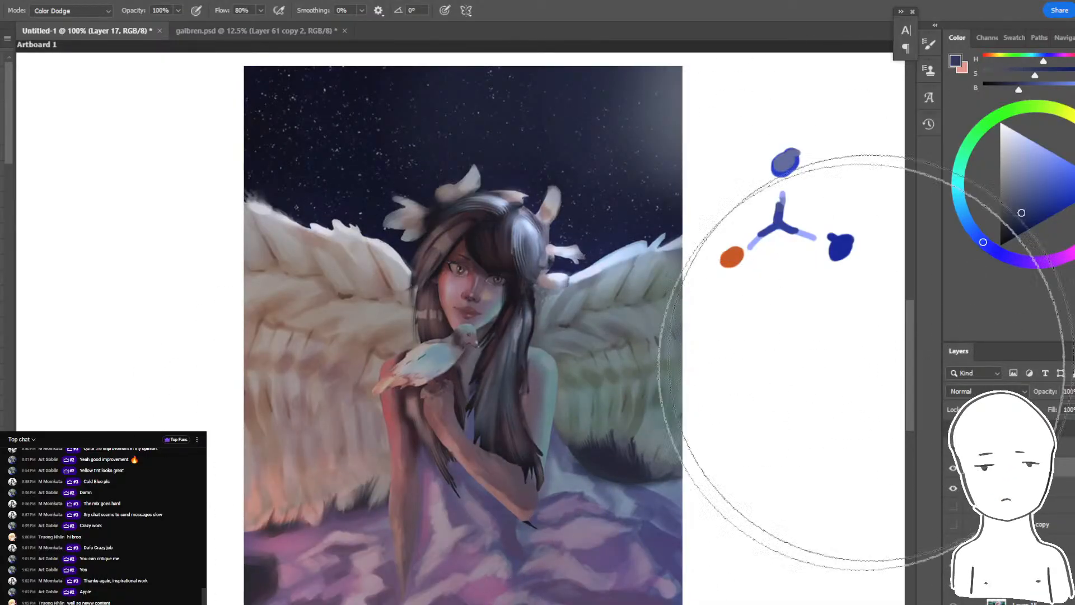
click(1032, 204)
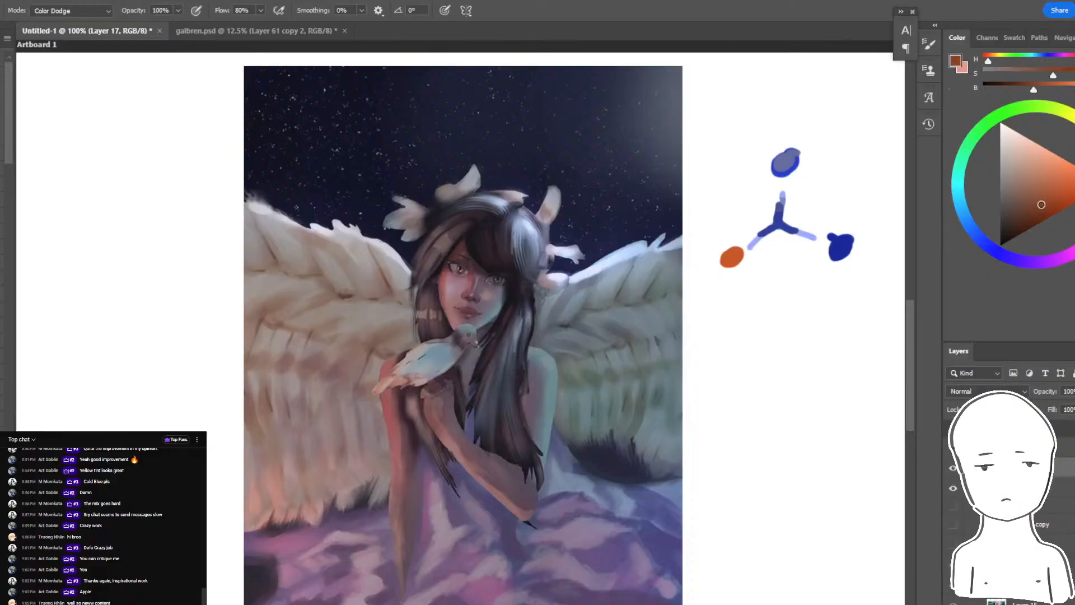
click(163, 551)
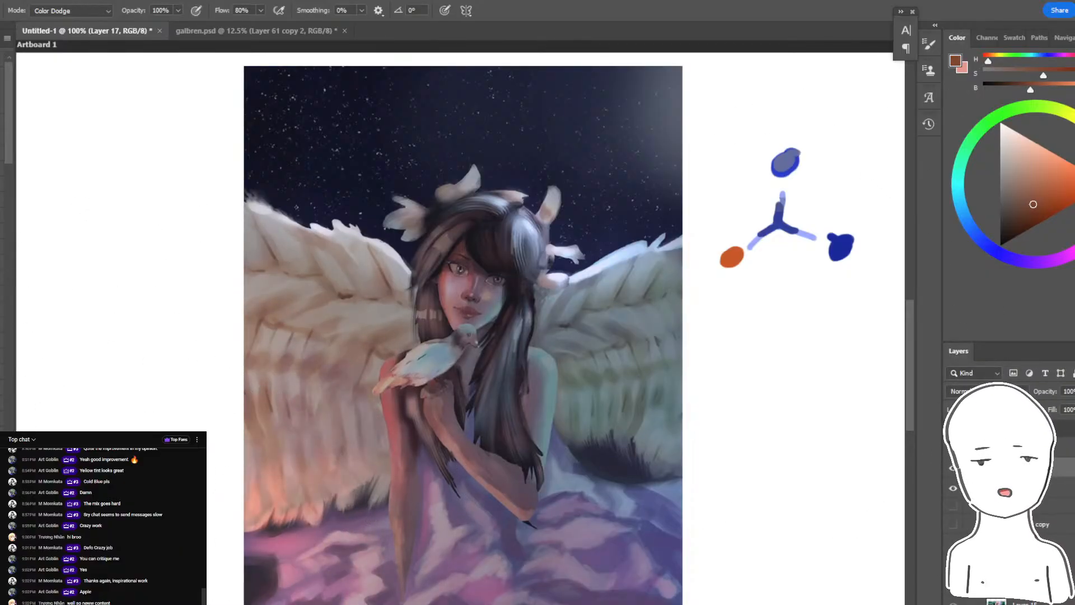
key(ctrl+z)
key(bracketleft)
key(bracketleft)
key(bracketleft)
click(181, 524)
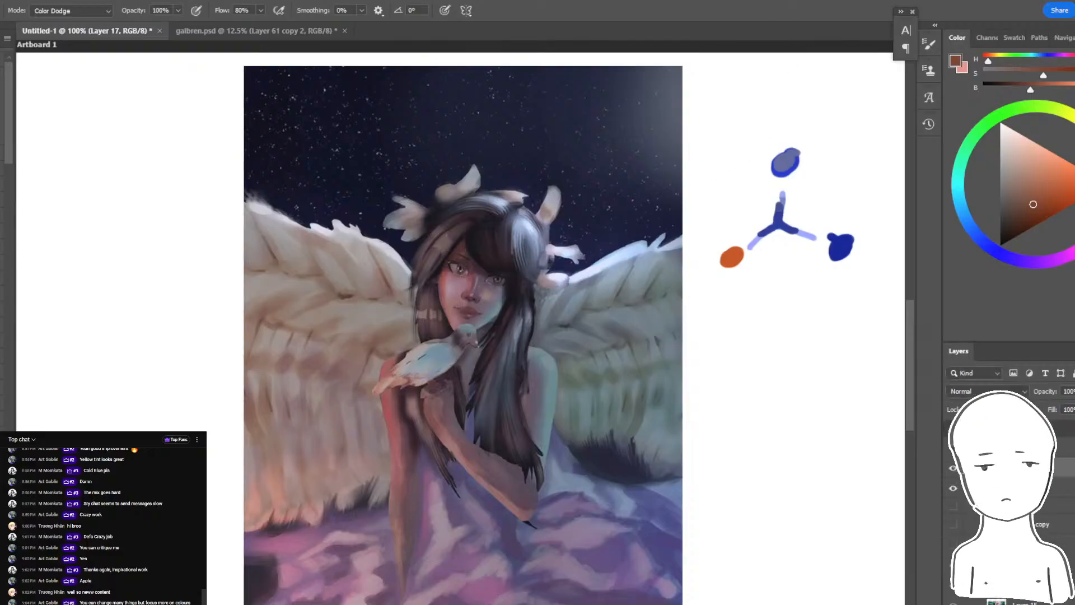
- Set the brush to Normal mode at a small size and sample muted skin tones from the face
key(ctrl+plus)
key(ctrl+plus)
key(ctrl+plus)
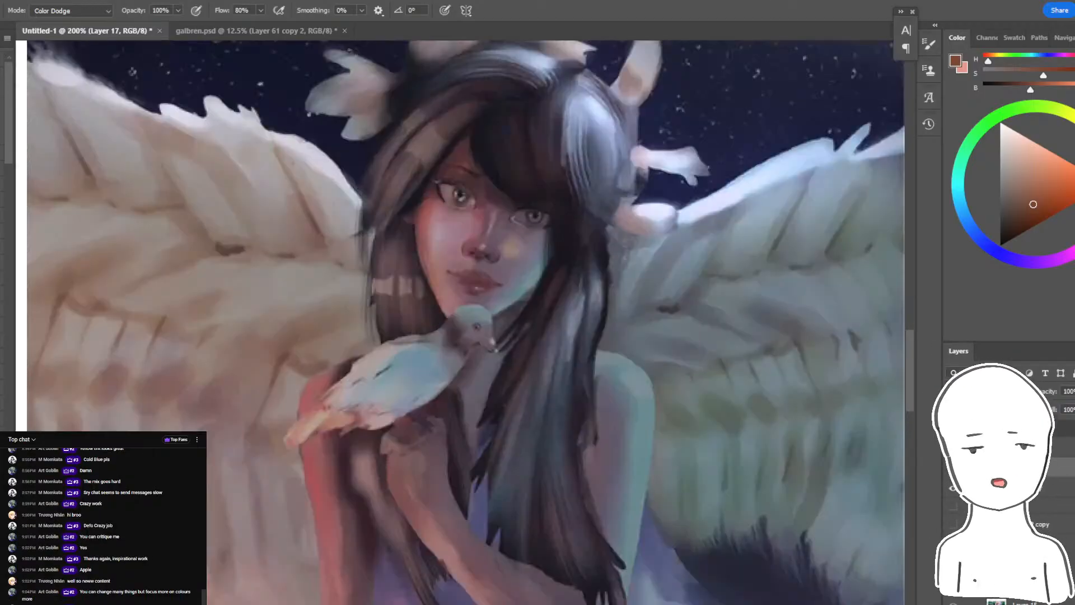
drag(555, 201, 592, 395)
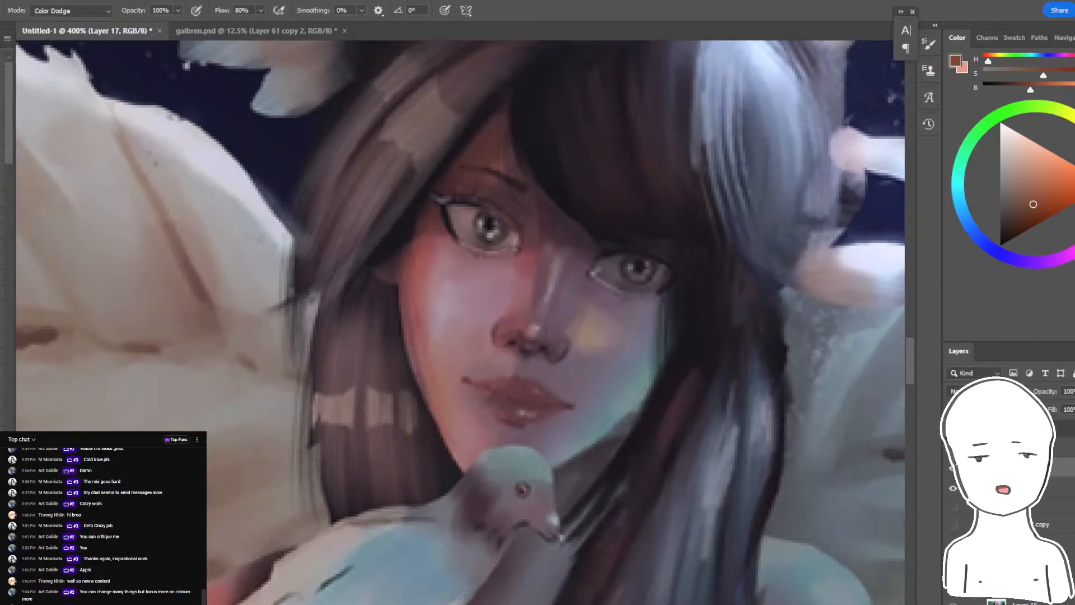
click(3, 260)
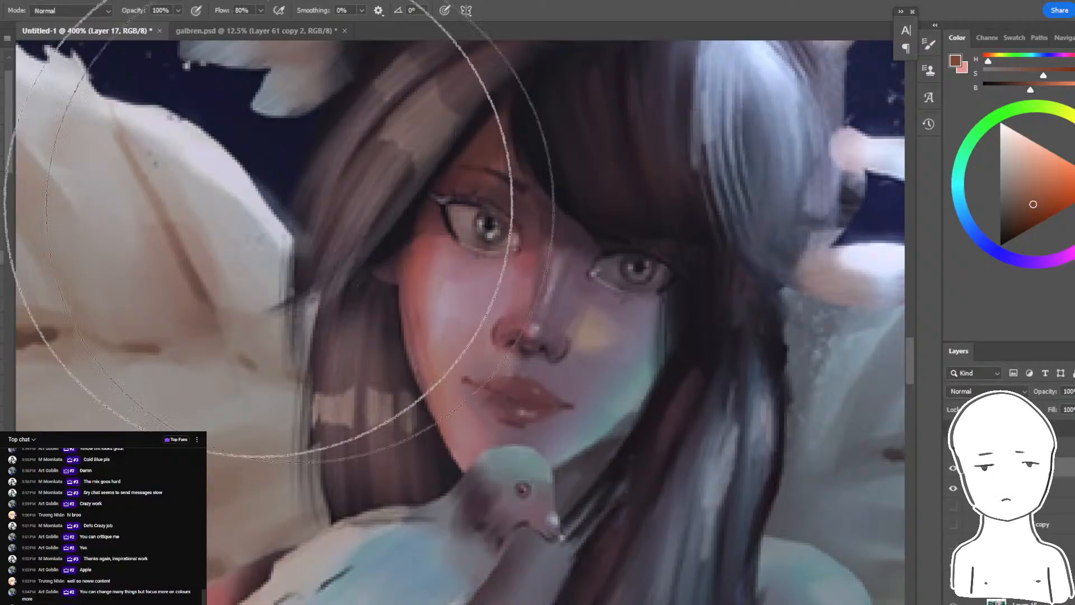
key([)
key([)
key([)
key([)
key([)
key([)
key([)
key([)
key([)
key([)
key([)
key([)
key([)
key([)
alt+click(584, 379)
alt+click(590, 381)
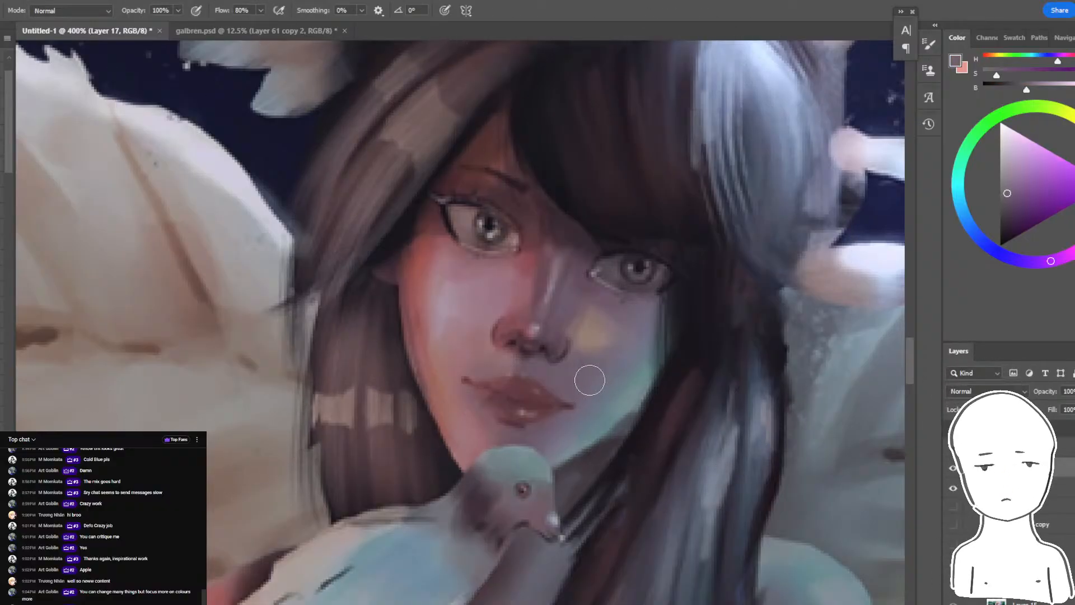
alt+click(516, 276)
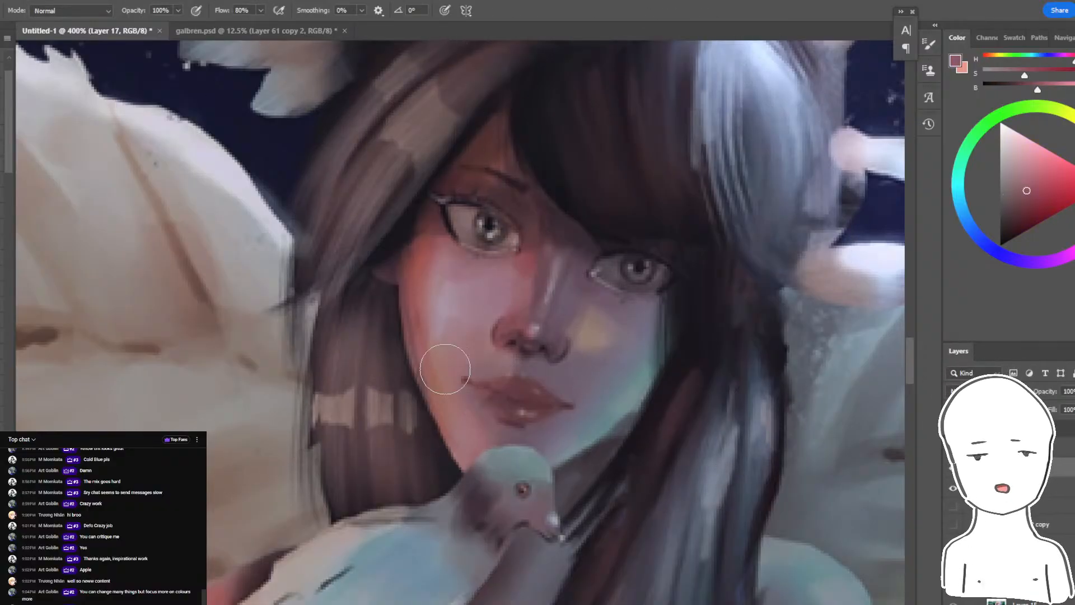
alt+click(568, 294)
- Select the face and jaw skin with the Magic Wand at tolerance 25 and brush muted purple-grey over the selection
key(w)
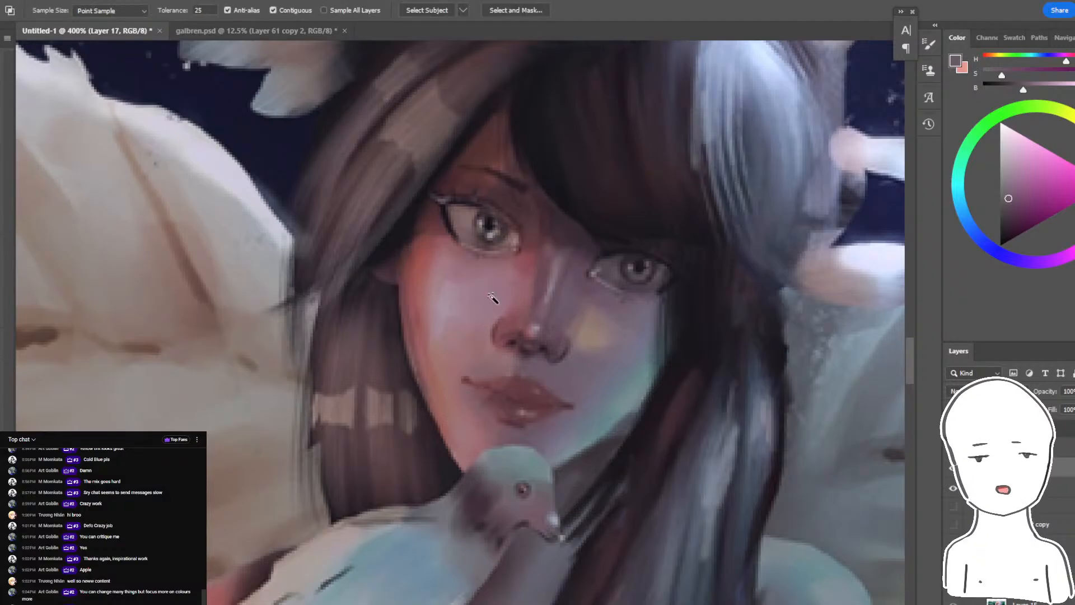
click(447, 275)
shift+click(424, 225)
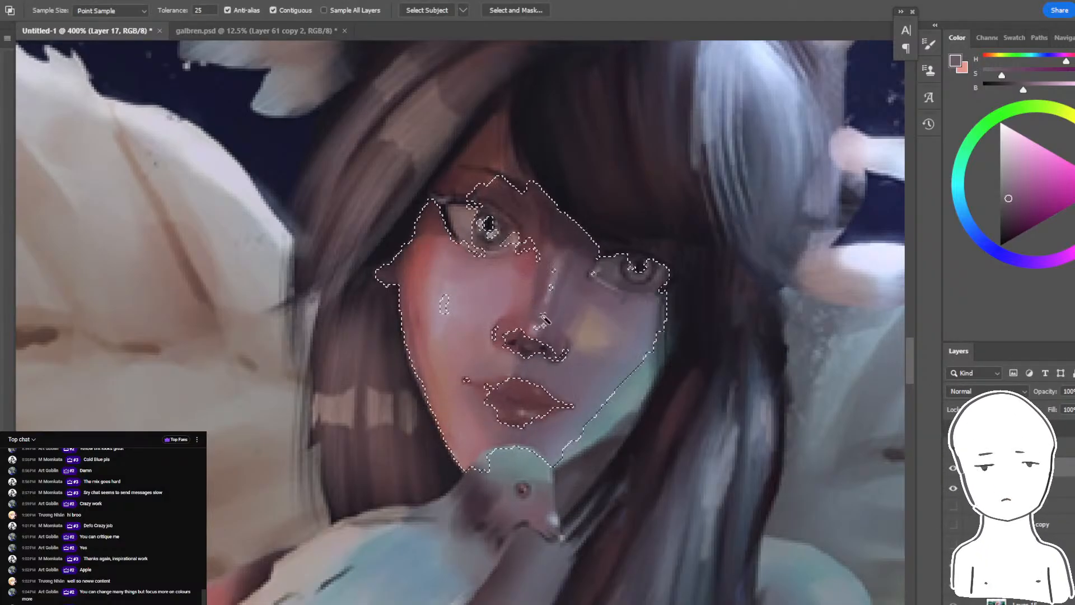
key(b)
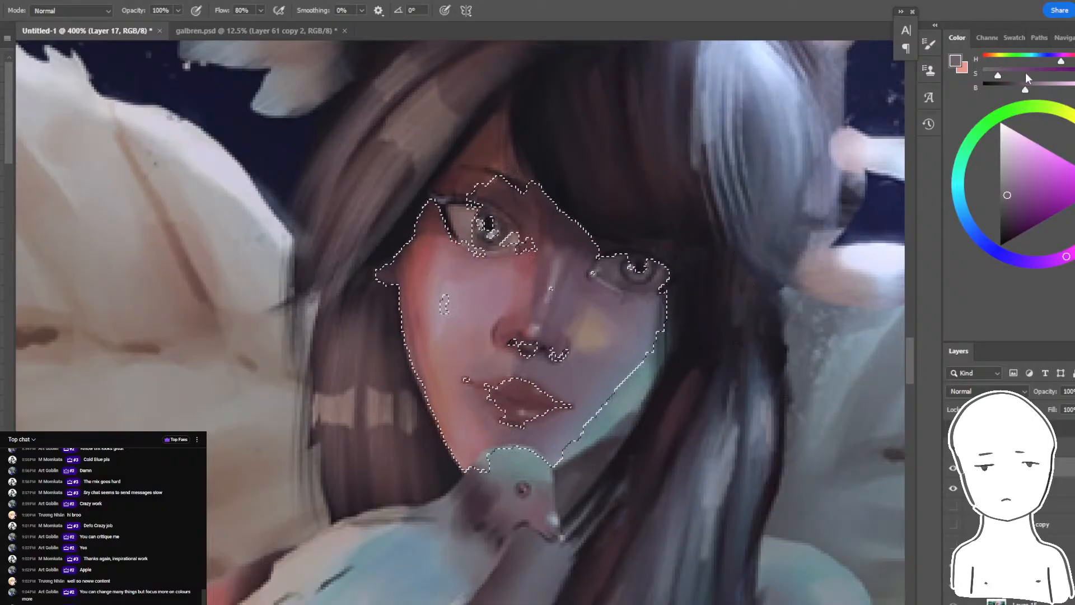
key(w)
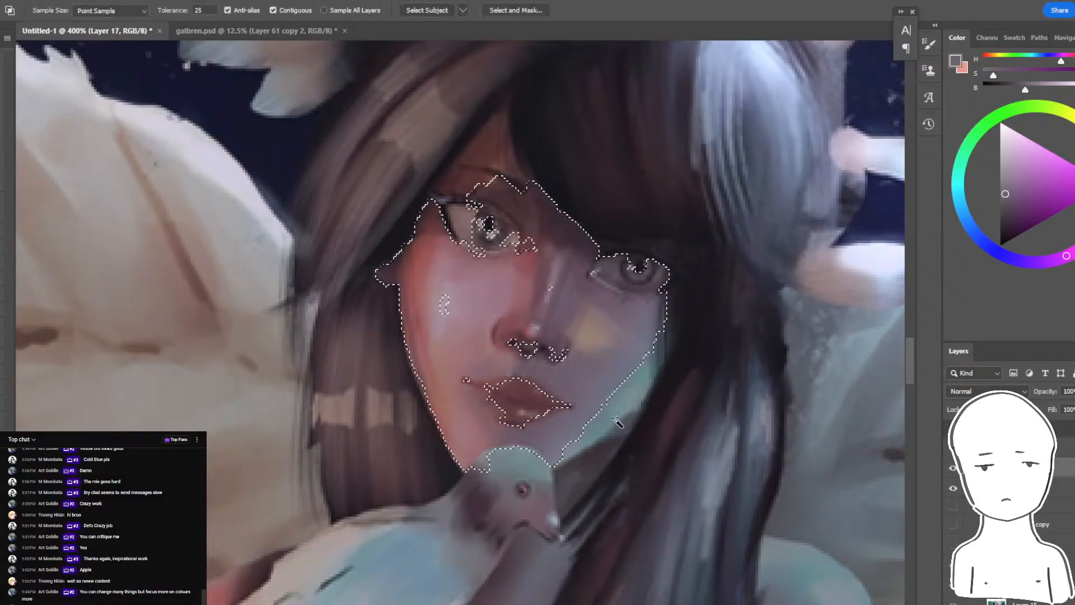
key(b)
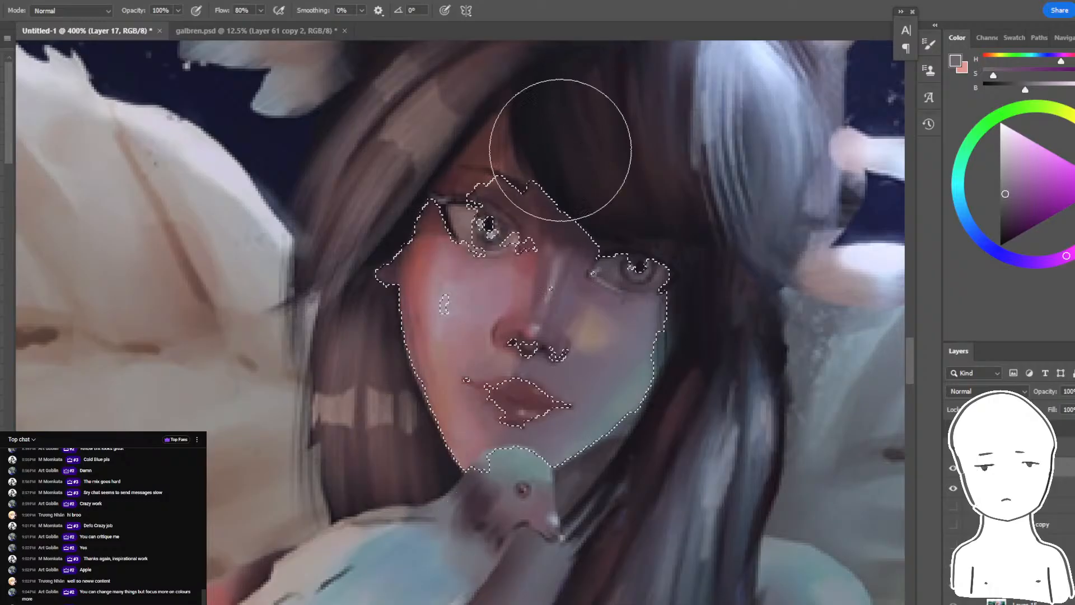
- Add the forehead to the face selection with the Magic Wand and return to the Normal brush to tone down the skin
key(ctrl+minus)
key(ctrl+minus)
key(ctrl+minus)
key(ctrl+minus)
key(ctrl+plus)
key(ctrl+plus)
key(ctrl+plus)
key(ctrl+plus)
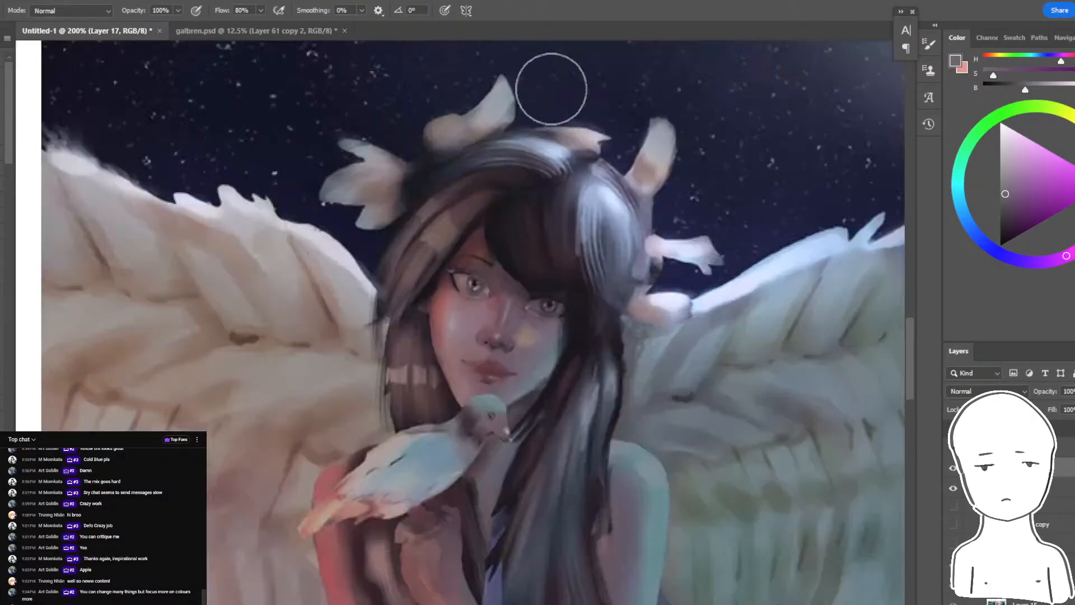
key(w)
shift+click(477, 177)
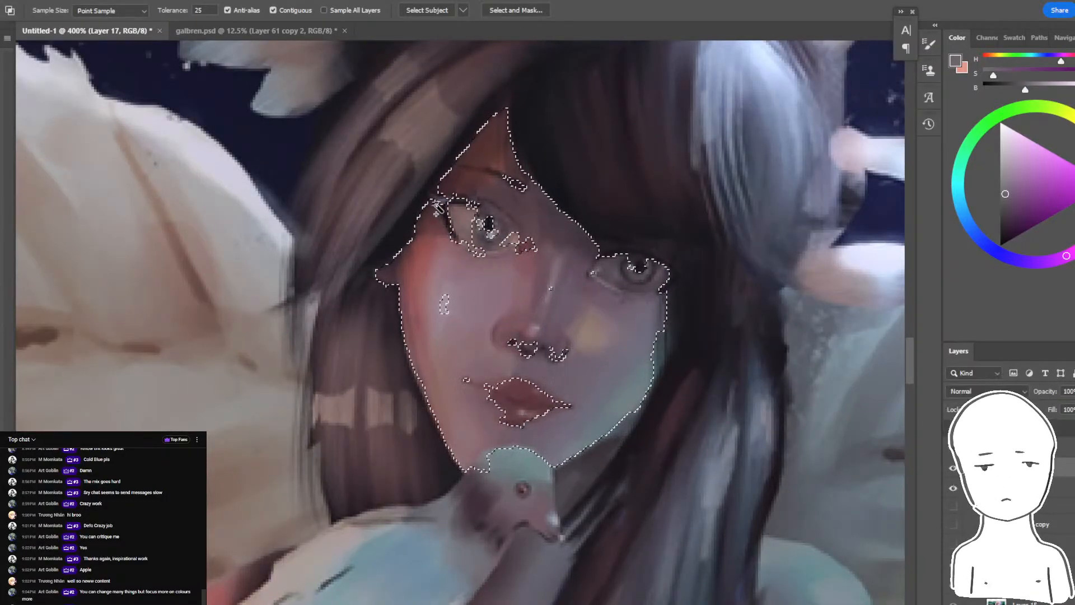
key(b)
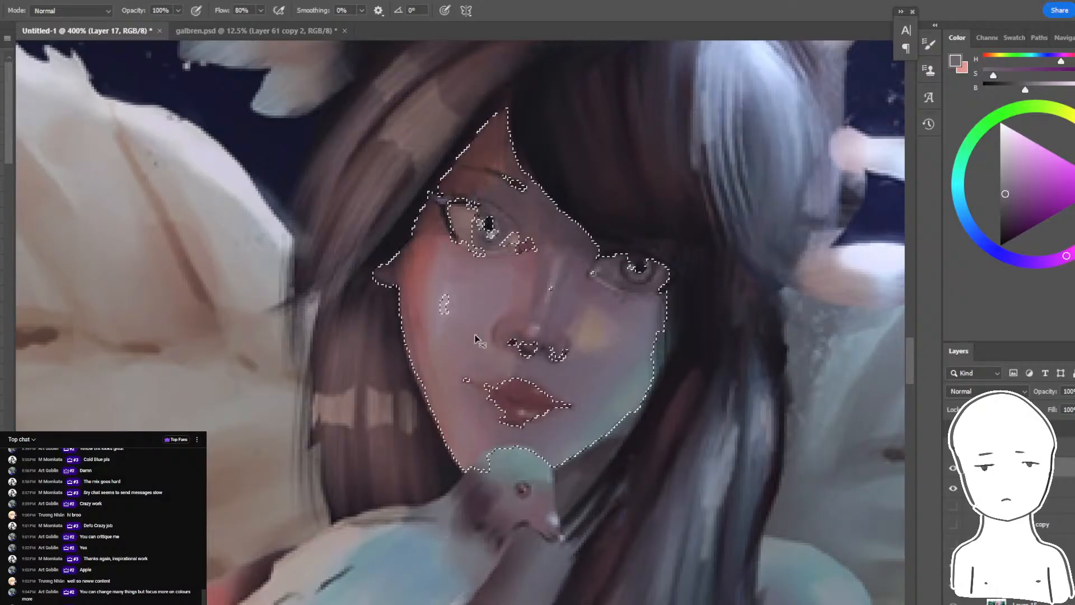
- Check the muted face at several zoom levels and compare the painting with the paint-over layer hidden and shown
key(ctrl+minus)
key(ctrl+minus)
key(ctrl+minus)
key(ctrl+minus)
key(ctrl+plus)
key(ctrl+plus)
key(ctrl+plus)
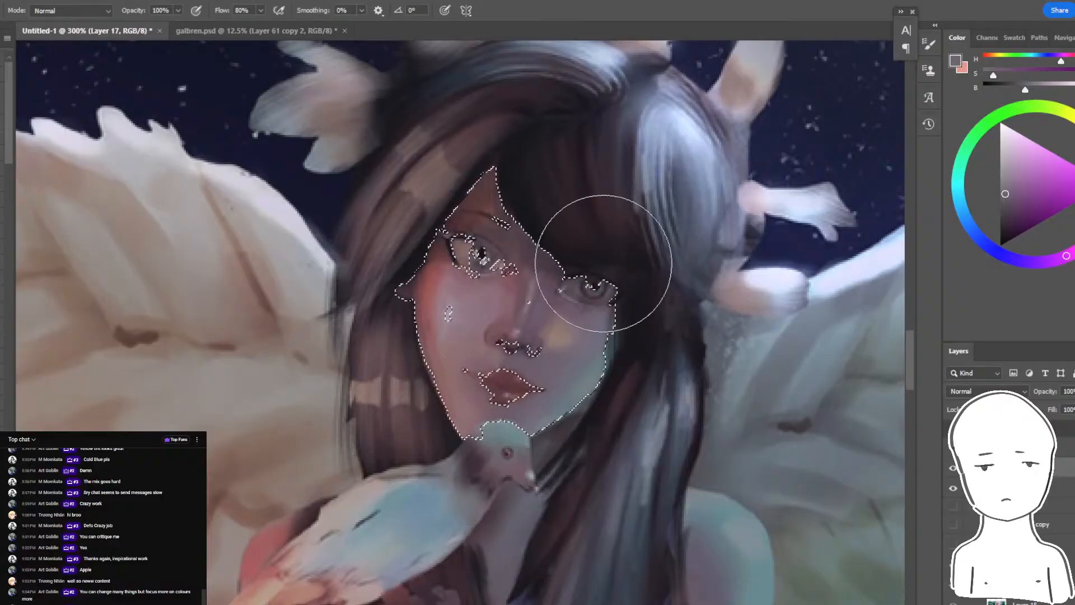
key(ctrl+minus)
key(ctrl+minus)
key(ctrl+minus)
key(ctrl+plus)
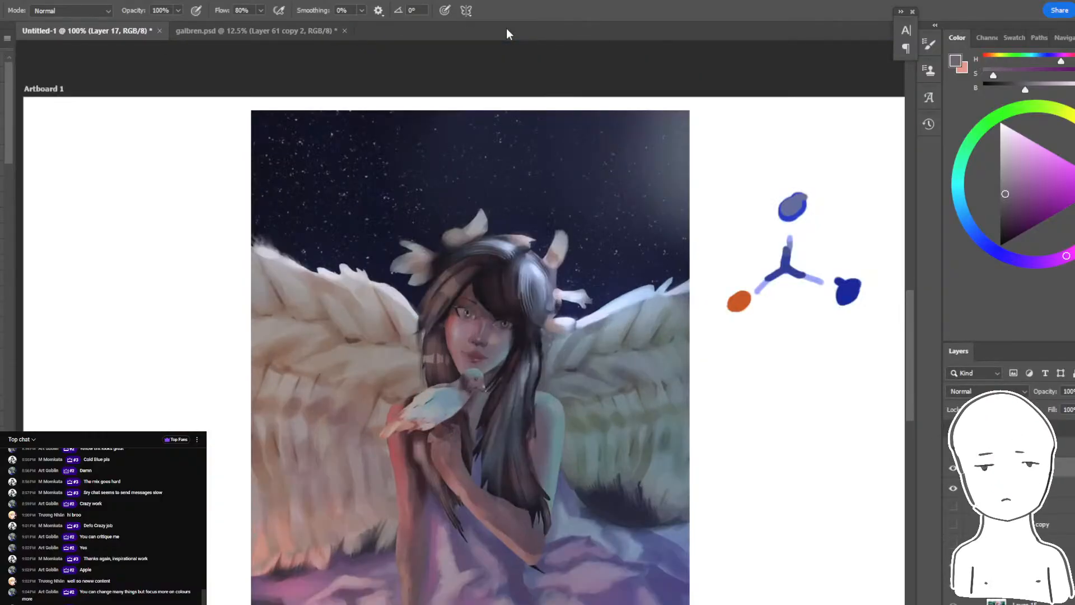
click(953, 469)
click(953, 470)
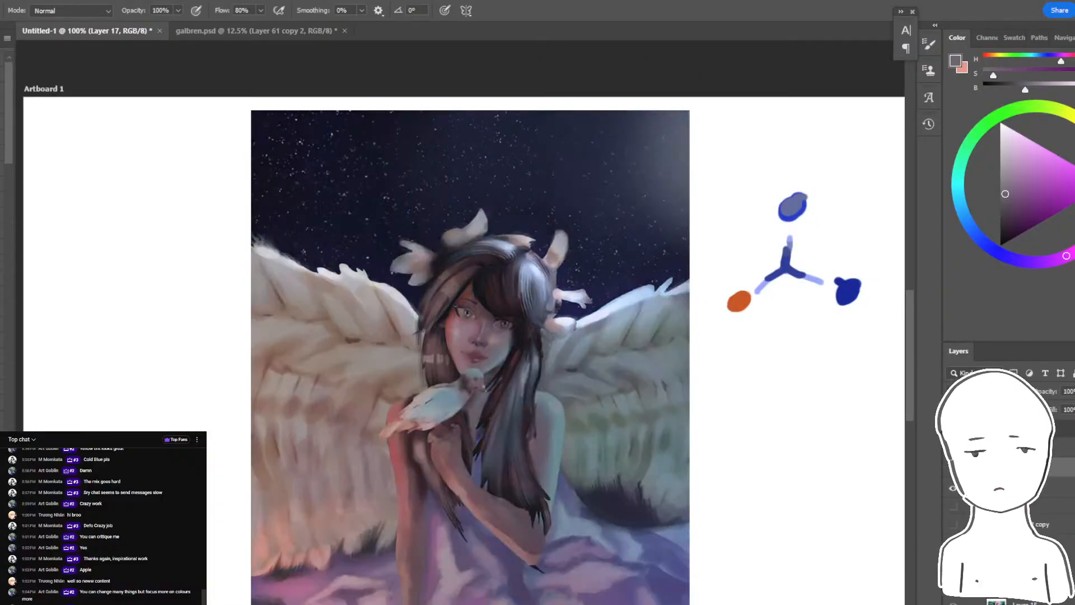
- Compare the painting with the paint-over layer hidden and shown
click(952, 469)
click(953, 470)
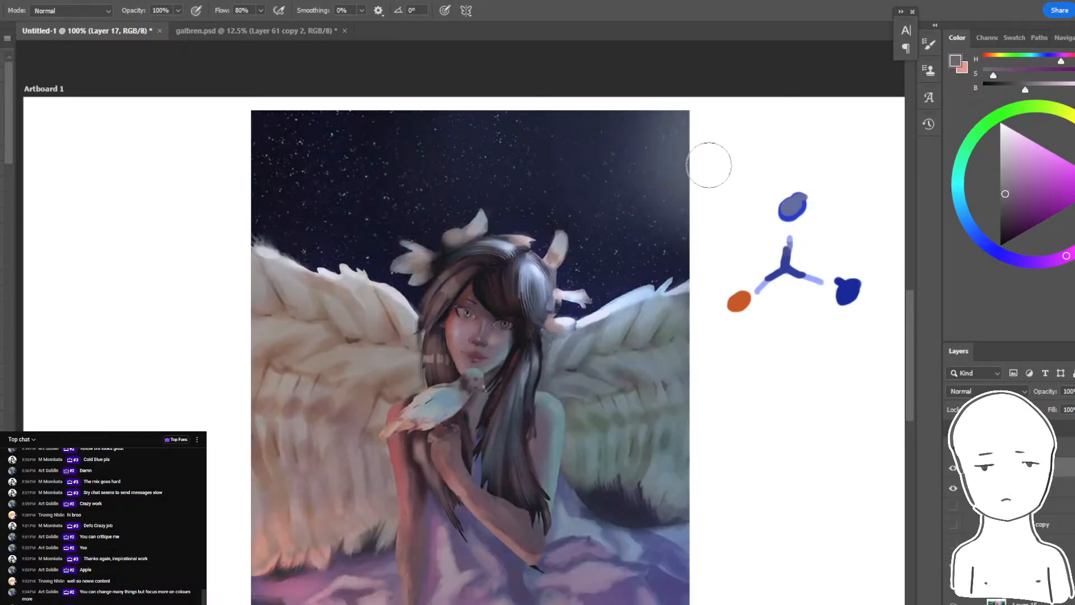
key(ctrl+minus)
key(ctrl+plus)
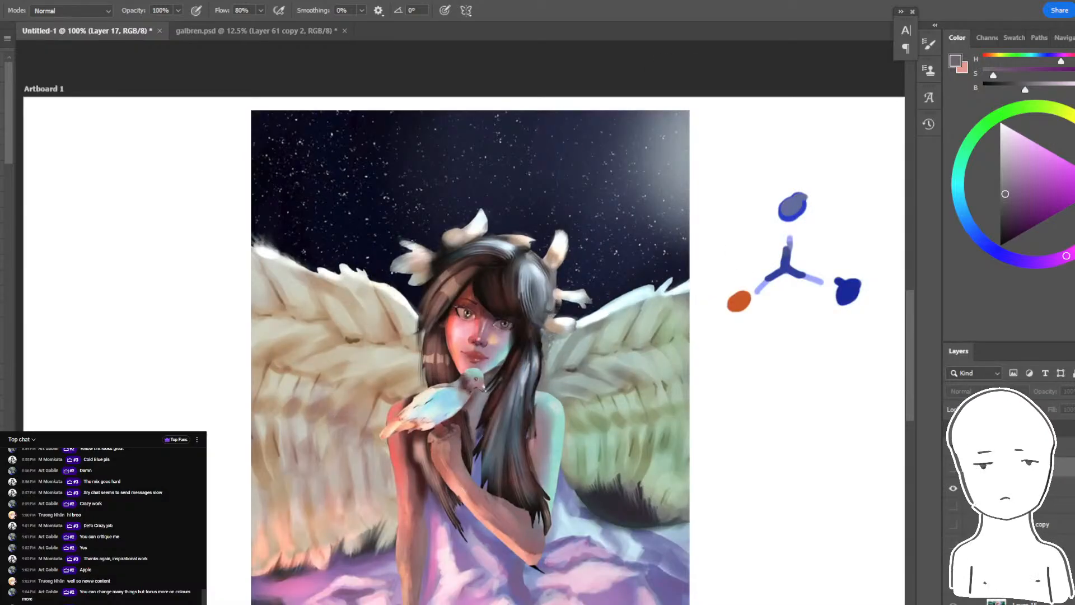
click(952, 469)
- Lasso the forehead strip between the eyebrow and the fringe, shade it with dark reddish brown, and deselect it
key(ctrl+plus)
key(ctrl+plus)
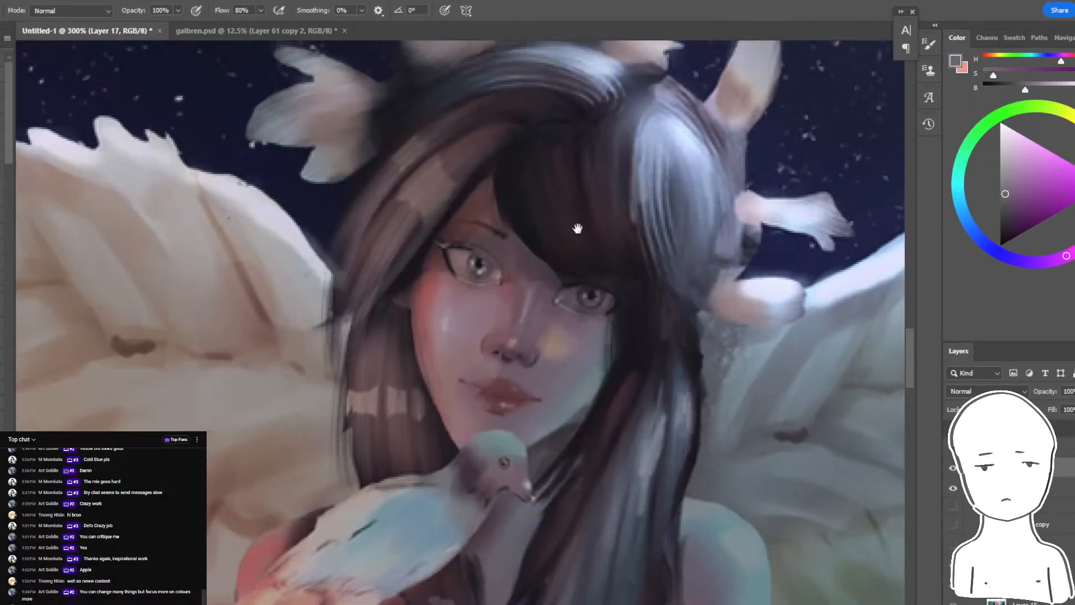
key(ctrl+plus)
key(l)
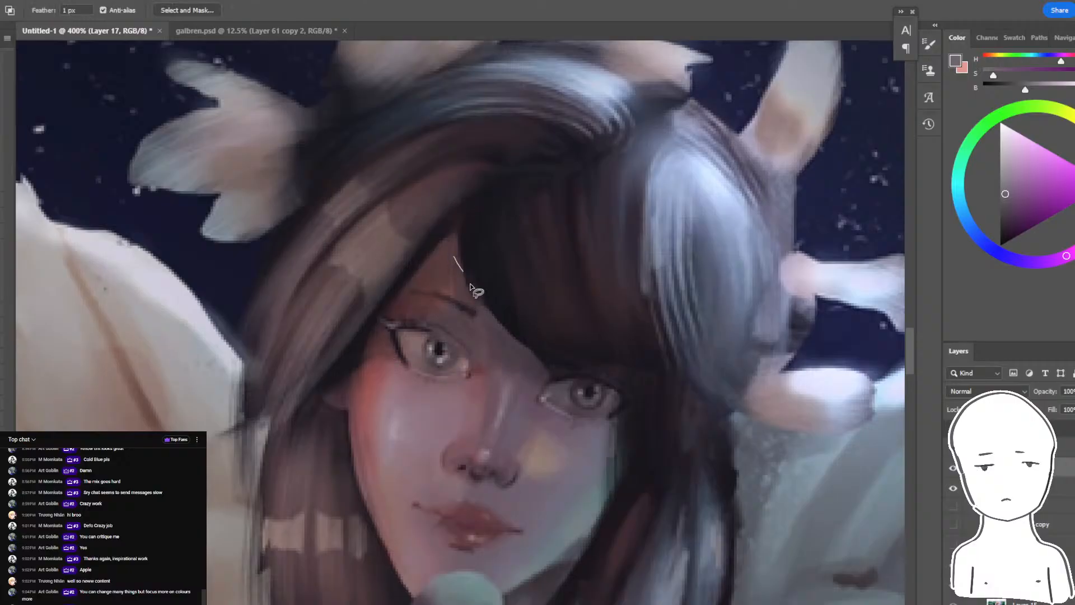
drag(475, 336, 450, 259)
key(b)
alt+click(447, 241)
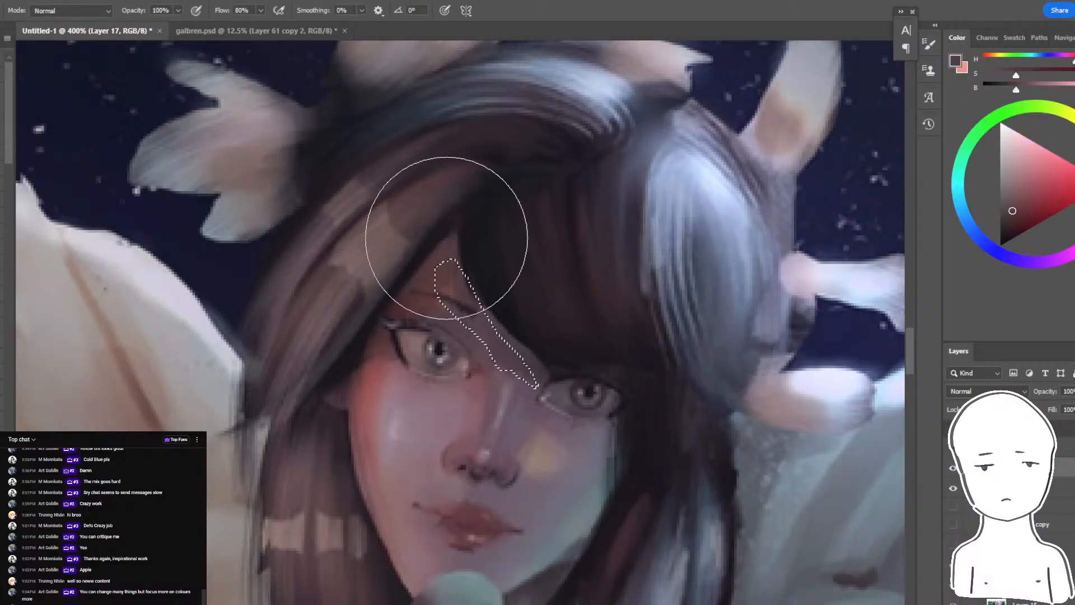
click(1013, 218)
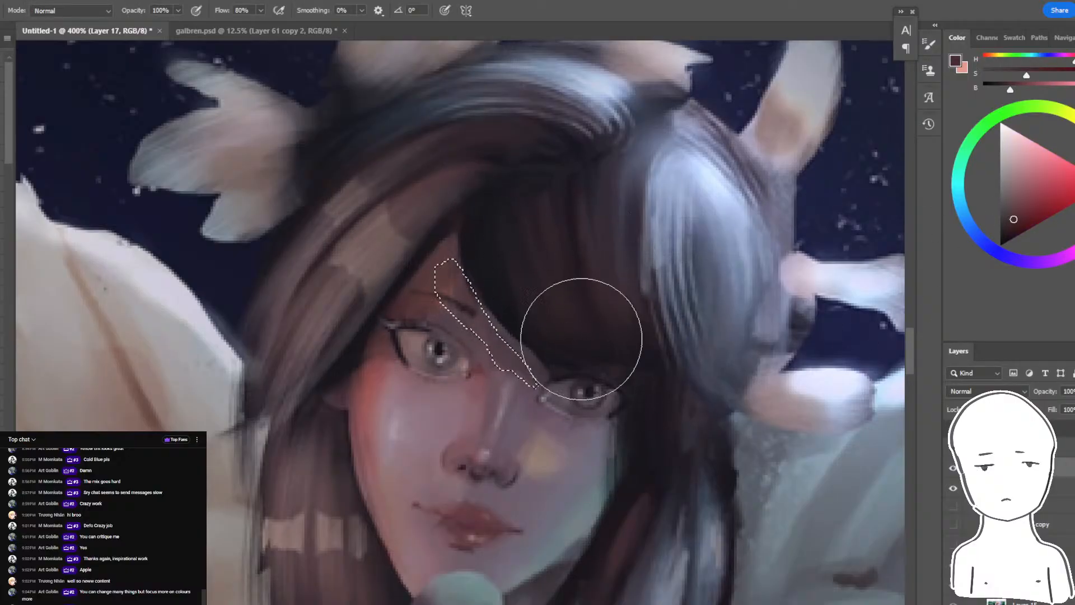
key(ctrl+d)
- Lasso the upper lid of the girl's fully visible eye, darken it with near-black brushwork, and deselect it
key(ctrl+minus)
key(ctrl+minus)
key(ctrl+minus)
key(ctrl+minus)
key(ctrl+plus)
key(ctrl+plus)
key(ctrl+plus)
key(ctrl+plus)
key(ctrl+plus)
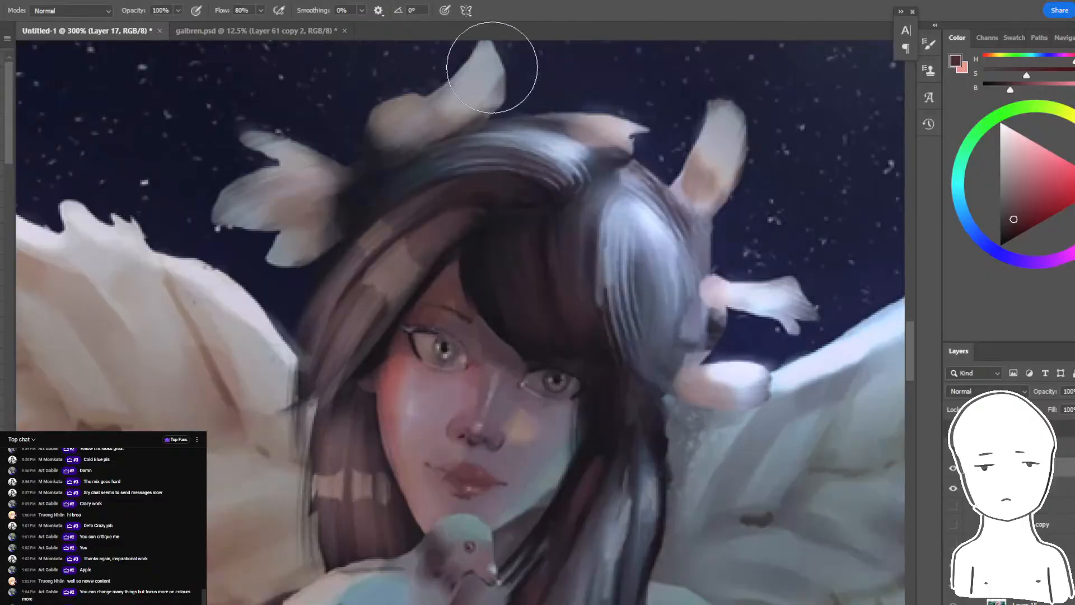
key(l)
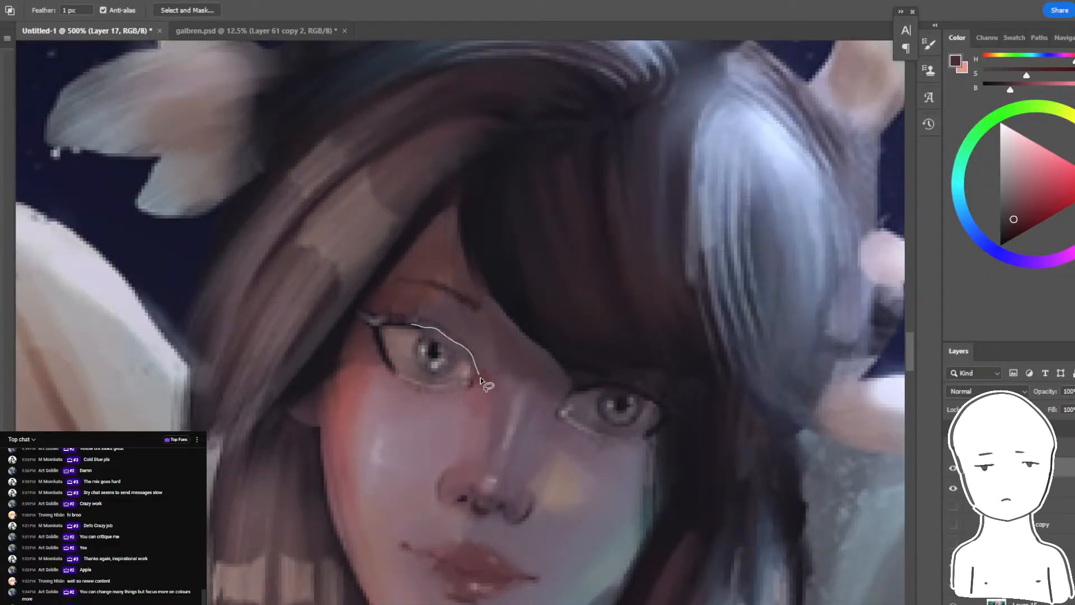
drag(457, 339, 415, 321)
key(b)
alt+click(395, 323)
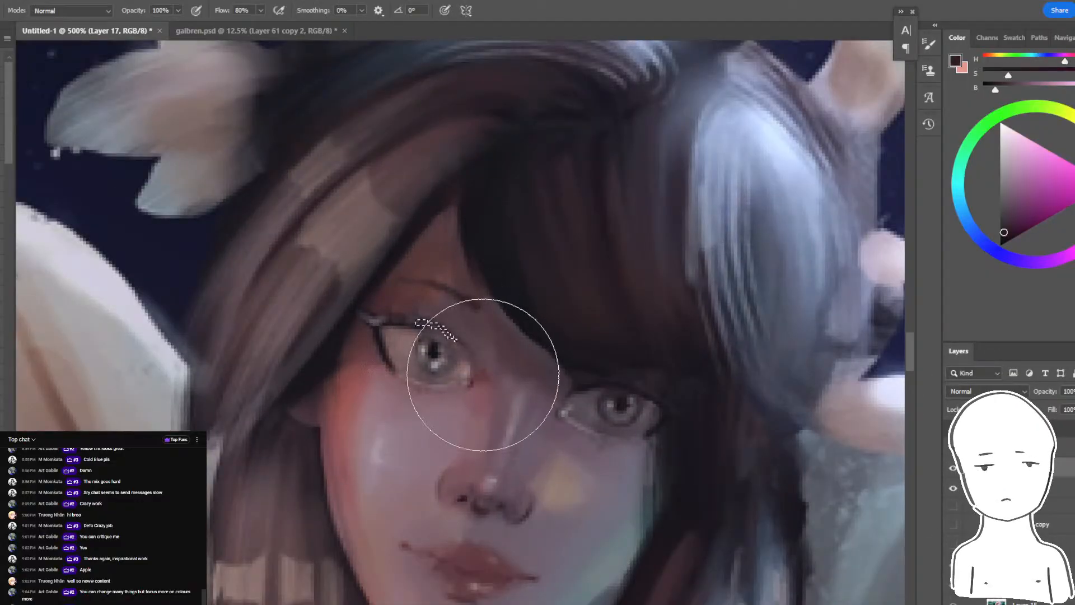
key(ctrl+d)
- Lasso the upper lid of the eye beneath the fringe, then the first eye's lash line again, and darken both with near-black
key(l)
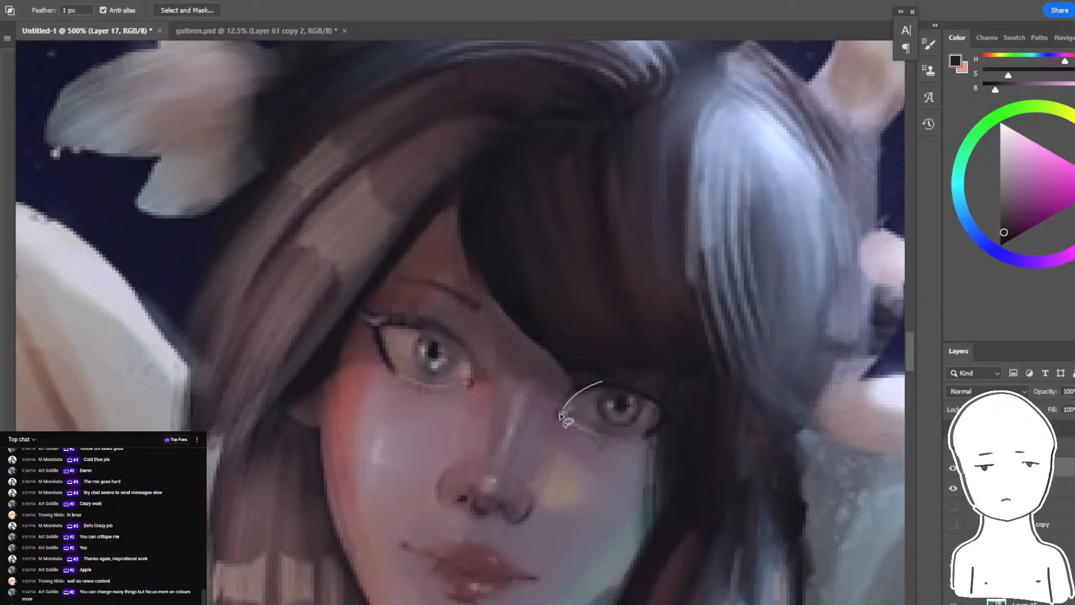
drag(560, 416, 626, 387)
key(Return)
key(b)
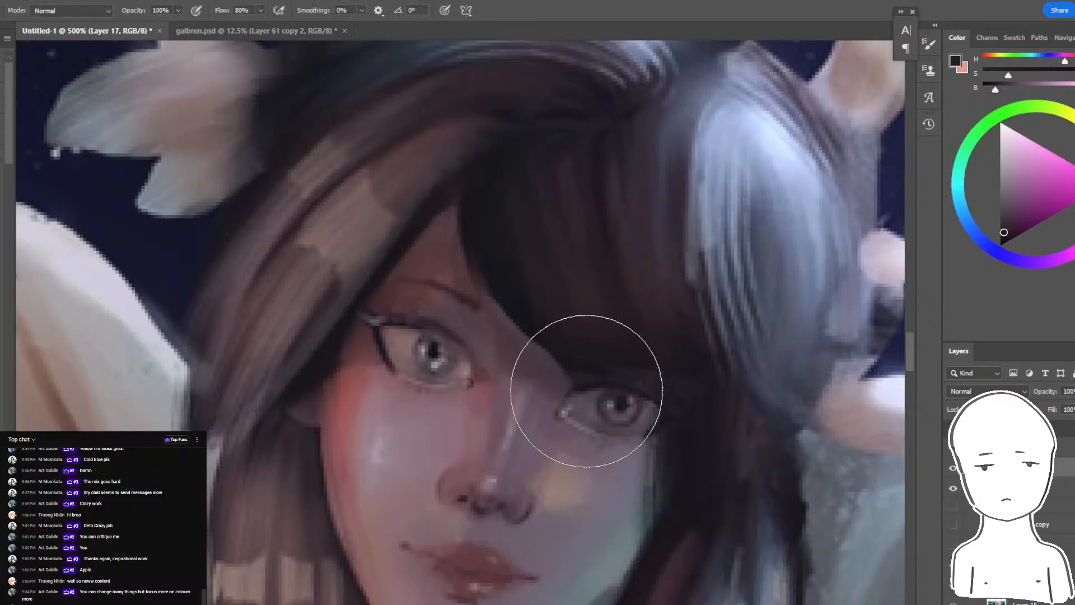
key(l)
mouse_move(408, 320)
mouse_down()
mouse_move(454, 335)
mouse_move(476, 371)
mouse_move(419, 336)
mouse_up()
key(b)
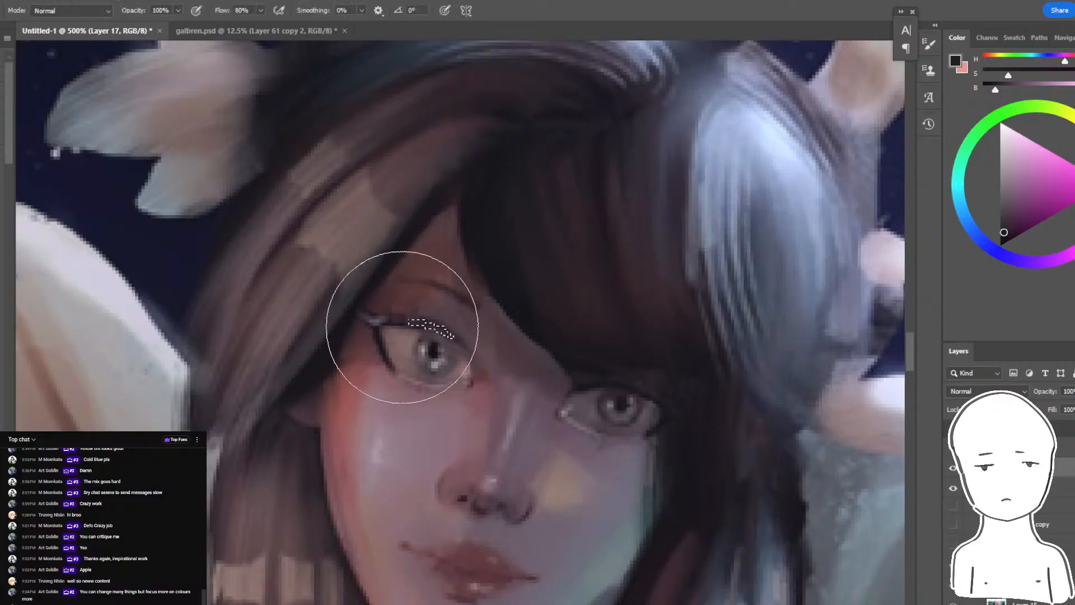
key(ctrl+minus)
key(ctrl+minus)
key(ctrl+minus)
key(ctrl+minus)
key(ctrl+minus)
key(ctrl+minus)
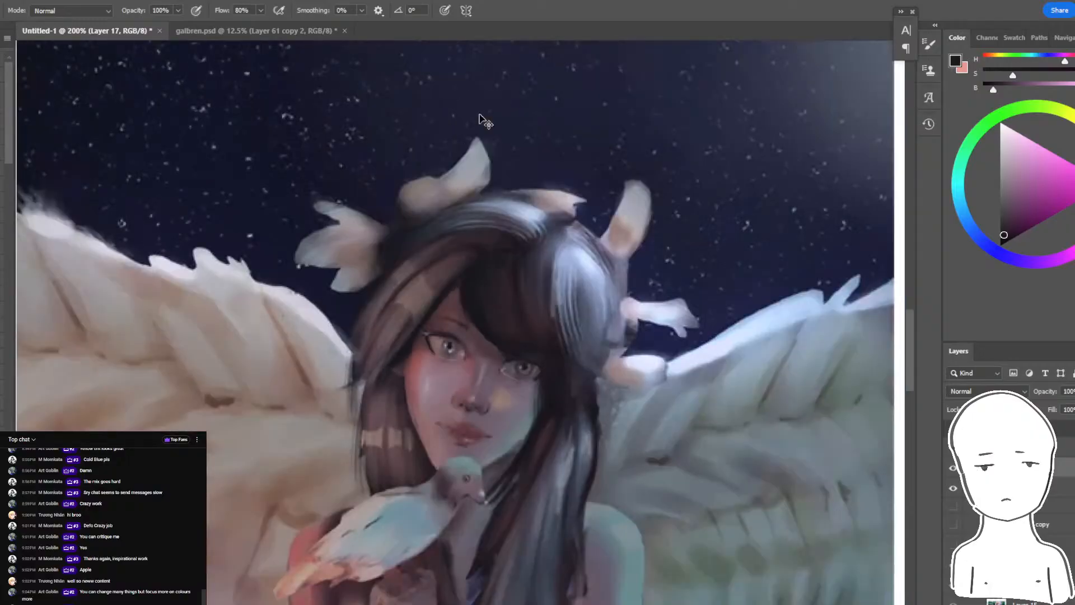
key(ctrl+plus)
key(ctrl+plus)
drag(518, 215, 545, 166)
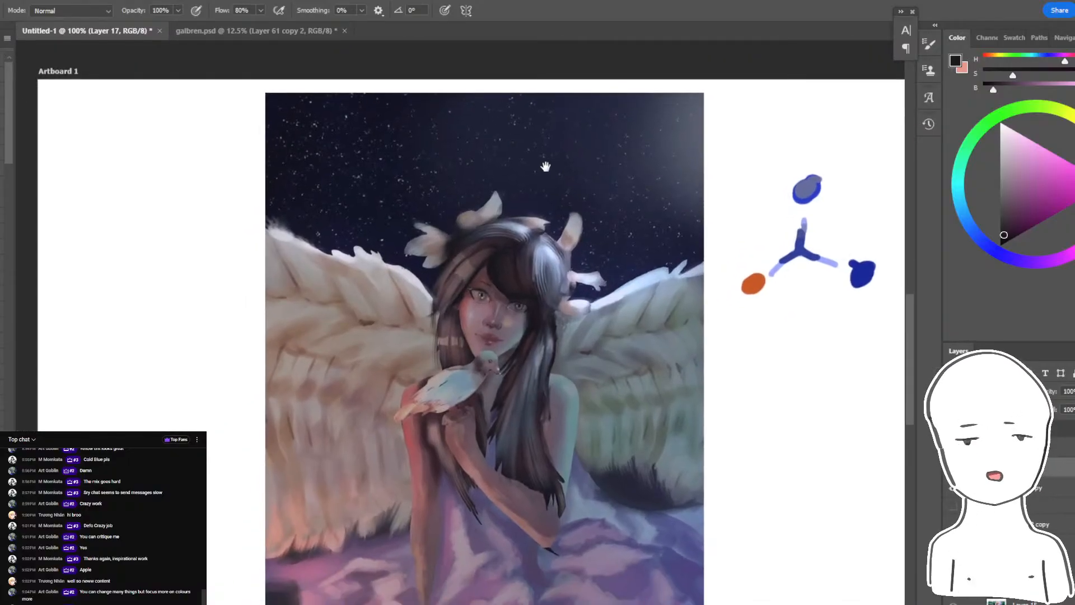
- Resize the image to a width of 120 cm
click(0, 0)
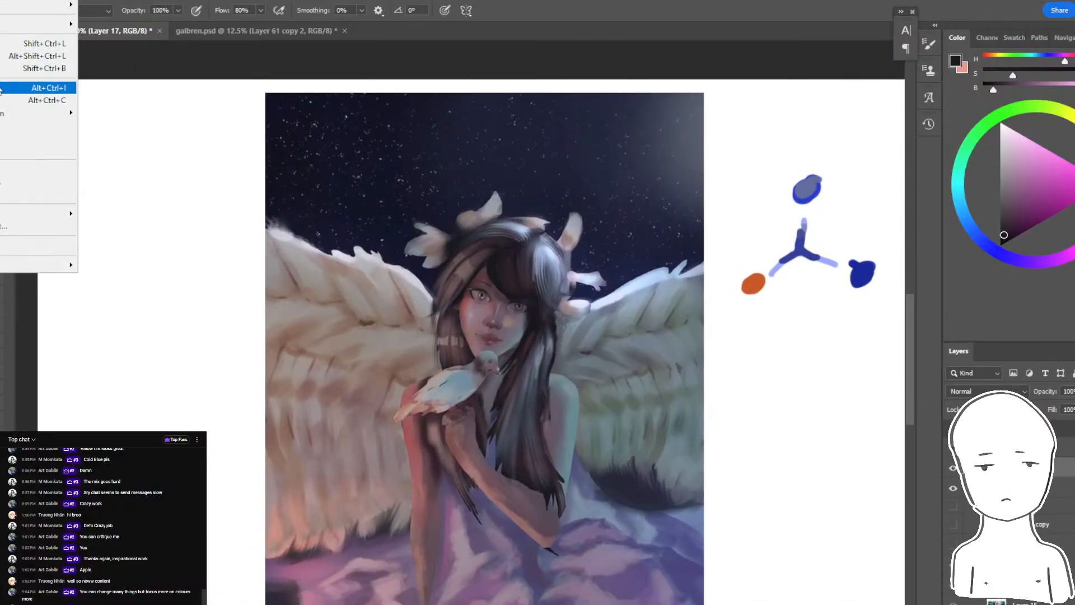
click(33, 87)
text(120)
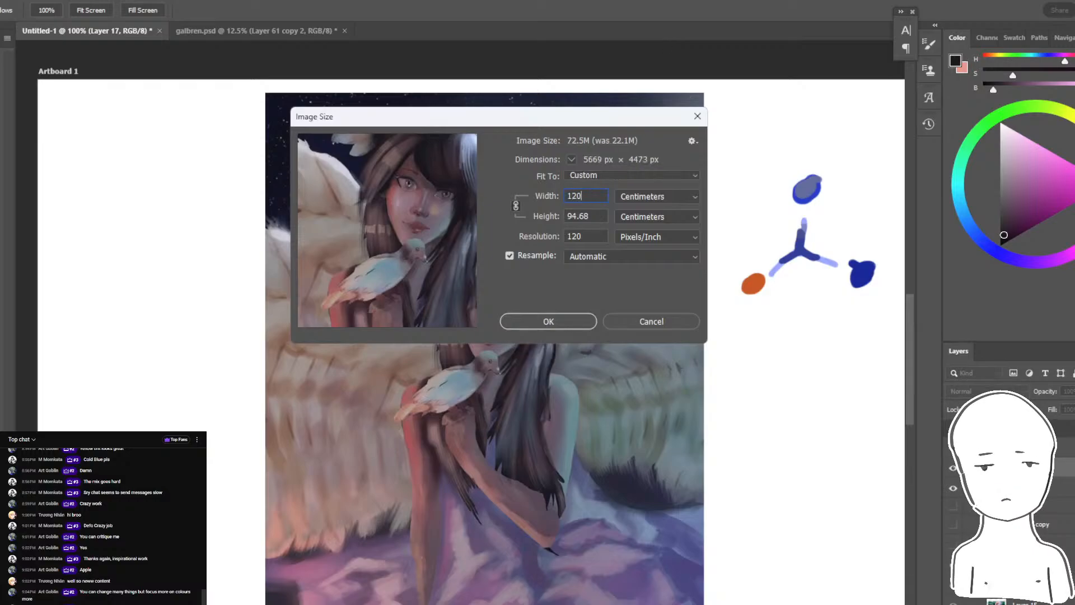
key(Return)
- Check the live stream's chat window in Chrome and return to the painting in Photoshop
key(alt+Tab)
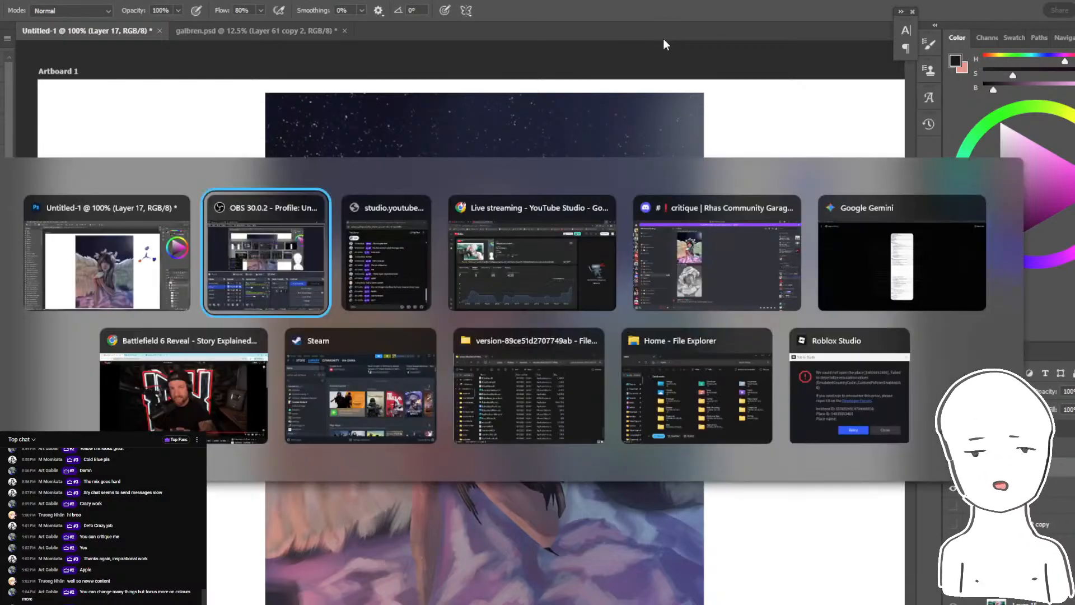
key(alt+Tab)
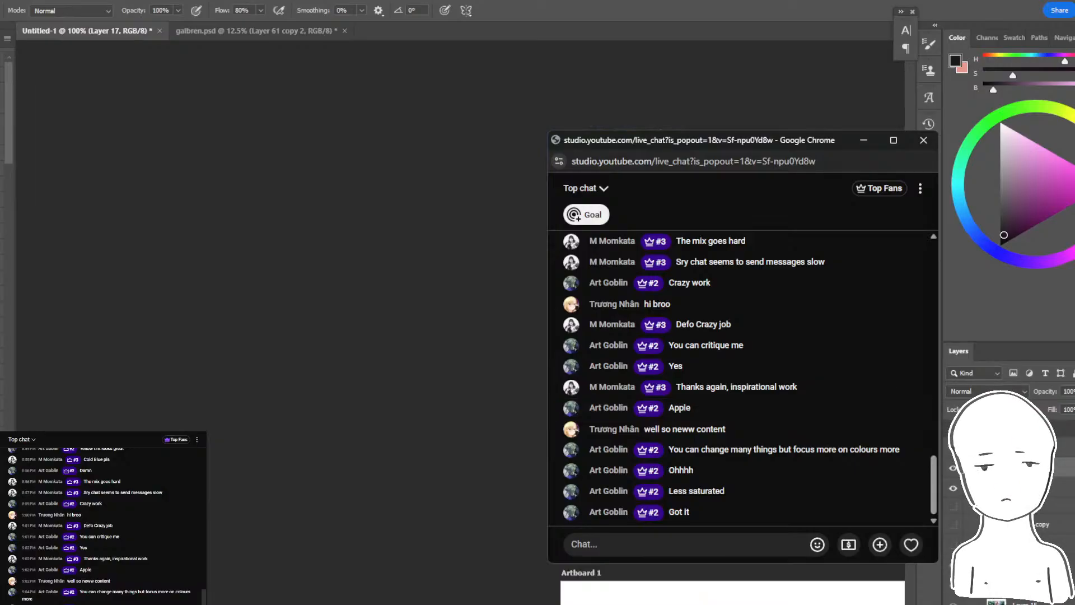
key(alt+Tab)
- Examine the whole resized painting, toggling the paint-over layer and the layer beneath it to compare the muted colours with the original
drag(724, 437, 390, 194)
drag(627, 459, 173, 237)
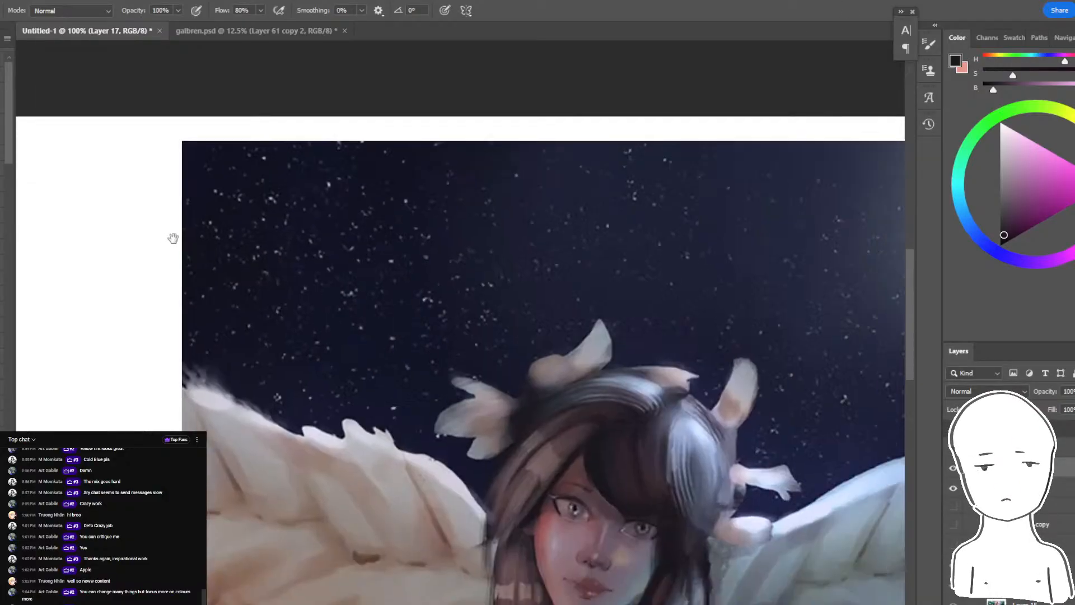
drag(334, 186, 92, 48)
scroll(486, 268, down, 6)
mouse_move(502, 349)
mouse_down()
mouse_move(583, 268)
mouse_move(588, 296)
mouse_up()
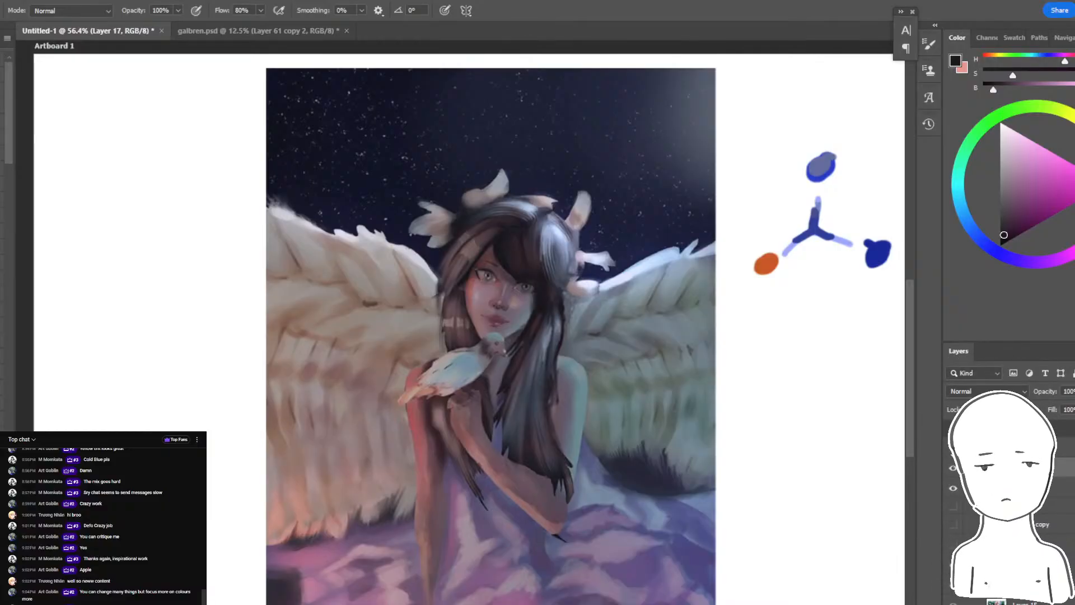
click(952, 468)
click(953, 468)
click(953, 468)
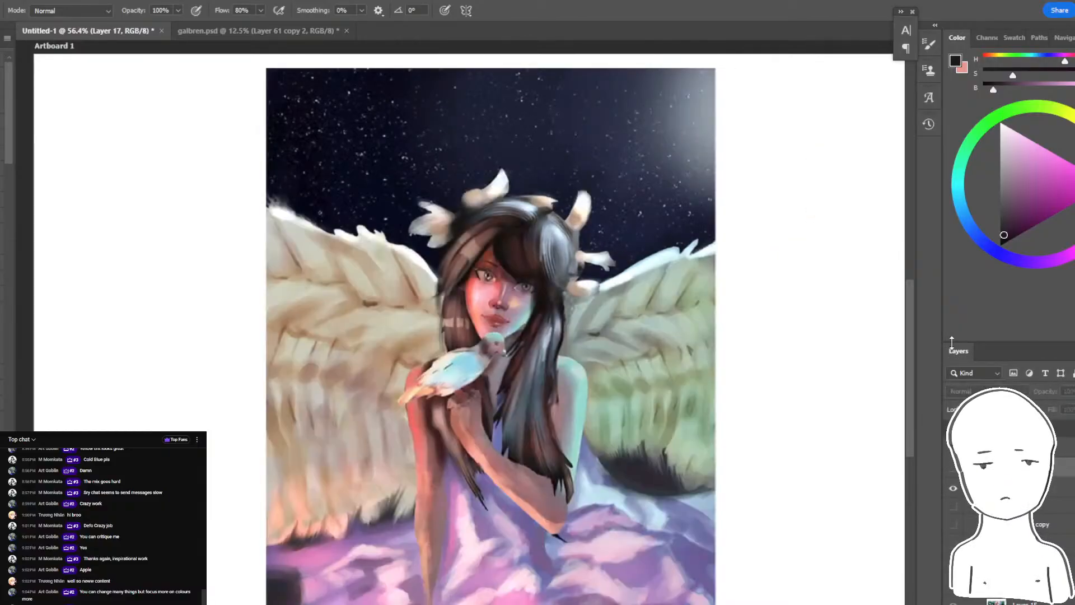
click(953, 468)
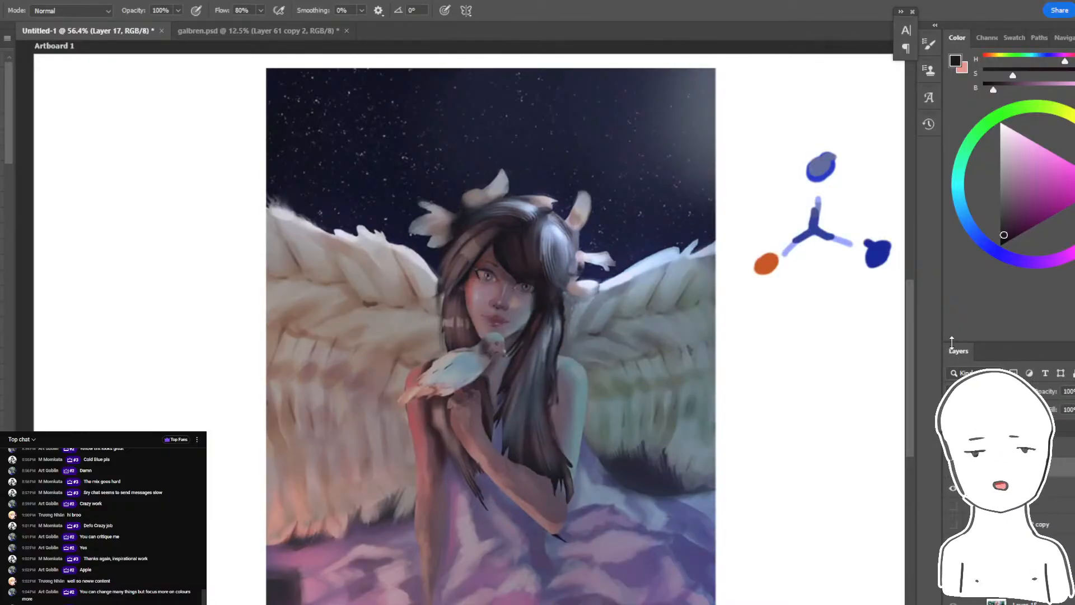
key(End)
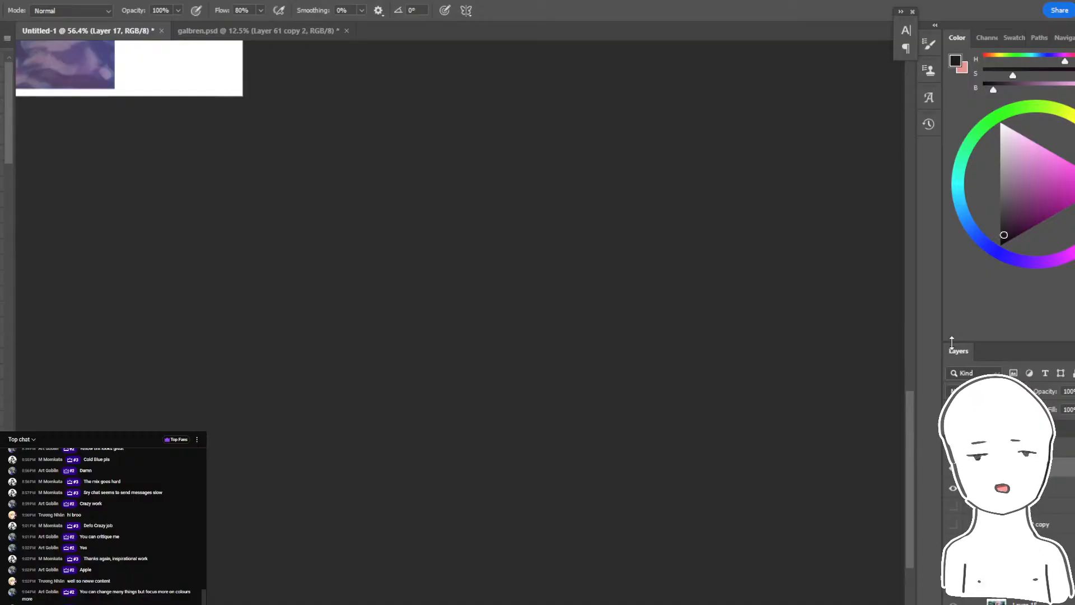
key(Home)
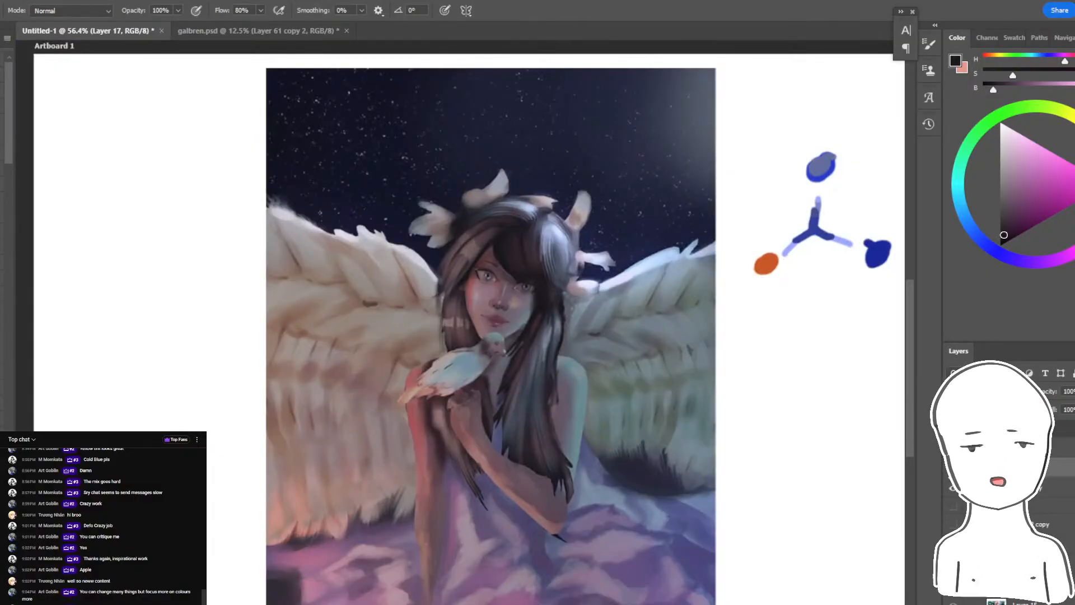
click(953, 488)
click(953, 487)
click(953, 488)
click(952, 488)
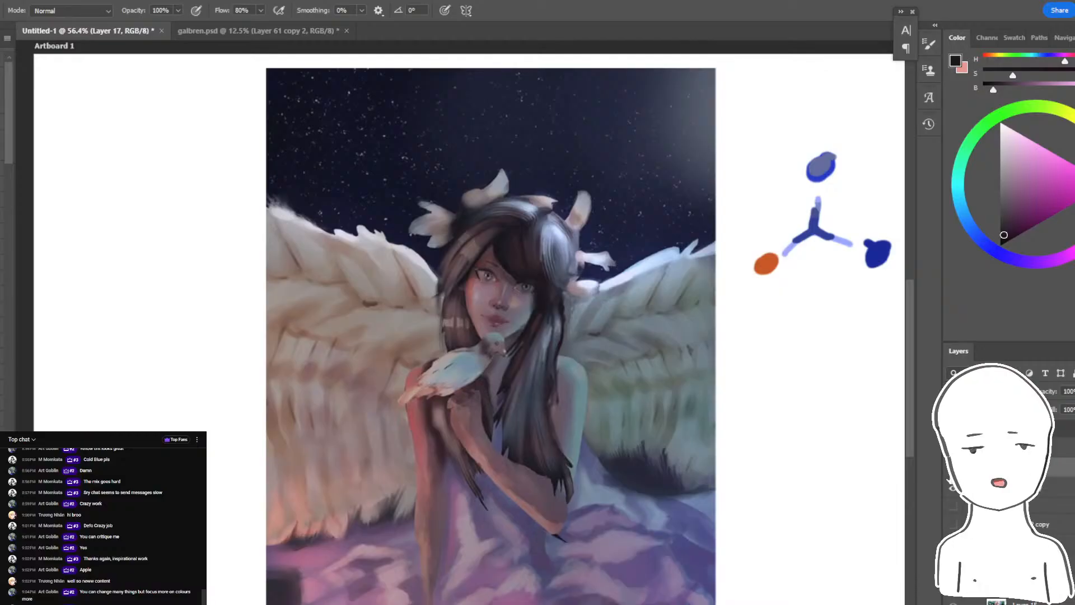
- Set the brush to Overlay mode and try light orange glow strokes along the cheek and jaw
key(ctrl+plus)
key(ctrl+plus)
key(ctrl+plus)
drag(673, 288, 599, 350)
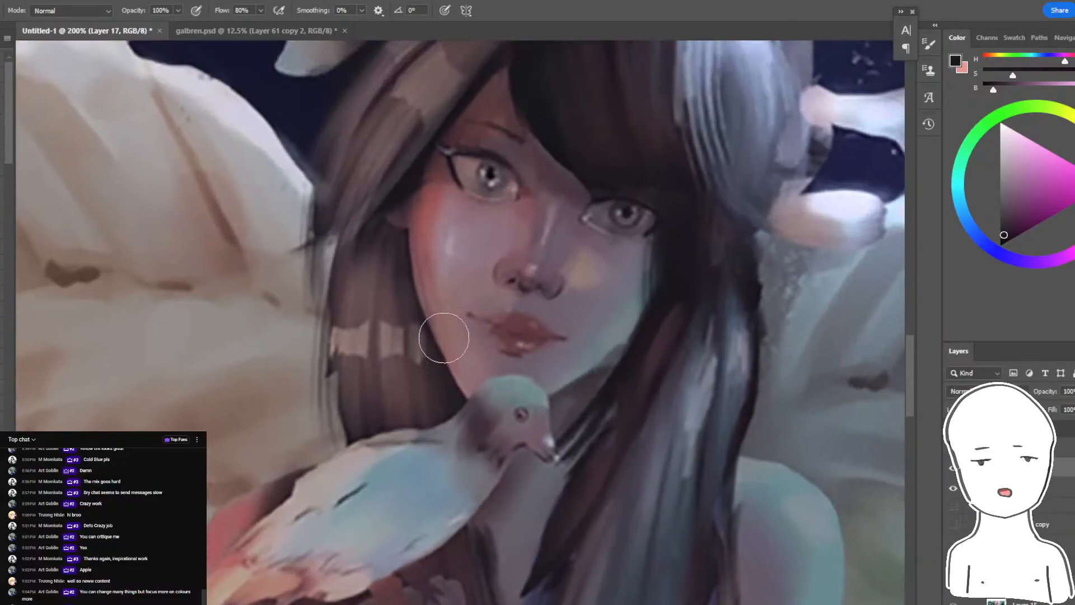
click(87, 11)
click(80, 188)
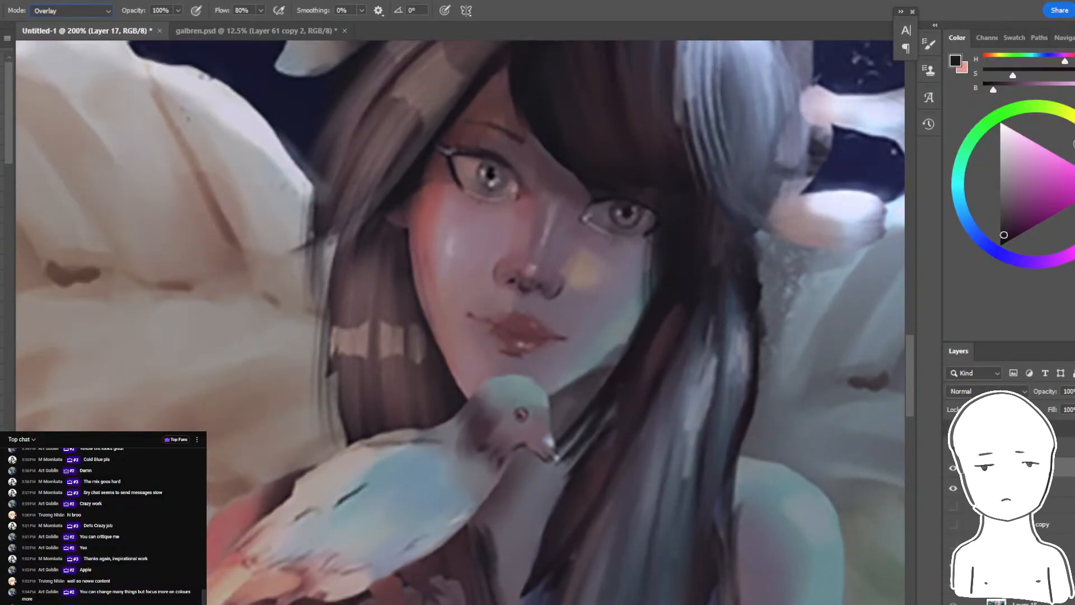
click(1074, 144)
click(1074, 157)
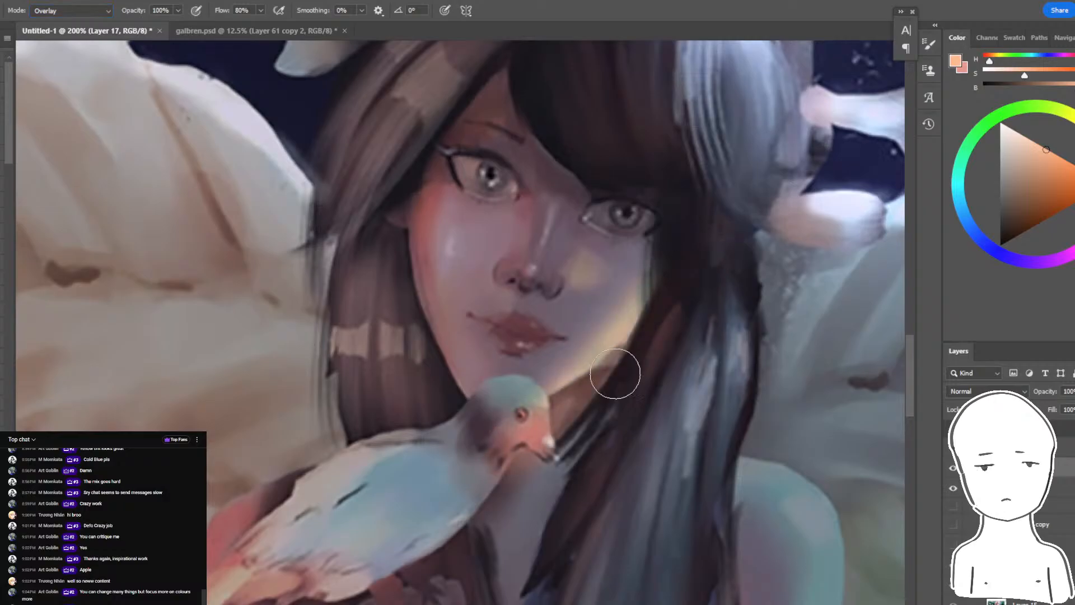
drag(430, 222, 476, 411)
key(ctrl+z)
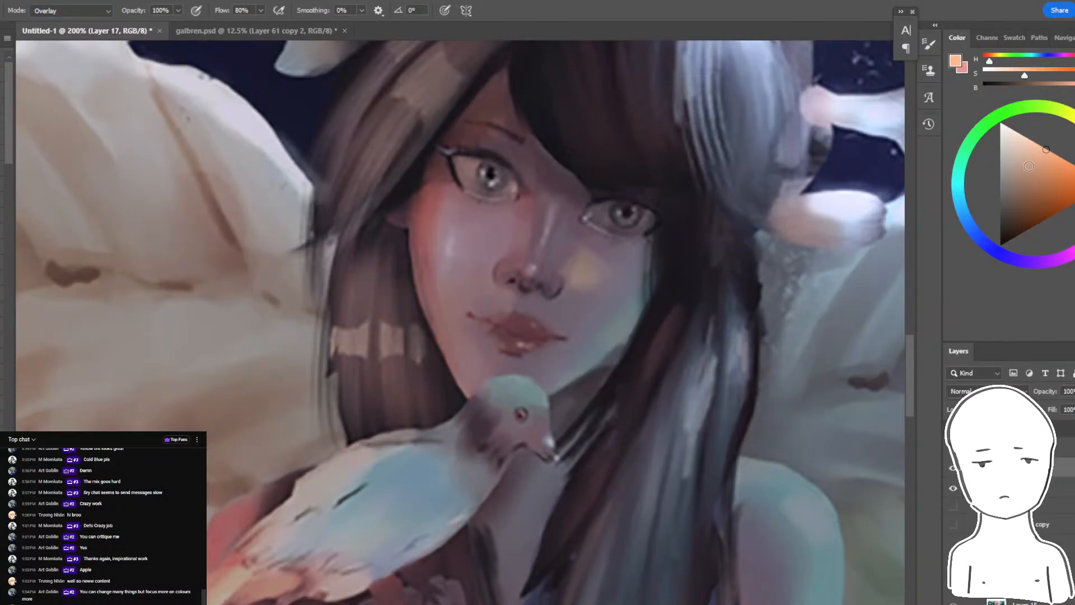
drag(399, 190, 492, 482)
key(ctrl+z)
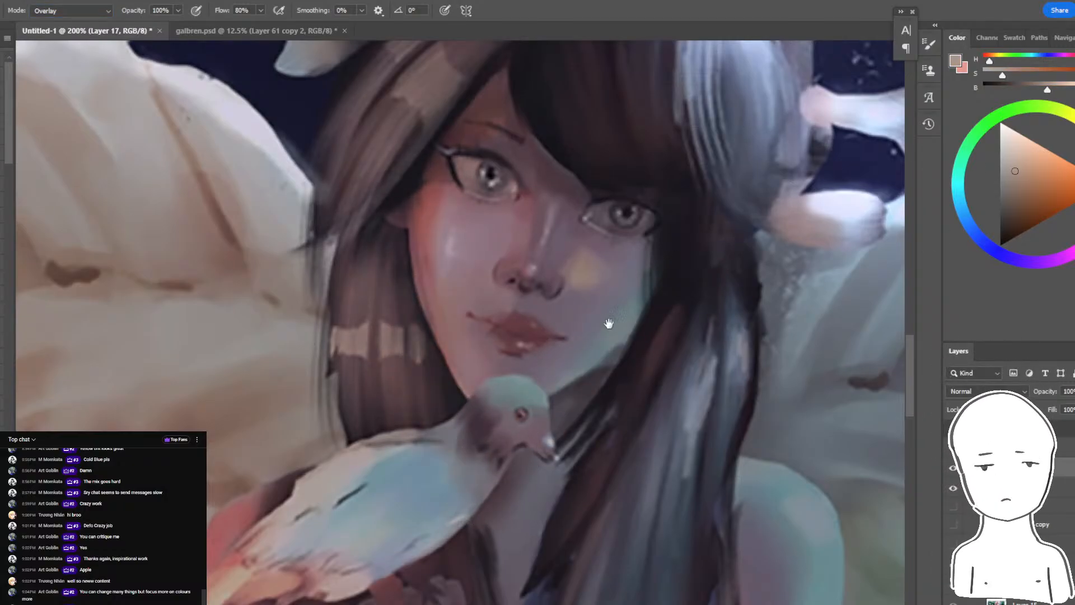
- Brush a muted greyish-orange Overlay glow down the warm-lit edge of the cheek to the chin
drag(610, 324, 590, 329)
drag(387, 226, 432, 370)
key(ctrl+z)
drag(390, 189, 466, 375)
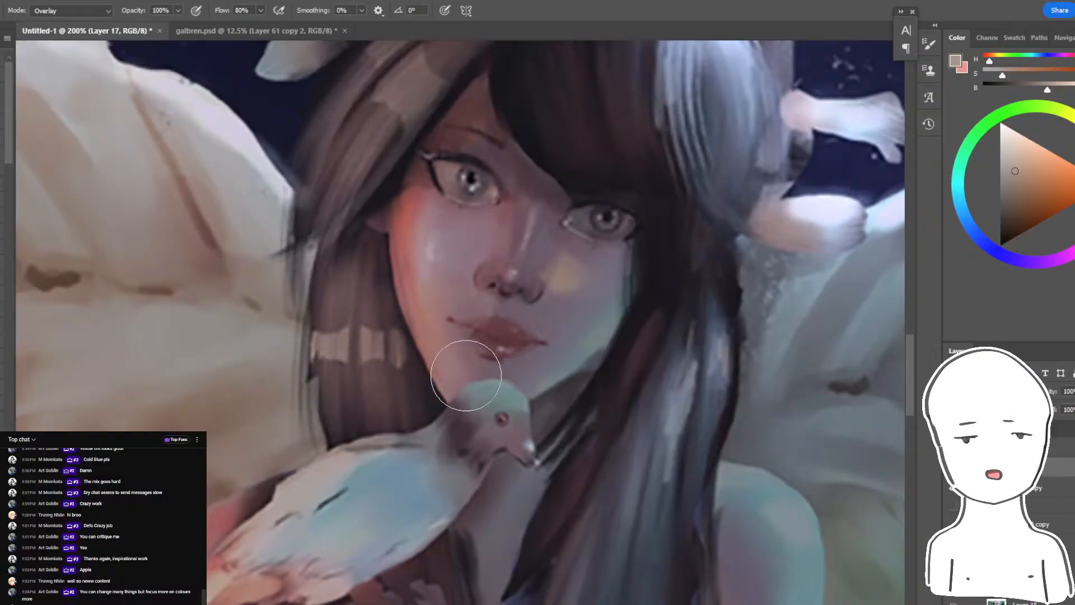
- Brush a soft grey-blue Overlay light along the cool-lit side of the cheek and jaw down to the bird
click(976, 232)
click(1009, 172)
drag(627, 300, 492, 437)
key(ctrl+z)
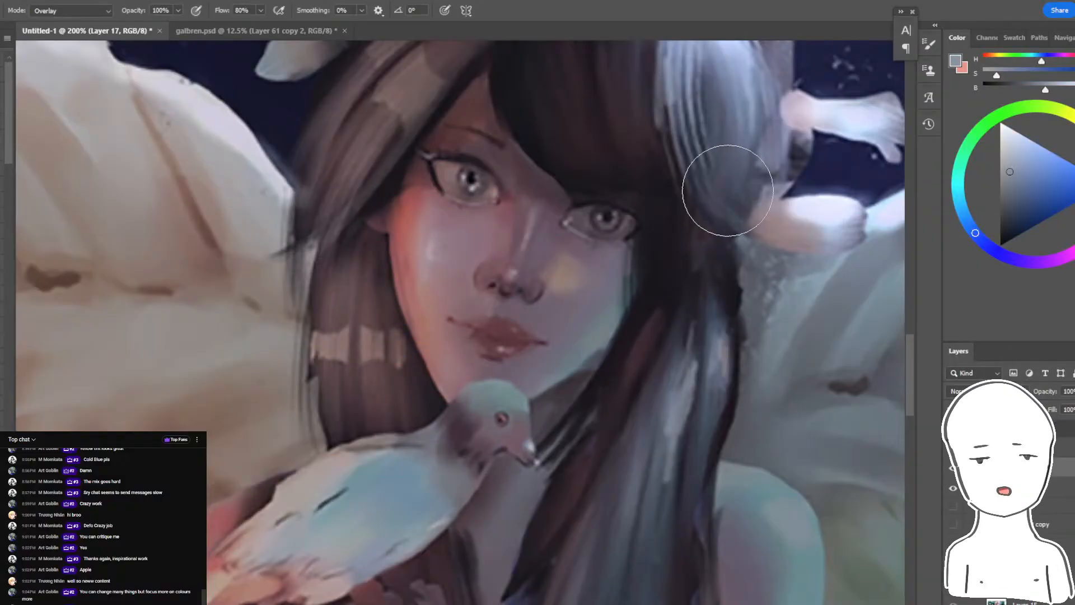
drag(630, 280, 473, 447)
key(ctrl+minus)
key(ctrl+minus)
key(ctrl+minus)
key(ctrl+plus)
key(ctrl+plus)
key(ctrl+plus)
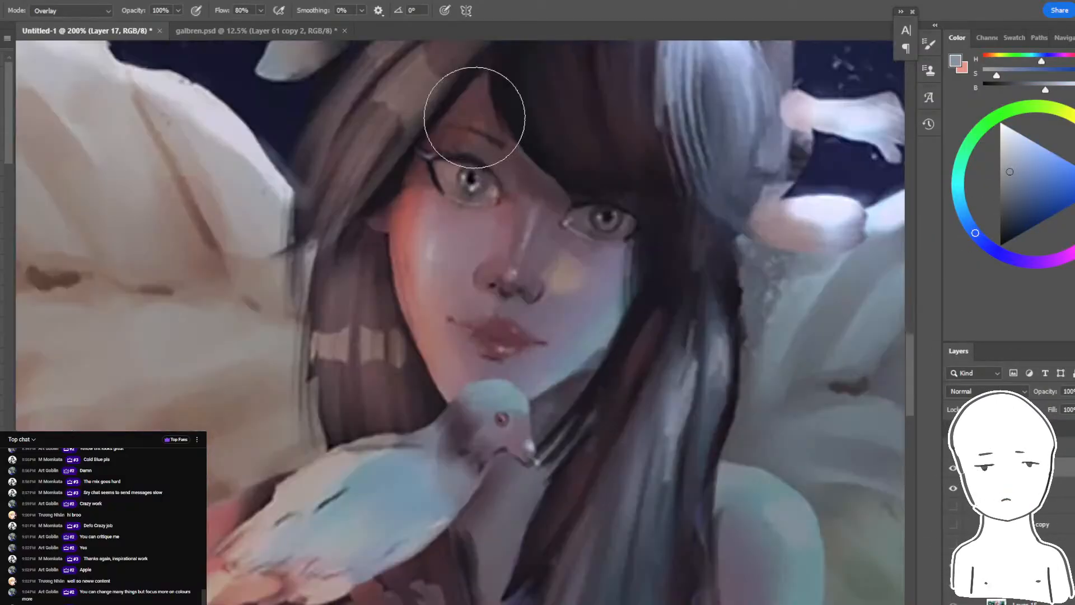
drag(432, 214, 487, 222)
click(1074, 142)
click(1015, 169)
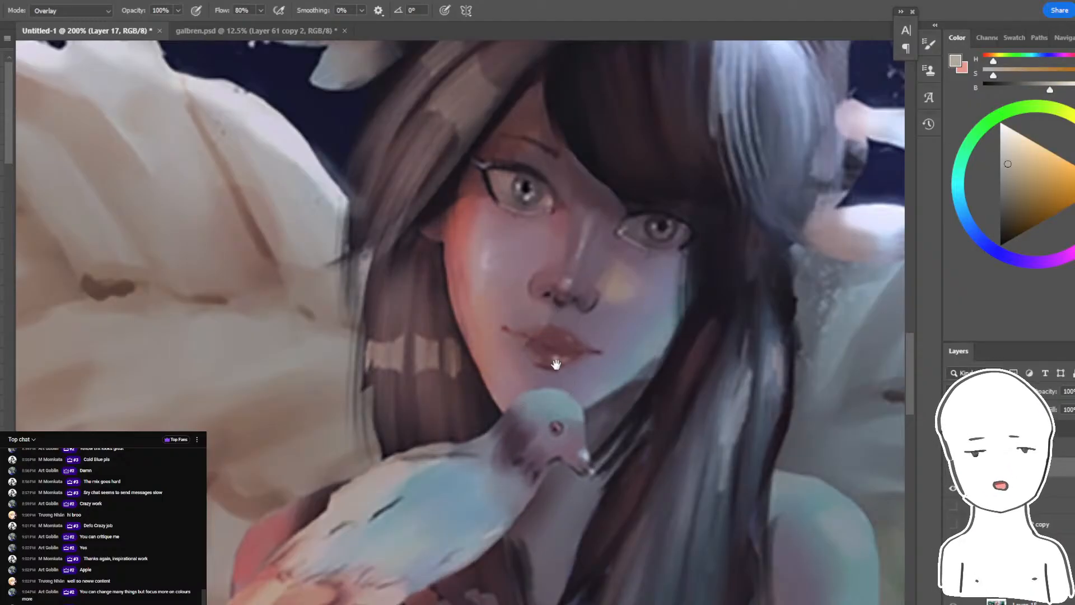
mouse_move(554, 355)
mouse_down()
mouse_move(508, 343)
mouse_move(505, 330)
mouse_up()
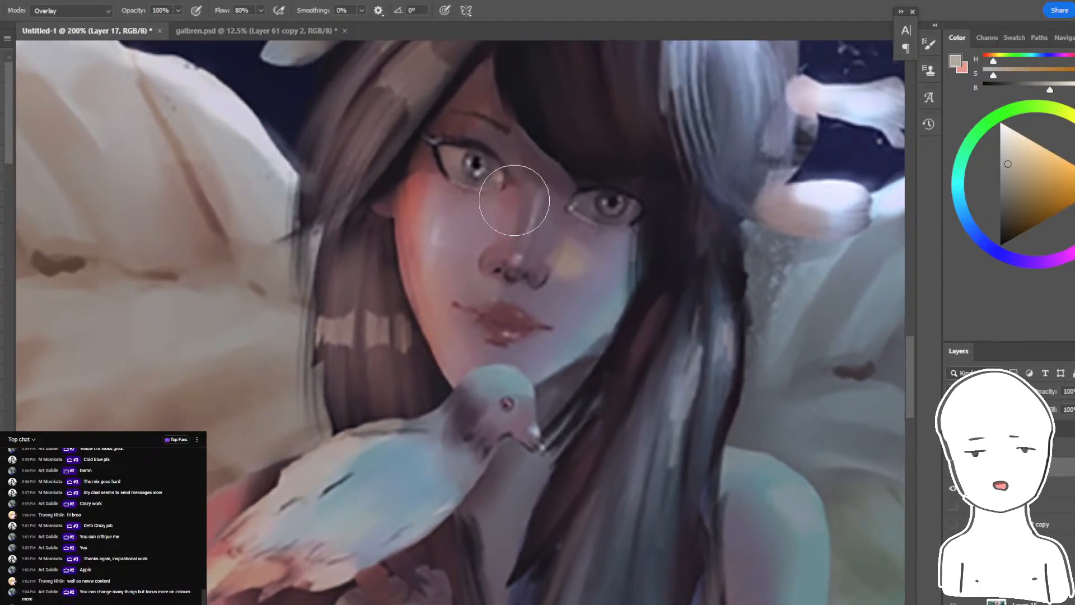
drag(655, 196, 632, 174)
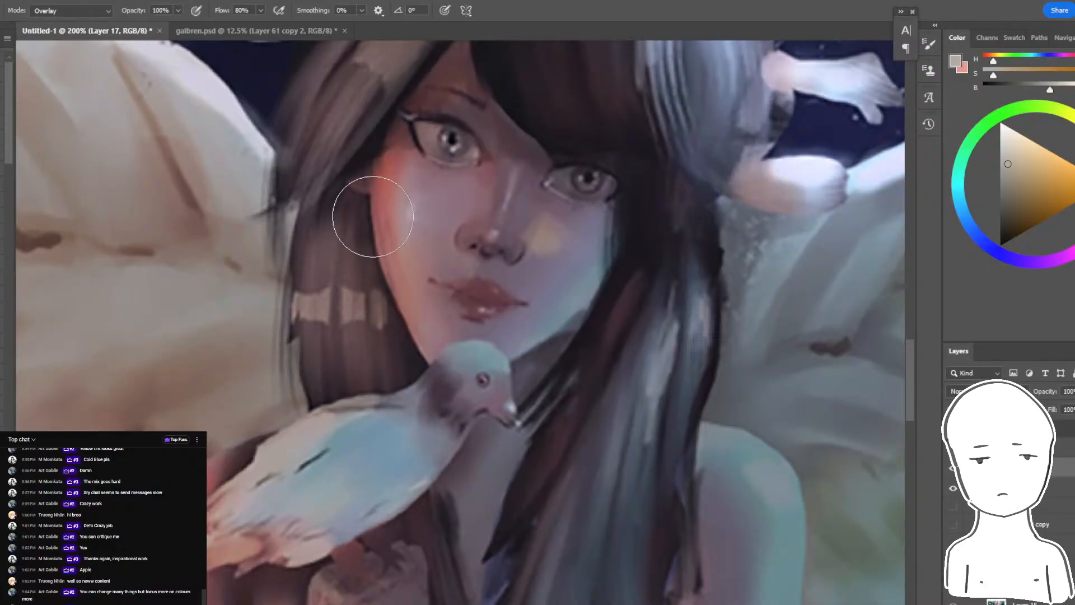
key(ctrl+z)
key(ctrl+minus)
key(ctrl+minus)
key(ctrl+minus)
key(ctrl+plus)
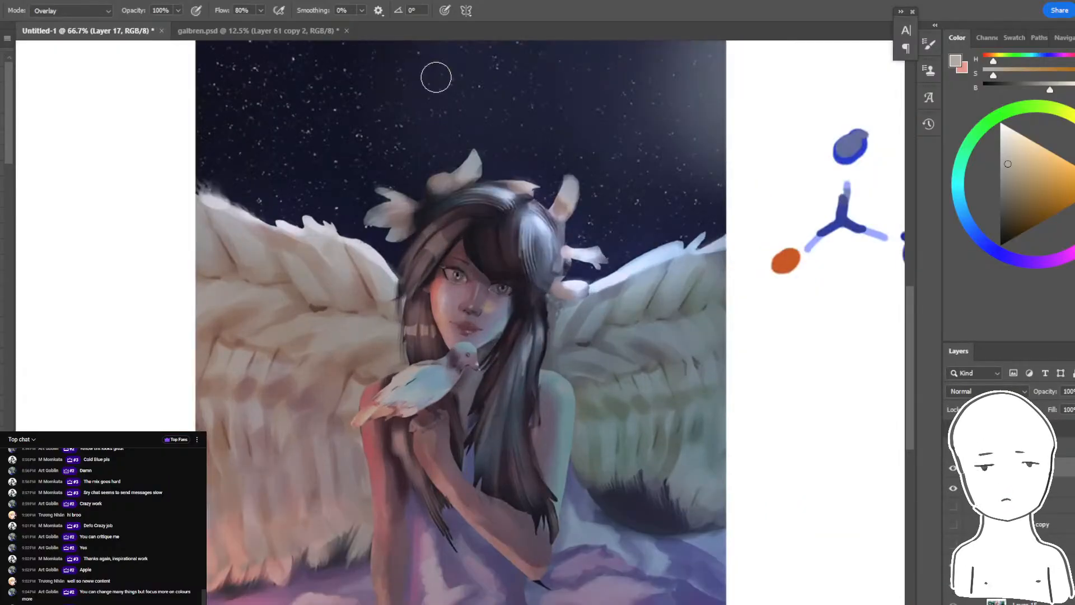
key(ctrl+plus)
- Resize the brush, pick a light blue and try Overlay light strokes on the bird's head and body
key(bracketright)
key(bracketright)
key(bracketright)
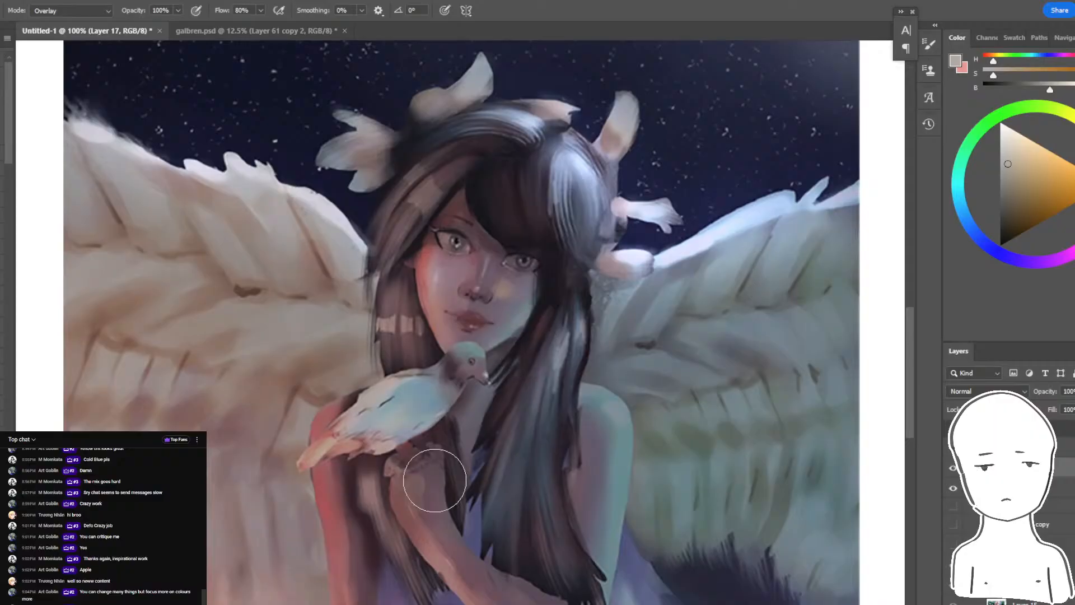
drag(442, 496, 475, 439)
key(bracketleft)
key(bracketleft)
key(bracketleft)
mouse_move(700, 263)
mouse_down()
mouse_move(742, 260)
mouse_move(636, 299)
mouse_up()
alt+click(831, 182)
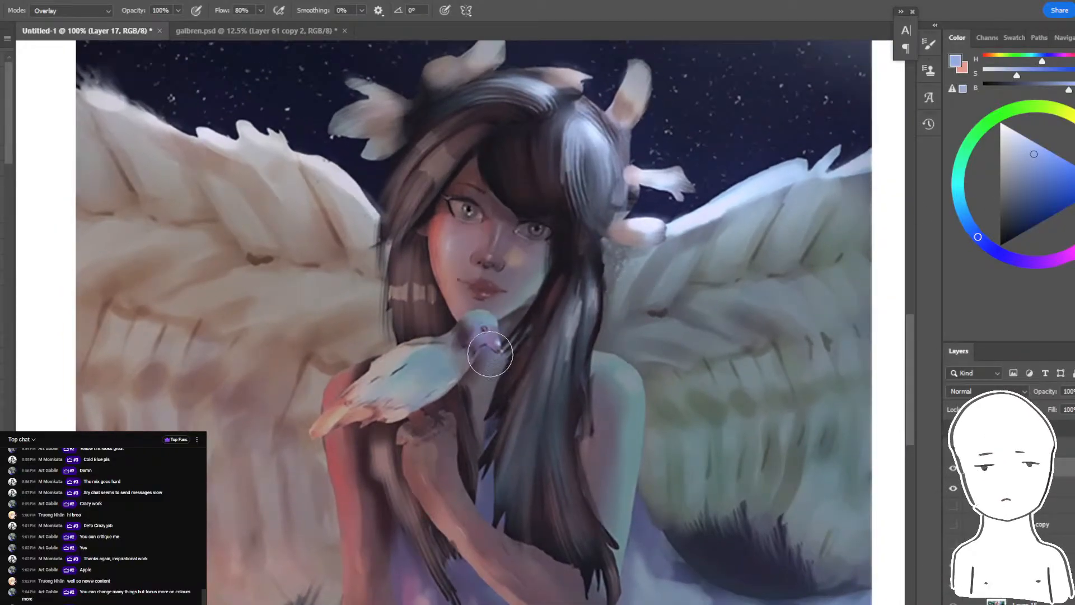
key(ctrl+z)
mouse_move(491, 354)
mouse_down()
mouse_move(486, 337)
mouse_move(348, 449)
mouse_up()
key(ctrl+z)
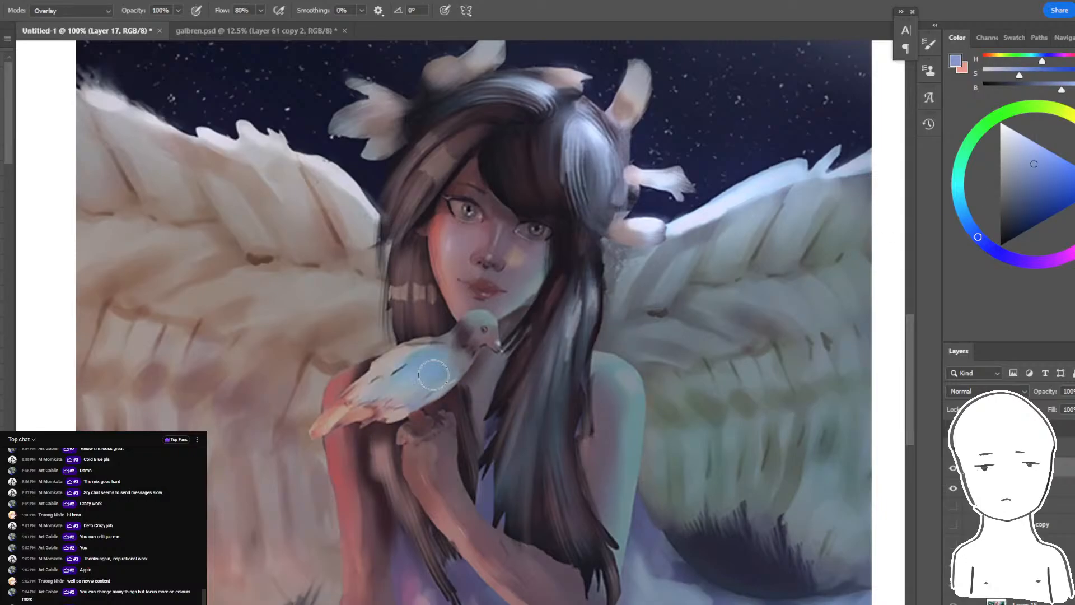
- Brush a muted blue Overlay light over the bird's body, then try a muted orange and undo the last stroke
drag(433, 374, 407, 407)
drag(359, 450, 475, 431)
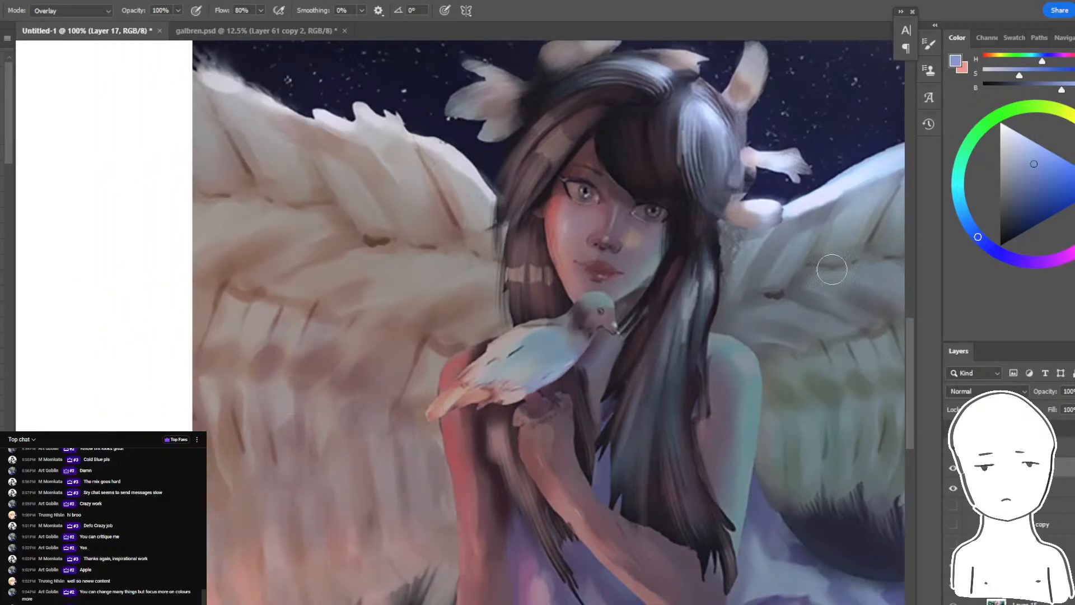
click(1074, 152)
click(1074, 172)
key(ctrl+z)
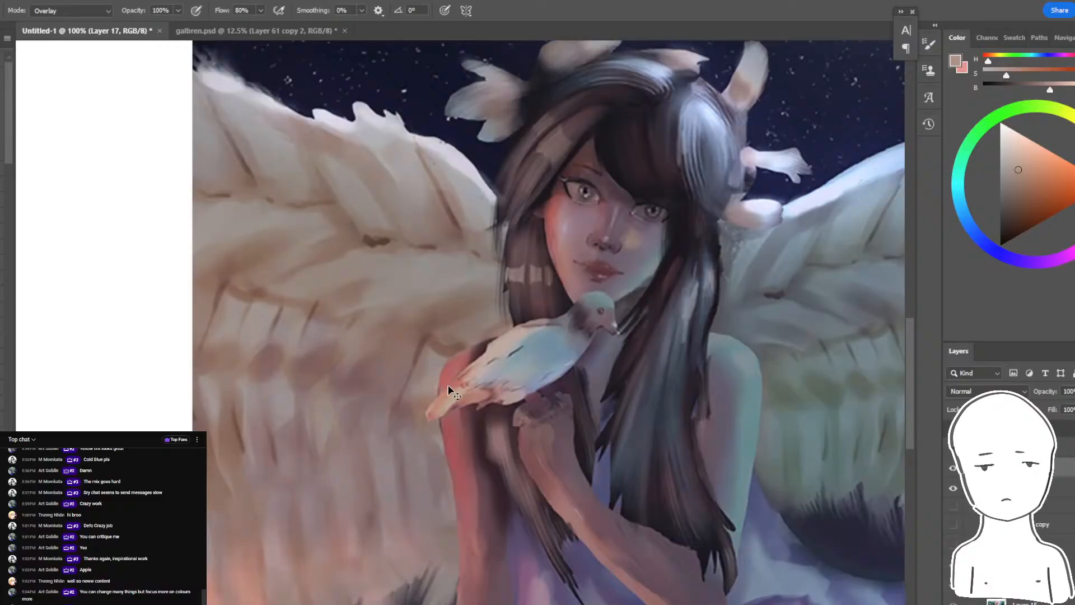
key(ctrl+minus)
key(ctrl+minus)
key(ctrl+plus)
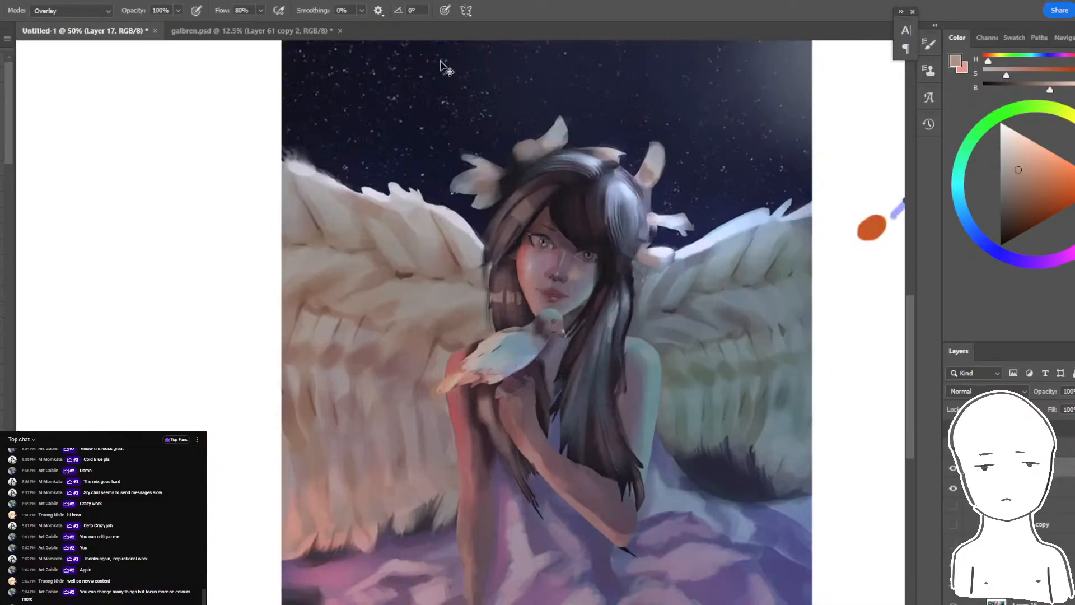
key(ctrl+plus)
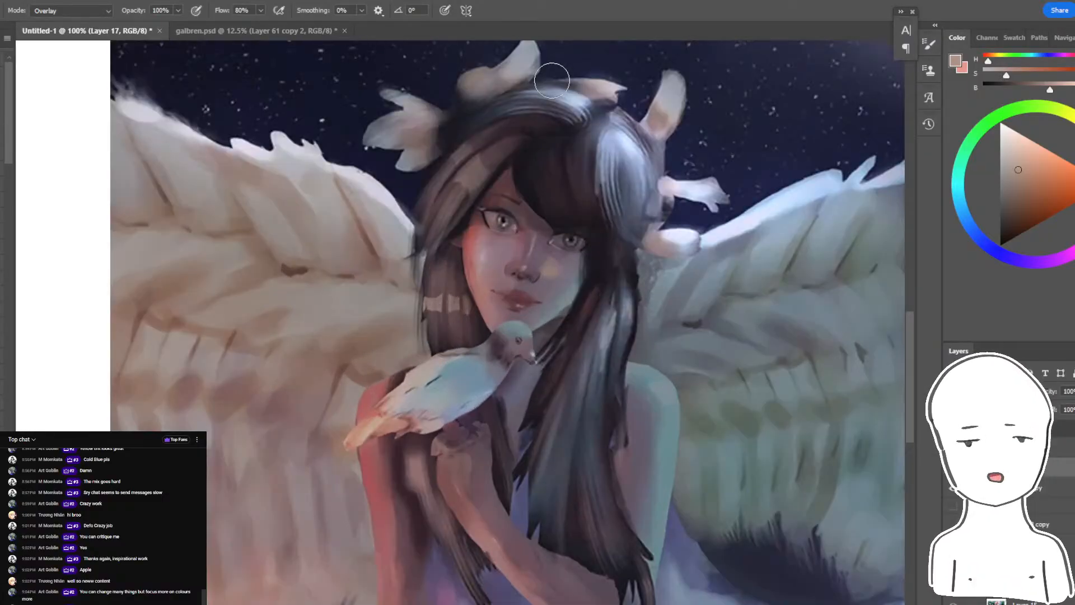
- Switch to a textured brush in Normal mode and paint dark grey feather shadows on the cool-lit wing
click(2, 106)
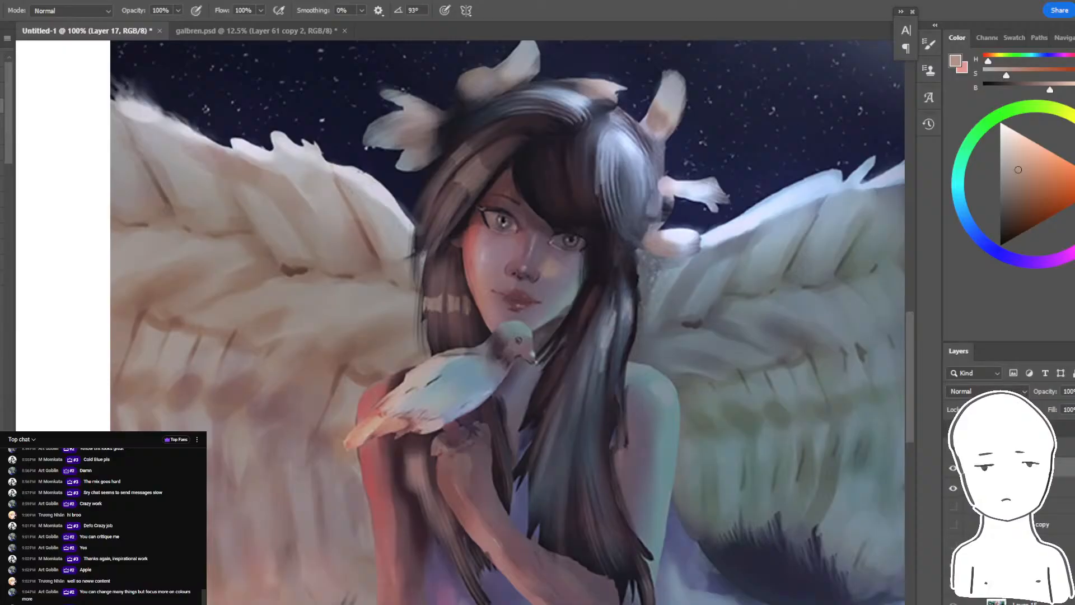
drag(758, 257, 650, 274)
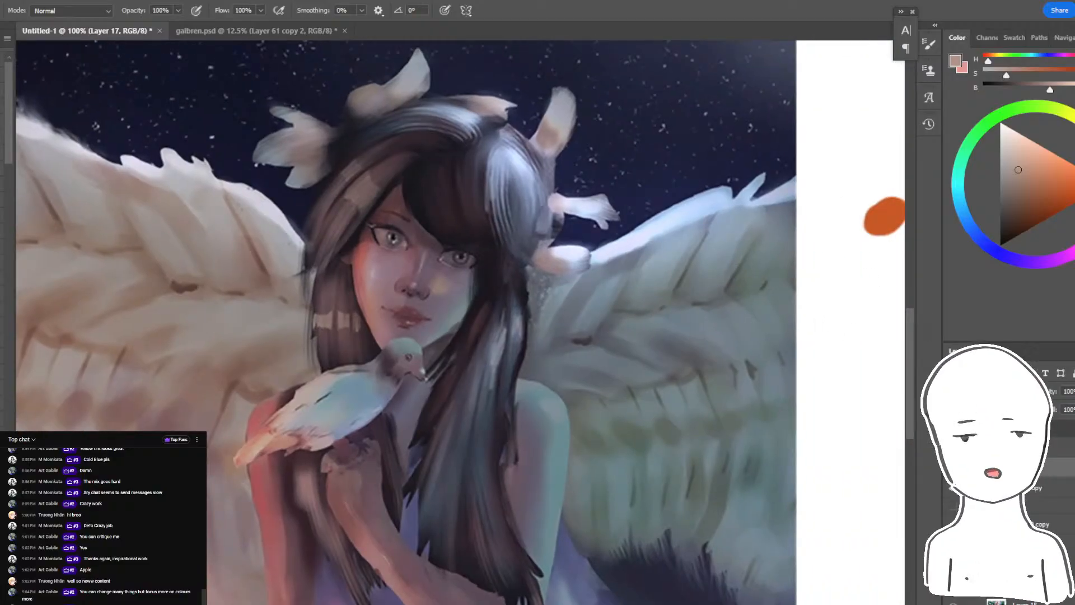
alt+click(774, 262)
alt+click(744, 268)
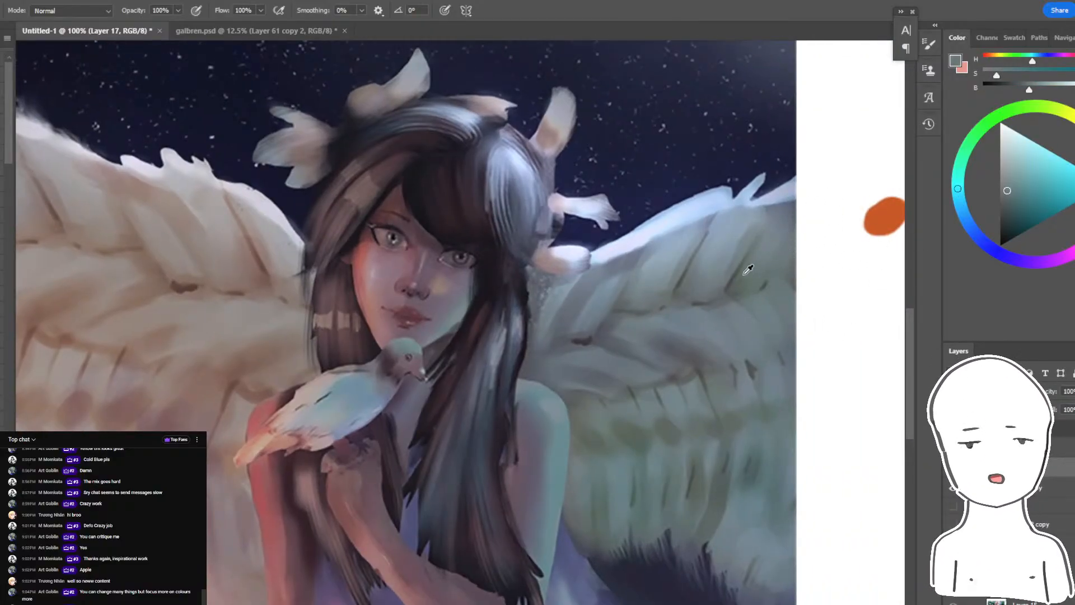
alt+click(737, 274)
alt+click(737, 274)
key(bracketleft)
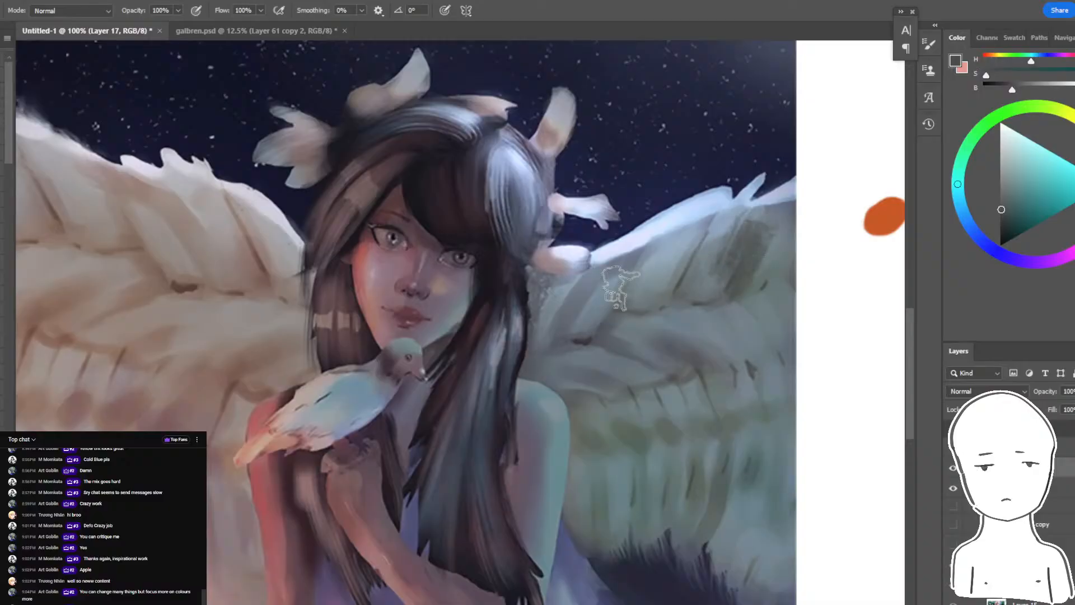
- Paint textured blue-grey and pale lavender highlights along the cool-lit wing's upper edge, with dark blue-grey shadows beneath them
alt+click(616, 270)
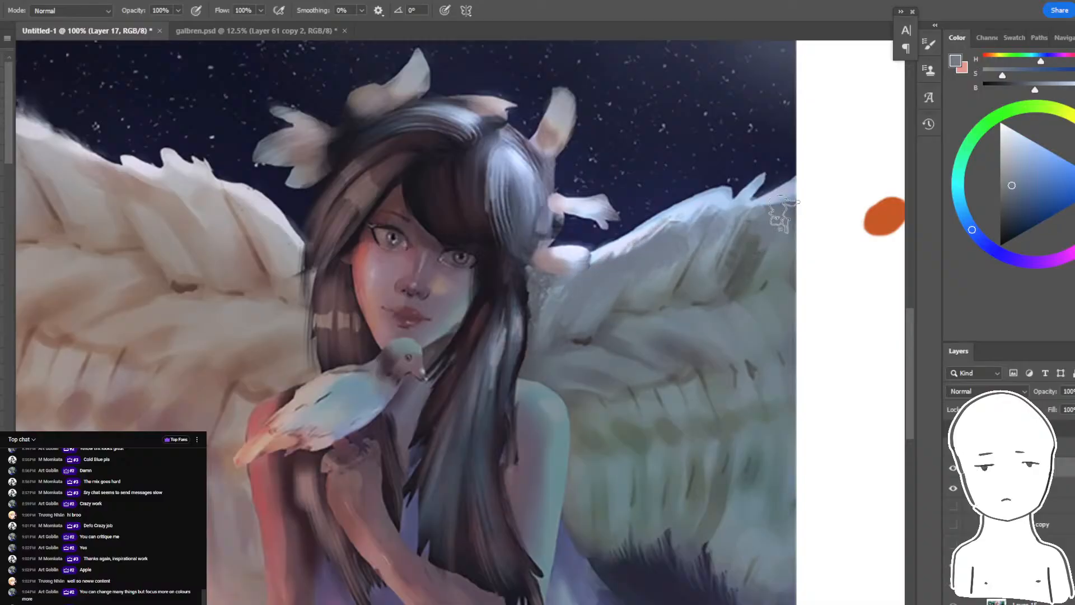
alt+click(621, 245)
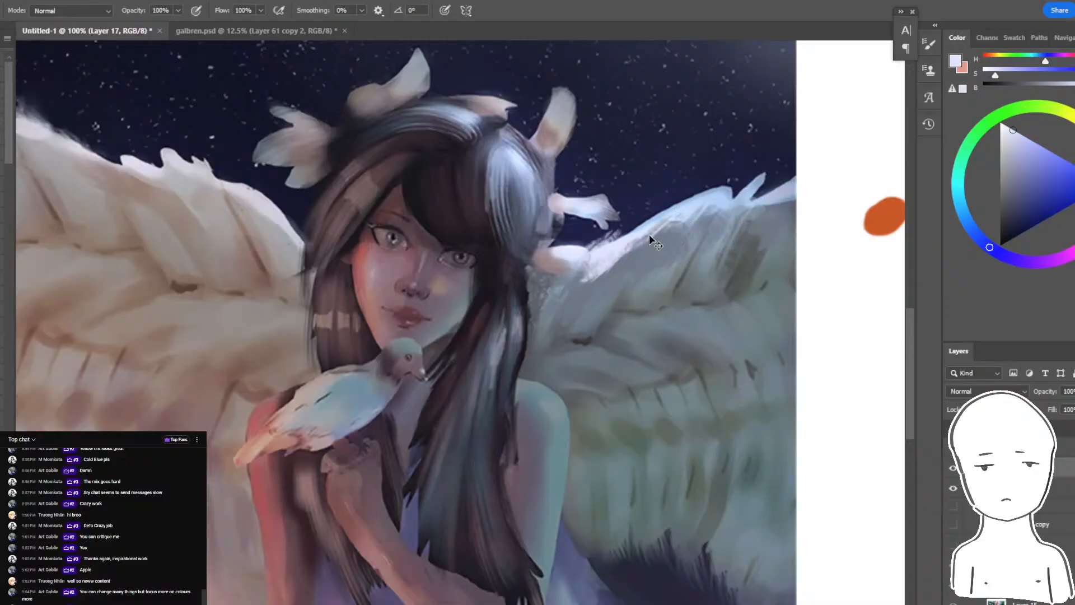
drag(591, 251, 798, 197)
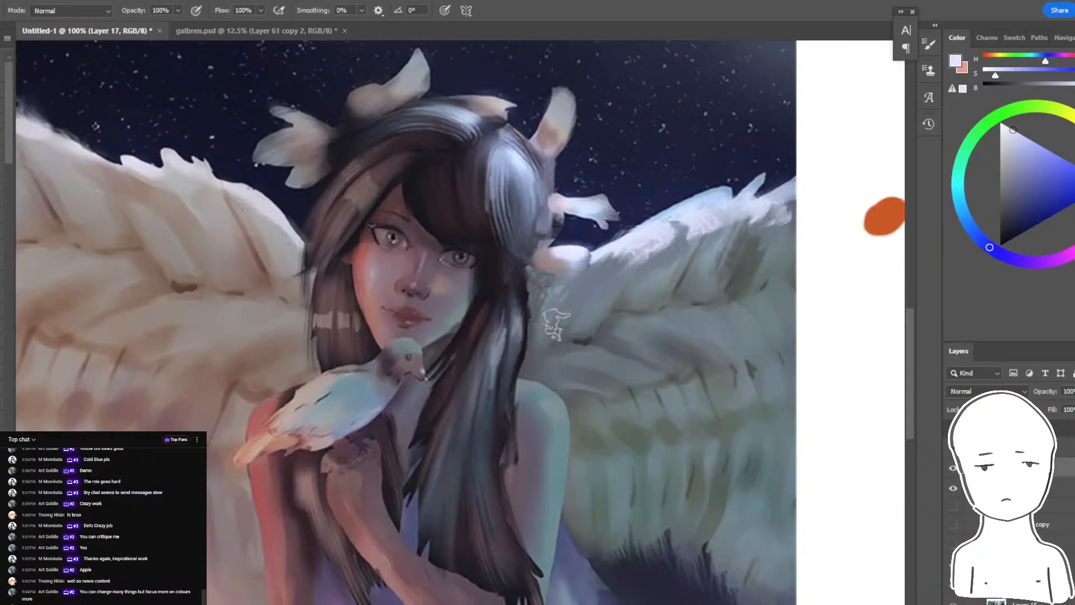
alt+click(624, 269)
drag(624, 269, 783, 215)
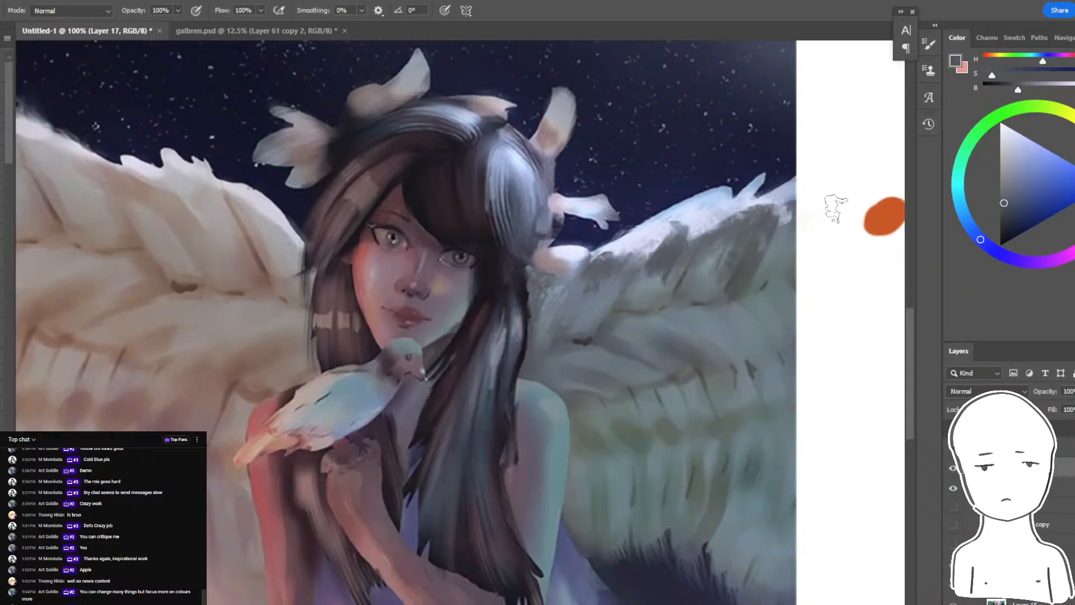
- Paint textured dark grey and brownish-grey shadows below the upper edge of the warm-lit wing
drag(410, 264, 576, 288)
drag(445, 266, 274, 199)
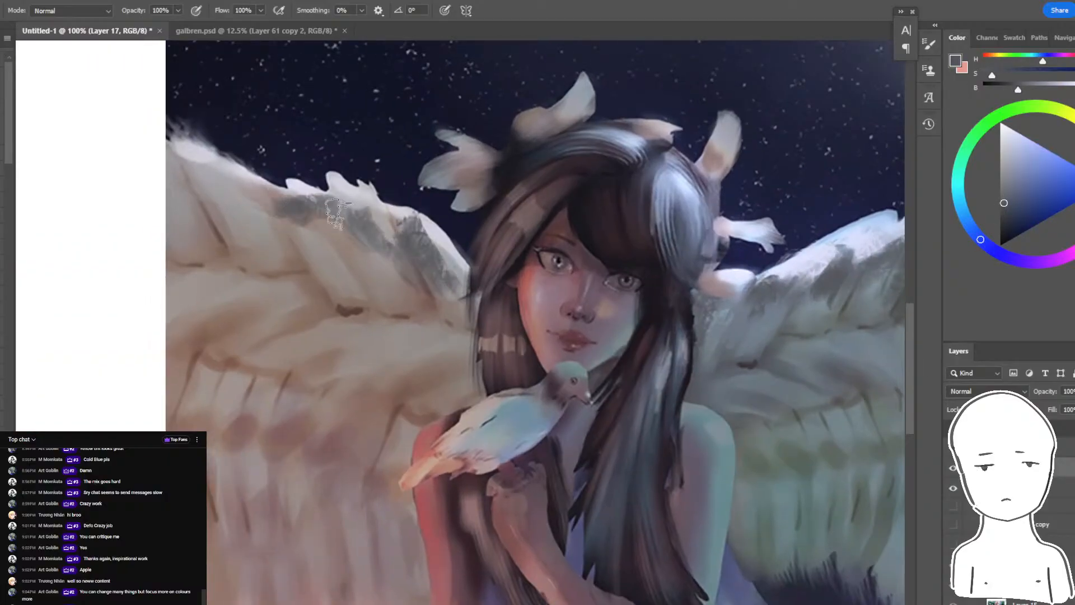
alt+click(360, 303)
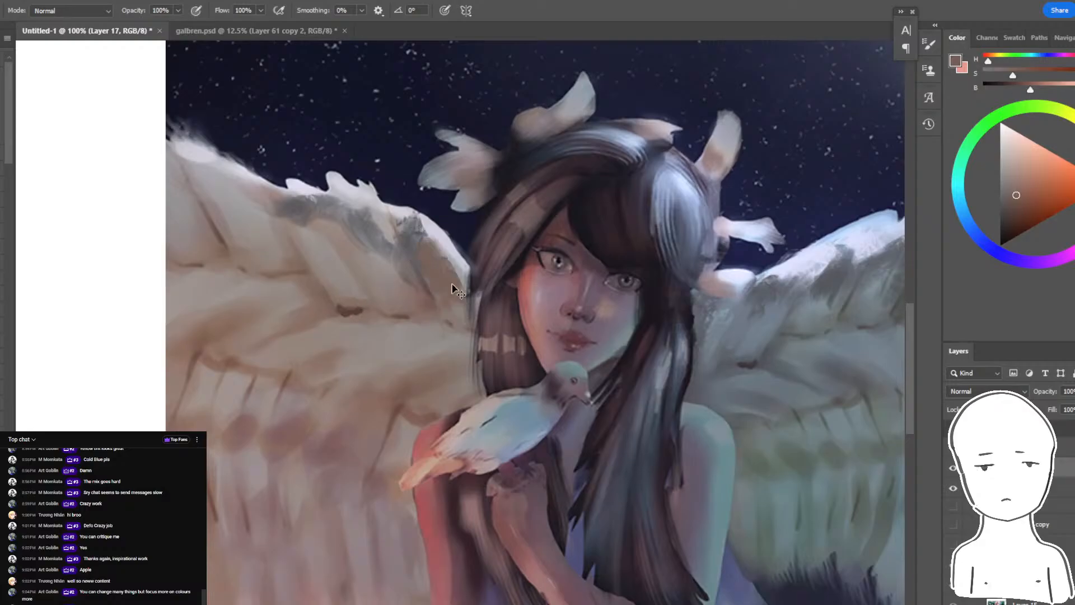
mouse_move(429, 266)
mouse_down()
mouse_move(392, 216)
mouse_move(269, 198)
mouse_move(171, 160)
mouse_up()
- Paint pale lavender textured highlights along the warm-lit wing's upper edge and undo the last strokes
alt+click(821, 255)
mouse_move(464, 255)
mouse_down()
mouse_move(467, 283)
mouse_move(437, 249)
mouse_move(449, 263)
mouse_move(263, 182)
mouse_up()
drag(193, 157, 182, 143)
drag(185, 146, 330, 241)
key(ctrl+plus)
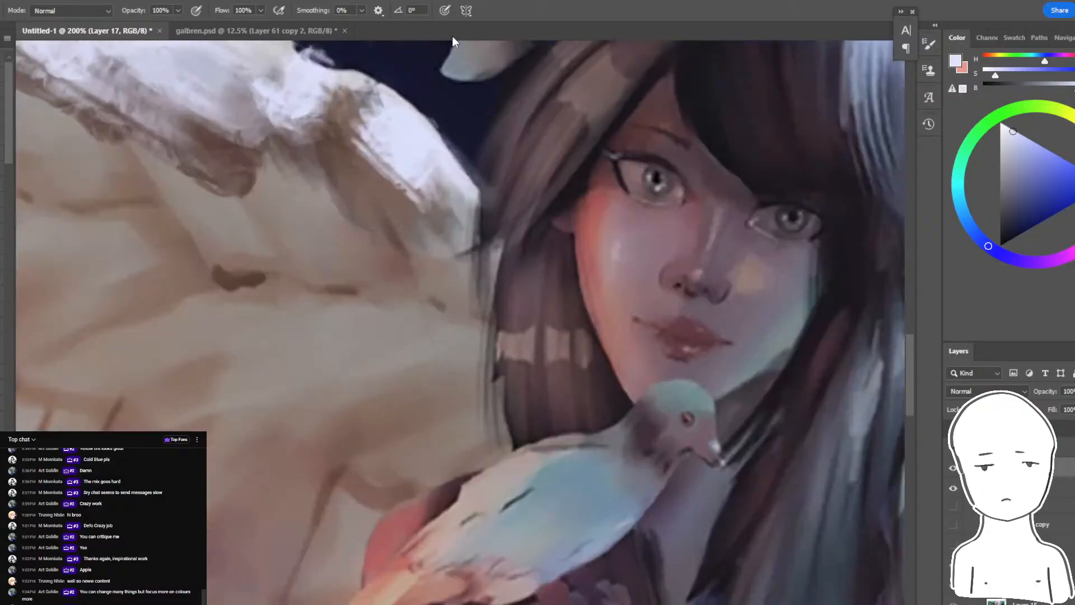
key(ctrl+minus)
key(ctrl+minus)
key(ctrl+minus)
key(ctrl+z)
key(ctrl+z)
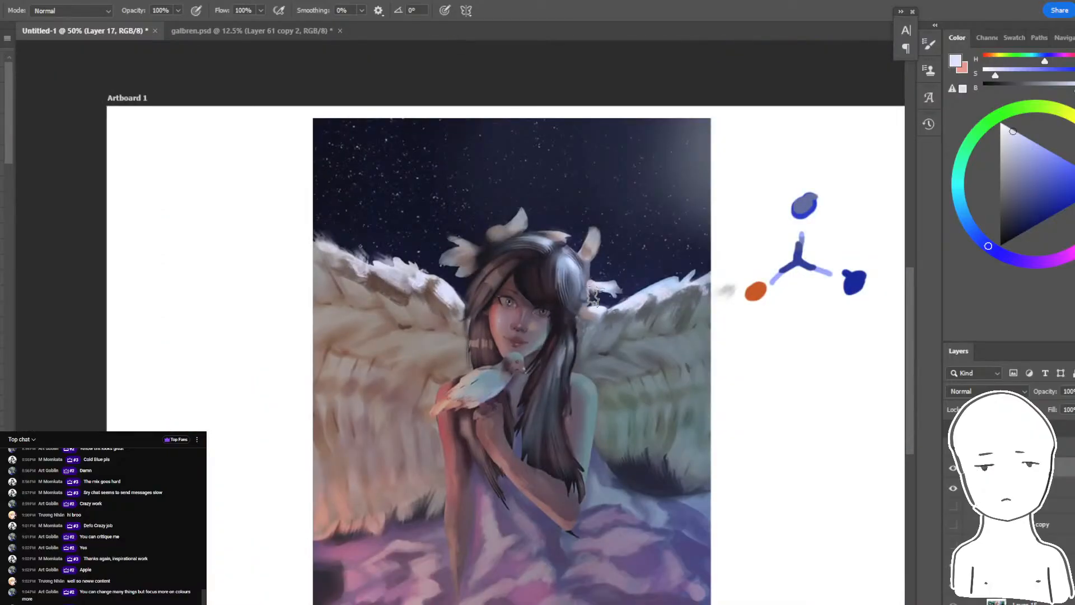
- Hide the layer beneath and erase a narrow vertical strip along the painting's edge on the cool-lit side
drag(618, 356, 607, 352)
key(e)
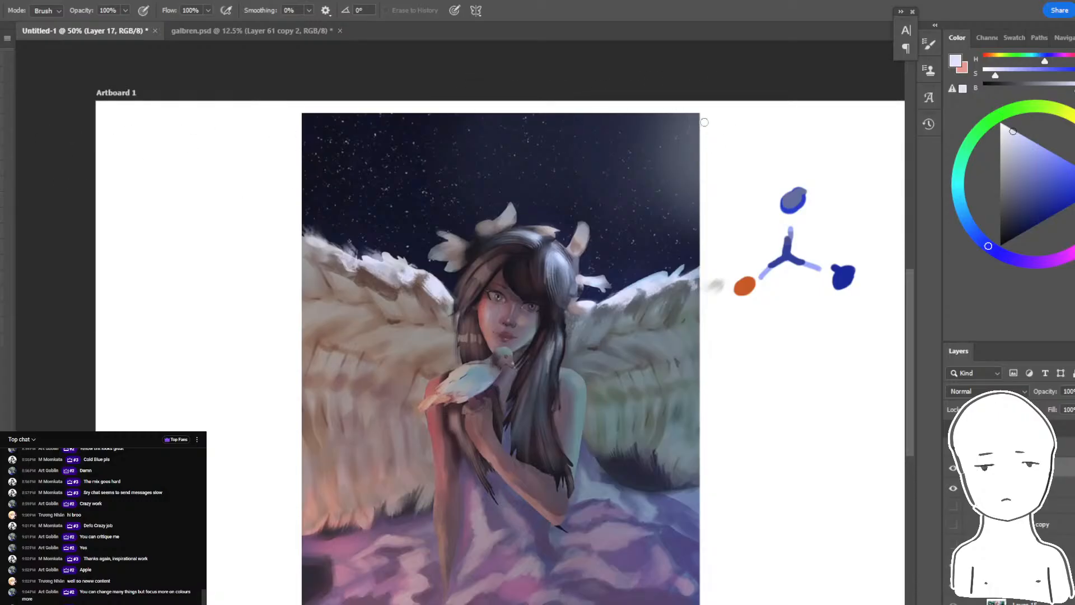
drag(699, 106, 694, 598)
key(ctrl+z)
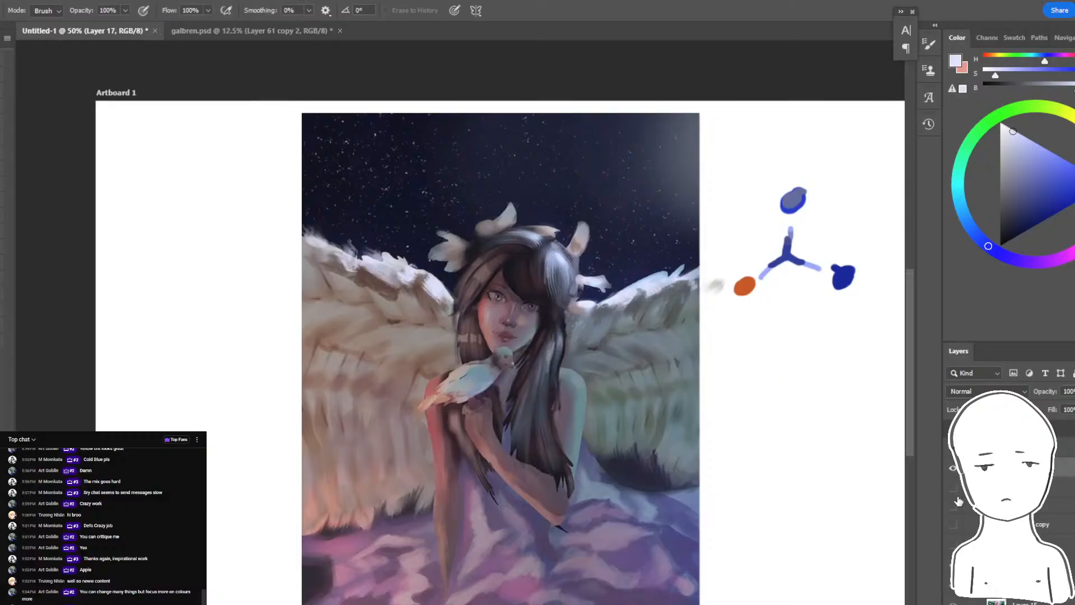
drag(680, 140, 703, 151)
key(ctrl+z)
drag(699, 109, 696, 602)
key(space)
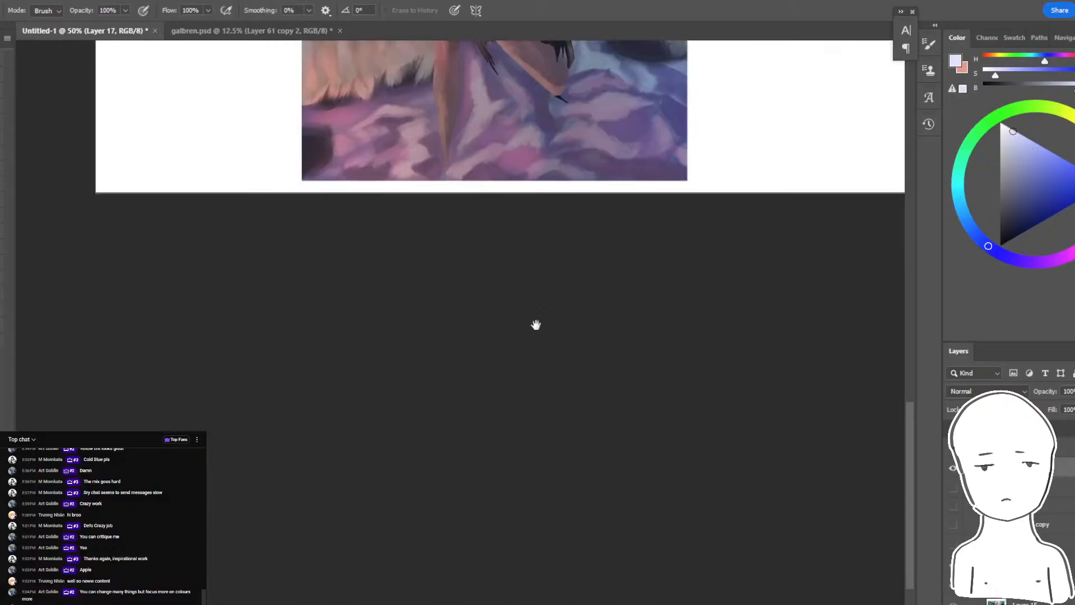
drag(495, 251, 544, 592)
drag(413, 290, 374, 382)
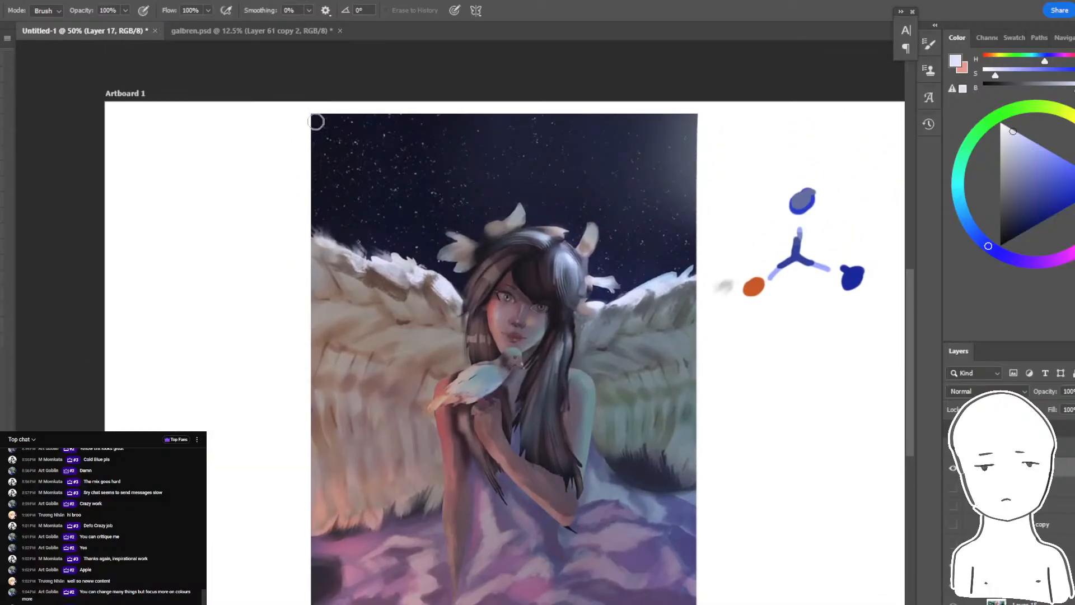
- Erase a narrow strip along the painting's edge on the warm-lit side, undoing and redoing the trims to compare the crop
drag(316, 121, 318, 603)
key(space)
drag(479, 417, 485, 476)
key(ctrl+z)
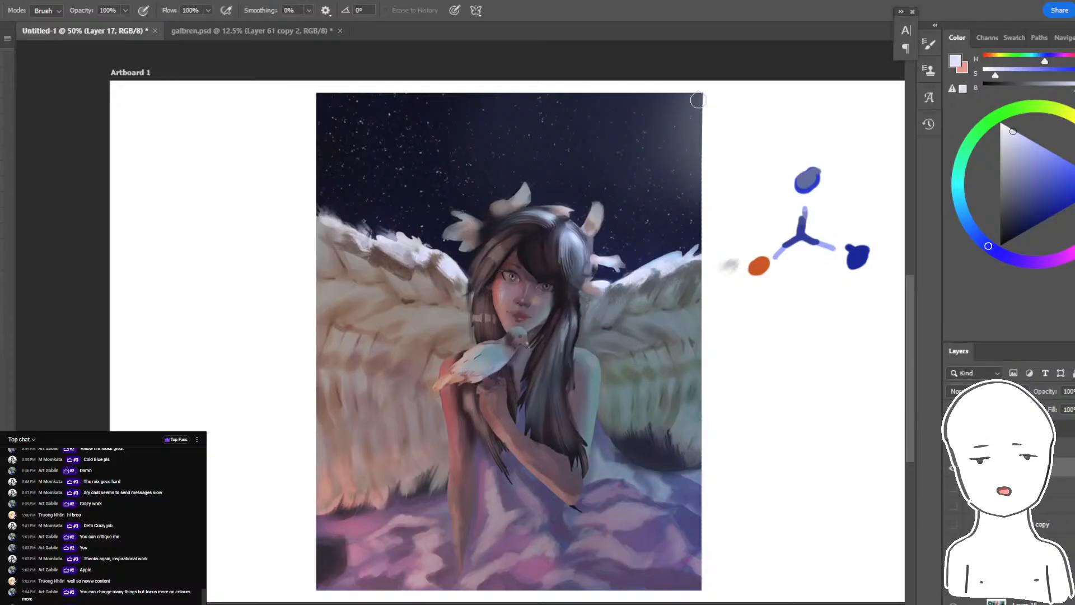
key(ctrl+z)
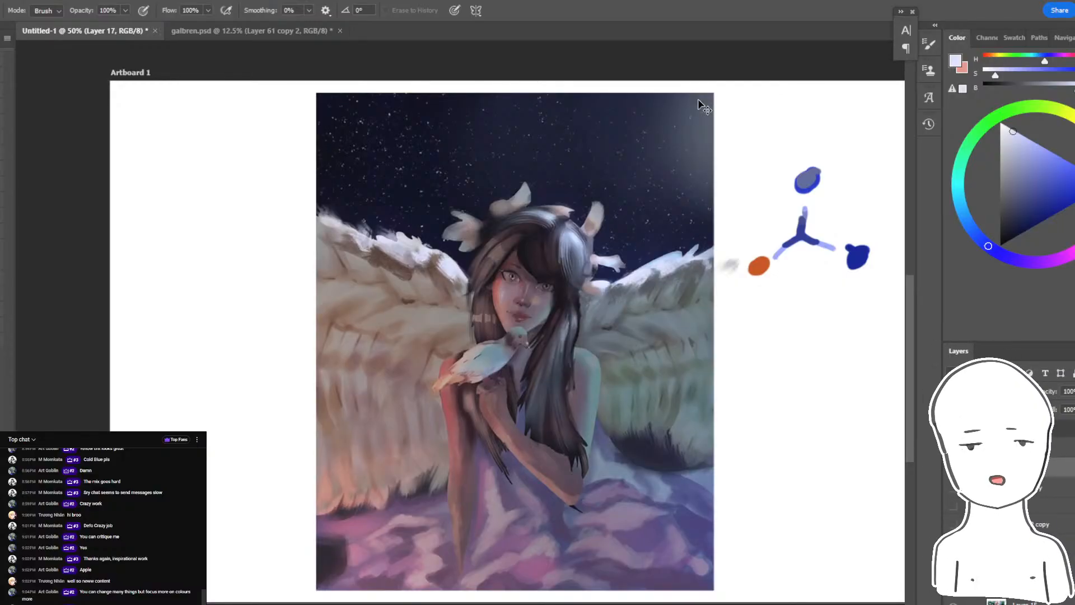
key(ctrl+shift+z)
key(ctrl+shift+z)
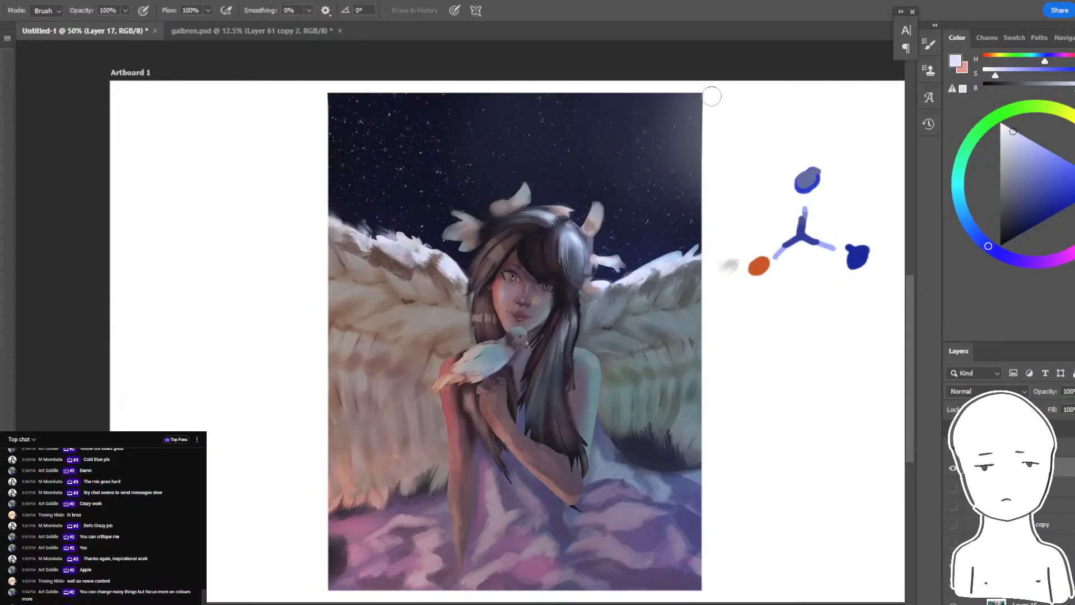
- Erase further into both side edges to narrow the painting, undoing the unwanted strokes
drag(705, 94, 705, 596)
drag(635, 349, 634, 410)
drag(345, 163, 351, 114)
drag(330, 118, 330, 126)
drag(360, 466, 334, 533)
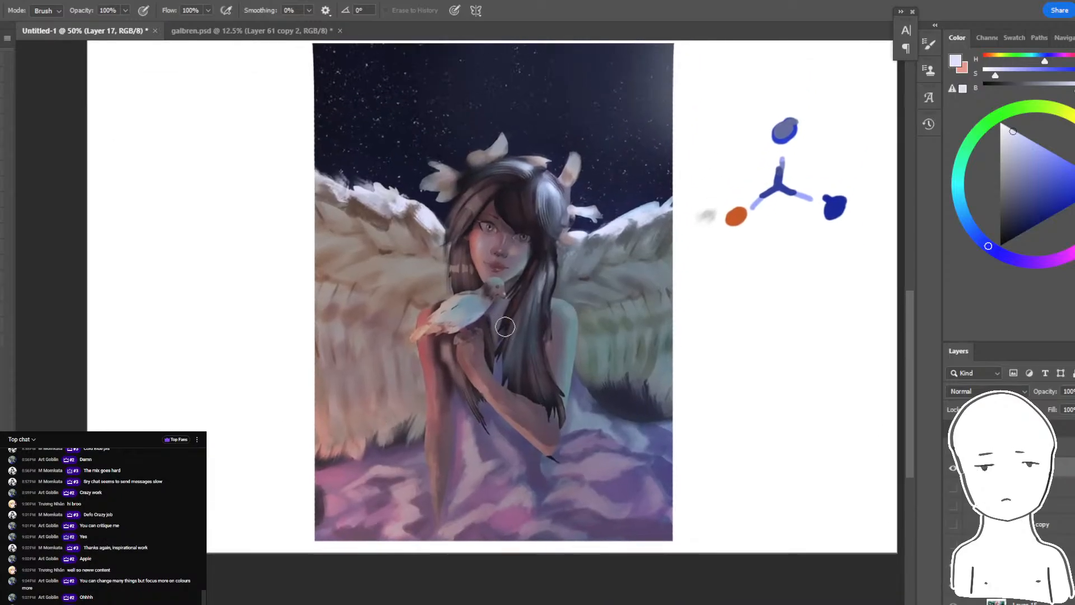
drag(554, 283, 623, 377)
key(ctrl+z)
drag(648, 321, 664, 364)
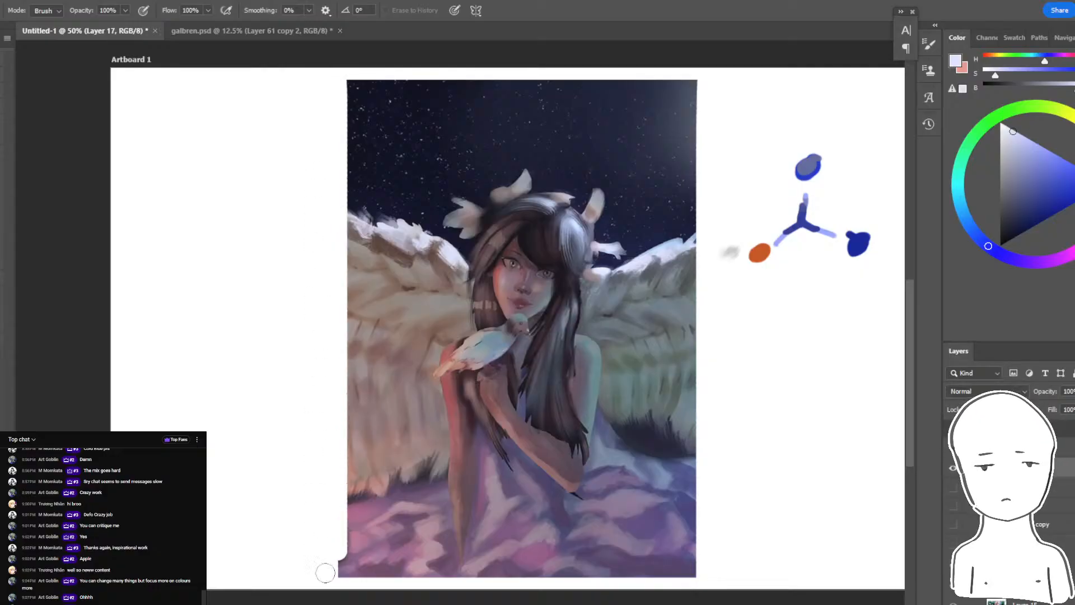
drag(337, 202, 512, 248)
key(ctrl+z)
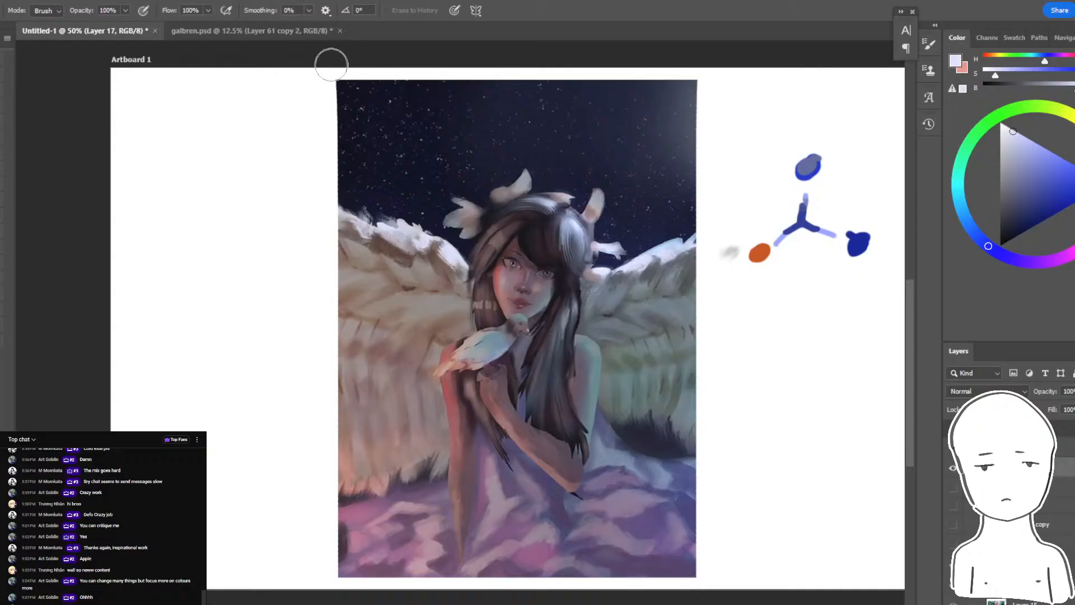
- Show the layer beneath and hide the paint-over layer to compare the original painting's width and colours with the critique
mouse_move(401, 446)
mouse_down()
mouse_move(401, 470)
mouse_move(400, 458)
mouse_up()
click(954, 491)
click(953, 468)
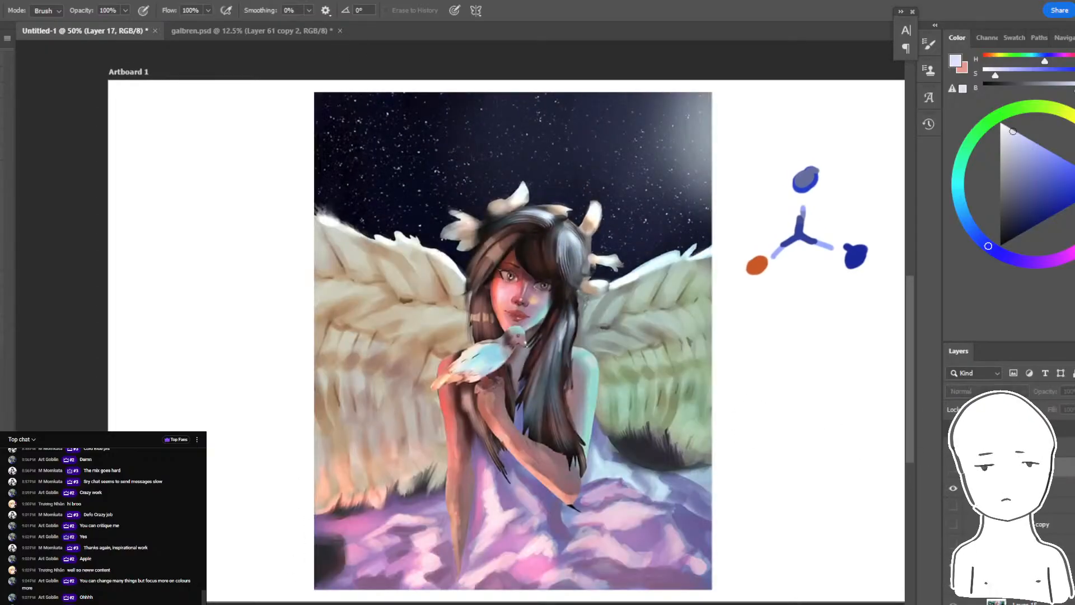
key(ctrl+z)
key(ctrl+z)
key(ctrl+shift+z)
key(ctrl+shift+z)
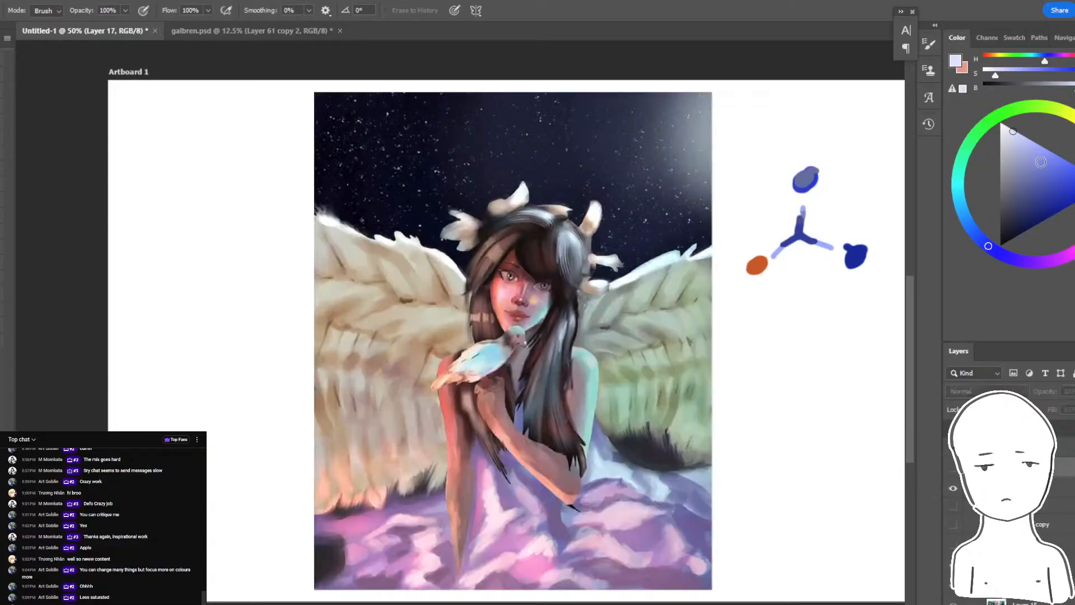
- Undo the layer visibility changes to bring back the paint-over, and zoom in on the girl's face with the Brush tool
key(ctrl+z)
key(ctrl+z)
key(ctrl+plus)
key(ctrl+plus)
key(ctrl+plus)
key(b)
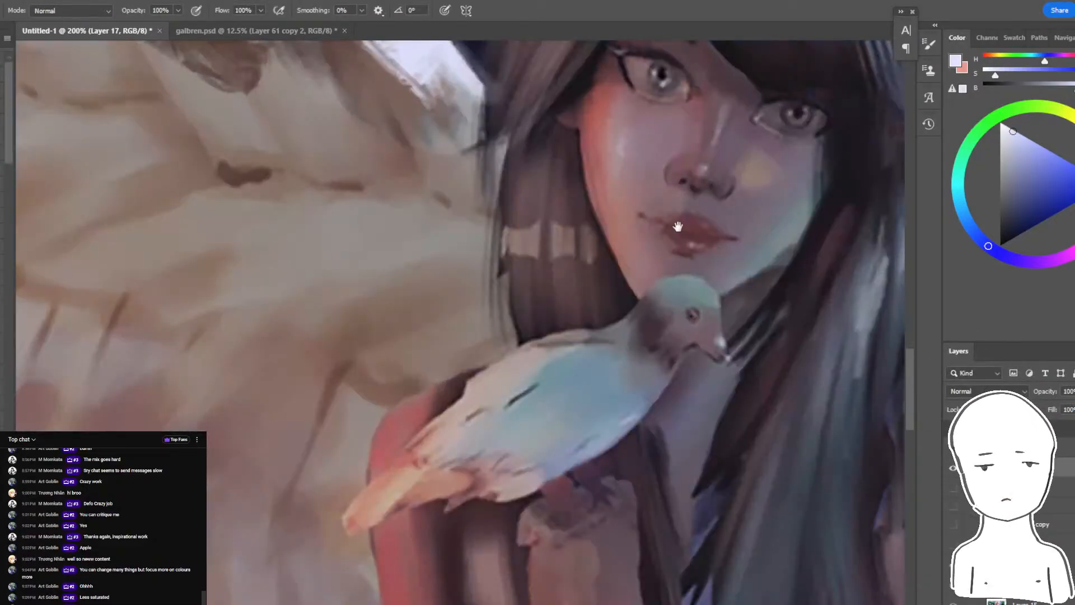
drag(679, 228, 468, 362)
drag(370, 255, 479, 280)
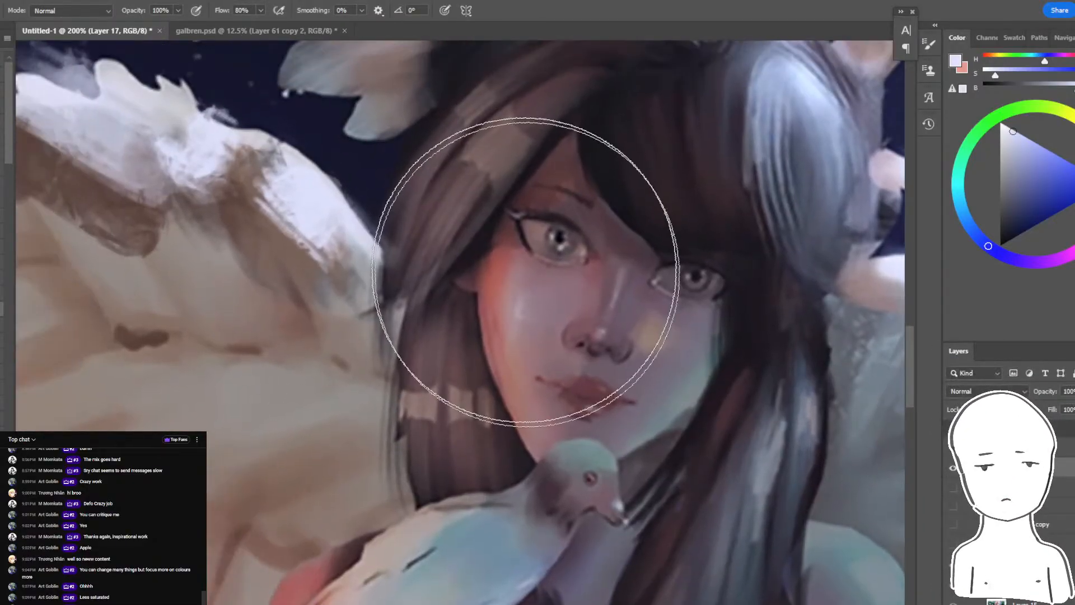
click(89, 11)
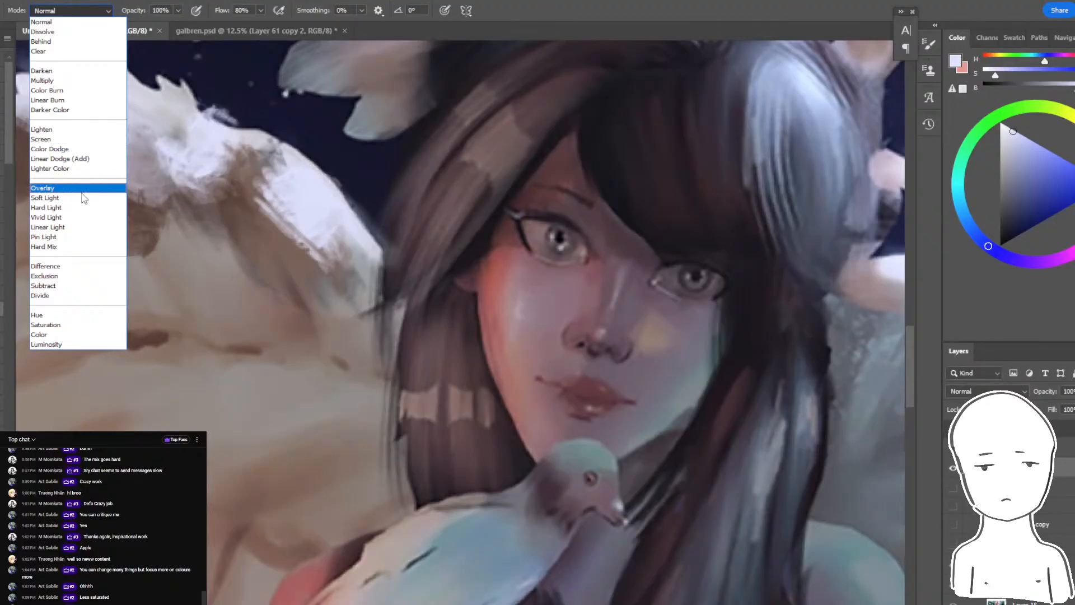
key(Escape)
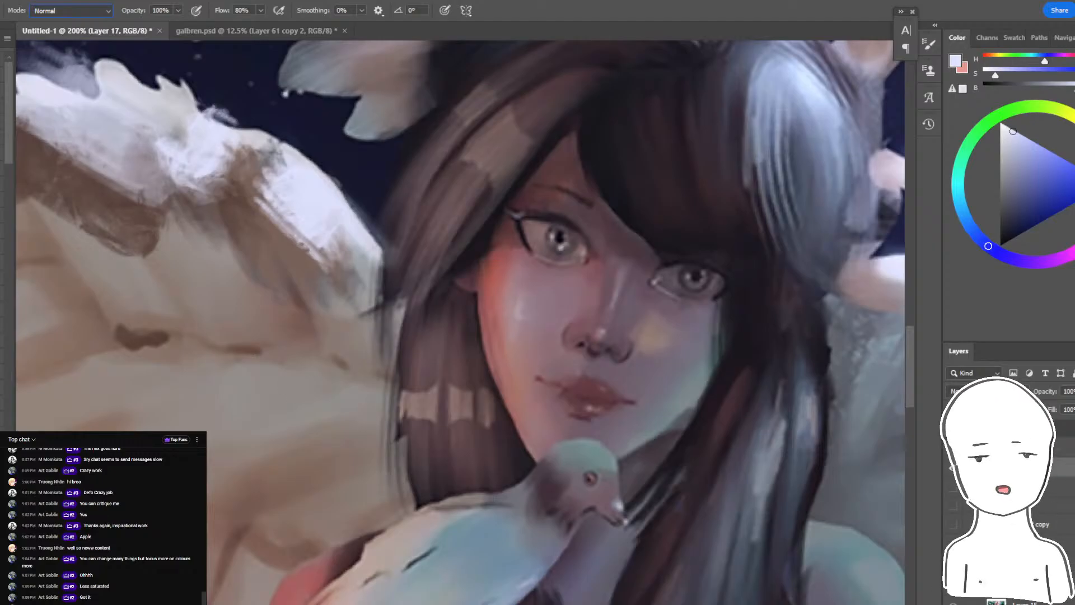
- Add a new layer and sketch pale blue arrows pointing at both sides of the face, then undo them
drag(875, 430, 836, 424)
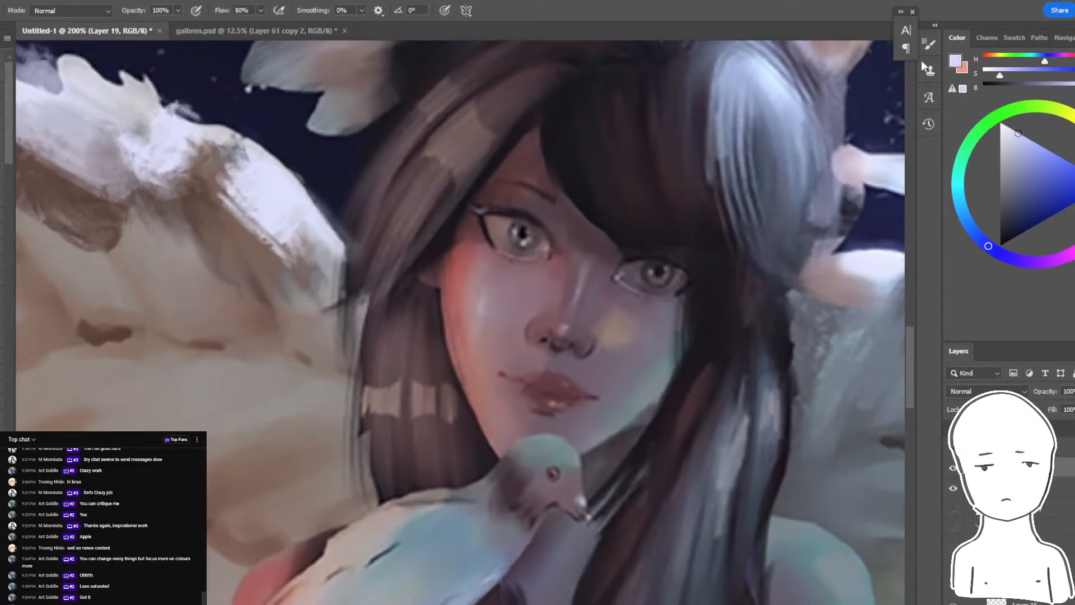
drag(250, 449, 337, 396)
key(ctrl+z)
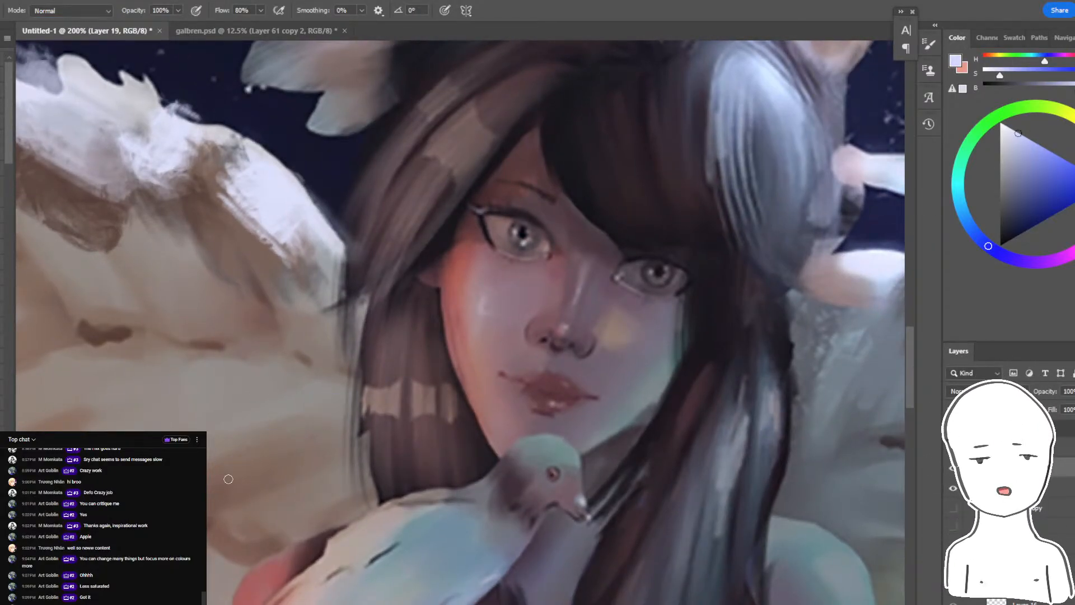
drag(226, 478, 350, 378)
mouse_move(315, 361)
mouse_down()
mouse_move(350, 377)
mouse_move(323, 425)
mouse_up()
drag(712, 536, 657, 447)
mouse_move(658, 447)
mouse_down()
mouse_move(720, 425)
mouse_move(661, 509)
mouse_up()
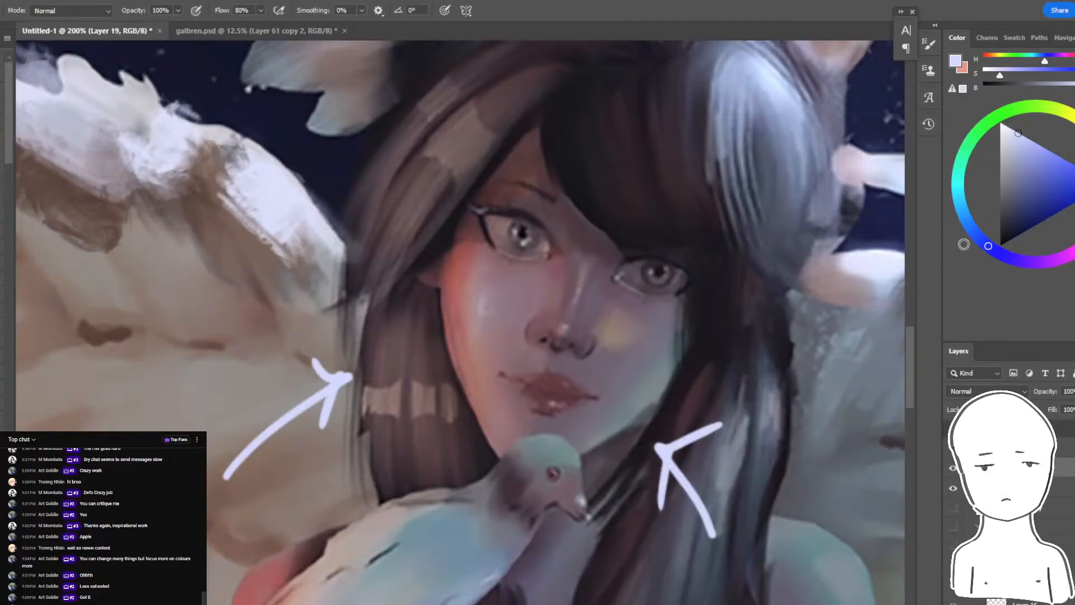
key(ctrl+z)
key(ctrl+z)
key(ctrl+z)
key(ctrl+z)
- Draw a pale blue arrow toward the cool-lit side of the face and a pale warm arrow toward the warm-lit side
drag(771, 547, 723, 460)
key(ctrl+z)
key(ctrl+z)
key(ctrl+z)
drag(721, 508, 681, 436)
mouse_move(682, 439)
mouse_down()
mouse_move(674, 497)
mouse_move(740, 446)
mouse_up()
click(986, 55)
drag(241, 484, 358, 386)
mouse_move(358, 385)
mouse_down()
mouse_move(301, 384)
mouse_move(314, 458)
mouse_up()
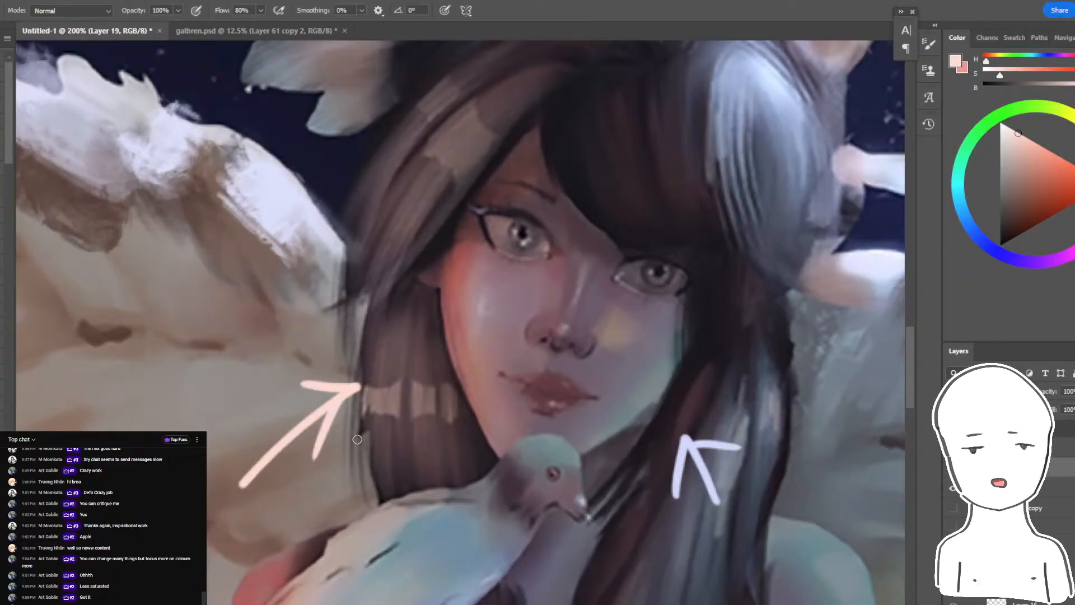
- Outline the warm-lit cheek edge and the brow and upper eyelid planes in the pale warm colour, undoing each outline
drag(534, 229, 509, 243)
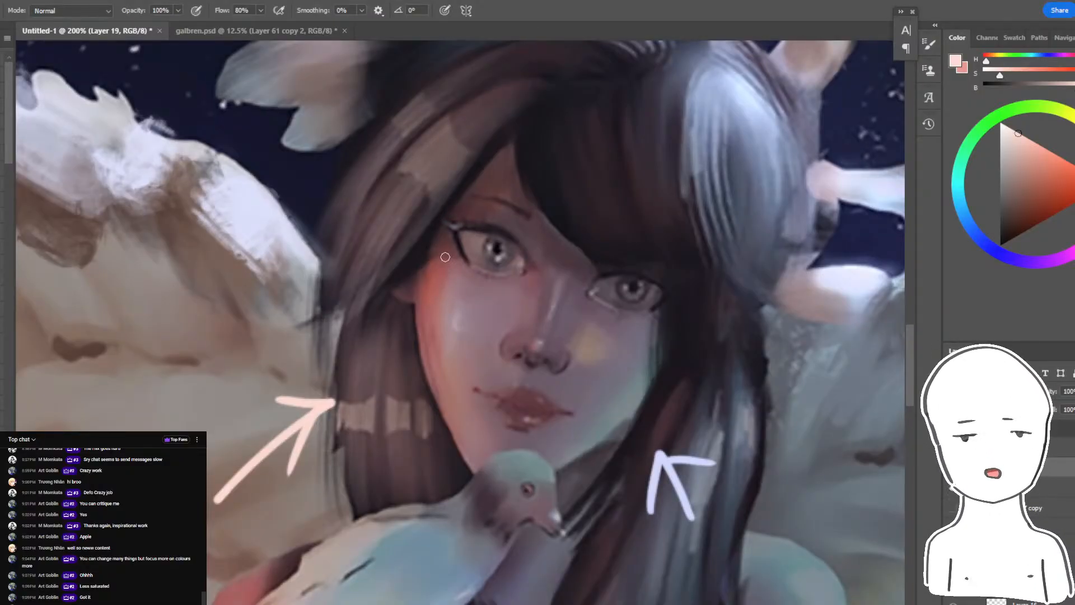
mouse_move(445, 257)
mouse_down()
mouse_move(424, 285)
mouse_move(420, 331)
mouse_move(442, 428)
mouse_move(484, 441)
mouse_move(438, 261)
mouse_up()
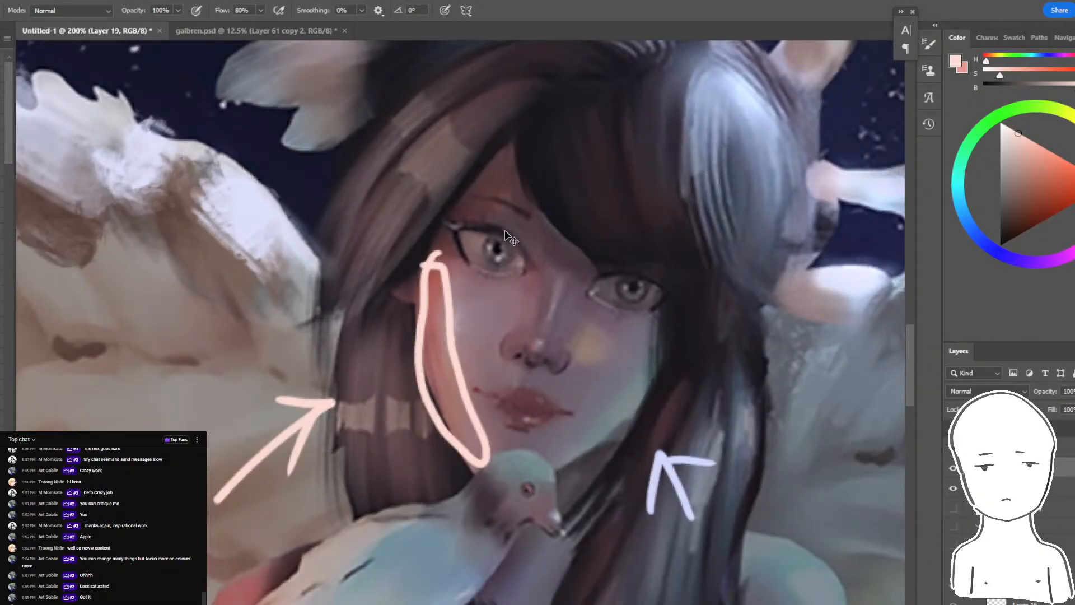
key(ctrl+z)
mouse_move(456, 223)
mouse_down()
mouse_move(518, 236)
mouse_move(541, 272)
mouse_move(553, 227)
mouse_move(472, 197)
mouse_up()
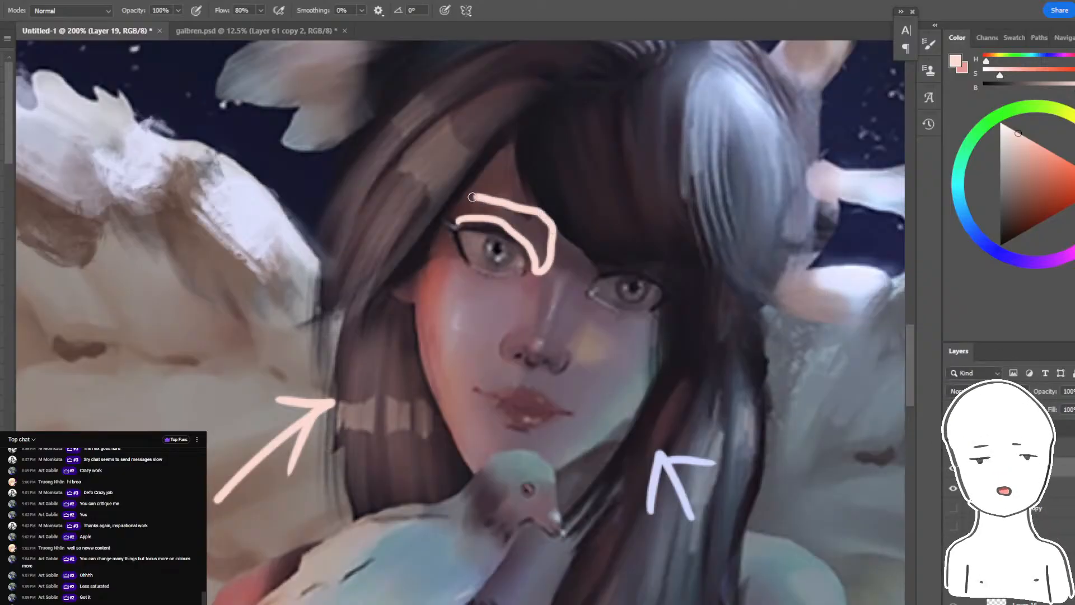
key(ctrl+z)
mouse_move(520, 244)
mouse_down()
mouse_move(553, 262)
mouse_move(530, 211)
mouse_move(473, 203)
mouse_move(478, 224)
mouse_up()
key(ctrl+z)
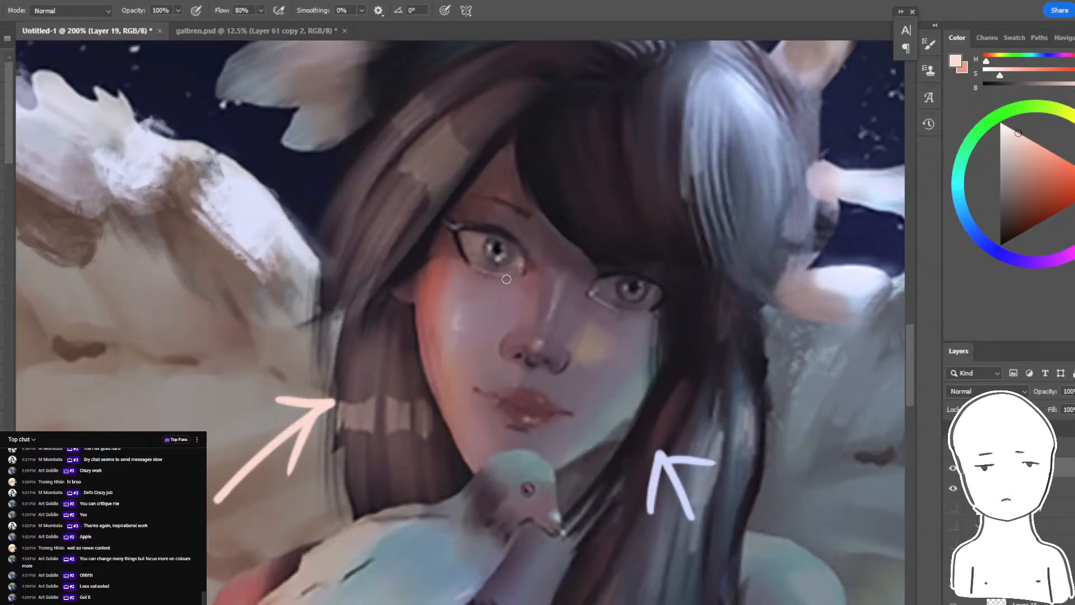
- Mark the lower eyelid, nose tip, chin and upper lip planes on the face, undoing each mark
mouse_move(529, 274)
mouse_down()
mouse_move(490, 277)
mouse_move(455, 242)
mouse_move(458, 265)
mouse_move(486, 285)
mouse_move(526, 280)
mouse_up()
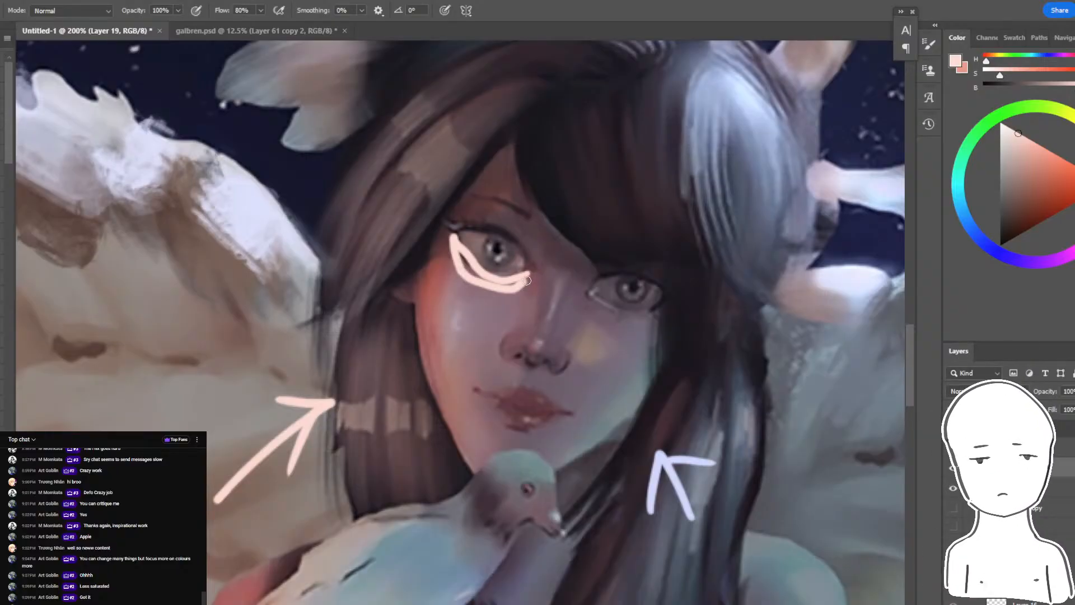
key(ctrl+z)
key(ctrl+z)
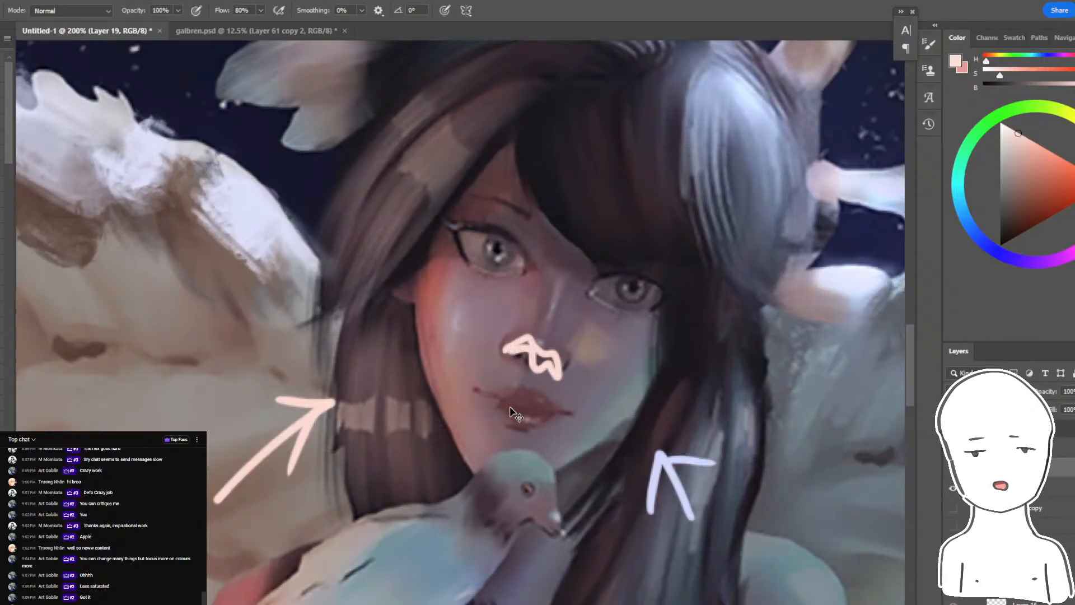
key(ctrl+z)
mouse_move(490, 410)
mouse_down()
mouse_move(504, 423)
mouse_move(495, 464)
mouse_move(496, 411)
mouse_up()
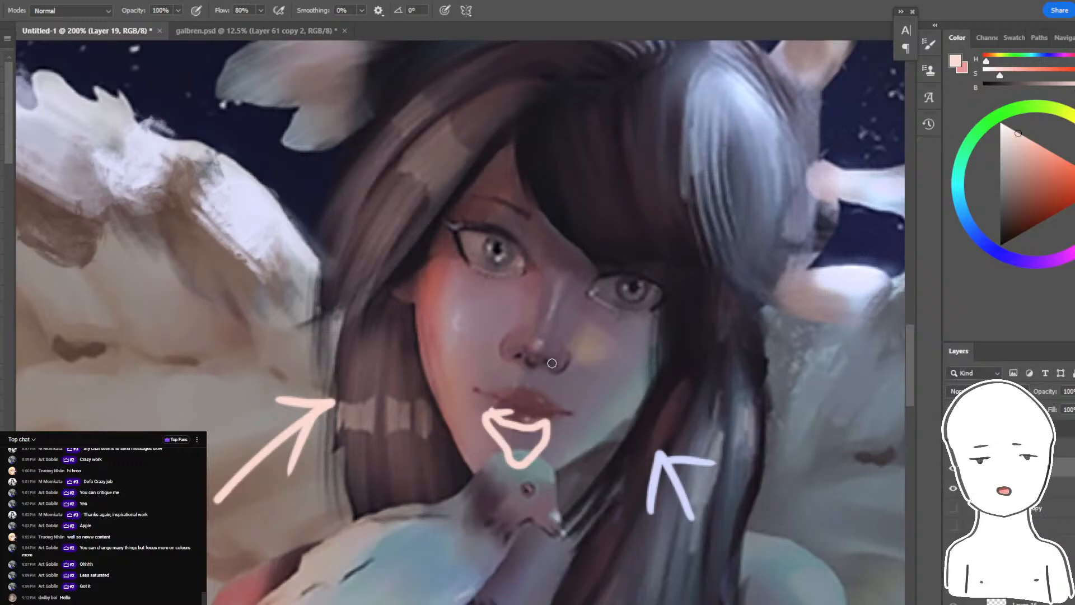
key(ctrl+z)
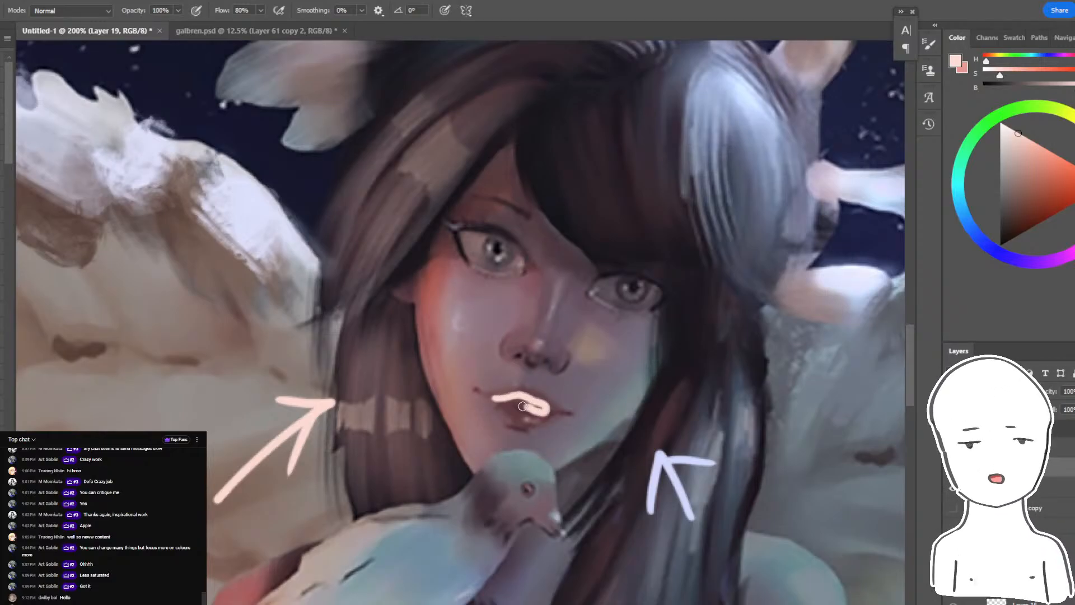
key(ctrl+z)
- Undo the light-direction arrows with their annotation layer and return to the paint-over layer with the Brush
drag(464, 249, 440, 261)
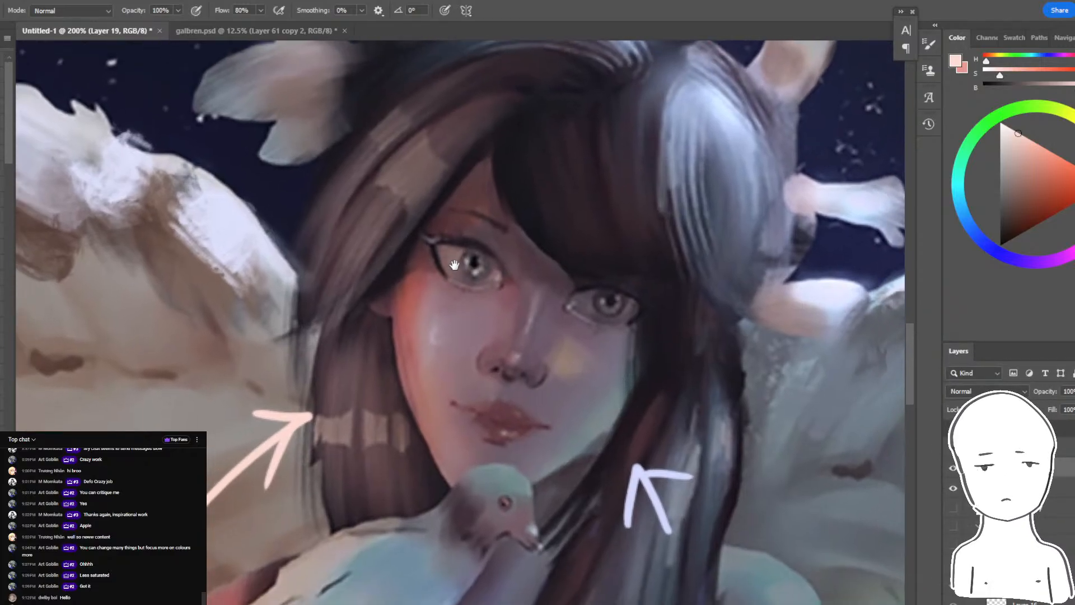
key(ctrl+z)
key(ctrl+z)
key(ctrl+z)
key(ctrl+z)
key(ctrl+z)
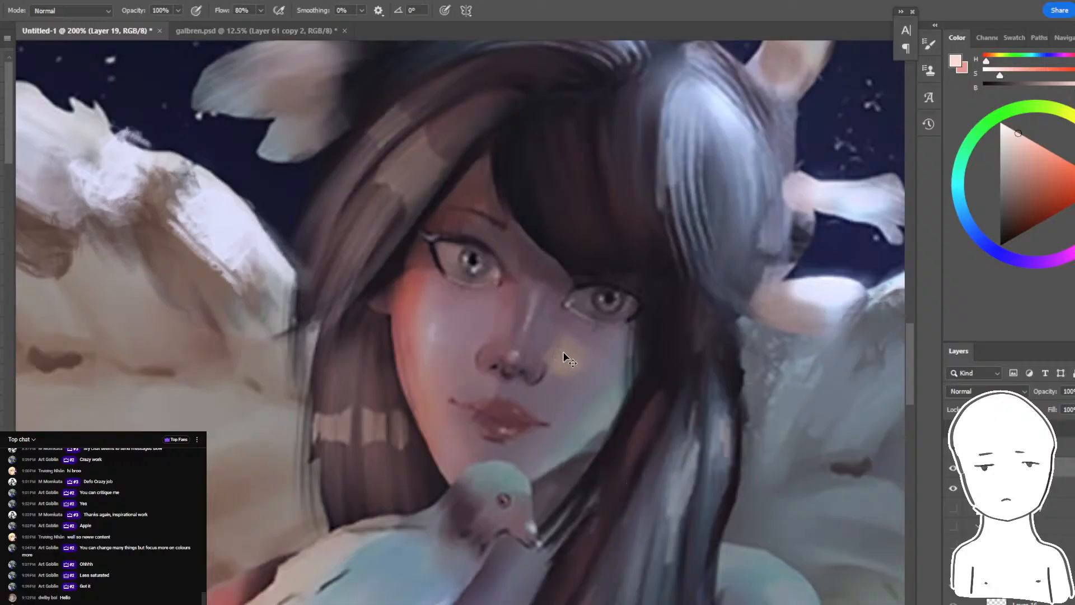
key(ctrl+z)
click(2, 325)
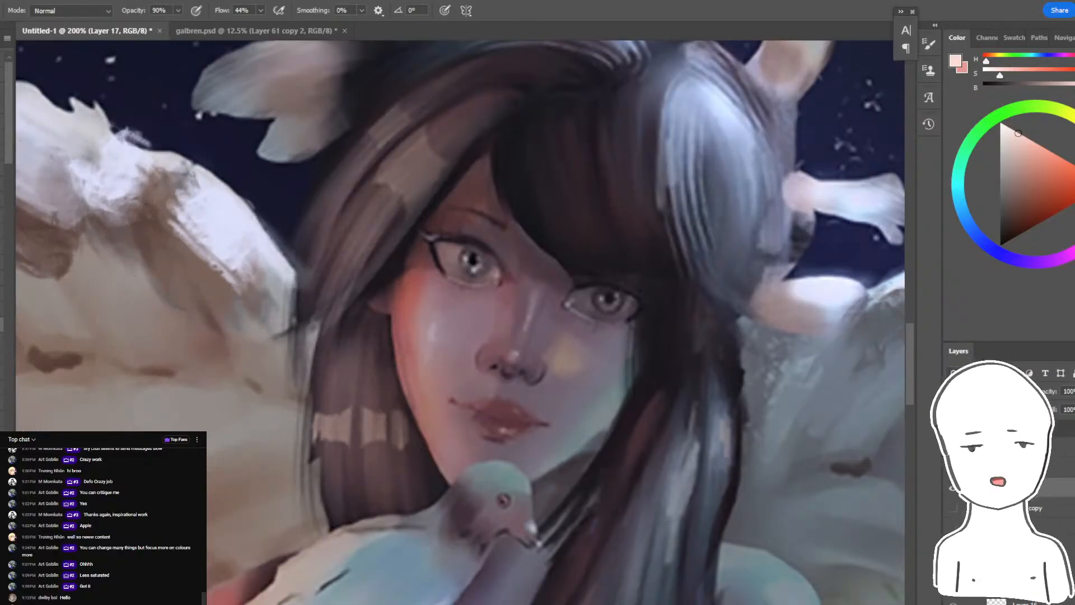
click(2, 335)
- Try a smaller brush with a muted red-brown skin tone on the eyelid below the brow, undoing the strokes
key(ctrl+plus)
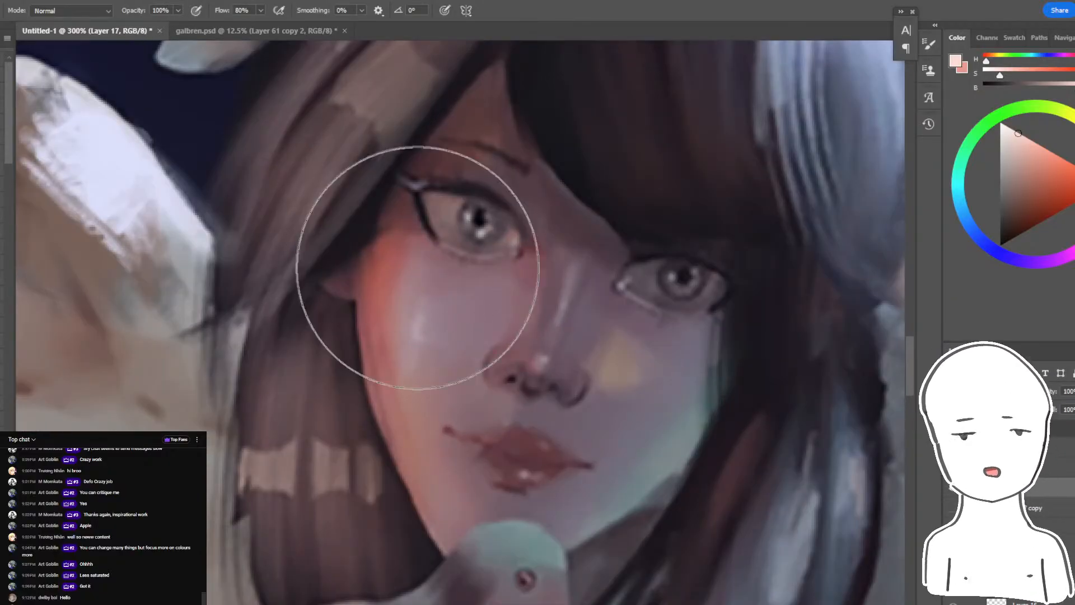
key(bracketleft)
key(bracketleft)
key(bracketleft)
key(bracketleft)
key(bracketleft)
key(bracketleft)
key(bracketleft)
key(bracketleft)
key(bracketleft)
key(bracketleft)
key(bracketleft)
key(bracketleft)
alt+click(418, 437)
mouse_move(454, 161)
mouse_down()
mouse_move(526, 196)
mouse_move(509, 192)
mouse_move(532, 211)
mouse_move(511, 186)
mouse_move(530, 199)
mouse_up()
key(ctrl+z)
alt+click(486, 168)
key(ctrl+z)
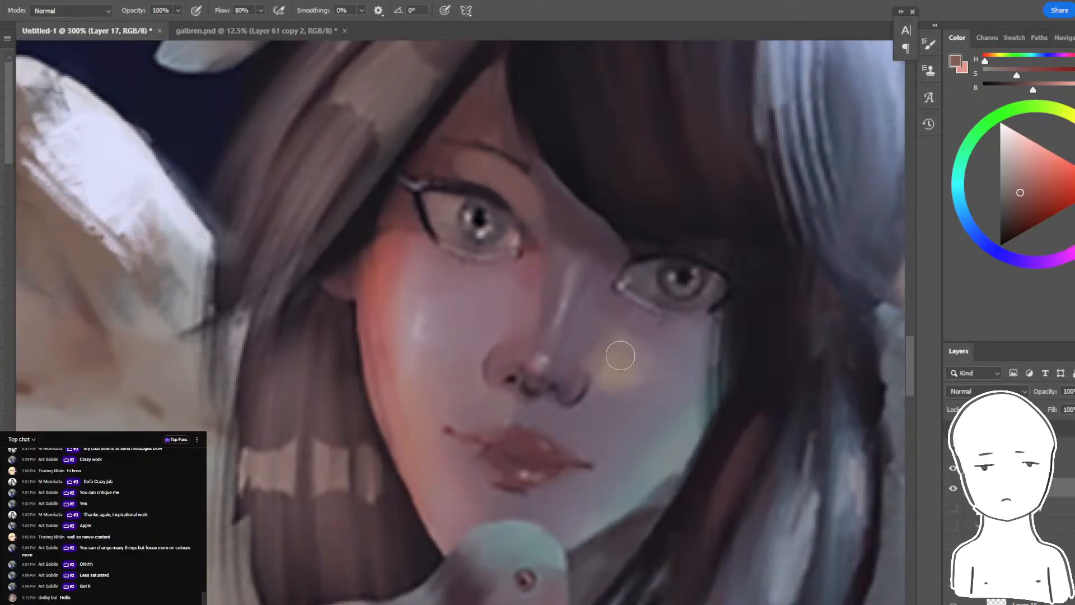
- Sample a muted blue-grey from the cool-lit jaw and dab it where the fringe meets the inner corner of the shaded eye
alt+click(620, 355)
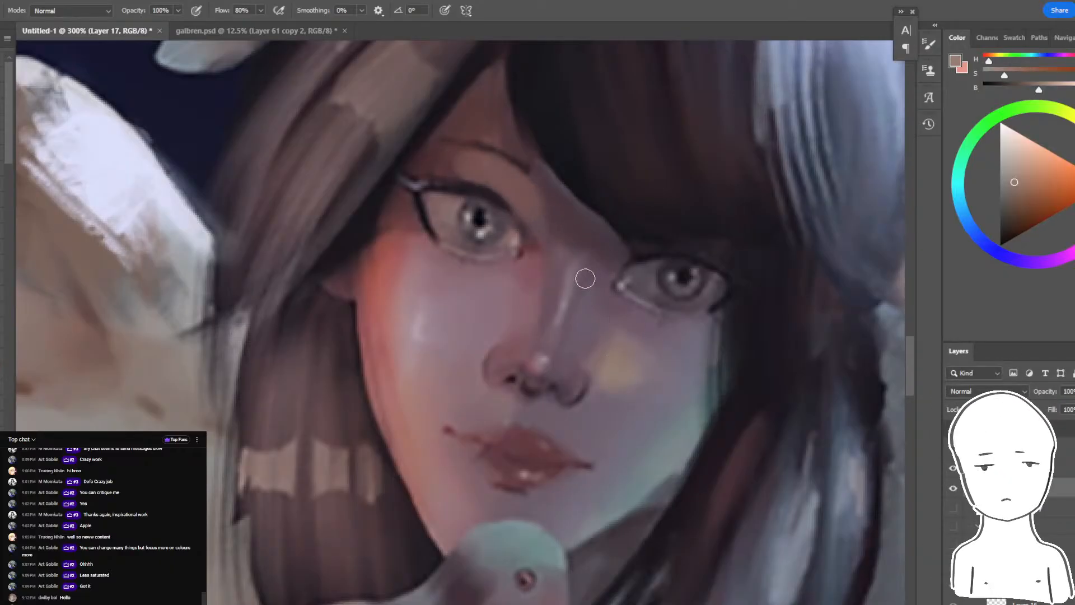
alt+click(675, 448)
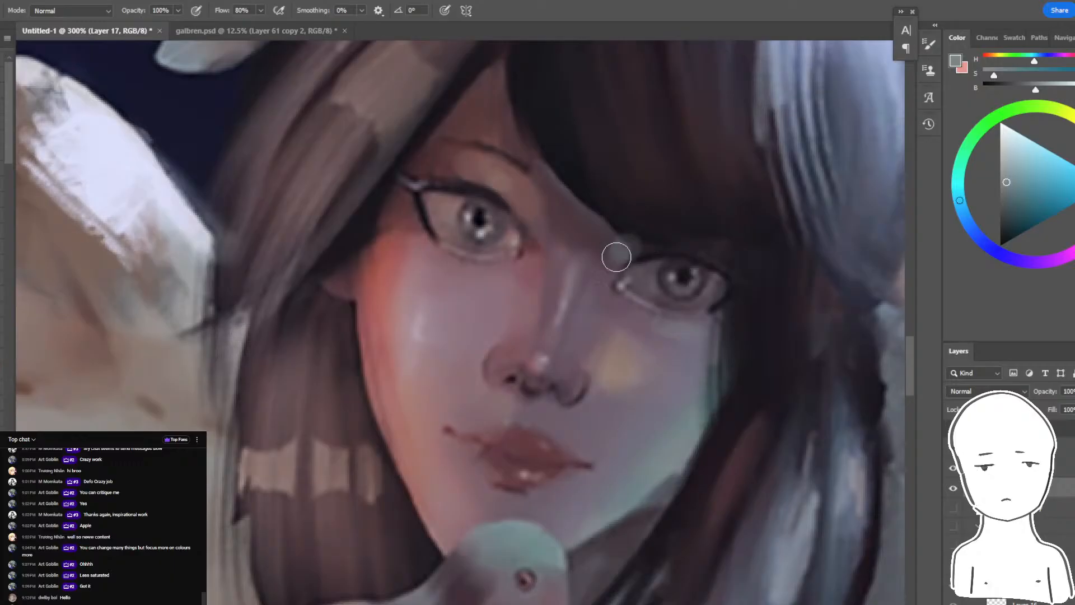
drag(616, 257, 636, 240)
key(ctrl+minus)
key(ctrl+minus)
key(ctrl+minus)
key(ctrl+minus)
key(ctrl+minus)
- Select the shaded side of the face and chin by colour, and enlarge the brush for painting inside the selection
key(ctrl+plus)
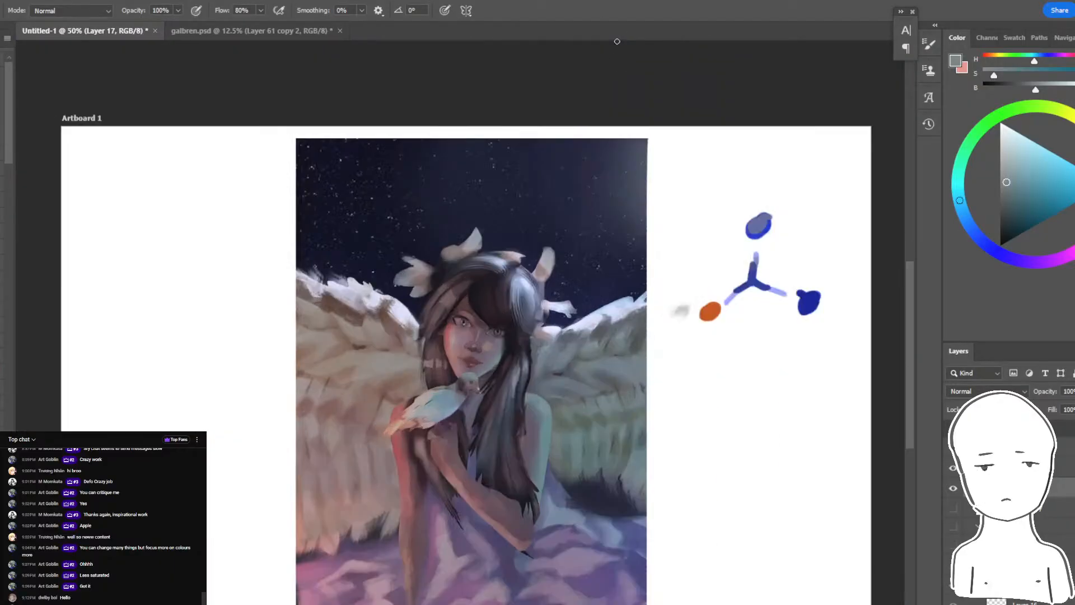
key(ctrl+plus)
key(ctrl+plus)
key(ctrl+plus)
key(ctrl+plus)
scroll(578, 439, down, 2)
alt+click(534, 438)
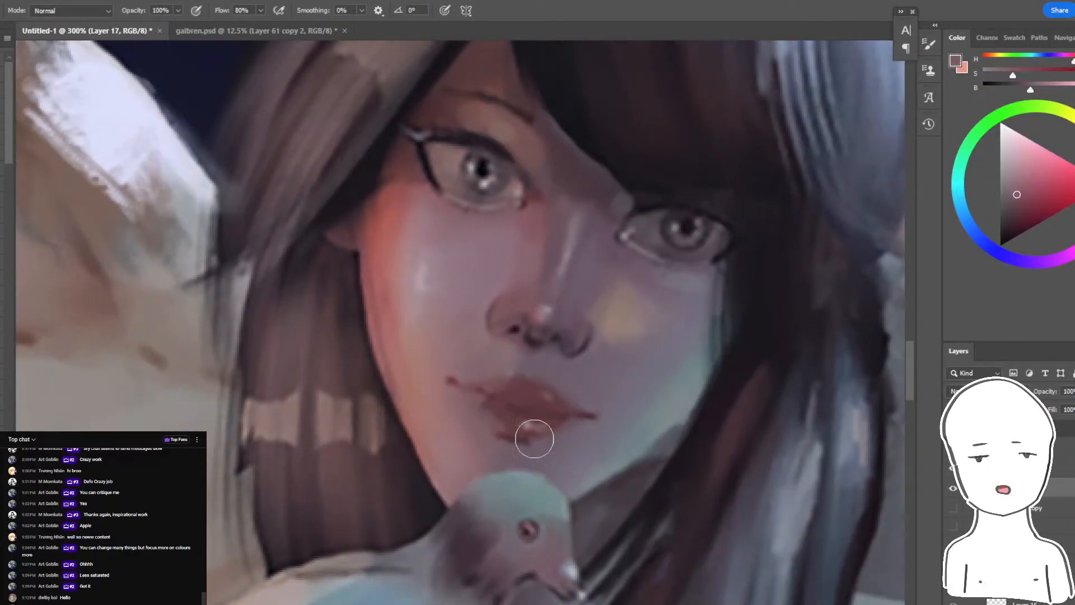
alt+click(546, 468)
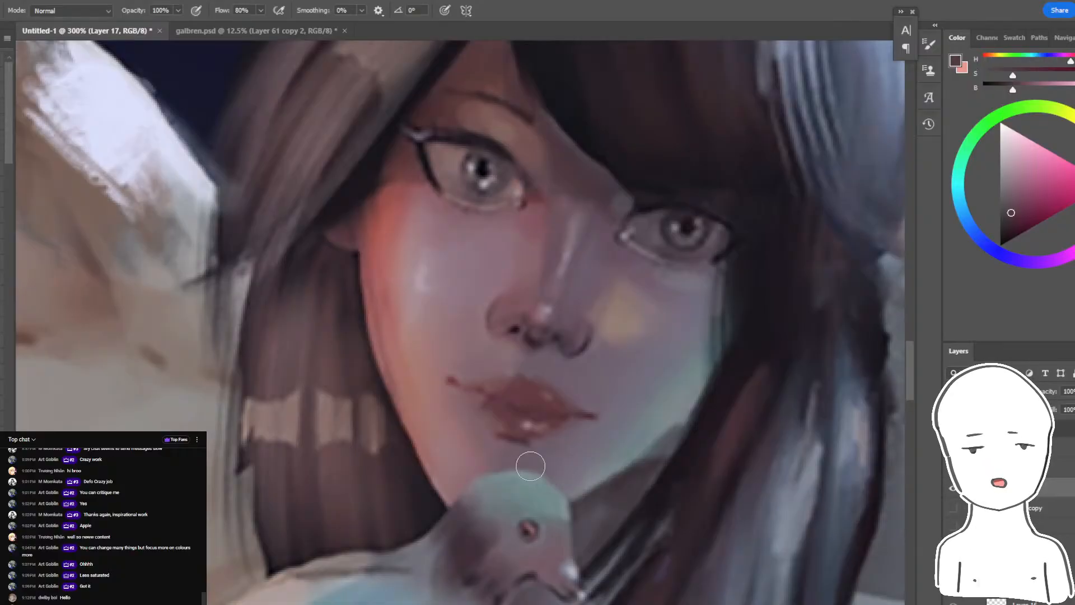
key(w)
click(533, 471)
key(b)
key(bracketright)
key(bracketright)
key(bracketright)
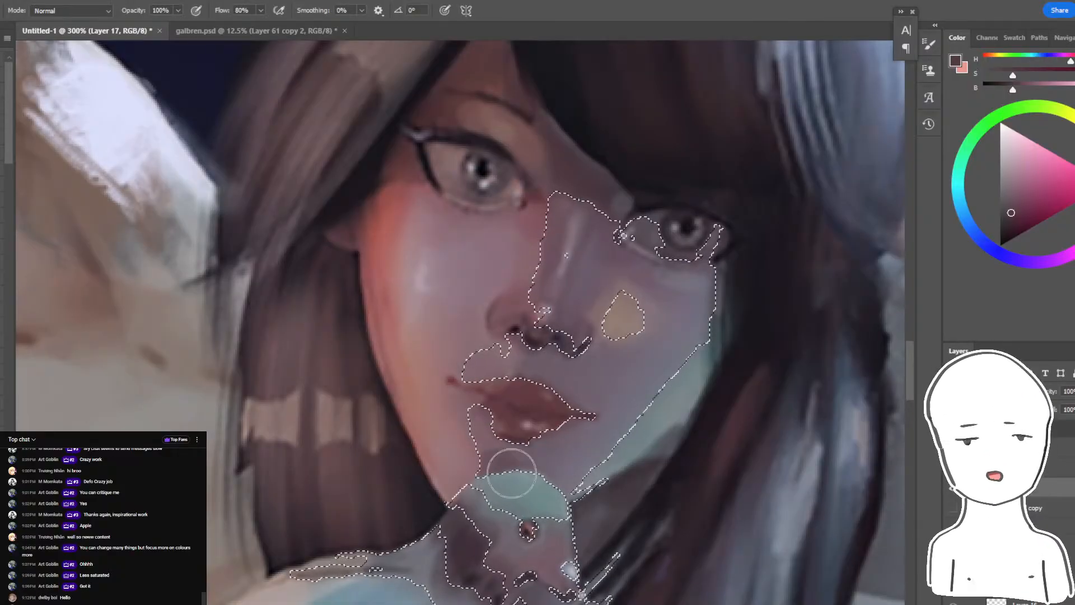
- Paint sampled purple-grey skin tones along the chin above the bird's head within the selection, then deselect
alt+click(534, 475)
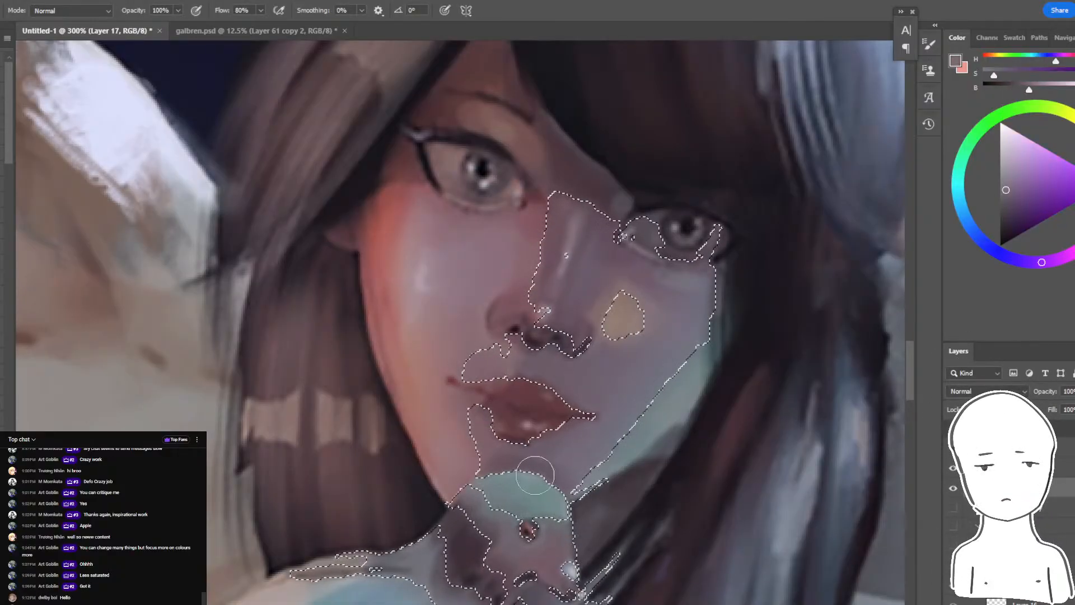
drag(485, 456, 504, 463)
alt+click(571, 470)
key(ctrl+d)
- Sample the surrounding mauve skin tones and paint out the yellow patch on the shaded cheek
key(space)
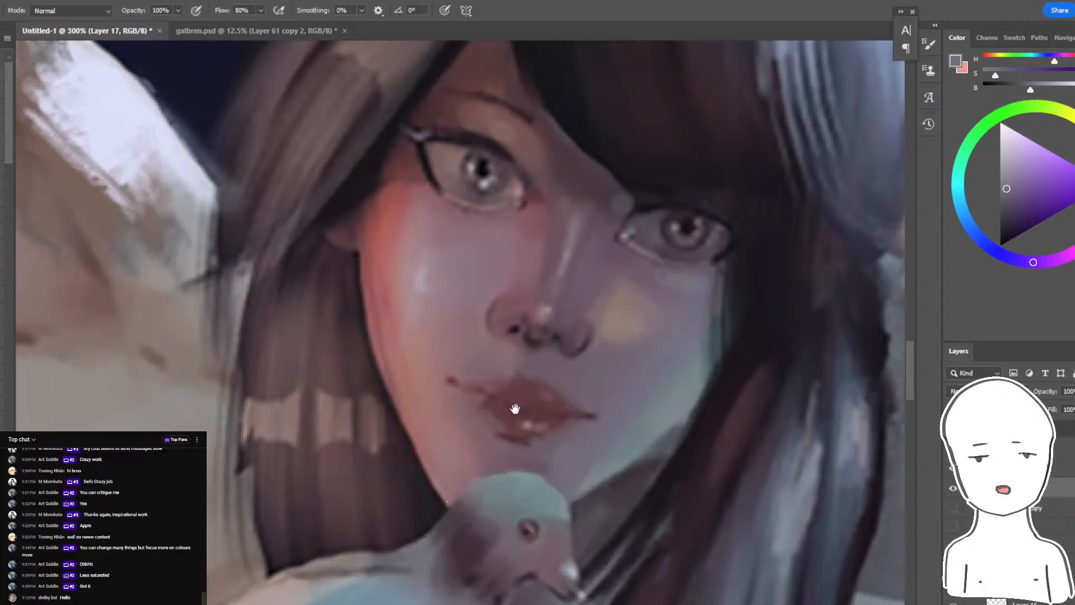
drag(515, 409, 552, 422)
alt+click(656, 319)
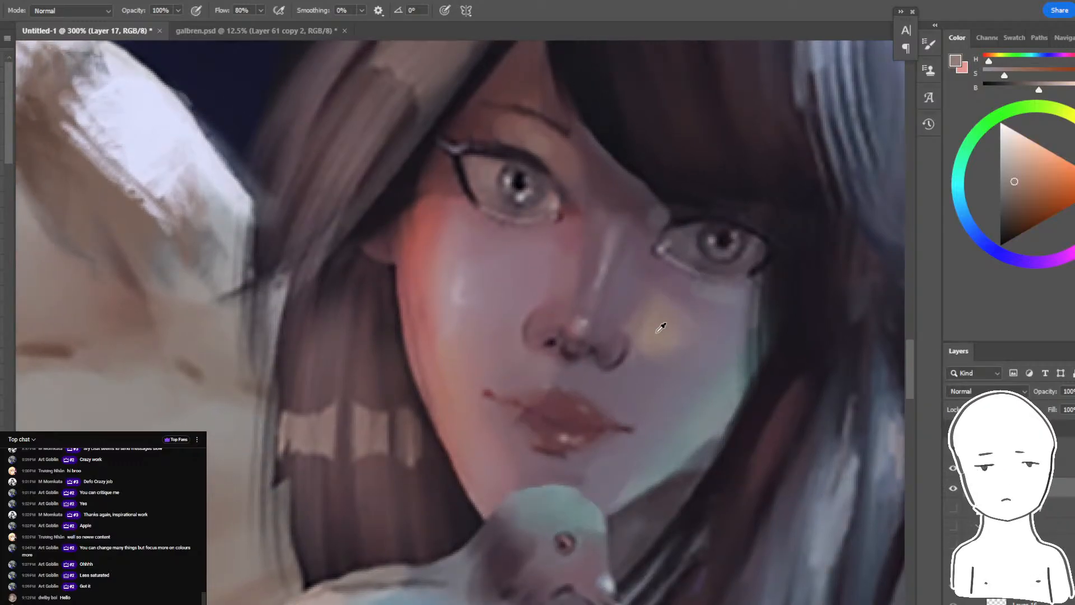
alt+click(665, 370)
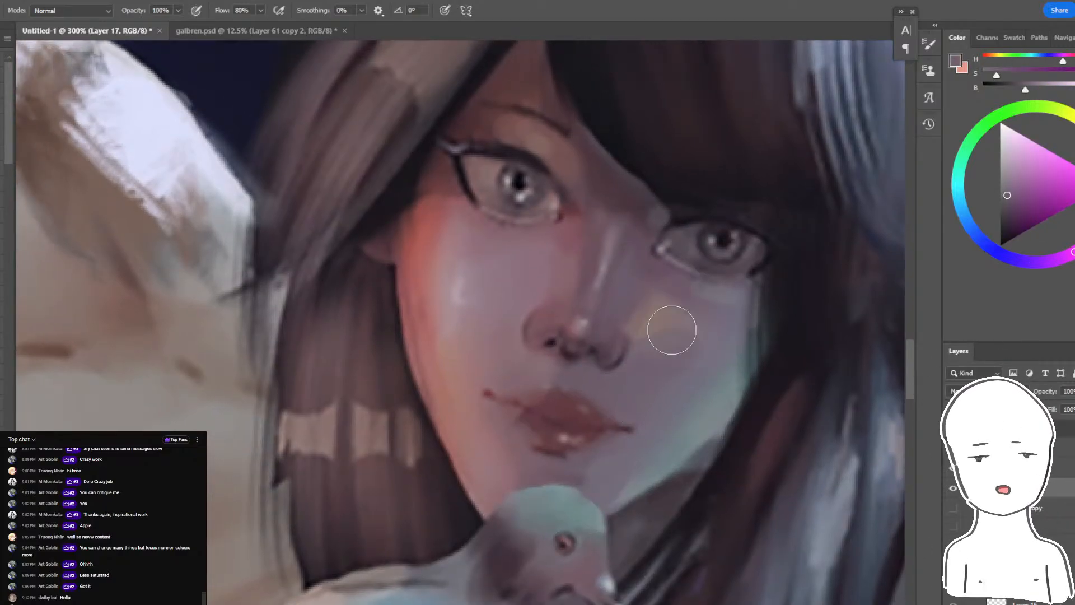
key(space)
drag(708, 352, 642, 353)
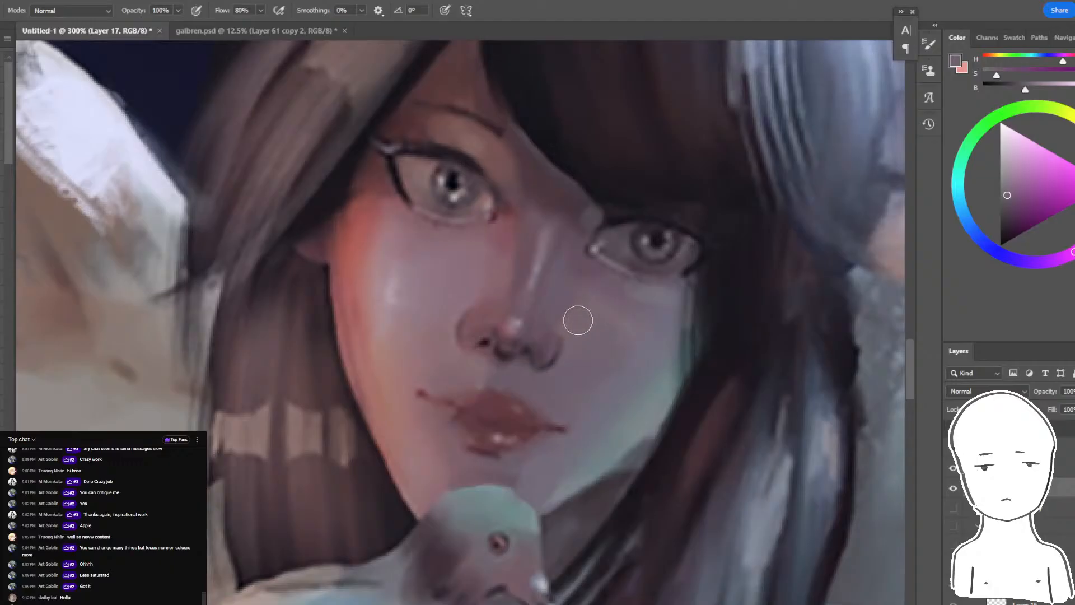
- Try covering the warm-lit cheek's highlight with a muted mauve skin tone, shrinking the brush and undoing the strokes
alt+click(491, 159)
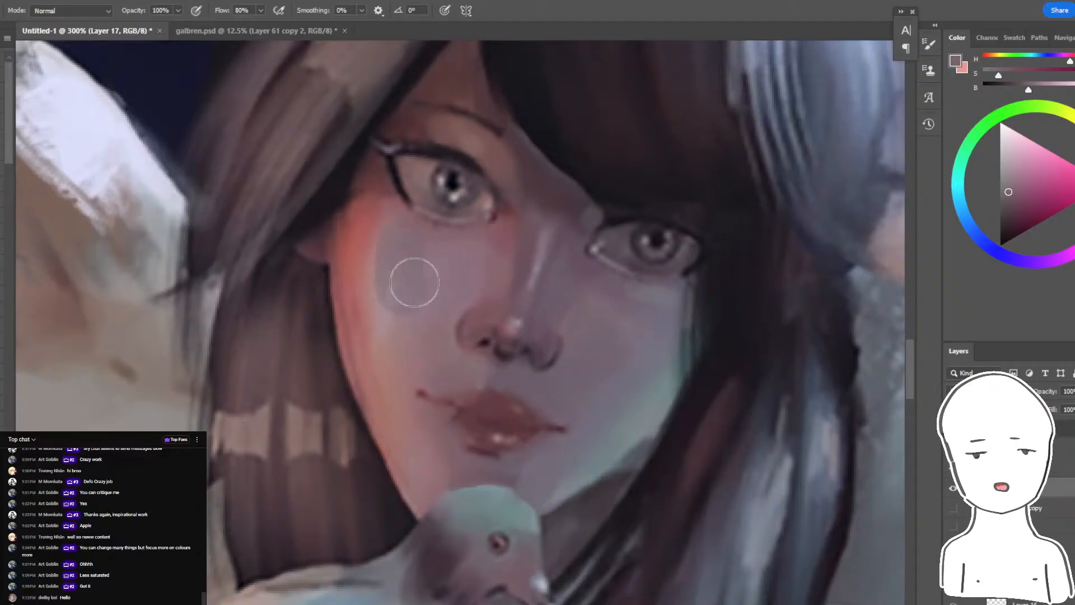
key([)
key([)
key([)
key([)
mouse_move(386, 366)
mouse_down()
mouse_move(387, 274)
mouse_move(404, 407)
mouse_up()
key(ctrl+z)
- Repaint the nose with sampled tones, a muted red on the warm-lit nostril and a blue-grey accent on the shaded nostril
alt+click(384, 339)
alt+click(497, 315)
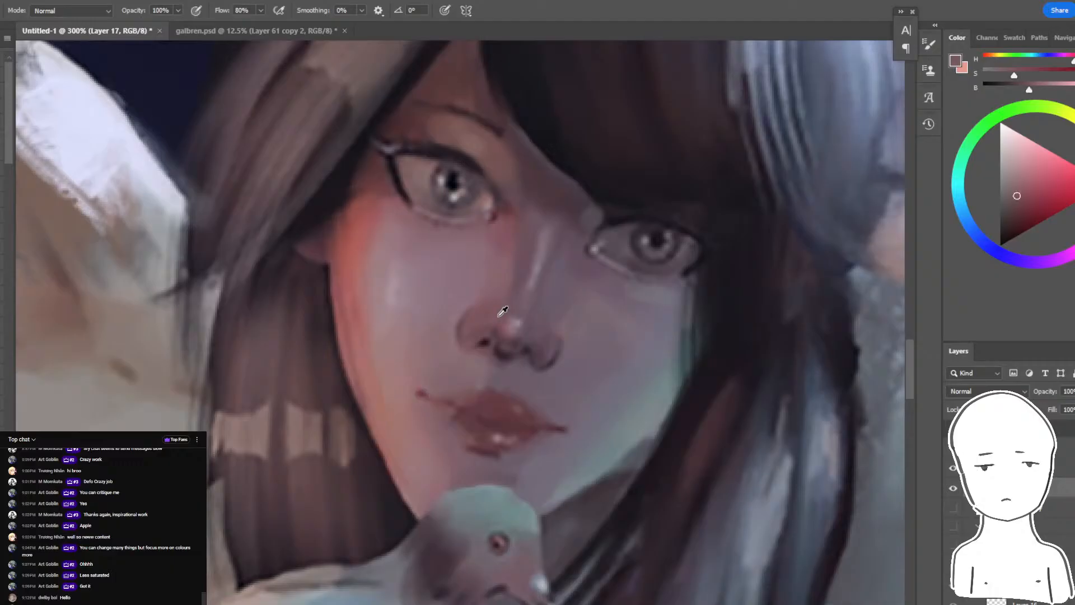
alt+click(432, 306)
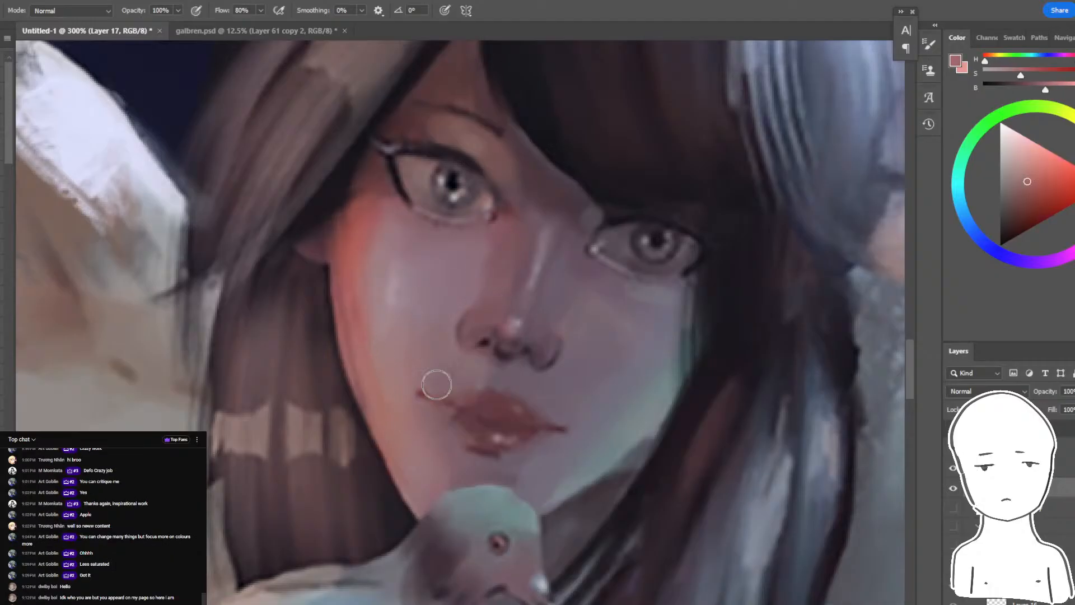
mouse_move(501, 351)
mouse_down()
mouse_move(485, 325)
mouse_move(466, 334)
mouse_move(518, 342)
mouse_move(550, 361)
mouse_up()
alt+click(604, 441)
alt+click(542, 356)
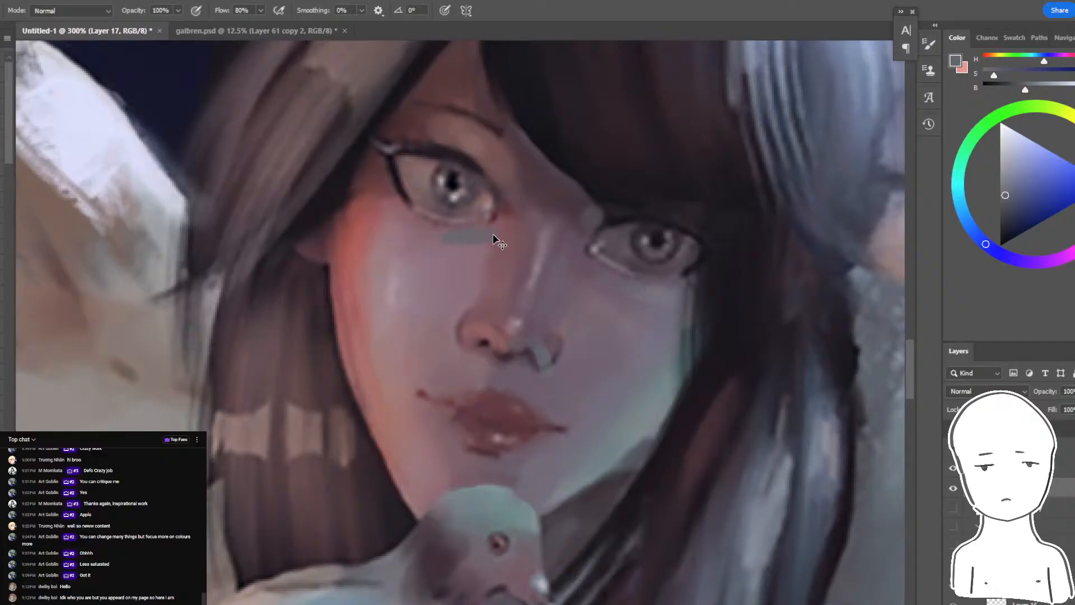
alt+click(583, 456)
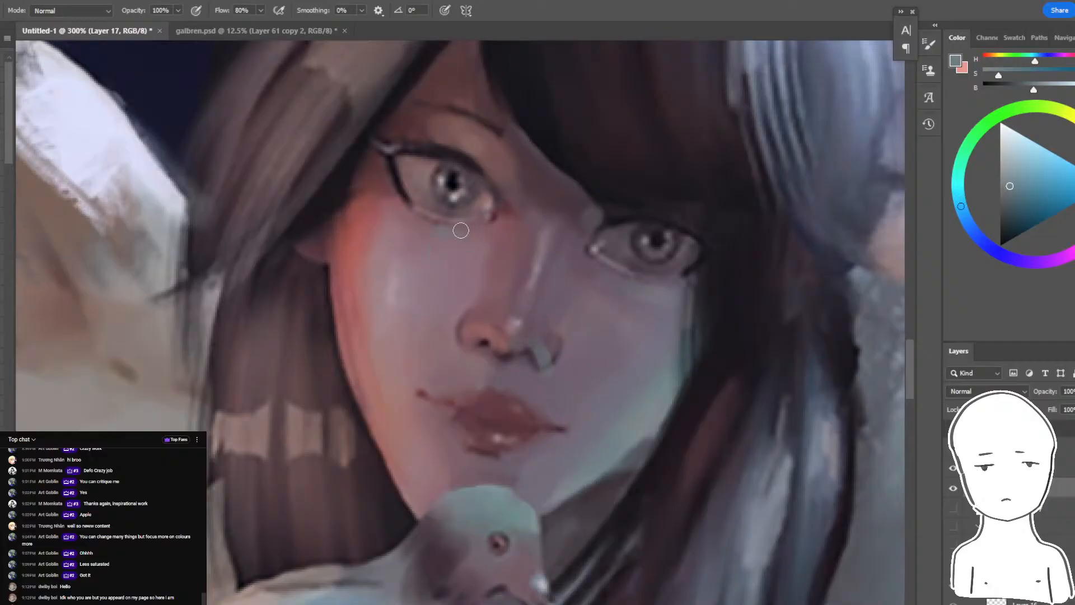
- Paint the outer edge of the shaded cheek below the eye with muted purple-grey strokes, covering the green tint and extending it towards the hair
key(ctrl+minus)
key(ctrl+minus)
key(ctrl+minus)
key(ctrl+minus)
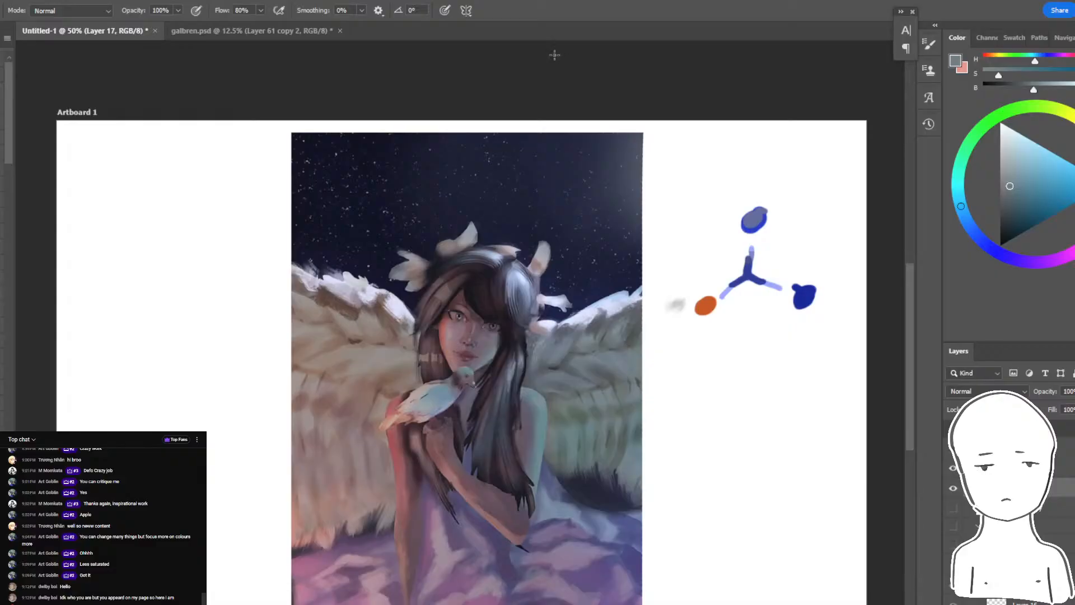
key(ctrl+plus)
key(ctrl+plus)
key(ctrl+plus)
key(ctrl+plus)
alt+click(663, 335)
mouse_move(691, 298)
mouse_down()
mouse_move(675, 365)
mouse_move(693, 367)
mouse_up()
drag(711, 289, 686, 374)
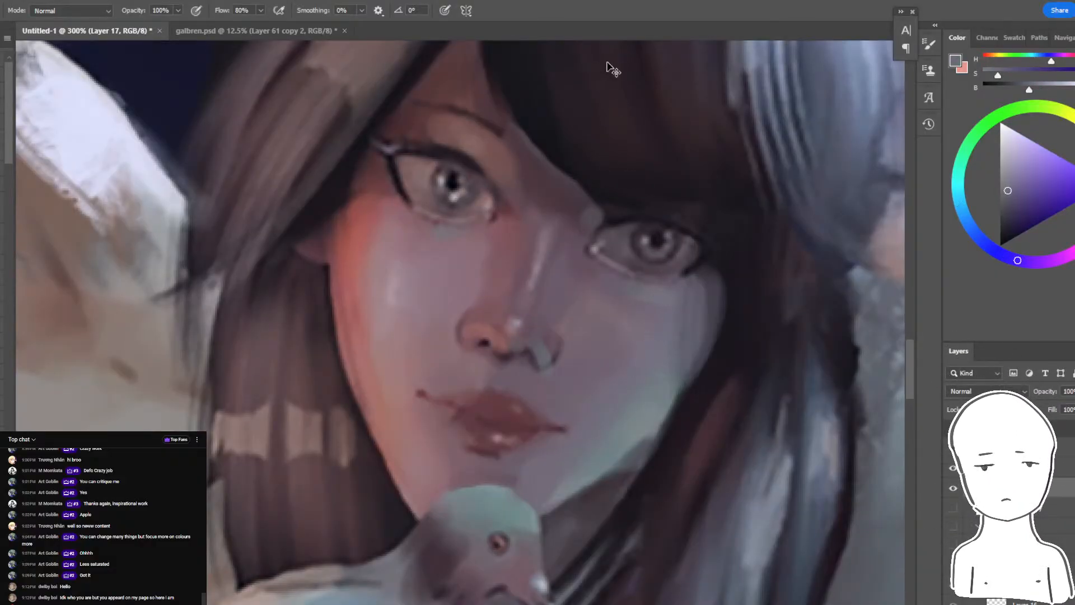
key(ctrl+minus)
key(ctrl+minus)
key(ctrl+minus)
key(ctrl+minus)
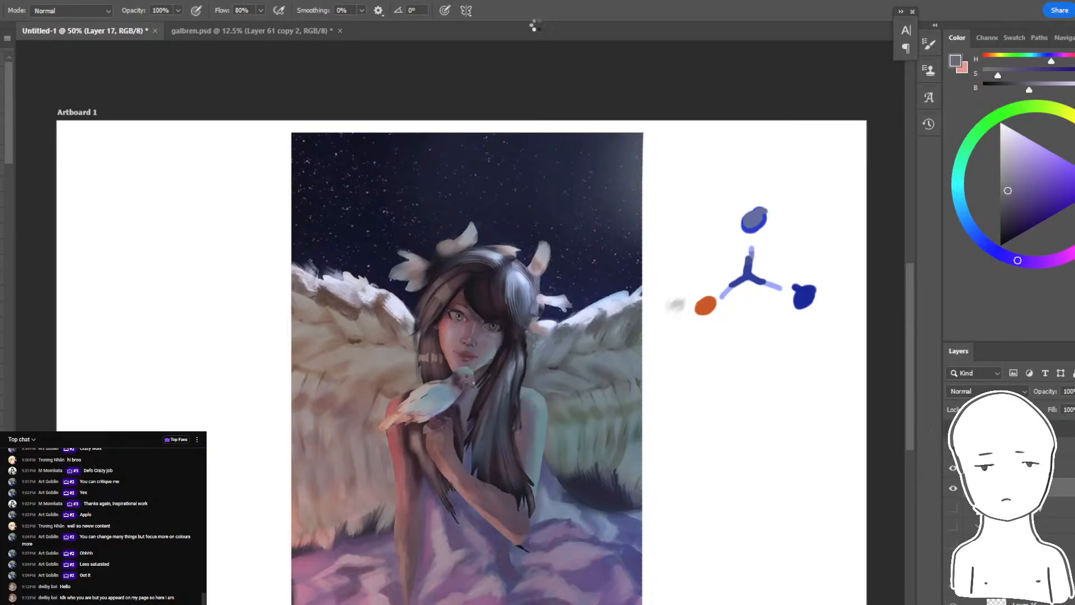
- Mirror the canvas view horizontally and check the newest messages in the YouTube live chat window before returning to the painting
mouse_move(459, 580)
key(ctrl+shift+h)
click(413, 583)
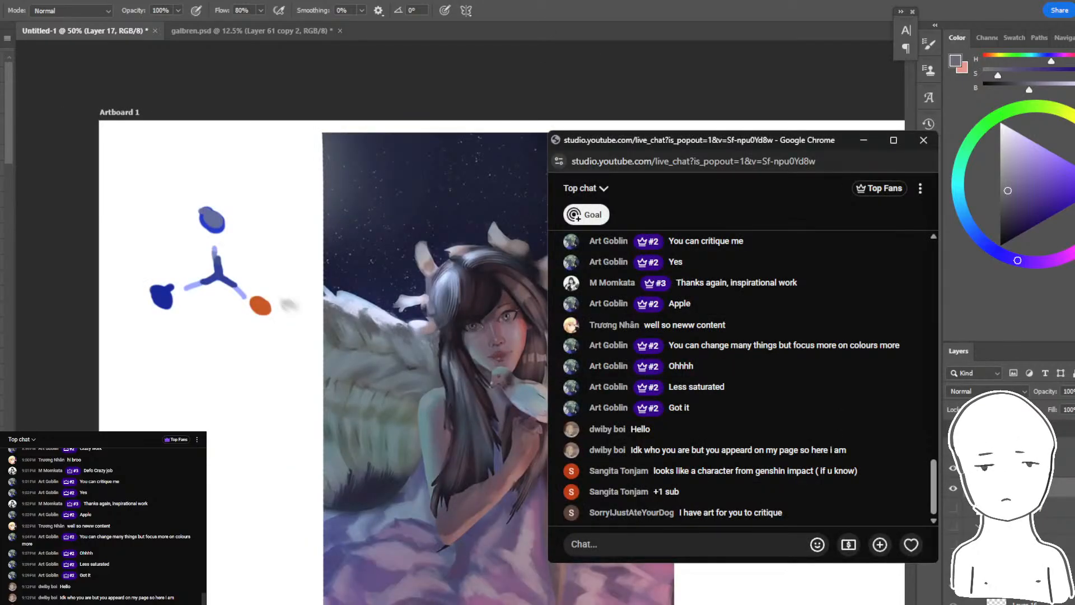
key(alt+Tab)
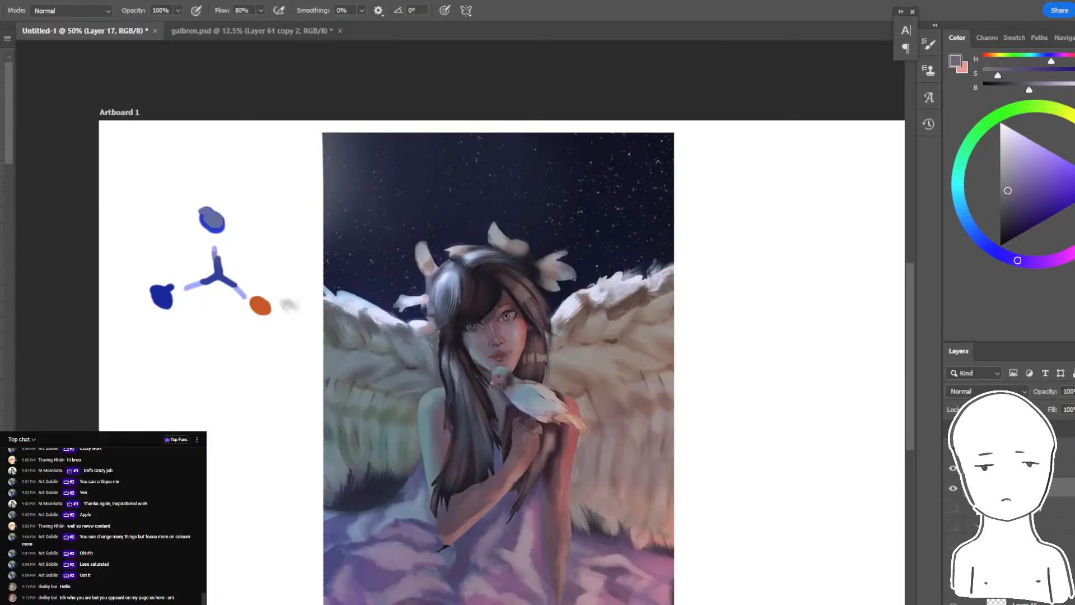
- Toggle the visibility of the paint-over and original layers to compare the winged girl before and after the critique
click(953, 471)
click(953, 489)
click(954, 507)
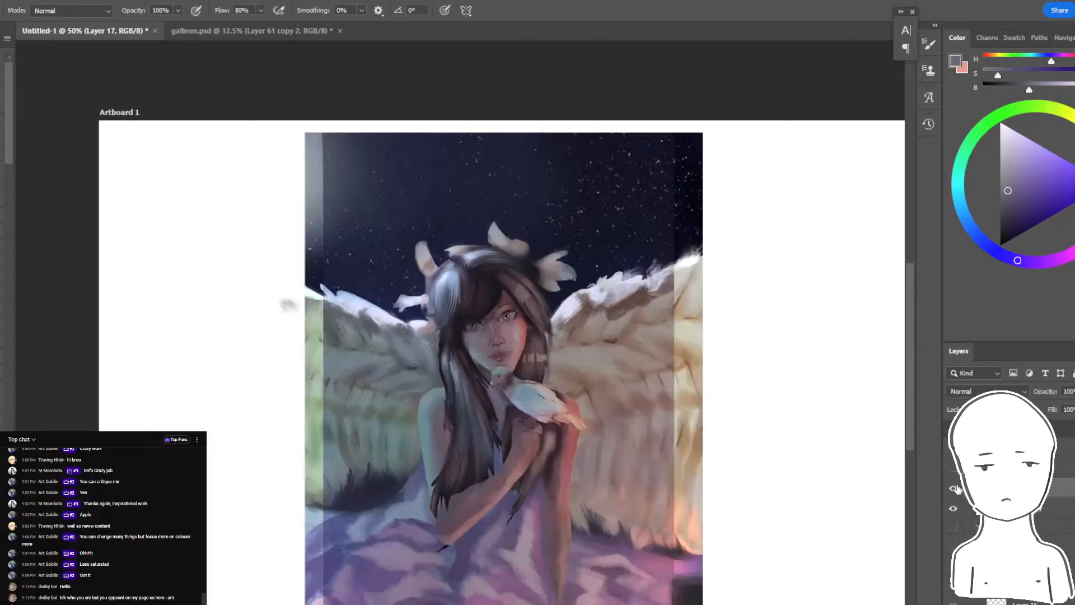
click(953, 489)
click(954, 506)
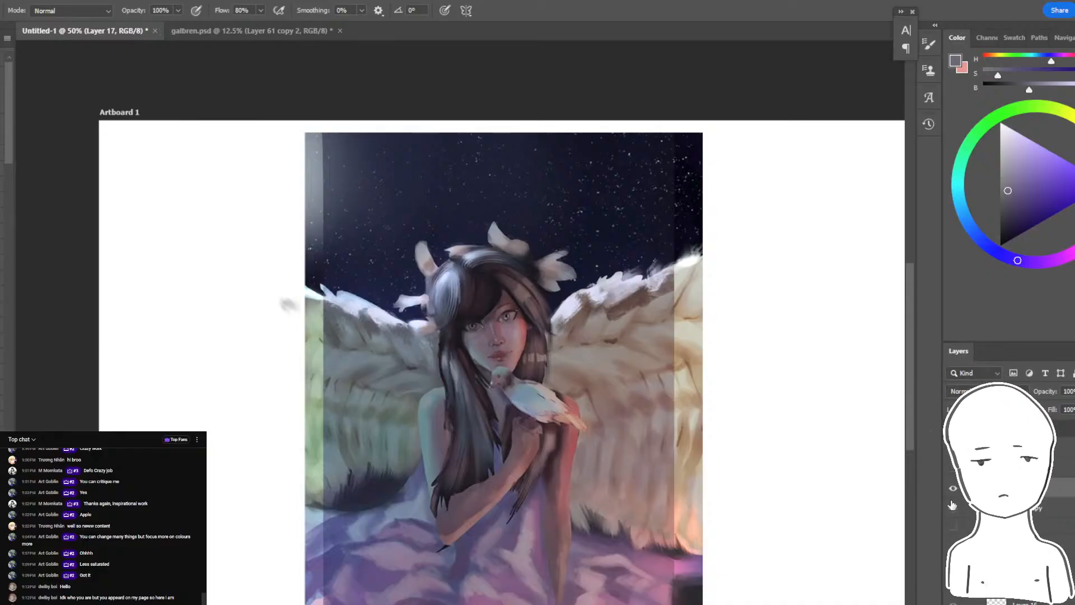
click(953, 489)
click(953, 488)
click(953, 508)
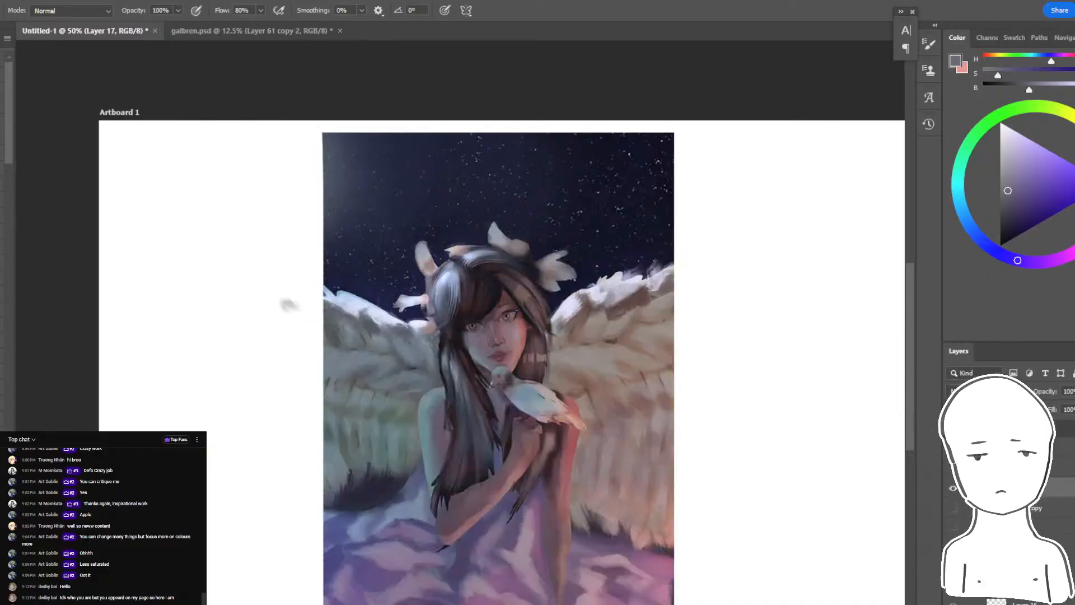
click(954, 508)
click(953, 489)
click(953, 488)
click(953, 508)
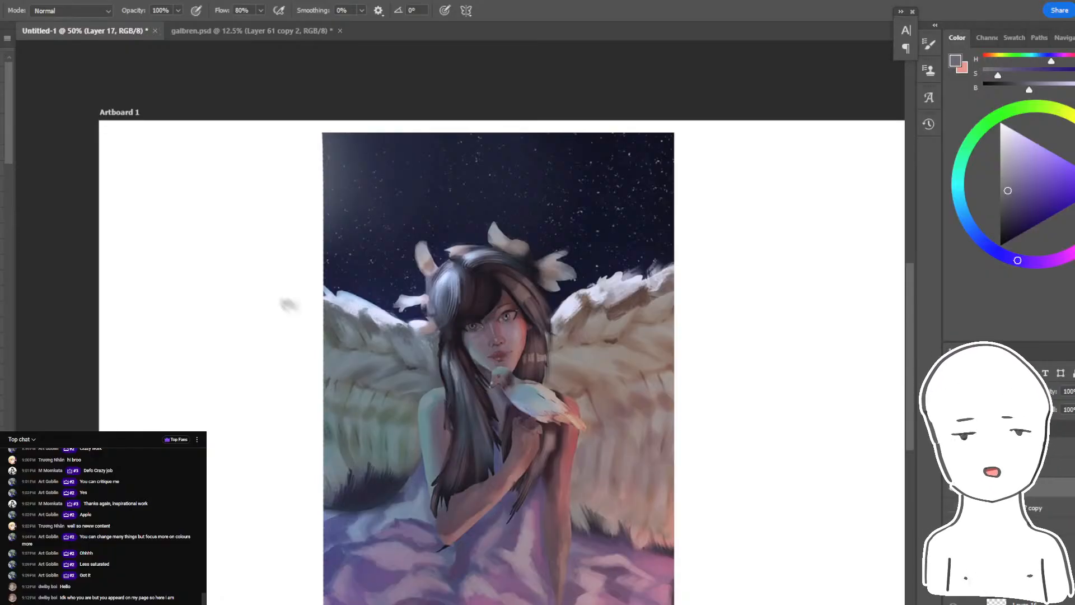
- Hide the winged girl layers, show the earlier painting of the couple in the grass, and toggle its paint-over to compare both versions
click(953, 489)
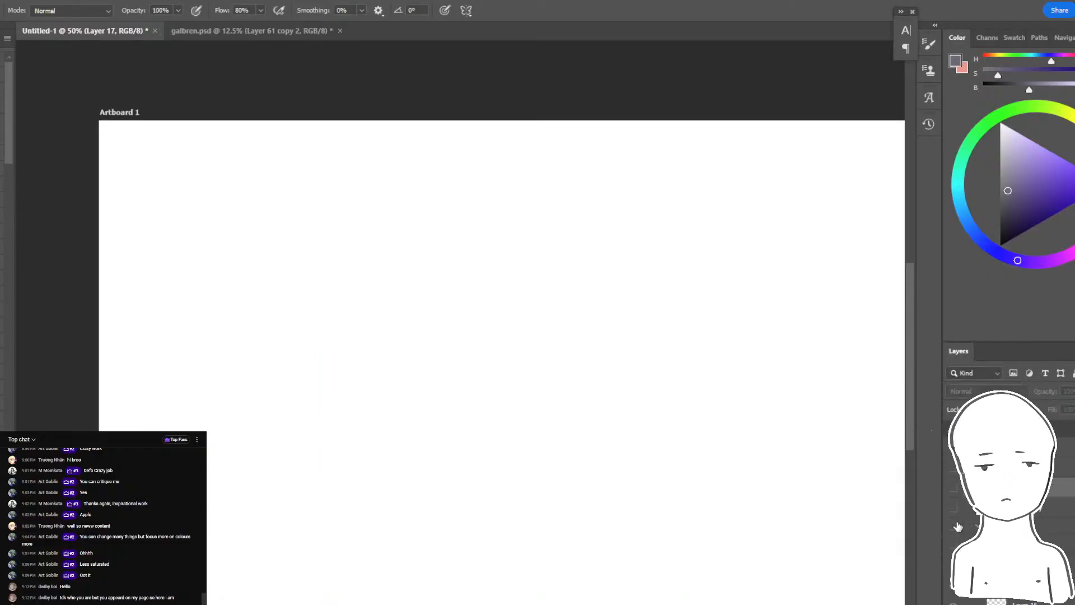
click(955, 527)
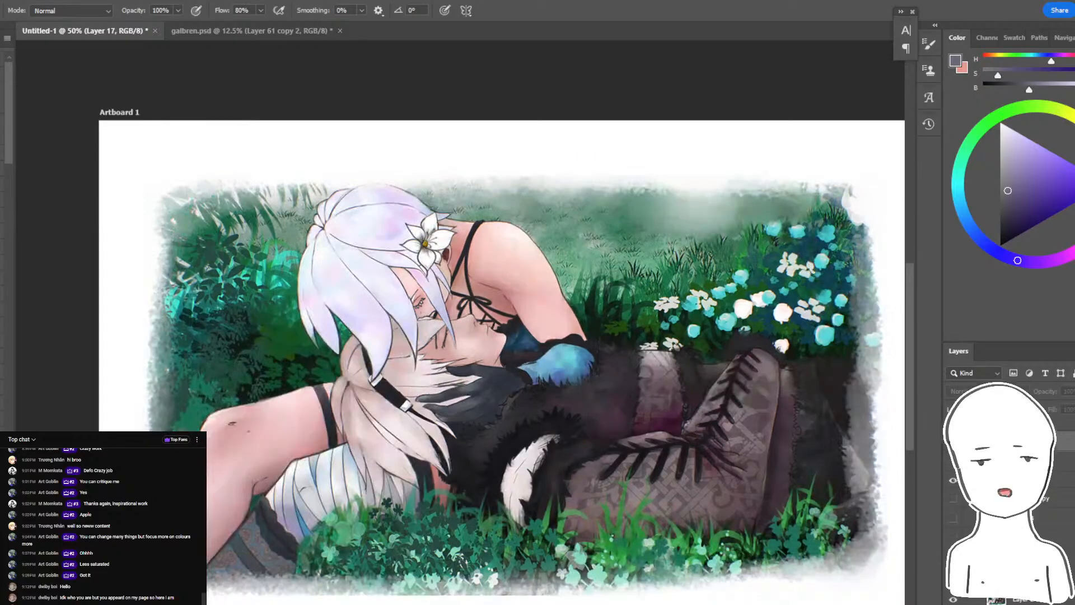
click(954, 538)
click(953, 538)
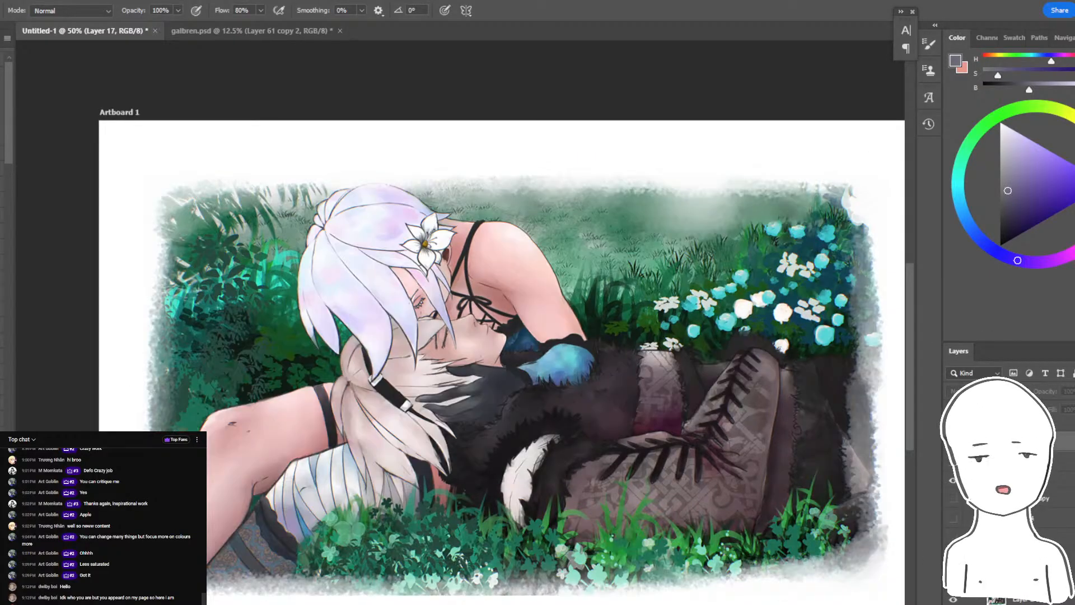
click(953, 539)
click(954, 538)
click(953, 538)
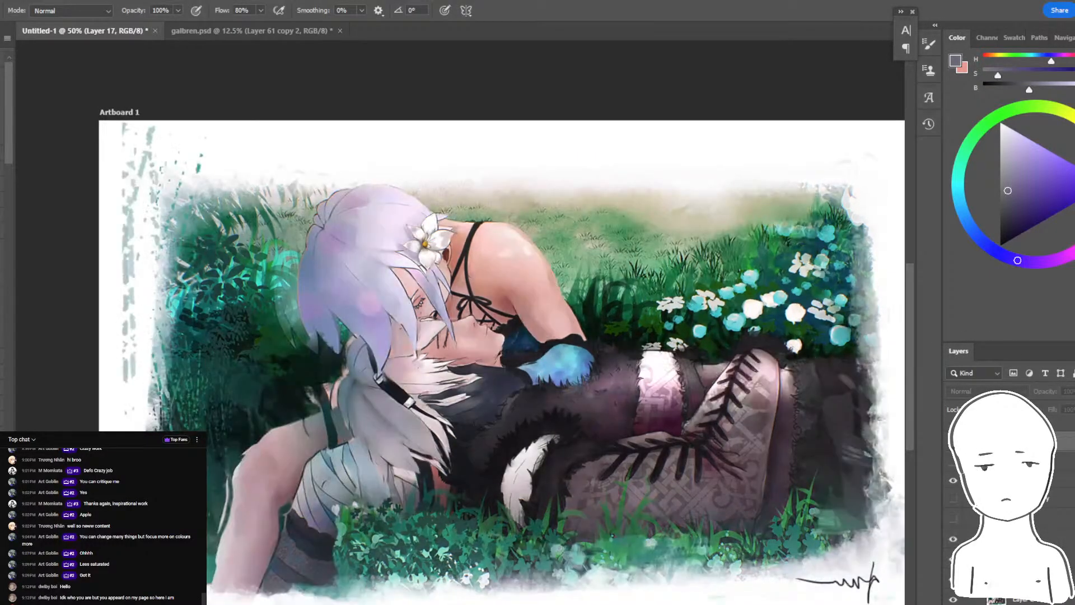
click(954, 538)
click(953, 538)
click(953, 538)
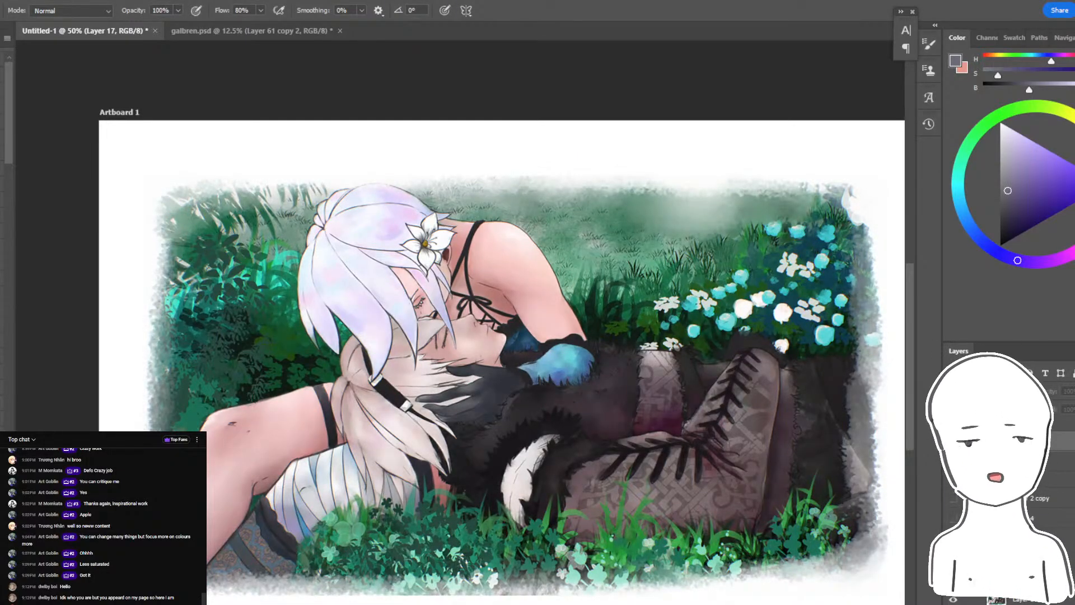
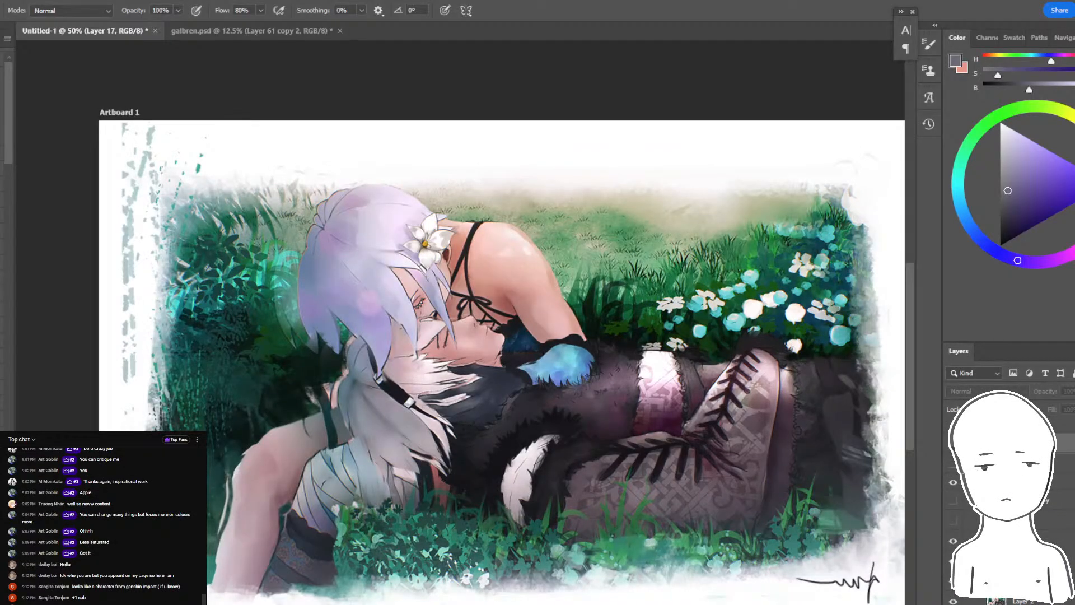
- Toggle the layer visibility on the couple in the grass and hide the paint-over to show the original artwork
click(953, 442)
click(952, 442)
click(955, 543)
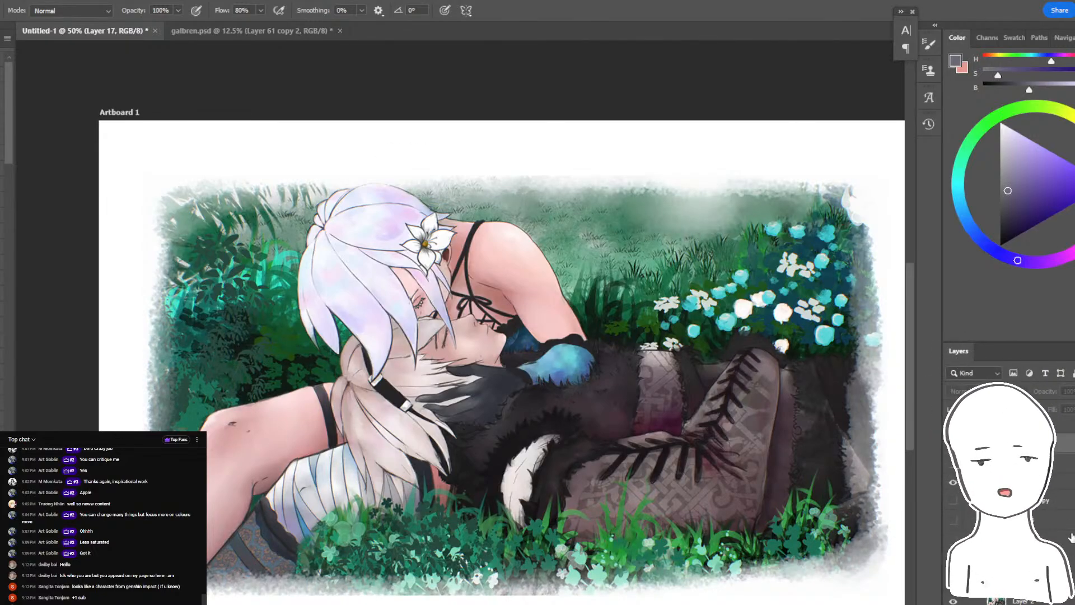
- Create a new layer above the original couple painting and choose a light lavender brush colour for annotations
click(1012, 500)
key(ctrl+shift+alt+n)
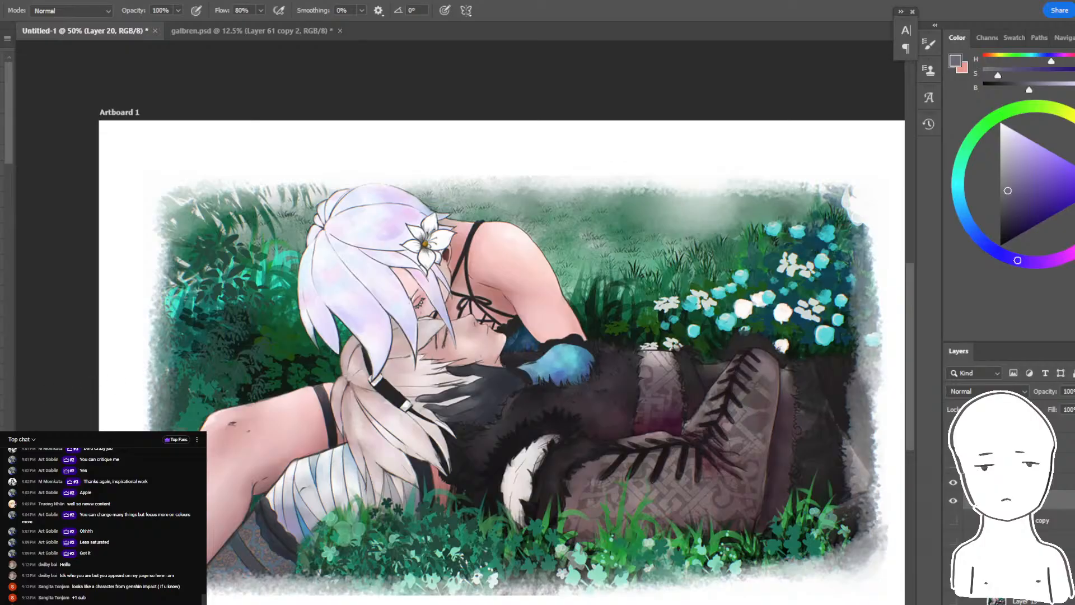
click(1028, 139)
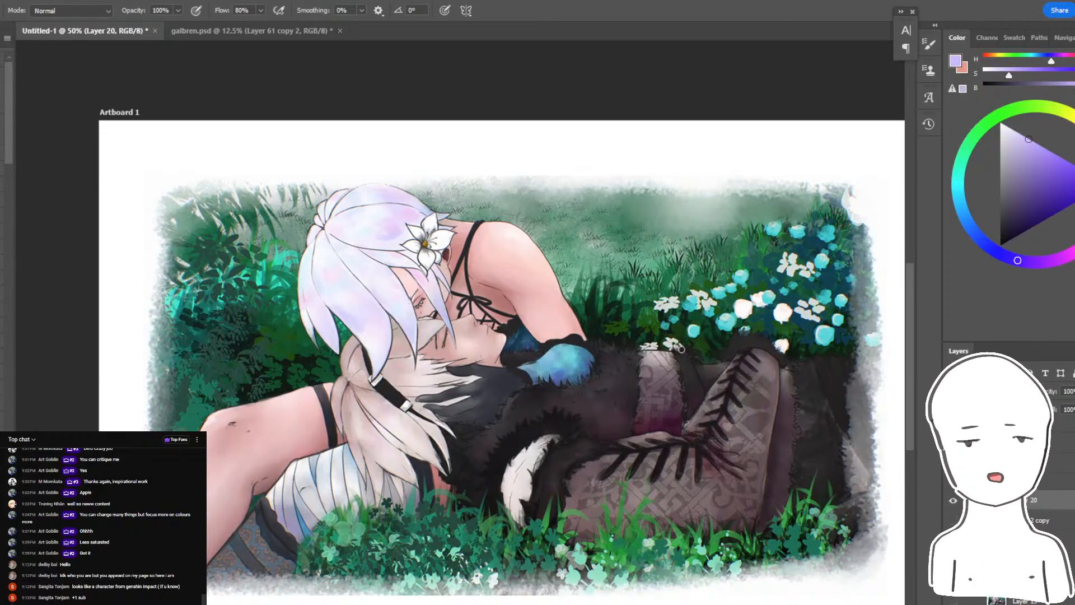
- Sketch temporary lavender curves across the couple and the flowers to illustrate the composition, undoing the strokes
mouse_move(750, 242)
mouse_down()
mouse_move(610, 210)
mouse_move(482, 510)
mouse_up()
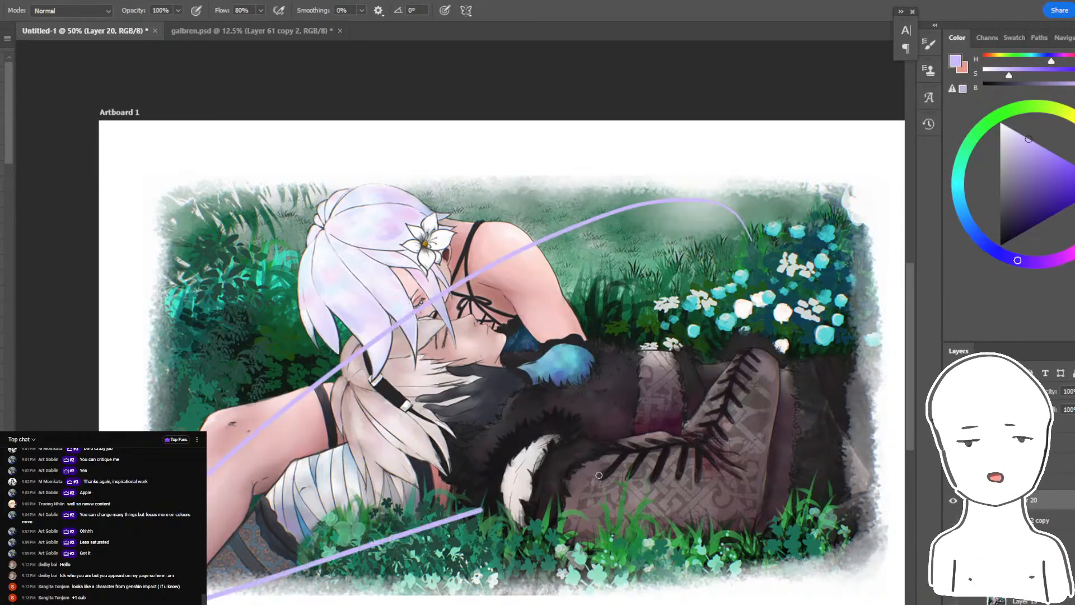
drag(598, 475, 906, 415)
key(ctrl+z)
mouse_move(546, 121)
mouse_down()
mouse_move(675, 469)
mouse_move(442, 516)
mouse_move(646, 481)
mouse_up()
key(ctrl+z)
mouse_move(754, 266)
mouse_down()
mouse_move(712, 354)
mouse_move(619, 558)
mouse_up()
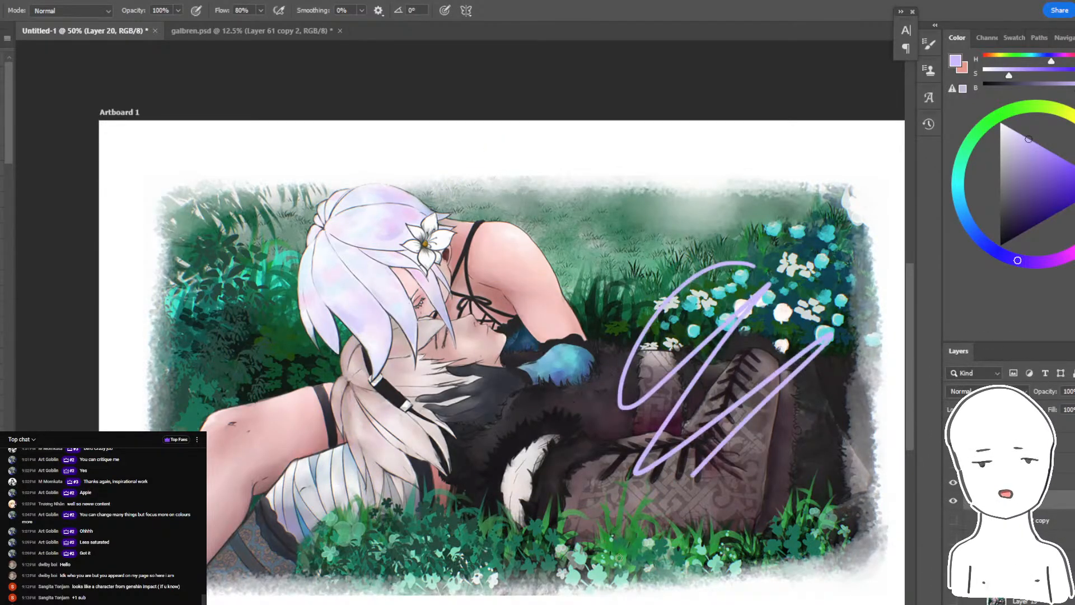
key(ctrl+z)
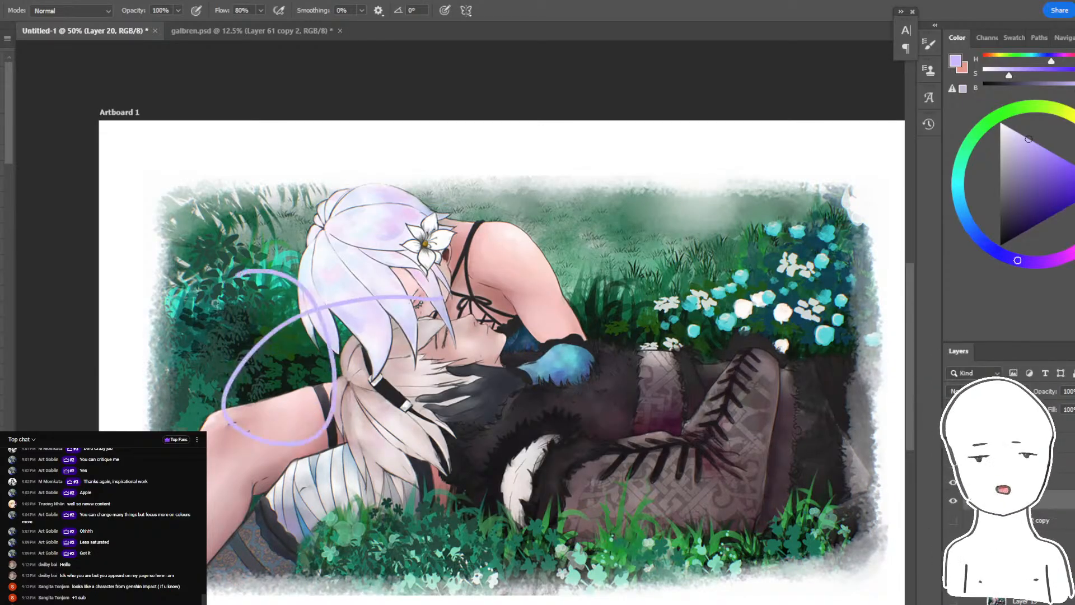
- Draw temporary lavender loops around the hair and heads of the couple, undoing each annotation
key(ctrl+z)
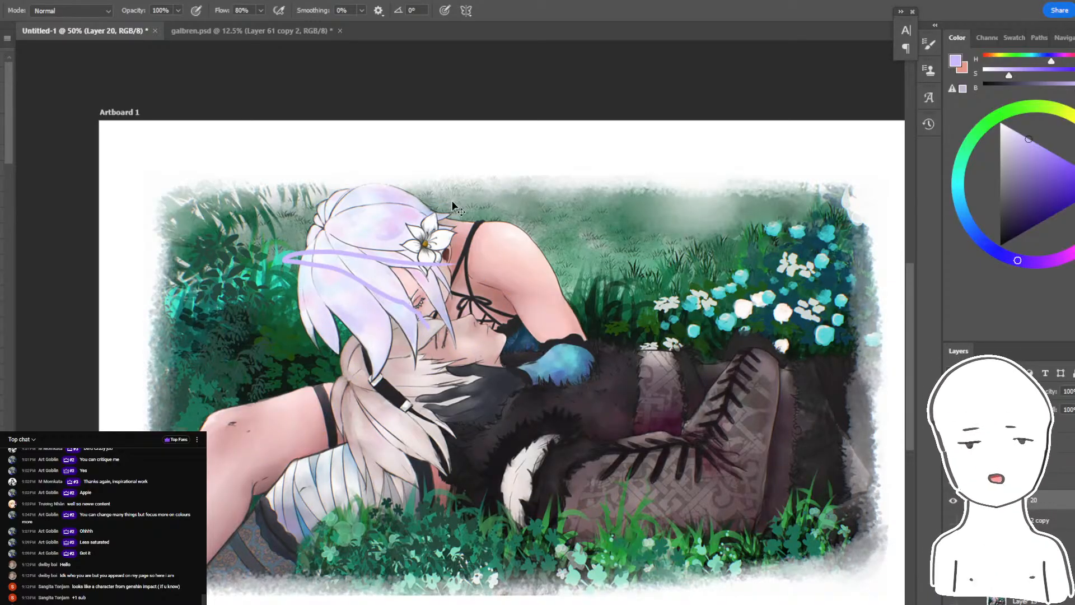
key(ctrl+z)
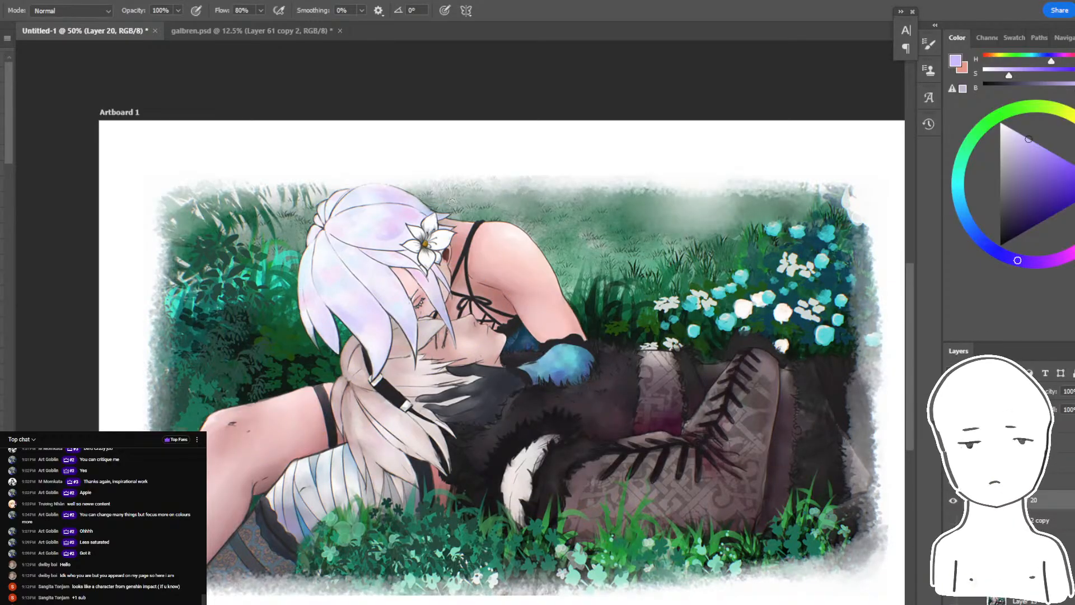
drag(343, 376, 280, 436)
key(ctrl+z)
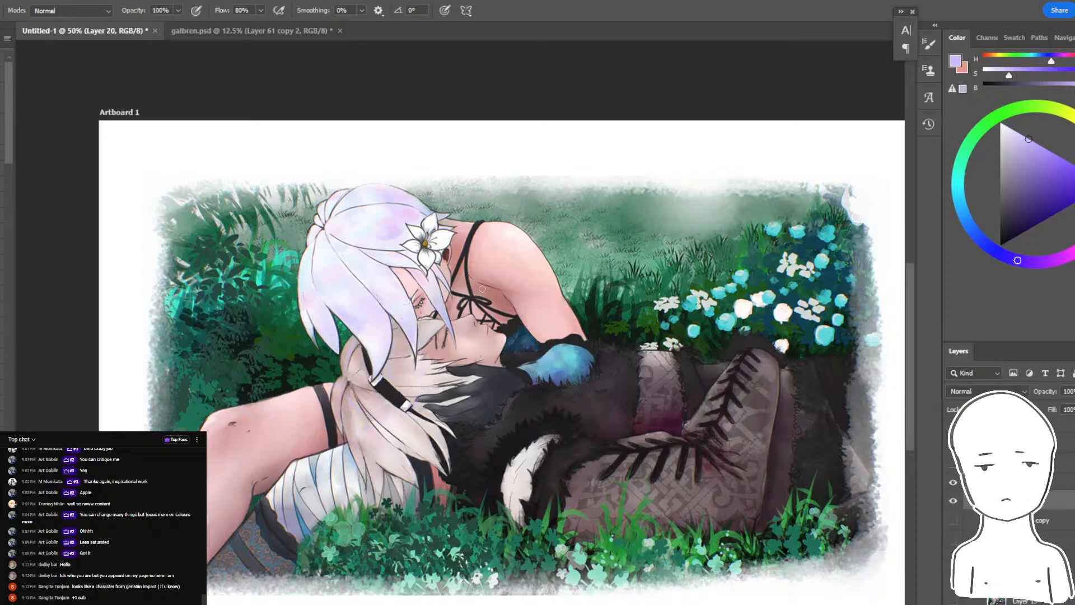
drag(422, 273, 391, 307)
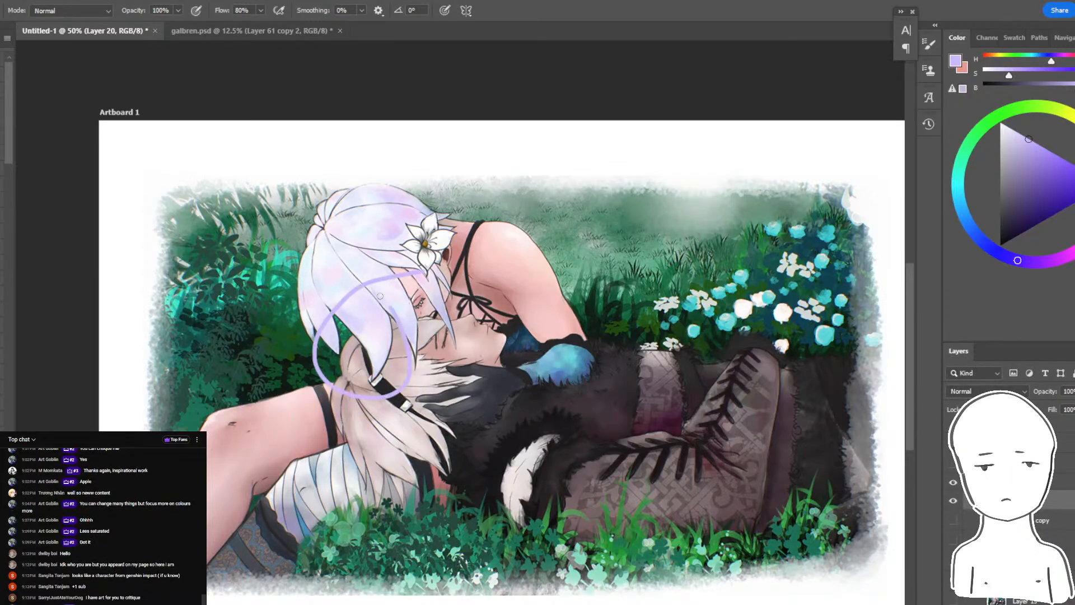
key(ctrl+z)
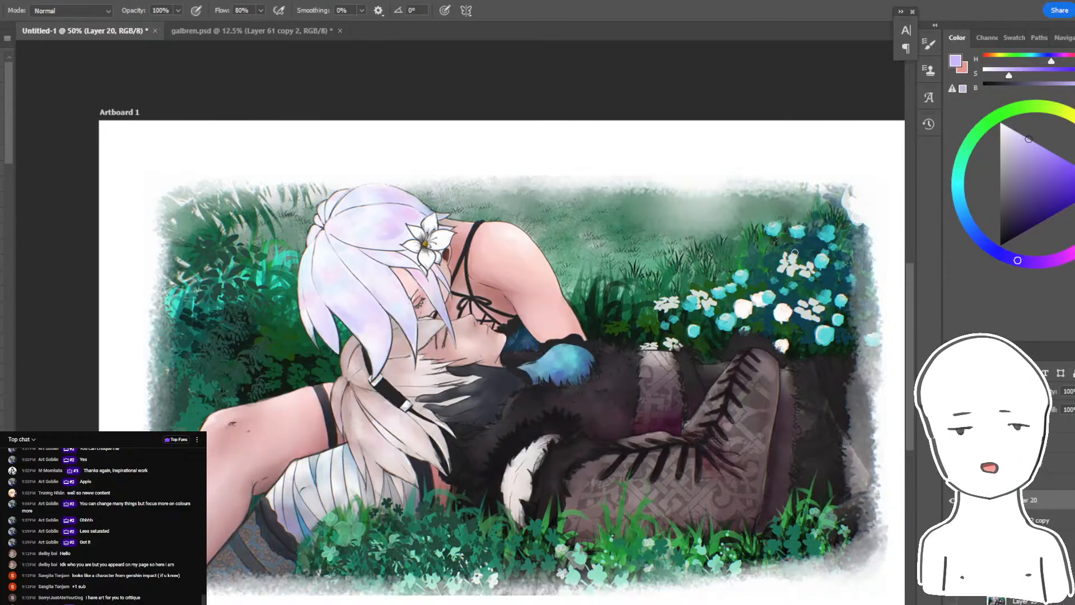
- Sketch temporary lavender strokes from the flowers across the bodies and the laced legs, undoing the annotations
mouse_move(795, 252)
mouse_down()
mouse_move(706, 347)
mouse_move(644, 386)
mouse_up()
key(ctrl+z)
drag(778, 310, 504, 417)
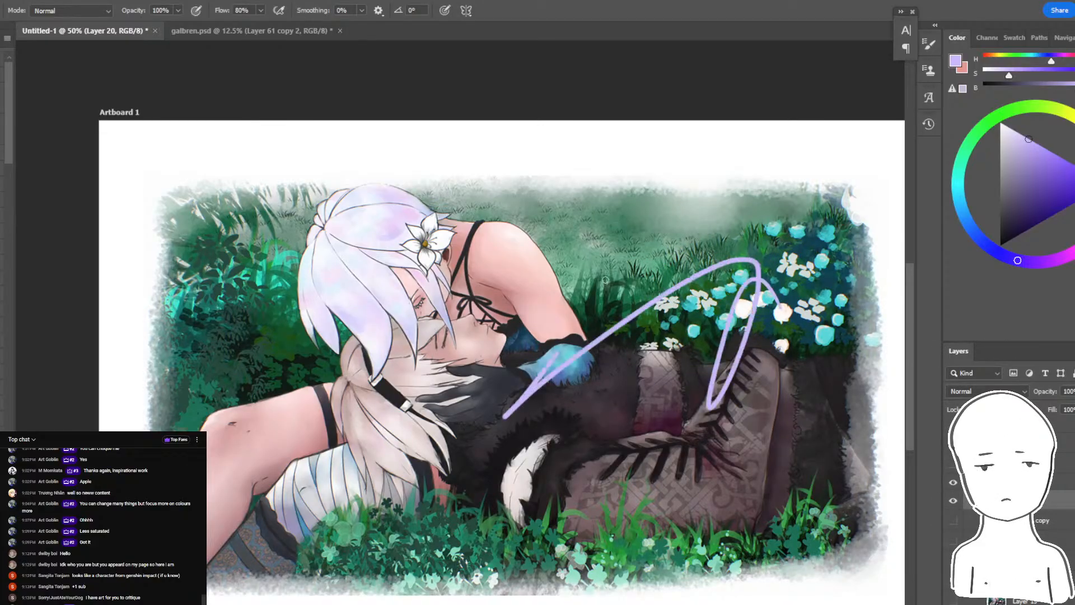
drag(605, 280, 272, 386)
key(ctrl+z)
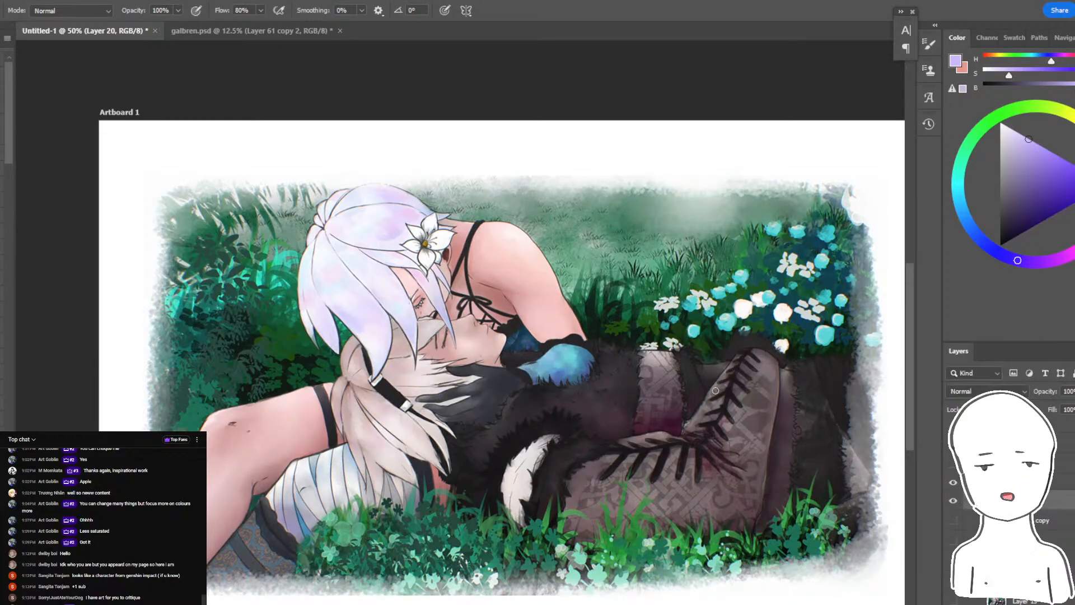
mouse_move(716, 390)
mouse_down()
mouse_move(728, 359)
mouse_move(745, 386)
mouse_move(840, 313)
mouse_move(739, 495)
mouse_move(769, 462)
mouse_up()
key(ctrl+z)
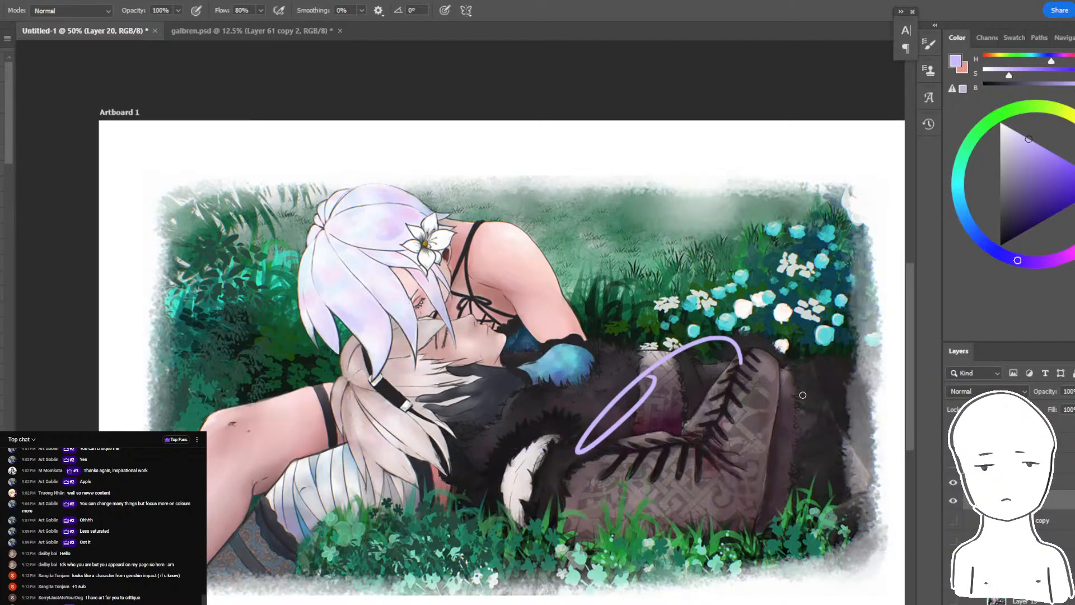
drag(669, 378, 415, 484)
key(ctrl+z)
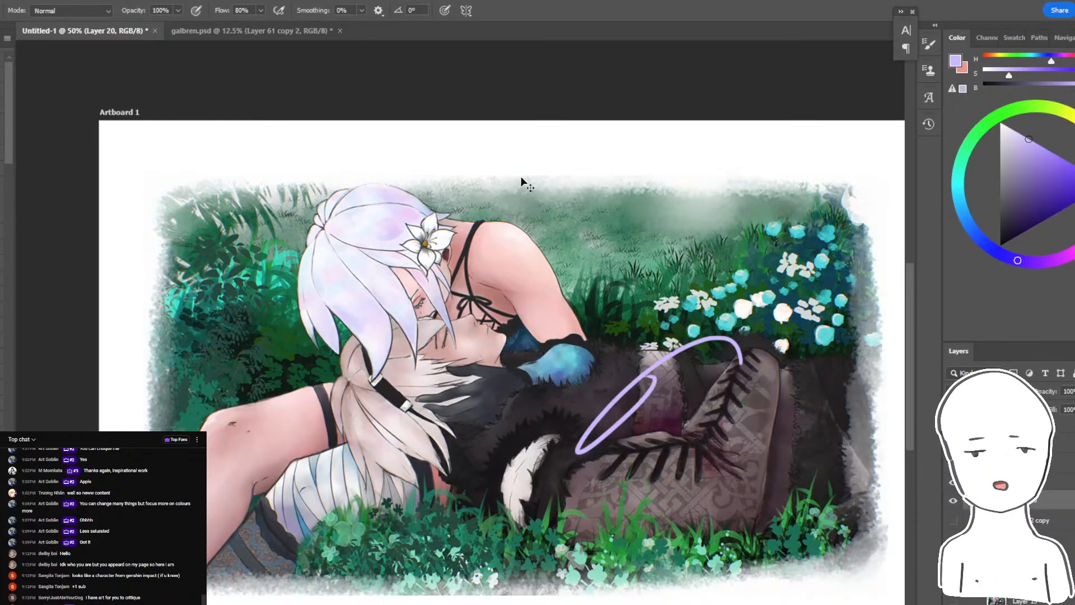
key(ctrl+z)
mouse_move(679, 194)
mouse_down()
mouse_move(674, 280)
mouse_move(726, 383)
mouse_up()
key(ctrl+z)
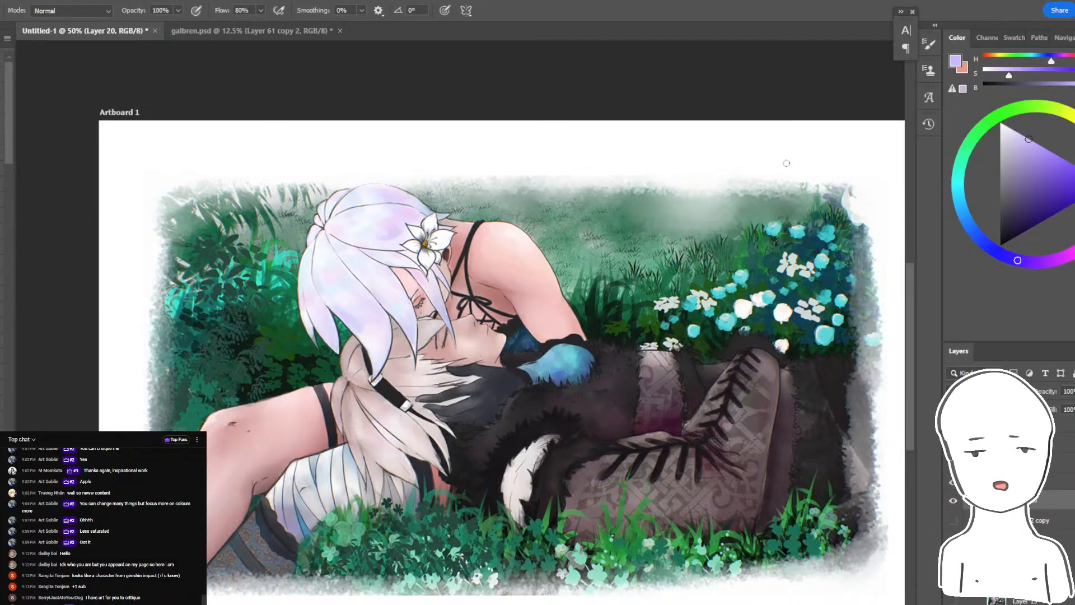
- Outline temporary lavender shapes around the grassy background corners and the laced legs, undoing the strokes
mouse_move(336, 172)
mouse_down()
mouse_move(246, 165)
mouse_move(162, 224)
mouse_up()
key(ctrl+z)
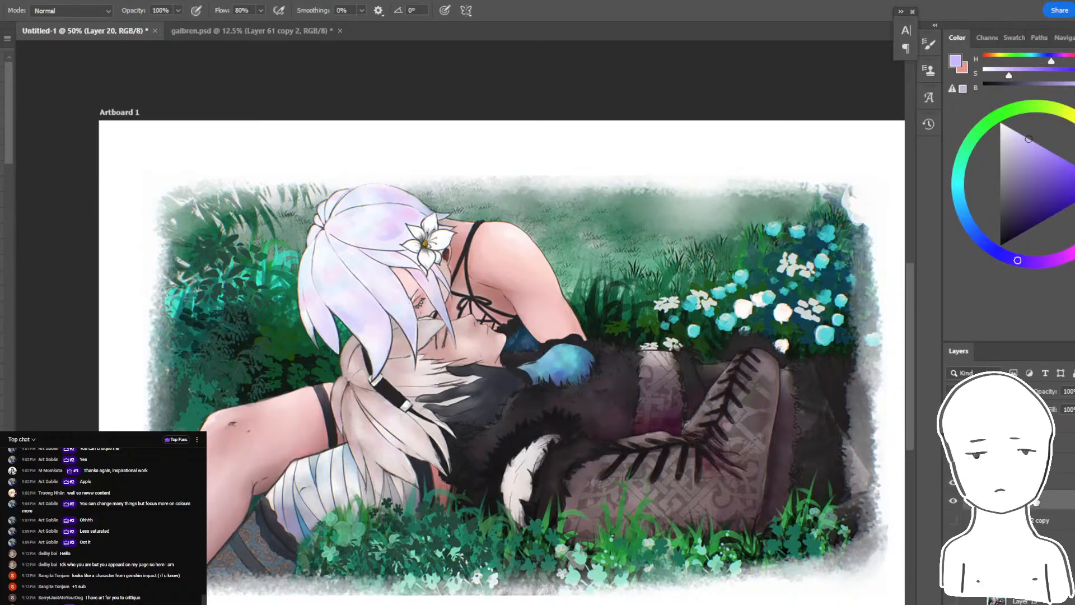
drag(747, 381, 722, 551)
key(ctrl+z)
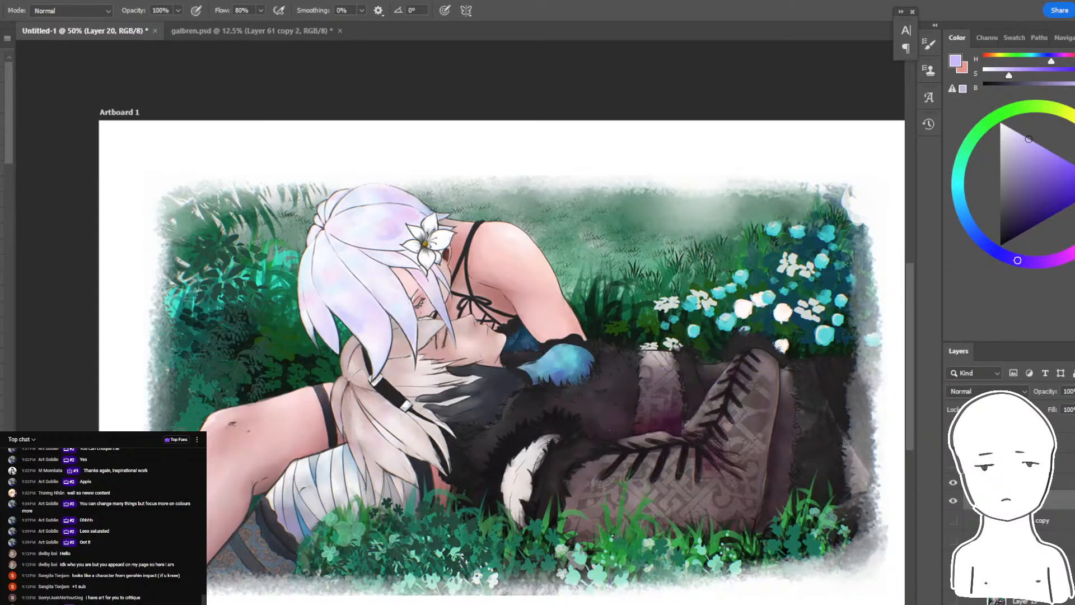
mouse_move(767, 135)
mouse_down()
mouse_move(716, 174)
mouse_move(768, 191)
mouse_move(813, 224)
mouse_up()
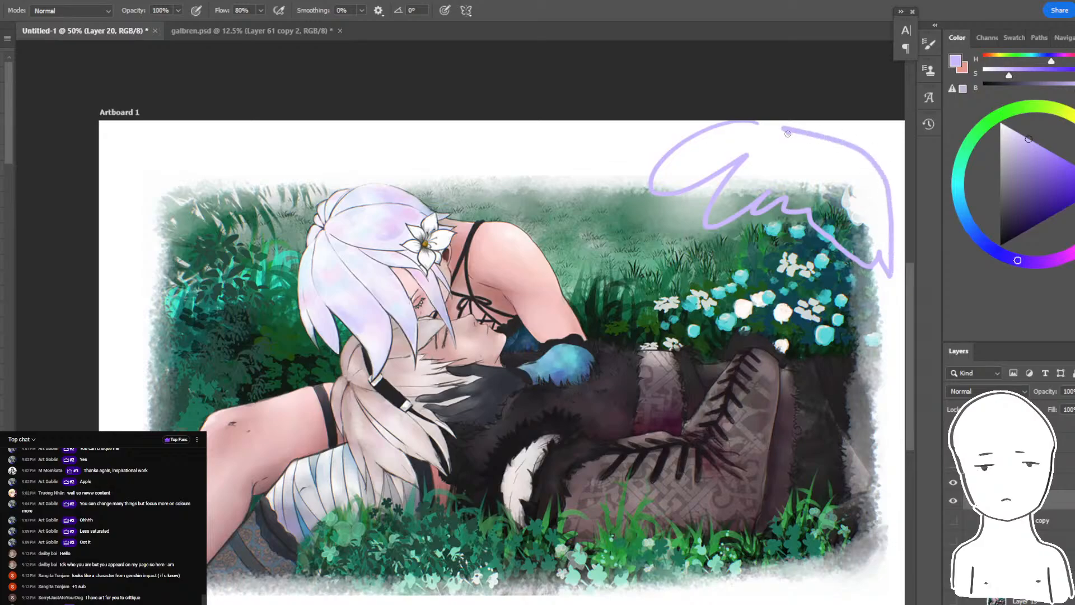
drag(787, 133, 653, 169)
key(ctrl+z)
mouse_move(724, 139)
mouse_down()
mouse_move(707, 124)
mouse_move(679, 205)
mouse_move(855, 225)
mouse_move(728, 131)
mouse_up()
key(ctrl+z)
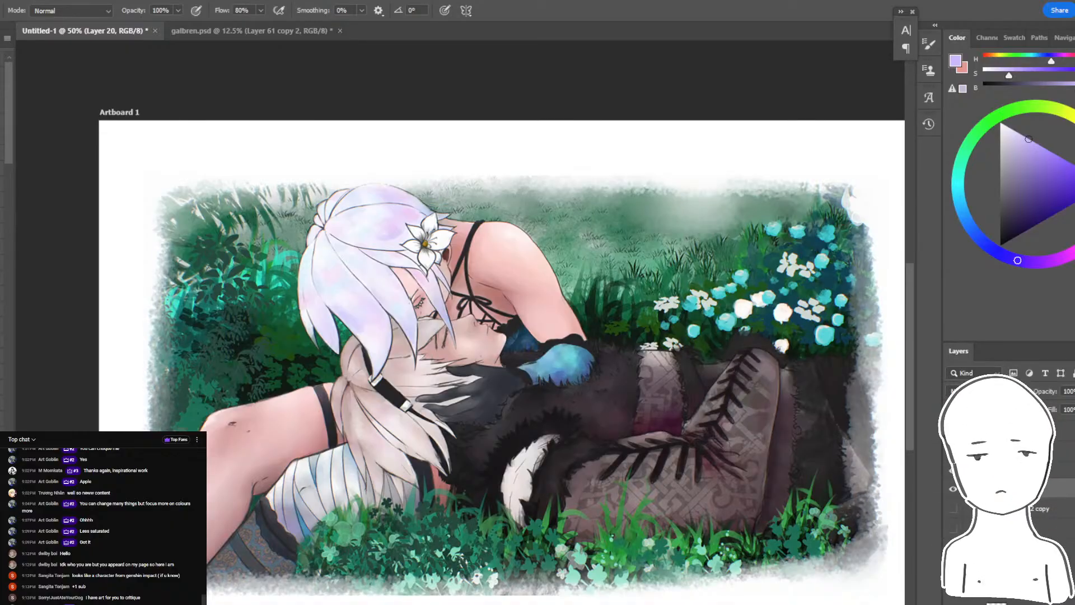
- Compare the couple's paint-over with the original once more and hide both versions
click(952, 471)
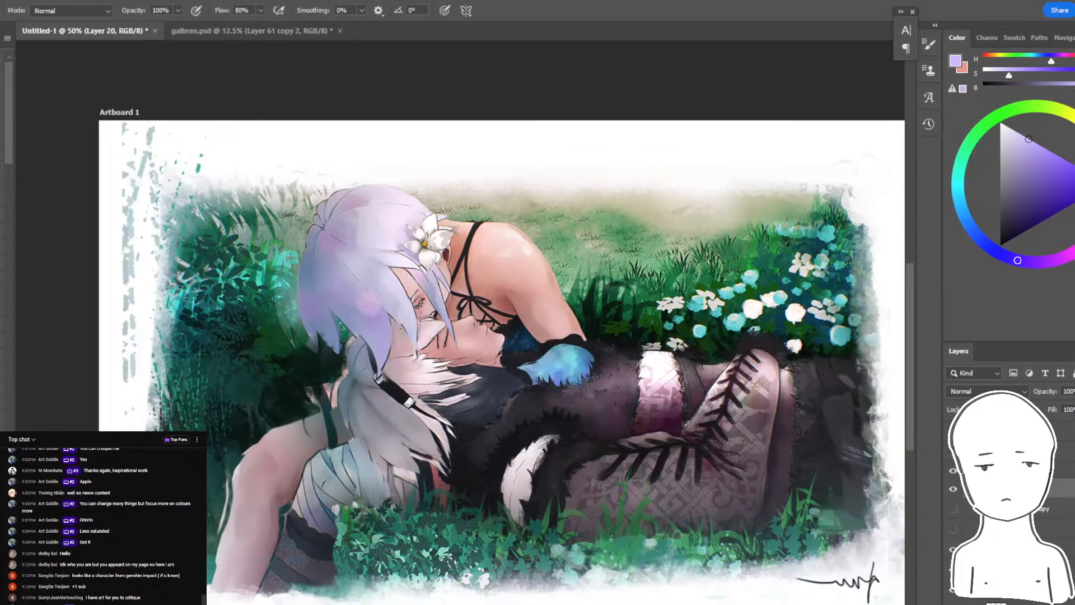
click(953, 471)
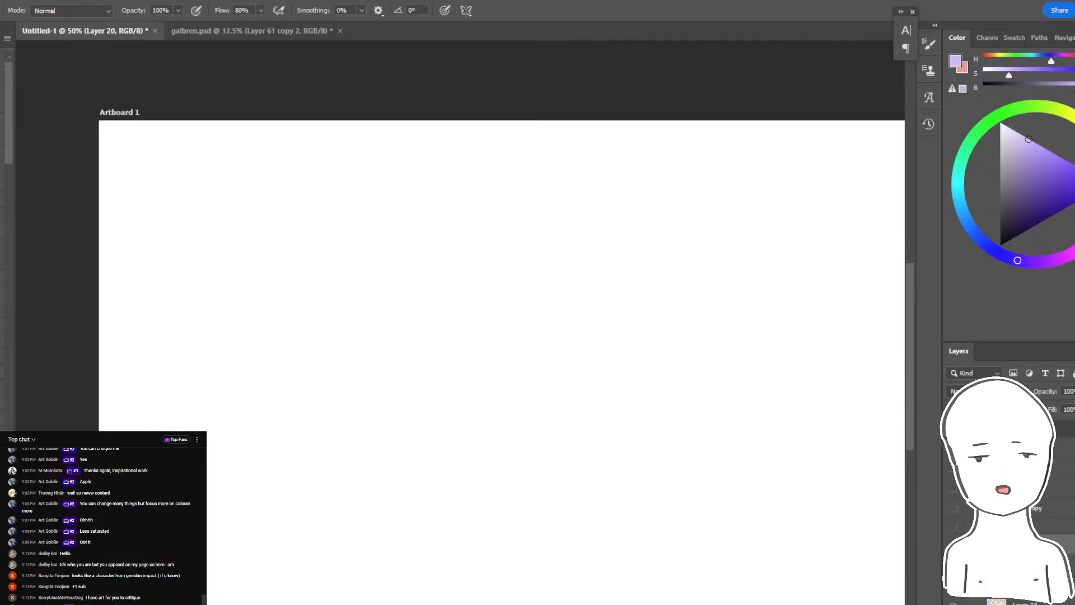
click(953, 470)
- Show the winged girl and toggle her original and paint-over layers to compare them, leaving only the muted paint-over visible
click(960, 506)
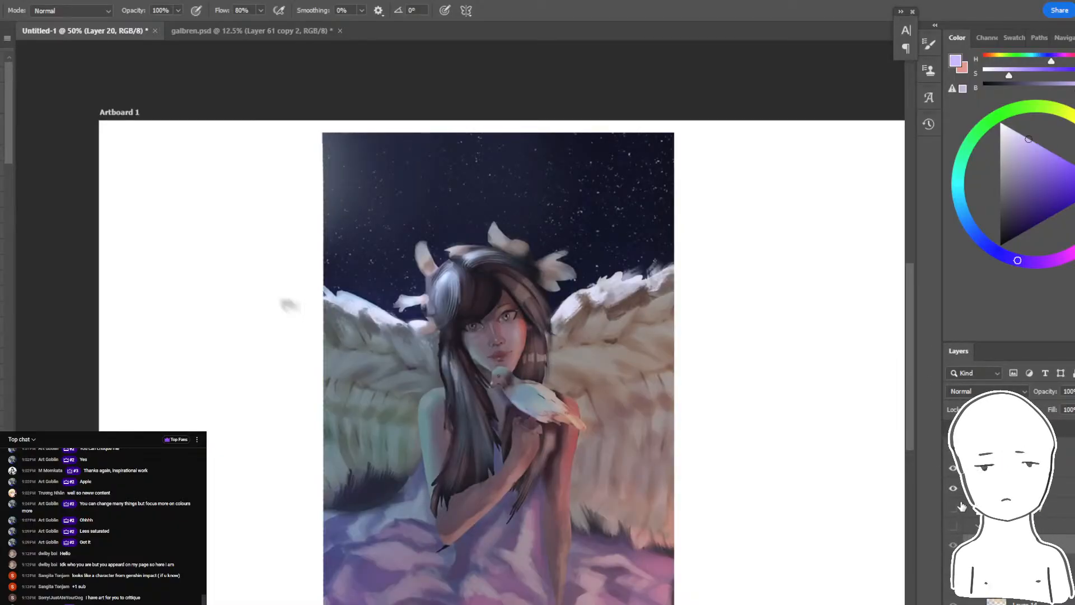
click(954, 507)
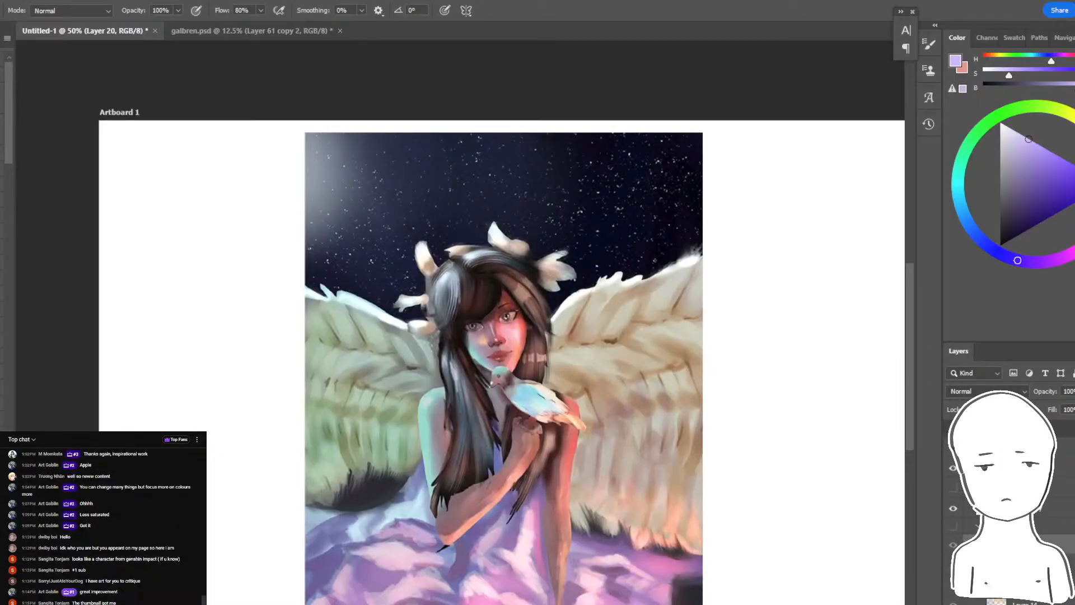
click(953, 488)
click(953, 507)
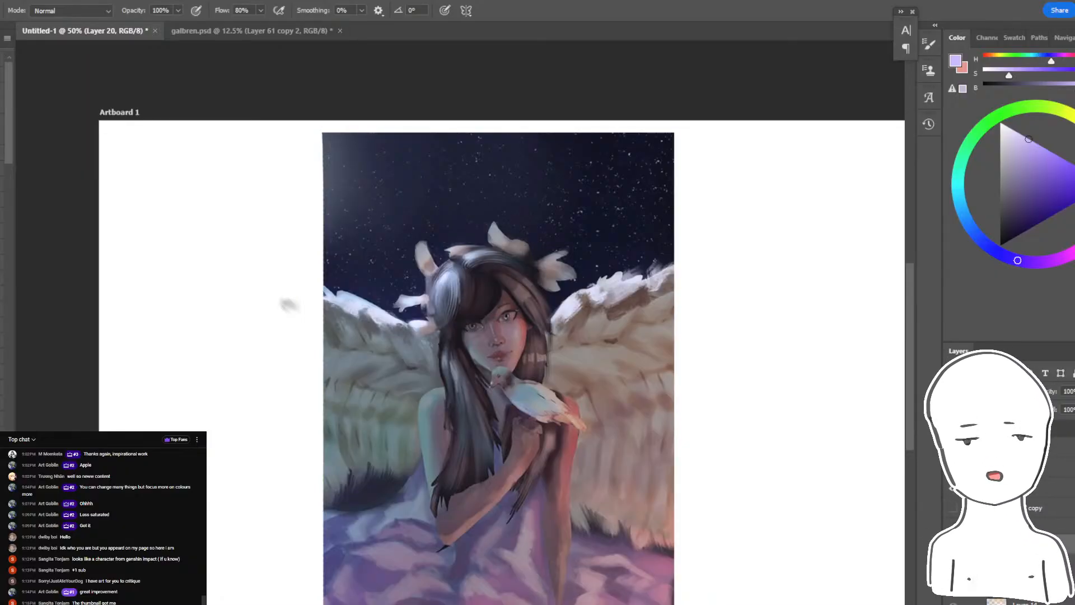
click(953, 507)
click(953, 488)
click(952, 488)
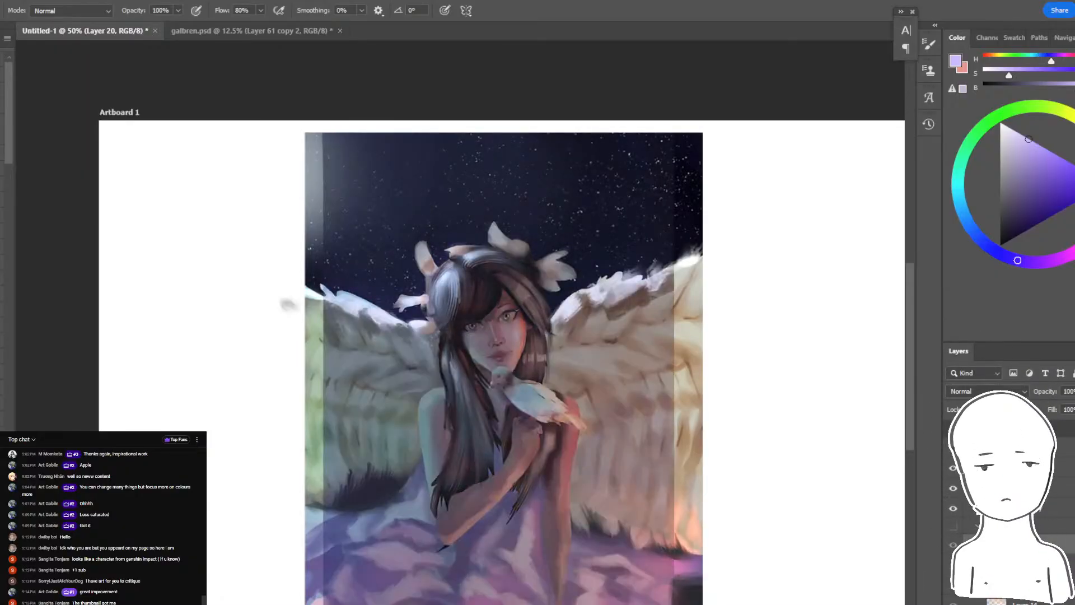
click(952, 508)
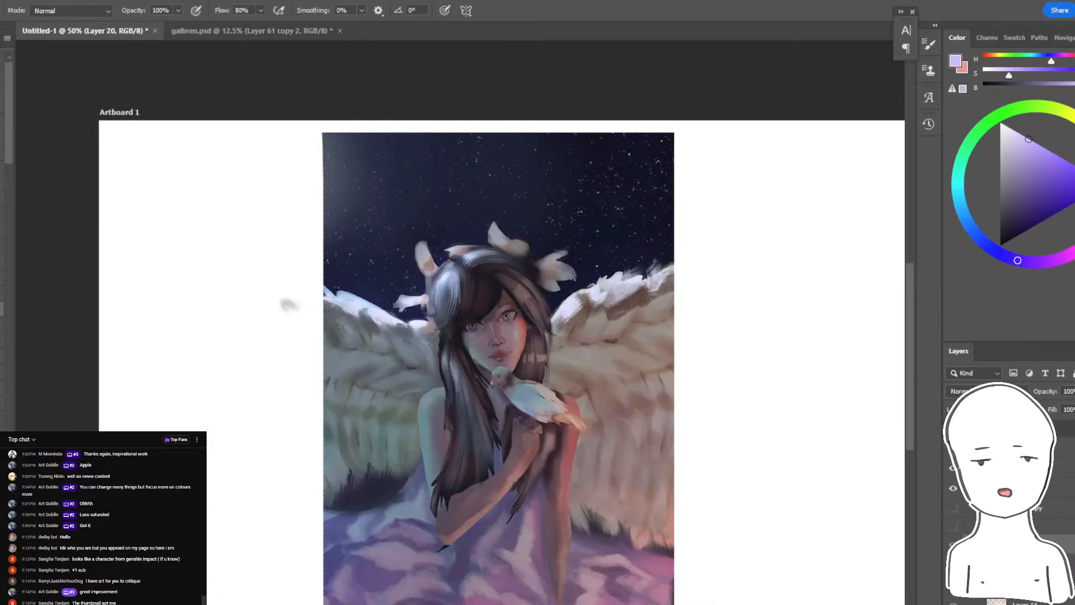
- Set the brush mode to Overlay and test muted lilac strokes over the winged girl's hair and arms, undoing them
click(62, 11)
click(61, 188)
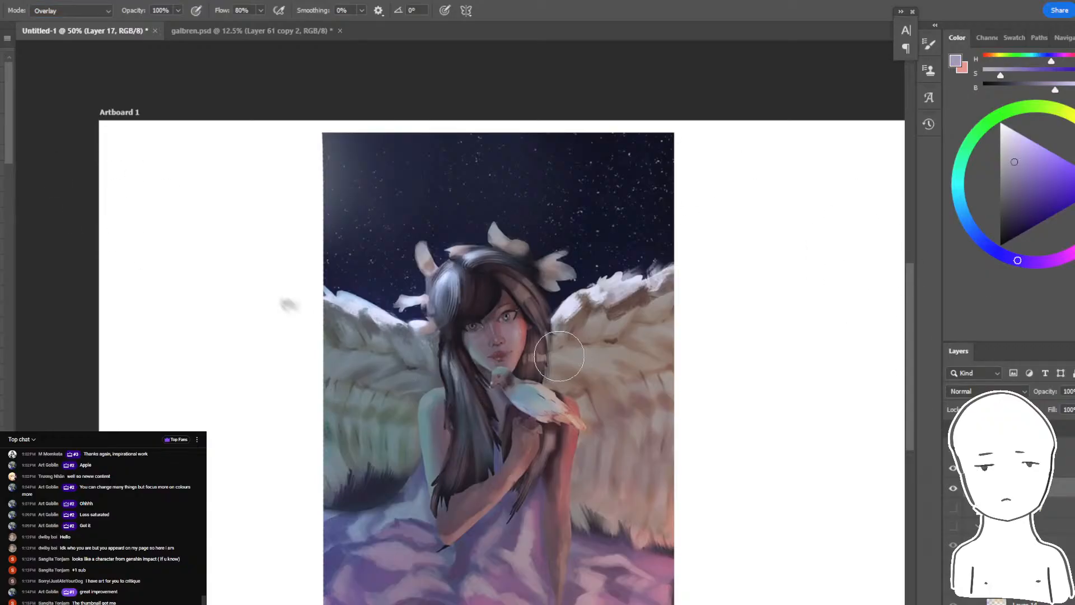
drag(558, 357, 495, 424)
key(ctrl+z)
key(bracketright)
key(bracketright)
key(bracketright)
key(bracketright)
drag(466, 378, 482, 434)
key(ctrl+z)
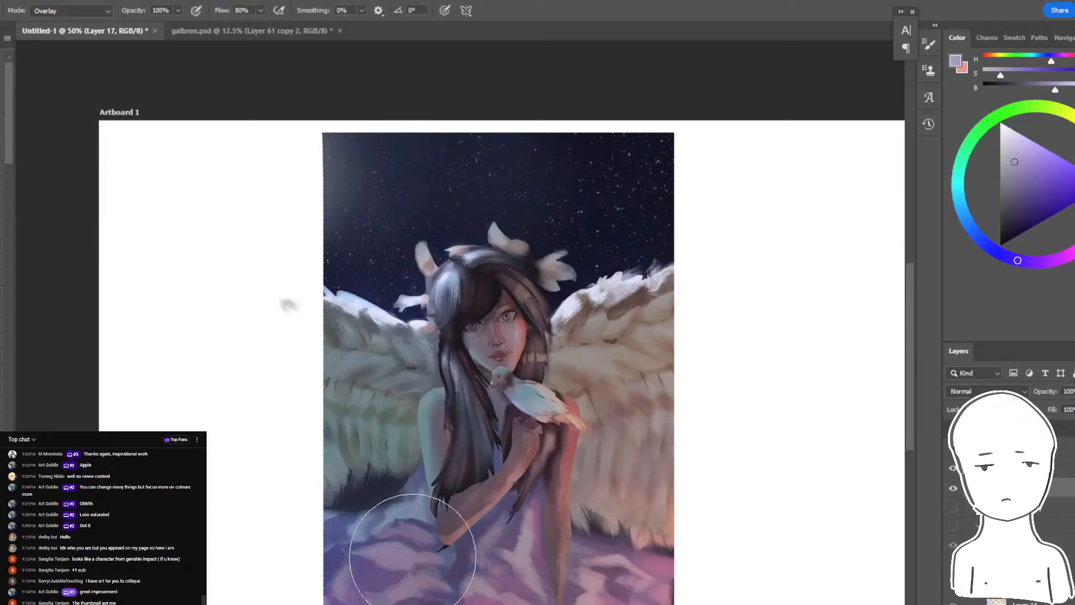
- Enlarge the brush, switch to a warm orange hue and test broad Overlay strokes over the girl's arm and dress, undoing them
key(bracketright)
key(bracketright)
key(bracketright)
key(bracketright)
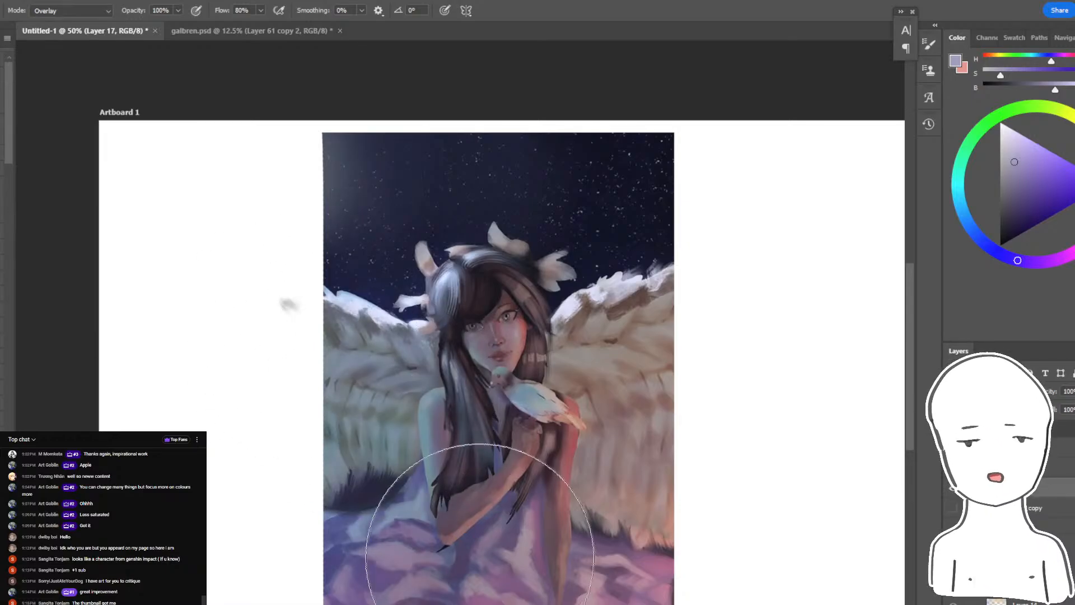
click(1074, 152)
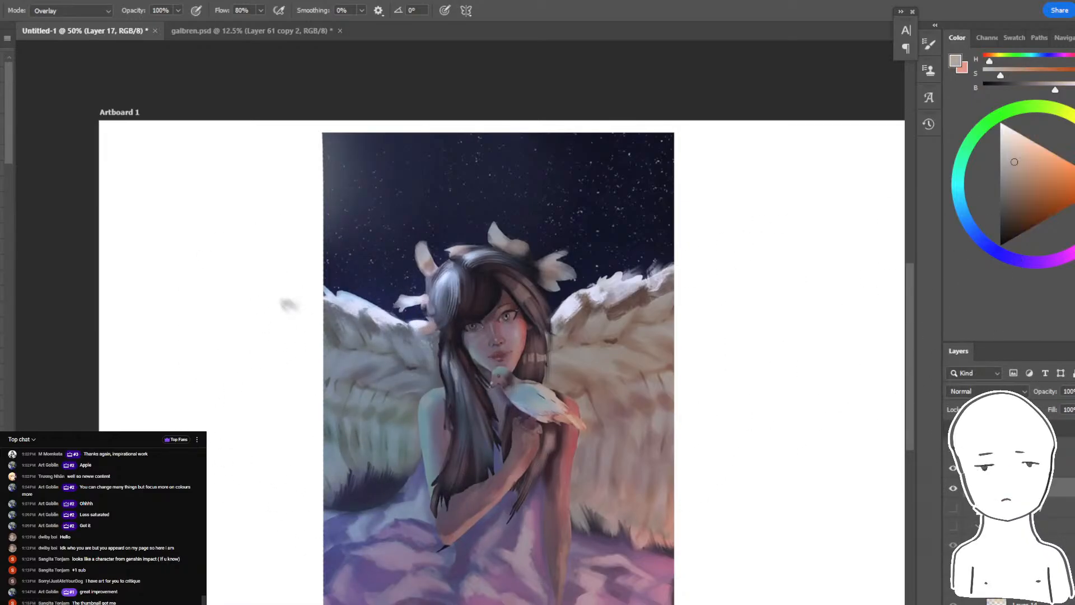
click(1038, 182)
mouse_move(610, 403)
mouse_down()
mouse_move(537, 594)
mouse_move(504, 577)
mouse_up()
key(ctrl+z)
click(1022, 164)
drag(565, 526, 592, 428)
key(ctrl+z)
- Reduce the brush size and try warm grey Overlay strokes along the winged girl's arms, undoing them
key(bracketleft)
key(bracketleft)
key(bracketleft)
key(bracketleft)
key(bracketleft)
key(bracketleft)
key(bracketleft)
key(bracketleft)
key(bracketleft)
key(bracketleft)
key(bracketleft)
key(bracketleft)
drag(529, 455, 459, 532)
key(ctrl+z)
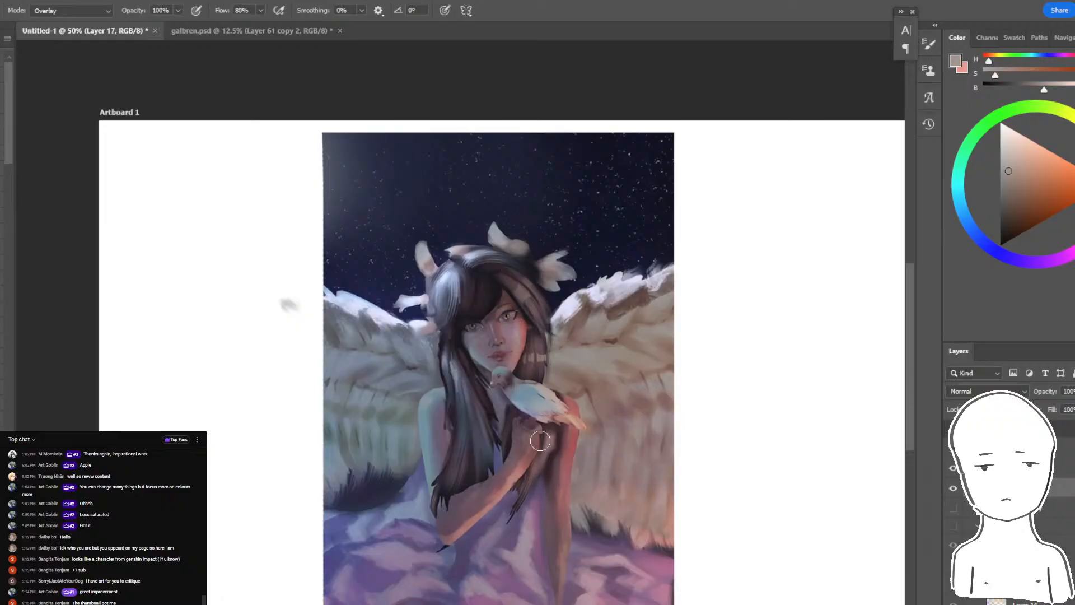
drag(570, 494, 574, 437)
drag(564, 573, 565, 584)
key(ctrl+z)
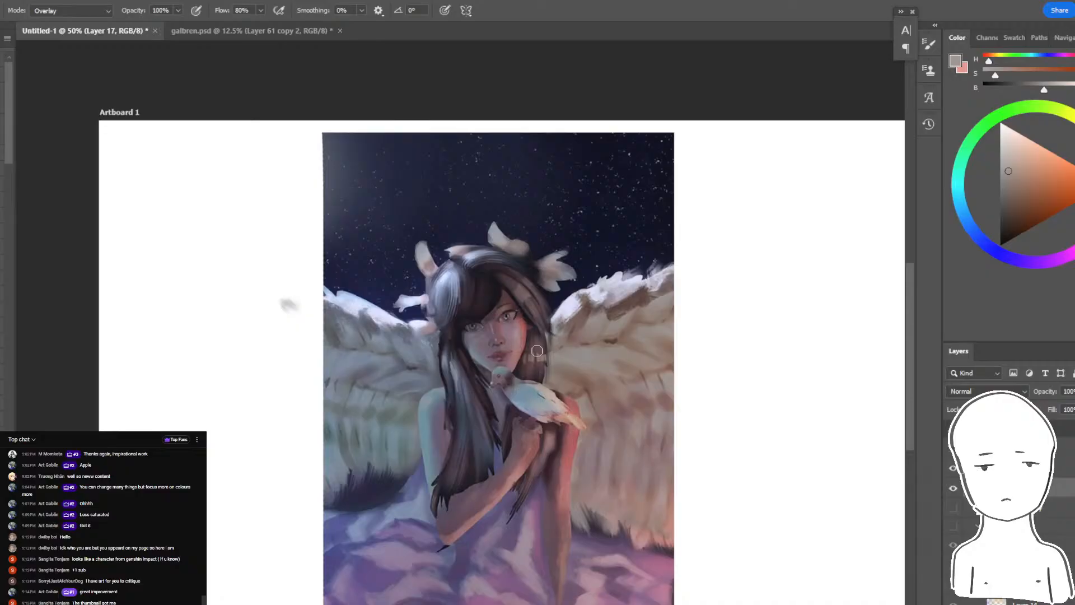
- Pick a slightly lighter warm grey and change the brush mode to Color Dodge, trying Screen first
drag(1019, 176, 1020, 174)
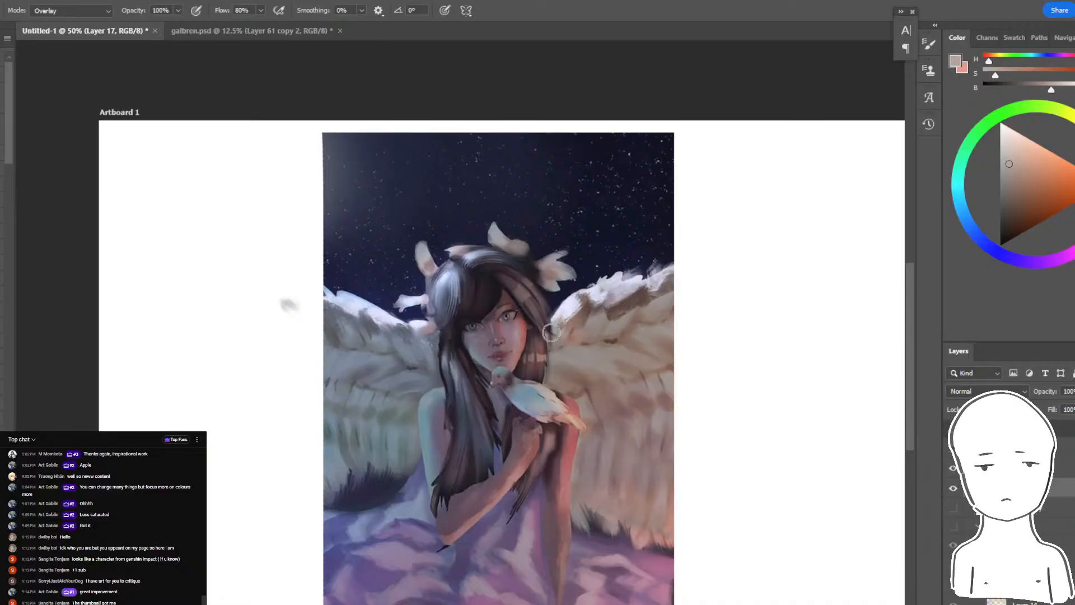
key(ctrl+plus)
key(ctrl+plus)
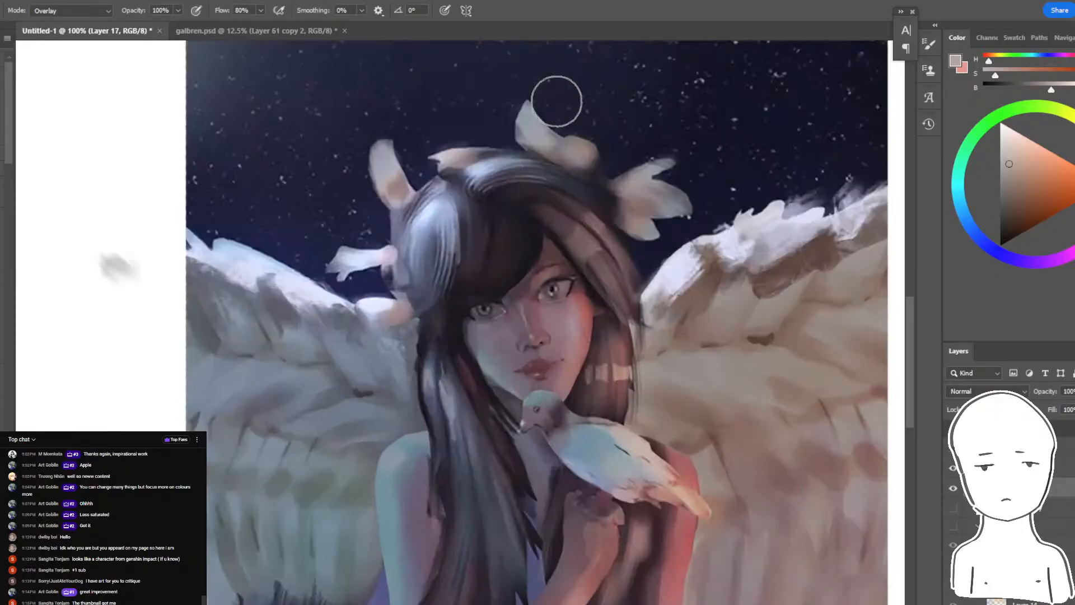
drag(501, 270, 513, 309)
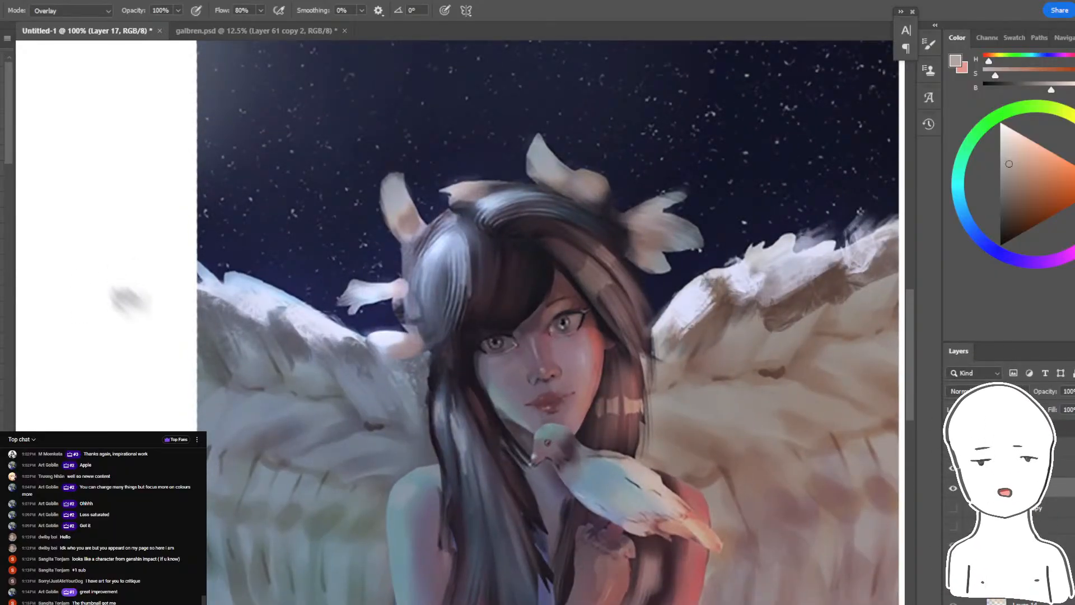
click(70, 10)
click(65, 140)
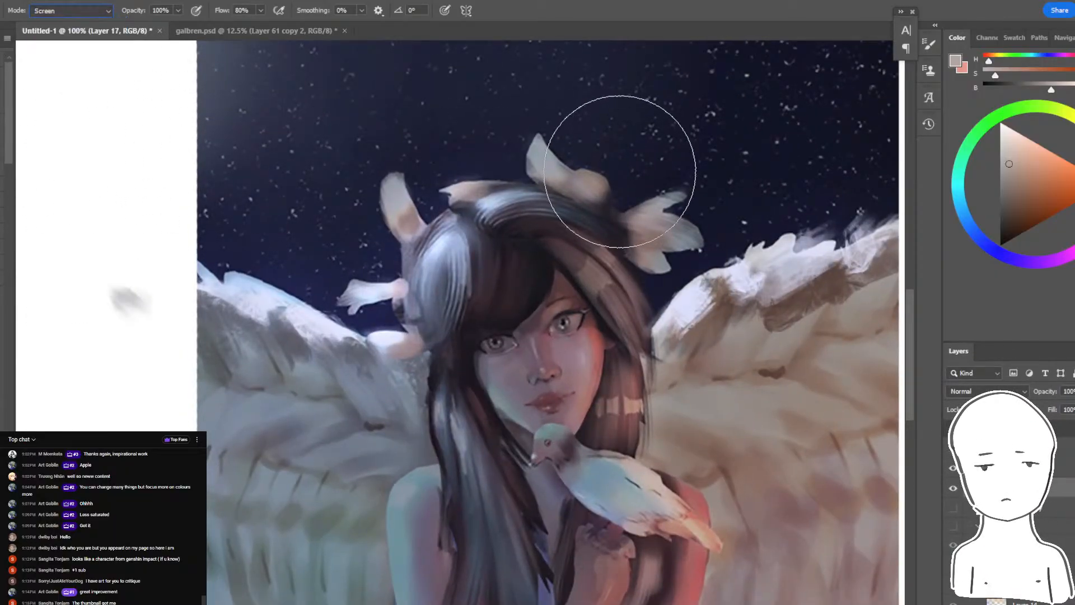
click(74, 11)
click(71, 150)
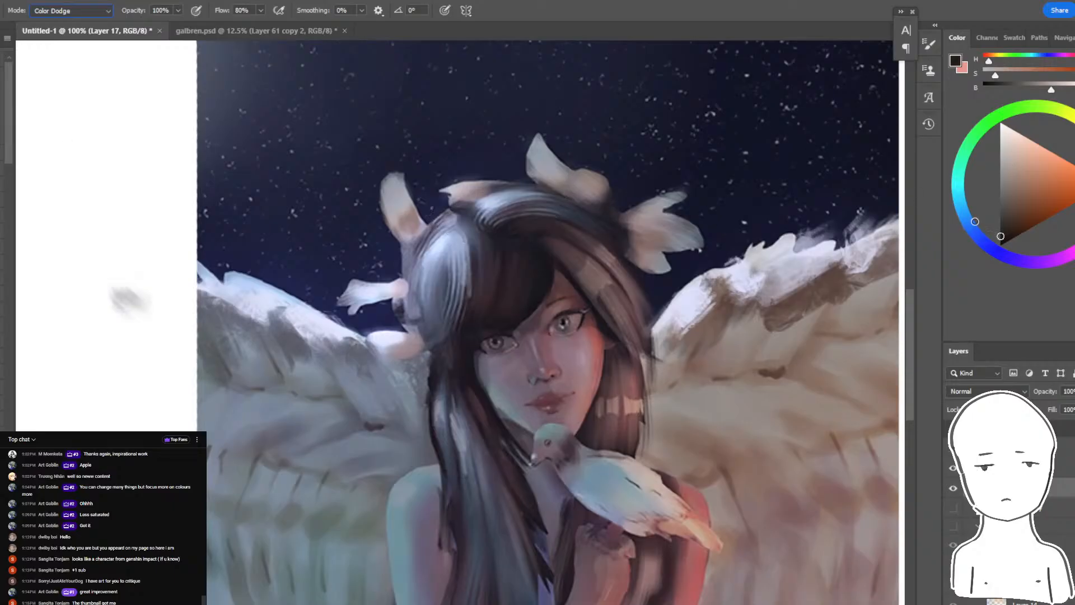
- Test Color Dodge strokes in muted blue across the night sky, wing top and nearby hair flowers, undoing them
drag(386, 269, 269, 356)
key(ctrl+z)
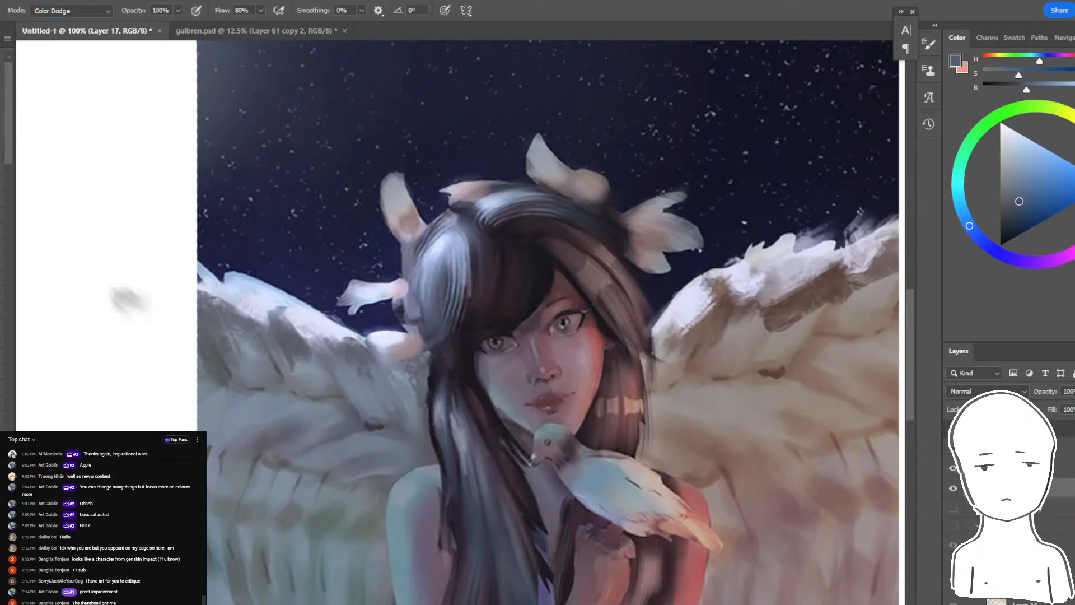
alt+click(521, 234)
mouse_move(248, 305)
mouse_down()
mouse_move(425, 326)
mouse_move(252, 358)
mouse_move(494, 231)
mouse_move(481, 216)
mouse_up()
key(ctrl+z)
key(ctrl+z)
- Choose a greyer blue and brush a Color Dodge glow around the winged girl's head and hair flowers, undoing the excess strokes
key(bracketright)
key(bracketright)
click(1006, 193)
key(ctrl+z)
key(ctrl+z)
key(bracketleft)
key(bracketleft)
key(bracketleft)
key(bracketleft)
mouse_move(382, 197)
mouse_down()
mouse_move(383, 256)
mouse_move(399, 260)
mouse_move(510, 158)
mouse_move(767, 227)
mouse_up()
key(ctrl+minus)
key(ctrl+minus)
key(ctrl+minus)
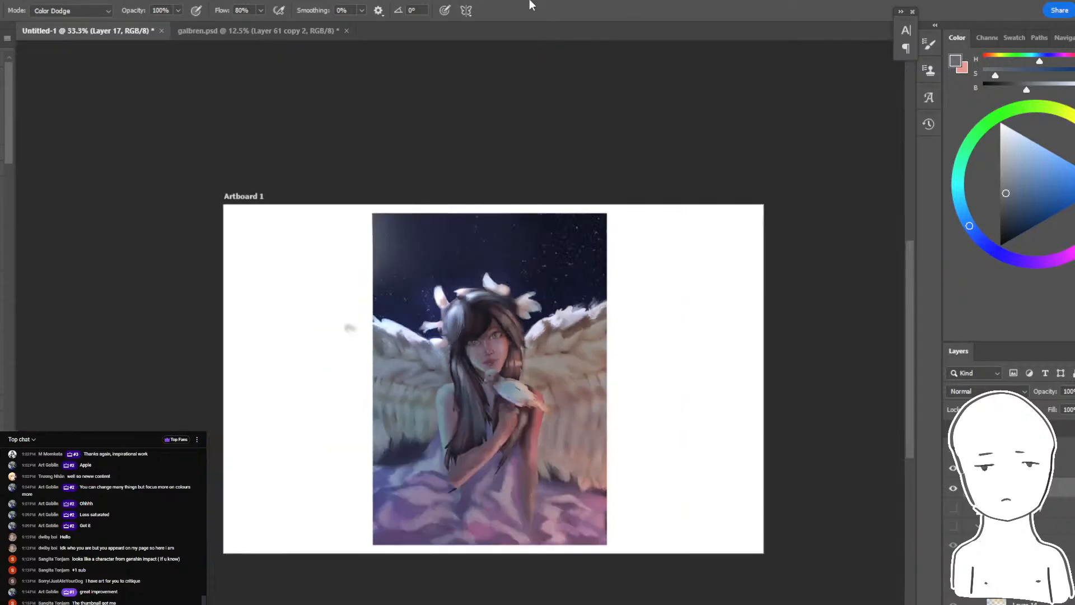
key(ctrl+plus)
key(ctrl+z)
key(ctrl+z)
- Return the brush to Normal mode and soften the winged girl's cheek and under-eye area with sampled mauve skin tones
key(ctrl+plus)
key(ctrl+plus)
key(ctrl+plus)
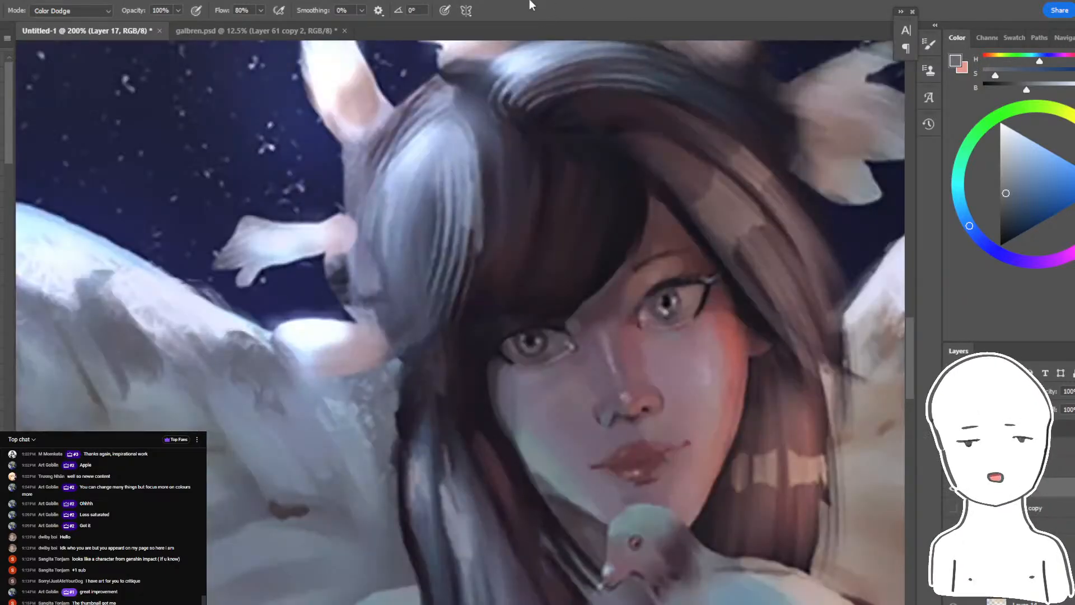
drag(770, 52, 579, 24)
key(ctrl+plus)
key(shift+alt+n)
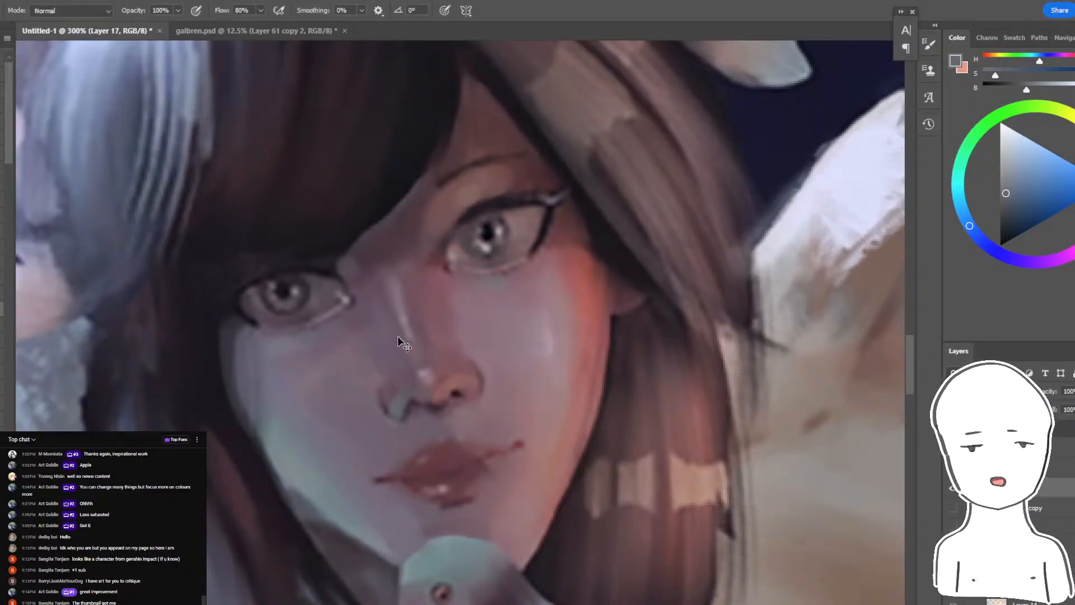
key(bracketleft)
key(bracketleft)
key(bracketleft)
key(bracketleft)
key(bracketleft)
key(bracketleft)
key(bracketleft)
key(bracketleft)
key(bracketleft)
key(bracketleft)
key(bracketleft)
key(bracketleft)
alt+click(455, 294)
drag(460, 290, 506, 447)
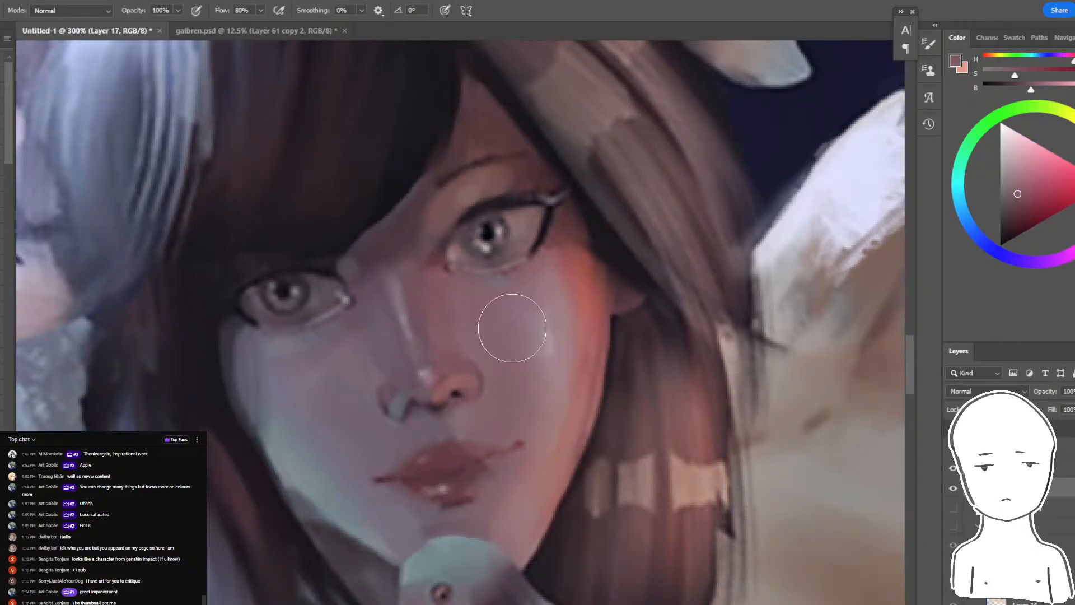
key(ctrl+z)
key(bracketright)
key(bracketright)
mouse_move(486, 322)
mouse_down()
mouse_move(513, 295)
mouse_move(545, 343)
mouse_up()
key(ctrl+z)
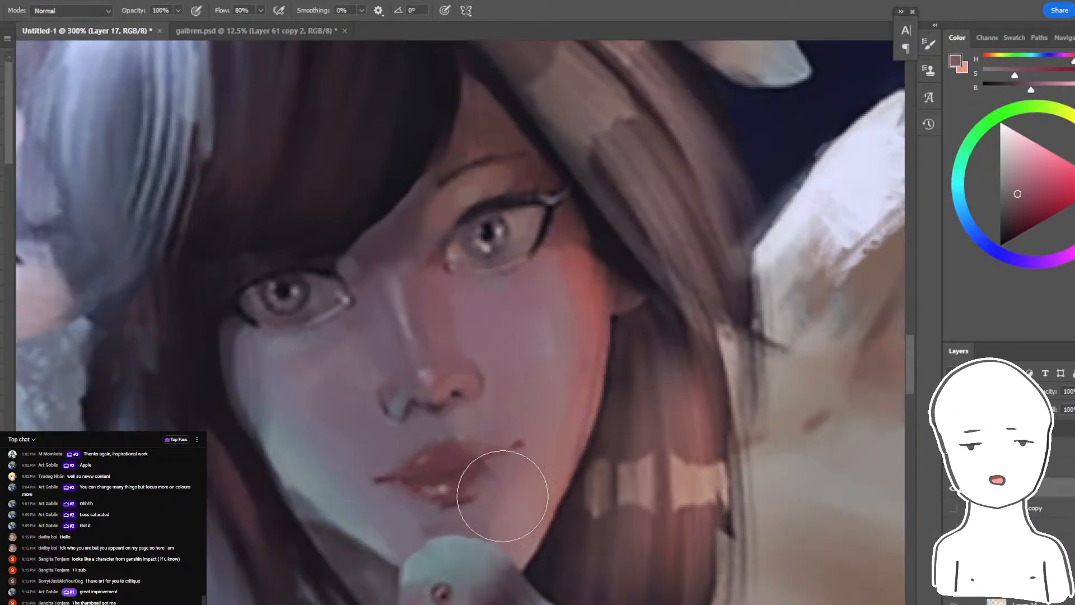
- Lasso a narrow strip along the girl's warm-lit jaw edge, brush a sampled skin tone into it and deselect
drag(628, 410, 732, 360)
key(l)
mouse_move(700, 238)
mouse_down()
mouse_move(622, 511)
mouse_move(710, 273)
mouse_move(701, 240)
mouse_up()
key(b)
alt+click(641, 488)
drag(652, 467, 703, 279)
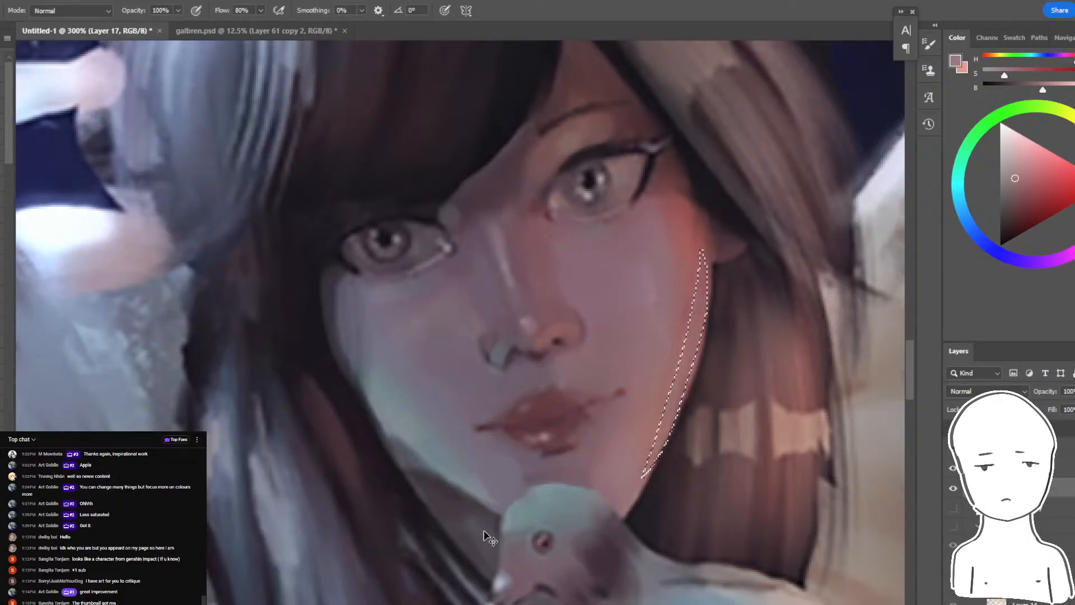
key(ctrl+d)
- Examine the repainted face from a distance and close up
key(ctrl+minus)
key(ctrl+minus)
key(ctrl+minus)
key(ctrl+minus)
key(ctrl+plus)
key(ctrl+plus)
key(ctrl+plus)
key(ctrl+plus)
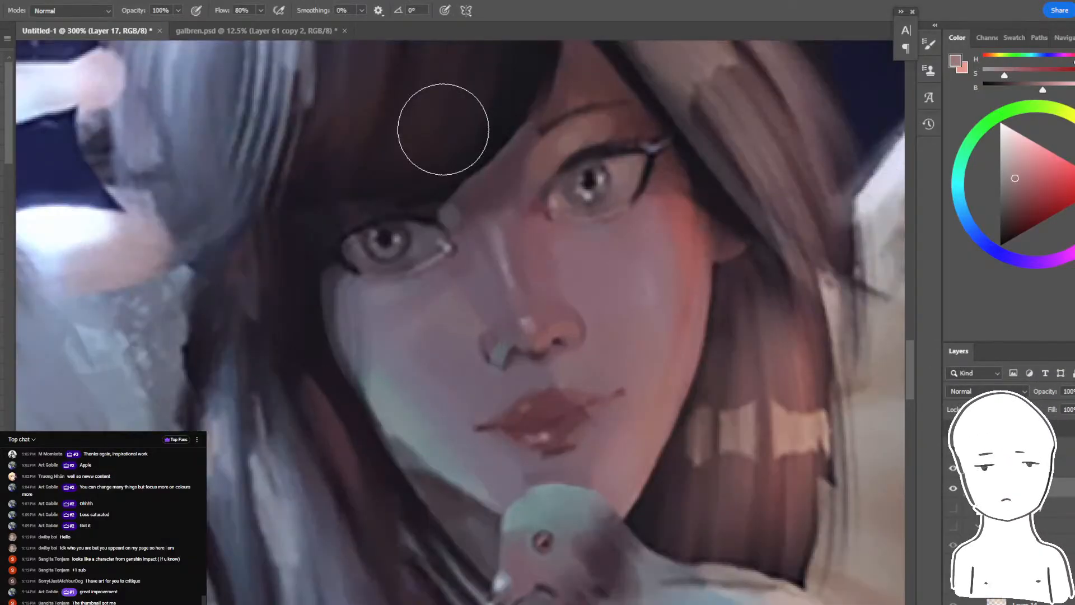
drag(416, 276, 451, 305)
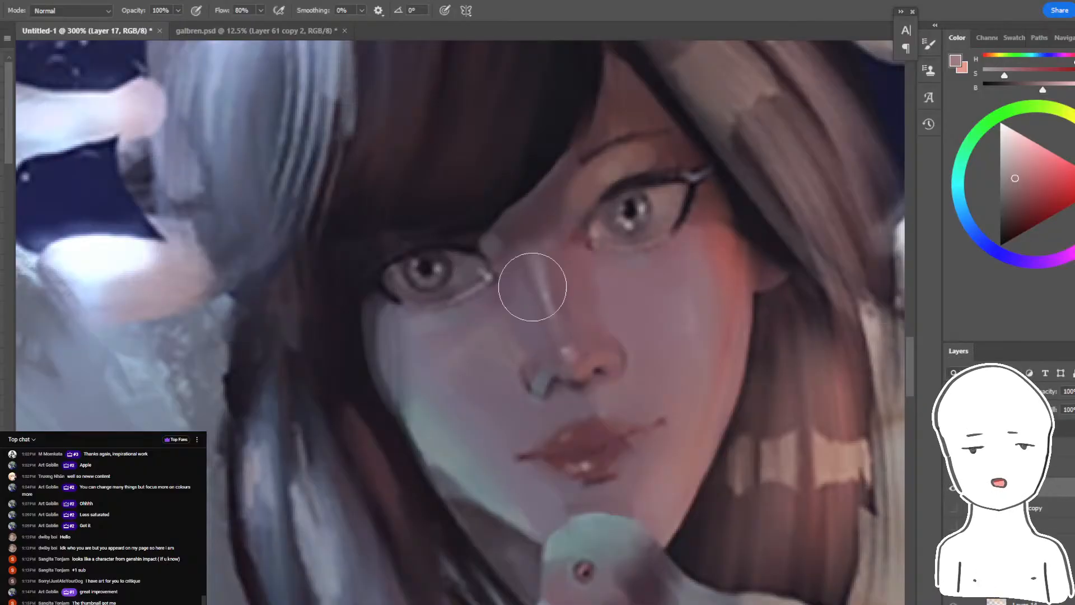
key(ctrl+minus)
key(ctrl+minus)
key(ctrl+minus)
key(ctrl+minus)
key(ctrl+plus)
key(ctrl+plus)
key(ctrl+plus)
key(ctrl+plus)
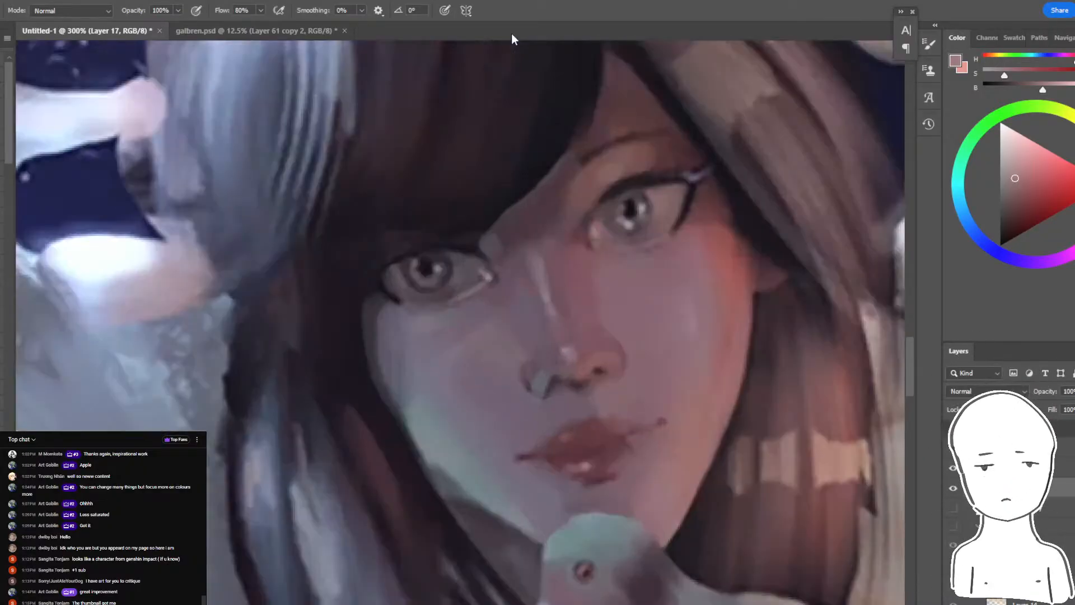
- Lasso the eye beneath the fringe, shift it about 3 px toward the face's outer edge and release the selection
key(l)
key(ctrl+t)
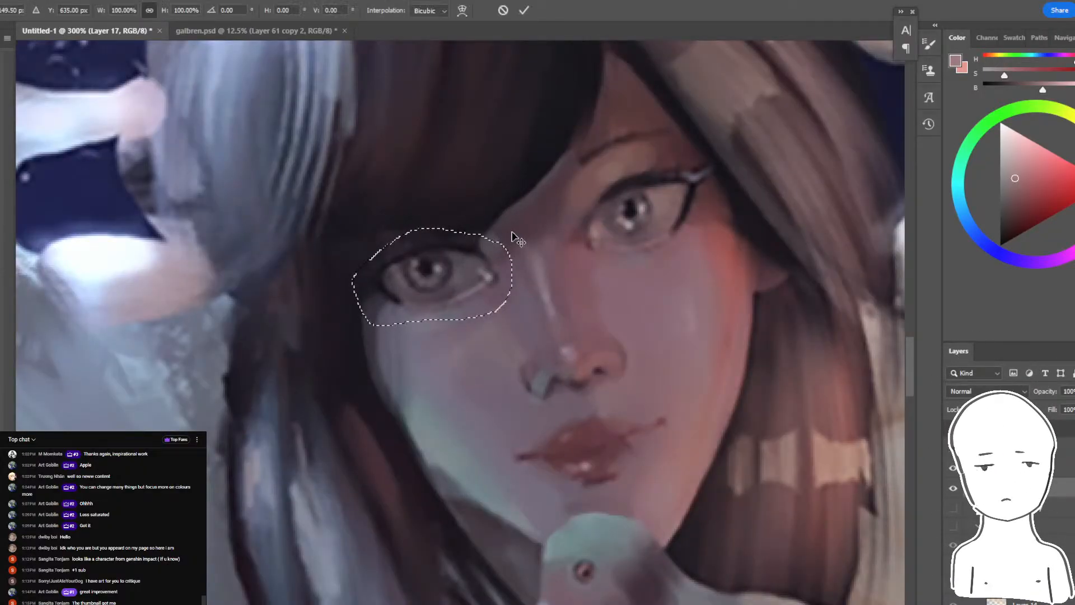
drag(519, 223, 512, 228)
key(ctrl+z)
drag(495, 271, 491, 270)
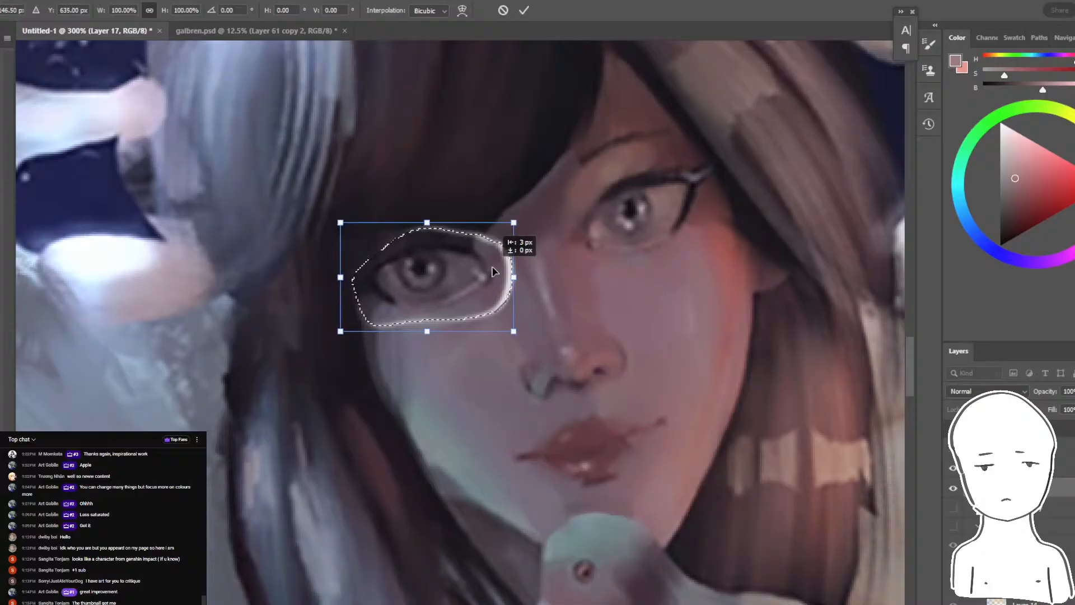
key(Return)
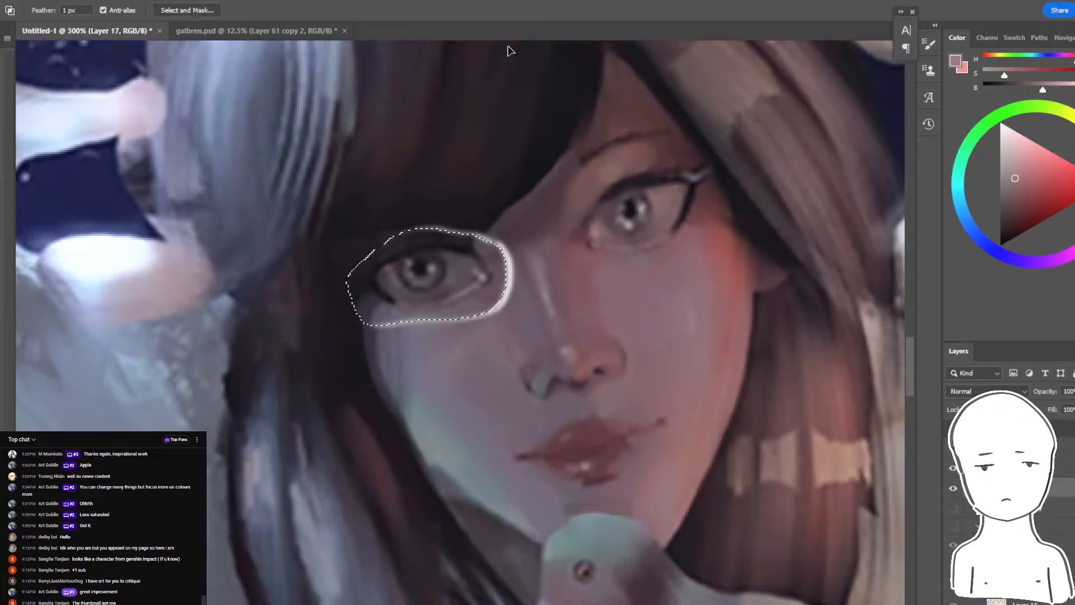
key(ctrl+g)
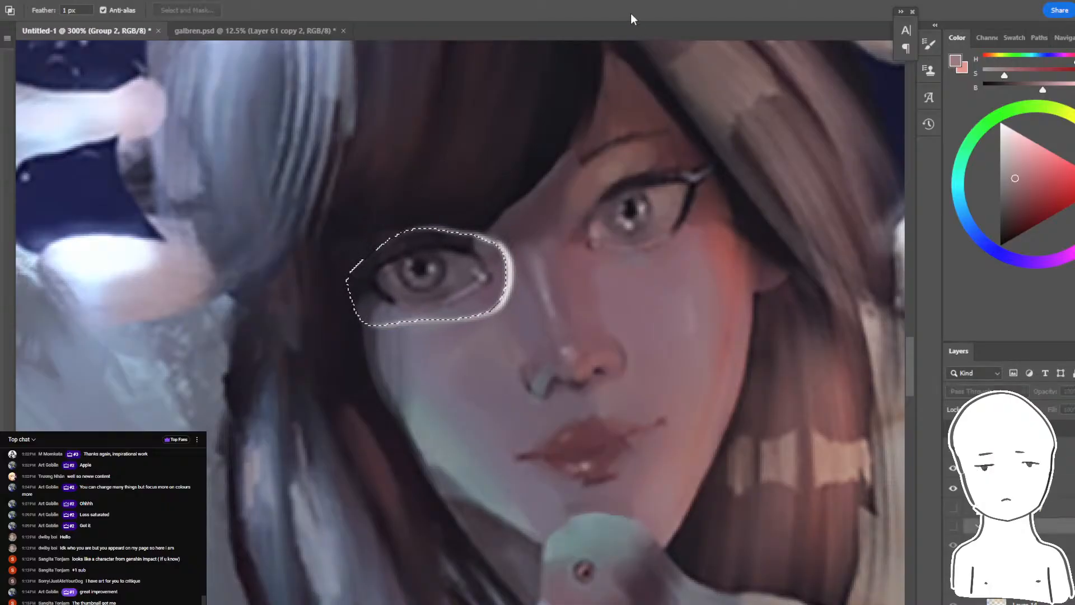
key(ctrl+d)
- Blend away the pale seam around the moved eye on Layer 17
key(ctrl+minus)
key(ctrl+minus)
key(ctrl+minus)
key(ctrl+minus)
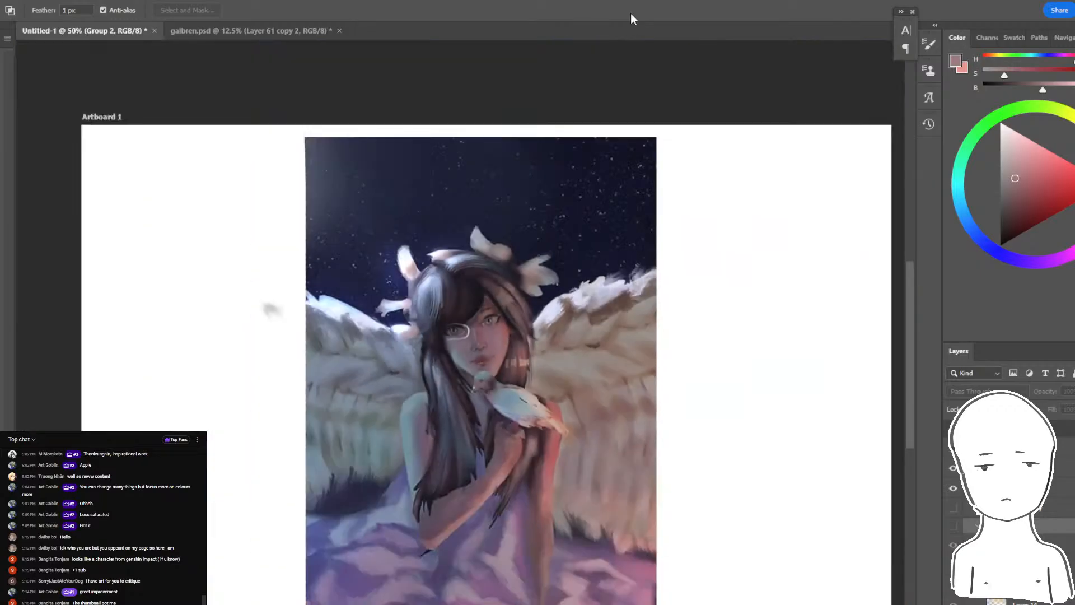
key(ctrl+plus)
key(ctrl+plus)
key(ctrl+plus)
key(ctrl+plus)
key(b)
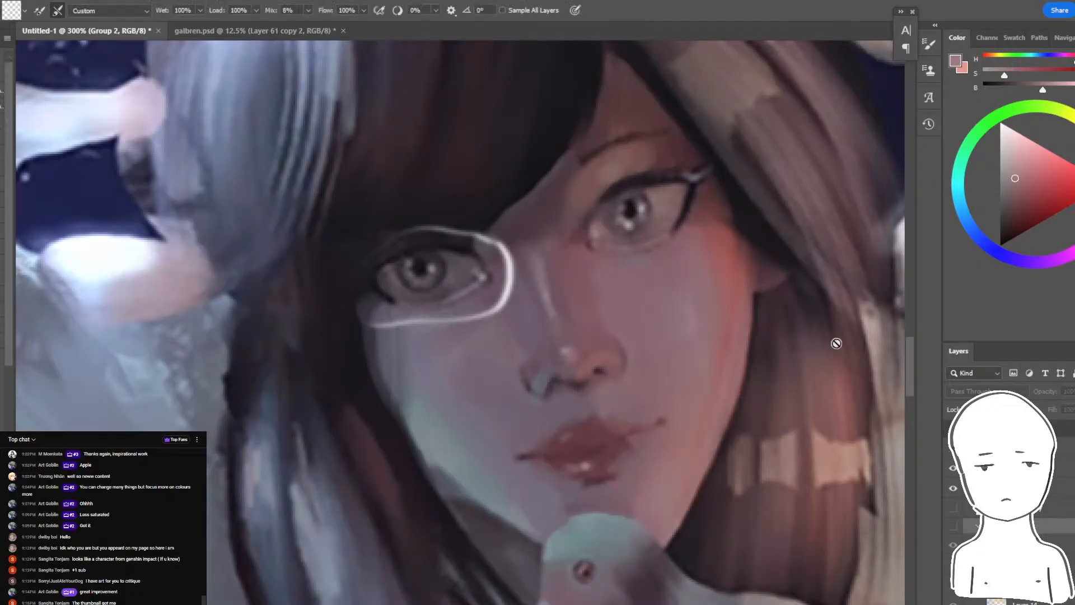
ctrl+click(472, 295)
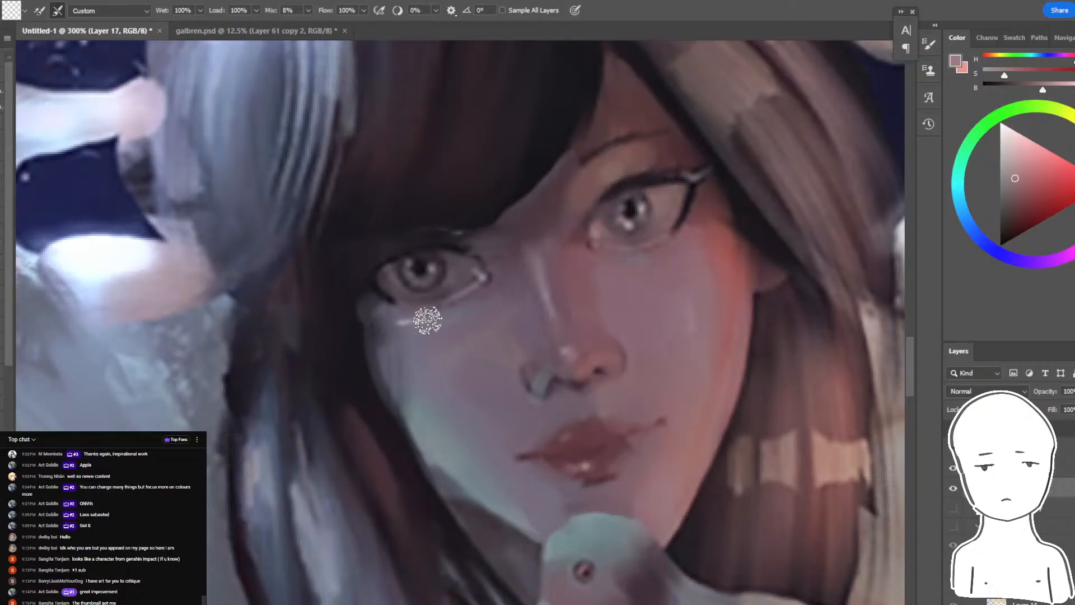
- Lasso the fringe area above the moved eye, darken its lower edge with a sampled hair tone and deselect
key(l)
drag(505, 205, 480, 231)
drag(401, 252, 446, 89)
key(b)
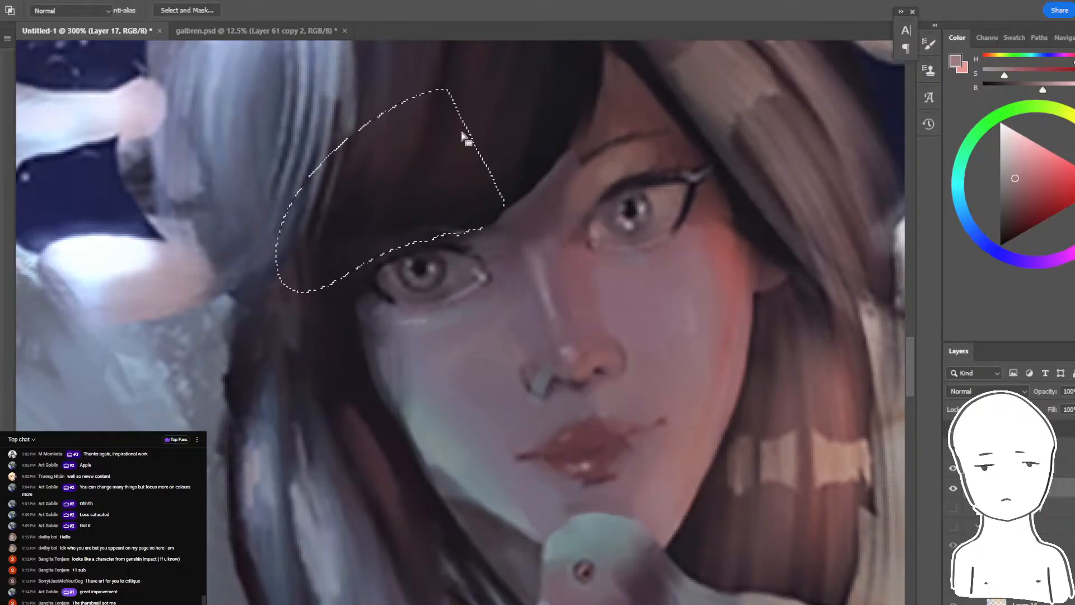
alt+click(412, 137)
drag(477, 184, 445, 331)
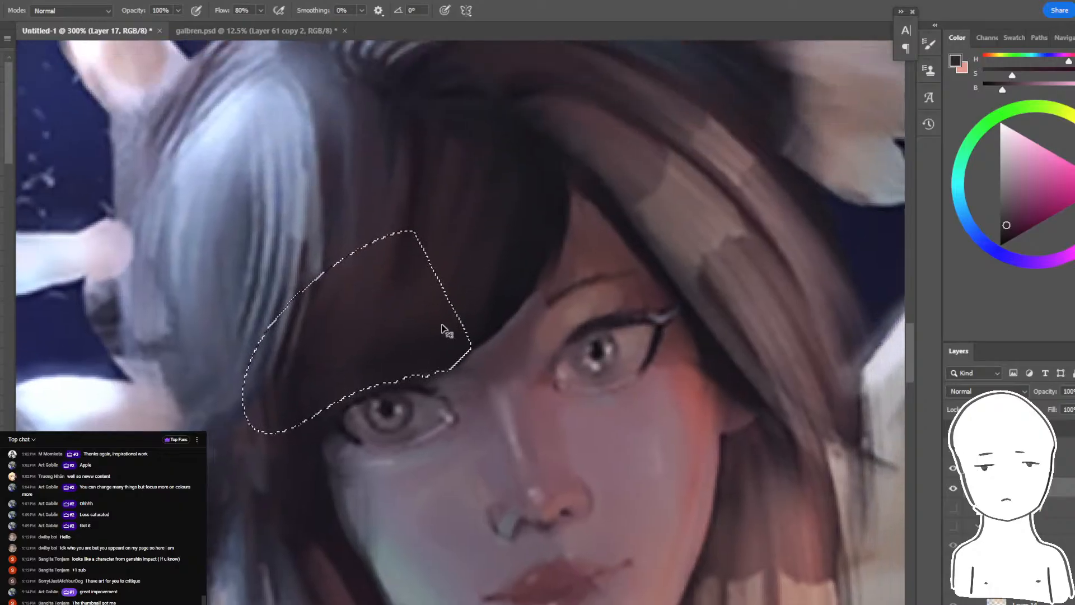
key(ctrl+d)
- Try sampled blue strokes beside the fringe and a warm red glow sampled from the cheek across it
drag(596, 188, 579, 288)
alt+click(272, 302)
mouse_move(294, 237)
mouse_down()
mouse_move(289, 260)
mouse_move(346, 357)
mouse_up()
key(ctrl+z)
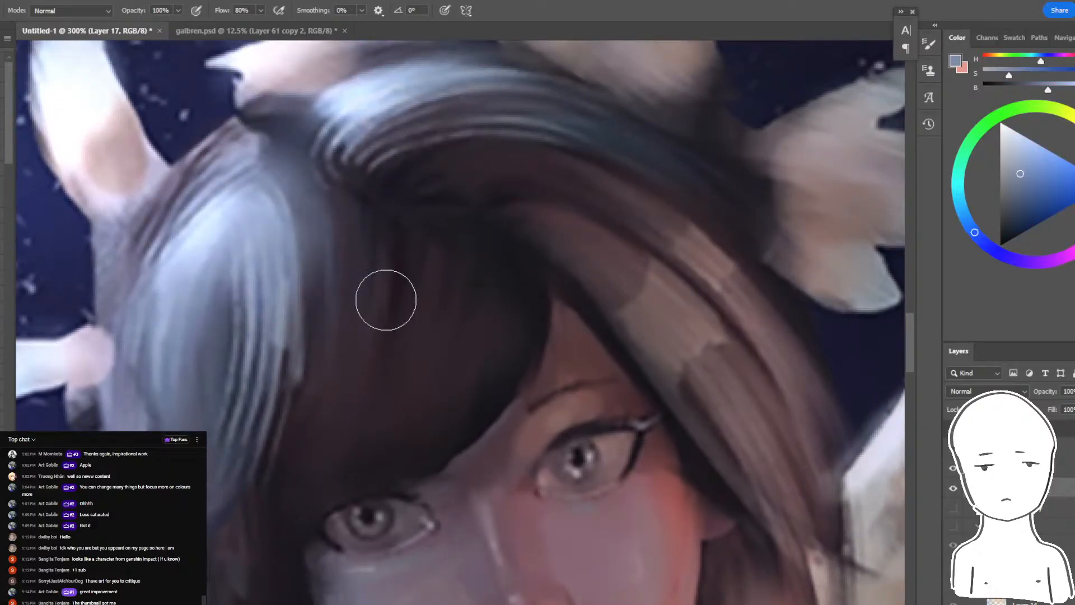
drag(314, 294, 333, 384)
drag(413, 356, 506, 349)
alt+click(686, 506)
mouse_move(437, 356)
mouse_down()
mouse_move(338, 336)
mouse_move(499, 360)
mouse_up()
alt+click(487, 392)
mouse_move(332, 366)
mouse_down()
mouse_move(331, 433)
mouse_move(385, 354)
mouse_up()
- Lasso a zigzag shape along the lower fringe and brush a sampled dark hair tone inside it
key(l)
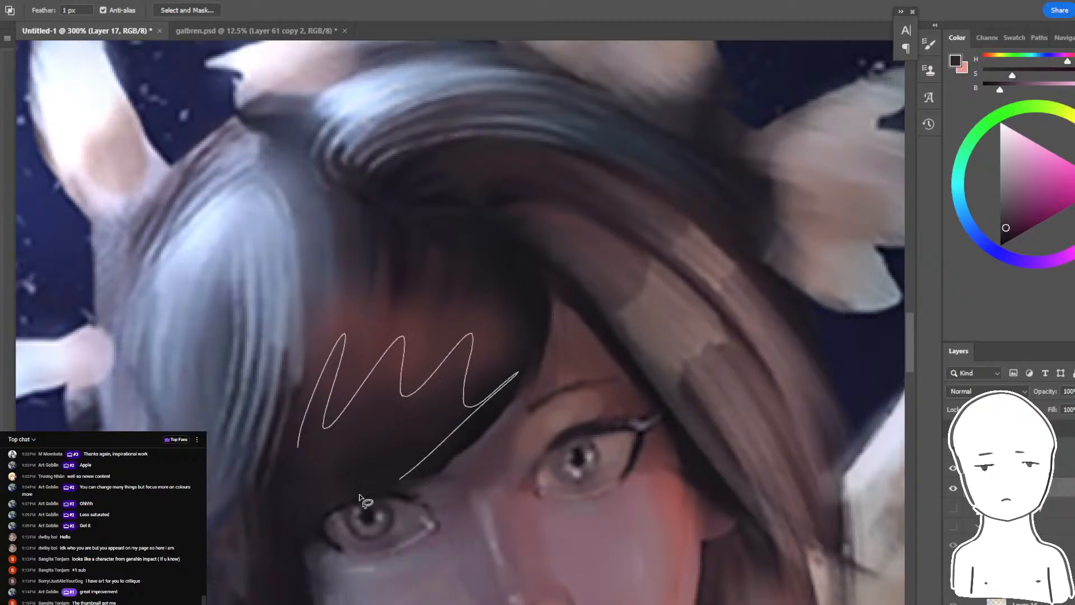
drag(360, 497, 302, 456)
key(b)
alt+click(482, 386)
drag(489, 331, 314, 443)
- Lasso a zigzag shape across the upper fringe, shade it with a sampled dark tone and deselect
key(l)
mouse_move(329, 215)
mouse_down()
mouse_move(425, 328)
mouse_move(551, 224)
mouse_up()
key(b)
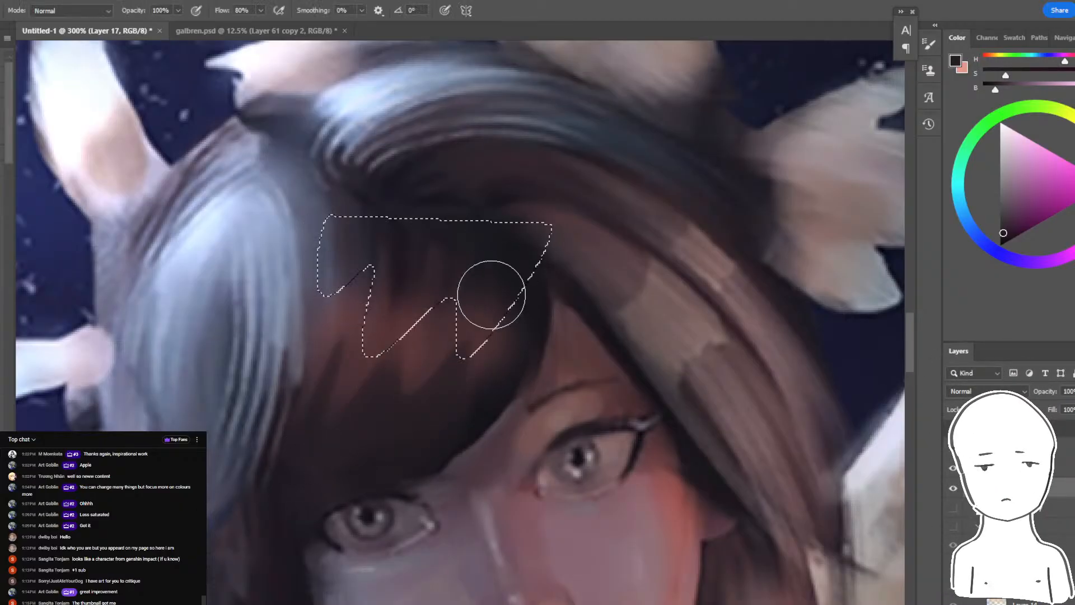
alt+click(486, 305)
drag(465, 327, 367, 324)
key(ctrl+d)
- Check the whole painting, then undo the red glow and zigzag strand shading on the fringe
key(r)
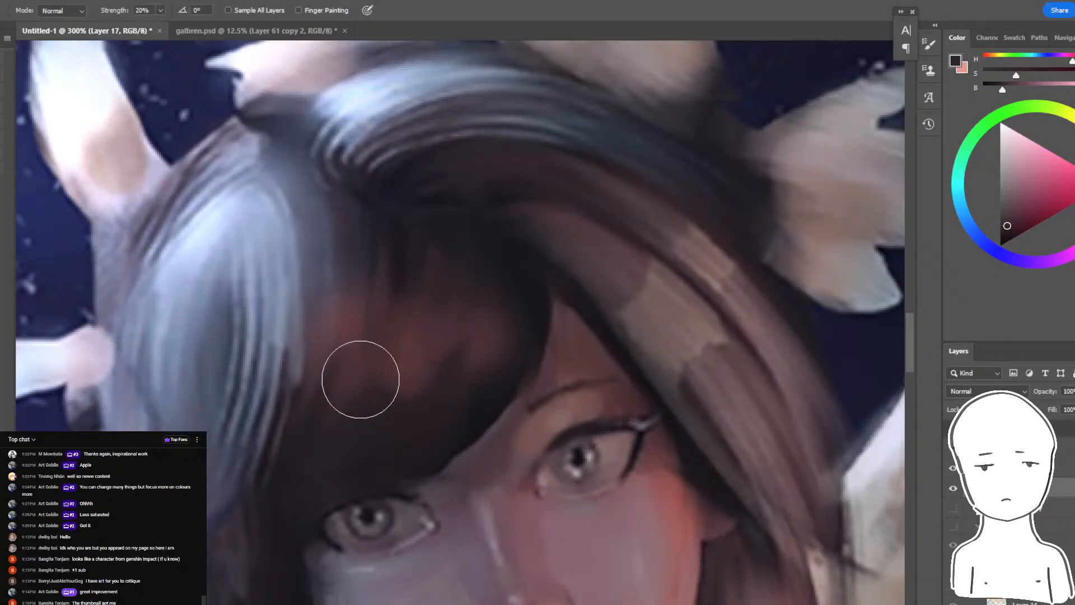
key(ctrl+minus)
key(ctrl+minus)
key(ctrl+minus)
key(ctrl+minus)
key(ctrl+minus)
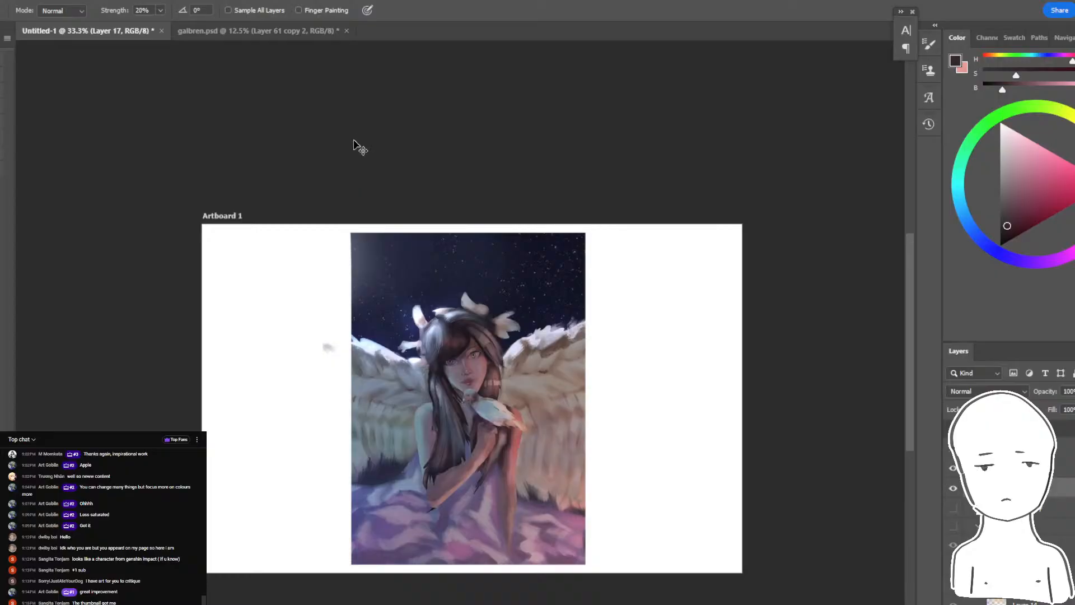
key(ctrl+z)
key(ctrl+plus)
key(ctrl+plus)
key(ctrl+plus)
key(ctrl+plus)
key(ctrl+z)
key(ctrl+z)
key(ctrl+z)
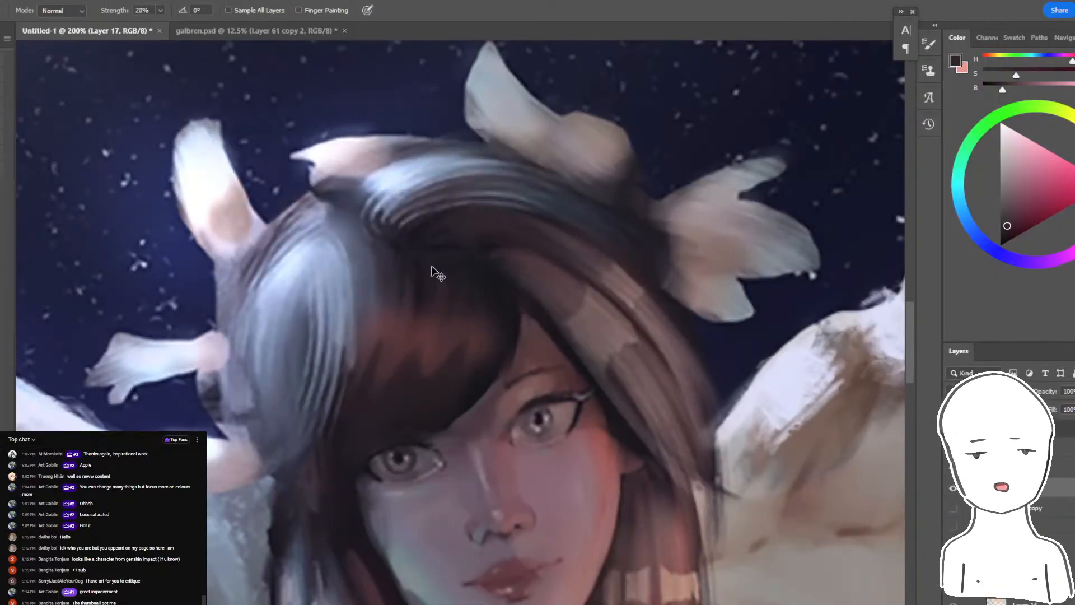
key(ctrl+z)
key(ctrl+z)
key(ctrl+z)
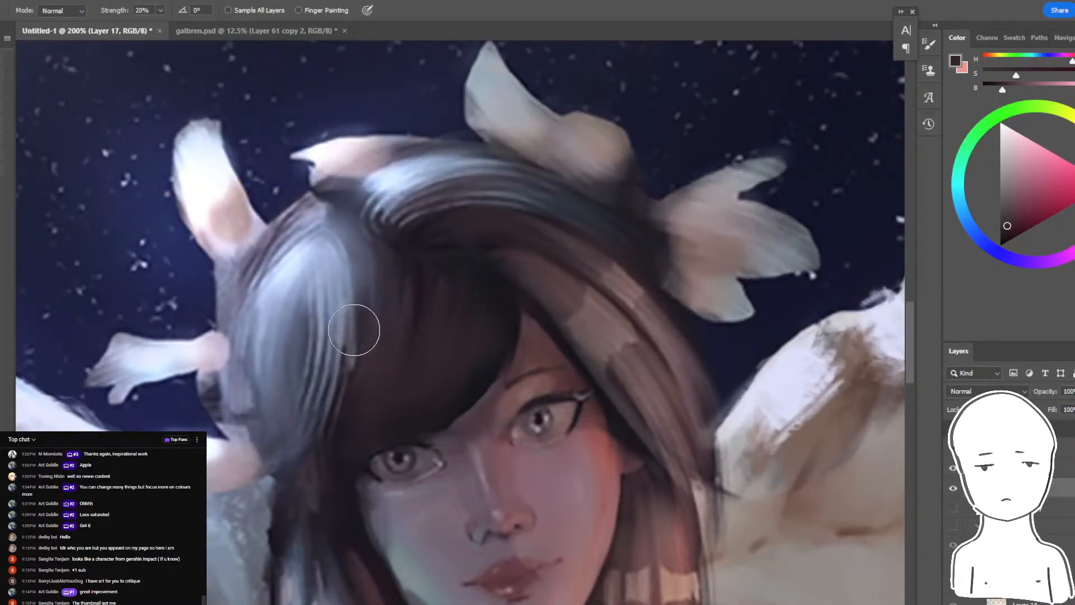
- Try a sampled grey-violet stroke down the fringe beside the blue highlight, undo it and check the whole painting
key(b)
alt+click(363, 282)
drag(366, 292, 372, 391)
key(ctrl+z)
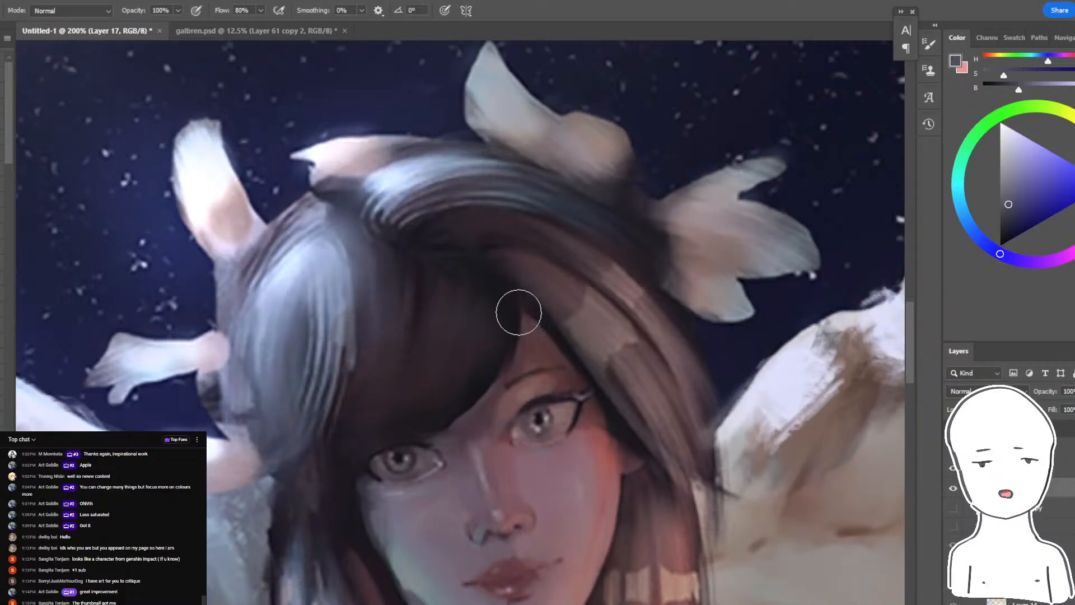
key(ctrl+minus)
key(ctrl+minus)
key(ctrl+minus)
key(ctrl+plus)
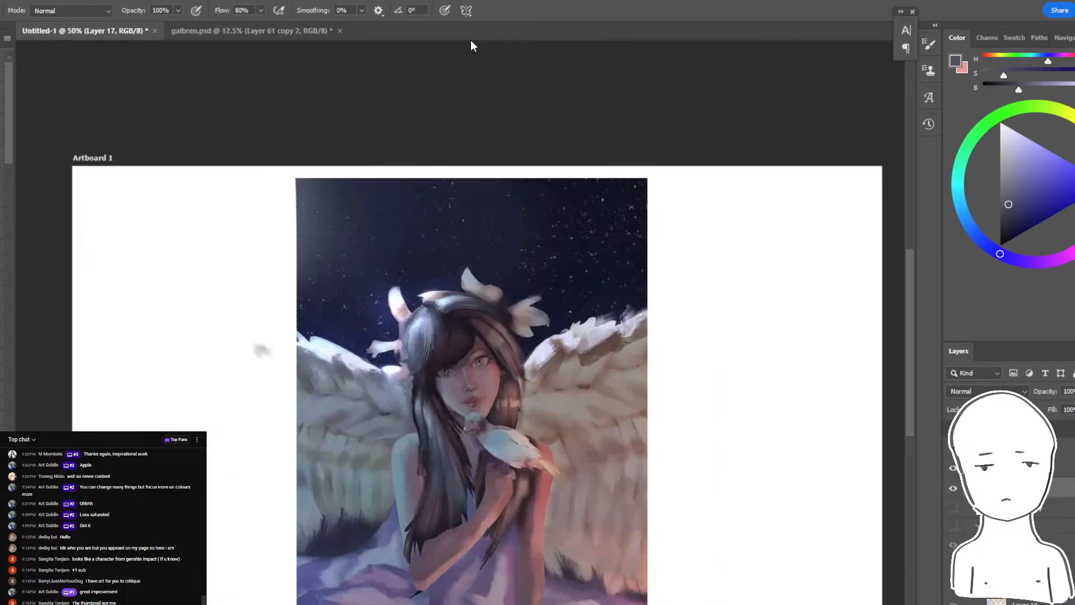
- Read the newest messages in the live chat and switch to the critique channel in Discord
key(alt+Tab)
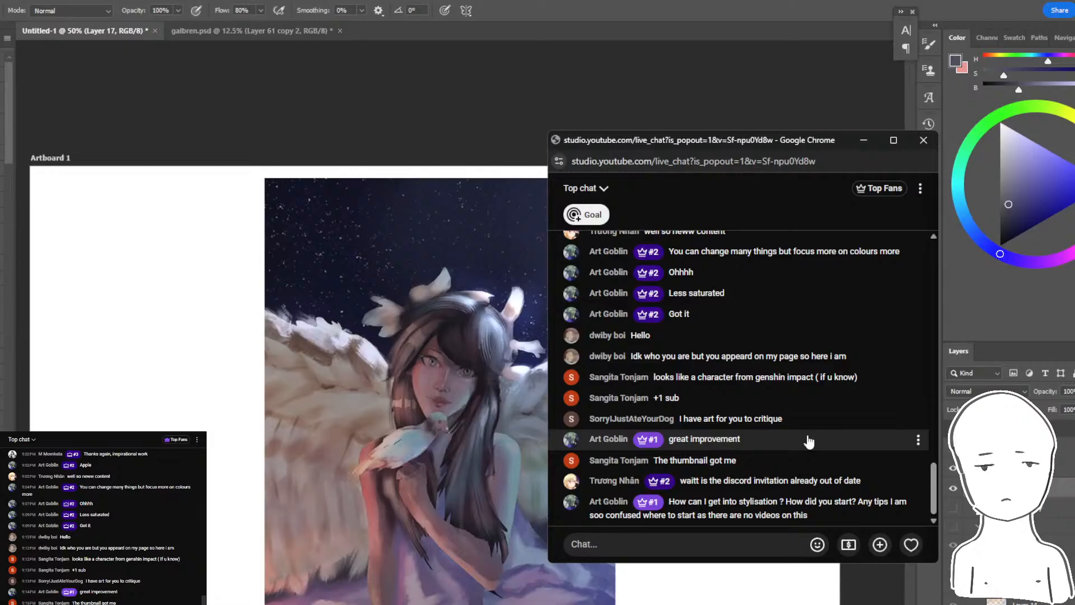
mouse_move(361, 604)
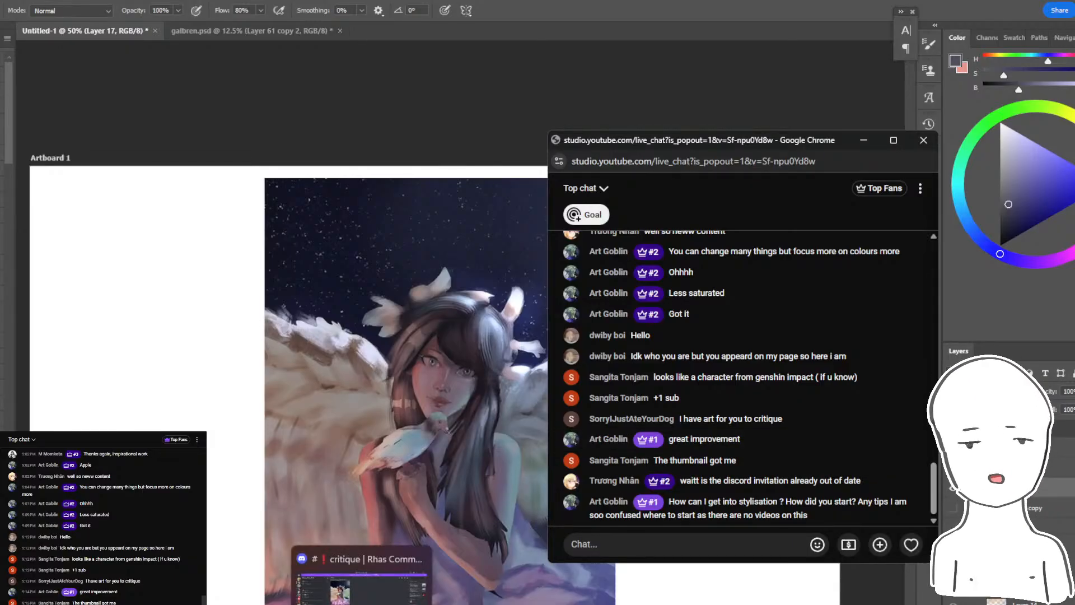
click(361, 576)
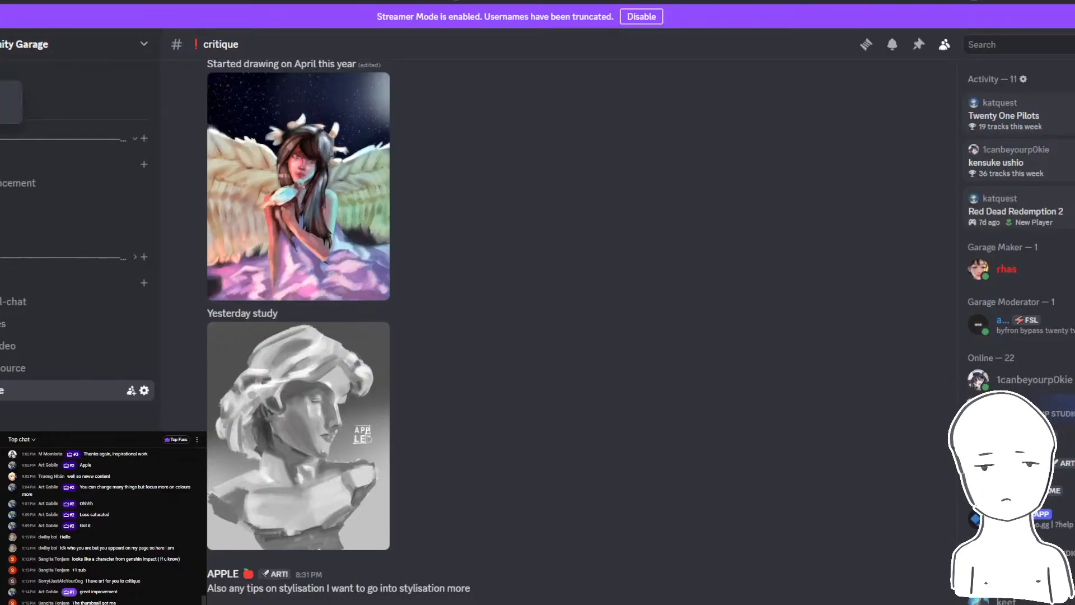
- Open the invite dialog for the Rhas Community Garage server, copy its invite link and close the dialog
right_click(0, 96)
click(0, 131)
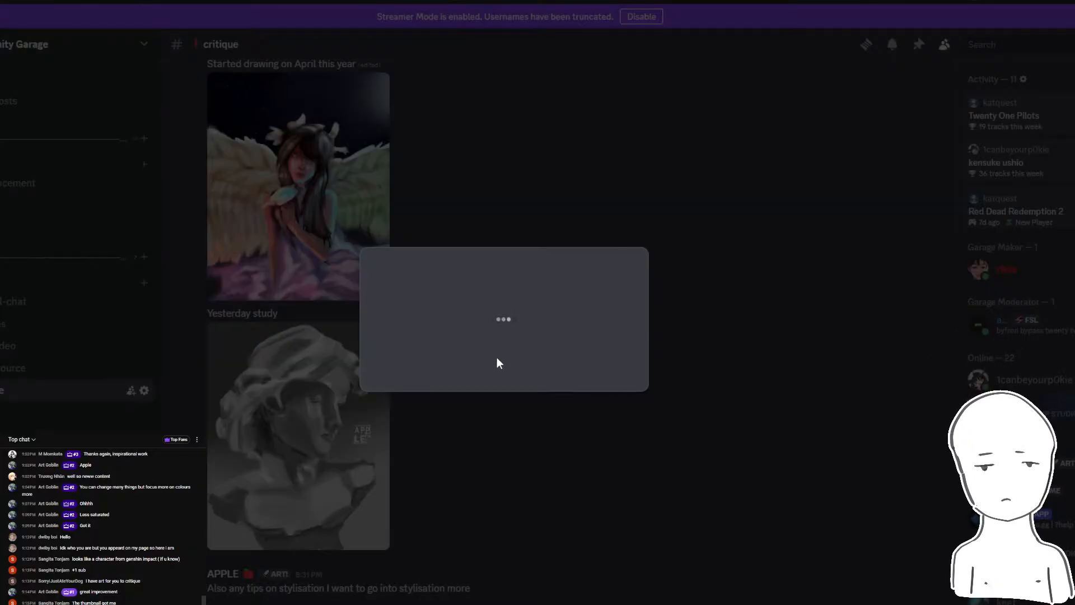
click(503, 441)
right_click(0, 79)
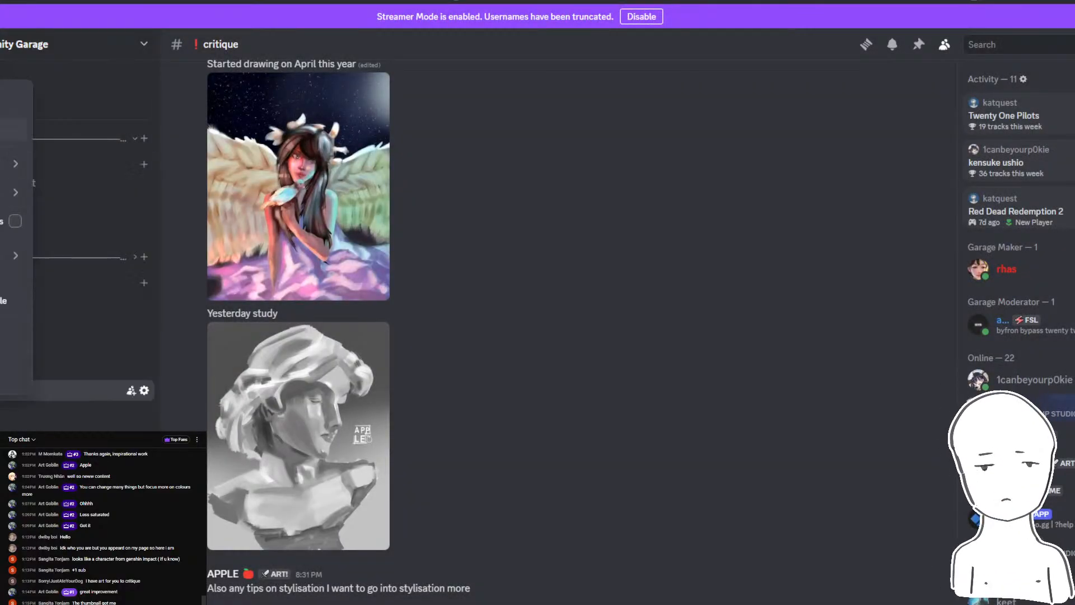
click(0, 130)
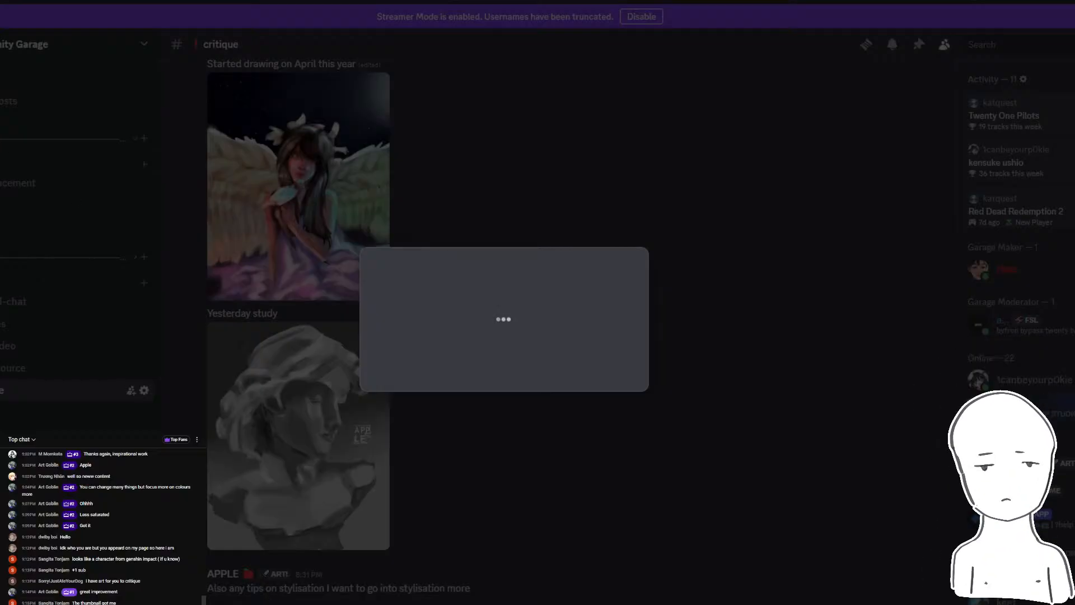
mouse_move(333, 604)
click(295, 583)
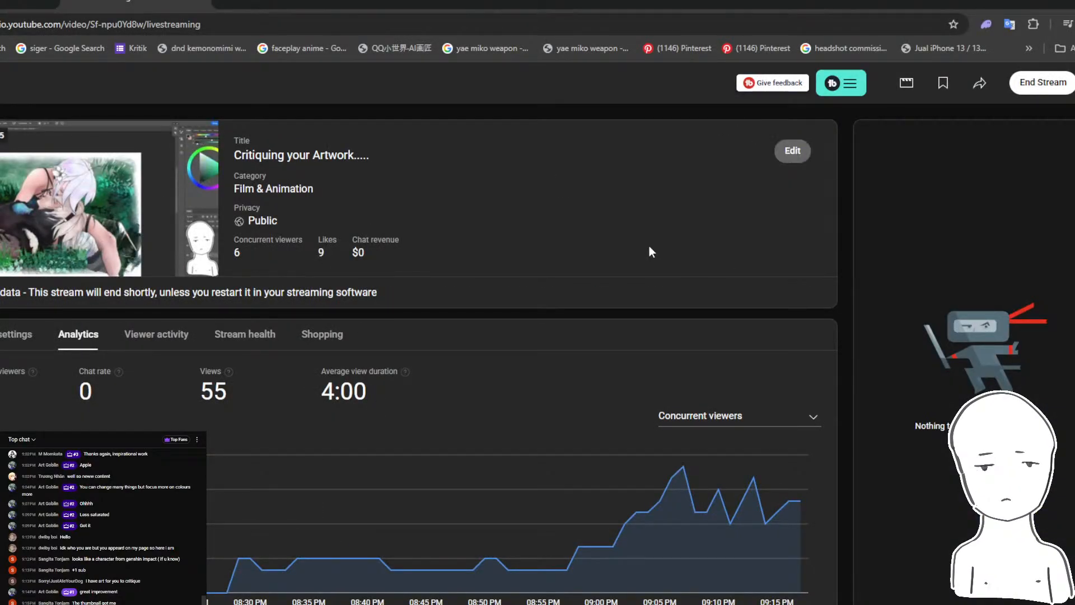
scroll(630, 348, down, 5)
scroll(560, 345, up, 5)
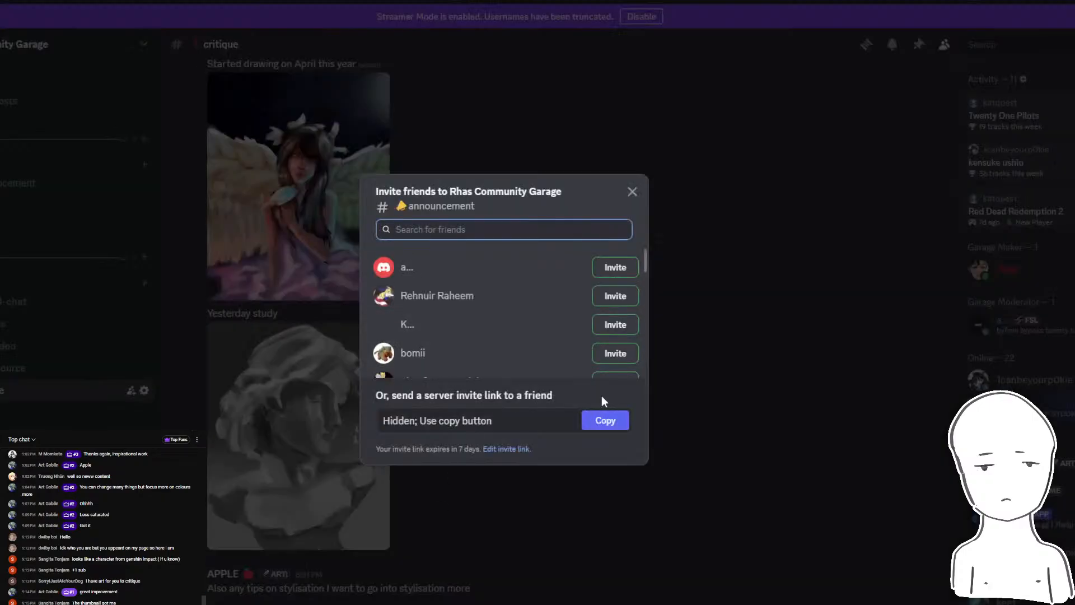
click(606, 421)
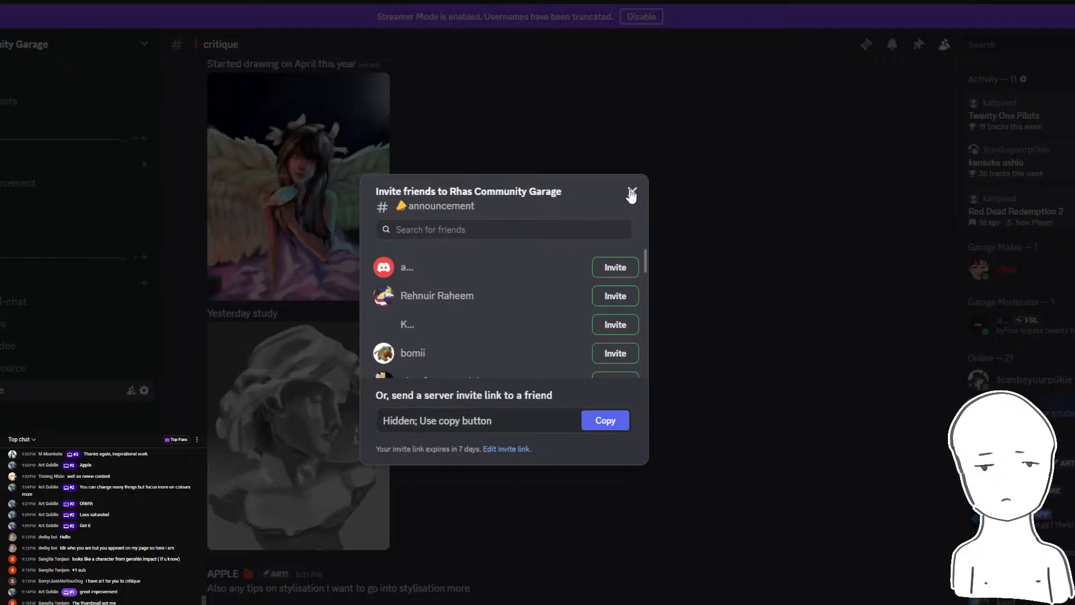
click(631, 195)
- Switch to YouTube Studio, replace the old Discord link in the stream description with the copied invite link and save
key(alt+Tab)
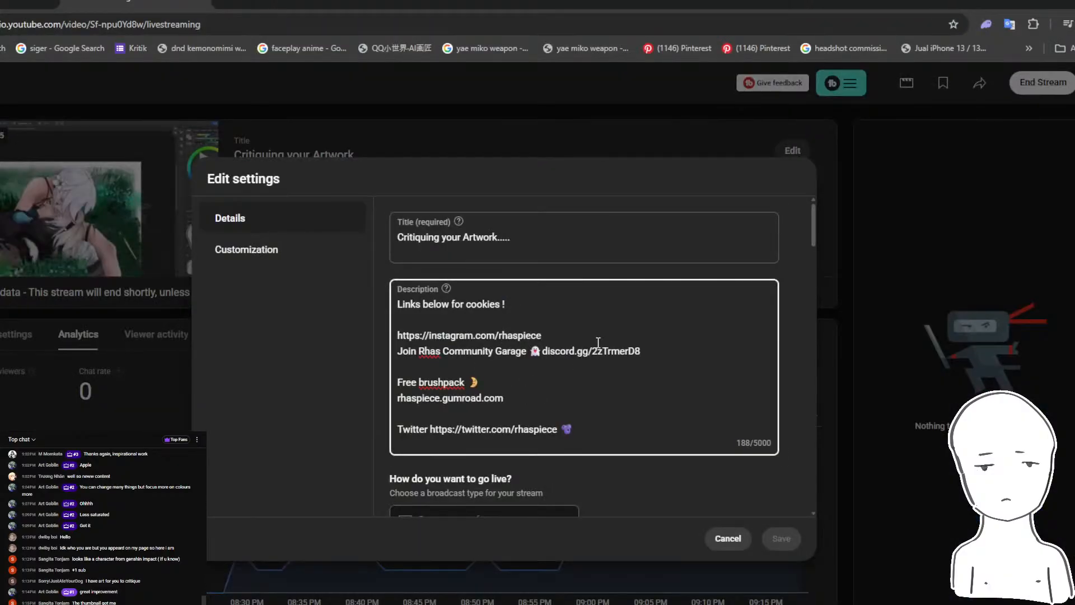
key(shift+End)
key(ctrl+v)
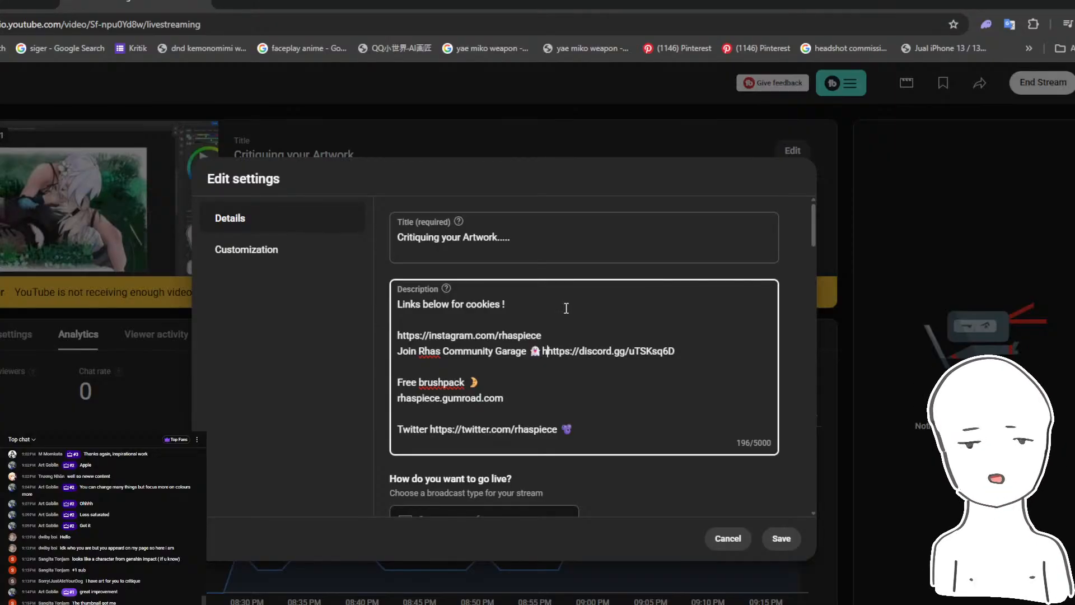
text(https://)
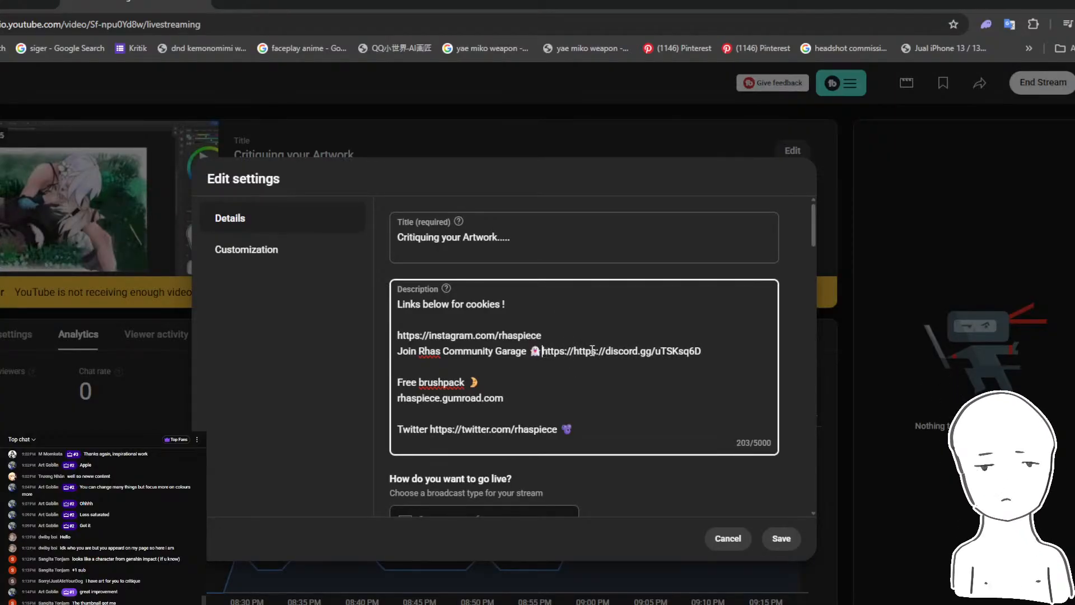
drag(574, 353, 542, 353)
key(BackSpace)
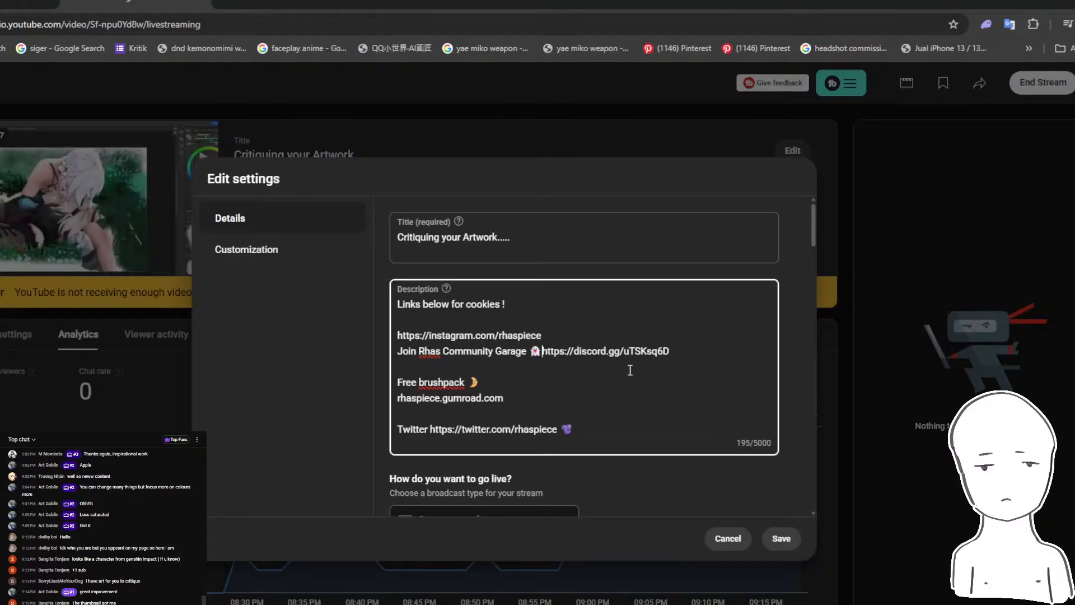
drag(668, 347, 564, 345)
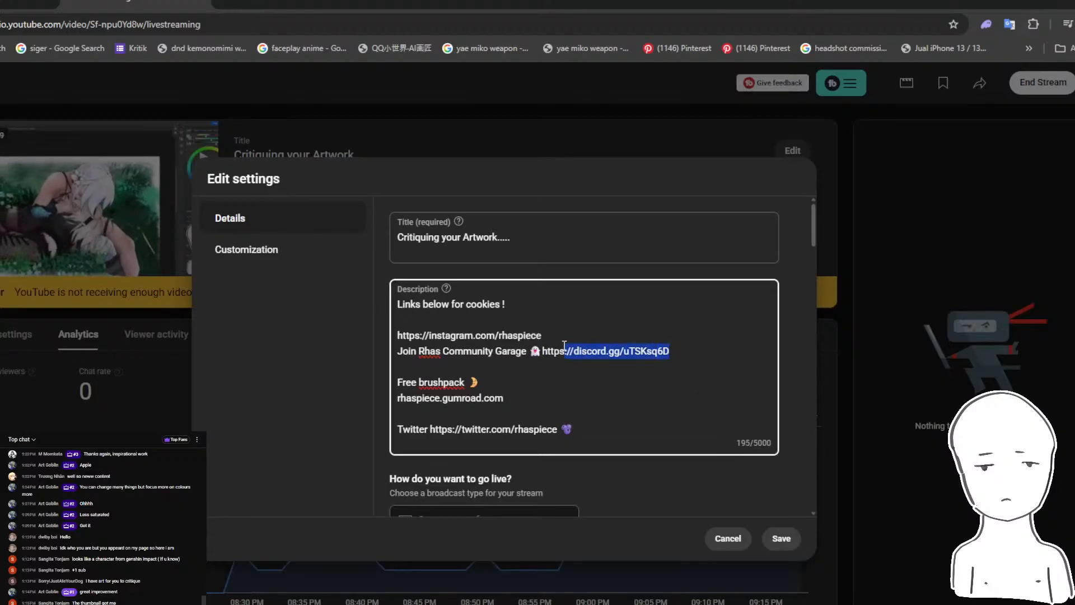
click(543, 344)
click(781, 538)
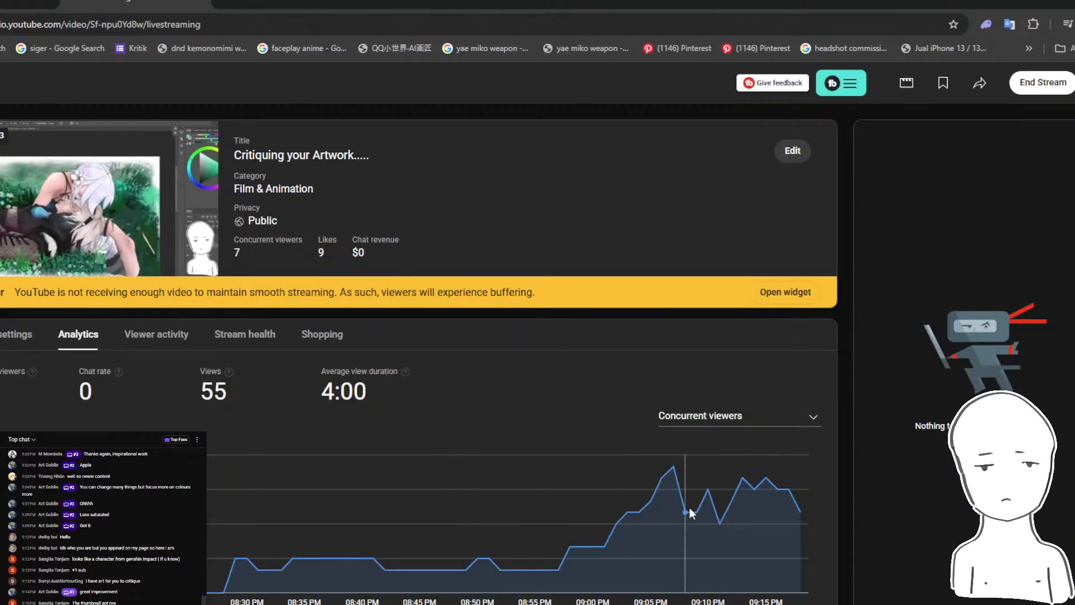
- Reread the latest questions in the live chat alongside the painting in Photoshop, and minimise the chat window
mouse_move(334, 604)
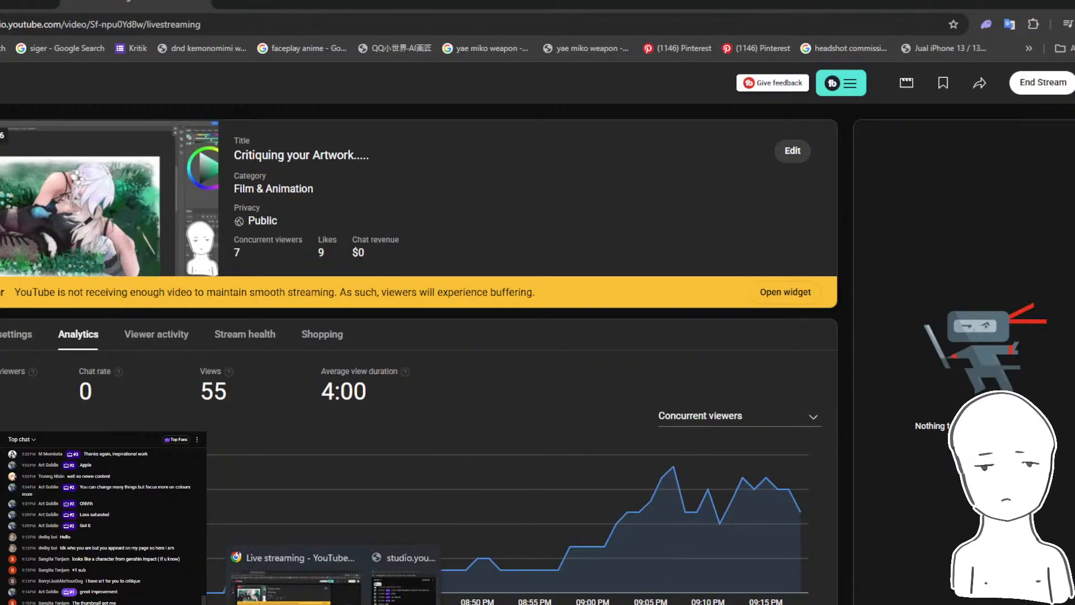
click(403, 582)
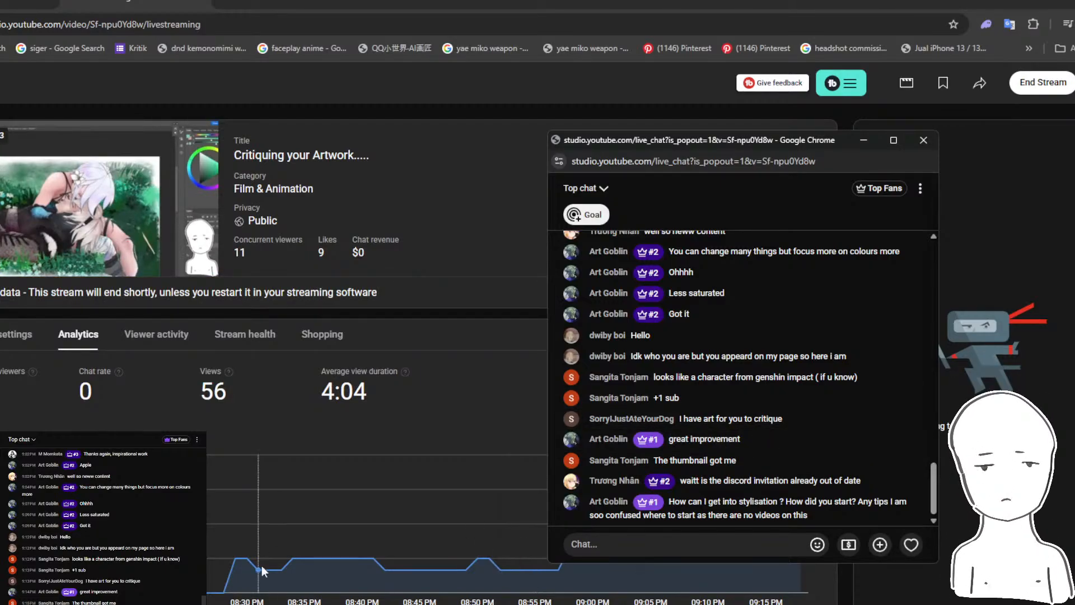
key(alt+Tab)
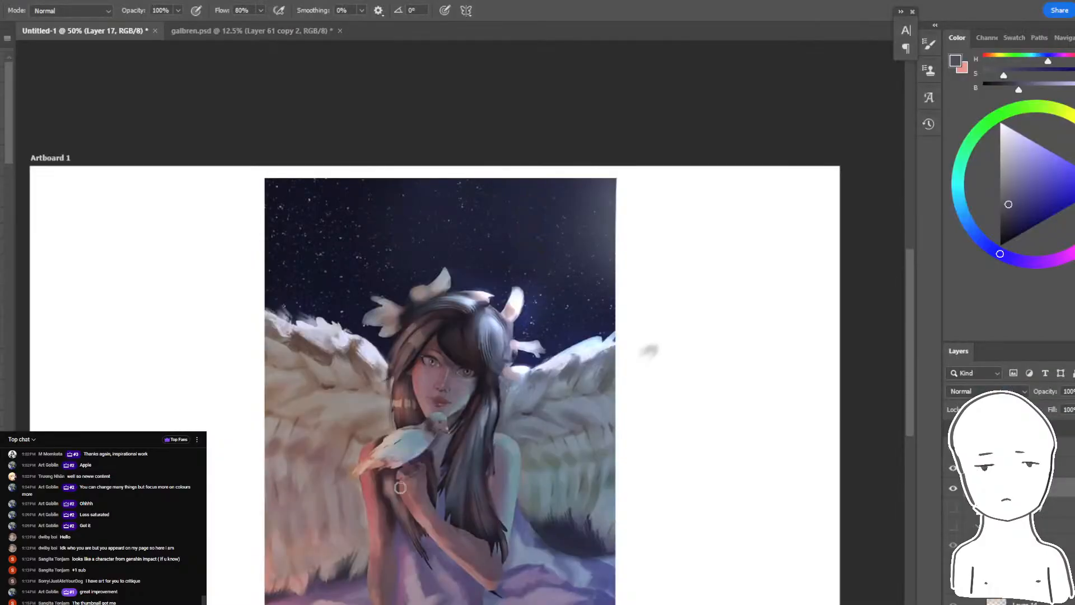
drag(612, 270, 643, 230)
key(alt+Tab)
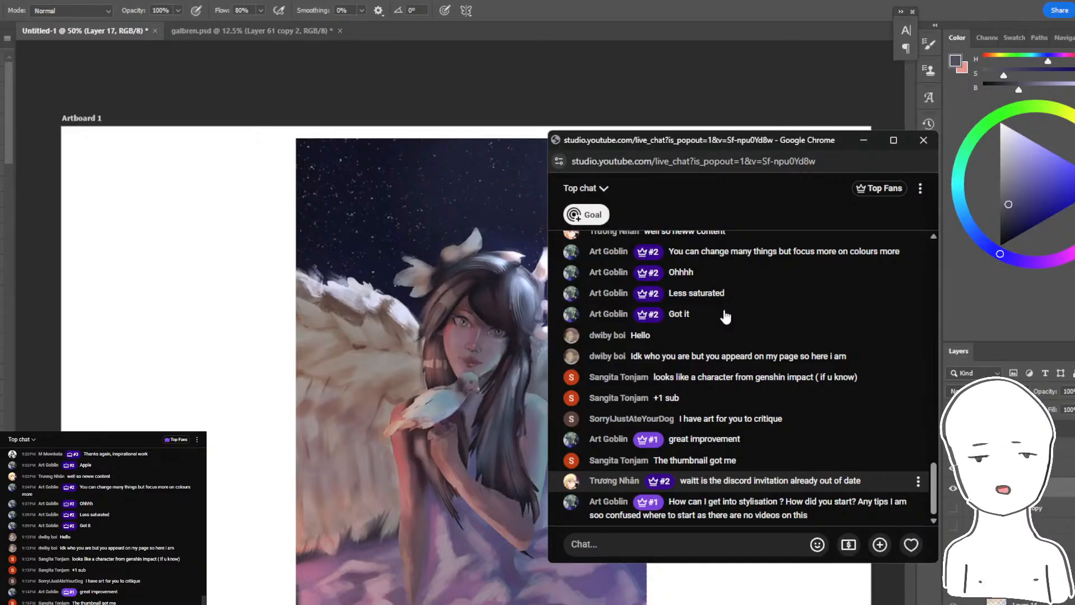
click(865, 141)
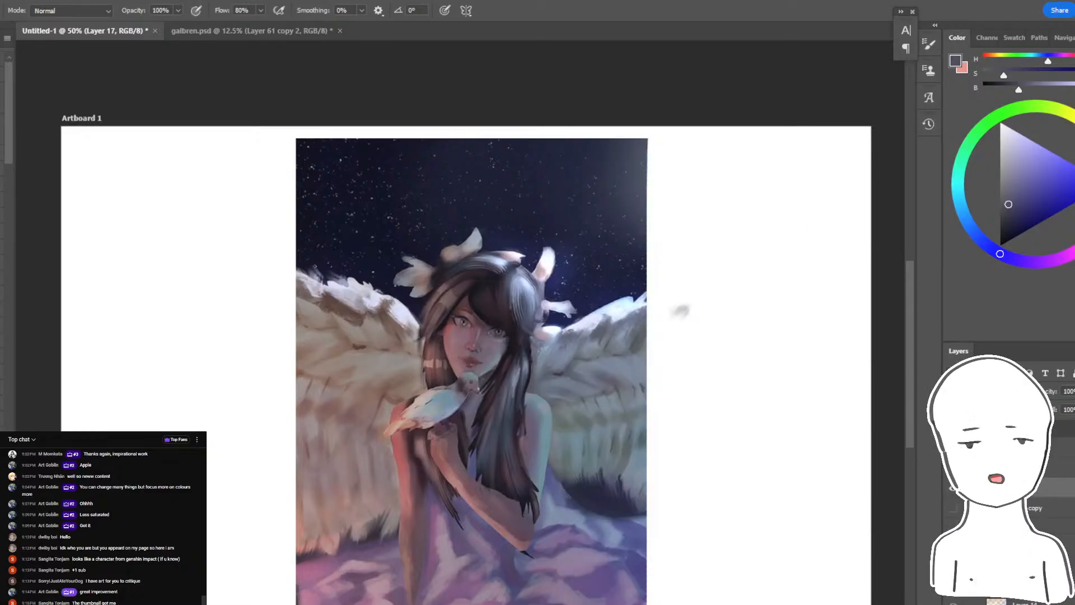
- Enlarge the grey bust study in Discord's critique channel, copy the image and return to Photoshop
key(alt+Tab)
right_click(207, 404)
click(418, 384)
click(348, 458)
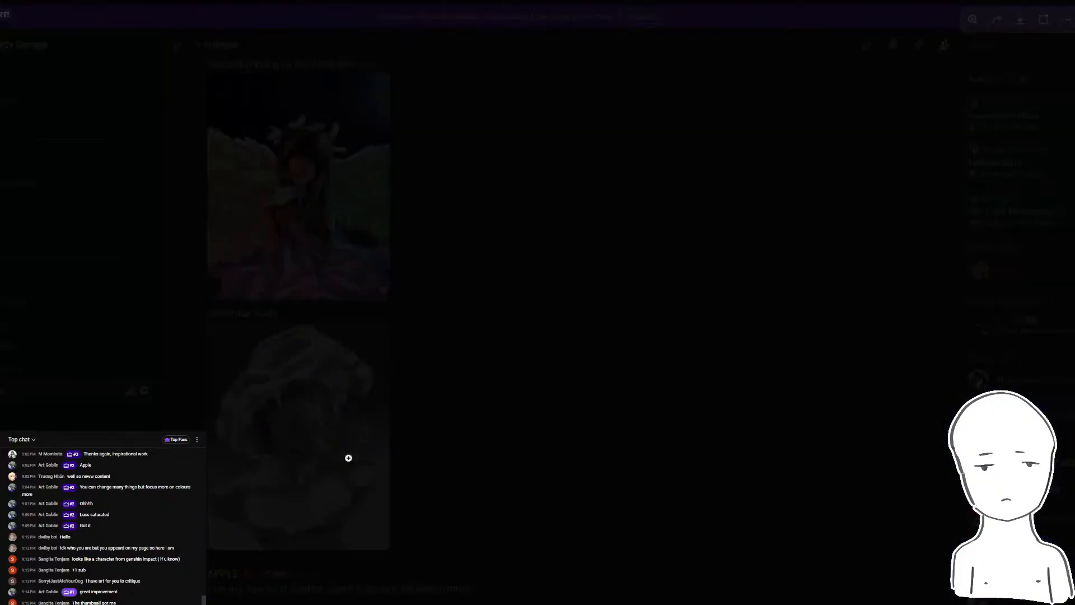
right_click(479, 359)
click(525, 244)
right_click(560, 274)
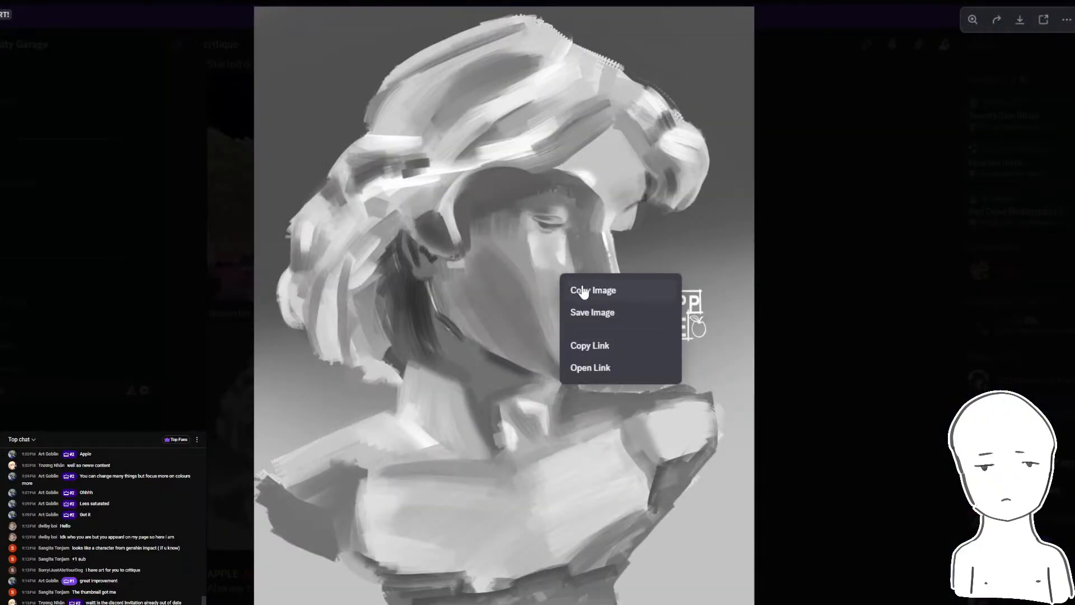
click(582, 292)
key(alt+Tab)
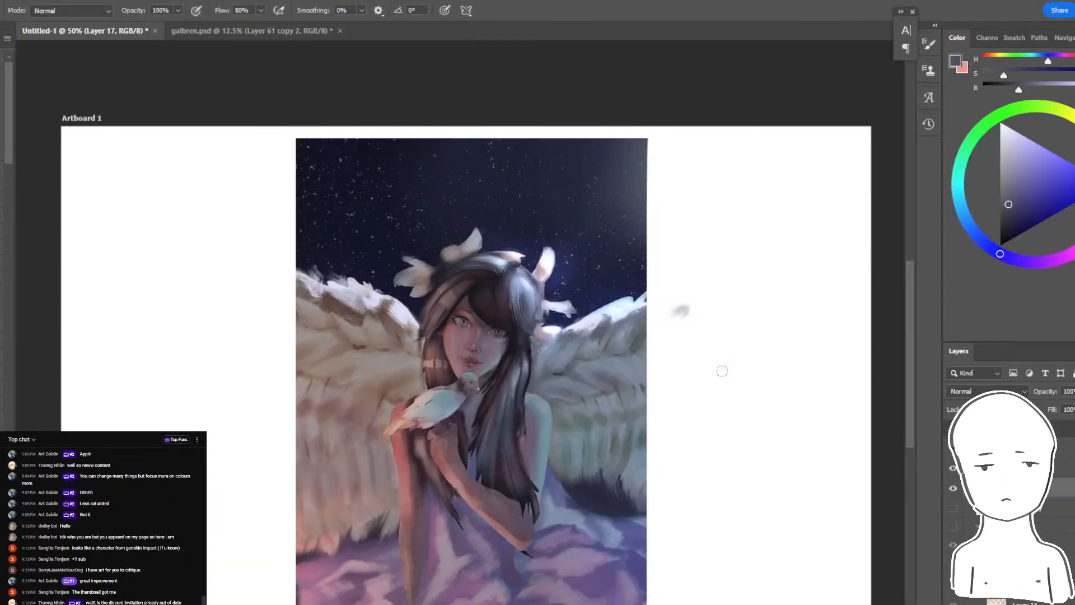
- Check the whole winged girl painting, copy the bust study from Discord again and return to Photoshop
drag(612, 284, 751, 254)
drag(743, 306, 667, 276)
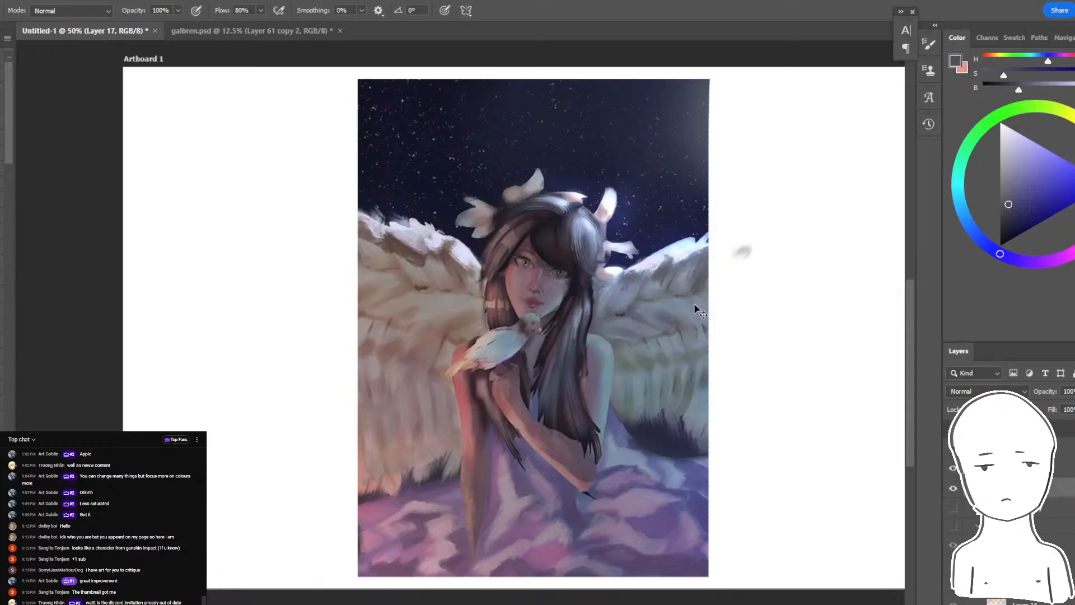
key(alt+Tab)
right_click(530, 232)
click(555, 252)
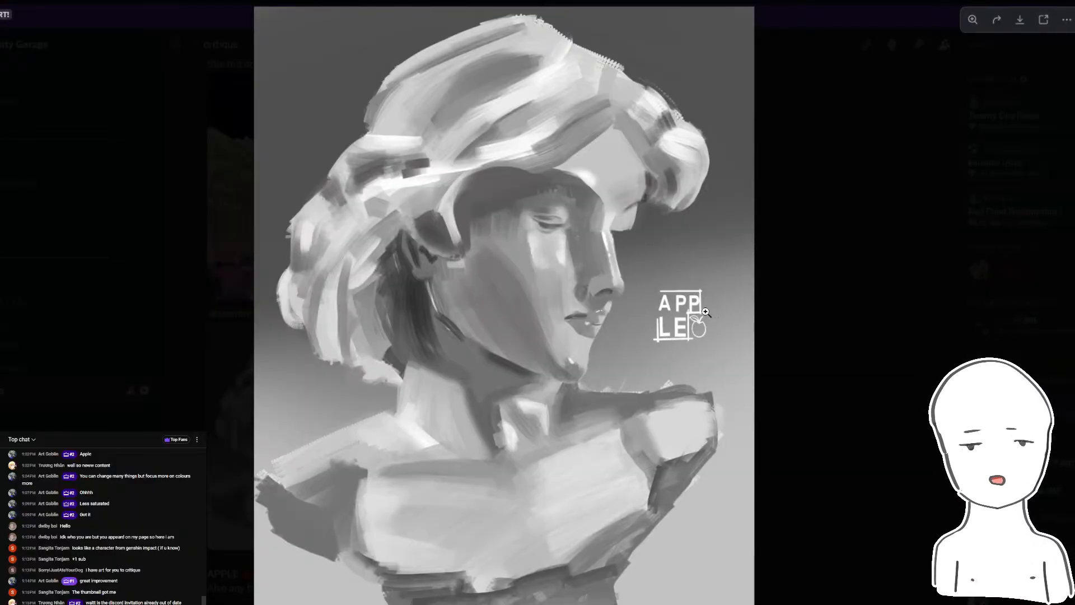
right_click(648, 316)
key(alt+Tab)
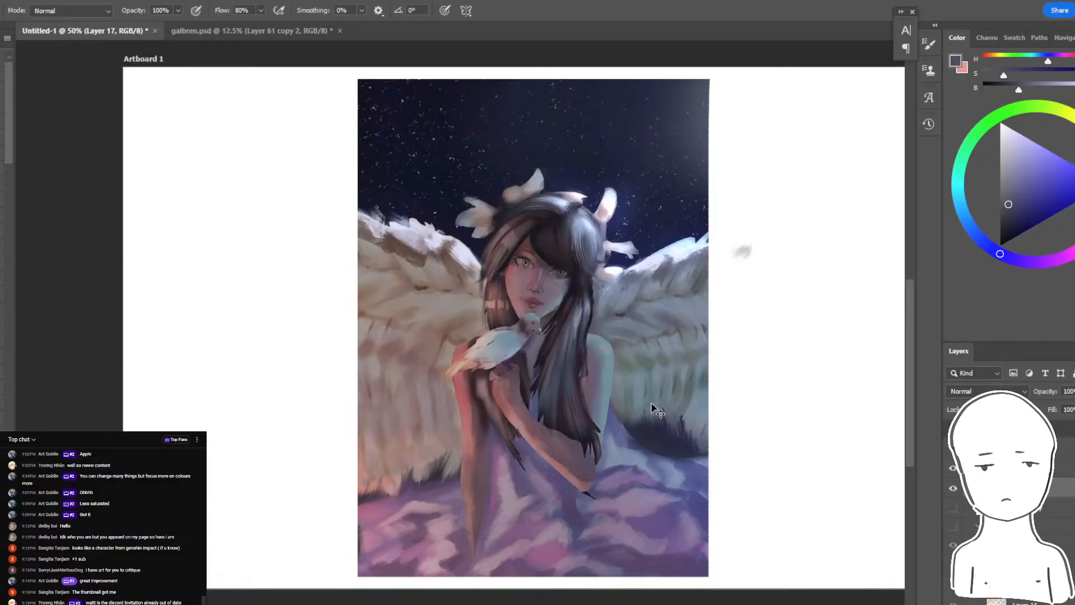
- Resize the whole document to a width of 100 centimetres
scroll(571, 318, up, 3)
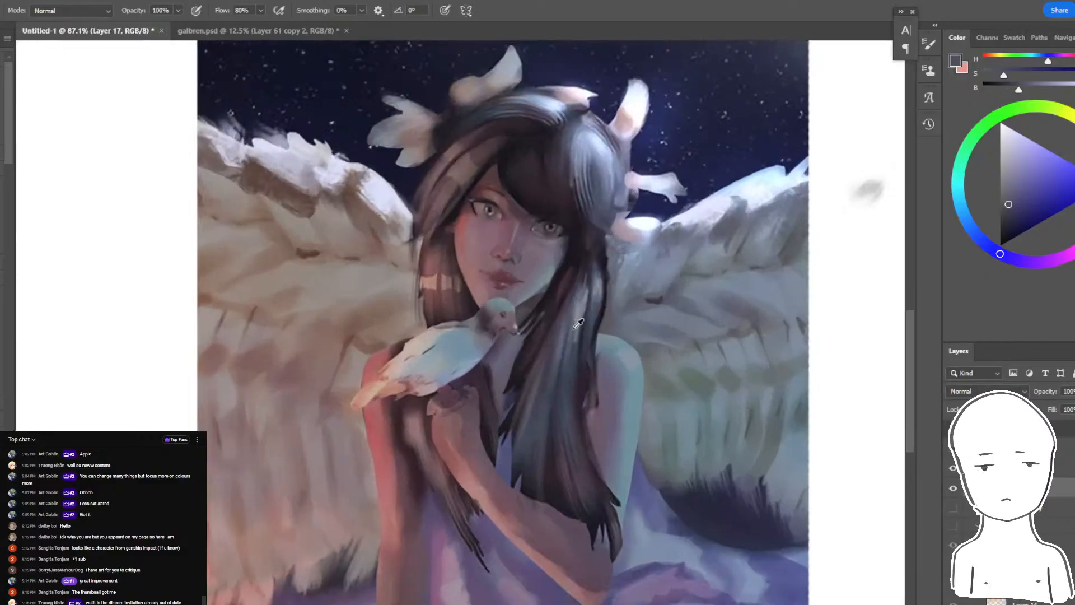
scroll(579, 323, down, 3)
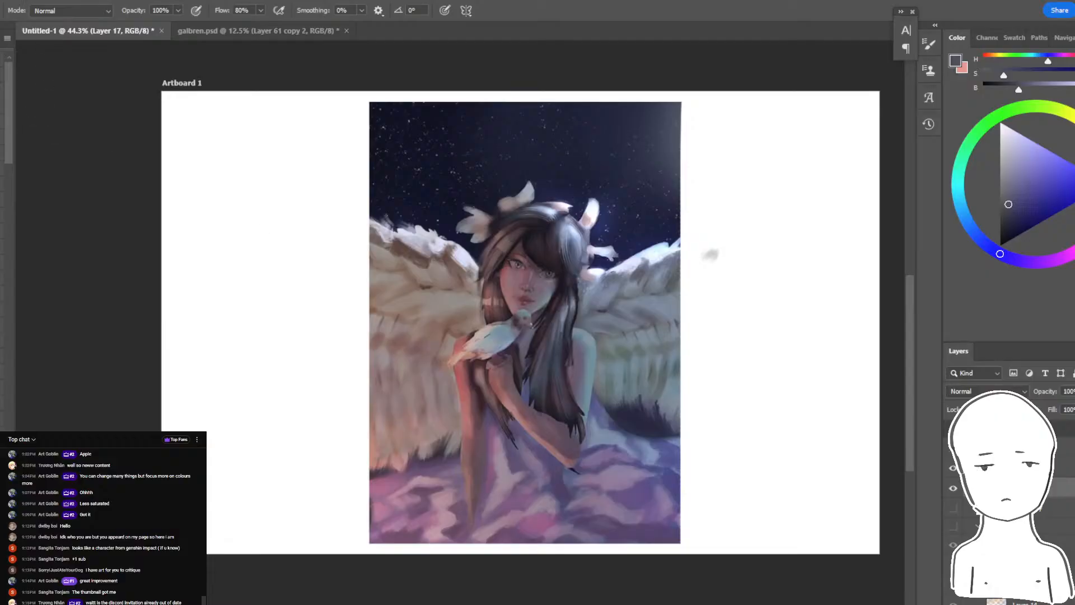
click(1, 2)
click(1, 89)
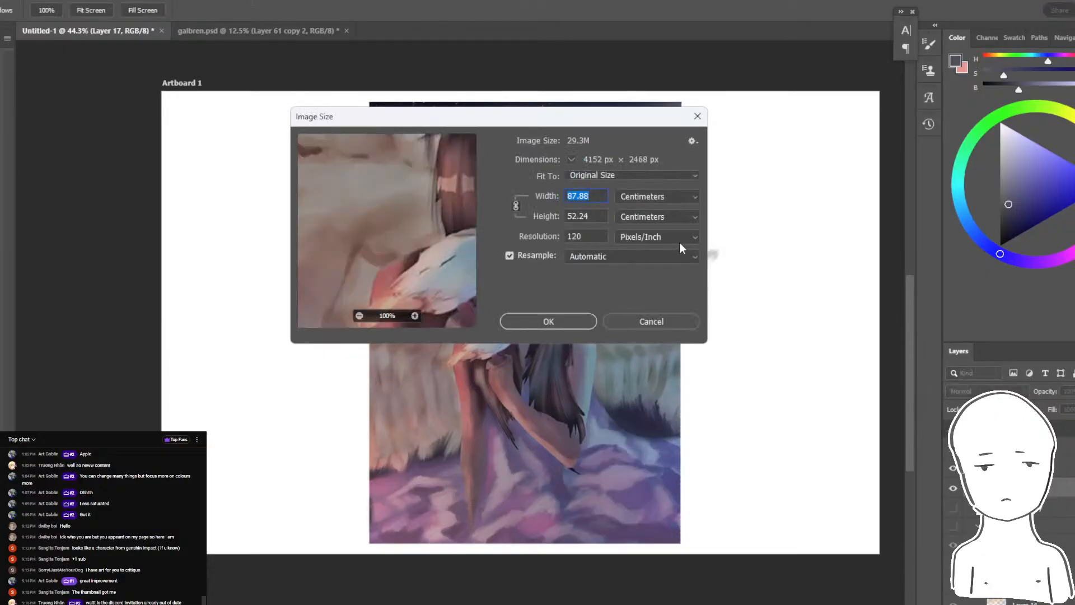
text(100)
key(Return)
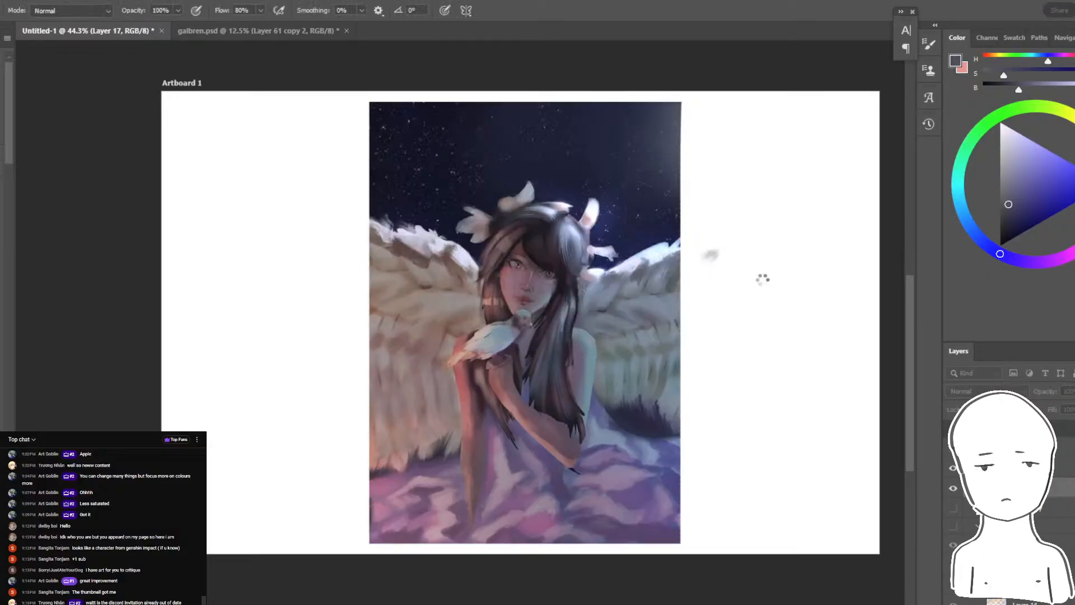
- Check the live chat for new messages while the document is being resized
key(alt+Tab)
key(alt+Tab)
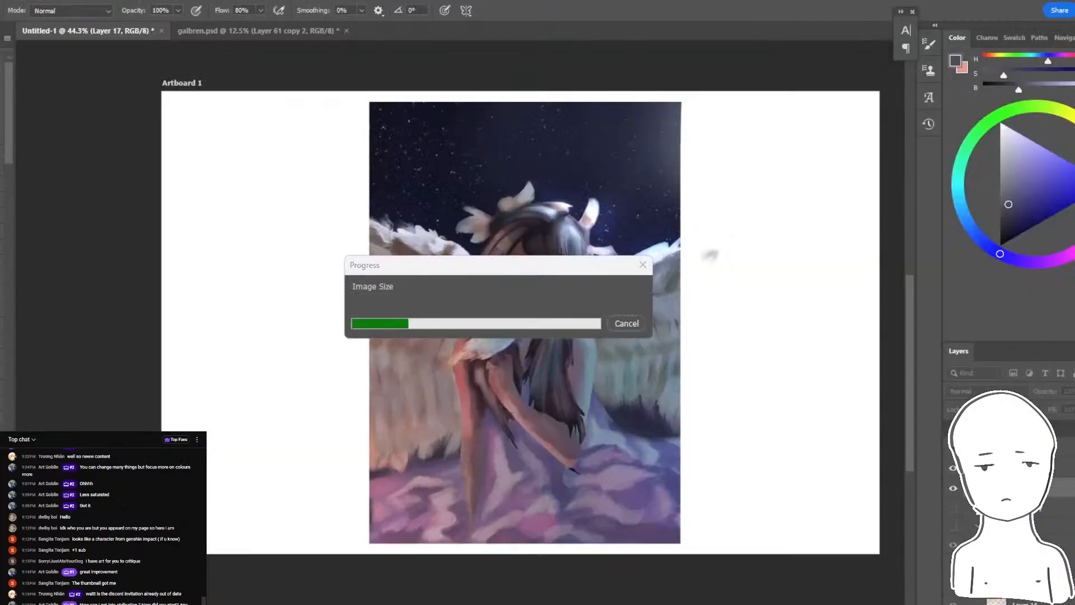
click(401, 600)
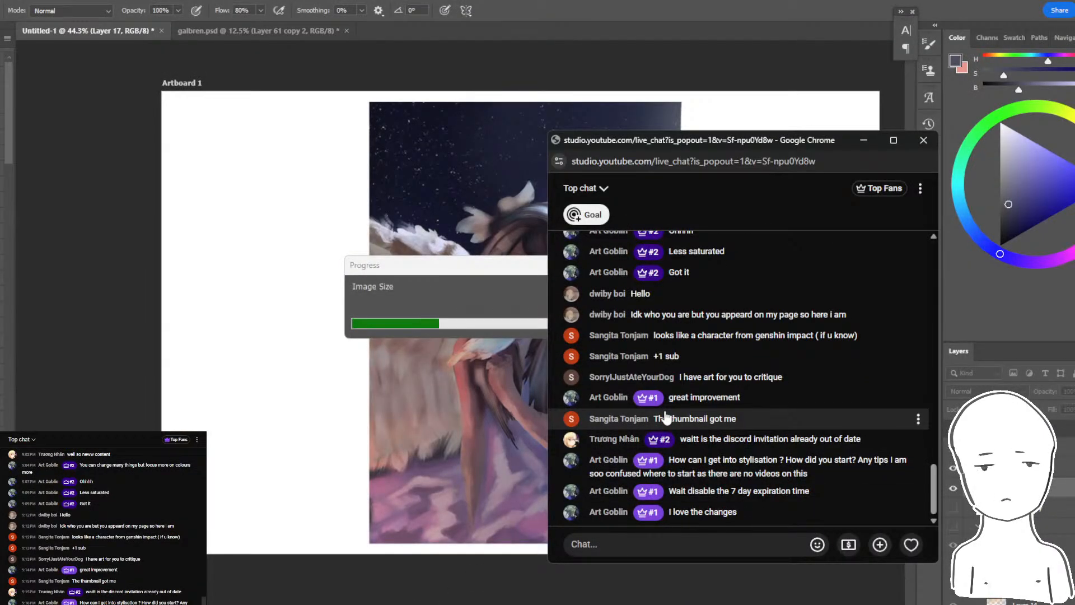
- Switch to Discord, close the enlarged bust study and open the friend invitation for the Rhas Community Garage server
key(alt+Tab)
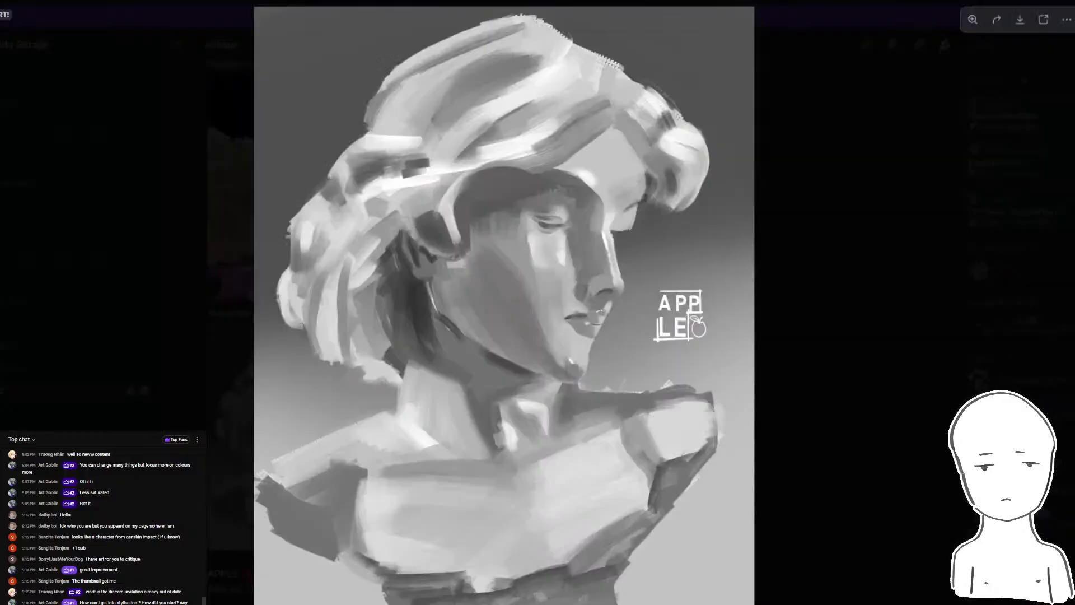
click(139, 194)
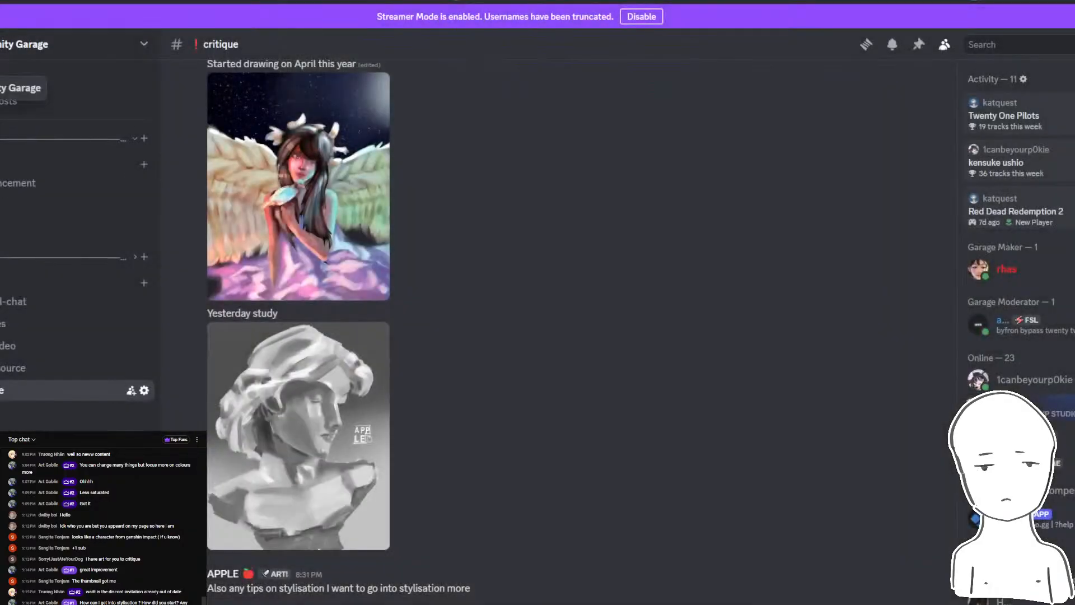
right_click(1, 89)
click(3, 138)
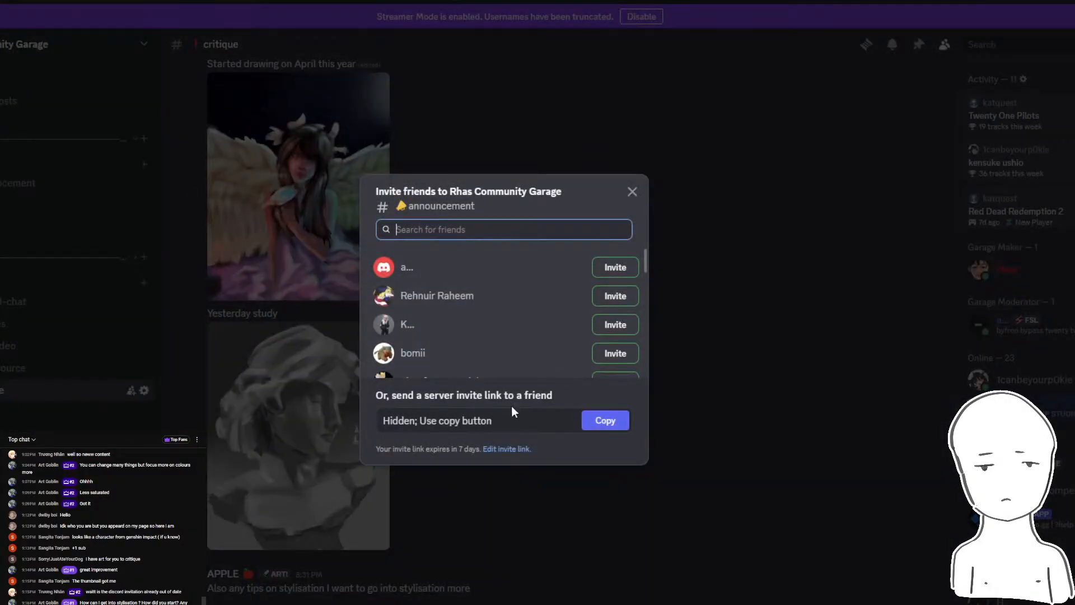
- Set the server invite to expire never, generate a new link and copy it
click(502, 450)
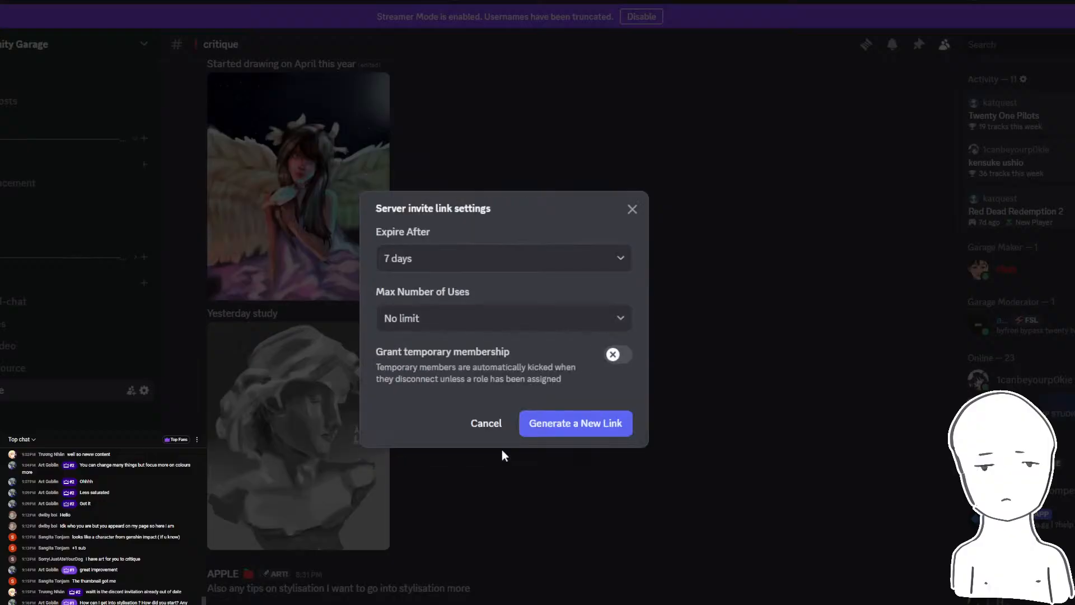
click(492, 265)
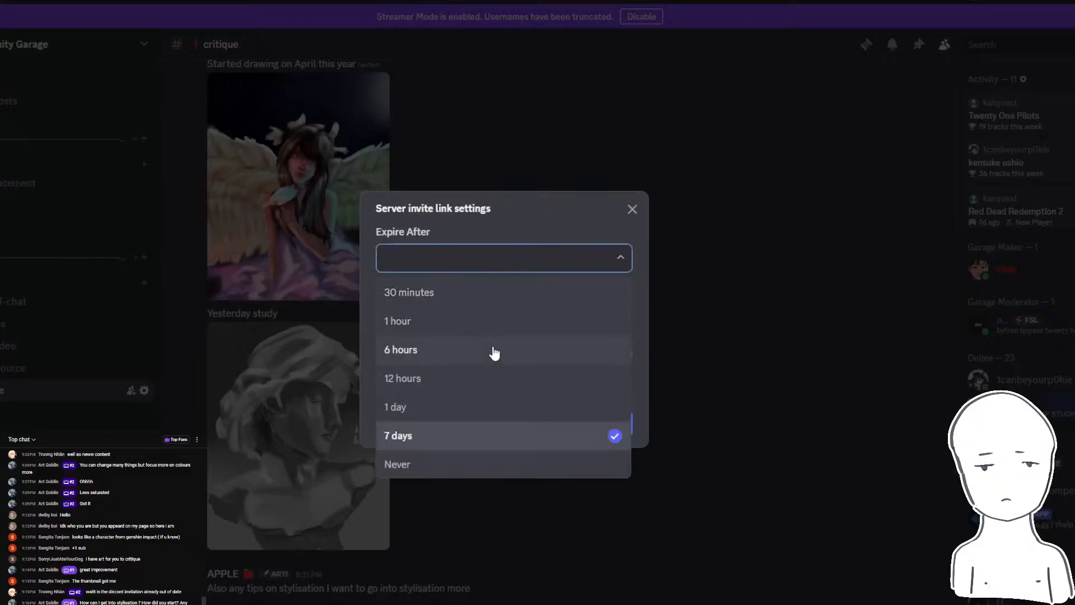
click(448, 466)
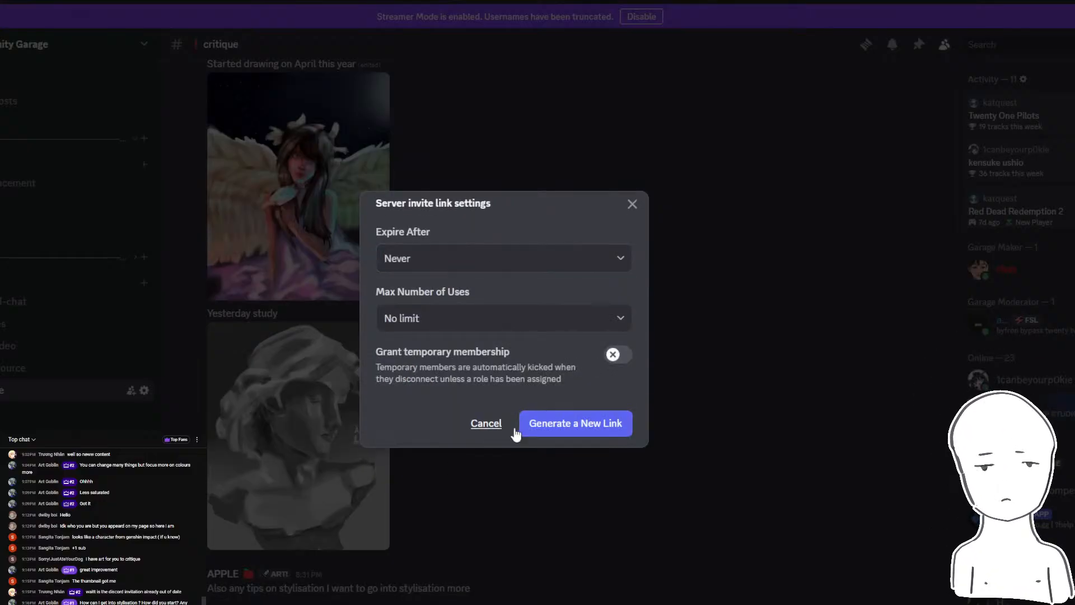
click(567, 428)
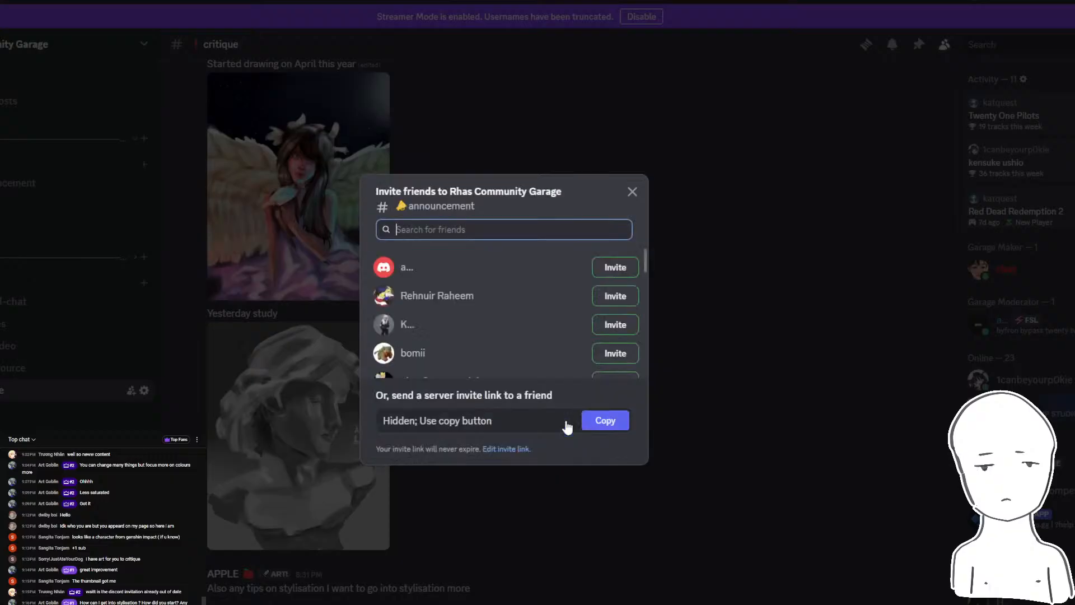
click(606, 421)
click(632, 191)
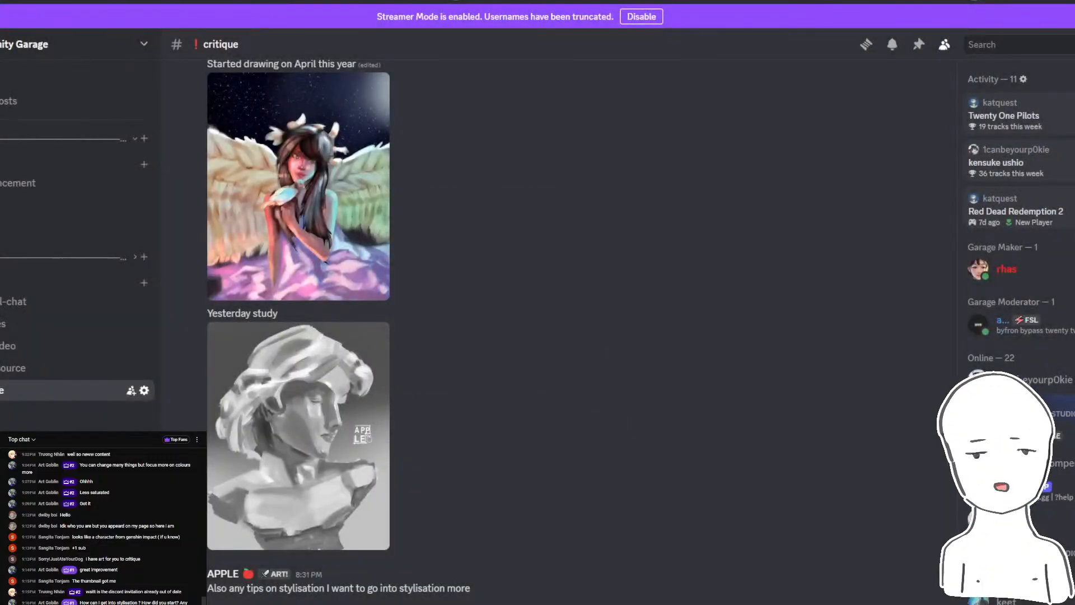
- Switch to YouTube Studio and replace the Discord link in the live stream's description with the copied invite, saving the settings
mouse_move(431, 569)
click(391, 562)
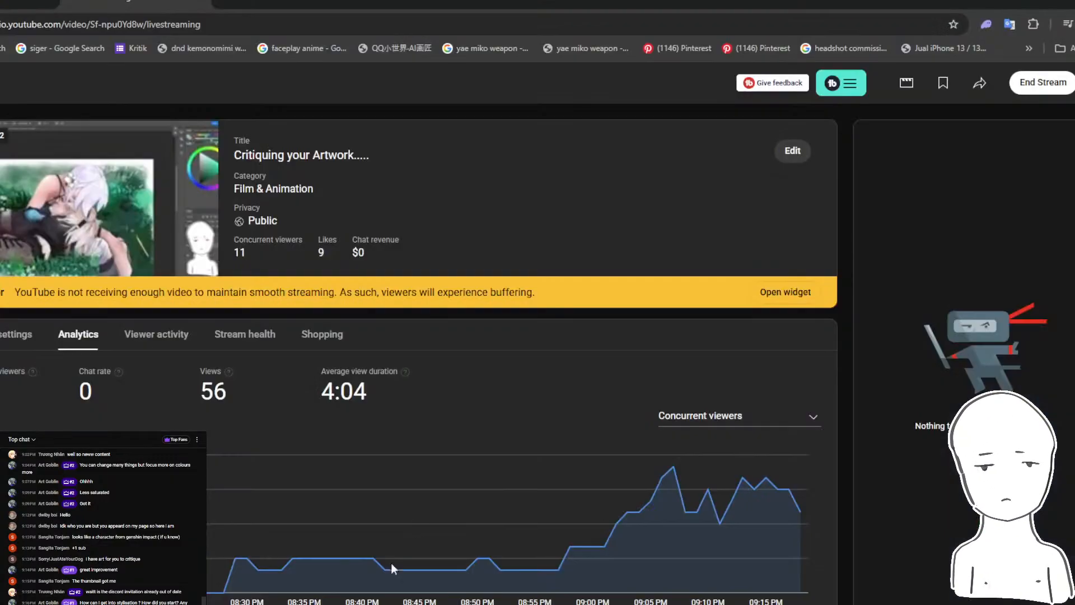
click(778, 148)
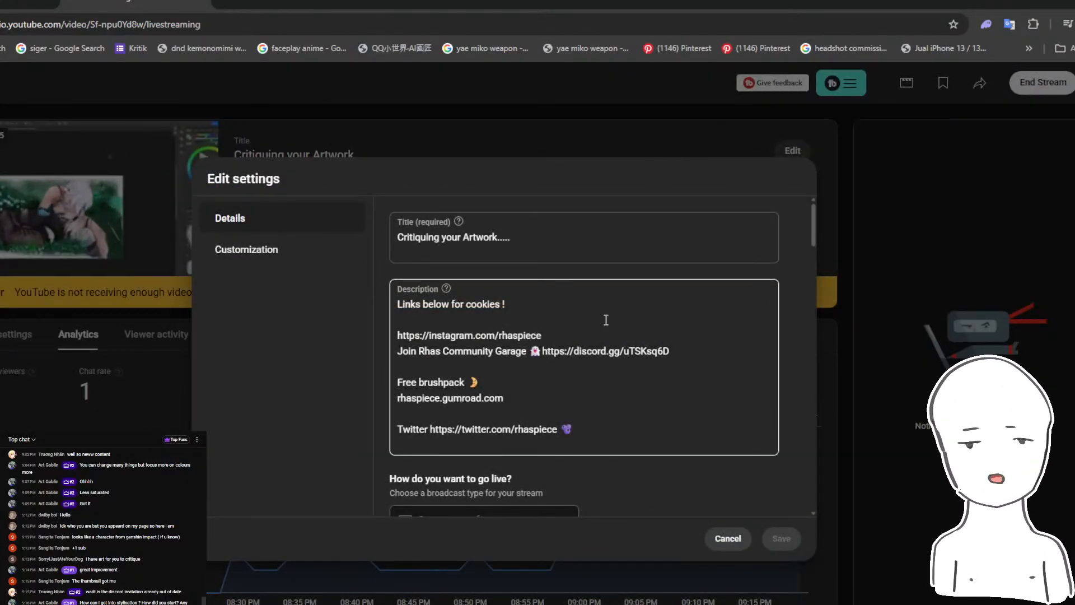
drag(670, 351, 542, 352)
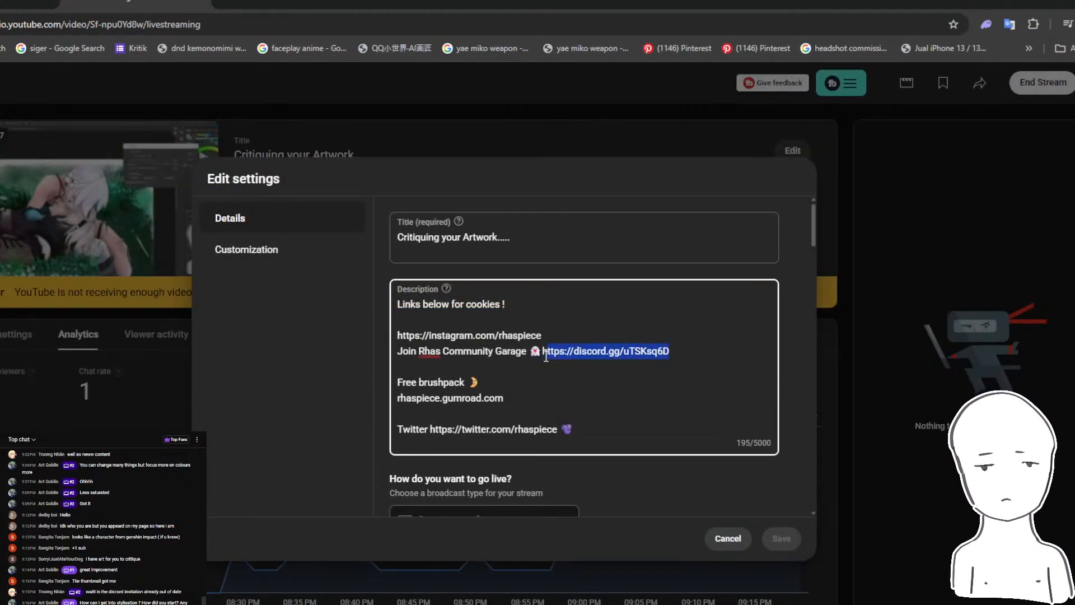
drag(670, 352, 542, 351)
text(https://discord.gg/vXQ5Q3jCux)
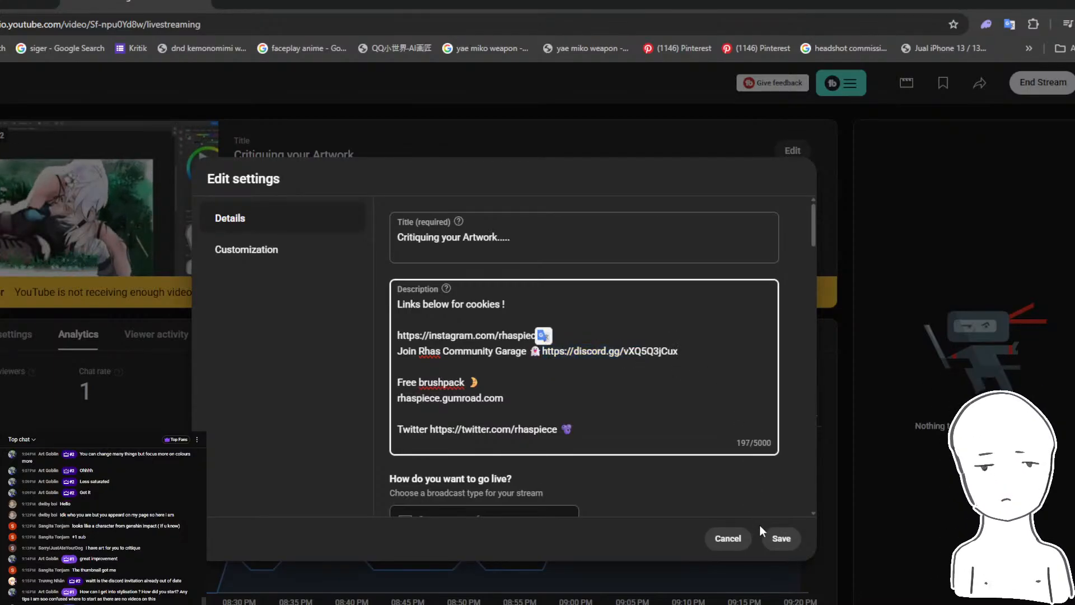
click(779, 538)
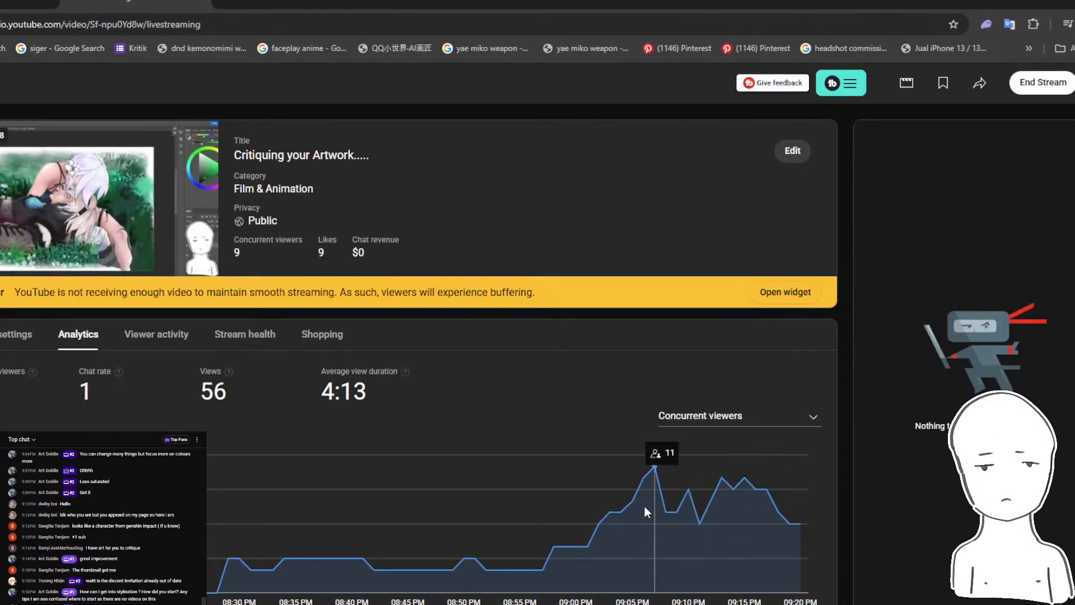
- Check the live chat for new messages and return to the winged girl painting in Photoshop
key(alt+Tab)
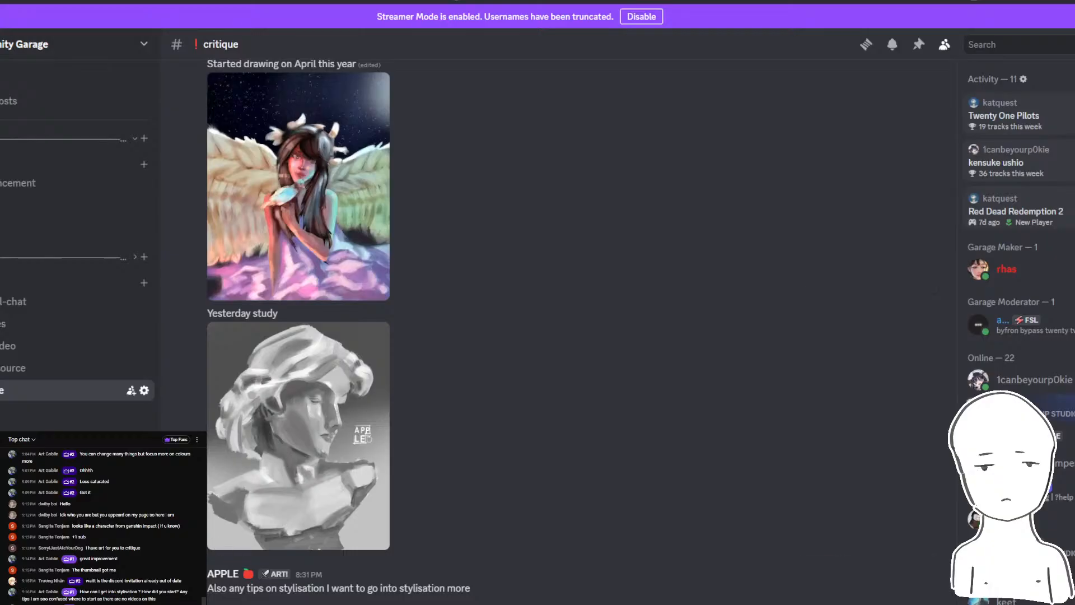
mouse_move(333, 604)
click(404, 588)
click(334, 603)
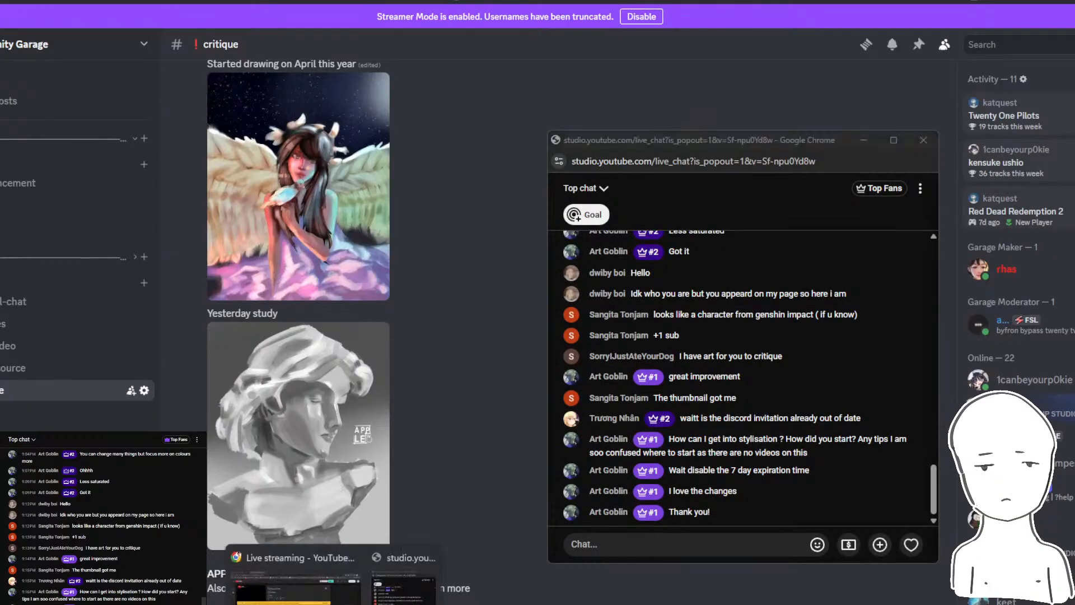
key(alt+Tab)
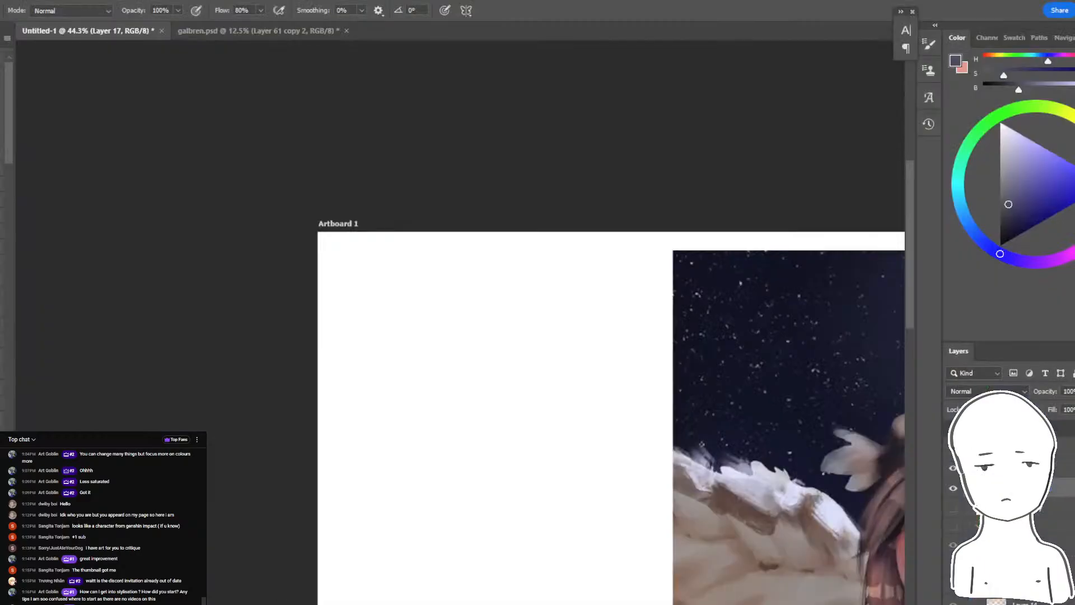
drag(818, 507, 608, 360)
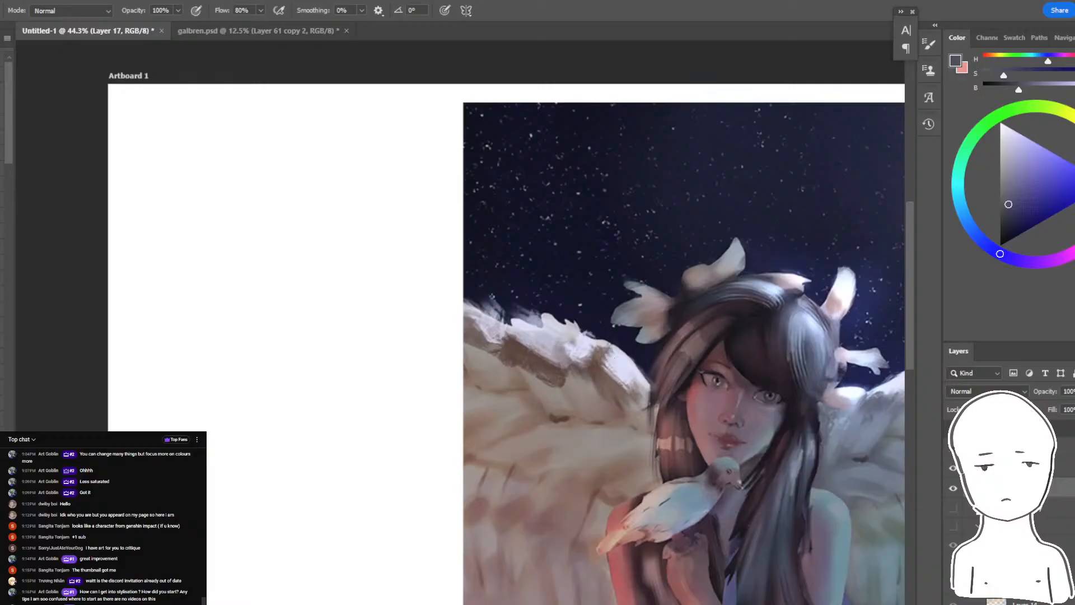
- Copy the enlarged grey bust study from Discord and paste it into the Photoshop document
key(alt+Tab)
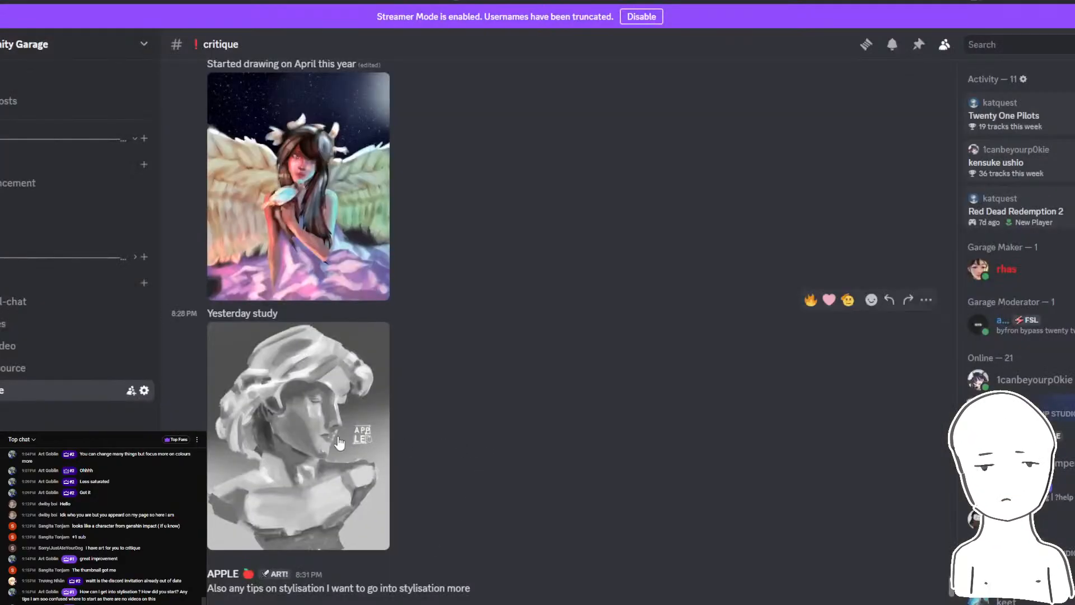
click(339, 442)
right_click(489, 289)
click(501, 305)
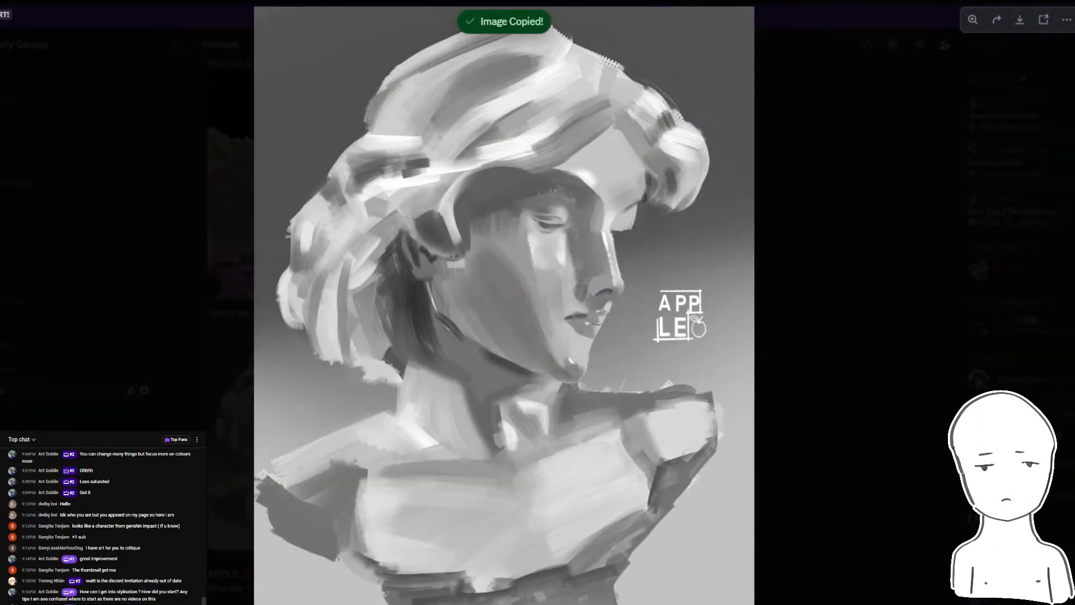
key(alt+Tab)
key(ctrl+v)
key(ctrl+minus)
key(ctrl+minus)
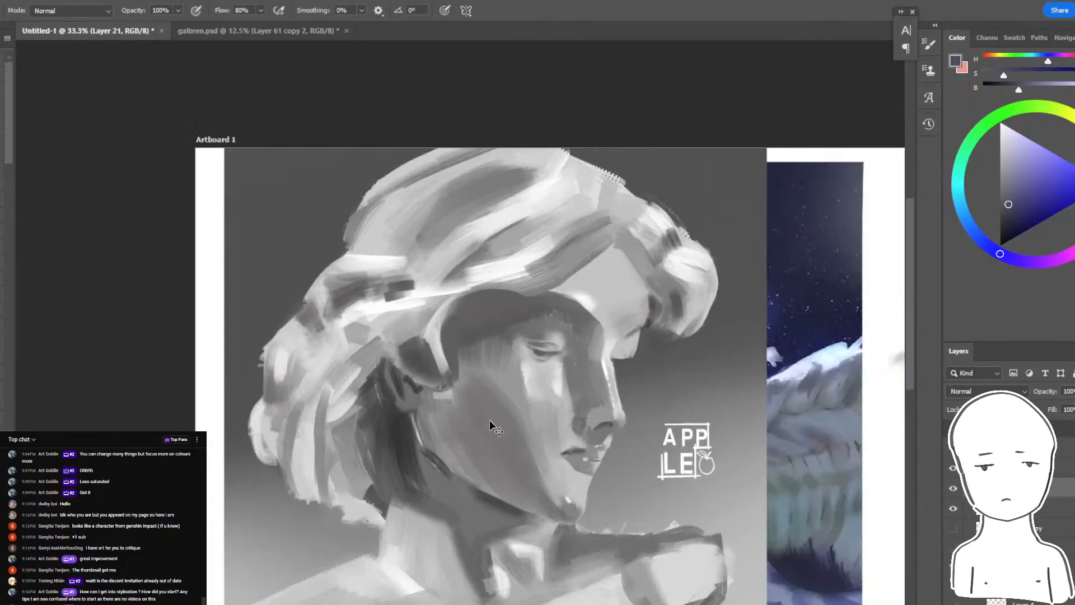
- Scale the pasted bust study to about 38% and place it on the white area beside the winged girl
key(ctrl+t)
drag(690, 172, 439, 352)
drag(412, 419, 406, 357)
key(Return)
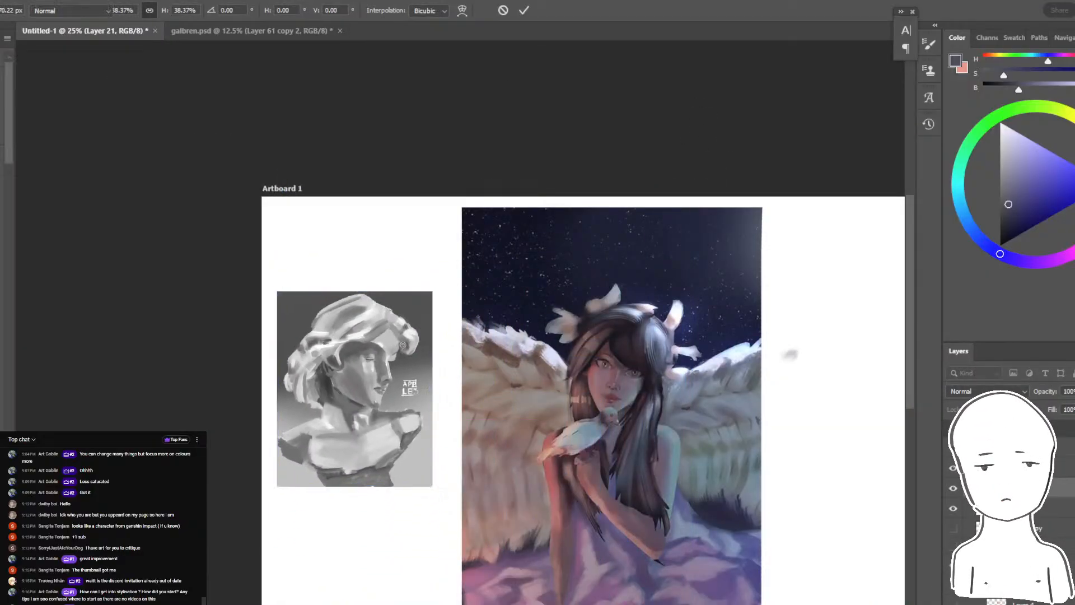
- Read the question about stylisation in the live chat and put the chat window away
key(ctrl+plus)
drag(526, 353, 647, 263)
key(alt+Tab)
key(alt+Tab)
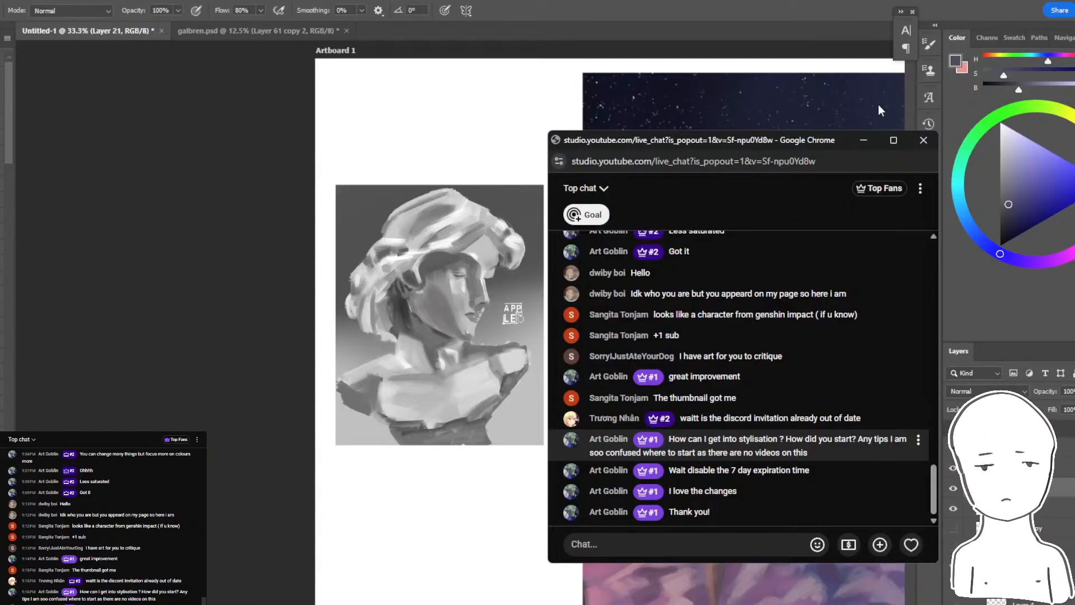
click(863, 140)
- Move the bust study over the winged girl painting and enlarge it to about 237% so it covers the painting
drag(813, 265, 539, 237)
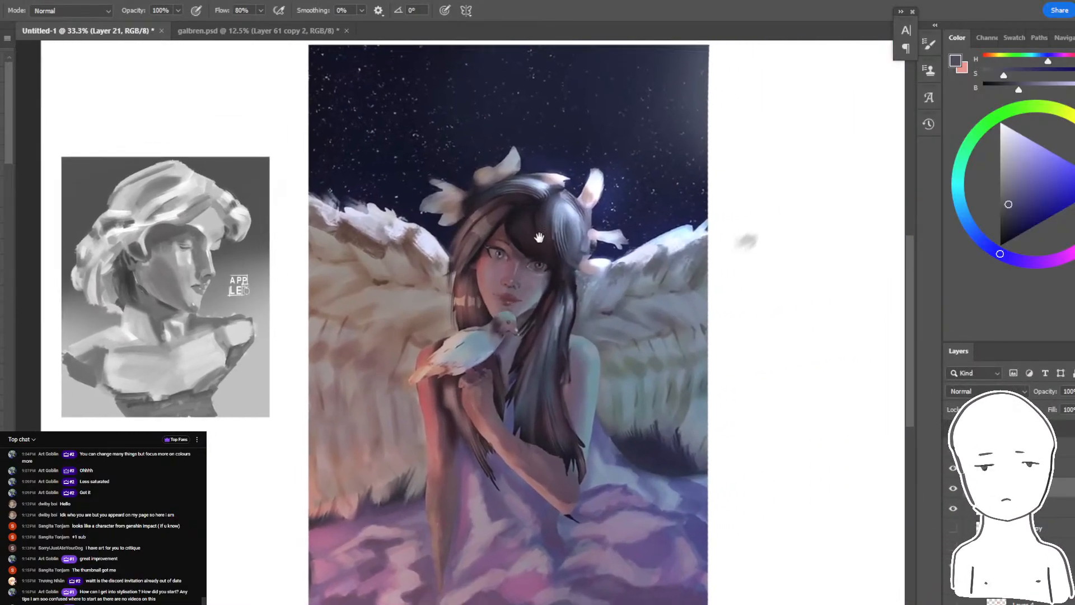
drag(614, 244, 474, 292)
drag(118, 250, 461, 343)
key(ctrl+t)
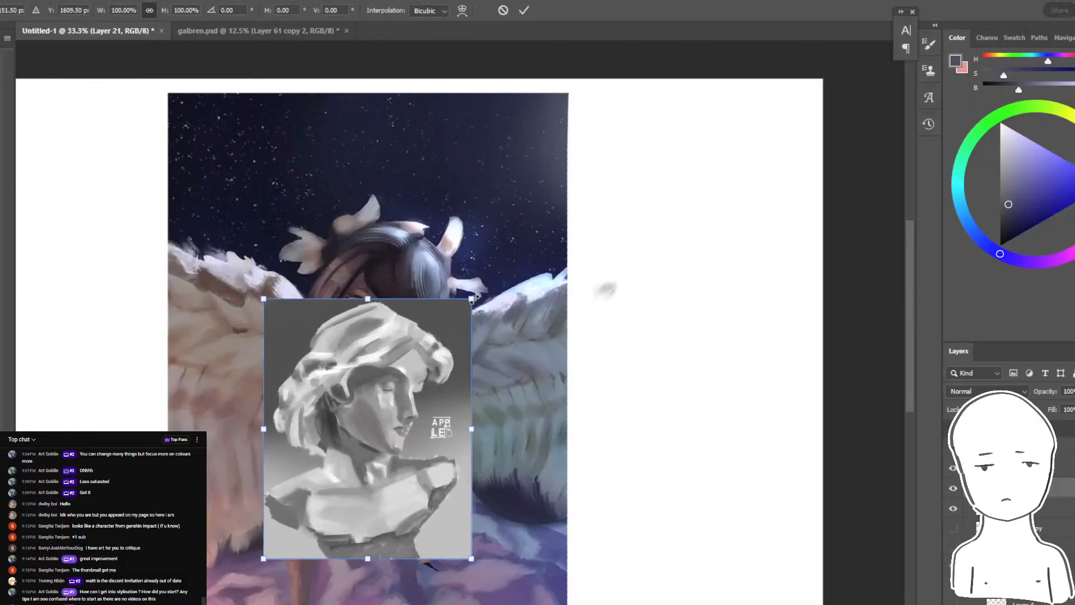
drag(474, 299, 620, 125)
drag(536, 263, 518, 239)
key(Return)
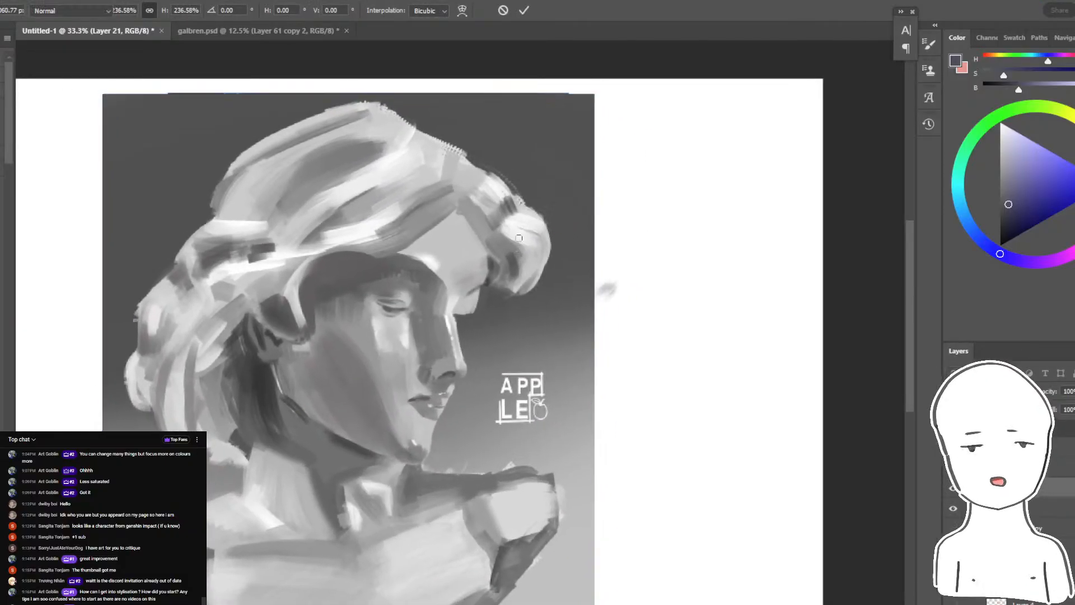
- Add a new layer and handwrite "Stylization" in black beside the bust's head
click(1058, 600)
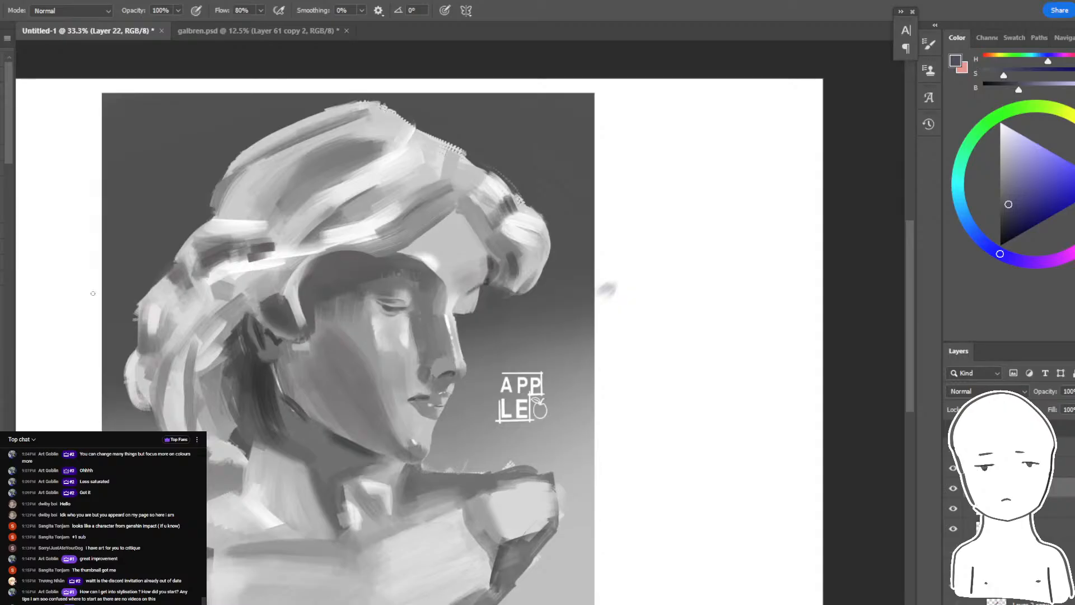
key(ctrl+plus)
drag(722, 164, 662, 220)
mouse_move(1004, 215)
mouse_down()
mouse_move(986, 221)
mouse_move(992, 249)
mouse_up()
mouse_move(593, 121)
mouse_down()
mouse_move(568, 127)
mouse_move(560, 178)
mouse_move(600, 172)
mouse_up()
key(ctrl+z)
mouse_move(588, 147)
mouse_down()
mouse_move(629, 138)
mouse_move(618, 188)
mouse_up()
drag(649, 121, 649, 165)
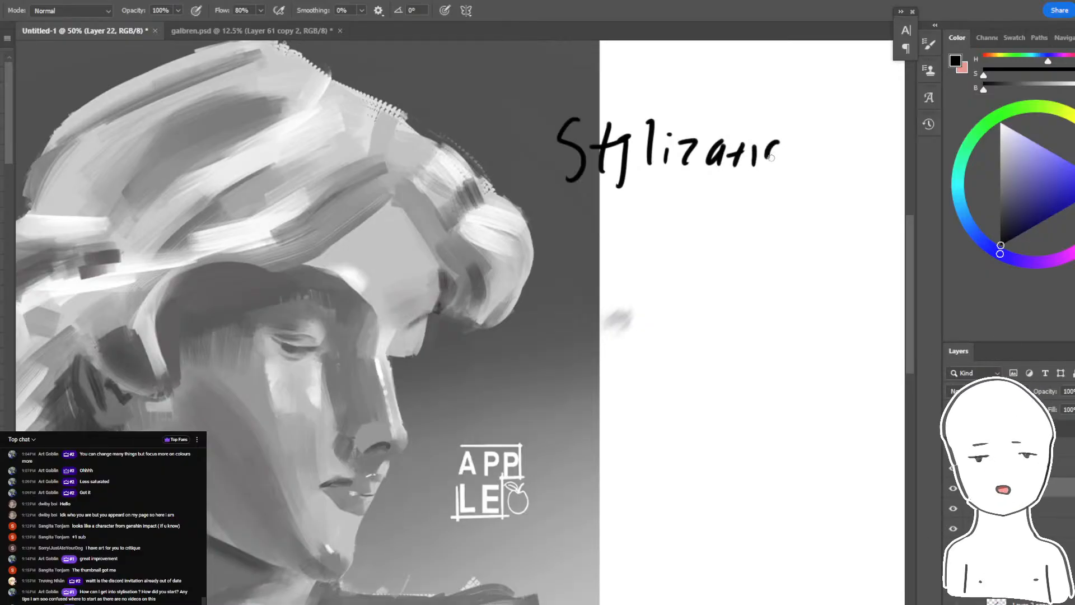
- Handwrite "Real Life" in black below the word "Stylization"
drag(776, 187, 689, 185)
mouse_move(479, 257)
mouse_down()
mouse_move(480, 327)
mouse_move(506, 310)
mouse_up()
drag(511, 296, 518, 291)
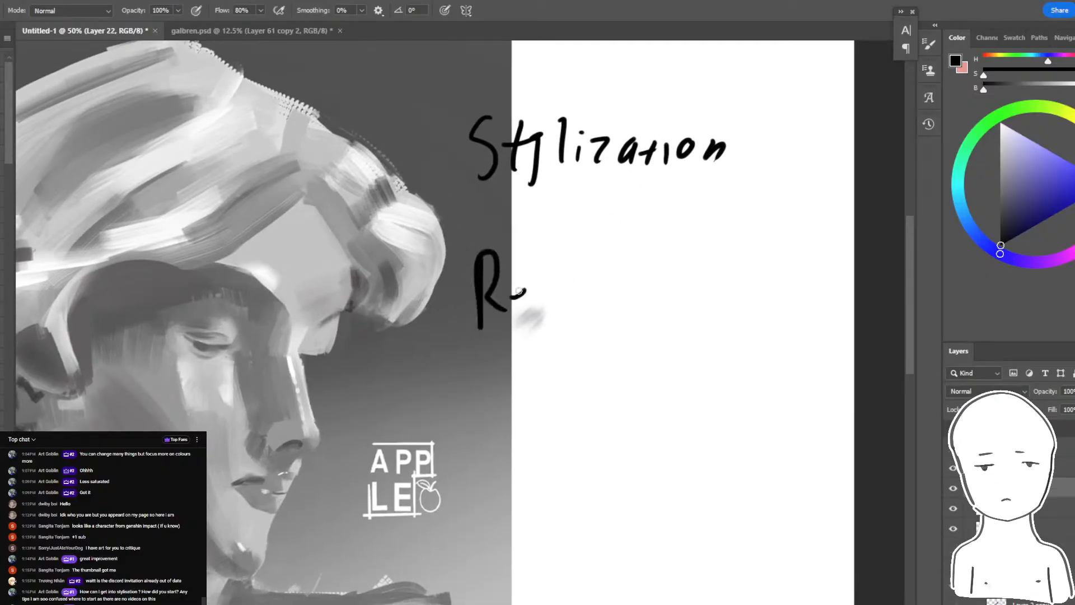
drag(582, 271, 583, 323)
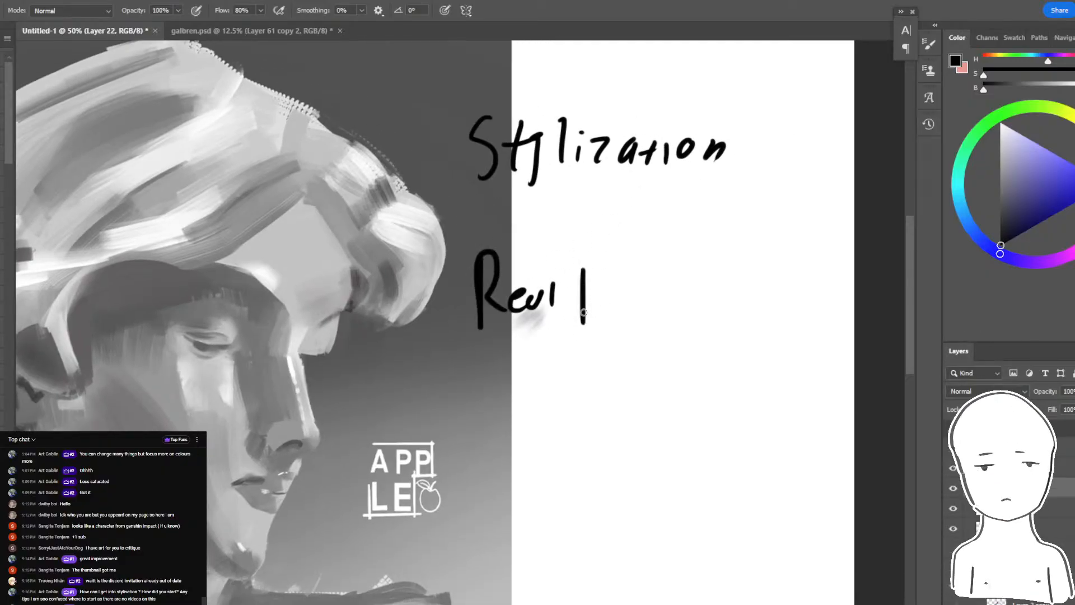
mouse_move(639, 284)
mouse_down()
mouse_move(627, 324)
mouse_move(648, 302)
mouse_up()
- Sketch a rising zigzag line and further loose strokes around "Real Life" and undo them
mouse_move(648, 309)
mouse_down()
mouse_move(761, 259)
mouse_move(777, 230)
mouse_up()
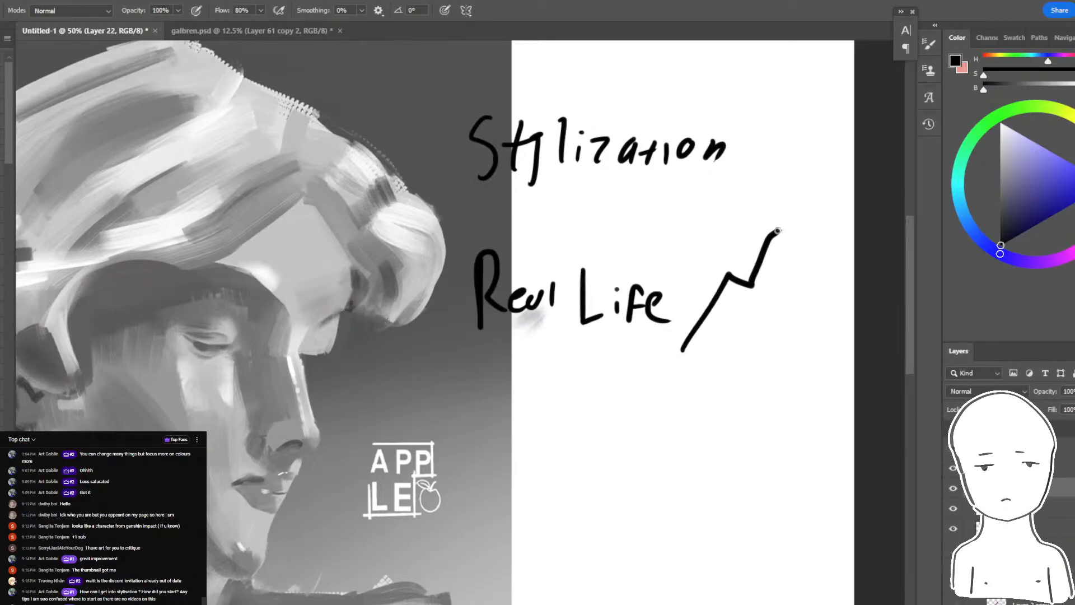
mouse_move(504, 215)
mouse_down()
mouse_move(676, 325)
mouse_move(593, 240)
mouse_up()
drag(645, 414, 851, 216)
key(ctrl+z)
key(ctrl+z)
key(ctrl+z)
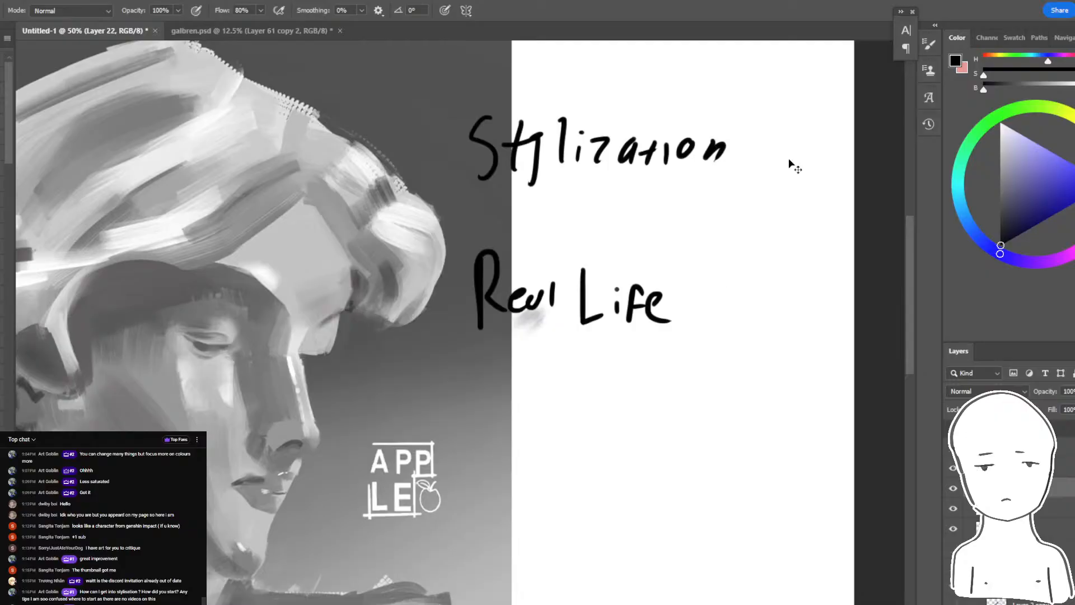
key(ctrl+z)
- Sketch large loops over "Real Life" and undo them together with the "Real Life" lettering
drag(692, 217, 453, 504)
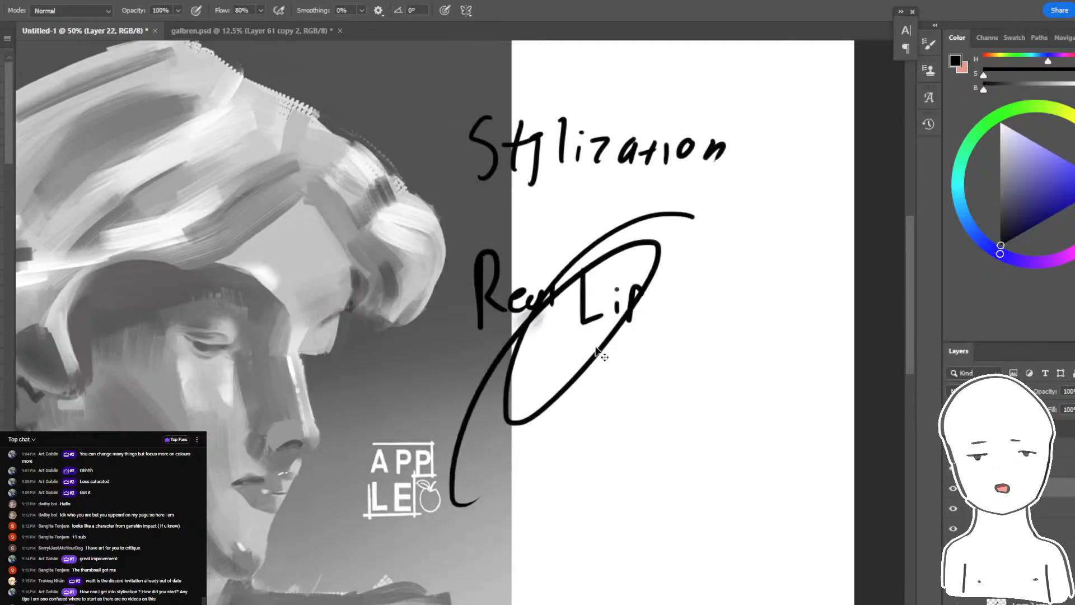
key(ctrl+z)
key(ctrl+z)
drag(576, 213, 538, 222)
key(ctrl+z)
key(ctrl+z)
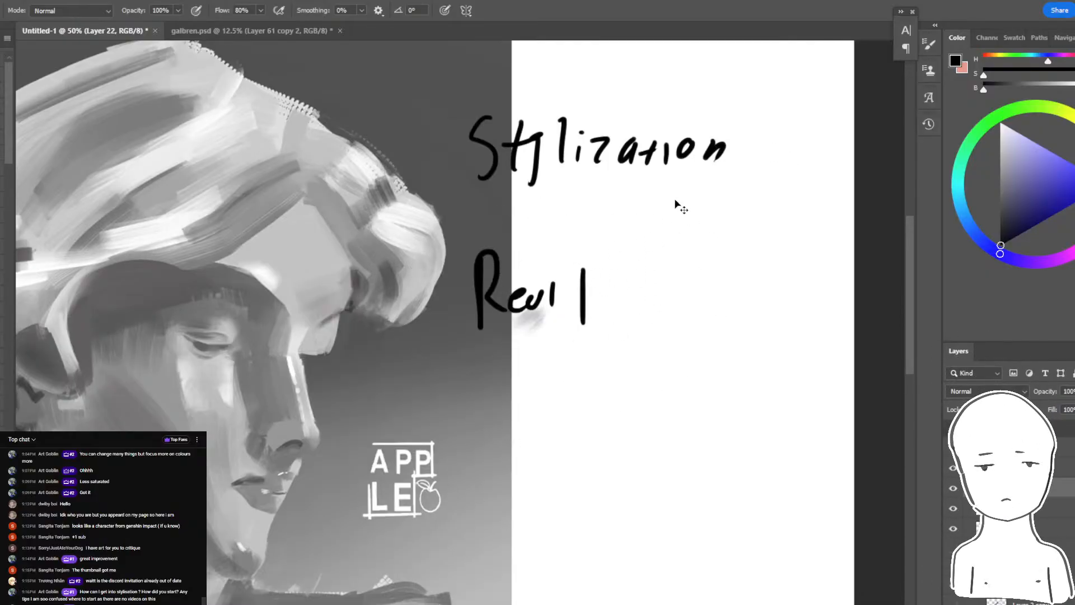
key(ctrl+z)
key(ctrl+z)
key(ctrl+z)
key(ctrl+z)
- Sketch several large black loops around the bust's face and undo them
drag(480, 355, 684, 249)
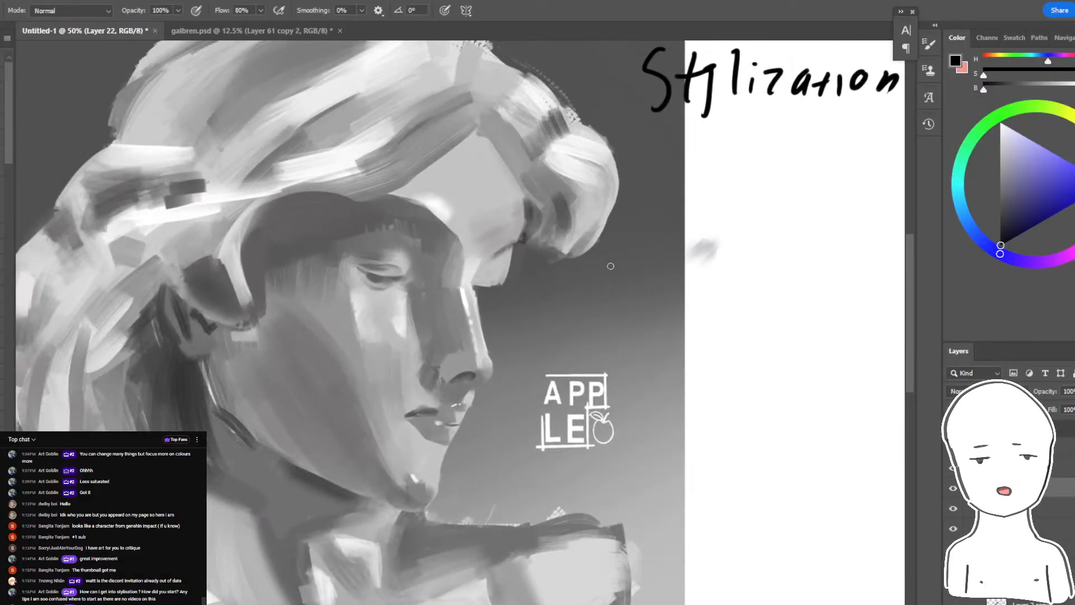
mouse_move(644, 182)
mouse_down()
mouse_move(622, 196)
mouse_move(480, 420)
mouse_move(627, 403)
mouse_up()
key(ctrl+z)
drag(575, 164, 697, 424)
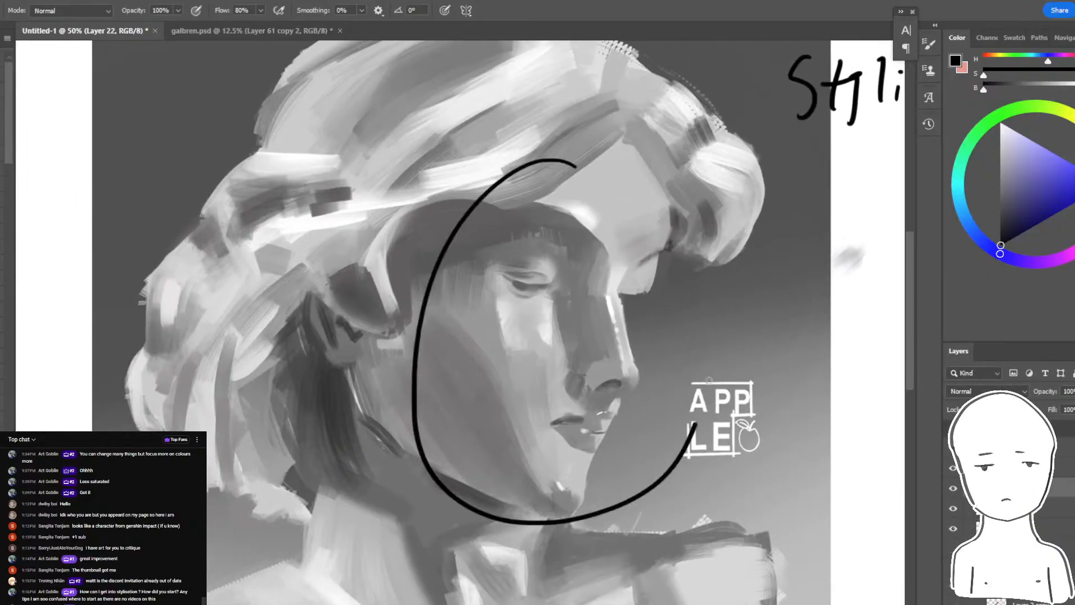
drag(708, 381, 432, 335)
key(ctrl+z)
mouse_move(471, 504)
mouse_down()
mouse_move(748, 236)
mouse_move(628, 248)
mouse_up()
drag(744, 244, 719, 388)
key(ctrl+z)
key(ctrl+z)
key(ctrl+z)
- Outline the bust's face and the front of the hair with one freehand black loop
drag(714, 343, 545, 340)
mouse_move(716, 247)
mouse_down()
mouse_move(631, 287)
mouse_move(525, 255)
mouse_up()
mouse_move(527, 180)
mouse_down()
mouse_move(414, 519)
mouse_move(216, 446)
mouse_move(505, 59)
mouse_move(552, 238)
mouse_up()
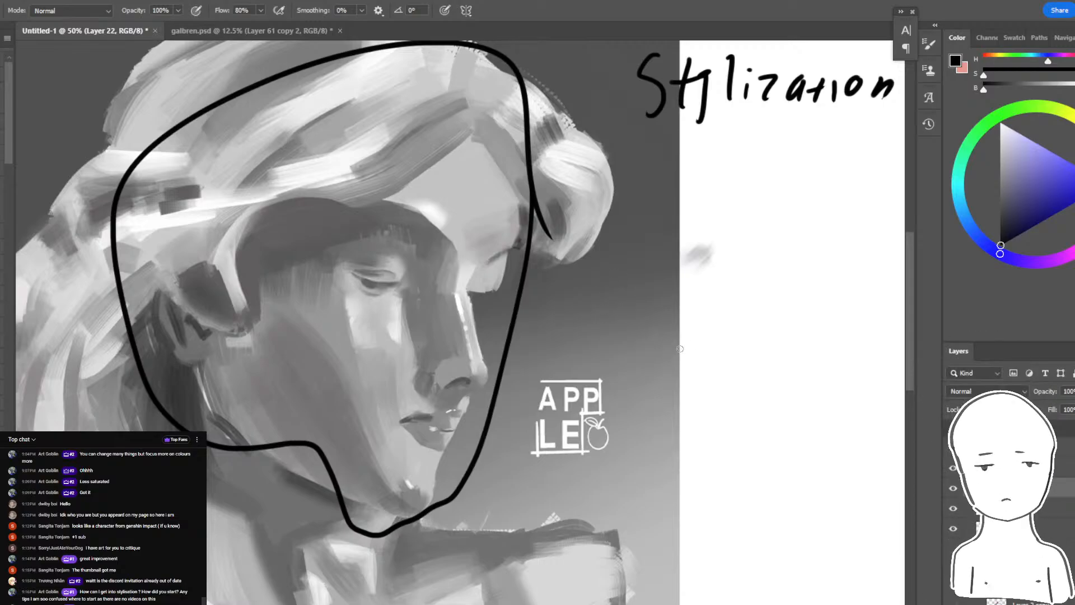
drag(683, 321, 683, 265)
- Switch to YouTube in the browser, search for "pvz music", play "pvz & chill: a plants vs. zombies lofi album" and return to Photoshop
mouse_move(333, 604)
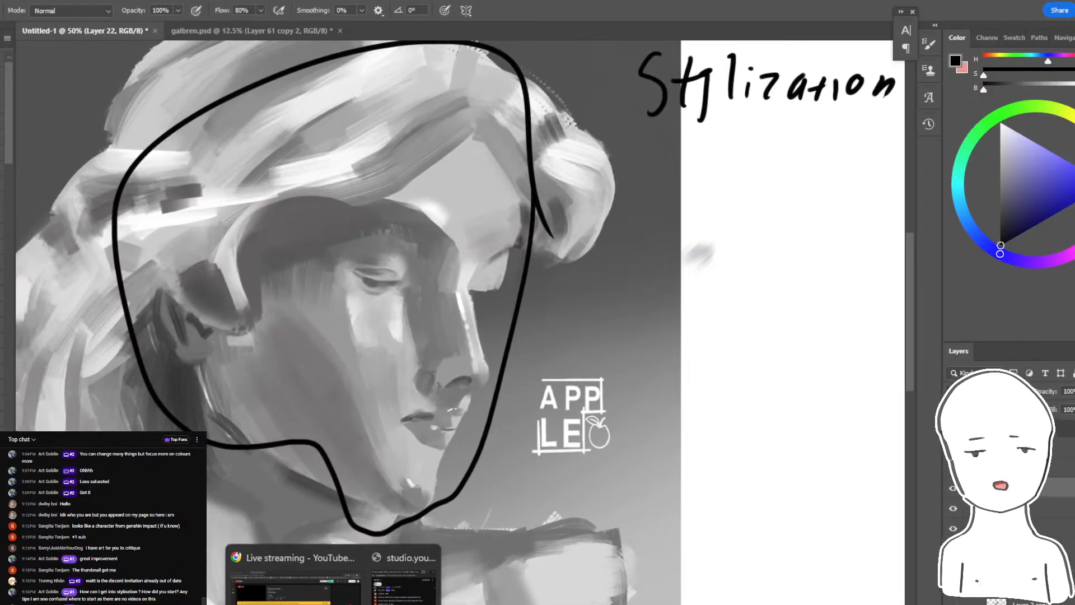
click(286, 585)
click(34, 2)
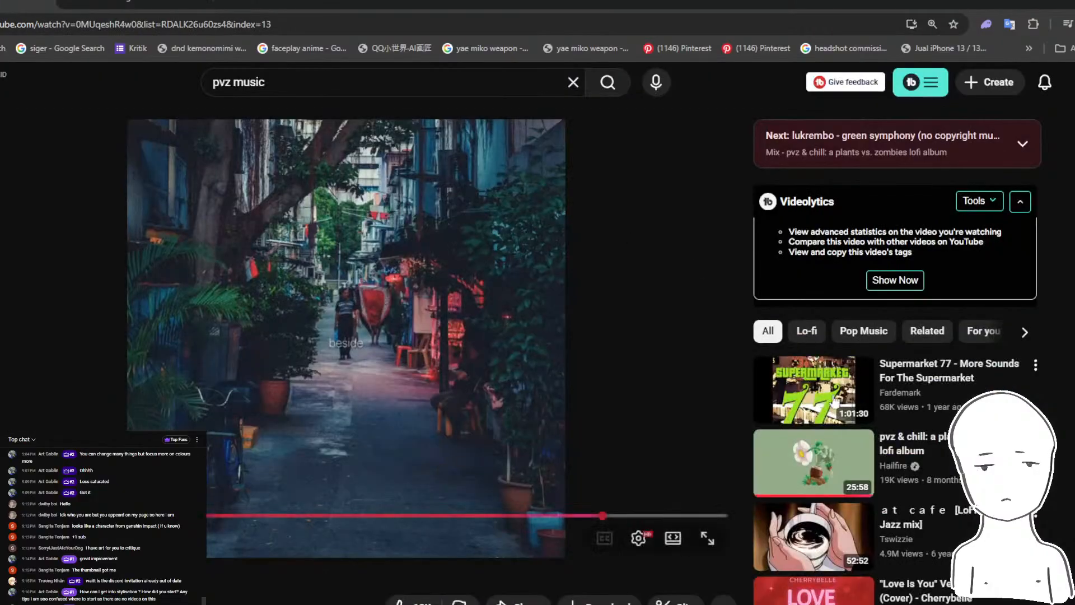
click(606, 84)
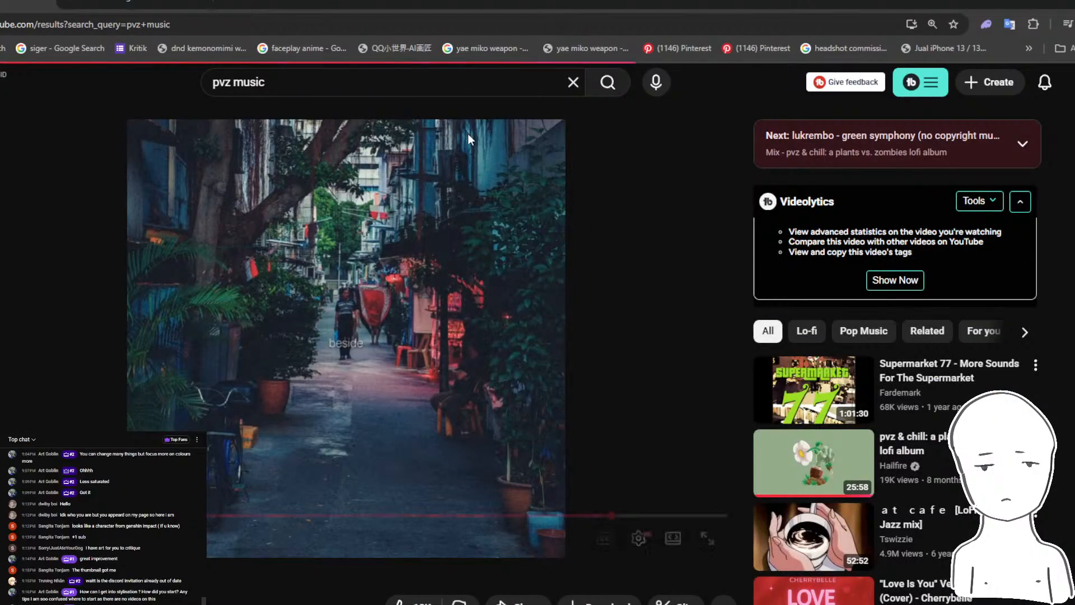
scroll(385, 393, down, 3)
scroll(385, 394, down, 10)
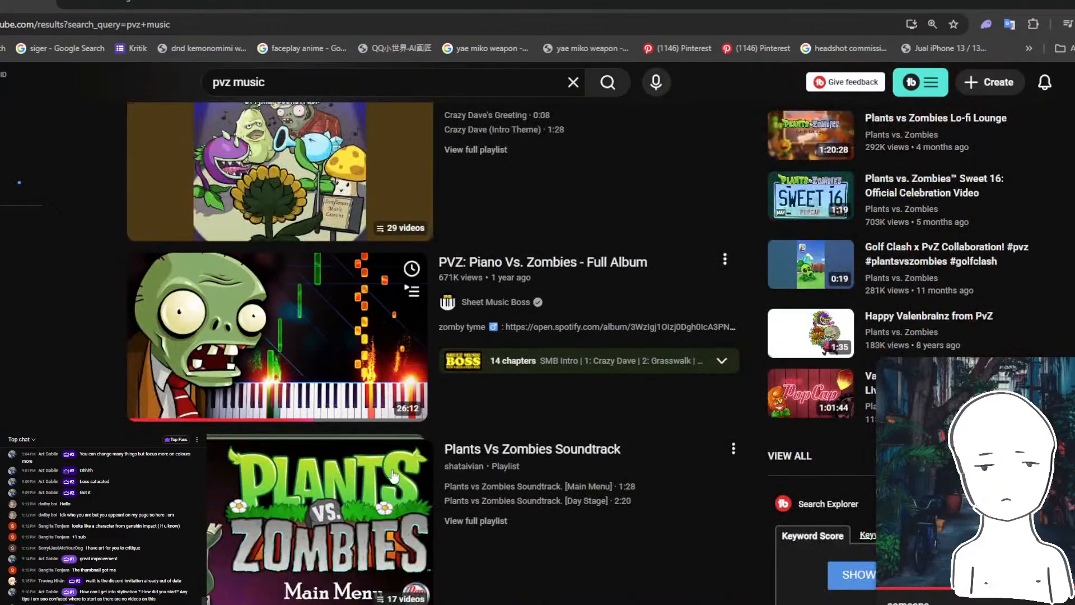
scroll(377, 446, up, 12)
scroll(384, 375, up, 2)
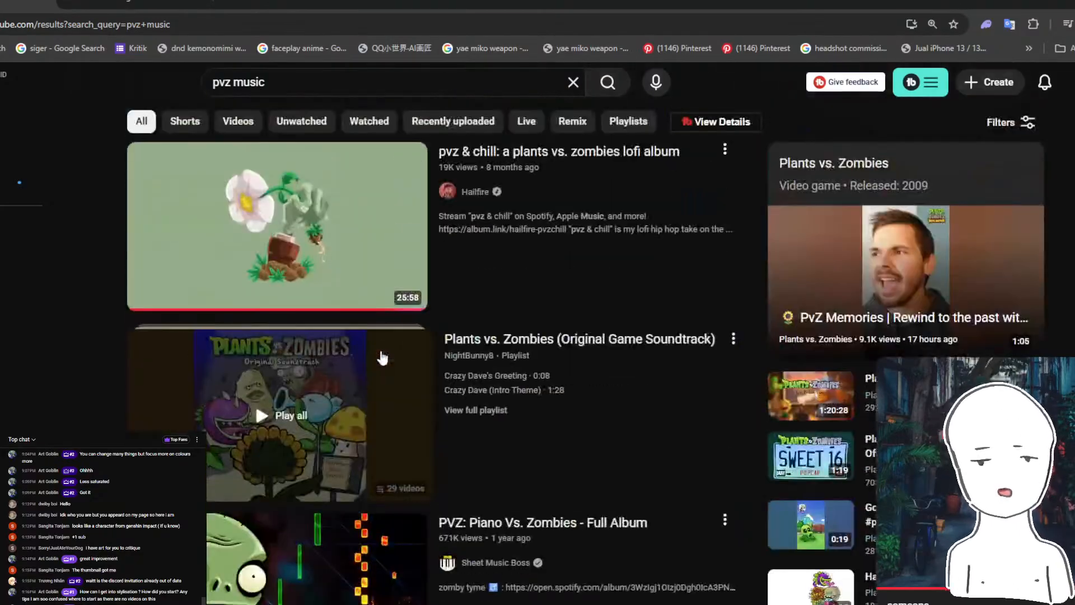
click(328, 196)
click(136, 2)
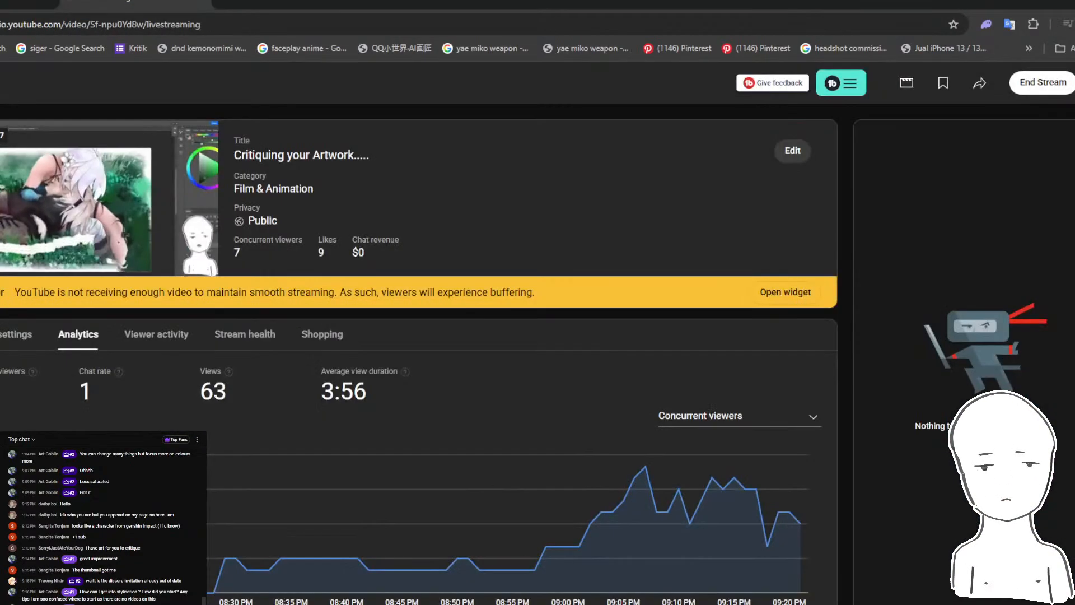
click(1055, 3)
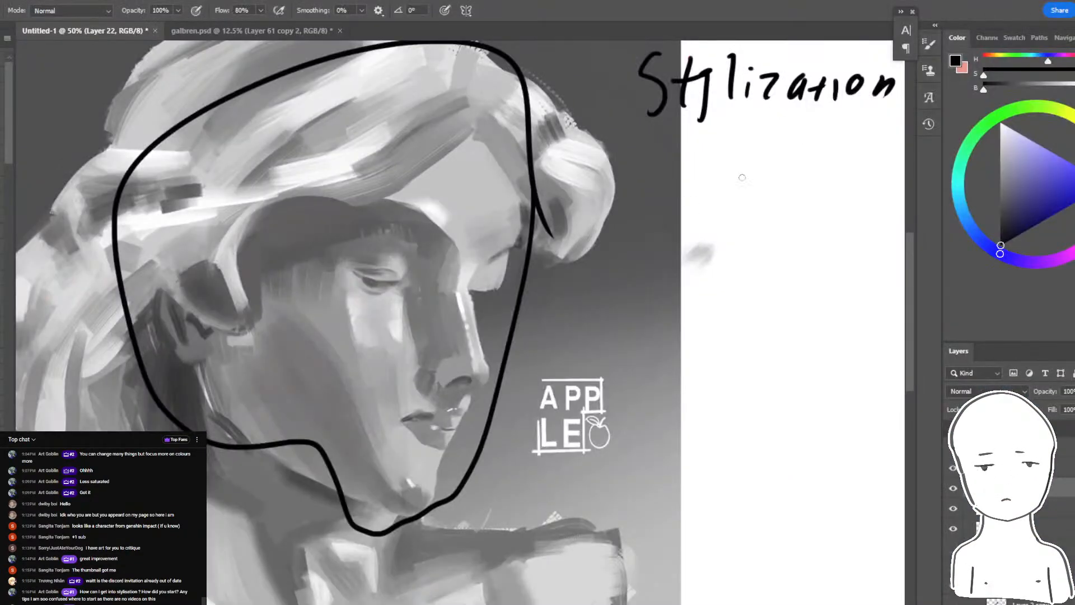
- Undo the outline around the face, sketch large overlapping black loops over the whole head and undo them
key(ctrl+z)
drag(584, 290, 607, 313)
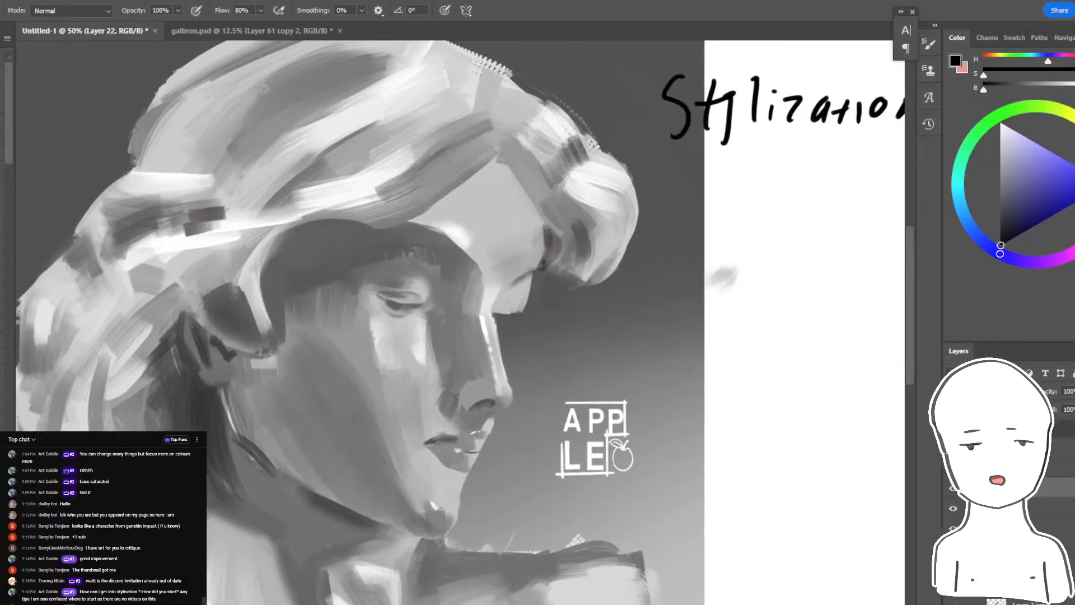
mouse_move(211, 83)
mouse_down()
mouse_move(643, 481)
mouse_move(168, 432)
mouse_up()
drag(274, 449, 207, 498)
mouse_move(297, 426)
mouse_down()
mouse_move(384, 313)
mouse_move(350, 238)
mouse_up()
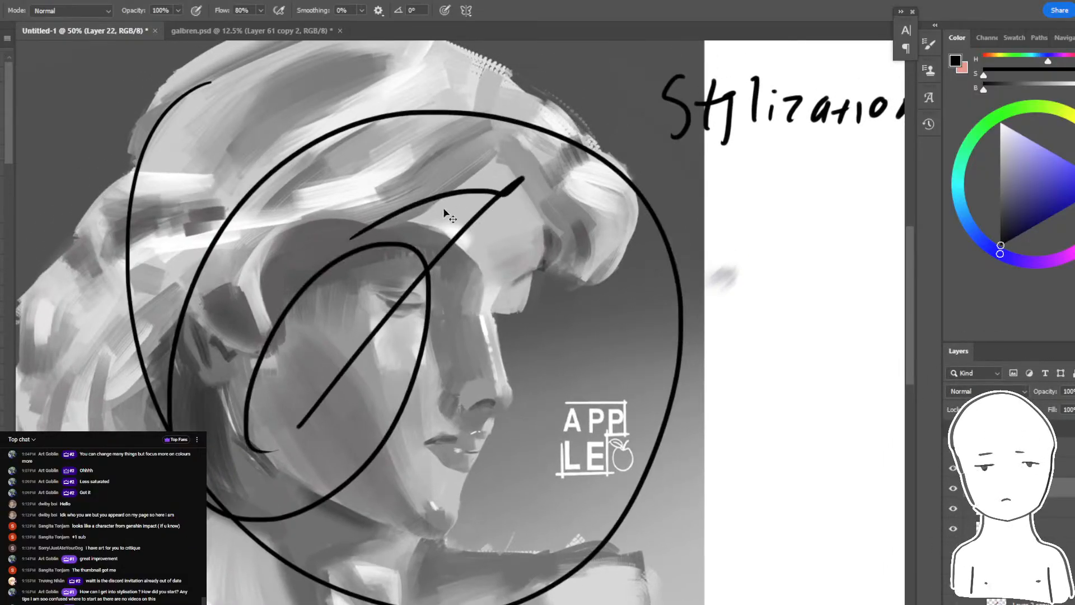
key(ctrl+z)
key(ctrl+z)
- Sketch slanting black strokes from the neck up across the face and undo each attempt
drag(414, 258, 425, 183)
key(ctrl+z)
mouse_move(222, 488)
mouse_down()
mouse_move(455, 239)
mouse_move(277, 286)
mouse_up()
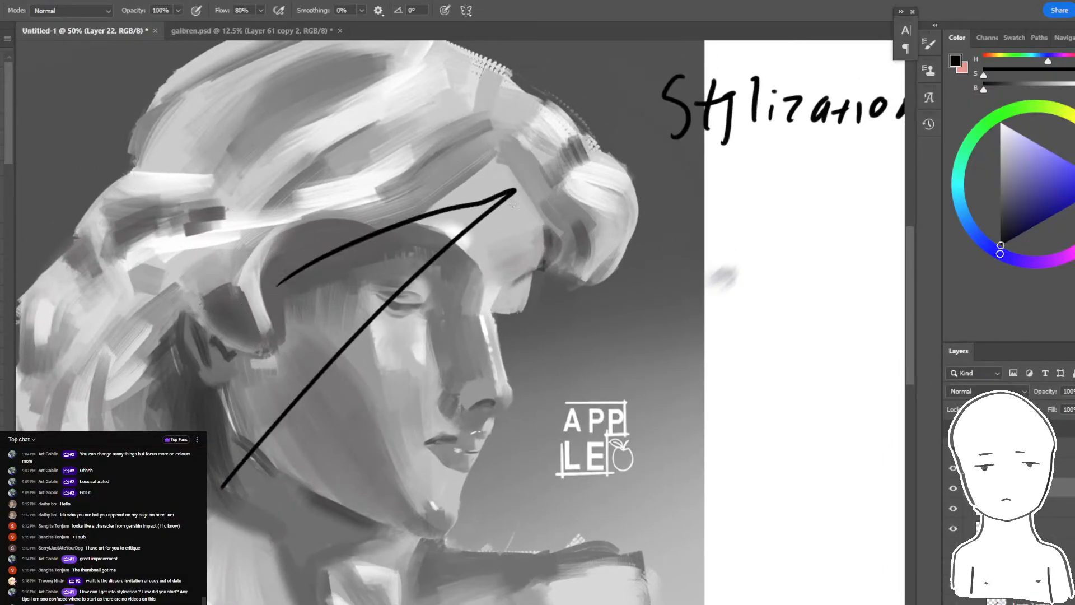
key(ctrl+z)
drag(200, 431, 455, 187)
key(ctrl+z)
drag(207, 462, 432, 256)
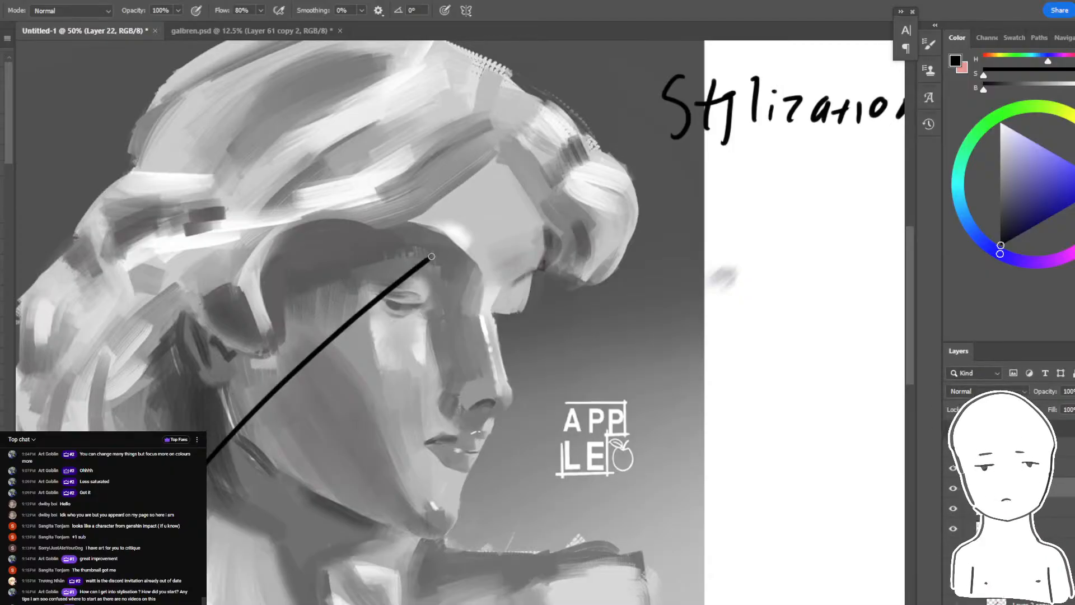
key(ctrl+z)
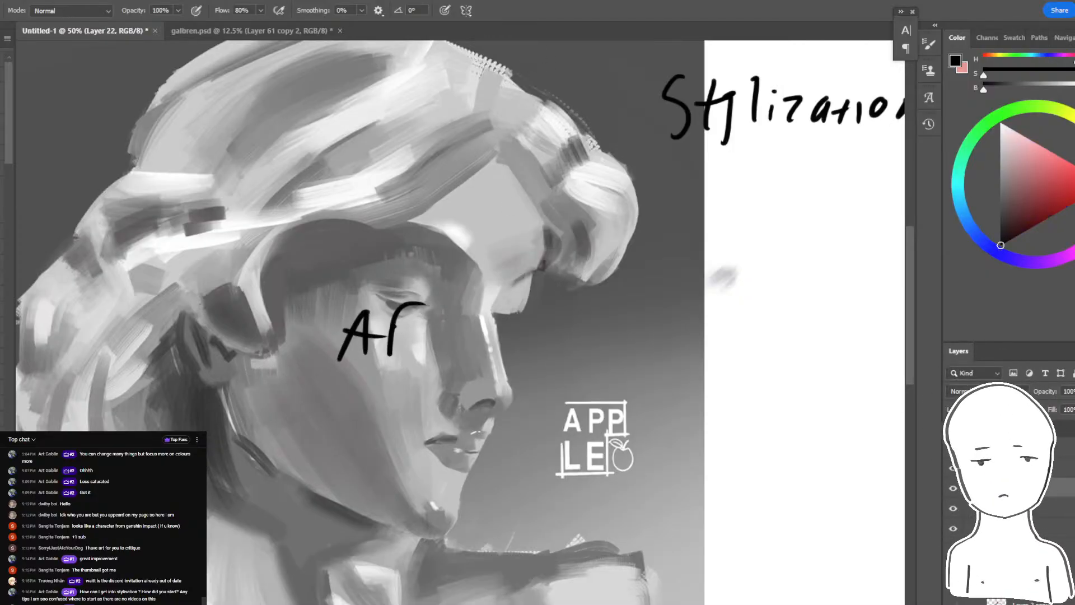
- Undo the black lettering on the face and handwrite "Appealin" in red on a new layer instead
key(ctrl+z)
key(ctrl+z)
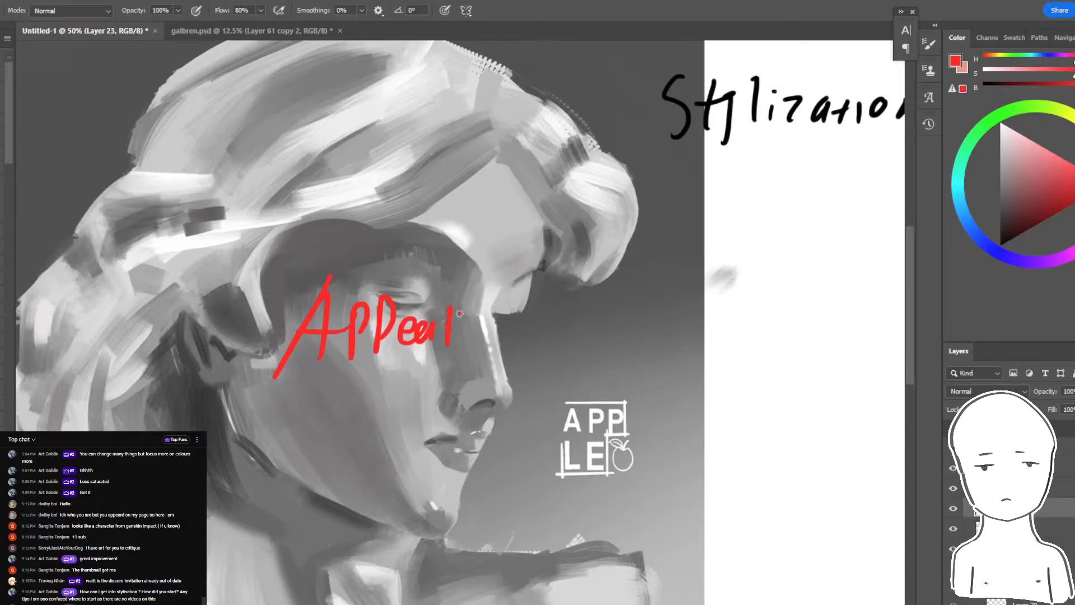
mouse_move(247, 423)
mouse_down()
mouse_move(556, 361)
mouse_move(306, 235)
mouse_move(480, 436)
mouse_move(534, 405)
mouse_up()
key(ctrl+z)
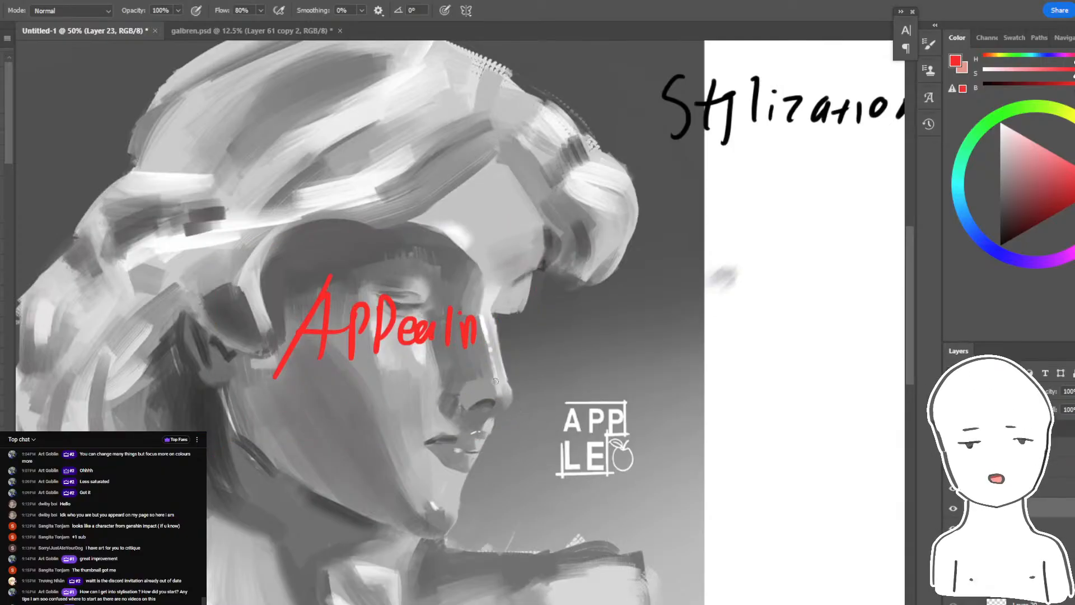
- Sketch large red loops around the "Appealin" lettering and undo them together with the lettering
mouse_move(483, 158)
mouse_down()
mouse_move(184, 430)
mouse_move(482, 160)
mouse_up()
mouse_move(392, 161)
mouse_down()
mouse_move(437, 248)
mouse_move(268, 479)
mouse_up()
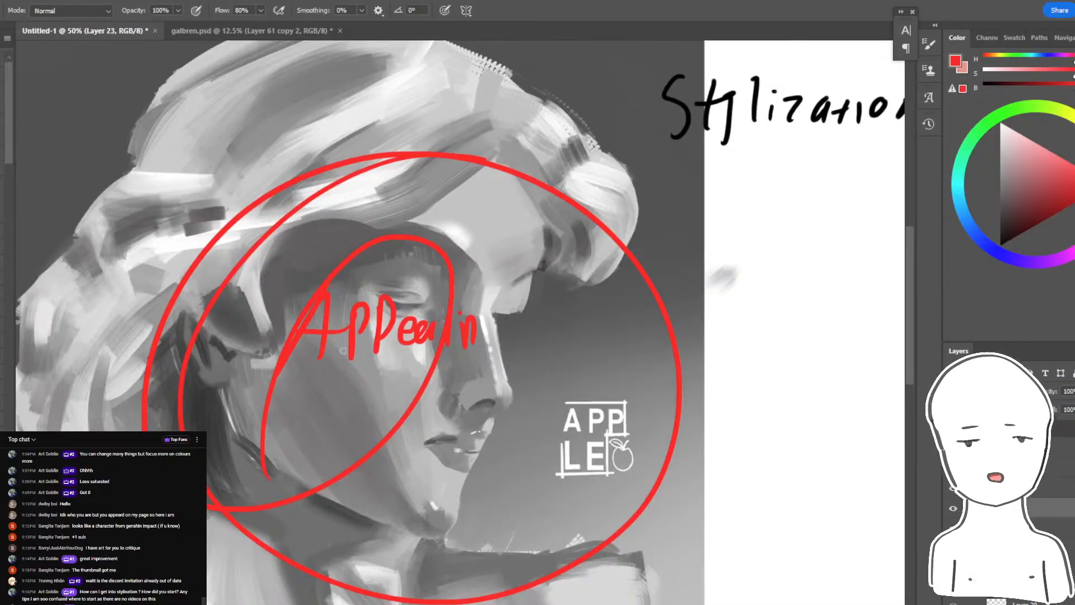
key(ctrl+z)
key(ctrl+z)
key(ctrl+z)
key(ctrl+z)
key(ctrl+z)
key(ctrl+z)
key(ctrl+z)
key(ctrl+z)
key(ctrl+z)
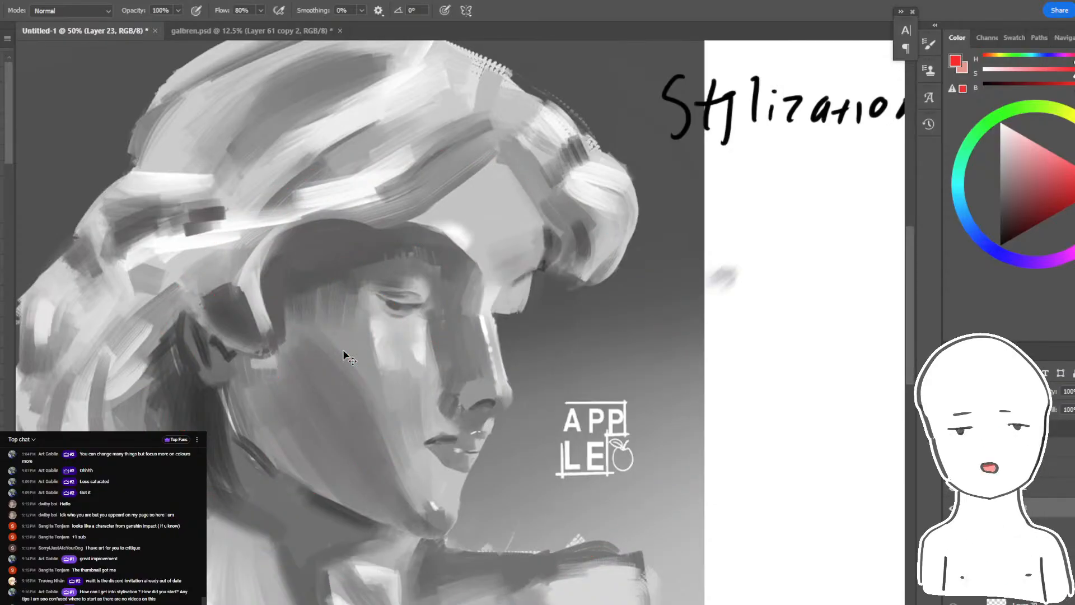
- Handwrite "You!" in large red letters across the bust's face and undo it
drag(361, 269, 375, 290)
drag(424, 209, 273, 402)
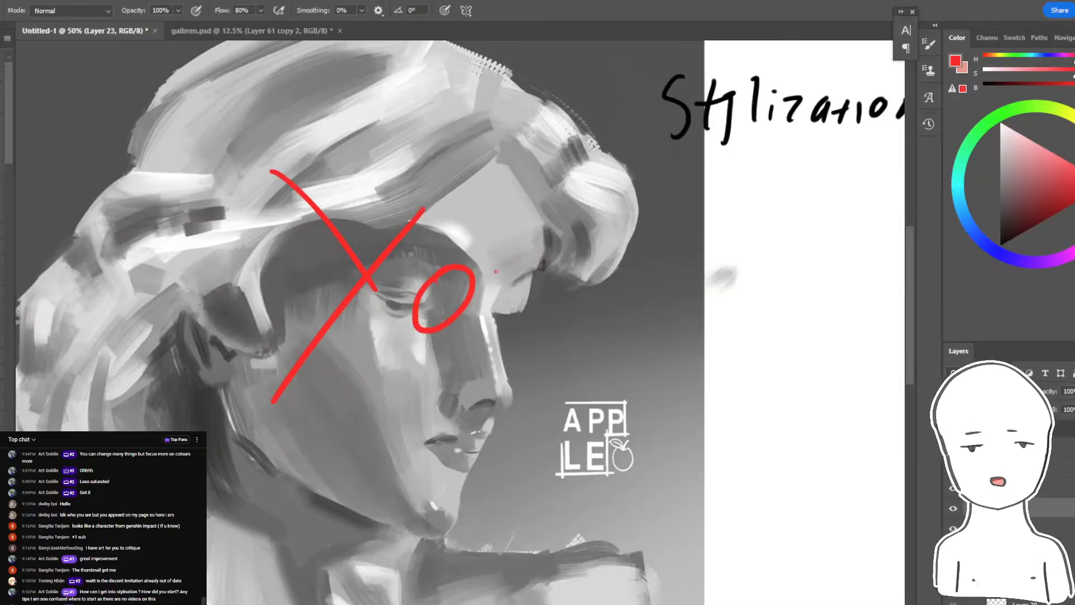
drag(605, 192, 598, 357)
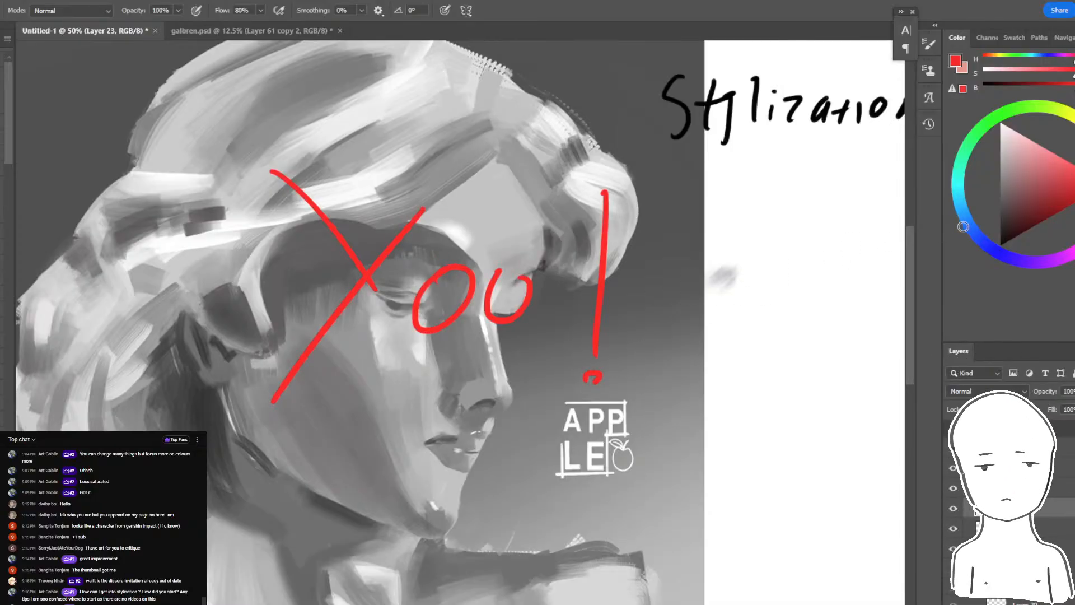
key(ctrl+z)
key(ctrl+z)
key(ctrl+z)
key(ctrl+z)
key(ctrl+z)
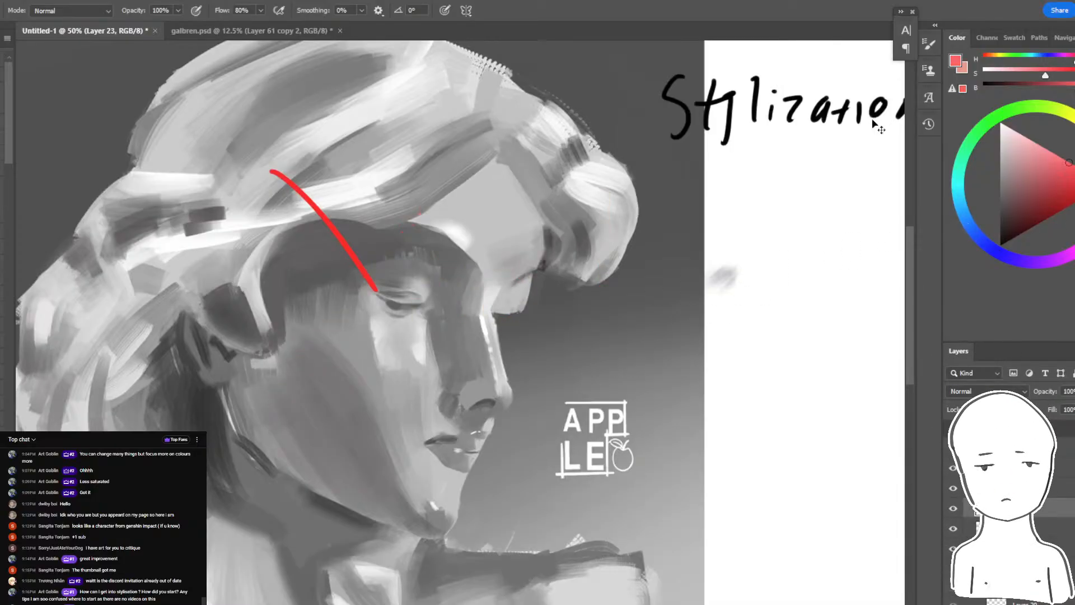
key(ctrl+z)
- Sample the grey of the face's shadow on Layer 21 and select the matching shadow areas with the Magic Wand at tolerance 25
click(1042, 178)
drag(651, 248, 832, 229)
ctrl+drag(617, 354, 591, 319)
key(ctrl+z)
drag(709, 303, 645, 295)
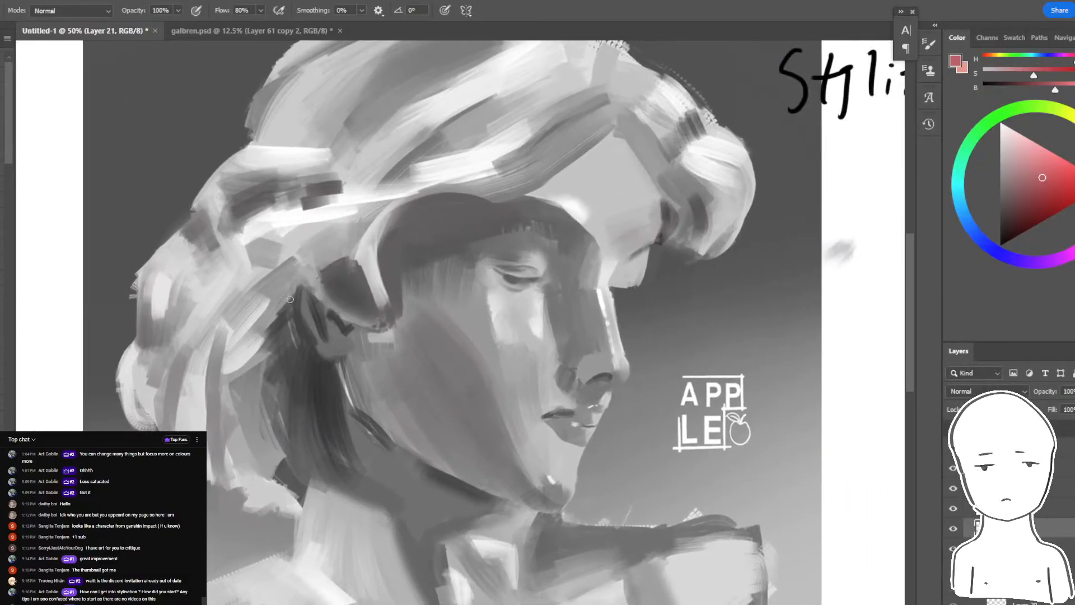
drag(518, 333, 500, 346)
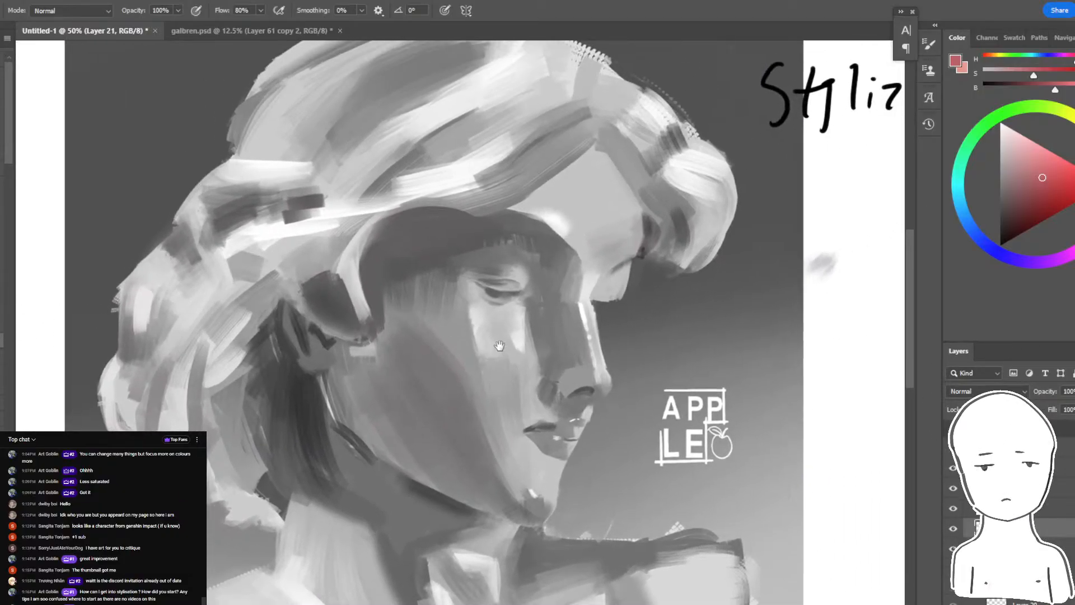
alt+click(553, 323)
key(w)
click(551, 343)
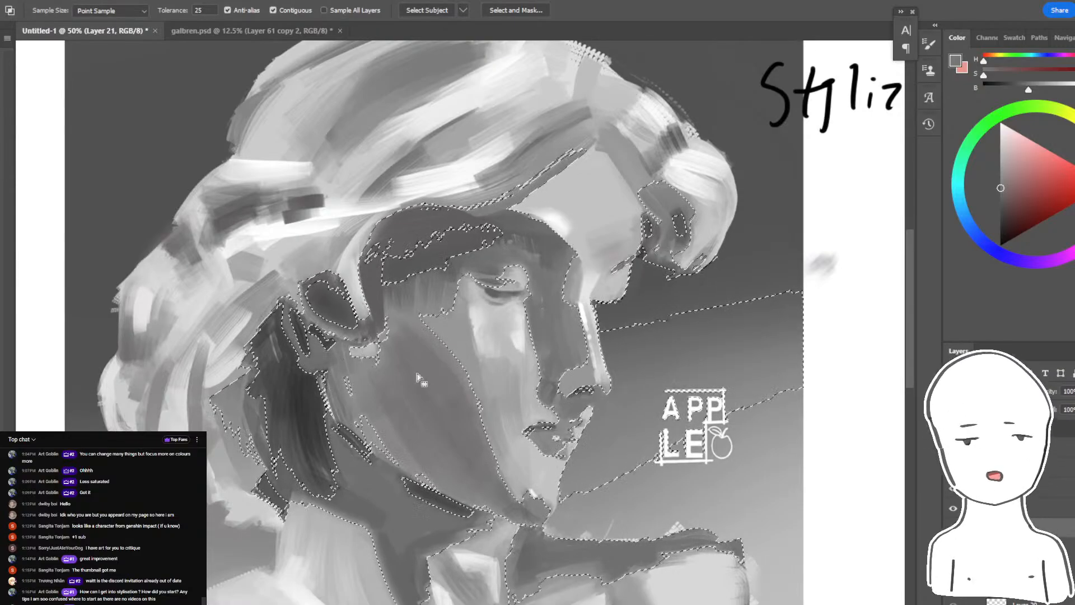
- Sample the neck's light grey, brush it inside the selection with a large brush, and undo the strokes and the selection
key(b)
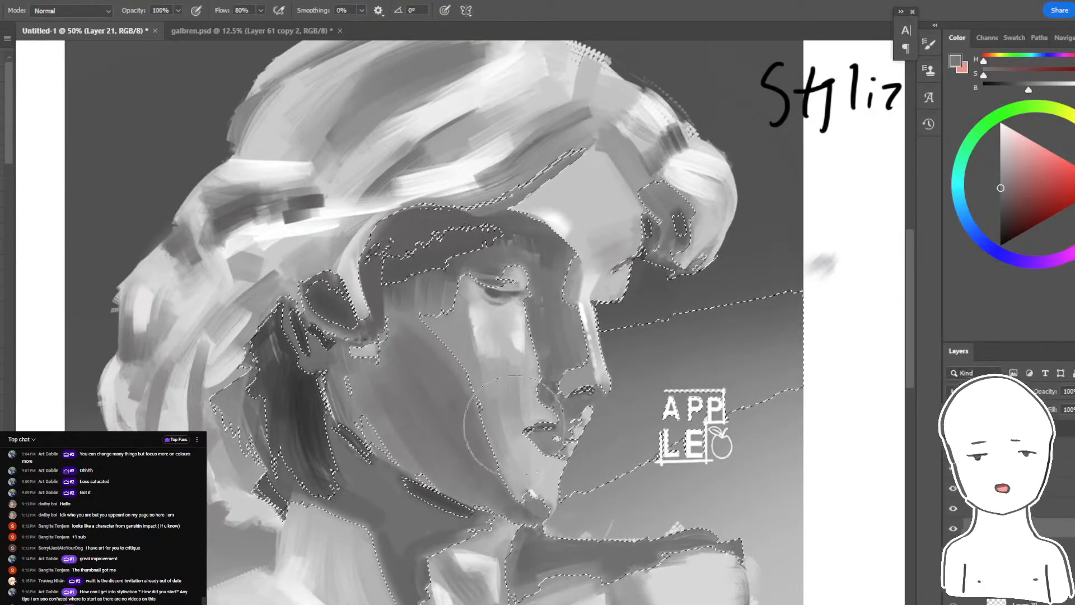
alt+click(354, 548)
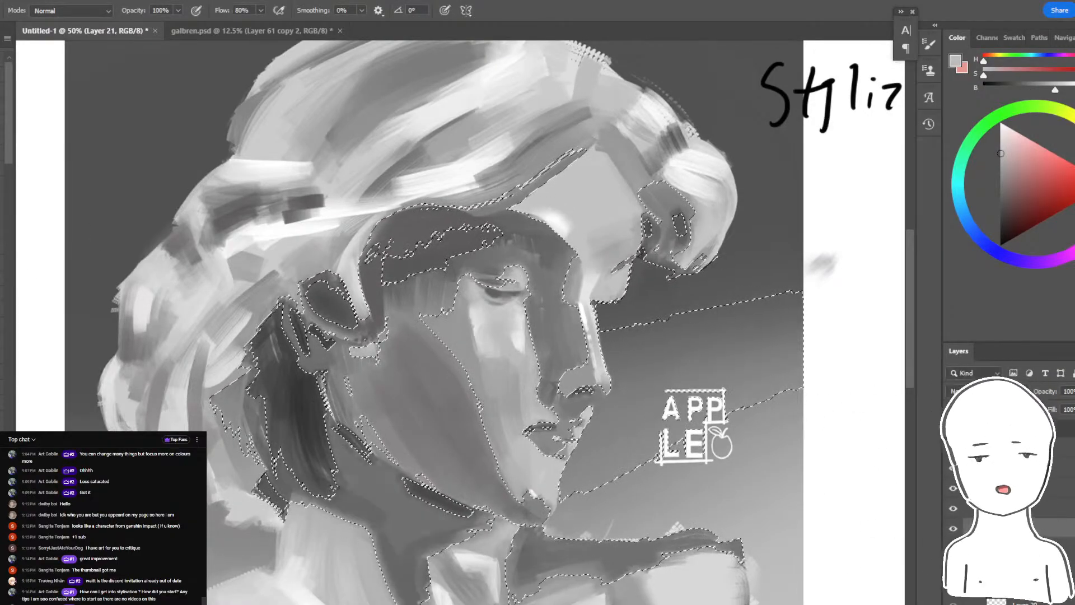
drag(358, 555, 399, 572)
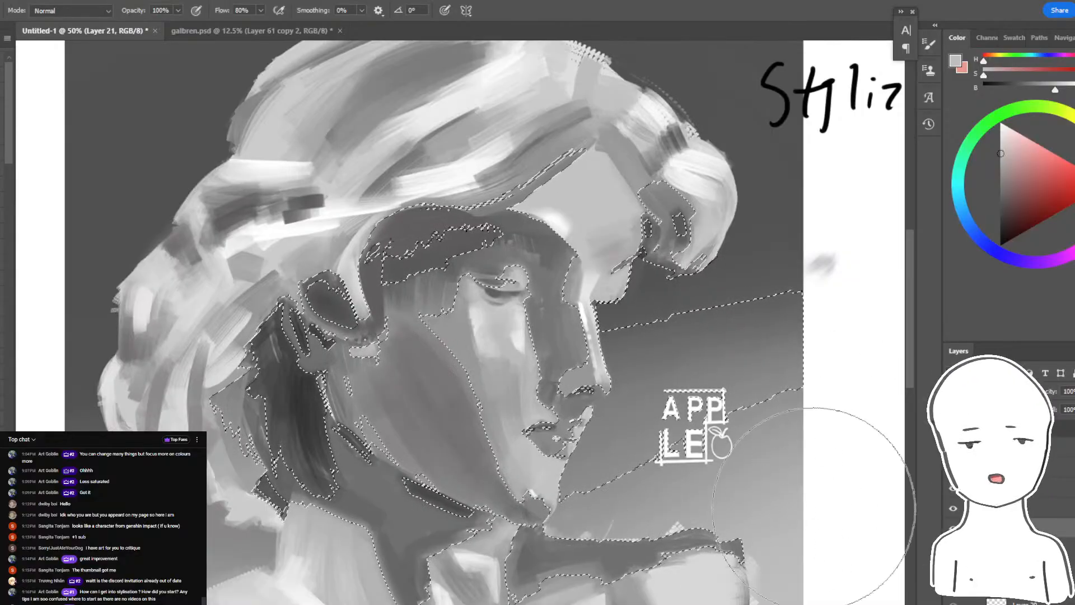
key(ctrl+z)
key(ctrl+z)
key(ctrl+z)
key(ctrl+z)
key(ctrl+z)
key(ctrl+z)
- Sample the dark grey under the hair and shade the cheek down towards the jaw, redoing the stroke until the transition is soft
key(ctrl+minus)
key(ctrl+minus)
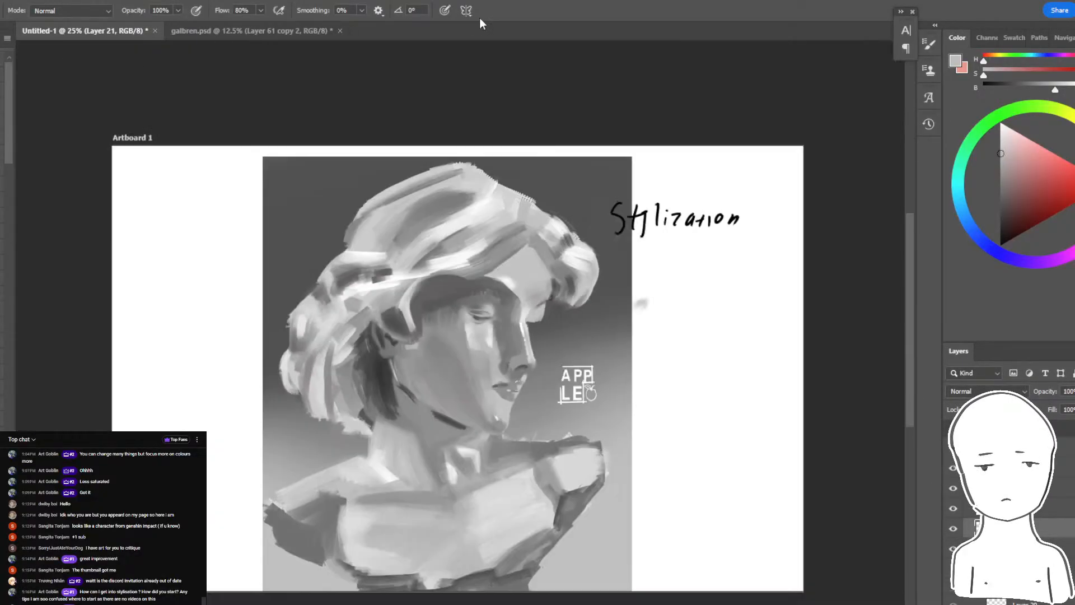
key(ctrl+plus)
key(ctrl+plus)
alt+click(417, 234)
drag(434, 286, 511, 441)
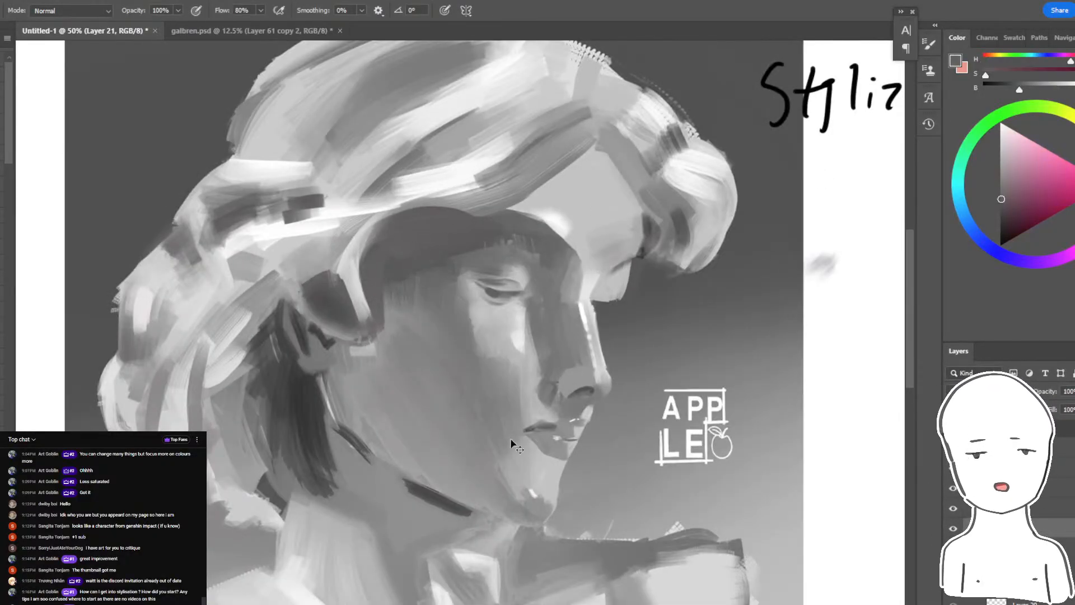
key(ctrl+z)
drag(406, 336, 513, 475)
key(ctrl+z)
mouse_move(404, 307)
mouse_down()
mouse_move(512, 475)
mouse_move(486, 415)
mouse_up()
- Sample the grey beside the nose, shade a lassoed area of the cheek below the eye, and tone down the highlights around the eyelid
alt+click(552, 311)
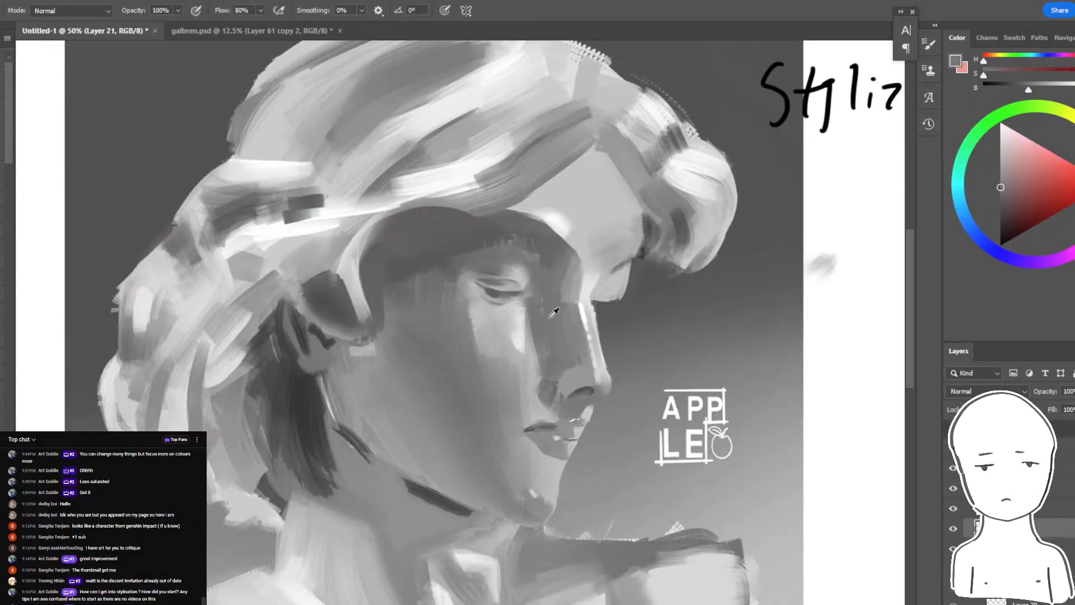
key(l)
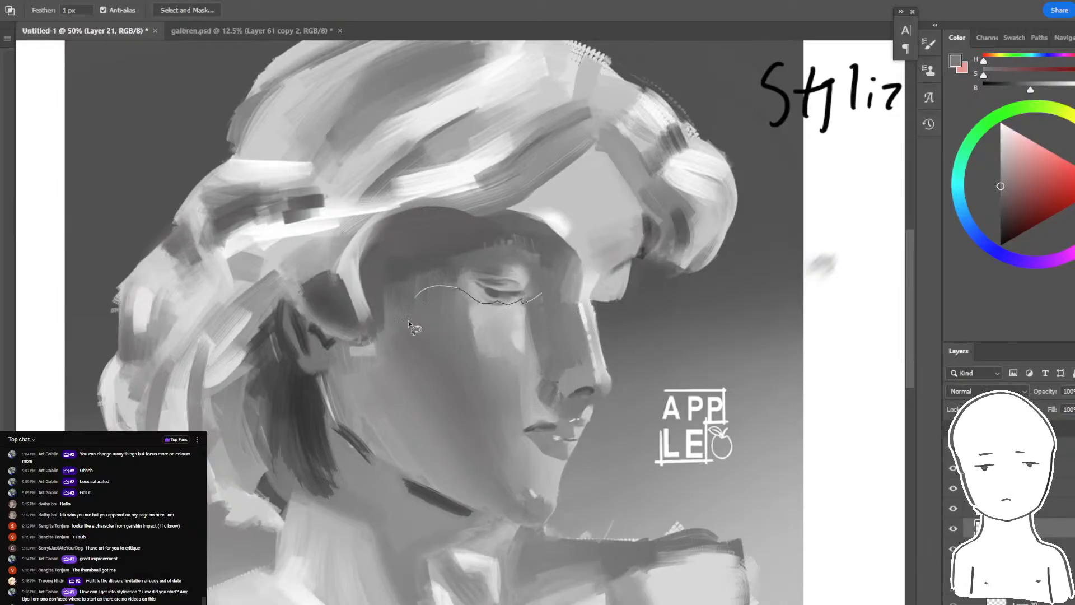
key(b)
mouse_move(408, 324)
mouse_down()
mouse_move(544, 295)
mouse_move(434, 333)
mouse_up()
key(ctrl+d)
drag(526, 275, 476, 280)
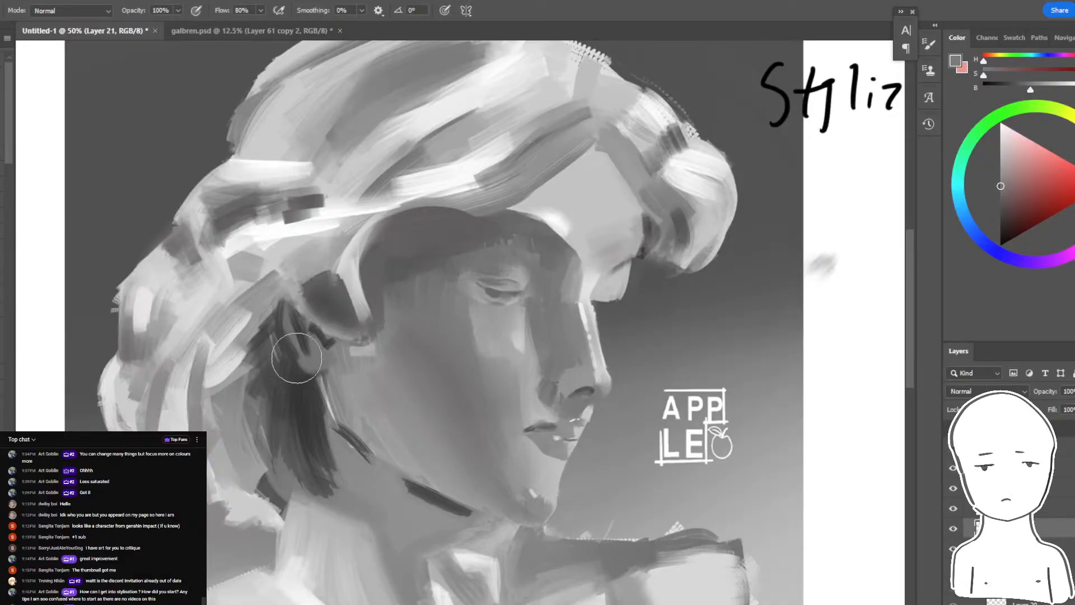
- Select the forehead's light area with the Magic Wand, softly shade its edge beside the hair with grey, and deselect
key(w)
click(587, 185)
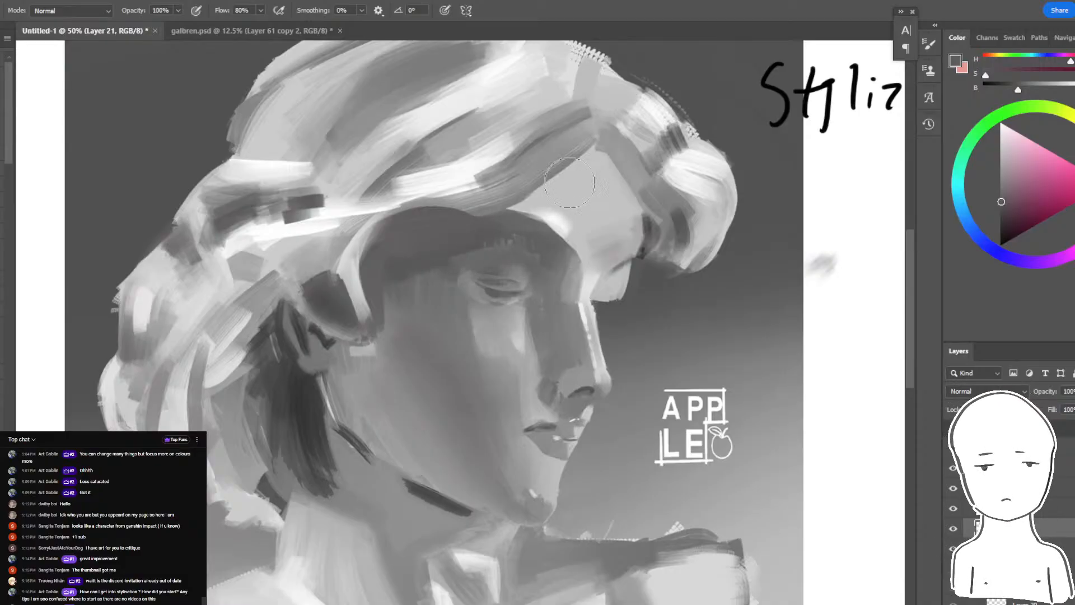
key(b)
mouse_move(593, 123)
mouse_down()
mouse_move(622, 139)
mouse_move(543, 142)
mouse_move(654, 243)
mouse_up()
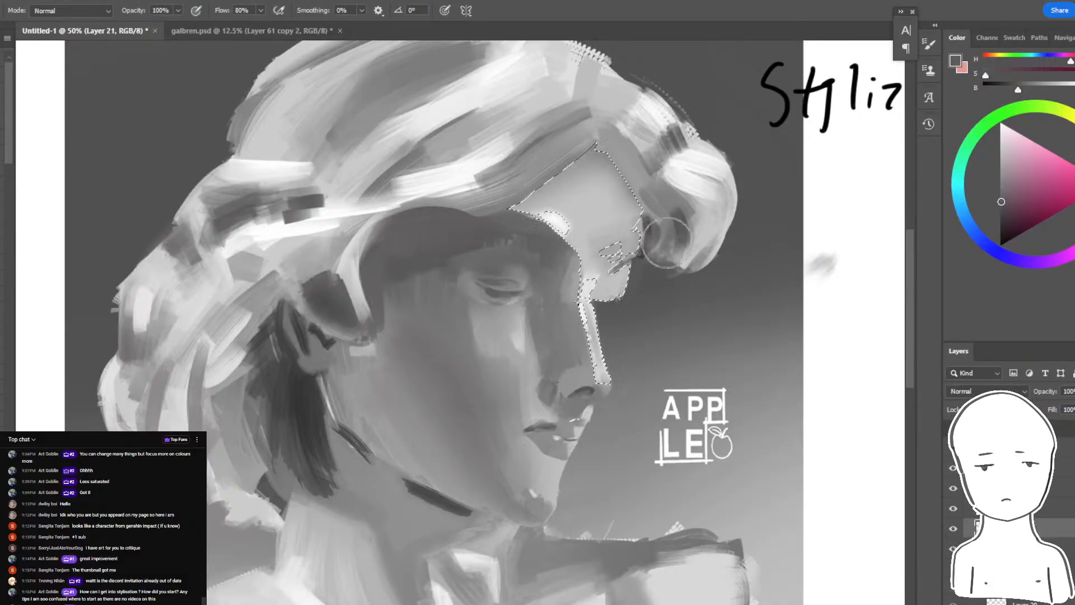
key(ctrl+d)
- Paint a bright, sharp-edged teardrop highlight on the cheek inside a lassoed area below the eye
key(l)
mouse_move(492, 303)
mouse_down()
mouse_move(504, 269)
mouse_move(530, 331)
mouse_up()
key(b)
alt+click(680, 135)
key(ctrl+z)
key(ctrl+z)
key(ctrl+d)
- Lasso the forehead area along the shadow edge above the brow and brush it with near-white
drag(665, 376, 650, 420)
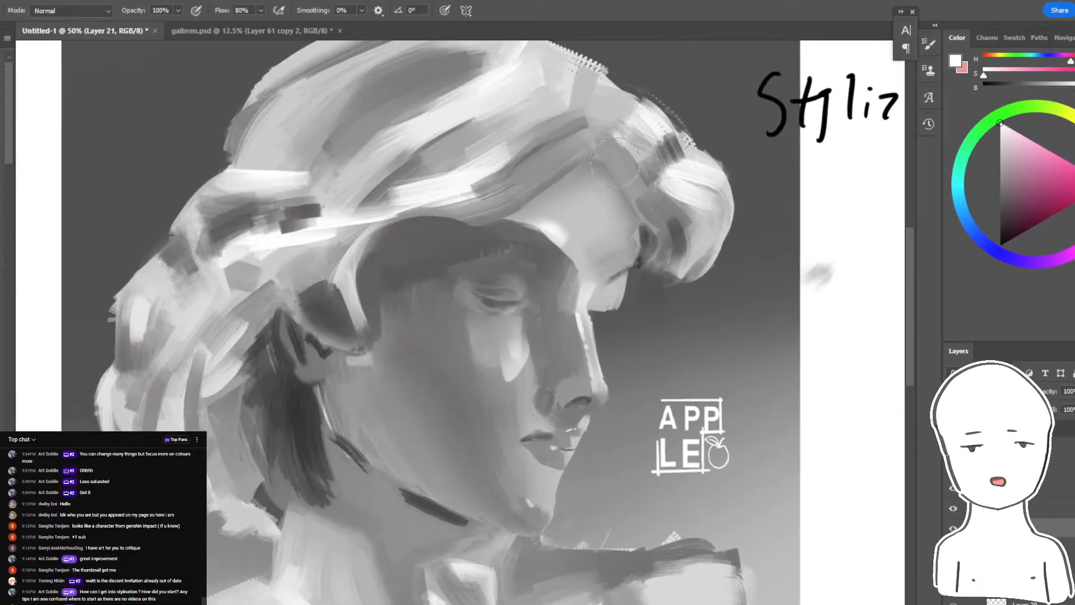
key(l)
key(b)
alt+click(560, 226)
mouse_move(598, 216)
mouse_down()
mouse_move(558, 238)
mouse_move(571, 260)
mouse_up()
drag(549, 221, 571, 264)
key(ctrl+d)
- Lasso the area above the forehead highlight and brush it with sampled light grey to give the highlight a hard, angular edge
drag(653, 237, 661, 248)
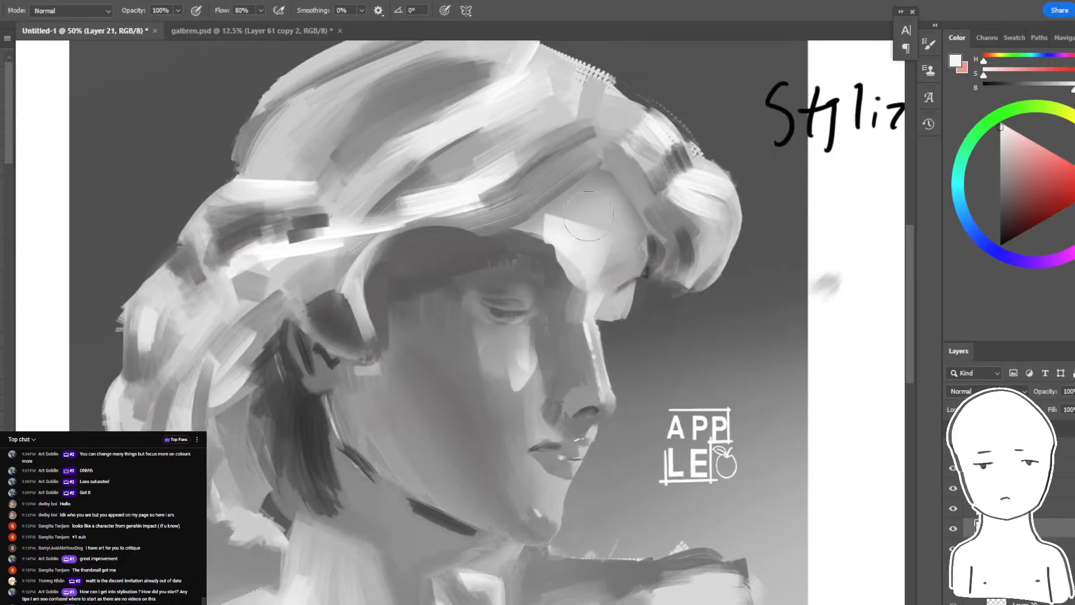
key(l)
drag(595, 205, 546, 217)
key(b)
alt+click(596, 238)
drag(630, 185, 565, 224)
key(ctrl+d)
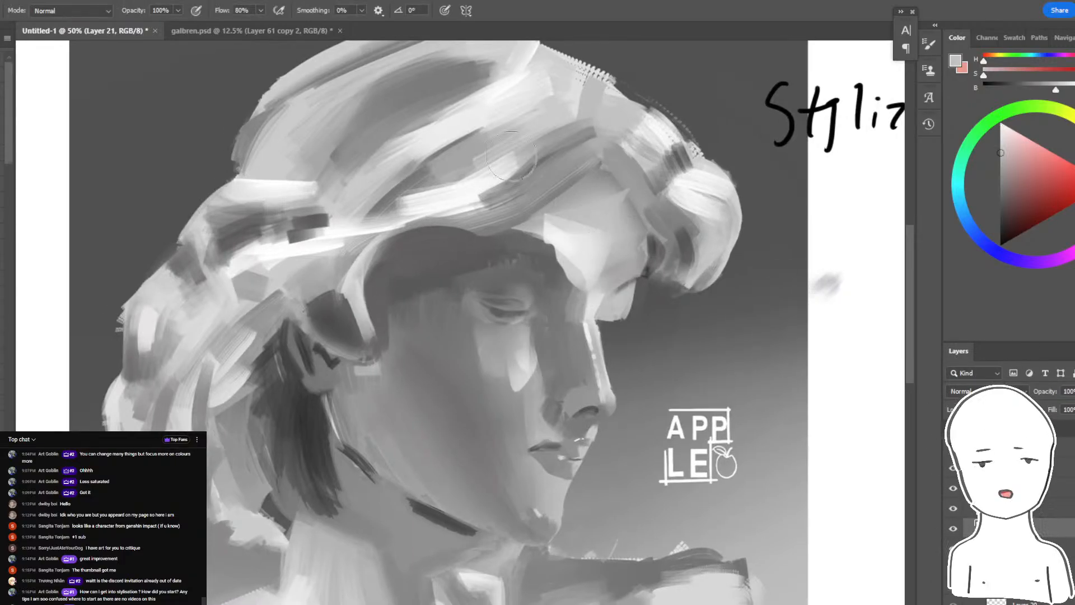
- Sample a light forehead tone and paint another angular highlight plane inside a lassoed area of the forehead
mouse_move(673, 213)
mouse_down()
mouse_move(650, 202)
mouse_move(678, 191)
mouse_up()
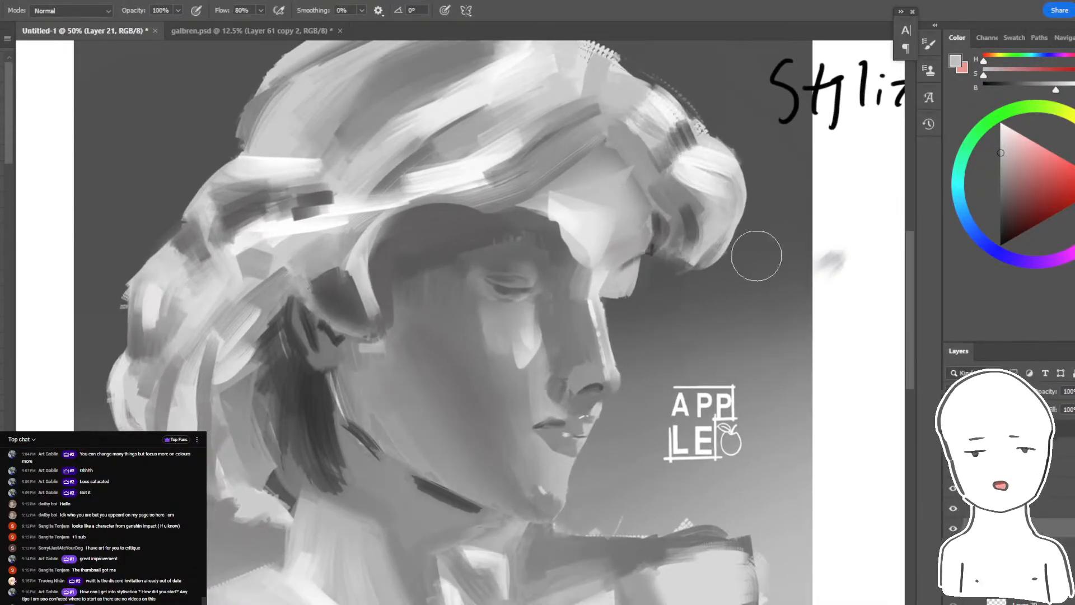
key(ctrl+equal)
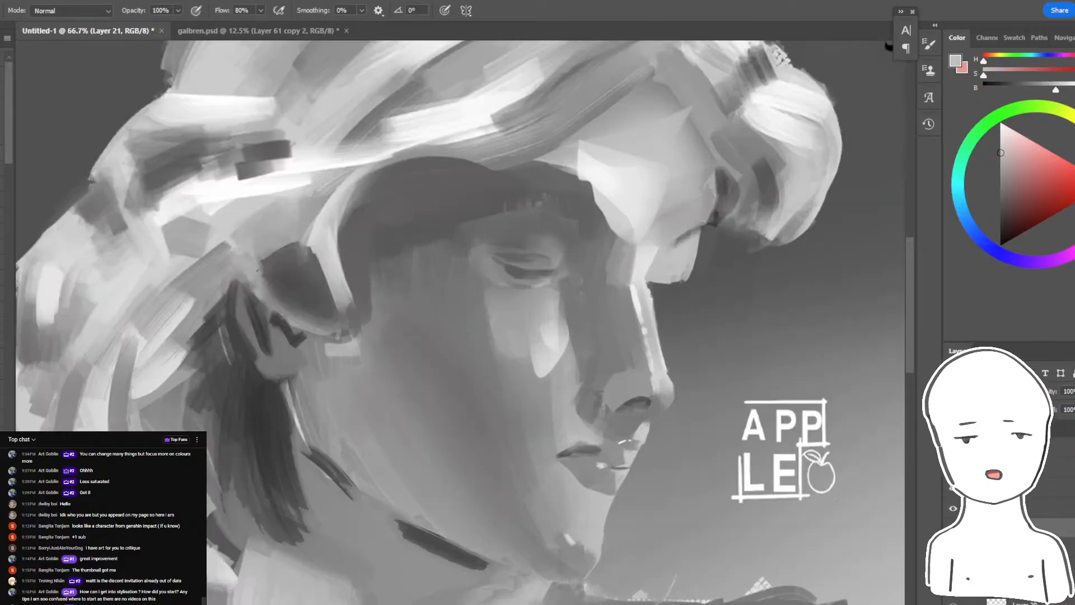
drag(649, 209, 614, 248)
key(l)
mouse_move(596, 161)
mouse_down()
mouse_move(589, 210)
mouse_move(617, 157)
mouse_up()
key(b)
alt+click(570, 227)
mouse_move(565, 203)
mouse_down()
mouse_move(613, 182)
mouse_move(623, 217)
mouse_move(628, 159)
mouse_move(662, 240)
mouse_move(668, 180)
mouse_move(619, 233)
mouse_up()
- Cut more sharp-edged planes into the forehead highlight by lassoing shapes and filling them with sampled forehead tones
key(l)
key(b)
alt+click(597, 191)
key(l)
key(b)
alt+click(657, 204)
key(ctrl+d)
- Lasso the upper forehead along the hairline and brush it with grey sampled beside the hair
key(l)
mouse_move(631, 152)
mouse_down()
mouse_move(571, 198)
mouse_move(628, 147)
mouse_move(560, 188)
mouse_up()
key(b)
alt+click(615, 133)
key(ctrl+d)
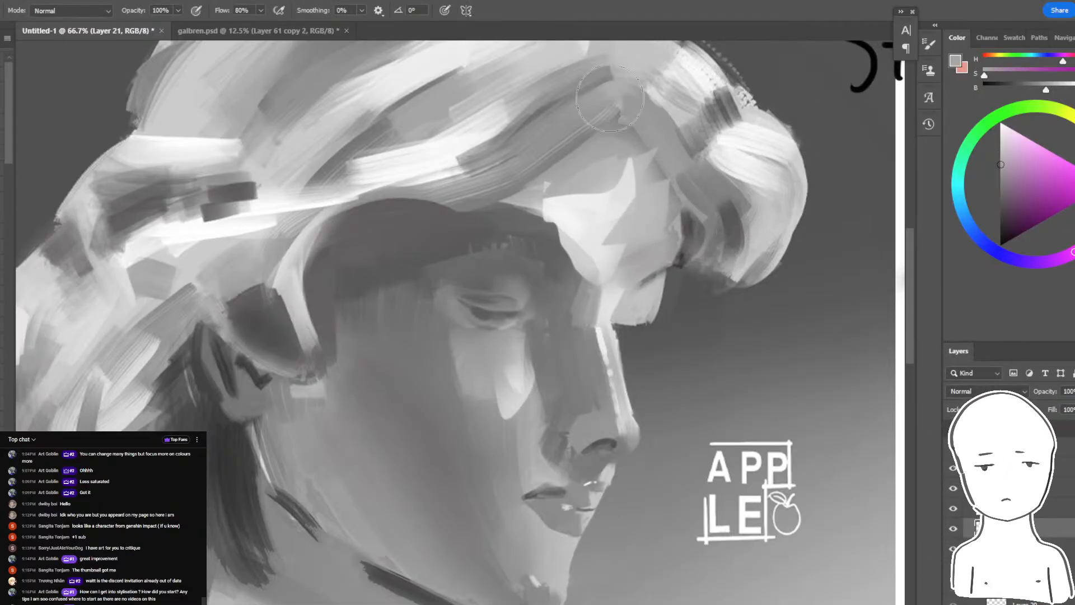
- Extend the chin's front outline by lassoing a curved area beside it and painting it with the sampled chin tone
mouse_move(551, 307)
mouse_down()
mouse_move(722, 226)
mouse_move(684, 152)
mouse_move(657, 146)
mouse_up()
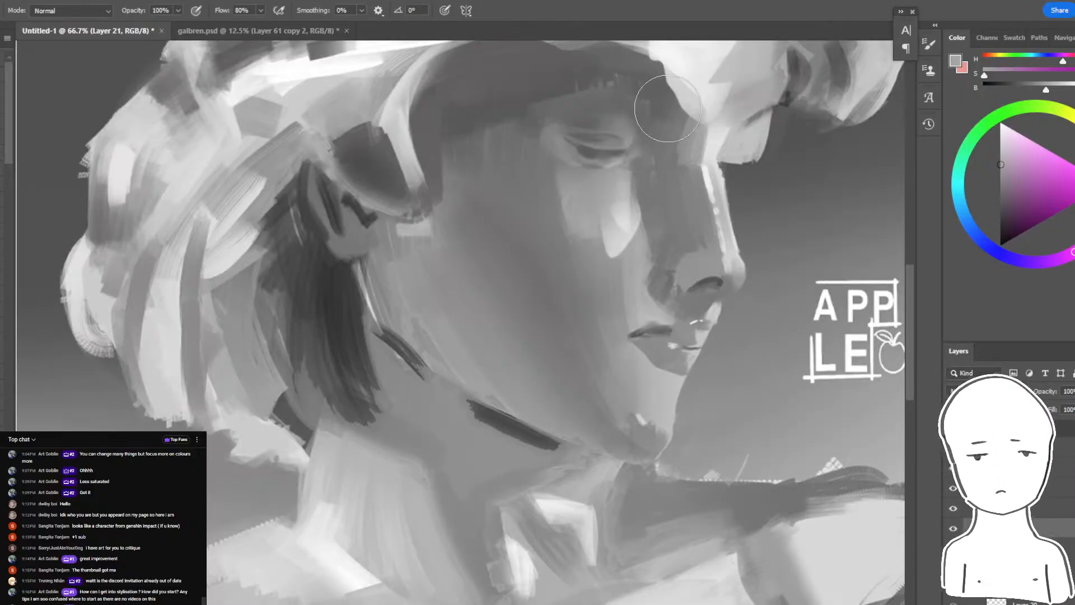
key(ctrl+Tab)
key(ctrl+Tab)
alt+click(475, 97)
mouse_move(542, 389)
mouse_down()
mouse_move(481, 391)
mouse_move(532, 391)
mouse_up()
key(l)
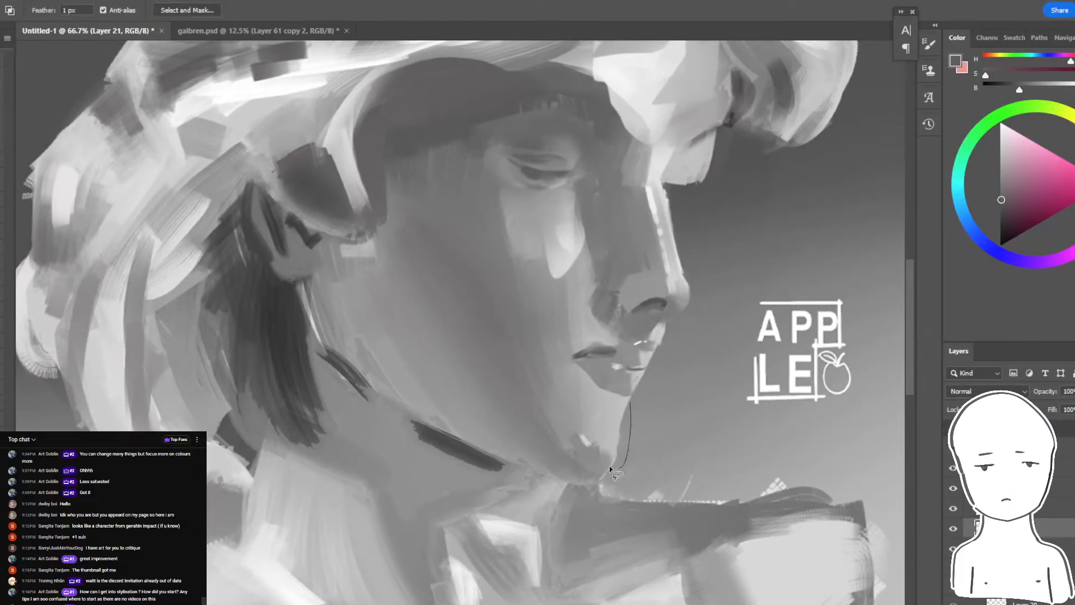
key(b)
alt+click(623, 399)
mouse_move(610, 470)
mouse_down()
mouse_move(595, 431)
mouse_move(627, 476)
mouse_up()
key(ctrl+d)
- Lasso the area beneath the lower lip and paint it with sampled grey to clean up the lip's lower contour
key(l)
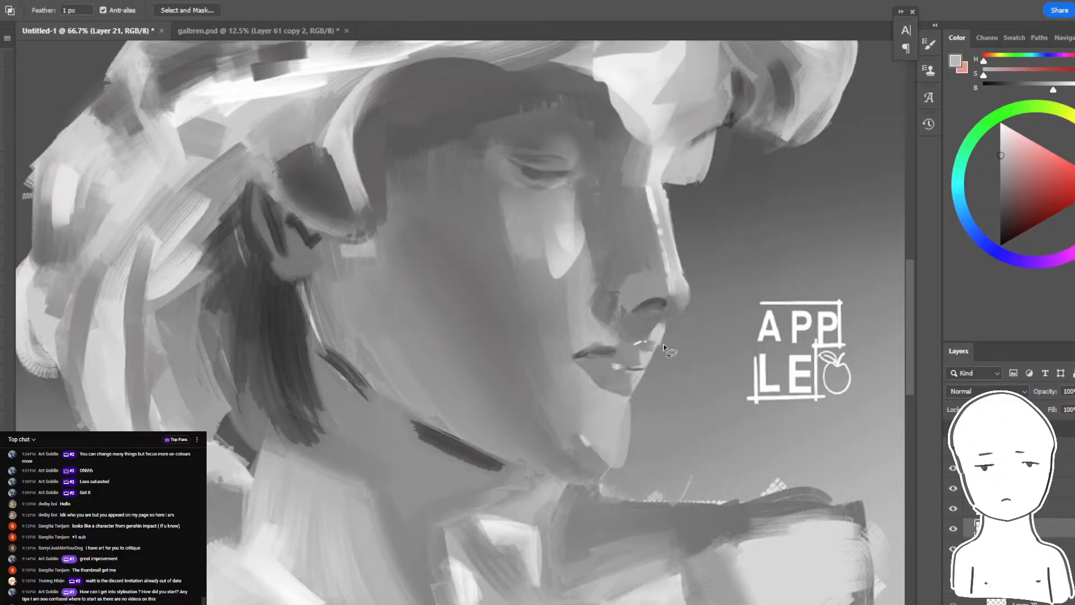
key(b)
alt+click(621, 380)
mouse_move(621, 390)
mouse_down()
mouse_move(649, 346)
mouse_move(637, 380)
mouse_up()
key(ctrl+d)
- Tone down the bright patch on the upper lip by brushing grey inside a lassoed area below the nose
key(l)
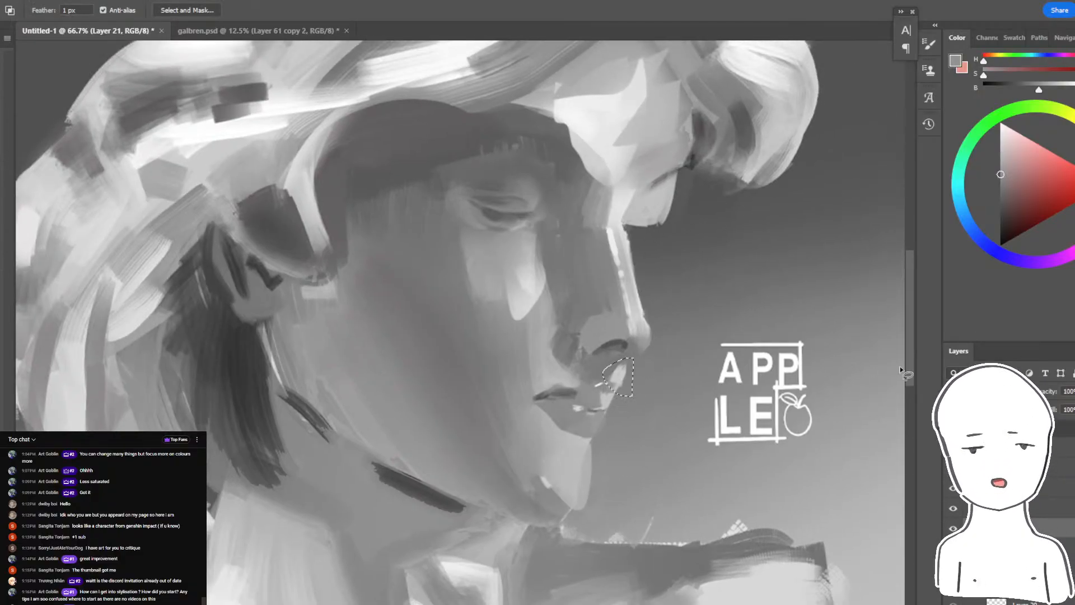
key(b)
alt+click(679, 371)
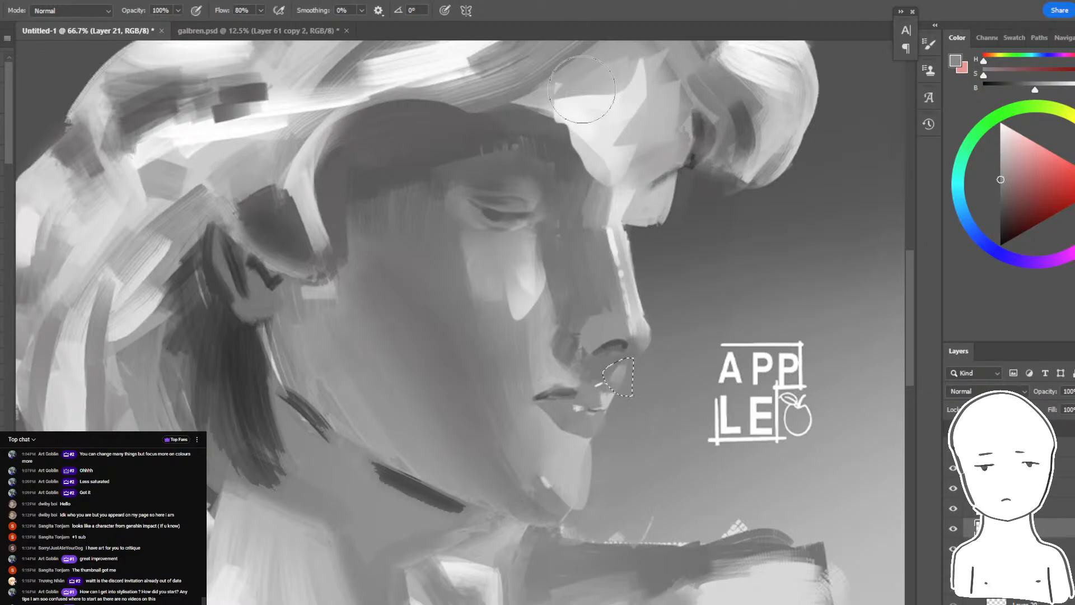
key(ctrl+d)
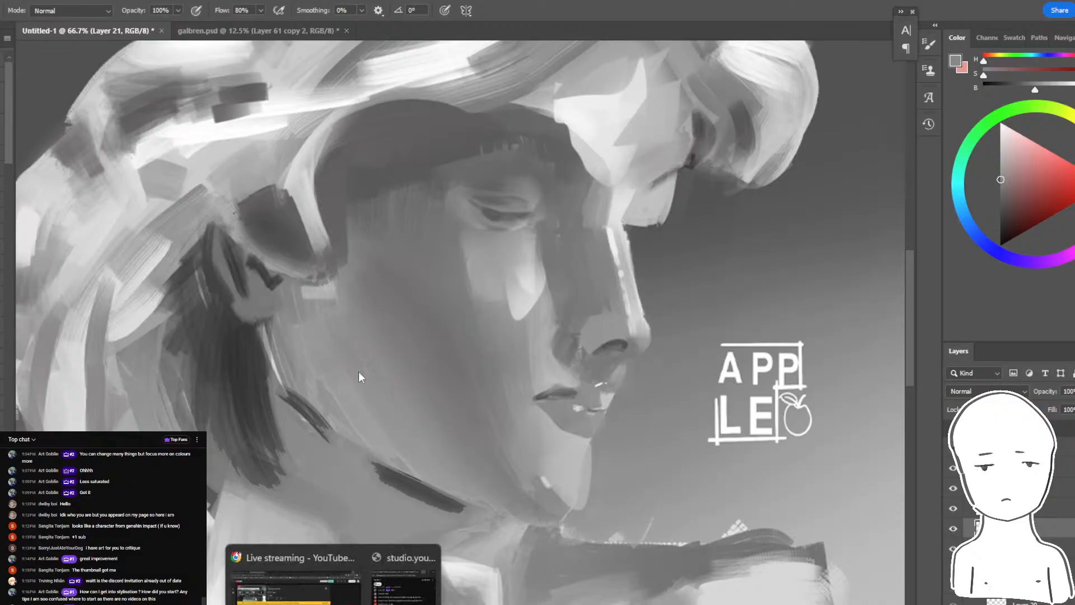
- Switch to the browser and search Google Images for "anime", looking through the results
click(289, 554)
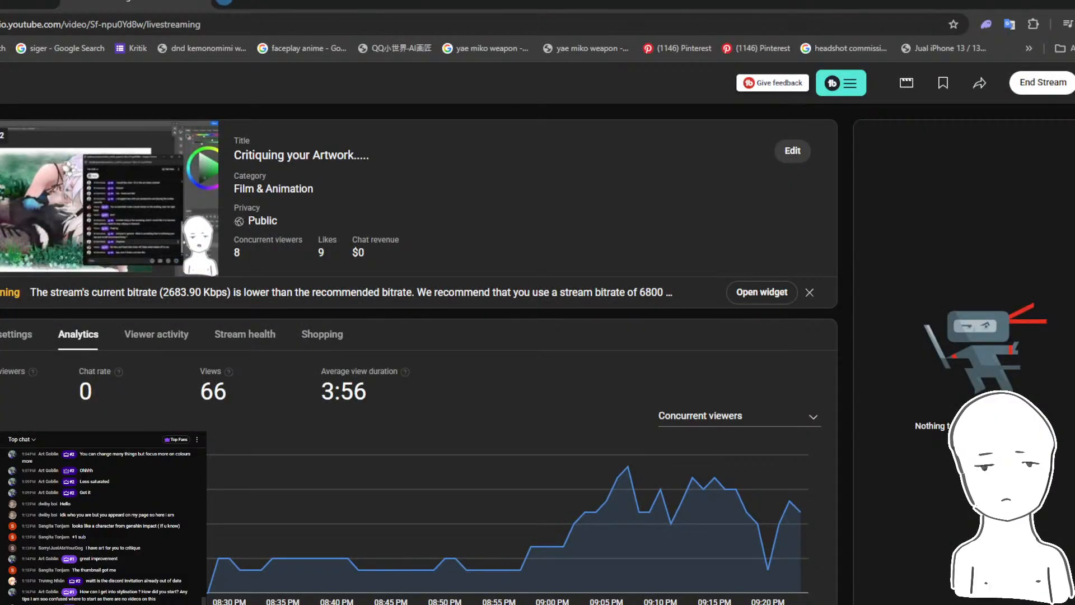
key(ctrl+t)
text(anime)
key(Return)
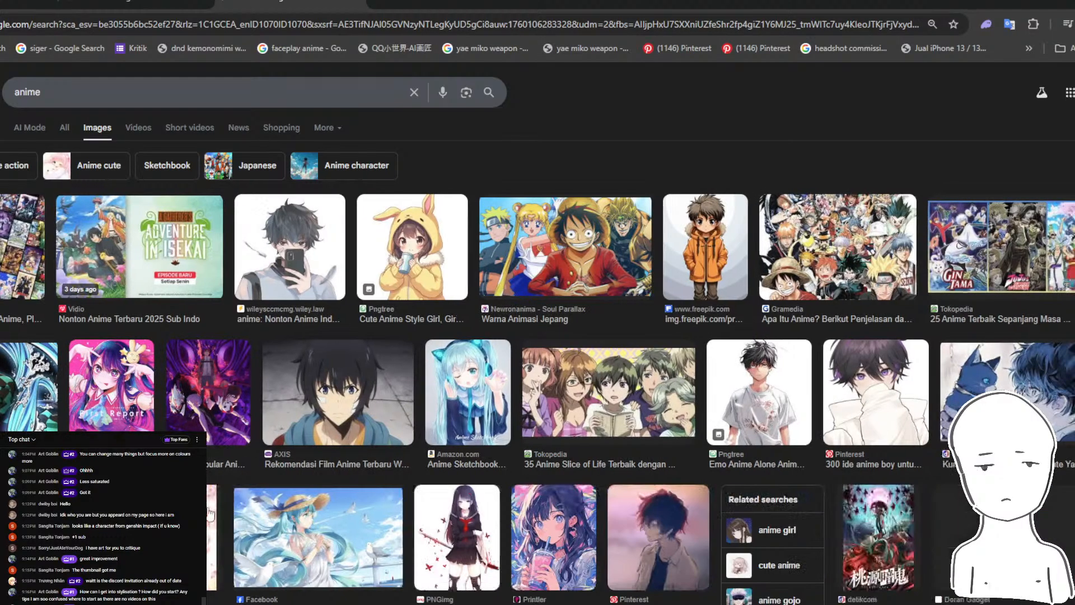
scroll(451, 447, down, 5)
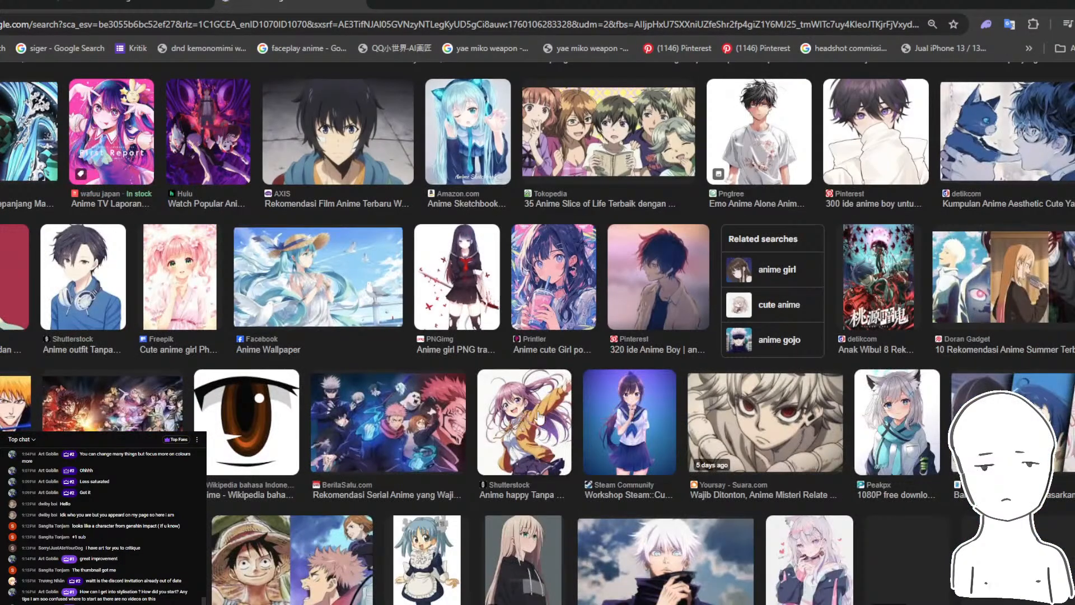
scroll(538, 417, down, 4)
scroll(446, 370, up, 7)
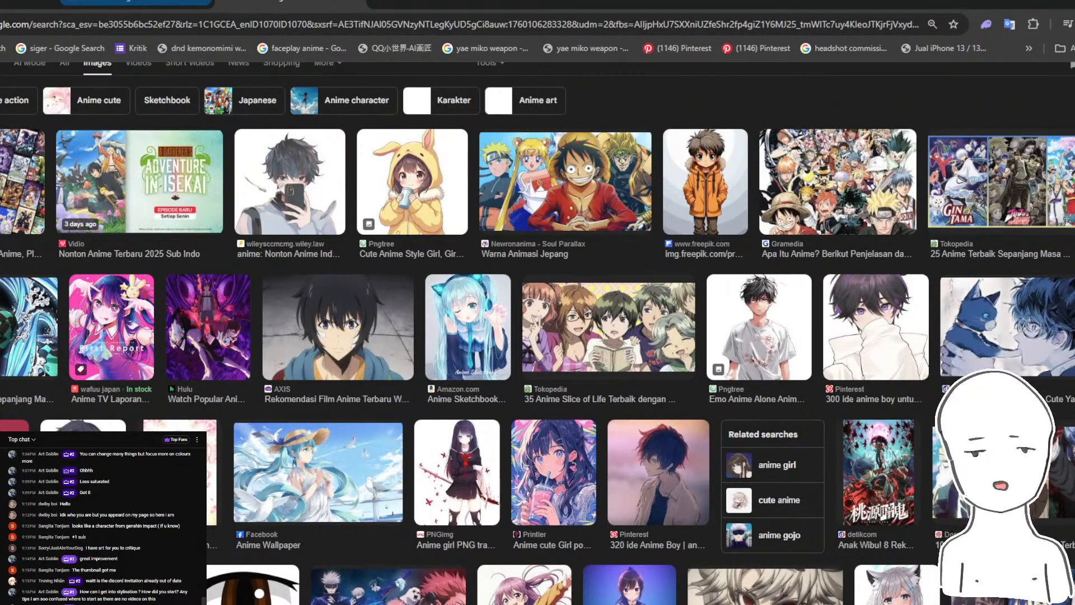
- Bring up the stream's pop-out live chat window and switch back to Photoshop
click(136, 2)
click(290, 2)
click(331, 604)
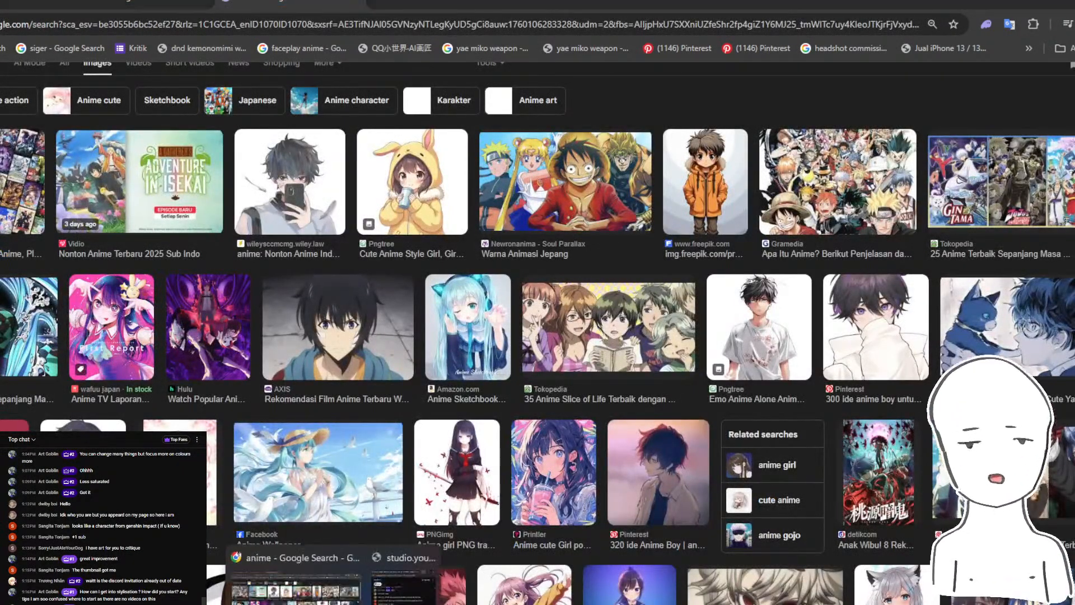
click(404, 579)
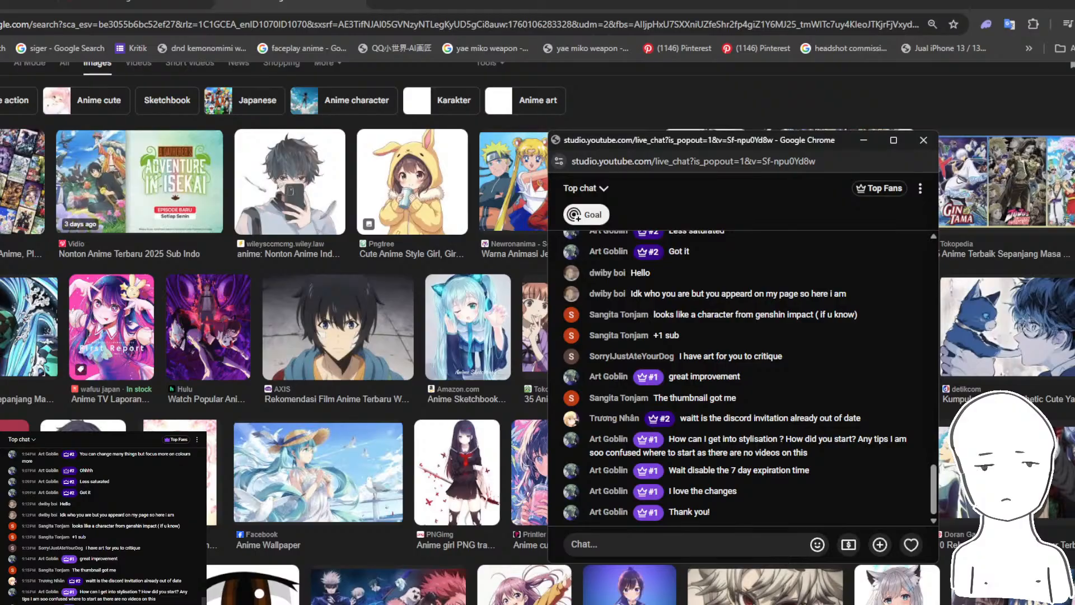
click(201, 604)
- Handwrite "Anime!" in white with an underline across the nose and background on Layer 24
drag(697, 234, 558, 337)
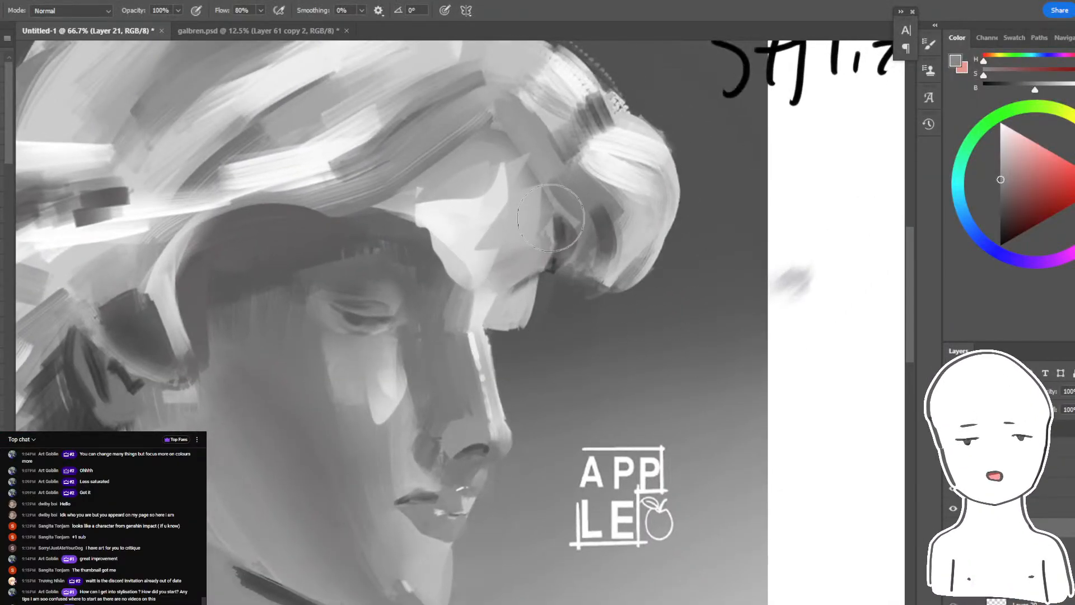
mouse_move(551, 217)
mouse_down()
mouse_move(619, 233)
mouse_move(583, 307)
mouse_move(684, 308)
mouse_move(722, 291)
mouse_move(595, 313)
mouse_move(629, 305)
mouse_up()
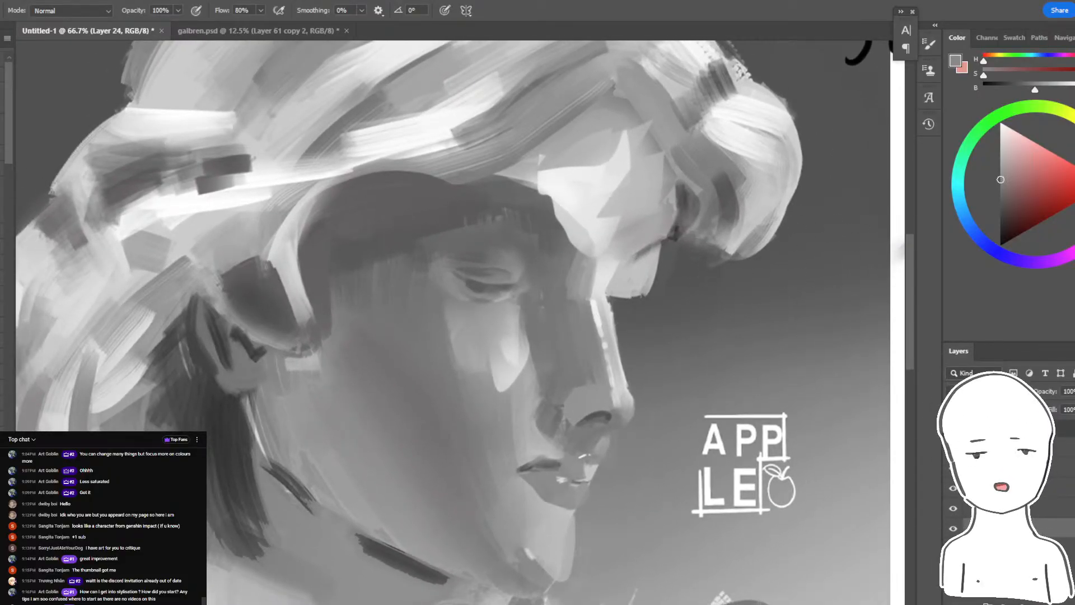
mouse_move(1002, 196)
mouse_down()
mouse_move(974, 185)
mouse_move(957, 102)
mouse_up()
drag(672, 206, 552, 397)
drag(651, 231, 636, 362)
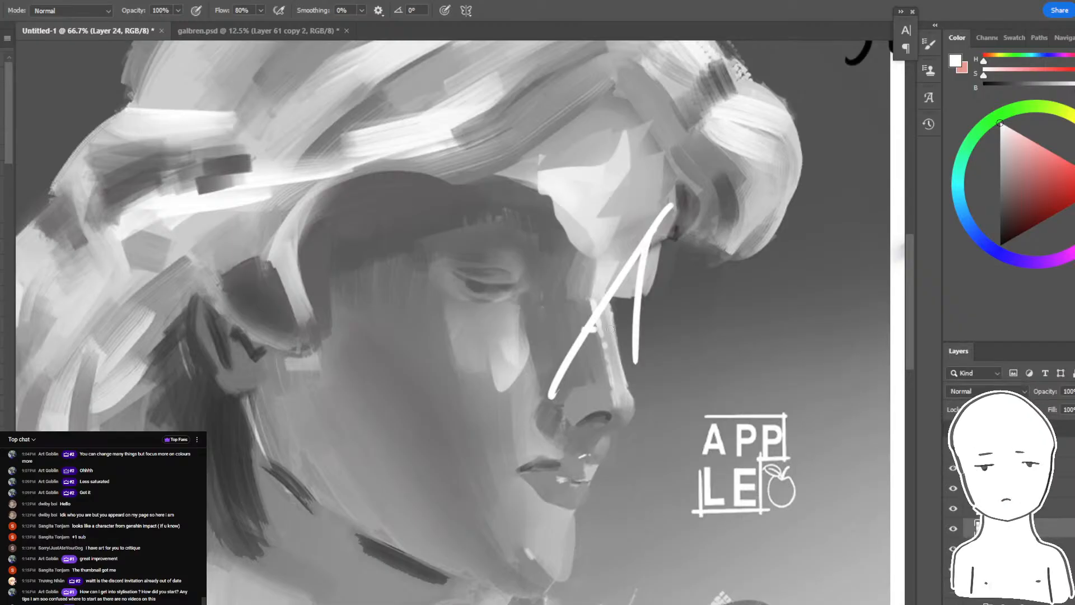
drag(584, 329, 631, 327)
drag(666, 318, 687, 354)
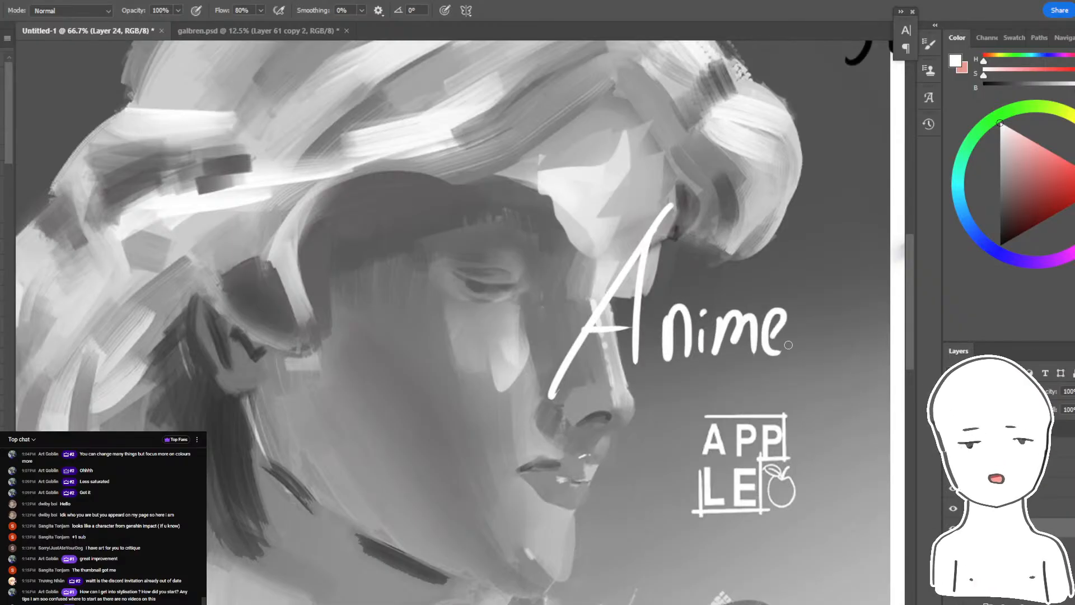
drag(788, 345, 743, 351)
drag(497, 410, 834, 339)
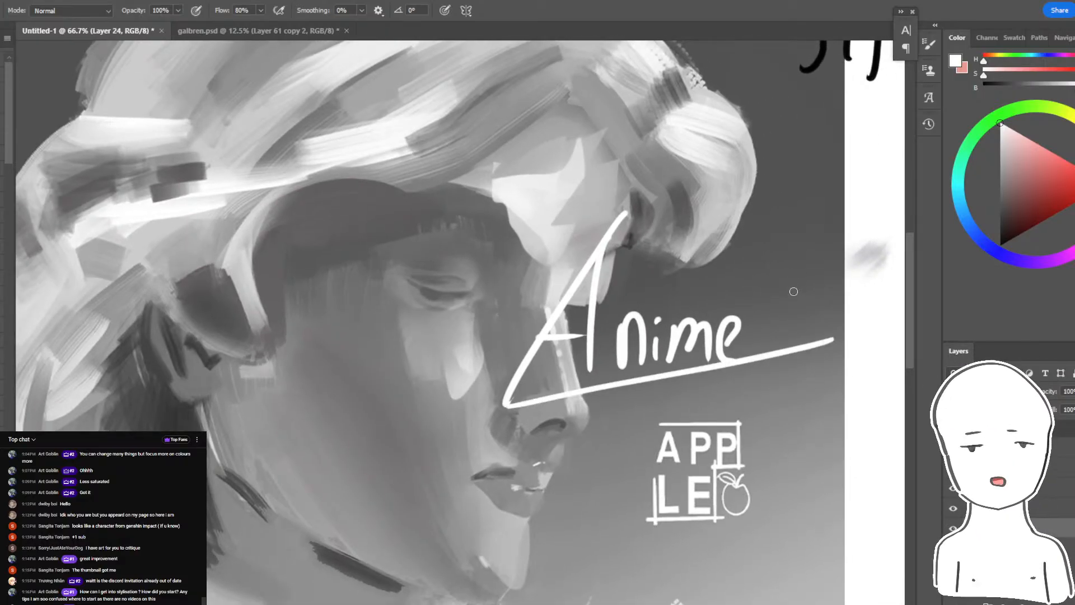
click(785, 340)
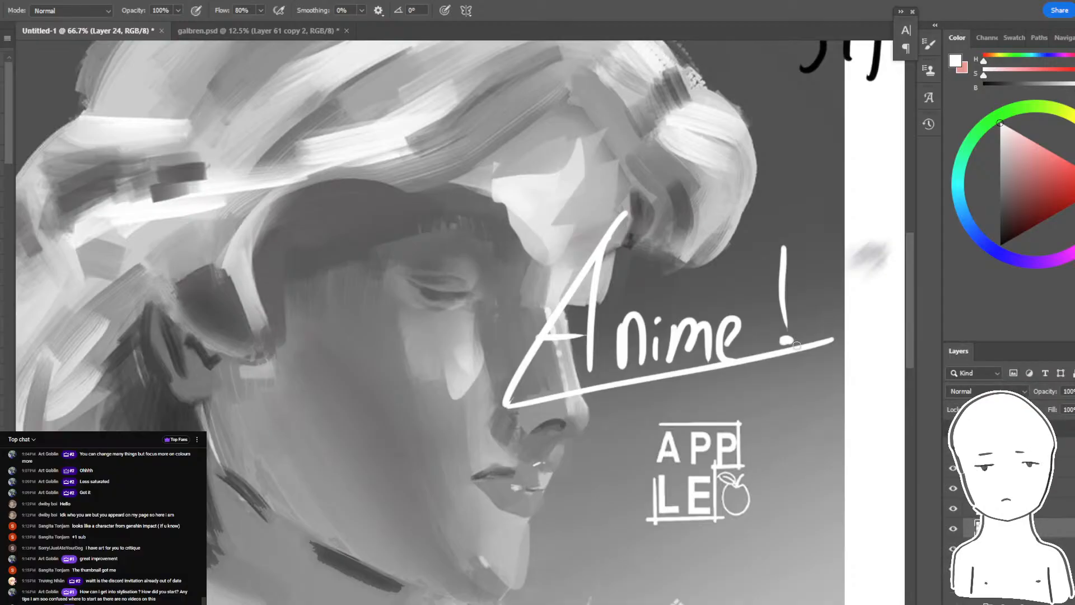
- Undo all strokes of the handwritten "Anime!" note
mouse_move(476, 440)
mouse_down()
mouse_move(747, 401)
mouse_move(797, 194)
mouse_move(413, 436)
mouse_up()
key(ctrl+z)
key(ctrl+z)
key(ctrl+z)
key(ctrl+z)
key(ctrl+z)
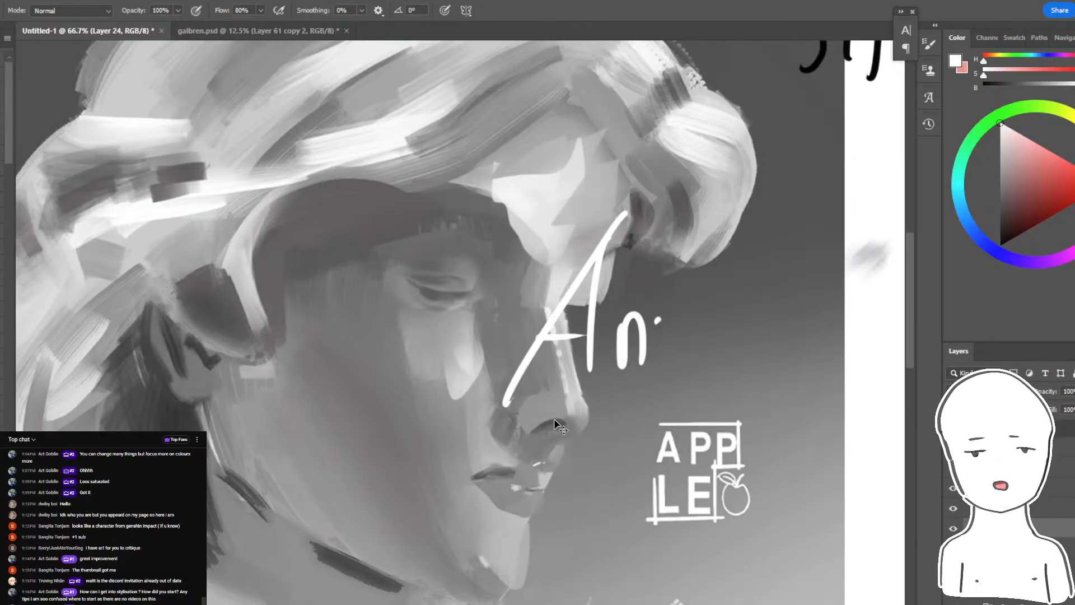
key(ctrl+z)
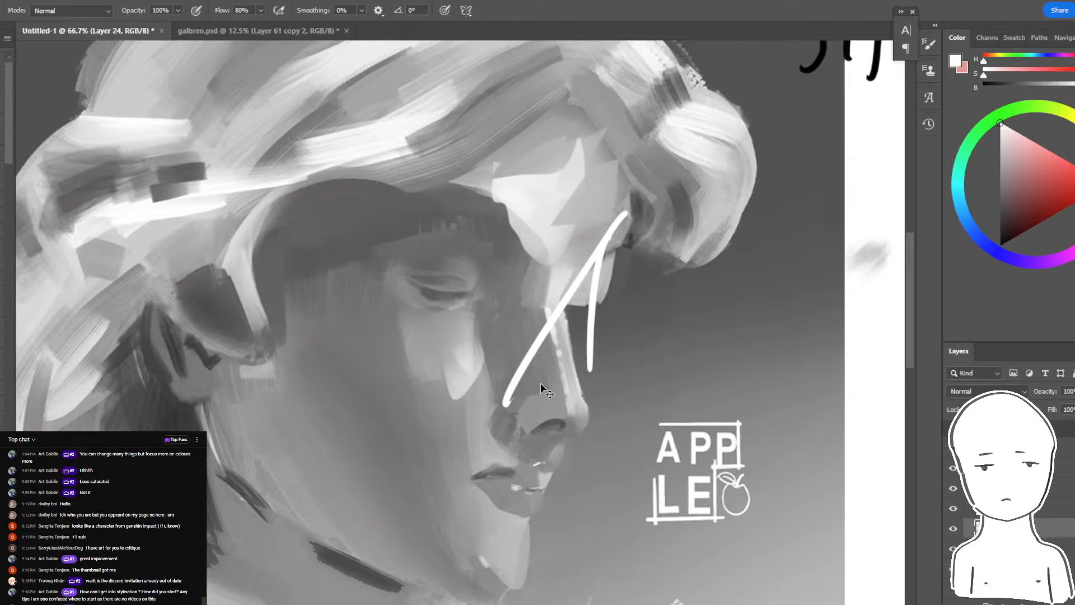
key(ctrl+z)
key(ctrl+z)
- Lasso the eye on Layer 21, adjust its placement and shape with Free Transform, apply it, and deselect
key(l)
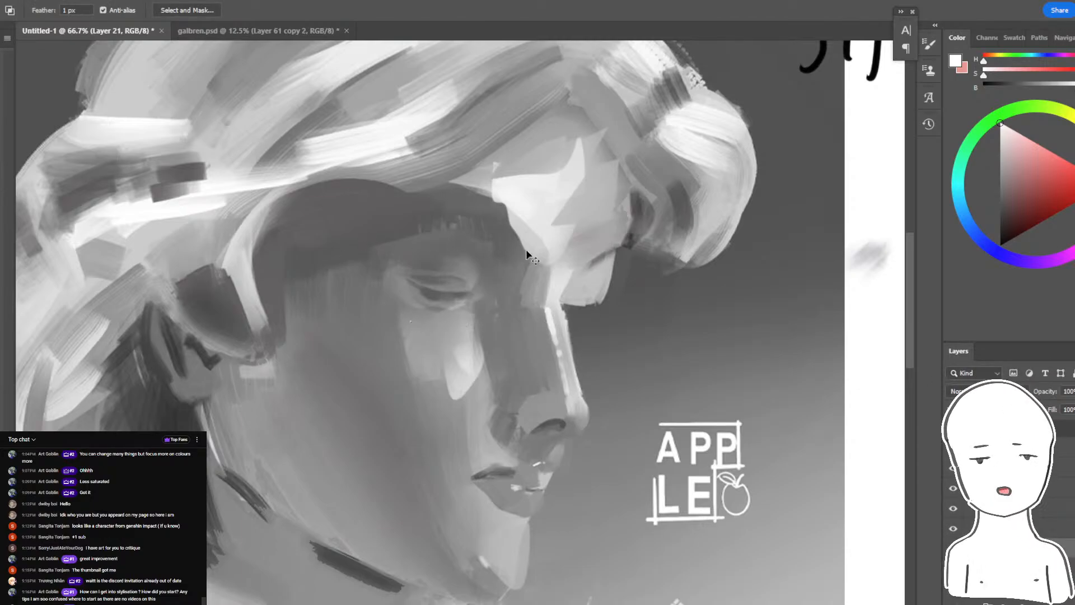
key(ctrl+t)
mouse_move(504, 233)
mouse_down()
mouse_move(562, 194)
mouse_move(465, 267)
mouse_up()
drag(528, 213, 512, 225)
drag(492, 251, 501, 243)
key(Return)
key(ctrl+d)
- Lasso the neck area below the jawline, paint sampled grey over its dark strokes, and start outlining the strip below the ear
drag(585, 440, 750, 348)
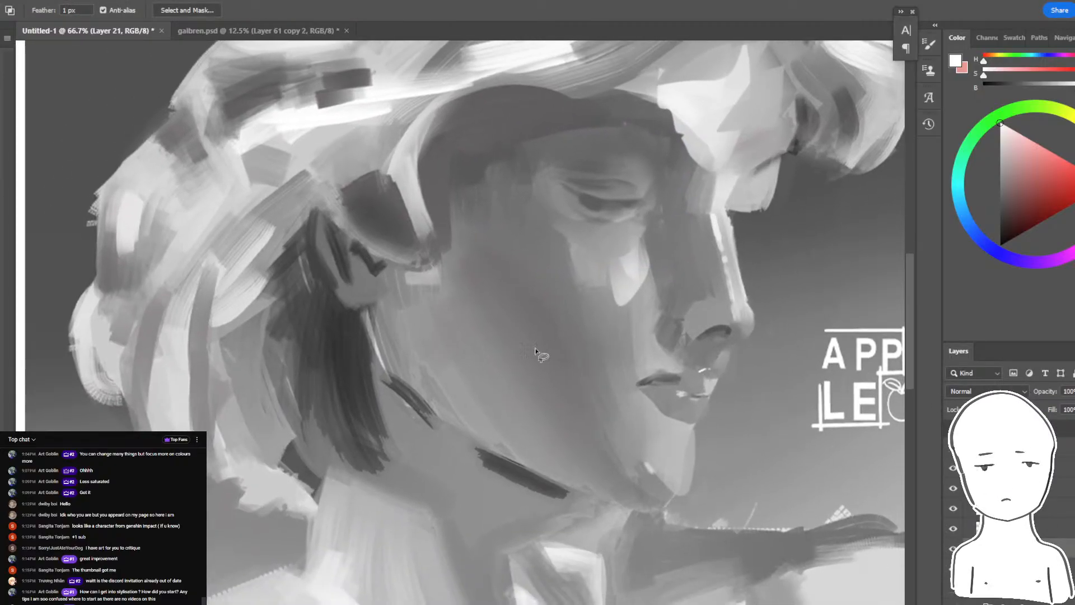
drag(600, 499, 357, 438)
key(b)
alt+click(413, 448)
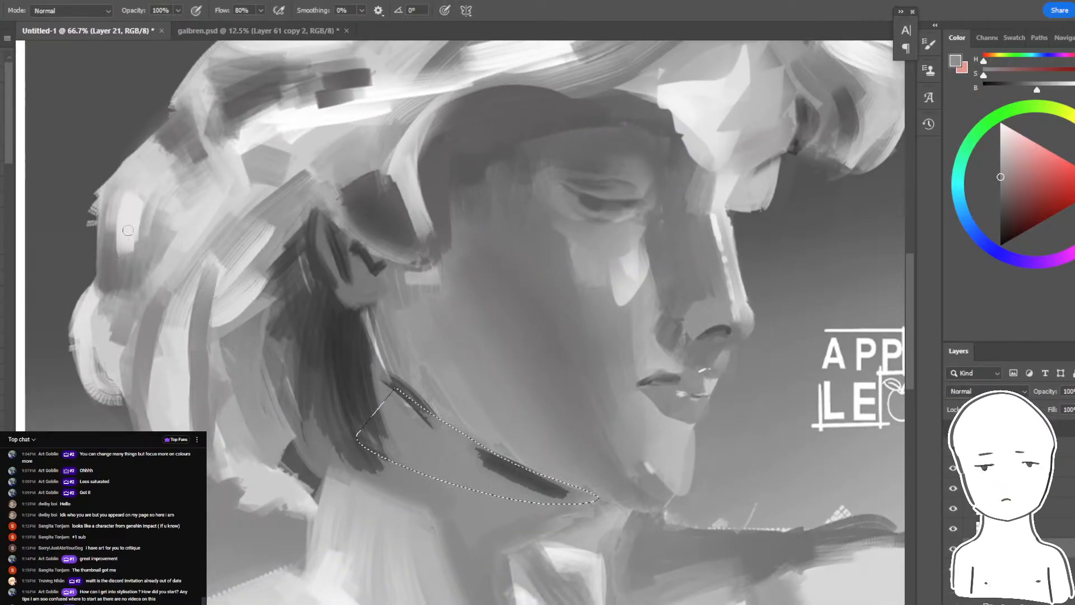
alt+click(455, 472)
drag(487, 467, 554, 496)
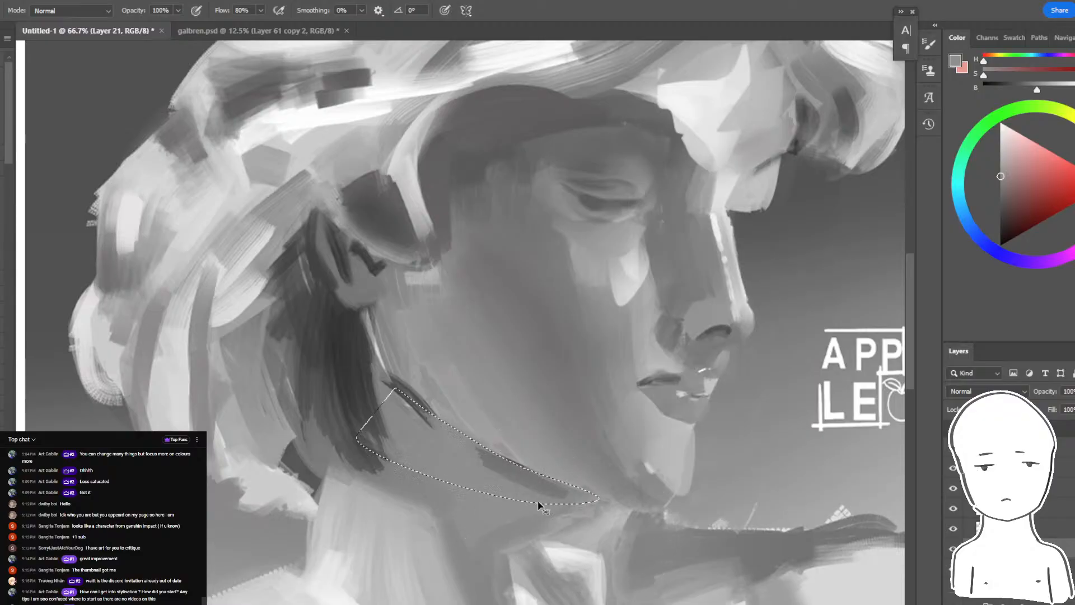
key(ctrl+d)
alt+click(363, 331)
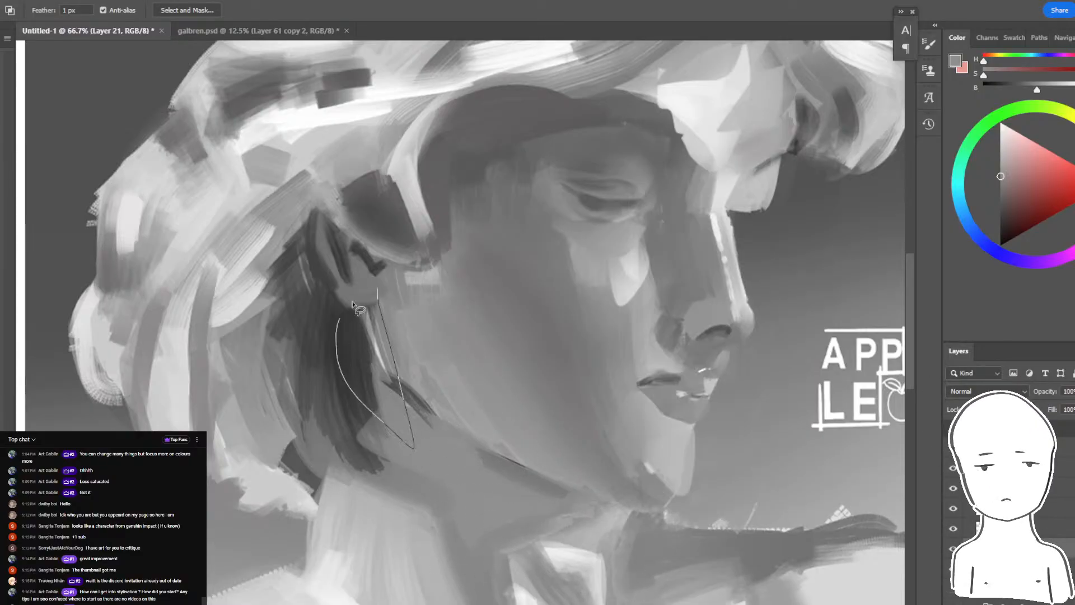
- Switch to the browser and view the preview of the anime boy in the white T-shirt
click(476, 283)
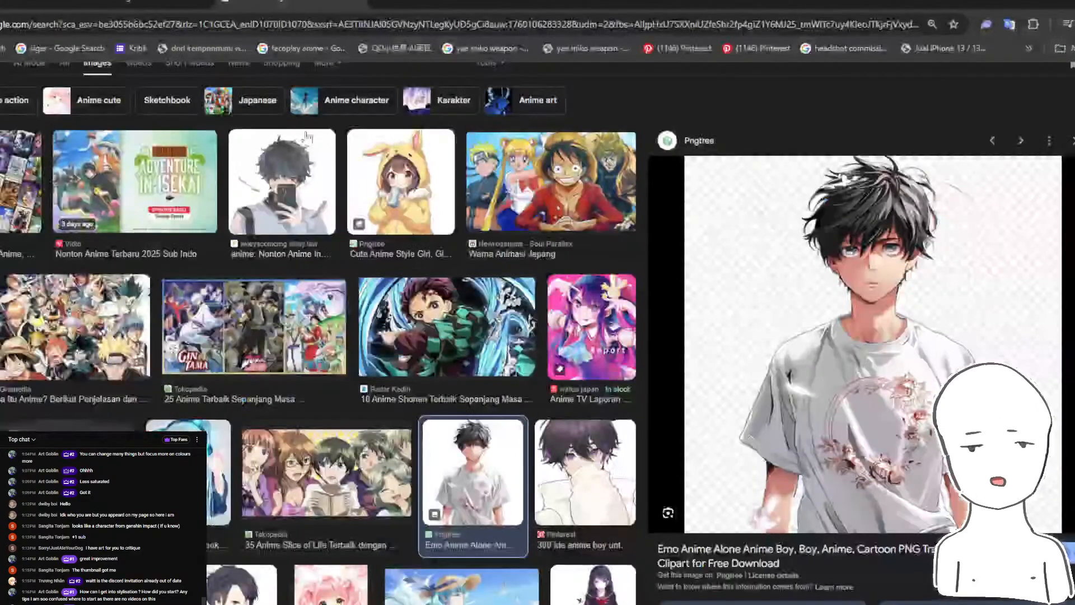
scroll(50, 414, up, 2)
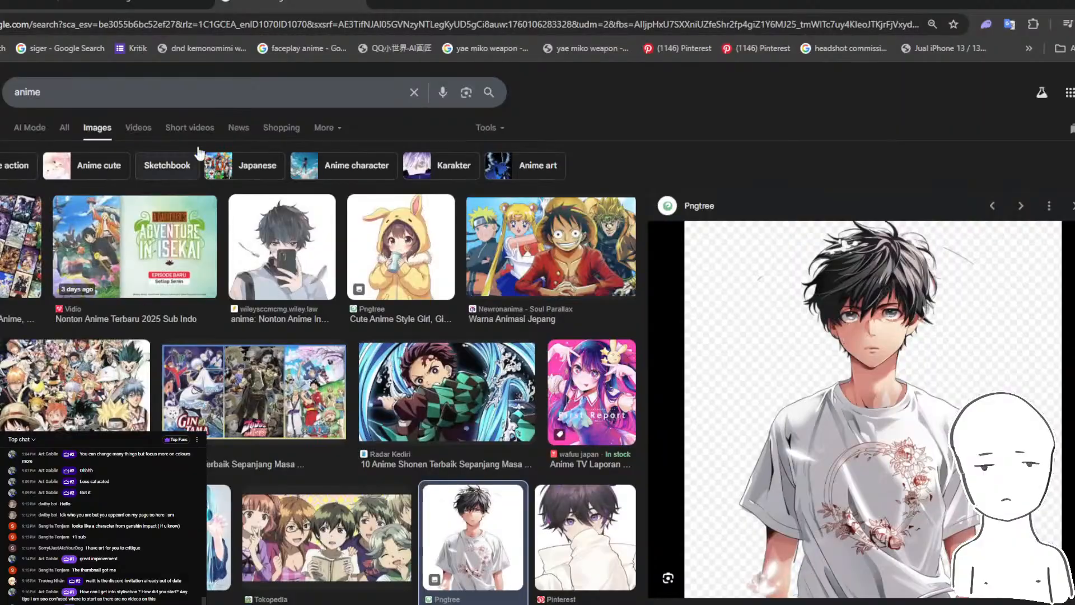
- Search images for "kpop idol" and preview the male idol in the white puffer jacket
click(194, 102)
text(kpop idol)
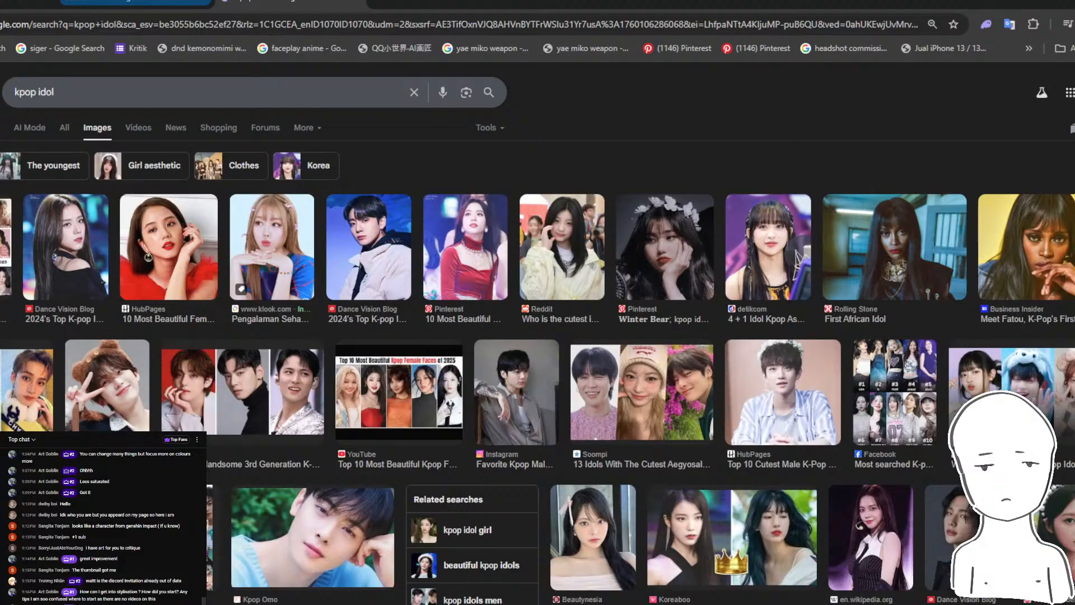
click(353, 213)
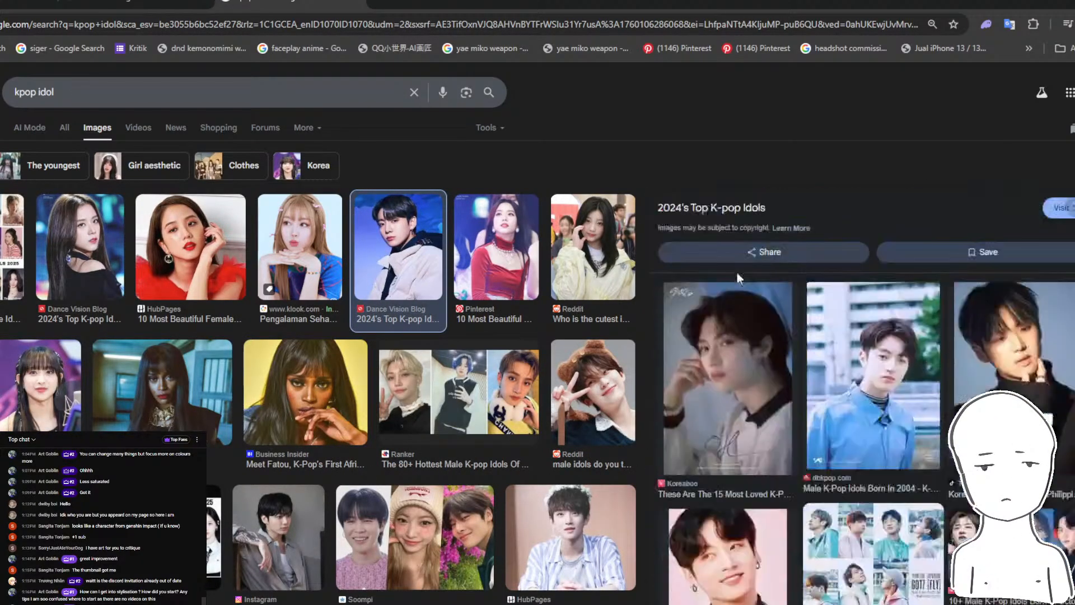
- Examine the K-pop idol image results and the related male idol photos as real-face references for stylisation
scroll(784, 336, down, 10)
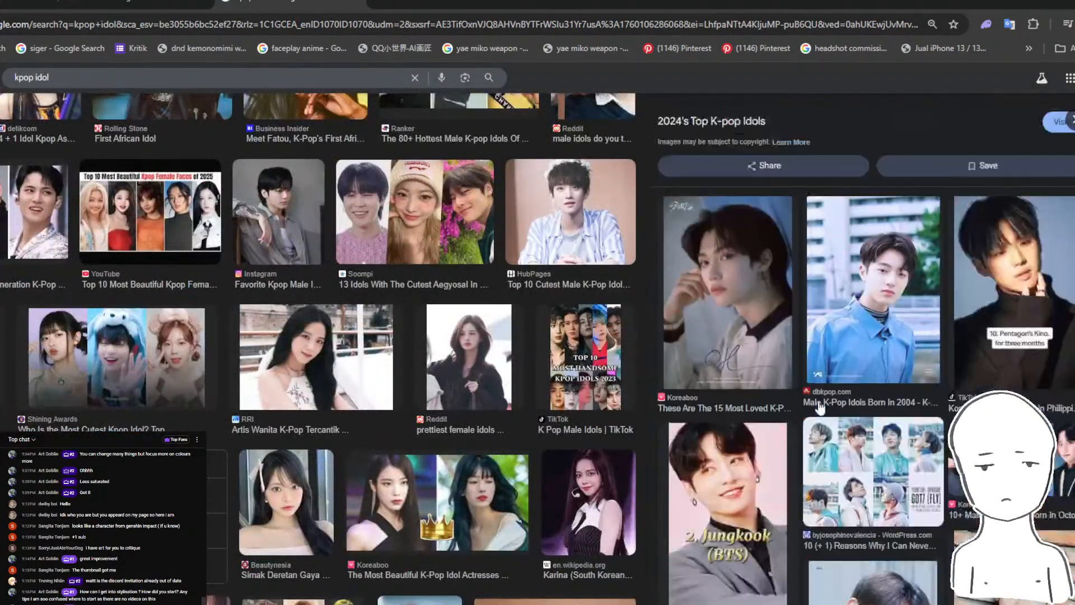
scroll(819, 409, down, 7)
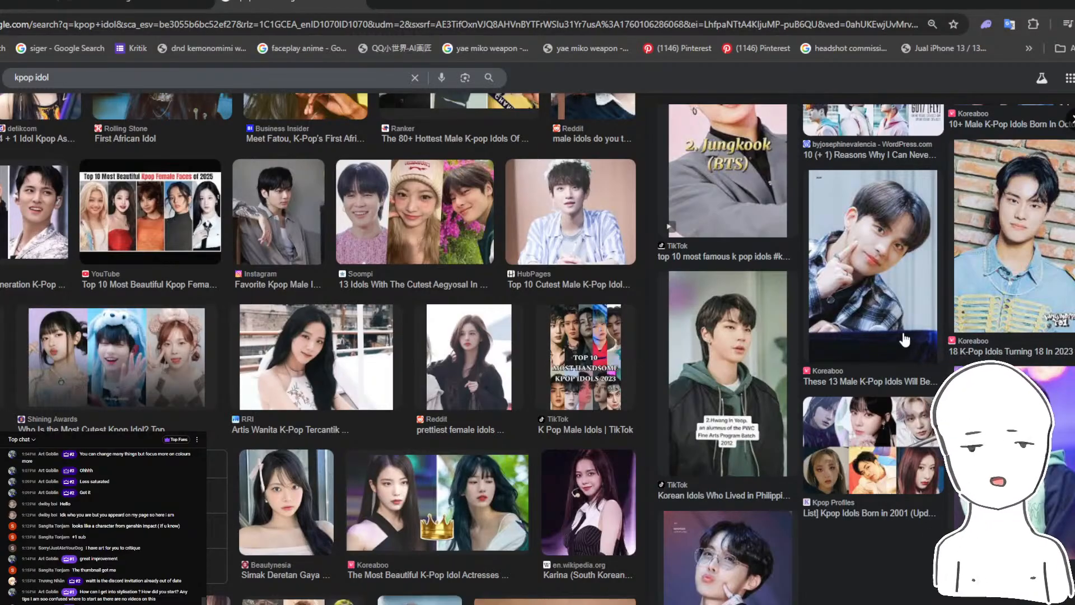
scroll(500, 430, down, 6)
scroll(500, 430, down, 6)
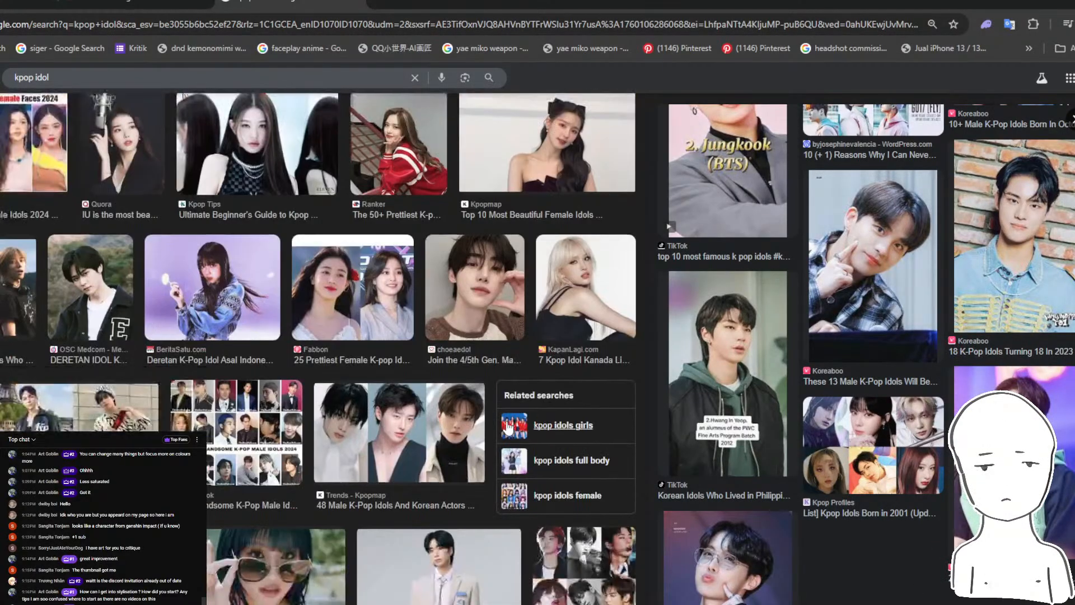
scroll(508, 428, up, 12)
scroll(867, 389, up, 13)
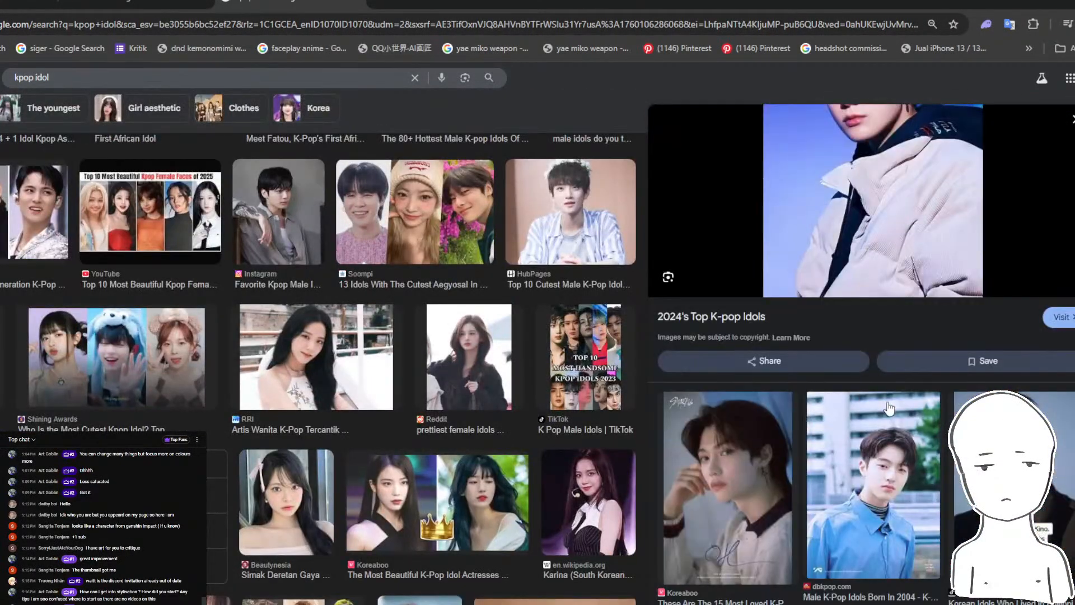
scroll(891, 508, down, 4)
scroll(529, 437, down, 15)
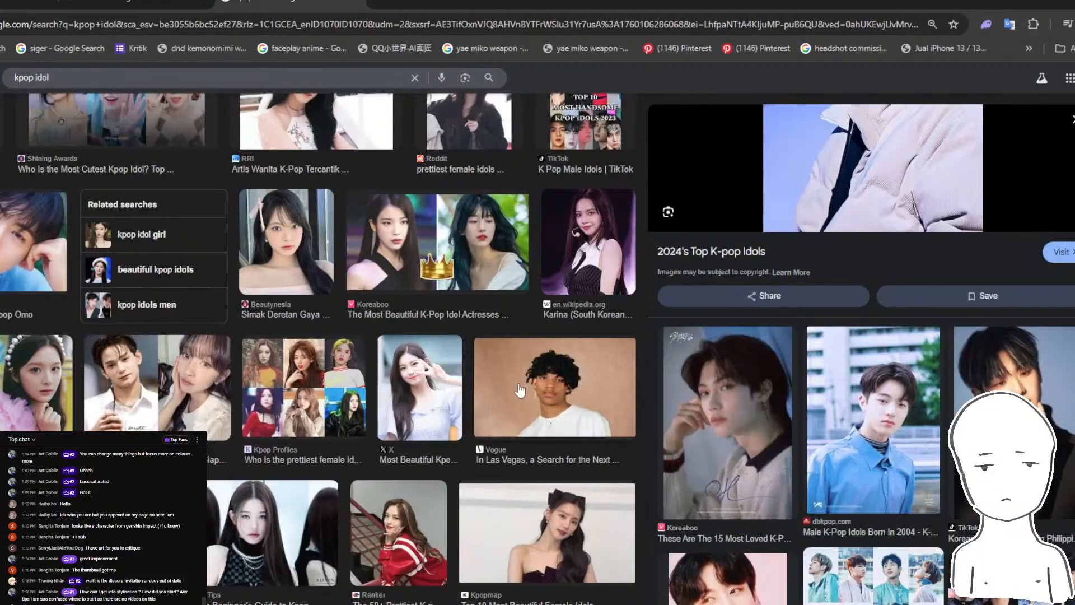
scroll(529, 436, down, 6)
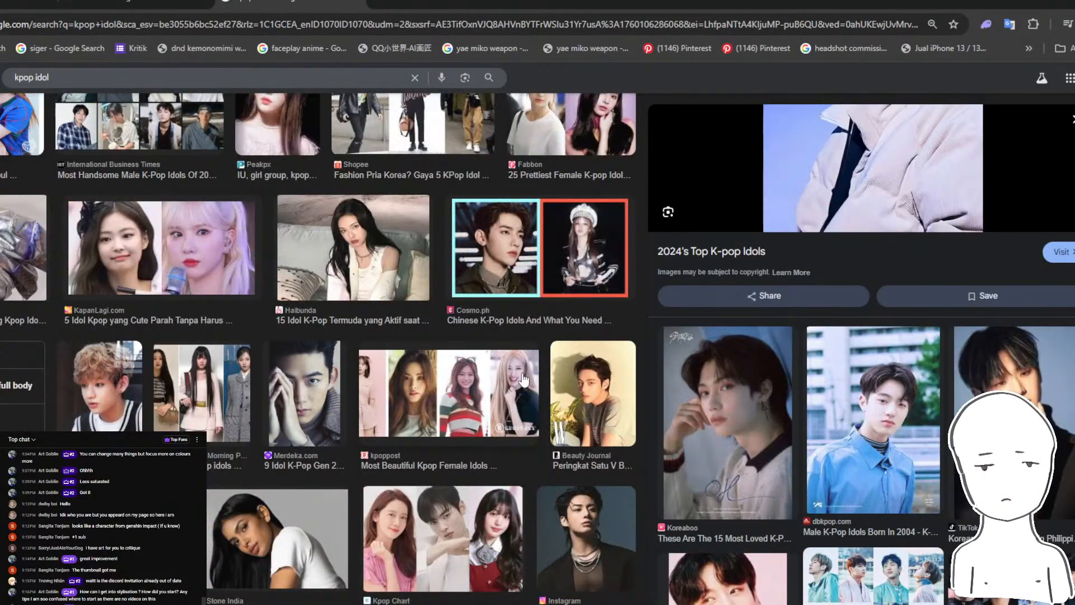
scroll(430, 380, up, 6)
scroll(430, 379, down, 5)
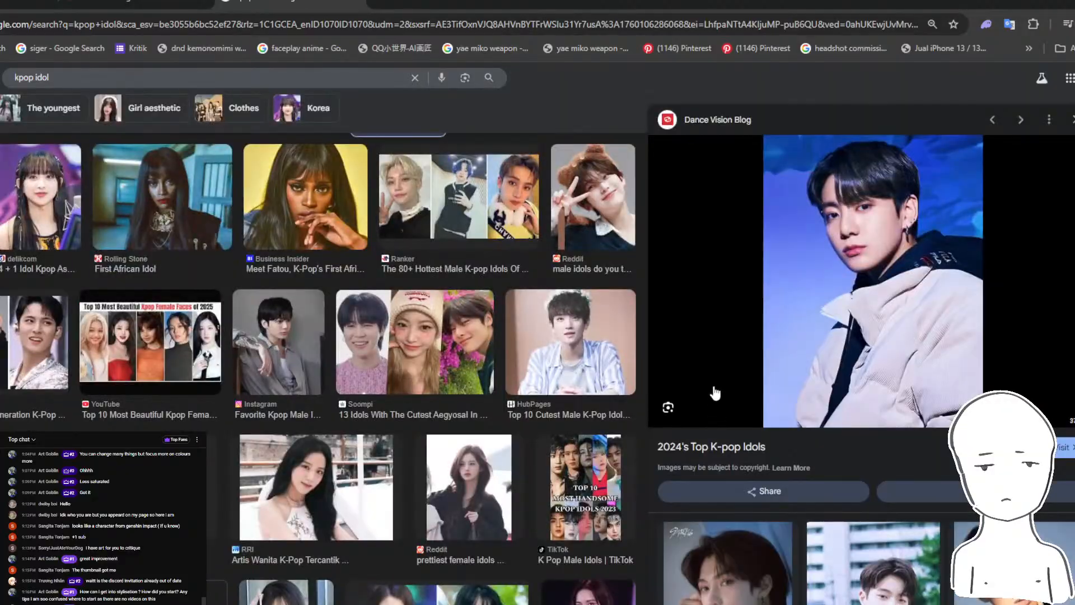
scroll(812, 308, down, 4)
scroll(643, 378, down, 6)
scroll(643, 378, up, 6)
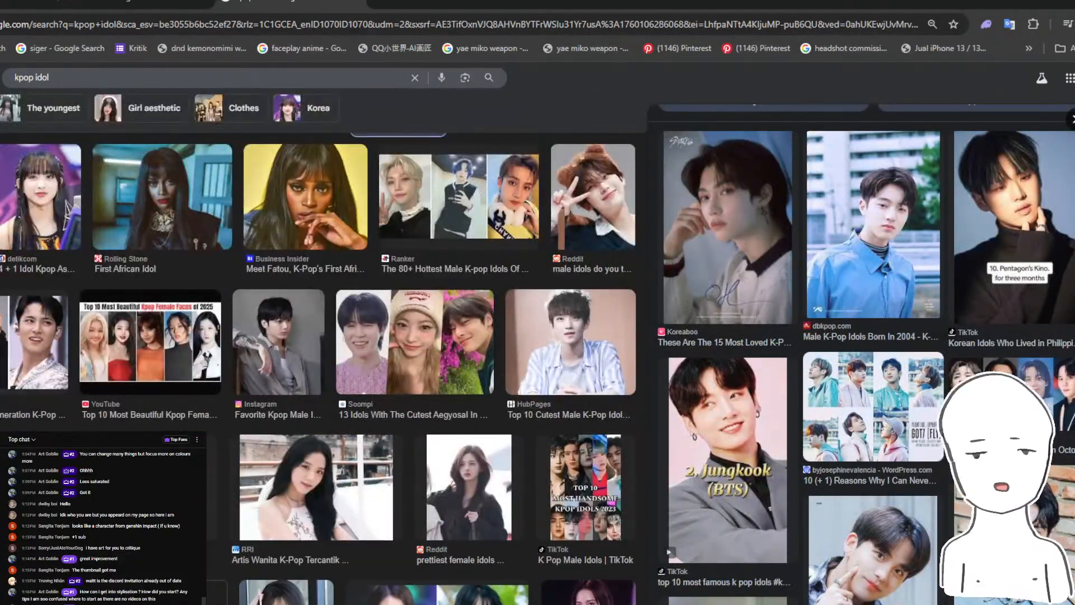
scroll(727, 375, down, 3)
scroll(728, 375, up, 7)
scroll(851, 323, down, 3)
scroll(851, 324, up, 6)
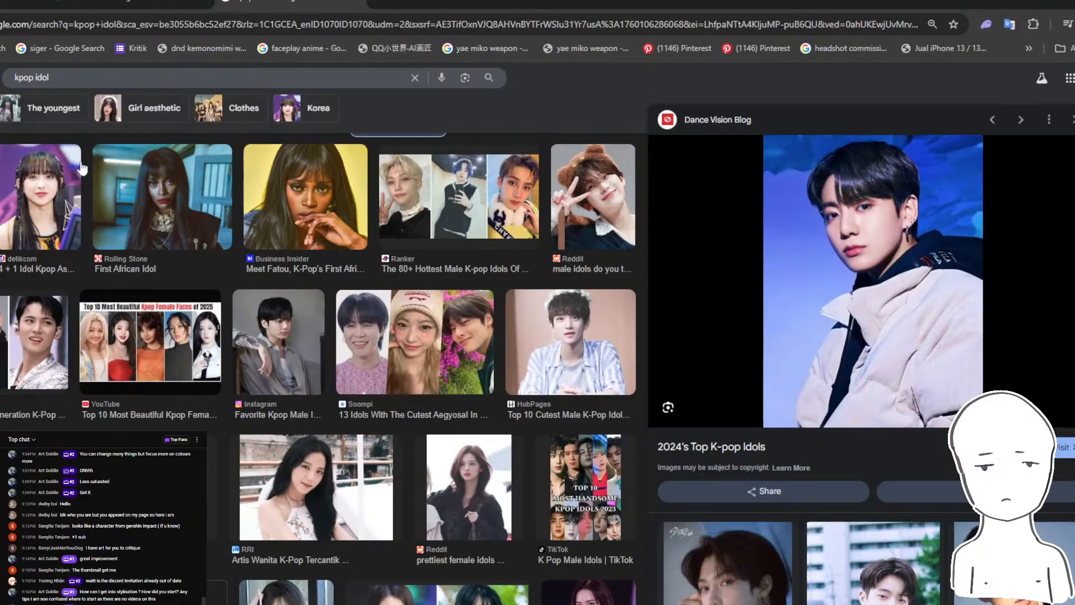
scroll(81, 168, up, 3)
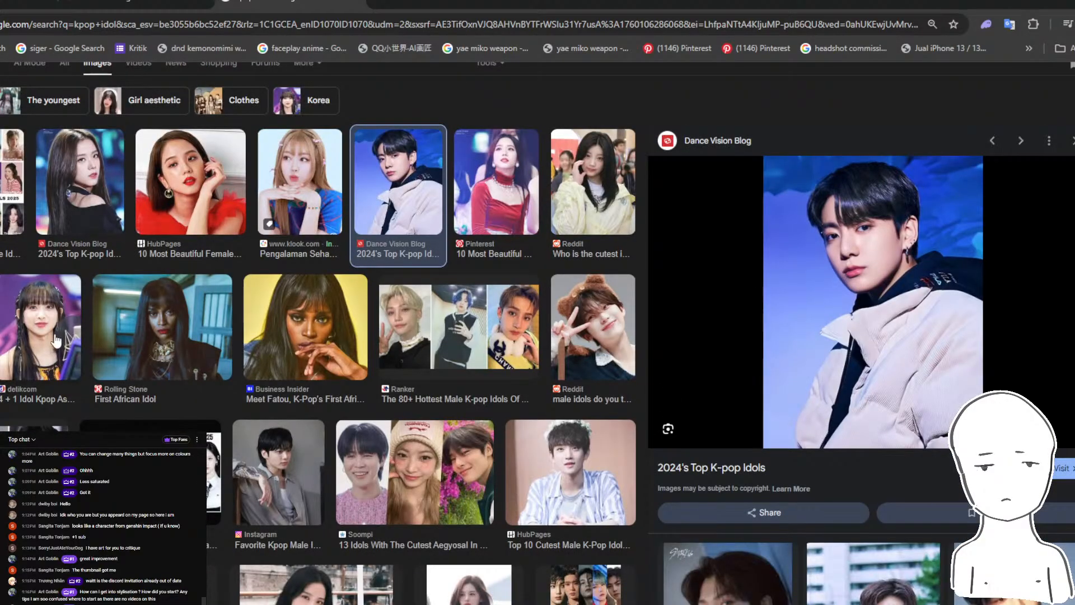
scroll(168, 336, up, 2)
- Compare the previews of the Ranker hottest male idols collage and the TikTok collage of male idols with feminine features
click(412, 395)
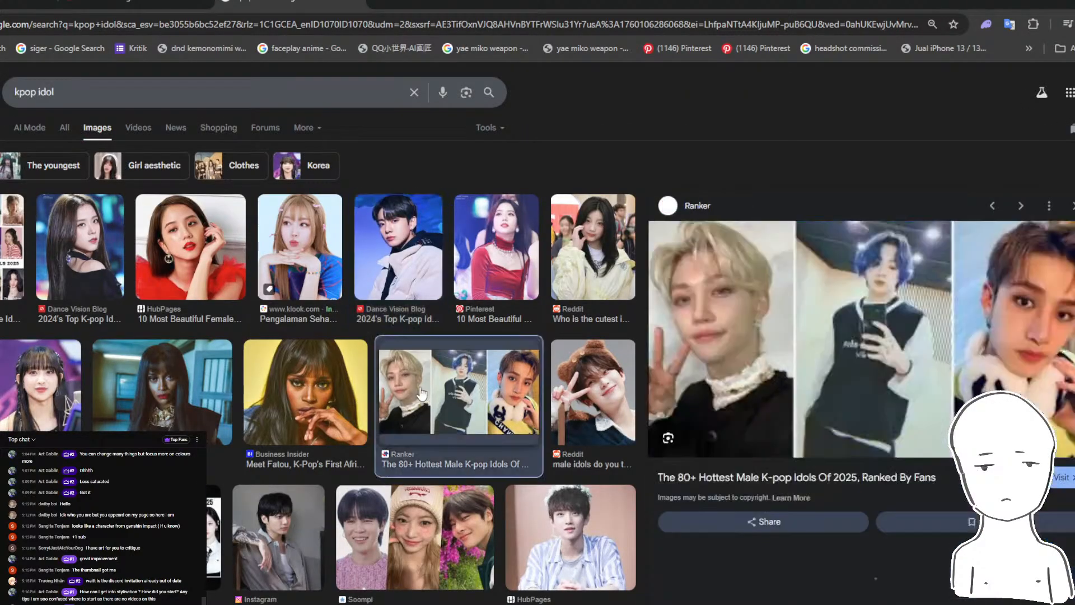
scroll(839, 380, down, 5)
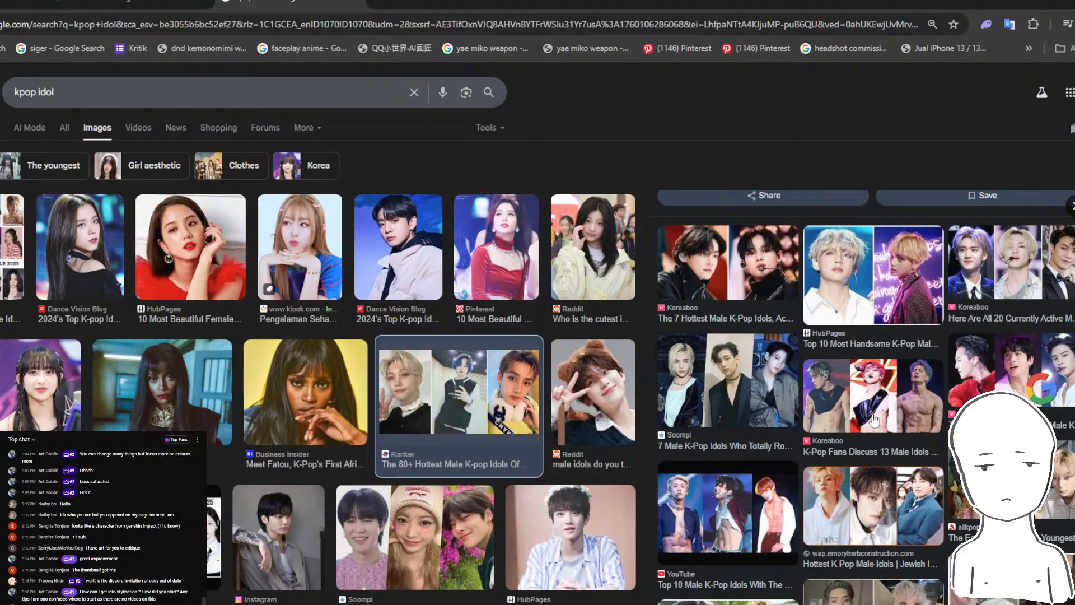
scroll(874, 421, down, 5)
click(731, 384)
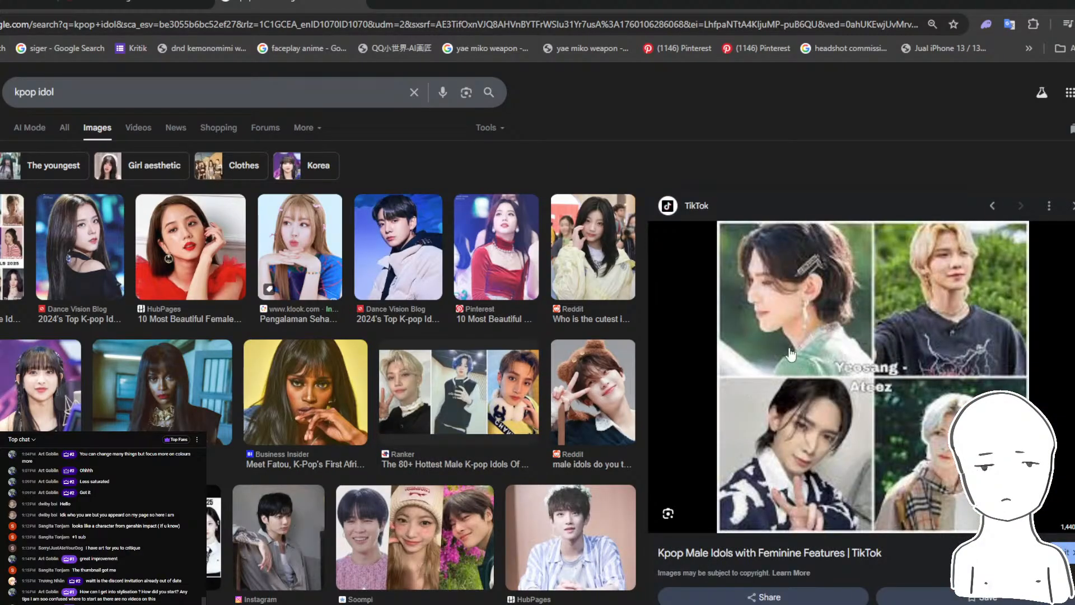
scroll(820, 324, down, 5)
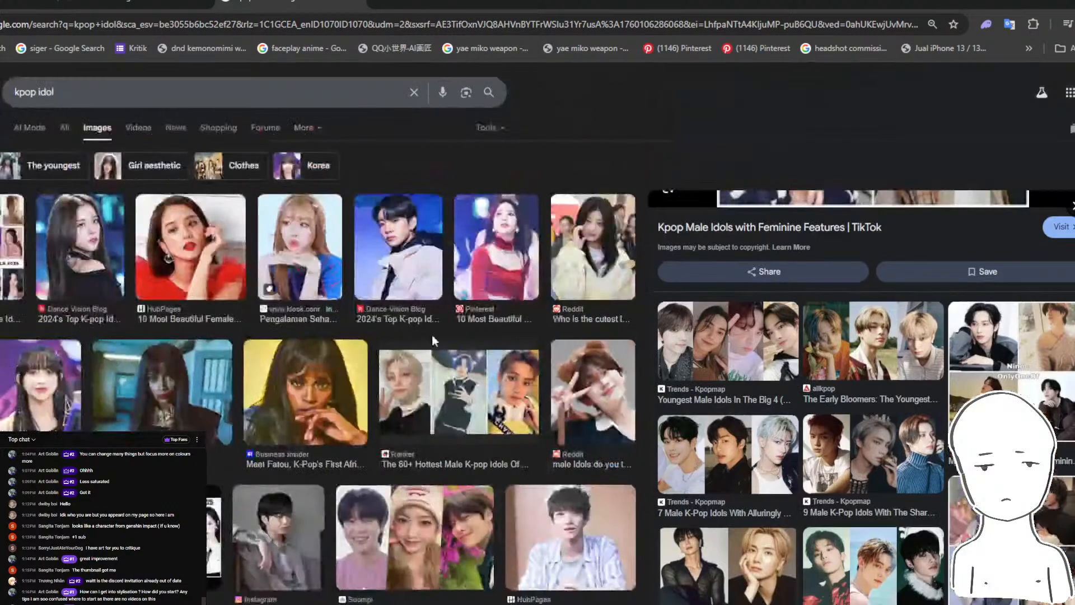
click(502, 401)
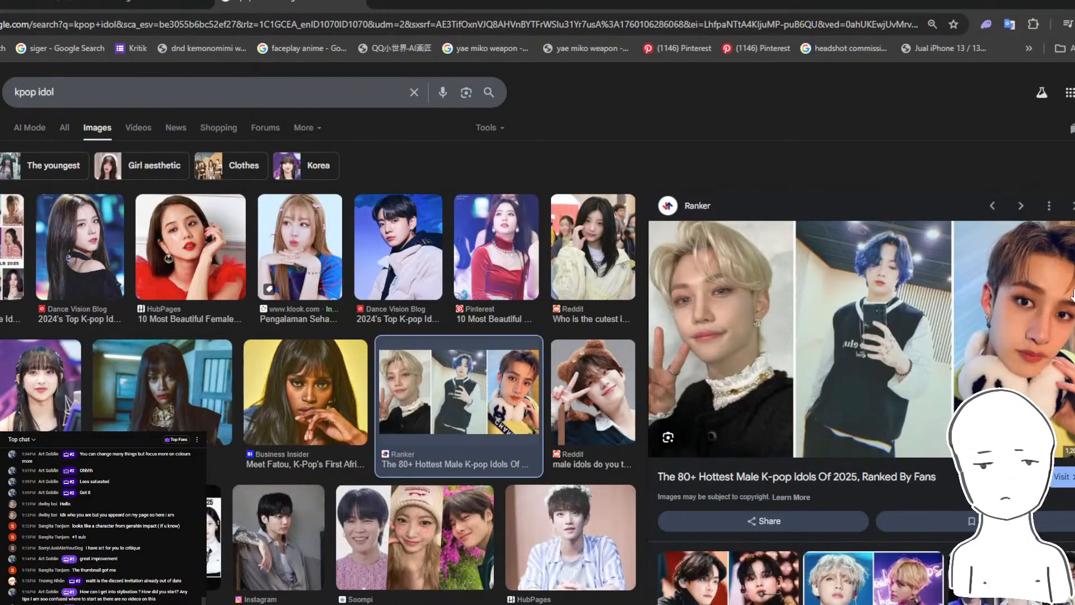
scroll(1032, 312, down, 5)
scroll(1008, 324, up, 4)
scroll(373, 360, down, 10)
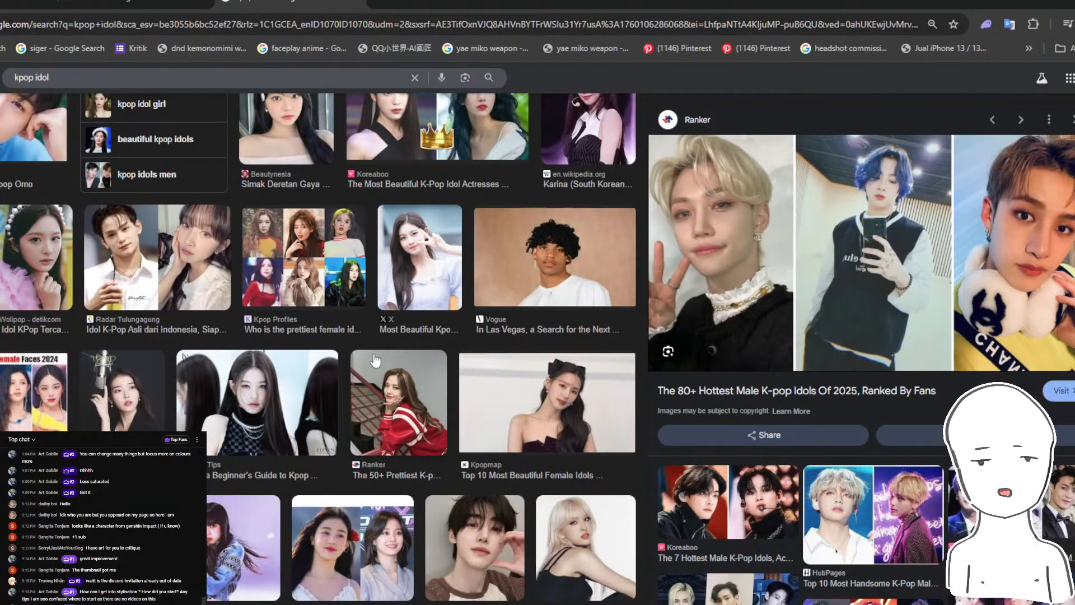
- Switch to Photoshop, lasso thin shapes along the closed eye's upper lash line and outer corner, and paint them dark grey
key(alt+Tab)
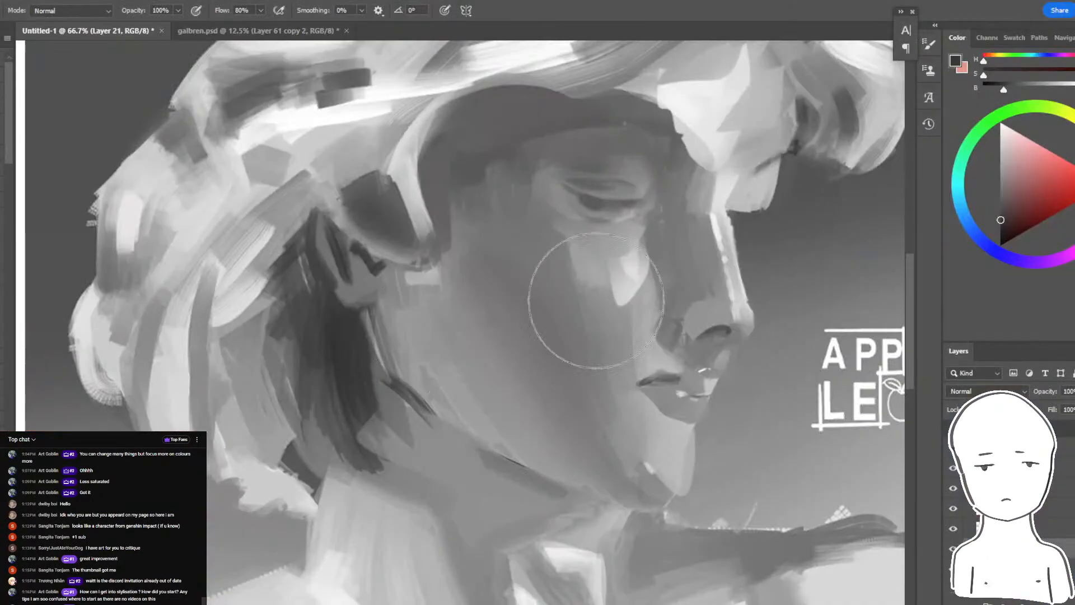
drag(615, 377, 571, 410)
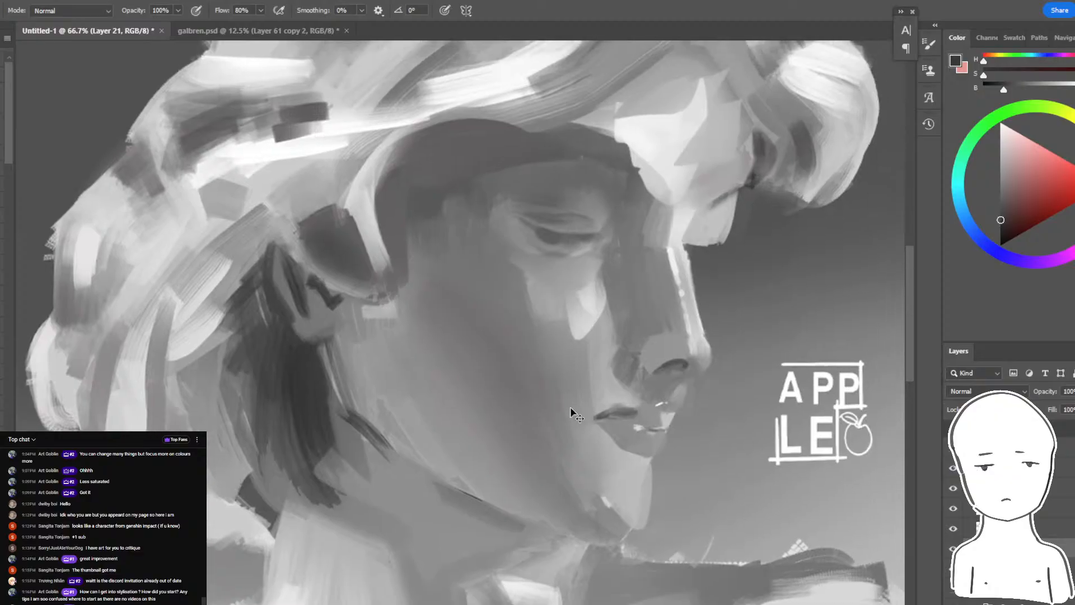
key(l)
drag(578, 241, 533, 228)
key(b)
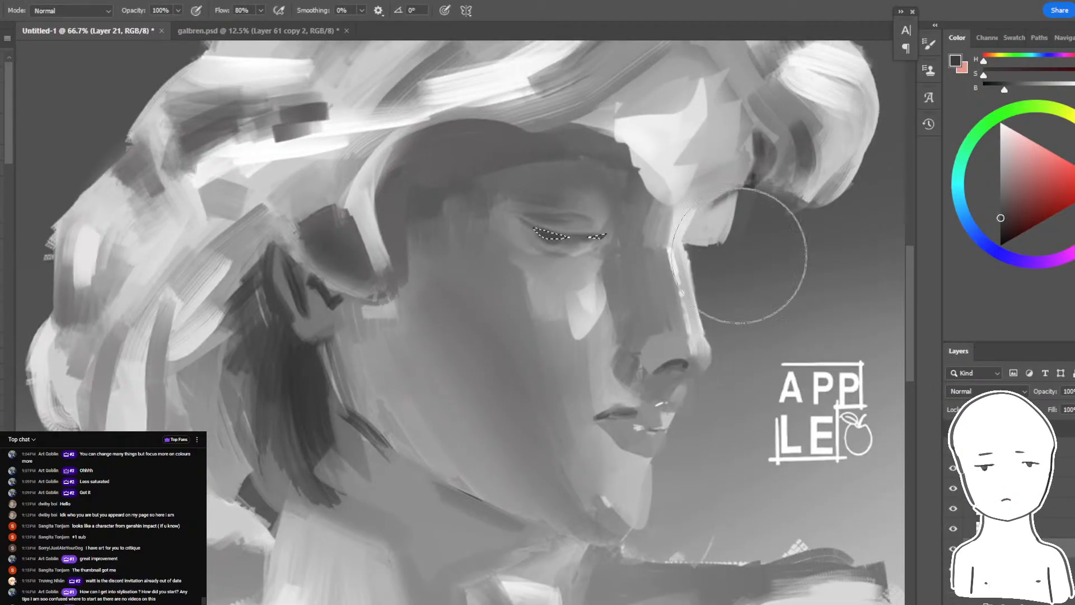
key(ctrl+d)
key(l)
key(b)
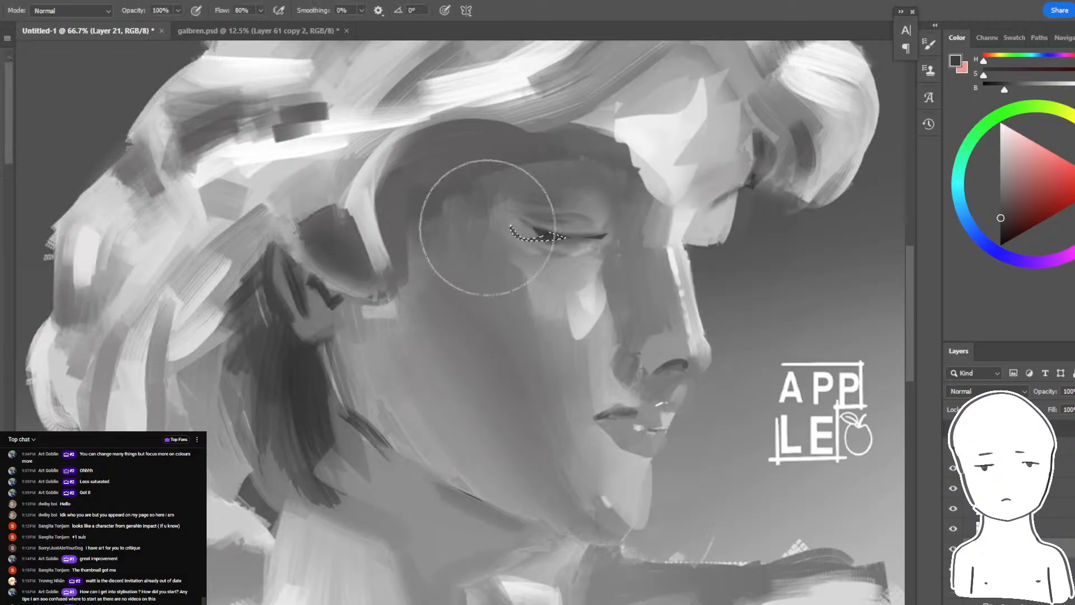
drag(559, 211, 454, 259)
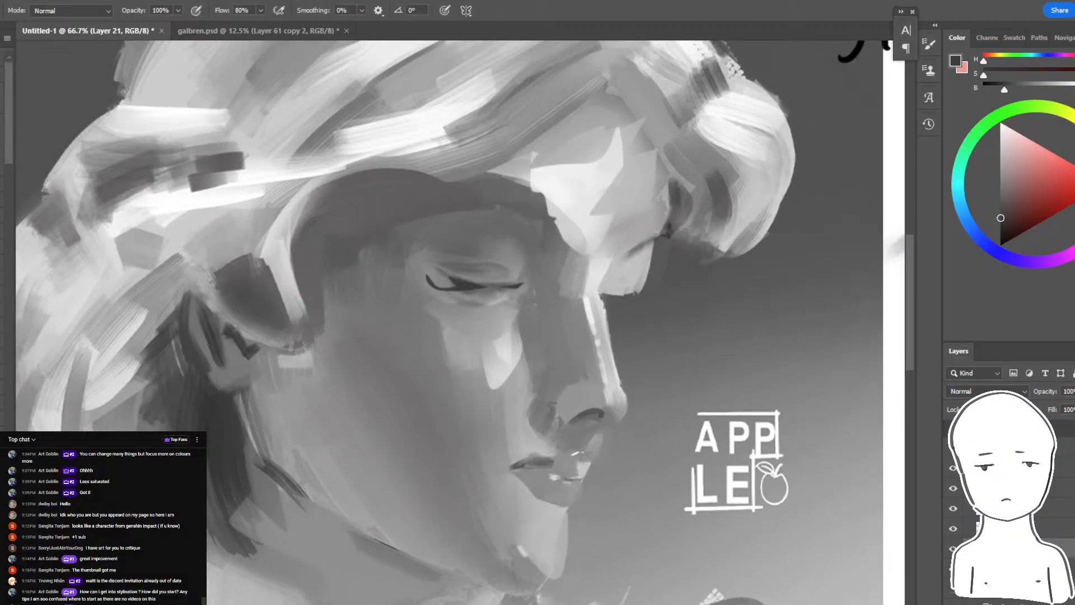
- Lasso areas in front of the lips and chin and paint them with sampled light grey to extend the face profile
key(l)
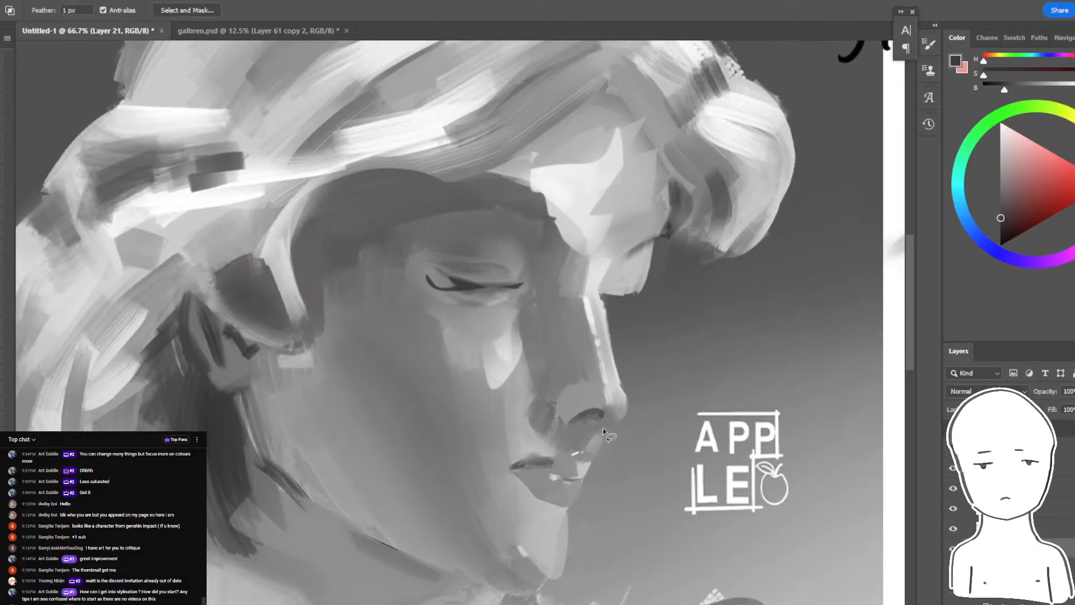
drag(605, 430, 573, 571)
key(b)
alt+click(582, 469)
key(ctrl+d)
key(l)
key(b)
alt+click(557, 539)
drag(570, 516, 561, 560)
key(ctrl+d)
- Lasso the upper lip area and paint sampled grey over its white highlights
key(l)
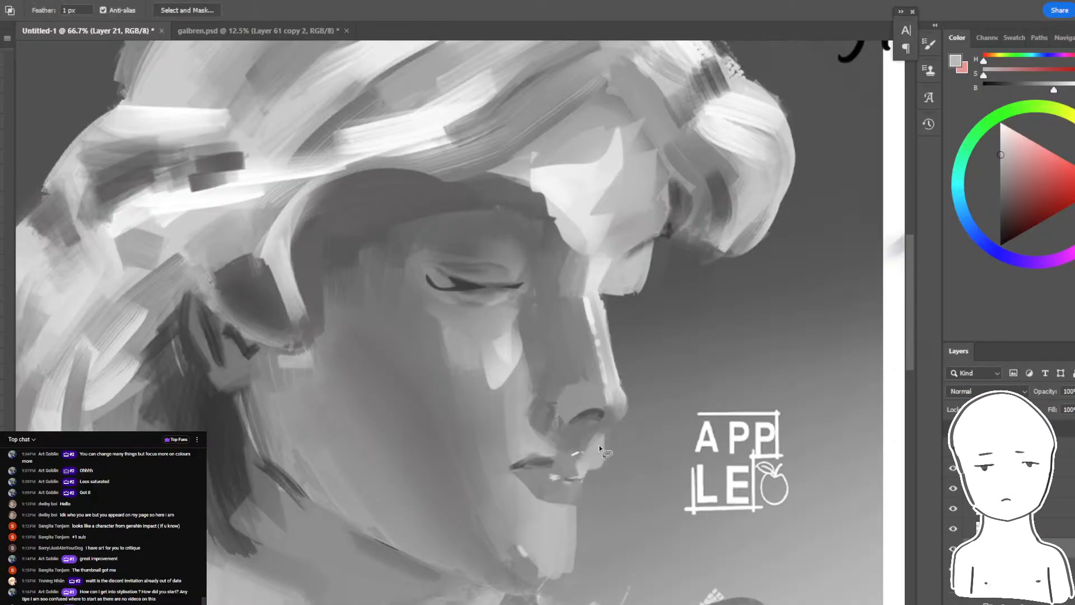
drag(555, 451, 545, 460)
key(b)
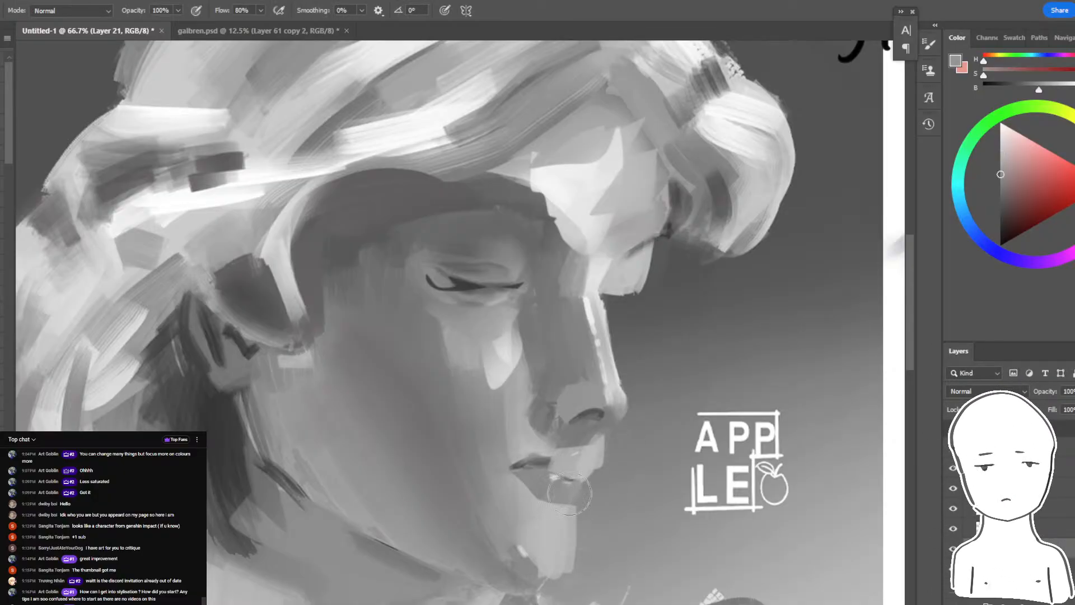
alt+click(588, 455)
key(l)
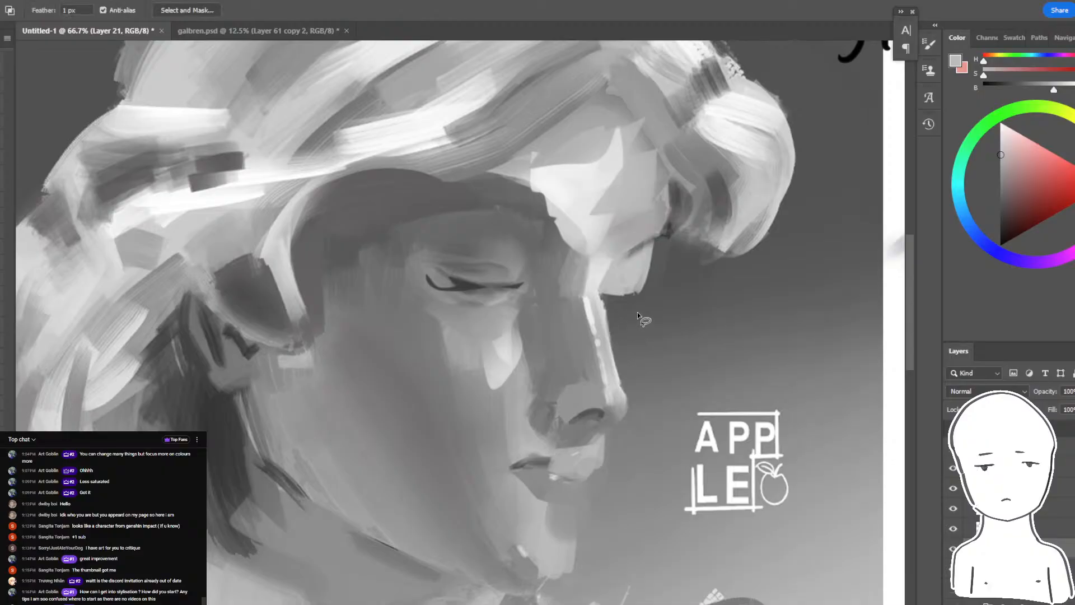
- Lasso a wedge between the far brow and the nose bridge, fill it with sampled grey, and deselect
drag(601, 304, 621, 351)
key(b)
alt+click(602, 339)
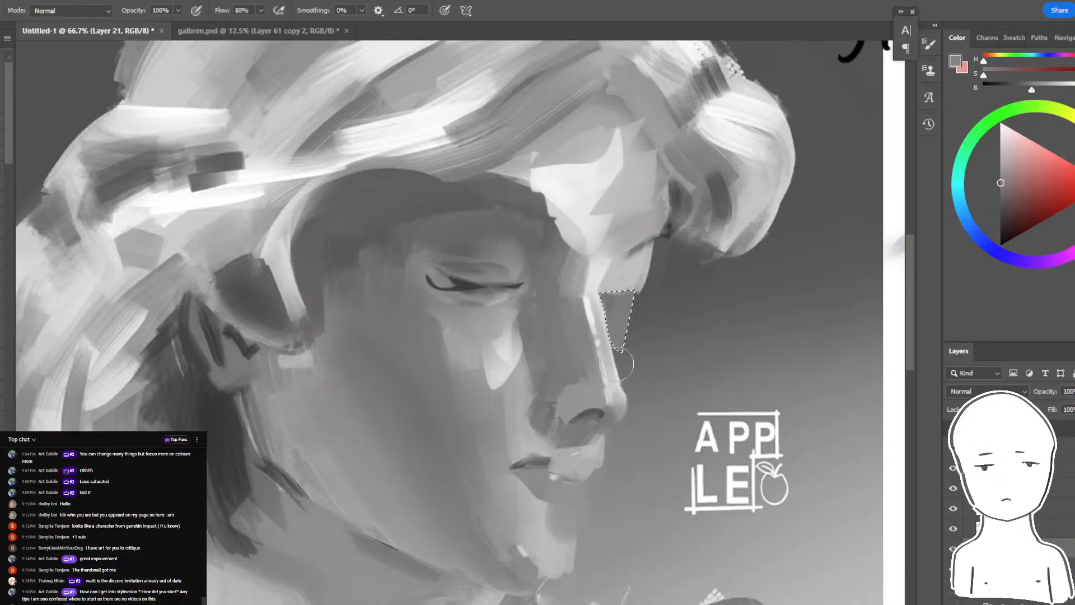
key(ctrl+d)
- Select the background beside the nose by colour, paint the far cheek within it, undo the last light strokes, and deselect
key(w)
click(622, 359)
key(b)
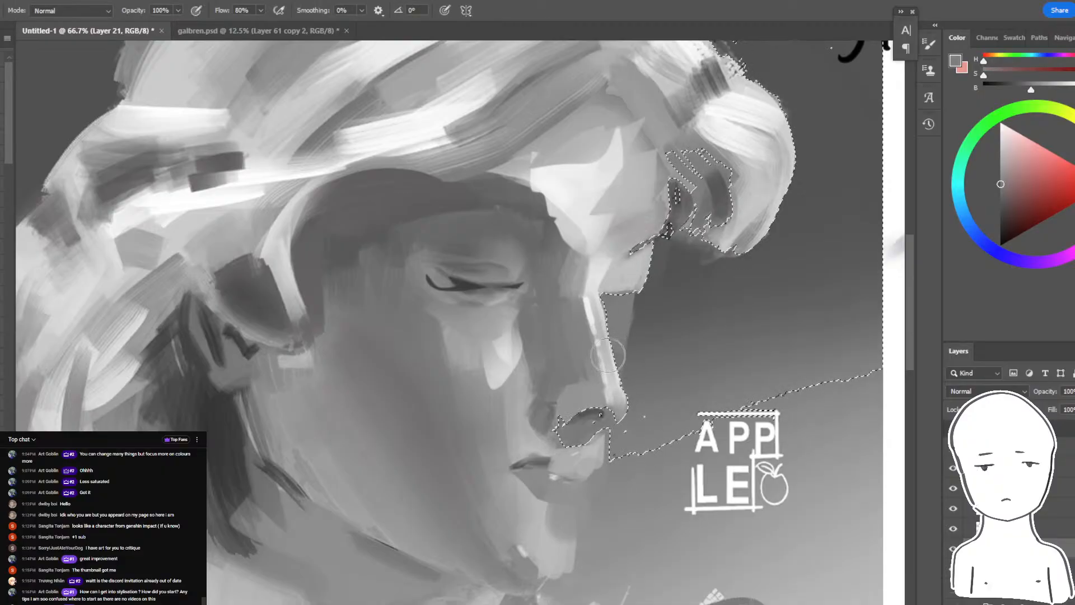
drag(608, 355, 614, 364)
alt+click(508, 285)
mouse_move(609, 306)
mouse_down()
mouse_move(637, 298)
mouse_move(613, 303)
mouse_move(618, 389)
mouse_up()
alt+click(621, 327)
alt+click(631, 273)
drag(628, 335, 624, 392)
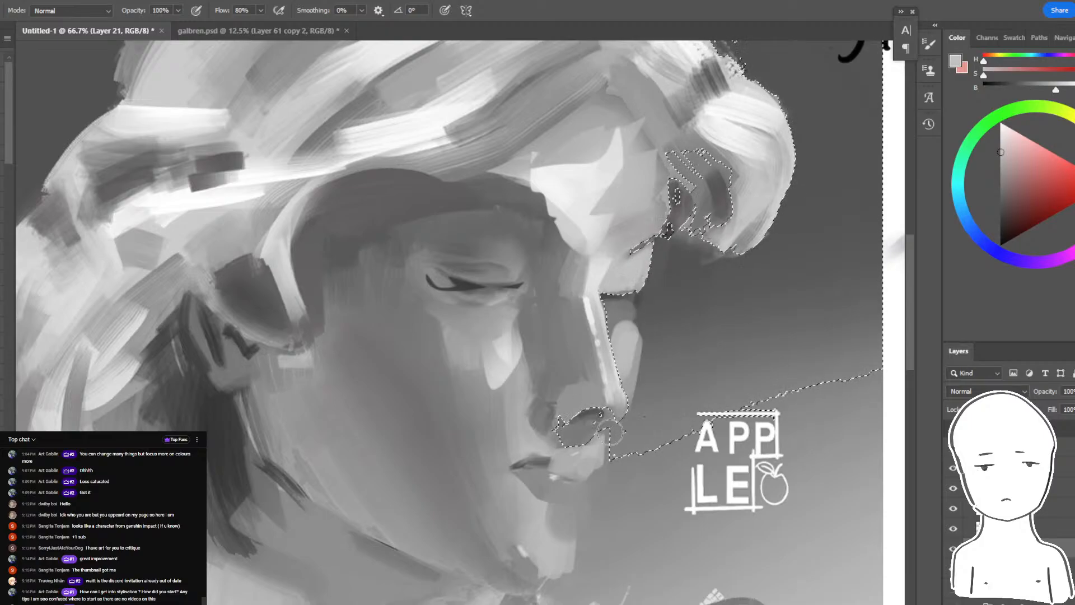
key(ctrl+z)
key(ctrl+z)
key(ctrl+z)
key(ctrl+d)
- Examine the whole bust at a reduced zoom and then the face up close to judge the reshaped profile
key(ctrl+minus)
key(ctrl+minus)
key(ctrl+minus)
key(ctrl+minus)
key(ctrl+plus)
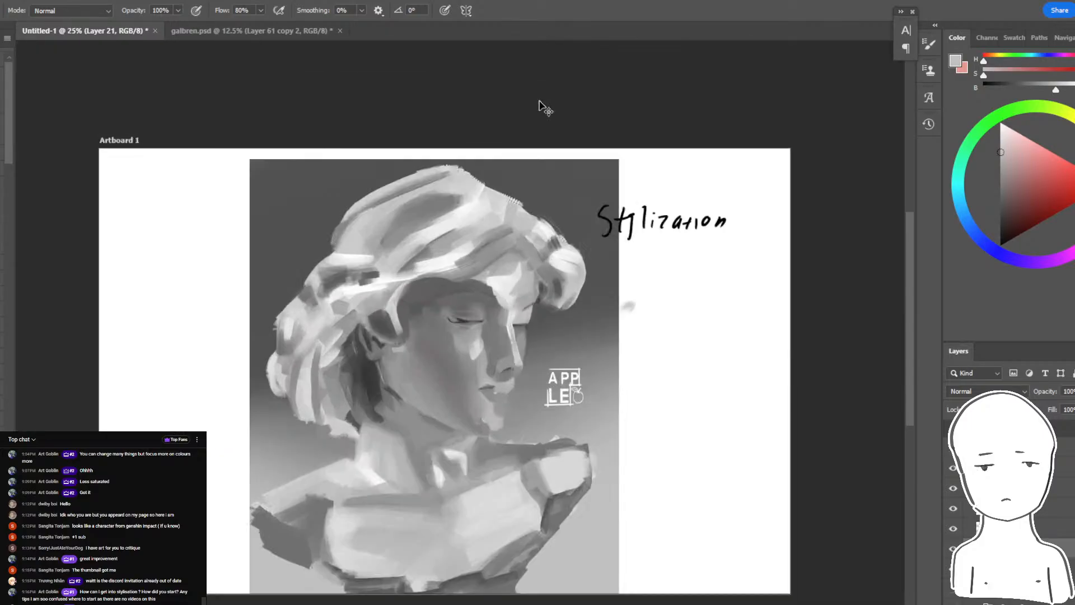
key(ctrl+plus)
key(ctrl+plus)
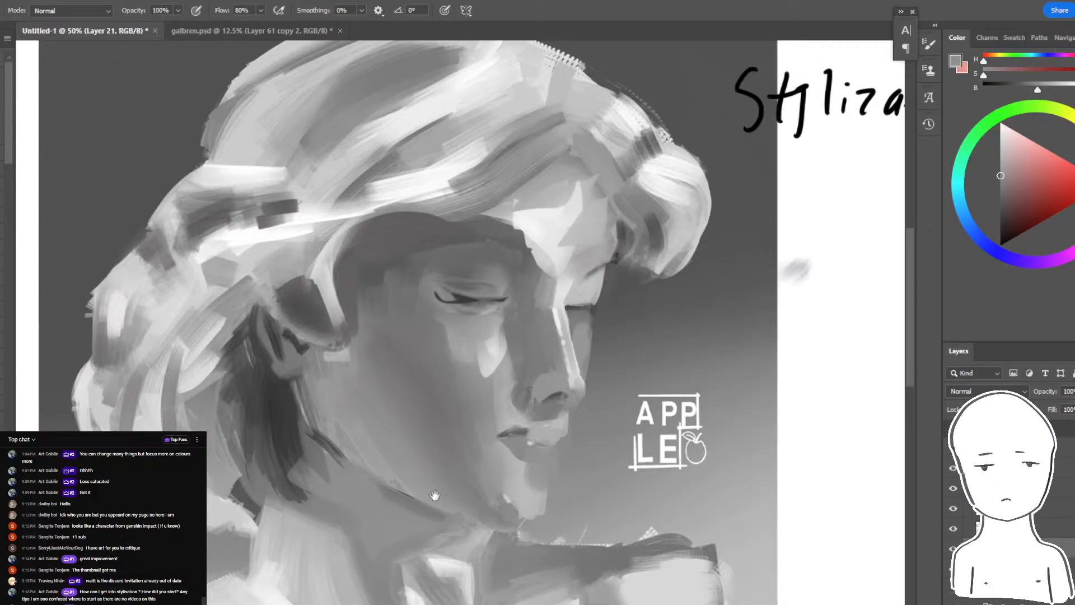
drag(435, 496, 541, 432)
key(ctrl+plus)
drag(678, 297, 574, 268)
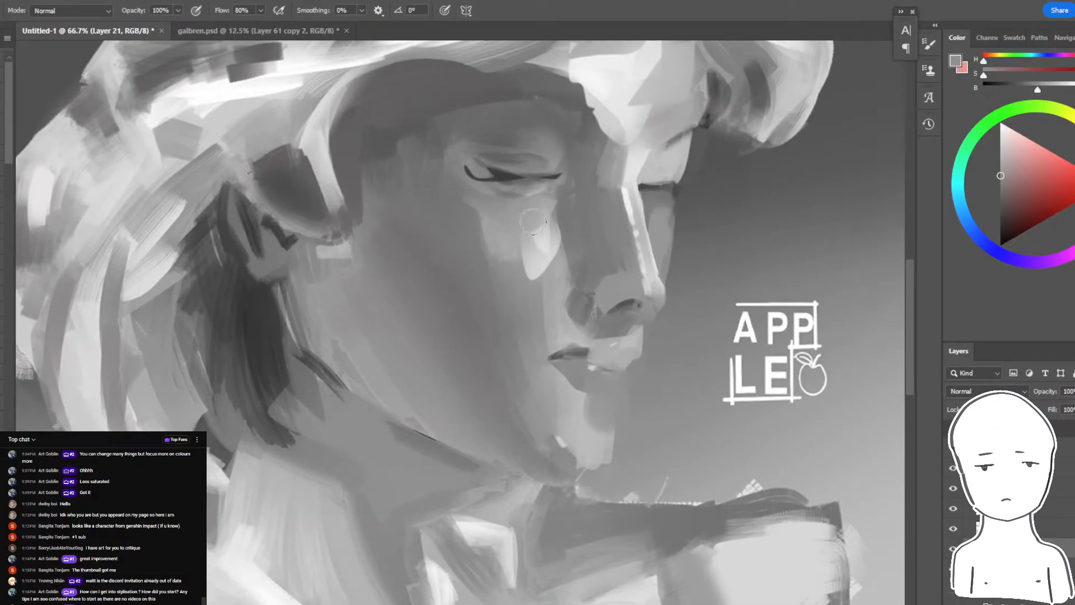
- Paint the shadow band along the jawline from below the ear to the chin with sampled grey, undoing unsuitable strokes
alt+click(430, 439)
mouse_move(411, 429)
mouse_down()
mouse_move(401, 432)
mouse_move(518, 482)
mouse_up()
key(ctrl+z)
drag(370, 418, 525, 489)
key(ctrl+z)
key(ctrl+z)
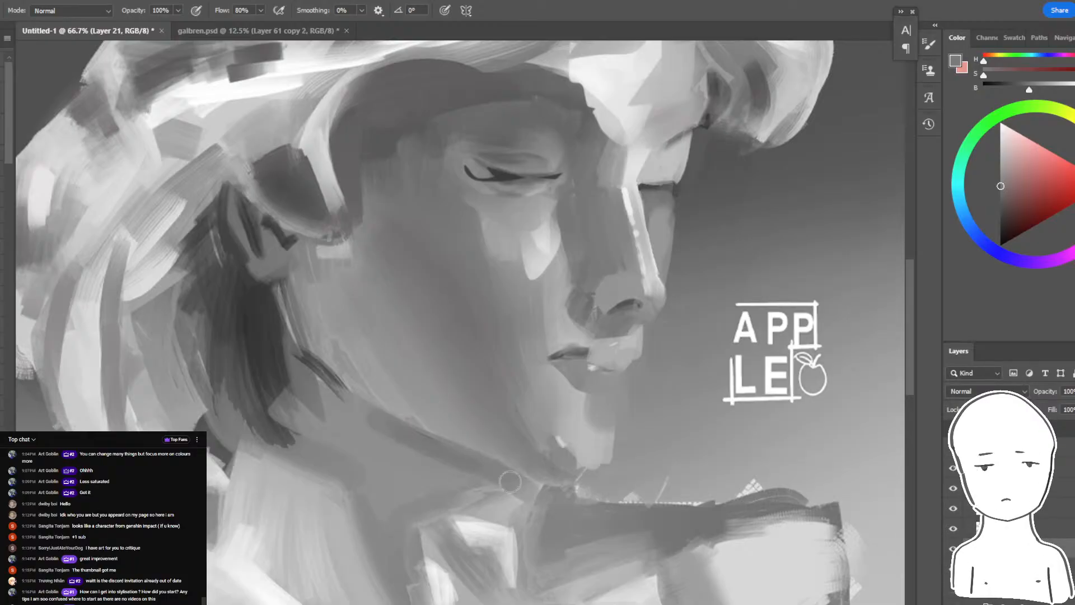
drag(289, 287, 296, 306)
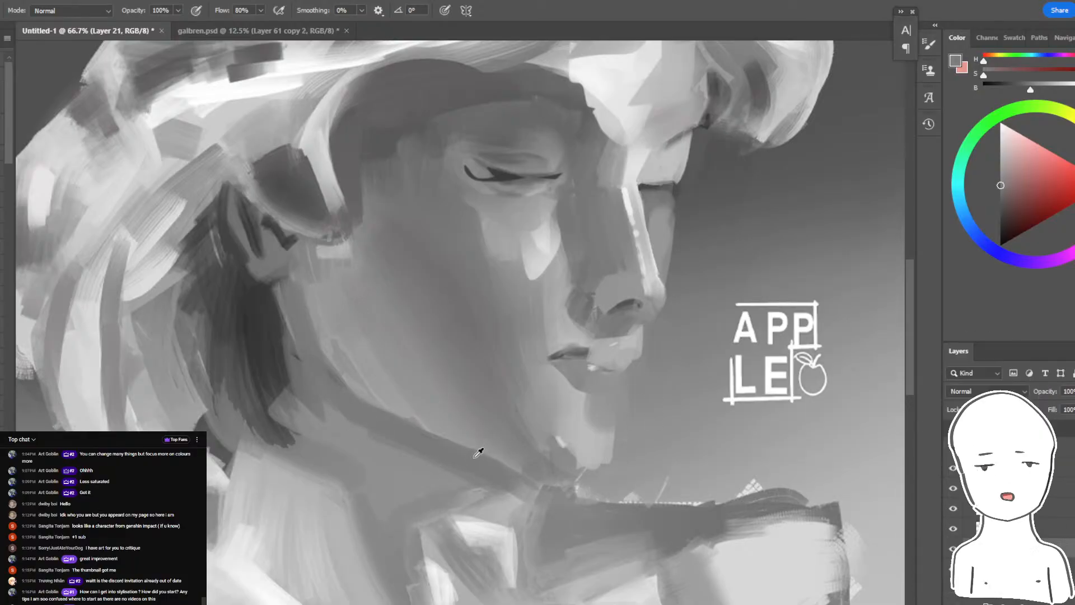
- Undo the last stroke on the near eye, then darken the far eye's lash line and shade the far cheek with sampled greys
drag(576, 424, 575, 515)
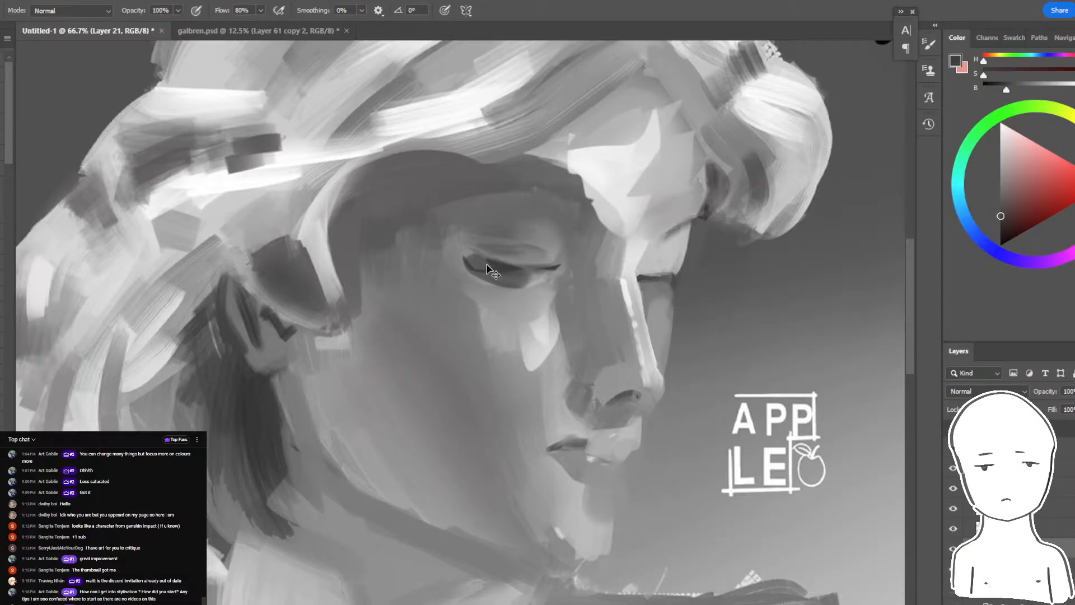
drag(554, 278, 535, 326)
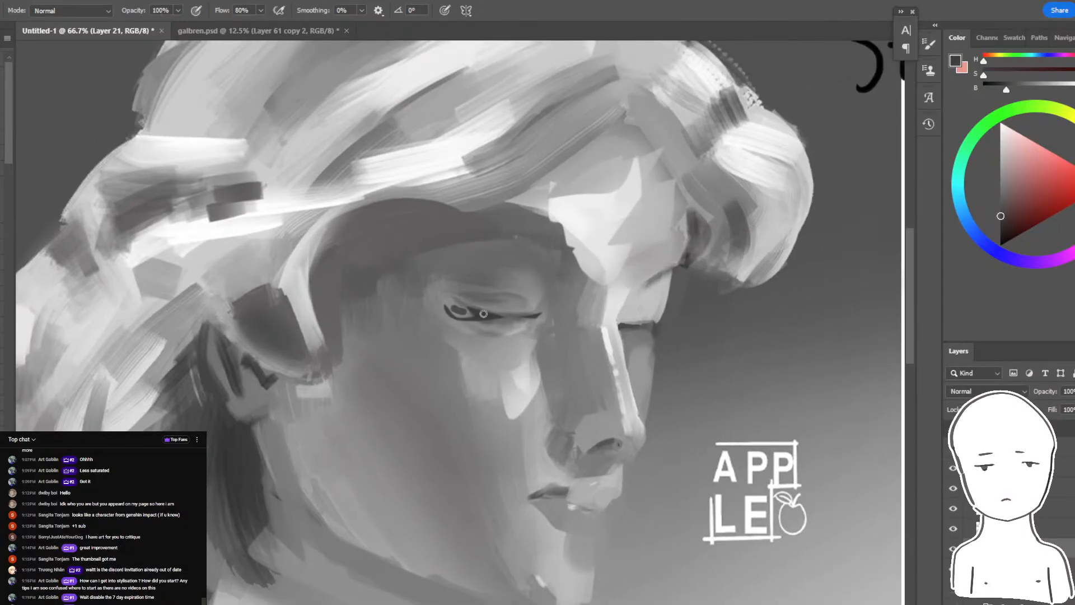
key(ctrl+z)
mouse_move(622, 325)
mouse_down()
mouse_move(660, 330)
mouse_move(642, 342)
mouse_move(642, 409)
mouse_up()
alt+click(654, 321)
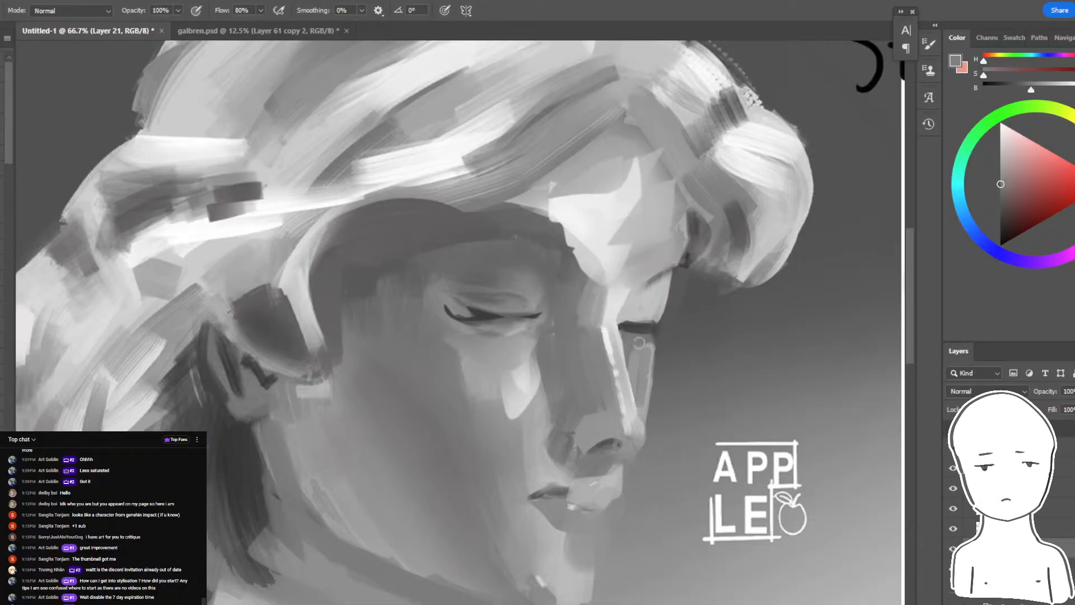
alt+click(637, 311)
drag(648, 351, 641, 399)
- Paint a lighter plane on the side of the nose above the nostril with a sampled grey
drag(585, 380, 592, 434)
drag(582, 382, 576, 427)
alt+click(542, 415)
- Select the face's shadow area by colour, paint the nose side and far cheek within it, undo the unsuitable stroke, and deselect
key(w)
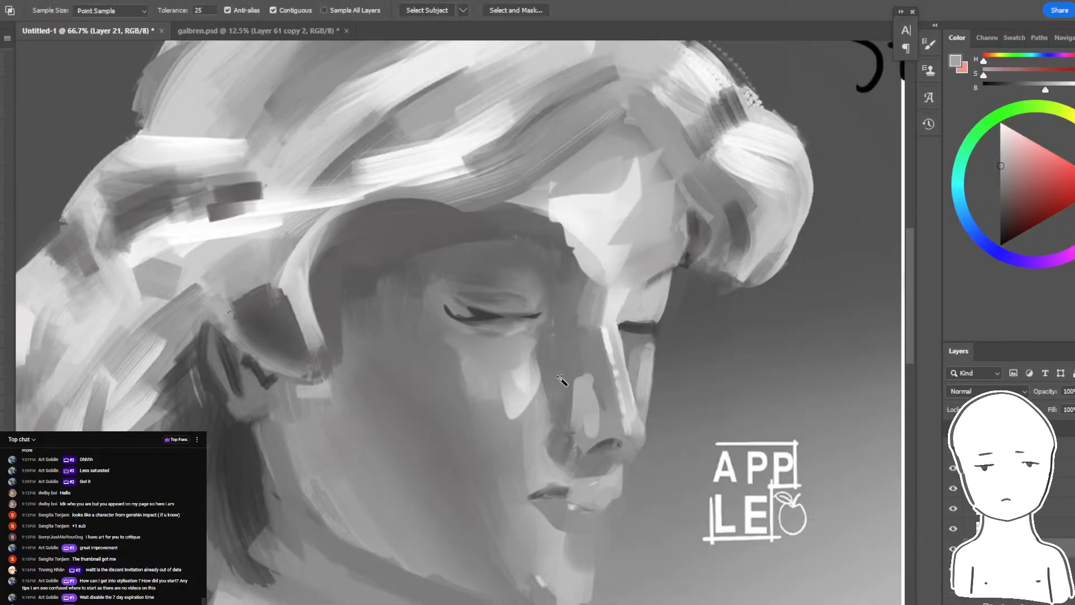
click(561, 380)
key(b)
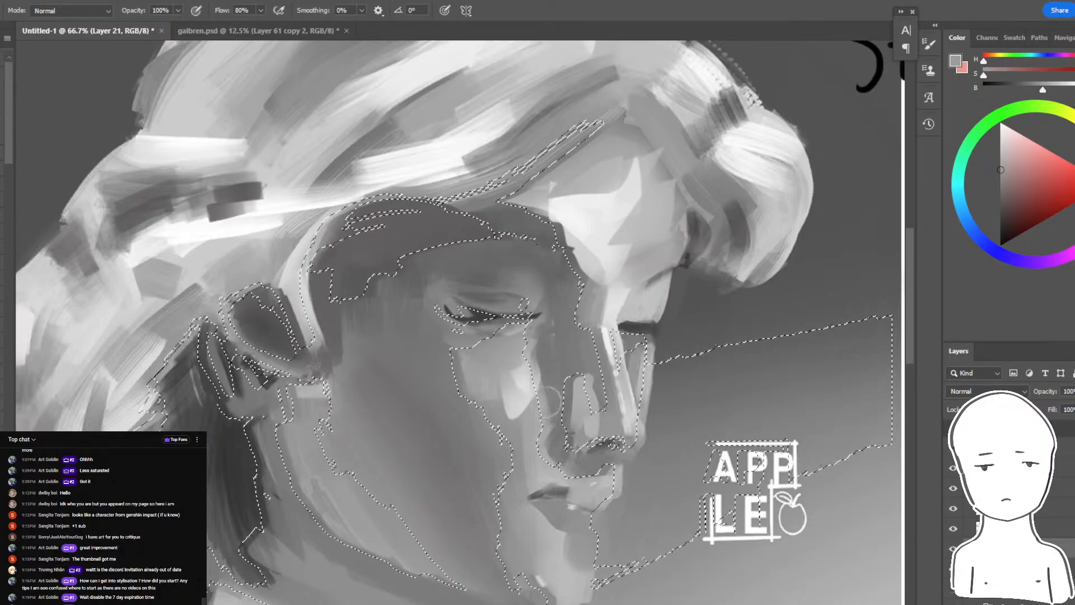
alt+click(537, 356)
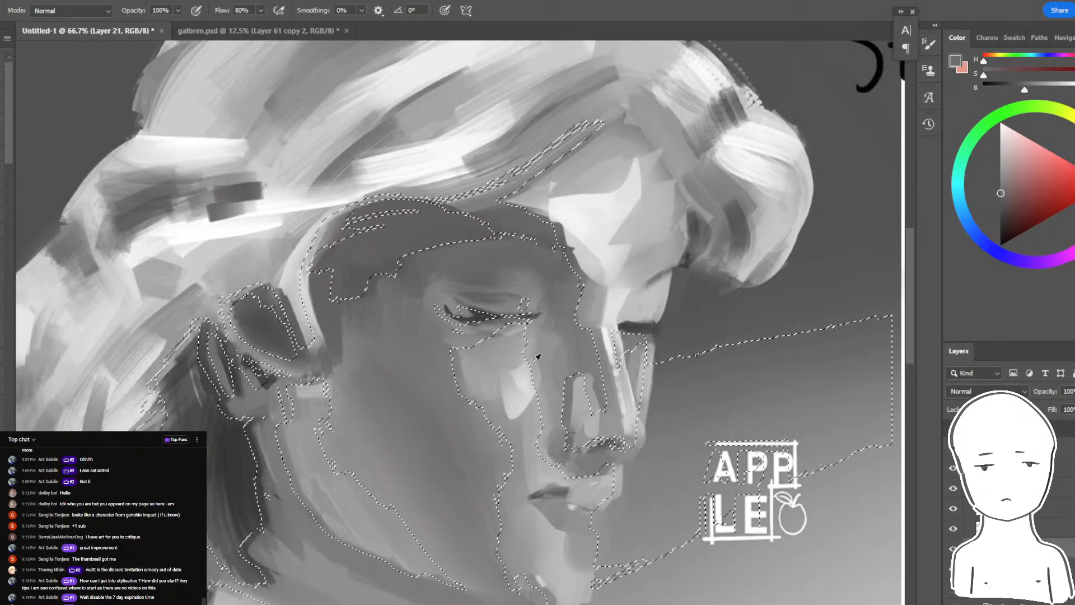
drag(551, 339, 565, 375)
alt+click(644, 364)
drag(648, 365, 653, 392)
key(ctrl+z)
drag(576, 268, 598, 387)
alt+click(560, 280)
alt+click(572, 313)
key(ctrl+d)
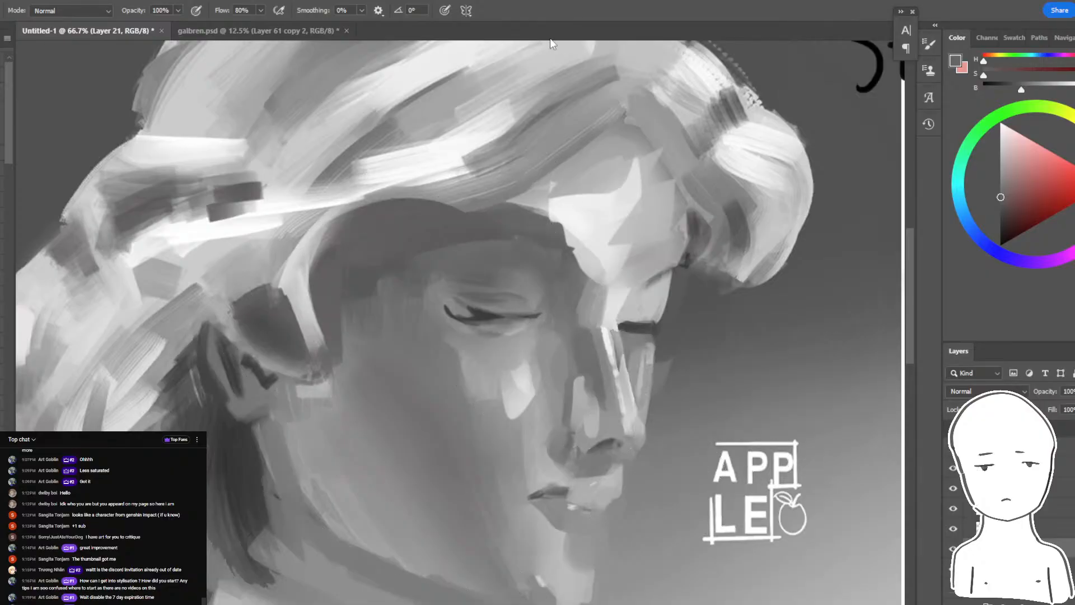
- Repaint the nose planes, smooth the chin, and extend the dark lip line with sampled greys
key(ctrl+0)
key(ctrl+plus)
key(ctrl+plus)
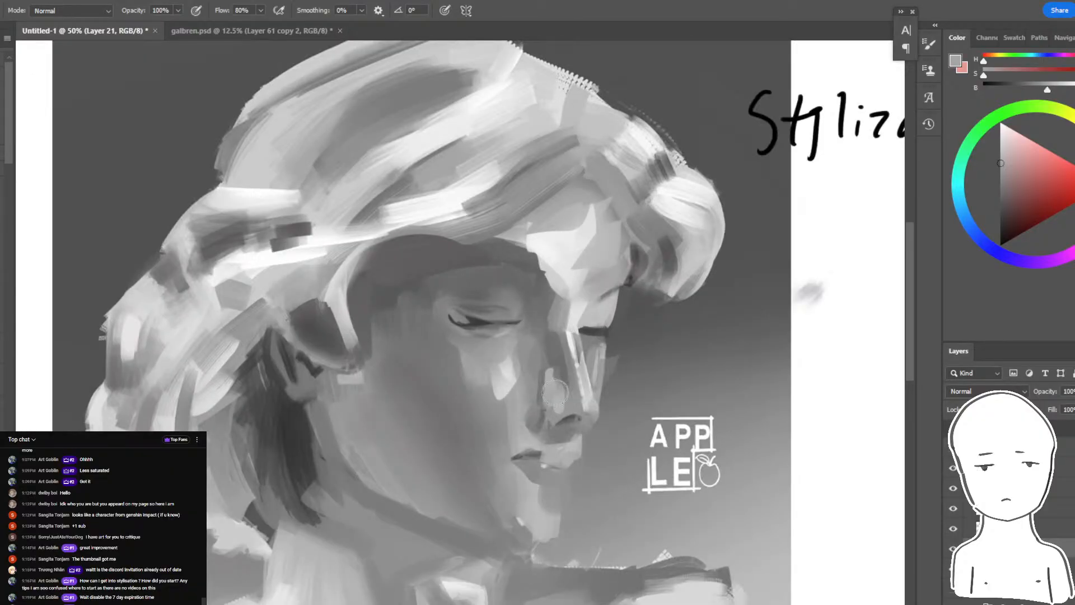
key(r)
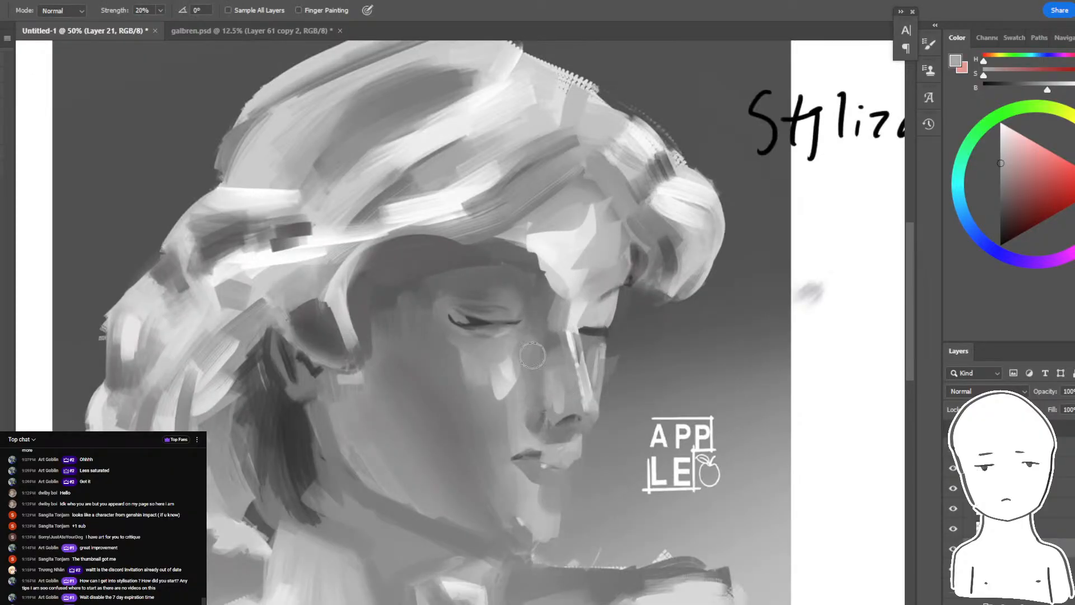
key(l)
drag(563, 449, 564, 450)
key(b)
alt+click(589, 390)
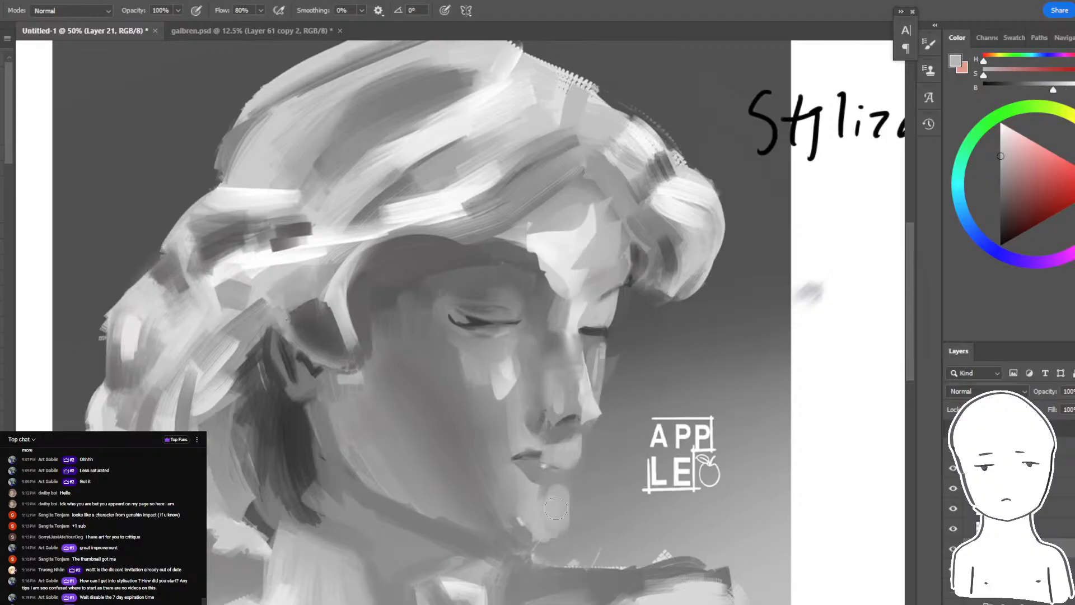
alt+click(539, 462)
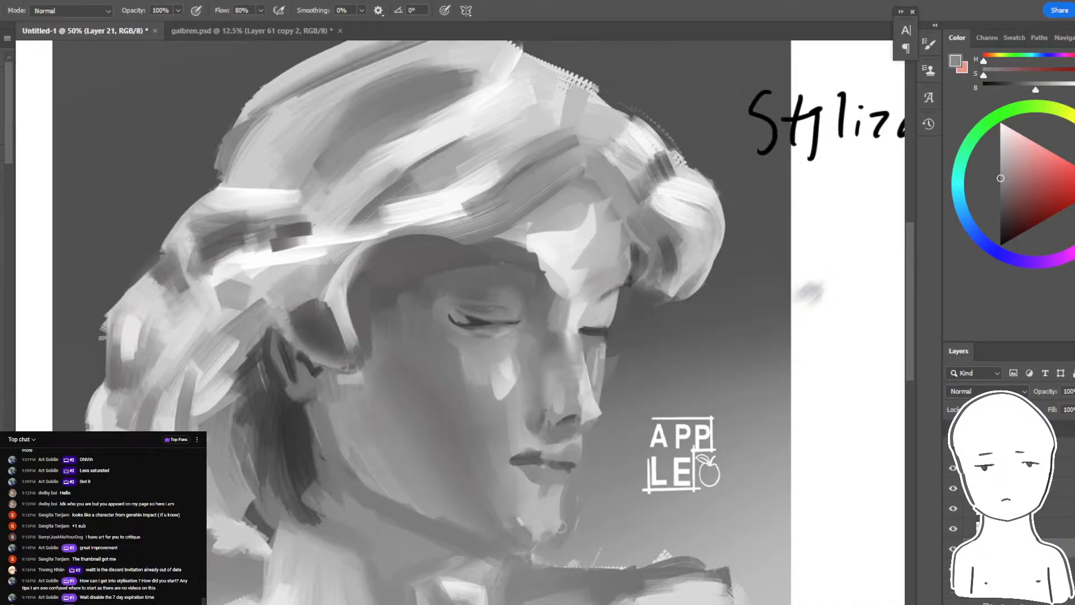
- Paste the original bust study as a new layer and scale it to 90.76% so it lines up over the repainted version
drag(623, 498, 743, 479)
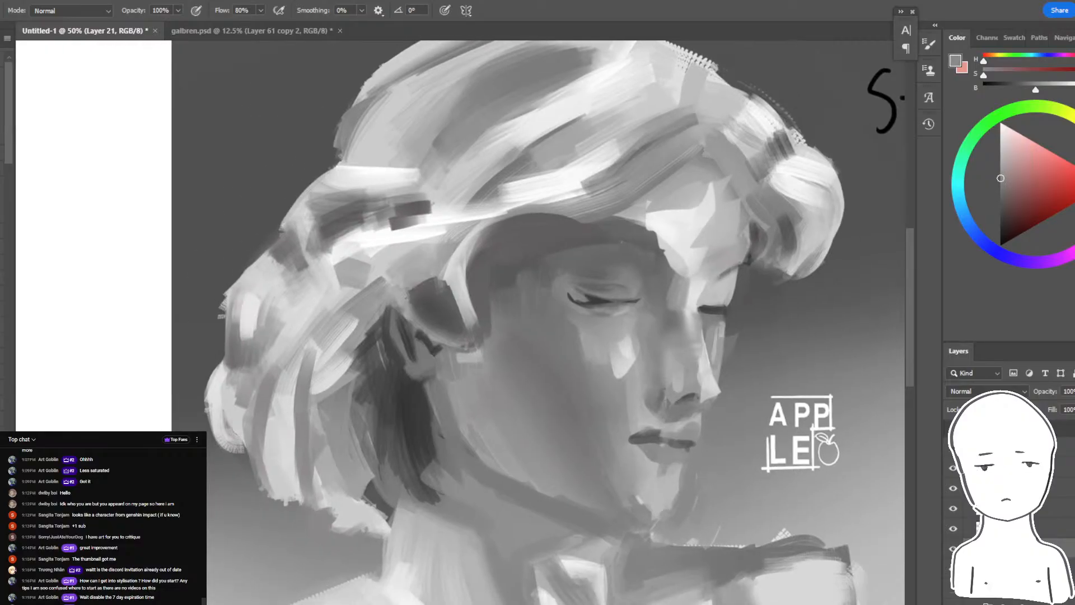
key(ctrl+v)
key(ctrl+minus)
key(ctrl+minus)
mouse_move(525, 346)
mouse_down()
mouse_move(620, 426)
mouse_move(591, 384)
mouse_up()
key(ctrl+t)
drag(728, 161, 676, 209)
drag(621, 263, 616, 212)
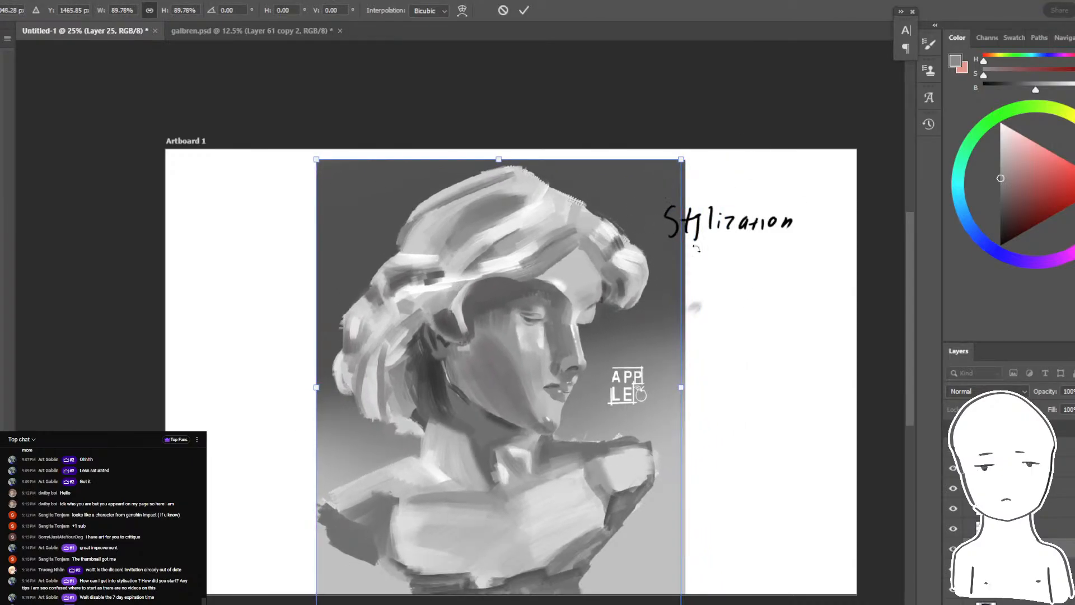
mouse_move(682, 387)
mouse_down()
mouse_move(677, 372)
mouse_move(686, 389)
mouse_up()
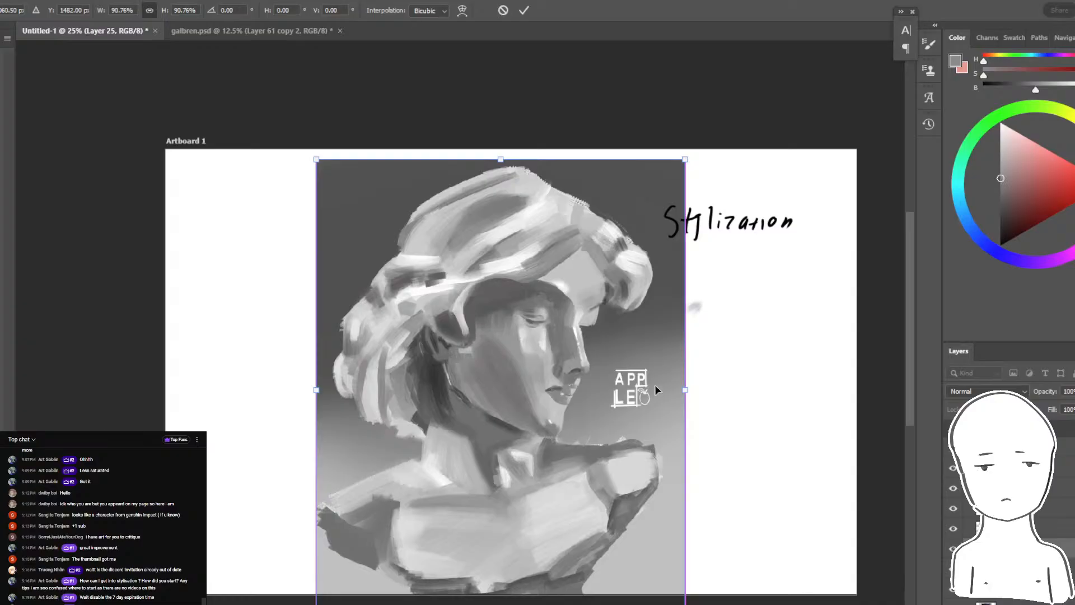
key(Return)
- Compare the original bust study with the stylised repaint by switching between the two versions
click(952, 468)
click(953, 468)
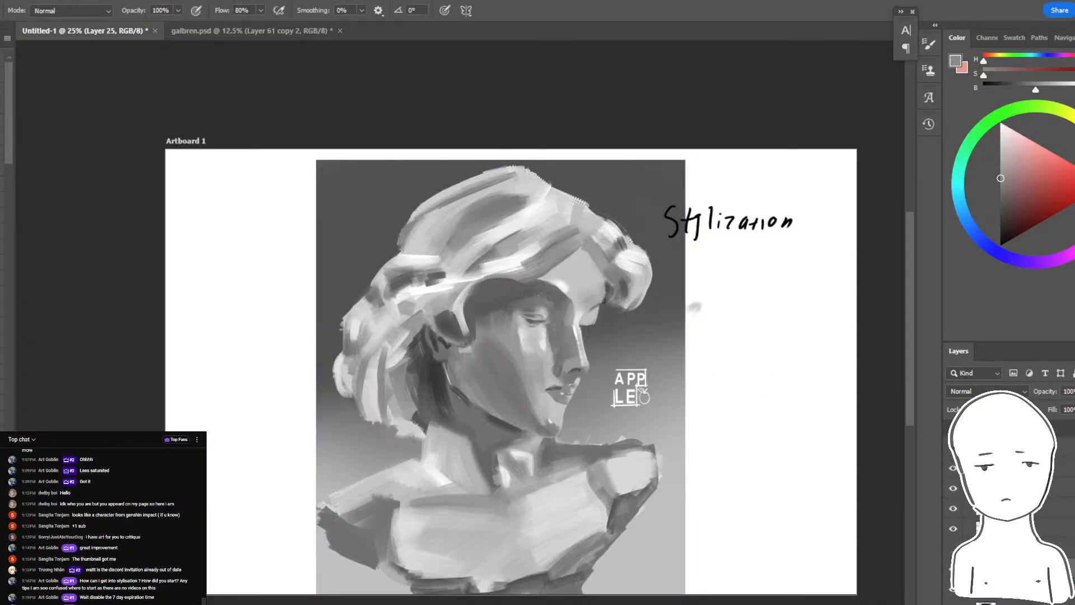
click(953, 468)
click(952, 468)
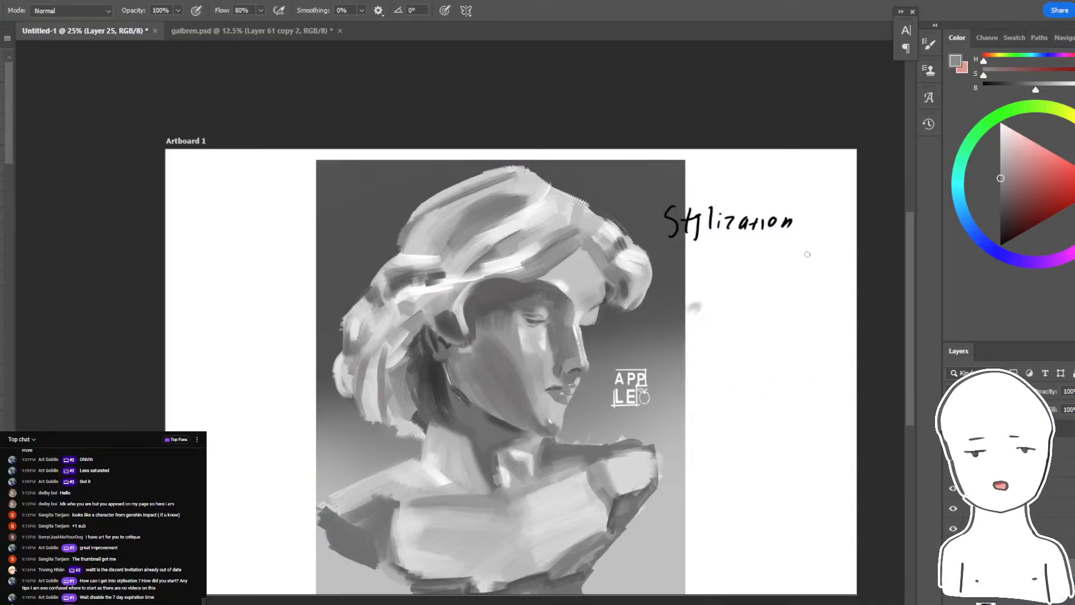
key(ctrl+plus)
key(ctrl+z)
key(ctrl+z)
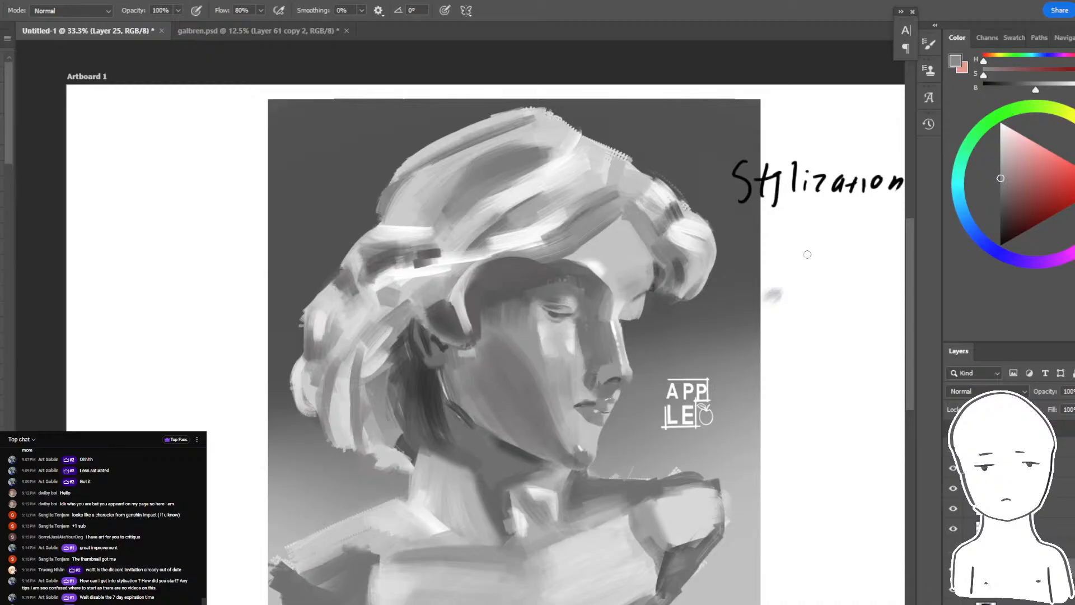
key(ctrl+shift+z)
key(ctrl+plus)
- Paint light highlights on the near cheek, the upper eyelid and the brow ridge with sampled greys
alt+click(685, 253)
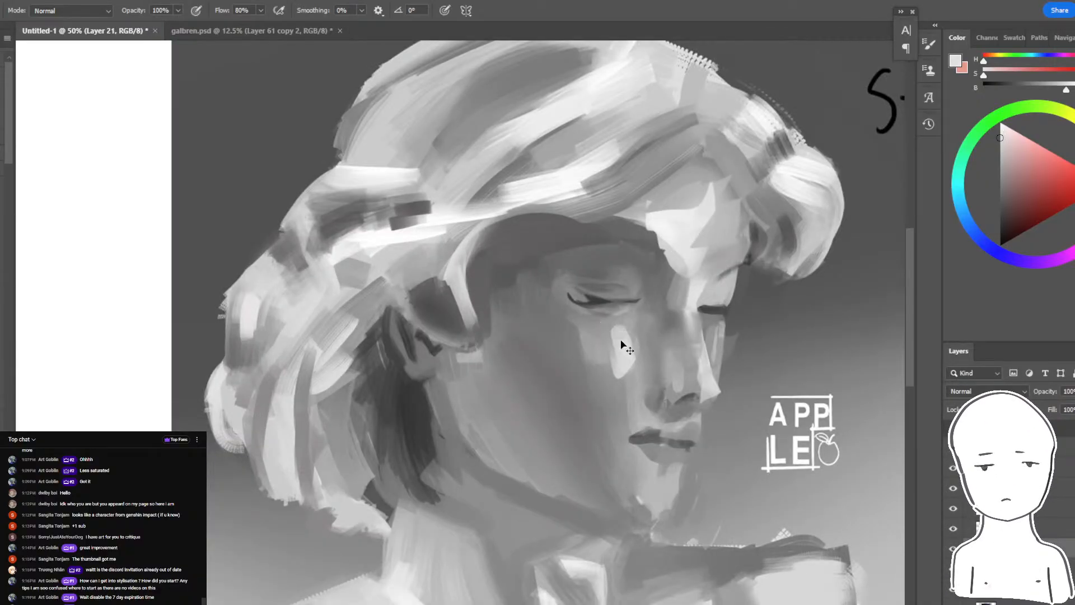
drag(615, 358, 608, 367)
key(r)
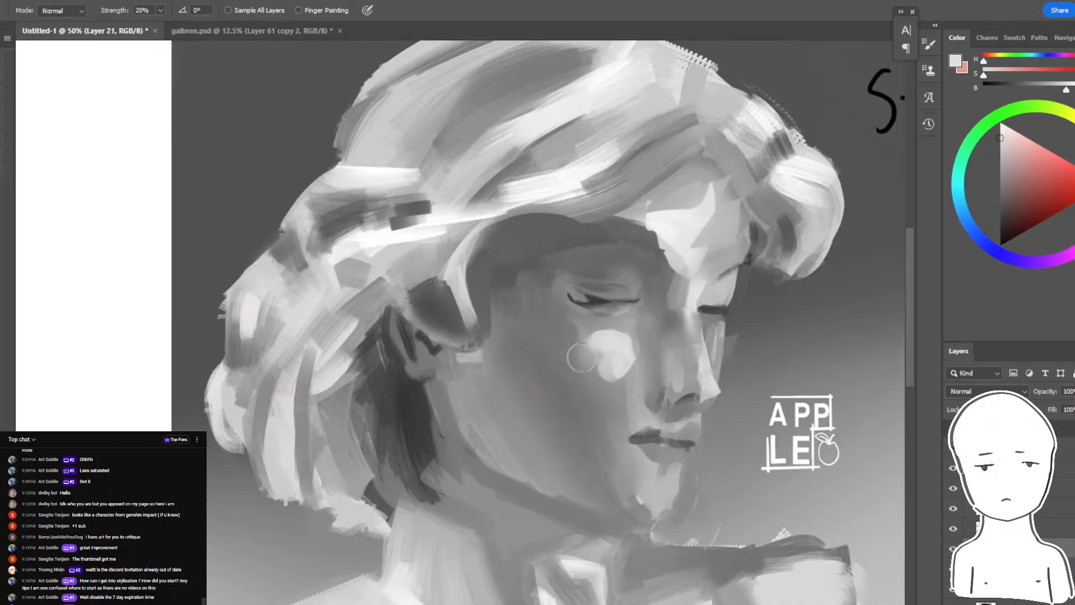
key(b)
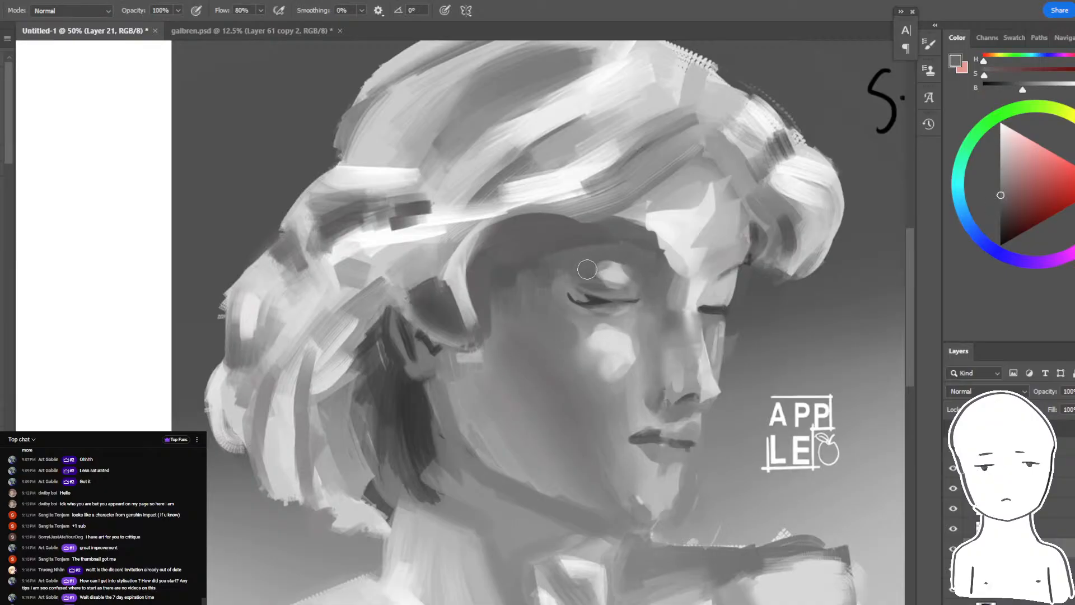
mouse_move(635, 235)
mouse_down()
mouse_move(578, 232)
mouse_move(665, 243)
mouse_move(615, 236)
mouse_up()
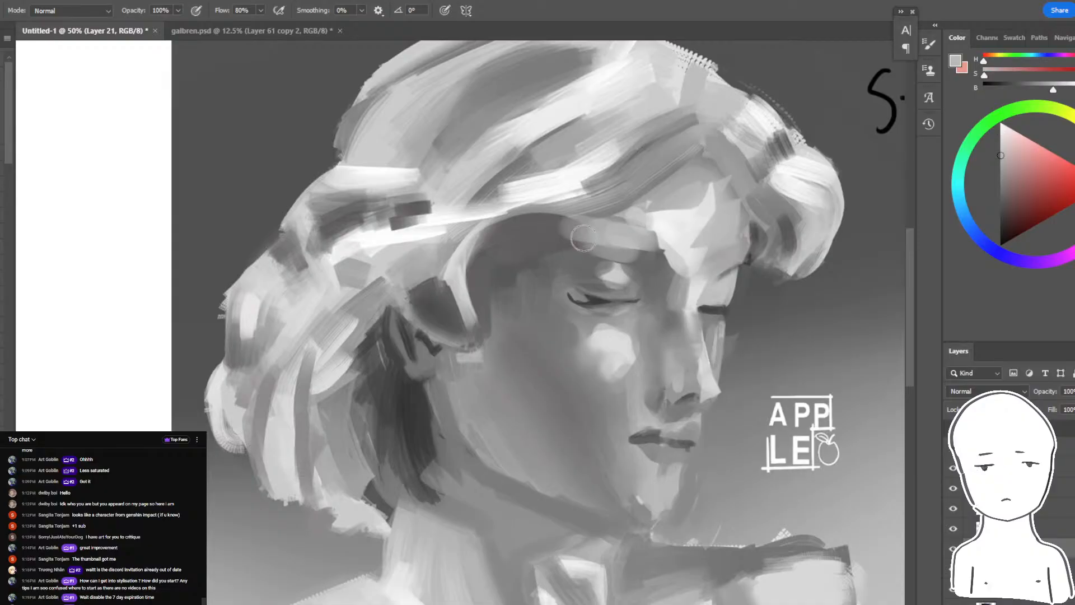
key(ctrl+minus)
key(ctrl+minus)
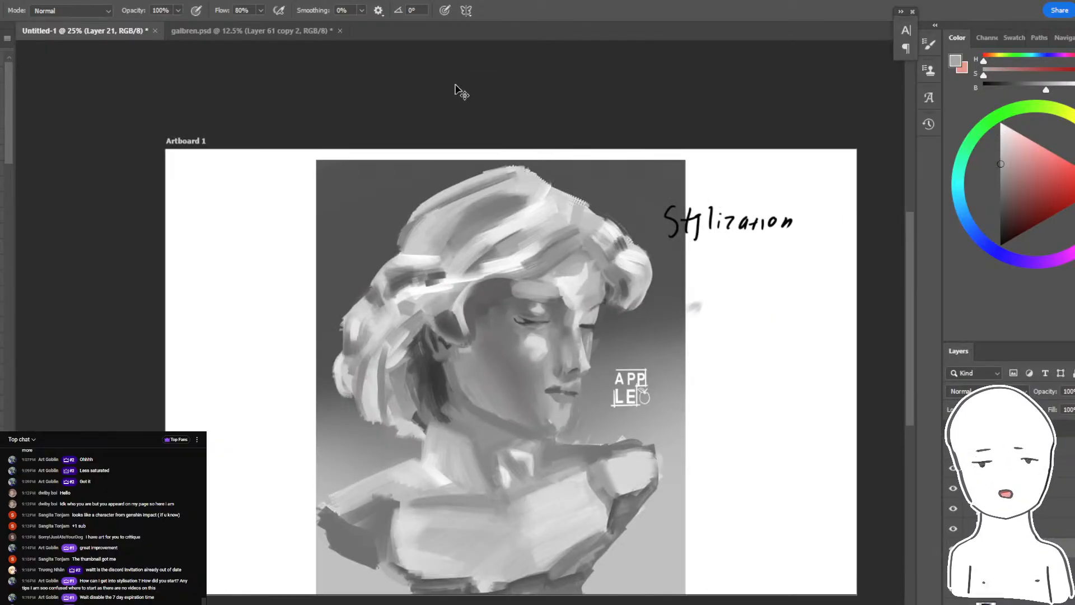
key(ctrl+plus)
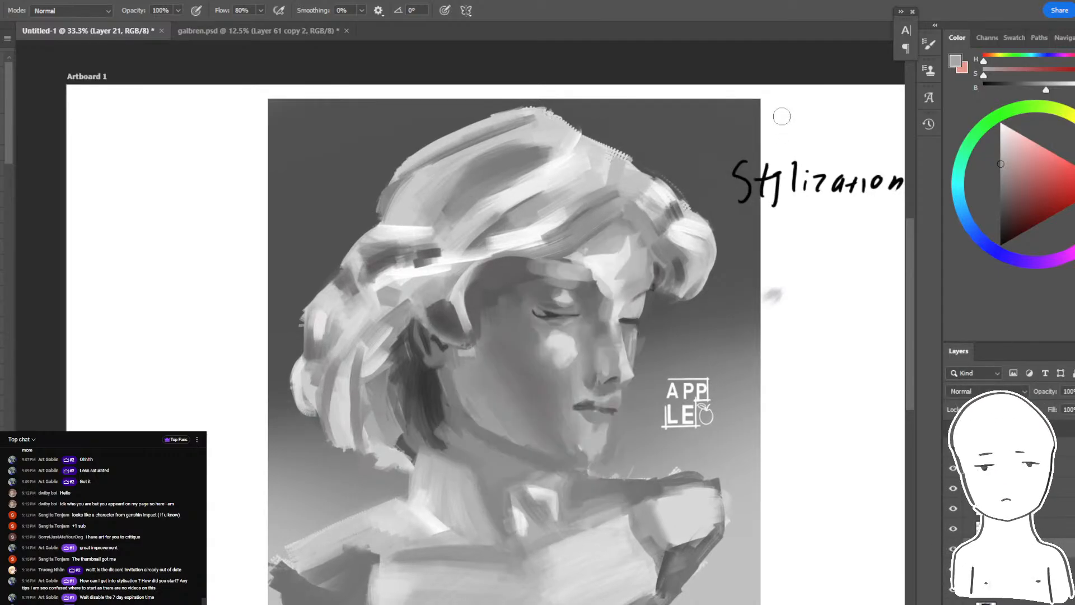
- Bring up the live chat window to read the viewers' latest messages, and return to the painting
key(alt+Tab)
key(alt+Tab)
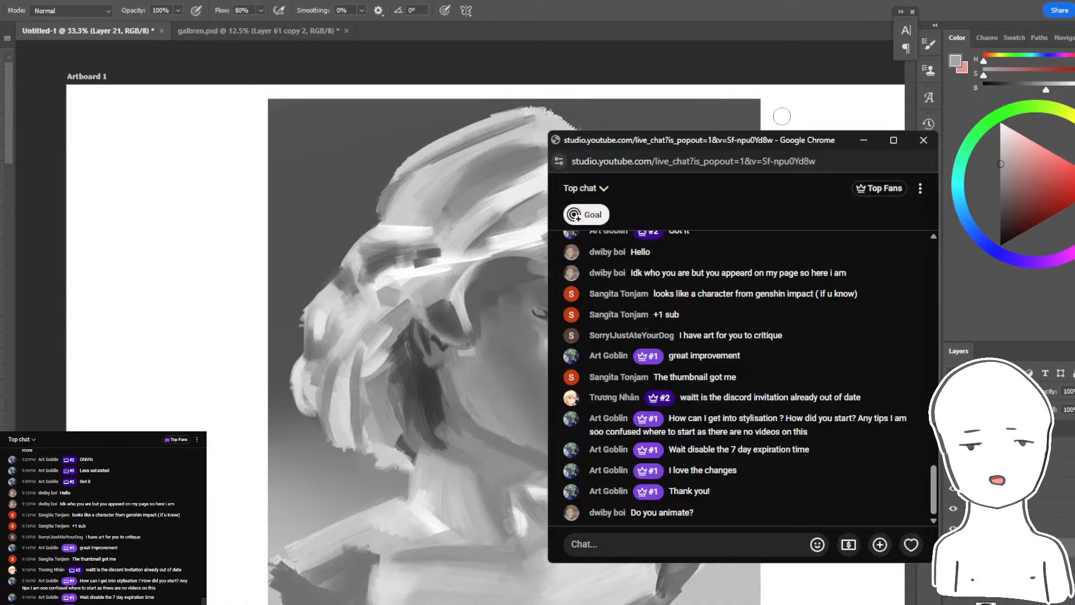
key(alt+Tab)
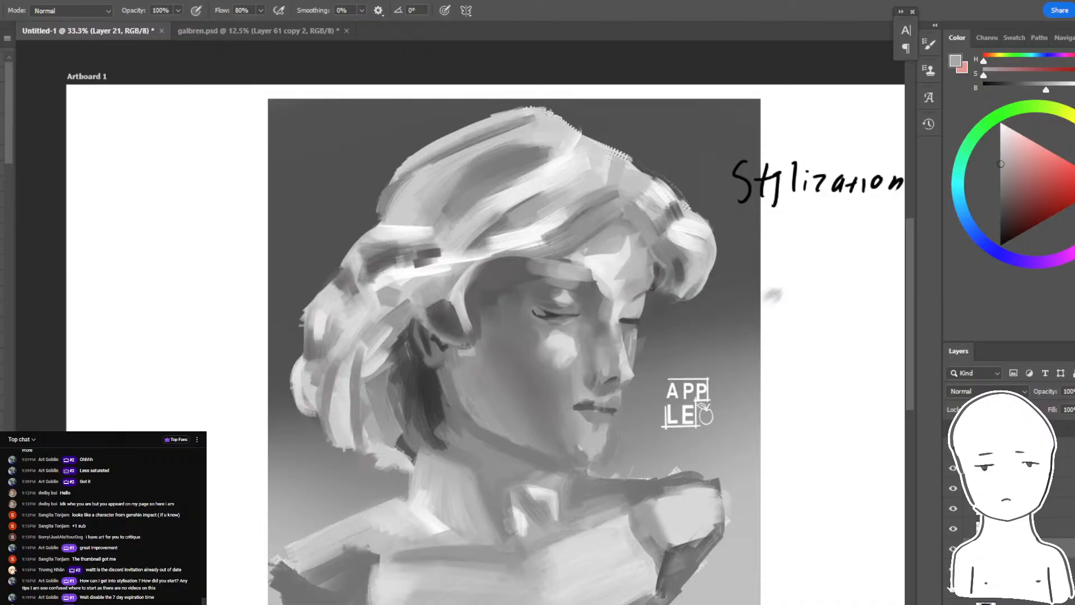
- Hide the bust layers and toggle the layers beneath to compare the original and edited versions of the winged girl painting
click(952, 549)
click(953, 549)
mouse_move(952, 549)
mouse_down()
mouse_move(953, 569)
mouse_move(953, 549)
mouse_up()
click(953, 548)
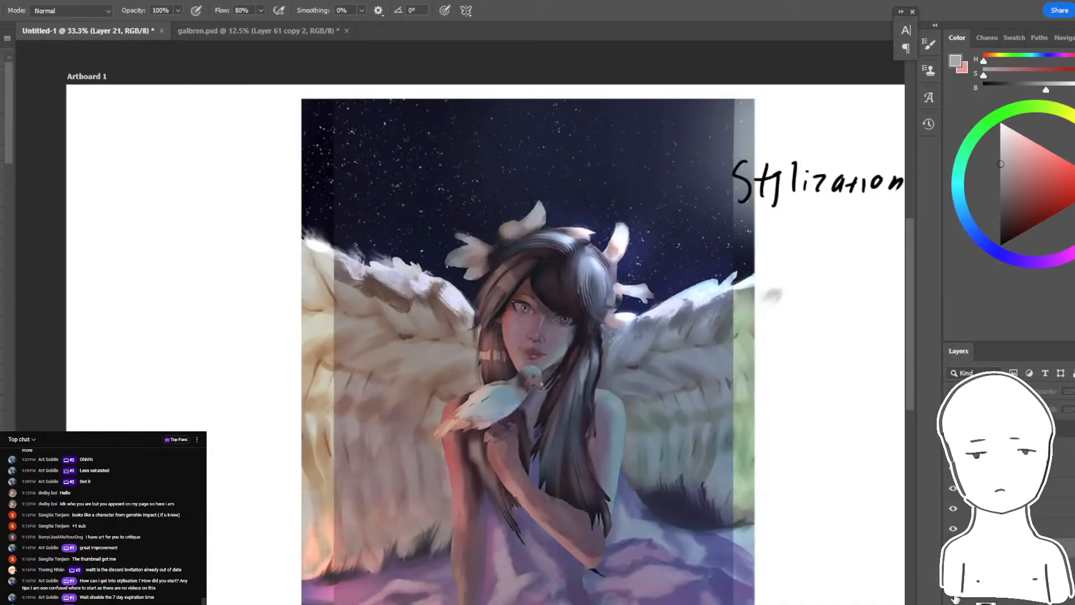
click(952, 569)
click(953, 569)
click(953, 549)
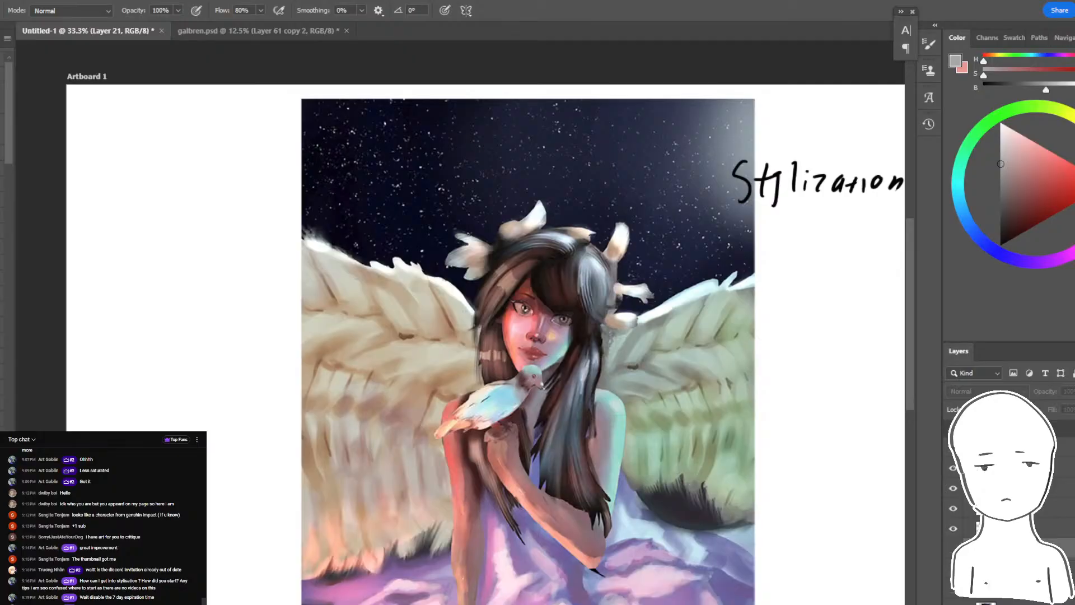
drag(953, 548, 953, 589)
click(953, 589)
click(953, 569)
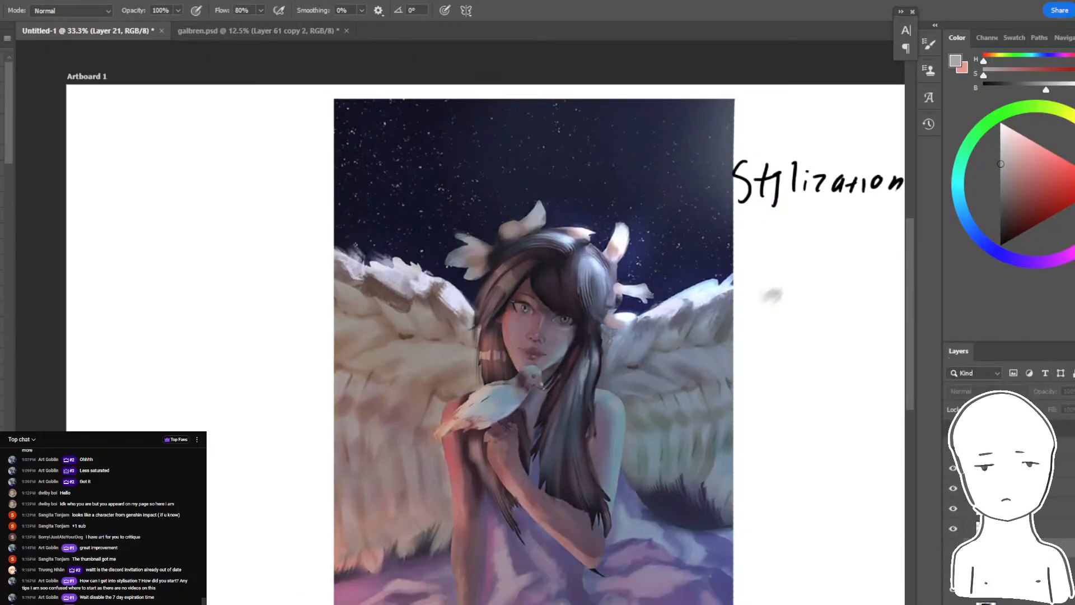
- Examine the winged girl's dove, hair and shoulder up close, make Layer 17 active, and open the brush blending modes
key(ctrl+equal)
key(ctrl+equal)
key(ctrl+equal)
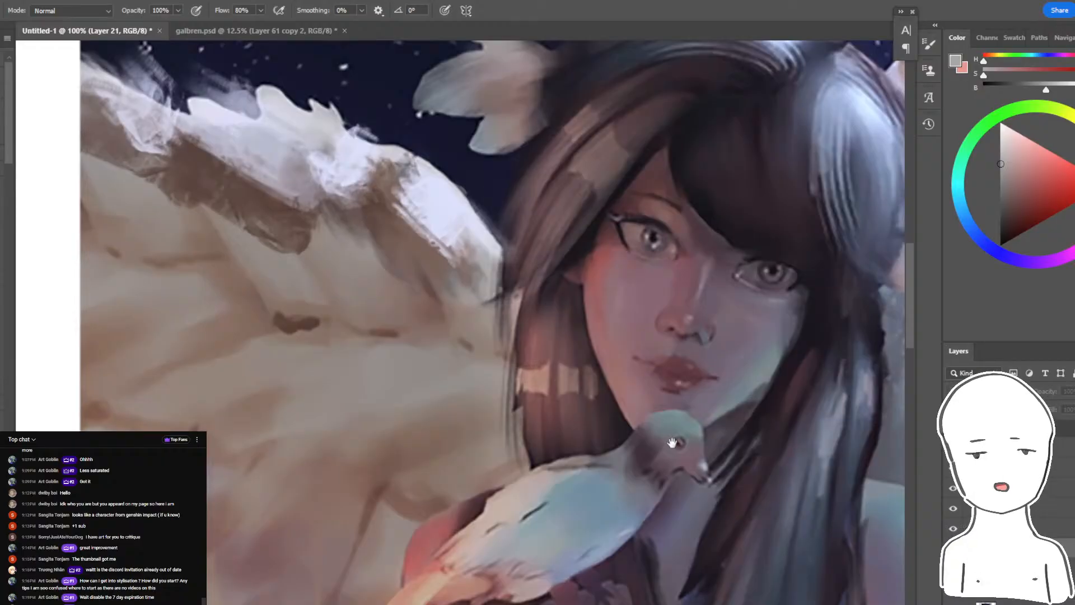
drag(819, 563, 530, 336)
ctrl+click(531, 336)
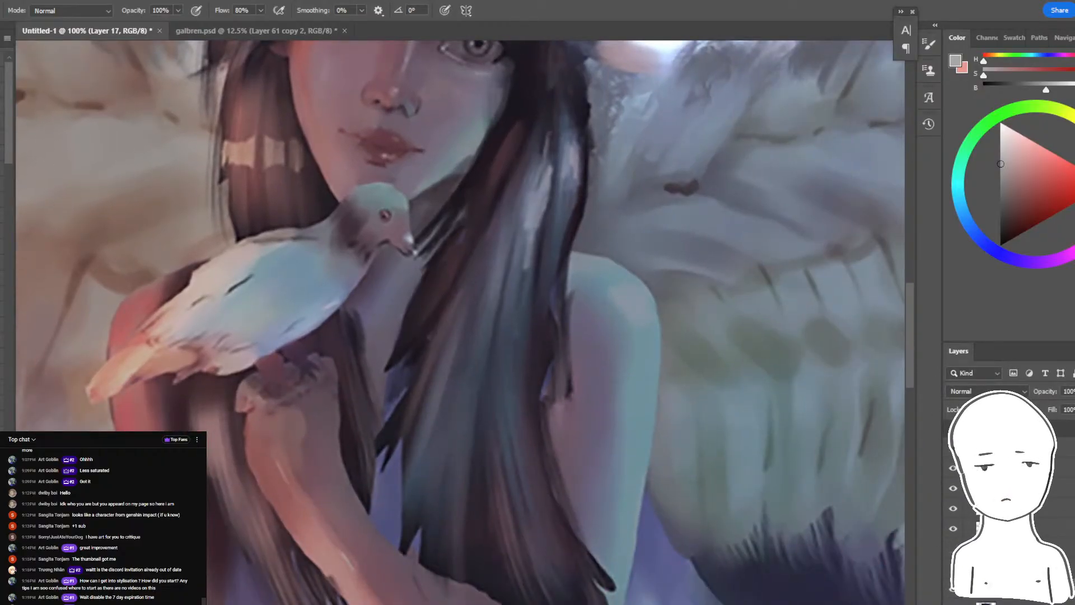
click(79, 11)
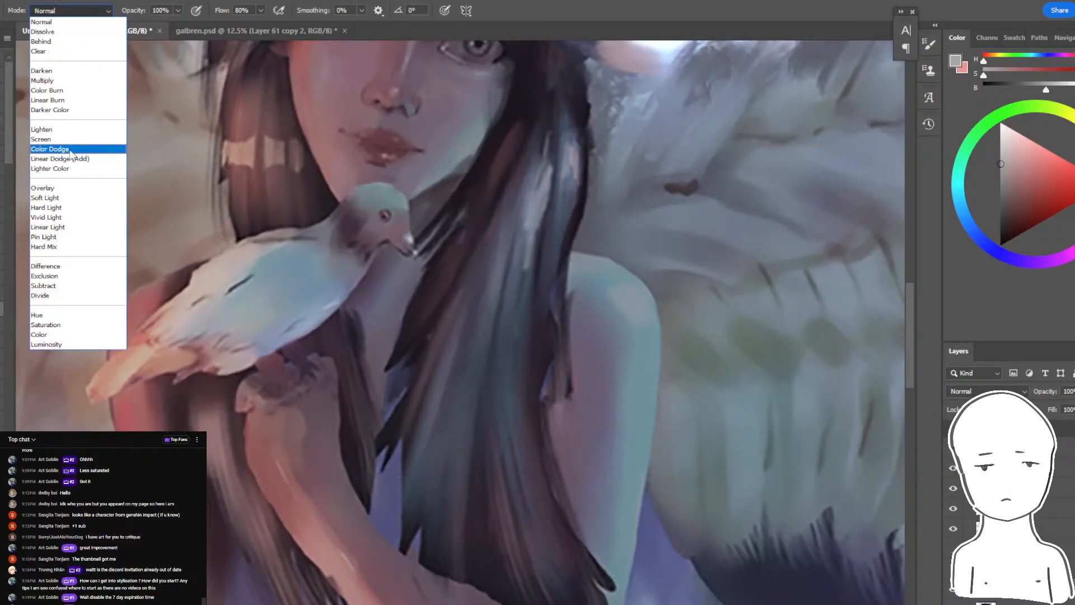
click(56, 163)
- Switch to Discord, close the enlarged bust study, and look through the general-chat, art-resource and critique channels
key(alt+Tab)
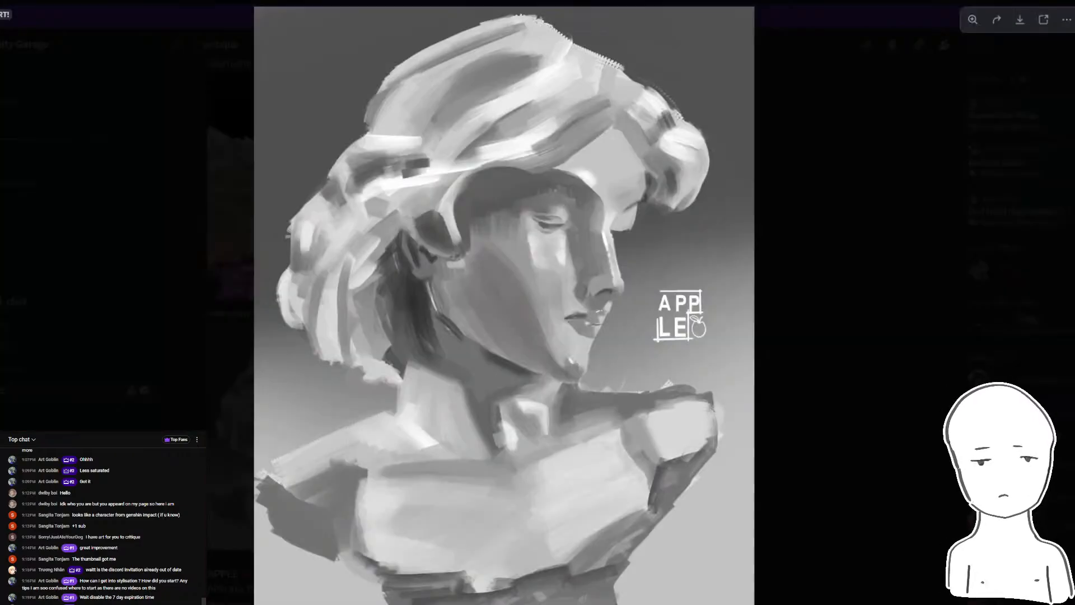
key(Escape)
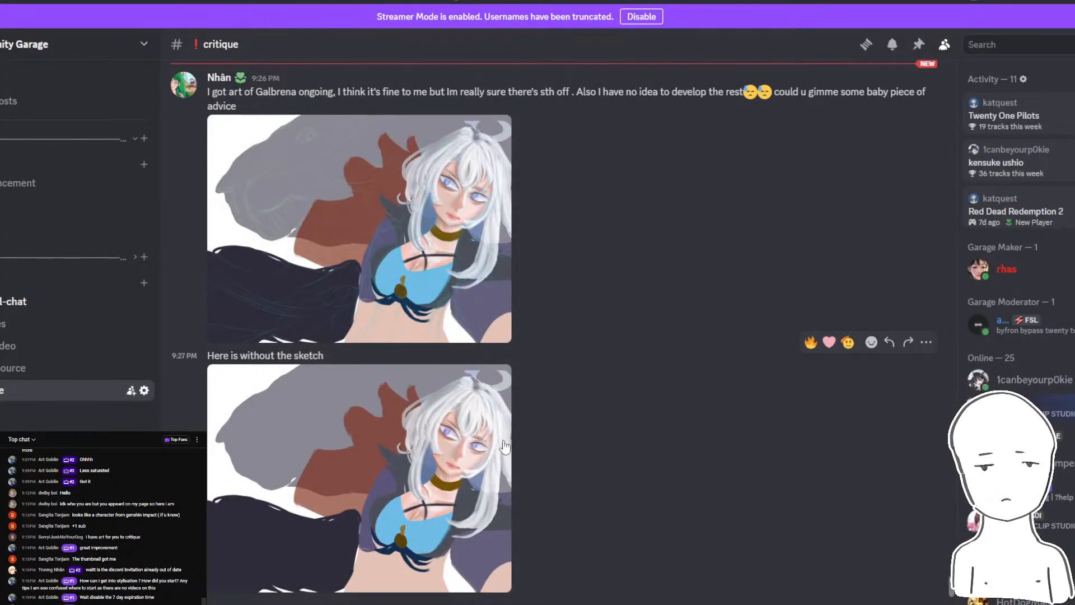
click(112, 302)
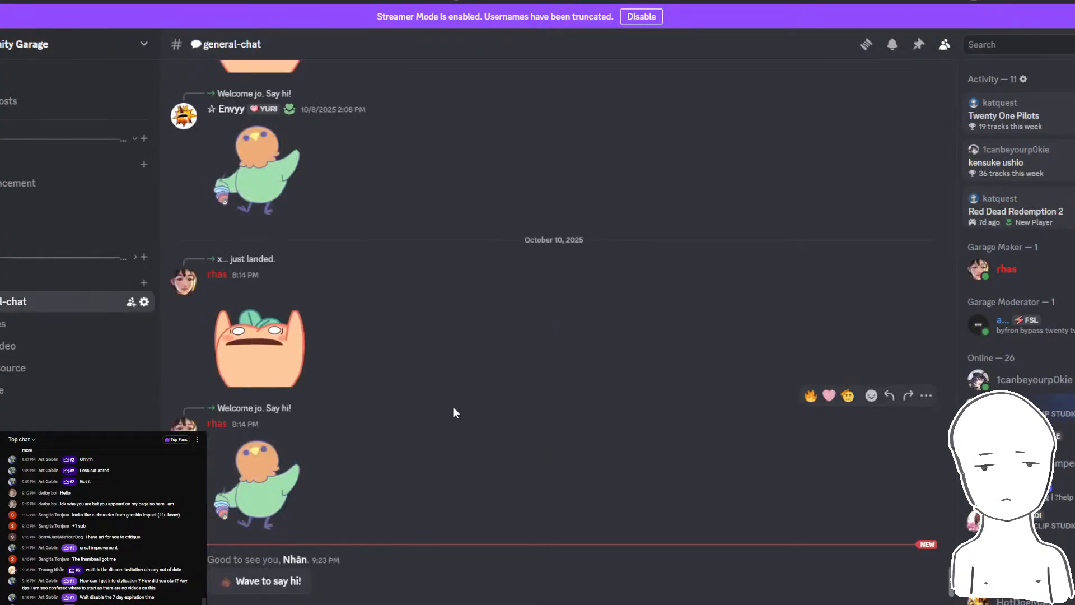
click(8, 370)
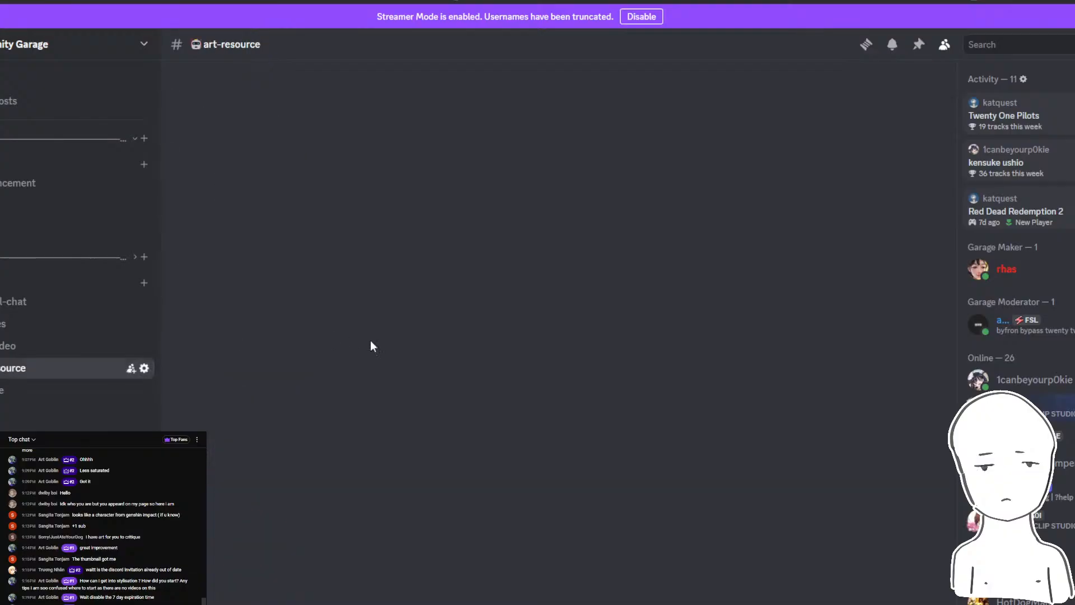
click(61, 388)
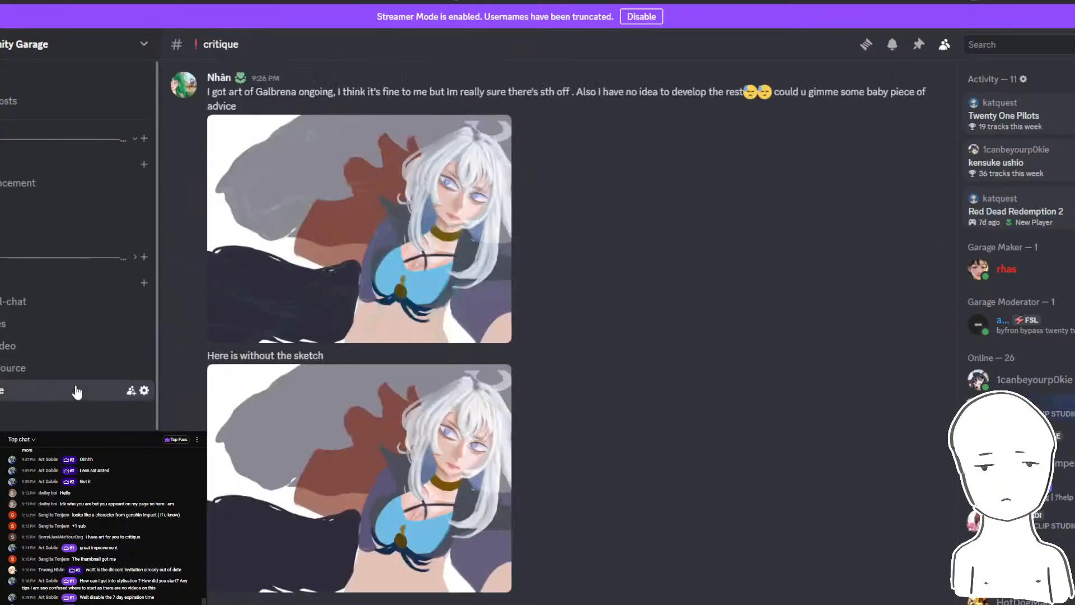
scroll(442, 171, up, 2)
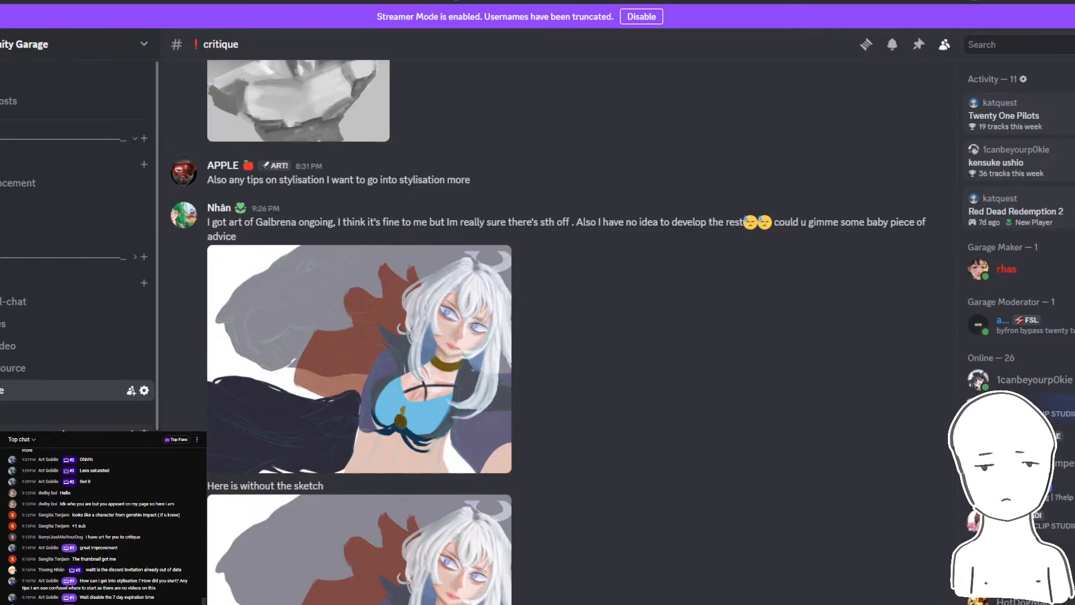
- Check the wallpaper and food channels, return to the critique channel, and enlarge the painting of the silver-haired woman aiming two guns
click(23, 435)
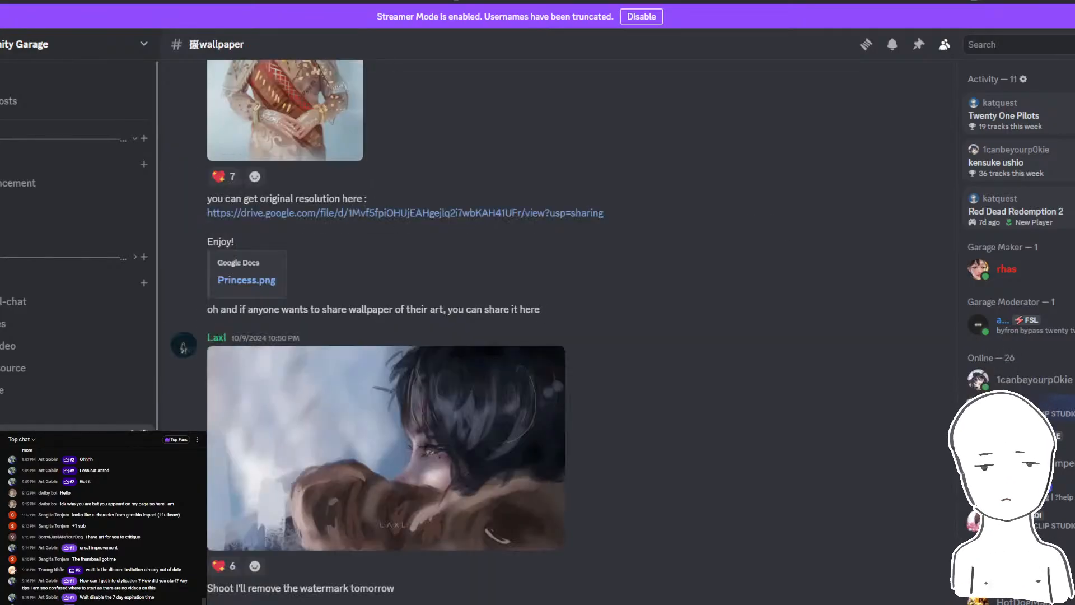
click(24, 416)
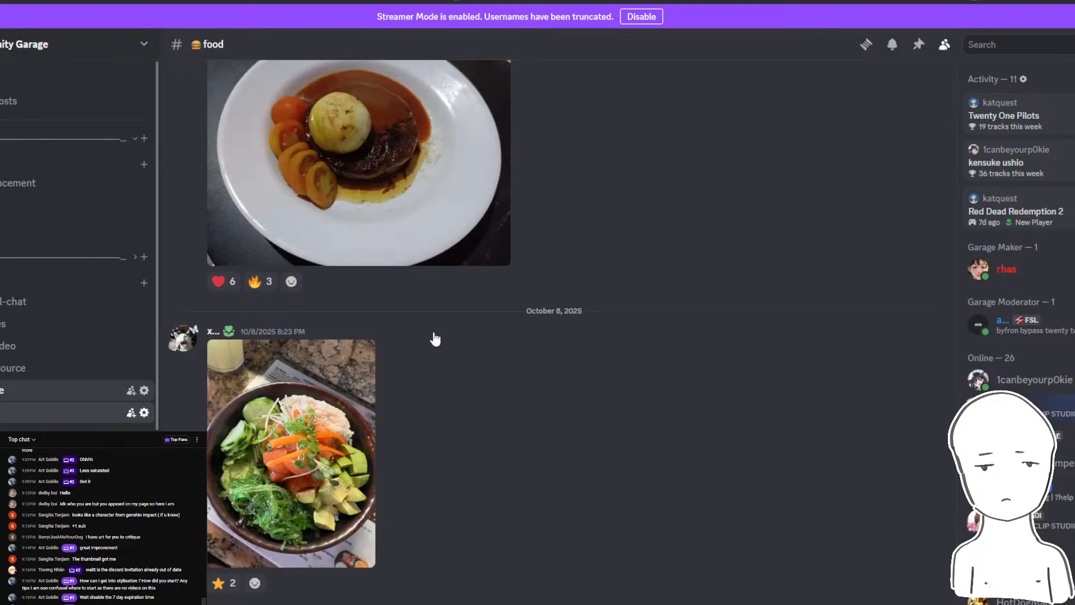
click(24, 391)
scroll(422, 280, up, 3)
click(363, 417)
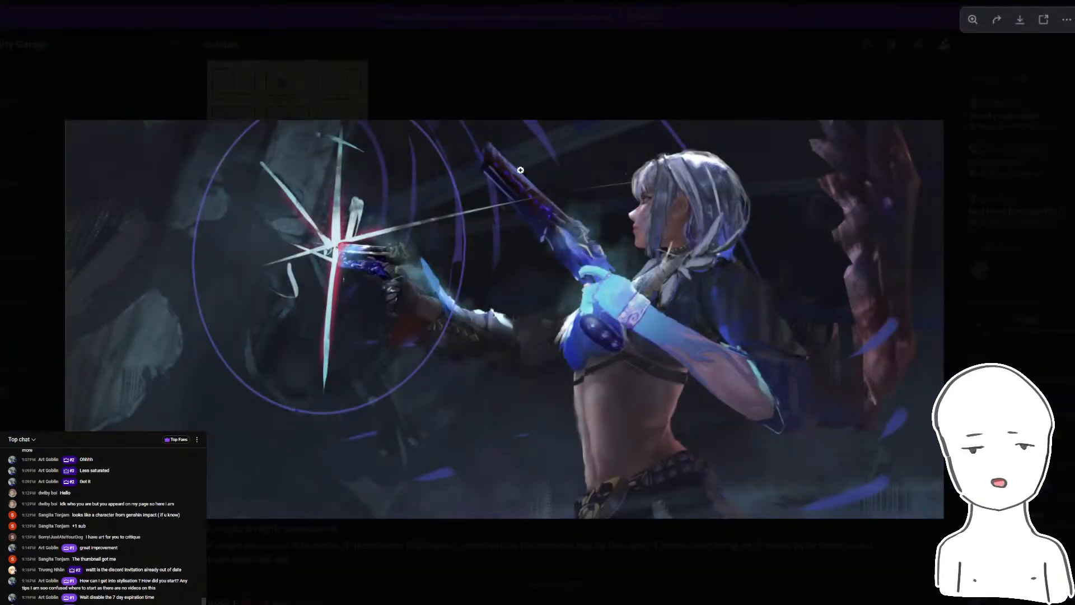
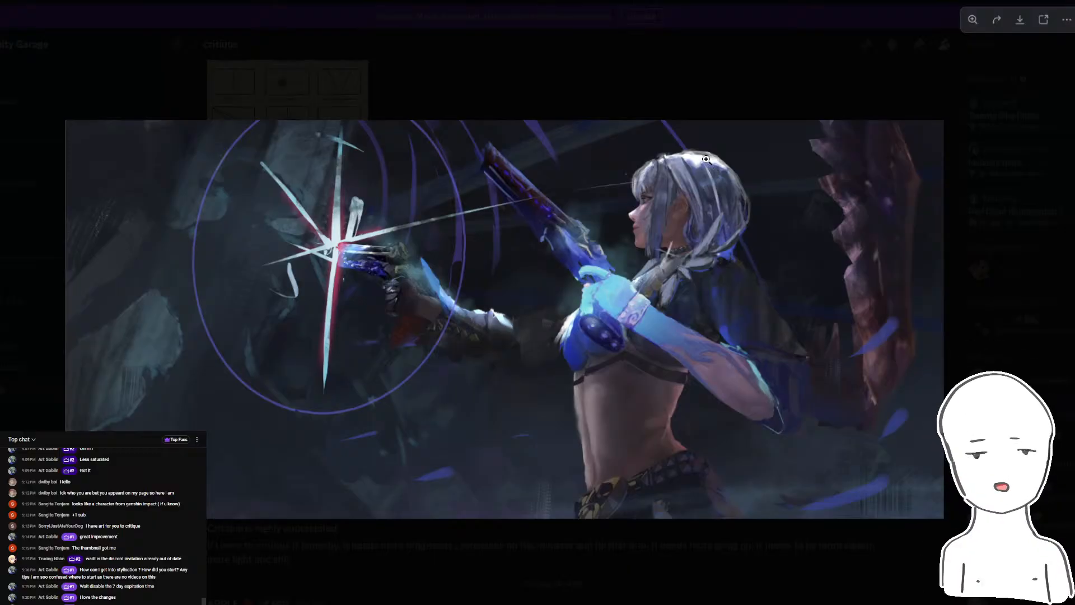
- Close the enlarged painting, view the newest critique post and the YouTube live chat, and return to the painting in Photoshop
click(781, 103)
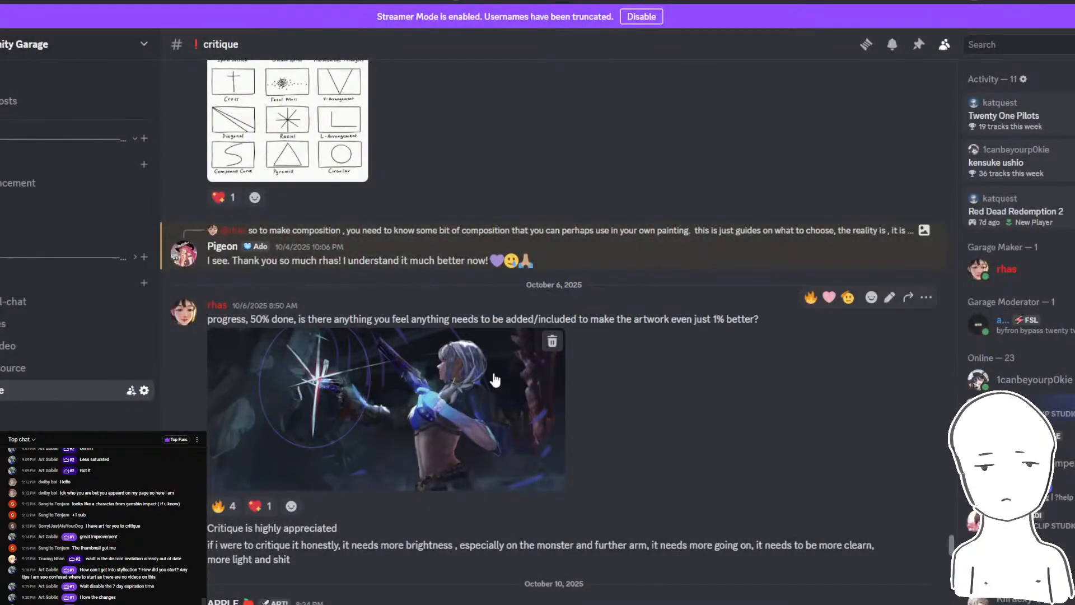
scroll(294, 559, down, 10)
mouse_move(337, 603)
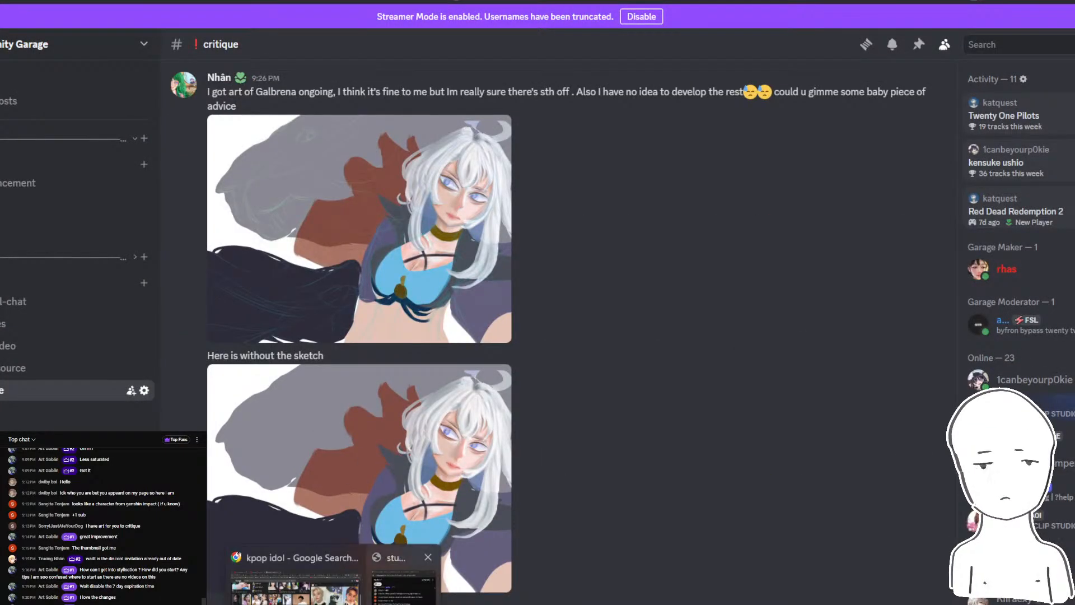
click(404, 585)
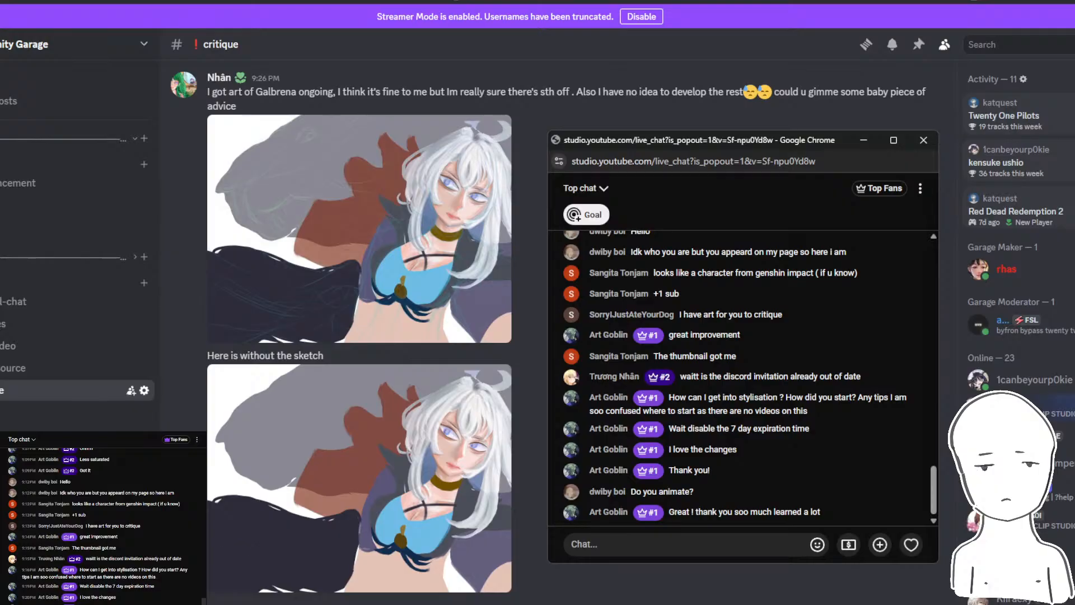
click(288, 602)
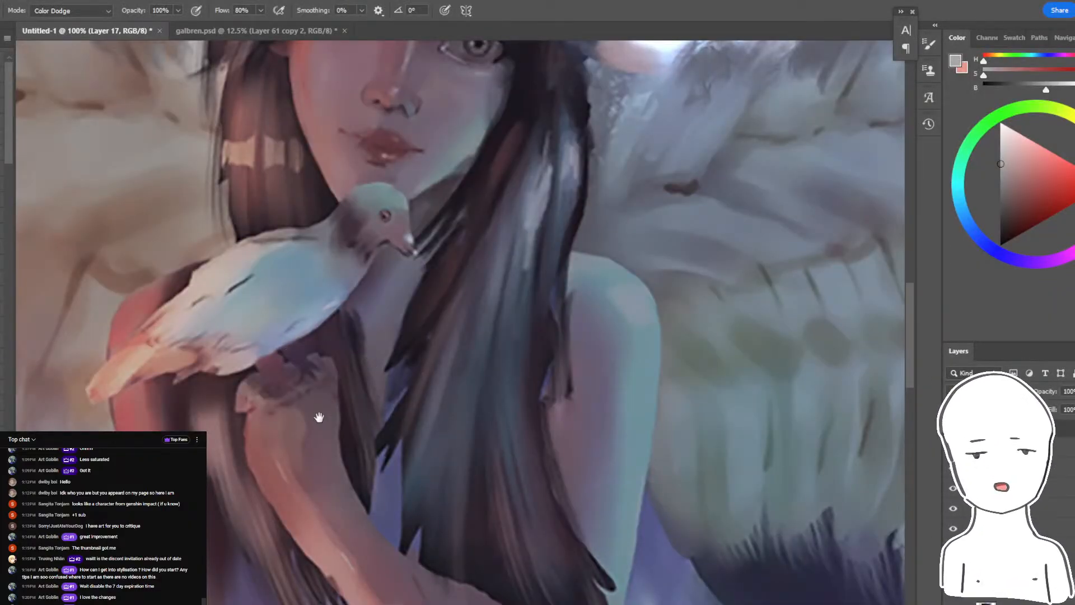
- Try Color Dodge strokes down the winged girl's blue-lit shoulder and arm, first in grey and then in dark blue
drag(319, 417, 317, 310)
drag(803, 364, 776, 307)
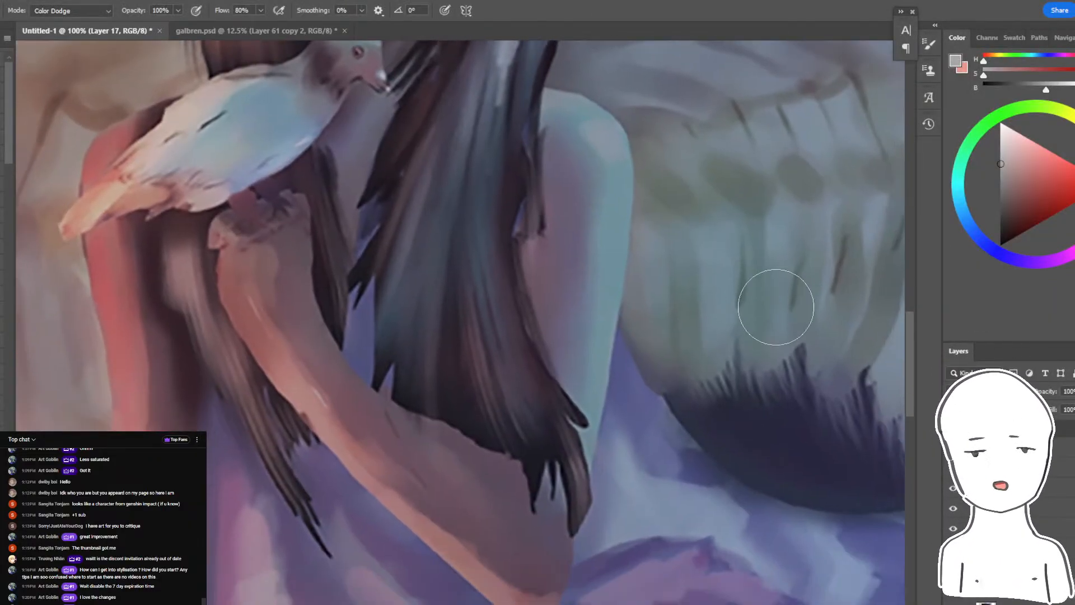
mouse_move(603, 157)
mouse_down()
mouse_move(577, 395)
mouse_move(586, 415)
mouse_up()
key(ctrl+z)
drag(989, 246, 980, 239)
click(1020, 210)
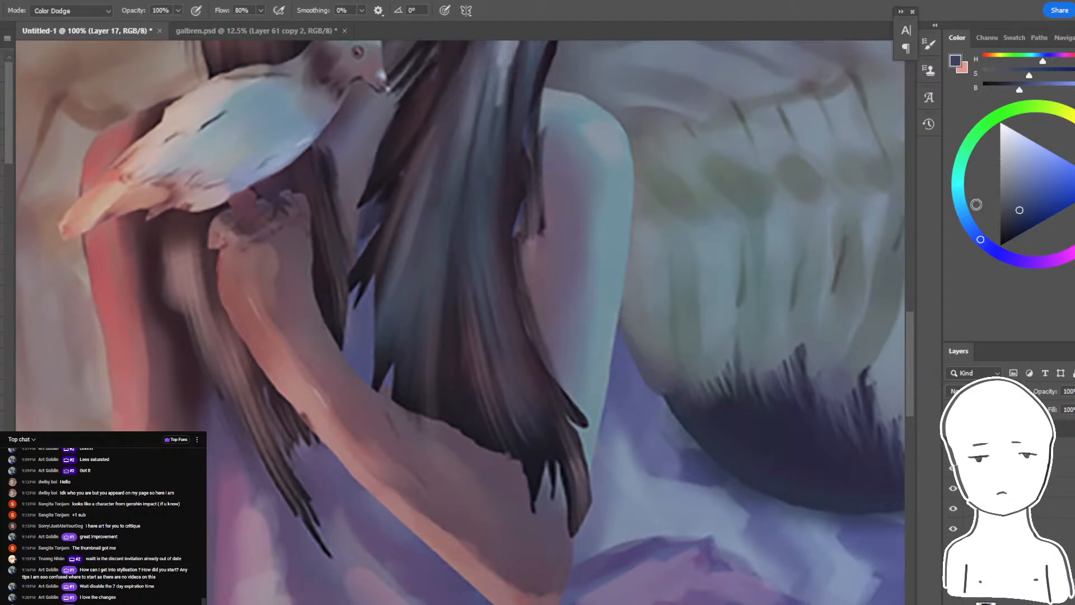
drag(620, 118, 583, 423)
key(ctrl+z)
- Try a lighter, less saturated blue for the Color Dodge glow on the blue-lit shoulder
drag(1026, 203, 1012, 190)
drag(644, 154, 621, 213)
key(ctrl+z)
drag(604, 136, 603, 230)
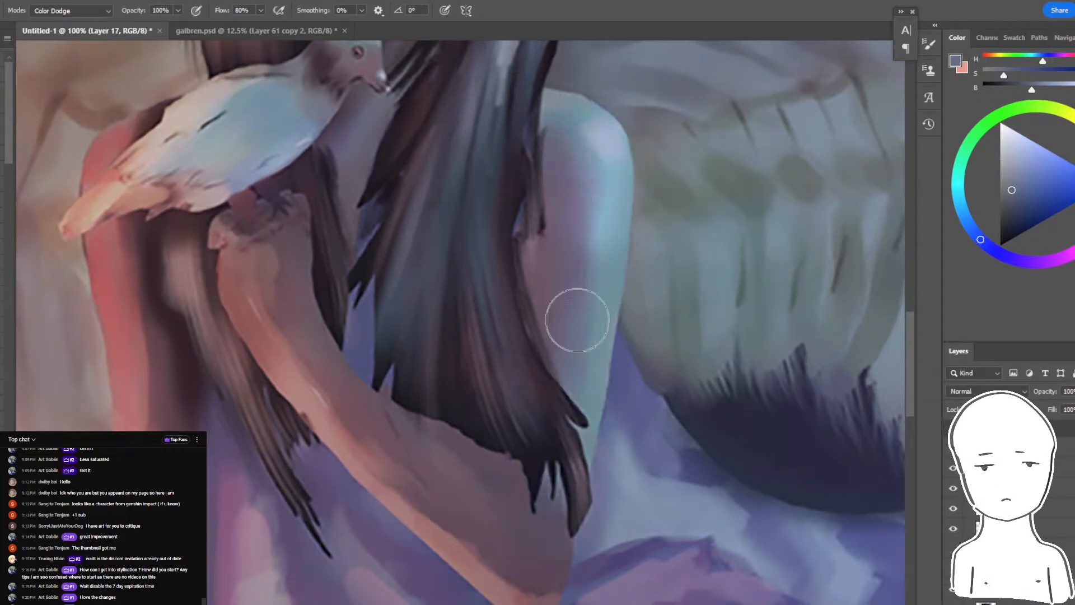
key(ctrl+minus)
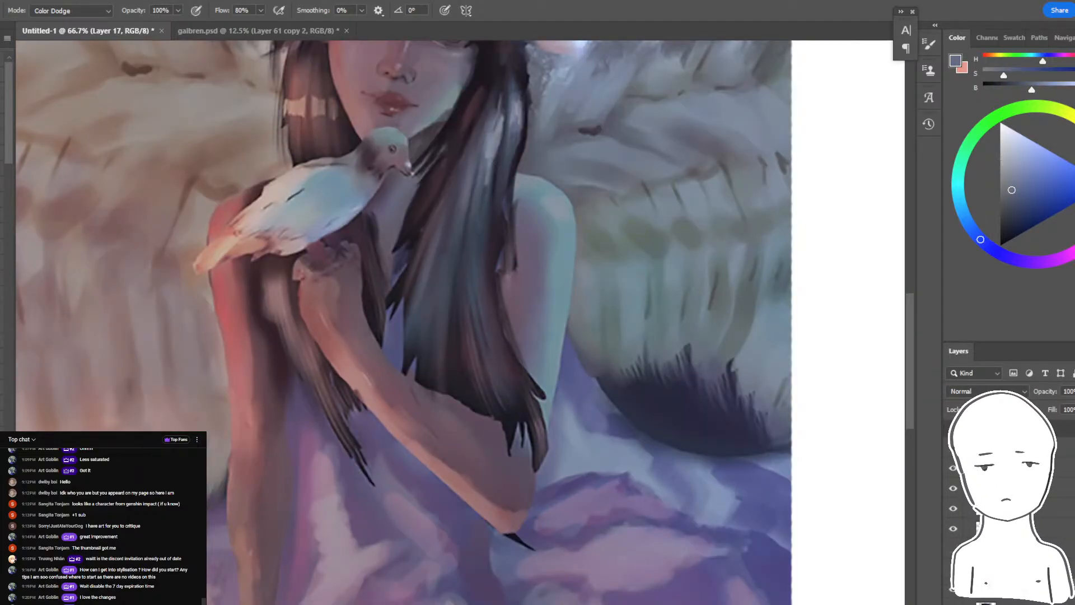
- Brush a soft Color Dodge glow along the blue-lit shoulder and arm, testing darker, nearly grey blues
click(70, 10)
click(61, 144)
drag(591, 223, 545, 448)
key(ctrl+z)
click(982, 188)
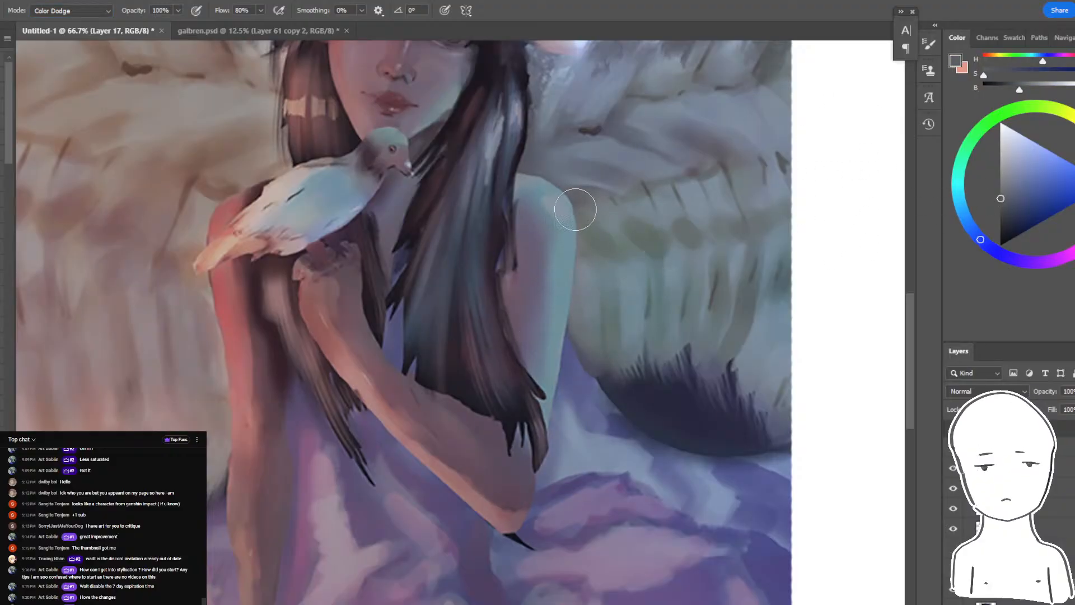
mouse_move(590, 250)
mouse_down()
mouse_move(565, 264)
mouse_move(575, 450)
mouse_up()
key(ctrl+z)
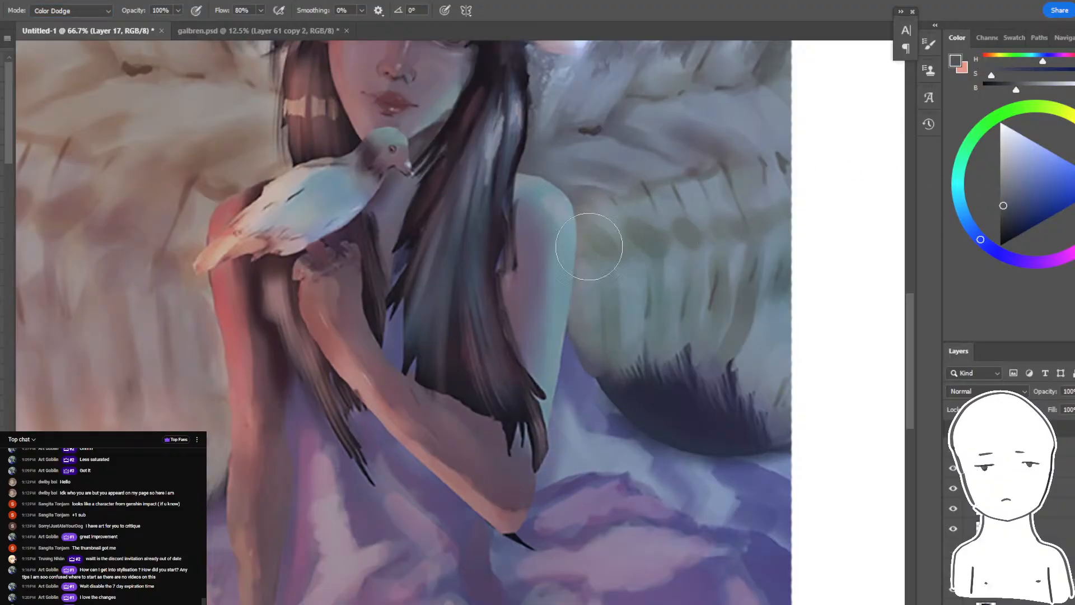
drag(591, 246, 546, 458)
key(ctrl+z)
drag(568, 216, 529, 492)
- Try a muted orange Color Dodge glow down the girl's red-lit arm
drag(606, 477, 808, 471)
click(989, 59)
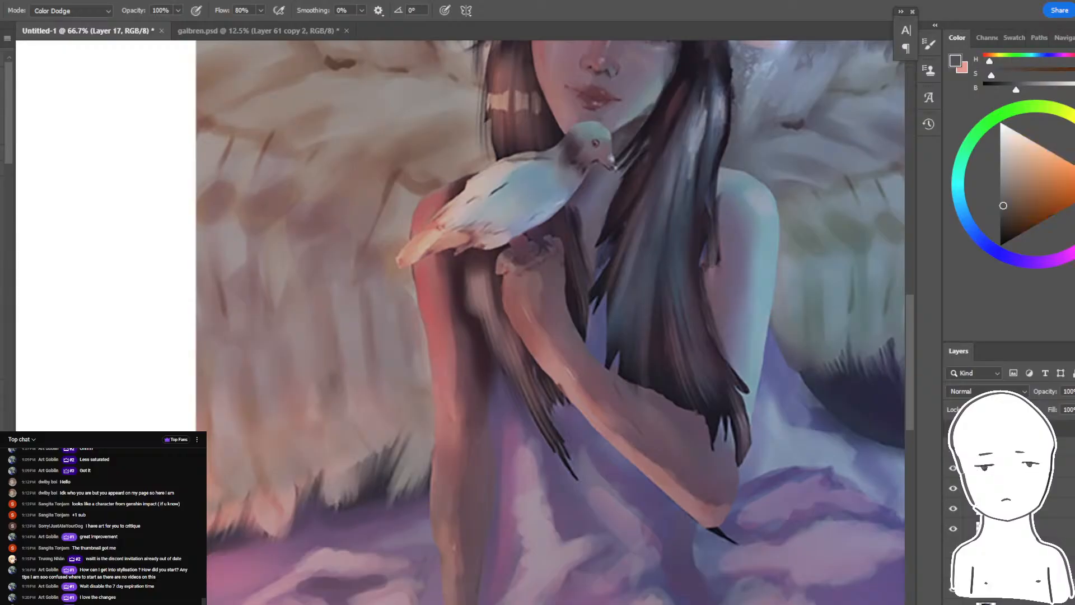
drag(438, 231, 435, 566)
key(ctrl+z)
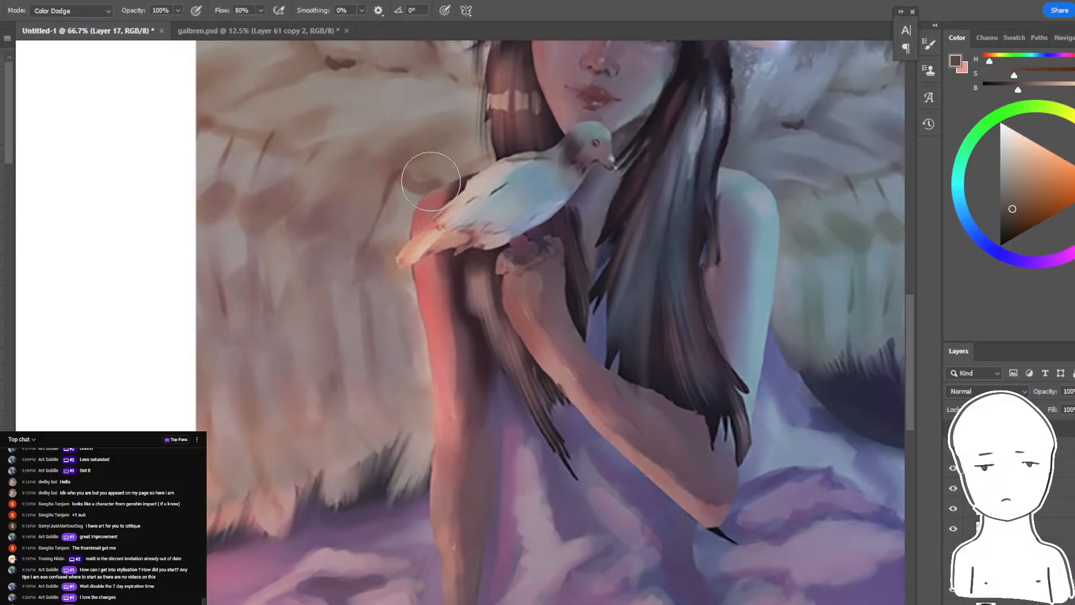
key(ctrl+minus)
key(ctrl+minus)
key(ctrl+plus)
key(ctrl+z)
- Brush a darker orange Color Dodge glow down the red-lit arm
drag(1026, 203, 1005, 223)
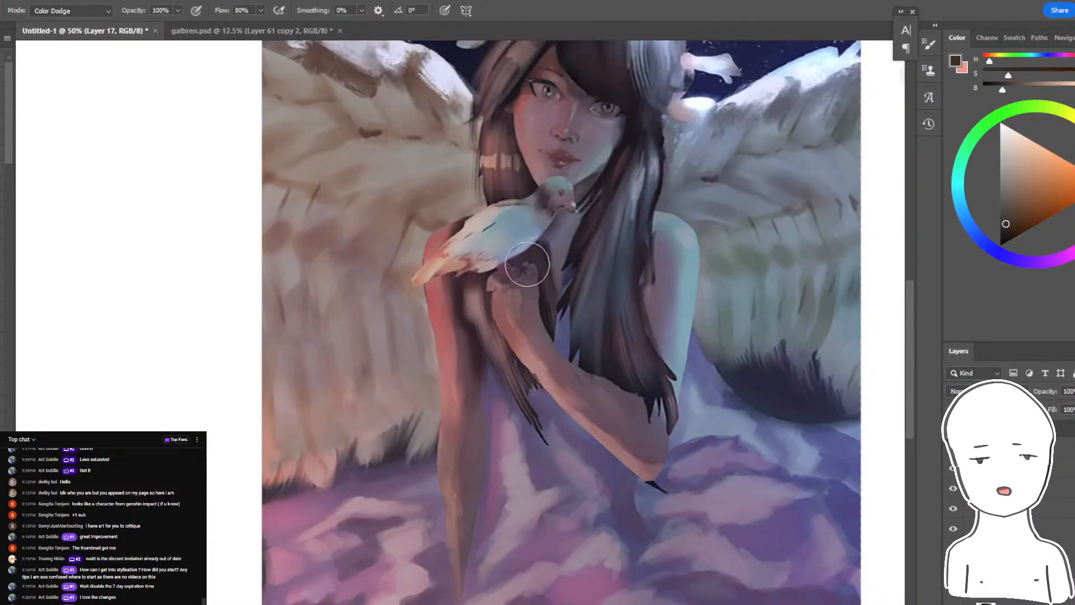
drag(440, 279, 464, 441)
key(ctrl+z)
drag(444, 262, 455, 588)
drag(509, 310, 469, 423)
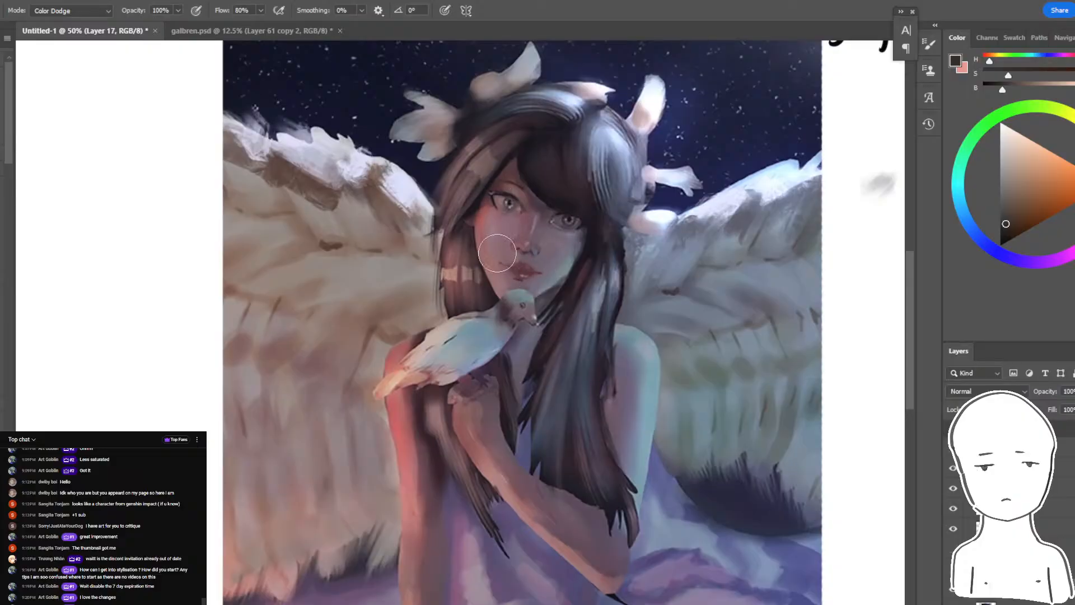
- Brush the warm glow over the girl's cheek and side hair, and enlarge the brush
mouse_move(498, 252)
mouse_down()
mouse_move(515, 300)
mouse_move(491, 246)
mouse_move(473, 274)
mouse_move(472, 261)
mouse_move(475, 332)
mouse_up()
key(bracketright)
key(bracketright)
key(bracketright)
key(bracketright)
key(bracketright)
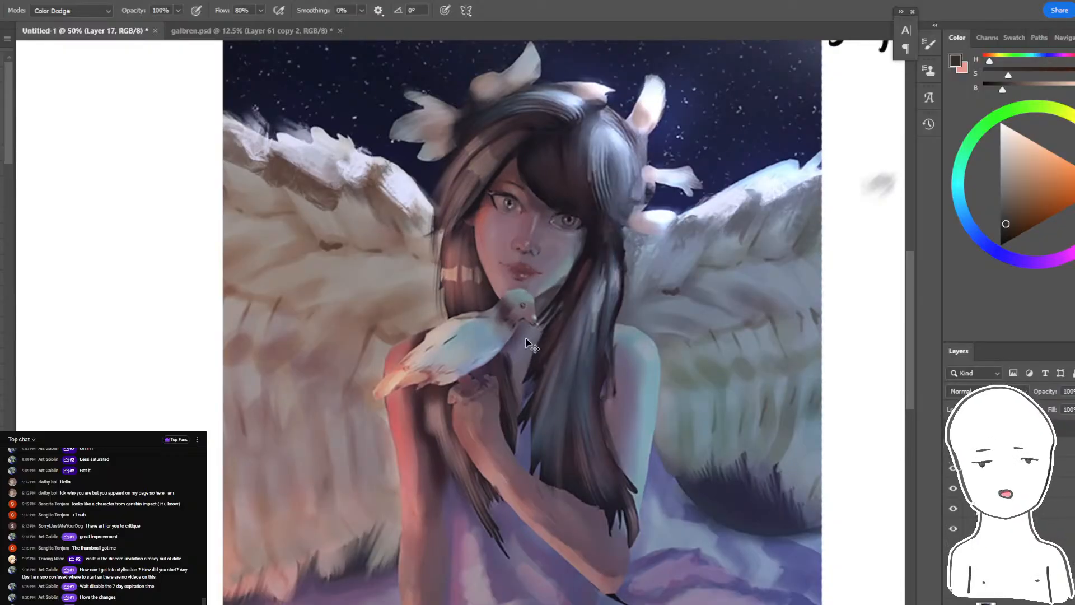
key(bracketleft)
key(bracketleft)
key(bracketright)
- Try a dark blue glow inside a lasso selection under the eye on the blue-lit side, using a smaller brush
click(980, 238)
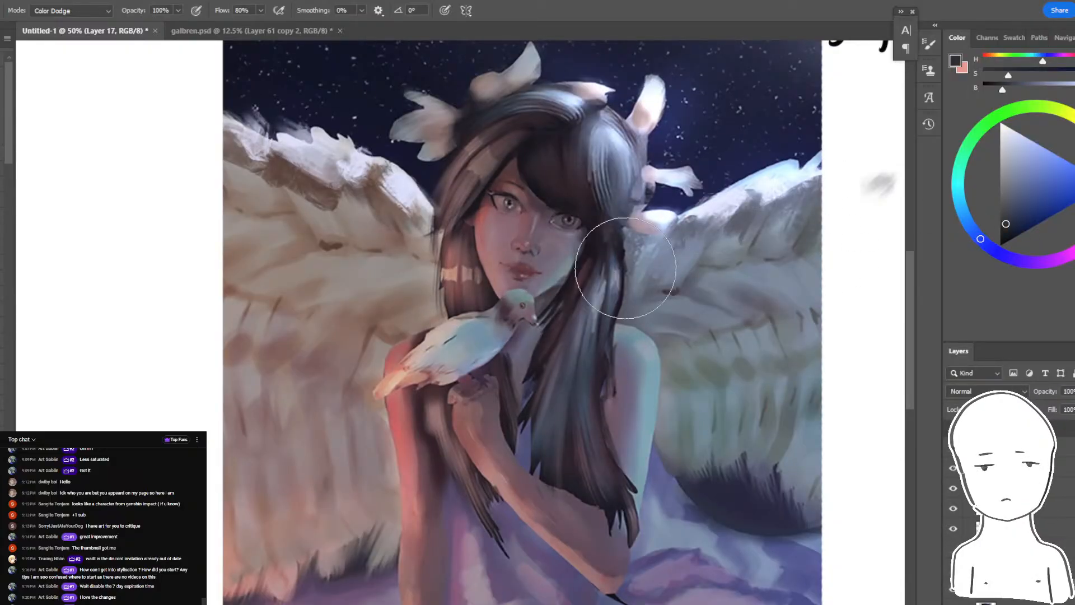
scroll(580, 211, up, 3)
key(l)
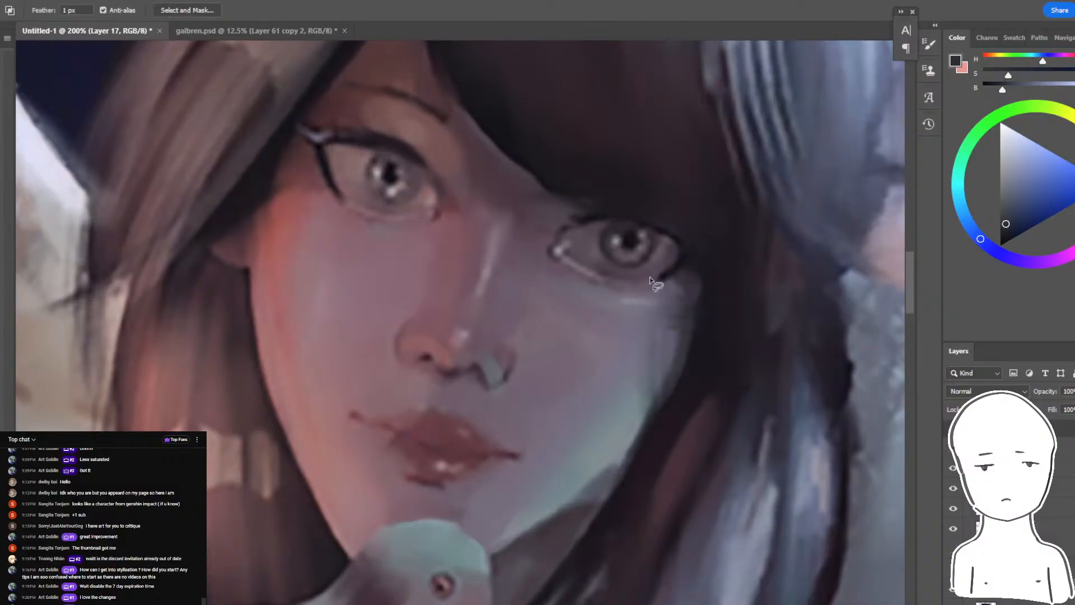
drag(576, 334, 750, 350)
key(b)
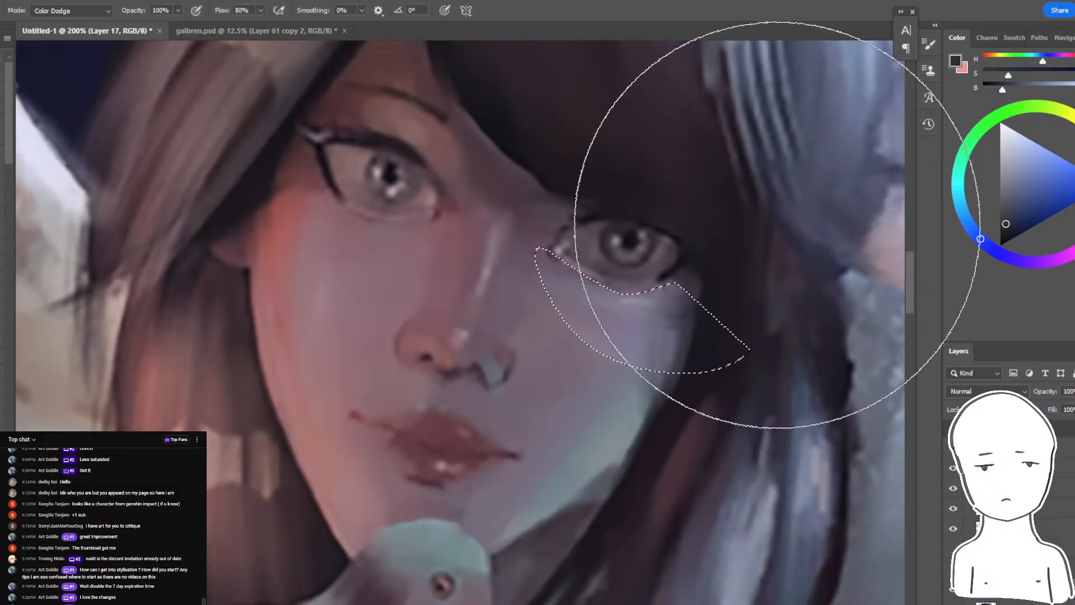
key(bracketleft)
key(bracketleft)
key(bracketleft)
key(bracketleft)
key(bracketleft)
key(bracketleft)
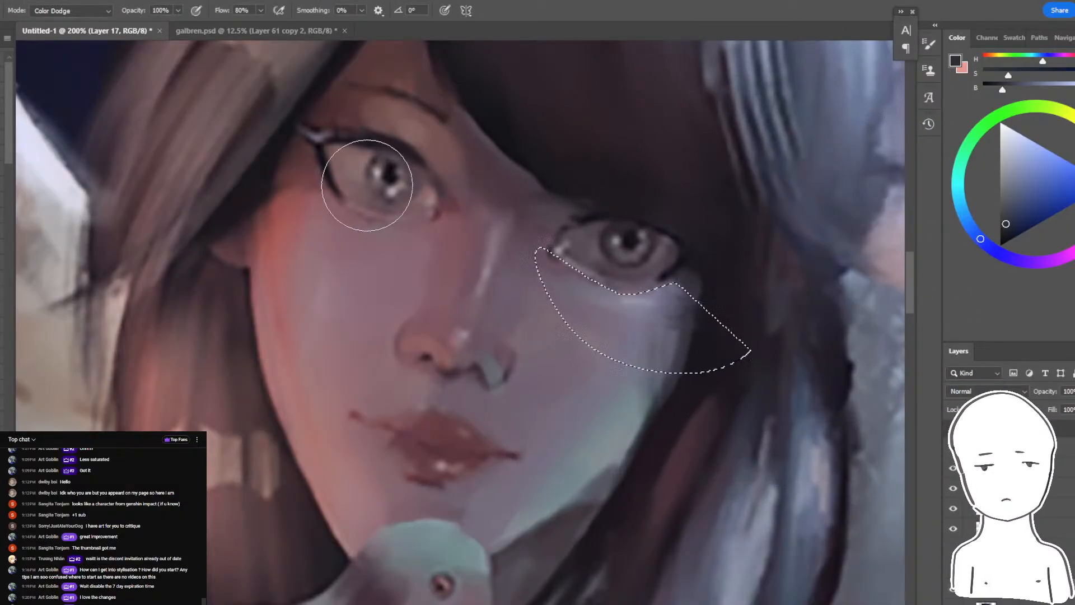
key(ctrl+d)
- Try a dark orange Color Dodge glow inside a lasso selection of the cheek under the red-lit eye
key(l)
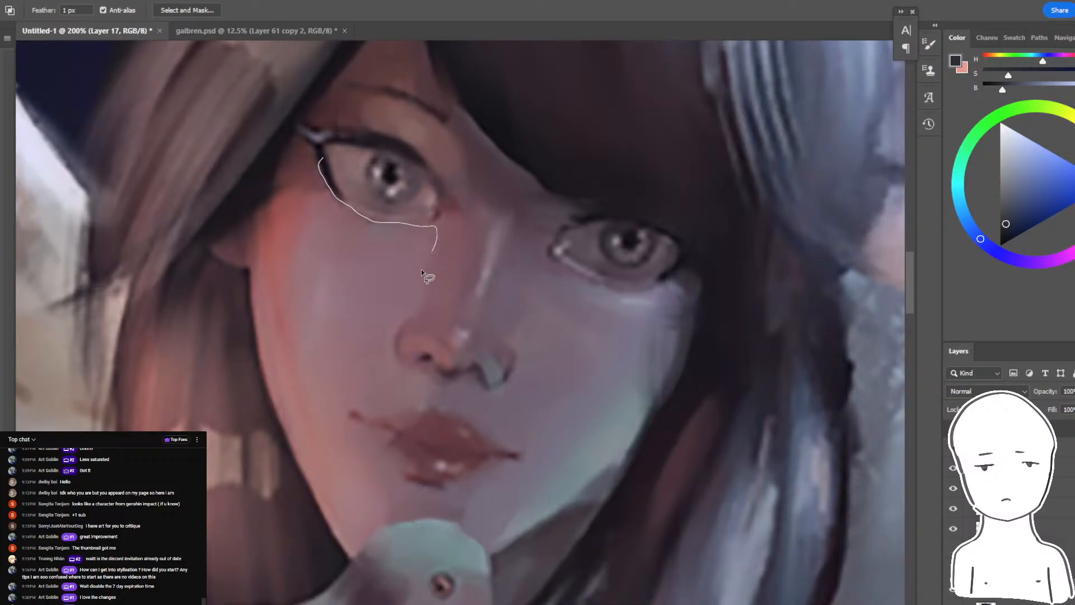
drag(421, 269, 268, 172)
key(b)
click(1074, 160)
click(1013, 205)
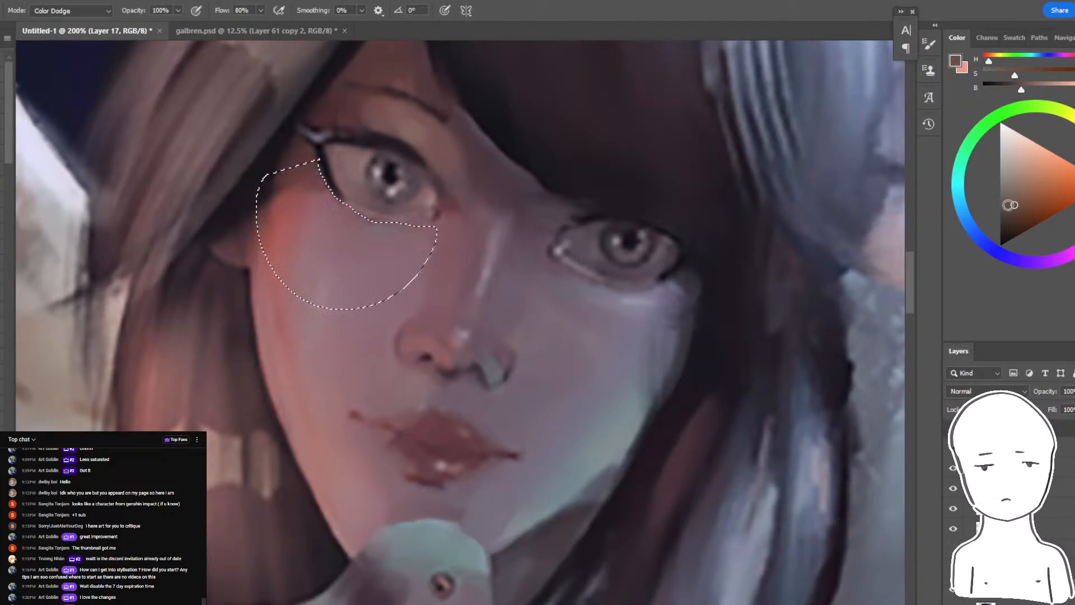
drag(314, 289, 403, 269)
key(ctrl+z)
click(1022, 209)
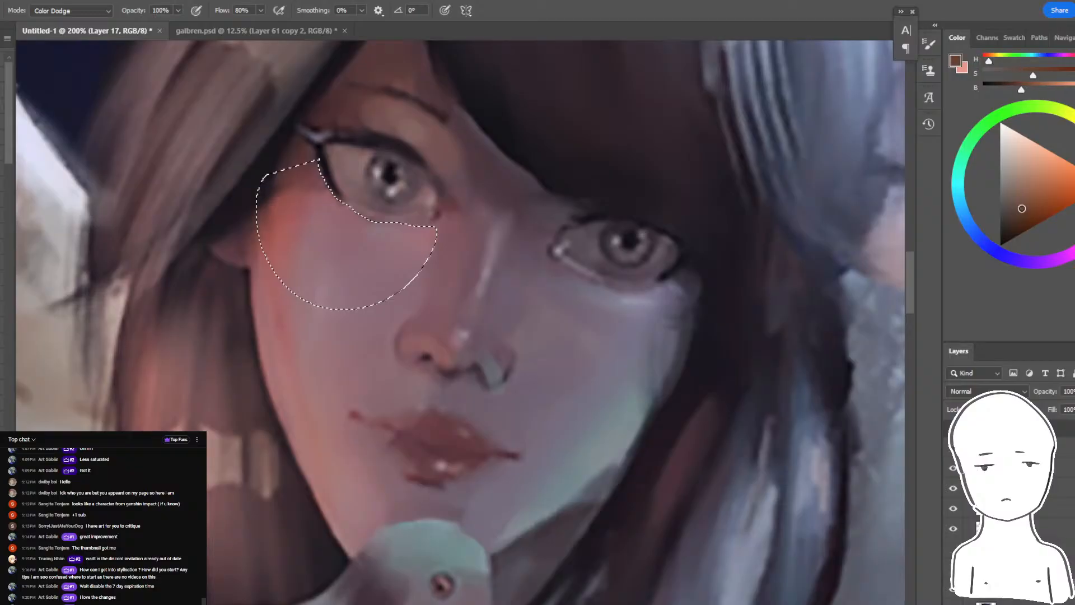
mouse_move(508, 212)
mouse_down()
mouse_move(409, 198)
mouse_move(362, 163)
mouse_up()
key(ctrl+d)
- Judge the cheek glow against the whole painting and undo the last stroke
key(ctrl+minus)
key(ctrl+minus)
key(ctrl+minus)
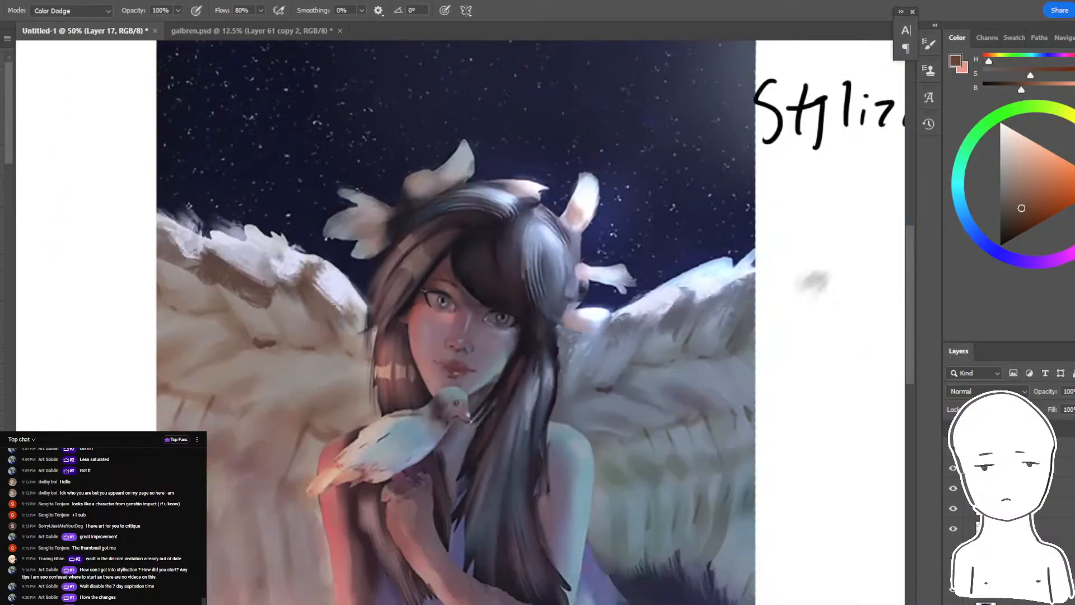
key(ctrl+minus)
key(ctrl+minus)
key(ctrl+z)
key(ctrl+plus)
key(ctrl+plus)
key(ctrl+plus)
key(ctrl+plus)
key(ctrl+plus)
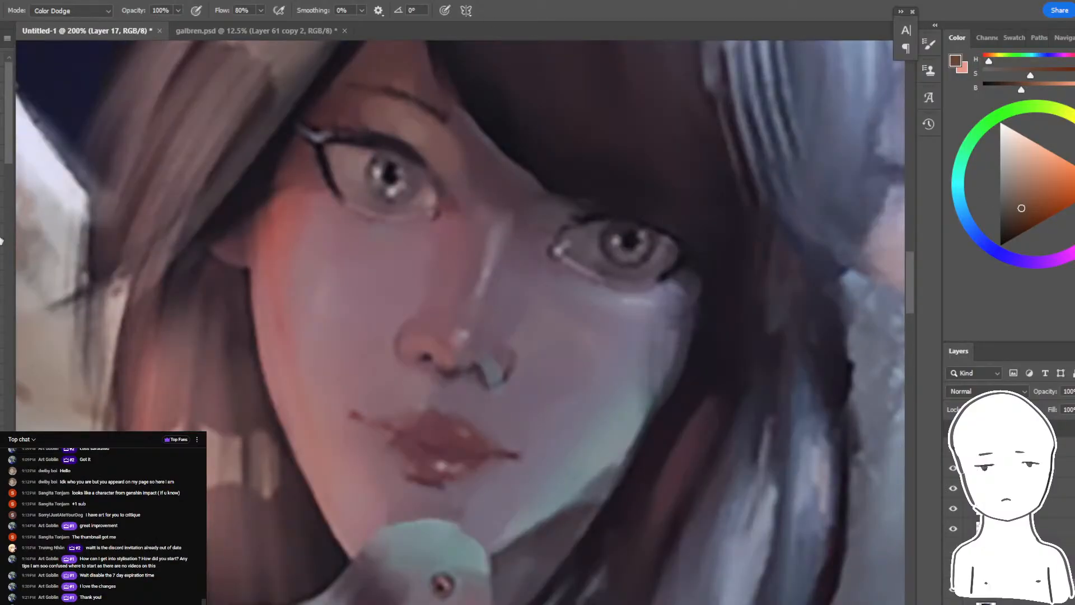
- Set the brush to Normal mode, shrink it, and paint sampled reddish skin tones around the red-lit eye
key(shift+alt+n)
key(bracketleft)
key(bracketleft)
key(bracketleft)
key(bracketleft)
key(bracketleft)
key(bracketleft)
click(337, 238)
alt+click(352, 249)
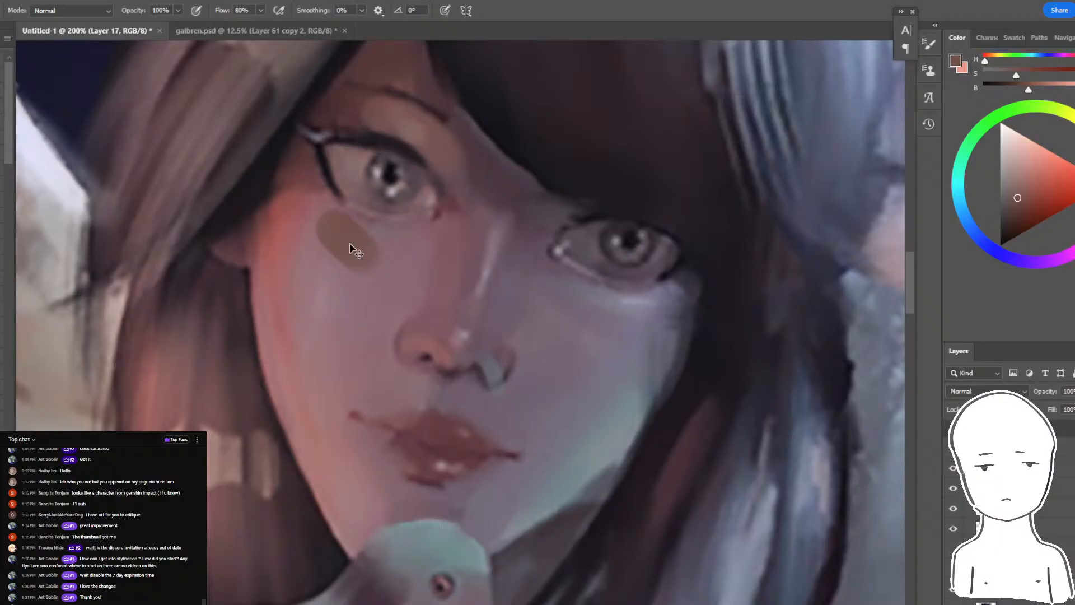
key(ctrl+z)
alt+click(274, 270)
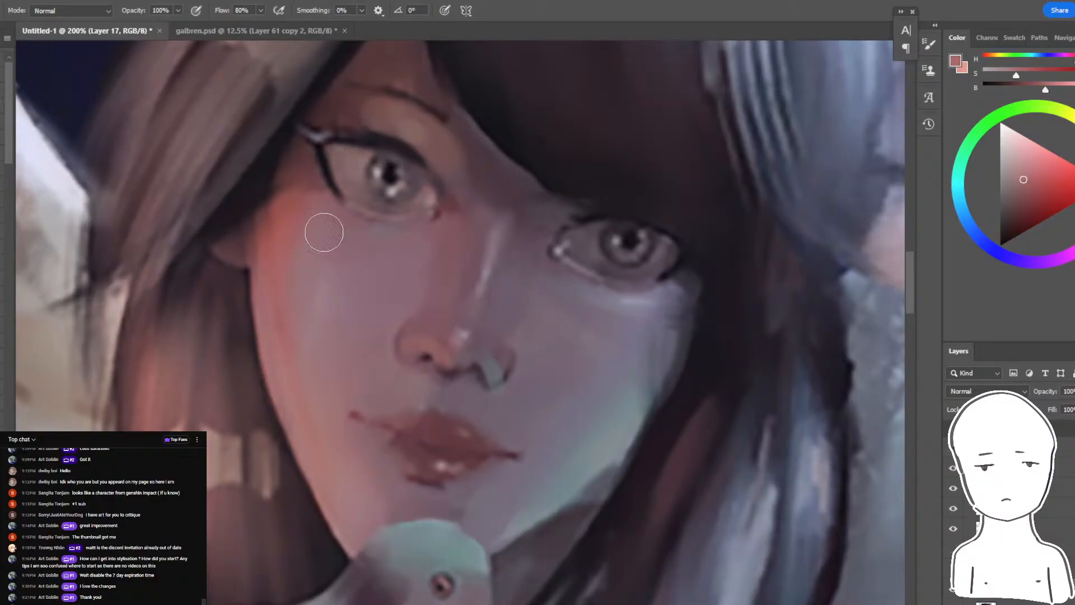
mouse_move(365, 120)
mouse_down()
mouse_move(460, 153)
mouse_move(410, 131)
mouse_up()
- Paint pale violet-grey accents beside the blue-lit eye, the nose and the lower lip, and check them against the whole portrait
alt+click(595, 296)
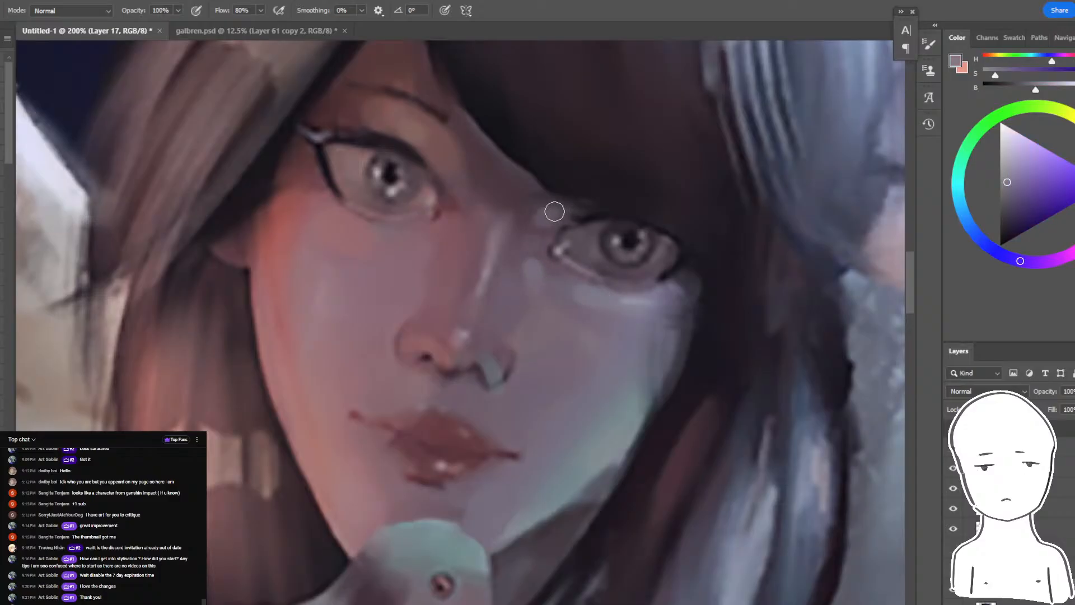
drag(543, 233, 622, 211)
drag(541, 338, 541, 352)
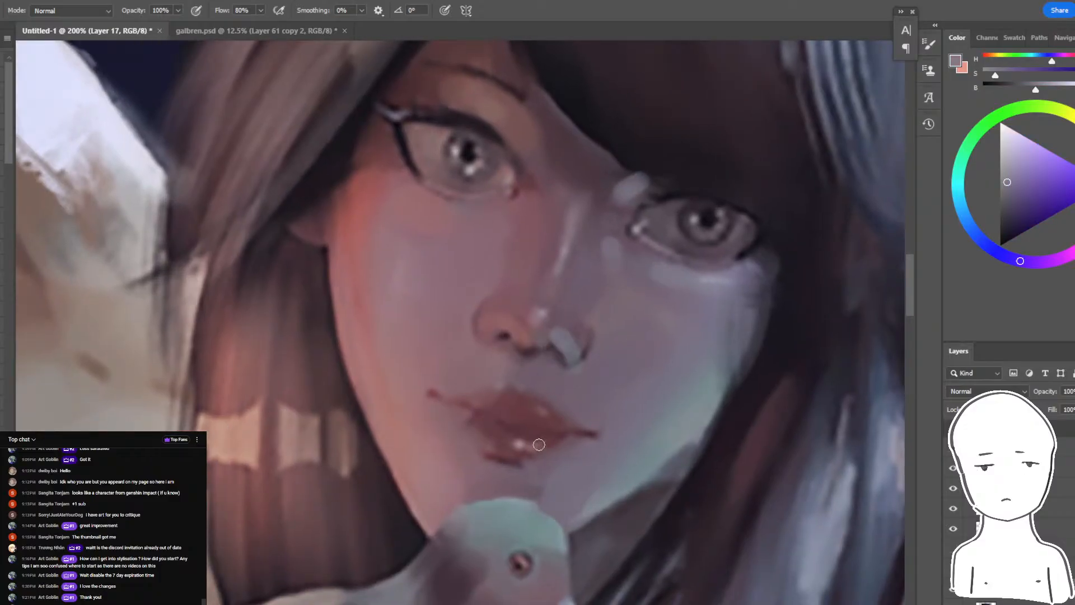
drag(532, 468, 557, 460)
key(ctrl+minus)
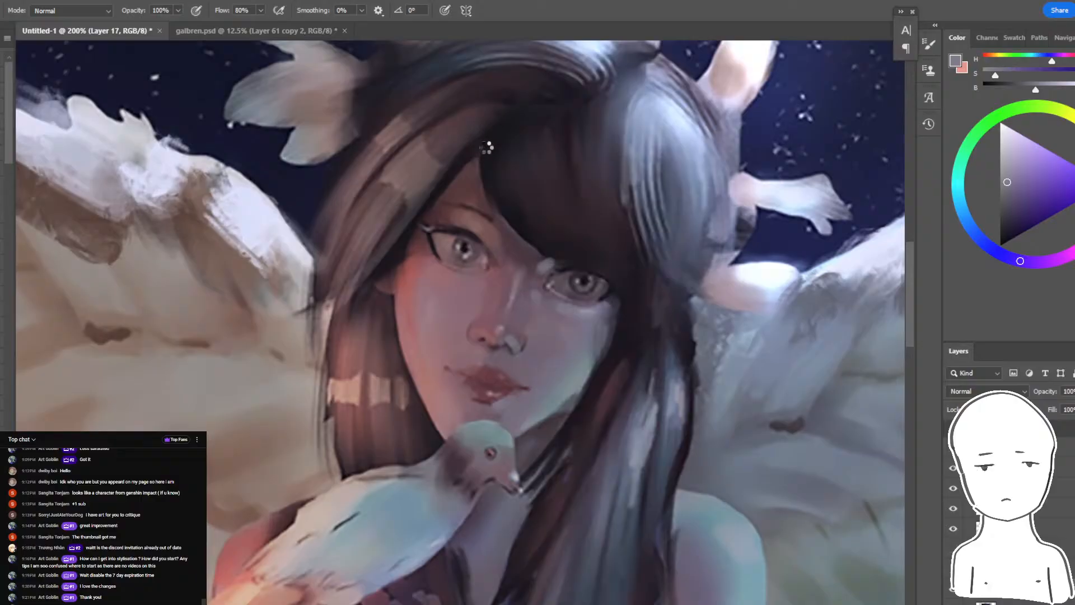
key(ctrl+minus)
key(ctrl+minus)
key(ctrl+minus)
key(ctrl+plus)
key(ctrl+plus)
key(ctrl+plus)
key(ctrl+plus)
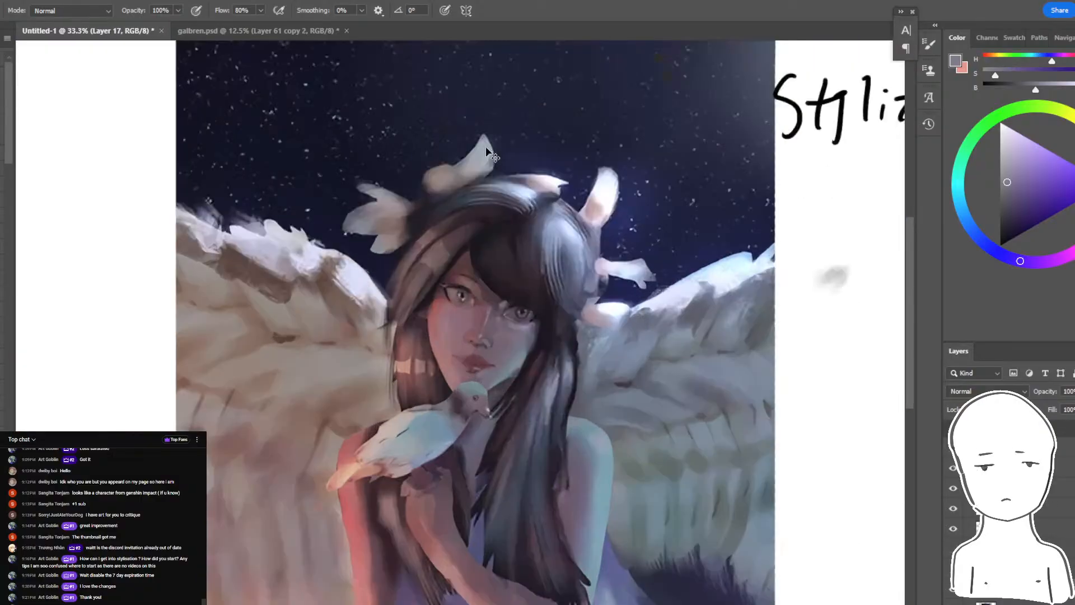
- Turn on the greyscale proof view and rework the cheek's values with skin tones sampled from the face
key(ctrl+y)
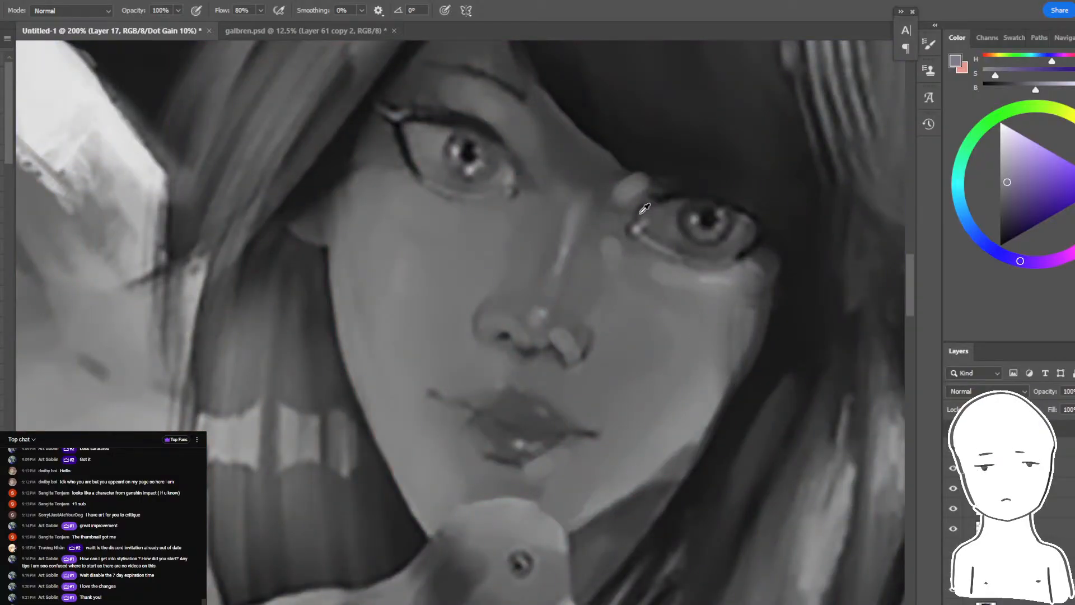
alt+click(653, 187)
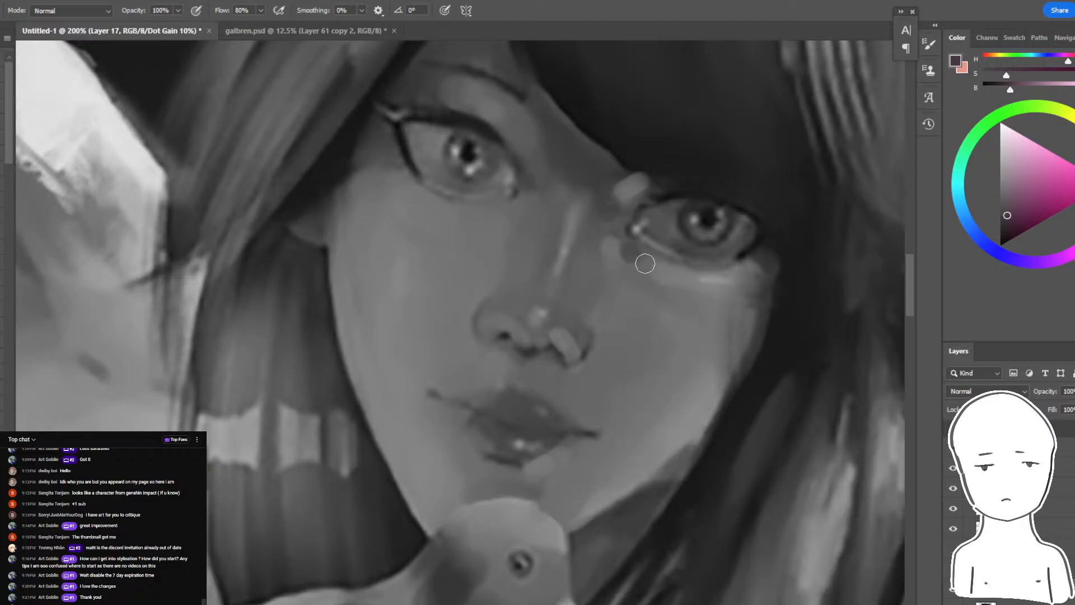
alt+click(576, 285)
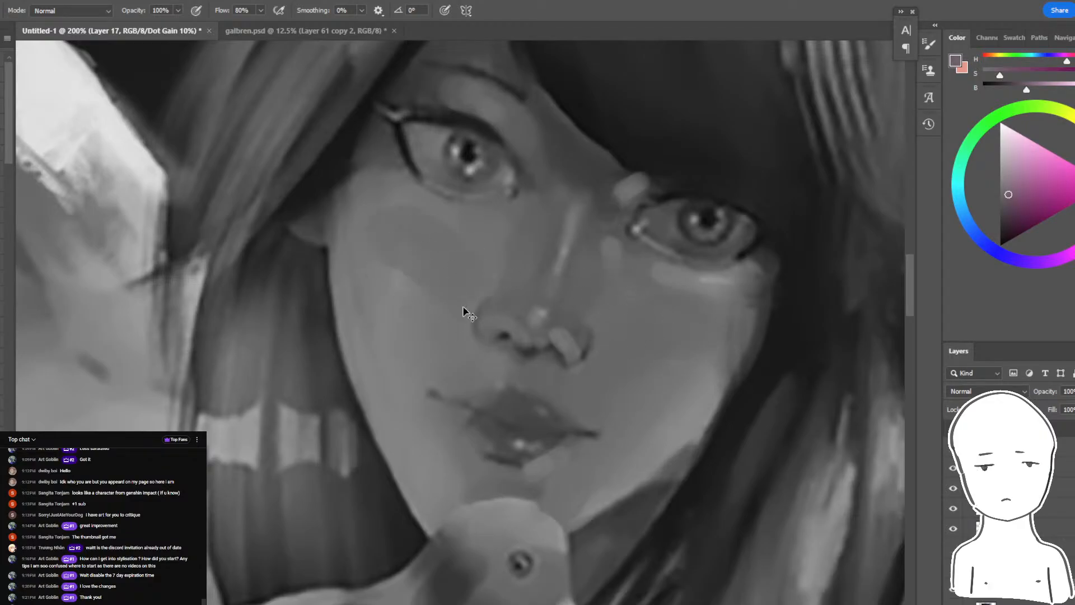
alt+click(403, 307)
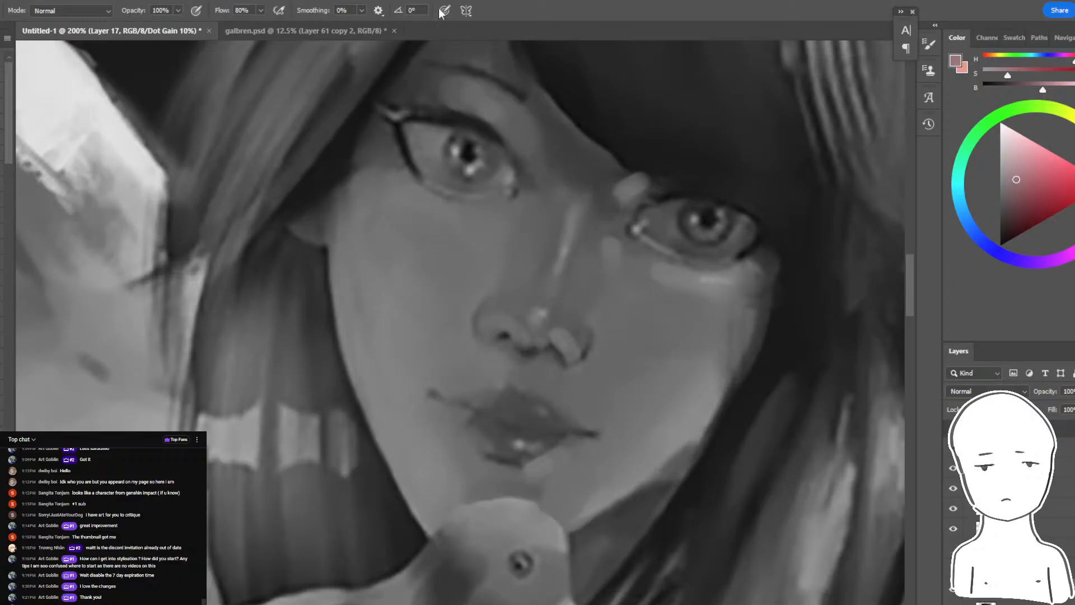
- Return to the colour view and compare the face from a distance and up close
key(ctrl+y)
key(ctrl+minus)
key(ctrl+minus)
key(ctrl+minus)
key(ctrl+minus)
key(ctrl+plus)
key(ctrl+plus)
key(ctrl+plus)
key(ctrl+plus)
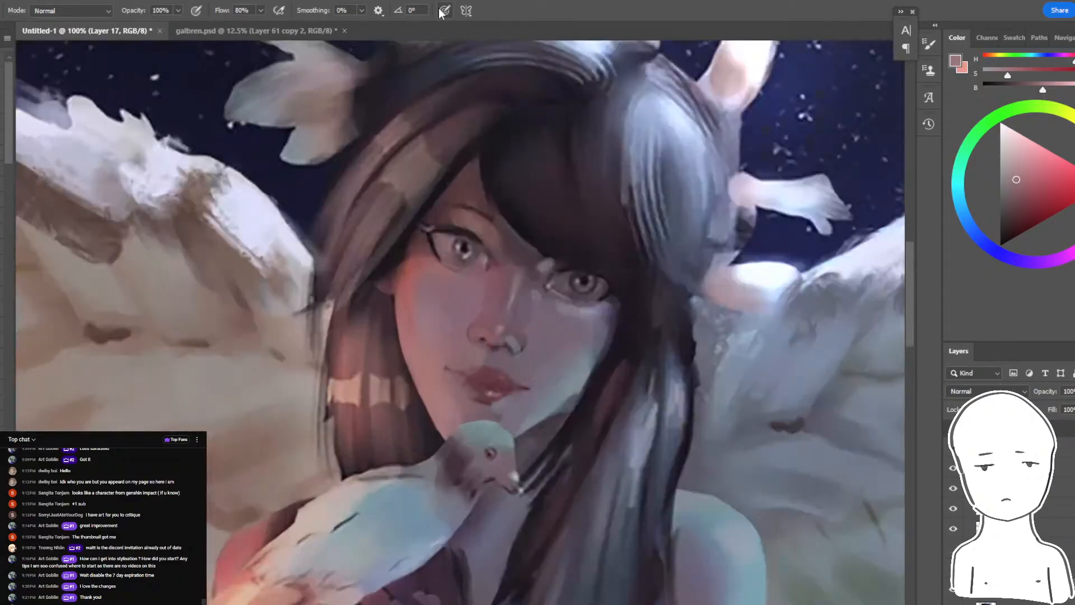
- Rework the cheek below the red-lit eye with skin tones sampled from the face and check it against the whole portrait
alt+click(424, 241)
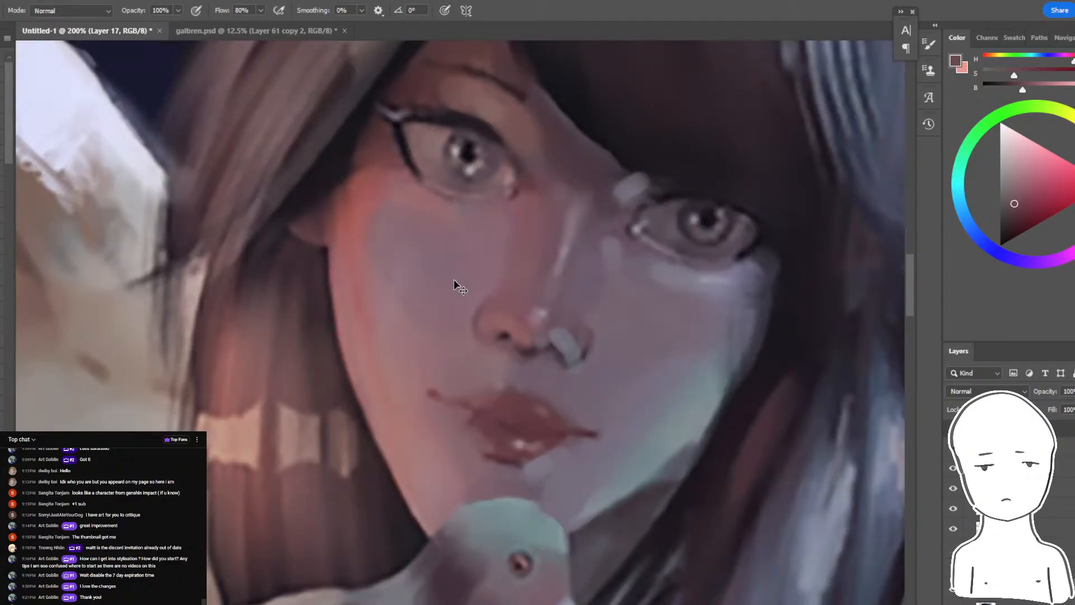
alt+click(469, 267)
mouse_move(441, 276)
mouse_down()
mouse_move(489, 267)
mouse_move(425, 264)
mouse_move(395, 248)
mouse_move(408, 277)
mouse_move(457, 305)
mouse_up()
alt+click(402, 263)
key(r)
key(ctrl+minus)
key(ctrl+minus)
key(ctrl+minus)
key(ctrl+minus)
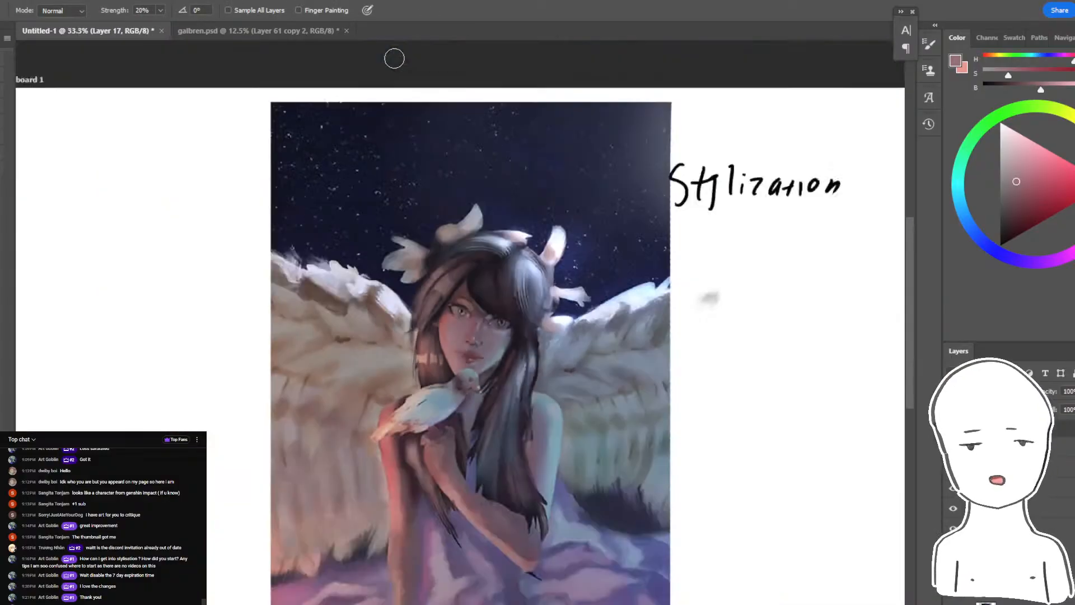
- Brush reddish skin tones sampled from the face along the upper cheek beneath the red-lit eye, undoing the unwanted stroke
key(ctrl+plus)
key(ctrl+plus)
key(ctrl+plus)
key(ctrl+plus)
key(b)
alt+click(429, 177)
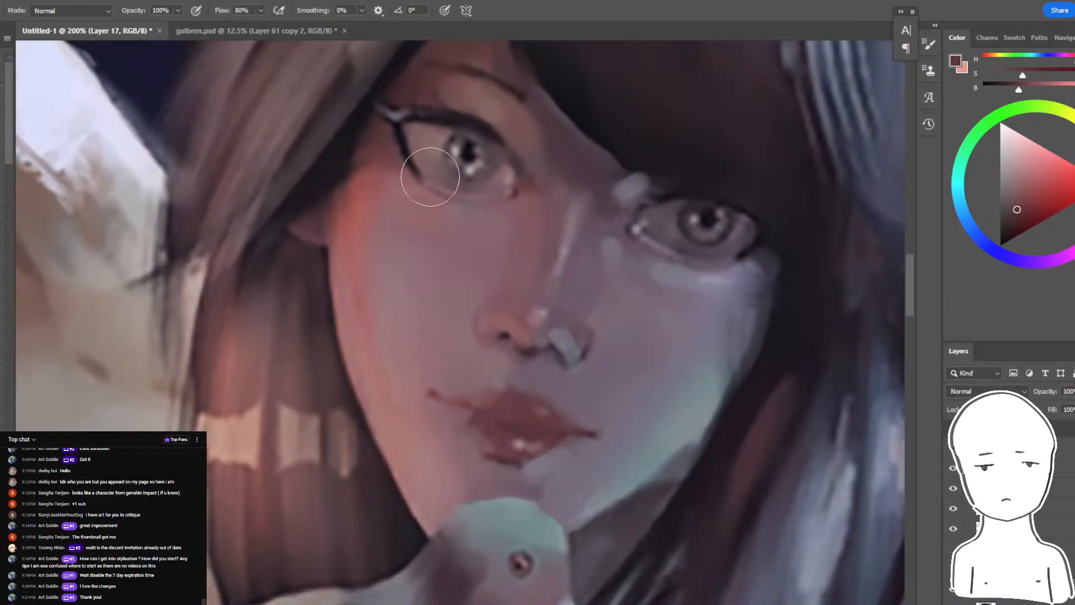
mouse_move(408, 185)
mouse_down()
mouse_move(442, 209)
mouse_move(524, 208)
mouse_move(474, 222)
mouse_up()
alt+click(440, 231)
key(ctrl+z)
alt+click(383, 198)
drag(384, 198, 427, 229)
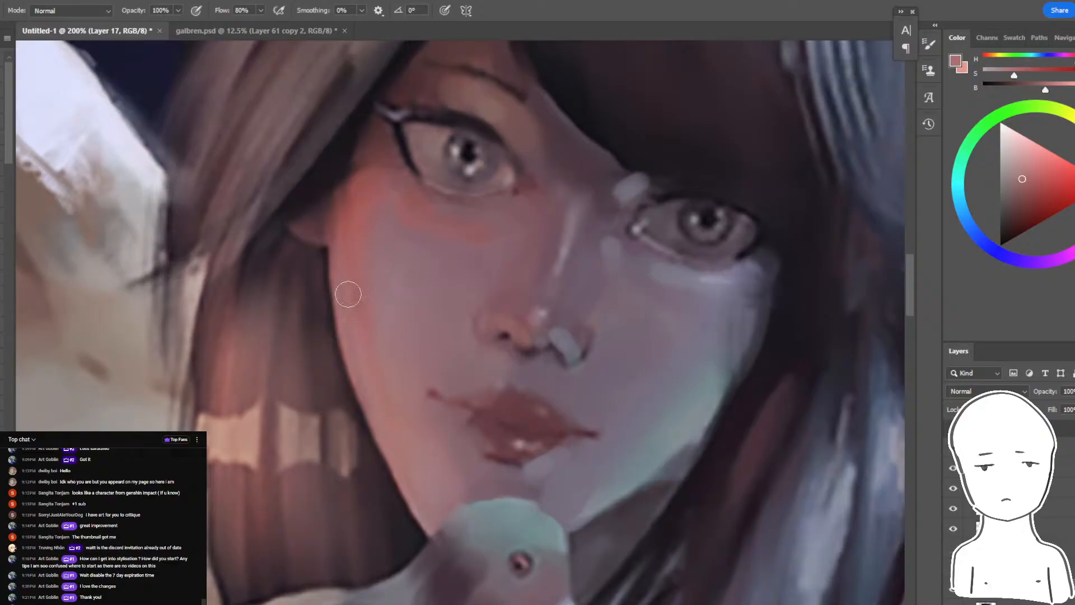
- Paint a pale rim light over the crown of the bird's head and grey-blue accents on its beak
key(ctrl+minus)
key(ctrl+minus)
key(ctrl+minus)
key(ctrl+minus)
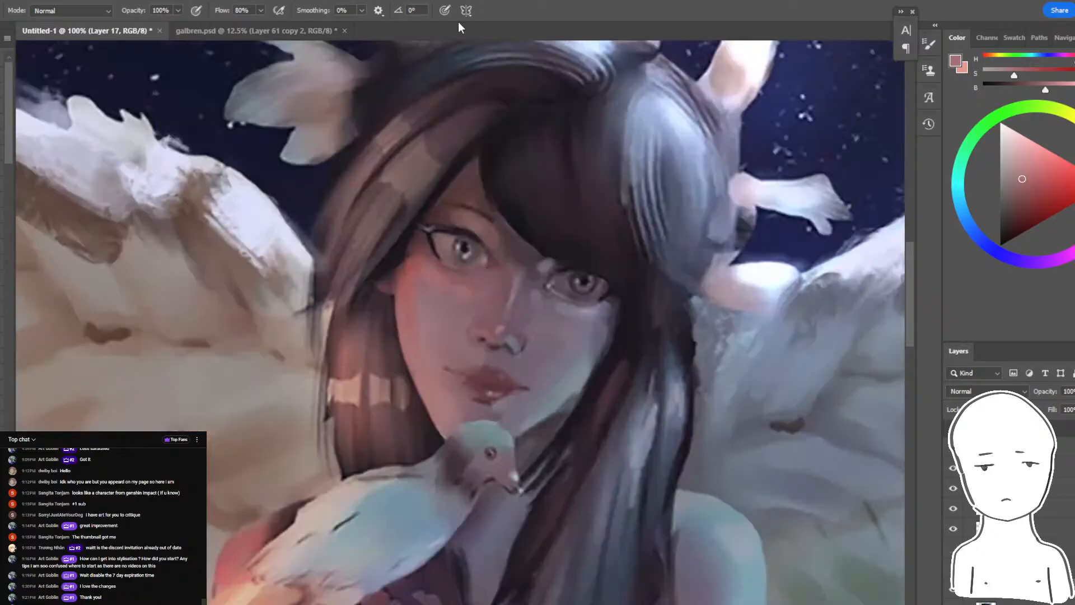
key(ctrl+plus)
key(ctrl+plus)
key(ctrl+plus)
key(ctrl+plus)
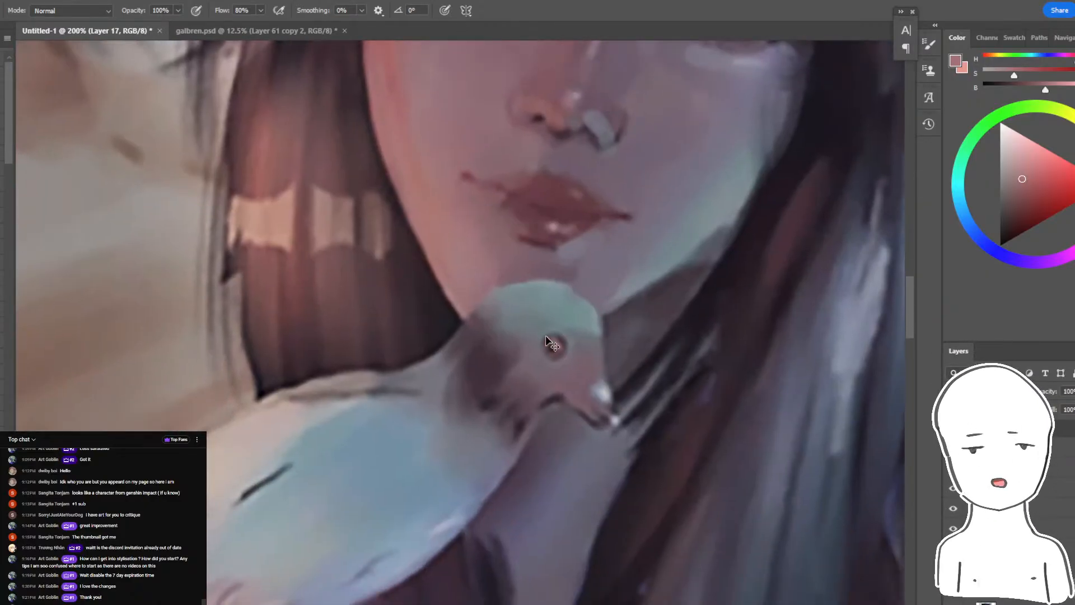
alt+click(550, 303)
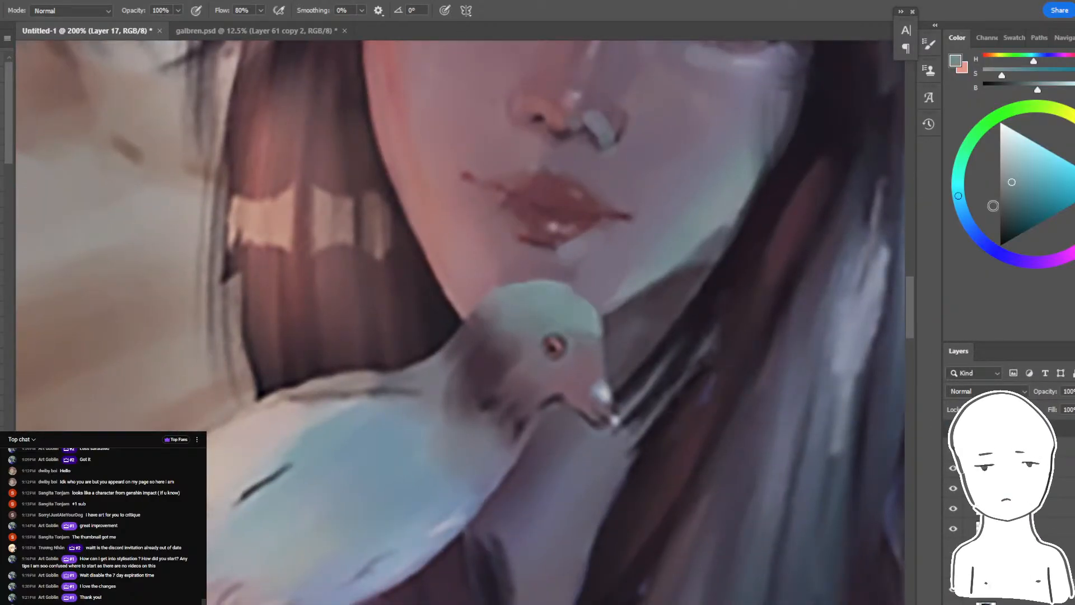
alt+click(518, 295)
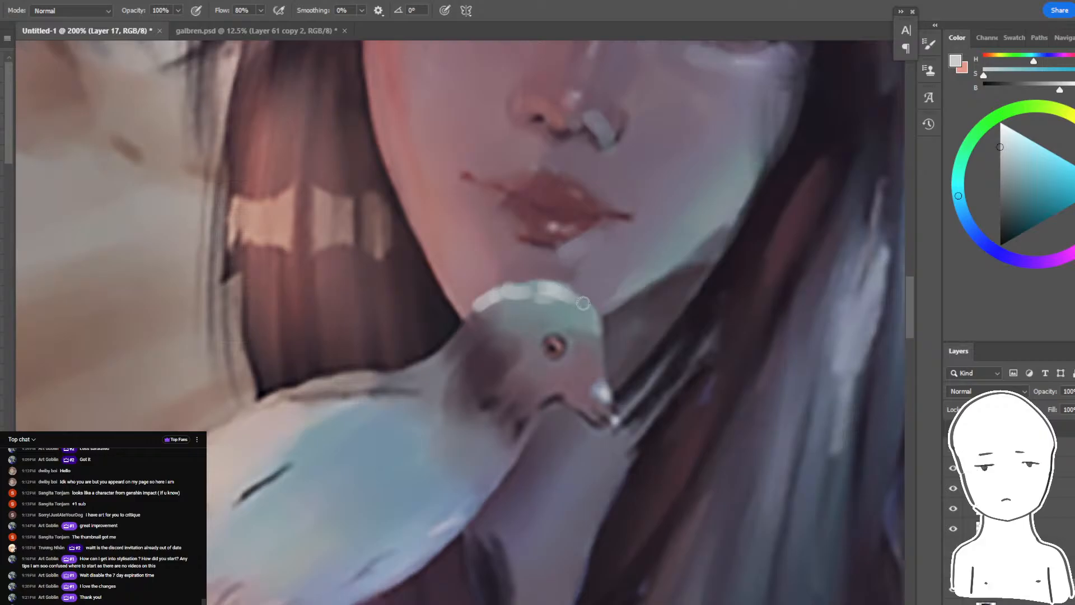
alt+click(606, 386)
alt+click(598, 394)
drag(601, 376, 596, 405)
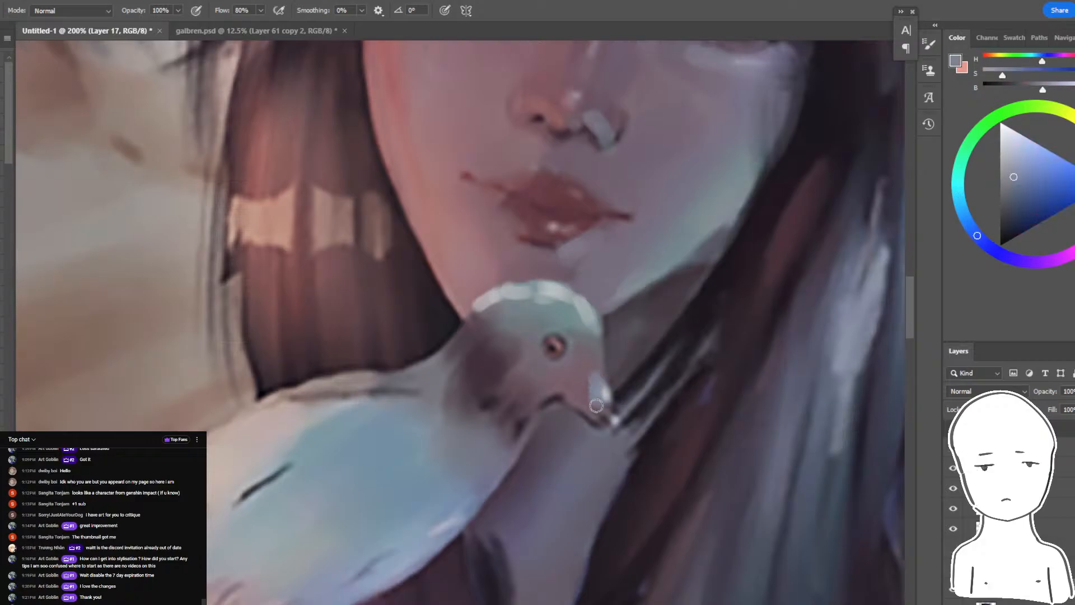
- Paint blue reflected light along the bird's breast and belly, retrying with a brighter, more saturated blue
drag(525, 420, 434, 531)
drag(548, 410, 643, 321)
click(1032, 174)
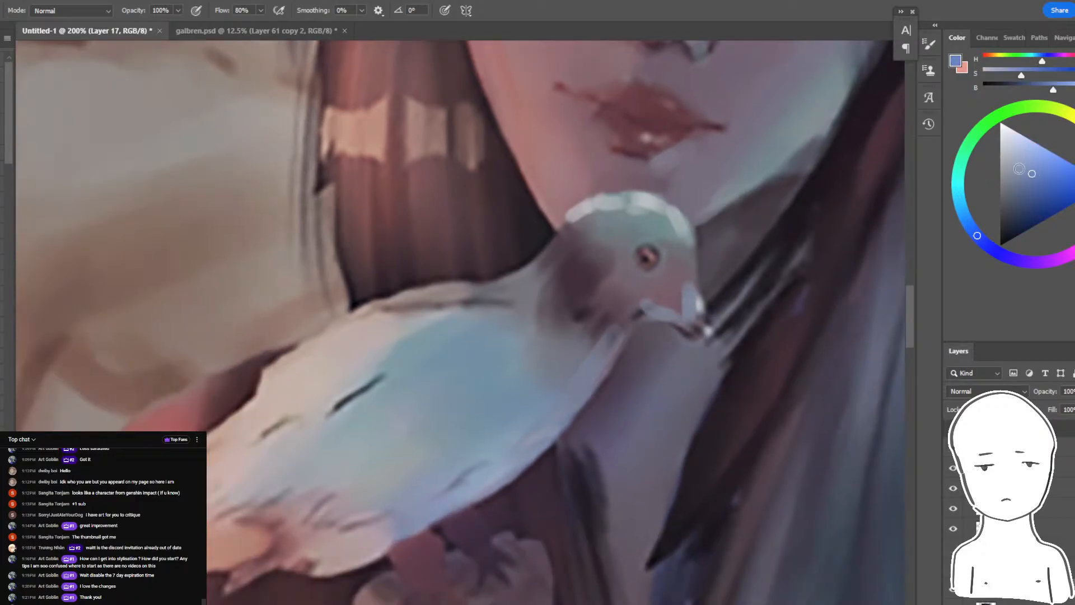
drag(619, 359, 452, 496)
key(ctrl+z)
click(1049, 150)
drag(592, 358, 478, 467)
key(ctrl+z)
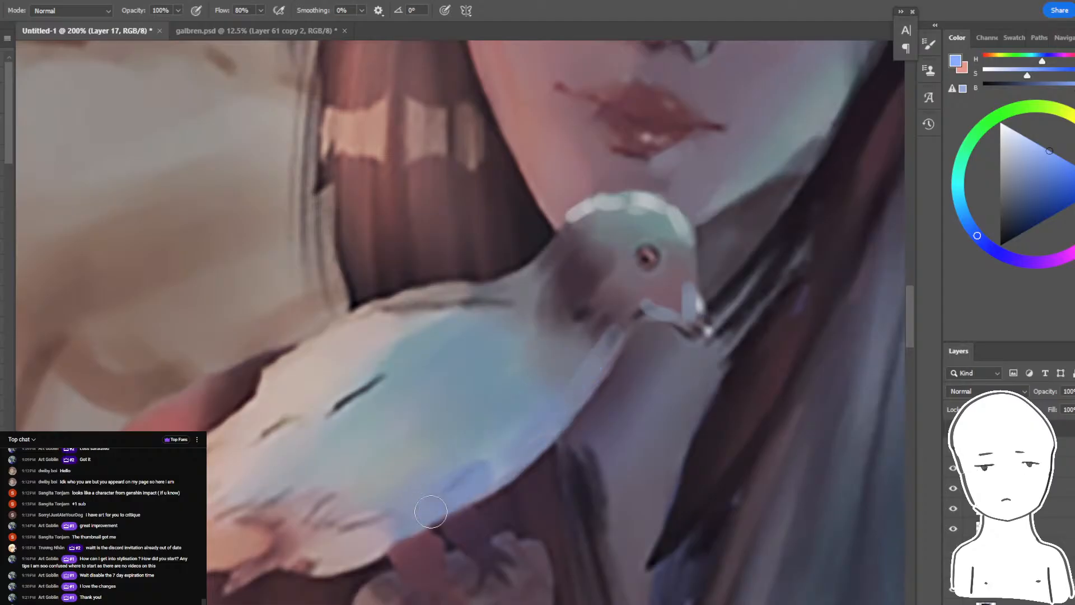
drag(434, 514, 449, 497)
- Sample a coral red and paint warm rim-light strokes along the bird's back and the nape of its neck
mouse_move(549, 430)
mouse_down()
mouse_move(528, 449)
mouse_move(758, 298)
mouse_up()
alt+click(398, 342)
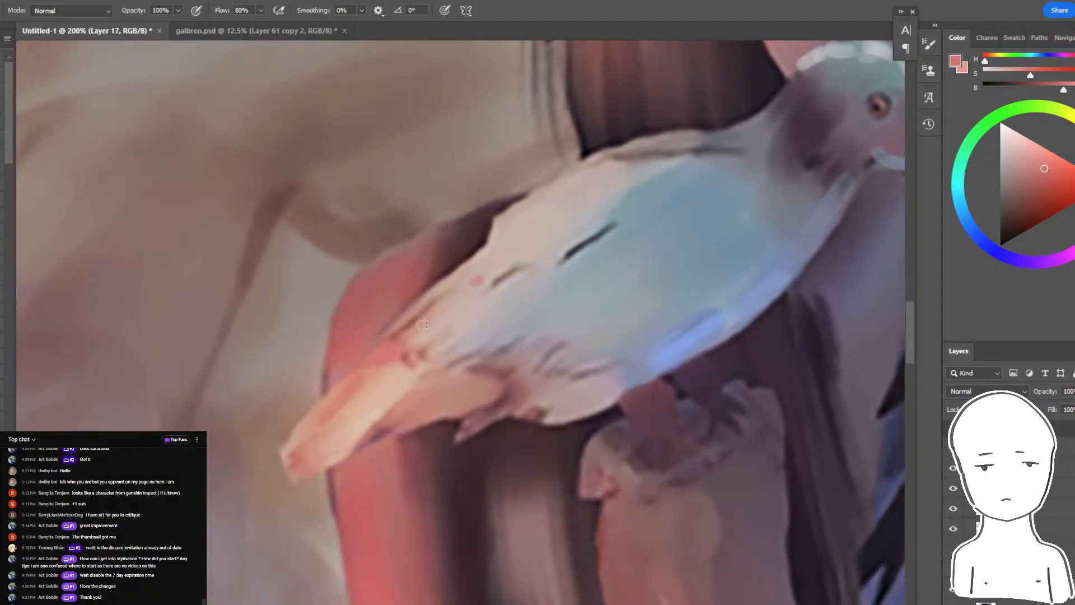
mouse_move(422, 325)
mouse_down()
mouse_move(575, 178)
mouse_move(478, 256)
mouse_move(443, 300)
mouse_move(665, 142)
mouse_move(618, 167)
mouse_move(766, 121)
mouse_up()
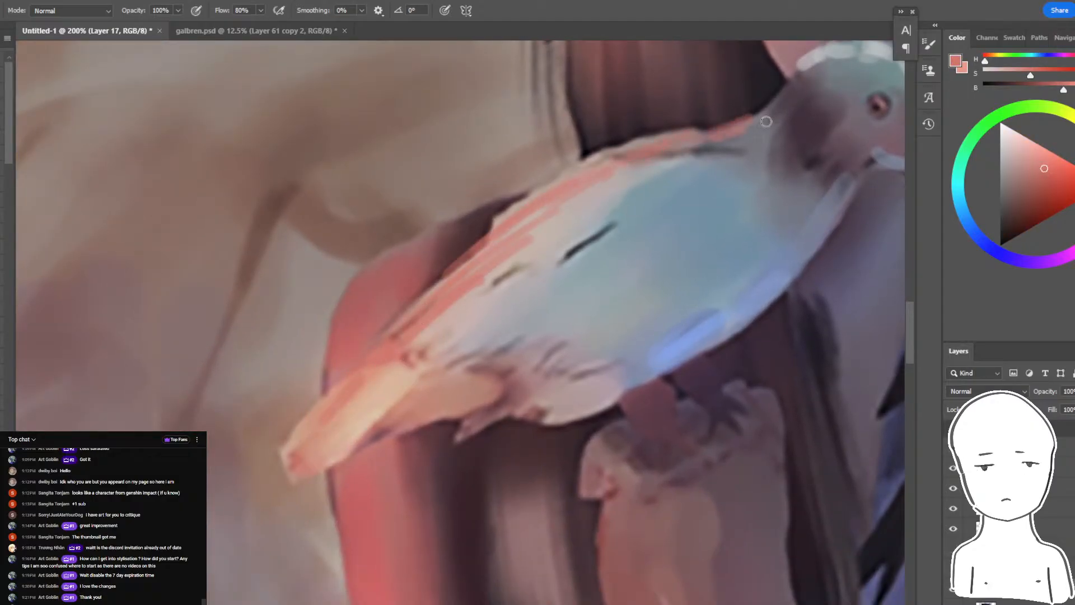
drag(799, 84, 719, 154)
- Sample dark purple tones to refine the bird's neck and darken its eye, and check the whole painting
alt+click(808, 114)
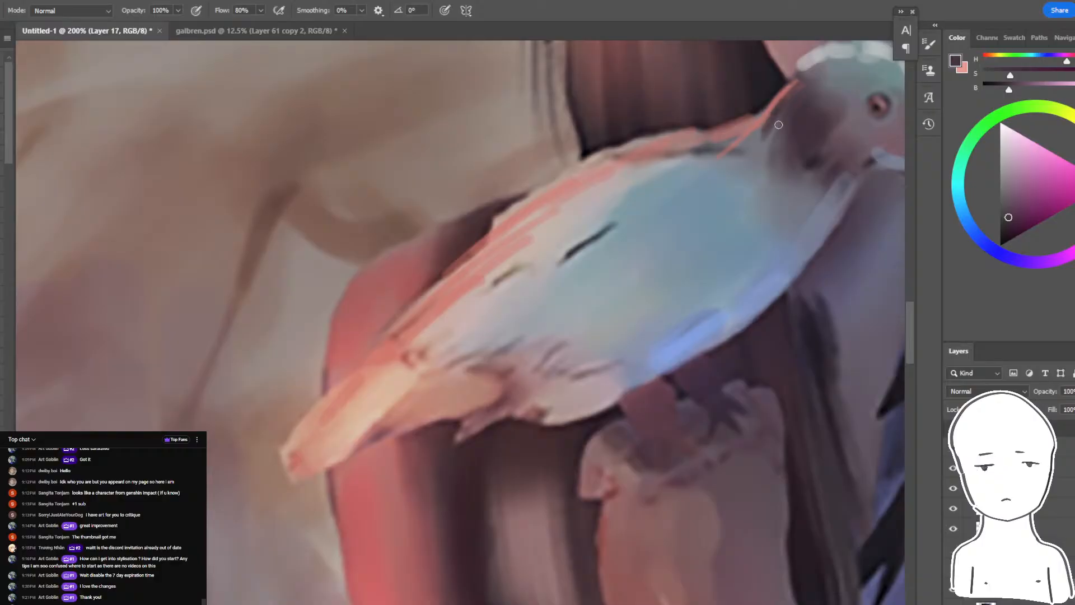
alt+click(876, 112)
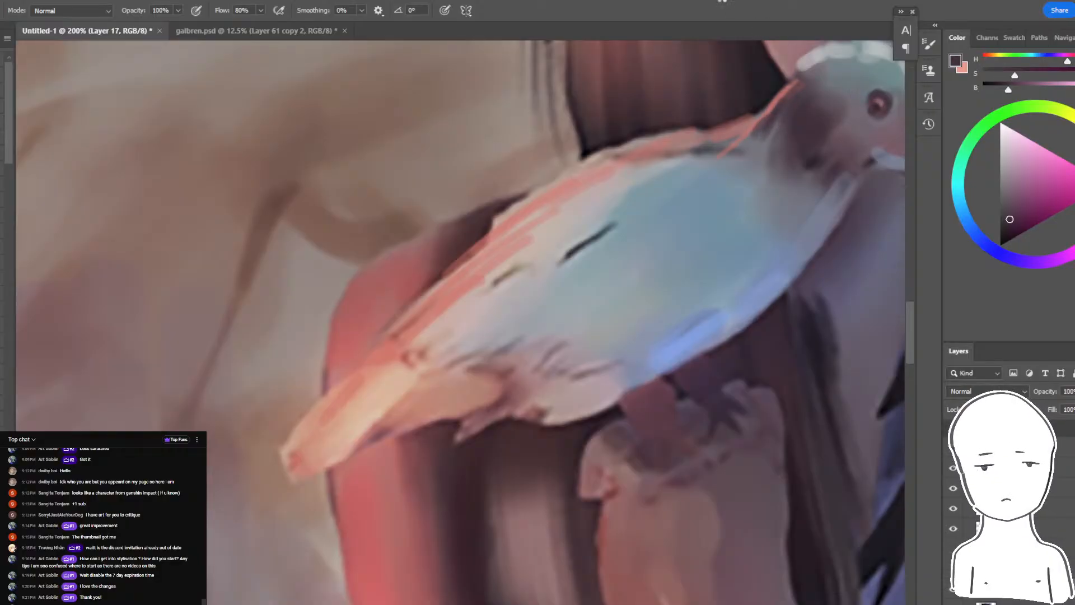
key(ctrl+minus)
key(ctrl+minus)
key(ctrl+minus)
key(ctrl+minus)
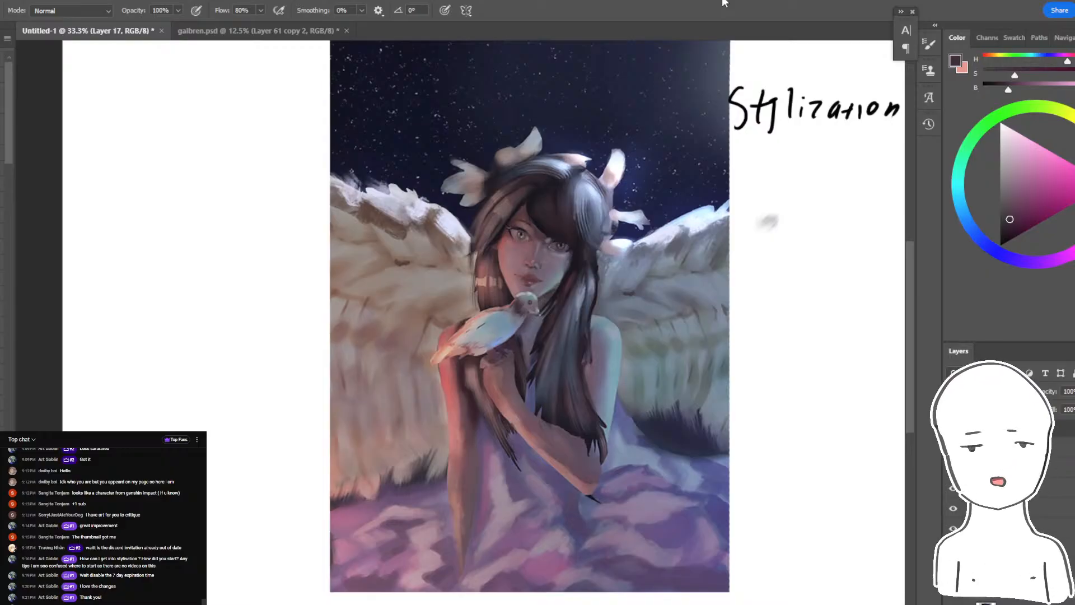
click(953, 429)
drag(768, 432, 726, 439)
key(ctrl+z)
key(ctrl+z)
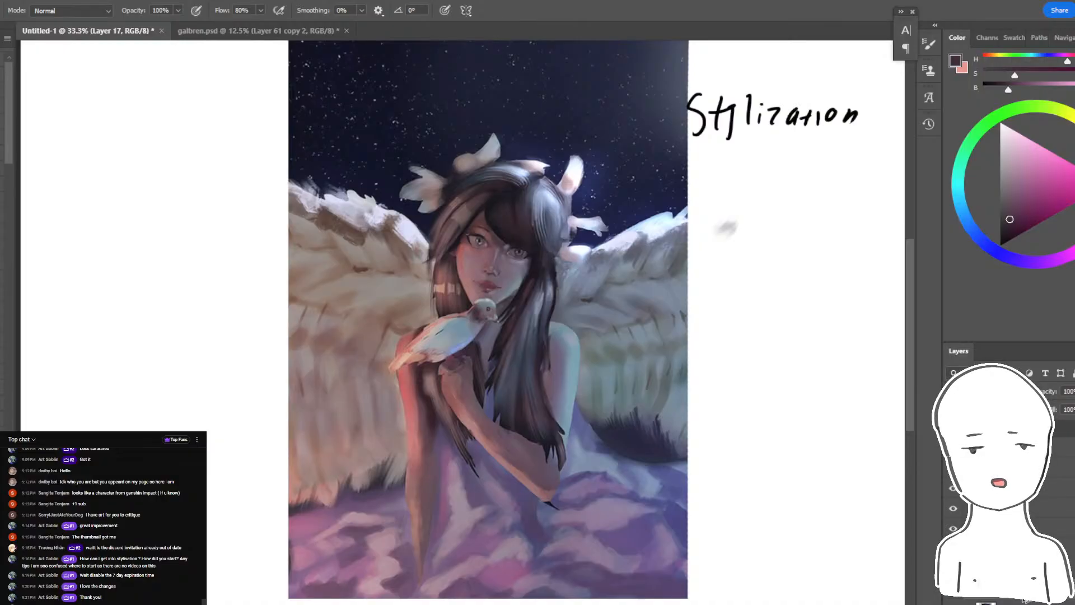
key(ctrl+j)
key(ctrl+z)
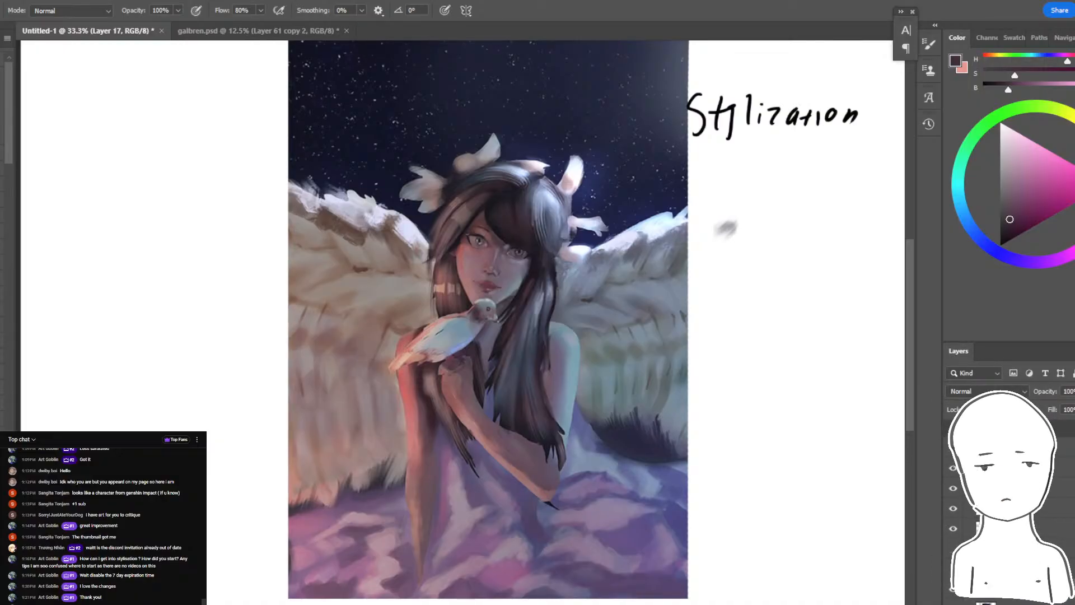
- Apply the Camera Raw Filter with exposure -0.10, contrast +25, highlights -13, shadows -5 and blacks +7
click(61, 0)
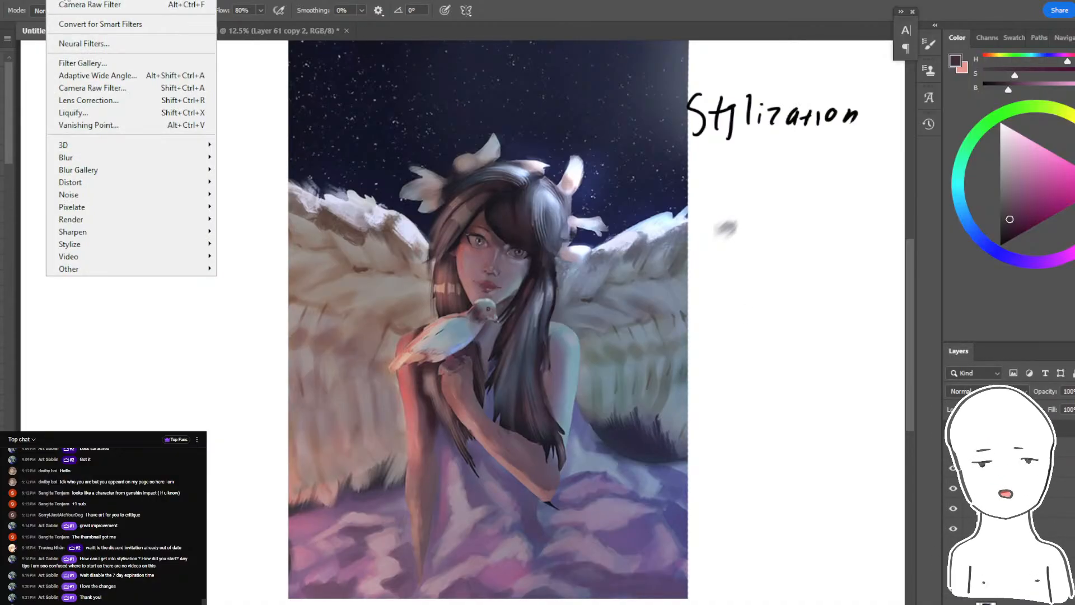
click(88, 88)
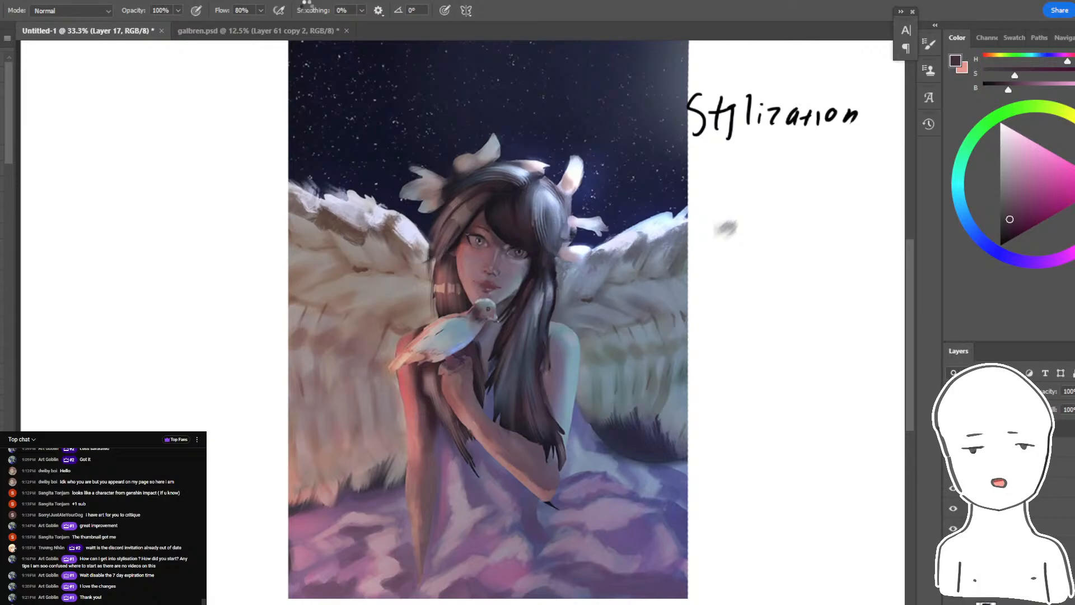
key(ctrl+plus)
key(ctrl+plus)
key(ctrl+plus)
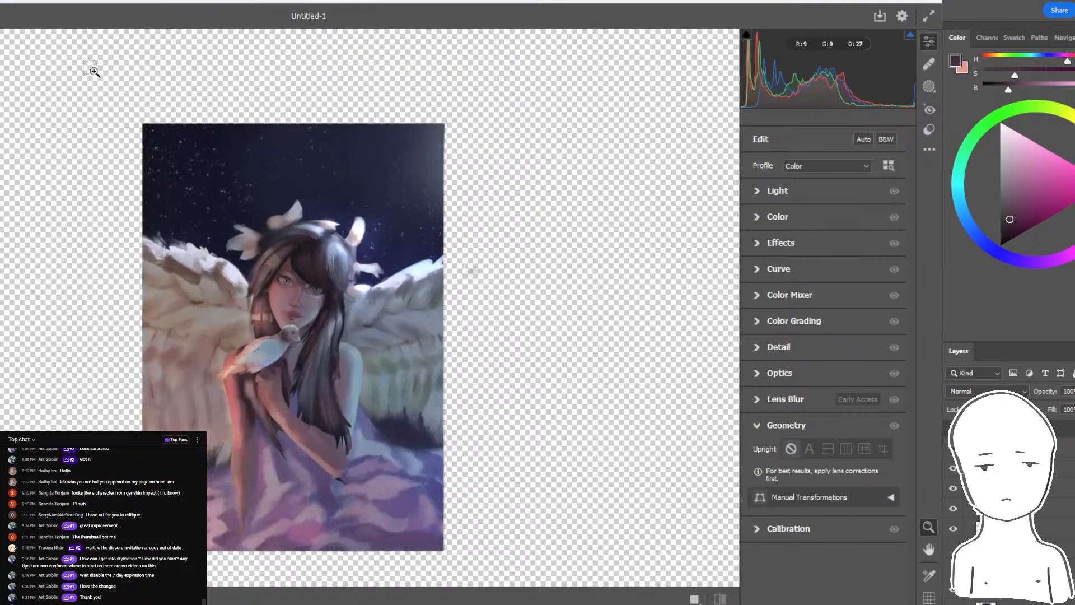
click(768, 192)
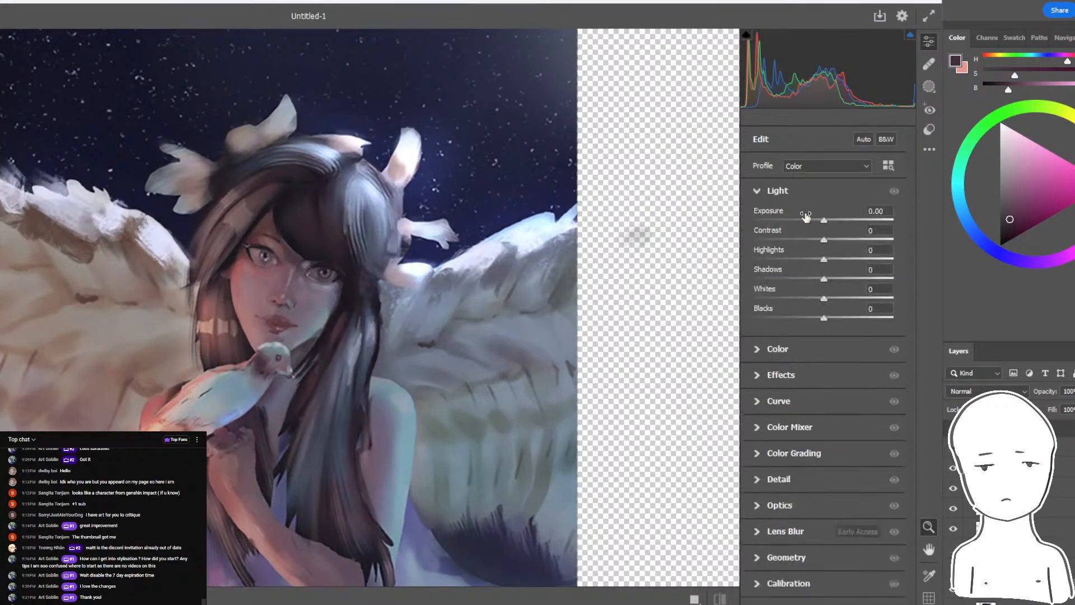
drag(824, 220, 840, 241)
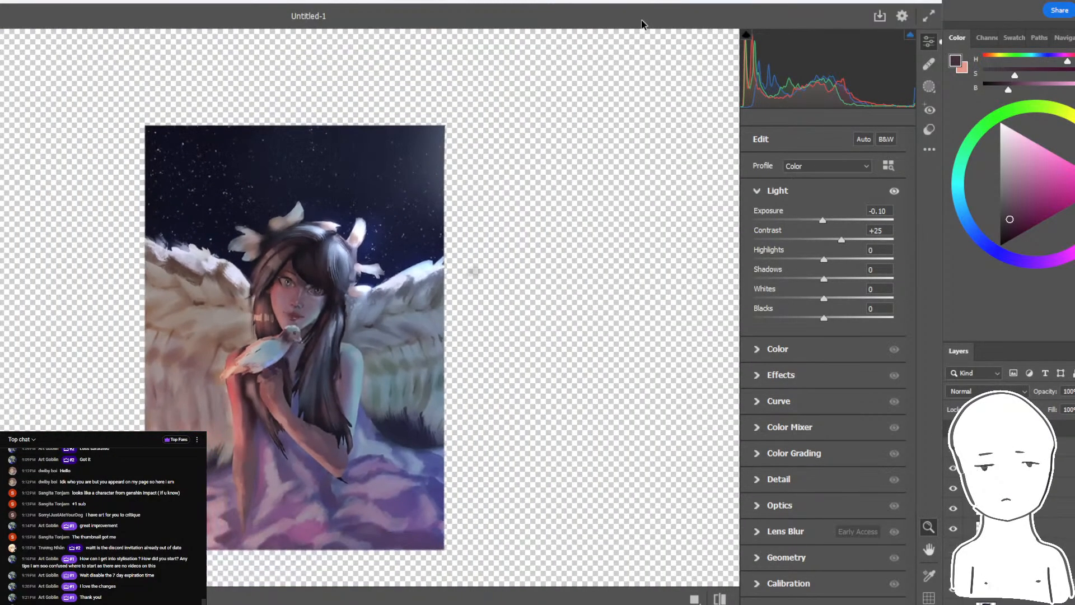
drag(824, 259, 828, 304)
drag(815, 261, 818, 287)
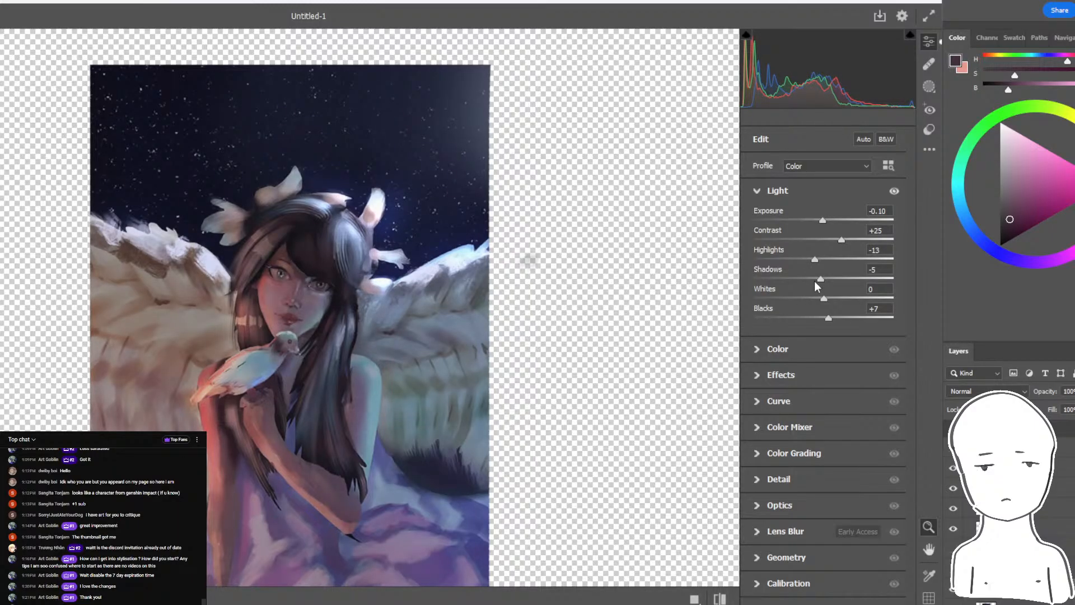
- Set temperature -3, tint +2 and vibrance +5, and add texture +21, clarity -1, dehaze +1 and grain 14
click(775, 350)
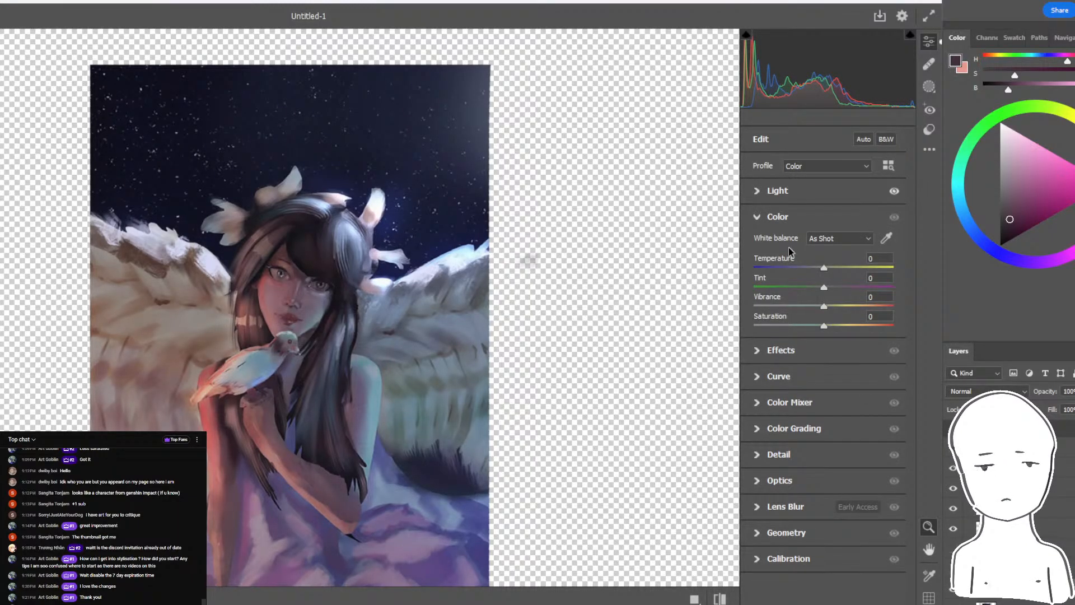
drag(817, 271, 828, 315)
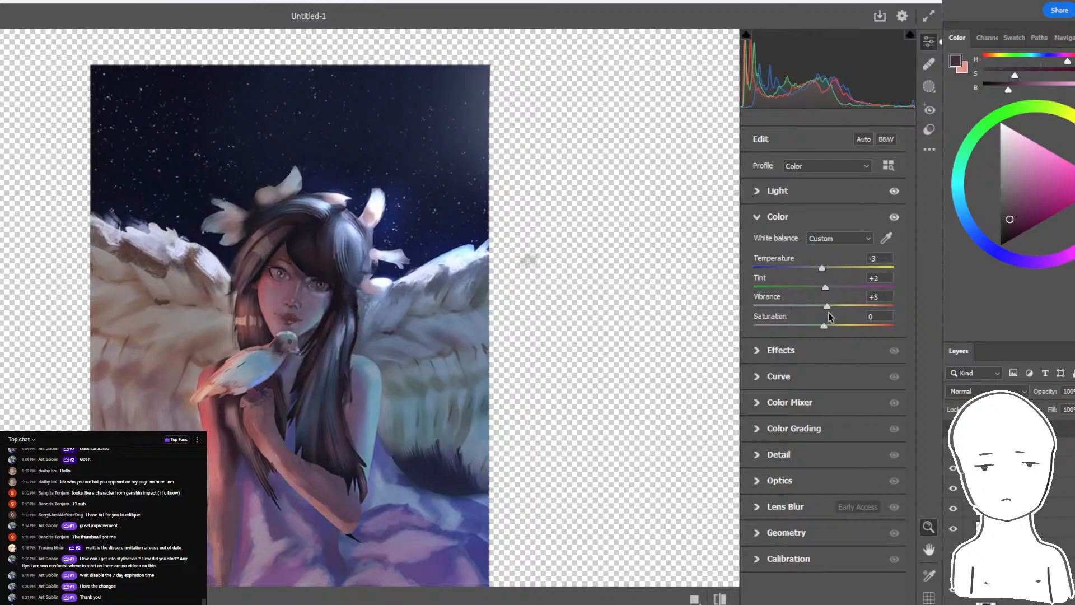
click(762, 351)
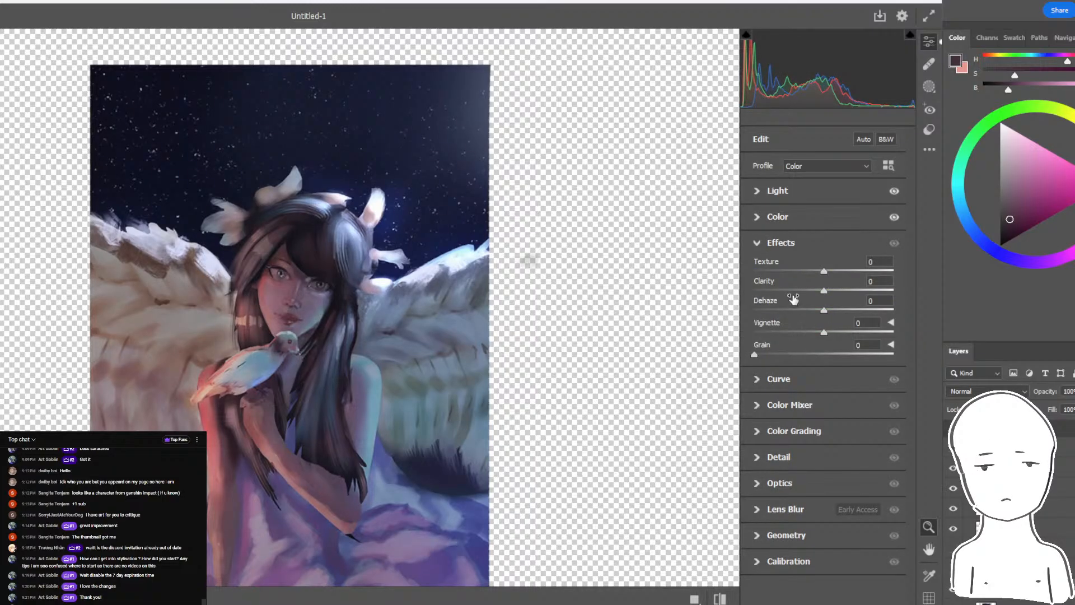
drag(823, 270, 773, 355)
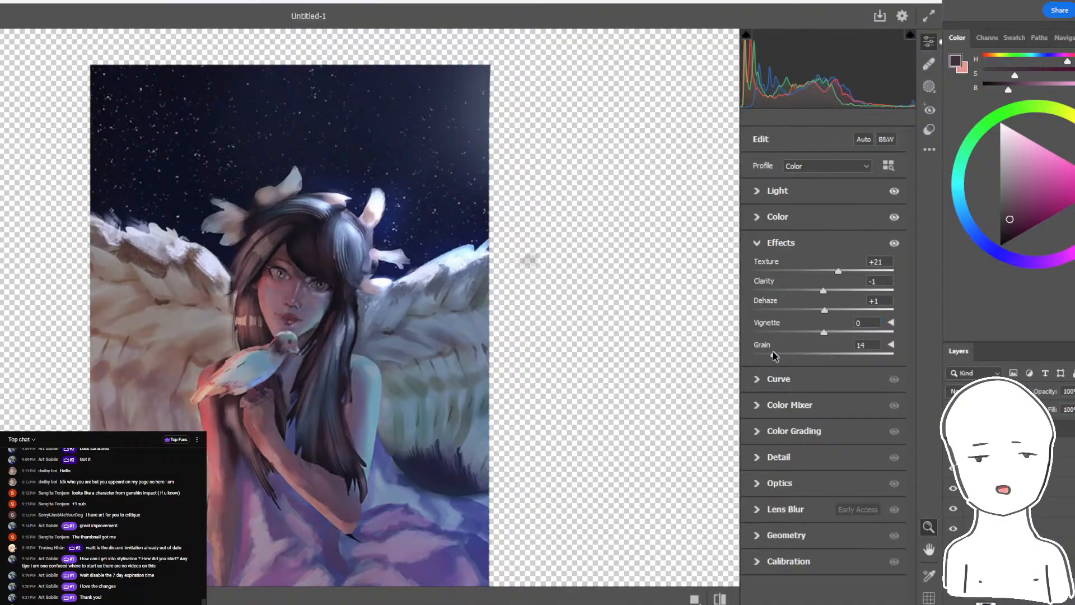
- Shift the purples' hue to -21 in the color mixer and try a different luminance for the aquas
click(759, 379)
scroll(911, 386, down, 2)
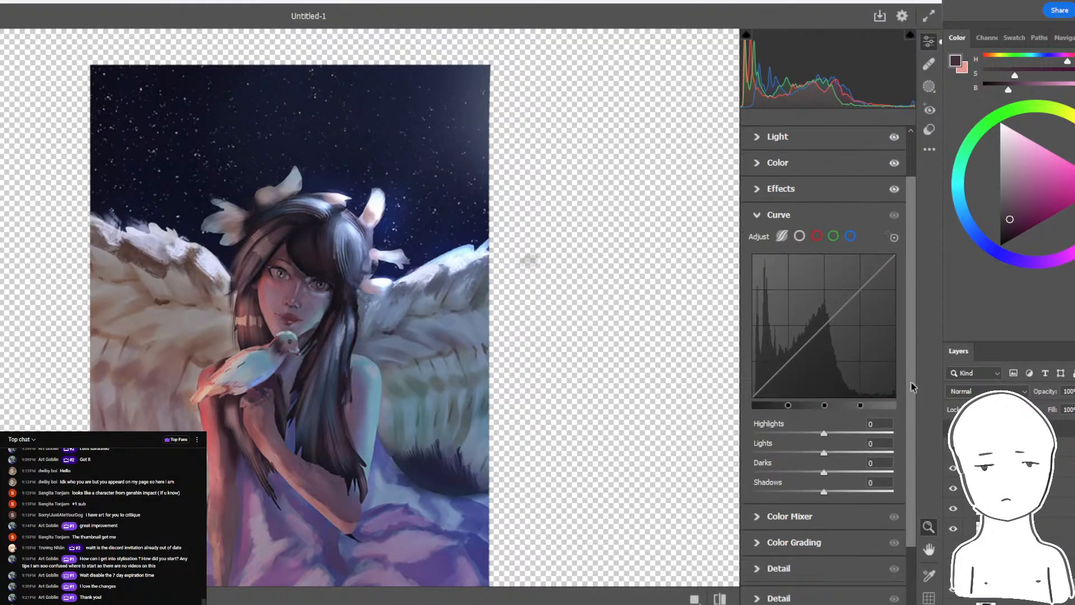
scroll(912, 386, down, 3)
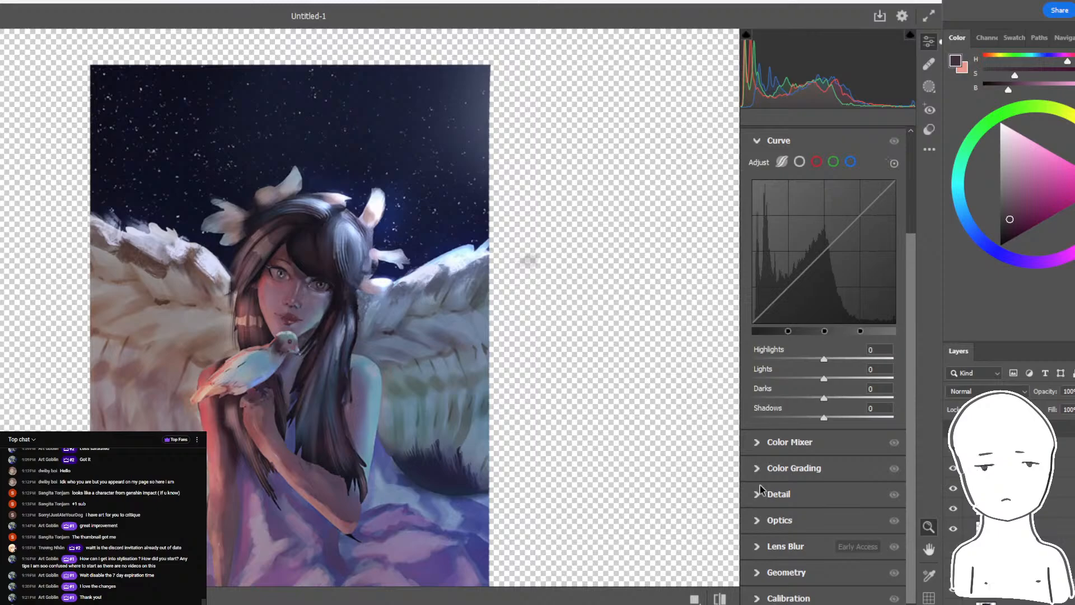
click(763, 447)
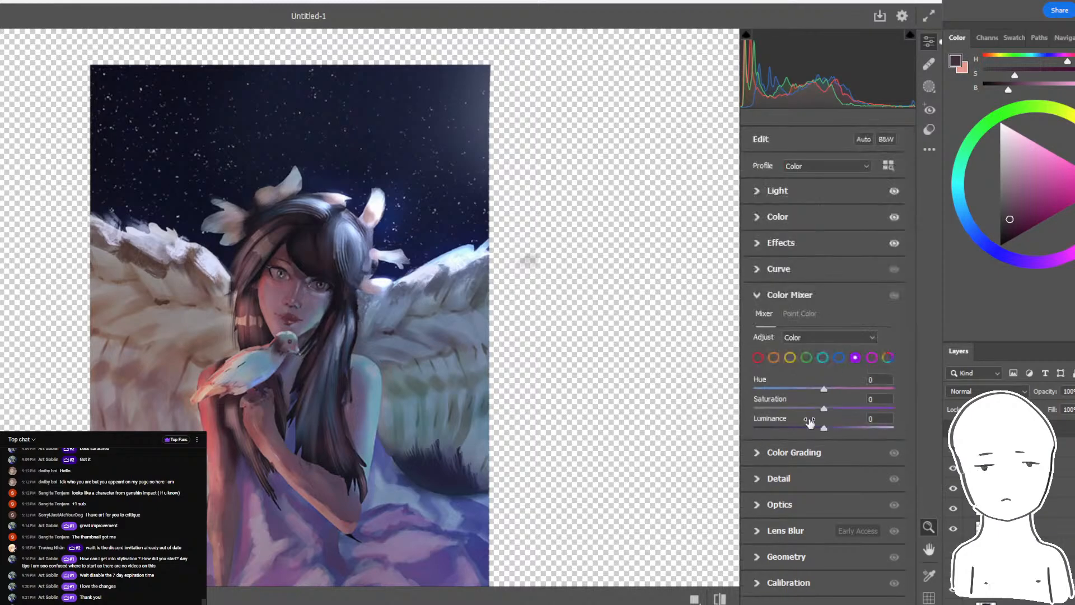
mouse_move(825, 391)
mouse_down()
mouse_move(773, 390)
mouse_move(851, 391)
mouse_move(776, 400)
mouse_move(823, 392)
mouse_move(810, 391)
mouse_up()
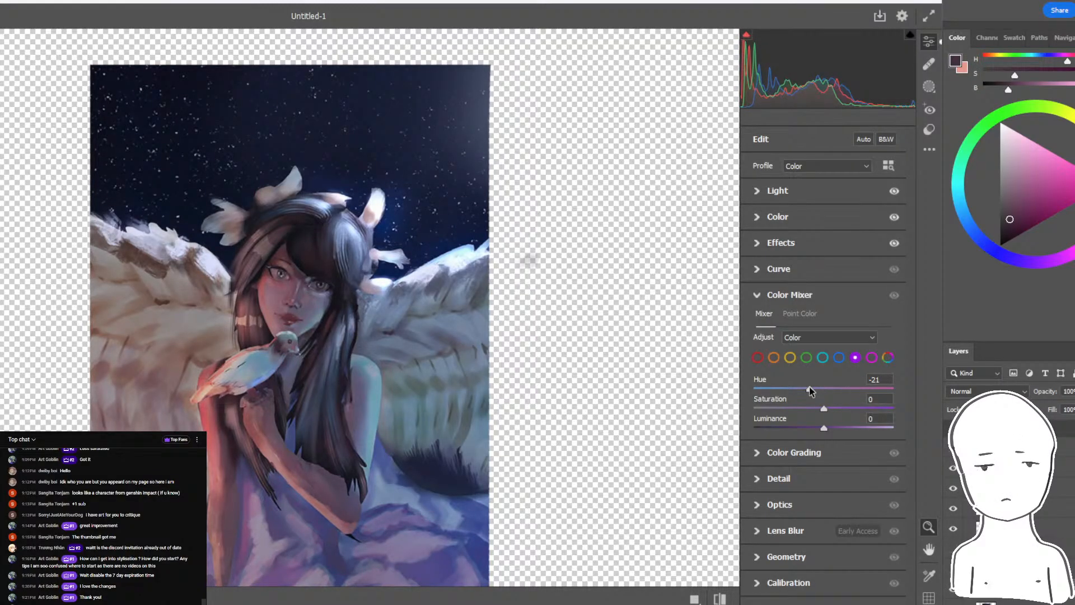
click(821, 357)
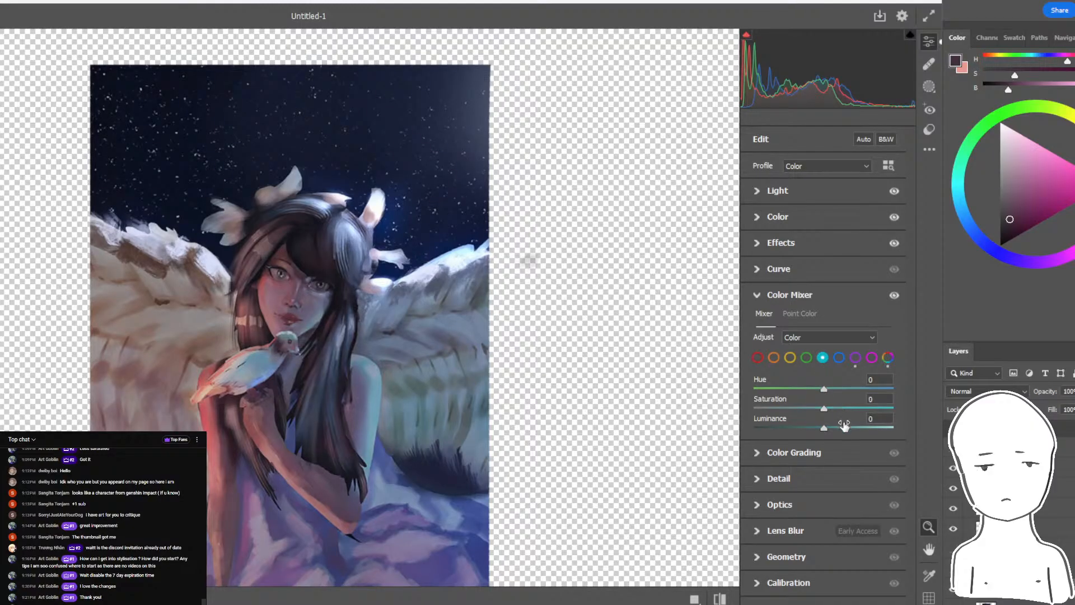
drag(825, 429, 901, 428)
- Set the oranges' saturation to +11 and luminance to +14 in the color mixer, with their hue kept at 0
click(774, 358)
double_click(794, 389)
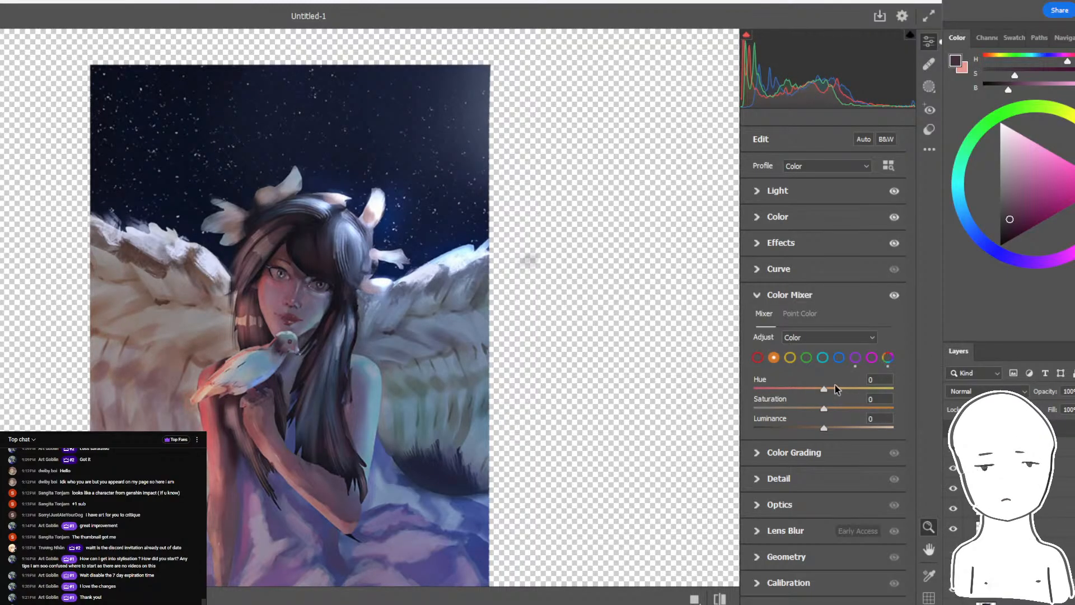
mouse_move(828, 409)
mouse_down()
mouse_move(844, 413)
mouse_move(784, 416)
mouse_move(888, 427)
mouse_move(782, 428)
mouse_move(831, 429)
mouse_up()
double_click(792, 414)
double_click(864, 427)
double_click(887, 428)
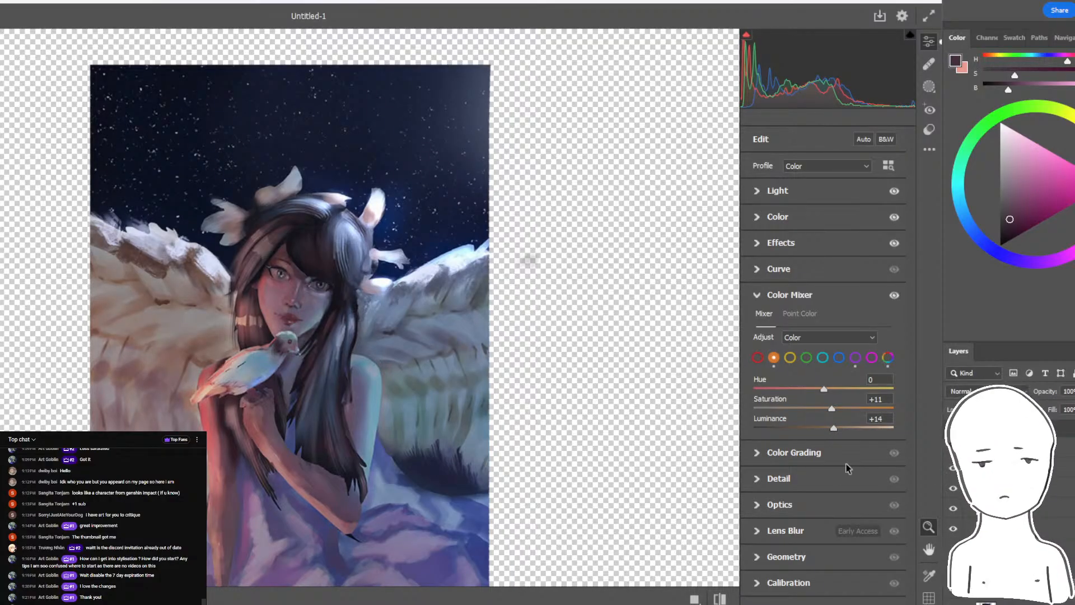
- Check the Lens Blur and Detail settings, and finish the Camera Raw Filter with the grade kept on the painting
click(787, 530)
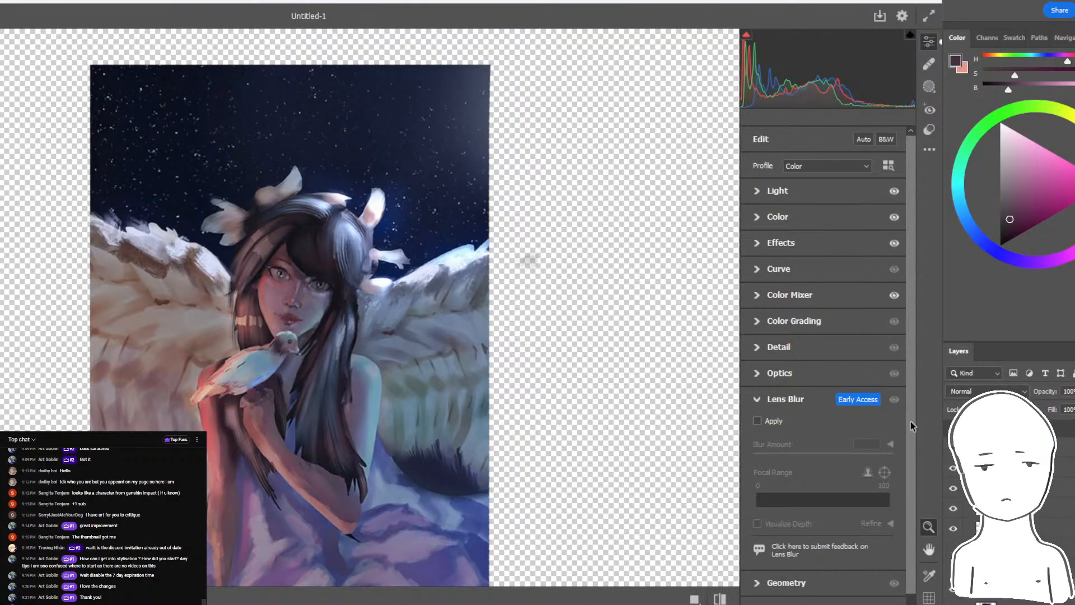
scroll(910, 425, down, 1)
click(756, 337)
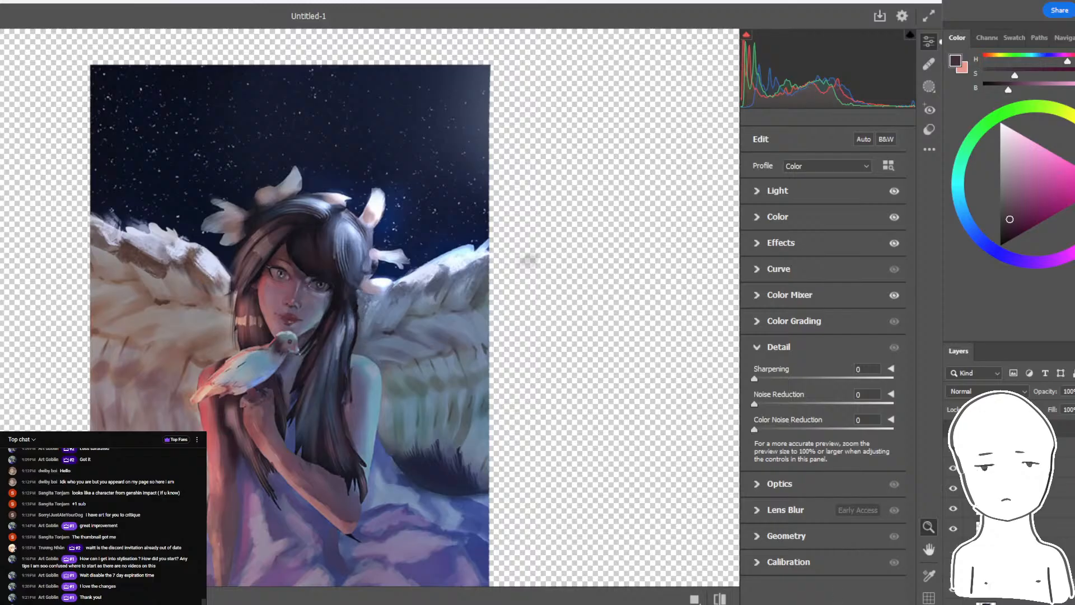
key(Escape)
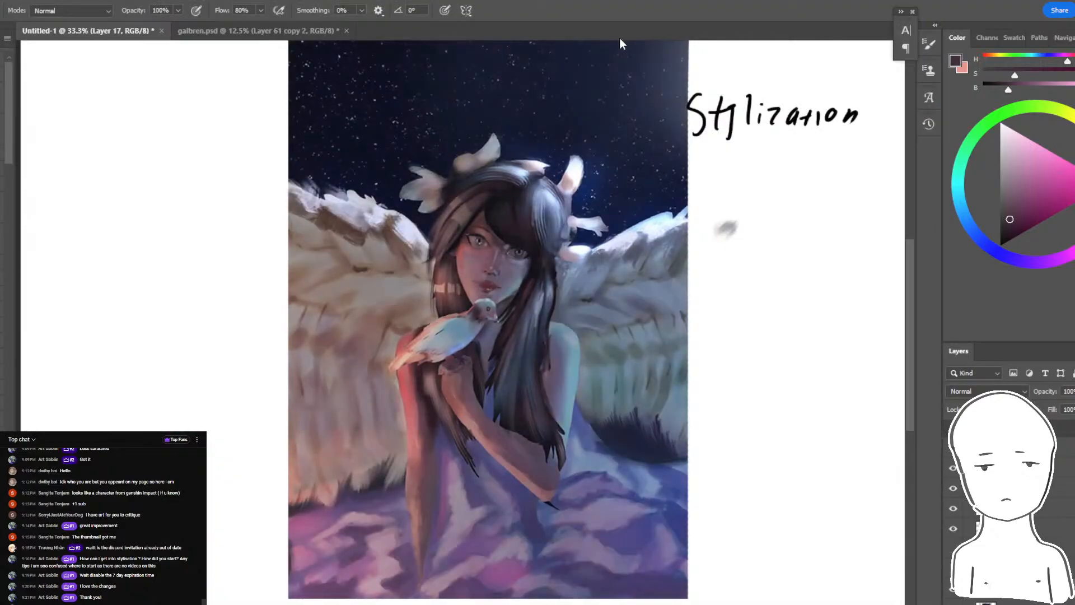
key(ctrl+minus)
key(ctrl+plus)
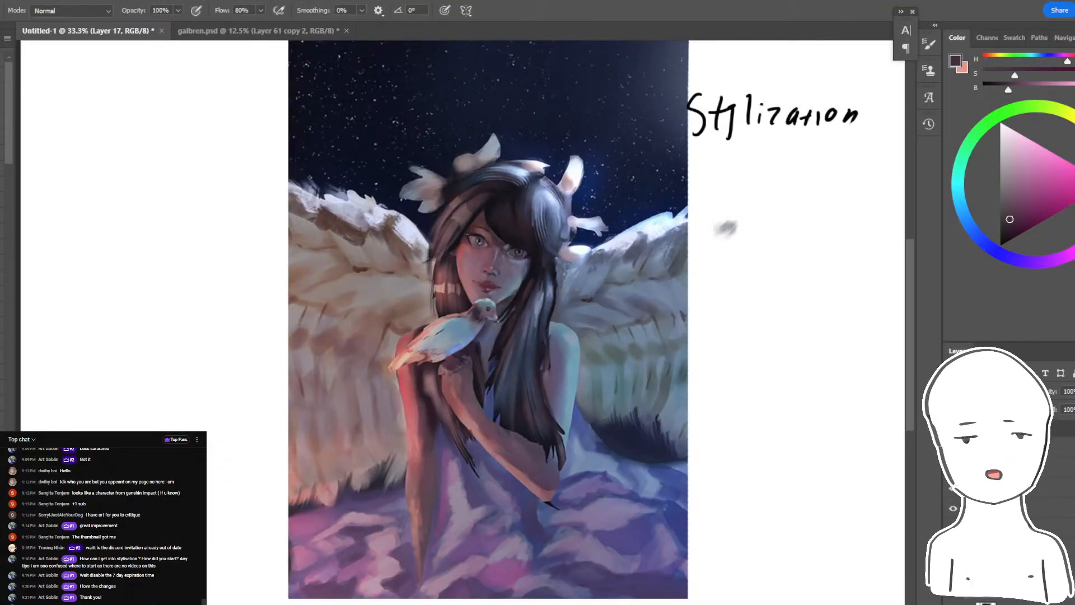
- Compare the painting with and without its colour grade by repeatedly switching between the two versions
key(ctrl+z)
click(957, 597)
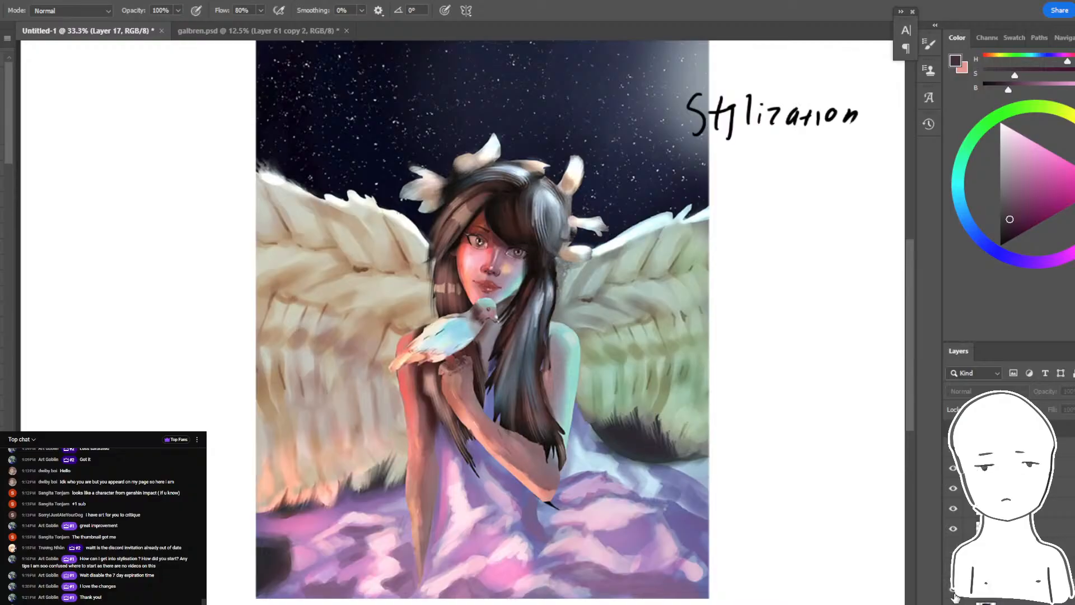
click(956, 597)
click(955, 596)
click(954, 590)
click(954, 590)
click(954, 590)
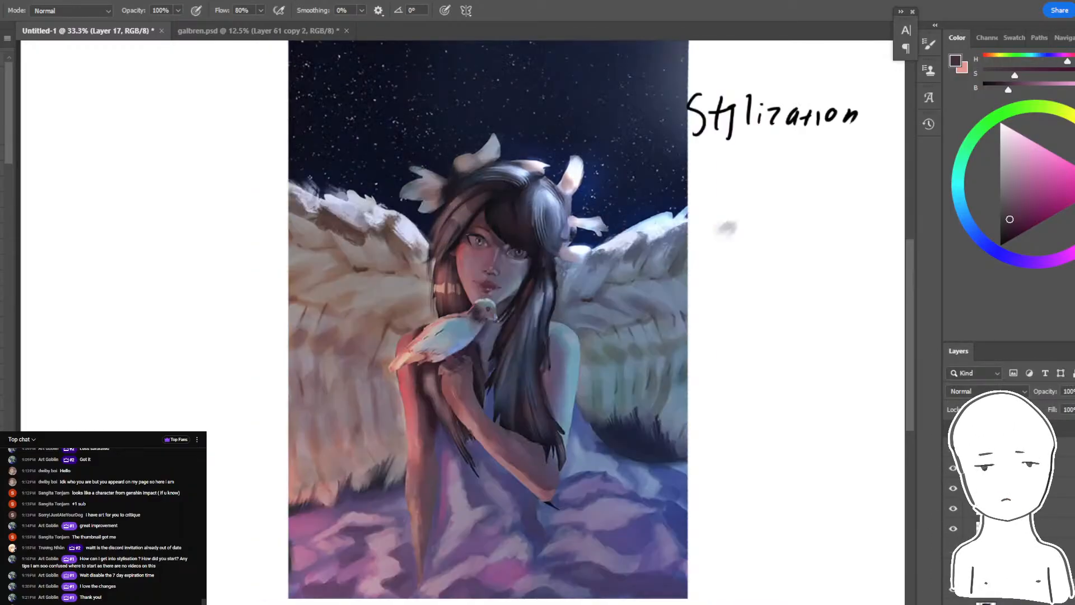
drag(607, 300, 618, 328)
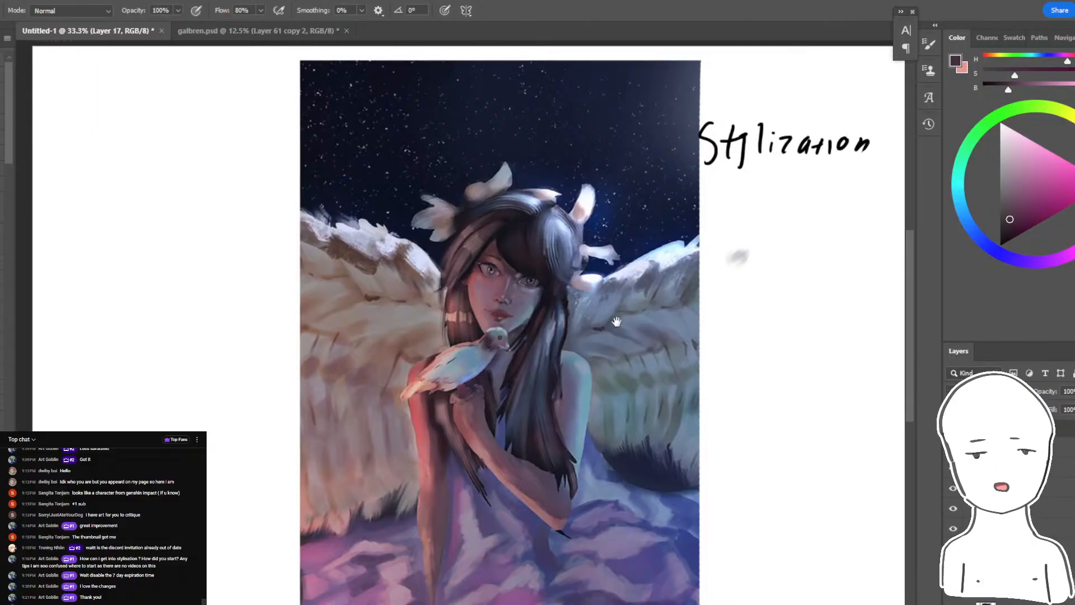
key(ctrl+z)
key(ctrl+z)
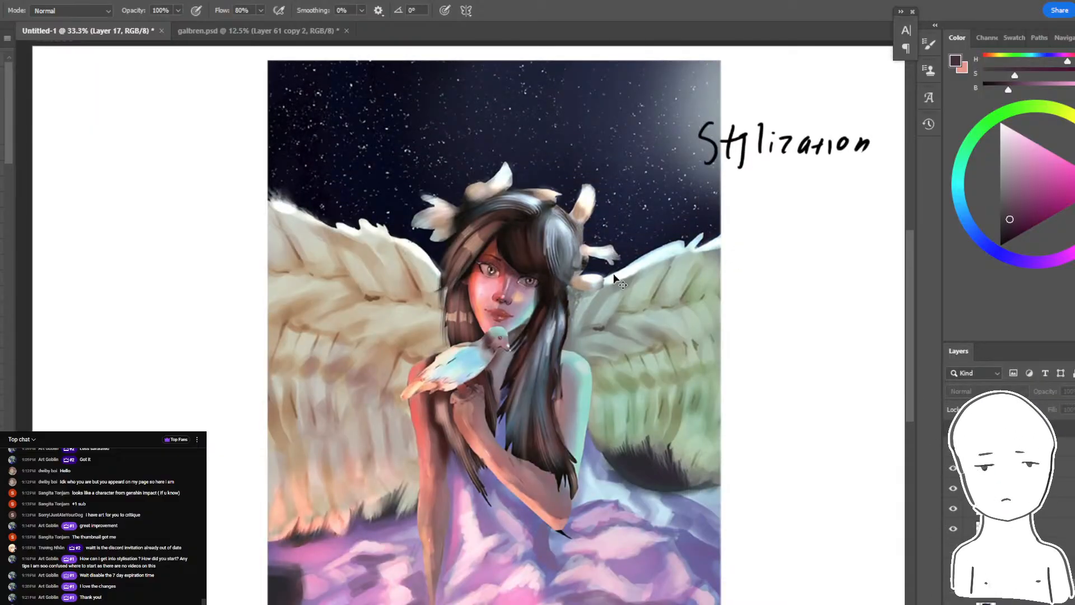
key(ctrl+shift+z)
key(ctrl+shift+z)
key(ctrl+z)
key(ctrl+z)
key(ctrl+shift+z)
key(ctrl+shift+z)
- Show the greyscale portrait that carries the white APPLE signature
scroll(594, 240, down, 2)
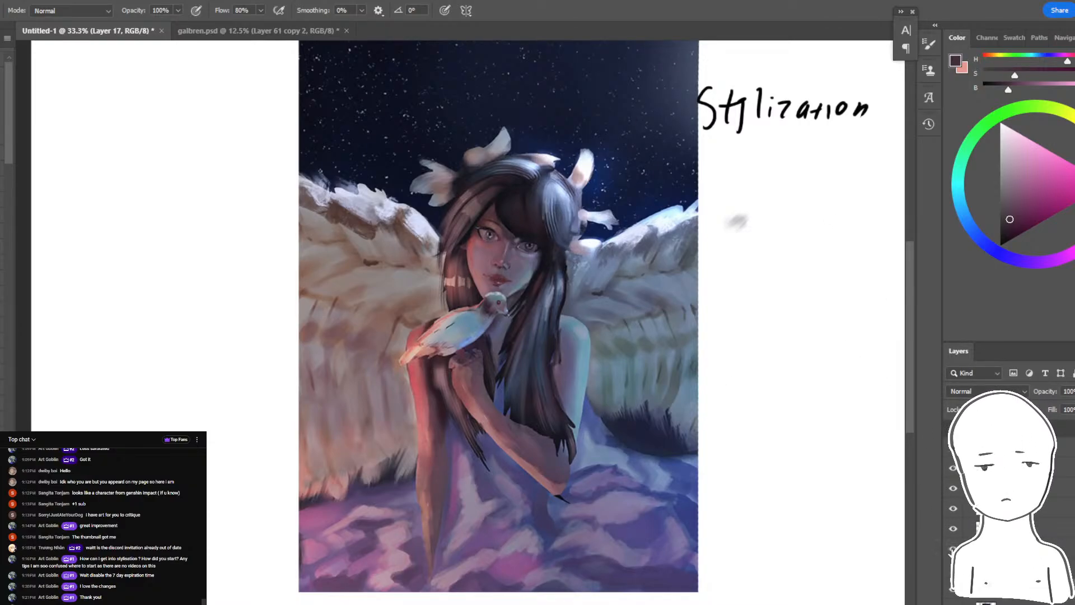
click(953, 550)
drag(722, 437, 649, 453)
key(ctrl+plus)
key(ctrl+plus)
drag(752, 104, 511, 66)
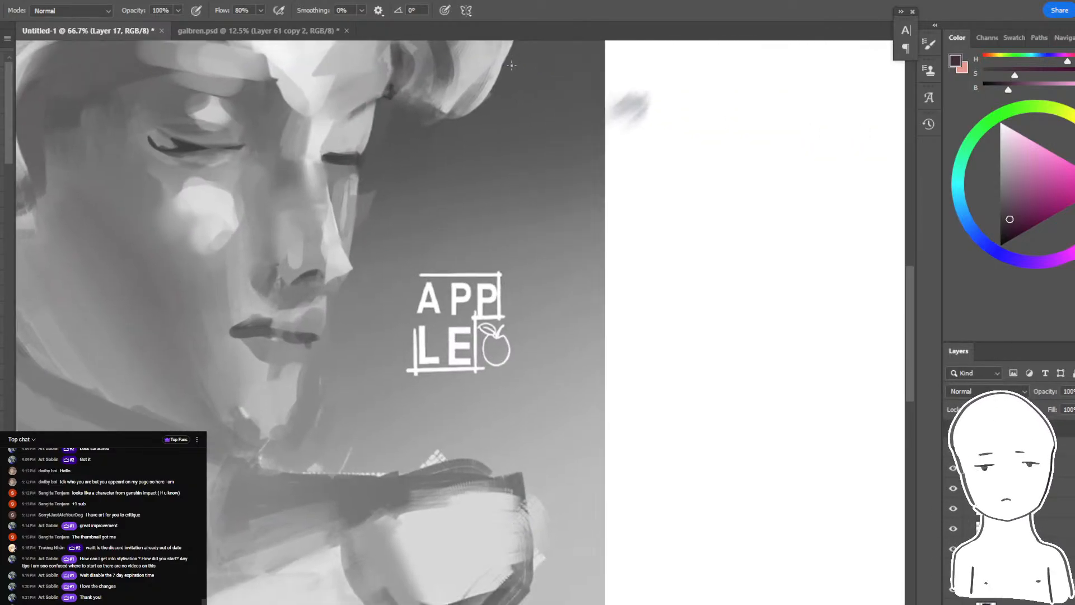
- Select the letters, frame lines and fruit outline of the APPLE signature with the Magic Wand at tolerance 25
key(ctrl+plus)
key(ctrl+plus)
ctrl+click(442, 316)
key(w)
click(438, 314)
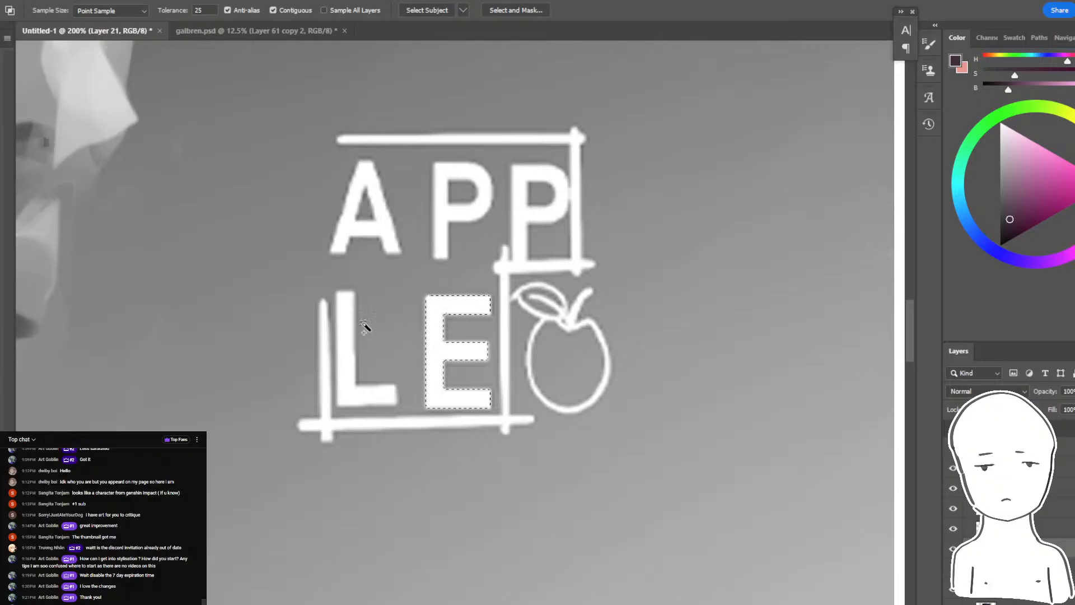
shift+click(324, 331)
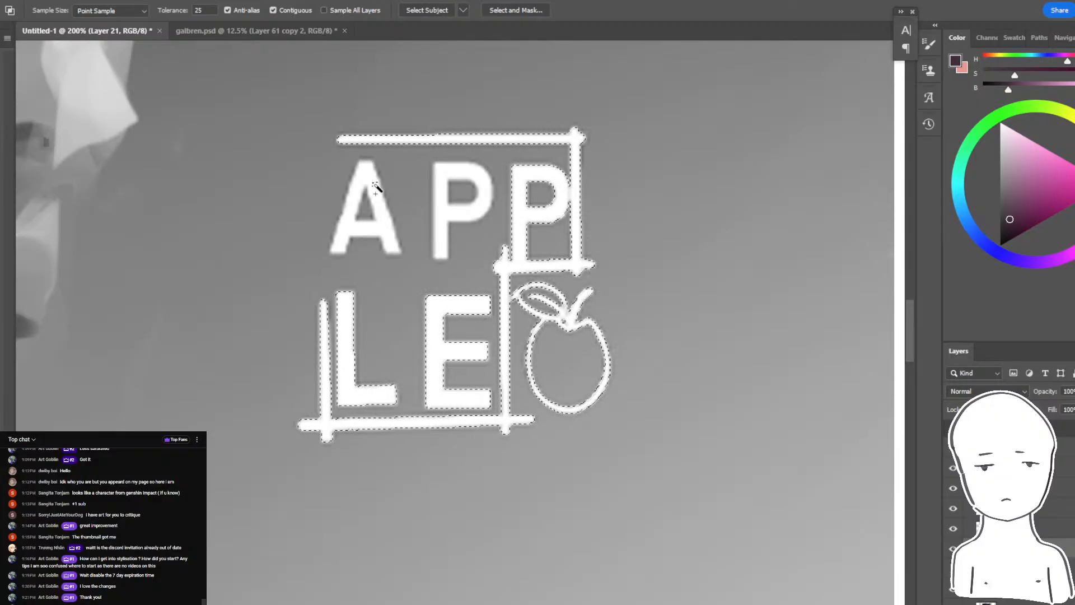
shift+click(363, 186)
shift+click(444, 173)
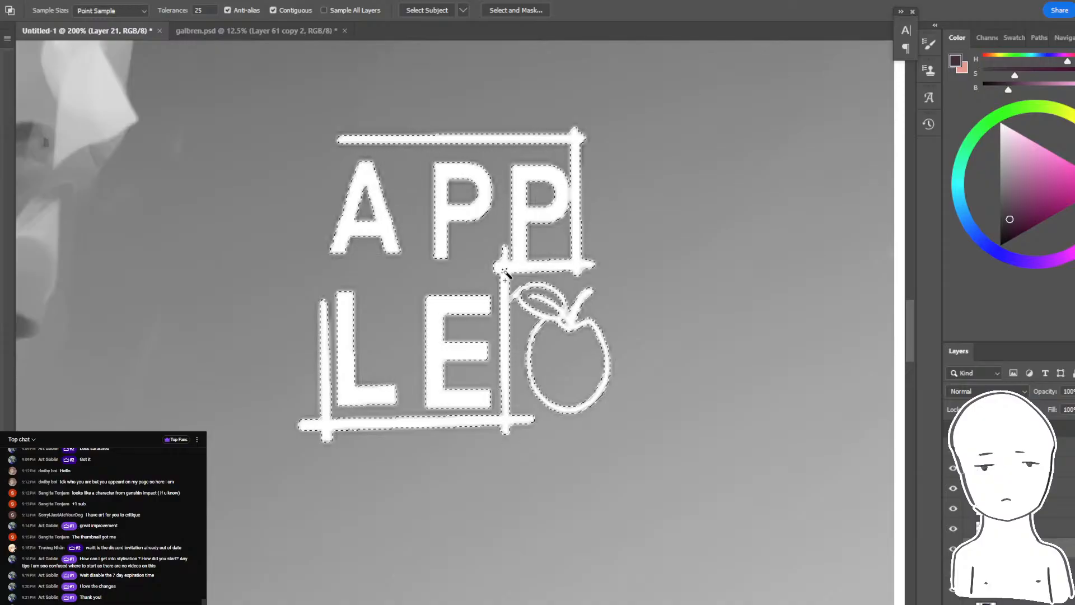
- Hide the greyscale portrait and paste a copy of the APPLE signature over the winged girl painting
key(ctrl+minus)
key(ctrl+minus)
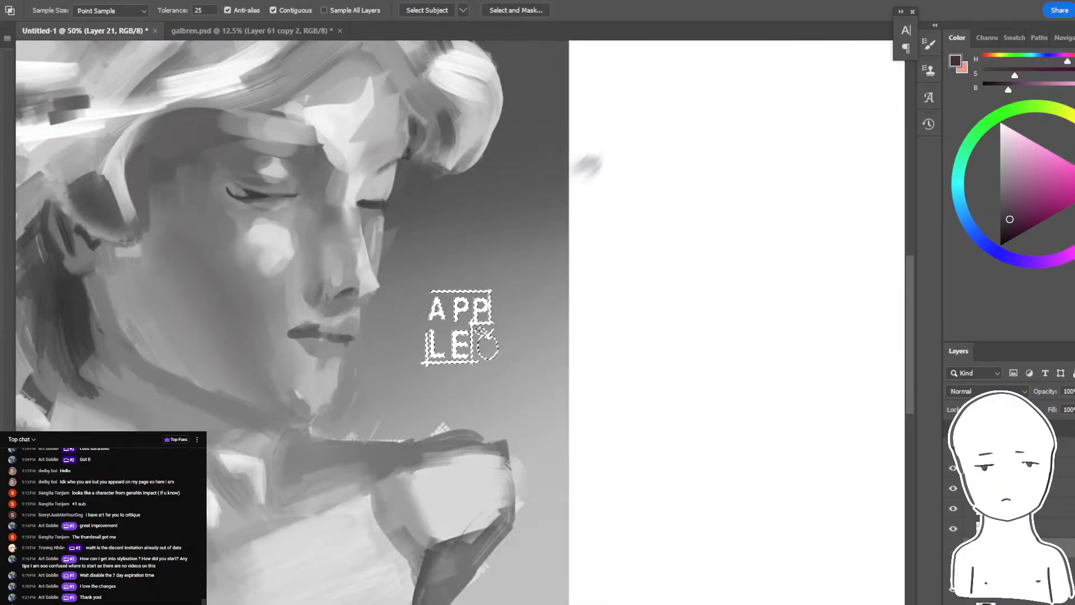
click(953, 549)
drag(621, 522, 809, 452)
key(ctrl+v)
drag(592, 386, 702, 307)
- Scale the signature to about 47% and place it in the painting's lower-left corner
key(ctrl+t)
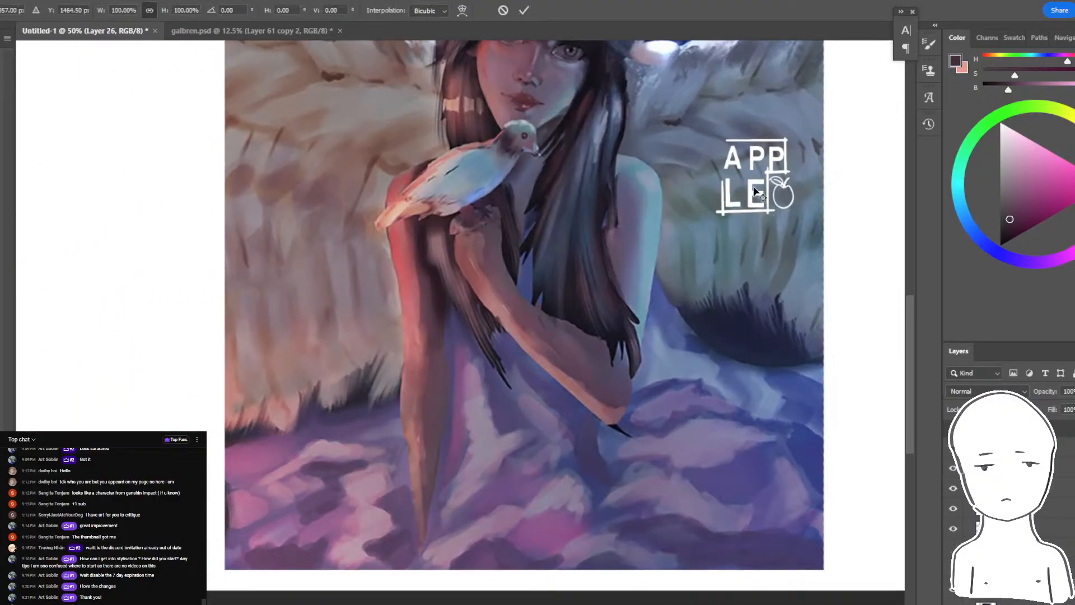
drag(755, 192, 265, 533)
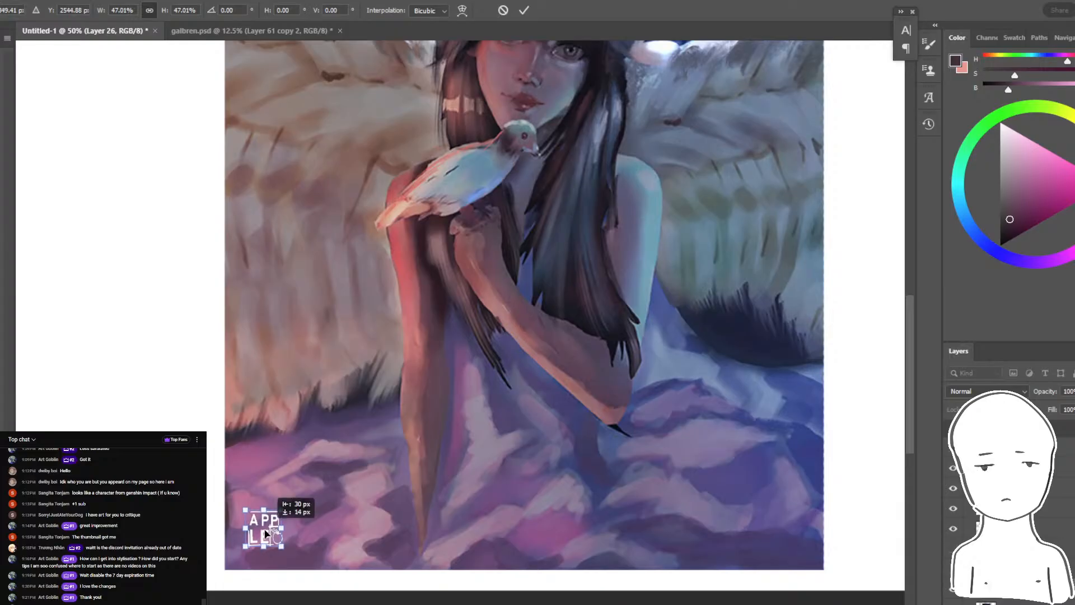
key(Return)
key(ctrl+minus)
key(ctrl+minus)
key(ctrl+plus)
- Try the signature on the folds of the dress near the painting's lower centre
key(ctrl+t)
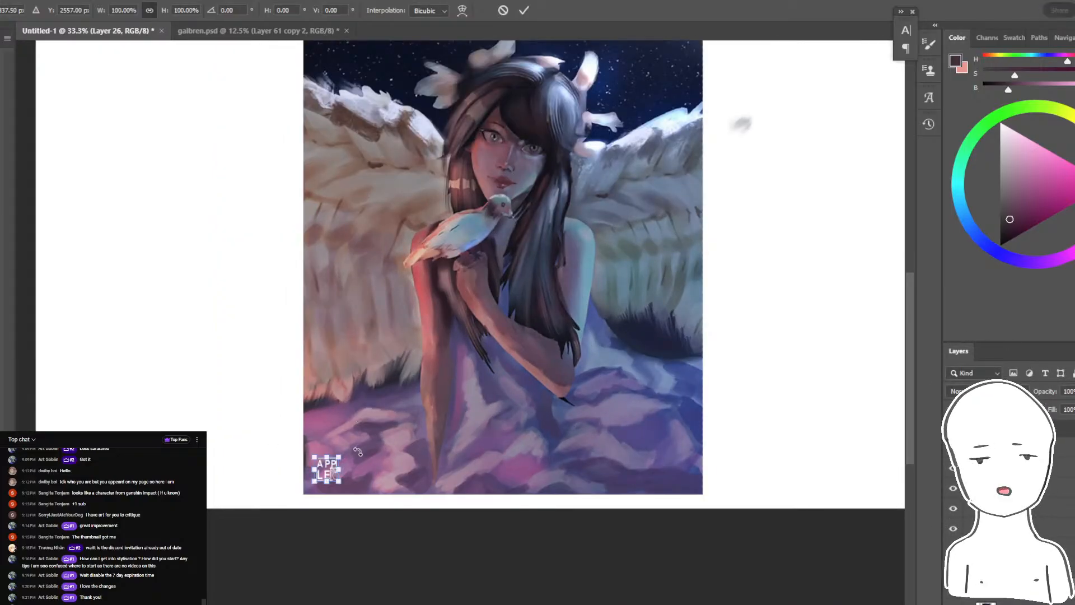
drag(326, 468, 497, 413)
key(Return)
key(w)
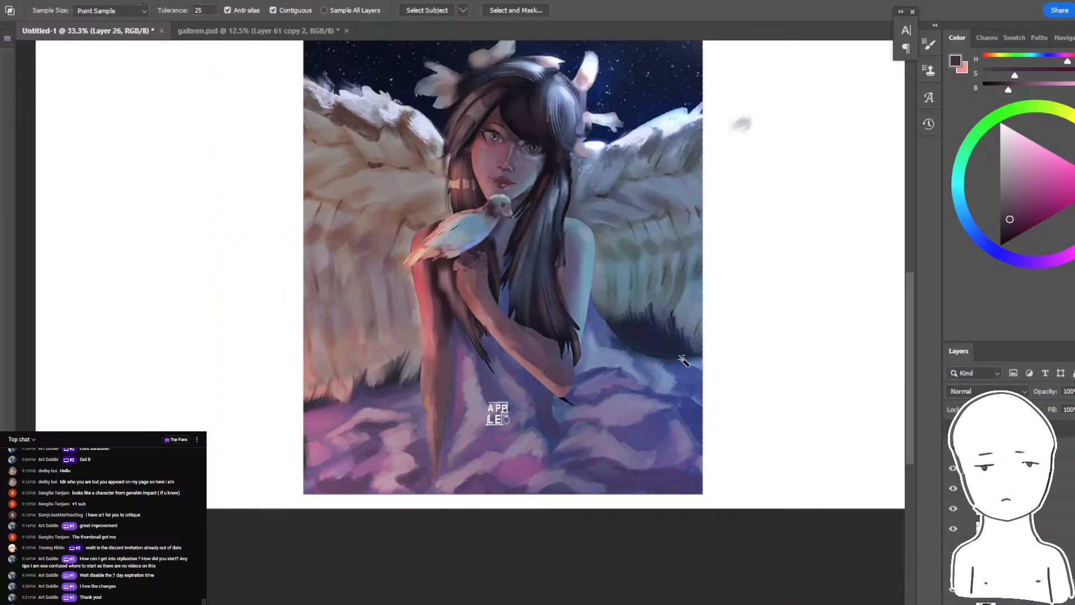
- Move the signature to the top centre of the night sky and scale it to about 137%
drag(655, 381, 709, 536)
key(ctrl+t)
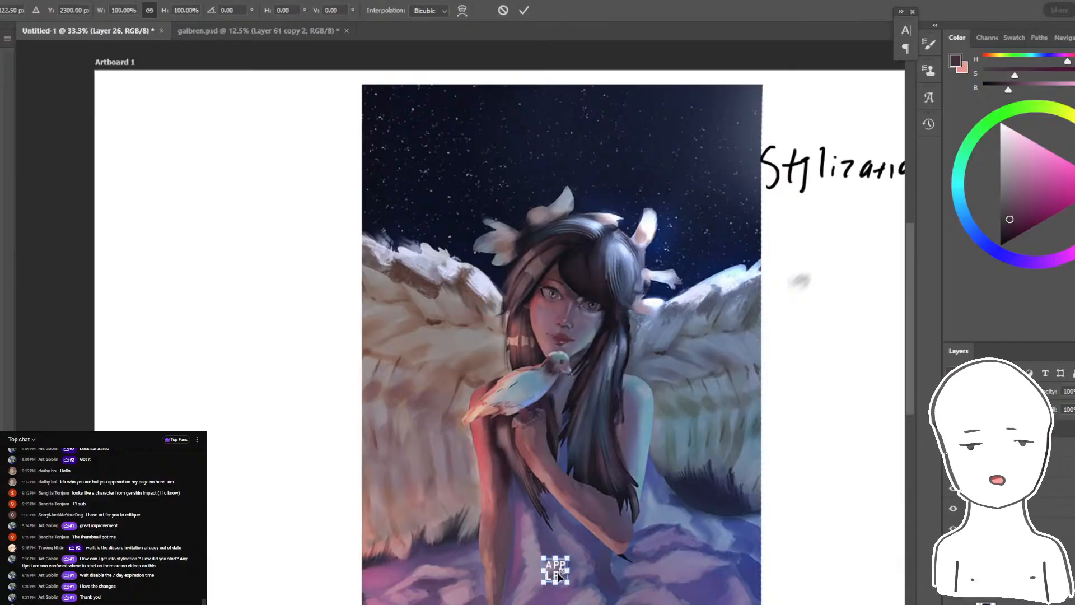
drag(558, 575, 580, 107)
key(Return)
key(ctrl+t)
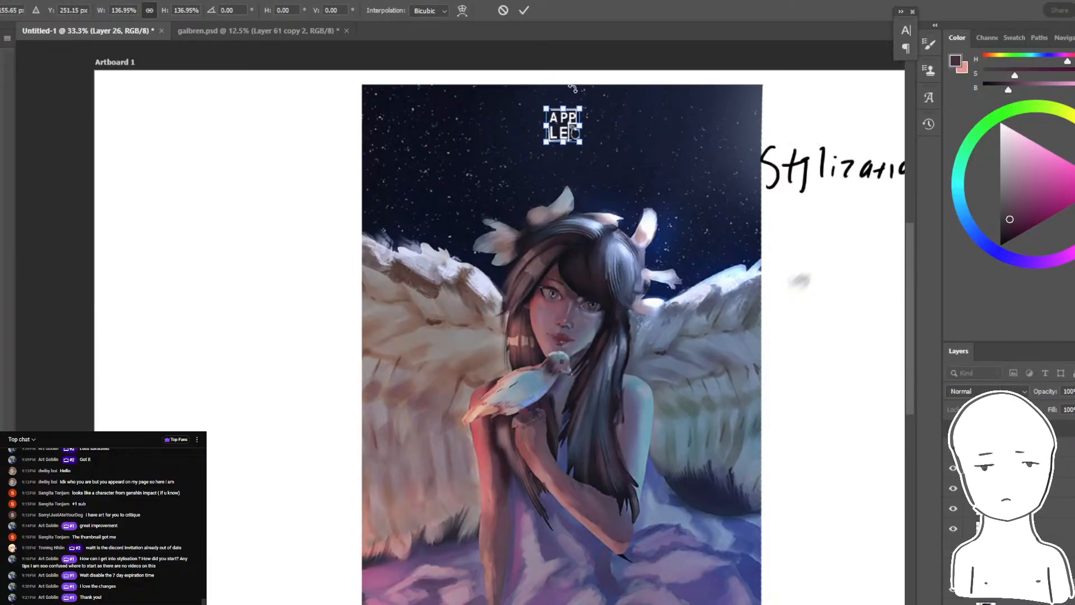
key(Return)
- Move the signature down to the bottom centre of the painting
key(ctrl+minus)
key(ctrl+t)
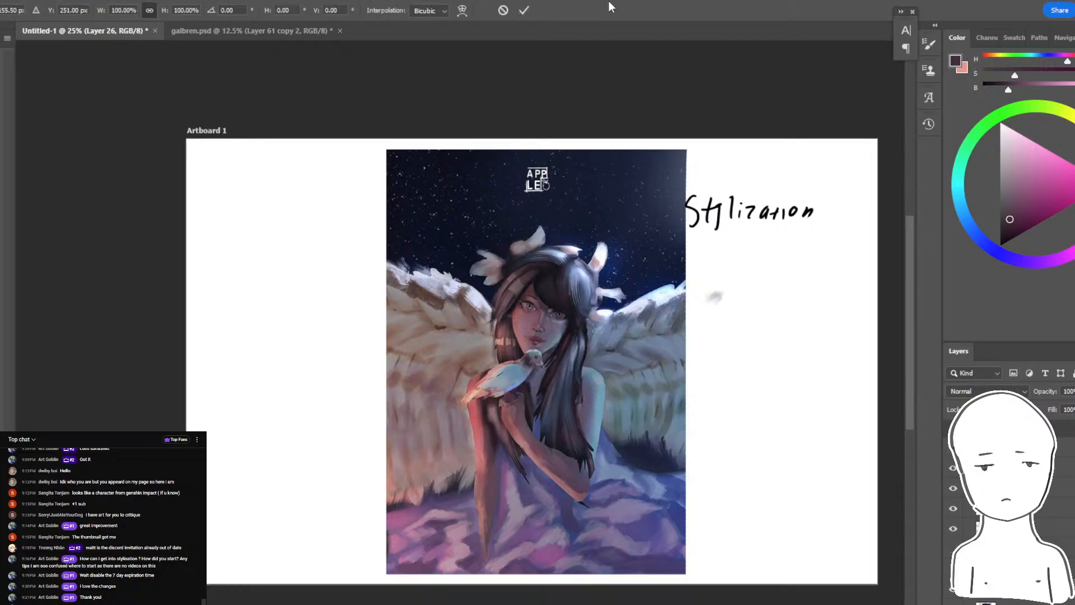
drag(537, 181, 543, 529)
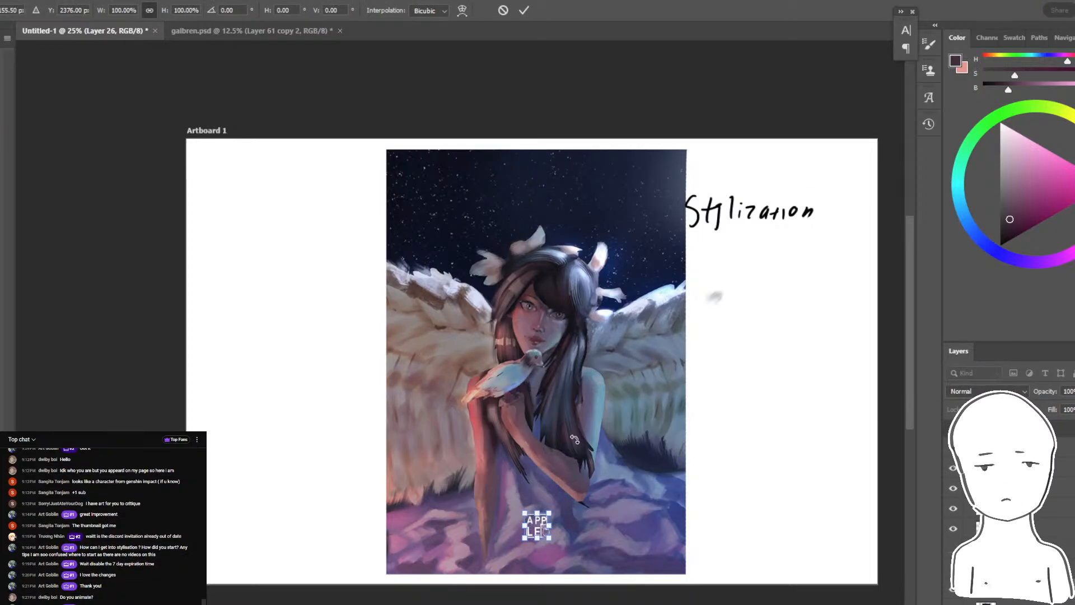
key(Return)
drag(572, 433, 549, 416)
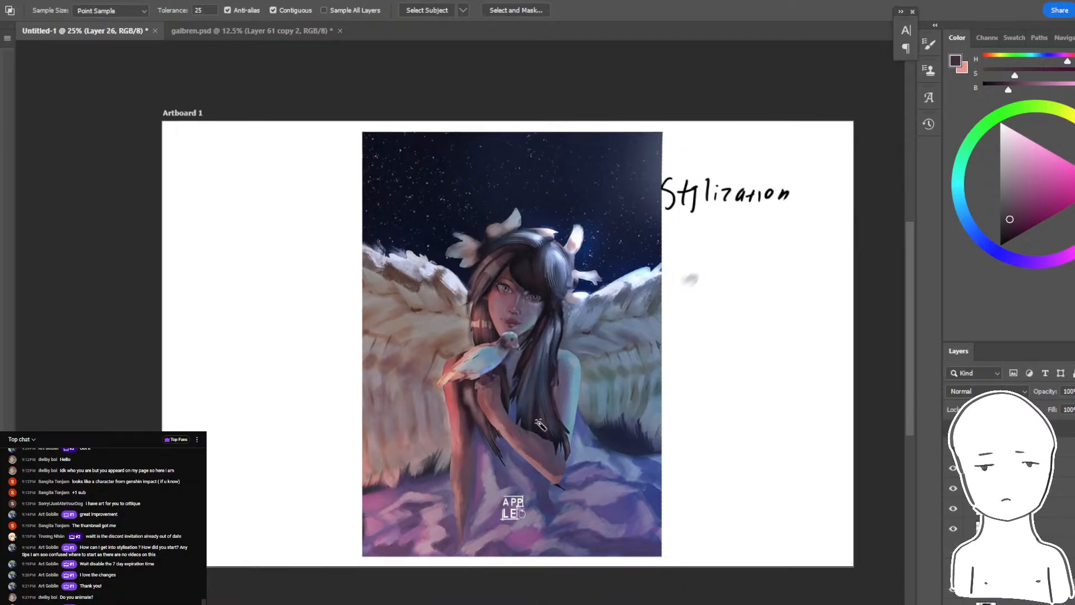
- Resize the signature and place it in the upper-left corner of the painting's sky
key(ctrl+t)
drag(526, 494, 544, 476)
key(Return)
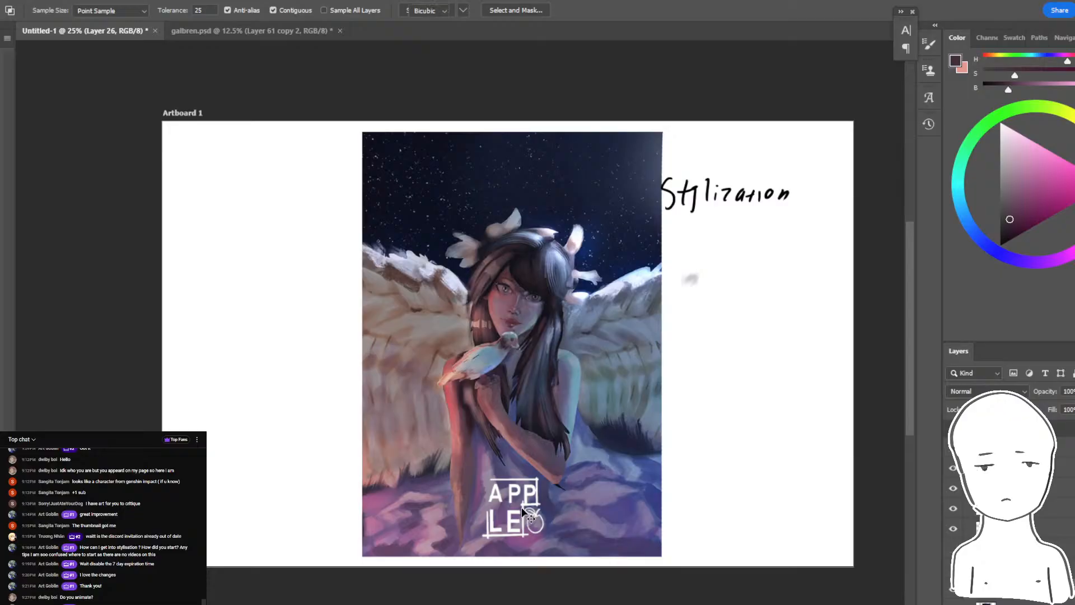
key(ctrl+t)
drag(523, 512, 402, 154)
key(Return)
key(ctrl+plus)
- Try the signature centred at the top of the sky, and undo the move
key(ctrl+t)
drag(392, 133, 560, 147)
key(Return)
key(ctrl+t)
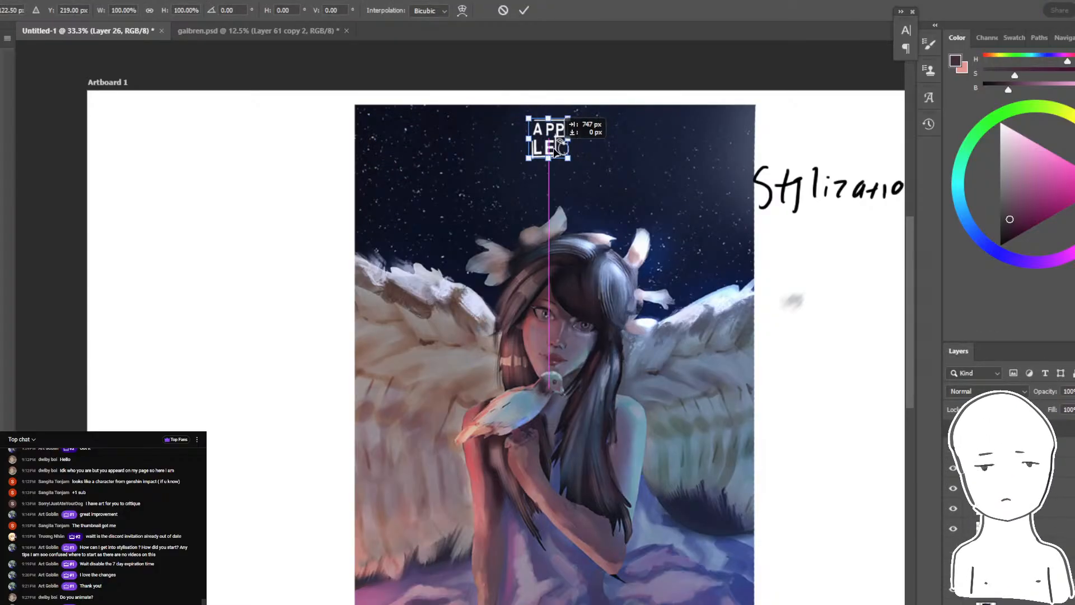
key(Return)
key(ctrl+minus)
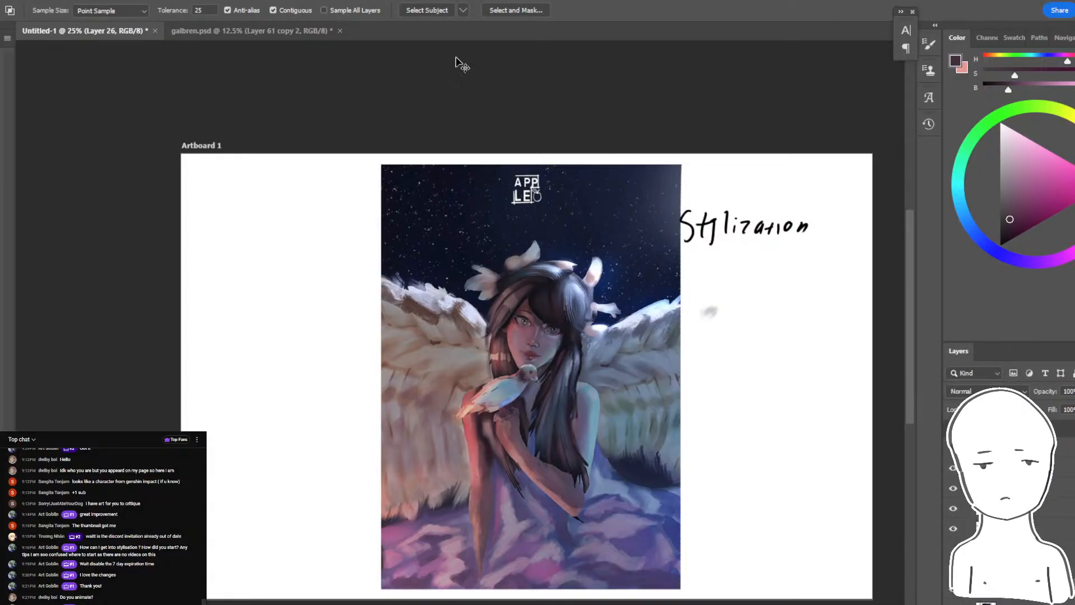
key(ctrl+z)
key(ctrl+plus)
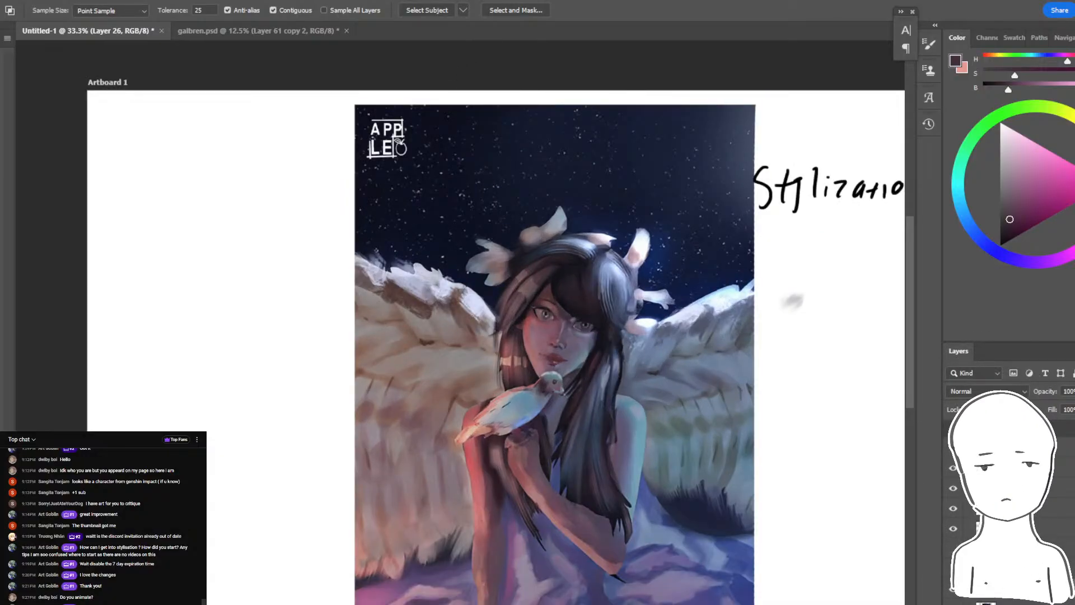
- Brighten the painting with a Curves adjustment layer holding a shadow point at input 68, and set its opacity to 57%
click(1030, 596)
click(1032, 604)
click(1055, 483)
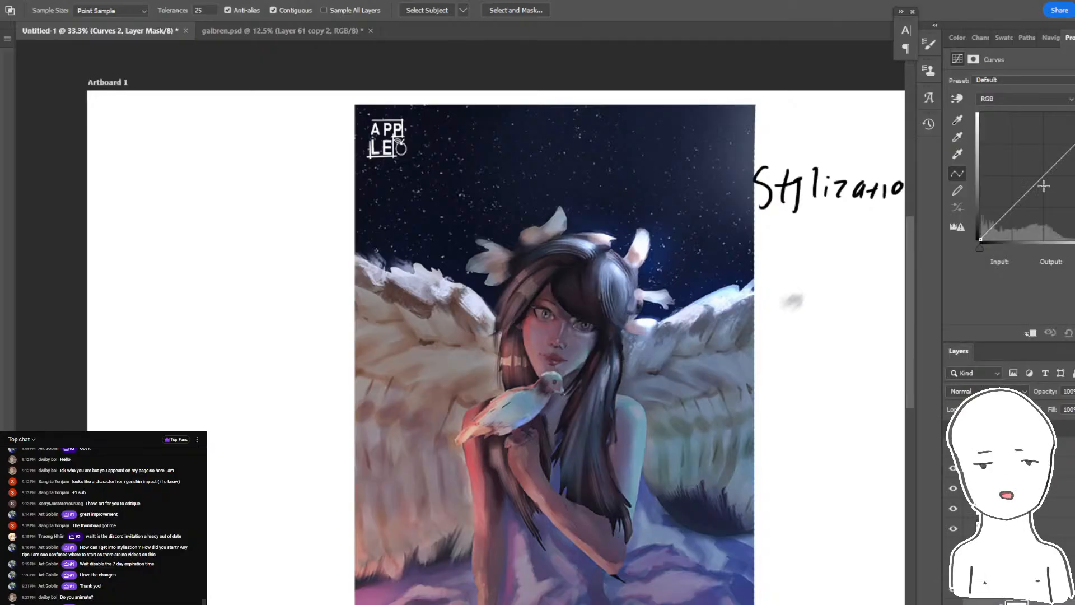
drag(1043, 186, 1041, 170)
drag(1008, 204, 1014, 205)
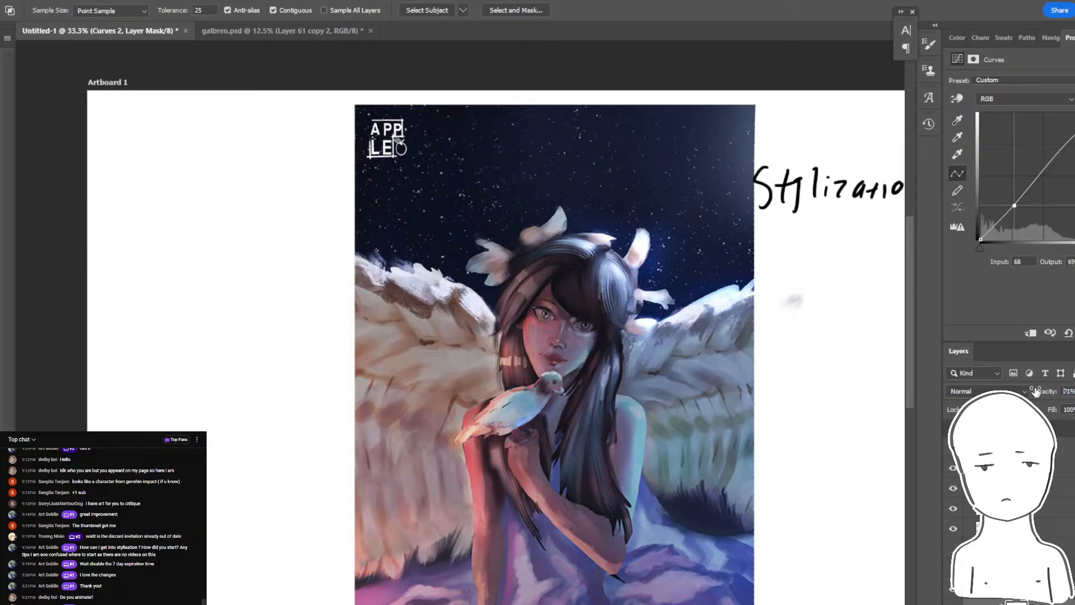
click(953, 427)
click(953, 427)
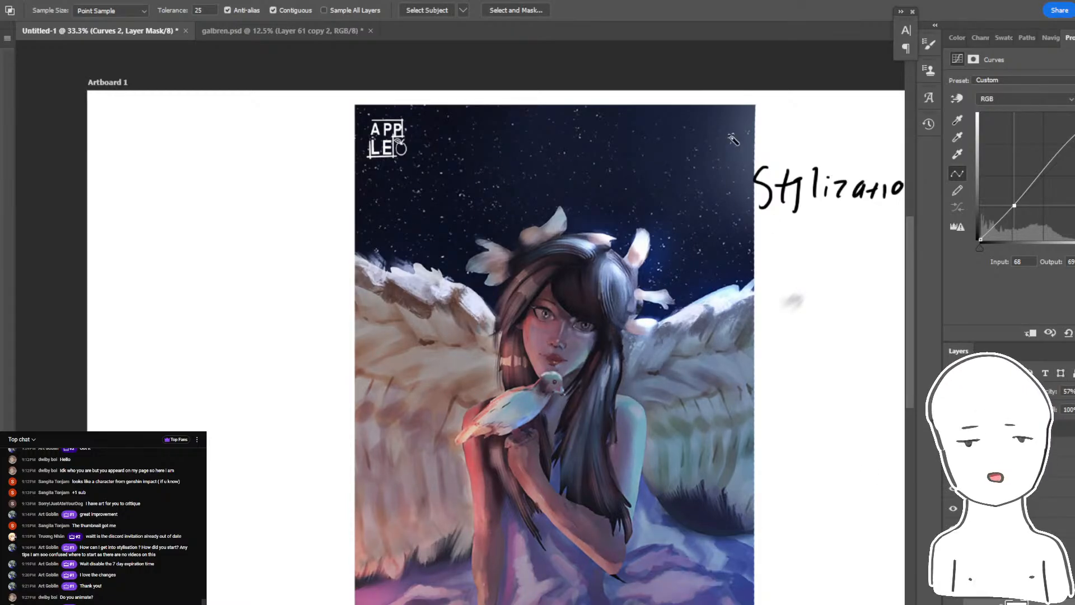
- Hide the graded painting and show the original artwork for comparison
drag(694, 437, 674, 379)
click(1030, 603)
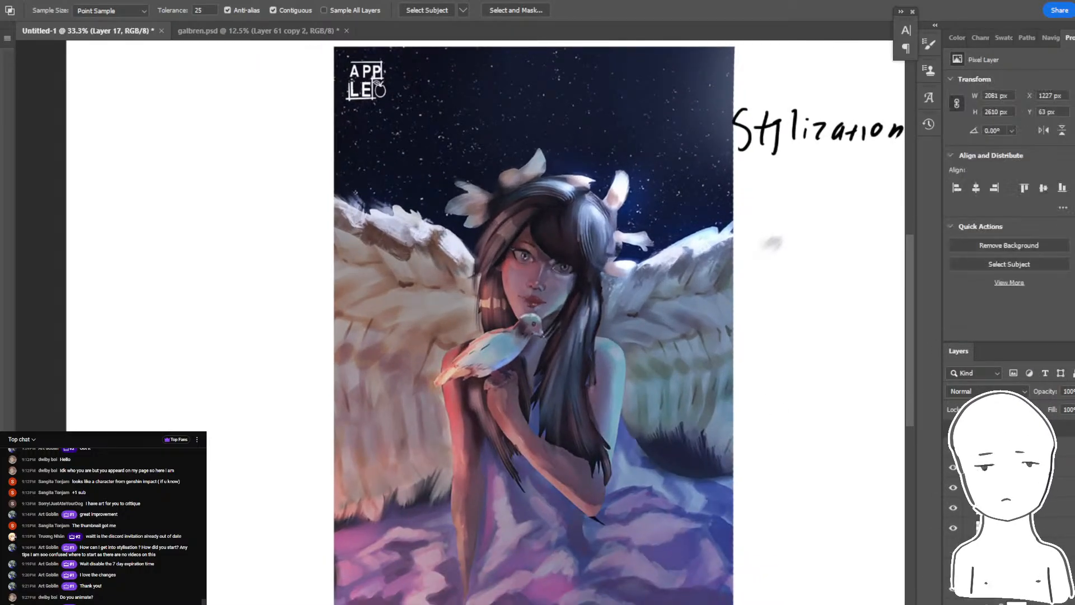
click(1030, 603)
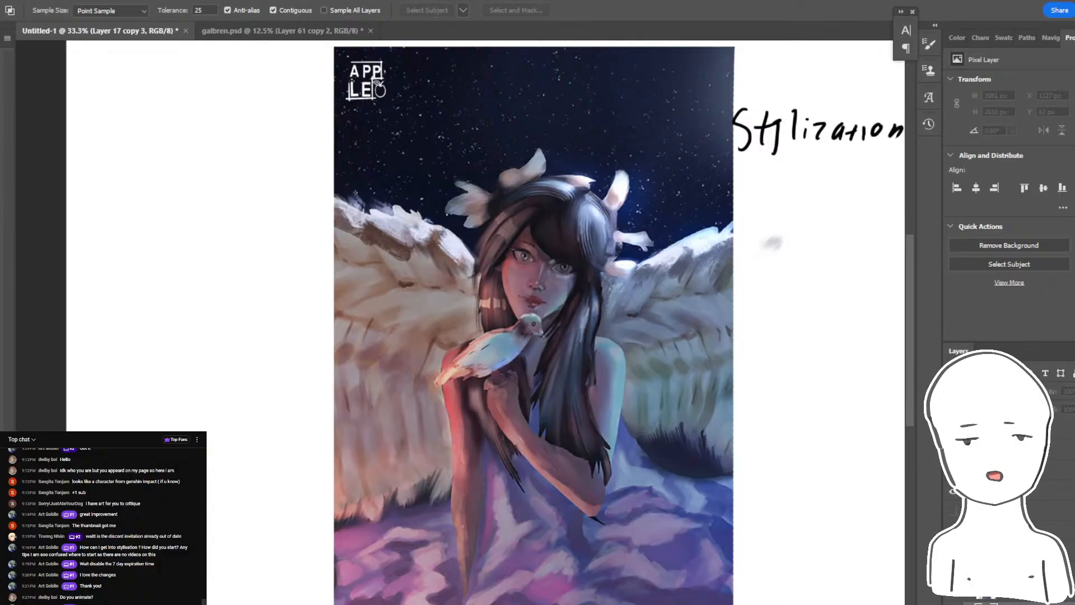
click(1030, 603)
click(953, 591)
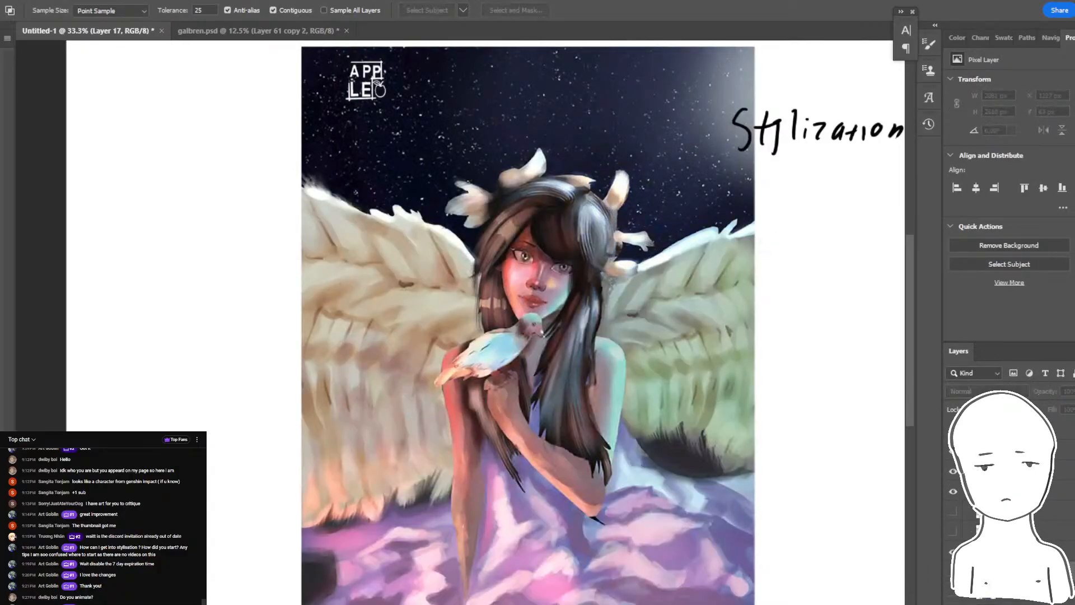
- Compare the graded and original paintings by stepping back and forth through the visibility changes
drag(880, 556, 861, 580)
key(ctrl+z)
key(ctrl+z)
key(ctrl+shift+z)
key(ctrl+shift+z)
key(ctrl+z)
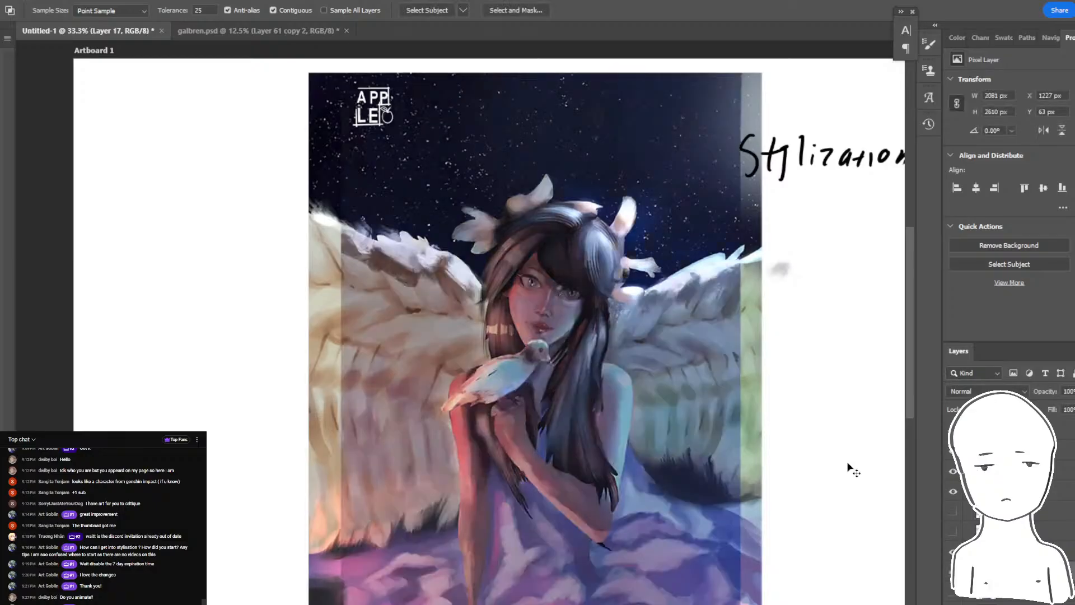
key(ctrl+z)
key(ctrl+shift+z)
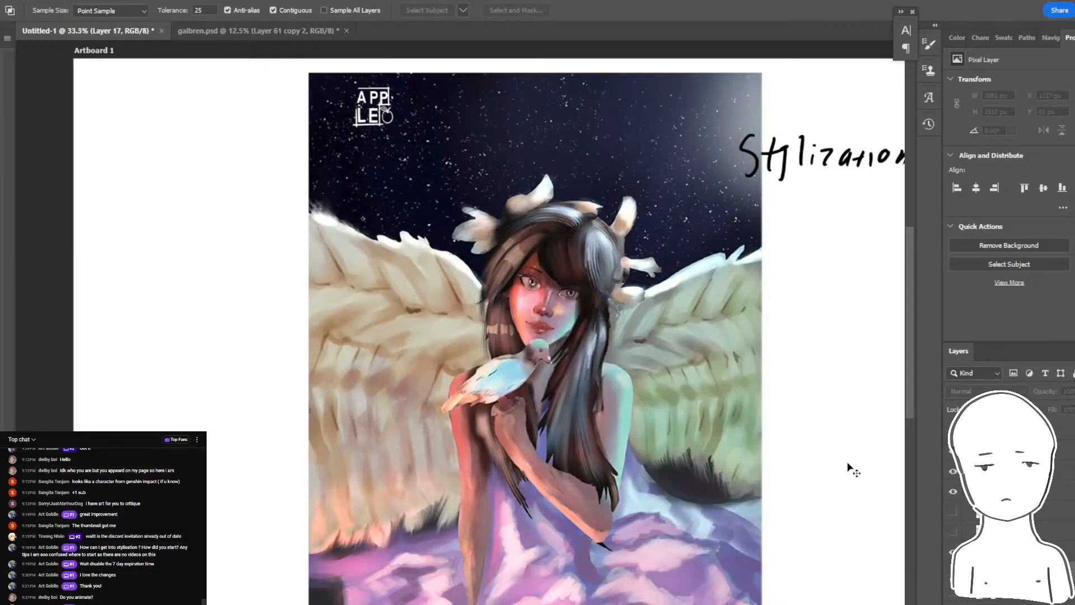
- Flip between the graded and original winged girl paintings to compare them, and check the live chat for new messages
key(ctrl+z)
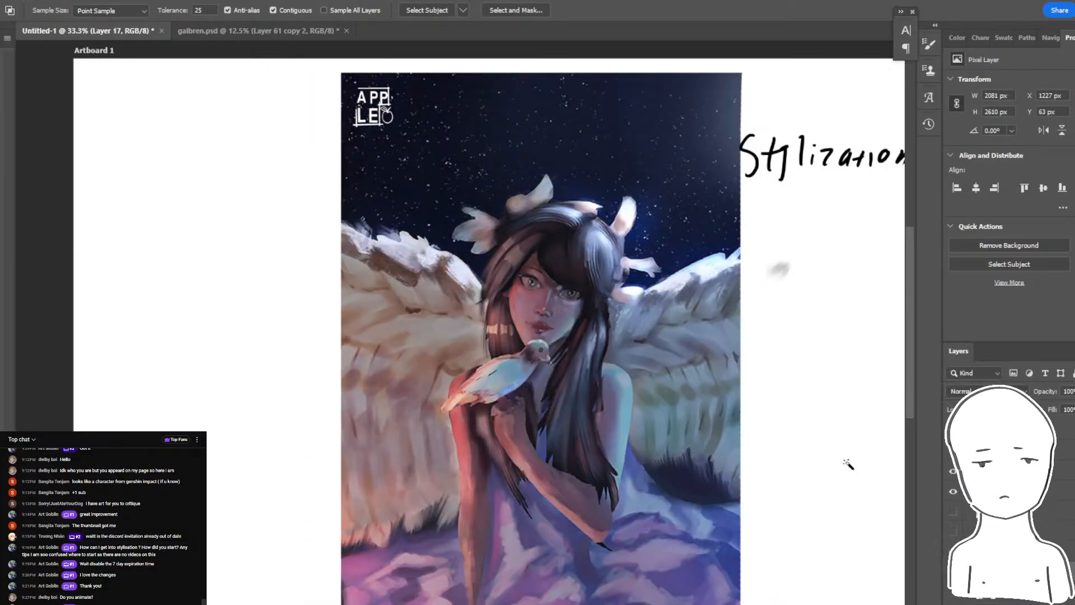
key(ctrl+shift+z)
key(ctrl+shift+z)
key(ctrl+z)
key(ctrl+z)
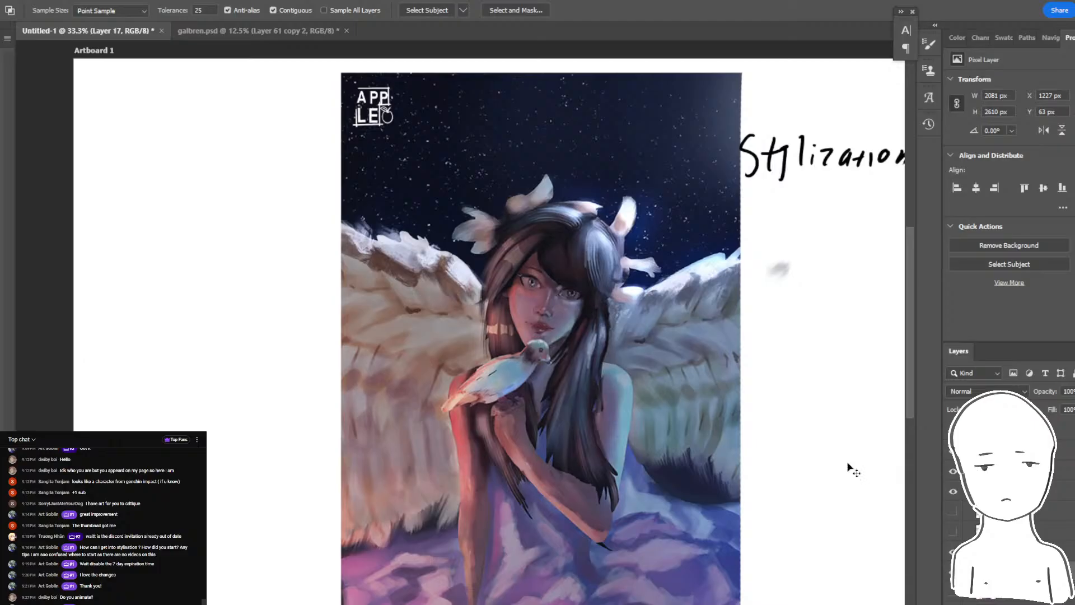
key(ctrl+shift+z)
key(ctrl+shift+z)
key(ctrl+z)
key(ctrl+z)
key(ctrl+shift+z)
key(ctrl+shift+z)
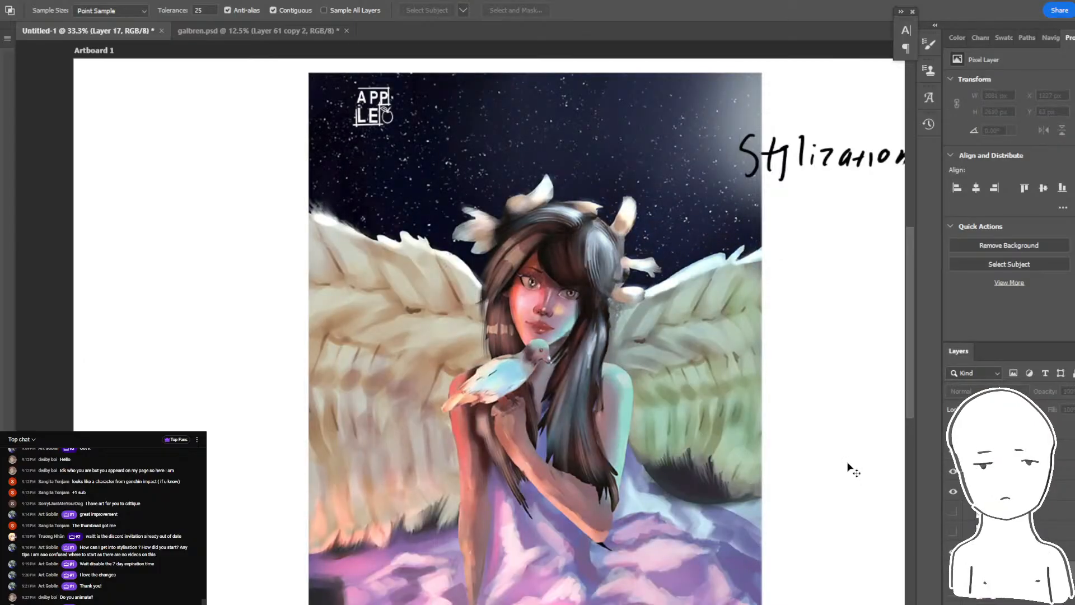
key(ctrl+z)
key(ctrl+z)
key(alt+Tab)
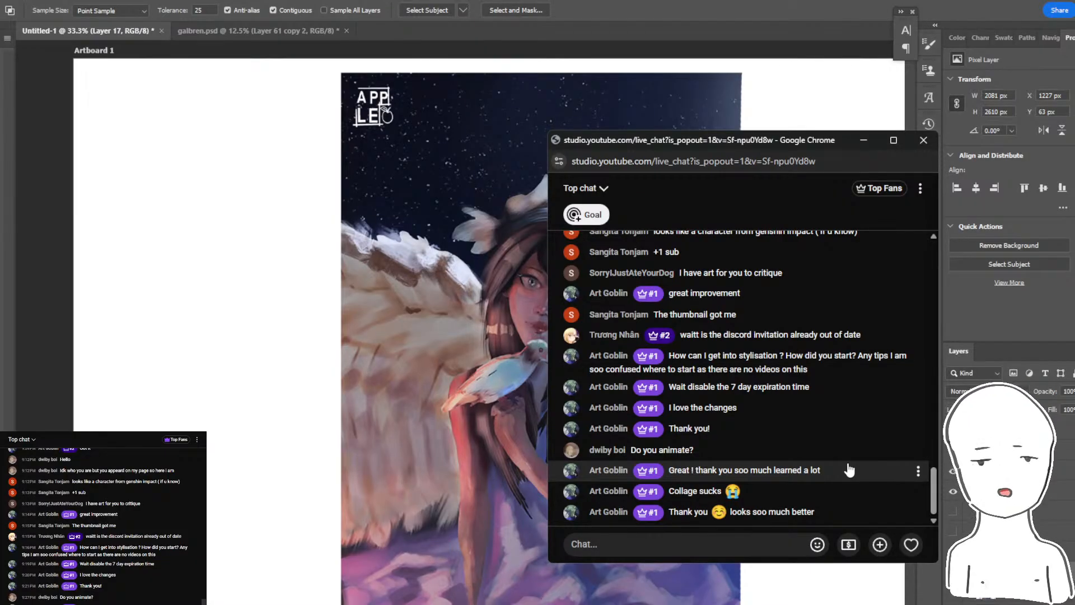
click(806, 18)
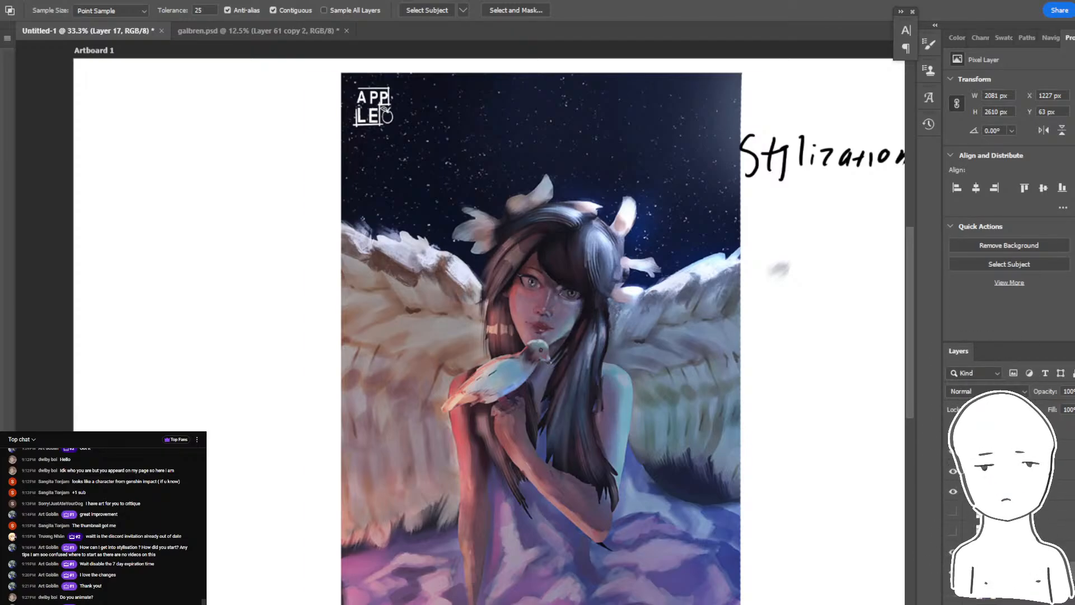
- Compare the original and graded winged girl paintings again by repeatedly undoing and redoing their layer visibility changes
click(953, 511)
click(953, 491)
click(953, 491)
click(953, 511)
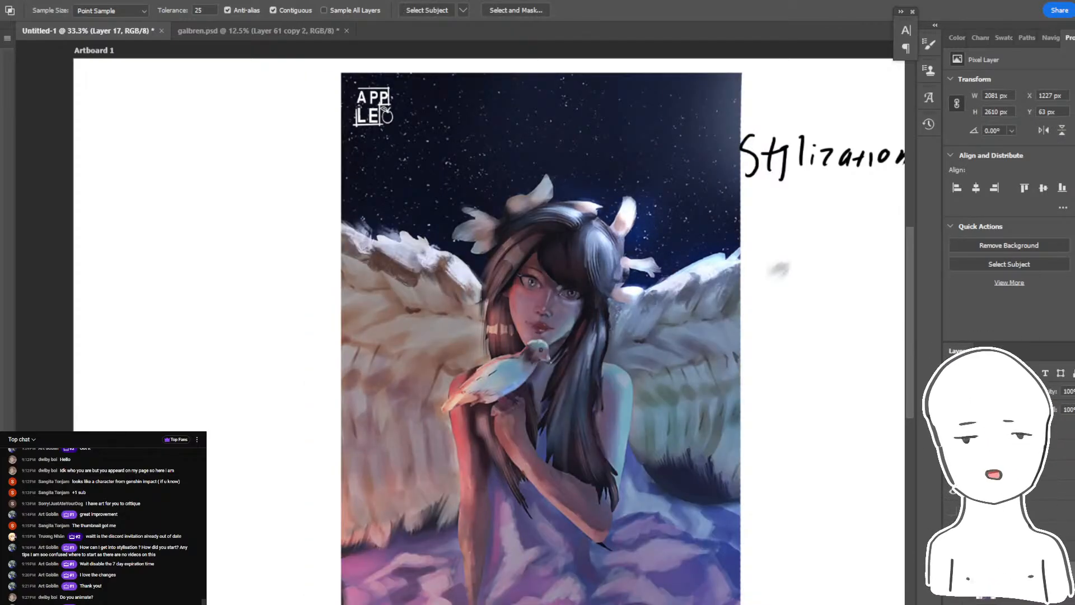
key(ctrl+shift+z)
key(ctrl+shift+z)
key(ctrl+z)
key(ctrl+z)
key(ctrl+shift+z)
key(ctrl+shift+z)
key(ctrl+z)
key(ctrl+z)
key(ctrl+shift+z)
key(ctrl+shift+z)
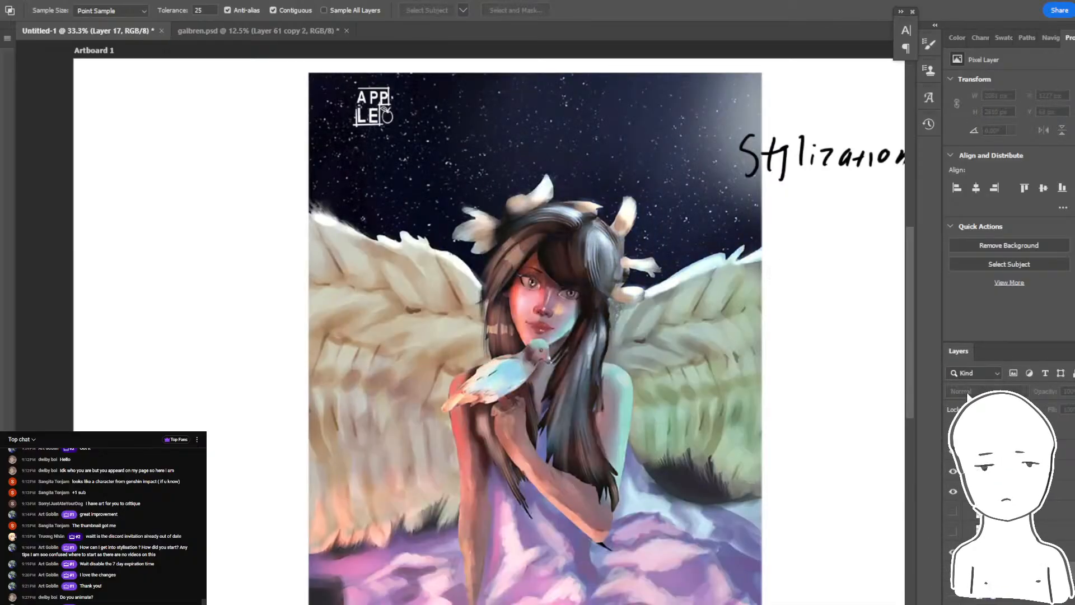
key(ctrl+z)
key(ctrl+z)
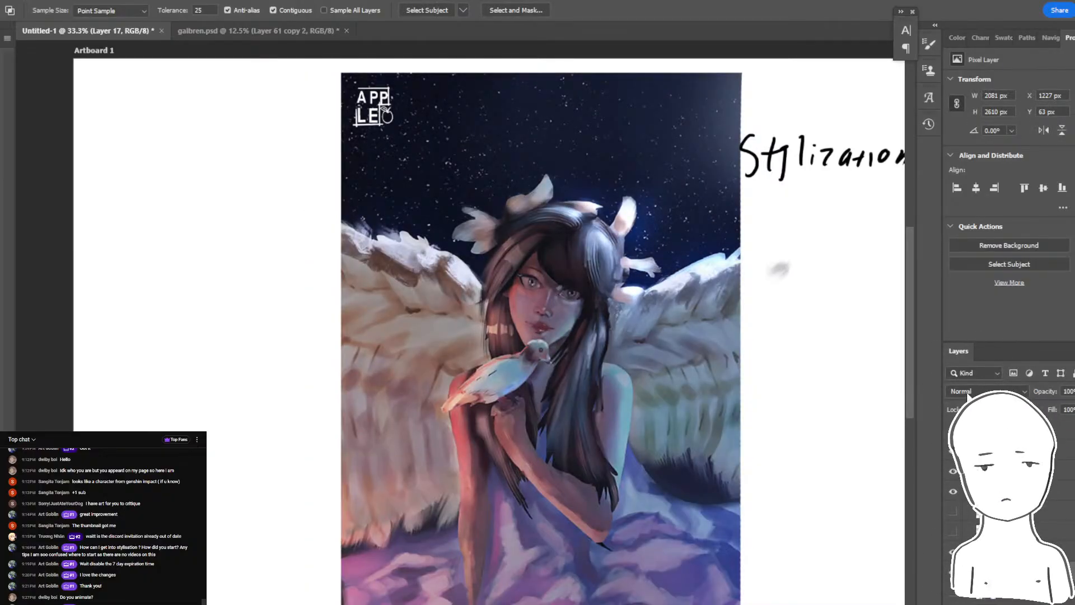
key(ctrl+shift+z)
key(ctrl+shift+z)
key(ctrl+z)
key(ctrl+z)
- Inspect the bird, hand and forearm of the graded painting at 100%, and return to the whole image
key(ctrl+plus)
key(ctrl+plus)
key(ctrl+plus)
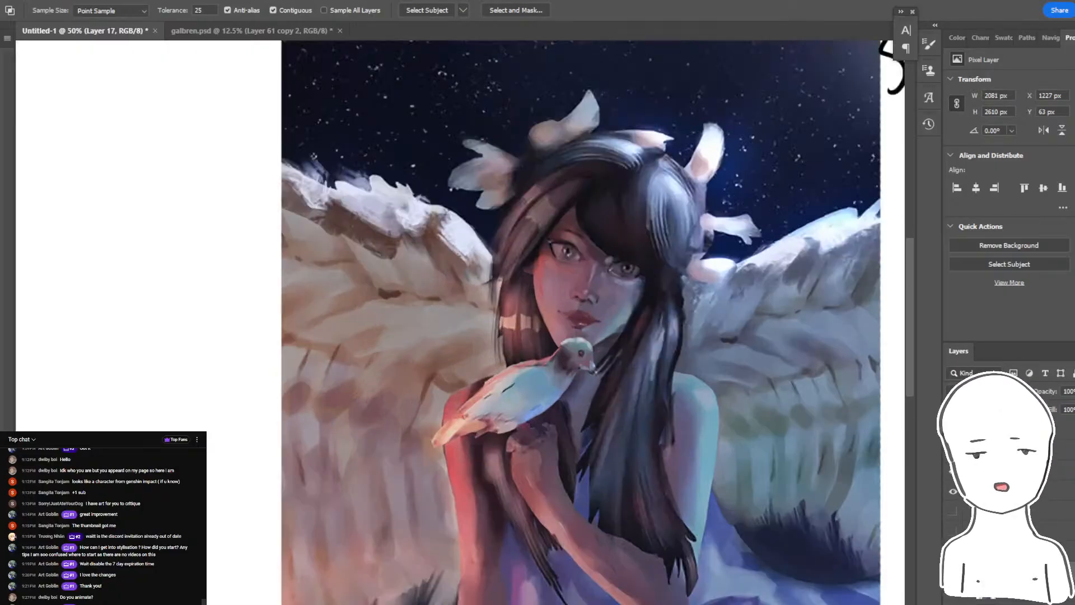
drag(650, 355, 559, 191)
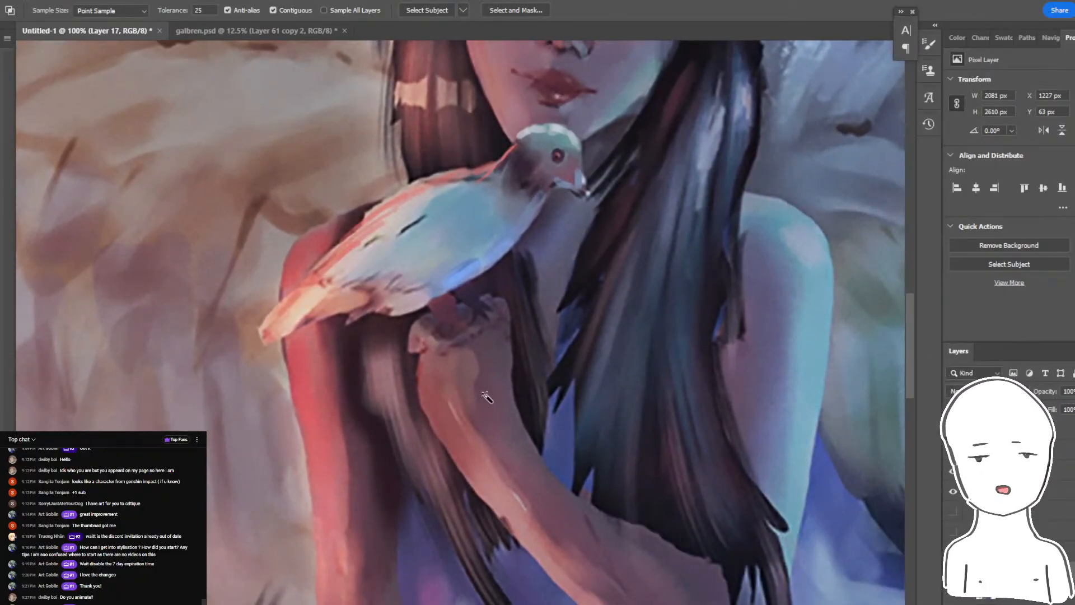
drag(486, 395, 455, 337)
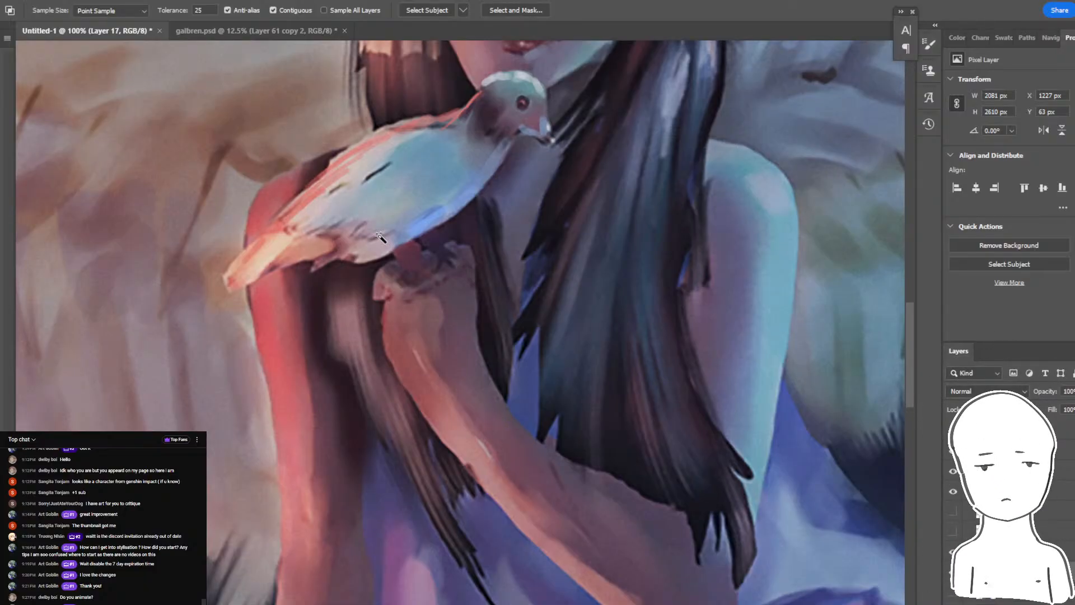
key(ctrl+minus)
key(ctrl+minus)
key(ctrl+minus)
key(ctrl+plus)
drag(380, 237, 446, 312)
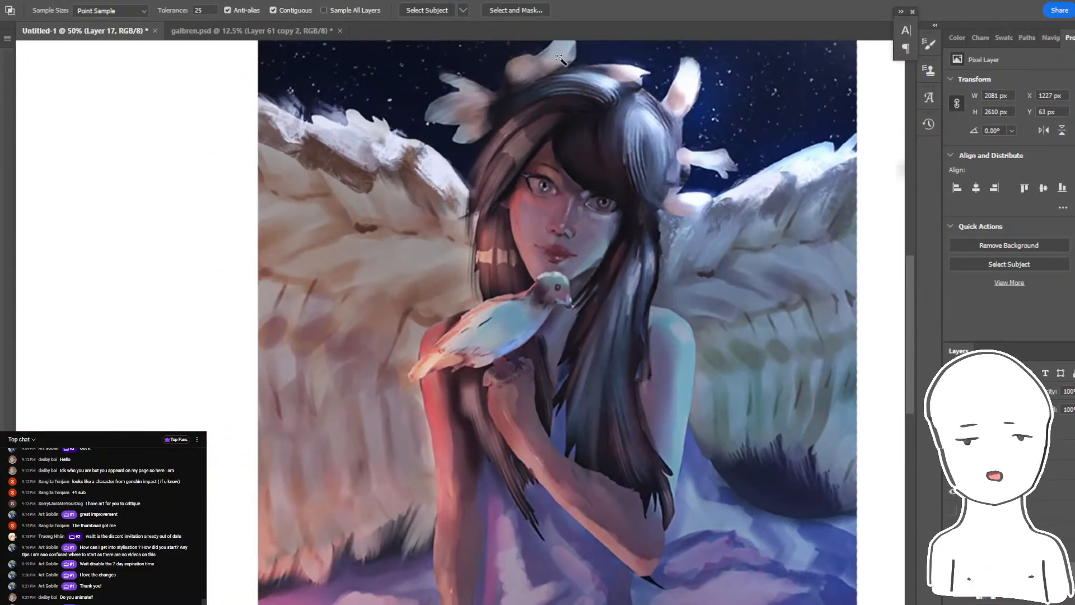
key(ctrl+minus)
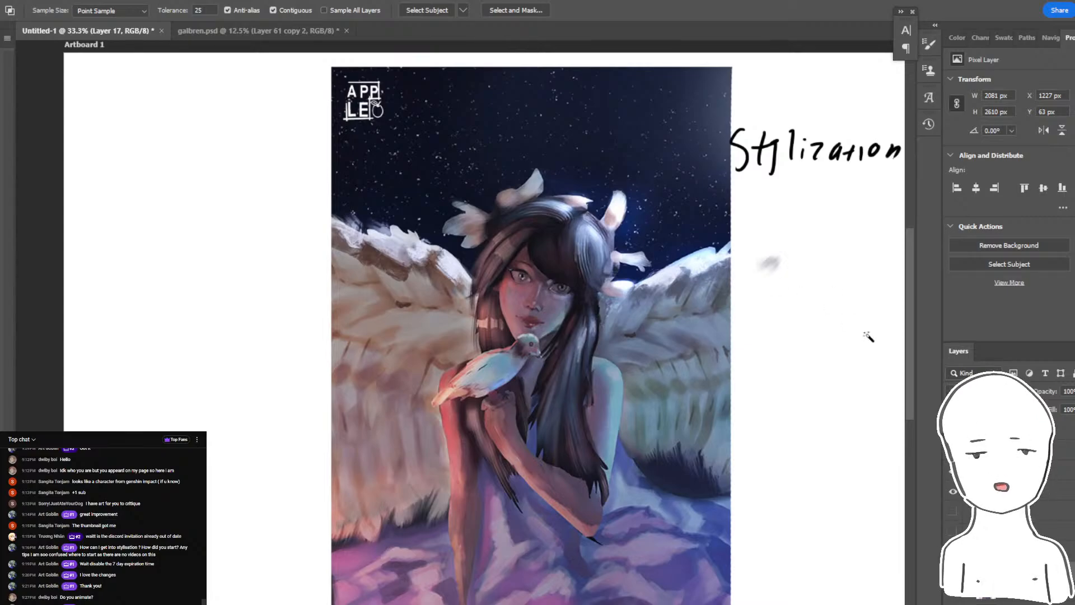
- Hide the graded layers to view the original winged girl artwork, and show the graded version again
click(953, 451)
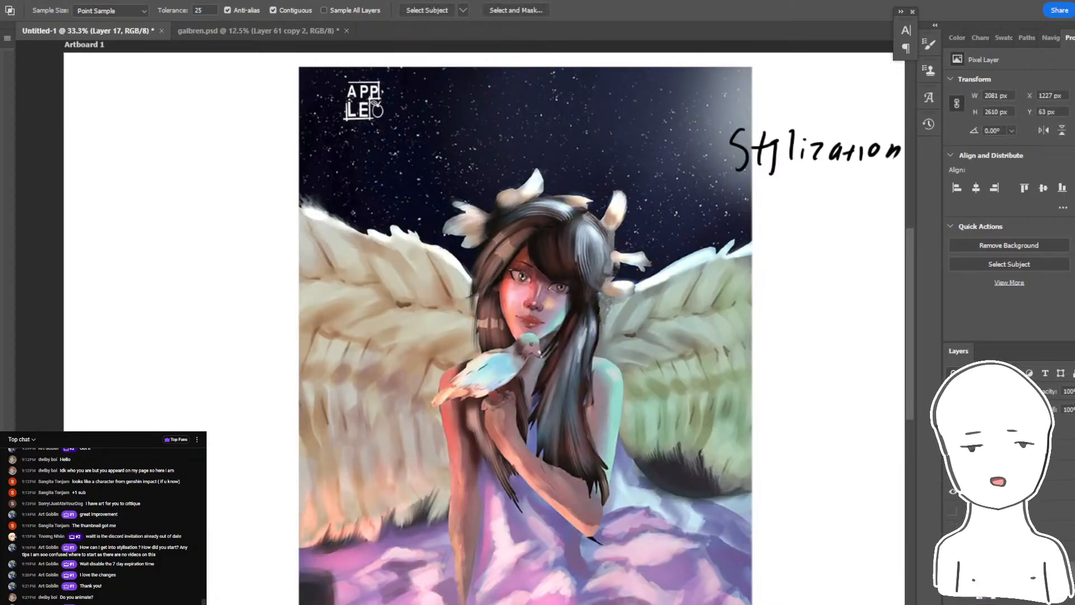
click(953, 451)
click(953, 451)
click(953, 432)
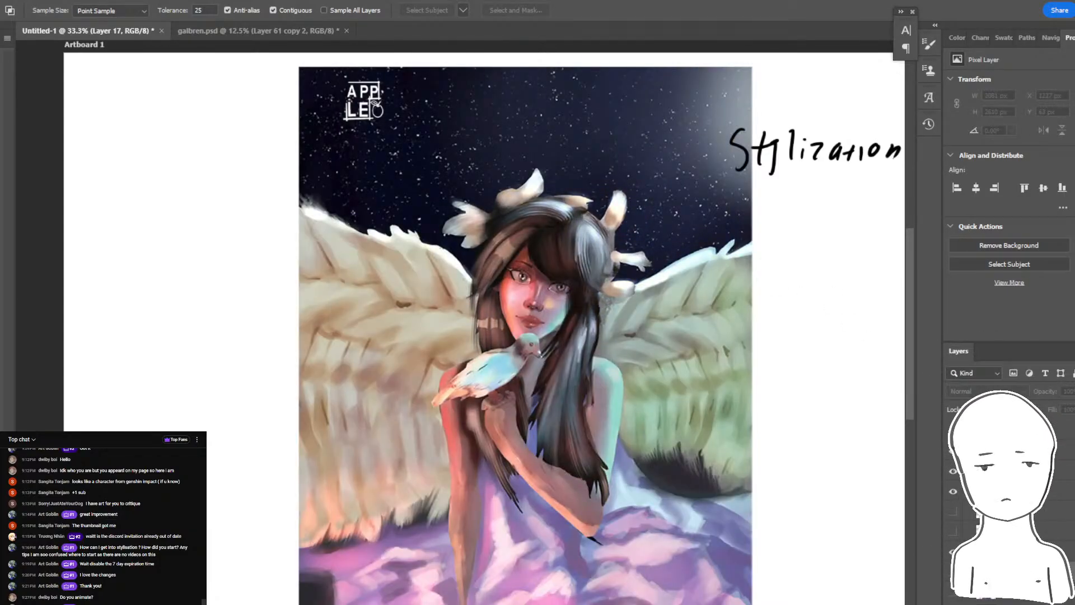
drag(953, 432, 953, 451)
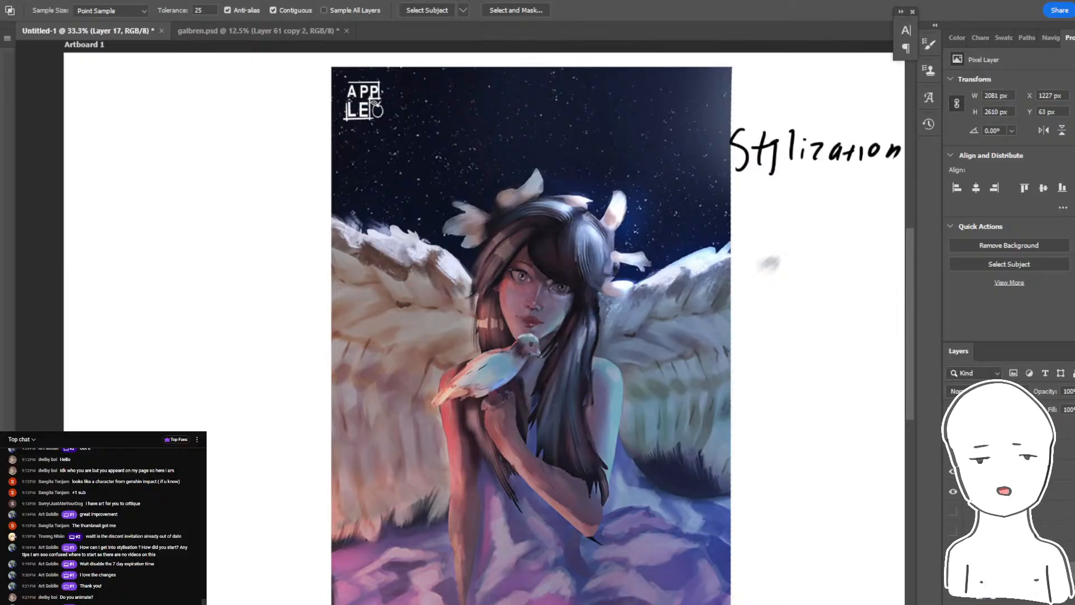
- Hide the winged girl layers and show the grayscale bust painting with its repainted face and APPLE signature
drag(952, 491, 953, 454)
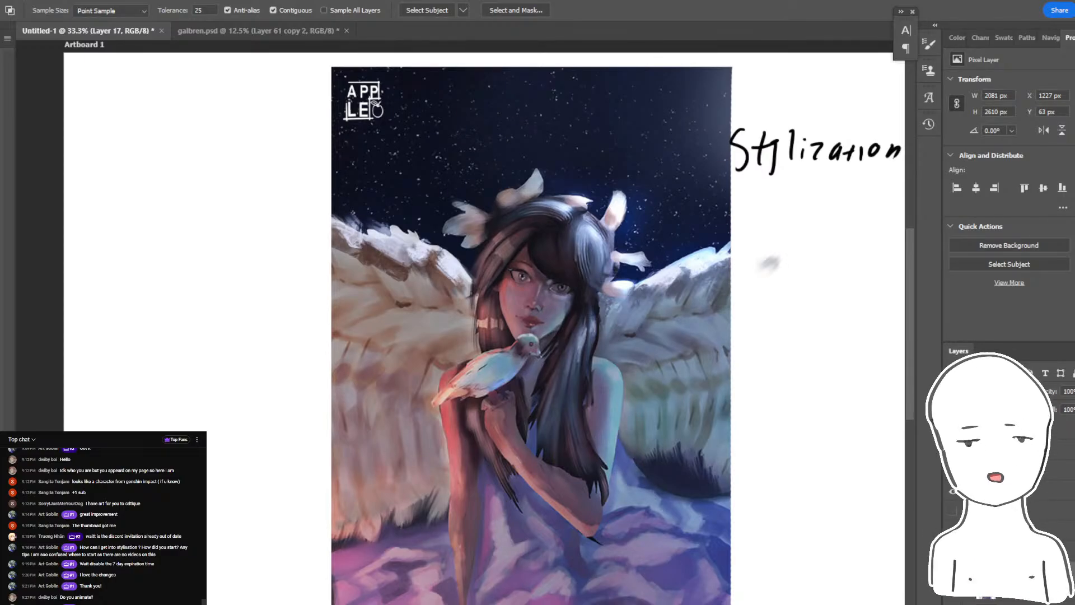
drag(953, 472, 952, 453)
mouse_move(953, 510)
mouse_down()
mouse_move(953, 530)
mouse_move(953, 511)
mouse_up()
drag(953, 572, 953, 590)
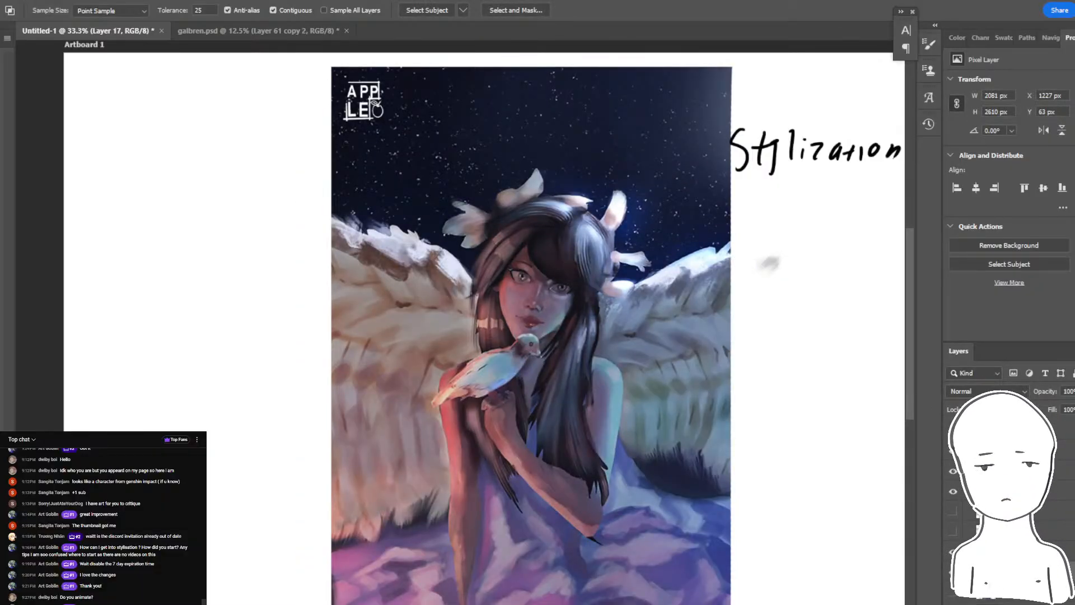
click(953, 572)
click(953, 511)
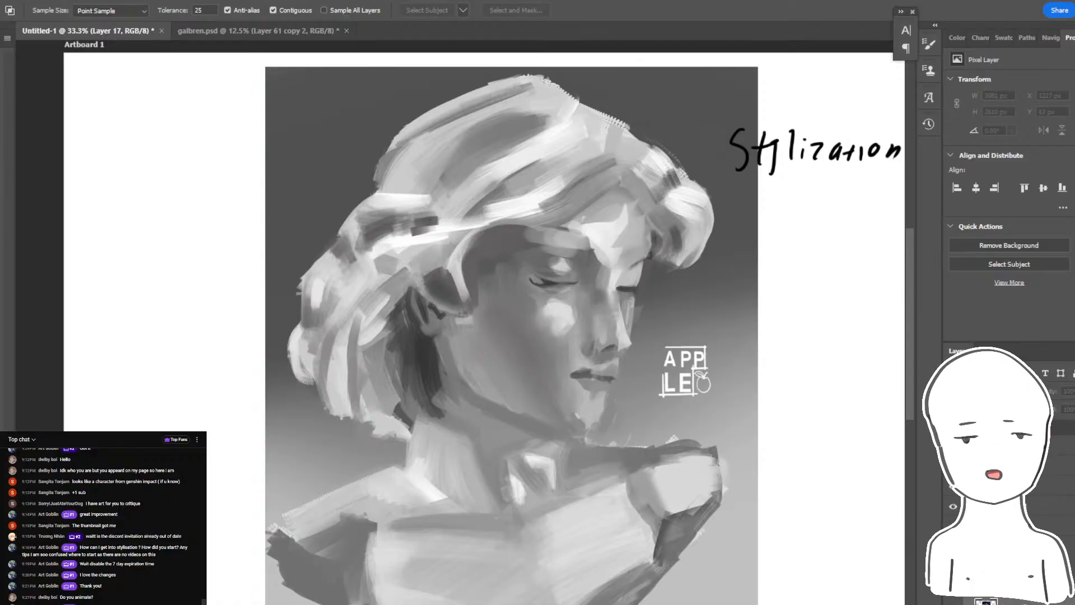
click(952, 551)
click(952, 565)
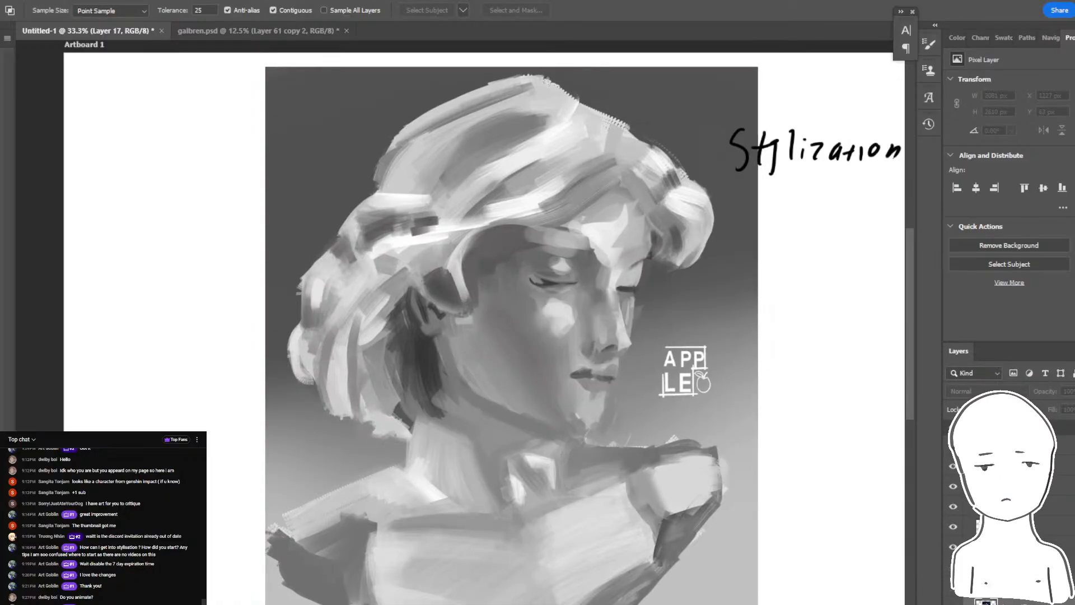
- Toggle the bust's repaint layer off and on to compare the face before and after the corrections
click(953, 546)
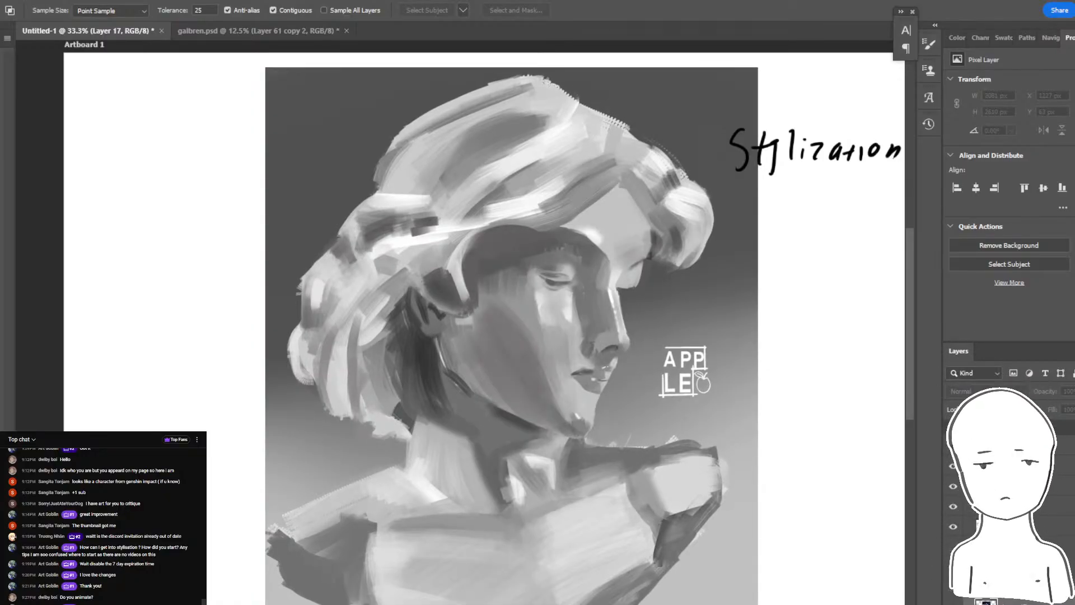
click(952, 547)
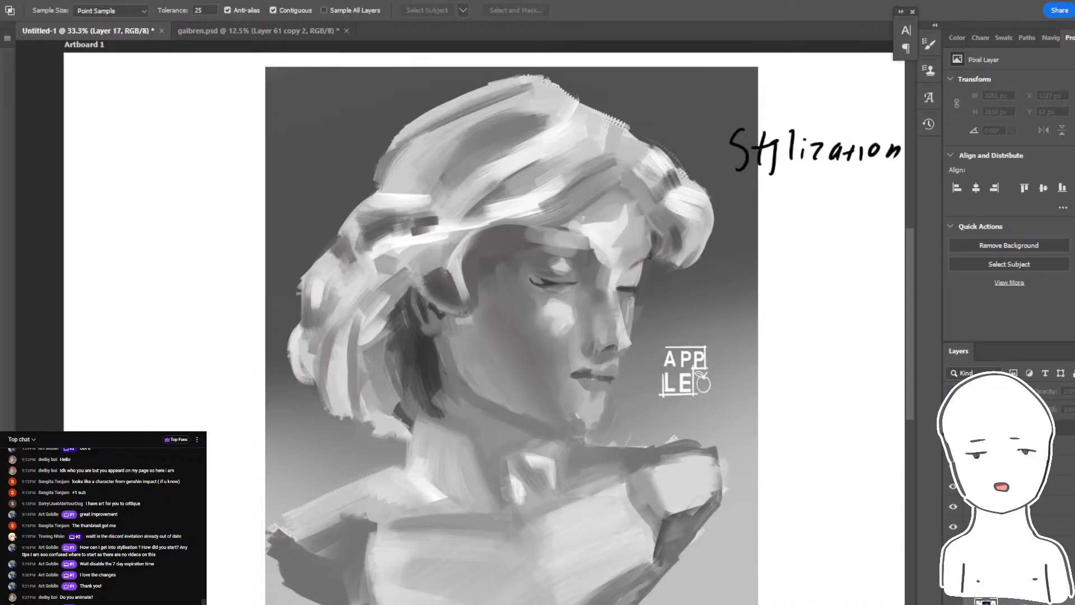
click(953, 547)
click(953, 546)
click(953, 547)
click(953, 546)
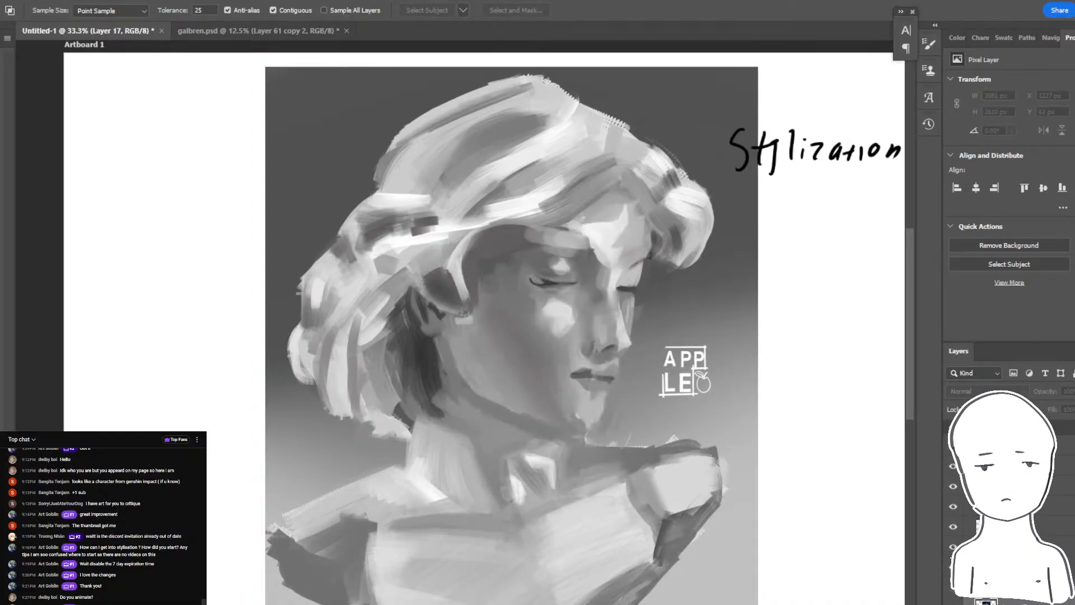
click(953, 547)
click(952, 547)
click(953, 547)
click(953, 546)
scroll(679, 403, down, 5)
scroll(677, 403, up, 5)
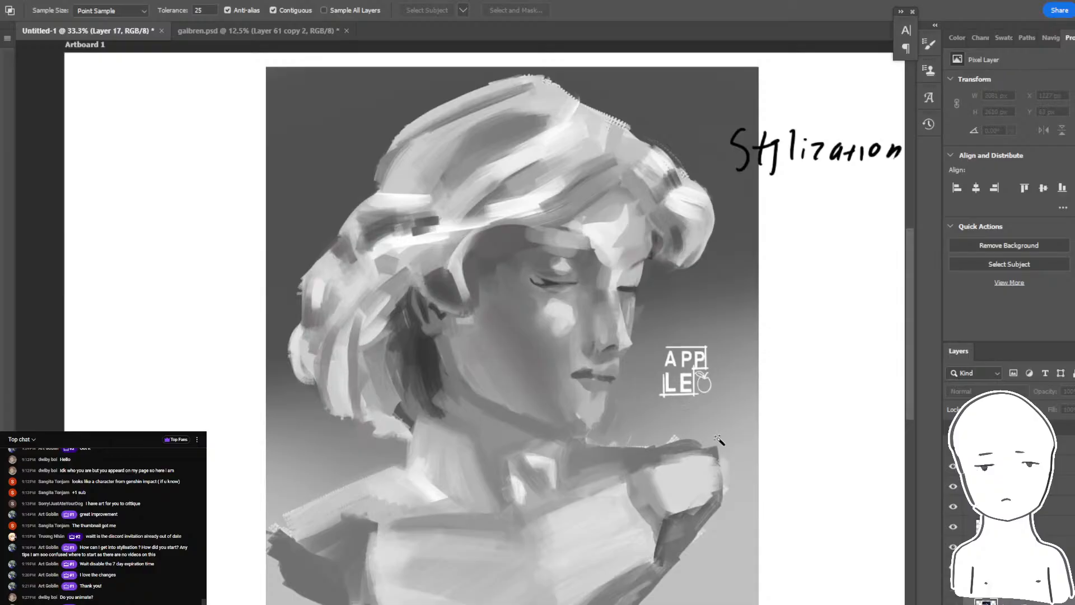
- Outline part of the bust's chest on Layer 21 with the Lasso and brush a gray shadow beside it
key(b)
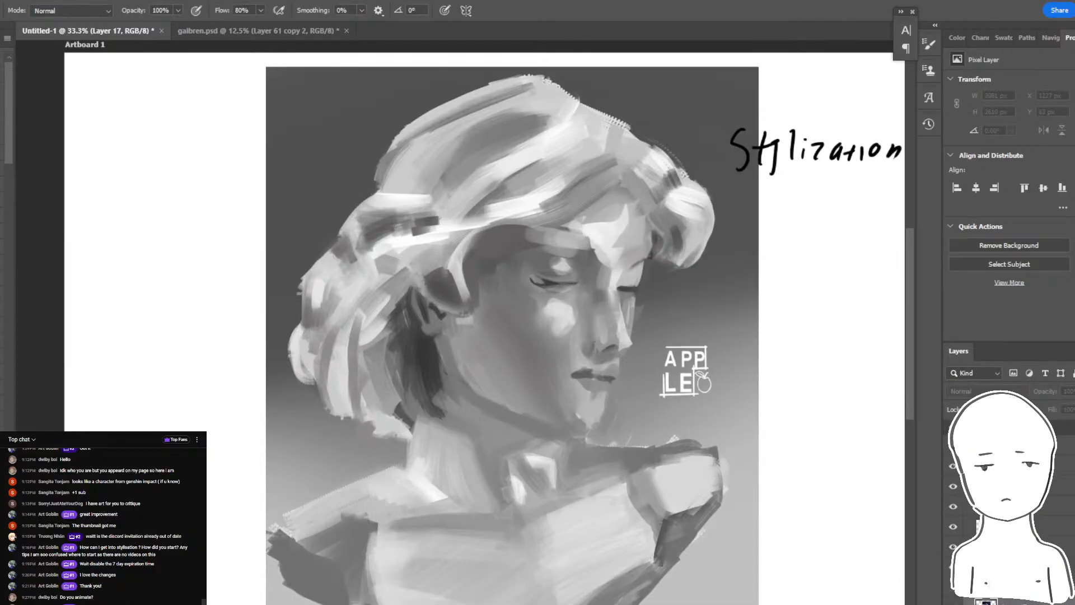
drag(480, 452, 491, 424)
ctrl+click(550, 517)
key(l)
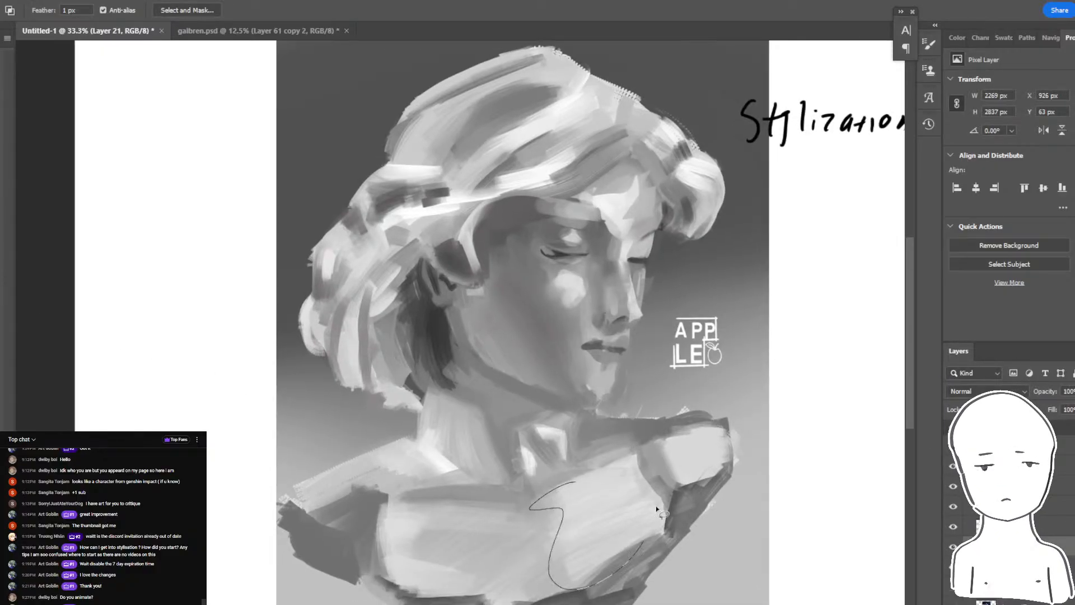
drag(658, 510, 649, 475)
key(b)
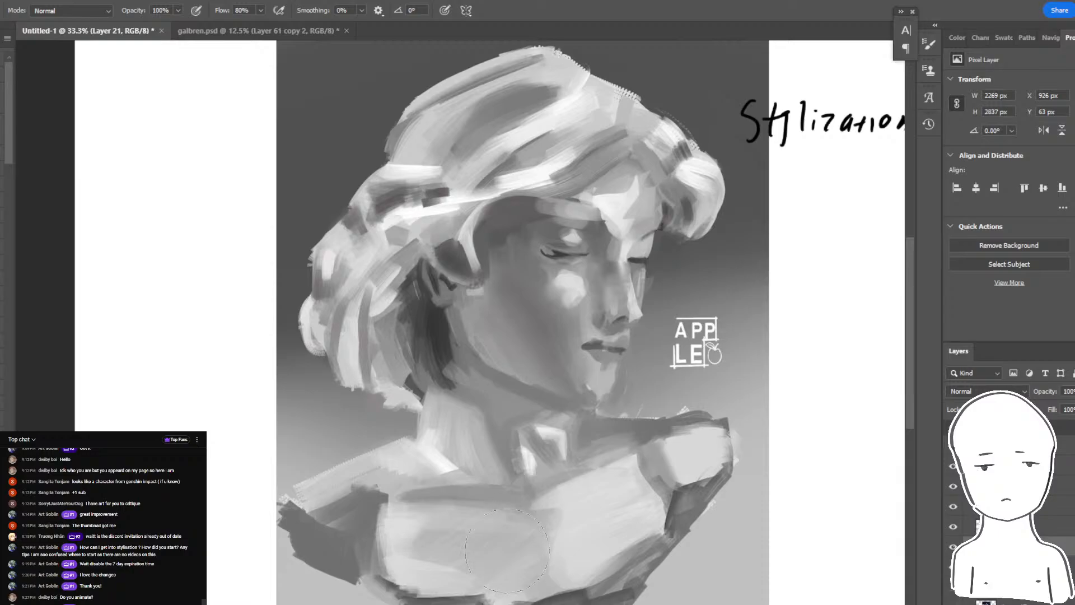
mouse_move(493, 495)
mouse_down()
mouse_move(544, 535)
mouse_move(534, 587)
mouse_up()
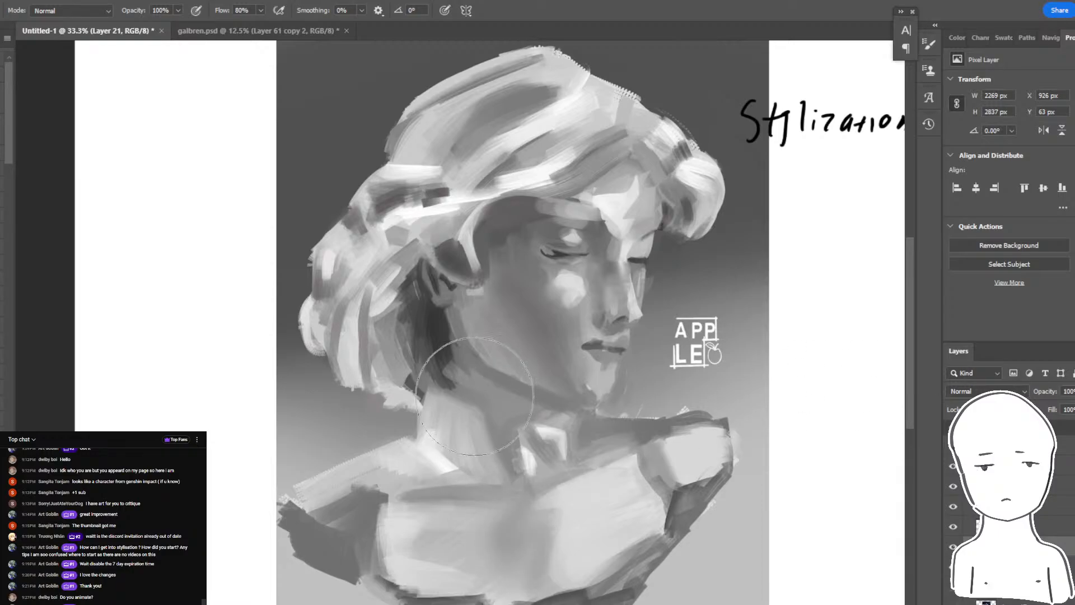
- Brush shading over the bust's shoulder below the hair with a larger brush, undoing the first stroke
drag(440, 428, 314, 511)
key(ctrl+z)
key(bracketright)
key(bracketright)
drag(448, 450, 320, 540)
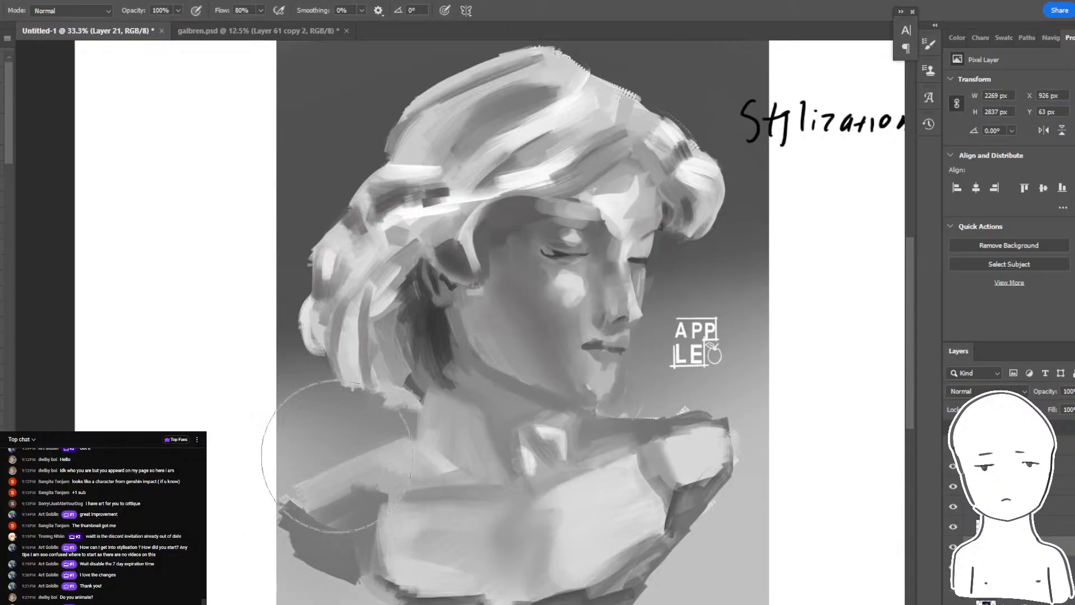
- Select the bust's matching gray tones with the Magic Wand at tolerance 25, and lasso the face and chest out of the selection
key(w)
click(384, 444)
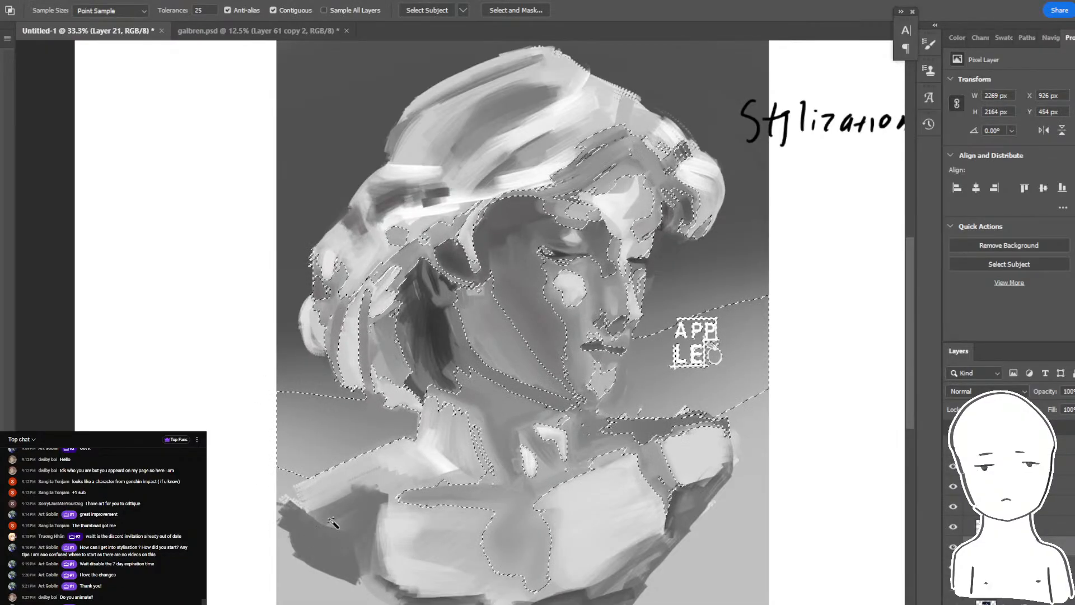
key(l)
mouse_move(428, 361)
mouse_down()
mouse_move(419, 409)
mouse_move(563, 163)
mouse_up()
key(b)
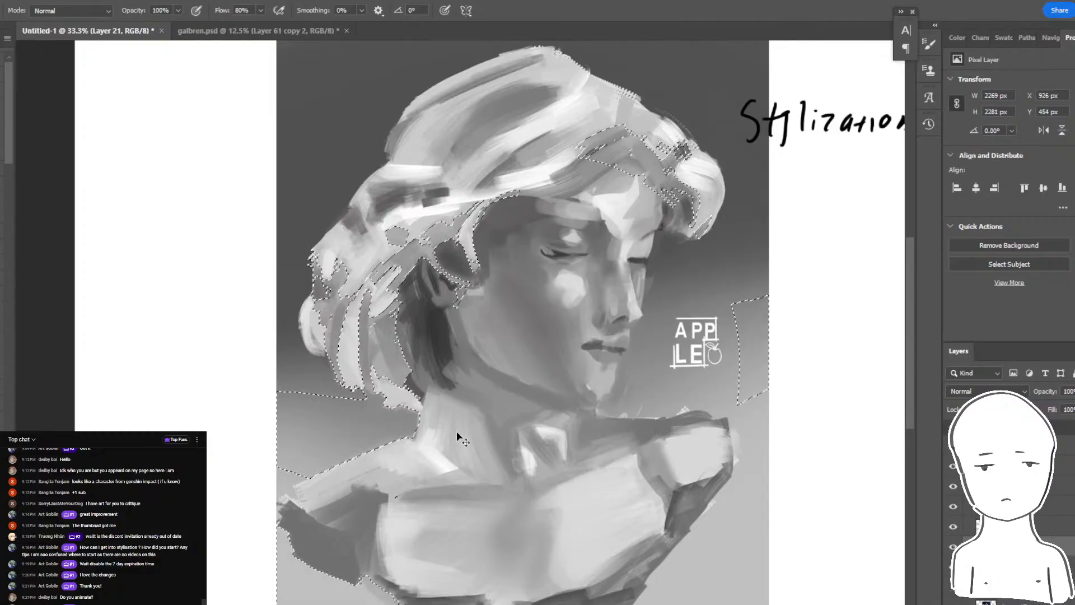
- Try shading the bust's neck and shoulder against the selection, and undo the strokes
mouse_move(487, 297)
mouse_down()
mouse_move(427, 515)
mouse_move(392, 532)
mouse_move(496, 435)
mouse_move(247, 520)
mouse_move(554, 537)
mouse_up()
key(ctrl+z)
key(ctrl+z)
key(ctrl+d)
drag(846, 339, 829, 358)
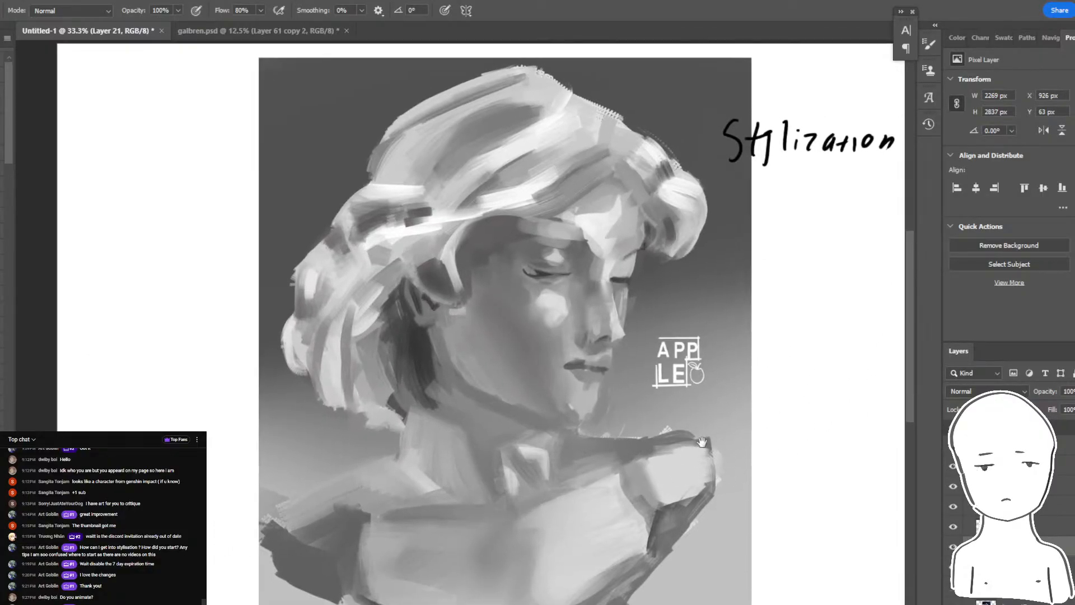
key(ctrl+z)
key(ctrl+z)
drag(379, 554, 506, 374)
- Darken the bust's shoulder below the hair within the selection using a smaller brush, and clear the selection
key(ctrl+z)
drag(358, 532, 516, 391)
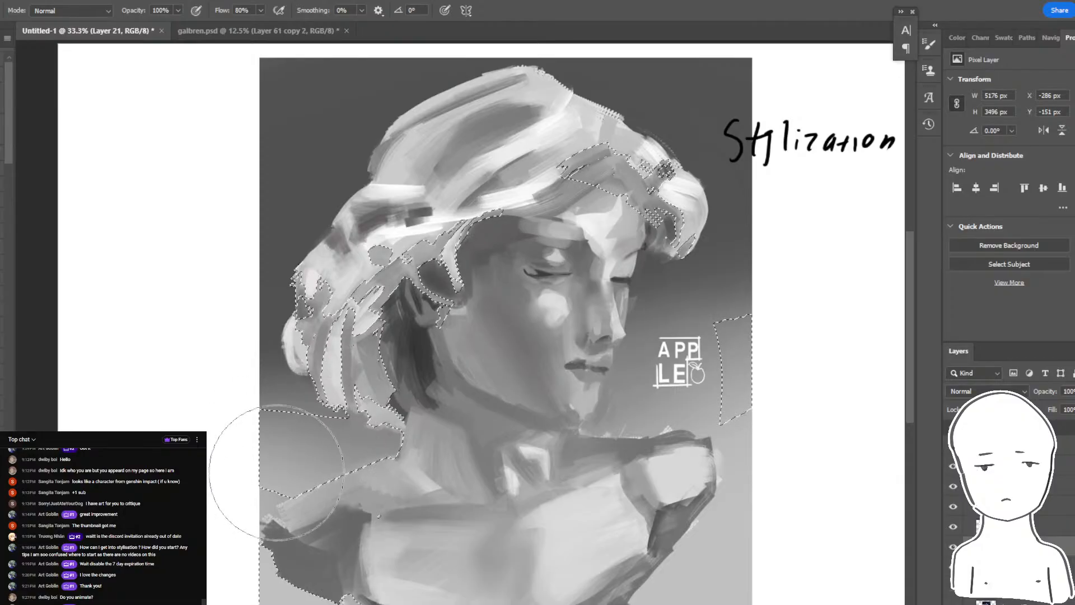
drag(274, 534, 431, 454)
key(bracketleft)
mouse_move(285, 563)
mouse_down()
mouse_move(369, 431)
mouse_move(206, 553)
mouse_move(413, 449)
mouse_up()
key(ctrl+z)
drag(255, 528, 353, 495)
key(ctrl+d)
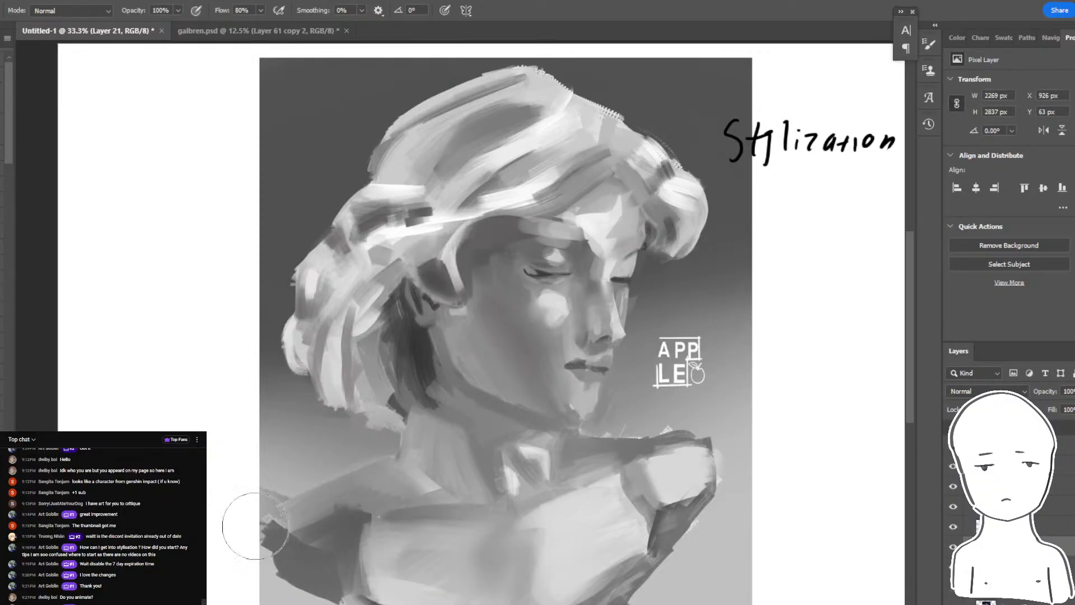
- Restore the selection, blend the shadow across the whole shoulder below the hair, deselect, and undo a trial stroke on the neck
key(ctrl+z)
drag(247, 543, 413, 449)
key(ctrl+d)
drag(457, 302, 491, 396)
key(ctrl+z)
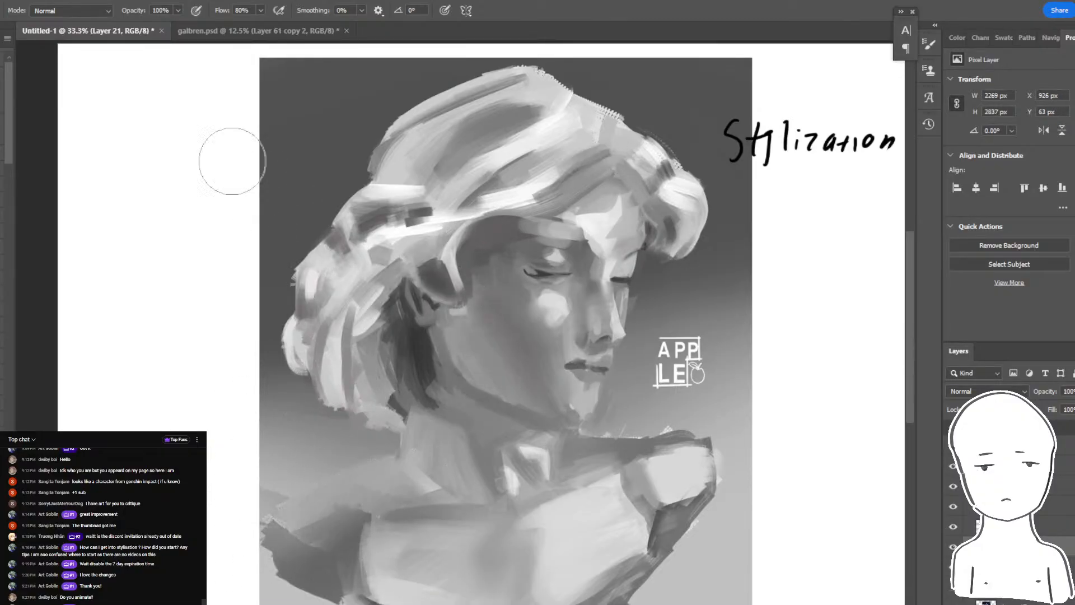
- Try Screen-mode brush strokes over the bust's chest and face with a larger brush, and undo them
click(83, 12)
click(78, 144)
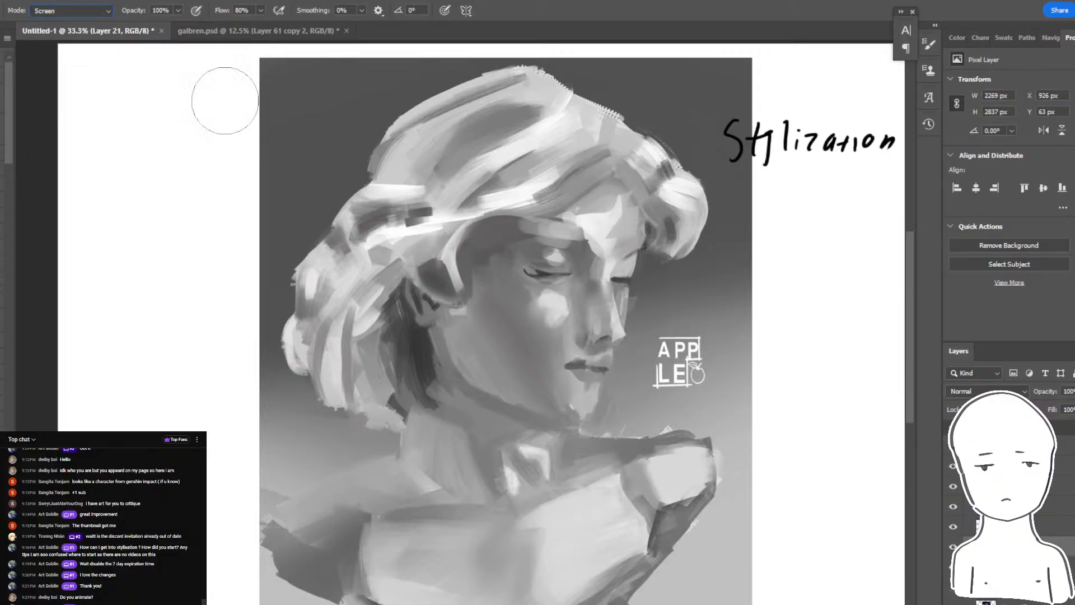
click(957, 38)
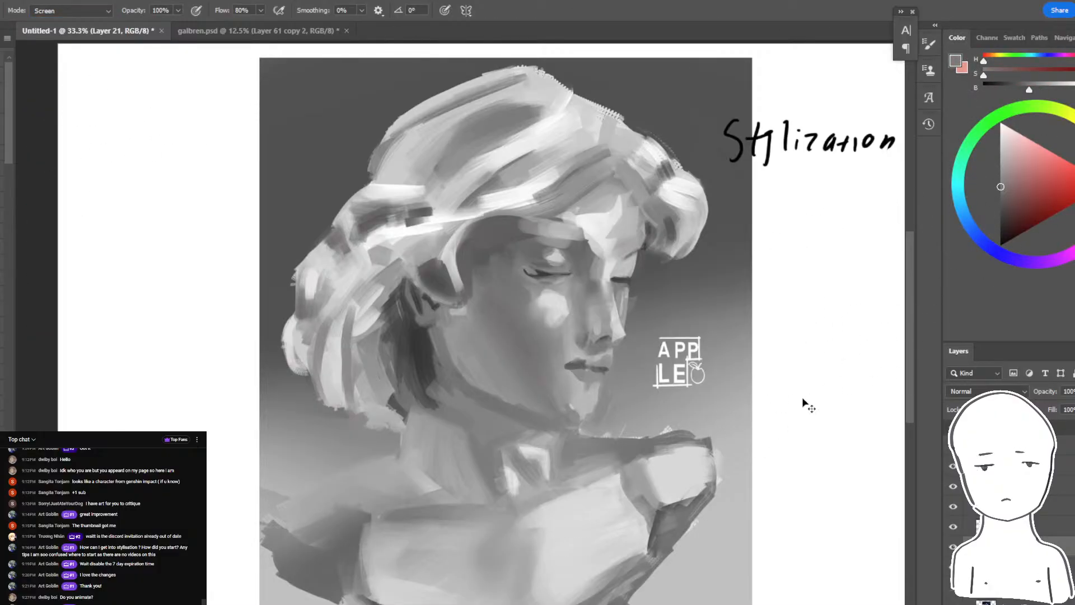
drag(728, 436, 571, 536)
key(ctrl+z)
key(bracketright)
key(bracketright)
mouse_move(690, 238)
mouse_down()
mouse_move(594, 388)
mouse_move(589, 420)
mouse_up()
key(ctrl+z)
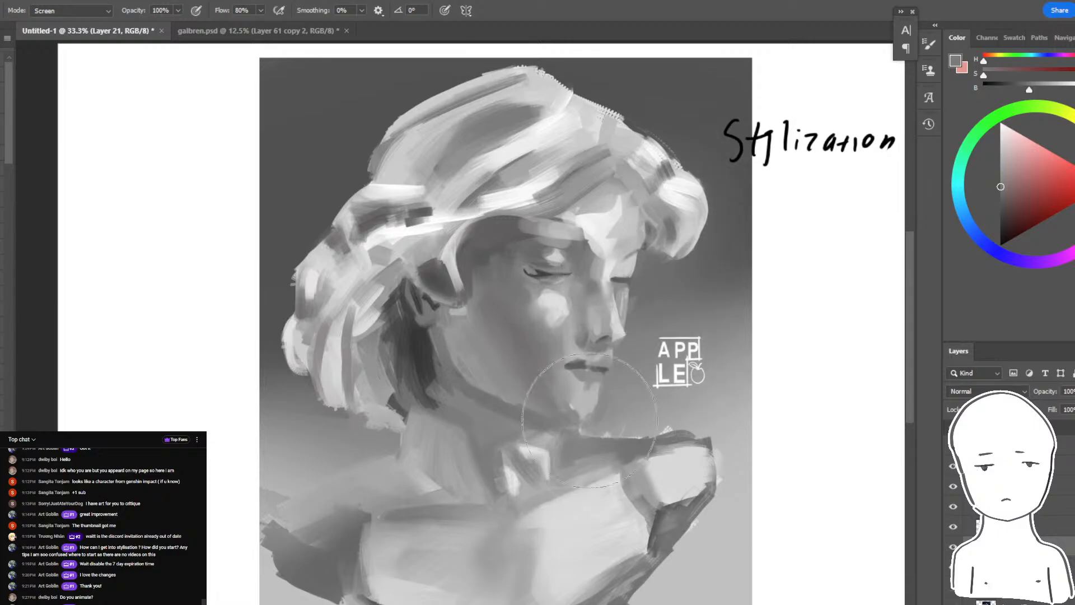
- Switch the brush to Color Dodge mode, try brightening the bust's shoulder and chin, and undo the strokes before reducing the brush size
click(78, 11)
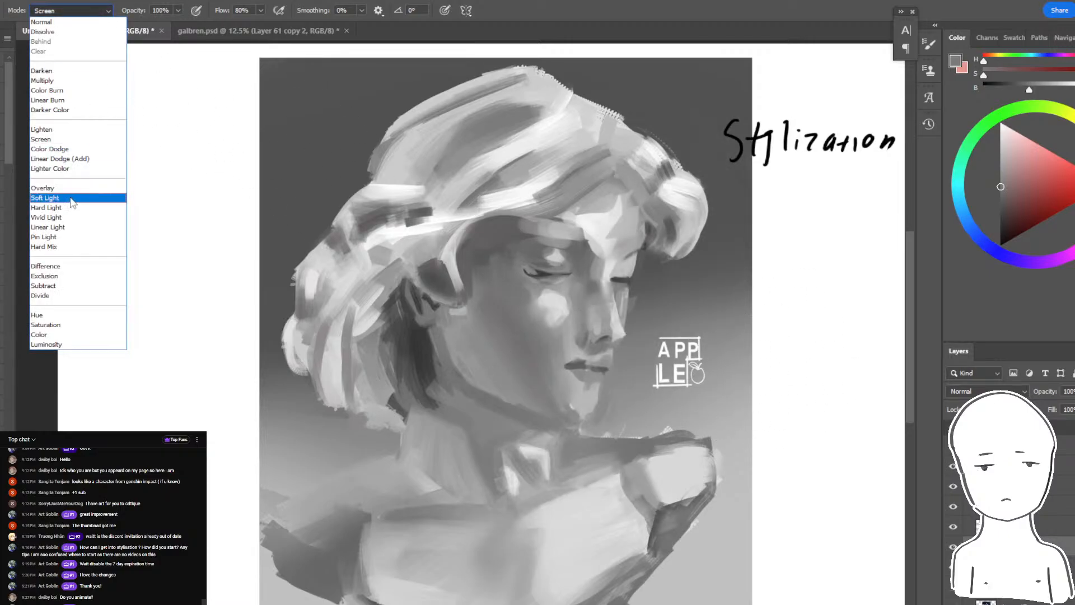
click(50, 149)
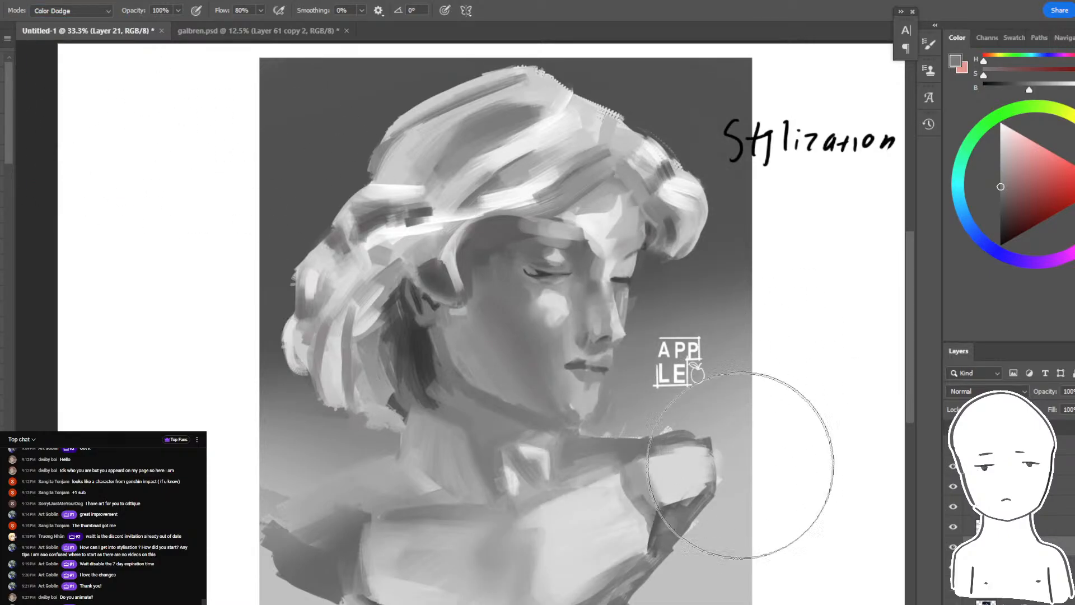
drag(711, 470, 487, 588)
drag(608, 387, 597, 423)
key(ctrl+z)
key(bracketleft)
key(bracketleft)
key(bracketleft)
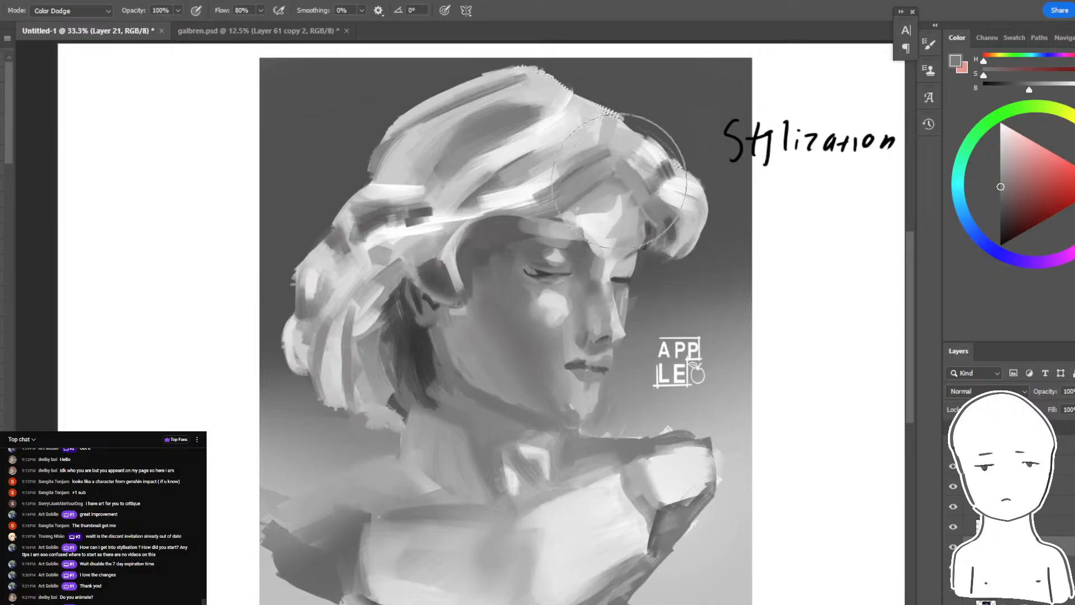
- Brighten the hair above the forehead with a smaller Color Dodge brush, undoing trial strokes, and return the brush to Normal mode
drag(620, 181, 607, 353)
key(ctrl+z)
key(bracketleft)
drag(622, 117, 549, 137)
key(ctrl+z)
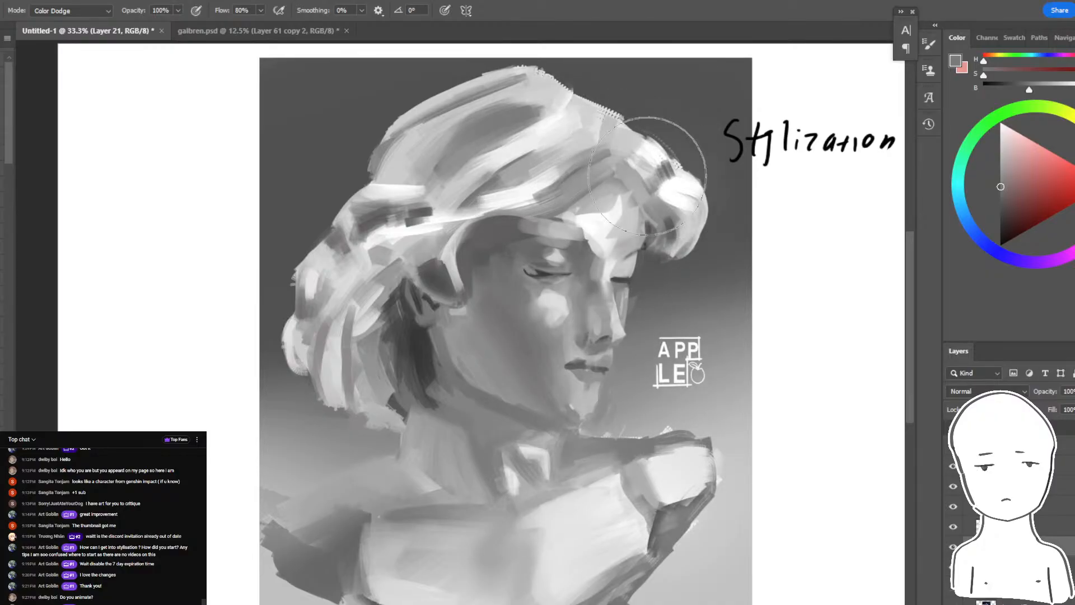
drag(647, 175, 521, 109)
click(2, 337)
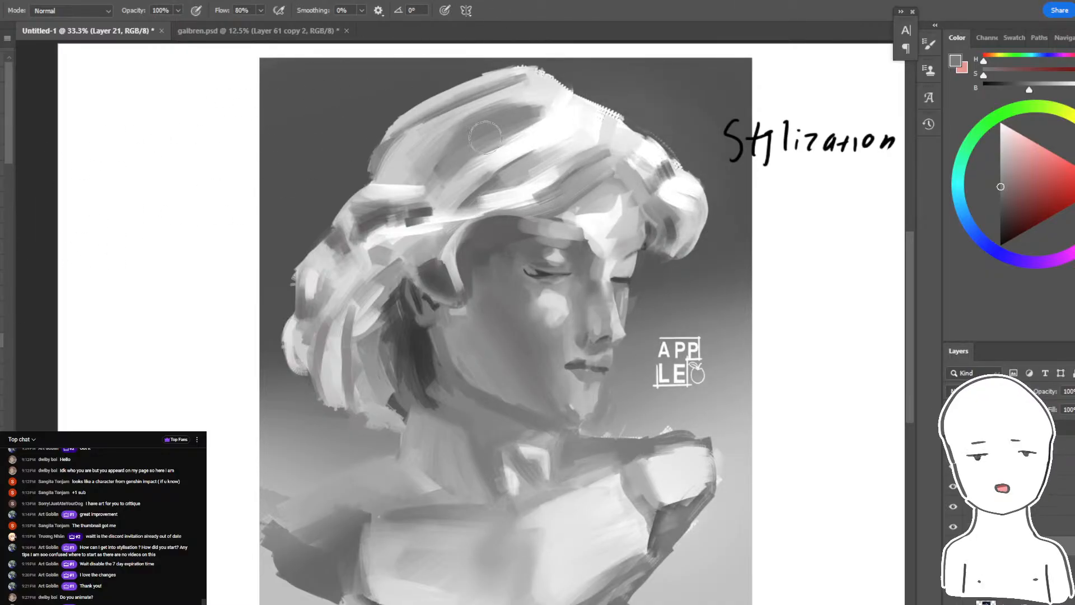
- Paint sampled gray tones over the dark streaks in the crown of the hair
alt+click(493, 133)
drag(552, 141, 482, 172)
drag(506, 94, 429, 131)
alt+click(575, 139)
mouse_move(498, 177)
mouse_down()
mouse_move(400, 159)
mouse_move(431, 129)
mouse_move(451, 147)
mouse_move(435, 192)
mouse_move(425, 195)
mouse_move(431, 183)
mouse_move(384, 203)
mouse_up()
alt+click(406, 149)
alt+click(431, 157)
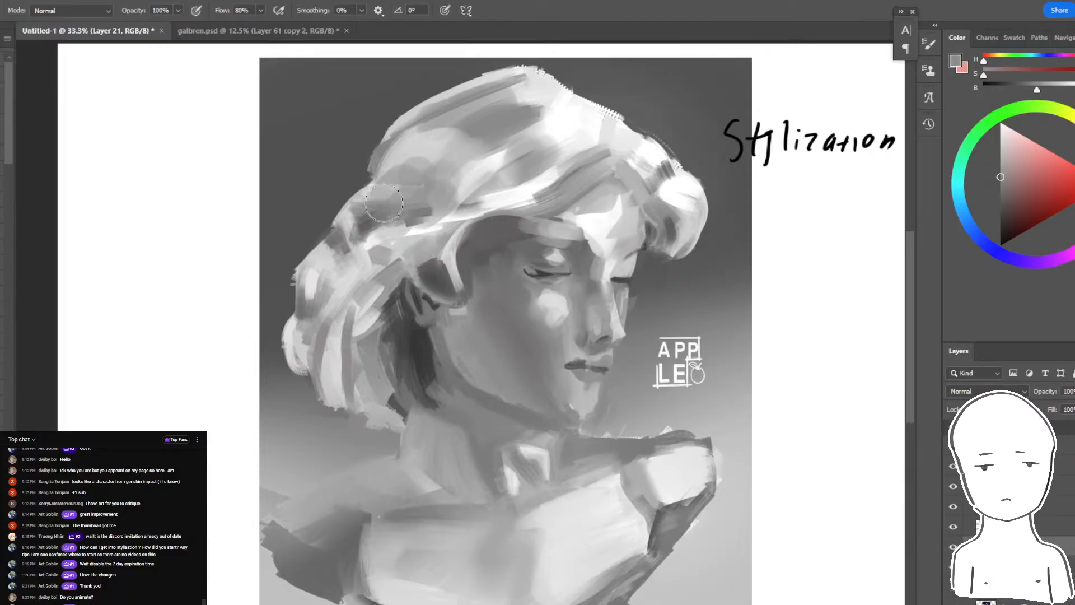
- Soften the contrasting streaks in the hair behind and above the ear with sampled mid and light grays
alt+click(407, 336)
mouse_move(390, 253)
mouse_down()
mouse_move(329, 343)
mouse_move(345, 275)
mouse_move(333, 373)
mouse_move(414, 243)
mouse_move(351, 300)
mouse_up()
alt+click(417, 245)
drag(446, 208, 360, 235)
alt+click(374, 241)
drag(415, 193, 402, 206)
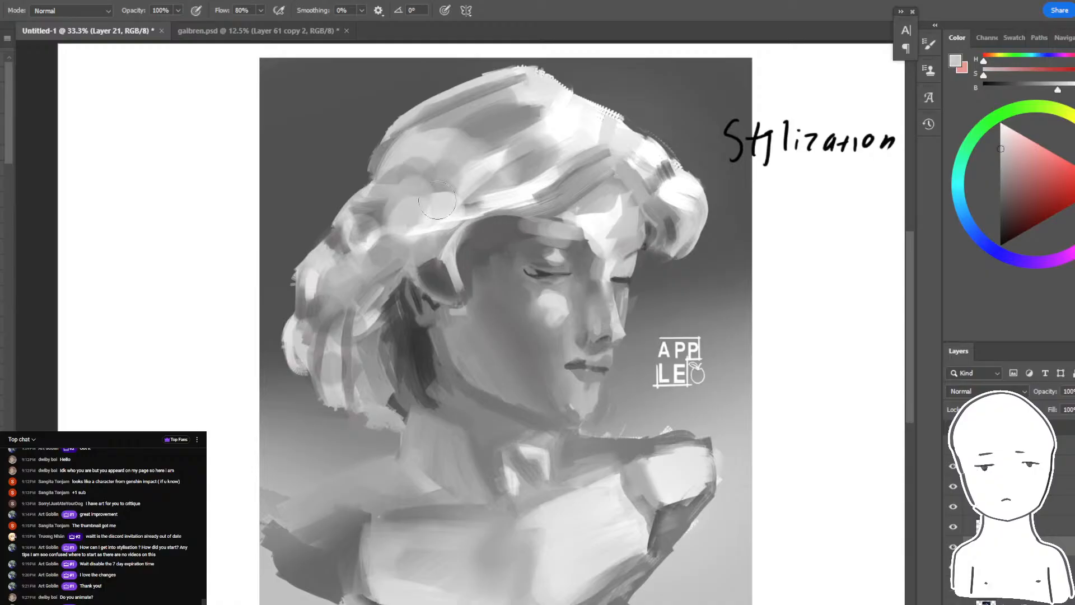
alt+click(433, 212)
- Paint lighter tones across the top and front of the hair, and blend gray into the crown
mouse_move(523, 170)
mouse_down()
mouse_move(573, 130)
mouse_move(563, 159)
mouse_move(609, 121)
mouse_up()
alt+click(566, 115)
mouse_move(646, 152)
mouse_down()
mouse_move(661, 170)
mouse_move(624, 194)
mouse_up()
drag(498, 152, 464, 181)
drag(466, 147, 448, 134)
alt+click(539, 141)
drag(504, 161, 483, 137)
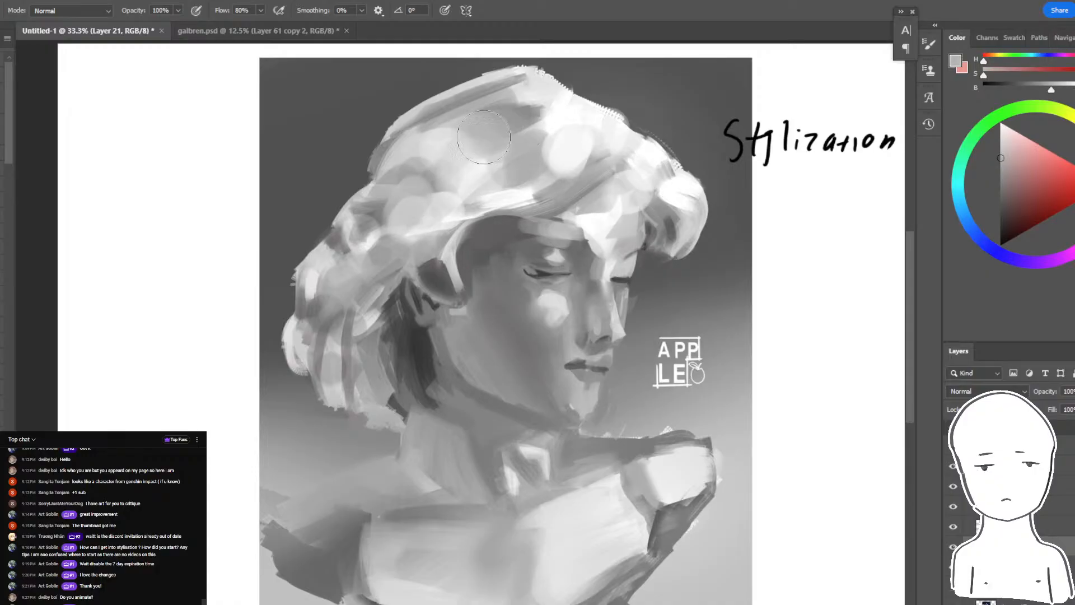
- Merge the remaining strands in the middle of the hair into broad light-gray masses
alt+click(404, 166)
mouse_move(417, 157)
mouse_down()
mouse_move(466, 198)
mouse_move(492, 185)
mouse_move(464, 177)
mouse_move(502, 180)
mouse_move(485, 184)
mouse_move(476, 152)
mouse_move(445, 145)
mouse_move(478, 120)
mouse_move(505, 168)
mouse_up()
alt+click(429, 178)
alt+click(526, 189)
alt+click(500, 158)
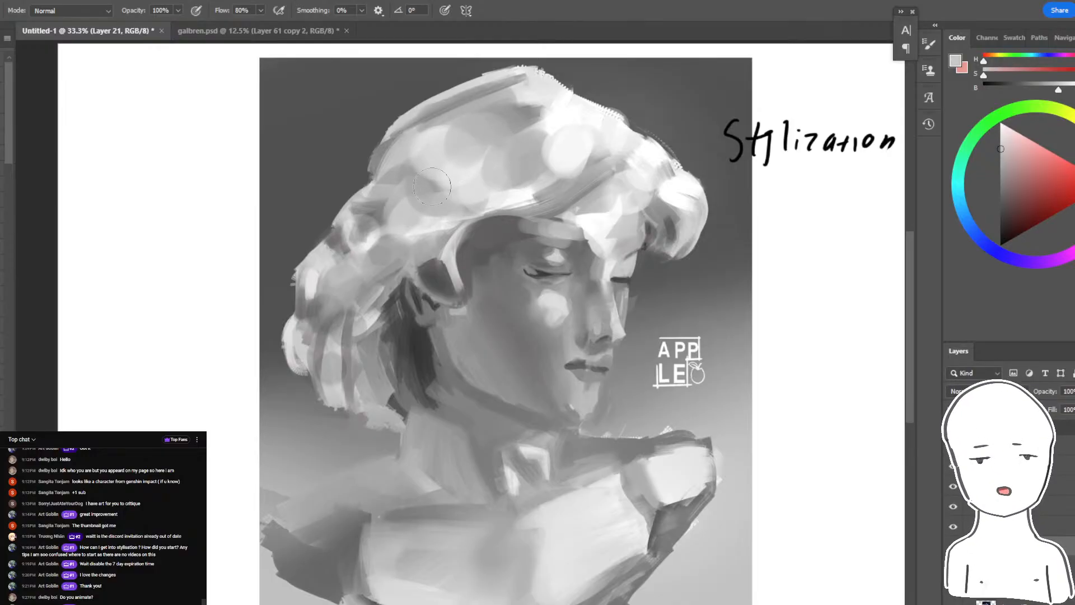
alt+click(500, 221)
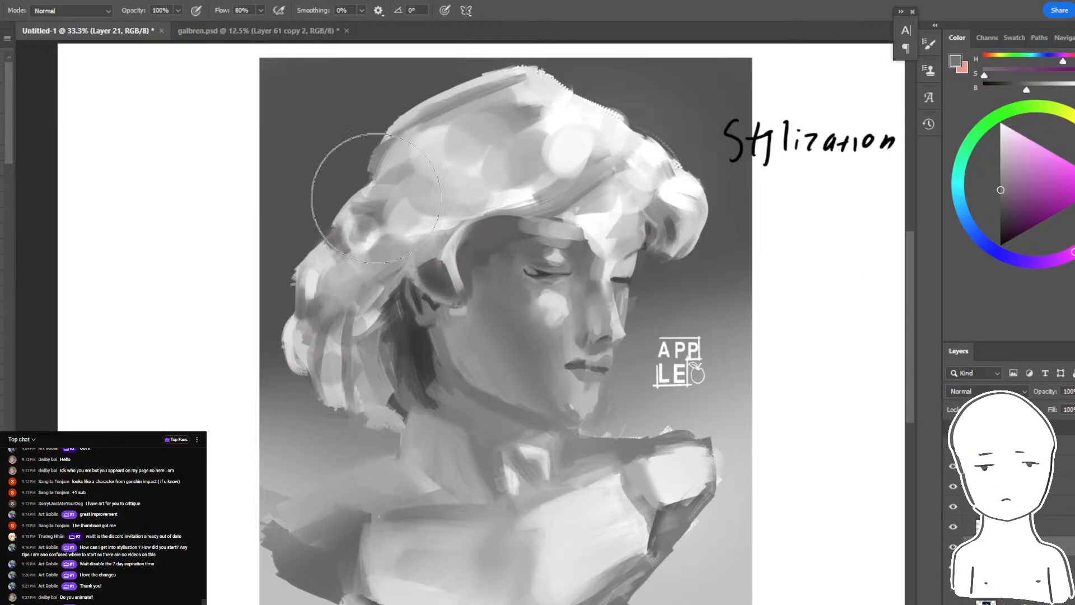
- Darken the back of the hair with a large soft brush in a darker gray
alt+click(360, 156)
mouse_move(409, 147)
mouse_down()
mouse_move(368, 173)
mouse_move(324, 284)
mouse_up()
key(ctrl+z)
mouse_move(451, 113)
mouse_down()
mouse_move(349, 297)
mouse_move(348, 330)
mouse_up()
mouse_move(450, 171)
mouse_down()
mouse_move(394, 194)
mouse_move(321, 306)
mouse_up()
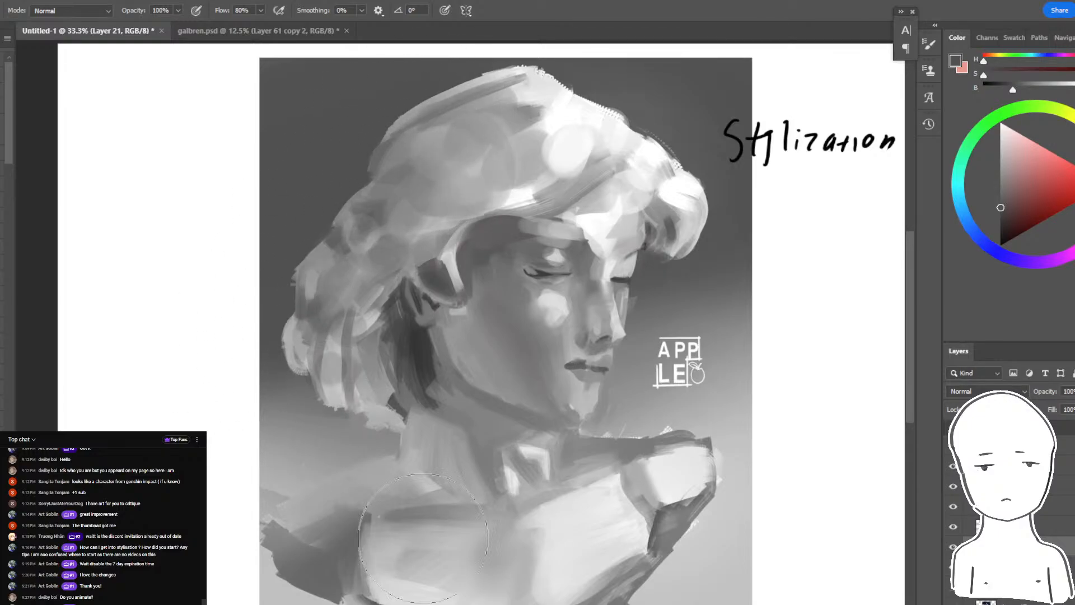
- Undo a trial shadow on the chest, and blend mid-gray shading across the lower chest
mouse_move(423, 538)
mouse_down()
mouse_move(497, 542)
mouse_move(430, 580)
mouse_move(452, 585)
mouse_up()
key(ctrl+z)
key(ctrl+z)
mouse_move(337, 529)
mouse_down()
mouse_move(367, 526)
mouse_move(395, 588)
mouse_up()
drag(456, 554, 485, 588)
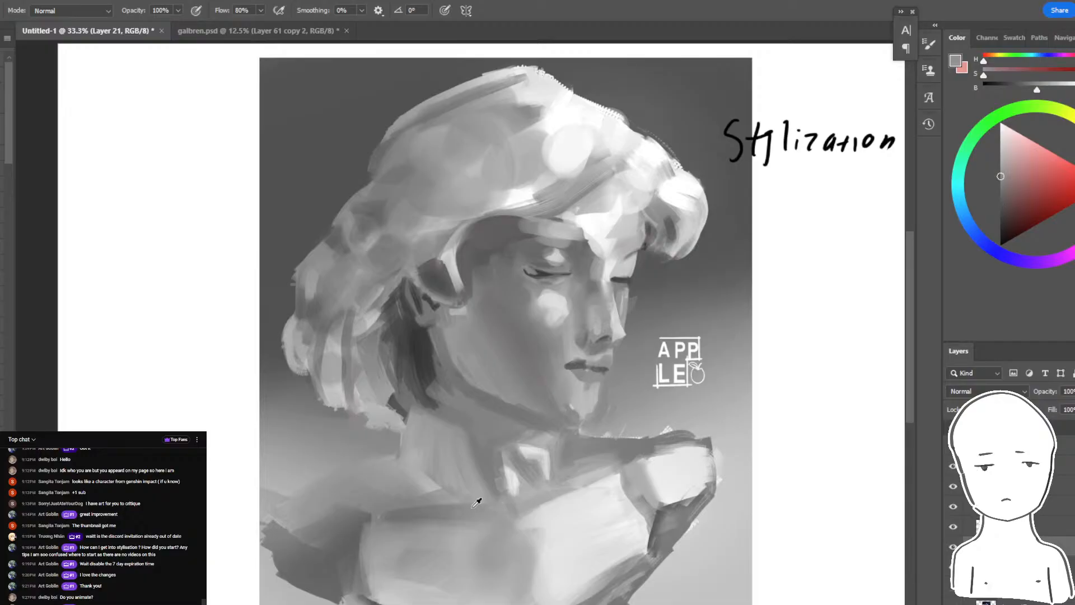
- Lasso the bright plane of the chest, shade its inner side and lighten the rest within the selection, and deselect
key(l)
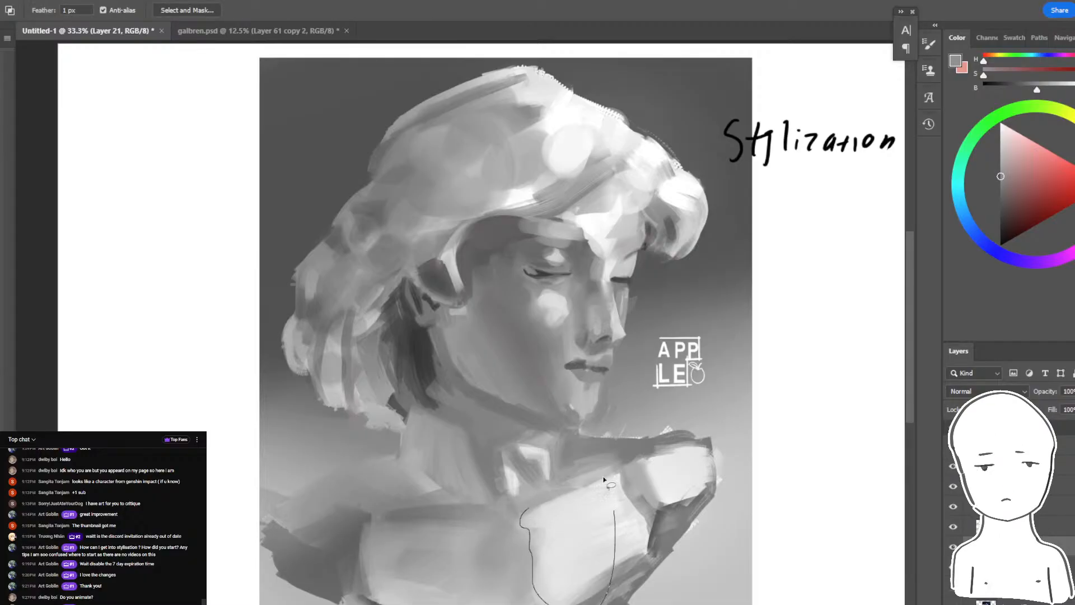
drag(610, 485, 597, 470)
key(b)
alt+click(516, 559)
drag(515, 546, 546, 585)
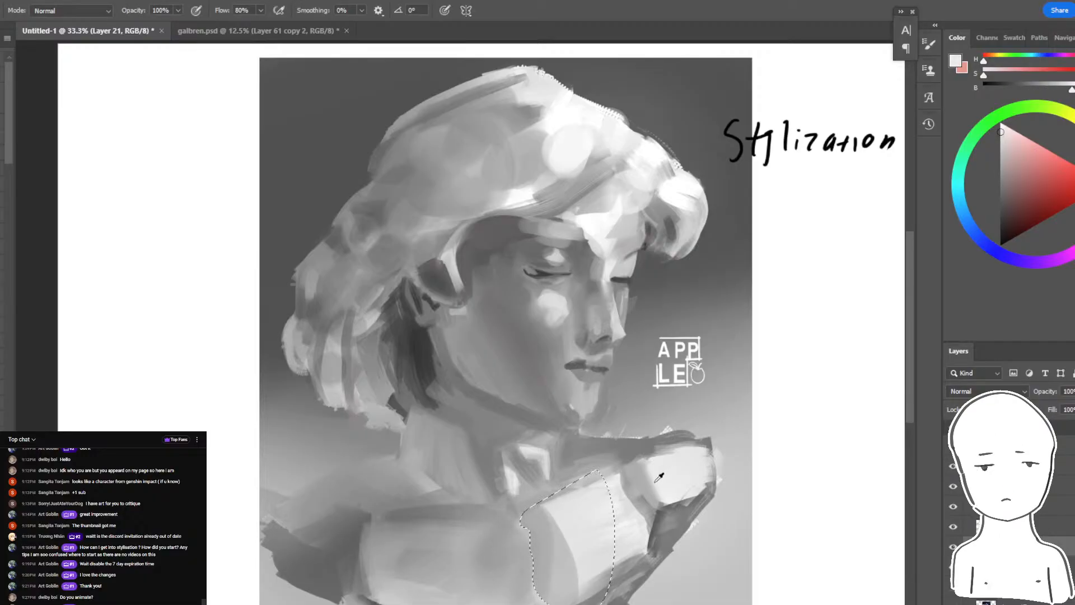
mouse_move(600, 560)
mouse_down()
mouse_move(575, 529)
mouse_move(584, 588)
mouse_move(576, 532)
mouse_move(562, 546)
mouse_up()
alt+click(575, 546)
key(ctrl+d)
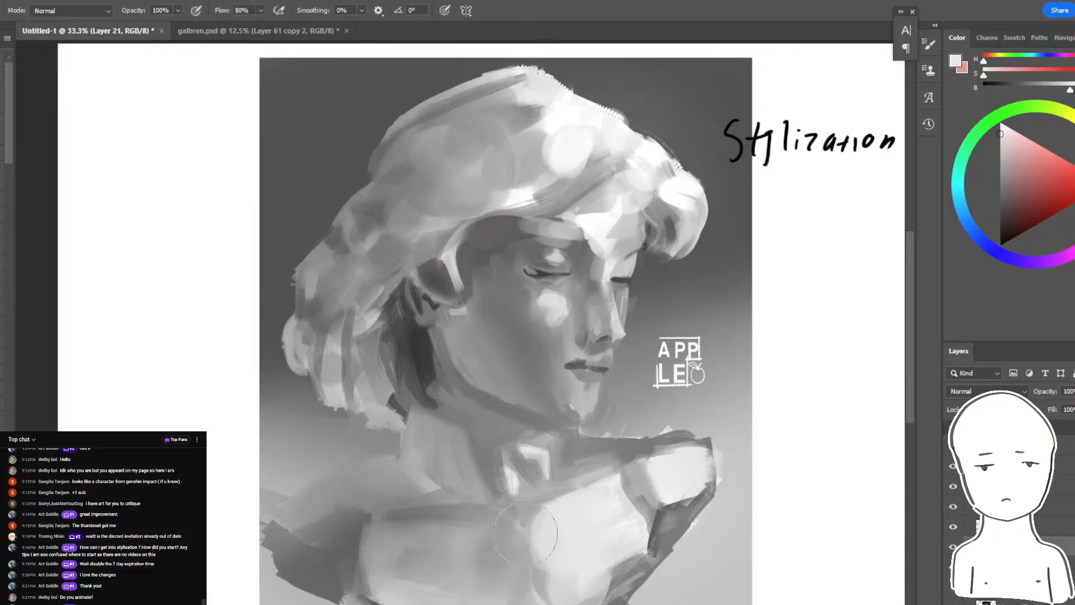
- Lasso a narrow strip along the middle of the chest, lighten it, and smudge its edge
key(l)
drag(516, 602, 515, 518)
key(b)
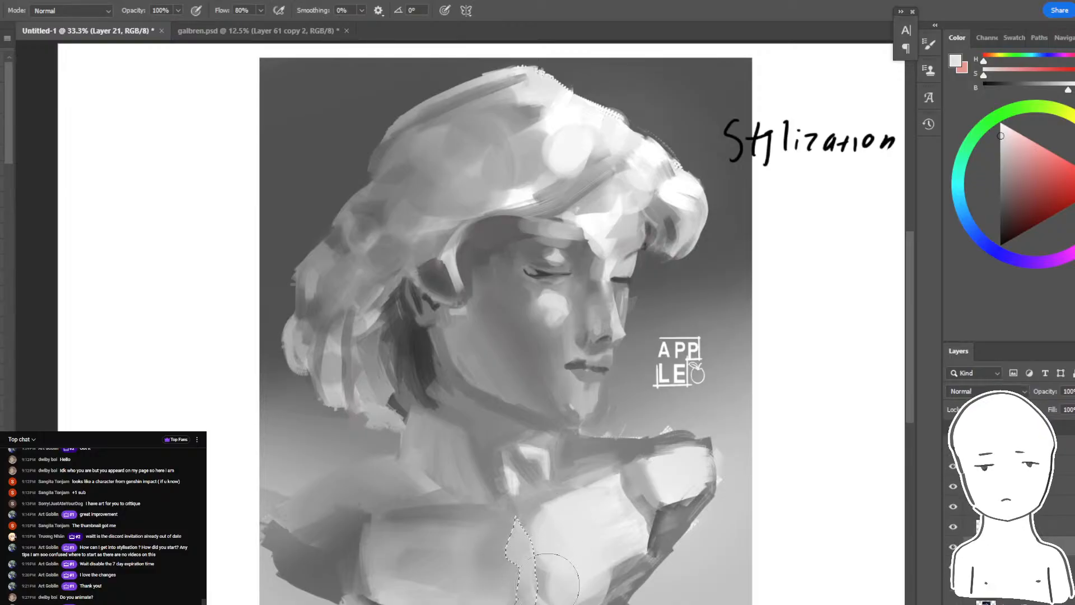
key(r)
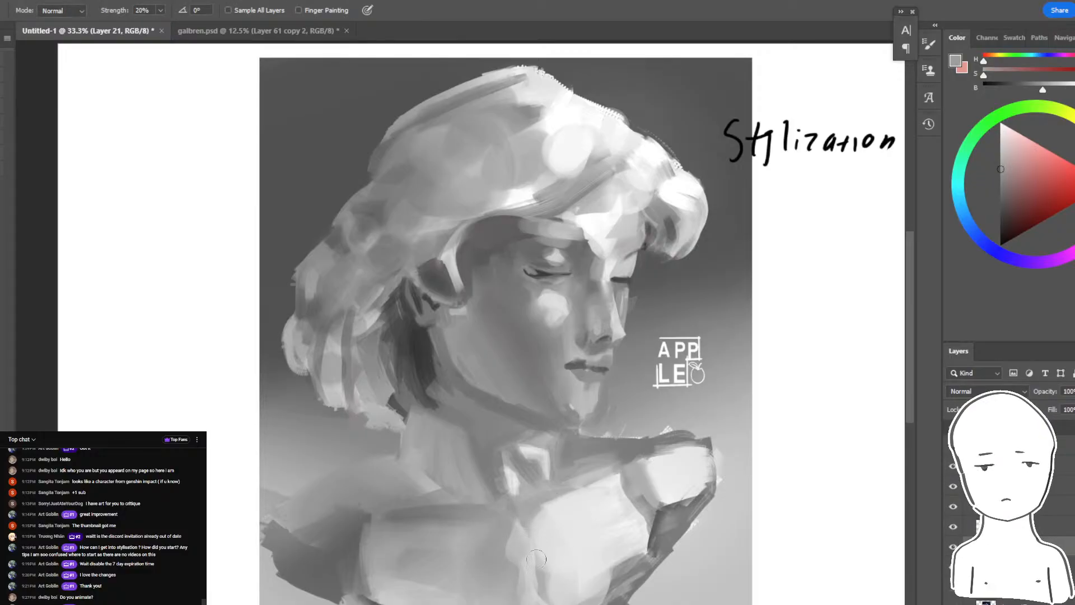
- Lasso the bust's shoulders and chest, try enlarging and repositioning them with Free Transform, and undo the transformation
key(l)
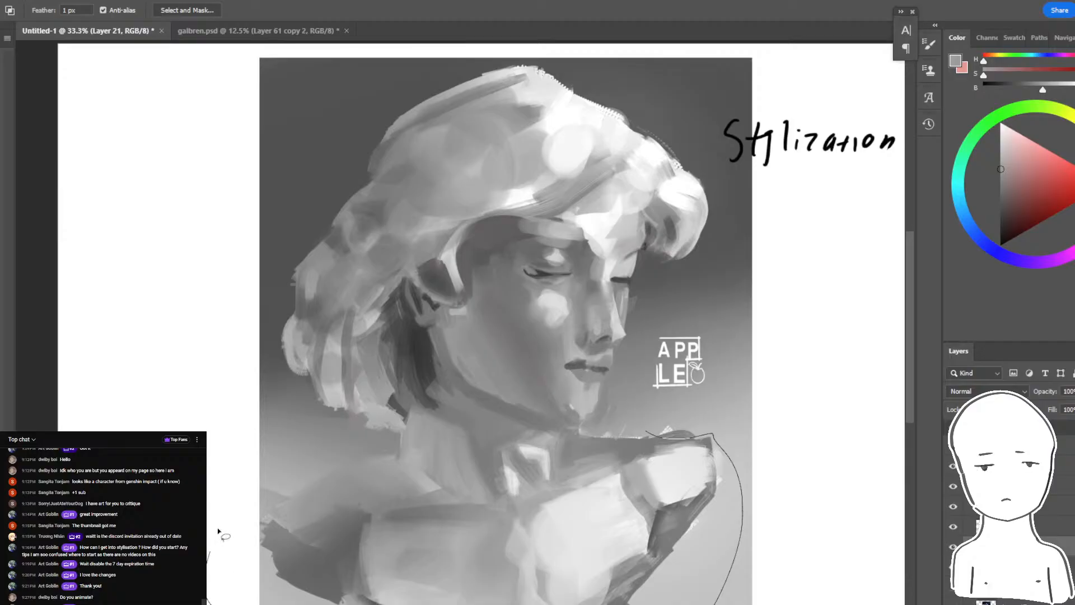
drag(625, 434, 638, 432)
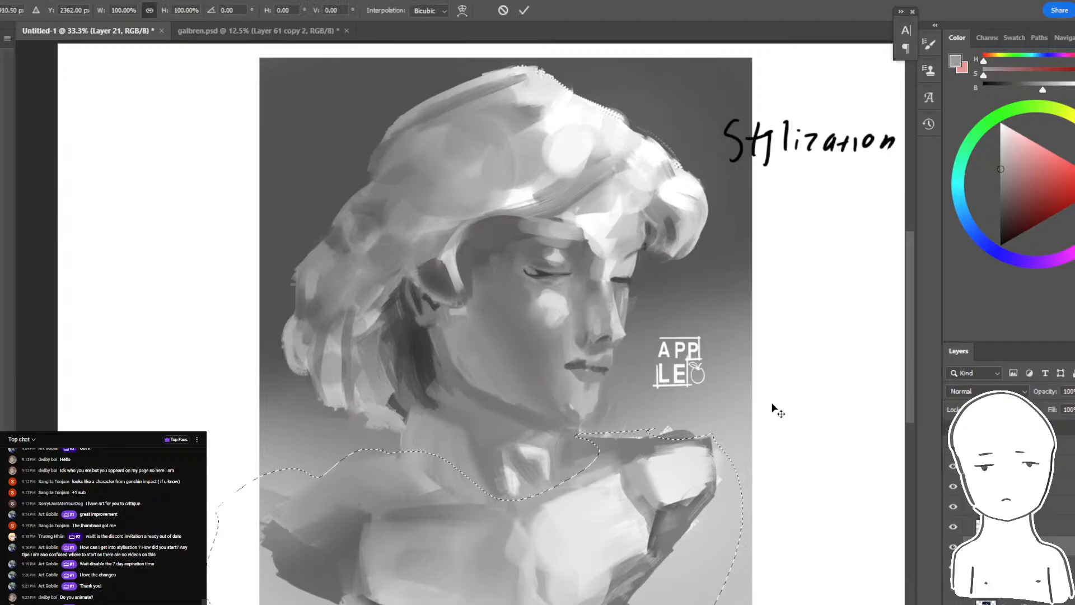
key(ctrl+t)
mouse_move(795, 392)
mouse_down()
mouse_move(713, 492)
mouse_move(709, 576)
mouse_move(706, 501)
mouse_move(707, 529)
mouse_move(714, 498)
mouse_move(725, 492)
mouse_move(729, 505)
mouse_move(713, 498)
mouse_up()
drag(495, 433, 490, 430)
key(Return)
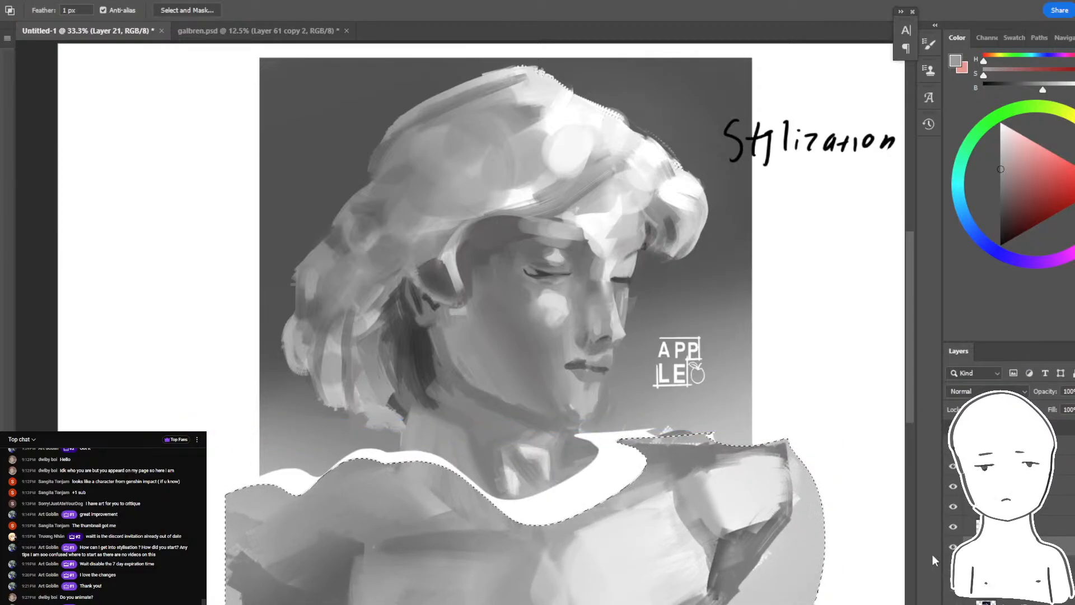
key(ctrl+z)
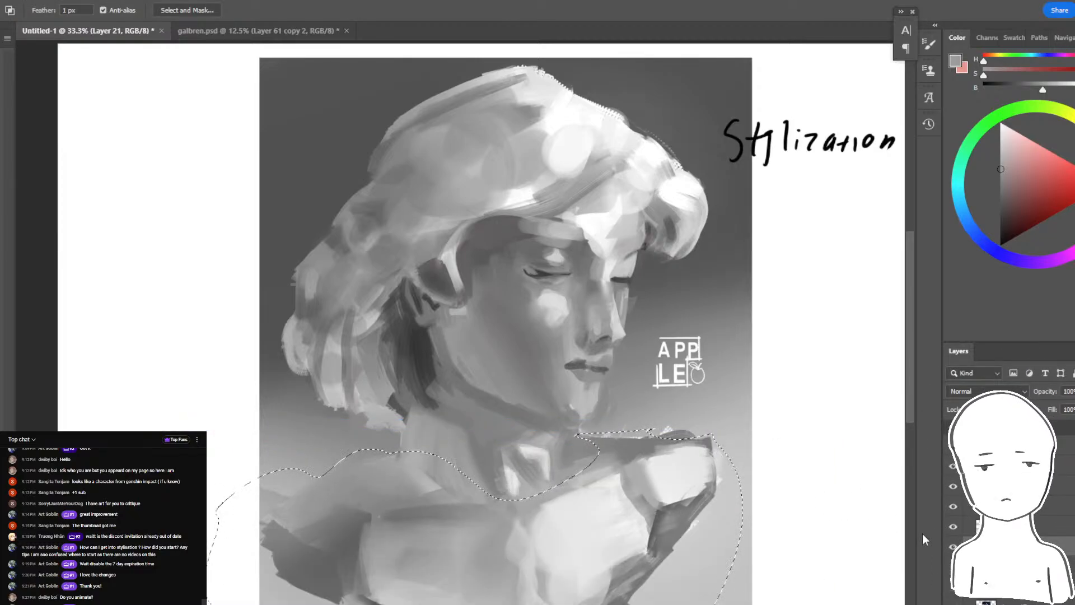
- Enlarge the selected shoulders and chest moderately with Free Transform, and clear the selection
key(ctrl+t)
drag(599, 539, 650, 496)
mouse_move(780, 423)
mouse_down()
mouse_move(812, 408)
mouse_move(740, 453)
mouse_up()
key(Return)
key(ctrl+d)
- Erase the parts of the enlarged shoulders and background that extend beyond both side edges of the painting
key(e)
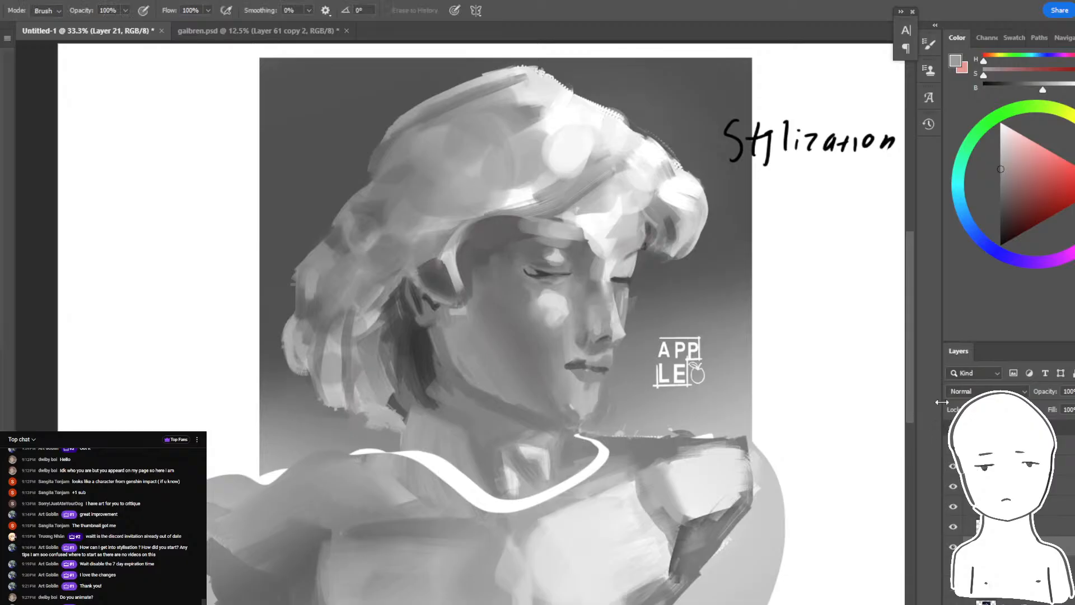
scroll(761, 448, down, 12)
drag(773, 373, 738, 604)
mouse_move(728, 285)
mouse_down()
mouse_move(731, 392)
mouse_move(752, 463)
mouse_up()
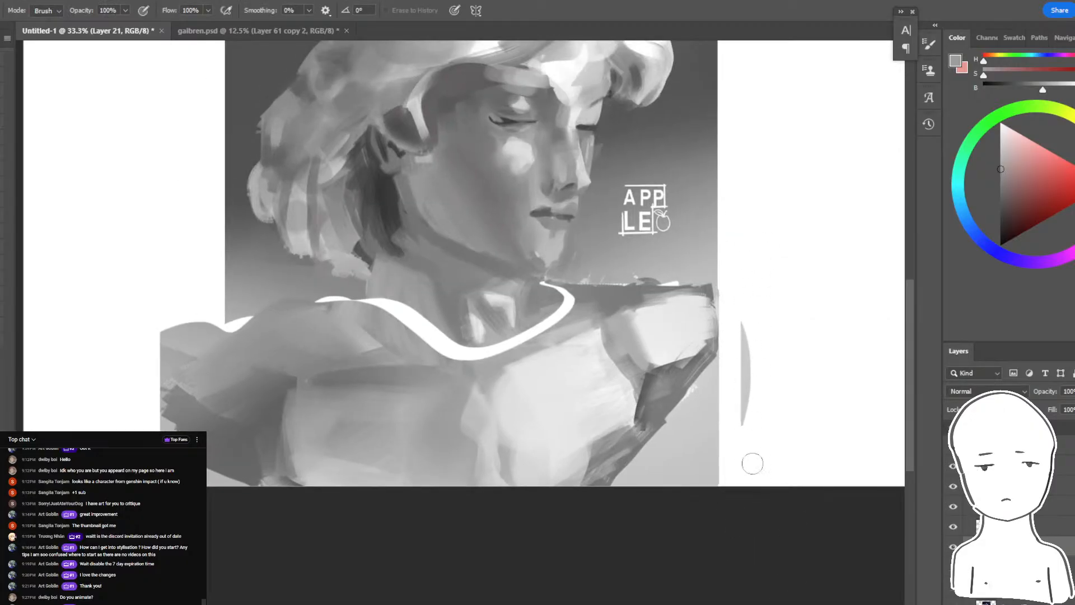
drag(428, 352, 495, 407)
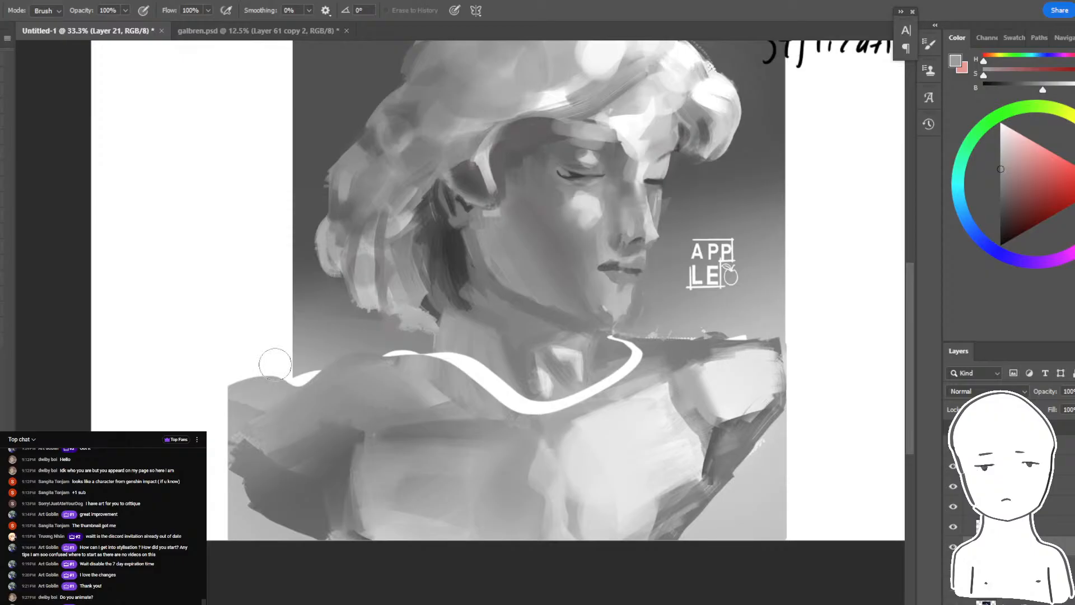
drag(275, 364, 274, 544)
mouse_move(226, 471)
mouse_down()
mouse_move(227, 451)
mouse_move(254, 457)
mouse_up()
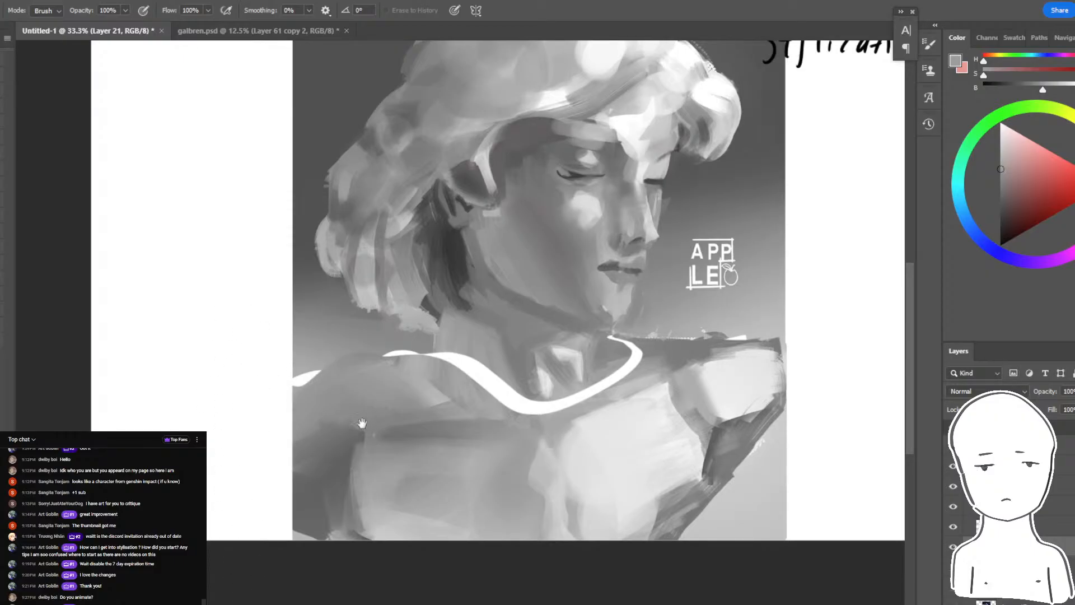
- Blend skin tones over parts of the white gap around the base of the neck with the Mixer Brush
mouse_move(362, 423)
mouse_down()
mouse_move(327, 564)
mouse_move(353, 530)
mouse_up()
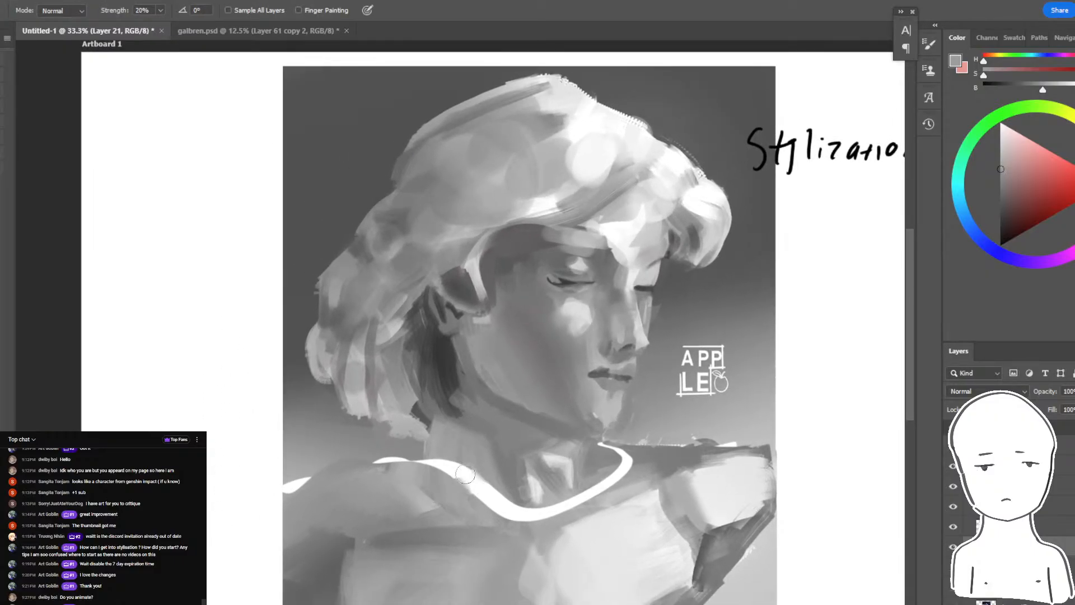
key(b)
mouse_move(446, 453)
mouse_down()
mouse_move(446, 482)
mouse_move(486, 491)
mouse_move(486, 467)
mouse_move(464, 507)
mouse_up()
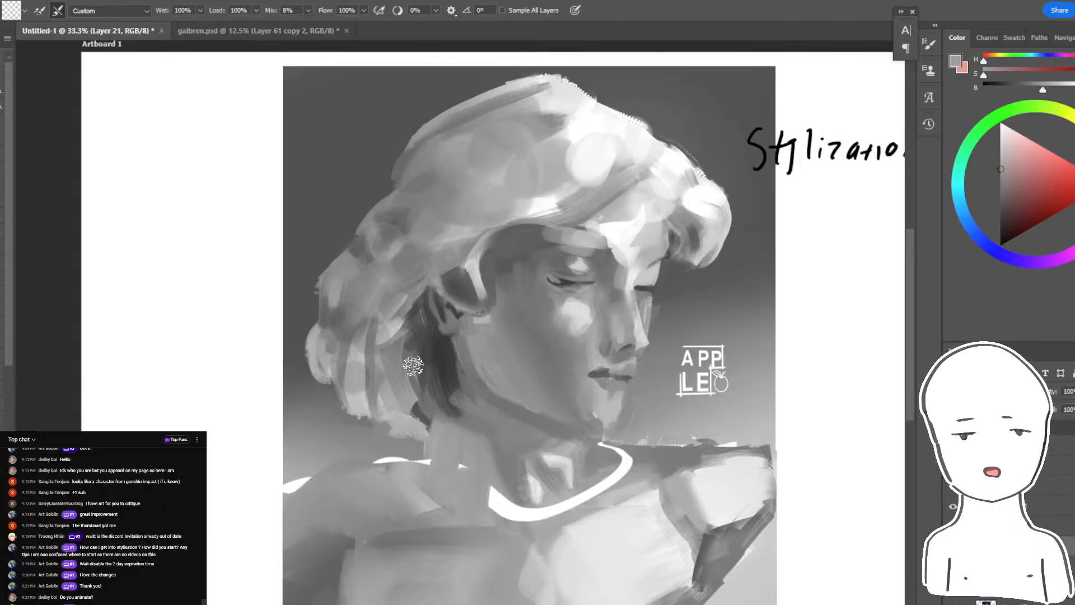
scroll(413, 365, down, 2)
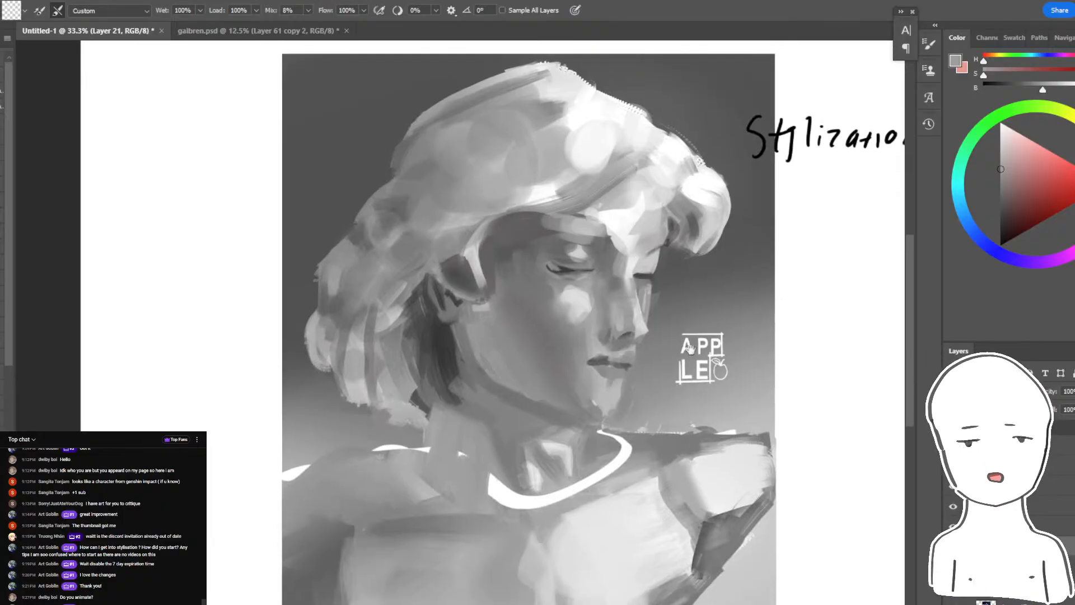
mouse_move(609, 446)
mouse_down()
mouse_move(590, 435)
mouse_move(574, 456)
mouse_move(548, 458)
mouse_move(530, 436)
mouse_up()
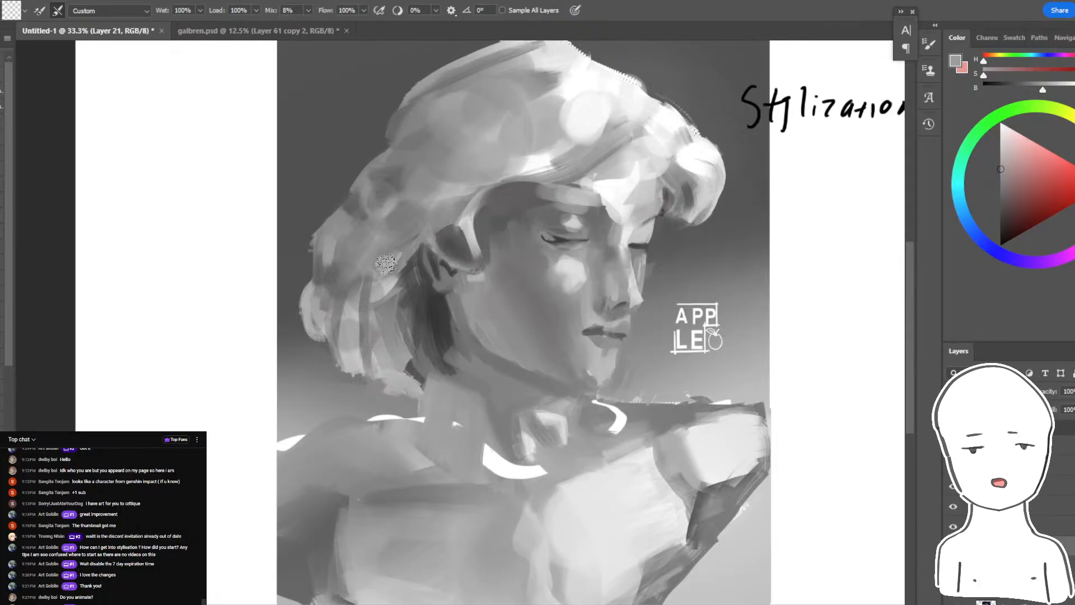
- Blend gray skin tones over the remaining white gaps around the neck base and along the shaded shoulder with the Mixer Brush
key(ctrl+plus)
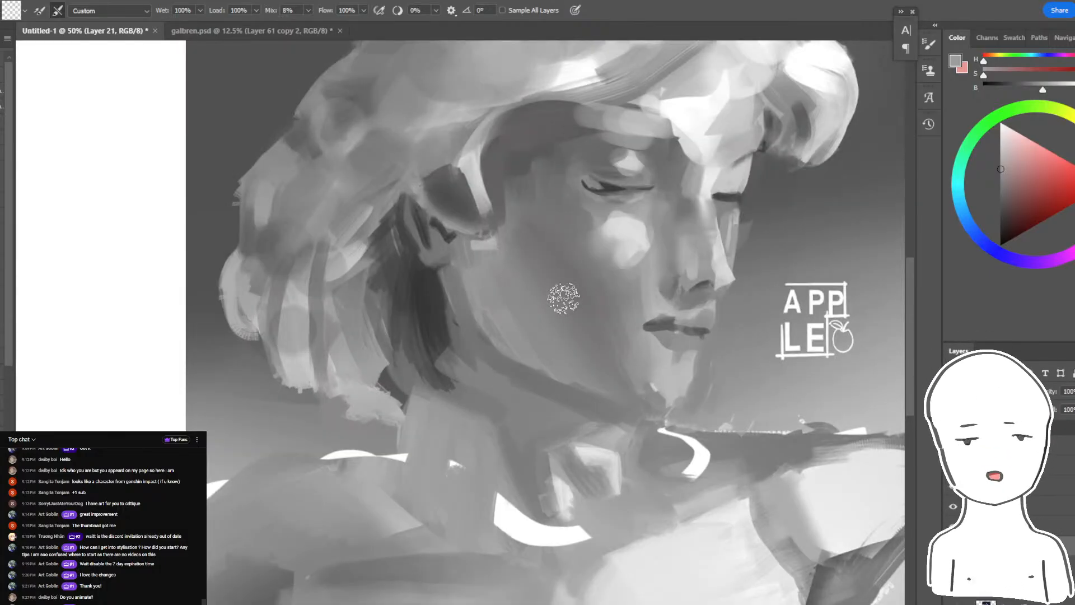
drag(564, 300, 529, 225)
mouse_move(473, 414)
mouse_down()
mouse_move(473, 463)
mouse_move(561, 457)
mouse_move(542, 470)
mouse_move(677, 380)
mouse_move(587, 372)
mouse_up()
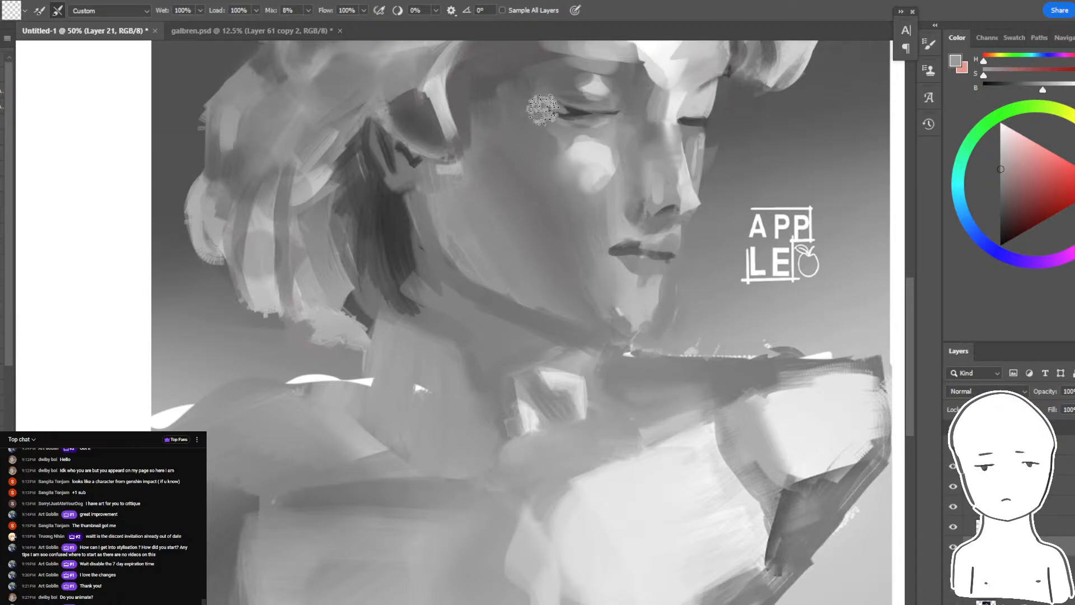
key(ctrl+minus)
mouse_move(404, 398)
mouse_down()
mouse_move(365, 368)
mouse_move(274, 382)
mouse_move(350, 360)
mouse_move(265, 383)
mouse_up()
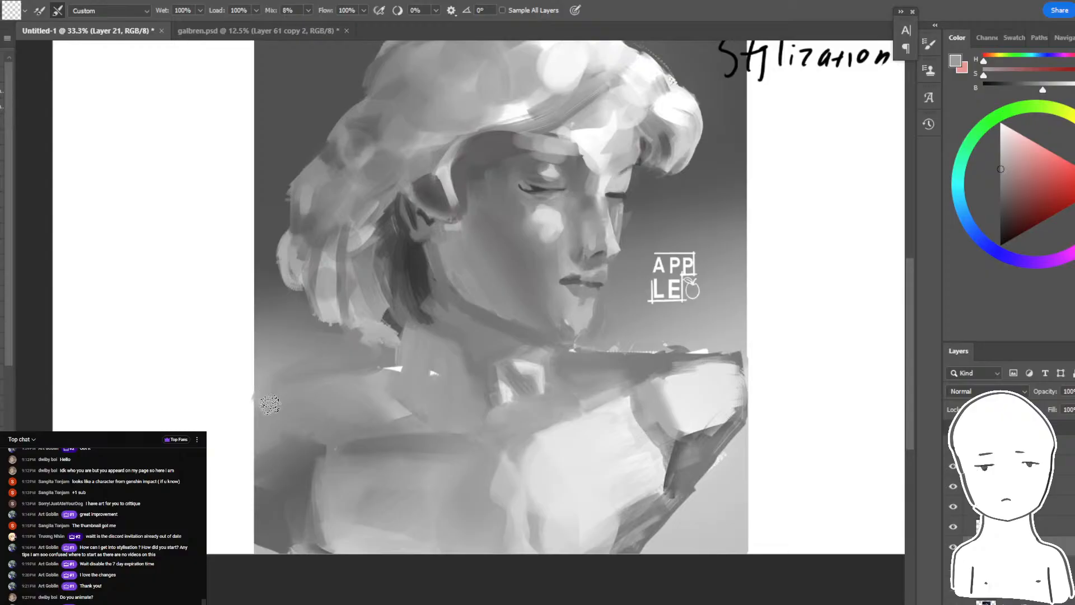
- Lasso the area above the shaded shoulder, brush gray background tone inside it to define the shoulder's edge, and clear the selection
key(l)
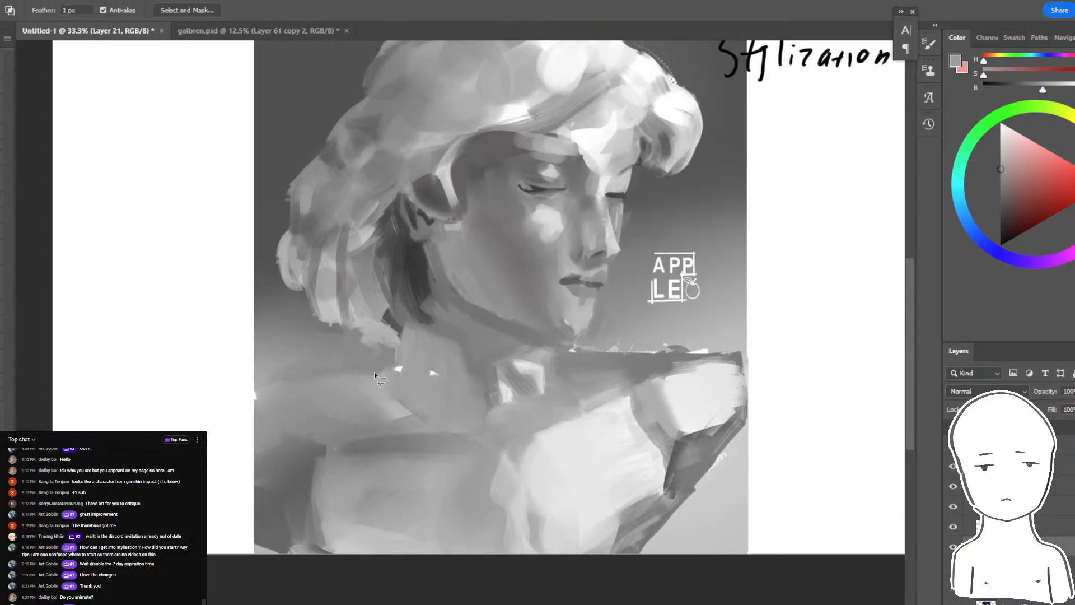
mouse_move(264, 402)
mouse_down()
mouse_move(253, 399)
mouse_move(274, 350)
mouse_move(341, 353)
mouse_up()
key(b)
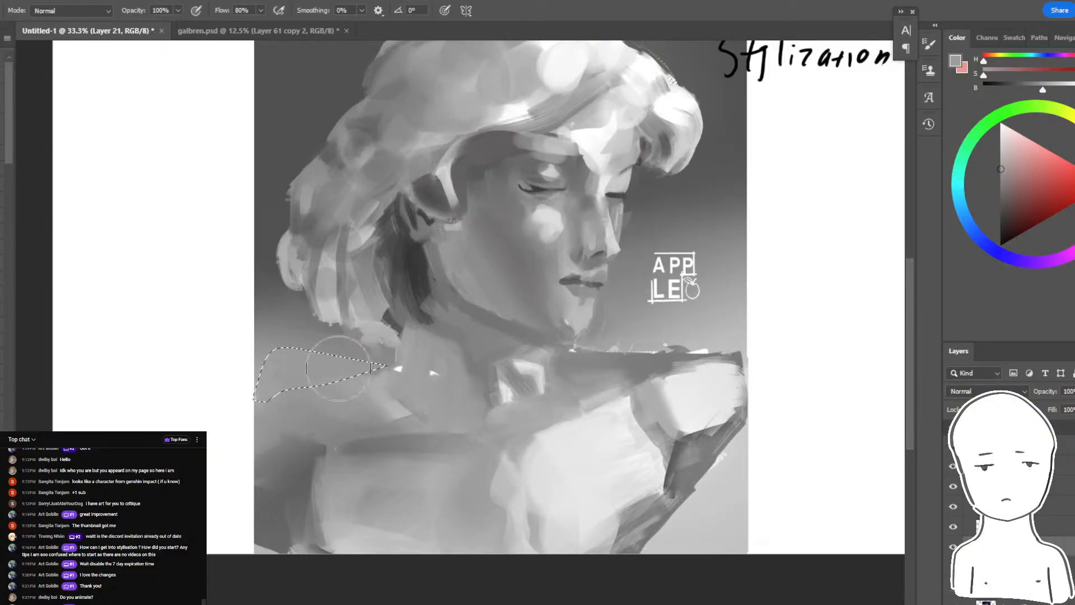
key(ctrl+d)
mouse_move(474, 373)
mouse_down()
mouse_move(464, 506)
mouse_move(487, 467)
mouse_up()
alt+click(331, 440)
drag(350, 454, 280, 470)
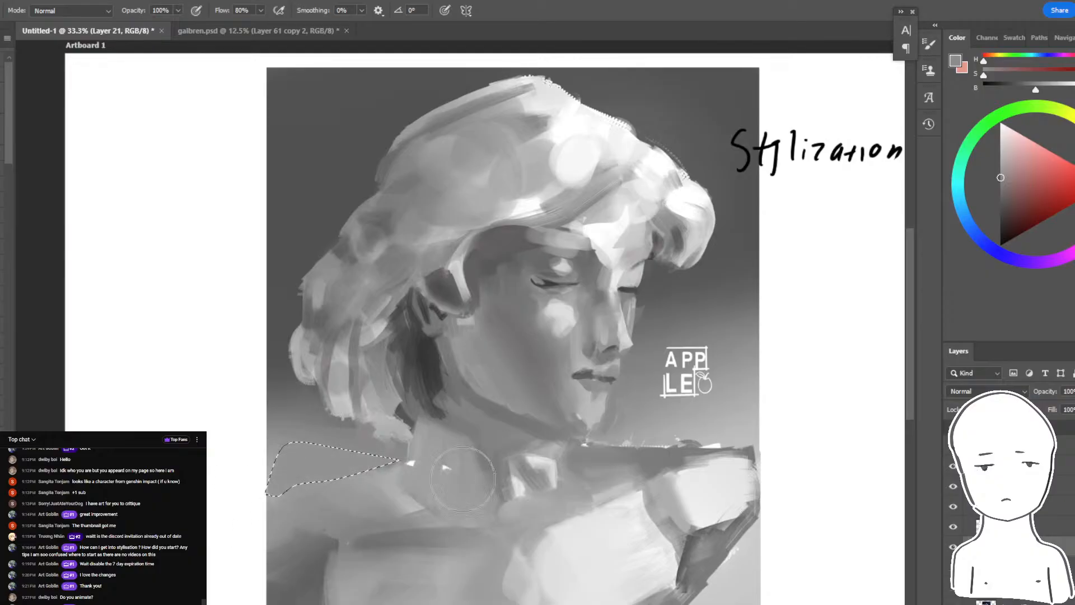
key(ctrl+d)
mouse_move(516, 451)
mouse_down()
mouse_move(484, 471)
mouse_move(470, 422)
mouse_up()
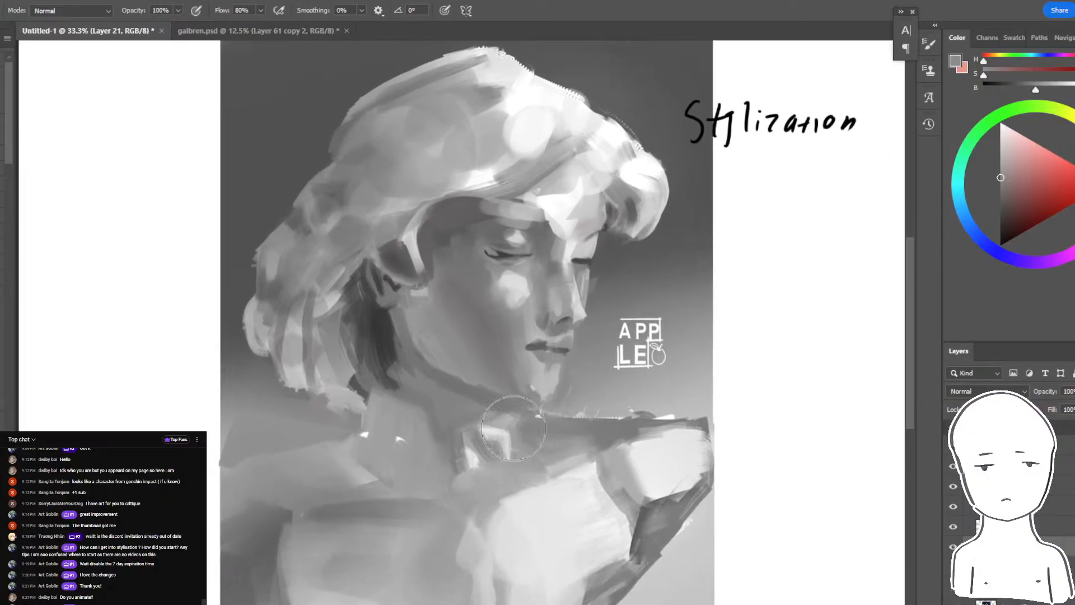
- Check the YouTube live chat and the Discord critique channel for new messages and submissions, and return to the Photoshop painting
key(alt+Tab)
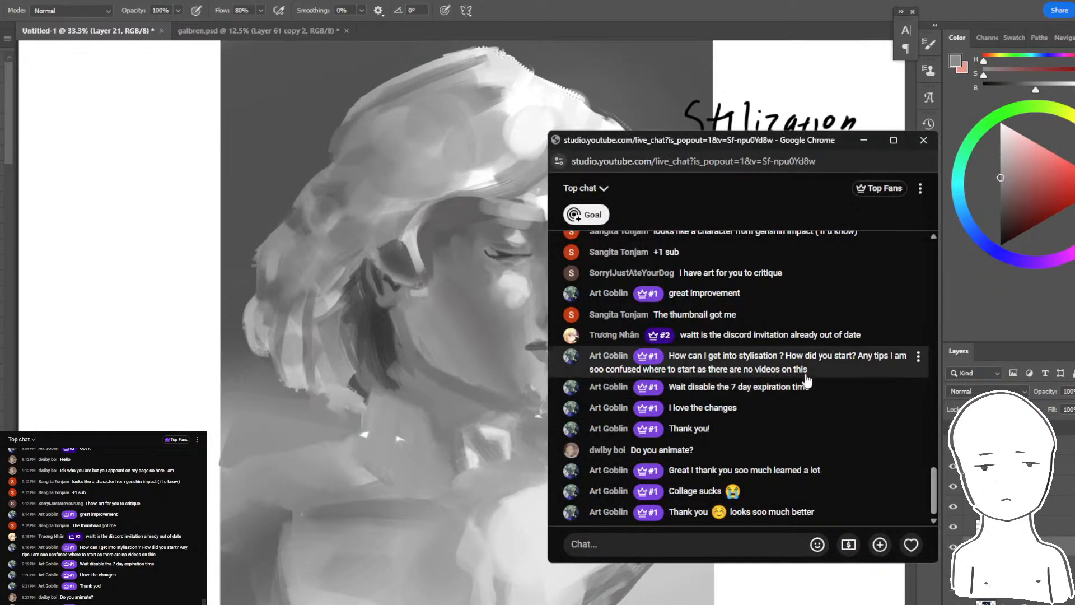
click(334, 603)
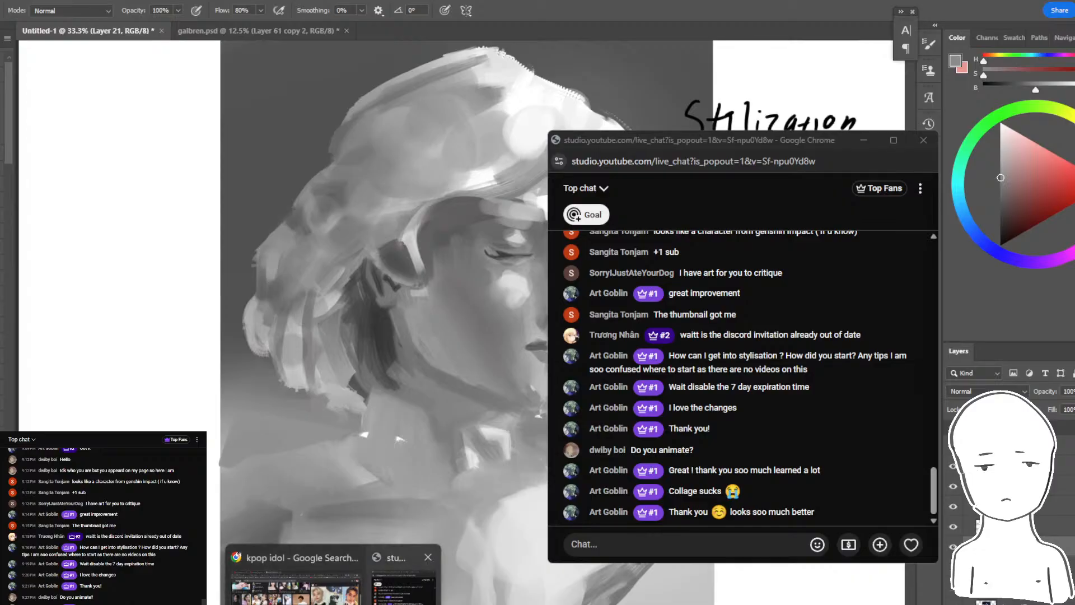
click(296, 580)
click(27, 2)
click(132, 3)
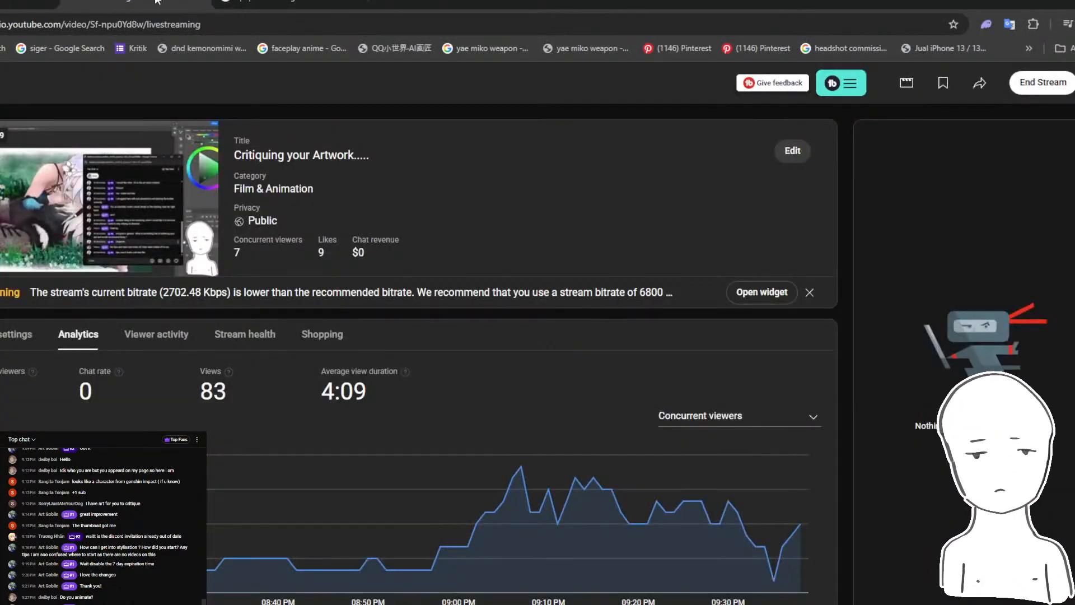
click(336, 604)
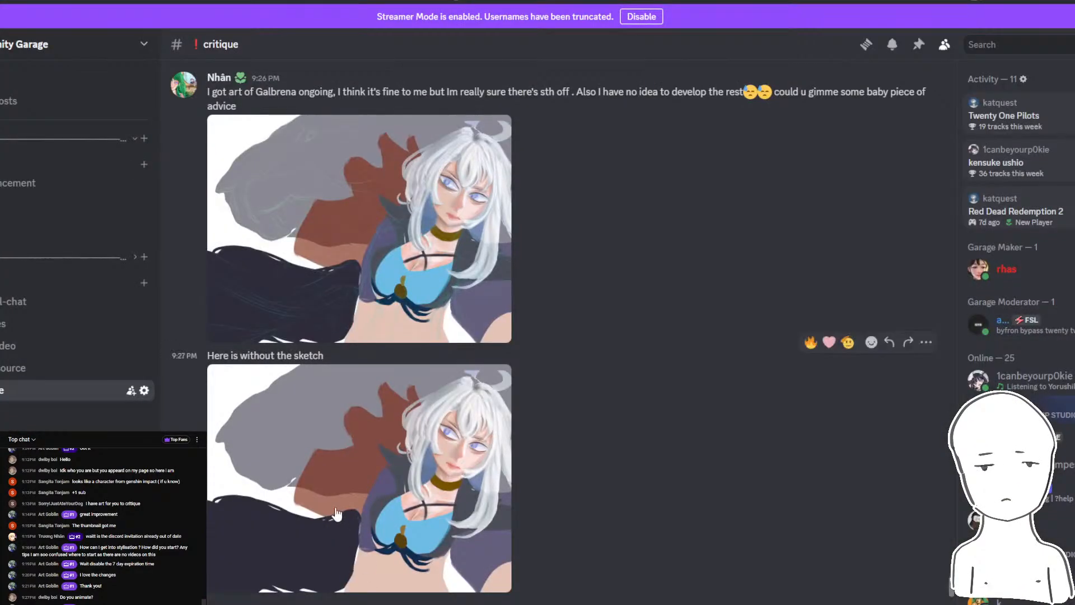
mouse_move(336, 603)
click(392, 580)
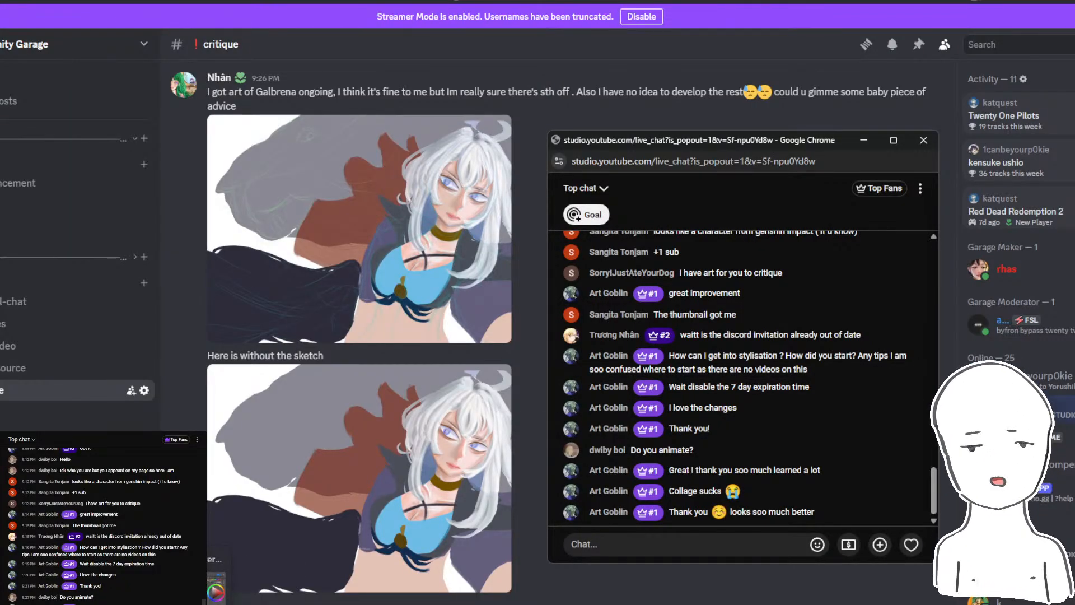
click(168, 601)
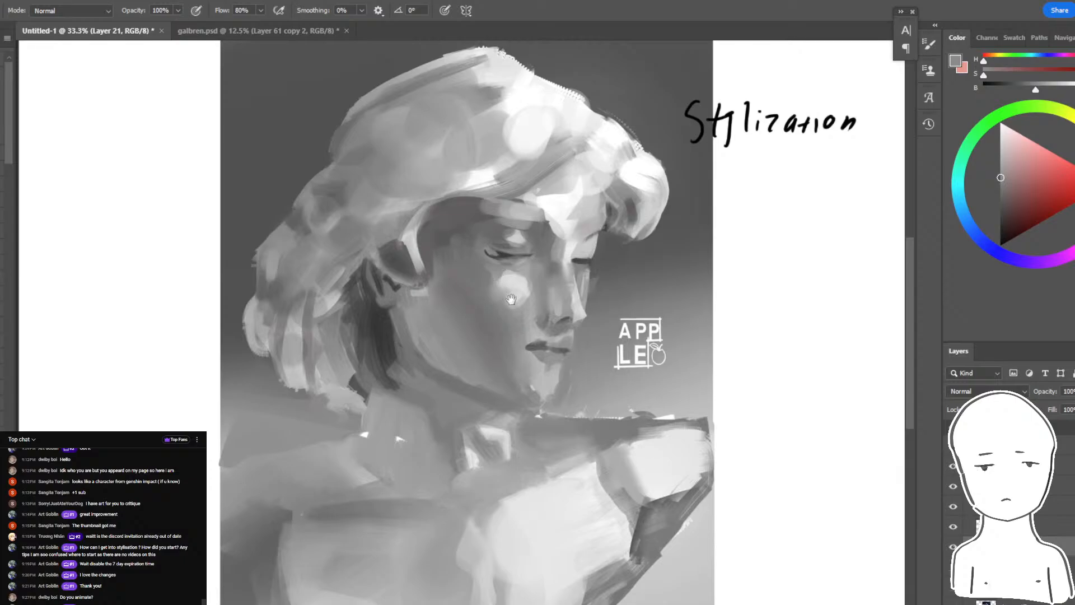
- Compare the original bust with the repainted version by repeatedly toggling the visibility of the overpaint layers
drag(511, 300, 513, 309)
drag(856, 450, 870, 458)
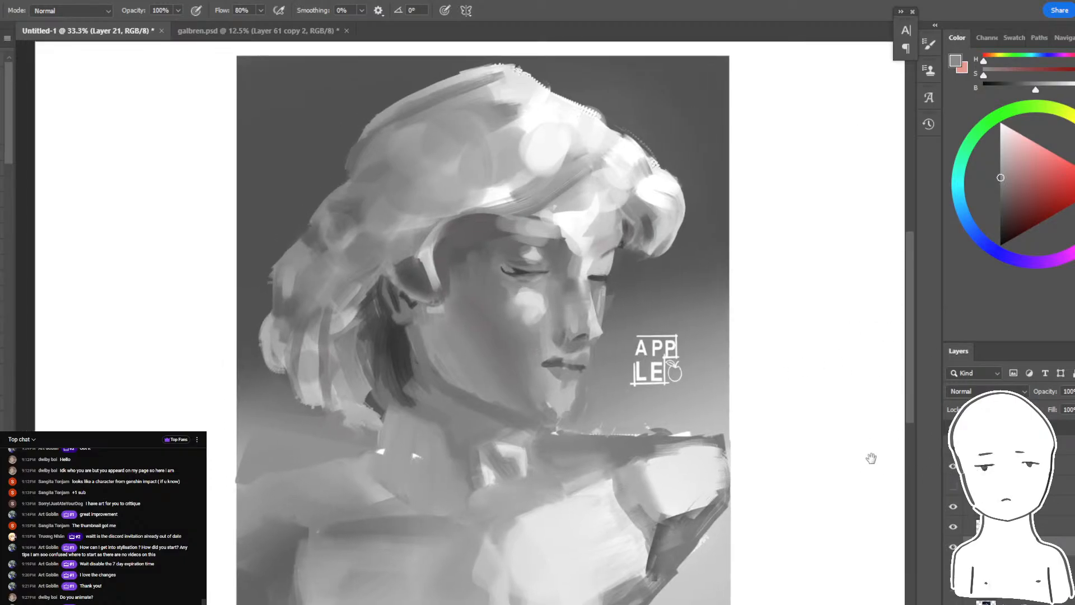
click(953, 486)
click(953, 486)
click(953, 485)
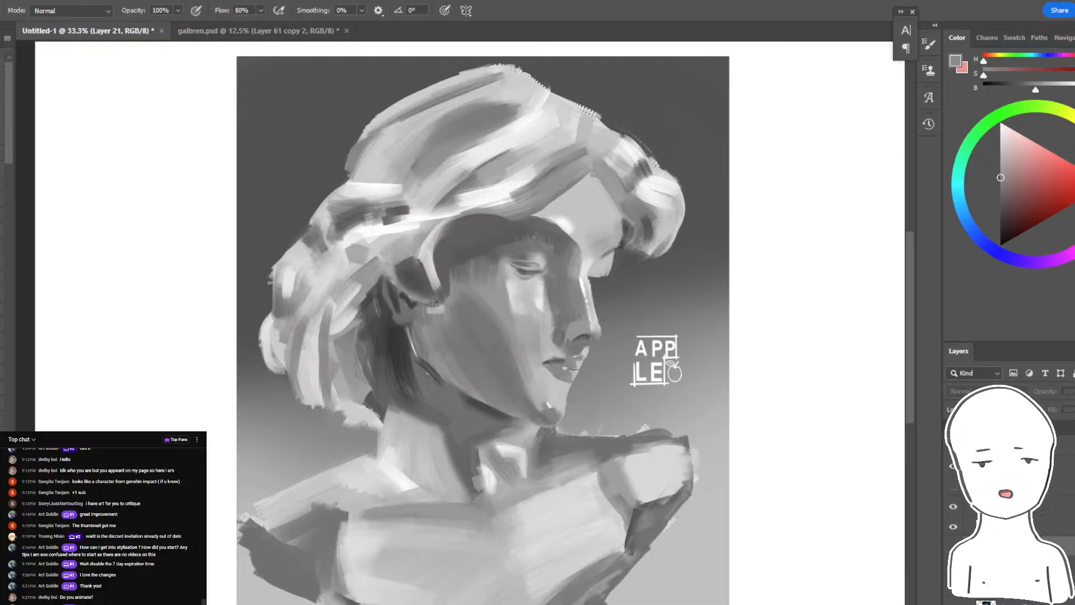
click(952, 486)
click(953, 486)
click(953, 486)
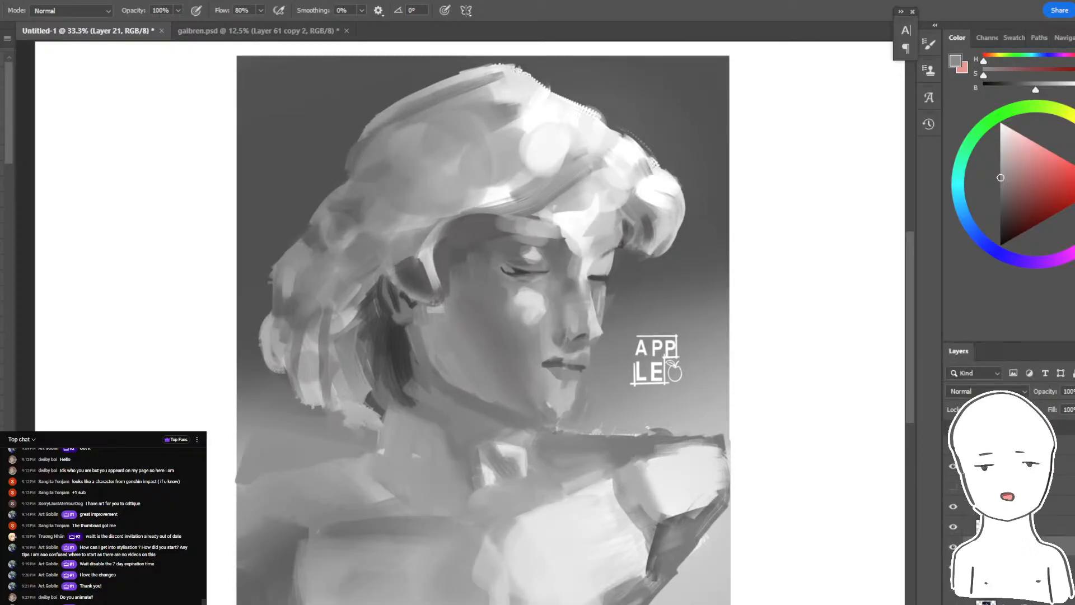
click(953, 486)
click(953, 486)
click(953, 486)
click(952, 486)
click(953, 486)
click(953, 486)
click(952, 486)
click(952, 546)
- Paint short, dark gray eyelash strokes along the inner half of the nearer closed eye
key(ctrl+plus)
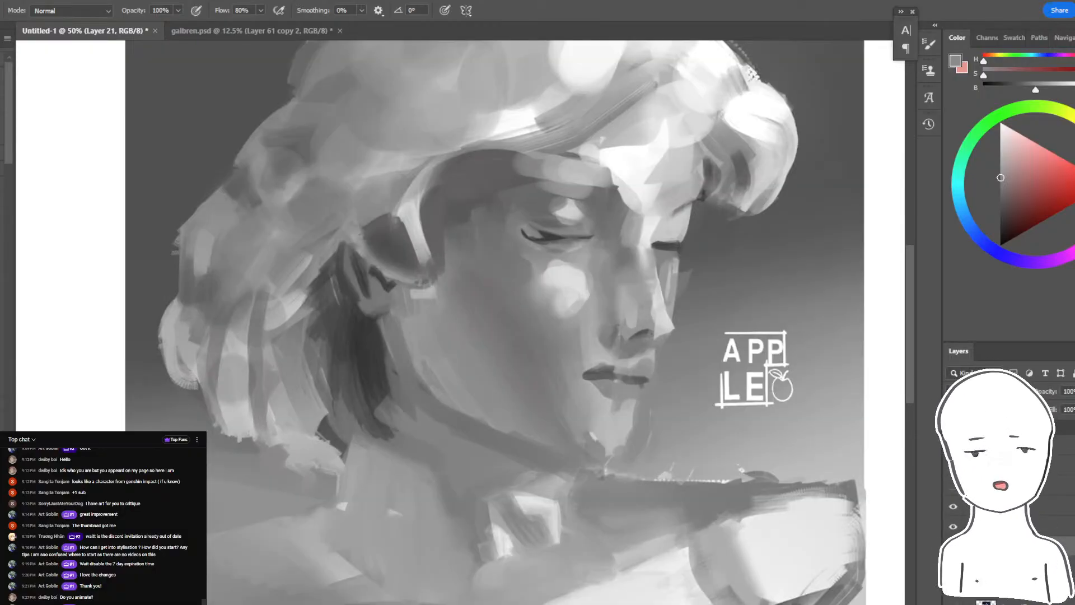
drag(260, 283, 264, 334)
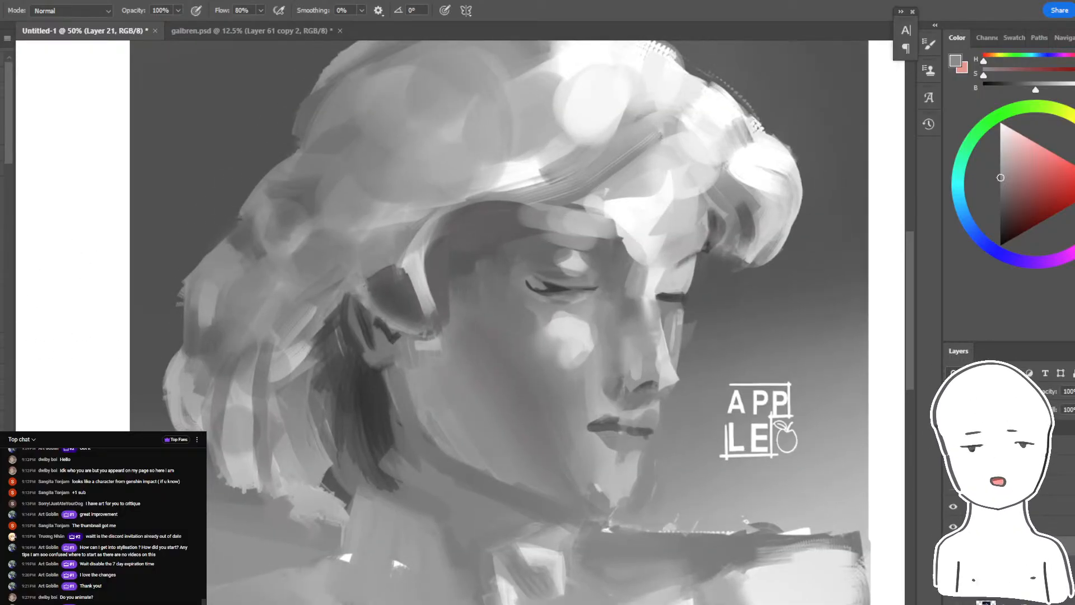
key(ctrl+plus)
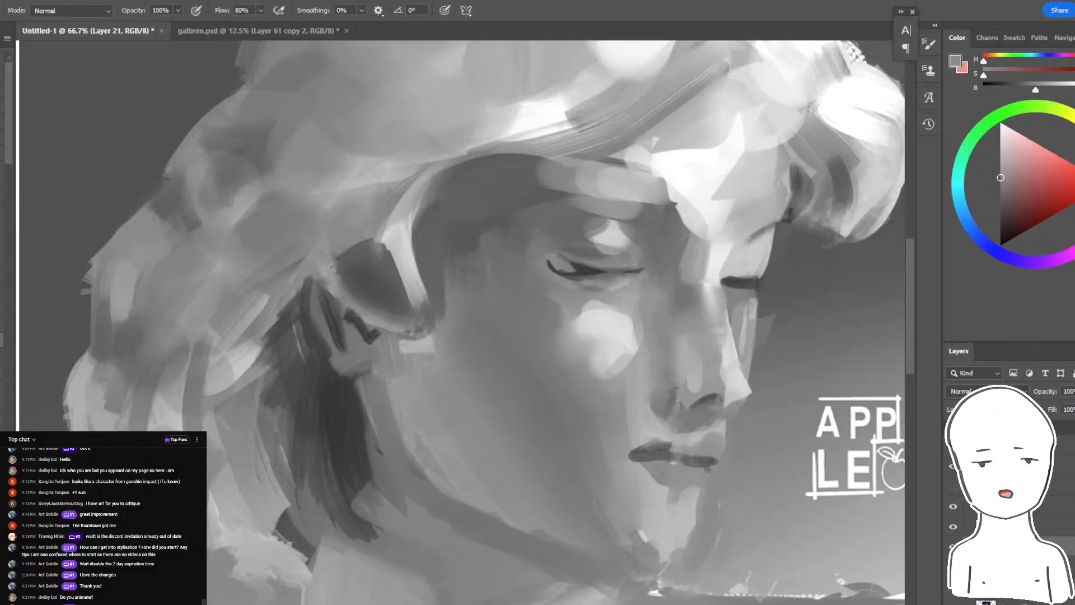
drag(574, 195, 493, 190)
alt+click(505, 265)
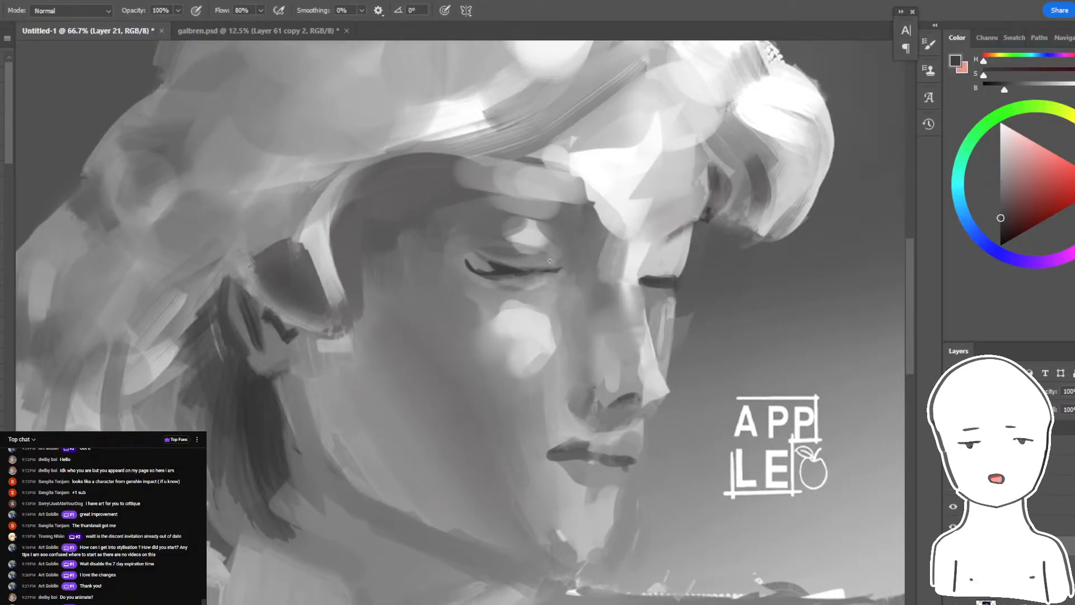
click(2, 262)
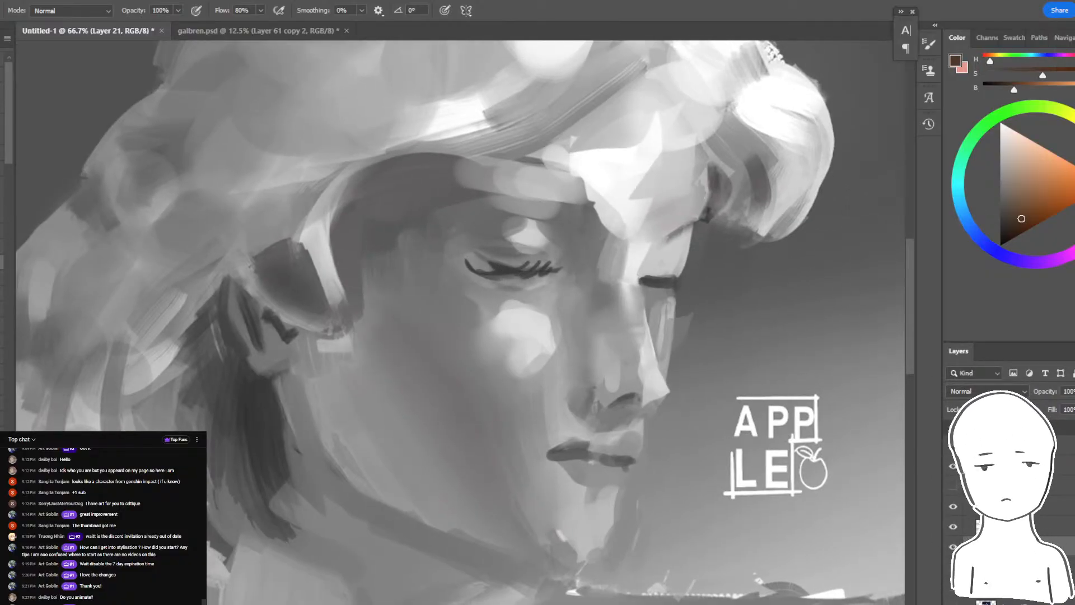
- Undo the thick dark stroke over the nearer eye and soften the outer part of its lash line with lighter gray
click(1, 152)
alt+click(506, 268)
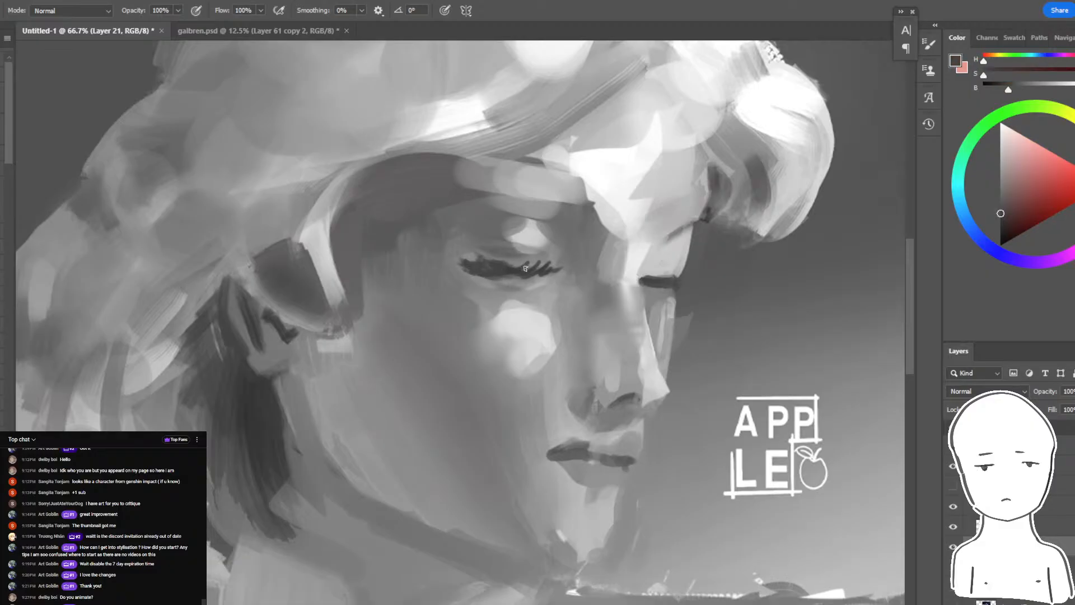
key(ctrl+z)
alt+click(536, 263)
alt+click(457, 268)
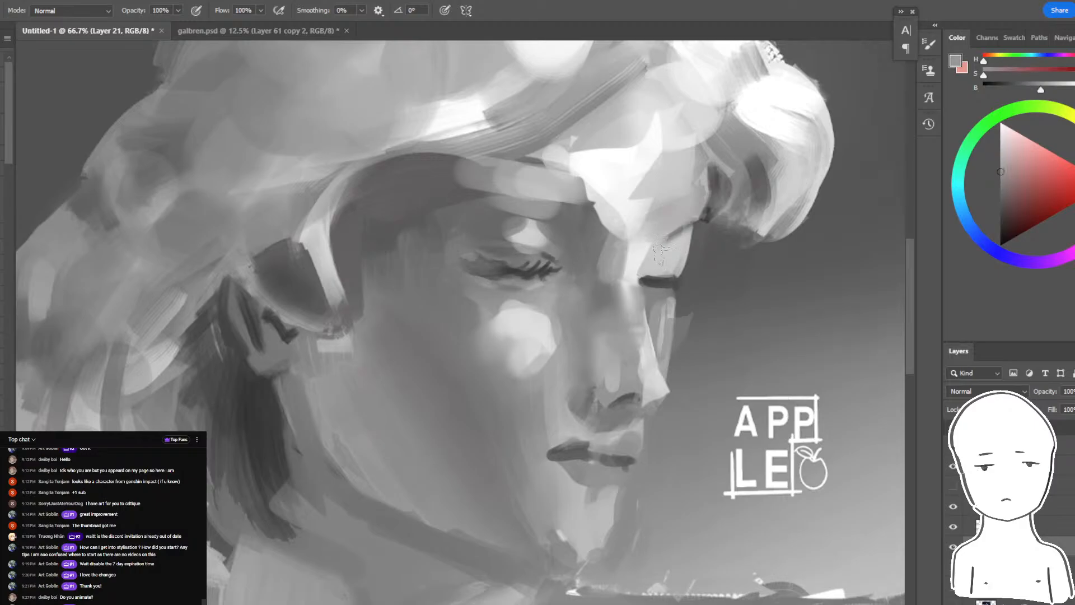
- Brighten the far eyelid with near-white strokes and paint darker gray strokes between the inner brow and the nose bridge
alt+click(638, 180)
alt+click(638, 180)
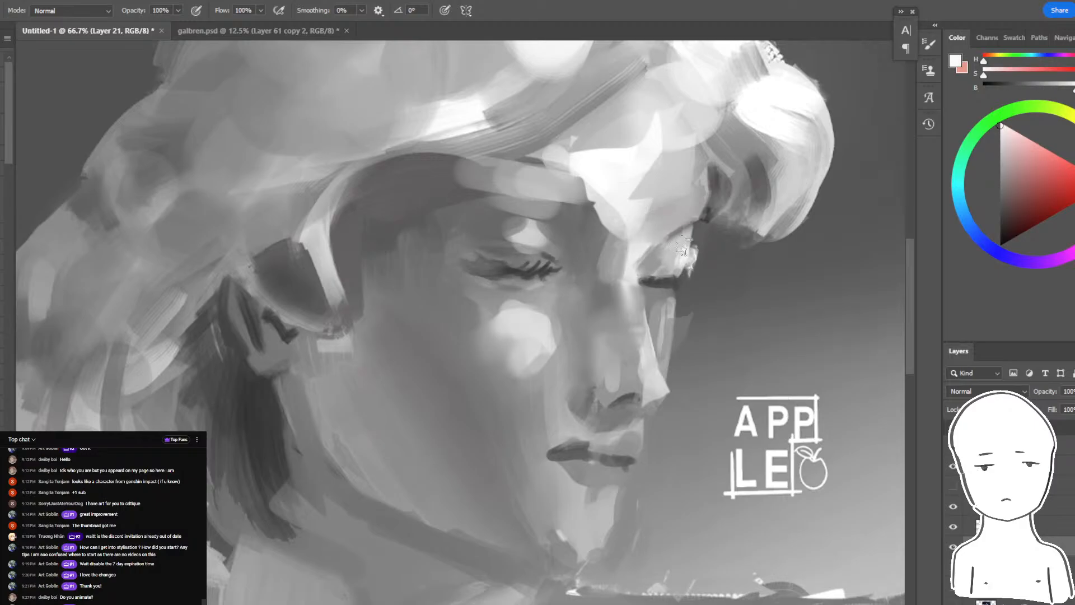
alt+click(577, 228)
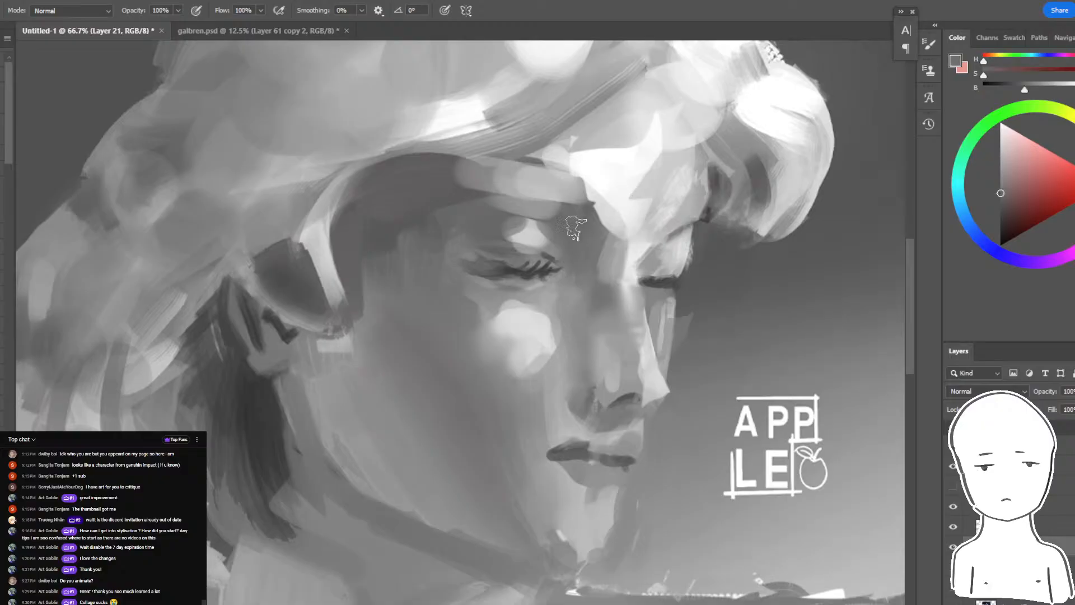
drag(602, 215, 616, 228)
alt+click(649, 222)
drag(666, 155, 647, 163)
- Sample grays around the nose and paint over the hard nostril line to soften the shadow beneath the nose
alt+click(590, 354)
alt+click(622, 413)
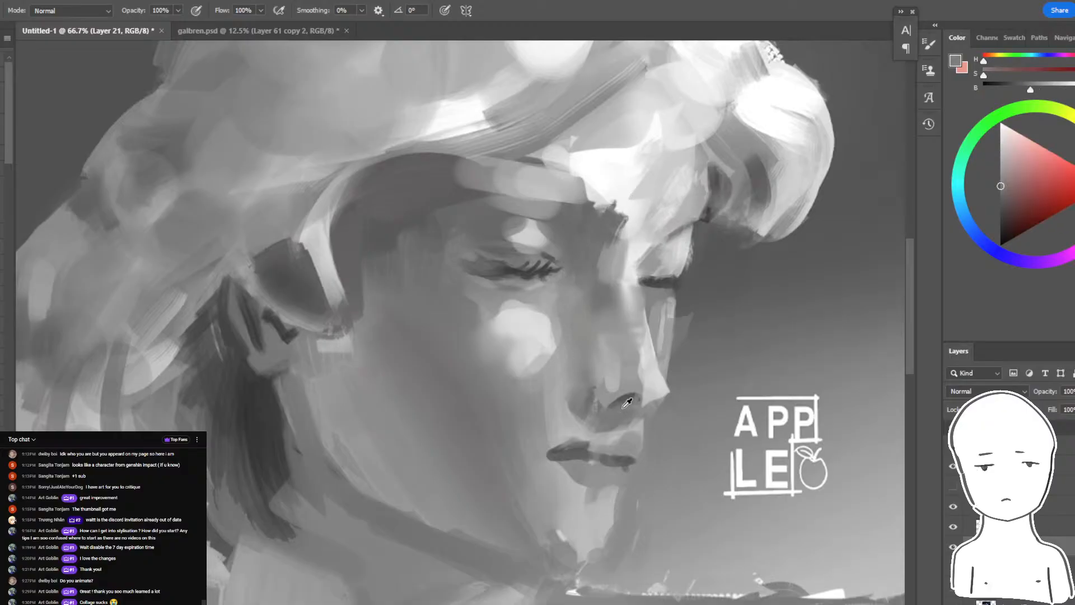
mouse_move(615, 407)
mouse_down()
mouse_move(587, 409)
mouse_move(629, 387)
mouse_up()
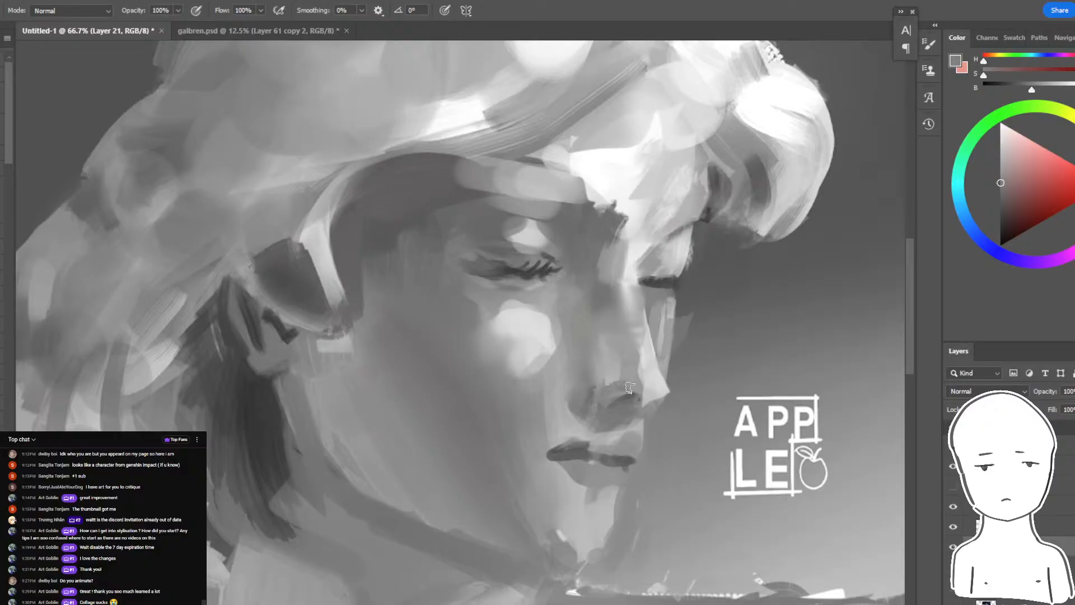
alt+click(623, 398)
mouse_move(591, 419)
mouse_down()
mouse_move(620, 386)
mouse_move(621, 397)
mouse_move(593, 403)
mouse_move(606, 414)
mouse_move(575, 416)
mouse_move(600, 387)
mouse_up()
alt+click(614, 397)
- Reshape the nostril wing with sampled mid grays and deepen the shadow on the underside of the nose
alt+click(606, 413)
alt+click(594, 401)
alt+click(604, 386)
alt+click(616, 395)
alt+click(597, 394)
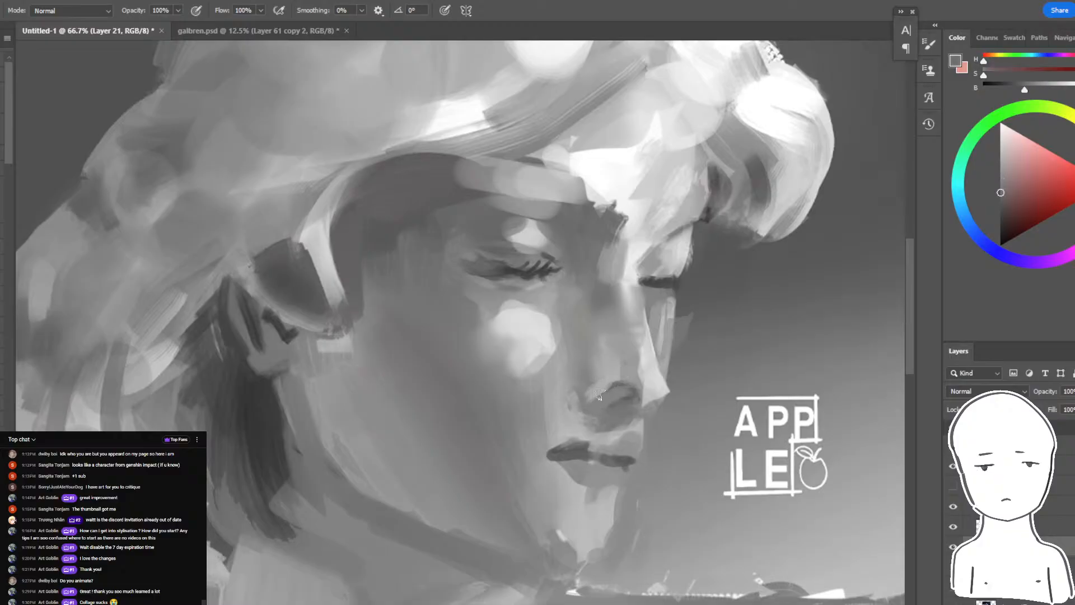
alt+click(588, 424)
alt+click(625, 400)
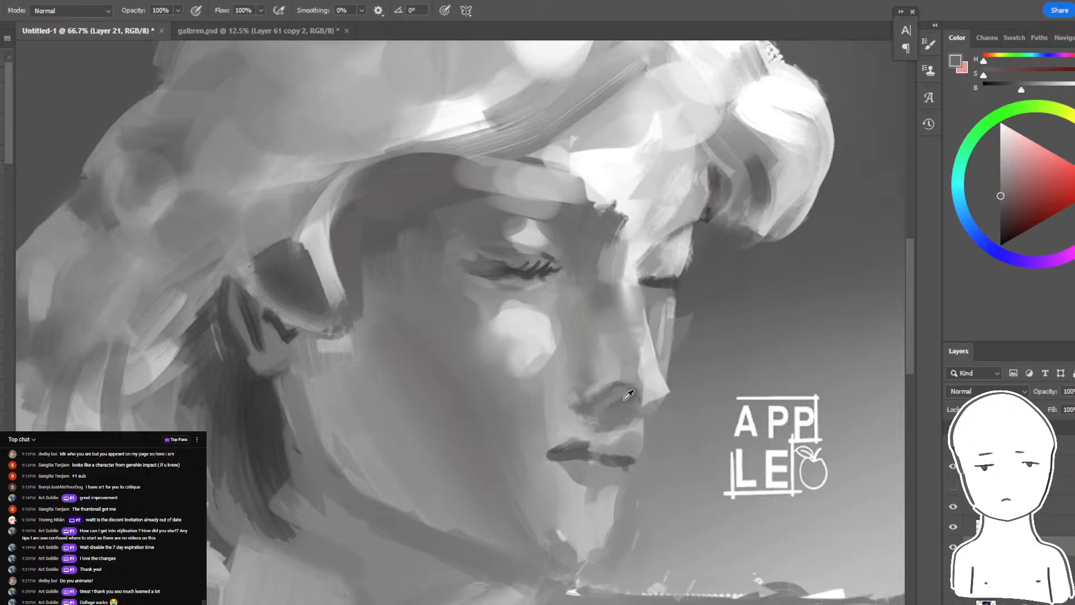
drag(596, 416, 617, 403)
- Paint lighter gray between the nose and upper lip and around the nostril wing, tidying the edges of the nose shadow
alt+click(637, 422)
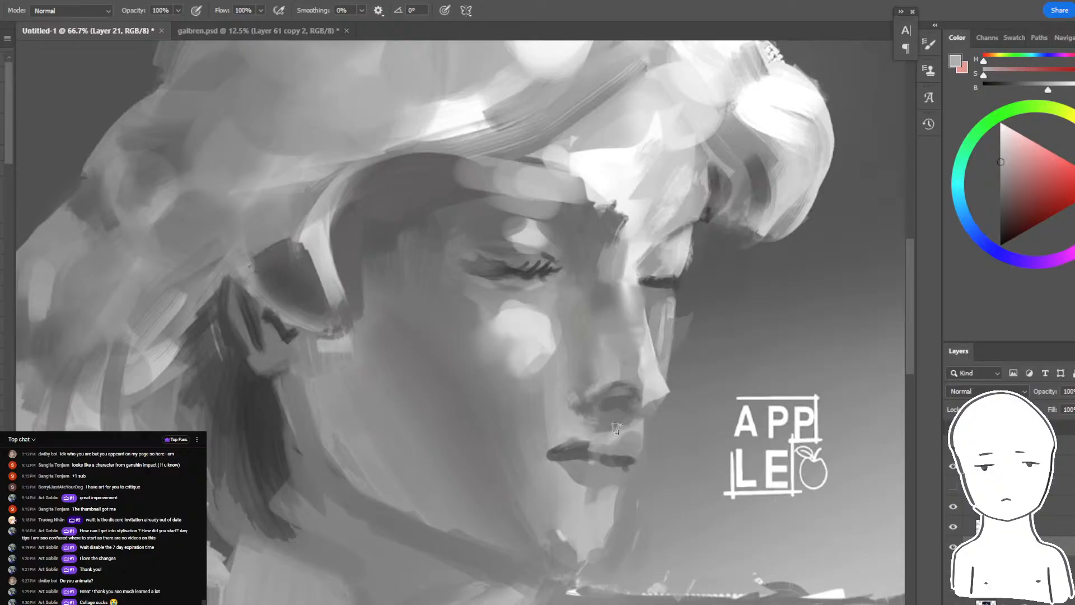
alt+click(594, 429)
alt+click(582, 398)
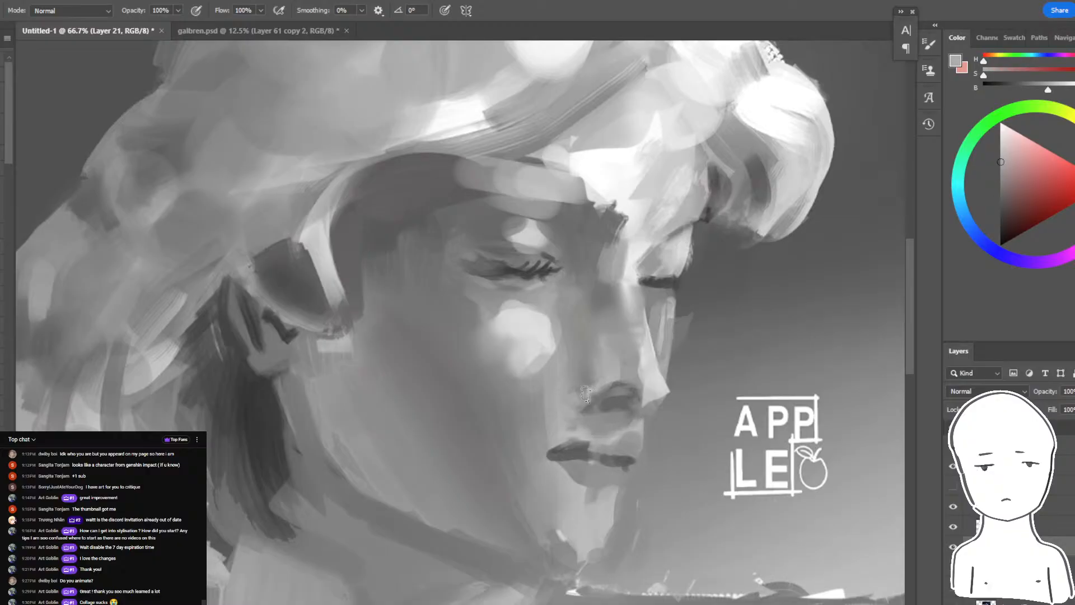
alt+click(603, 392)
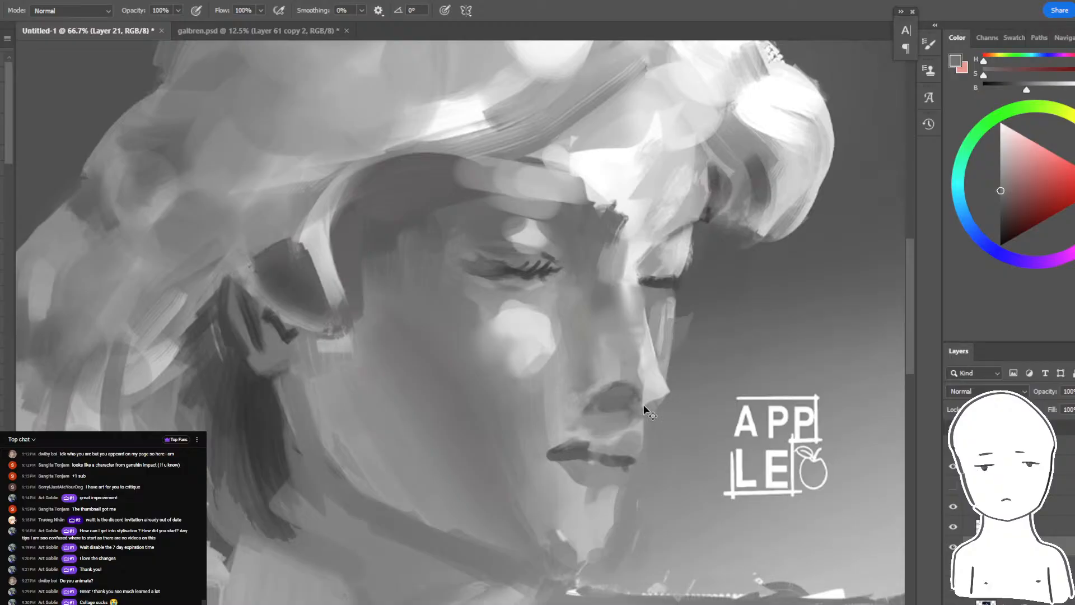
alt+click(627, 422)
alt+click(615, 388)
- Lighten the lower nose above the nostril with sampled grays, blending the upper edge of the nose shadow into the bridge
alt+click(636, 377)
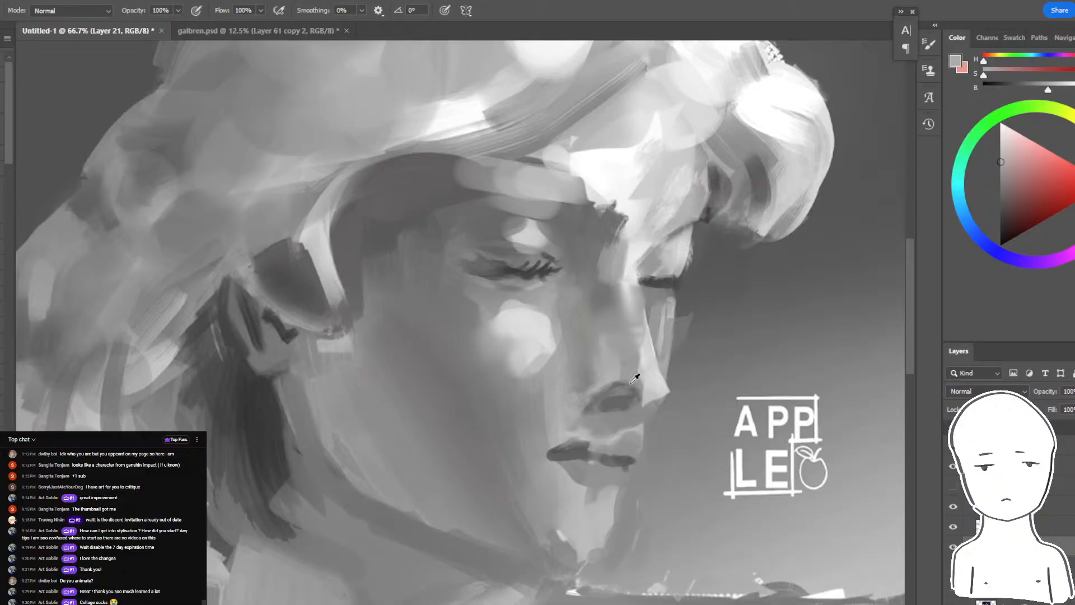
alt+click(633, 384)
mouse_move(628, 391)
mouse_down()
mouse_move(587, 410)
mouse_move(629, 399)
mouse_move(627, 371)
mouse_up()
alt+click(631, 398)
alt+click(624, 345)
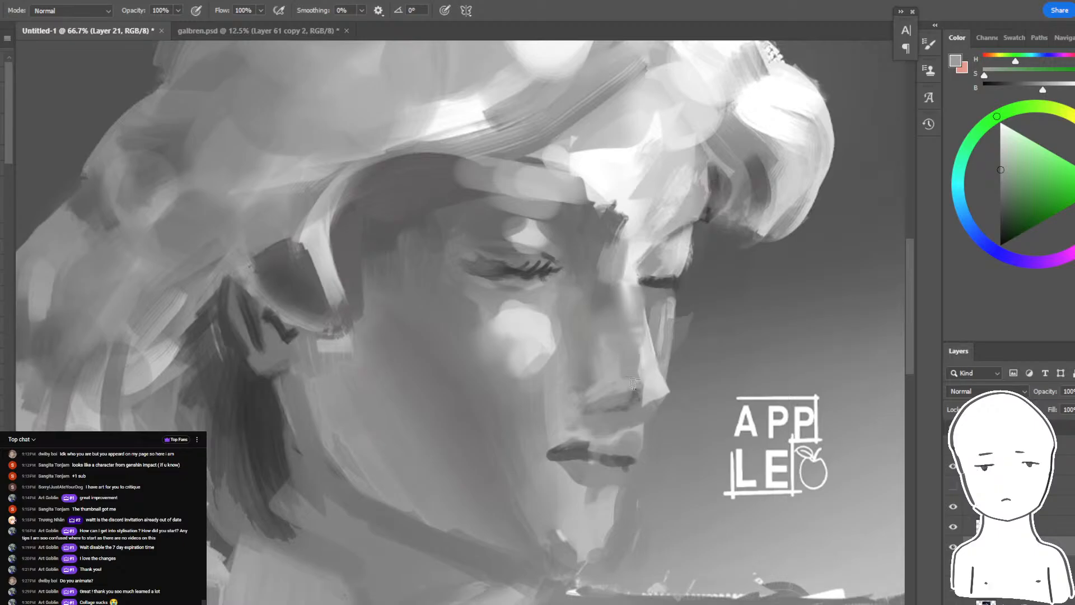
alt+click(622, 327)
alt+click(403, 340)
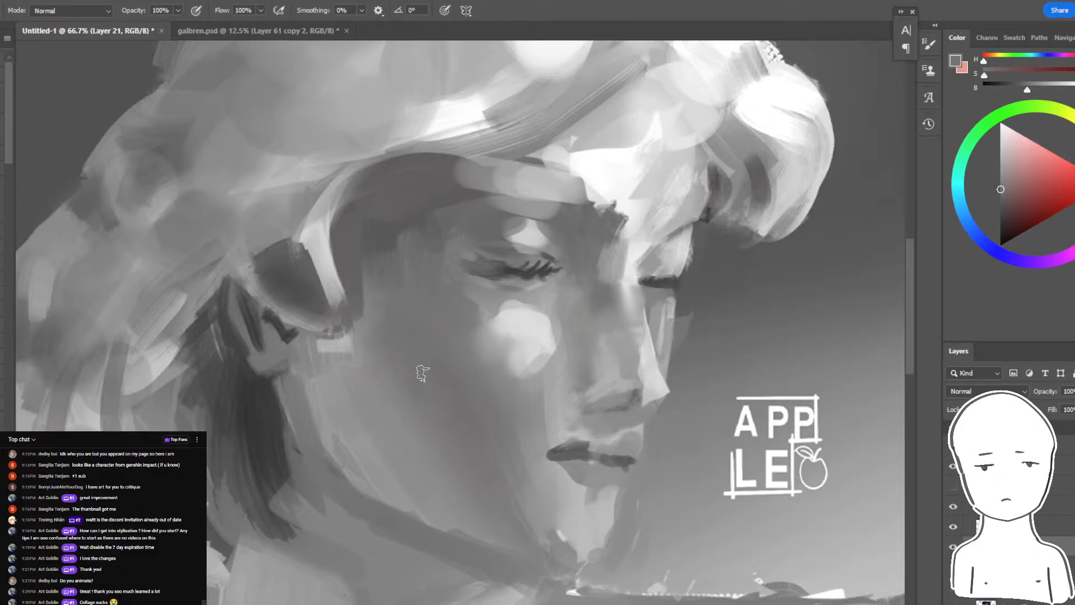
- Paint sampled mid and darker grays down the side of the cheek, softening the shadow's transition towards the jaw
alt+click(385, 245)
drag(392, 289, 423, 401)
alt+click(405, 326)
key(ctrl+z)
drag(396, 345, 457, 452)
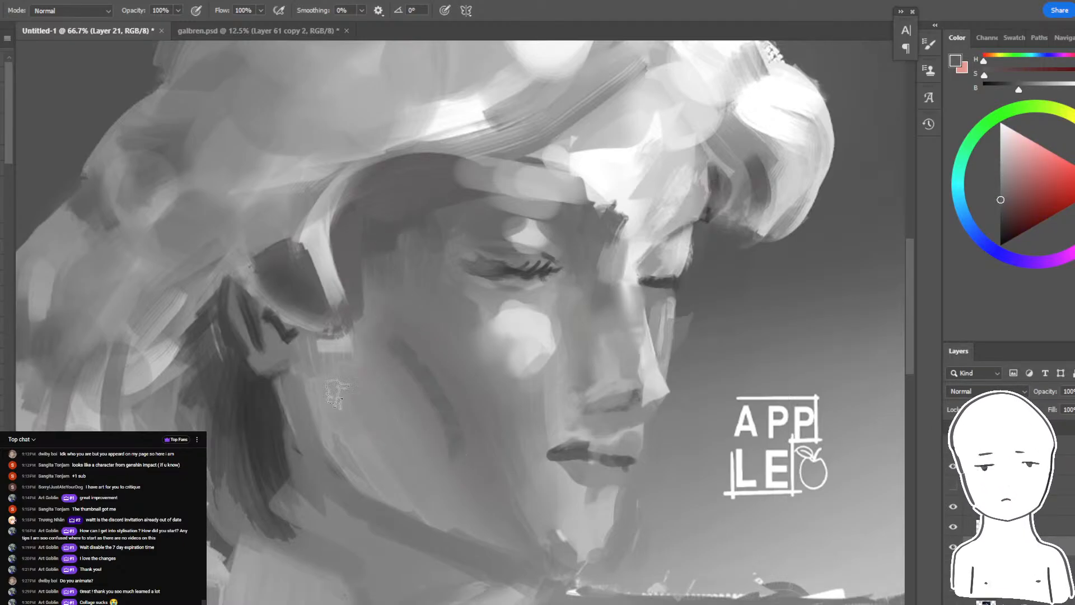
alt+click(392, 372)
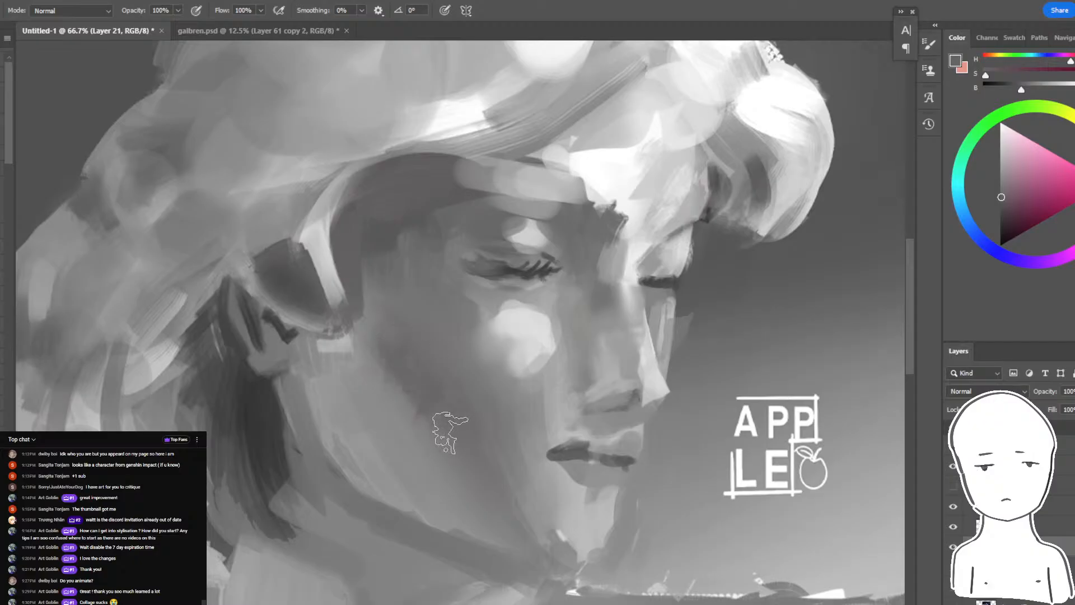
alt+click(388, 351)
mouse_move(388, 354)
mouse_down()
mouse_move(426, 404)
mouse_move(423, 431)
mouse_move(473, 475)
mouse_move(386, 357)
mouse_move(448, 404)
mouse_up()
alt+click(398, 325)
key(r)
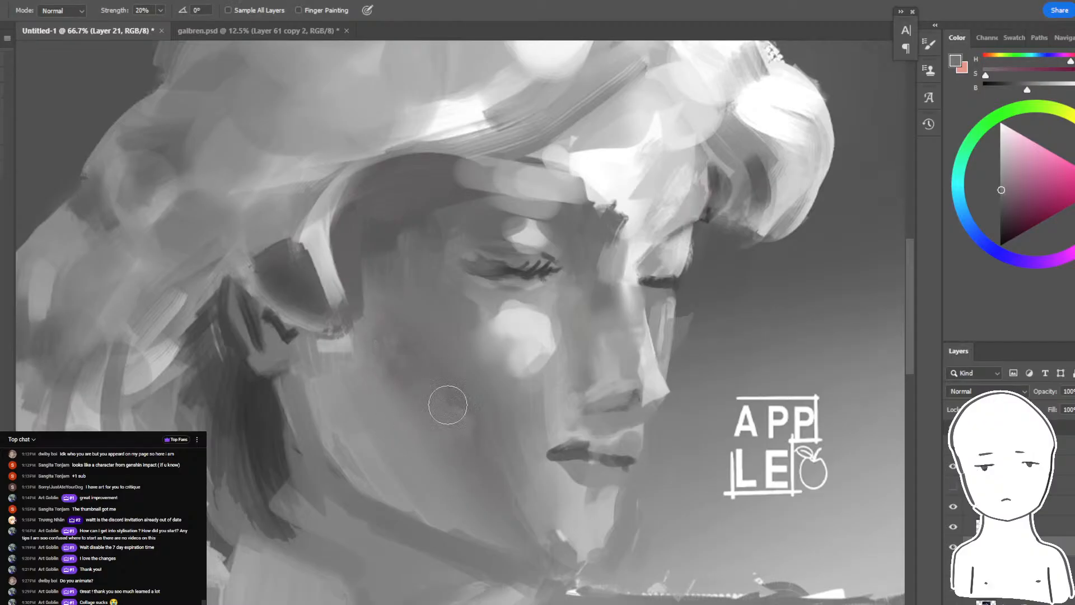
- Paint sampled light gray down the far edge of the nose to its tip, brightening the lit side
key(b)
alt+click(667, 302)
alt+click(661, 302)
mouse_move(667, 300)
mouse_down()
mouse_move(649, 306)
mouse_move(665, 395)
mouse_up()
alt+click(632, 275)
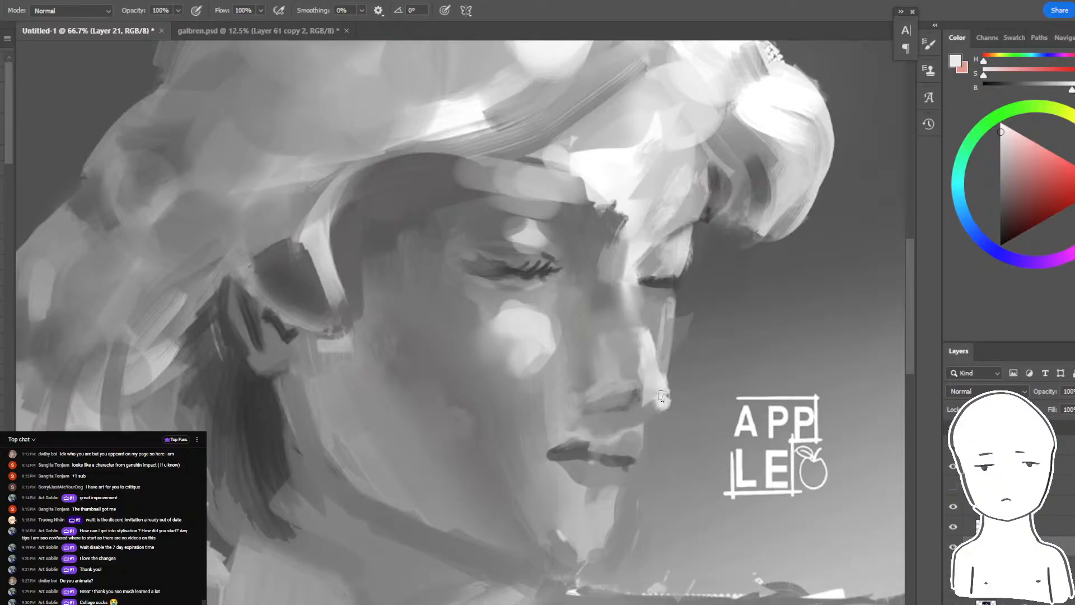
- Refine the dark line between the lips and its corners with sampled grays, softening the edges around the mouth
key(ctrl+minus)
key(ctrl+minus)
key(ctrl+minus)
key(ctrl+plus)
key(ctrl+plus)
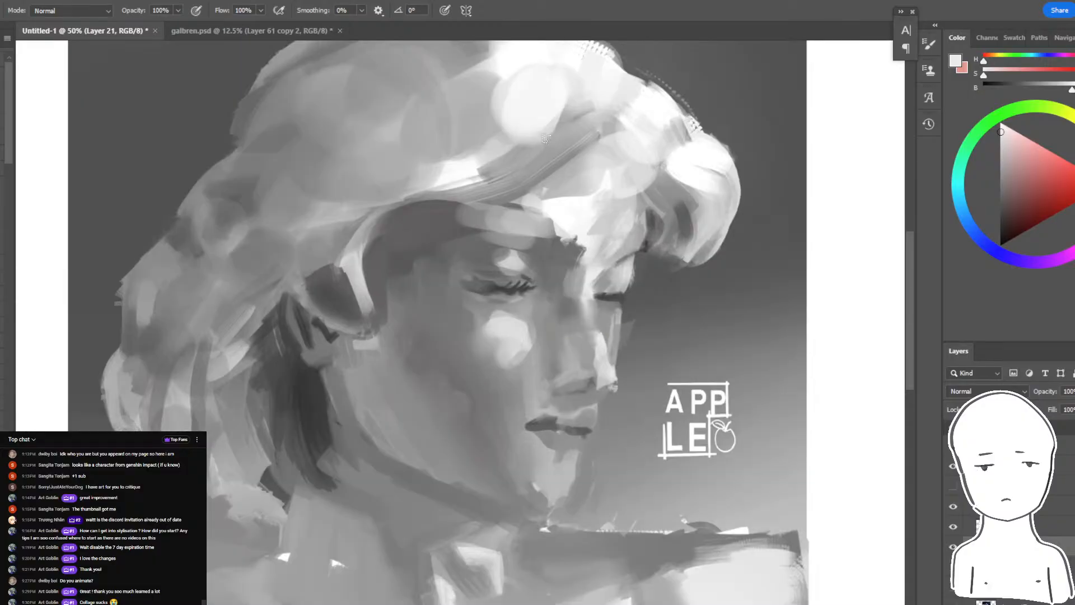
alt+click(541, 417)
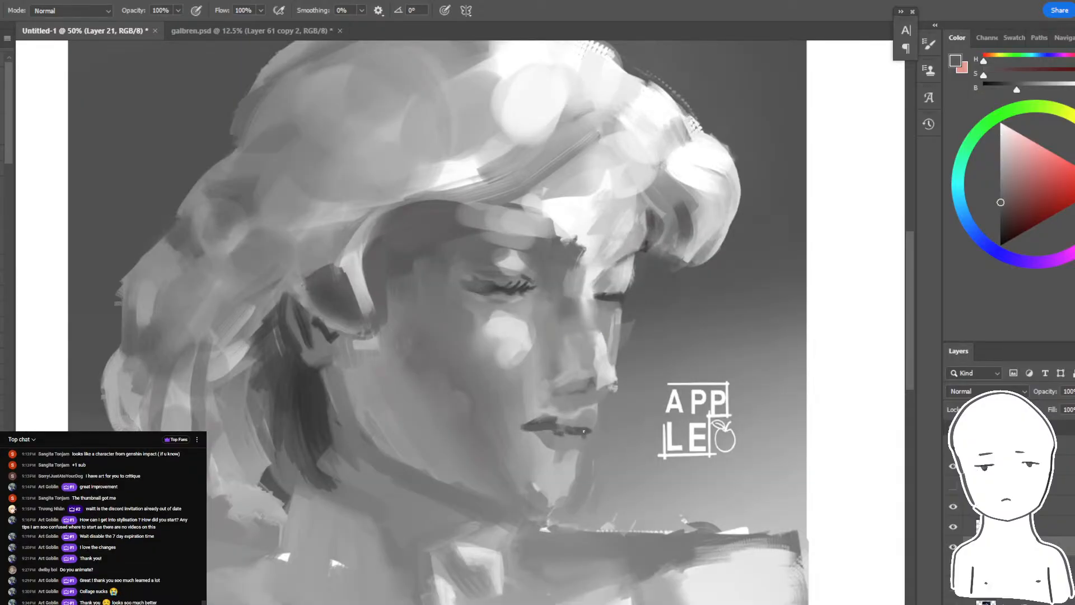
alt+click(588, 423)
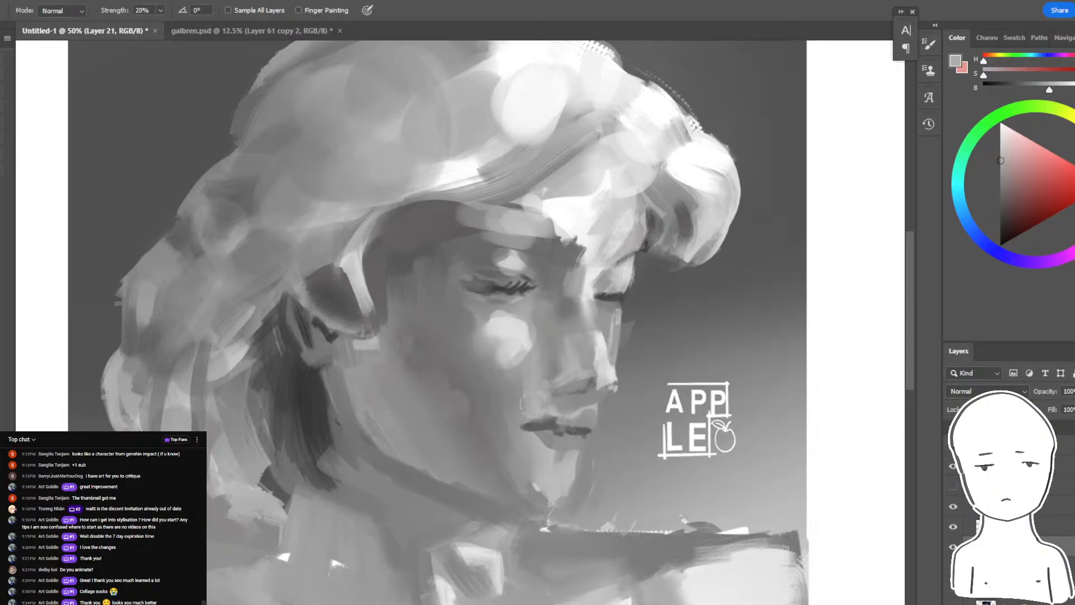
alt+click(571, 427)
alt+click(567, 440)
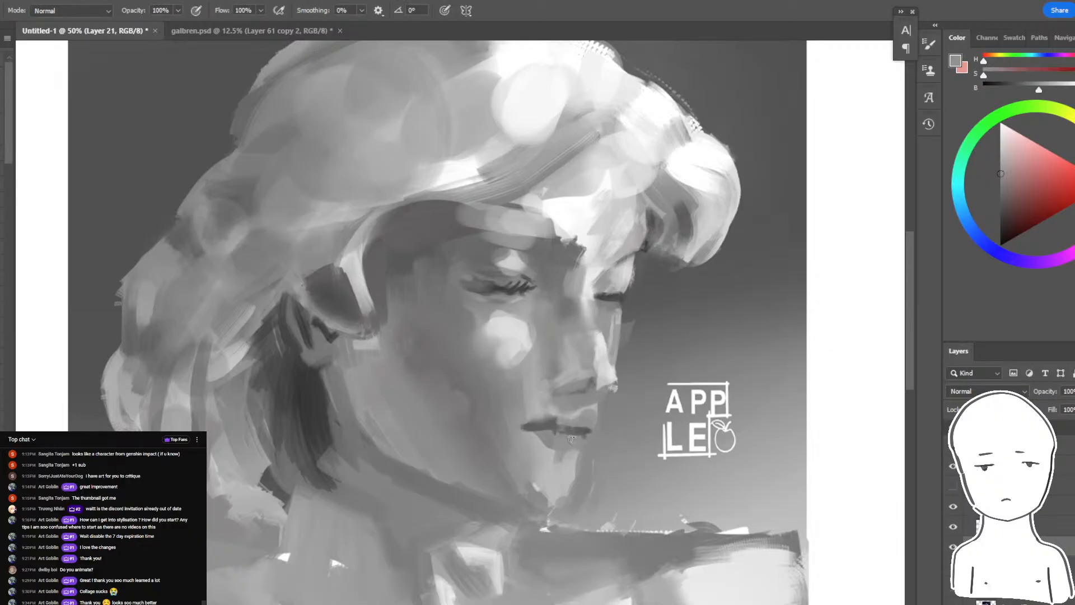
- Shape the lower lip and the shadow beneath it with sampled mid and dark grays
mouse_move(562, 442)
mouse_down()
mouse_move(567, 409)
mouse_move(582, 442)
mouse_up()
alt+click(583, 441)
alt+click(554, 459)
alt+click(565, 443)
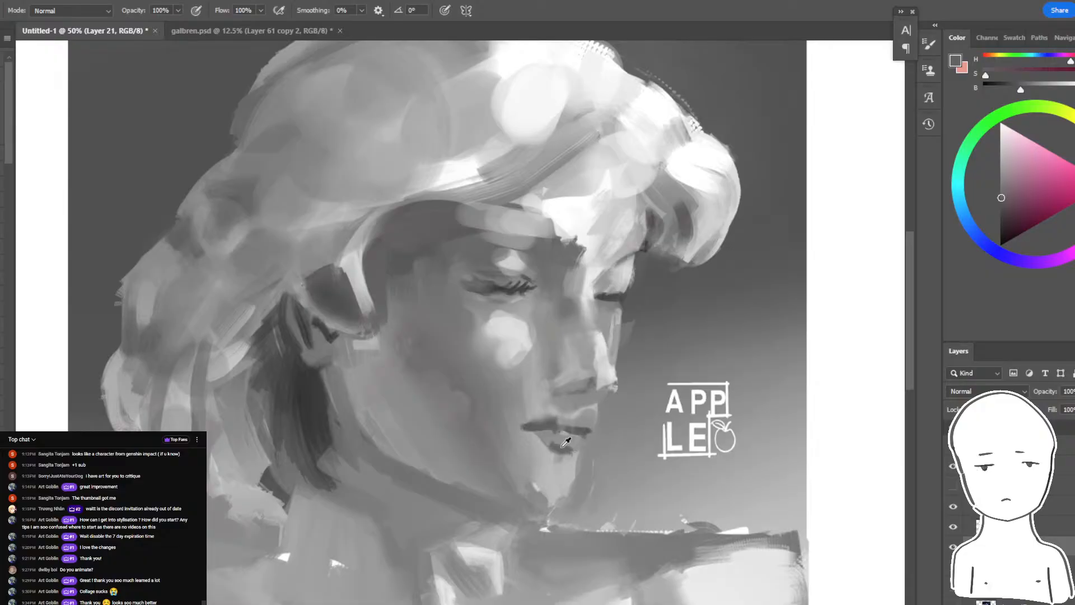
alt+click(553, 452)
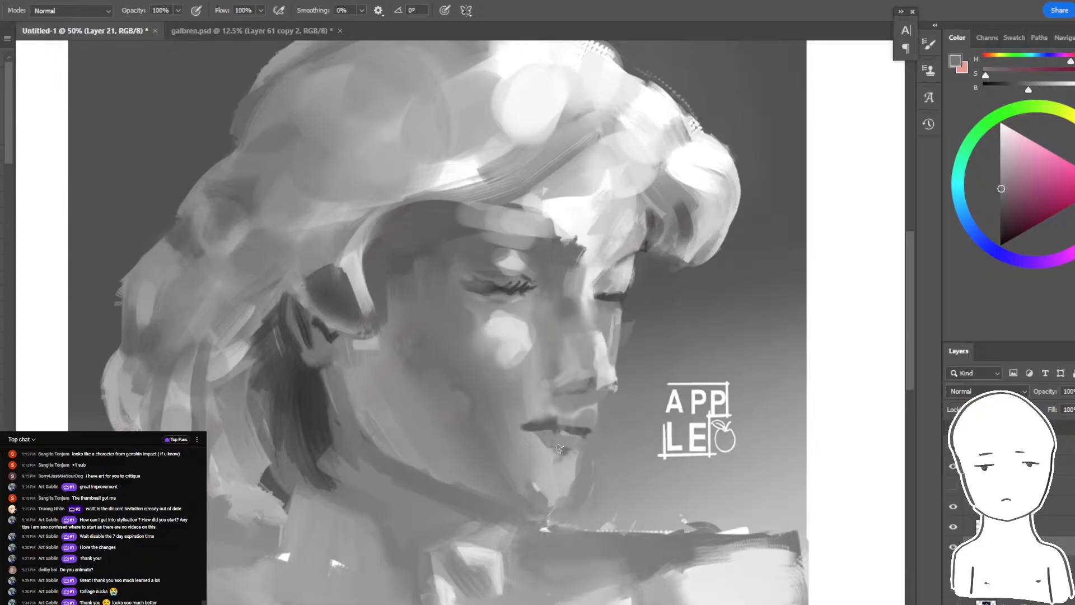
alt+click(554, 445)
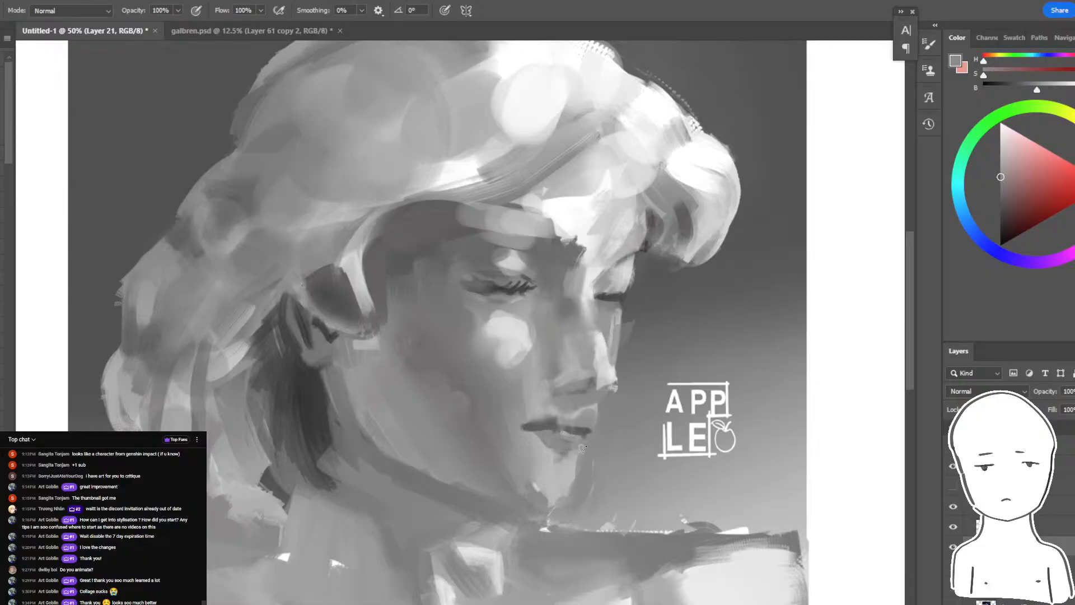
- Sample lighter grays from the face and paint highlights on the chin below the lower lip
alt+click(553, 459)
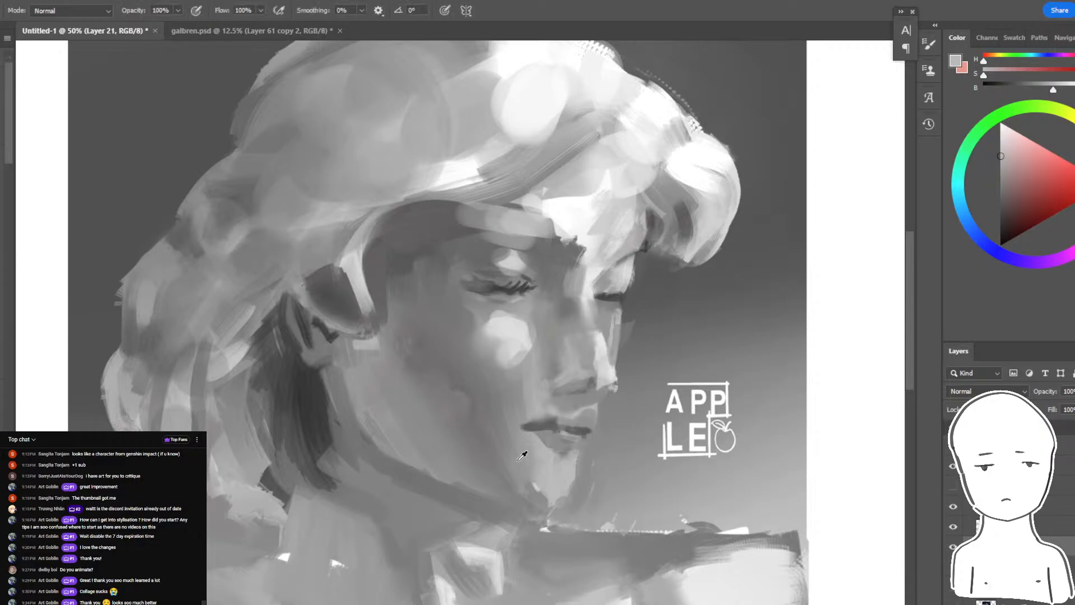
alt+click(567, 470)
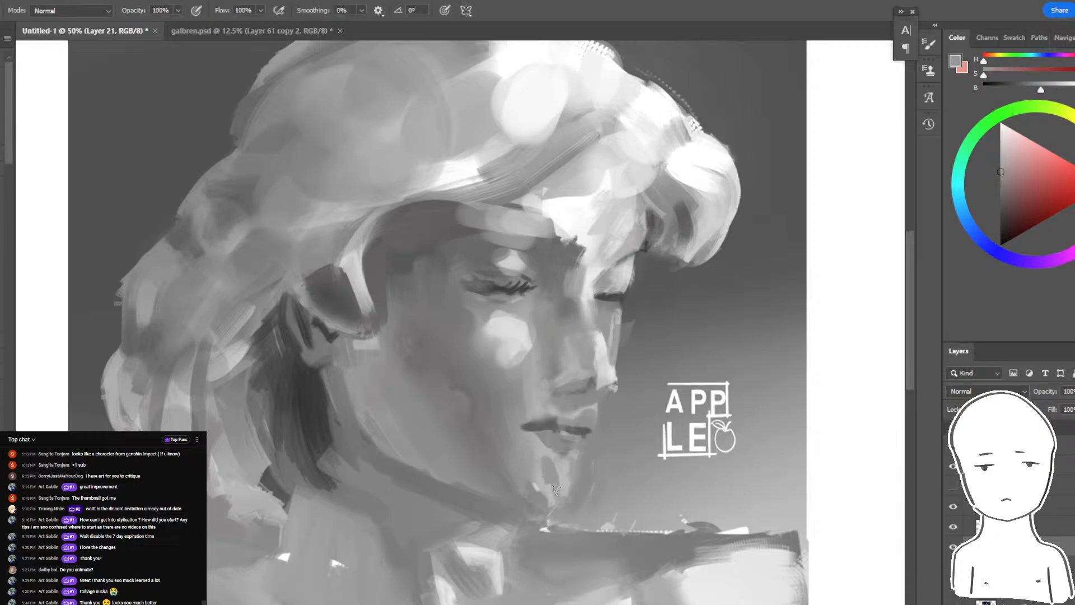
alt+click(614, 366)
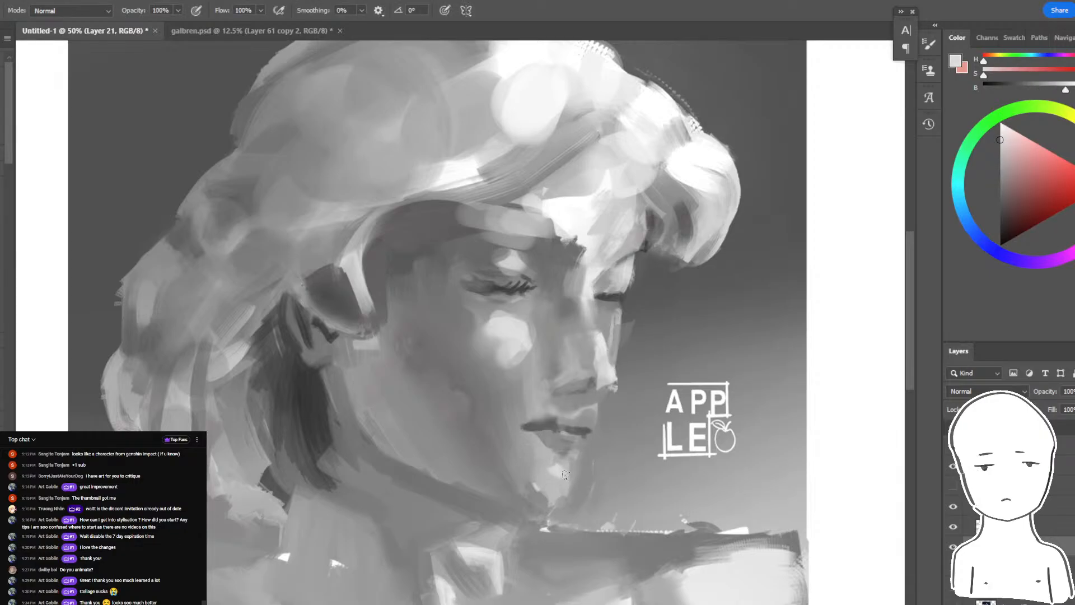
- Break up the round cheek highlight below the eye with sampled grays, giving it a more angular shape
alt+click(518, 323)
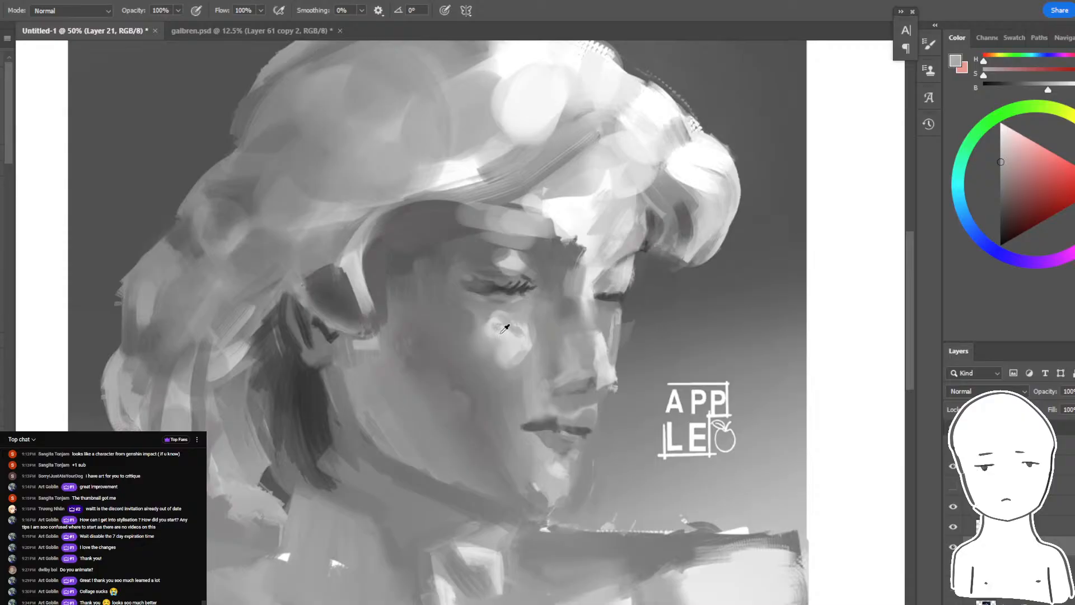
alt+click(501, 334)
mouse_move(516, 324)
mouse_down()
mouse_move(488, 337)
mouse_move(497, 351)
mouse_up()
alt+click(517, 332)
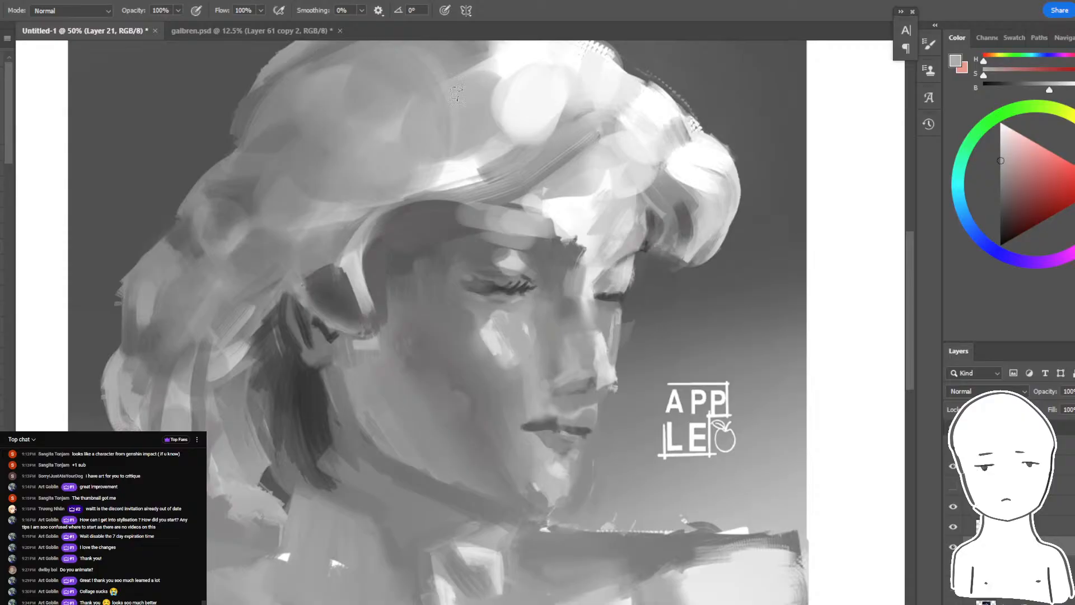
- View more of the bust and toggle a layer's visibility off and on to compare the changes
key(ctrl+minus)
key(ctrl+minus)
key(ctrl+plus)
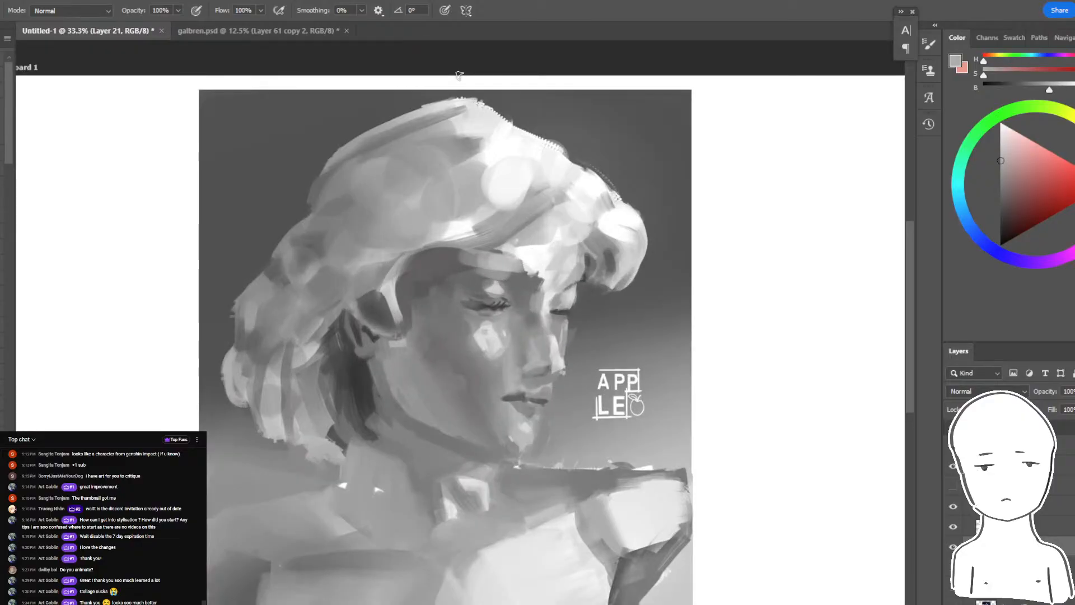
click(952, 505)
click(953, 505)
- Switch to Chrome to check the live chat and YouTube Studio stream dashboard, and return to the bust painting in Photoshop
key(alt+Tab)
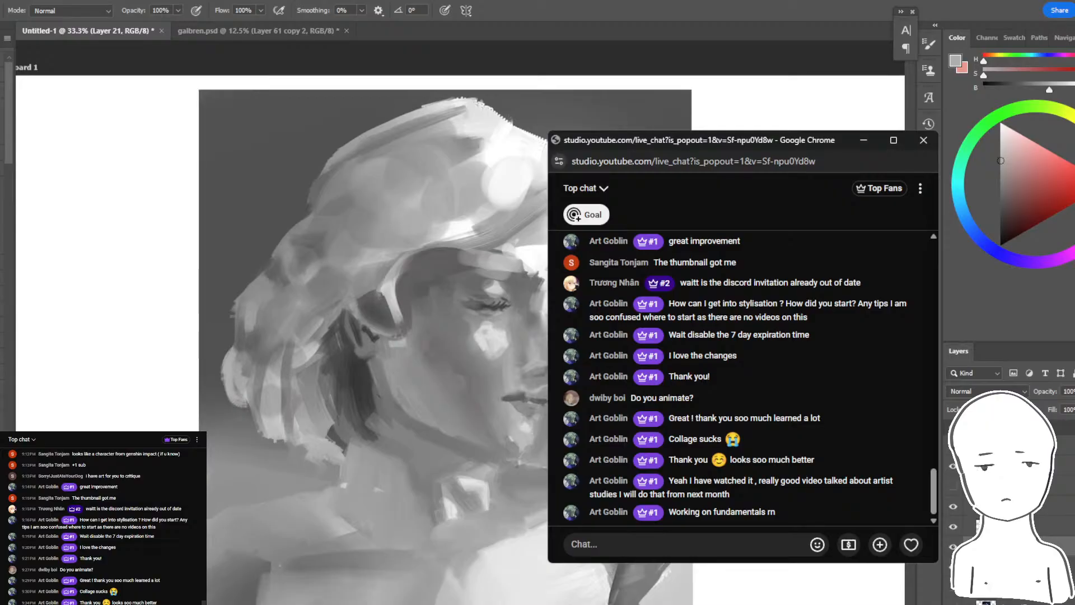
mouse_move(333, 604)
click(295, 582)
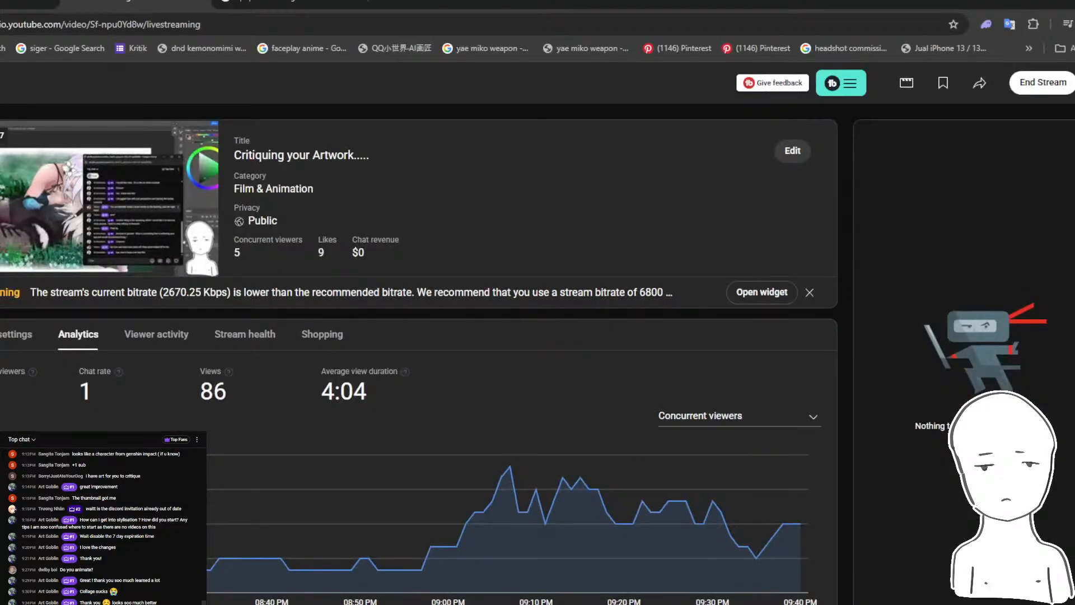
click(439, 597)
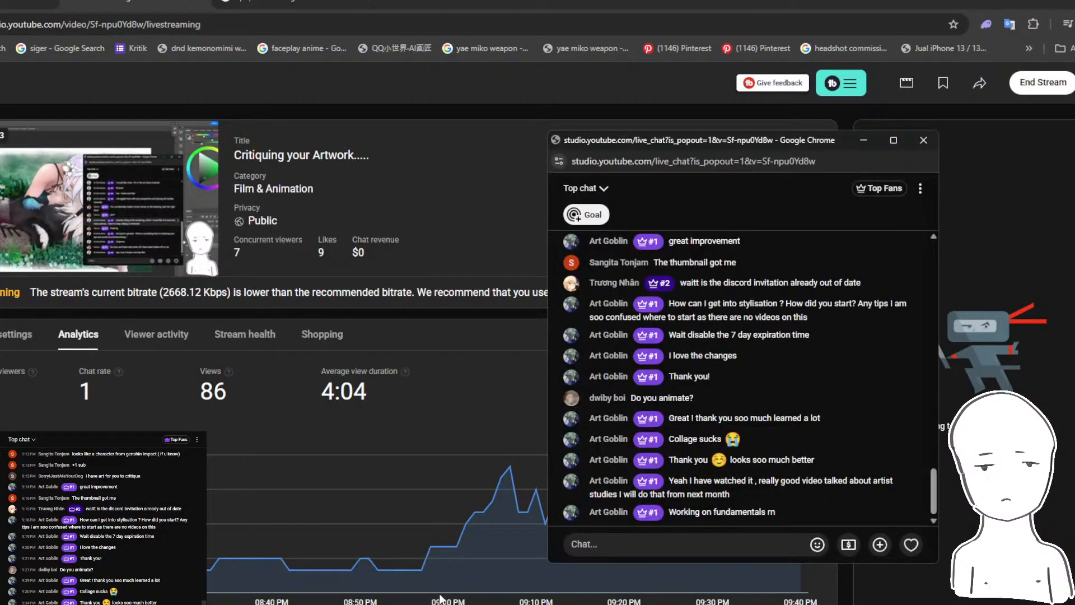
click(333, 604)
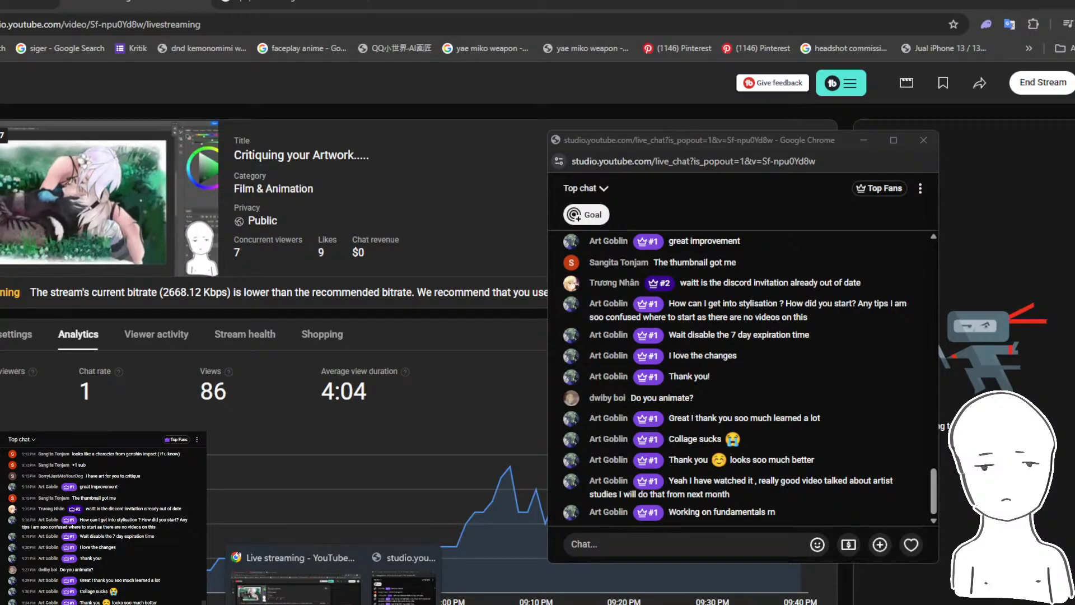
click(226, 440)
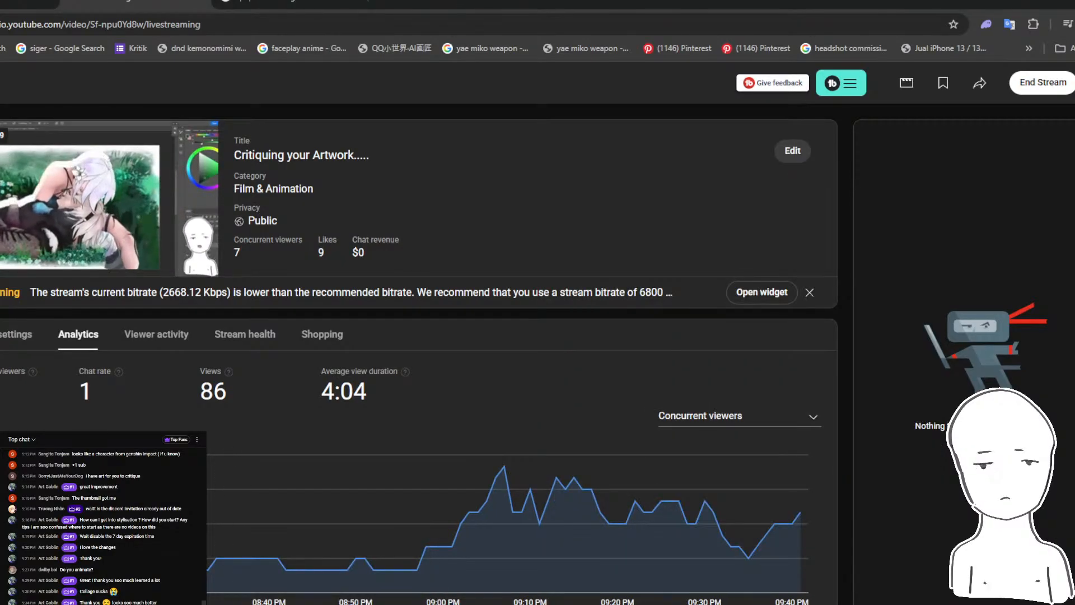
click(333, 604)
click(404, 585)
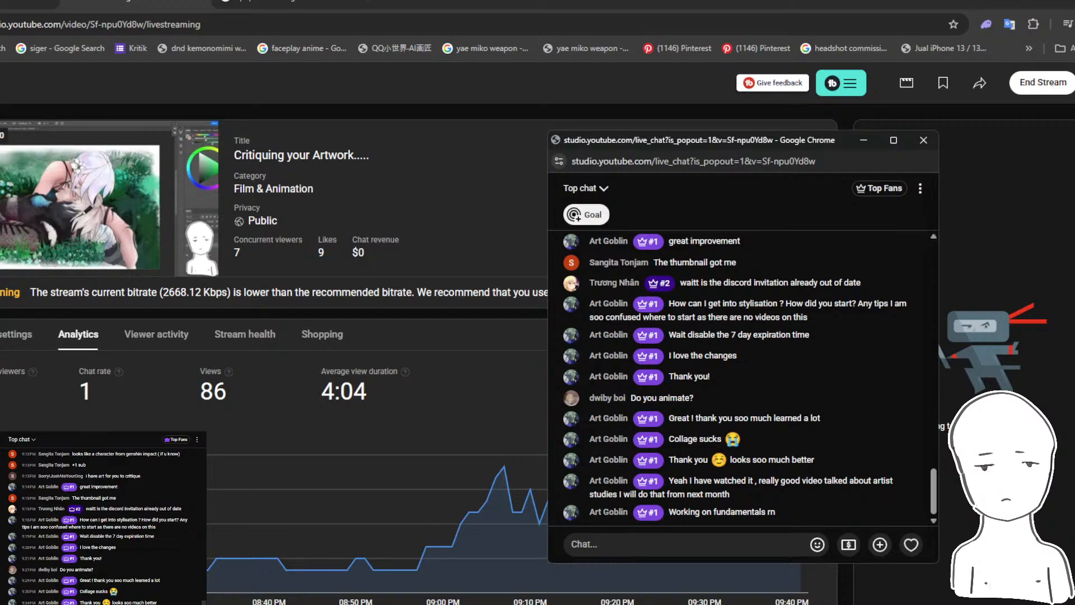
key(alt+Tab)
key(ctrl+plus)
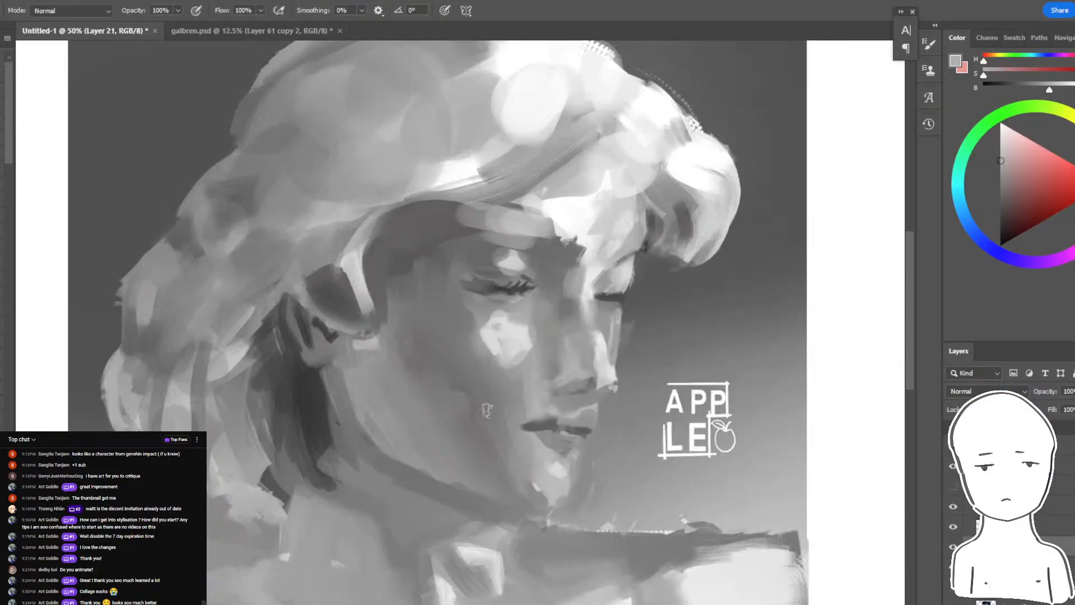
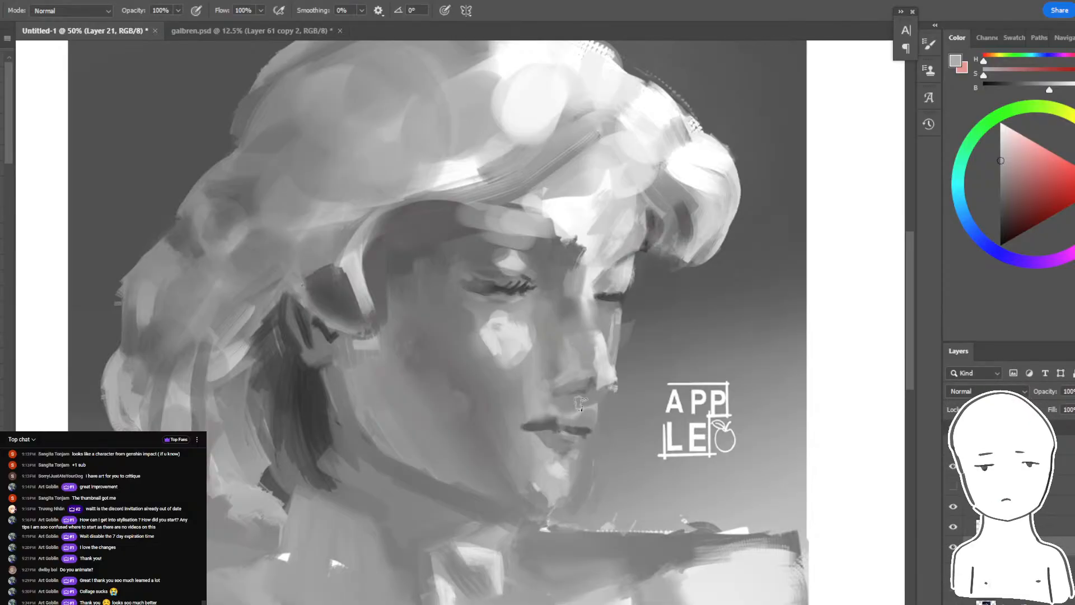
- Sample light grays near the nose and try highlight strokes on the far cheek and nose bridge, undoing the unwanted ones
alt+click(604, 379)
drag(621, 311, 612, 351)
key(ctrl+z)
alt+click(591, 286)
drag(585, 288, 597, 330)
key(ctrl+z)
key(ctrl+z)
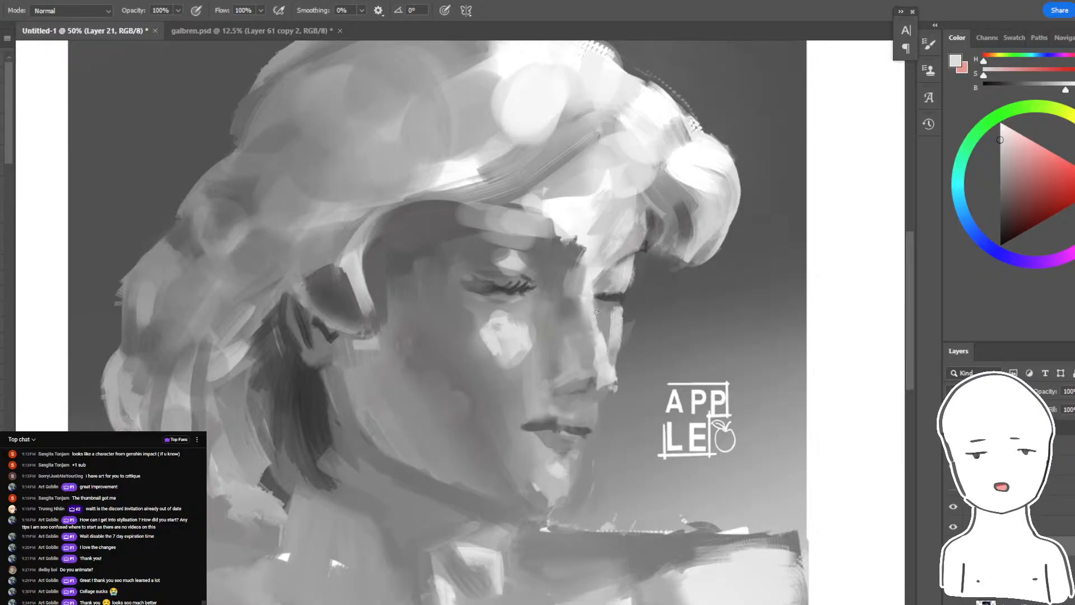
- Sample darker and mid grays around the near eye and paint shading at its inner corner toward the nose
alt+click(532, 291)
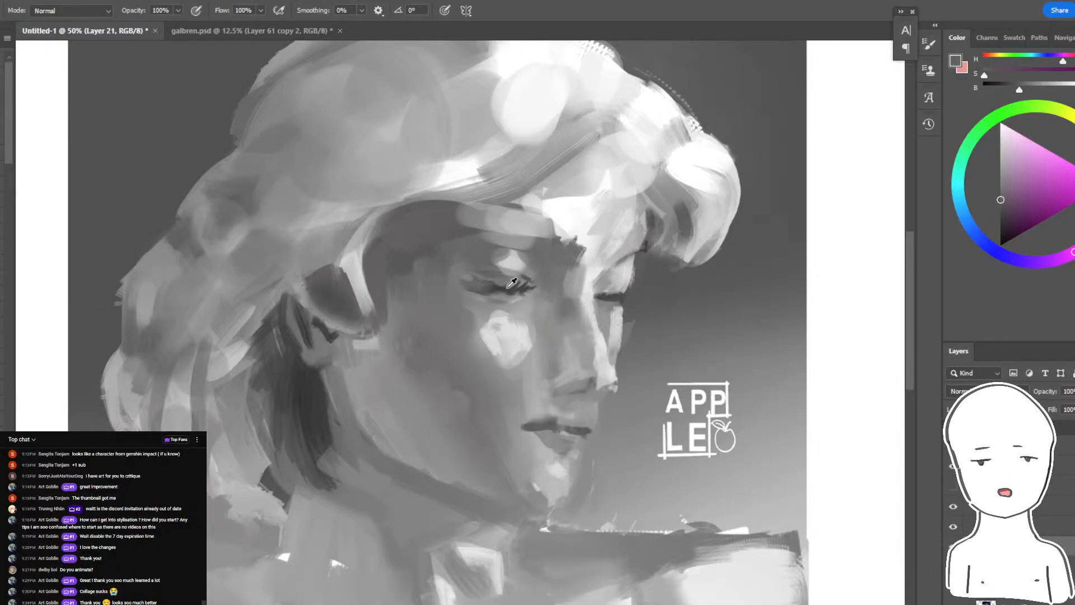
mouse_move(531, 267)
mouse_down()
mouse_move(543, 300)
mouse_move(539, 284)
mouse_up()
mouse_move(540, 300)
mouse_down()
mouse_move(530, 314)
mouse_move(546, 310)
mouse_up()
alt+click(550, 290)
alt+click(544, 305)
alt+click(541, 262)
alt+click(562, 309)
alt+click(515, 310)
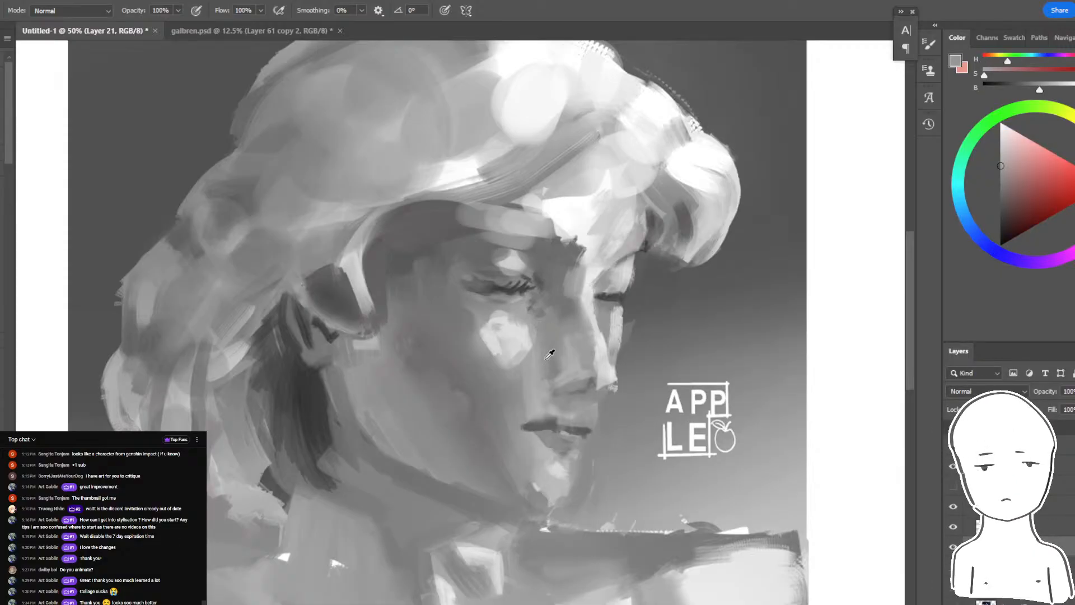
- Sample grays from the side of the nose and paint the plane running up to the near eye's inner corner
alt+click(559, 366)
alt+click(552, 364)
drag(539, 358, 543, 323)
alt+click(527, 310)
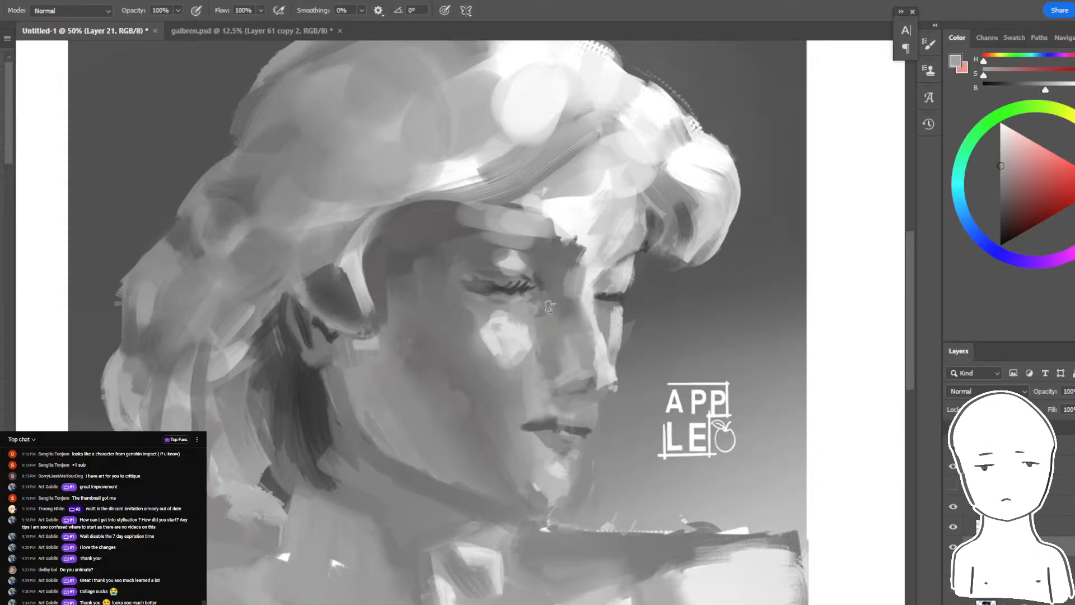
alt+click(551, 305)
alt+click(540, 325)
drag(542, 305, 538, 313)
alt+click(528, 320)
- Even out the patch between the near eye's inner corner and the nose bridge with sampled grays
key(r)
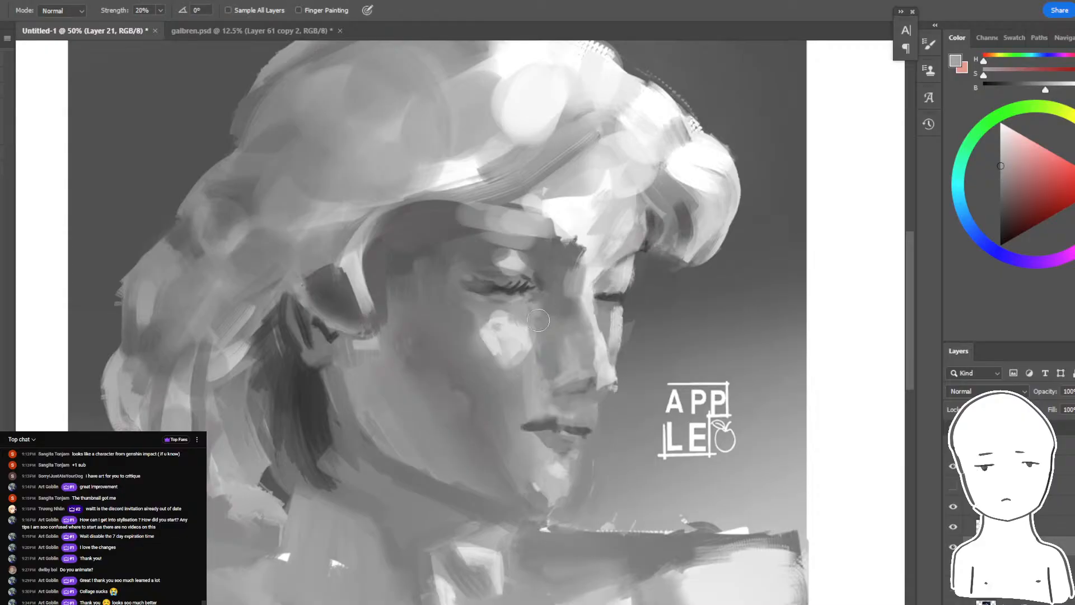
key(b)
alt+click(549, 320)
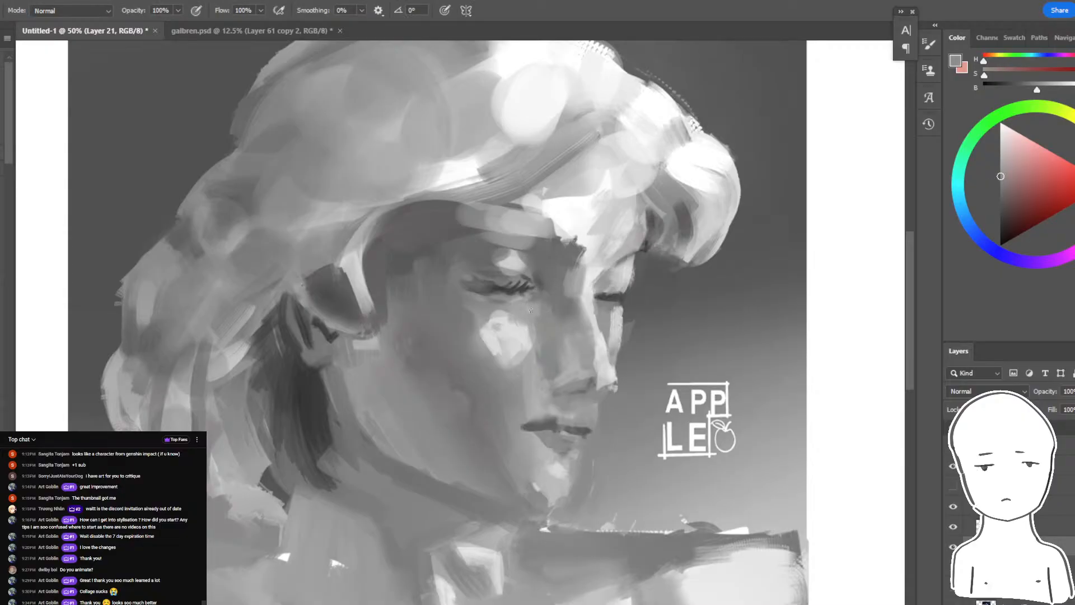
alt+click(531, 309)
alt+click(521, 259)
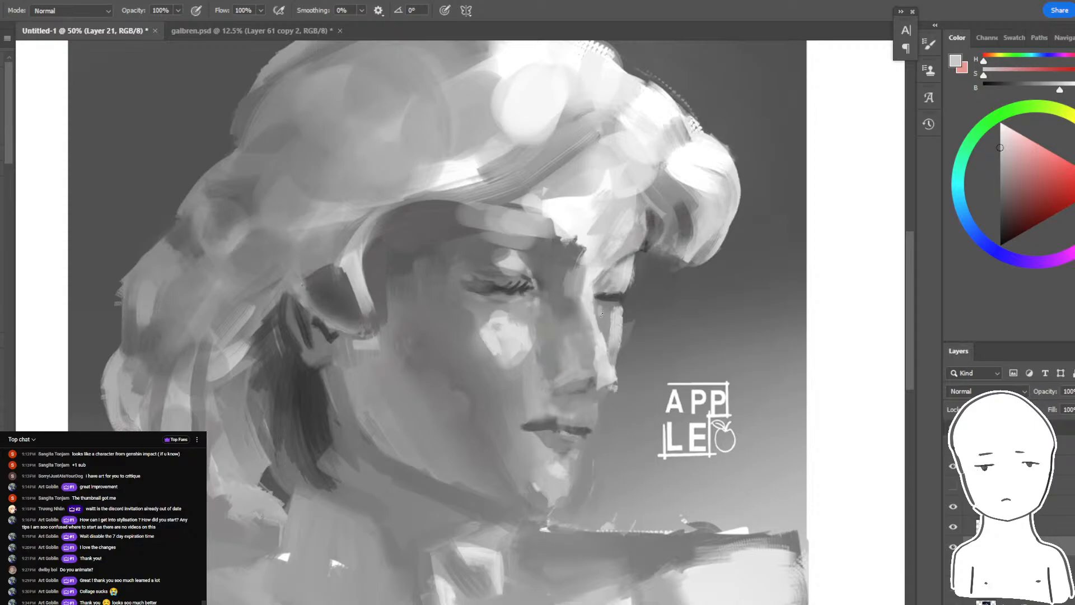
alt+click(607, 313)
alt+click(610, 275)
alt+click(540, 281)
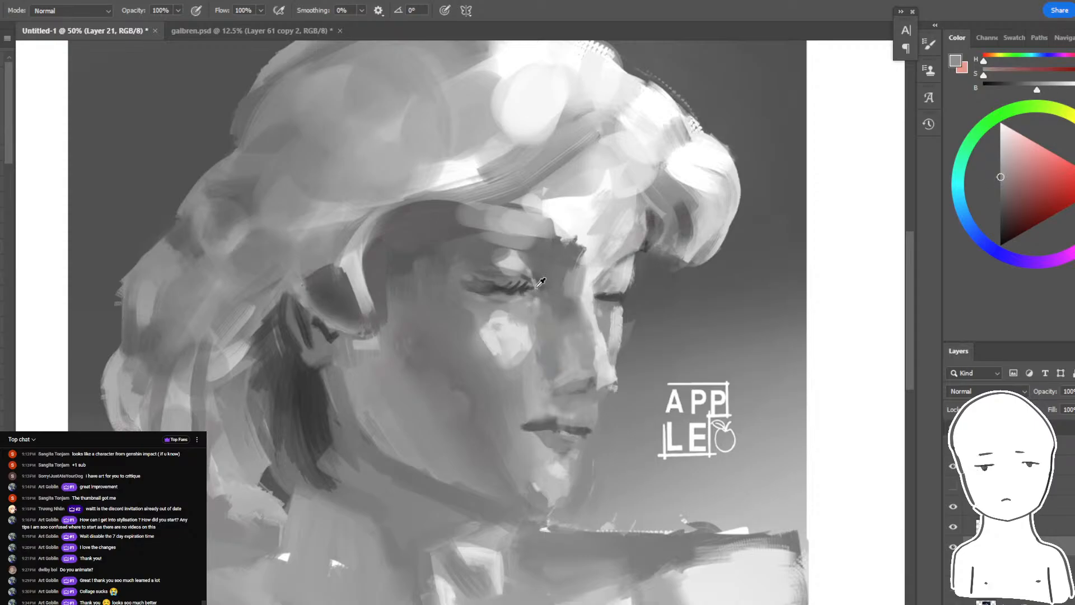
- Reshape the upper lip and the near mouth corner with sampled light and mid grays
alt+click(531, 414)
alt+click(519, 407)
alt+click(526, 421)
alt+click(521, 433)
alt+click(546, 414)
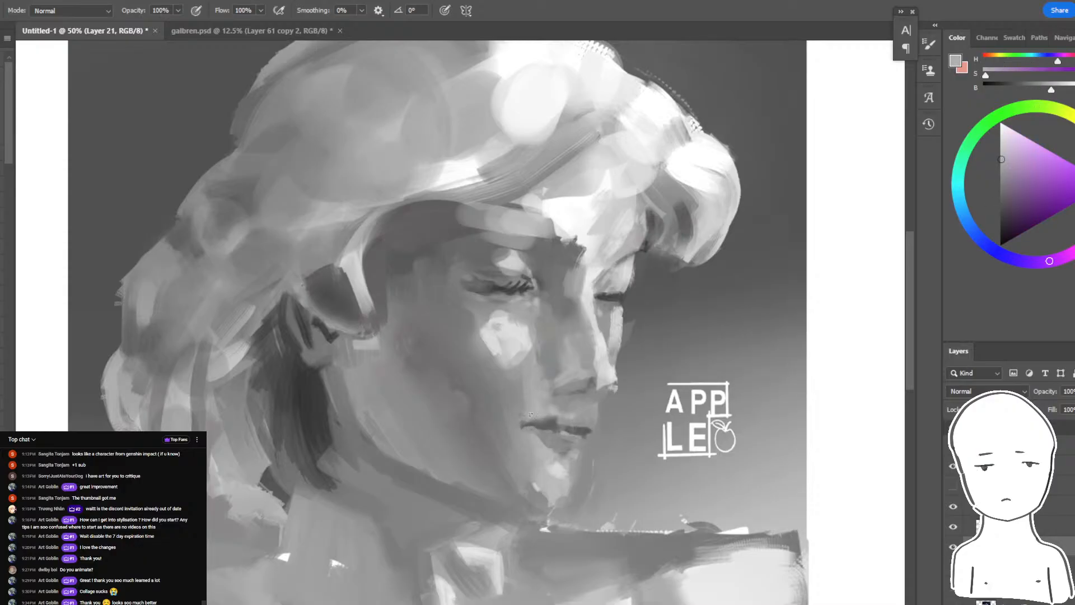
alt+click(549, 423)
alt+click(569, 422)
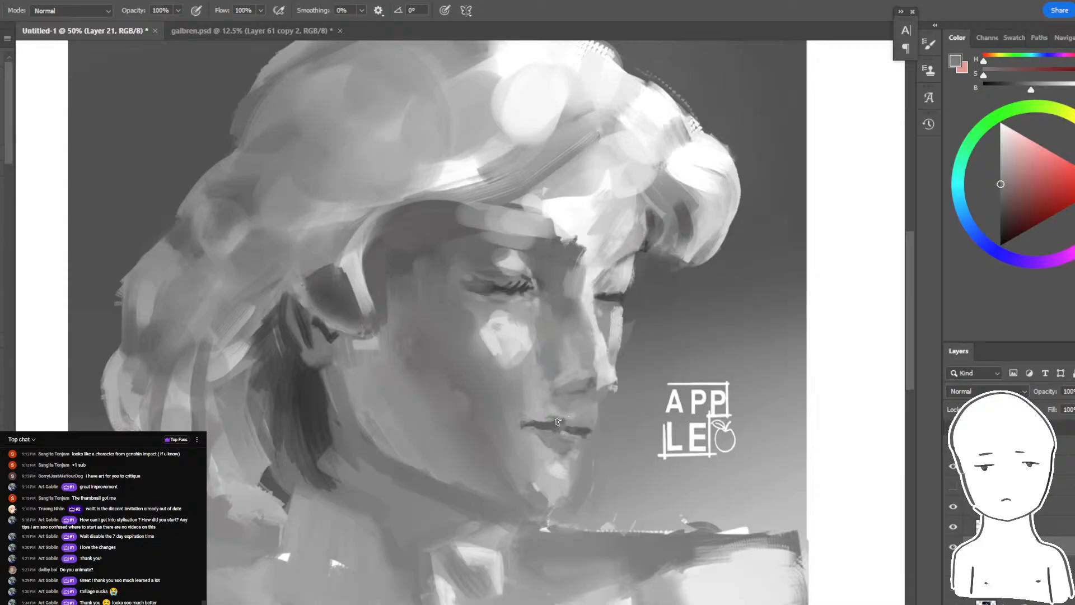
alt+click(588, 427)
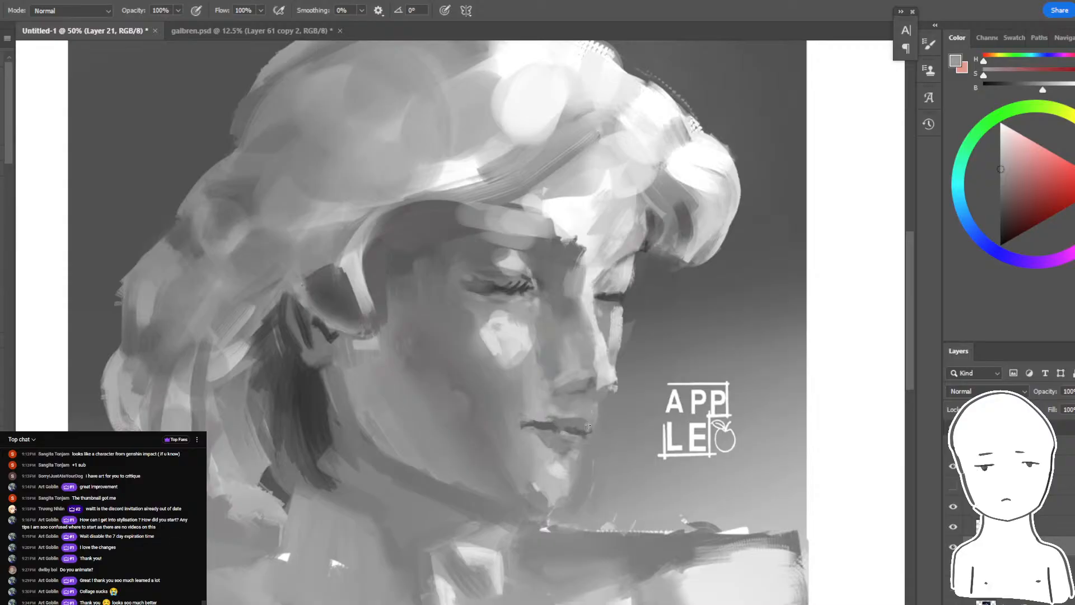
- Refine the line between the lips and the far mouth corner with sampled darker grays
alt+click(553, 429)
alt+click(553, 439)
alt+click(577, 430)
alt+click(589, 428)
alt+click(587, 436)
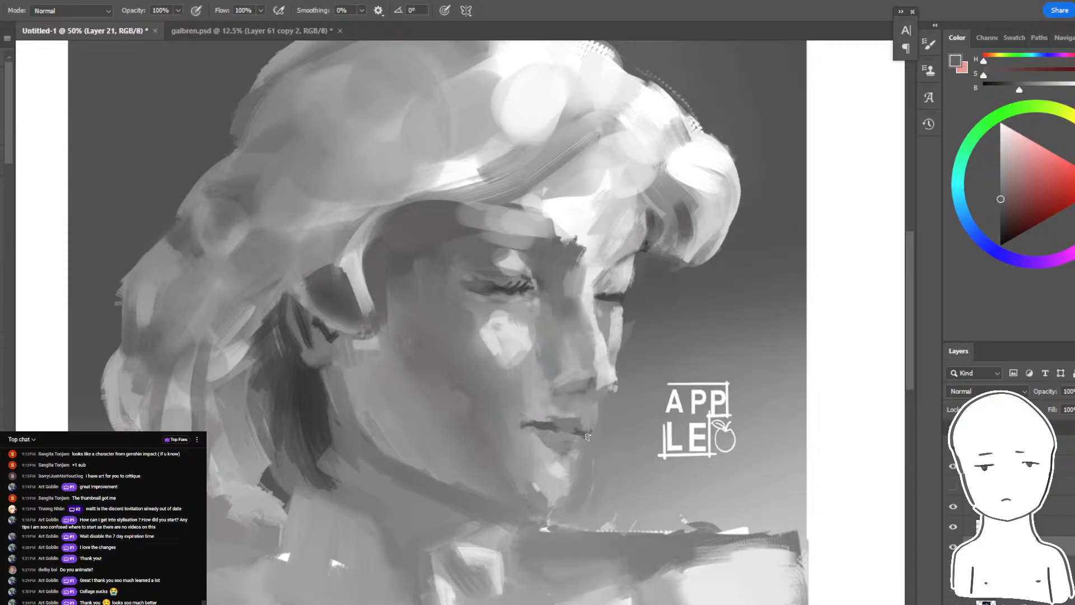
- Paint light gray strokes above the upper lip and from the cheek highlight down toward the mouth
alt+click(618, 338)
drag(584, 396, 588, 426)
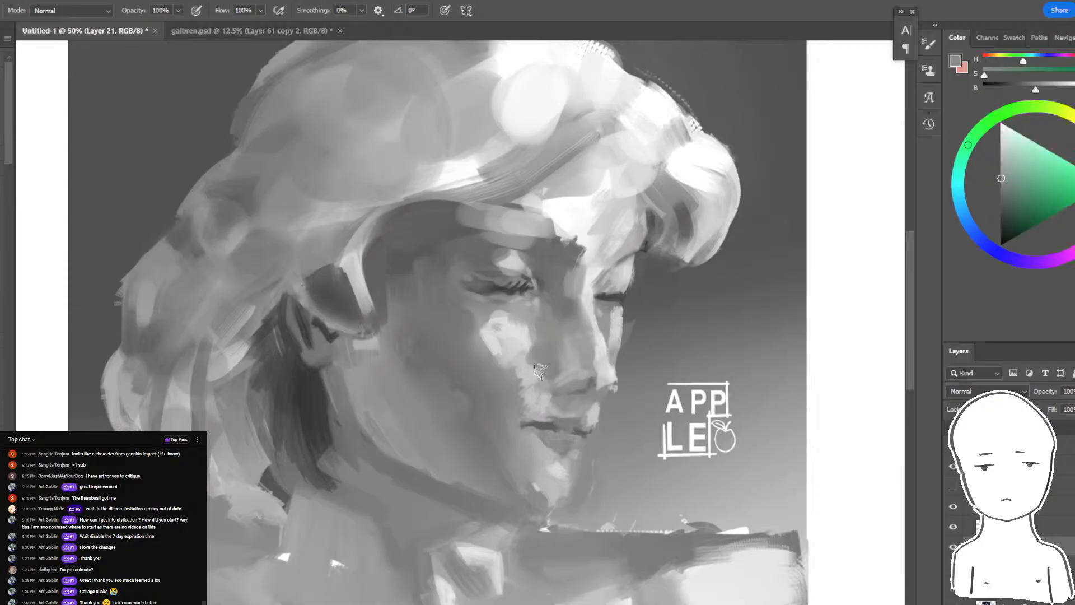
alt+click(555, 398)
alt+click(560, 462)
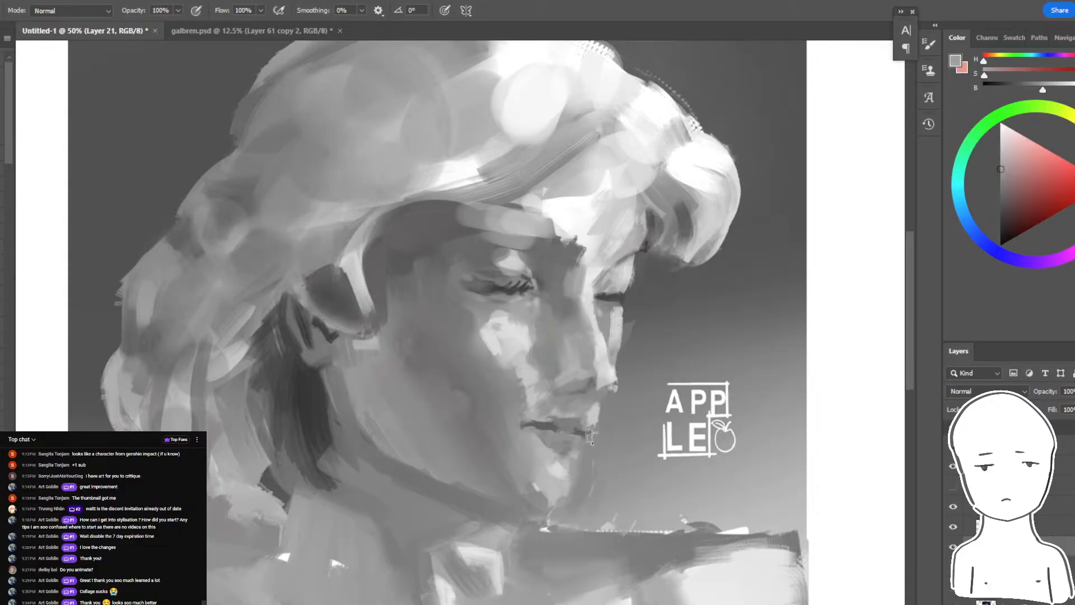
- Lasso the mouth, adjust it with Free Transform to make it slightly wider, and deselect it
key(l)
mouse_move(596, 427)
mouse_down()
mouse_move(557, 449)
mouse_move(517, 423)
mouse_move(587, 417)
mouse_move(597, 426)
mouse_move(606, 405)
mouse_move(589, 425)
mouse_move(617, 425)
mouse_up()
key(ctrl+t)
key(Return)
key(ctrl+d)
key(ctrl+minus)
key(ctrl+minus)
key(ctrl+plus)
key(ctrl+plus)
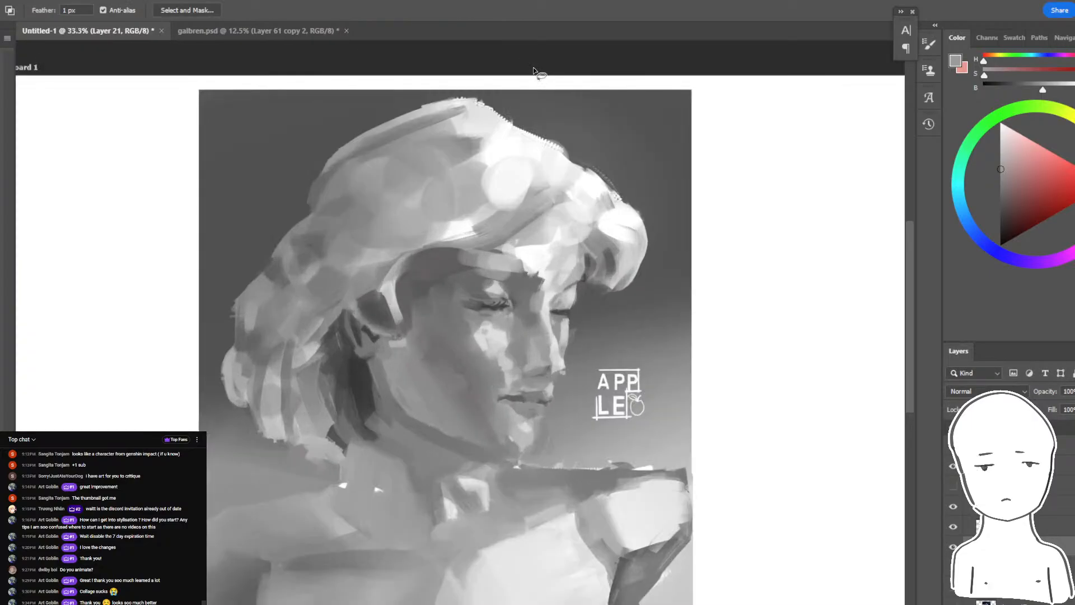
key(r)
key(b)
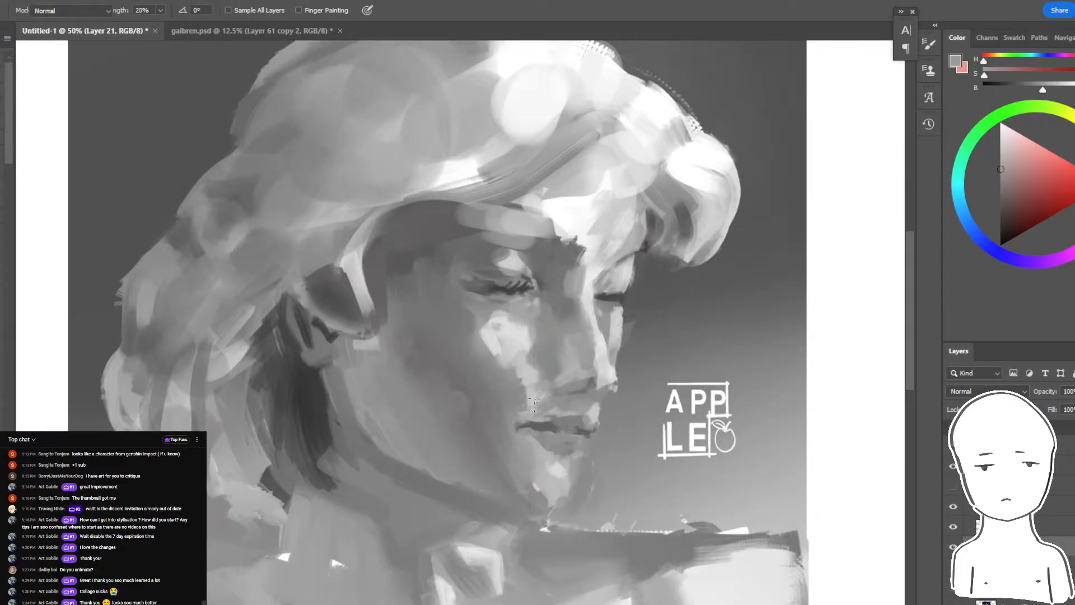
- Paint the nostril wing and the underside of the nose with sampled light and dark grays
alt+click(595, 374)
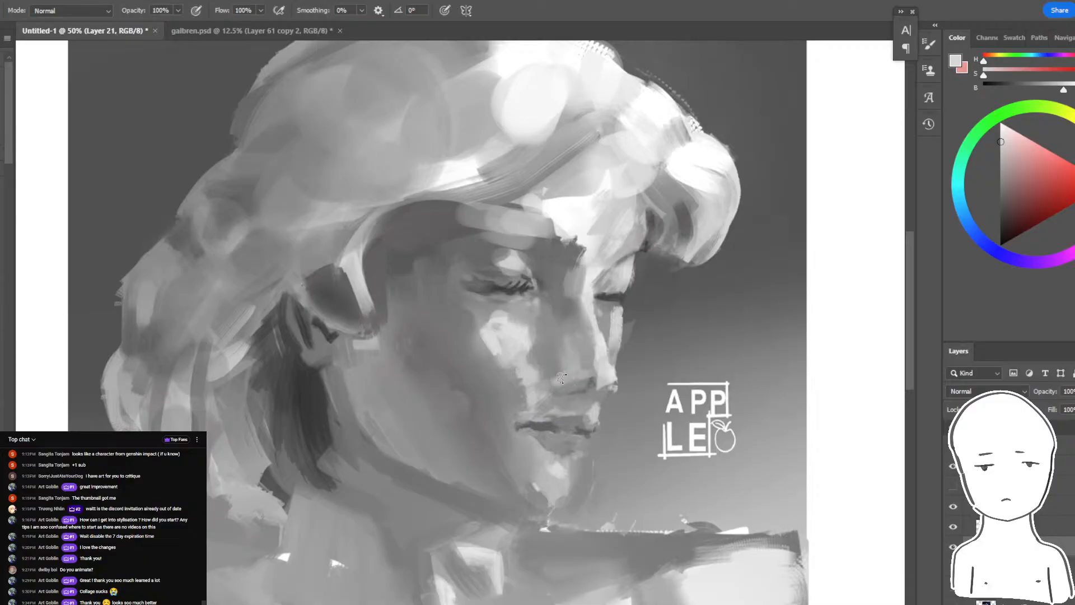
alt+click(584, 386)
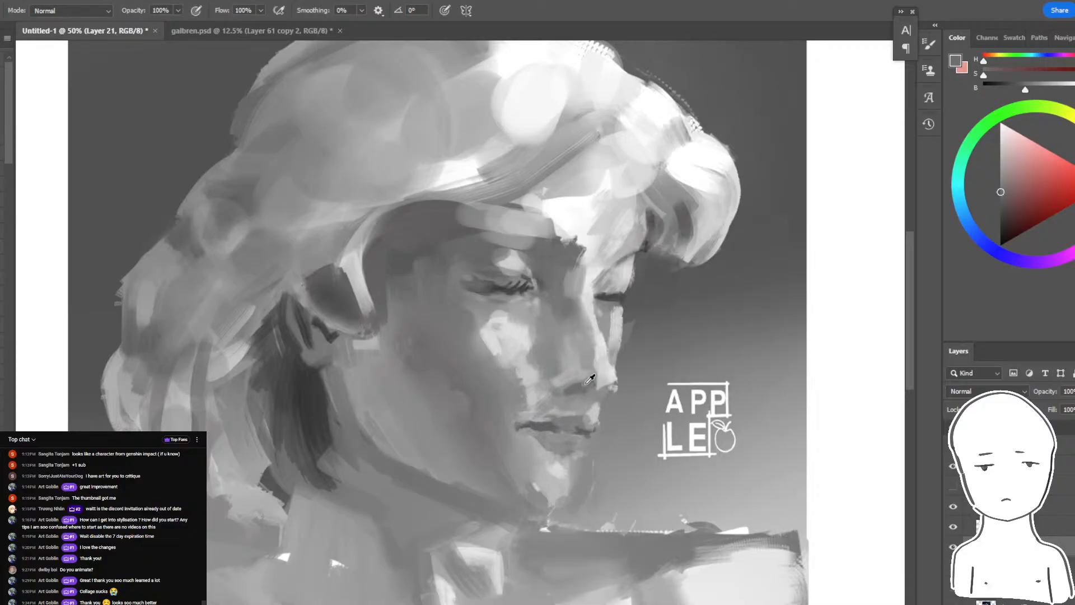
alt+click(589, 380)
alt+click(577, 386)
drag(558, 399, 623, 380)
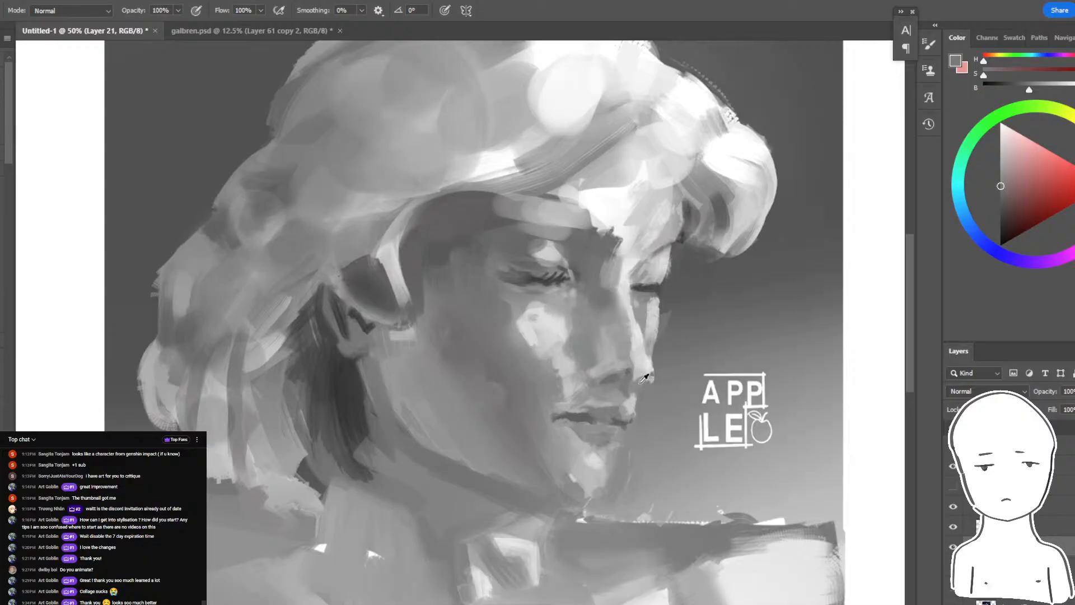
- Refine the nose tip and the nostril edge with grays sampled from the nose
alt+click(644, 378)
alt+click(652, 373)
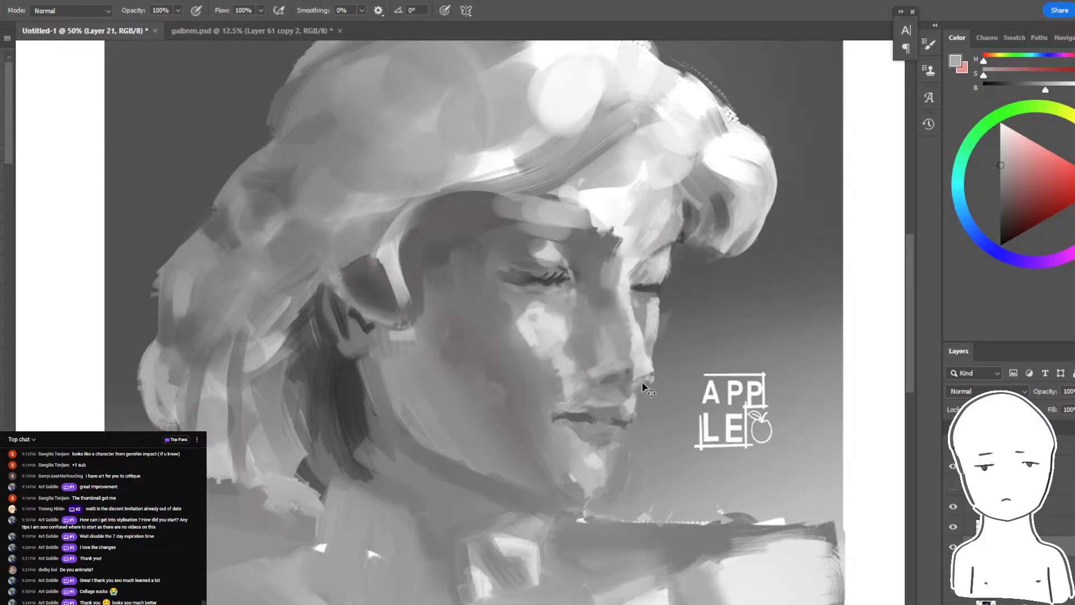
alt+click(615, 386)
alt+click(625, 369)
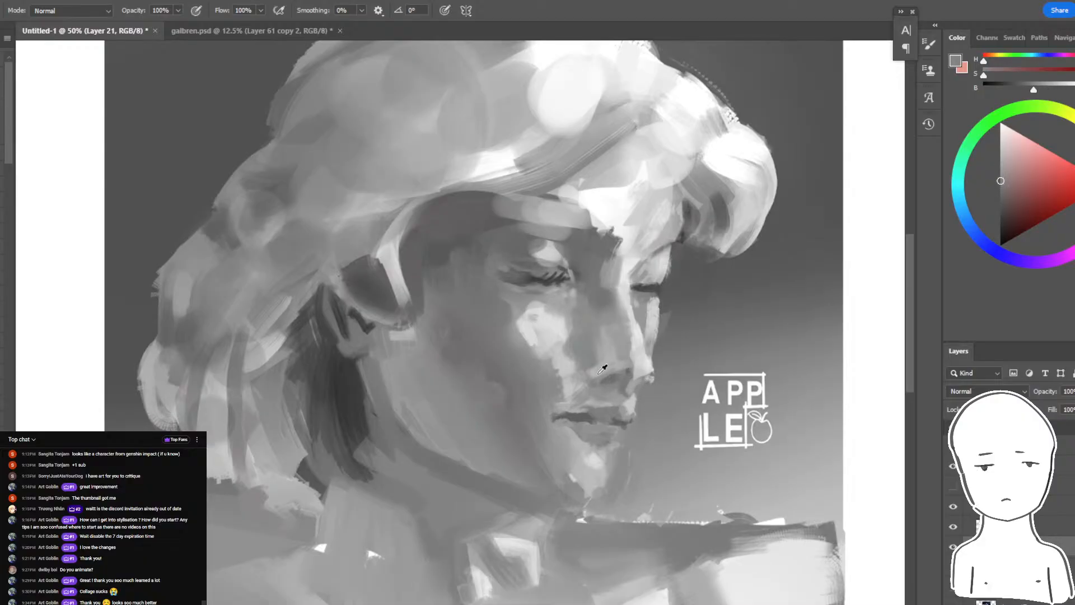
alt+click(598, 371)
- Switch to Chrome to check the live chat, return to the bust painting in Photoshop and flip the view horizontally
key(ctrl+minus)
key(ctrl+minus)
key(ctrl+minus)
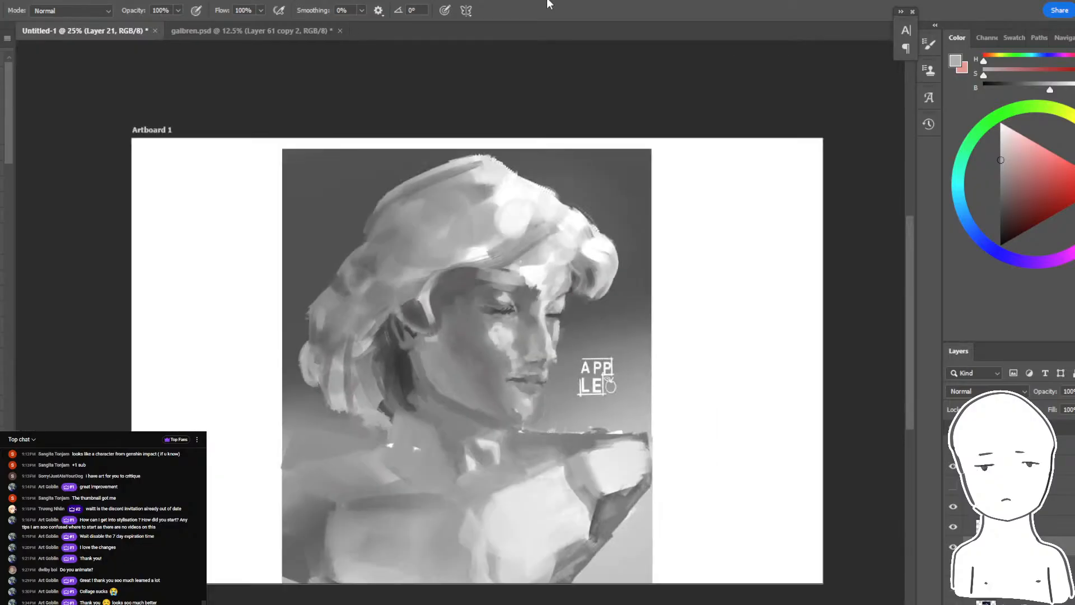
key(ctrl+equal)
key(alt+Tab)
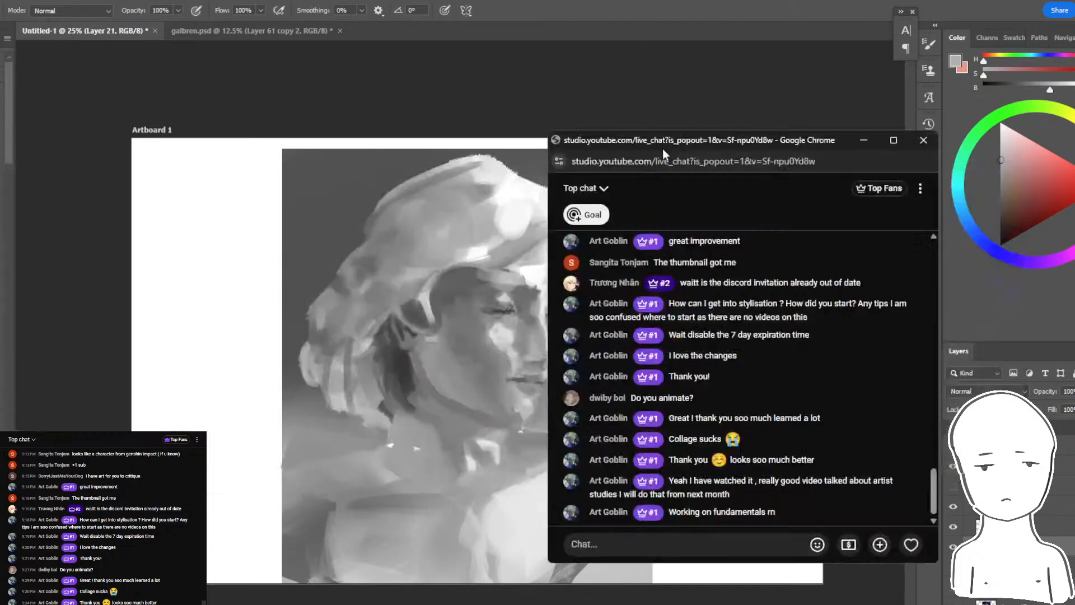
key(alt+Tab)
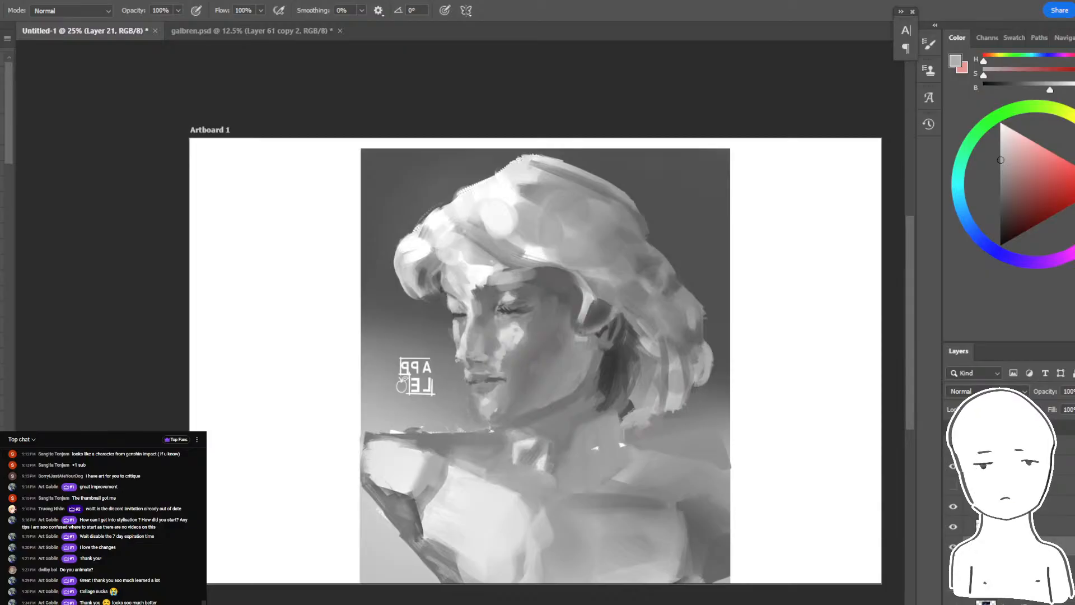
- Toggle the painted layer's visibility repeatedly to compare the mirrored bust before and after the changes
click(954, 547)
click(954, 547)
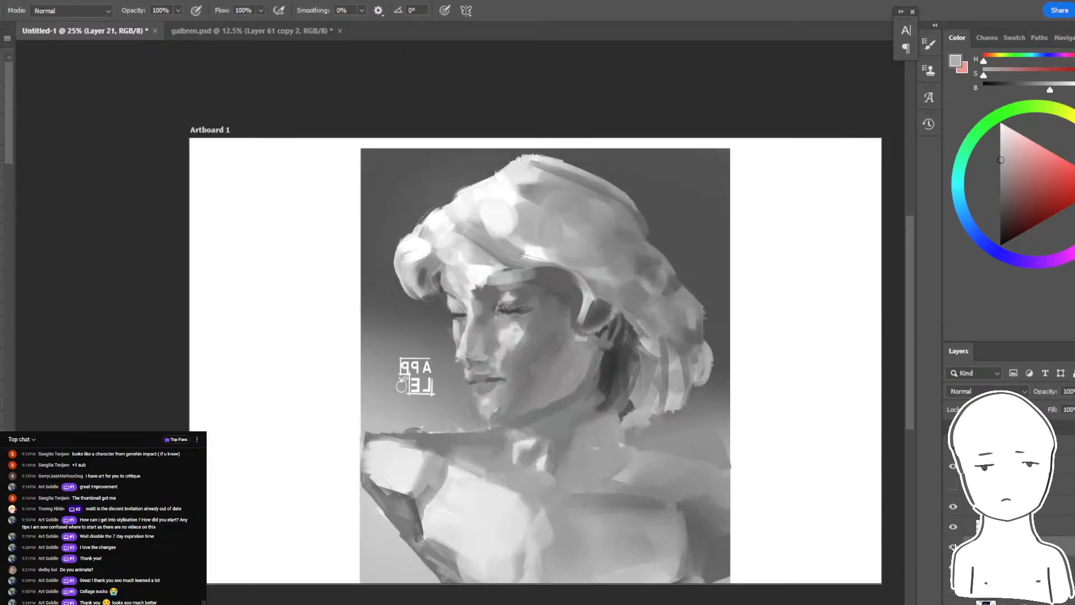
click(954, 547)
click(954, 547)
click(953, 547)
click(966, 515)
click(966, 515)
click(966, 515)
- Paint thin eyelashes extending past the far eye's closed lid and retouch the lid edge with sampled grays
scroll(486, 350, up, 5)
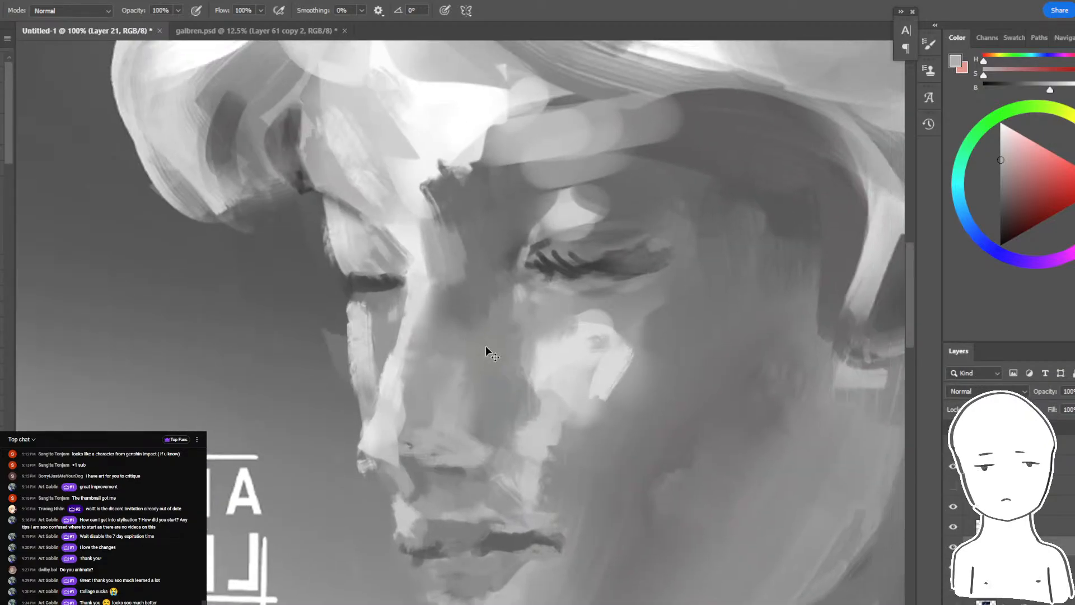
alt+click(360, 277)
alt+click(351, 266)
mouse_move(330, 274)
mouse_down()
mouse_move(363, 274)
mouse_move(318, 265)
mouse_move(374, 280)
mouse_up()
alt+click(342, 280)
alt+click(364, 309)
alt+click(366, 288)
alt+click(348, 253)
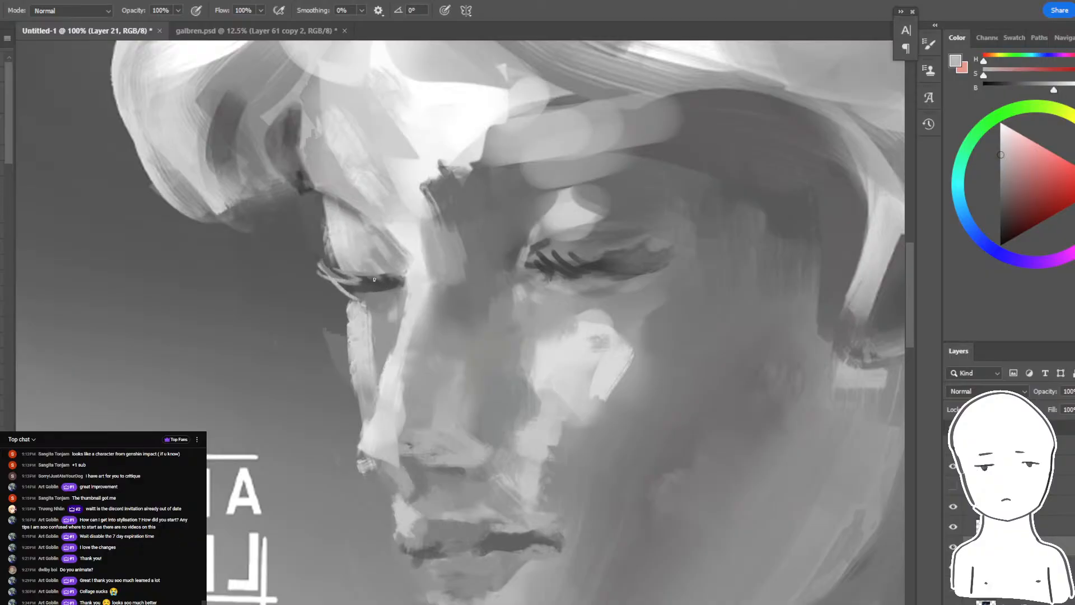
alt+click(396, 279)
- Smudge the cheek highlight and the light strokes around the mouth and far eye to soften their edges
key(r)
mouse_move(518, 438)
mouse_down()
mouse_move(515, 469)
mouse_move(494, 384)
mouse_up()
drag(447, 539, 374, 401)
mouse_move(521, 307)
mouse_down()
mouse_move(545, 312)
mouse_move(587, 241)
mouse_move(483, 217)
mouse_move(458, 248)
mouse_move(457, 199)
mouse_up()
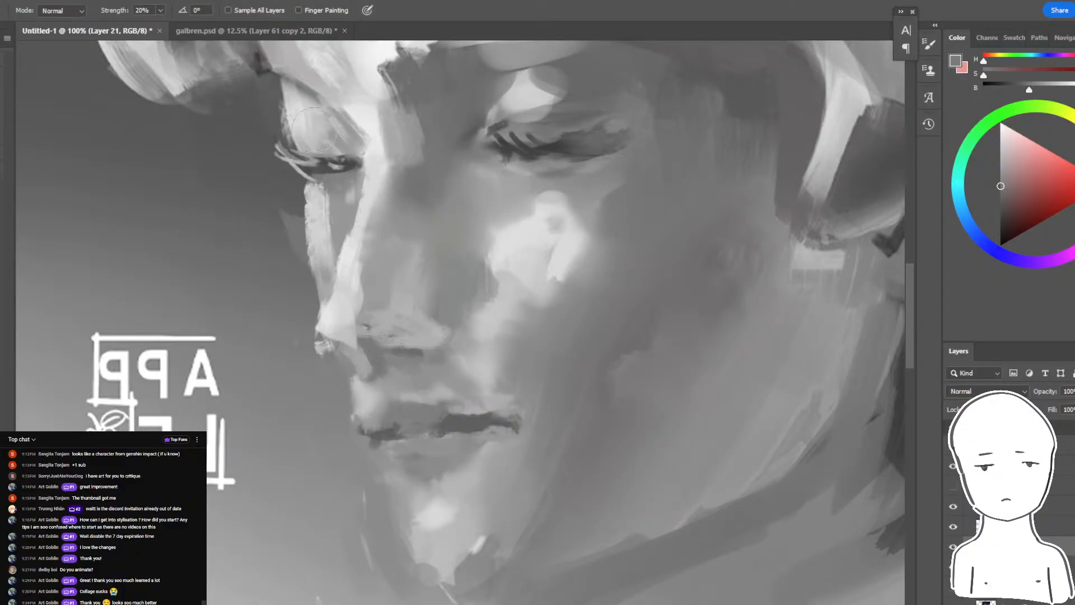
- Sample the gray of the jaw shadow and repaint the shadow under the jawline with the brush
key(ctrl+minus)
key(ctrl+minus)
key(ctrl+minus)
key(ctrl+minus)
key(ctrl+minus)
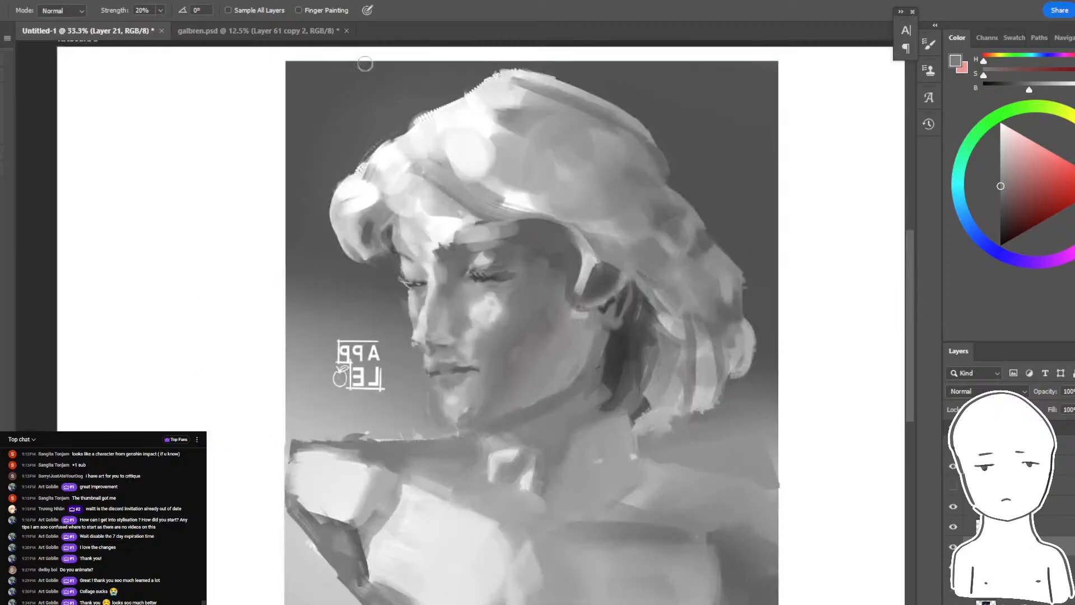
key(ctrl+plus)
key(ctrl+plus)
key(ctrl+plus)
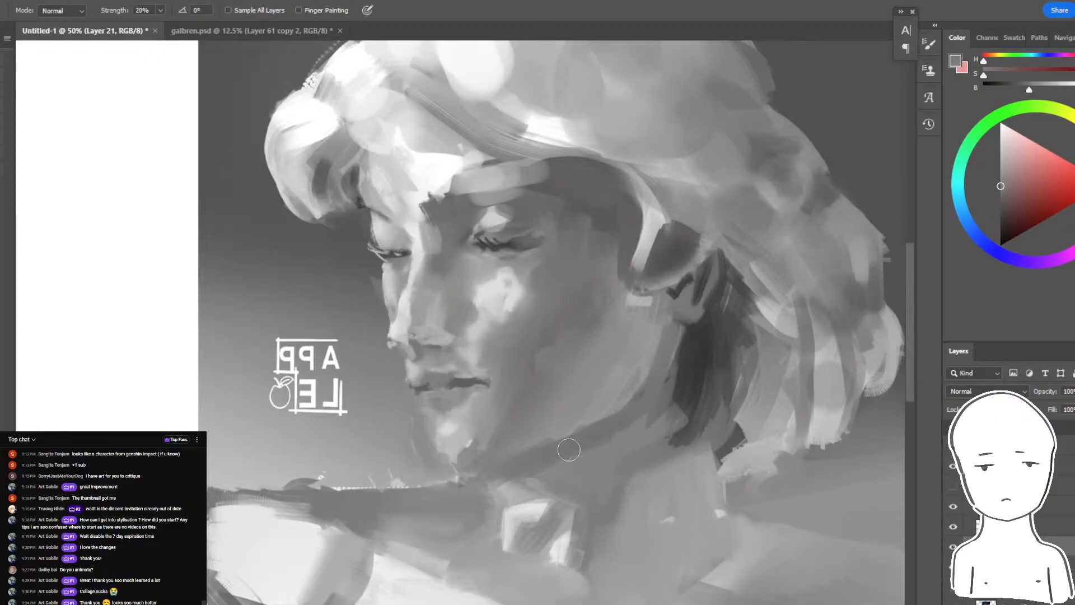
key(b)
alt+click(568, 450)
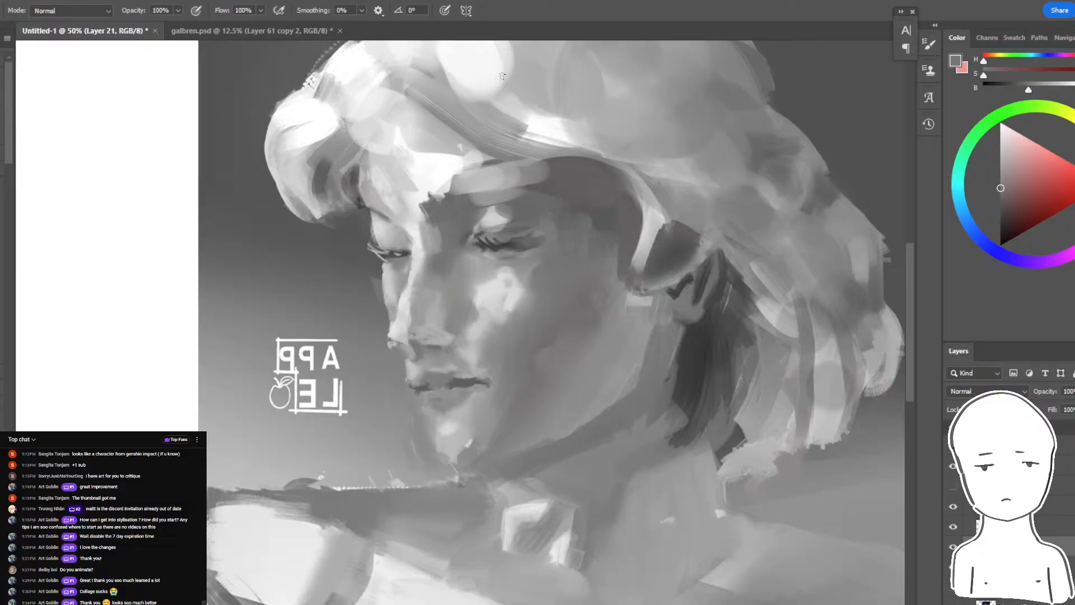
- Examine the whole bust and the face close-up in turn to assess the jaw shadow
key(ctrl+minus)
key(ctrl+minus)
key(ctrl+minus)
key(ctrl+plus)
key(ctrl+plus)
key(ctrl+plus)
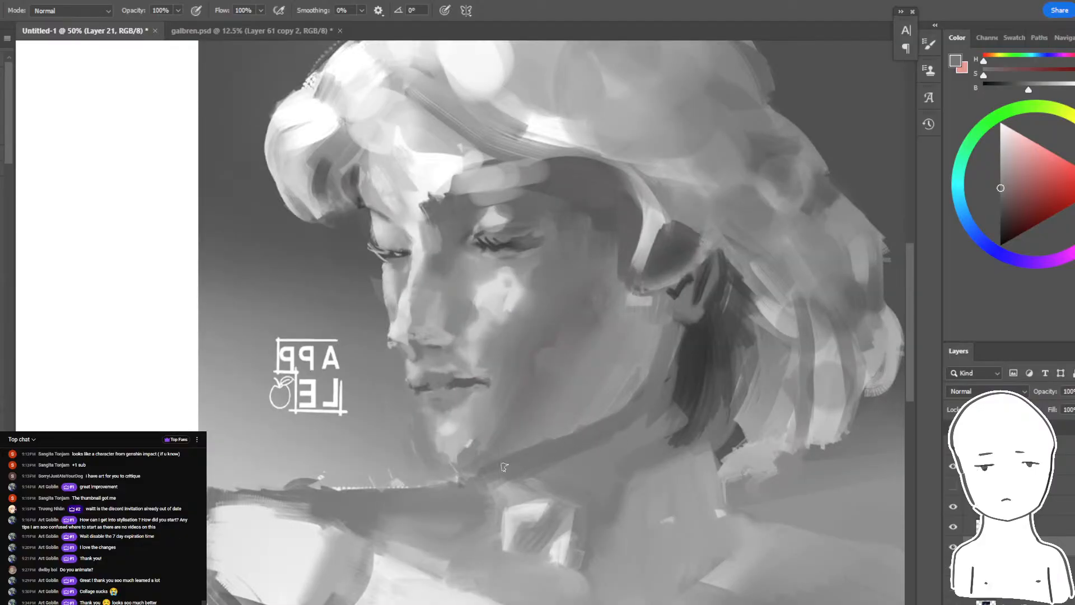
key(ctrl+minus)
key(ctrl+minus)
key(ctrl+minus)
key(ctrl+plus)
key(ctrl+plus)
key(ctrl+plus)
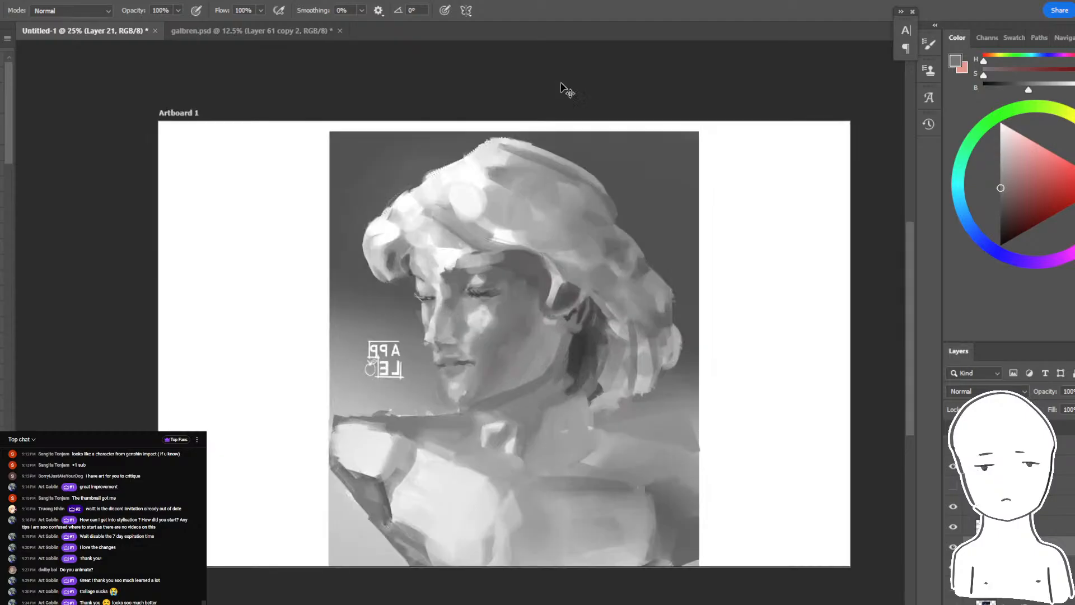
- Sample grays from the cheek and jaw and repaint the lower cheek above the jawline to even out its tones
alt+click(567, 326)
alt+click(599, 400)
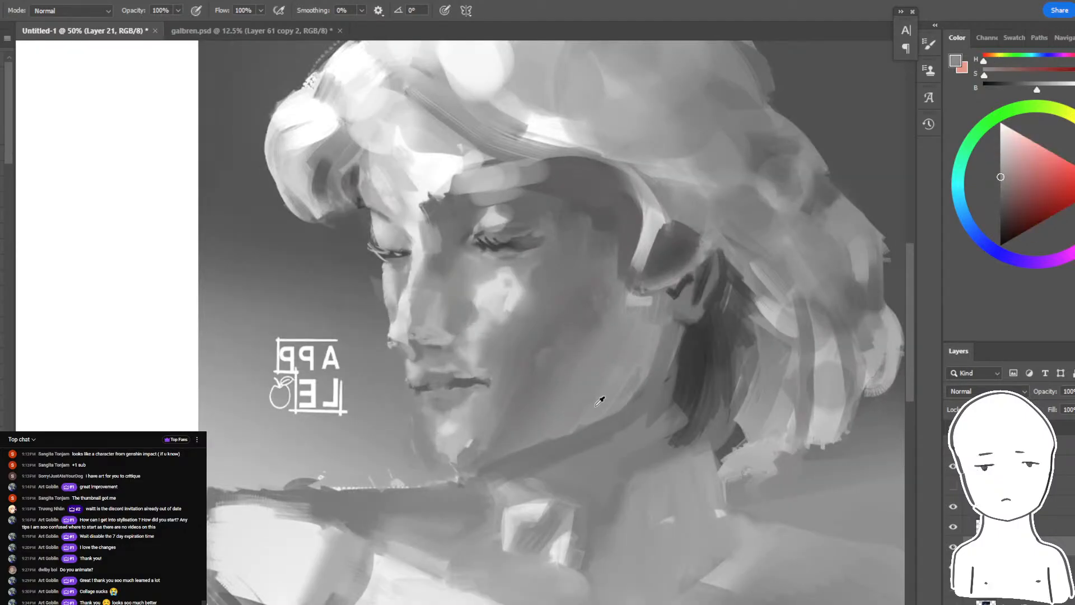
alt+click(545, 394)
drag(541, 412, 616, 379)
alt+click(570, 401)
key(ctrl+z)
alt+click(573, 396)
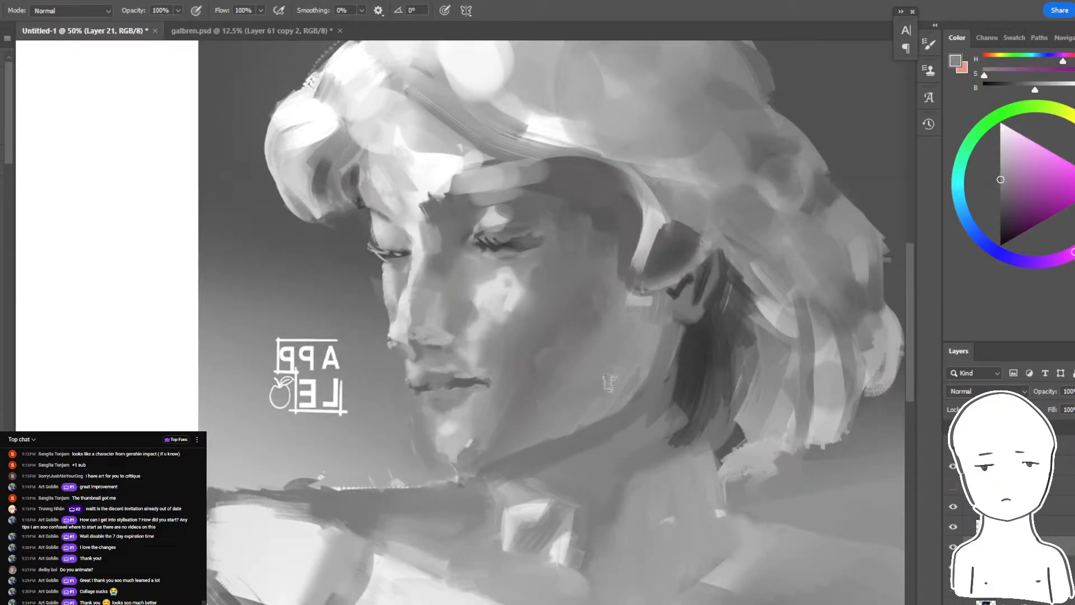
alt+click(616, 392)
alt+click(533, 412)
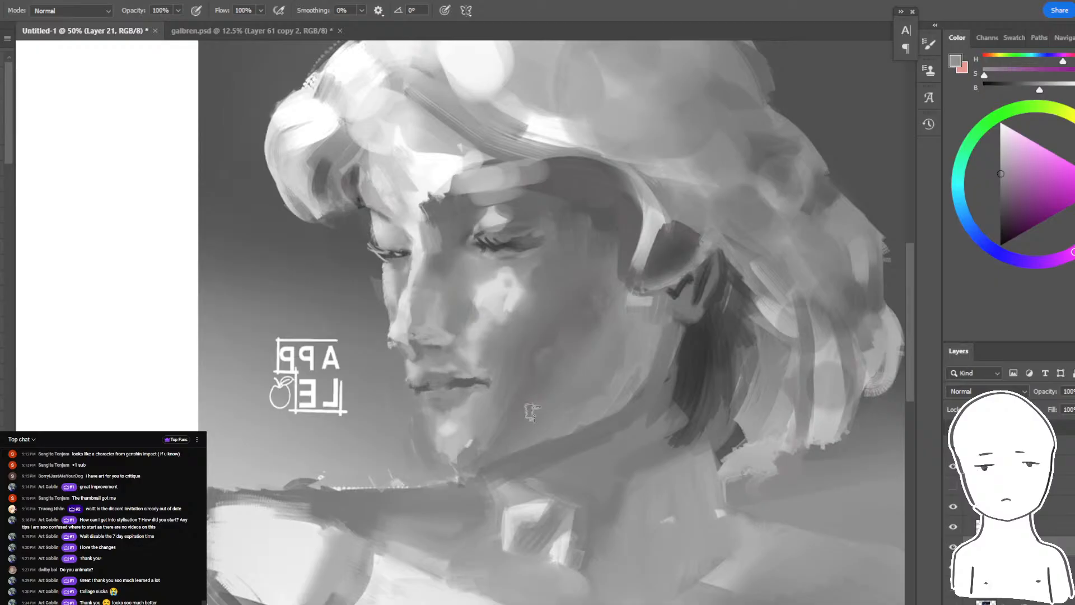
- Sample light grays and retouch the inner edge of the near cheek's highlight beside the nose
key(ctrl+minus)
key(ctrl+minus)
key(ctrl+minus)
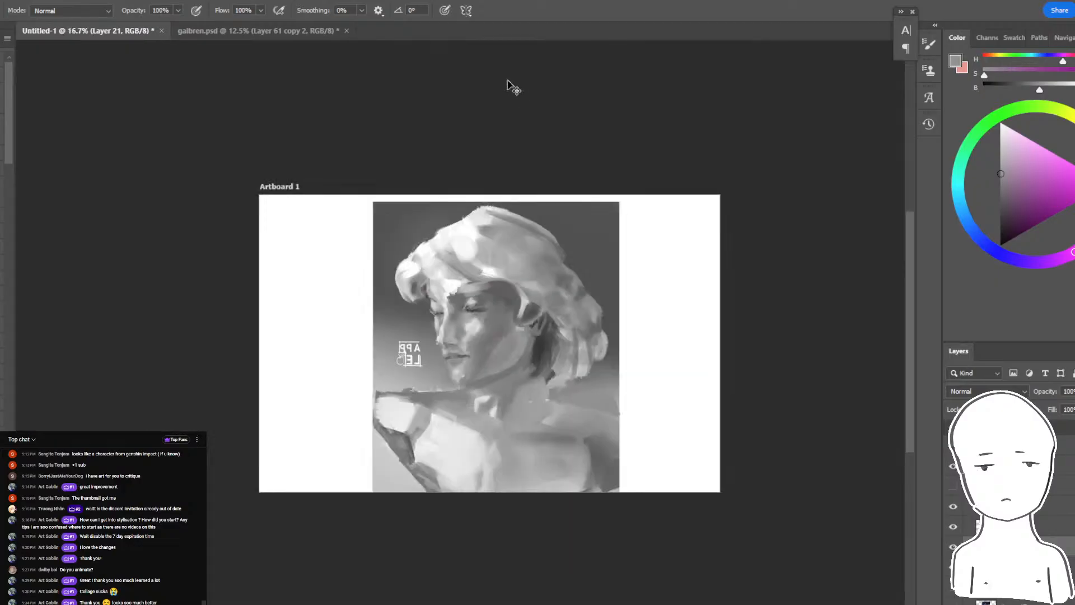
key(ctrl+plus)
key(ctrl+plus)
key(ctrl+plus)
key(r)
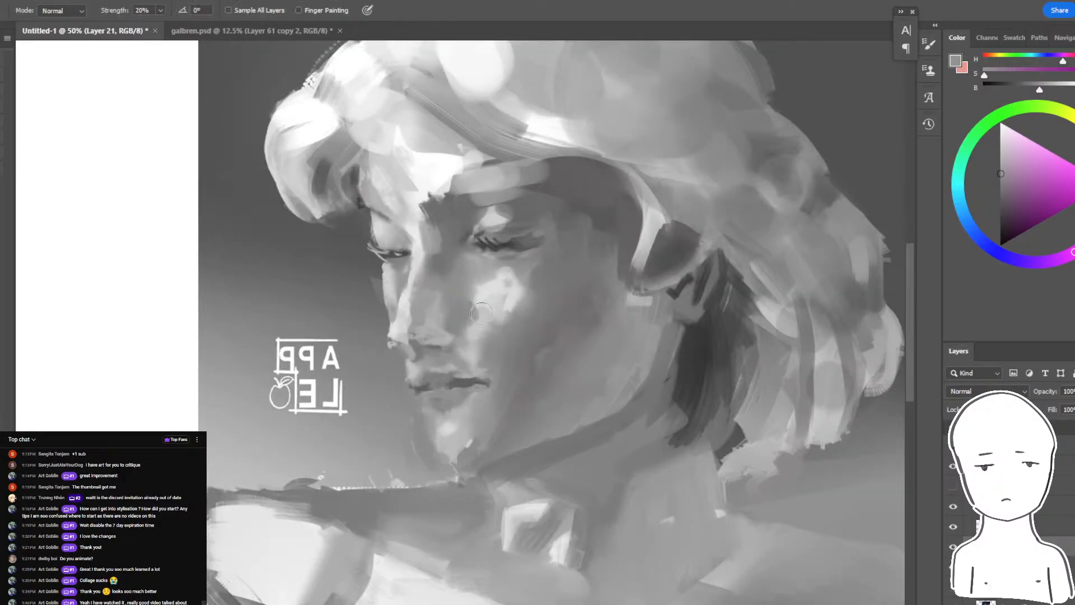
key(b)
alt+click(485, 288)
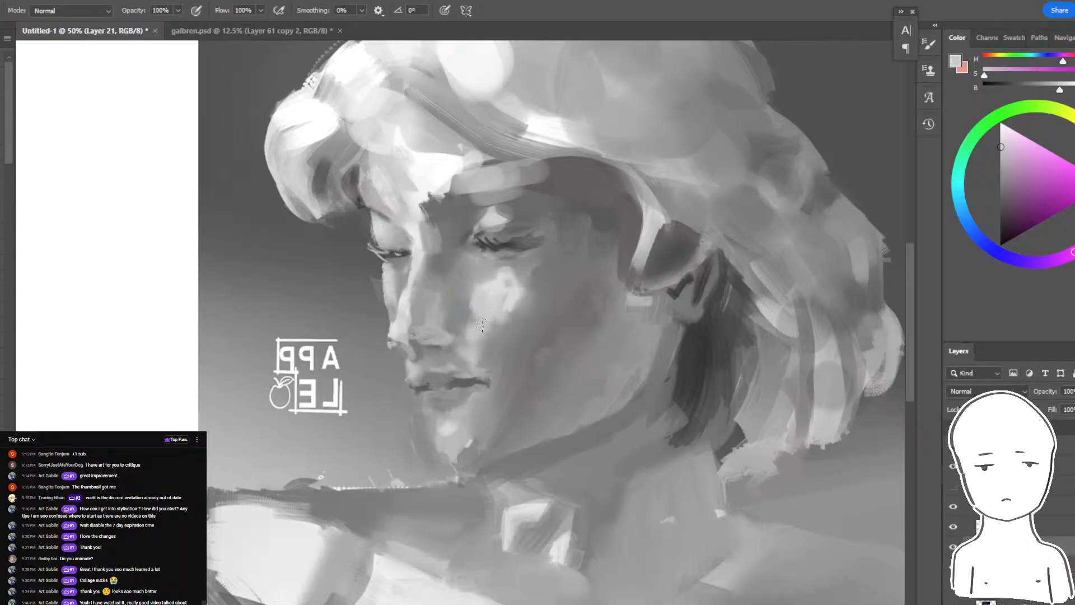
alt+click(480, 303)
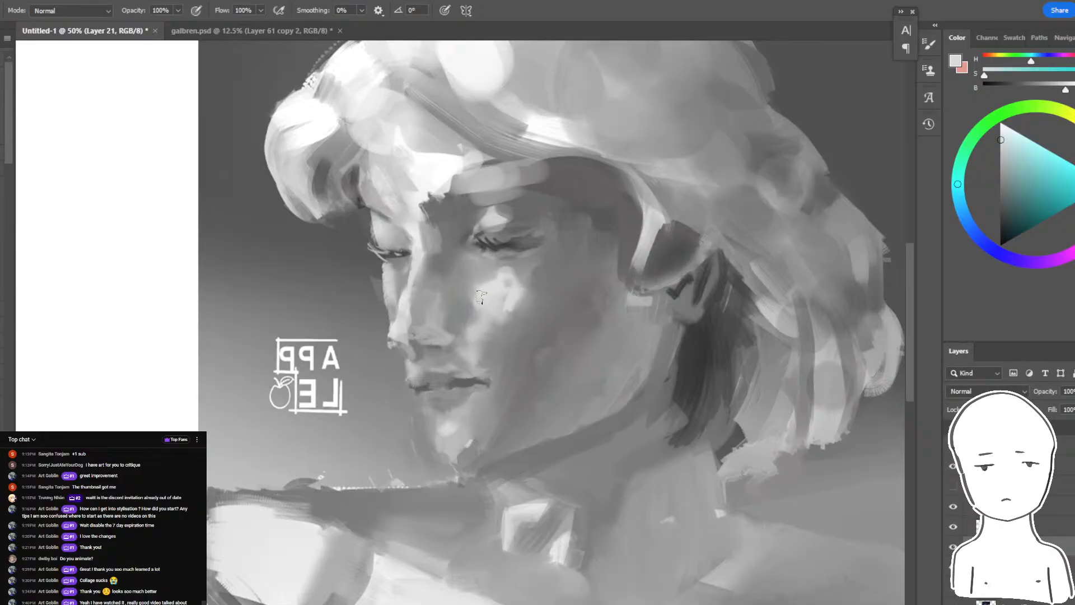
- Lasso a small area beneath the nose tip and repaint the profile edge and nose base with sampled grays
key(ctrl+minus)
key(ctrl+minus)
key(ctrl+minus)
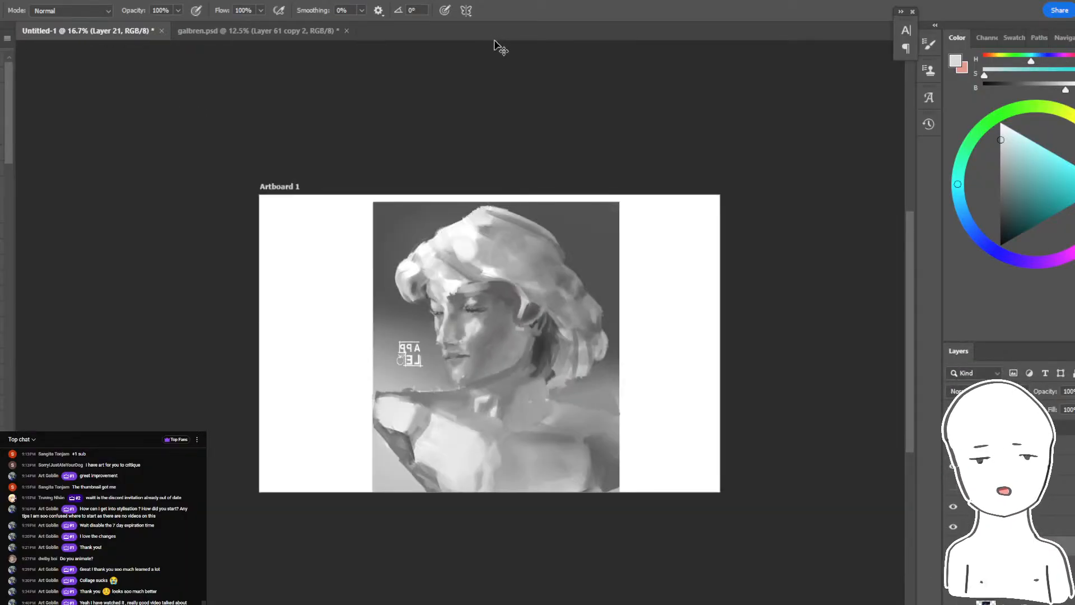
key(ctrl+plus)
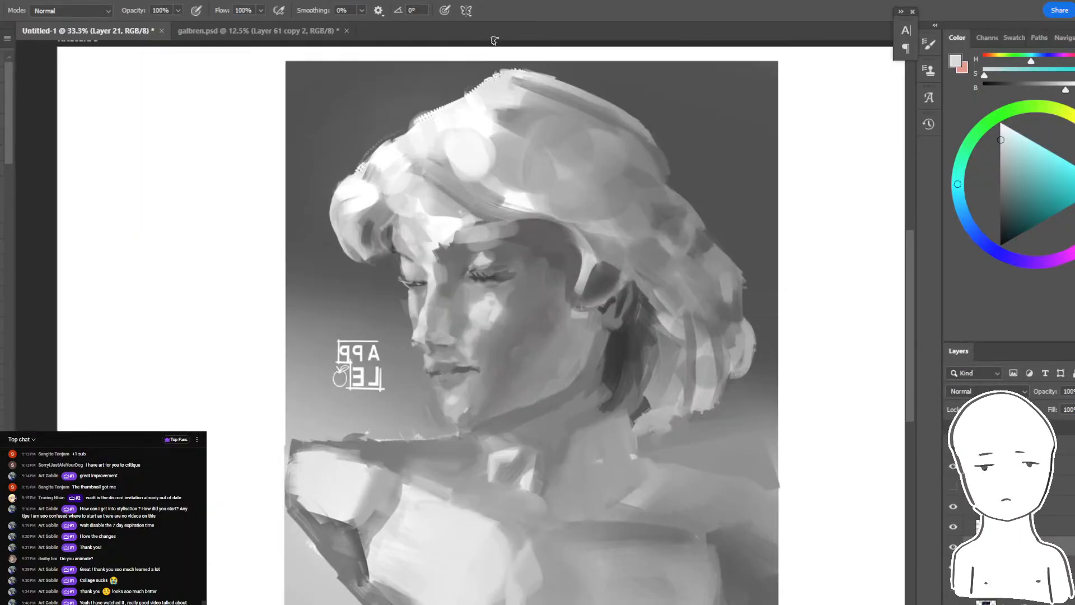
key(l)
drag(394, 366, 396, 368)
key(b)
alt+click(413, 351)
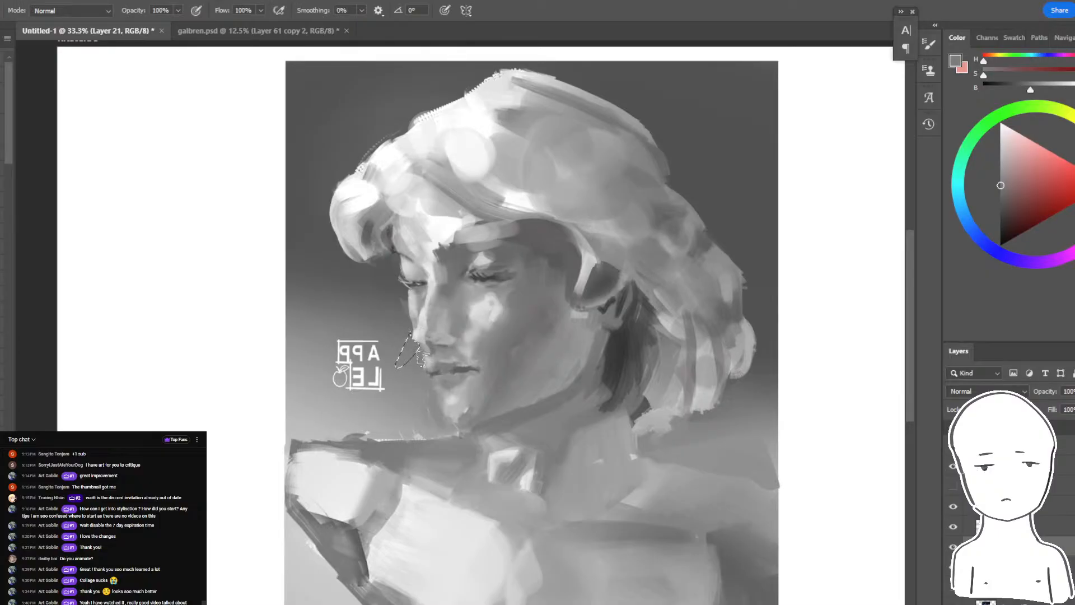
alt+click(442, 352)
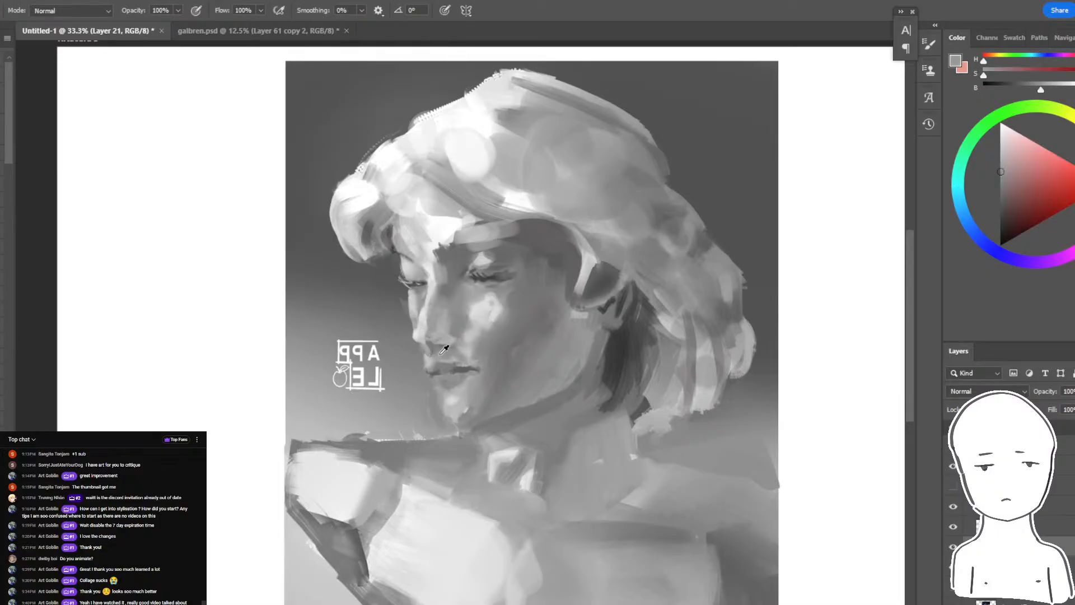
- Lasso the outer edge of the near cheek's highlight and paint inside it with a sampled light gray
key(r)
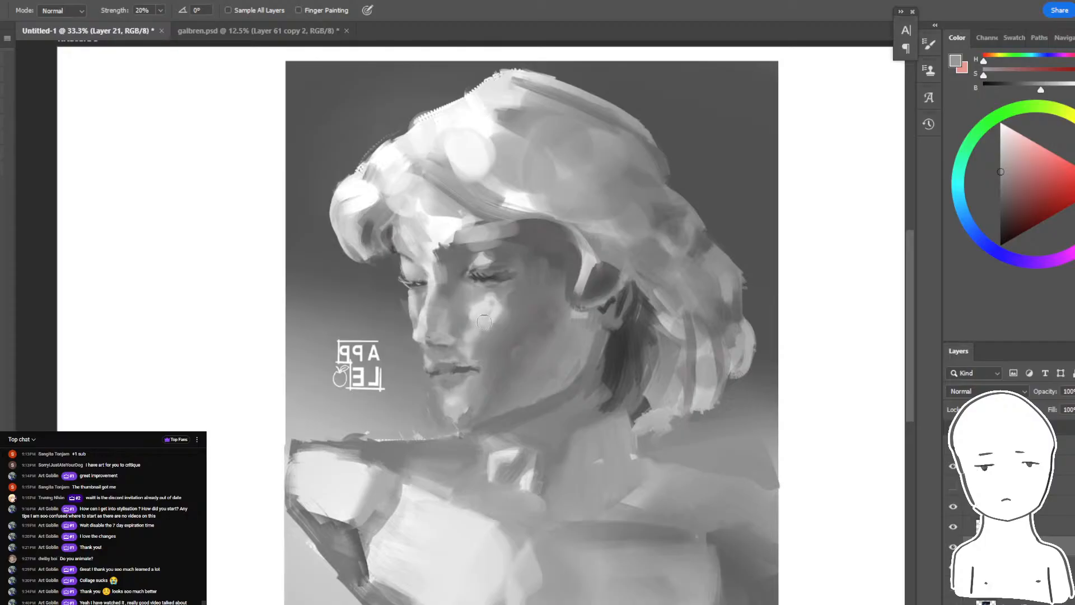
key(b)
alt+click(457, 456)
alt+click(404, 474)
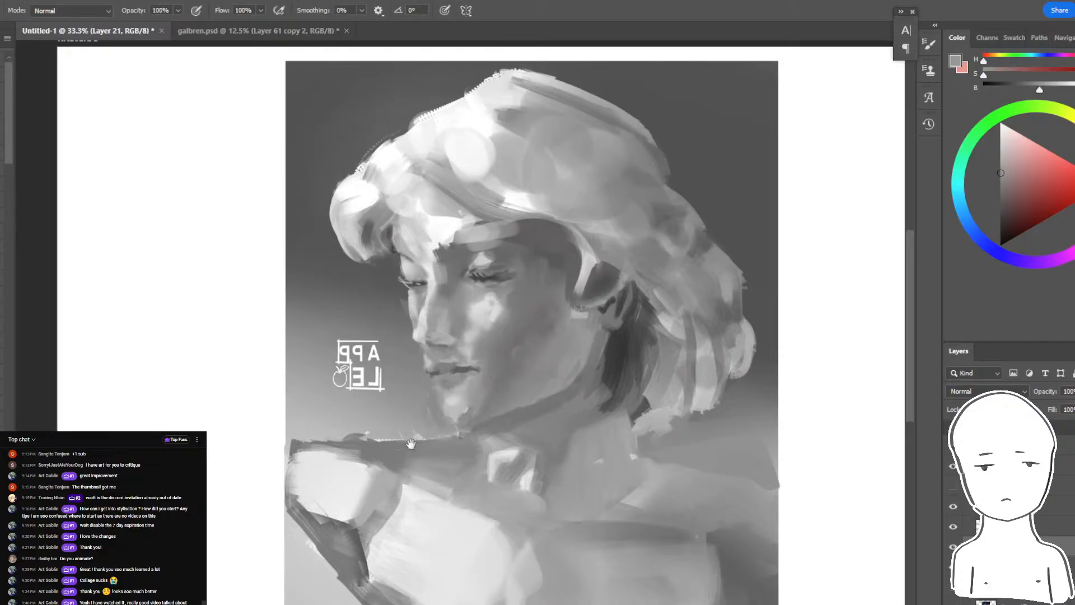
drag(411, 443, 449, 388)
key(l)
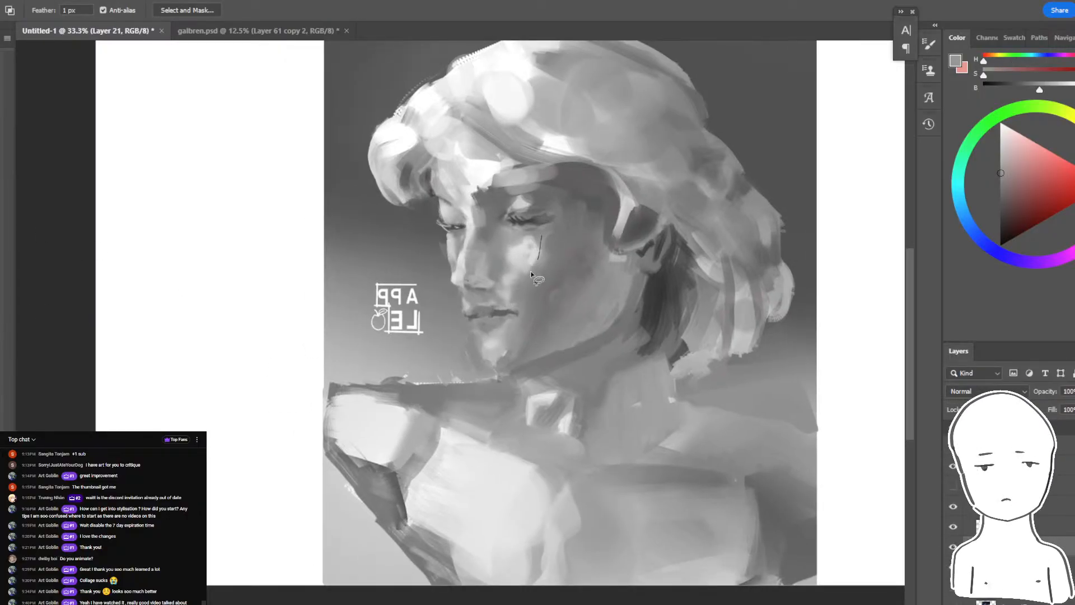
key(b)
mouse_move(530, 275)
mouse_down()
mouse_move(498, 259)
mouse_move(535, 260)
mouse_up()
alt+click(529, 253)
- Lasso the brow and nose bridge, paint the lit plane with sampled near-white, and clear the selection
key(l)
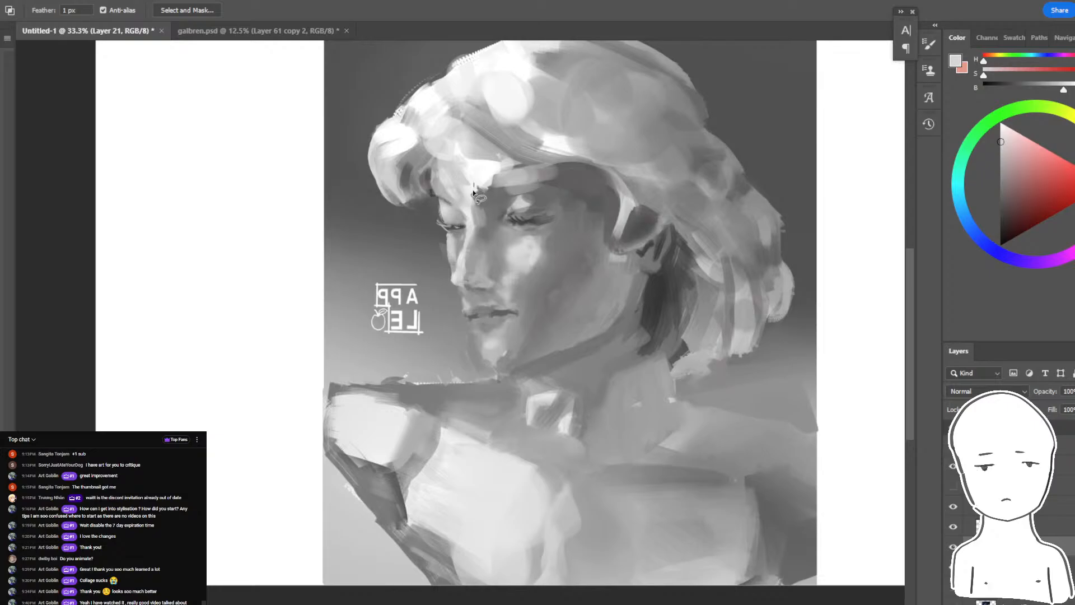
drag(468, 236, 466, 240)
key(b)
alt+click(476, 173)
mouse_move(477, 182)
mouse_down()
mouse_move(494, 215)
mouse_move(488, 191)
mouse_move(548, 226)
mouse_up()
key(ctrl+d)
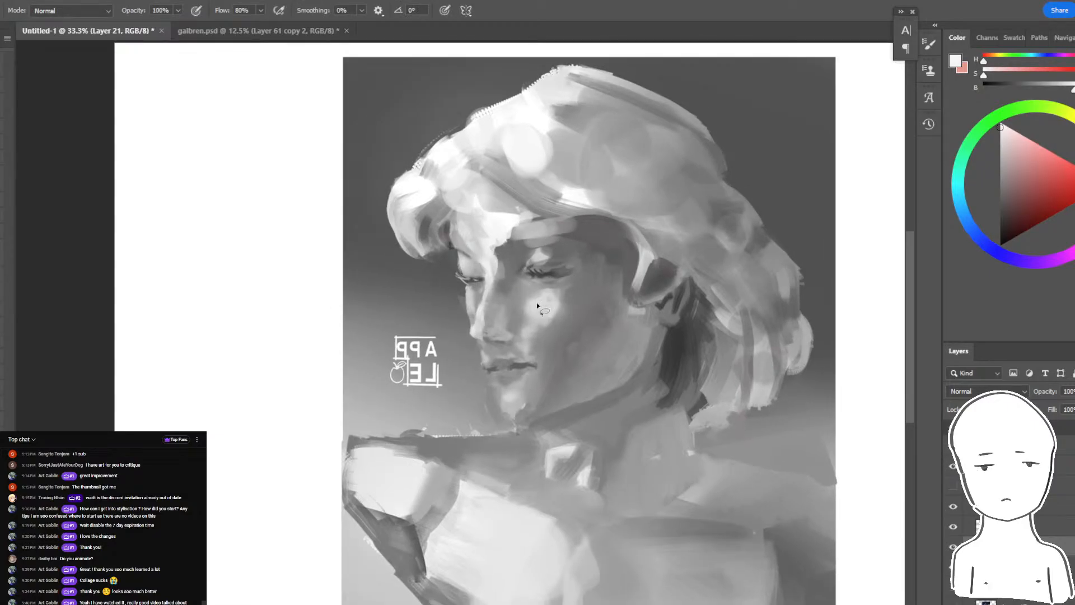
- Lasso the near cheek's highlight and the area beside the mouth and paint brighter, crisp-edged light shapes
key(l)
mouse_move(536, 291)
mouse_down()
mouse_move(527, 321)
mouse_move(586, 277)
mouse_move(531, 323)
mouse_move(577, 322)
mouse_up()
key(b)
key(ctrl+d)
key(l)
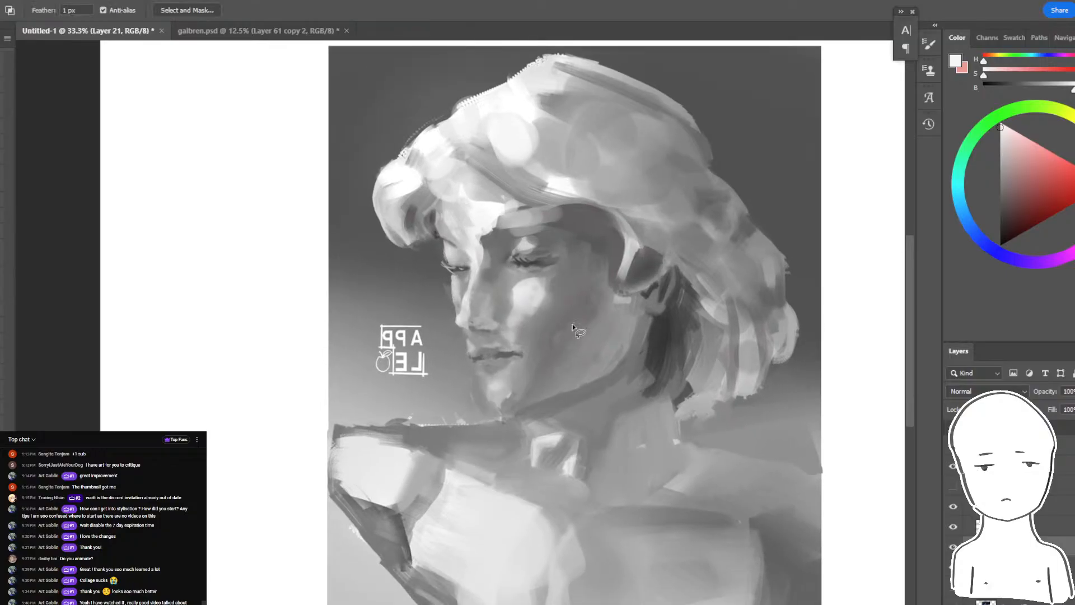
key(b)
key(l)
drag(523, 348, 508, 333)
key(b)
alt+click(507, 333)
- Lasso small areas along the nose and beside the far eye and brush in light accents
key(l)
mouse_move(474, 279)
mouse_down()
mouse_move(468, 315)
mouse_move(473, 280)
mouse_move(459, 310)
mouse_move(461, 283)
mouse_up()
key(b)
alt+click(472, 294)
key(l)
key(b)
key(l)
mouse_move(448, 244)
mouse_down()
mouse_move(451, 264)
mouse_move(446, 249)
mouse_up()
key(b)
key(ctrl+minus)
key(ctrl+minus)
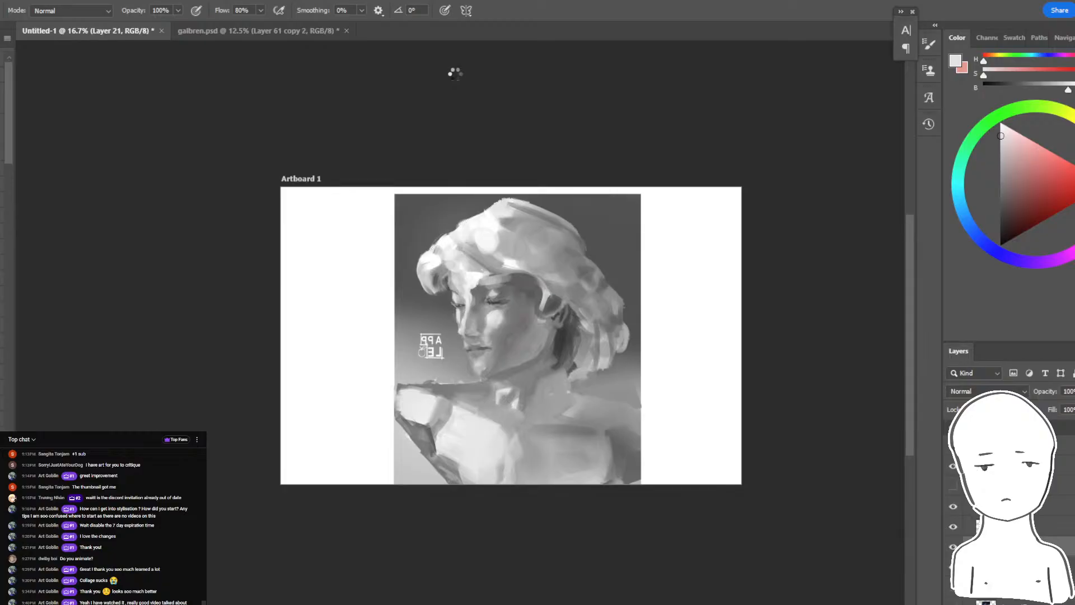
- Check the live chat and the stream's analytics in YouTube Studio, and return to Photoshop
key(alt+Tab)
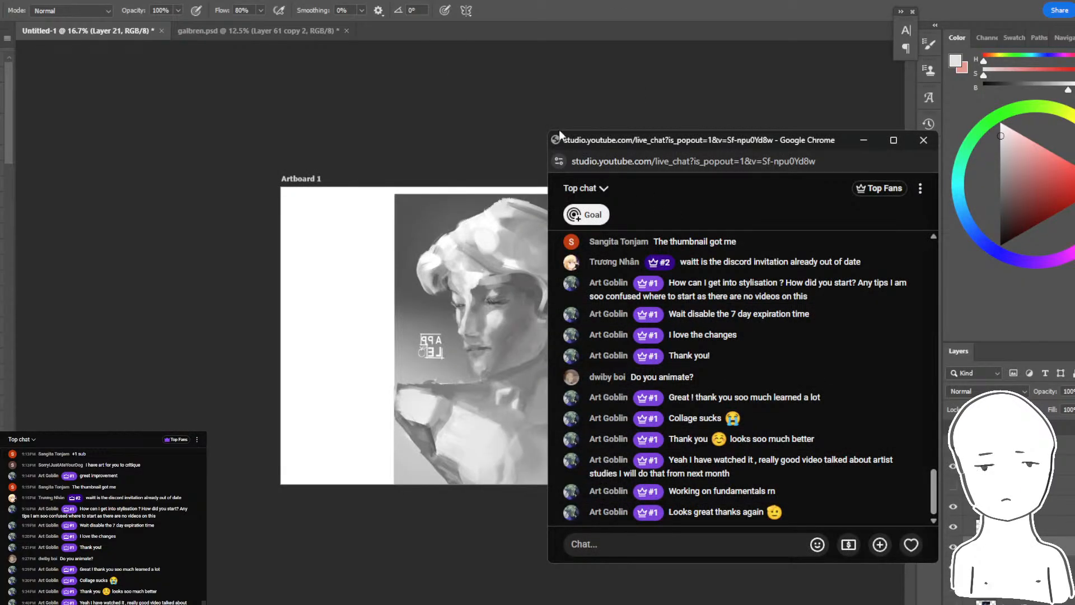
click(367, 604)
click(297, 582)
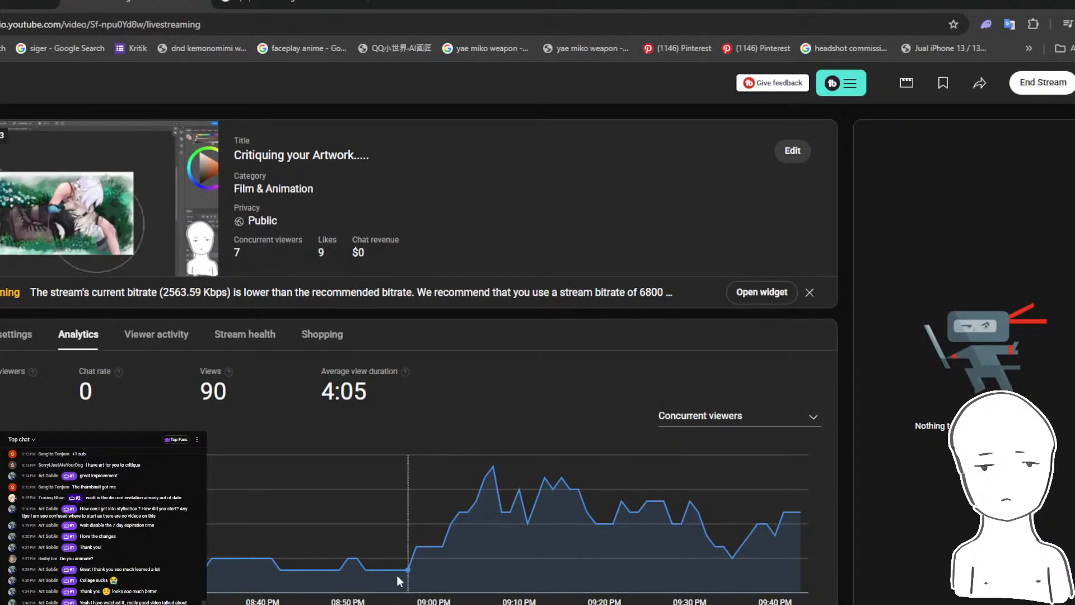
key(alt+Tab)
click(341, 604)
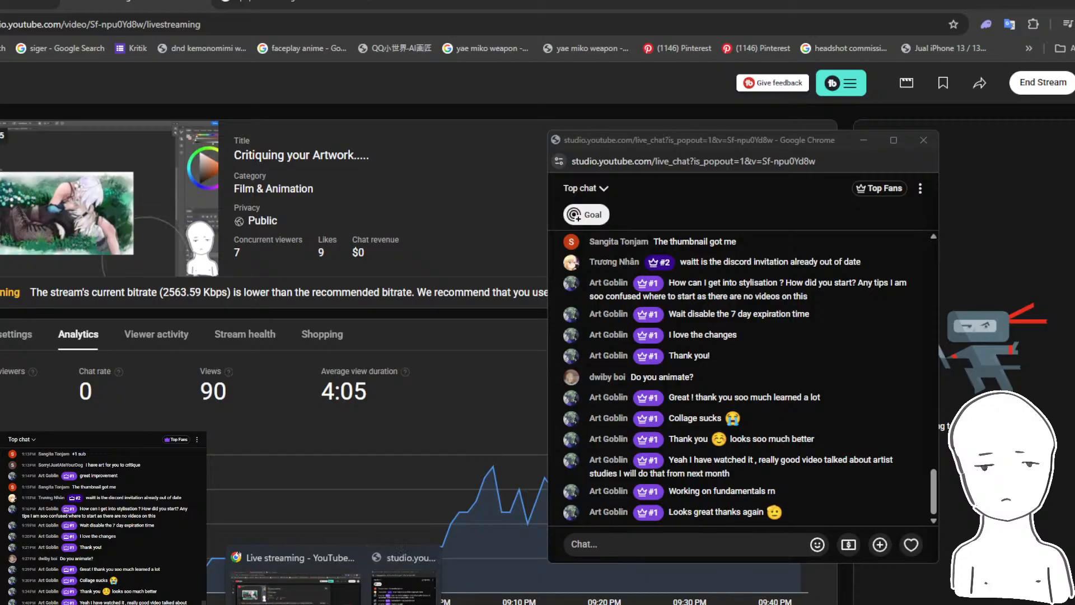
click(268, 603)
- Mirror the bust back to its original orientation and toggle Layer 24's visibility to examine the repaint
key(ctrl+plus)
key(ctrl+plus)
key(ctrl+plus)
key(ctrl+plus)
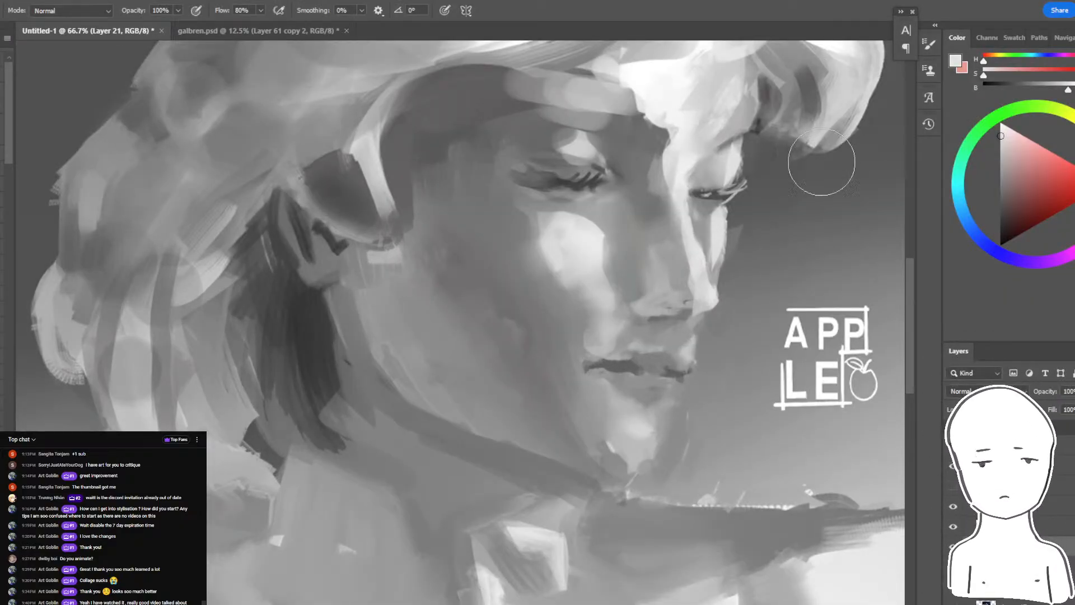
scroll(784, 366, down, 3)
drag(818, 451, 756, 444)
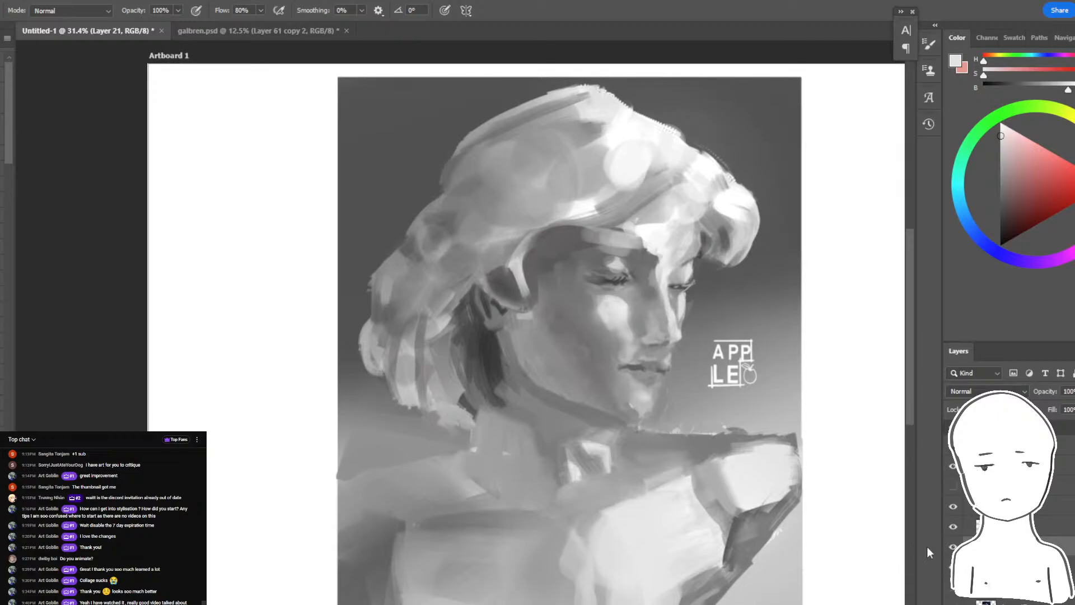
click(1008, 526)
click(953, 526)
click(953, 526)
drag(779, 488, 760, 488)
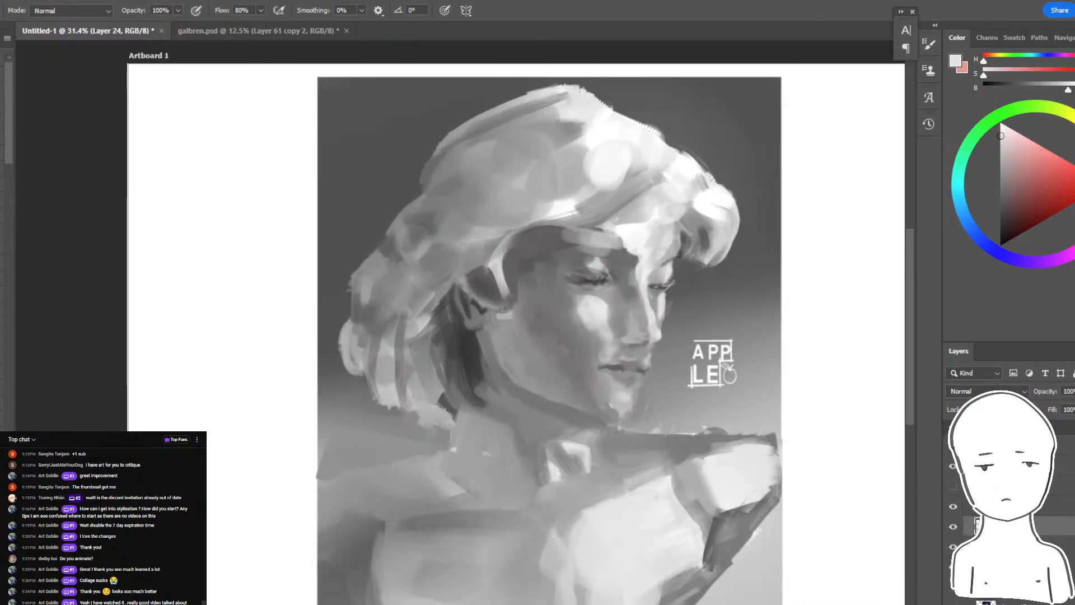
click(953, 526)
click(953, 526)
- Hide the bust layers, show the original and repainted winged-angel painting, and select Layer 17 copy
click(953, 546)
click(954, 601)
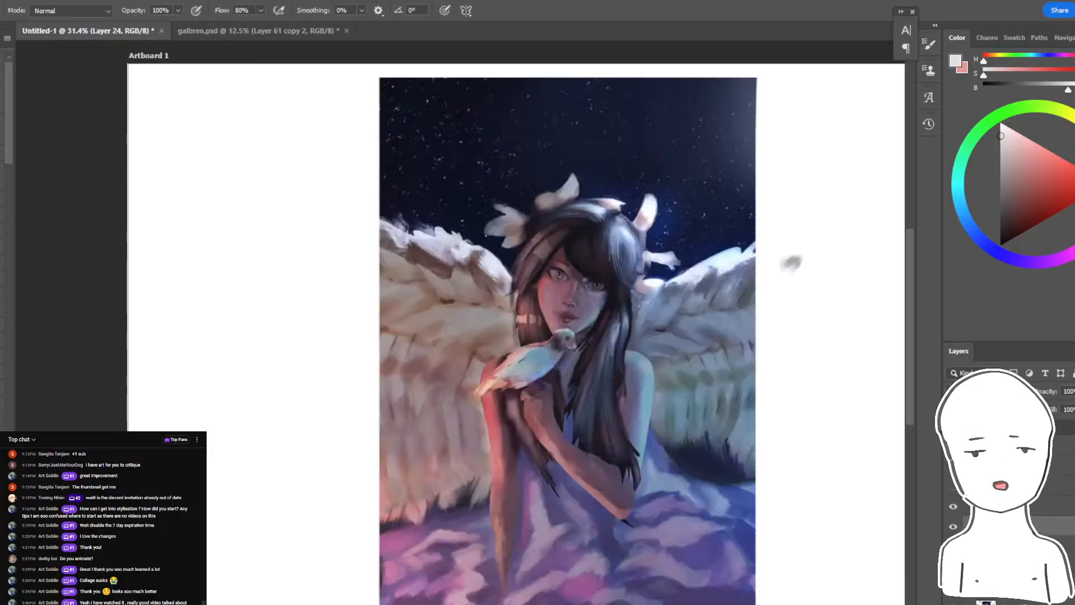
scroll(967, 602, down, 4)
click(953, 598)
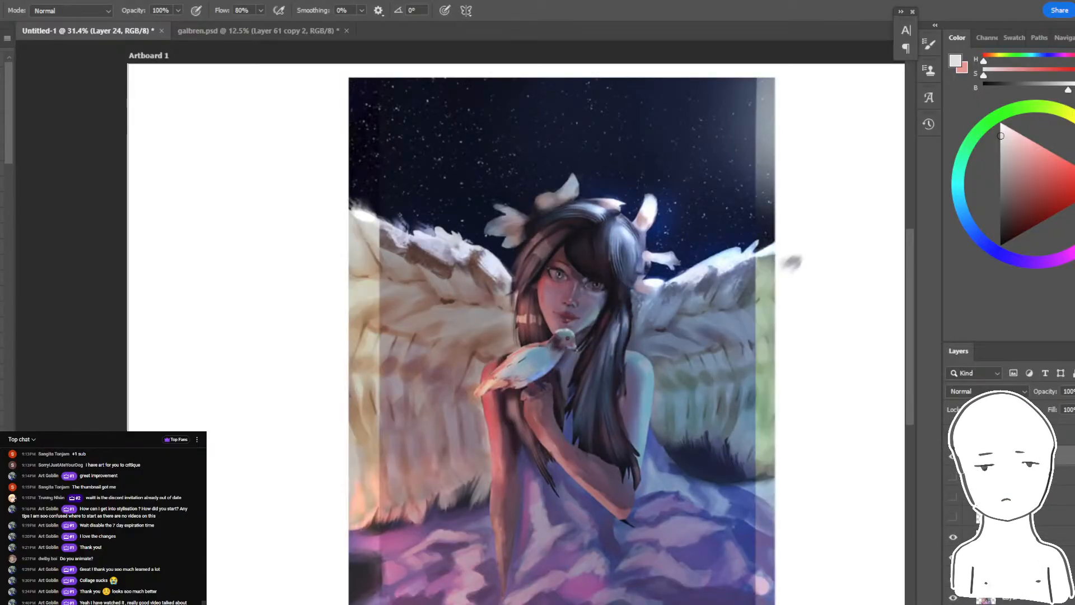
click(982, 538)
click(954, 539)
click(980, 600)
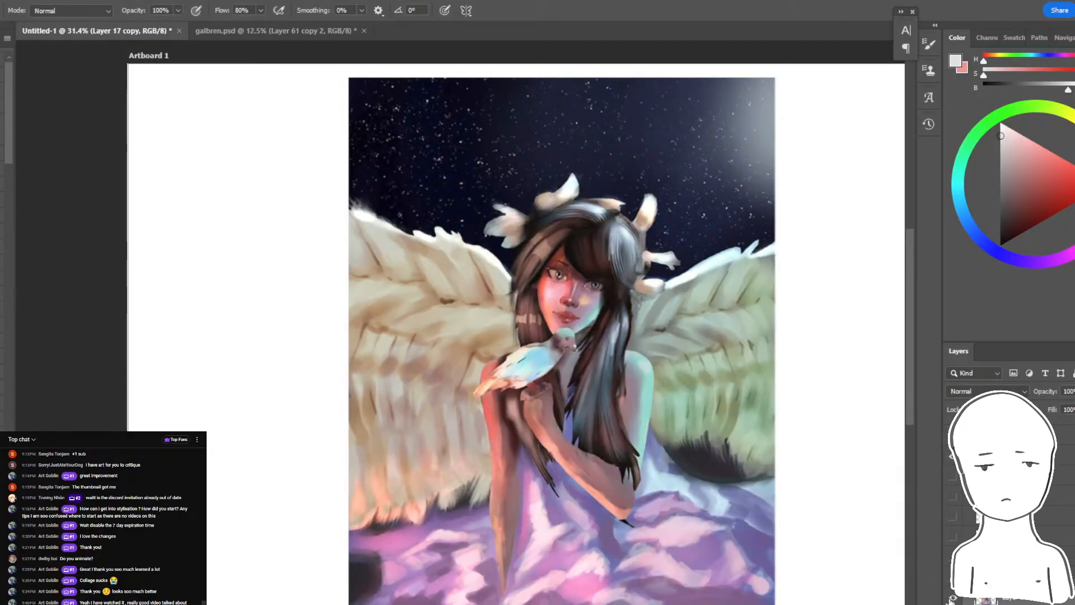
- Toggle the visibility of the angel painting's original and repainted layers repeatedly to compare before and after
click(954, 599)
click(954, 543)
click(954, 543)
click(953, 599)
click(953, 599)
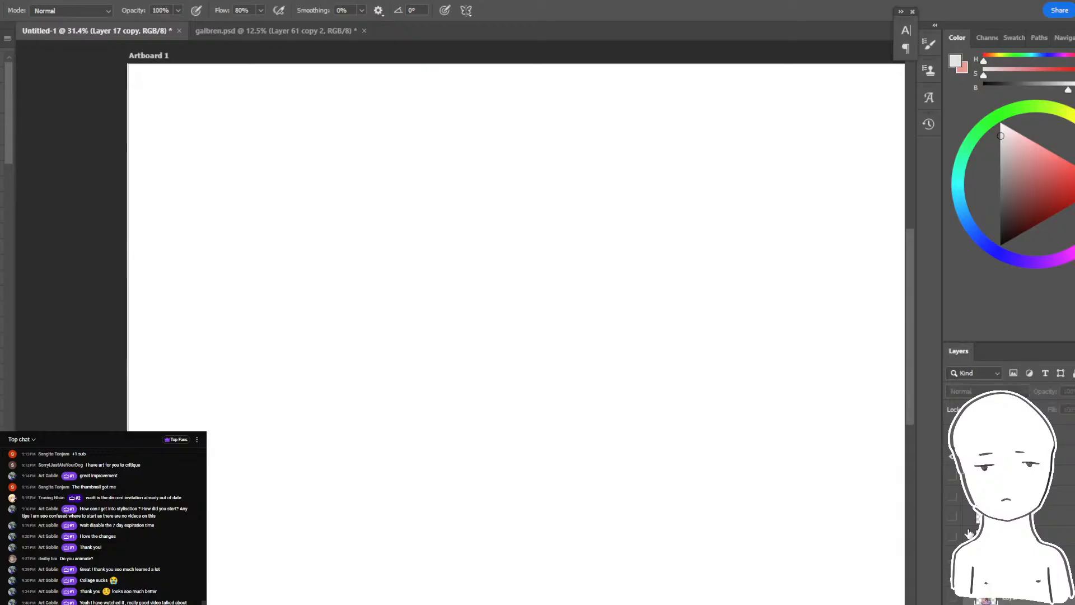
click(953, 542)
click(953, 537)
click(953, 599)
click(953, 599)
click(953, 537)
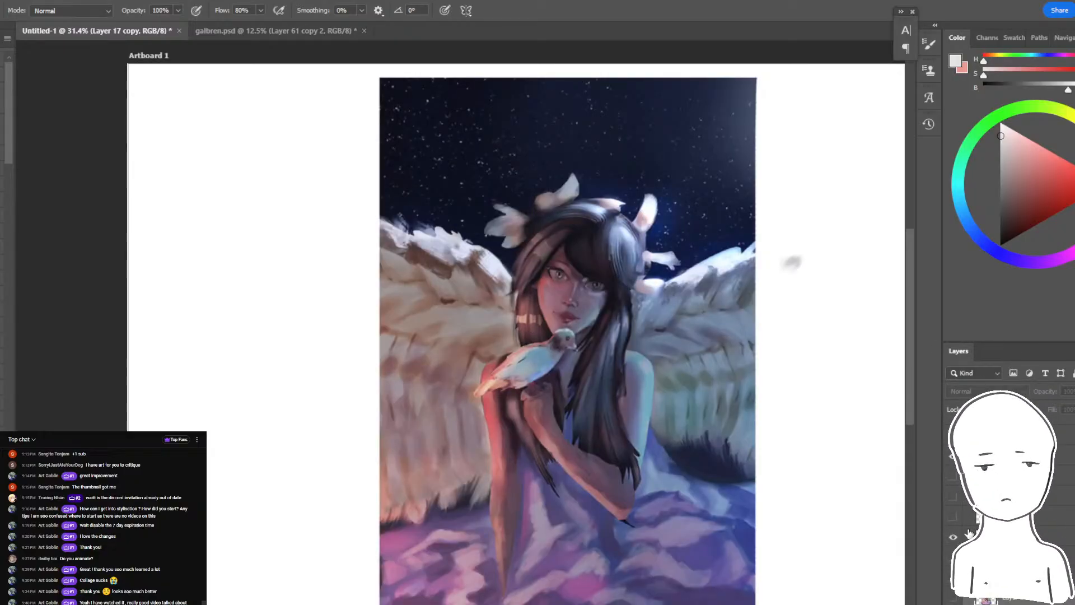
click(953, 538)
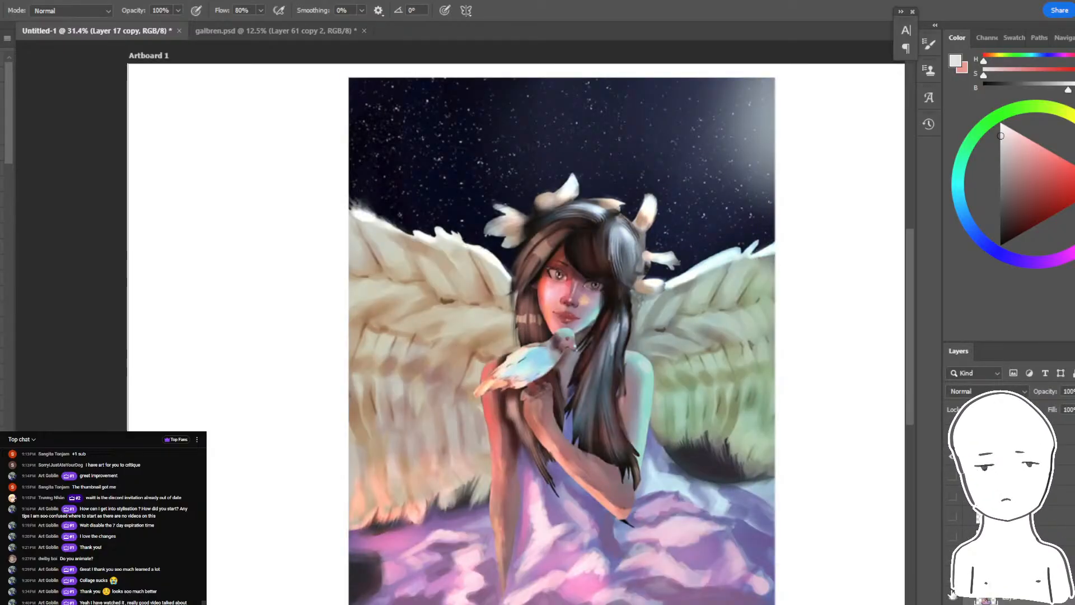
click(954, 537)
click(953, 598)
click(953, 598)
click(954, 538)
click(953, 537)
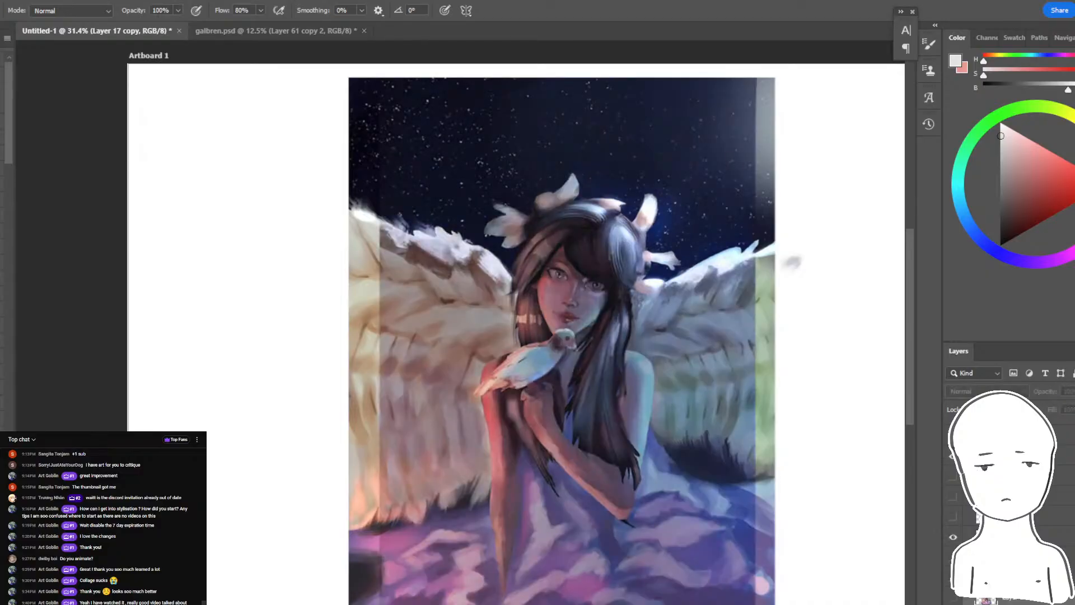
click(954, 598)
click(953, 598)
click(953, 537)
click(954, 537)
click(953, 597)
click(953, 598)
click(953, 538)
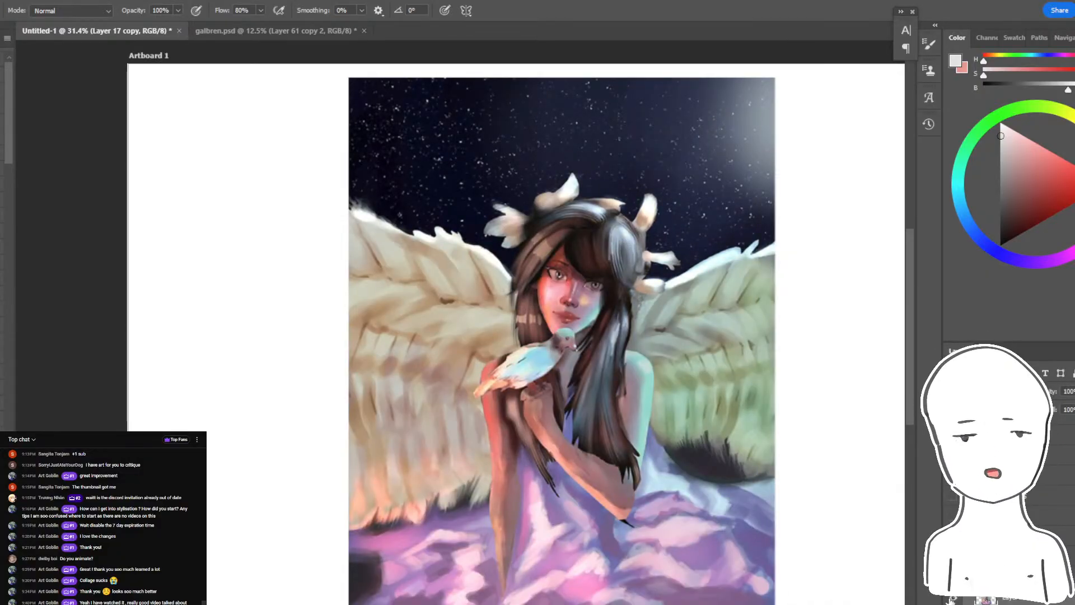
- Reveal the painting of the couple lying in the grass and switch to Discord's critique channel
click(954, 521)
click(955, 520)
drag(817, 507, 784, 500)
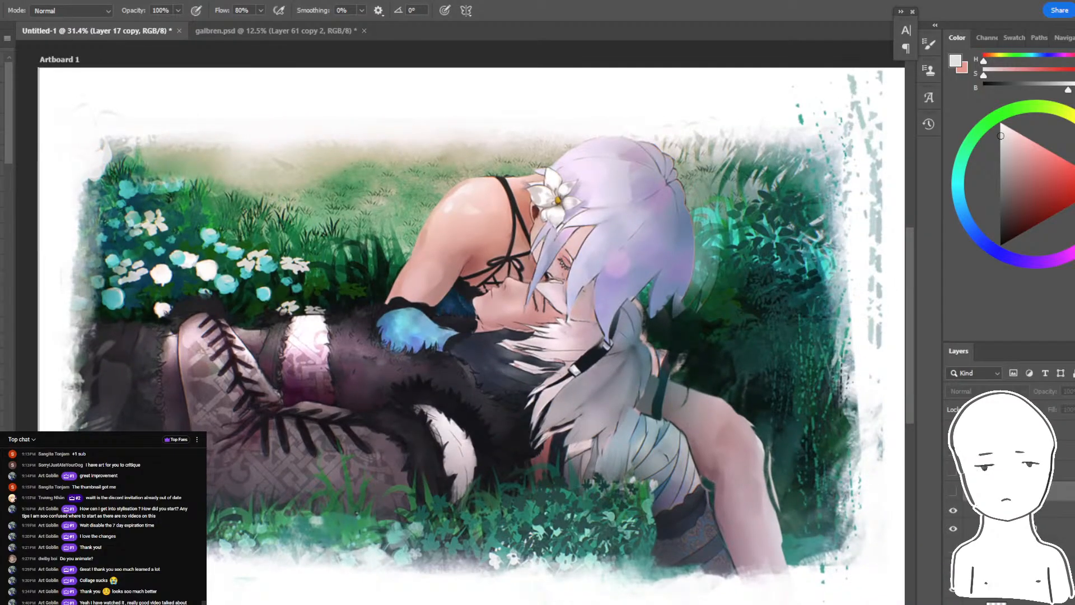
scroll(1007, 498, down, 1)
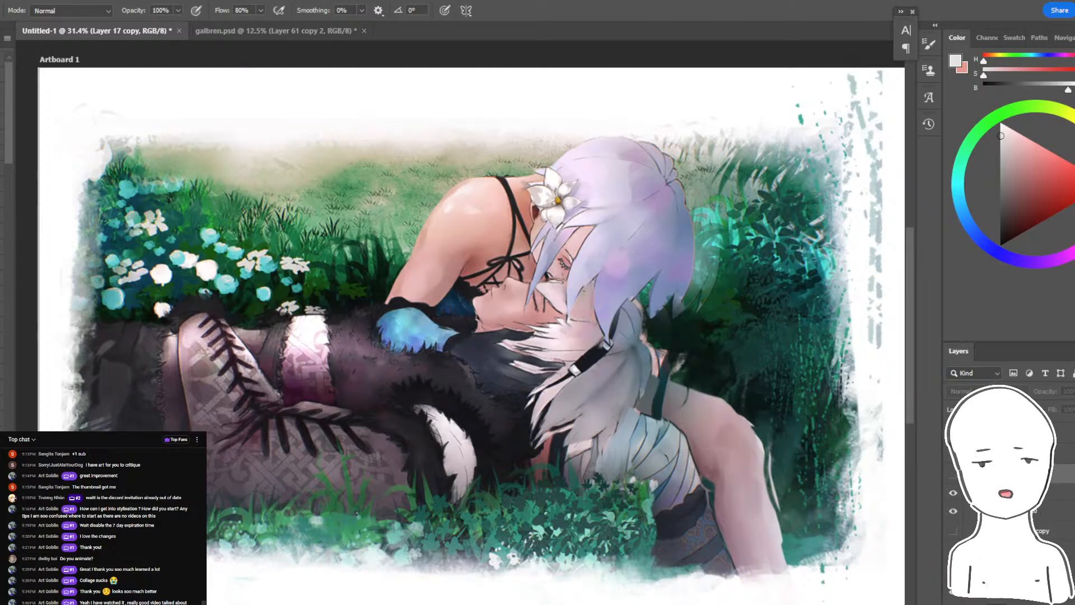
click(358, 604)
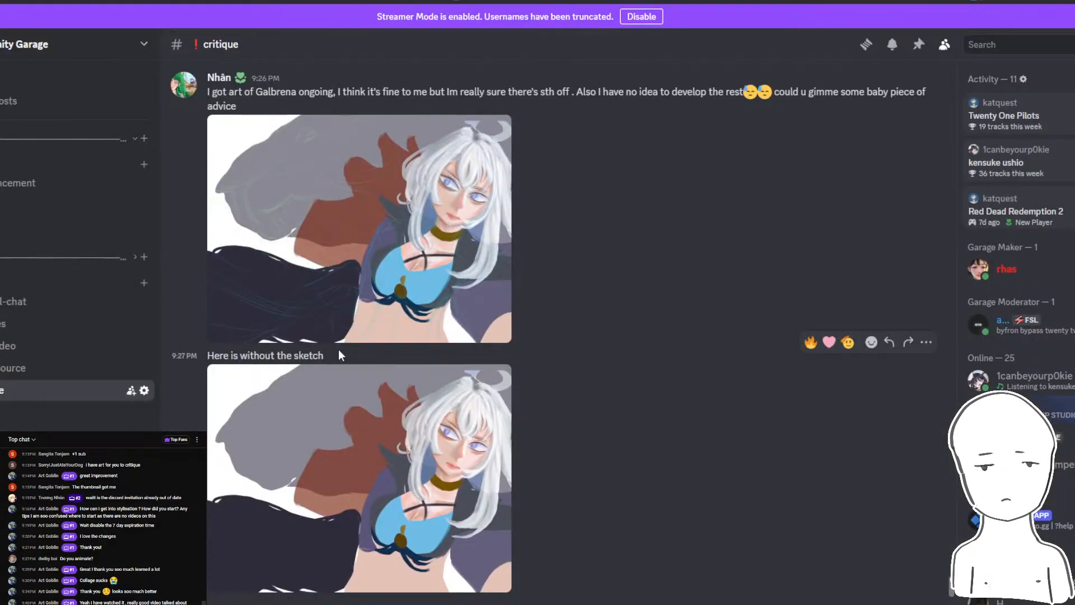
- Browse Discord's critique and pictures channels for the painting of the couple in the grass, and open its poster's profile
scroll(292, 340, down, 15)
scroll(284, 332, up, 15)
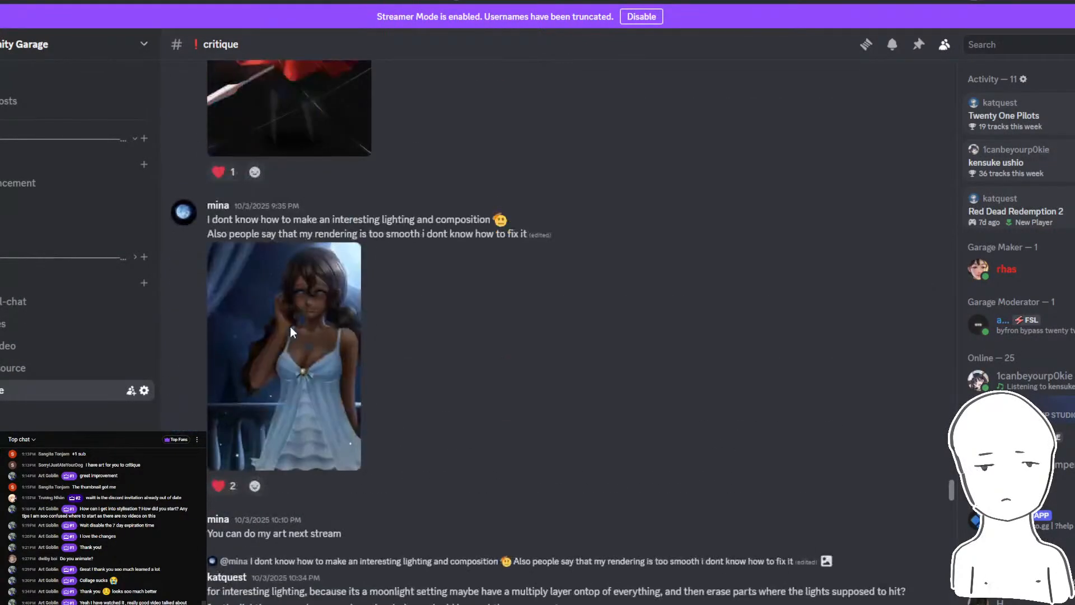
scroll(288, 309, up, 15)
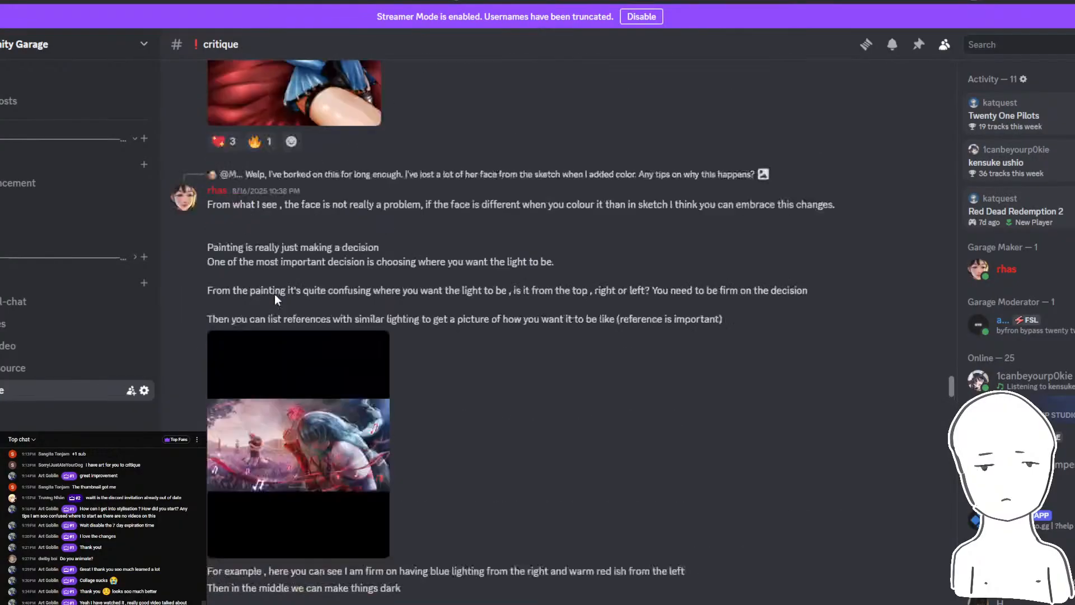
scroll(276, 294, up, 10)
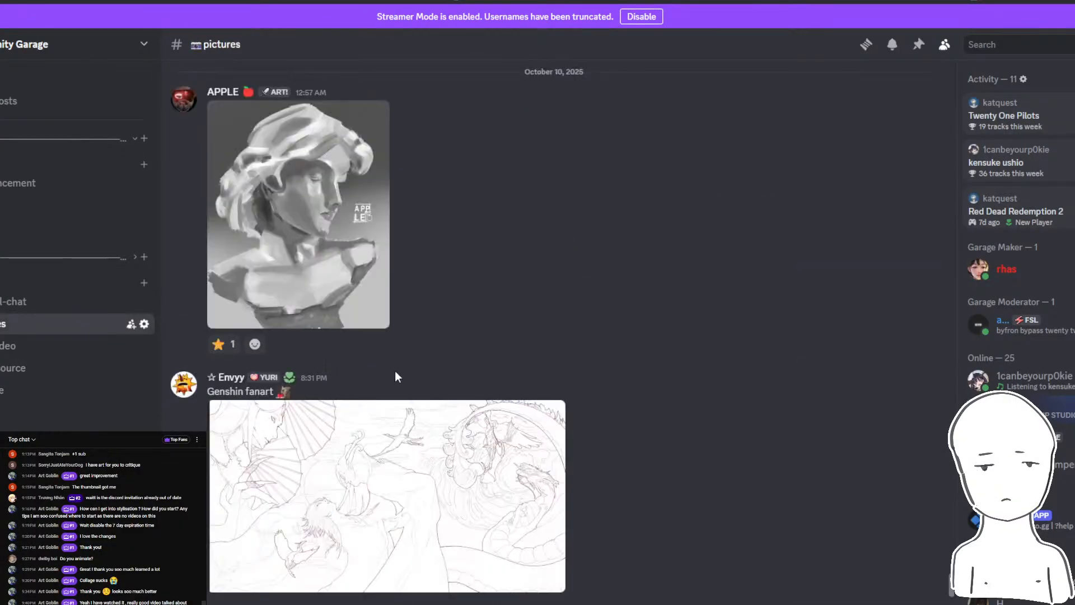
scroll(394, 371, up, 7)
scroll(398, 353, down, 4)
scroll(401, 349, up, 5)
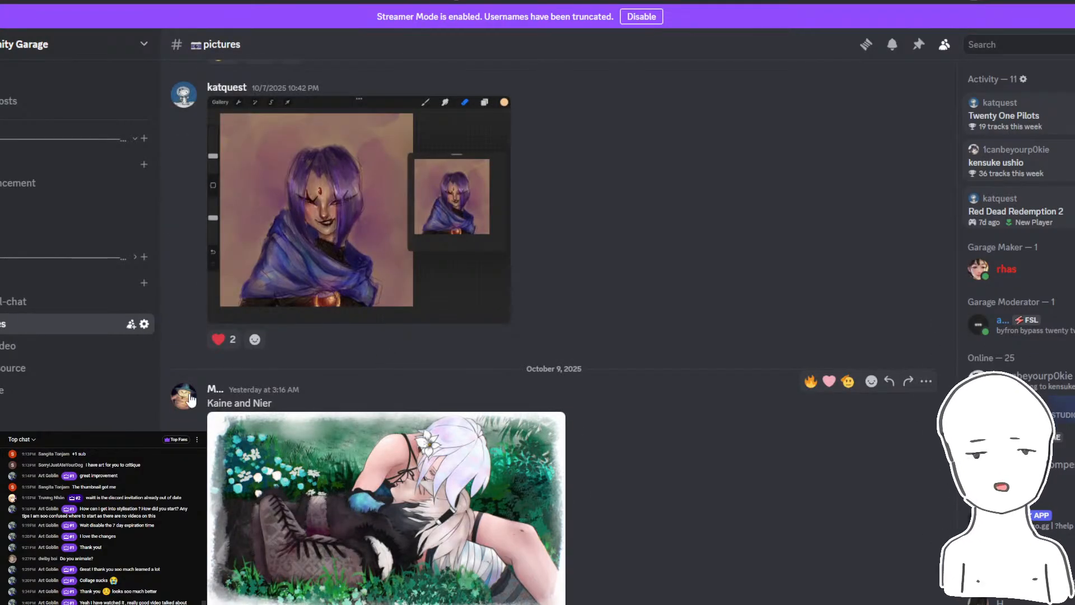
click(188, 393)
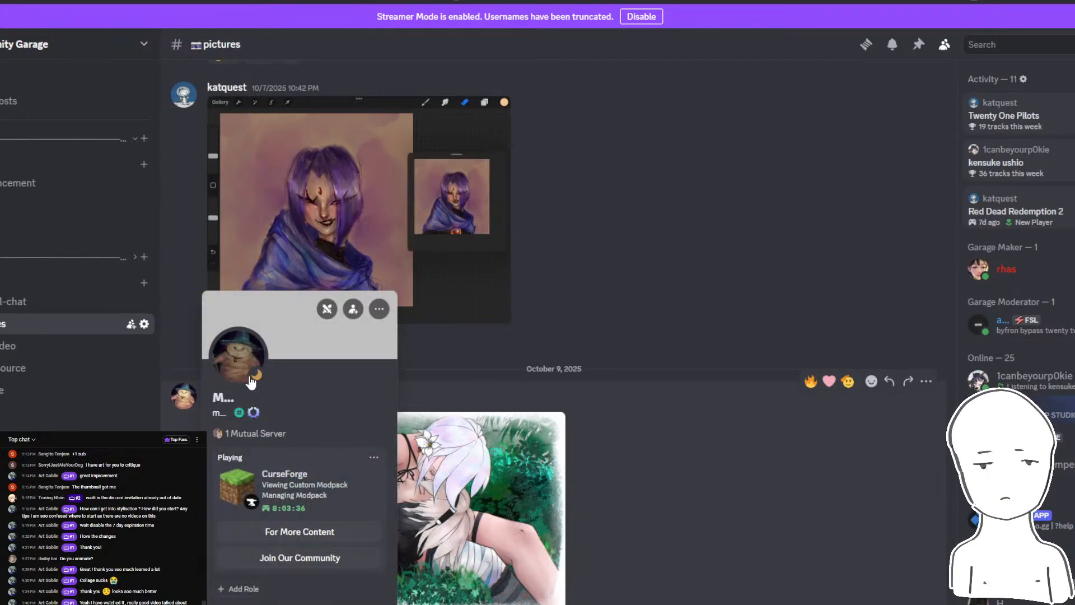
- Check the stream's live chat window and switch back to Photoshop
click(334, 604)
click(436, 598)
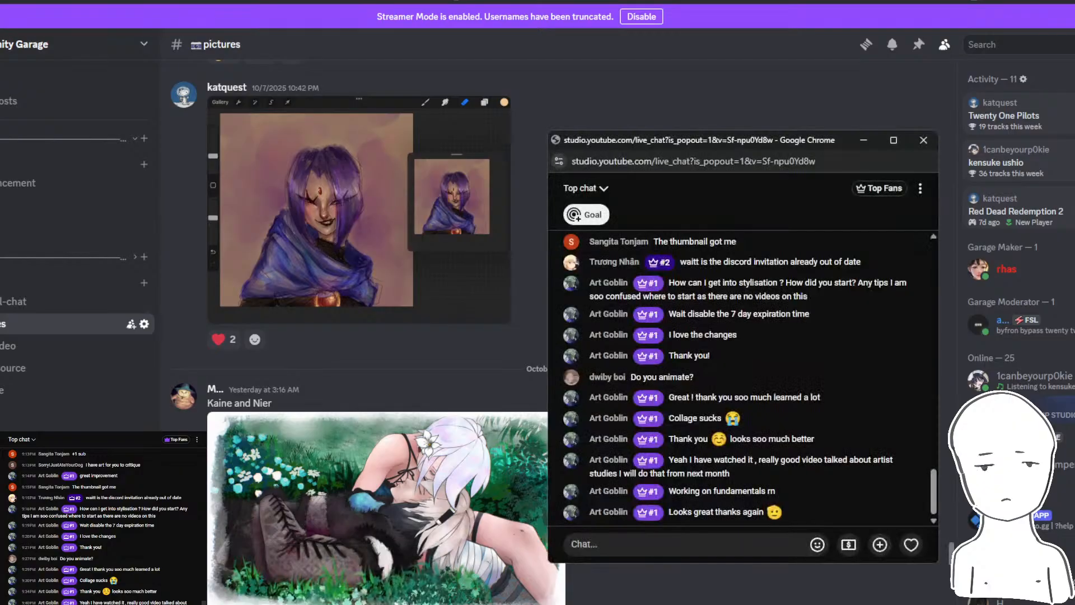
key(alt+Tab)
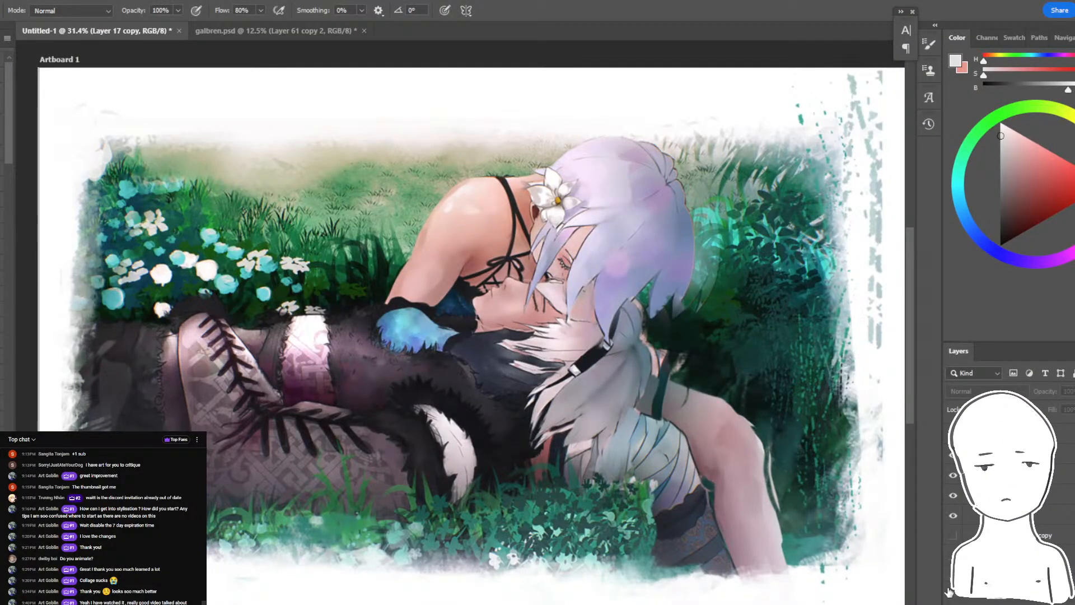
- Toggle individual adjustment and paintover layers of the couple painting to examine what each contributes
scroll(973, 512, up, 5)
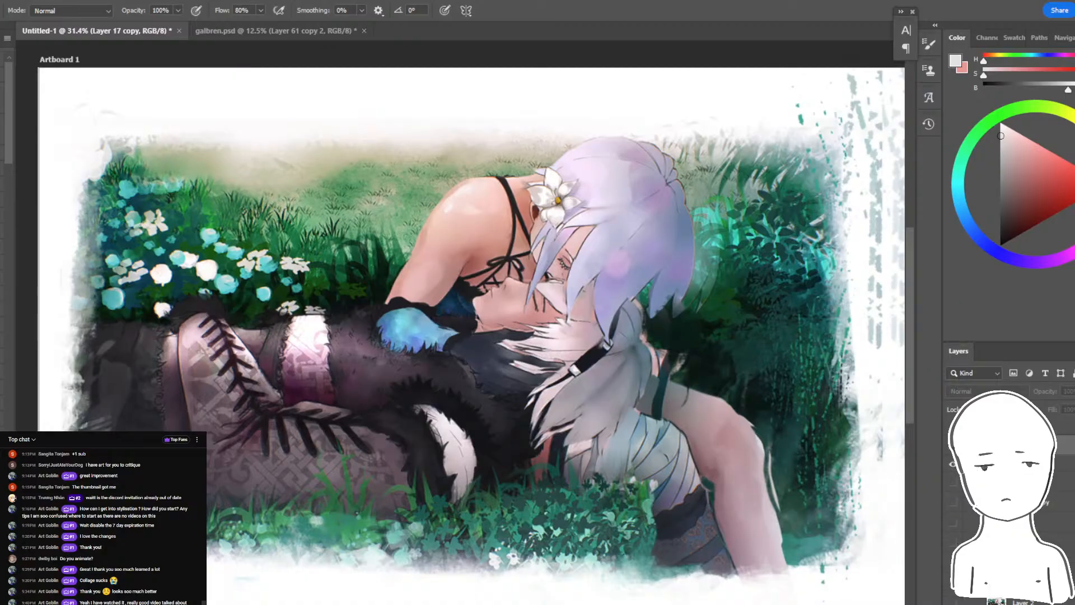
click(958, 538)
click(951, 461)
scroll(953, 464, up, 2)
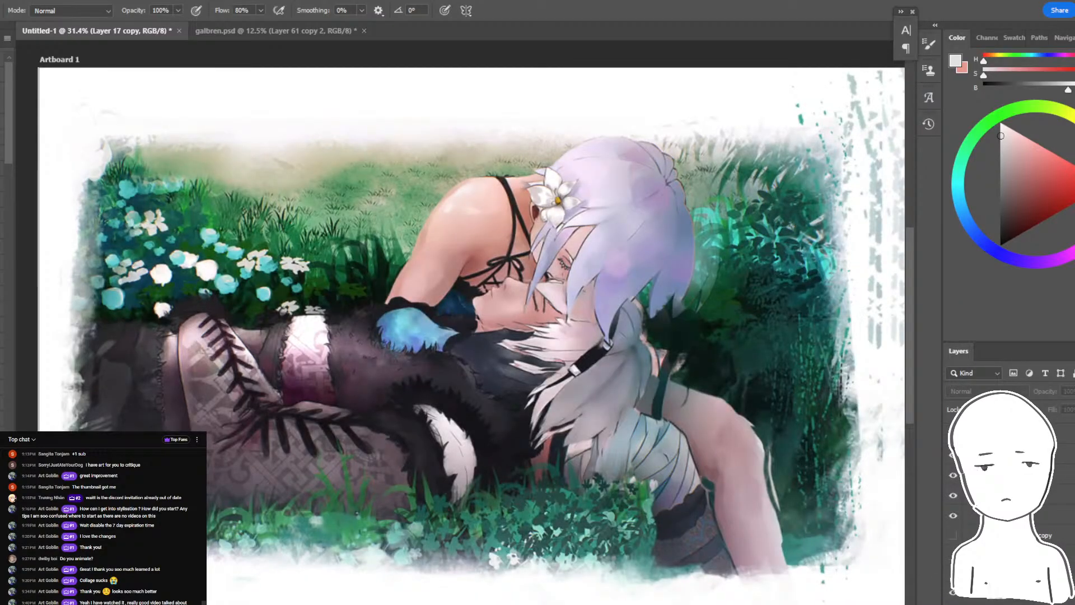
click(953, 594)
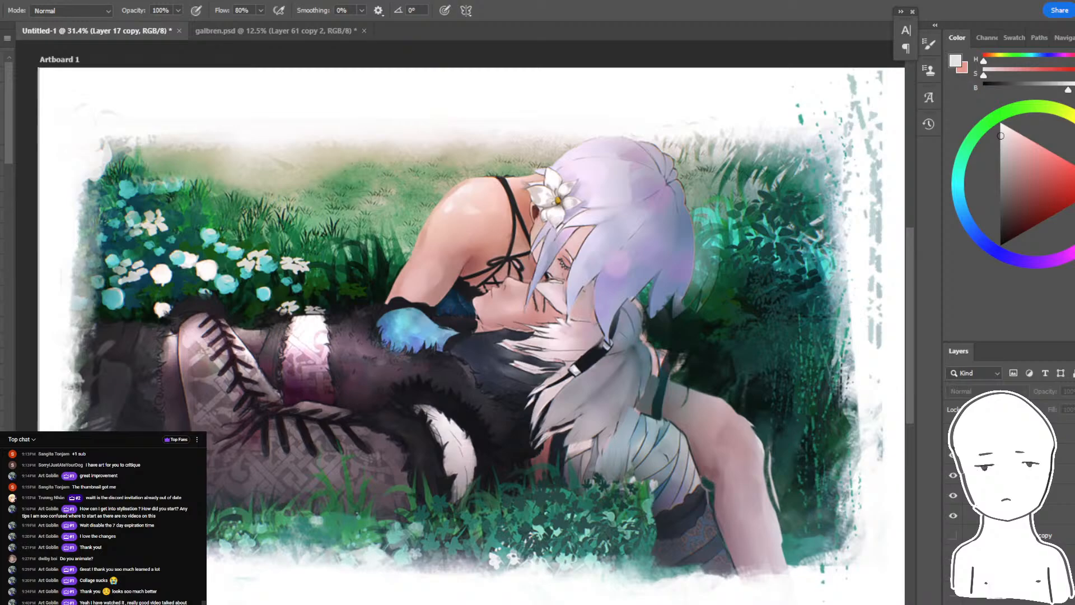
scroll(953, 594, up, 2)
click(951, 592)
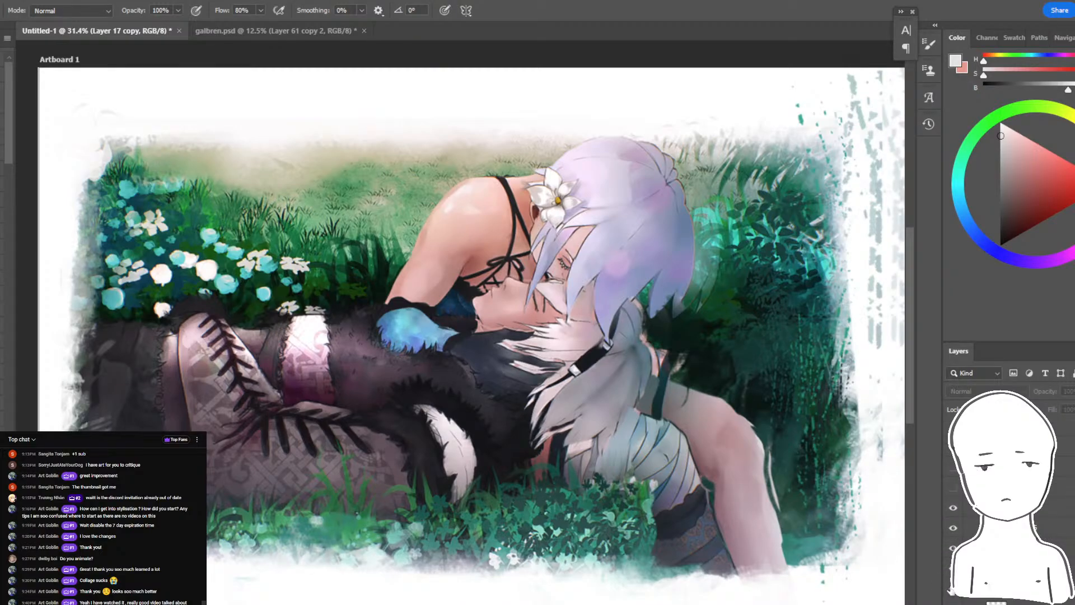
click(953, 582)
drag(866, 408, 839, 411)
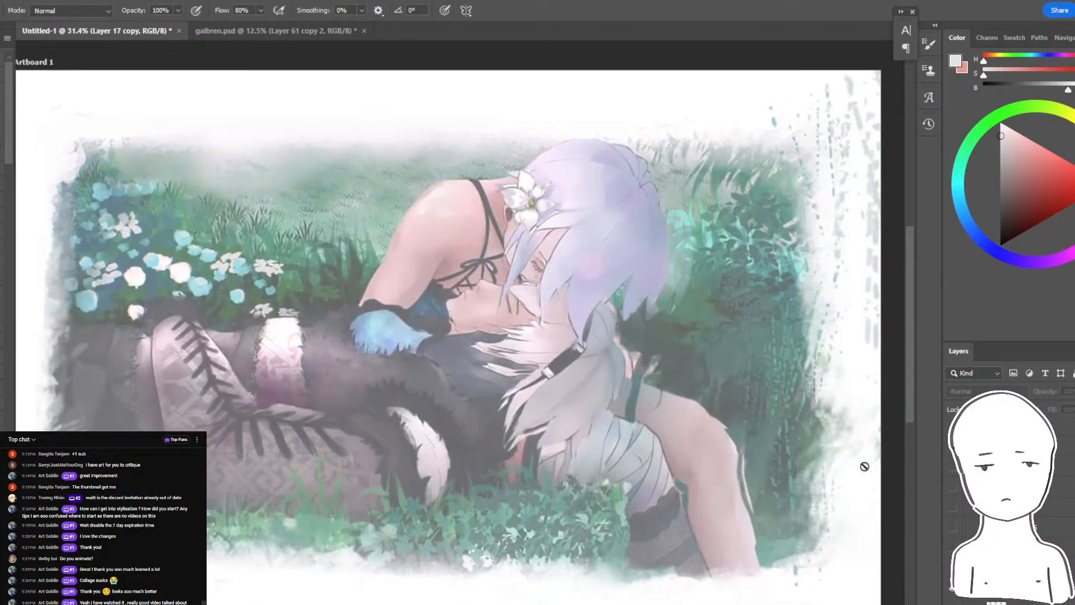
drag(953, 508, 953, 588)
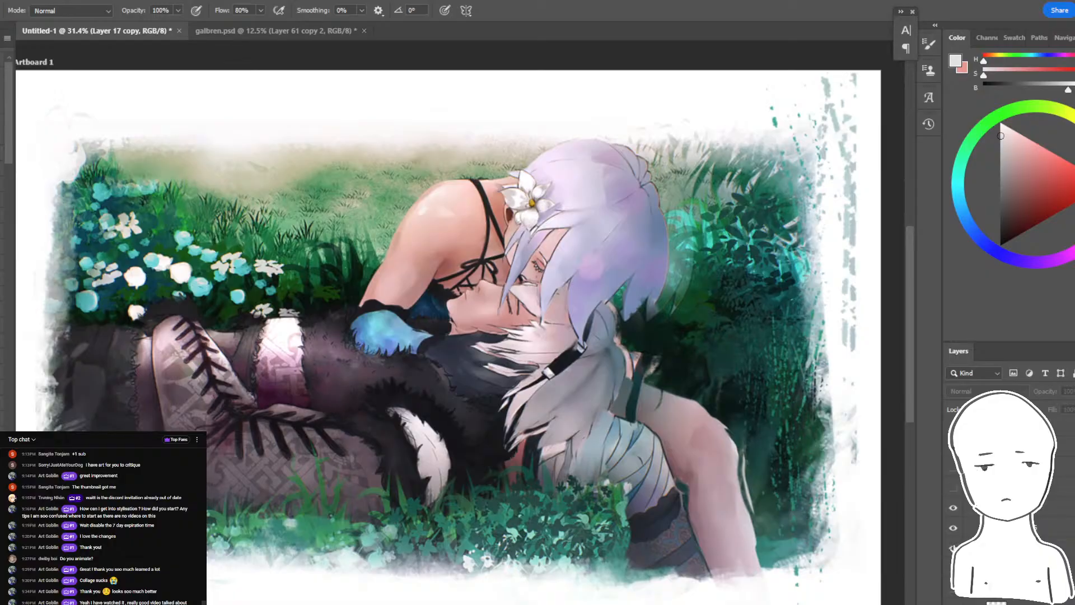
- Repeatedly hide and show the paintover layers of the couple painting to compare the original with the repaint
click(953, 548)
click(953, 548)
click(952, 568)
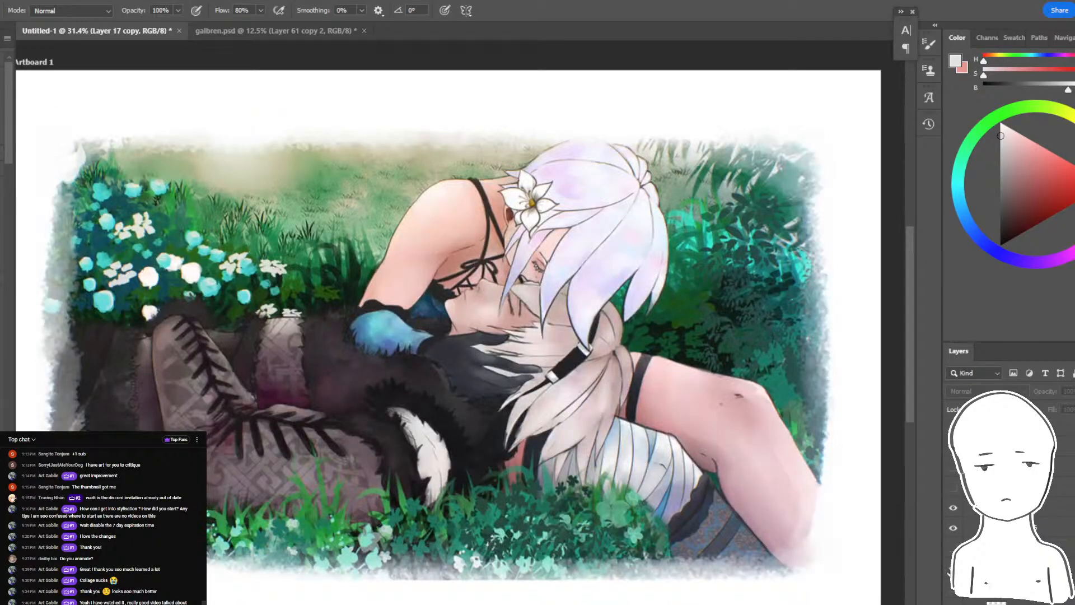
click(952, 569)
click(952, 569)
click(952, 568)
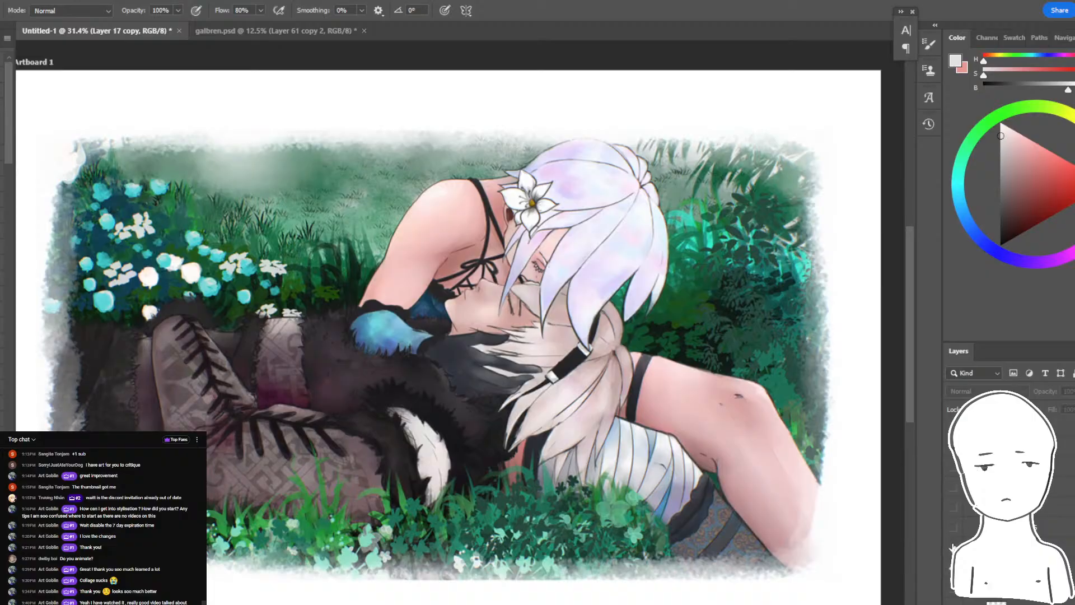
drag(952, 569, 952, 508)
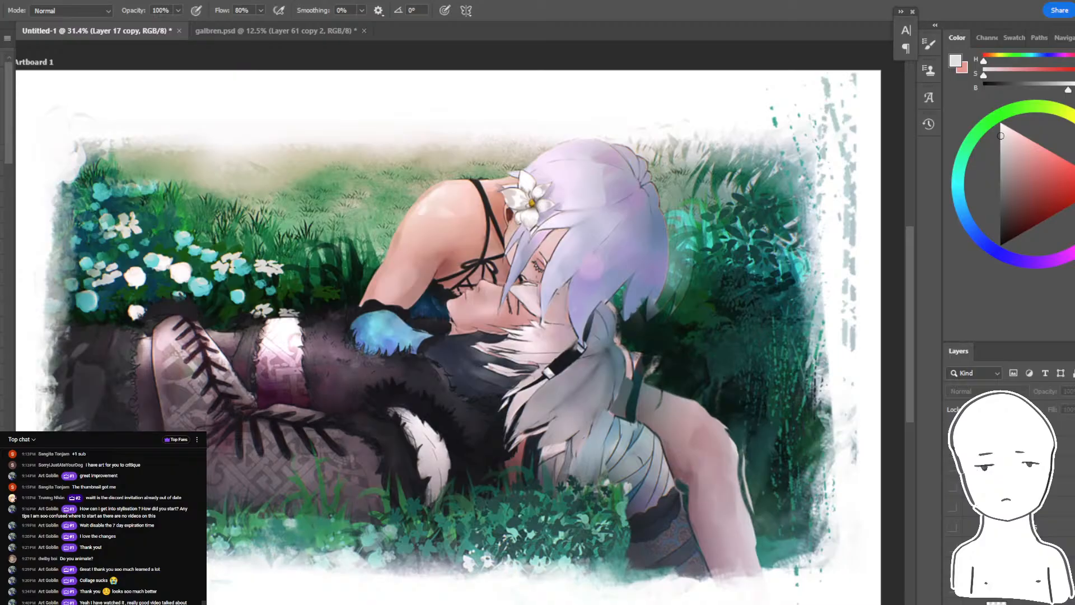
click(952, 507)
click(952, 507)
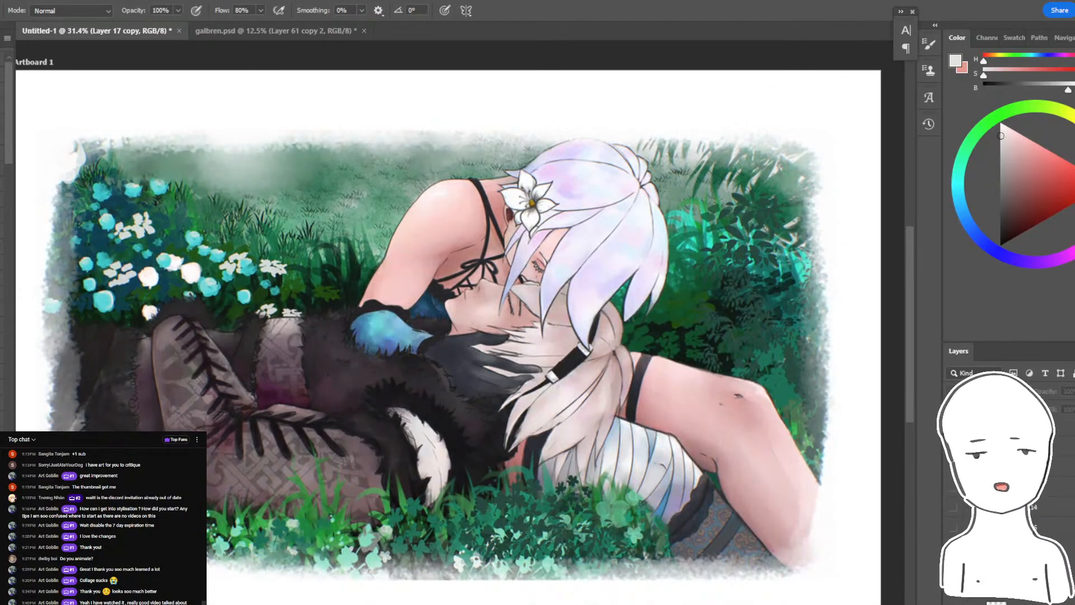
drag(952, 508, 953, 549)
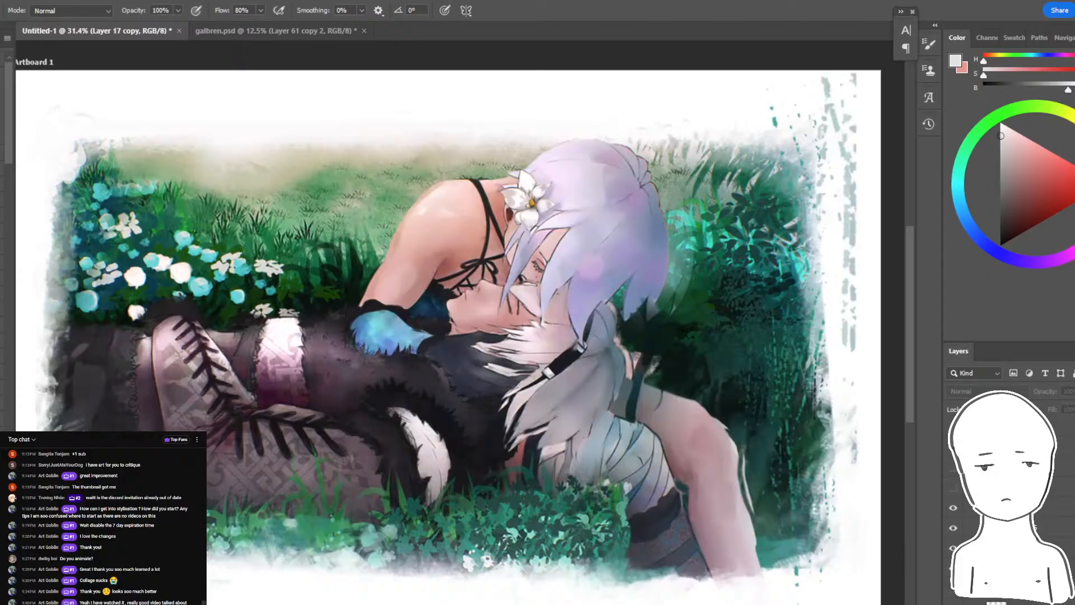
drag(952, 507, 952, 549)
- Compare the couple painting before and after the paintover with the whole artboard in view at 25%
key(ctrl+minus)
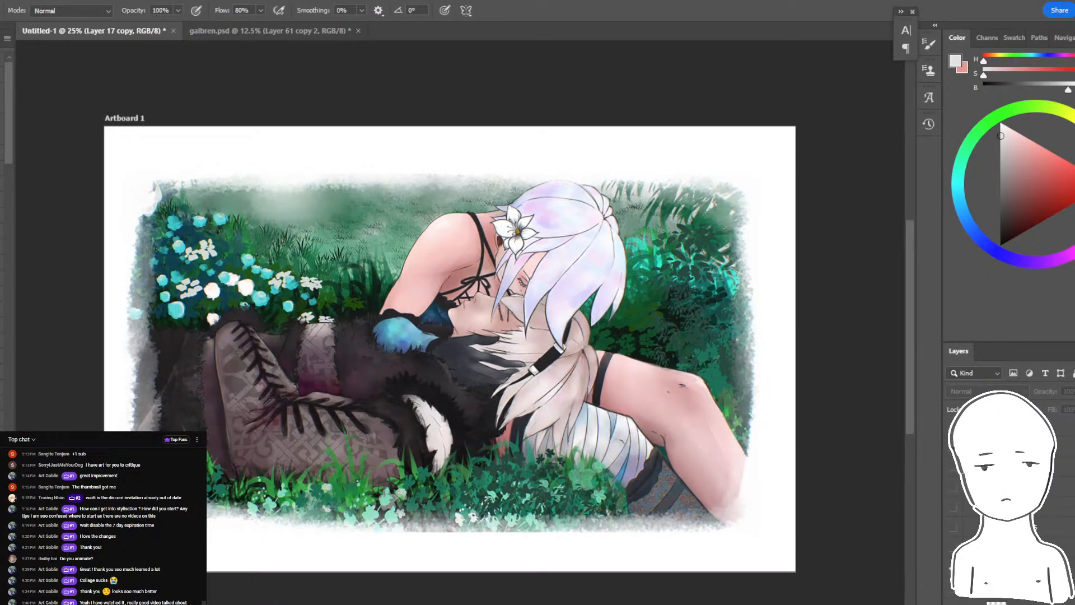
drag(952, 507, 953, 549)
drag(953, 507, 952, 548)
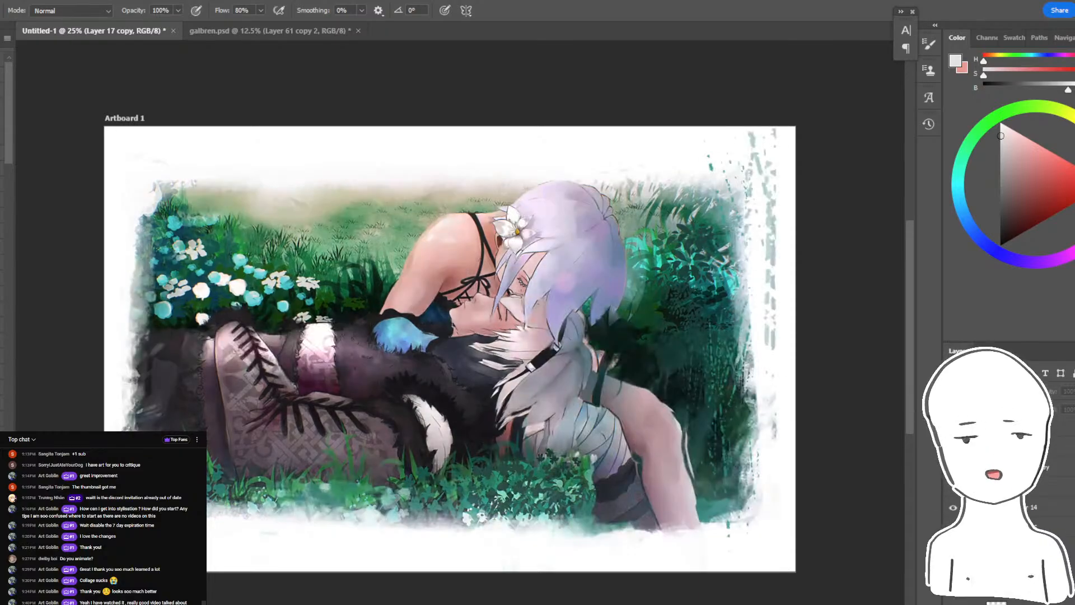
drag(952, 508, 953, 548)
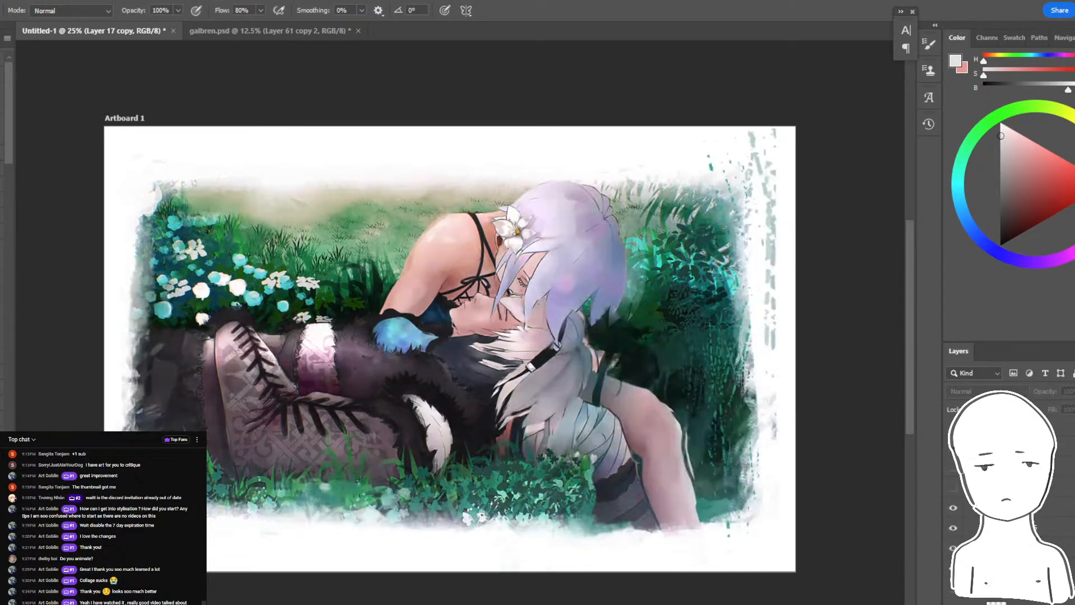
drag(952, 507, 953, 549)
drag(952, 507, 952, 548)
drag(952, 507, 952, 549)
- Hide the couple painting and the grayscale bust, select Layer 26, and show the repainted winged-angel painting
click(952, 568)
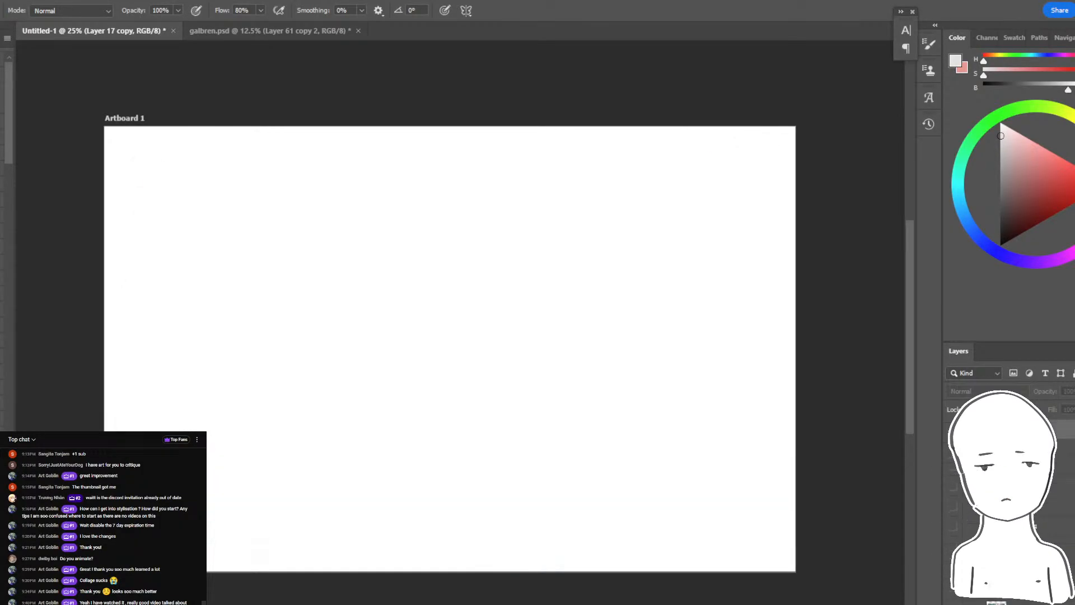
alt+click(952, 587)
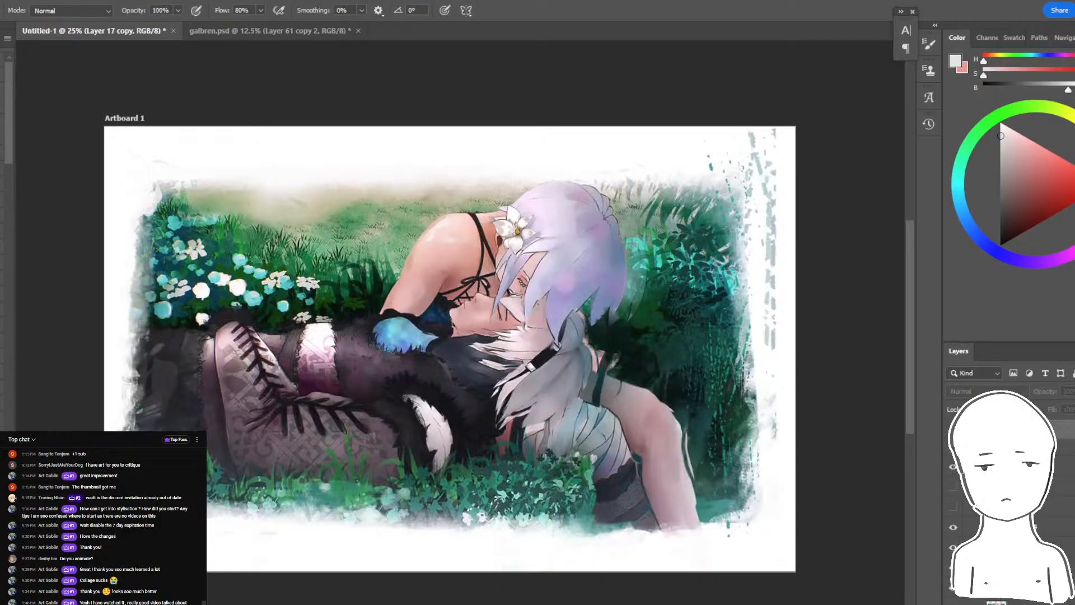
scroll(960, 515, down, 3)
click(953, 471)
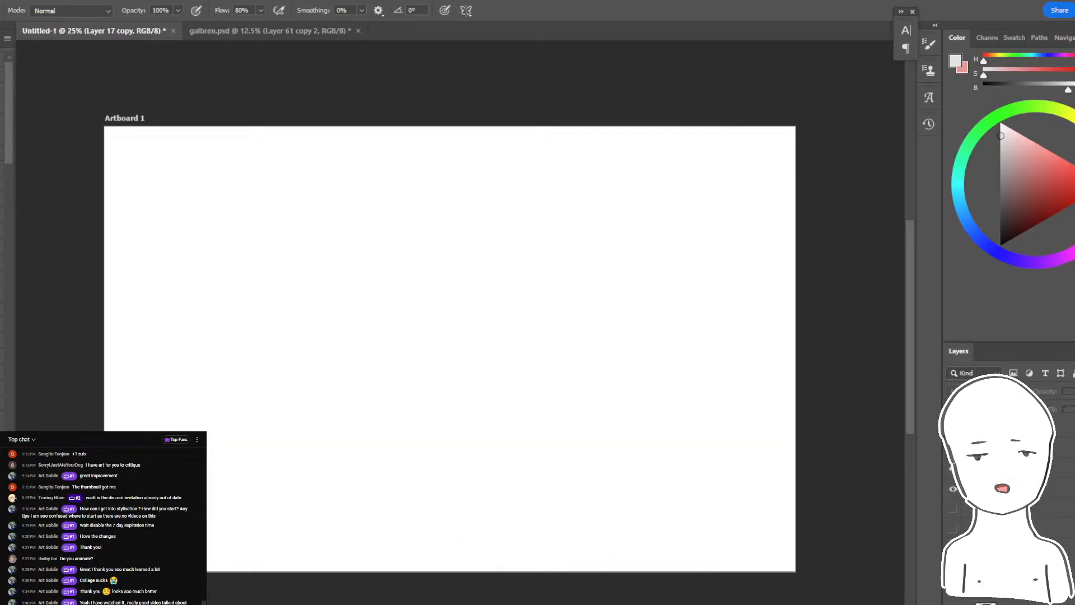
scroll(953, 504, down, 3)
click(953, 548)
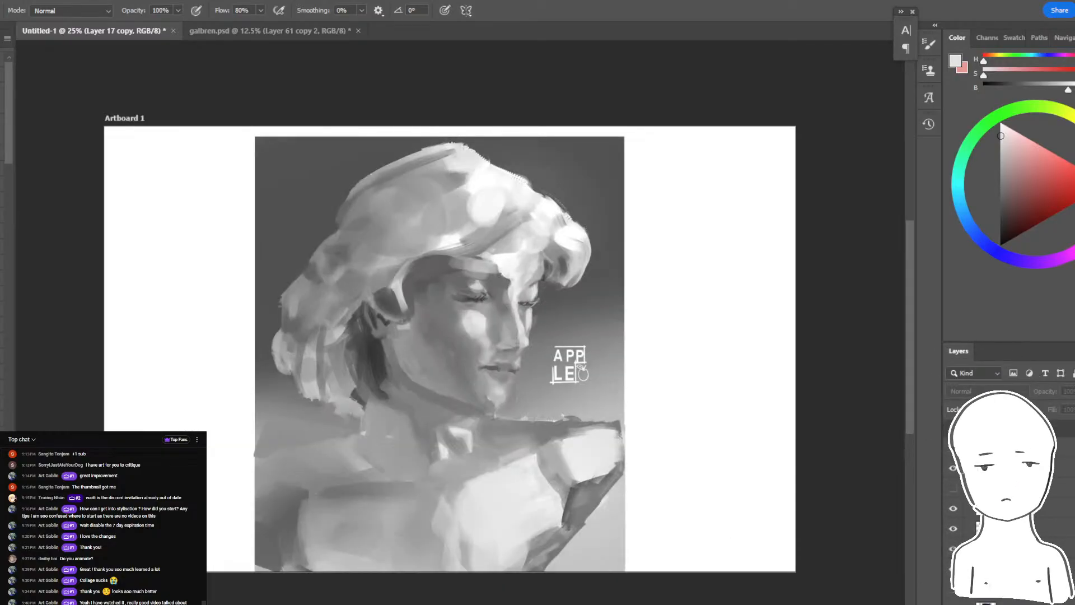
click(953, 549)
click(985, 569)
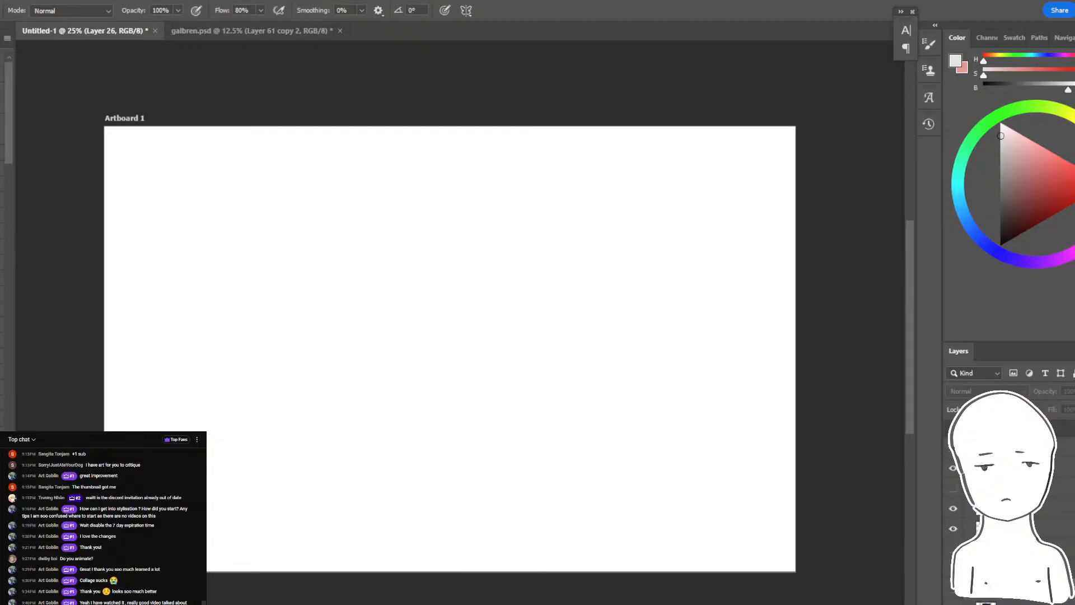
click(952, 569)
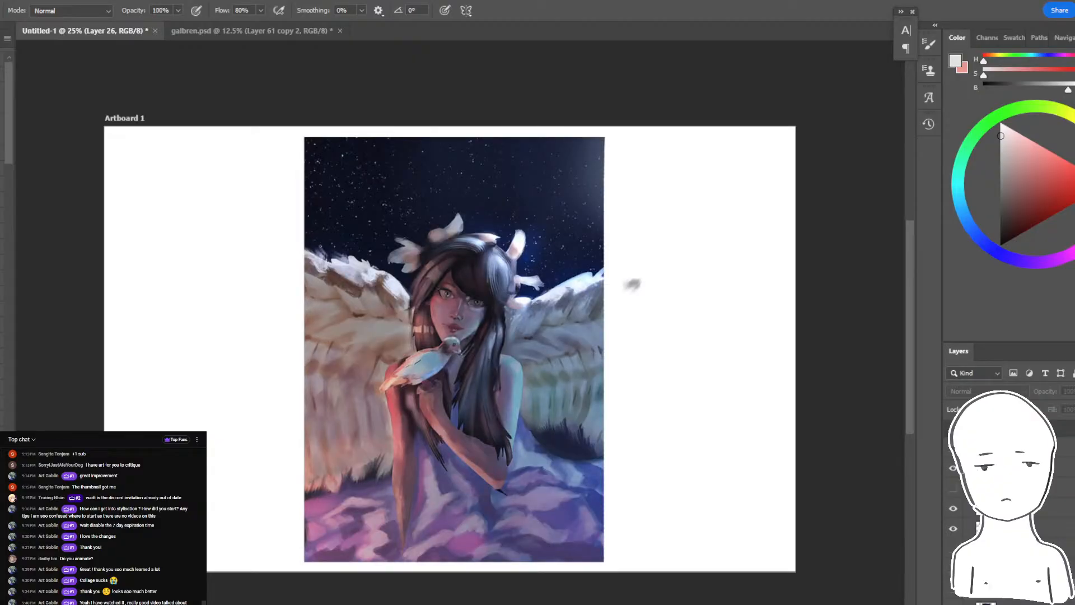
- Switch to YouTube Studio to examine the stream's concurrent-viewers graph, and bring the live chat back up
click(334, 601)
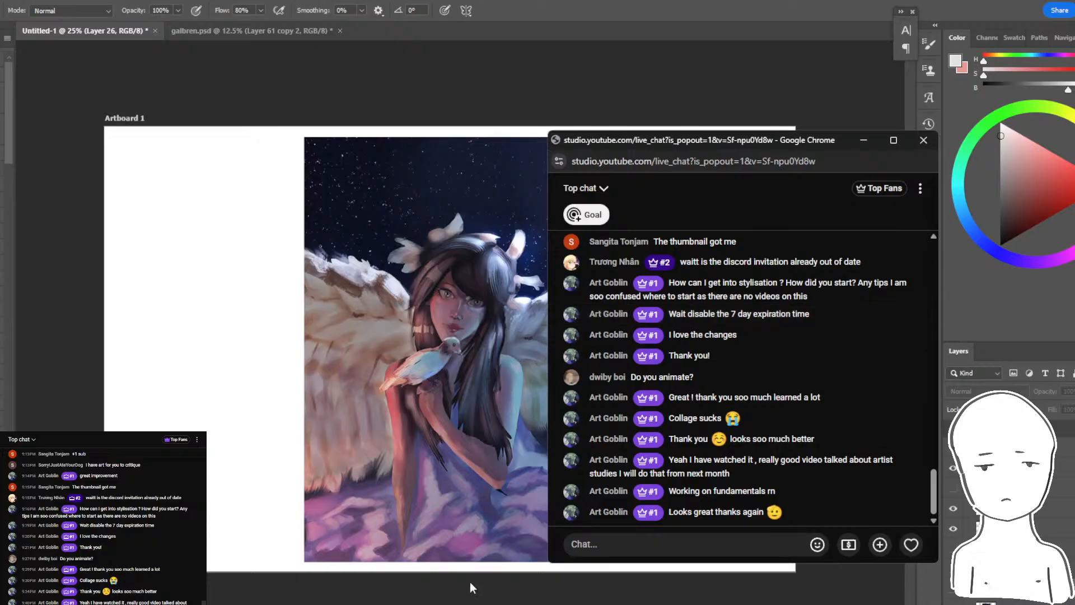
click(366, 603)
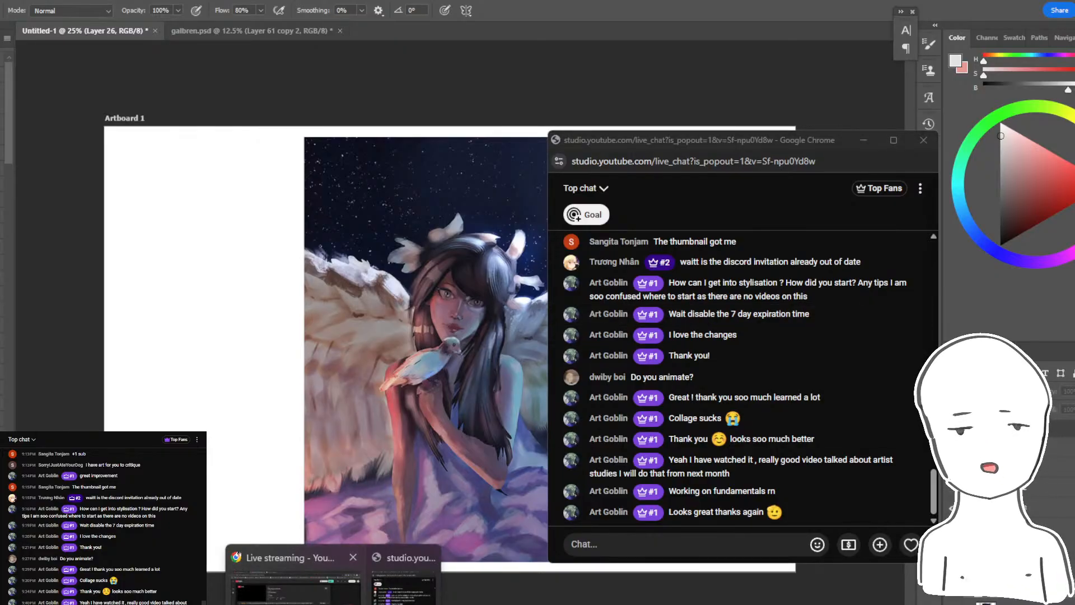
click(296, 580)
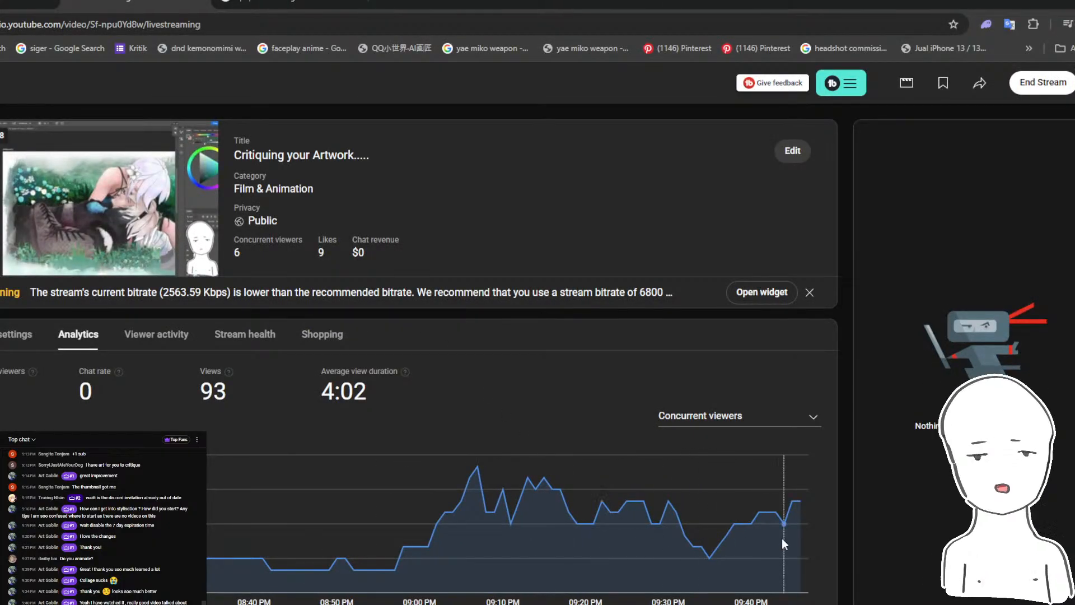
mouse_move(473, 480)
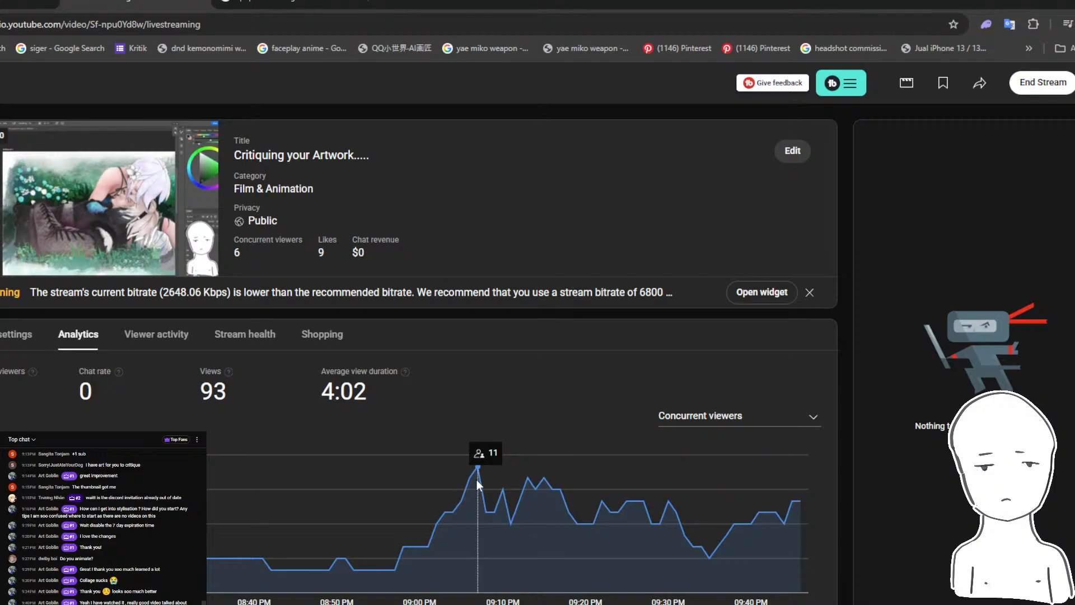
click(336, 603)
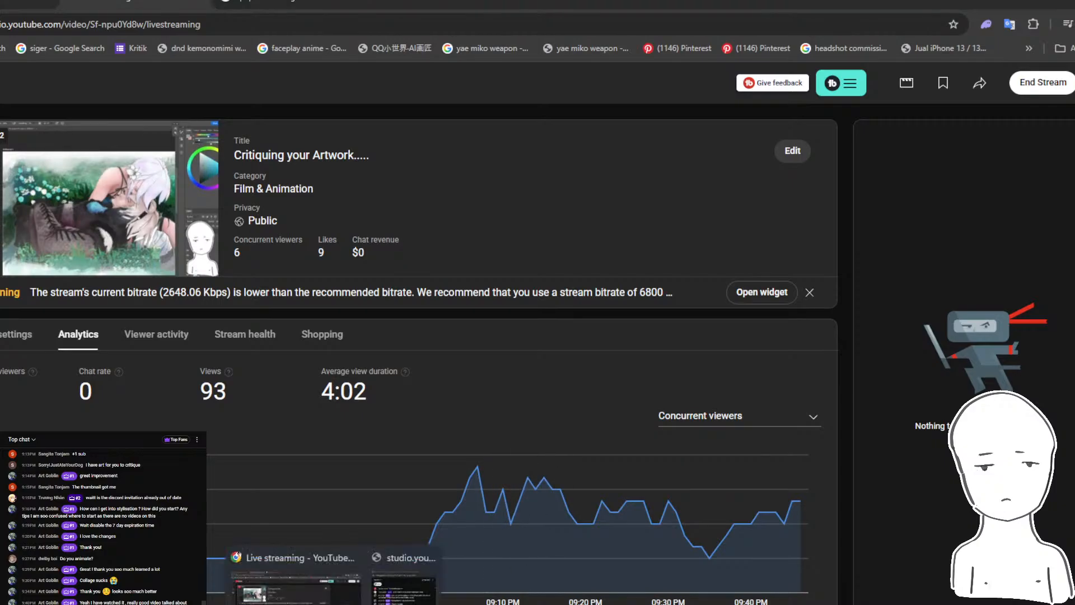
click(401, 583)
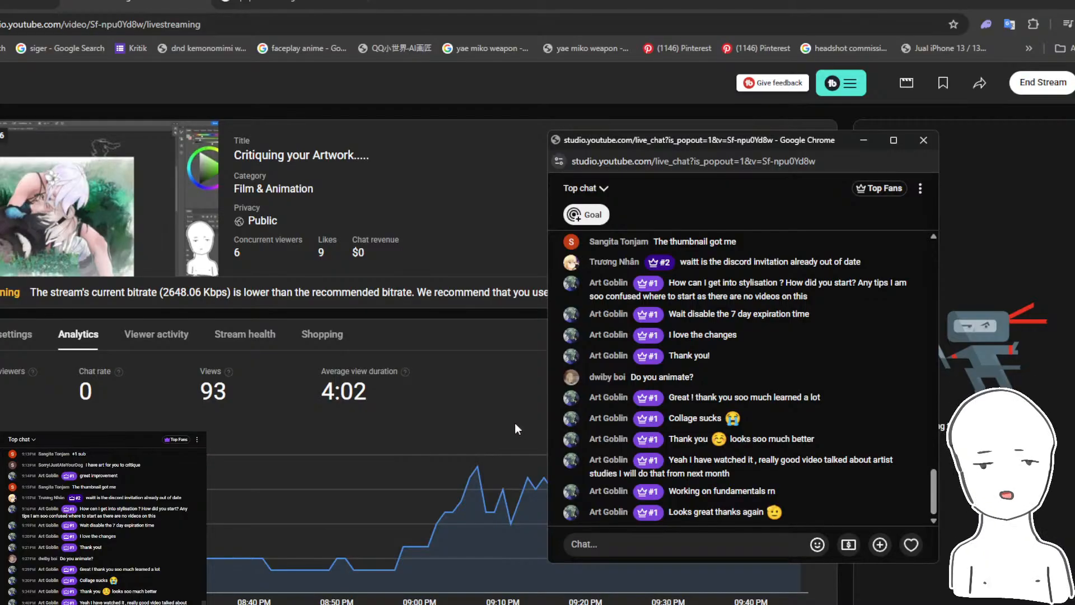
- Switch to Discord and view general-chat and the newest Galbrena submission at the end of the critique channel
click(381, 603)
click(347, 604)
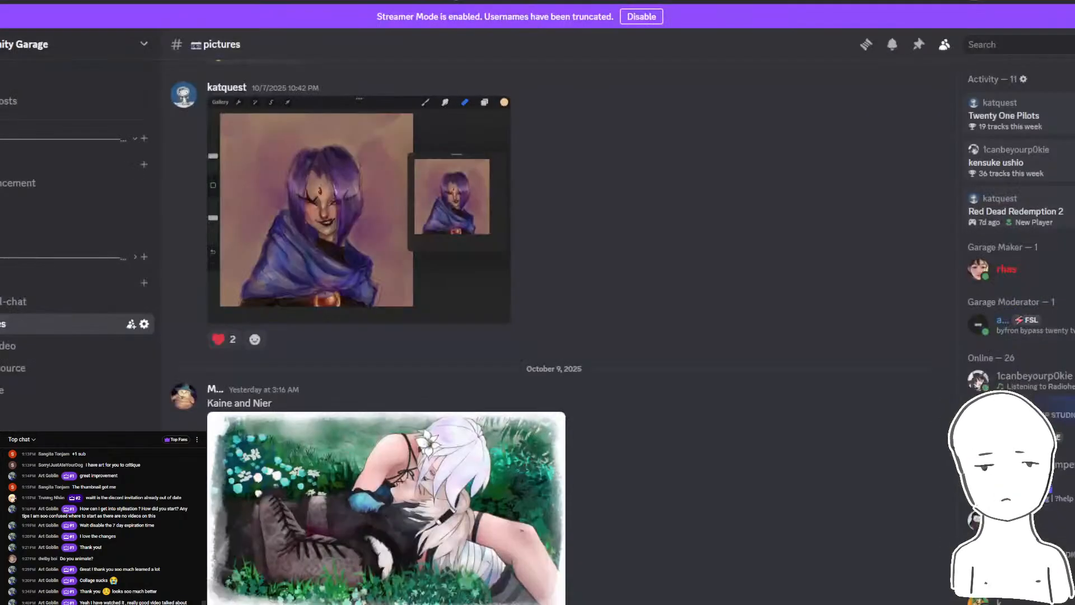
click(45, 302)
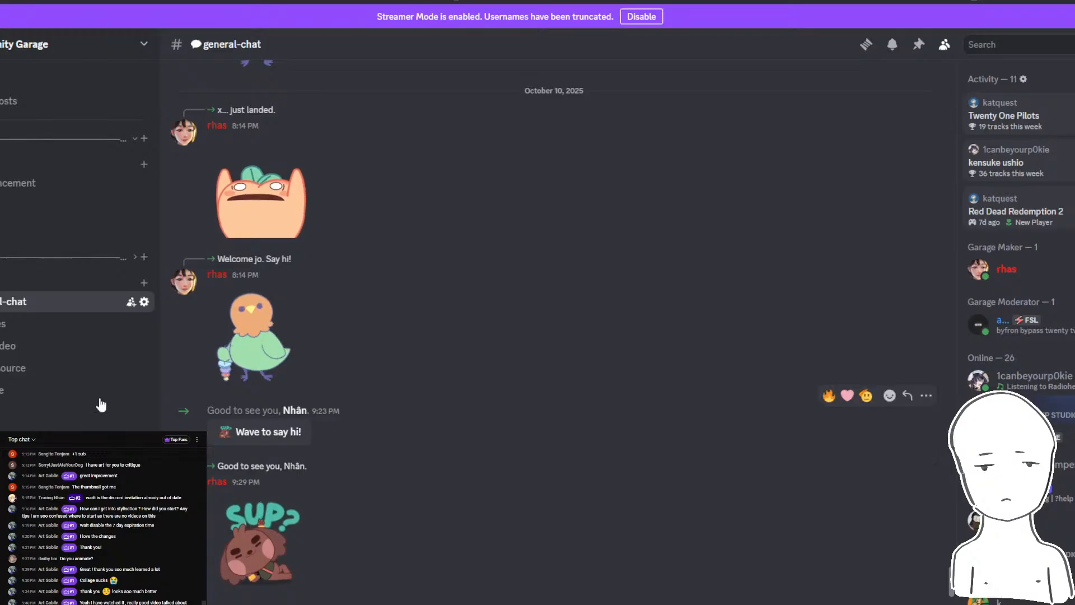
click(9, 394)
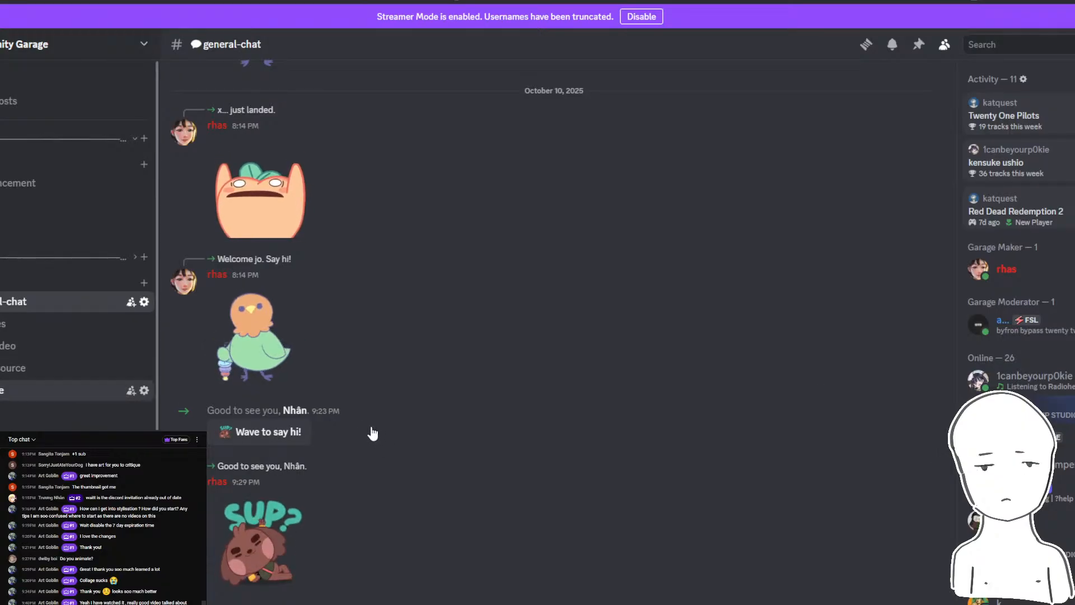
scroll(362, 428, down, 15)
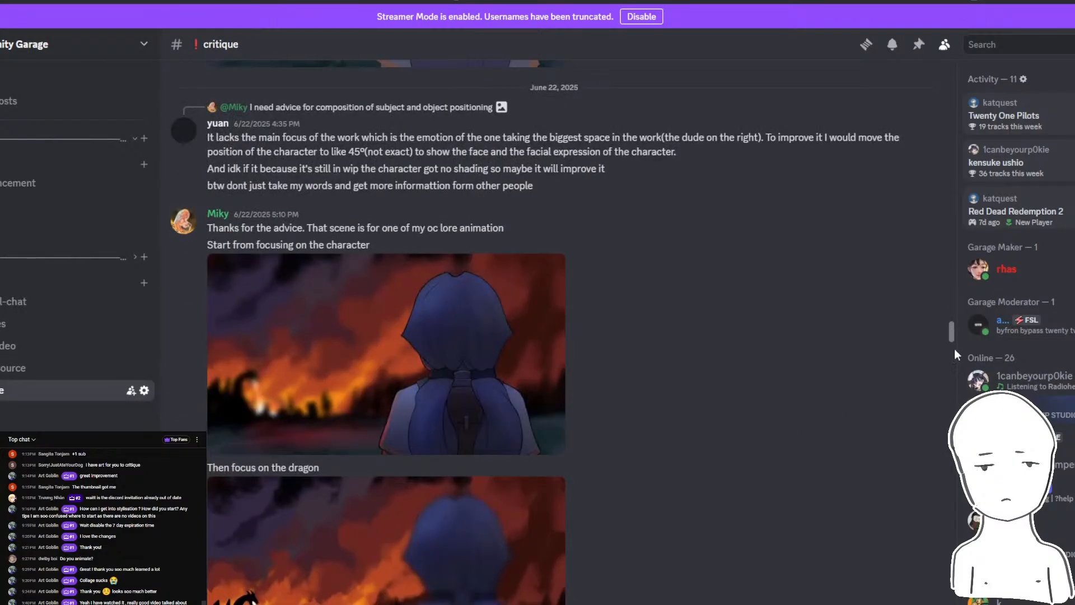
drag(954, 348, 952, 588)
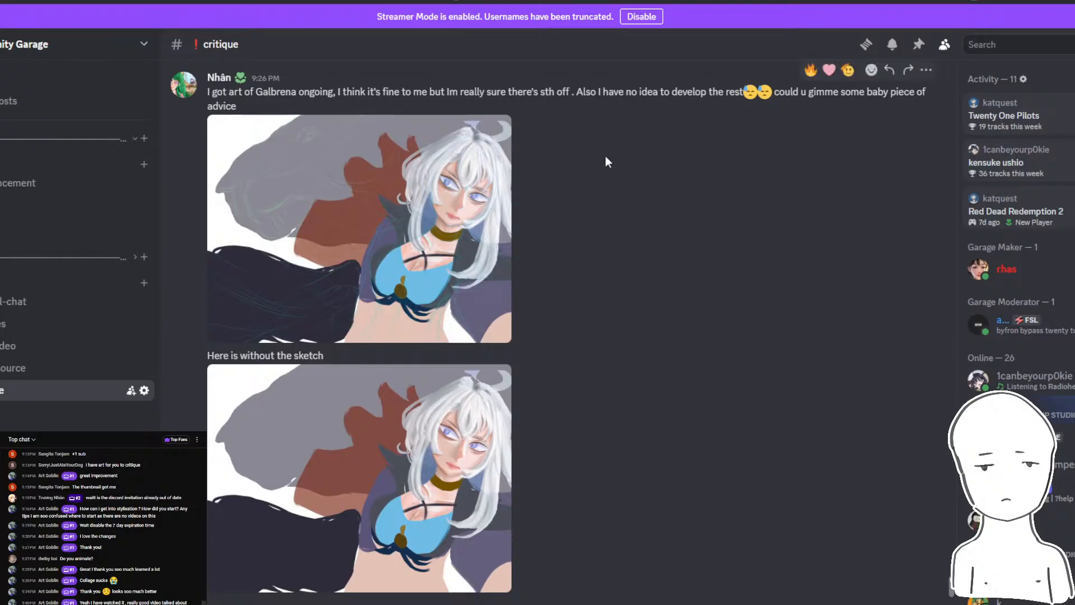
- Switch to the stream's YouTube Studio statistics, then read the recent live chat messages over the Discord critique channel
scroll(606, 155, up, 3)
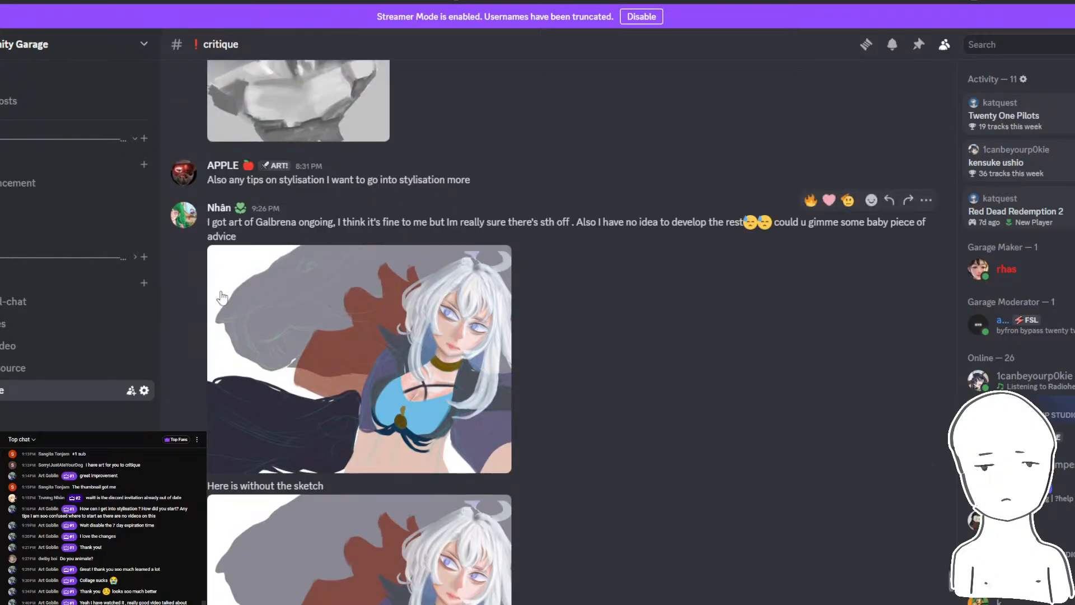
mouse_move(333, 604)
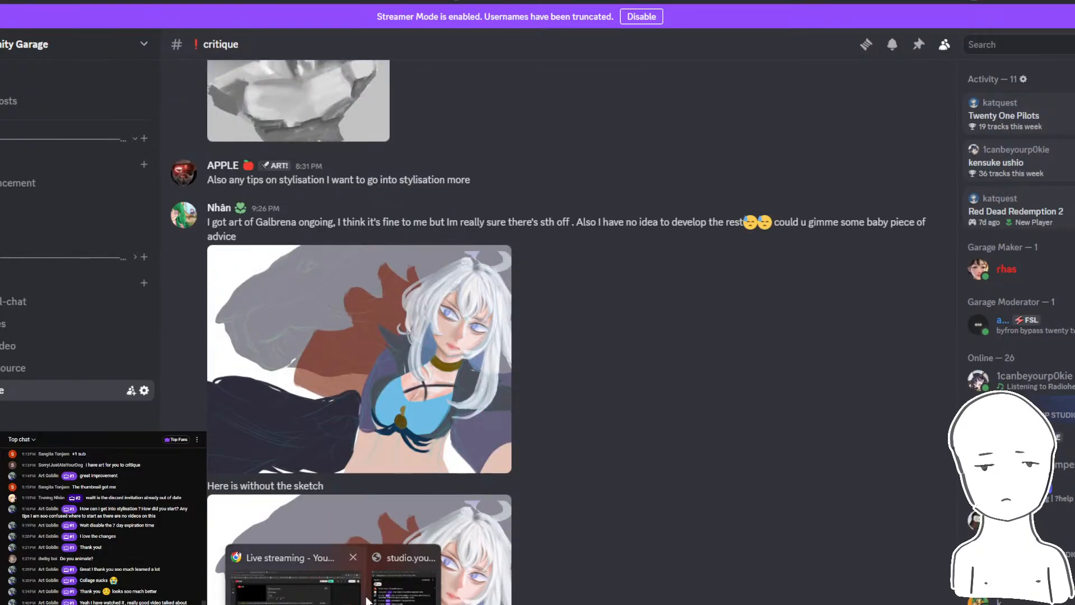
click(402, 579)
click(333, 603)
click(277, 579)
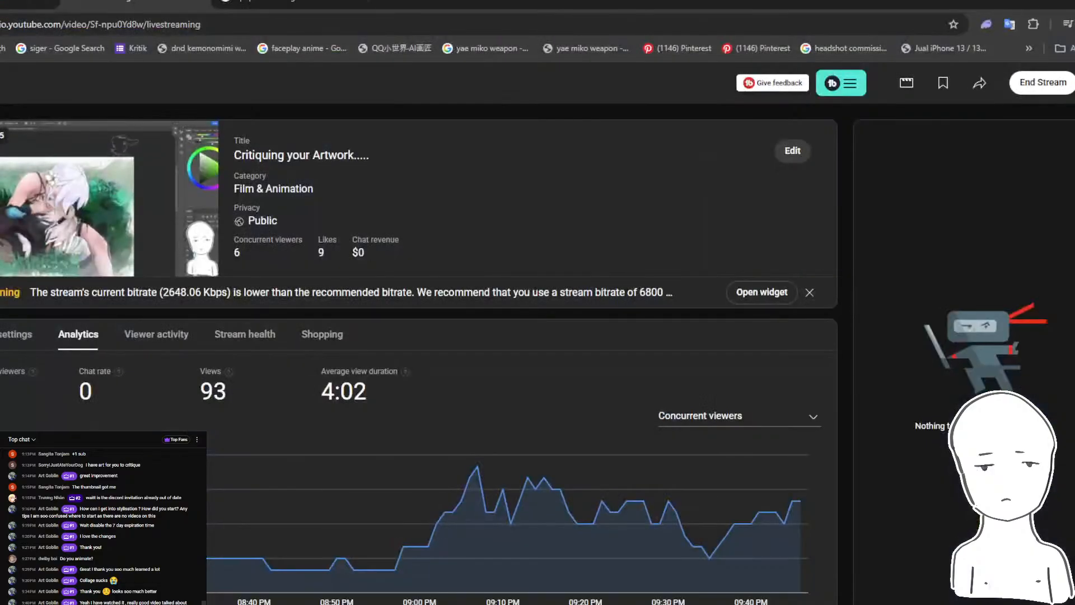
click(1054, 5)
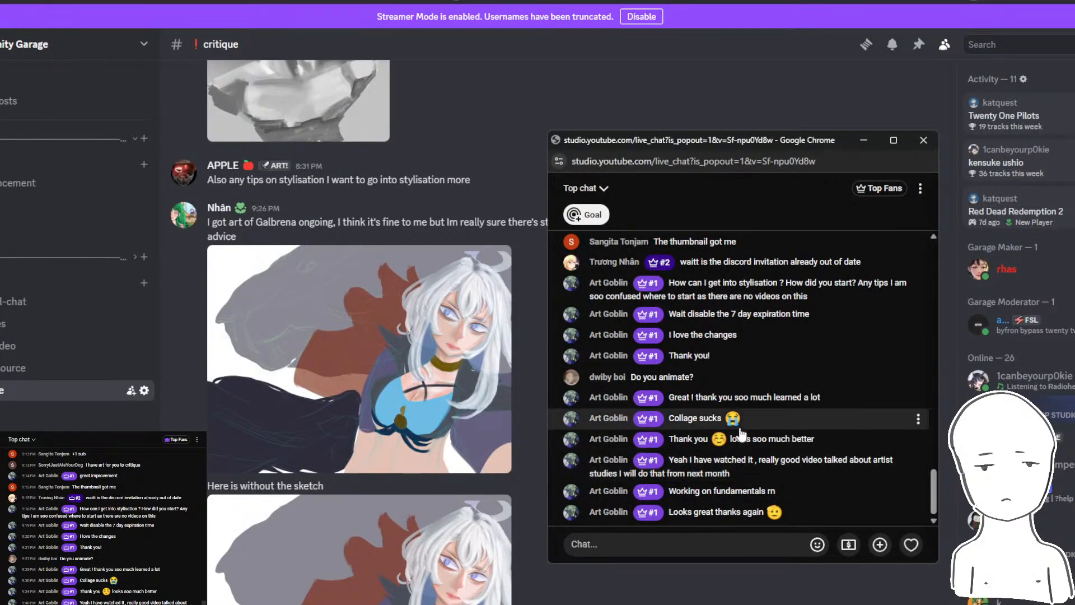
scroll(720, 386, up, 3)
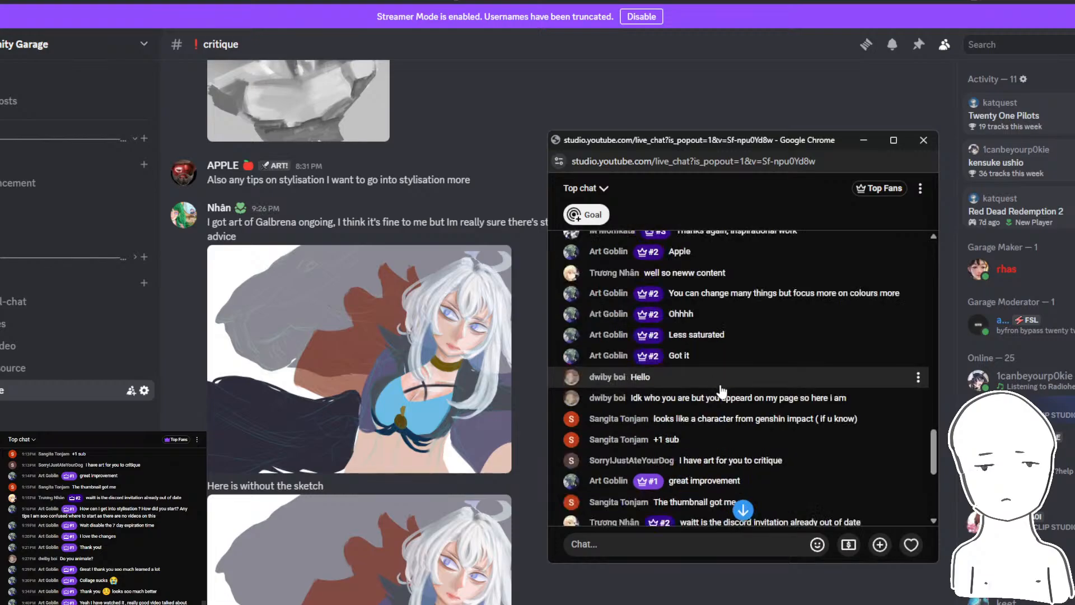
scroll(722, 391, down, 3)
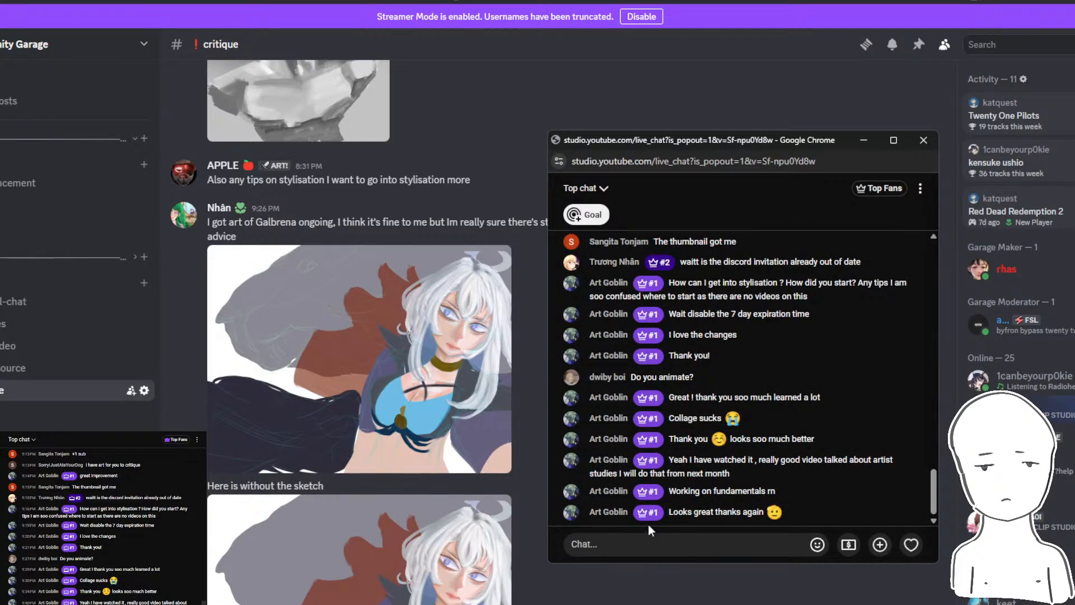
scroll(705, 462, down, 9)
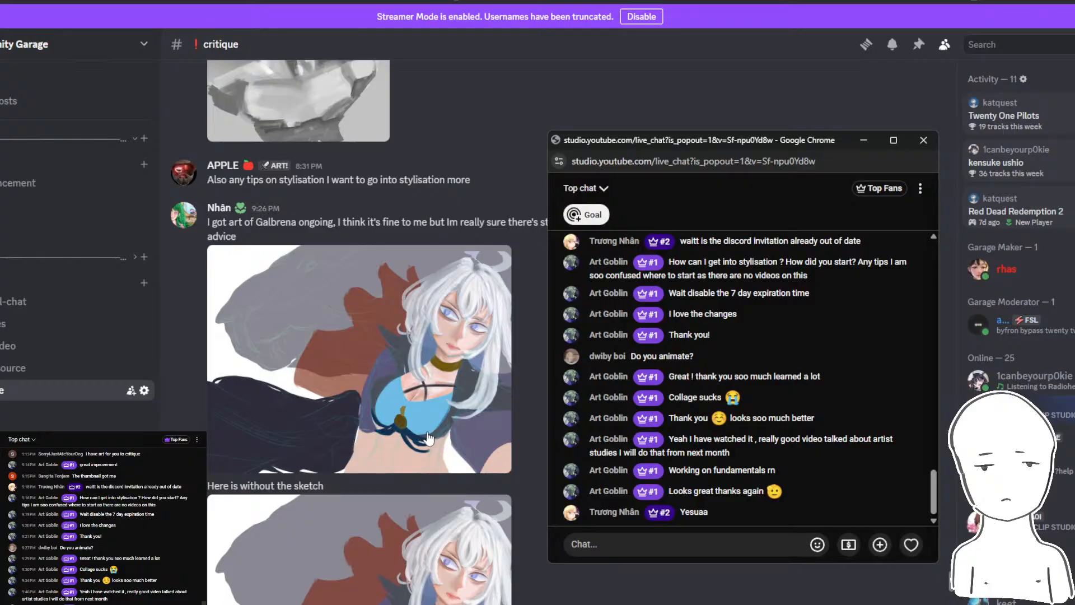
- Return to the critique channel and view the Galbrena submission's message and both of its images
click(489, 183)
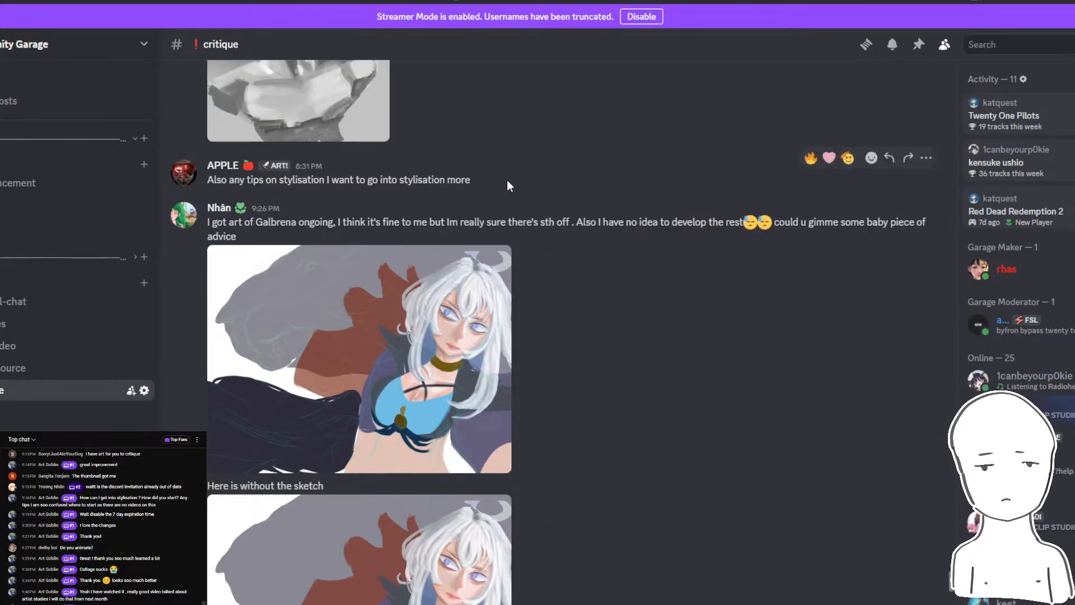
scroll(539, 179, down, 2)
scroll(537, 180, up, 1)
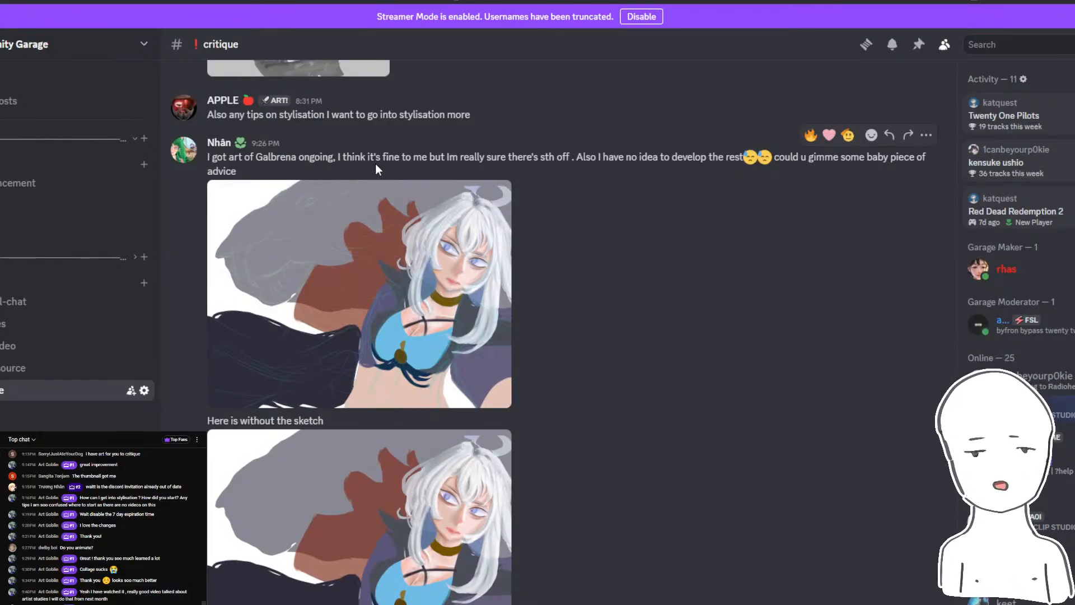
- Check the live chat and the newest general-chat messages, and return to the critique channel with the live chat in front
key(alt+Tab)
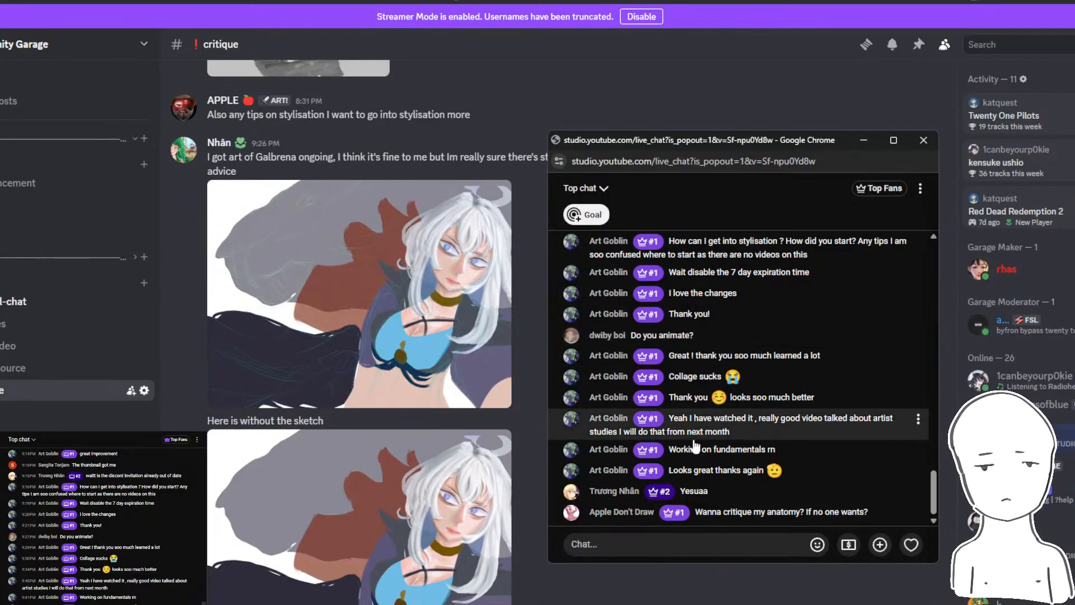
click(15, 303)
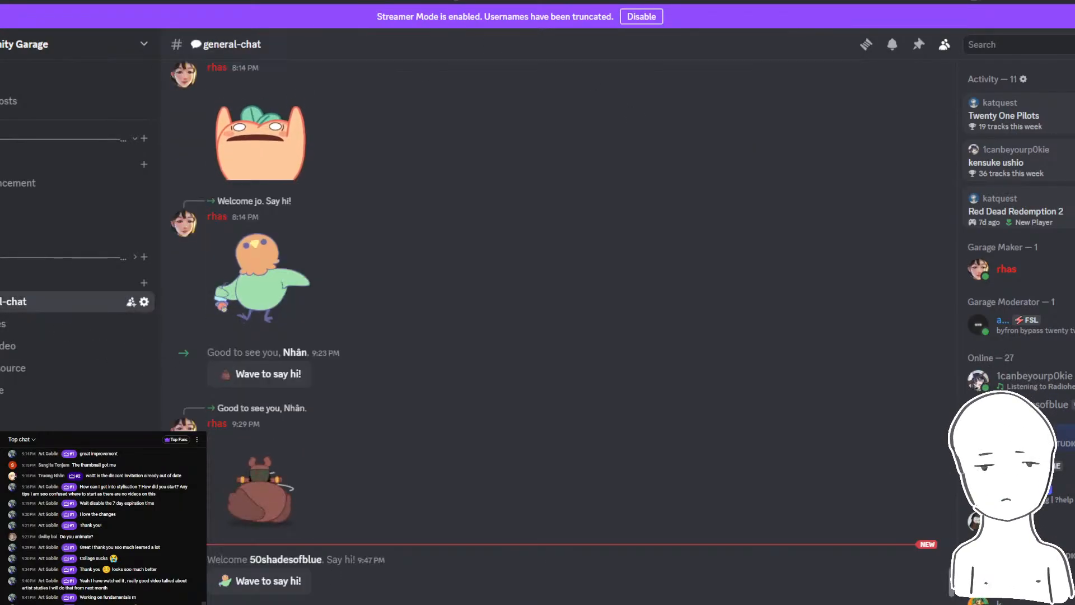
click(15, 392)
key(alt+Tab)
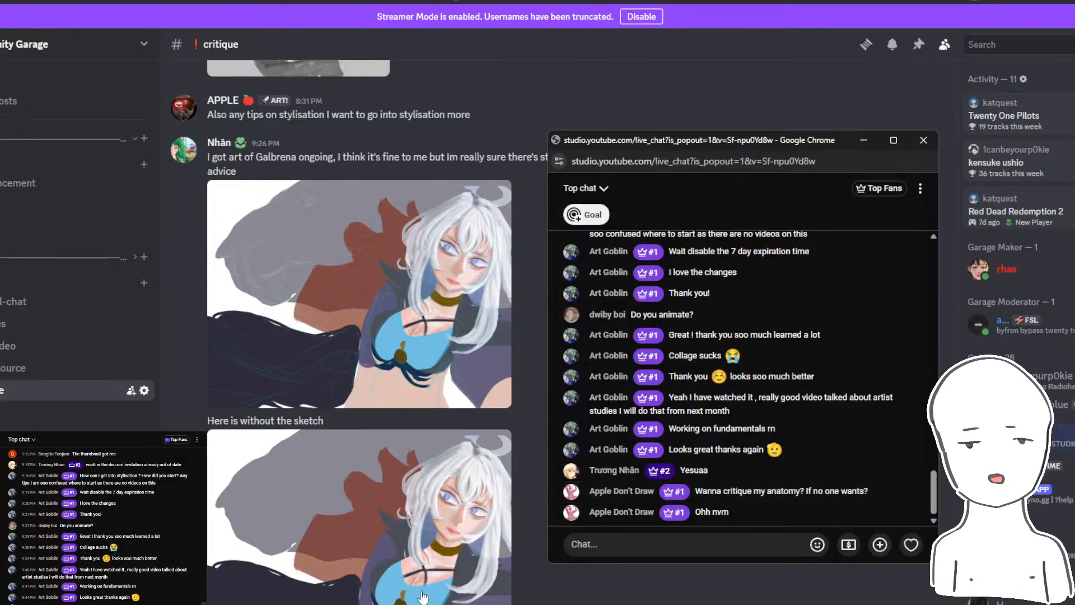
- Check the concurrent-viewers statistics in YouTube Studio and return to the live chat and the critique channel
mouse_move(333, 603)
click(296, 585)
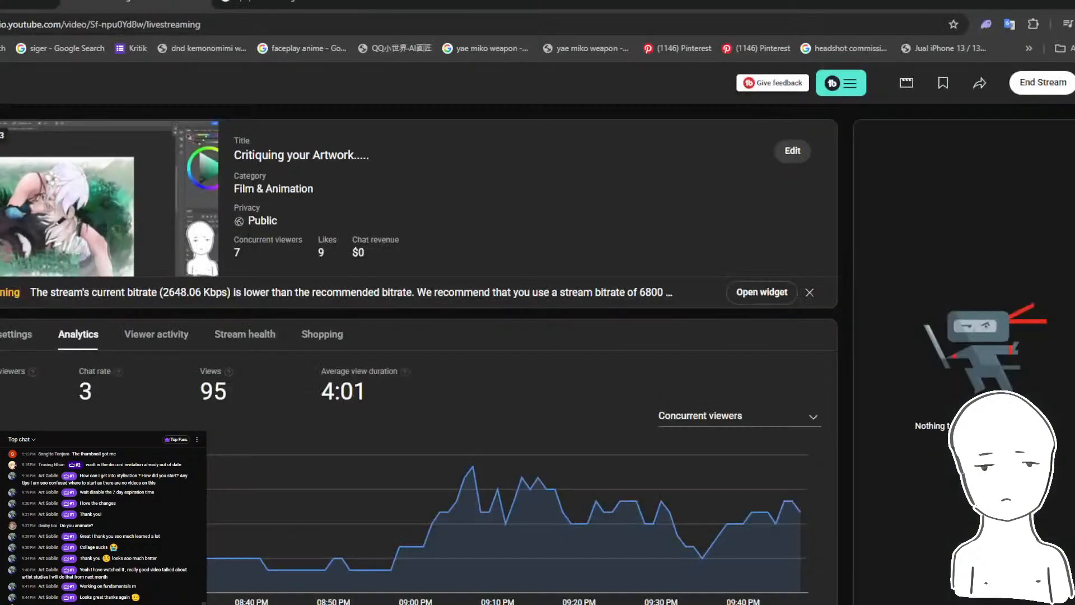
click(1055, 2)
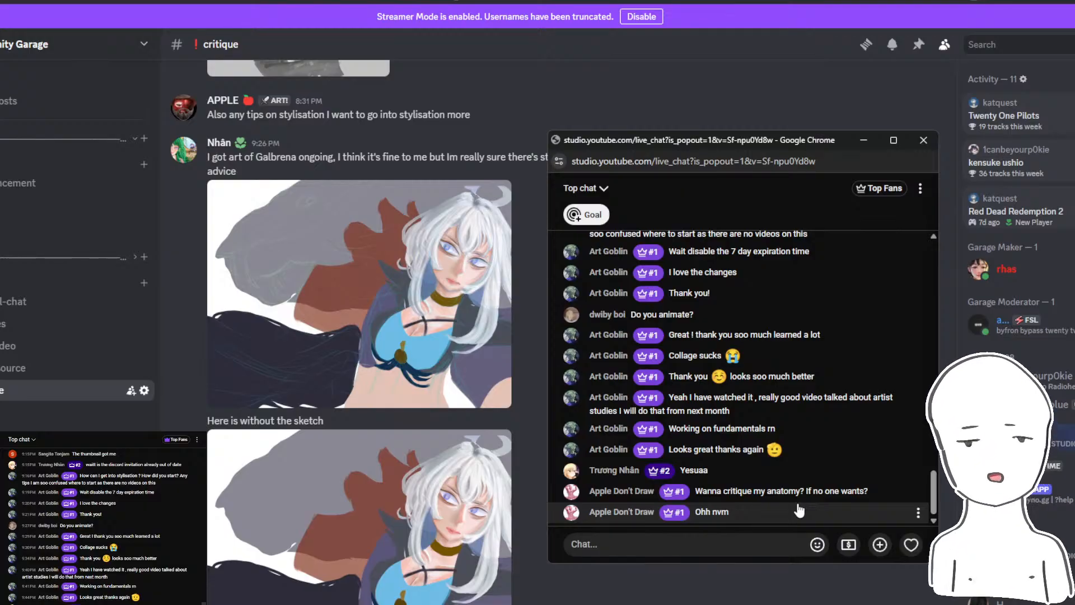
click(304, 173)
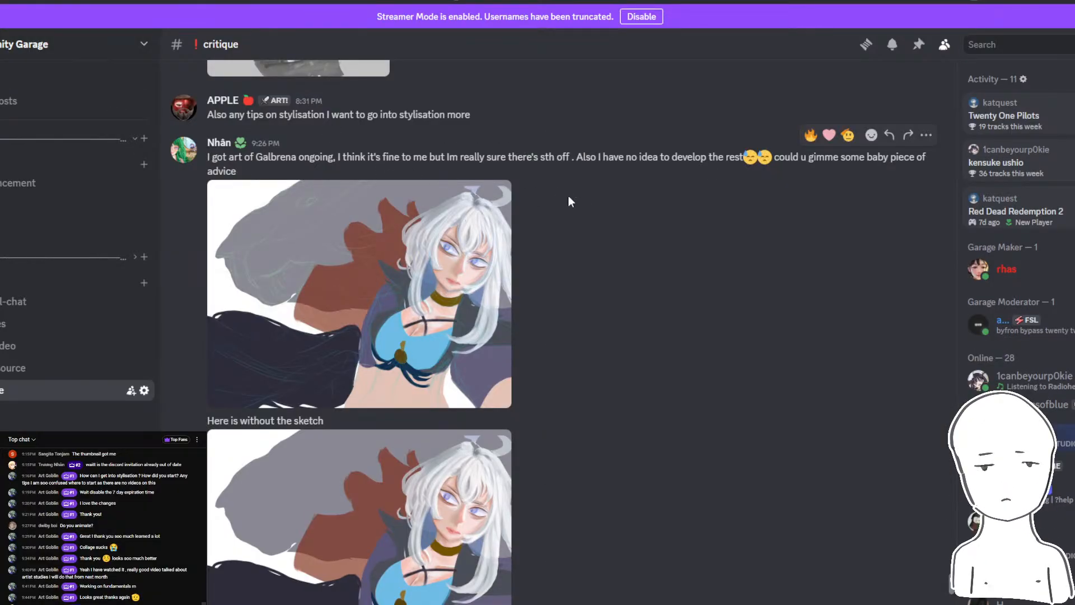
- Read the Galbrena submitter's request for advice and view the version without the sketch below it
drag(342, 161, 693, 158)
click(517, 163)
click(665, 160)
click(693, 158)
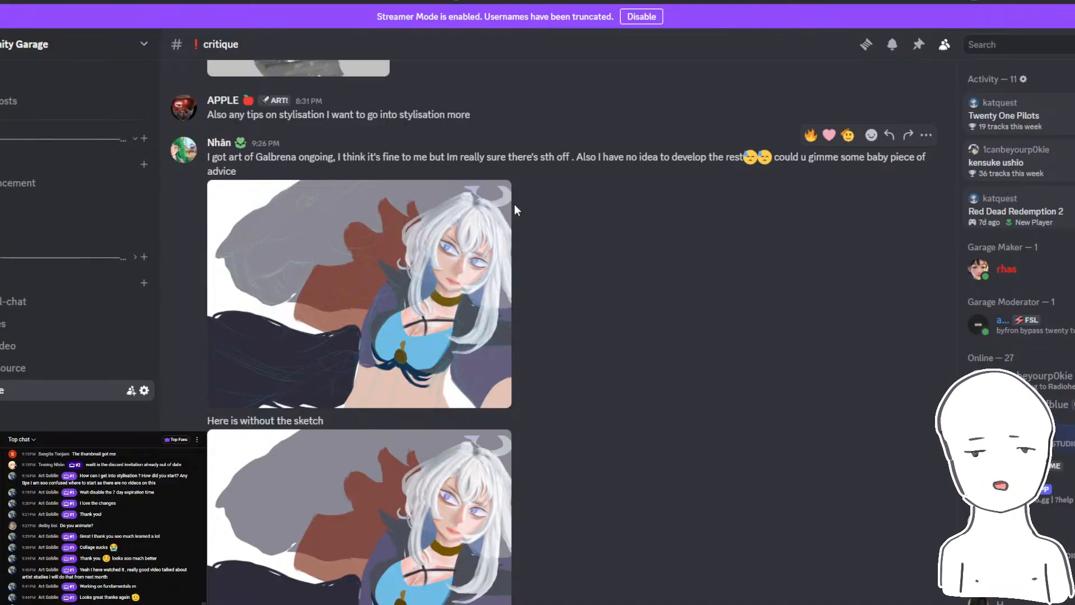
scroll(351, 556, down, 1)
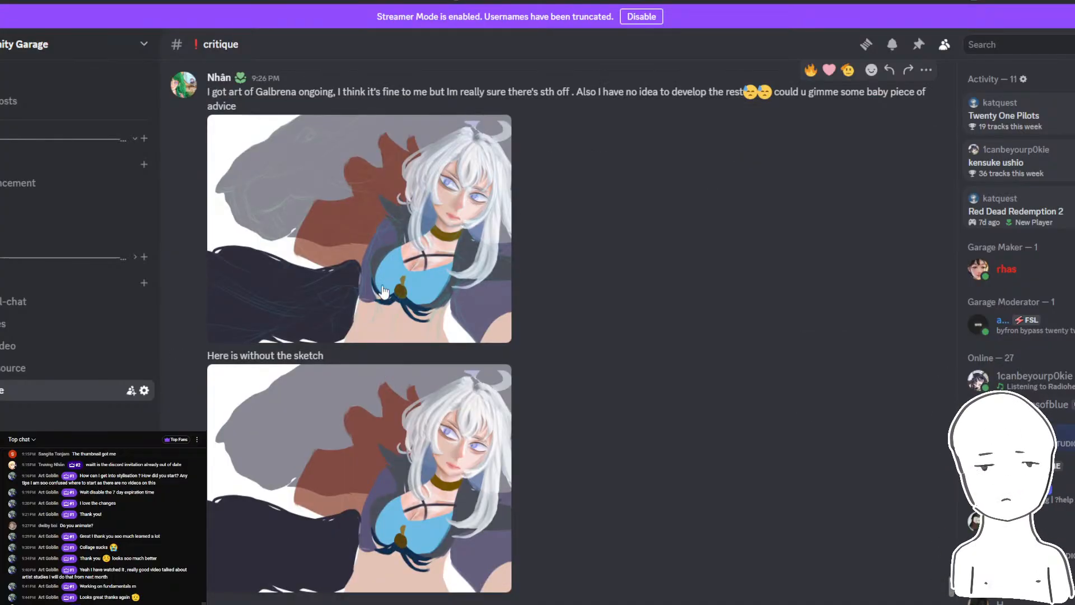
- Copy the Galbrena image without the sketch from Discord and try to paste it into the Photoshop artboard
click(378, 463)
right_click(502, 278)
click(532, 296)
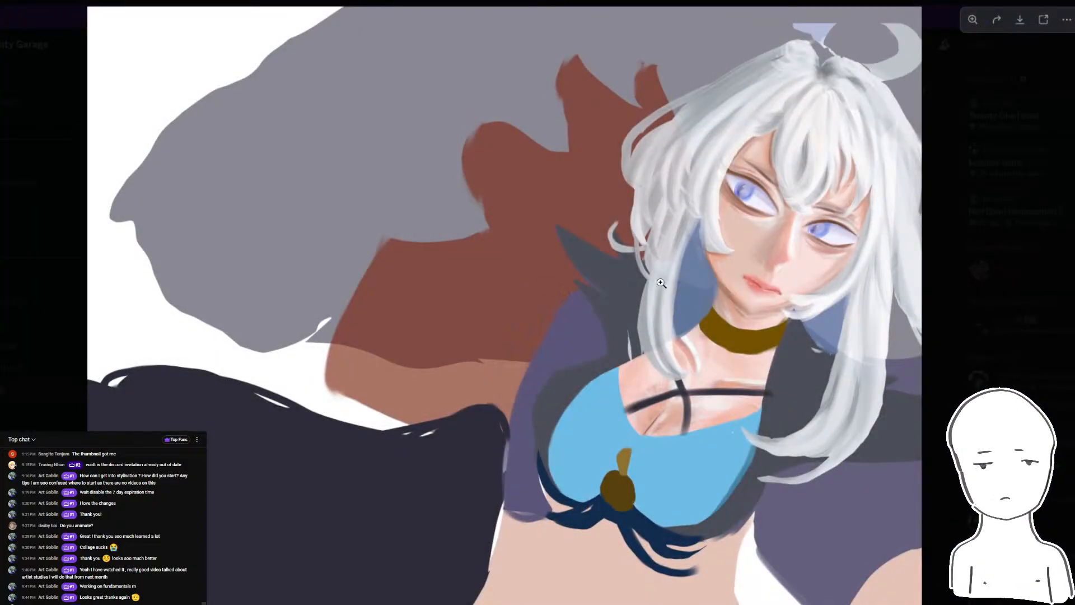
key(Escape)
key(alt+Tab)
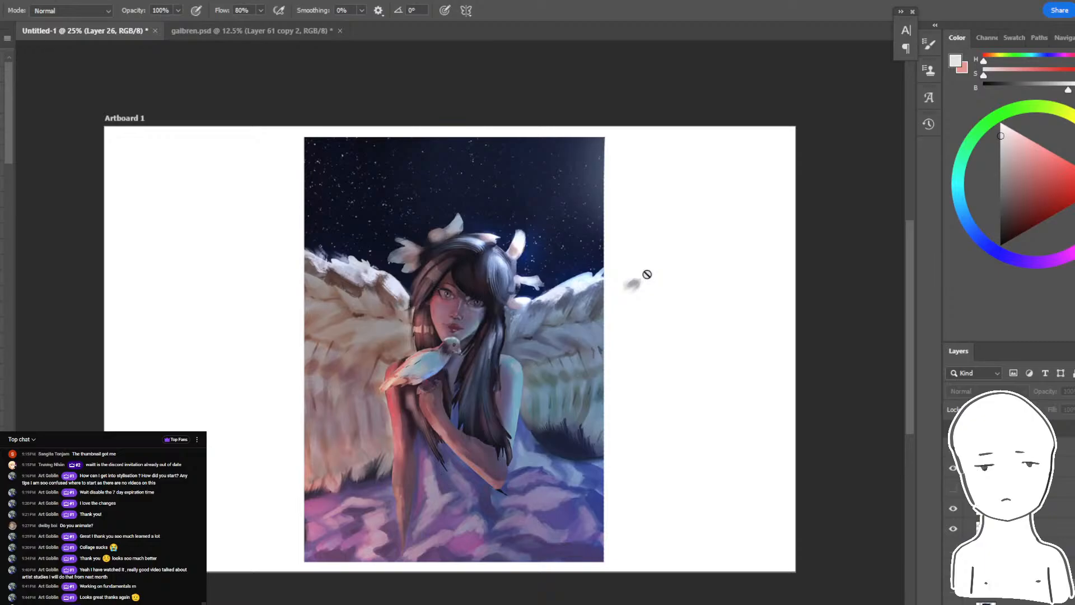
key(ctrl+v)
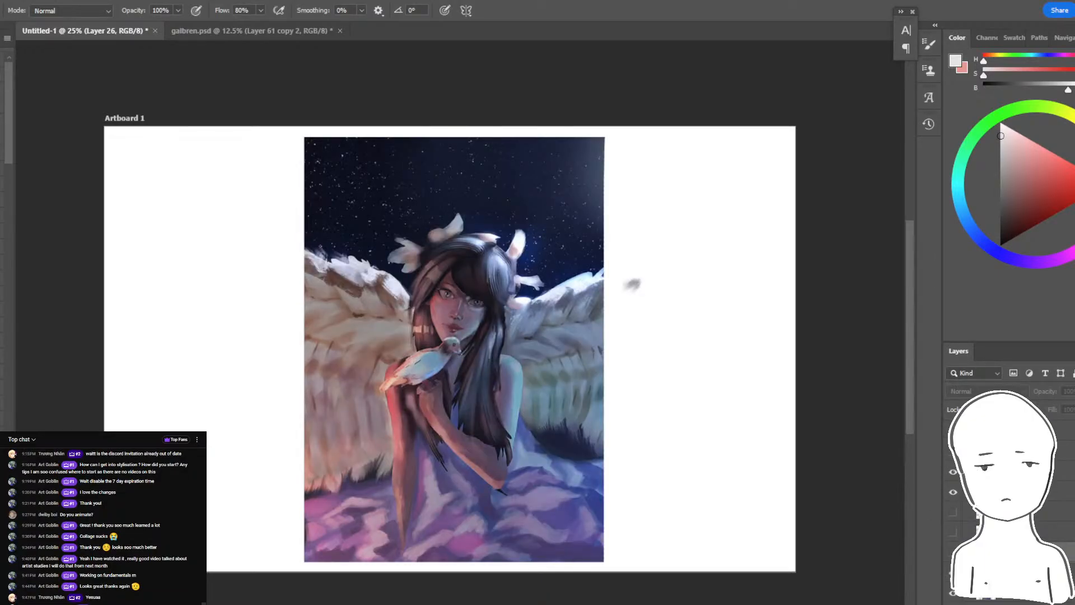
scroll(1007, 504, down, 1)
shift+click(1007, 598)
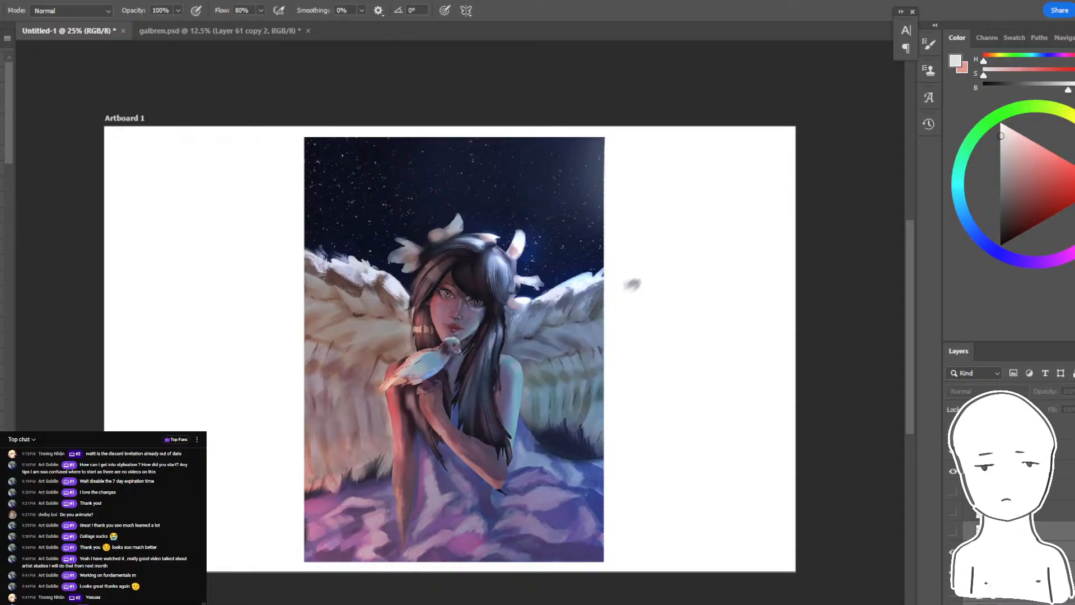
click(1007, 571)
key(ctrl+alt+g)
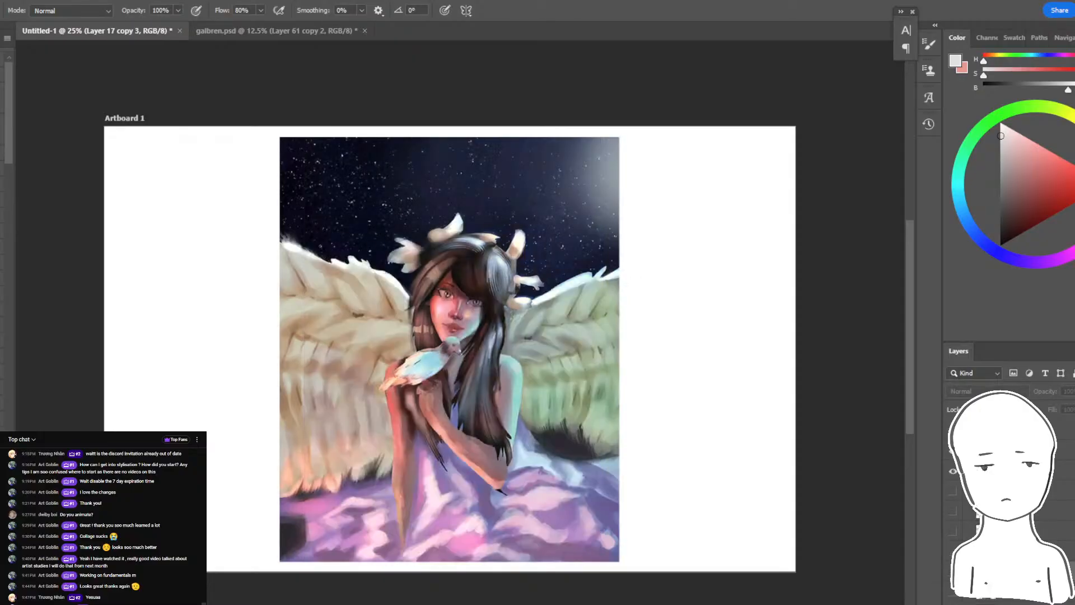
key(ctrl+z)
key(ctrl+z)
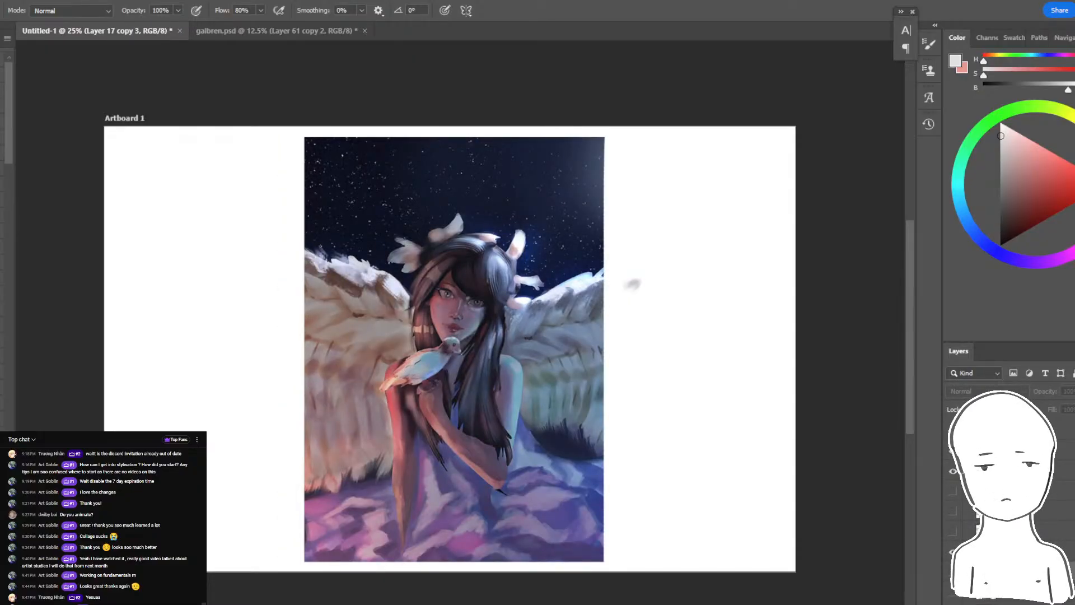
key(ctrl+z)
key(ctrl+z)
key(ctrl+z)
key(ctrl+z)
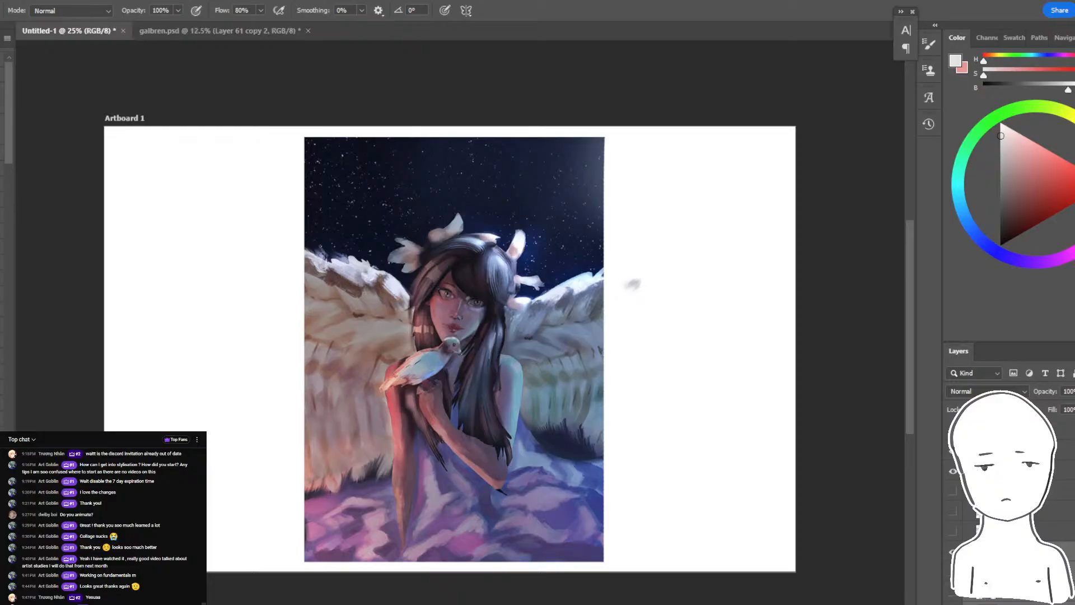
- Hide the winged-angel painting and the grayscale bust, and add a new empty layer to the artboard
click(953, 427)
click(953, 427)
click(953, 427)
click(953, 568)
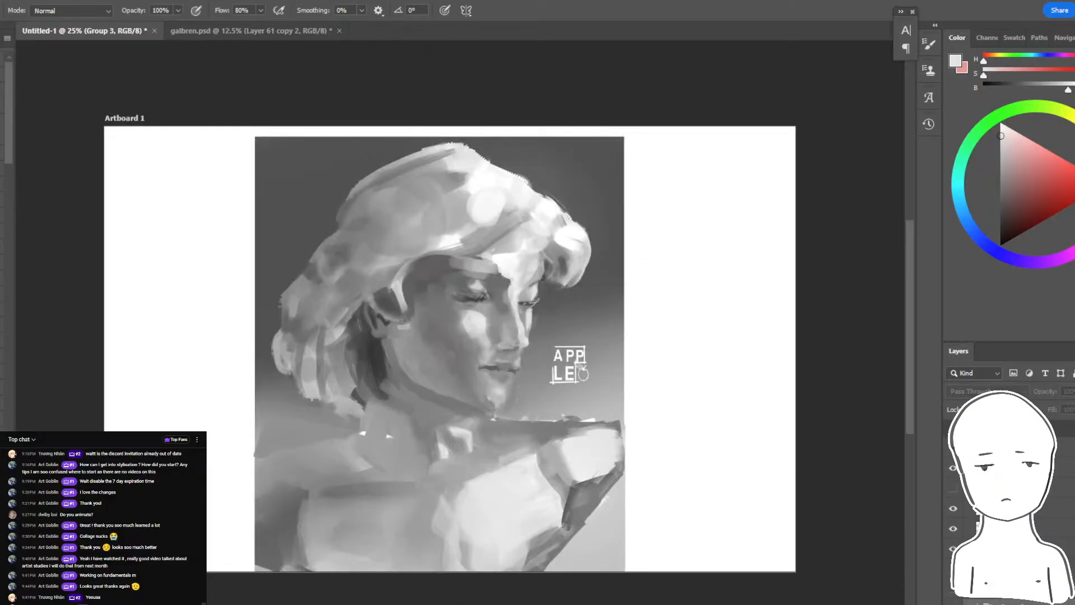
click(953, 548)
click(953, 548)
click(953, 548)
click(953, 548)
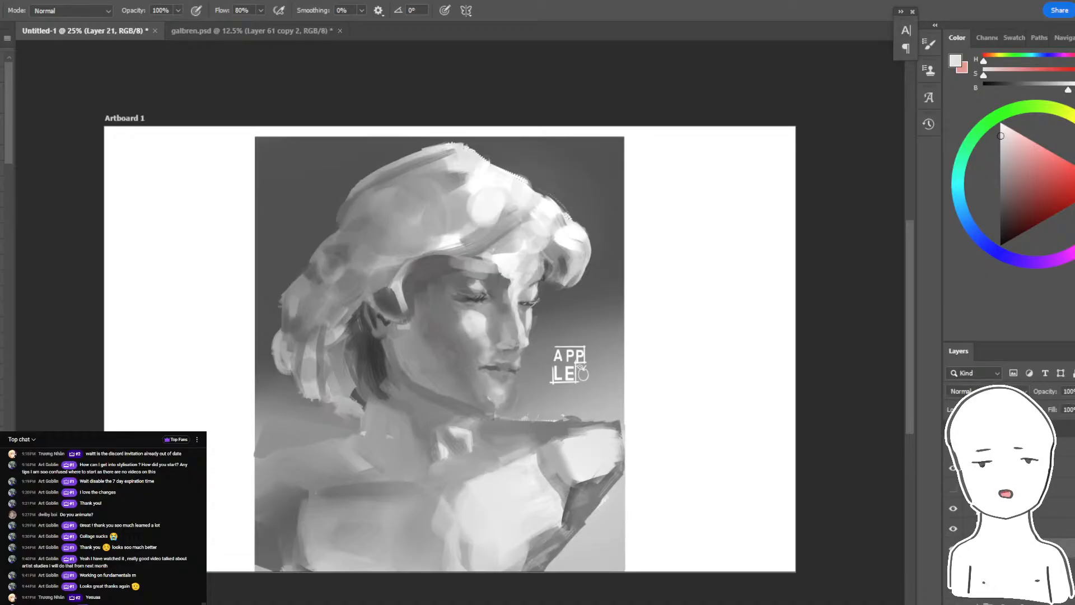
click(953, 548)
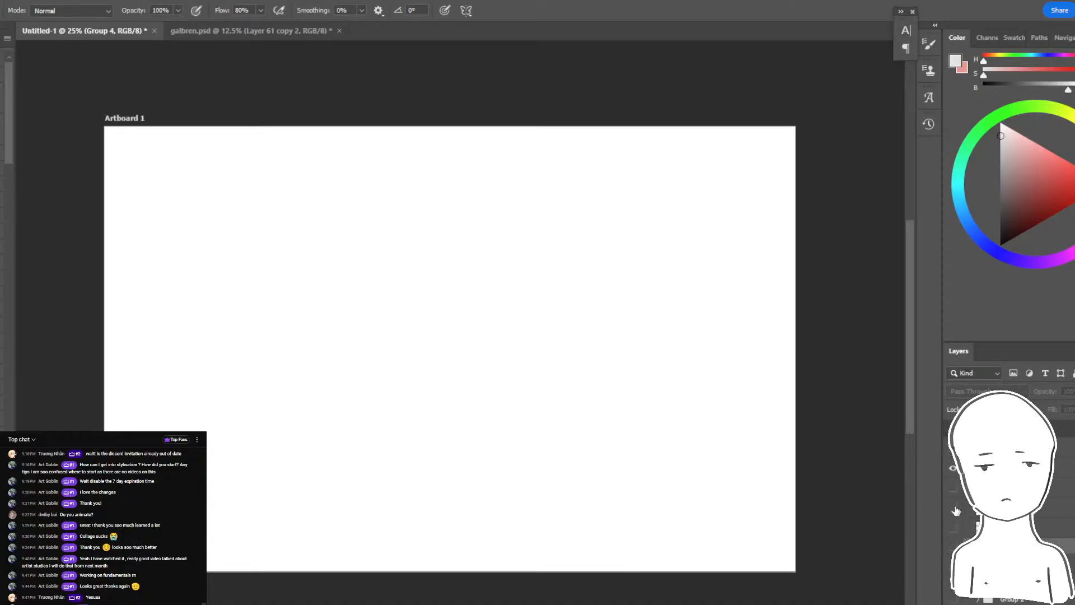
click(1055, 529)
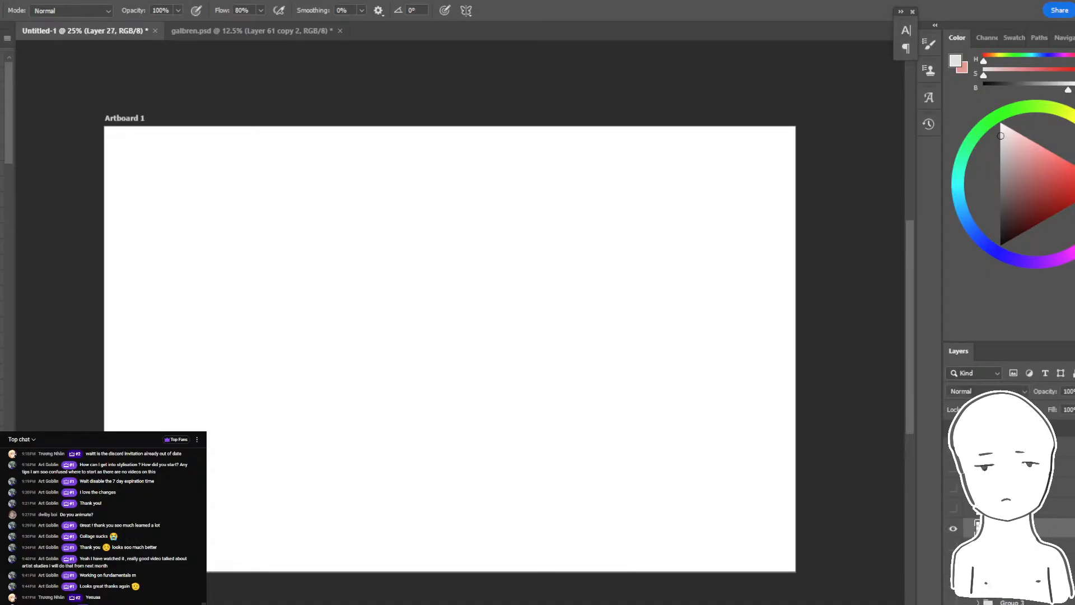
click(953, 528)
- Copy the Galbrena image without the sketch from the Discord critique channel and paste it onto the Photoshop artboard
key(alt+Tab)
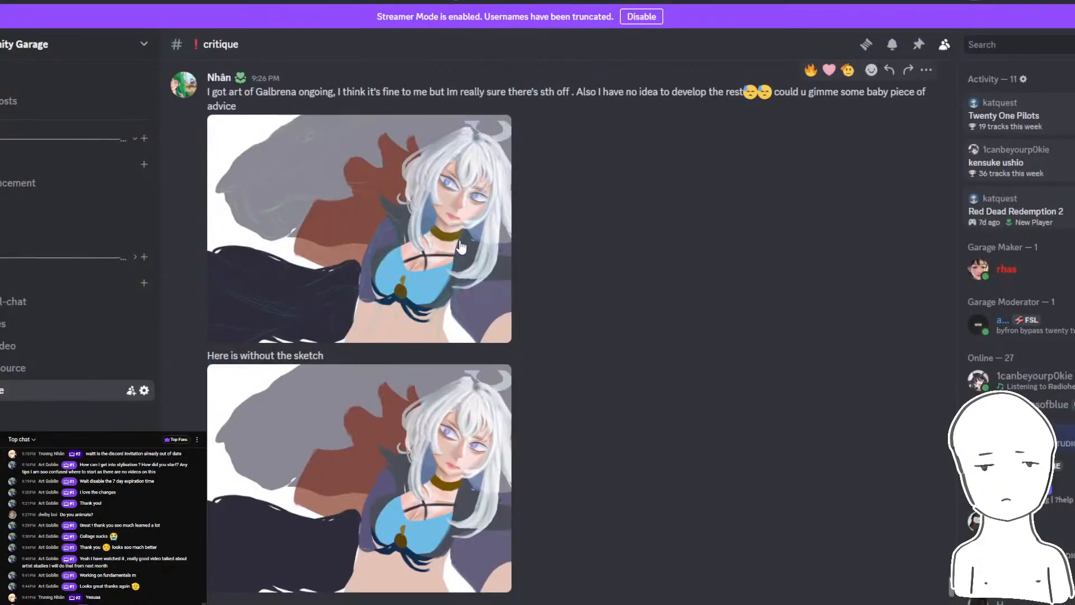
click(397, 412)
right_click(381, 286)
click(455, 304)
key(alt+Tab)
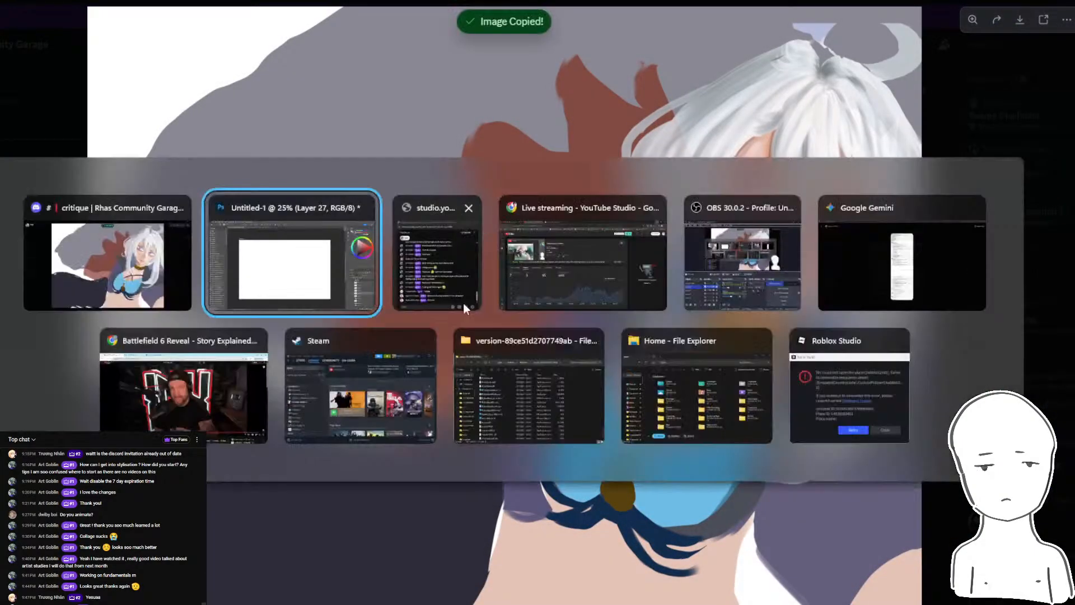
key(ctrl+v)
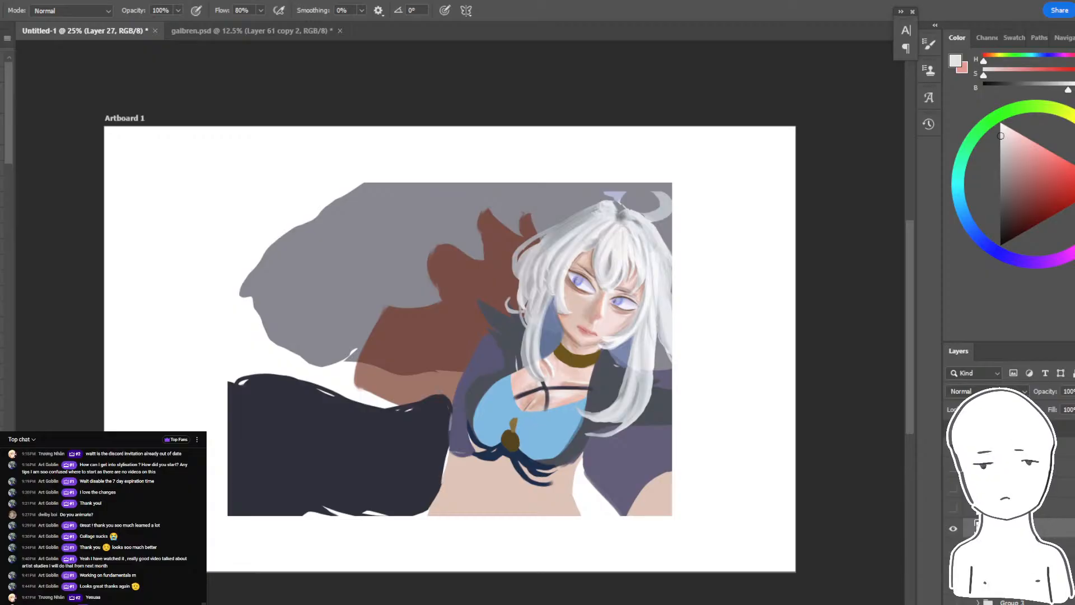
- Enlarge the pasted Galbrena image with Free Transform to fill more of the artboard's height
key(ctrl+t)
drag(672, 182, 699, 171)
key(Return)
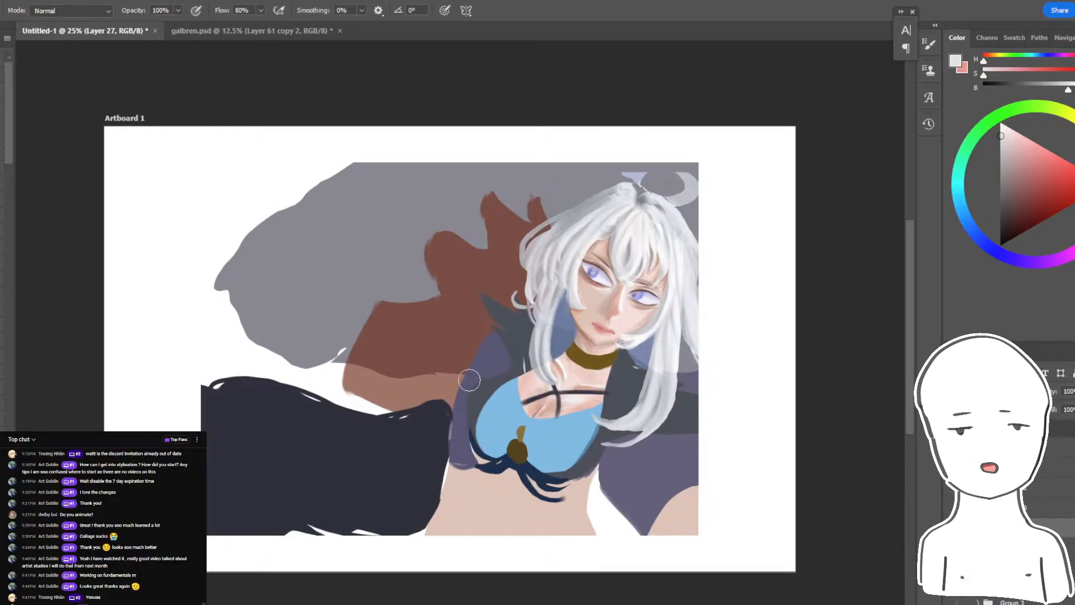
- Close the enlarged Galbrena image in Discord, check the YouTube live chat, and return to the painting in Photoshop
key(alt+Tab)
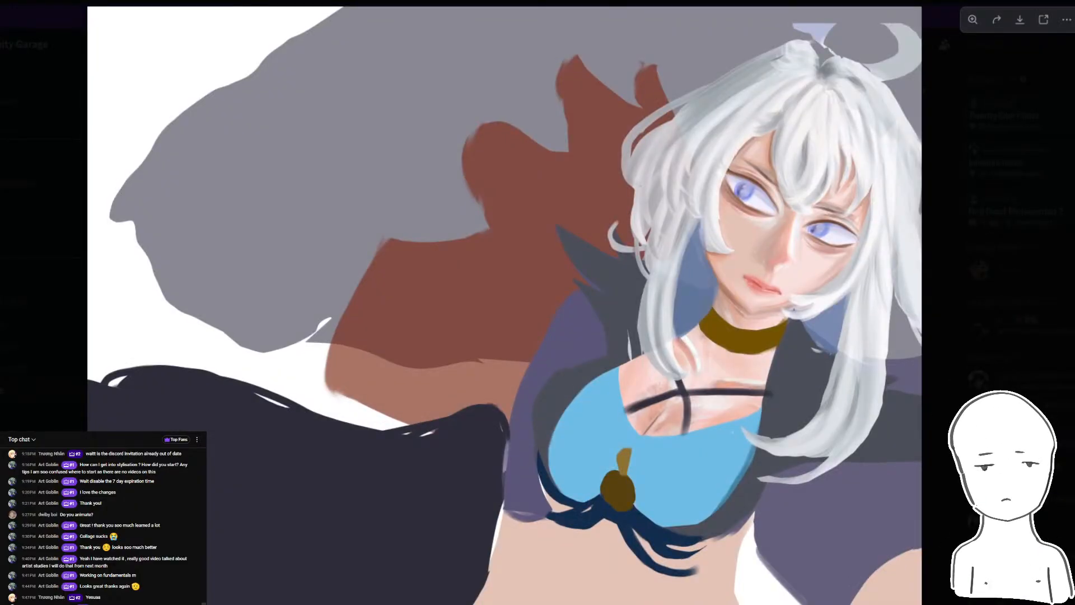
key(Escape)
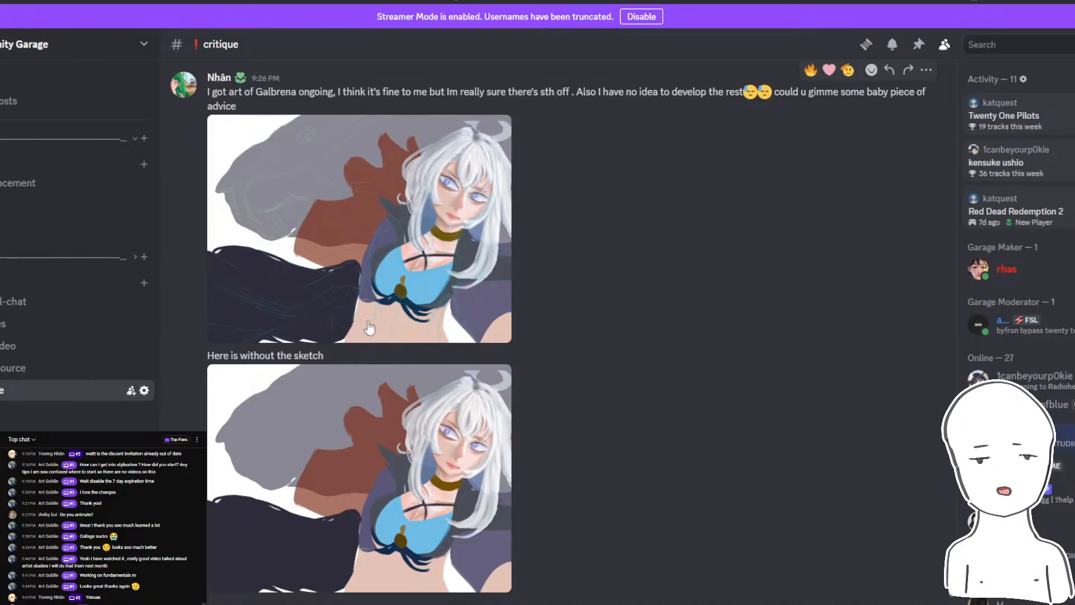
mouse_move(334, 604)
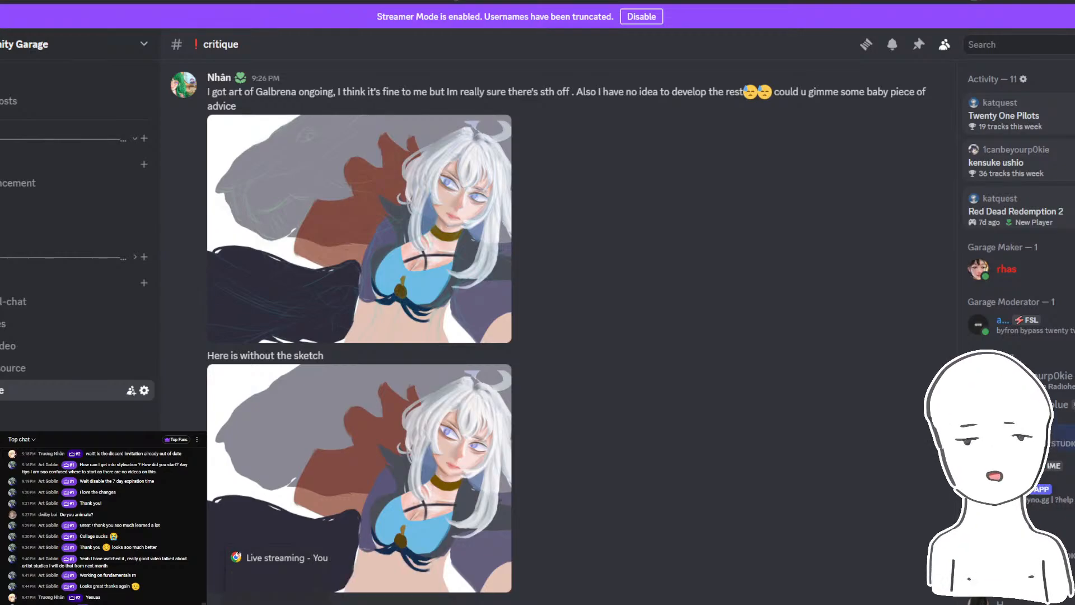
click(401, 602)
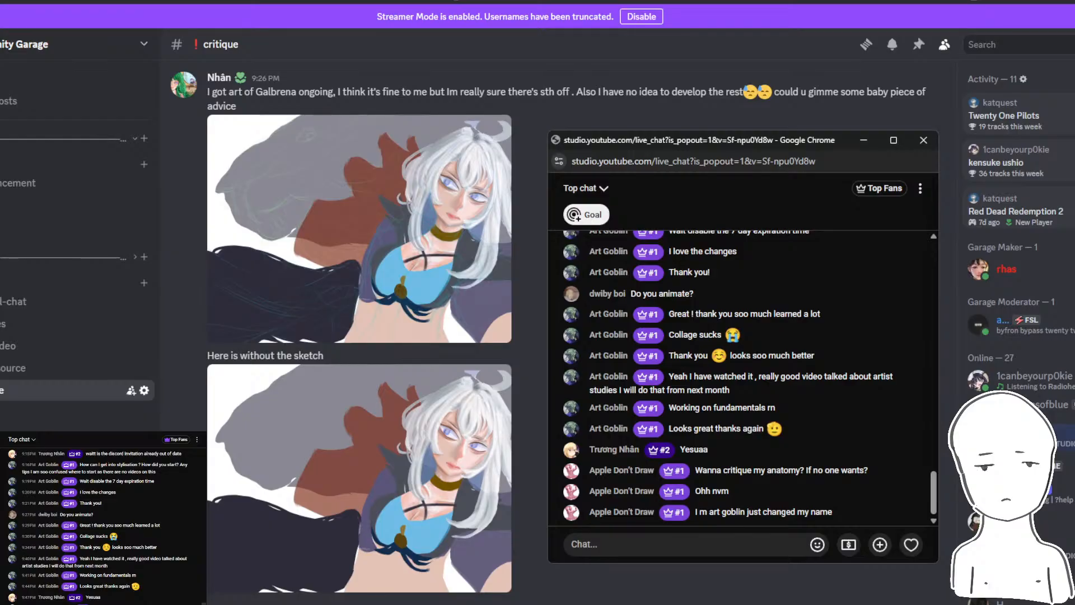
click(168, 593)
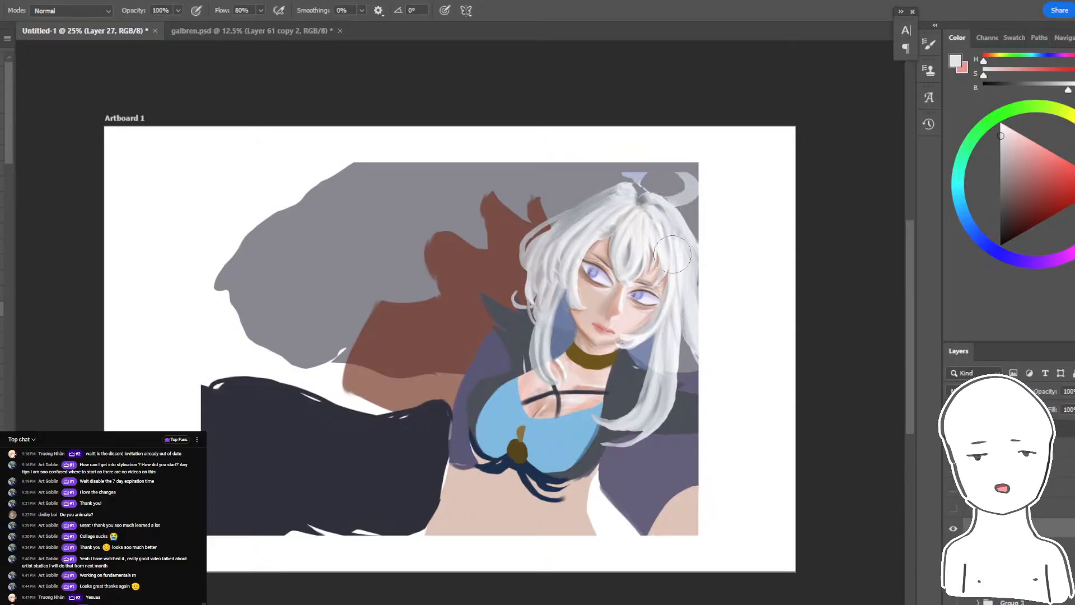
mouse_move(681, 273)
mouse_down()
mouse_move(701, 271)
mouse_move(702, 238)
mouse_move(678, 261)
mouse_move(684, 276)
mouse_up()
key(ctrl+plus)
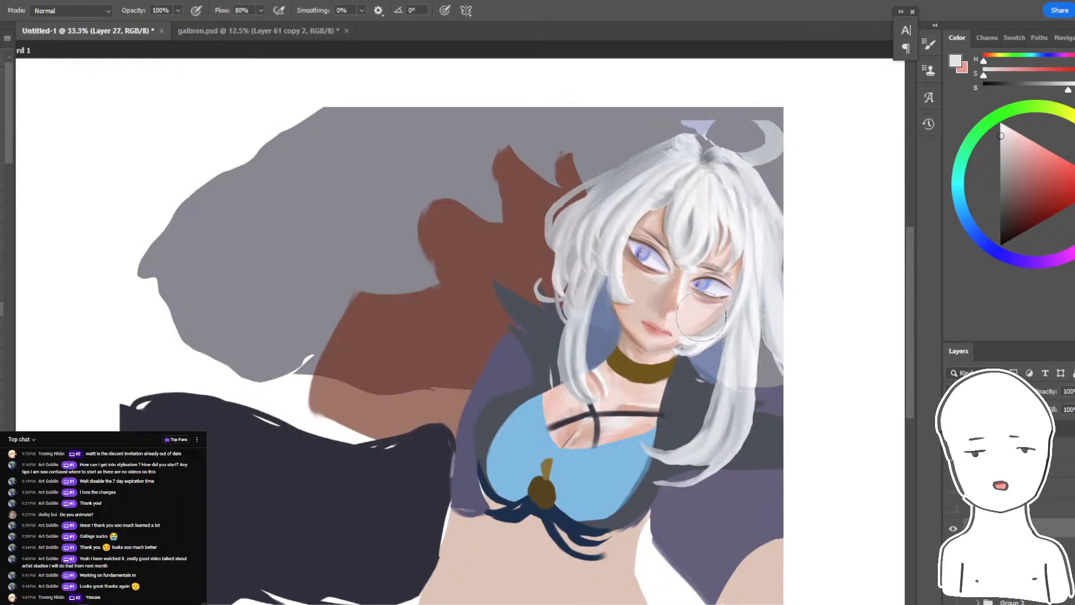
- Read the newest viewer messages in the live chat window and go back to the canvas
key(alt+Tab)
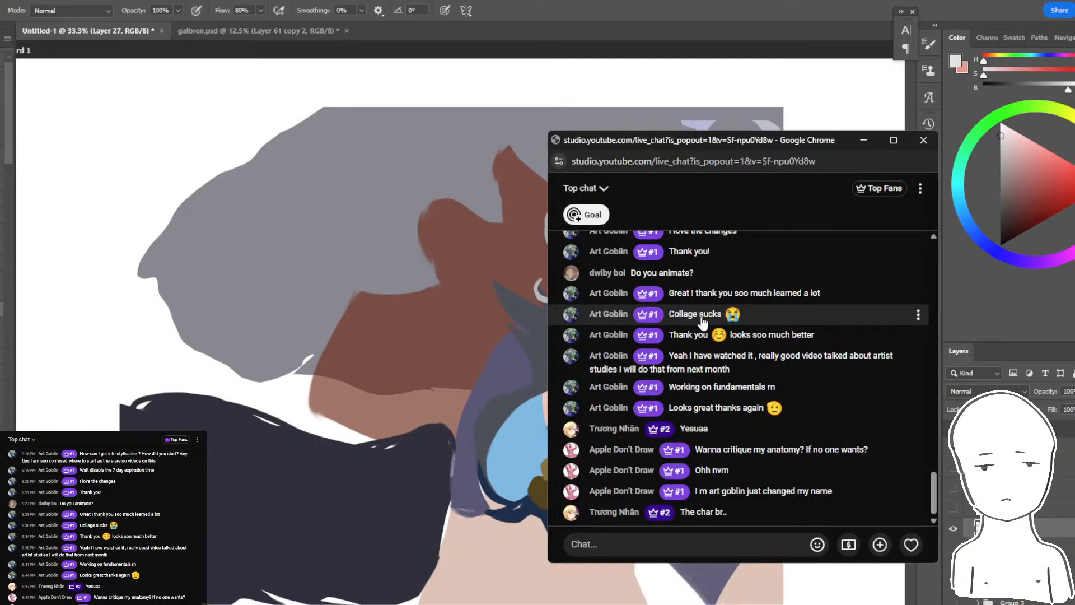
key(alt+Tab)
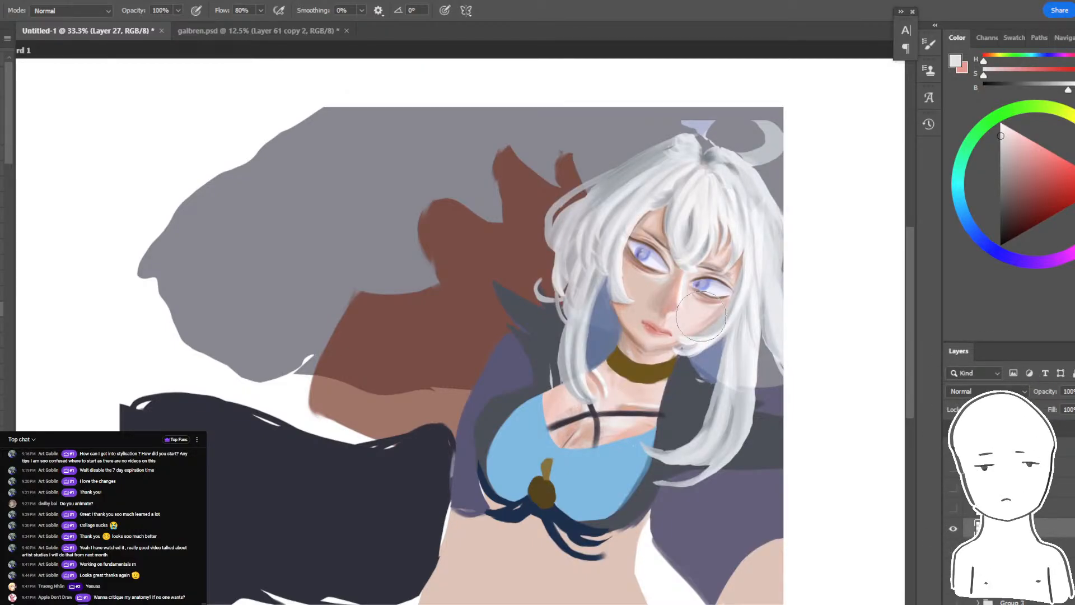
key(alt+Tab)
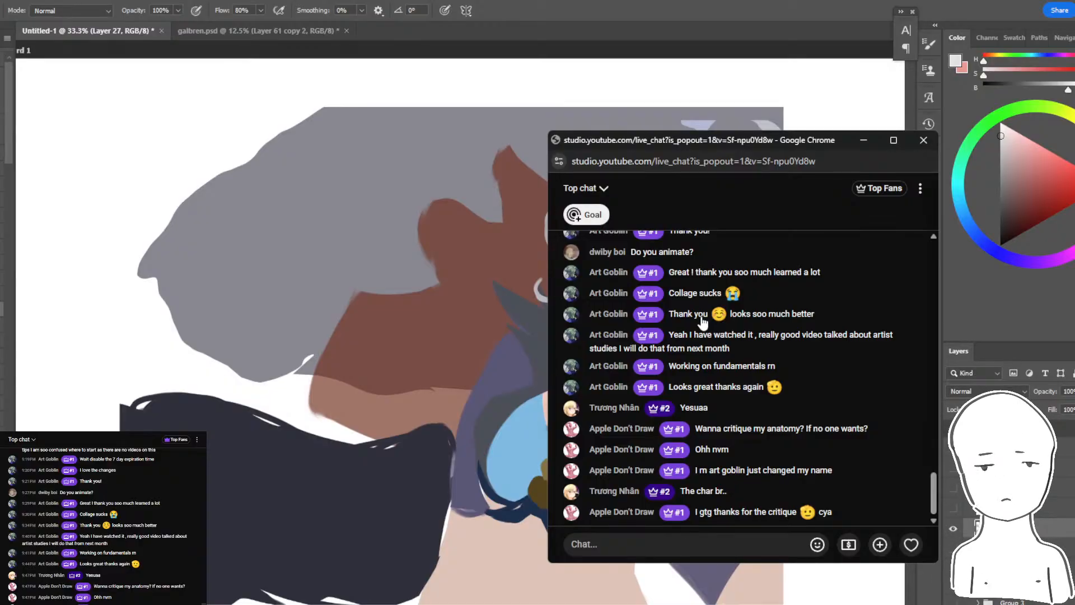
key(alt+Tab)
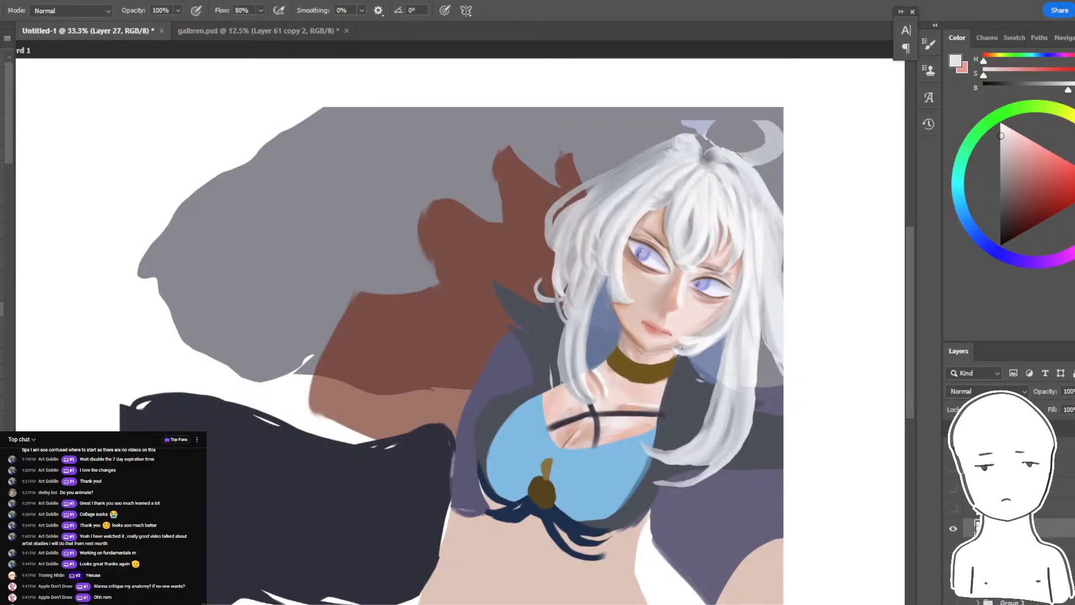
- Check the livestream's analytics in YouTube Studio, glance at the live chat, and return to Photoshop
mouse_move(335, 604)
click(297, 581)
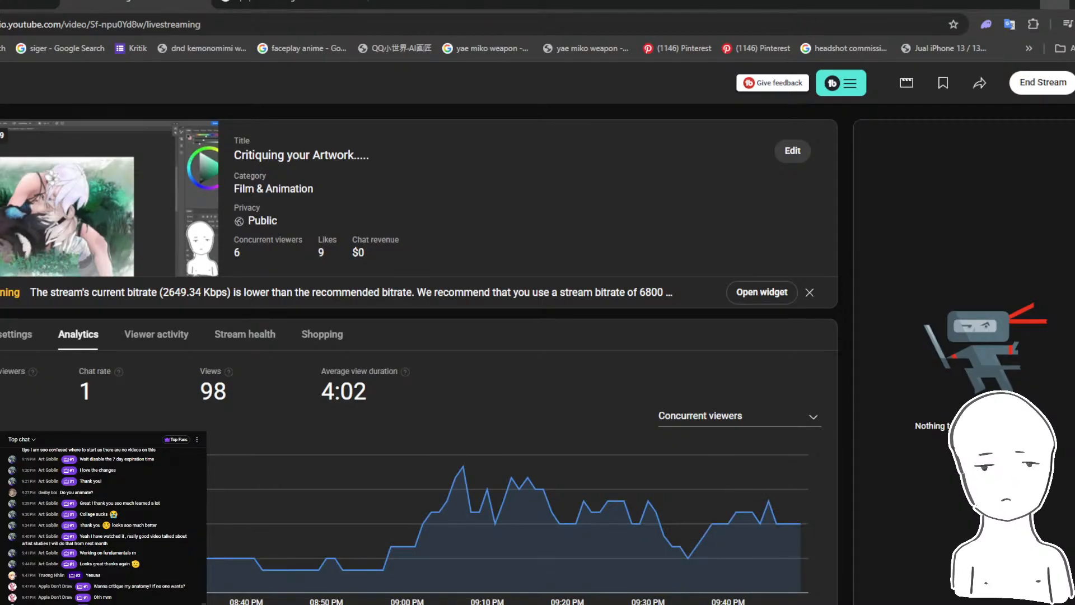
key(alt+Tab)
key(alt+Tab)
key(alt+Tab)
key(alt+Tab)
key(alt+Tab)
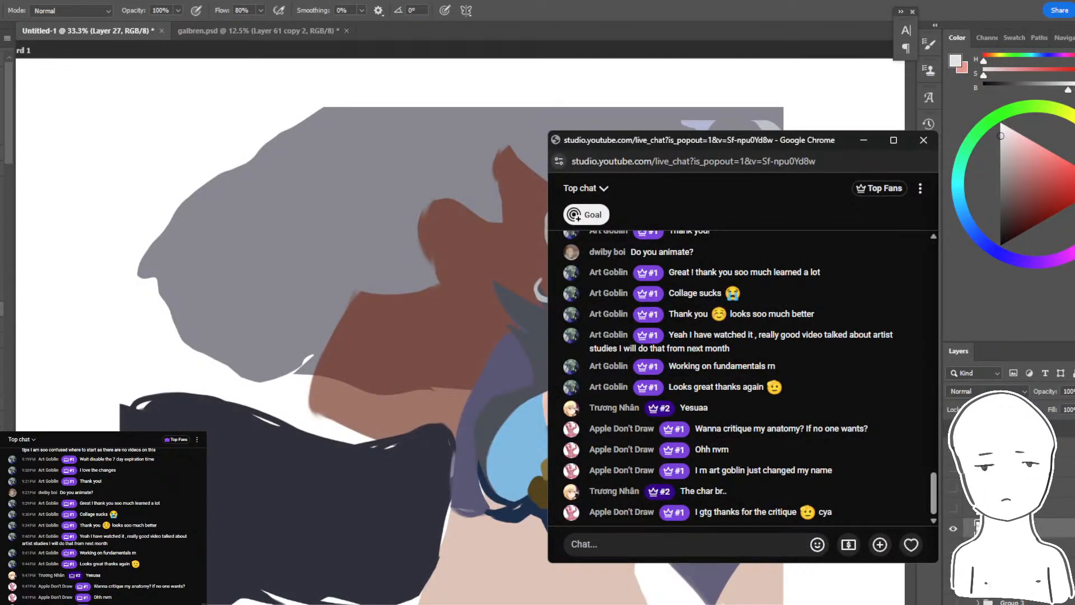
key(alt+Tab)
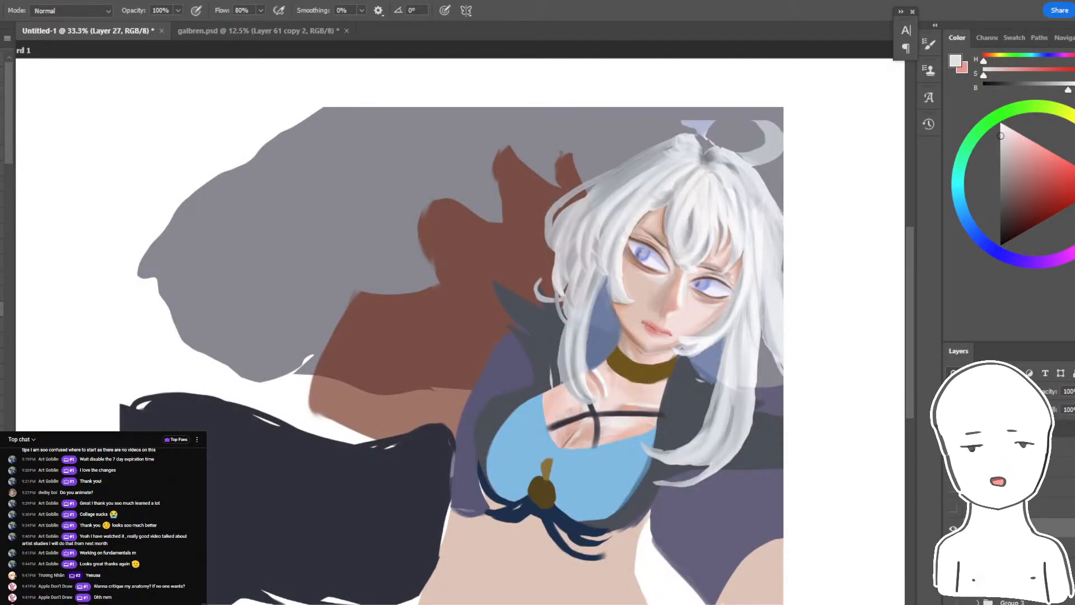
- Duplicate the Galbrena layer as a hidden backup, and set the brush's blending mode to Multiply with Layer 27 active
click(1046, 547)
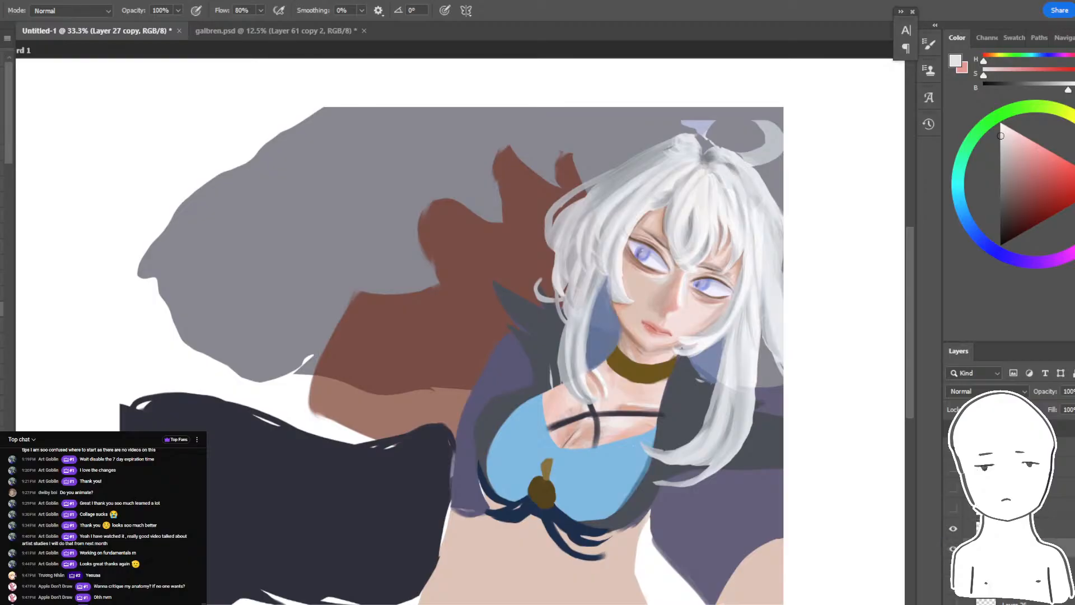
click(1047, 528)
click(953, 528)
click(953, 528)
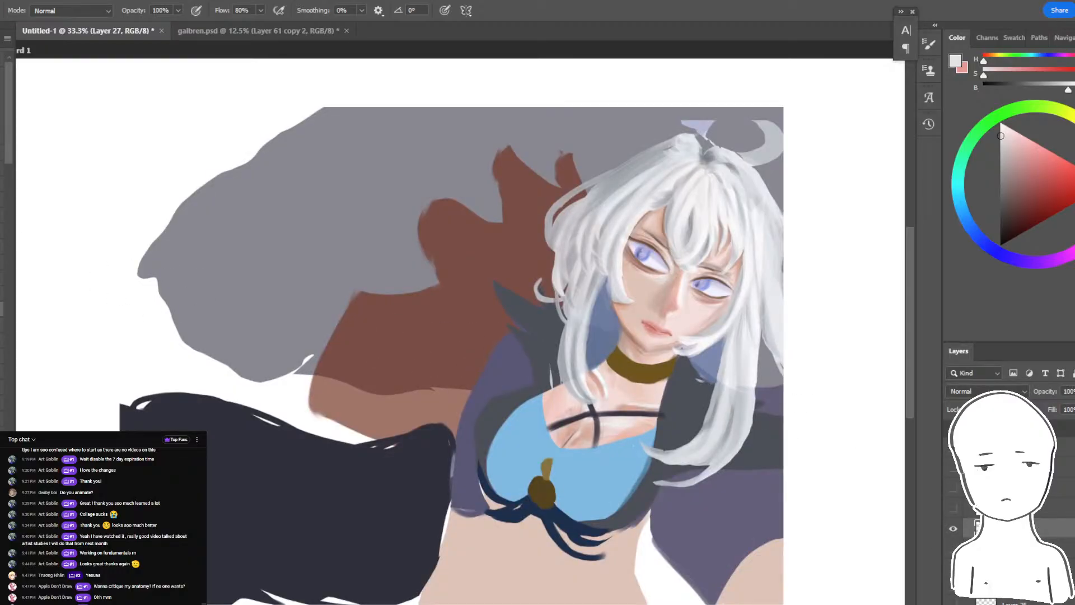
click(72, 11)
click(47, 78)
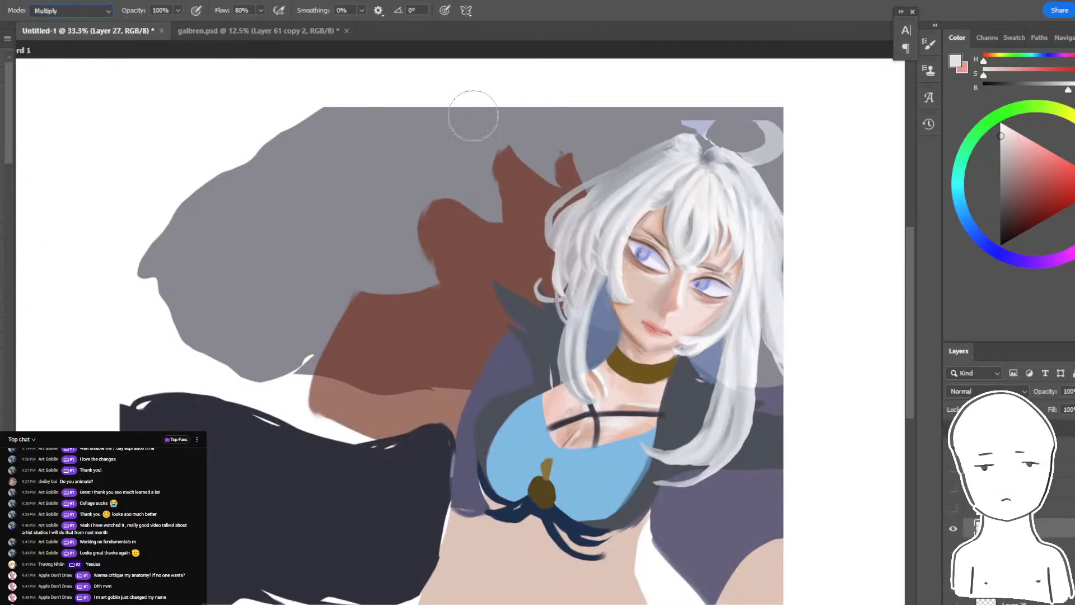
- Try soft Multiply shading strokes in greyish blue tones over the character's face and torso
drag(761, 207, 512, 518)
drag(722, 297, 577, 481)
click(985, 244)
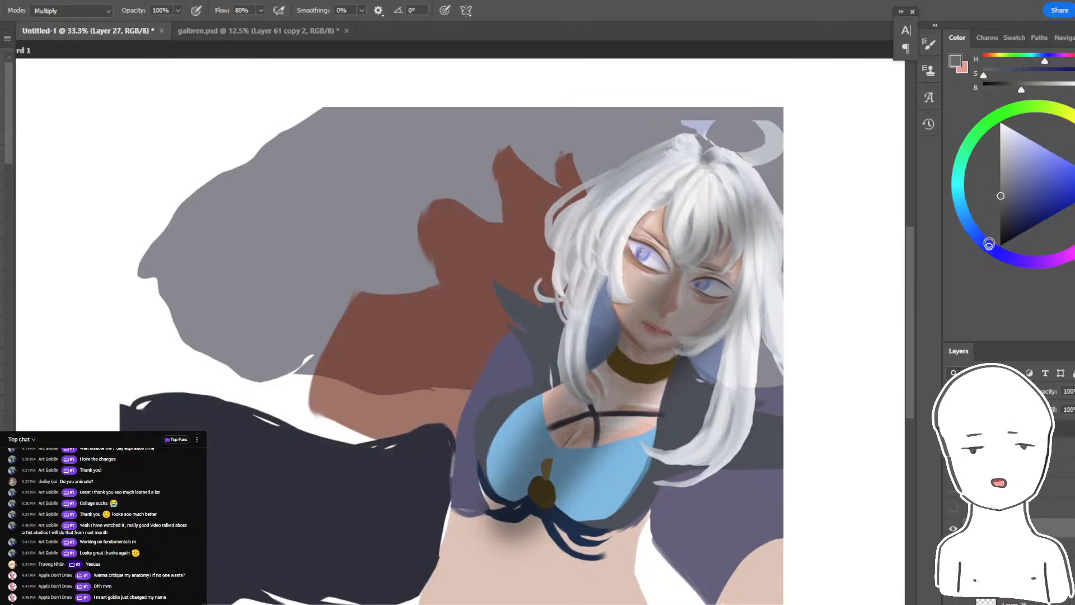
click(1012, 136)
key(ctrl+z)
drag(739, 302, 582, 587)
drag(1001, 221, 1000, 163)
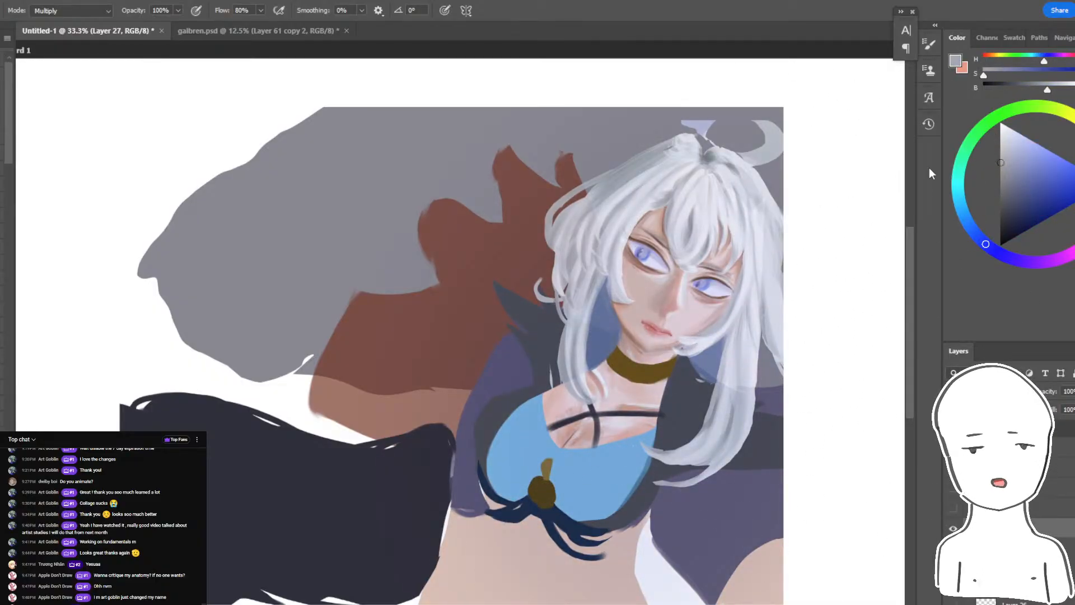
key(ctrl+z)
drag(778, 279, 576, 604)
- Pick a dark greyish blue and darken nearly the whole Galbrena image with broad Multiply strokes, leaving the far upper-left corner lighter
click(1000, 211)
key(ctrl+z)
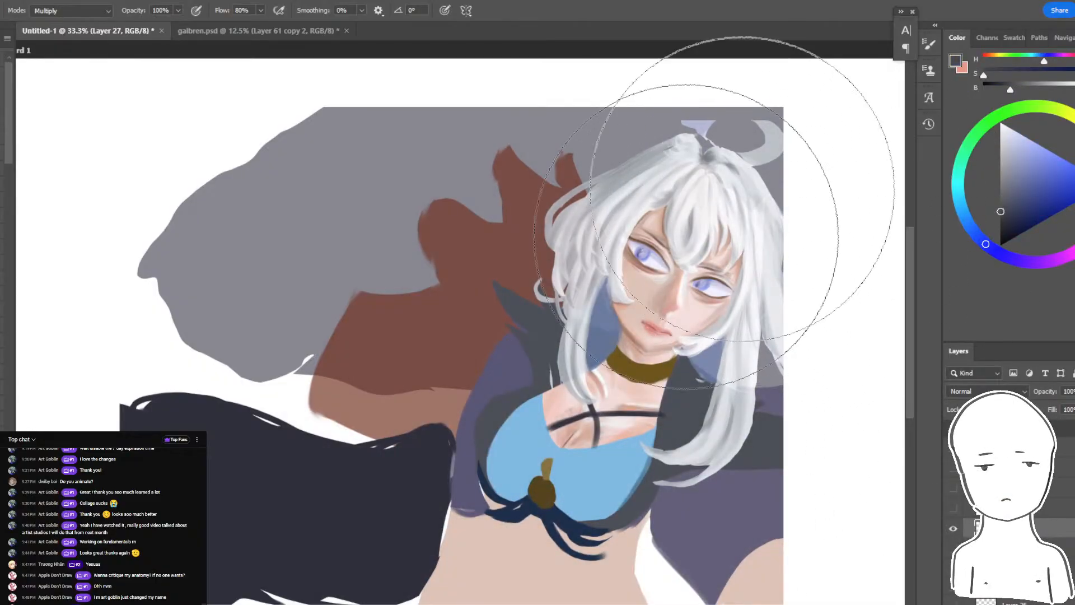
mouse_move(723, 112)
mouse_down()
mouse_move(644, 470)
mouse_move(228, 313)
mouse_up()
key(ctrl+z)
mouse_move(336, 134)
mouse_down()
mouse_move(411, 599)
mouse_move(493, 601)
mouse_up()
key(ctrl+z)
key(ctrl+z)
click(640, 74)
key(Return)
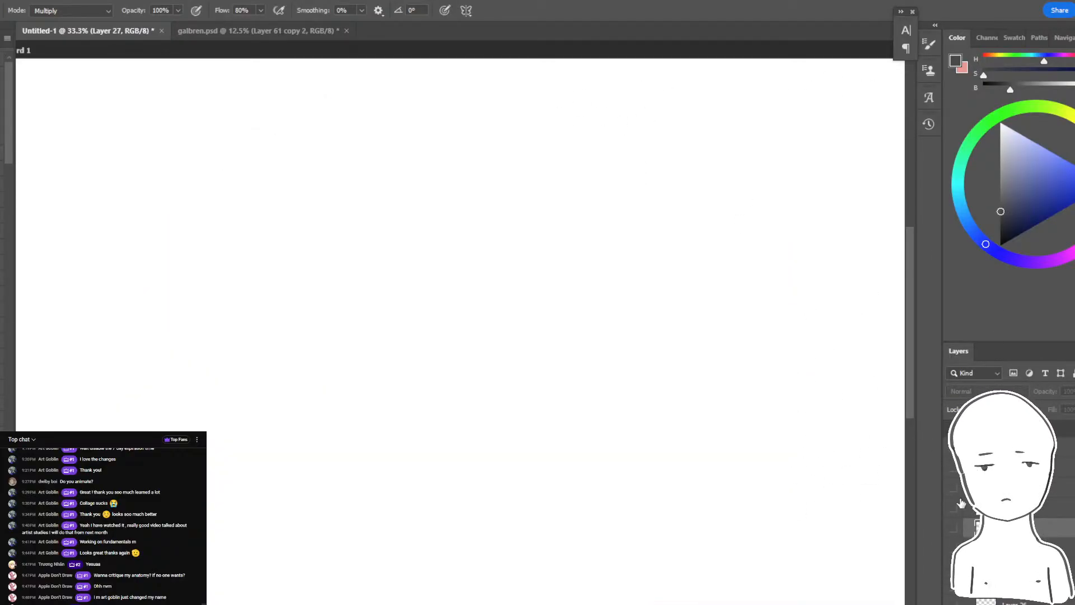
click(952, 529)
mouse_move(896, 425)
mouse_down()
mouse_move(935, 360)
mouse_move(120, 384)
mouse_move(792, 180)
mouse_move(185, 168)
mouse_up()
- Change the brush's blending mode to Color Dodge
click(71, 11)
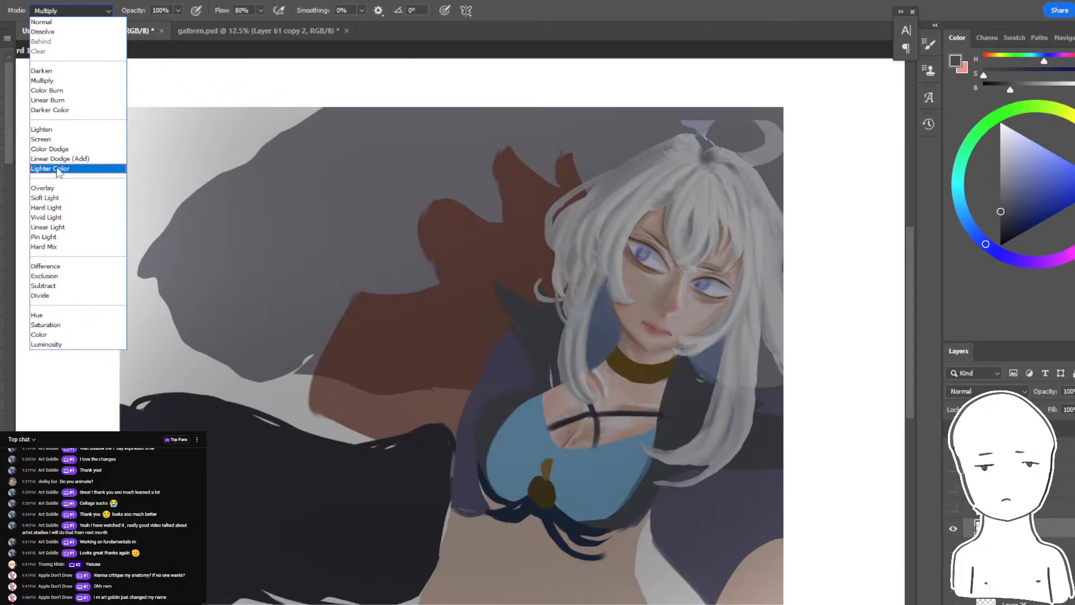
click(59, 157)
click(72, 10)
click(56, 144)
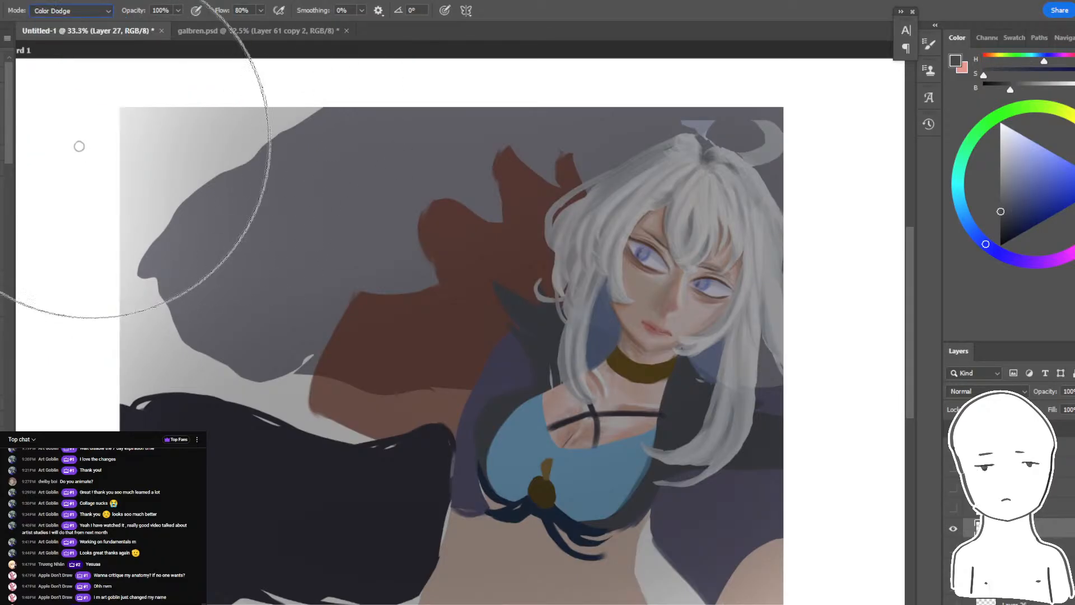
- Check the live chat, view the Galbrena submission with its sketch enlarged in Discord, and return to Photoshop
key(alt+Tab)
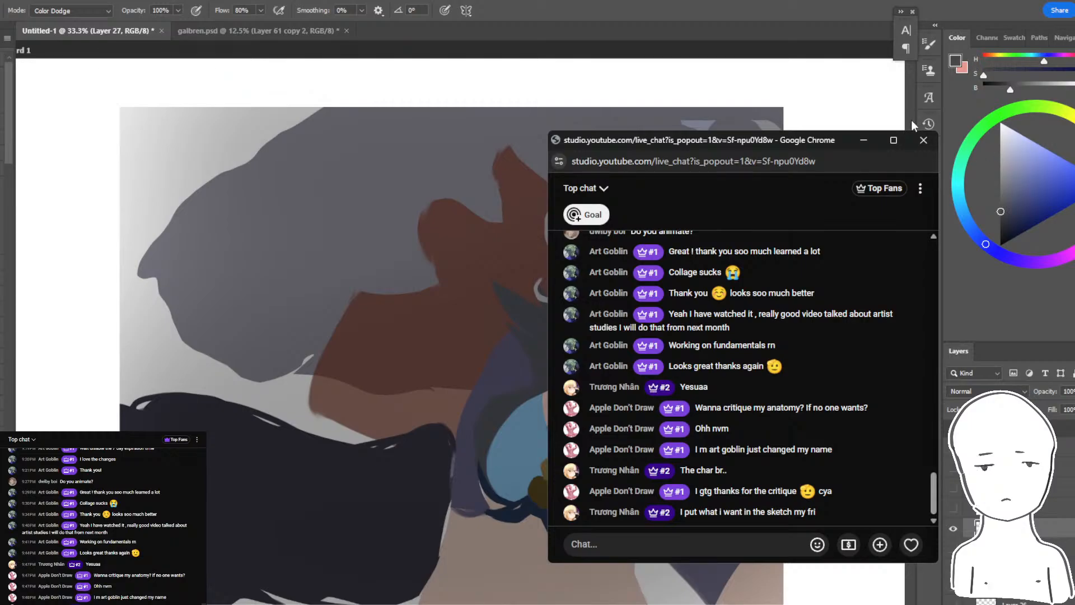
key(alt+Tab)
key(alt+Tab)
key(alt+Tab)
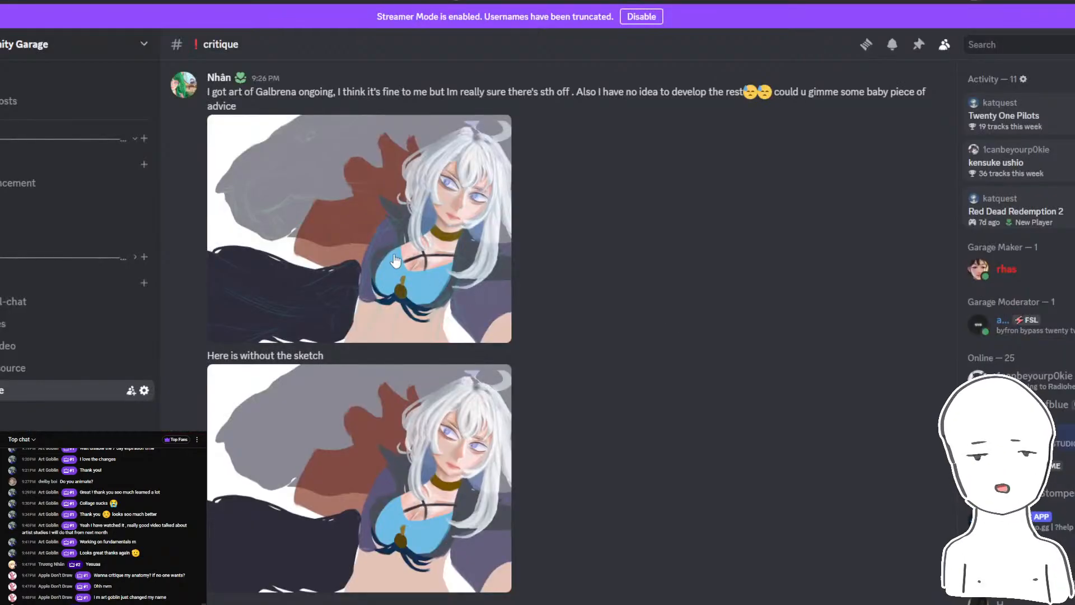
click(394, 261)
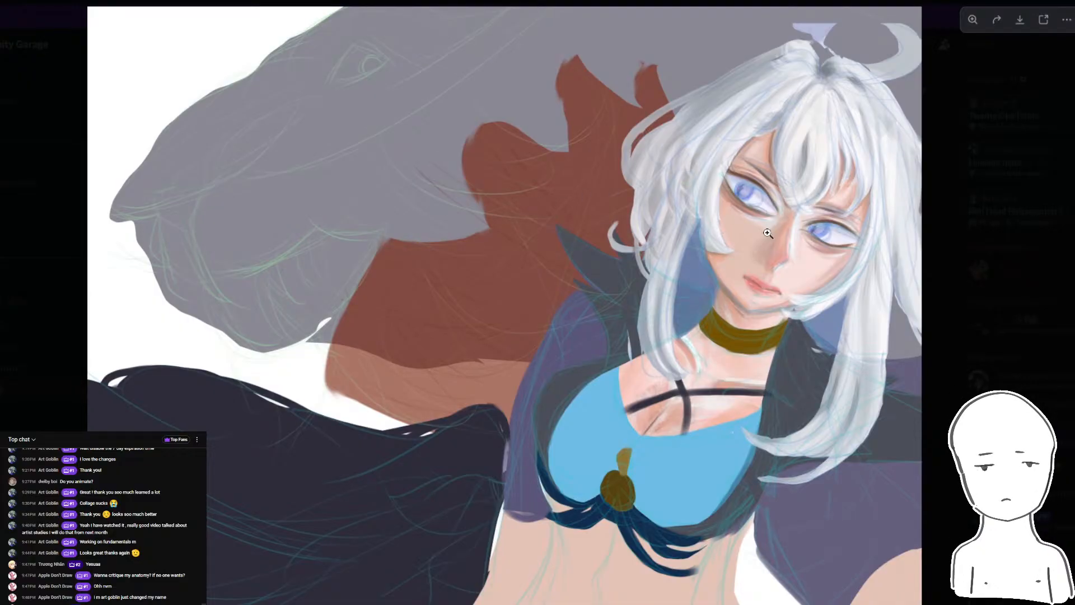
key(alt+Tab)
key(alt+Tab)
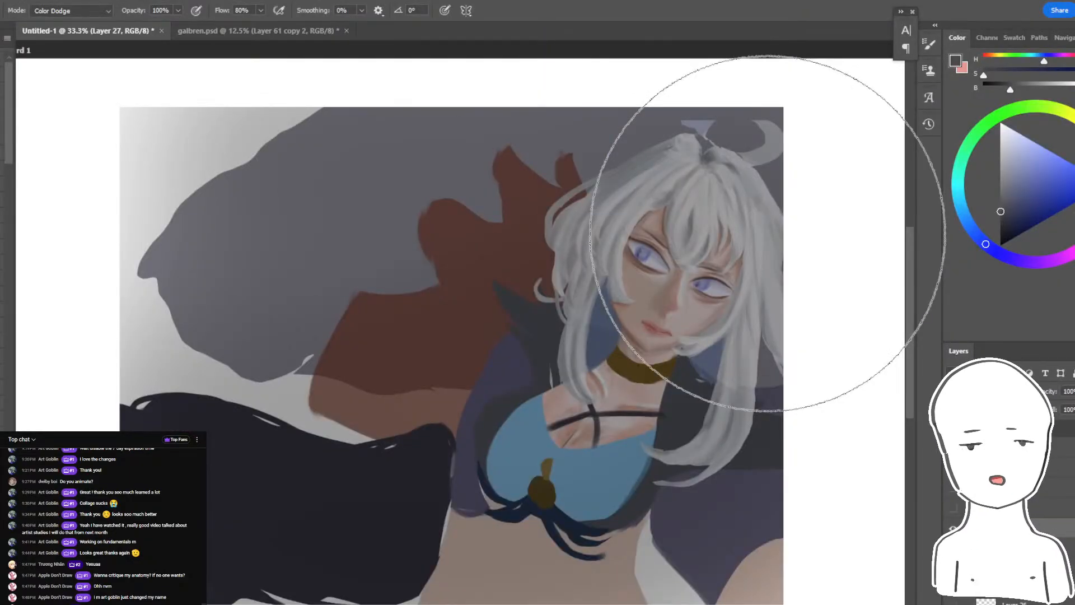
- Try a broad Color Dodge glow in muted dark blue over the grey creature shape
click(1023, 215)
key(bracketright)
drag(479, 207, 261, 364)
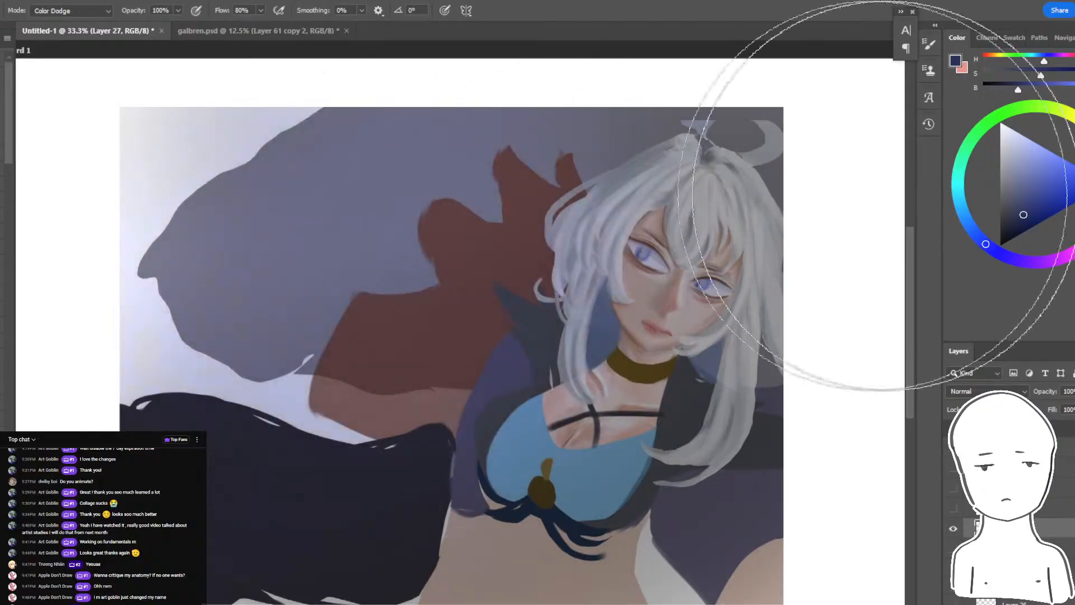
key(ctrl+z)
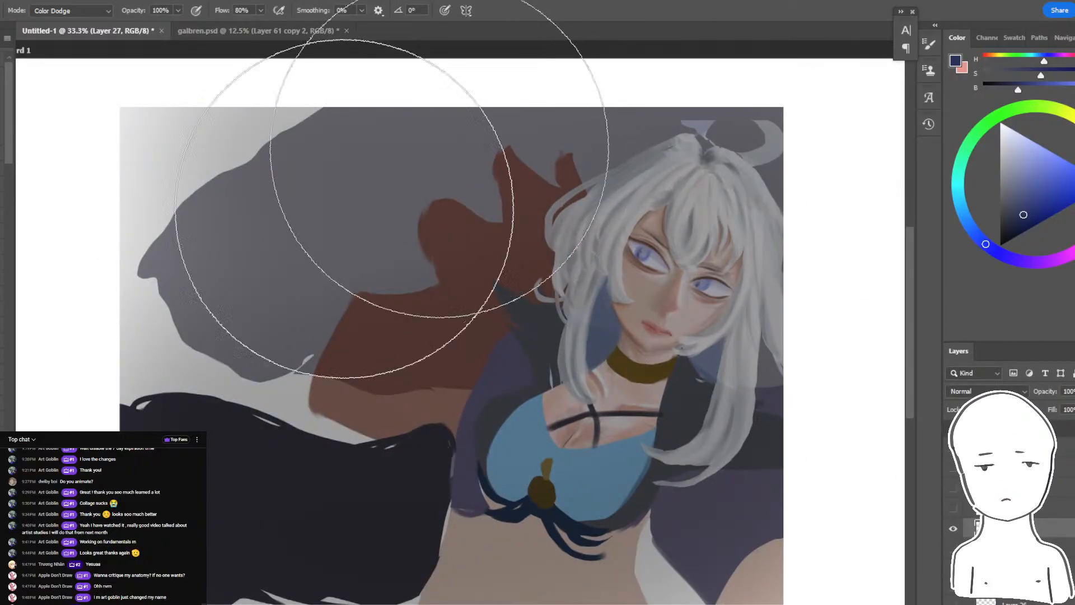
drag(345, 209, 269, 314)
key(ctrl+z)
- Paint a soft Color Dodge glow in more saturated dark blues over the creature shape, its surroundings and the character's hair
mouse_move(1020, 235)
mouse_down()
mouse_move(1031, 240)
mouse_move(1030, 229)
mouse_up()
mouse_move(426, 191)
mouse_down()
mouse_move(287, 293)
mouse_move(254, 346)
mouse_up()
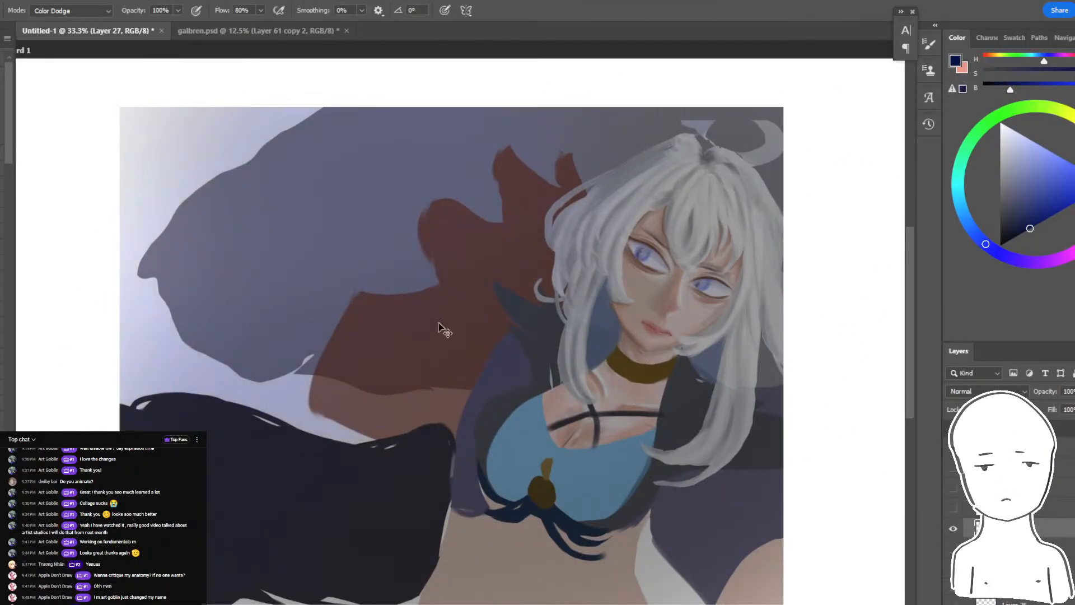
click(1046, 183)
mouse_move(380, 211)
mouse_down()
mouse_move(286, 325)
mouse_move(269, 386)
mouse_up()
key(ctrl+z)
drag(1020, 231, 1031, 210)
drag(358, 196, 130, 521)
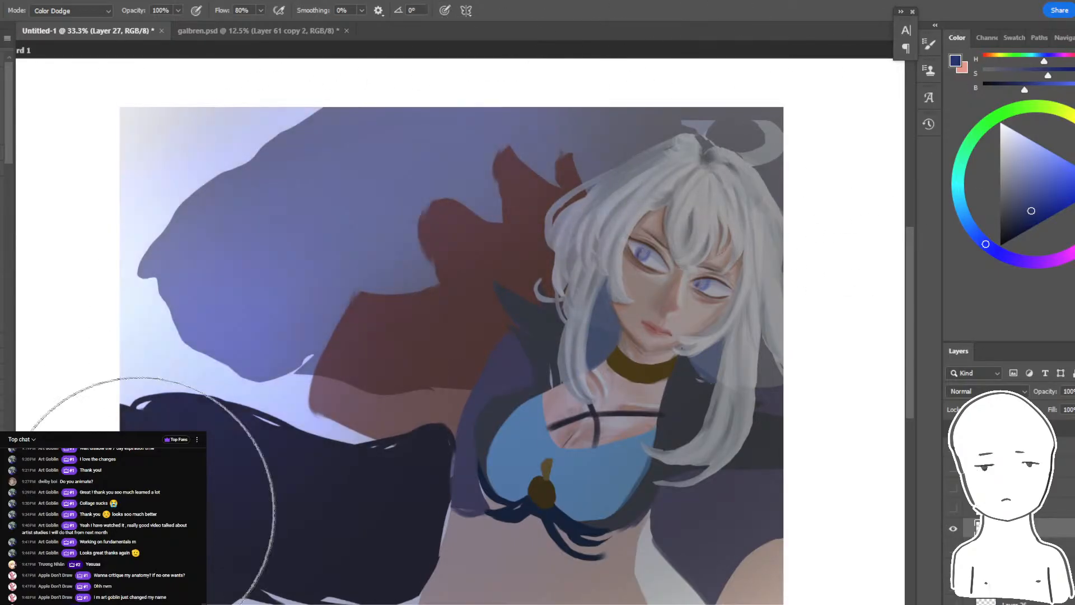
key(ctrl+z)
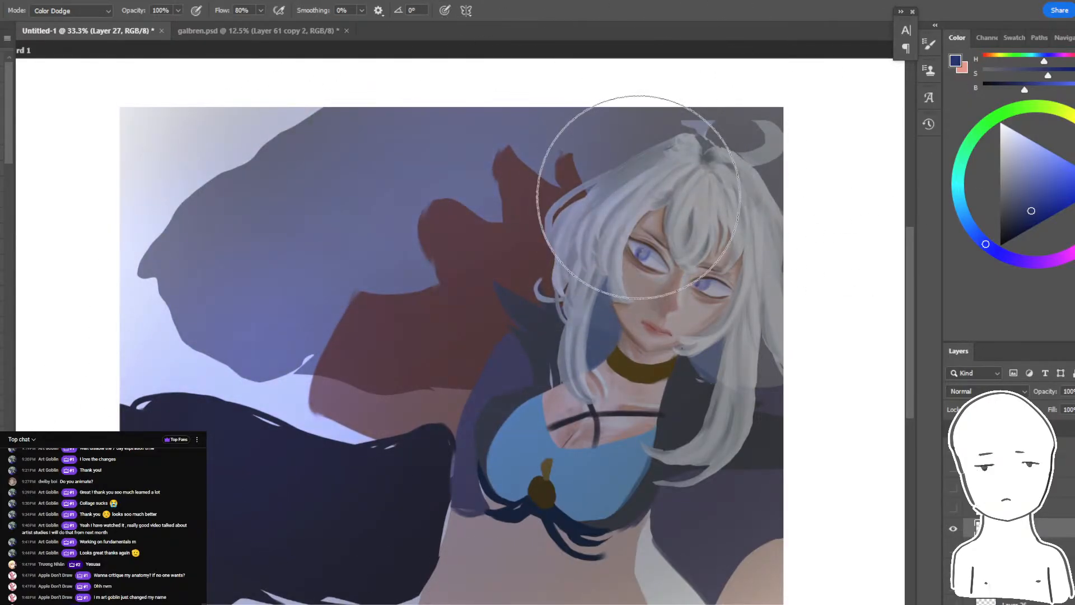
drag(639, 197, 576, 156)
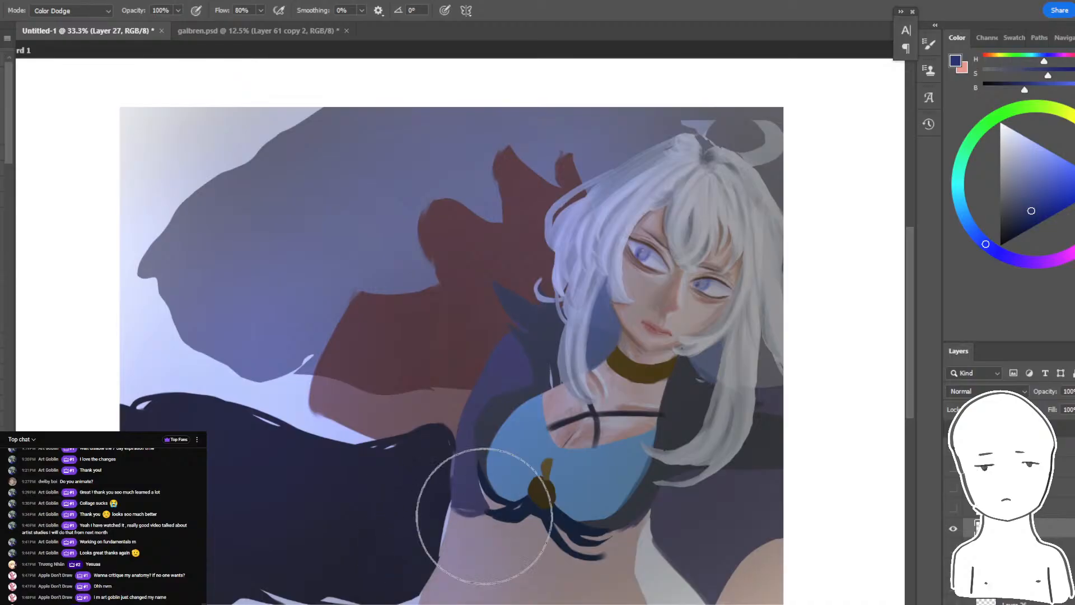
- Set the brush to Normal mode, select the bare midriff, and shade its skin with a dark muted purple
key(shift+alt+n)
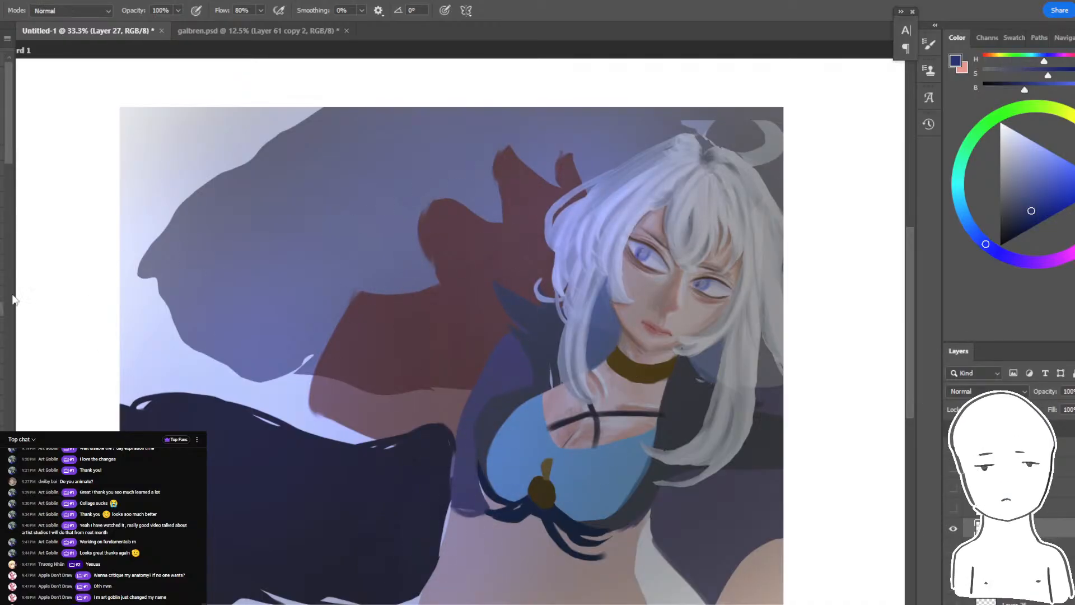
key(w)
key(b)
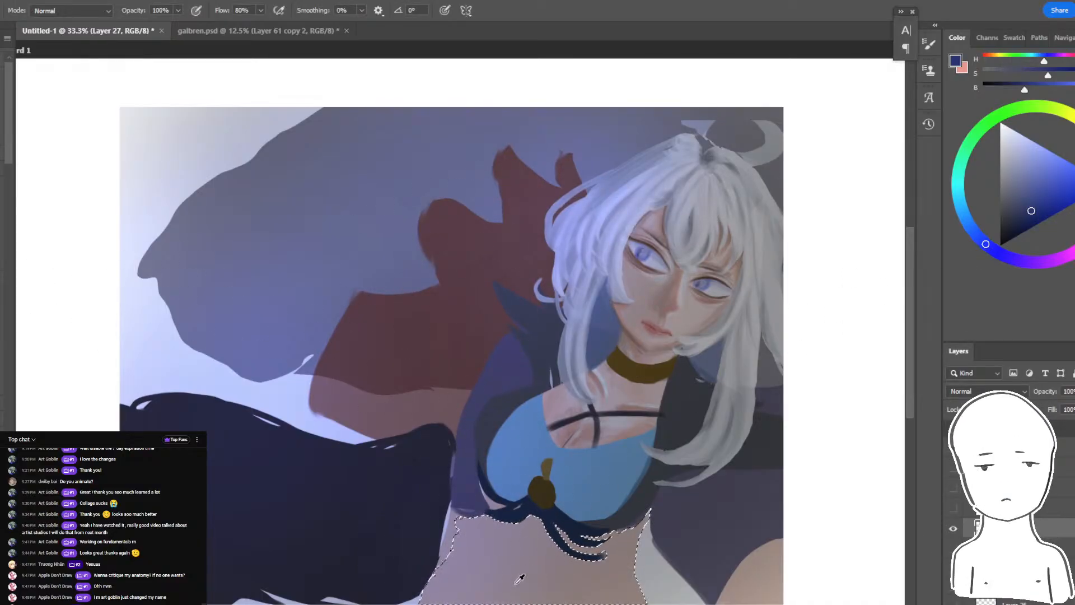
alt+click(518, 579)
drag(1003, 225, 1010, 218)
mouse_move(513, 585)
mouse_down()
mouse_move(439, 601)
mouse_move(487, 538)
mouse_up()
key(ctrl+z)
drag(625, 544, 565, 529)
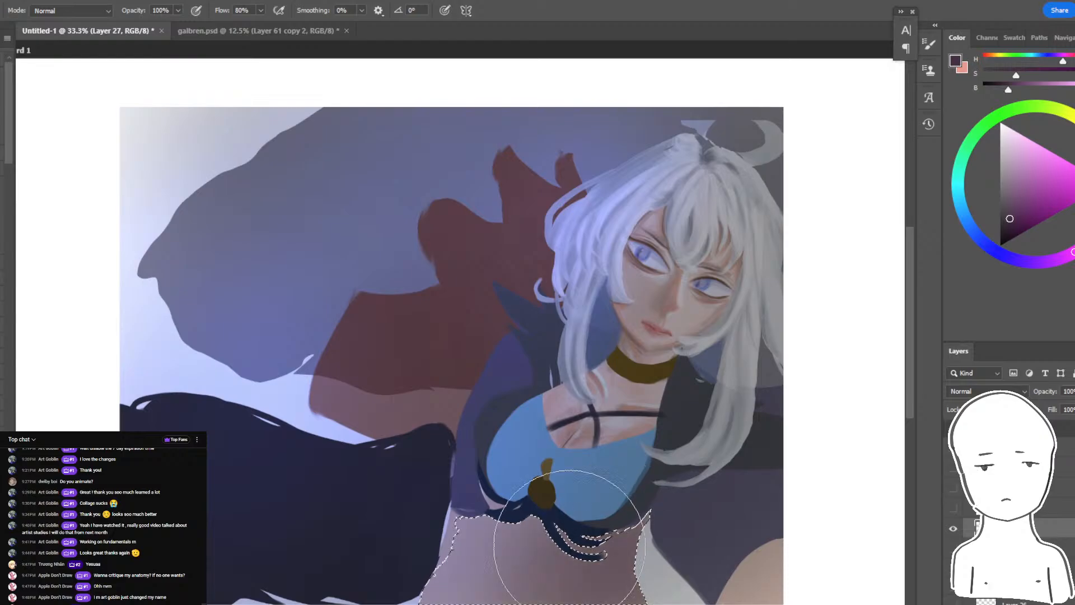
- Rework the midriff shading with softer greyish mauve tones and clear the selection
alt+click(528, 565)
drag(515, 576, 560, 519)
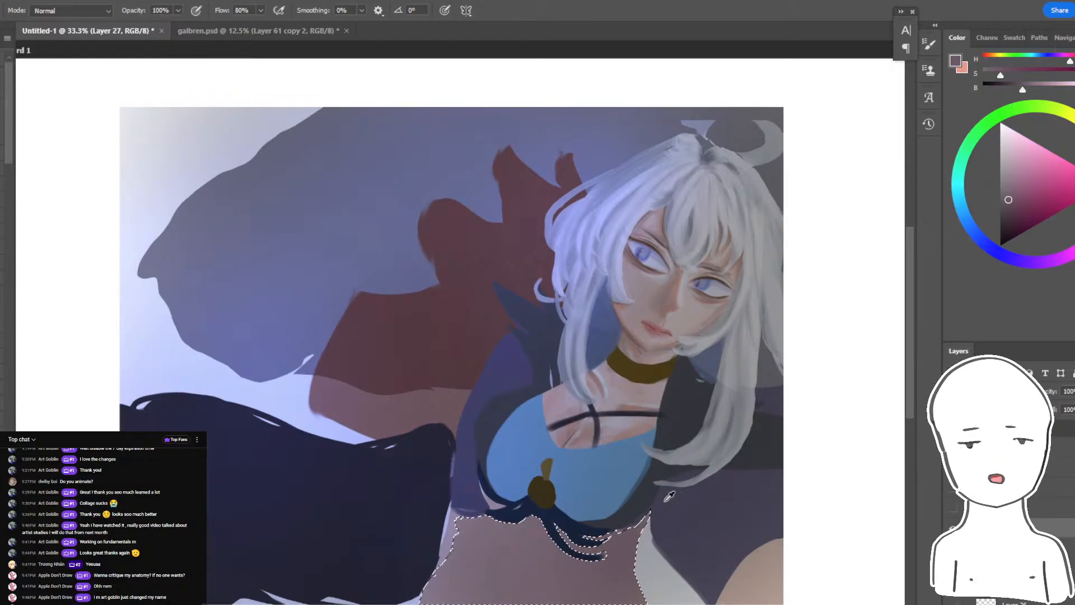
drag(1005, 193, 975, 198)
key(ctrl+z)
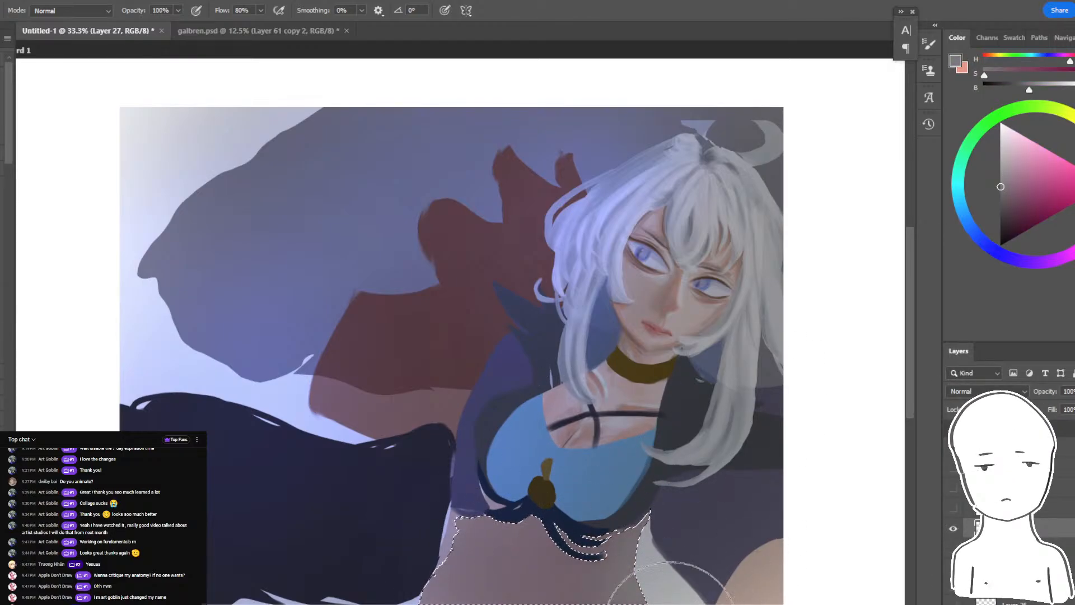
mouse_move(529, 562)
mouse_down()
mouse_move(476, 549)
mouse_move(484, 582)
mouse_move(538, 521)
mouse_up()
alt+click(504, 551)
key(ctrl+z)
alt+click(498, 536)
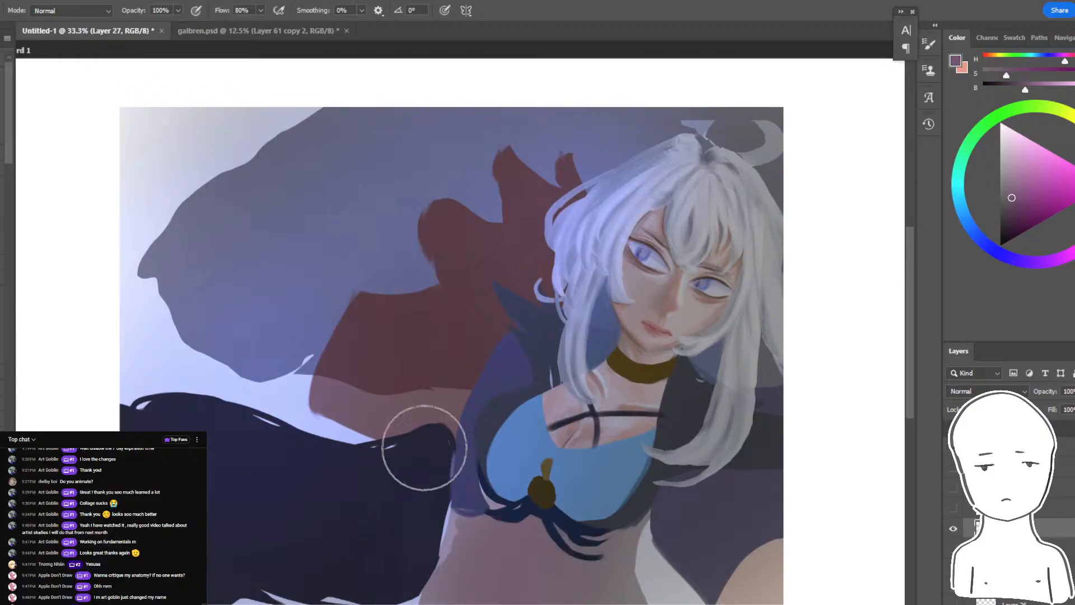
- Examine the character's face and hair up close and check the live chat
drag(490, 374, 498, 391)
key([)
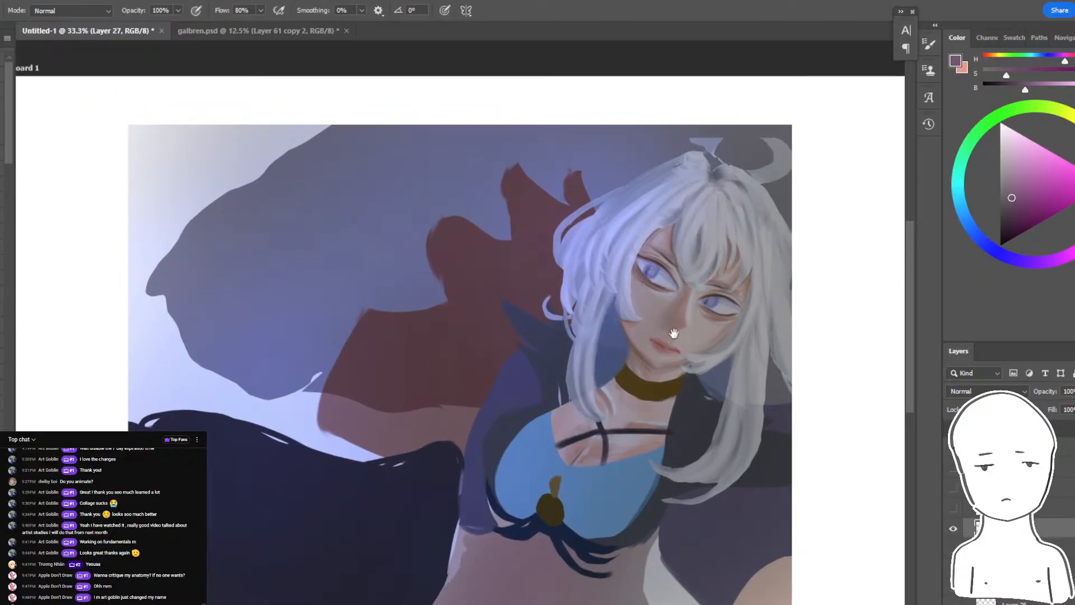
drag(673, 333, 496, 364)
key(ctrl+plus)
key(ctrl+plus)
key(ctrl+plus)
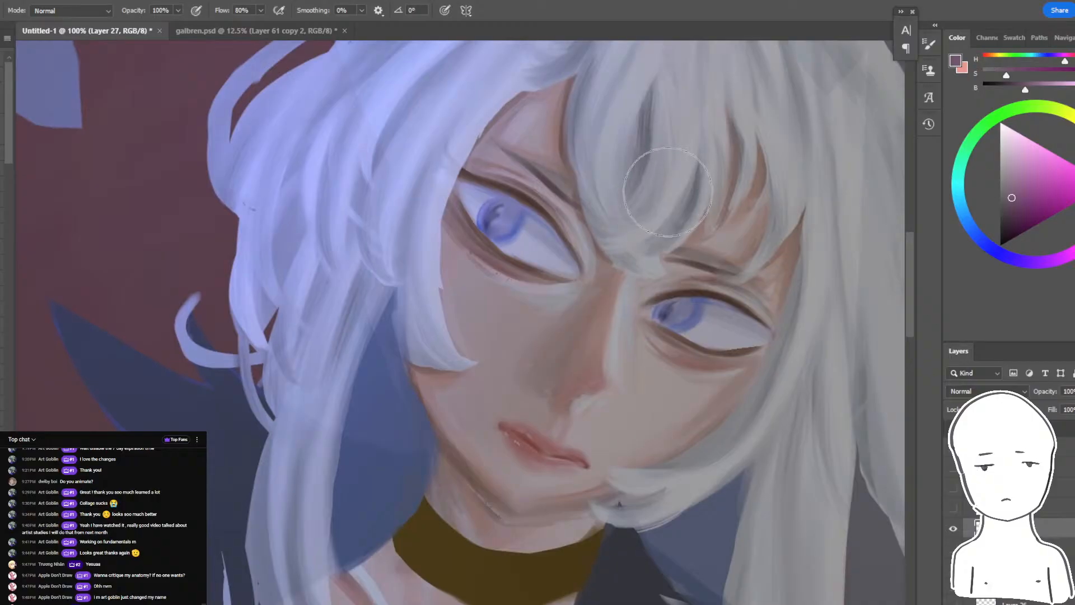
drag(645, 269, 719, 268)
key(alt+Tab)
key(alt+Tab)
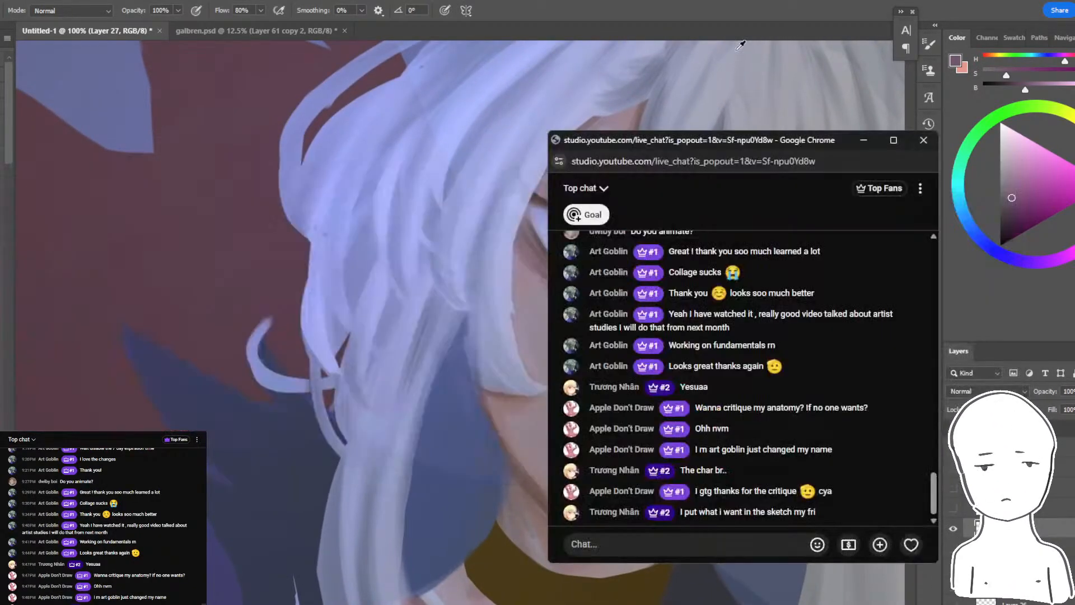
key(alt+Tab)
key(ctrl+minus)
key(ctrl+minus)
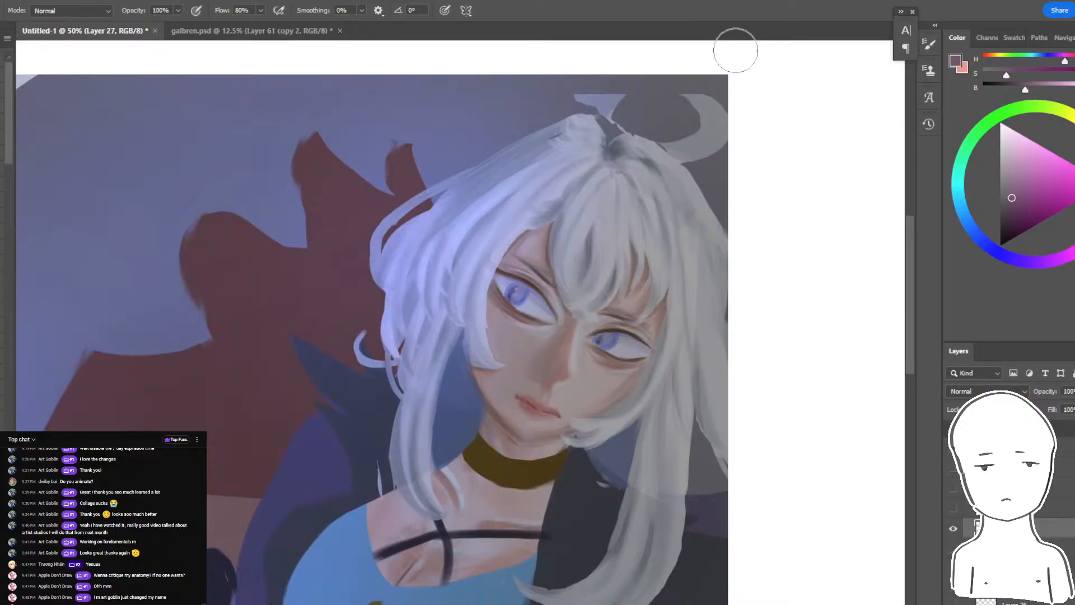
drag(643, 203, 609, 246)
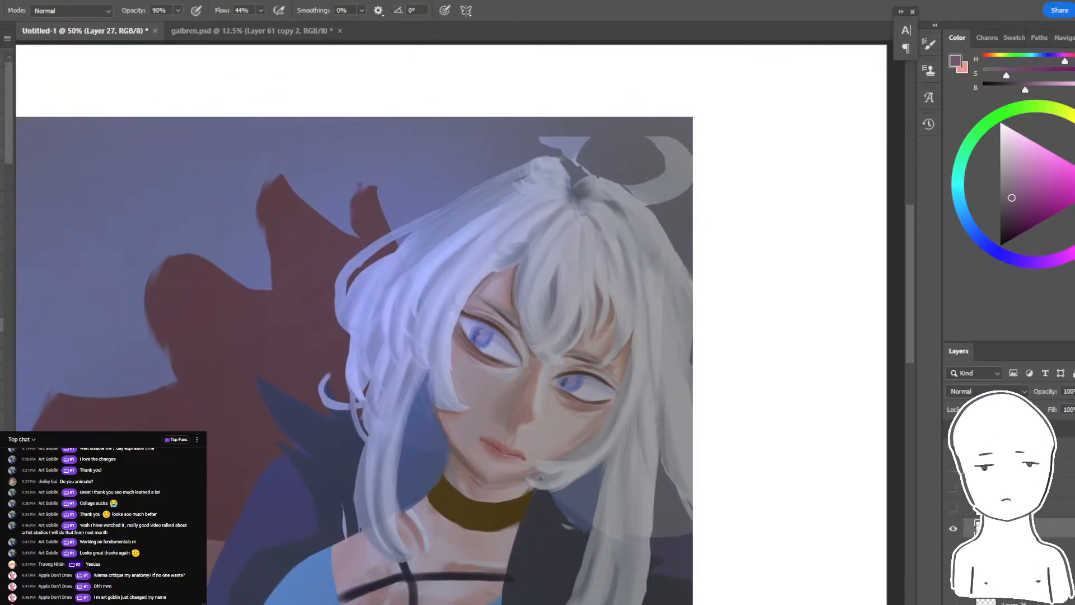
- Examine how the hair reads against the background, sampling a light periwinkle from its bluish strands
key(ctrl+plus)
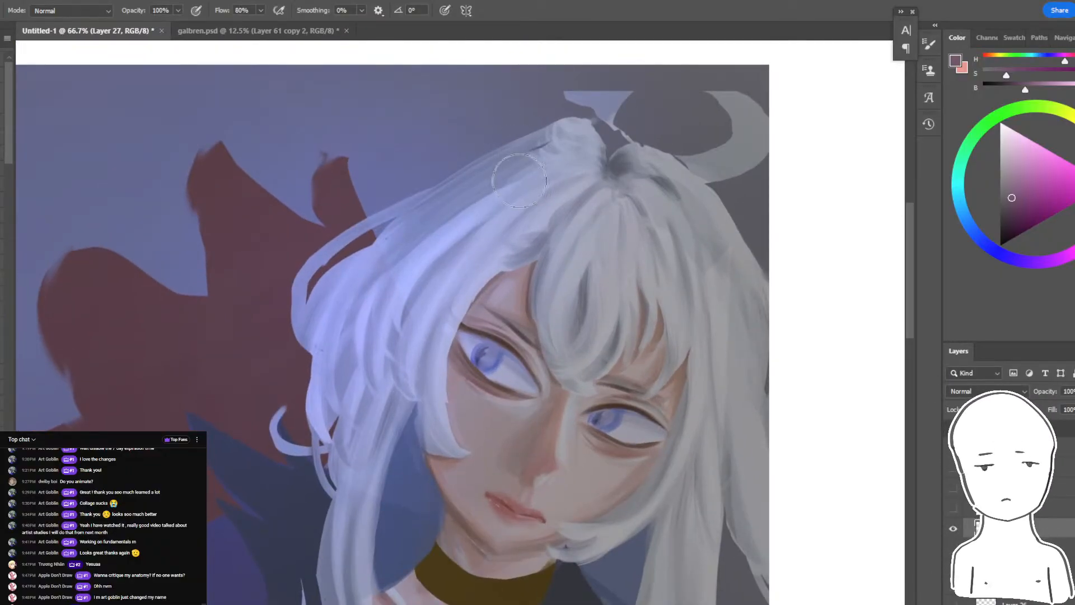
alt+click(425, 253)
drag(573, 237, 524, 231)
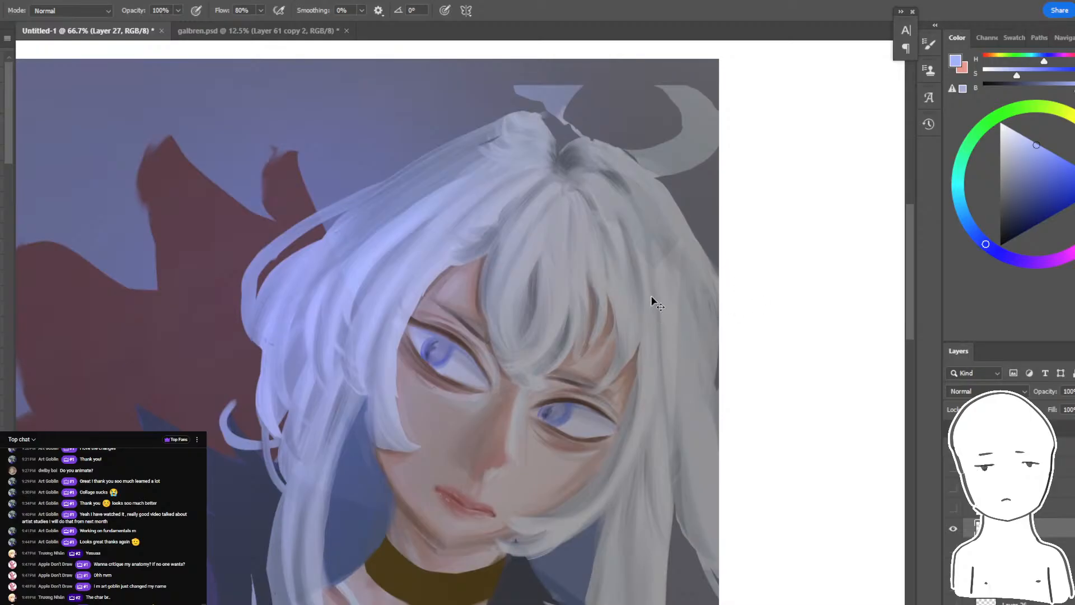
mouse_move(651, 297)
mouse_down()
mouse_move(620, 316)
mouse_move(653, 297)
mouse_up()
drag(565, 305, 773, 28)
key(ctrl+minus)
key(ctrl+minus)
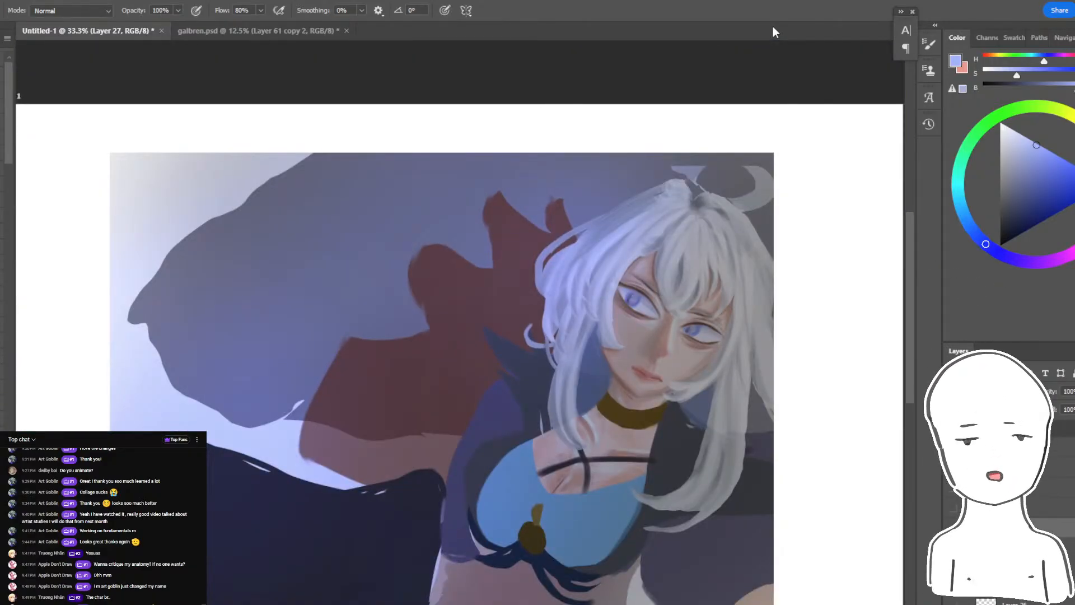
drag(557, 276, 600, 226)
key(ctrl+plus)
key(ctrl+minus)
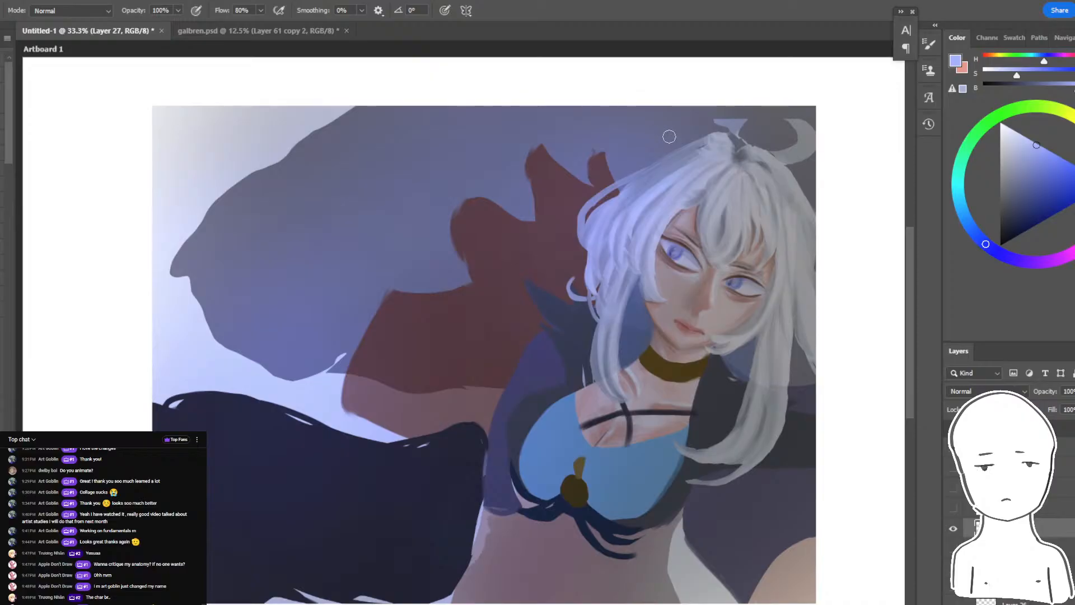
mouse_move(667, 161)
mouse_down()
mouse_move(655, 125)
mouse_move(648, 157)
mouse_move(661, 151)
mouse_up()
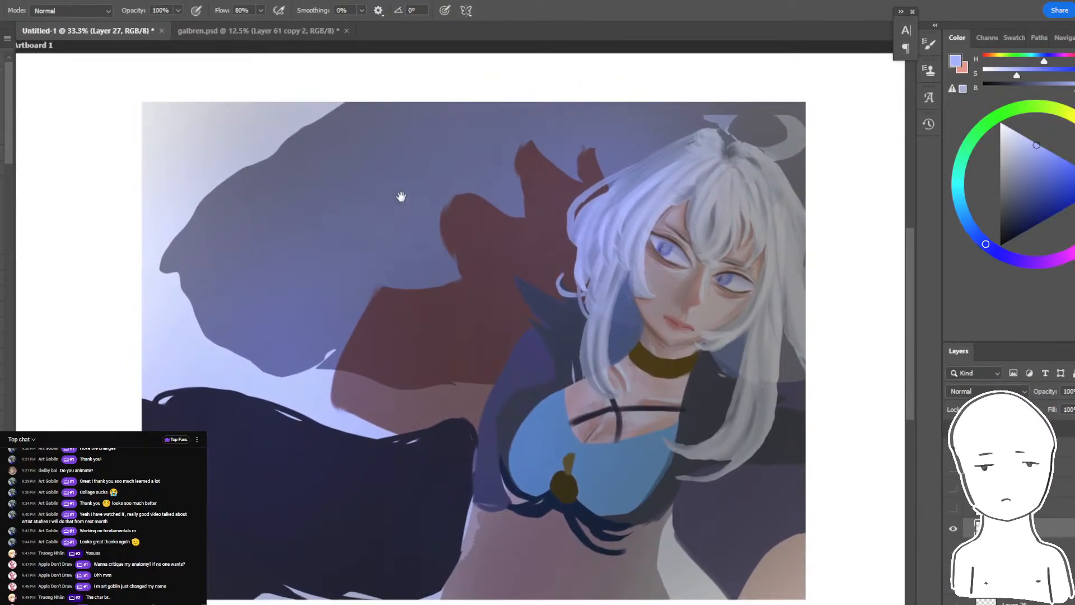
drag(586, 256, 566, 275)
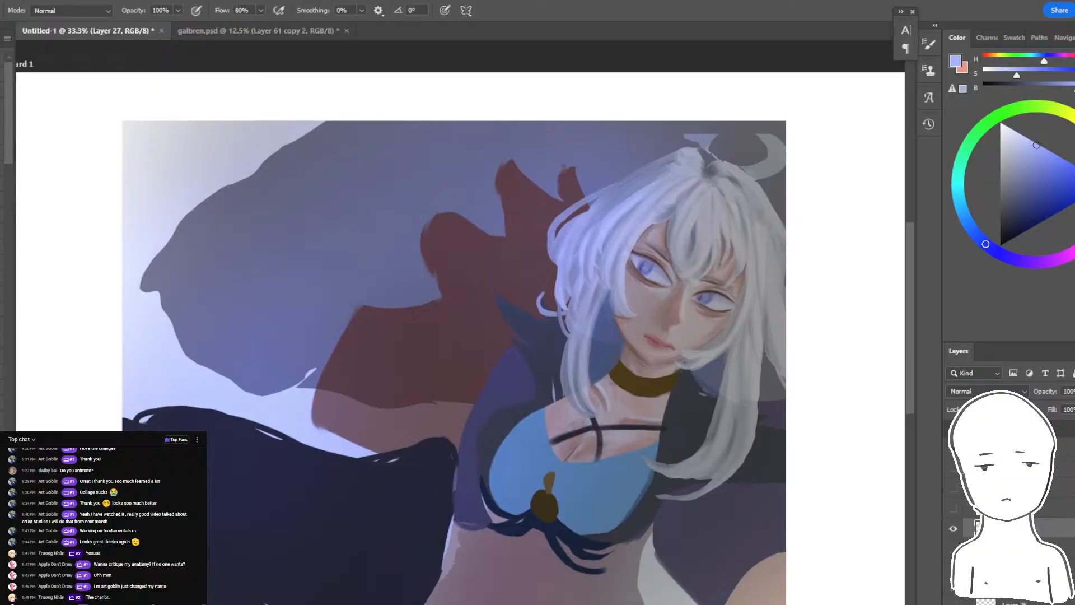
scroll(547, 114, up, 1)
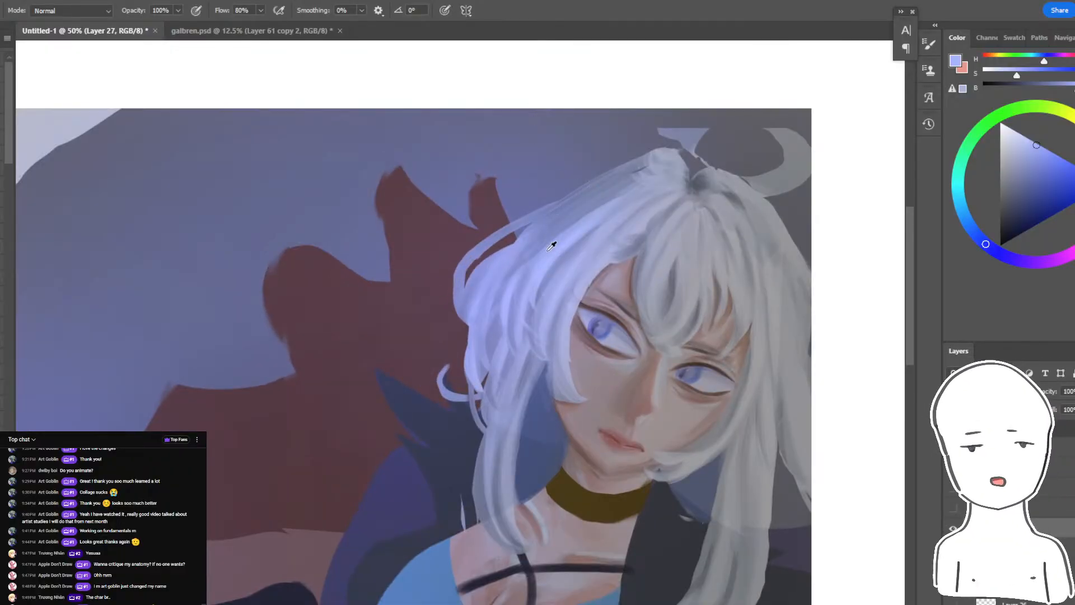
- Try a light periwinkle stroke near the hair, check the live chat, and return to the painting
drag(483, 304, 758, 205)
drag(456, 120, 406, 305)
drag(609, 230, 429, 279)
key(ctrl+z)
key(alt+Tab)
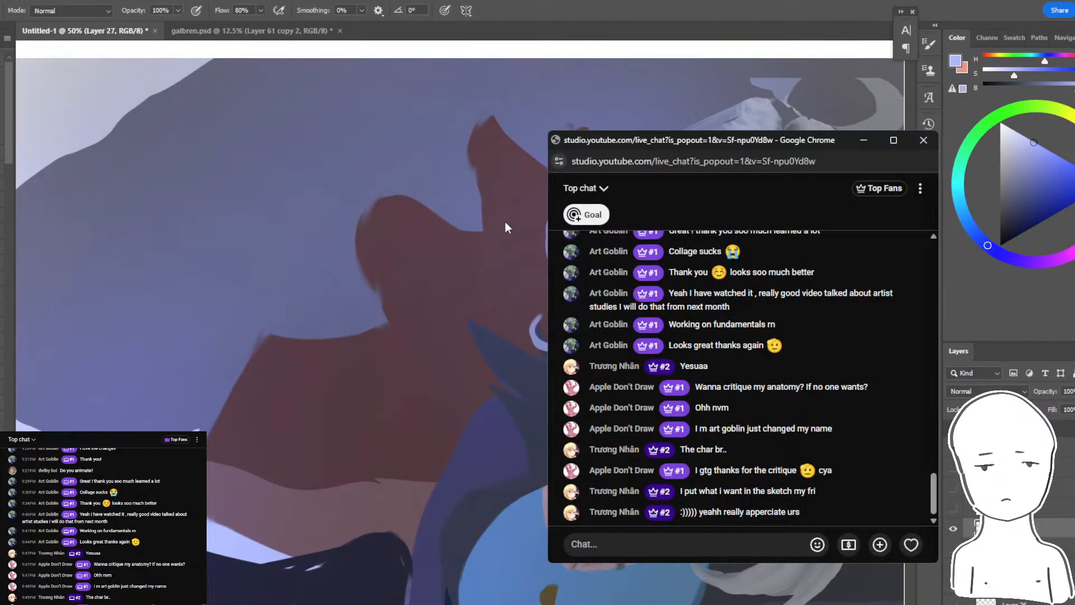
click(767, 2)
drag(721, 119, 606, 184)
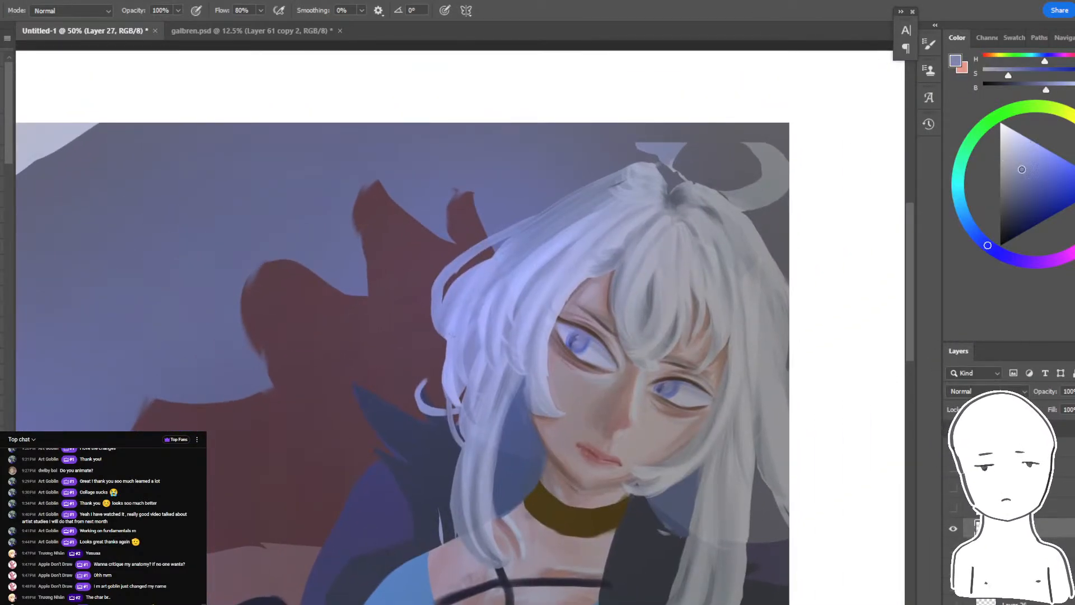
- Select the bluish hair highlights, brush brighter periwinkle over them, and clear the selection
key(w)
click(537, 235)
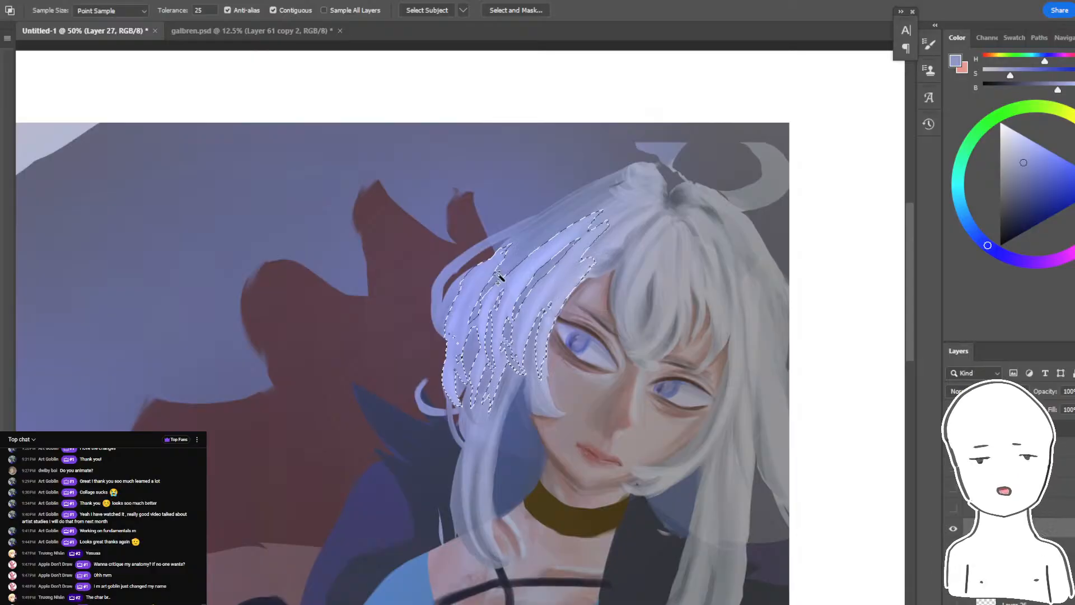
key(b)
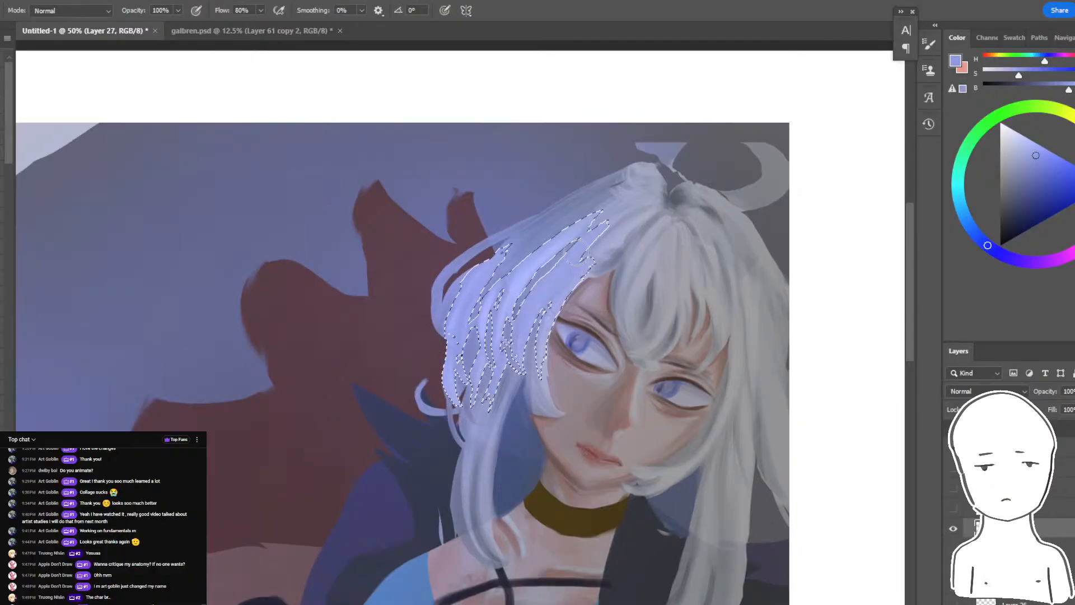
drag(558, 256, 479, 259)
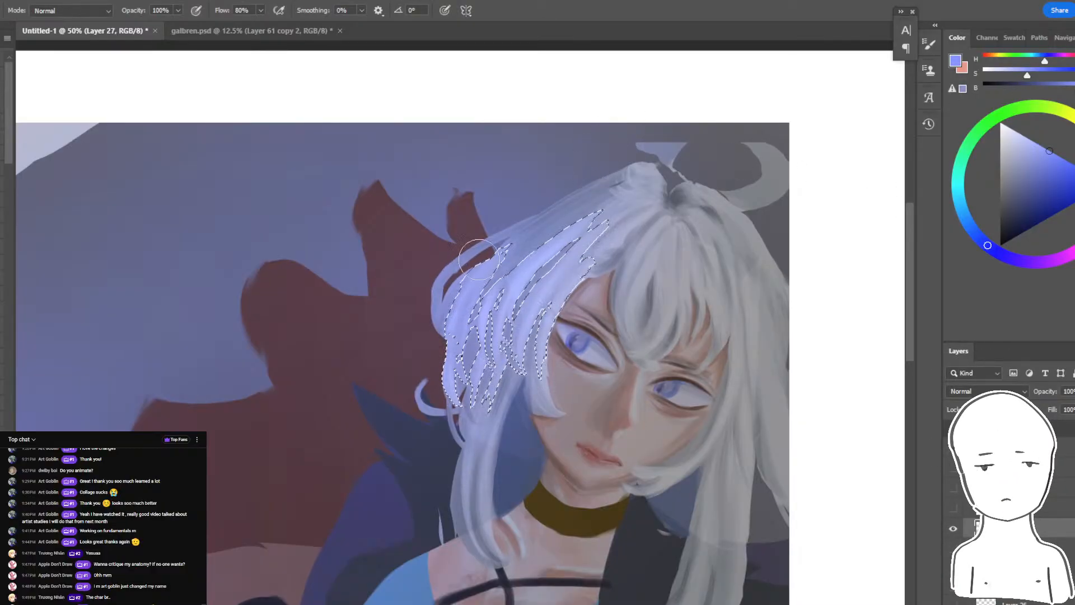
click(1014, 134)
mouse_move(579, 223)
mouse_down()
mouse_move(464, 367)
mouse_move(506, 269)
mouse_move(459, 344)
mouse_up()
key(ctrl+z)
key(ctrl+d)
- Set the brush's blending mode to Multiply and choose a pale greyish blue as its colour
click(2, 291)
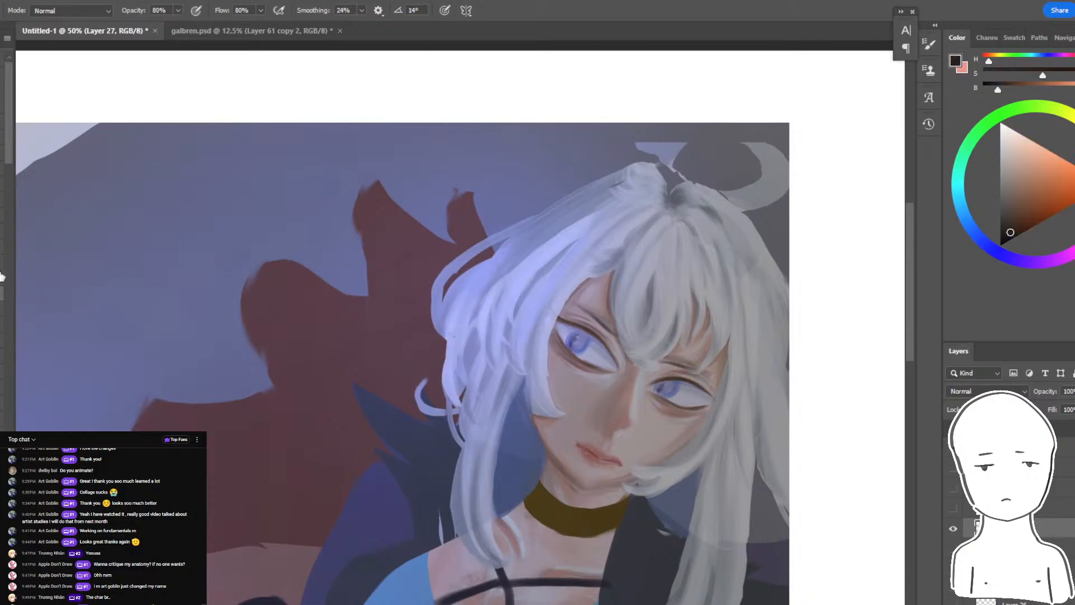
click(73, 10)
click(50, 69)
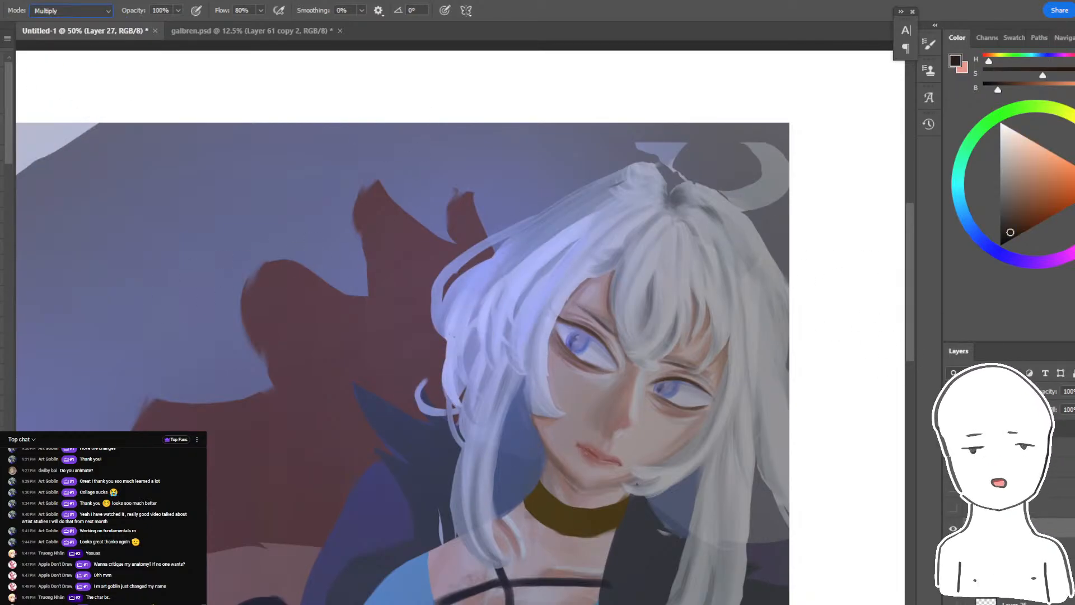
alt+click(718, 428)
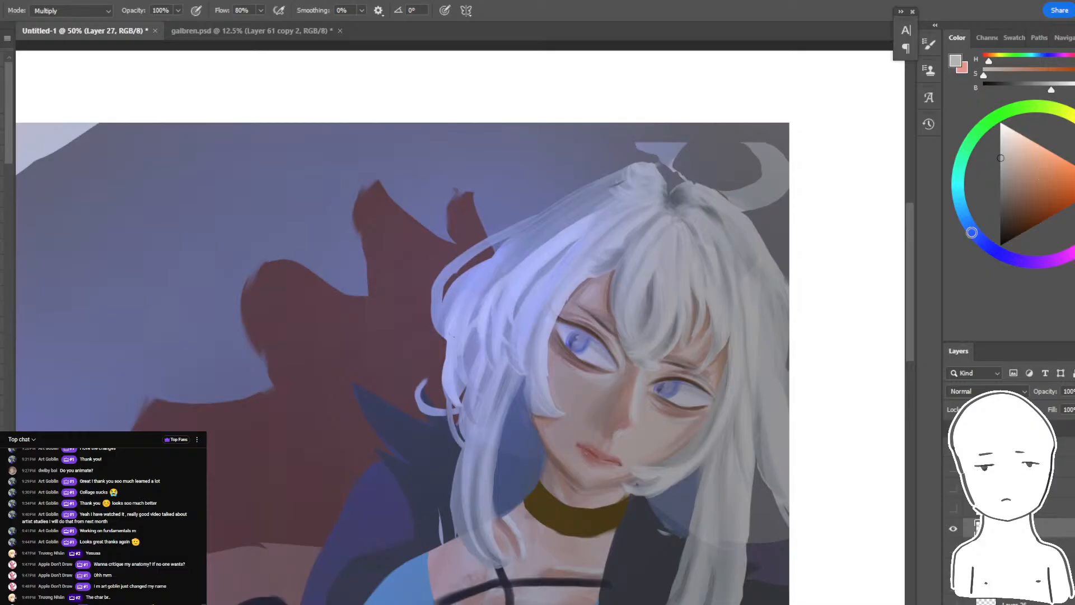
click(1012, 147)
- Darken the far right side of the hair with broad, soft Multiply strokes in pale greyish blue
drag(712, 204, 735, 599)
key(ctrl+z)
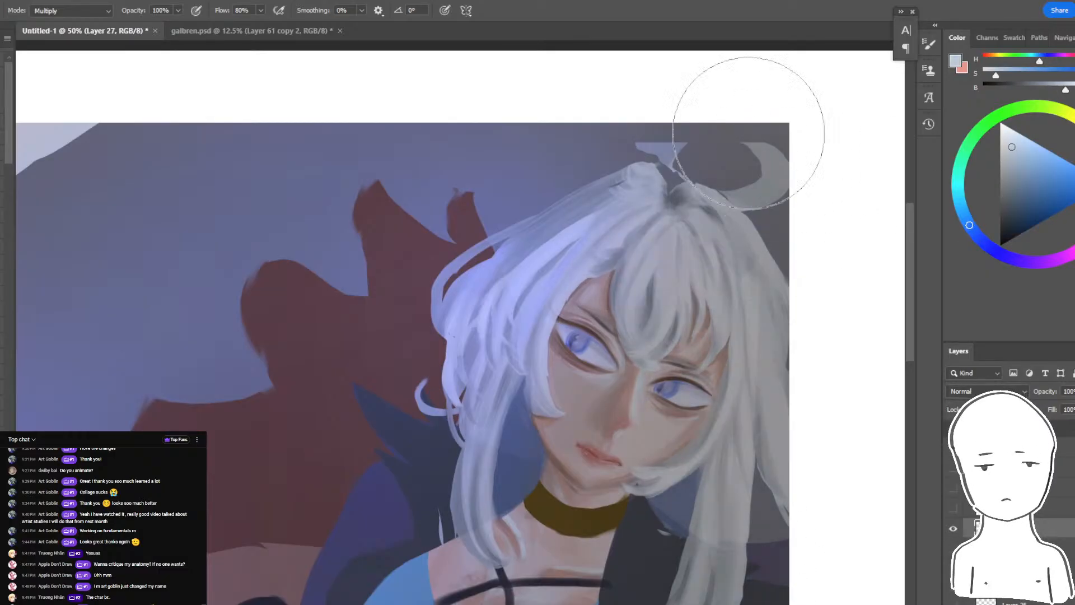
mouse_move(740, 139)
mouse_down()
mouse_move(716, 180)
mouse_move(746, 447)
mouse_up()
key(ctrl+z)
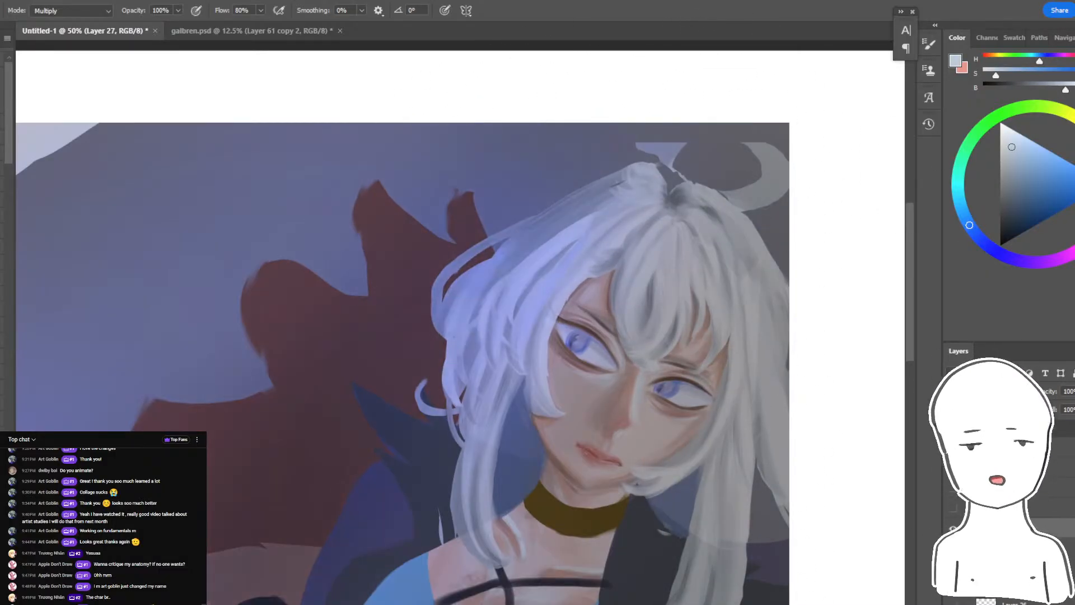
mouse_move(679, 163)
mouse_down()
mouse_move(751, 396)
mouse_move(767, 600)
mouse_up()
key(ctrl+z)
drag(761, 201, 769, 600)
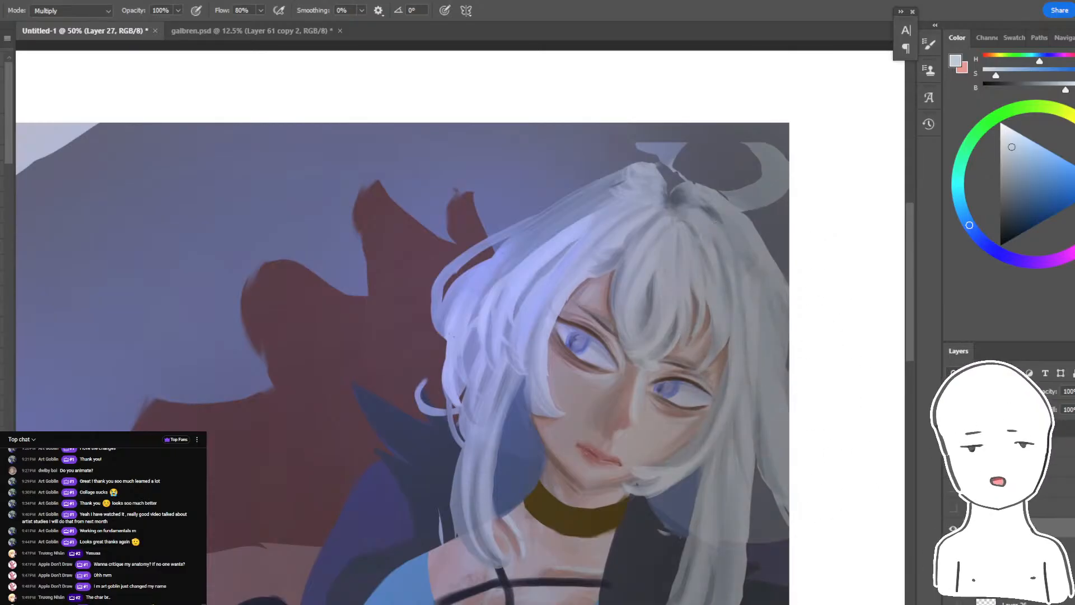
drag(638, 595, 744, 252)
- Adjust the brush size and darken the right side of the blue top, midriff and jacket with soft Multiply shading
mouse_move(650, 409)
mouse_down()
mouse_move(662, 353)
mouse_move(477, 351)
mouse_up()
drag(557, 368, 482, 437)
key(bracketleft)
key(bracketleft)
key(bracketleft)
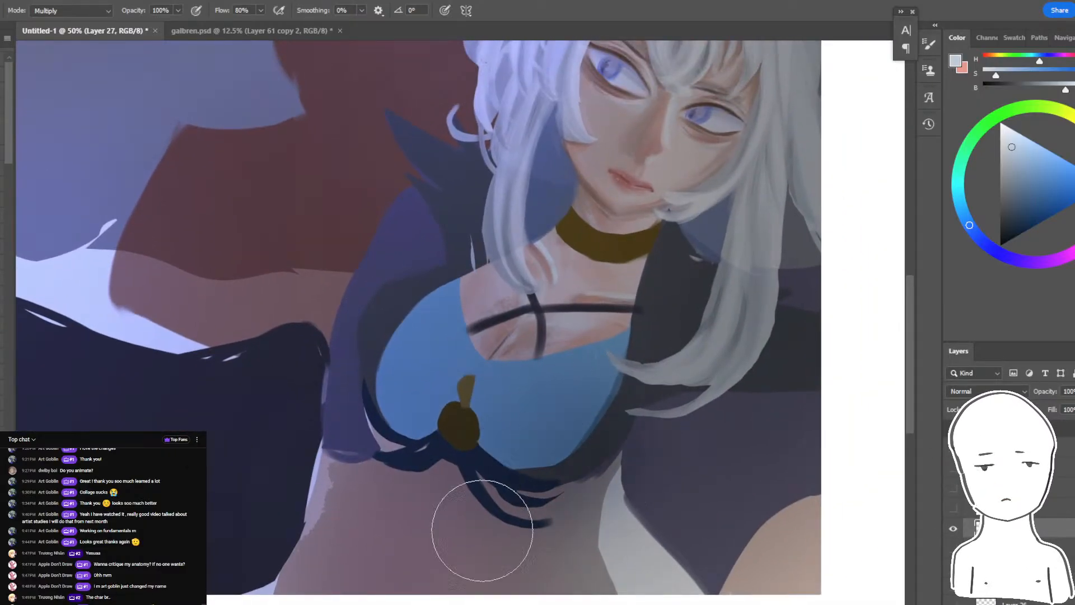
key(bracketleft)
key(bracketleft)
key(bracketright)
key(bracketright)
key(bracketright)
key(bracketright)
key(bracketright)
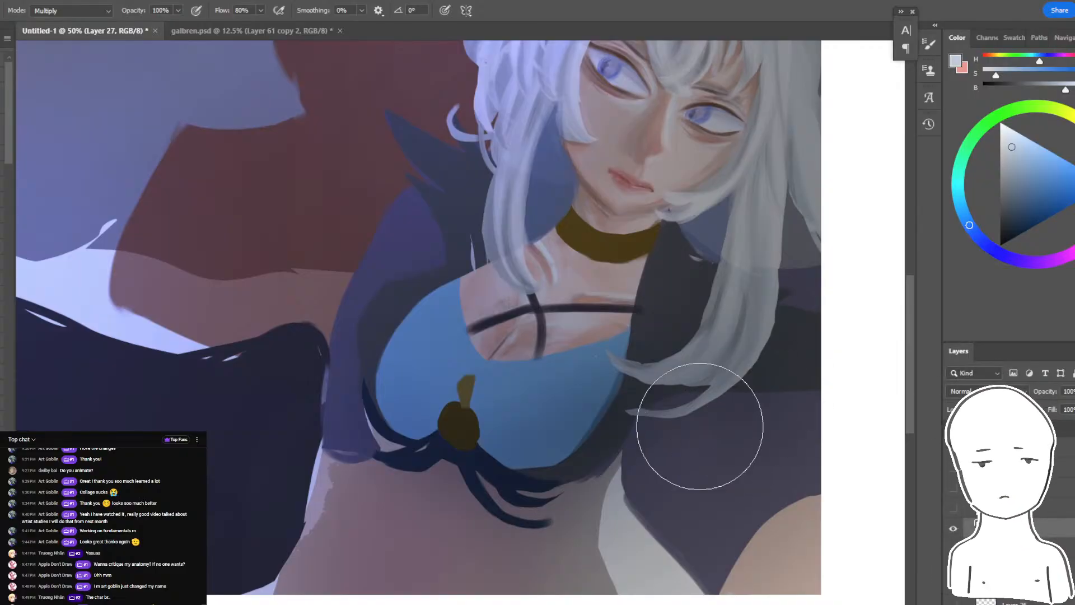
drag(703, 427, 733, 603)
- Select the blue top and brush soft darker blue shading over its right side using tones sampled from the painting
key(ctrl+minus)
key(ctrl+minus)
drag(612, 158, 646, 227)
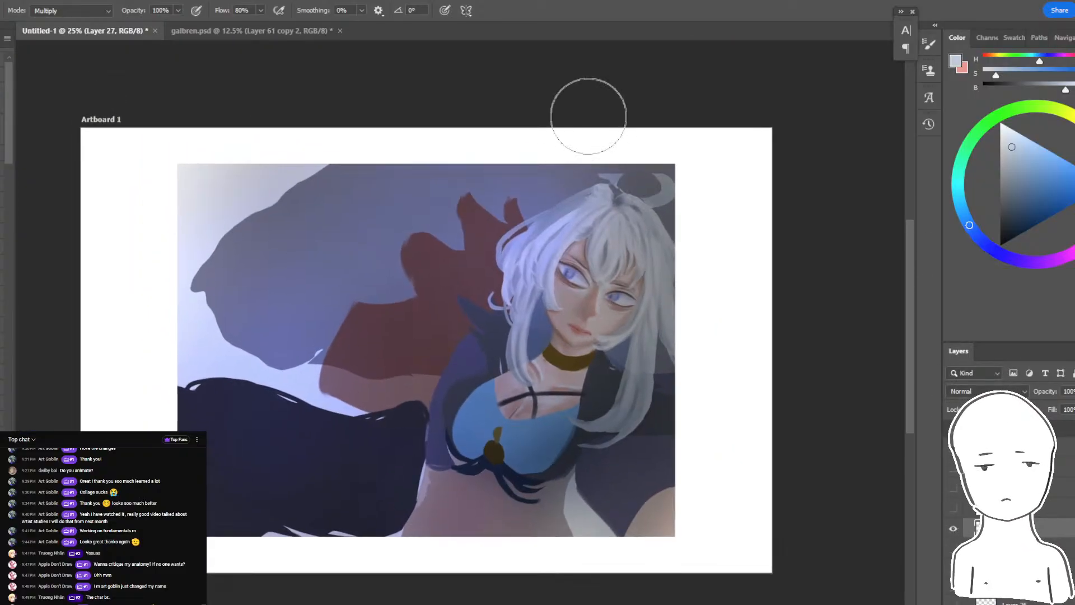
key(ctrl+plus)
key(ctrl+plus)
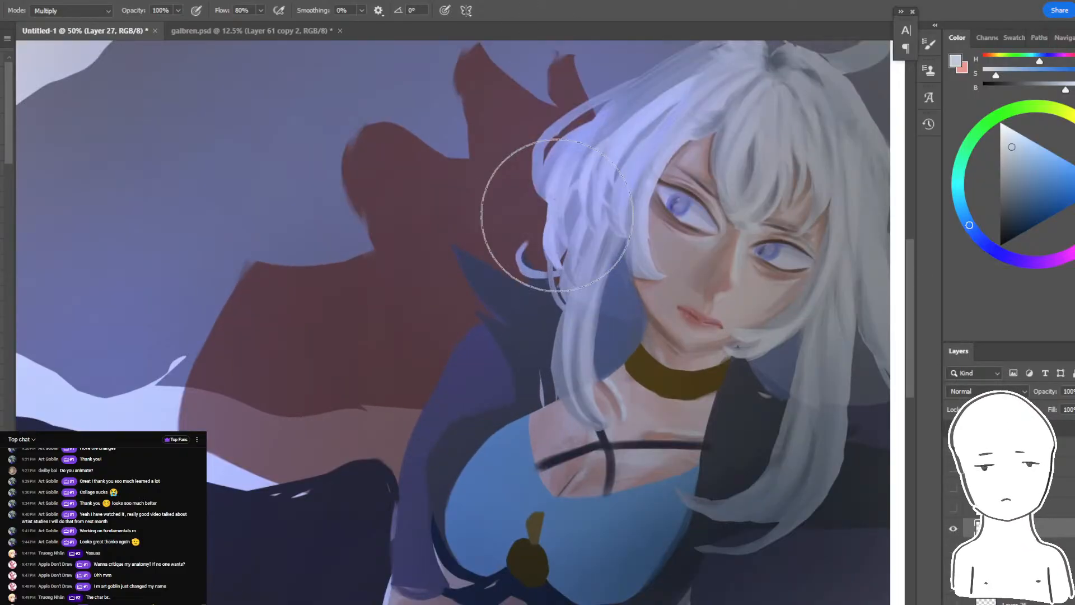
drag(462, 431, 431, 354)
key(w)
click(582, 472)
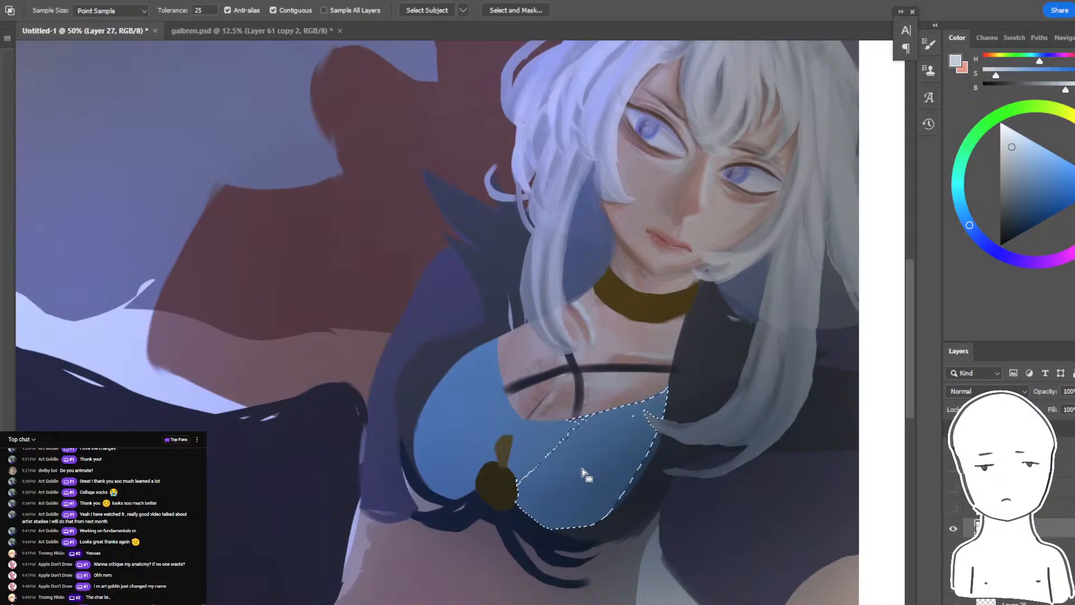
key(b)
alt+click(629, 503)
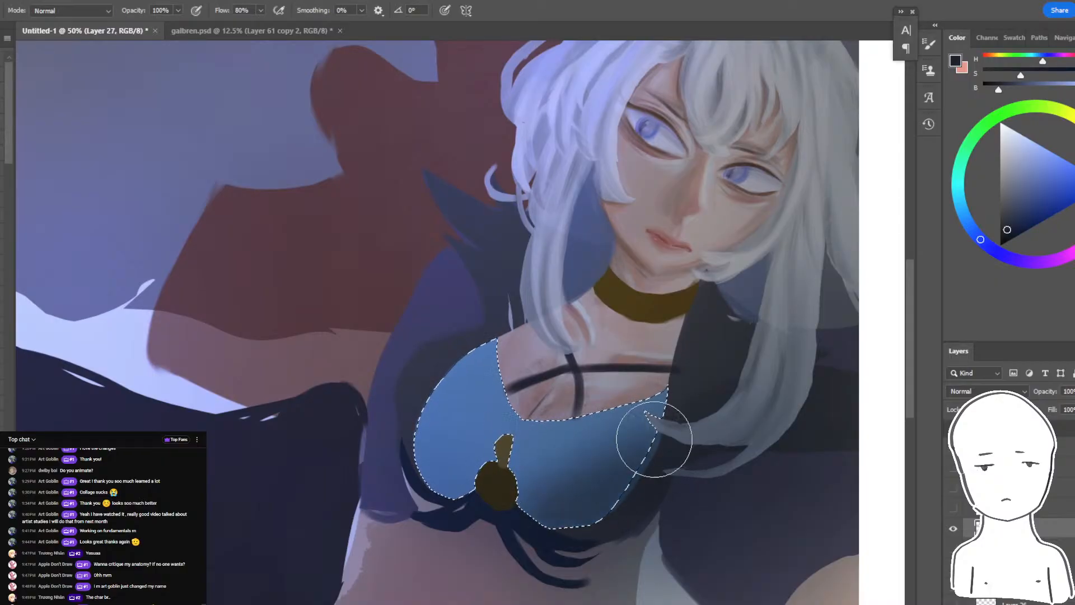
alt+click(652, 449)
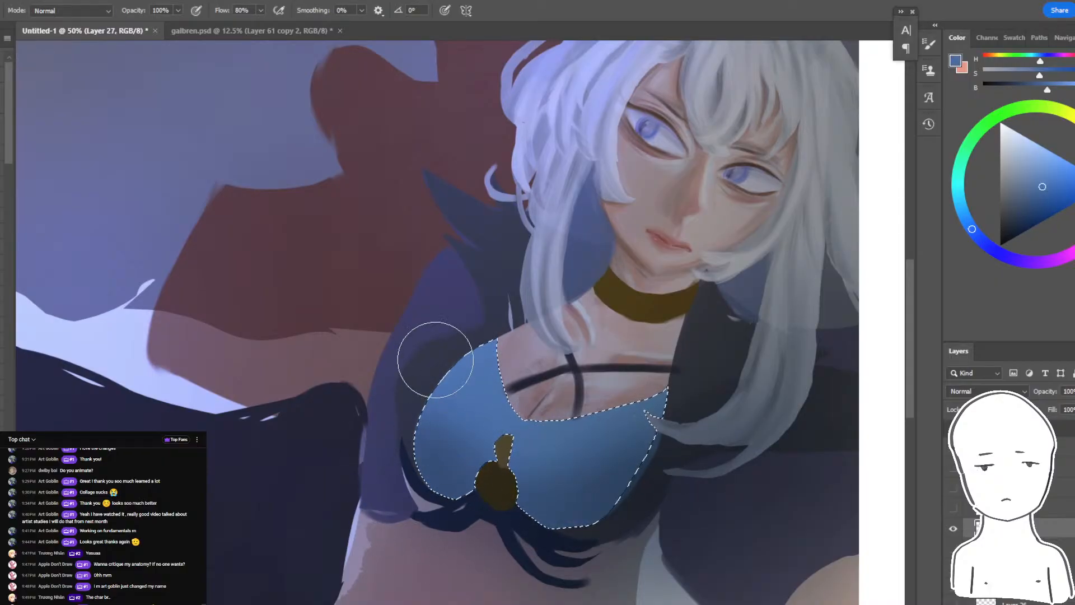
- Shade the lower edges of the blue top with sampled dark navy and muted grey-violet, and clear the selection
alt+click(638, 503)
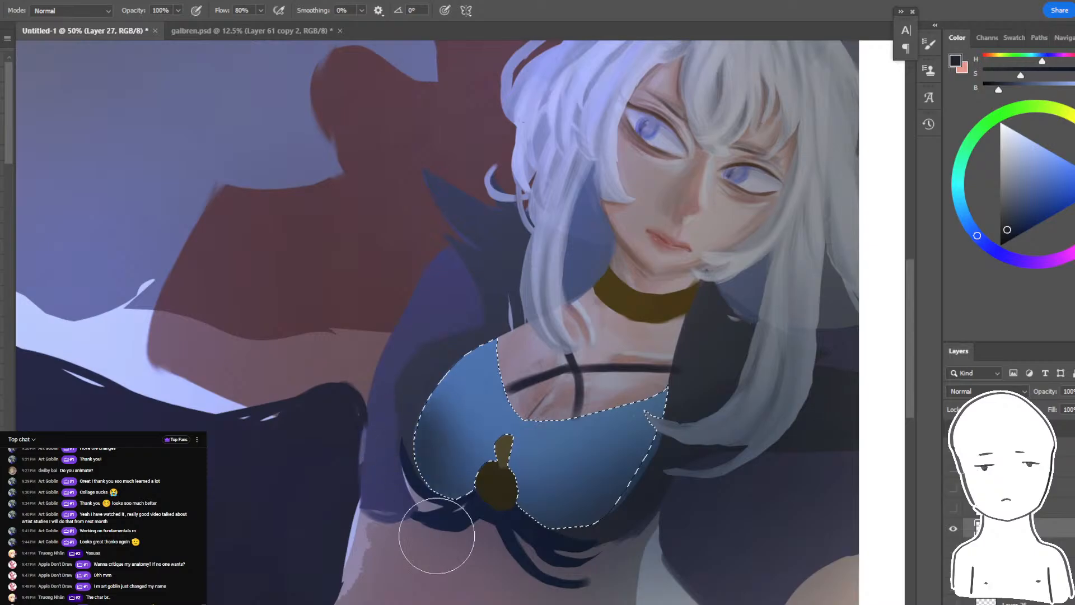
alt+click(464, 386)
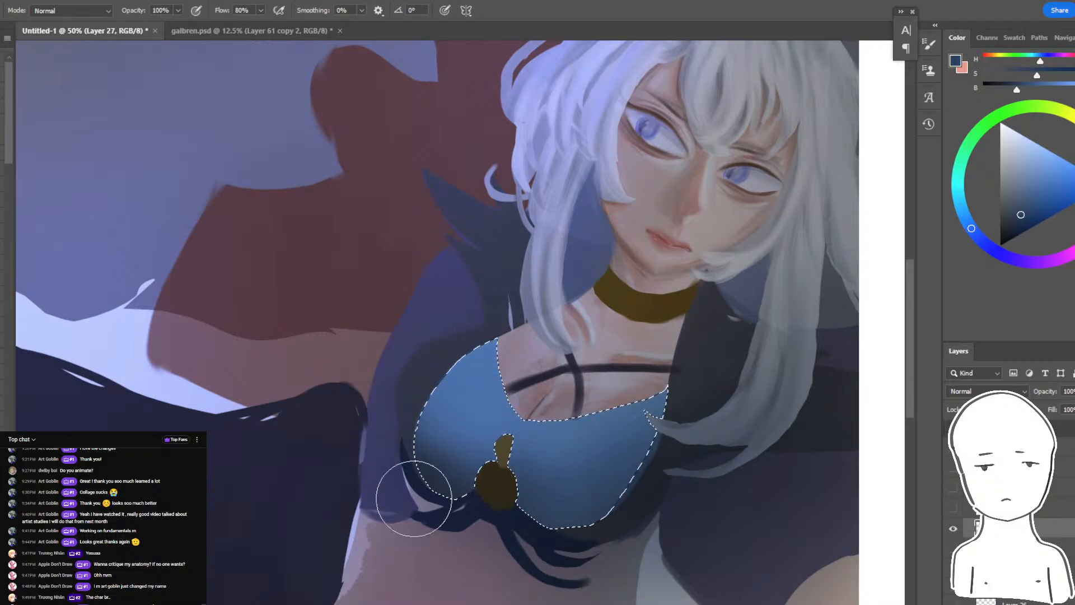
alt+click(611, 558)
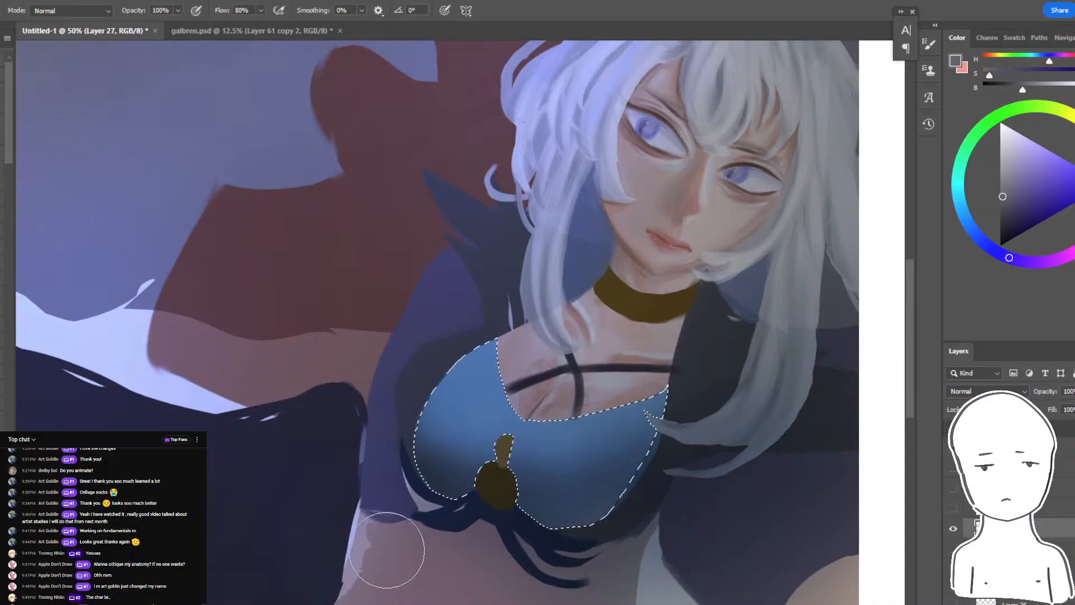
key(ctrl+d)
key(ctrl+minus)
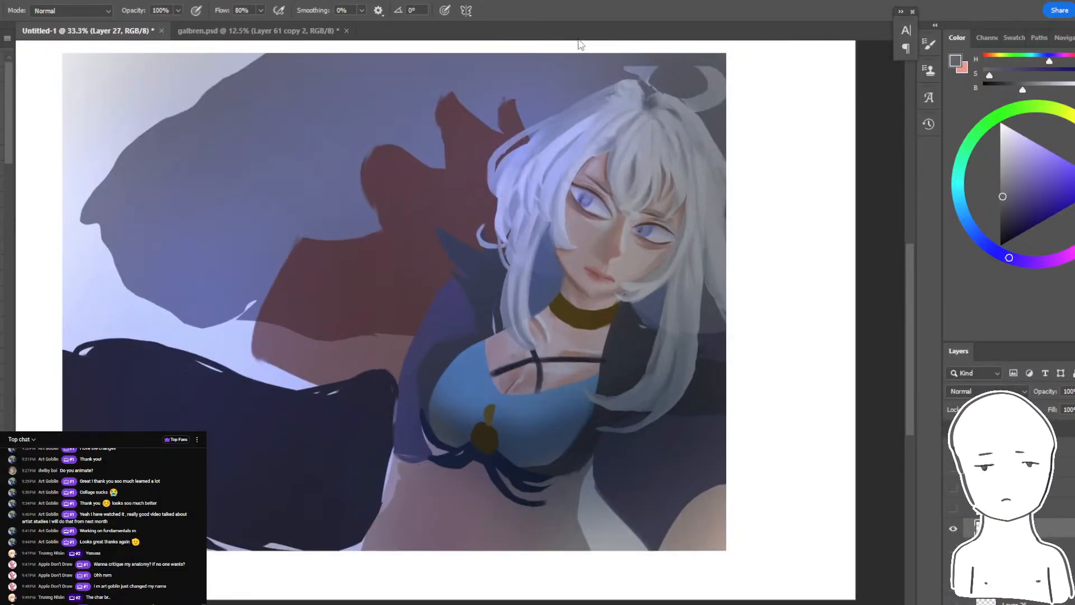
- Select the brighter upper part of the blue top, soften it with sampled dark blue along the edges, and clear the selection
key(ctrl+plus)
key(ctrl+plus)
key(w)
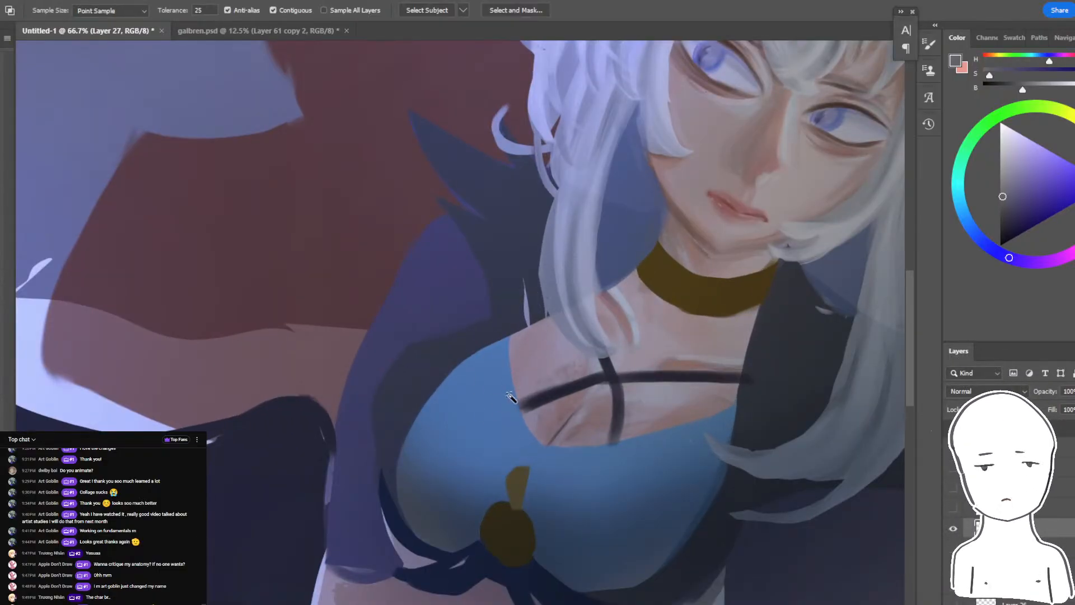
key(b)
alt+click(660, 509)
drag(745, 406, 428, 409)
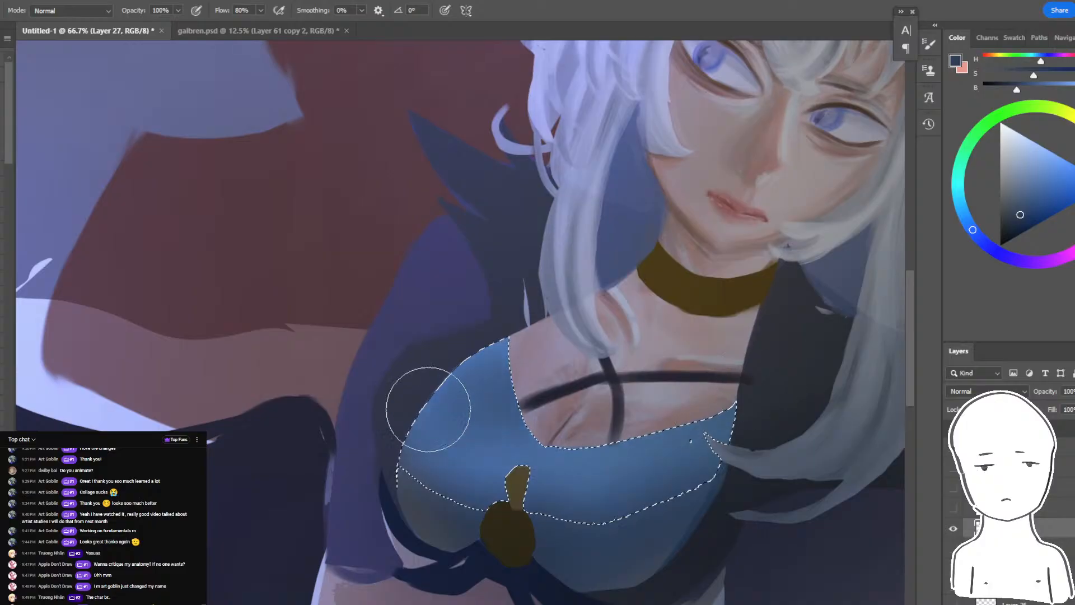
key(ctrl+d)
key(ctrl+minus)
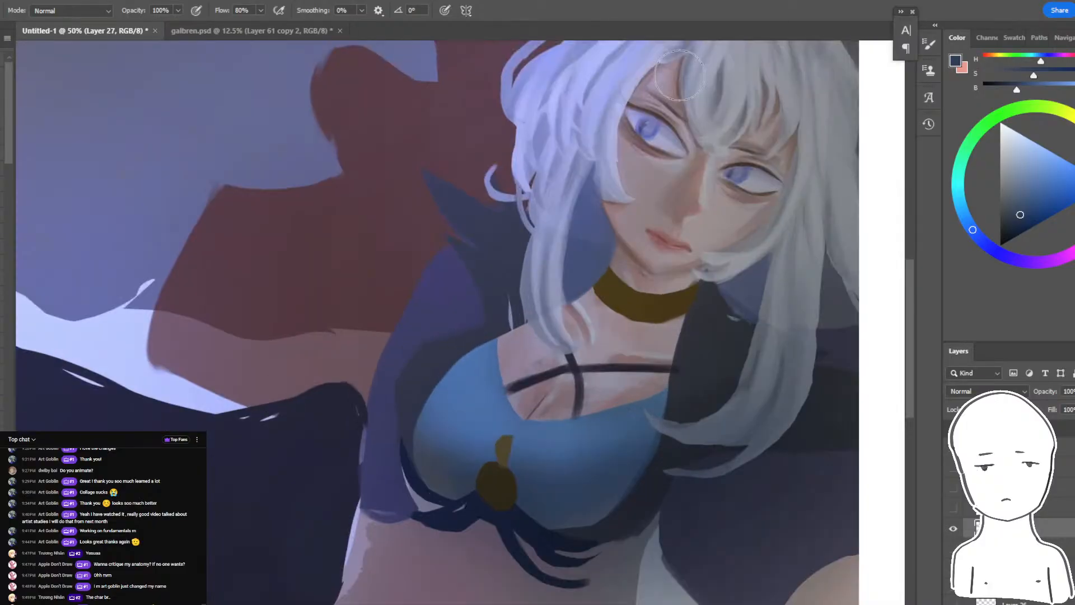
- Select the chest and neck skin around the straps and shade its lower edges with a muted reddish brown
key(w)
shift+click(535, 398)
shift+click(616, 398)
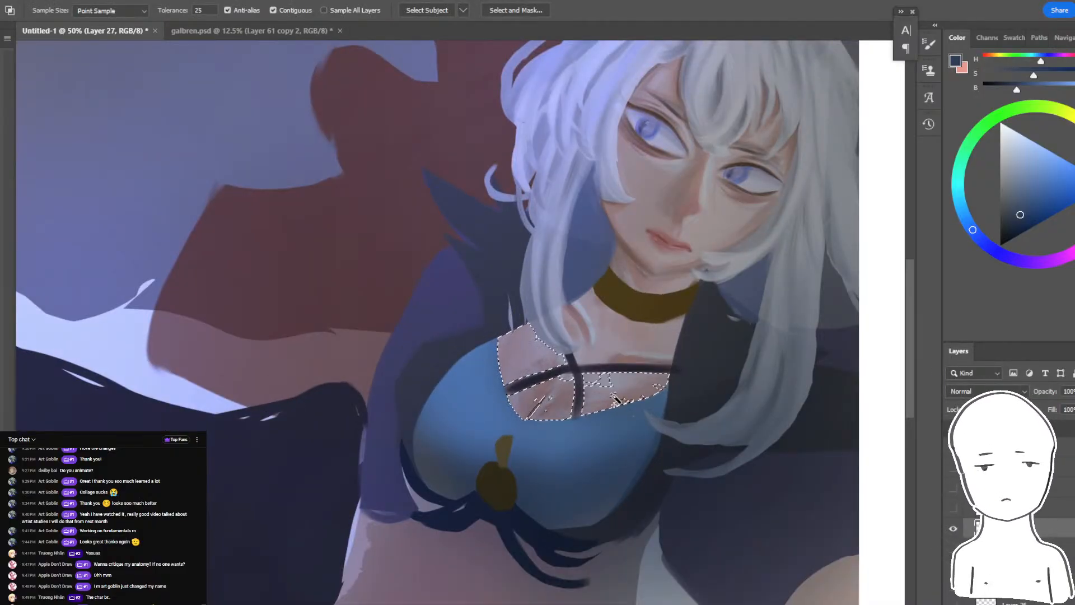
shift+click(663, 333)
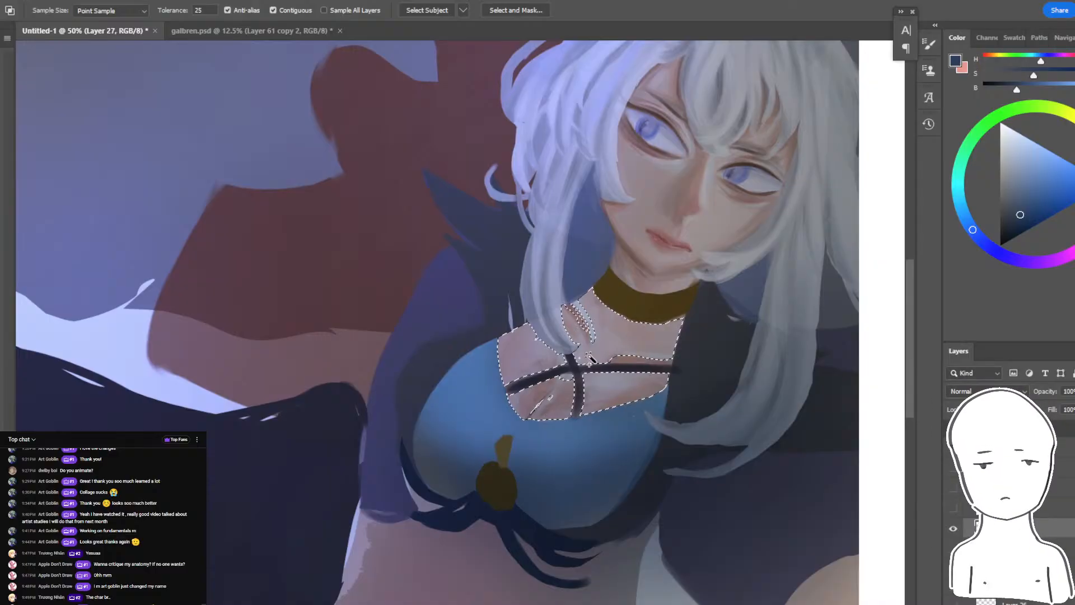
shift+click(624, 313)
key(b)
alt+click(676, 283)
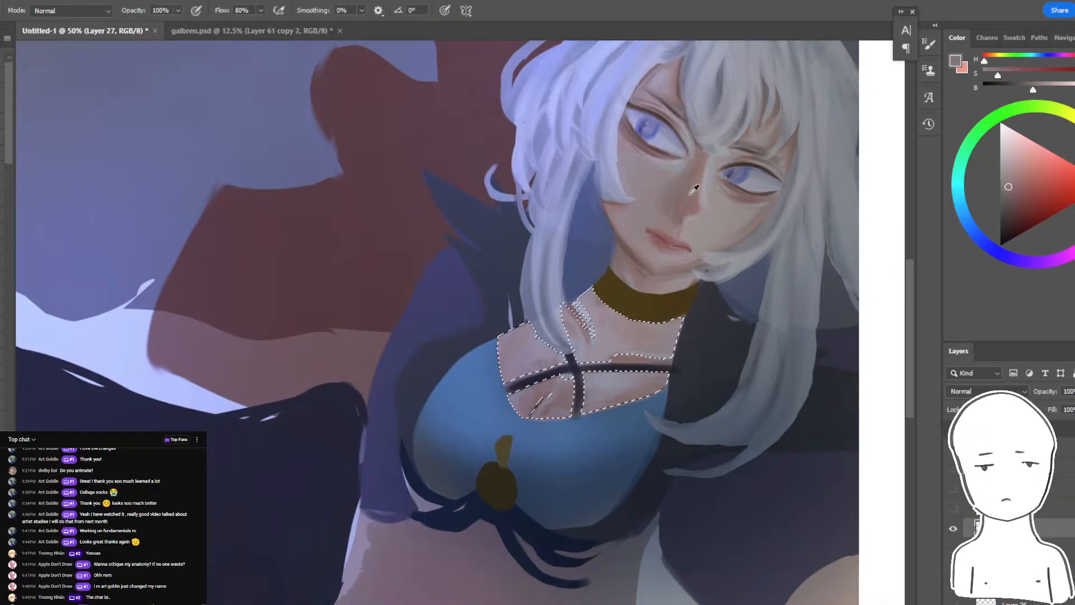
drag(1023, 219, 1019, 198)
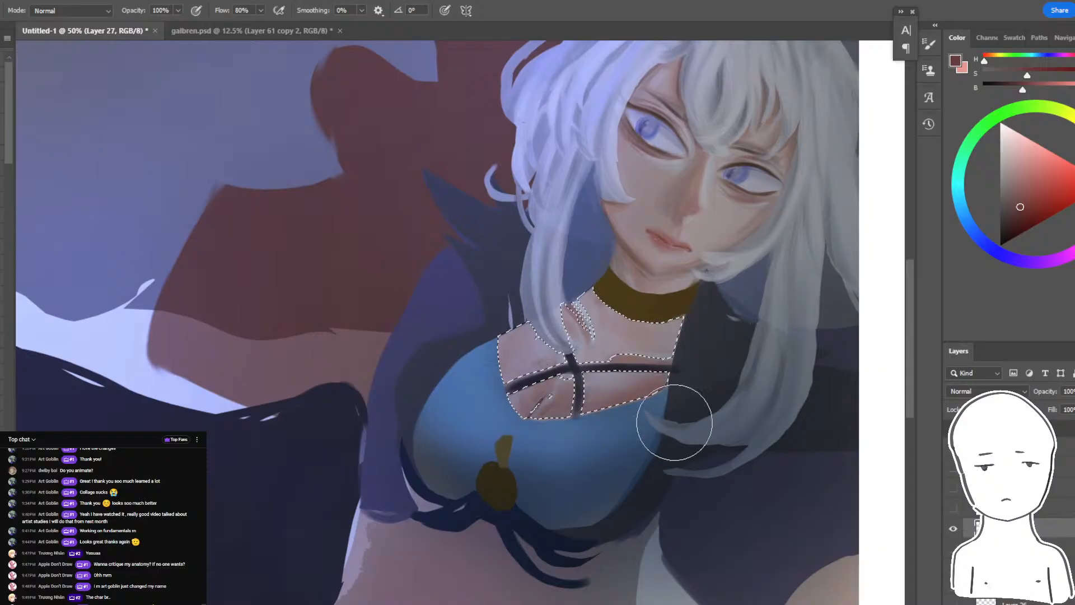
key(ctrl+minus)
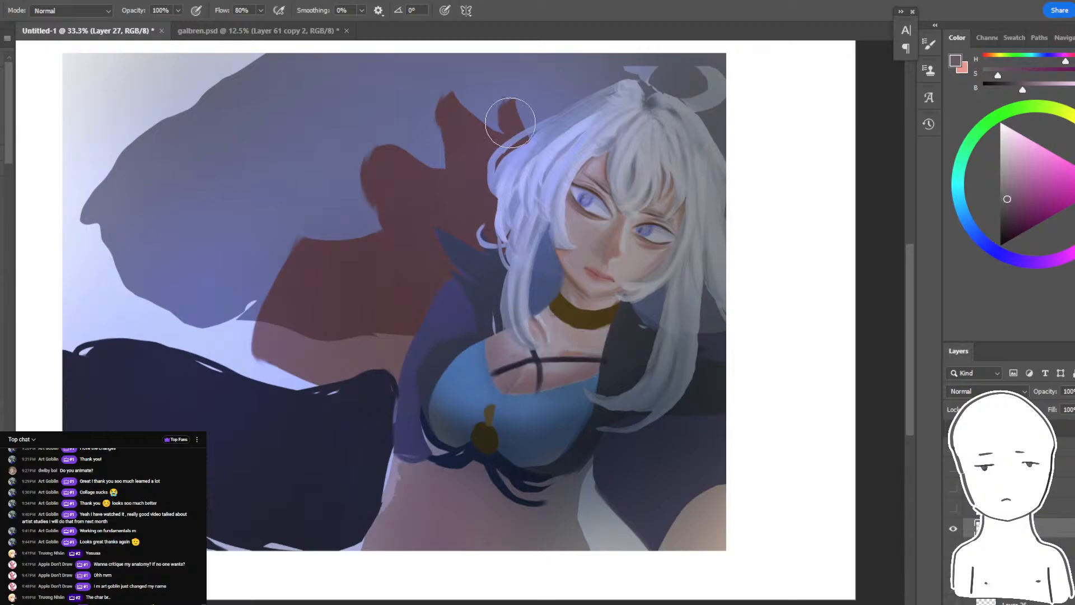
- Try to lighten two lassoed skin patches below the horizontal chest strap with soft, pale brushwork
key(ctrl+plus)
key(ctrl+plus)
key(l)
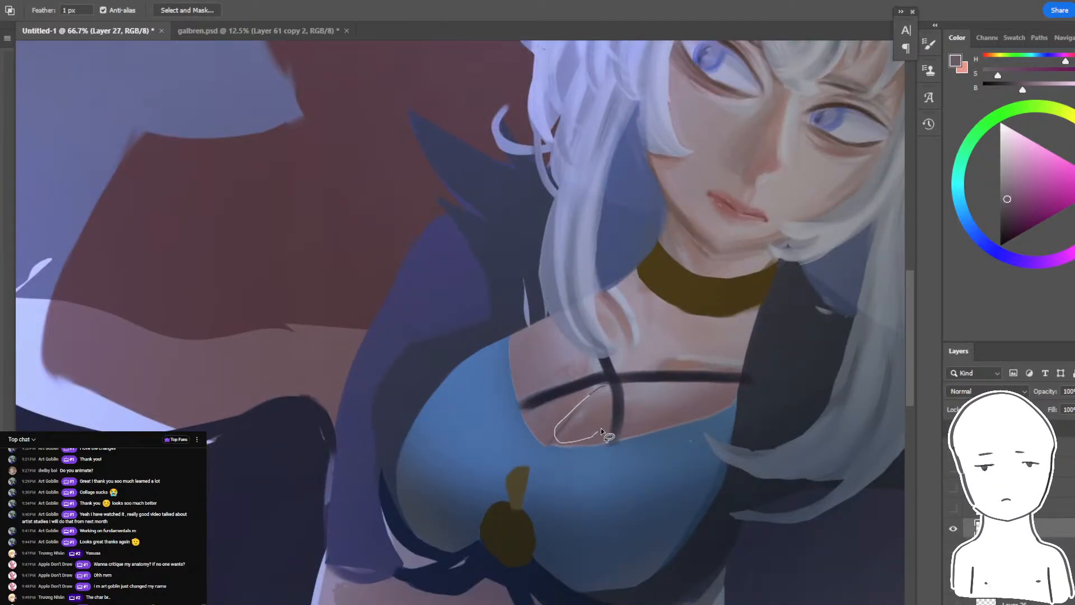
mouse_move(601, 431)
mouse_down()
mouse_move(608, 389)
mouse_move(623, 385)
mouse_move(636, 426)
mouse_move(697, 385)
mouse_up()
key(b)
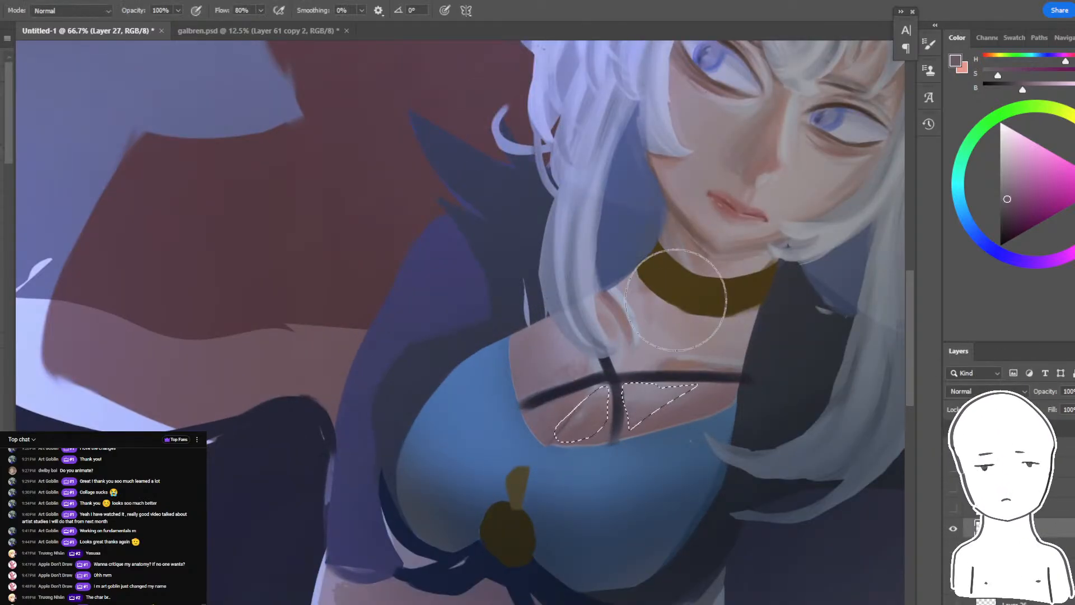
alt+click(677, 327)
mouse_move(643, 344)
mouse_down()
mouse_move(562, 387)
mouse_move(492, 458)
mouse_move(518, 422)
mouse_move(637, 380)
mouse_move(584, 375)
mouse_move(479, 469)
mouse_up()
click(964, 216)
key(ctrl+d)
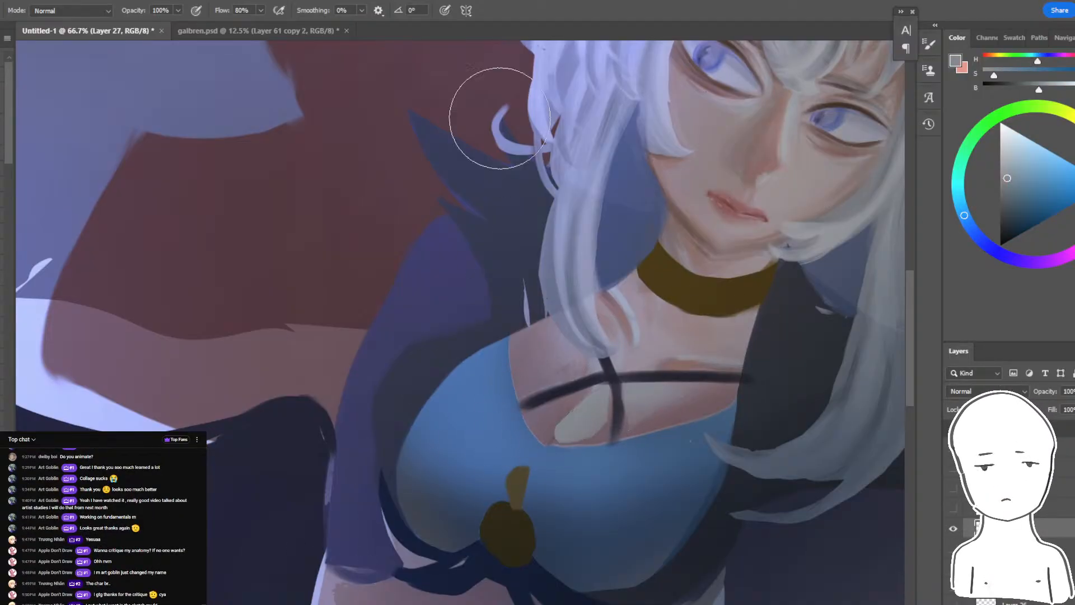
key(ctrl+minus)
key(ctrl+minus)
key(ctrl+minus)
key(ctrl+plus)
key(ctrl+plus)
key(ctrl+plus)
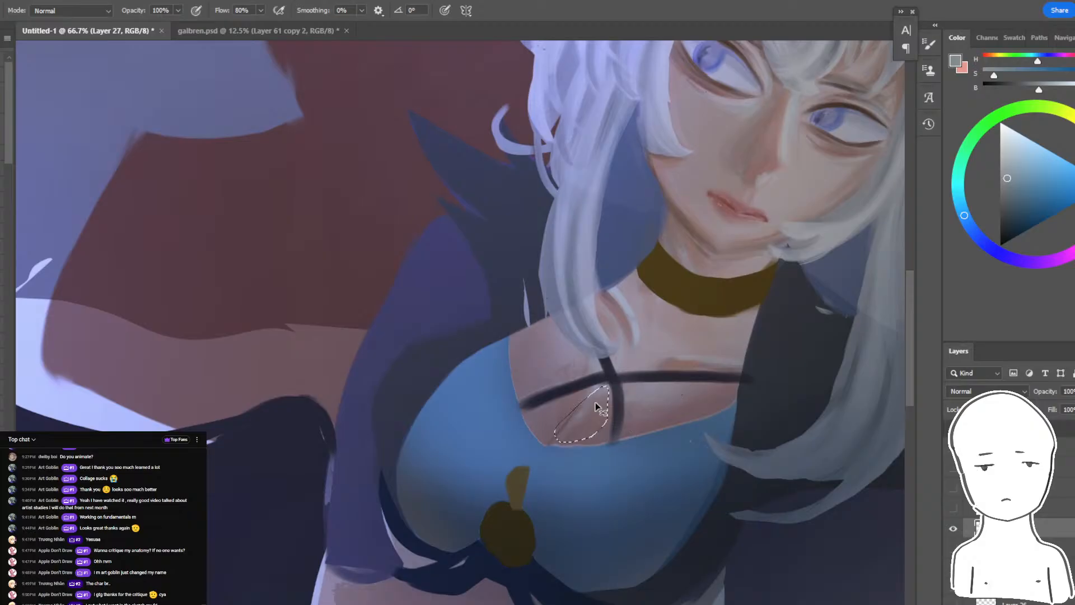
- Lasso the skin patches on either side of the central chest strap in turn and brush soft pale highlights into them
key(l)
key(ctrl+d)
key(b)
mouse_move(489, 473)
mouse_down()
mouse_move(525, 408)
mouse_move(492, 452)
mouse_up()
key(ctrl+d)
key(l)
drag(623, 402, 696, 403)
key(b)
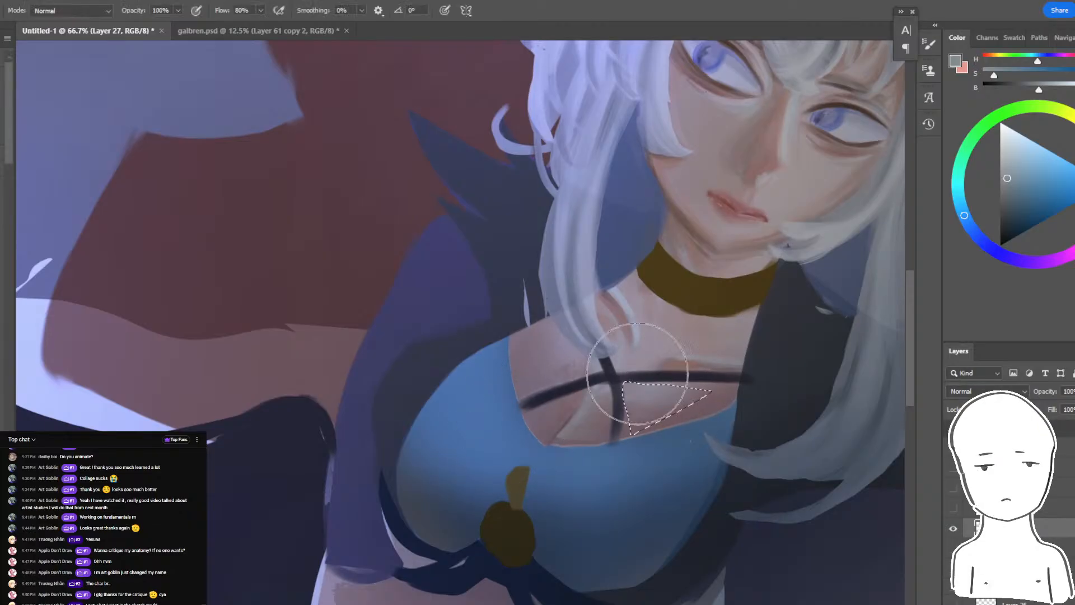
drag(638, 374, 647, 365)
key(ctrl+d)
- Lasso the upper-left chest skin beside the hair lock, shade it with sampled dusky pink, and clear the selection
key(l)
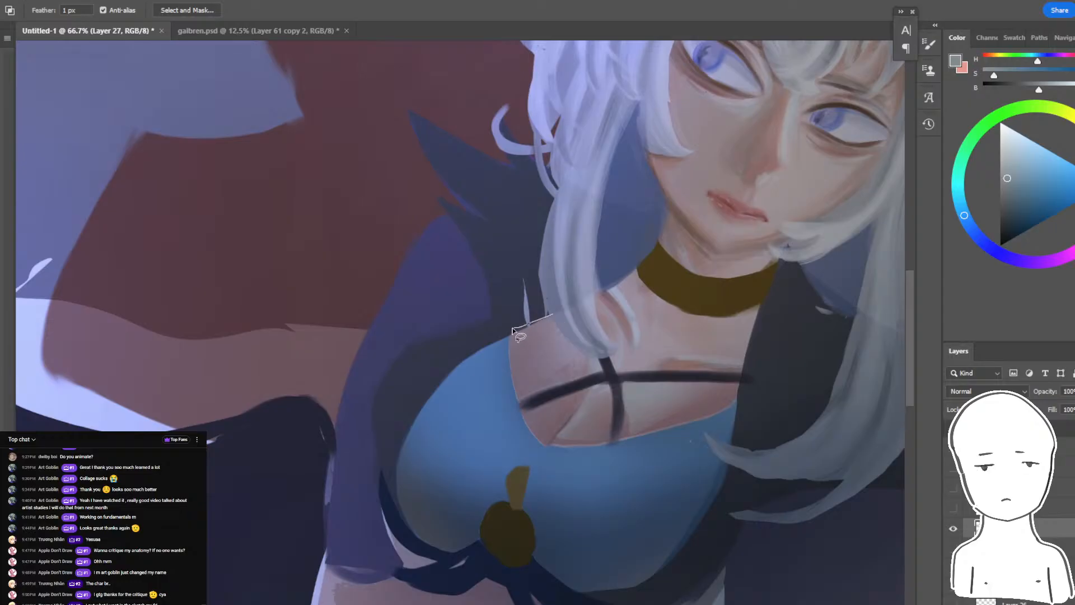
drag(572, 379, 592, 364)
key(b)
alt+click(567, 412)
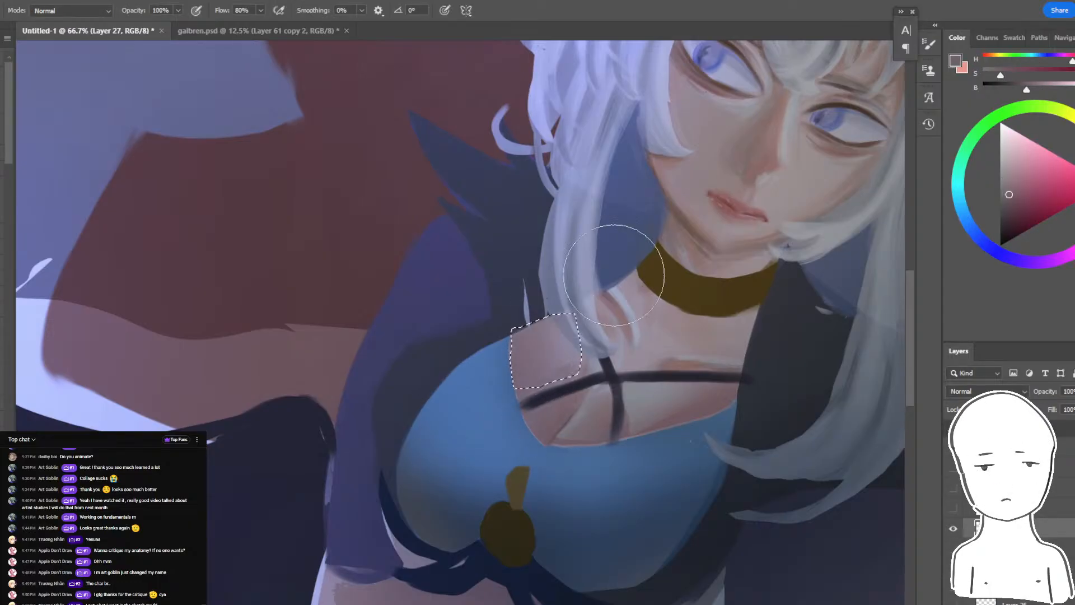
drag(631, 276, 465, 291)
key(ctrl+d)
key(ctrl+minus)
- Lasso the neck skin below the choker, soften its left edge with dusky pink, and clear the selection
key(l)
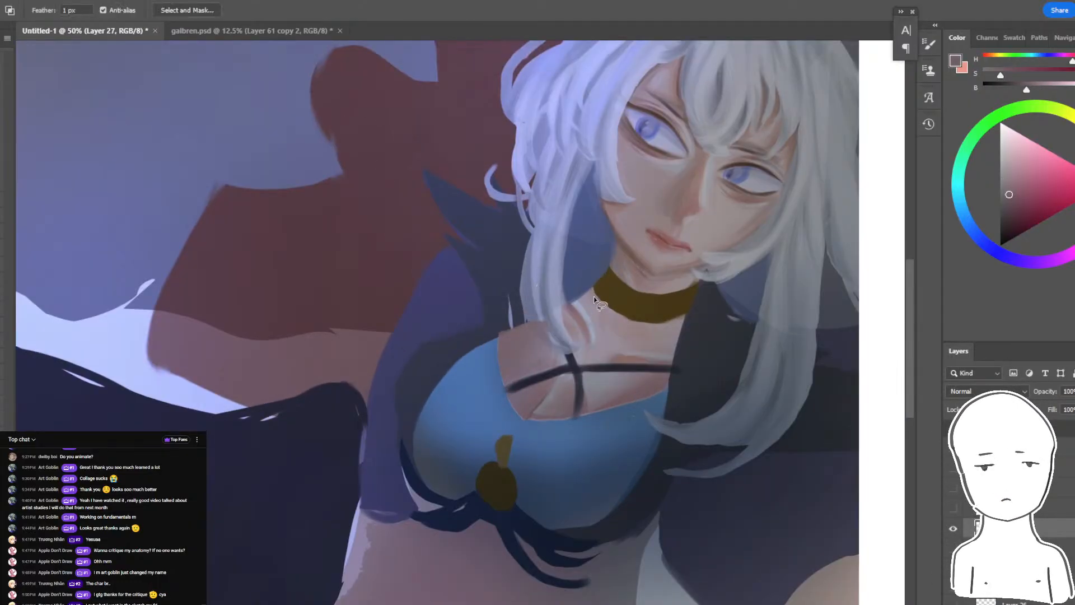
drag(594, 288, 565, 305)
drag(624, 342, 615, 269)
key(b)
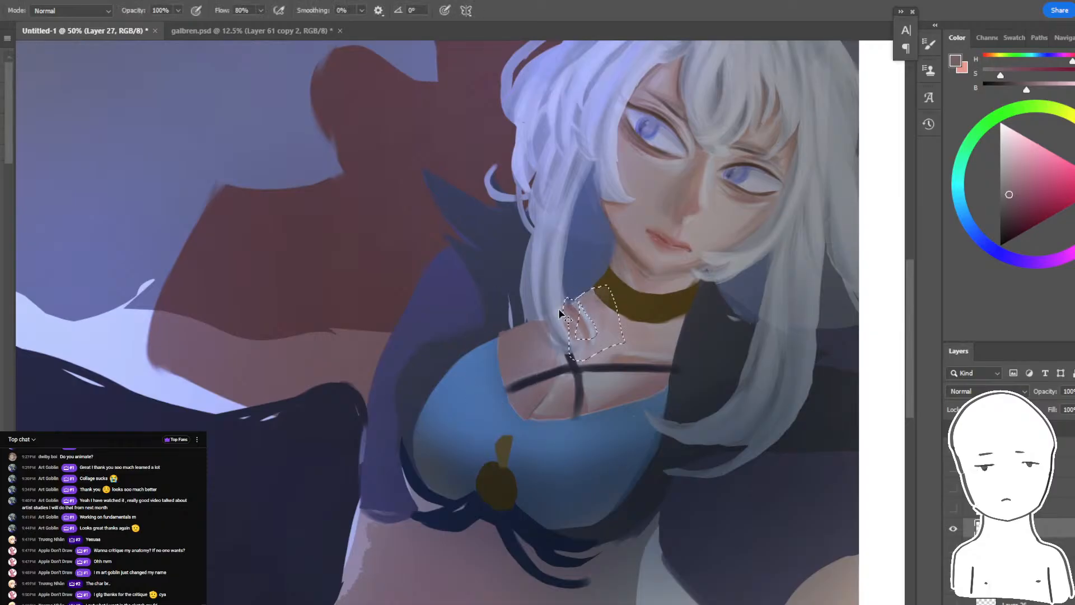
drag(559, 312, 589, 313)
key(ctrl+d)
key(ctrl+minus)
key(ctrl+plus)
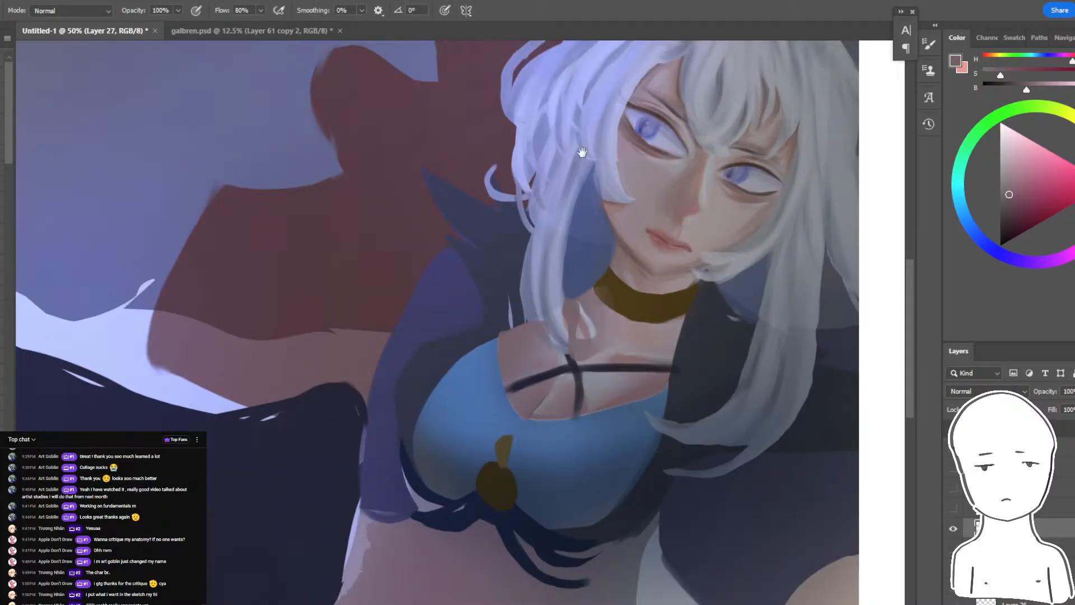
- Lasso the hair lock framing the left side of the face, brush sampled periwinkle shading along it, and clear the selection
key(l)
key(b)
alt+click(485, 348)
mouse_move(498, 348)
mouse_down()
mouse_move(483, 299)
mouse_move(498, 328)
mouse_up()
key(l)
mouse_move(578, 184)
mouse_down()
mouse_move(521, 216)
mouse_move(578, 185)
mouse_move(537, 220)
mouse_up()
key(b)
alt+click(562, 166)
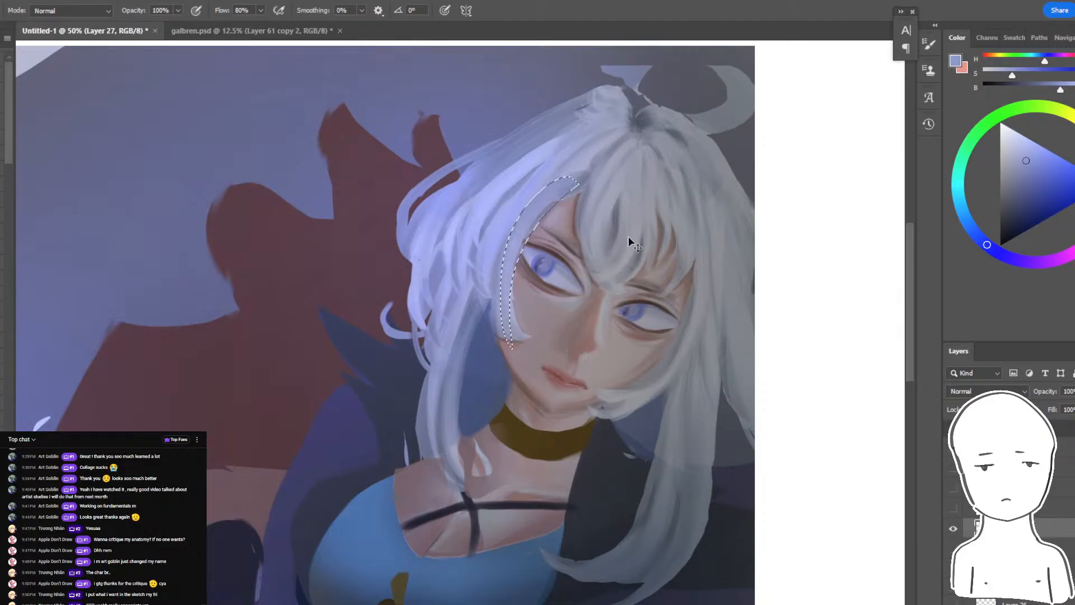
key(ctrl+d)
- Sample a dark slate blue and brush a lassoed shadow strand from the hair parting down the left side
alt+click(655, 125)
drag(659, 132, 707, 263)
key(ctrl+z)
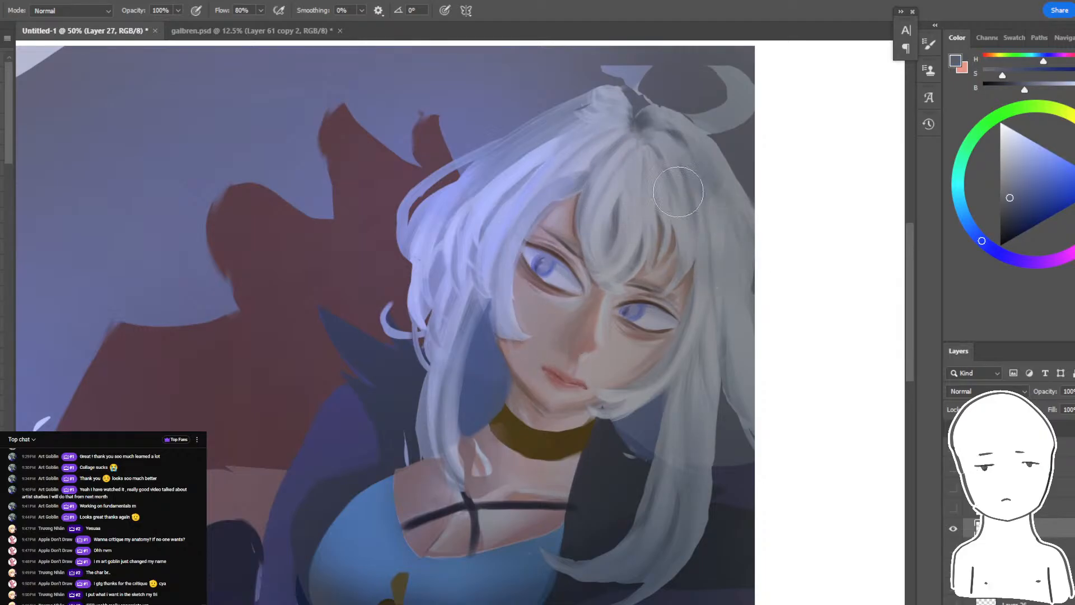
key(l)
mouse_move(644, 135)
mouse_down()
mouse_move(707, 253)
mouse_move(601, 127)
mouse_move(473, 279)
mouse_move(626, 129)
mouse_up()
key(b)
key(l)
key(b)
mouse_move(619, 132)
mouse_down()
mouse_move(487, 243)
mouse_move(476, 269)
mouse_up()
key(ctrl+d)
- Lasso thin strands in the upper-left hair and brush sampled periwinkle tones into them, clearing each selection
key(l)
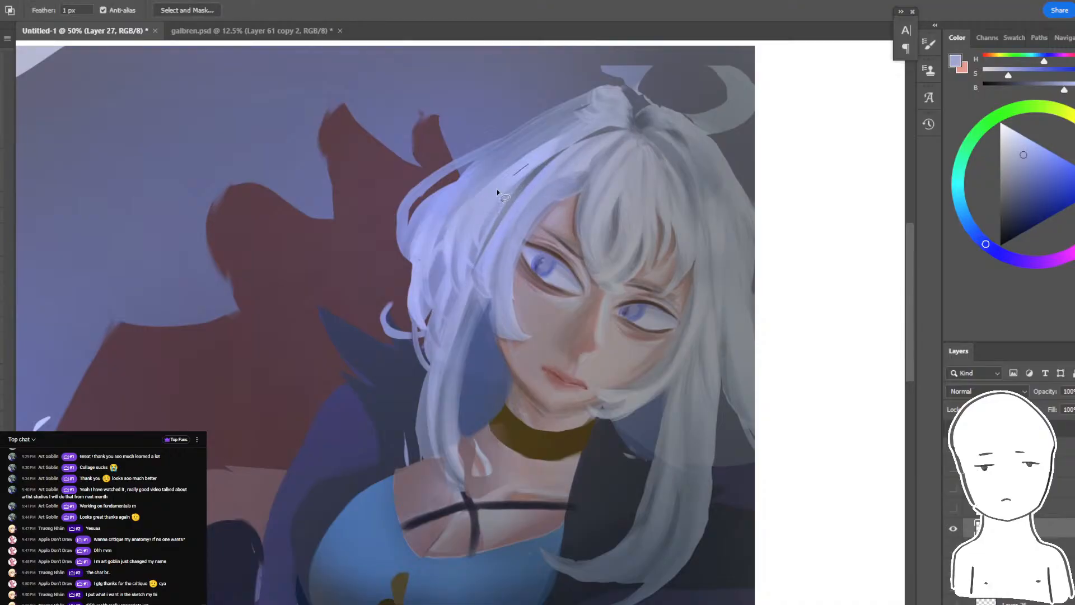
key(b)
mouse_move(500, 152)
mouse_down()
mouse_move(417, 274)
mouse_move(498, 154)
mouse_move(486, 178)
mouse_up()
alt+click(499, 154)
key(ctrl+d)
alt+click(526, 126)
key(l)
key(b)
key(ctrl+d)
- Lasso a narrow vertical sliver in the outer-left hair, fill it with brushed periwinkle shading, and clear the selection
key(l)
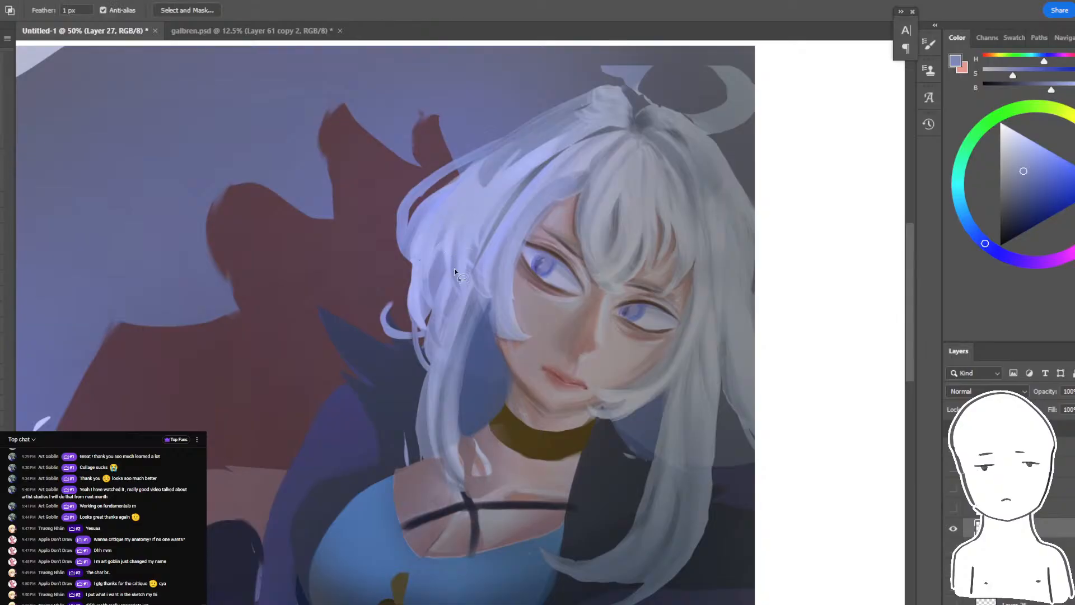
mouse_move(446, 222)
mouse_down()
mouse_move(450, 273)
mouse_move(445, 224)
mouse_up()
key(b)
alt+click(442, 265)
drag(441, 269, 442, 235)
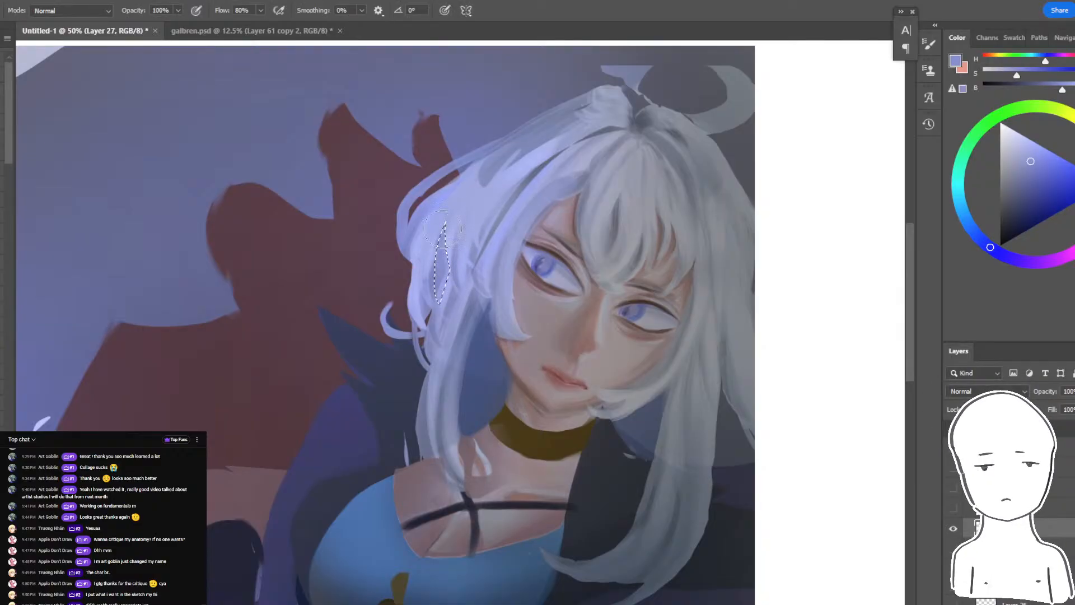
key(ctrl+d)
- Lasso another strand higher in the left hair, brush periwinkle shading through it, and clear the selection
key(l)
mouse_move(455, 183)
mouse_down()
mouse_move(437, 201)
mouse_move(471, 178)
mouse_up()
key(b)
drag(423, 205, 372, 331)
key(ctrl+d)
key(ctrl+minus)
key(ctrl+minus)
key(ctrl+minus)
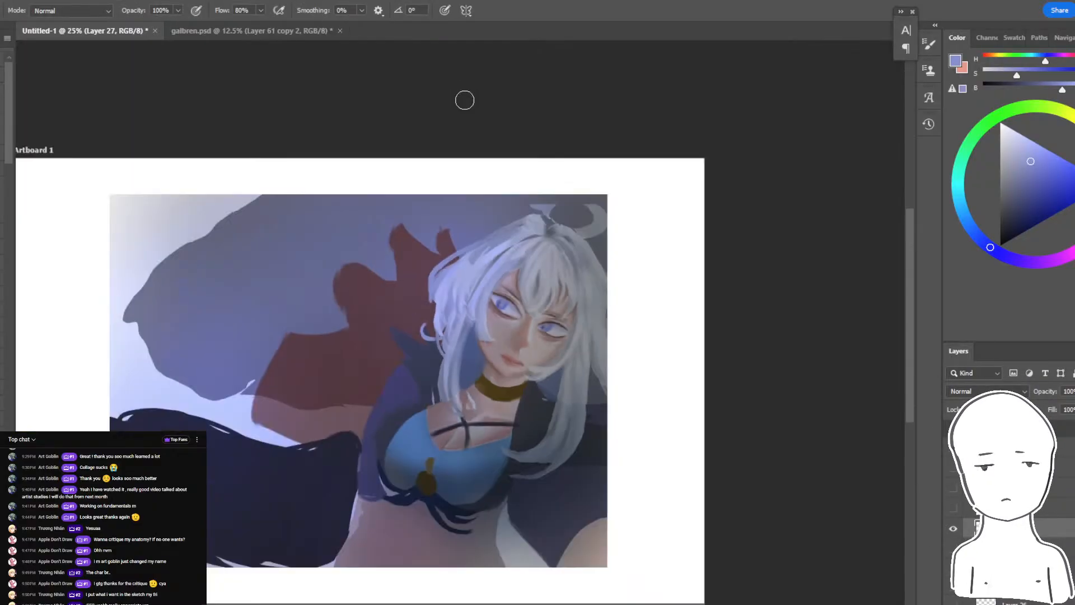
- Select the pale background on the left side of the painting with the Magic Wand, including its separate pieces
key(ctrl+plus)
key(ctrl+plus)
drag(435, 296, 620, 236)
key(w)
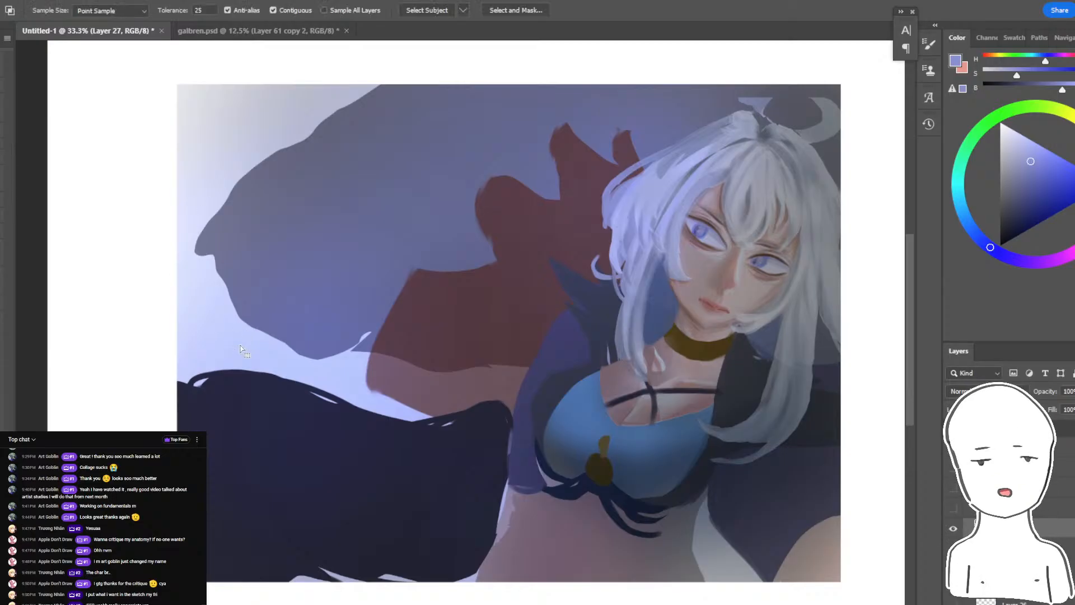
click(228, 137)
shift+click(189, 233)
key(b)
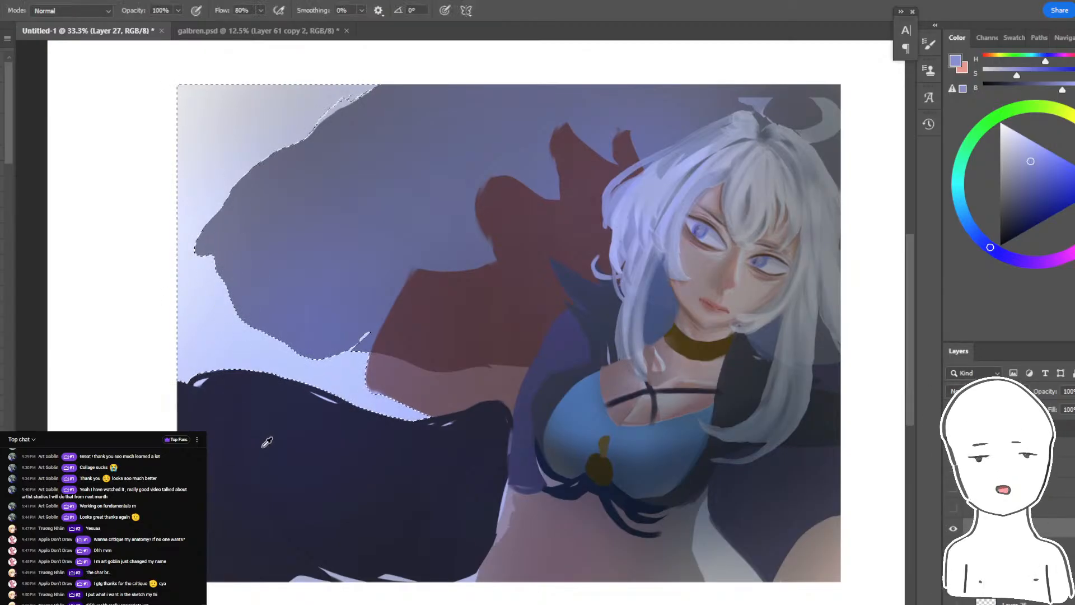
- Sample the dark navy from the lower-left shape and brush it over the selected background with a much larger brush
alt+click(267, 442)
key(bracketright)
key(bracketright)
key(bracketright)
key(bracketright)
key(bracketright)
key(bracketright)
key(bracketright)
key(bracketright)
key(bracketright)
key(bracketright)
key(bracketright)
key(bracketright)
key(bracketright)
key(bracketright)
drag(319, 319, 422, 163)
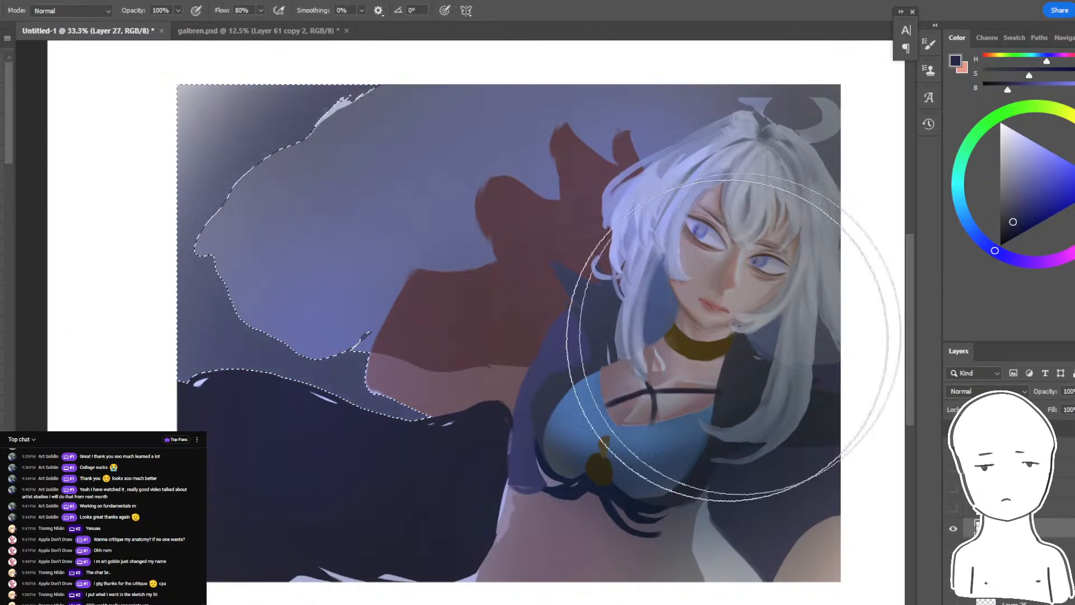
drag(317, 266, 328, 179)
- Add the leftover pale patch along the upper edge of the light shape to the selection and darken the background with more navy
key(w)
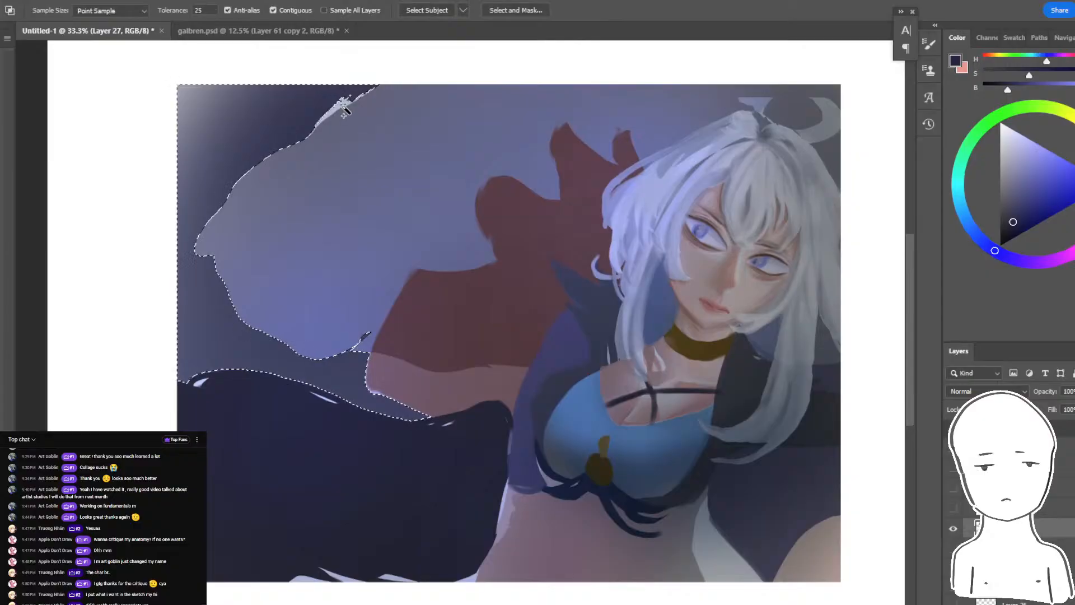
shift+click(340, 109)
key(b)
drag(386, 107, 388, 282)
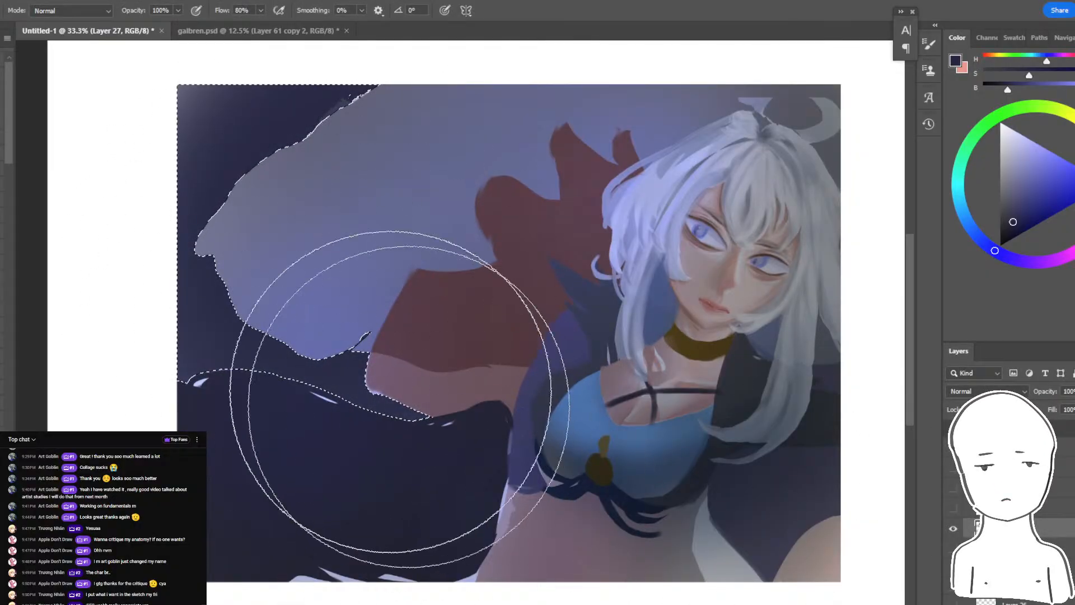
- Add the pale background gaps on both sides of the character's waist to the Magic Wand selection
key(i)
key(w)
shift+click(723, 559)
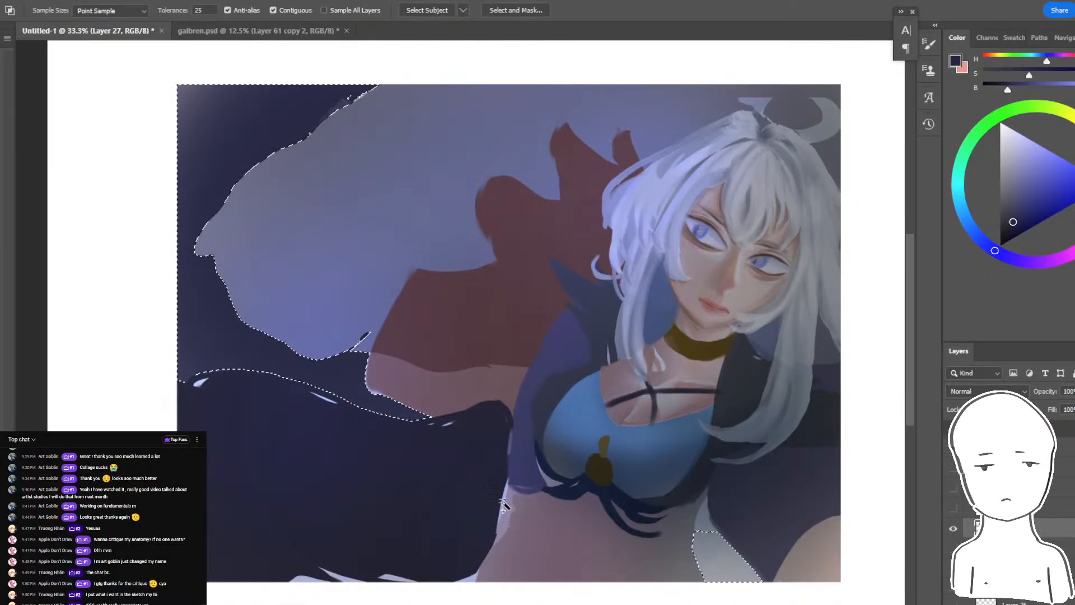
shift+click(708, 526)
key(b)
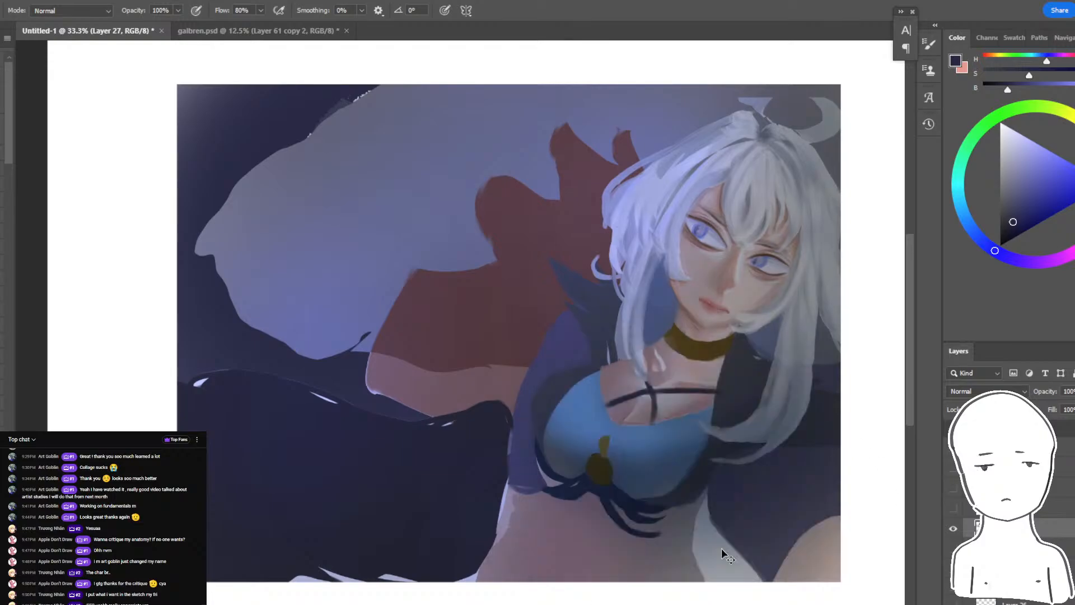
key(ctrl+z)
key(w)
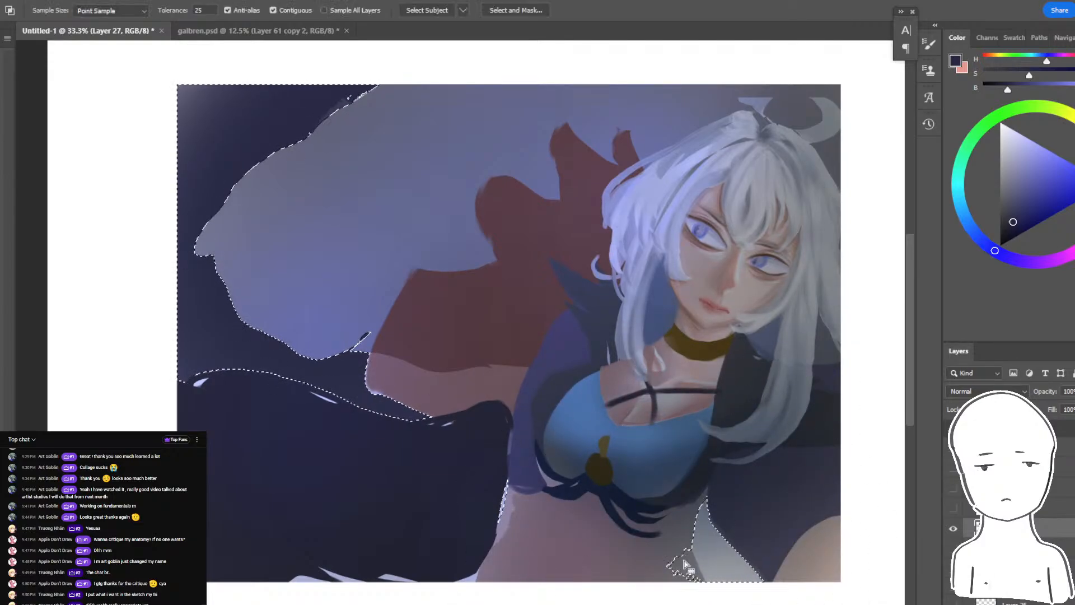
shift+click(701, 567)
- Brush soft dark navy into the selected gaps beside the waist, redoing the stroke once, and clear the selection
key(b)
drag(728, 599, 729, 542)
key(ctrl+z)
key(w)
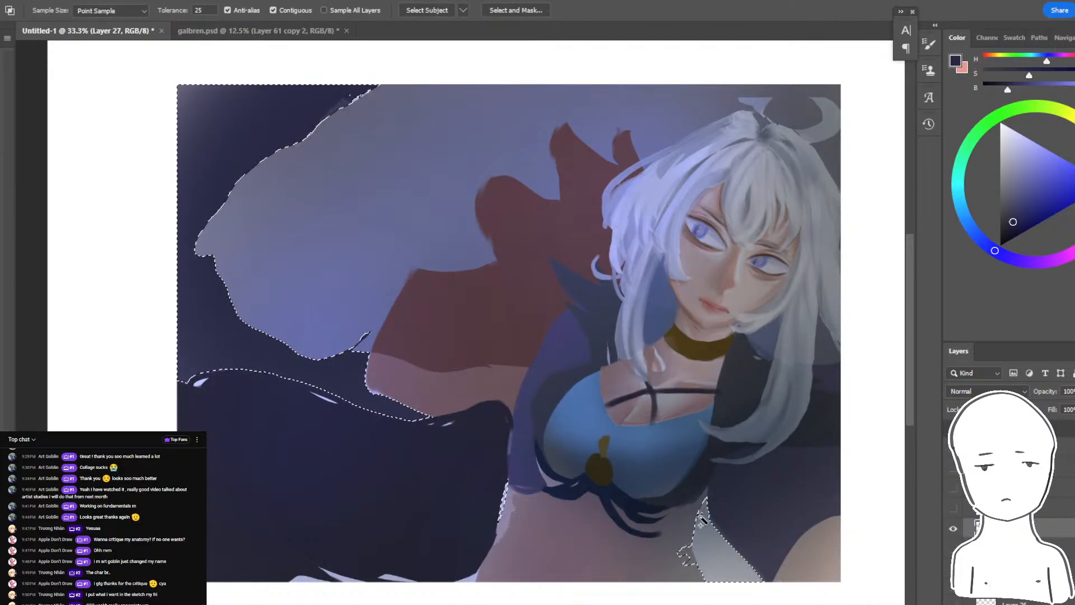
key(l)
key(b)
key(ctrl+z)
drag(750, 604, 767, 593)
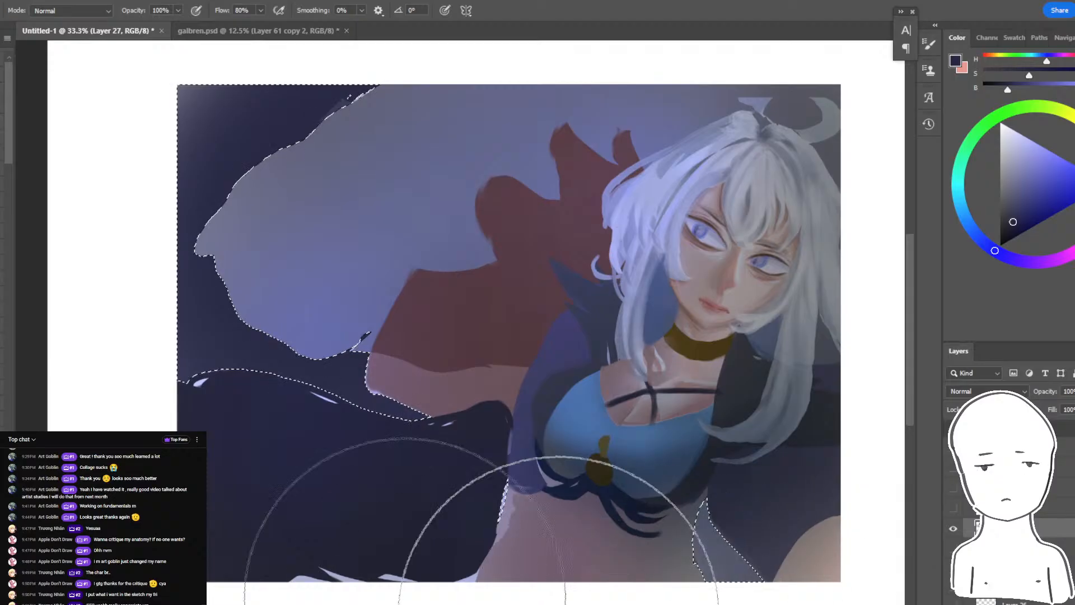
key(ctrl+d)
- View the whole darkened painting and switch to the YouTube live chat window to check viewer messages
key(ctrl+minus)
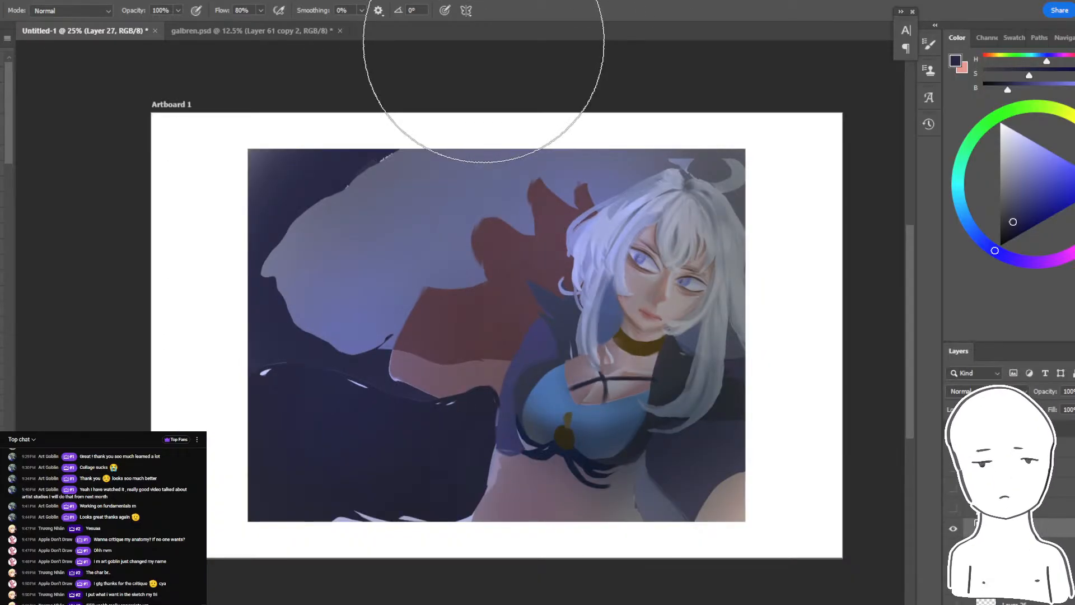
key(alt+Tab)
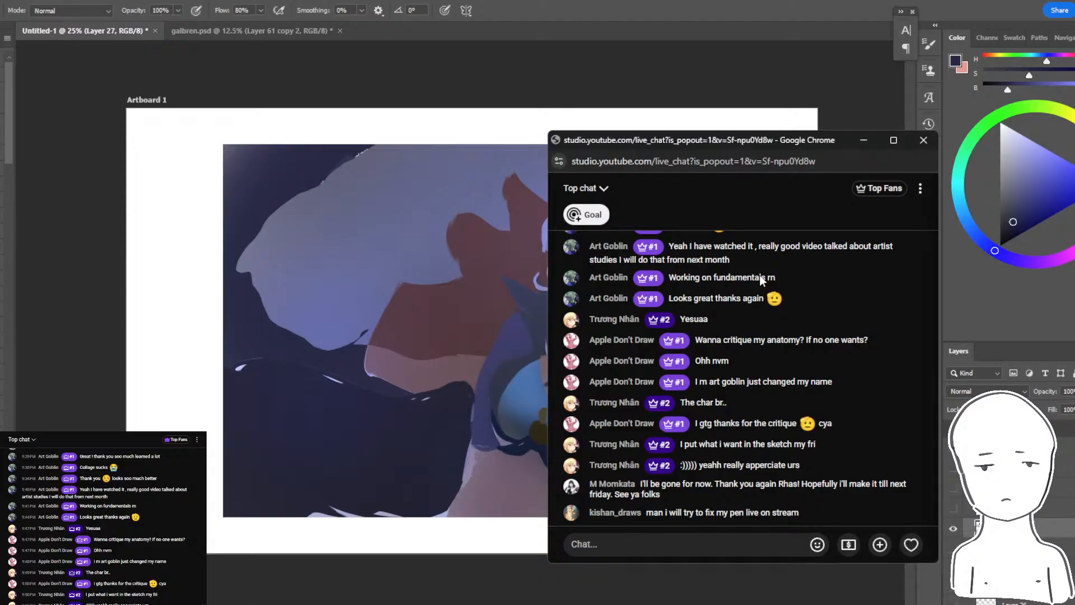
- Switch from the live chat to the Untitled-1 painting in Photoshop
key(alt+Tab)
key(ctrl+plus)
drag(546, 323, 537, 294)
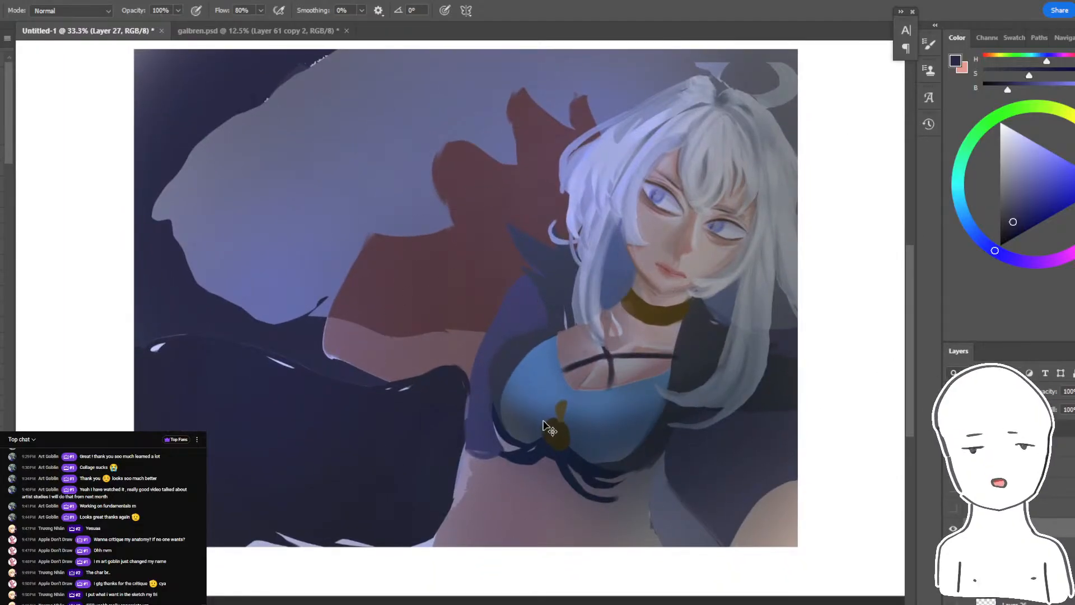
key(w)
click(533, 380)
key(b)
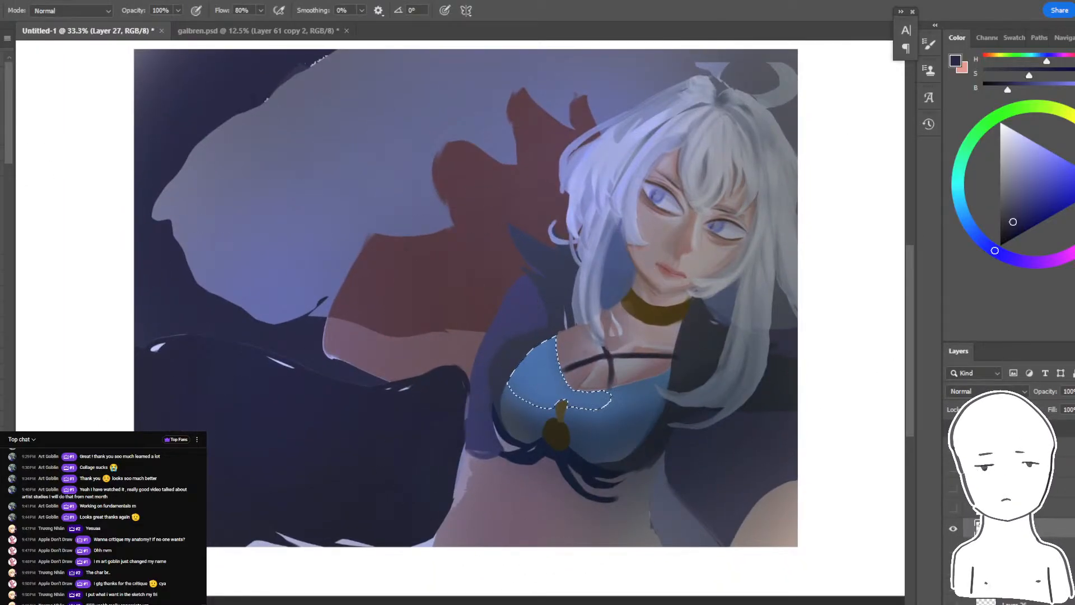
key(ctrl+d)
- Choose a light blue and paint soft highlights on both sides of the character's blue top with a smaller brush
click(1013, 162)
mouse_move(540, 380)
mouse_down()
mouse_move(540, 411)
mouse_move(542, 391)
mouse_up()
key(ctrl+z)
key(bracketleft)
key(bracketleft)
alt+click(546, 372)
key(ctrl+z)
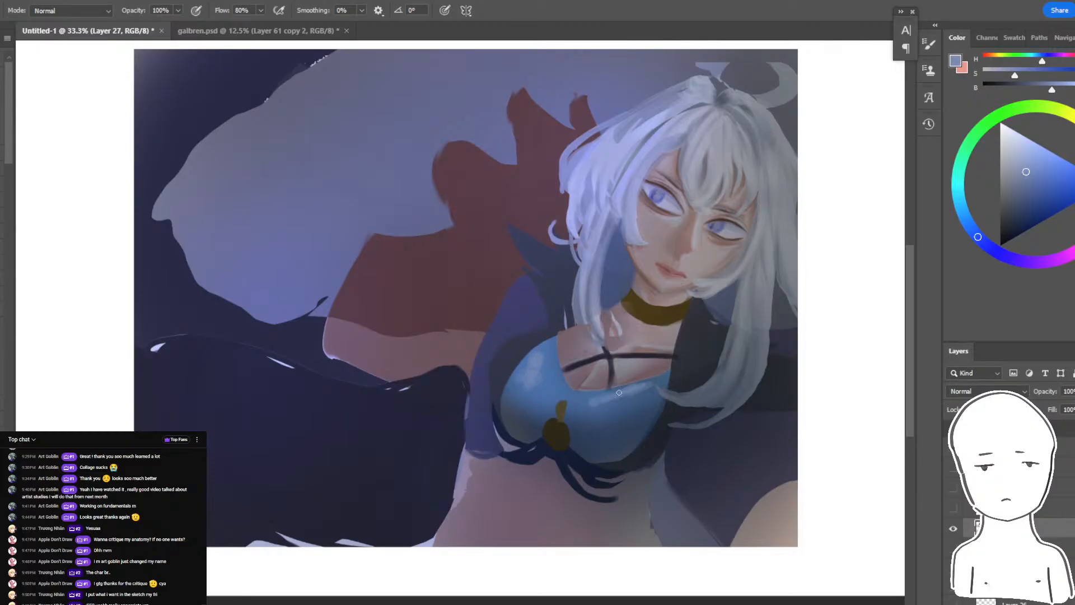
drag(618, 392, 591, 402)
- Paint muted blue-violet highlight strokes on the dark sleeve at the artwork's lower right and on the purple sleeve
drag(609, 402, 582, 434)
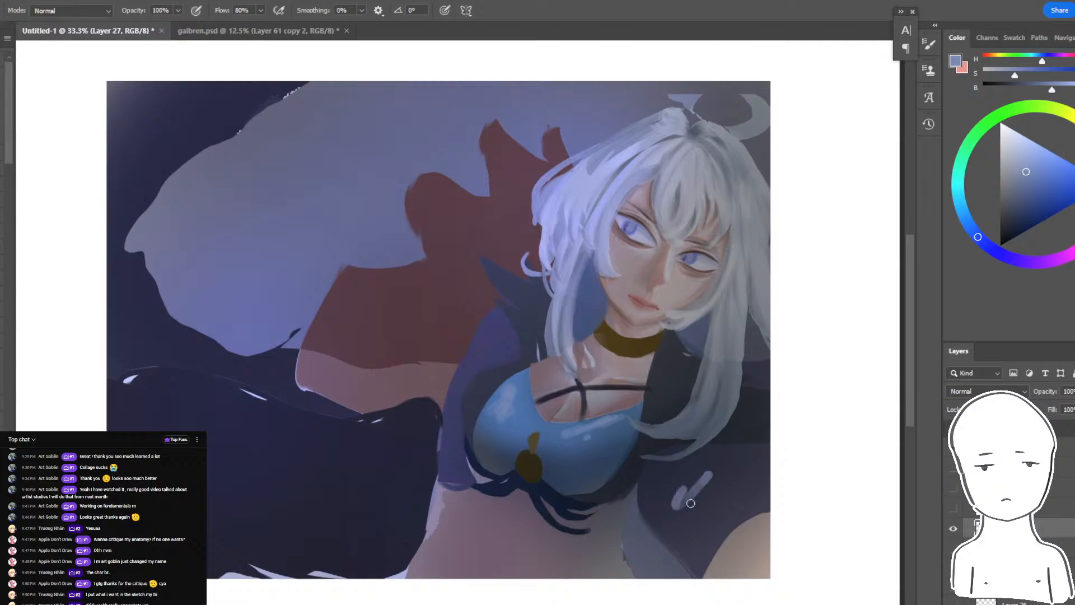
alt+click(731, 511)
mouse_move(712, 524)
mouse_down()
mouse_move(735, 496)
mouse_move(705, 512)
mouse_move(708, 530)
mouse_up()
key(ctrl+z)
alt+click(700, 520)
key(ctrl+z)
drag(696, 500, 710, 491)
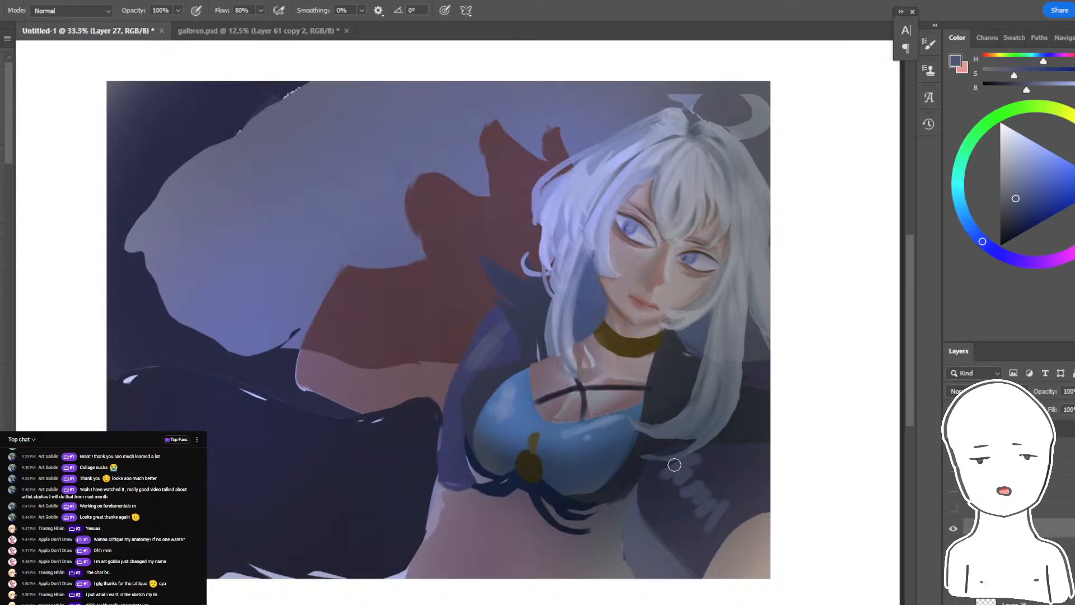
- Sample dark tones and paint shadows around the highlights on the lower-right sleeve
alt+click(665, 539)
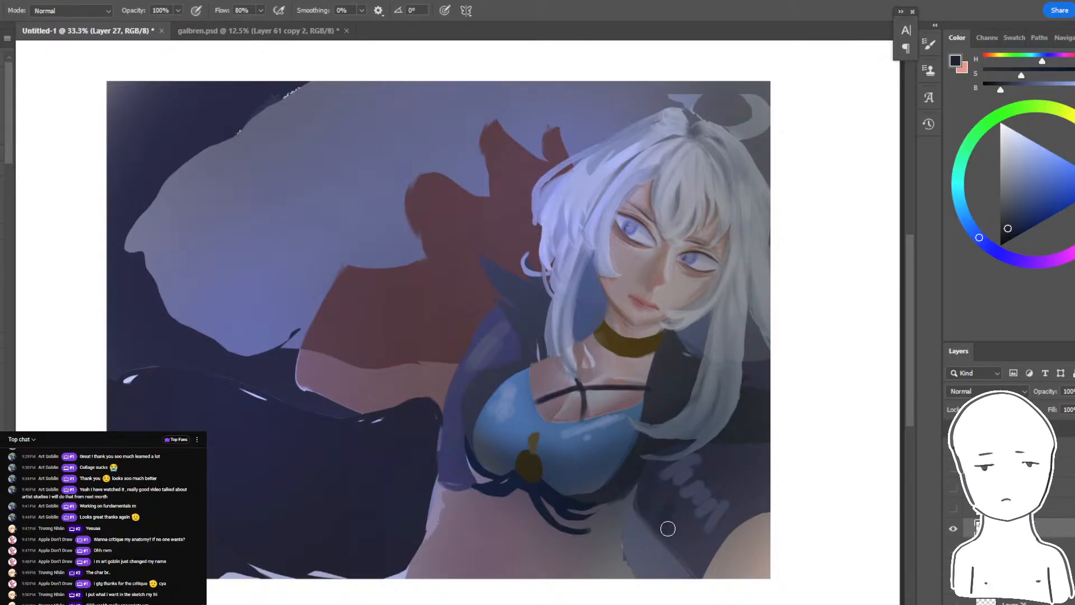
alt+click(737, 487)
alt+click(744, 414)
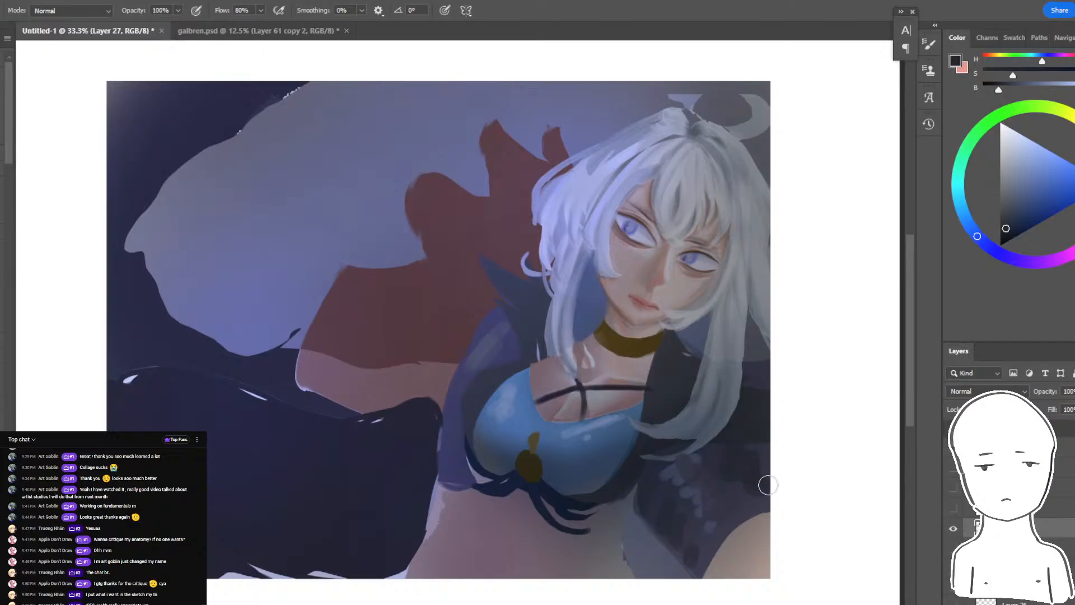
- Try shading the shadowed side of the face with a pale grey-blue brush in Multiply mode
drag(785, 448, 800, 493)
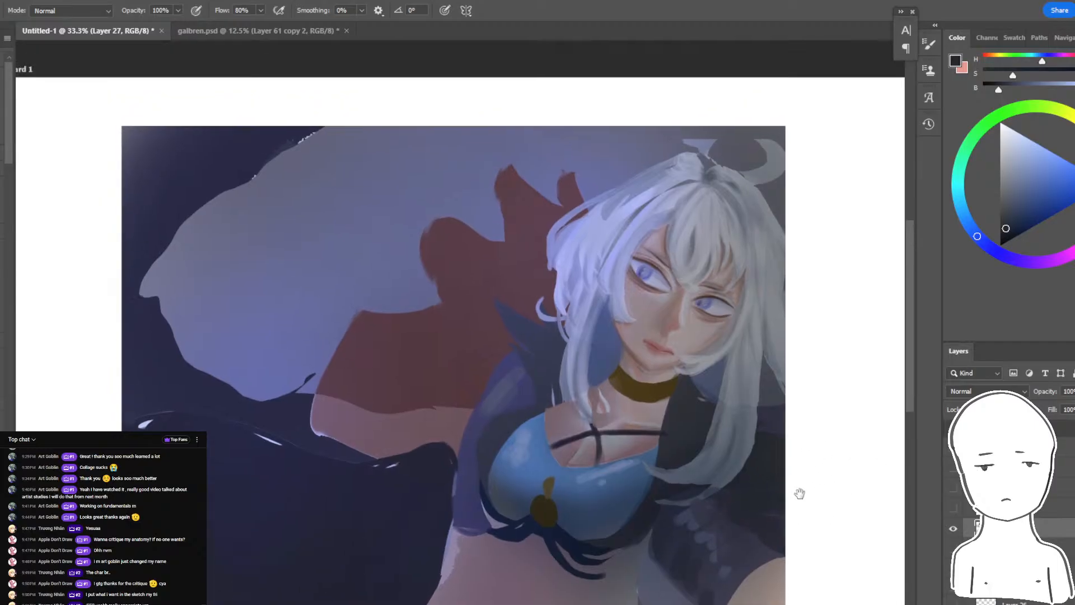
drag(686, 551, 508, 603)
key(ctrl+plus)
key(ctrl+plus)
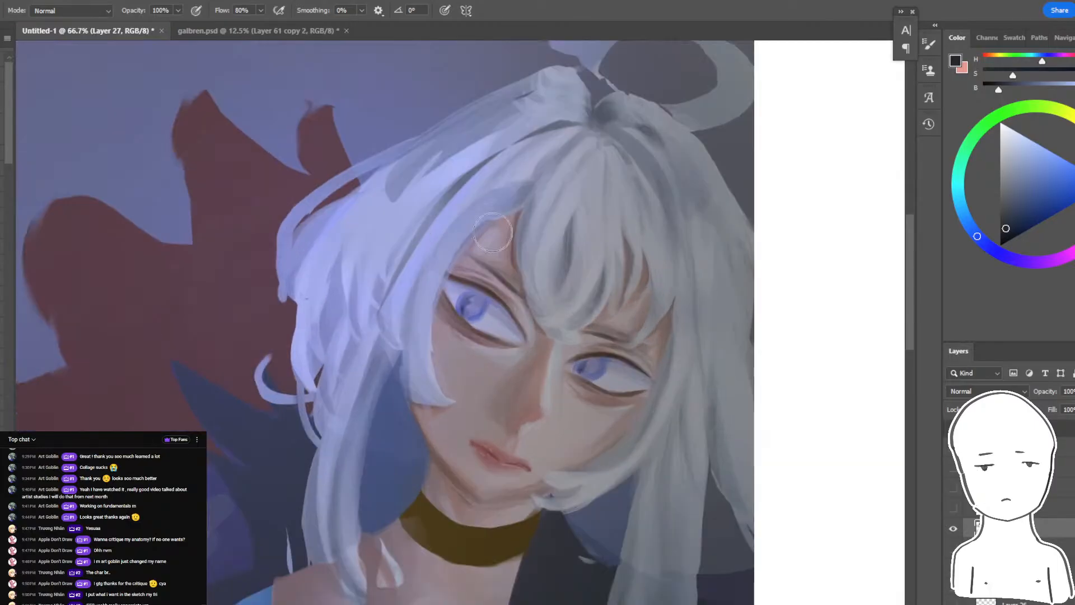
click(72, 11)
click(73, 80)
click(1001, 169)
drag(614, 331, 551, 445)
click(1008, 146)
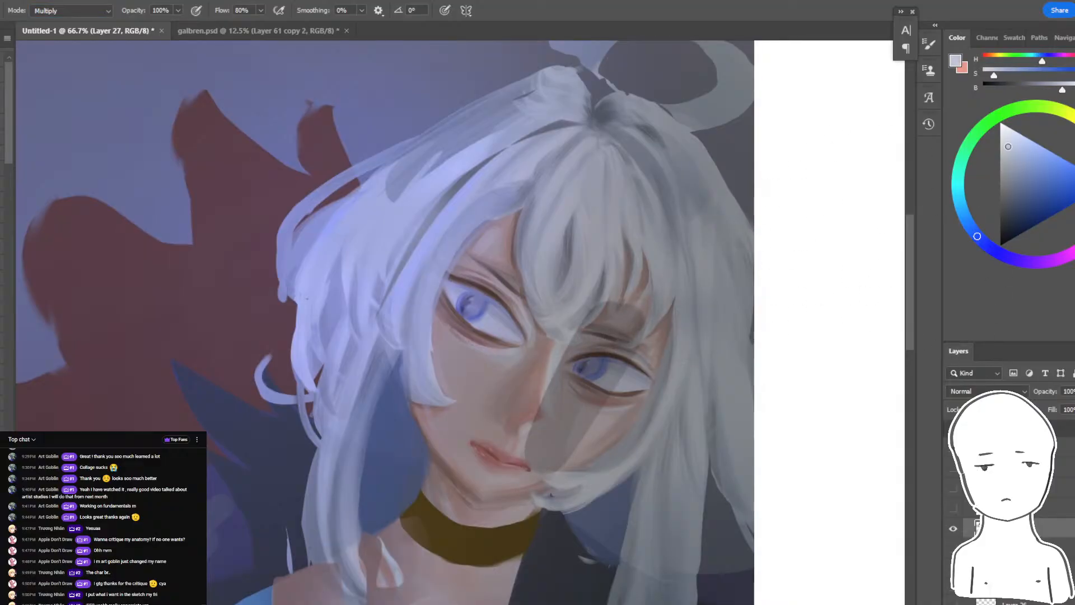
click(1003, 136)
key(ctrl+z)
drag(647, 367, 548, 395)
key(bracketleft)
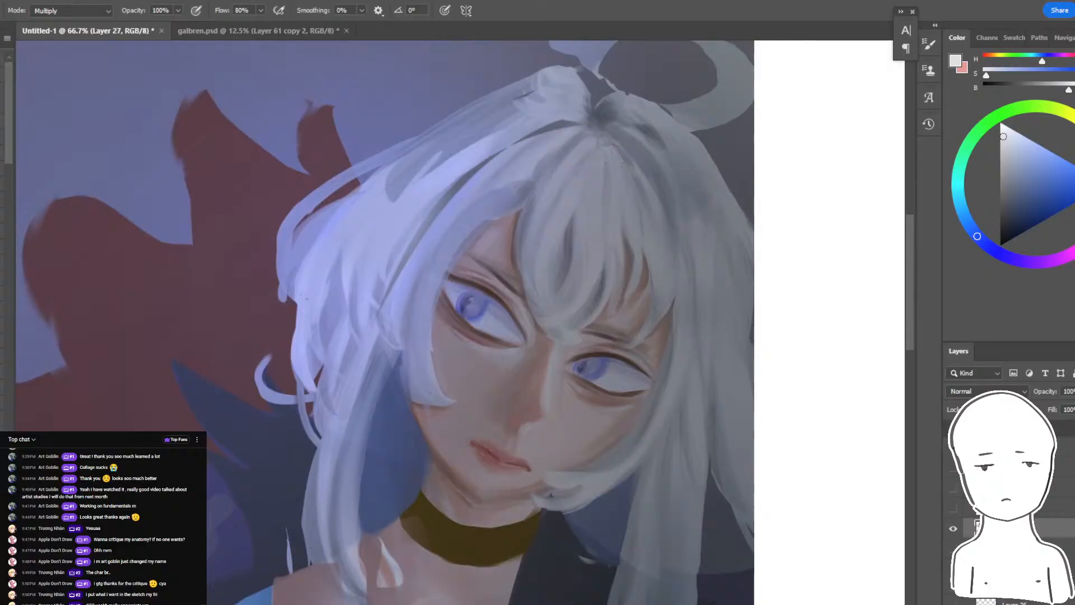
key(ctrl+minus)
key(ctrl+minus)
key(ctrl+minus)
key(ctrl+plus)
key(ctrl+plus)
key(ctrl+plus)
alt+click(470, 278)
key(ctrl+z)
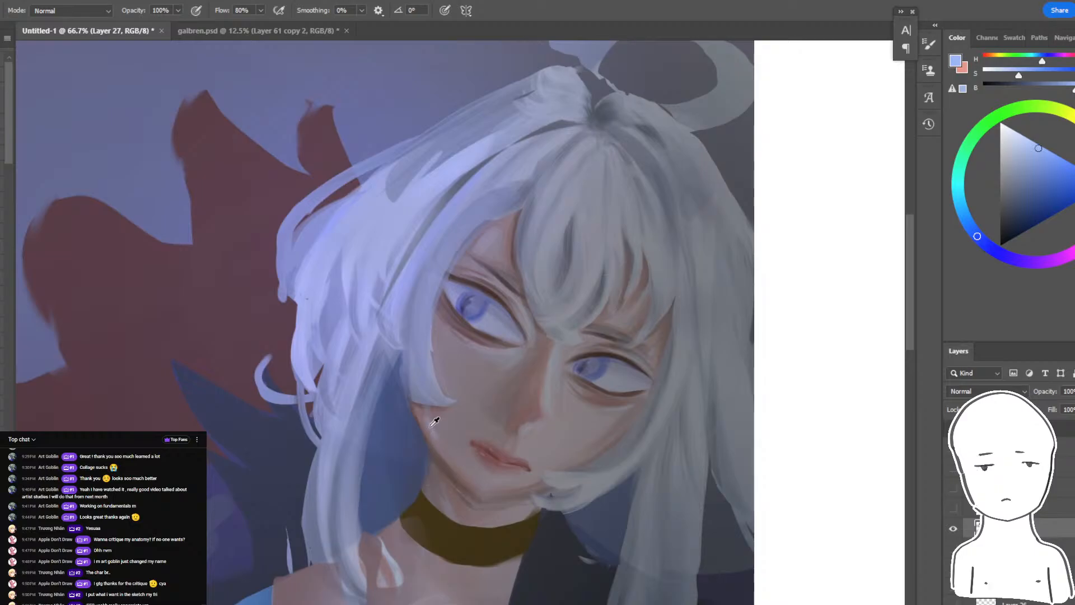
- Return the brush to Normal mode and dab a sampled greyish violet along the side of the nose
alt+click(443, 458)
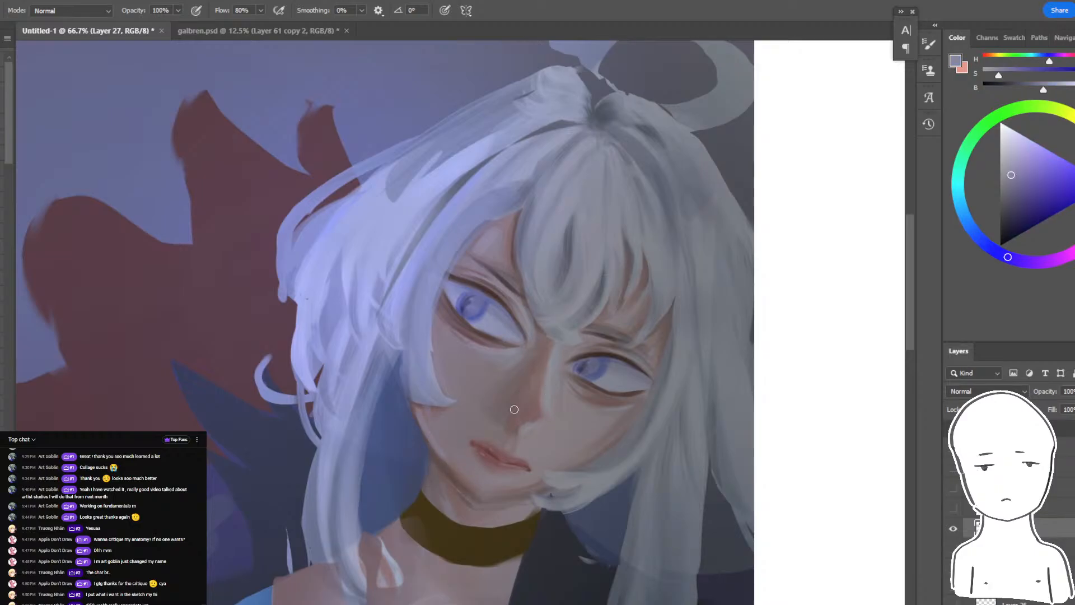
key(ctrl+z)
mouse_move(503, 398)
mouse_down()
mouse_move(516, 410)
mouse_move(520, 370)
mouse_up()
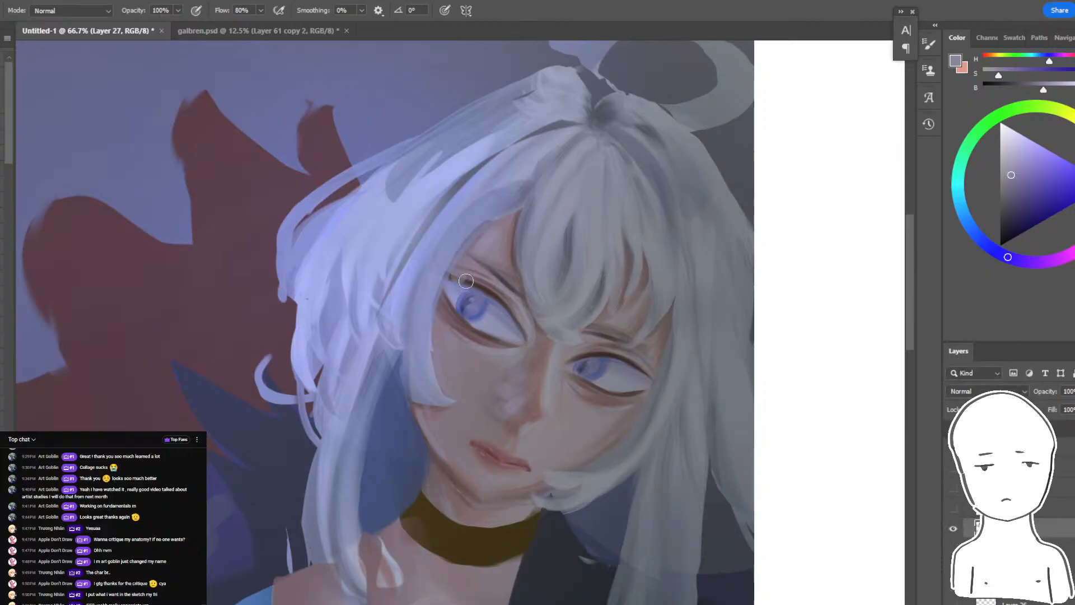
alt+click(551, 373)
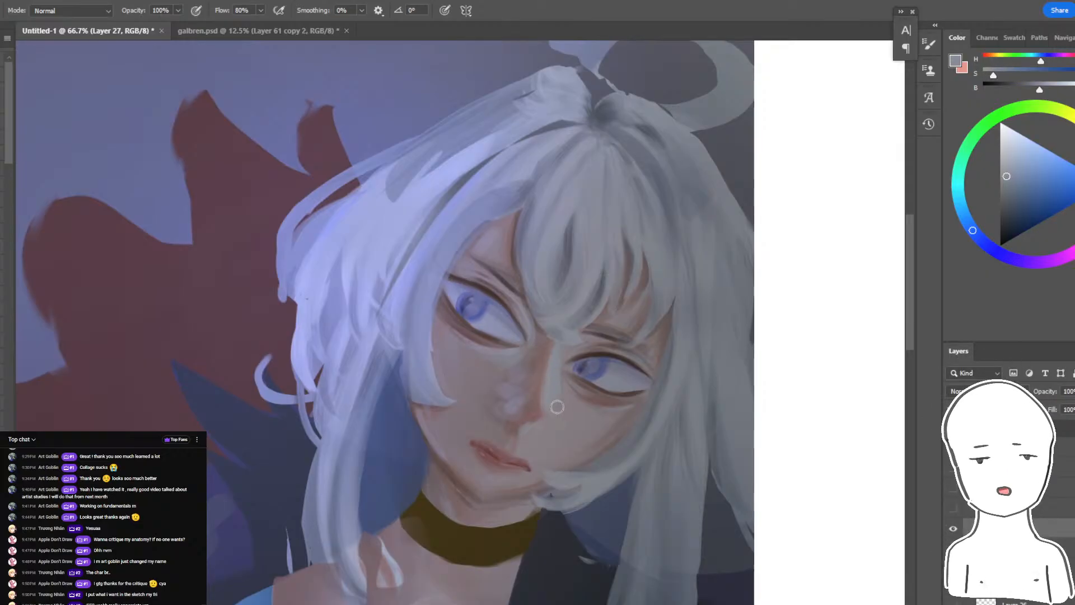
key(ctrl+z)
- Choose a muted blue and paint rim strokes along the outer edge of the long hair lock's lower end
mouse_move(672, 572)
mouse_down()
mouse_move(663, 367)
mouse_move(656, 485)
mouse_up()
key(ctrl+z)
drag(692, 405, 637, 519)
click(1027, 180)
key(ctrl+z)
drag(671, 396, 618, 529)
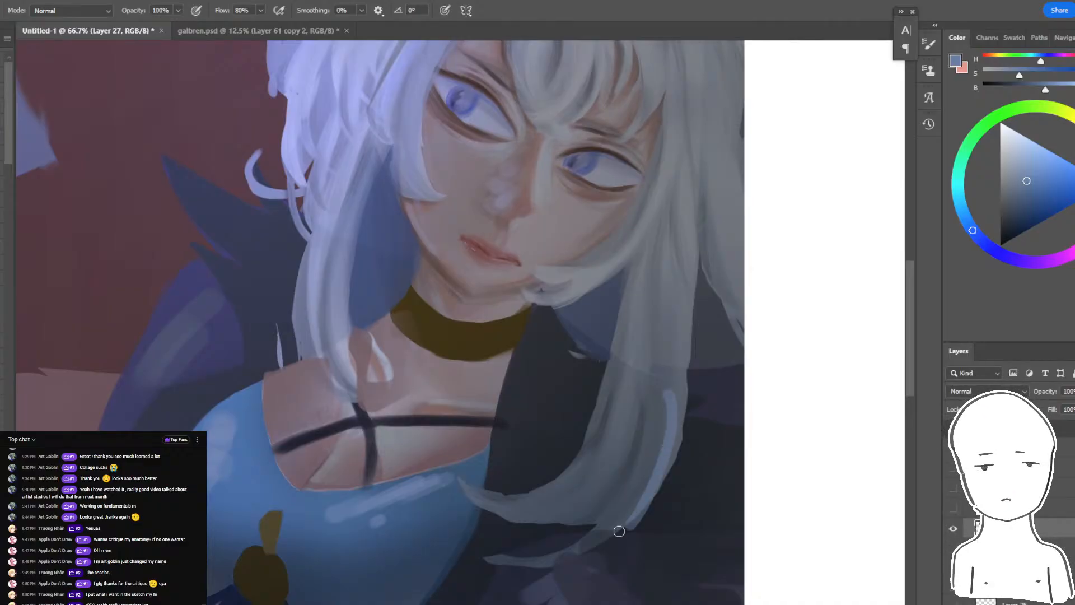
key(ctrl+z)
mouse_move(675, 431)
mouse_down()
mouse_move(648, 517)
mouse_move(610, 536)
mouse_up()
alt+click(662, 460)
- Add bluish strokes to the lower hair lock and the hair along the artwork's right edge, softening them with sampled grey
drag(626, 506, 650, 257)
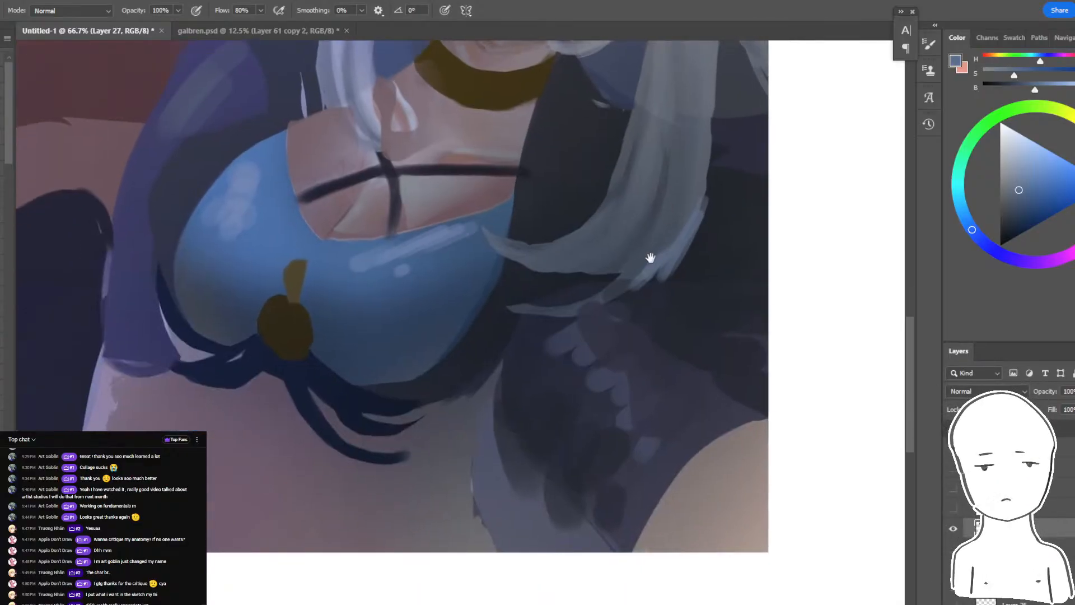
mouse_move(654, 317)
mouse_down()
mouse_move(655, 401)
mouse_move(638, 438)
mouse_up()
drag(710, 330, 569, 452)
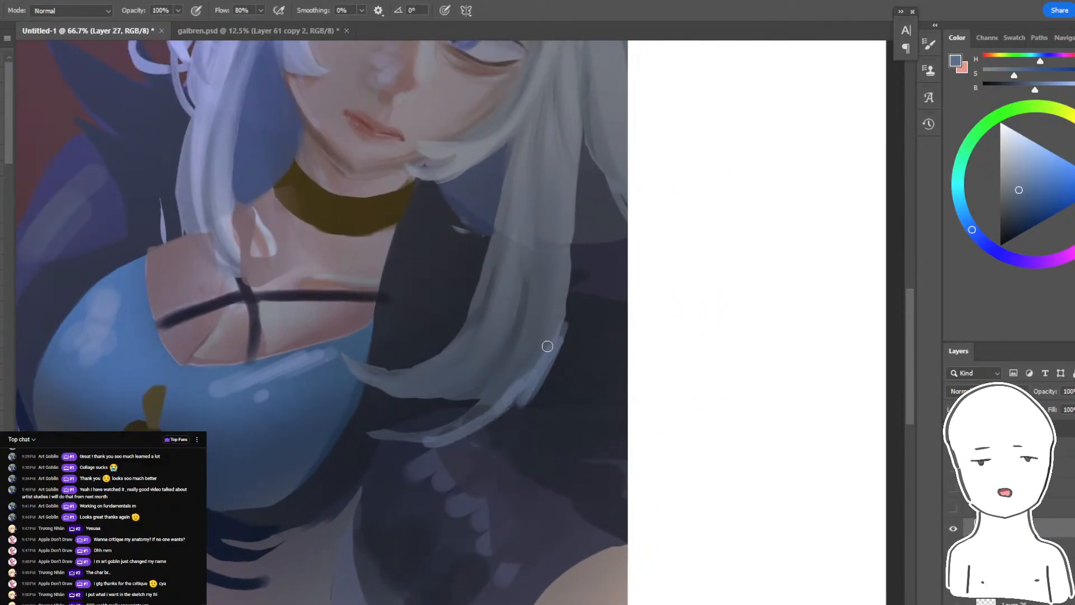
scroll(585, 294, up, 5)
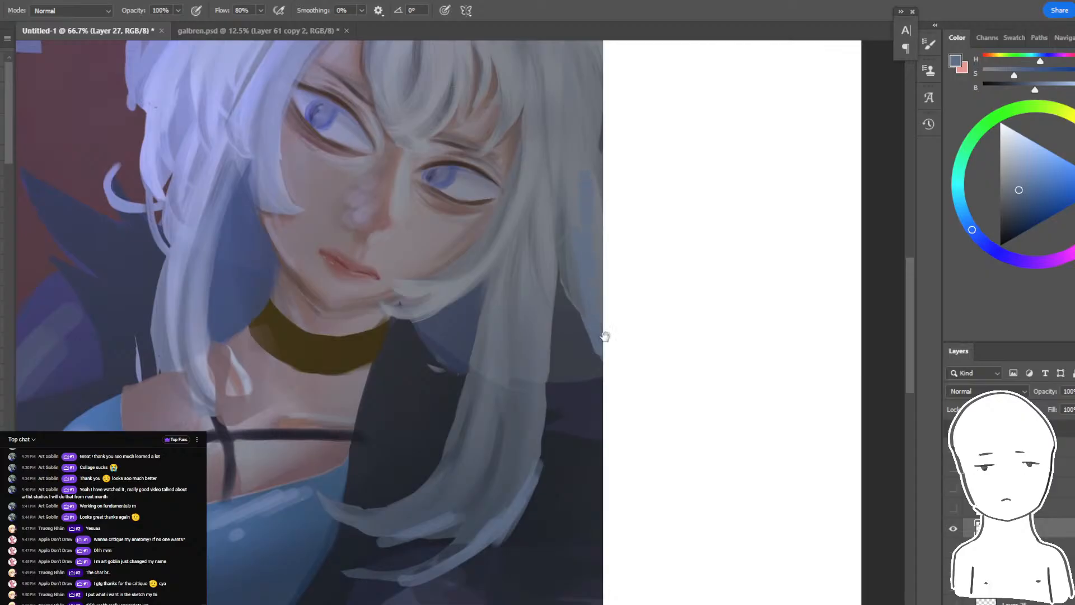
scroll(602, 336, up, 7)
alt+click(510, 258)
alt+click(510, 258)
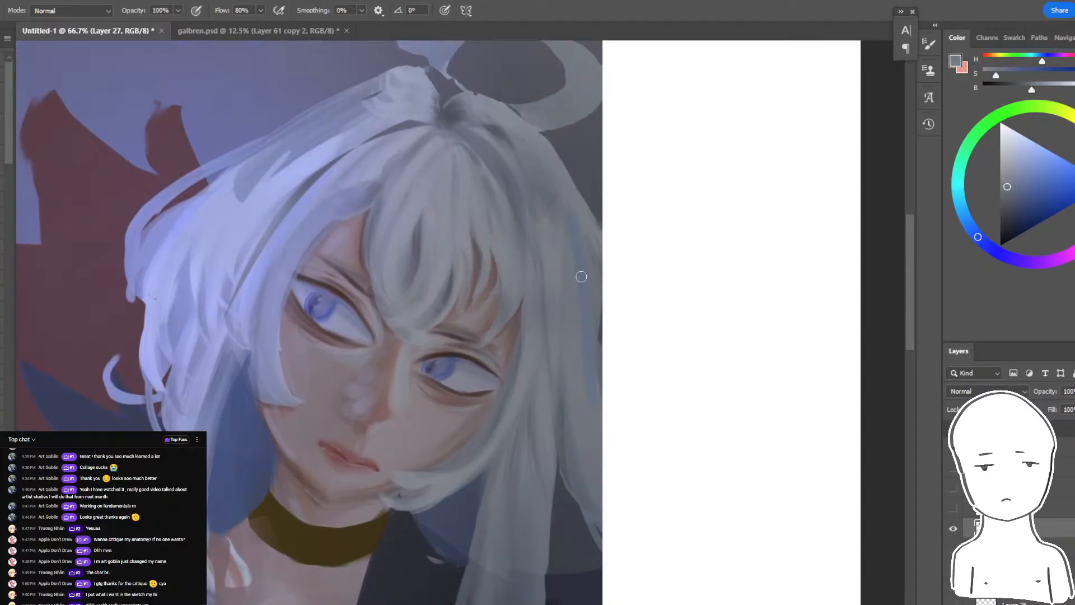
- Choose a desaturated red tone and paint a warm rim light along the hair's outer right edge
click(987, 59)
click(1046, 171)
mouse_move(552, 171)
mouse_down()
mouse_move(576, 268)
mouse_move(593, 254)
mouse_up()
key(ctrl+z)
alt+click(586, 229)
mouse_move(567, 190)
mouse_down()
mouse_move(580, 208)
mouse_move(600, 529)
mouse_up()
- Add warm peach accent strokes to the lower hair lock and the dark sleeve below it
drag(633, 382, 707, 199)
drag(620, 285, 613, 392)
drag(591, 463, 585, 518)
key(ctrl+minus)
key(ctrl+minus)
key(ctrl+minus)
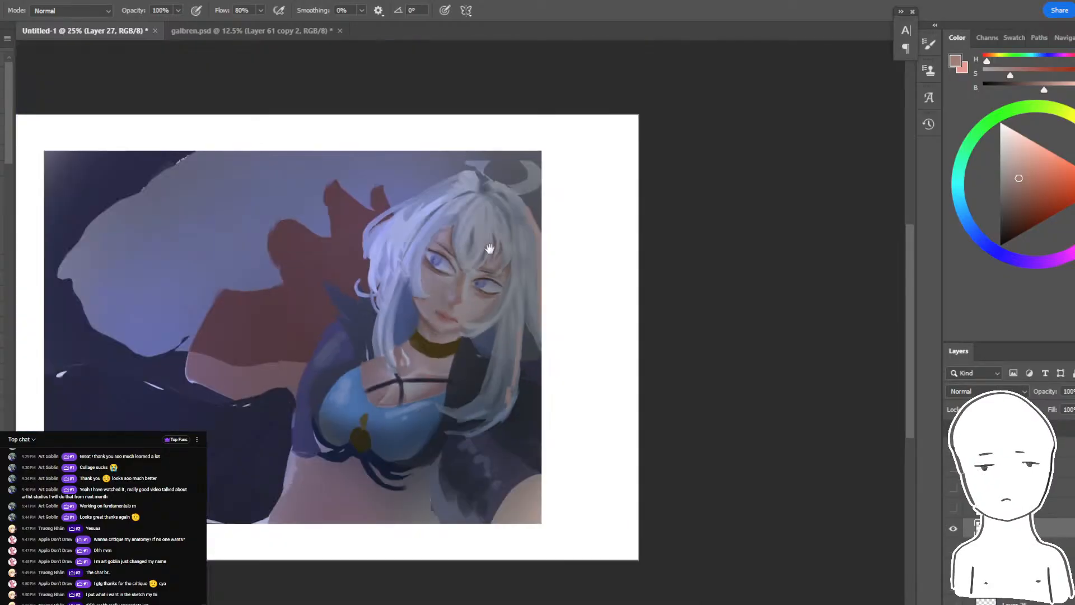
drag(489, 248, 646, 290)
drag(432, 387, 554, 445)
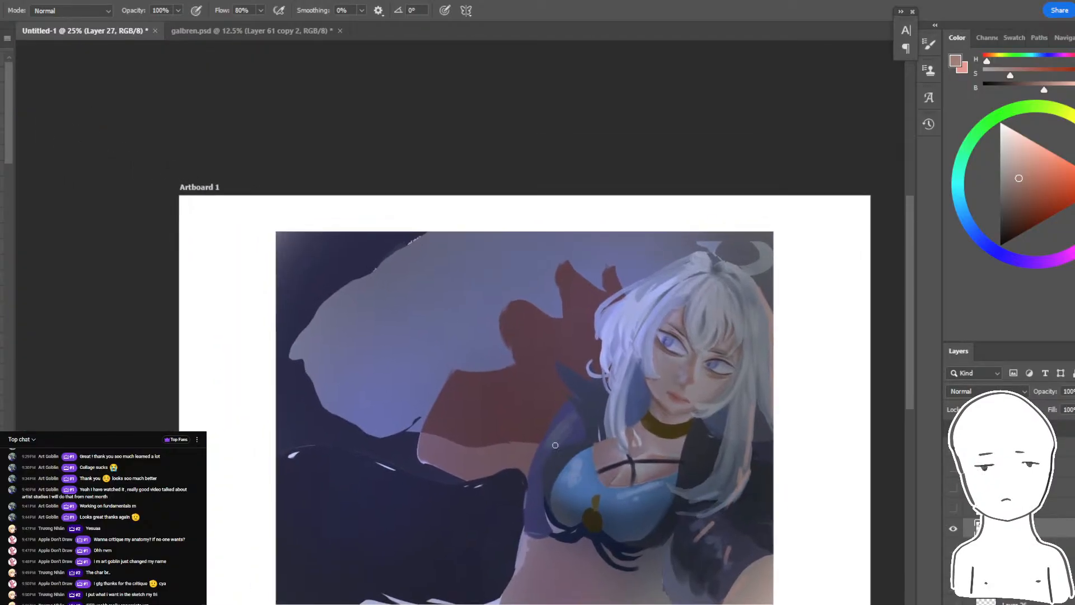
- Sample dark navy and paint over the pinkish band between the red shape and the dark area beside the character
alt+click(484, 486)
mouse_move(467, 469)
mouse_down()
mouse_move(492, 457)
mouse_move(393, 481)
mouse_up()
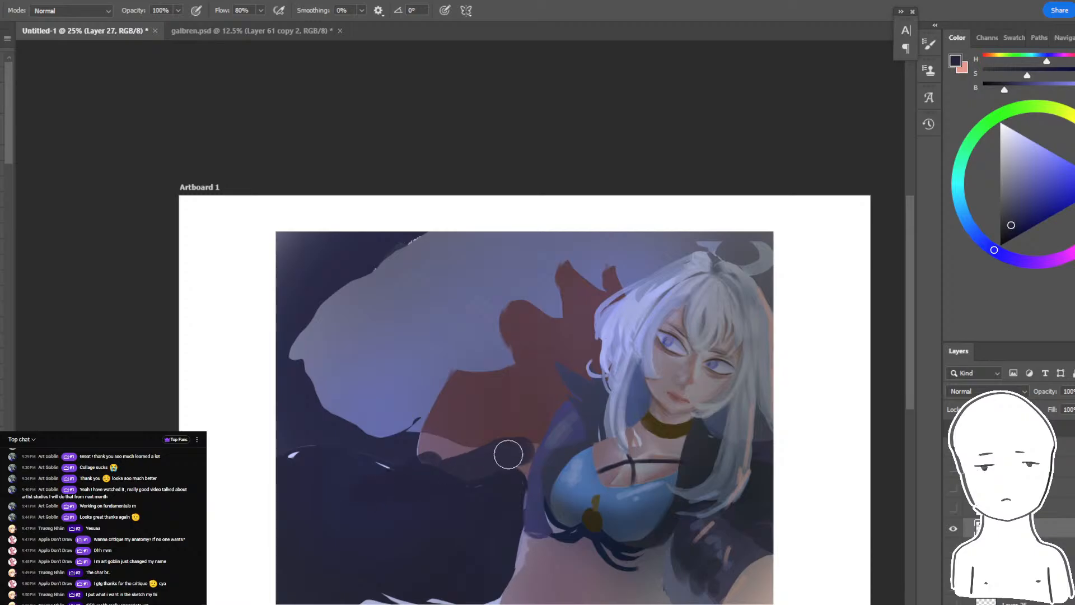
alt+click(585, 485)
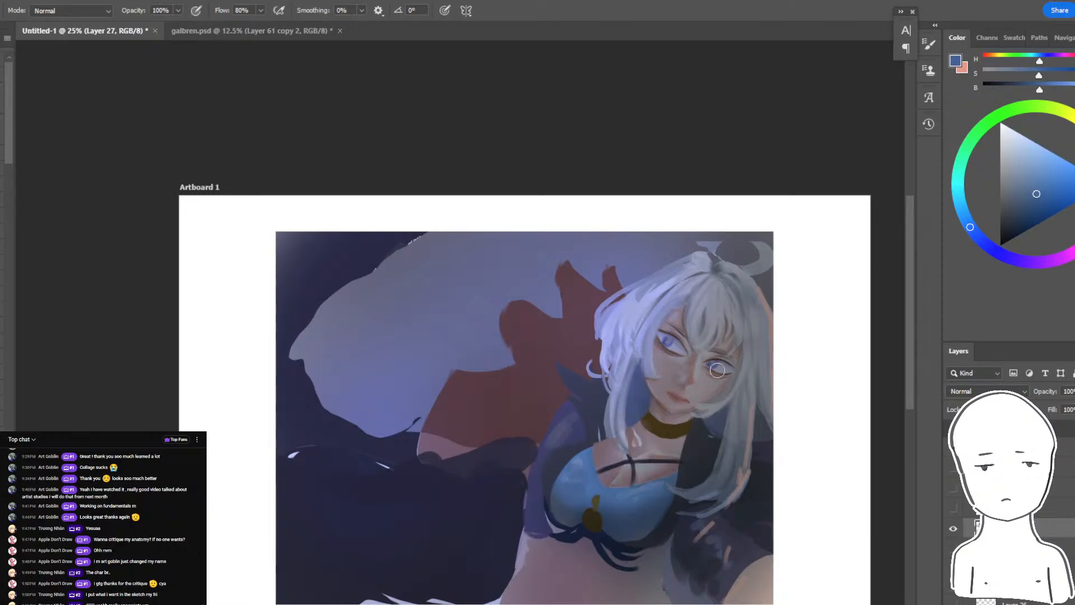
- Compare the painting before and after the changes by toggling the current layer's visibility
key(ctrl+minus)
key(ctrl+minus)
key(ctrl+equal)
key(ctrl+equal)
key(ctrl+equal)
drag(727, 491, 663, 411)
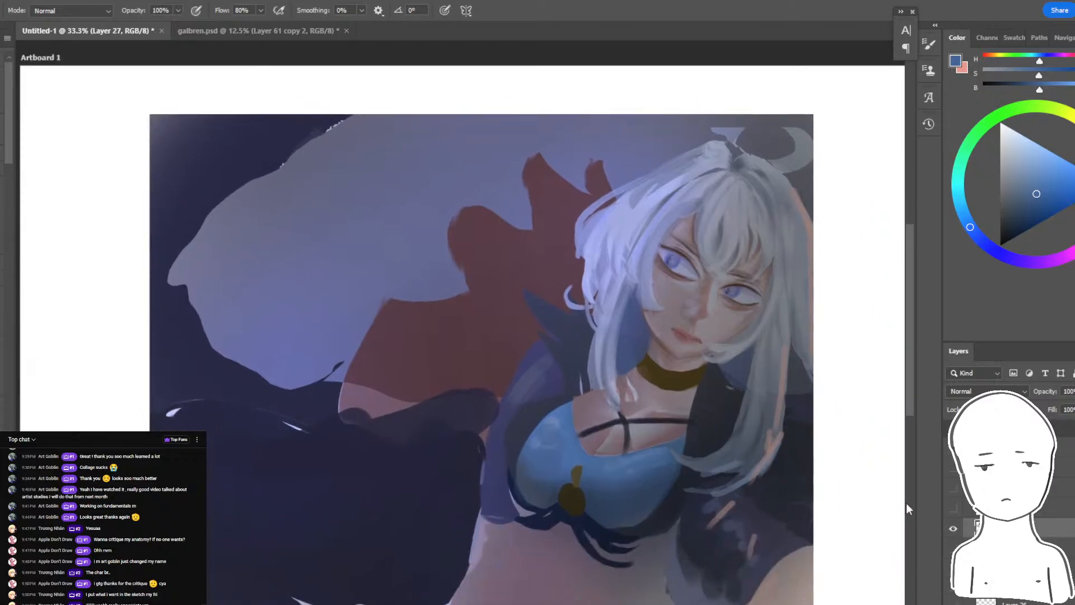
click(954, 533)
click(952, 533)
drag(839, 512, 790, 511)
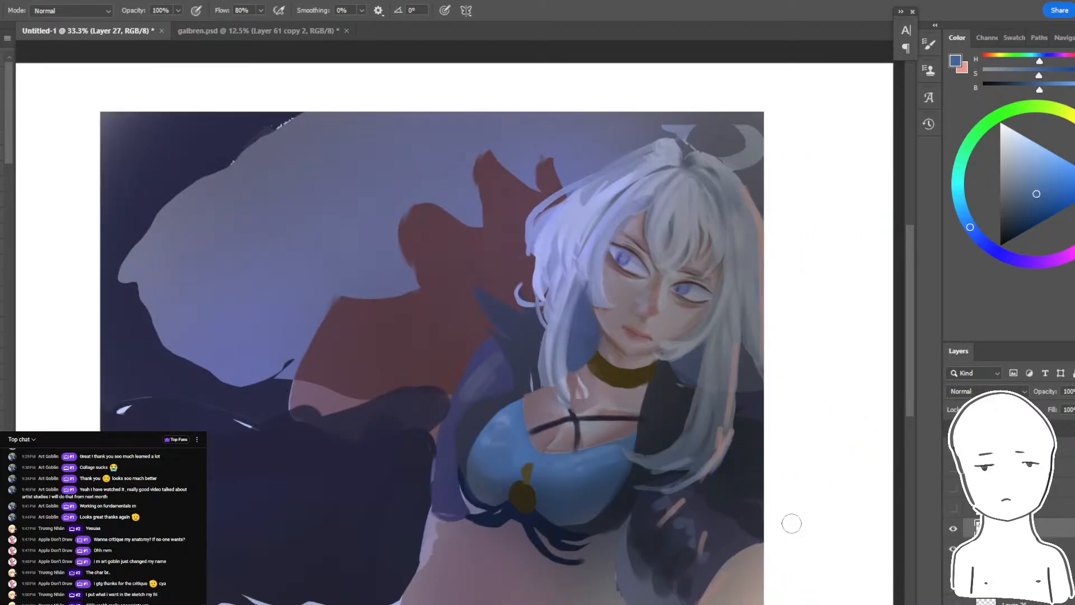
- Try a blue stroke along the dark parting in the hair on the lit side of the head
drag(649, 349, 484, 501)
key(ctrl+equal)
key(ctrl+equal)
drag(408, 317, 471, 255)
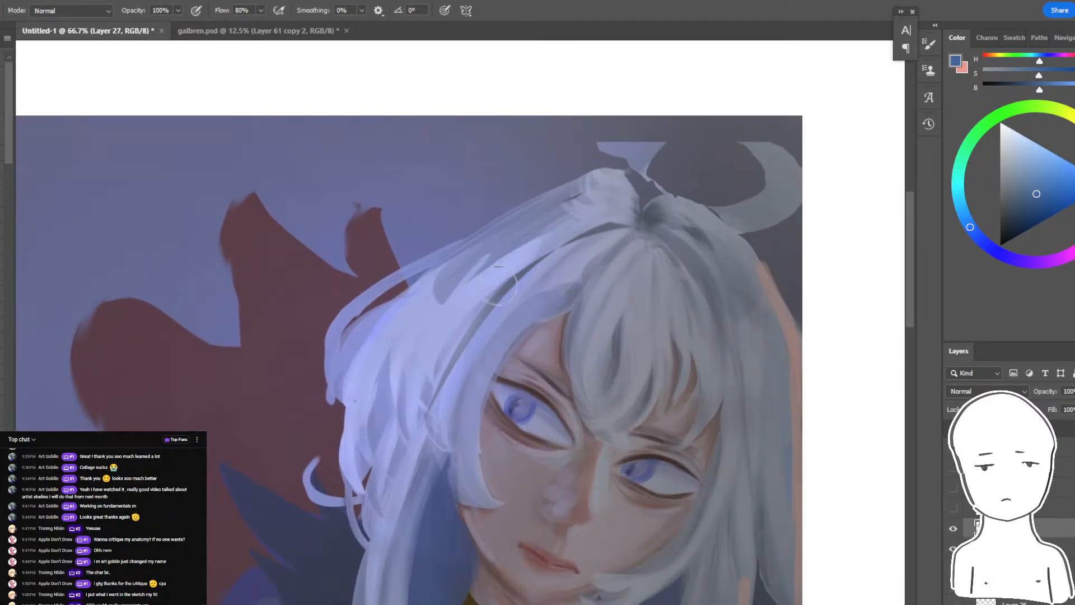
alt+click(520, 270)
drag(504, 289, 427, 419)
key(ctrl+z)
- Select the light hair with the Magic Wand, paint periwinkle strands inside the selection, and deselect
alt+click(388, 414)
alt+click(379, 414)
key(w)
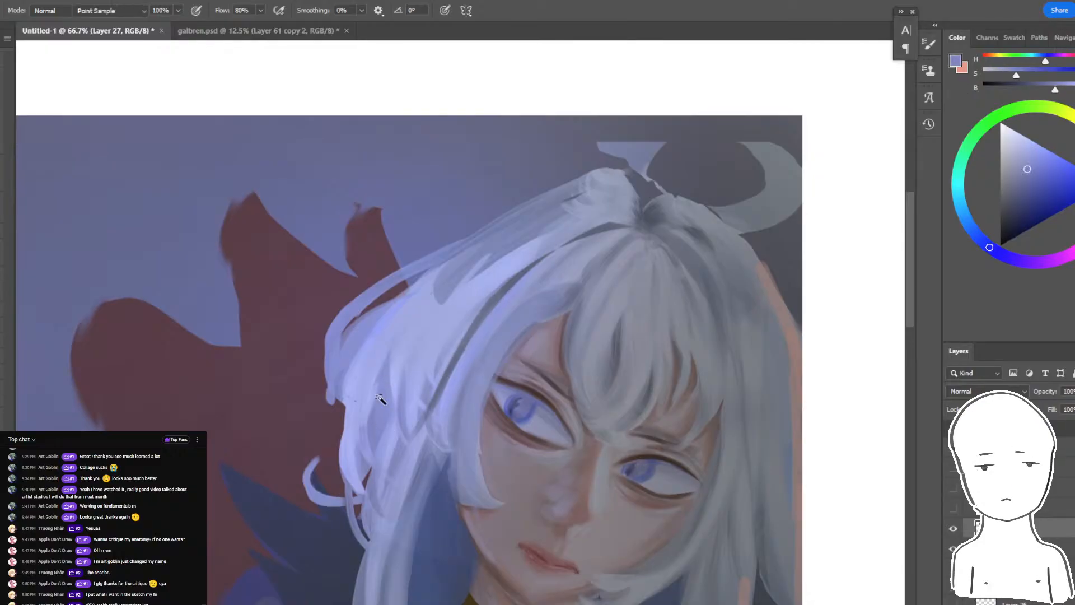
click(381, 401)
key(b)
drag(385, 353, 373, 440)
drag(395, 394, 386, 448)
drag(448, 374, 428, 443)
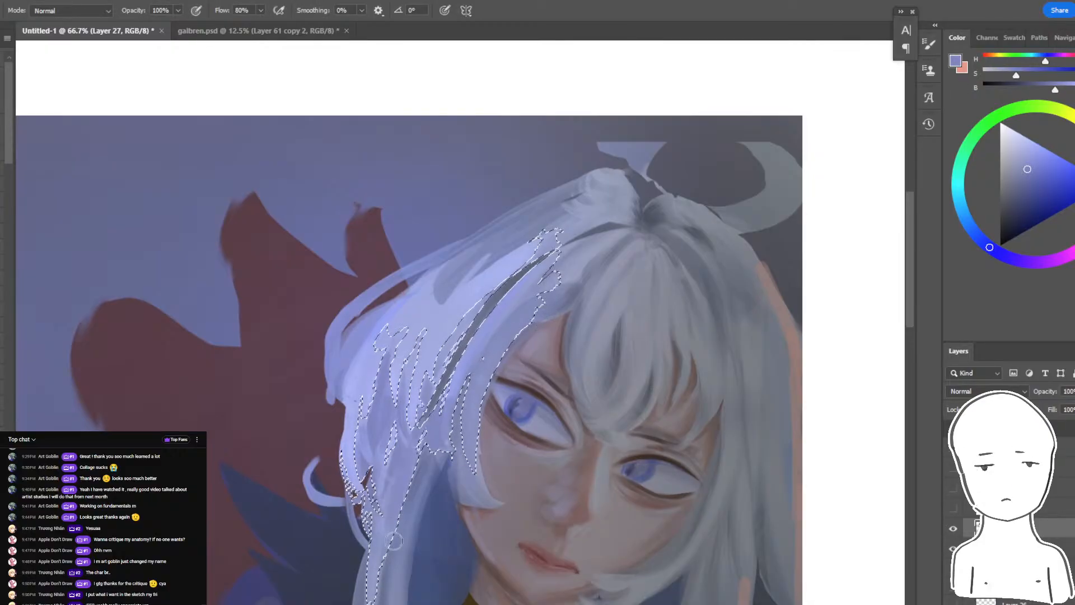
key(ctrl+d)
- Paint periwinkle strokes through the outer hair on the lit side of the head
drag(464, 275, 387, 334)
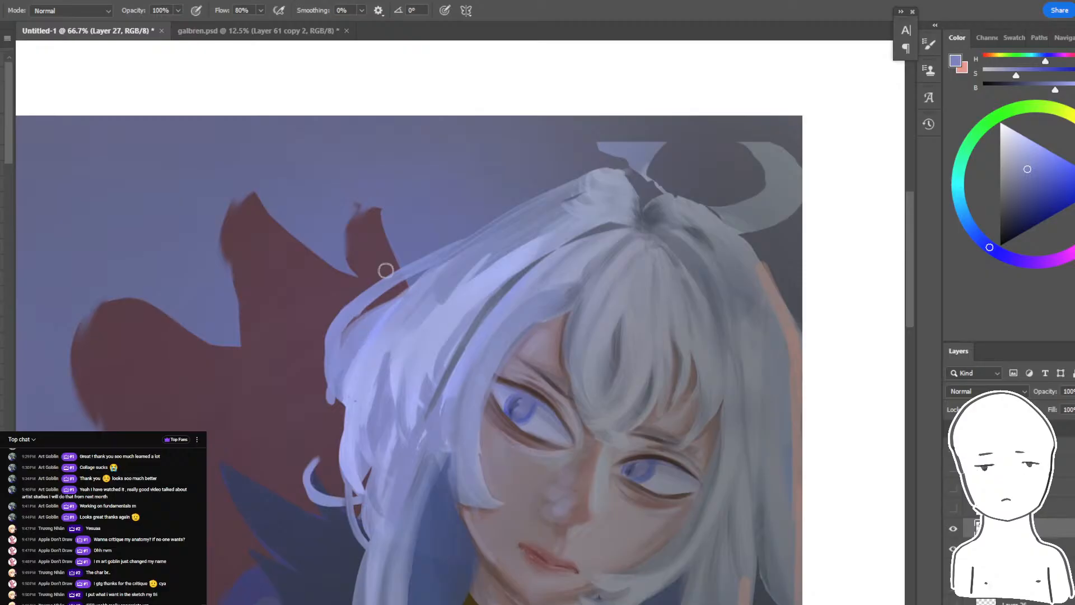
drag(348, 394, 359, 374)
alt+click(387, 322)
- Sample a muted blue-grey from the hair and paint shadow strands through the lit side and its hanging lock
alt+click(479, 348)
alt+click(468, 339)
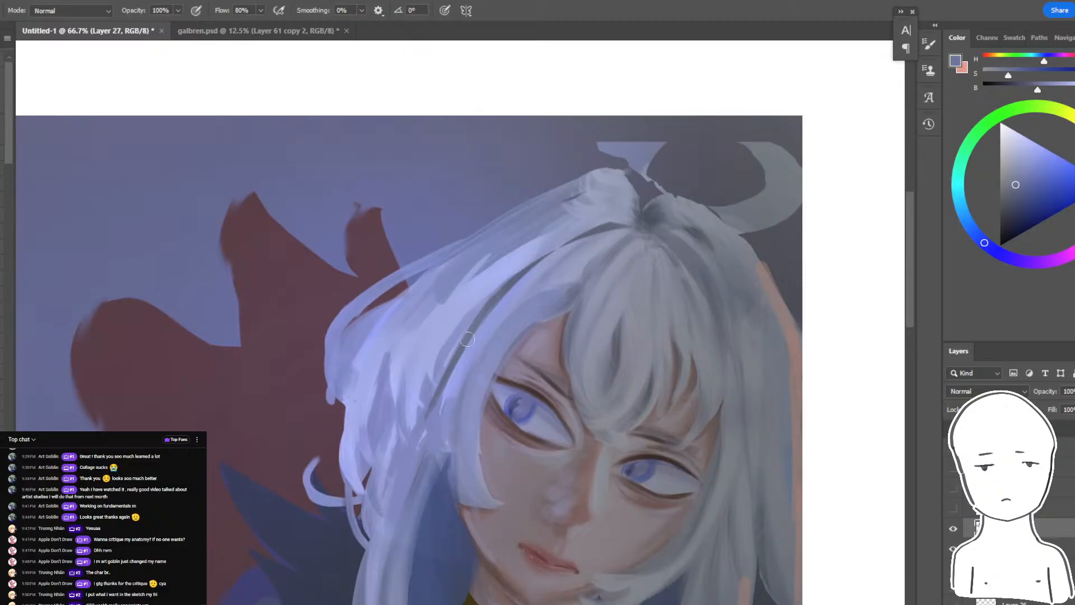
drag(521, 311, 459, 466)
key(ctrl+z)
mouse_move(444, 465)
mouse_down()
mouse_move(484, 314)
mouse_move(435, 462)
mouse_up()
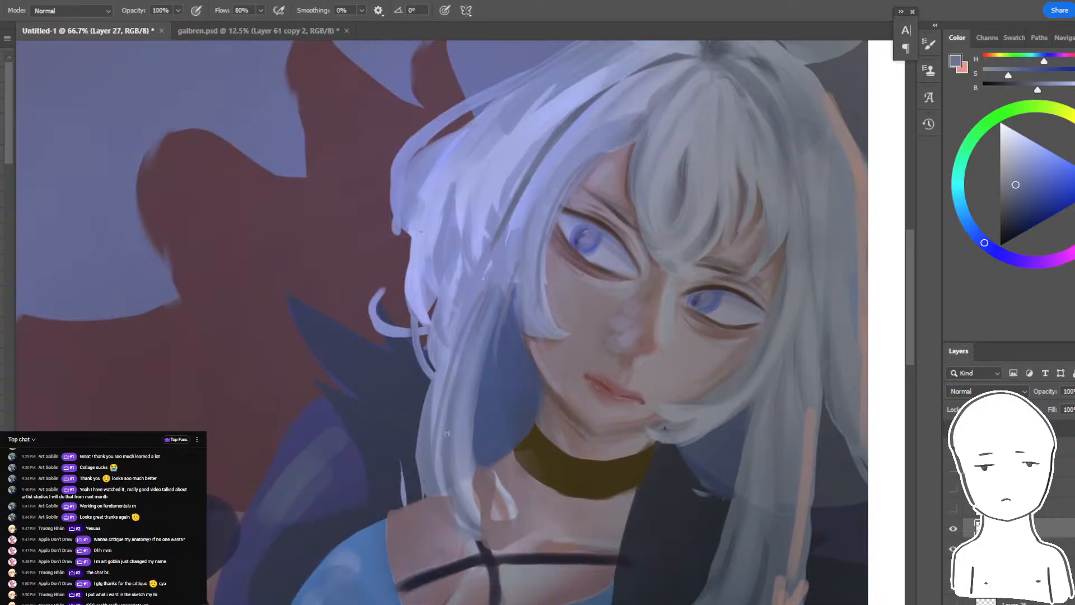
drag(488, 244, 432, 410)
drag(463, 191, 423, 275)
drag(449, 158, 396, 322)
key(ctrl+minus)
key(ctrl+minus)
key(ctrl+minus)
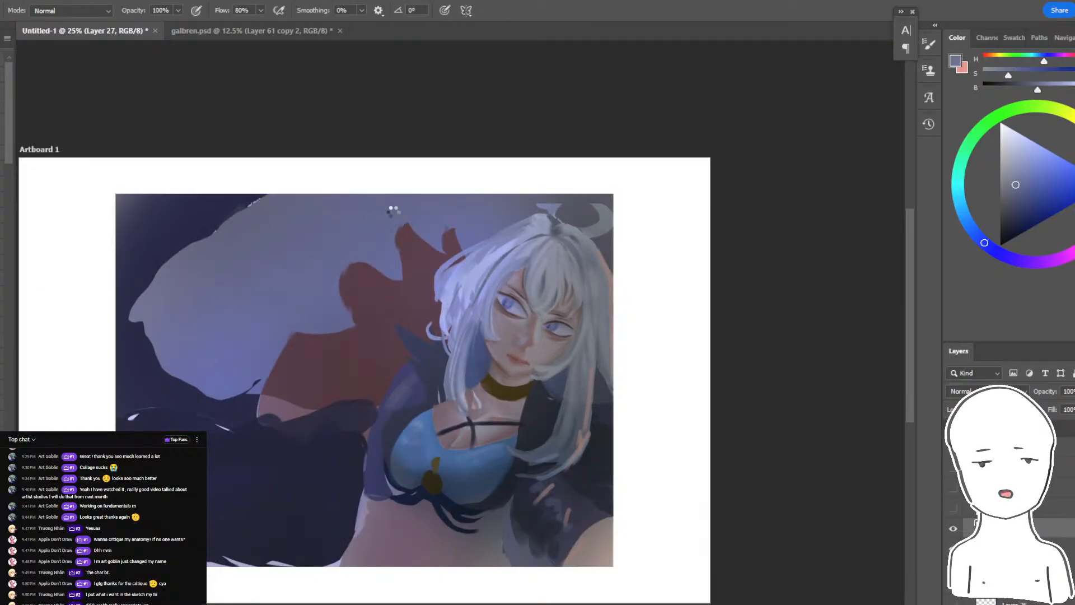
- Switch to the live chat window and on to the stream's YouTube Studio dashboard
key(alt+Tab)
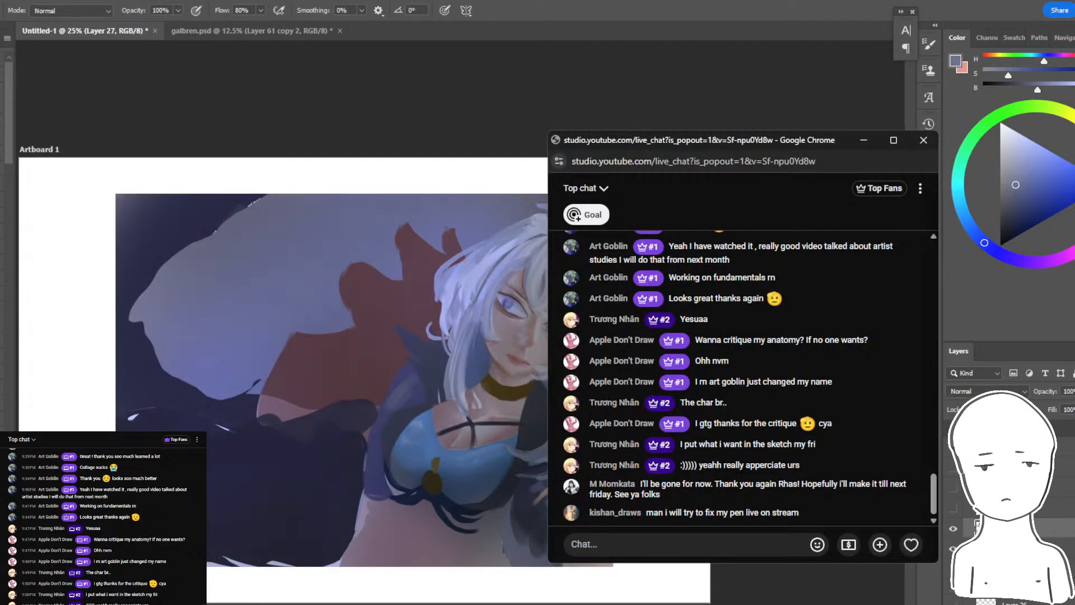
key(alt+Tab)
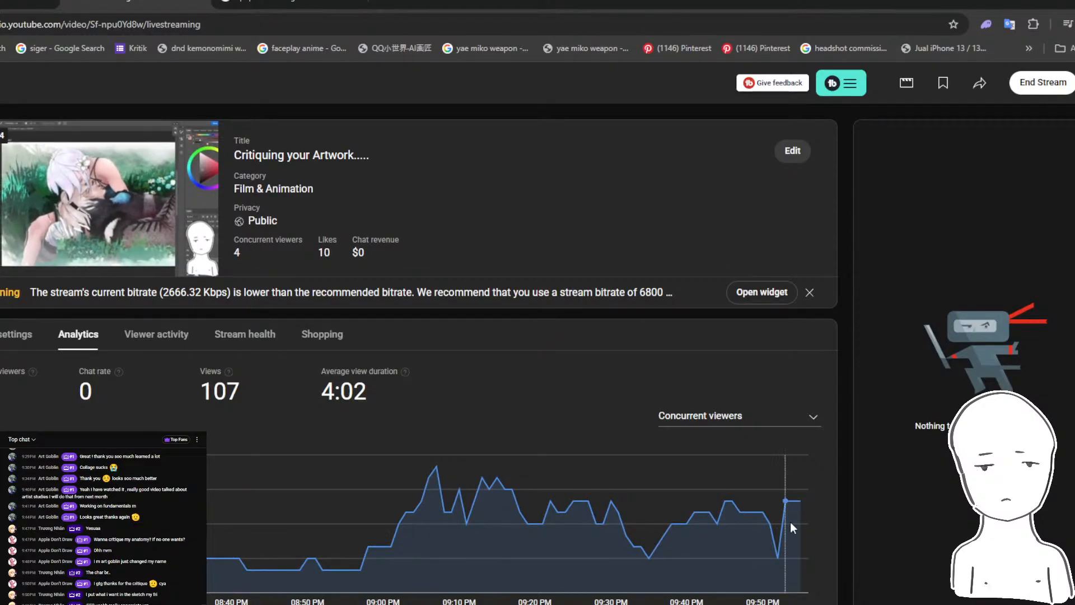
- Look over the stream's viewer analytics and live chat, and return to the Photoshop painting
mouse_move(797, 511)
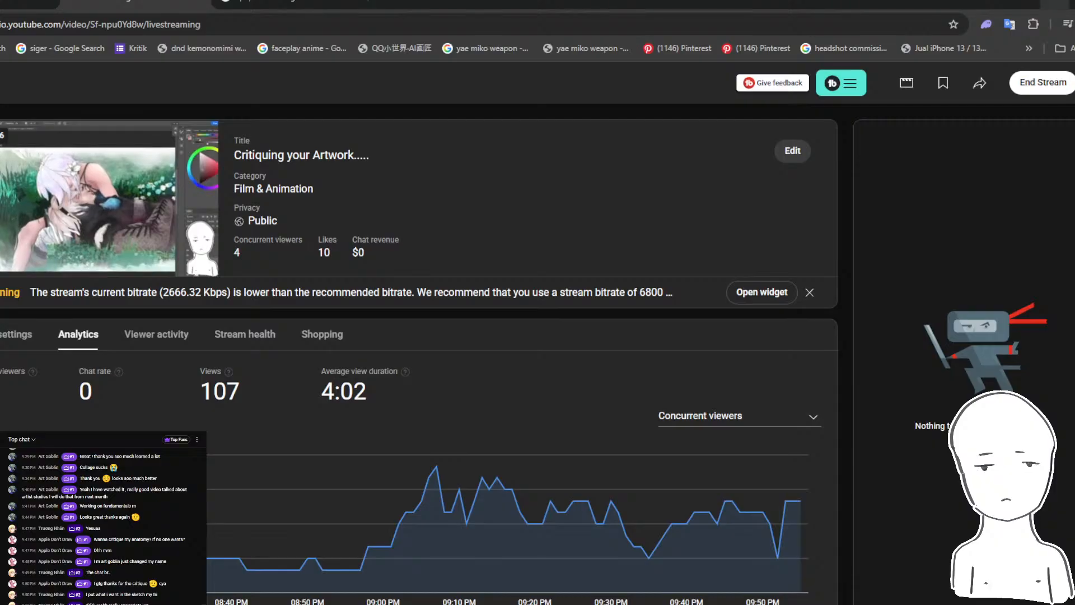
key(alt+Tab)
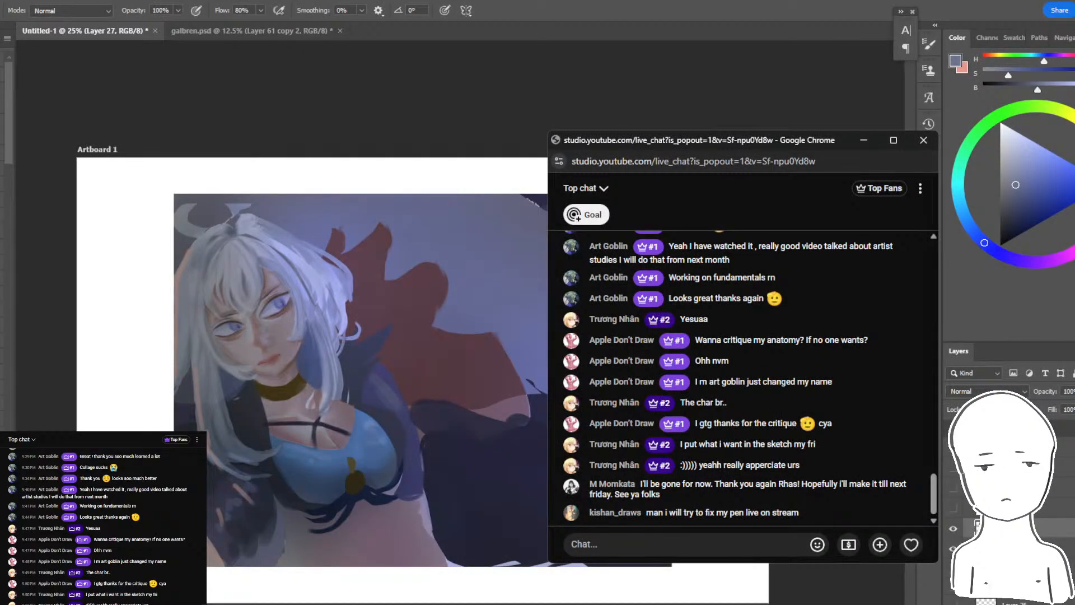
key(alt+Tab)
- Repaint the contour of the bare waist against the dark form using sampled muted violet and dark navy, and enlarge the brush
key(ctrl+plus)
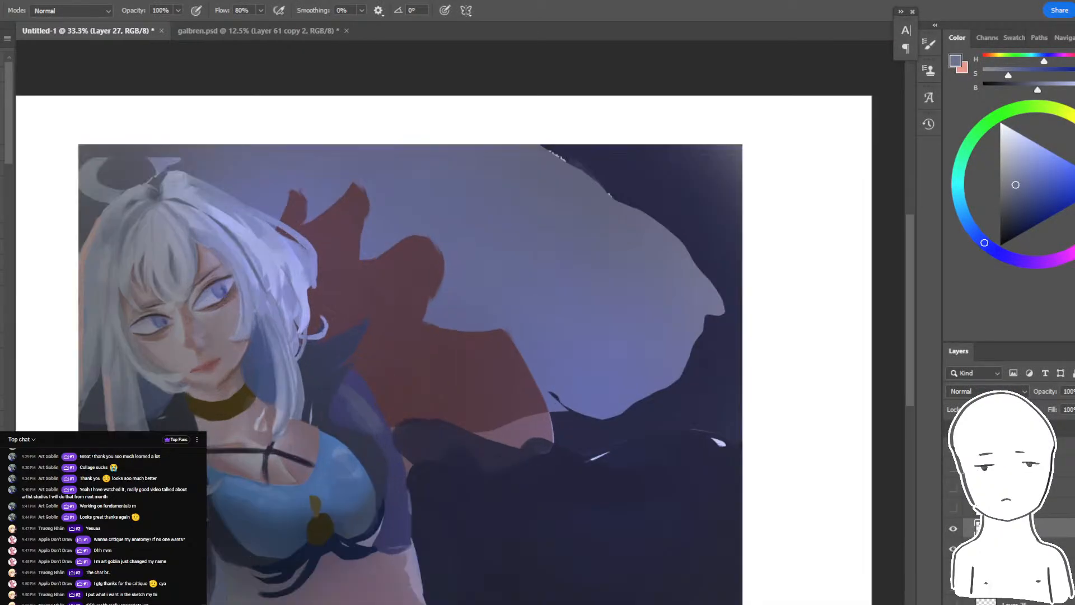
drag(561, 292, 615, 233)
alt+click(465, 507)
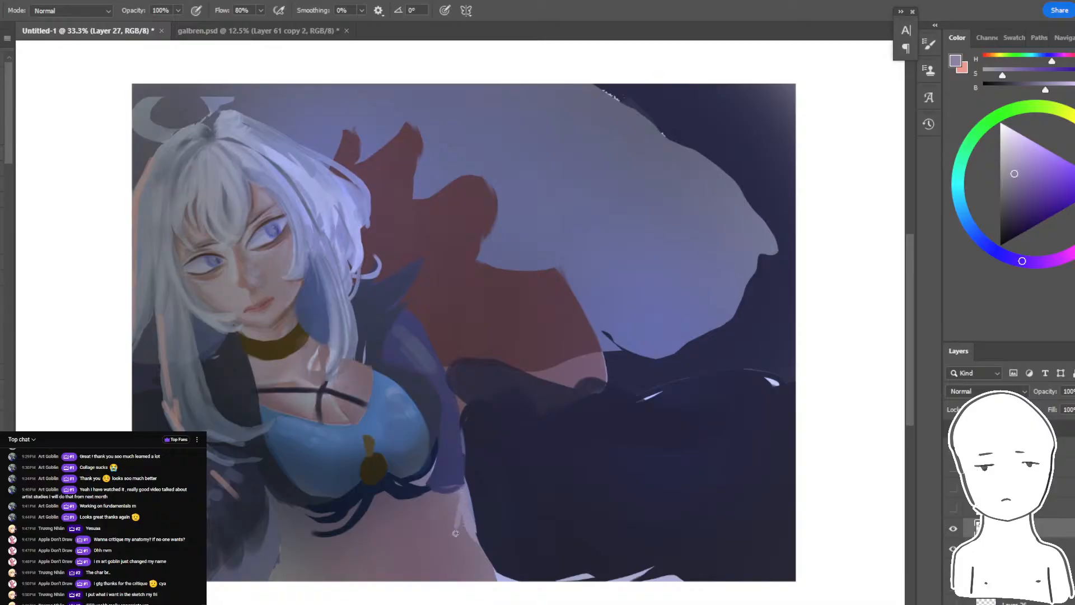
mouse_move(463, 533)
mouse_down()
mouse_move(464, 574)
mouse_move(450, 558)
mouse_move(460, 580)
mouse_move(527, 604)
mouse_move(650, 571)
mouse_up()
alt+click(469, 572)
alt+click(570, 444)
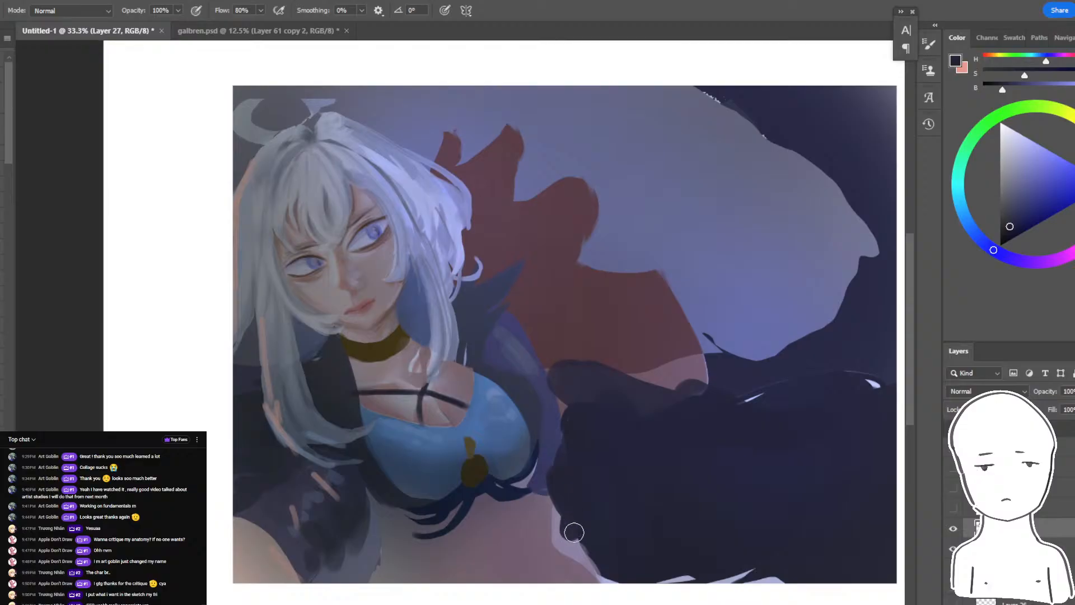
drag(574, 532, 616, 585)
drag(572, 497, 601, 529)
mouse_move(588, 493)
mouse_down()
mouse_move(566, 515)
mouse_move(569, 546)
mouse_up()
key(bracketright)
key(bracketright)
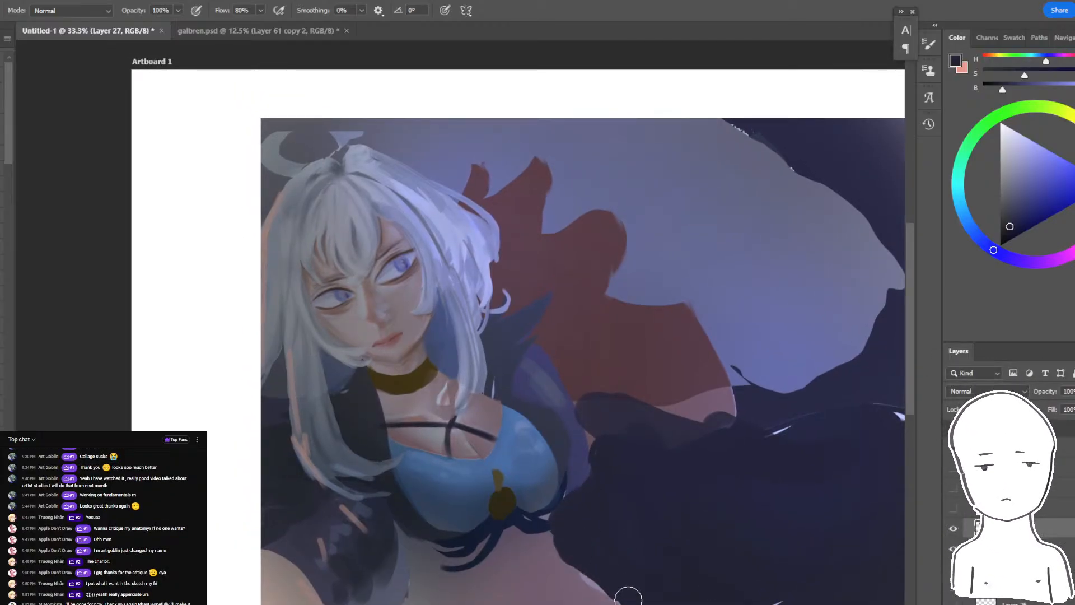
- Sample a muted violet from the skin and paint a pale rim light along the waist edge, blending it inward
alt+click(585, 576)
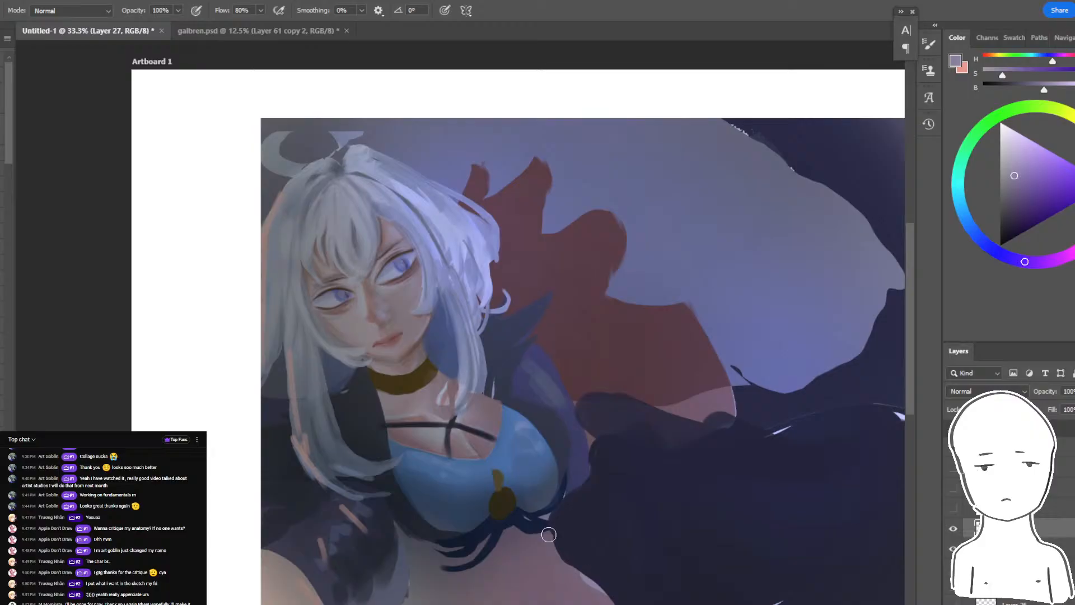
key(ctrl+z)
drag(545, 533, 549, 568)
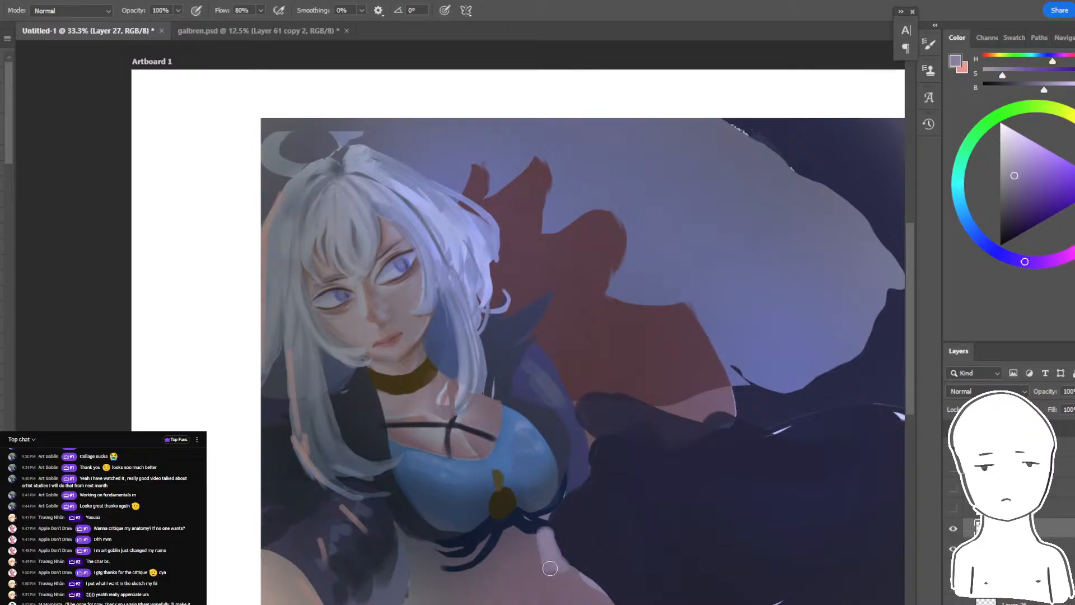
alt+click(581, 594)
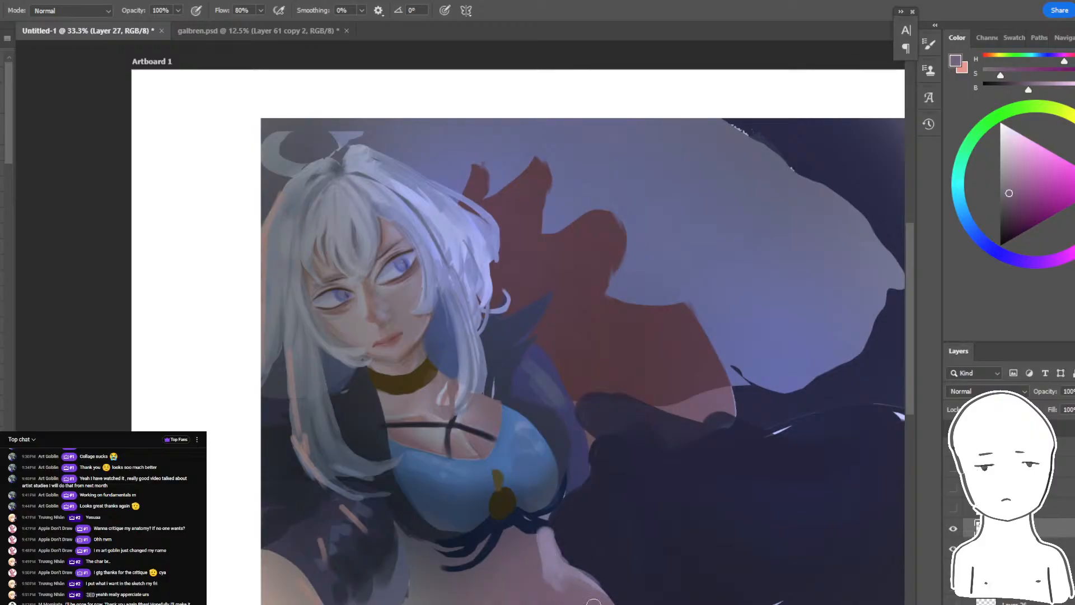
alt+click(548, 558)
alt+click(525, 554)
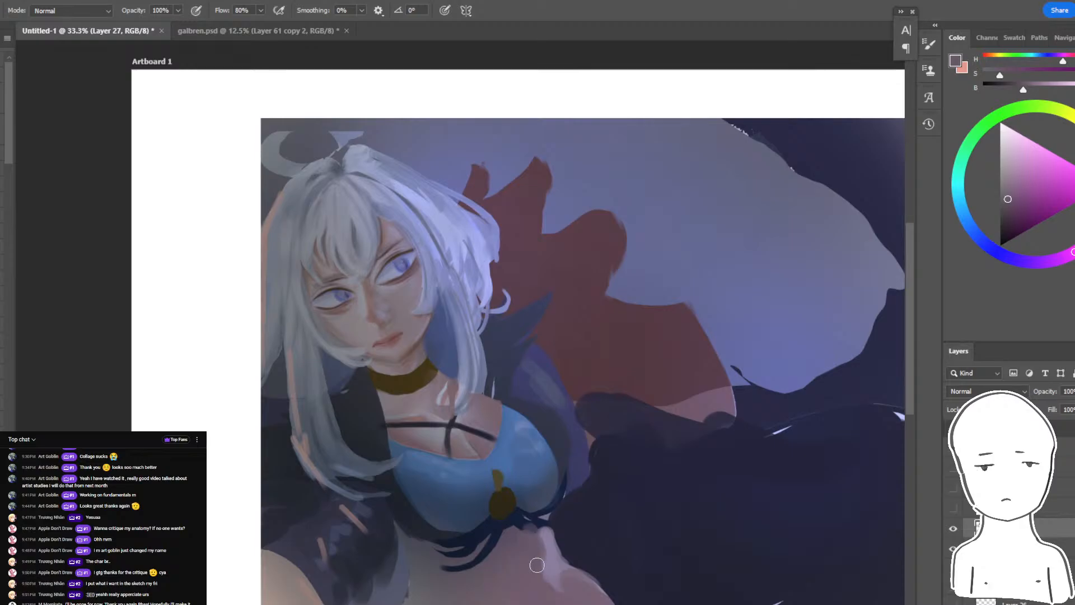
- Extend the dark strings beneath the blue top and trim the waist edge with sampled dark navy
alt+click(465, 533)
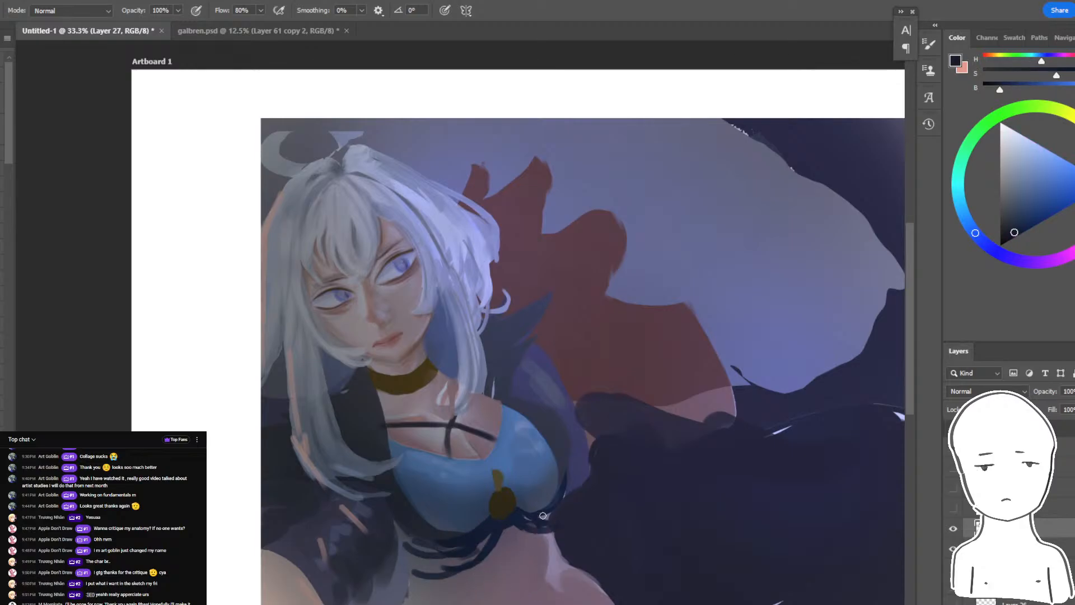
alt+click(540, 563)
alt+click(580, 549)
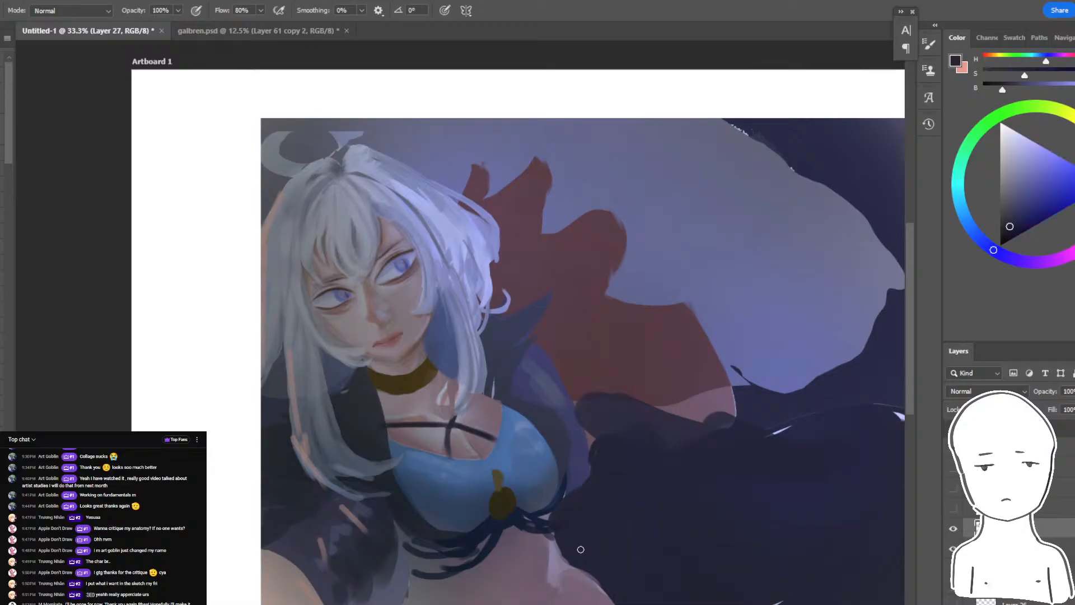
drag(629, 572, 522, 568)
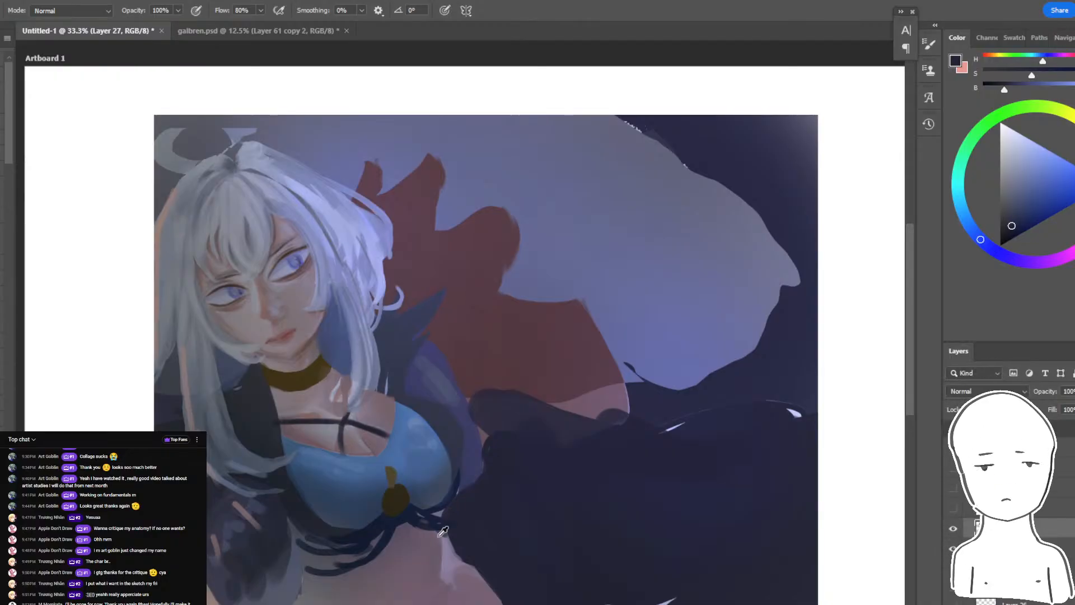
- Sample a muted violet from the waist and lay broad, soft strokes over the lower part of the dark form
alt+click(445, 554)
drag(625, 501, 589, 552)
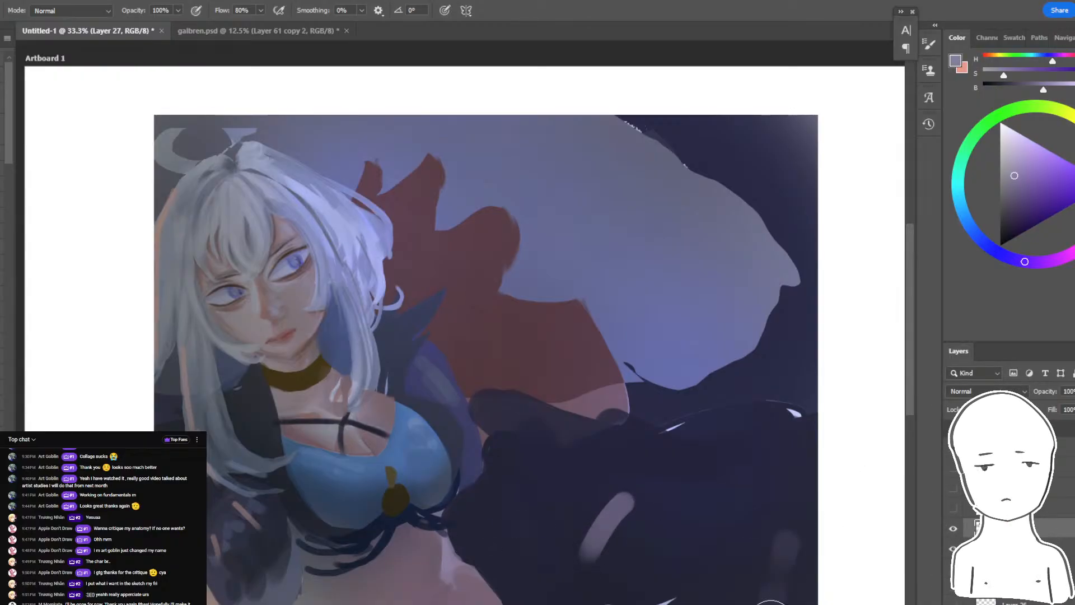
alt+click(783, 566)
mouse_move(784, 562)
mouse_down()
mouse_move(621, 604)
mouse_move(674, 604)
mouse_up()
alt+click(664, 469)
key(bracketleft)
key(bracketleft)
key(bracketleft)
key(bracketleft)
key(bracketleft)
mouse_move(516, 515)
mouse_down()
mouse_move(630, 526)
mouse_move(783, 478)
mouse_up()
alt+click(722, 582)
mouse_move(516, 558)
mouse_down()
mouse_move(809, 564)
mouse_move(531, 549)
mouse_up()
- Sample the background's blue-violet and paint a long light band from the shoulder along the dark form's upper edge
alt+click(632, 341)
drag(529, 424, 639, 449)
alt+click(558, 432)
key(ctrl+z)
mouse_move(492, 417)
mouse_down()
mouse_move(823, 452)
mouse_move(763, 440)
mouse_move(813, 440)
mouse_up()
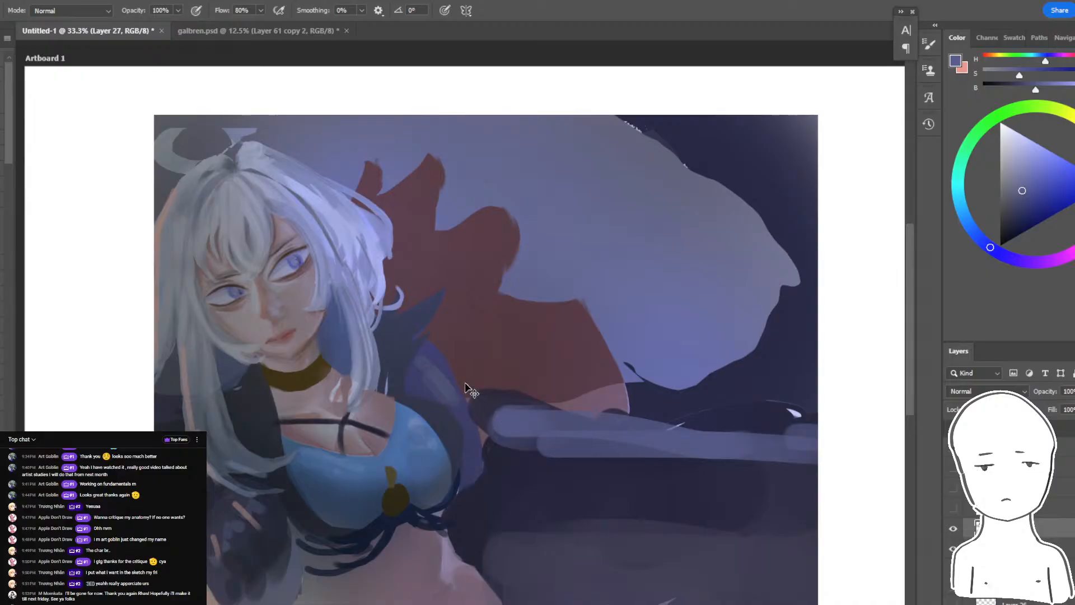
key(ctrl+z)
mouse_move(462, 376)
mouse_down()
mouse_move(487, 411)
mouse_move(648, 454)
mouse_move(767, 454)
mouse_up()
- Review the whole painting mirrored horizontally and check the live chat window
key(ctrl+plus)
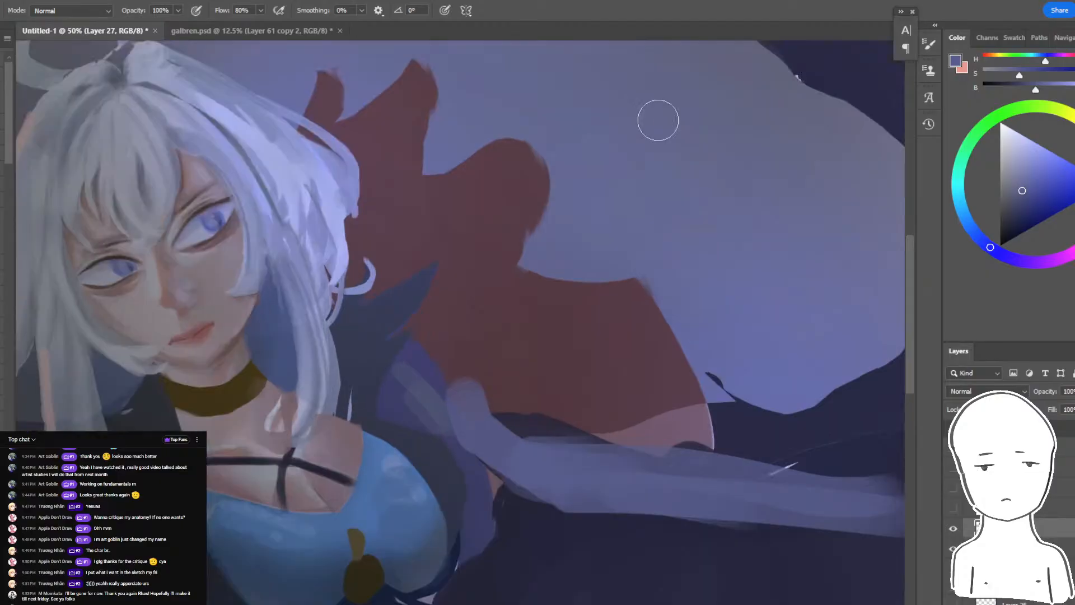
key(ctrl+minus)
key(ctrl+minus)
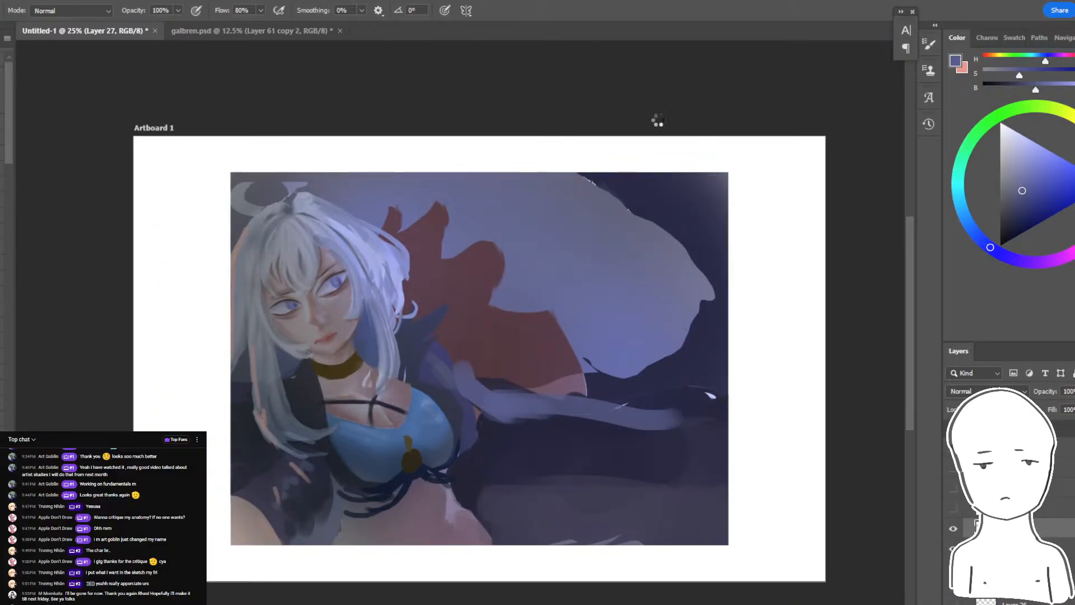
key(alt+Tab)
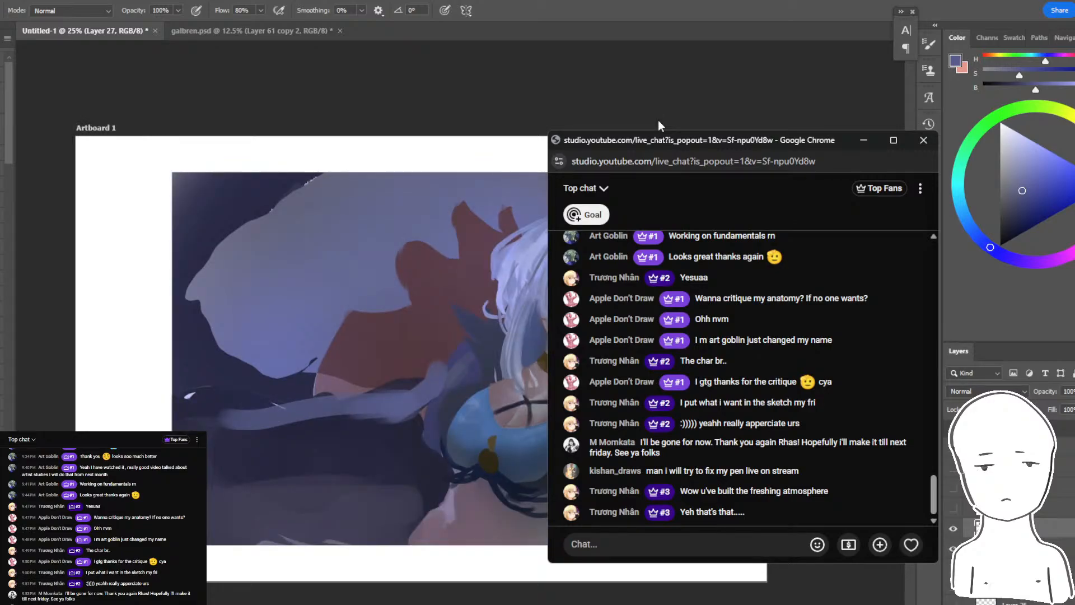
click(633, 32)
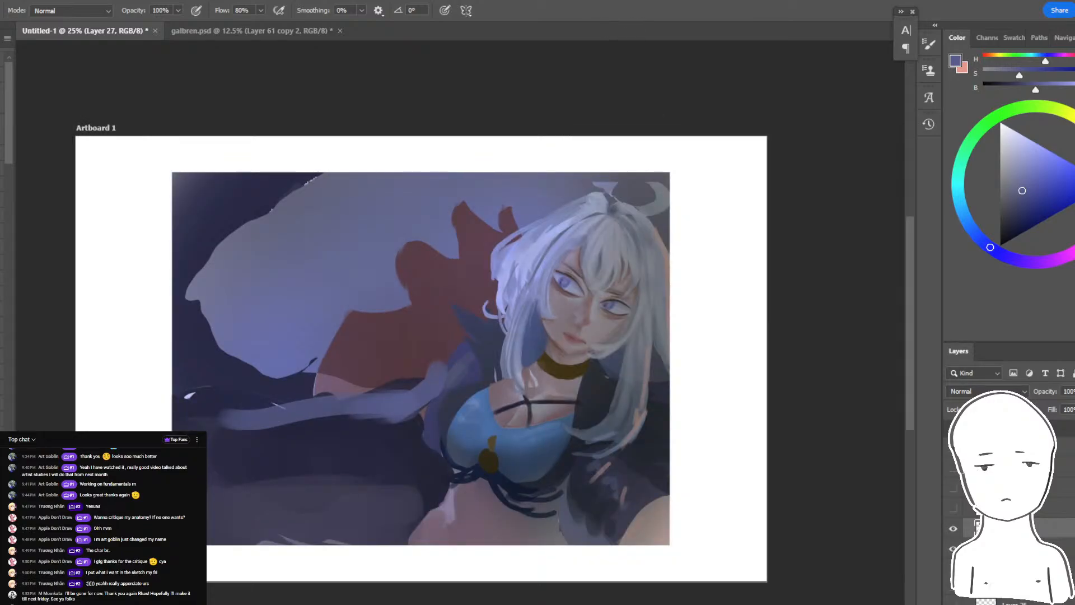
- Sample a muted violet and extend the rim light down the waist edge beneath the blue top
key(ctrl+plus)
drag(452, 476, 534, 375)
alt+click(532, 453)
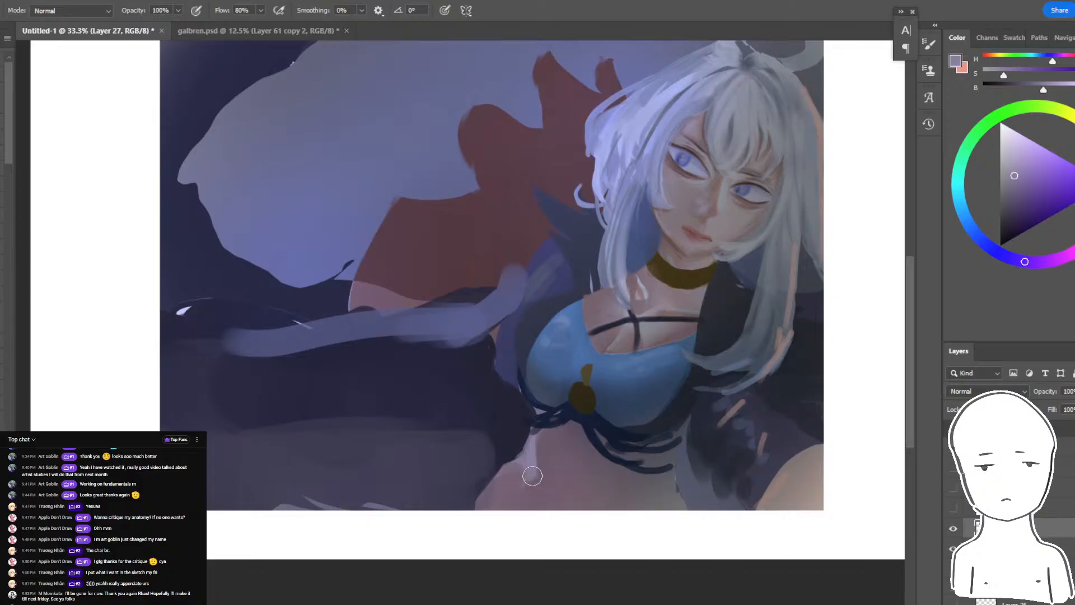
- Hide the shaded layer to compare it with the flat colours, restore it, and trim the waist edge with dark navy
click(953, 528)
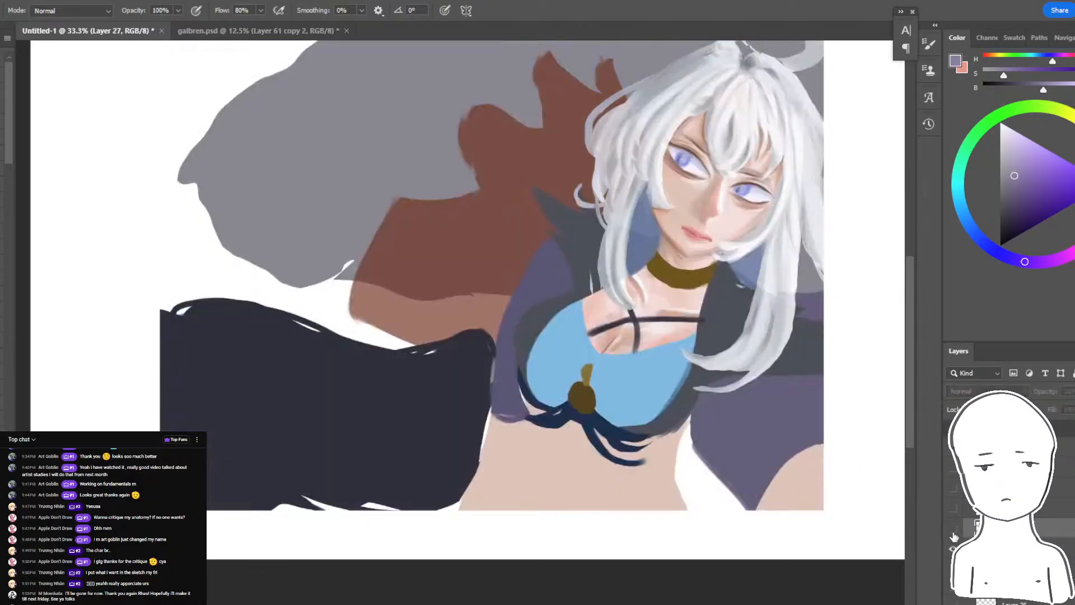
drag(820, 449, 795, 486)
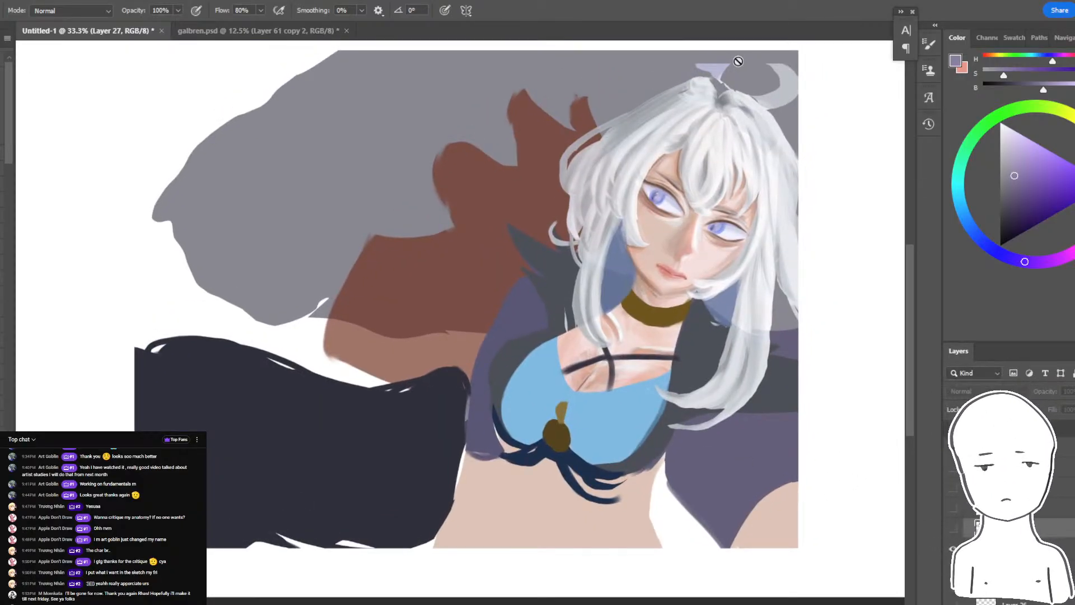
drag(738, 61, 715, 107)
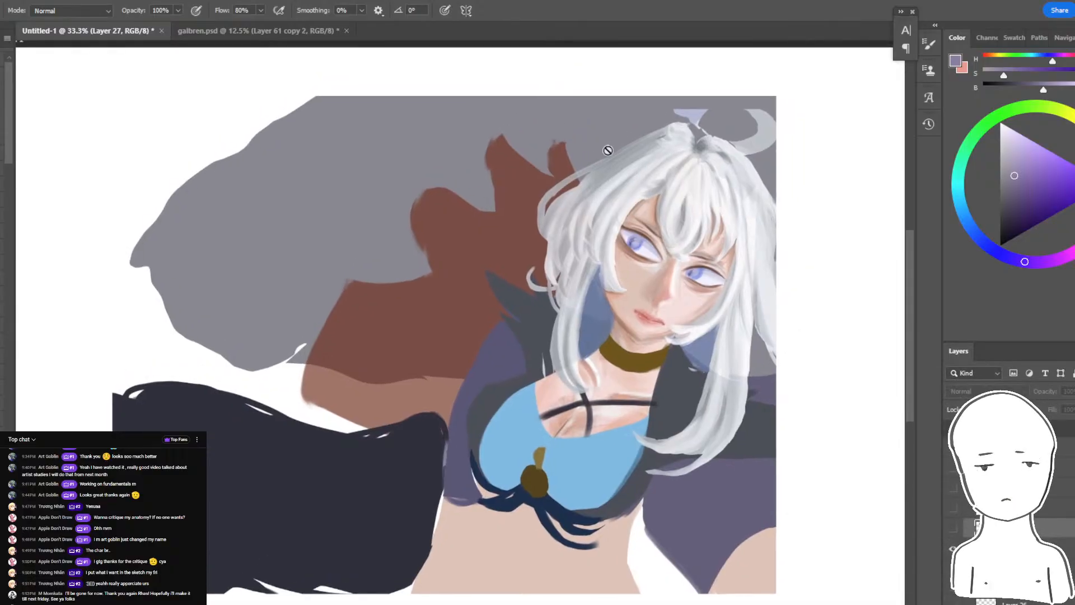
key(ctrl+z)
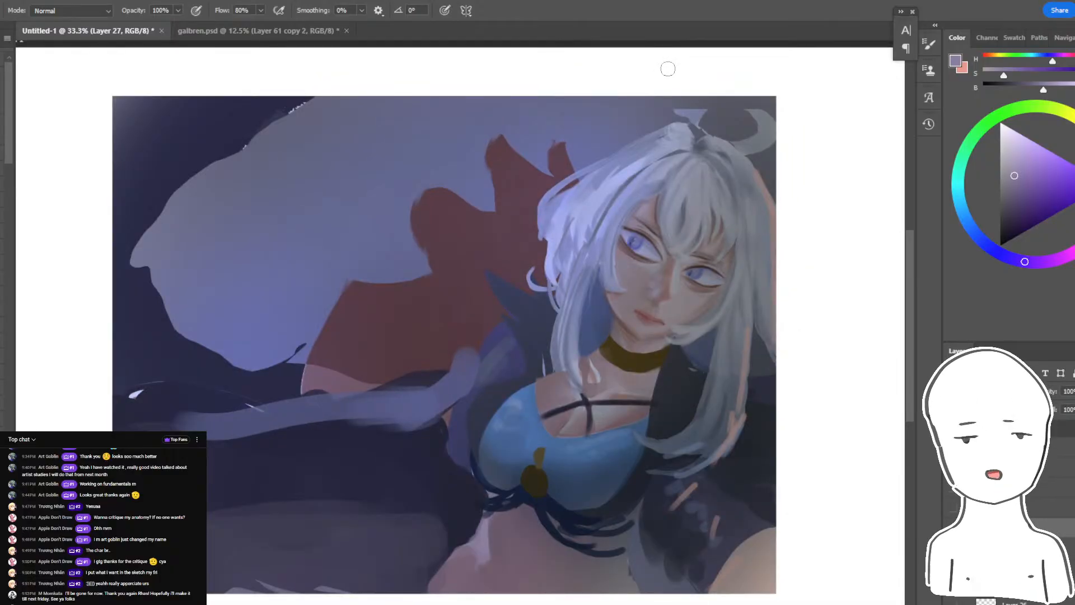
alt+click(468, 537)
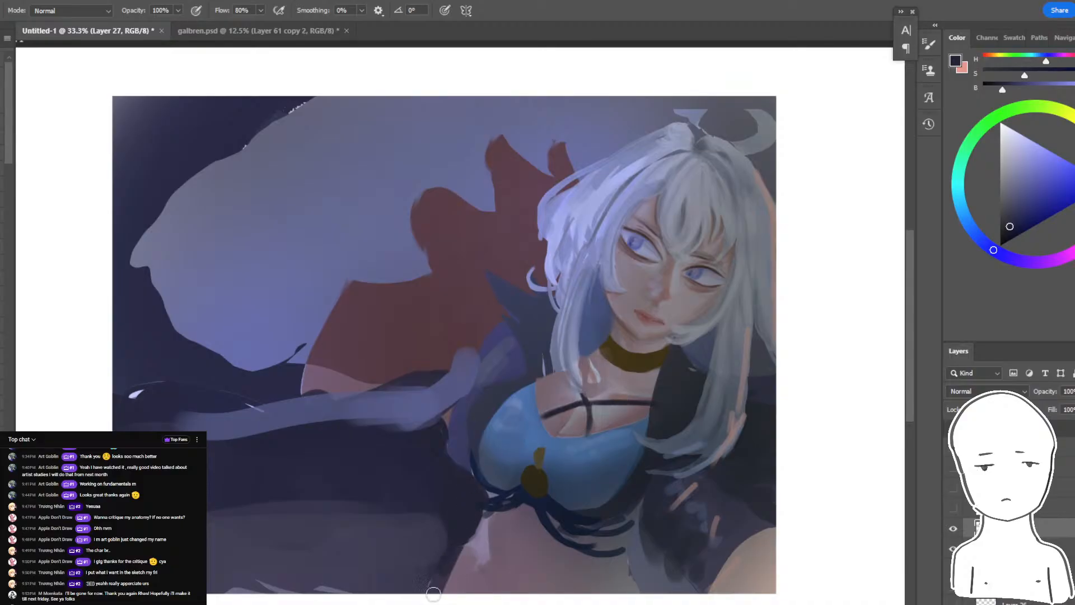
alt+click(626, 557)
alt+click(637, 549)
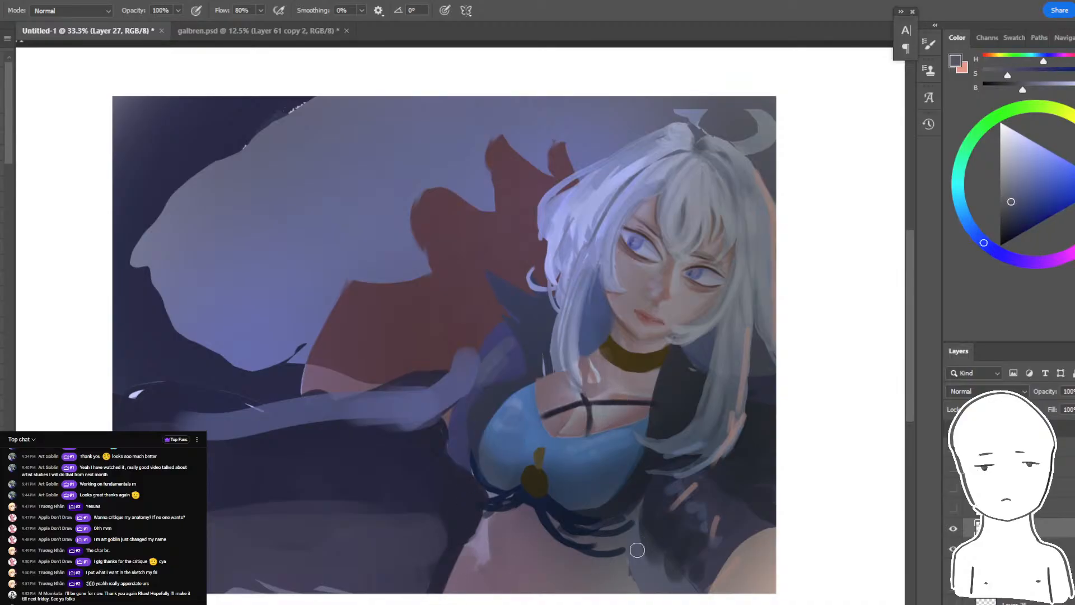
alt+click(636, 554)
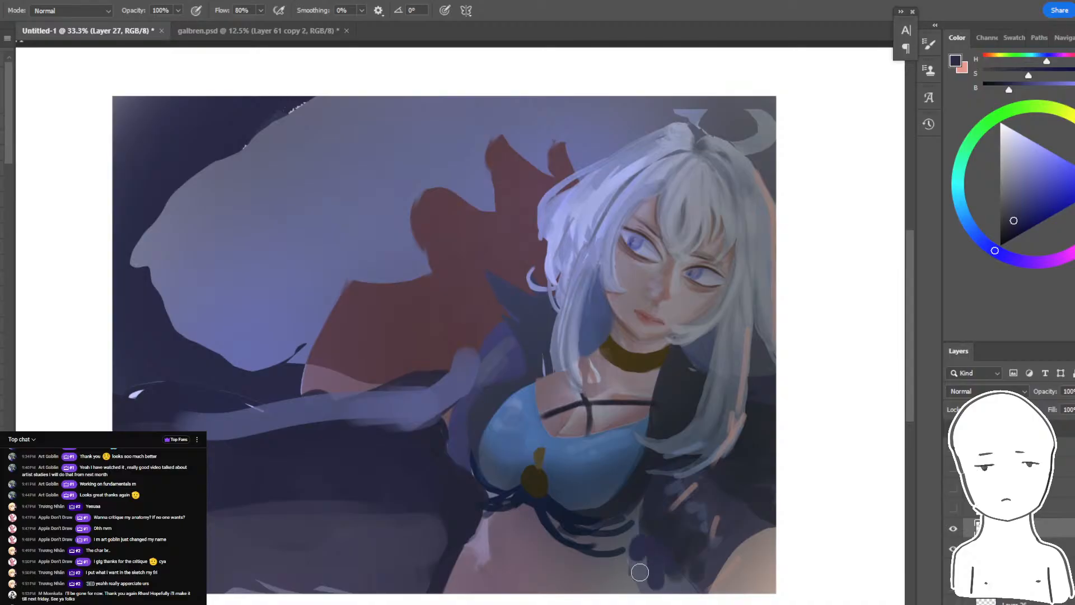
drag(632, 562, 679, 582)
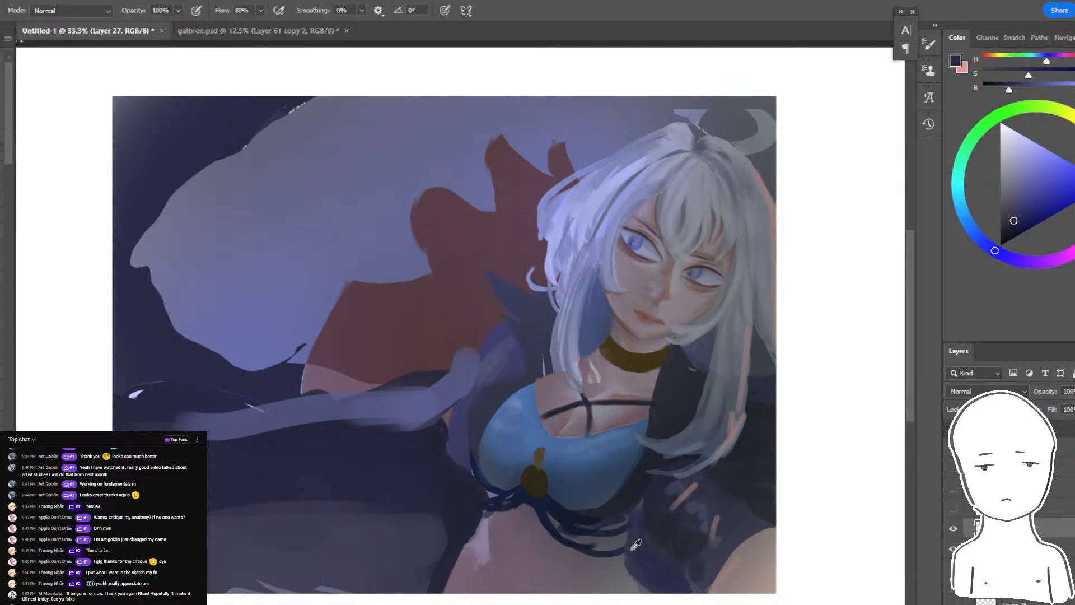
key(ctrl+z)
key(ctrl+z)
key(ctrl+z)
key(ctrl+z)
alt+click(646, 547)
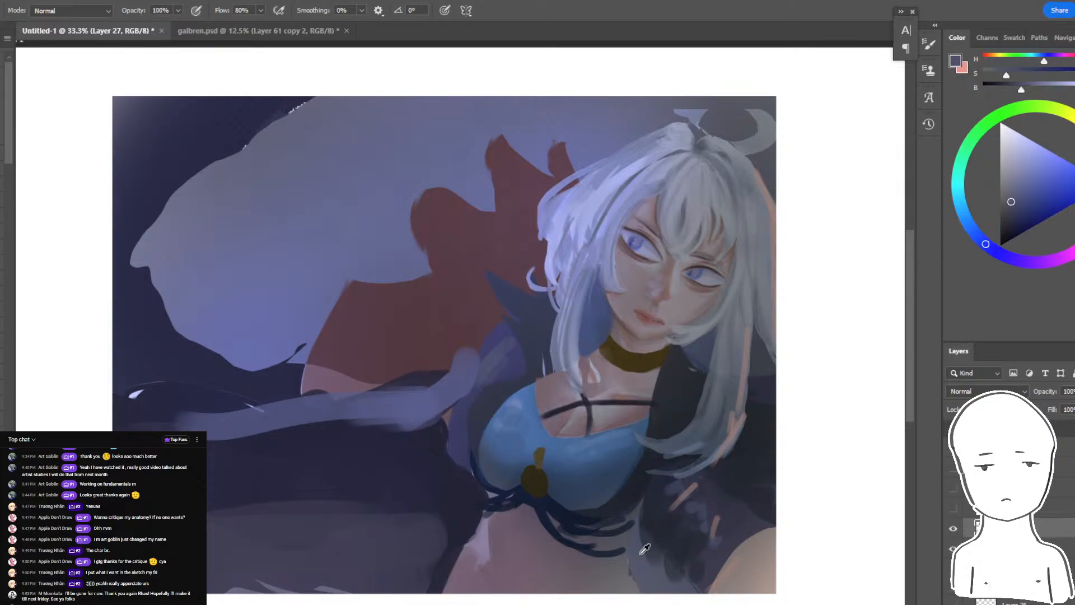
alt+click(647, 544)
drag(629, 590, 635, 537)
drag(627, 597, 619, 594)
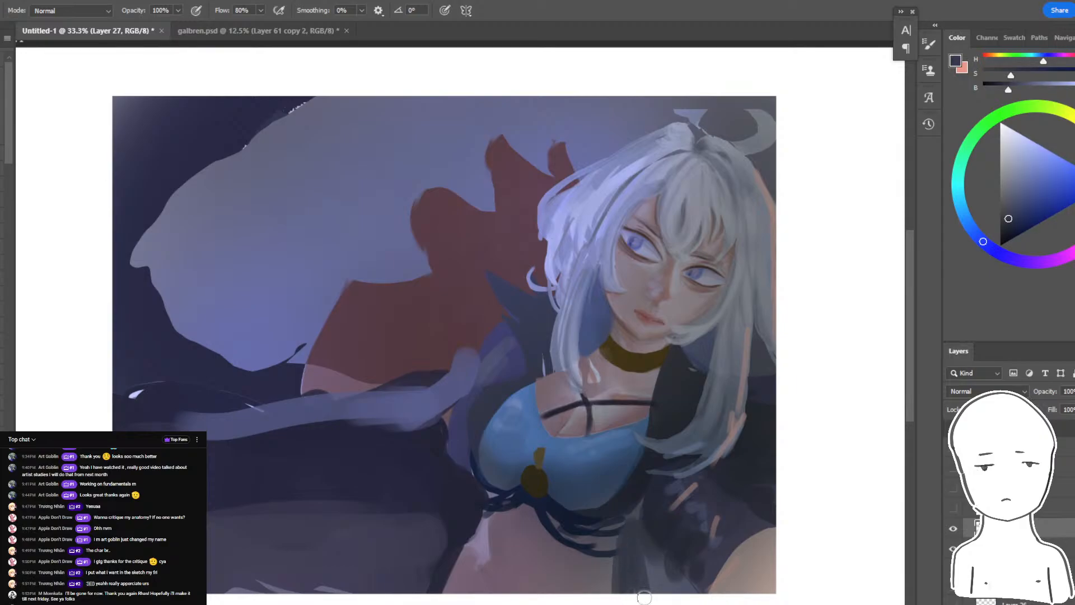
drag(671, 555, 695, 566)
key(ctrl+z)
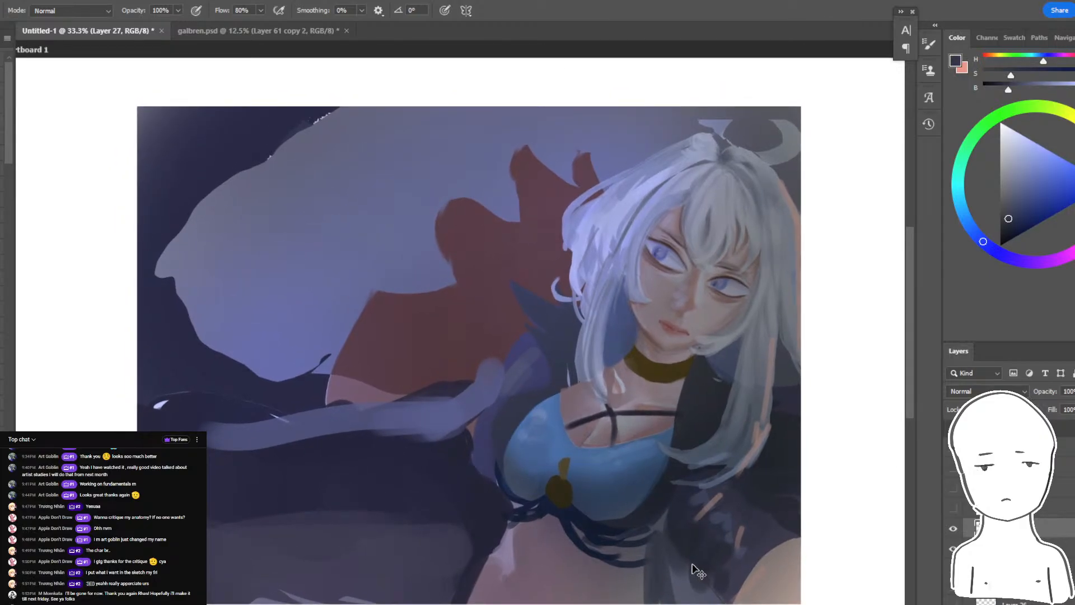
key(ctrl+z)
key(ctrl+z)
key(ctrl+z)
key(ctrl+z)
key(ctrl+z)
- Mirror the canvas back and paint a dark slate stroke where the coat meets the waist
key(ctrl+shift+h)
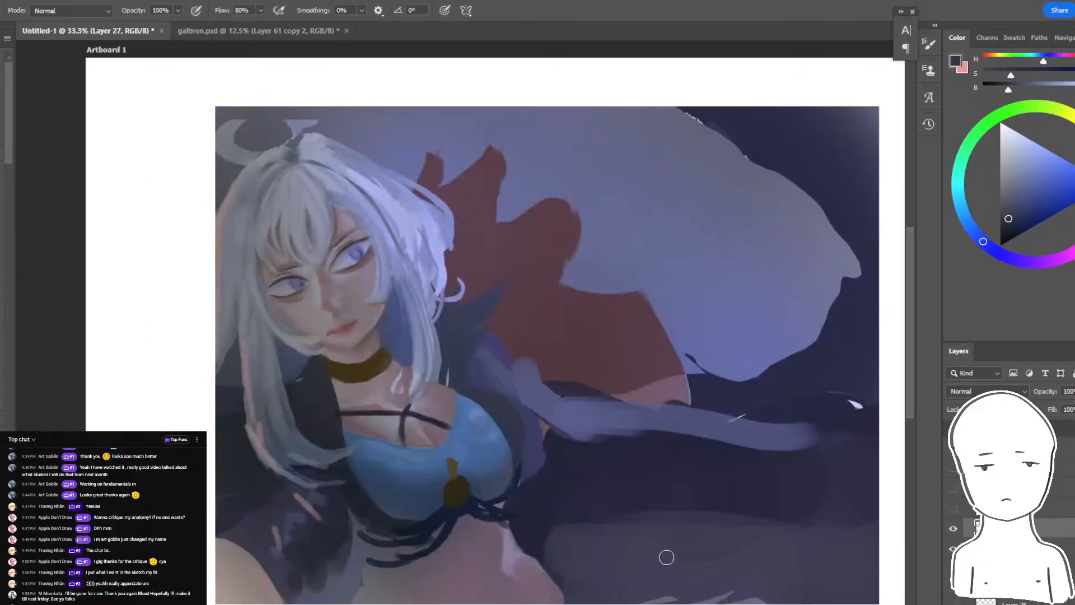
drag(359, 545, 346, 601)
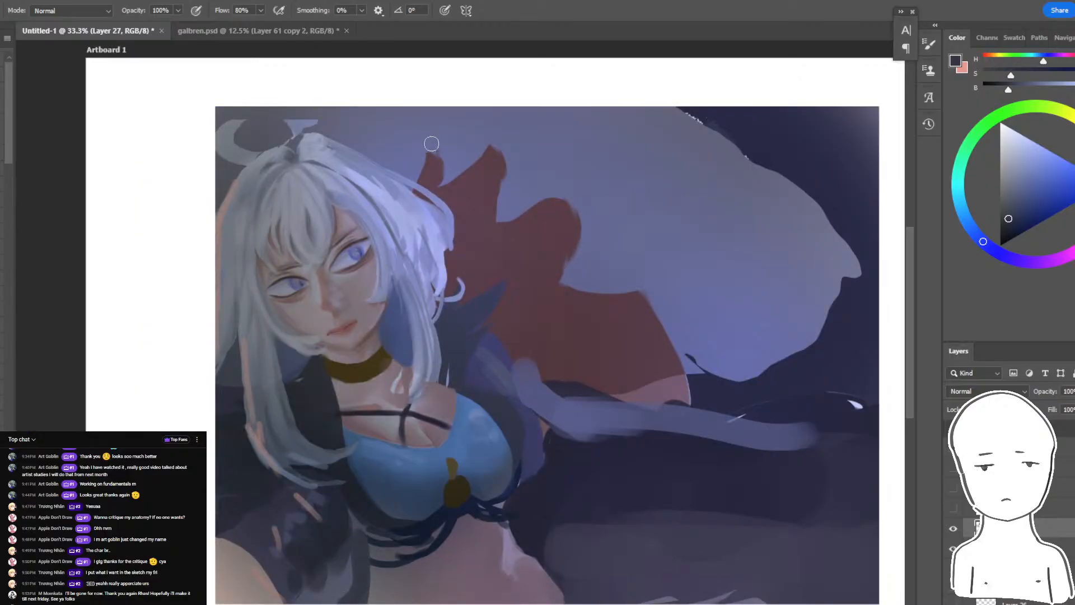
- Check the live chat window again and return to the painting in mirrored view
key(ctrl+minus)
key(alt+Tab)
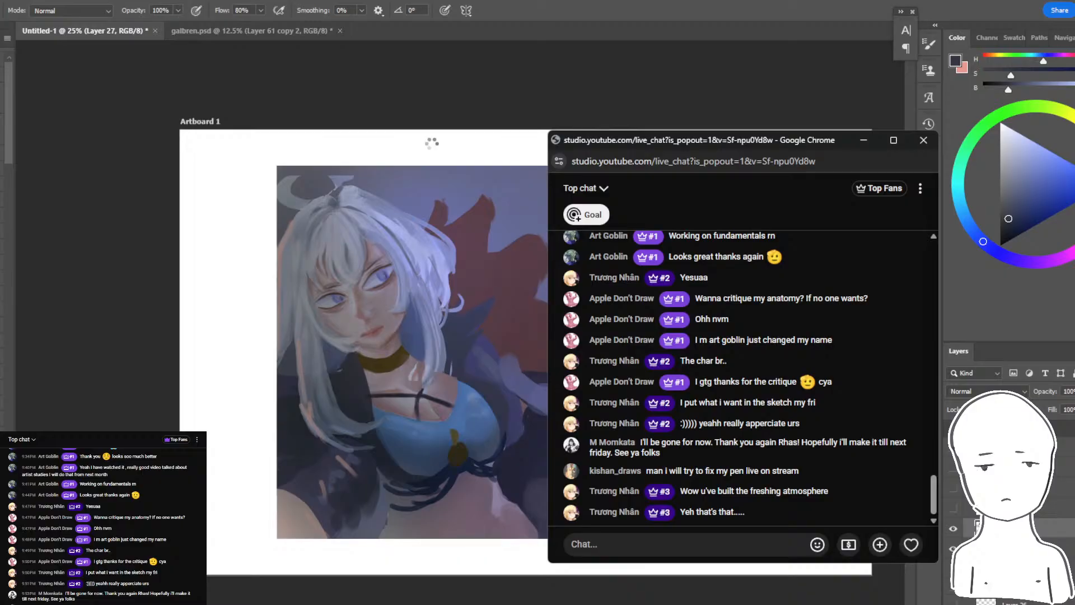
key(alt+Tab)
key(ctrl+plus)
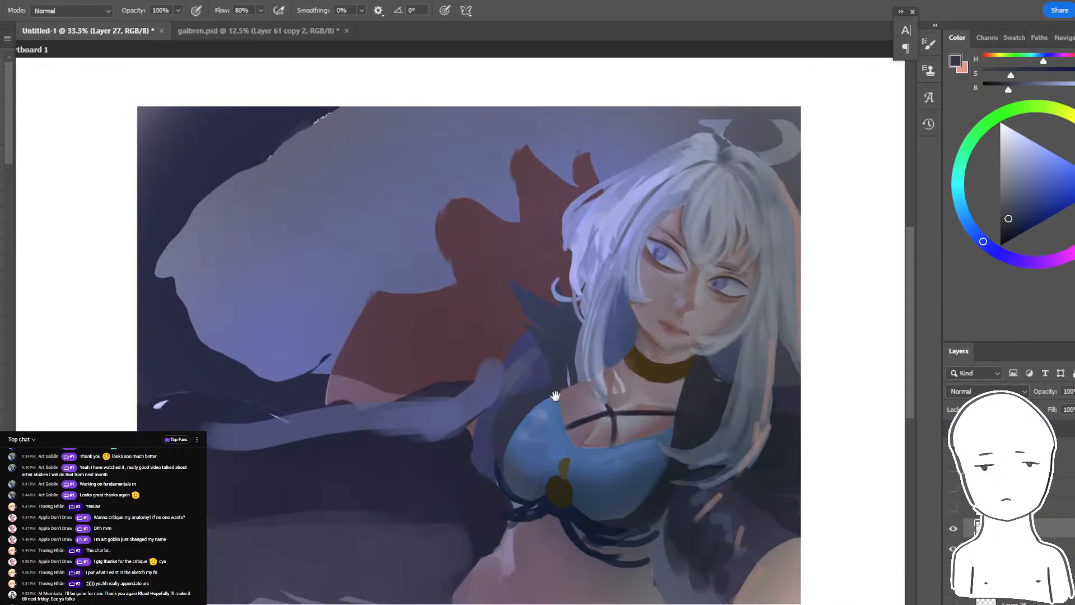
- Try to shade the inner corner of the character's larger eye with a muted reddish grey
drag(555, 396, 610, 377)
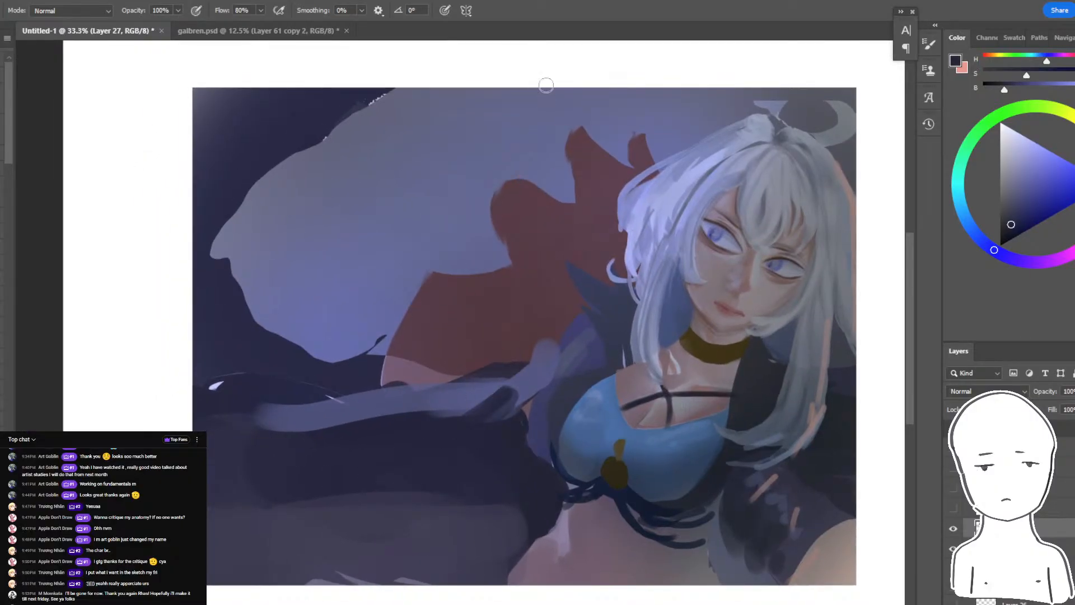
key(ctrl+plus)
key(ctrl+plus)
key(ctrl+plus)
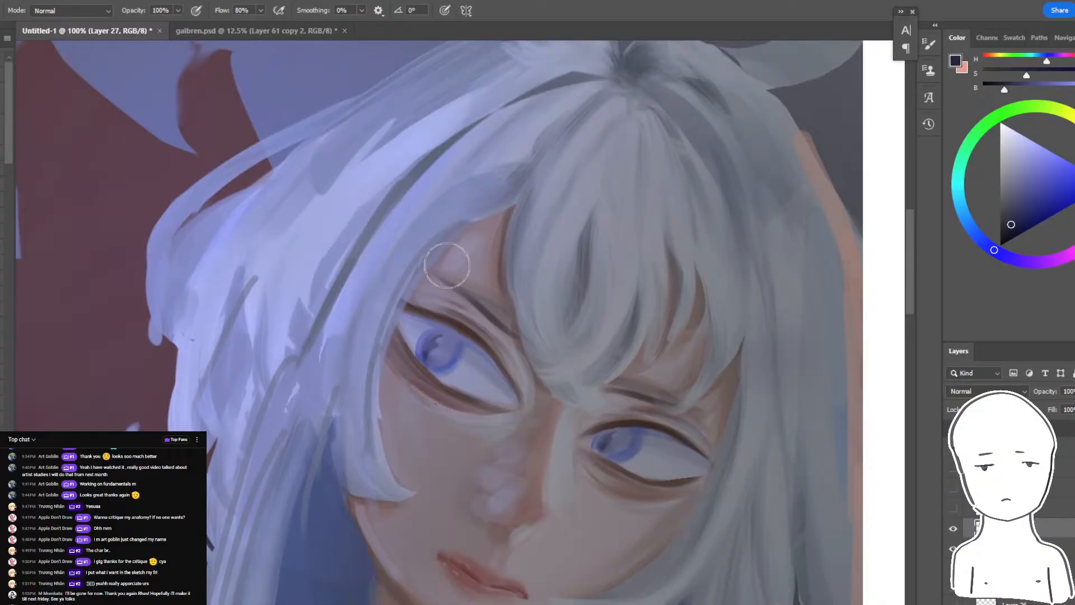
alt+click(493, 374)
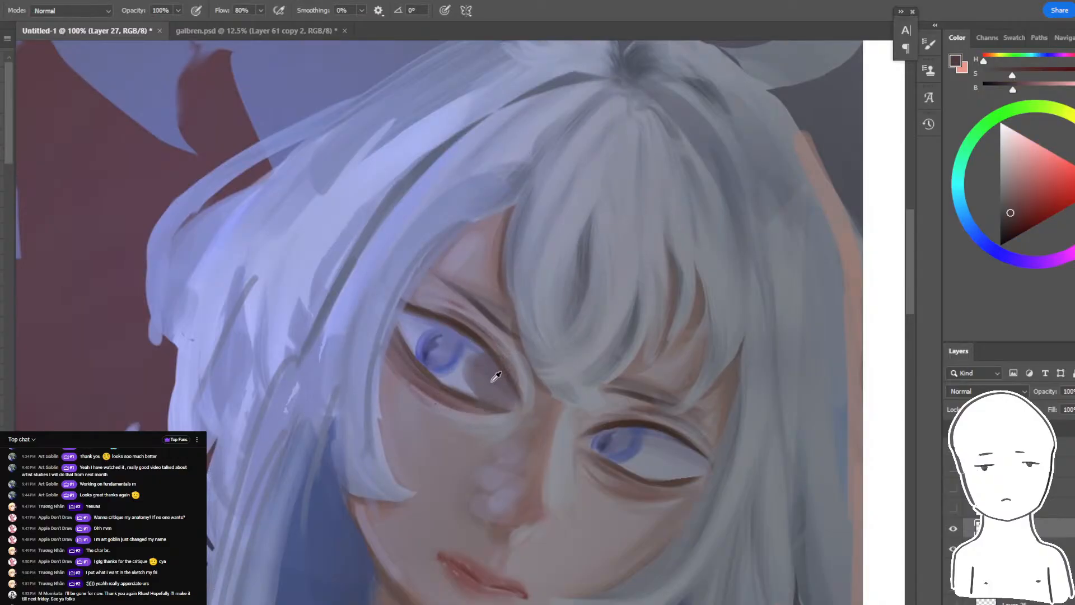
alt+click(599, 342)
alt+click(597, 346)
key(ctrl+z)
drag(496, 364, 475, 420)
alt+click(475, 397)
key(ctrl+z)
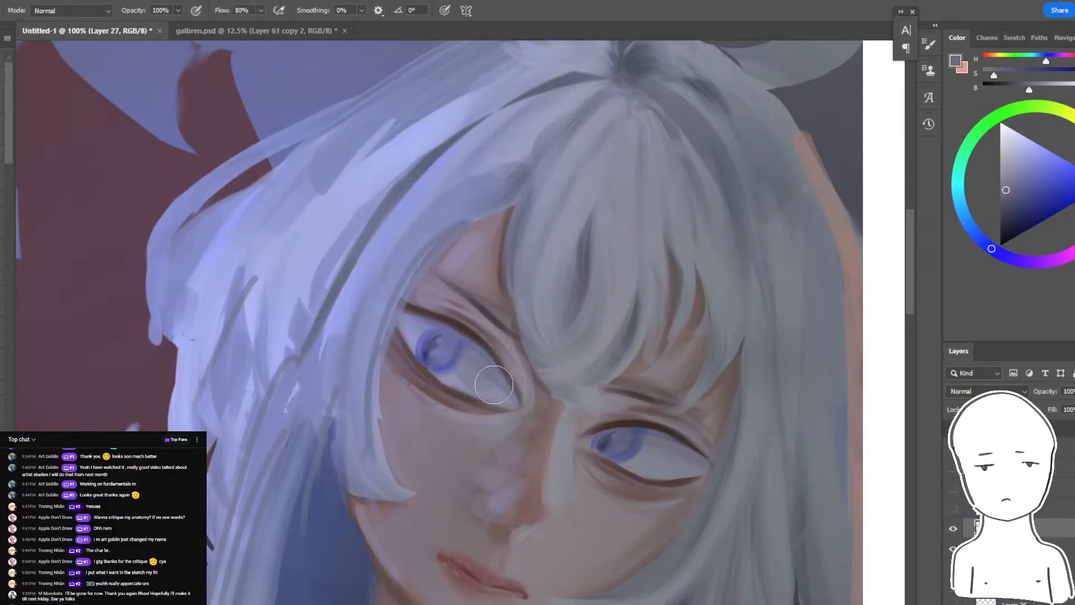
- Shift the brush colour to a muted grey-blue and tone down the whites and irises of the eyes
drag(961, 244, 979, 222)
drag(473, 372, 487, 399)
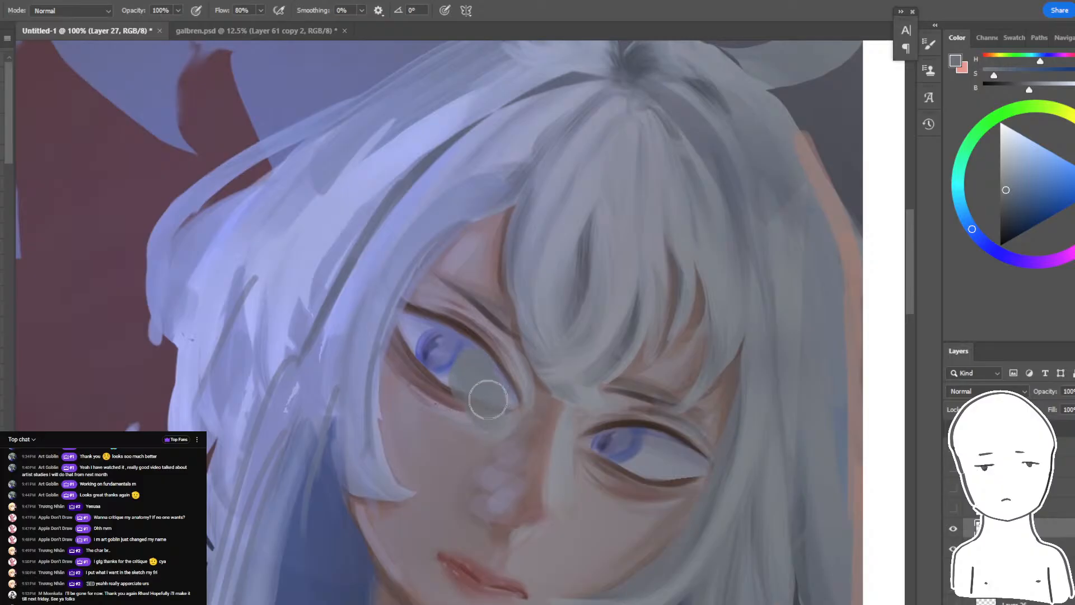
drag(1010, 198, 1002, 204)
key(ctrl+z)
mouse_move(495, 349)
mouse_down()
mouse_move(497, 384)
mouse_move(471, 409)
mouse_up()
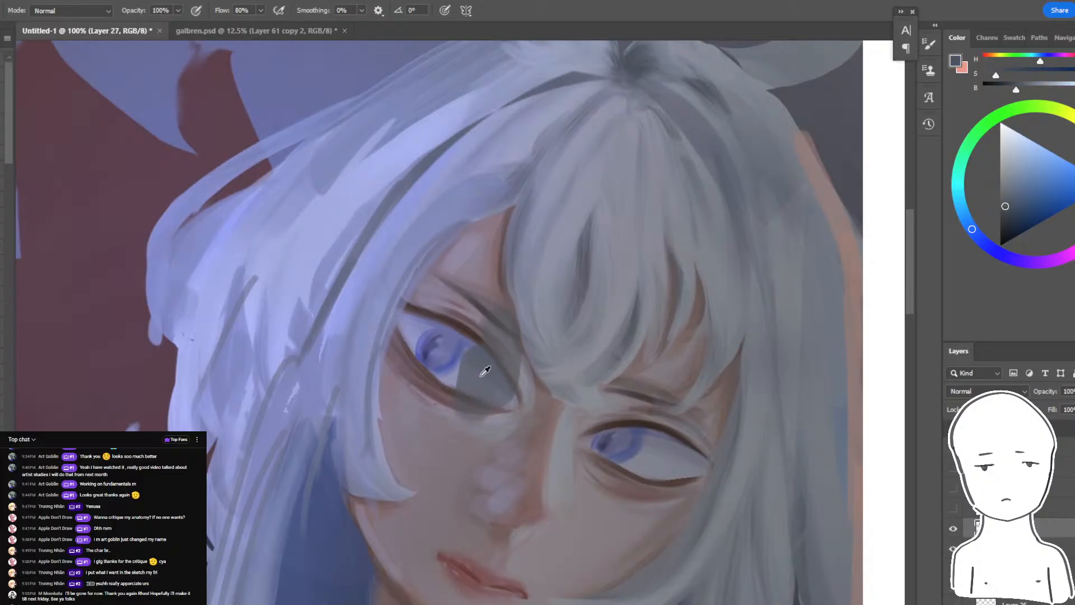
alt+click(479, 374)
key(ctrl+z)
mouse_move(476, 371)
mouse_down()
mouse_move(439, 353)
mouse_move(451, 367)
mouse_up()
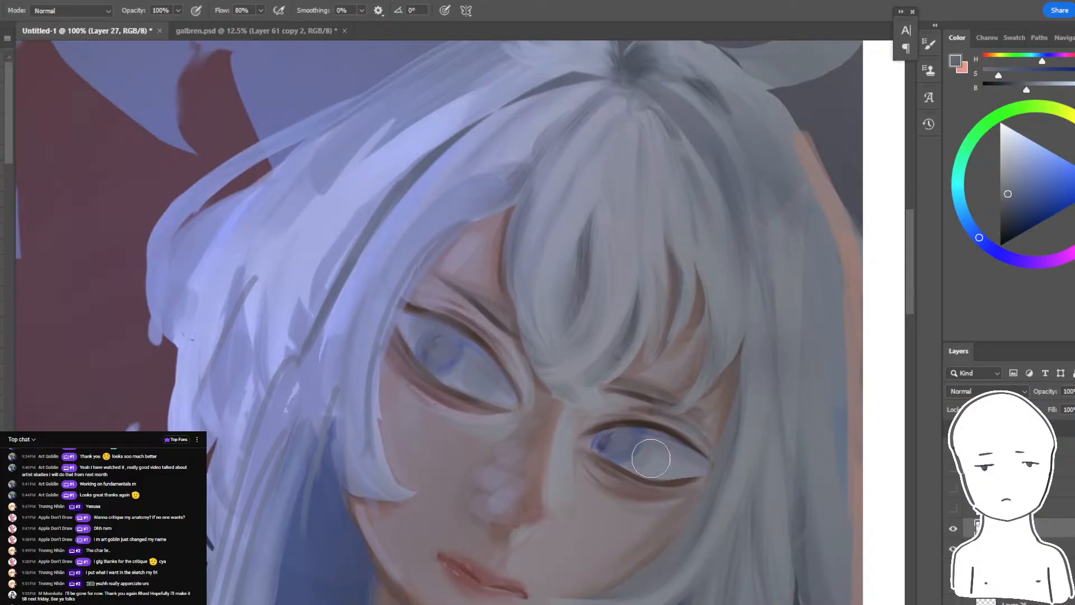
drag(701, 423, 771, 347)
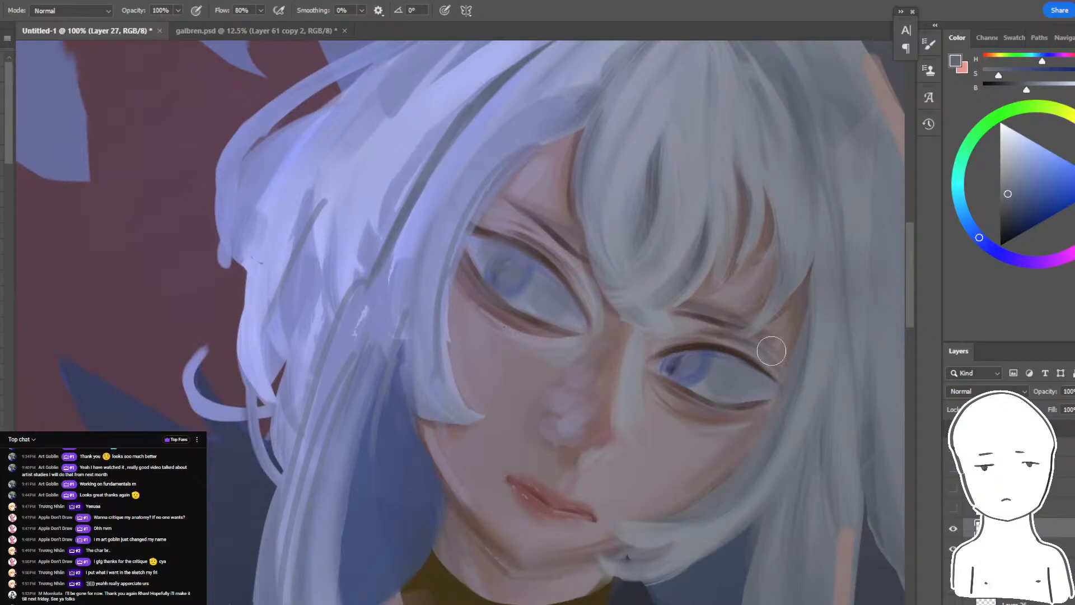
drag(730, 397, 514, 217)
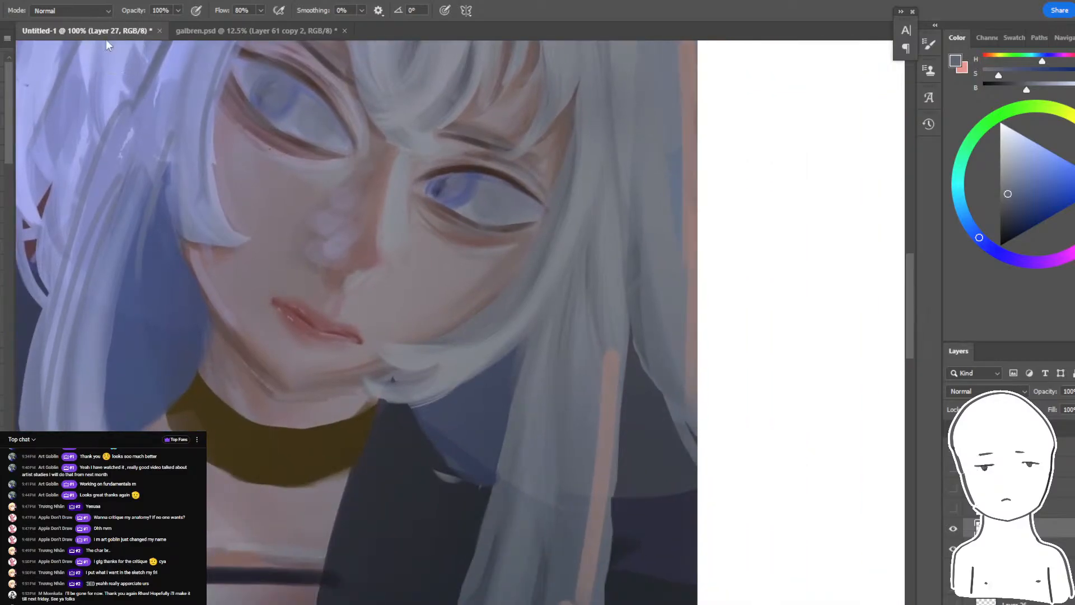
- Try to darken the face and side hair with a large light grey-blue brush in Multiply mode
click(72, 11)
click(56, 75)
drag(242, 202, 492, 263)
drag(1066, 186, 1003, 158)
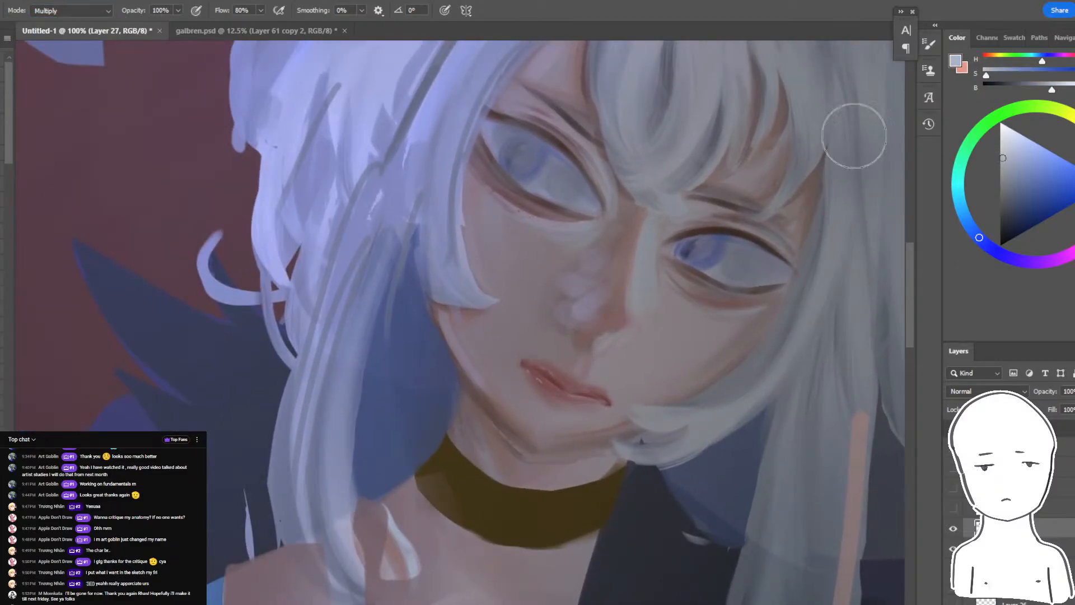
key(bracketright)
key(bracketright)
key(bracketright)
key(bracketright)
key(bracketright)
key(bracketright)
key(bracketright)
mouse_move(803, 153)
mouse_down()
mouse_move(727, 266)
mouse_move(633, 523)
mouse_up()
key(ctrl+z)
key(ctrl+minus)
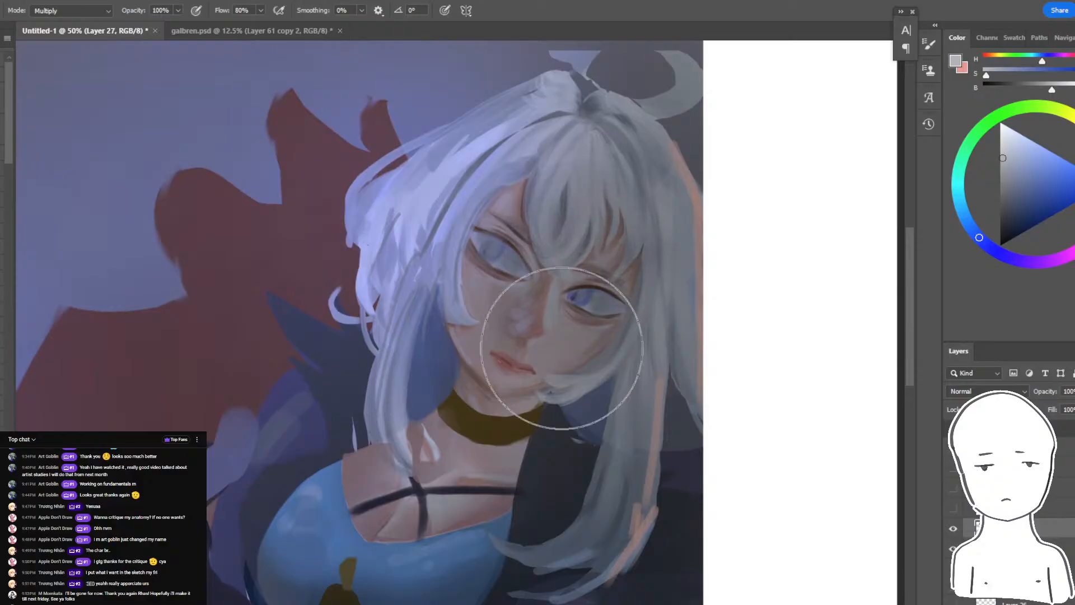
key(ctrl+minus)
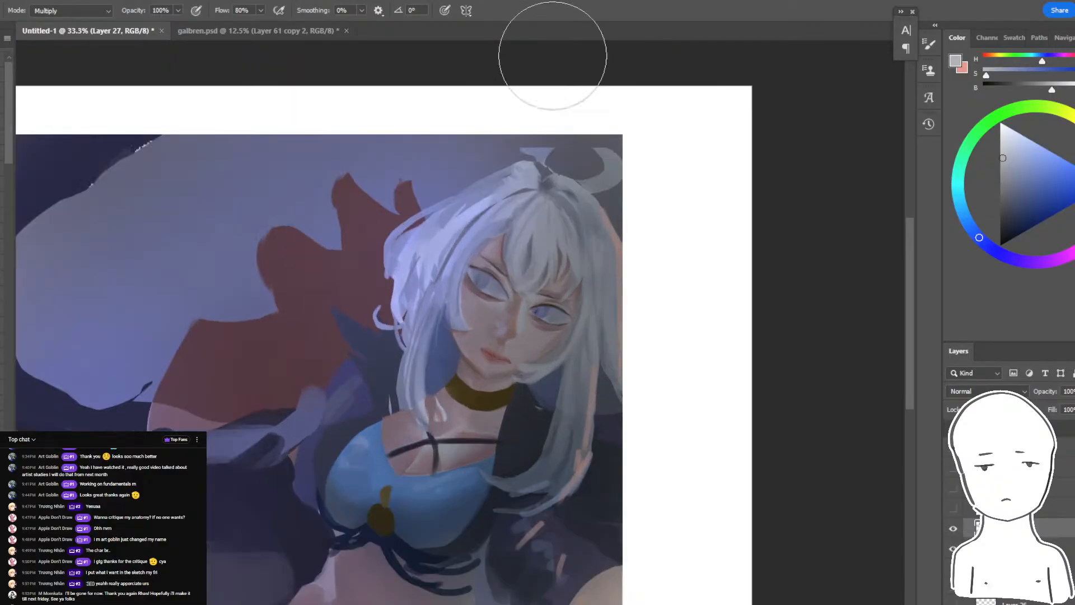
- In Normal brush mode, lasso the dark form beneath the outstretched arm and paint over its paler patch with dark navy
key(ctrl+plus)
drag(613, 429, 712, 362)
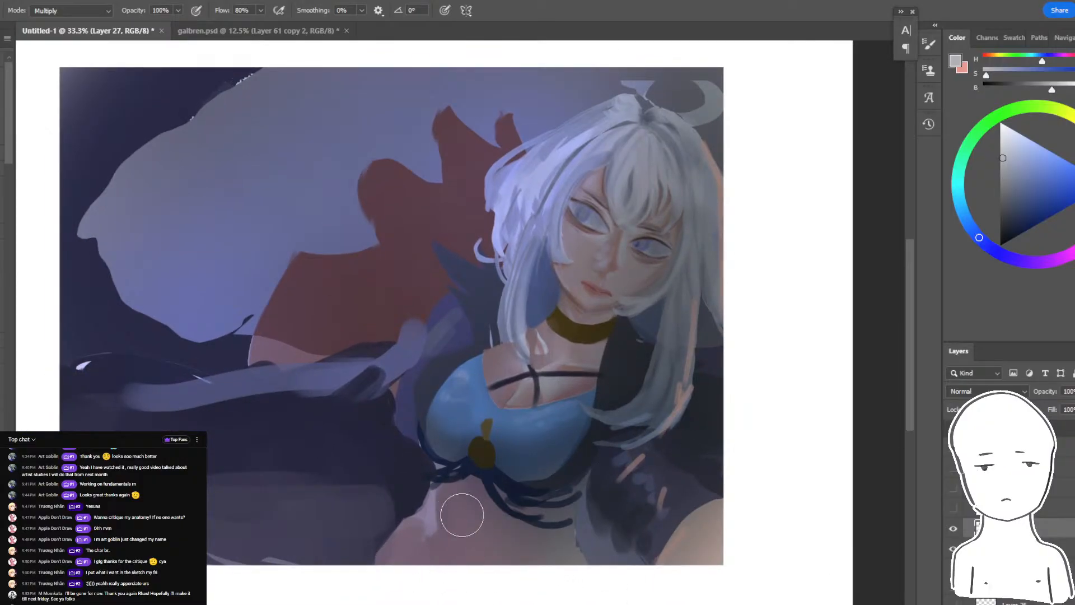
mouse_move(469, 565)
mouse_down()
mouse_move(499, 589)
mouse_move(554, 505)
mouse_up()
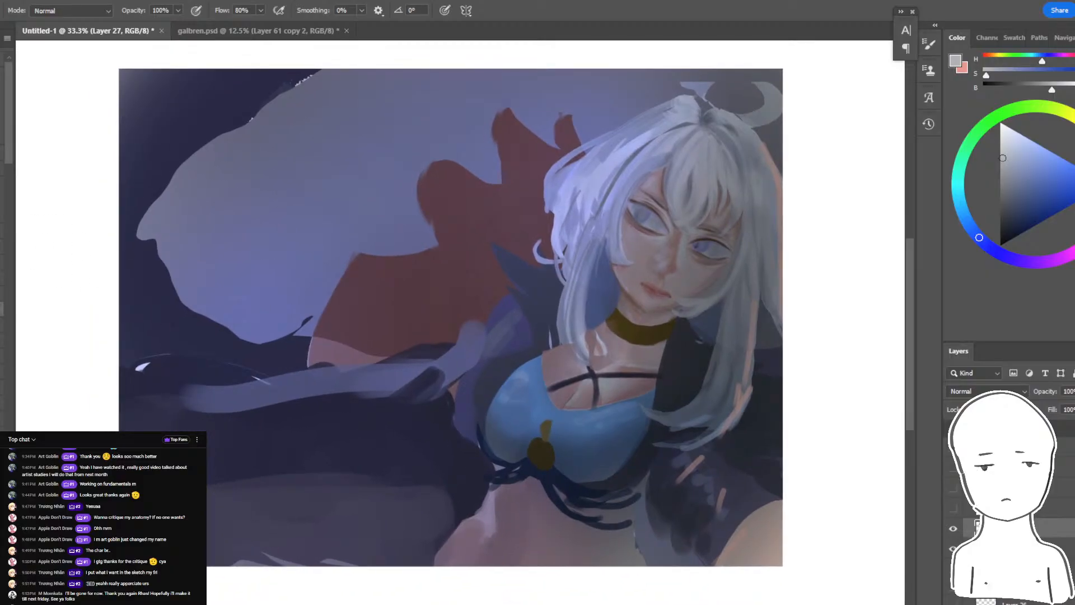
alt+click(379, 452)
key(l)
mouse_move(428, 453)
mouse_down()
mouse_move(393, 536)
mouse_move(307, 399)
mouse_up()
key(b)
mouse_move(300, 456)
mouse_down()
mouse_move(350, 489)
mouse_move(178, 497)
mouse_up()
key(ctrl+d)
- Lasso the end of the dark form beside the waist and blend its hard edge into the navy
key(l)
mouse_move(456, 472)
mouse_down()
mouse_move(359, 595)
mouse_move(352, 445)
mouse_move(395, 481)
mouse_up()
key(b)
alt+click(439, 465)
key(ctrl+d)
drag(331, 491, 406, 518)
drag(467, 502, 432, 526)
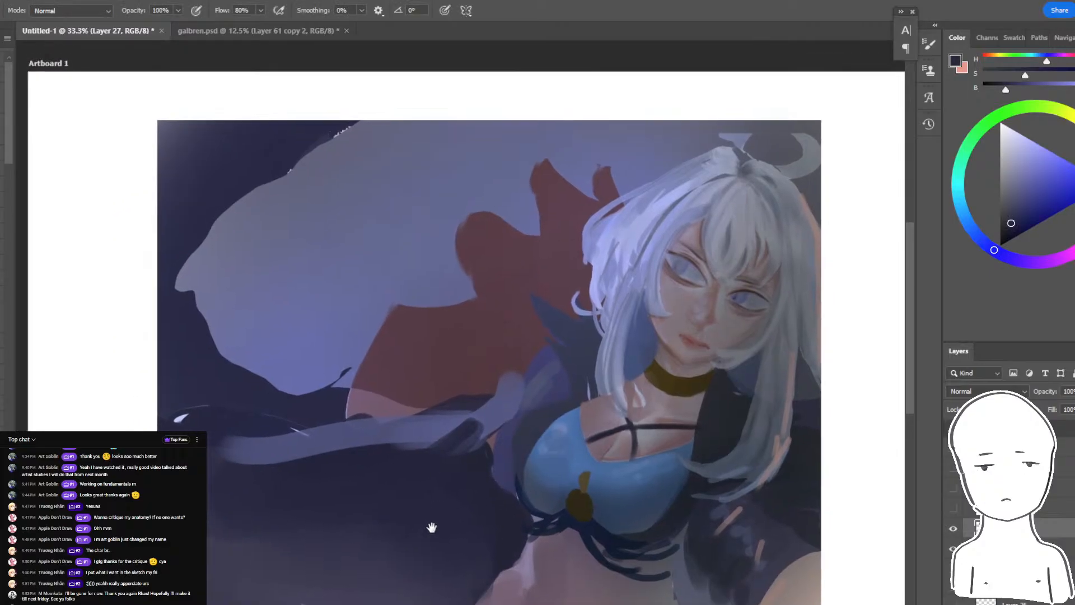
- Select the dark background by colour, brush a soft muted violet along its lower part, and clear the selection
key(w)
click(506, 535)
shift+click(300, 569)
key(b)
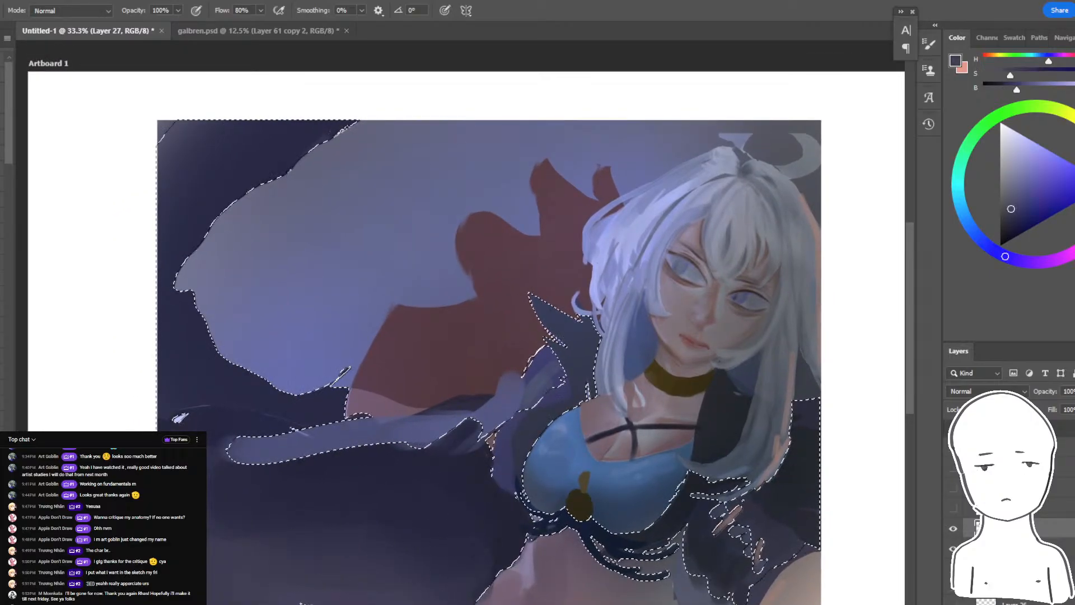
mouse_move(386, 604)
mouse_down()
mouse_move(184, 596)
mouse_move(372, 577)
mouse_up()
alt+click(168, 582)
key(ctrl+z)
key(ctrl+d)
key(ctrl+minus)
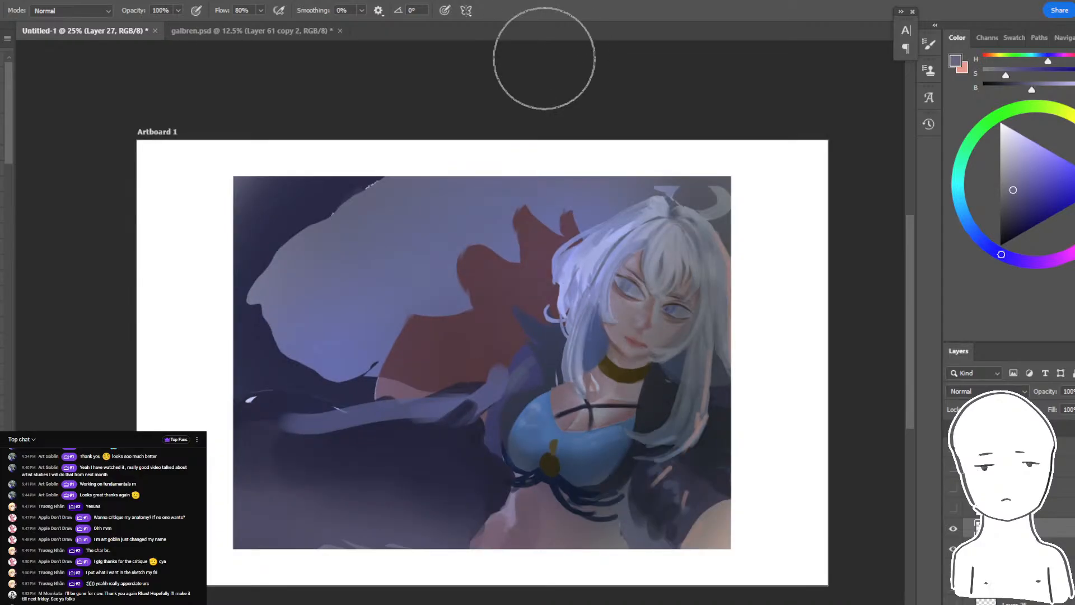
- Lasso pointed folds along the outstretched sleeve and brush them with a lavender blue sampled from the hair
key(ctrl+plus)
drag(562, 257, 593, 226)
key(l)
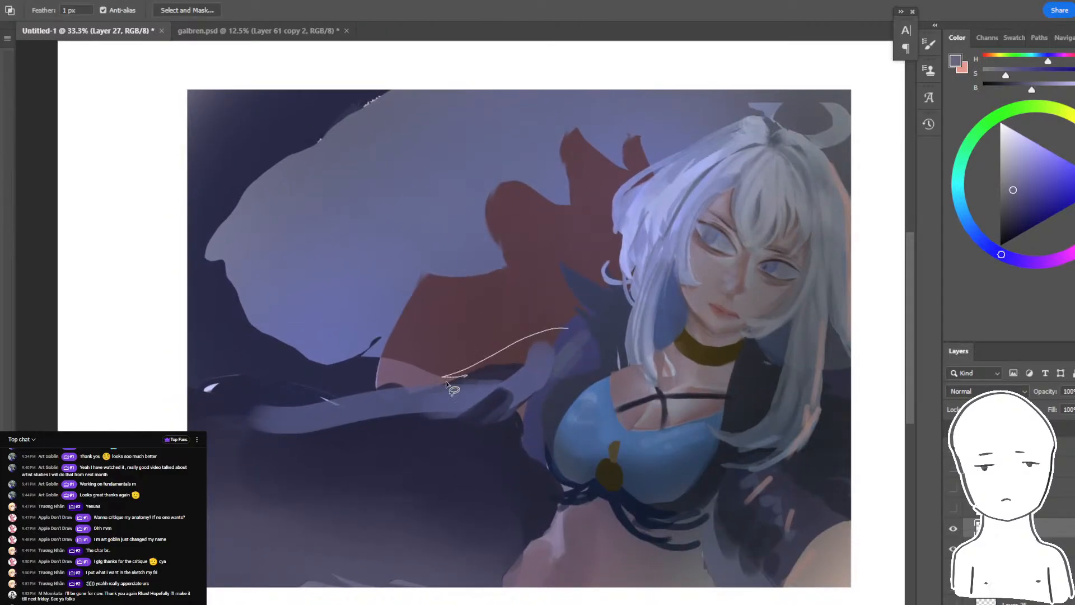
drag(368, 406, 484, 401)
alt+click(670, 253)
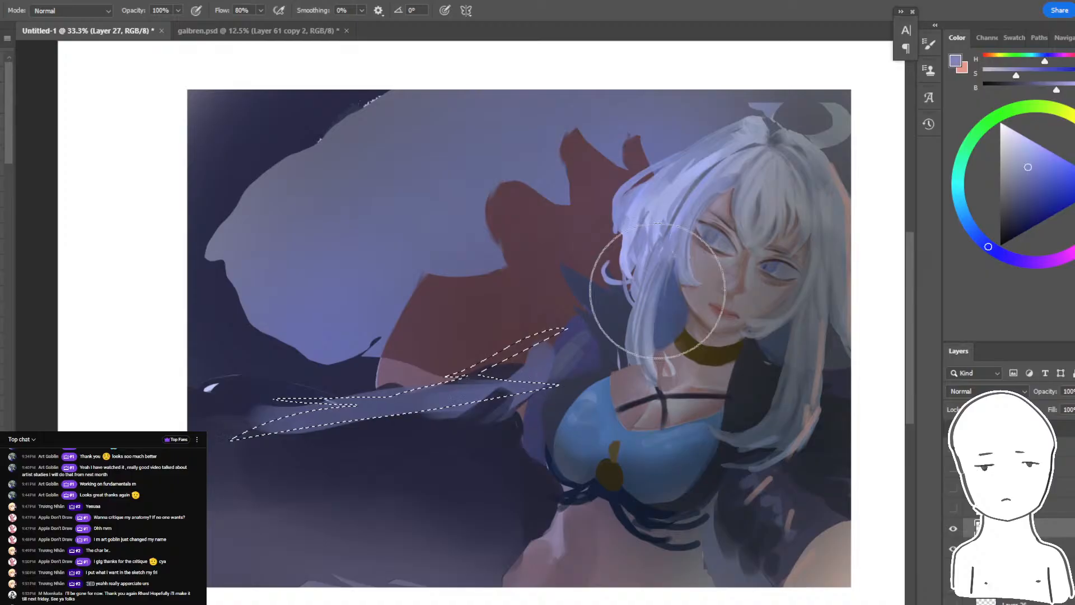
mouse_move(499, 423)
mouse_down()
mouse_move(506, 385)
mouse_move(462, 392)
mouse_up()
alt+click(507, 385)
- Lasso a long tapering strip along the sleeve up to the blue top and brush muted blue-violet into it
key(l)
drag(572, 370, 469, 383)
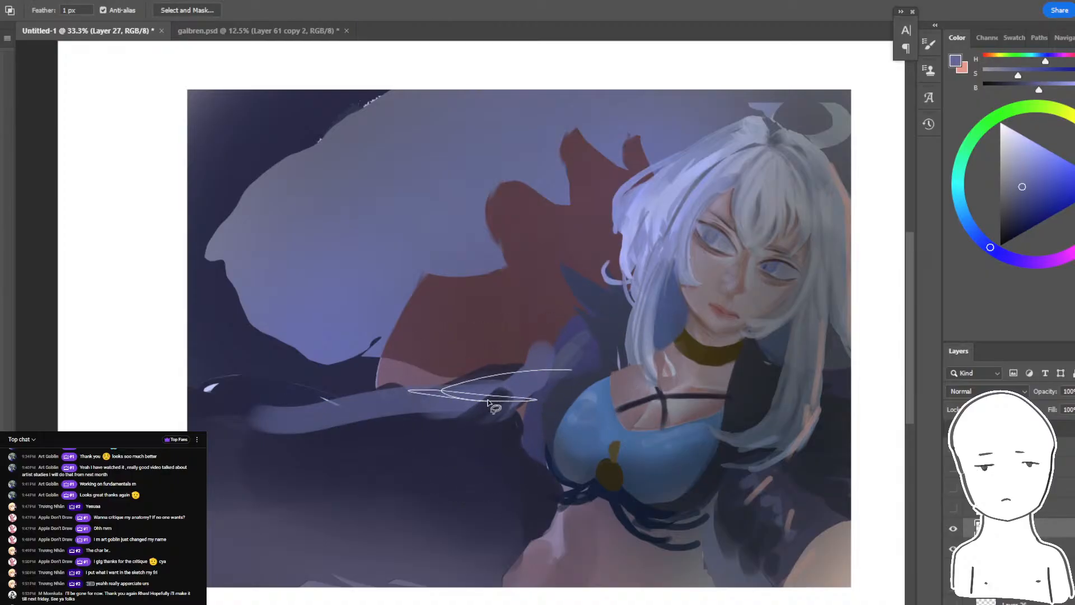
drag(566, 394, 582, 381)
key(b)
drag(499, 411, 427, 444)
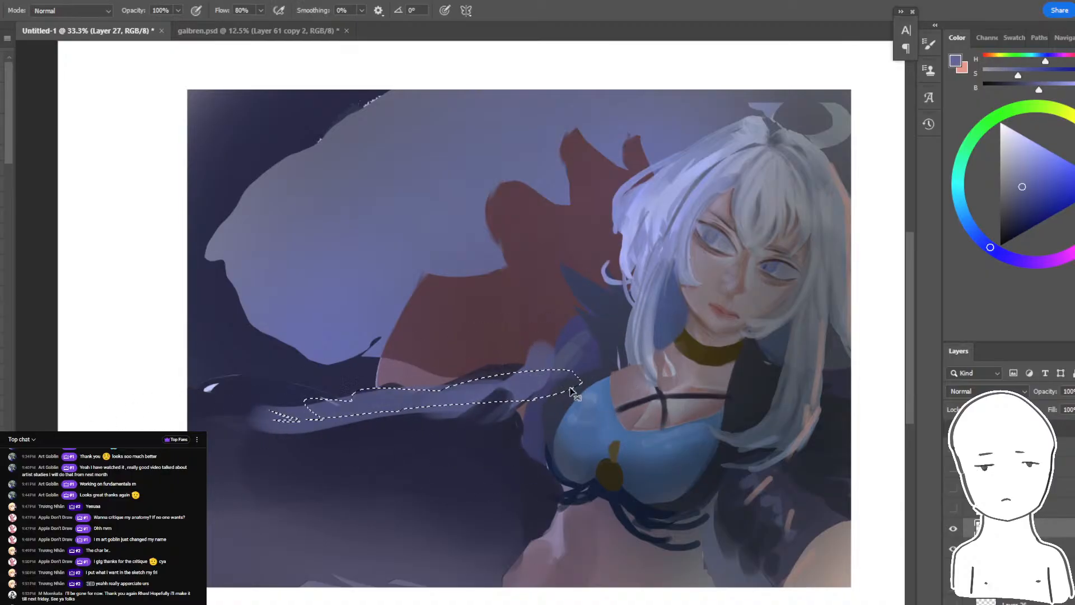
- Lasso a zigzag fold pattern along the sleeve, lighten it with muted blue-violet, and clear the selection
key(l)
drag(546, 359, 535, 395)
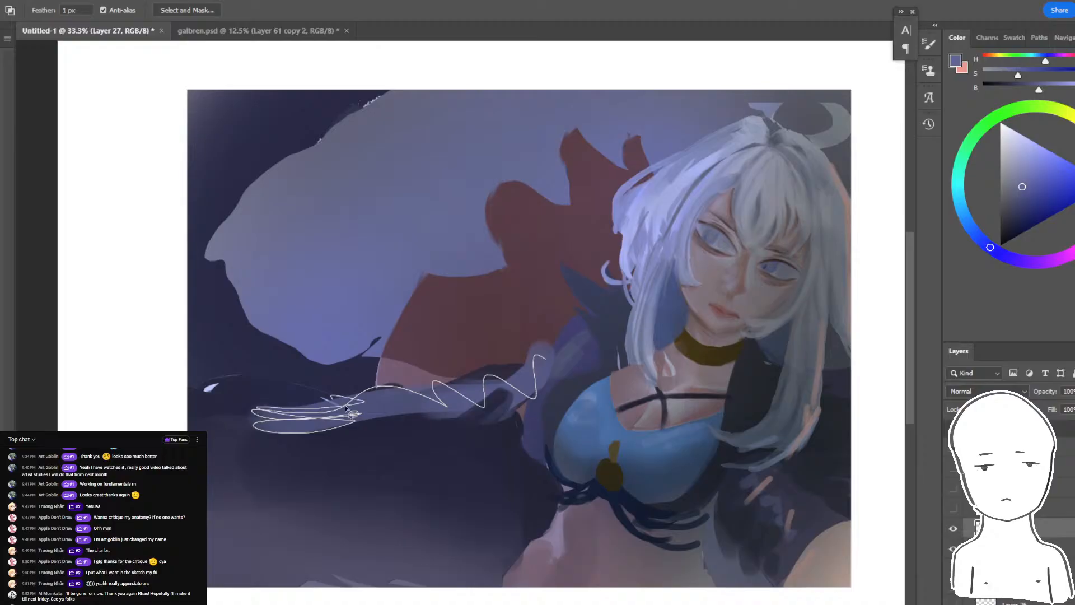
drag(345, 408, 570, 384)
key(b)
drag(307, 434, 391, 452)
key(ctrl+d)
key(ctrl+minus)
key(ctrl+plus)
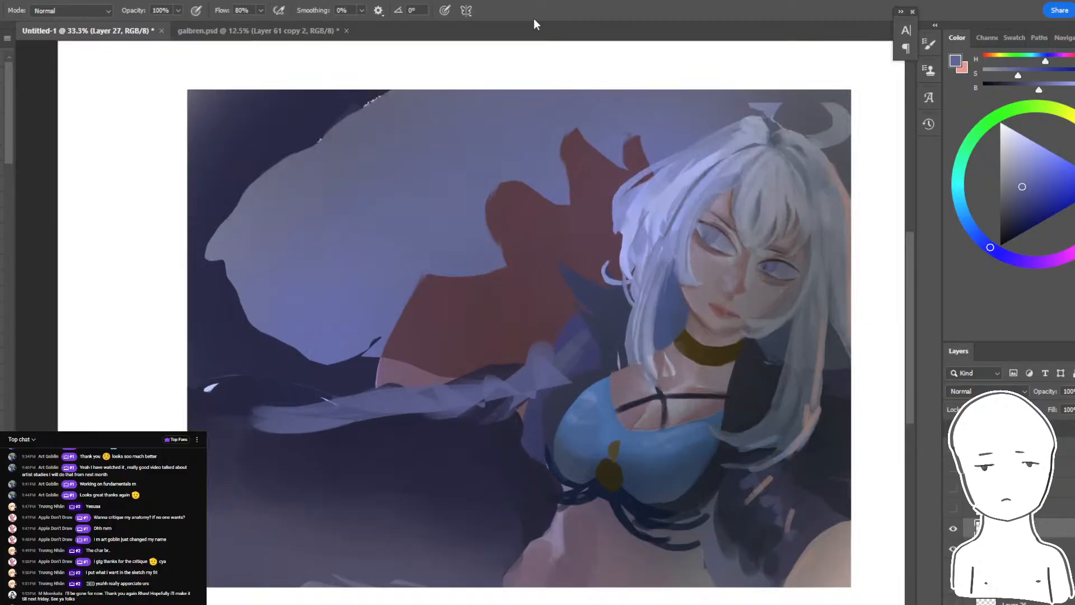
- Lasso shapes along the sleeve's underside and far end and paint them dark to taper the lower edge
key(l)
mouse_move(512, 433)
mouse_down()
mouse_move(337, 435)
mouse_move(344, 445)
mouse_up()
key(b)
alt+click(402, 430)
key(ctrl+d)
key(l)
key(b)
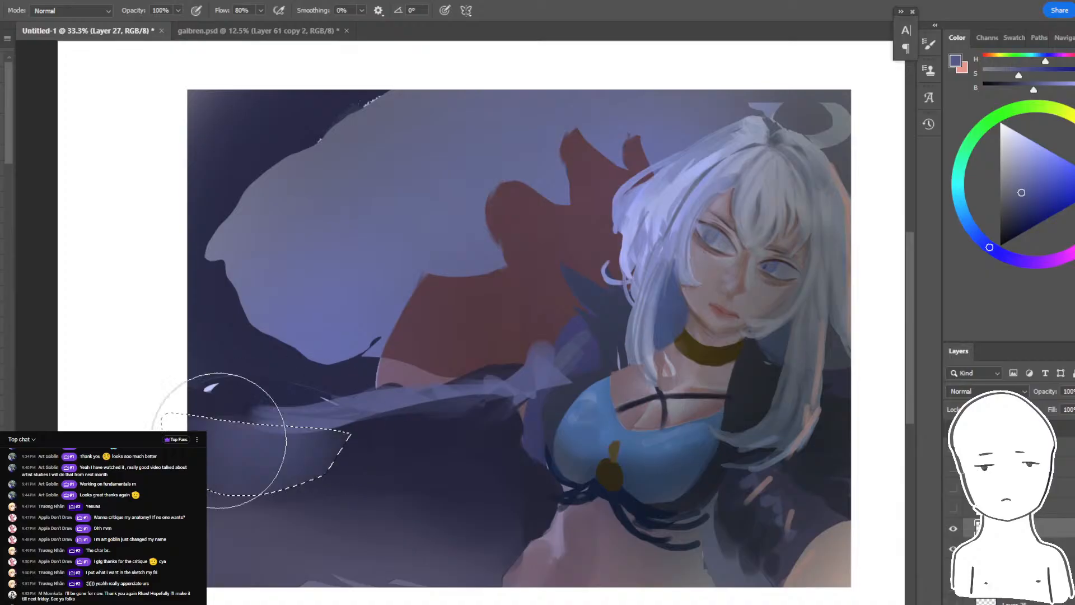
alt+click(307, 443)
key(ctrl+d)
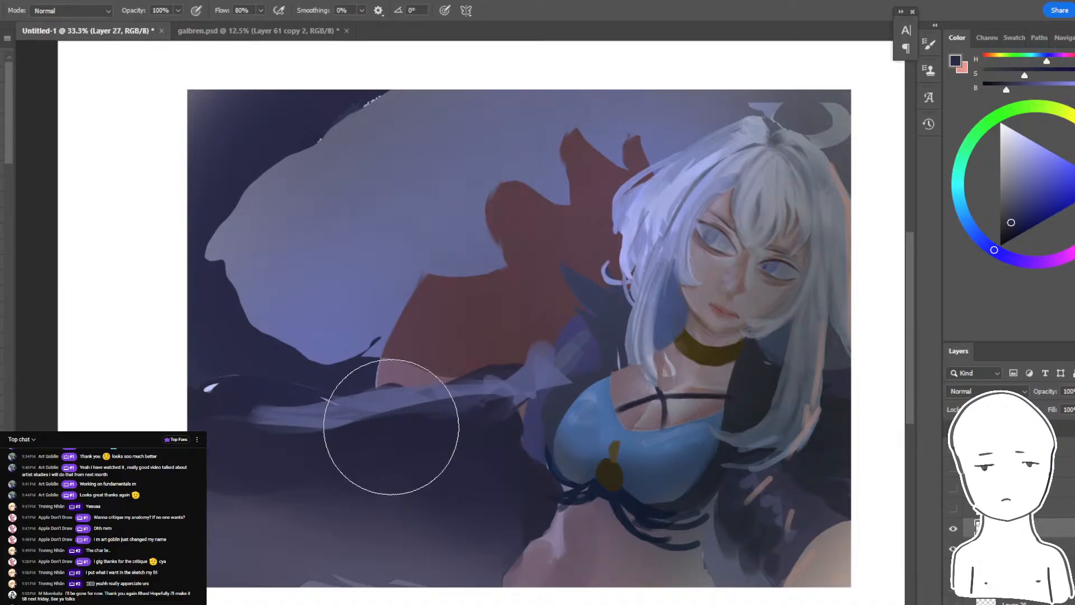
- Lasso the area above the sleeve's far end, paint it dark navy, and touch up the sleeve's underside
key(l)
mouse_move(341, 371)
mouse_down()
mouse_move(215, 424)
mouse_move(336, 366)
mouse_up()
key(b)
alt+click(250, 350)
mouse_move(238, 370)
mouse_down()
mouse_move(293, 342)
mouse_move(240, 404)
mouse_move(253, 425)
mouse_up()
key(ctrl+d)
drag(480, 408, 427, 413)
- Open the Liquify filter for the current painting layer
drag(600, 264, 396, 347)
key(ctrl+1)
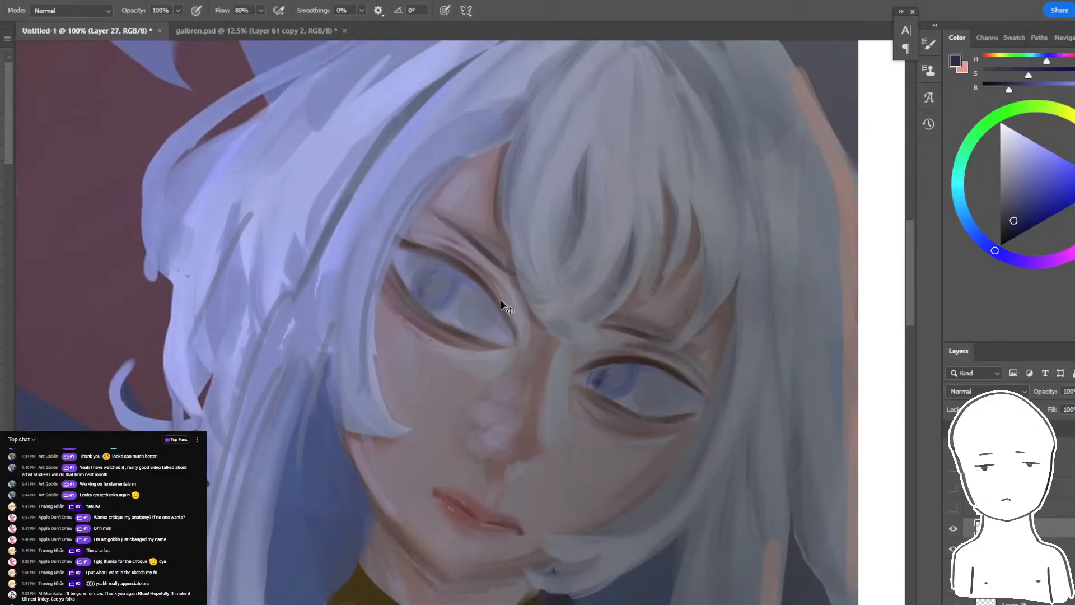
click(34, 5)
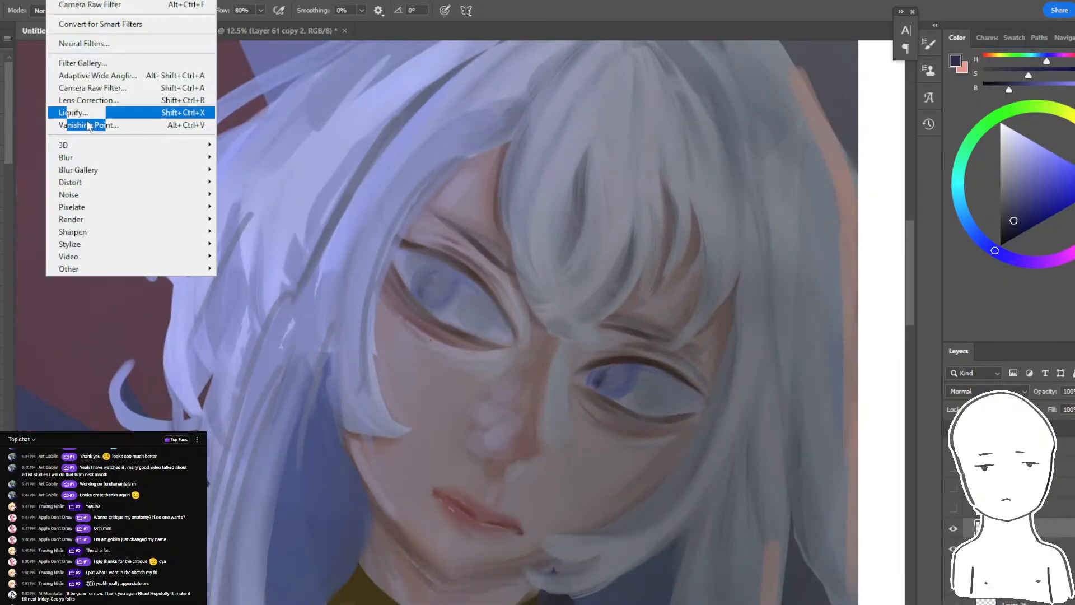
click(89, 114)
- Switch to Chrome to check the livestream dashboard and read the live chat, temporarily enlarging its text to 125%
key(alt+Tab)
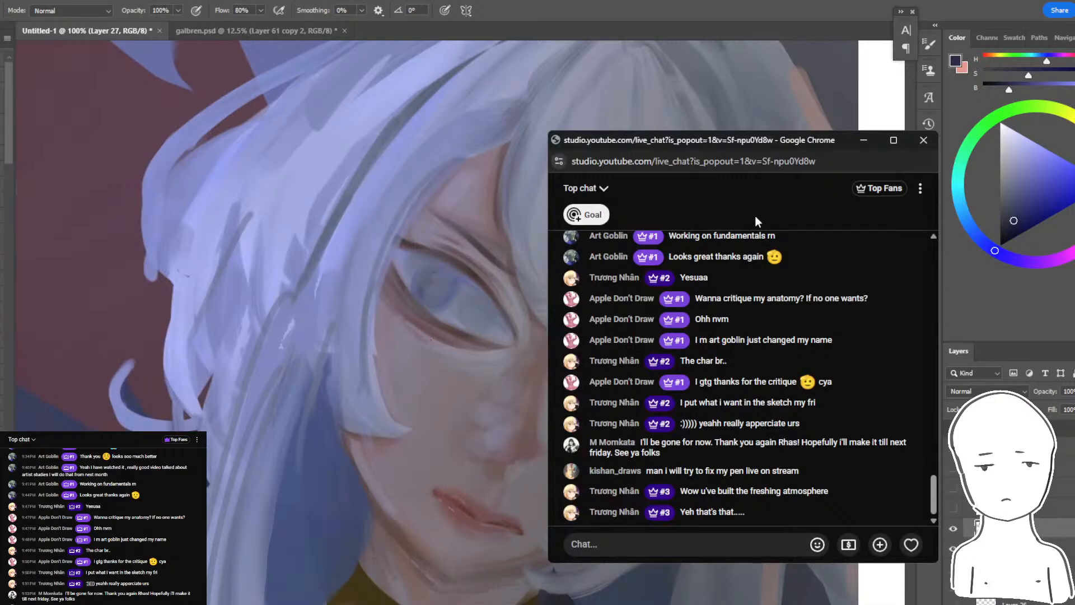
key(alt+Tab)
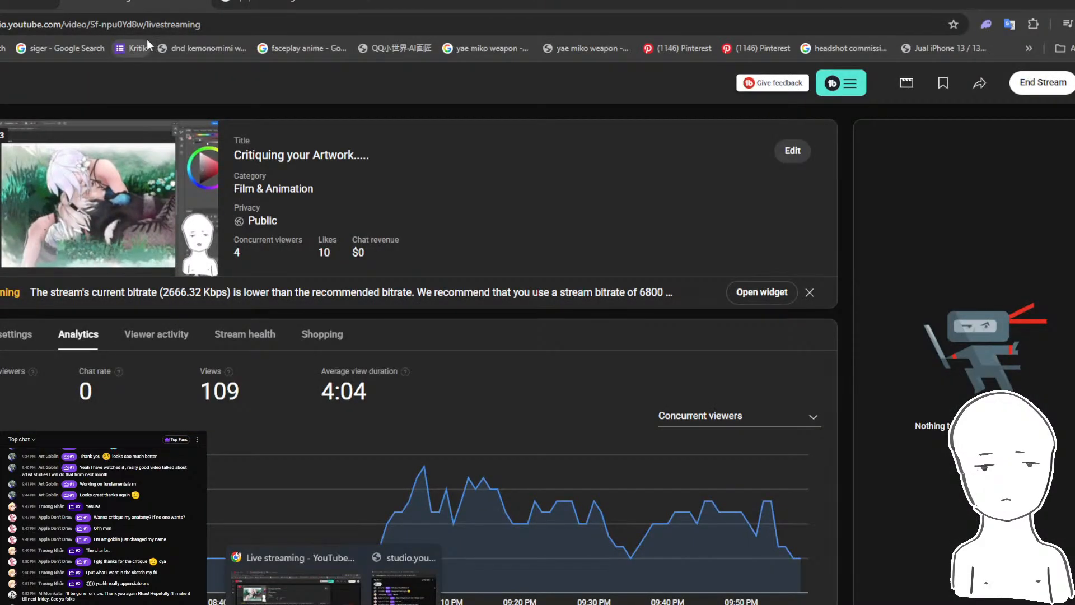
click(147, 41)
key(alt+Tab)
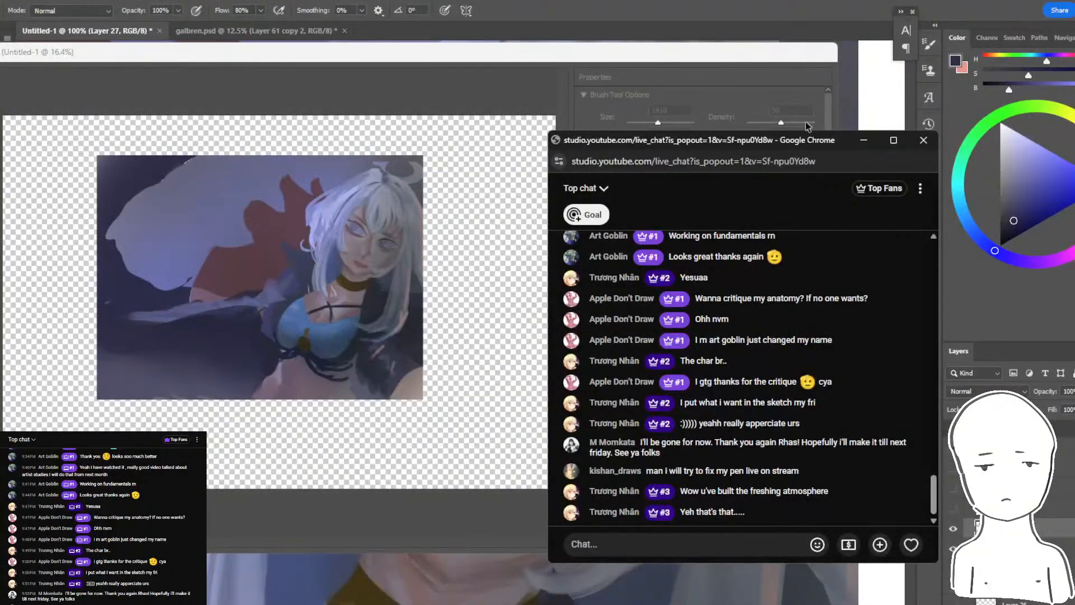
key(ctrl+plus)
key(ctrl+plus)
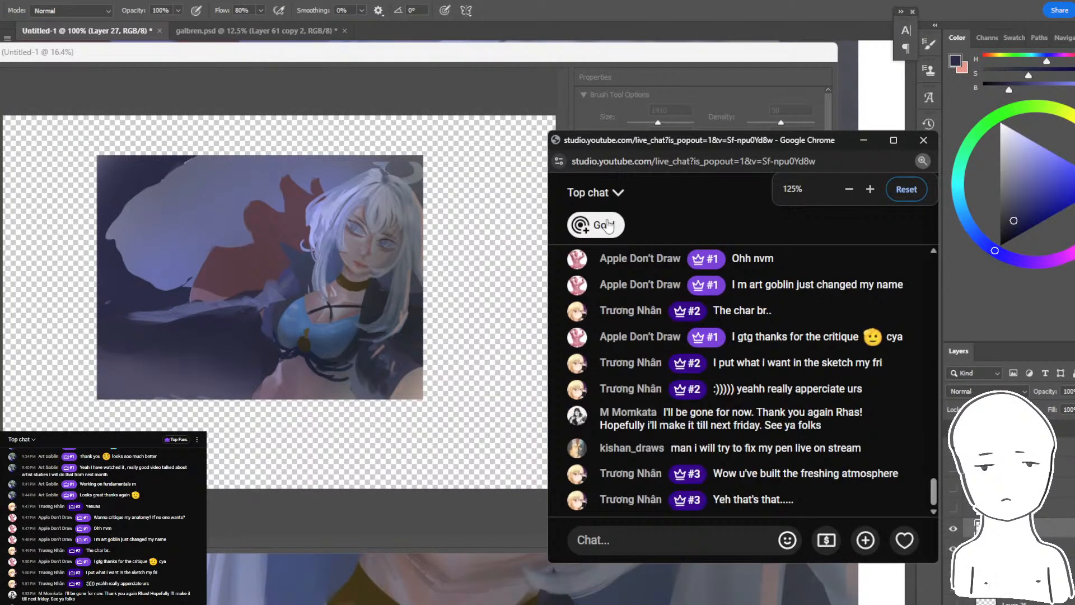
key(ctrl+minus)
key(ctrl+minus)
- Return to Photoshop's Liquify window, set the brush size to 305, and nudge the outer contour of the eye beside the brightly lit hair
click(372, 273)
scroll(372, 273, up, 5)
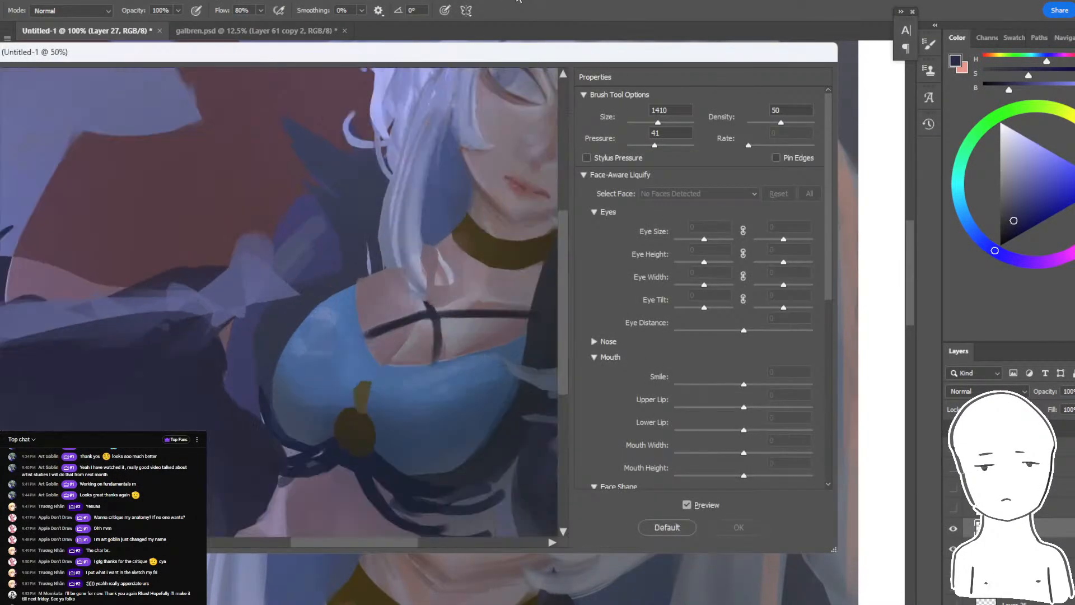
drag(658, 123, 646, 124)
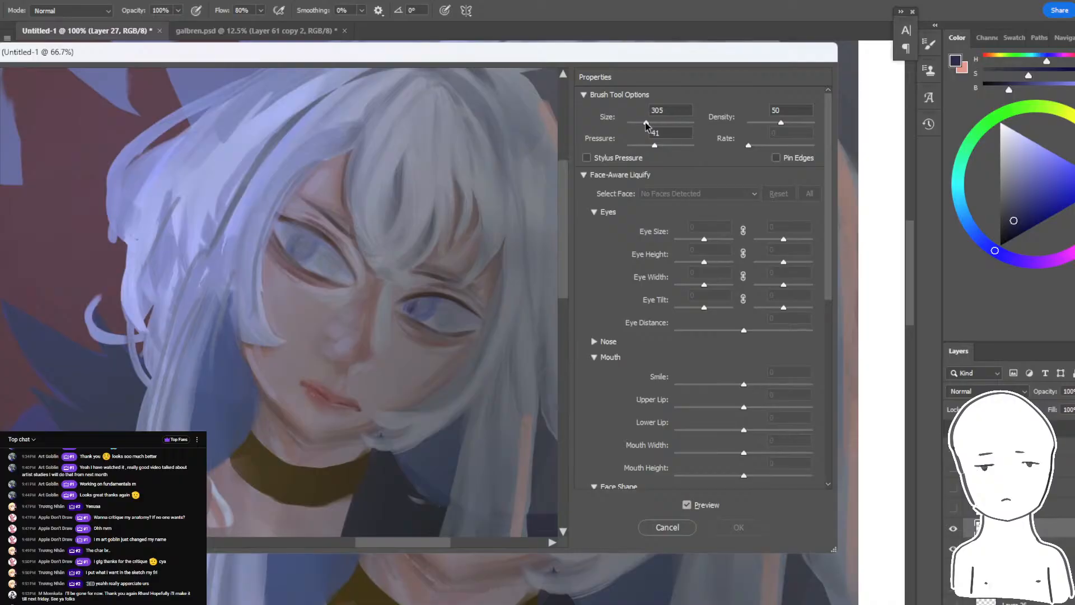
drag(270, 240, 277, 236)
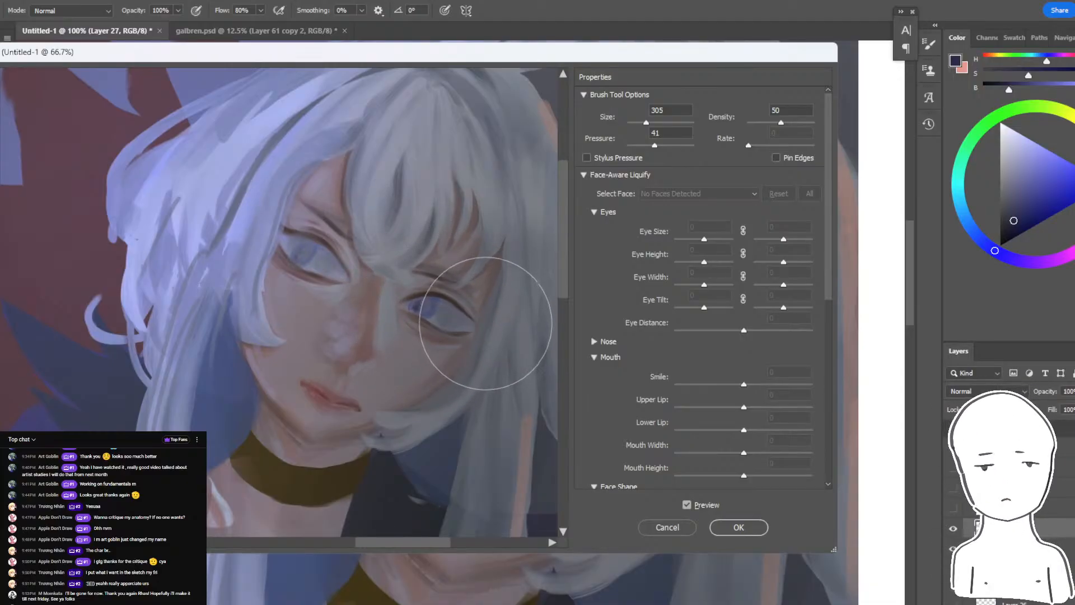
key(ctrl+space)
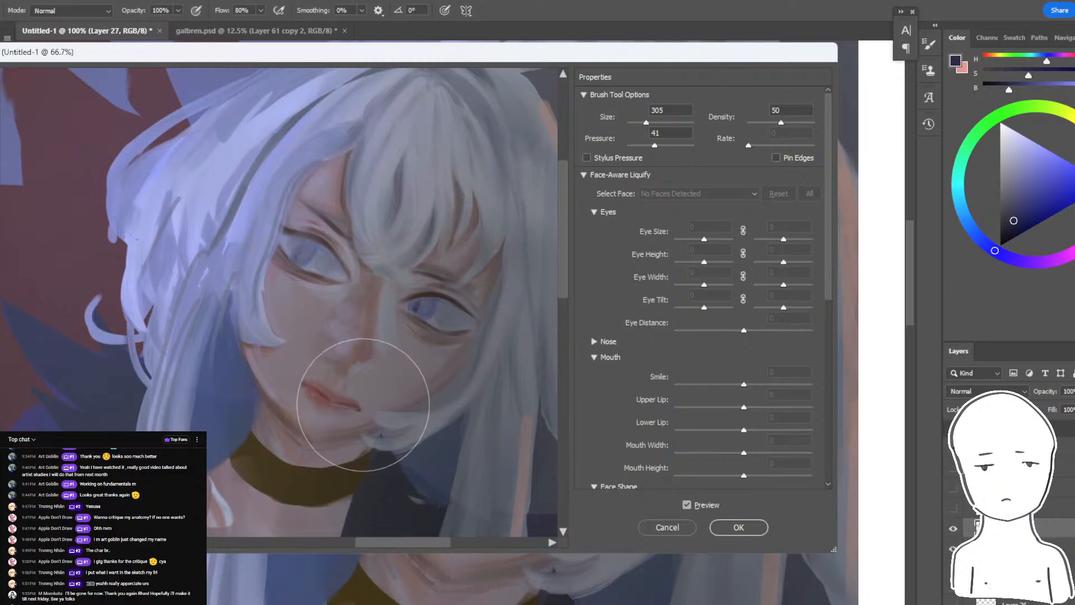
key(space)
mouse_move(310, 379)
mouse_down()
mouse_move(480, 324)
mouse_move(434, 331)
mouse_up()
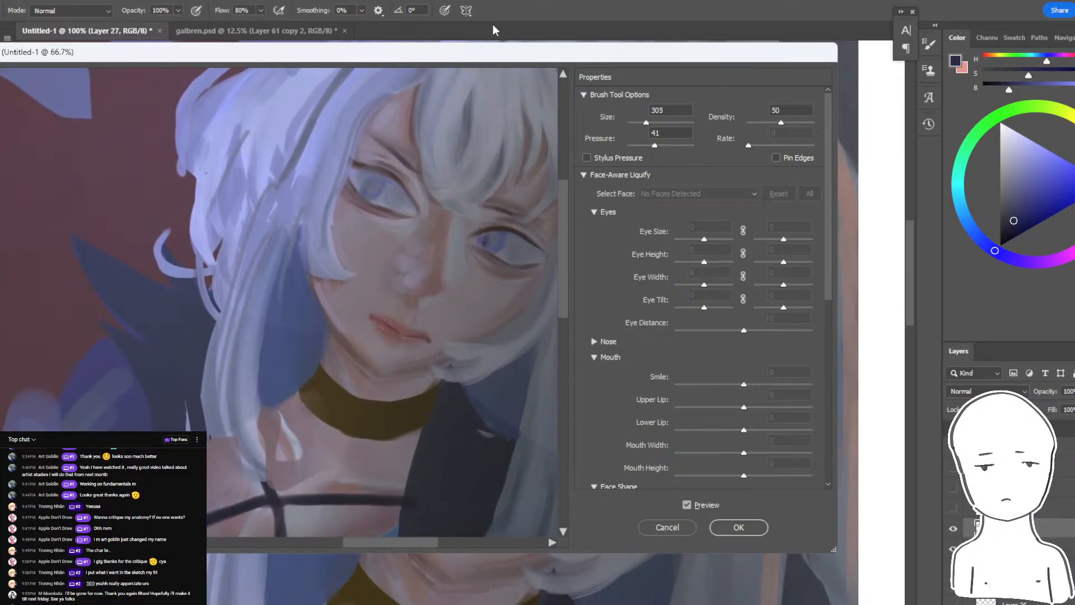
- Try another Liquify push around the eye and brow beside the lit hair, and undo the last warps
key(ctrl+minus)
key(ctrl+minus)
key(ctrl+minus)
key(ctrl+plus)
key(ctrl+plus)
key(ctrl+plus)
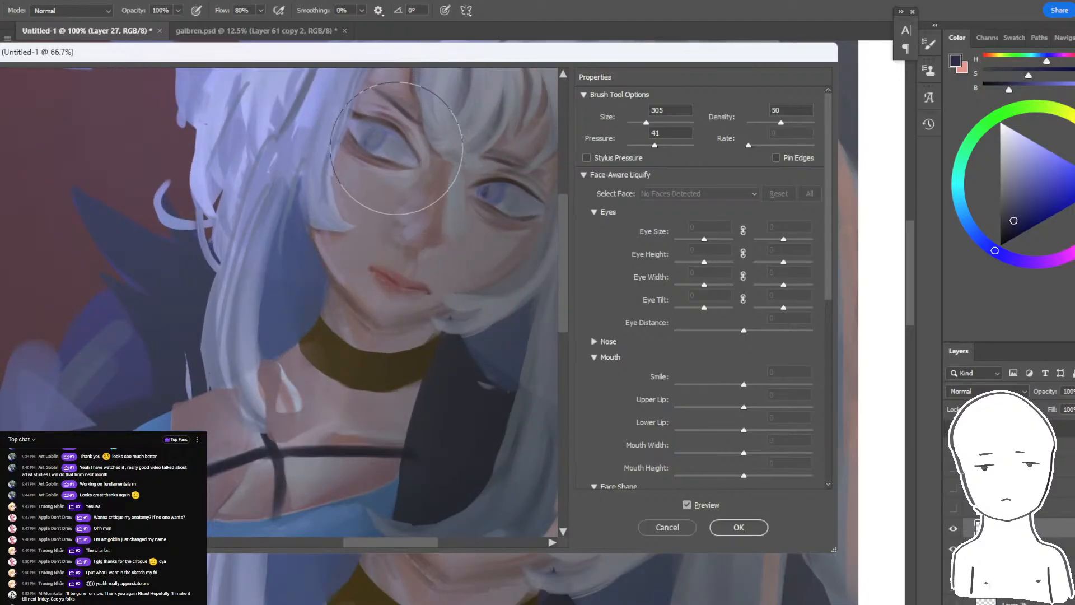
drag(328, 123, 339, 131)
drag(471, 110, 369, 180)
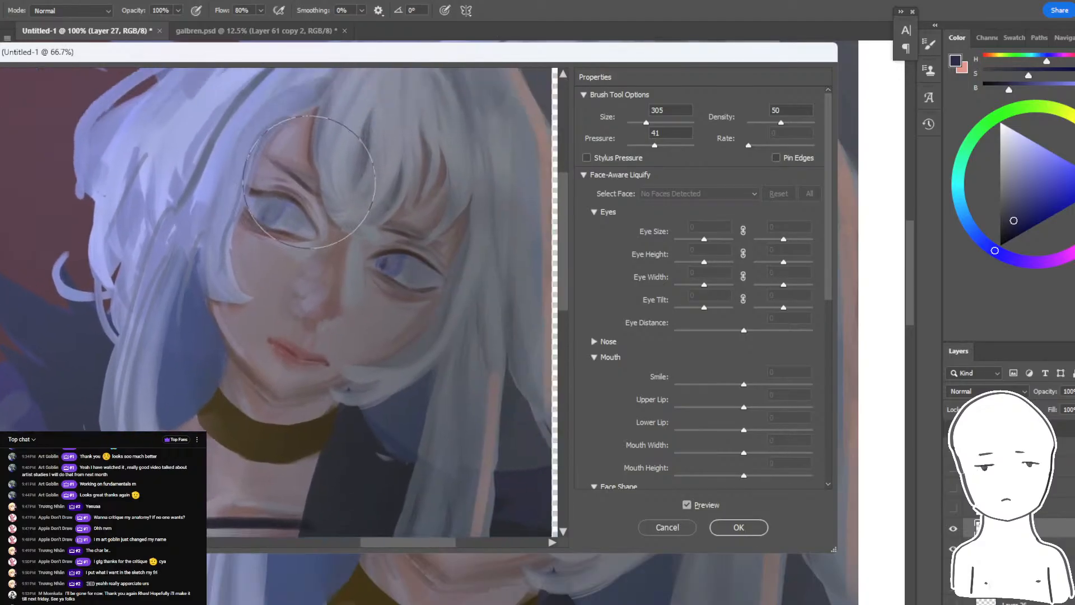
key(ctrl+z)
key(ctrl+z)
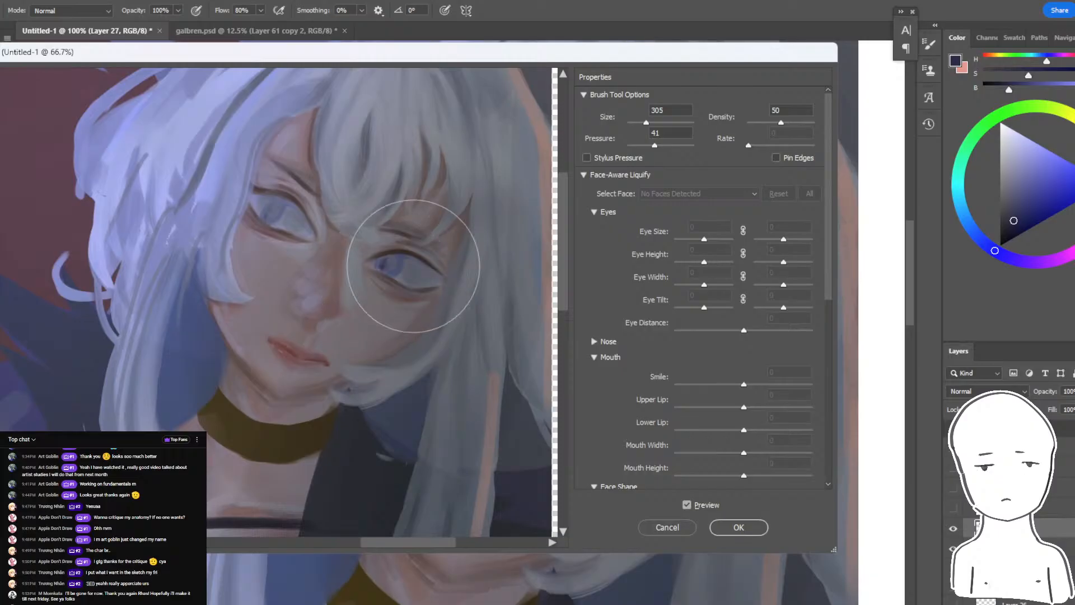
- Check the whole figure in the Liquify preview and apply the face adjustments to the painting layer
key(ctrl+0)
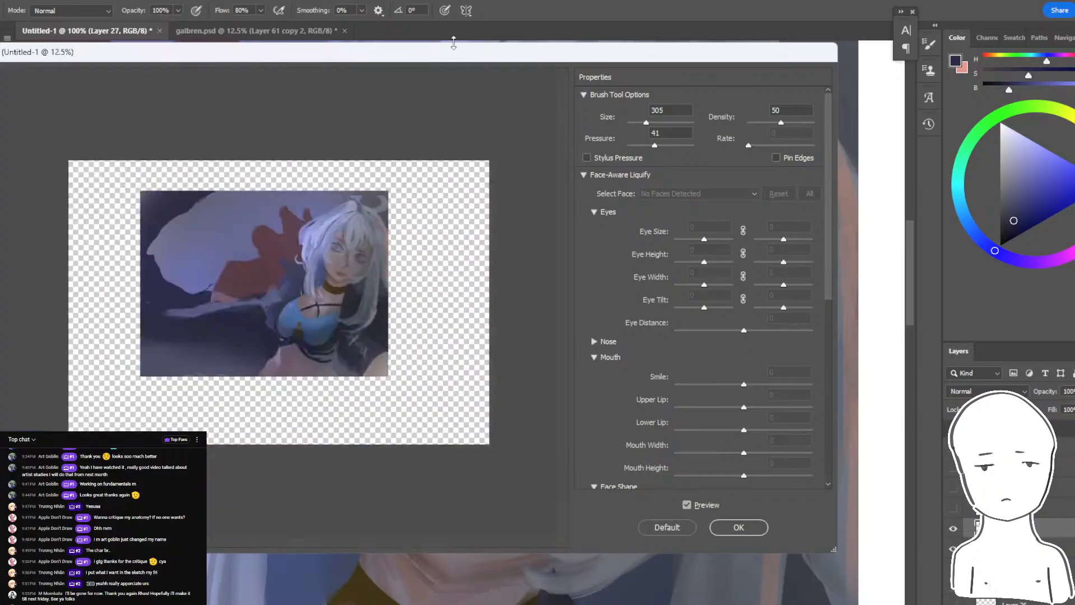
key(ctrl+plus)
key(ctrl+plus)
key(ctrl+plus)
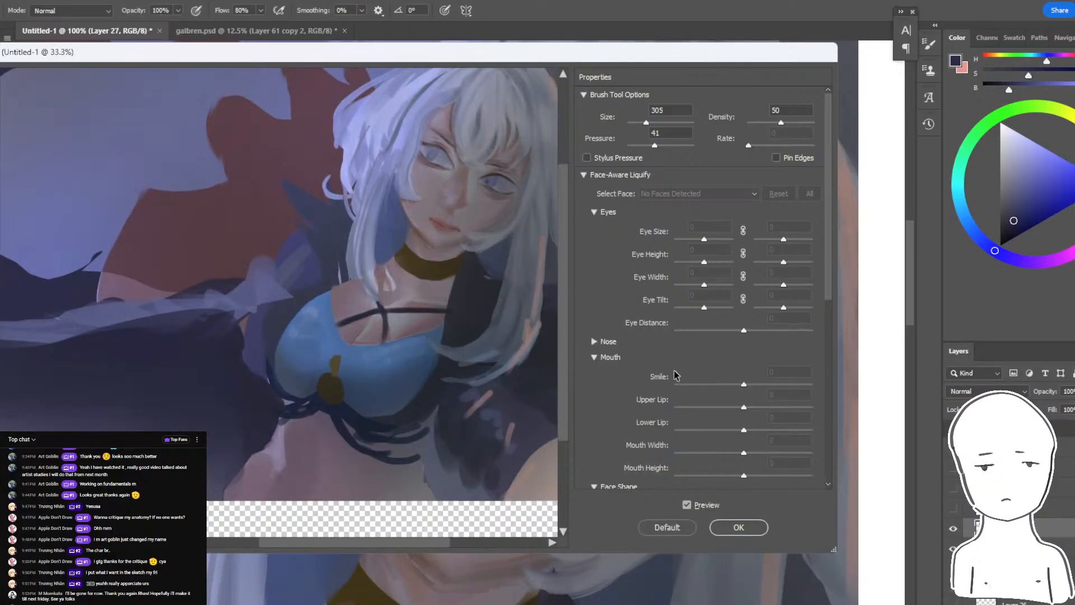
click(734, 528)
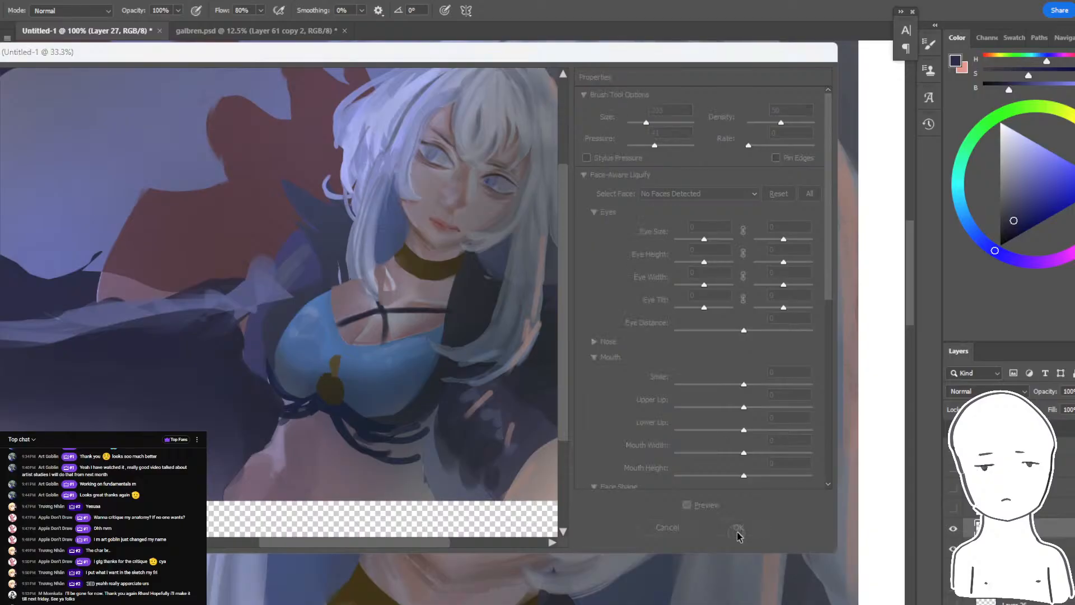
- Paint a muted brown shadow plane along the jawline below the short side lock of hair
key(ctrl+minus)
key(ctrl+minus)
key(ctrl+minus)
key(ctrl+minus)
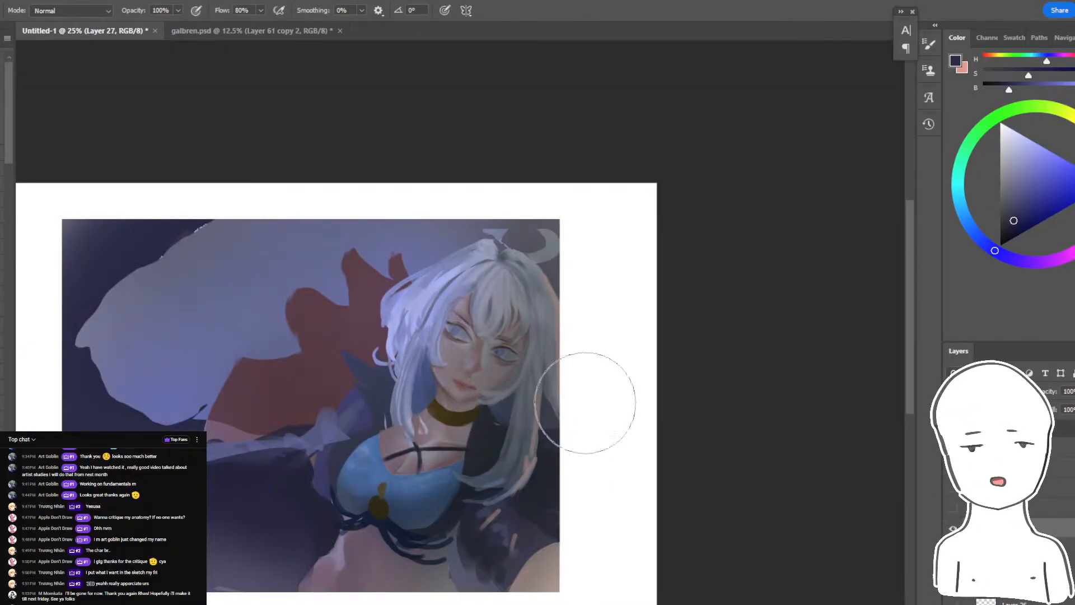
key(ctrl+plus)
key(ctrl+plus)
key(ctrl+plus)
key(ctrl+plus)
key(ctrl+plus)
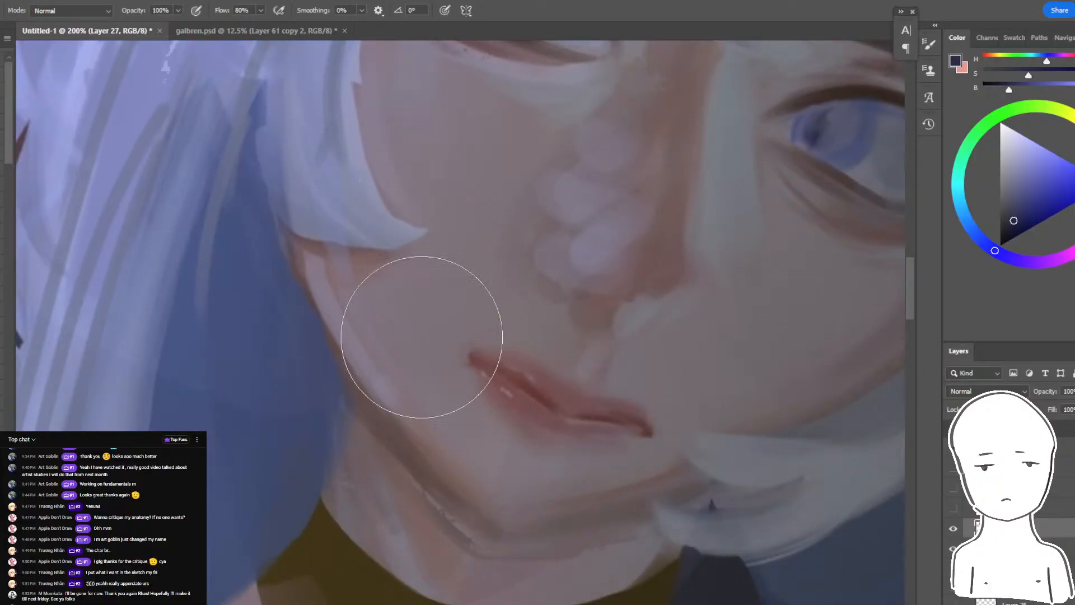
alt+click(439, 448)
mouse_move(364, 246)
mouse_down()
mouse_move(442, 449)
mouse_move(370, 317)
mouse_up()
key(bracketleft)
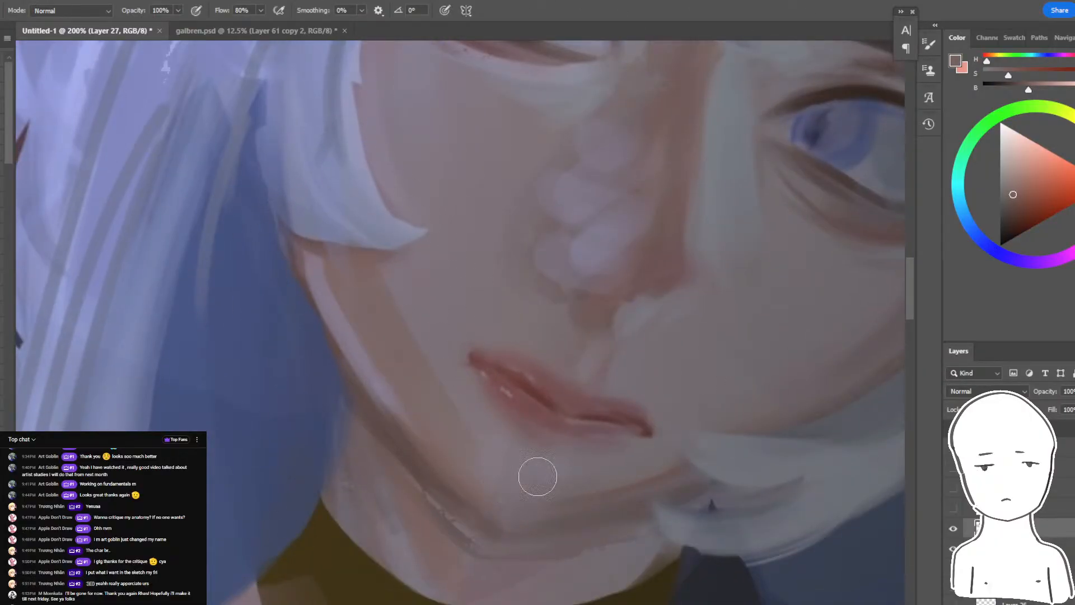
- Paint a mauve shadow across the far cheek below the eye and blend sampled skin tones along the chin
drag(717, 383, 507, 408)
key(bracketright)
alt+click(714, 332)
drag(729, 311, 553, 416)
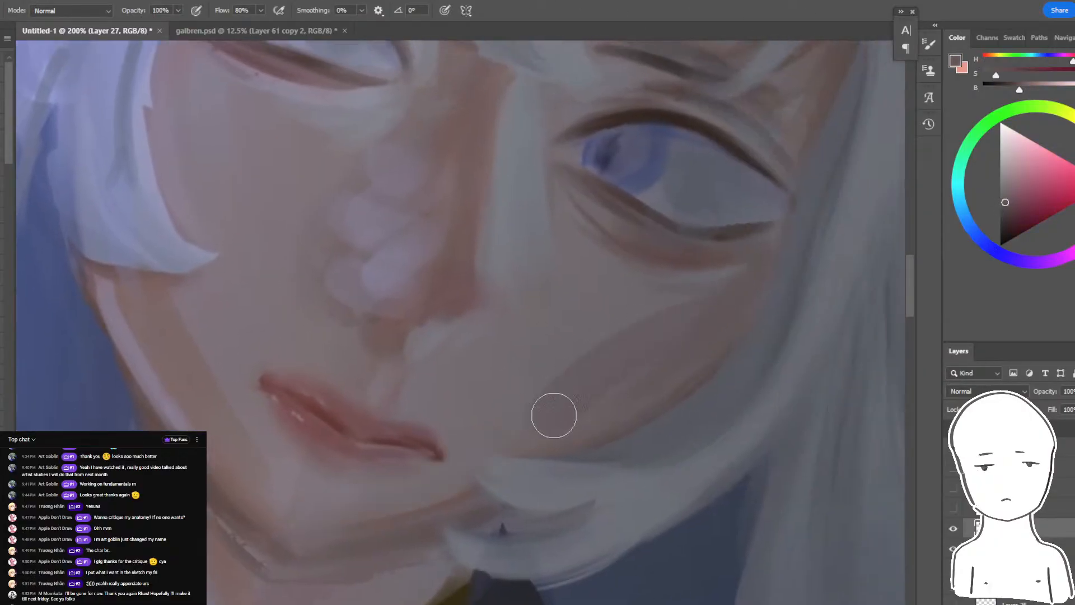
alt+click(510, 410)
alt+click(393, 505)
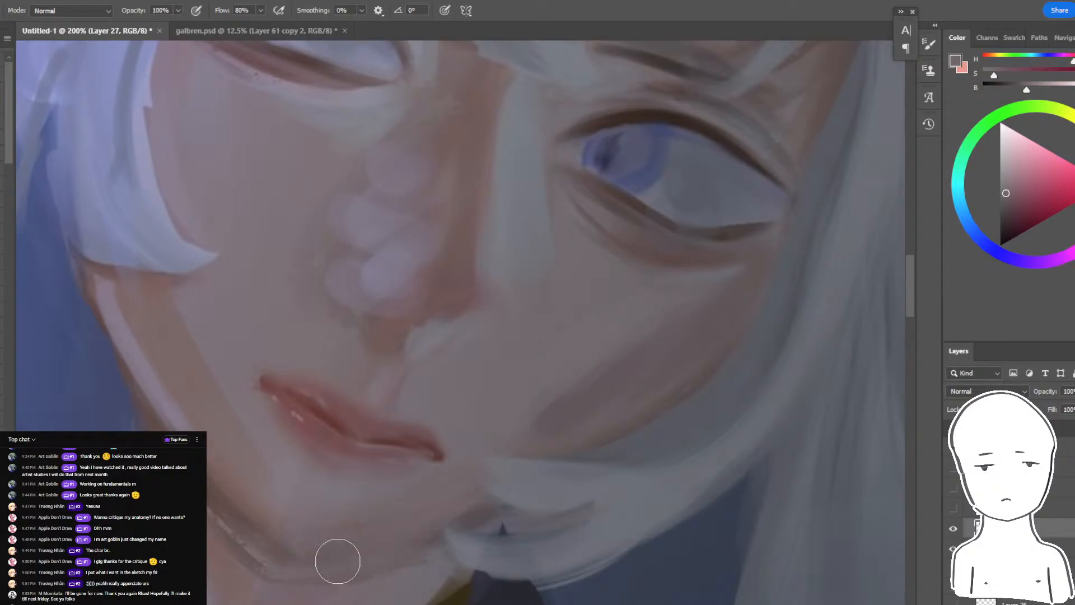
alt+click(220, 440)
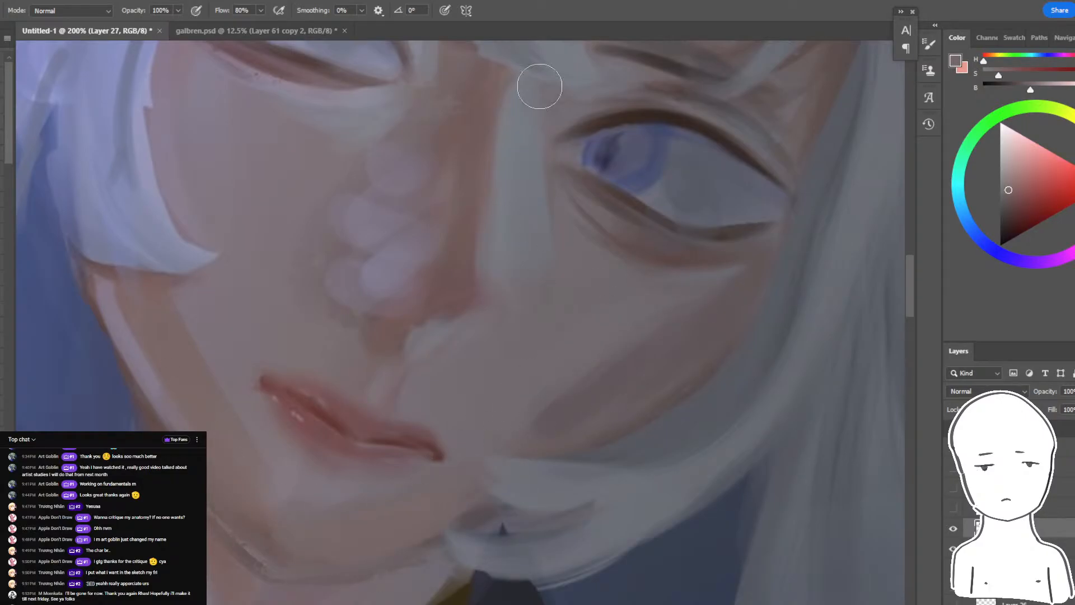
- Refine the jawline and chin contour against the neck with a small brush in sampled skin tones
key(ctrl+minus)
key(ctrl+minus)
key(ctrl+minus)
key(ctrl+minus)
key(ctrl+minus)
key(ctrl+plus)
key(ctrl+plus)
key(ctrl+plus)
key(ctrl+plus)
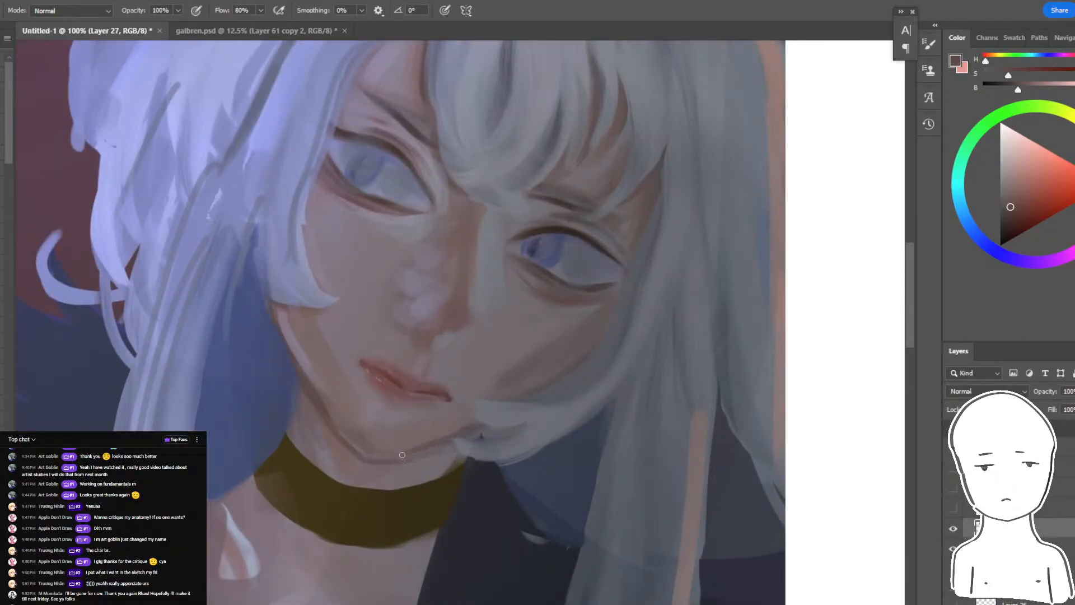
drag(508, 460, 603, 490)
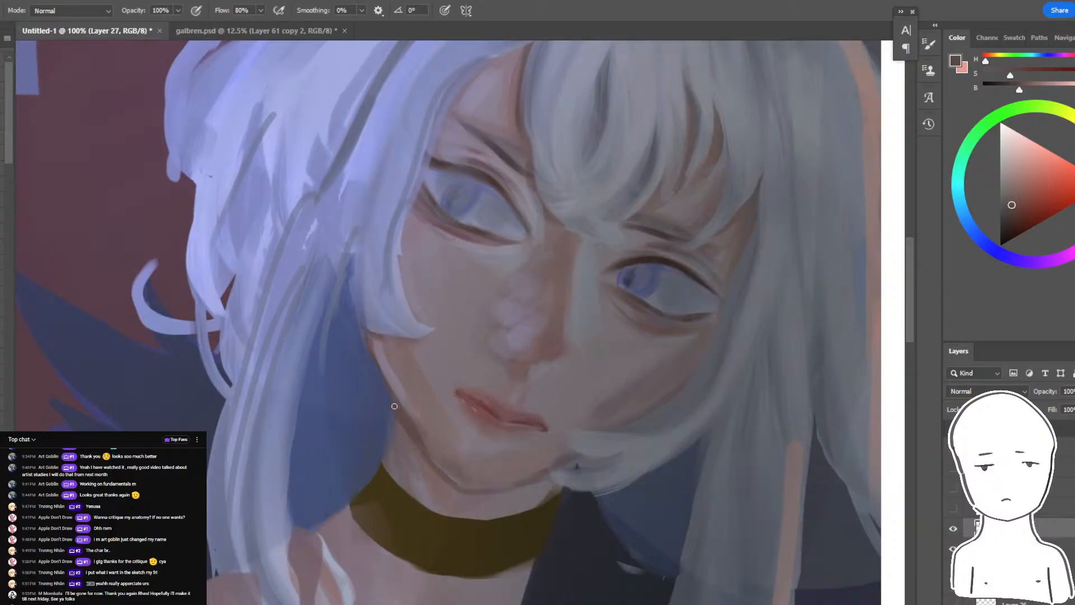
alt+click(391, 359)
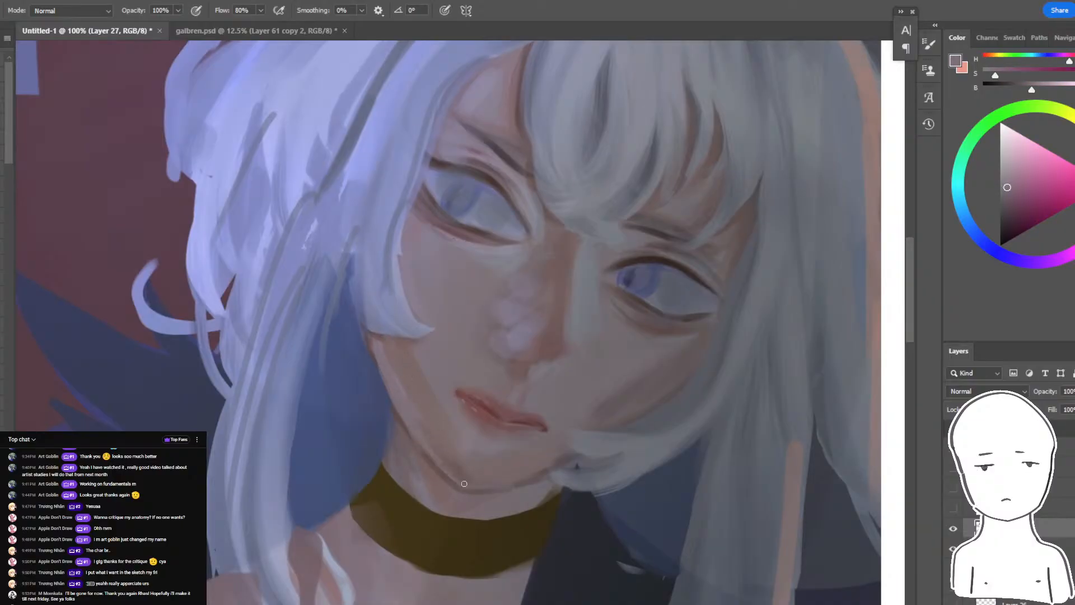
- Blend sampled shadow tones into the lower far cheek where it meets the curved lock of hair
drag(554, 439, 703, 503)
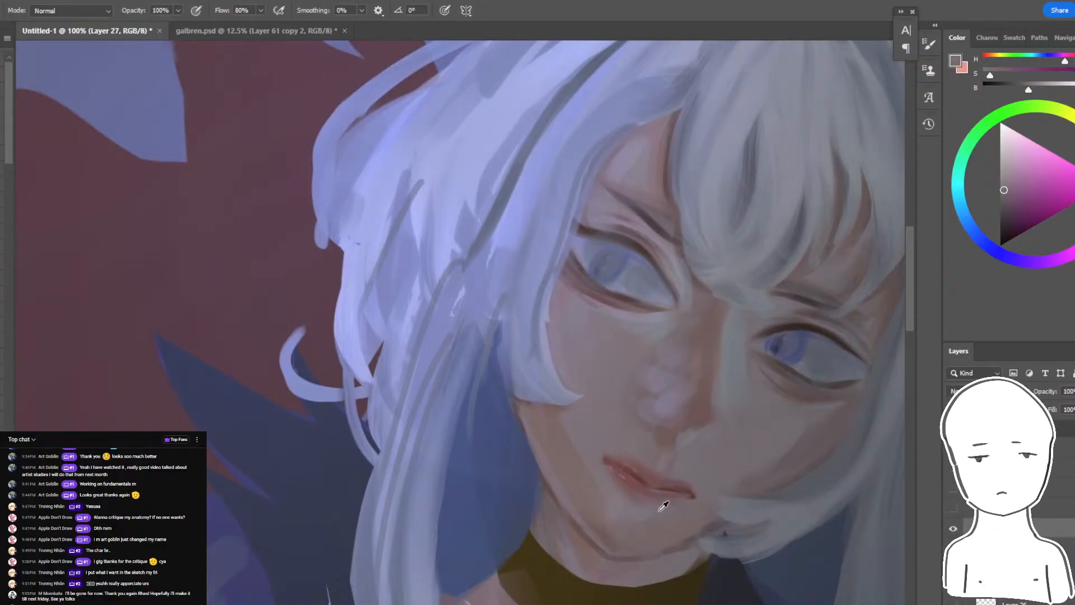
alt+click(843, 417)
drag(746, 496, 756, 502)
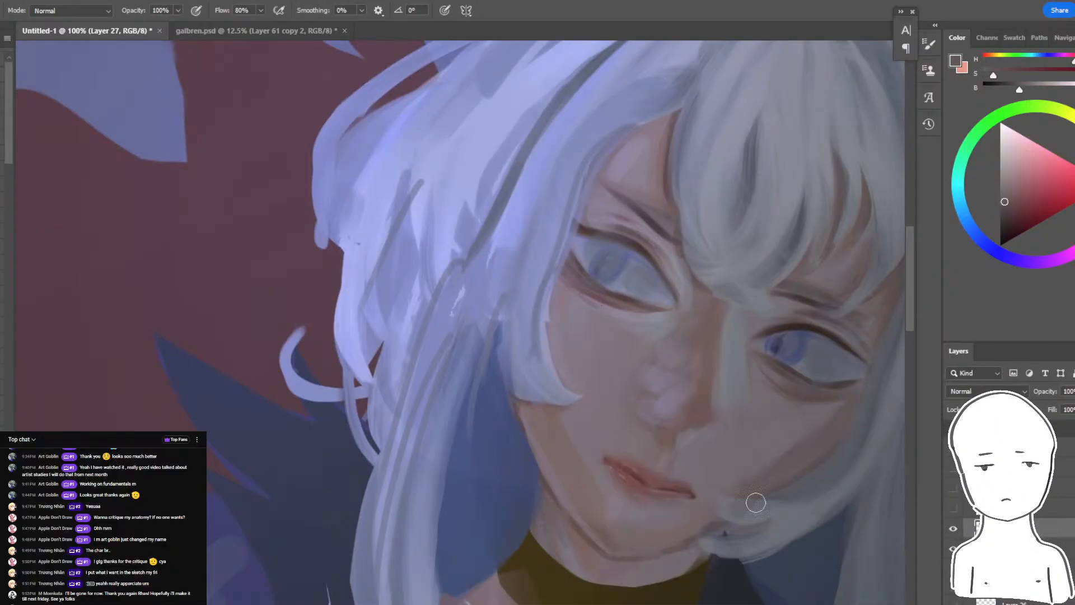
key(ctrl+plus)
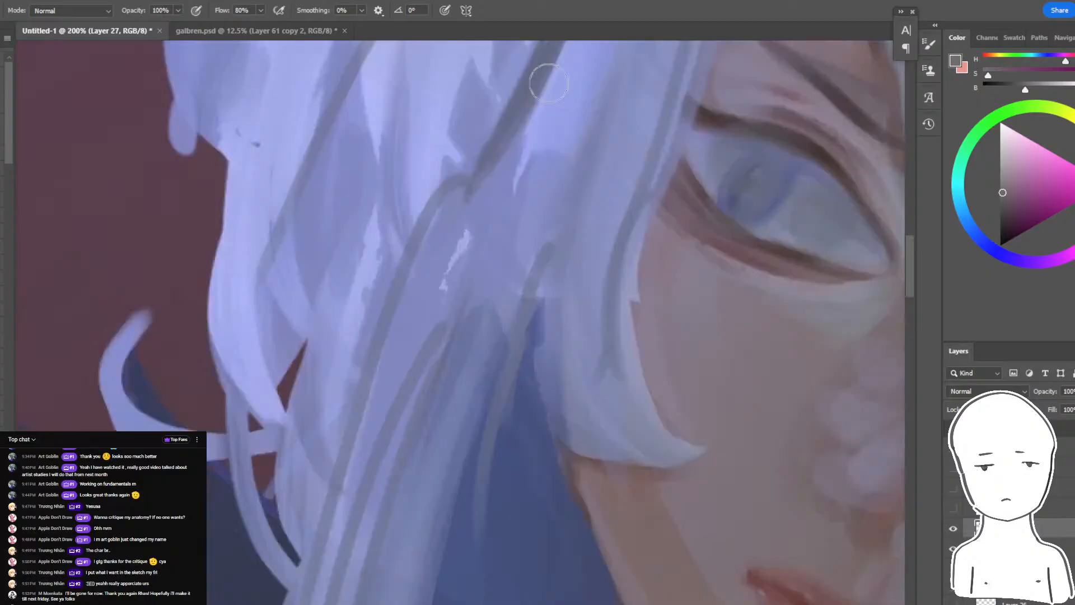
key(ctrl+minus)
key(ctrl+minus)
key(ctrl+minus)
key(ctrl+minus)
key(ctrl+minus)
key(ctrl+minus)
key(ctrl+plus)
key(ctrl+plus)
key(ctrl+plus)
key(ctrl+plus)
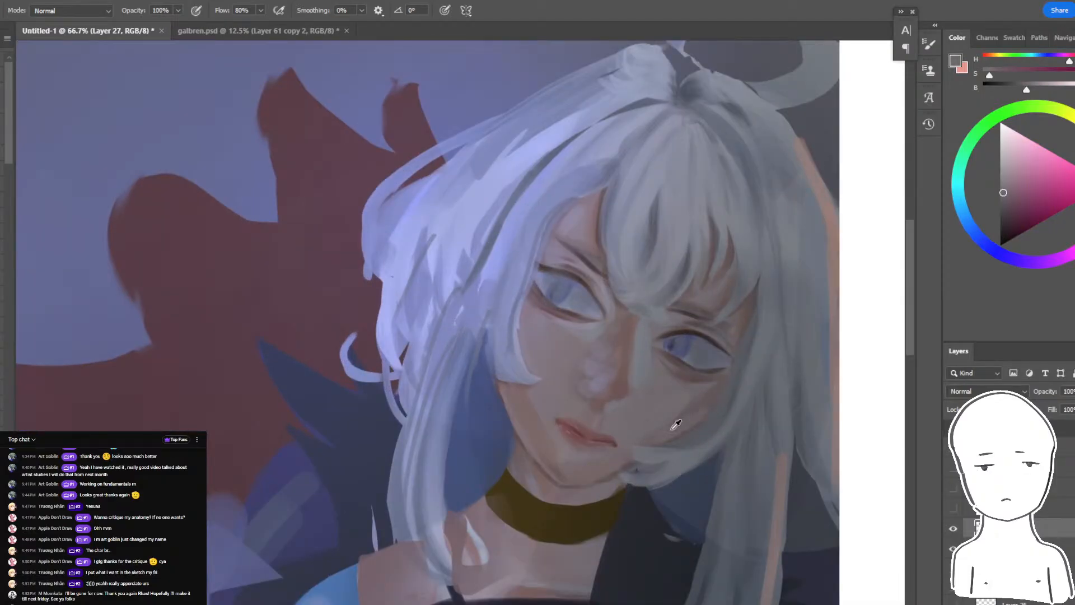
- Smooth the far cheek's shadow with sampled mauve-grey tones, checking it against the whole painting
key(ctrl+plus)
key(ctrl+minus)
key(ctrl+minus)
key(ctrl+minus)
key(ctrl+minus)
key(ctrl+minus)
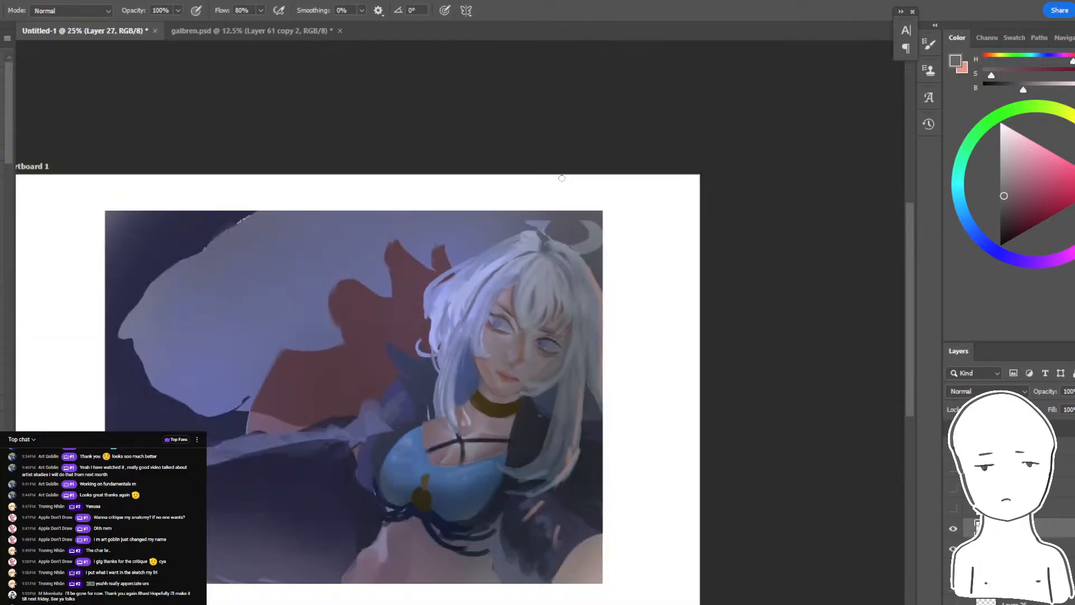
key(ctrl+plus)
key(ctrl+plus)
key(ctrl+plus)
key(ctrl+plus)
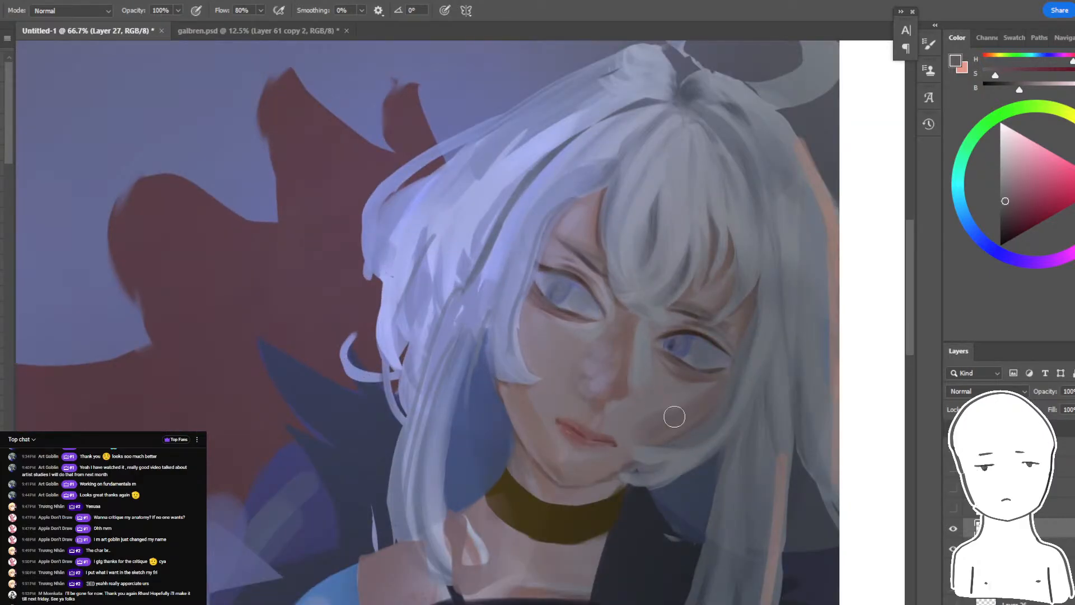
key(ctrl+minus)
key(ctrl+minus)
key(ctrl+minus)
key(ctrl+minus)
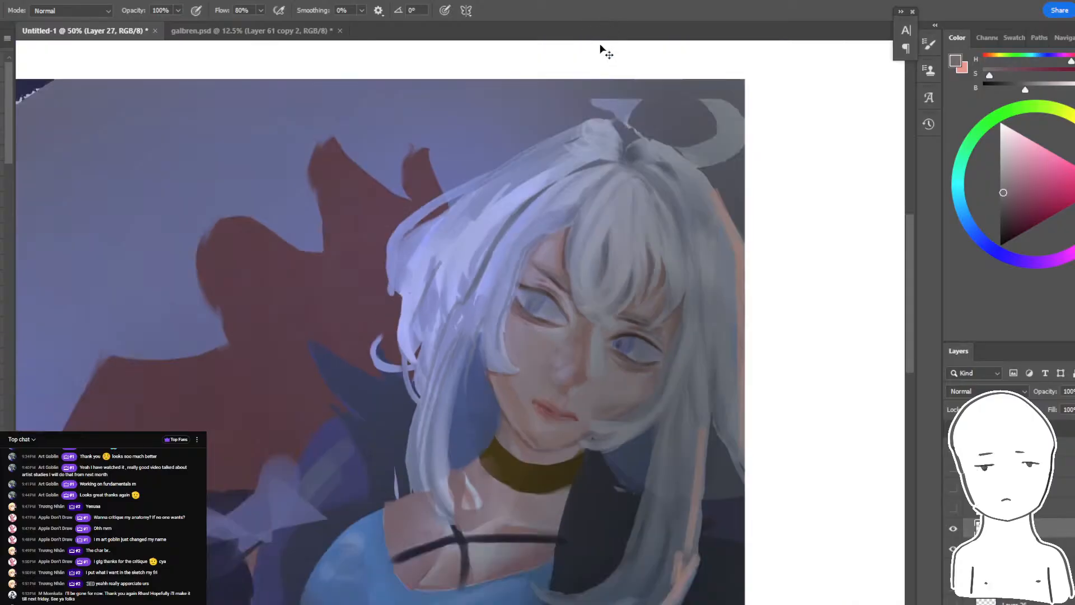
- Make a color-based selection on the lit side of the face, paint a brownish skin tone beside the hair lock, and deselect
key(ctrl+plus)
key(ctrl+plus)
key(ctrl+plus)
key(w)
click(516, 338)
key(b)
drag(508, 383, 516, 315)
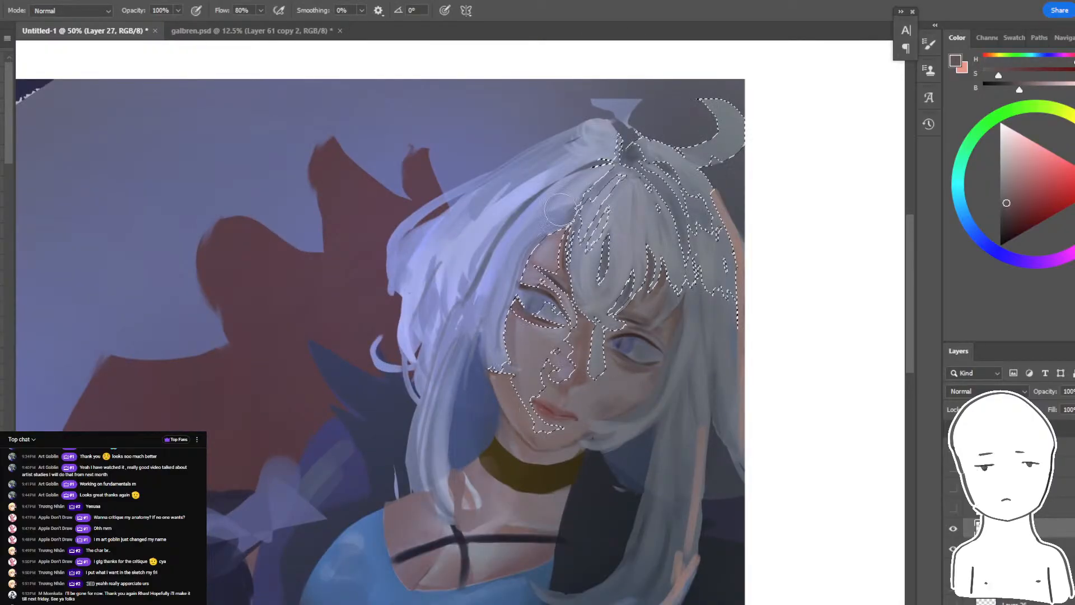
key(ctrl+d)
key(ctrl+minus)
key(ctrl+minus)
key(ctrl+plus)
key(ctrl+plus)
key(ctrl+plus)
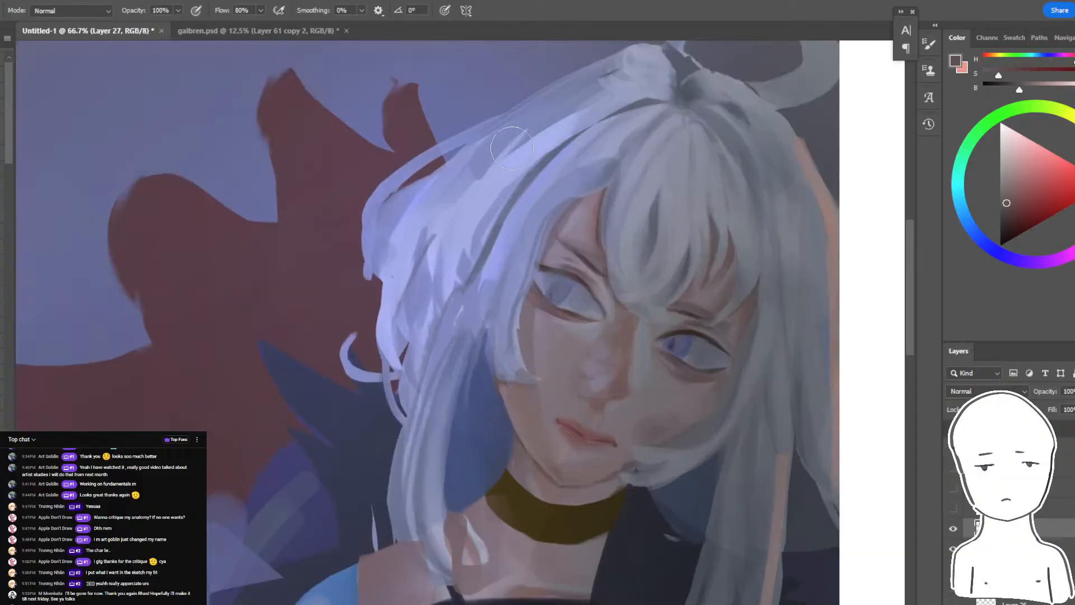
- Try saturated blue-lavender light strokes on the cheek beside the side lock, and undo them
alt+click(501, 284)
drag(1017, 181, 1023, 177)
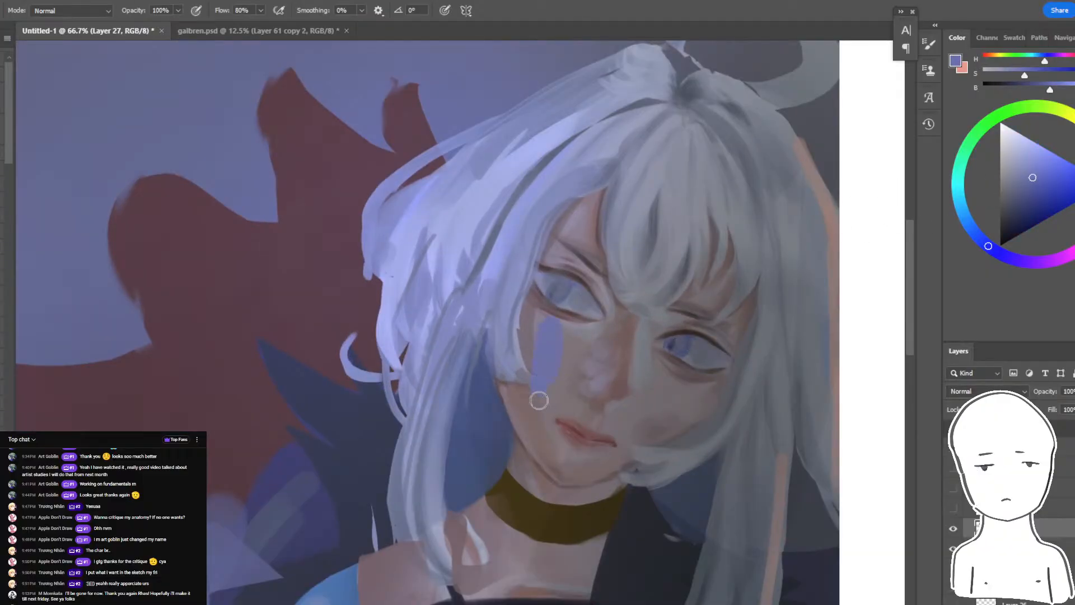
click(1037, 168)
drag(551, 329, 560, 381)
alt+click(554, 343)
key(ctrl+z)
key(ctrl+z)
key(ctrl+z)
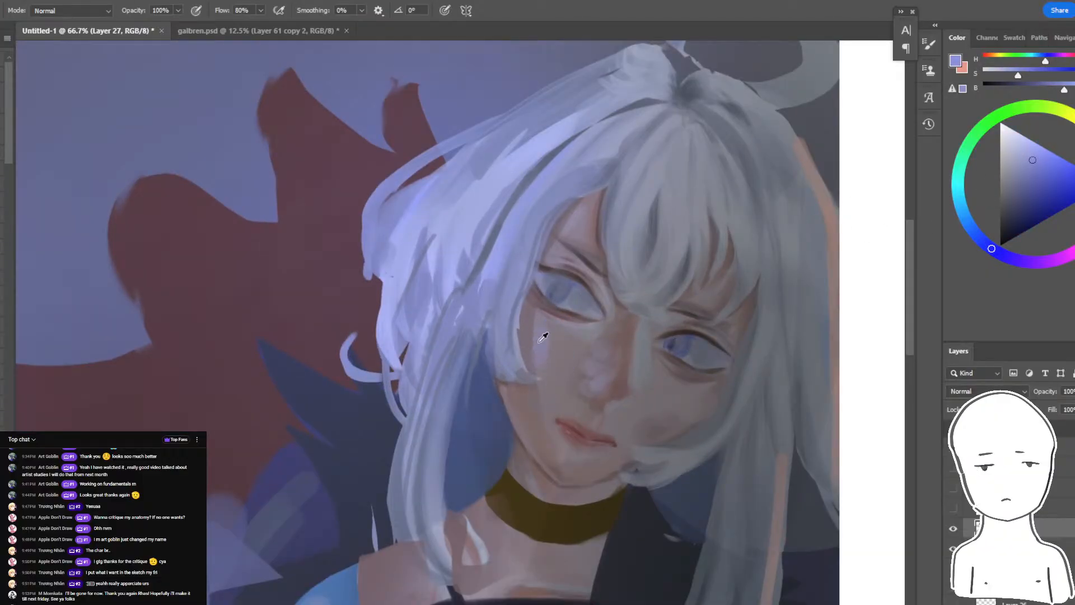
- Paint a muted lavender light strip down the lit cheek toward the mouth corner using a sampled tone
alt+click(546, 337)
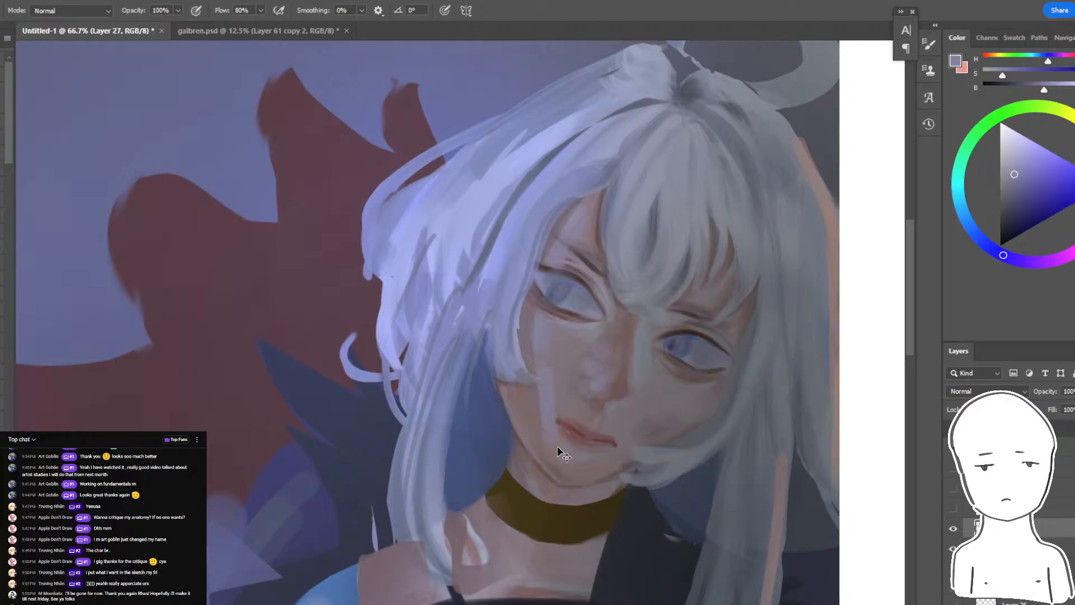
key(ctrl+minus)
key(ctrl+minus)
key(ctrl+minus)
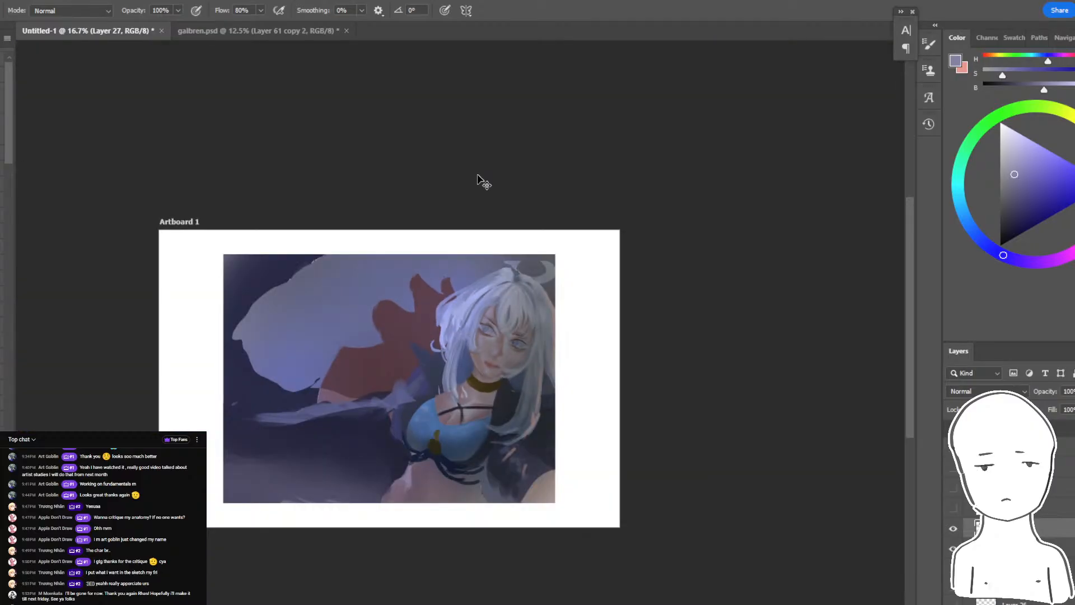
- Add a new layer for continuing the painting
key(ctrl+plus)
drag(751, 535, 796, 501)
key(ctrl+plus)
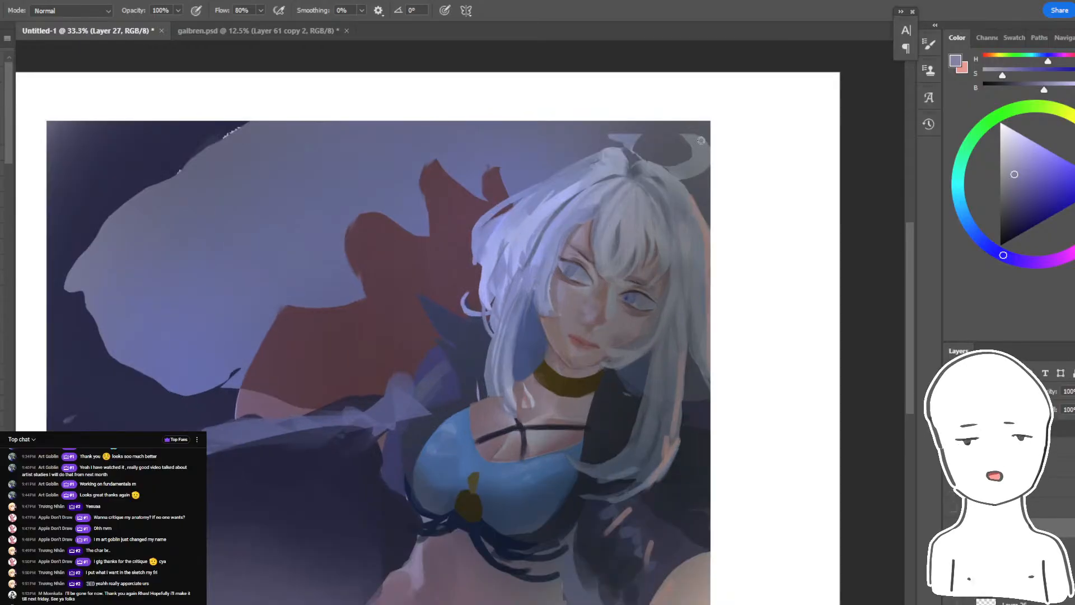
key(ctrl+shift+alt+n)
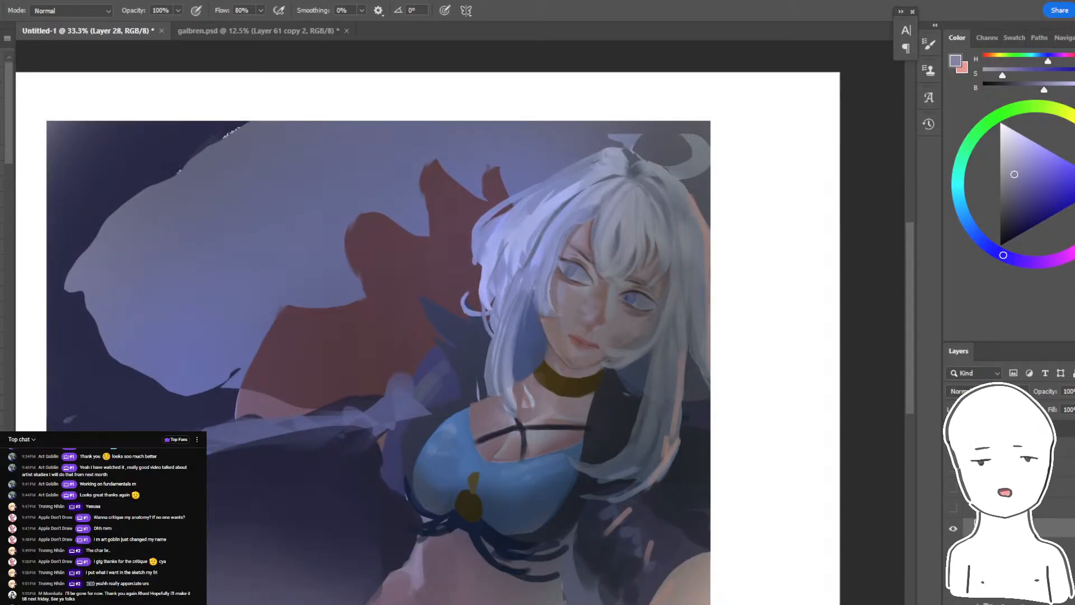
- Hand-letter the viewer's name in light violet in the painting's lower-left corner, undoing the first attempt and checking the livestream chat beforehand
click(1066, 161)
key(alt+Tab)
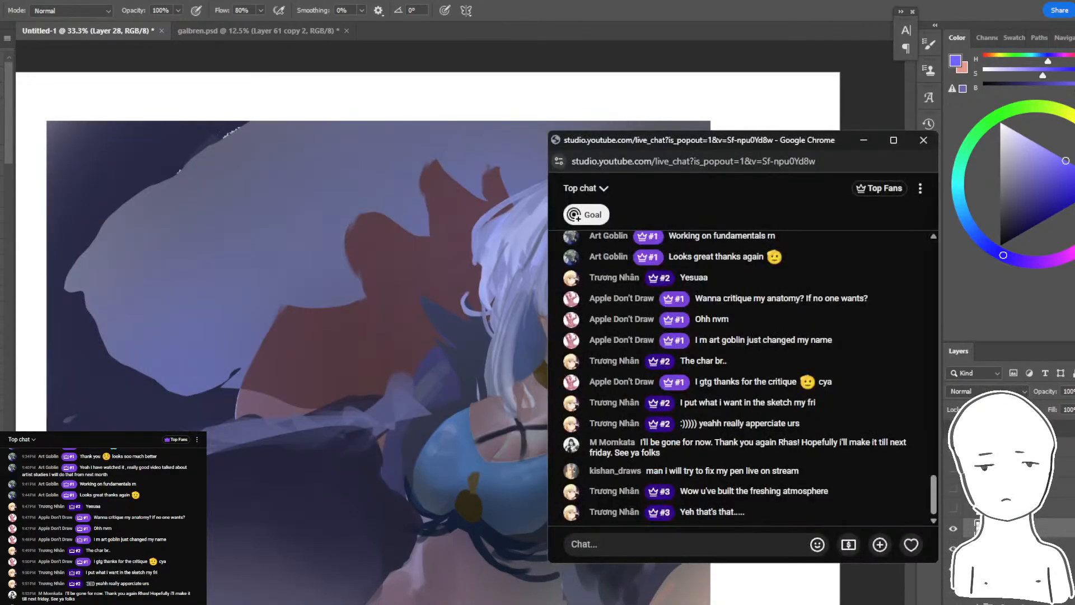
key(alt+Tab)
drag(598, 394, 834, 253)
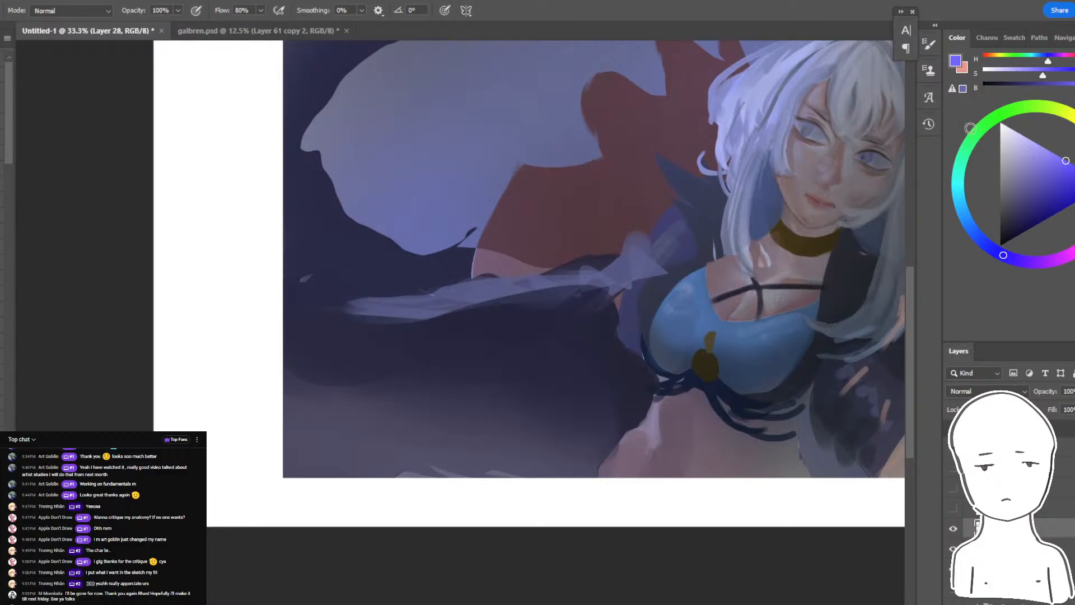
alt+click(521, 276)
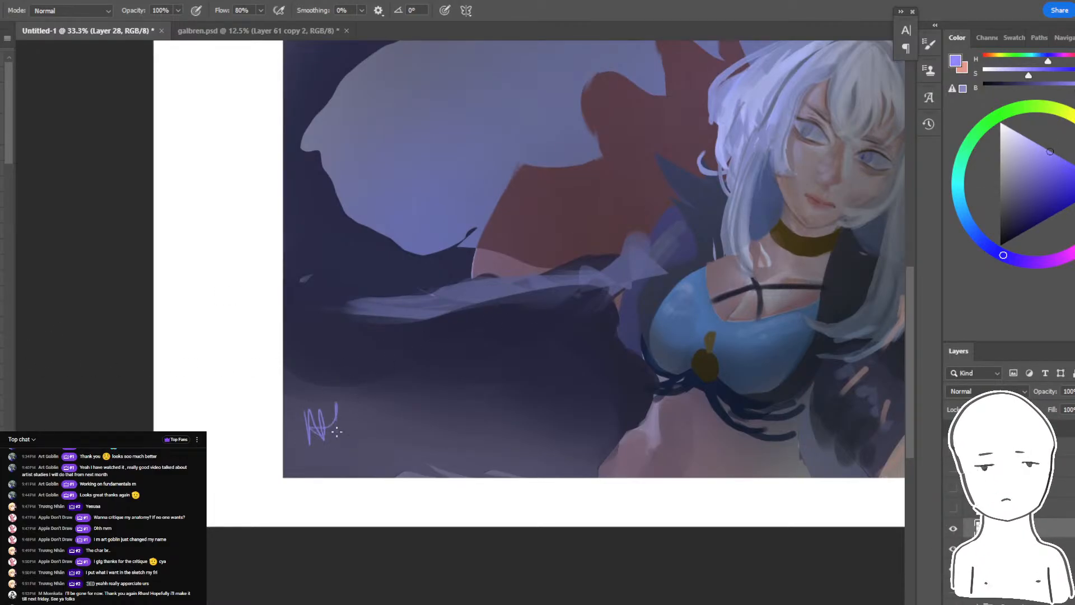
drag(391, 423, 367, 437)
key(ctrl+z)
key(ctrl+z)
key(ctrl+z)
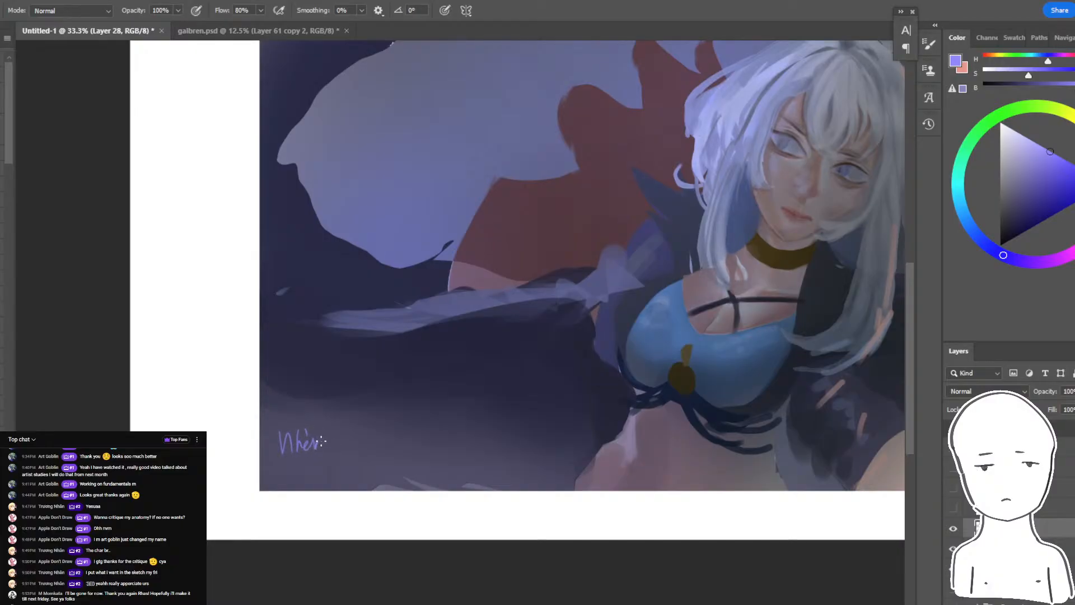
- Make Layer 27 active and switch to the Smudge tool for the face area
key(ctrl+minus)
drag(584, 347, 399, 446)
key(ctrl+plus)
key(ctrl+plus)
key(ctrl+plus)
ctrl+click(685, 332)
key(r)
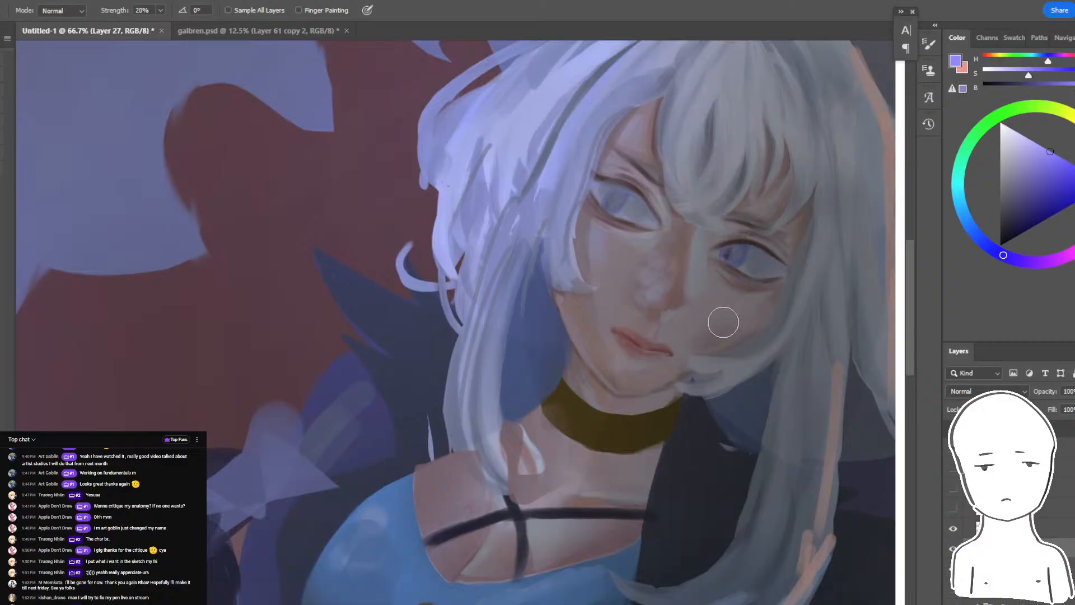
- Flip the whole canvas horizontally to check the composition, and undo the flip
key(ctrl+minus)
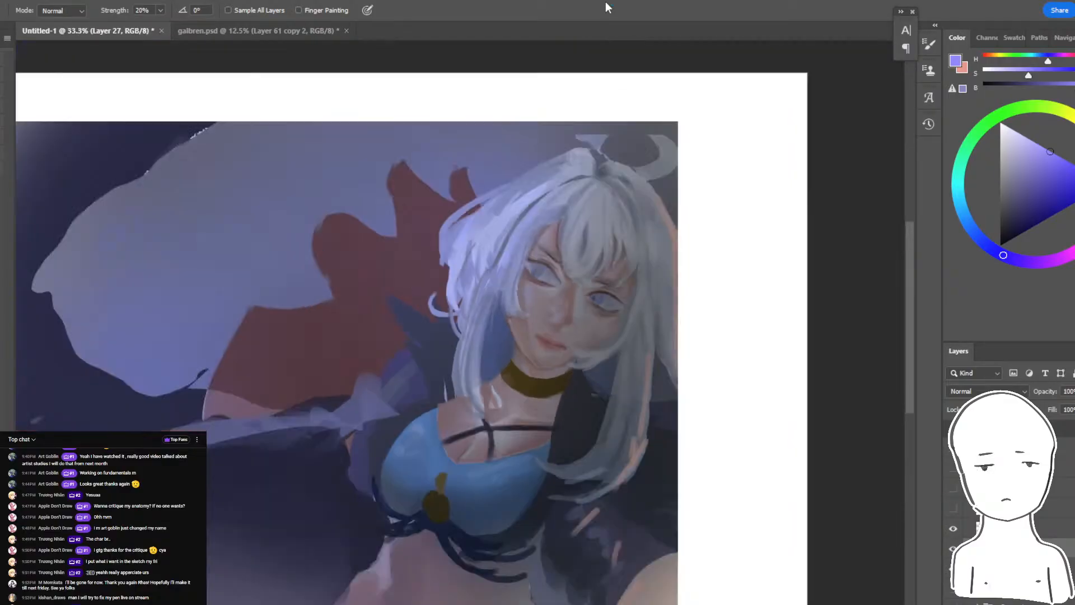
key(ctrl+minus)
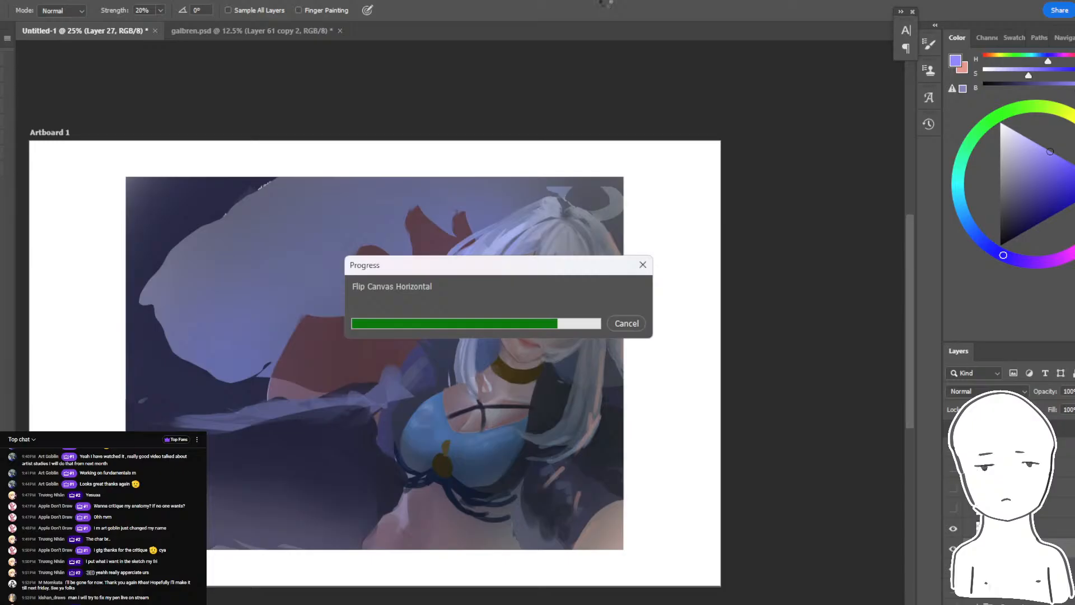
key(ctrl+z)
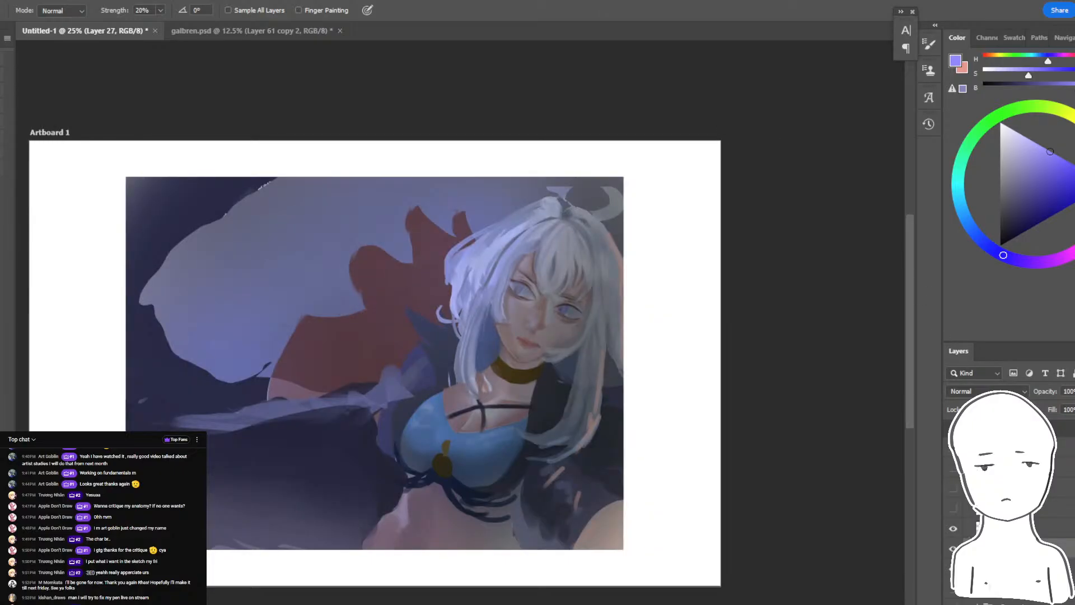
- Hide and show Layer 27 repeatedly to compare the repainted lighting and face with the original flat-coloured artwork
click(952, 549)
drag(673, 352, 727, 343)
key(ctrl+plus)
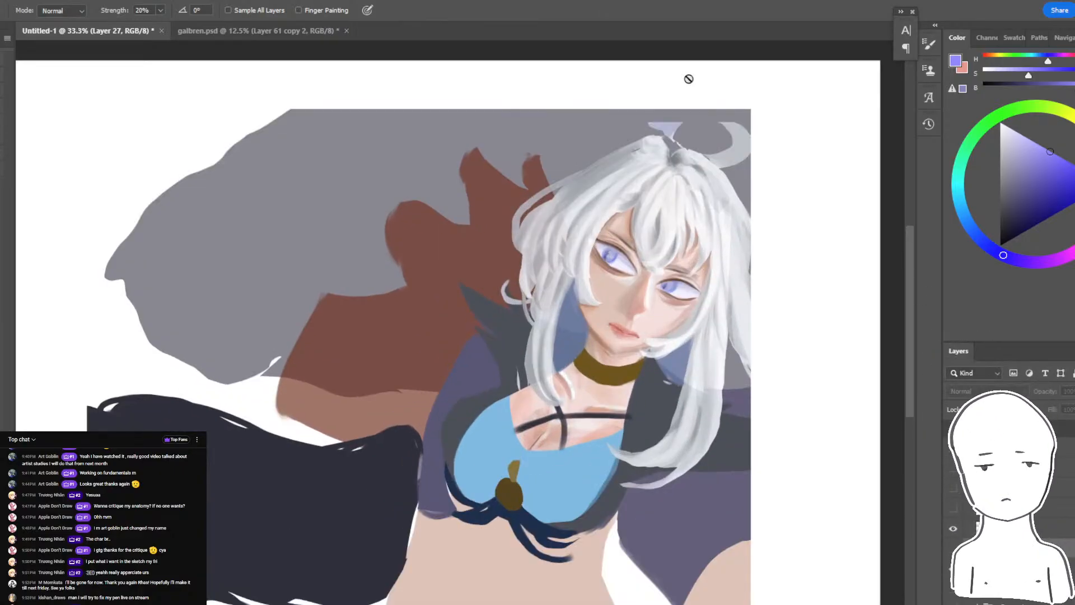
drag(596, 224, 663, 193)
click(953, 549)
drag(751, 80, 713, 100)
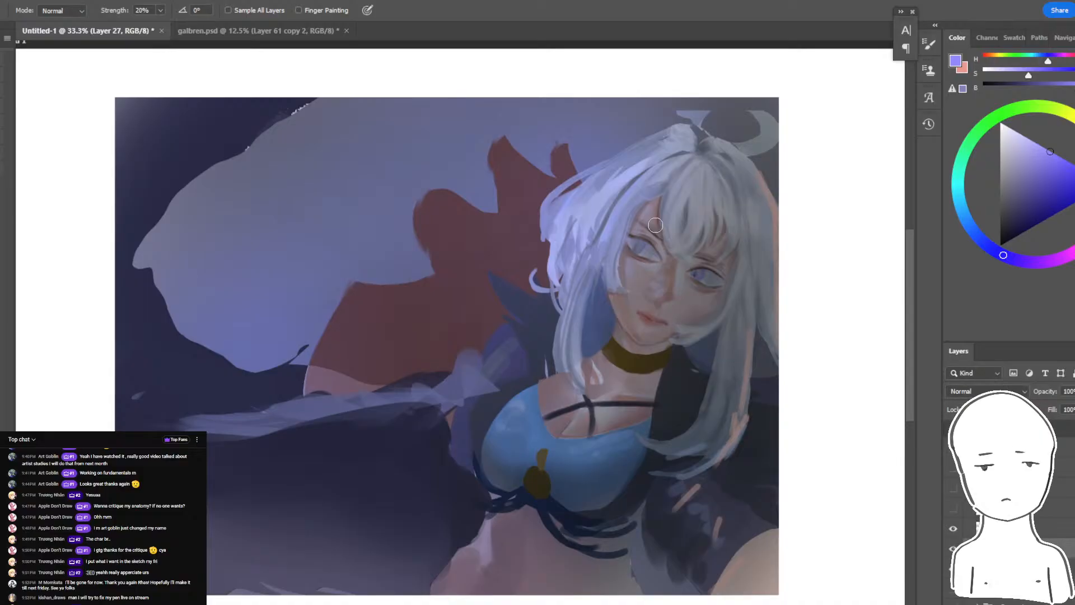
key(ctrl+comma)
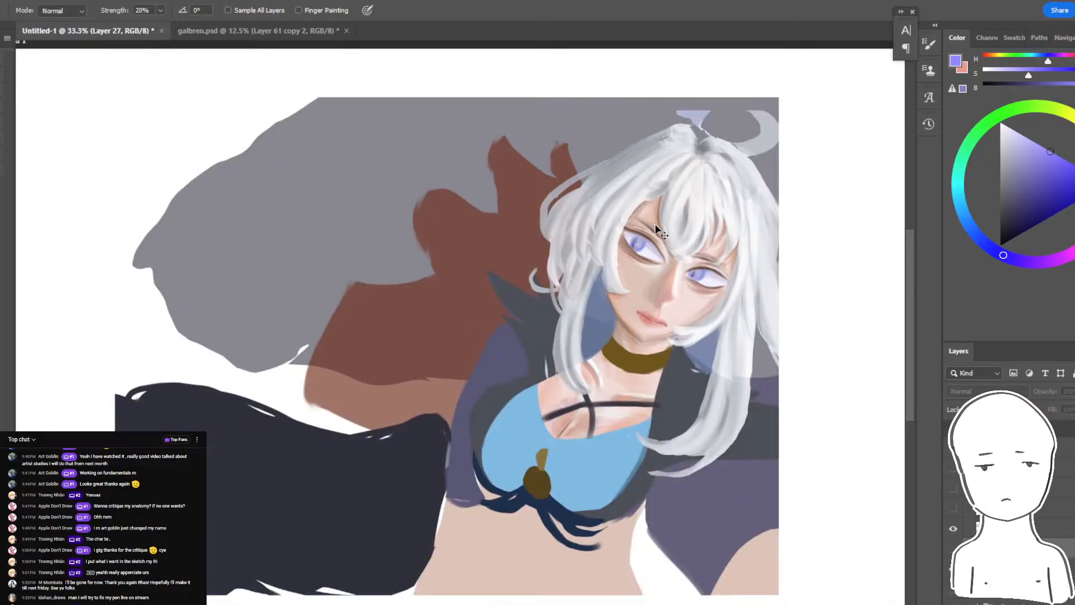
key(ctrl+comma)
key(ctrl+comma)
key(ctrl+comma)
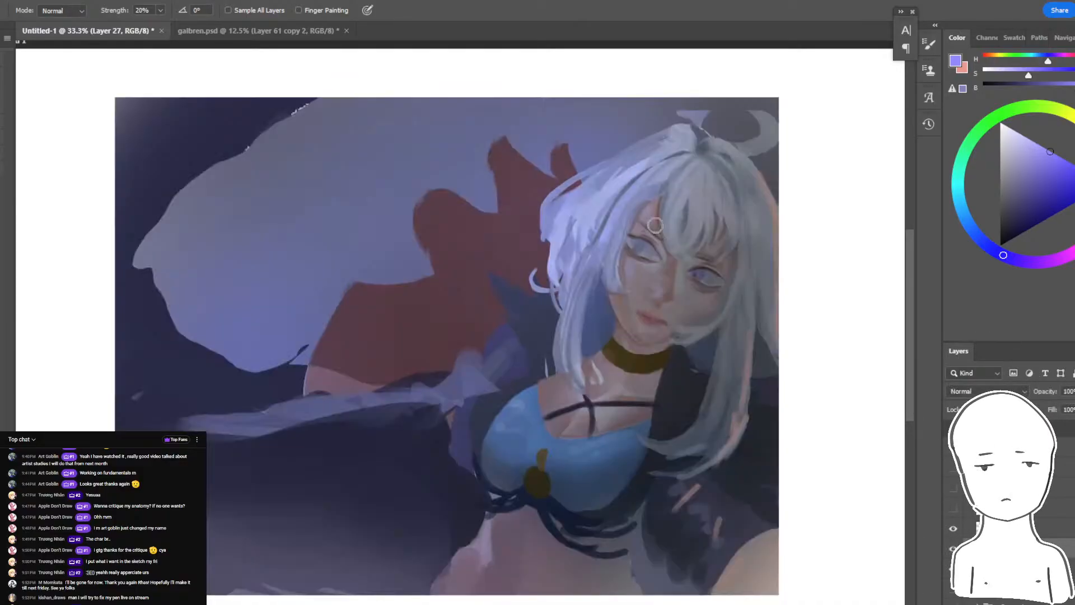
key(ctrl+comma)
key(ctrl+comma)
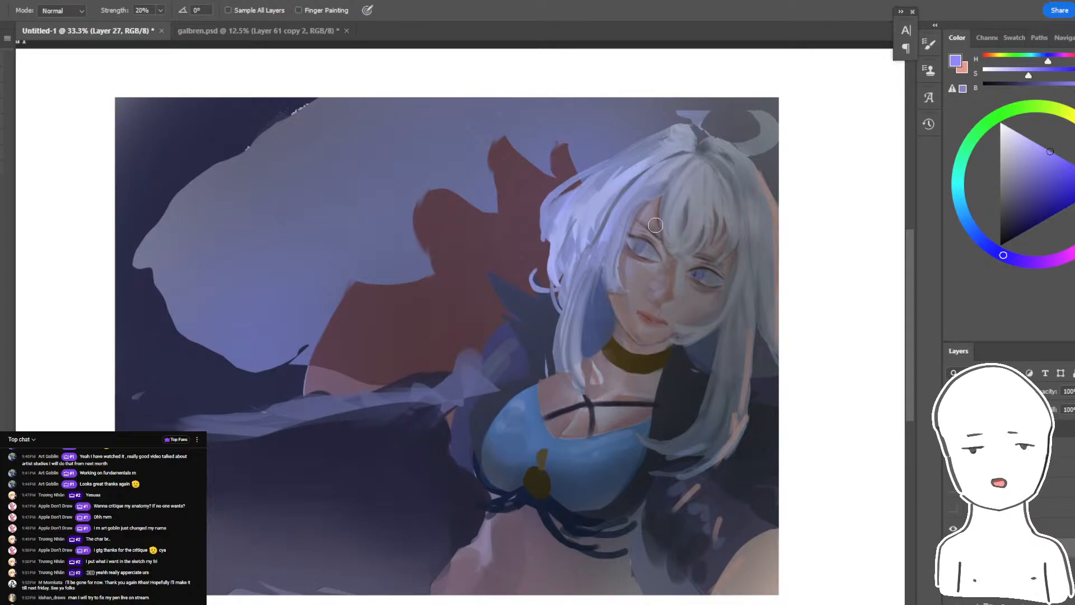
key(ctrl+comma)
key(ctrl+comma)
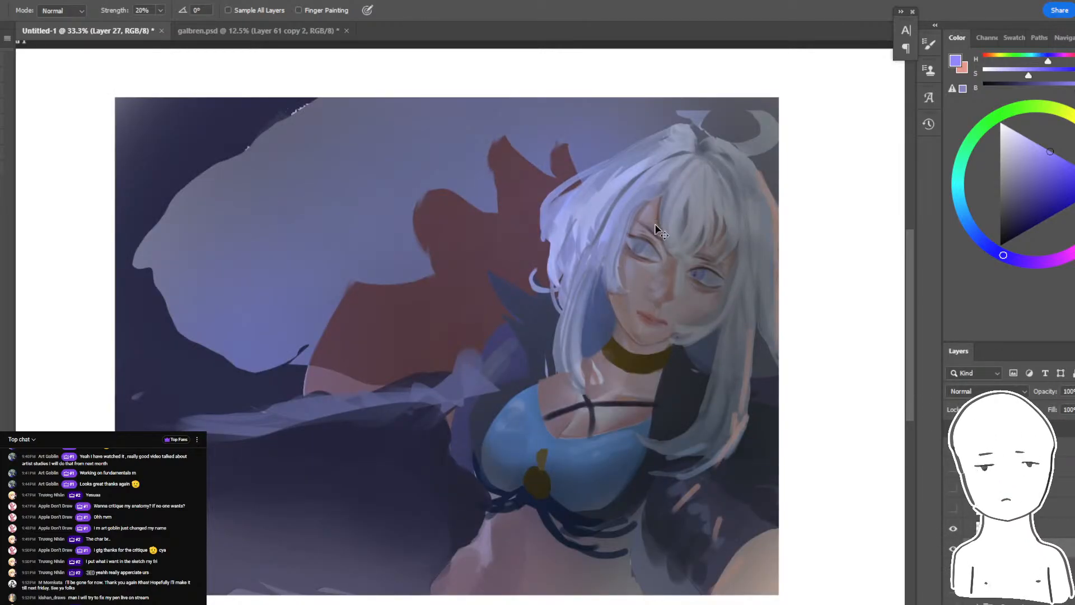
key(ctrl+comma)
key(ctrl+comma)
key(ctrl+comma)
key(ctrl+comma)
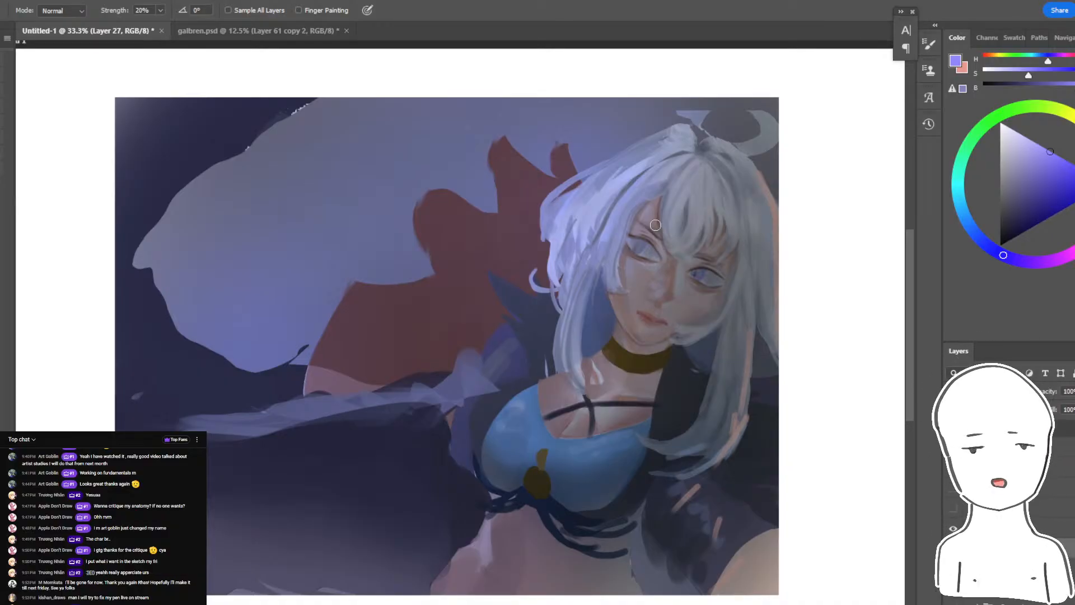
- Read the new livestream chat messages and compare the painting with the original again by toggling Layer 27's visibility
key(alt+Tab)
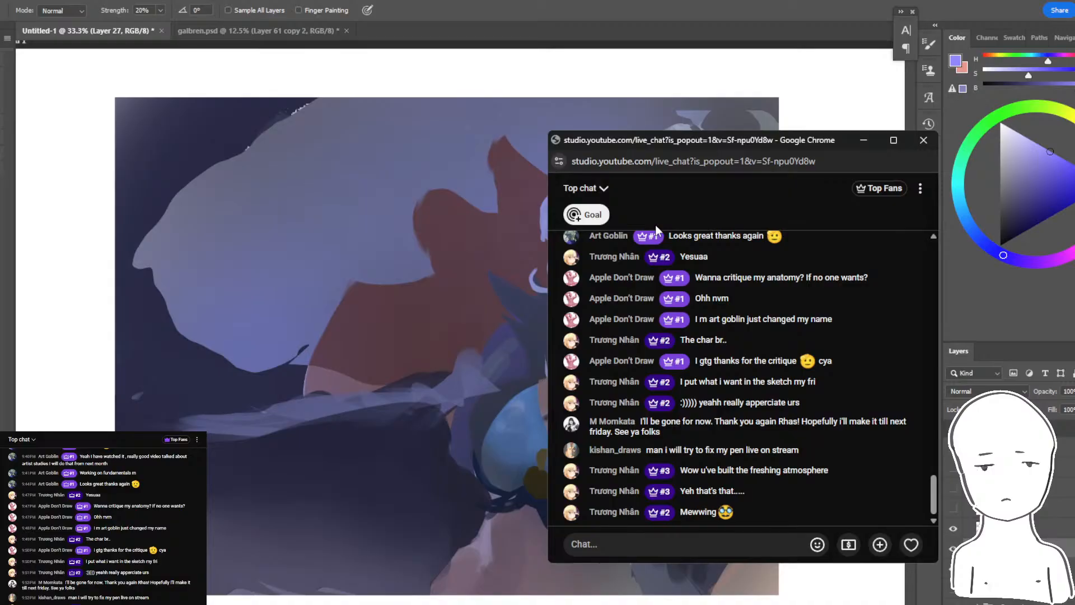
key(alt+Tab)
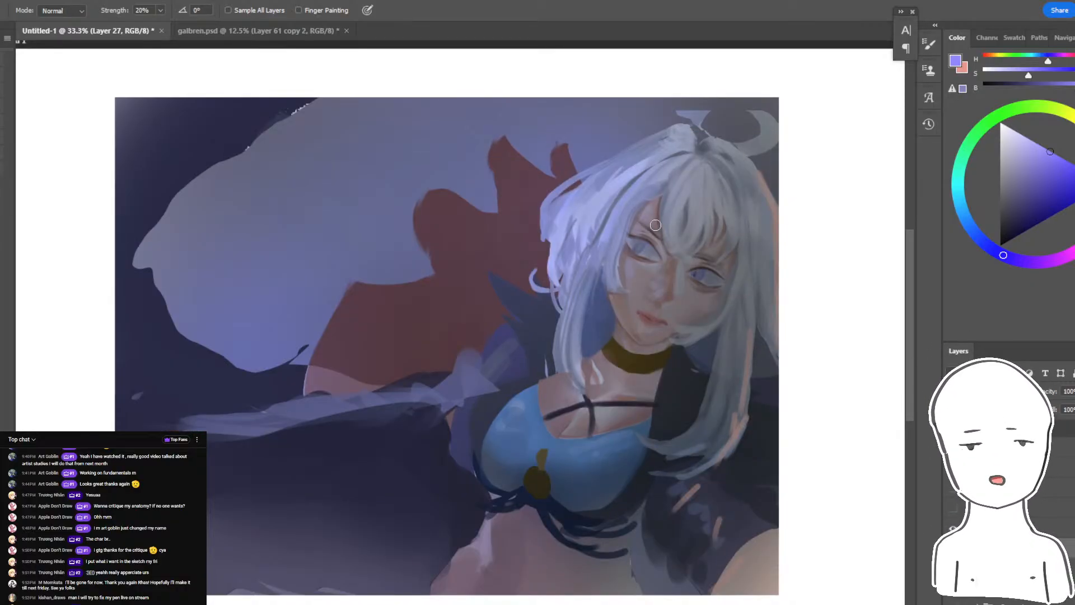
key(ctrl+comma)
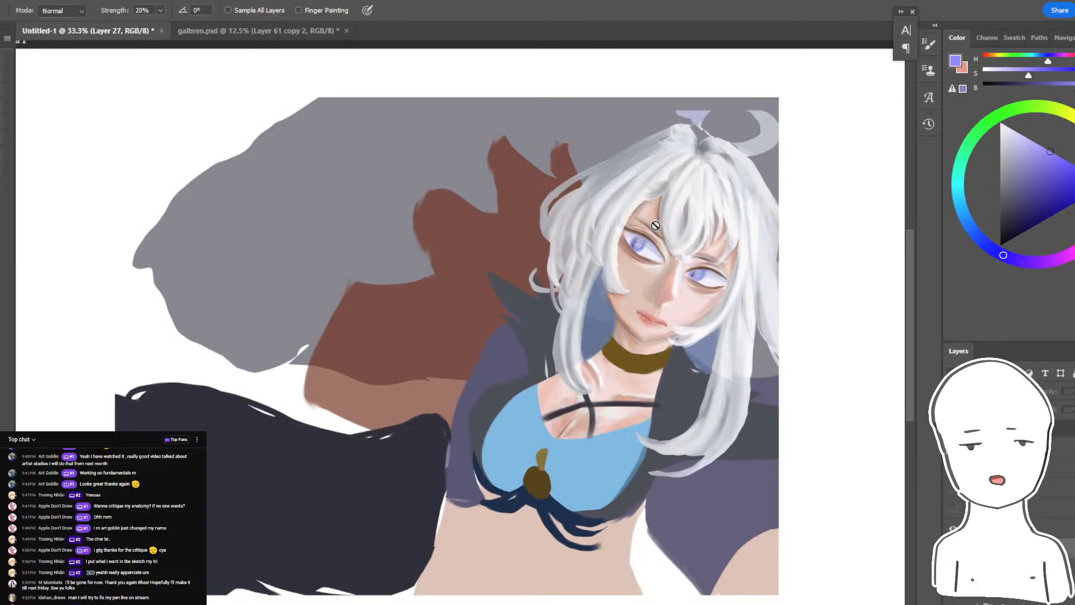
key(ctrl+comma)
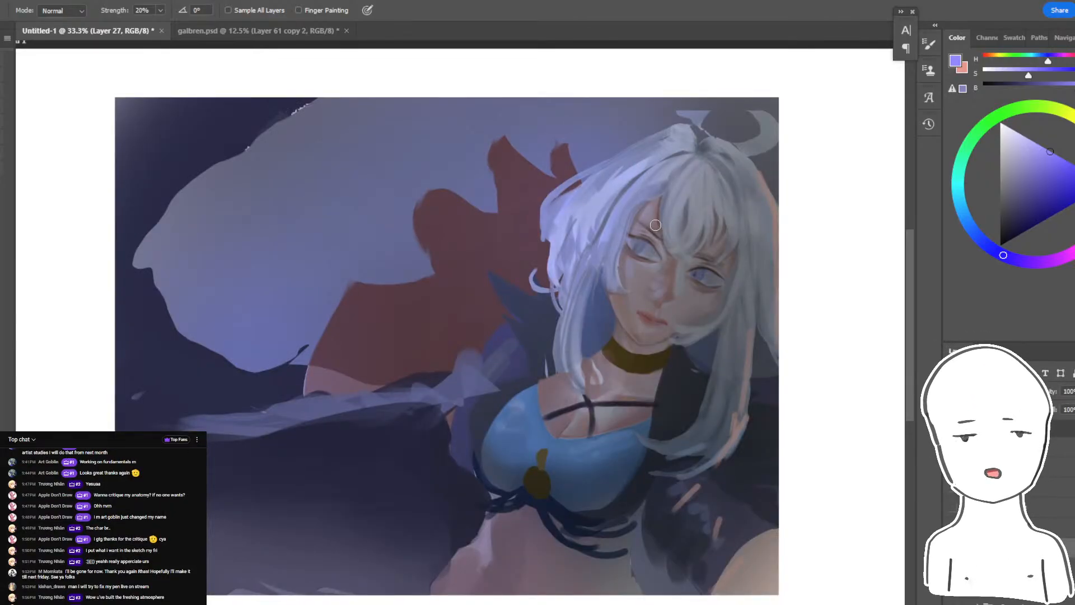
key(ctrl+comma)
key(ctrl+comma)
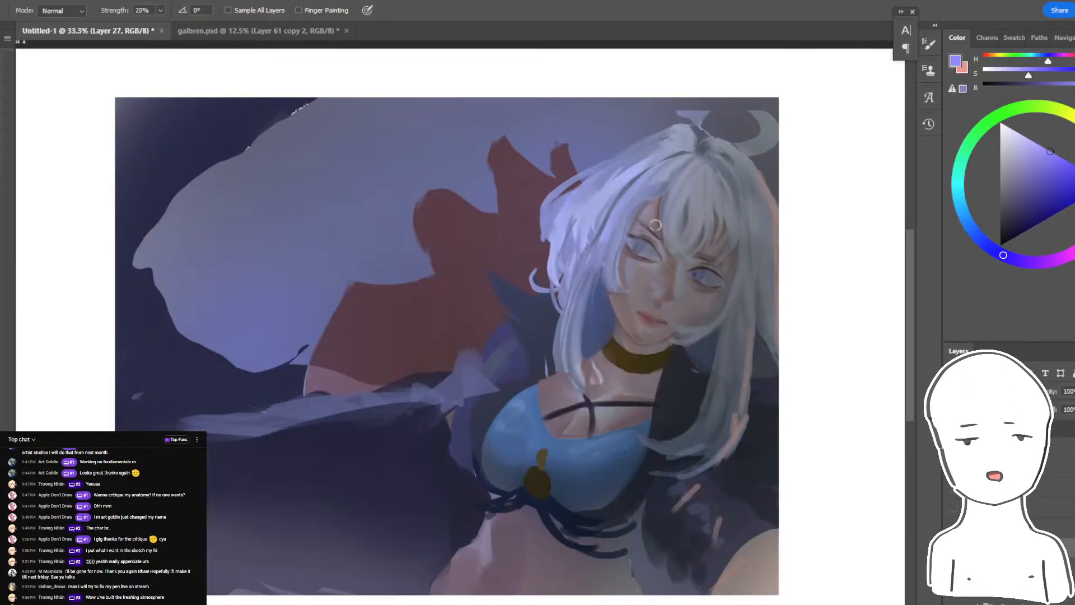
key(ctrl+comma)
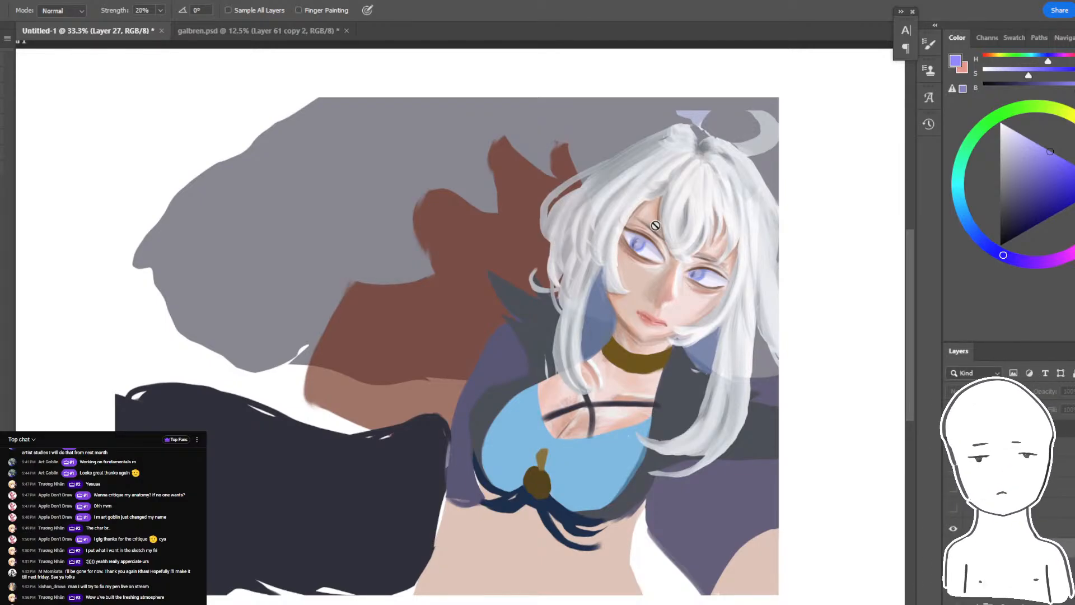
key(ctrl+comma)
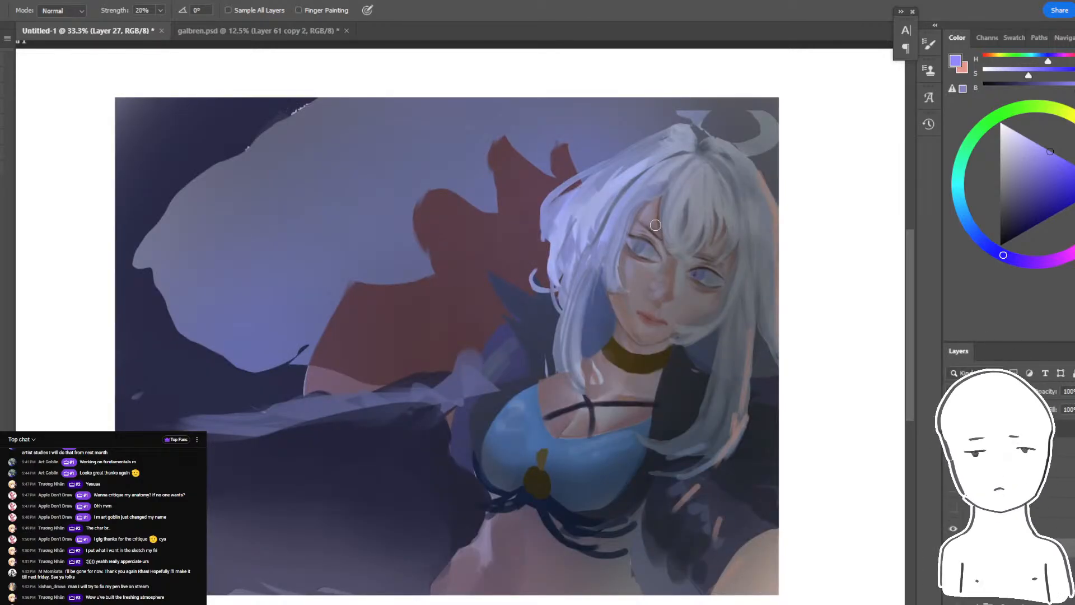
key(ctrl+comma)
key(ctrl+comma)
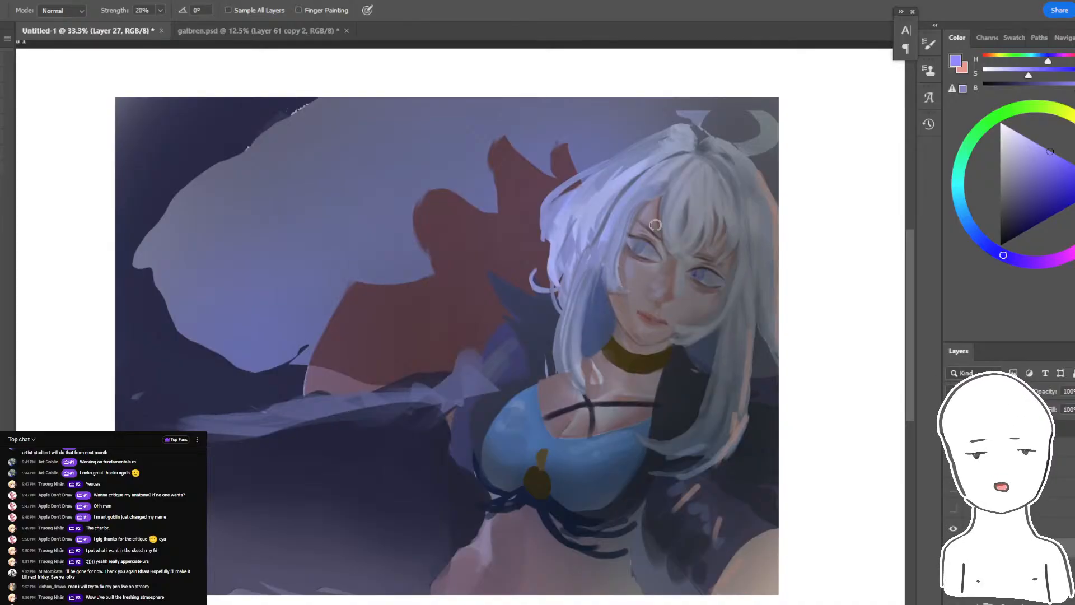
- Look through the Chrome pages for the livestream page and chat, and return to Photoshop
key(alt+Tab)
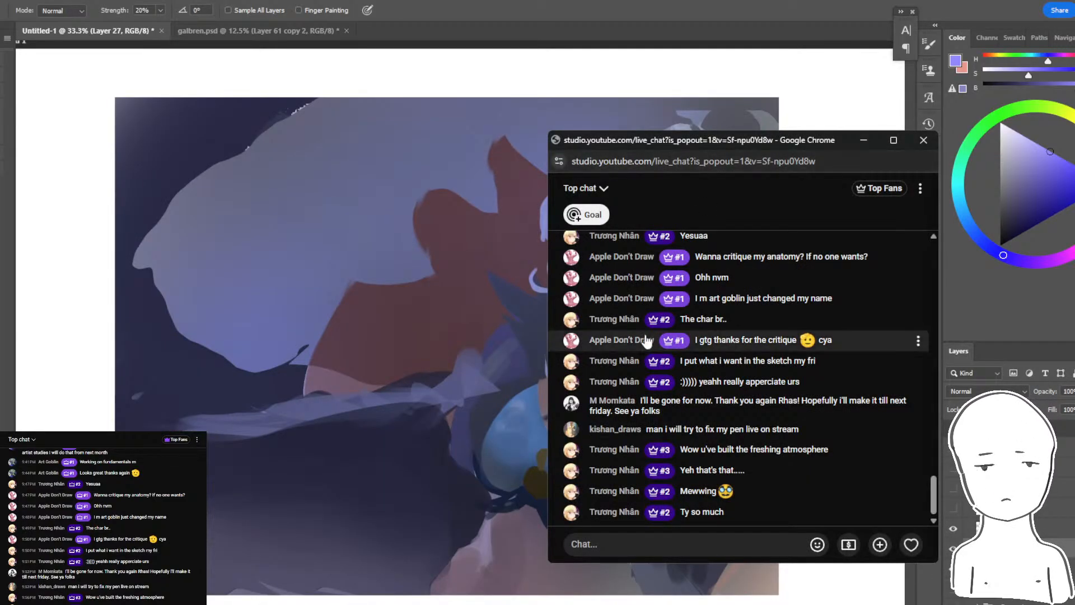
key(alt+Tab)
key(alt+Tab)
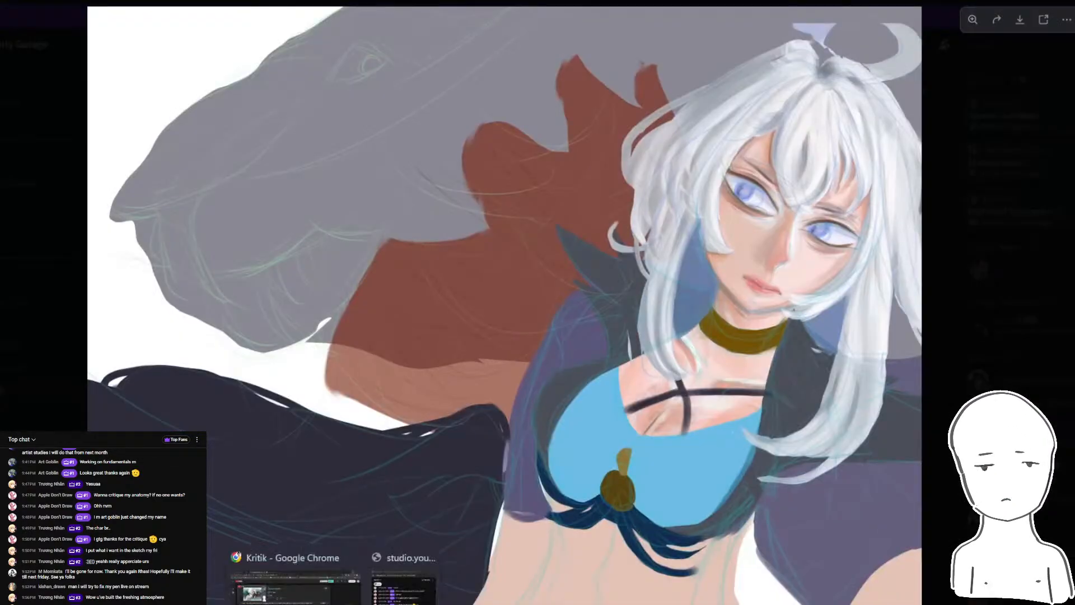
click(290, 1)
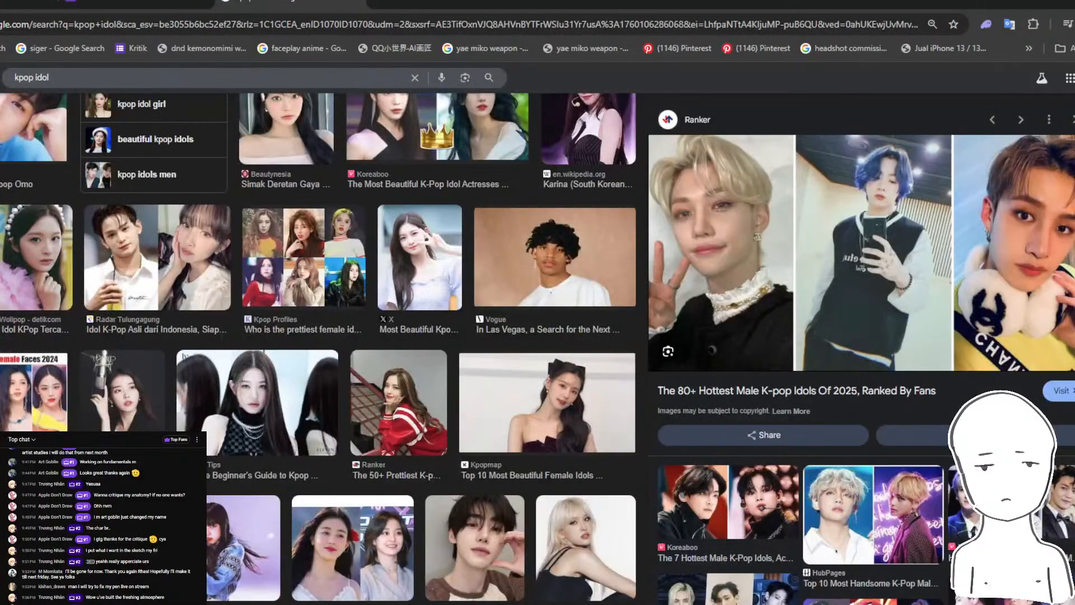
mouse_move(333, 604)
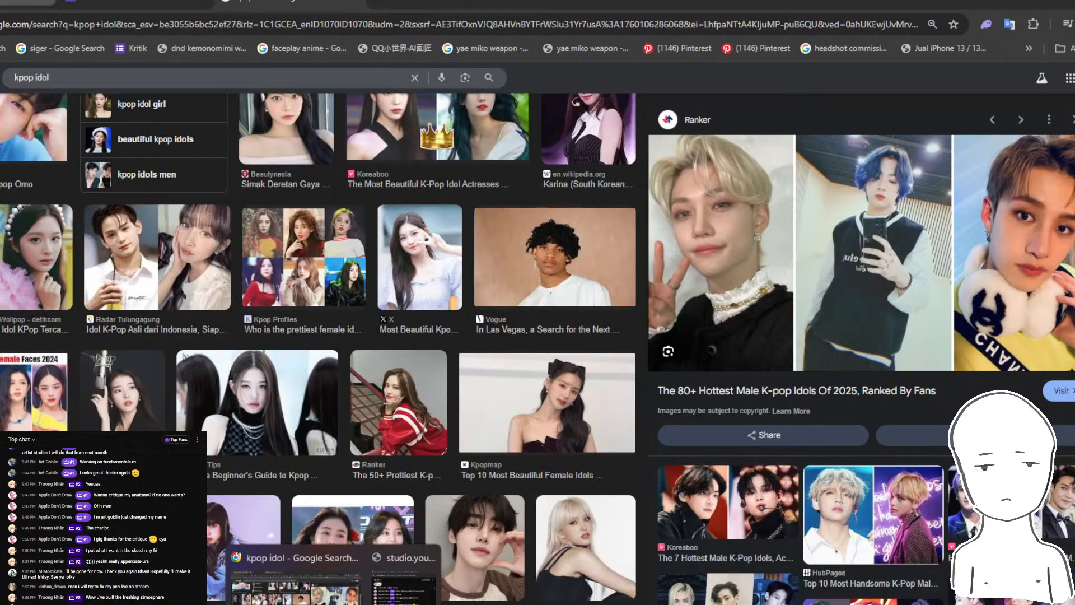
click(404, 560)
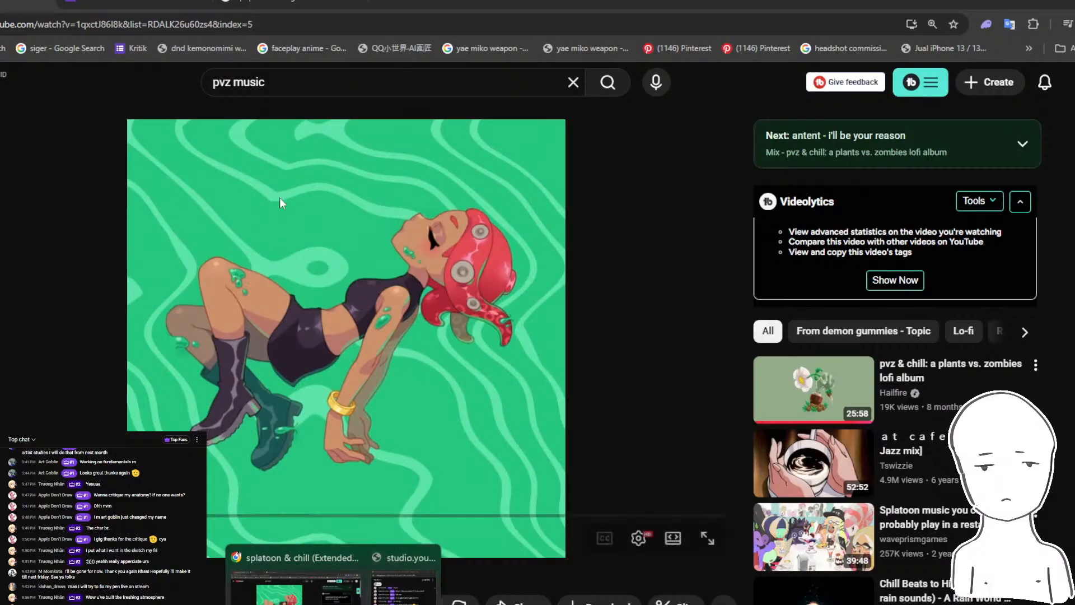
click(136, 2)
key(alt+Left)
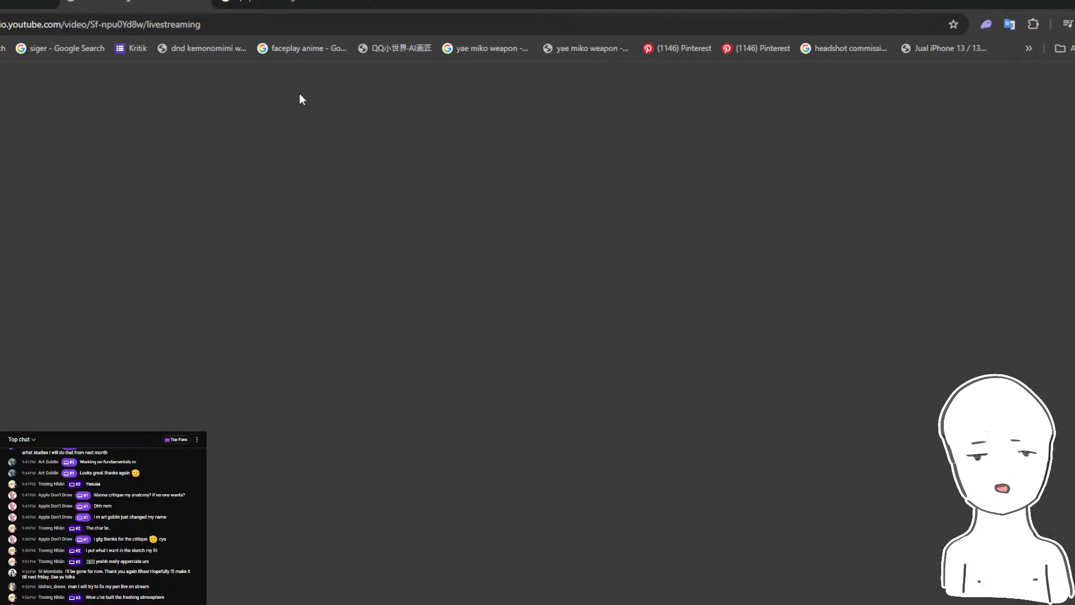
mouse_move(332, 604)
click(403, 587)
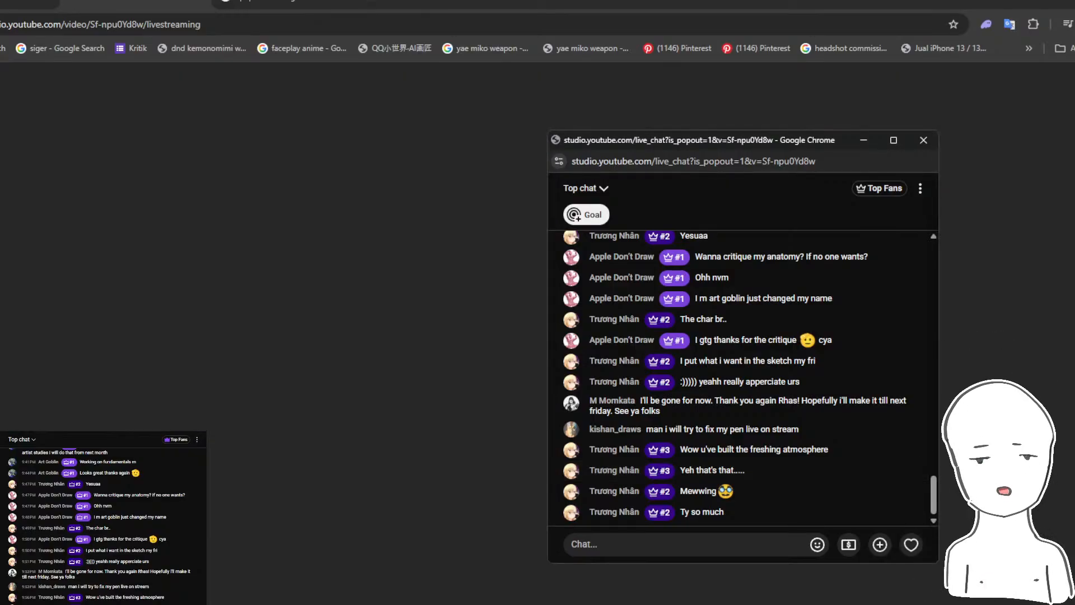
click(364, 604)
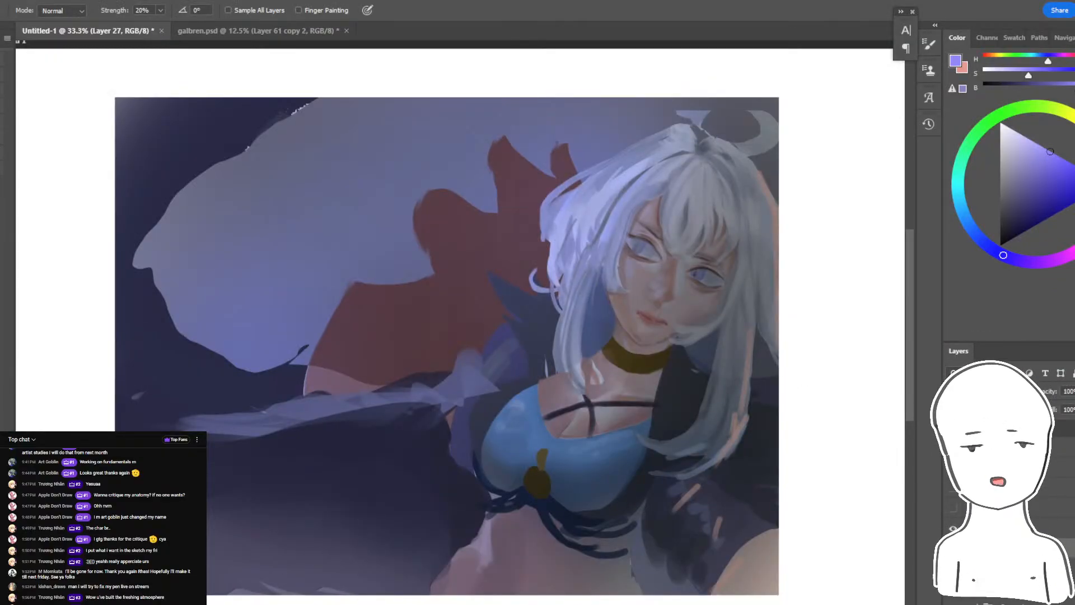
- Compare the painting with the original once more by hiding and showing Layer 27, and select it together with the layer above
scroll(1064, 522, down, 1)
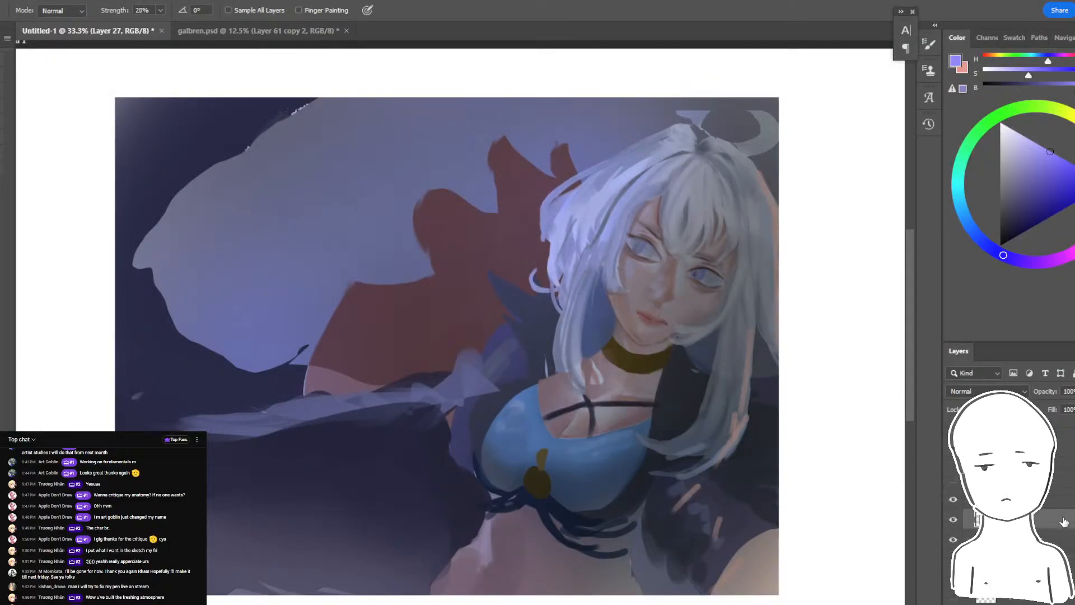
click(954, 519)
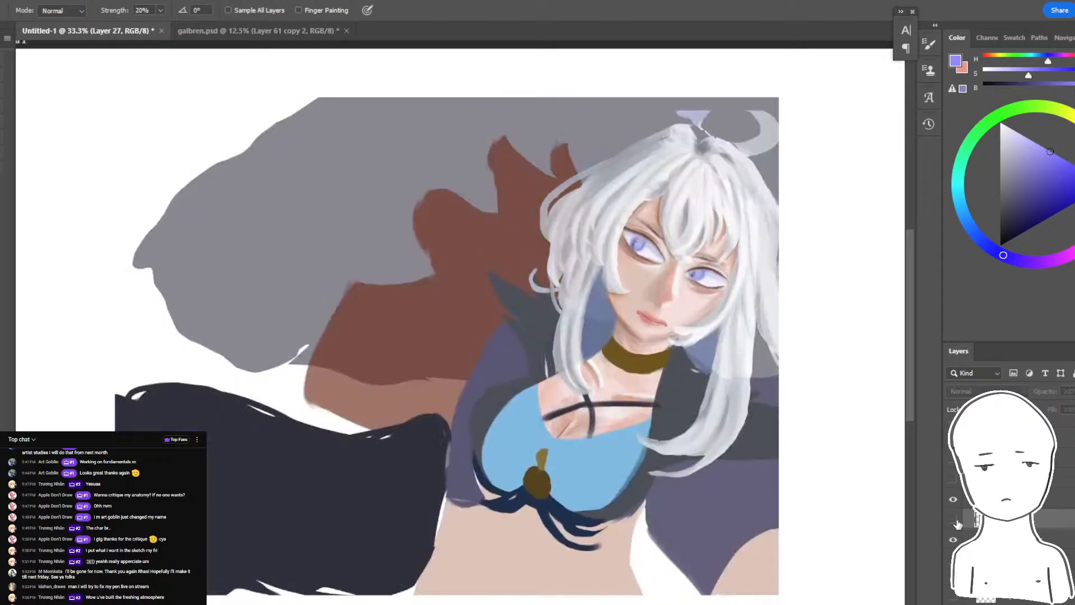
click(955, 521)
click(955, 521)
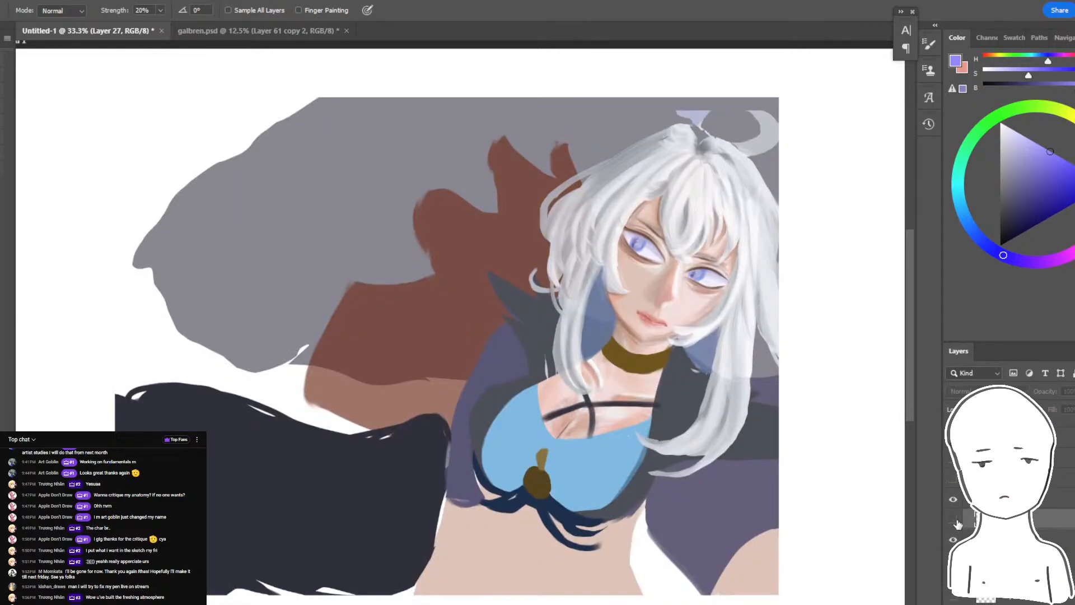
click(955, 520)
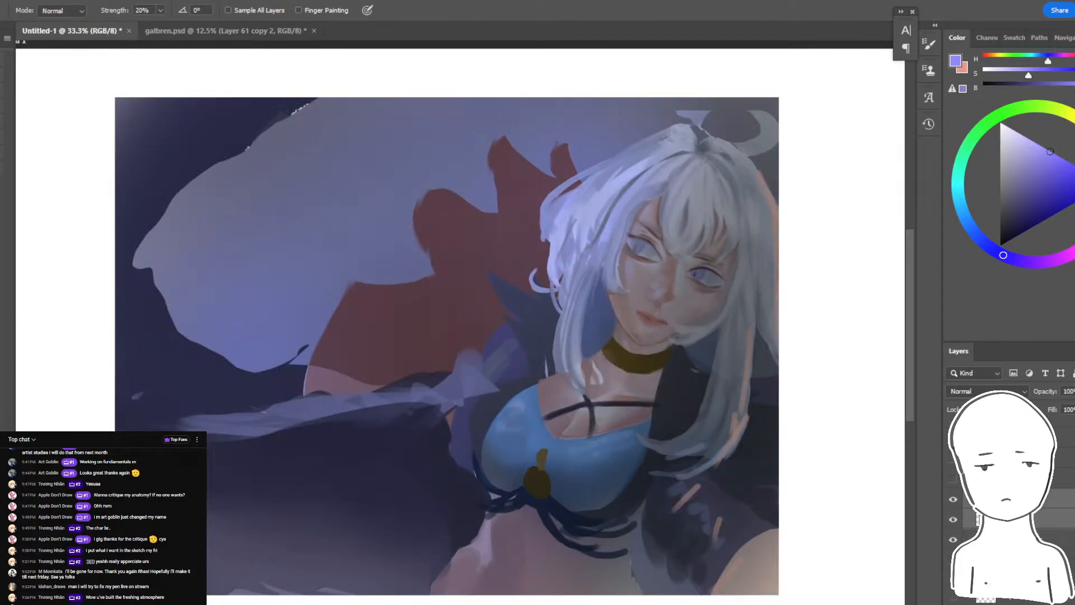
- Group the selected layers of the white-haired character critique and hide that group
key(ctrl+g)
key(ctrl+g)
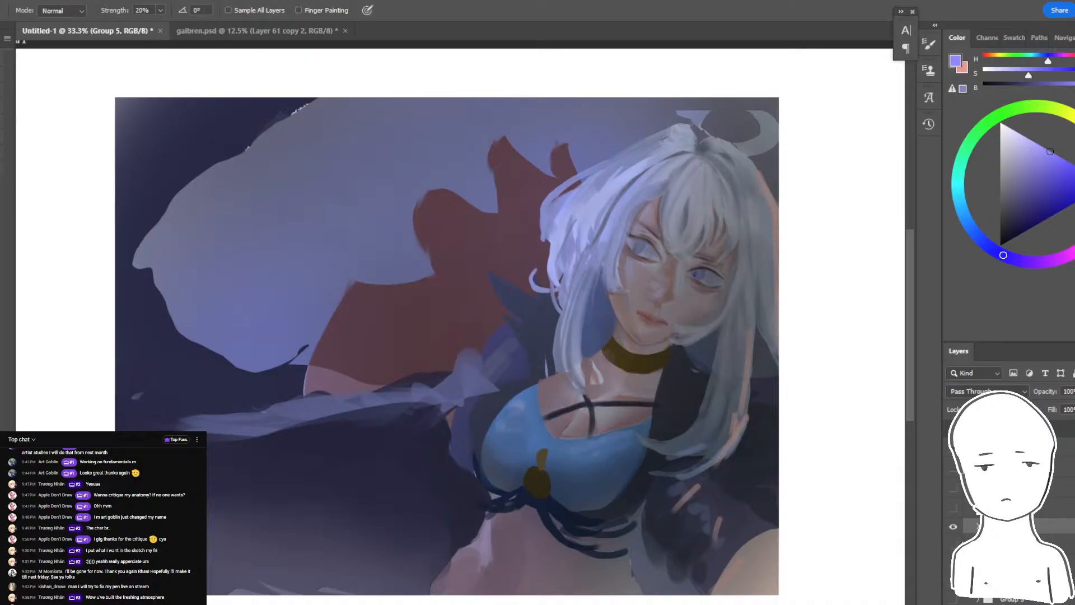
click(953, 526)
- Look at the grayscale portrait briefly, compare the winged angel repaint with its original by toggling layer visibility, and hide the angel artwork
click(953, 562)
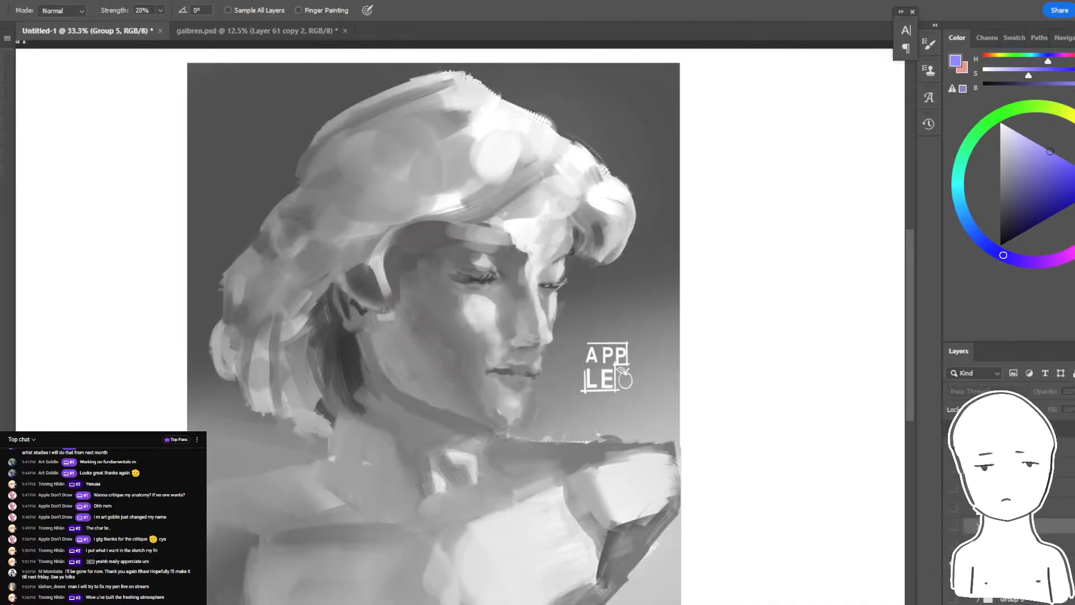
click(953, 562)
click(954, 600)
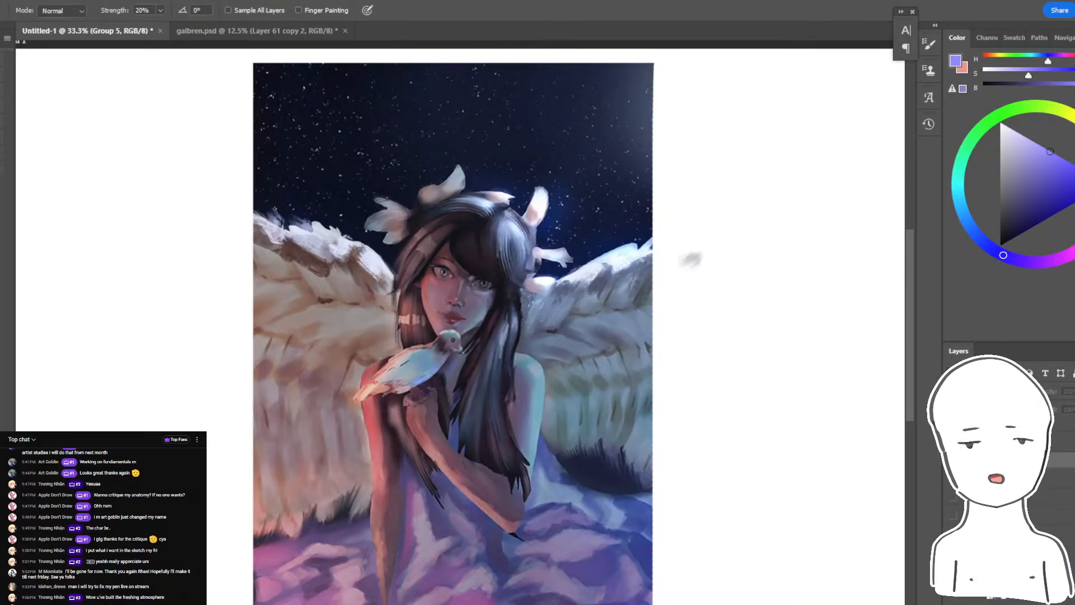
click(953, 552)
click(953, 533)
click(953, 533)
click(953, 552)
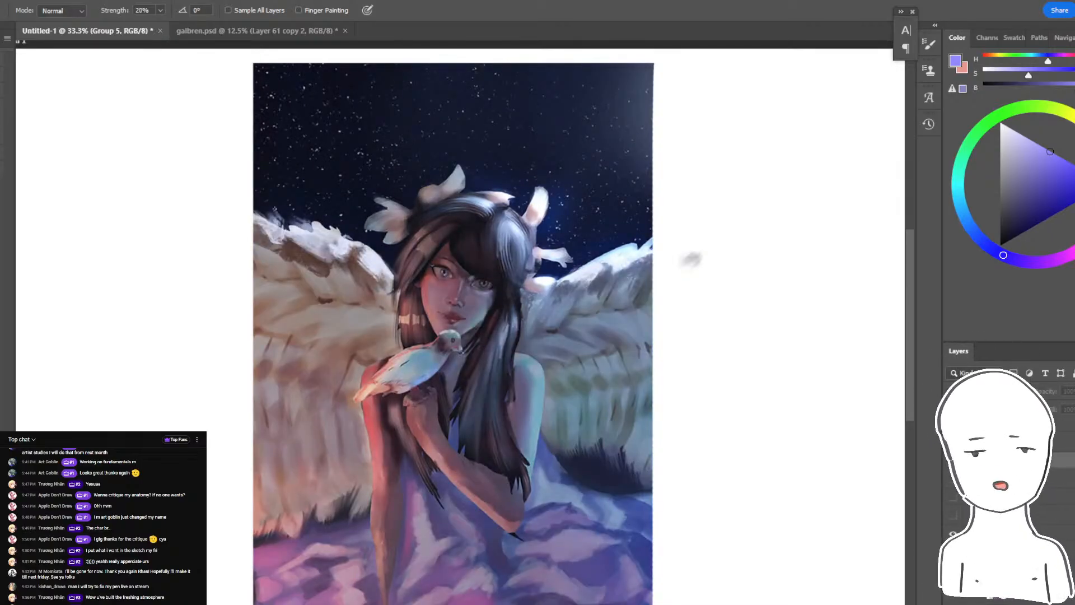
click(952, 552)
click(953, 533)
click(953, 534)
click(953, 552)
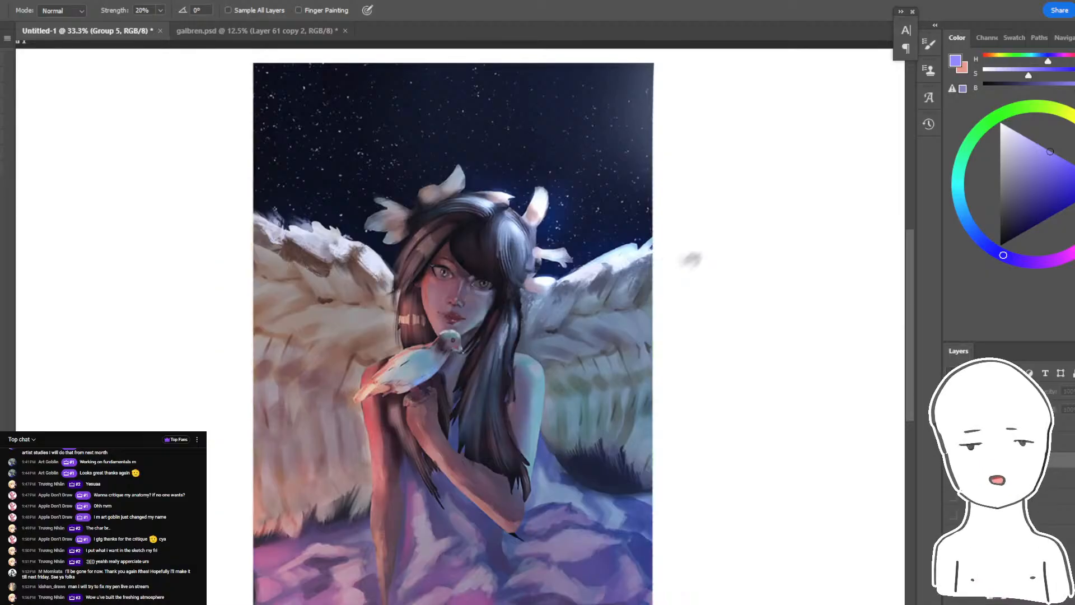
click(953, 551)
click(953, 533)
click(953, 534)
click(952, 552)
click(953, 552)
click(953, 534)
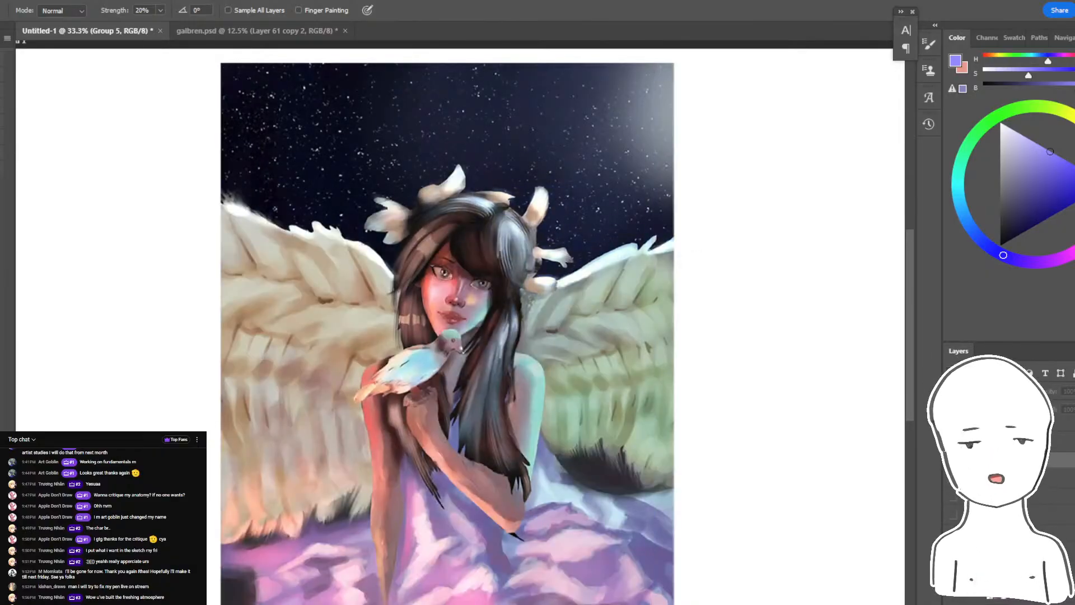
click(952, 534)
click(953, 551)
click(953, 534)
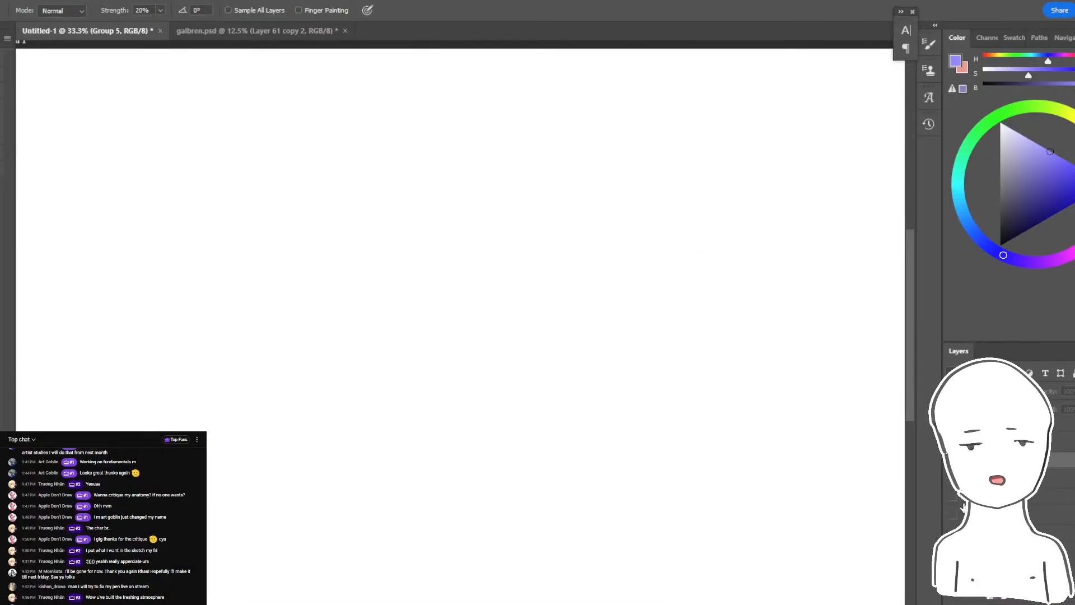
- Show the grayscale portrait in Group 4, compare its repaint with the original by toggling the layer below, and hide the portrait
click(953, 497)
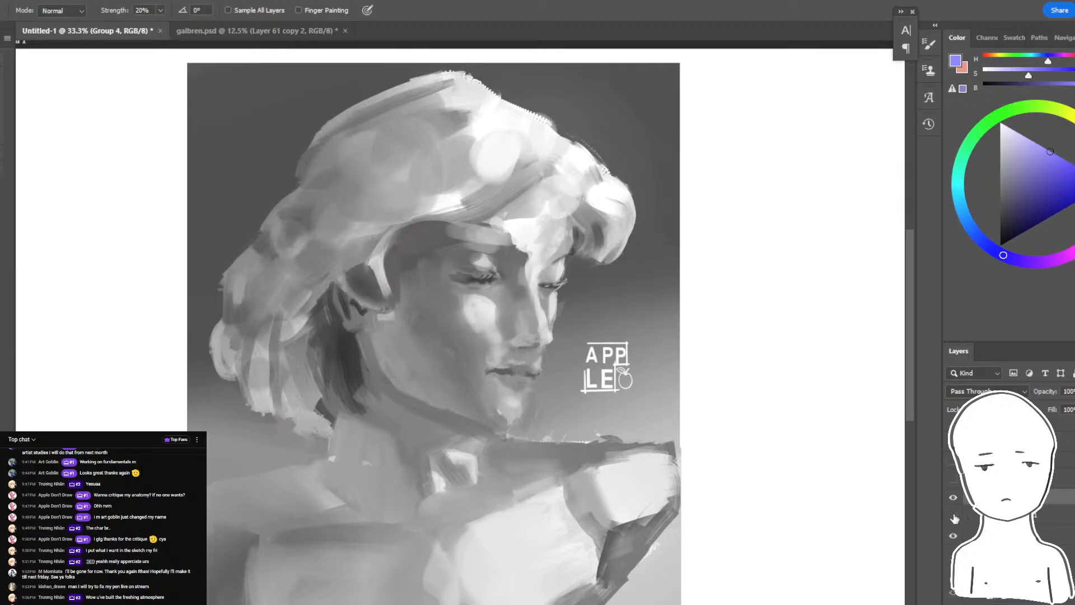
click(953, 518)
click(953, 518)
click(953, 517)
click(953, 517)
click(953, 517)
click(953, 518)
click(953, 518)
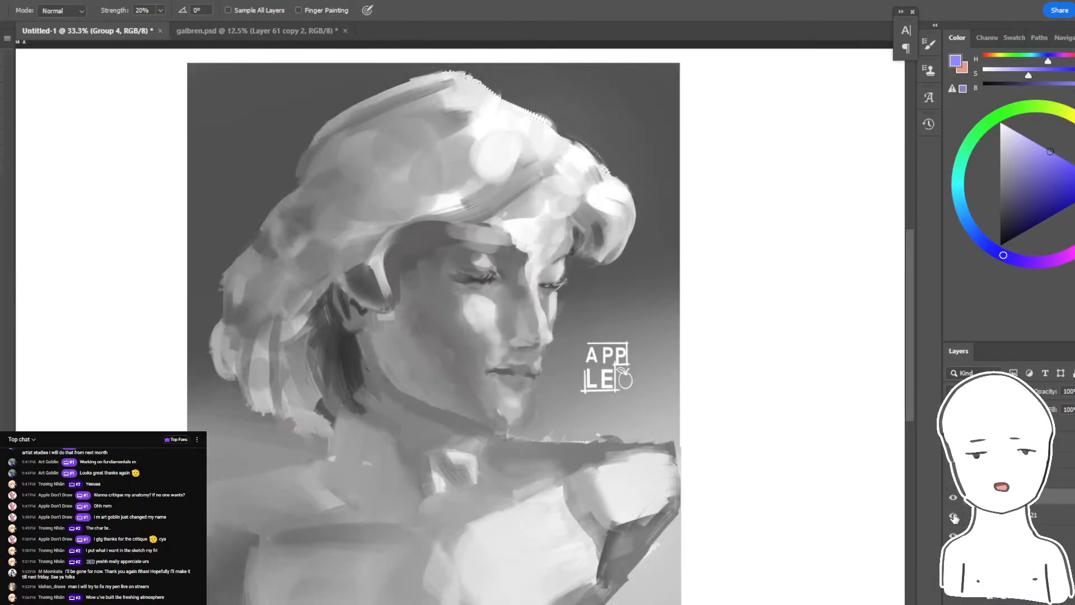
click(953, 518)
click(953, 517)
click(953, 517)
click(954, 518)
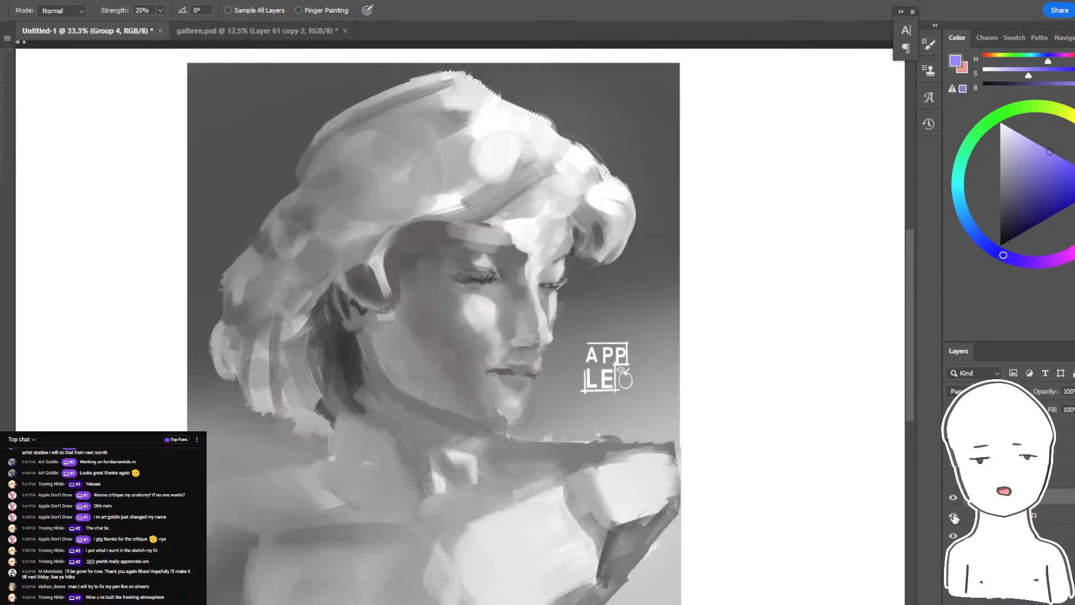
click(953, 518)
click(954, 517)
click(953, 498)
- Show the critiqued painting of the couple resting in the flowery grass
scroll(953, 498, down, 2)
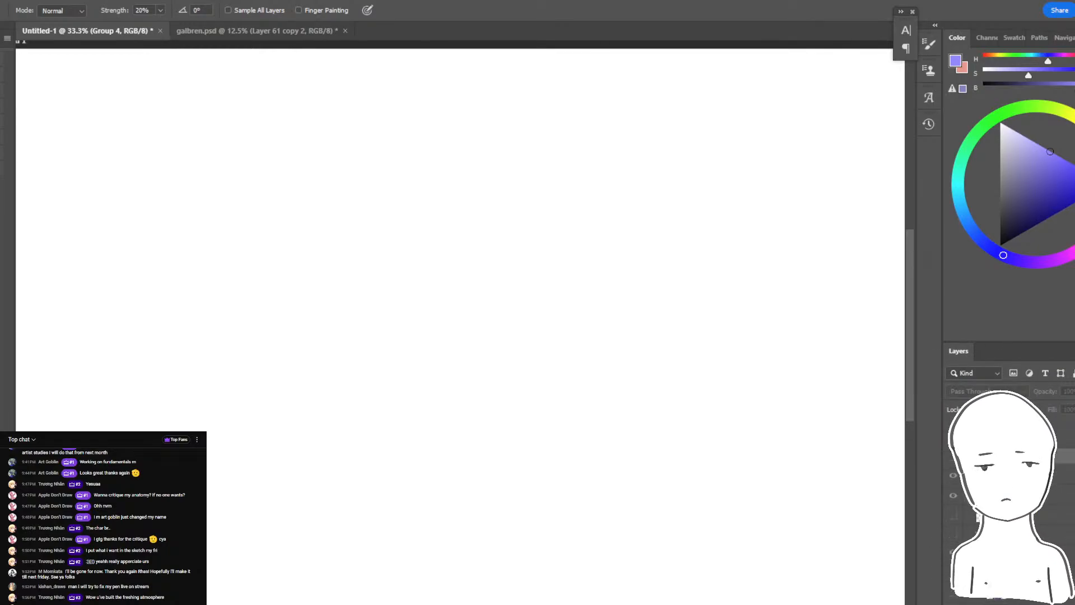
click(953, 475)
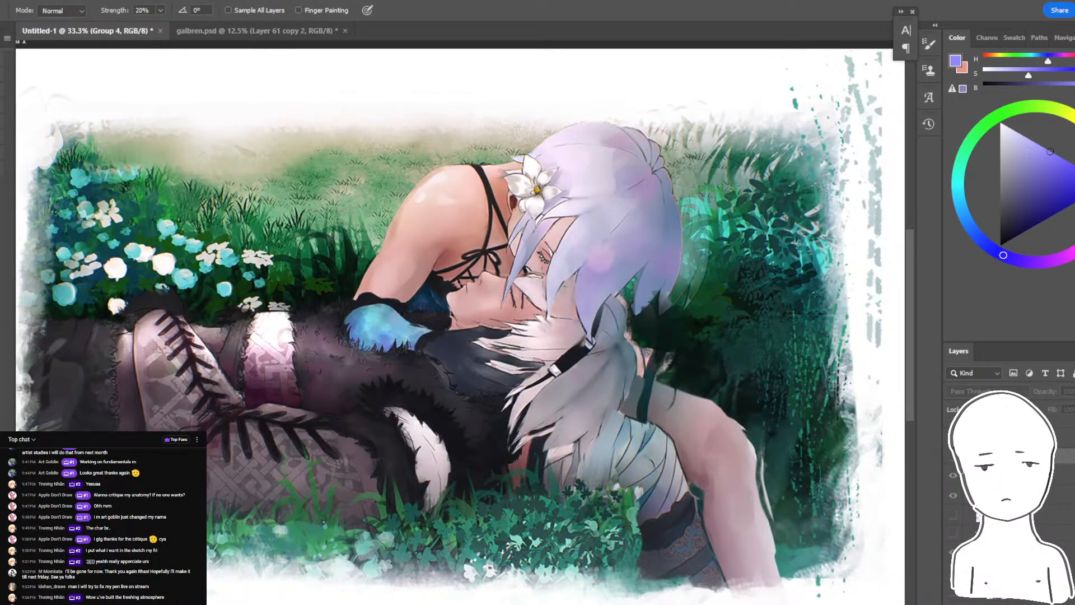
scroll(954, 487, down, 1)
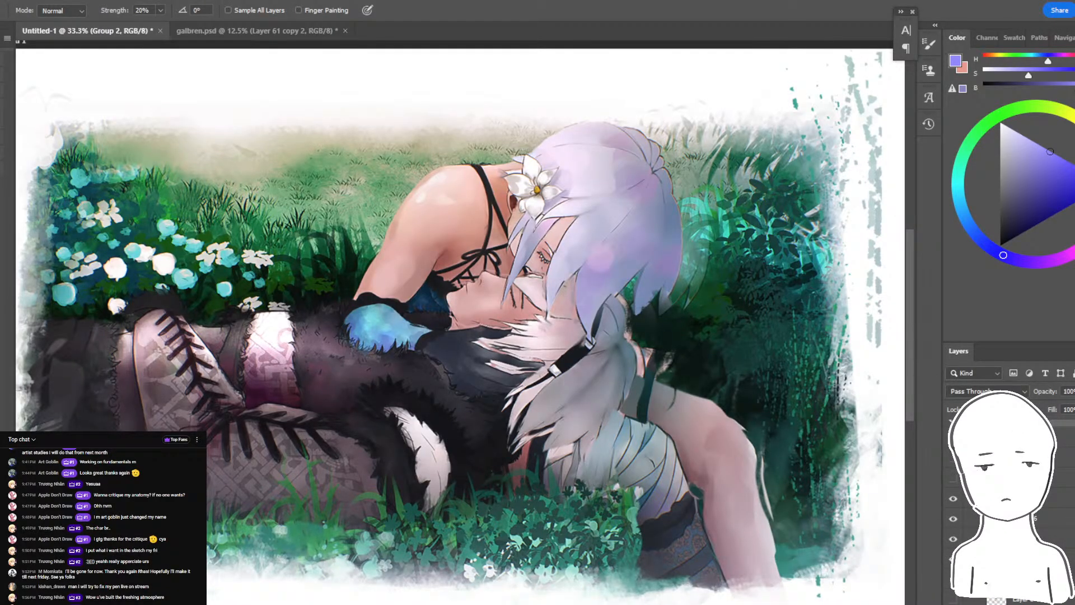
- Open the pop-out livestream chat, read the newest messages, and minimize the chat window
key(alt+Tab)
key(alt+Tab)
mouse_move(334, 603)
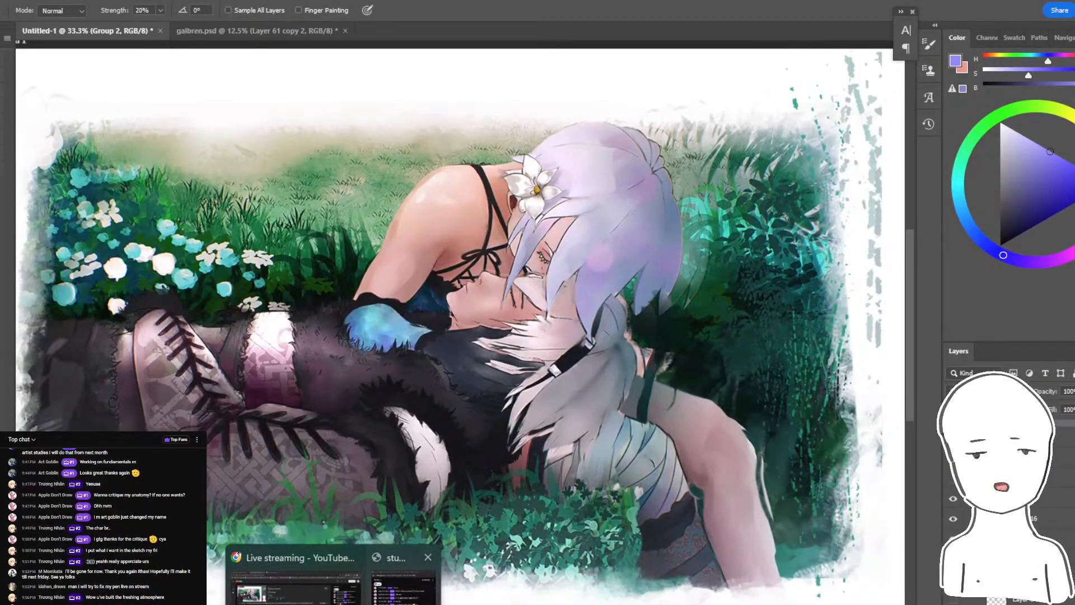
click(402, 583)
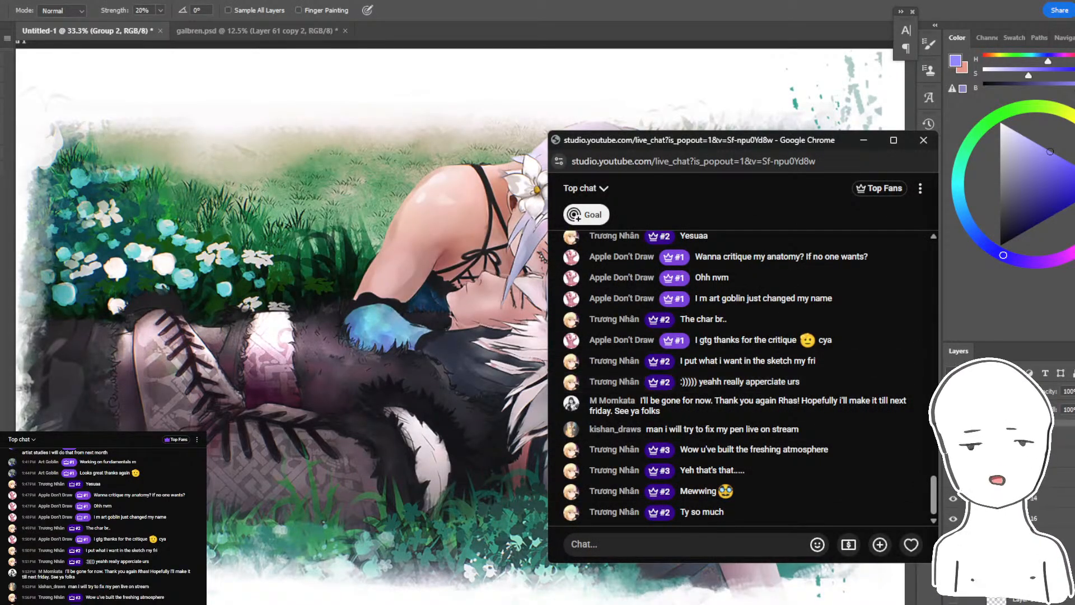
click(863, 140)
- Compare the repainted couple in the grass with the original artwork by hiding and showing the repaint layers
scroll(947, 514, down, 2)
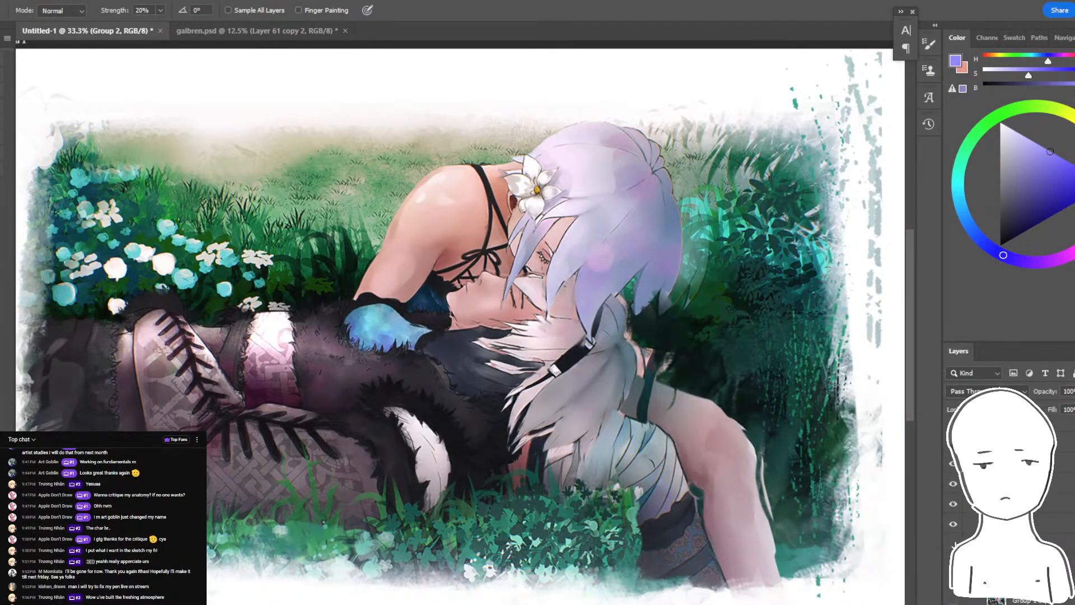
scroll(955, 544, up, 2)
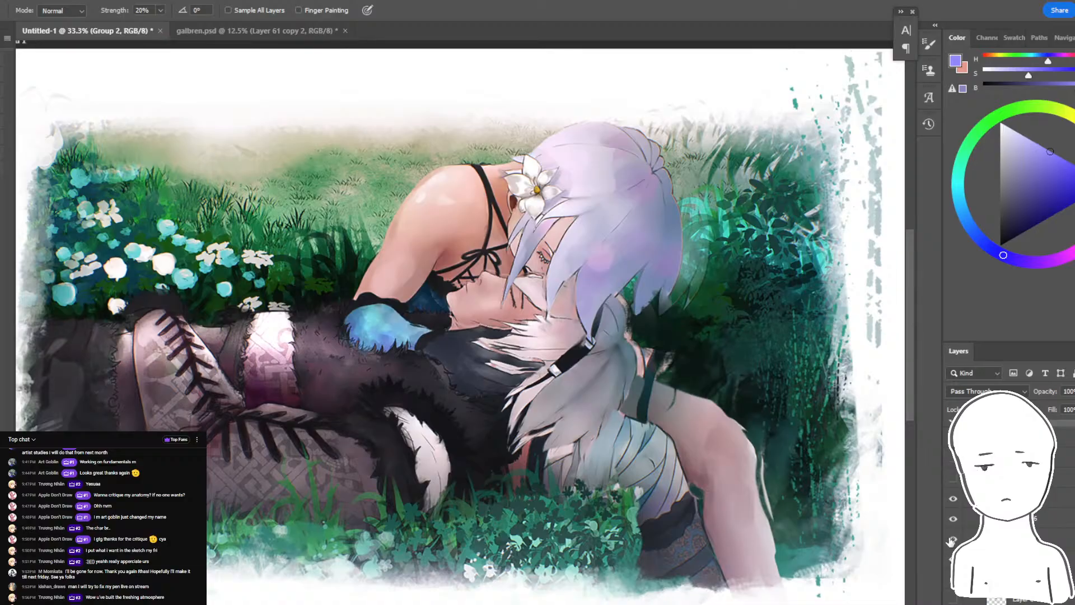
alt+click(951, 488)
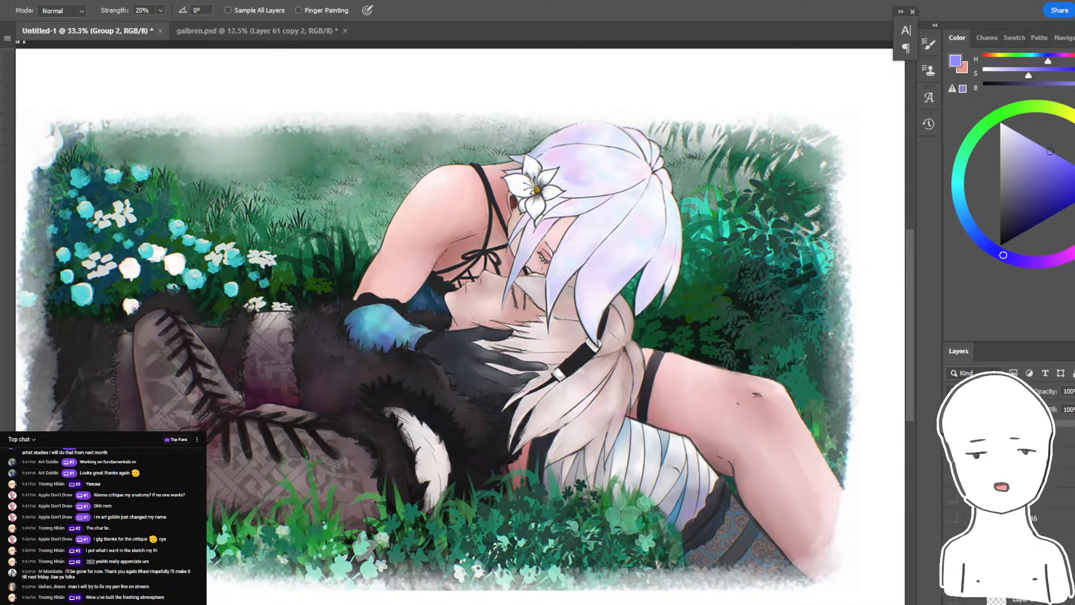
alt+click(951, 488)
alt+click(952, 488)
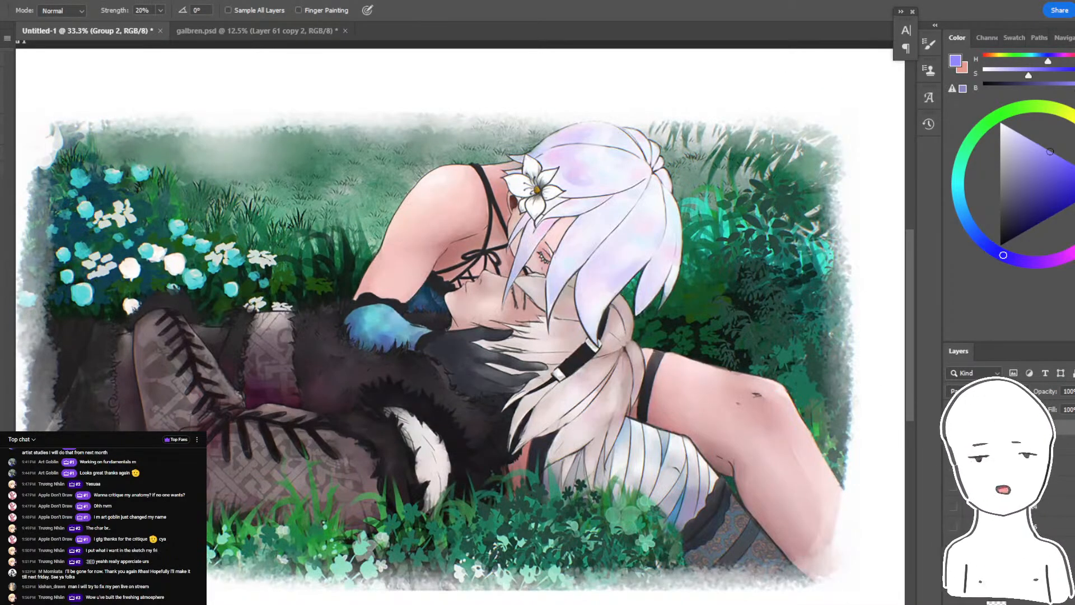
alt+click(953, 488)
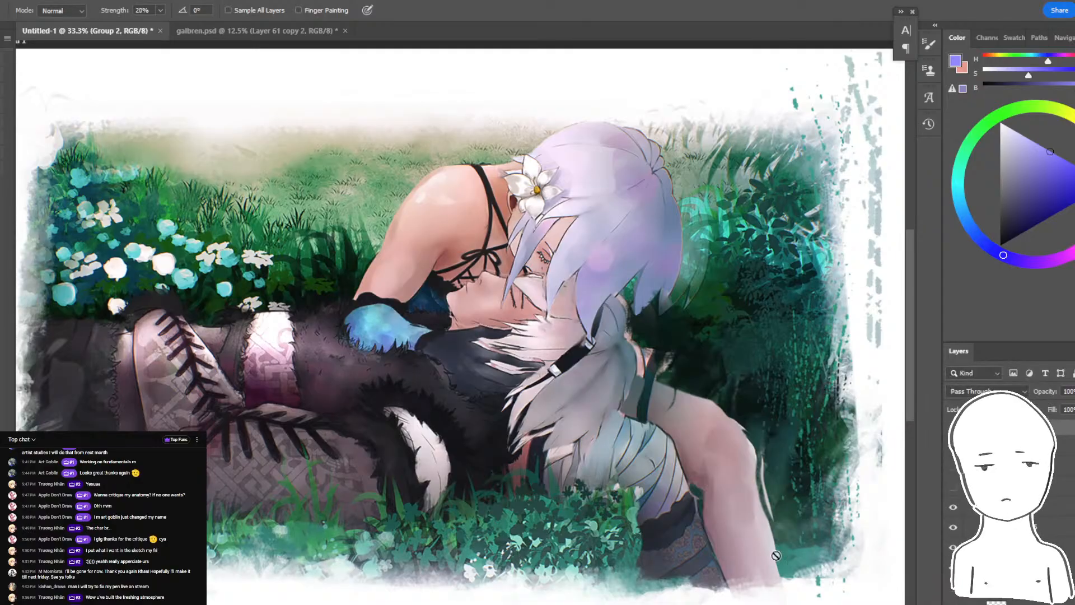
- Check the pop-out livestream chat and the YouTube Live streaming page in Chrome for last messages and stream analytics
mouse_move(334, 604)
click(404, 585)
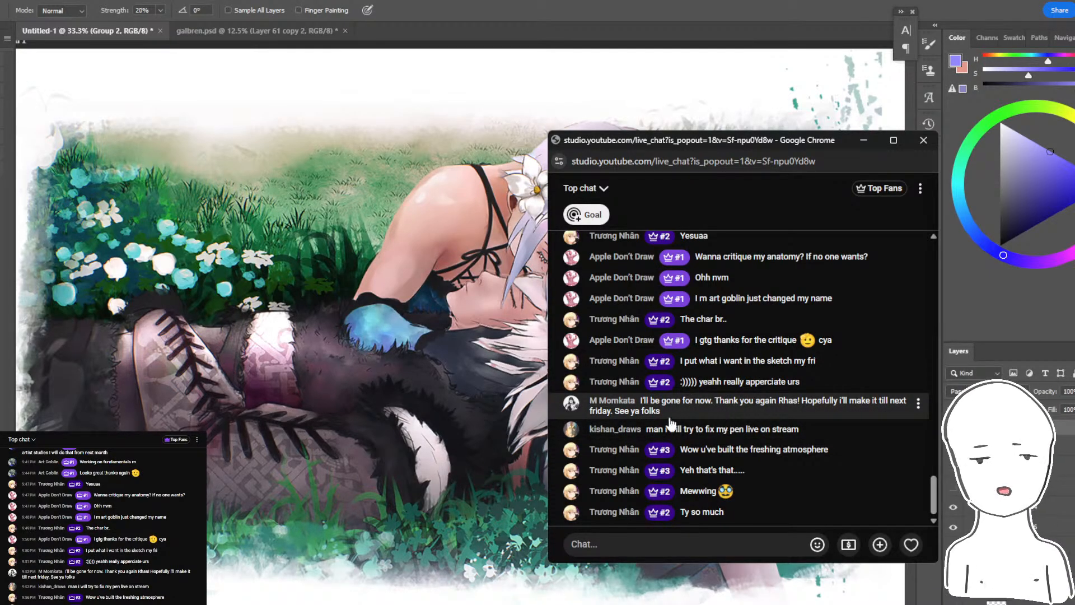
click(337, 603)
click(296, 580)
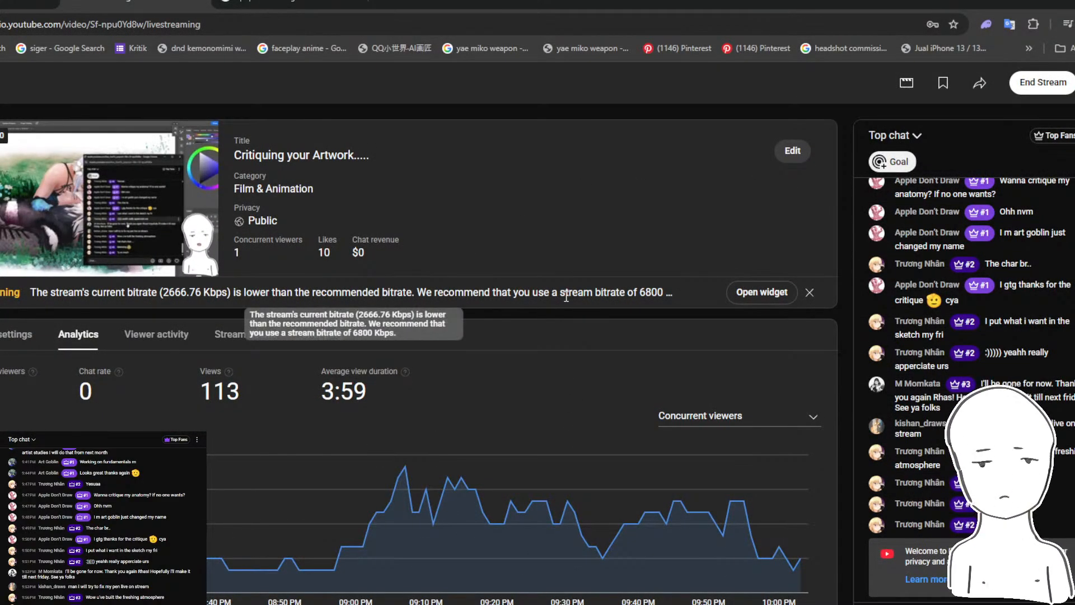
mouse_move(337, 604)
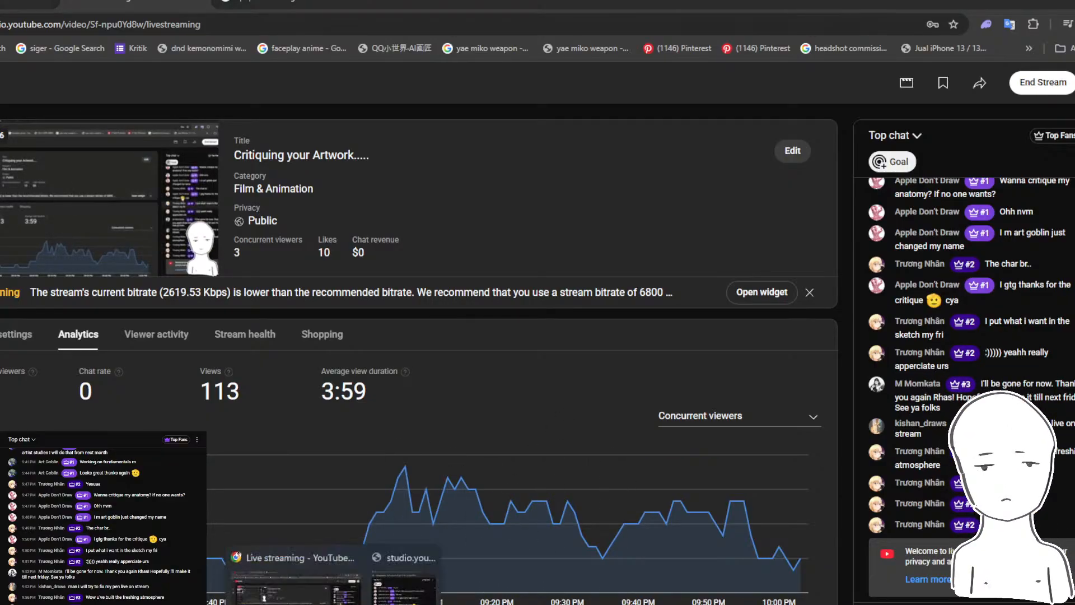
click(388, 577)
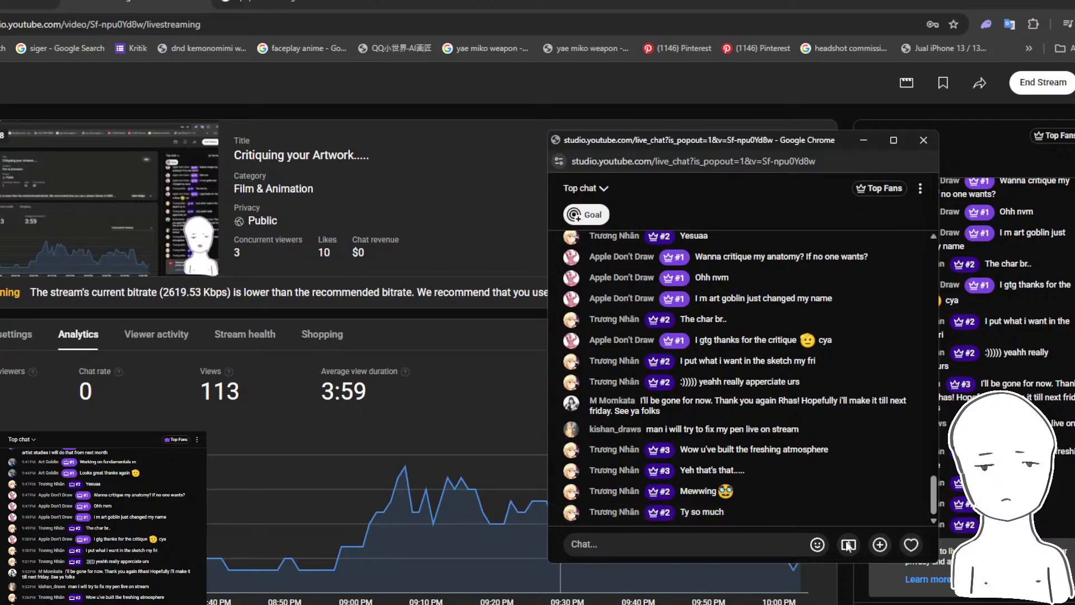
click(1059, 89)
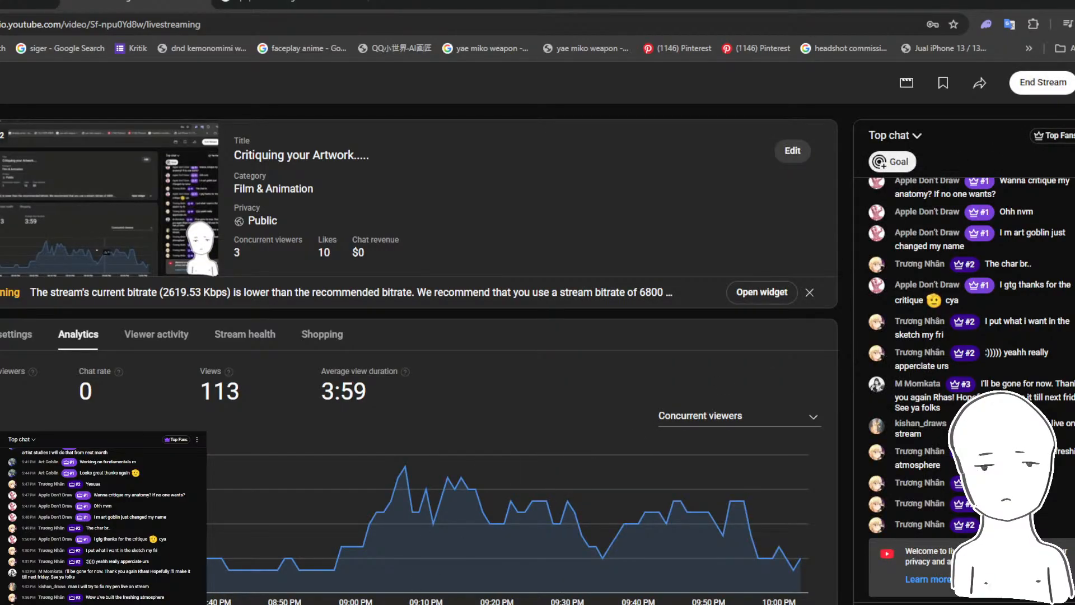
- Switch to OBS and stop streaming
key(alt+Tab)
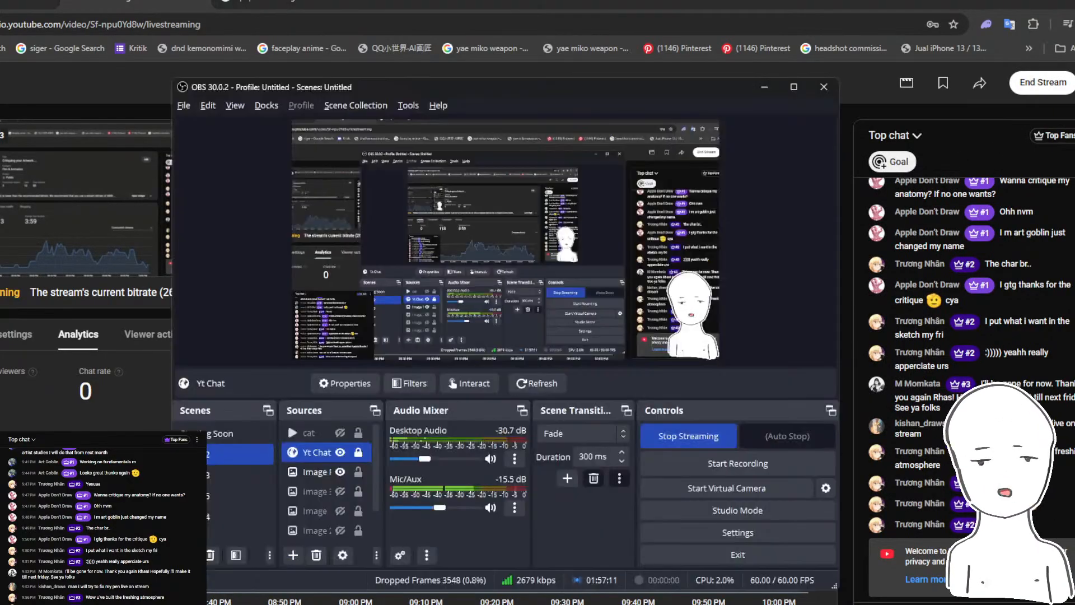
click(715, 443)
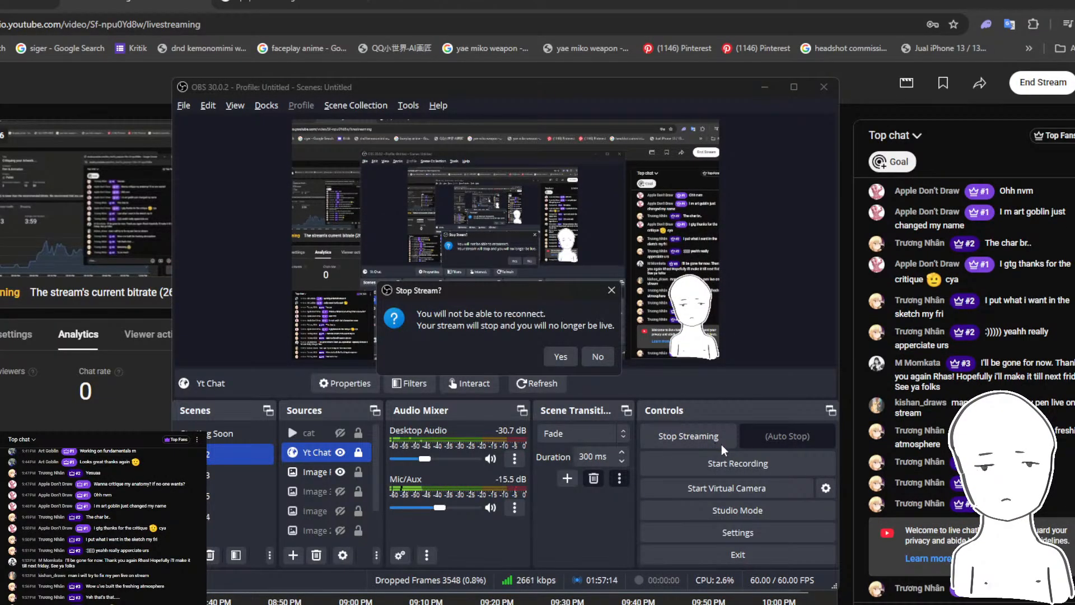